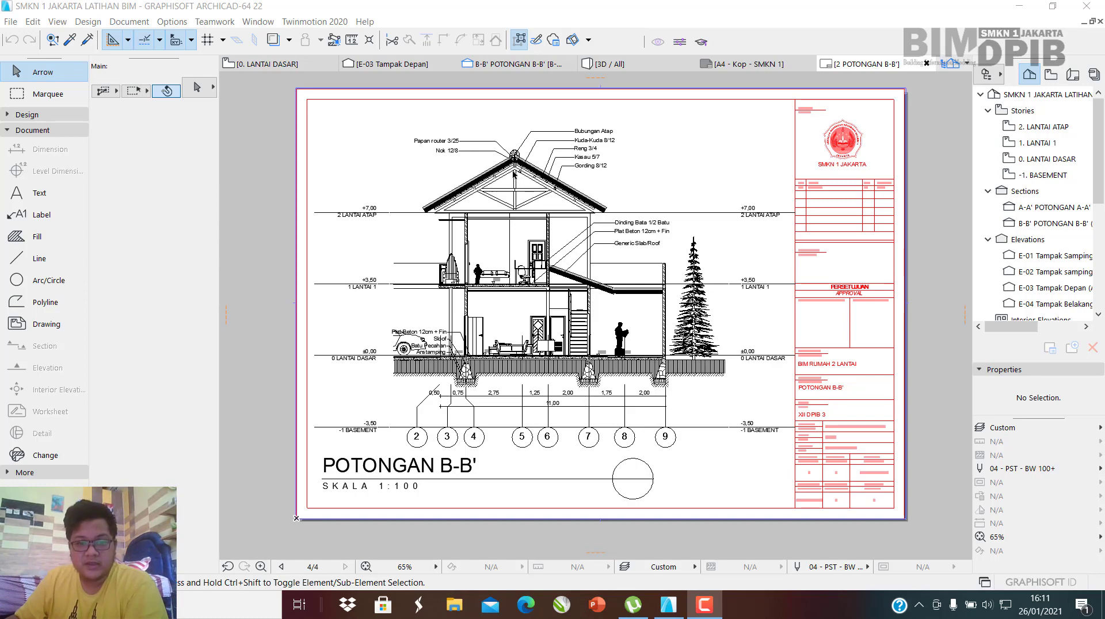
# Open the saved section views POTONGAN A-A' and POTONGAN B-B' in turn.
pyautogui.scroll(3, 515, 172)
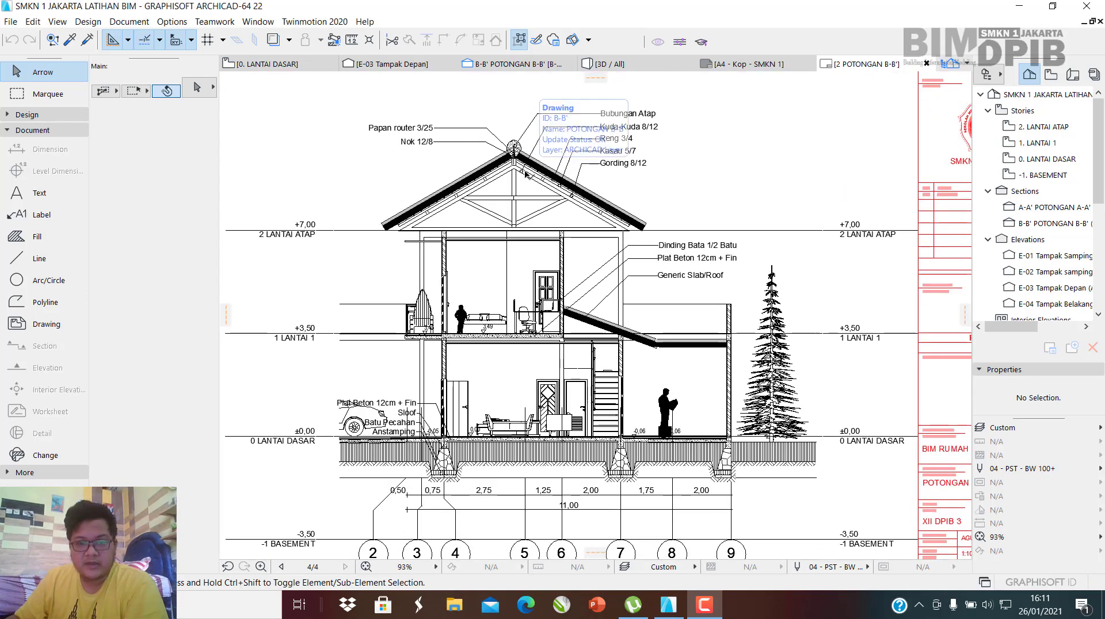
pyautogui.scroll(-2, 530, 178)
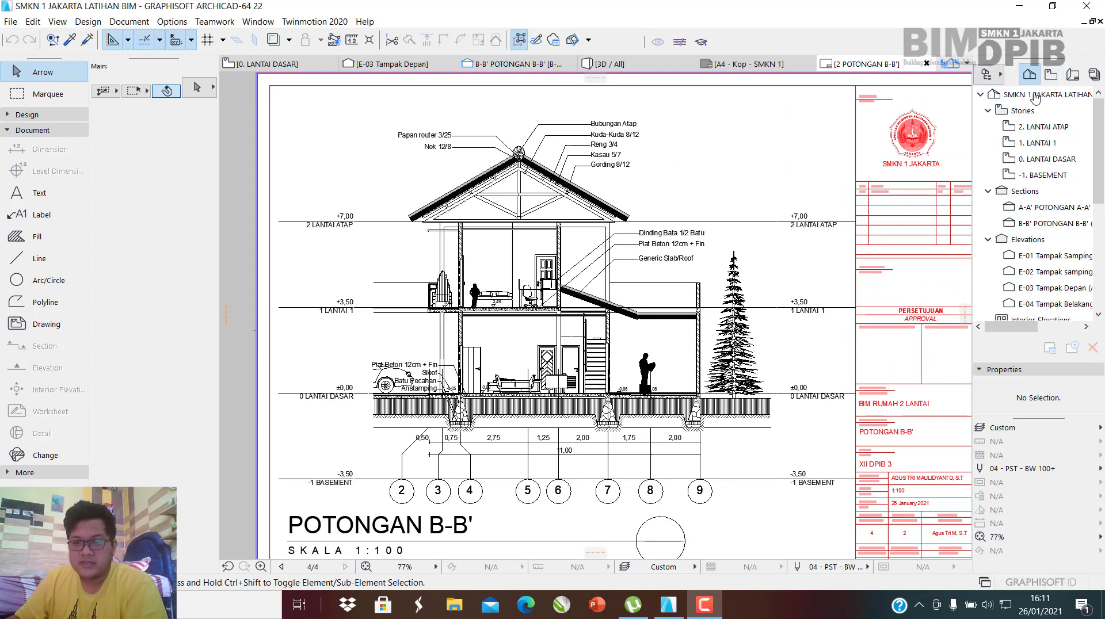
pyautogui.click(1050, 74)
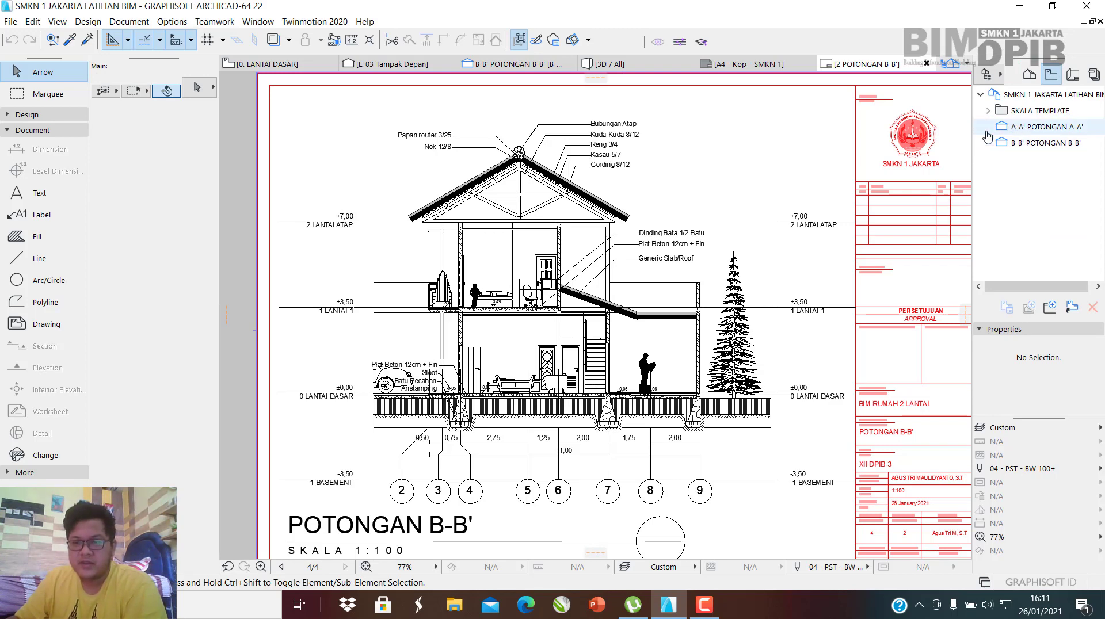
pyautogui.doubleClick(1027, 129)
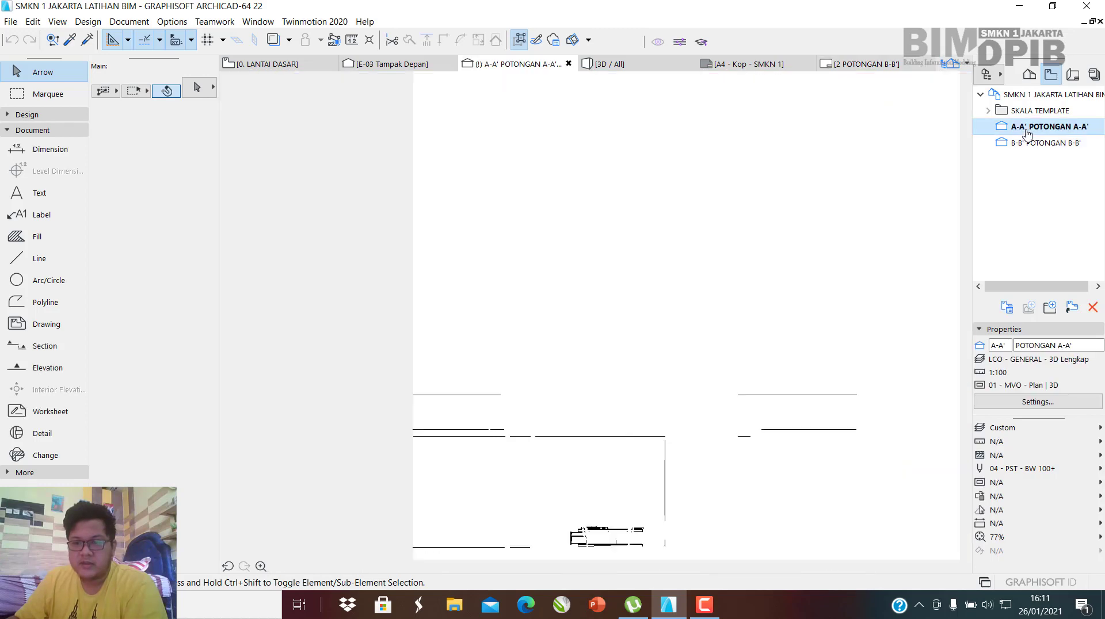
pyautogui.click(1030, 144)
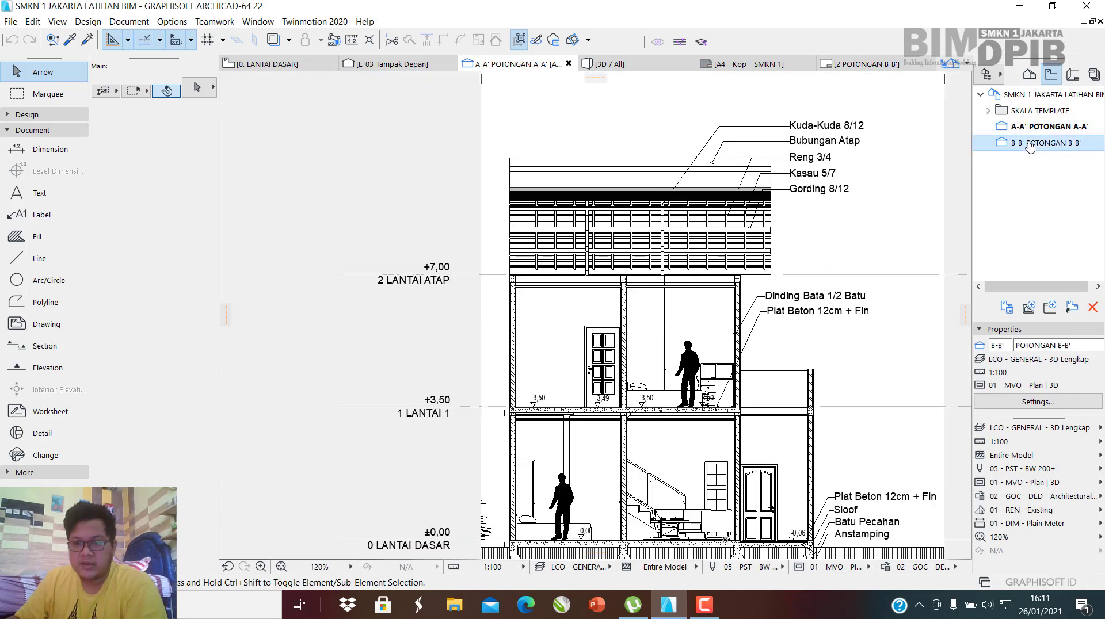
pyautogui.doubleClick(1030, 145)
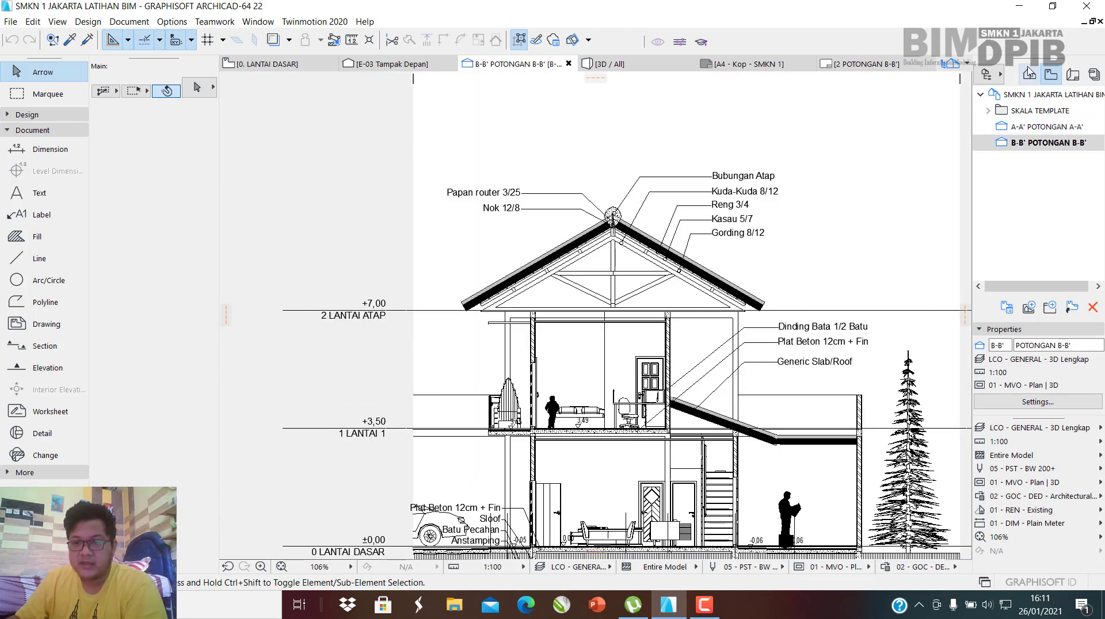
# Compare the project map's sections with the saved views and examine the B-B' section drawing.
pyautogui.click(1029, 74)
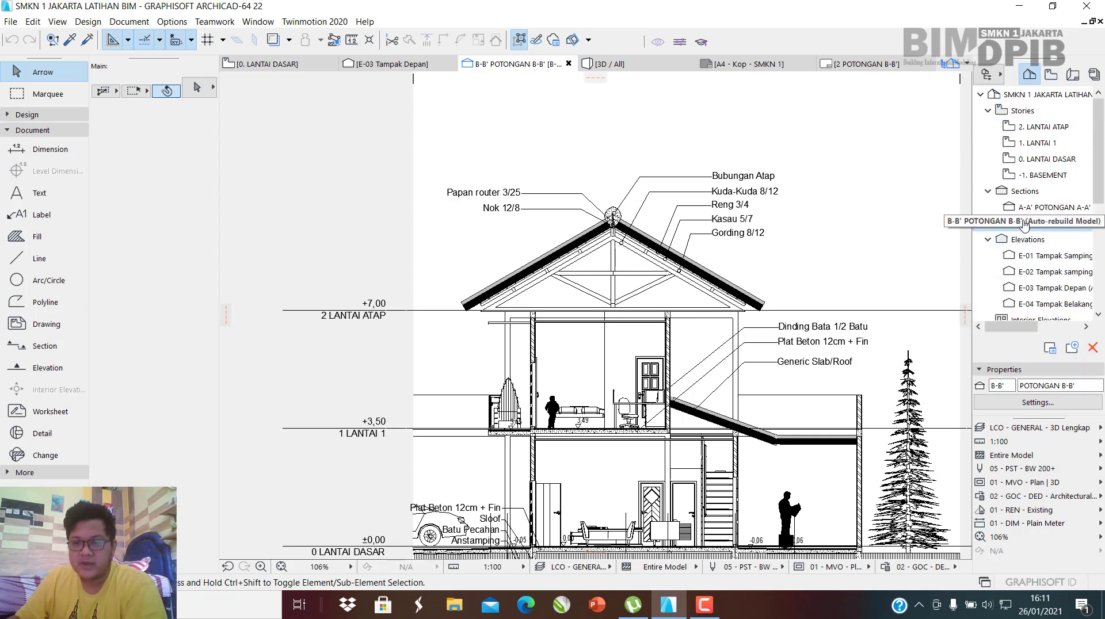
pyautogui.click(1046, 75)
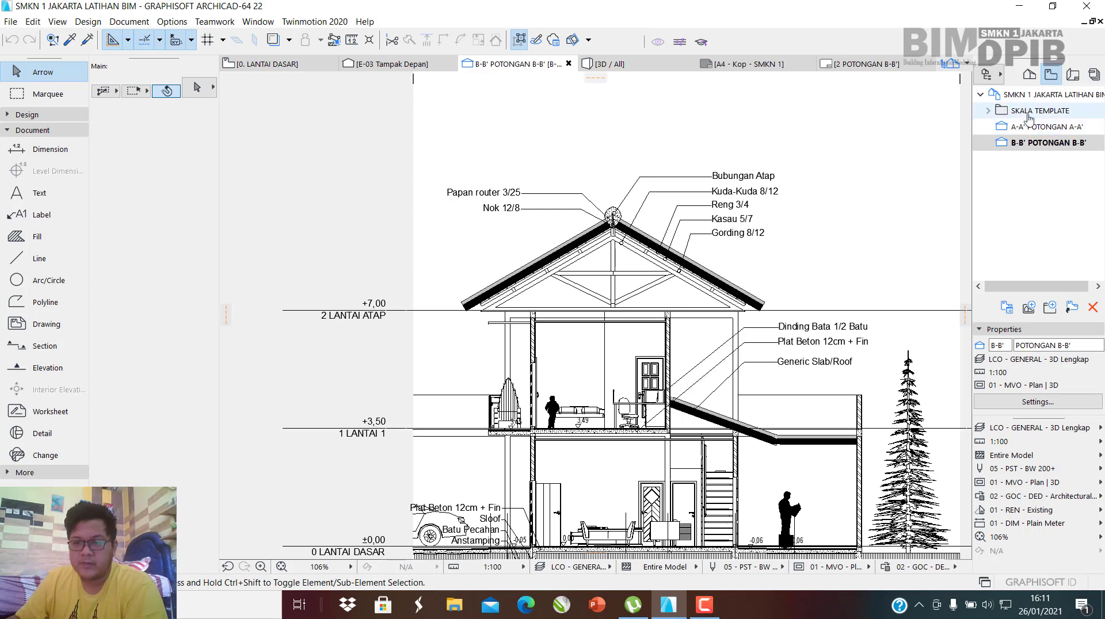
pyautogui.scroll(-2, 582, 236)
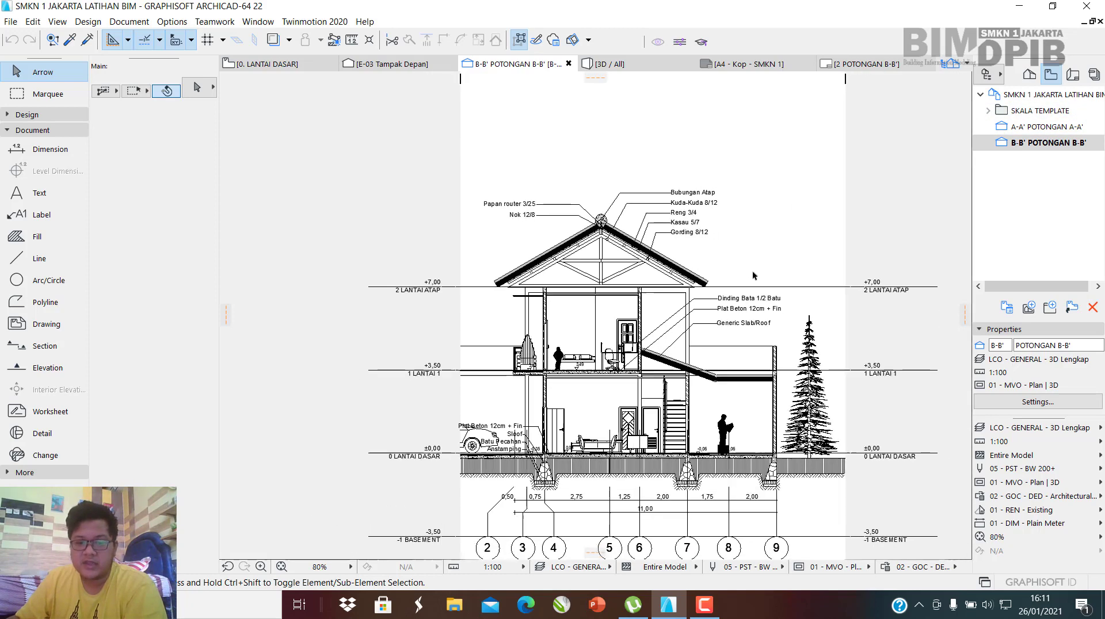
pyautogui.scroll(1, 753, 276)
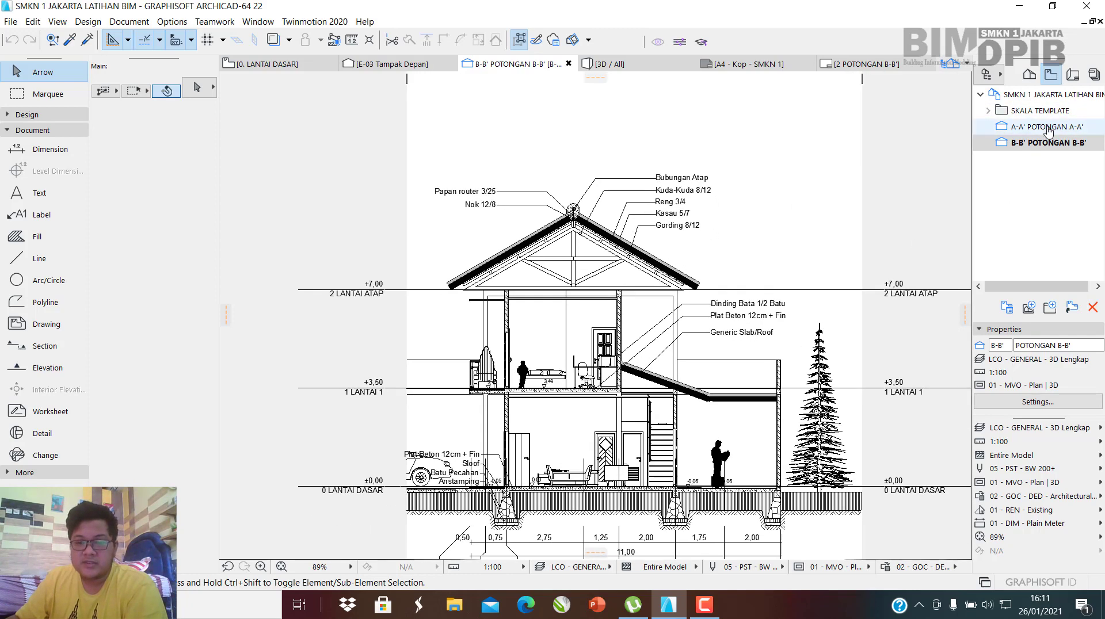
# Open the master layout A4 - Kop - SMKN 1 from the layout book and examine its title block.
pyautogui.click(1073, 75)
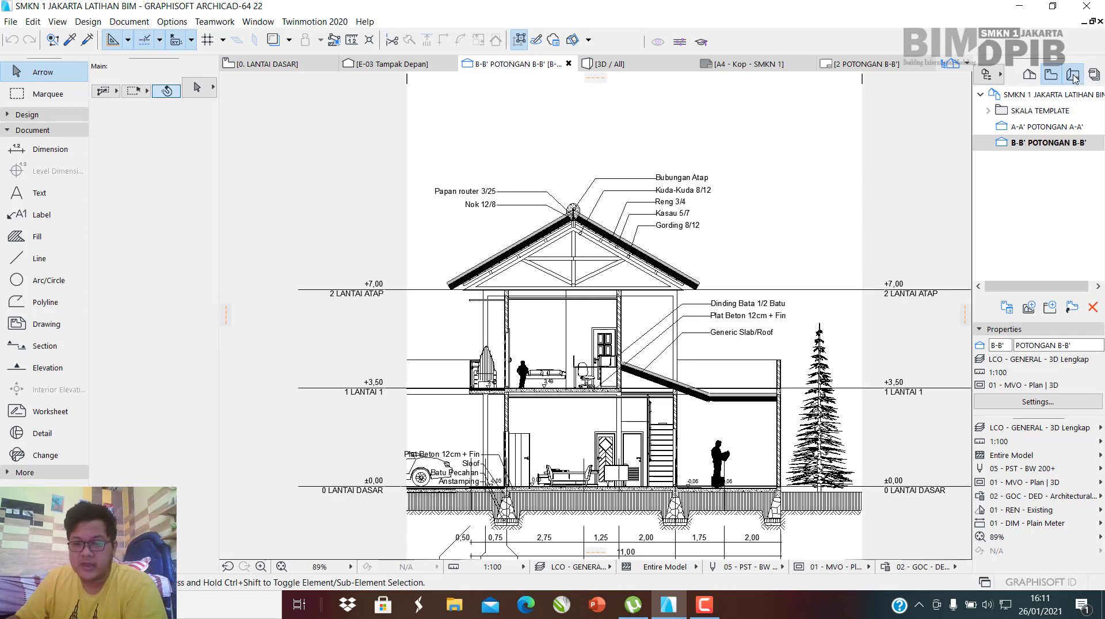
pyautogui.scroll(-1, 1030, 160)
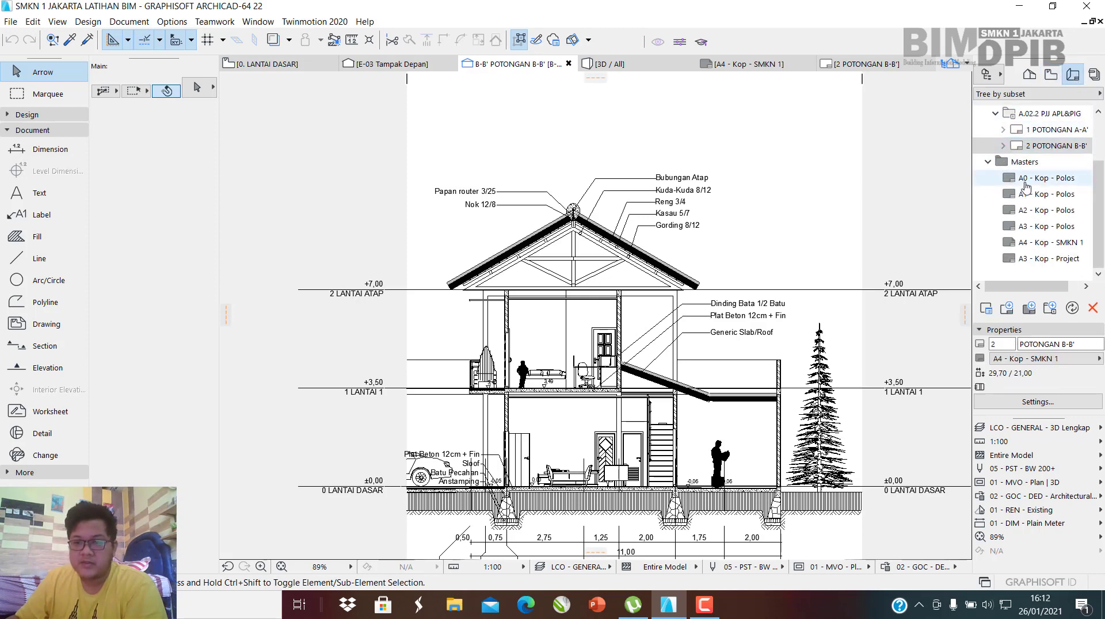
pyautogui.click(1035, 247)
pyautogui.doubleClick(1035, 246)
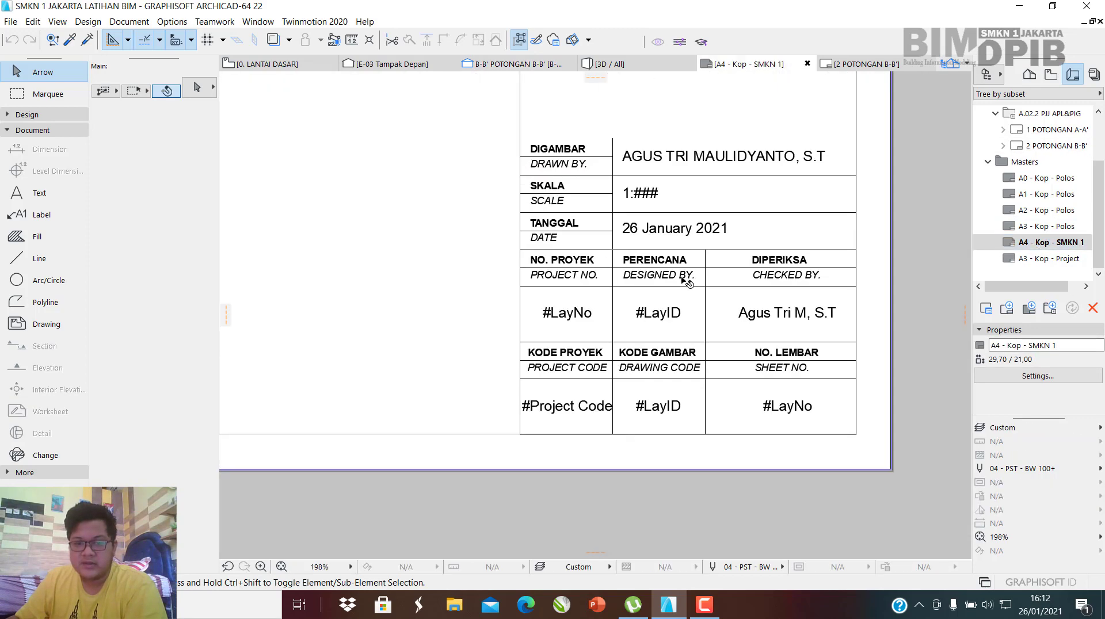
pyautogui.scroll(-3, 629, 321)
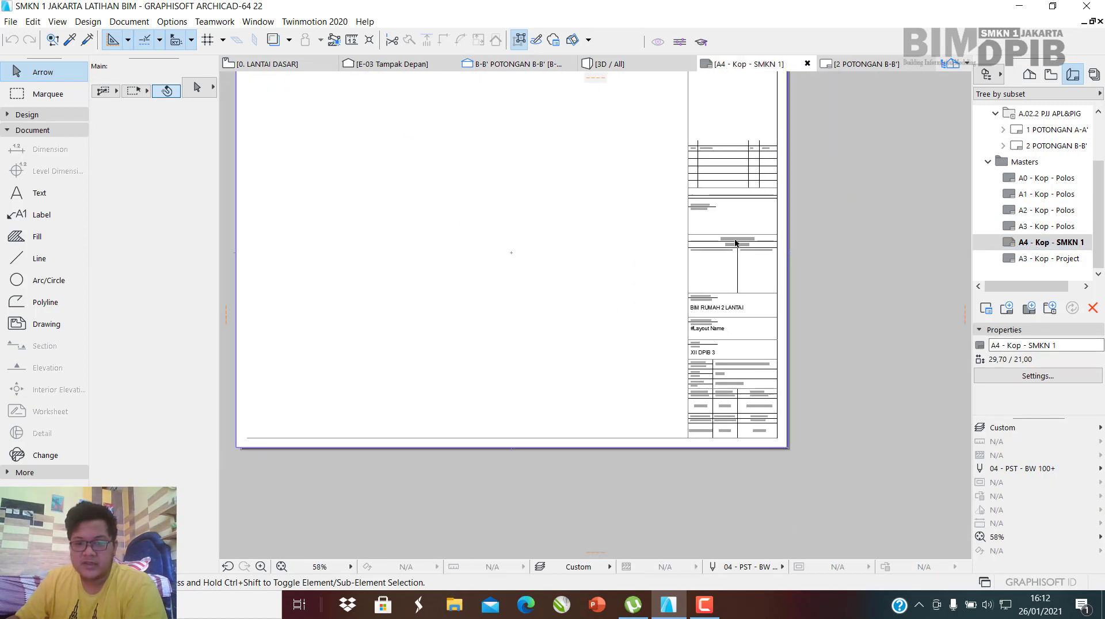
pyautogui.scroll(2, 1045, 248)
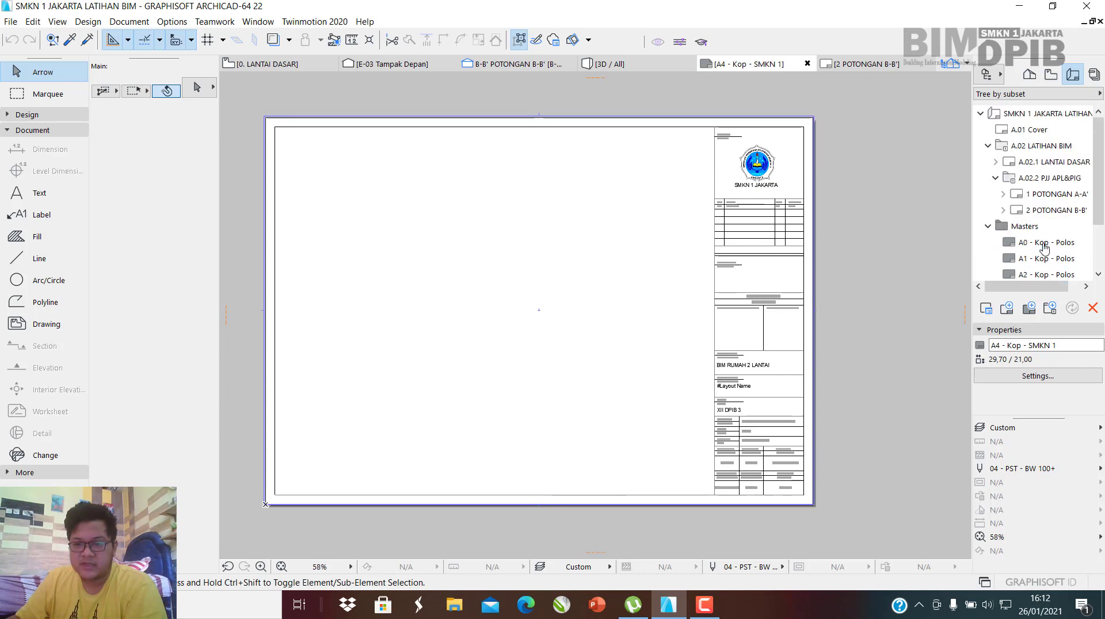
pyautogui.scroll(-2, 1036, 246)
pyautogui.rightClick(1035, 246)
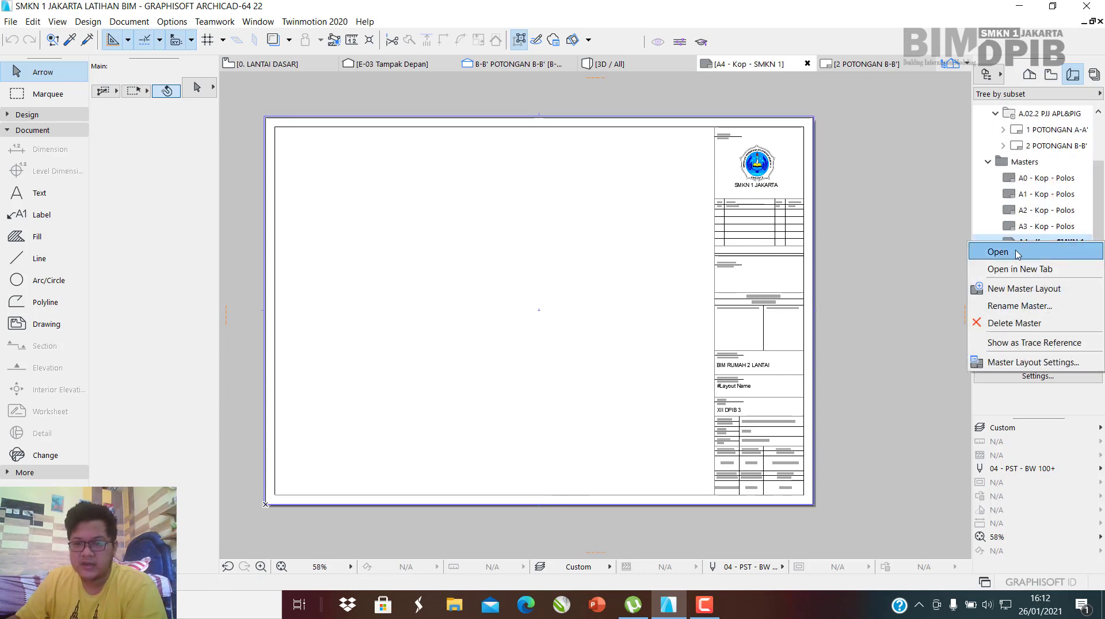
pyautogui.click(892, 173)
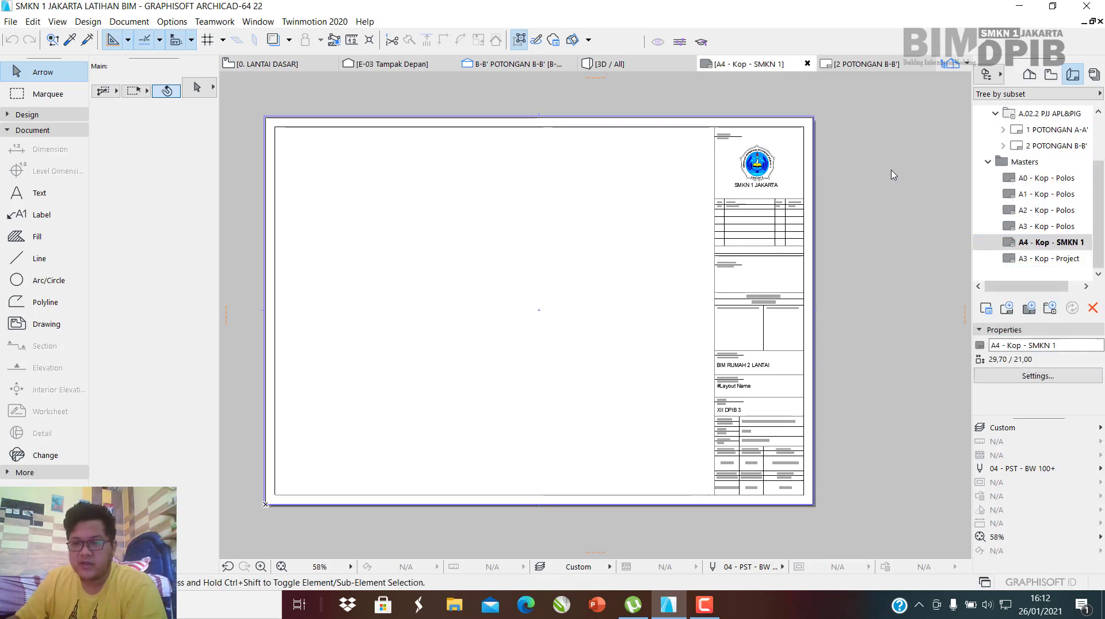
pyautogui.scroll(2, 1047, 173)
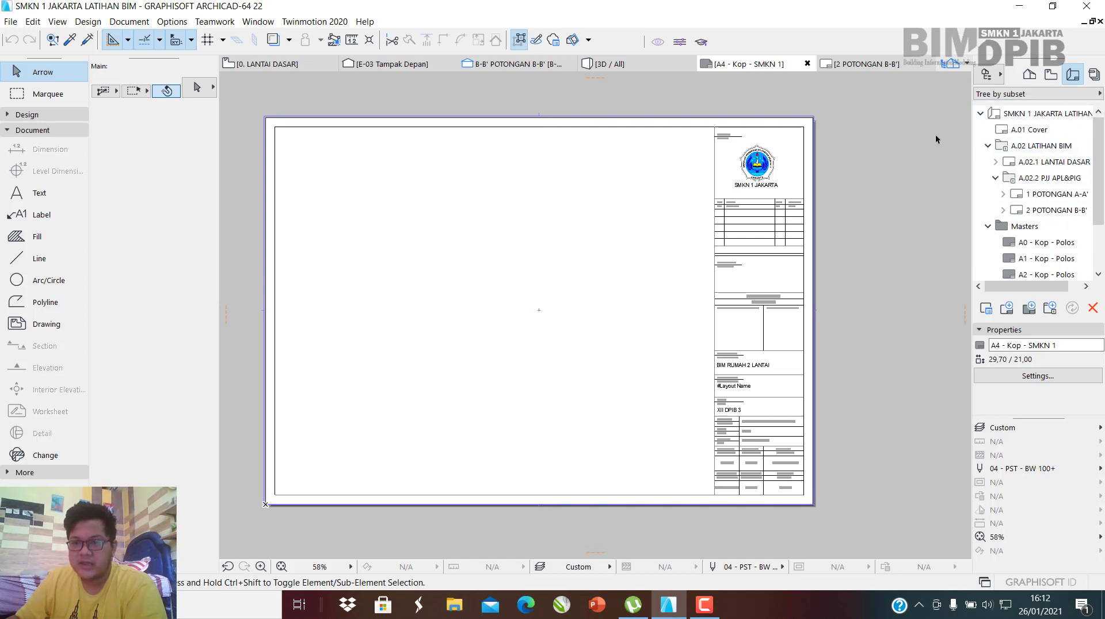
pyautogui.click(1025, 176)
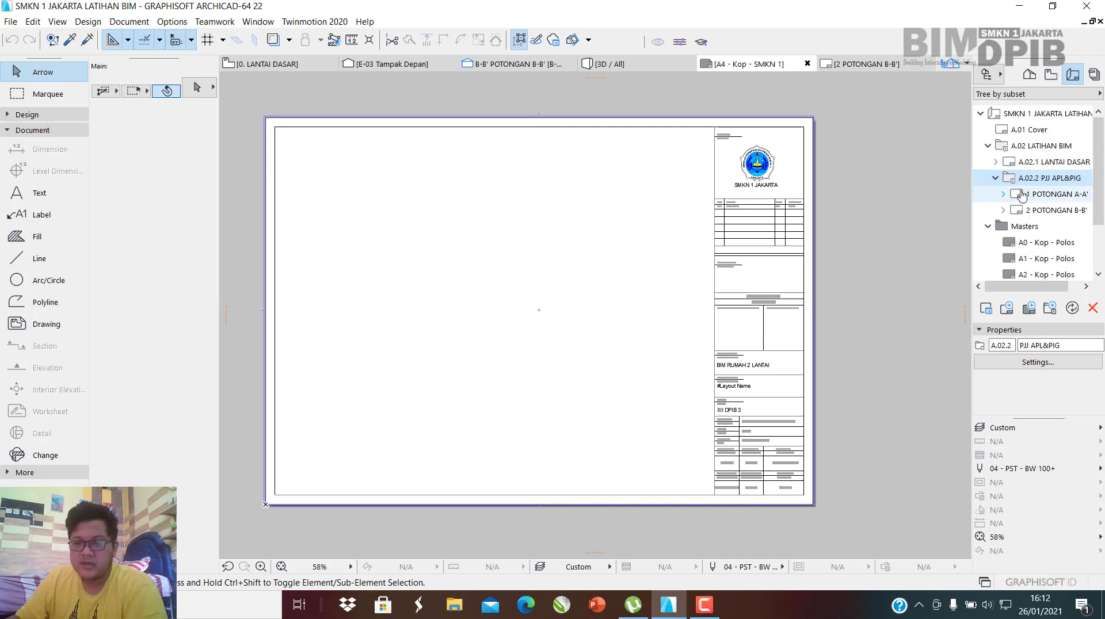
pyautogui.rightClick(1037, 180)
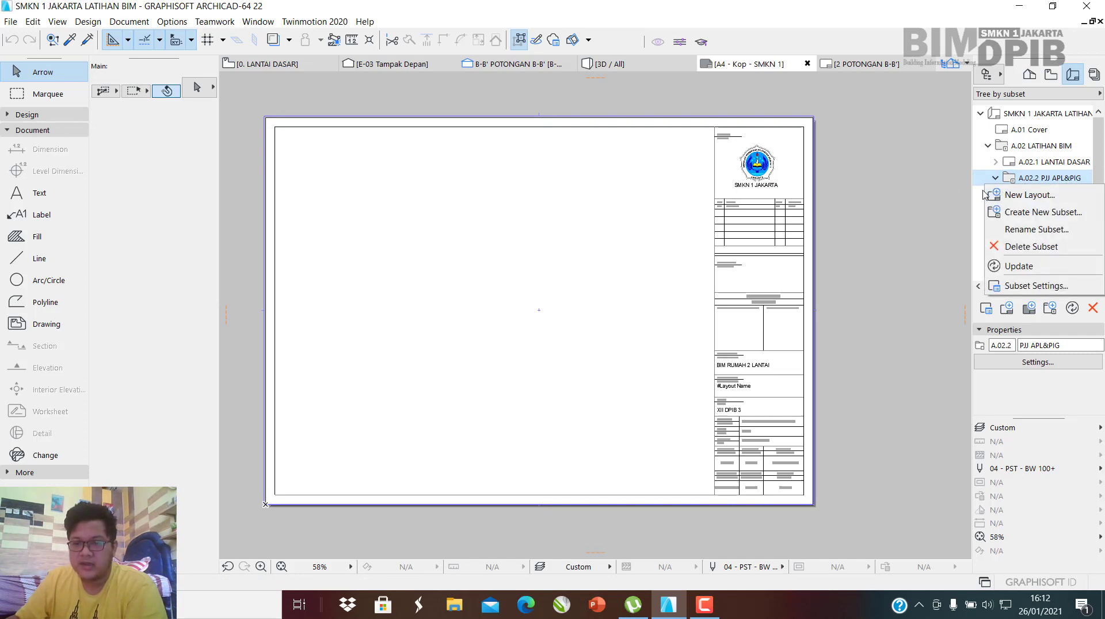
pyautogui.click(1036, 180)
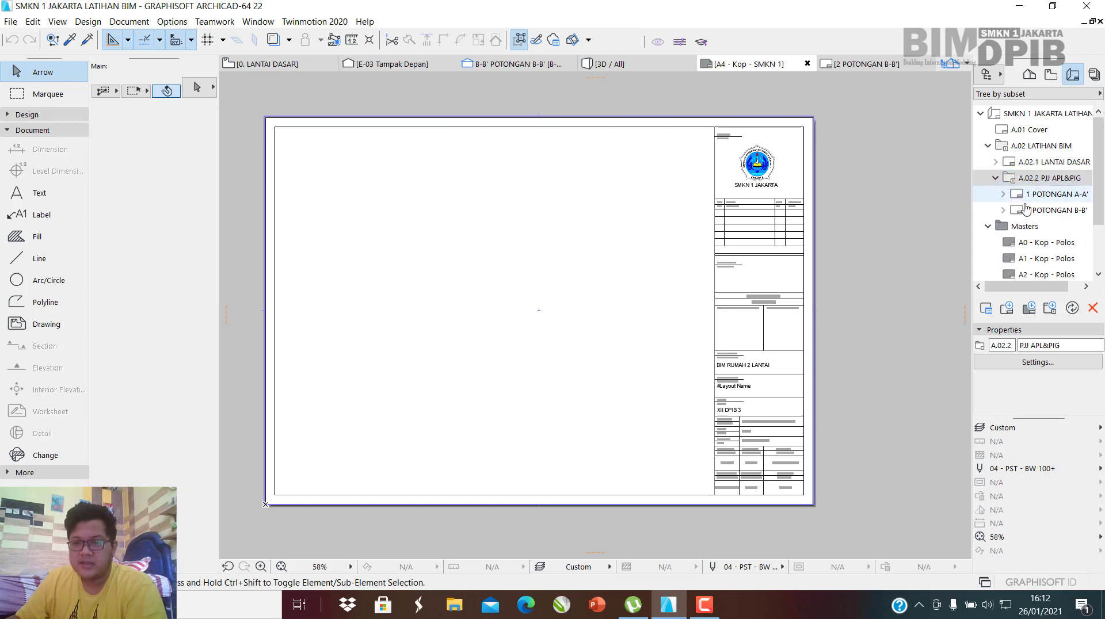
# Open the layouts 1 POTONGAN A-A' and 2 POTONGAN B-B' in the A.02.2 PJJ APL&PIG subset.
pyautogui.doubleClick(1042, 194)
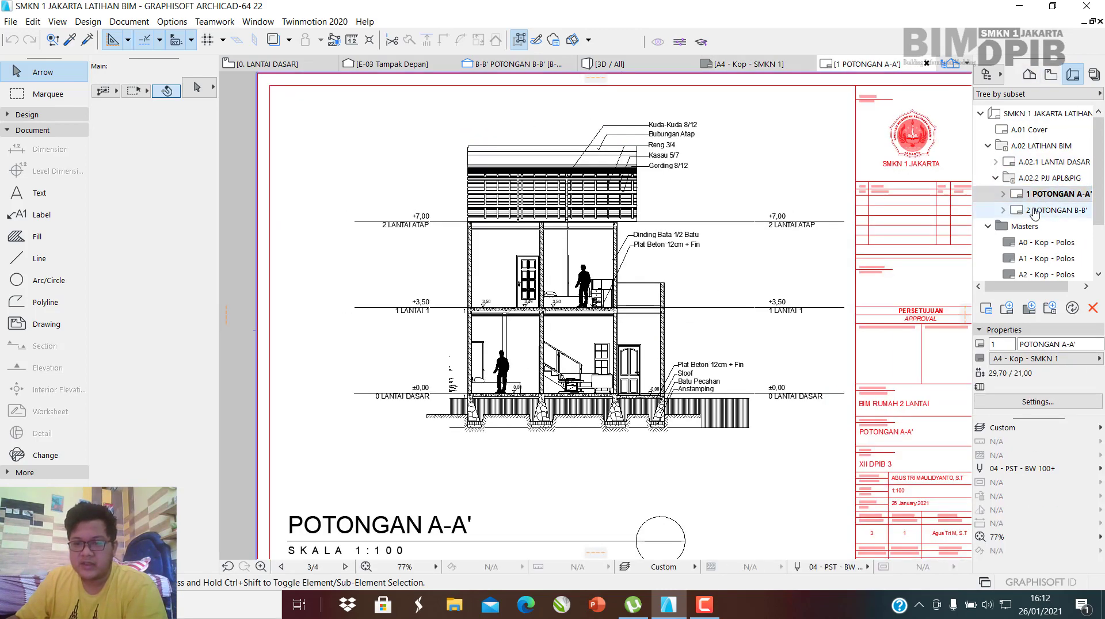
pyautogui.click(1035, 211)
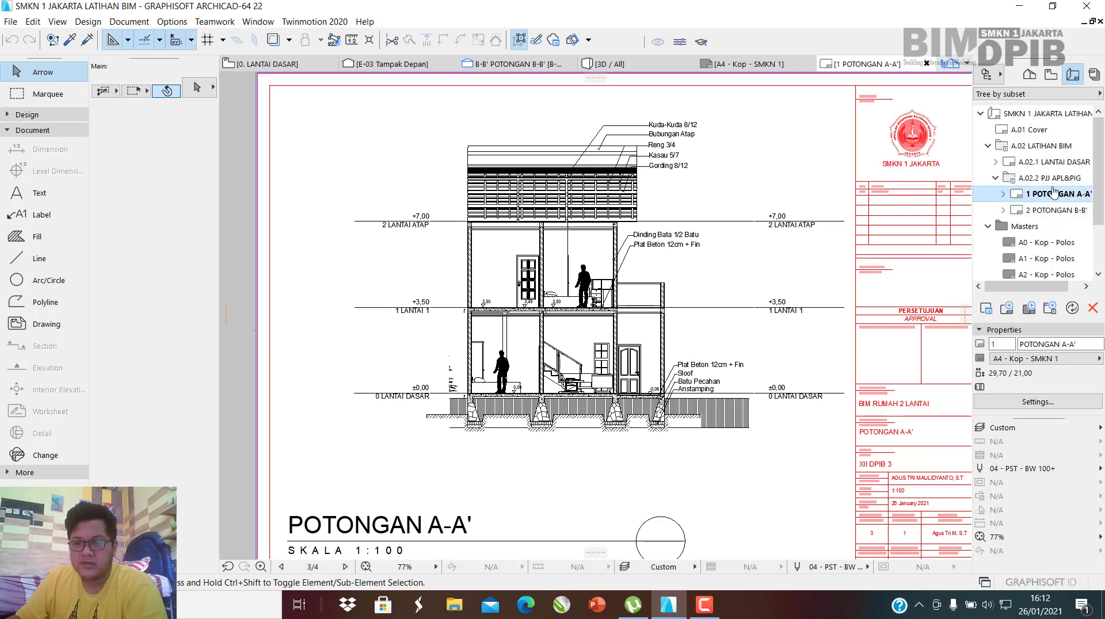
pyautogui.scroll(-2, 1028, 202)
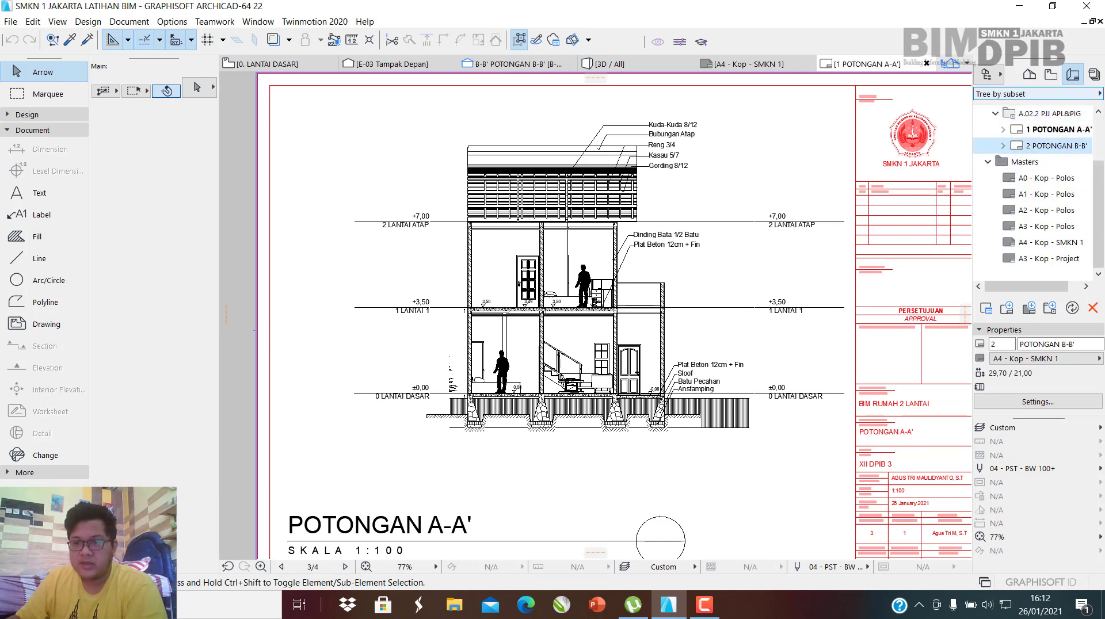
# Show the publisher sets and choose the set 2 - Layouts.
pyautogui.click(1095, 74)
pyautogui.scroll(-1, 963, 93)
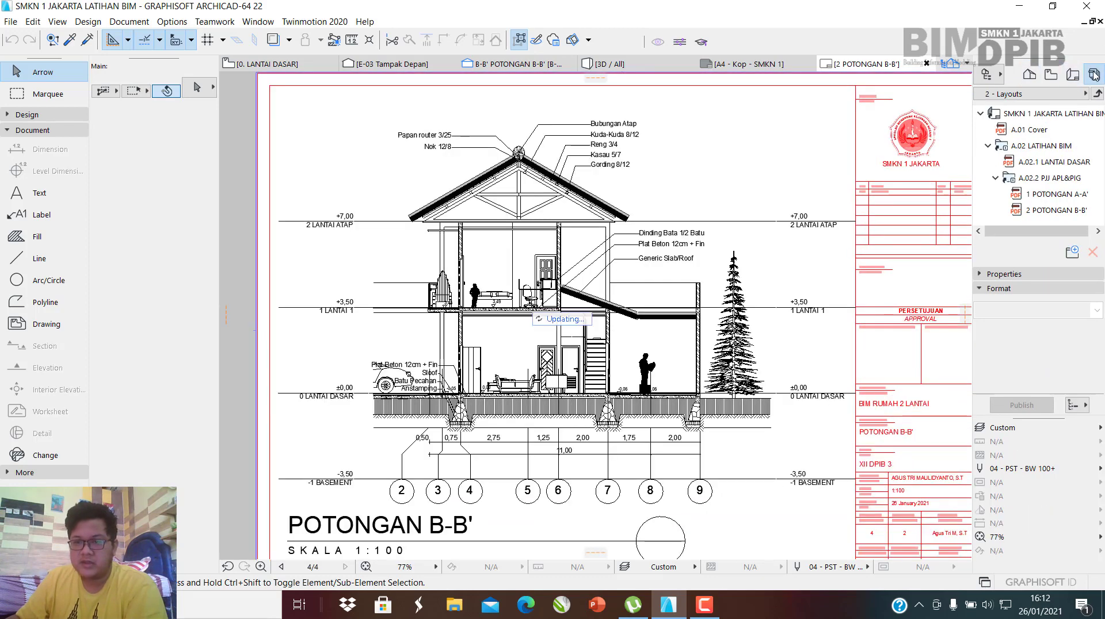
pyautogui.click(1073, 75)
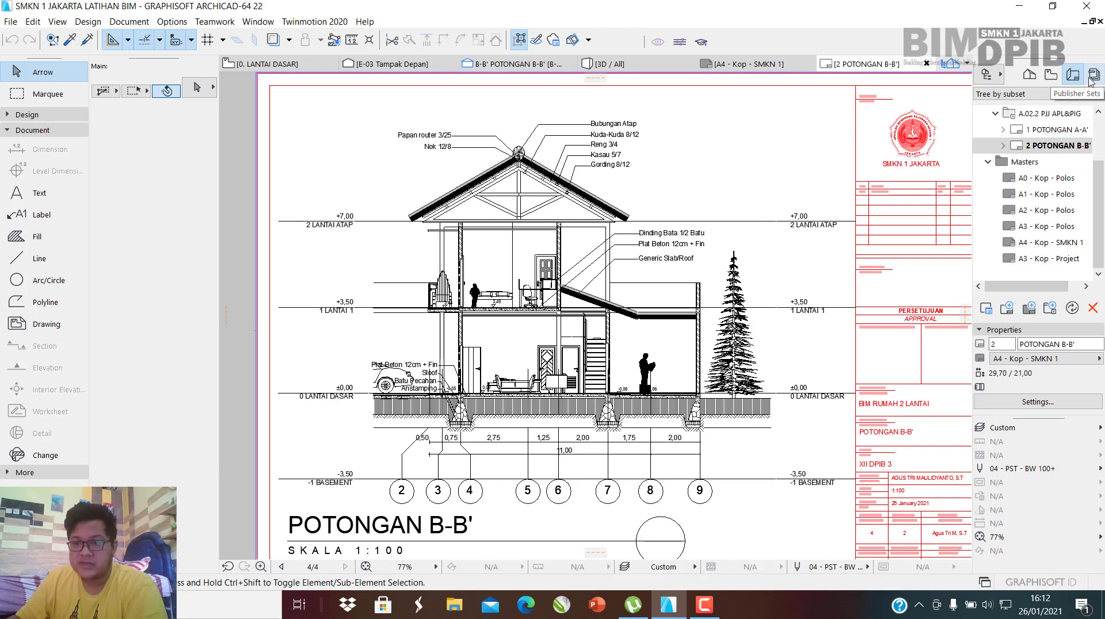
pyautogui.click(1091, 77)
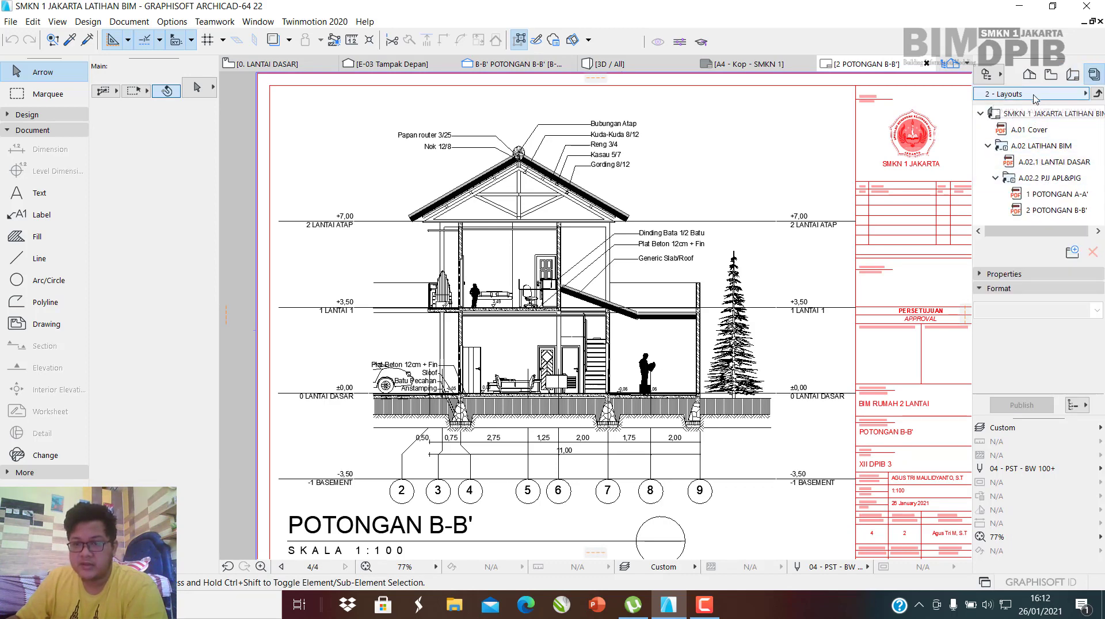
pyautogui.click(1009, 93)
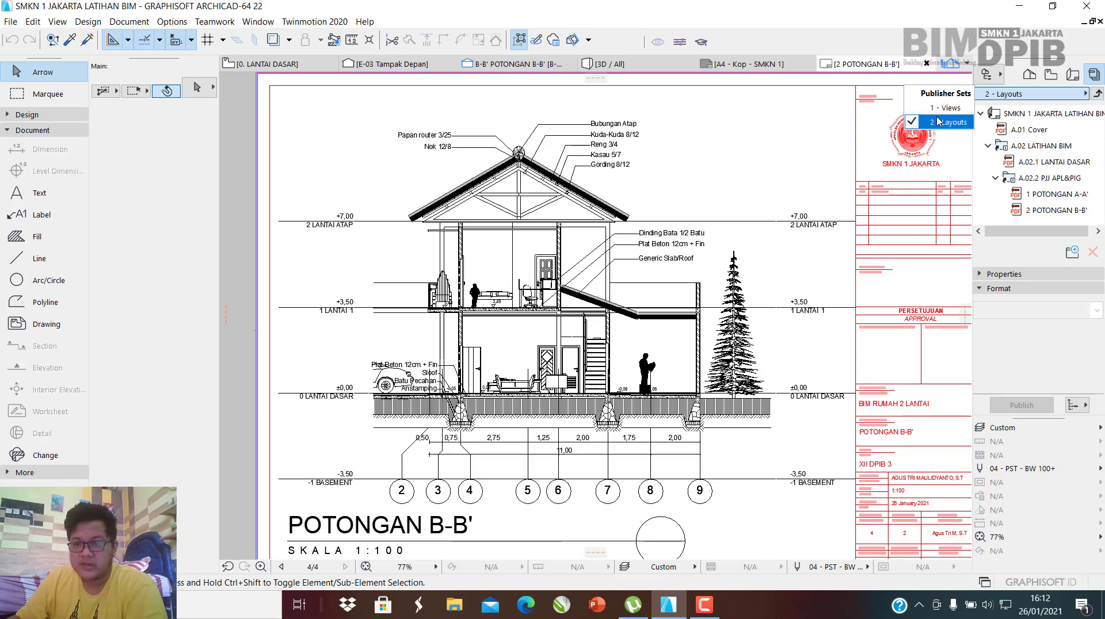
pyautogui.click(939, 122)
pyautogui.click(994, 95)
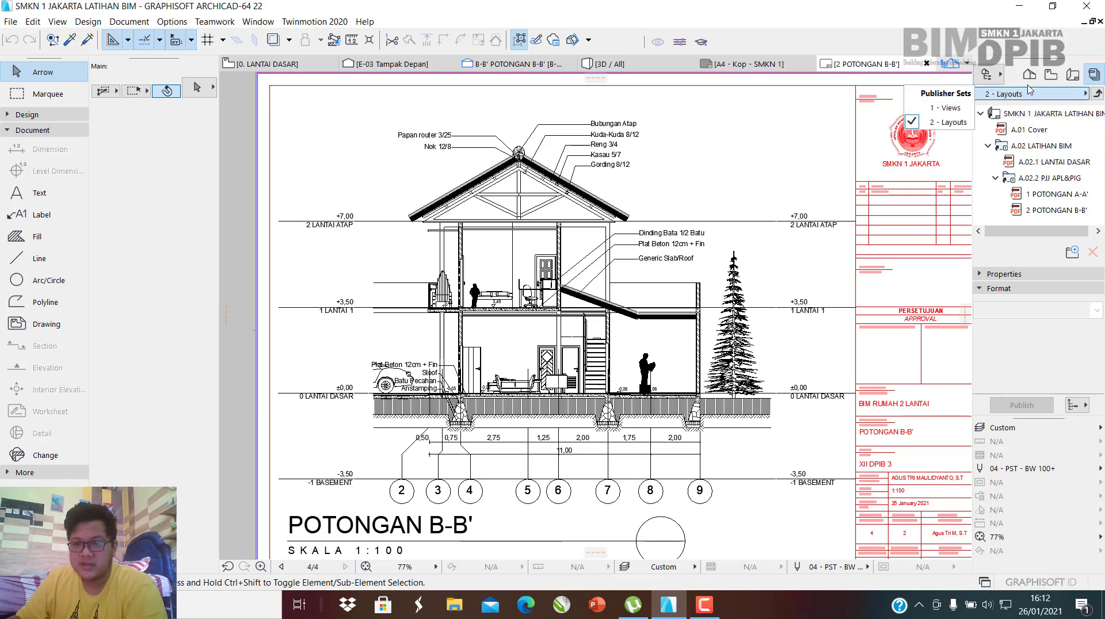
pyautogui.click(955, 123)
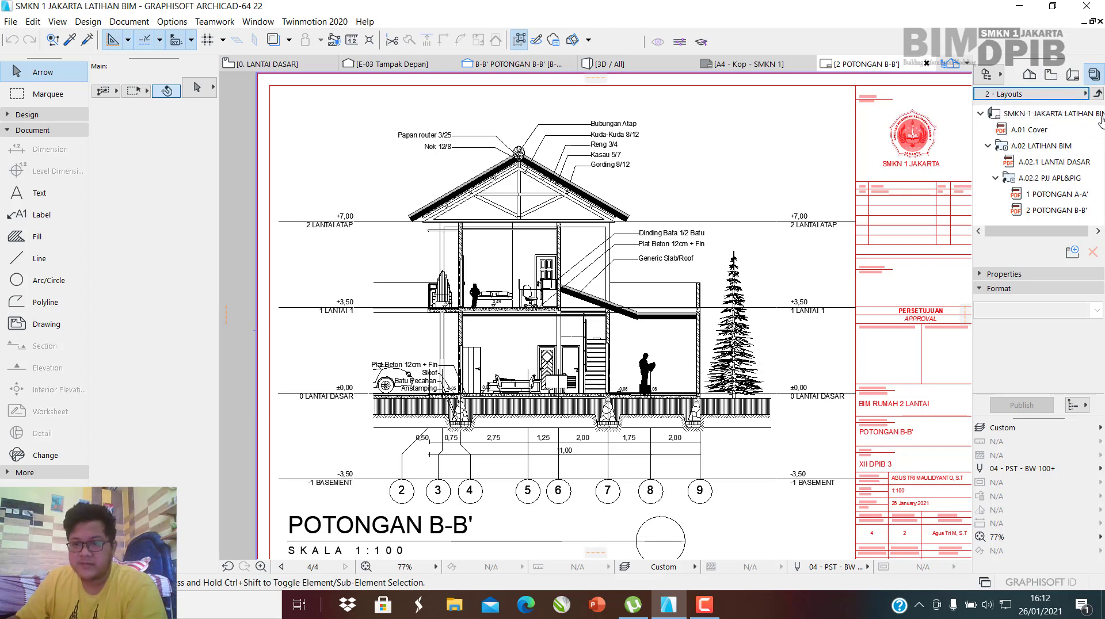
# Collapse and expand the A.02.2 PJJ APL&PIG folder of the publisher set to show its layouts.
pyautogui.doubleClick(1011, 181)
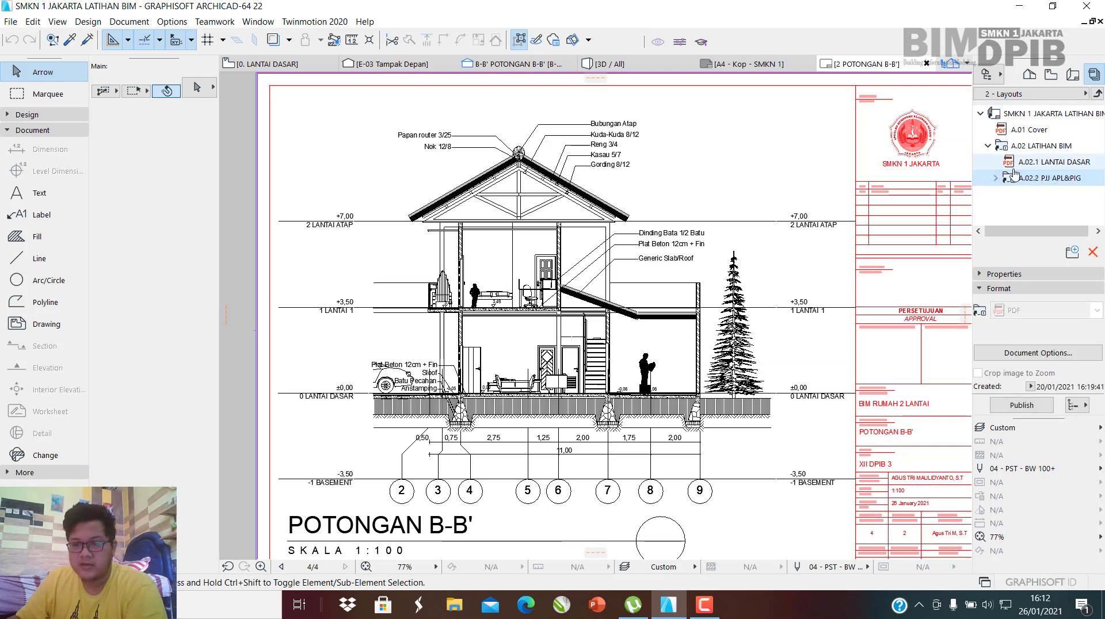
pyautogui.doubleClick(1029, 179)
pyautogui.doubleClick(1030, 179)
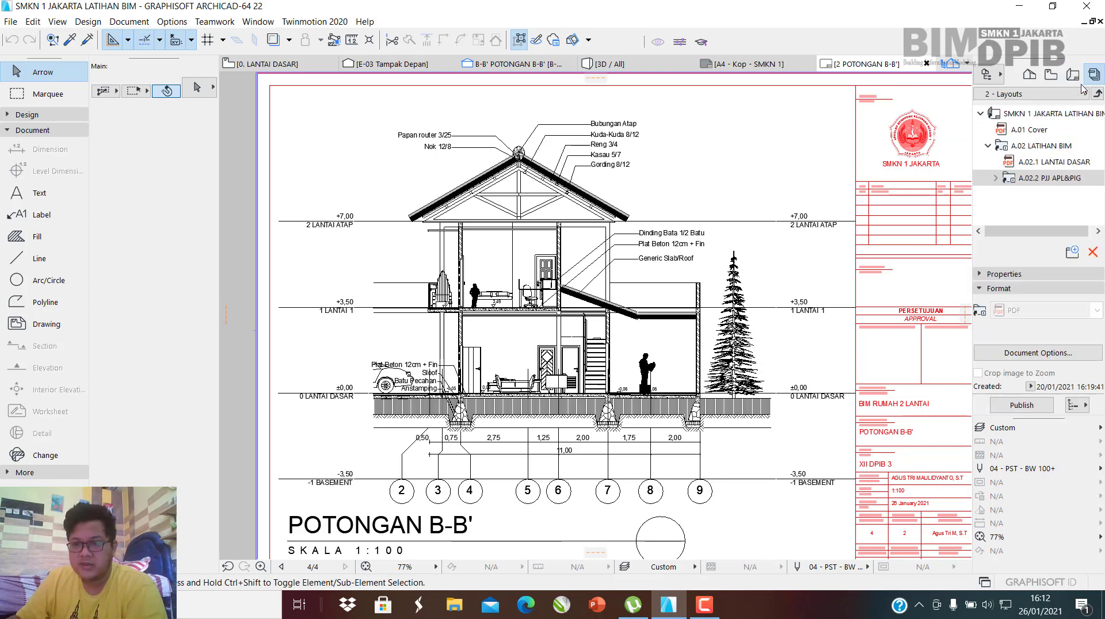
pyautogui.doubleClick(1031, 179)
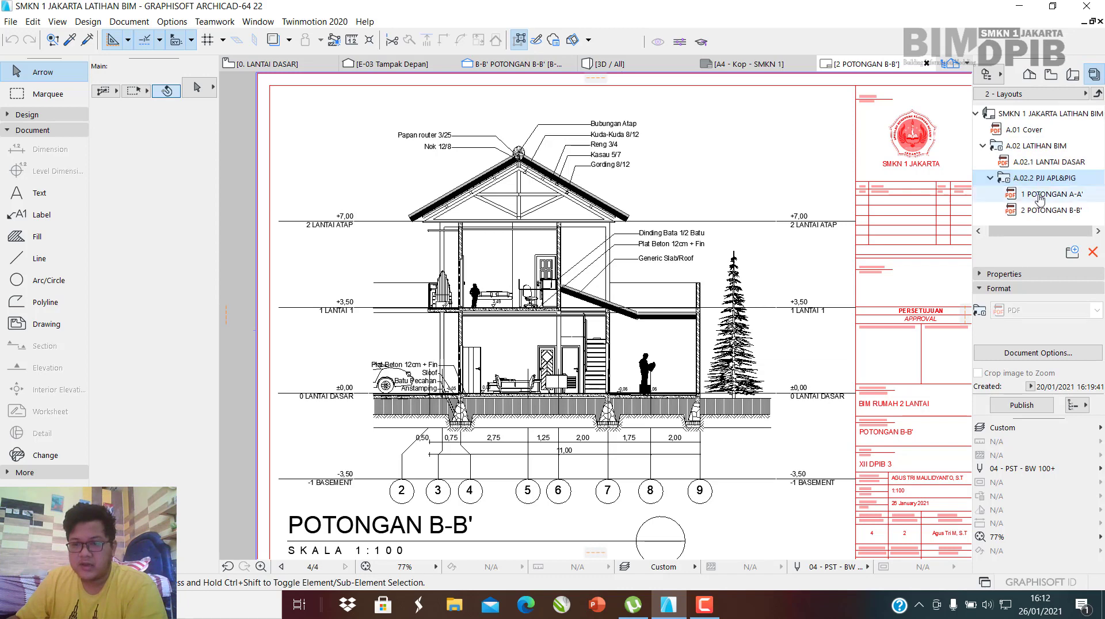
# Select 2 POTONGAN B-B' and 1 POTONGAN A-A' in turn and set the publishing scope to selected items.
pyautogui.click(1045, 196)
pyautogui.click(1045, 211)
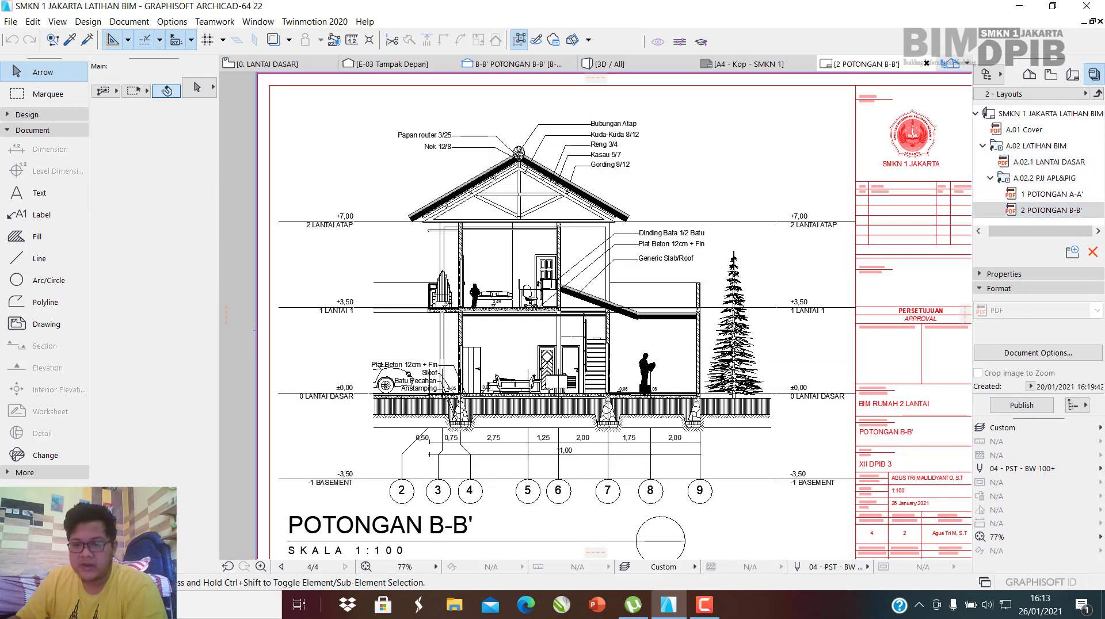
pyautogui.click(1025, 406)
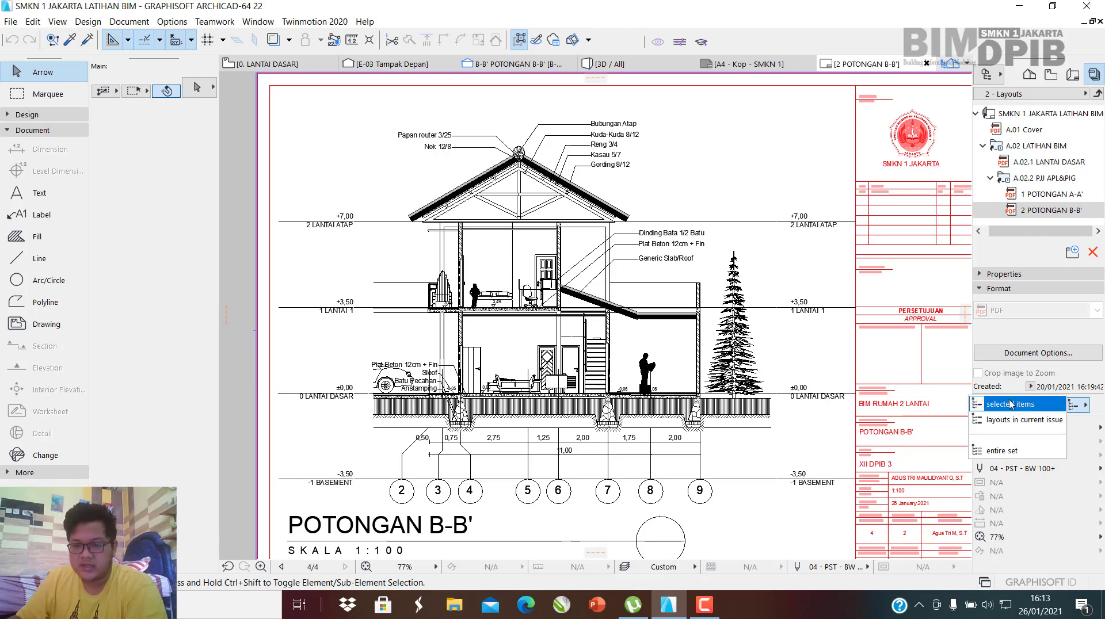
pyautogui.click(1011, 405)
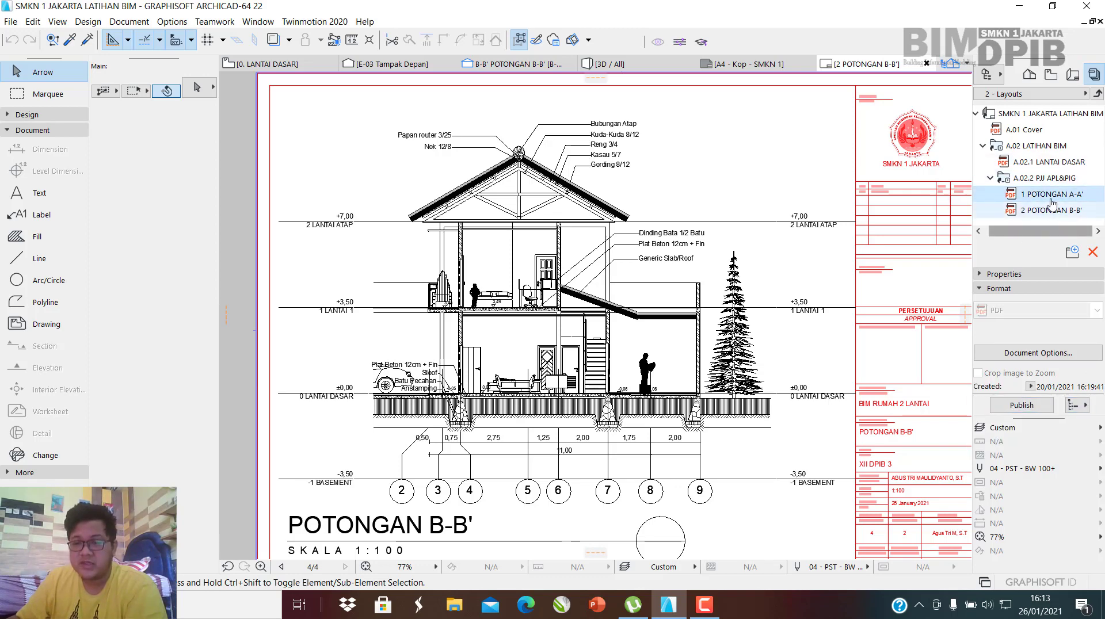
pyautogui.click(1023, 196)
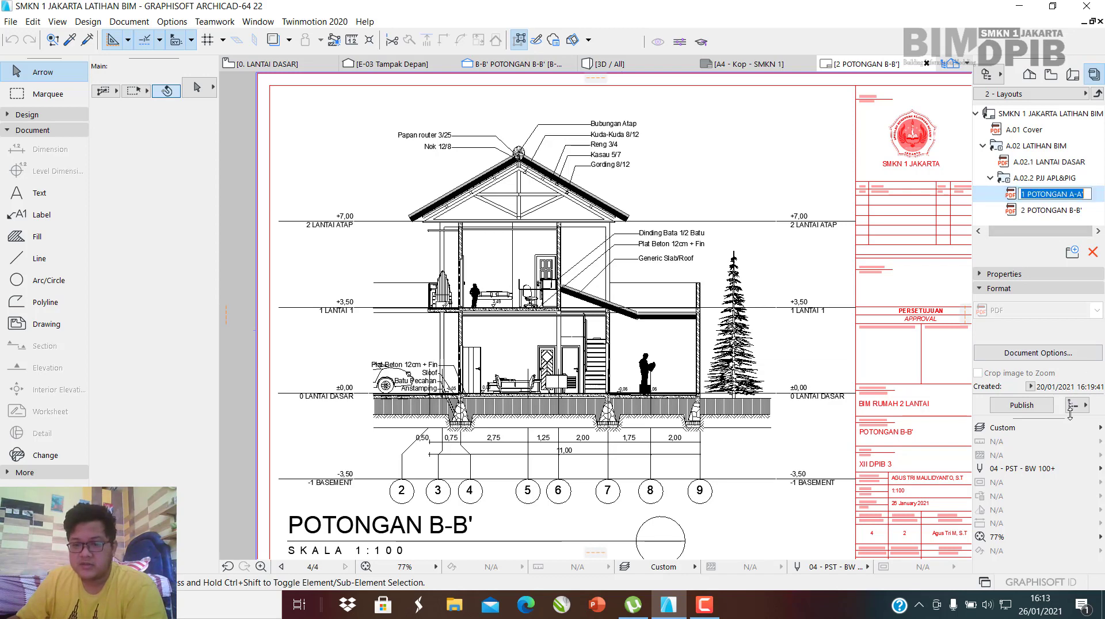
pyautogui.click(1080, 405)
pyautogui.click(1034, 402)
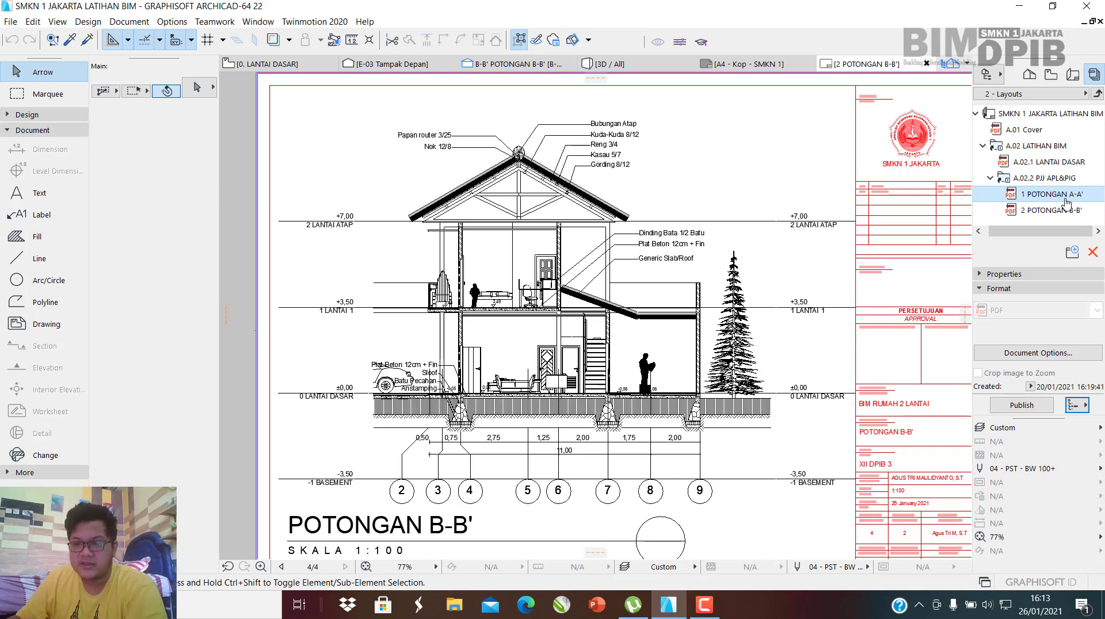
# Open the publishing properties from the A.02.2 PJJ APL&PIG folder and compare the real folder structure and single file options.
pyautogui.click(1036, 180)
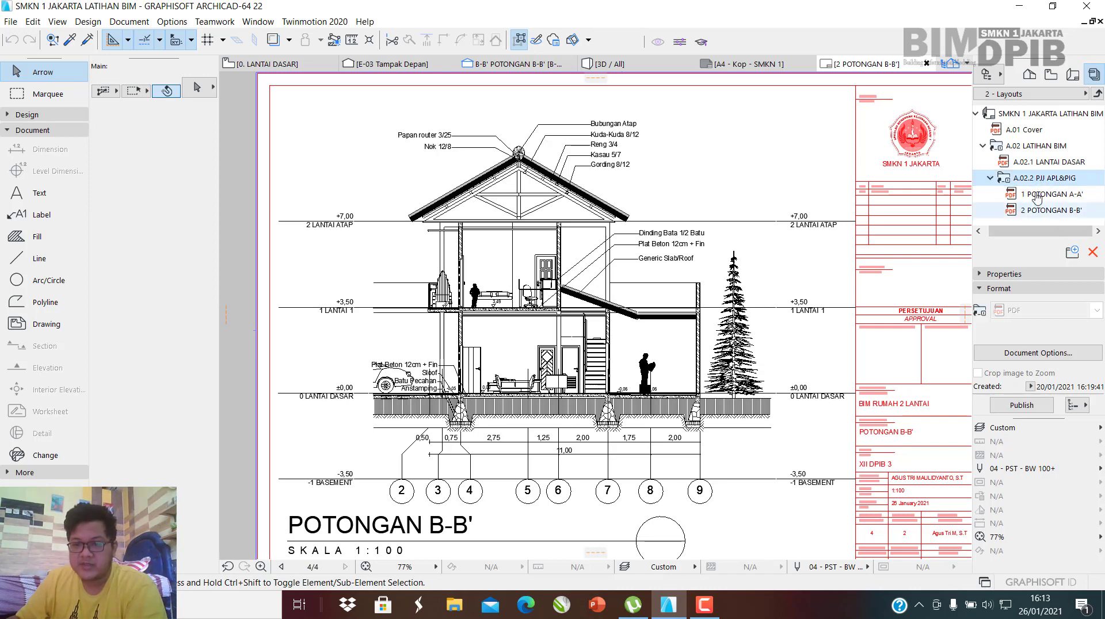
pyautogui.rightClick(1043, 182)
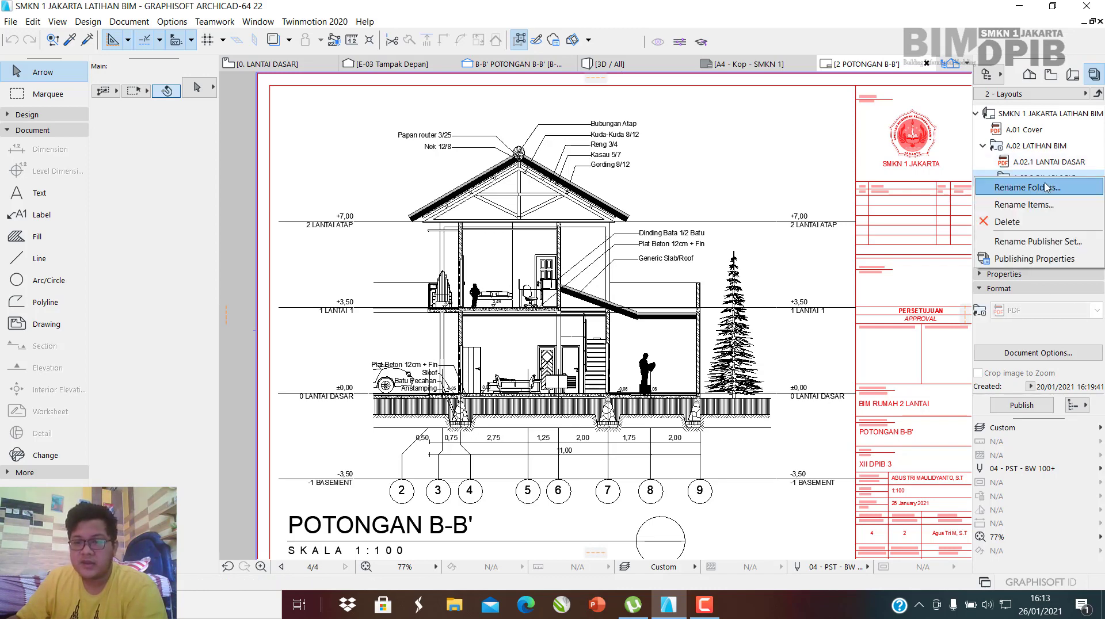
pyautogui.press('Escape')
pyautogui.rightClick(1033, 180)
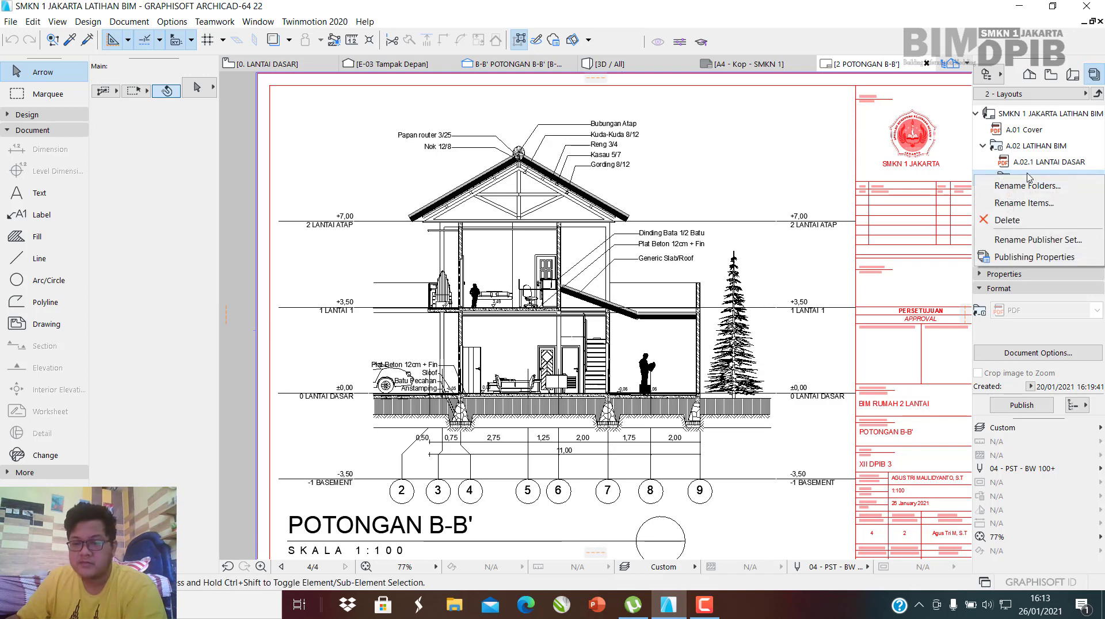
pyautogui.click(1014, 263)
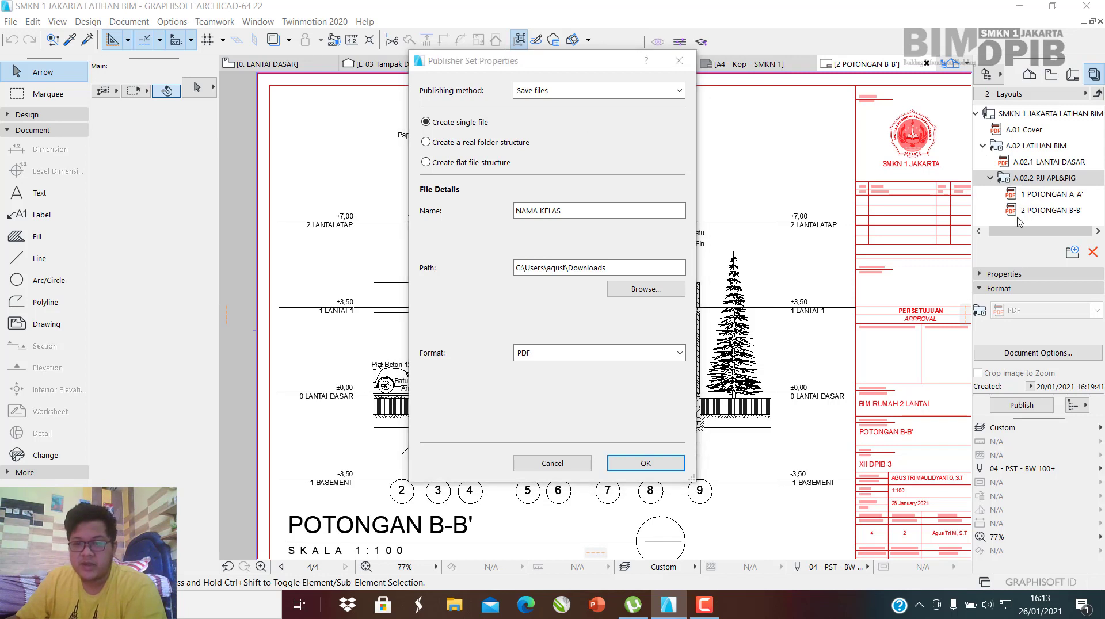
pyautogui.click(436, 143)
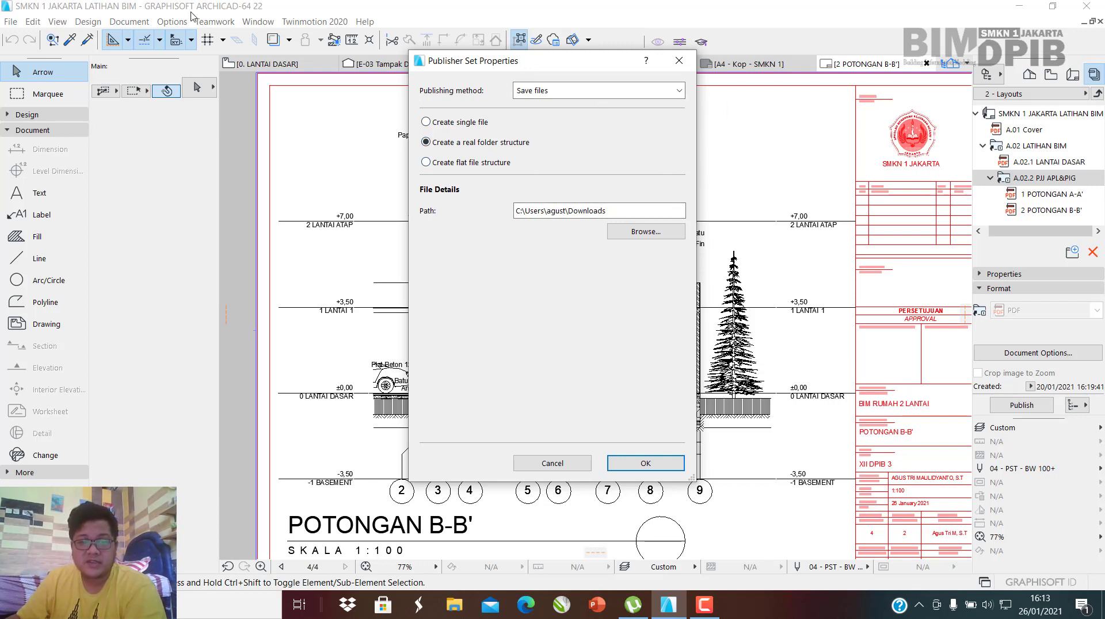
pyautogui.click(440, 123)
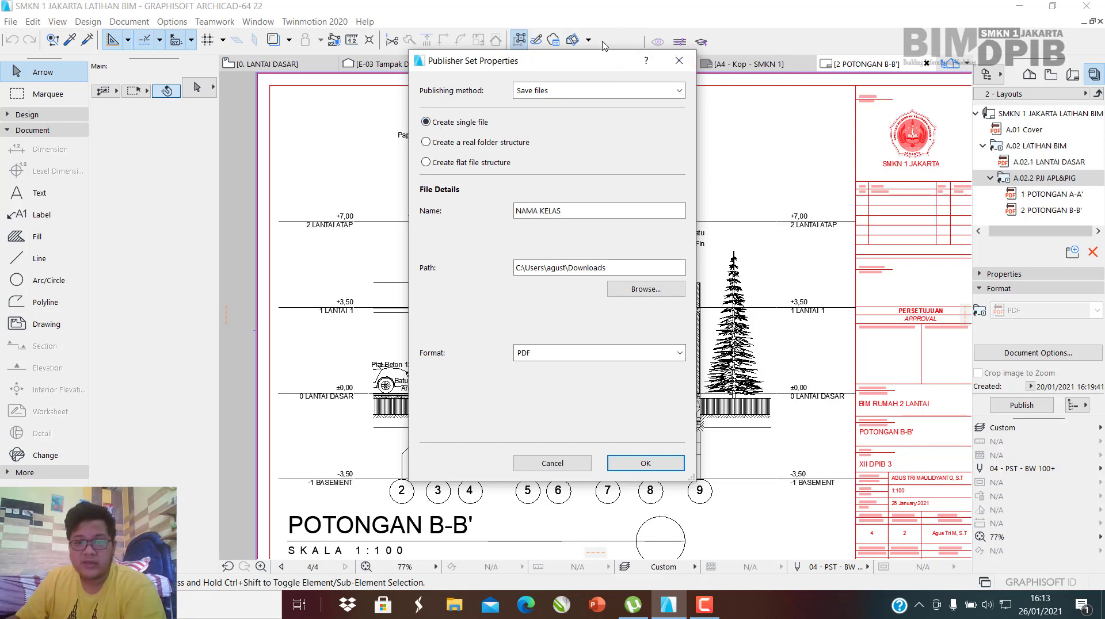
pyautogui.click(687, 64)
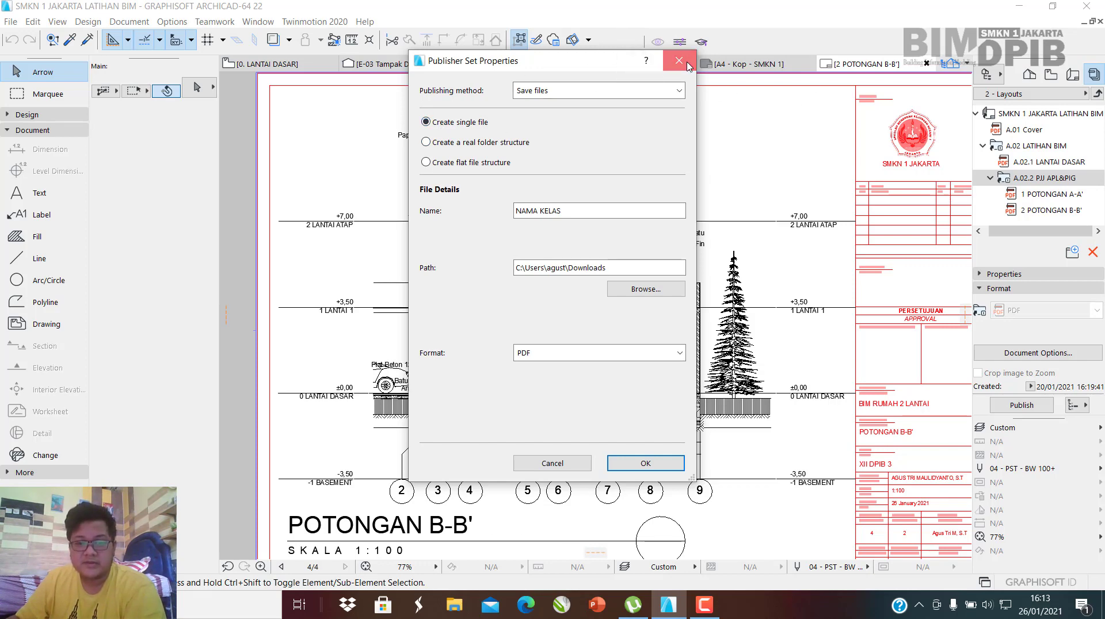
# Open the 0. LANTAI DASAR floor plan from the project map and examine the rooms and section markers.
pyautogui.scroll(-2, 637, 197)
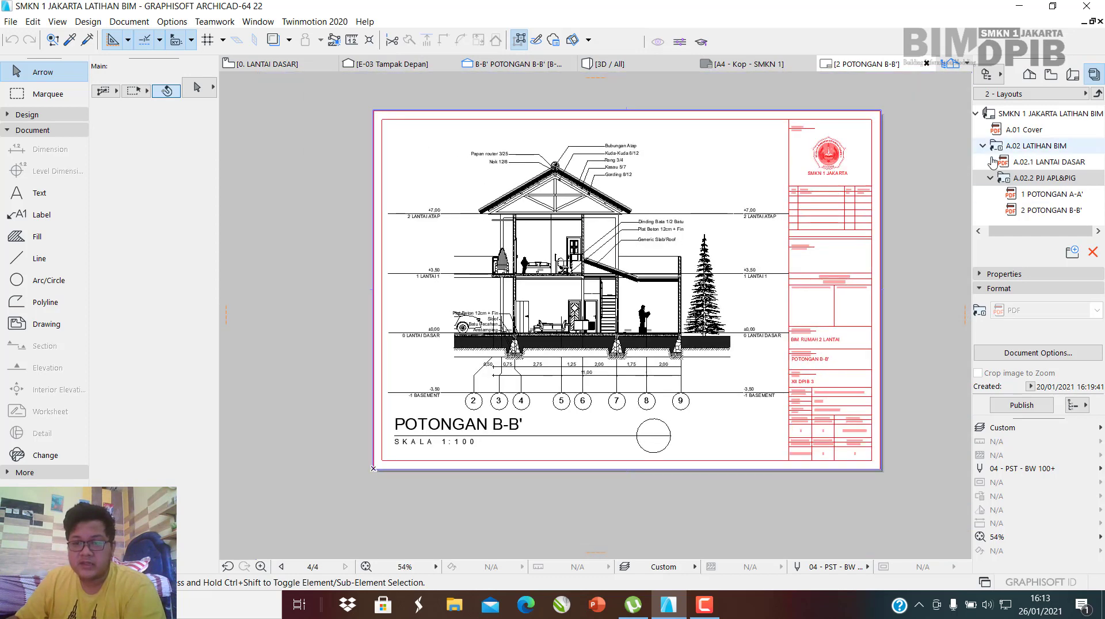
pyautogui.click(1030, 75)
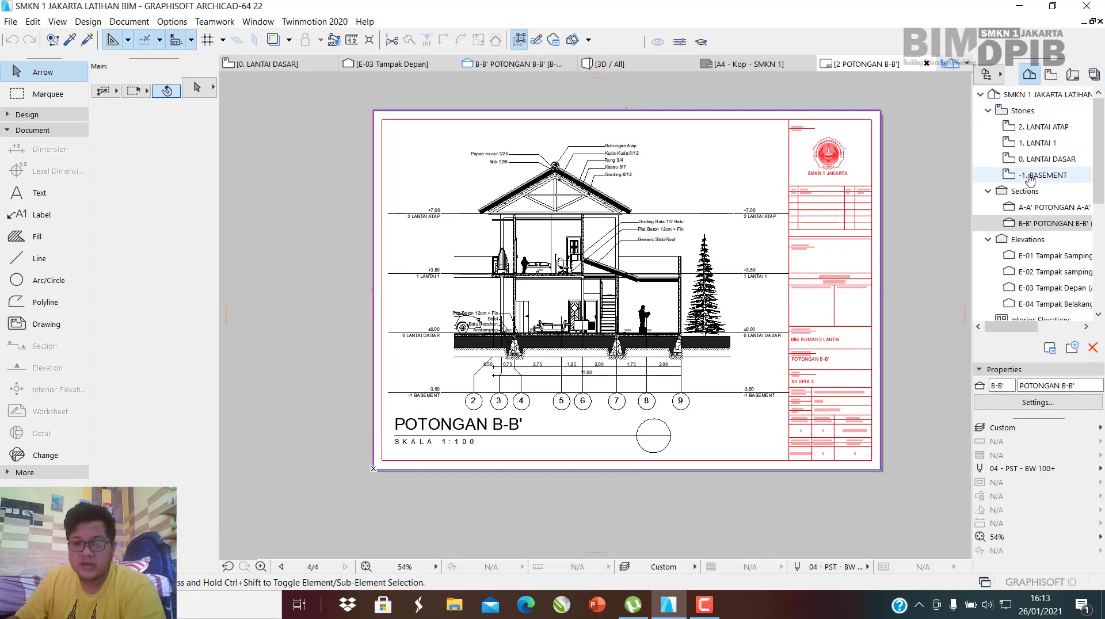
pyautogui.doubleClick(1061, 160)
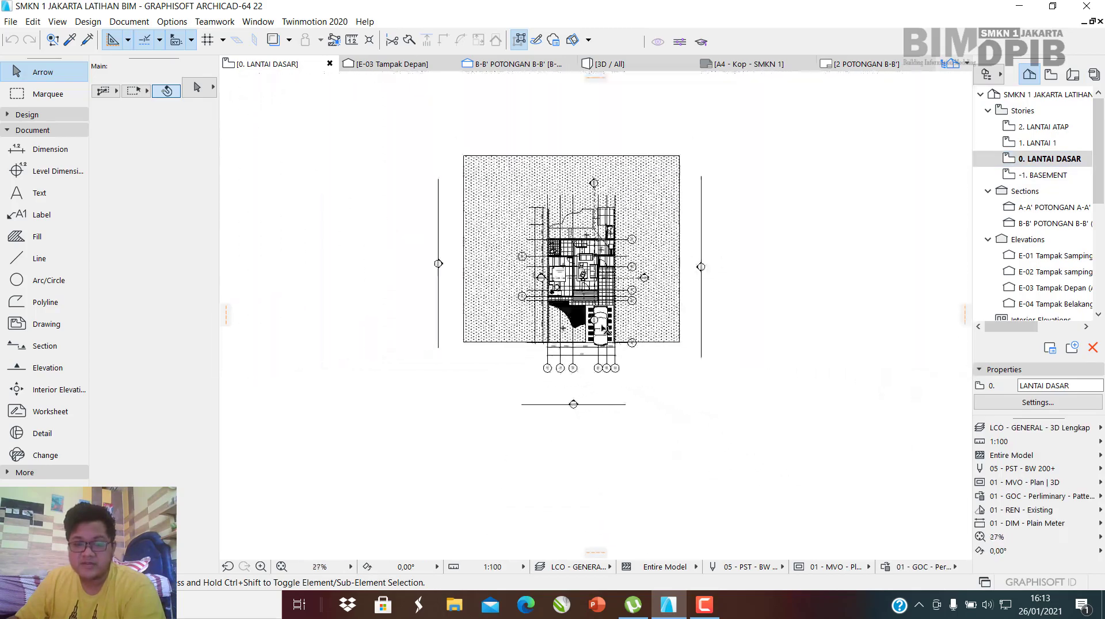
pyautogui.scroll(4, 603, 327)
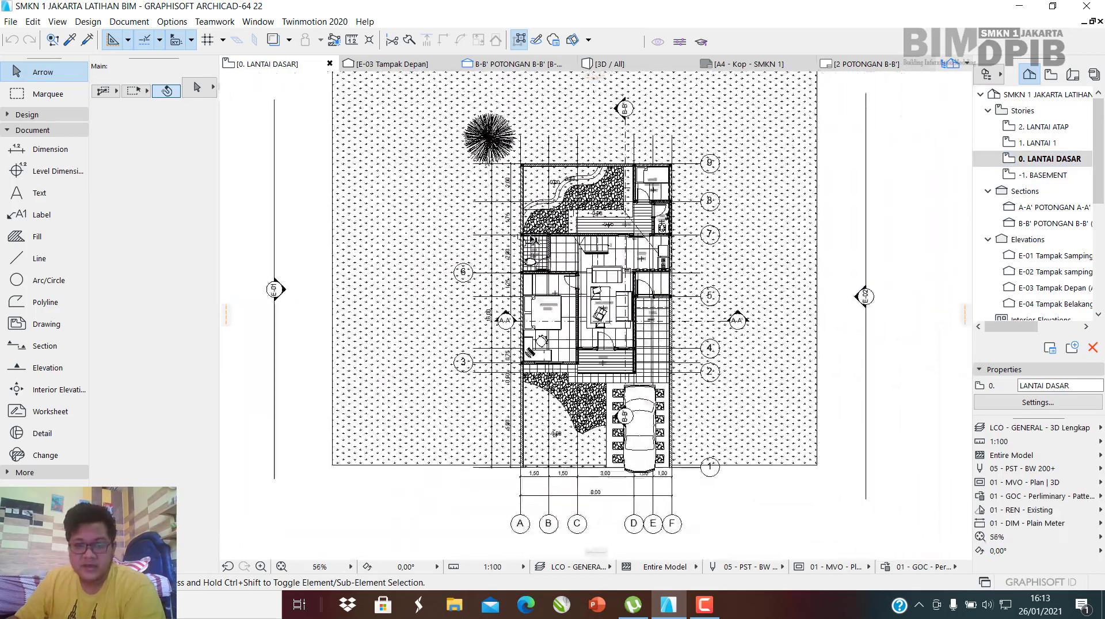
pyautogui.scroll(3, 602, 345)
pyautogui.scroll(-1, 615, 275)
pyautogui.scroll(-1, 587, 301)
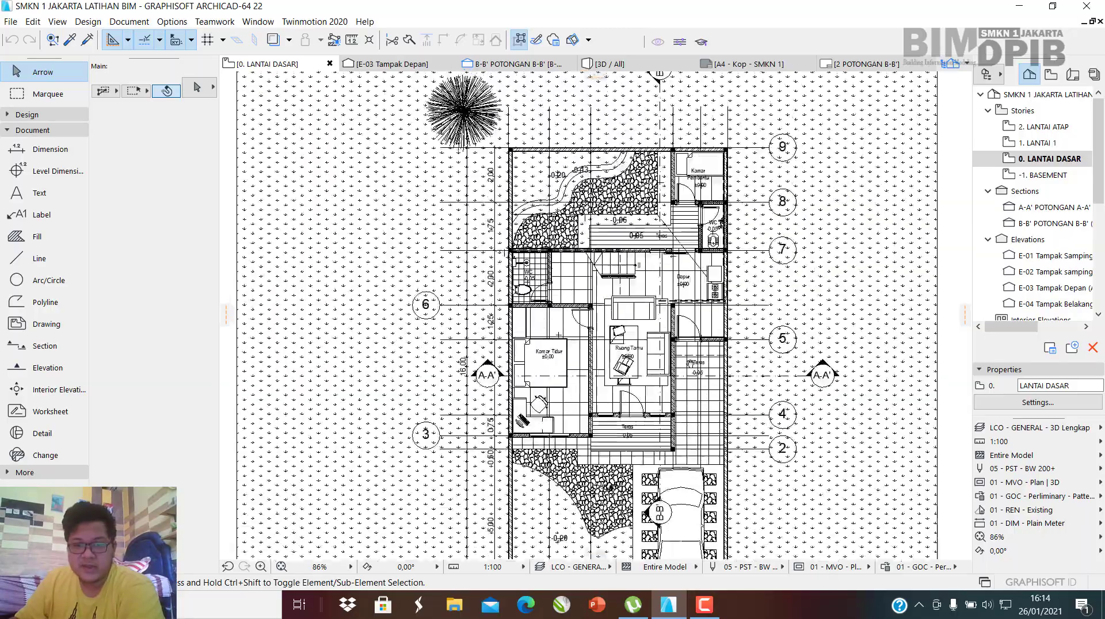
pyautogui.scroll(-2, 586, 300)
pyautogui.scroll(4, 632, 357)
pyautogui.scroll(-5, 547, 242)
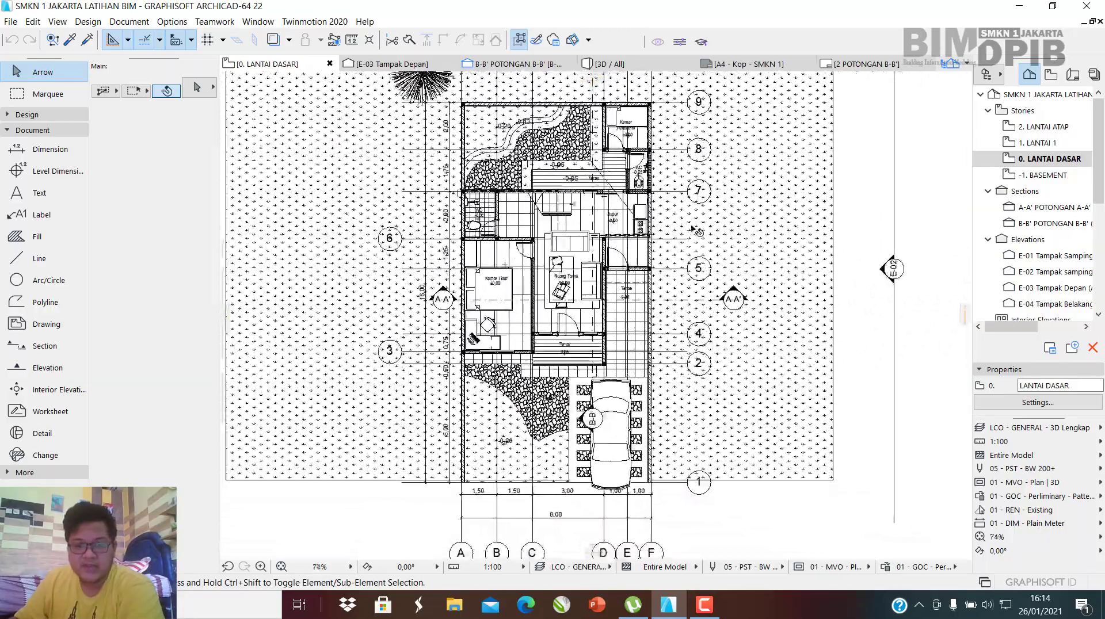
pyautogui.scroll(7, 536, 176)
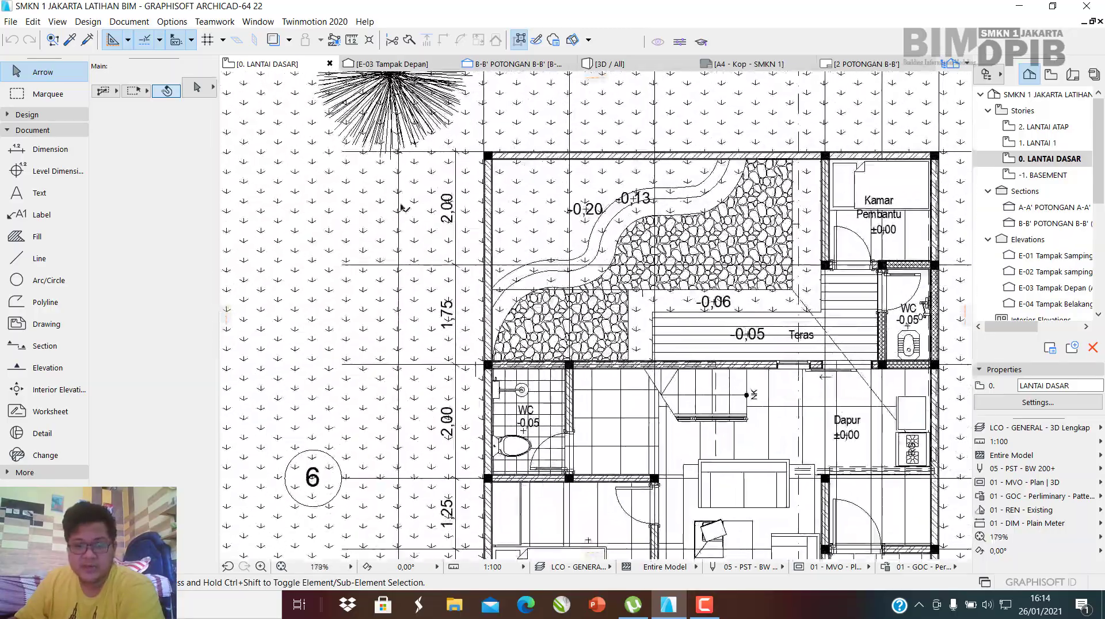
pyautogui.scroll(-3, 651, 208)
# Select the terrain mesh around the house to inspect its settings, and clear the selection.
pyautogui.click(412, 154)
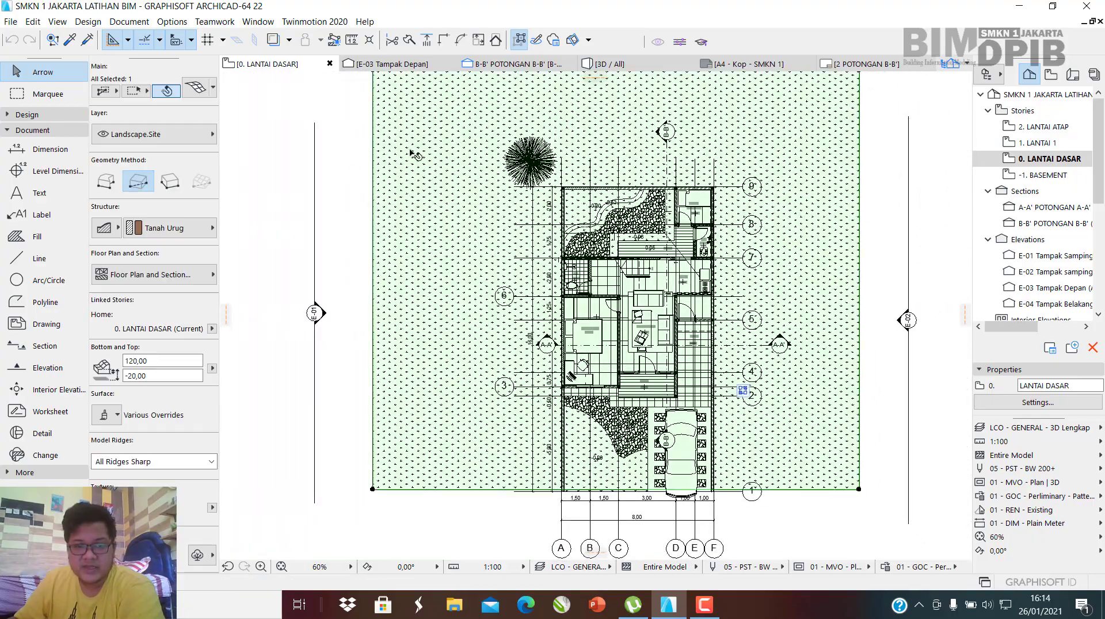
pyautogui.press('Escape')
pyautogui.scroll(8, 581, 212)
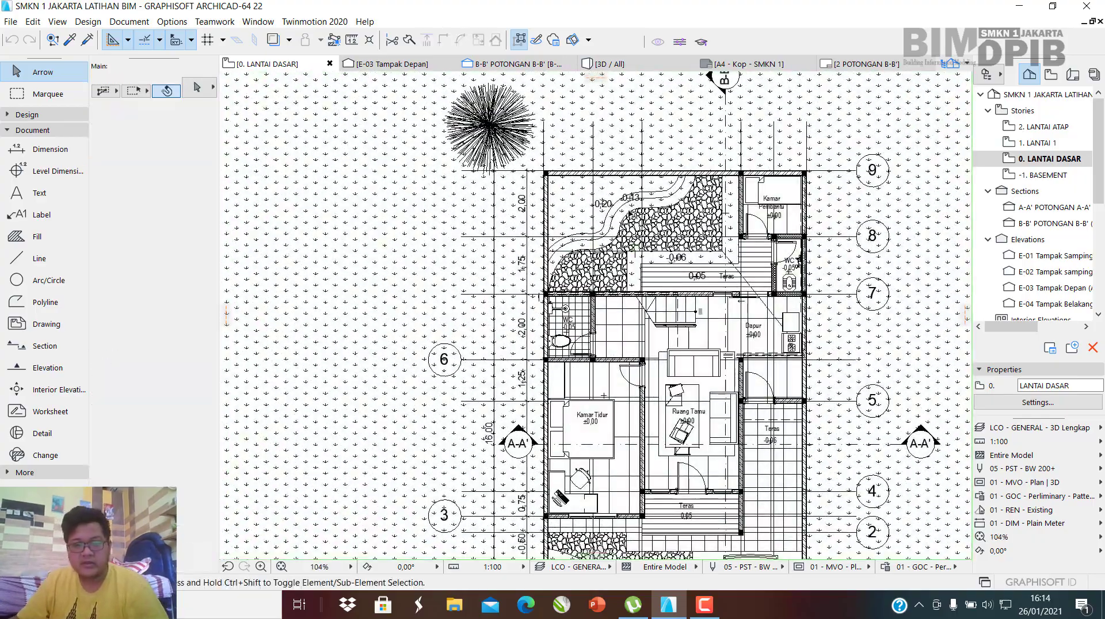
pyautogui.scroll(1, 570, 208)
pyautogui.click(572, 218)
pyautogui.press('Escape')
pyautogui.scroll(-5, 771, 357)
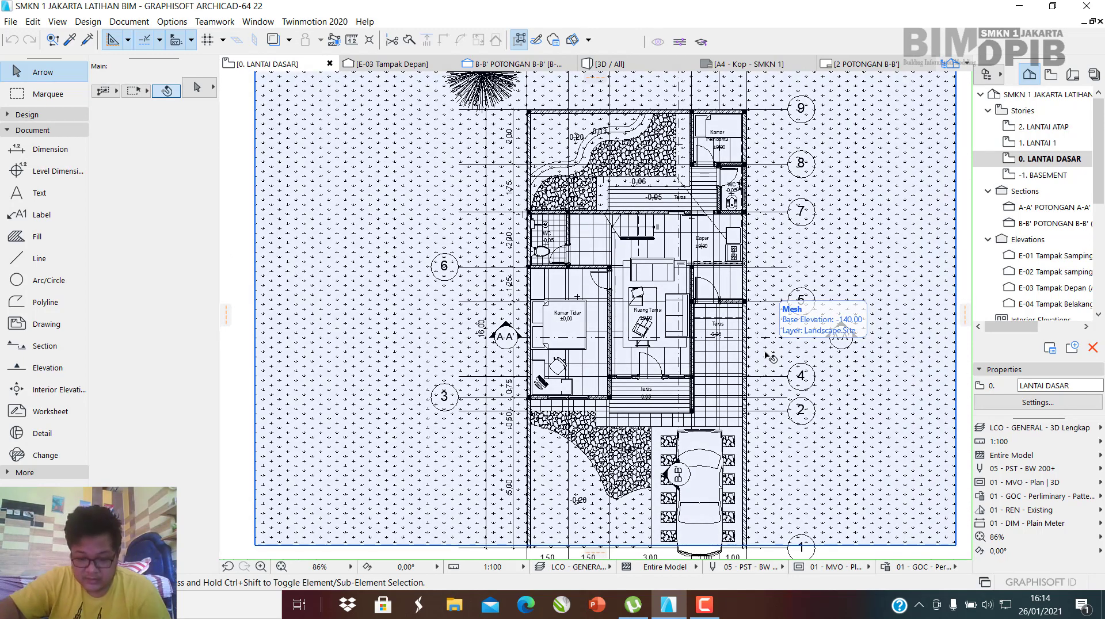
# Look through the layer settings and check which layer the terrain mesh belongs to.
pyautogui.hotkey('ctrl', 'l')
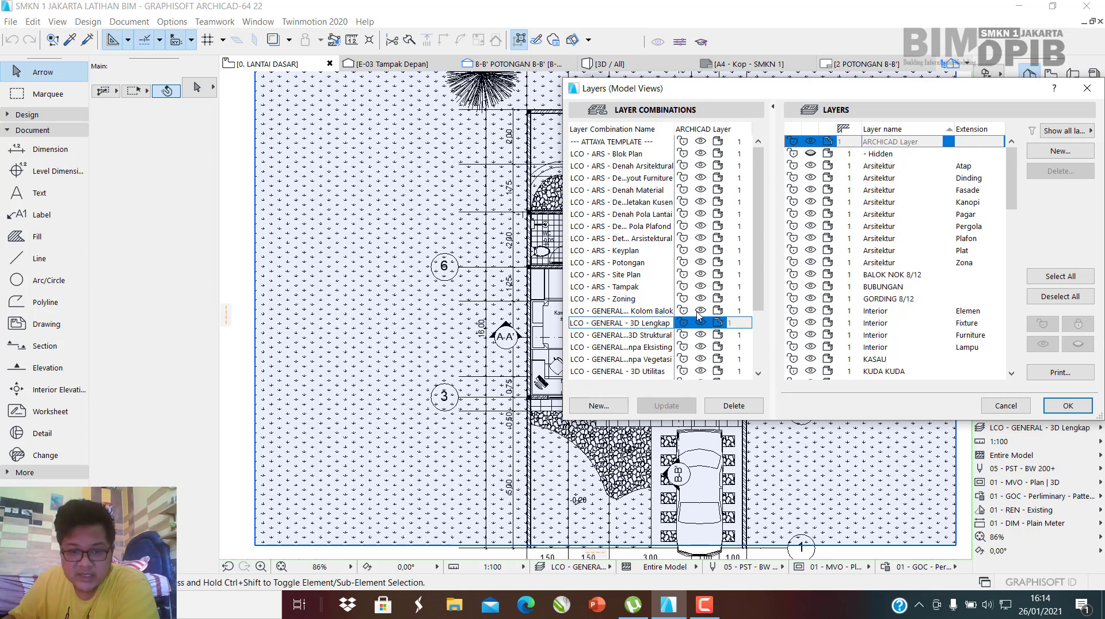
pyautogui.scroll(-2, 698, 315)
pyautogui.scroll(-1, 941, 235)
pyautogui.scroll(1, 942, 228)
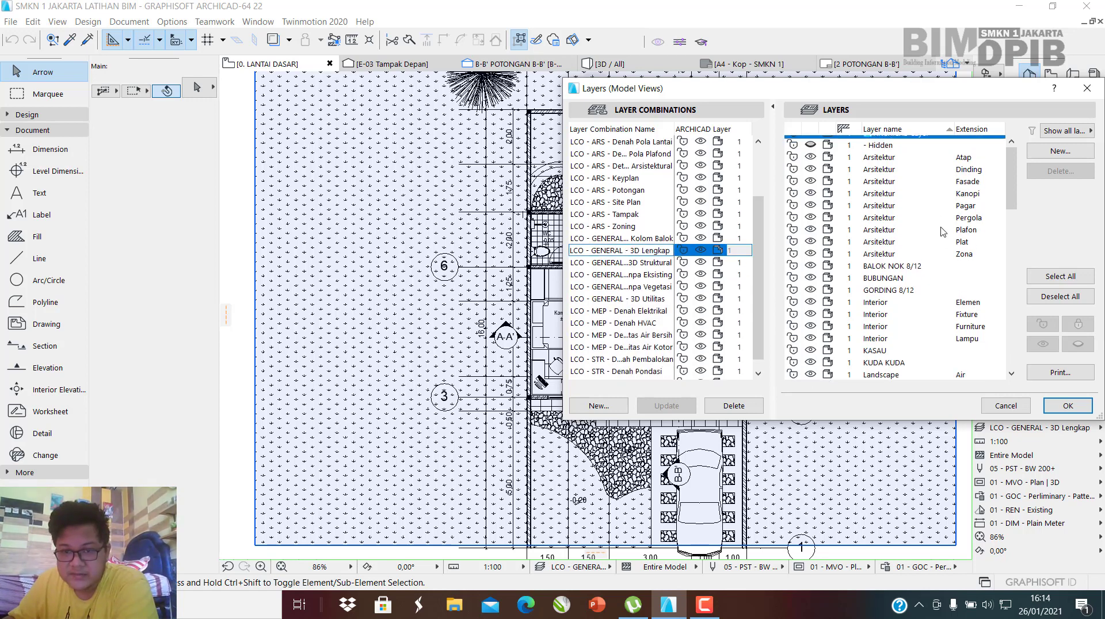
pyautogui.click(344, 192)
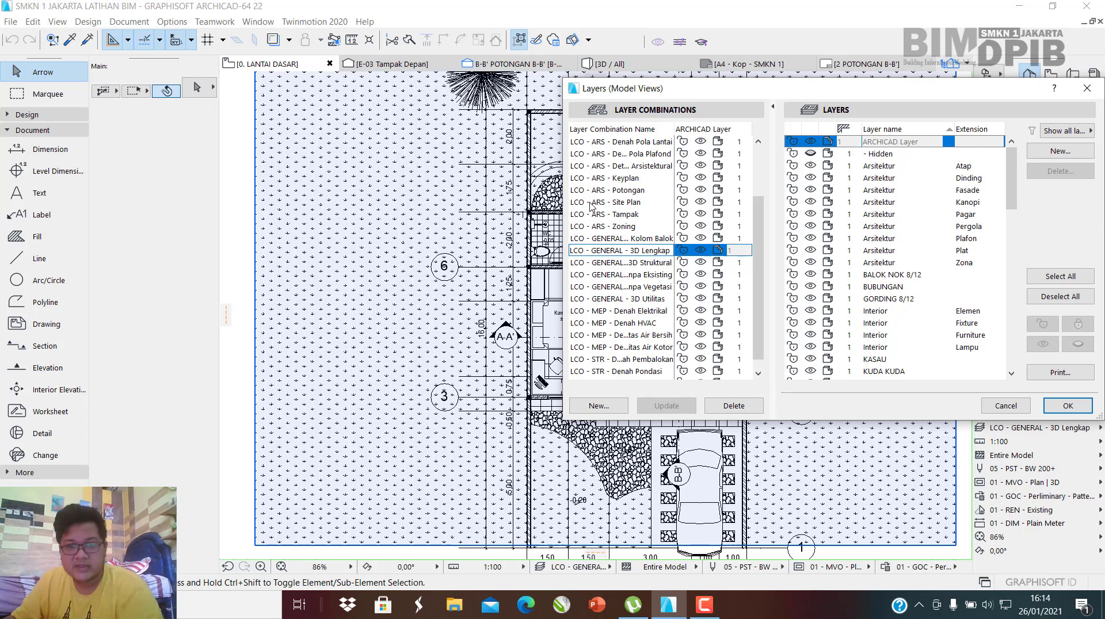
pyautogui.click(1088, 88)
pyautogui.click(405, 195)
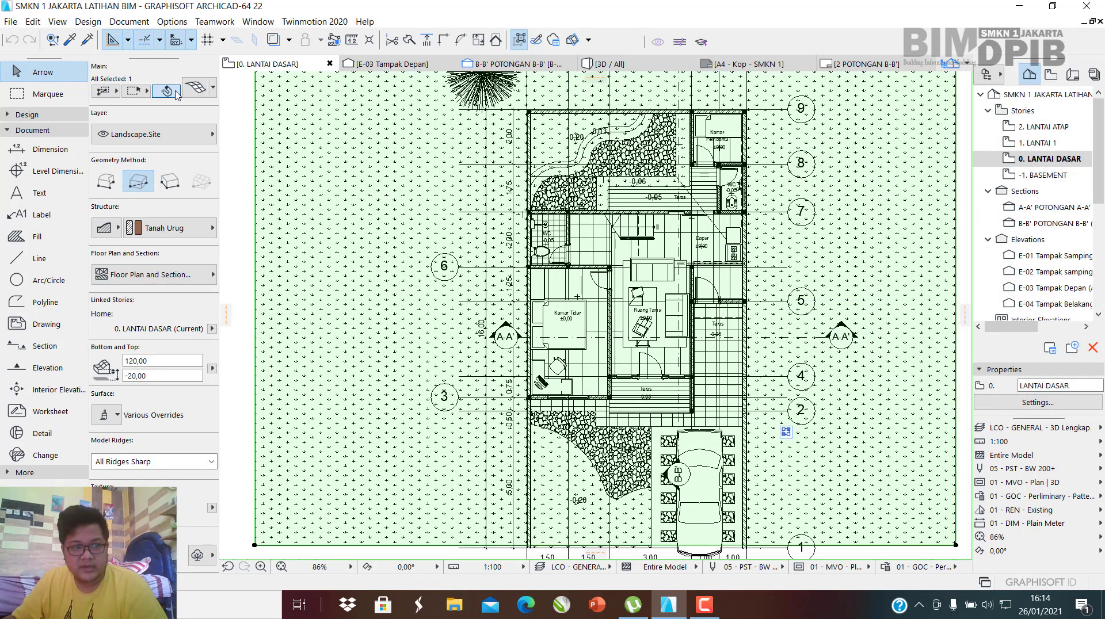
pyautogui.press('Escape')
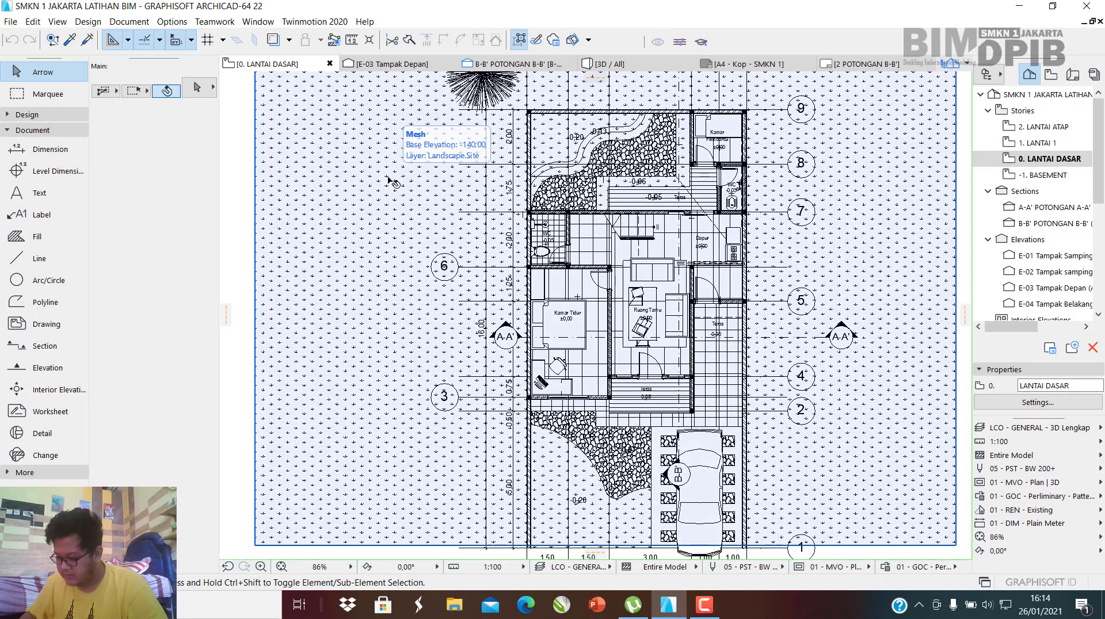
pyautogui.press('Right')
pyautogui.press('Right')
pyautogui.press('Right')
pyautogui.press('Right')
pyautogui.press('Right')
pyautogui.press('Right')
pyautogui.press('Right')
pyautogui.press('Right')
pyautogui.press('Right')
pyautogui.press('Right')
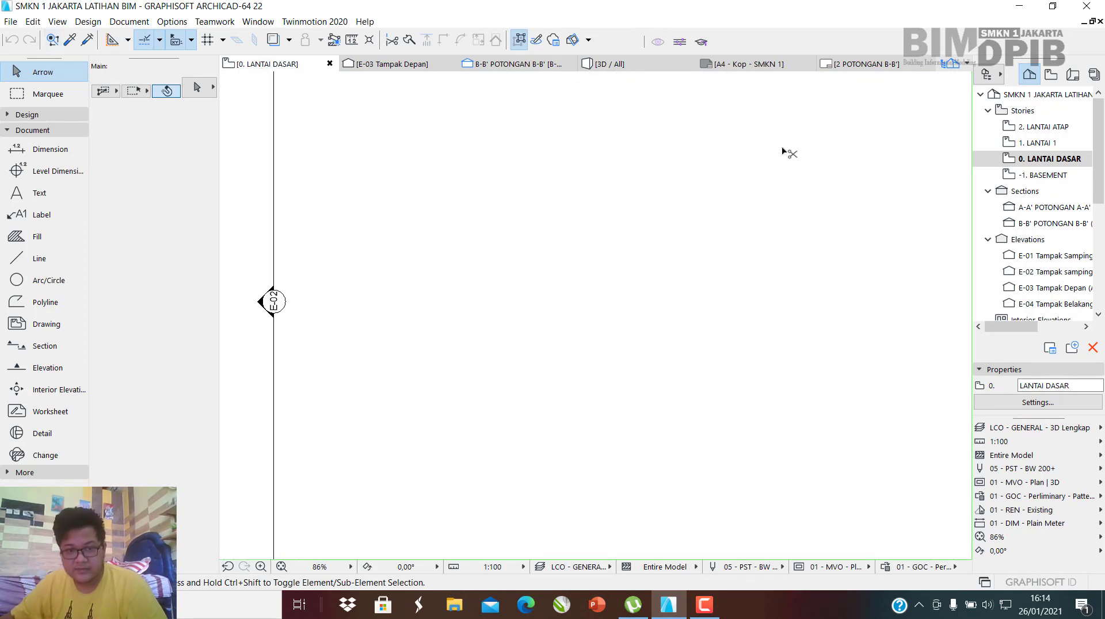
pyautogui.scroll(-5, 778, 172)
pyautogui.scroll(6, 254, 245)
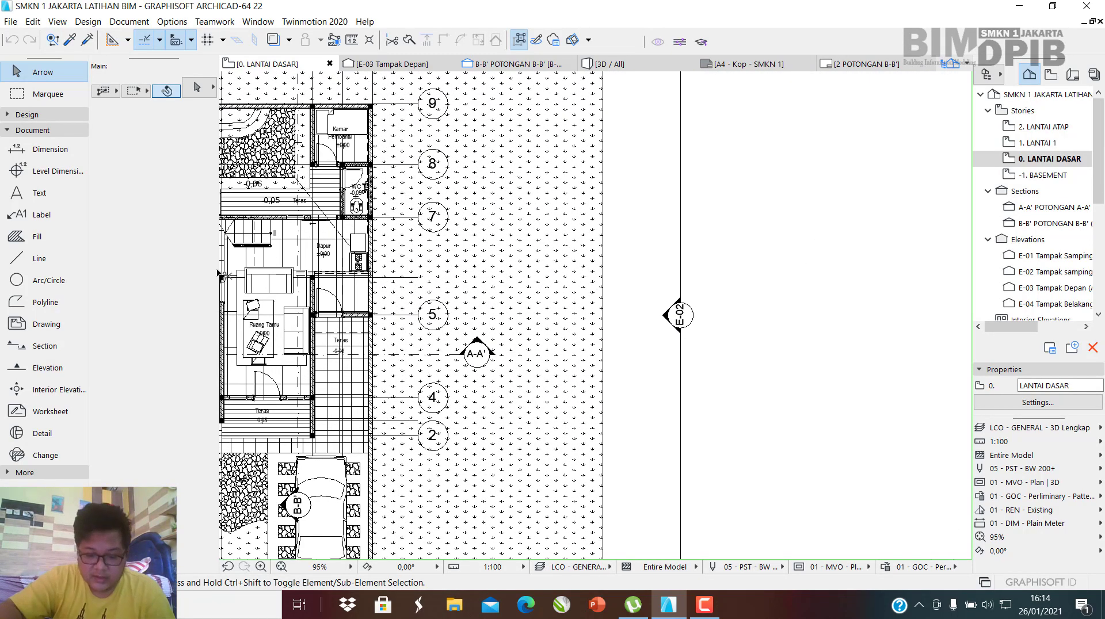
# Hide the Landscape.Site layer in the layer settings and examine the rooms and garden areas of the LANTAI DASAR plan.
pyautogui.hotkey('ctrl', 'l')
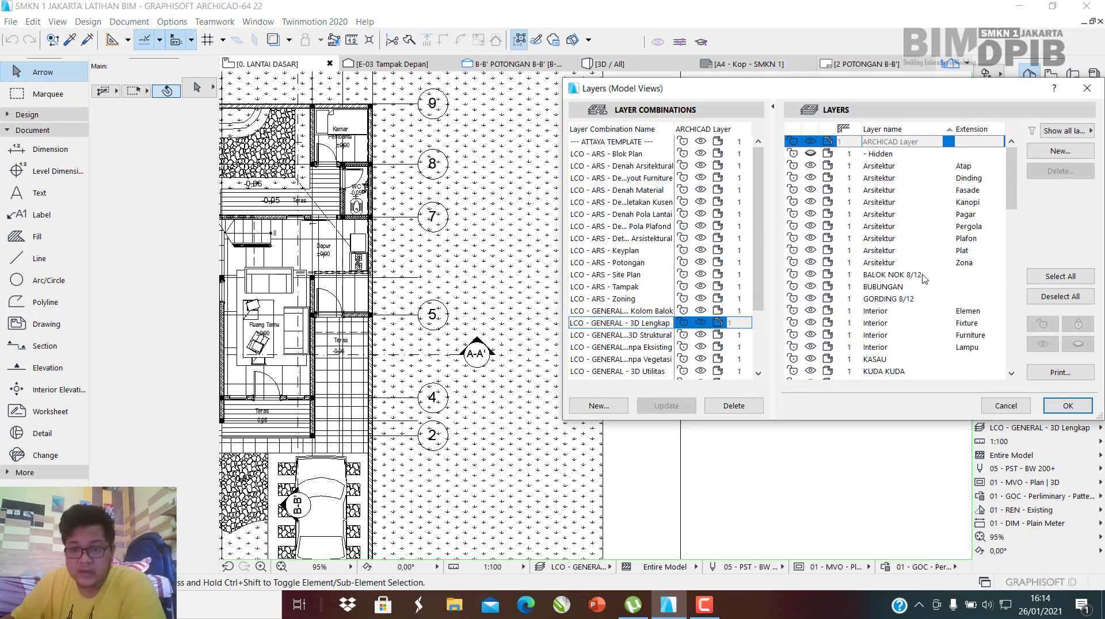
pyautogui.scroll(-5, 873, 194)
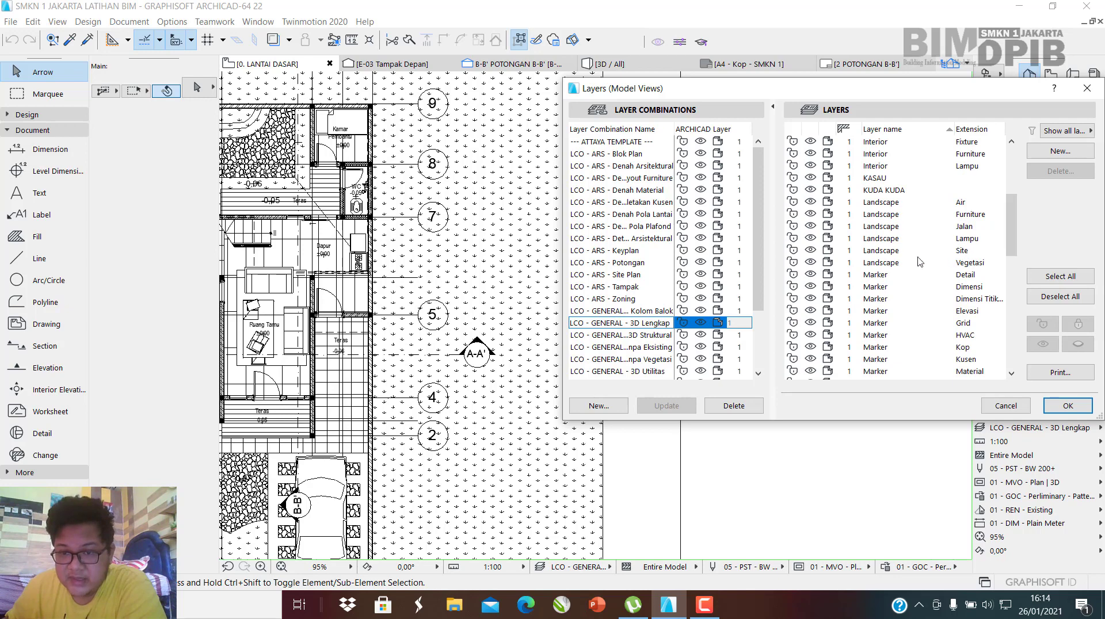
pyautogui.click(810, 251)
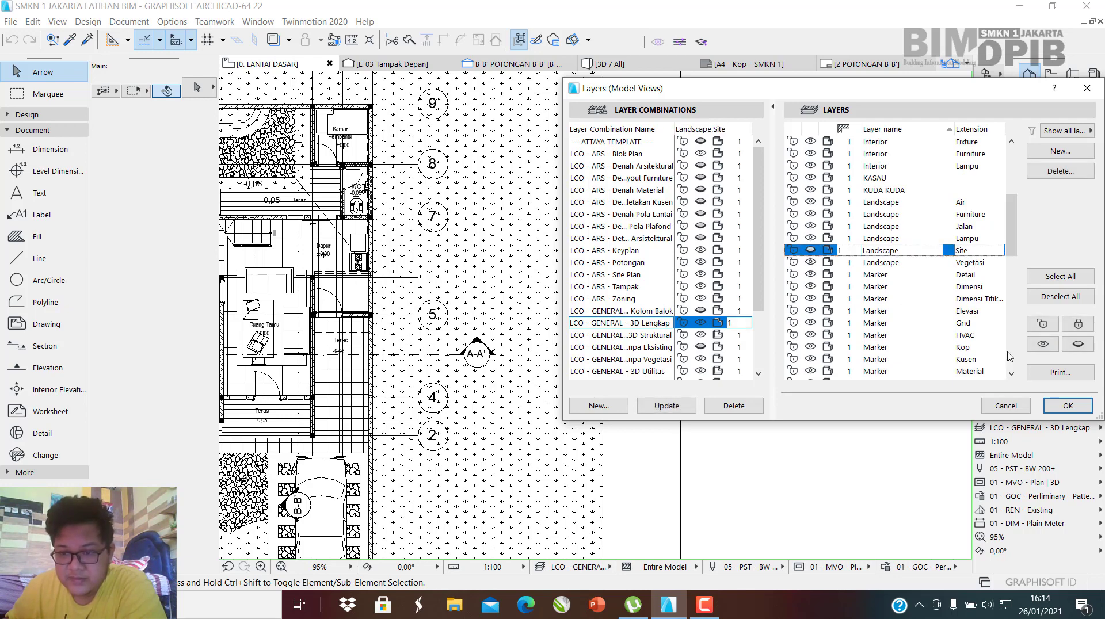
pyautogui.click(1077, 407)
pyautogui.scroll(-3, 897, 350)
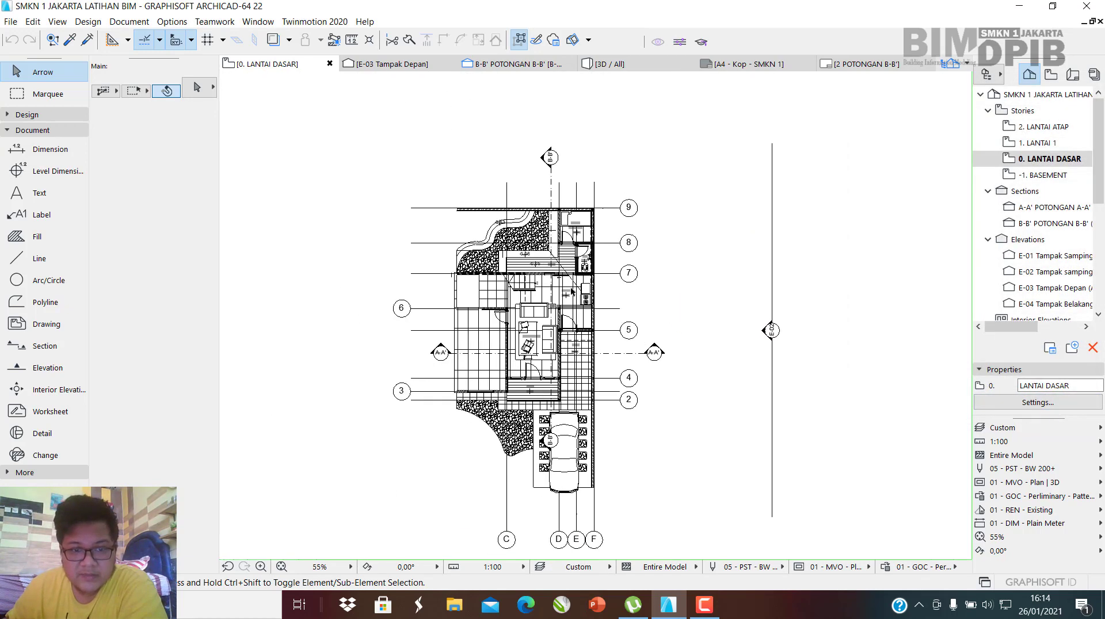
pyautogui.scroll(7, 474, 227)
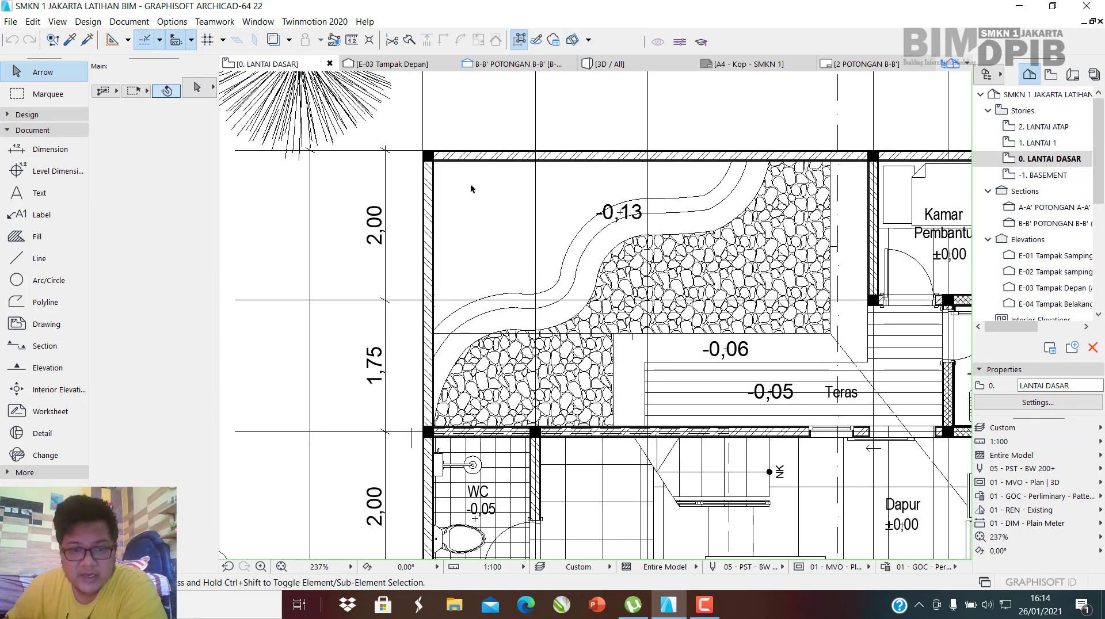
pyautogui.scroll(-6, 561, 212)
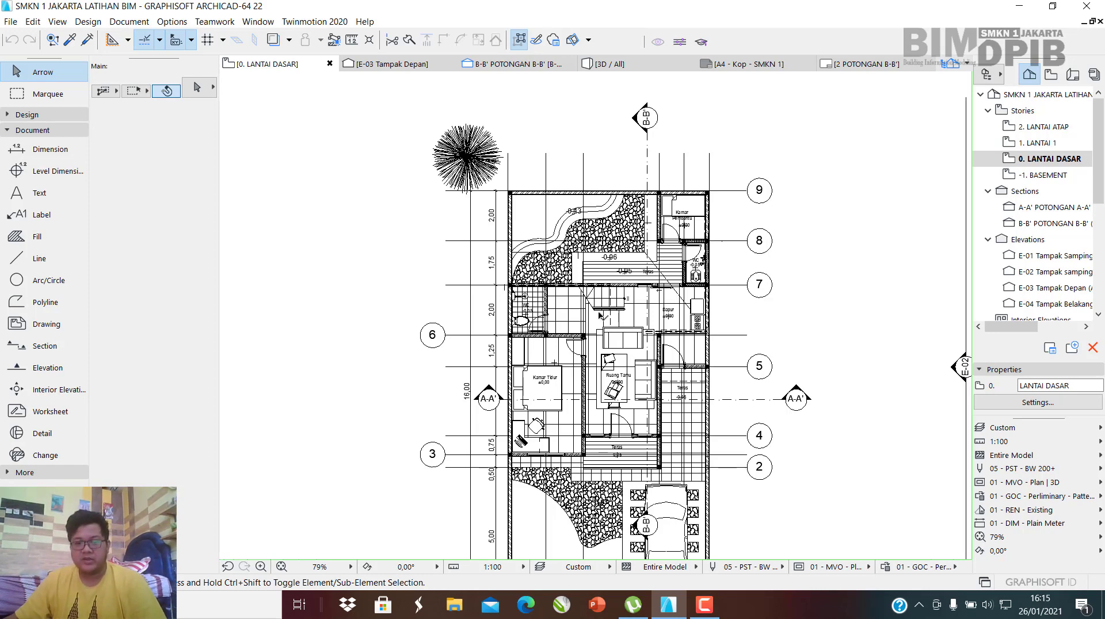
pyautogui.scroll(2, 532, 262)
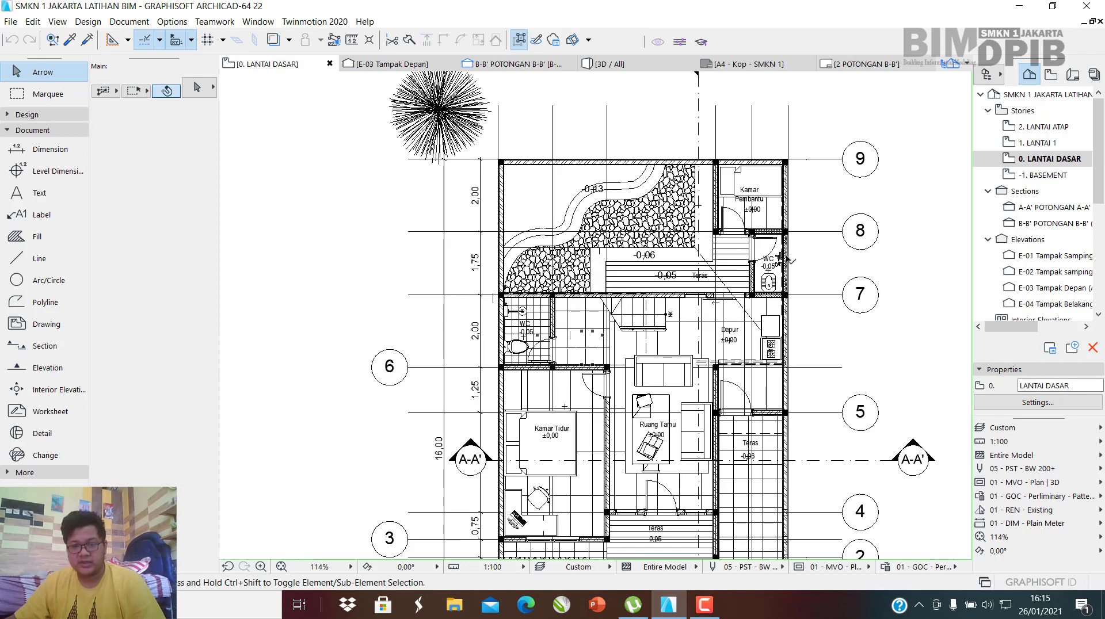
pyautogui.scroll(-3, 839, 259)
pyautogui.scroll(2, 873, 257)
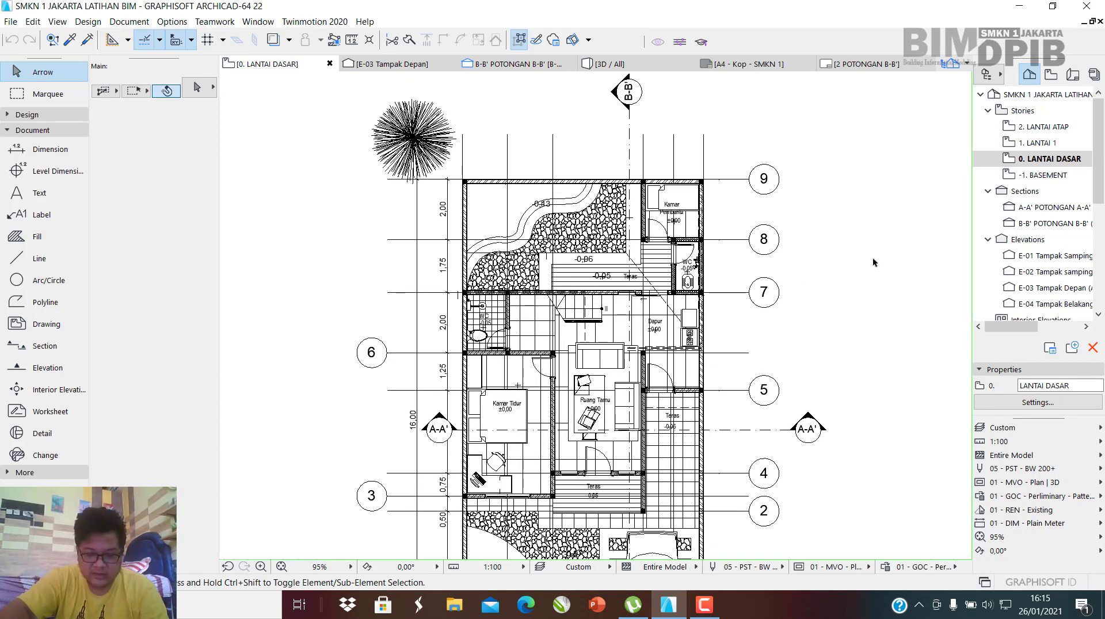
# Turn the Landscape.Site layer's visibility back on in the layer settings.
pyautogui.hotkey('ctrl', 'l')
pyautogui.scroll(-6, 796, 192)
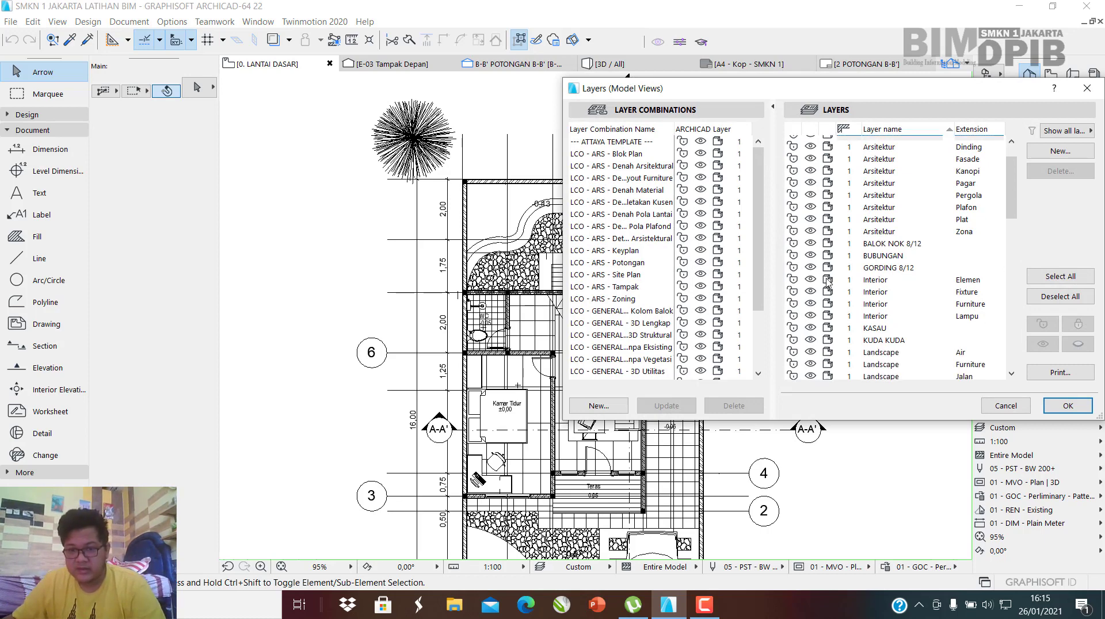
pyautogui.click(810, 214)
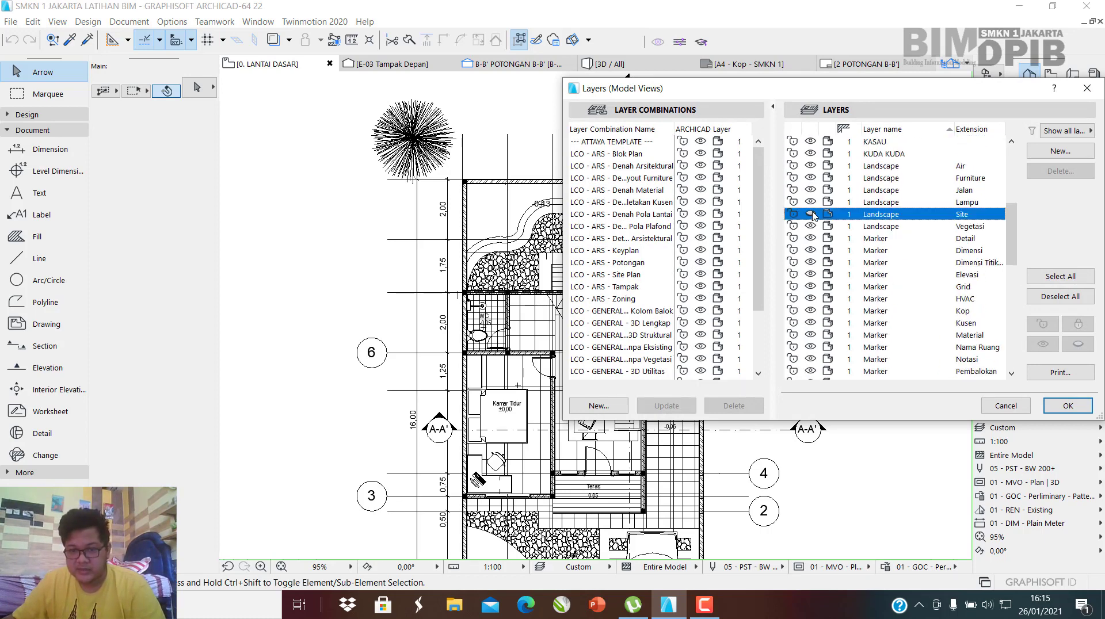
pyautogui.click(1068, 406)
pyautogui.scroll(-3, 707, 249)
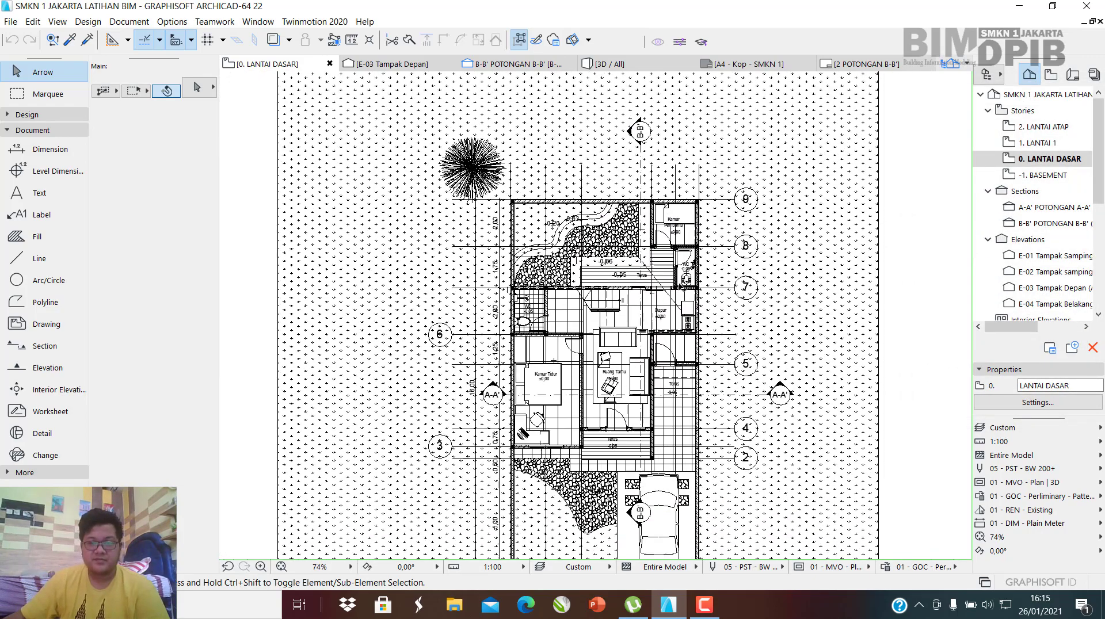
# Select the large terrain mesh around the house and move it horizontally away from the building, towards the E-01 elevation marker.
pyautogui.click(796, 195)
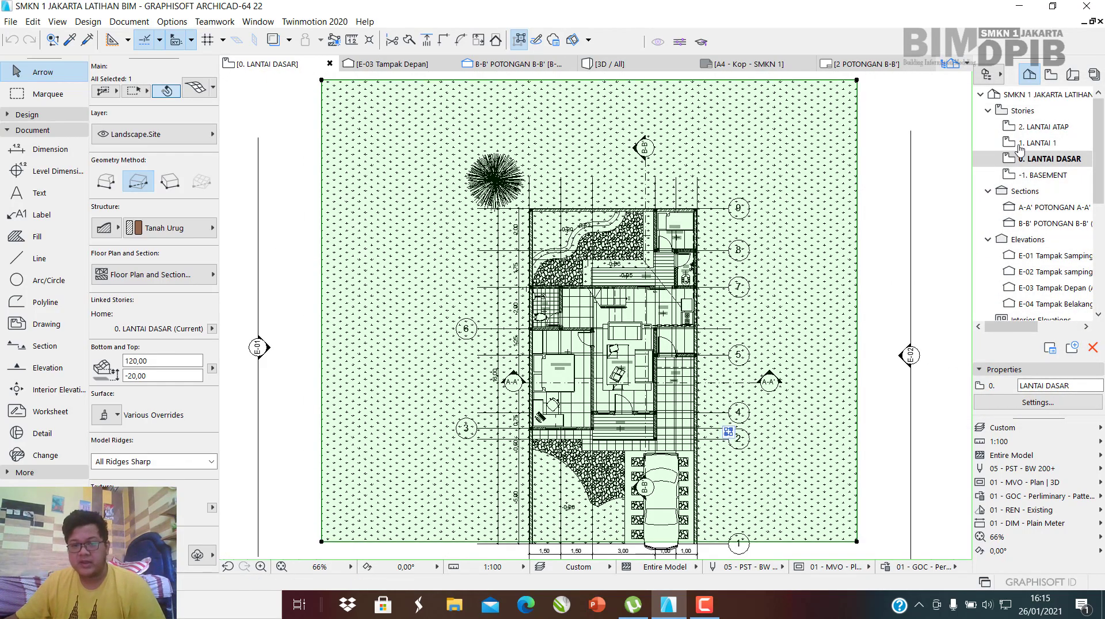
pyautogui.scroll(-1, 653, 243)
pyautogui.scroll(1, 683, 305)
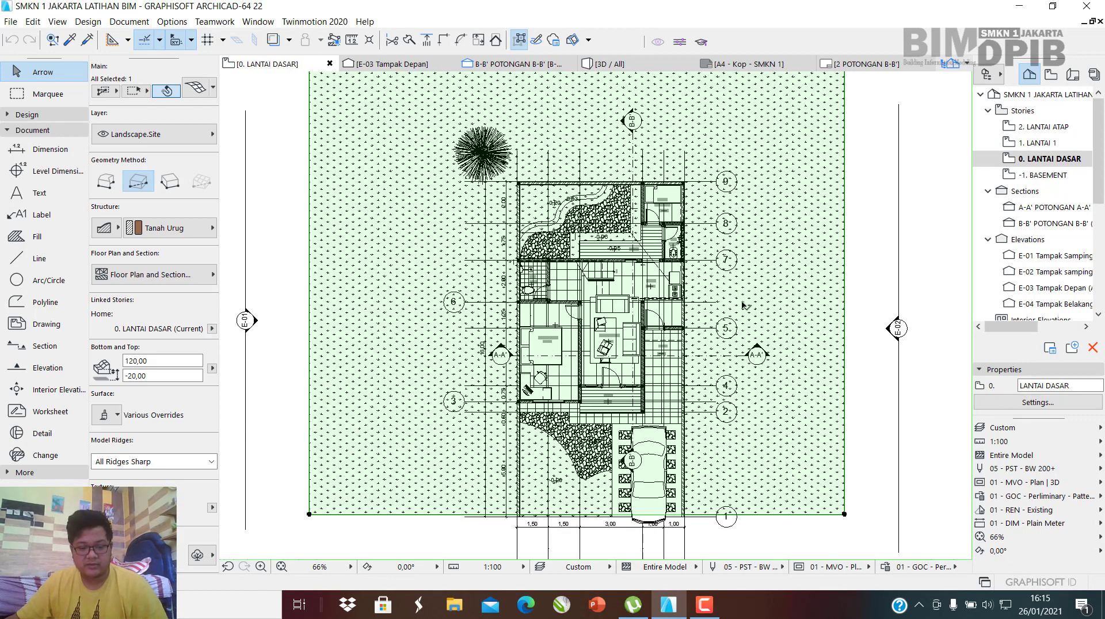
pyautogui.hotkey('ctrl', 't')
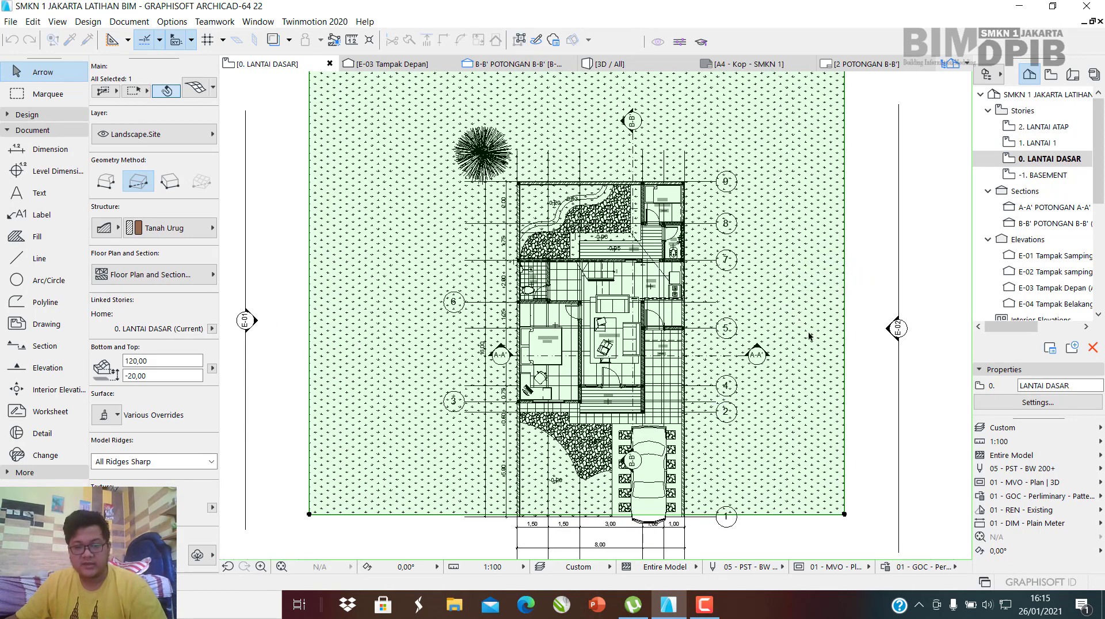
pyautogui.click(804, 254)
pyautogui.moveTo(402, 257); pyautogui.dragTo(540, 257, button='middle')
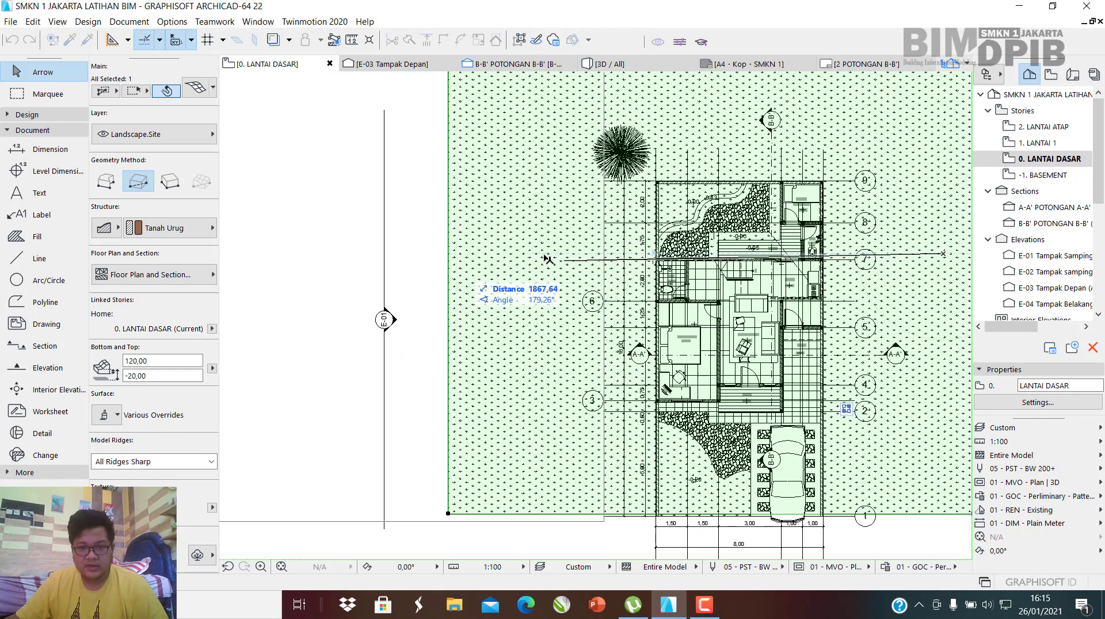
pyautogui.click(434, 247)
pyautogui.scroll(3, 531, 247)
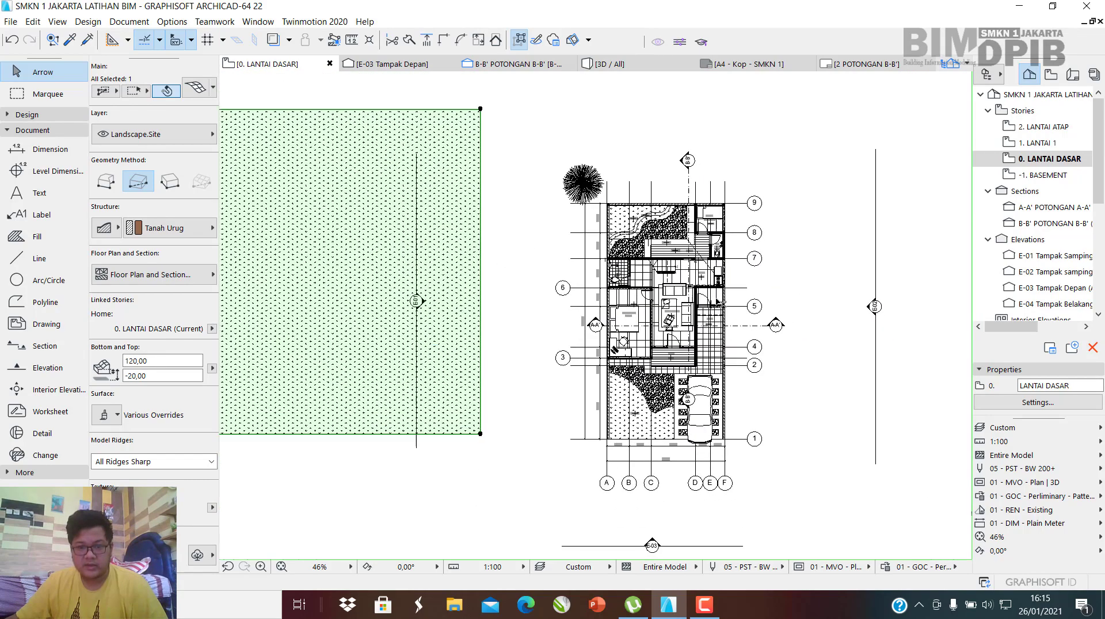
# Move the terrain mesh farther out so it lies completely beyond the E-01 elevation line, and clear the selection.
pyautogui.scroll(-2, 683, 246)
pyautogui.moveTo(370, 235); pyautogui.dragTo(524, 241, button='middle')
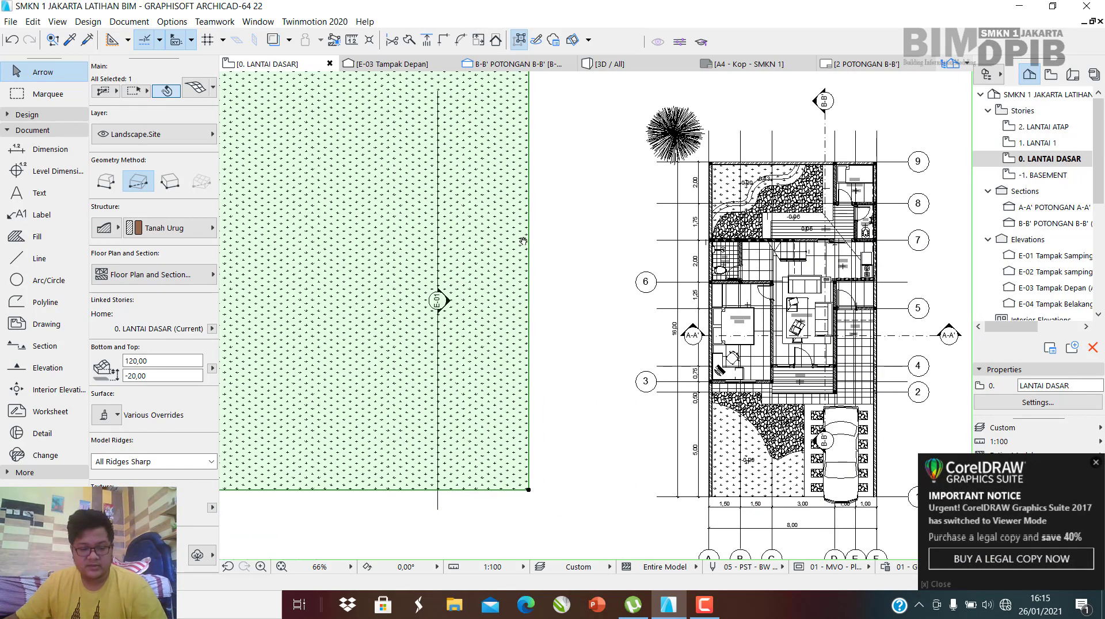
pyautogui.scroll(-2, 485, 271)
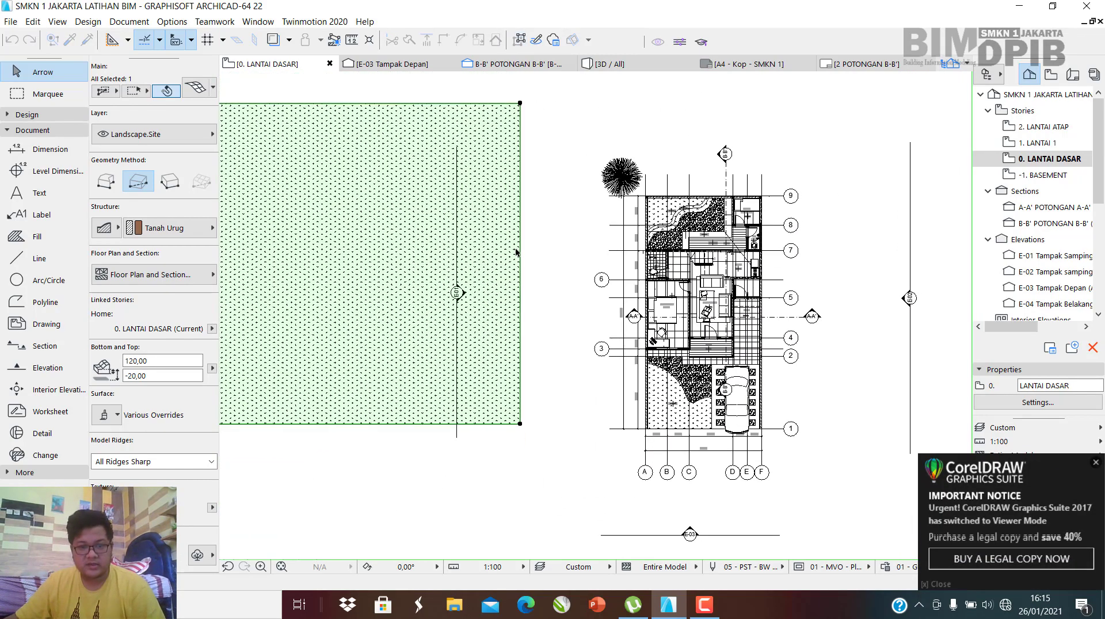
pyautogui.click(520, 249)
pyautogui.click(311, 252)
pyautogui.scroll(3, 841, 403)
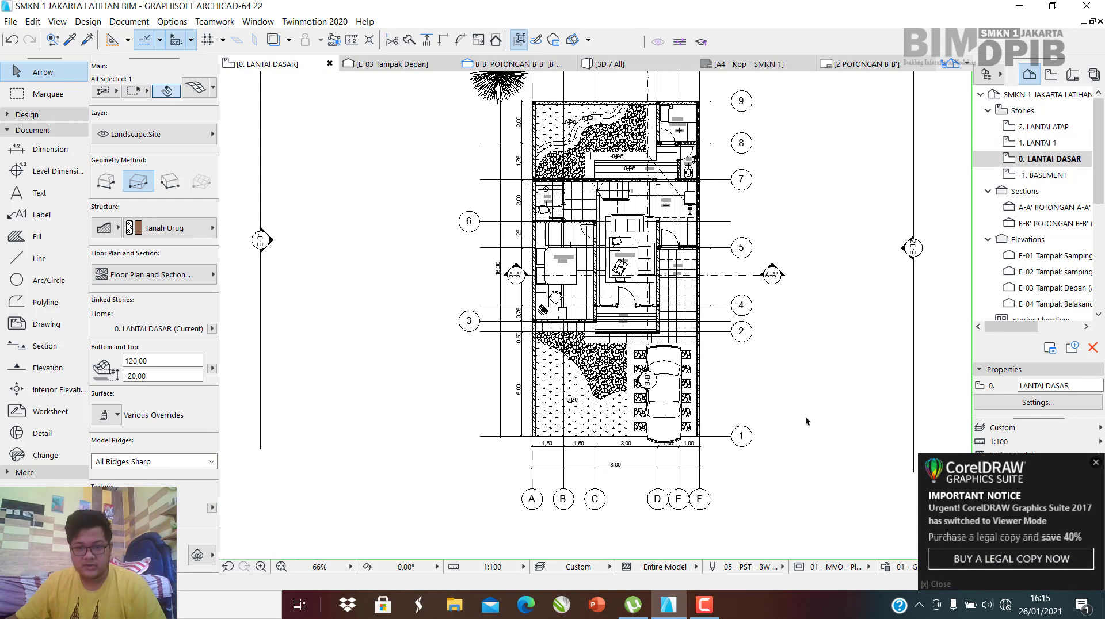
pyautogui.moveTo(645, 327); pyautogui.dragTo(712, 465, button='middle')
pyautogui.press('Escape')
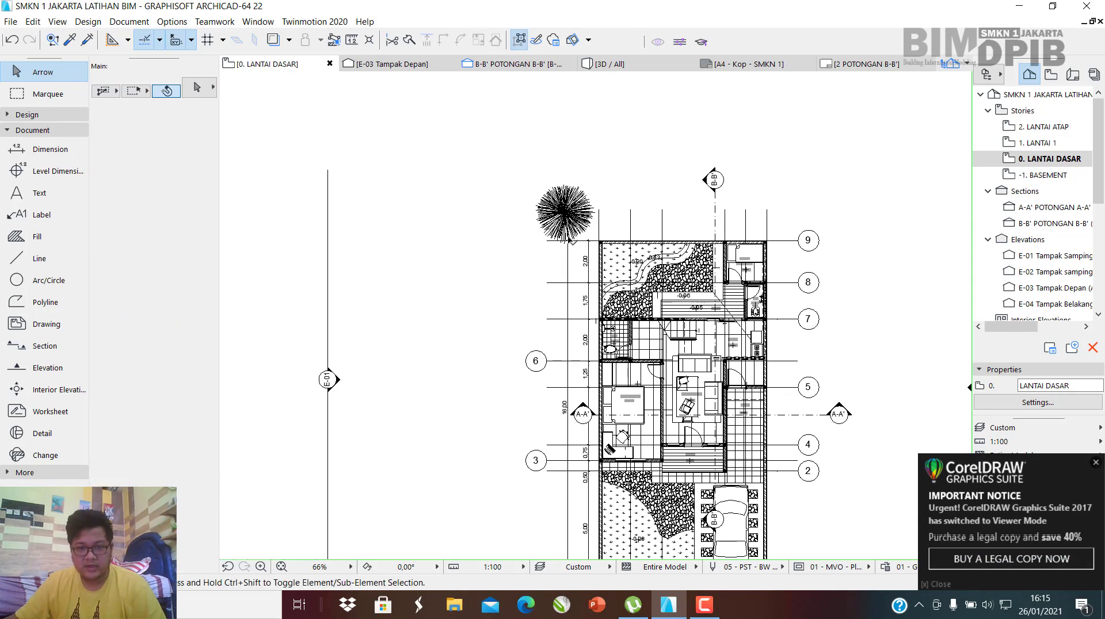
pyautogui.click(560, 224)
pyautogui.click(574, 209)
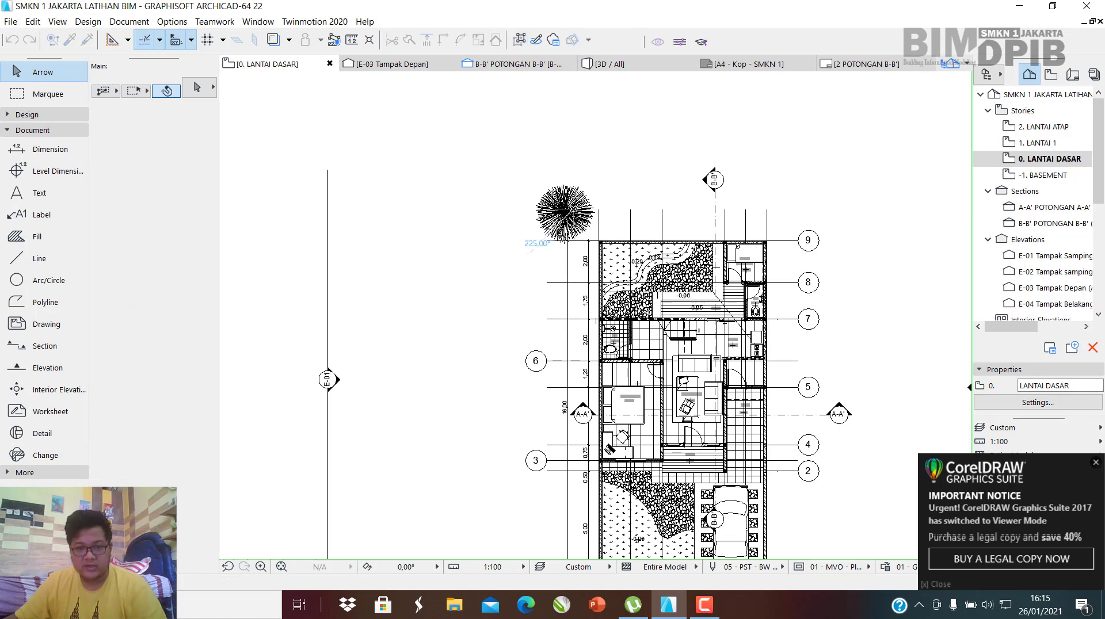
pyautogui.press('F1')
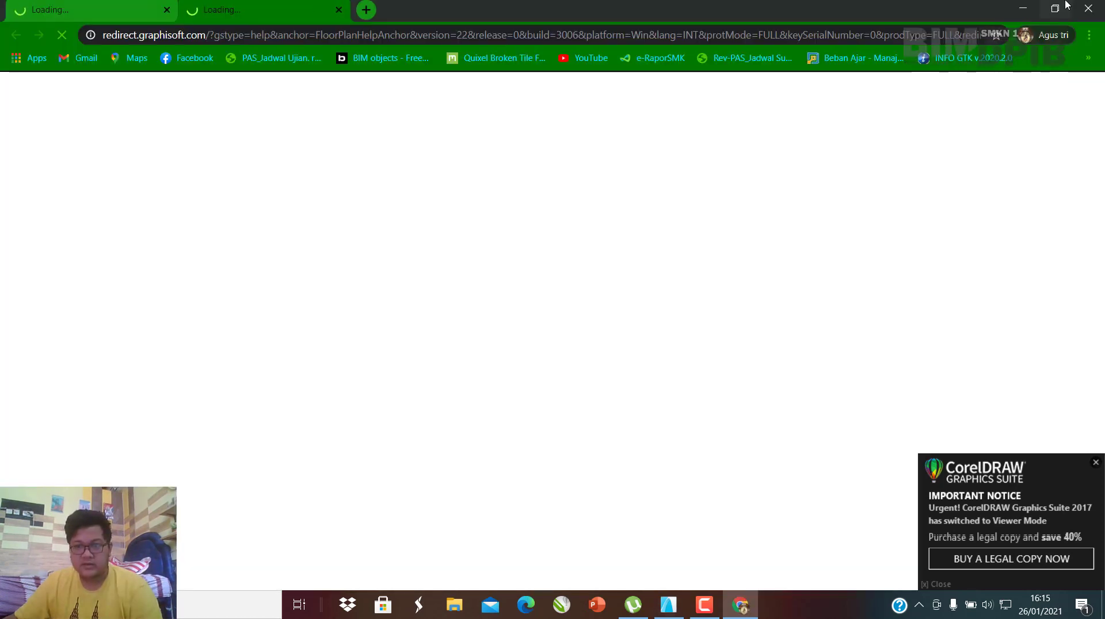
pyautogui.click(1086, 11)
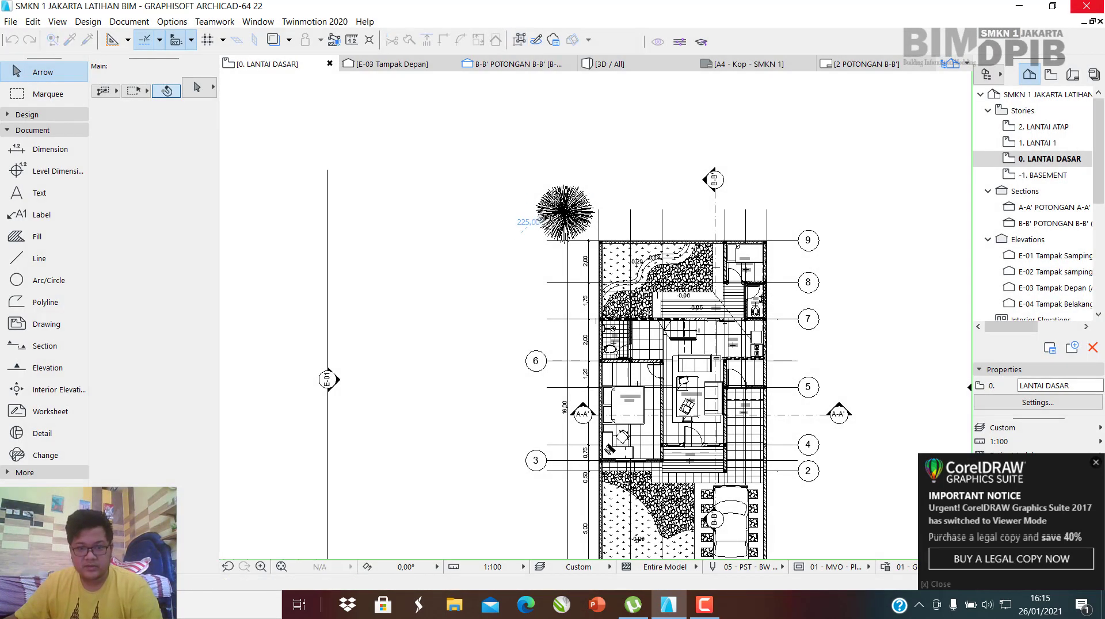
pyautogui.press('F1')
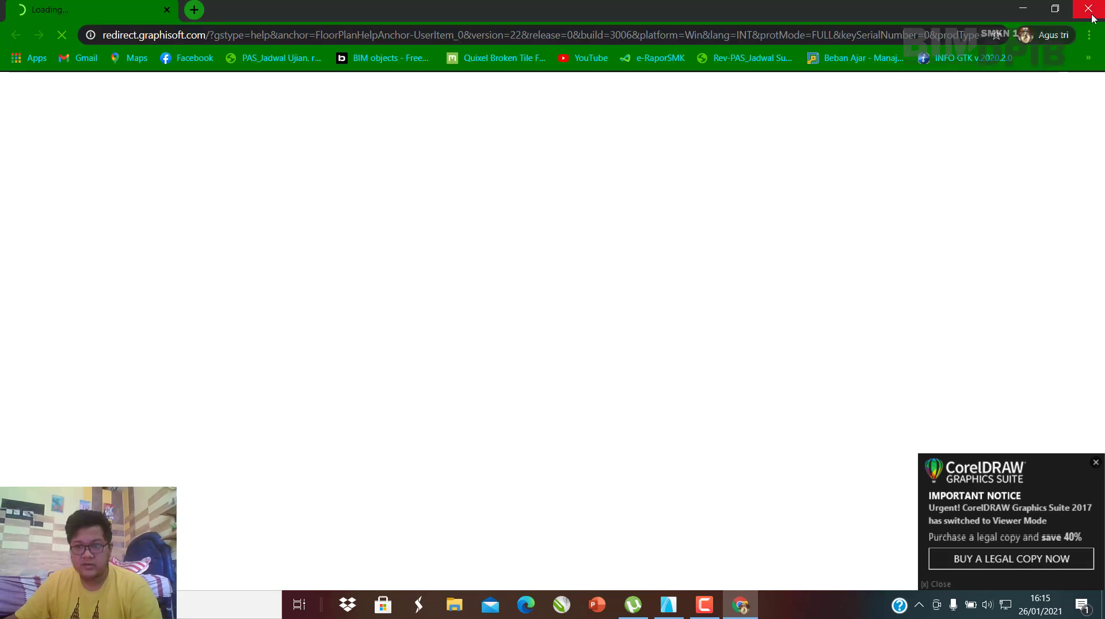
pyautogui.click(1090, 11)
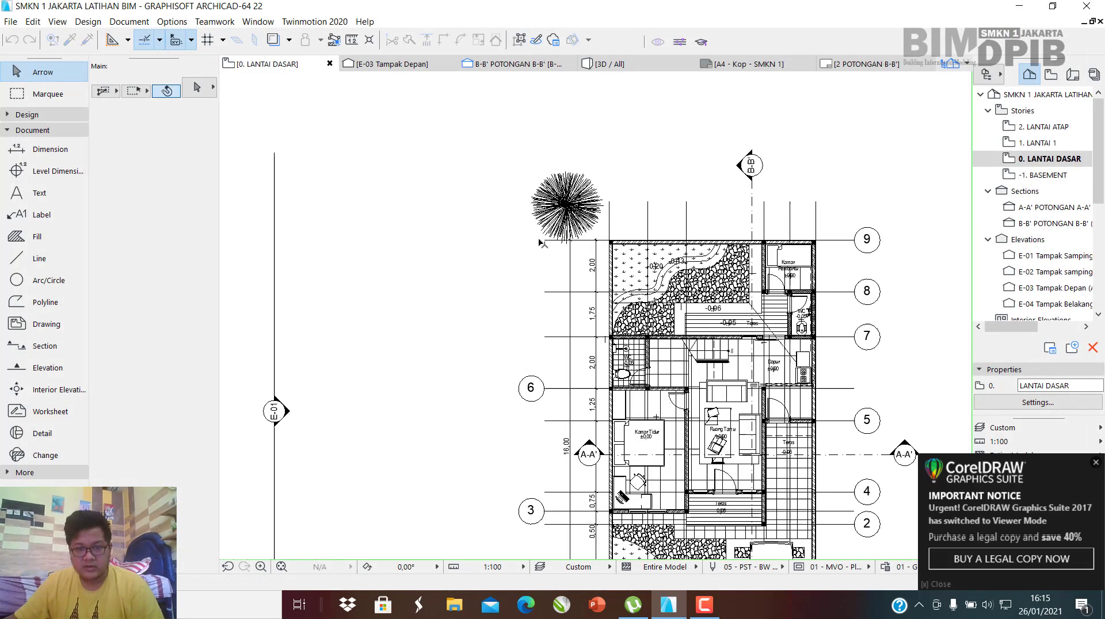
pyautogui.scroll(2, 540, 242)
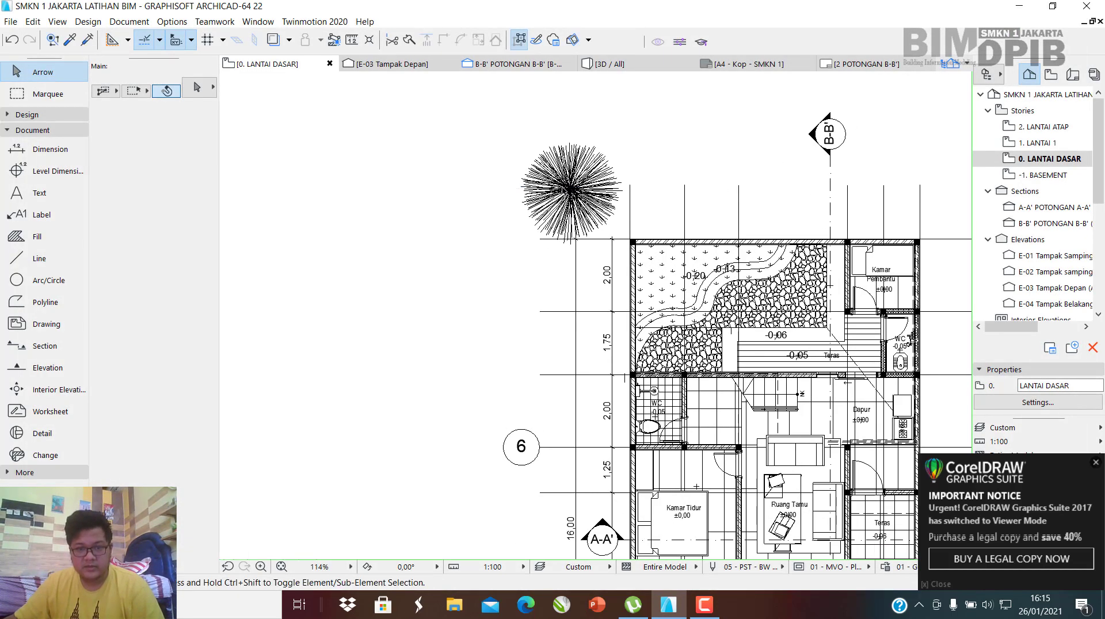
pyautogui.rightClick(562, 188)
pyautogui.click(539, 205)
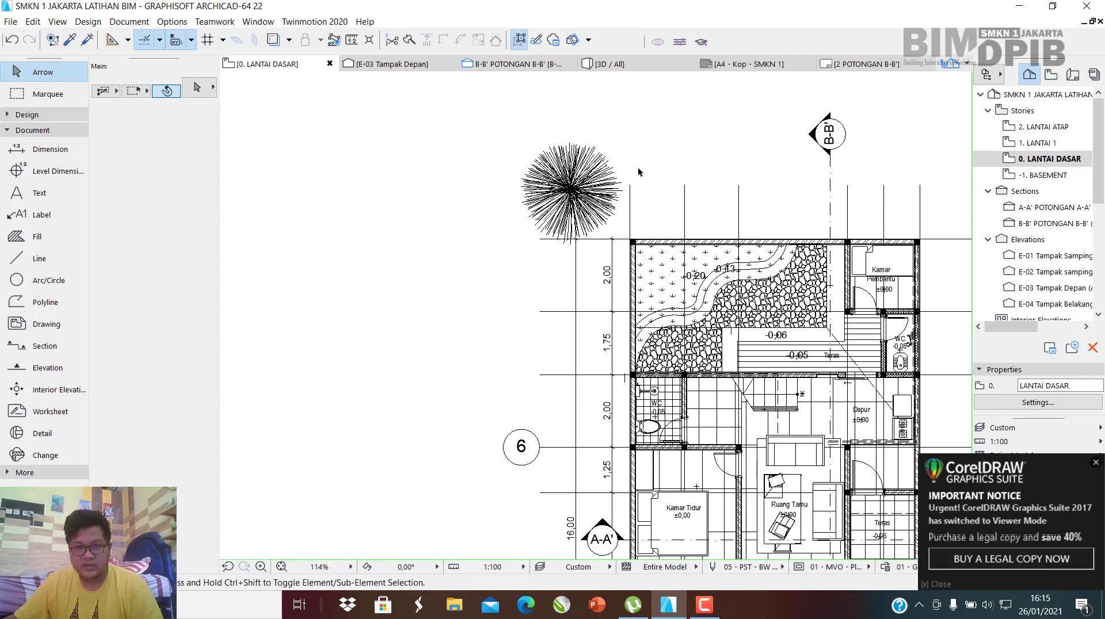
# In the 3D view, move the pine tree from behind the house onto the front lawn beside the car.
pyautogui.click(630, 67)
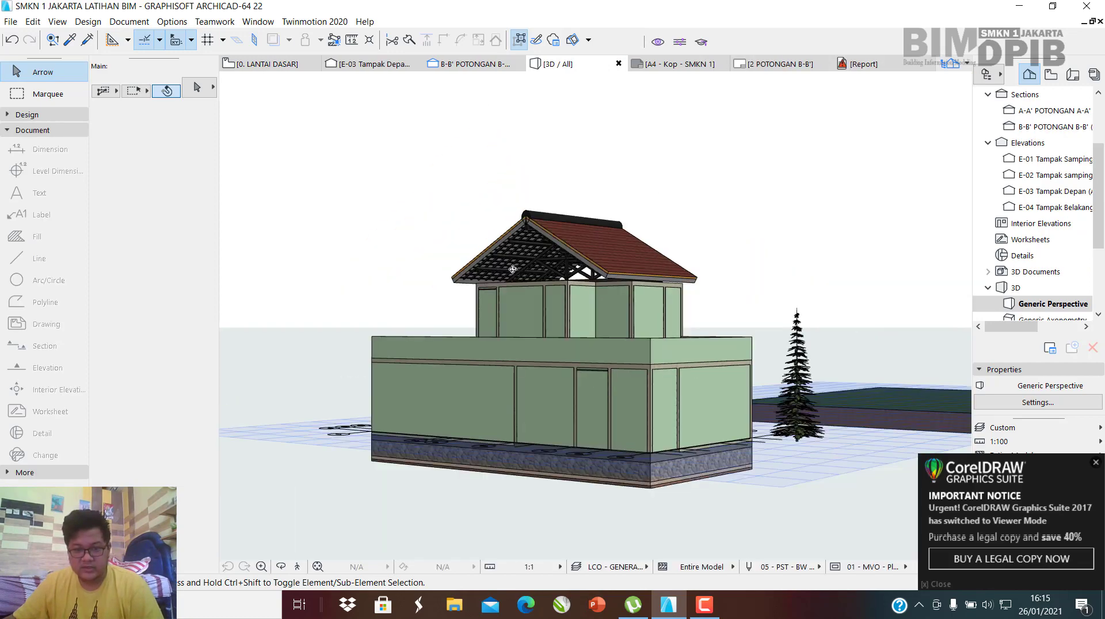
pyautogui.moveTo(513, 269); pyautogui.dragTo(743, 274)
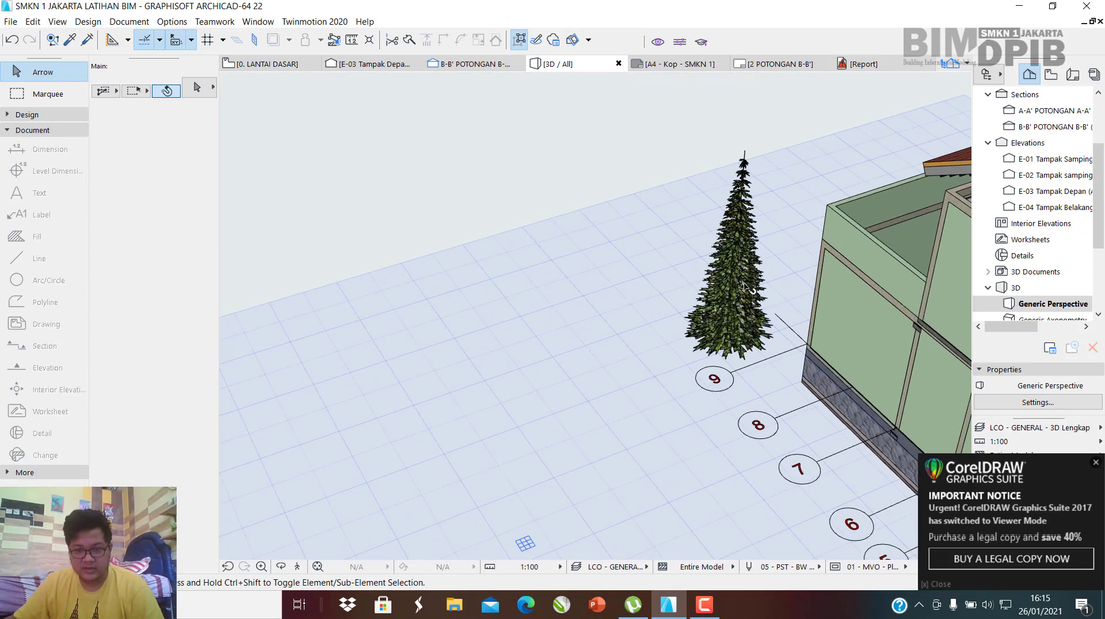
pyautogui.click(744, 286)
pyautogui.moveTo(745, 286); pyautogui.dragTo(572, 281, button='middle')
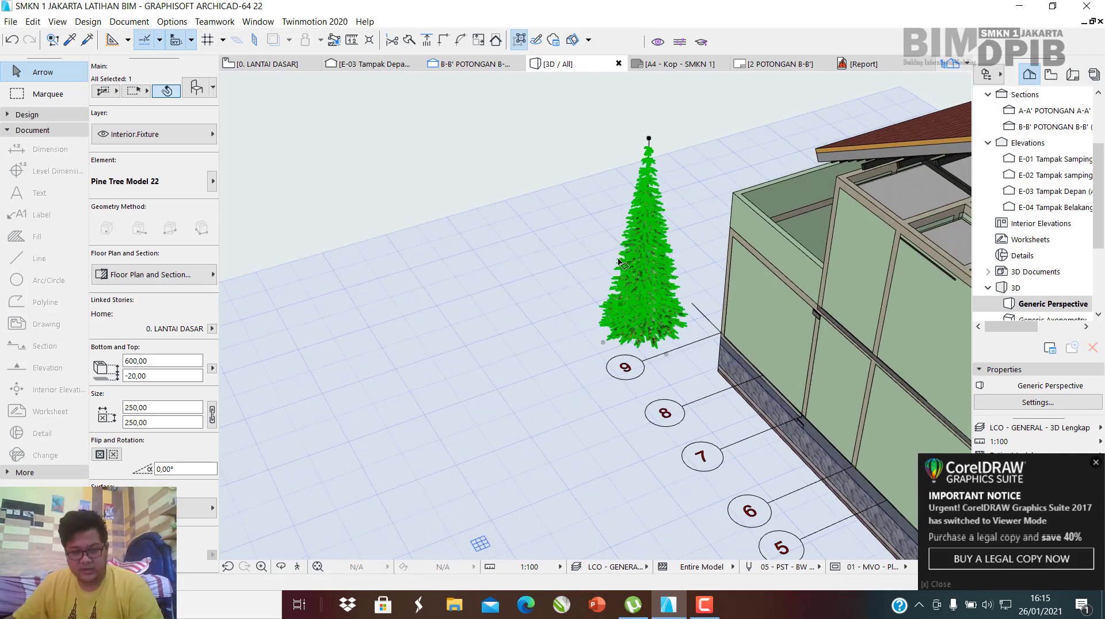
pyautogui.scroll(-5, 685, 245)
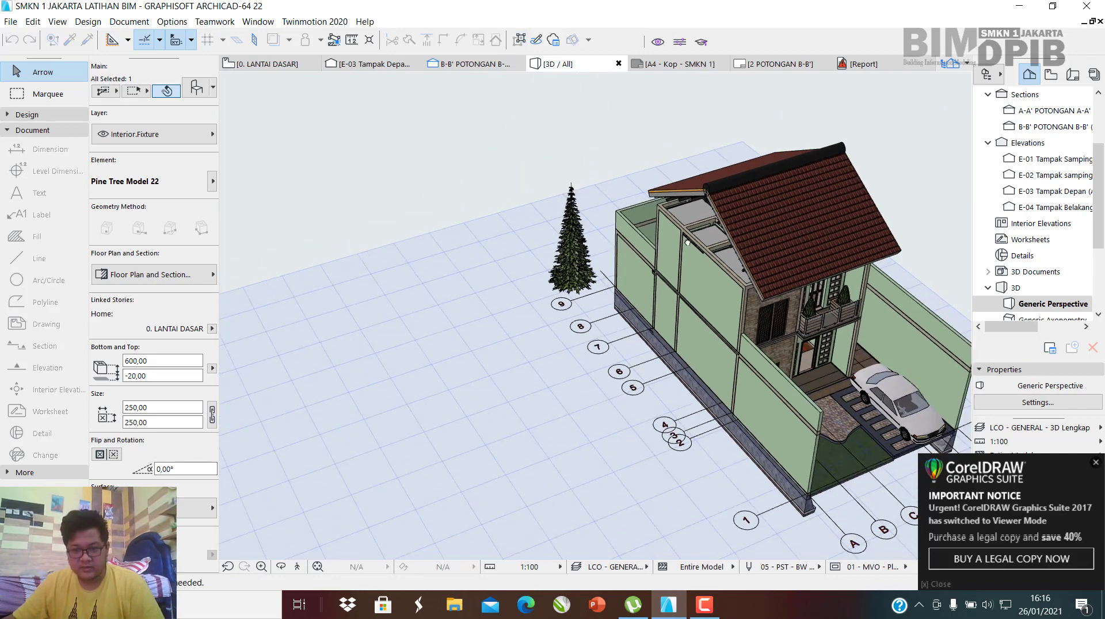
pyautogui.moveTo(688, 242); pyautogui.dragTo(331, 220, button='middle')
pyautogui.scroll(4, 452, 430)
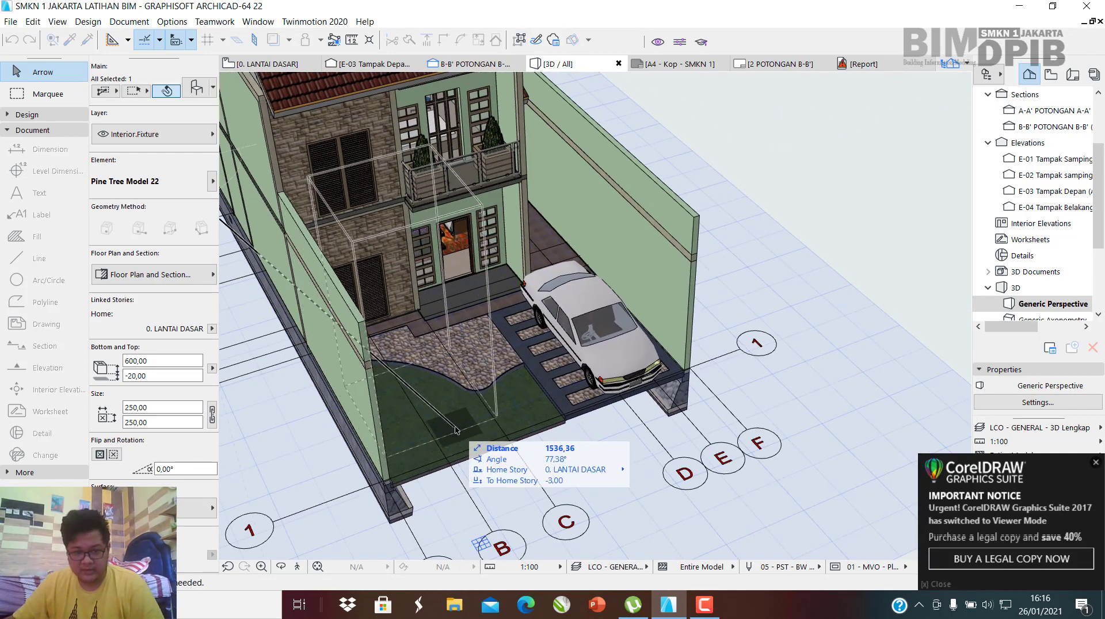
pyautogui.click(456, 431)
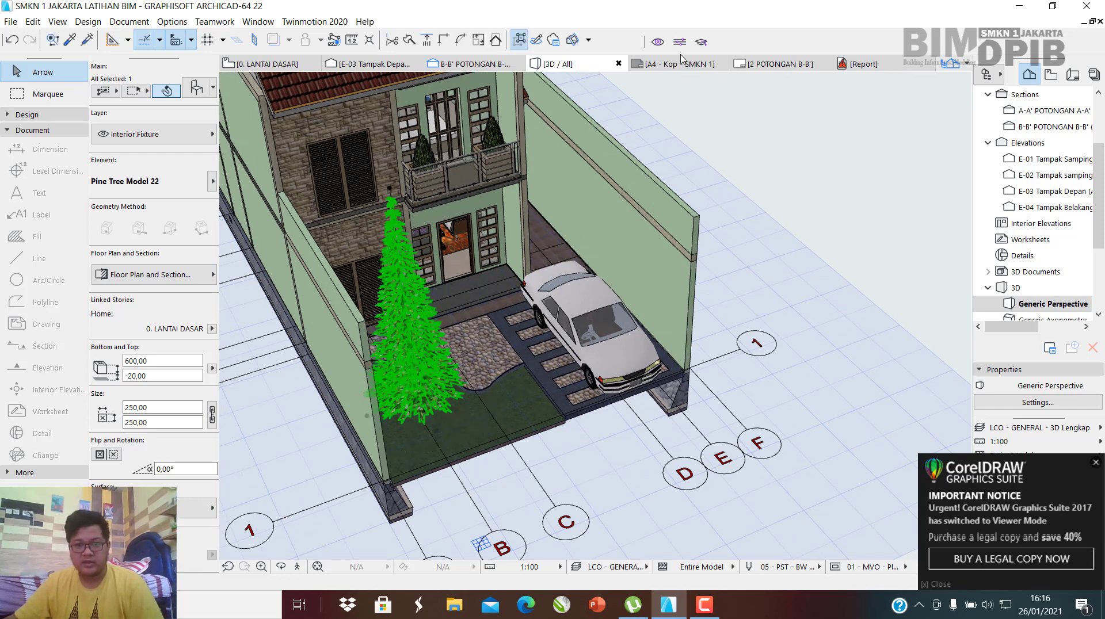
# Return to the 0. LANTAI DASAR floor plan to view the whole house layout.
pyautogui.scroll(2, 1050, 161)
pyautogui.doubleClick(1050, 161)
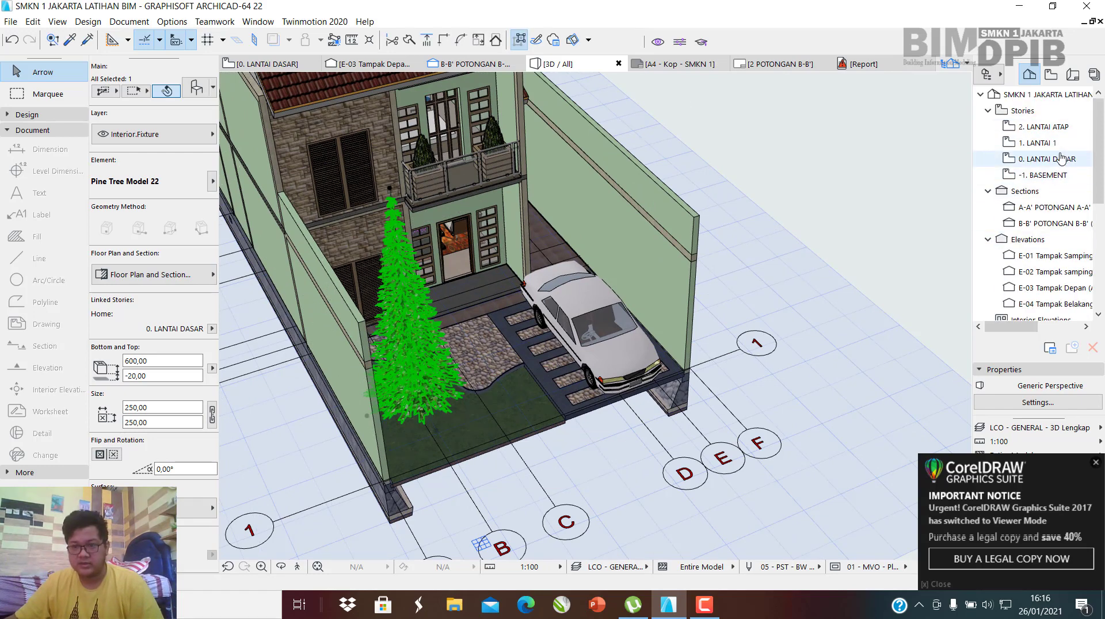
pyautogui.scroll(-3, 523, 183)
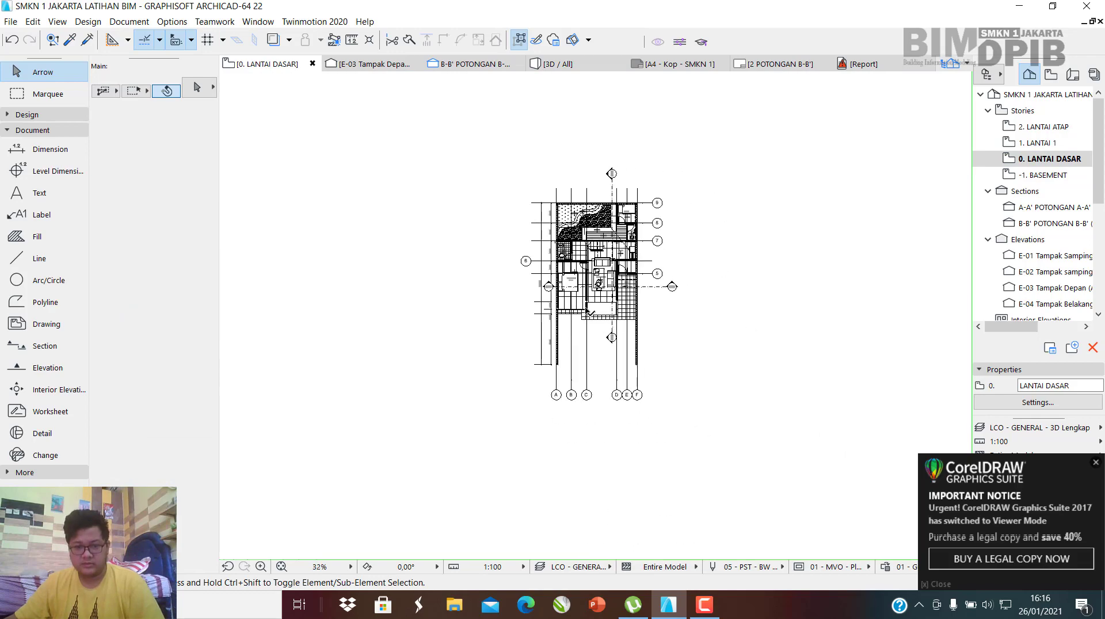
# Inspect the front garden in the plan where the pine tree overlaps the -0,20 level text, and select that text.
pyautogui.scroll(5, 657, 532)
pyautogui.click(602, 364)
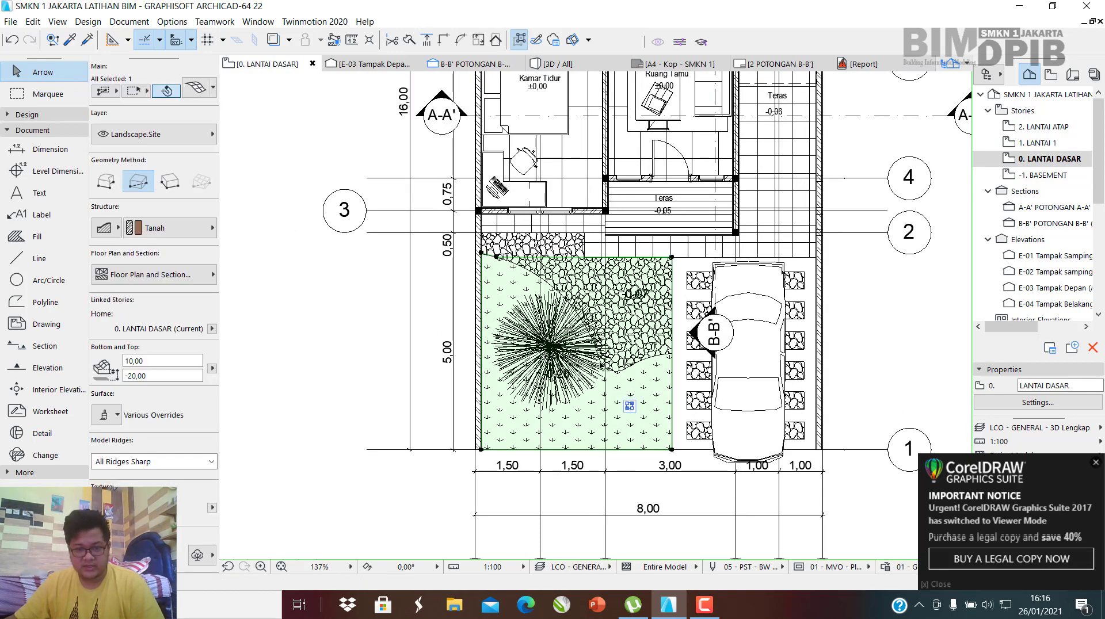
pyautogui.click(551, 374)
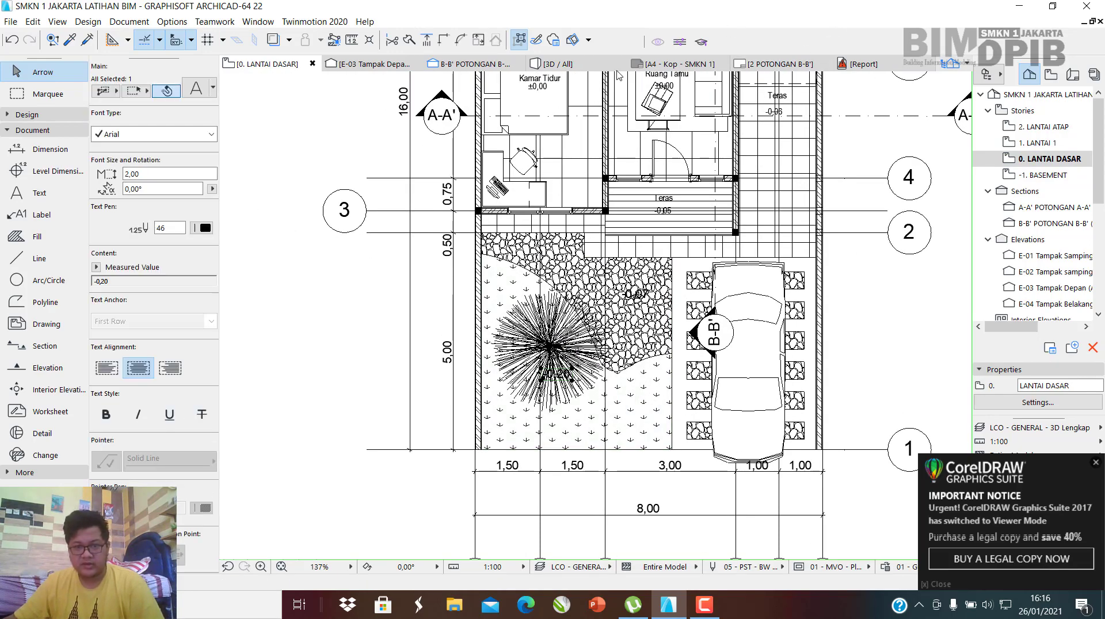
# In the 3D view, select the pine tree and set both of its plan dimensions to 150.
pyautogui.click(599, 65)
pyautogui.click(409, 317)
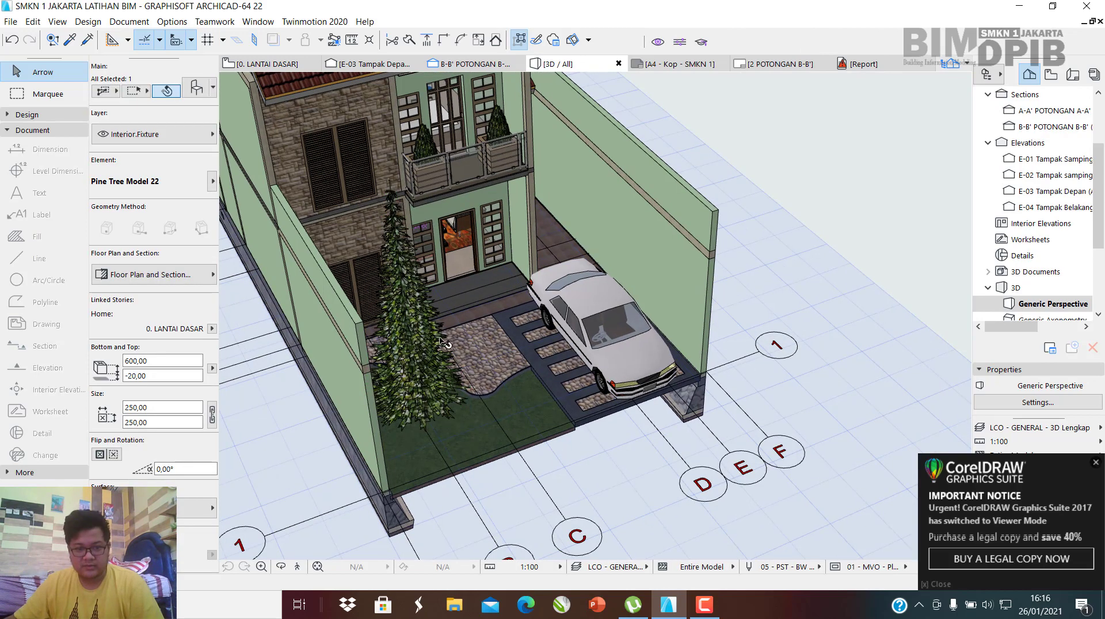
pyautogui.click(412, 337)
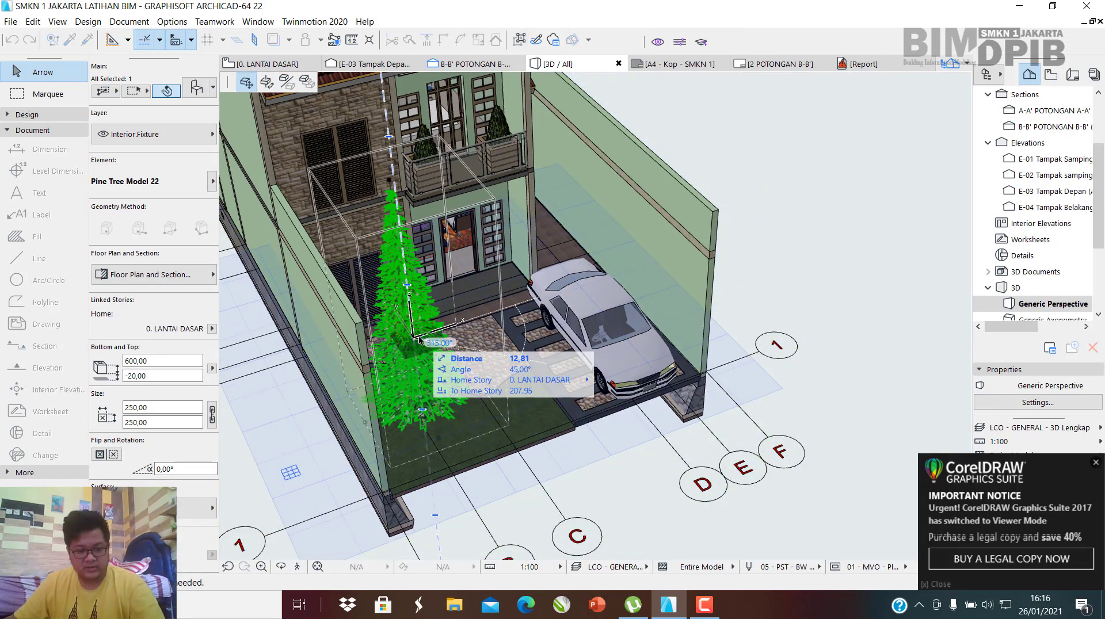
pyautogui.press('Escape')
pyautogui.hotkey('ctrl', 't')
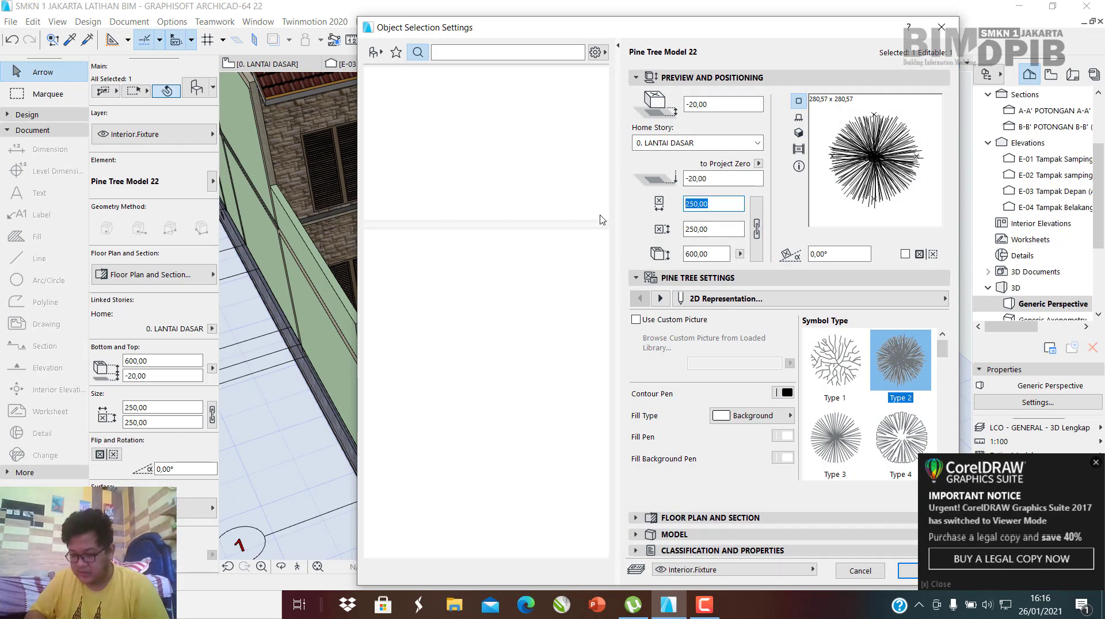
pyautogui.press('Return')
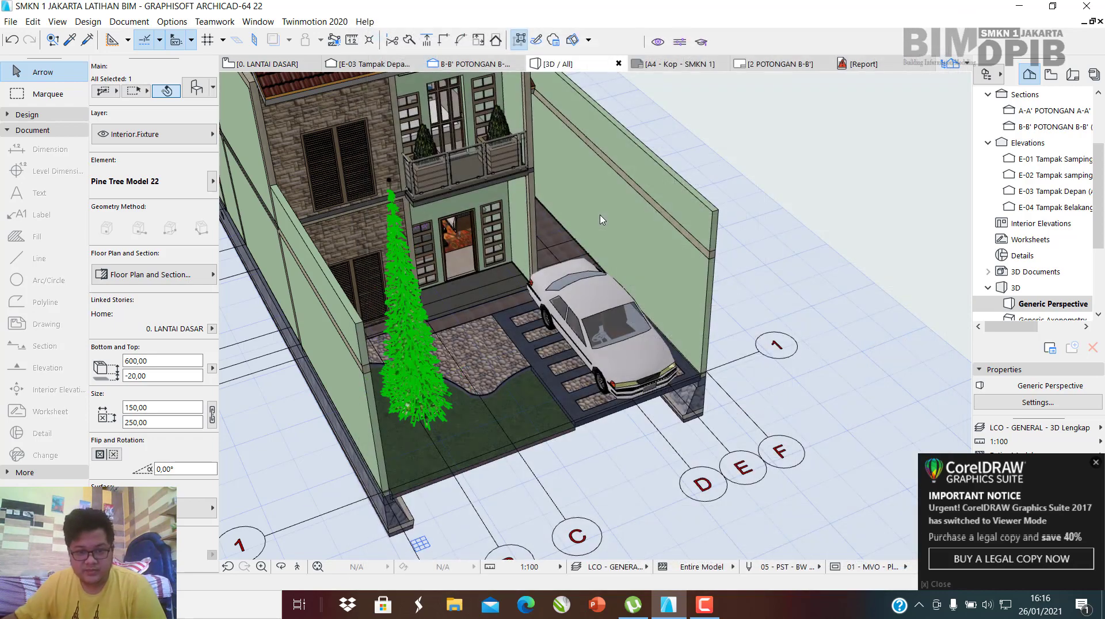
pyautogui.click(410, 392)
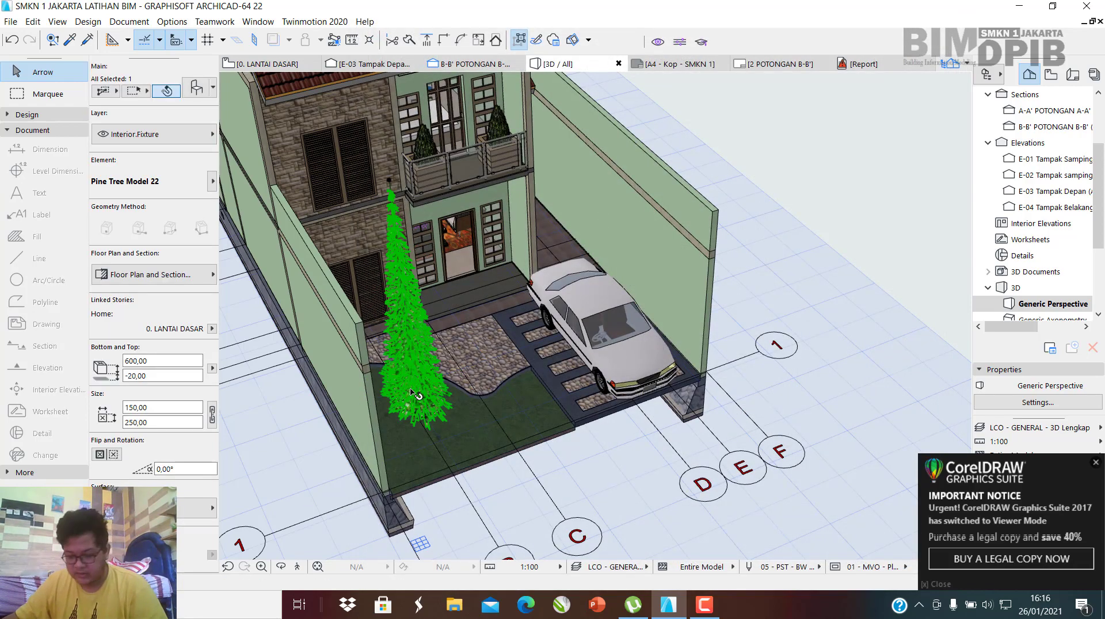
pyautogui.doubleClick(426, 387)
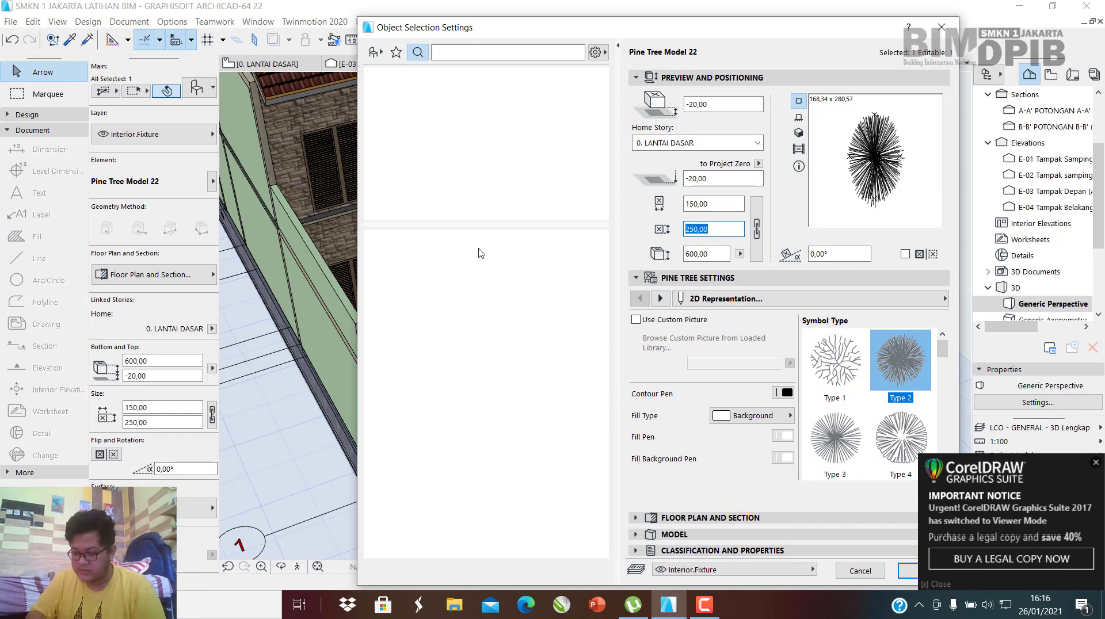
pyautogui.press('Return')
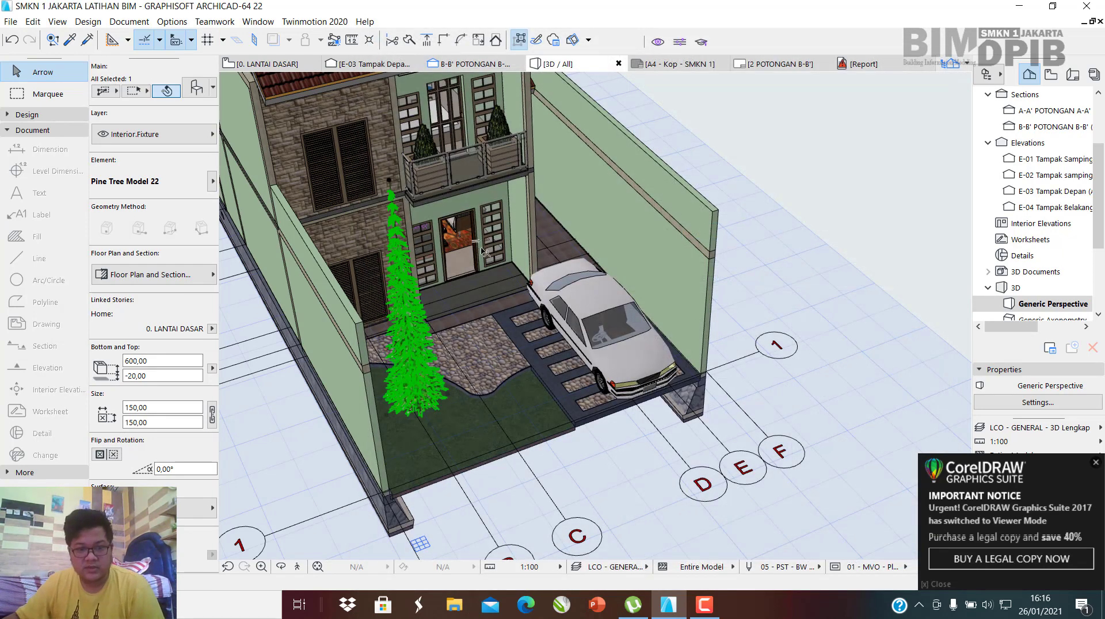
# Return to the 0. LANTAI DASAR floor plan and check the resized tree against the -0,20 level text.
pyautogui.scroll(3, 1045, 119)
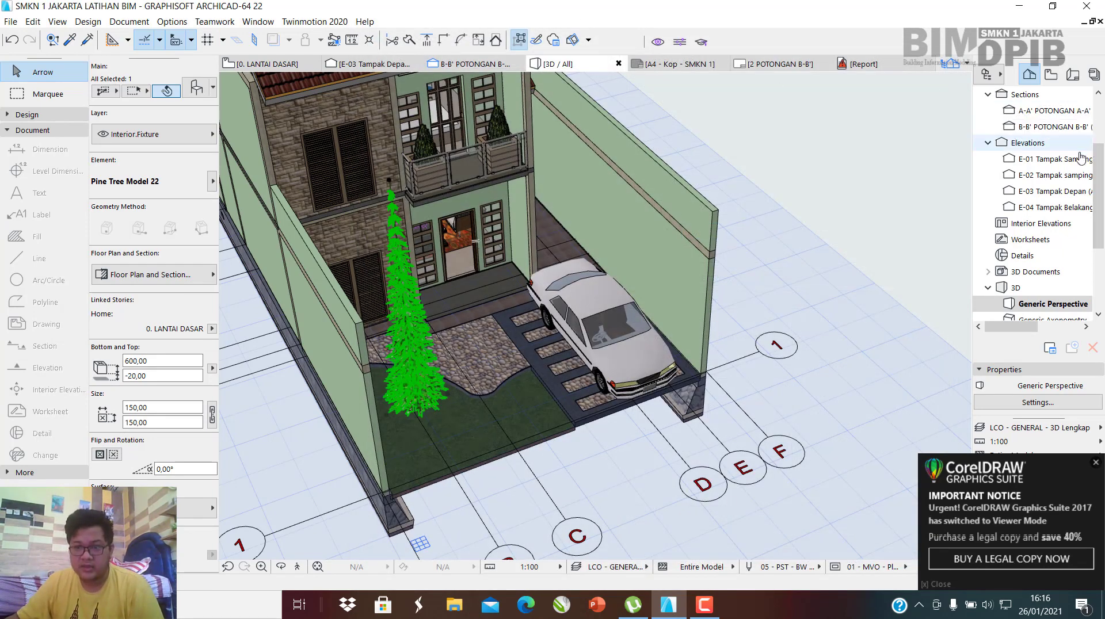
pyautogui.doubleClick(1047, 159)
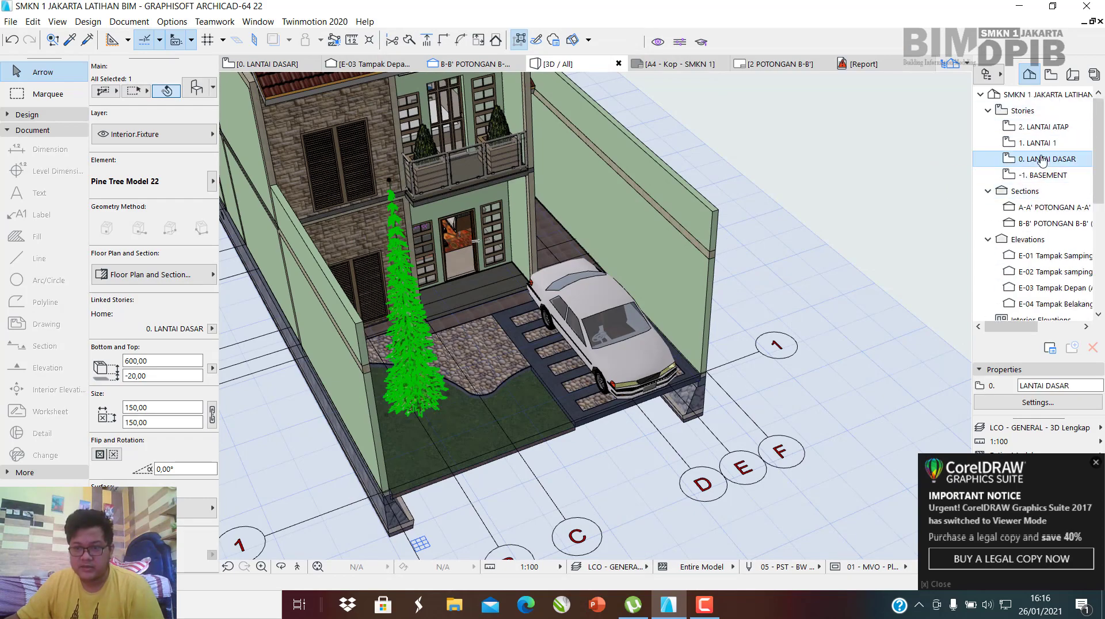
pyautogui.scroll(-2, 200, 358)
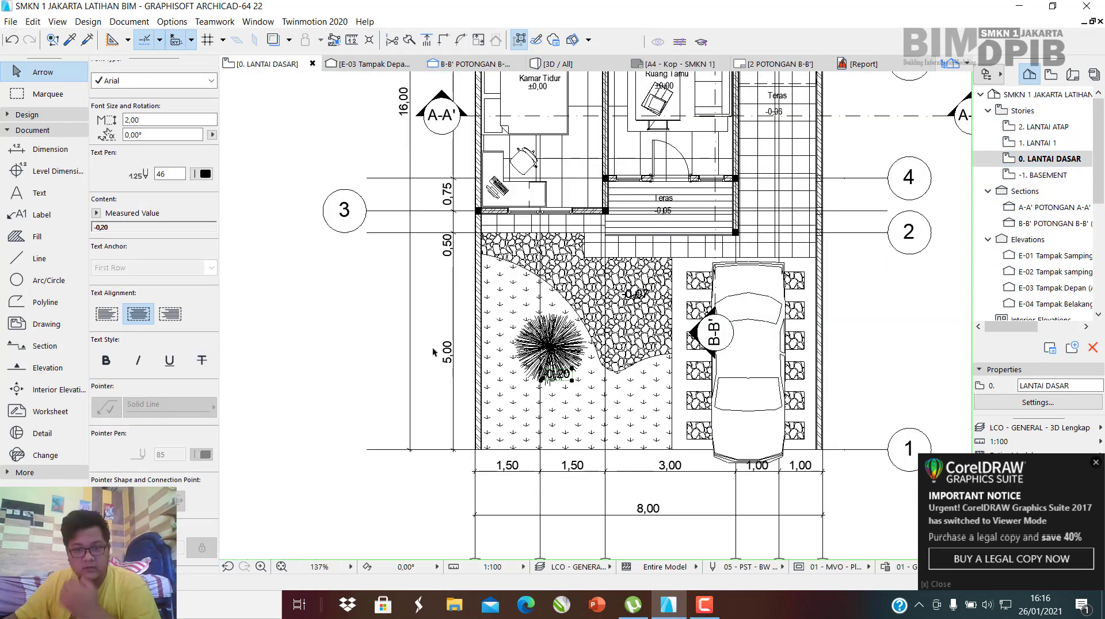
pyautogui.scroll(-3, 433, 347)
pyautogui.scroll(6, 508, 340)
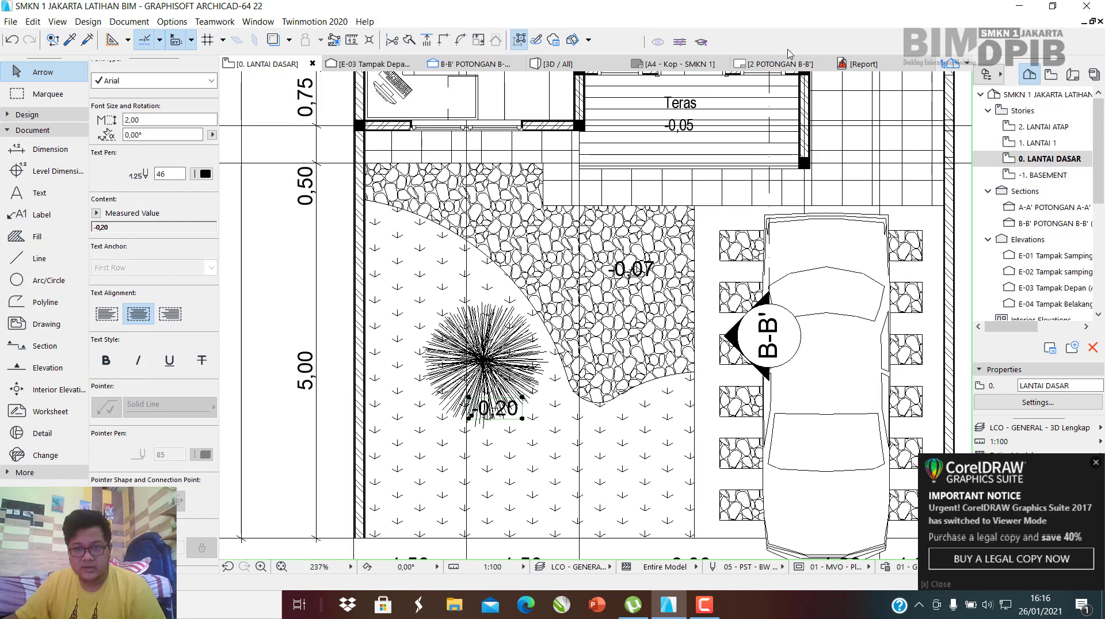
# In the 3D view, move the pine tree across the lawn towards the house and boundary wall, and clear the selection.
pyautogui.click(556, 64)
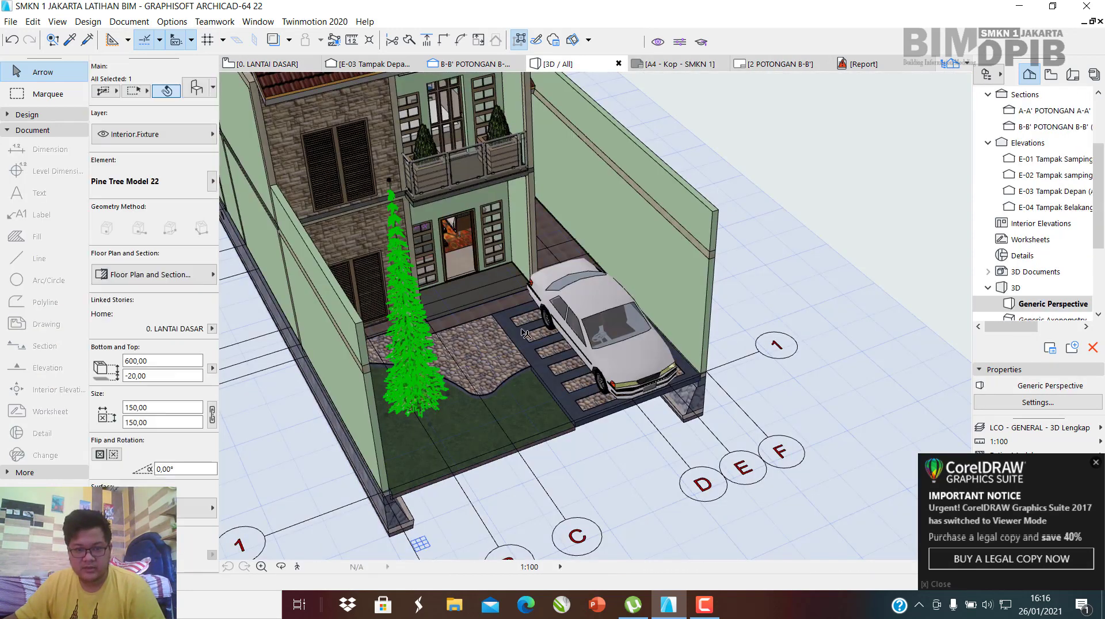
pyautogui.scroll(8, 372, 387)
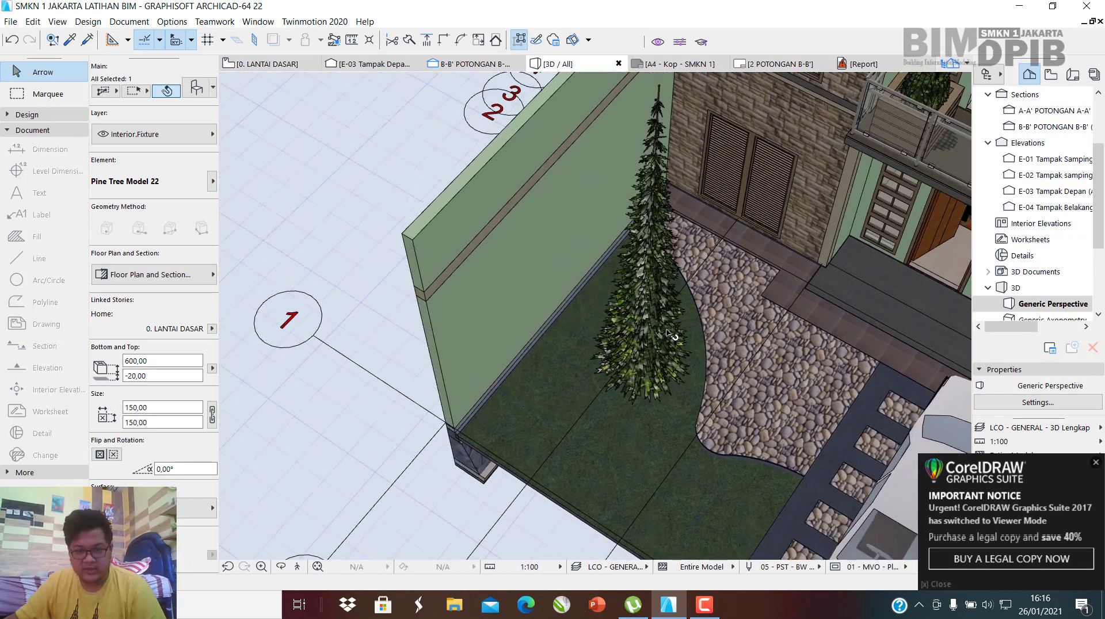
pyautogui.click(657, 323)
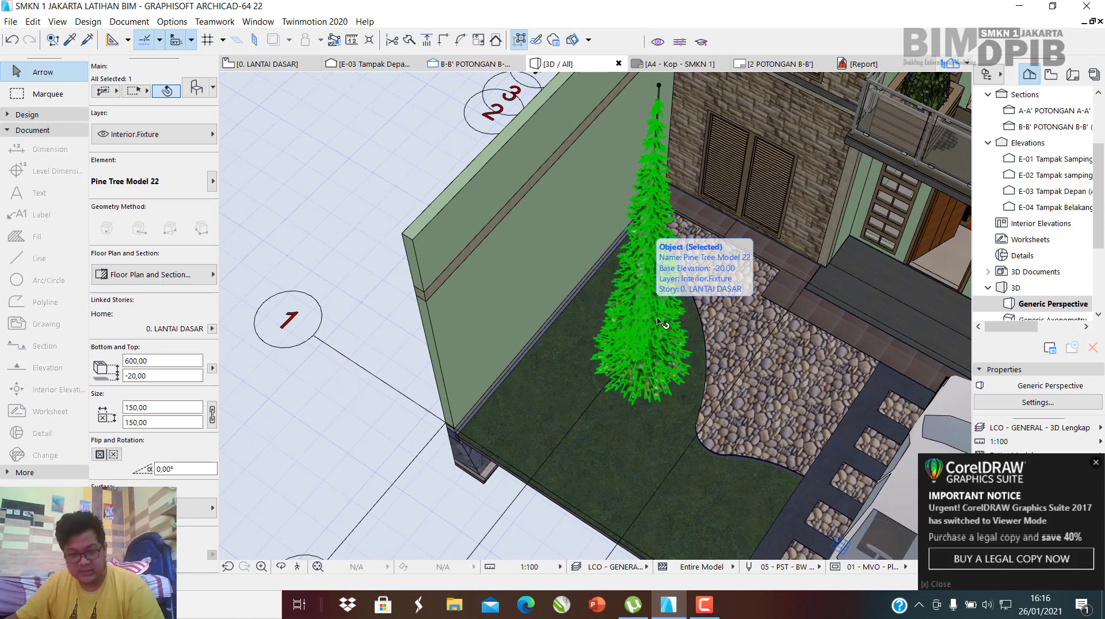
pyautogui.moveTo(669, 437)
pyautogui.mouseDown()
pyautogui.moveTo(671, 403)
pyautogui.moveTo(658, 410)
pyautogui.moveTo(674, 424)
pyautogui.mouseUp()
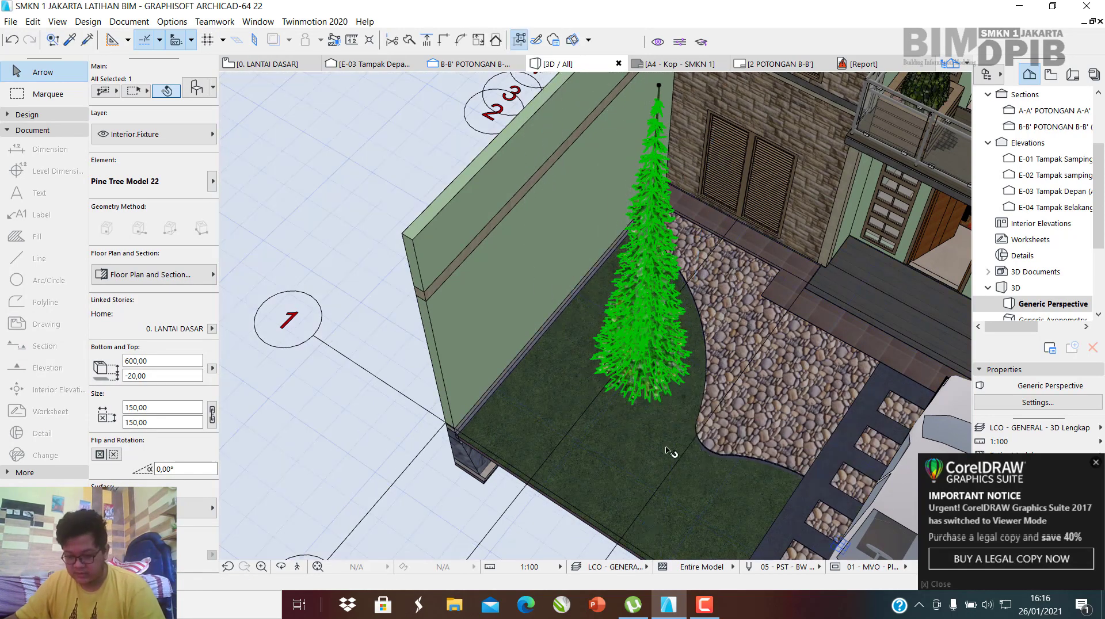
pyautogui.moveTo(682, 472); pyautogui.dragTo(674, 406)
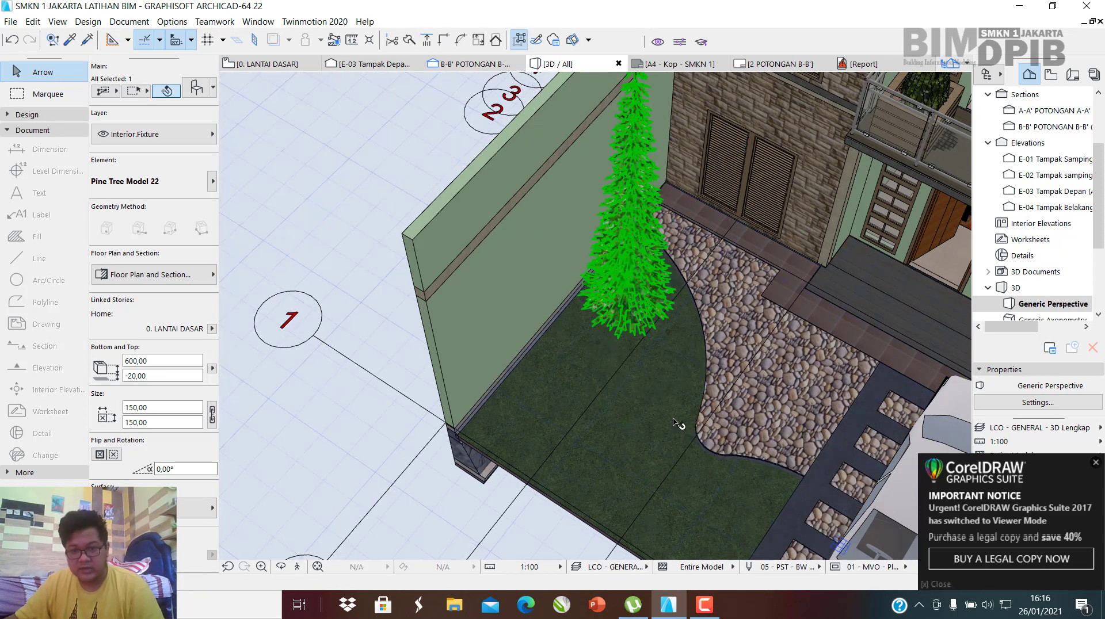
pyautogui.scroll(-1, 677, 423)
pyautogui.press('Escape')
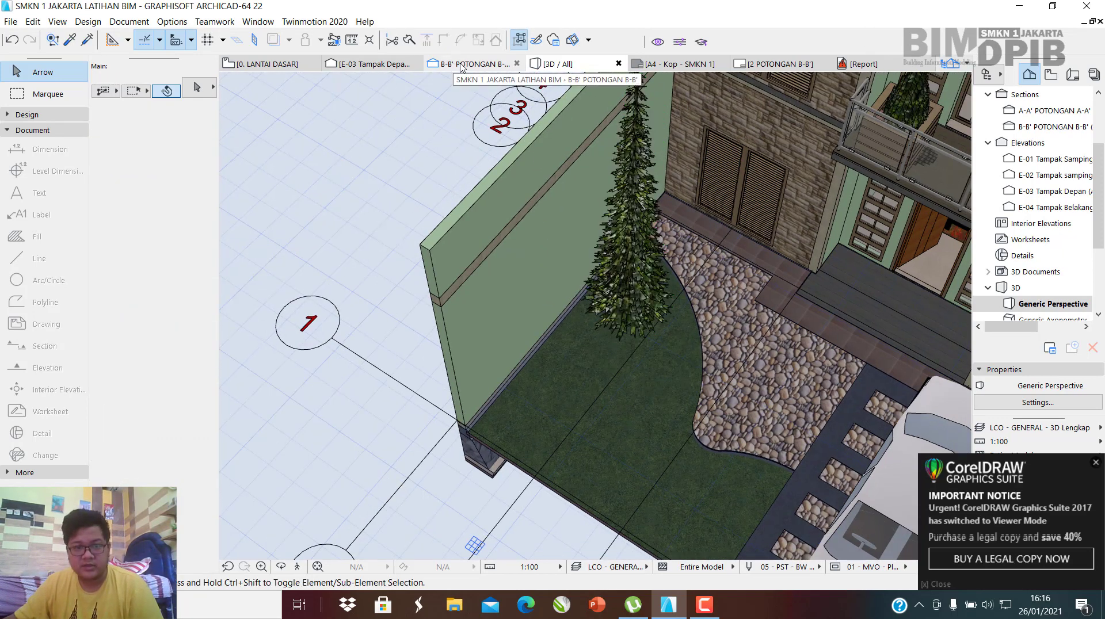
# Reopen the 0. LANTAI DASAR floor plan and check the tree's new position in the overall layout.
pyautogui.scroll(2, 1052, 134)
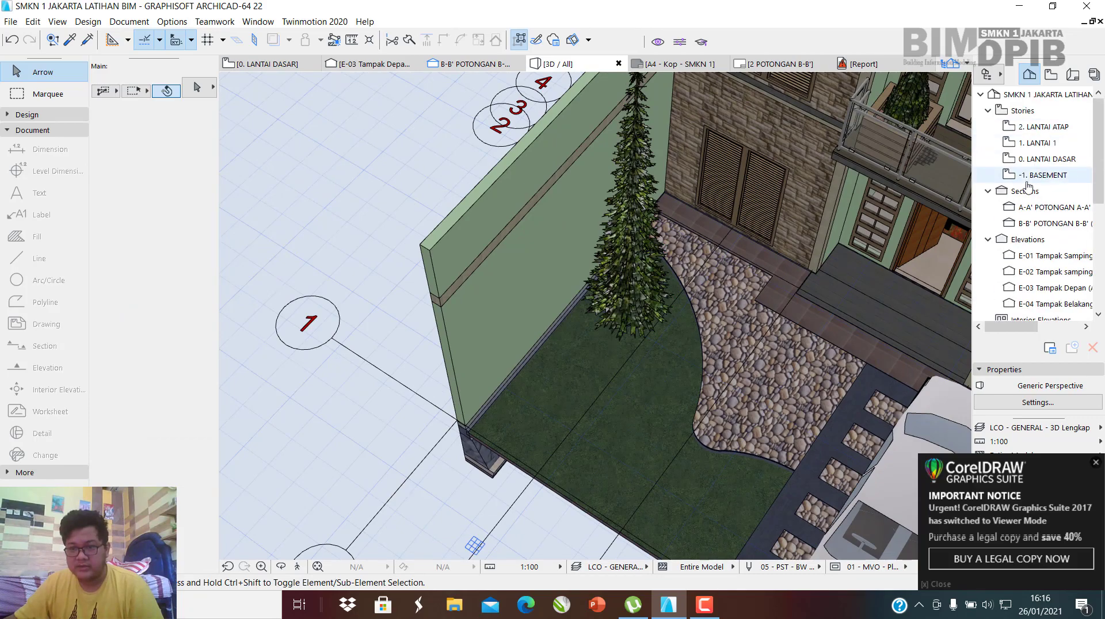
pyautogui.doubleClick(1048, 158)
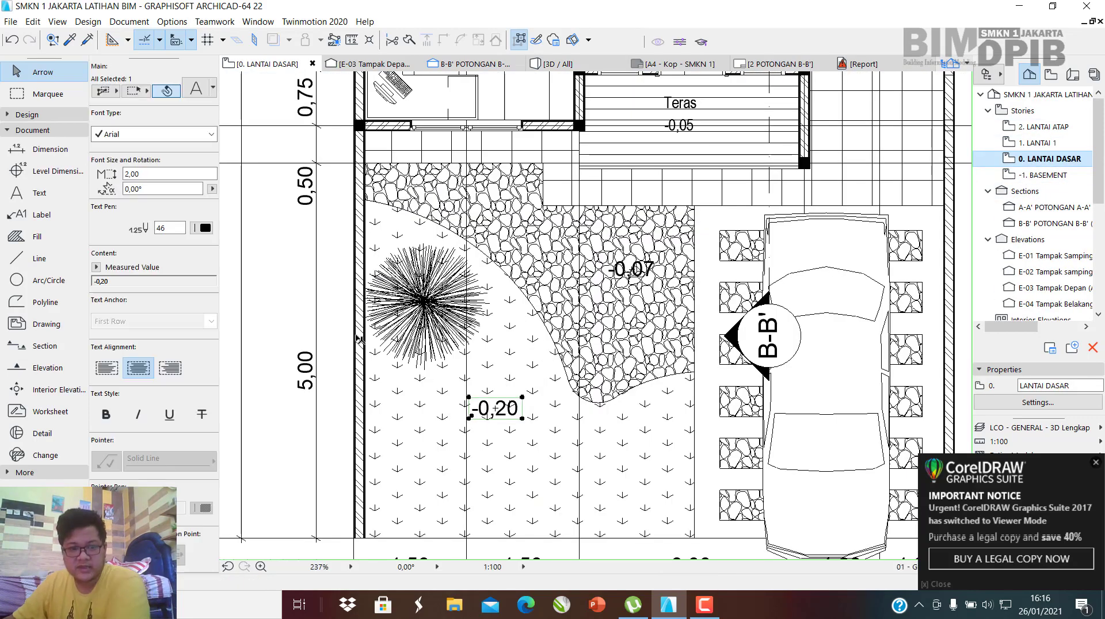
pyautogui.scroll(-5, 356, 336)
pyautogui.scroll(-3, 395, 325)
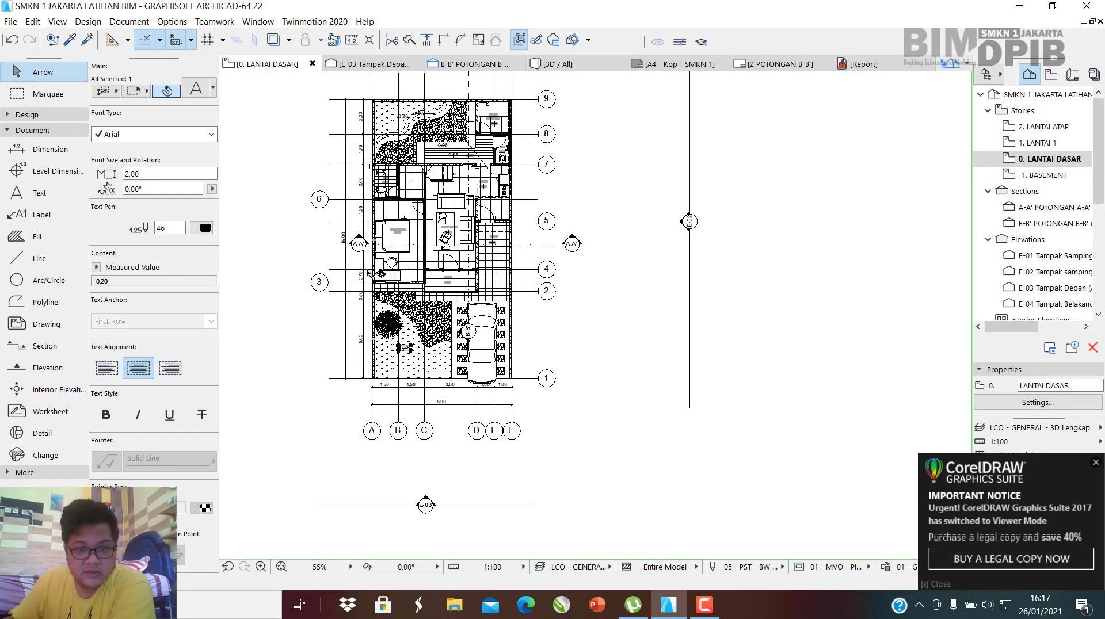
# Shorten the rear end of the B-B' section line along its axis, bringing its marker close to the wall on grid line 9.
pyautogui.moveTo(368, 255); pyautogui.dragTo(534, 442, button='middle')
pyautogui.scroll(1, 493, 298)
pyautogui.scroll(-1, 526, 303)
pyautogui.scroll(2, 526, 303)
pyautogui.click(610, 168)
pyautogui.scroll(6, 621, 164)
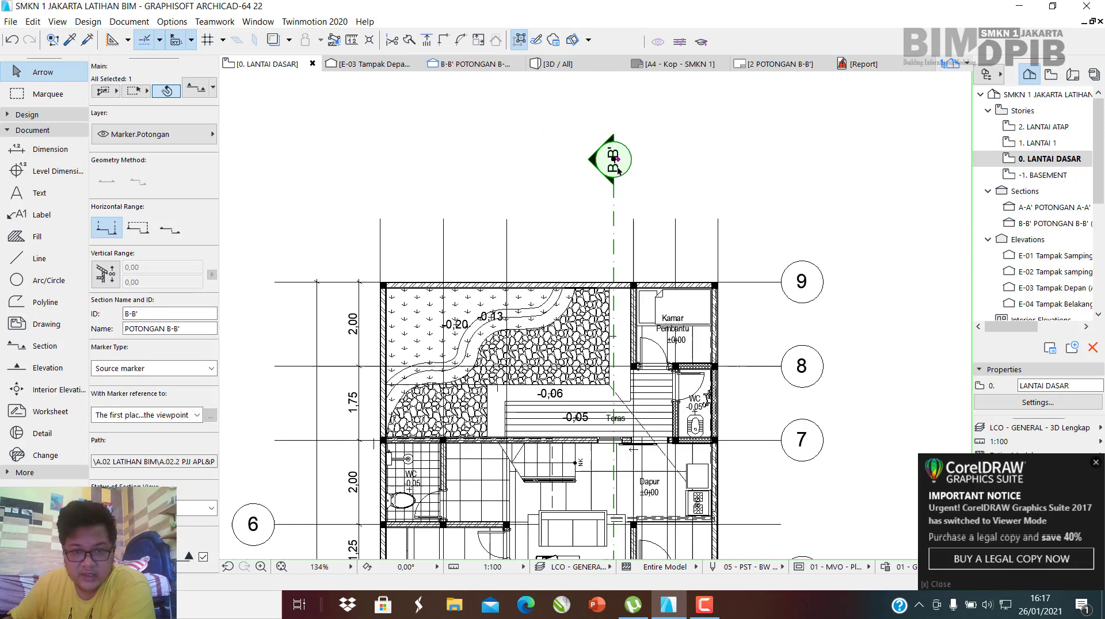
pyautogui.click(619, 153)
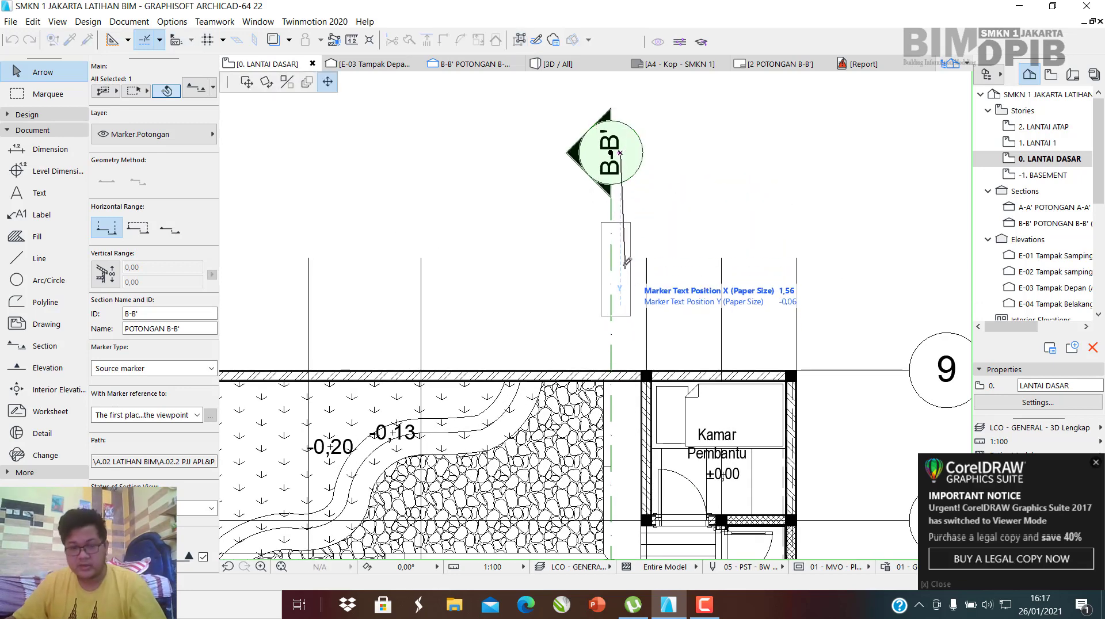
pyautogui.press('Escape')
pyautogui.click(612, 154)
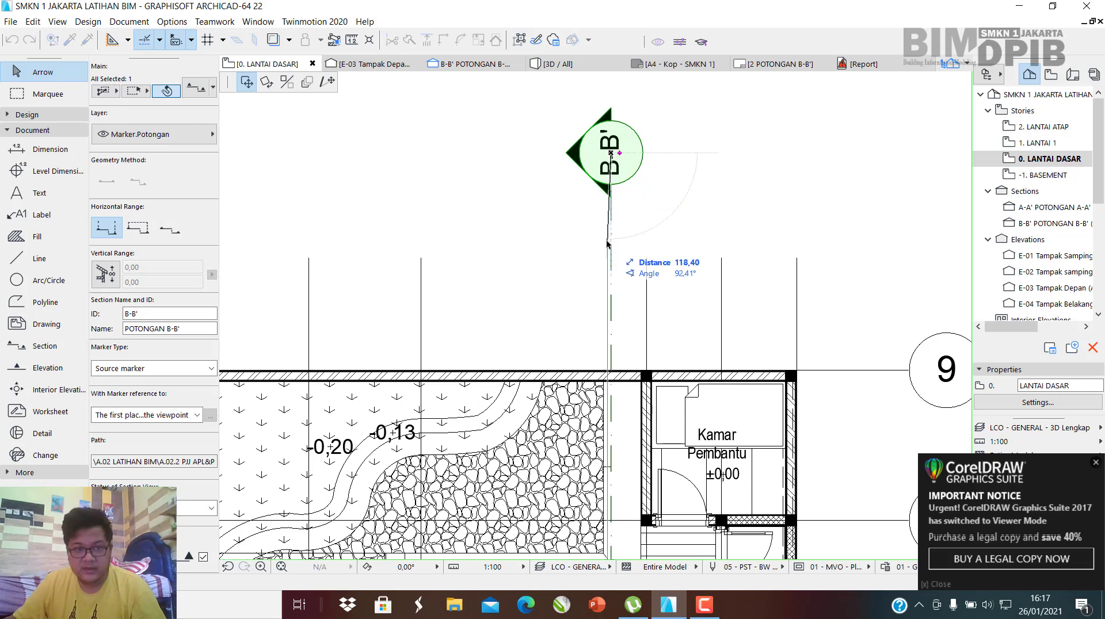
pyautogui.click(330, 82)
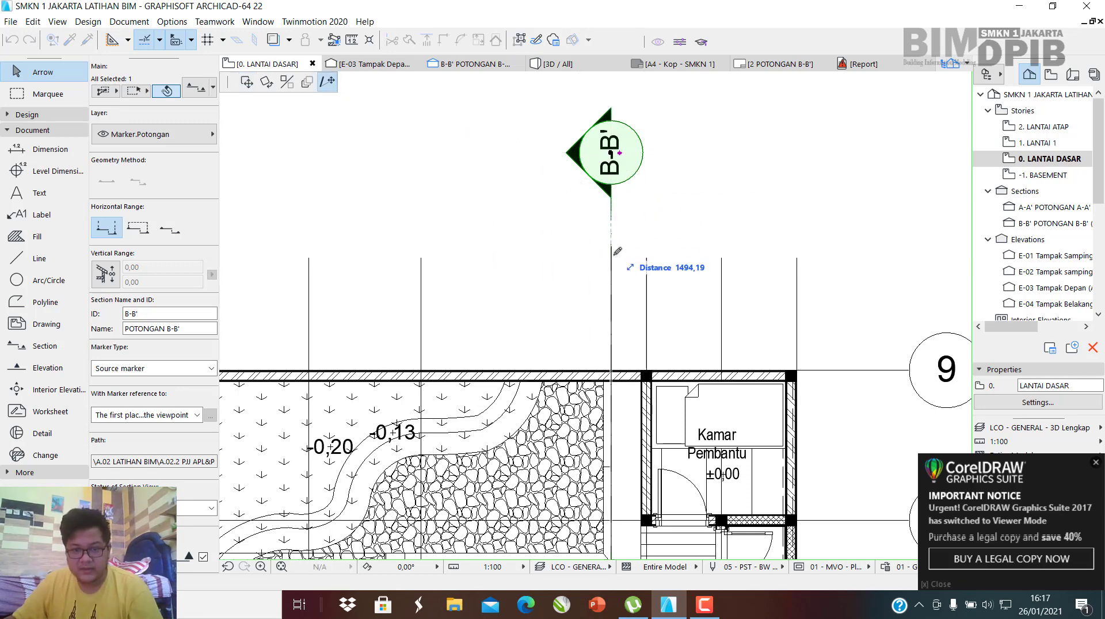
pyautogui.click(617, 307)
# Extend the front end of the B-B' section line so its marker sits beyond grid line 1, beside the 8,00 dimension.
pyautogui.scroll(-8, 617, 311)
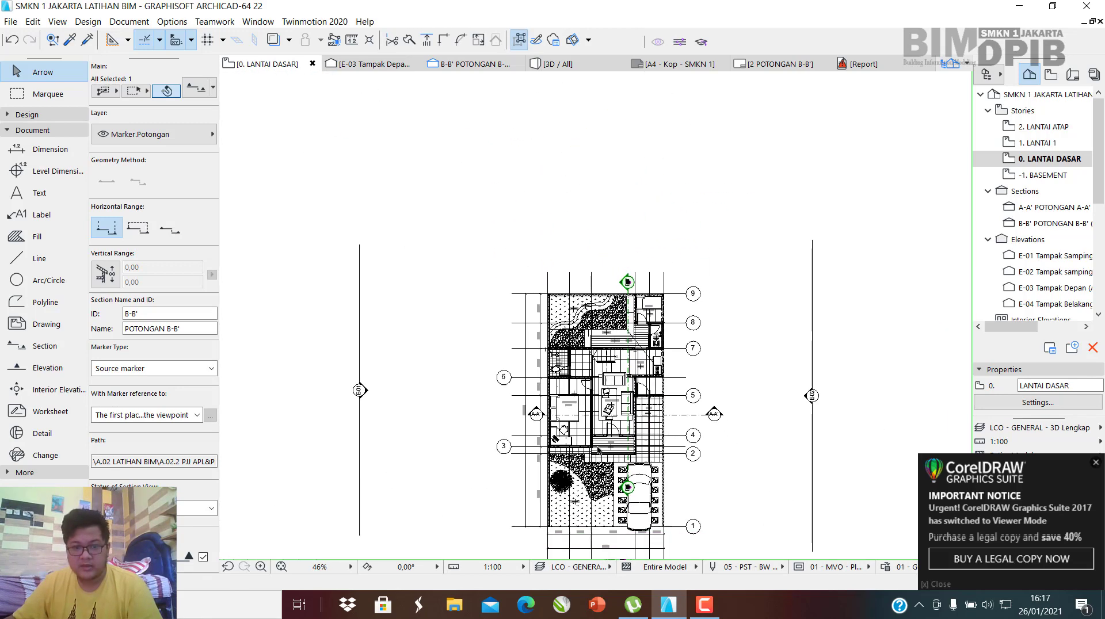
pyautogui.scroll(4, 617, 333)
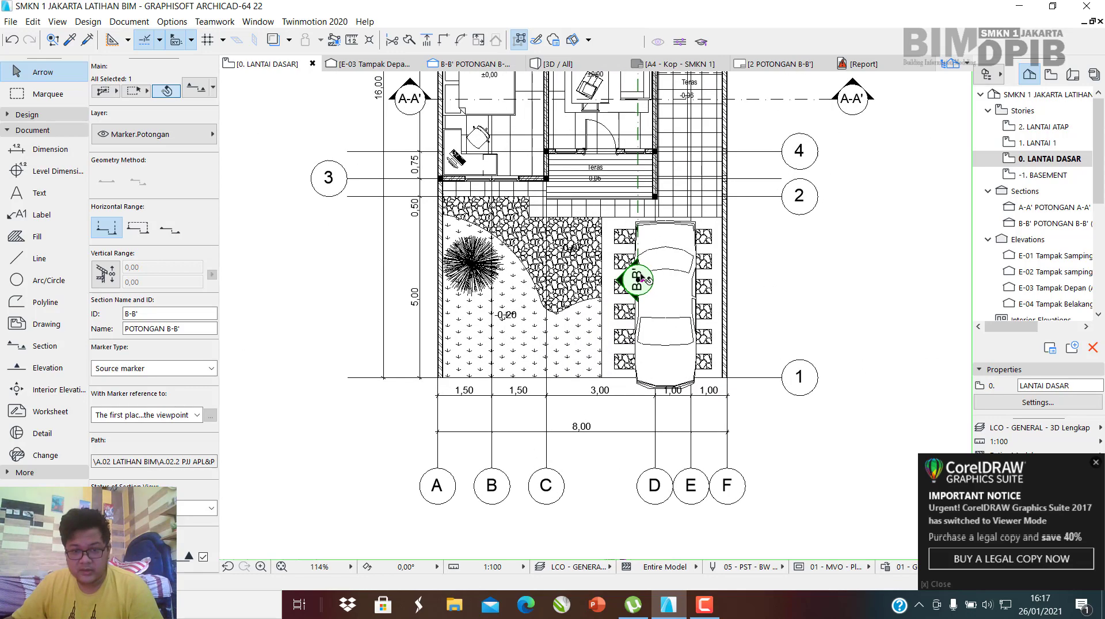
pyautogui.click(640, 280)
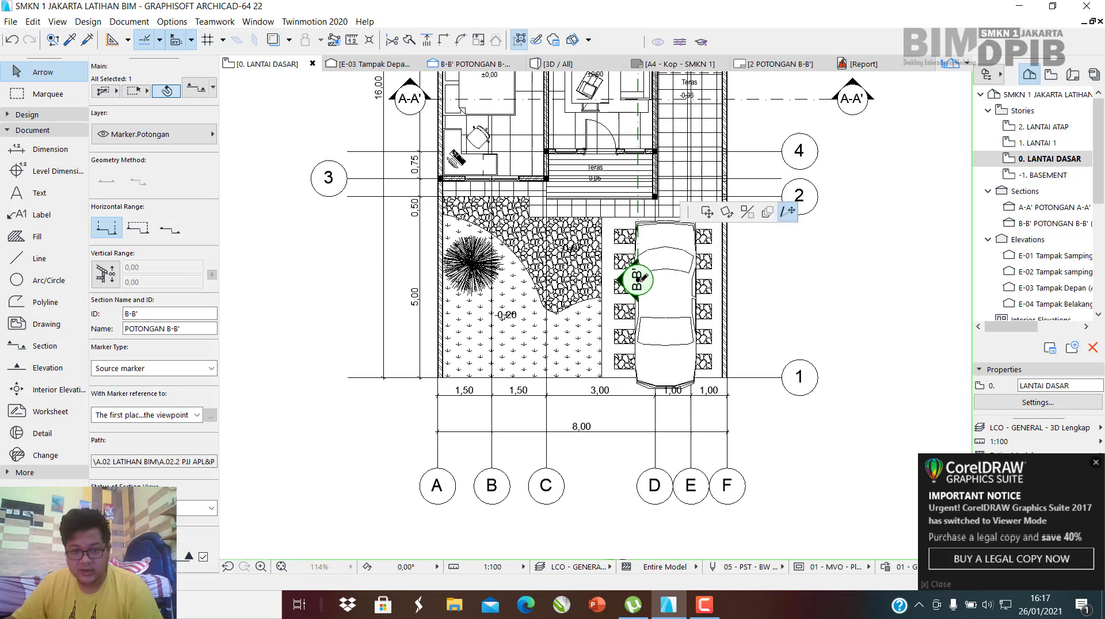
pyautogui.click(639, 431)
pyautogui.scroll(-4, 639, 435)
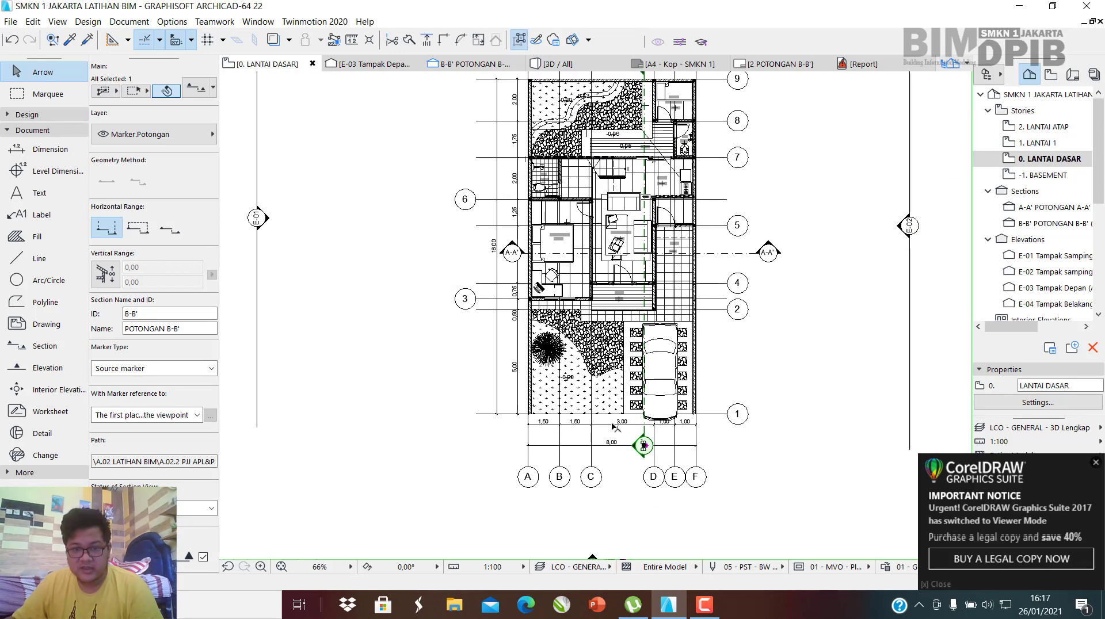
pyautogui.scroll(8, 634, 441)
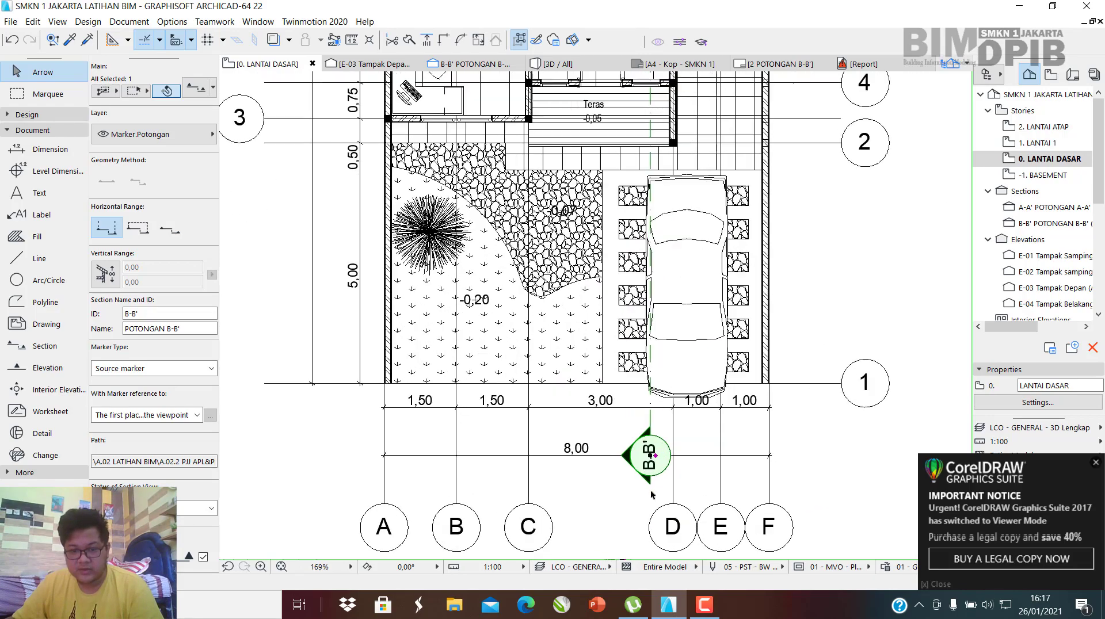
pyautogui.scroll(-3, 625, 390)
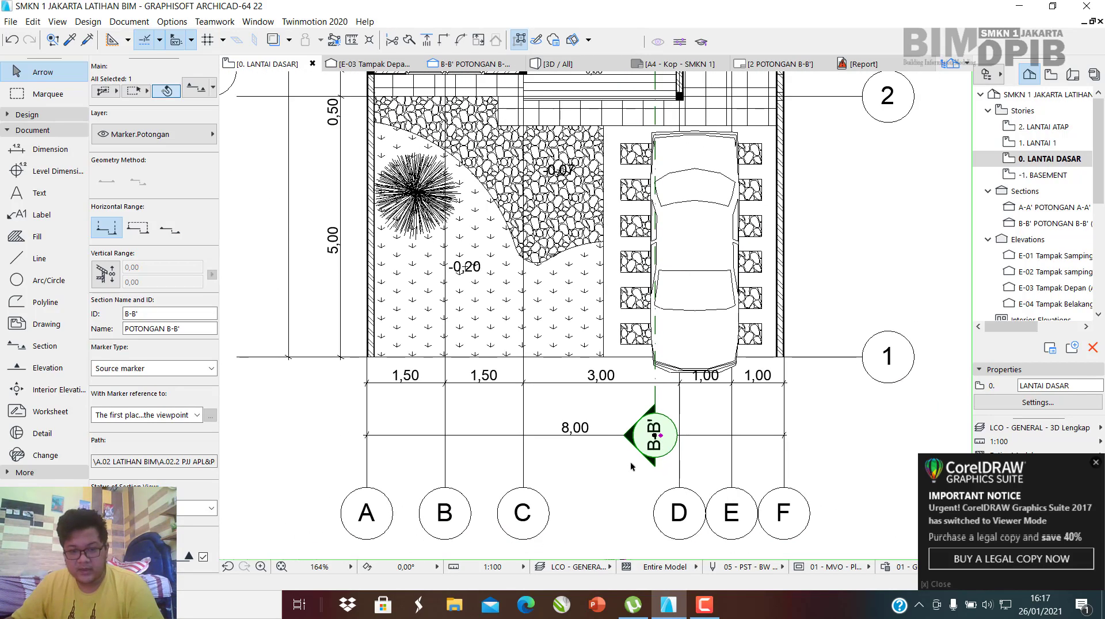
# Shorten the A-A' section line along its axis, bringing its marker beside the outer wall near grid line F, between grid lines 5 and 4.
pyautogui.scroll(-3, 671, 438)
pyautogui.moveTo(661, 243); pyautogui.dragTo(671, 440, button='middle')
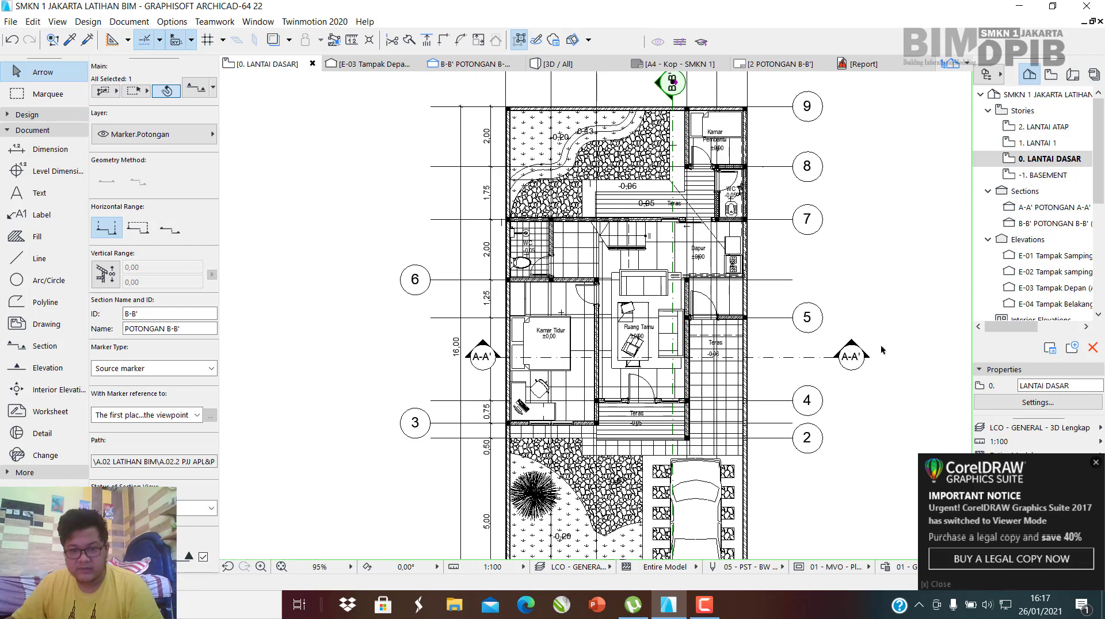
pyautogui.scroll(3, 822, 360)
pyautogui.click(886, 357)
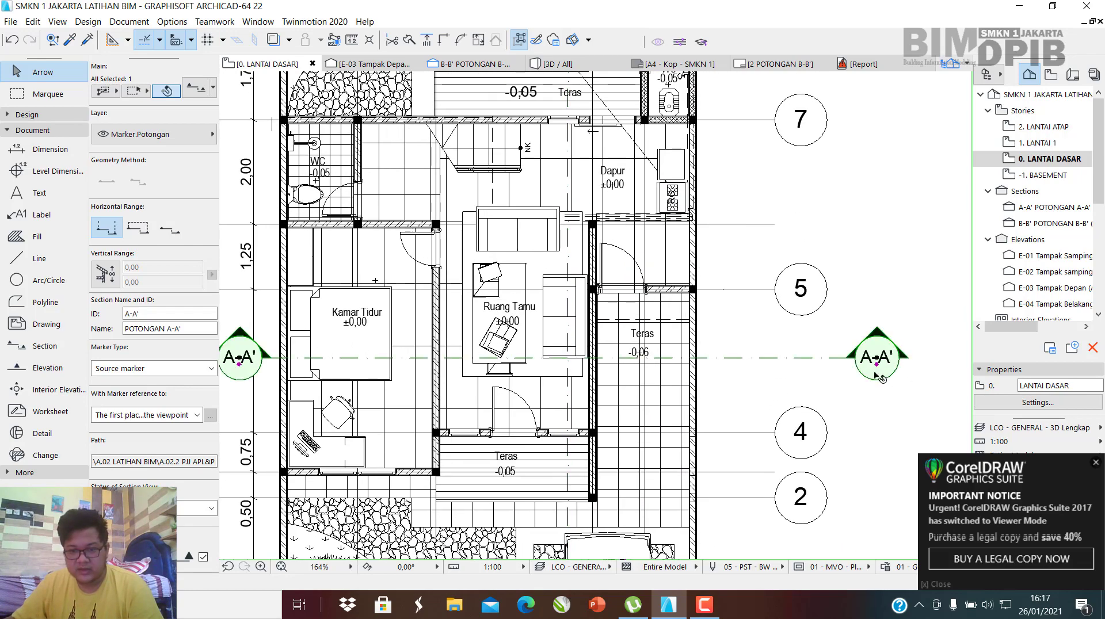
pyautogui.scroll(3, 890, 362)
pyautogui.click(869, 360)
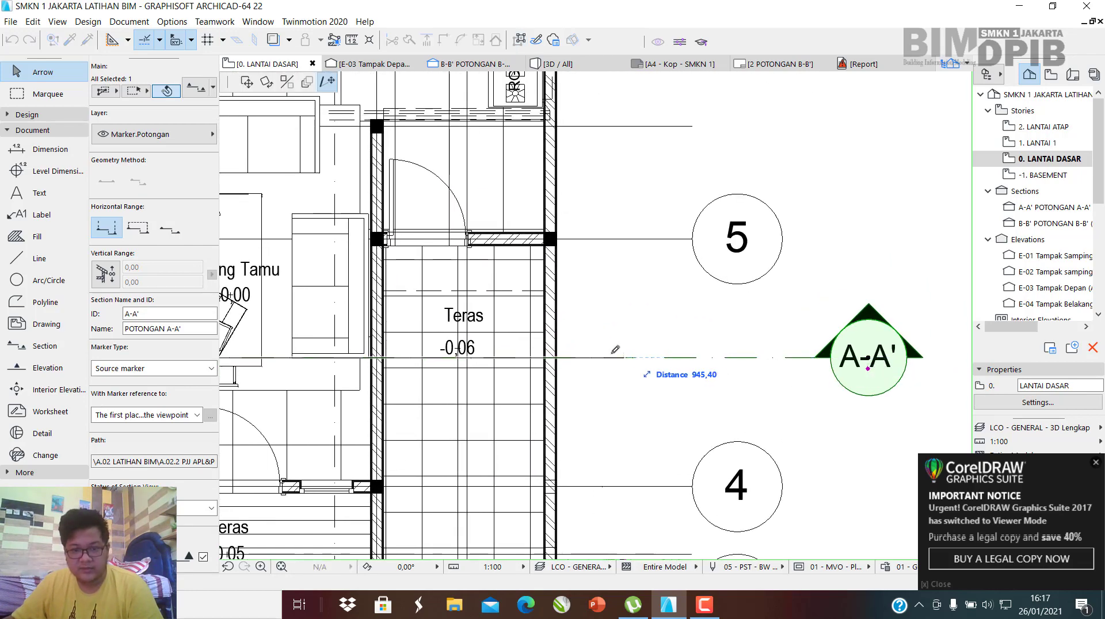
pyautogui.click(671, 357)
pyautogui.scroll(-5, 656, 363)
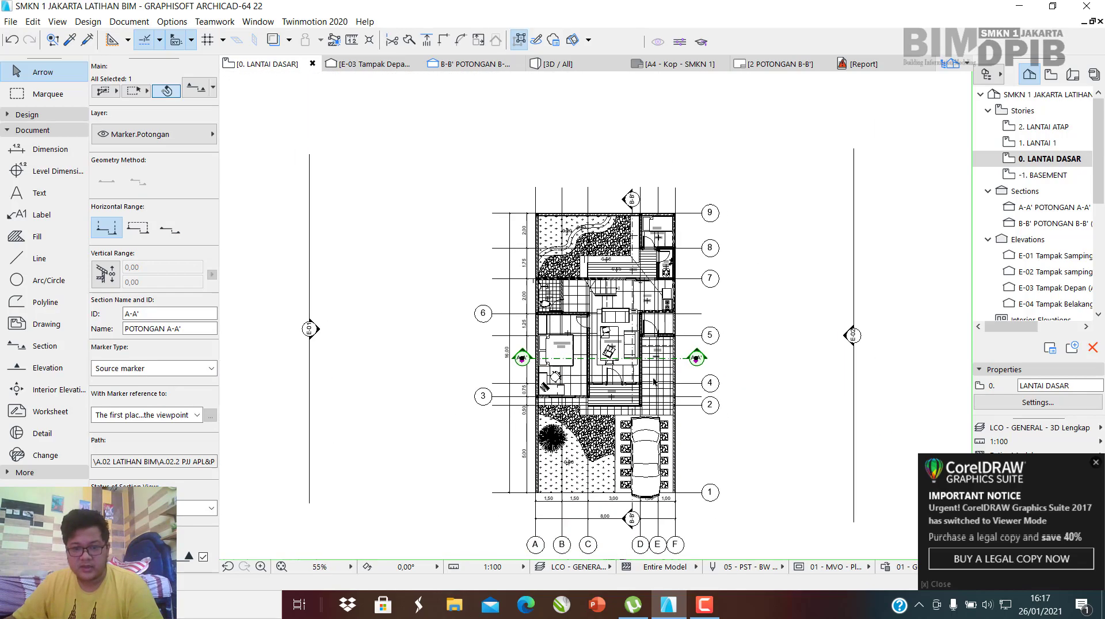
# Examine the LANTAI DASAR plan to check how the A-A' and B-B' section markers sit around the house and dimensions.
pyautogui.scroll(2, 587, 390)
pyautogui.scroll(-2, 586, 388)
pyautogui.moveTo(556, 378); pyautogui.dragTo(535, 257, button='middle')
pyautogui.scroll(4, 538, 388)
pyautogui.scroll(3, 530, 399)
pyautogui.scroll(-4, 705, 411)
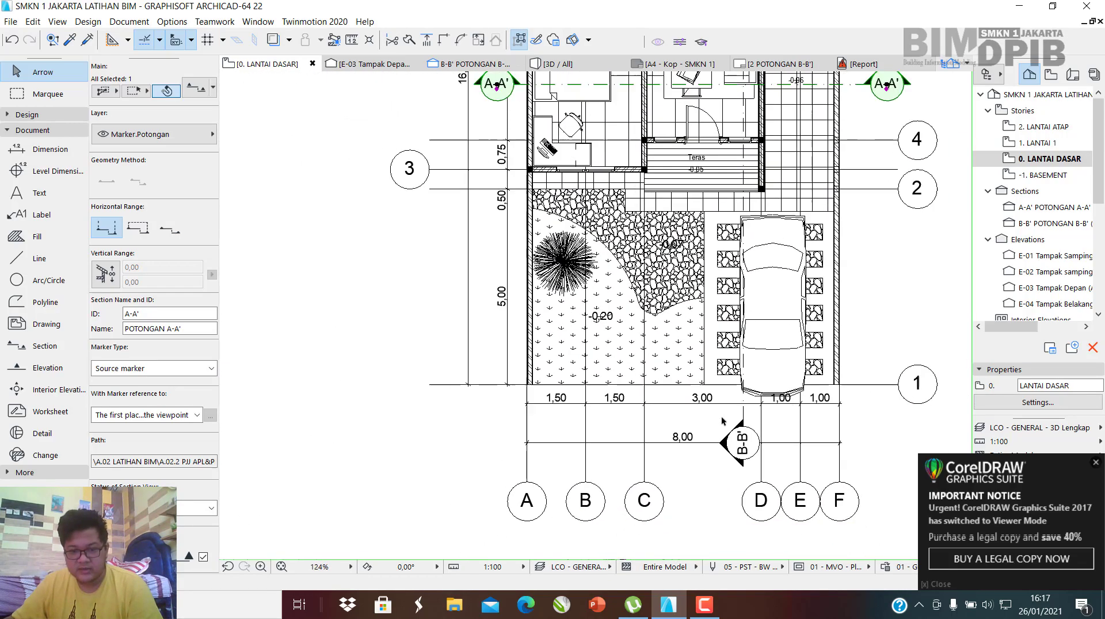
pyautogui.scroll(4, 734, 425)
pyautogui.scroll(-4, 685, 405)
pyautogui.moveTo(774, 263); pyautogui.dragTo(734, 486, button='middle')
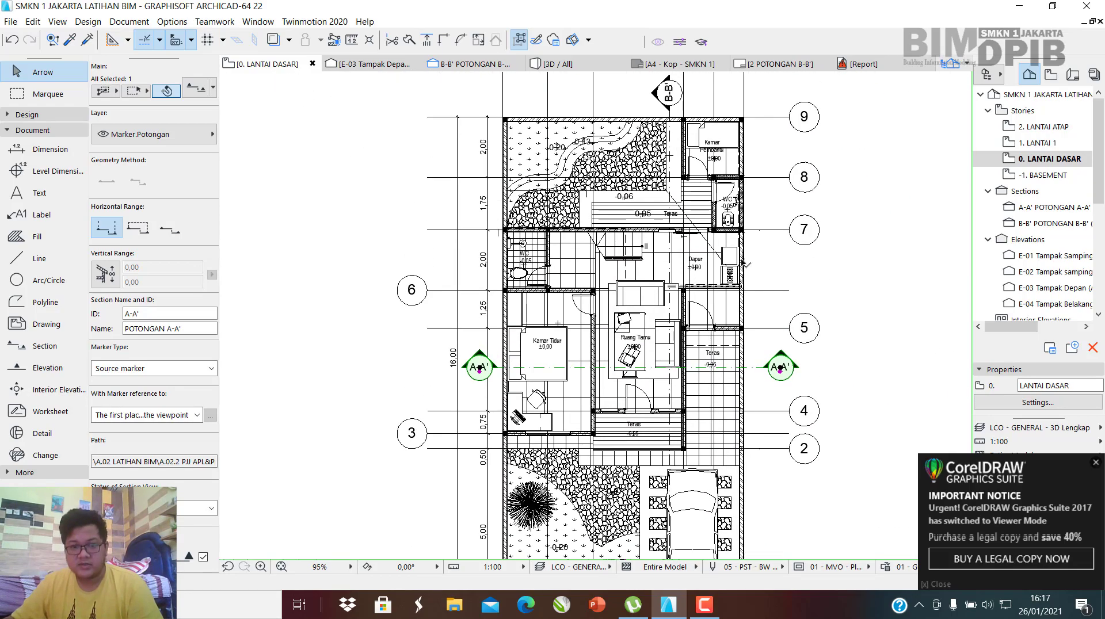
pyautogui.scroll(-3, 642, 204)
pyautogui.scroll(-5, 678, 305)
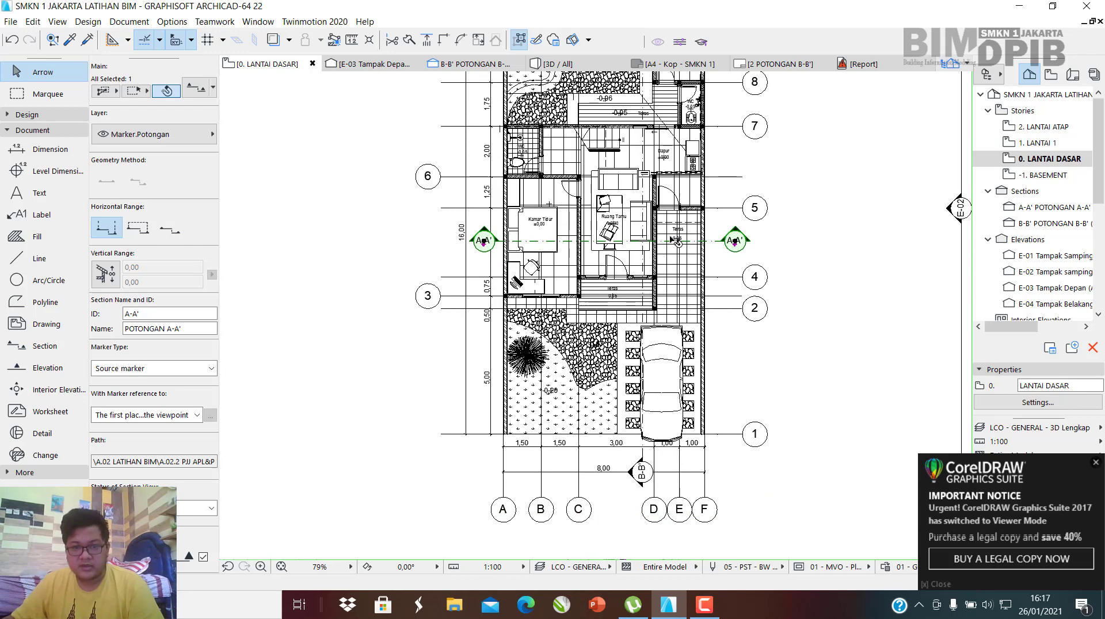
pyautogui.scroll(2, 663, 322)
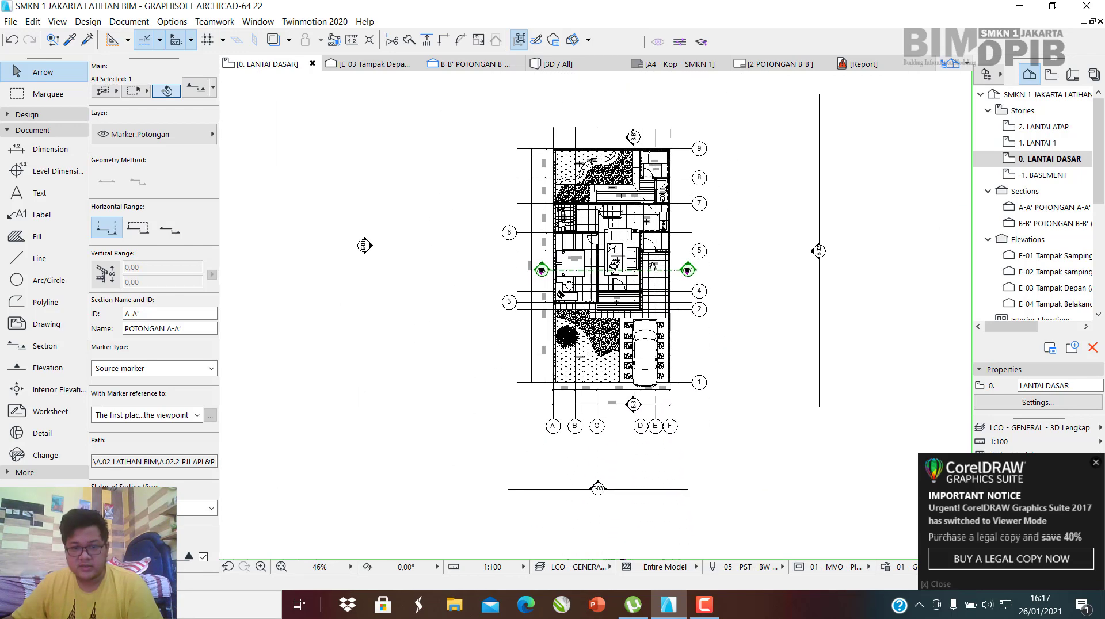
pyautogui.moveTo(661, 282); pyautogui.dragTo(661, 305, button='middle')
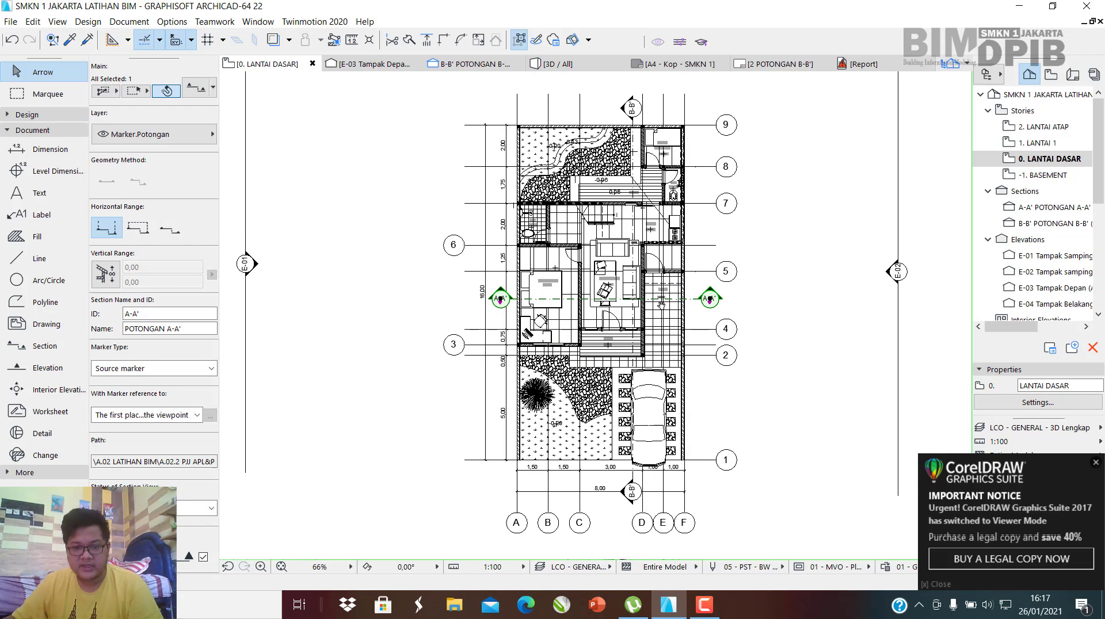
# Save the current view of the 0. LANTAI DASAR story with the default view settings, dismissing the advert notification.
pyautogui.click(1097, 463)
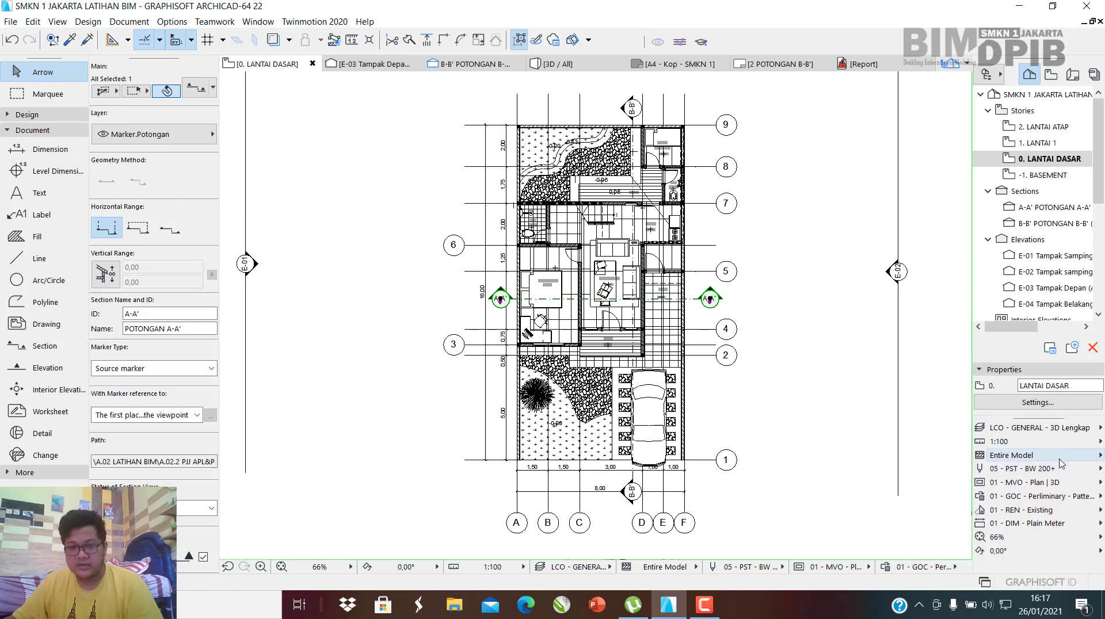
pyautogui.rightClick(1047, 162)
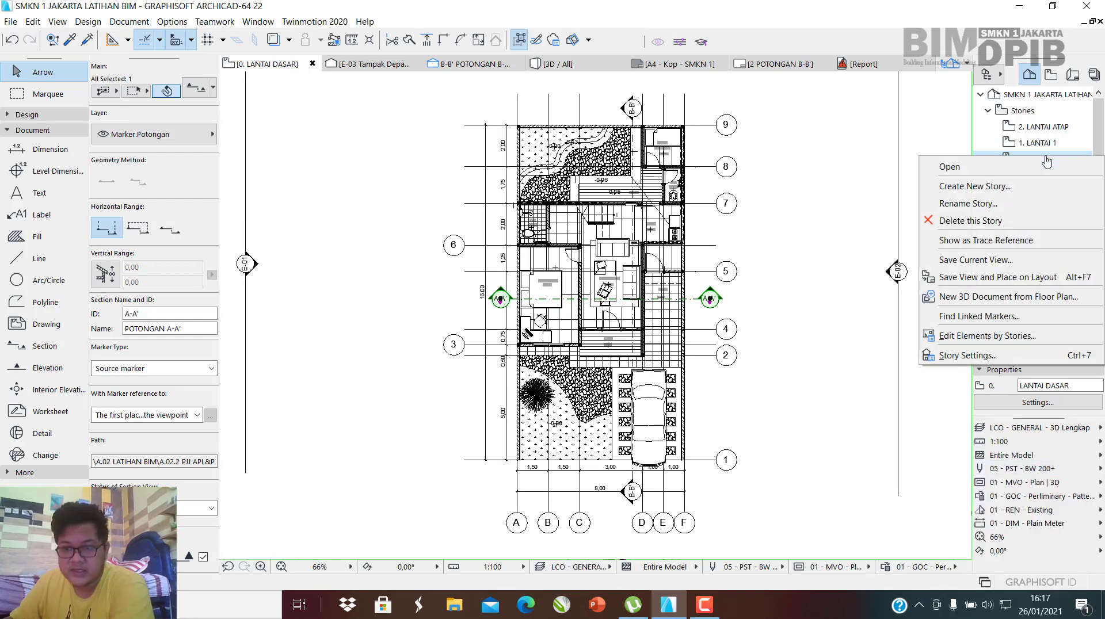
pyautogui.click(984, 262)
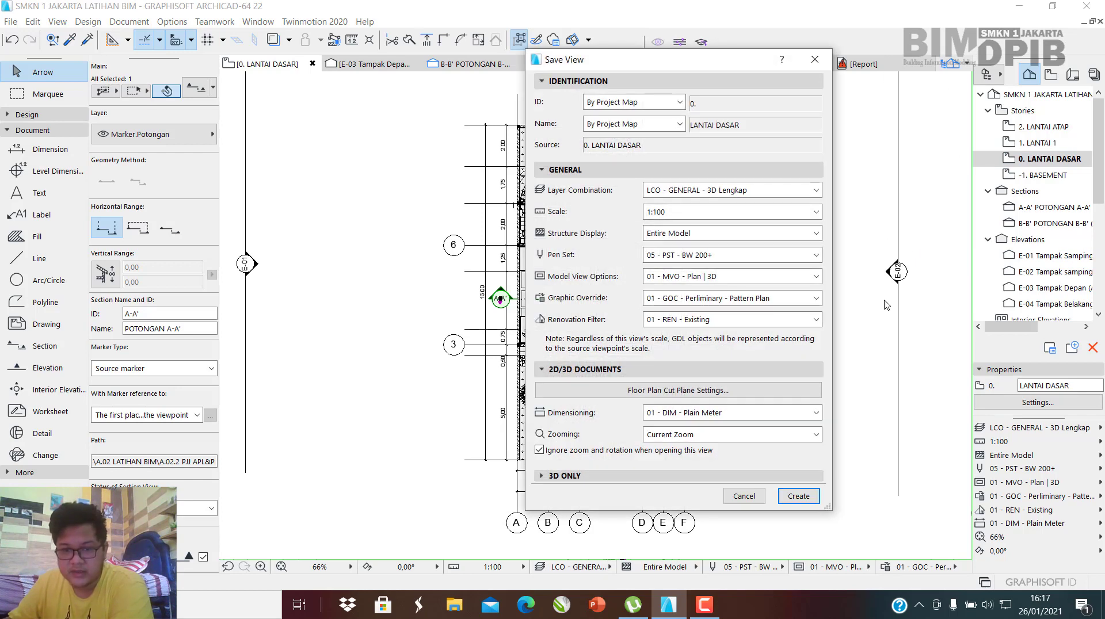
pyautogui.click(796, 500)
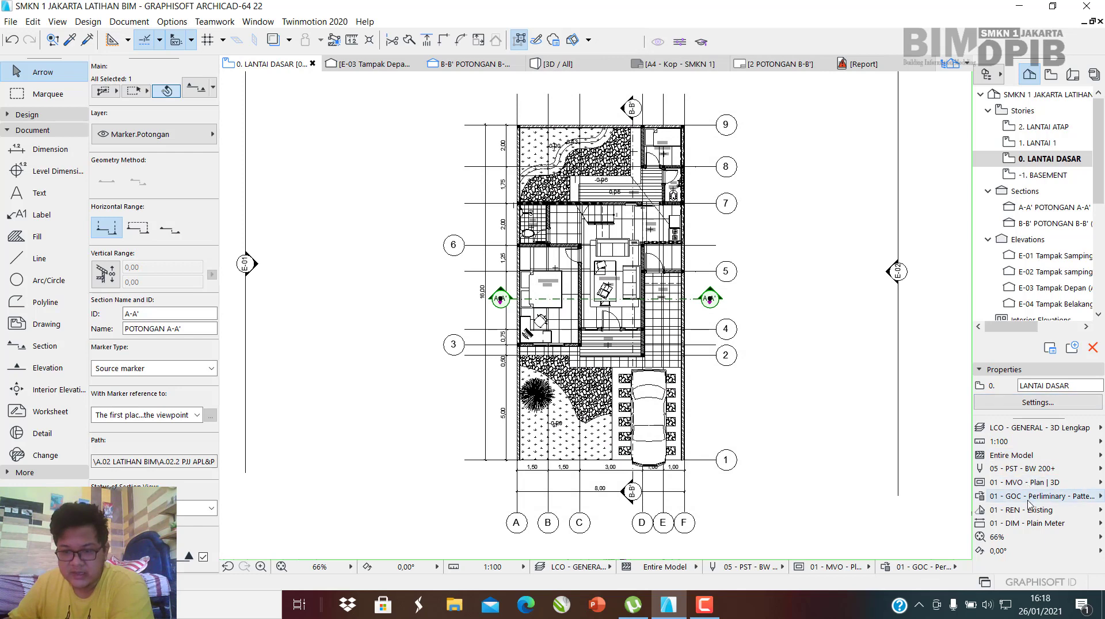
# Review the graphic override and layer combination options of the LANTAI DASAR plan.
pyautogui.moveTo(843, 17); pyautogui.dragTo(665, 24)
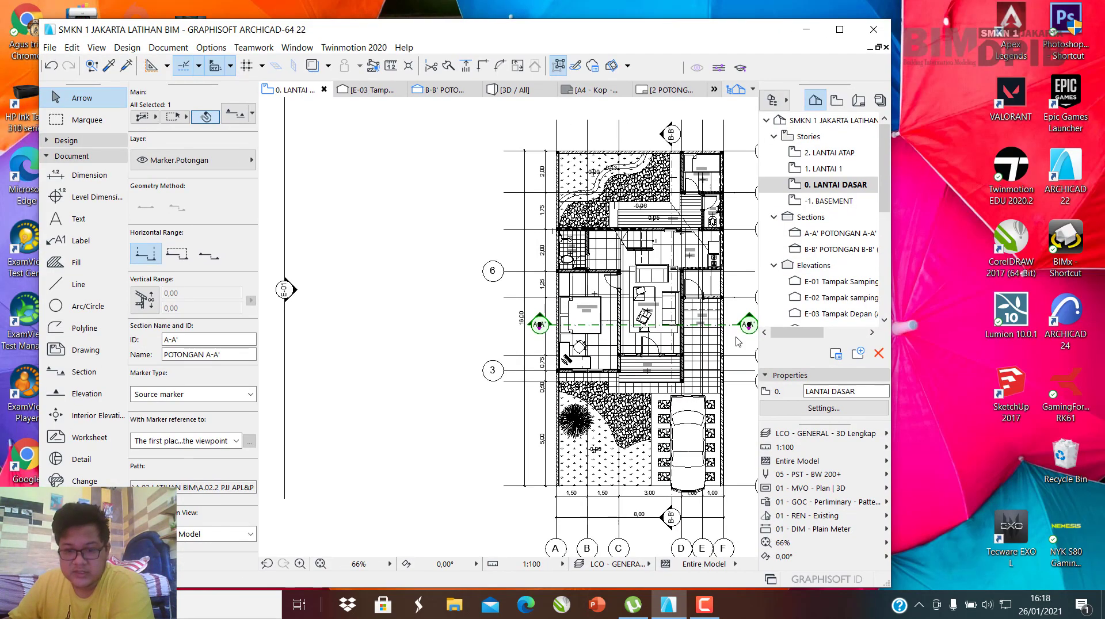
pyautogui.click(822, 502)
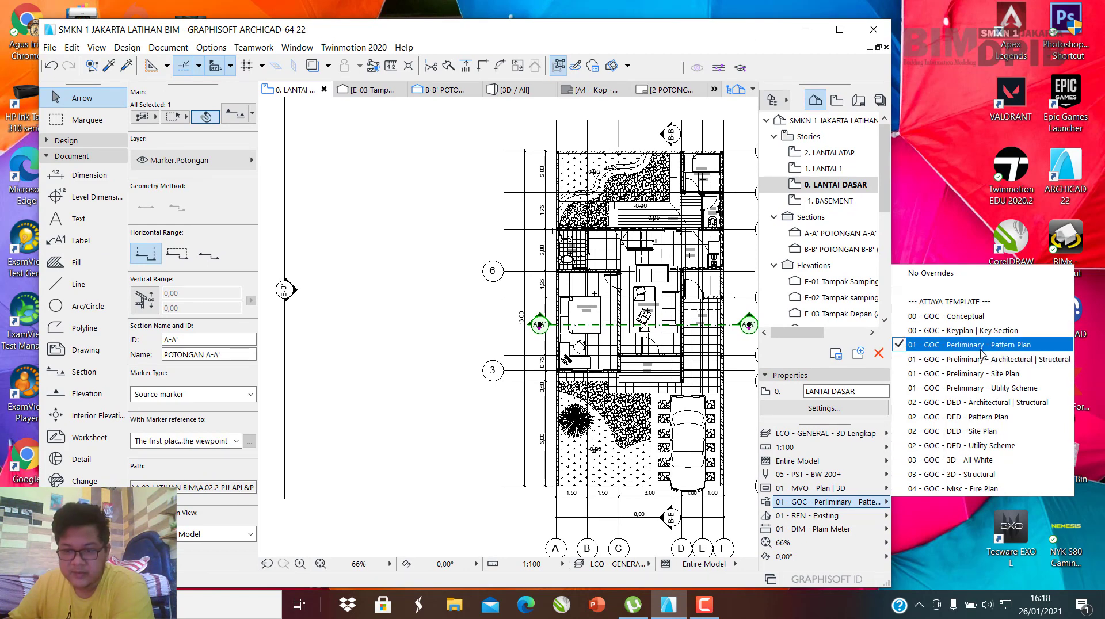
pyautogui.click(803, 437)
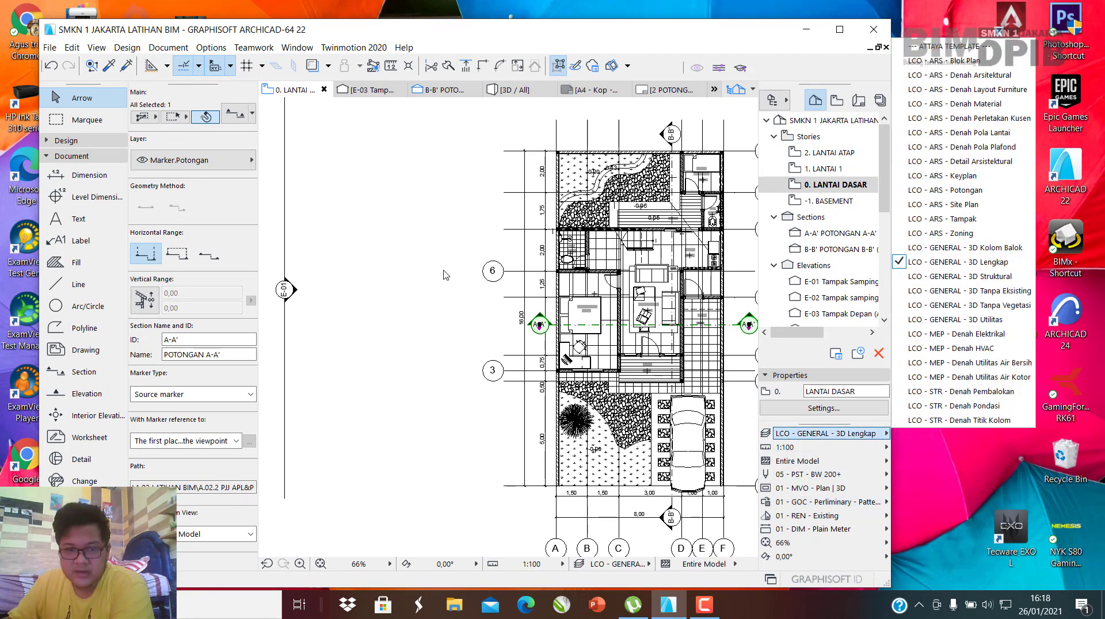
pyautogui.scroll(-2, 624, 304)
pyautogui.scroll(-1, 625, 303)
pyautogui.click(840, 30)
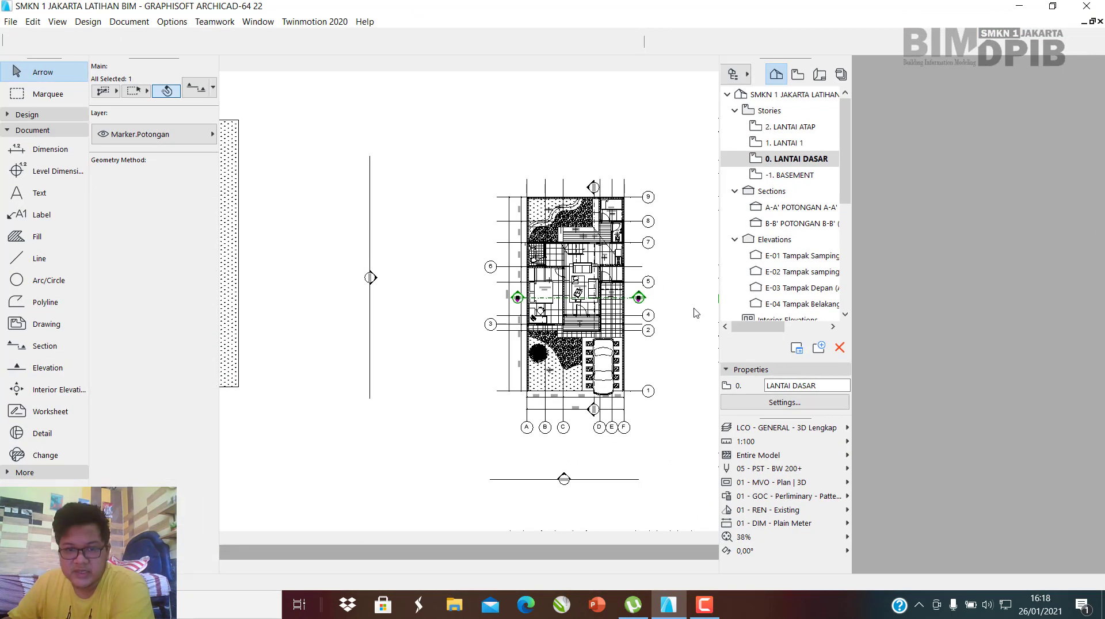
# Check the whole LANTAI DASAR layout including the terrain mesh, and open the 1. LANTAI 1 floor plan to examine its rooms and dimensions.
pyautogui.scroll(-1, 412, 260)
pyautogui.moveTo(413, 260); pyautogui.dragTo(483, 254, button='middle')
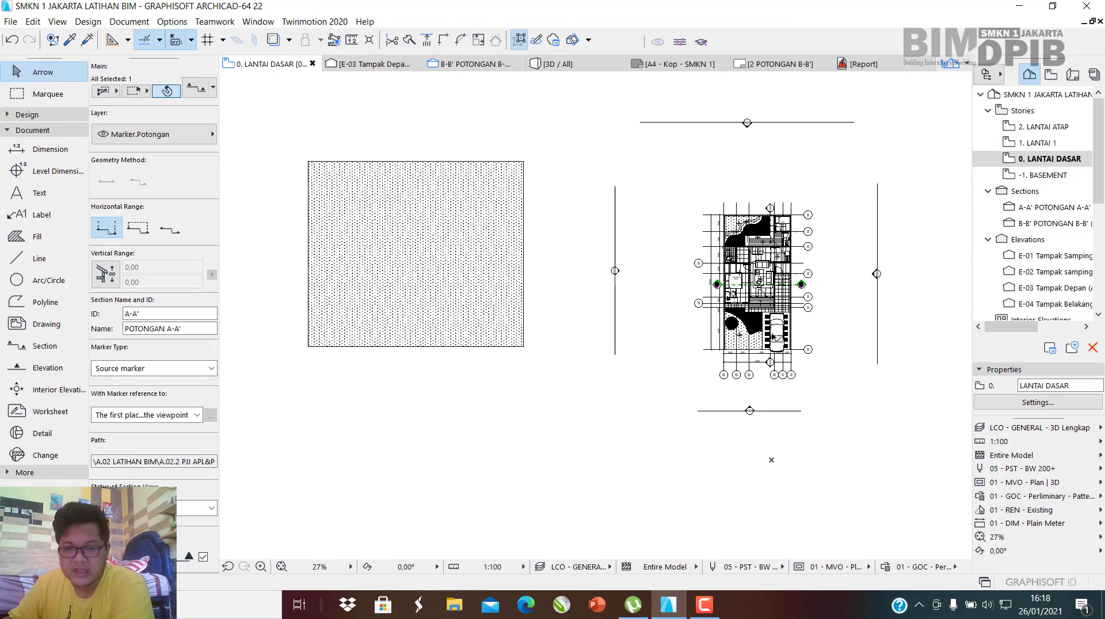
pyautogui.scroll(2, 773, 337)
pyautogui.moveTo(795, 275); pyautogui.dragTo(686, 303, button='middle')
pyautogui.scroll(2, 635, 311)
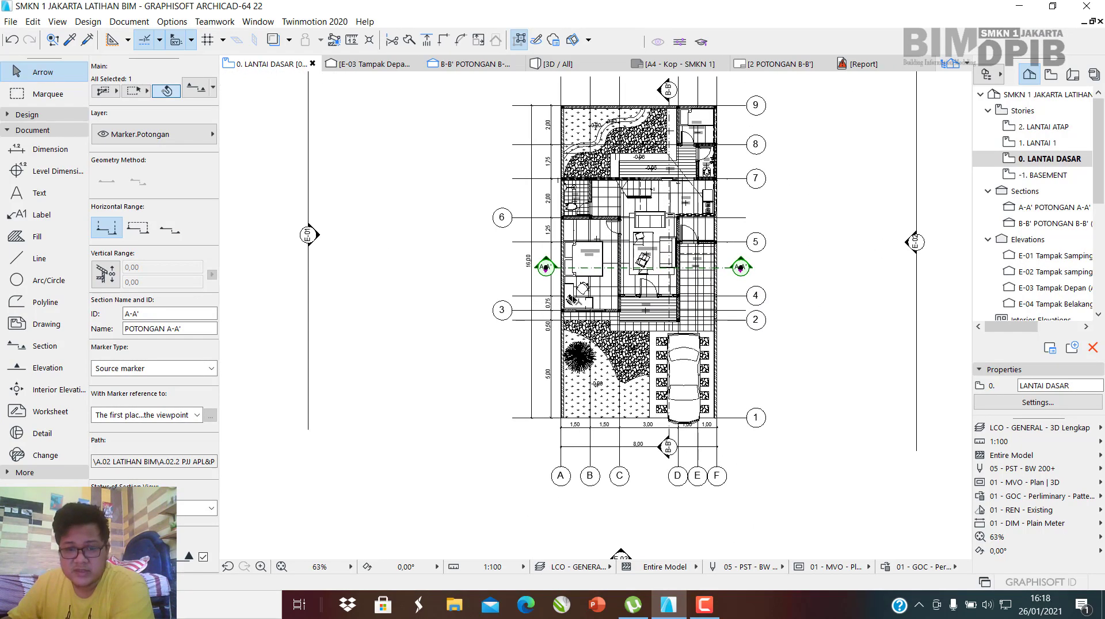
pyautogui.doubleClick(1058, 144)
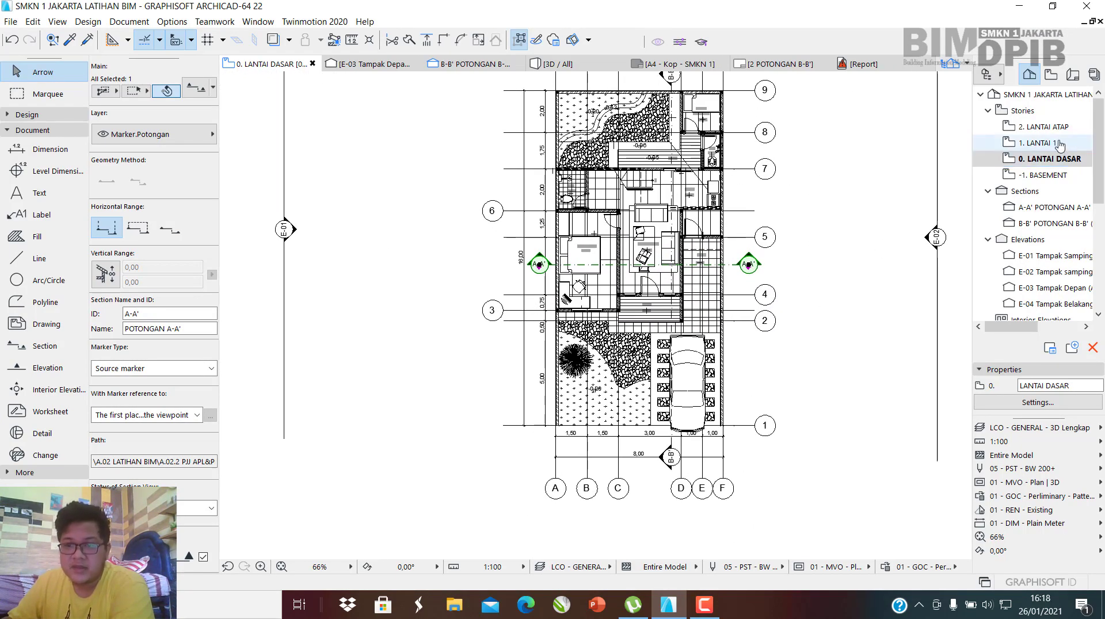
pyautogui.scroll(2, 567, 203)
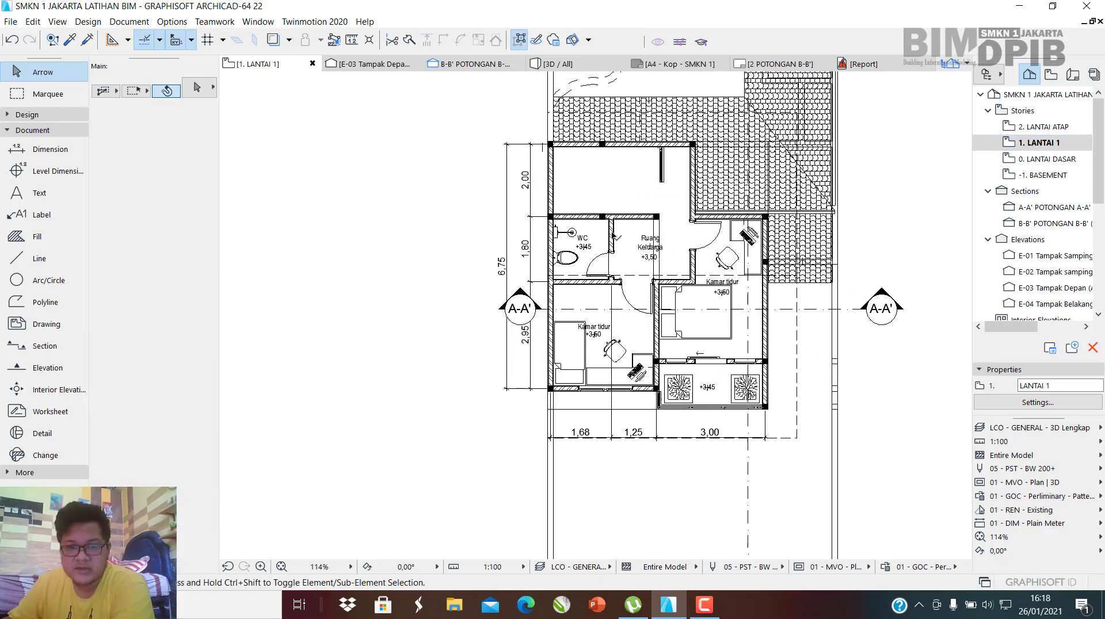
pyautogui.moveTo(704, 326); pyautogui.dragTo(596, 275, button='middle')
pyautogui.scroll(5, 443, 242)
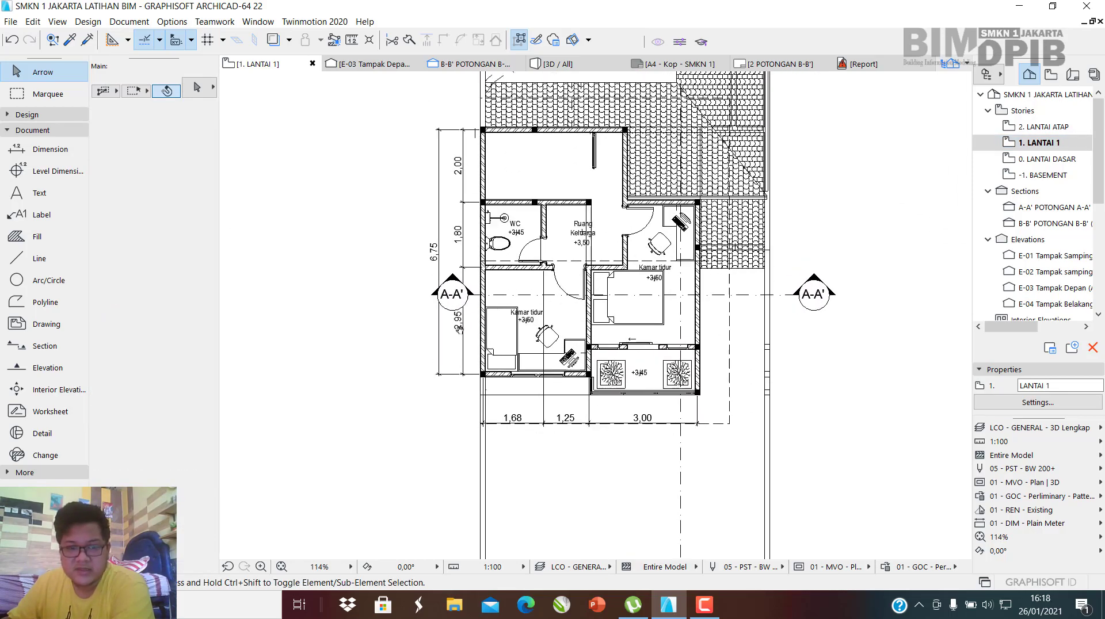
pyautogui.scroll(-5, 455, 325)
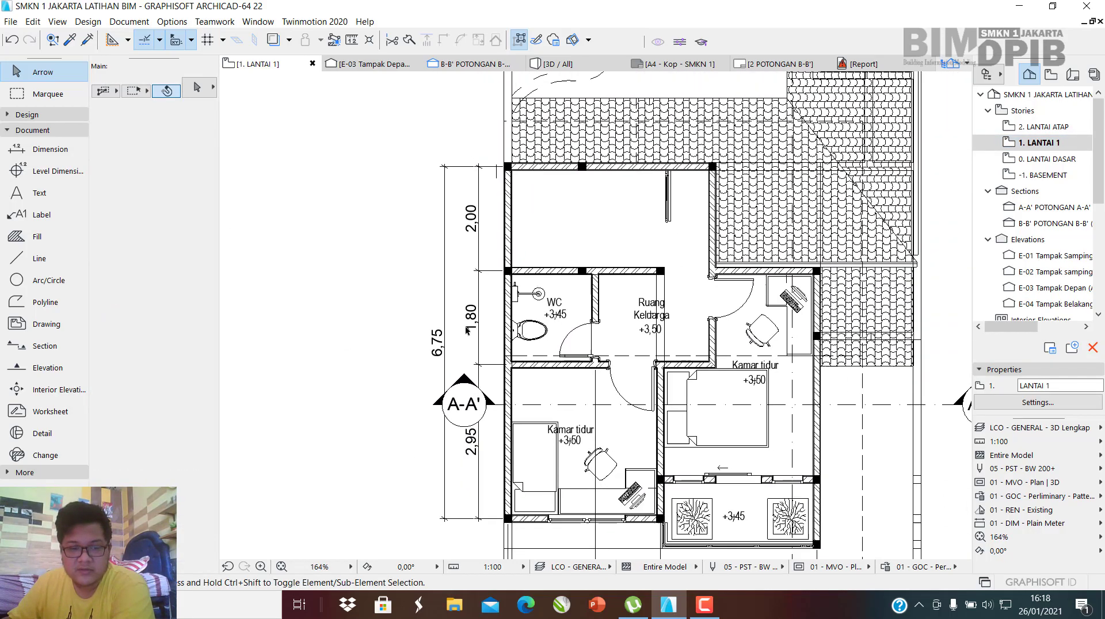
pyautogui.click(46, 130)
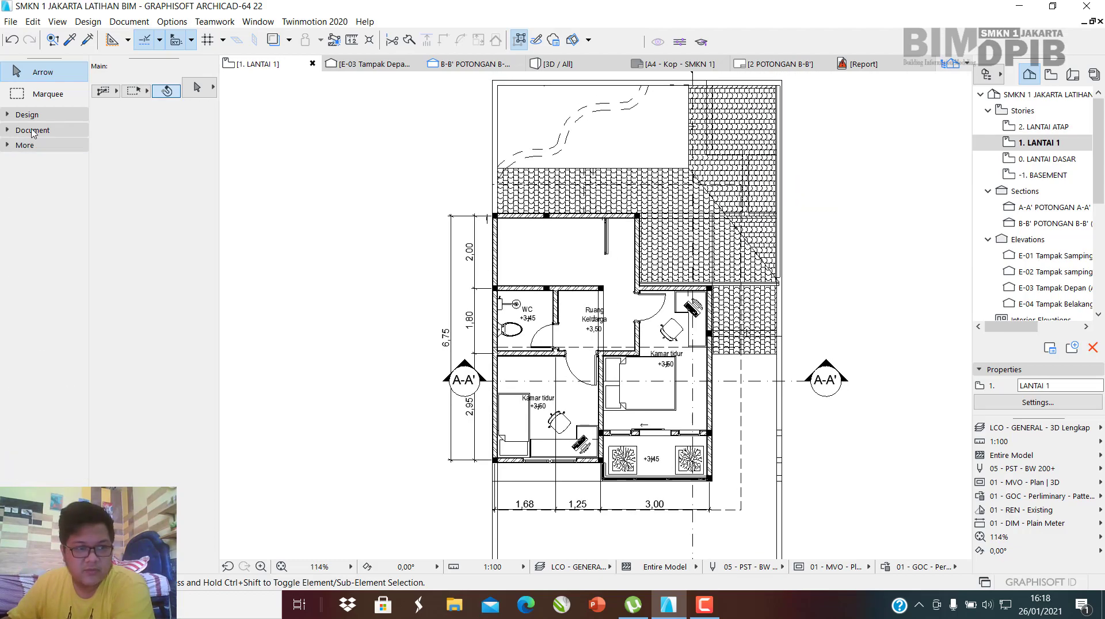
pyautogui.click(46, 131)
pyautogui.click(49, 149)
pyautogui.scroll(2, 489, 219)
pyautogui.scroll(2, 473, 223)
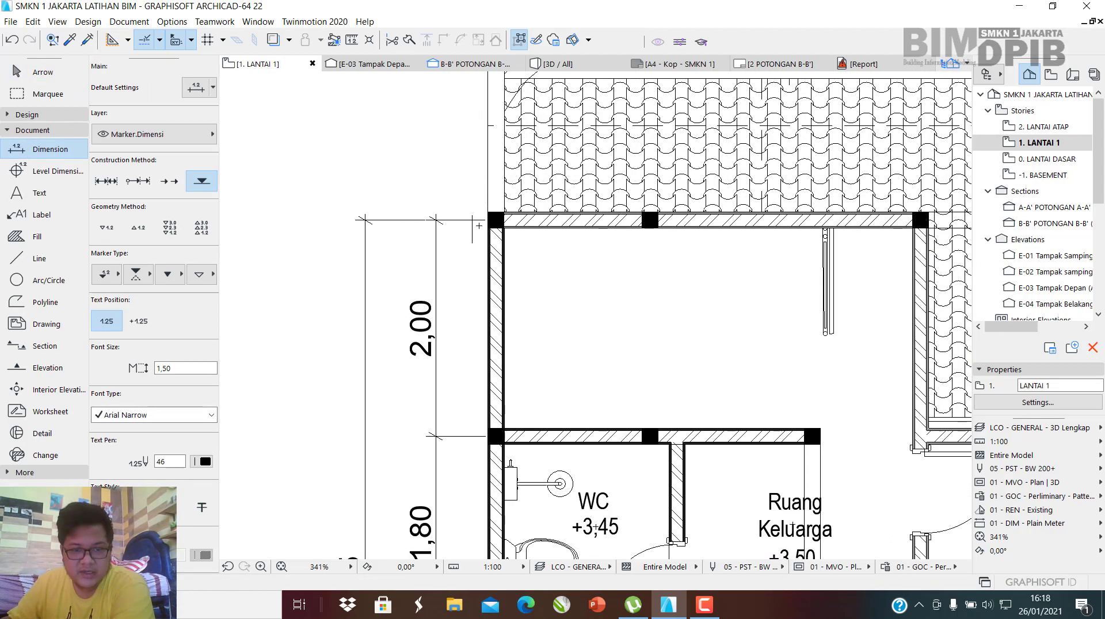
pyautogui.scroll(-4, 497, 263)
pyautogui.moveTo(572, 303); pyautogui.dragTo(564, 159, button='middle')
pyautogui.click(16, 71)
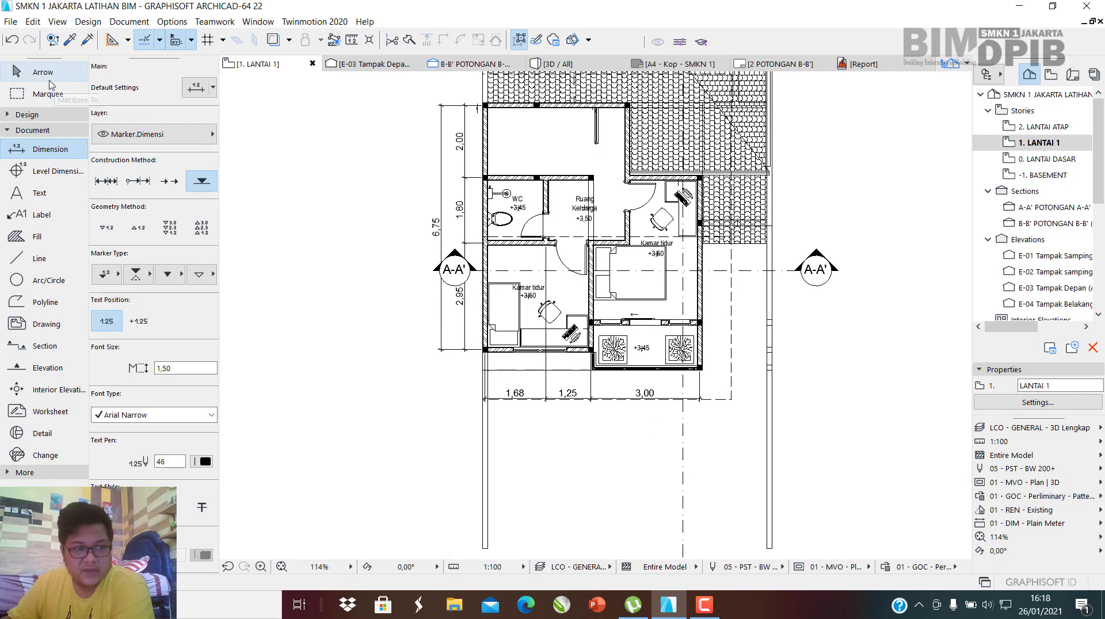
# Compare the 1. LANTAI 1 floor plan with the 0. LANTAI DASAR plan by switching between the two stories.
pyautogui.scroll(3, 654, 273)
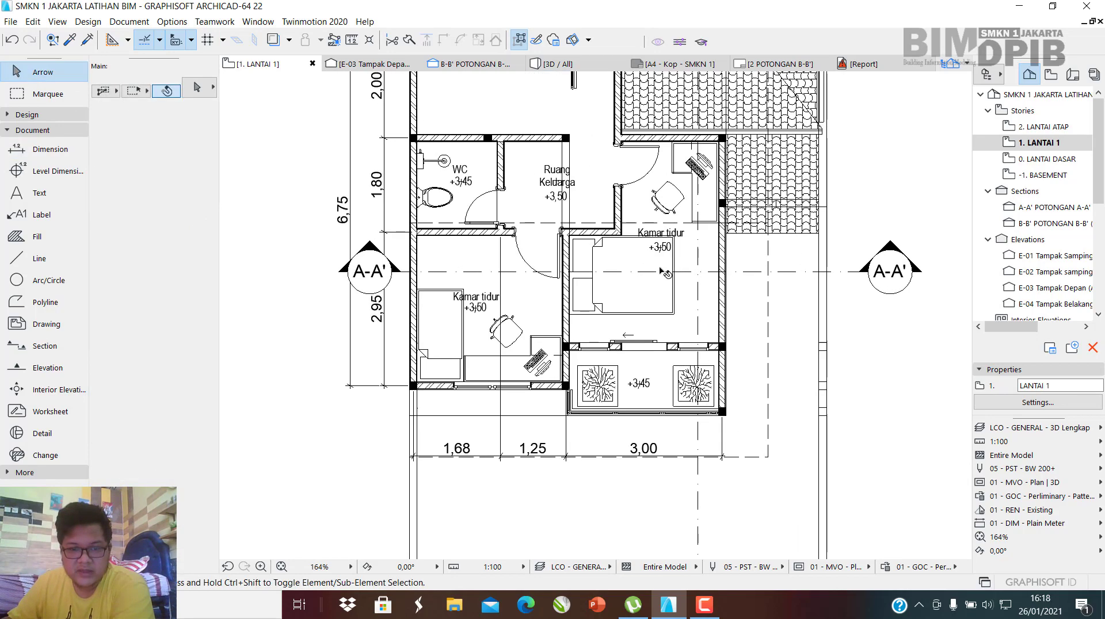
pyautogui.scroll(-1, 601, 389)
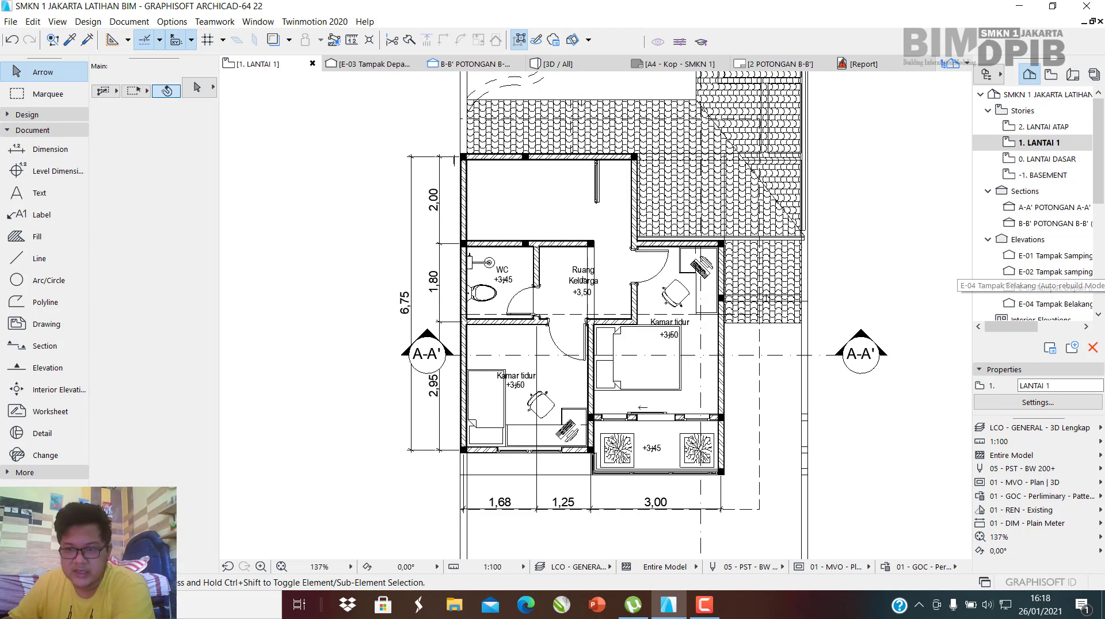
pyautogui.doubleClick(1043, 161)
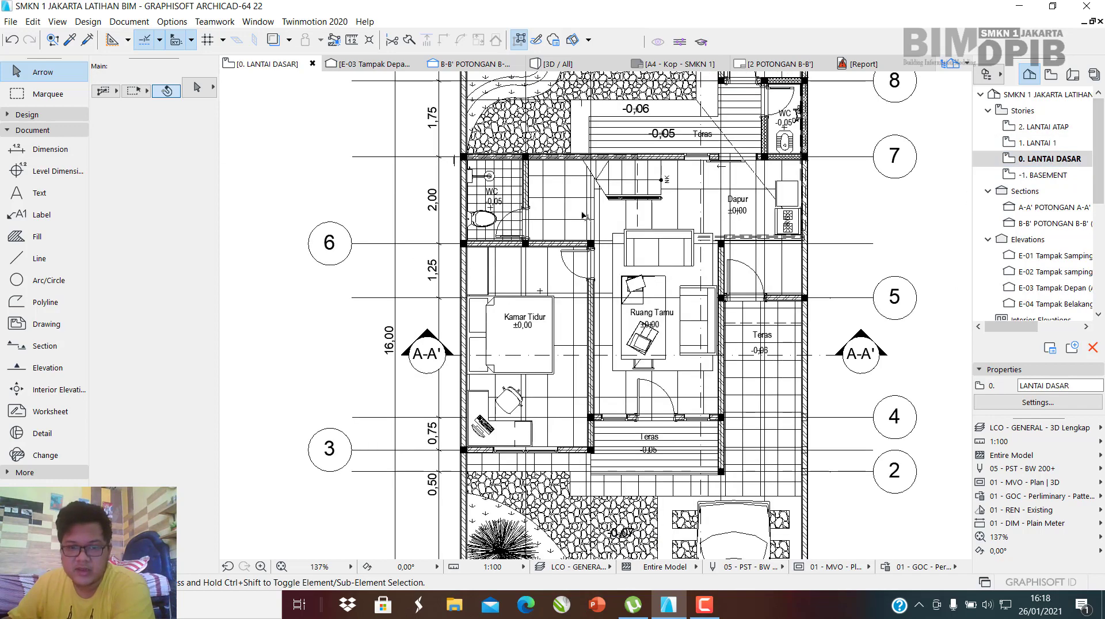
pyautogui.doubleClick(1036, 143)
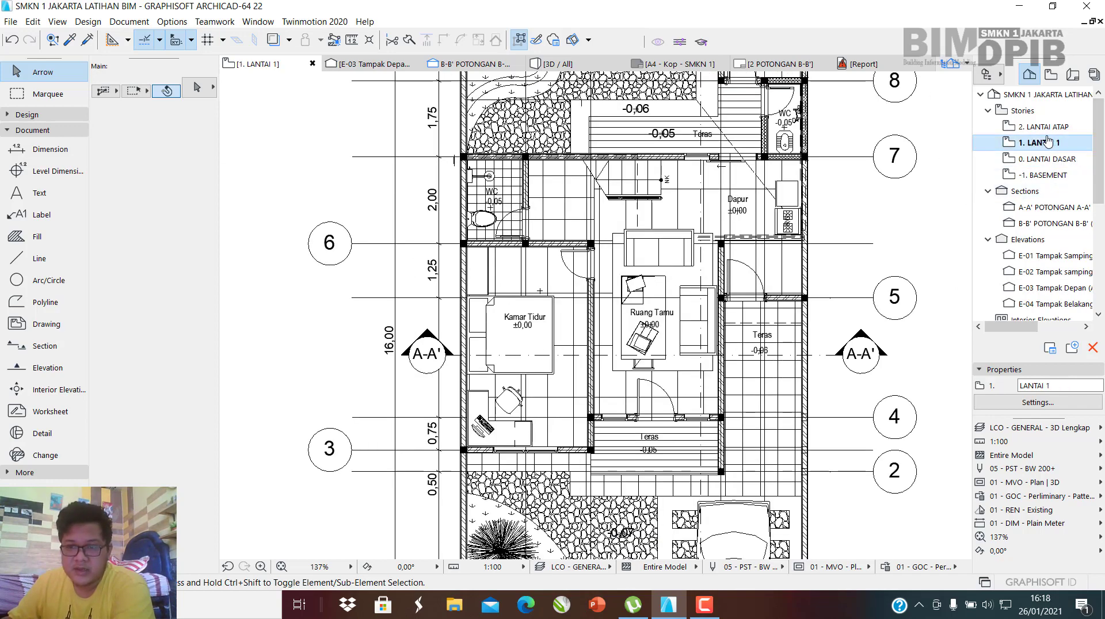
pyautogui.scroll(2, 477, 282)
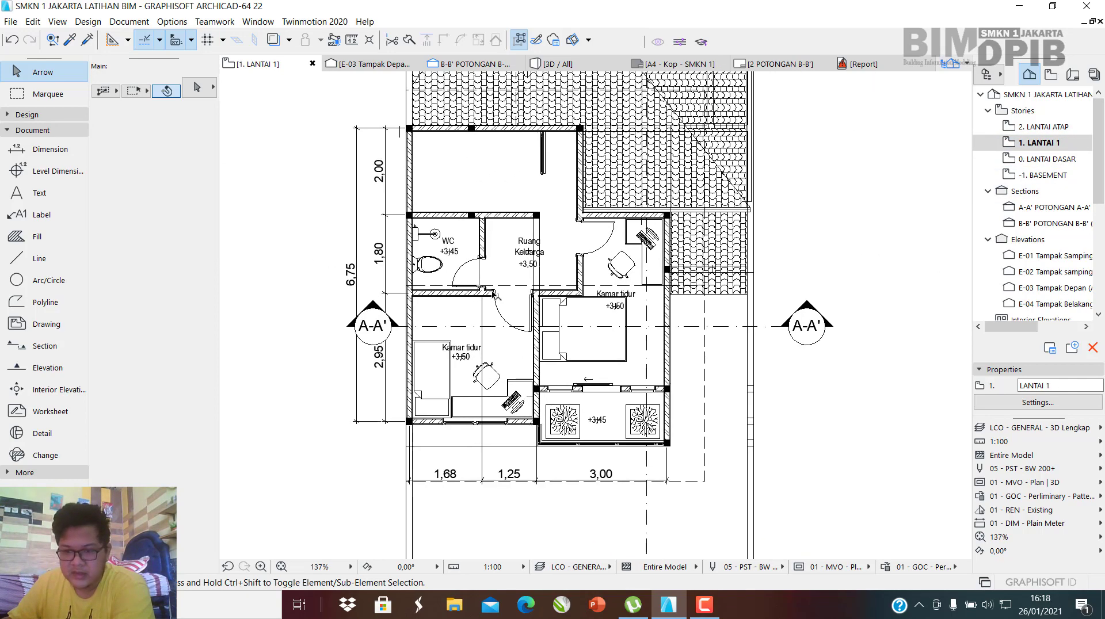
# Set LANTAI 1's graphic override to 01 - GOC - Perliminary - Pattern Plan and its layer combination to LCO - GENERAL - 3D Lengkap.
pyautogui.moveTo(868, 4); pyautogui.dragTo(641, 5)
pyautogui.click(822, 498)
pyautogui.click(817, 483)
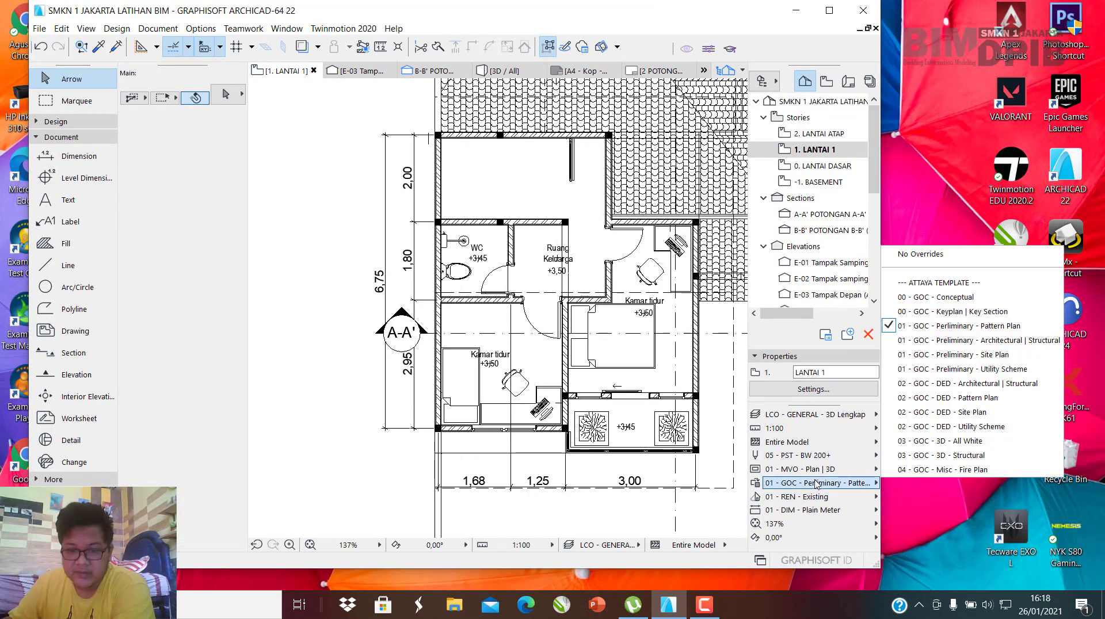
pyautogui.click(987, 326)
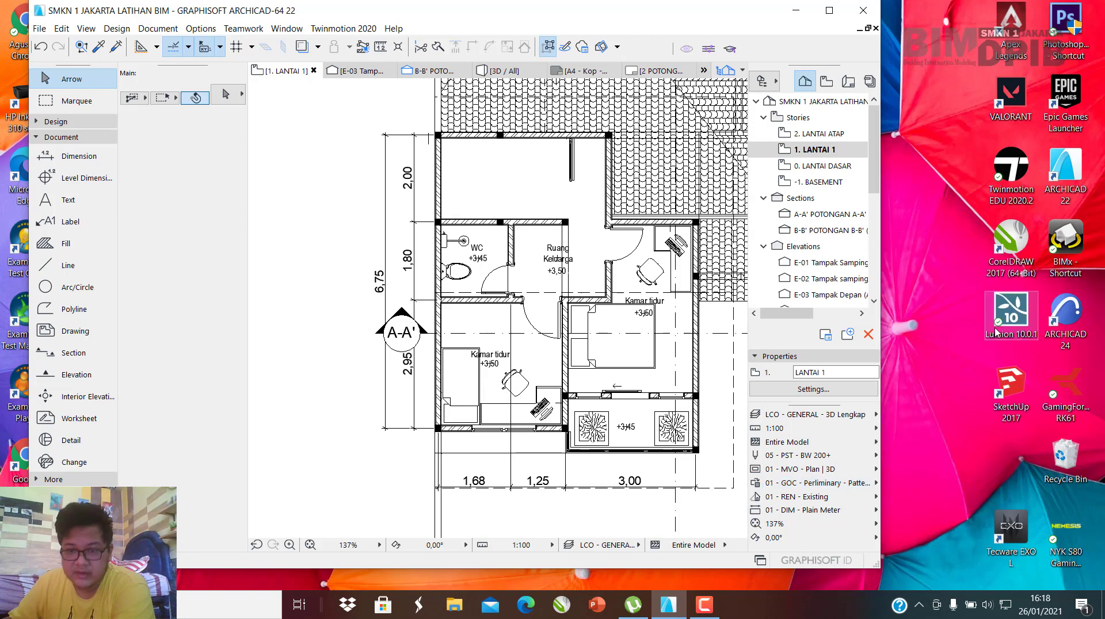
pyautogui.click(833, 414)
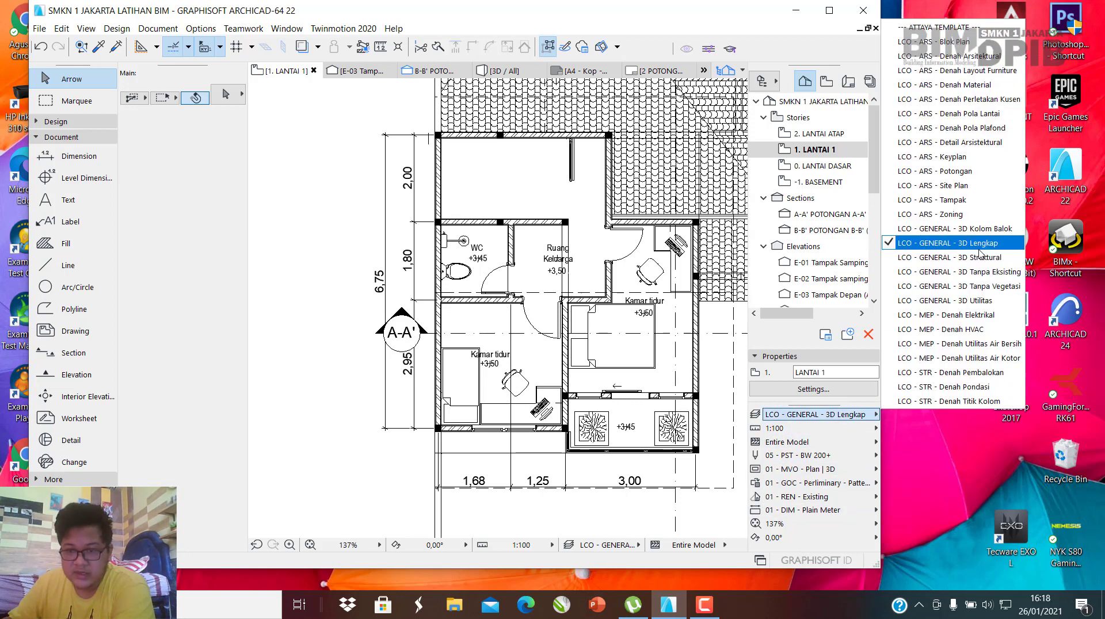
pyautogui.click(961, 246)
pyautogui.click(830, 10)
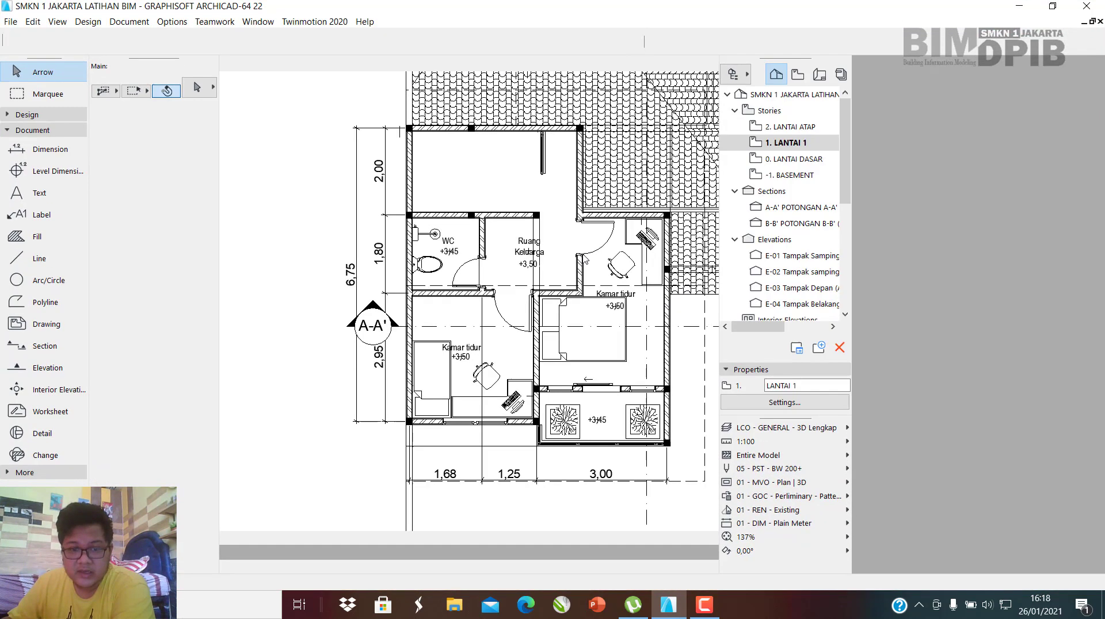
# Select the slab covering LANTAI 1, check the 3D model, and return to the LANTAI 1 plan by way of LANTAI DASAR.
pyautogui.click(549, 211)
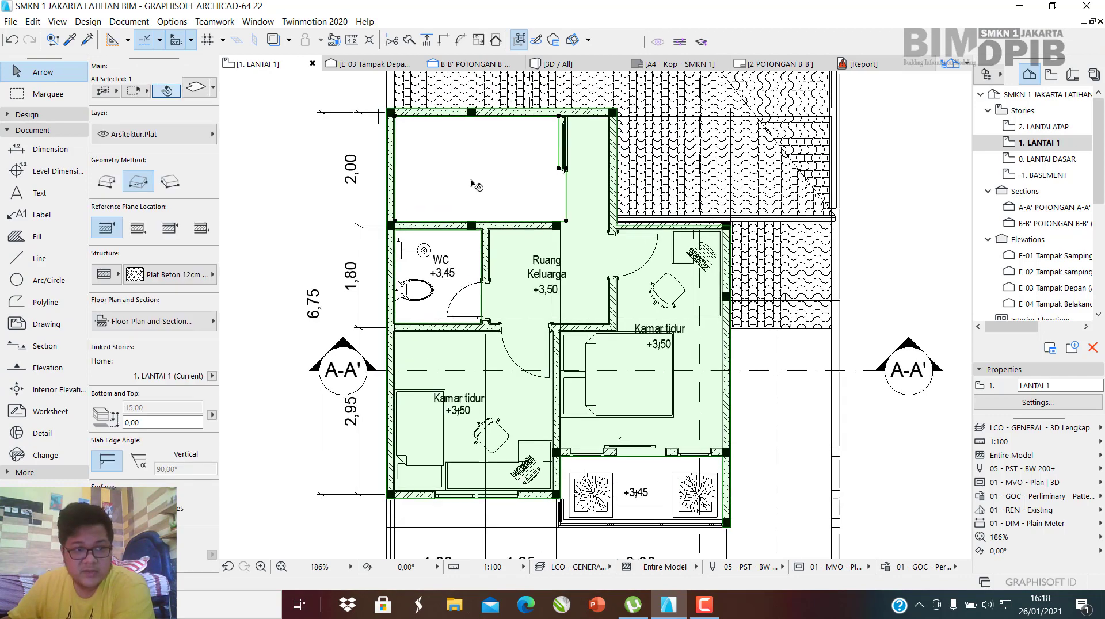
pyautogui.scroll(5, 572, 244)
pyautogui.moveTo(616, 272); pyautogui.dragTo(707, 289, button='middle')
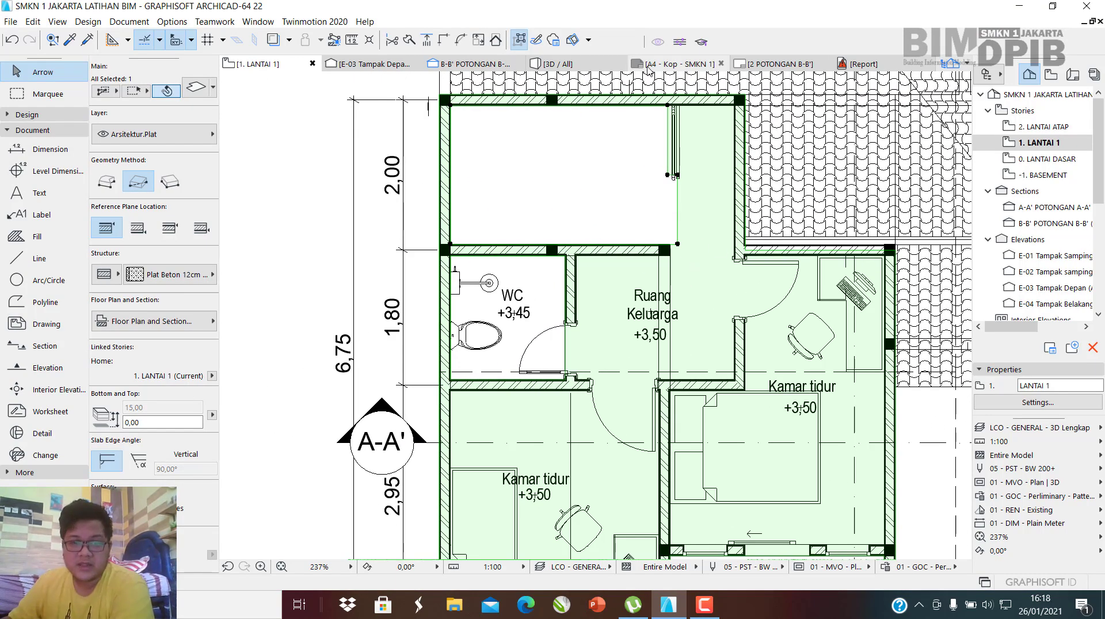
pyautogui.click(566, 68)
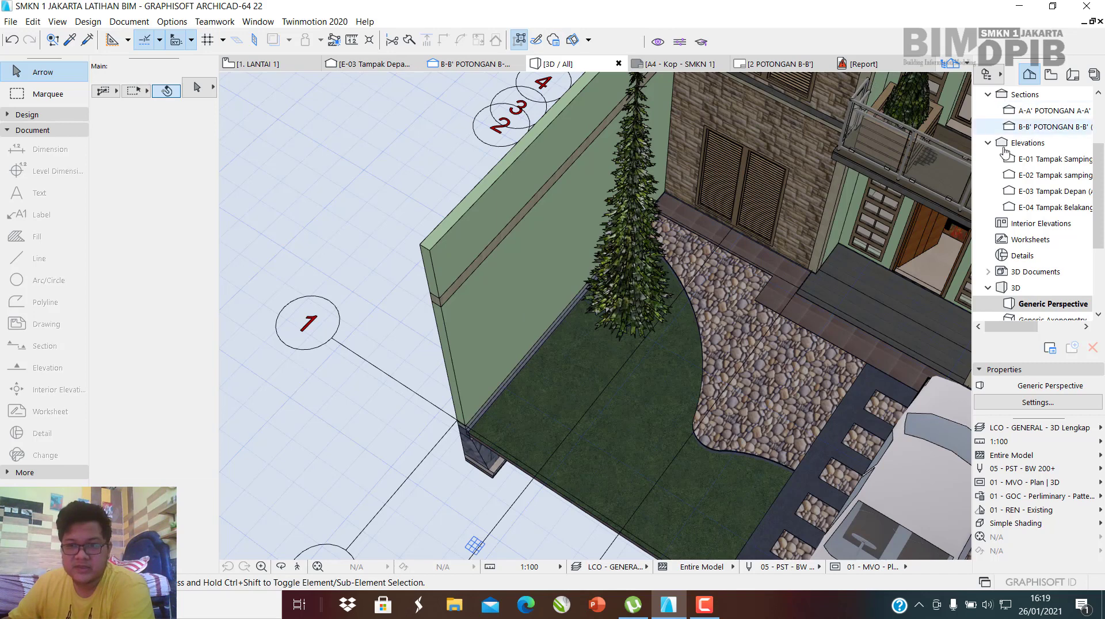
pyautogui.scroll(2, 1045, 163)
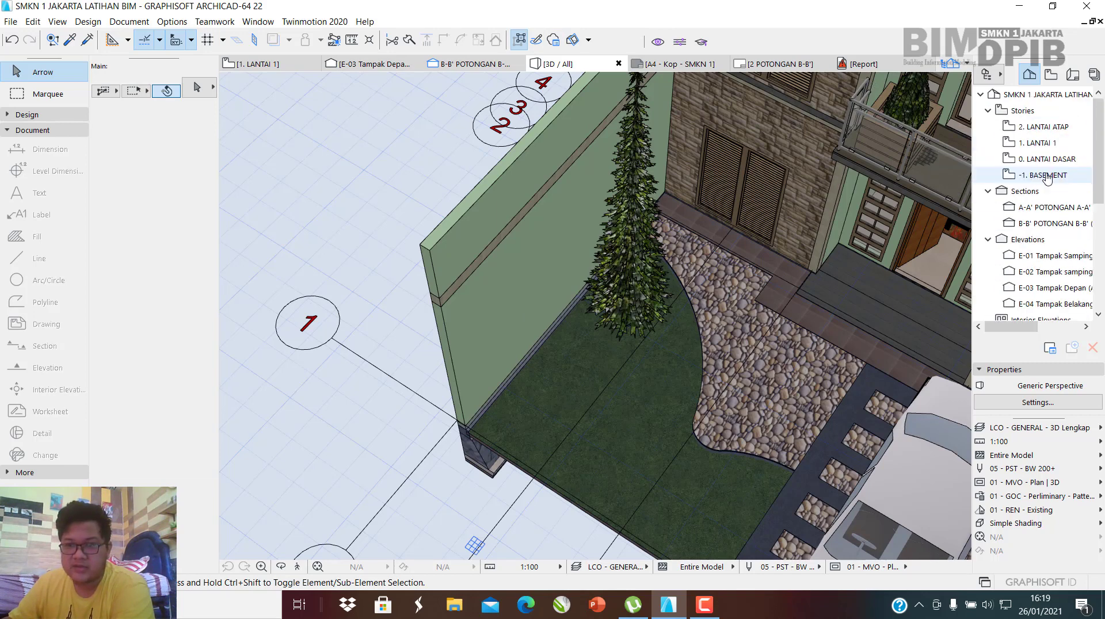
pyautogui.doubleClick(1042, 162)
pyautogui.doubleClick(1041, 147)
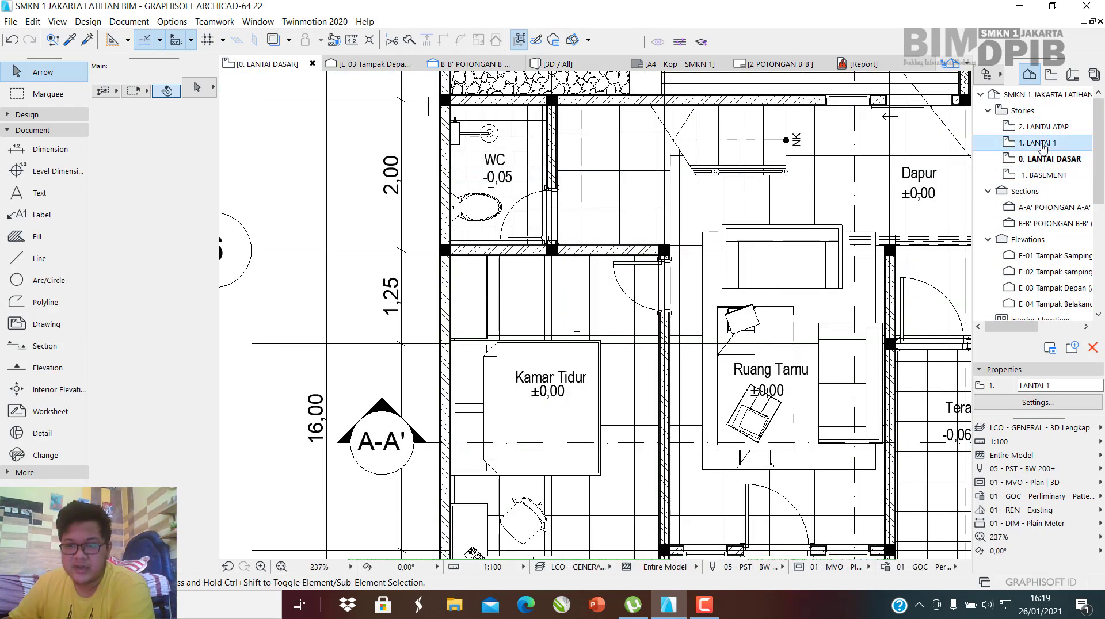
# Select the ceiling slab on LANTAI 1 and hide its Arsitektur Plafon layer in the LCO - GENERAL - 3D Lengkap combination.
pyautogui.scroll(-2, 715, 288)
pyautogui.click(715, 288)
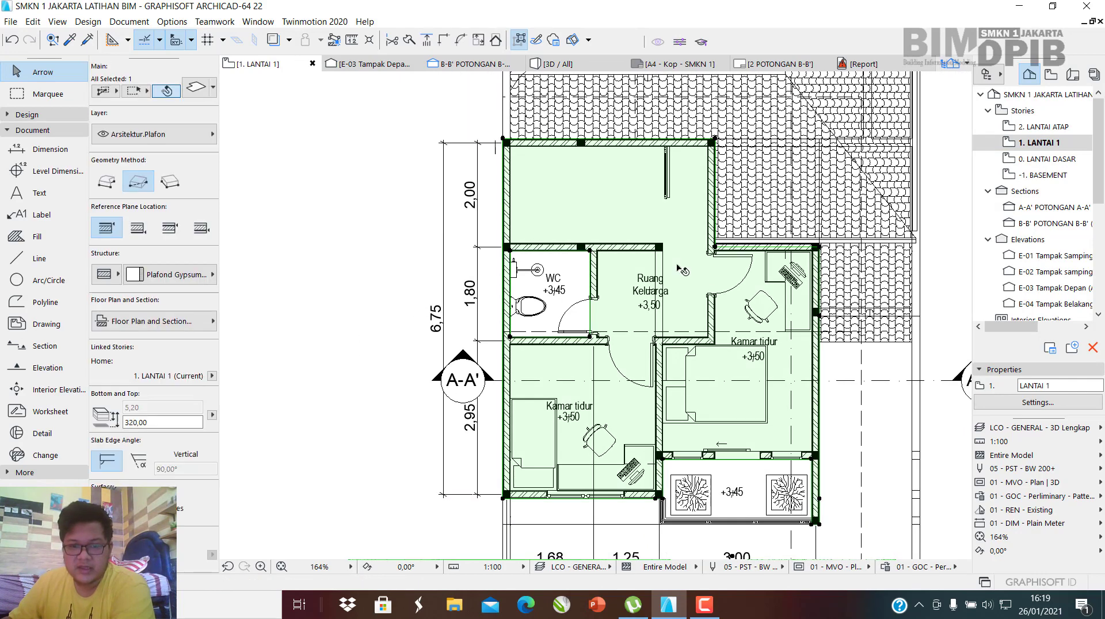
pyautogui.scroll(2, 716, 288)
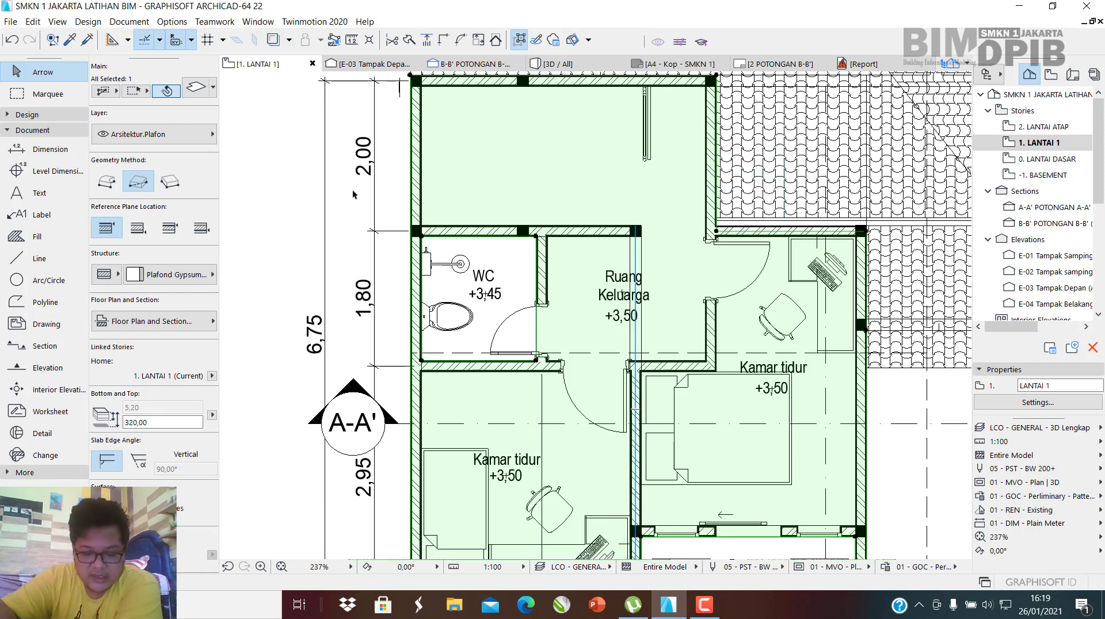
pyautogui.hotkey('ctrl', 'l')
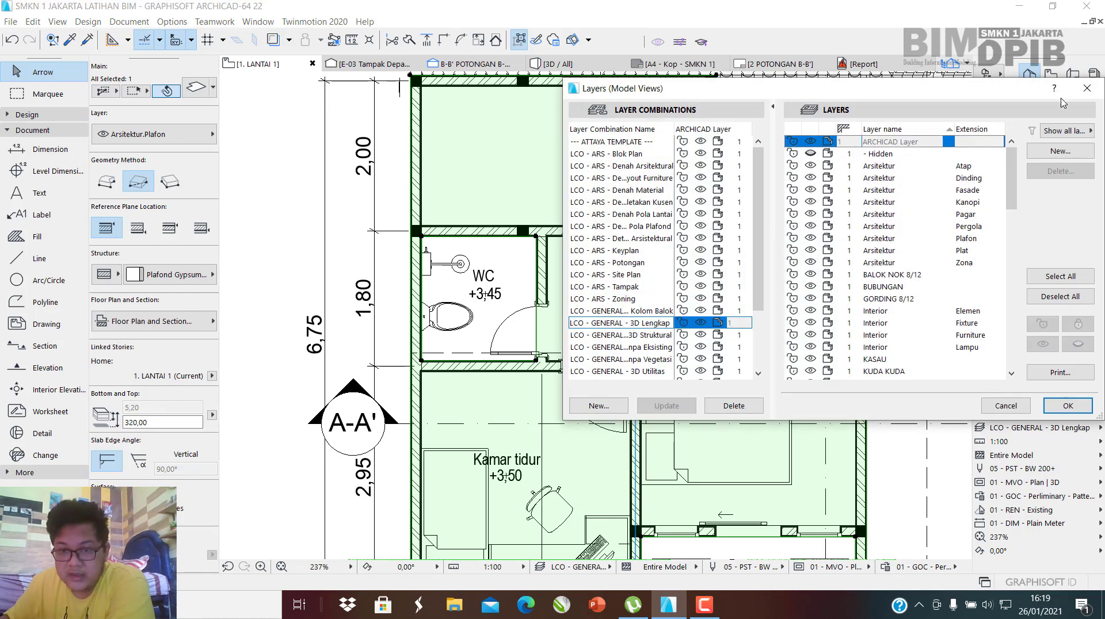
pyautogui.click(810, 239)
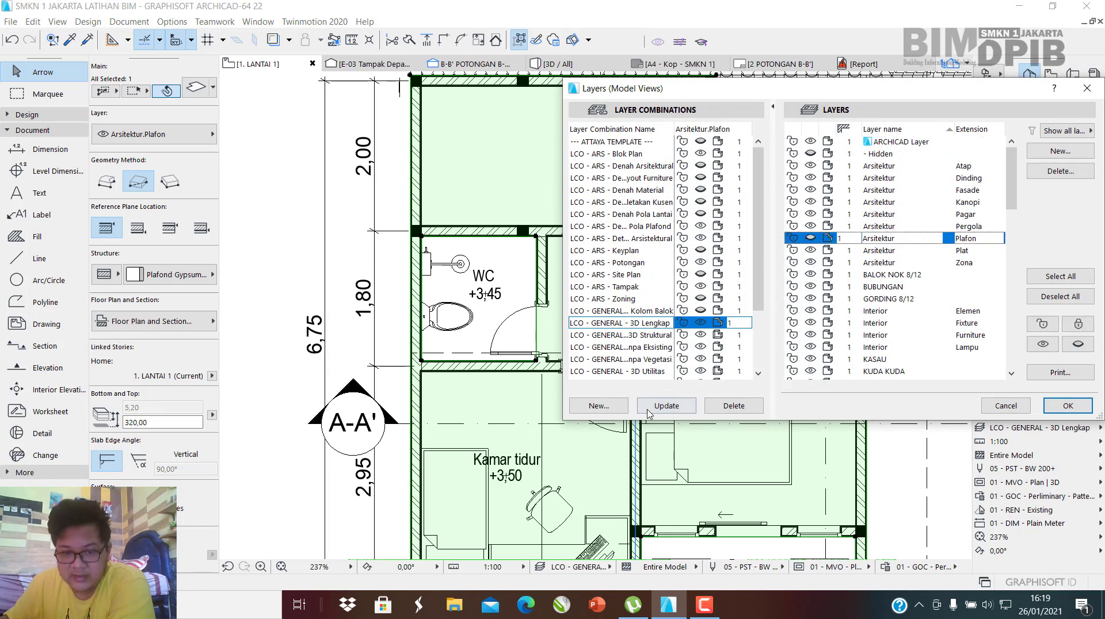
pyautogui.click(1054, 407)
# Check the whole LANTAI 1 floor plan and save it as a view with its current display settings at 1:100.
pyautogui.scroll(-3, 626, 282)
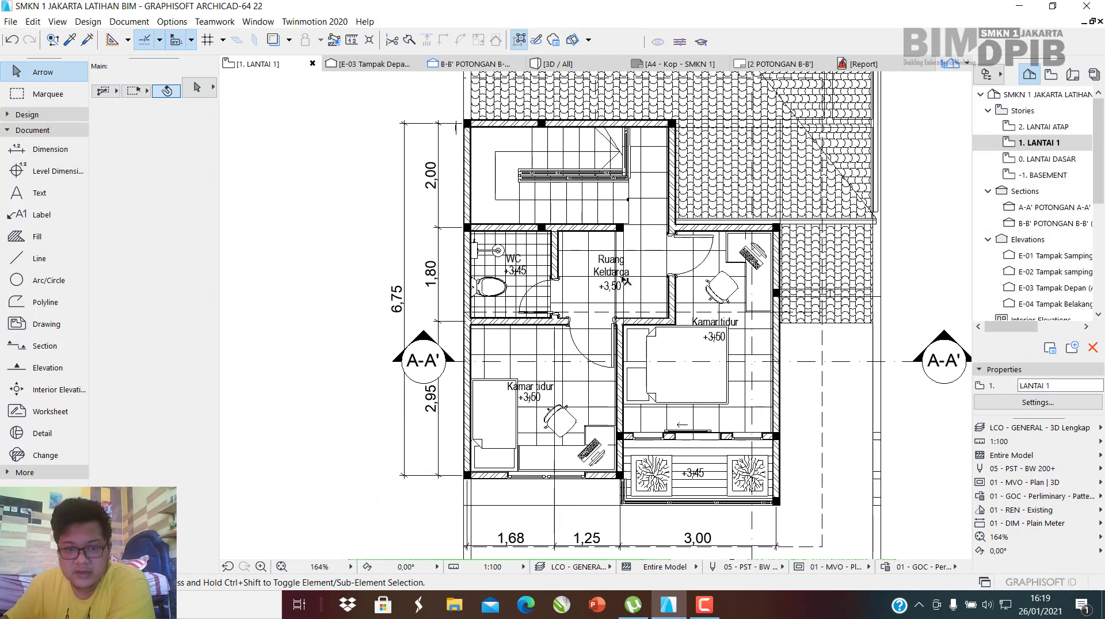
pyautogui.scroll(2, 626, 282)
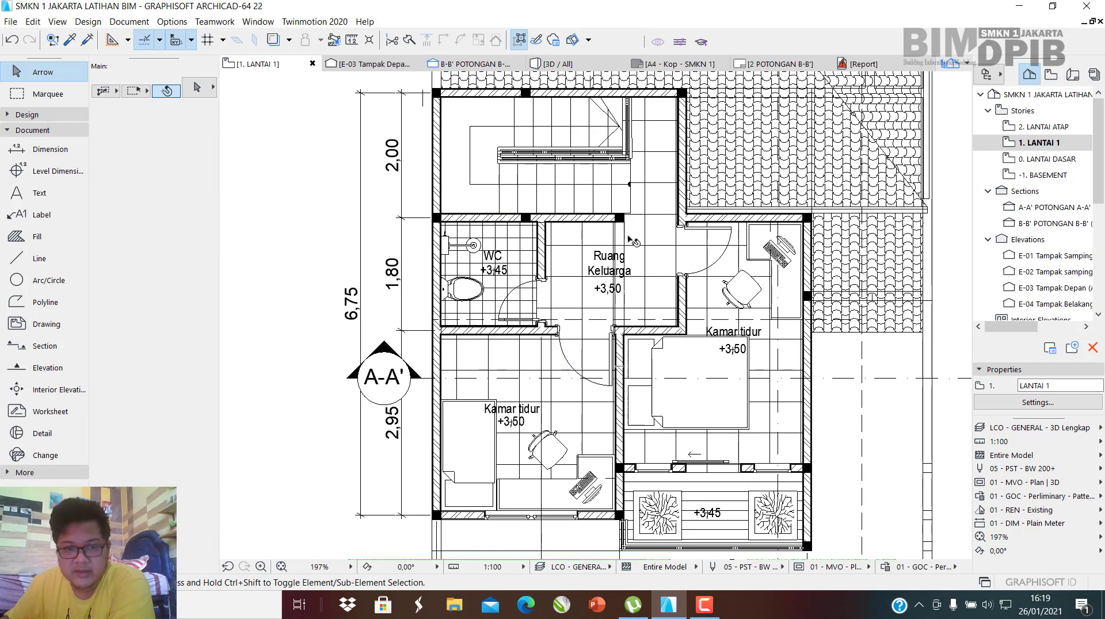
pyautogui.scroll(-3, 570, 205)
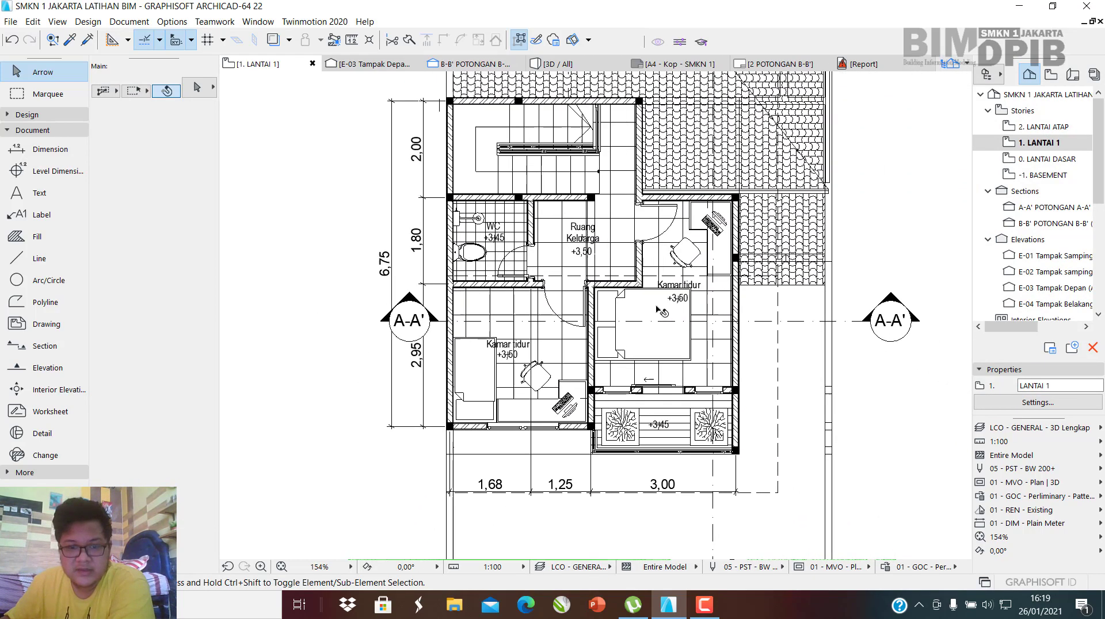
pyautogui.scroll(-4, 666, 297)
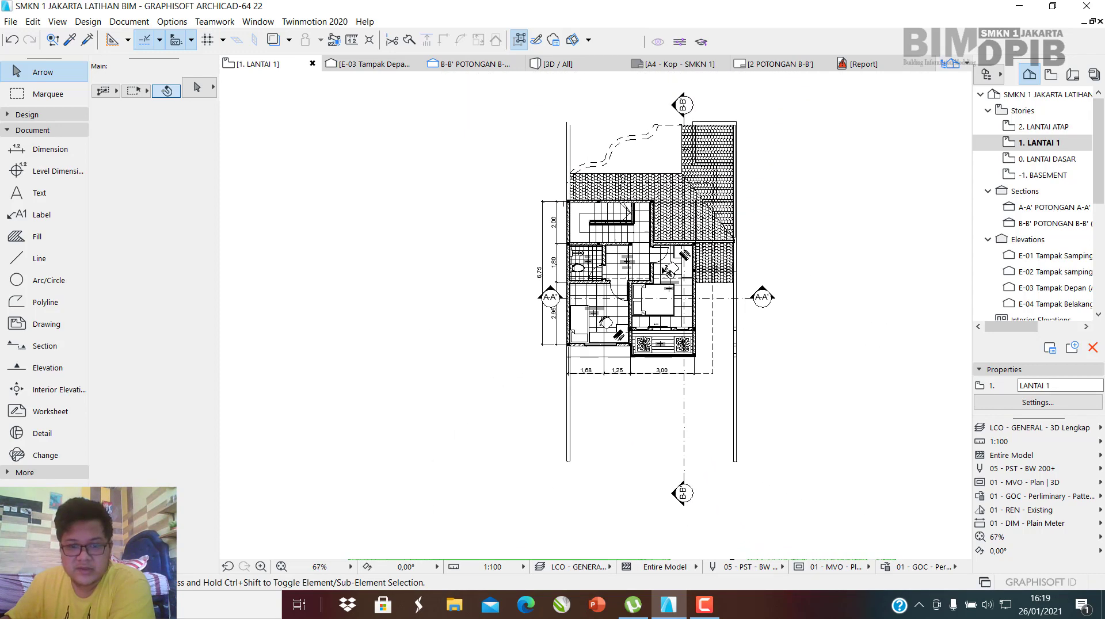
pyautogui.scroll(-2, 668, 222)
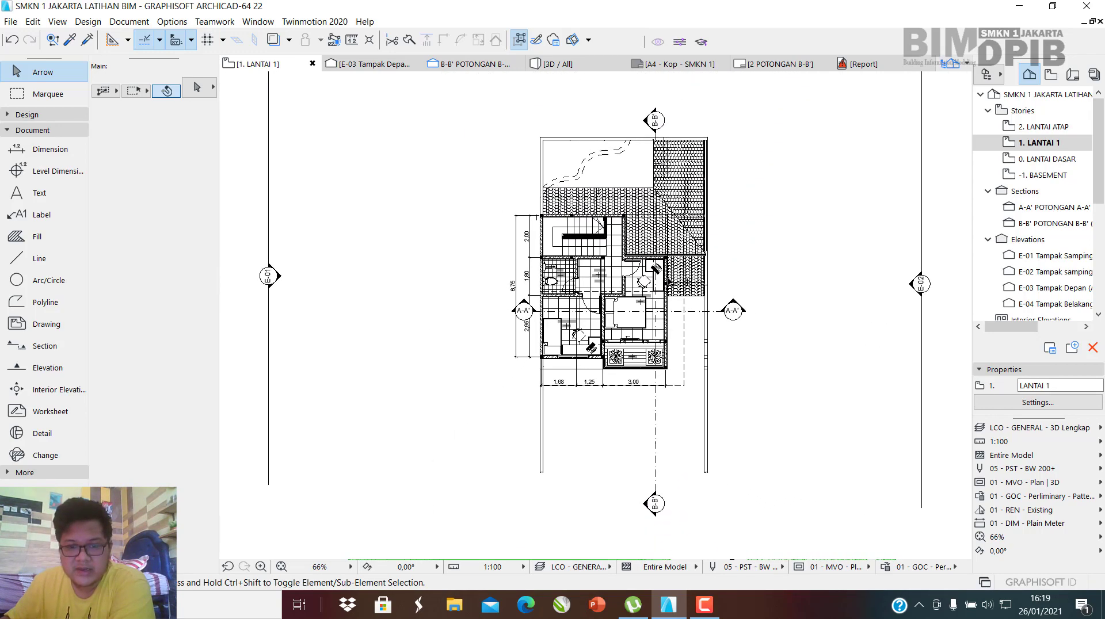
pyautogui.moveTo(685, 275); pyautogui.dragTo(678, 272, button='middle')
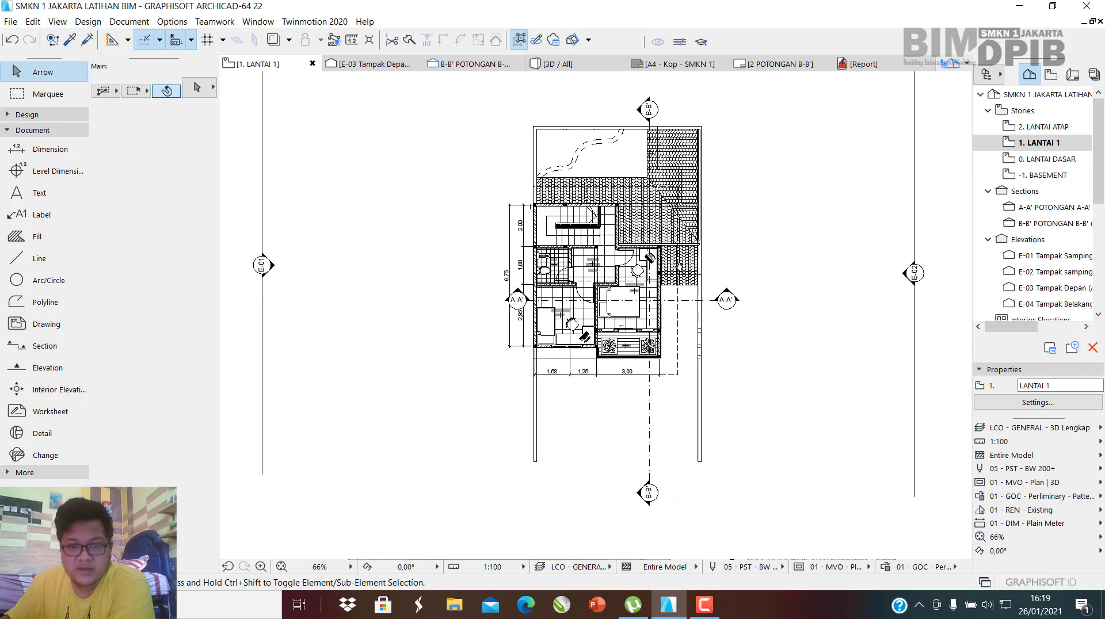
pyautogui.rightClick(1043, 145)
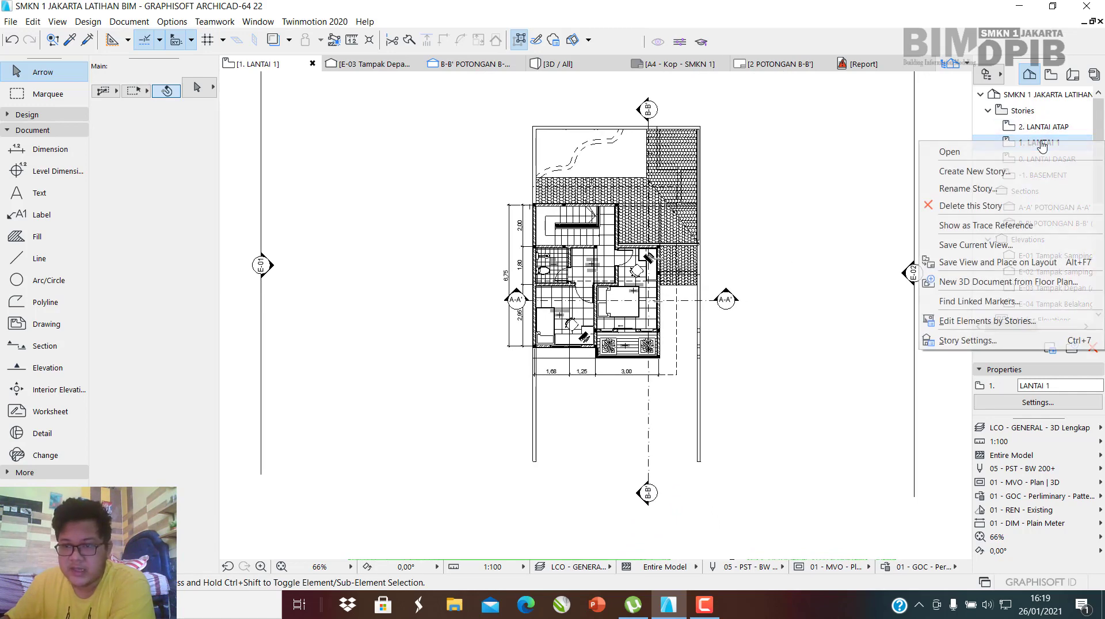
pyautogui.click(984, 245)
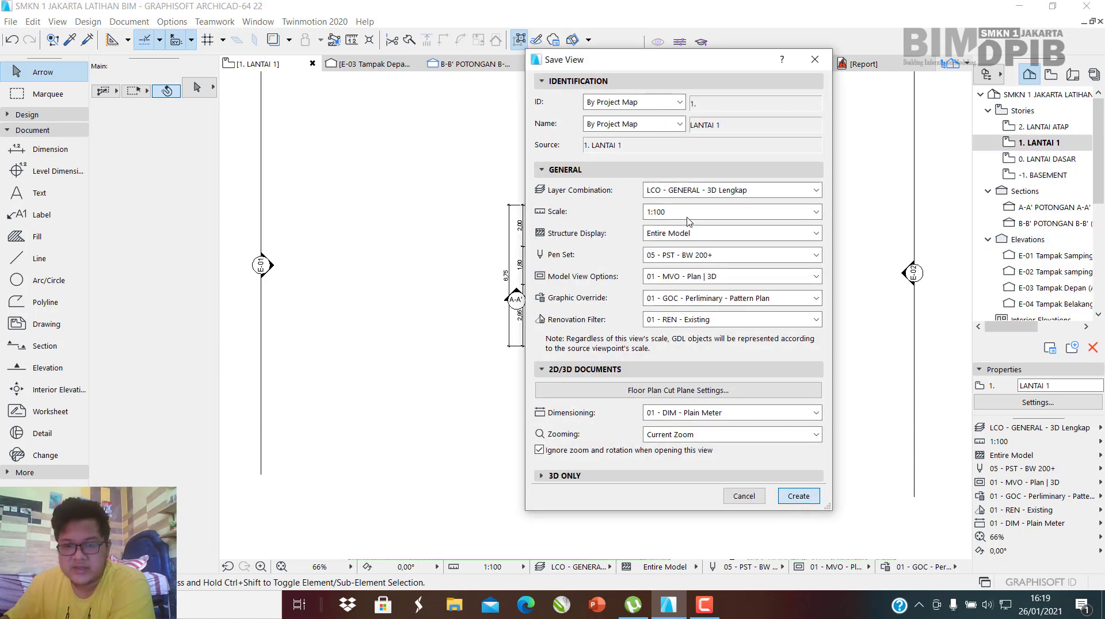
pyautogui.click(801, 497)
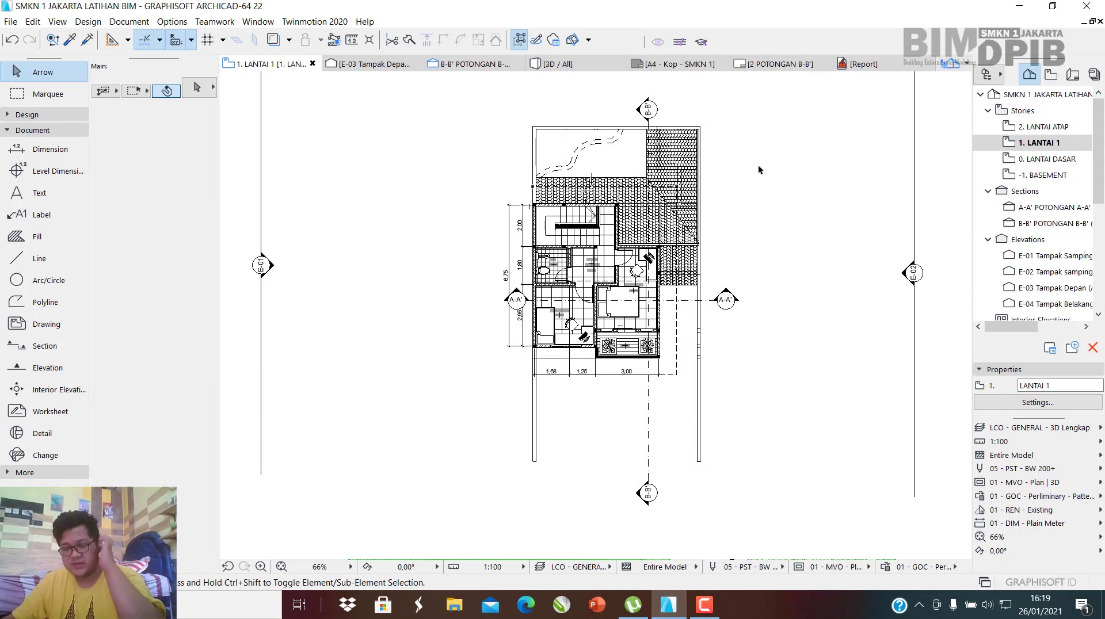
# Open the -1. BASEMENT plan and examine its foundation layout, grid lines and dimensions.
pyautogui.doubleClick(1045, 177)
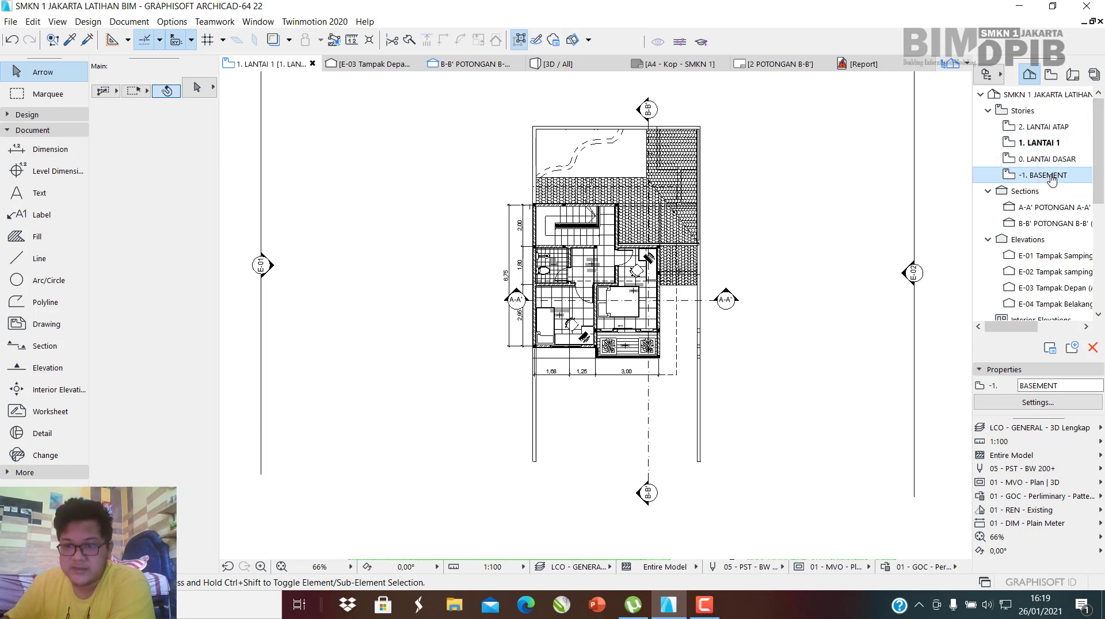
pyautogui.scroll(6, 487, 287)
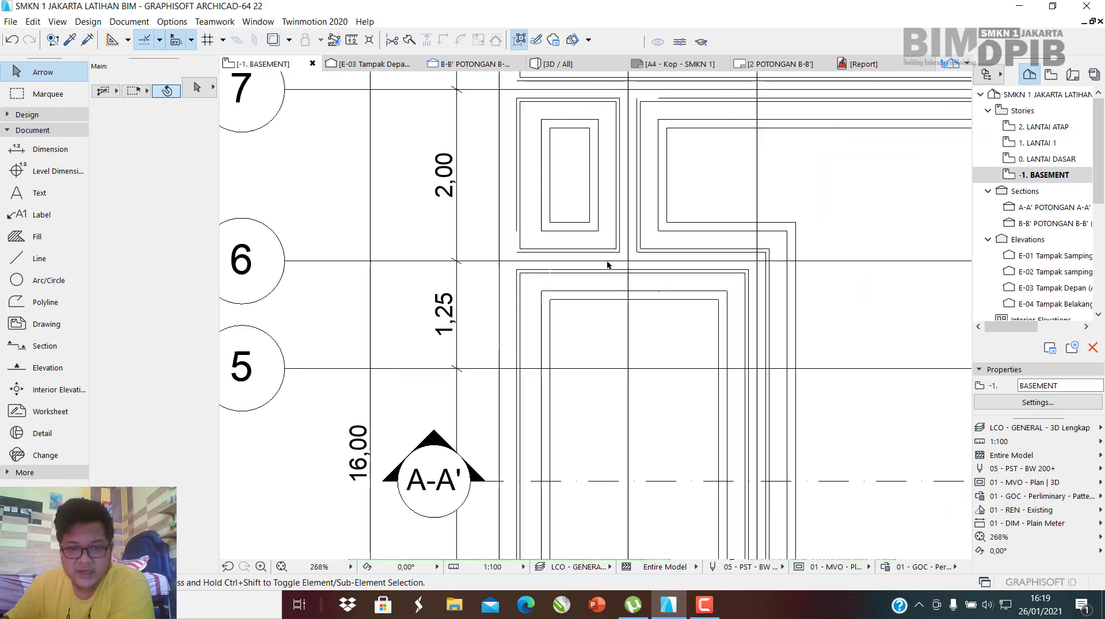
pyautogui.scroll(-4, 585, 247)
pyautogui.scroll(-3, 560, 241)
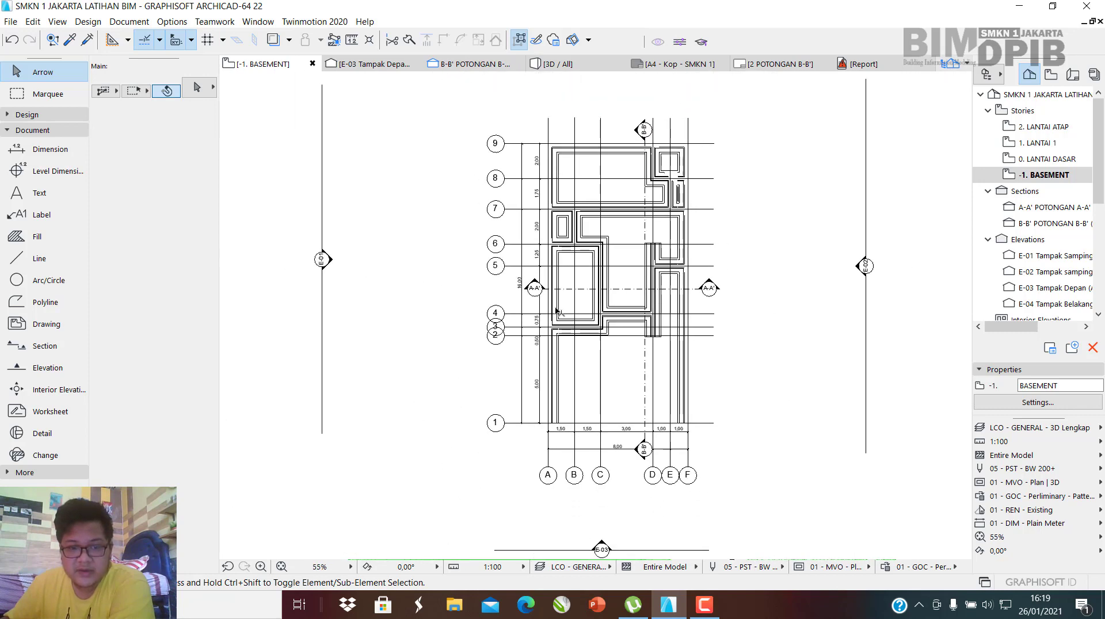
pyautogui.scroll(2, 557, 311)
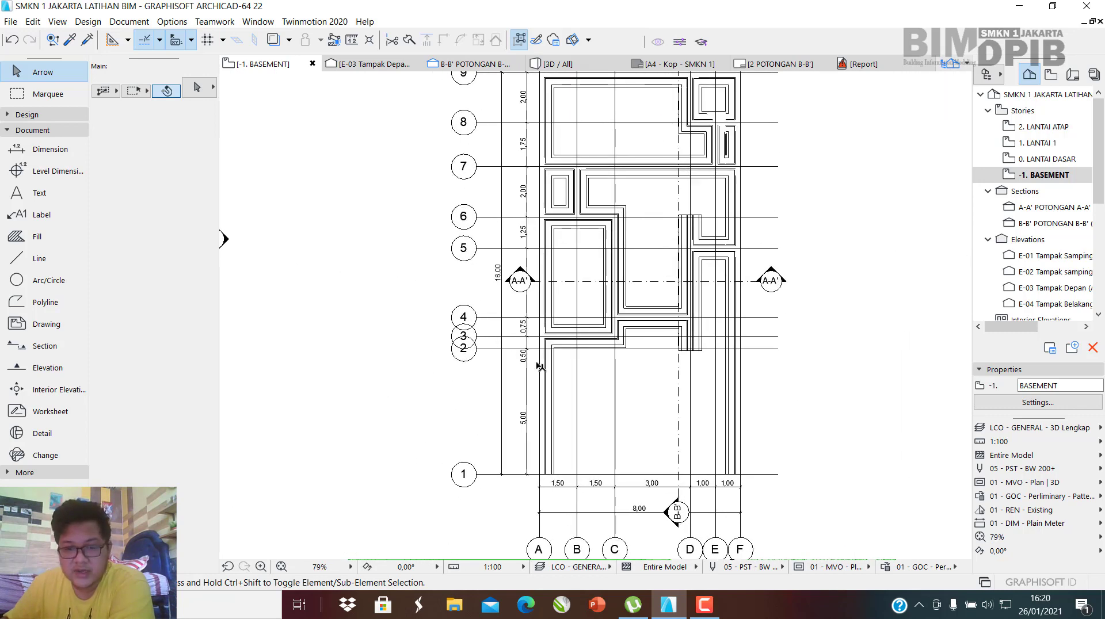
pyautogui.scroll(-2, 659, 376)
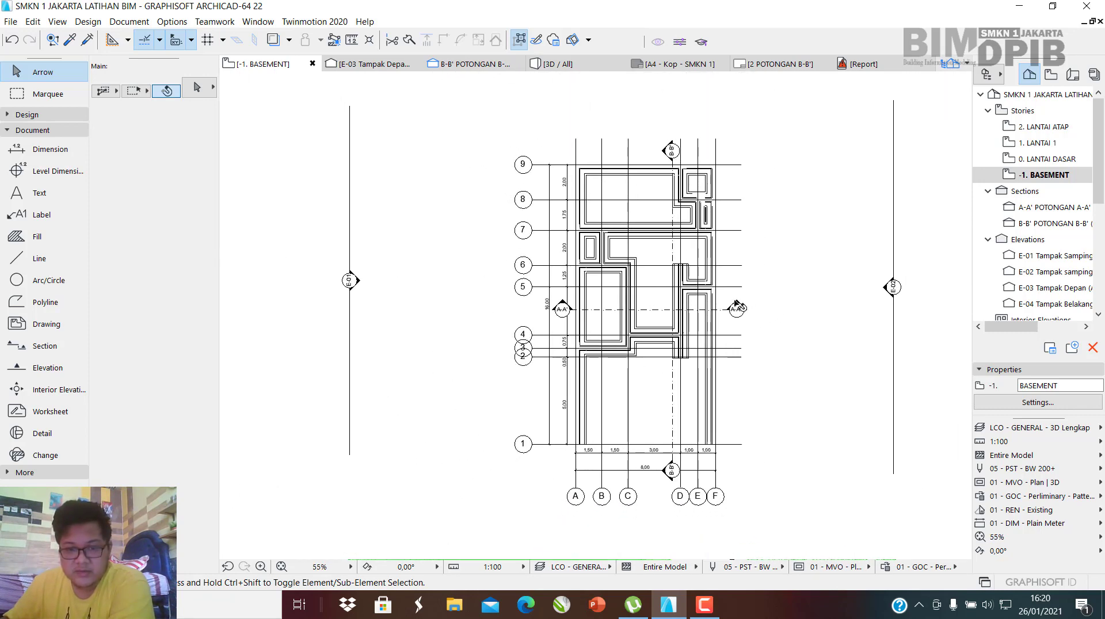
pyautogui.scroll(4, 677, 275)
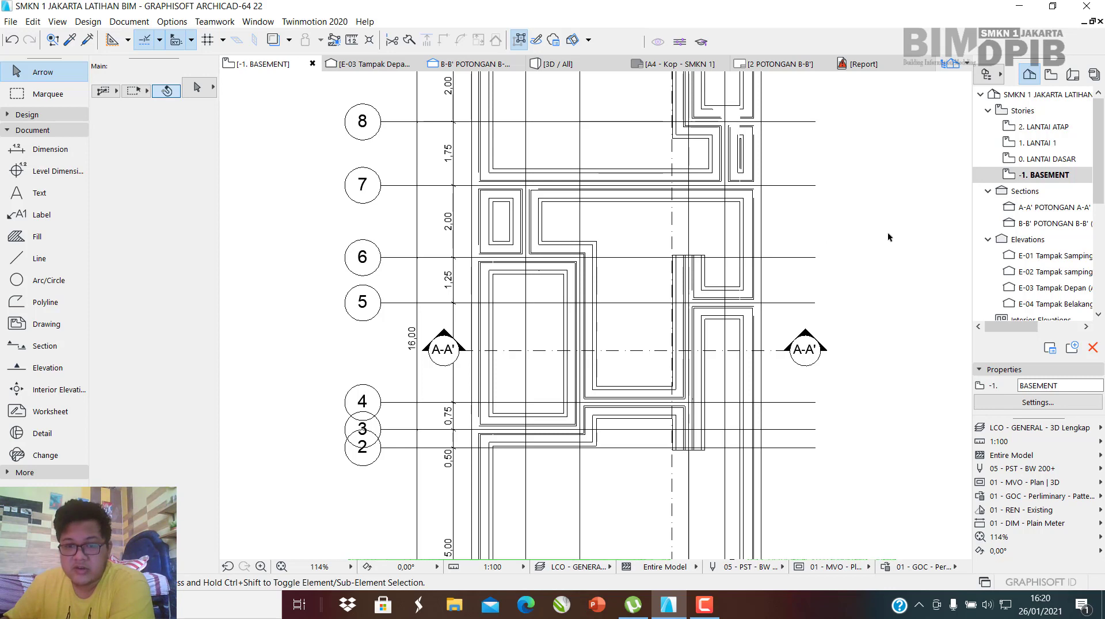
pyautogui.scroll(-3, 576, 292)
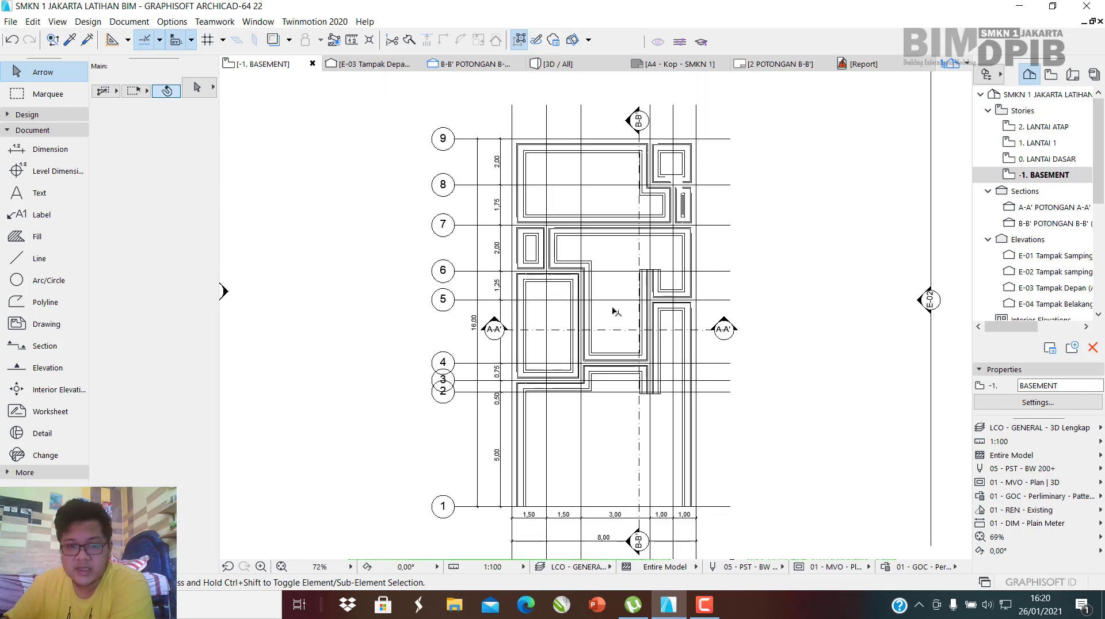
# Open the 0. LANTAI DASAR plan and examine the columns and walls around the WC and Kamar Tidur.
pyautogui.doubleClick(1051, 167)
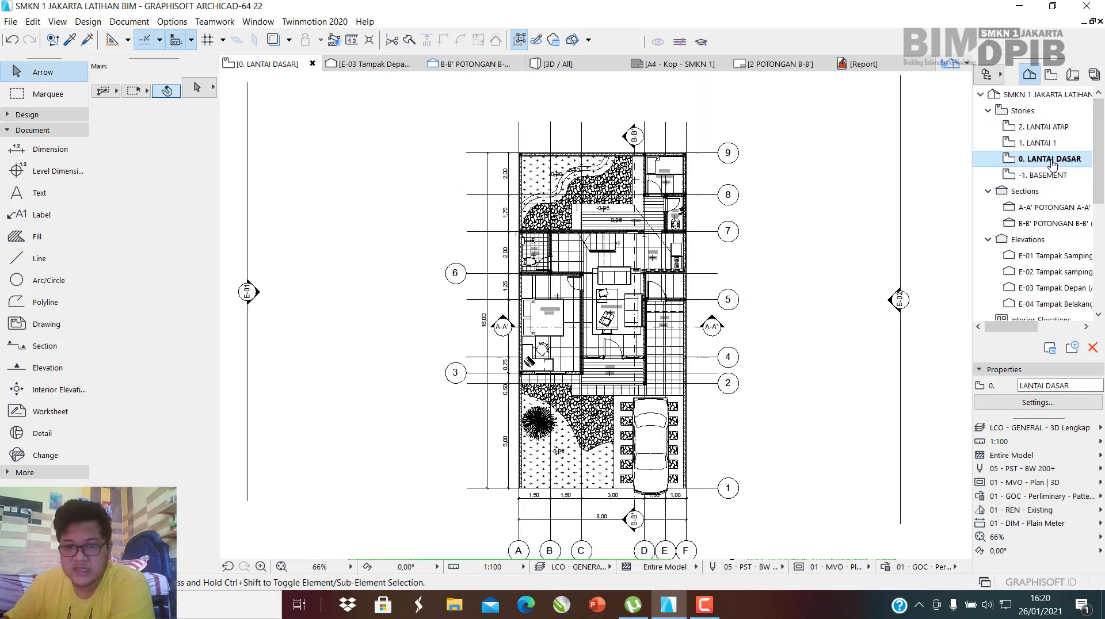
pyautogui.scroll(6, 581, 267)
pyautogui.moveTo(392, 283); pyautogui.dragTo(499, 254, button='middle')
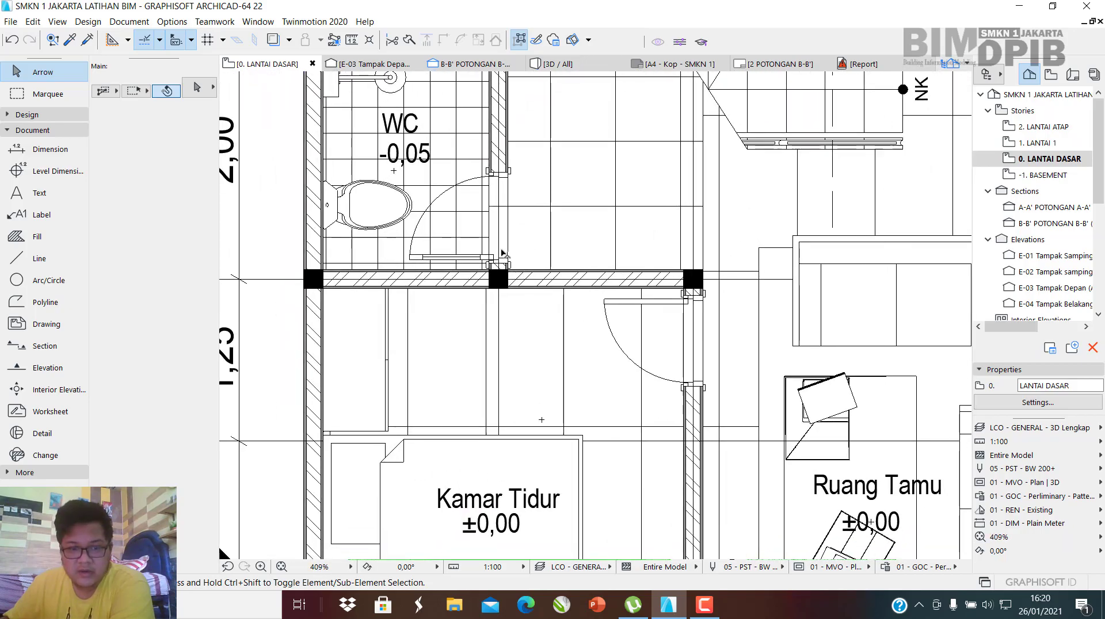
pyautogui.scroll(-5, 498, 253)
pyautogui.scroll(-1, 531, 261)
pyautogui.scroll(3, 467, 310)
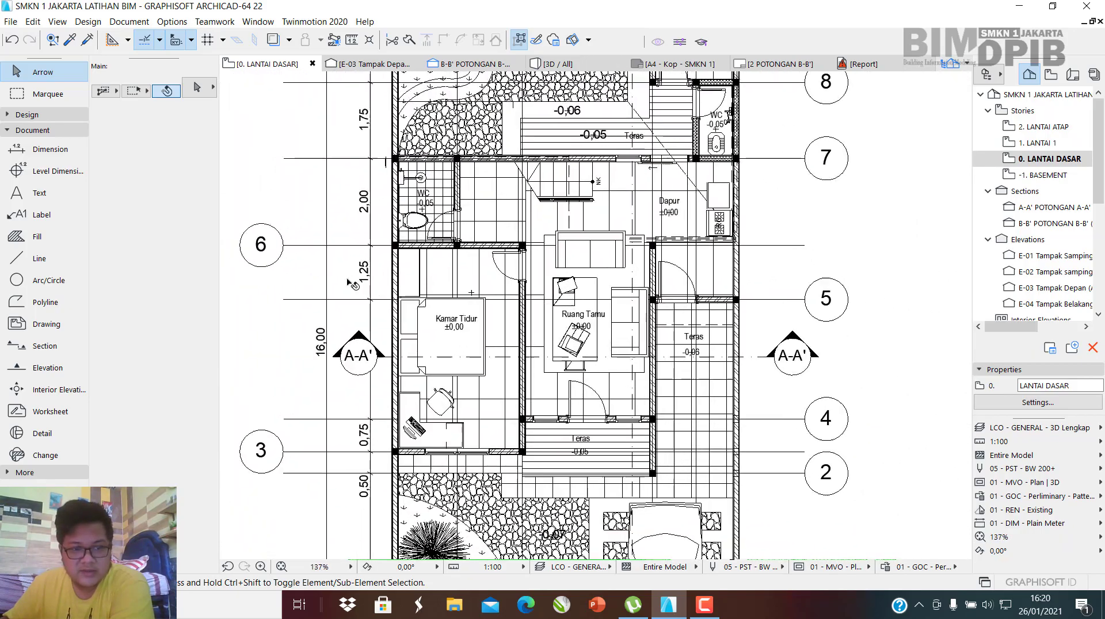
pyautogui.scroll(6, 474, 244)
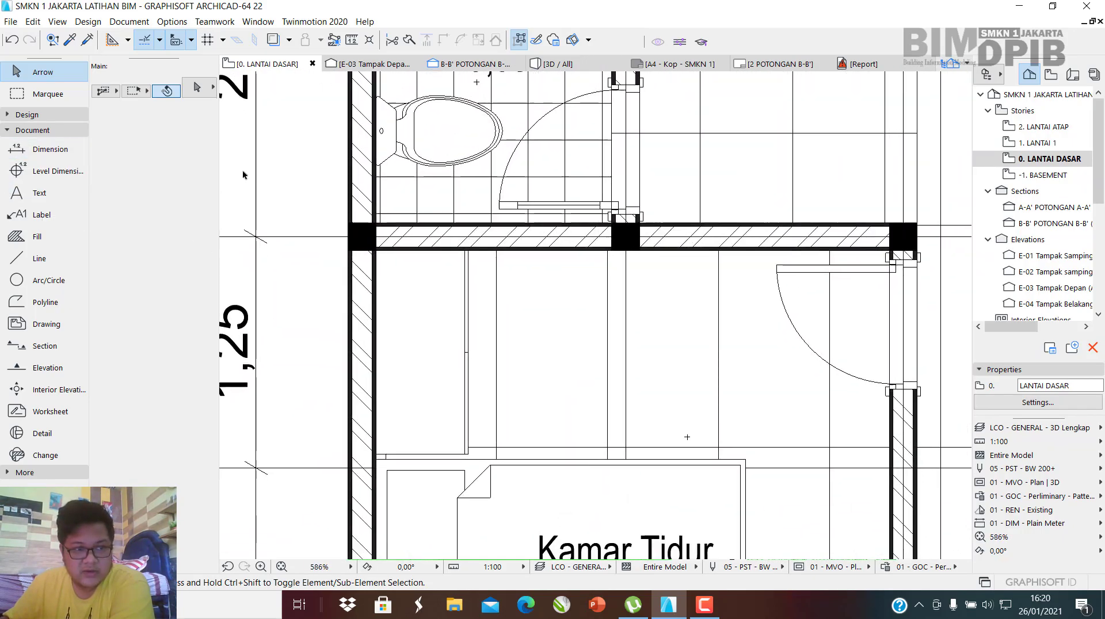
# Select all columns on the 0. LANTAI DASAR plan and copy them.
pyautogui.click(40, 94)
pyautogui.click(27, 114)
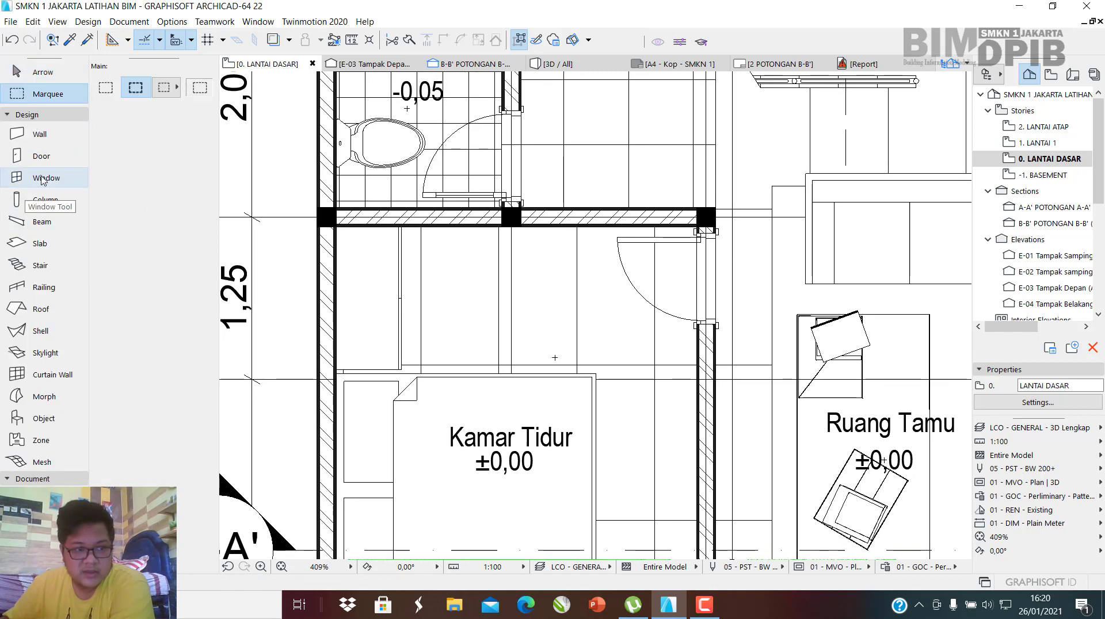
pyautogui.click(34, 203)
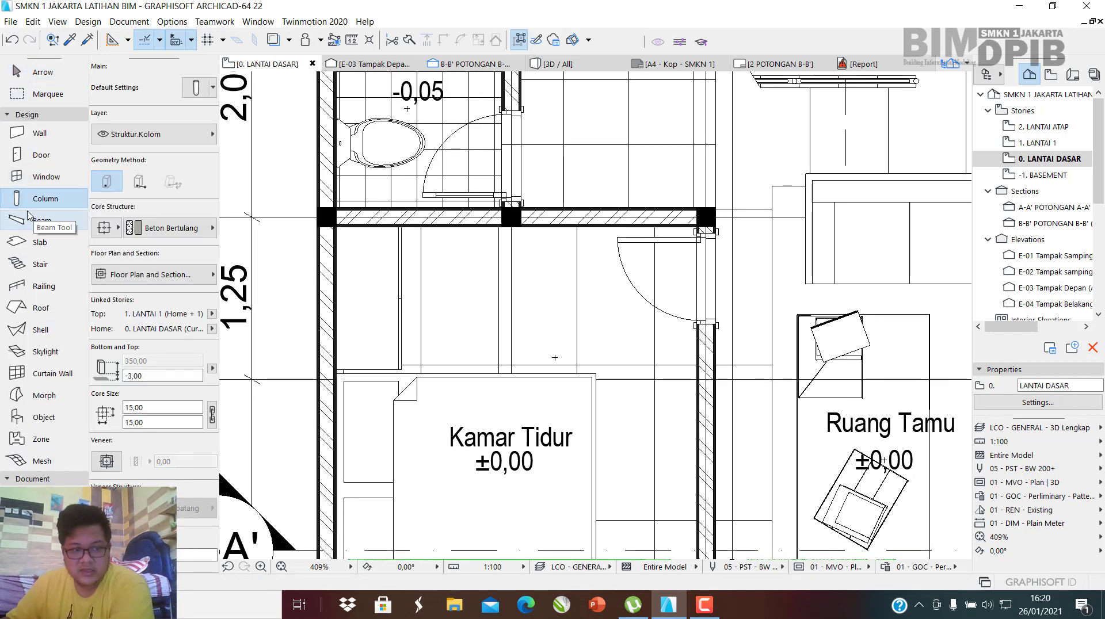
pyautogui.hotkey('ctrl', 'a')
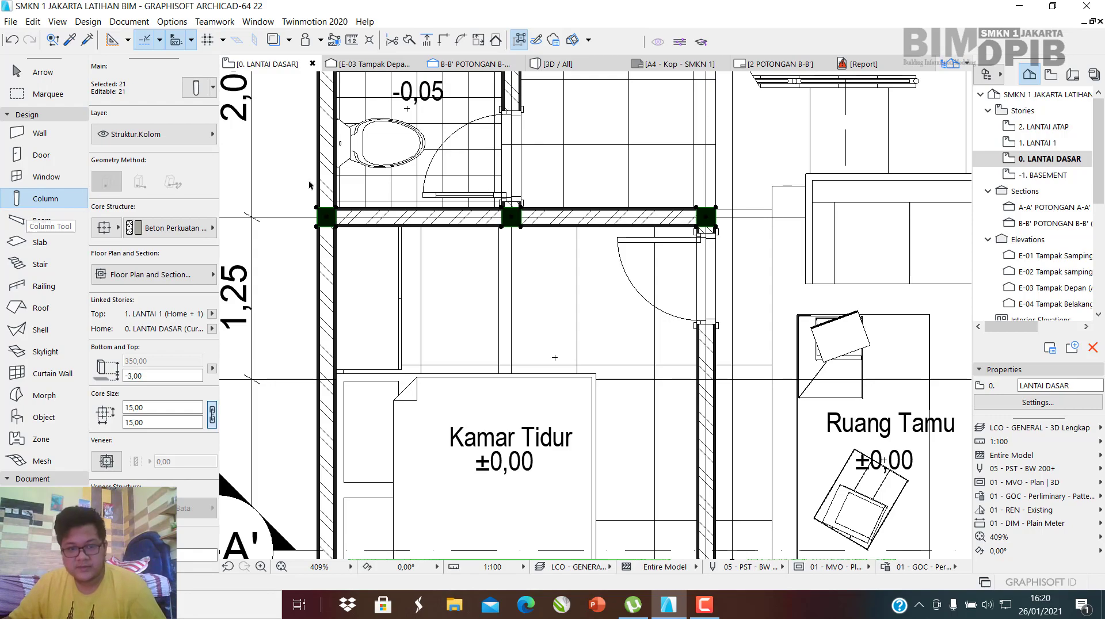
pyautogui.scroll(-11, 673, 213)
pyautogui.scroll(-1, 621, 192)
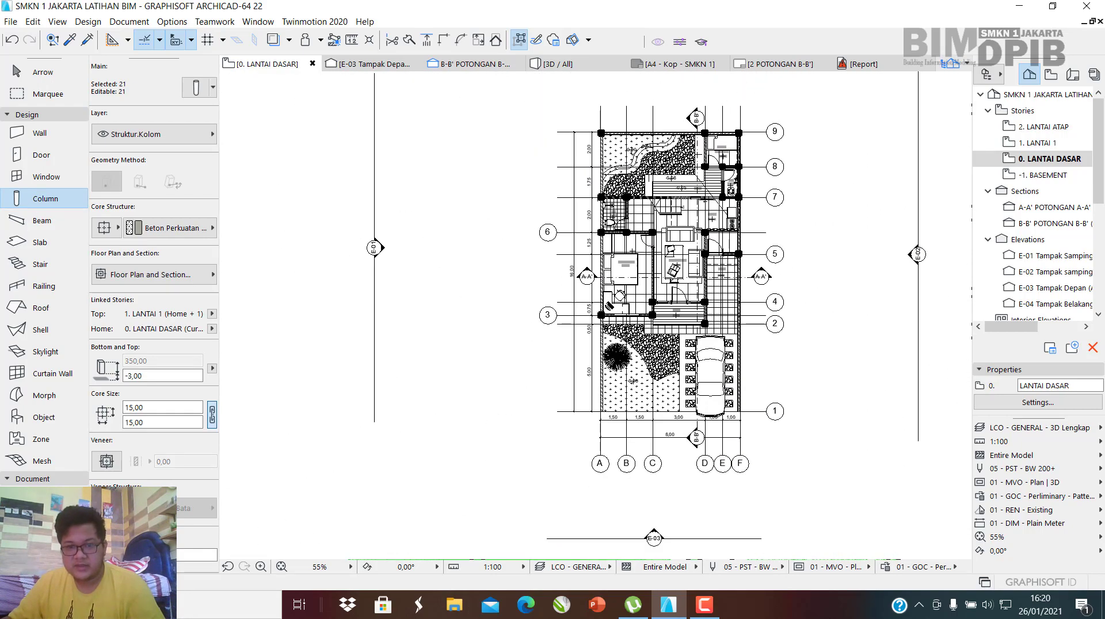
pyautogui.scroll(2, 627, 266)
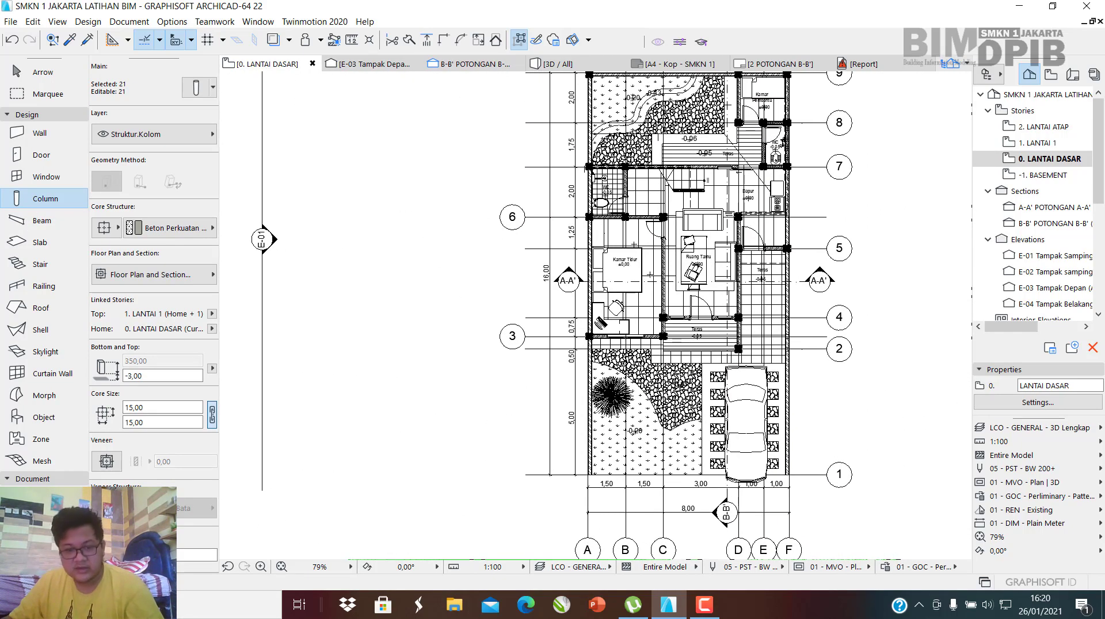
# Paste the copied LANTAI DASAR columns in their original positions on the -1. BASEMENT plan.
pyautogui.doubleClick(1043, 175)
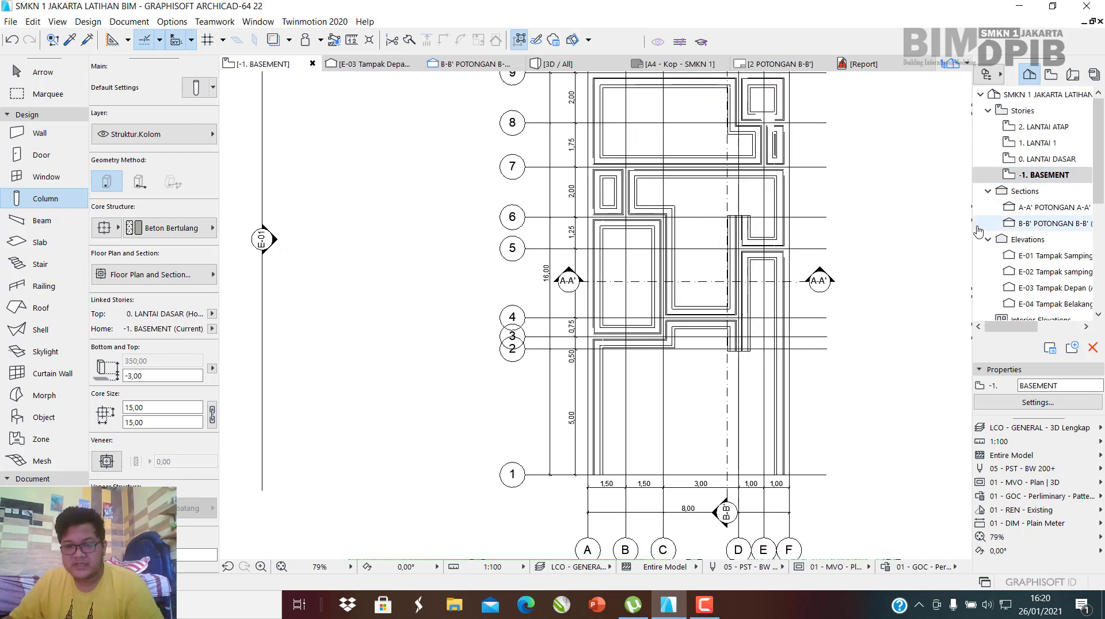
pyautogui.press('Escape')
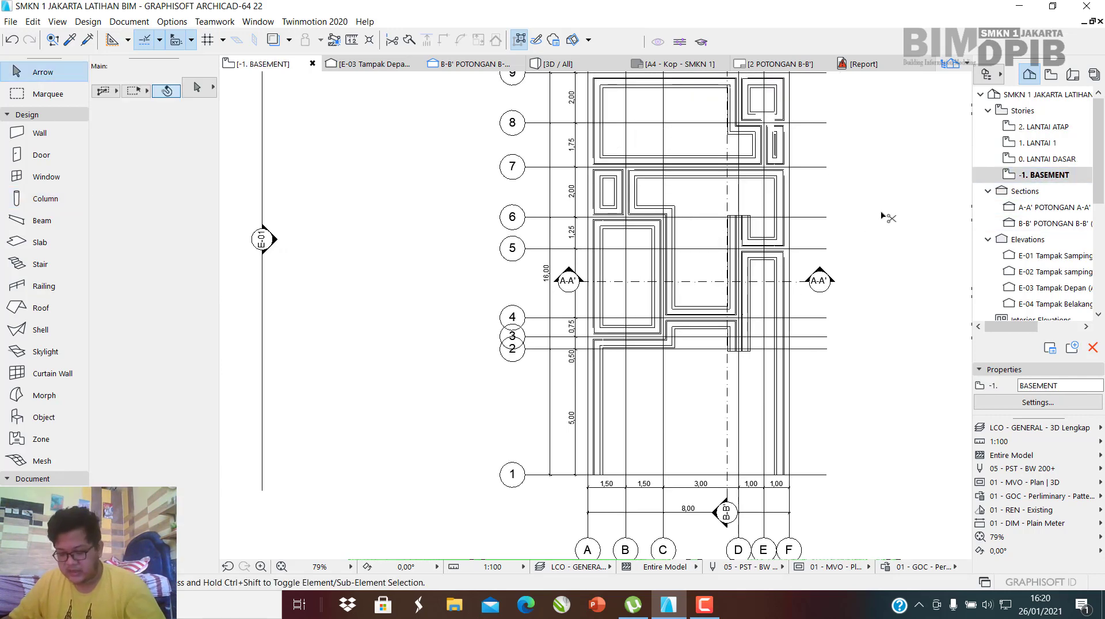
pyautogui.hotkey('ctrl', 'a')
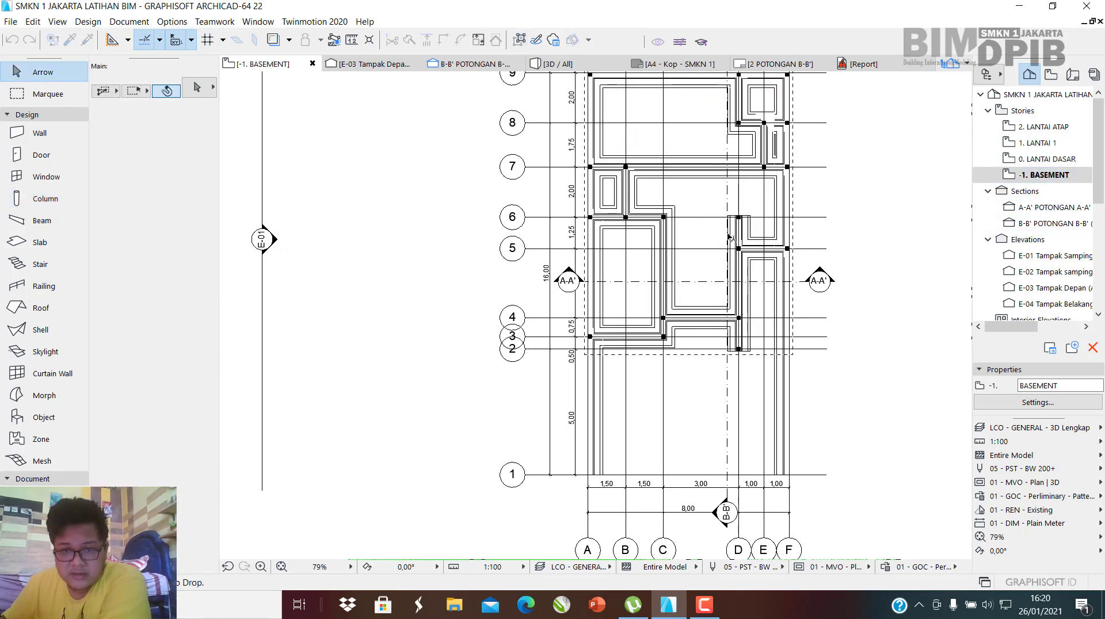
pyautogui.scroll(-2, 633, 330)
pyautogui.scroll(3, 666, 252)
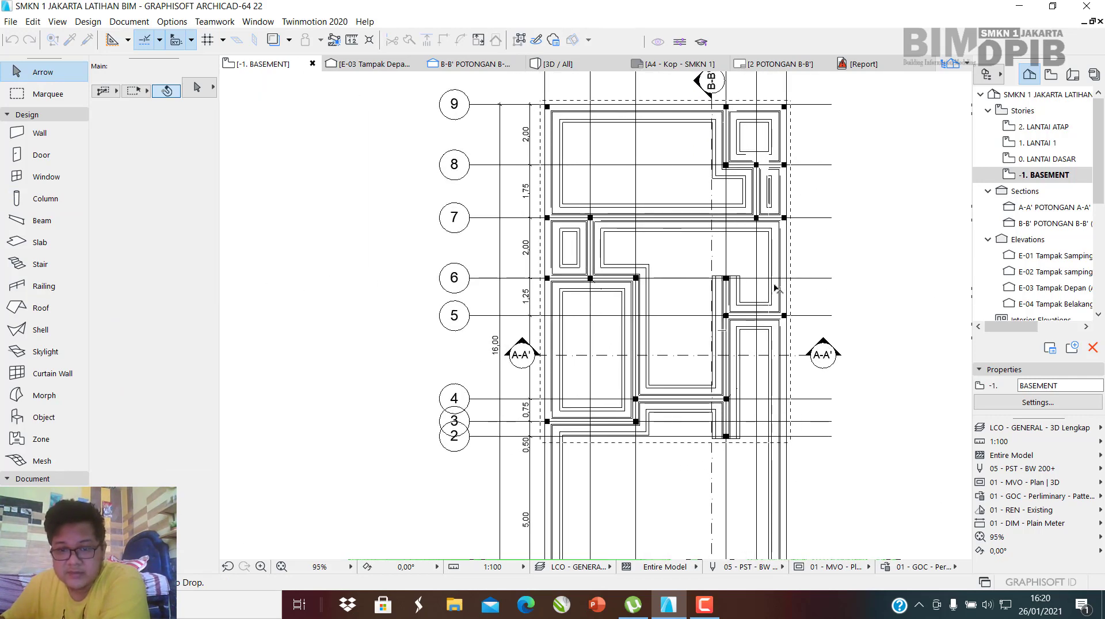
pyautogui.click(855, 165)
pyautogui.scroll(-5, 544, 271)
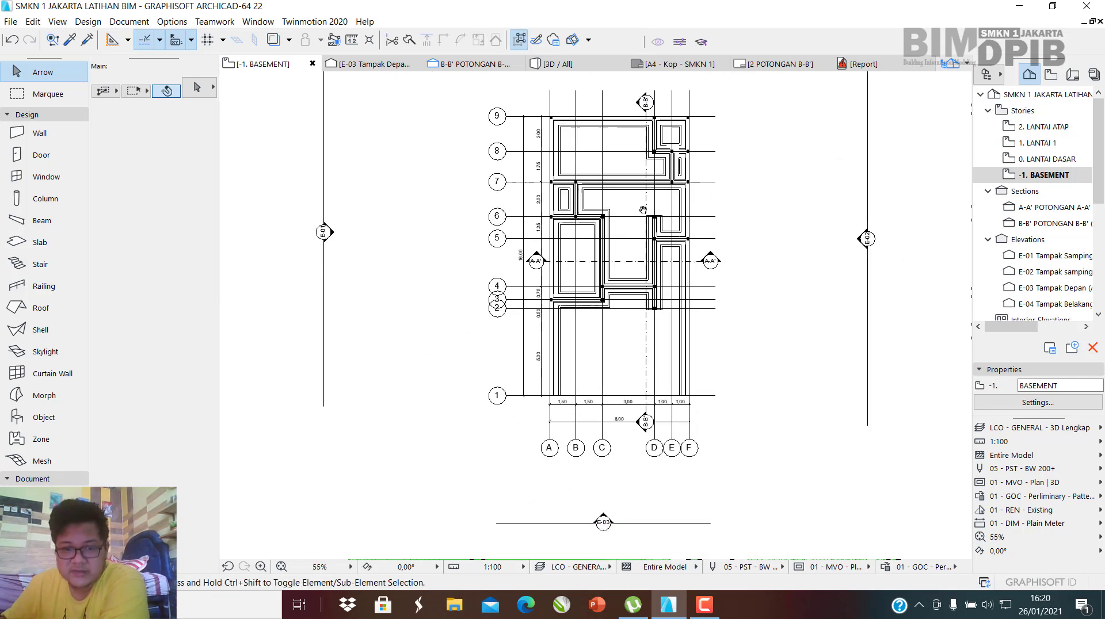
# Save the -1. BASEMENT floor plan as a view with its current display settings at 1:100.
pyautogui.scroll(3, 689, 271)
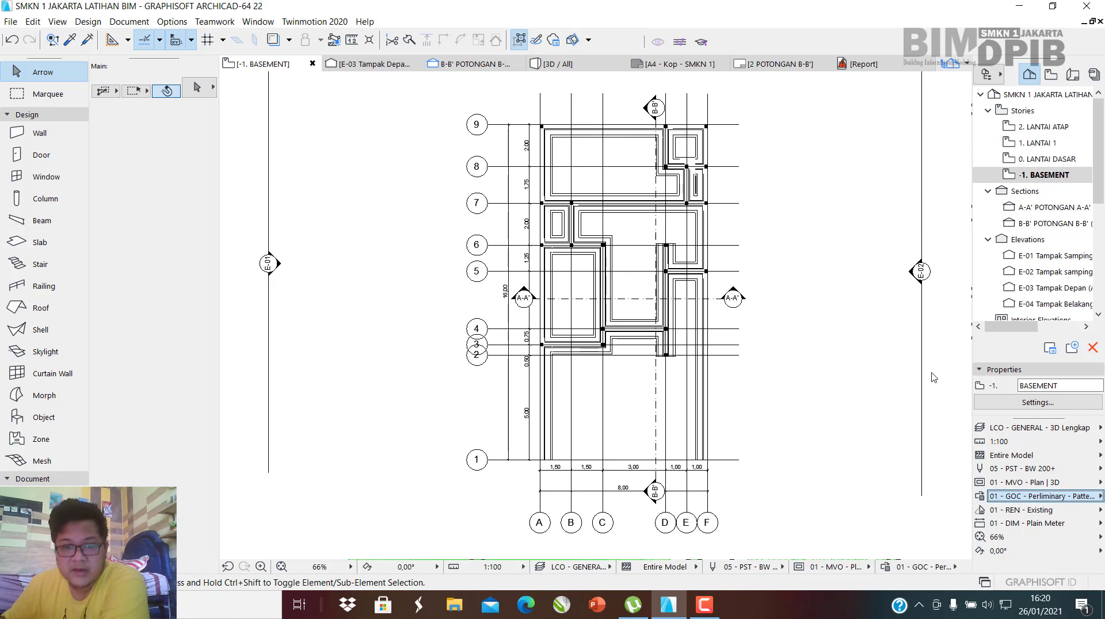
pyautogui.moveTo(782, 369); pyautogui.dragTo(769, 367, button='middle')
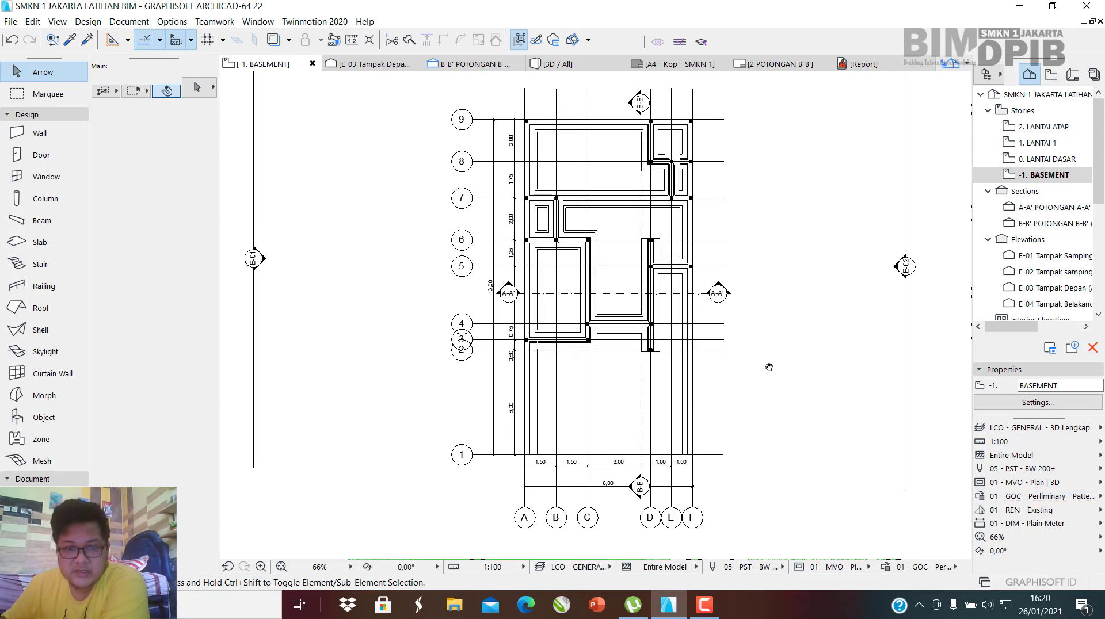
pyautogui.rightClick(1045, 174)
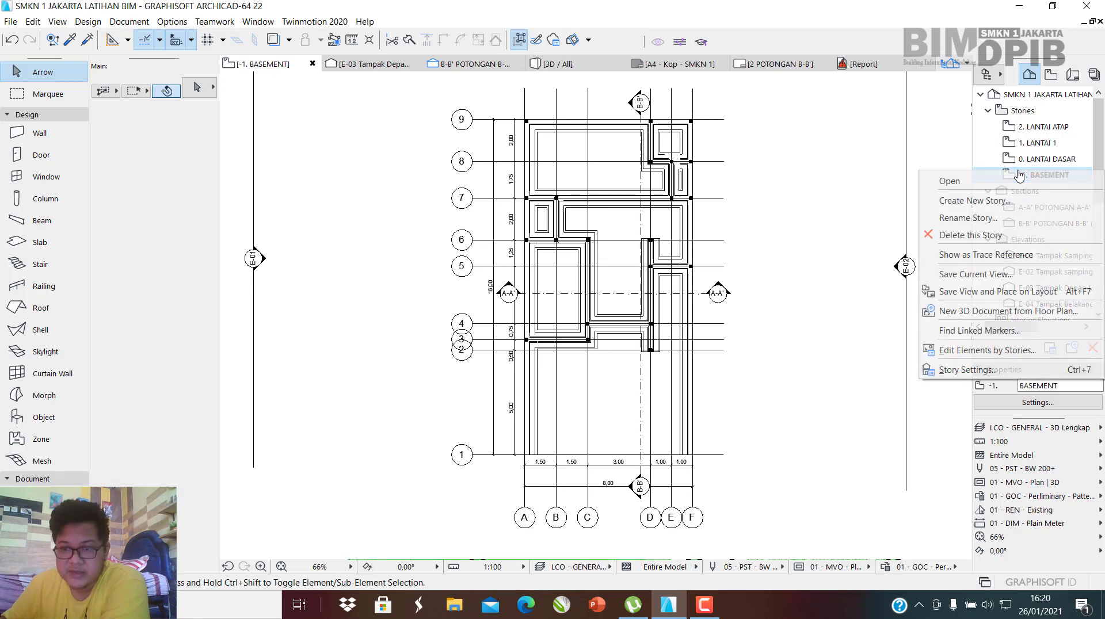
pyautogui.click(972, 274)
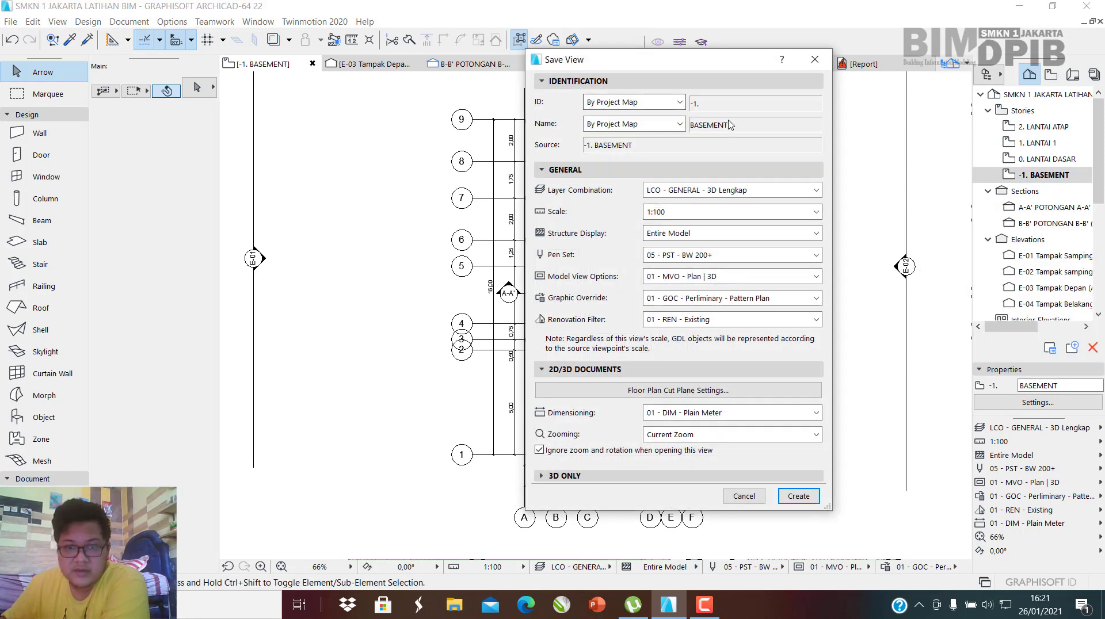
pyautogui.click(798, 496)
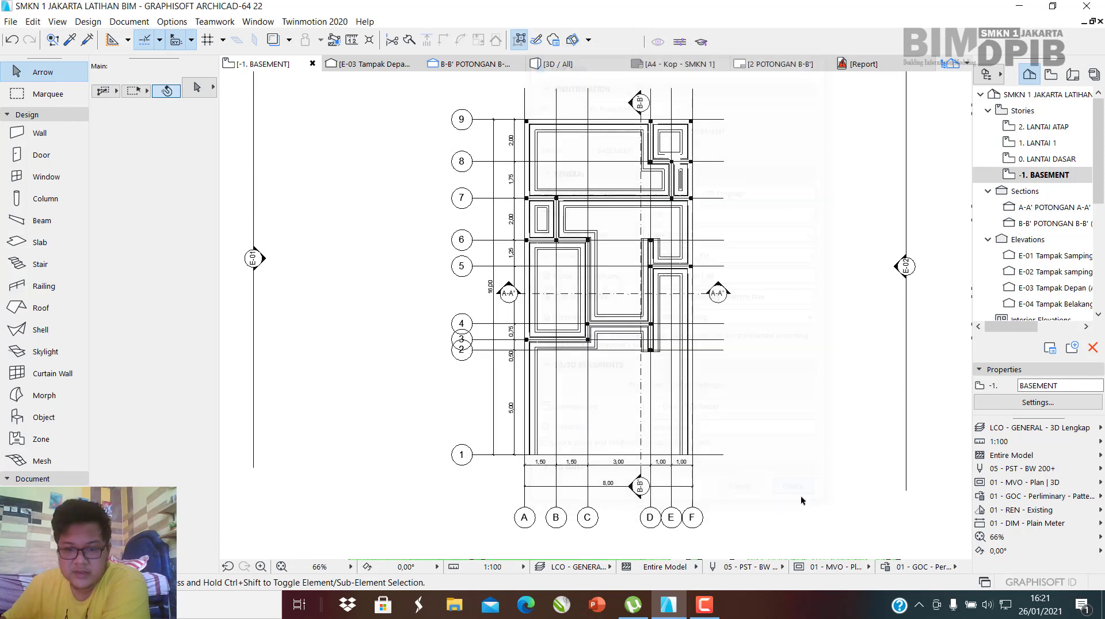
# Change the ID of the saved LANTAI DASAR view to 1.
pyautogui.click(1051, 74)
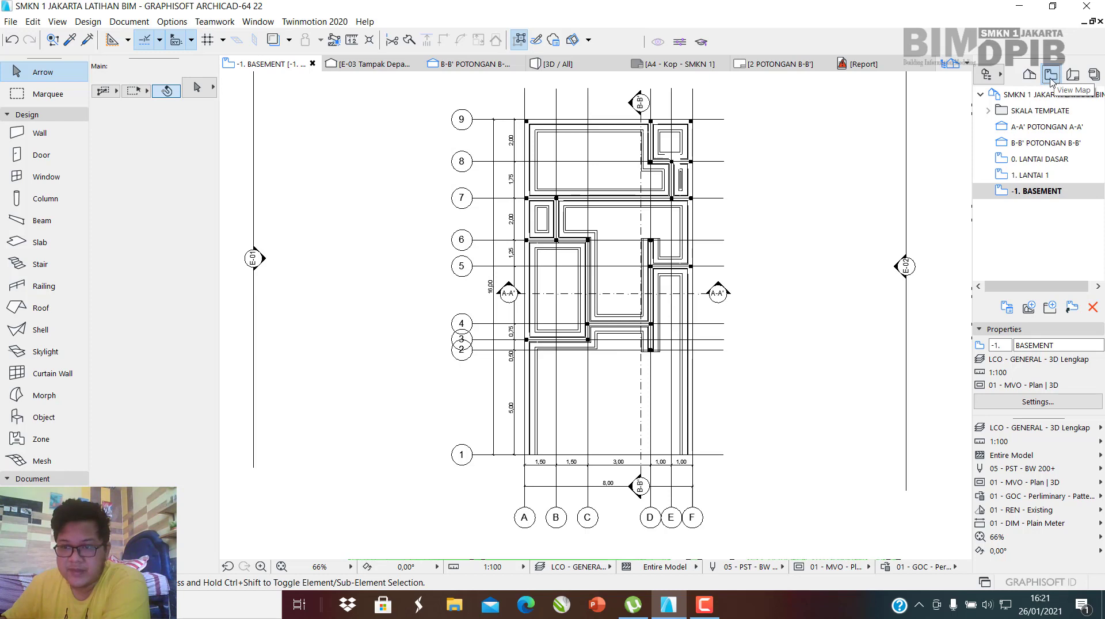
pyautogui.rightClick(1029, 159)
pyautogui.click(971, 207)
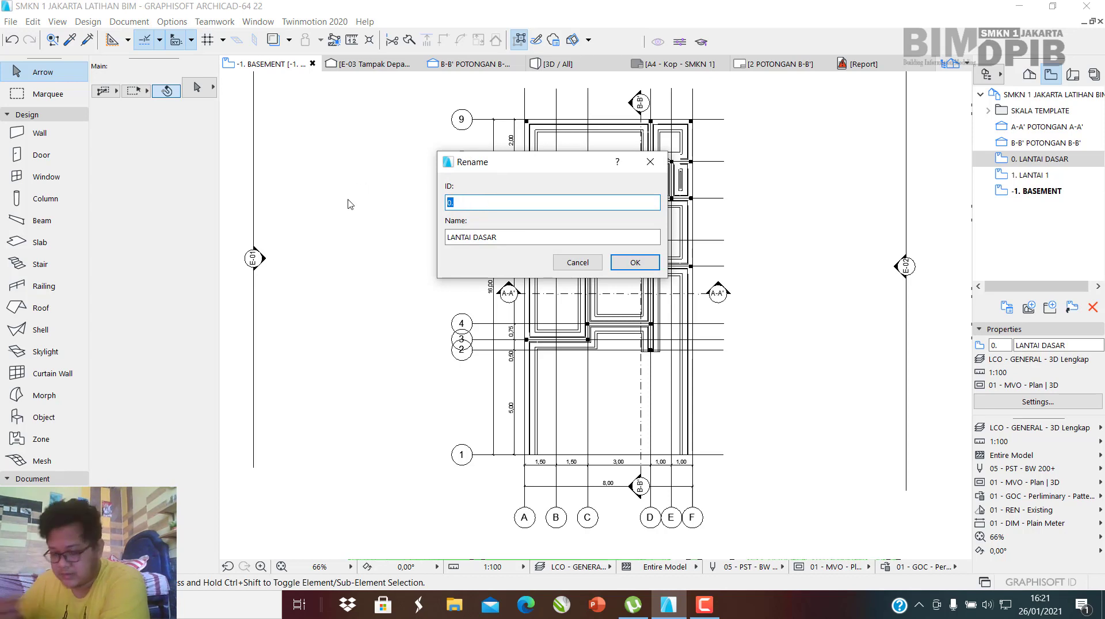
pyautogui.press('BackSpace')
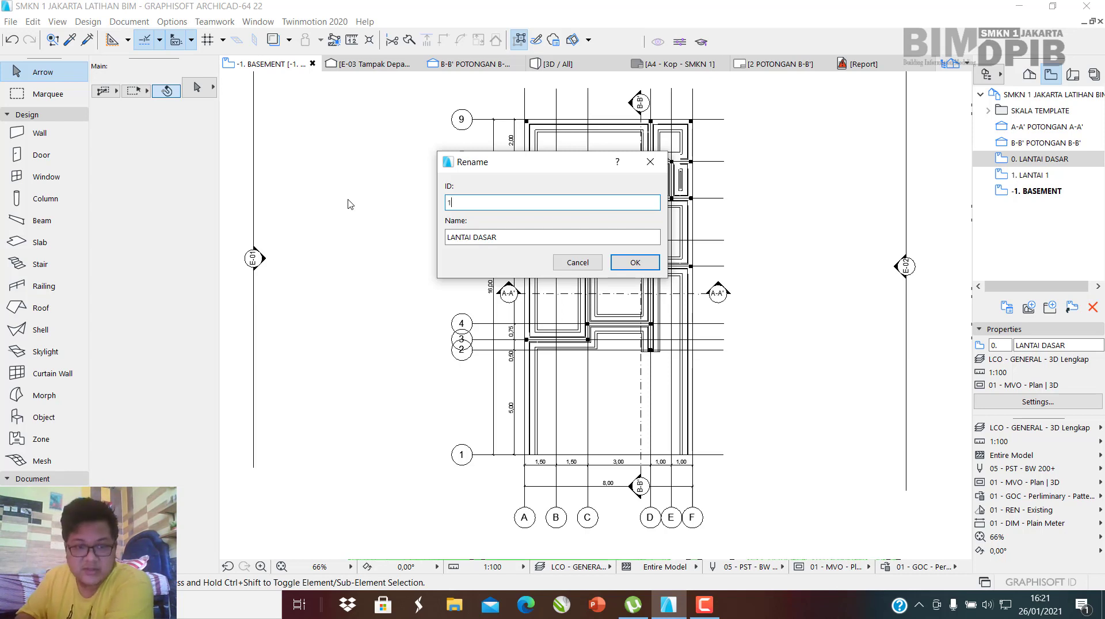
pyautogui.click(636, 263)
# Change the ID of the saved LANTAI 1 view to 2.
pyautogui.click(1029, 176)
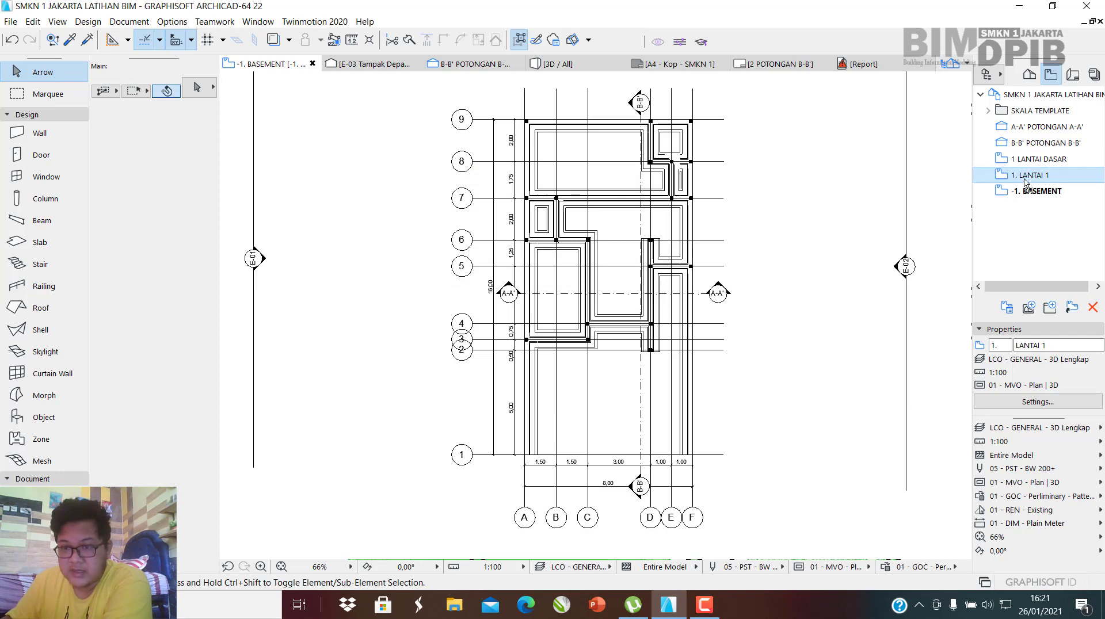
pyautogui.rightClick(1018, 181)
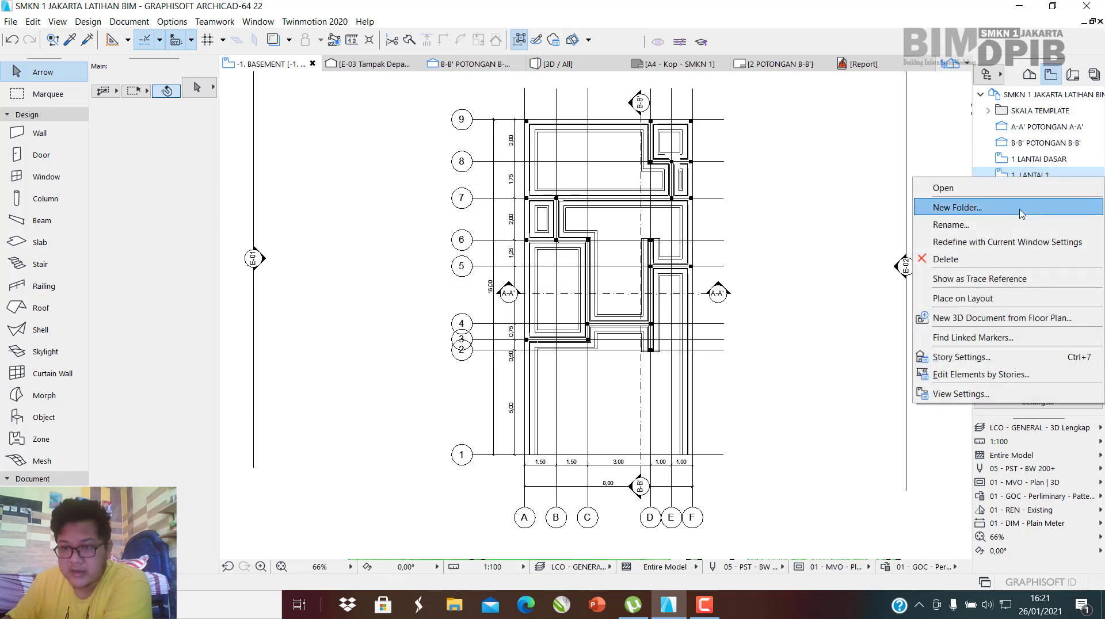
pyautogui.click(949, 225)
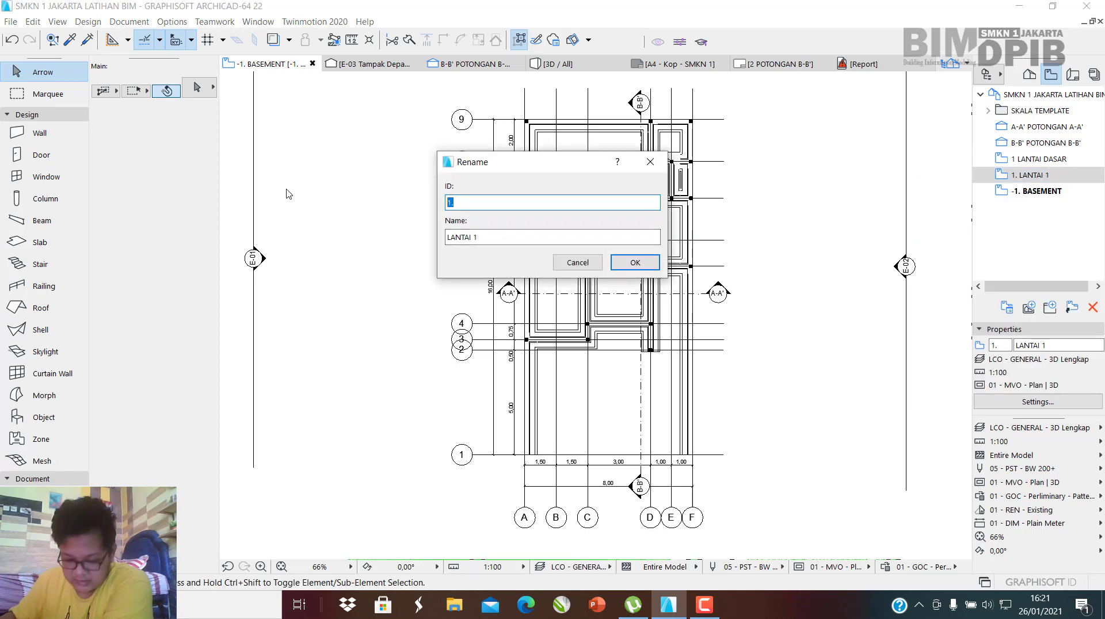
pyautogui.write('2')
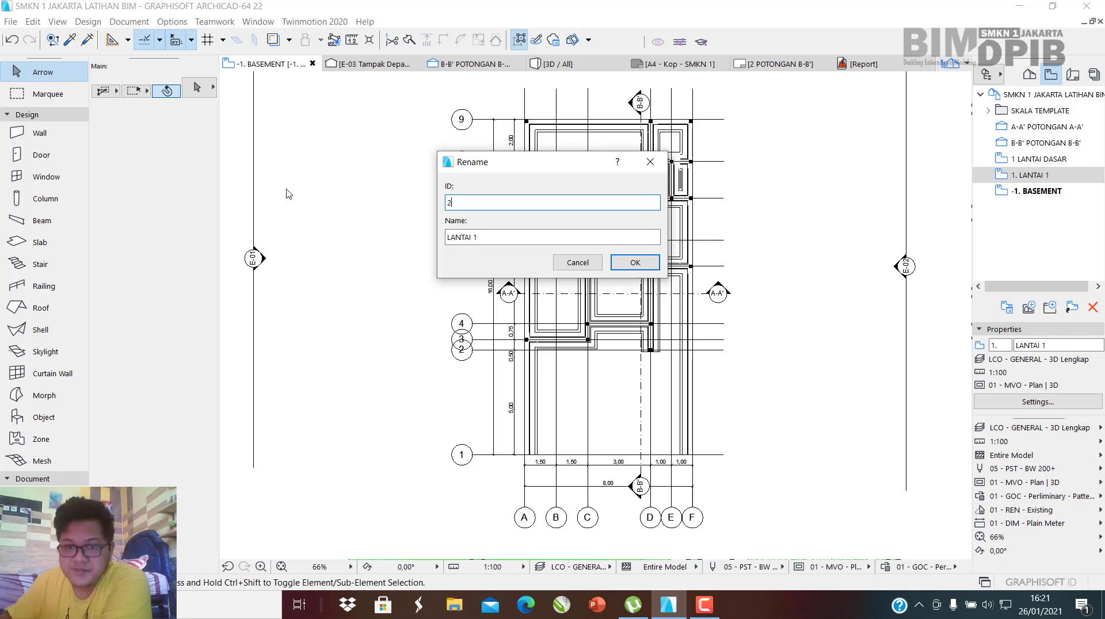
pyautogui.click(635, 263)
# Change the ID of the saved BASEMENT view to 3.
pyautogui.click(1026, 196)
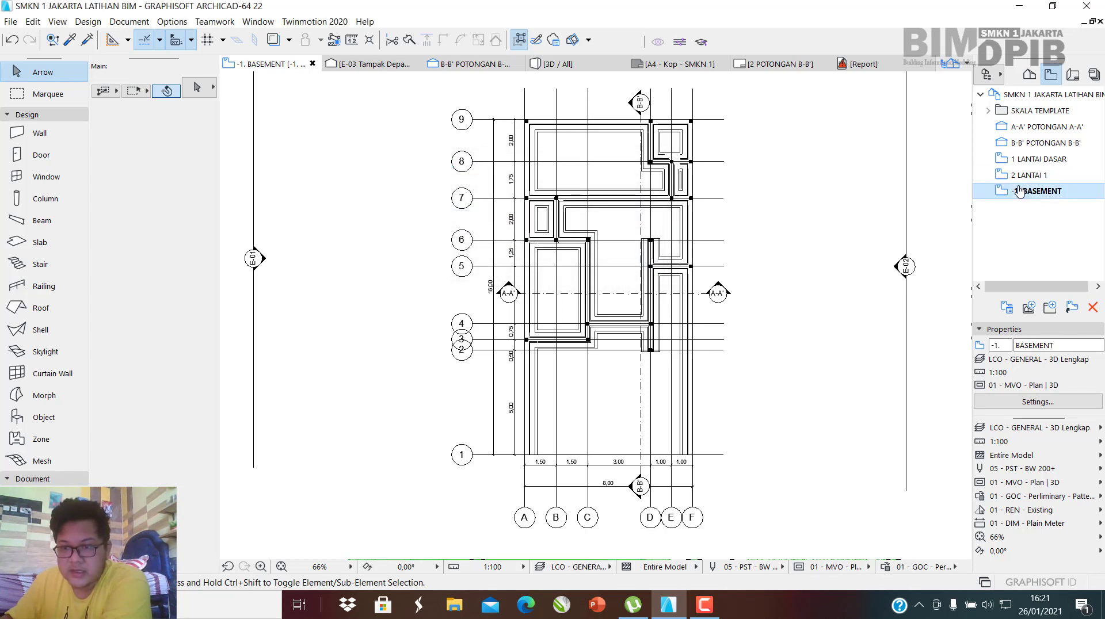
pyautogui.rightClick(1019, 196)
pyautogui.click(938, 237)
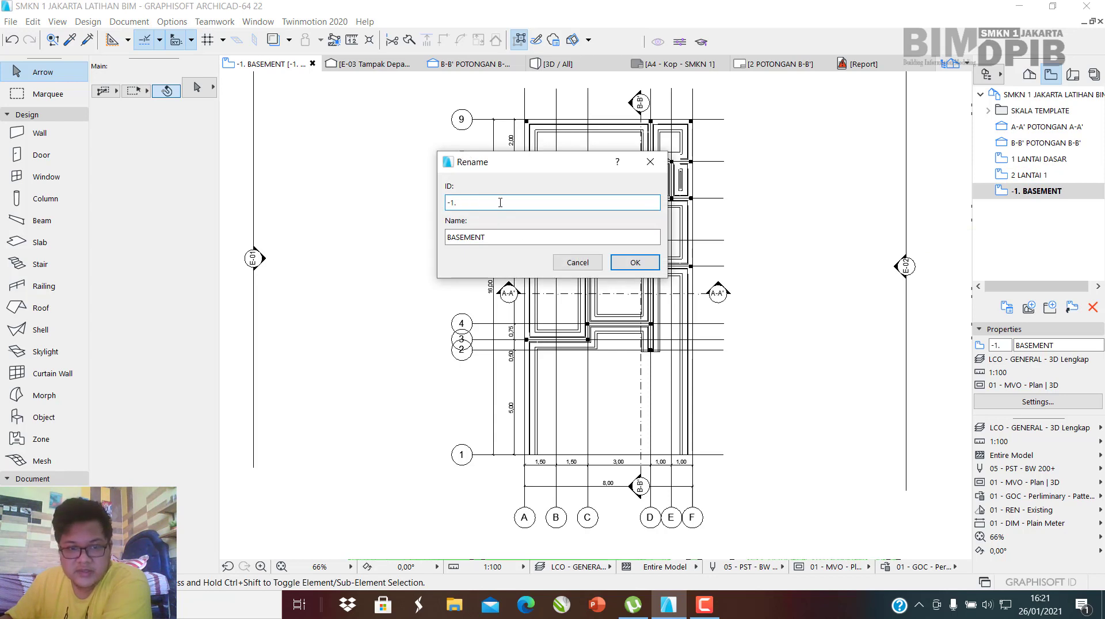
pyautogui.moveTo(501, 203); pyautogui.dragTo(242, 205)
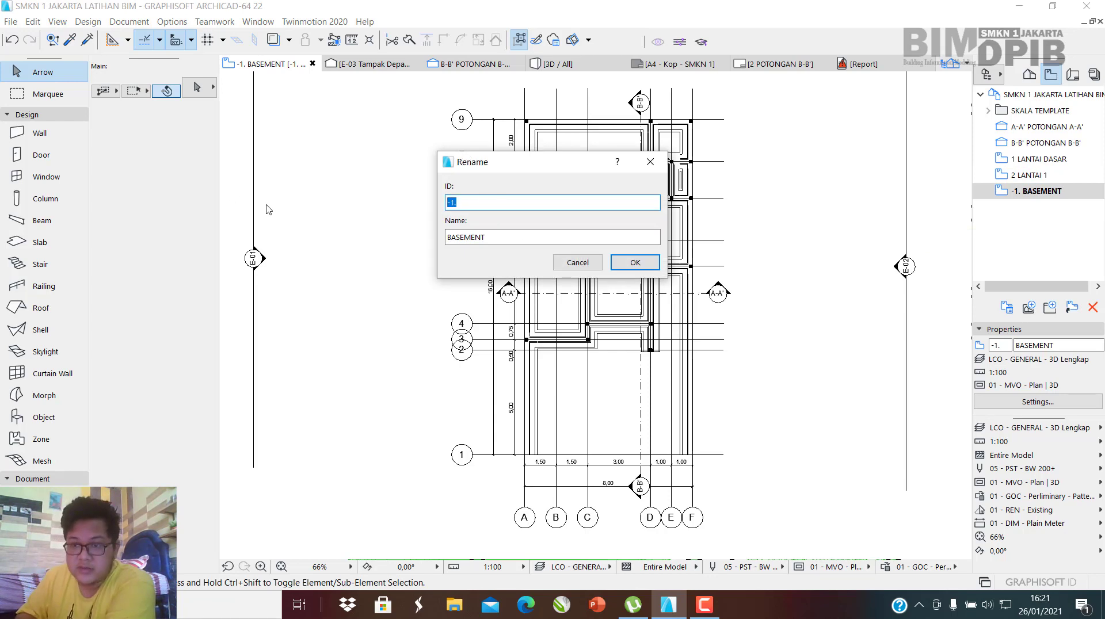
pyautogui.write('3')
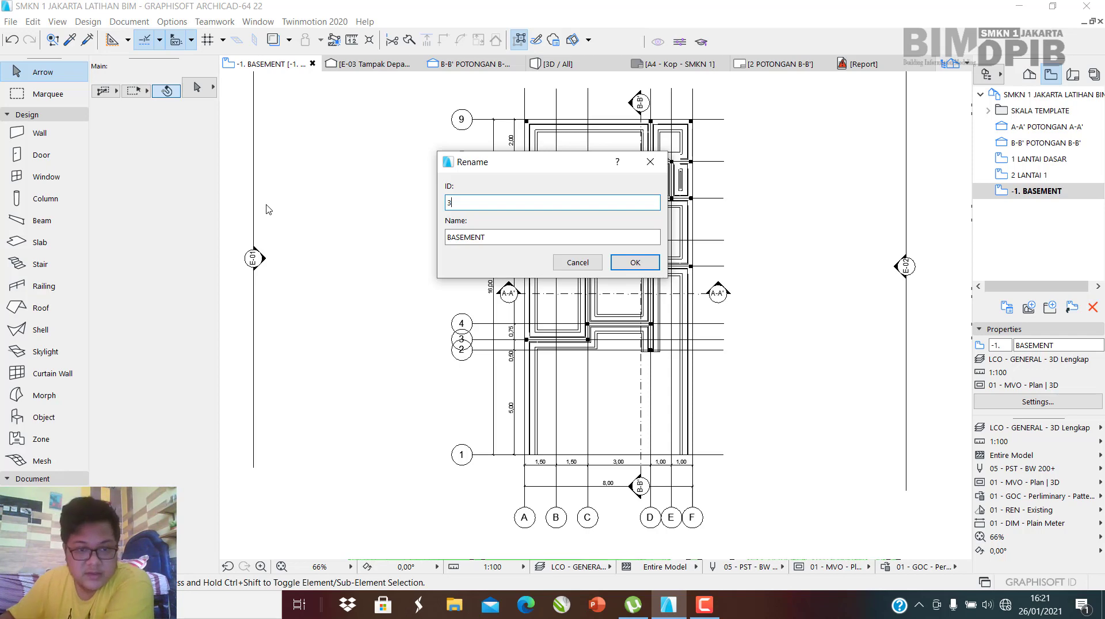
pyautogui.click(636, 263)
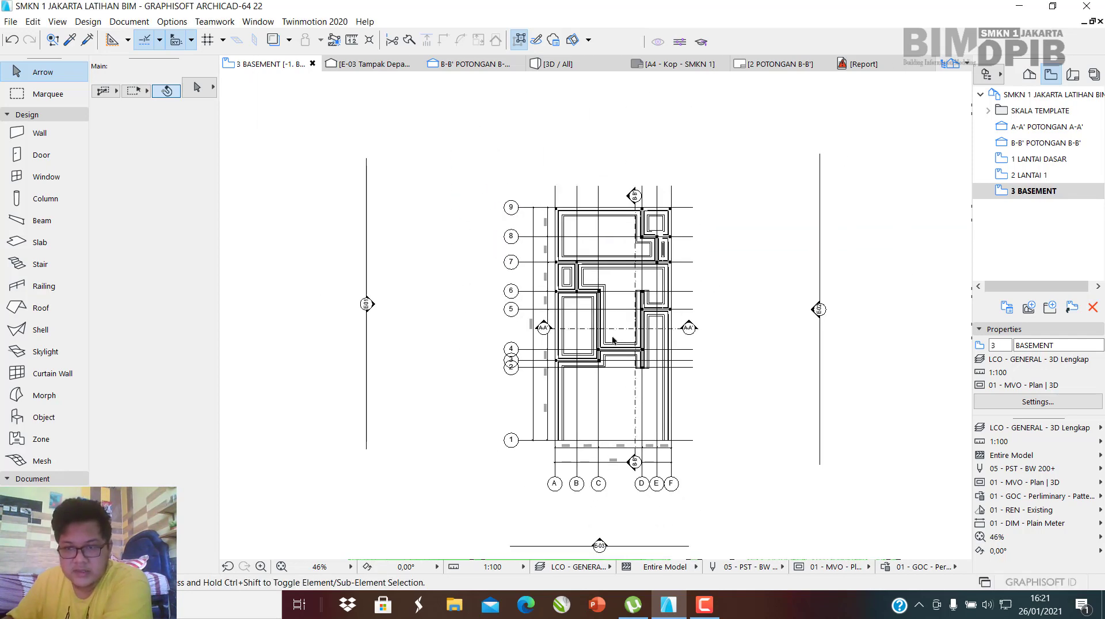
# Create a new layout named "Lantai dasar" in the A.02.2 PJJ APL&PIG subset of the layout book.
pyautogui.click(1070, 80)
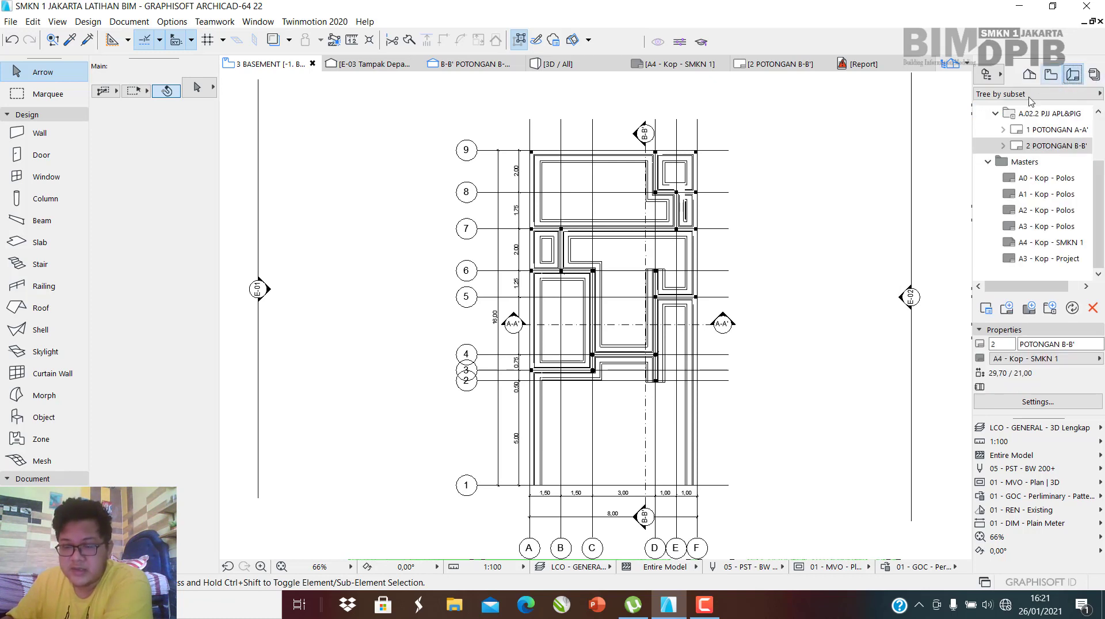
pyautogui.scroll(3, 1072, 112)
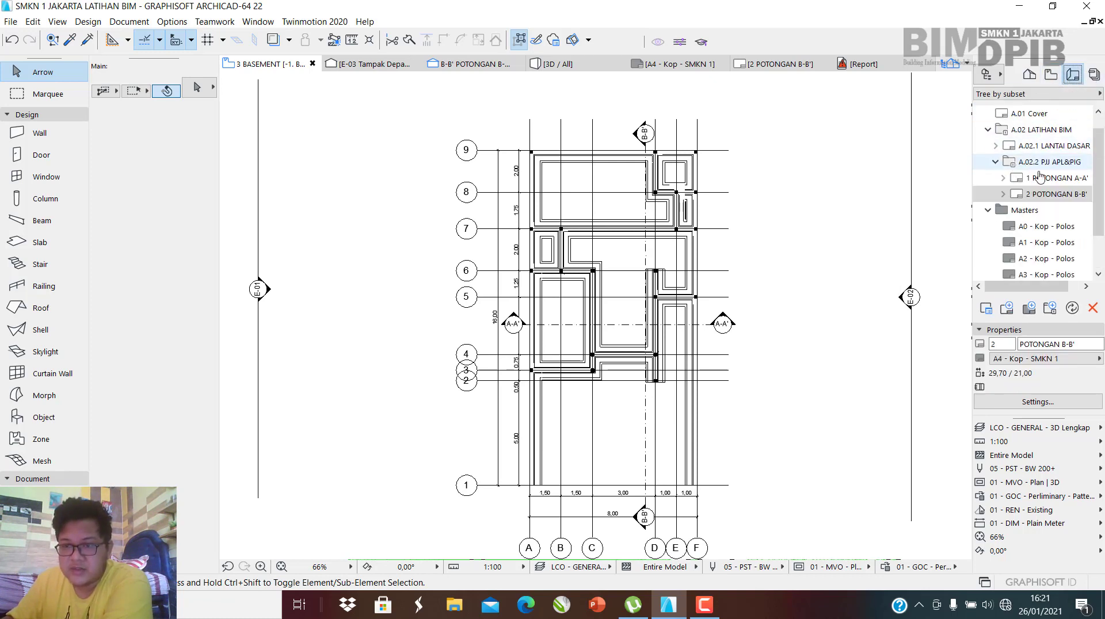
pyautogui.click(1051, 74)
pyautogui.click(1062, 221)
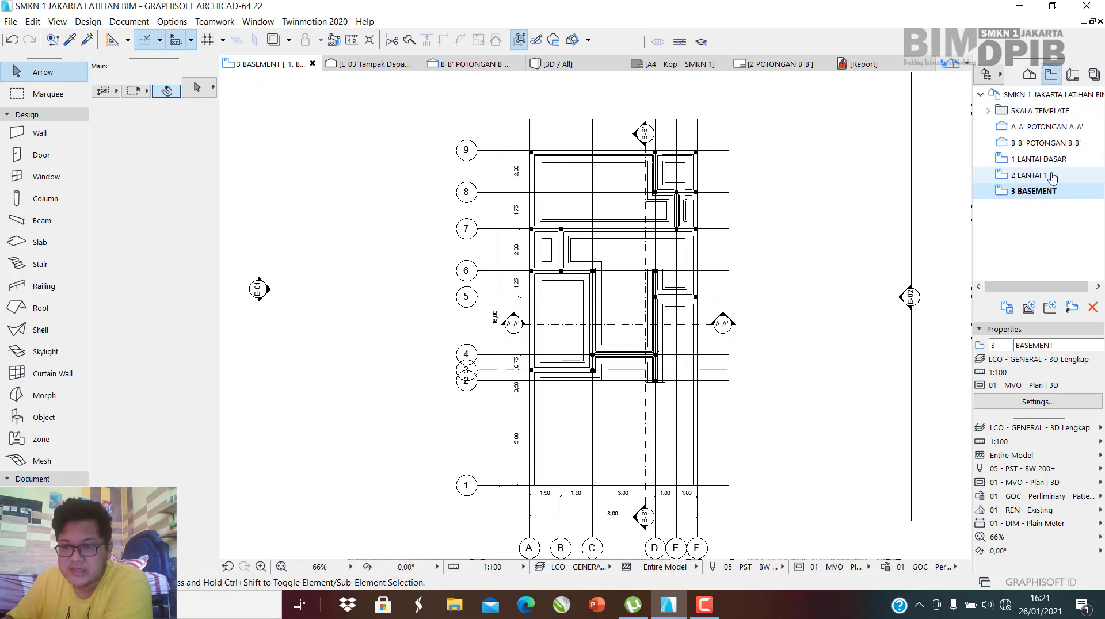
pyautogui.click(1077, 81)
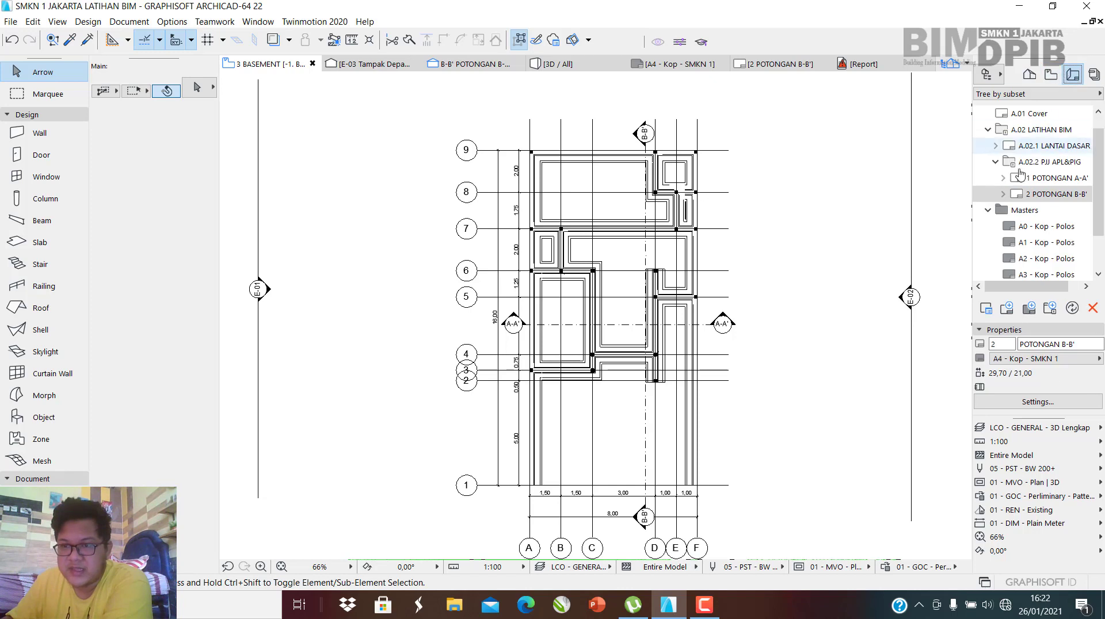
pyautogui.click(1051, 161)
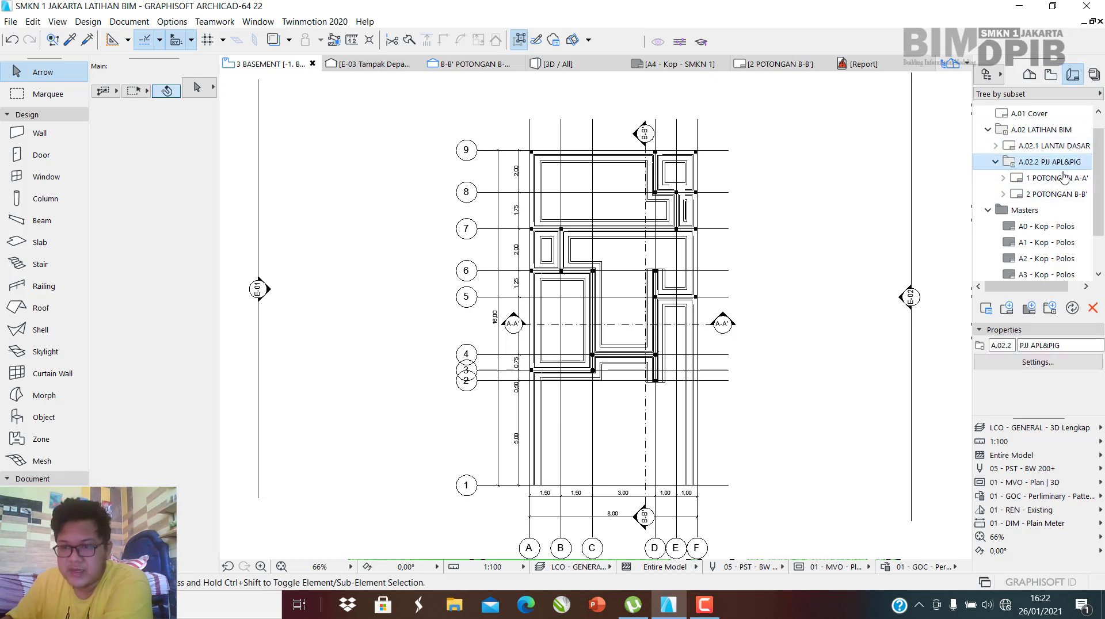
pyautogui.rightClick(1034, 167)
pyautogui.click(1033, 175)
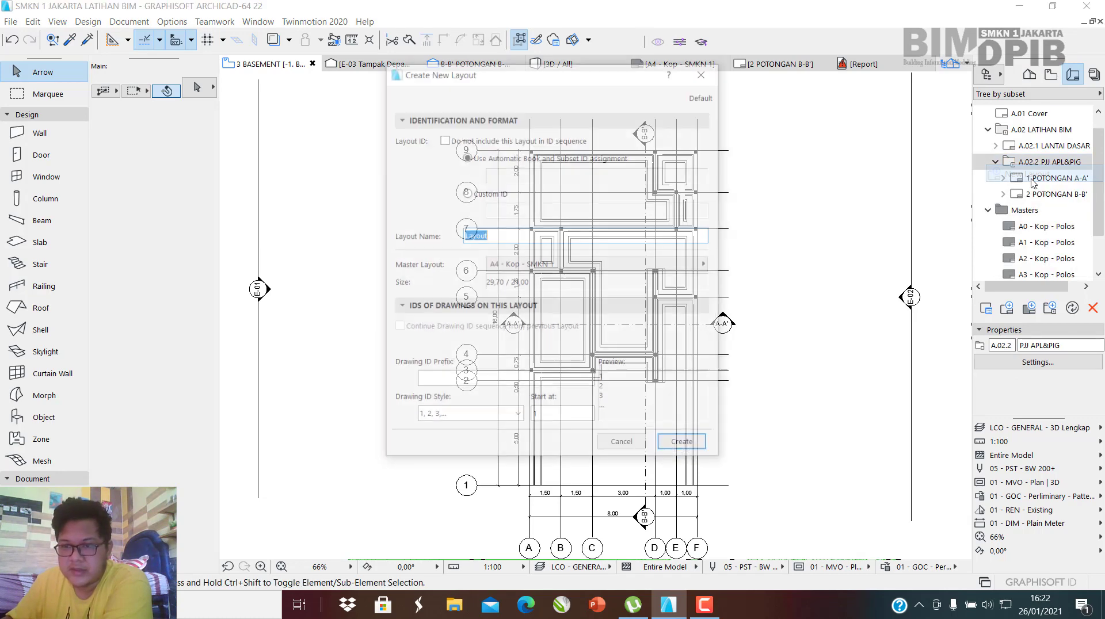
pyautogui.moveTo(517, 237); pyautogui.dragTo(413, 237)
pyautogui.press('BackSpace')
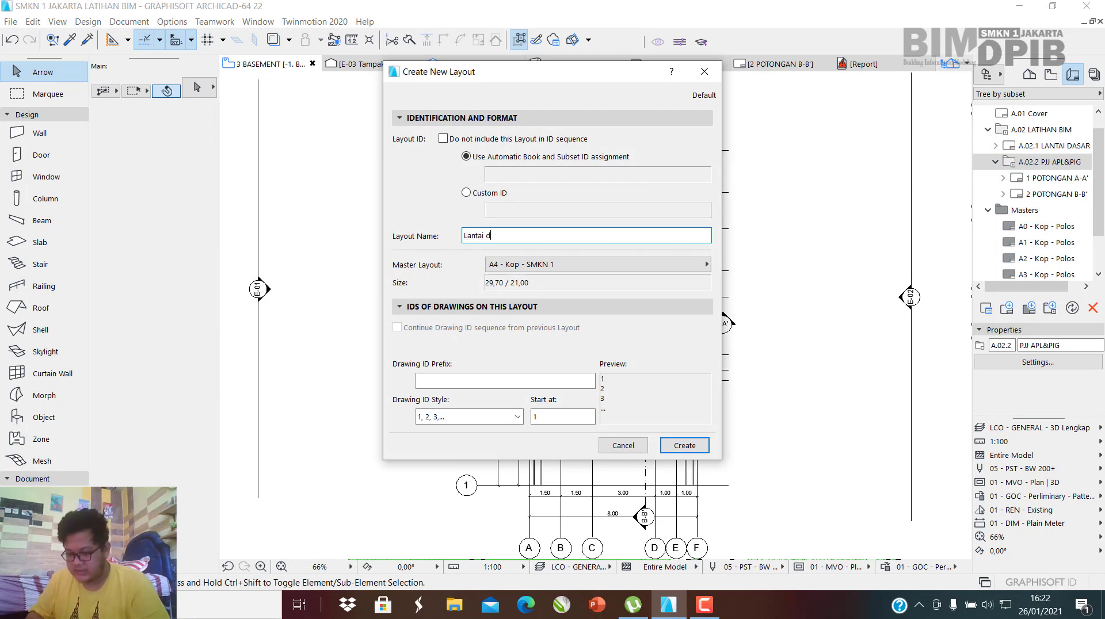
pyautogui.write('Lantai dasar')
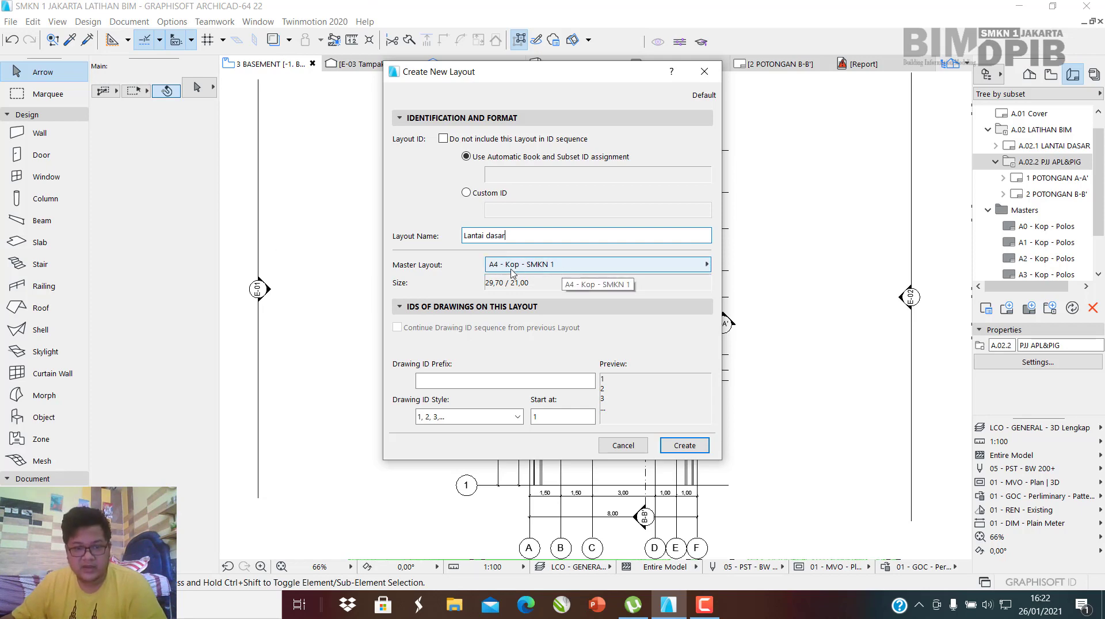
pyautogui.click(694, 446)
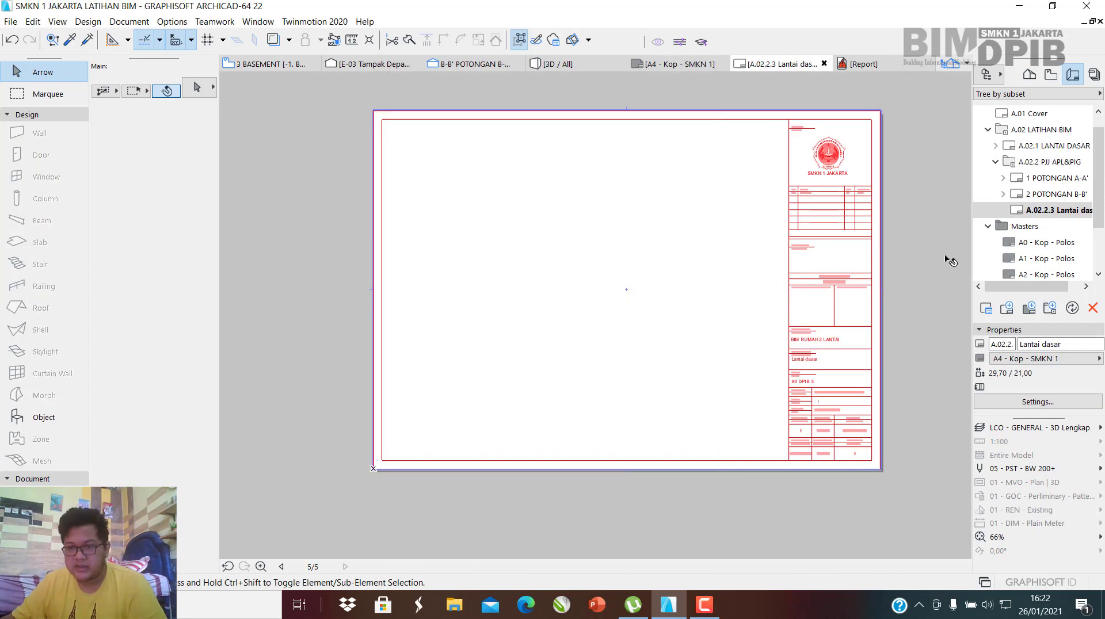
# Create a new layout named "Lantai 1" in the A.02.2 PJJ APL&PIG subset.
pyautogui.click(1032, 168)
pyautogui.rightClick(1032, 168)
pyautogui.click(1009, 173)
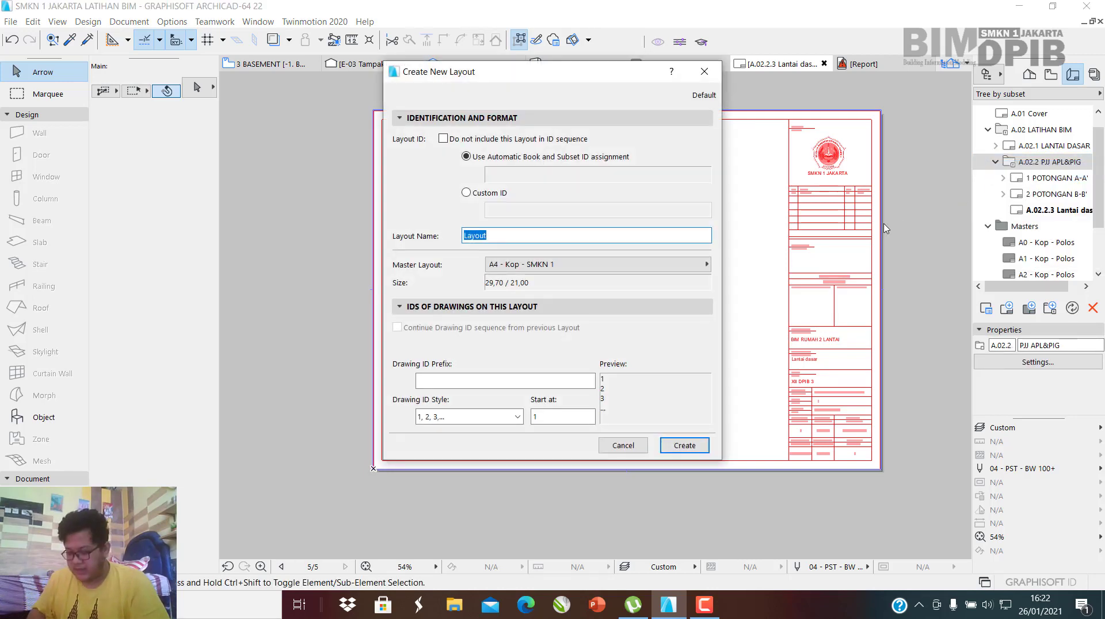
pyautogui.write('L')
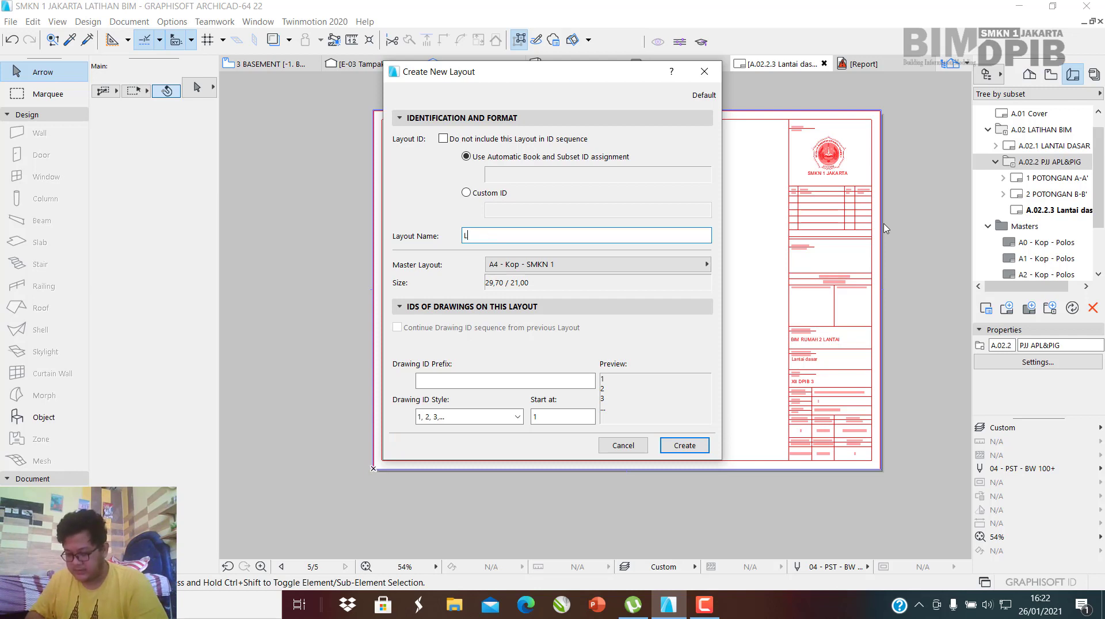
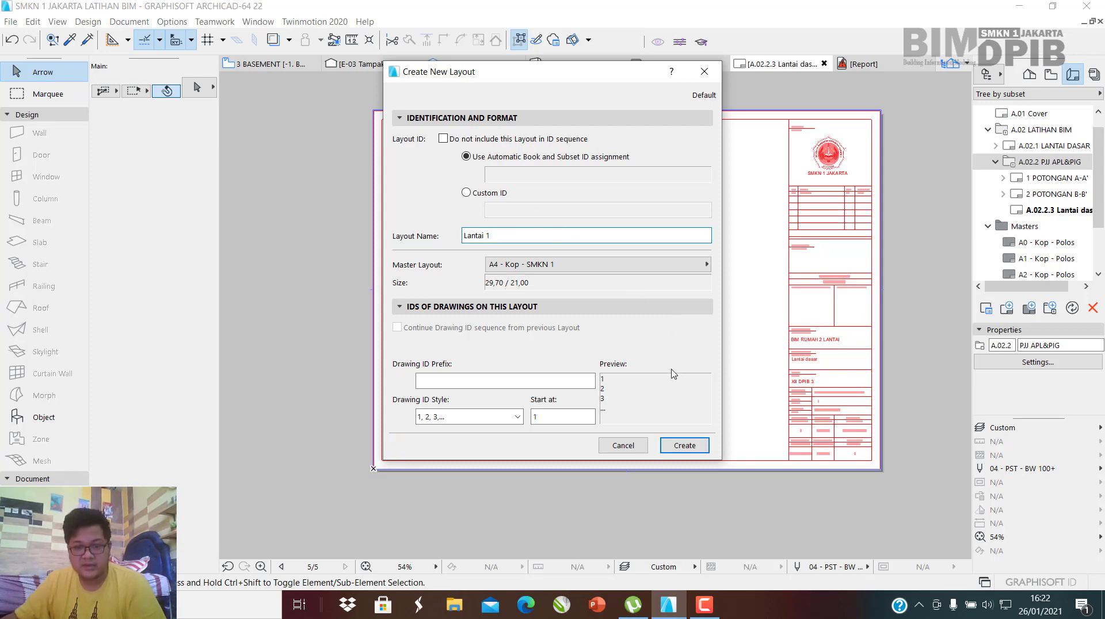
pyautogui.click(684, 446)
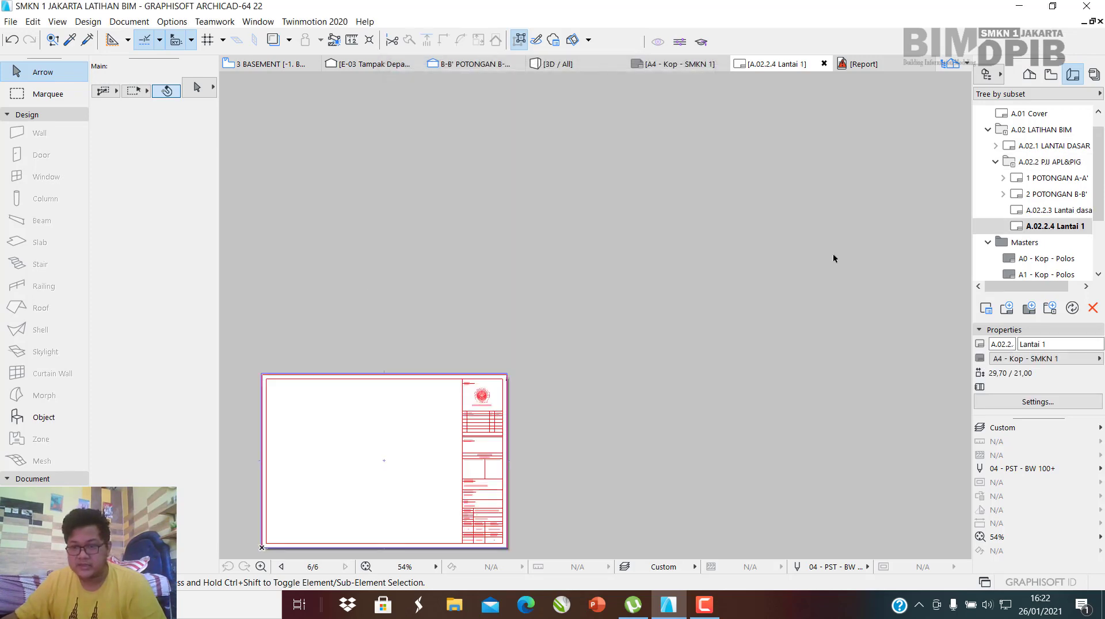
# Create a new layout named "Rencana Pondasi" in the A.02.2 PJJ APL&PIG subset.
pyautogui.click(1053, 164)
pyautogui.rightClick(1052, 164)
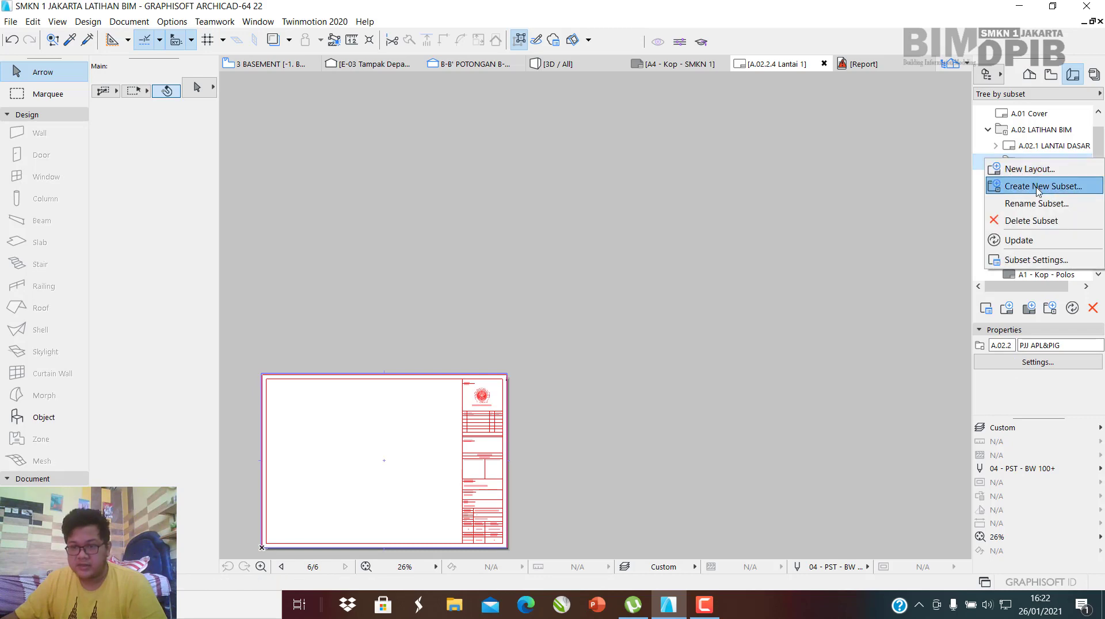
pyautogui.click(1030, 169)
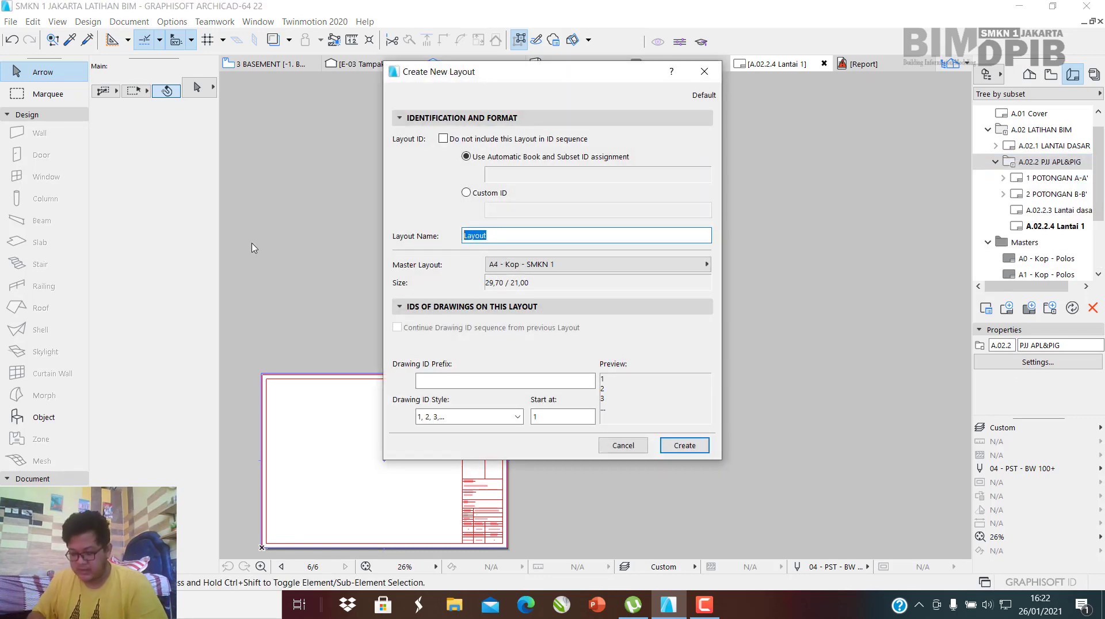
pyautogui.write('Rencana Pondasi')
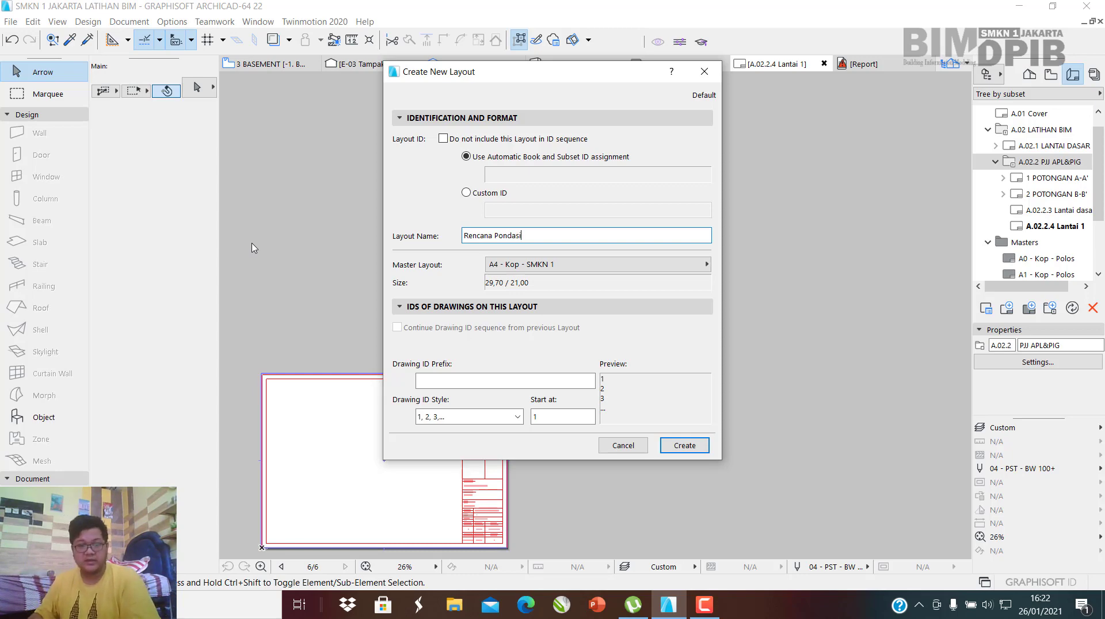
pyautogui.press('Return')
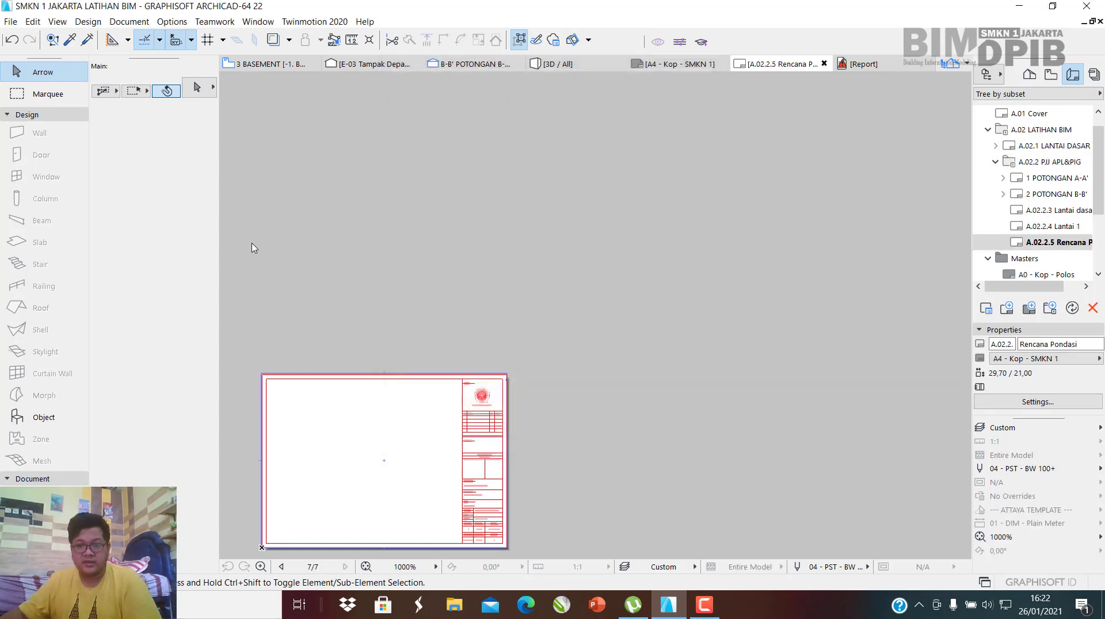
# Rename the saved BASEMENT view in the view map as "Rencana Pondasi".
pyautogui.click(1053, 77)
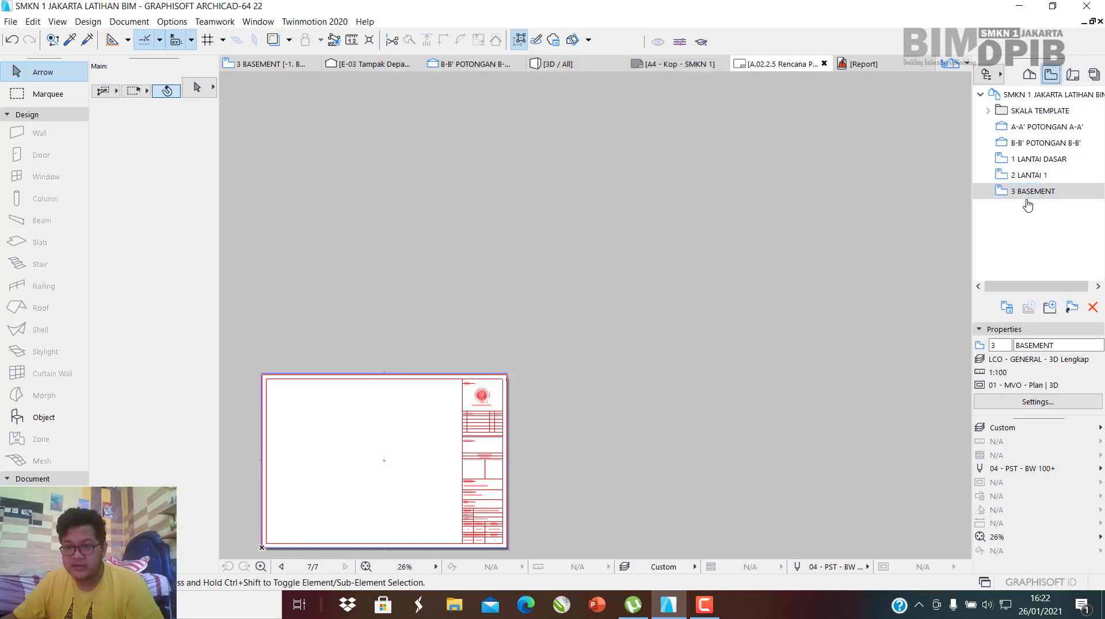
pyautogui.rightClick(1030, 193)
pyautogui.click(968, 243)
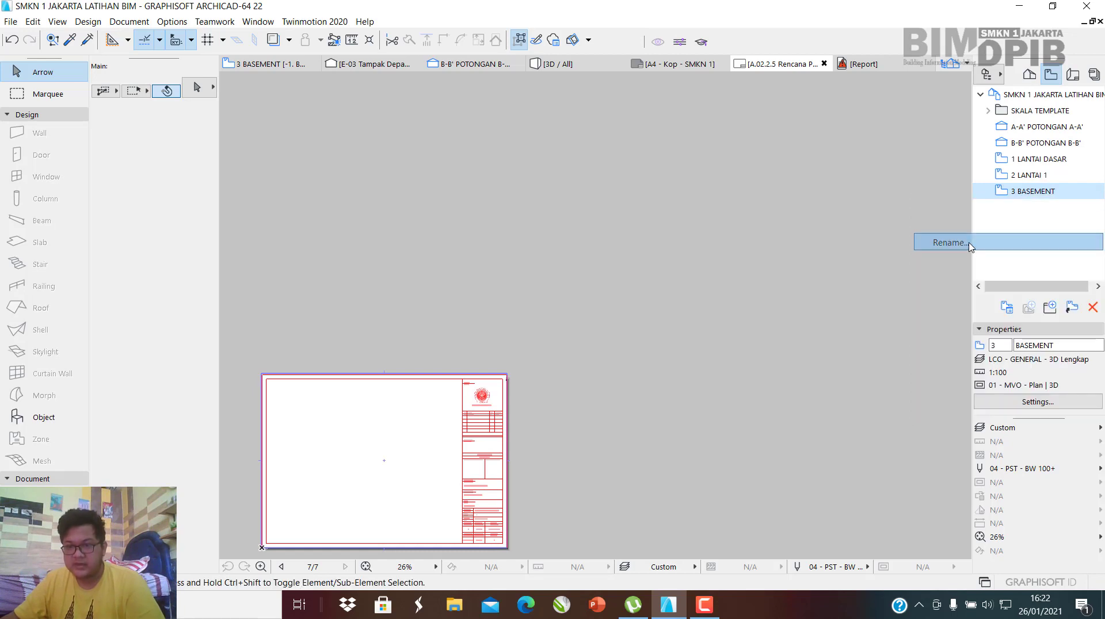
pyautogui.press('Tab')
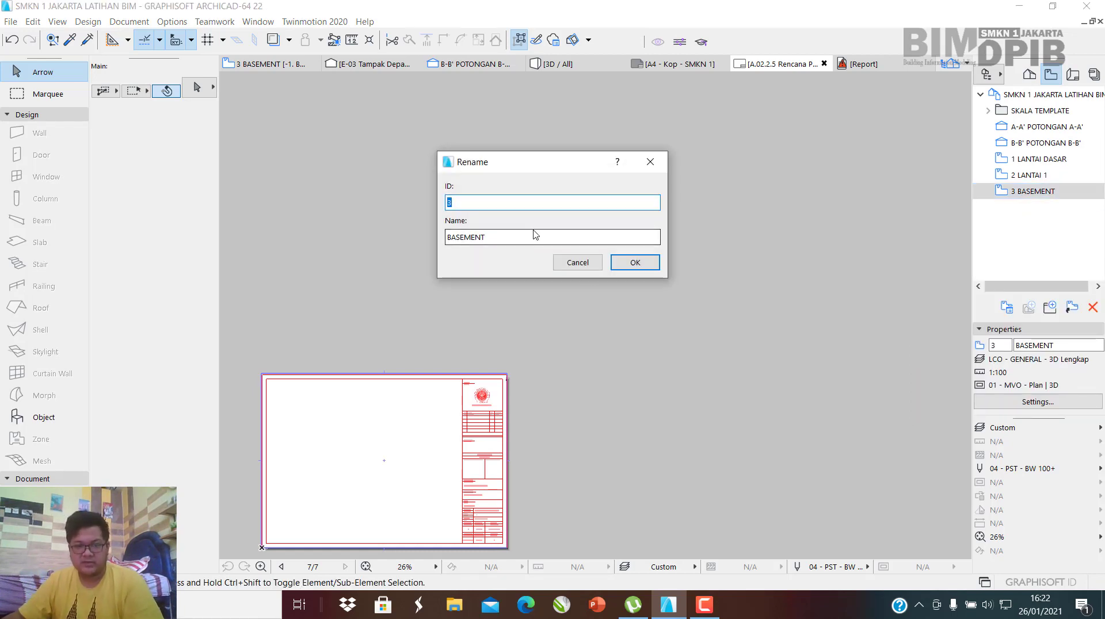
pyautogui.write('Rencana Po')
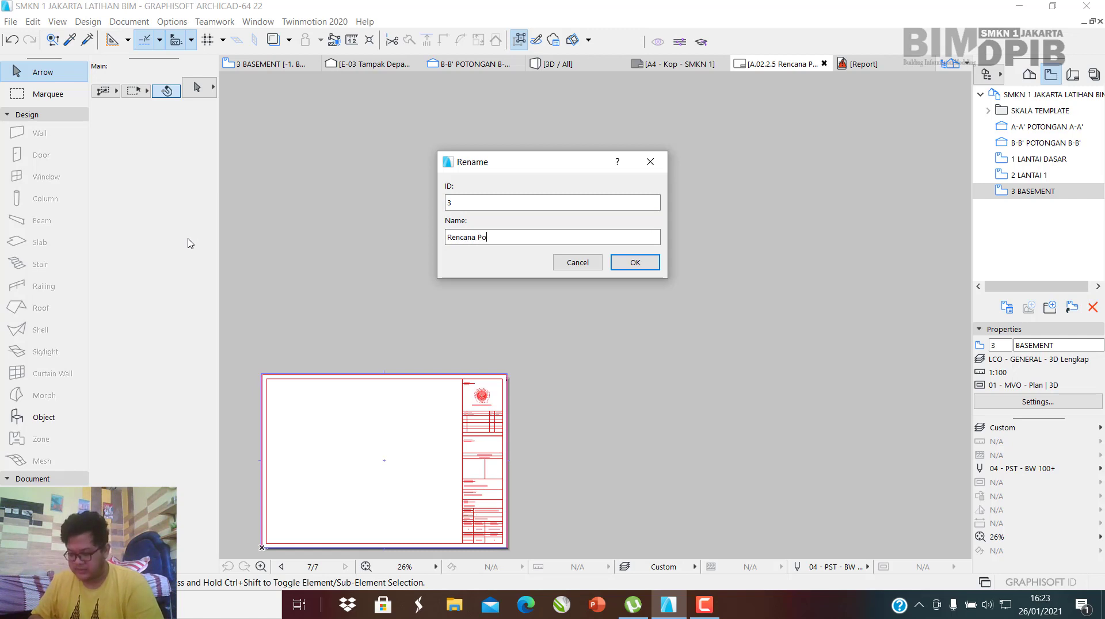
pyautogui.write('nda')
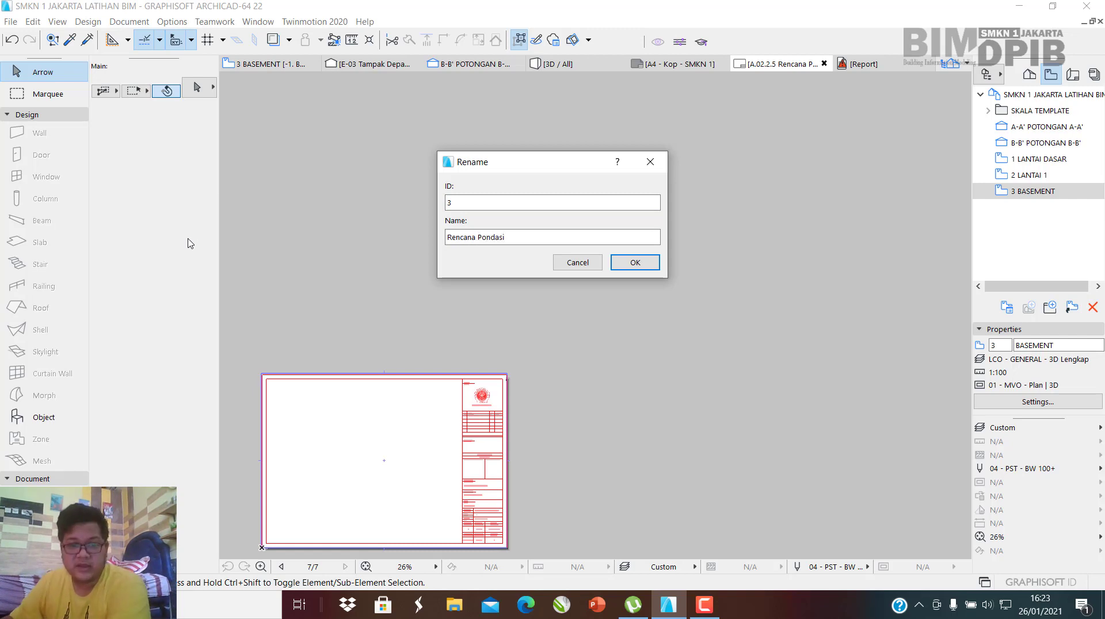
pyautogui.write('si')
pyautogui.click(635, 263)
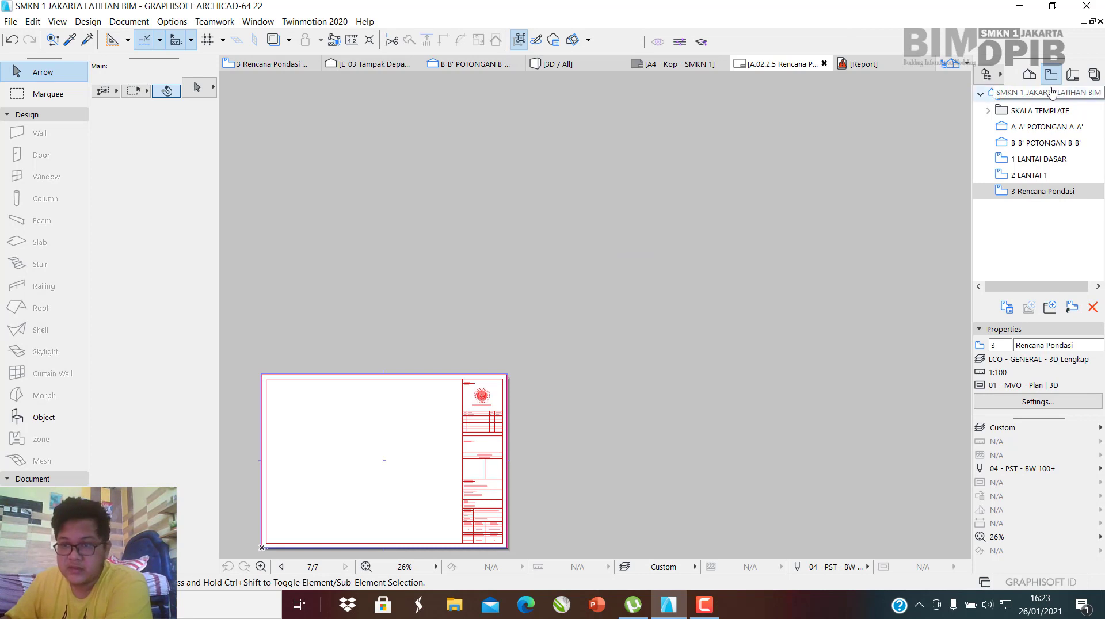
# Change the ID of the Lantai dasar layout in the layout book to 1.
pyautogui.click(1073, 74)
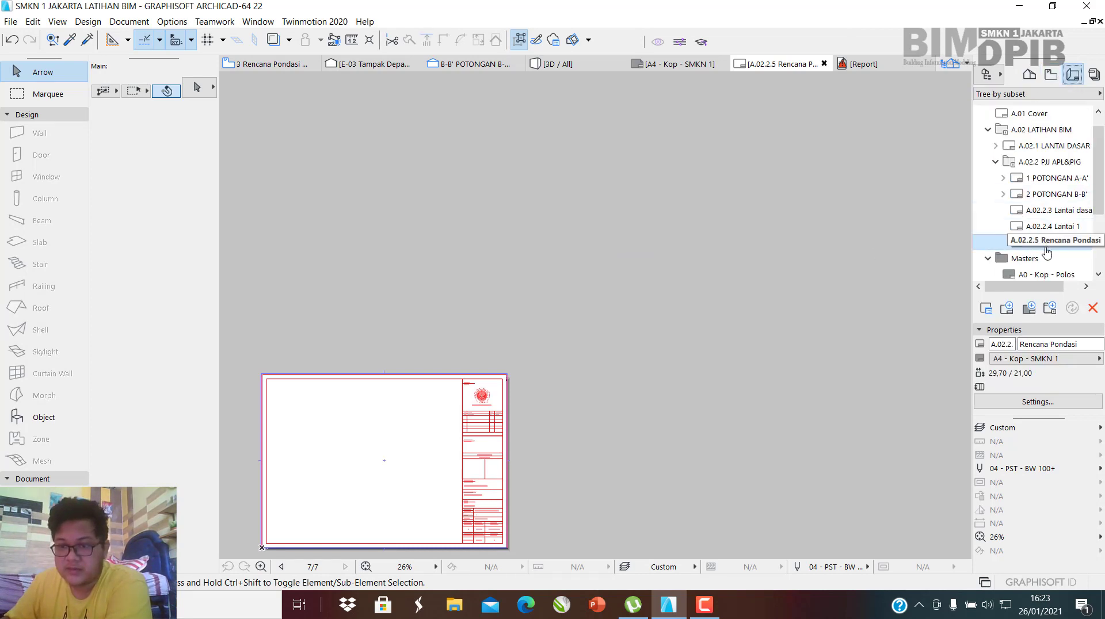
pyautogui.scroll(-1, 1048, 245)
pyautogui.scroll(1, 1052, 209)
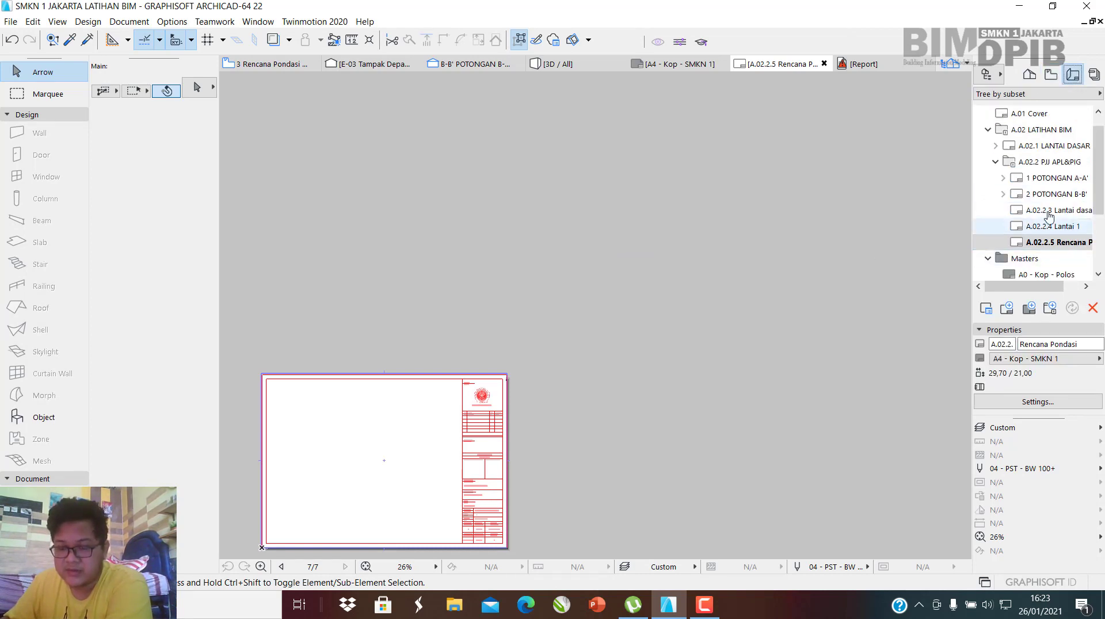
pyautogui.click(1030, 215)
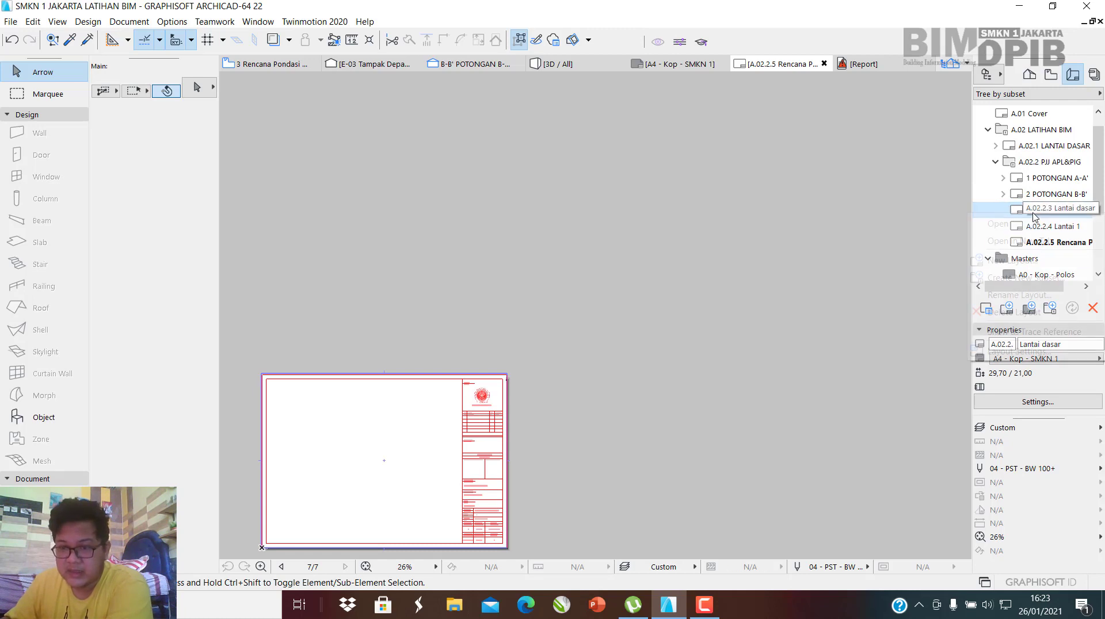
pyautogui.rightClick(1028, 214)
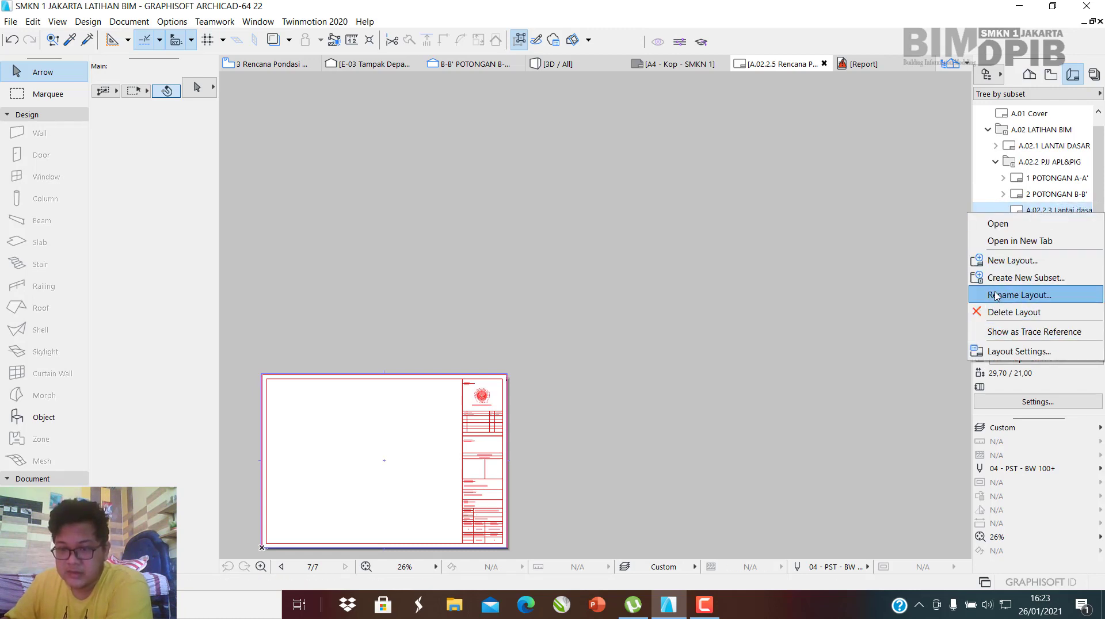
pyautogui.click(1013, 294)
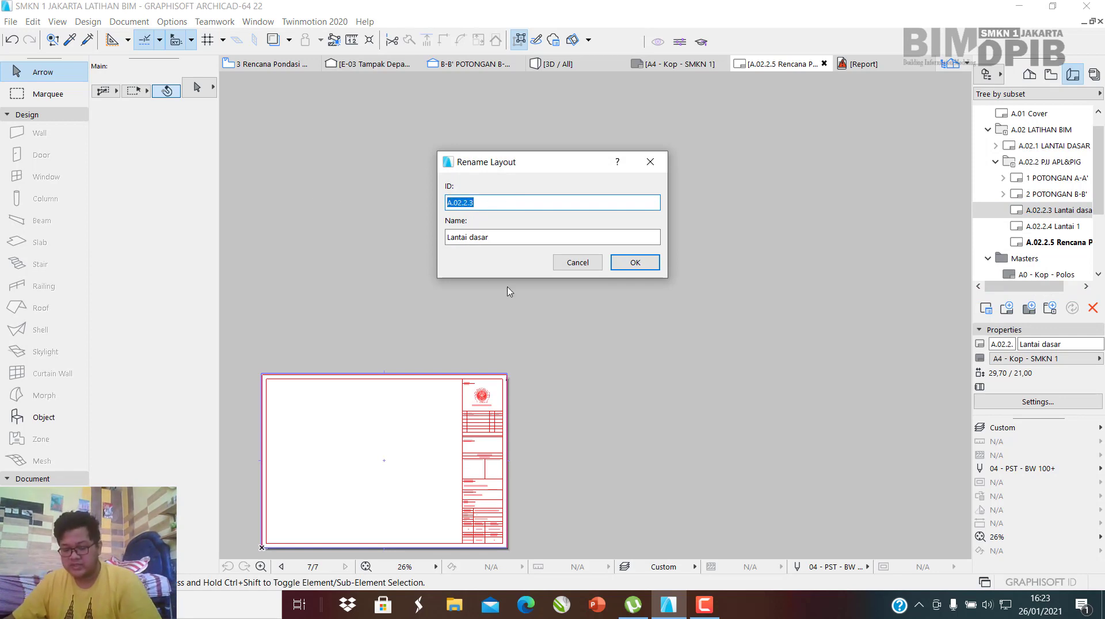
pyautogui.write('1')
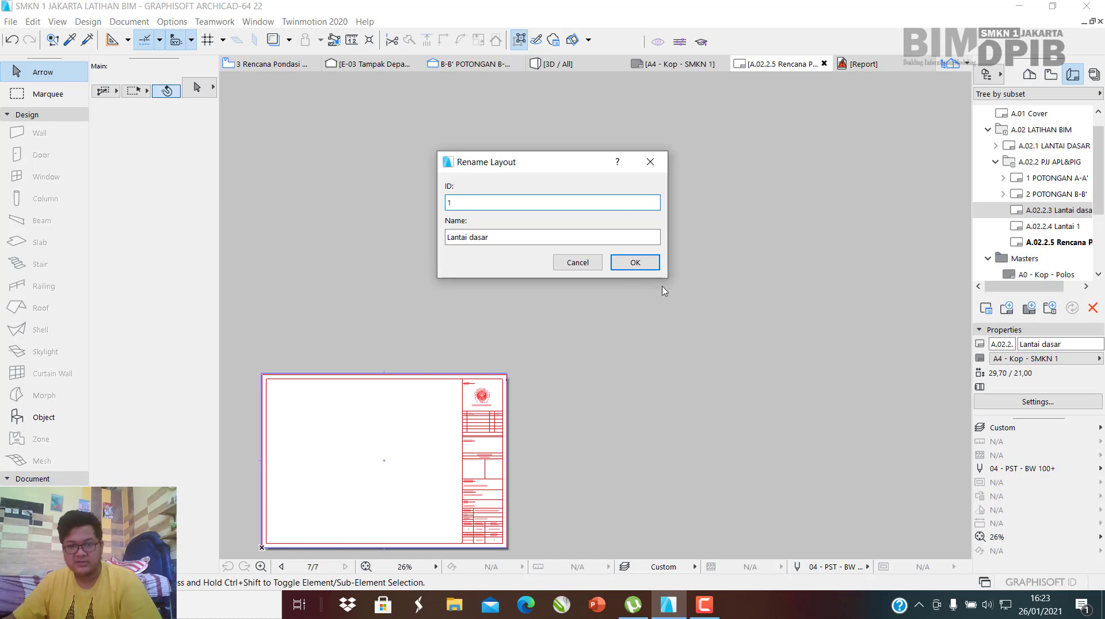
pyautogui.click(636, 263)
# Change the ID of the Lantai 1 layout in the PJJ APL&PIG subset to 2.
pyautogui.click(1050, 226)
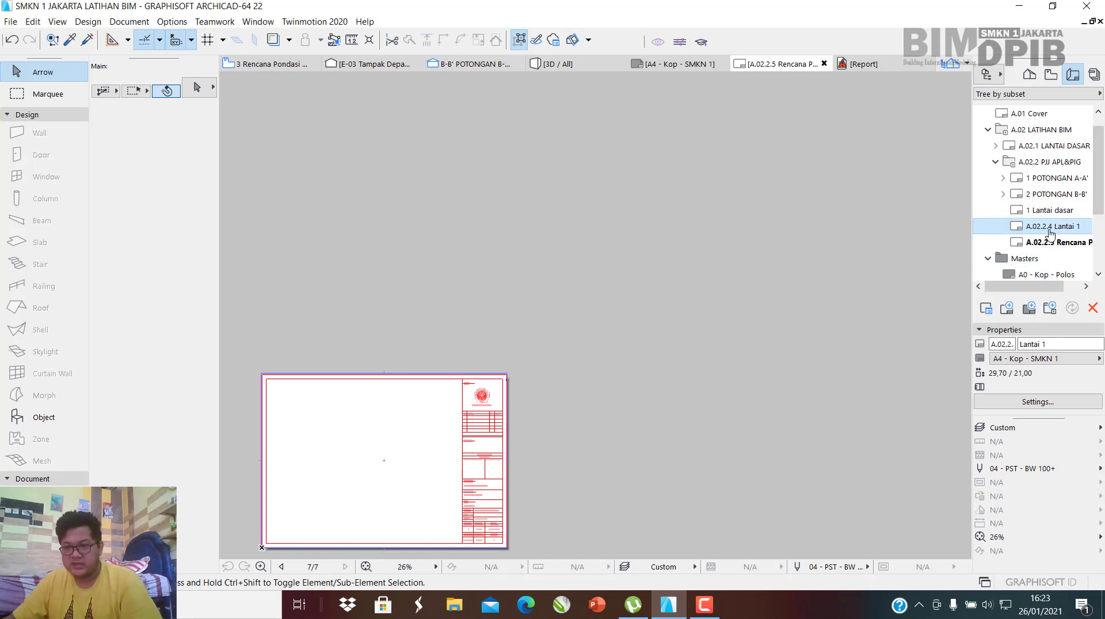
pyautogui.rightClick(1049, 230)
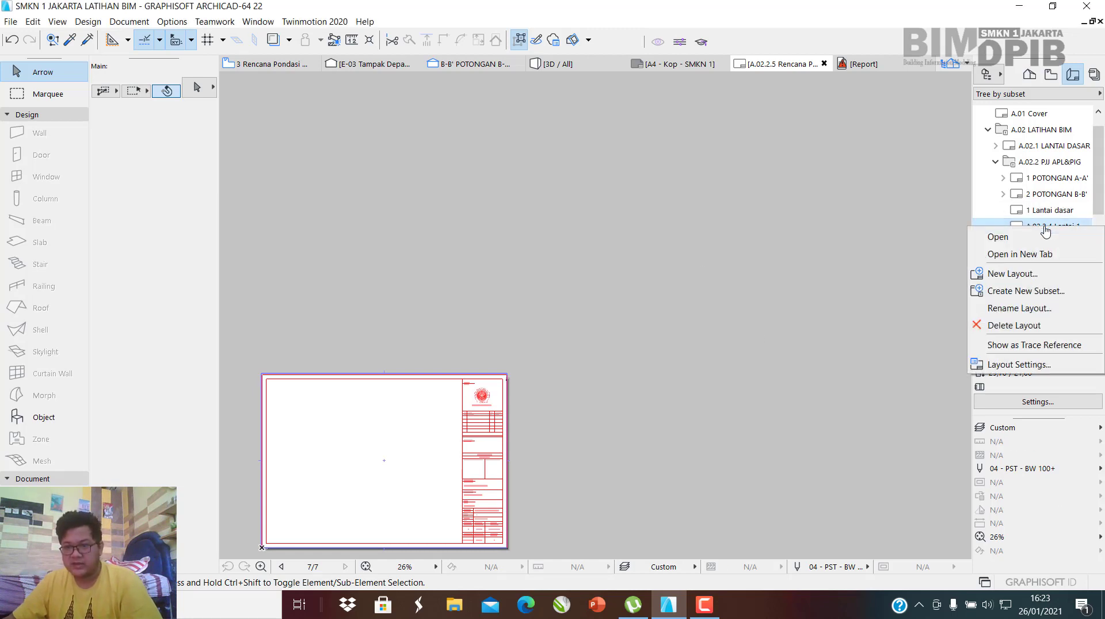
pyautogui.click(1008, 309)
pyautogui.click(494, 208)
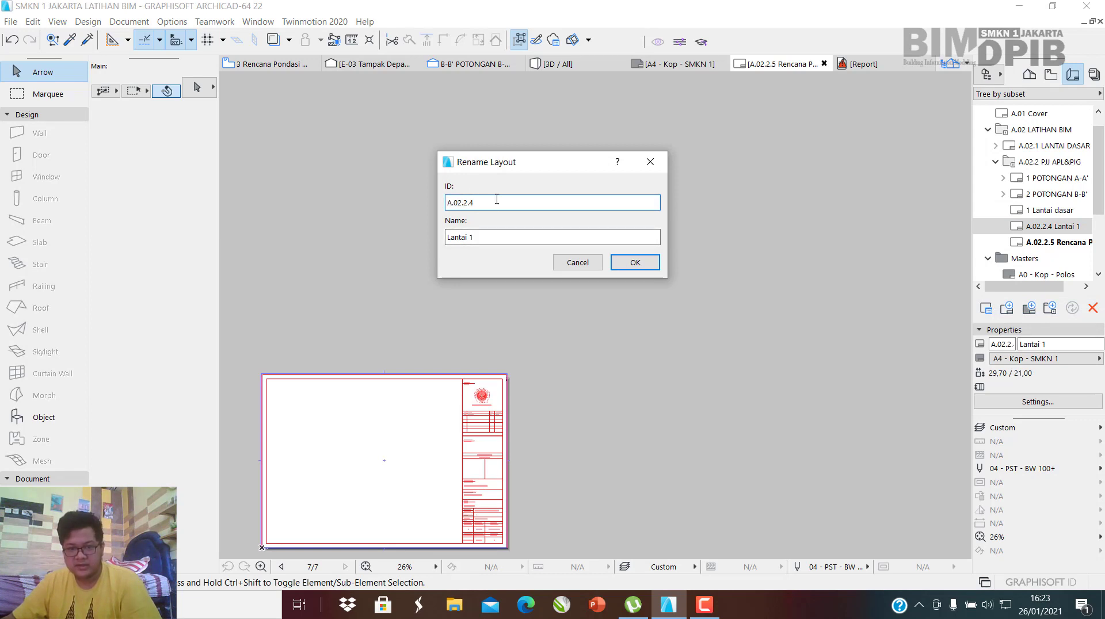
pyautogui.moveTo(496, 200); pyautogui.dragTo(325, 201)
pyautogui.write('2')
pyautogui.press('Return')
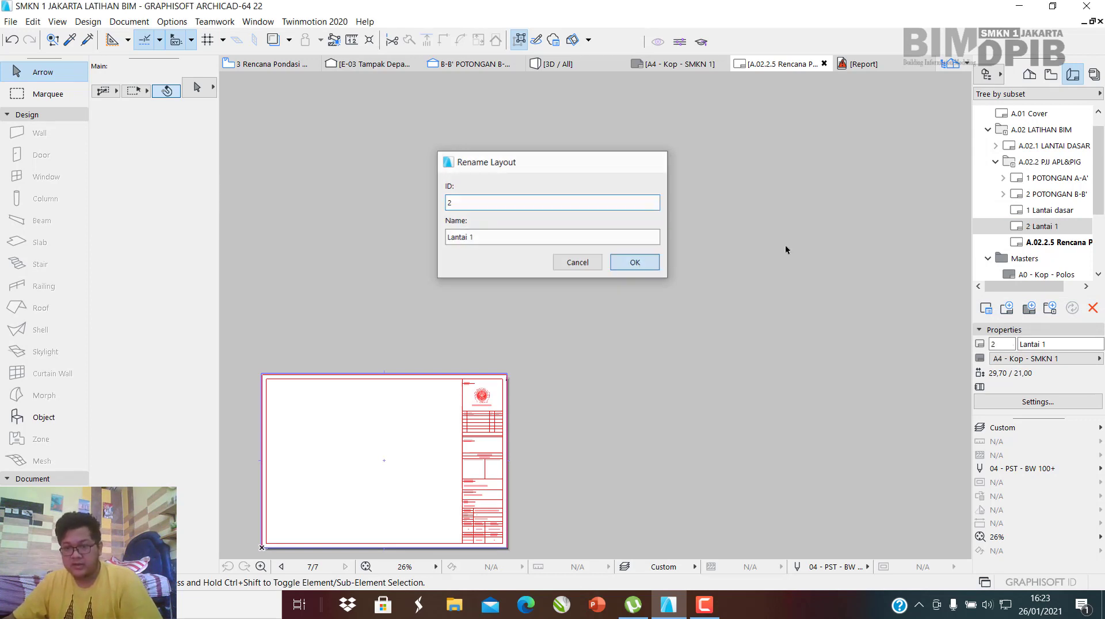
# Change the ID of the POTONGAN A-A' layout in the PJJ APL&PIG subset to 3.
pyautogui.click(1067, 183)
pyautogui.rightClick(1068, 183)
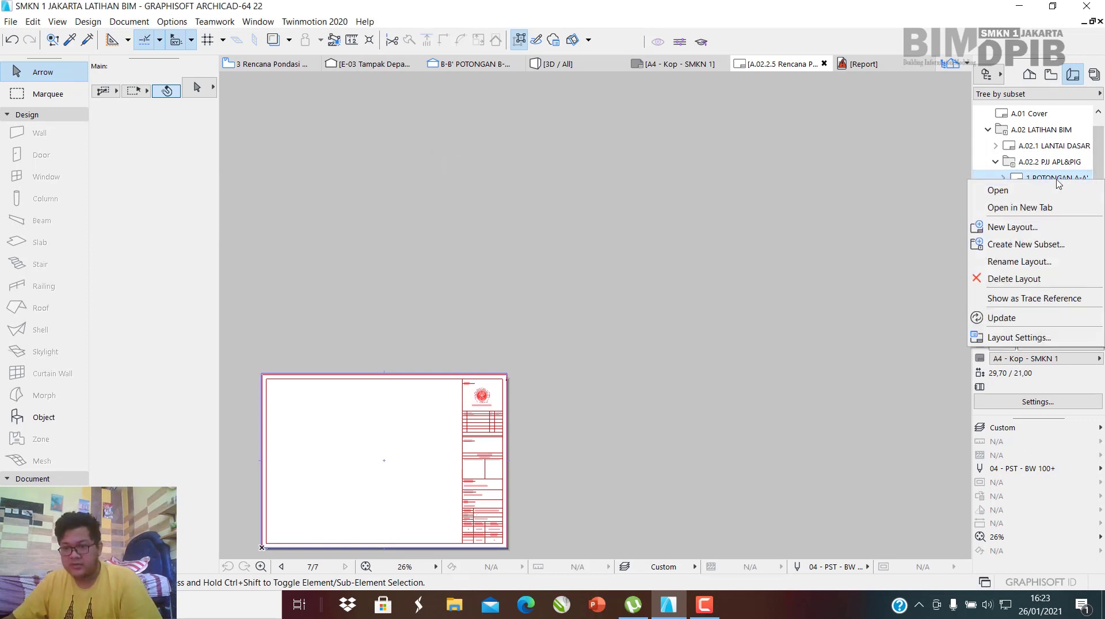
pyautogui.click(1016, 262)
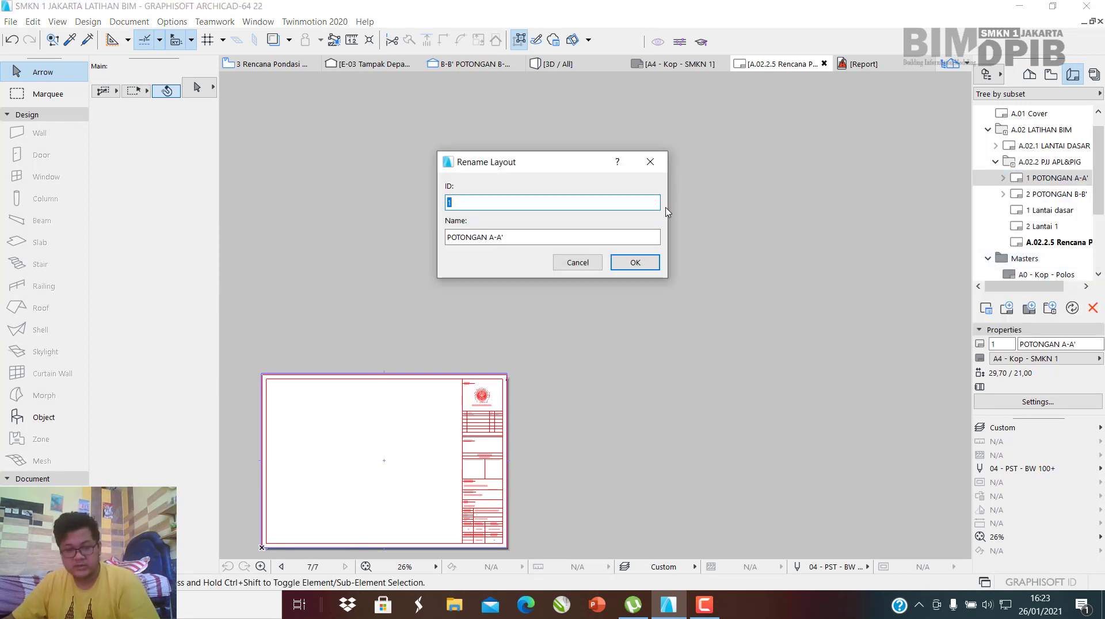
pyautogui.click(635, 263)
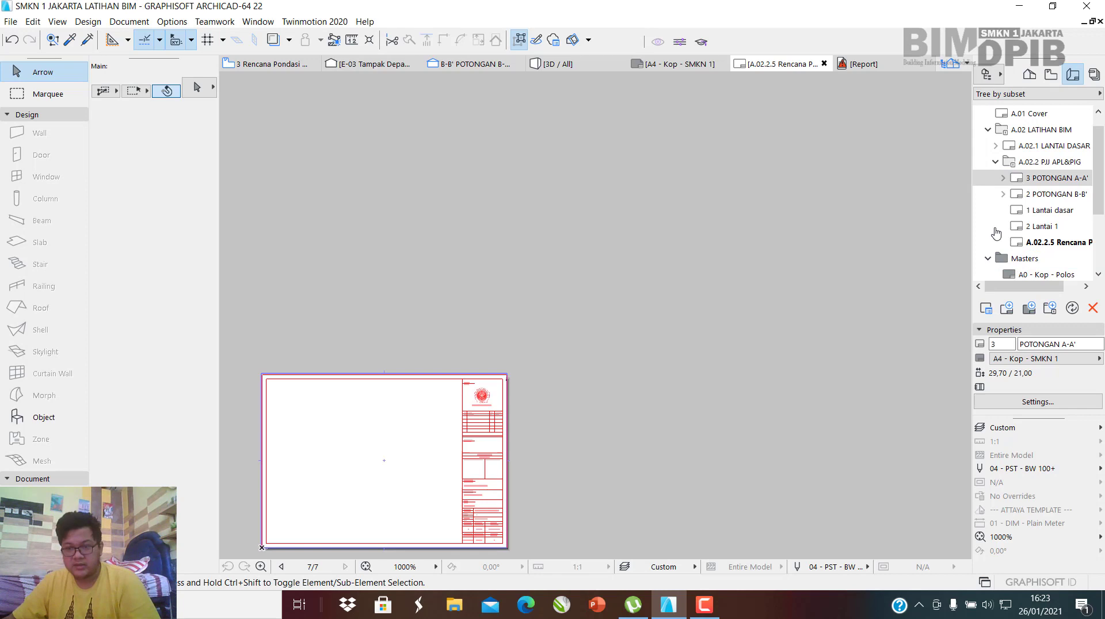
# Change the ID of the POTONGAN B-B' layout in the PJJ APL&PIG subset to 4.
pyautogui.click(1039, 196)
pyautogui.rightClick(1039, 200)
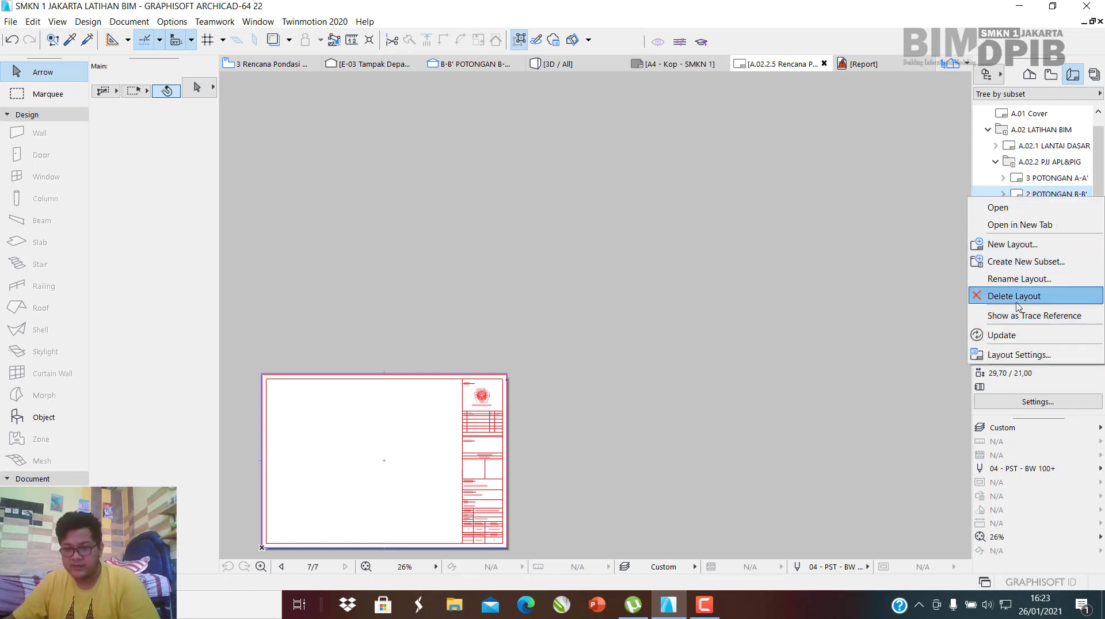
pyautogui.click(1020, 280)
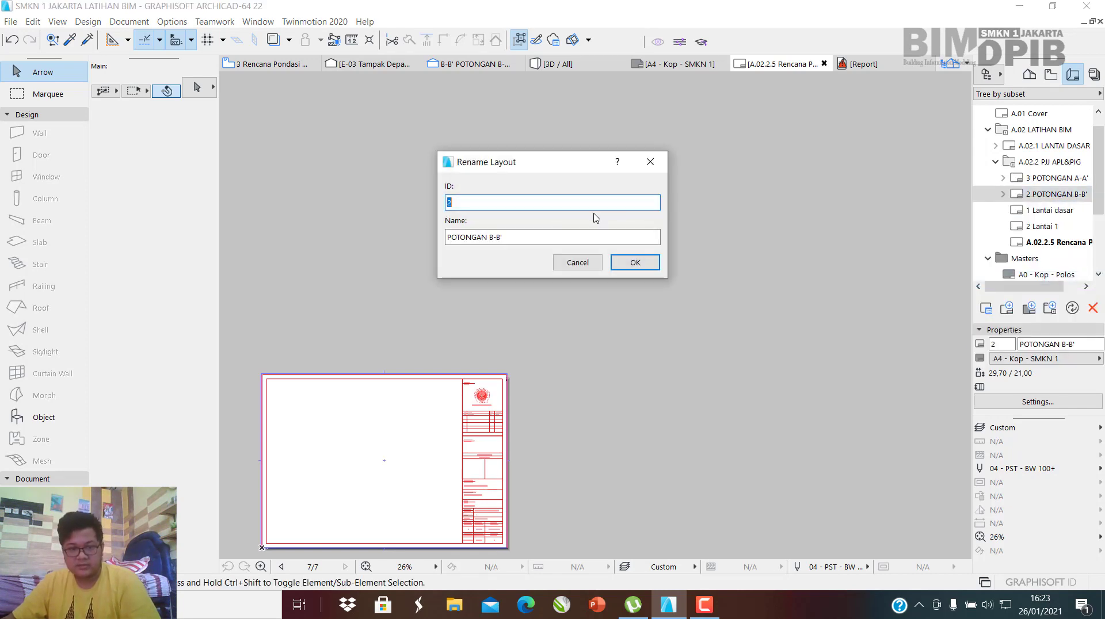
pyautogui.write('4')
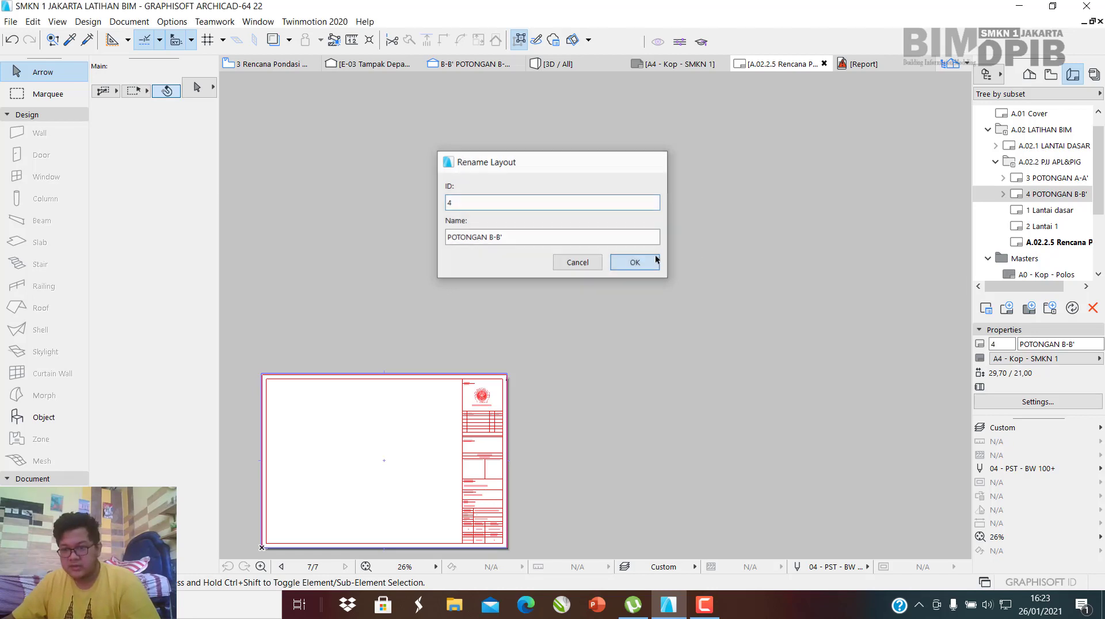
pyautogui.click(647, 261)
# Change the ID of the Rencana Pondasi layout in the layout book to 5.
pyautogui.click(1019, 248)
pyautogui.rightClick(1019, 247)
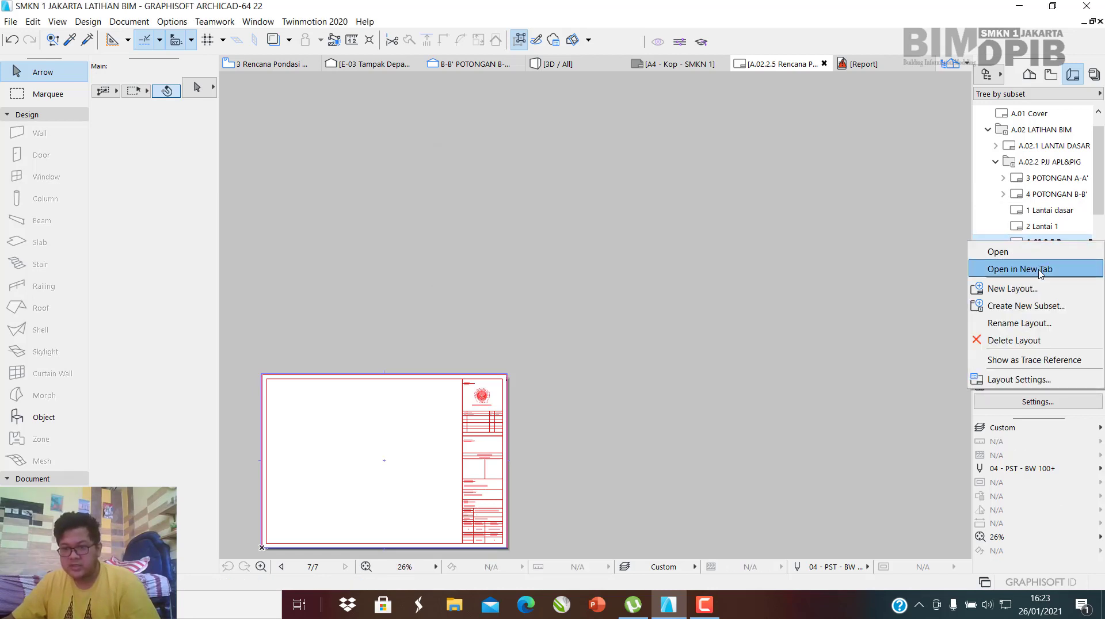
pyautogui.click(1019, 323)
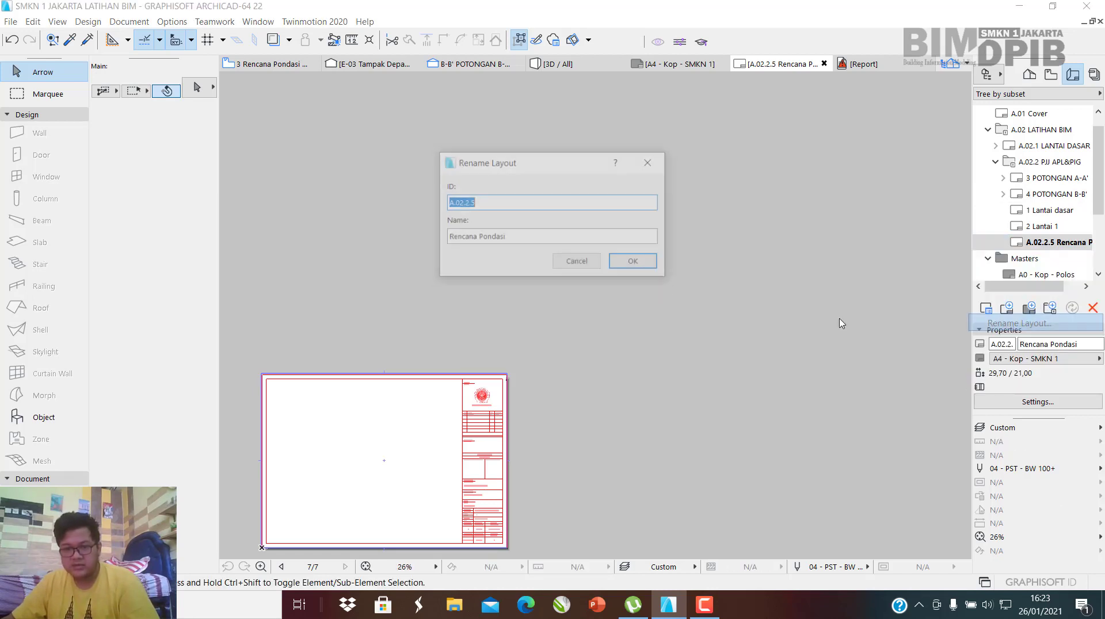
pyautogui.click(481, 203)
pyautogui.moveTo(439, 203); pyautogui.dragTo(244, 215)
pyautogui.write('5')
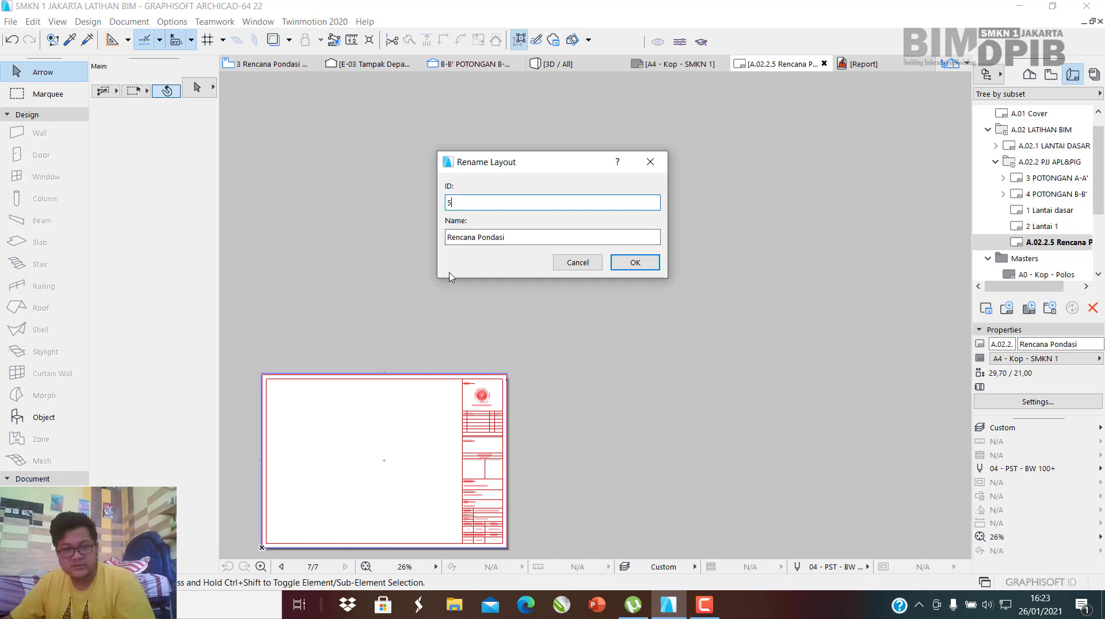
pyautogui.click(636, 265)
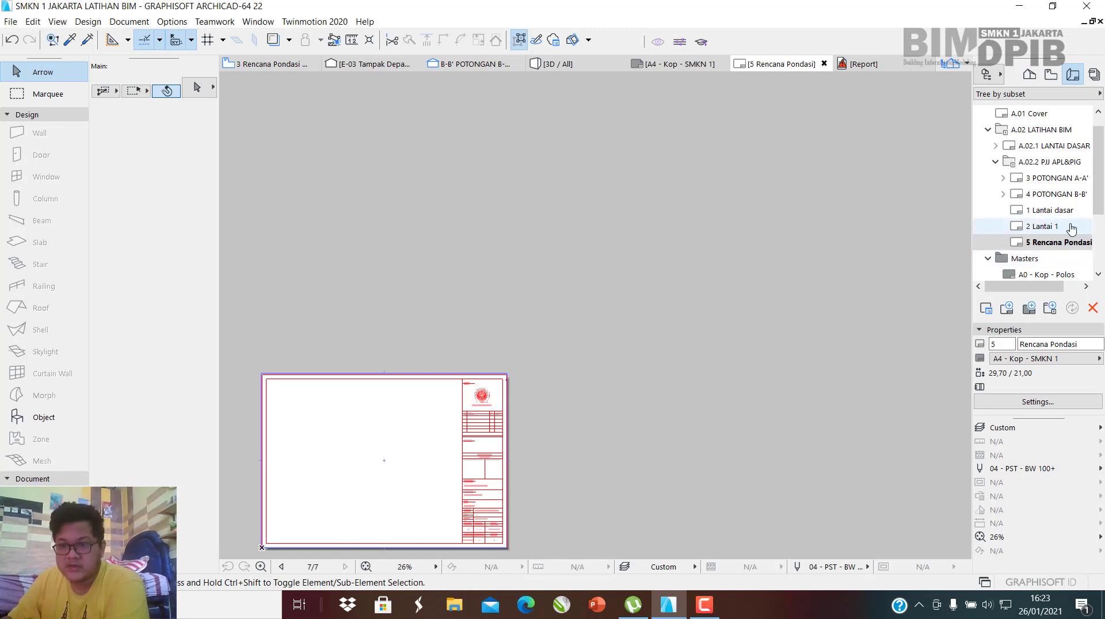
# Open the 1 Lantai dasar layout and place the internal view "1 LANTAI DASAR" on it as a drawing.
pyautogui.click(1036, 214)
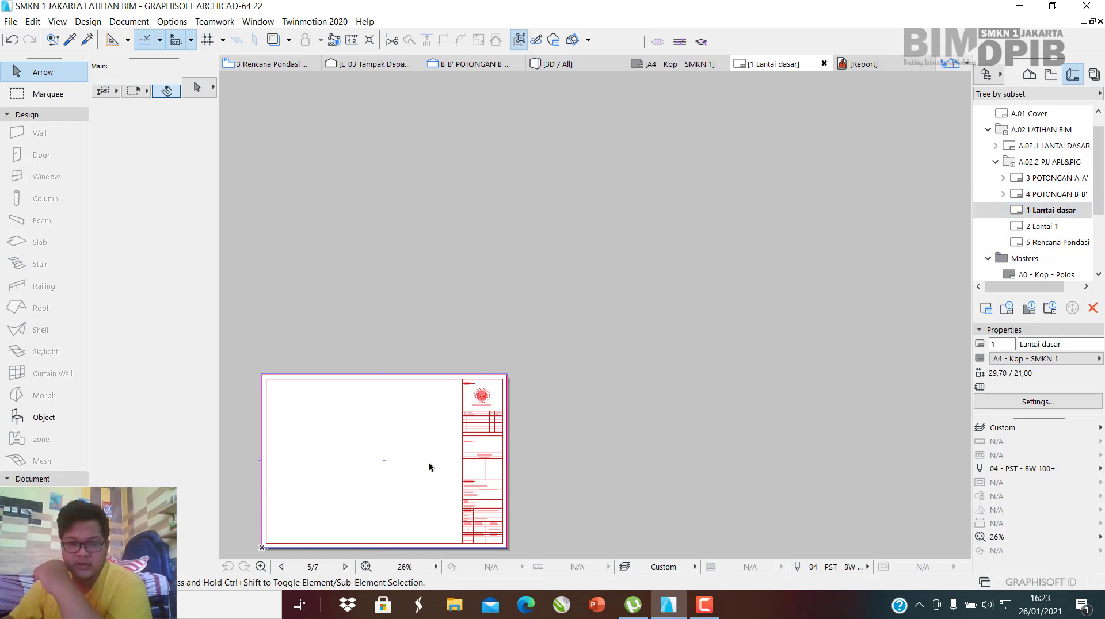
pyautogui.scroll(6, 392, 463)
pyautogui.moveTo(362, 449); pyautogui.dragTo(557, 342, button='middle')
pyautogui.scroll(-3, 681, 298)
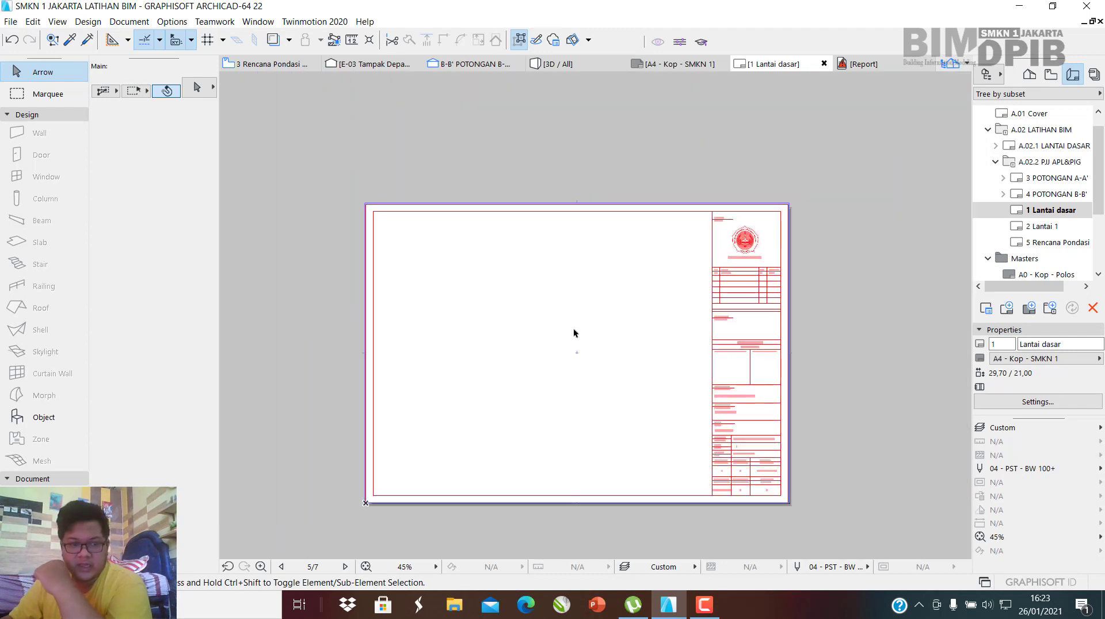
pyautogui.click(18, 116)
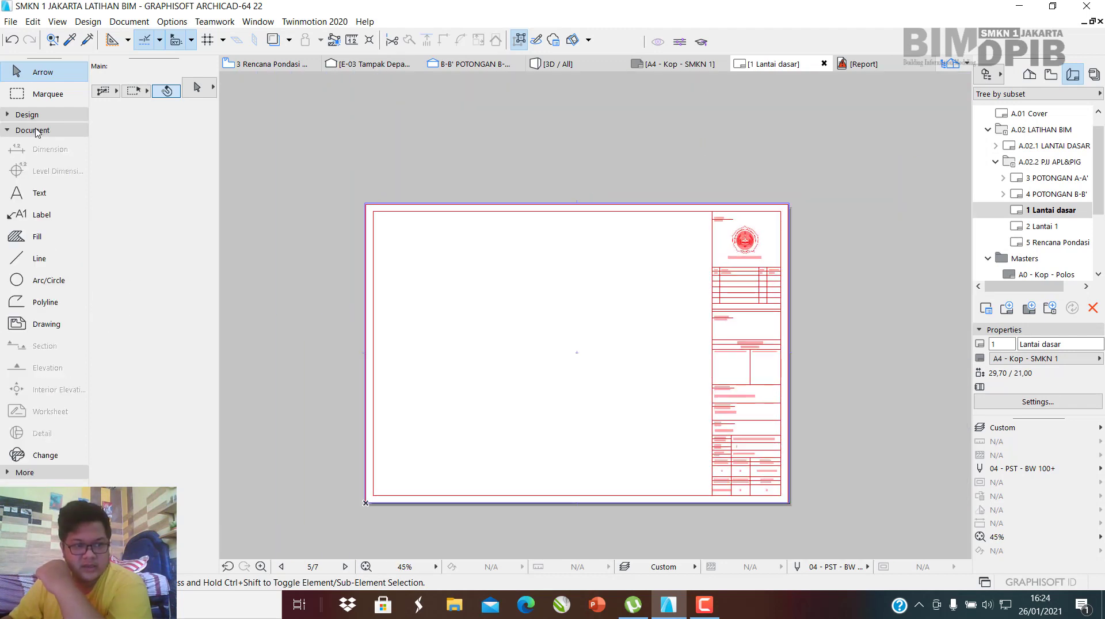
pyautogui.click(45, 325)
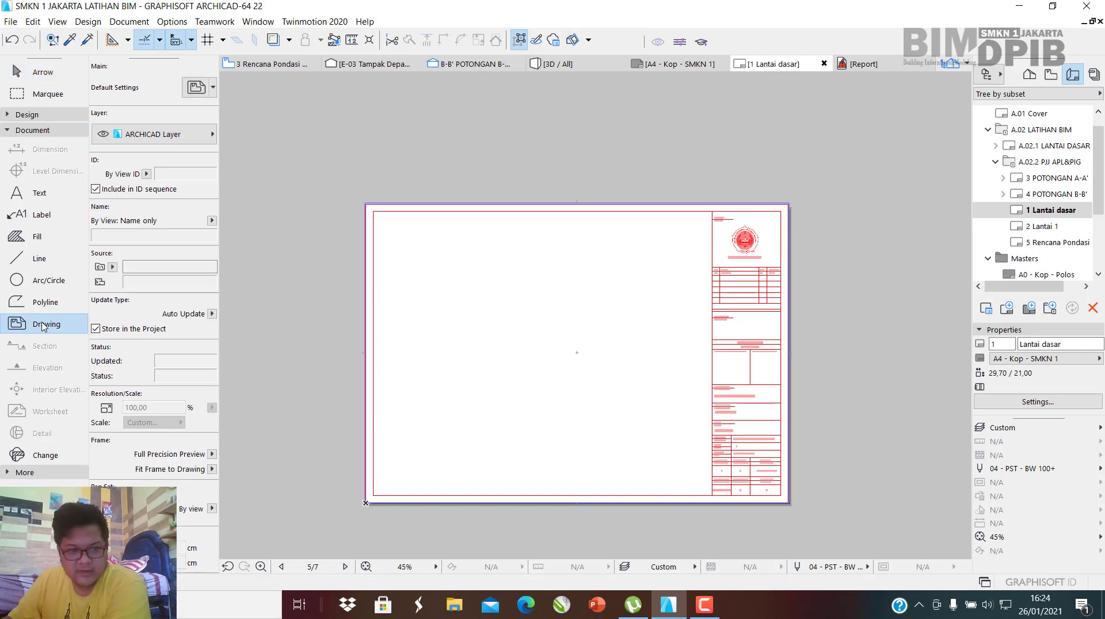
pyautogui.click(551, 301)
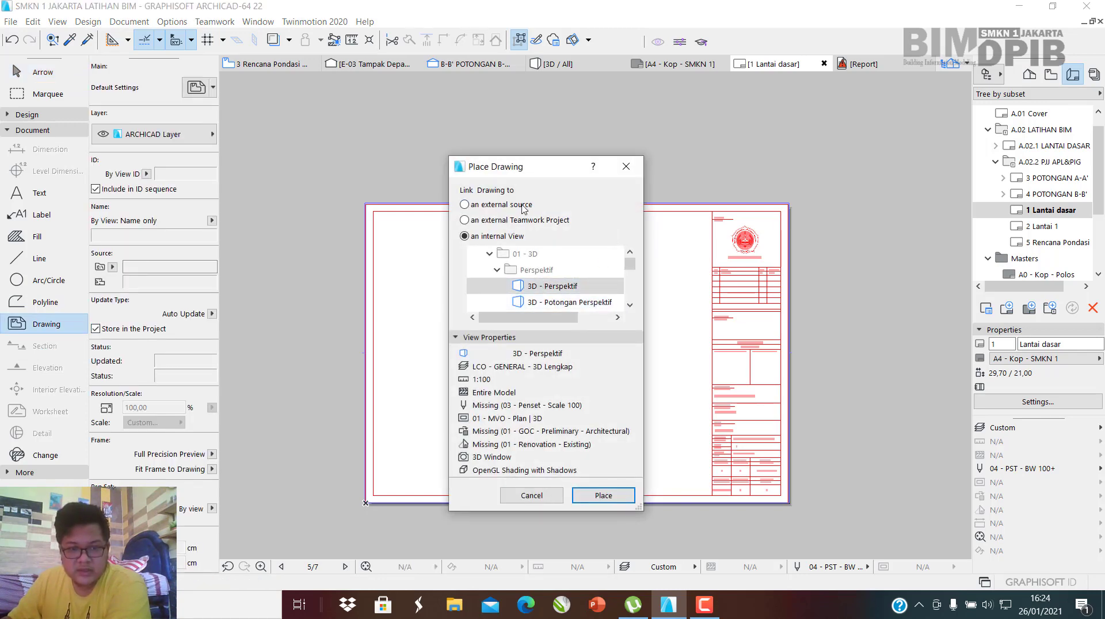
pyautogui.moveTo(629, 263); pyautogui.dragTo(638, 314)
pyautogui.click(536, 272)
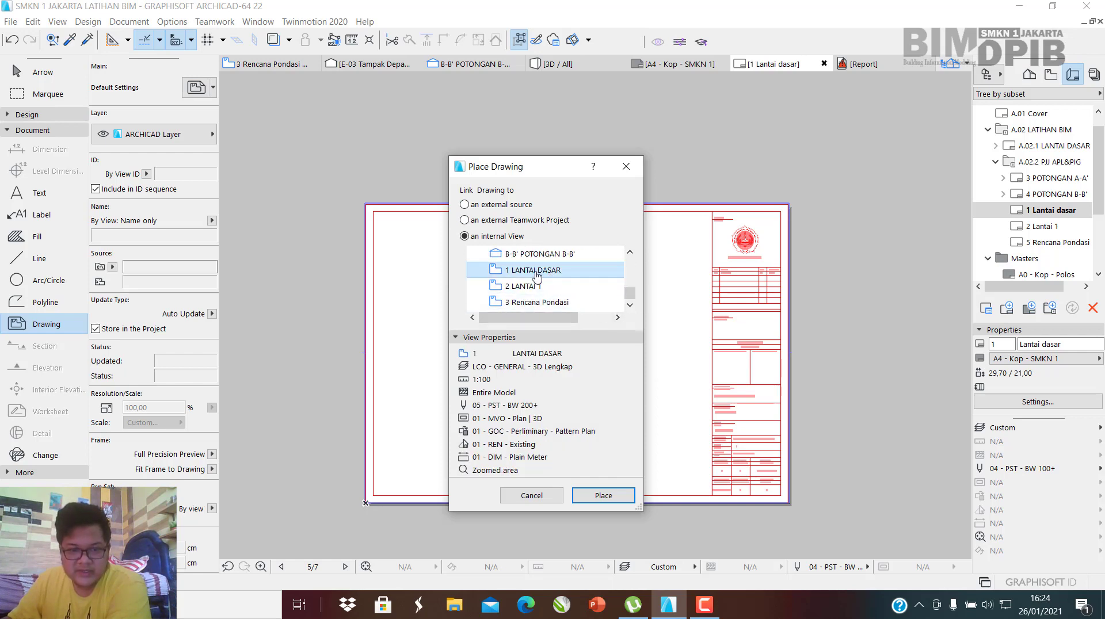
pyautogui.click(603, 496)
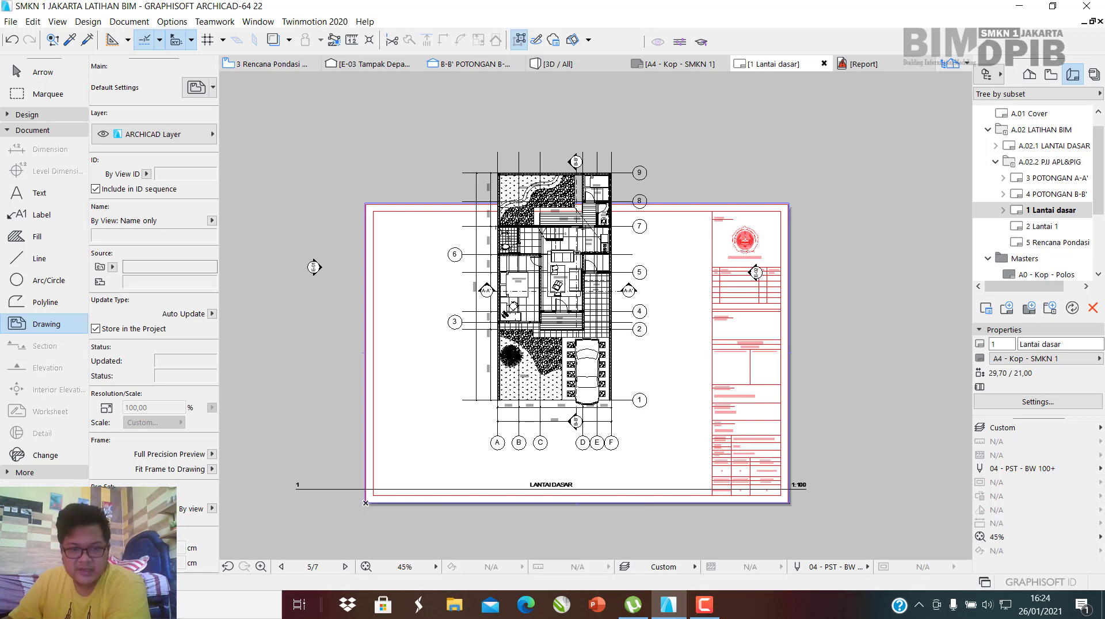
pyautogui.press('Escape')
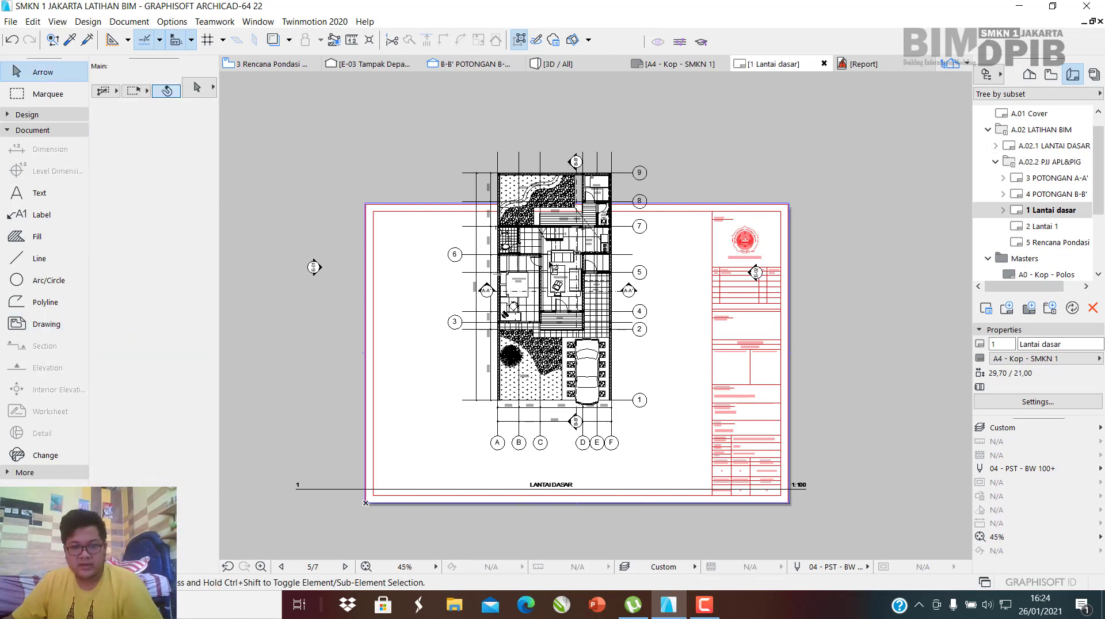
# Move the placed LANTAI DASAR drawing down so the whole floor plan fits within the sheet's height.
pyautogui.click(552, 266)
pyautogui.scroll(1, 561, 307)
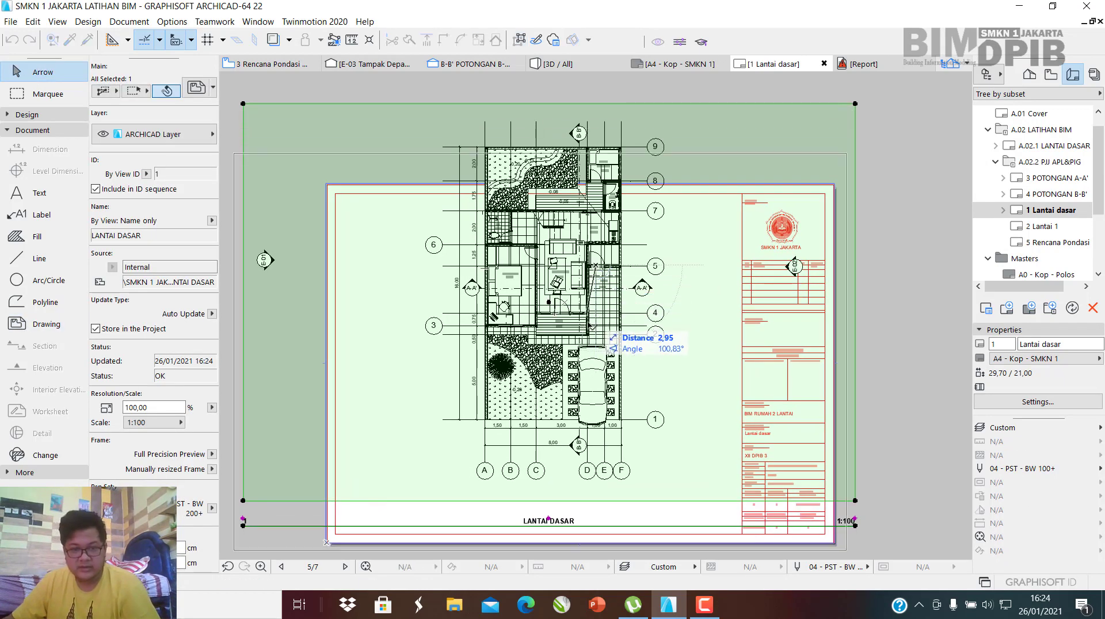
pyautogui.moveTo(588, 324); pyautogui.dragTo(589, 328)
pyautogui.scroll(-2, 599, 315)
pyautogui.scroll(2, 583, 391)
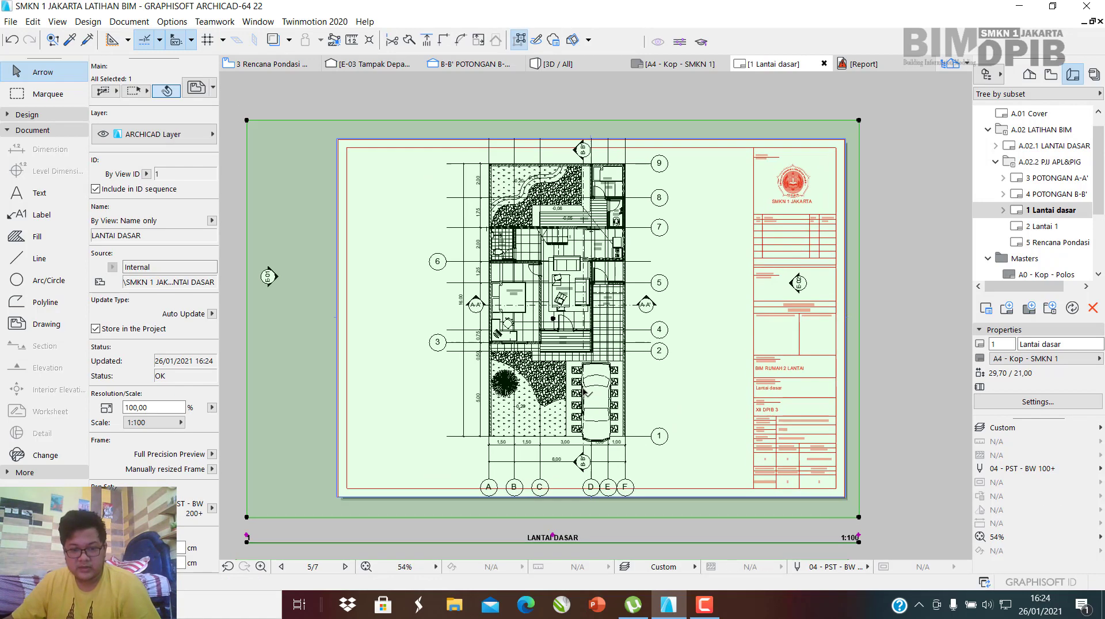
# Rotate the LANTAI DASAR drawing 90° clockwise about a point near the middle of the plan.
pyautogui.scroll(-2, 586, 394)
pyautogui.scroll(2, 573, 358)
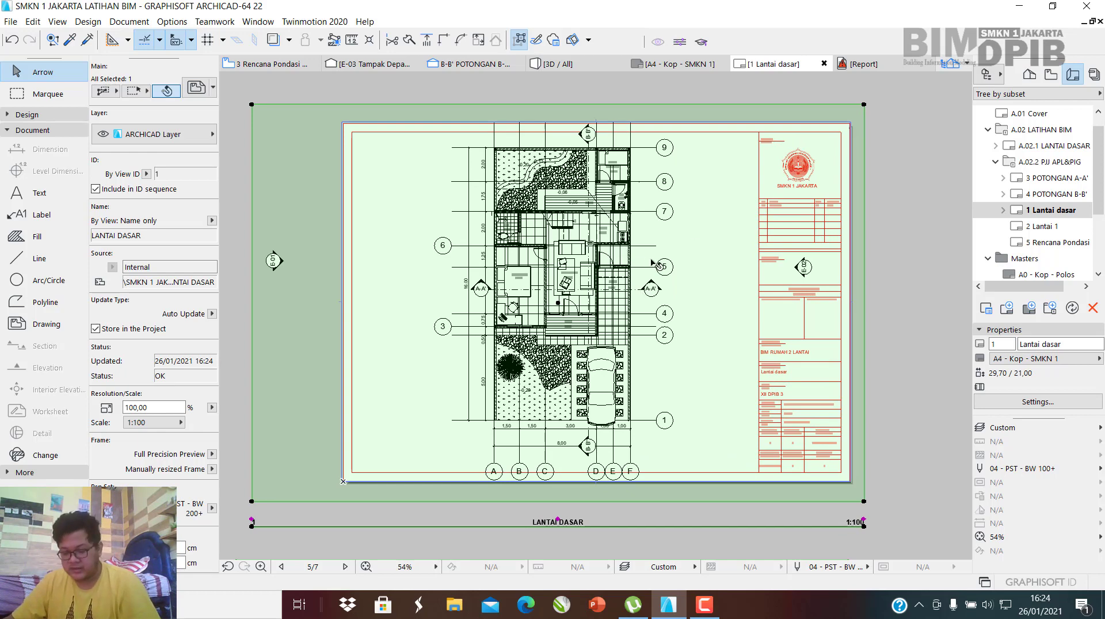
pyautogui.click(572, 300)
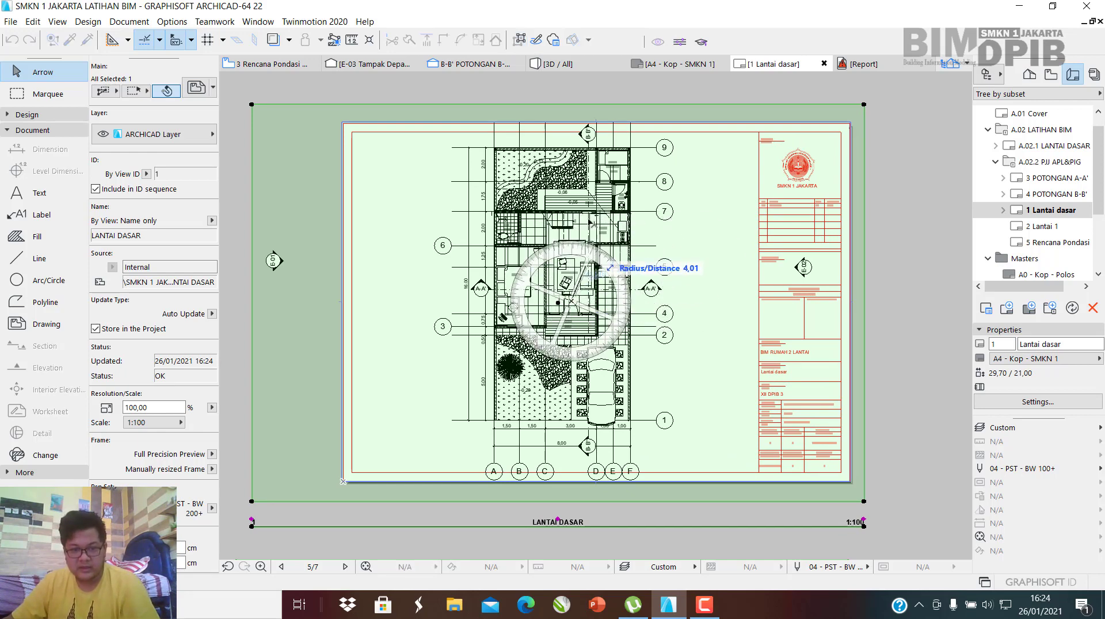
pyautogui.click(572, 161)
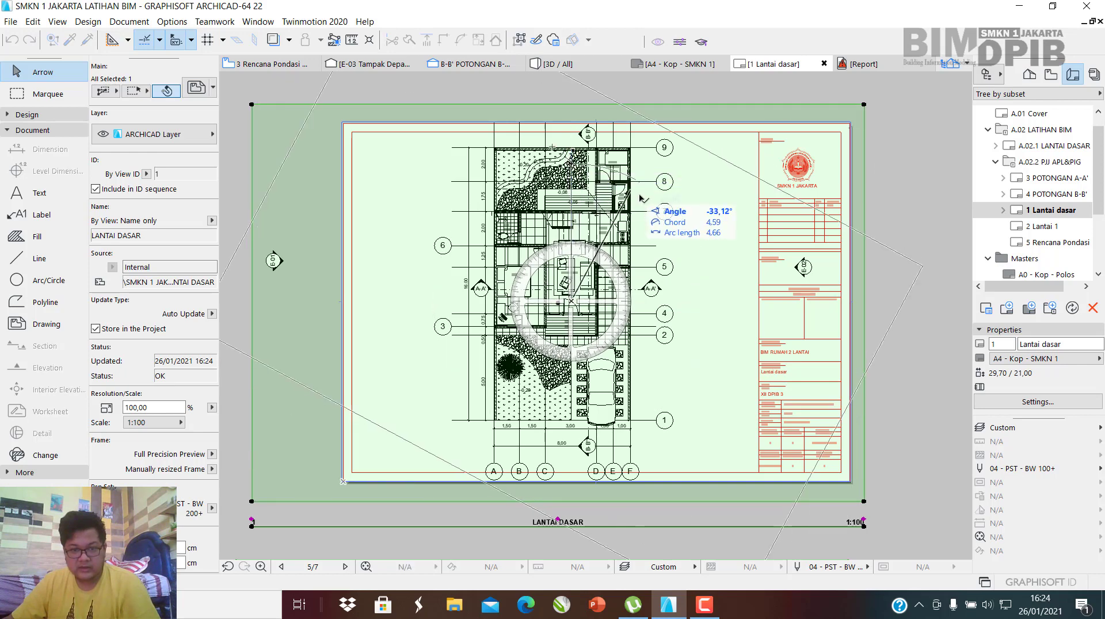
pyautogui.click(733, 305)
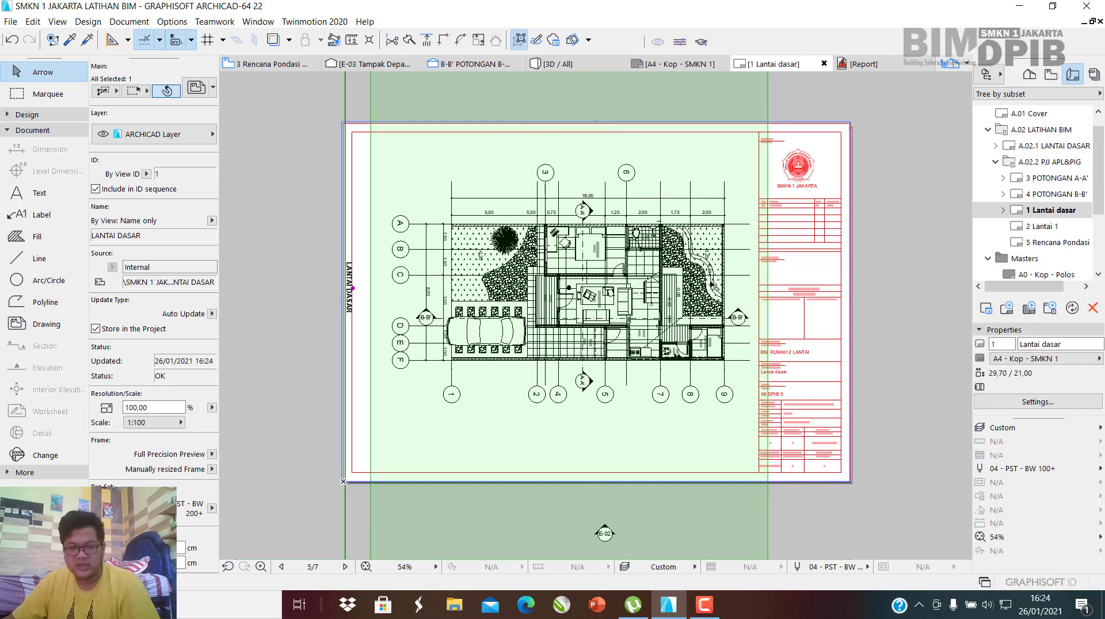
# Offset the upper edge of the LANTAI DASAR drawing frame down to the sheet's upper border line.
pyautogui.scroll(-3, 578, 219)
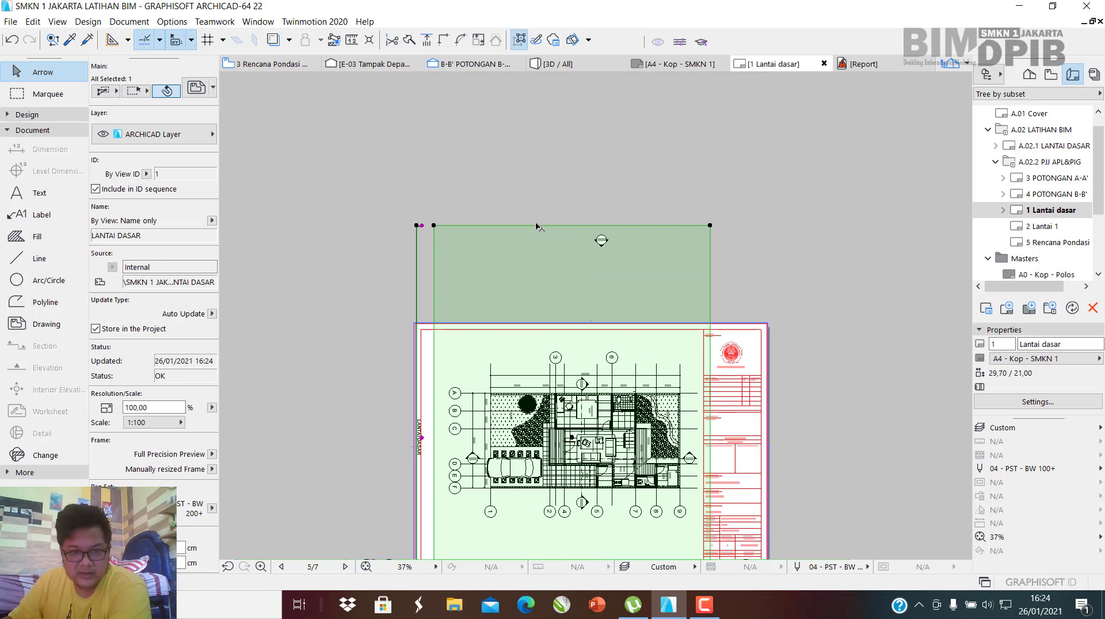
pyautogui.click(537, 227)
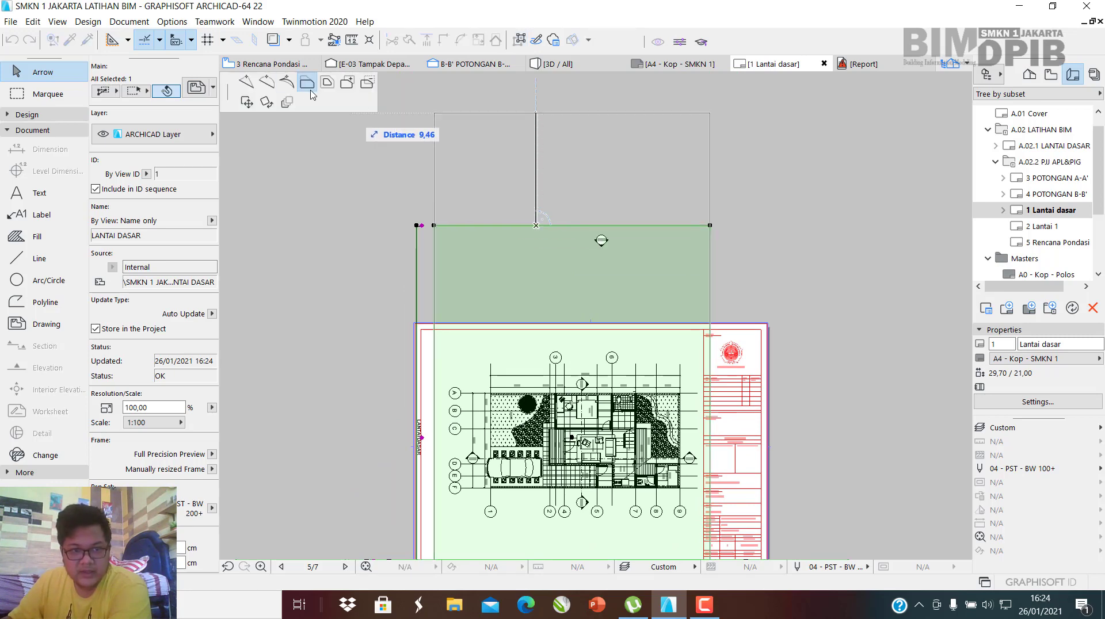
pyautogui.click(307, 85)
pyautogui.scroll(3, 551, 329)
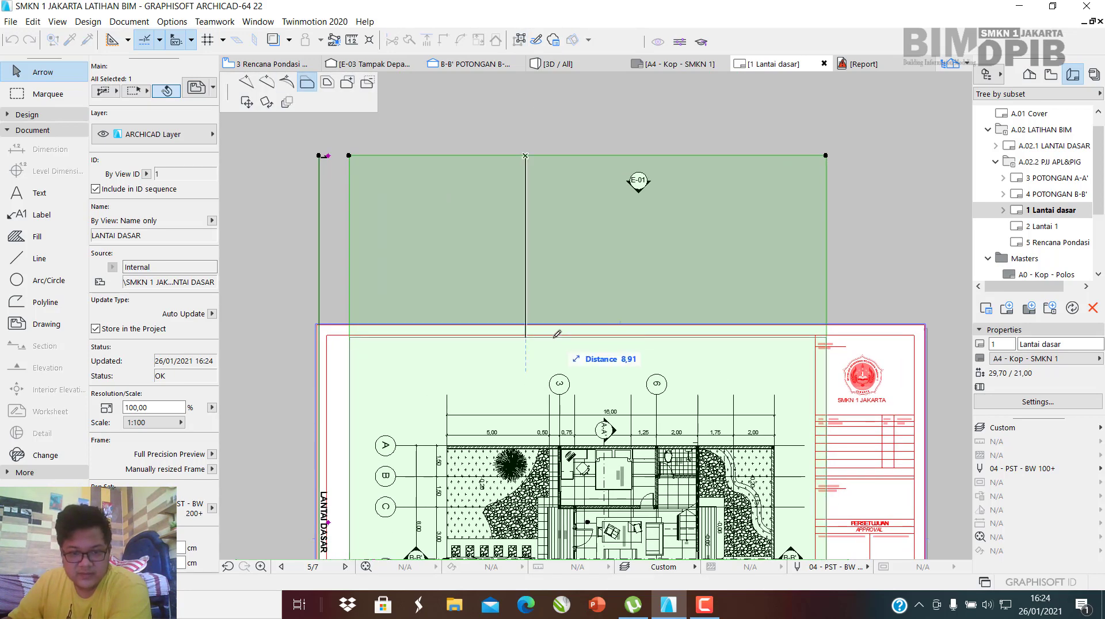
pyautogui.click(548, 332)
# Offset the lower edge of the LANTAI DASAR drawing frame up to the sheet's lower border line.
pyautogui.scroll(-3, 562, 357)
pyautogui.moveTo(561, 368); pyautogui.dragTo(607, 266, button='middle')
pyautogui.scroll(2, 626, 523)
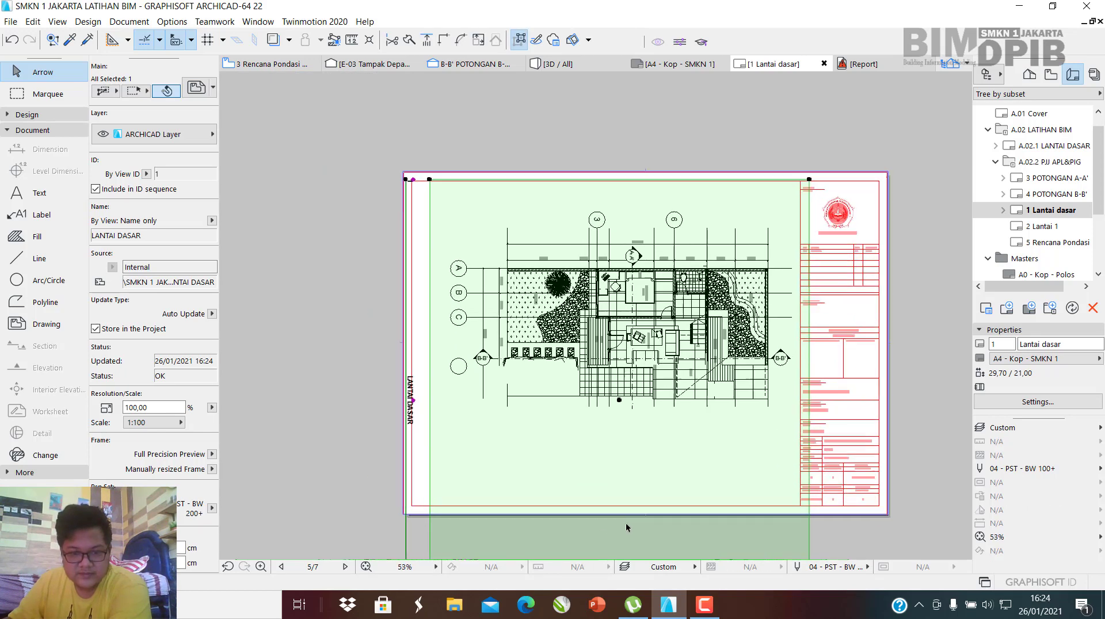
pyautogui.moveTo(627, 524); pyautogui.dragTo(660, 340, button='middle')
pyautogui.click(636, 441)
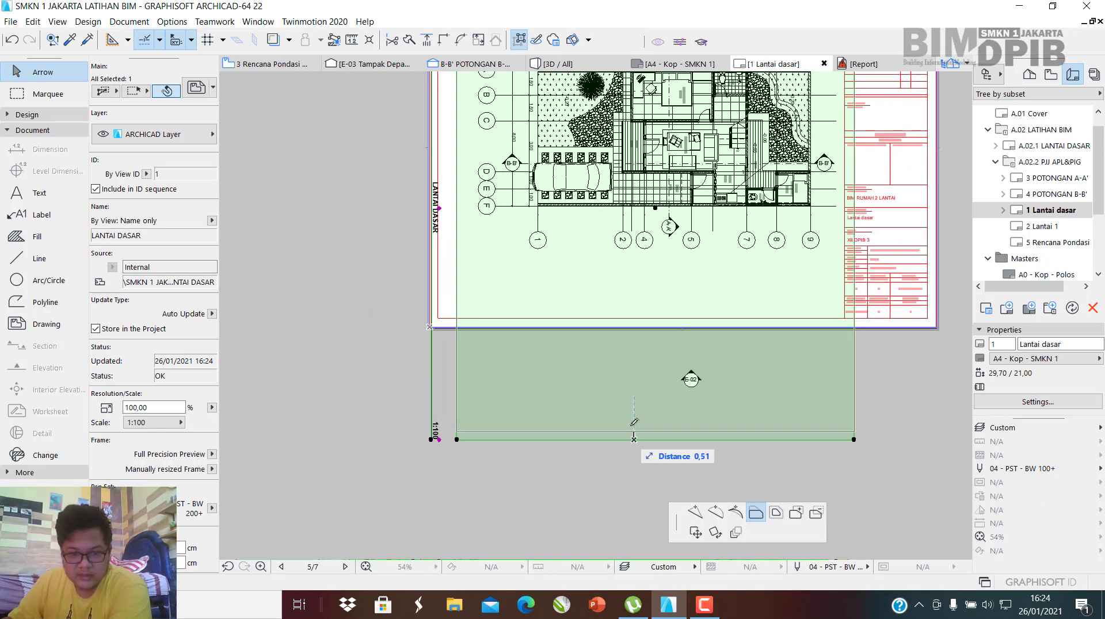
pyautogui.click(657, 324)
# Shift the floor plan content inside the fixed LANTAI DASAR drawing frame toward the frame's lower right.
pyautogui.scroll(-2, 678, 262)
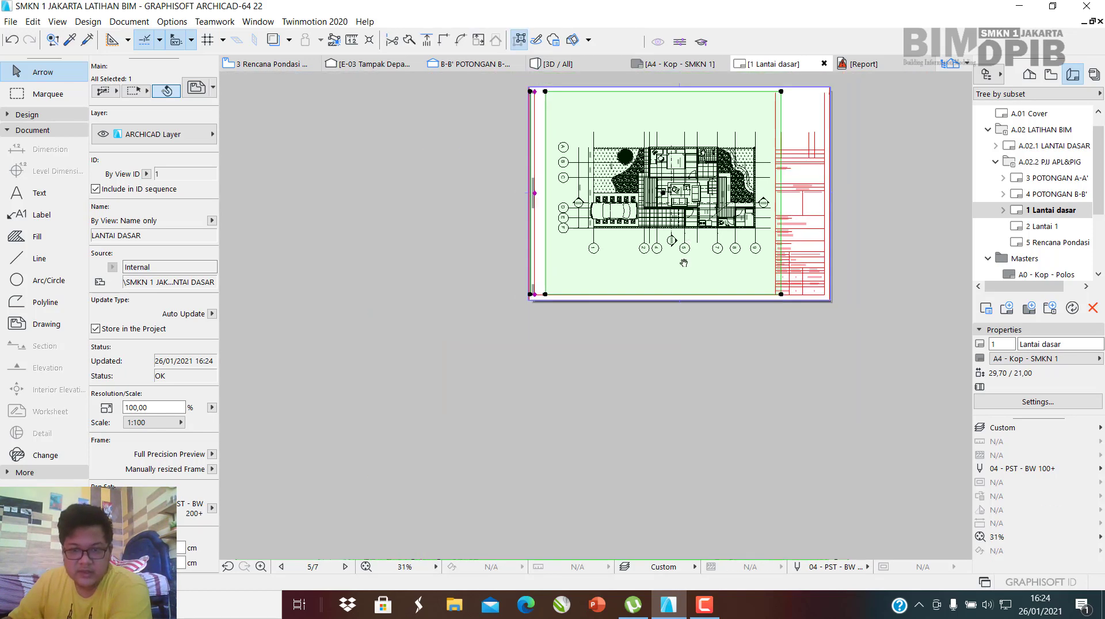
pyautogui.moveTo(684, 261); pyautogui.dragTo(663, 327, button='middle')
pyautogui.scroll(2, 688, 261)
pyautogui.scroll(2, 642, 260)
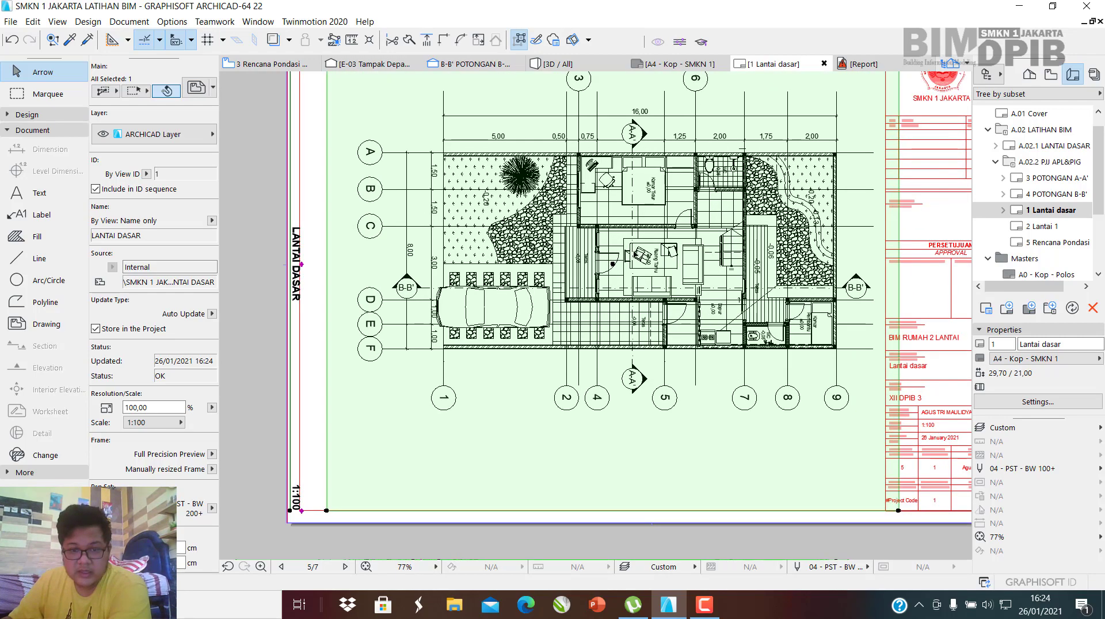
pyautogui.scroll(-1, 621, 258)
pyautogui.click(613, 257)
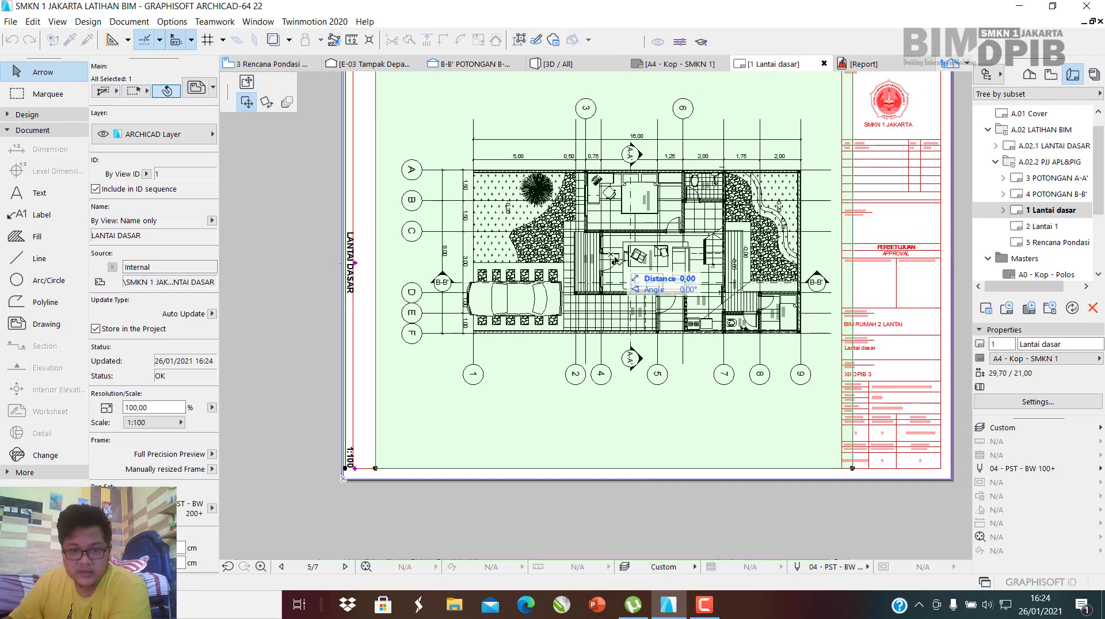
pyautogui.click(248, 82)
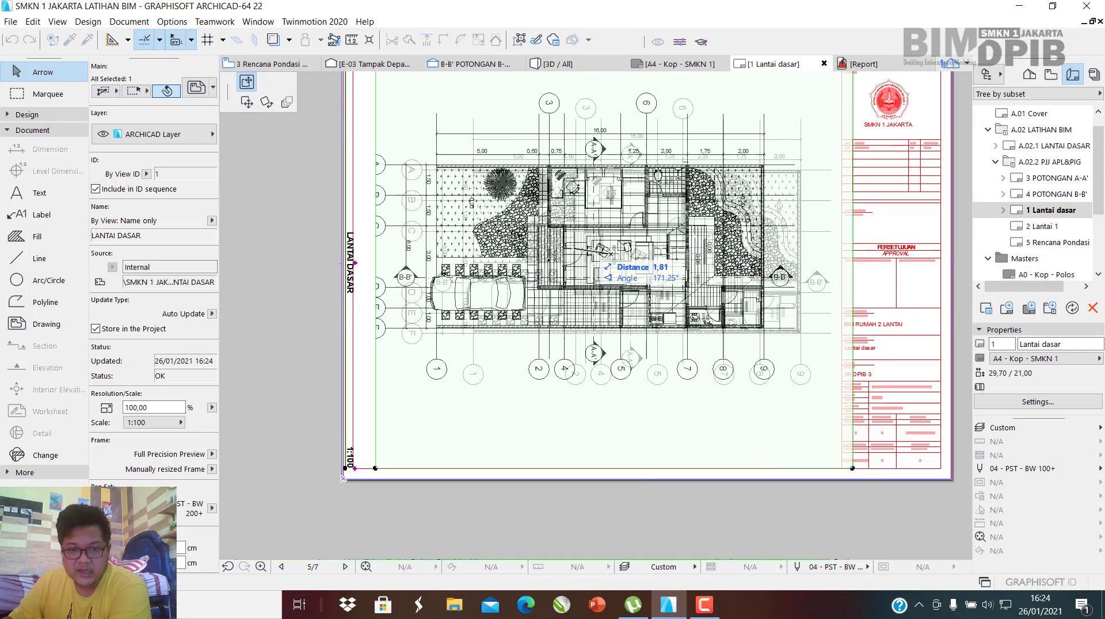
pyautogui.click(778, 357)
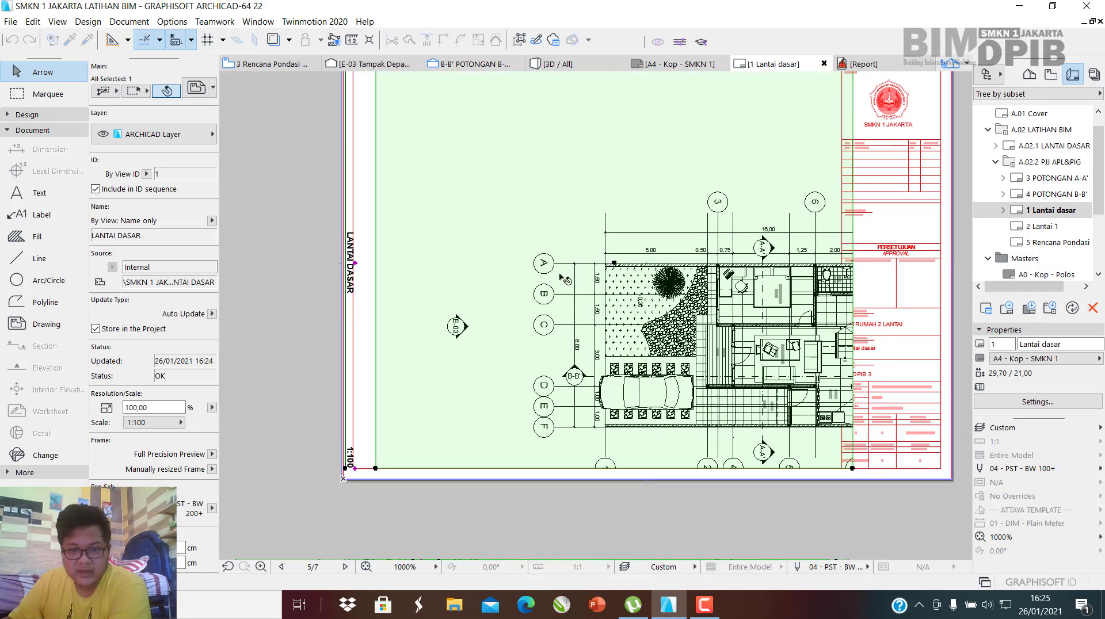
pyautogui.scroll(-3, 559, 278)
pyautogui.scroll(3, 604, 167)
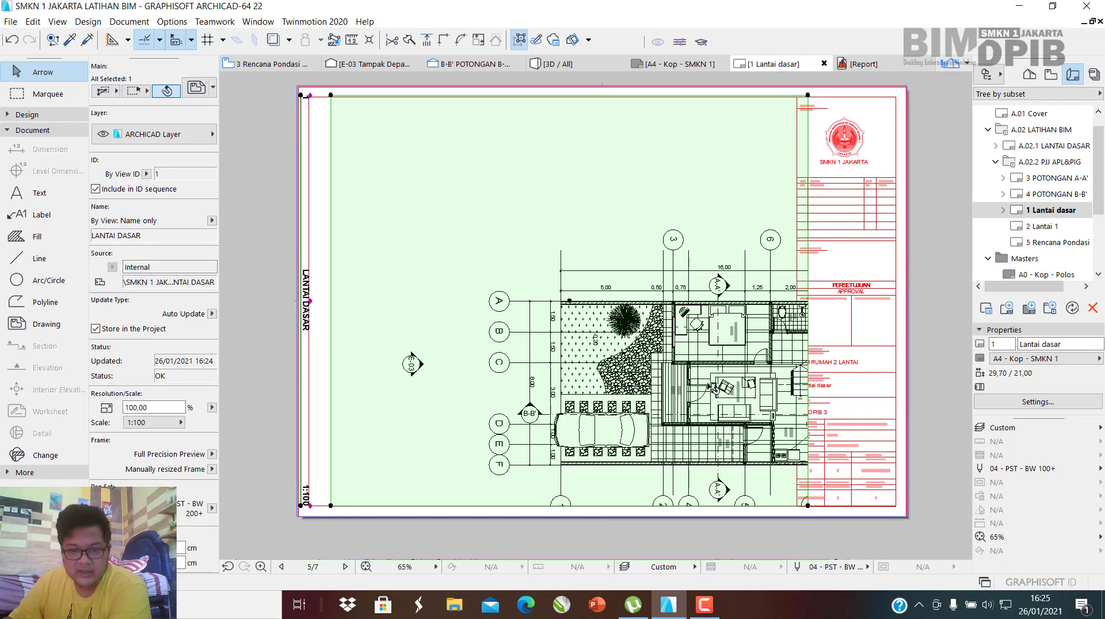
# Shift the floor plan content inside the fixed LANTAI DASAR drawing frame up and left toward the frame's middle.
pyautogui.click(719, 380)
pyautogui.click(608, 289)
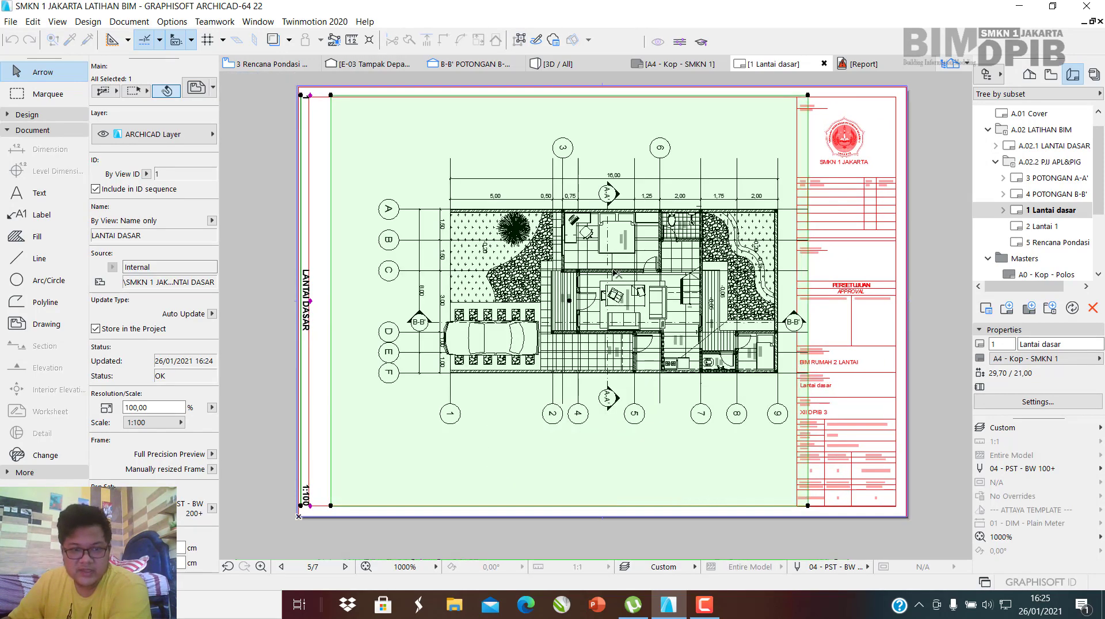
# Try to move the whole LANTAI DASAR drawing toward the sheet's lower right, and undo the move.
pyautogui.click(576, 243)
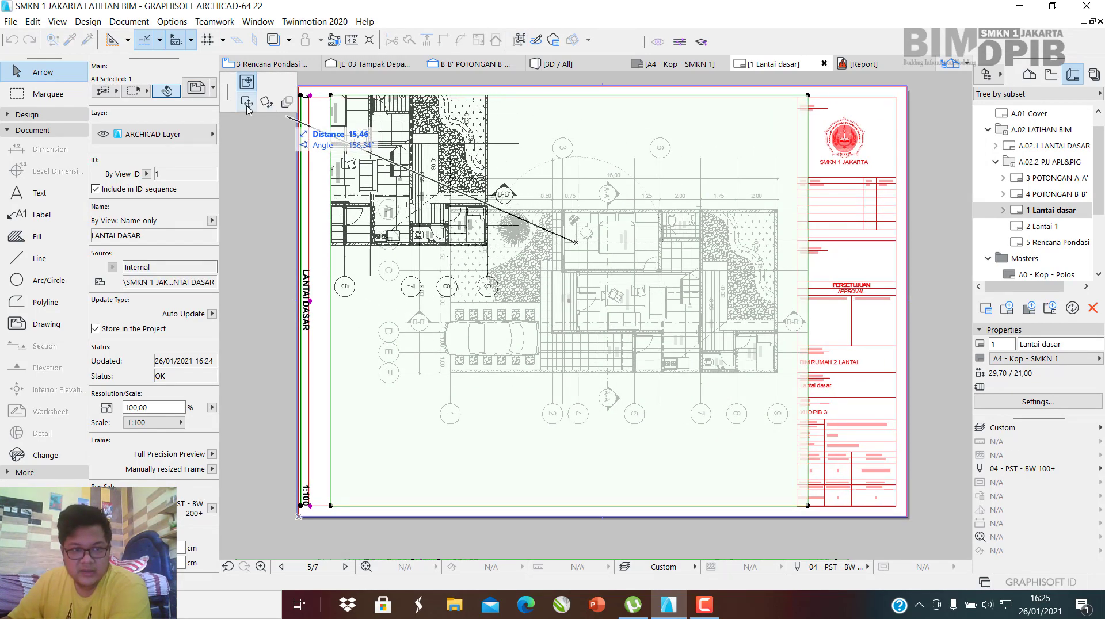
pyautogui.click(886, 295)
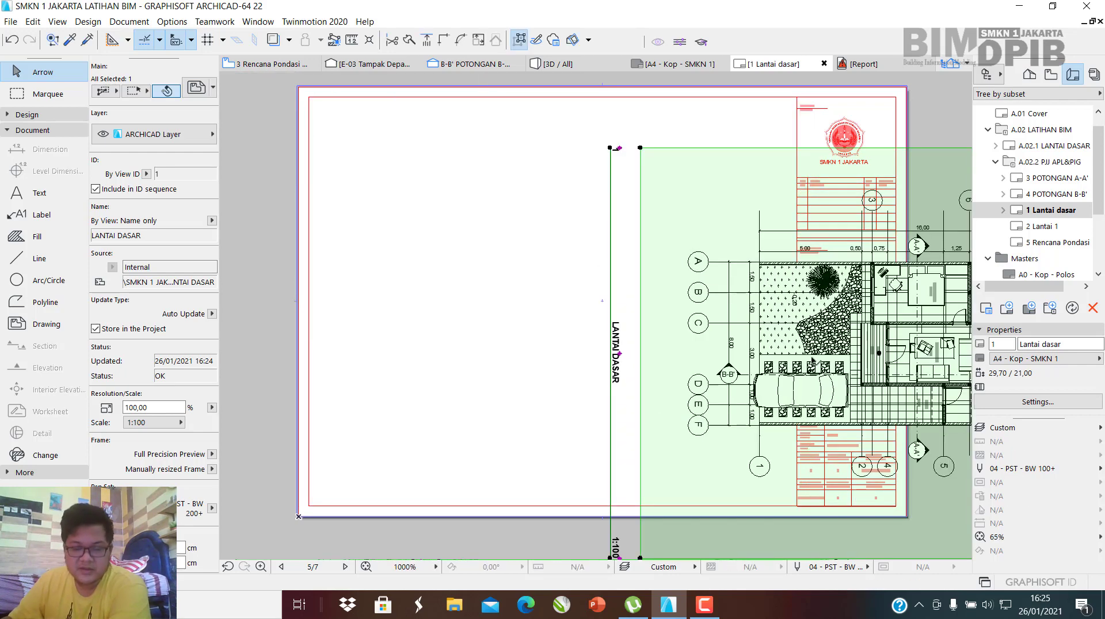
pyautogui.hotkey('ctrl', 'z')
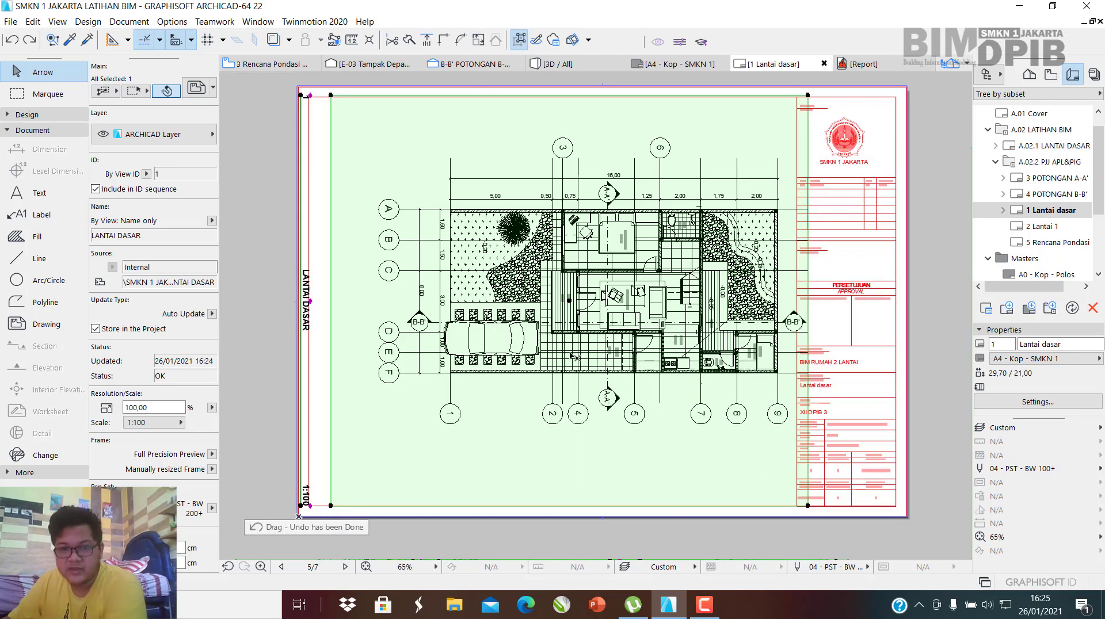
# Shift the floor plan content inside the fixed LANTAI DASAR frame slightly left, so grid axis 9 clears the title block.
pyautogui.click(616, 270)
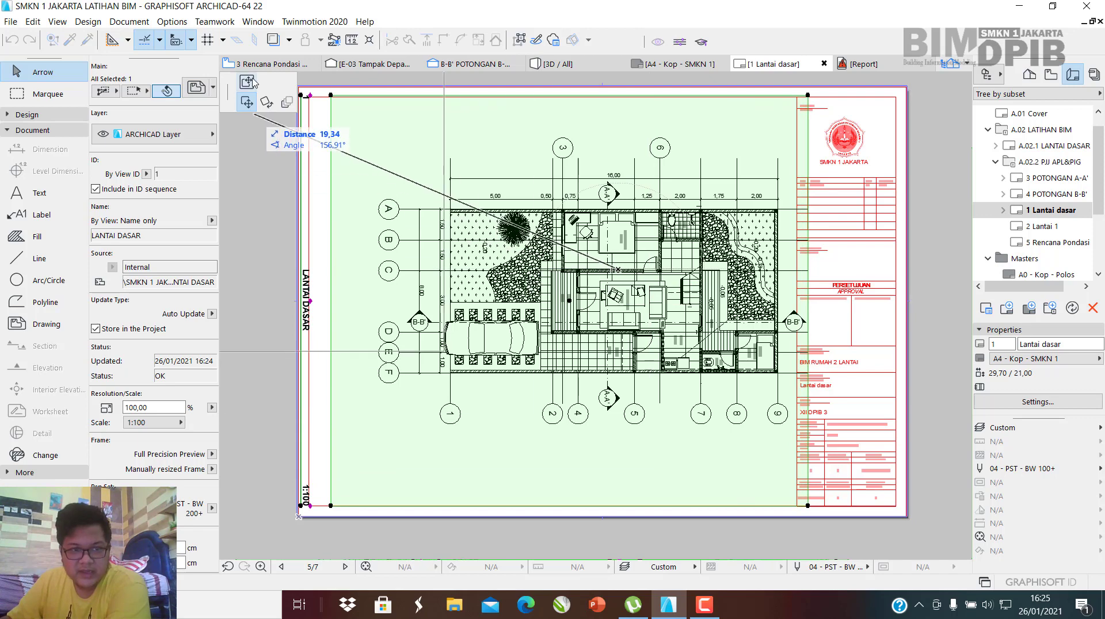
pyautogui.click(247, 81)
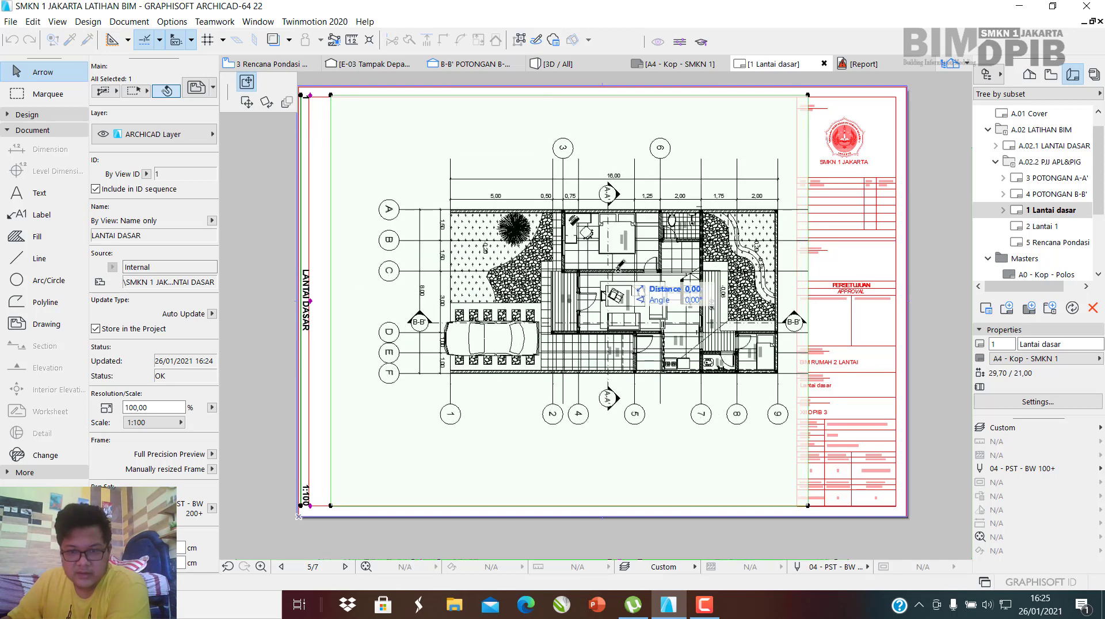
pyautogui.click(608, 266)
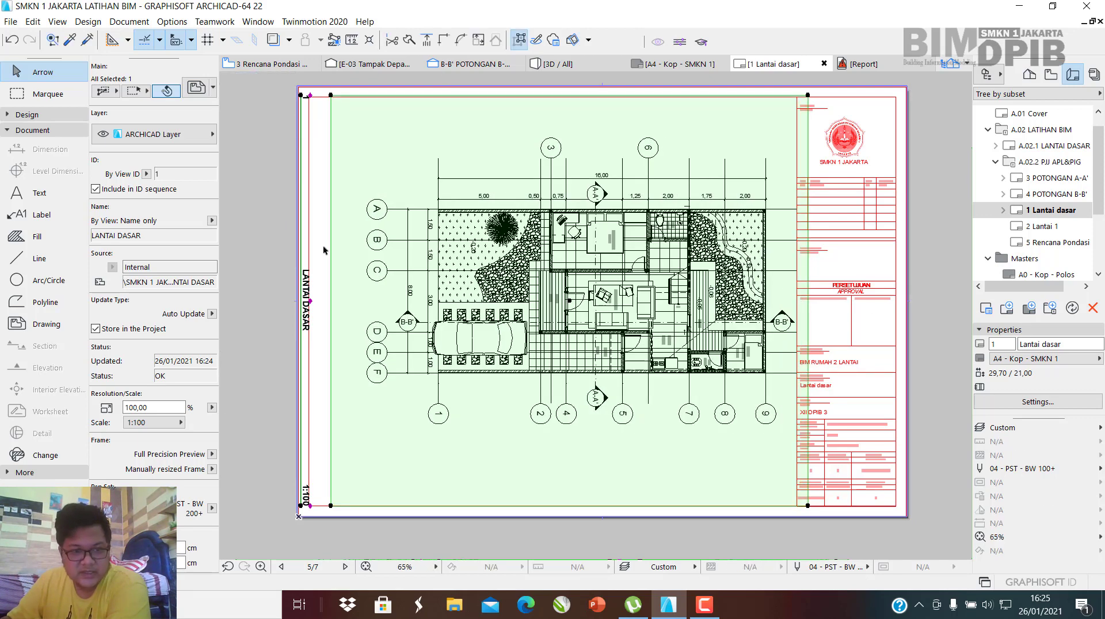
# Set the LANTAI DASAR drawing's title type to Drawing Title Studio 1.
pyautogui.scroll(-10, 149, 293)
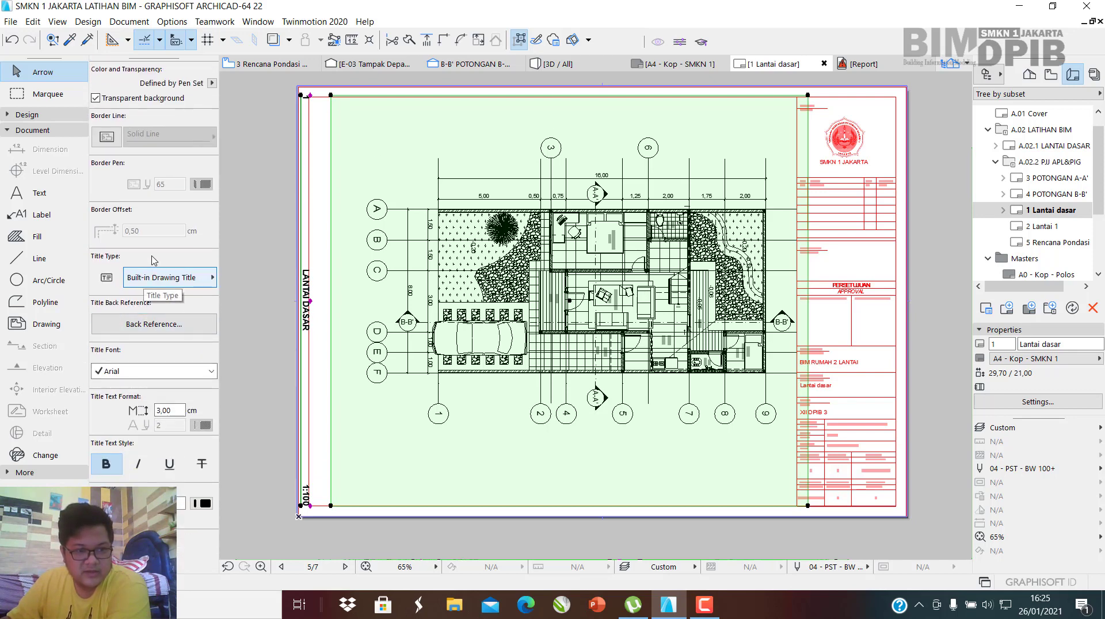
pyautogui.click(143, 282)
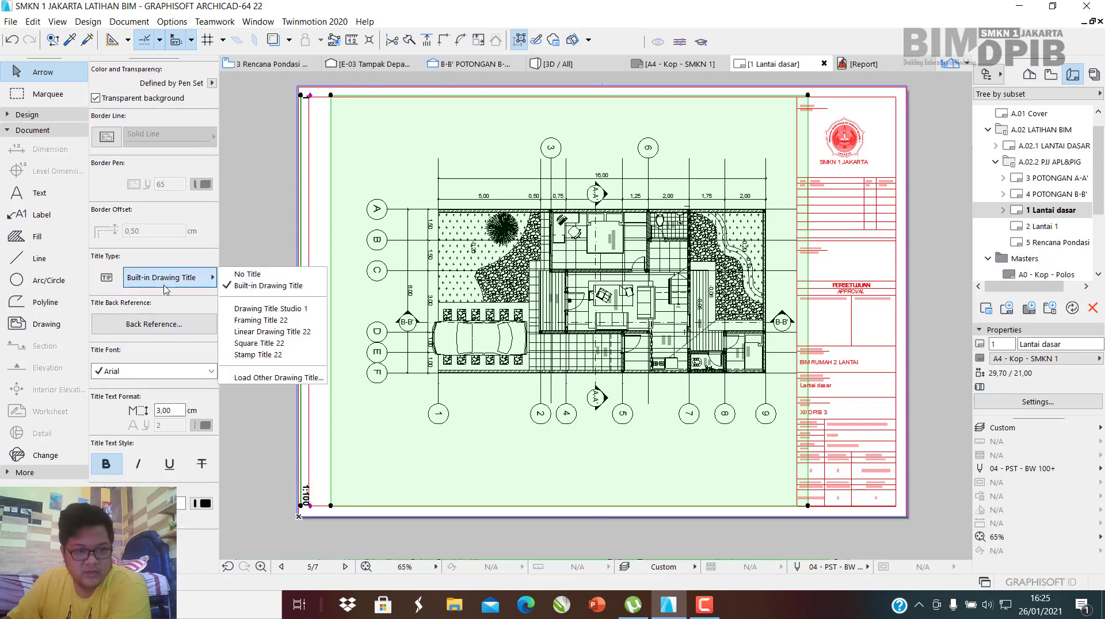
pyautogui.click(289, 311)
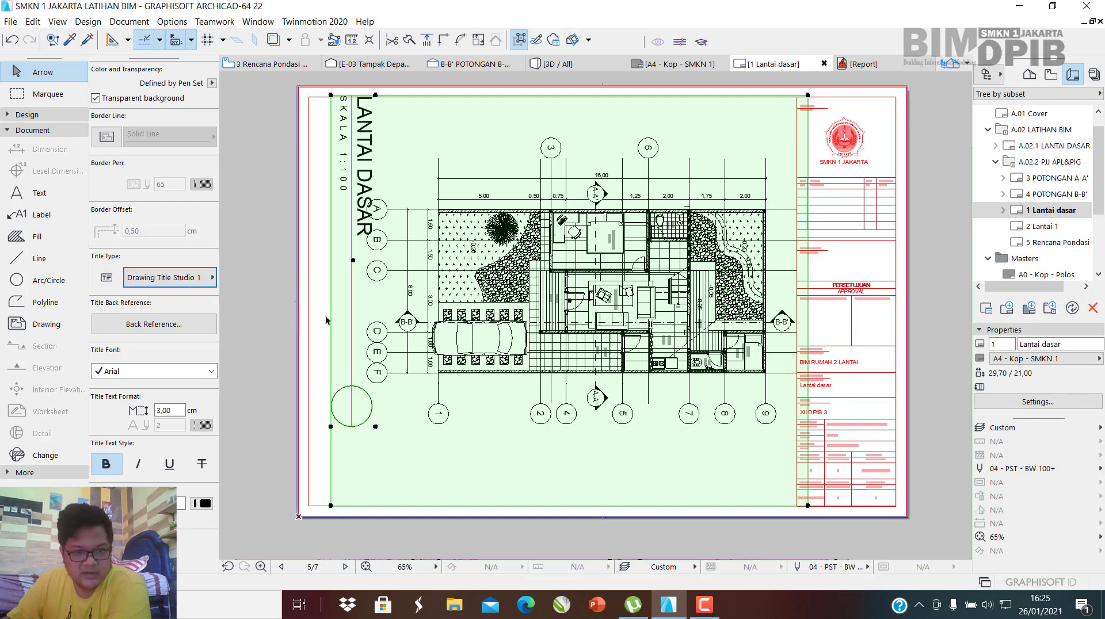
# Move the LANTAI DASAR drawing title clear of the grid bubbles, toward the sheet's left border and slightly down.
pyautogui.scroll(1, 335, 178)
pyautogui.moveTo(353, 279); pyautogui.dragTo(454, 356, button='middle')
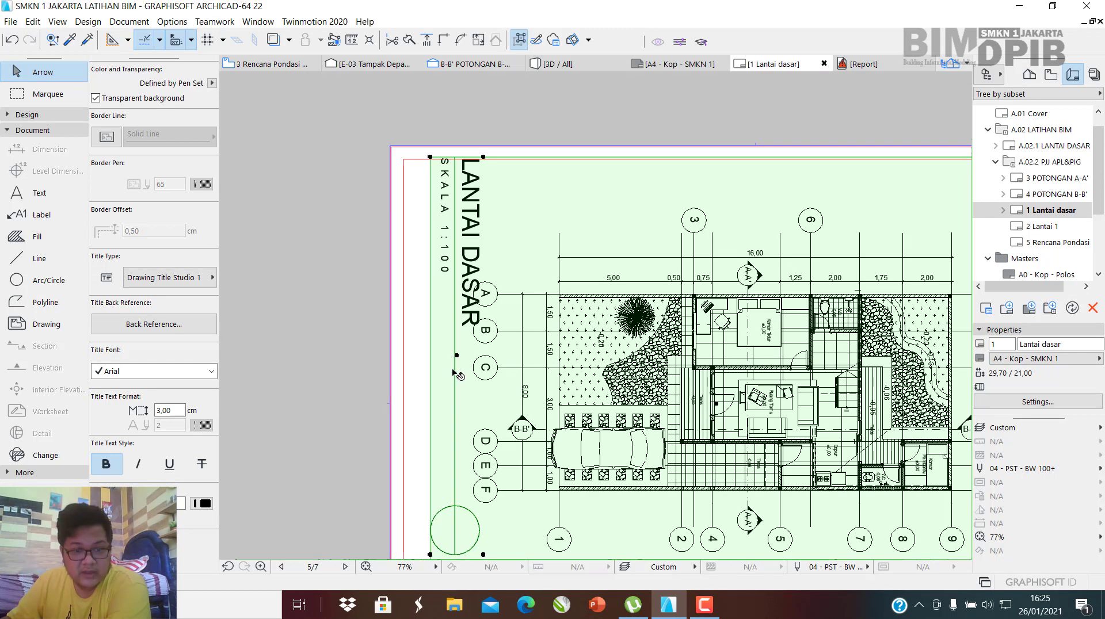
pyautogui.click(458, 357)
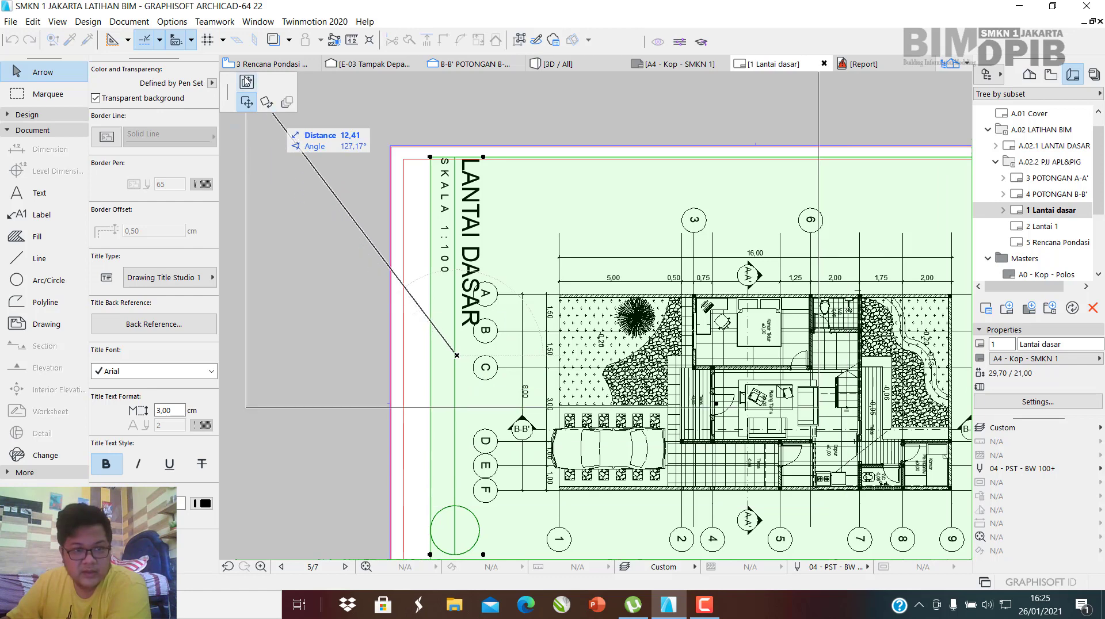
pyautogui.click(436, 358)
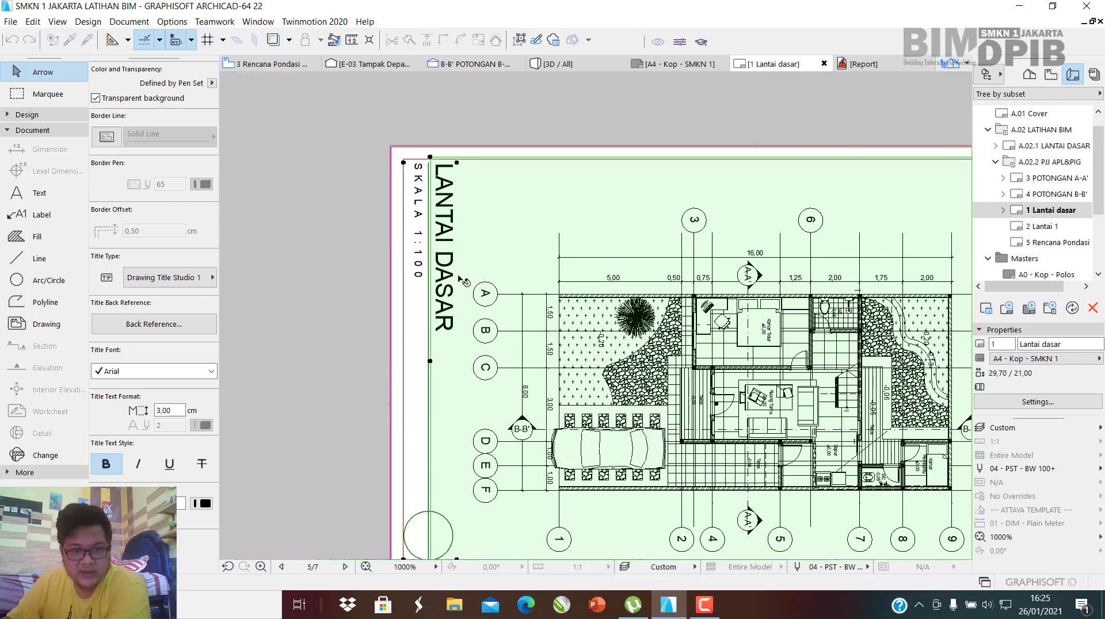
pyautogui.click(431, 363)
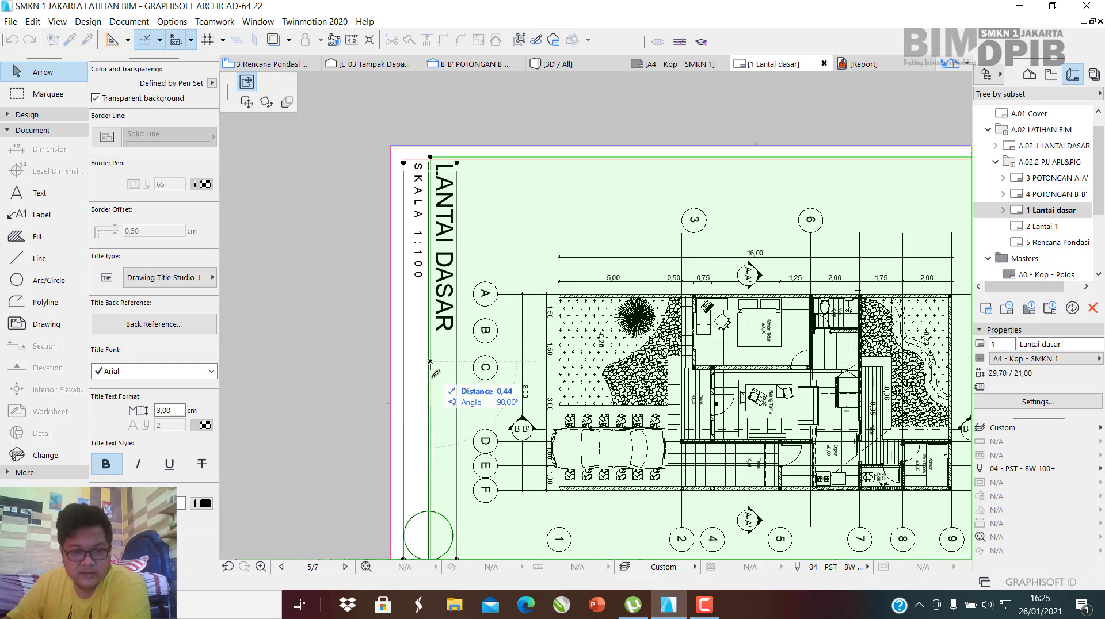
pyautogui.click(432, 391)
pyautogui.scroll(-3, 434, 306)
pyautogui.click(334, 319)
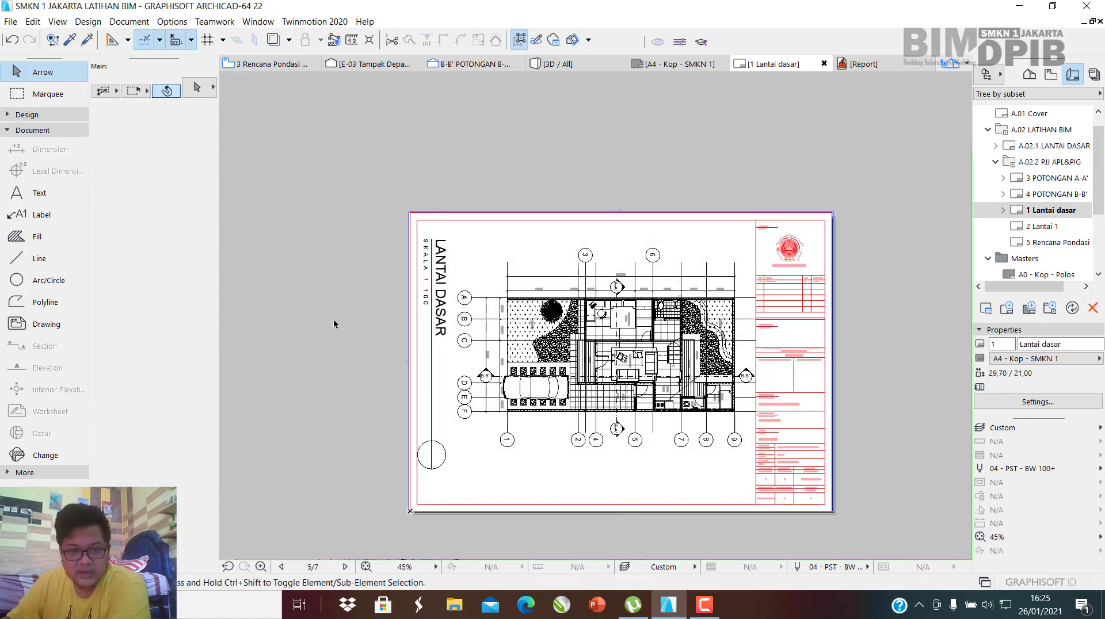
pyautogui.scroll(-3, 525, 350)
pyautogui.scroll(3, 569, 383)
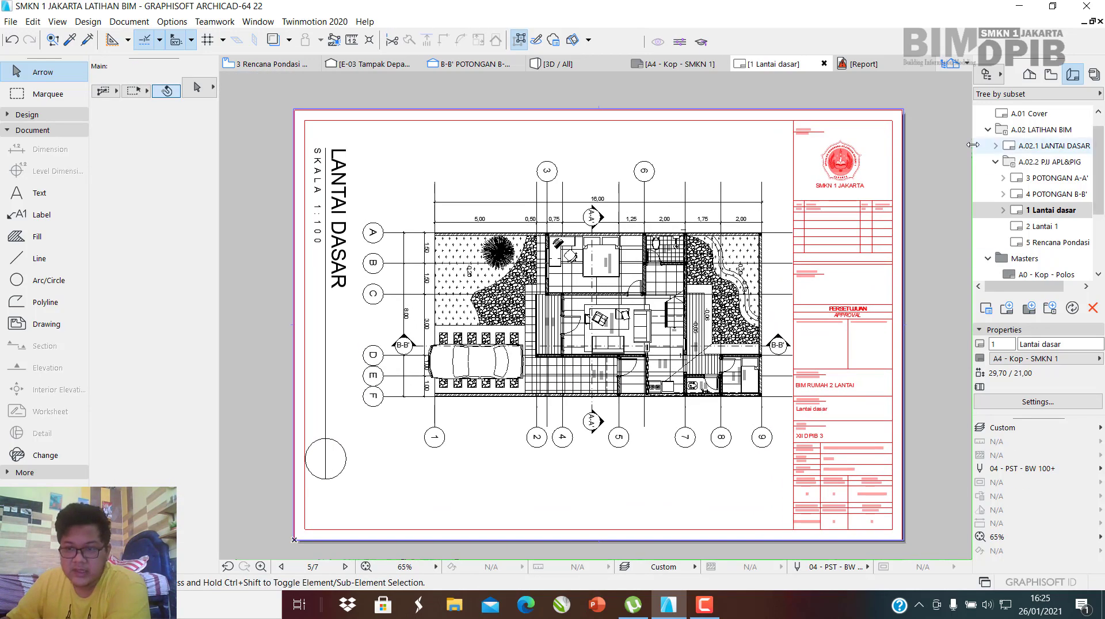
# Open the 2 Lantai 1 layout and place the 2 LANTAI 1 view on it as a drawing.
pyautogui.doubleClick(1039, 227)
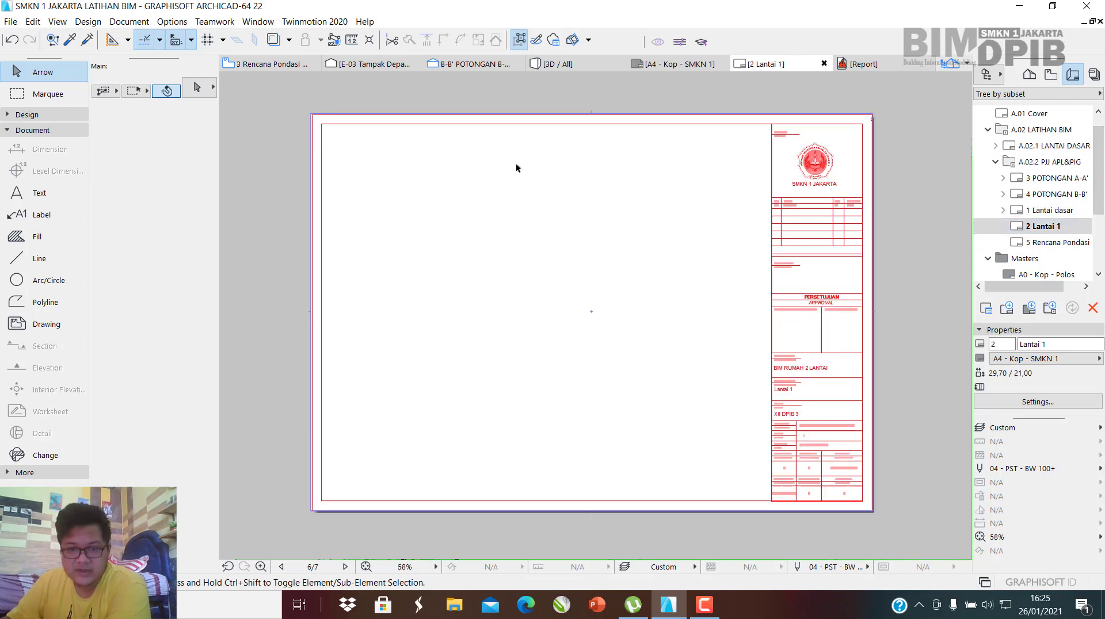
pyautogui.scroll(1, 520, 258)
pyautogui.click(46, 324)
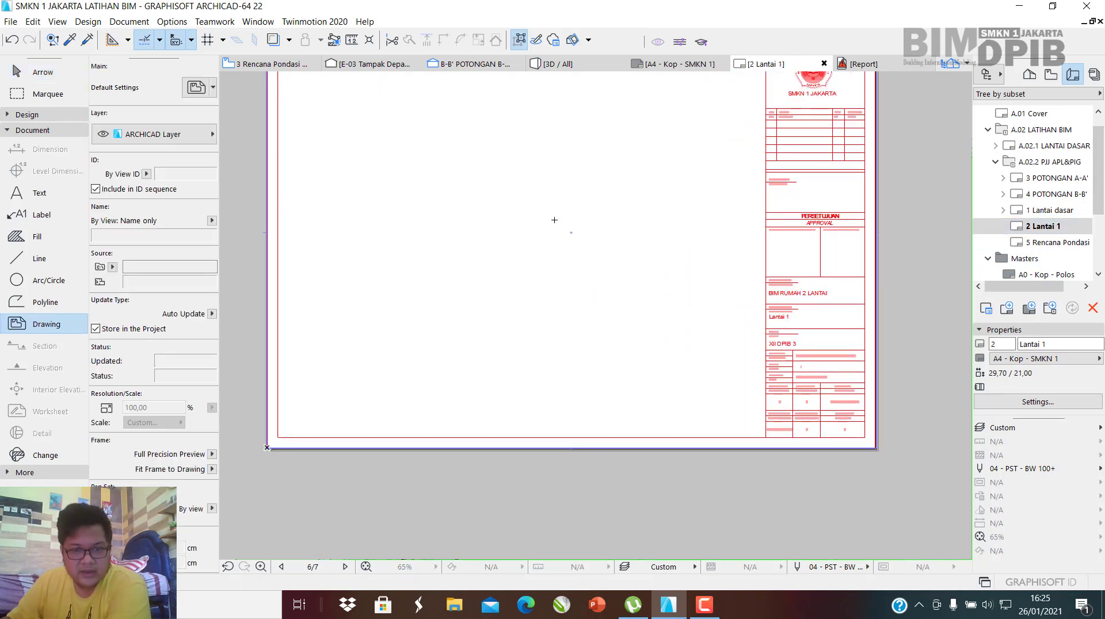
pyautogui.click(590, 232)
pyautogui.moveTo(629, 266); pyautogui.dragTo(629, 294)
pyautogui.click(525, 287)
pyautogui.doubleClick(525, 288)
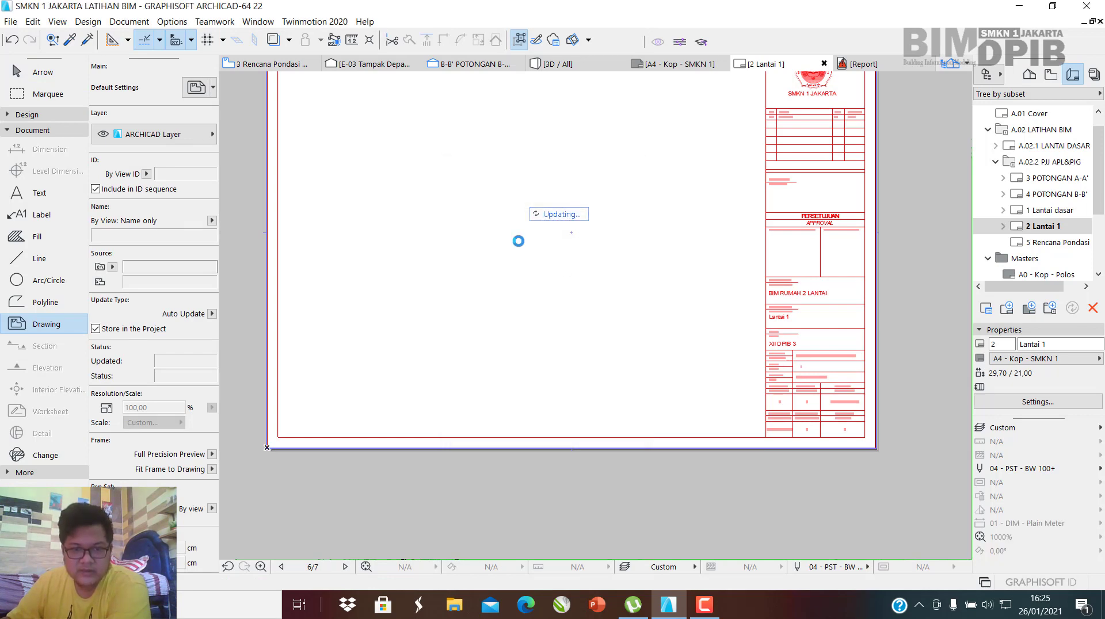
pyautogui.scroll(-2, 633, 345)
pyautogui.scroll(2, 584, 368)
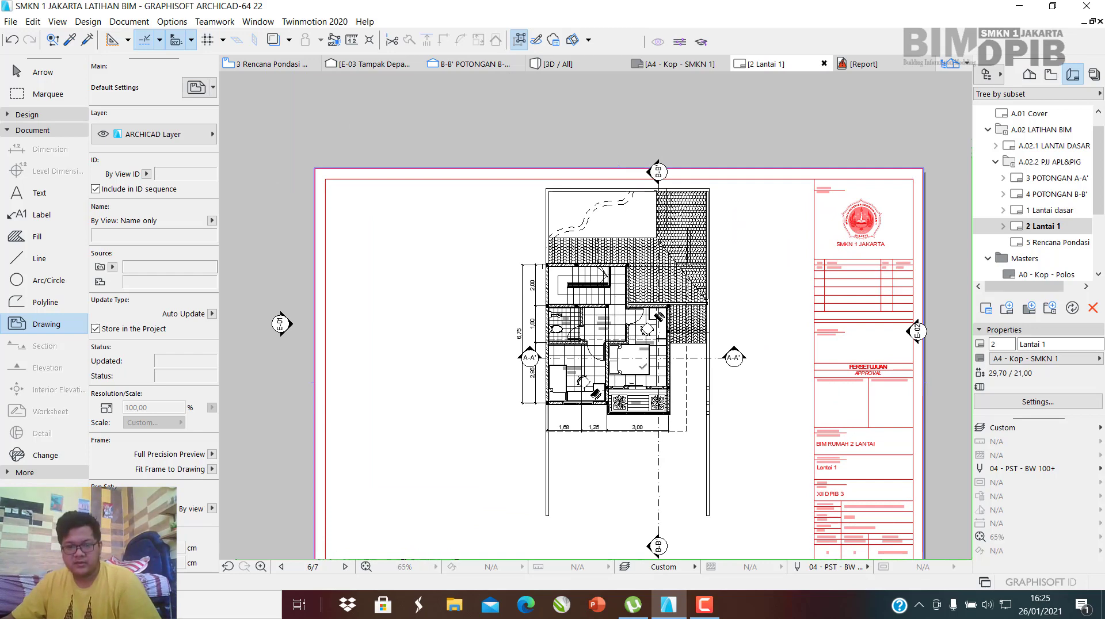
# Rotate the LANTAI 1 drawing 90° clockwise about a point near the plan's middle and move it left off the title block.
pyautogui.click(630, 327)
pyautogui.press('Escape')
pyautogui.click(630, 327)
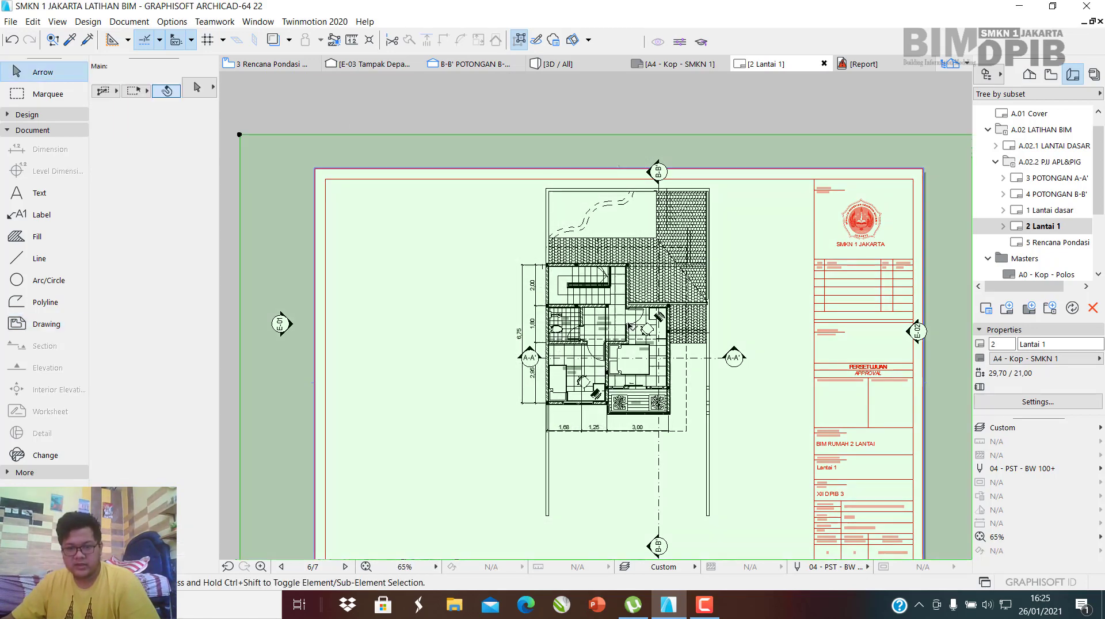
pyautogui.hotkey('ctrl', 'e')
pyautogui.click(649, 359)
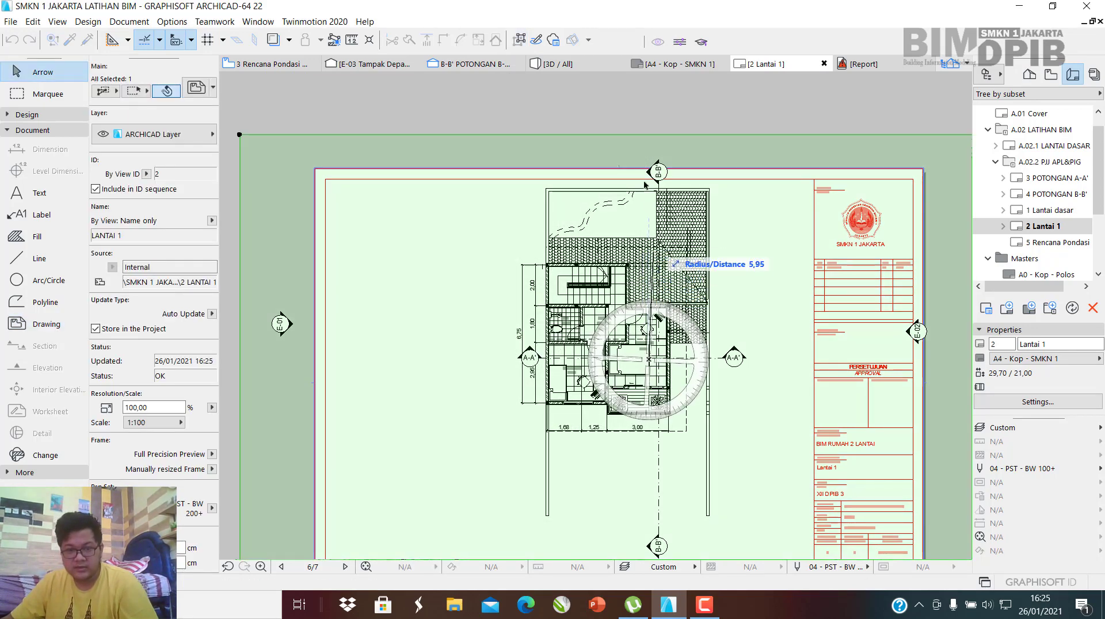
pyautogui.click(648, 129)
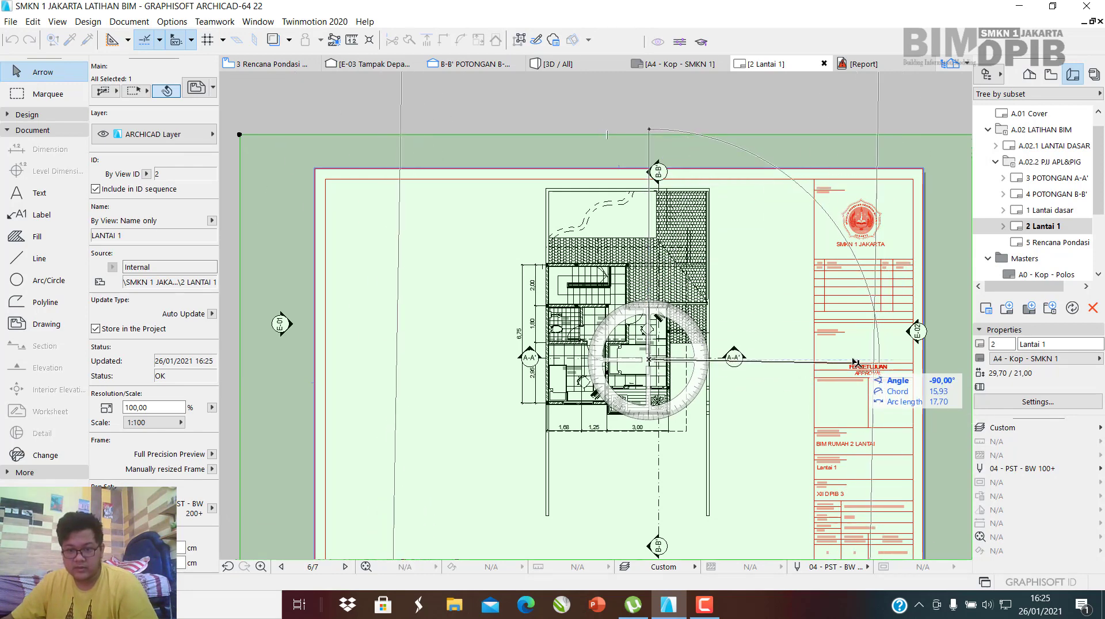
pyautogui.click(856, 363)
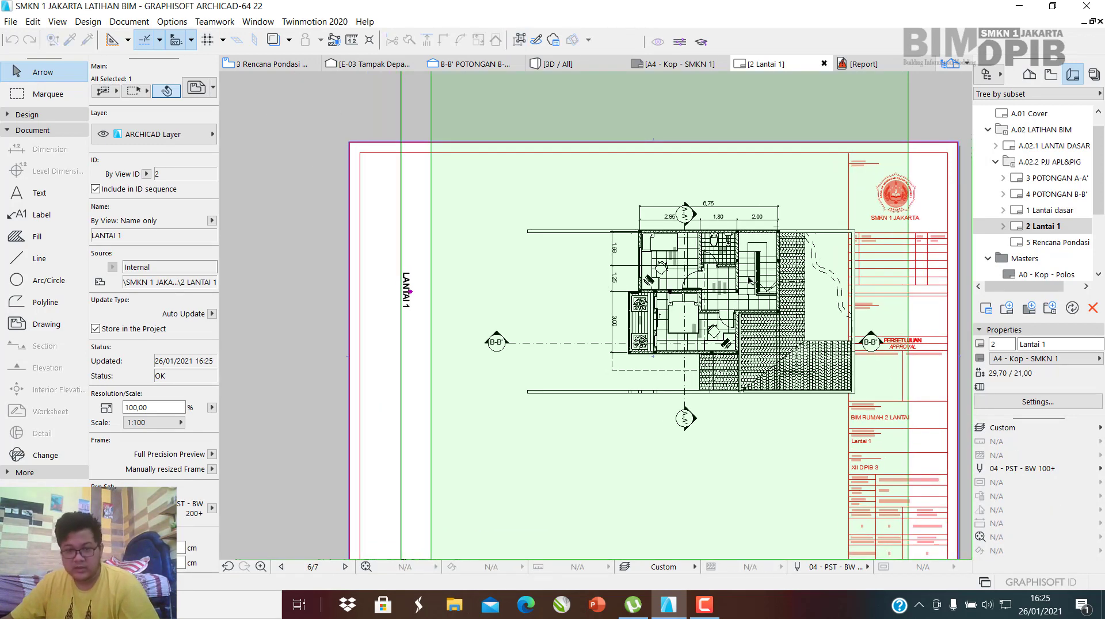
pyautogui.moveTo(749, 277); pyautogui.dragTo(582, 330)
# Try to shift the floor plan content to the right inside the fixed LANTAI 1 drawing frame, and undo the shift.
pyautogui.click(601, 334)
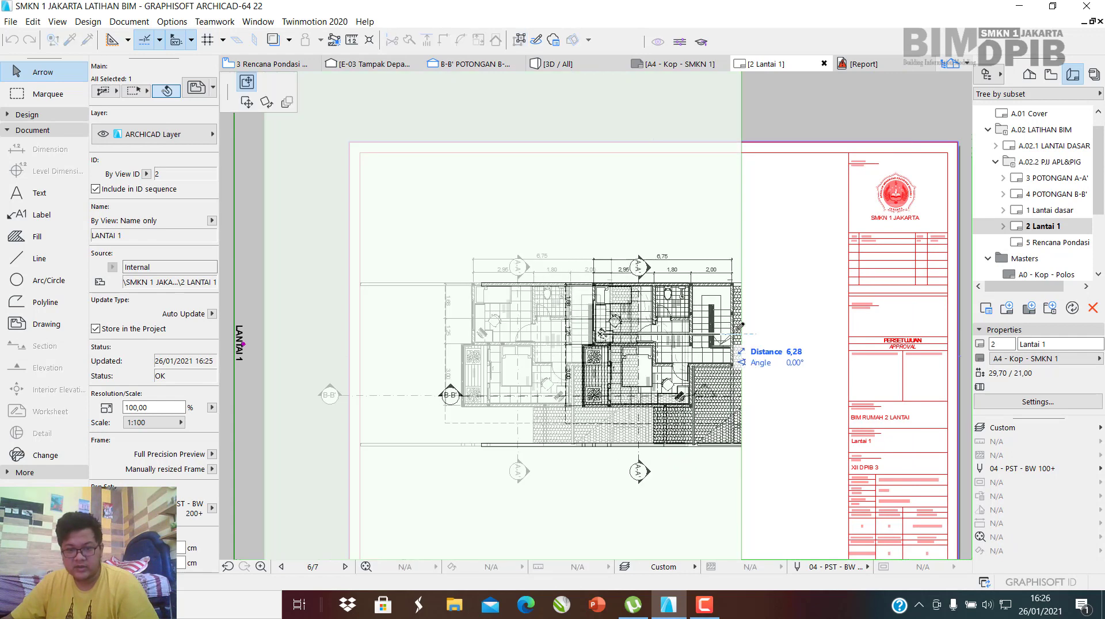
pyautogui.click(740, 327)
pyautogui.hotkey('ctrl', 'z')
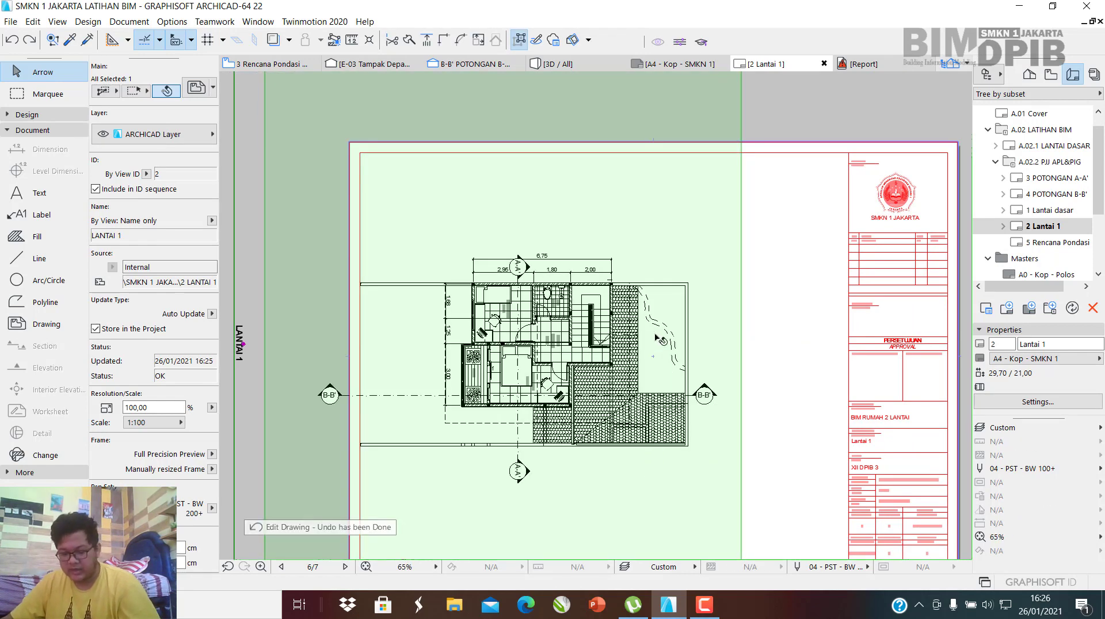
# Align the LANTAI 1 drawing frame with the sheet's left border line and offset its upper edge down to the upper border line.
pyautogui.moveTo(589, 330)
pyautogui.mouseDown()
pyautogui.moveTo(720, 320)
pyautogui.moveTo(686, 319)
pyautogui.mouseUp()
pyautogui.scroll(-1, 699, 269)
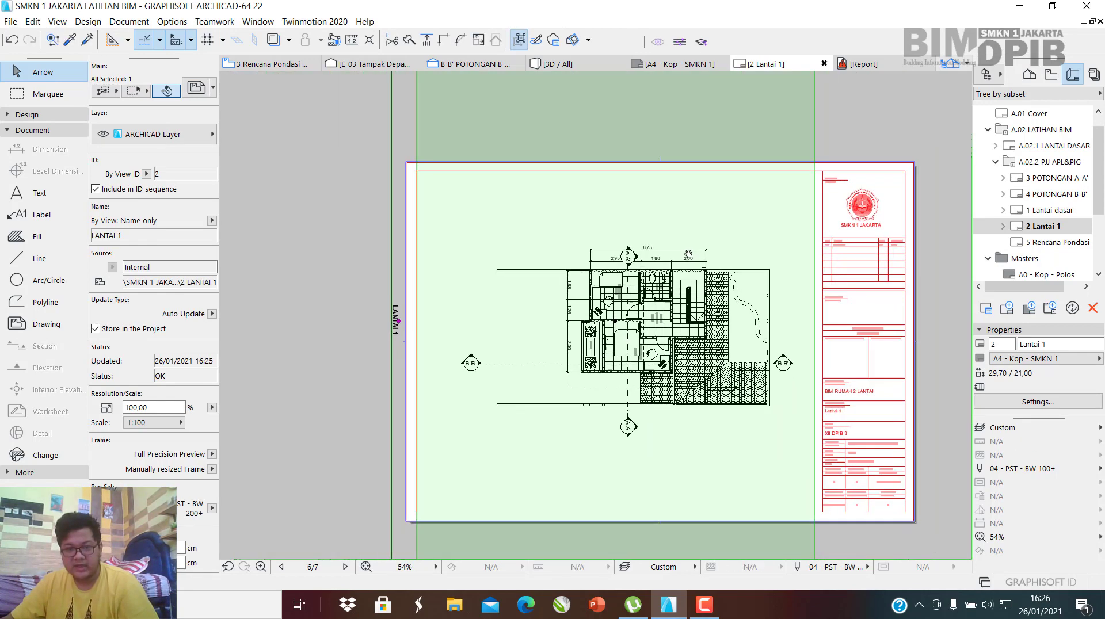
pyautogui.moveTo(670, 230); pyautogui.dragTo(686, 319, button='middle')
pyautogui.click(633, 105)
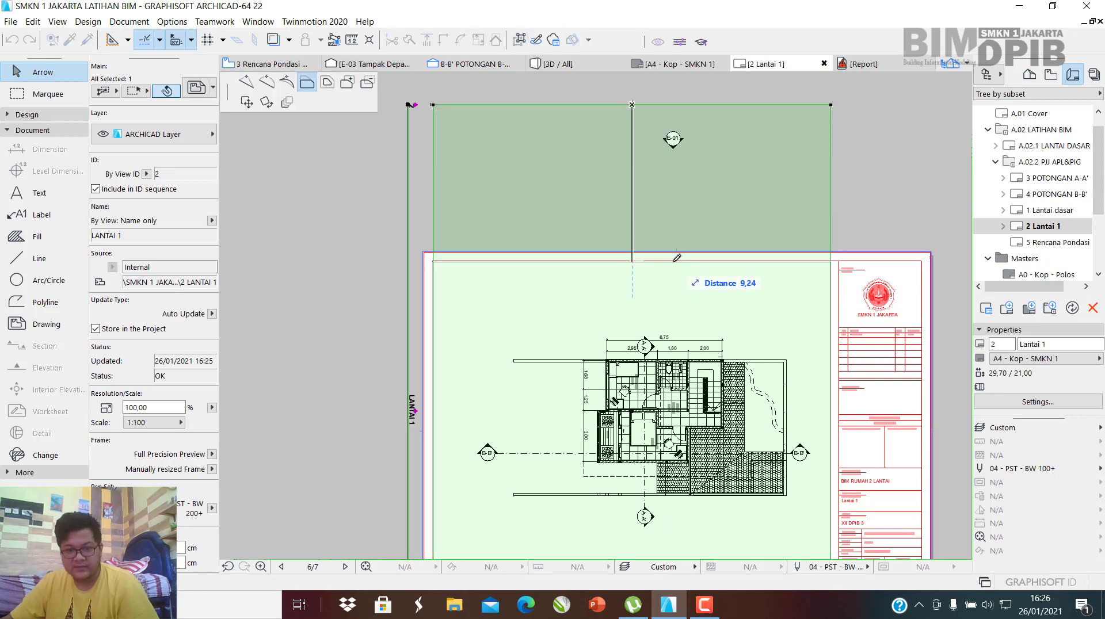
pyautogui.click(677, 252)
# Offset the lower edge of the LANTAI 1 drawing frame up to the sheet's lower border line.
pyautogui.moveTo(685, 518); pyautogui.dragTo(694, 258, button='middle')
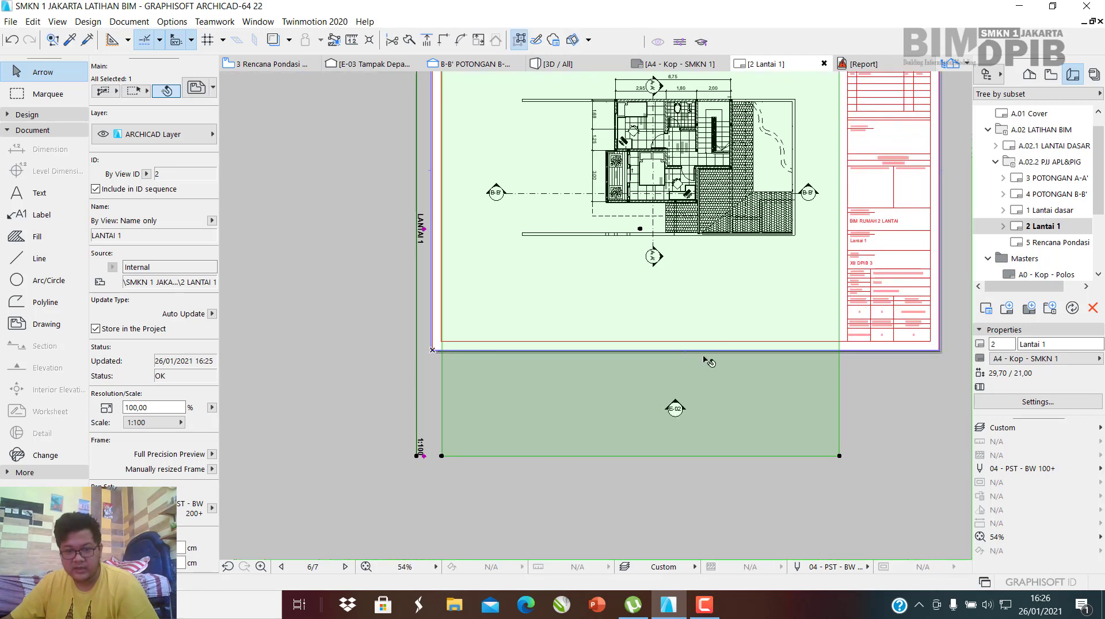
pyautogui.click(641, 456)
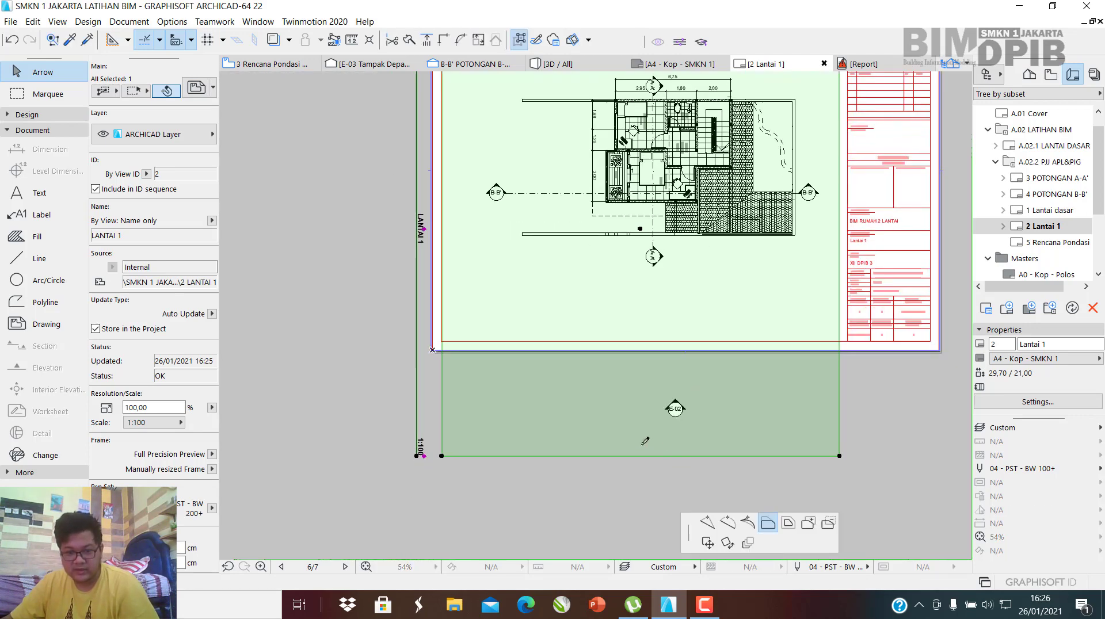
pyautogui.click(616, 340)
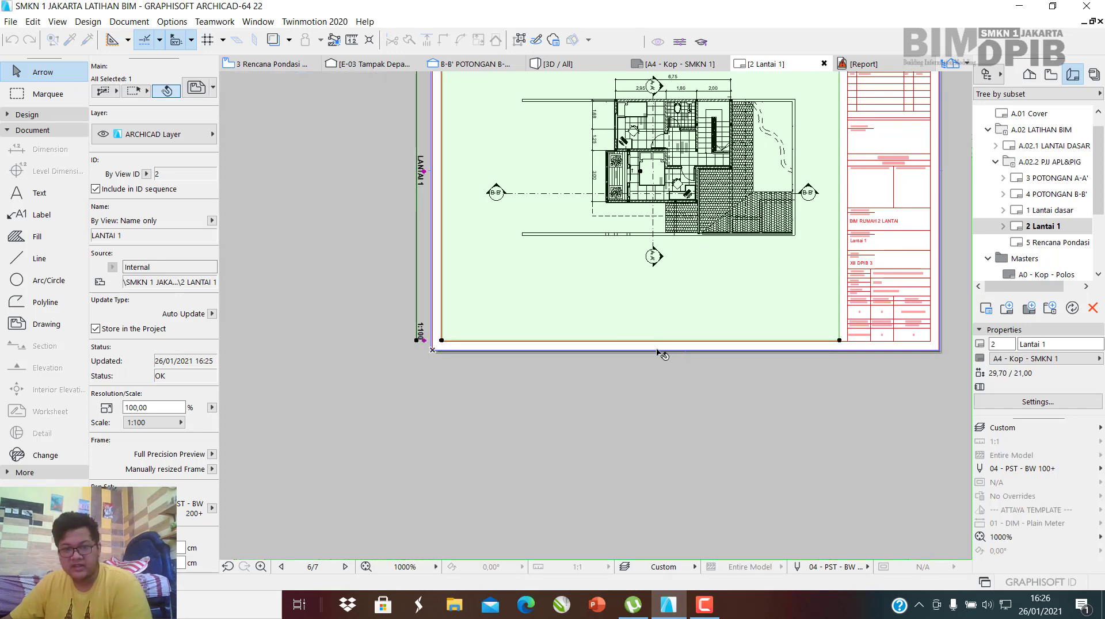
# Set the 1 Lantai dasar layout as the trace reference for the 2 Lantai 1 layout.
pyautogui.moveTo(656, 350); pyautogui.dragTo(592, 530, button='middle')
pyautogui.scroll(2, 655, 306)
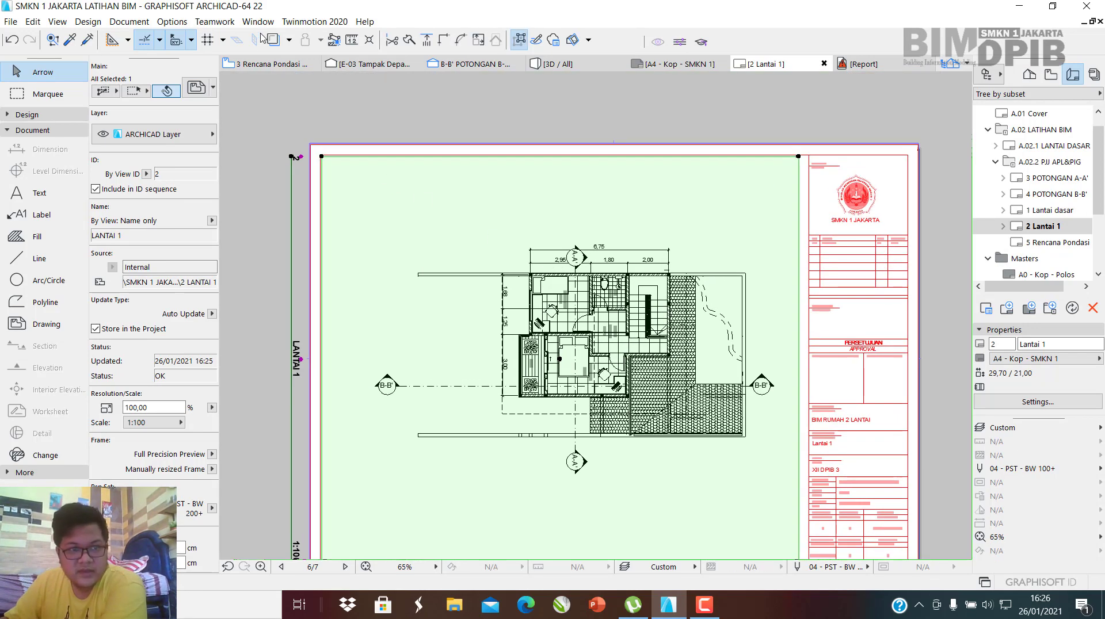
pyautogui.click(290, 40)
pyautogui.moveTo(317, 63)
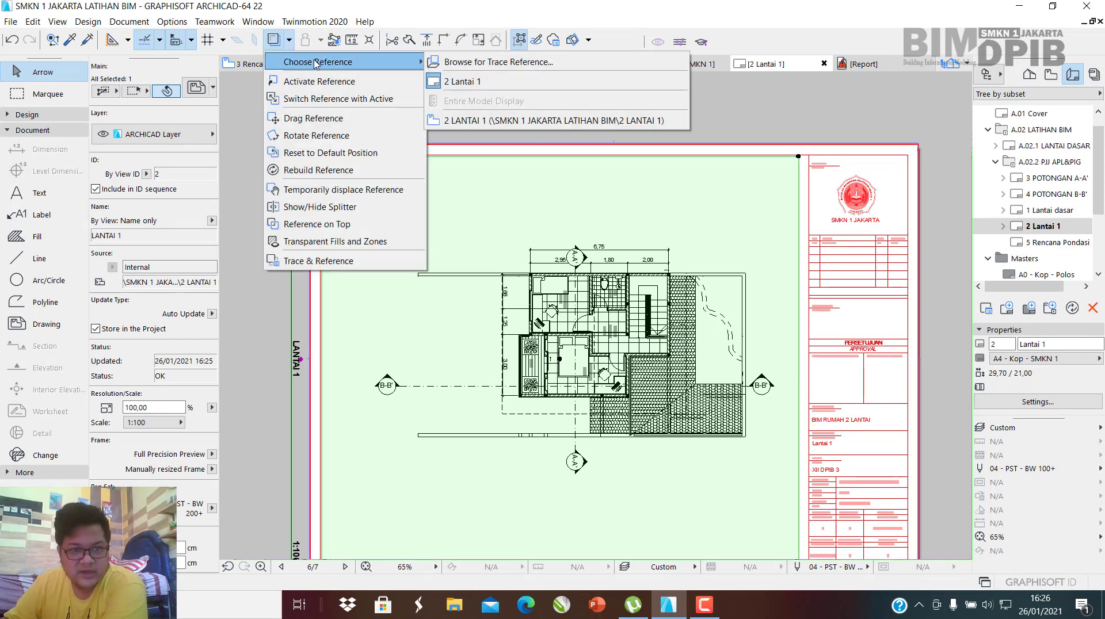
pyautogui.click(515, 67)
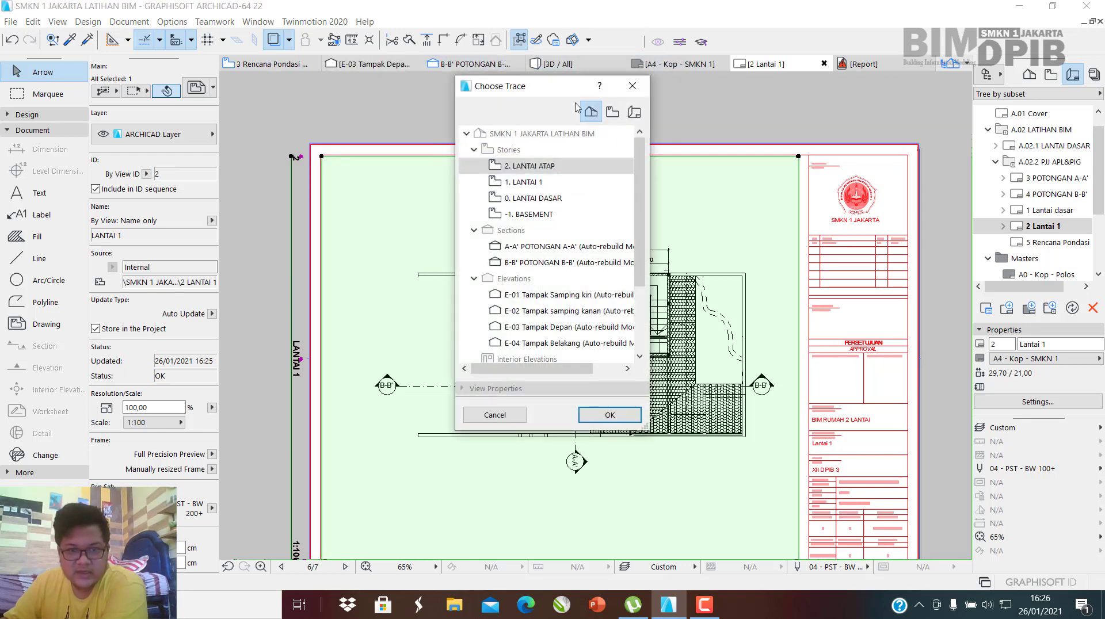
pyautogui.click(636, 112)
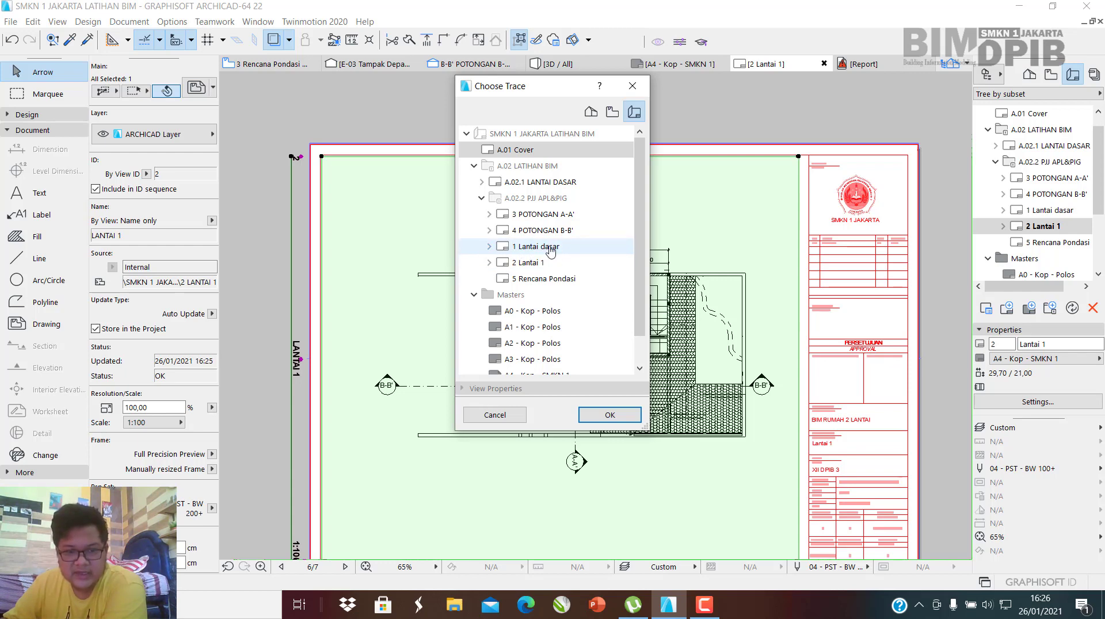
pyautogui.doubleClick(531, 249)
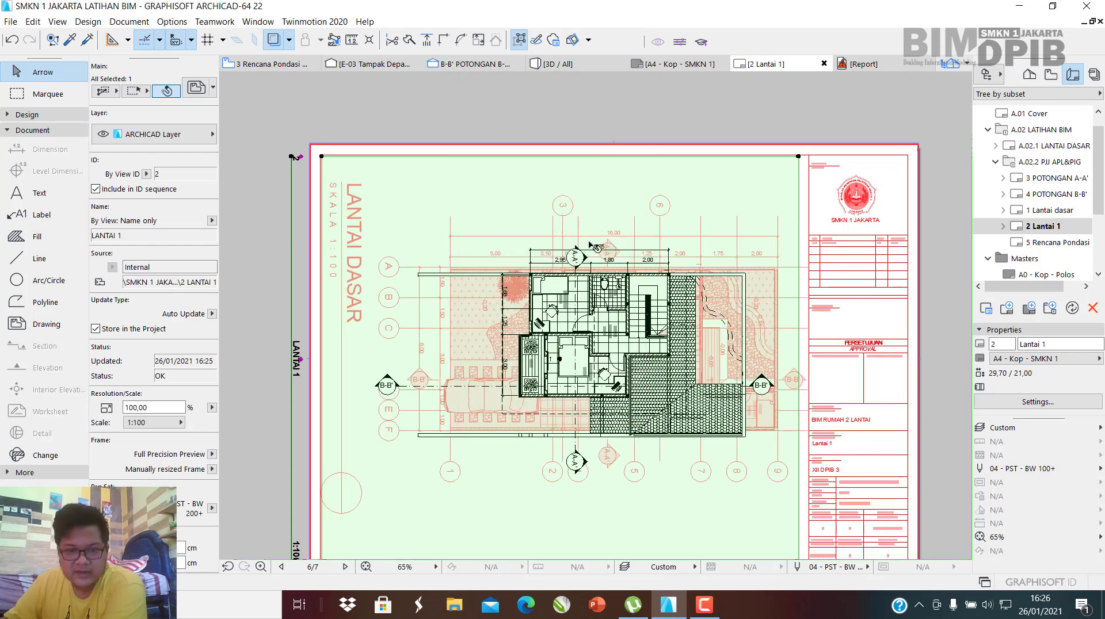
pyautogui.scroll(5, 591, 246)
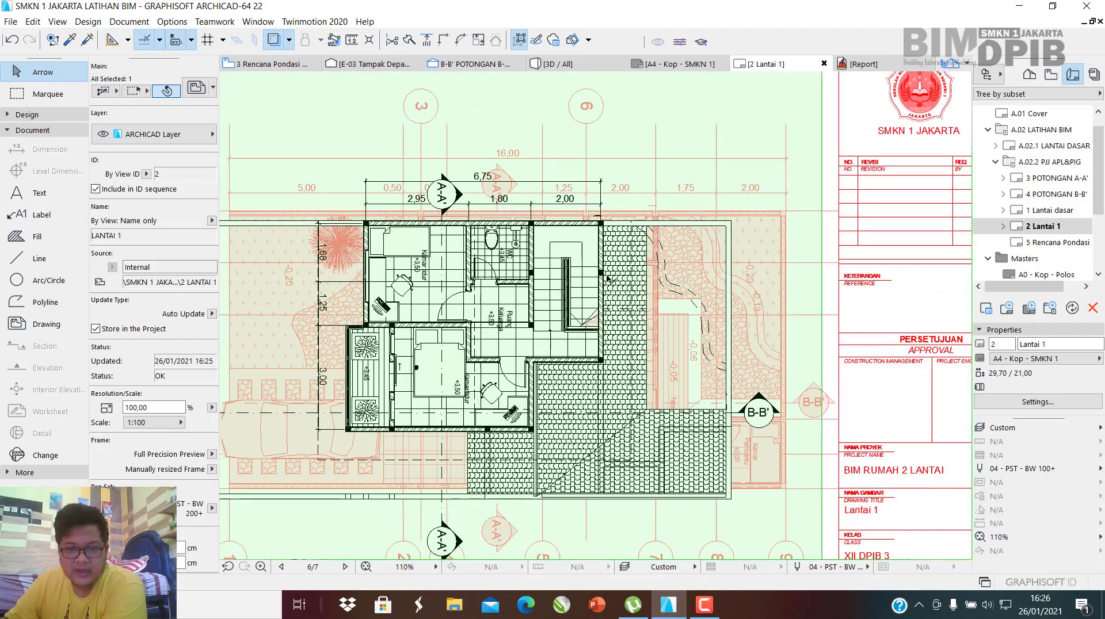
pyautogui.scroll(10, 608, 278)
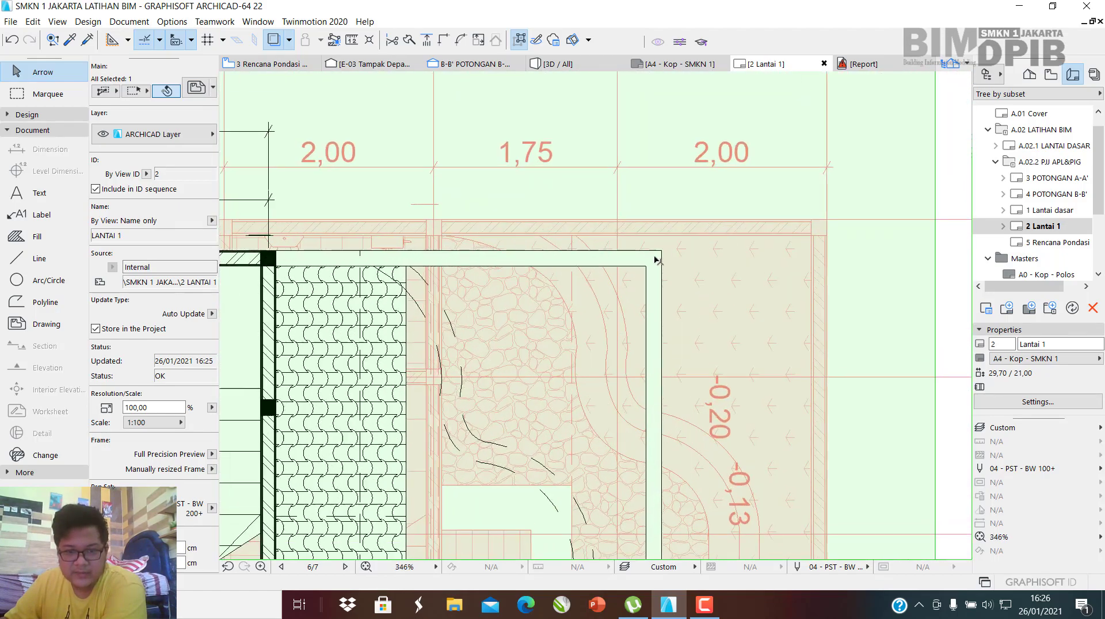
pyautogui.scroll(-5, 657, 261)
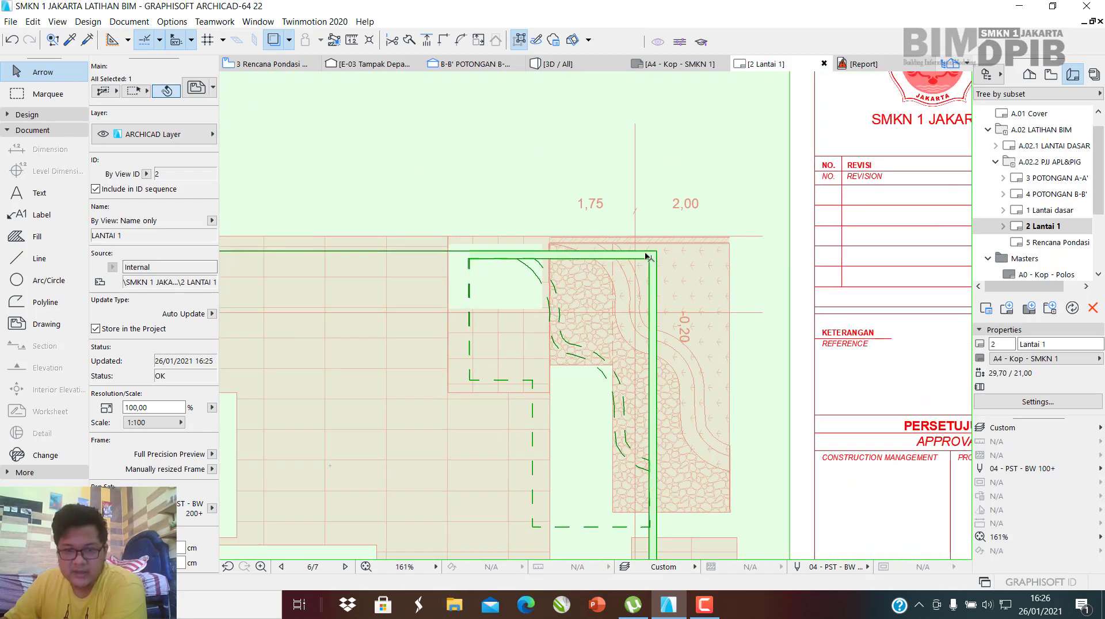
pyautogui.scroll(-8, 649, 256)
pyautogui.scroll(20, 715, 226)
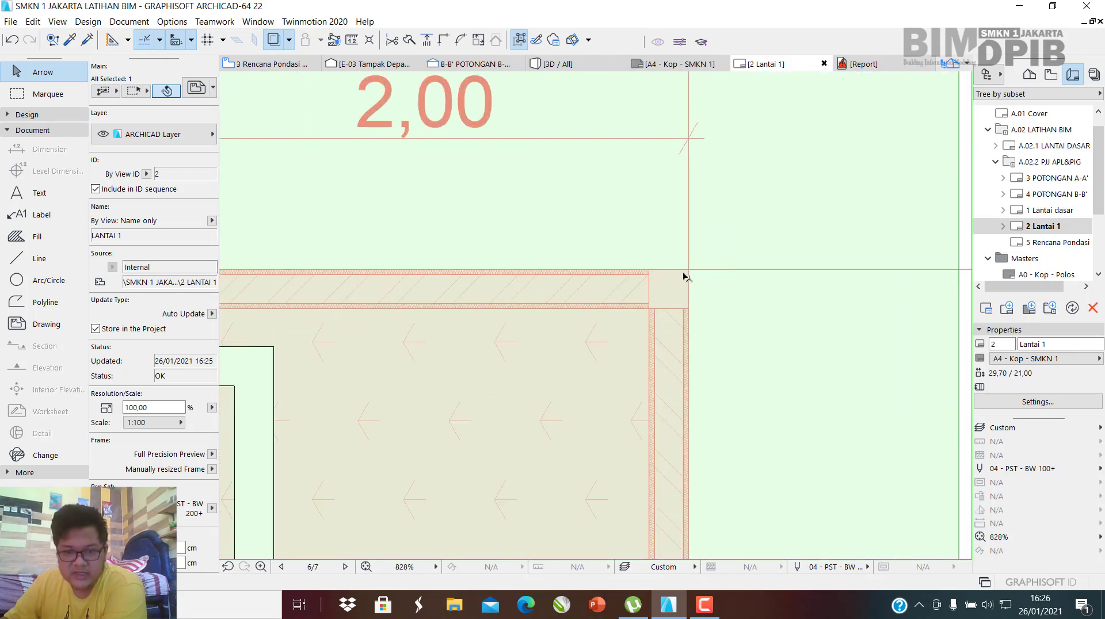
pyautogui.scroll(-15, 686, 277)
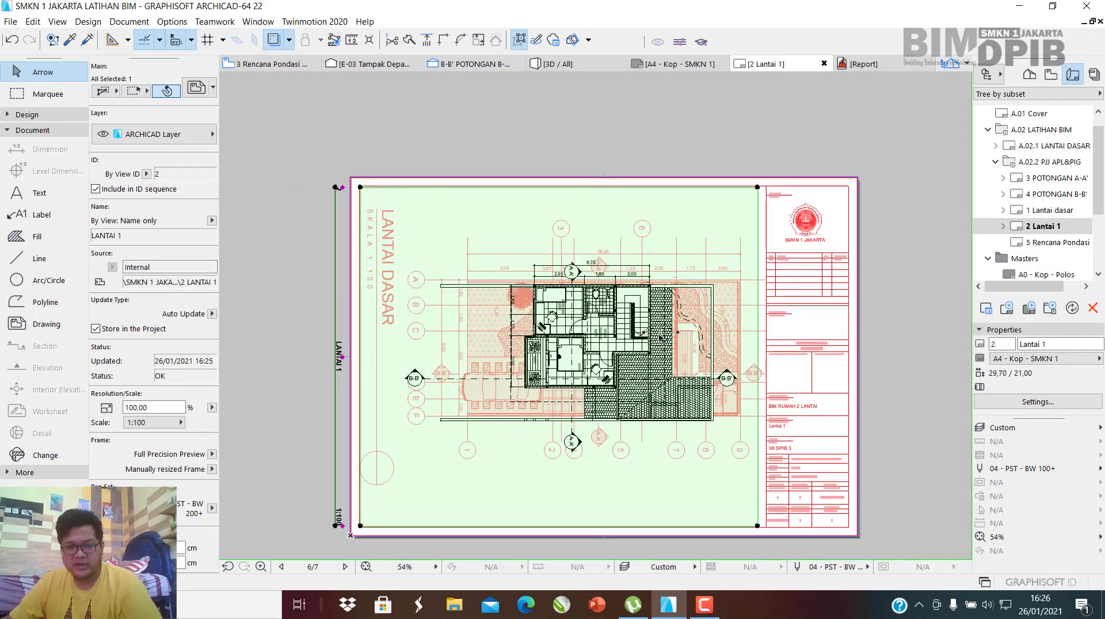
pyautogui.scroll(3, 690, 287)
pyautogui.click(577, 335)
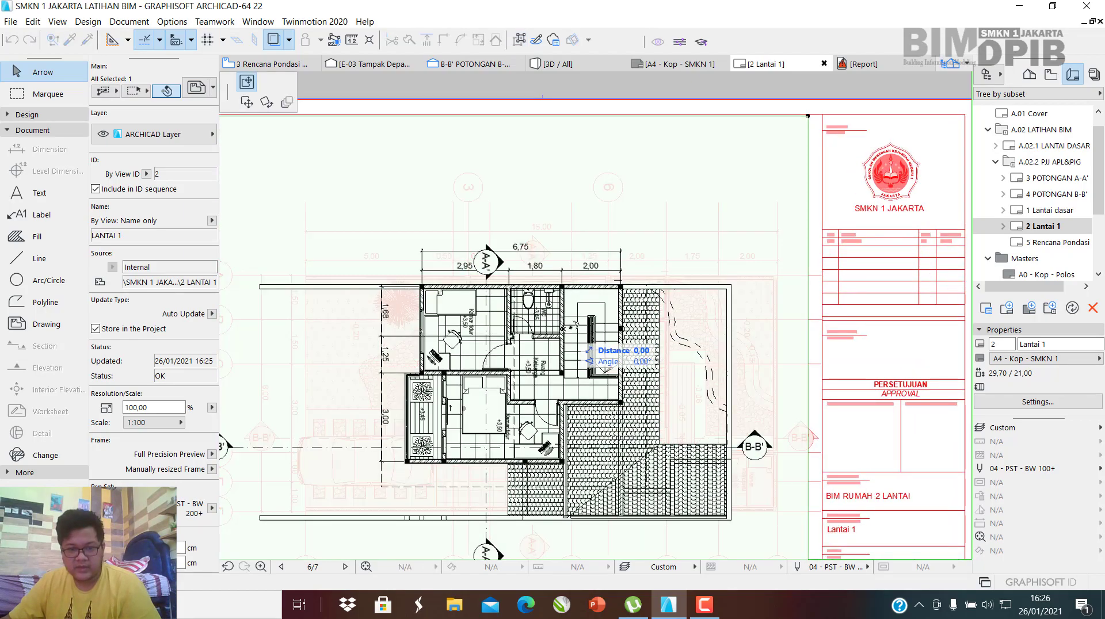
pyautogui.scroll(-2, 577, 335)
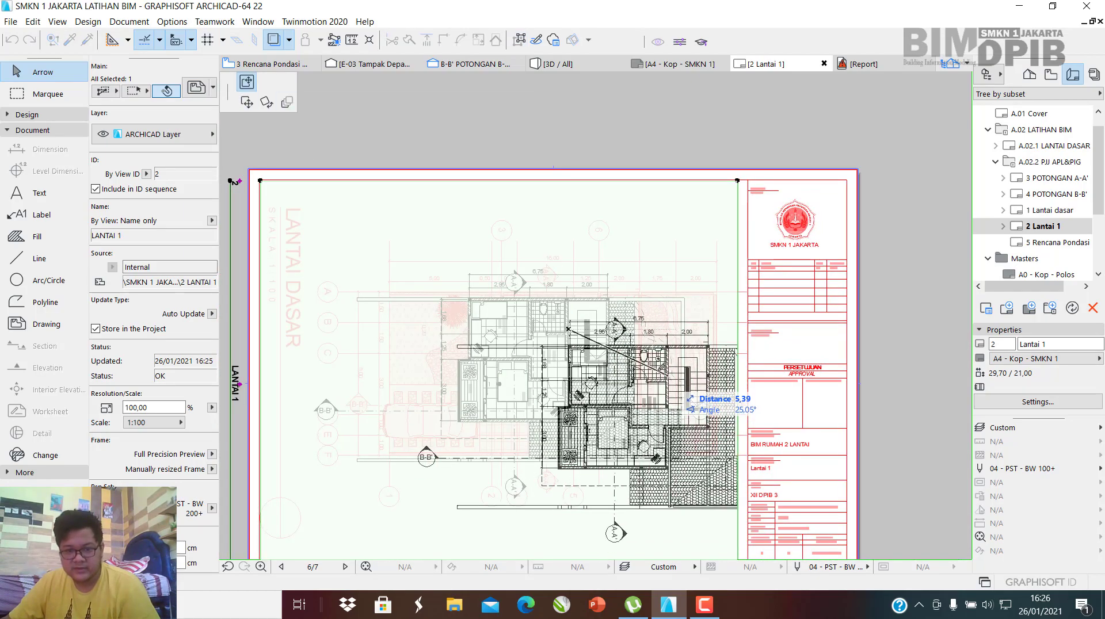
pyautogui.press('Escape')
# Move the LANTAI 1 plan content by its upper-right outer wall corner onto the matching corner of the traced LANTAI DASAR plan.
pyautogui.scroll(6, 690, 322)
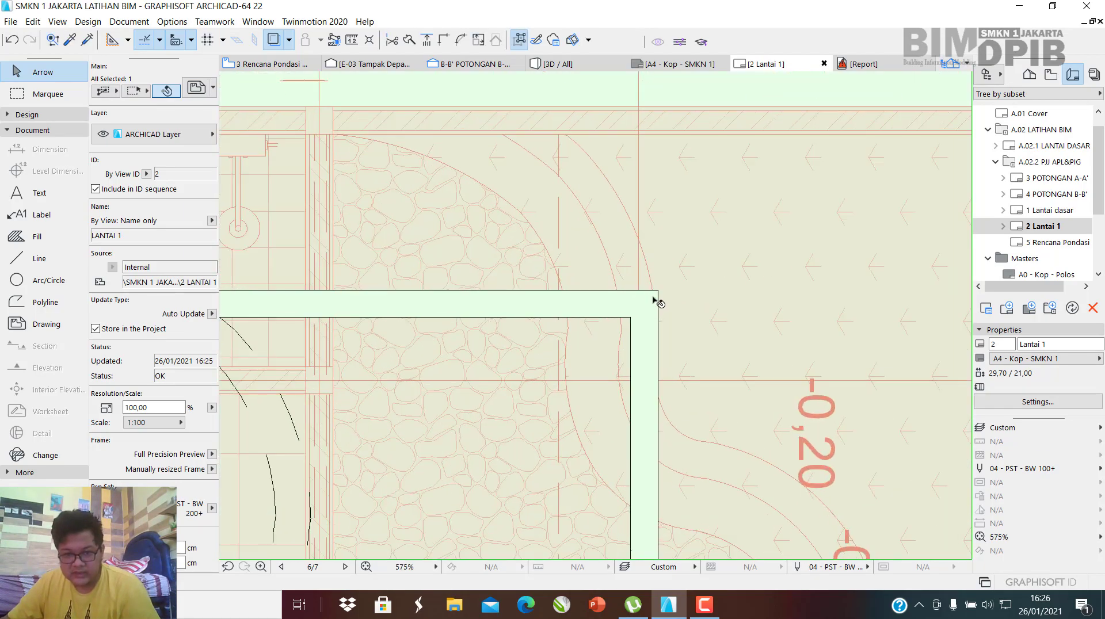
pyautogui.click(655, 284)
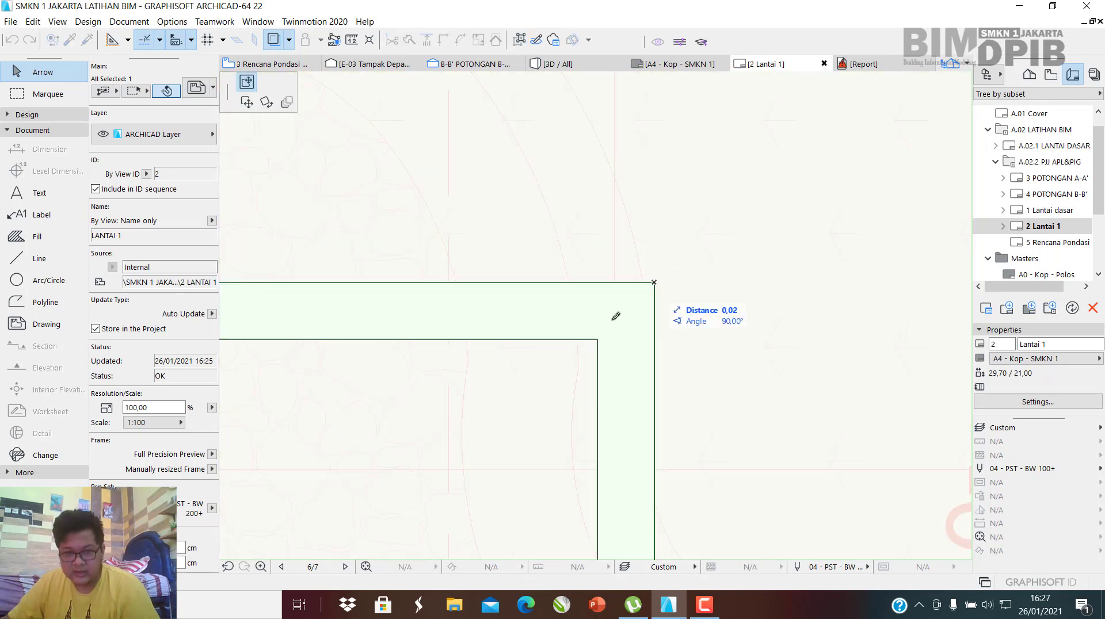
pyautogui.scroll(-3, 656, 277)
pyautogui.scroll(5, 741, 267)
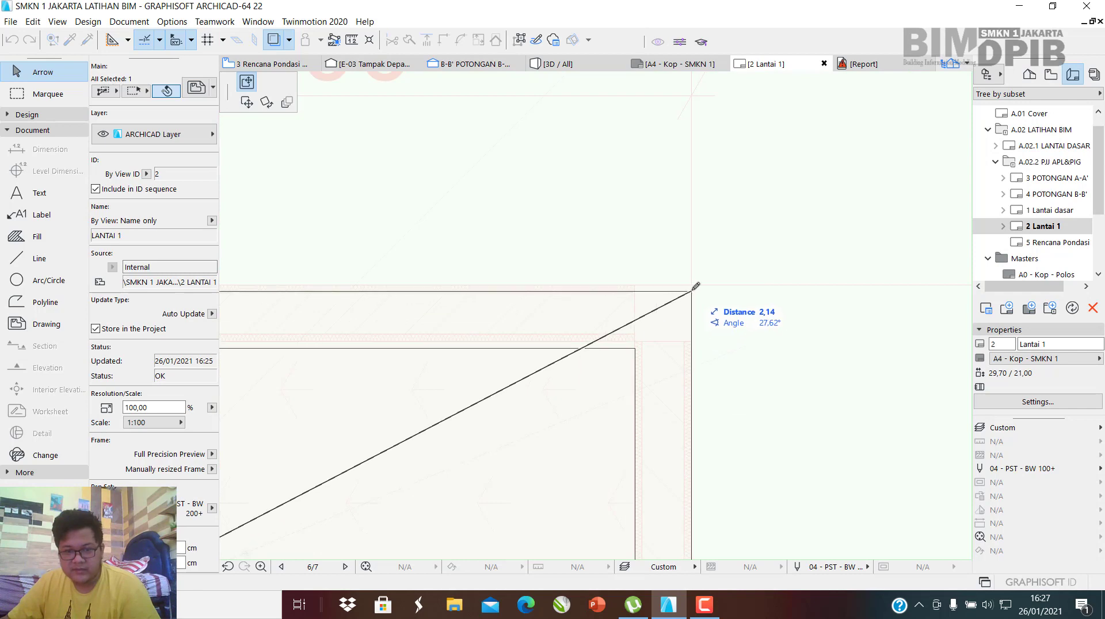
pyautogui.click(685, 284)
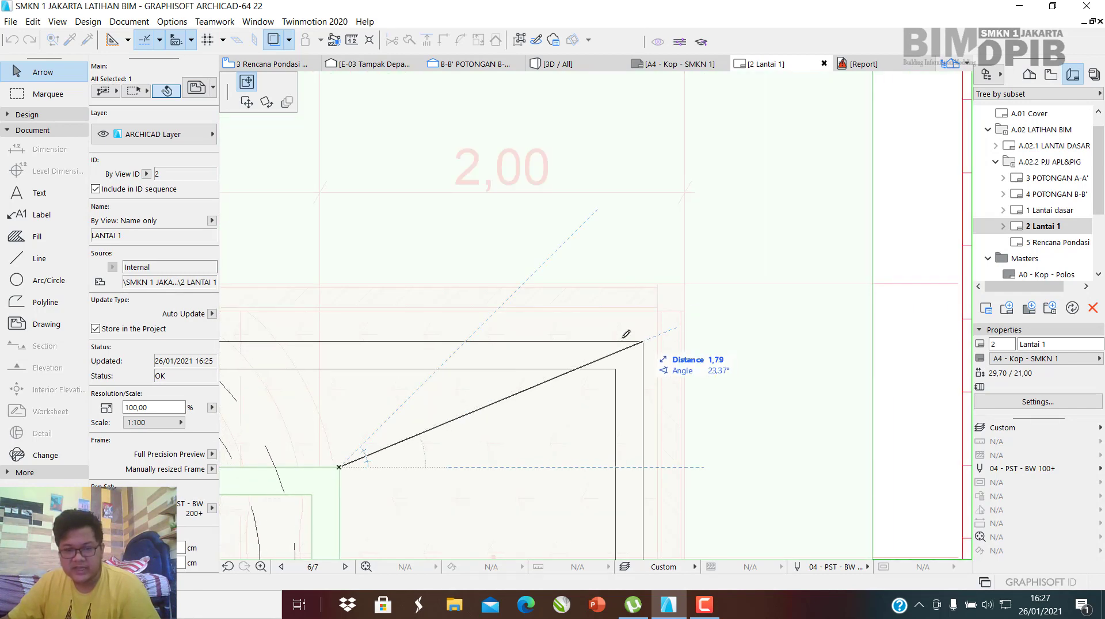
pyautogui.scroll(2, 680, 324)
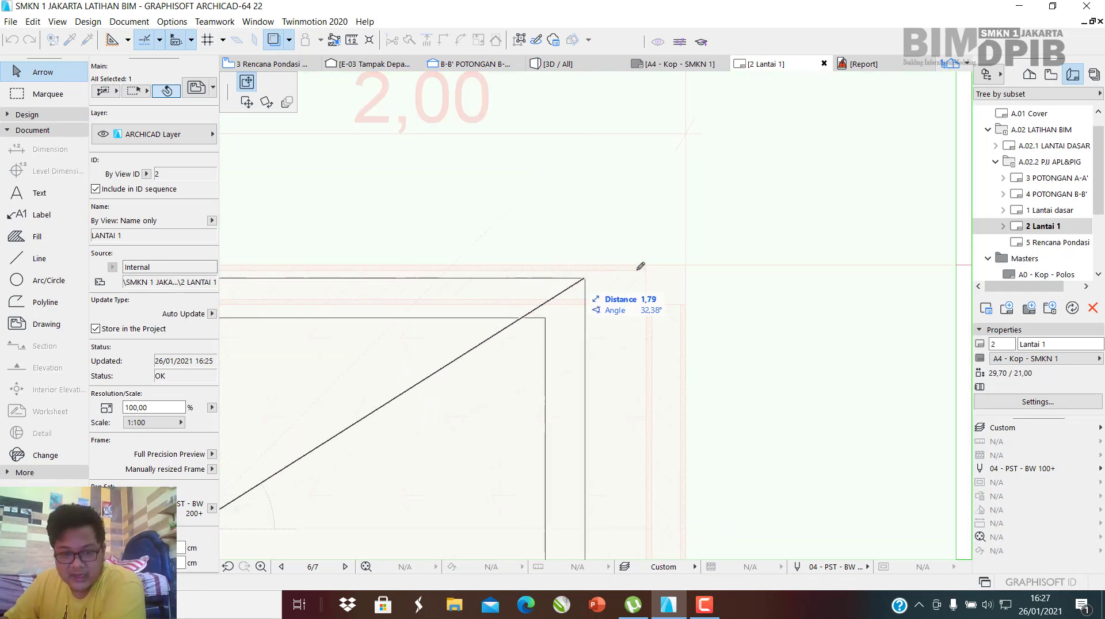
pyautogui.scroll(5, 687, 288)
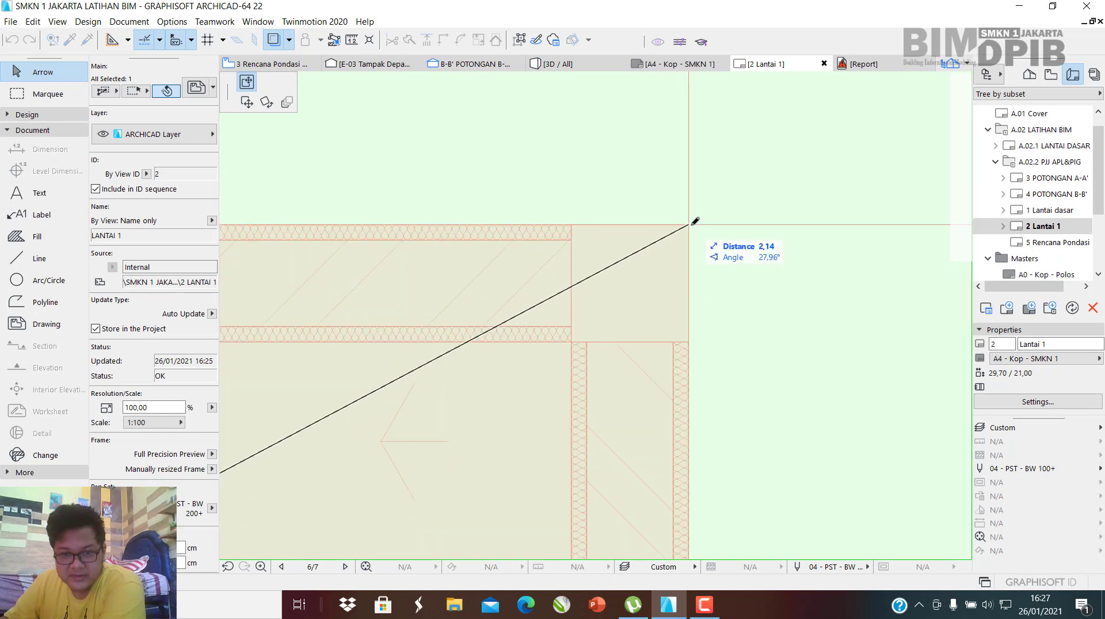
pyautogui.click(695, 220)
pyautogui.scroll(-8, 769, 241)
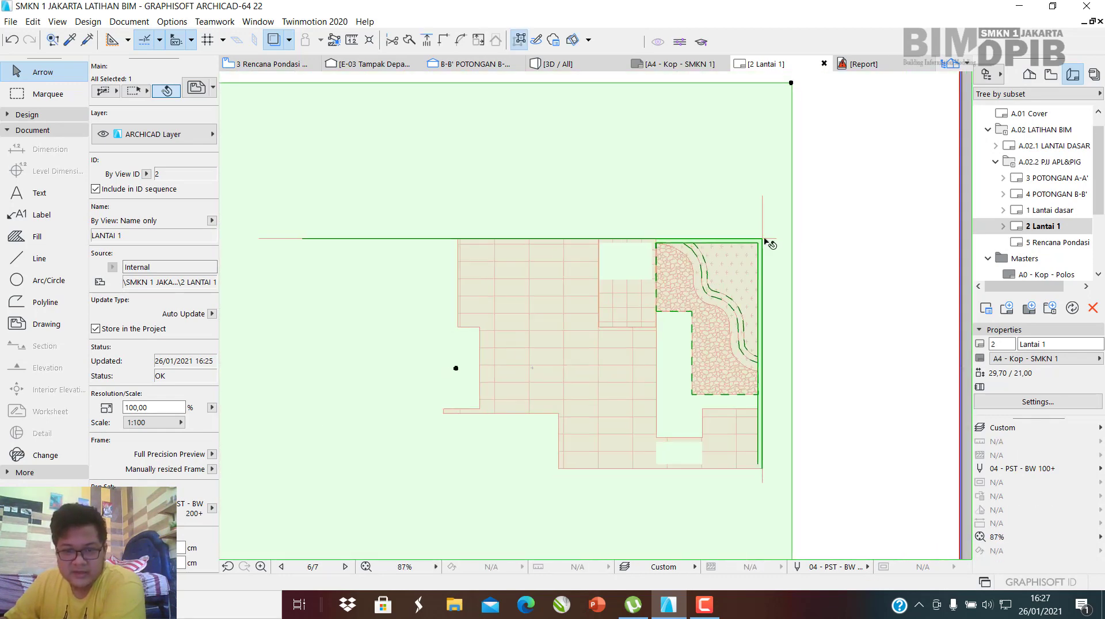
# Compare the plan positions by switching between the 1 Lantai dasar and 2 Lantai 1 layouts and examining the traced overlay.
pyautogui.doubleClick(1047, 211)
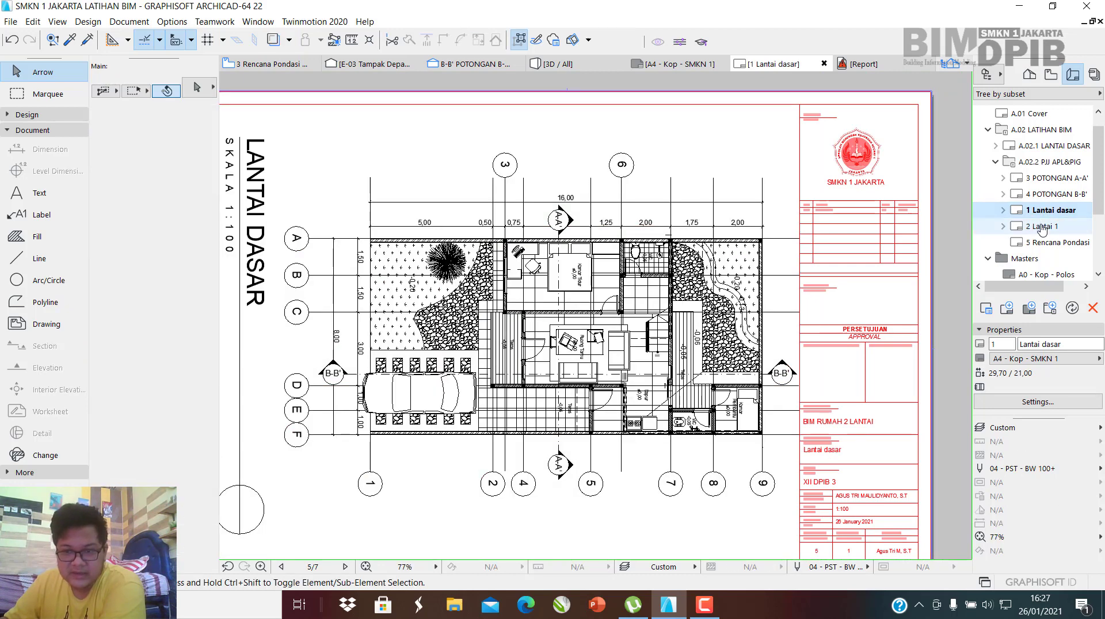
pyautogui.doubleClick(1043, 227)
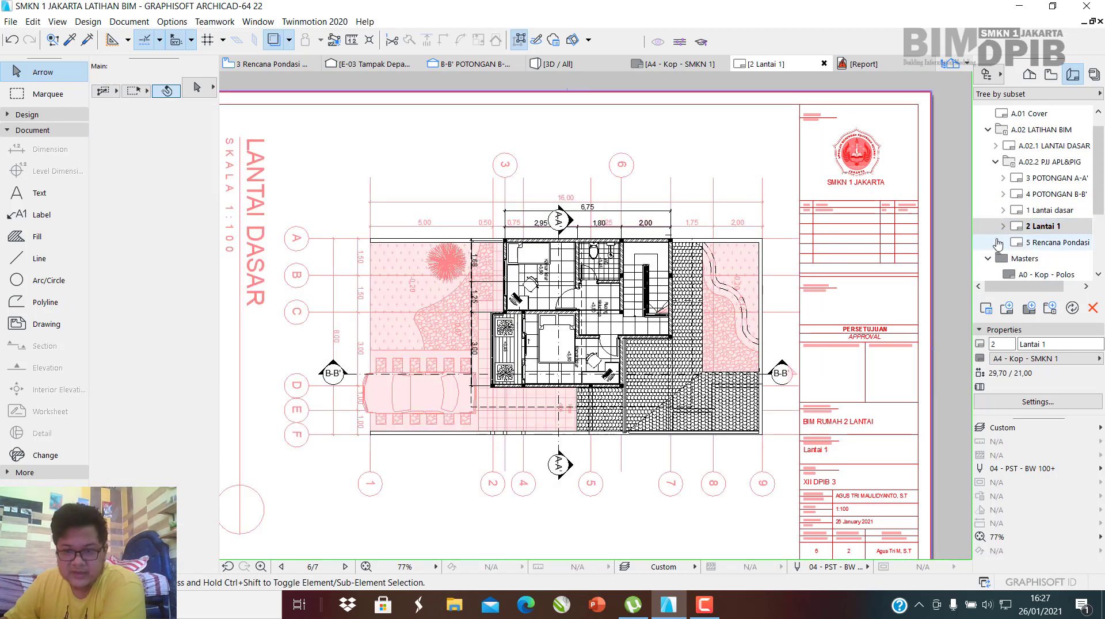
pyautogui.doubleClick(1048, 212)
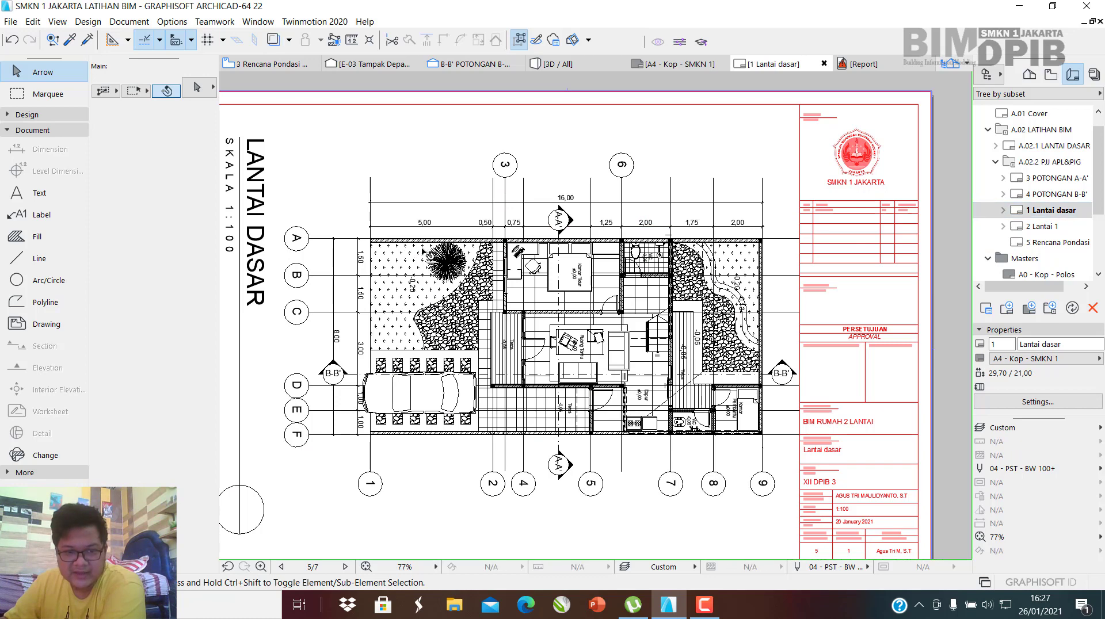
pyautogui.doubleClick(1044, 227)
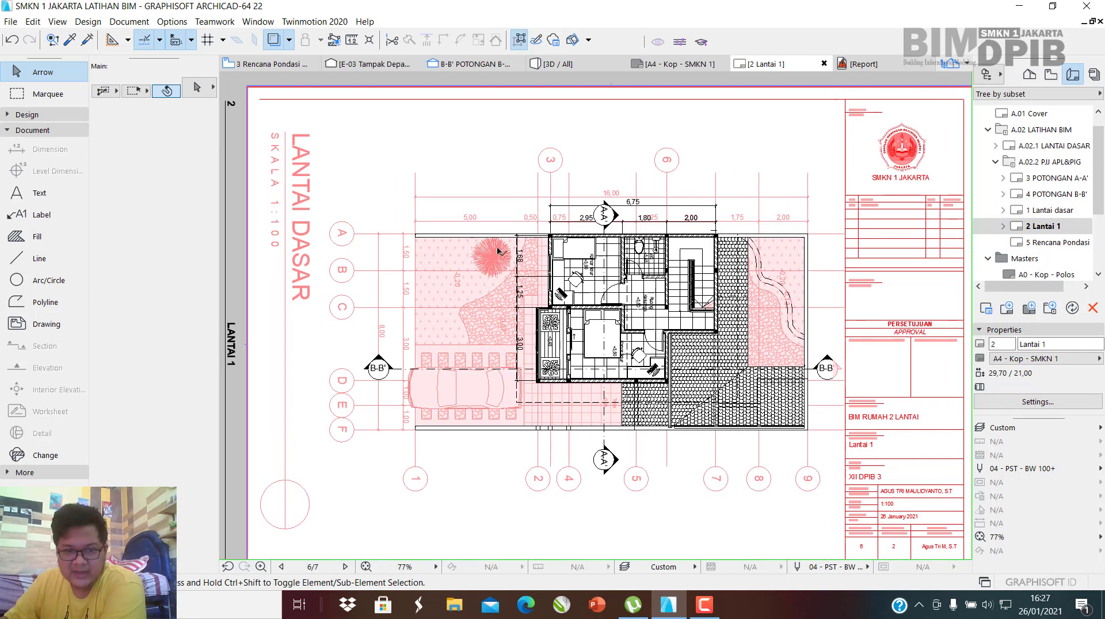
pyautogui.scroll(2, 799, 230)
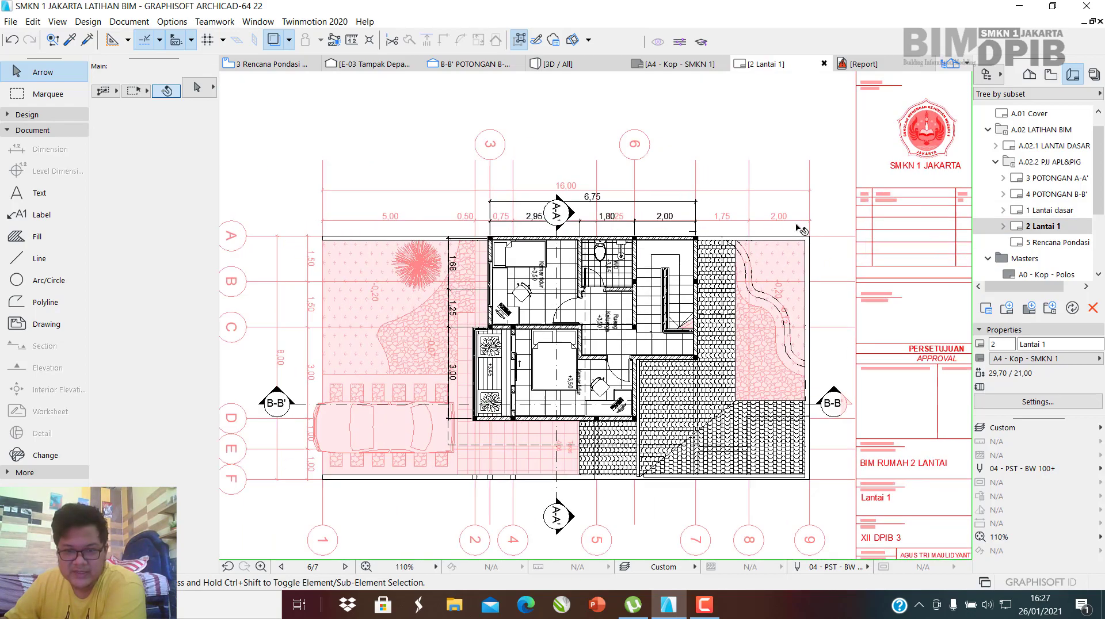
pyautogui.scroll(-2, 815, 251)
pyautogui.scroll(3, 801, 260)
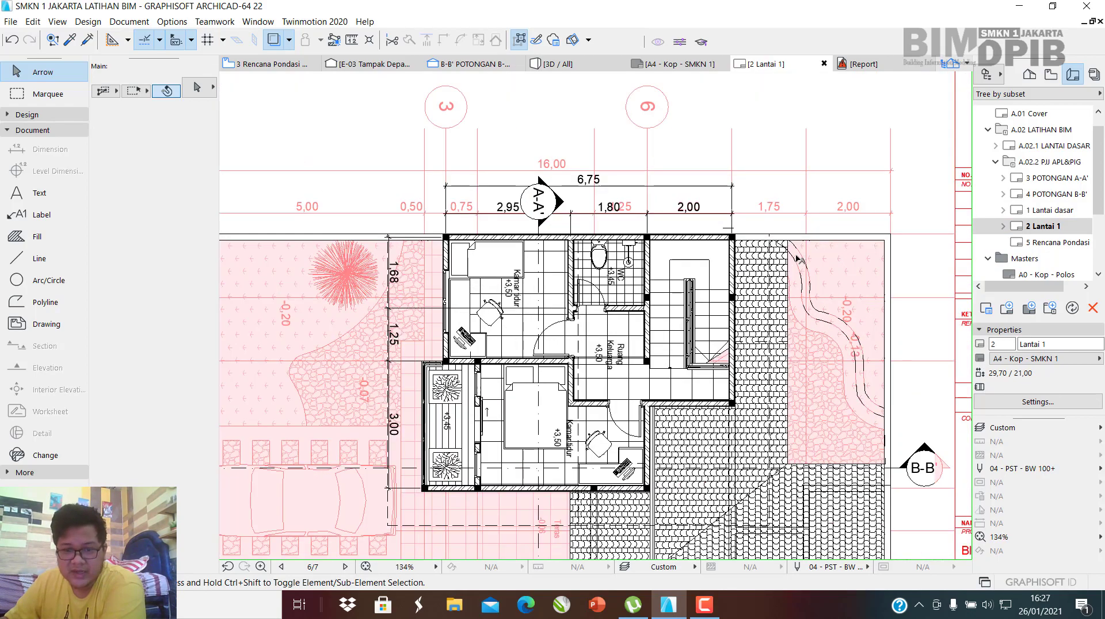
pyautogui.scroll(-3, 674, 251)
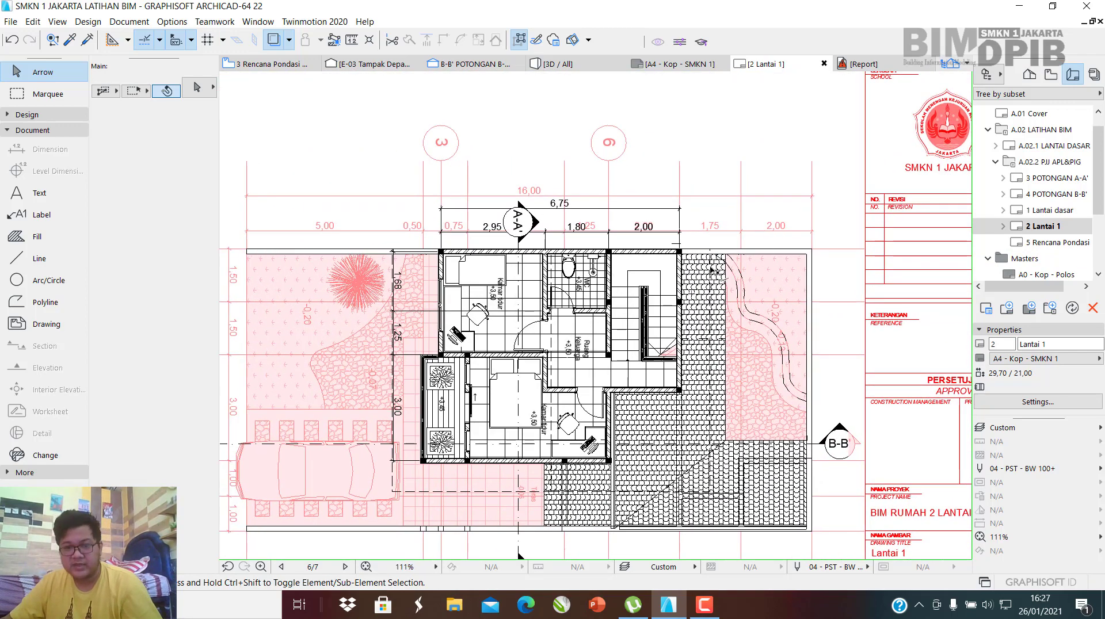
# Try to shift the LANTAI 1 plan content up and left within its drawing frame, and undo the shift.
pyautogui.click(711, 263)
pyautogui.click(689, 272)
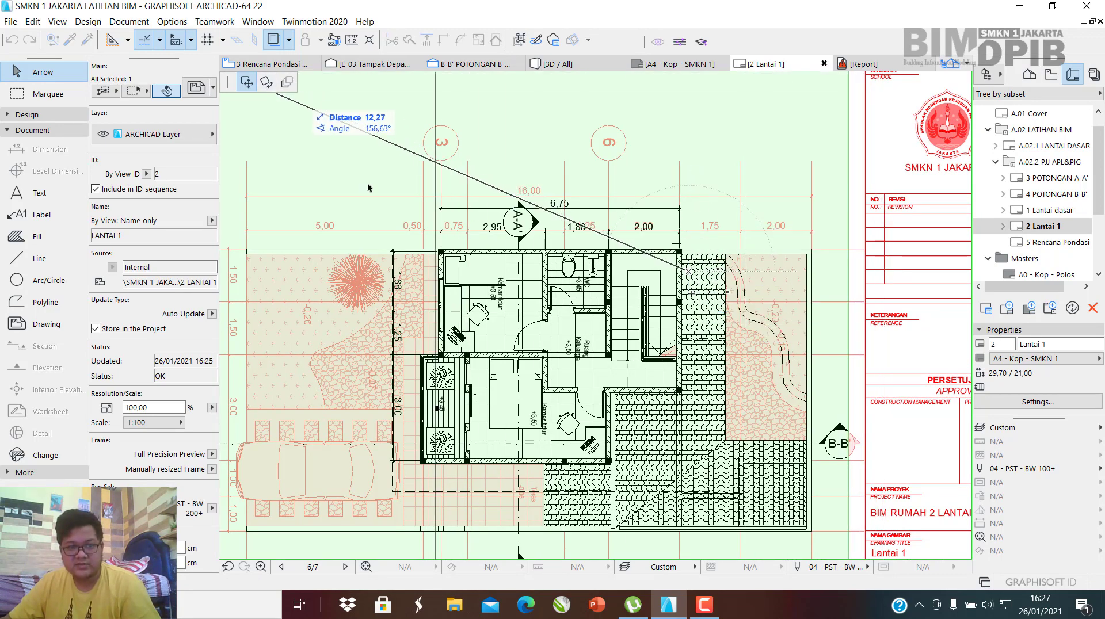
pyautogui.scroll(-2, 633, 348)
pyautogui.scroll(-2, 708, 359)
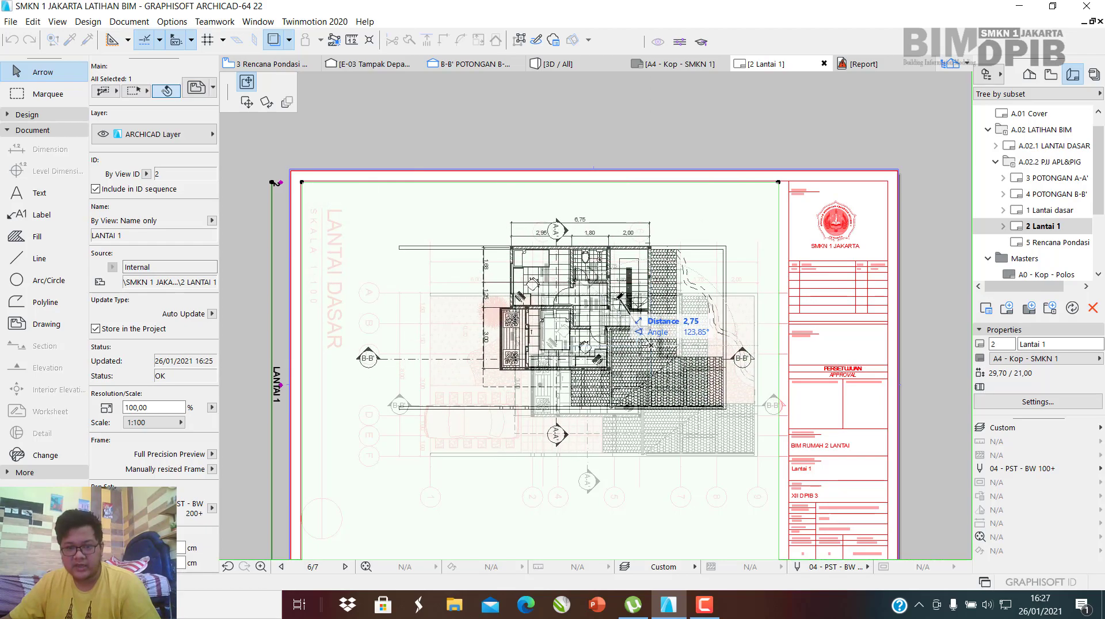
pyautogui.press('Escape')
pyautogui.scroll(1, 747, 232)
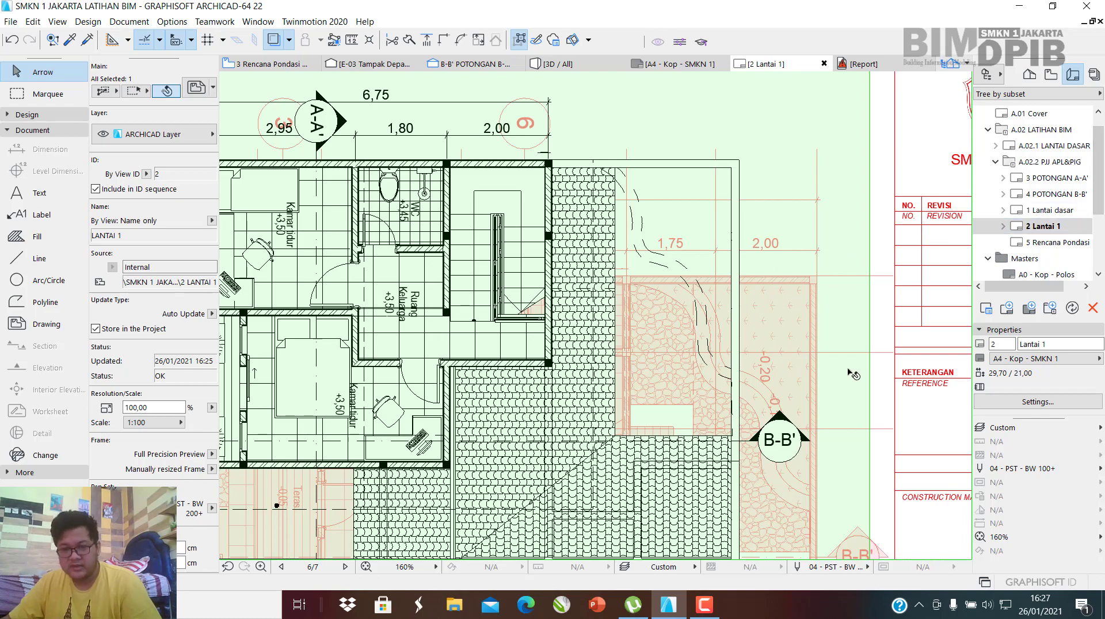
pyautogui.hotkey('ctrl', 'z')
pyautogui.scroll(6, 790, 316)
pyautogui.scroll(-8, 874, 302)
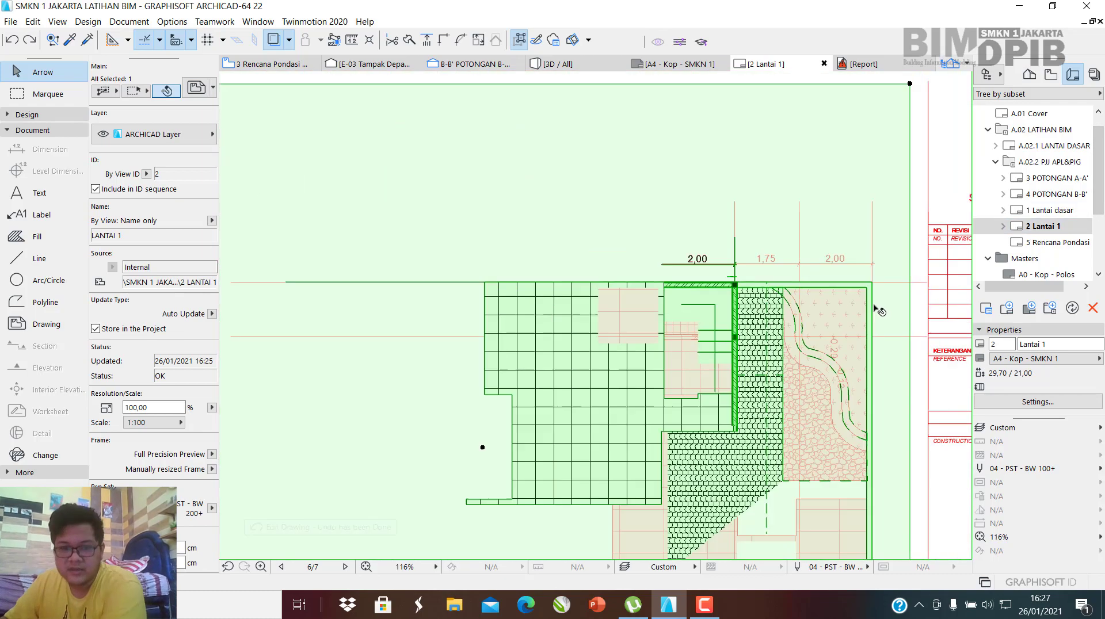
# Bring up the title type and title text settings of the selected LANTAI 1 drawing.
pyautogui.scroll(-4, 879, 311)
pyautogui.scroll(2, 416, 309)
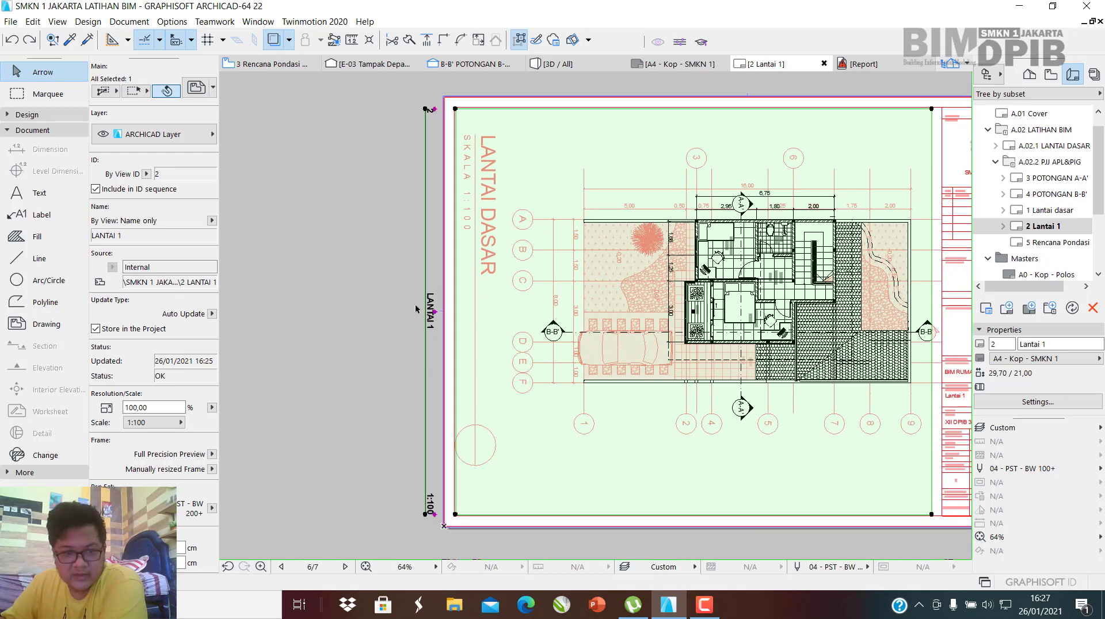
pyautogui.scroll(-10, 173, 402)
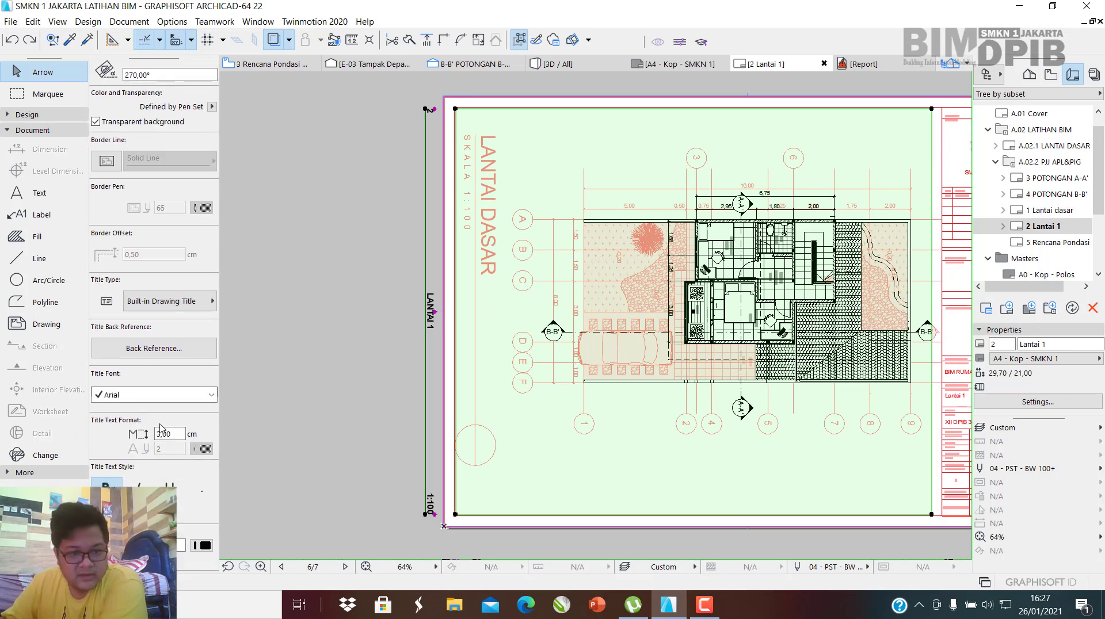
# Set the title type of the Lantai 1 drawing to Drawing Title Studio 1.
pyautogui.scroll(3, 162, 276)
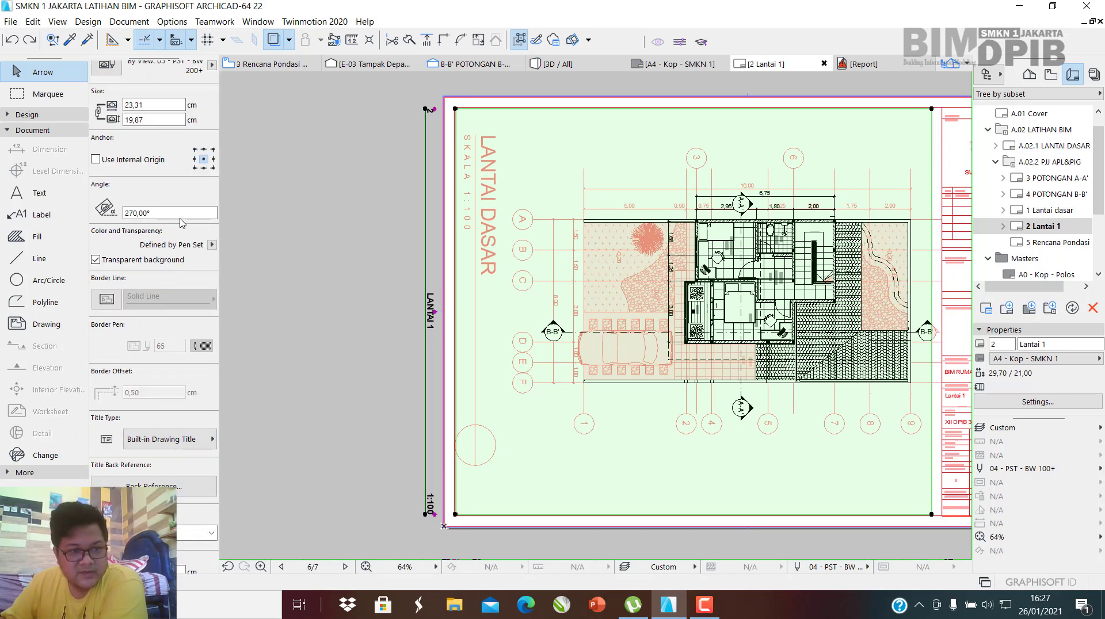
pyautogui.scroll(-3, 159, 344)
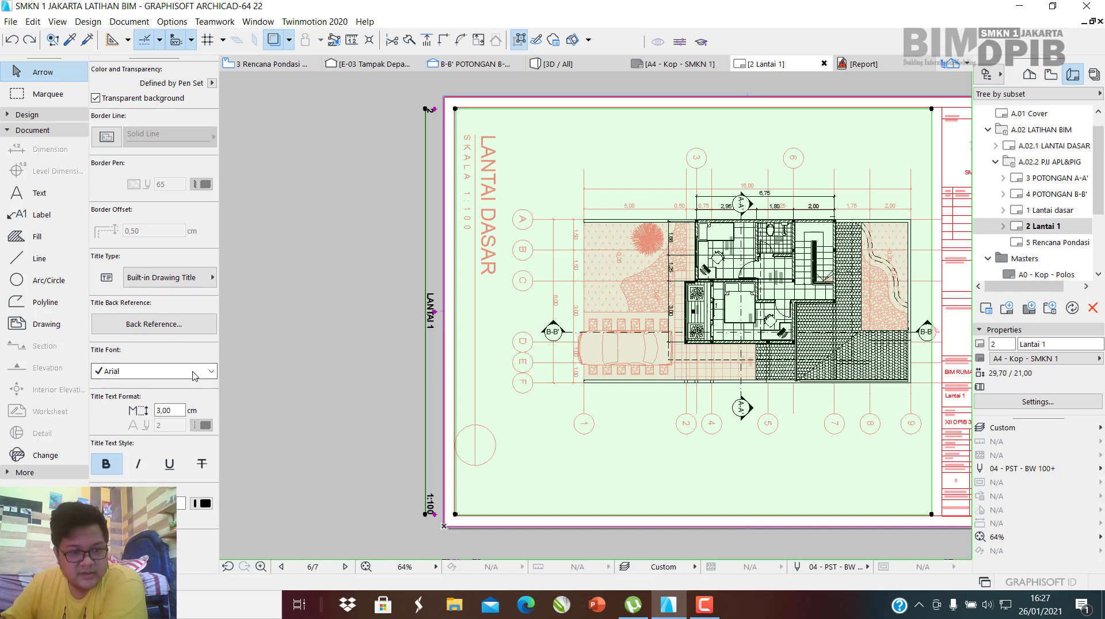
pyautogui.click(192, 279)
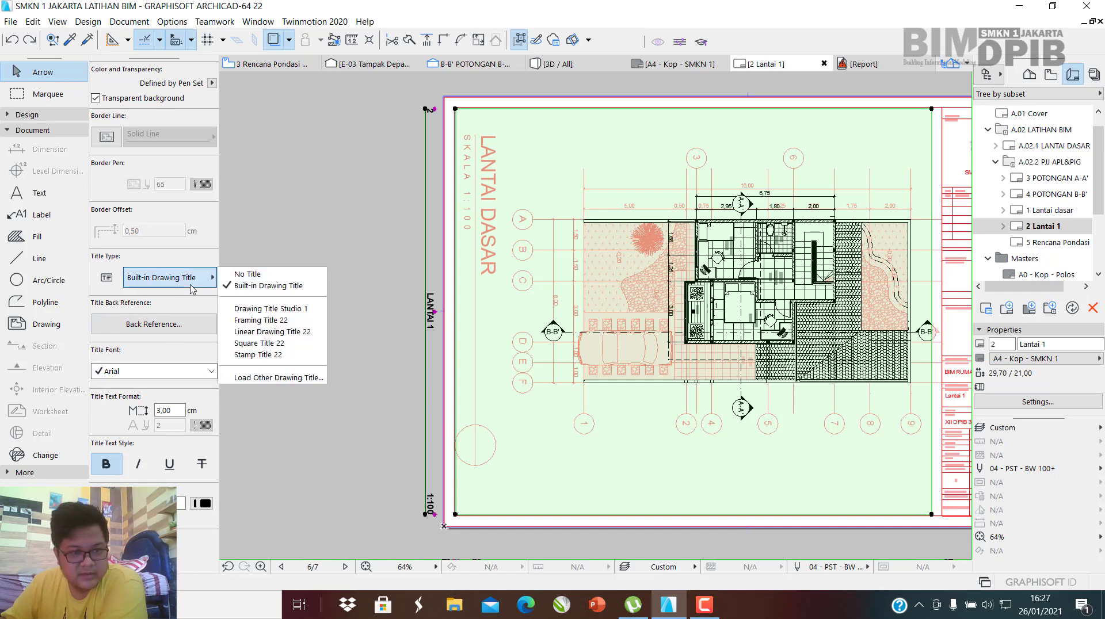
pyautogui.click(281, 310)
# Move the Lantai 1 drawing title until its circle and line coincide with the traced Lantai Dasar title.
pyautogui.scroll(5, 449, 375)
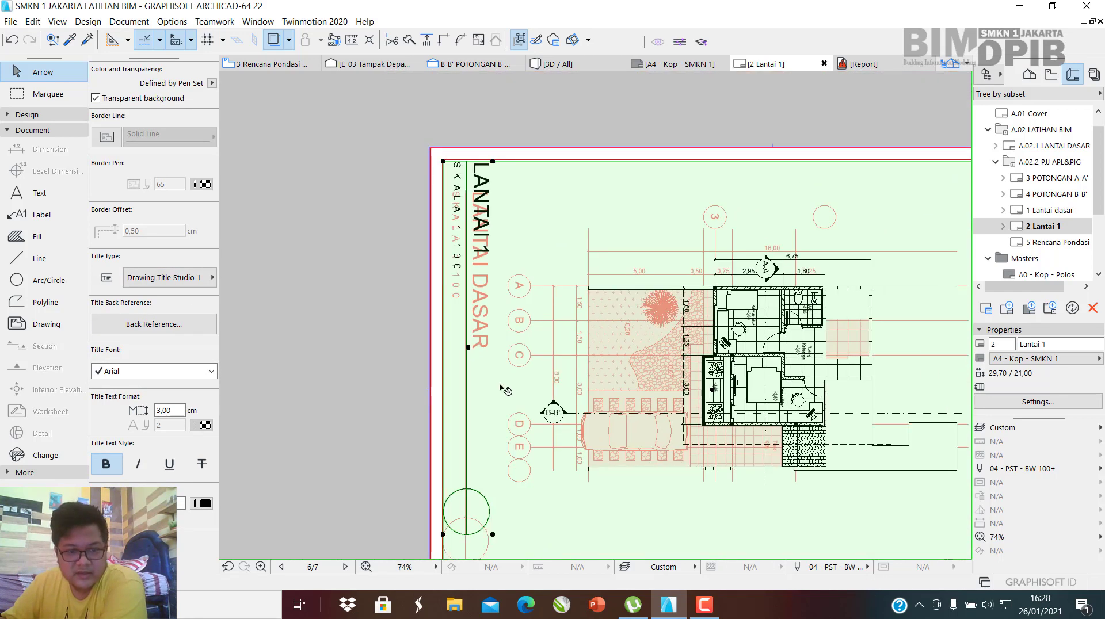
pyautogui.moveTo(449, 375); pyautogui.dragTo(490, 208, button='middle')
pyautogui.scroll(1, 490, 207)
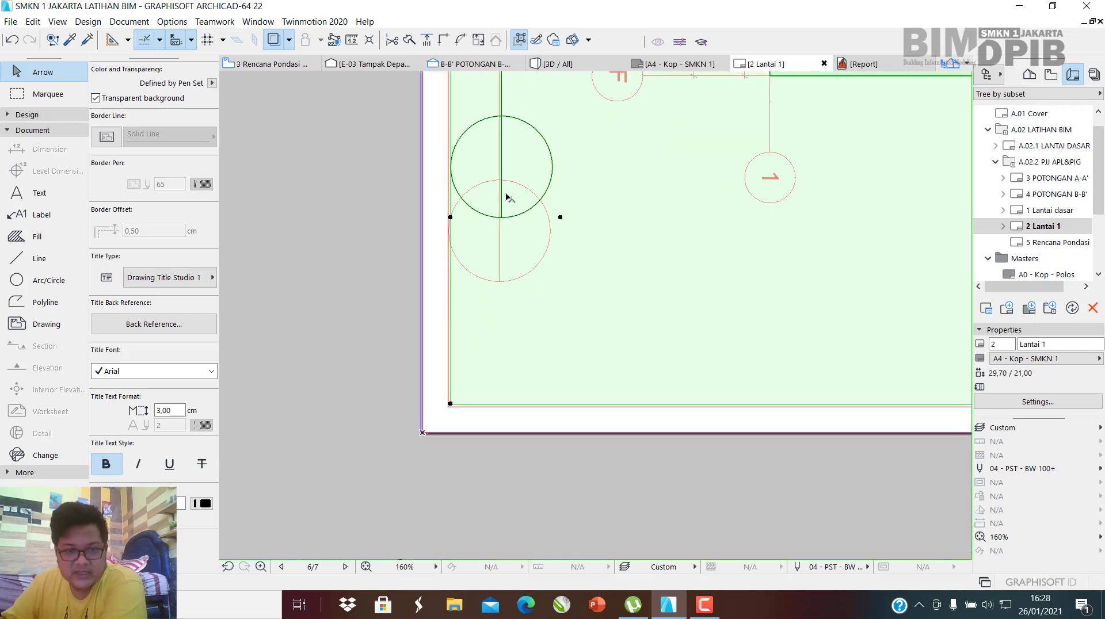
pyautogui.scroll(3, 507, 198)
pyautogui.click(600, 236)
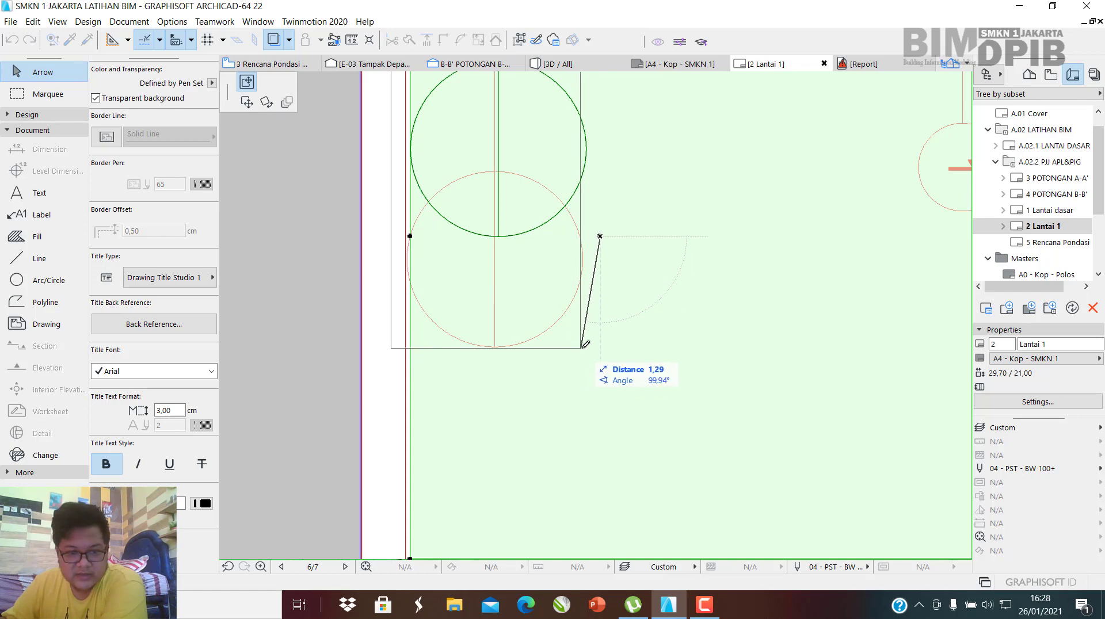
pyautogui.click(584, 348)
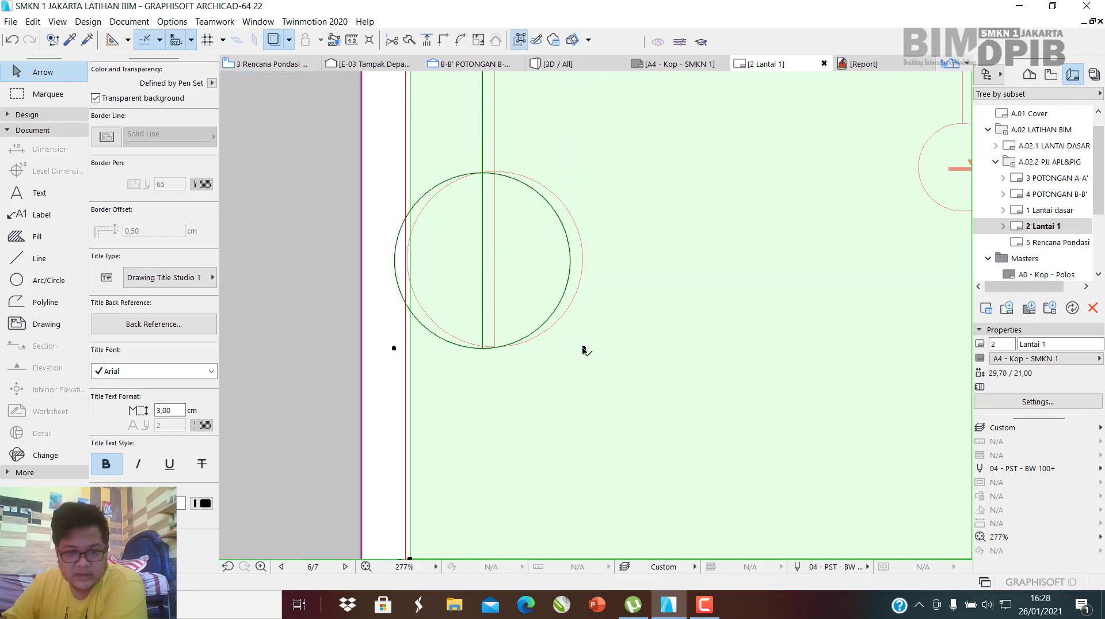
pyautogui.click(583, 348)
pyautogui.click(597, 347)
pyautogui.scroll(-4, 553, 345)
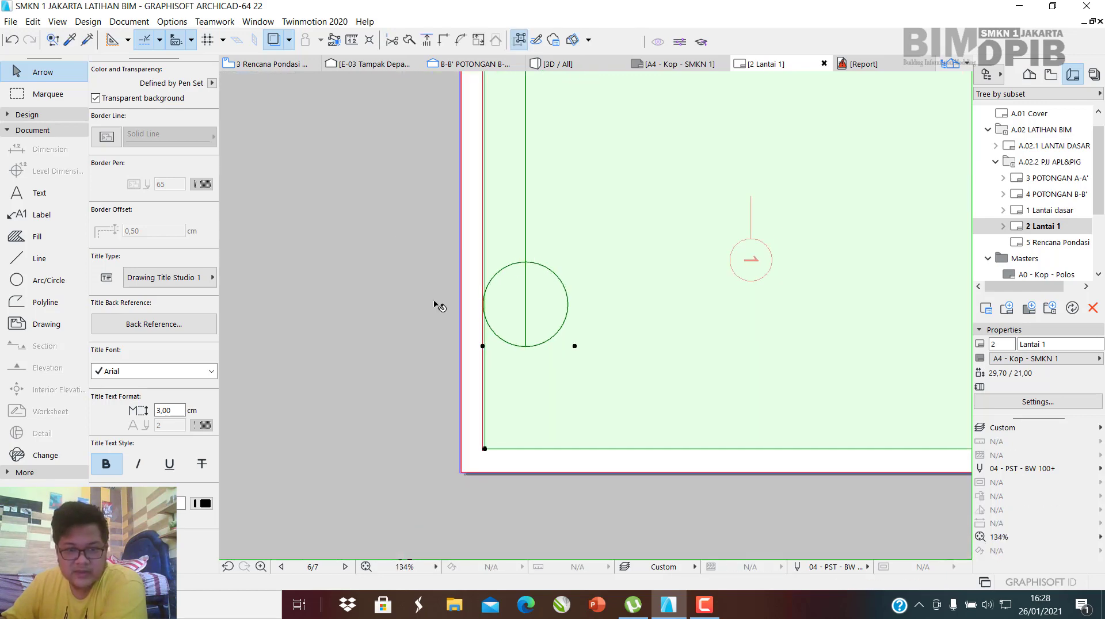
pyautogui.scroll(-6, 485, 492)
pyautogui.scroll(4, 501, 316)
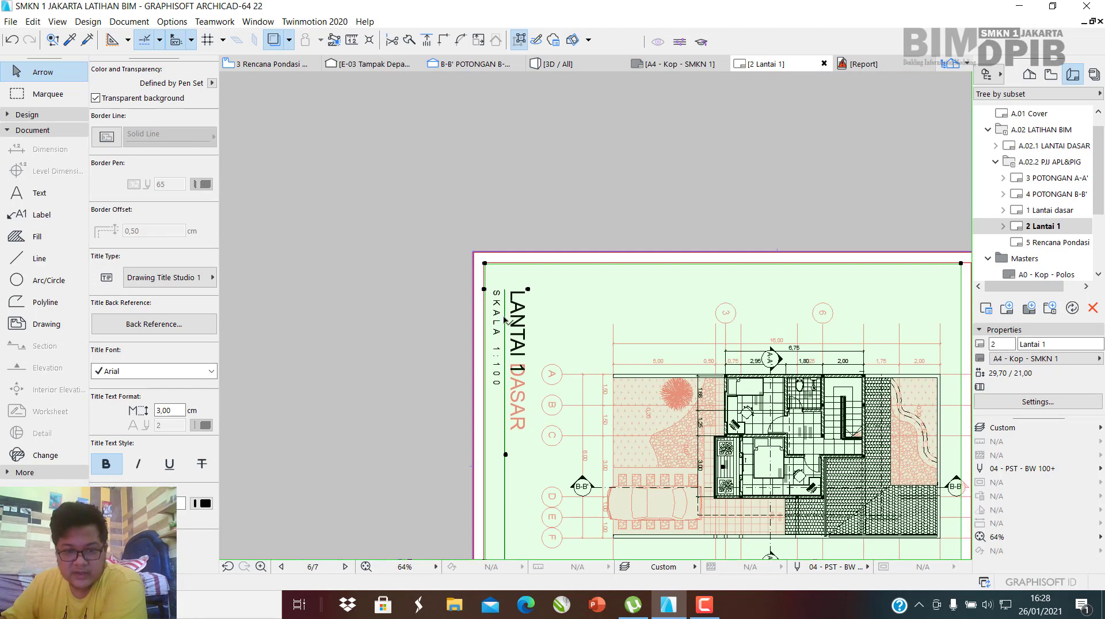
pyautogui.scroll(-3, 504, 320)
pyautogui.scroll(3, 638, 430)
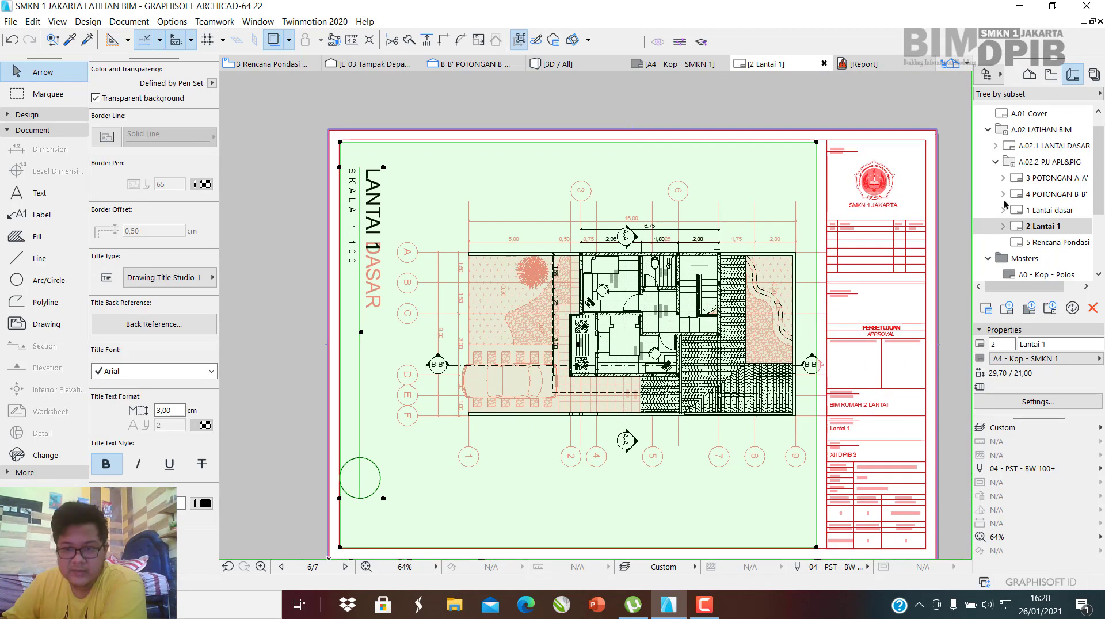
# Open layout 5 Rencana Pondasi and place the internal view 3 Rencana Pondasi on it as a drawing.
pyautogui.doubleClick(1053, 242)
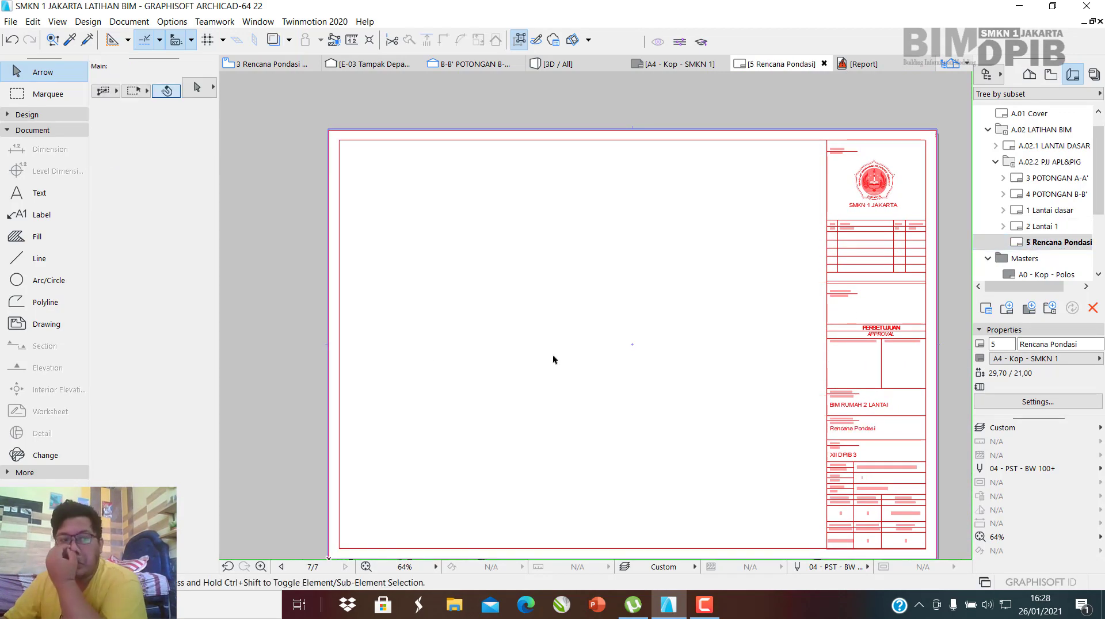
pyautogui.click(46, 324)
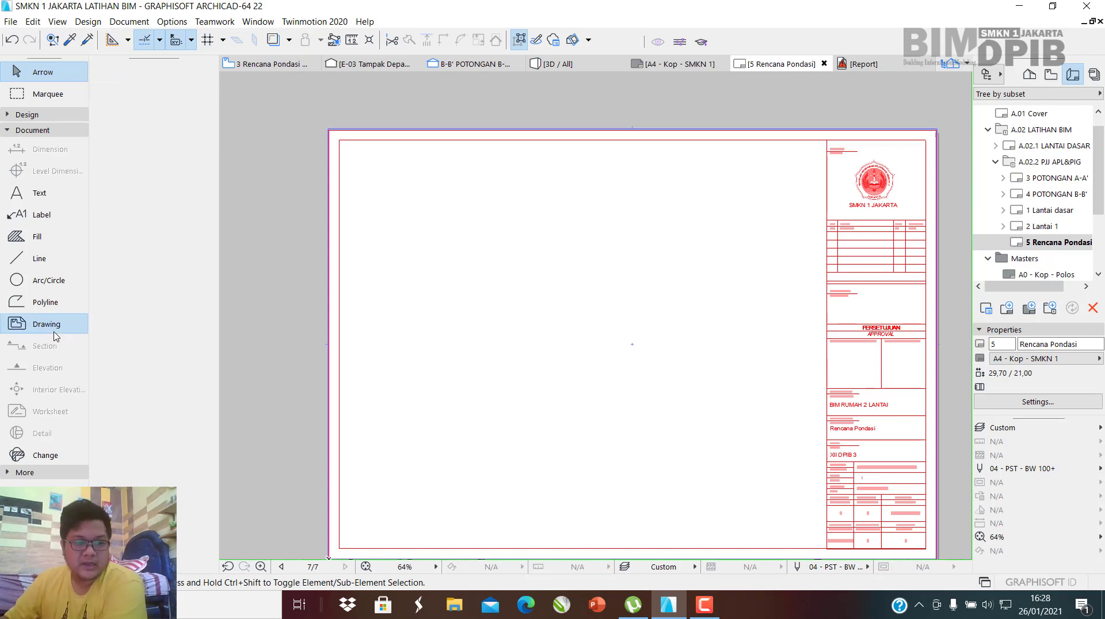
pyautogui.click(576, 299)
pyautogui.scroll(-1, 634, 276)
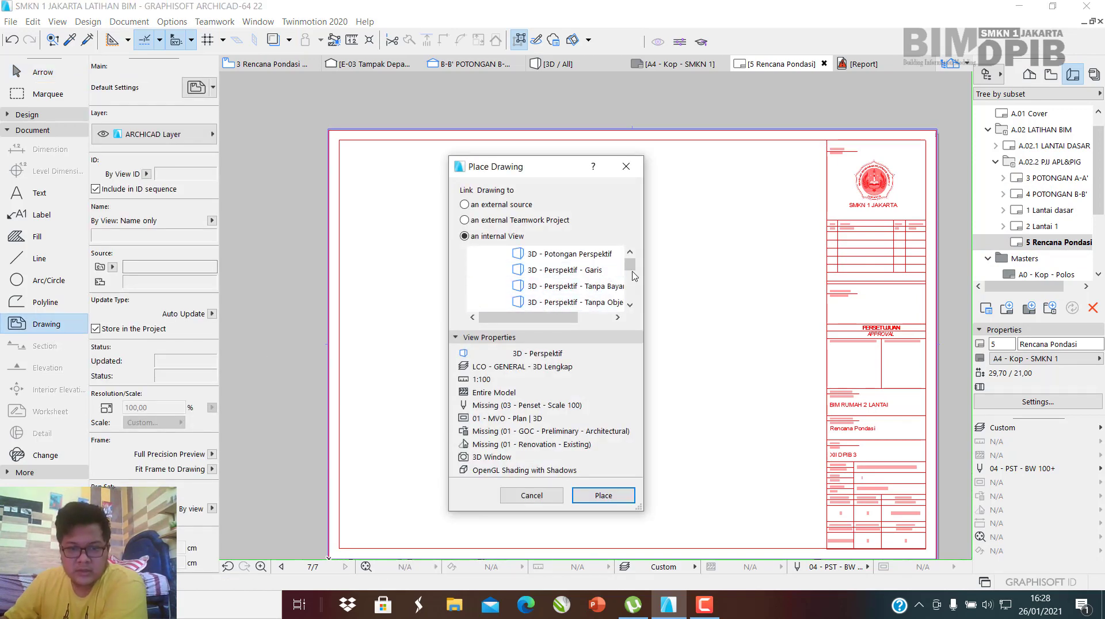
pyautogui.moveTo(632, 269); pyautogui.dragTo(641, 332)
pyautogui.click(558, 304)
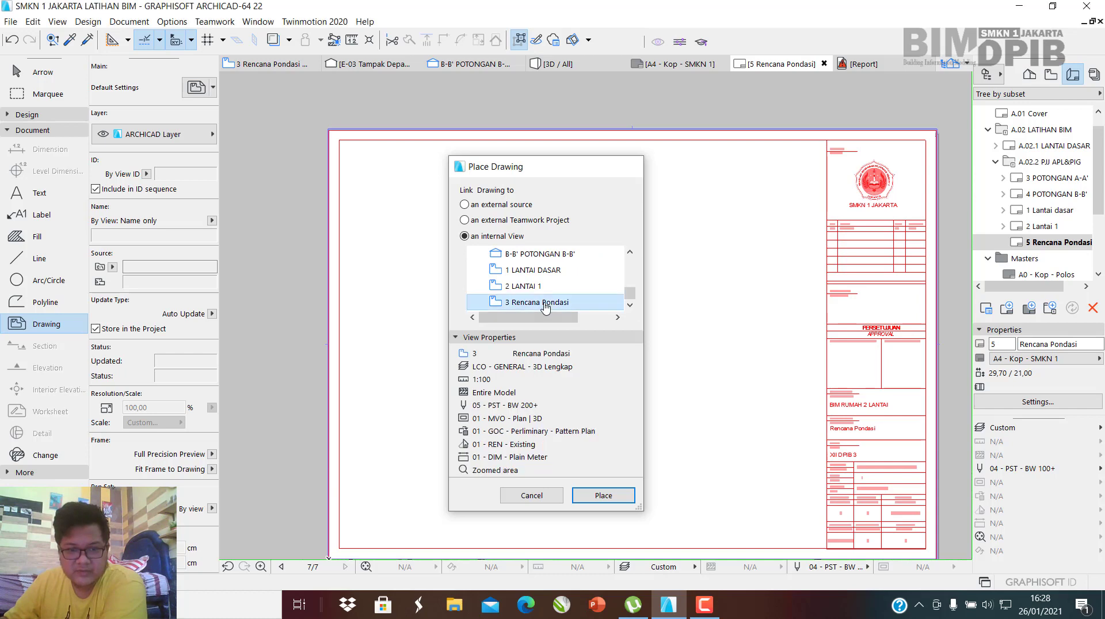
pyautogui.press('Return')
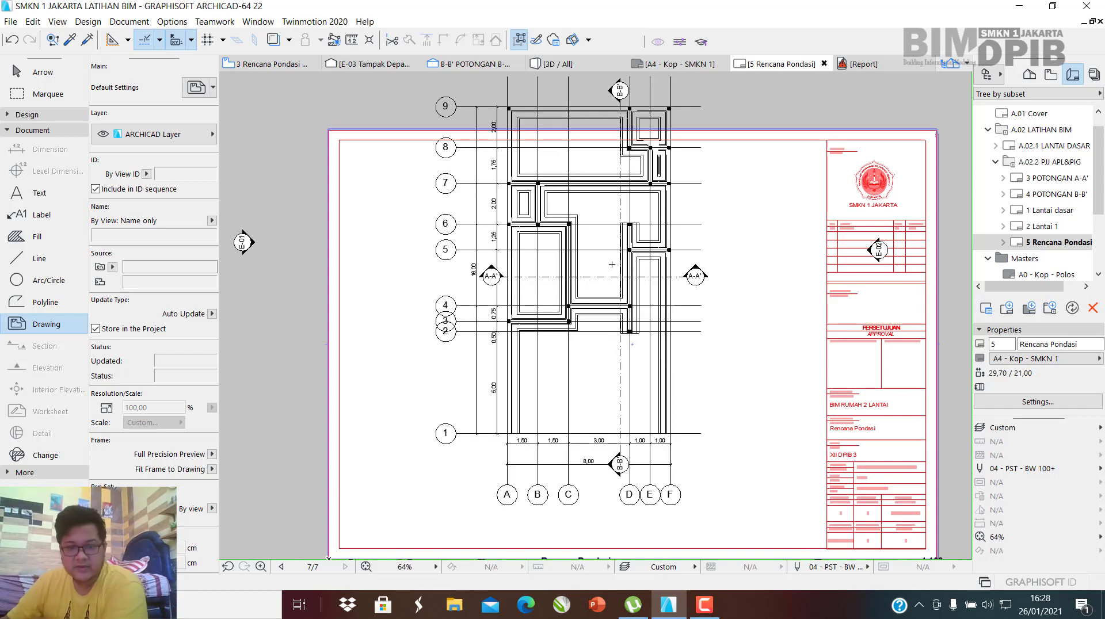
pyautogui.press('Escape')
# Rotate the placed Rencana Pondasi drawing by -90° so it lies along the landscape sheet.
pyautogui.click(587, 254)
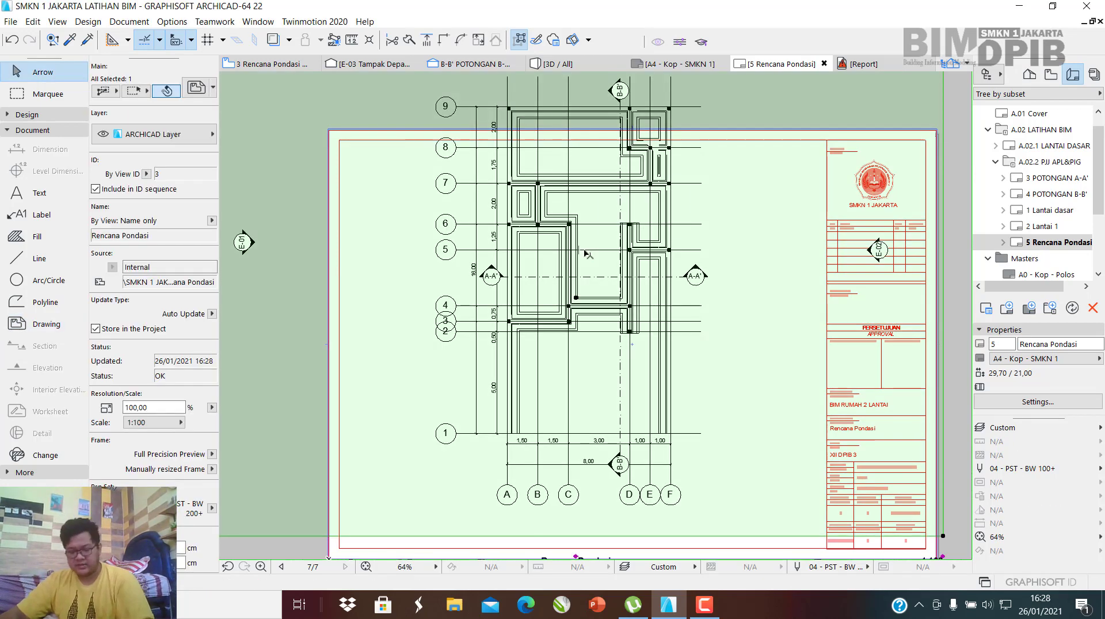
pyautogui.hotkey('ctrl', 'e')
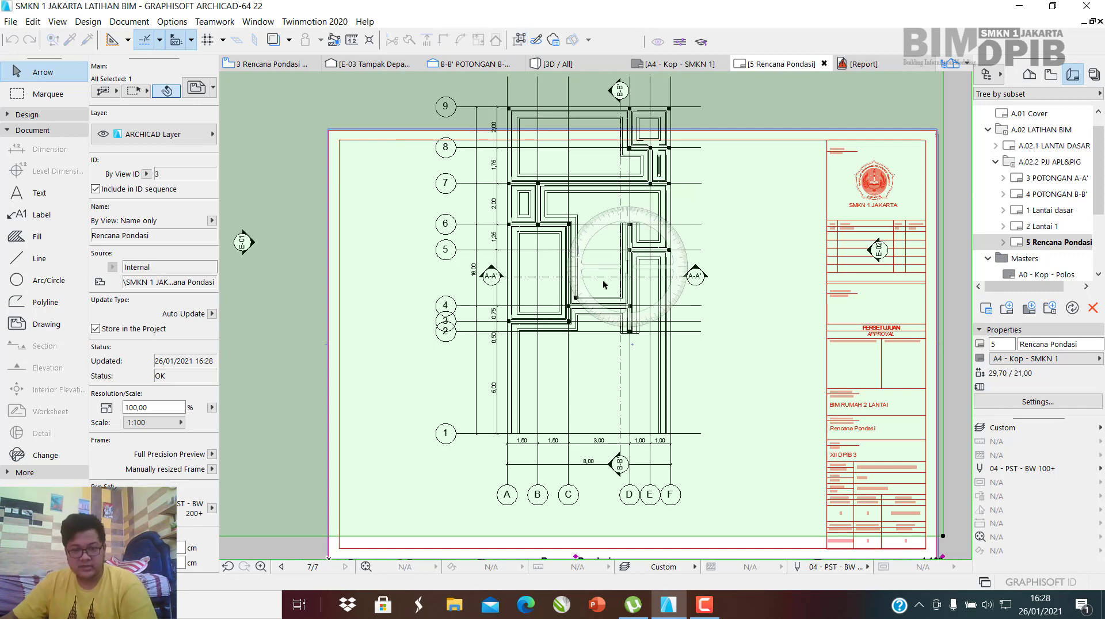
pyautogui.click(609, 309)
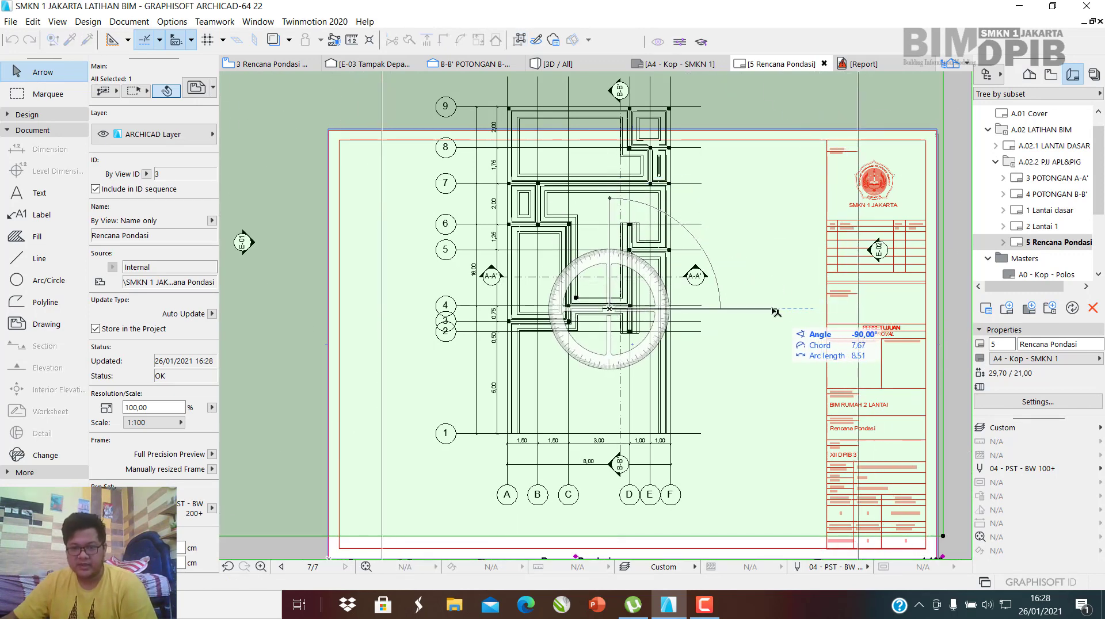
pyautogui.click(775, 311)
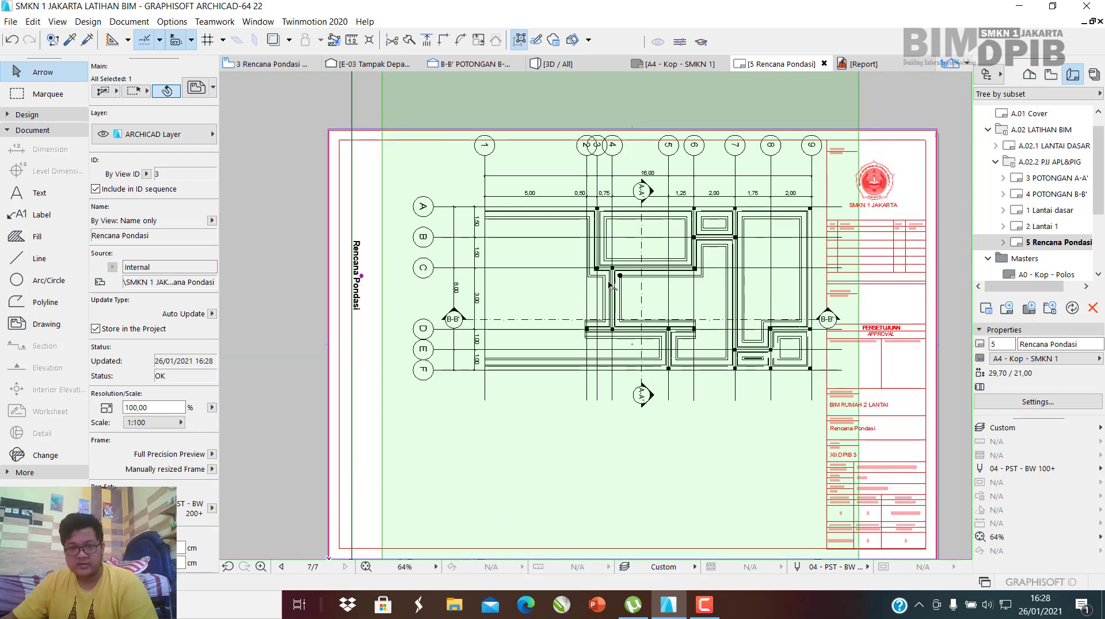
pyautogui.scroll(1, 603, 246)
pyautogui.scroll(-2, 488, 319)
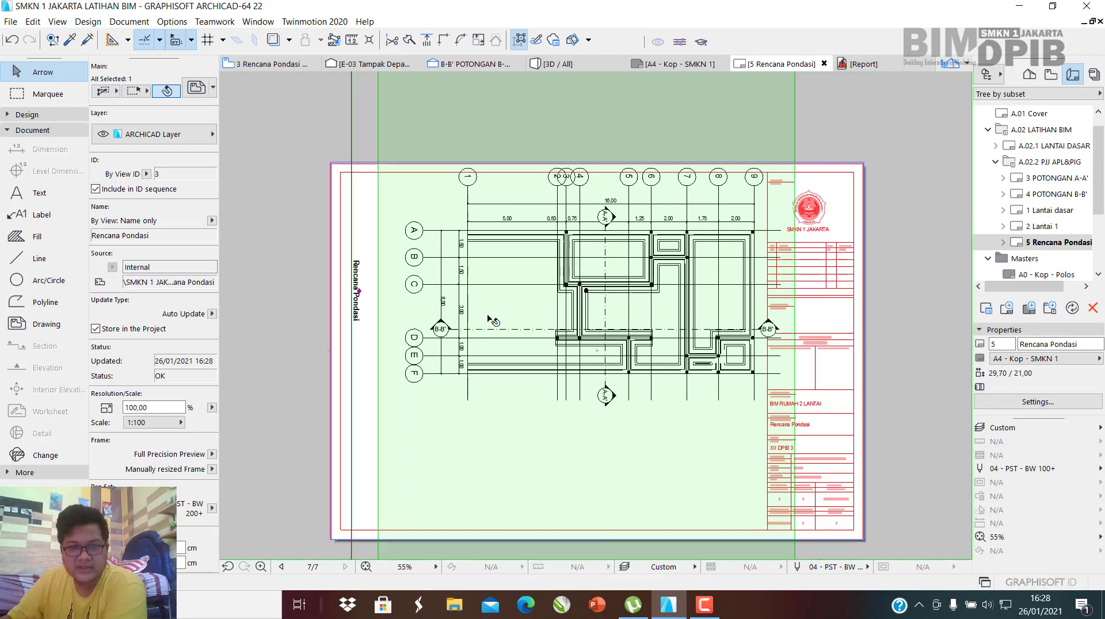
# Choose layout 1 Lantai dasar as the trace reference for the Rencana Pondasi layout.
pyautogui.click(289, 40)
pyautogui.moveTo(403, 62)
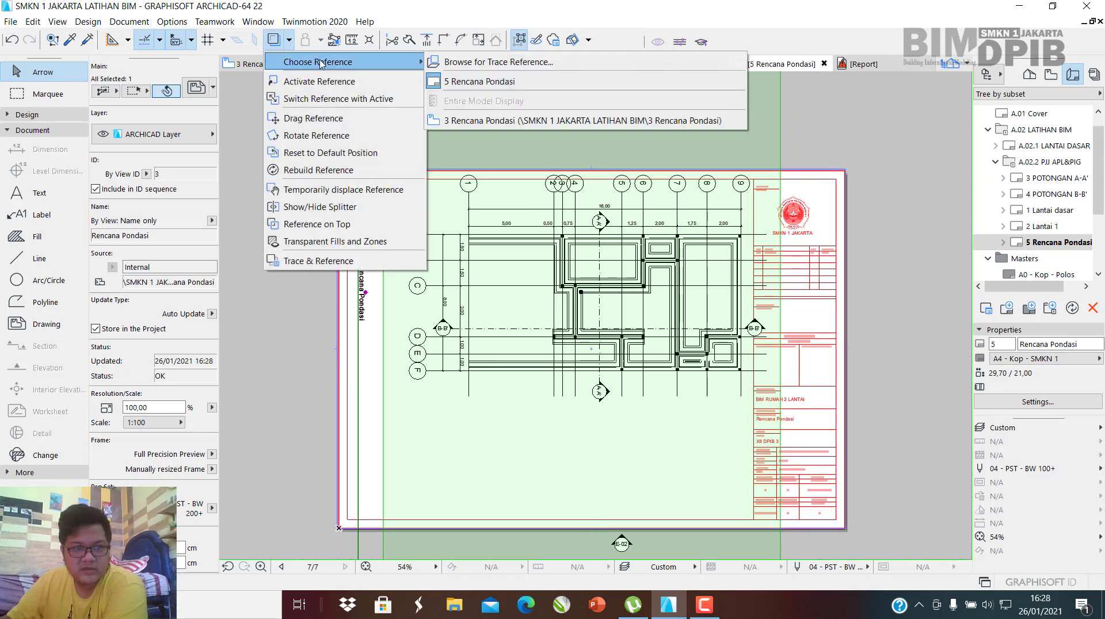
pyautogui.click(482, 63)
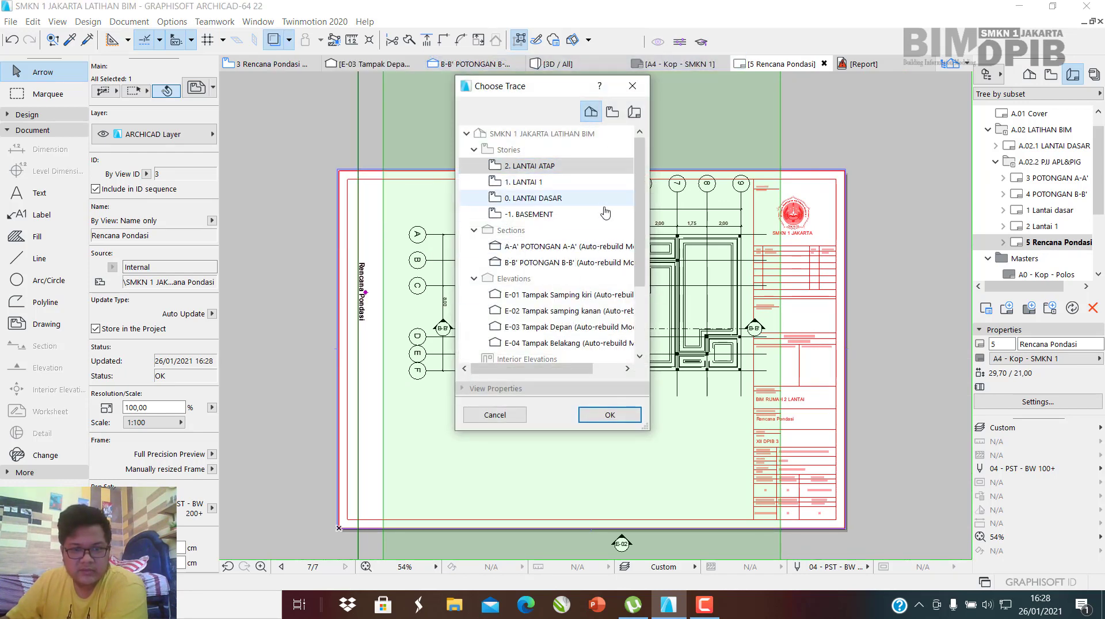
pyautogui.click(632, 112)
pyautogui.doubleClick(530, 247)
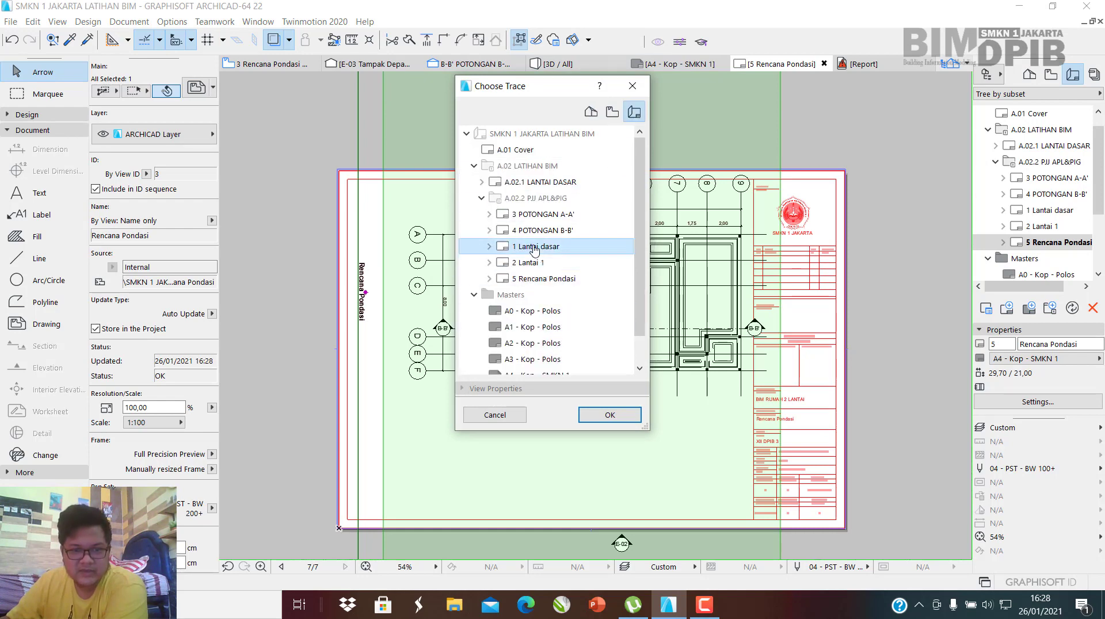
pyautogui.scroll(-2, 649, 330)
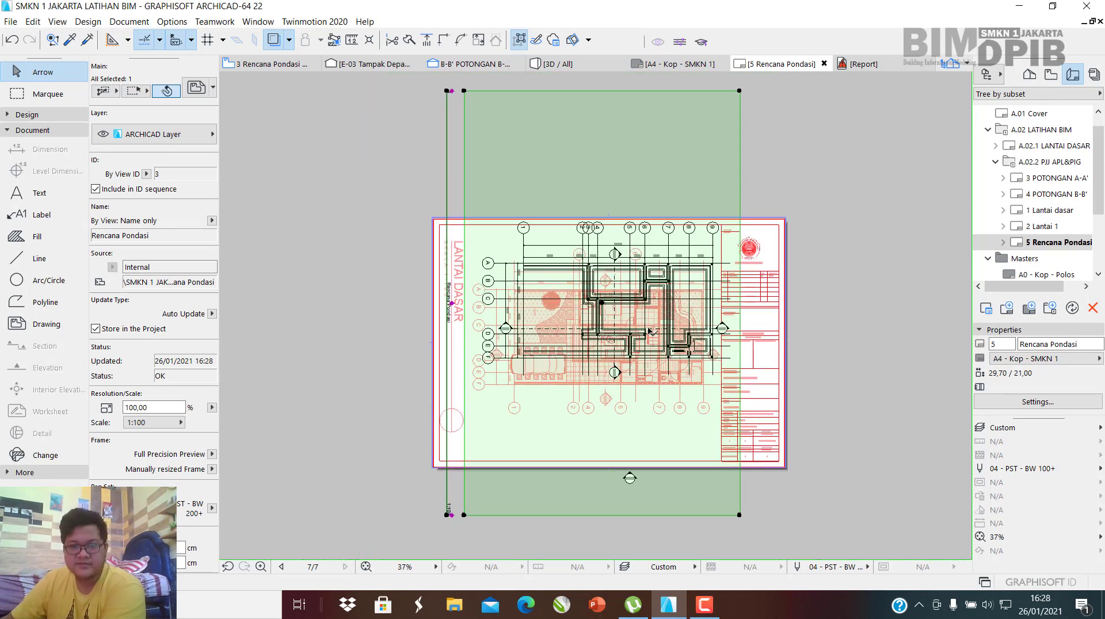
# Drag the foundation drawing slightly down the sheet, closer to the traced Lantai Dasar plan.
pyautogui.scroll(2, 633, 331)
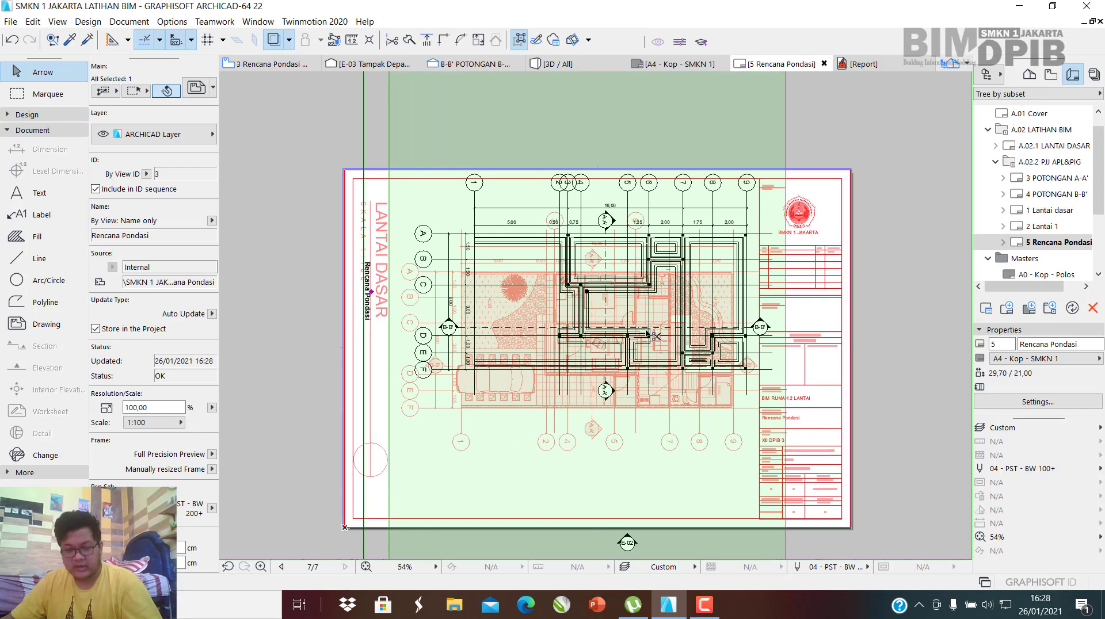
pyautogui.hotkey('ctrl', 'd')
pyautogui.click(657, 291)
pyautogui.click(652, 316)
# Offset the upper edge of the foundation drawing's frame down to the sheet's inner border line.
pyautogui.scroll(-3, 662, 317)
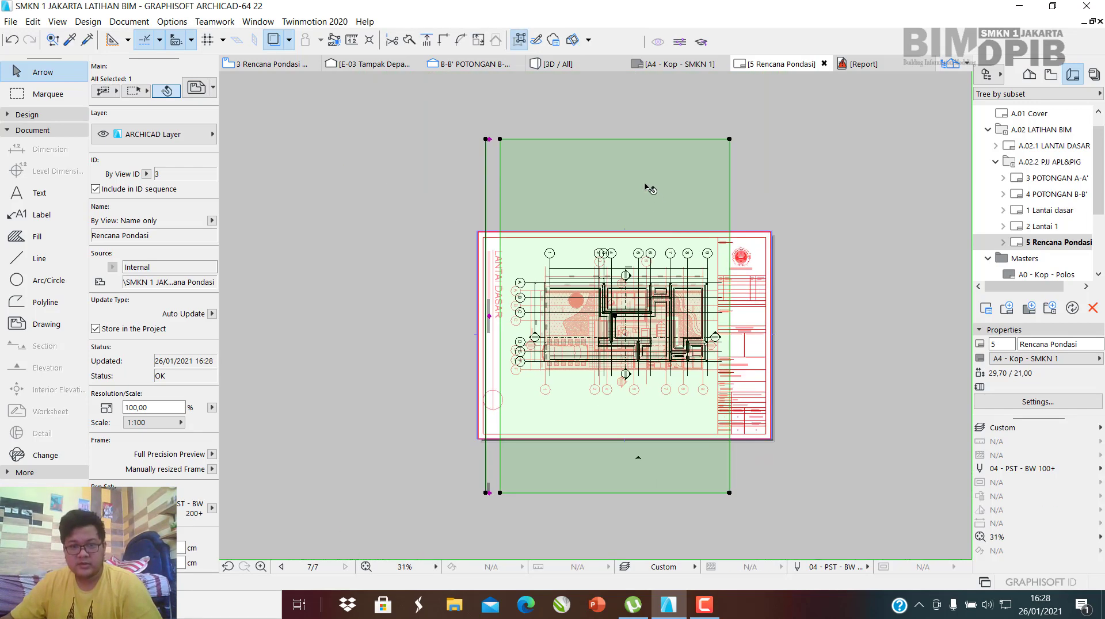
pyautogui.click(626, 140)
pyautogui.scroll(3, 617, 255)
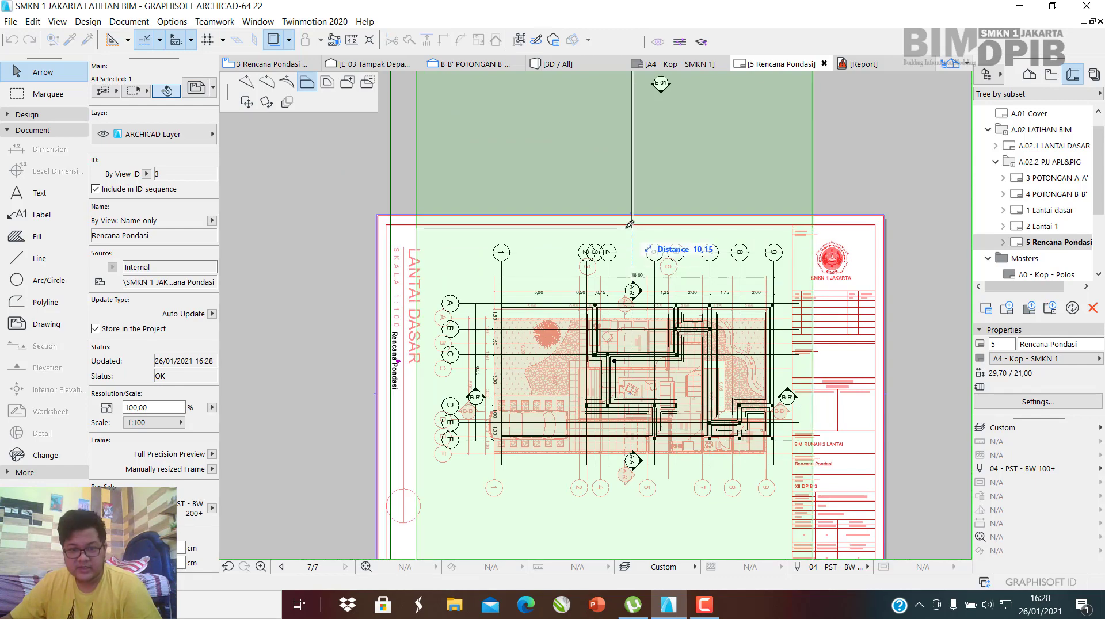
pyautogui.click(609, 211)
pyautogui.scroll(5, 607, 215)
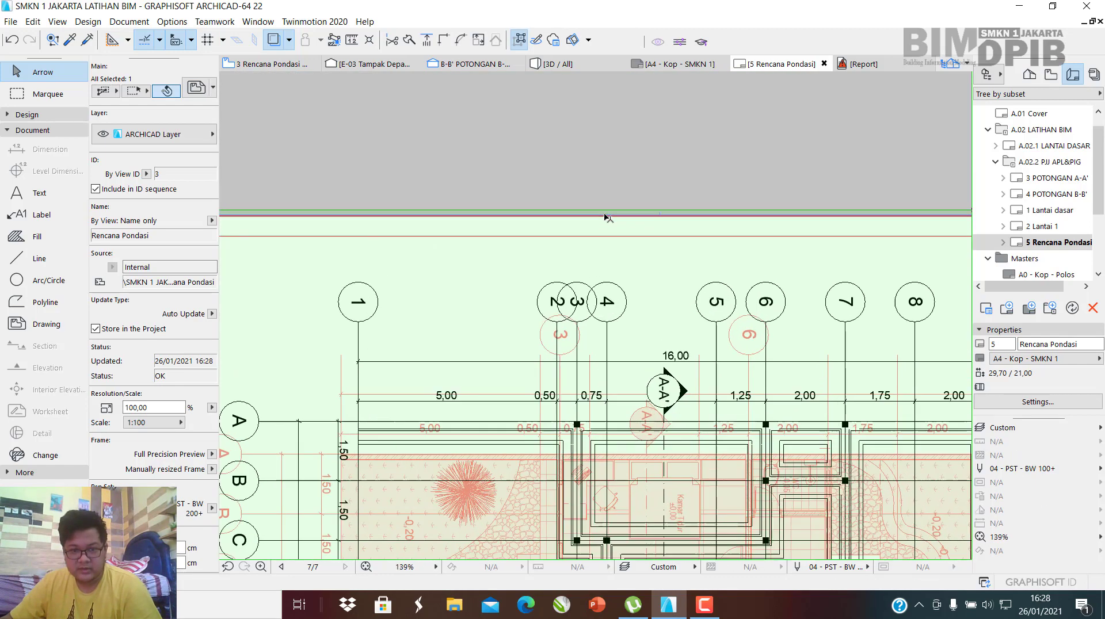
pyautogui.click(606, 215)
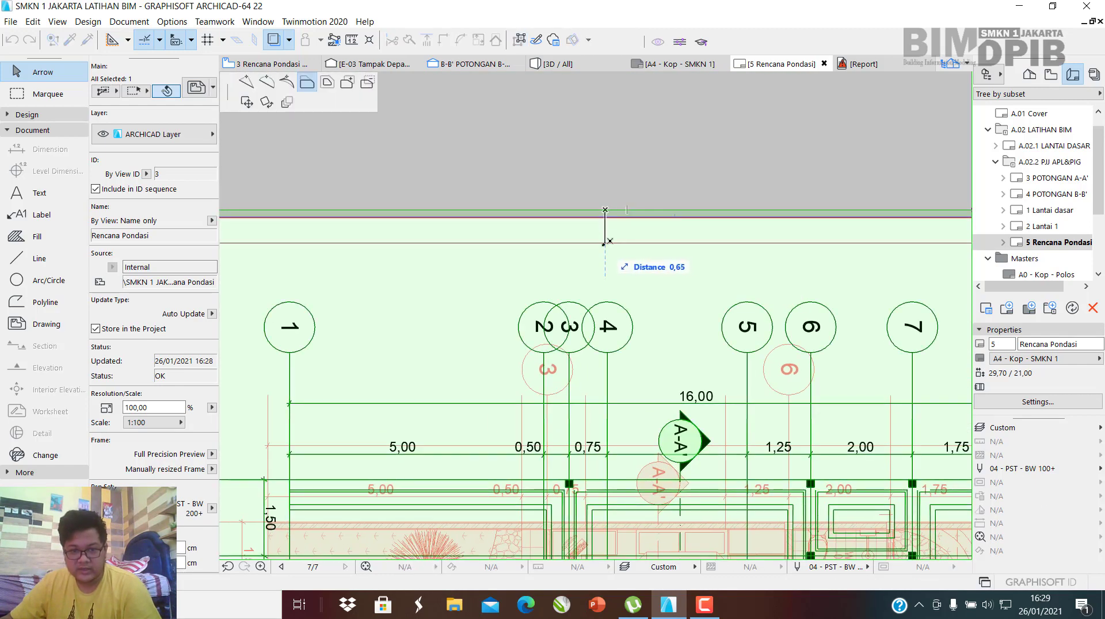
pyautogui.click(713, 242)
# Offset the lower edge of the foundation drawing's frame up to the sheet's inner border line.
pyautogui.scroll(-5, 714, 242)
pyautogui.scroll(5, 708, 485)
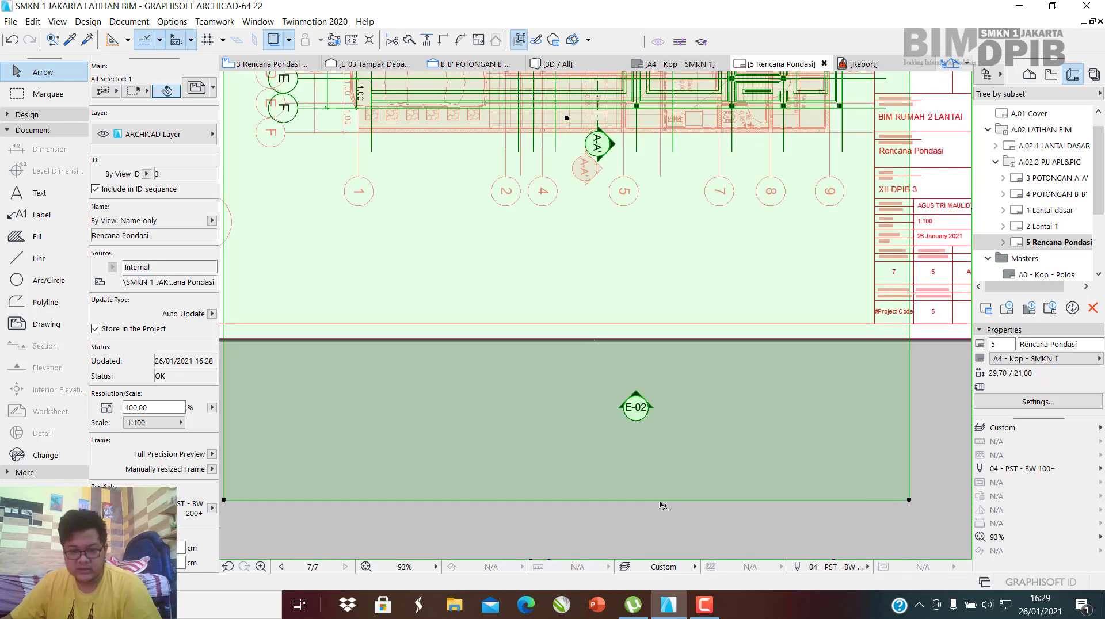
pyautogui.click(659, 500)
pyautogui.moveTo(638, 258); pyautogui.dragTo(667, 379, button='middle')
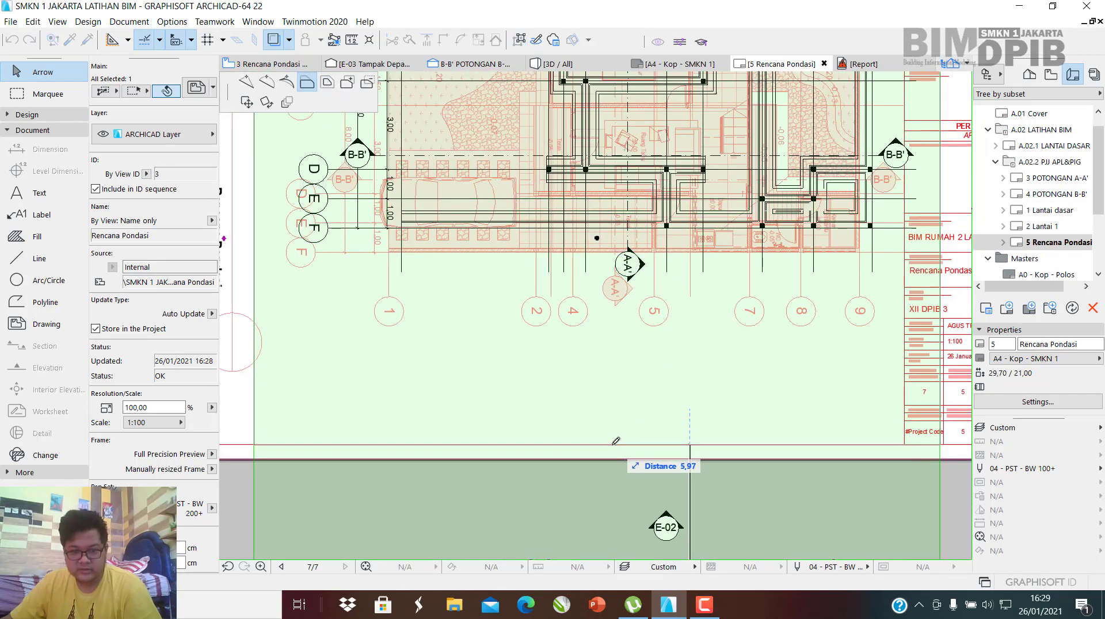
pyautogui.click(615, 445)
pyautogui.scroll(-5, 644, 448)
pyautogui.scroll(4, 681, 399)
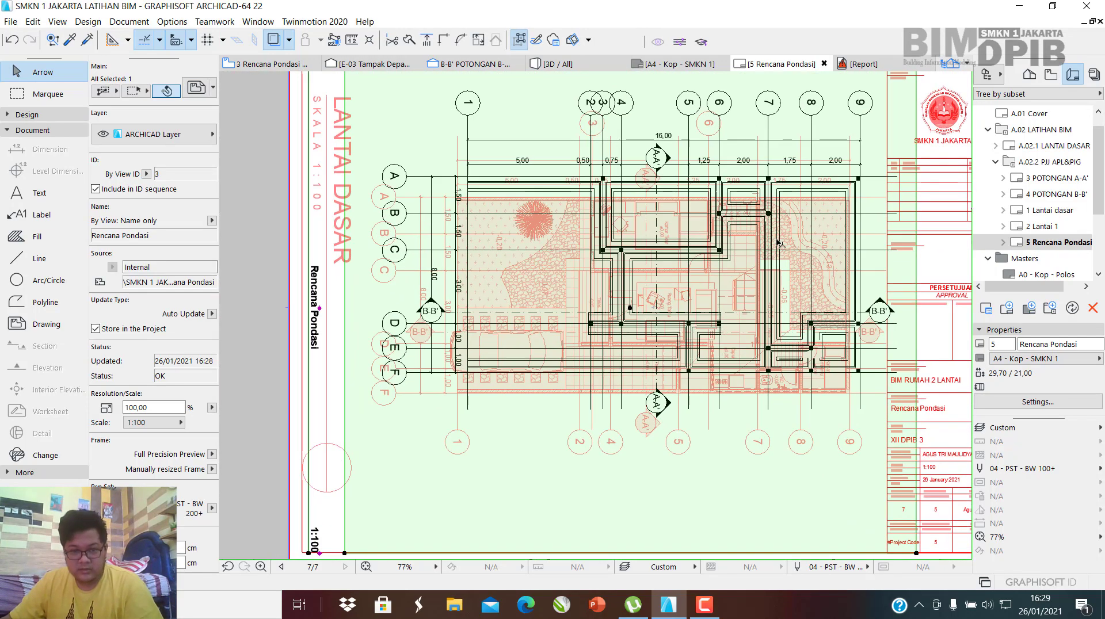
# Move the foundation drawing so its outer column corner at axes 9 and A coincides with the matching corner of the traced Lantai Dasar plan.
pyautogui.scroll(4, 806, 236)
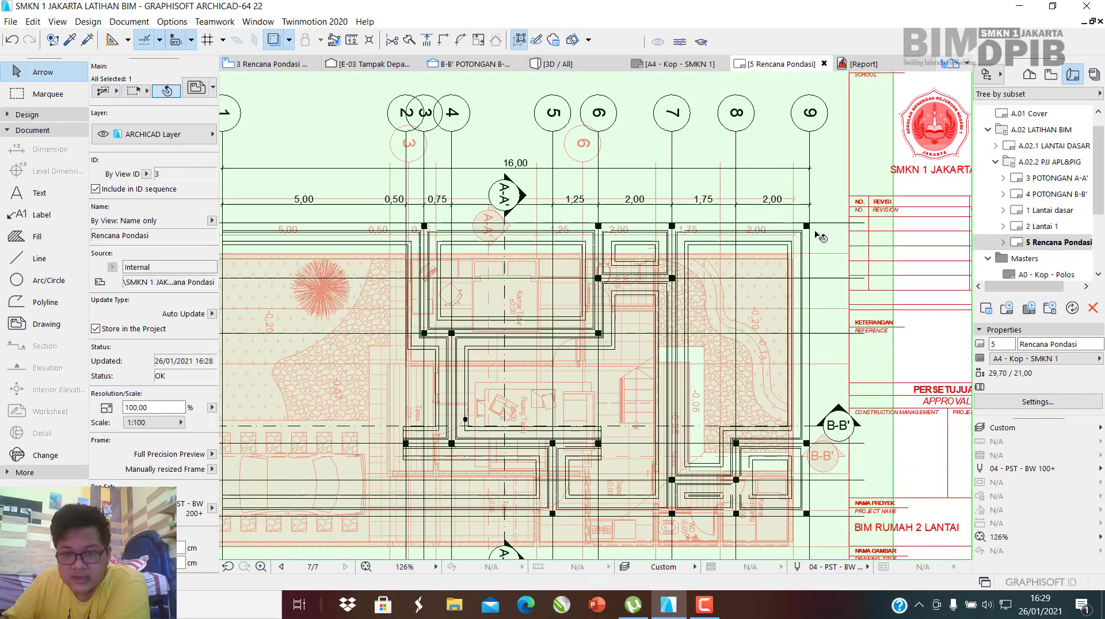
pyautogui.scroll(-5, 684, 233)
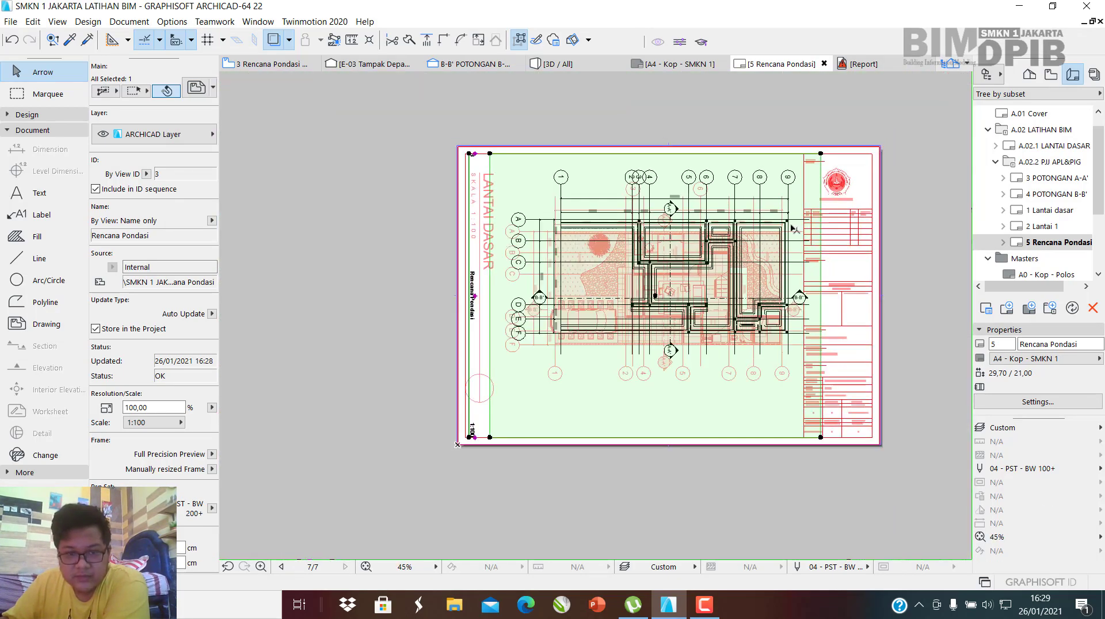
pyautogui.scroll(7, 794, 229)
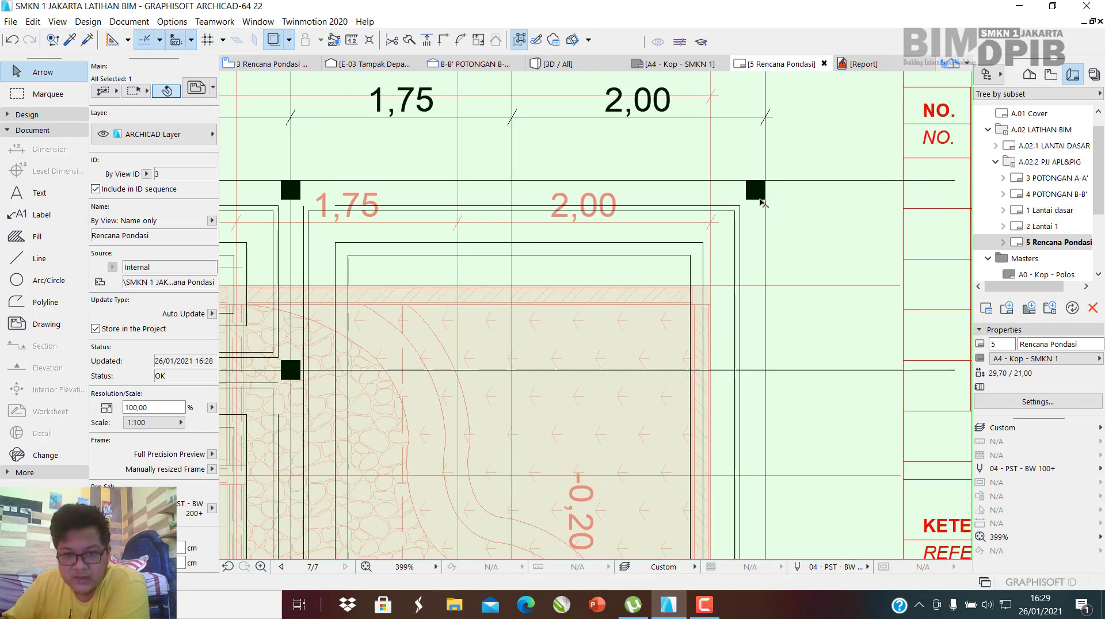
pyautogui.scroll(4, 784, 226)
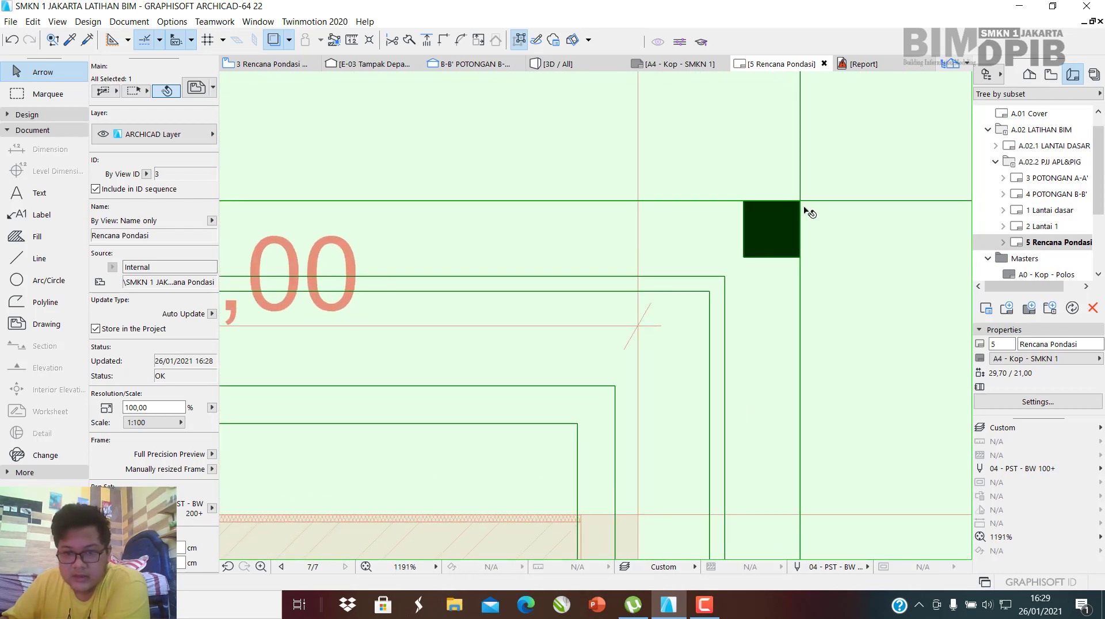
pyautogui.scroll(-6, 804, 201)
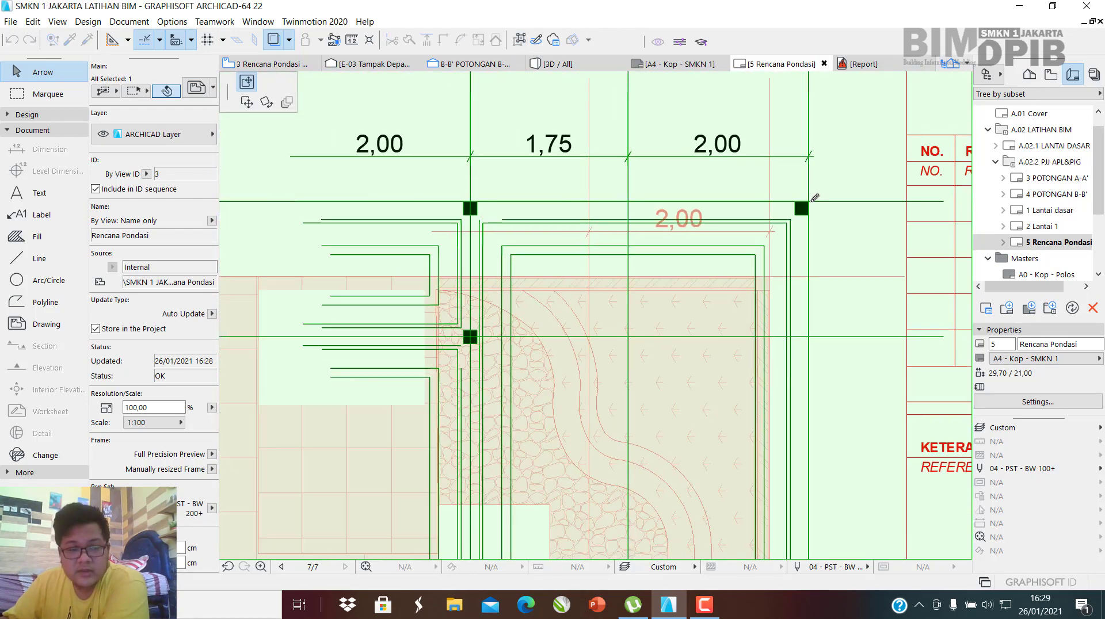
pyautogui.scroll(-2, 805, 265)
pyautogui.scroll(8, 802, 247)
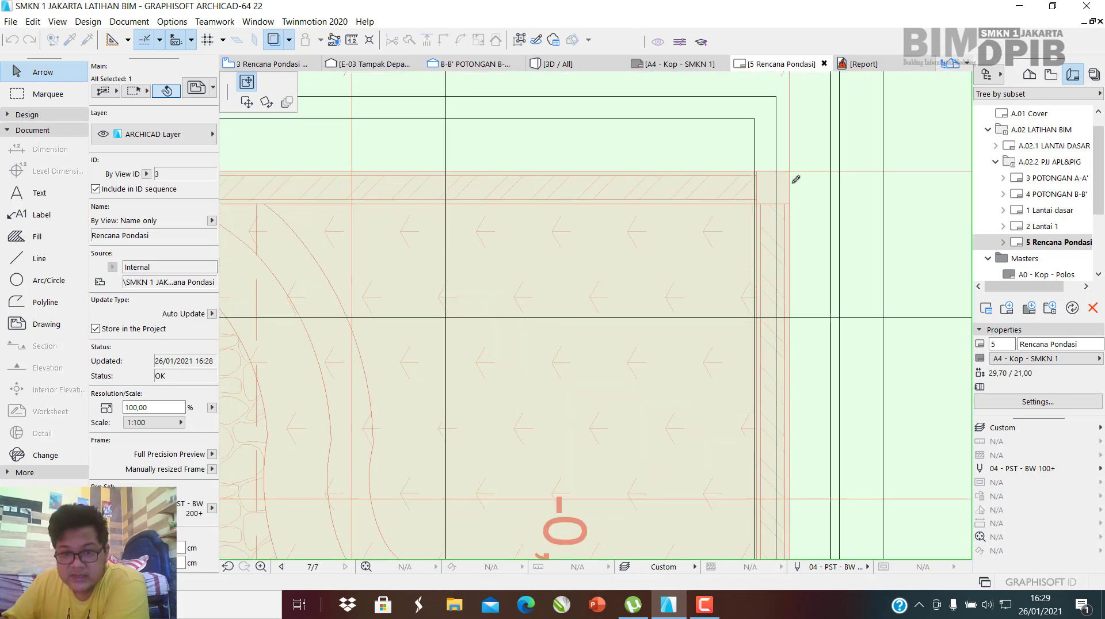
pyautogui.scroll(-10, 793, 169)
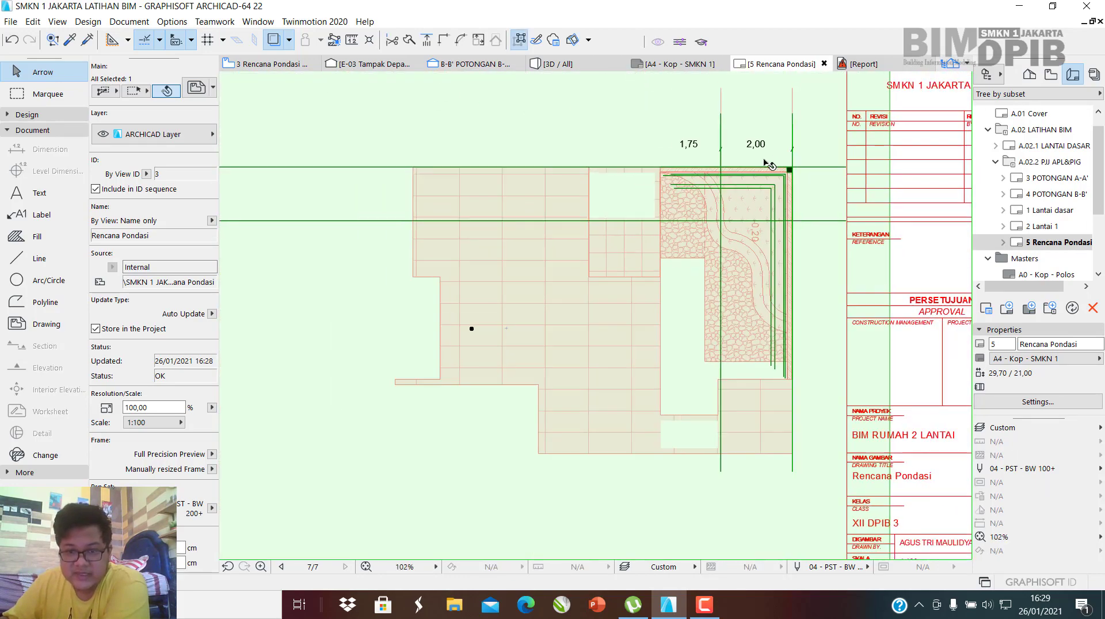
pyautogui.scroll(-3, 714, 253)
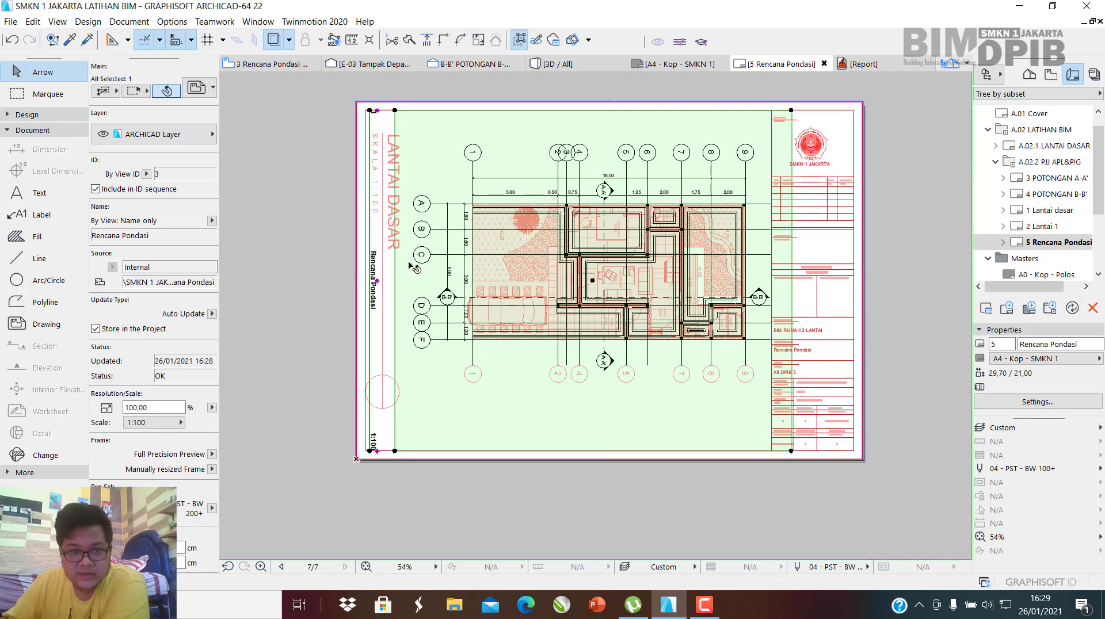
# Set the foundation drawing's title type to Drawing Title Studio 1.
pyautogui.scroll(2, 357, 199)
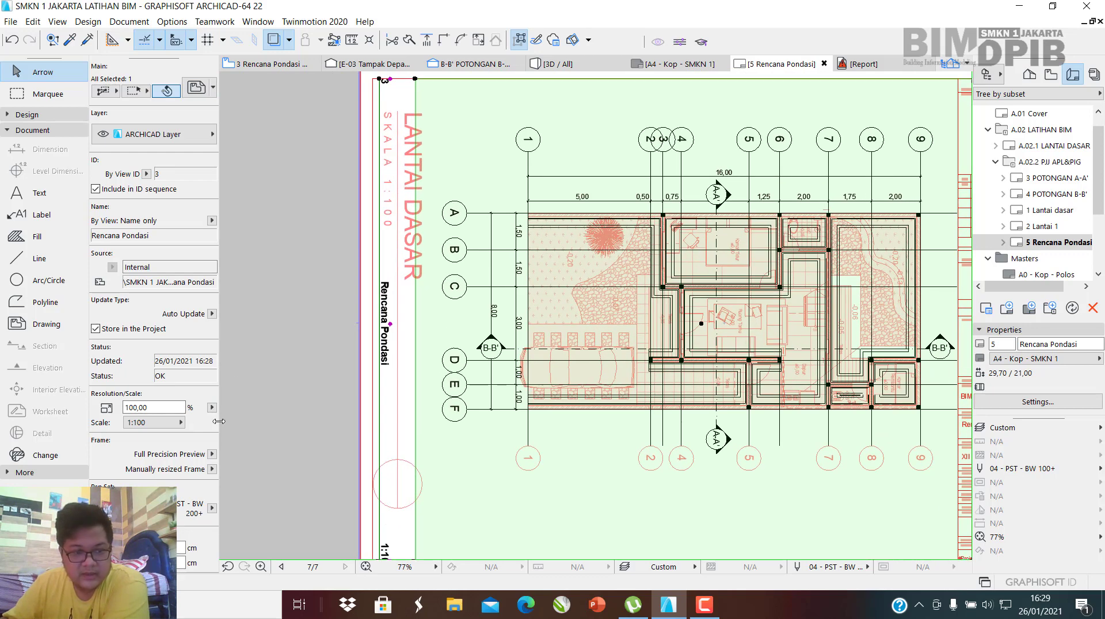
pyautogui.scroll(-10, 168, 369)
pyautogui.click(178, 280)
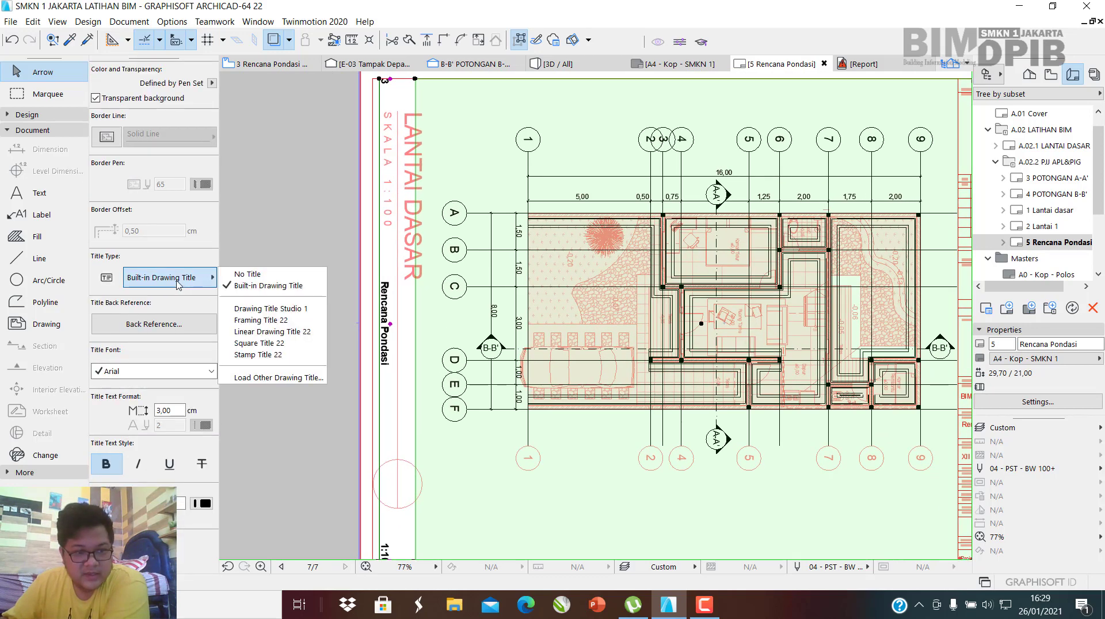
pyautogui.click(269, 310)
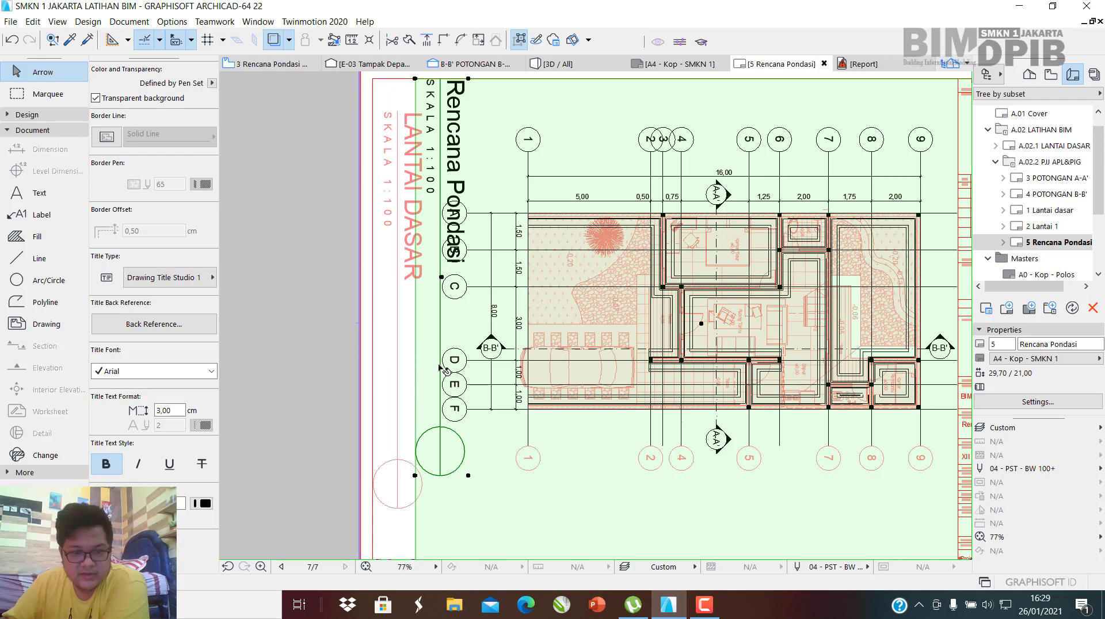
# Move the Rencana Pondasi drawing title so its circle coincides with the circle of the traced Lantai Dasar title.
pyautogui.scroll(5, 444, 369)
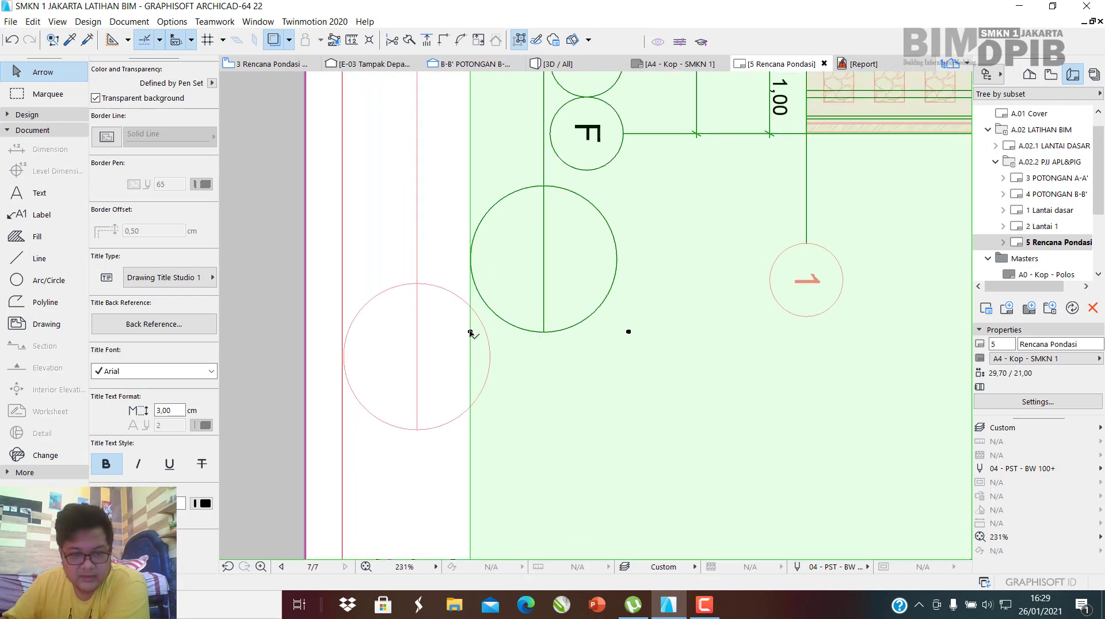
pyautogui.click(470, 333)
pyautogui.click(343, 430)
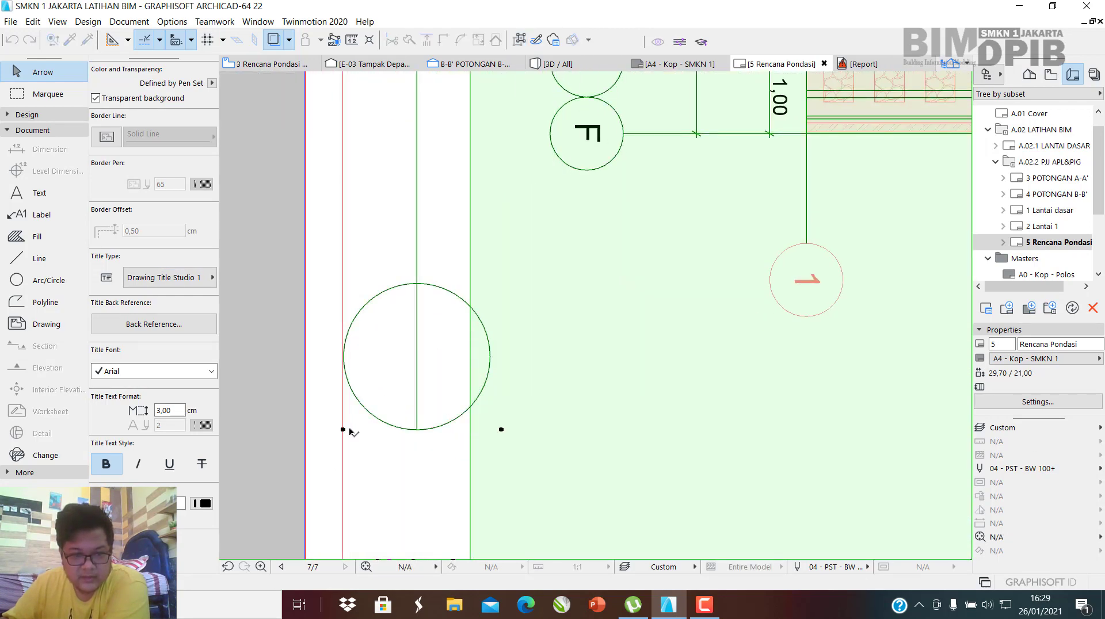
pyautogui.scroll(-10, 351, 431)
pyautogui.scroll(4, 441, 354)
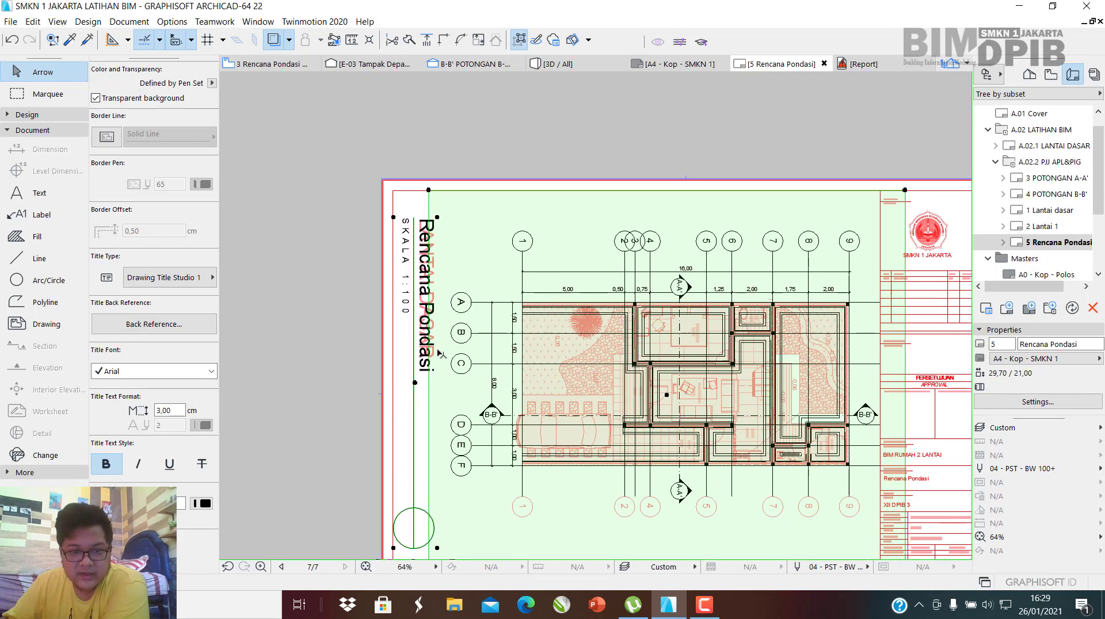
pyautogui.scroll(-3, 478, 367)
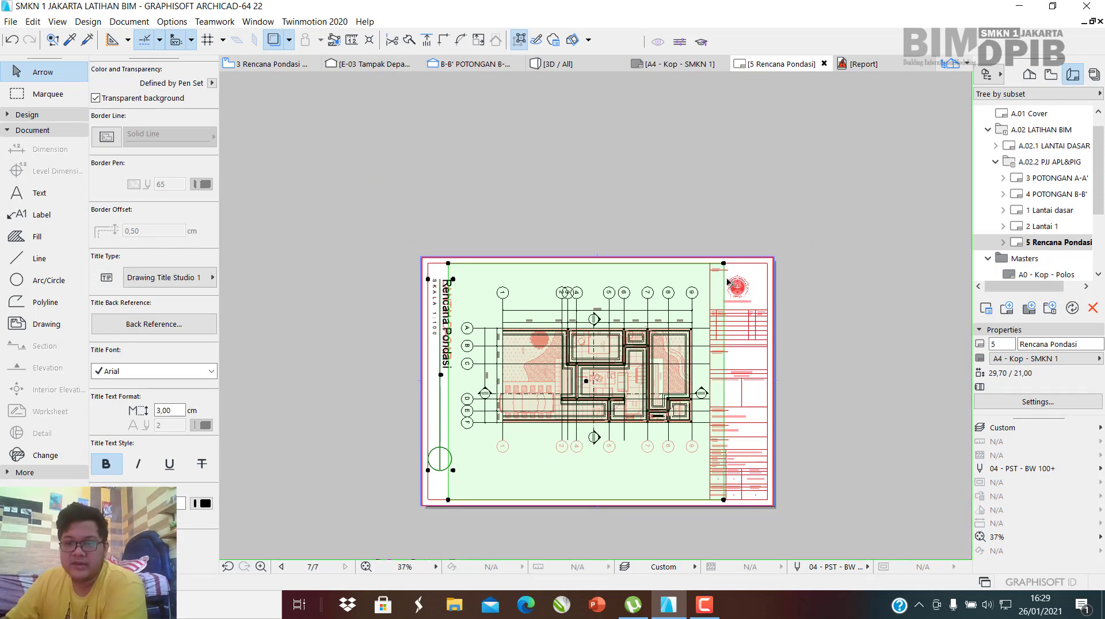
# Set the 2 - Layouts publisher set to save files as a real folder structure in the Downloads folder.
pyautogui.scroll(2, 610, 374)
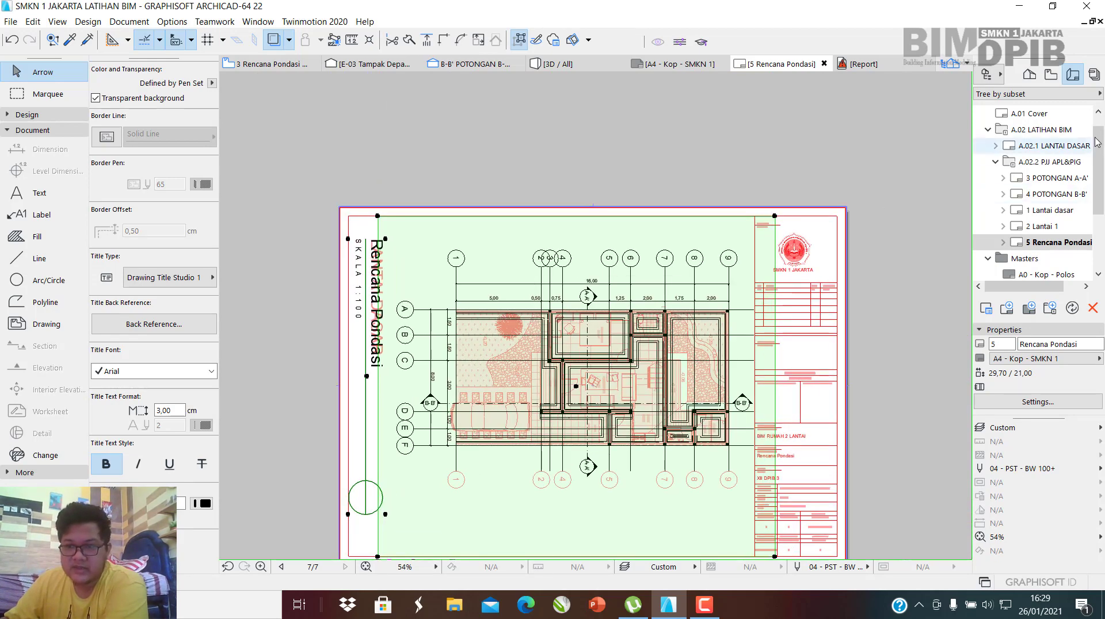
pyautogui.scroll(1, 1015, 214)
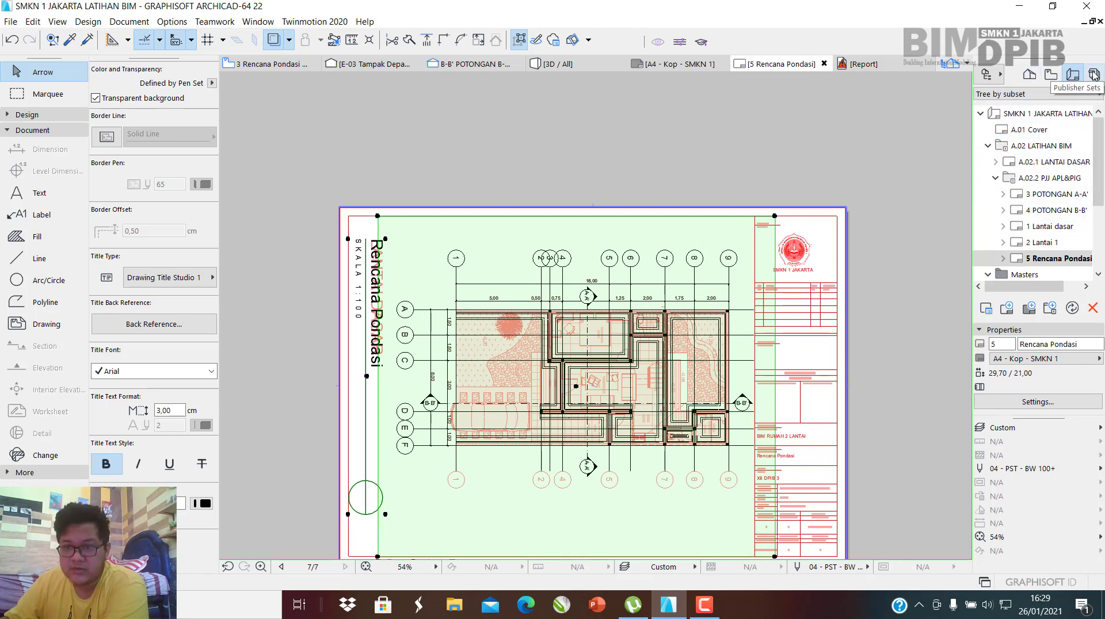
pyautogui.scroll(-2, 1039, 239)
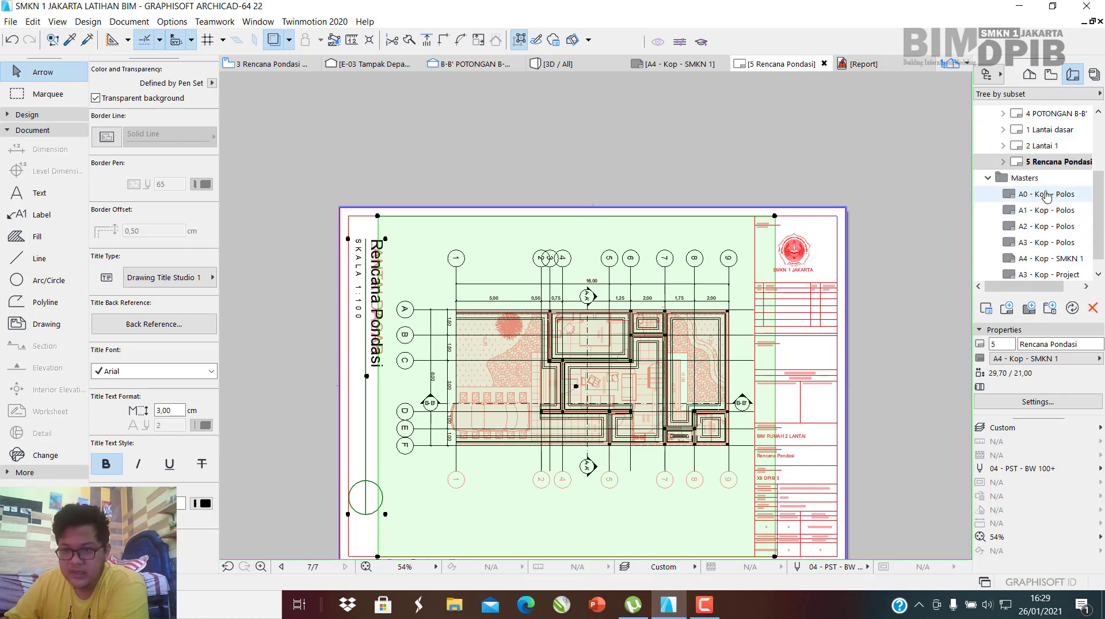
pyautogui.click(1094, 74)
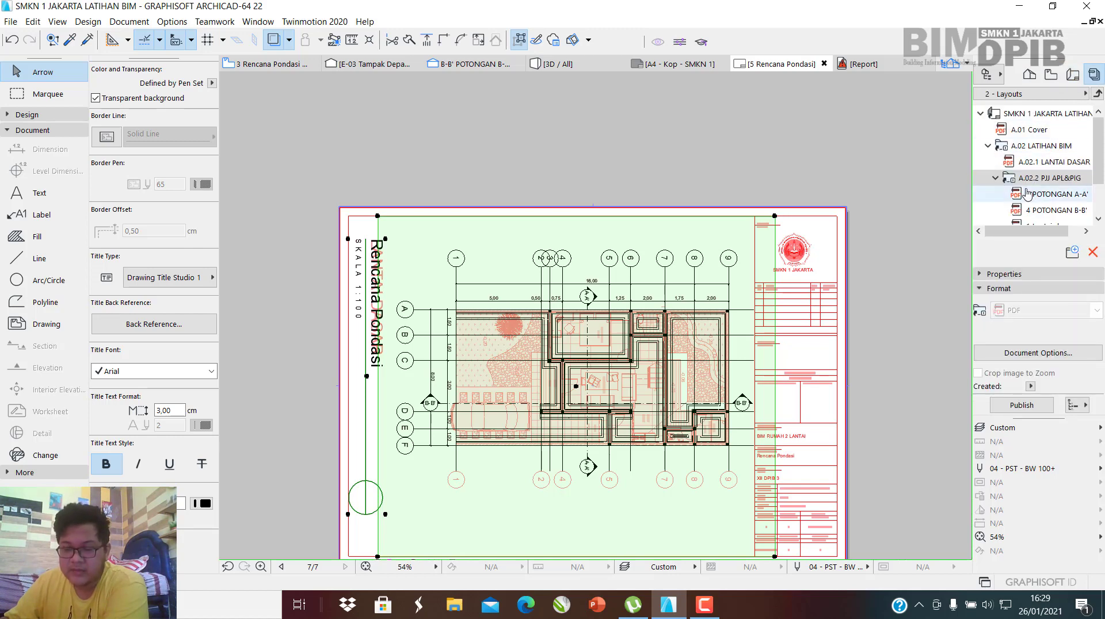
pyautogui.scroll(-1, 1008, 132)
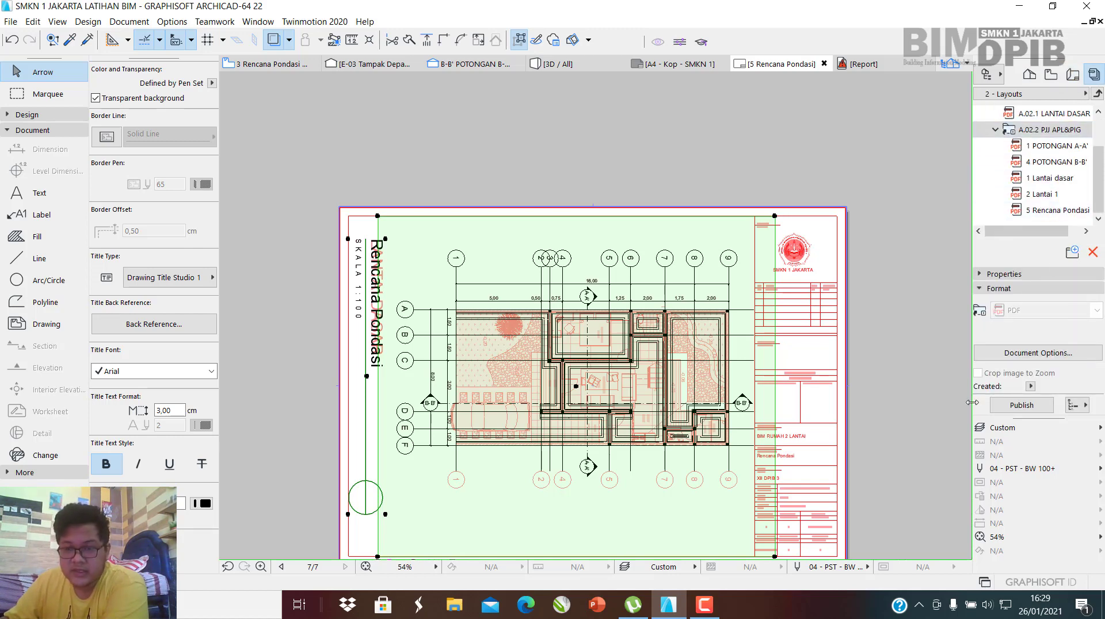
pyautogui.rightClick(1033, 132)
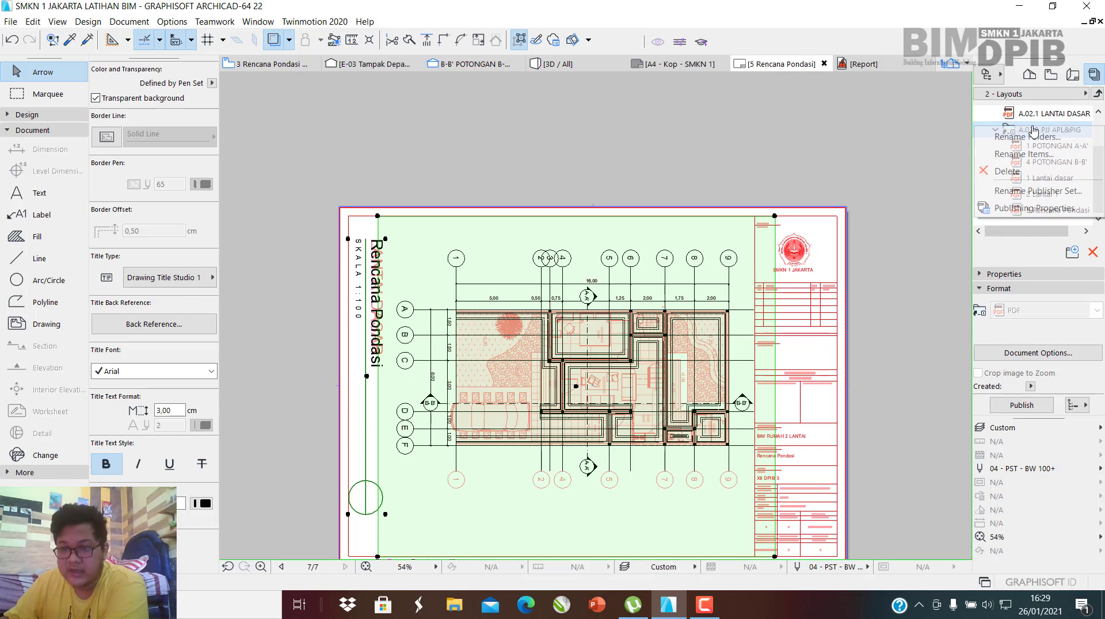
pyautogui.click(1049, 210)
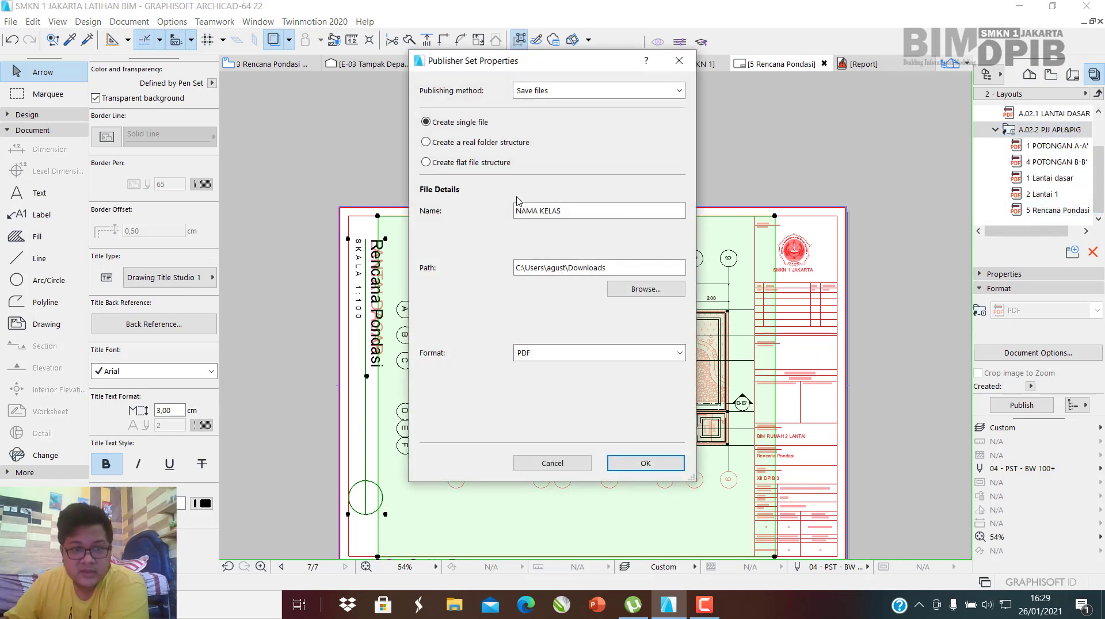
pyautogui.click(427, 143)
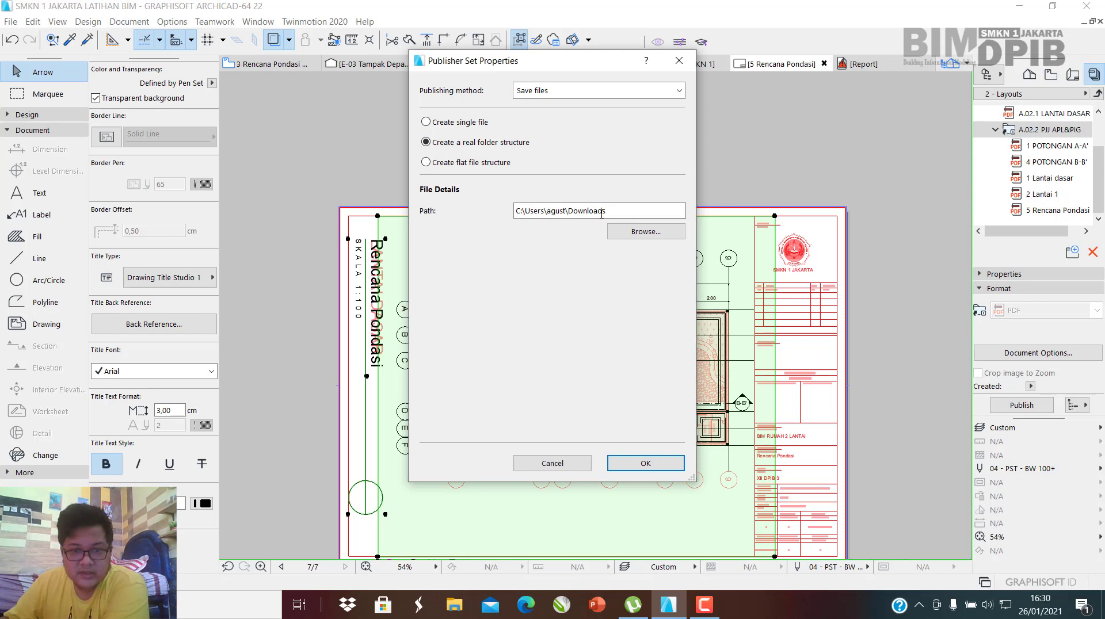
pyautogui.click(621, 122)
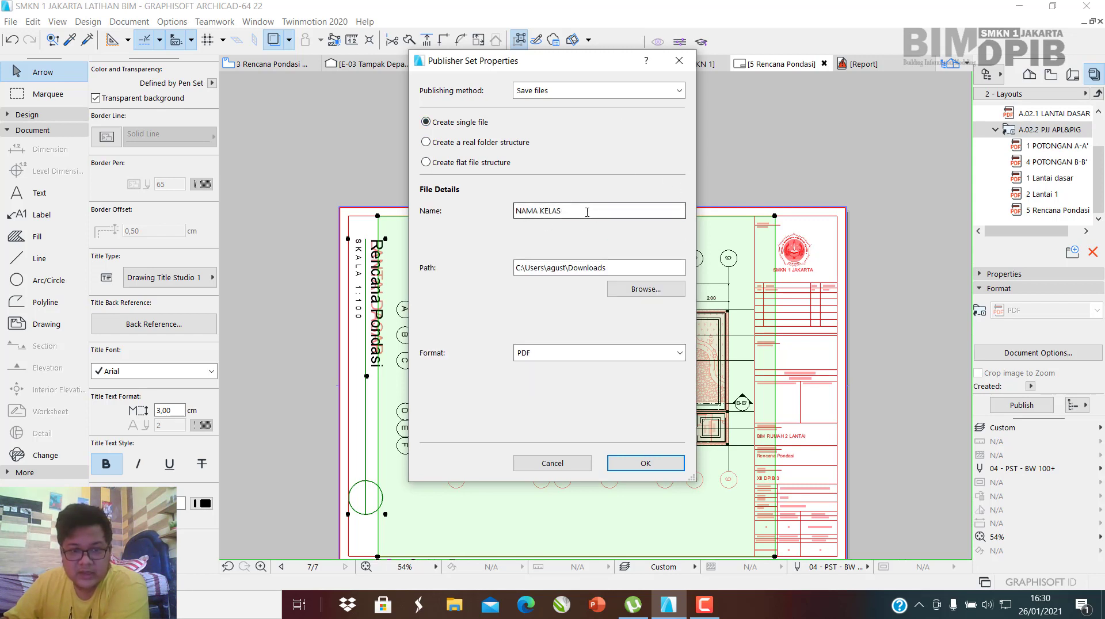
pyautogui.click(426, 142)
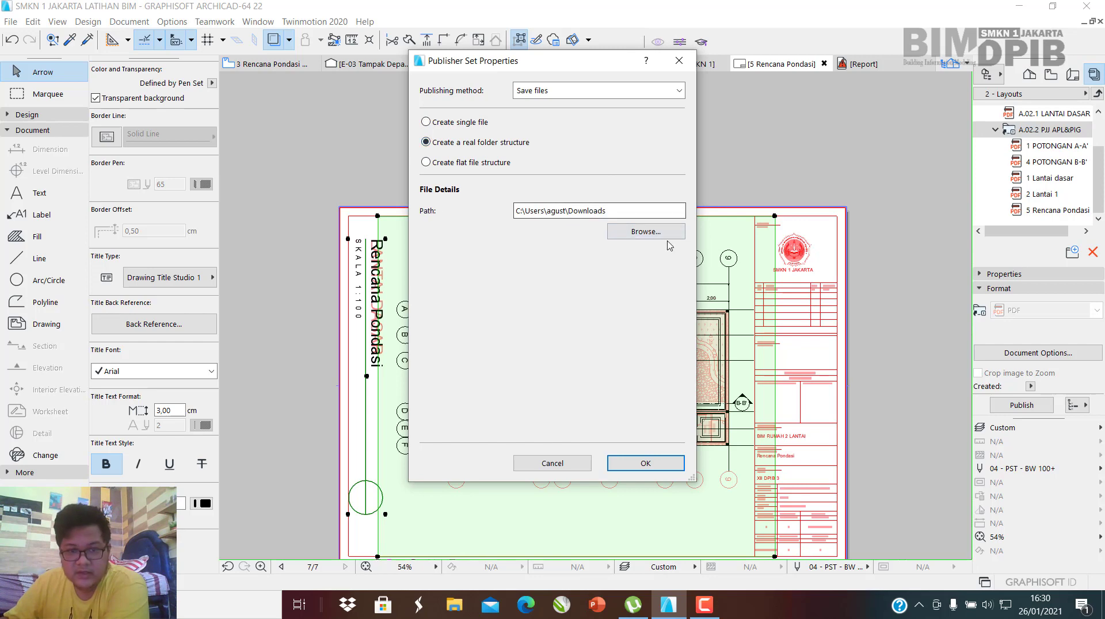
pyautogui.click(666, 468)
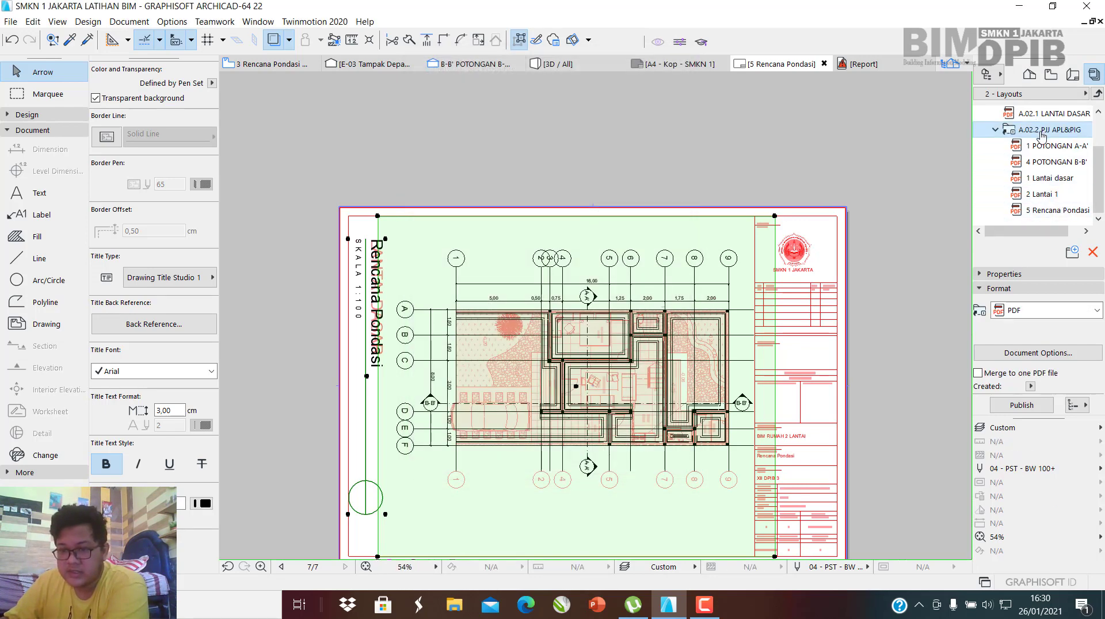
pyautogui.rightClick(1037, 133)
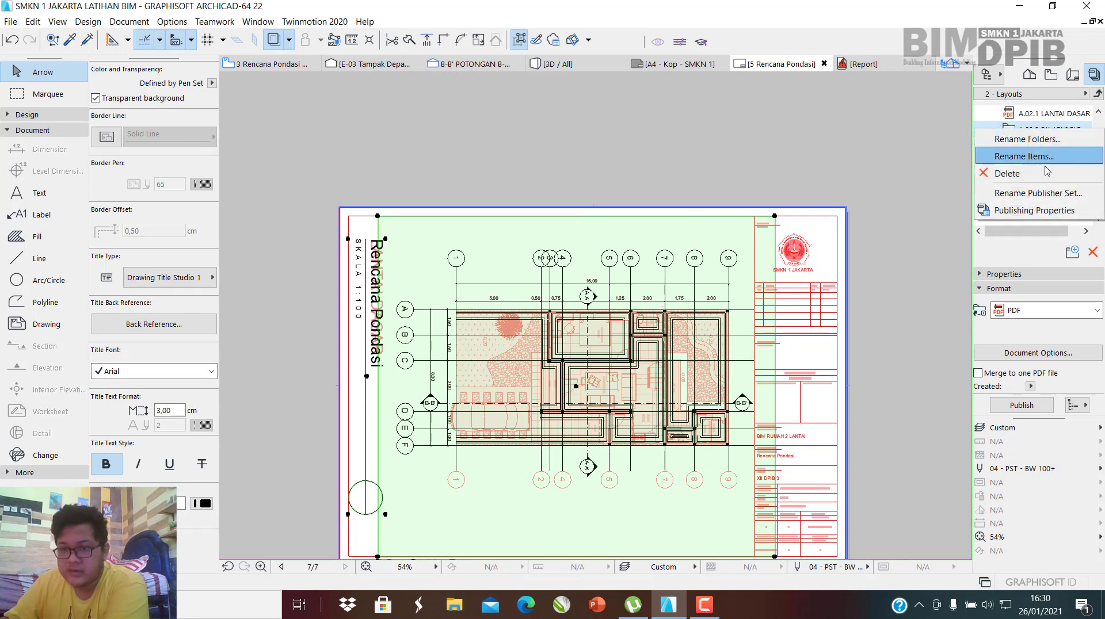
pyautogui.click(1043, 215)
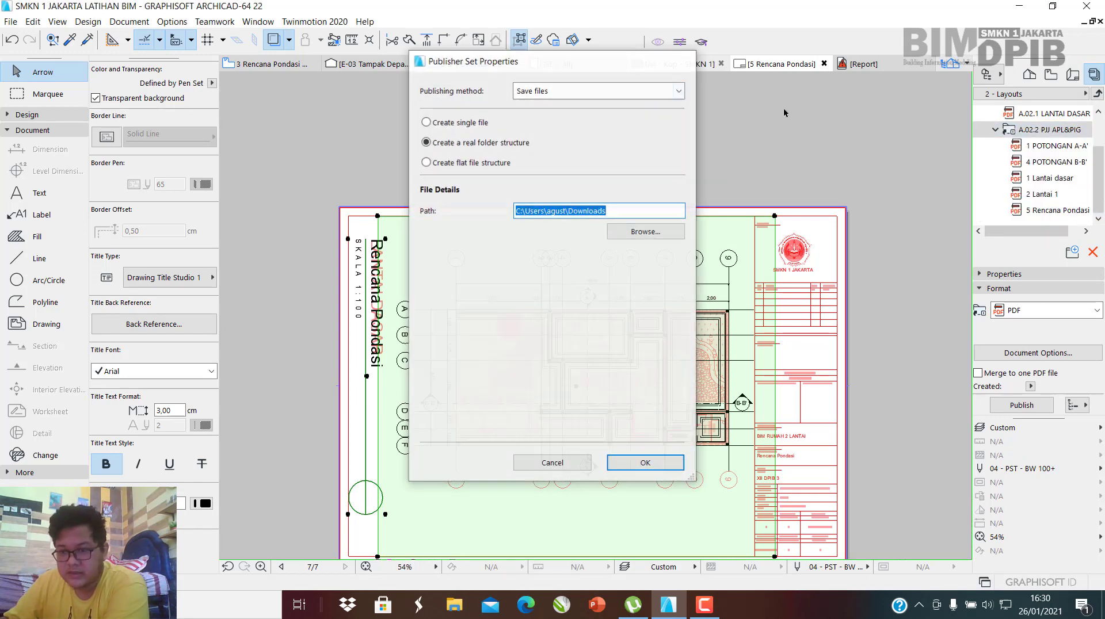
pyautogui.click(680, 60)
# Publish the layouts in the A.02.2 PJJ APL&PIG folder as separate PDF files.
pyautogui.click(1075, 405)
pyautogui.click(1024, 403)
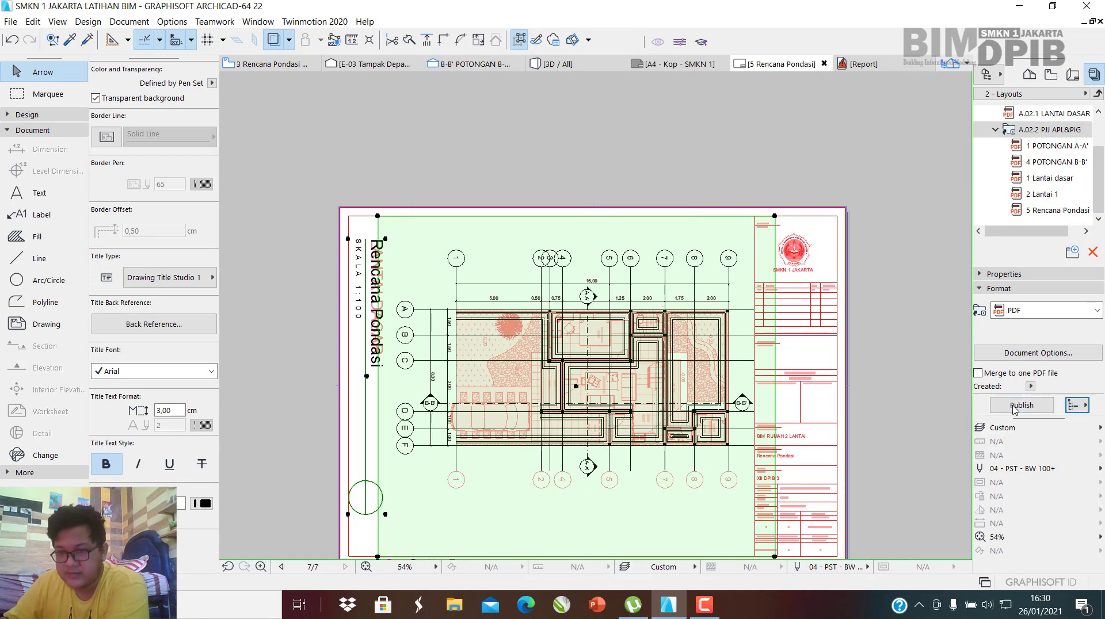
pyautogui.click(1043, 131)
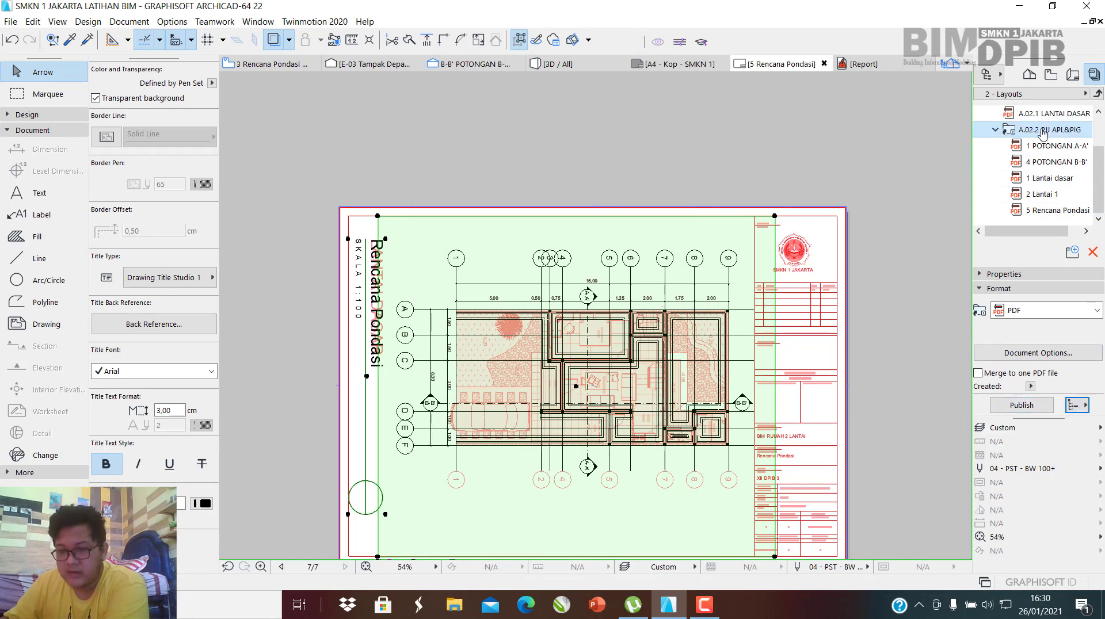
pyautogui.click(1007, 406)
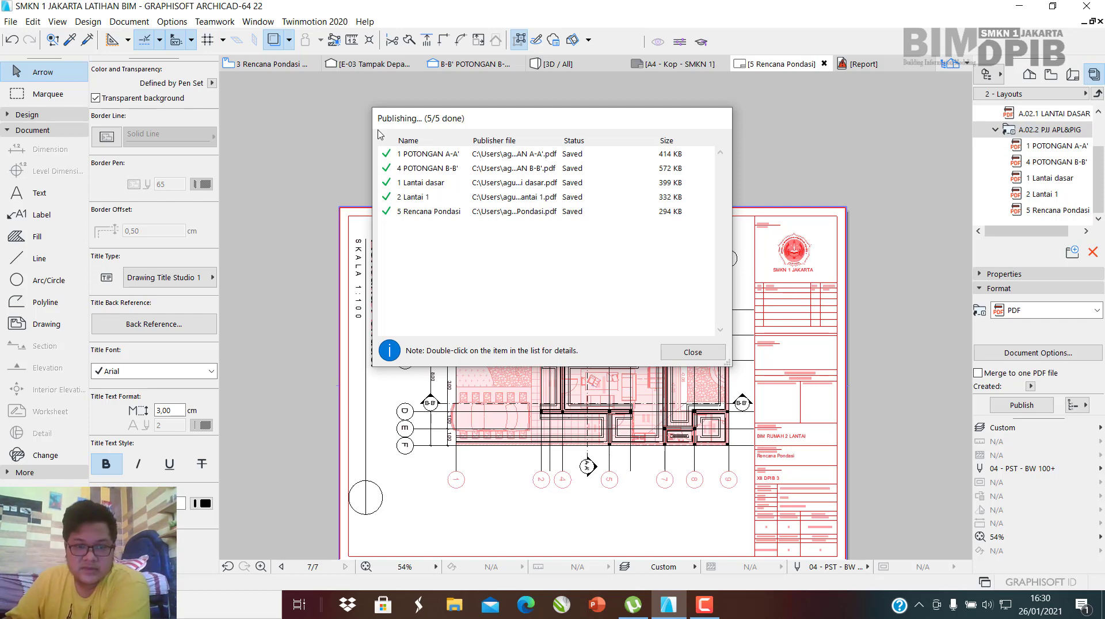
pyautogui.click(692, 352)
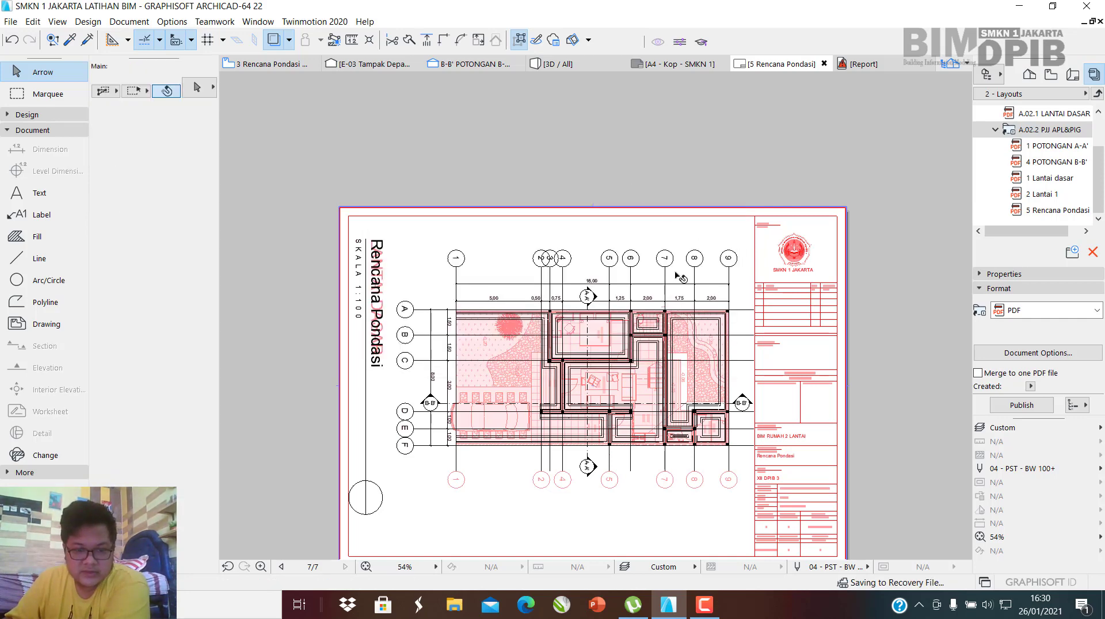
# Switch to File Explorer and open the Downloads folder containing the published output.
pyautogui.click(456, 606)
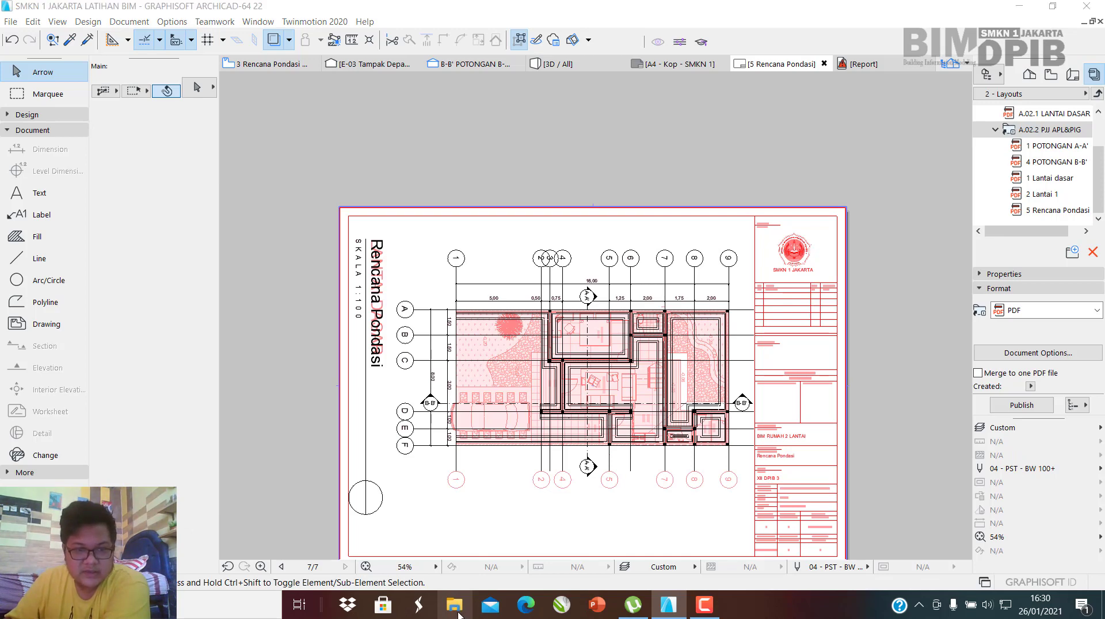
pyautogui.click(476, 323)
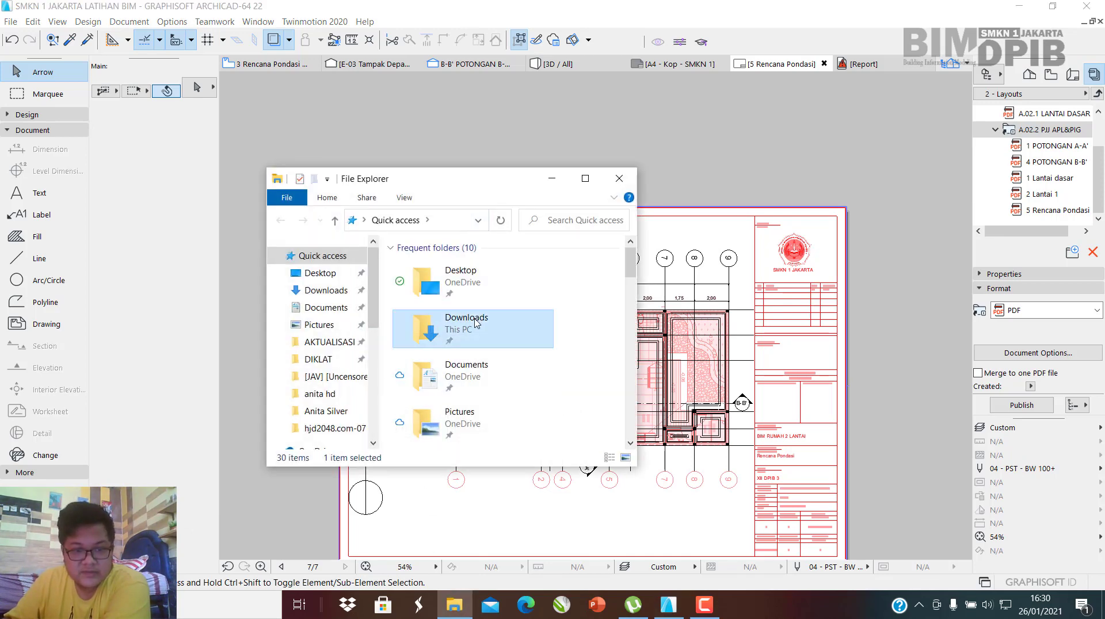
pyautogui.doubleClick(475, 324)
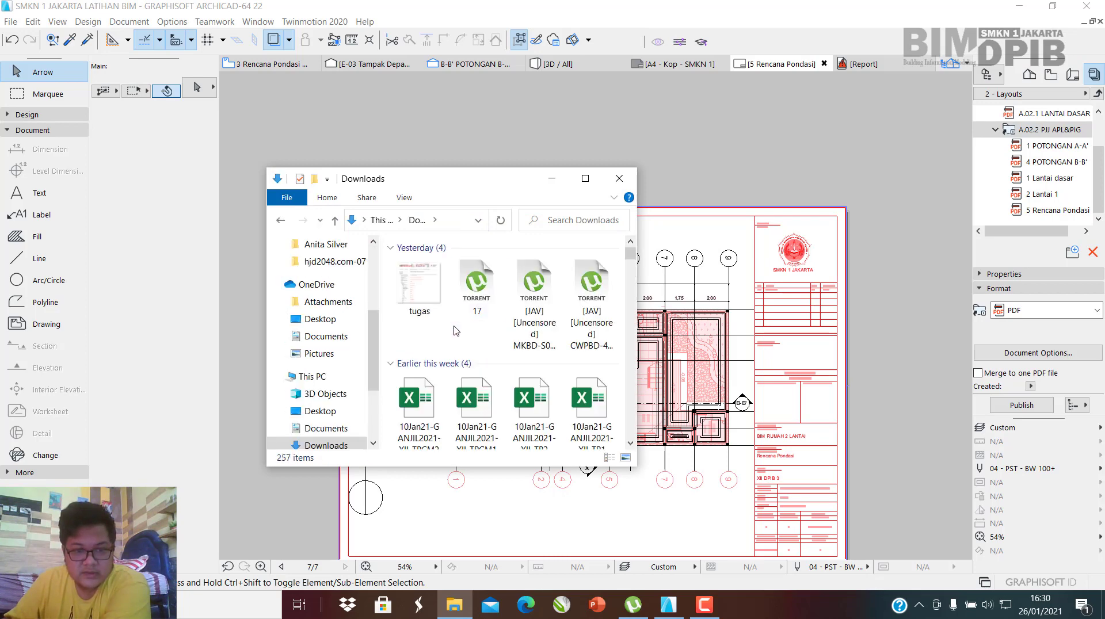
# Look through the maximized Downloads folder for the published layout files.
pyautogui.click(588, 180)
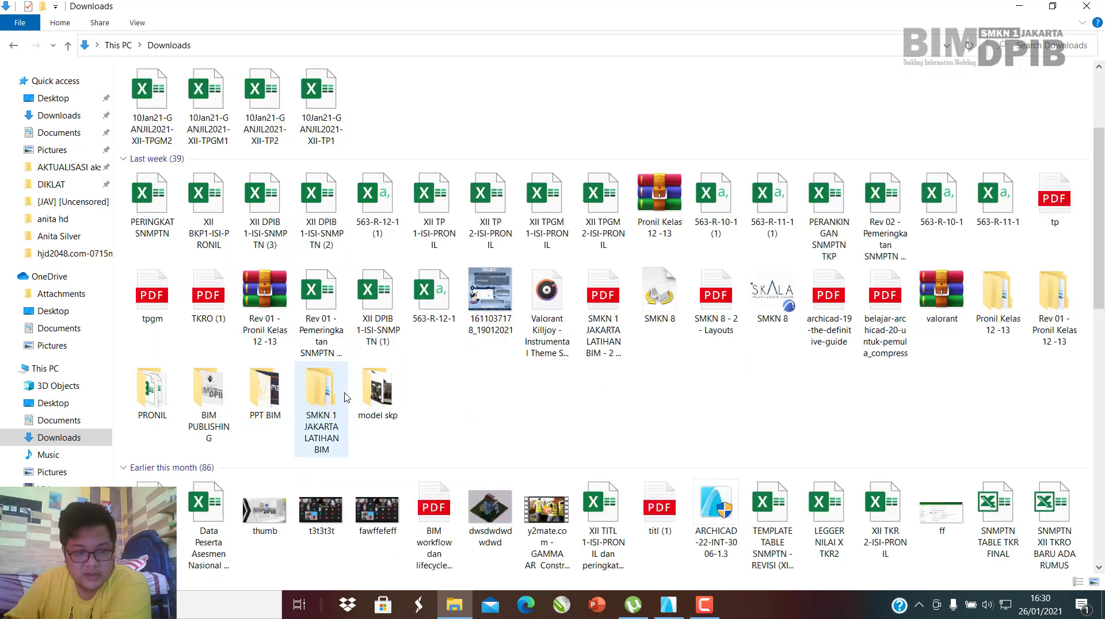
pyautogui.scroll(-3, 437, 397)
pyautogui.scroll(3, 145, 319)
pyautogui.click(75, 115)
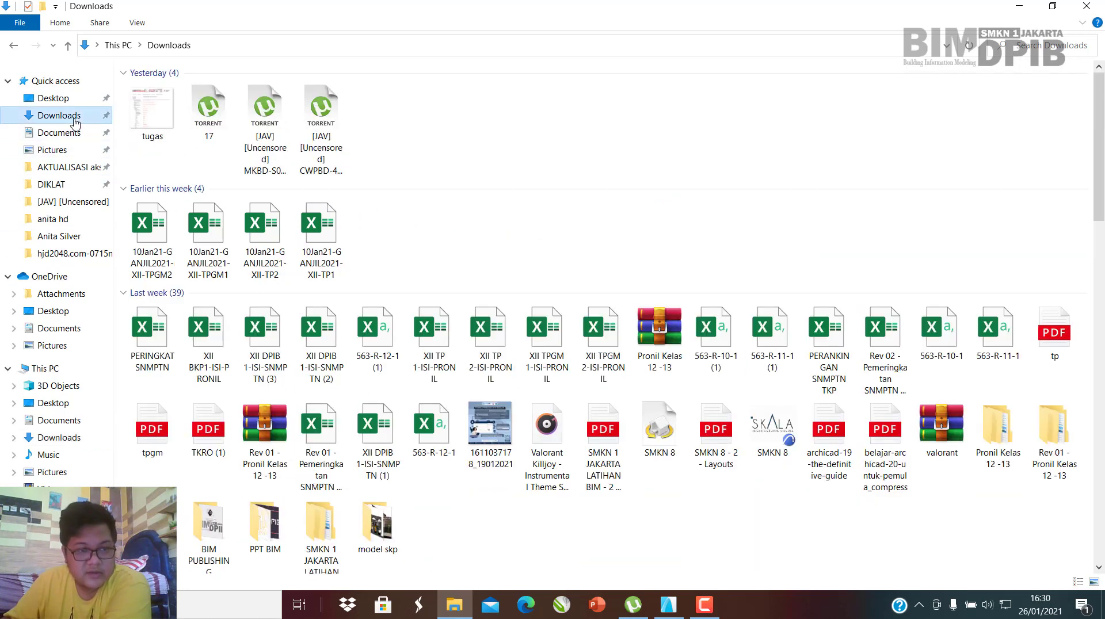
pyautogui.scroll(-9, 260, 197)
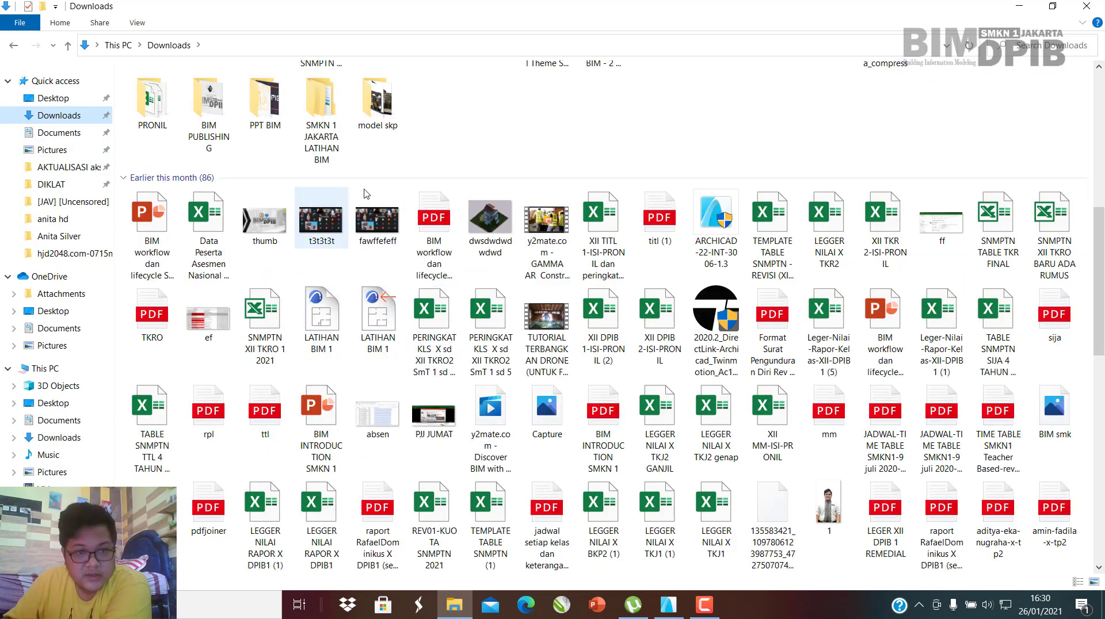
pyautogui.scroll(-10, 714, 184)
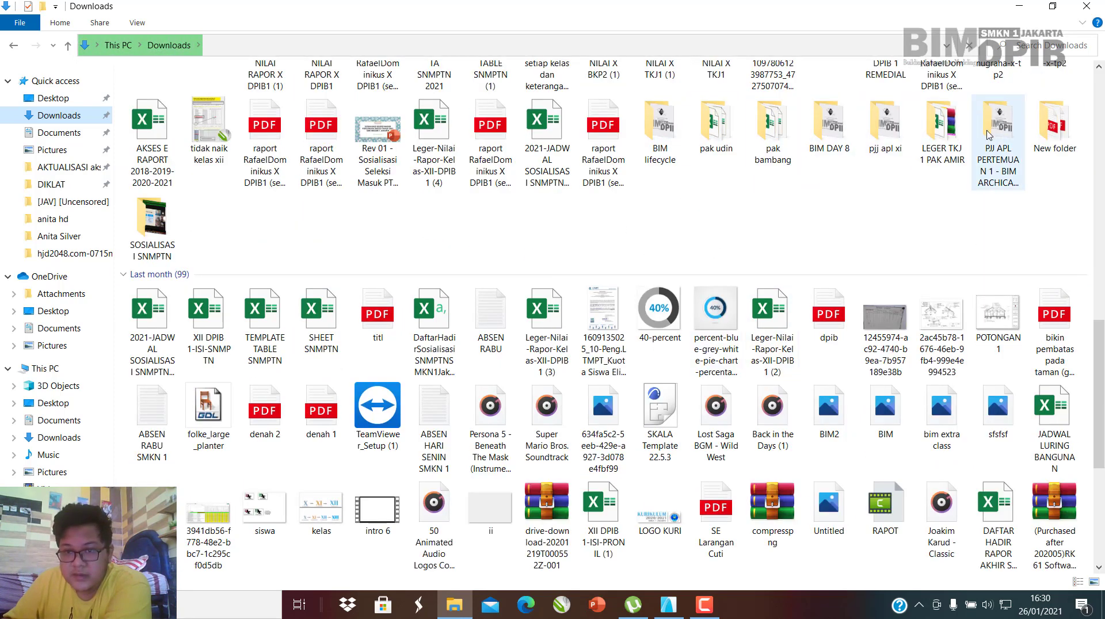
# Check New folder and its nested latiohan ukom and A.02 PELATIHAN BIM folders for the published PDFs, returning to Downloads.
pyautogui.doubleClick(1054, 124)
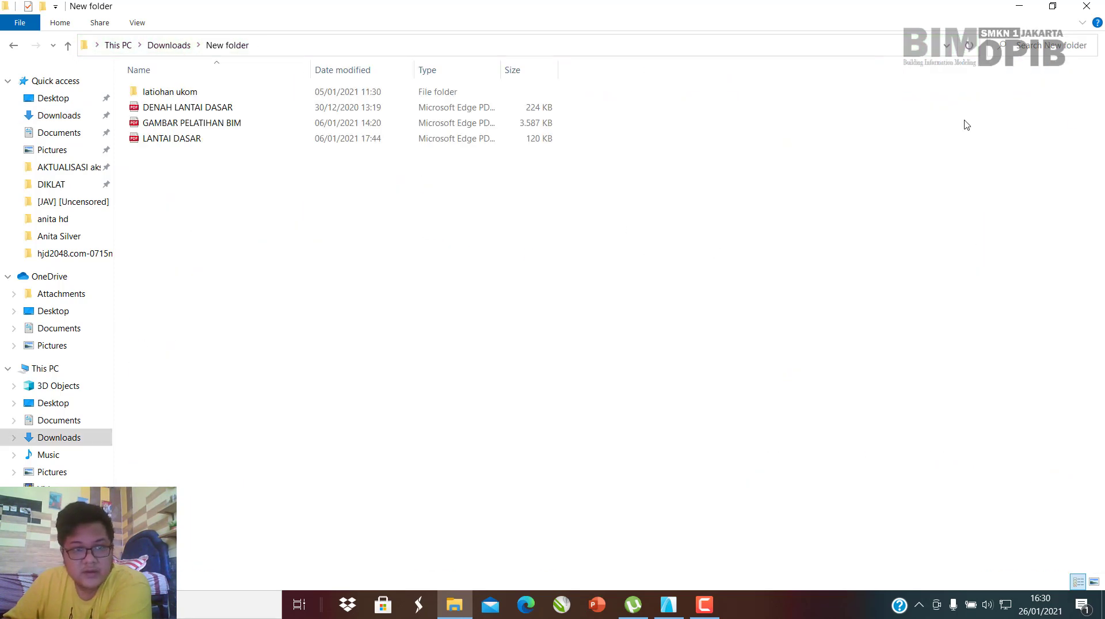
pyautogui.doubleClick(212, 93)
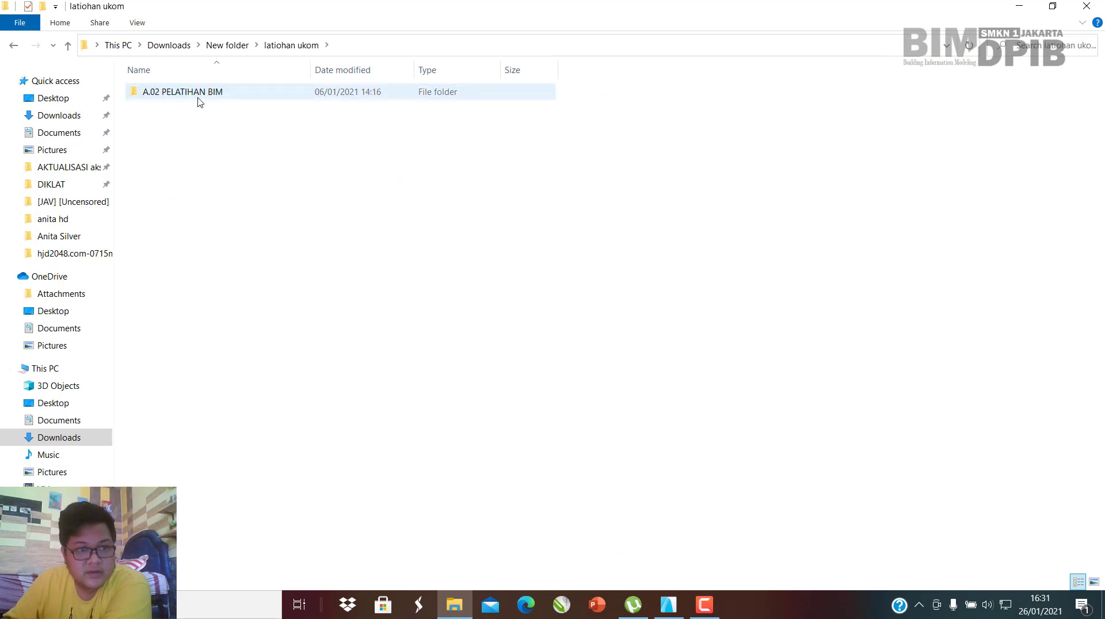
pyautogui.doubleClick(199, 97)
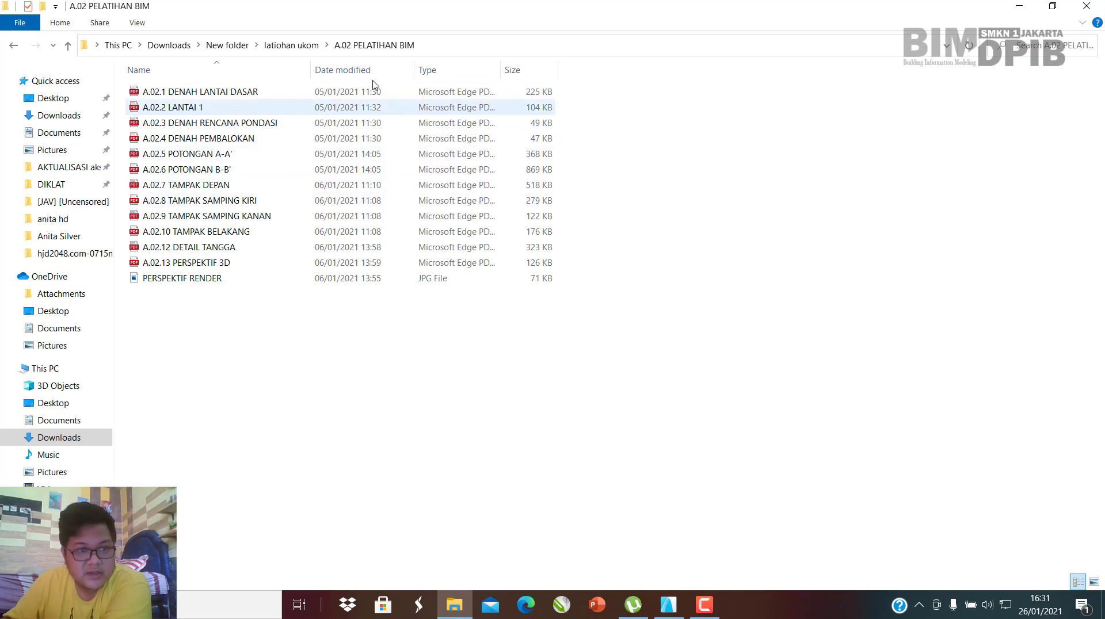
pyautogui.click(14, 46)
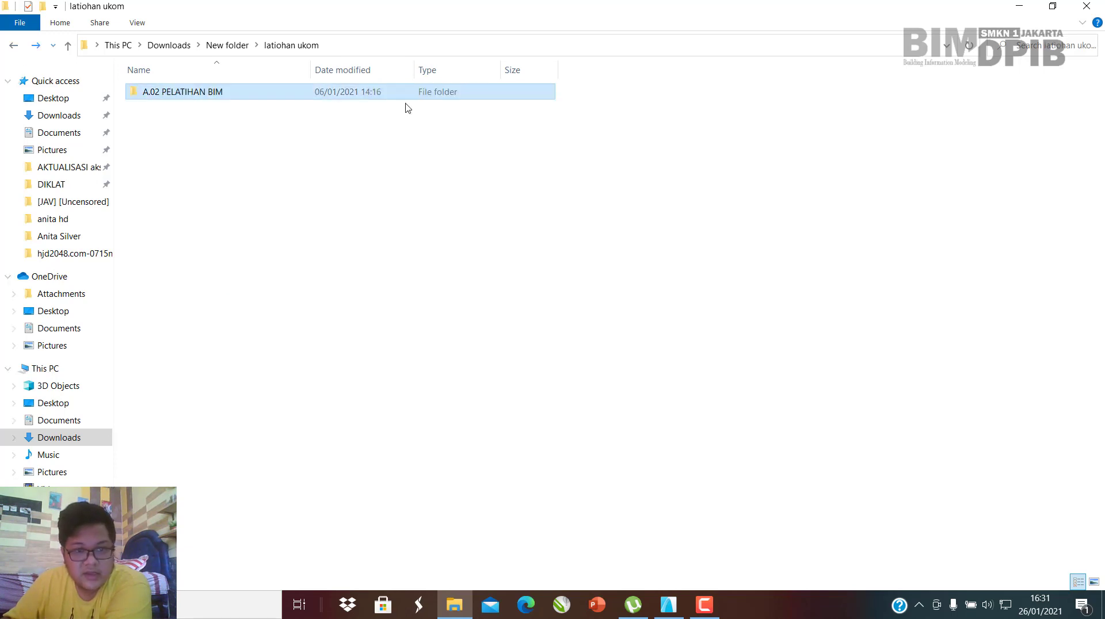
pyautogui.click(14, 46)
pyautogui.click(12, 46)
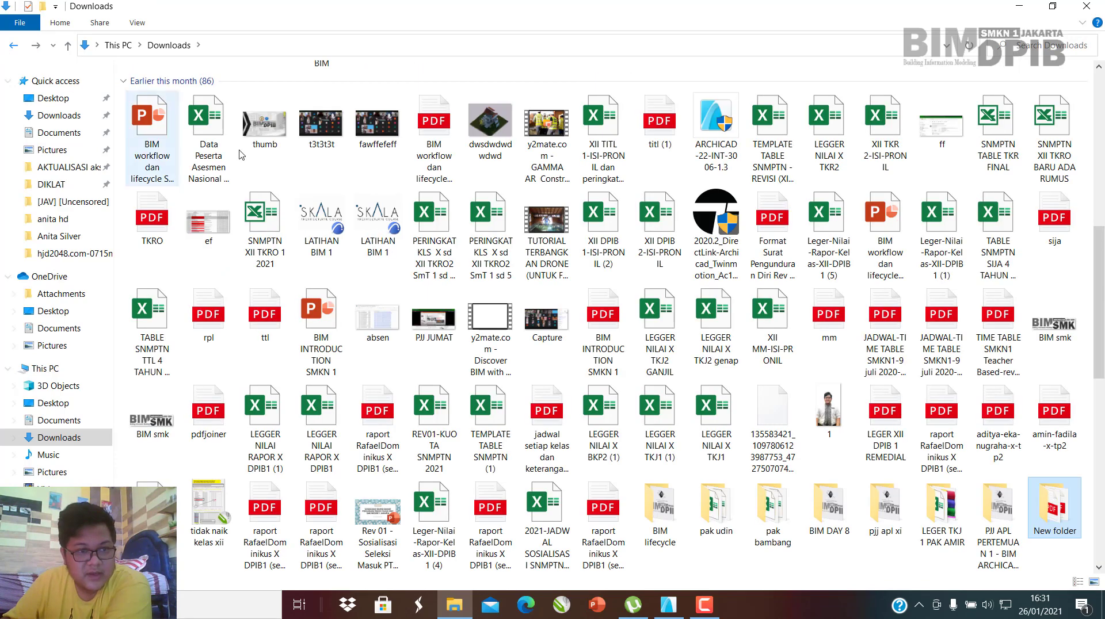
# Scan the Downloads listing once more for the published layout folder.
pyautogui.scroll(-3, 594, 277)
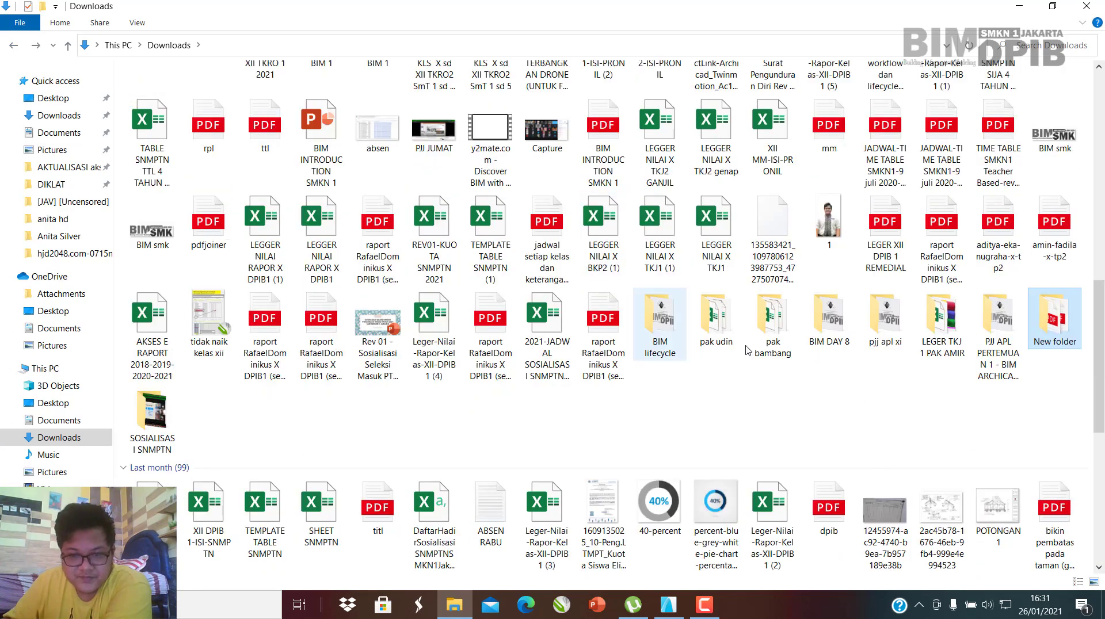
pyautogui.scroll(10, 609, 383)
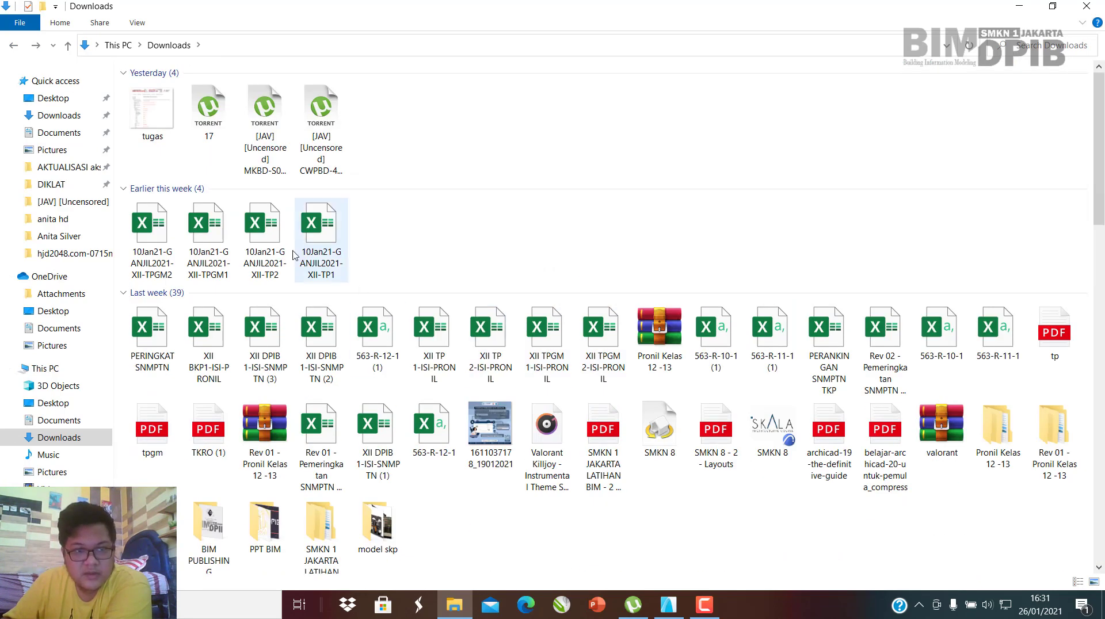
pyautogui.scroll(-15, 604, 345)
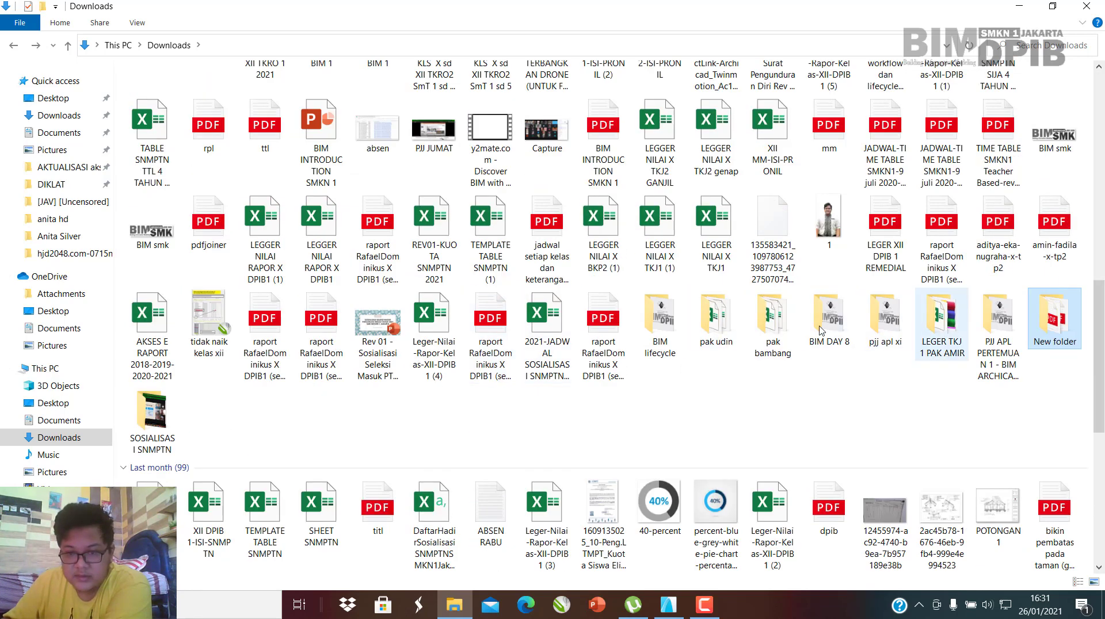
pyautogui.scroll(15, 347, 221)
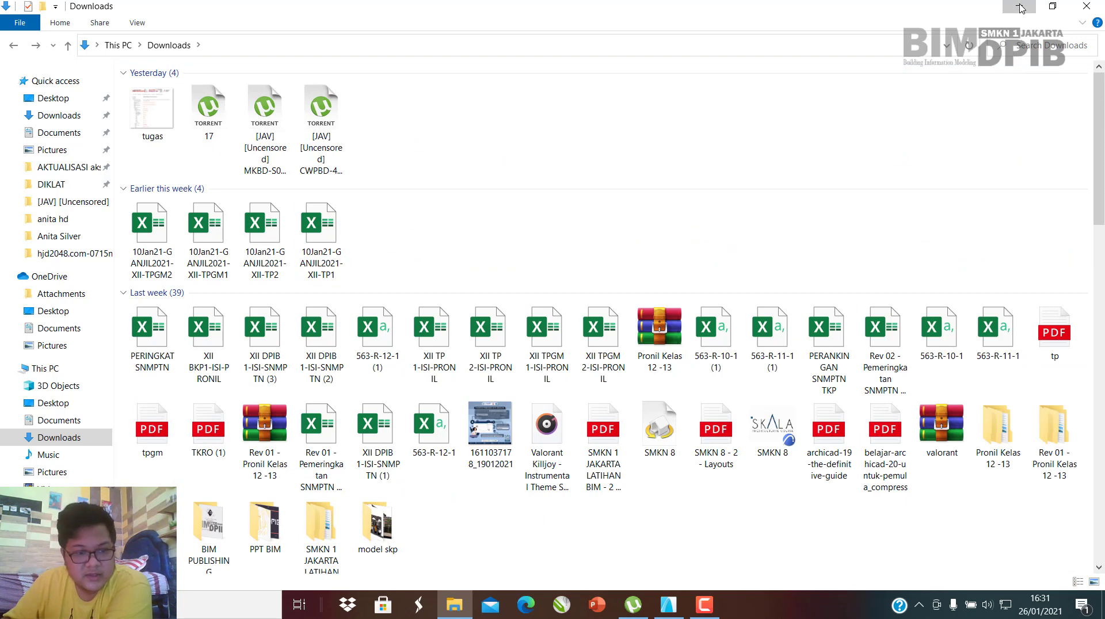
# Switch back to Archicad and set the 2 - Layouts publisher set's save path to the OneDrive Documents folder.
pyautogui.click(1020, 6)
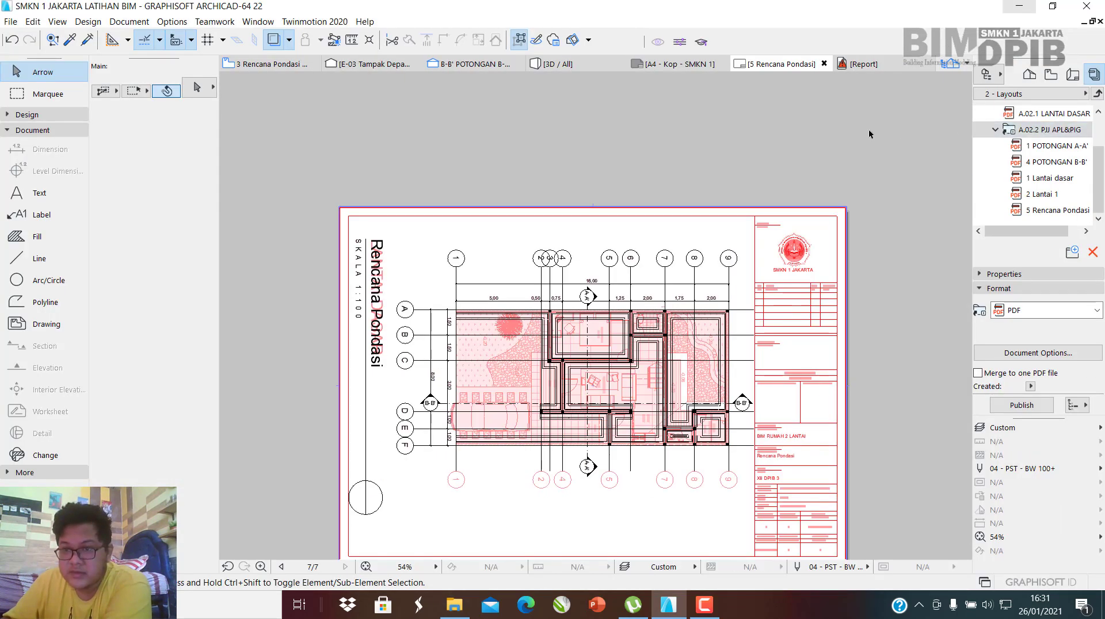
pyautogui.rightClick(1040, 137)
pyautogui.click(1016, 216)
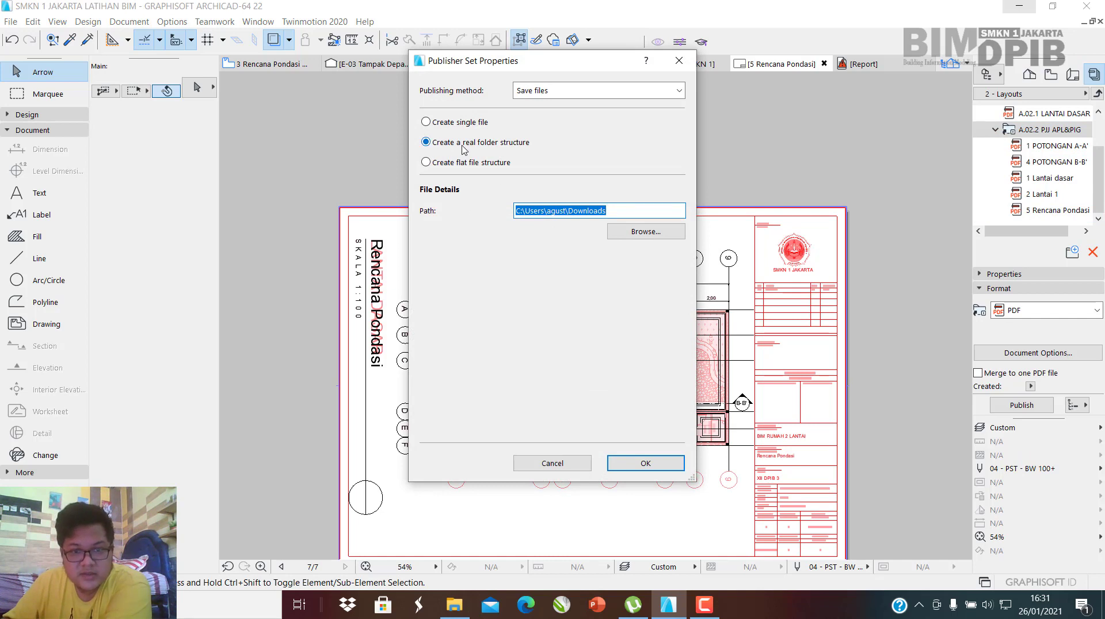
pyautogui.click(649, 235)
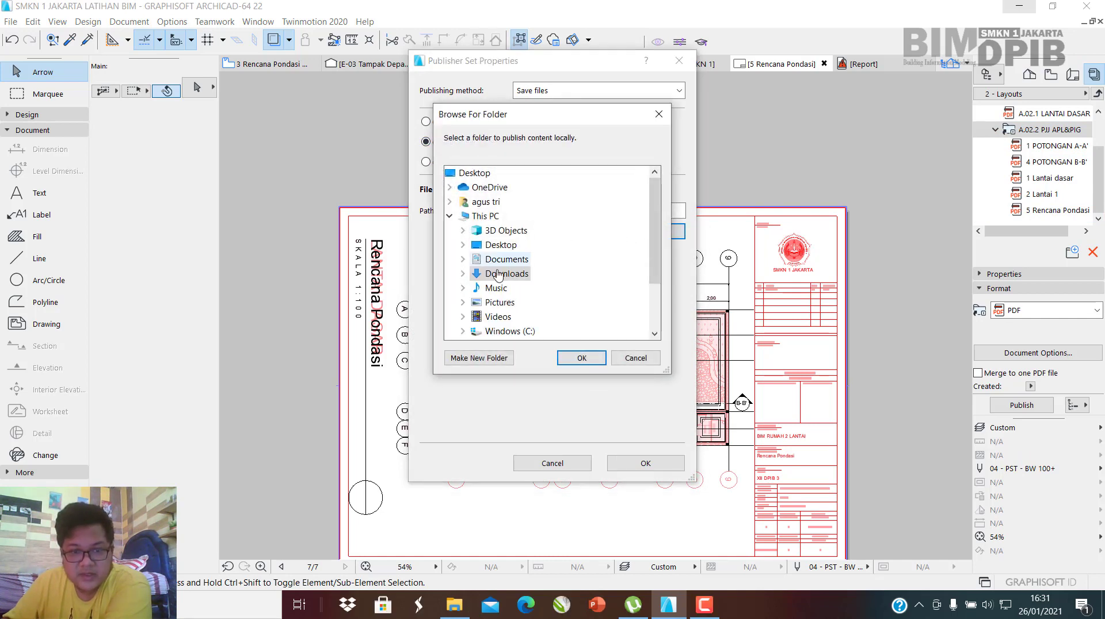
pyautogui.scroll(-2, 524, 317)
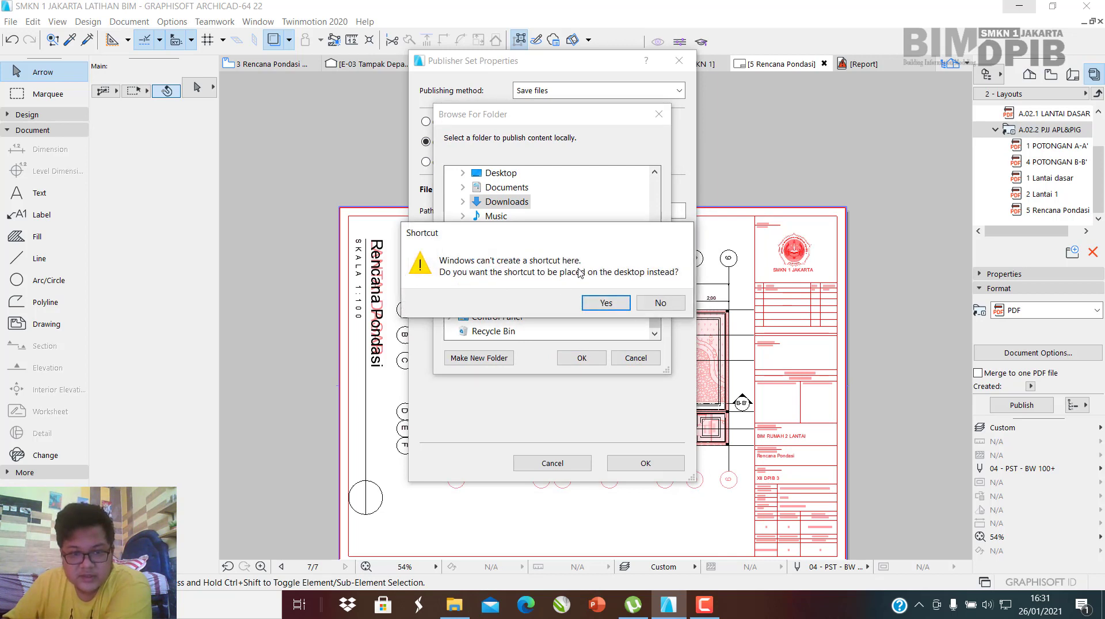
pyautogui.click(654, 306)
pyautogui.scroll(1, 535, 233)
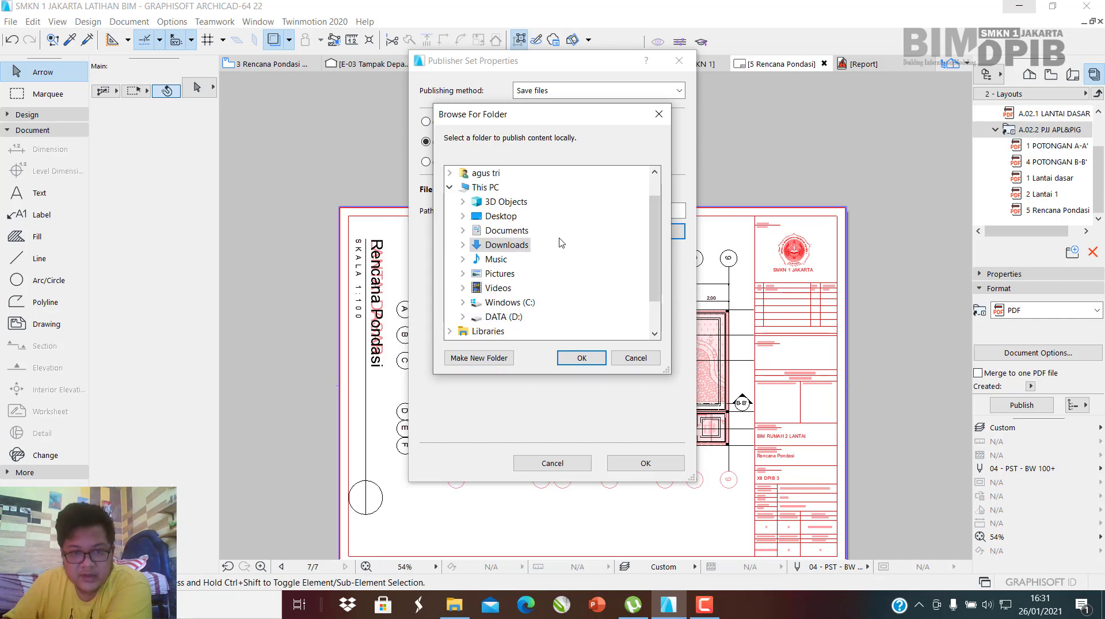
pyautogui.click(504, 232)
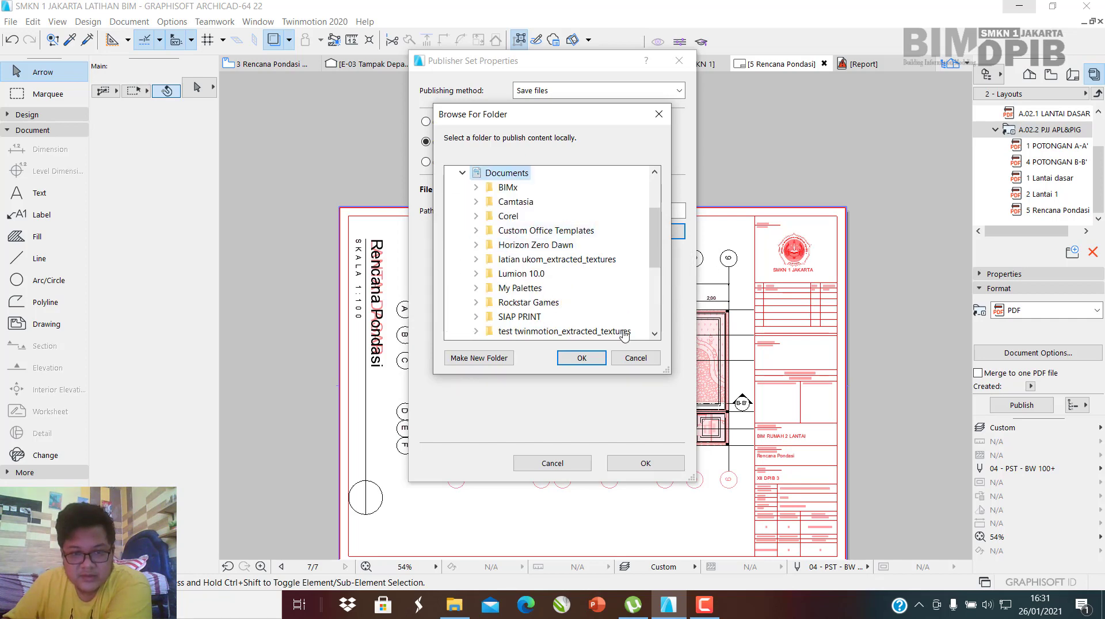
pyautogui.click(581, 359)
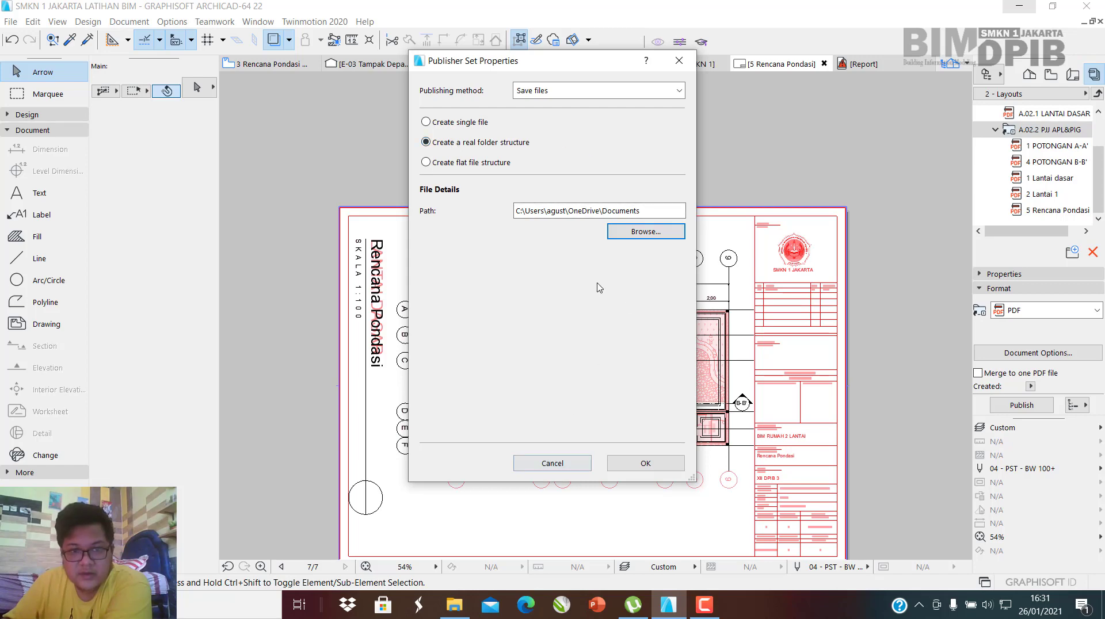
pyautogui.click(625, 463)
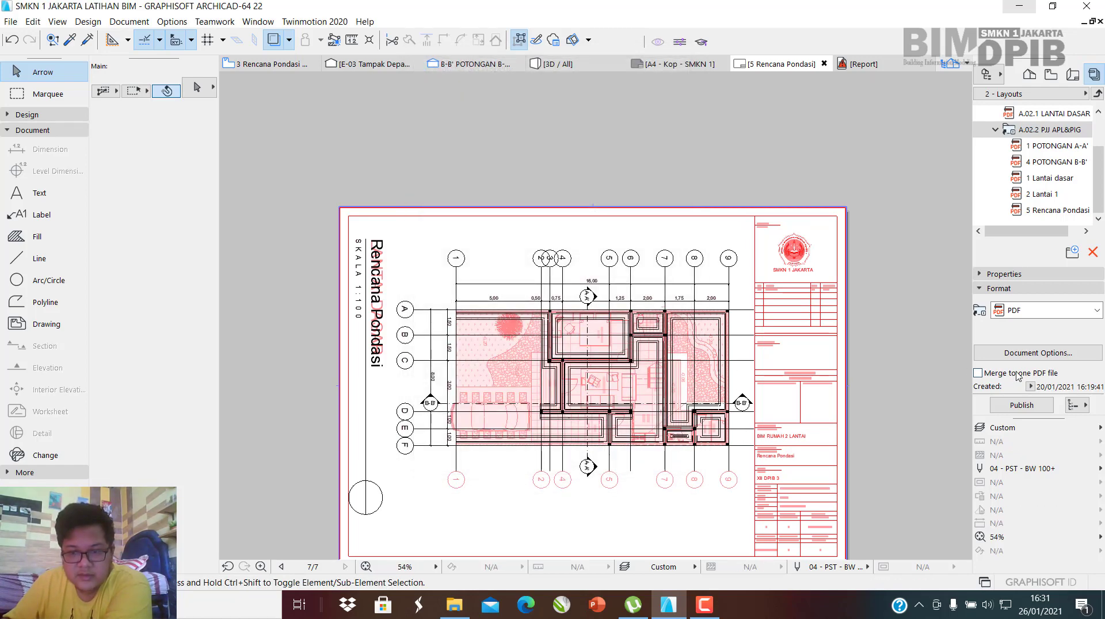
# Publish the A.02.2 PJJ APL&PIG layouts as separate PDFs and open the Documents folder in File Explorer.
pyautogui.click(1024, 406)
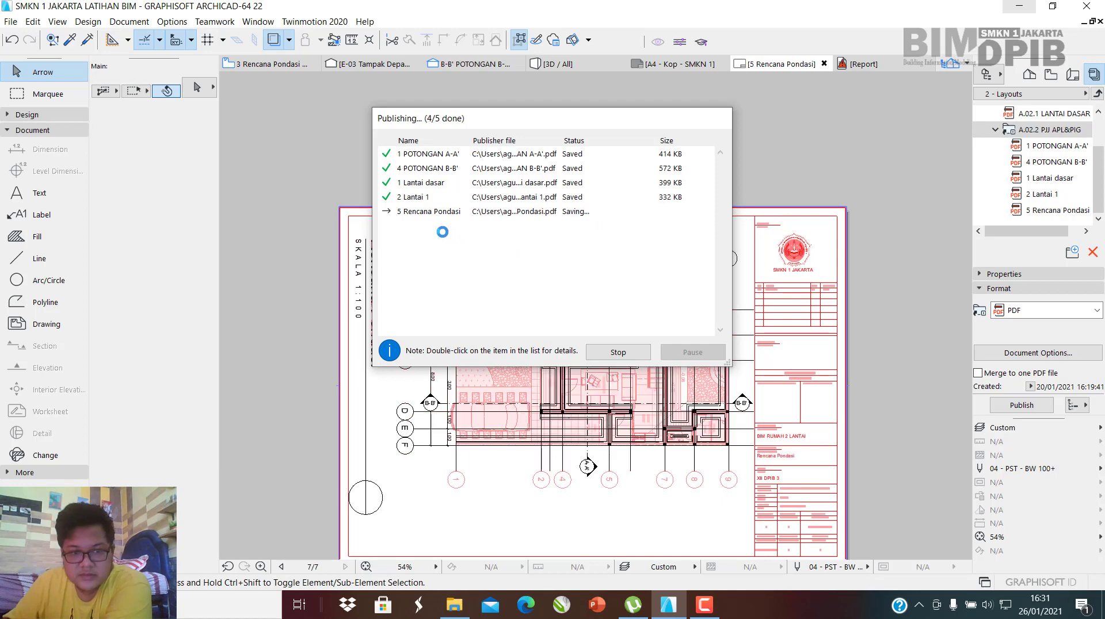
pyautogui.click(454, 606)
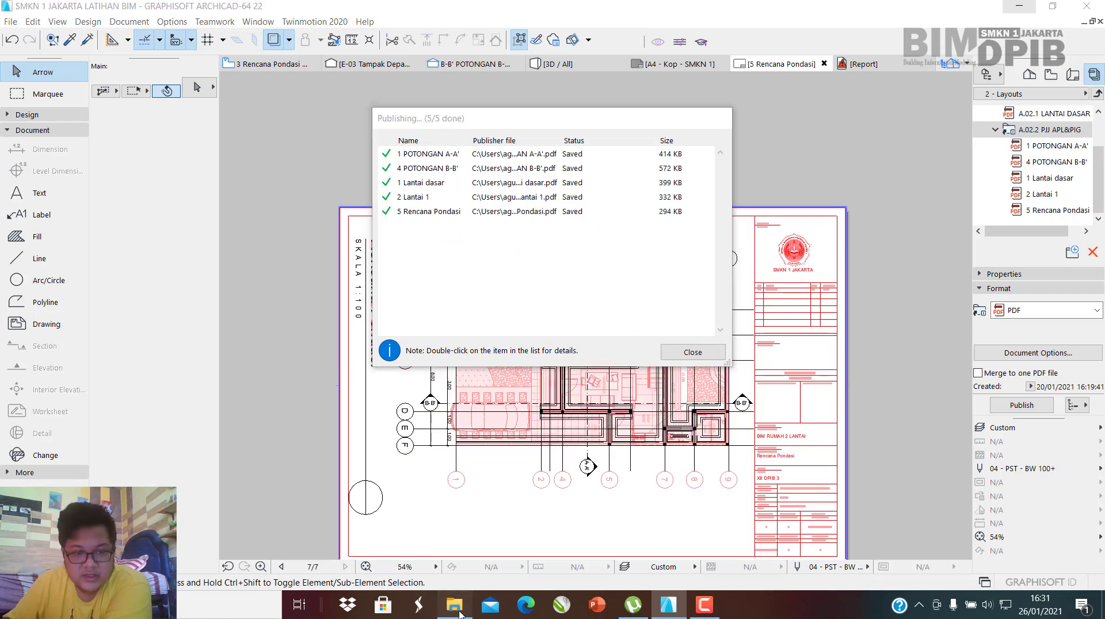
pyautogui.click(74, 138)
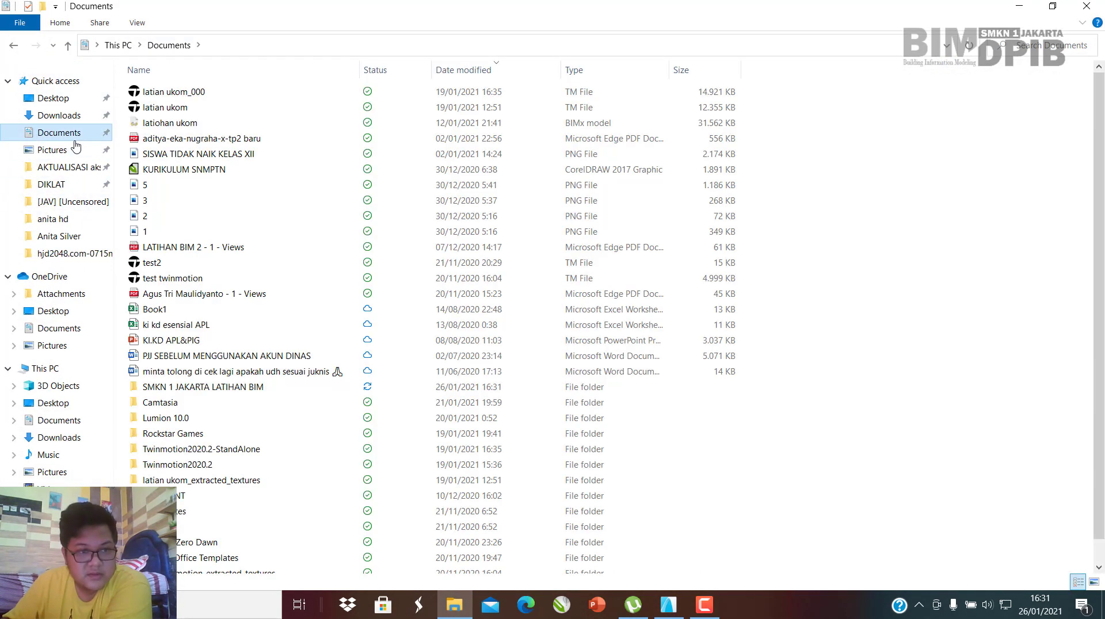
# Sort the Documents folder contents in ascending order by date modified.
pyautogui.rightClick(770, 94)
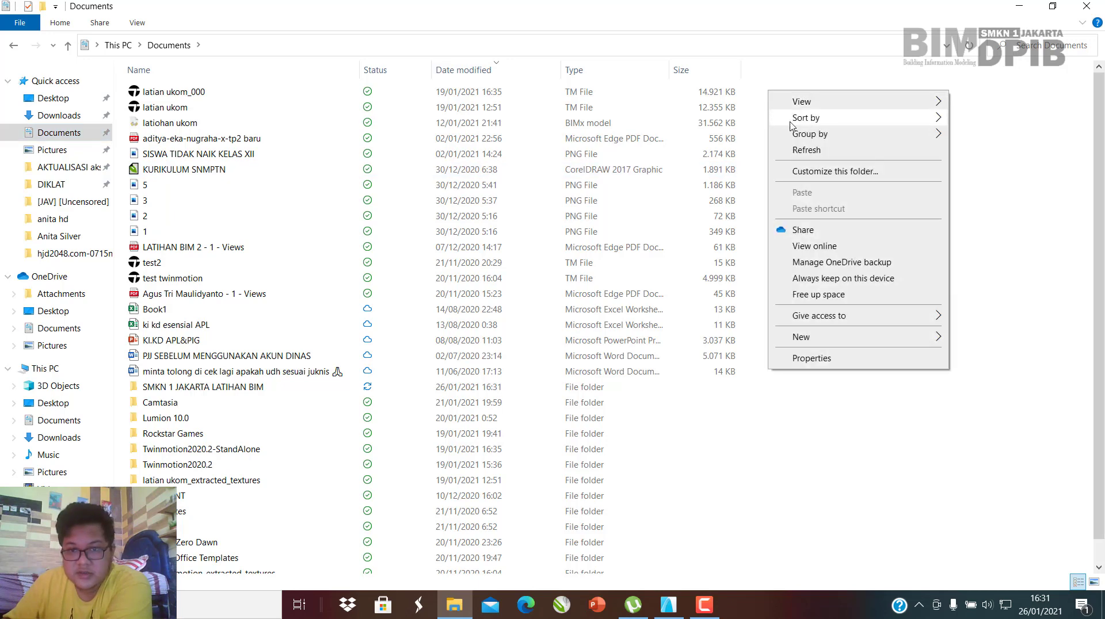
pyautogui.moveTo(909, 120)
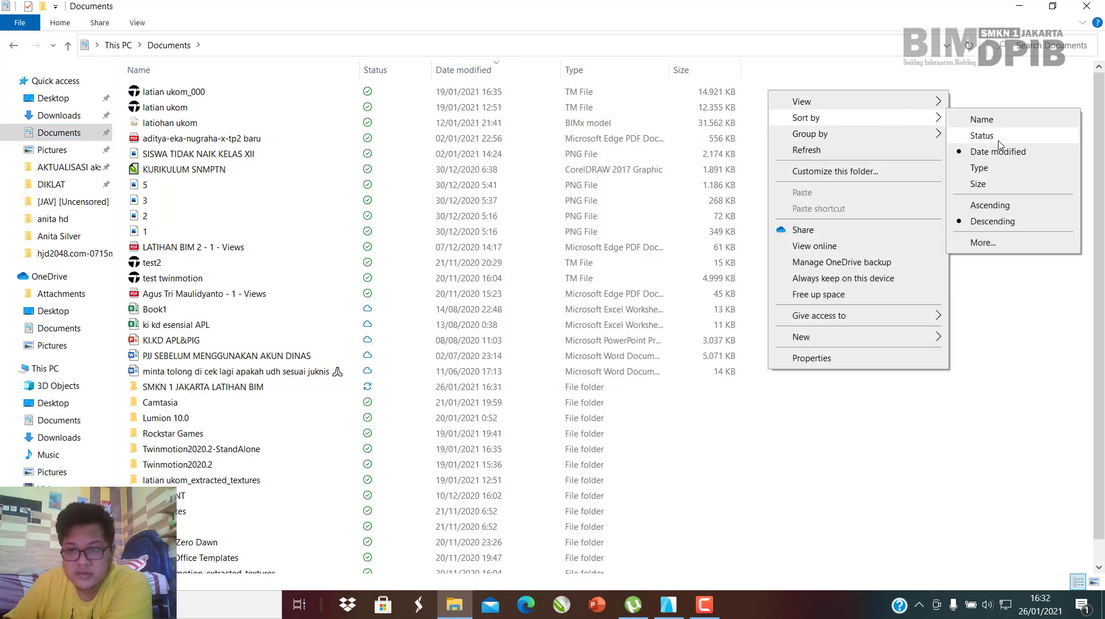
pyautogui.click(990, 205)
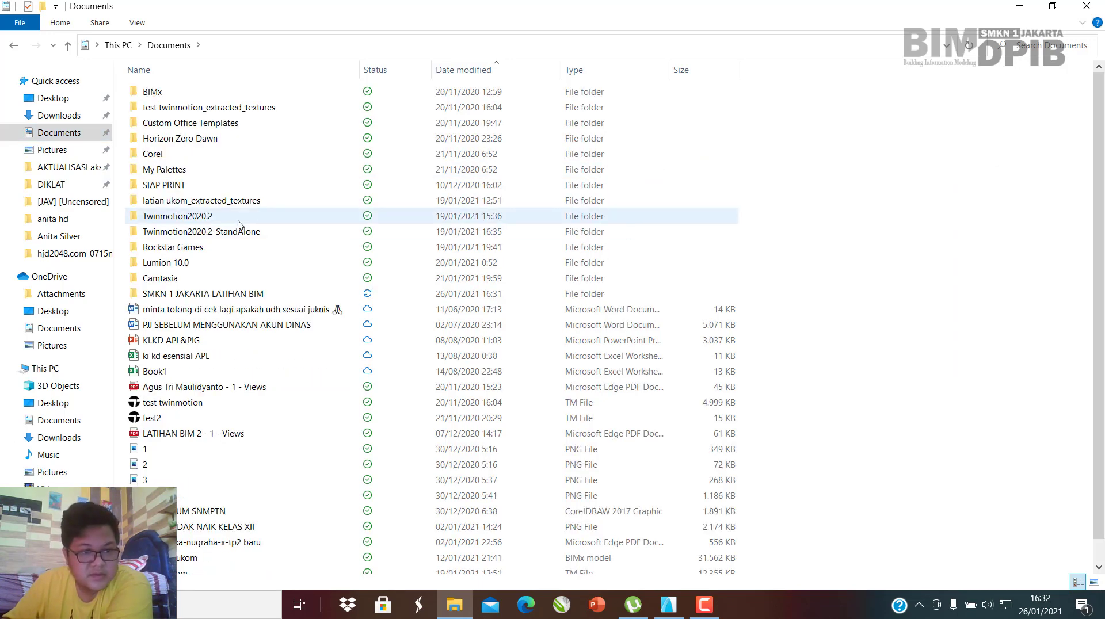
# Check the SIAP PRINT and latian ukom_extracted_textures folders for the published PDFs, returning to Documents.
pyautogui.doubleClick(194, 188)
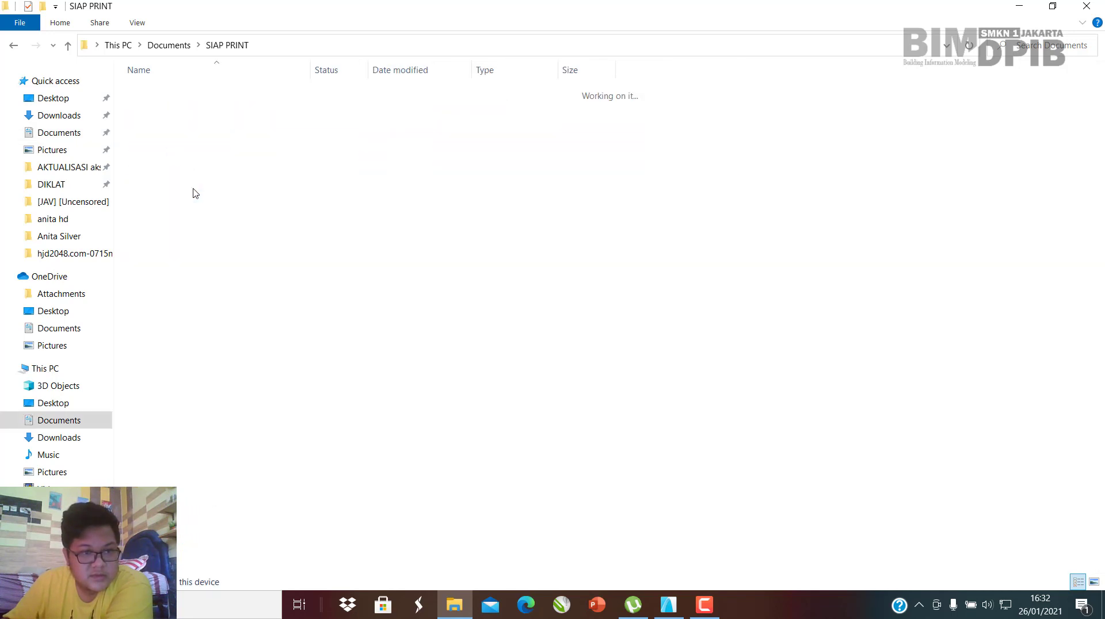
pyautogui.click(14, 48)
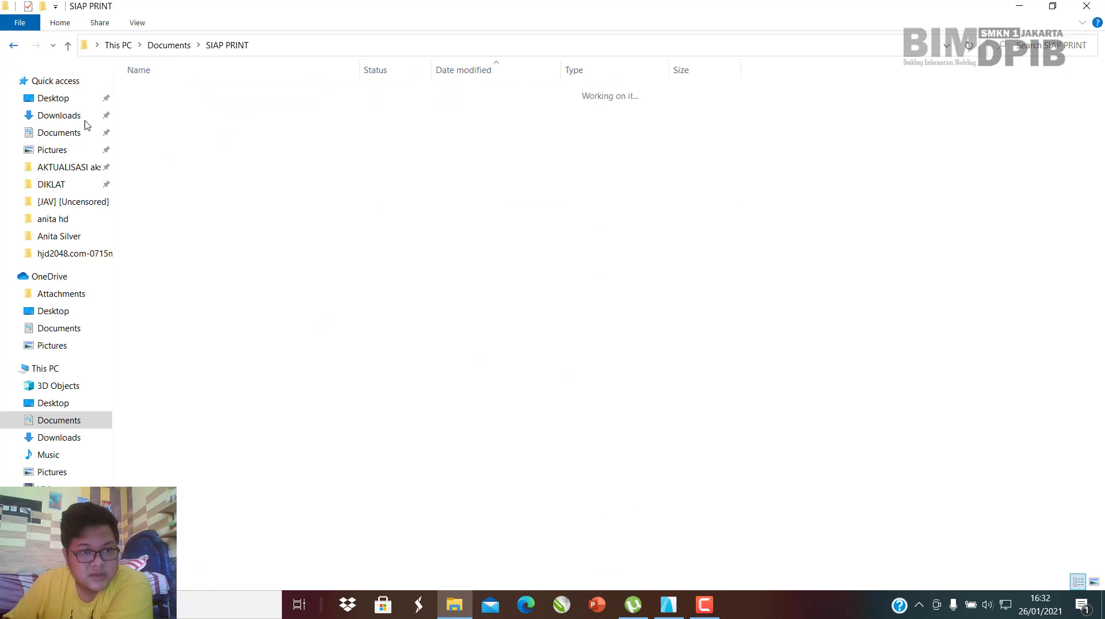
pyautogui.doubleClick(201, 205)
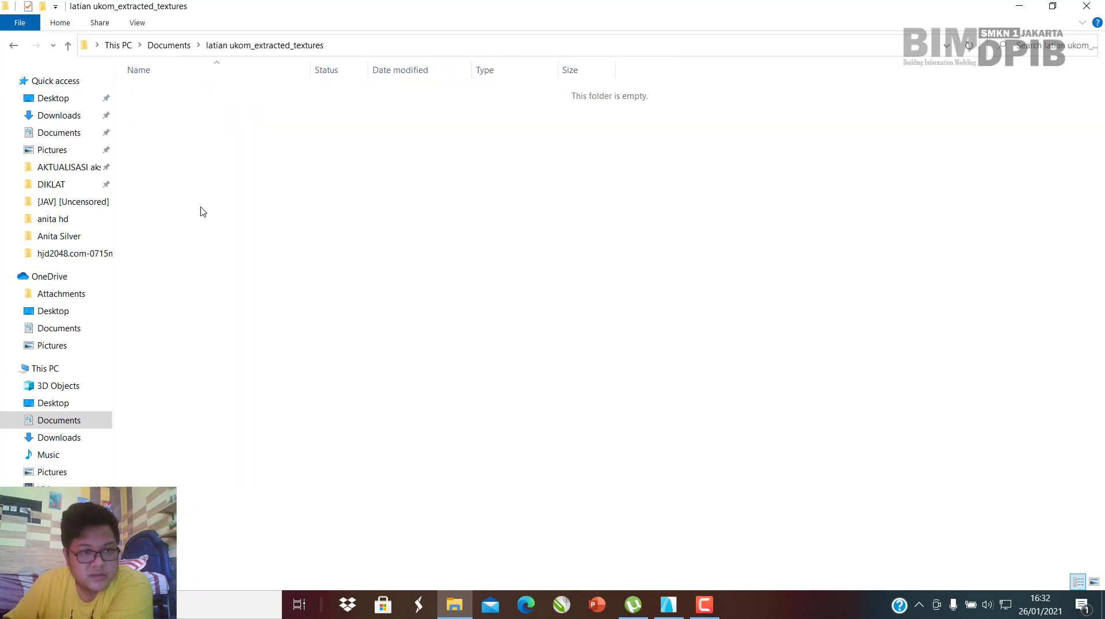
pyautogui.click(18, 49)
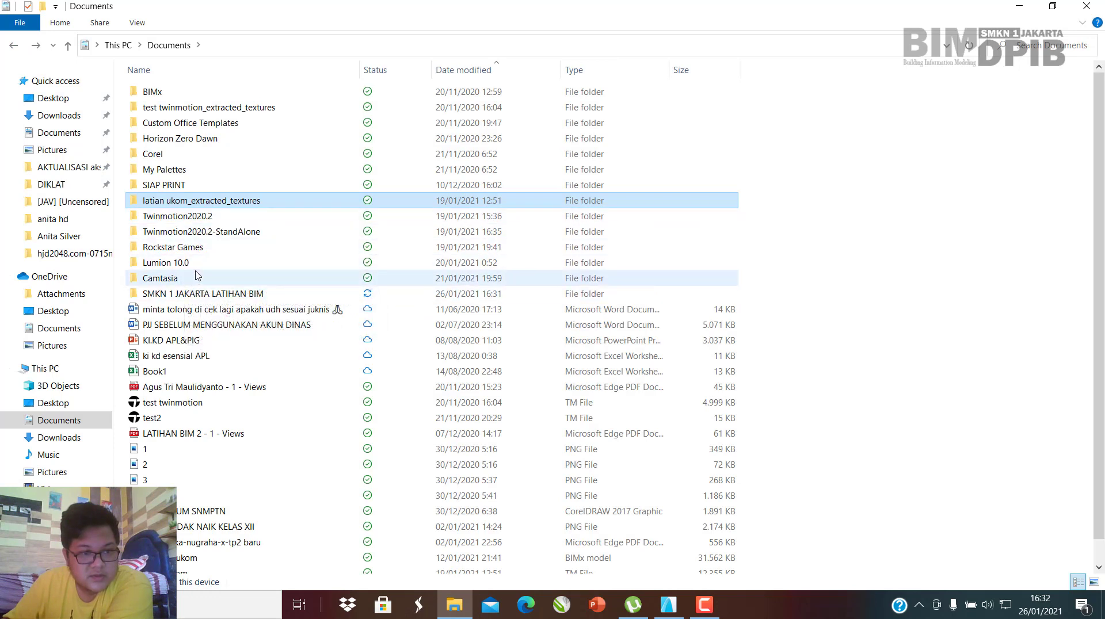
# Open the 1 Lantai dasar PDF from A.02.2 PJJ APL&PIG, inside SMKN 1 JAKARTA LATIHAN BIM and A.02 LATIHAN BIM.
pyautogui.doubleClick(195, 292)
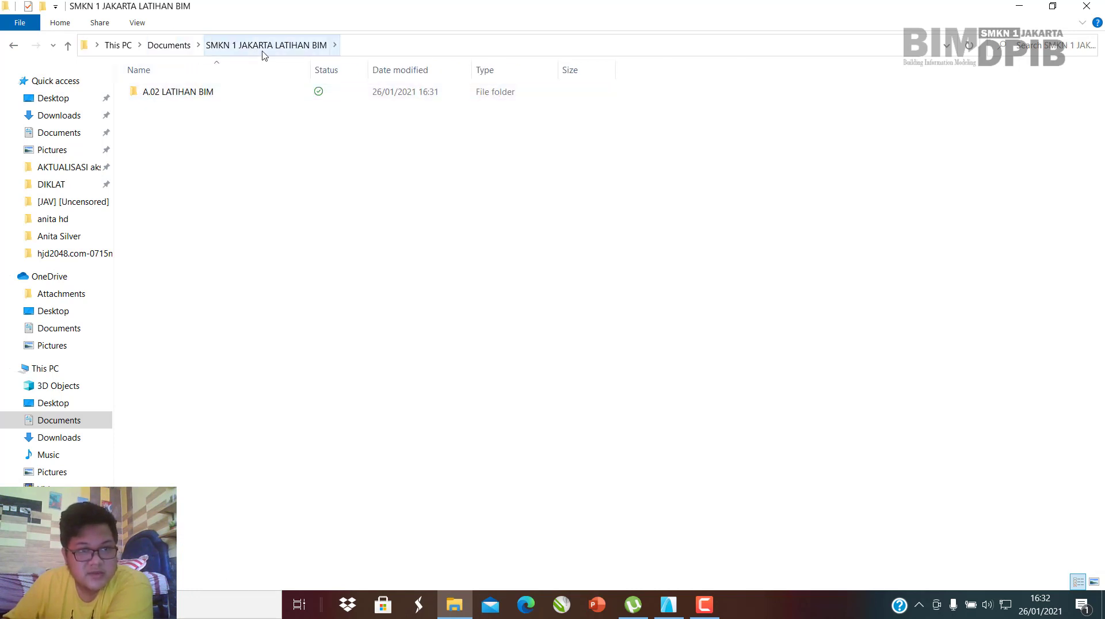
pyautogui.doubleClick(180, 96)
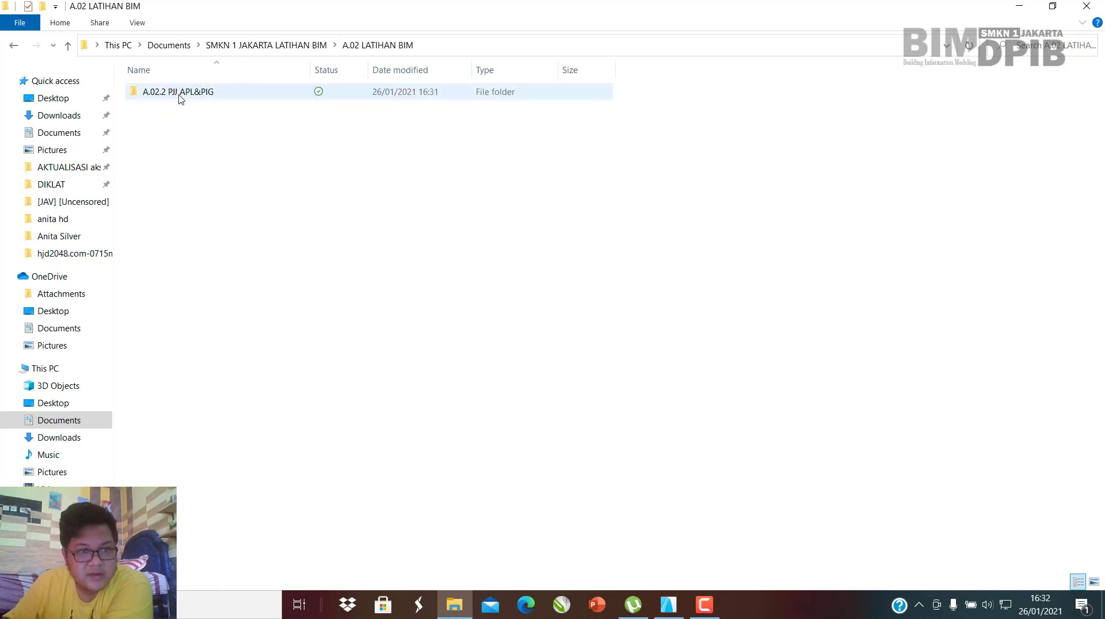
pyautogui.doubleClick(224, 96)
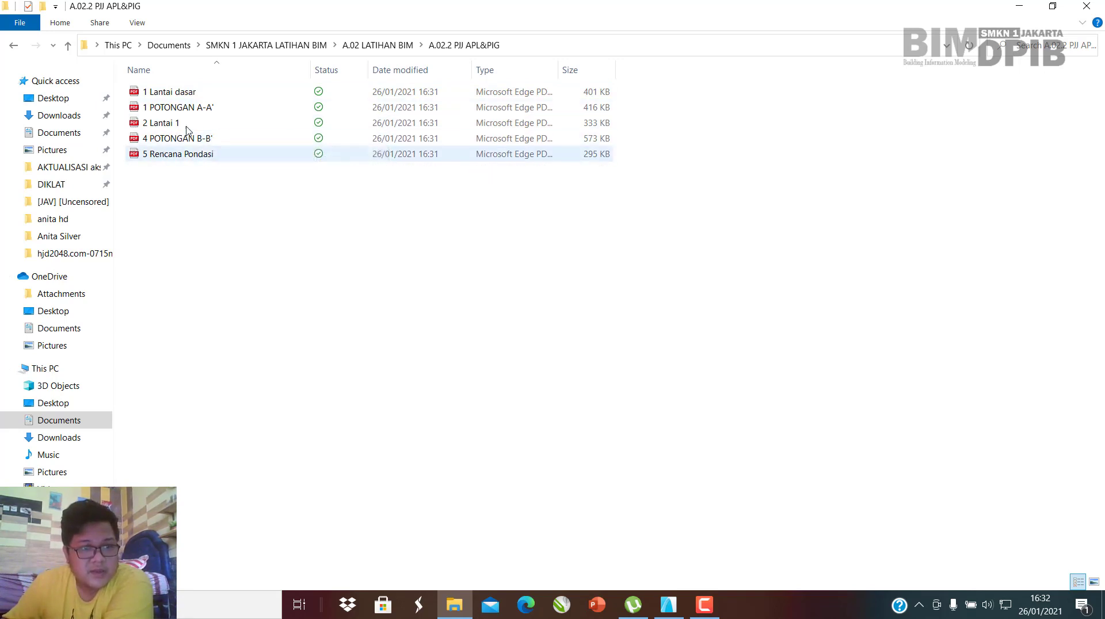
pyautogui.doubleClick(179, 93)
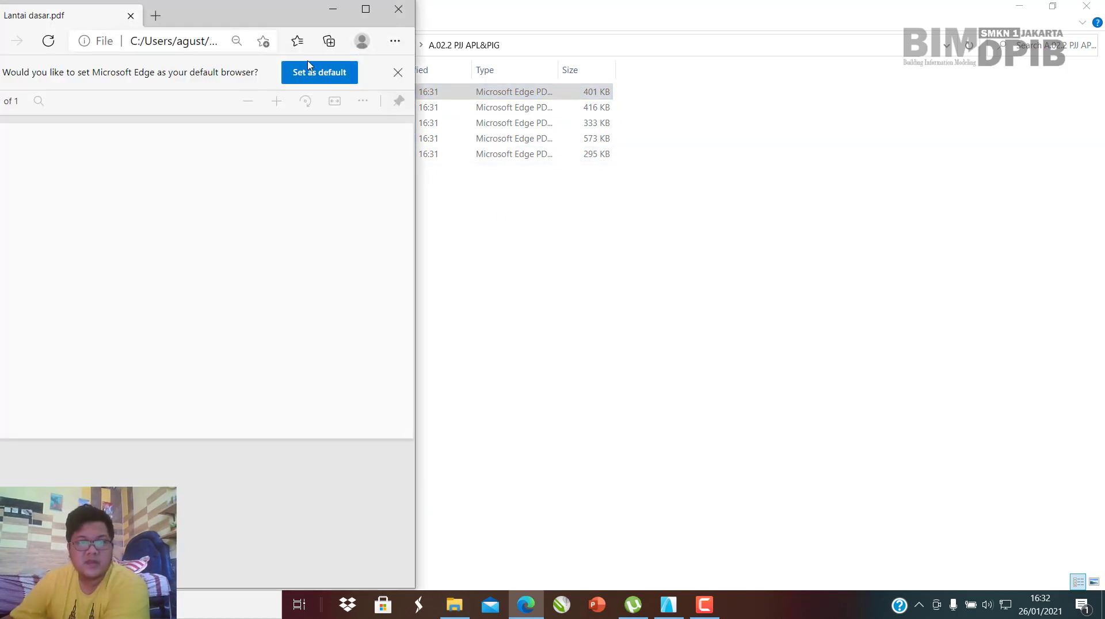
# Maximize the PDF window, inspect the Lantai dasar sheet, and return to the A.02.2 PJJ APL&PIG folder.
pyautogui.moveTo(262, 23); pyautogui.dragTo(373, 27)
pyautogui.click(478, 13)
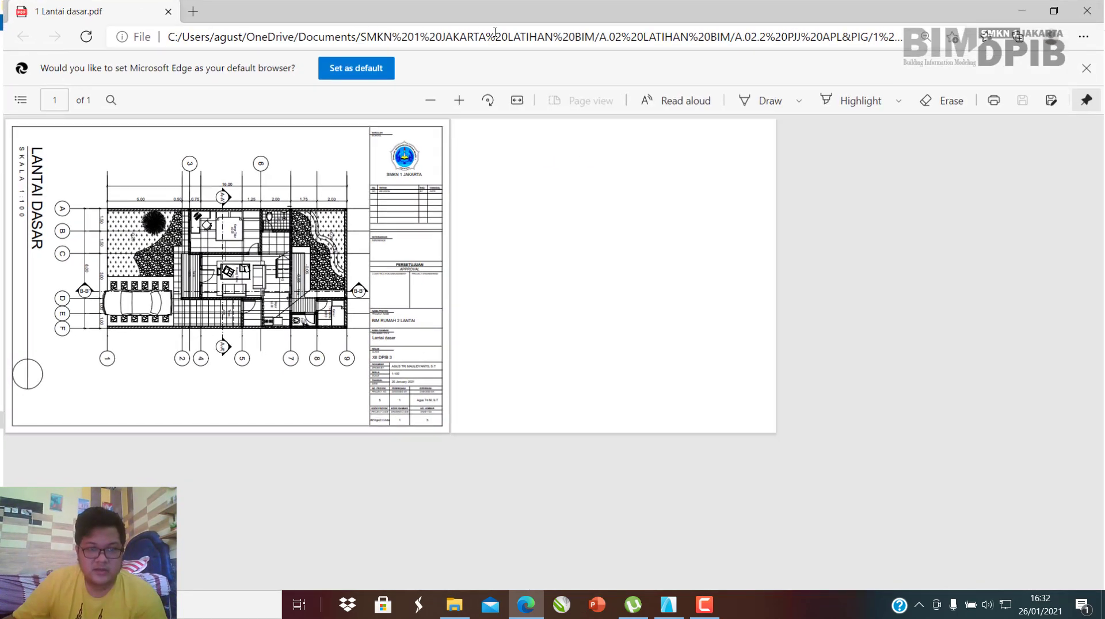
pyautogui.keyDown('ctrl'); pyautogui.scroll(2, 521, 290); pyautogui.keyUp('ctrl')
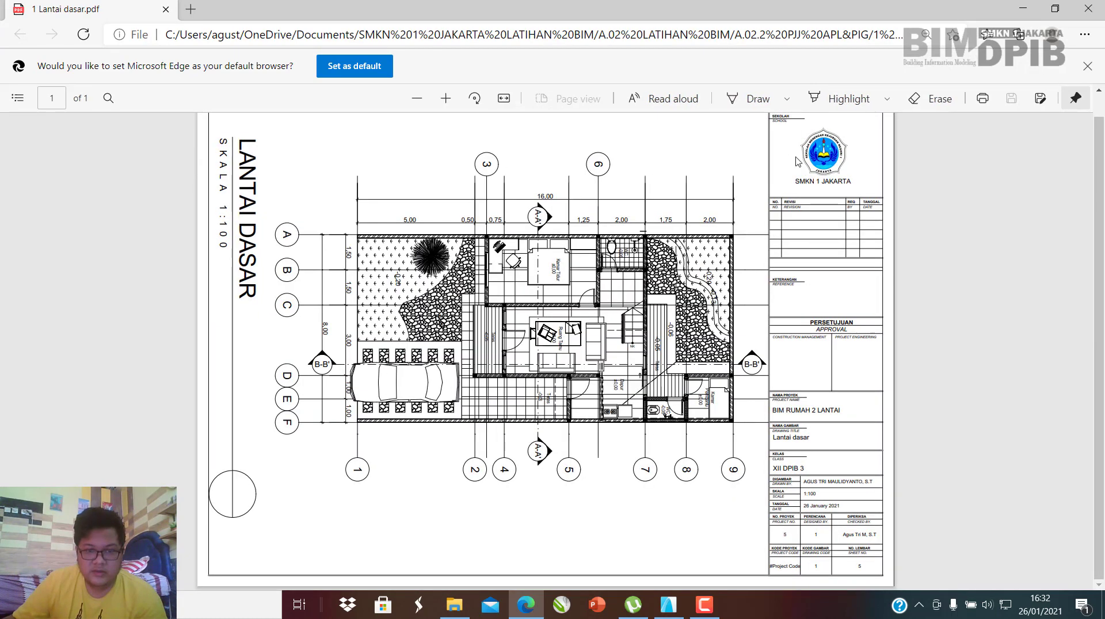
pyautogui.click(1088, 8)
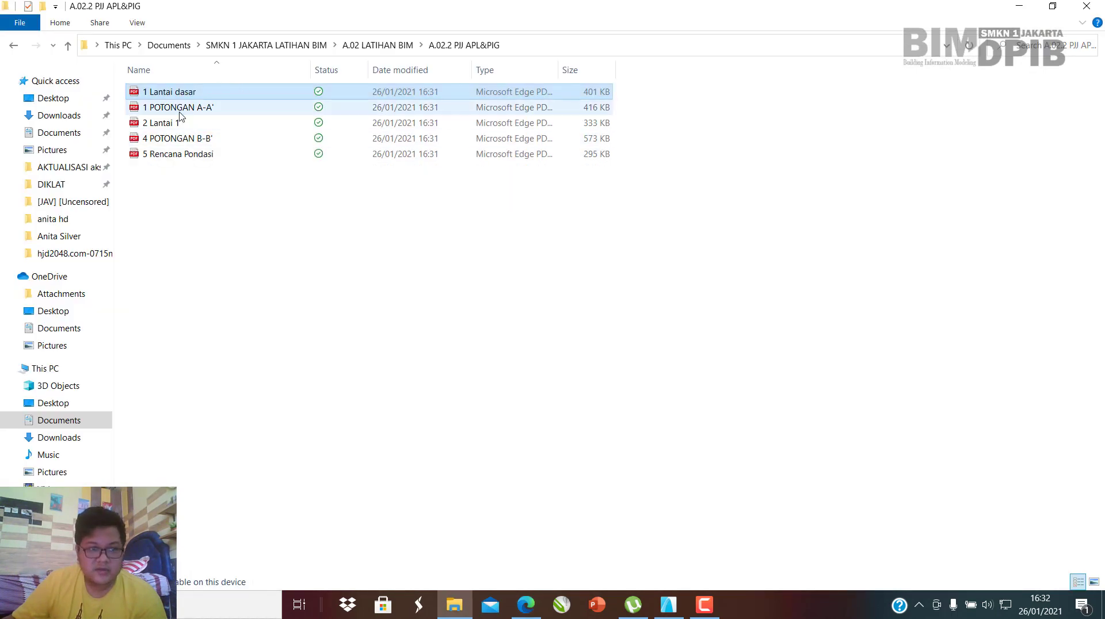
# Open the 2 Lantai 1 PDF, examine its plan and title block, and return to the published files folder.
pyautogui.click(176, 108)
pyautogui.doubleClick(193, 127)
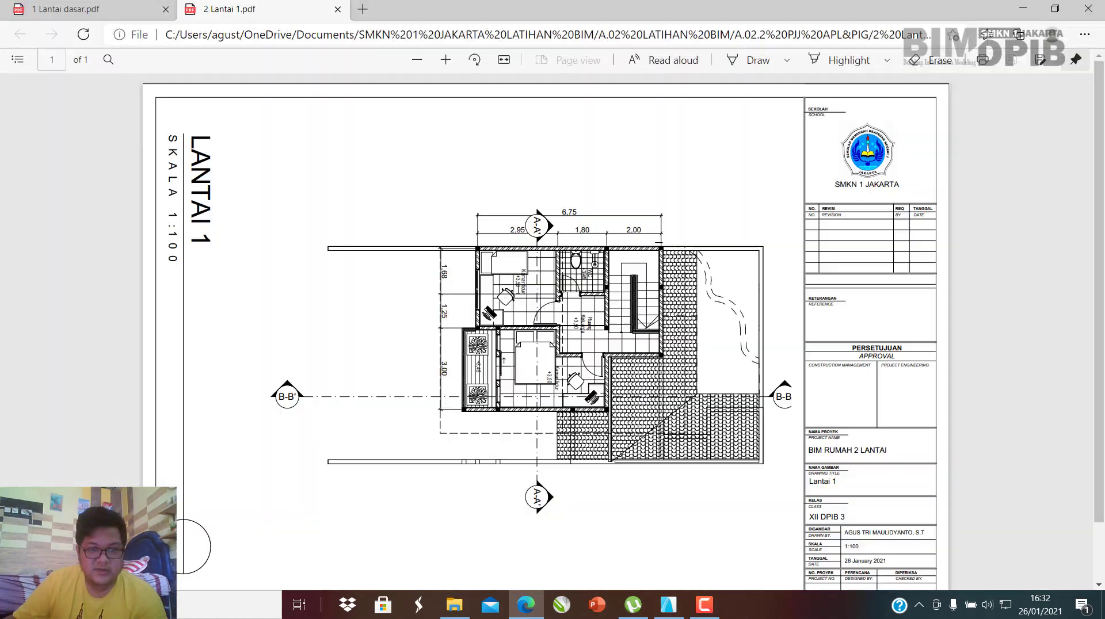
pyautogui.keyDown('ctrl'); pyautogui.scroll(2, 530, 219); pyautogui.keyUp('ctrl')
pyautogui.keyDown('ctrl'); pyautogui.scroll(-3, 531, 219); pyautogui.keyUp('ctrl')
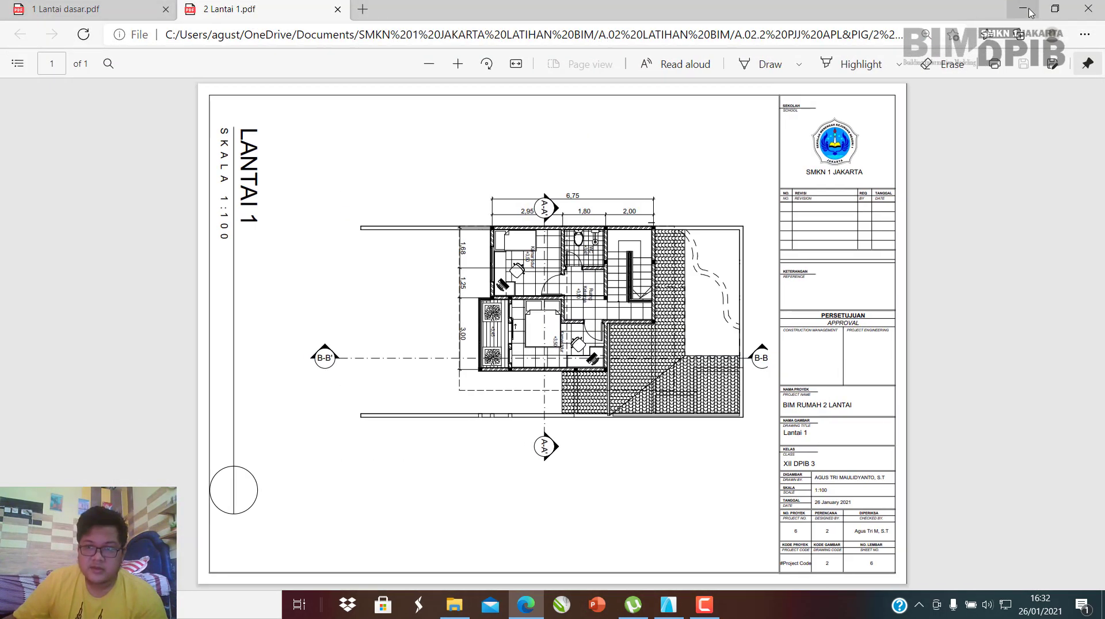
pyautogui.click(1030, 13)
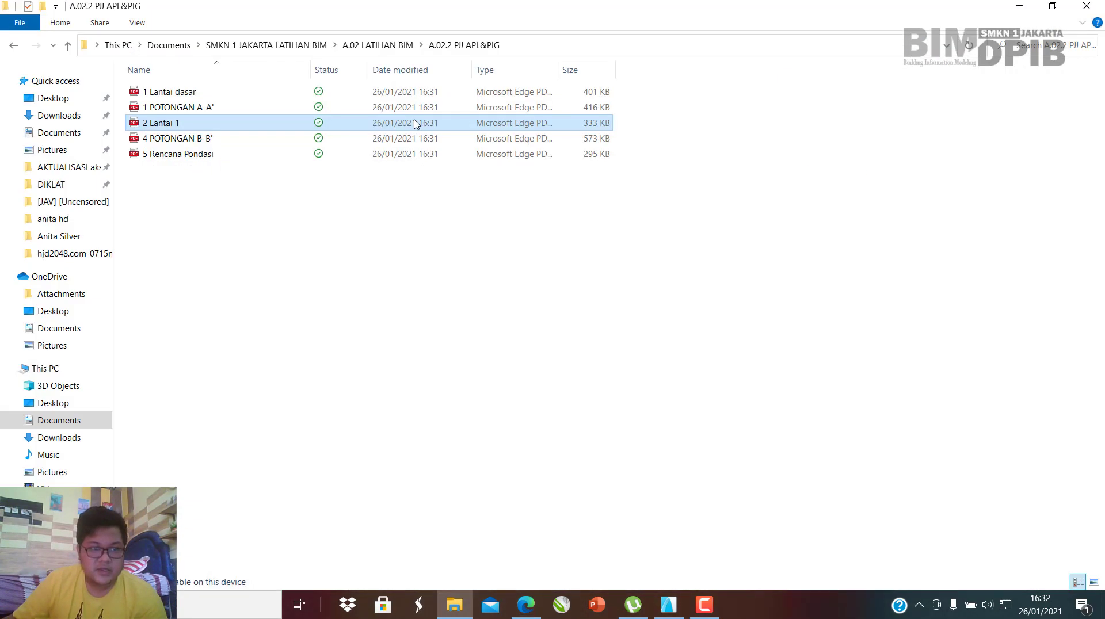
# Open the 5 Rencana Pondasi PDF, examine the grid markers up close, and return to the published files folder.
pyautogui.doubleClick(207, 153)
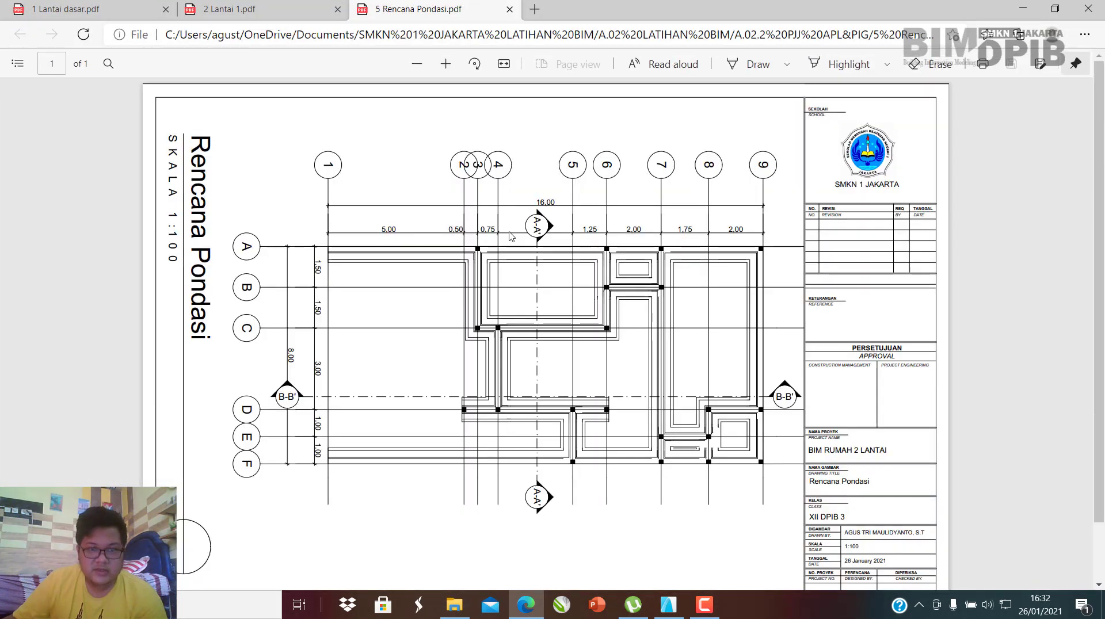
pyautogui.keyDown('ctrl'); pyautogui.scroll(4, 506, 321); pyautogui.keyUp('ctrl')
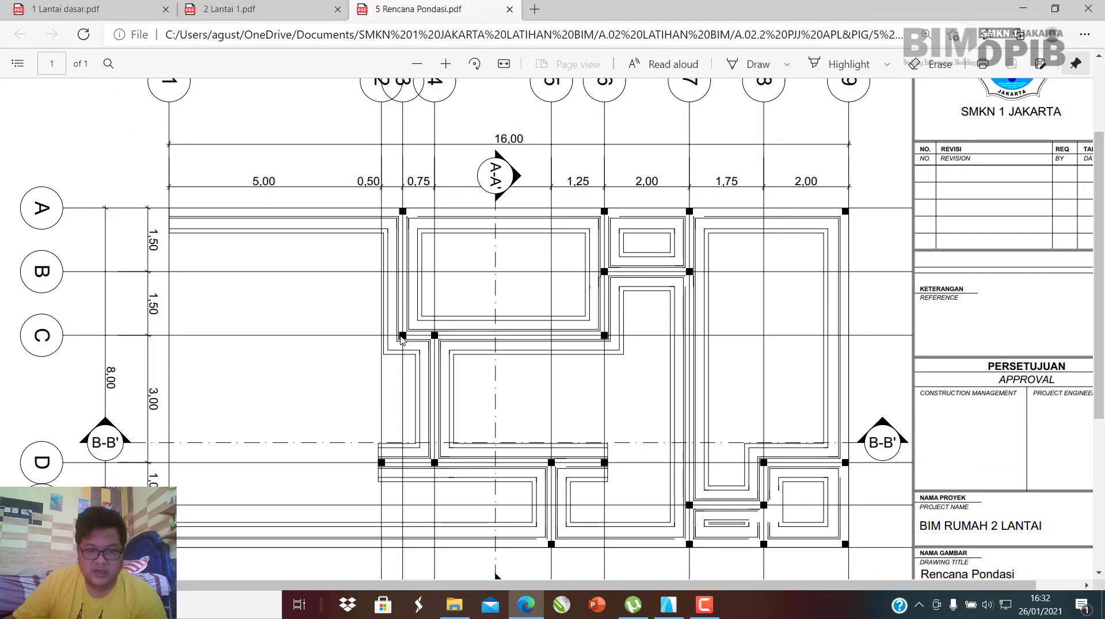
pyautogui.keyDown('ctrl'); pyautogui.scroll(-4, 321, 274); pyautogui.keyUp('ctrl')
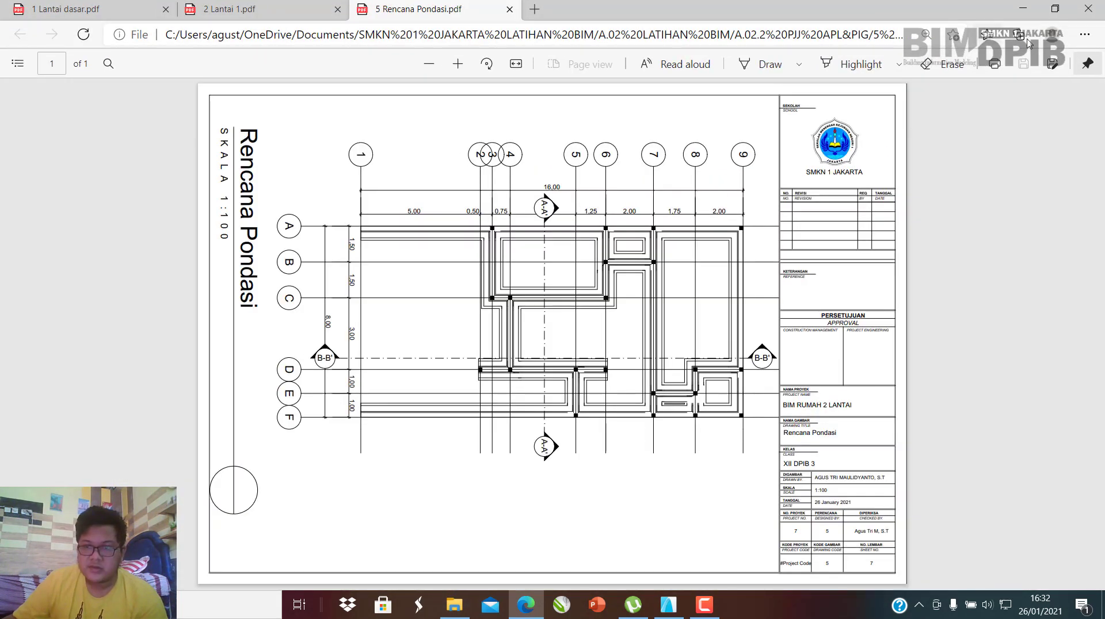
pyautogui.click(1022, 12)
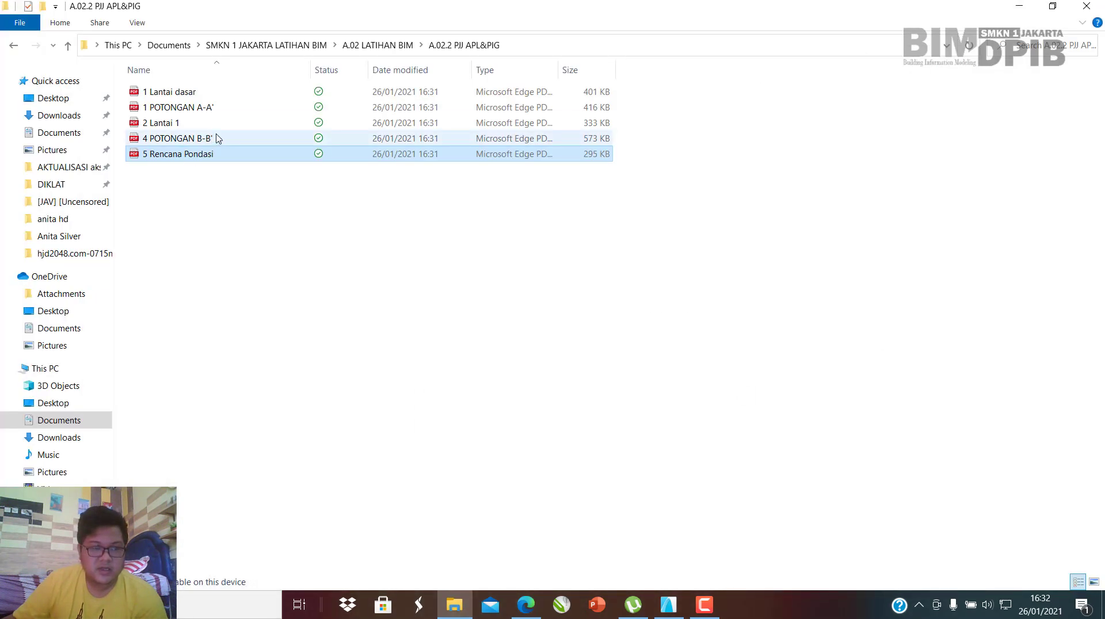
# Open the 1 POTONGAN A-A' PDF and examine its section drawing, labels and title.
pyautogui.doubleClick(184, 108)
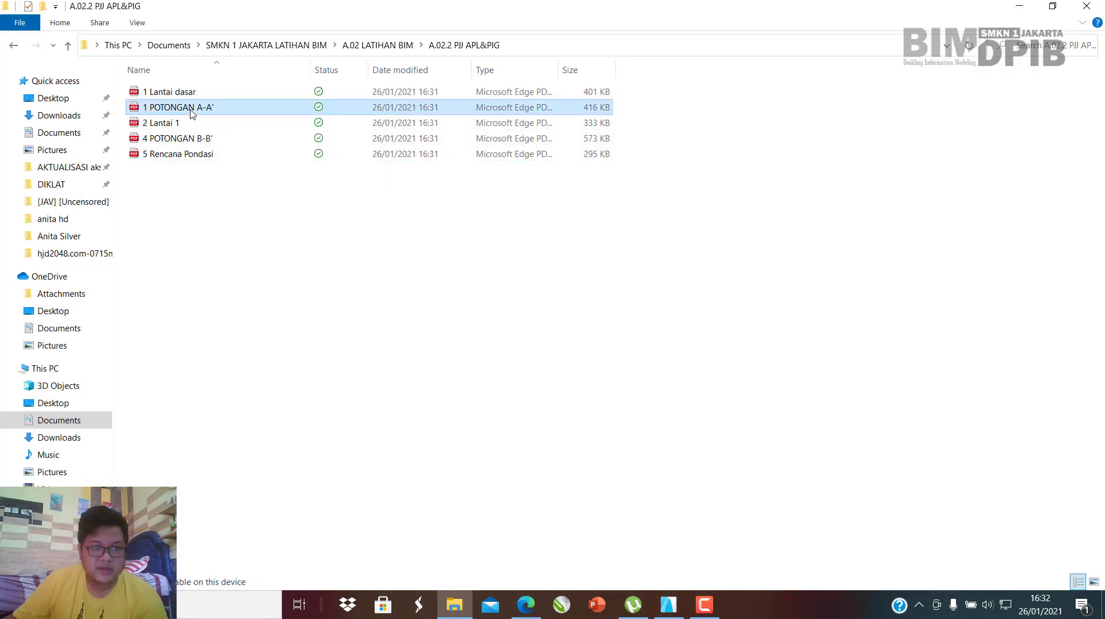
pyautogui.keyDown('ctrl'); pyautogui.scroll(3, 521, 323); pyautogui.keyUp('ctrl')
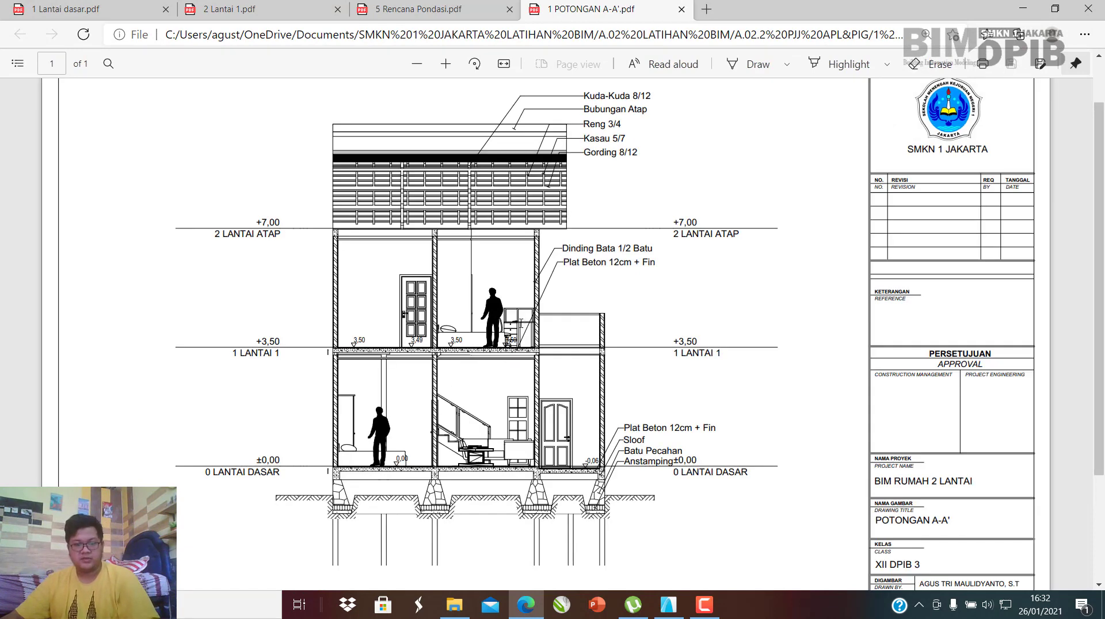
pyautogui.keyDown('ctrl'); pyautogui.scroll(-2, 521, 323); pyautogui.keyUp('ctrl')
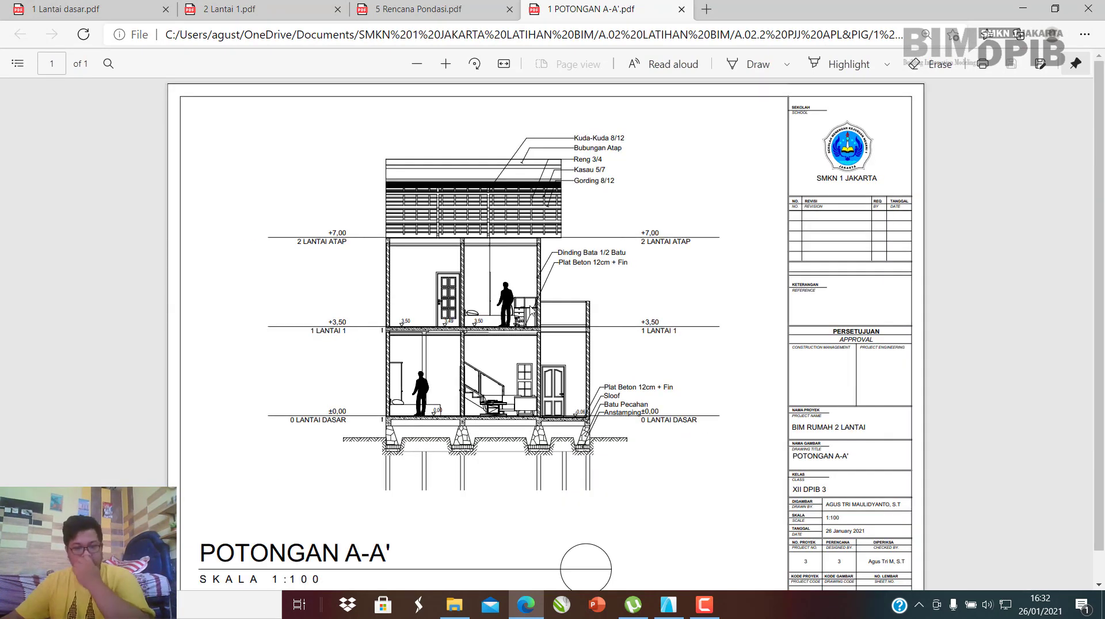
pyautogui.keyDown('ctrl'); pyautogui.scroll(2, 452, 419); pyautogui.keyUp('ctrl')
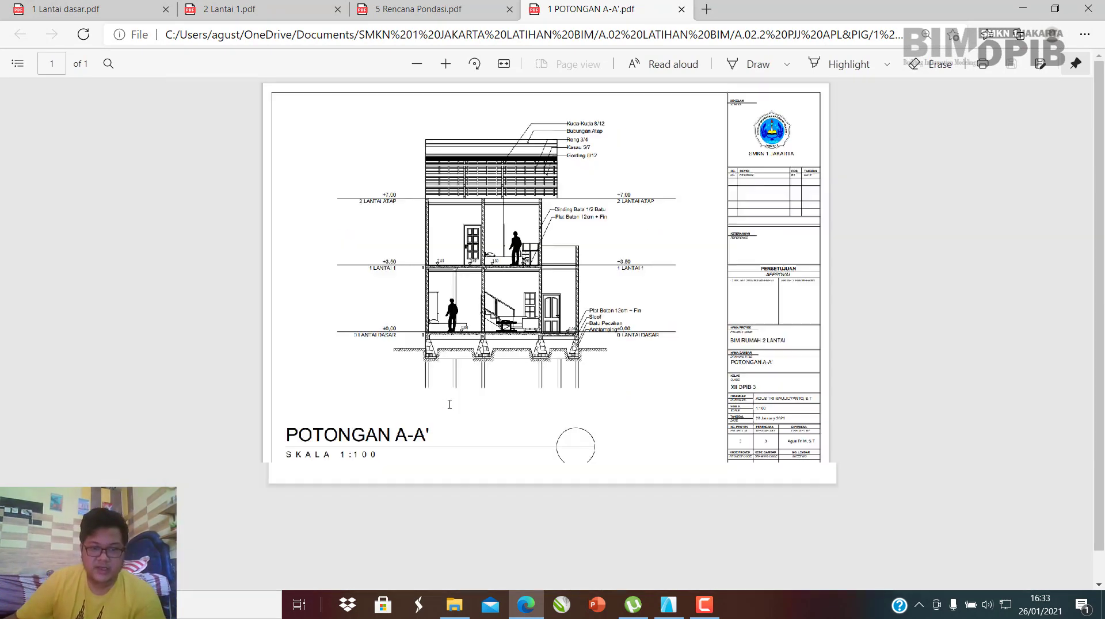
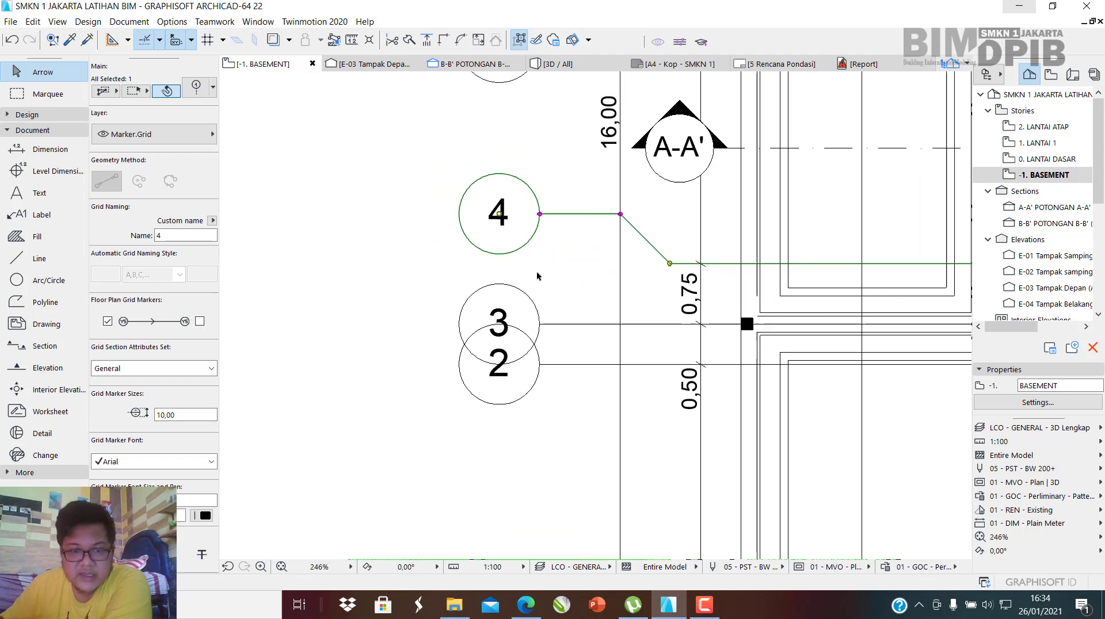
# Stagger the marker of grid line 2 away from marker 3 on the -1. BASEMENT plan.
pyautogui.scroll(2, 538, 322)
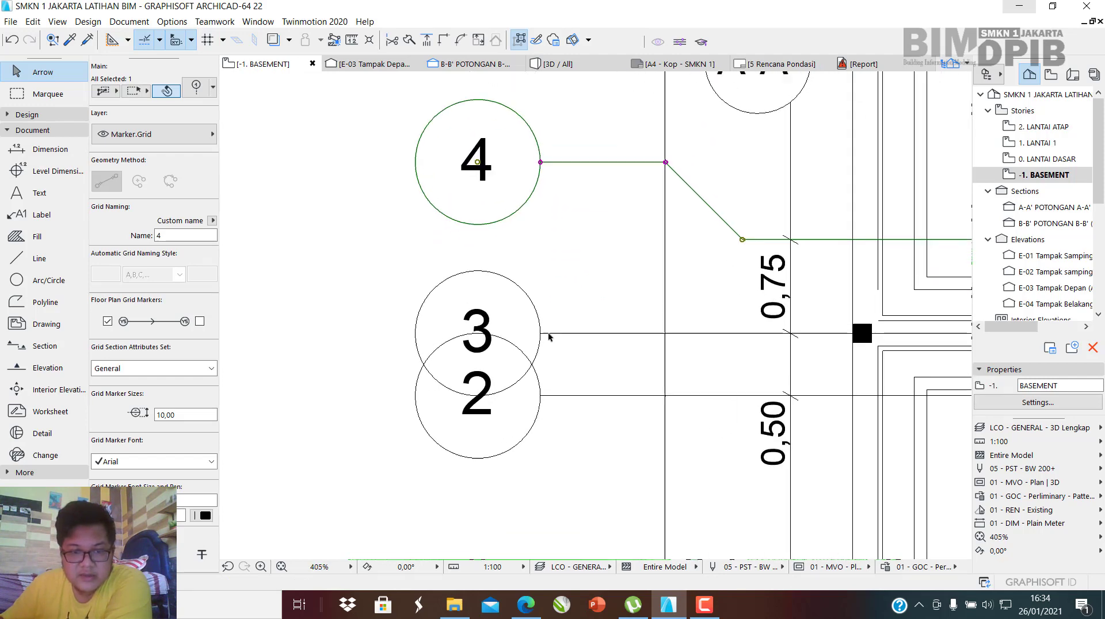
pyautogui.press('Escape')
pyautogui.click(541, 401)
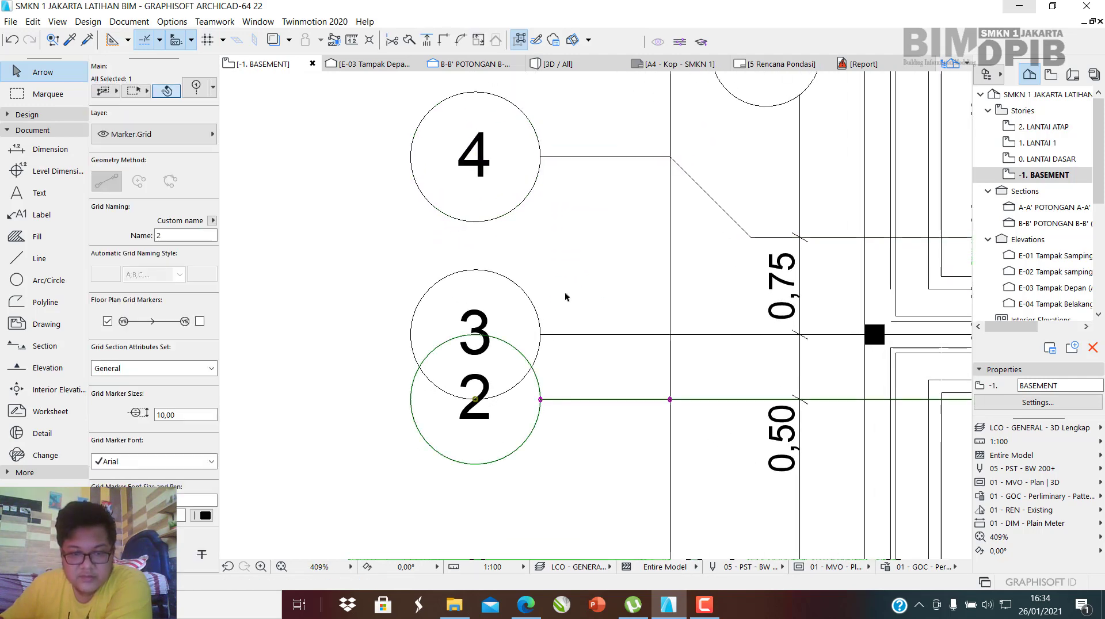
pyautogui.scroll(-2, 568, 296)
pyautogui.scroll(1, 551, 256)
pyautogui.click(558, 230)
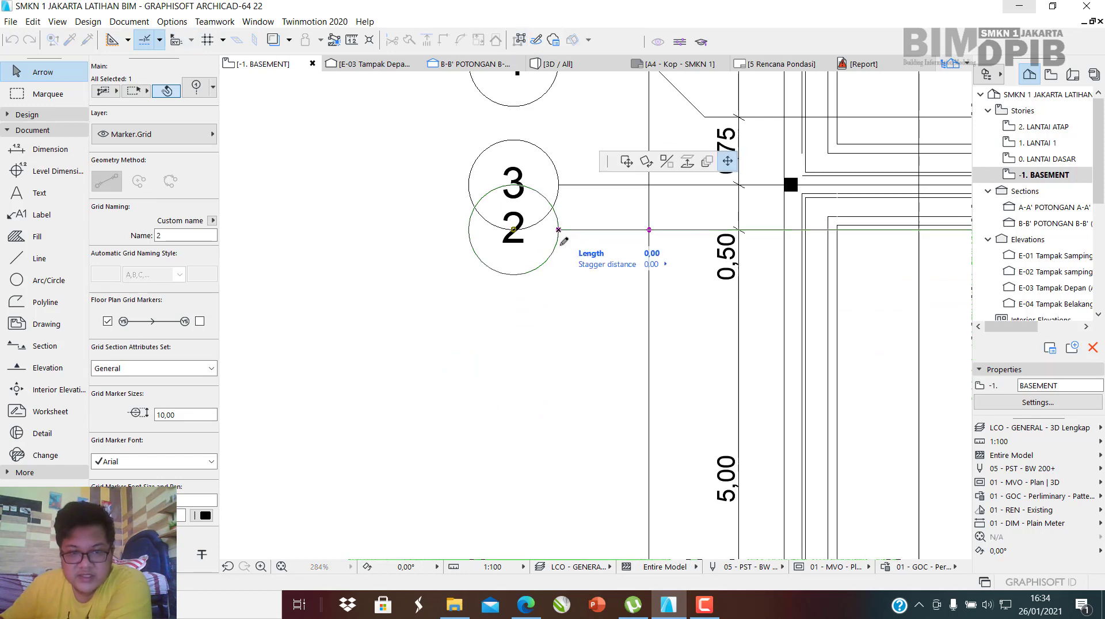
pyautogui.click(561, 298)
pyautogui.scroll(-5, 581, 346)
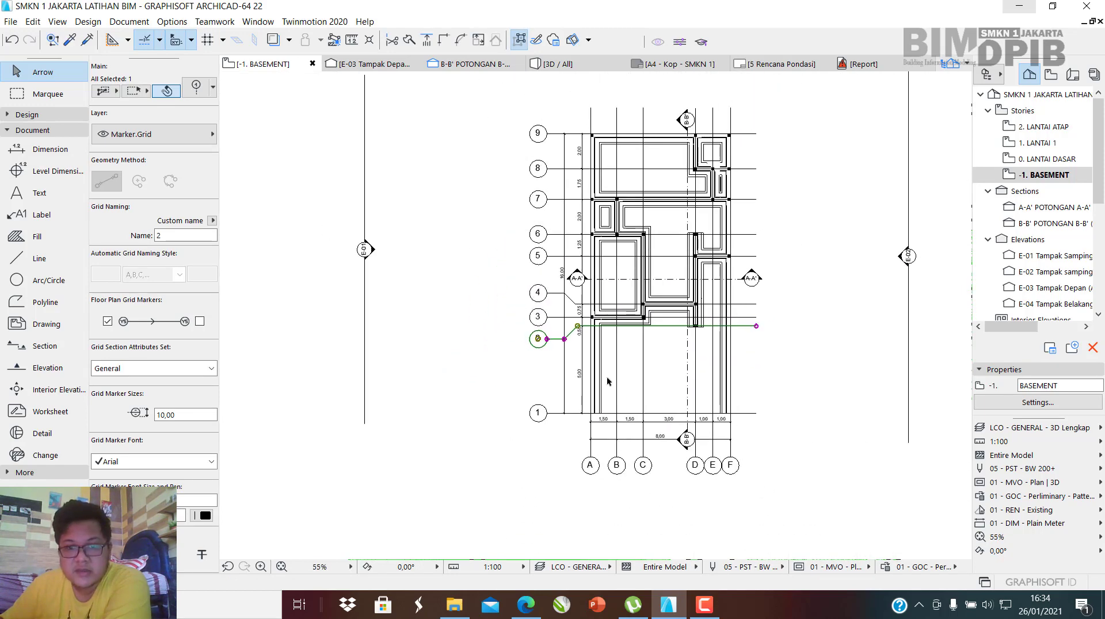
pyautogui.moveTo(742, 208); pyautogui.dragTo(714, 210, button='middle')
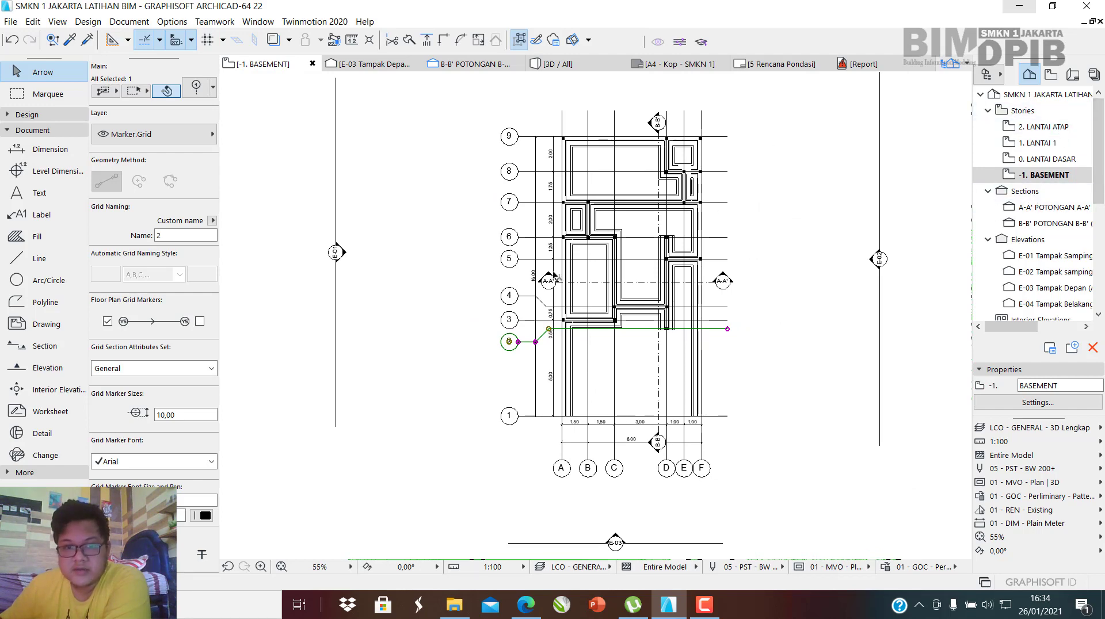
pyautogui.scroll(2, 568, 332)
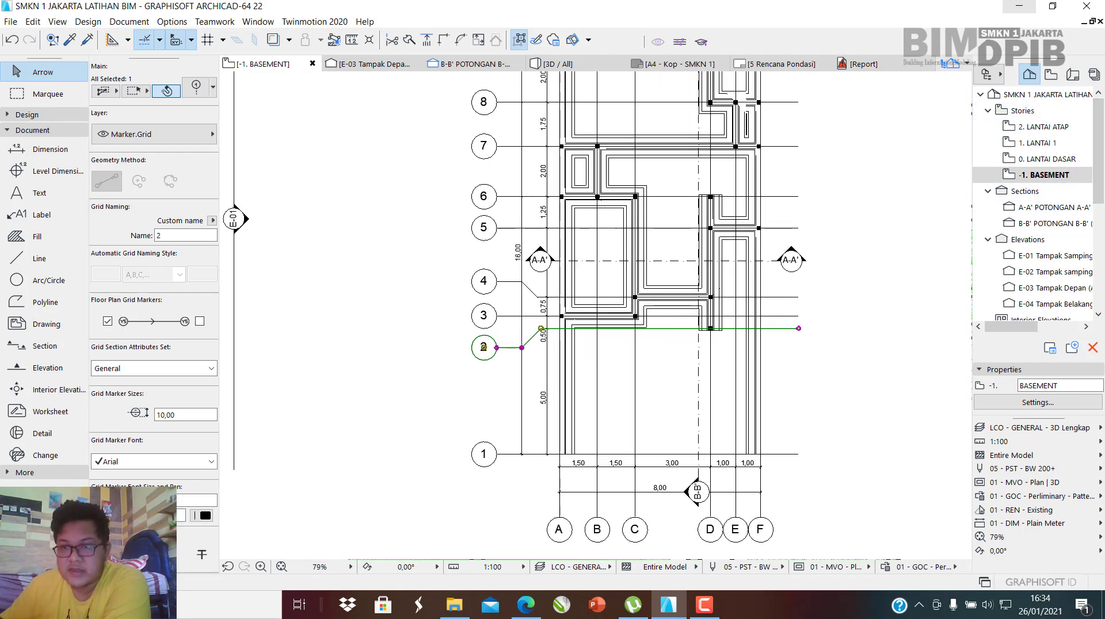
# Open the 5 Rencana Pondasi layout from the A.02.2 PJJ APL&PIG publisher set and check grid markers 2, 3 and 4.
pyautogui.click(1094, 75)
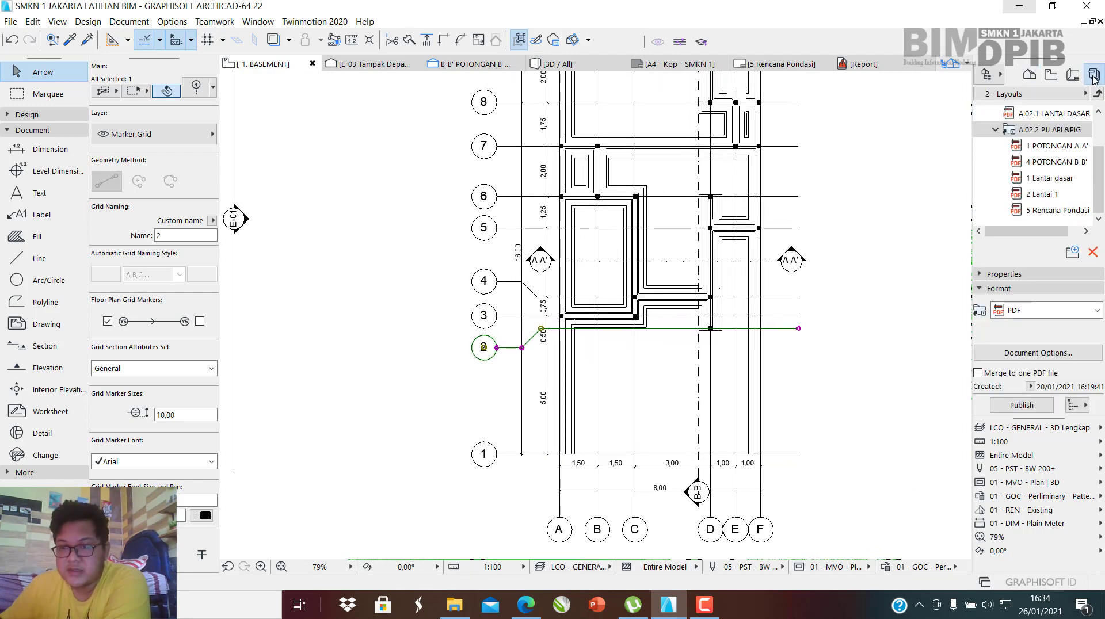
pyautogui.doubleClick(1061, 211)
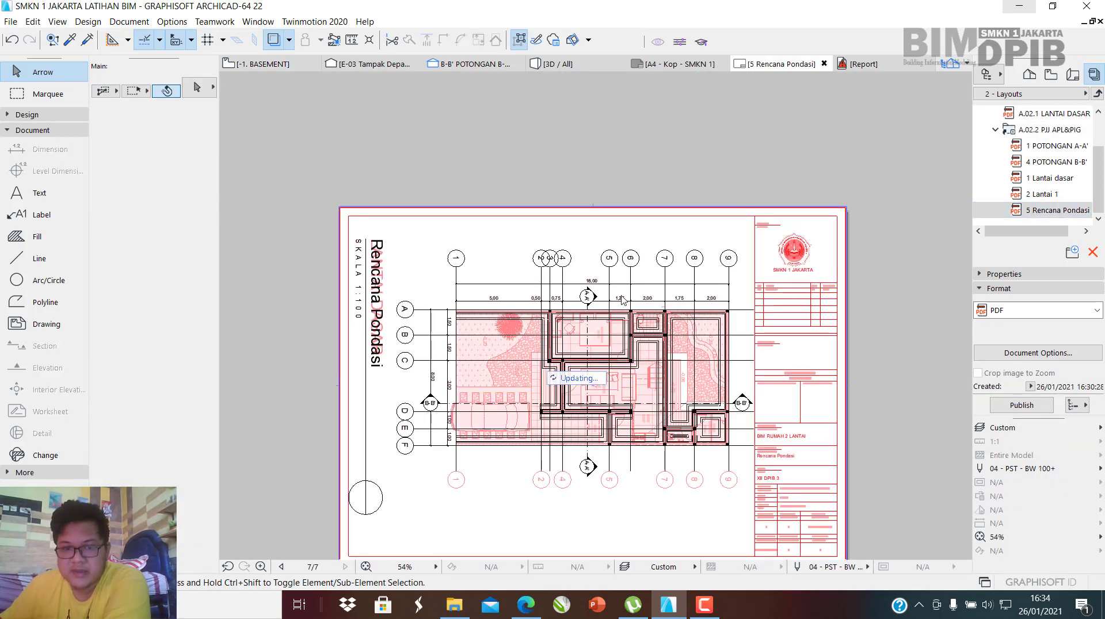
pyautogui.scroll(3, 589, 258)
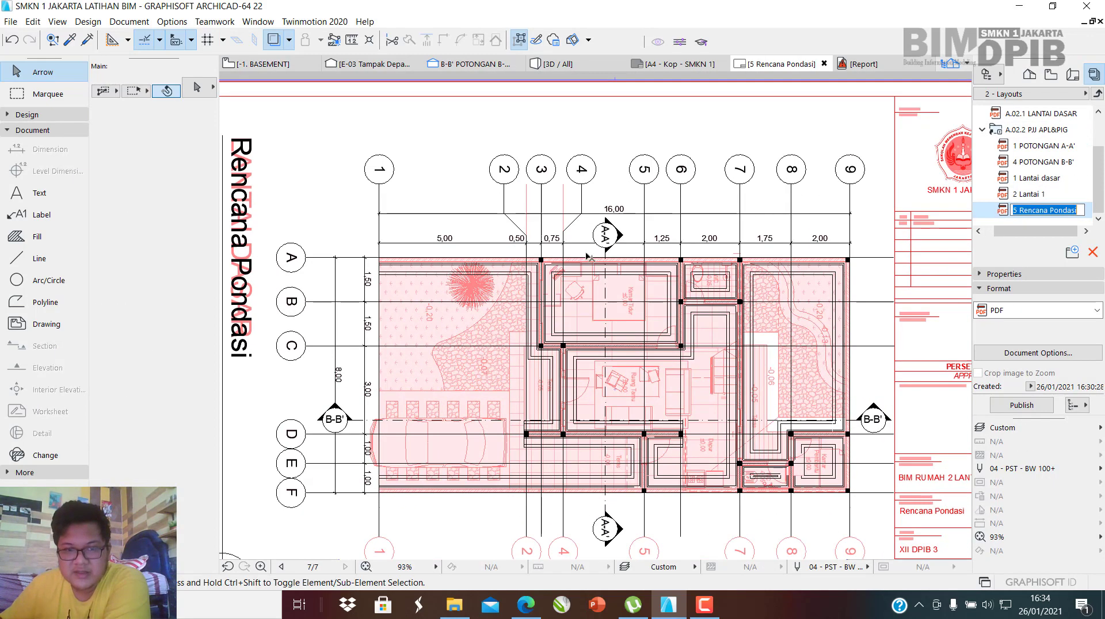
pyautogui.scroll(3, 551, 219)
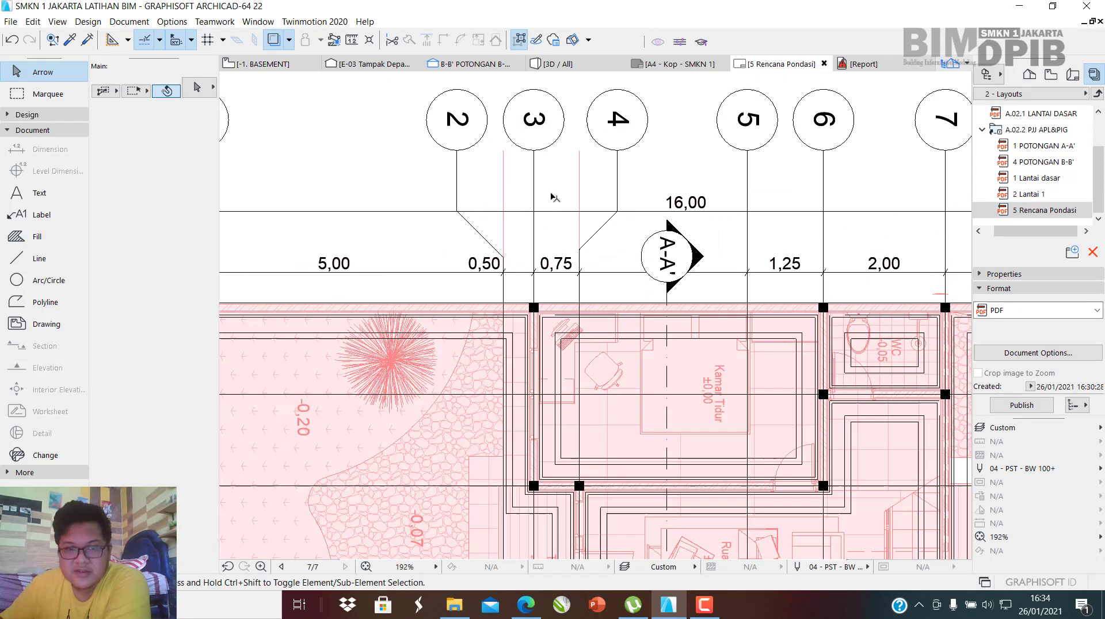
pyautogui.click(1030, 75)
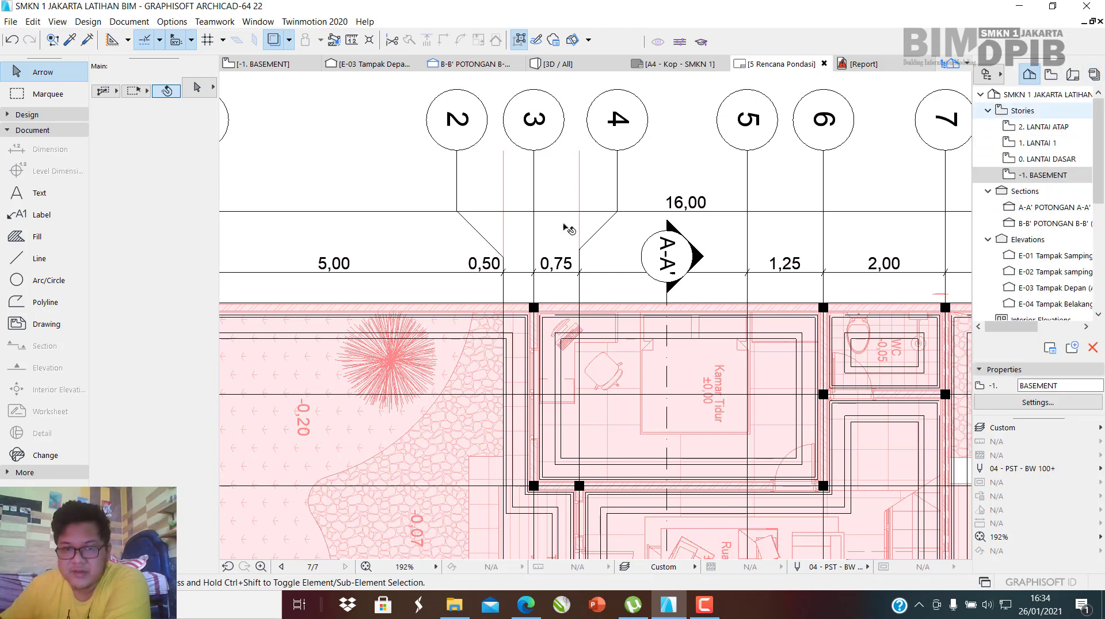
pyautogui.click(1101, 75)
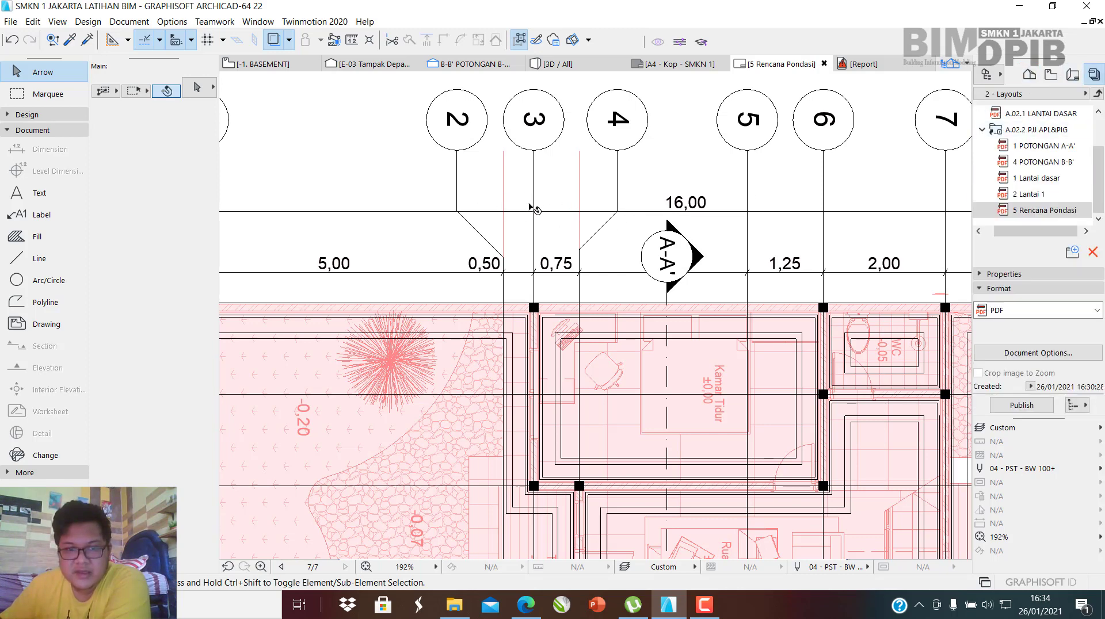
pyautogui.scroll(-7, 485, 232)
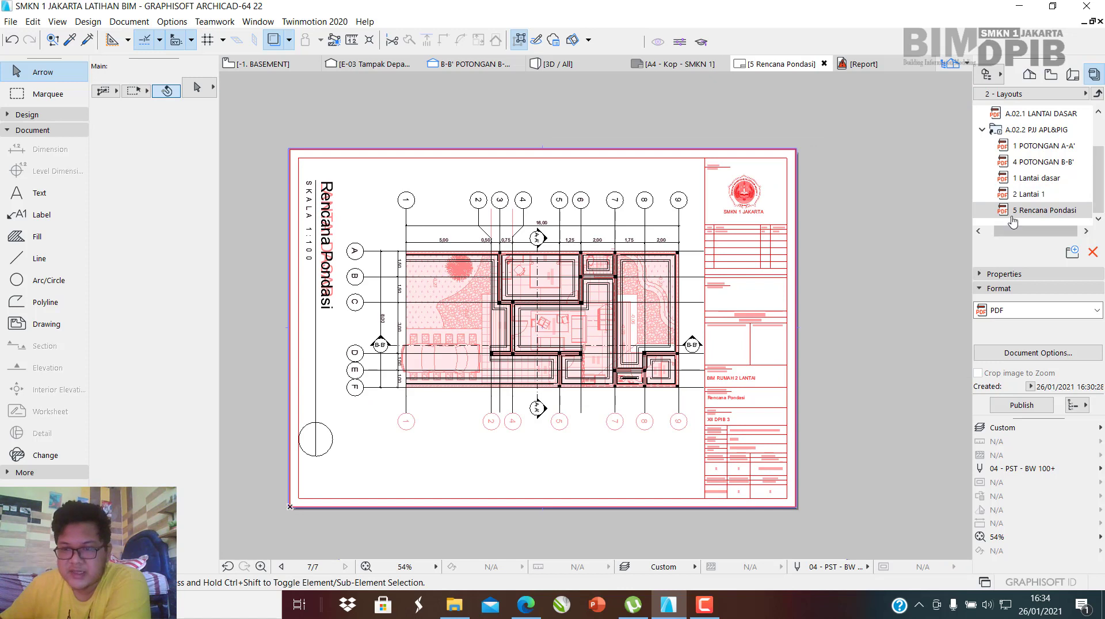
# Publish only the selected 5 Rencana Pondasi layout as PDF and return to its output folder in File Explorer.
pyautogui.click(1079, 406)
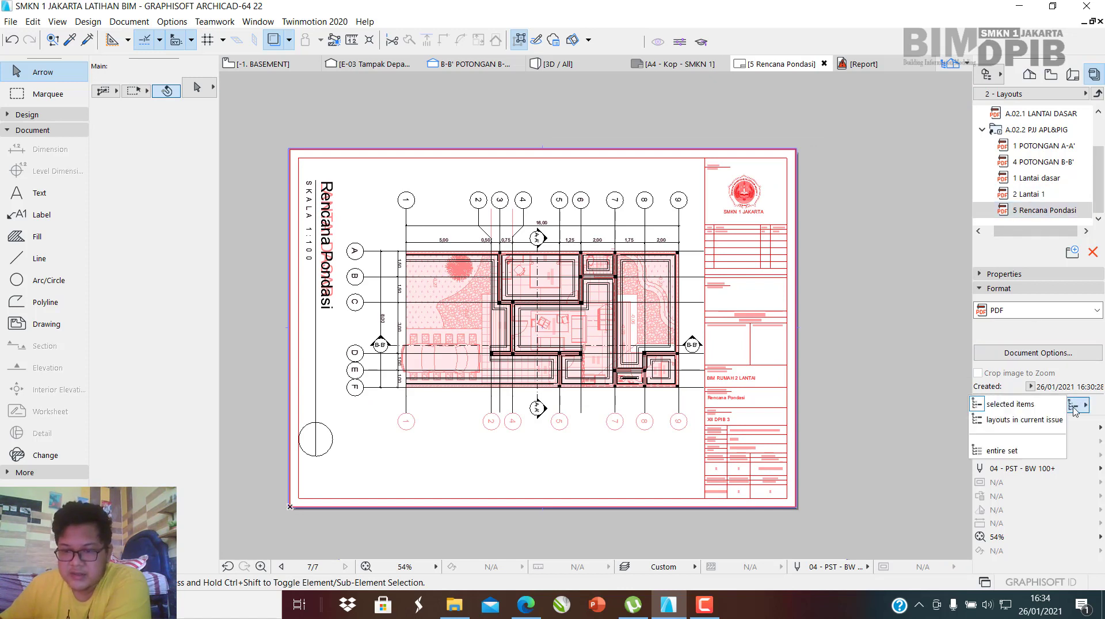
pyautogui.click(1023, 410)
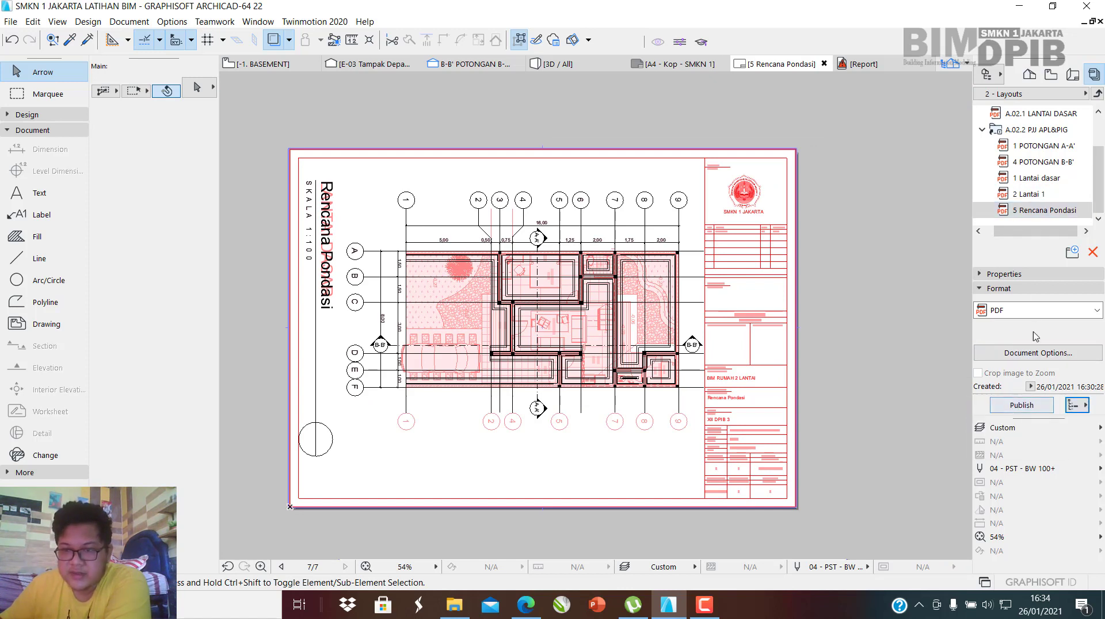
pyautogui.click(1033, 209)
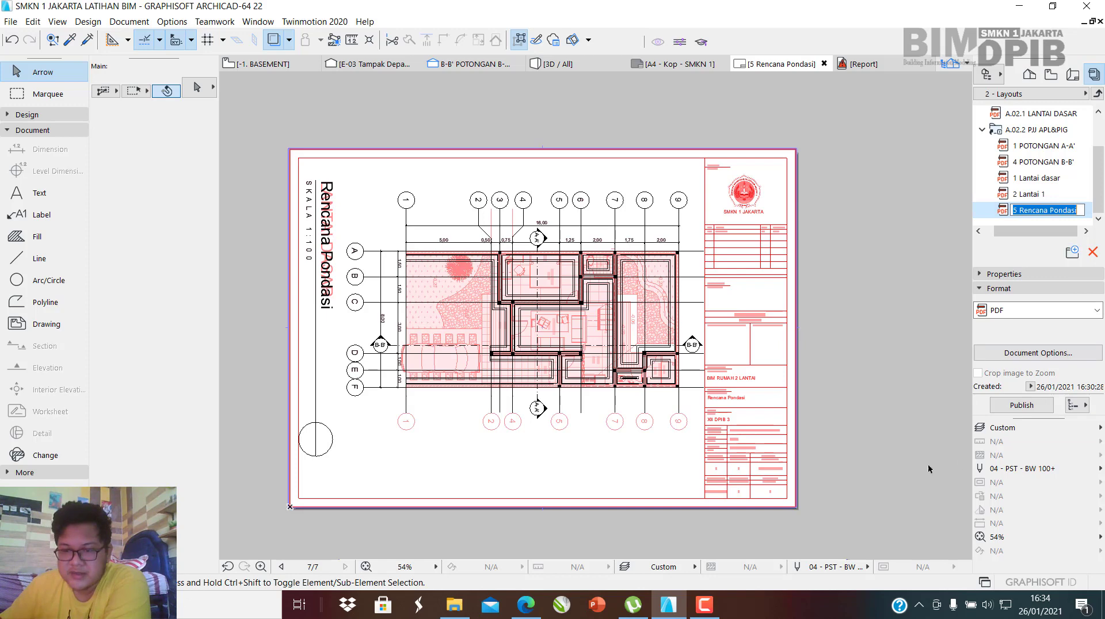
pyautogui.click(1023, 406)
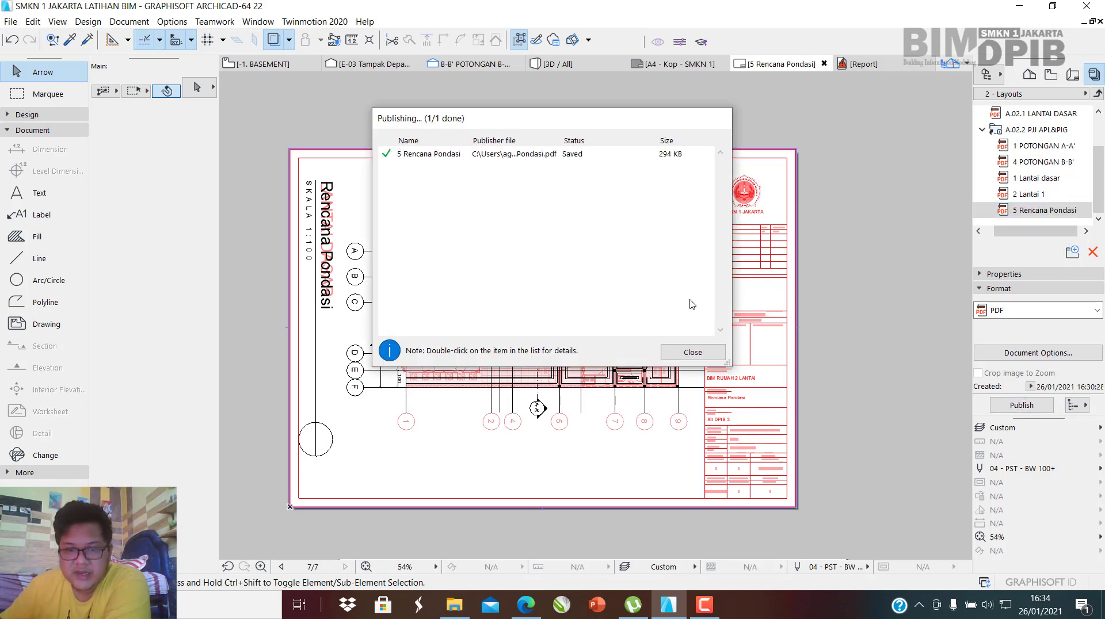
pyautogui.click(693, 353)
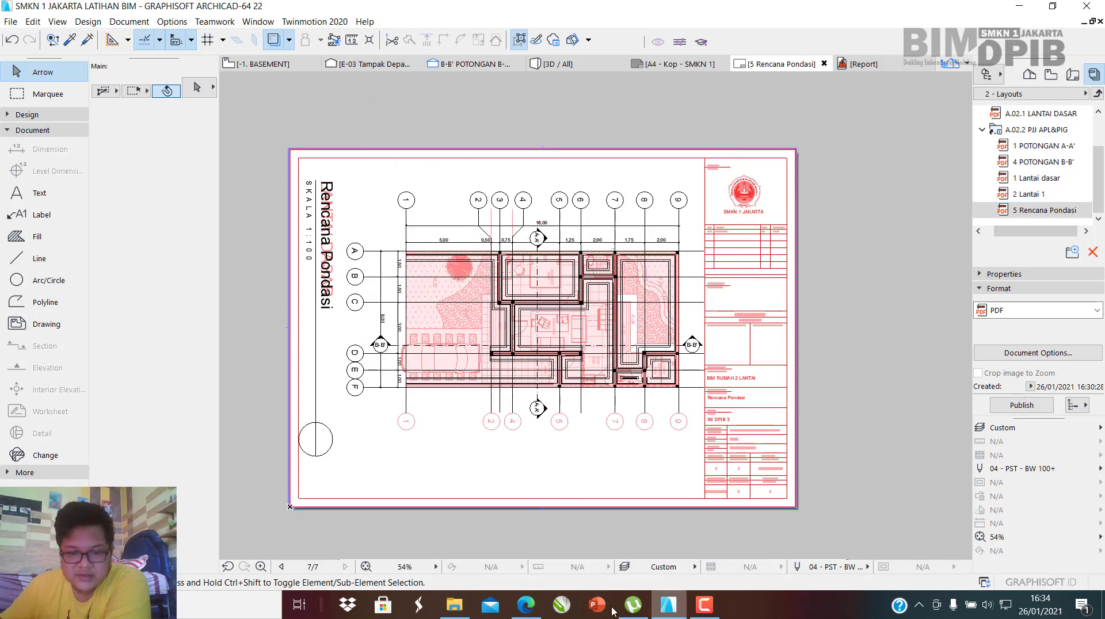
pyautogui.click(465, 604)
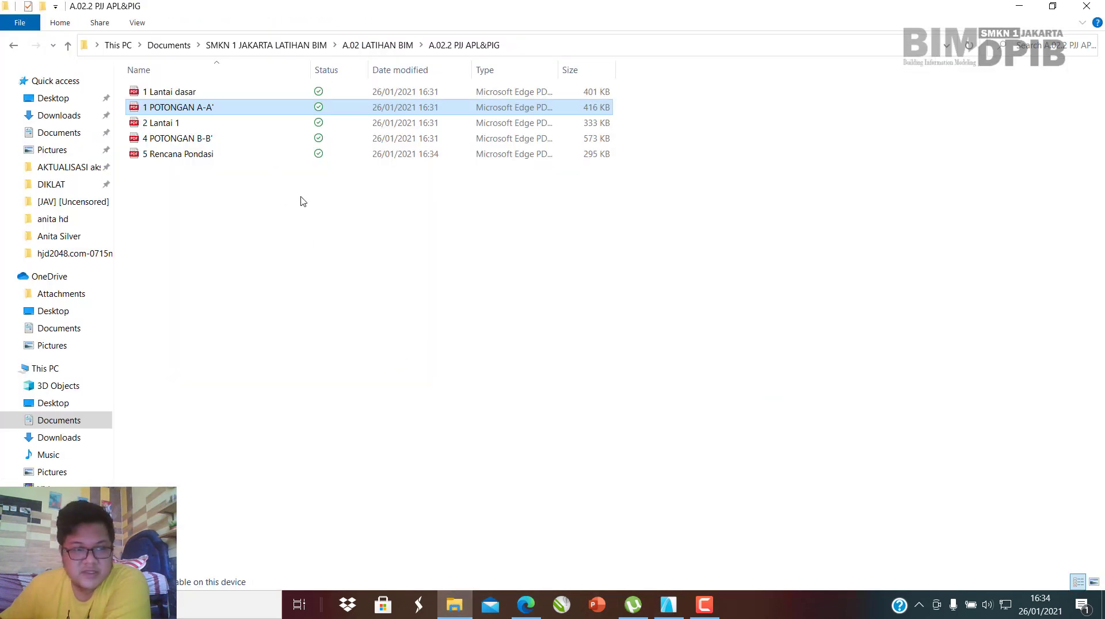
pyautogui.click(347, 221)
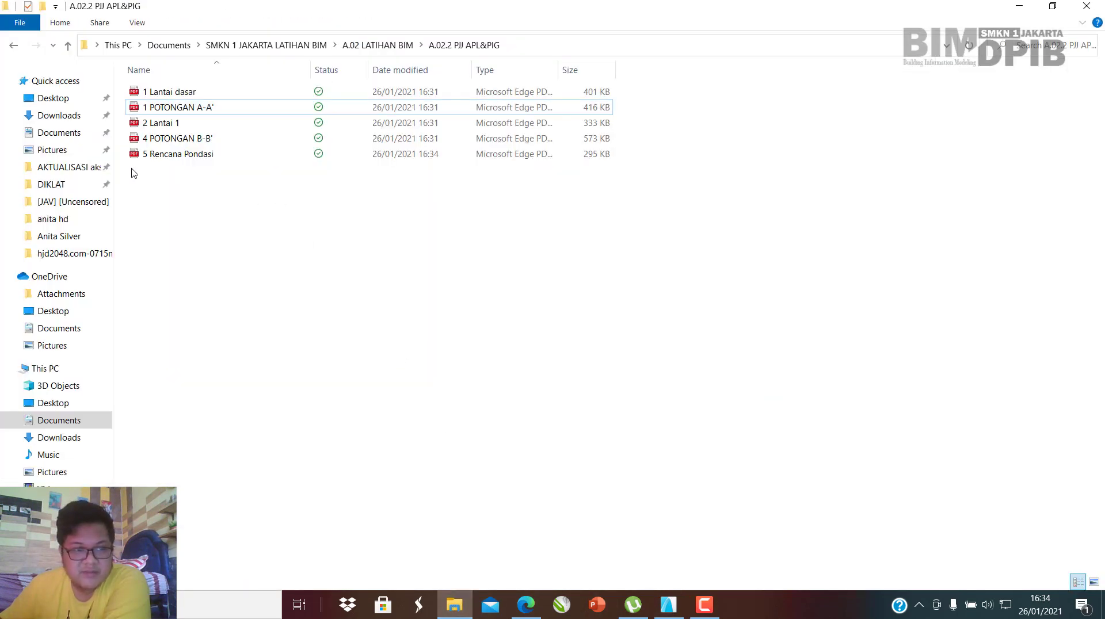
# Open the republished 5 Rencana Pondasi PDF, compare its grid markers with the earlier copy, close the outdated copy, and switch back to ARCHICAD.
pyautogui.doubleClick(190, 159)
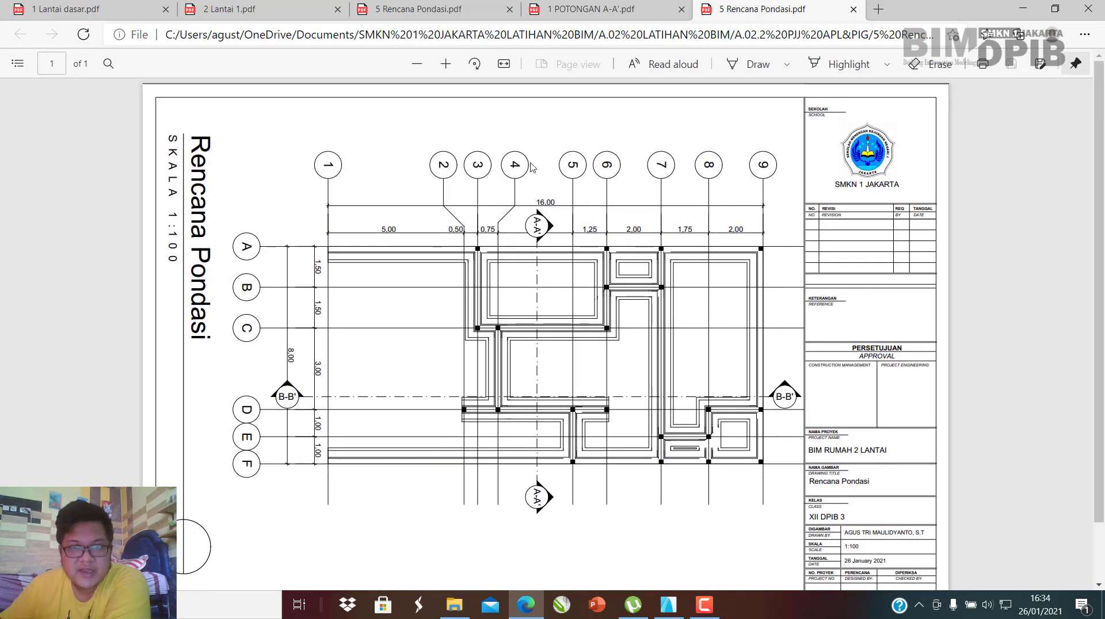
pyautogui.click(420, 5)
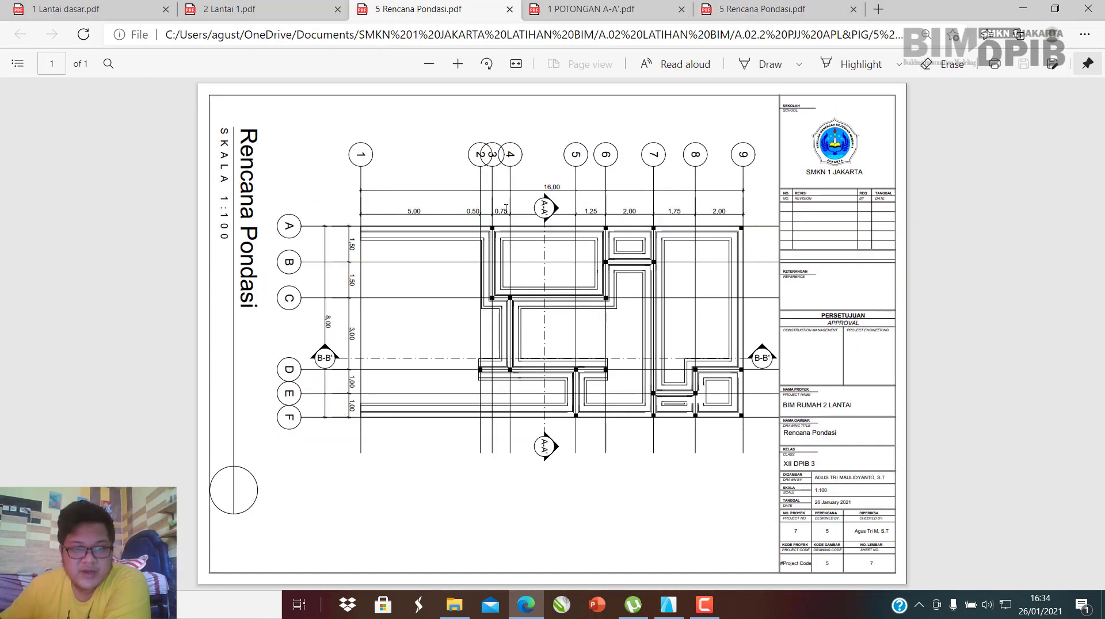
pyautogui.click(510, 10)
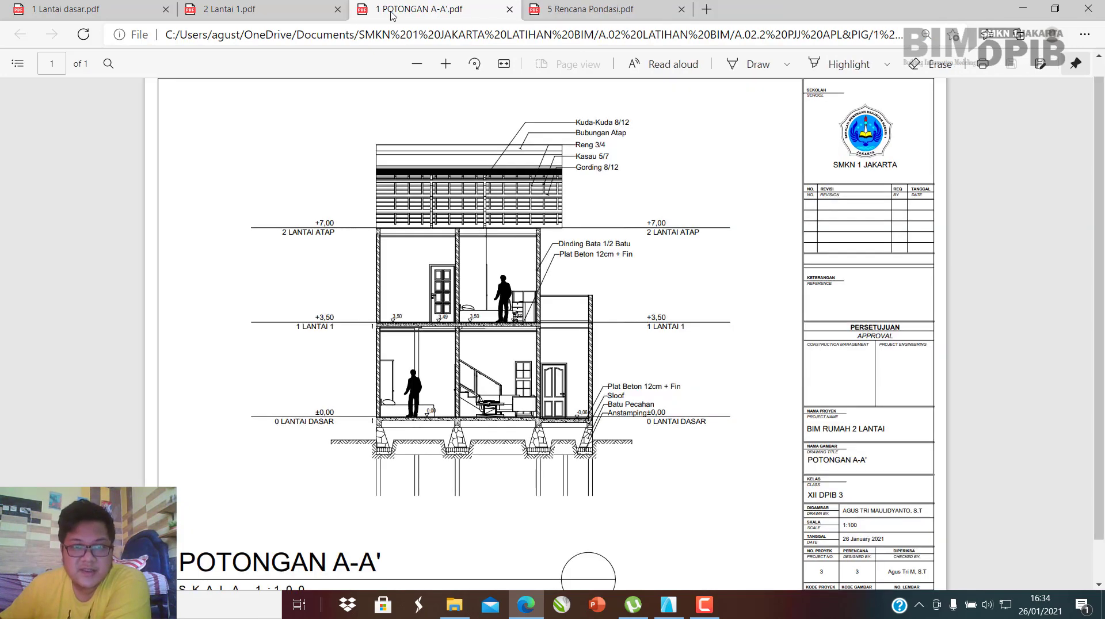
pyautogui.click(621, 7)
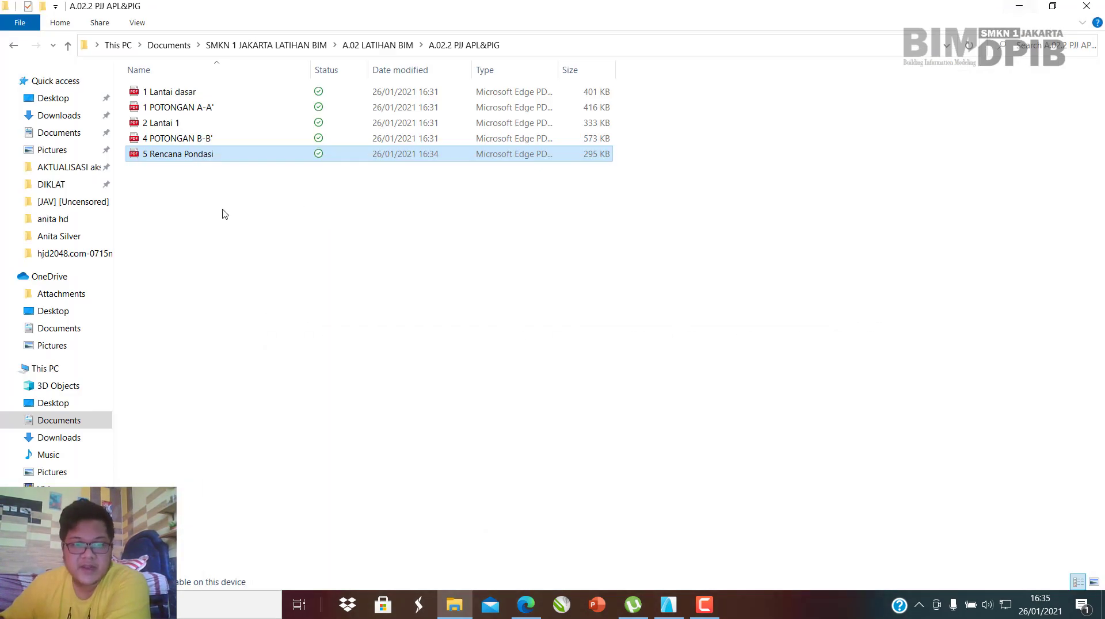
pyautogui.click(1023, 9)
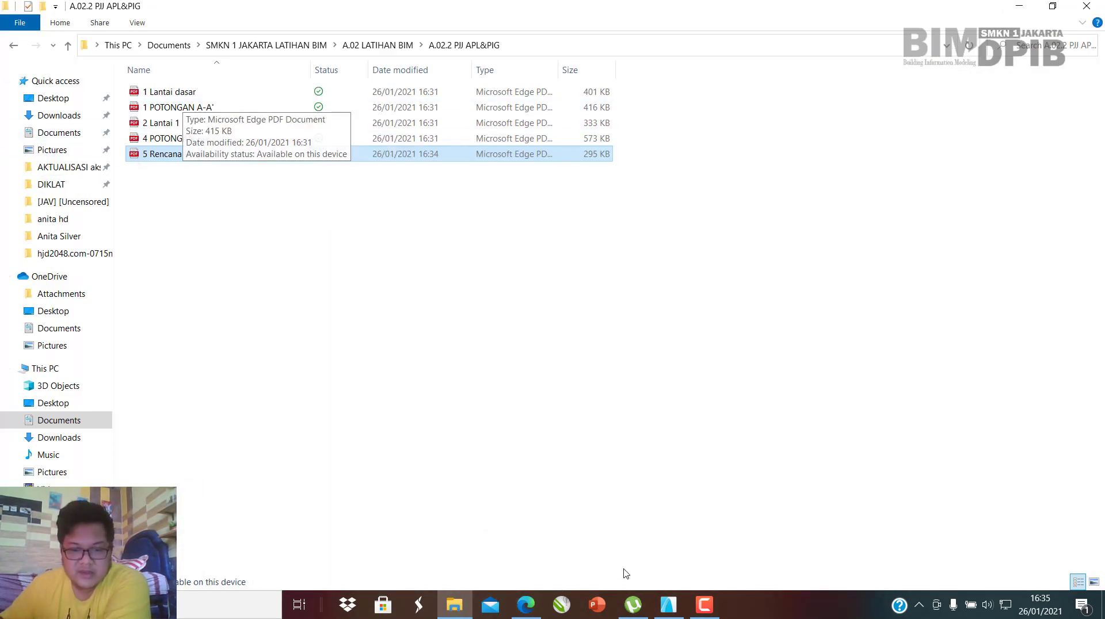
pyautogui.click(679, 612)
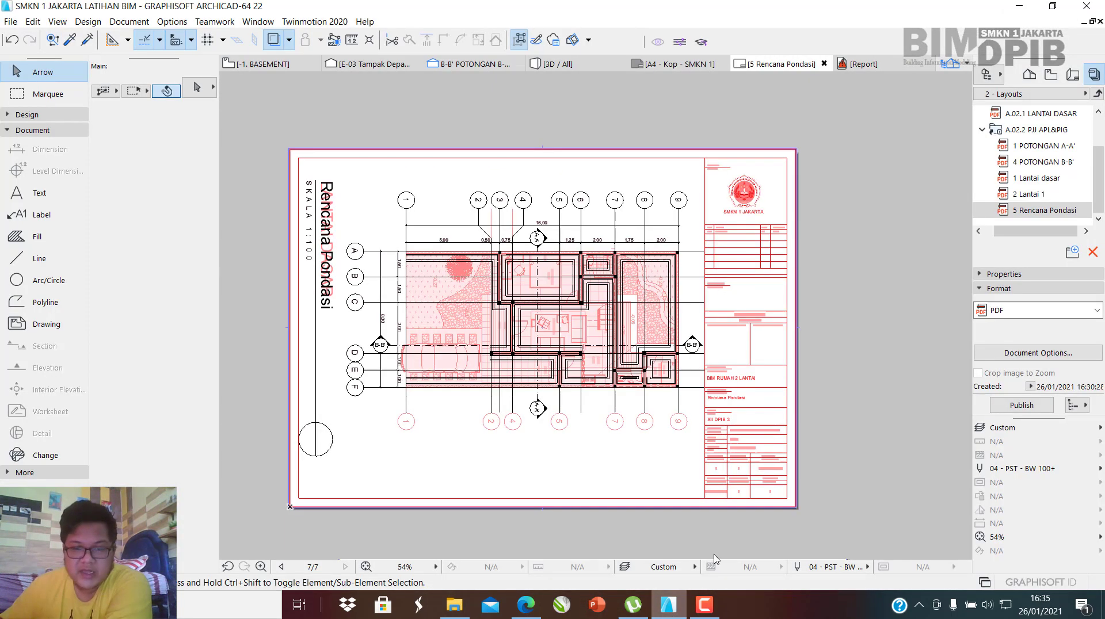
# Open section A-A' POTONGAN A-A' from the project map and examine the columns extending below the foundations.
pyautogui.click(1068, 74)
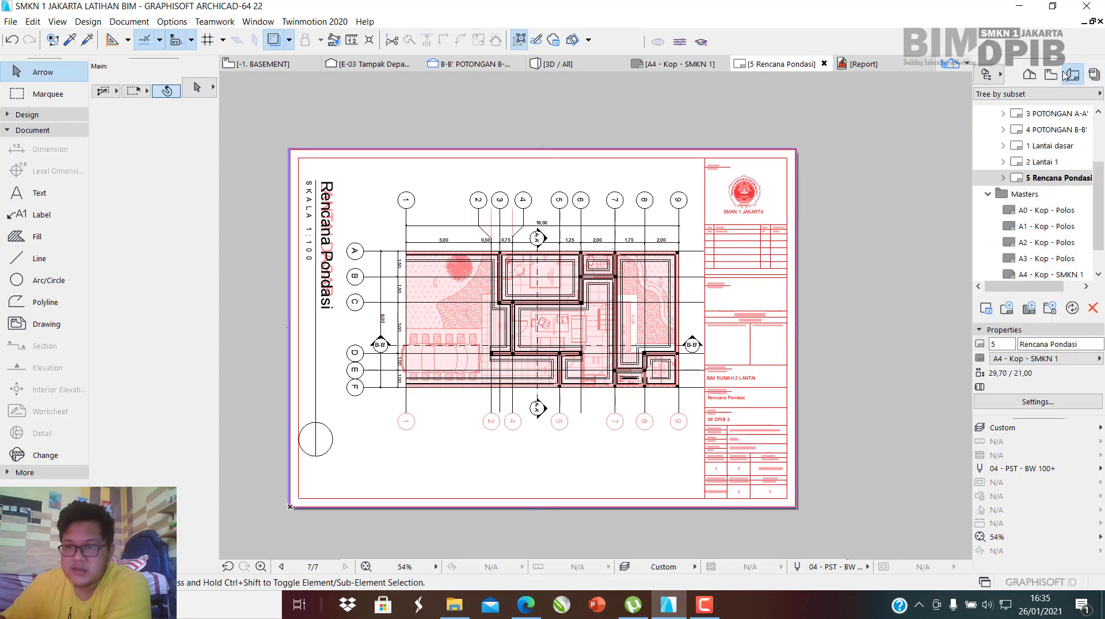
pyautogui.click(1030, 73)
pyautogui.scroll(-3, 1045, 178)
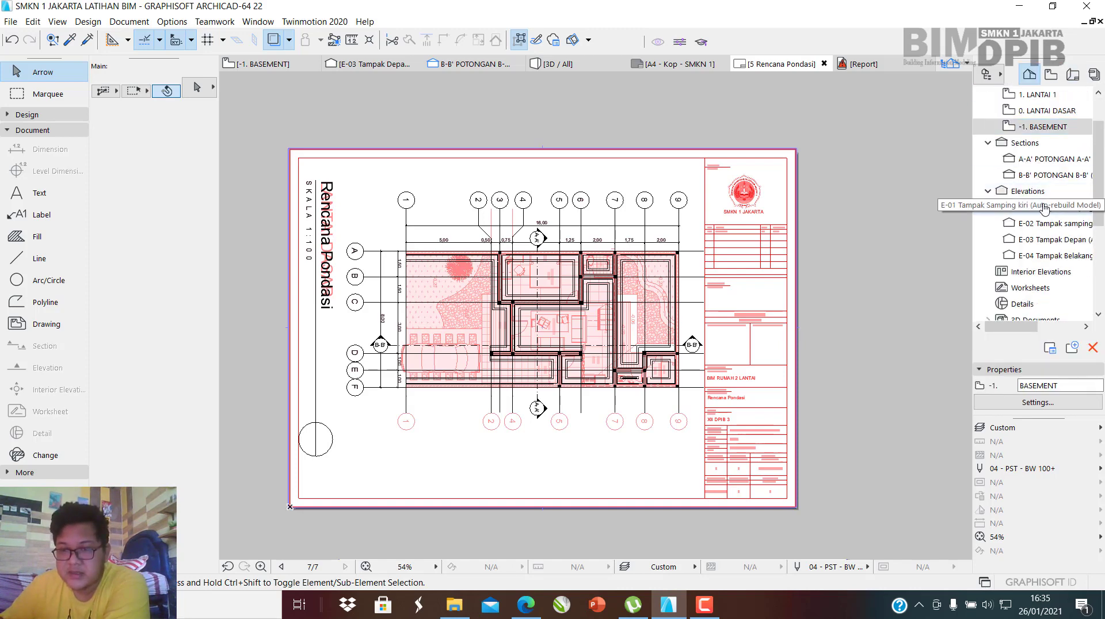
pyautogui.scroll(3, 1023, 171)
pyautogui.doubleClick(1039, 208)
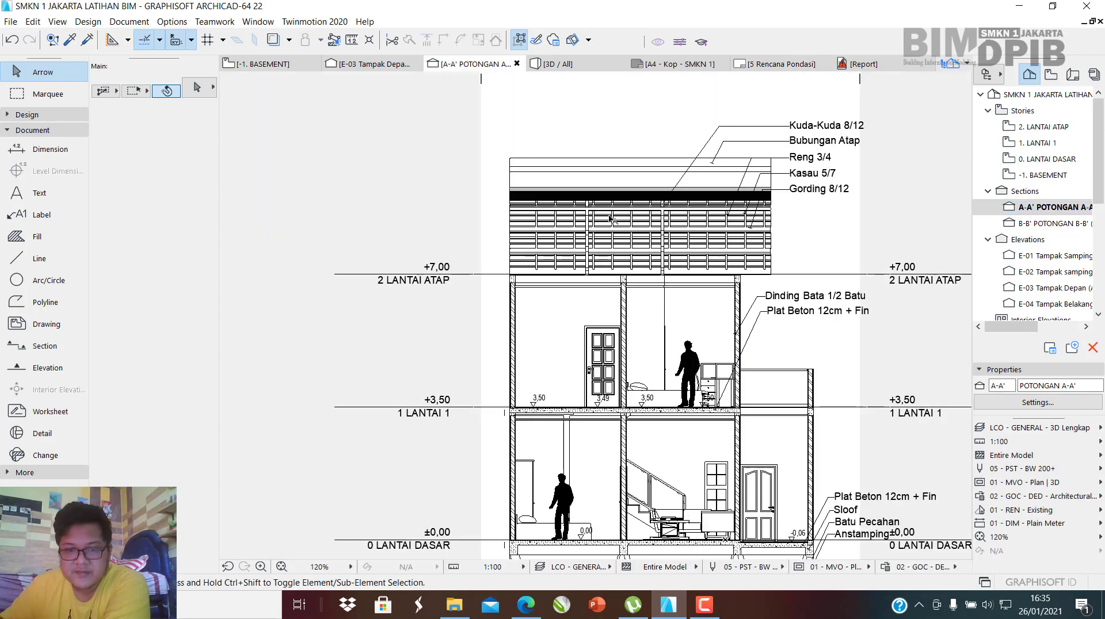
pyautogui.scroll(7, 548, 447)
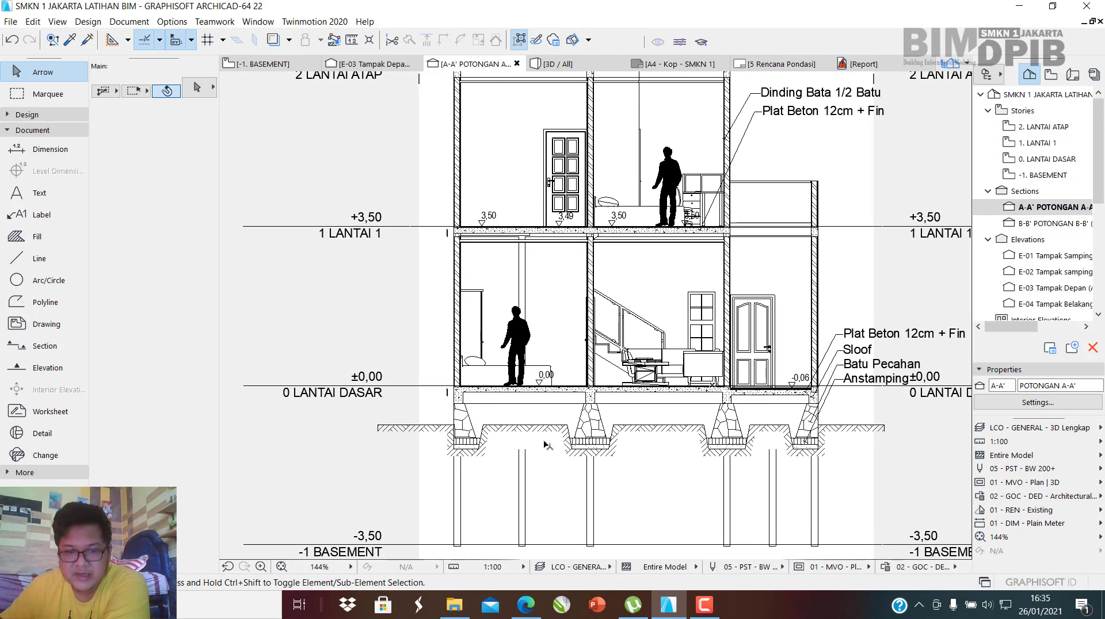
pyautogui.scroll(-8, 523, 366)
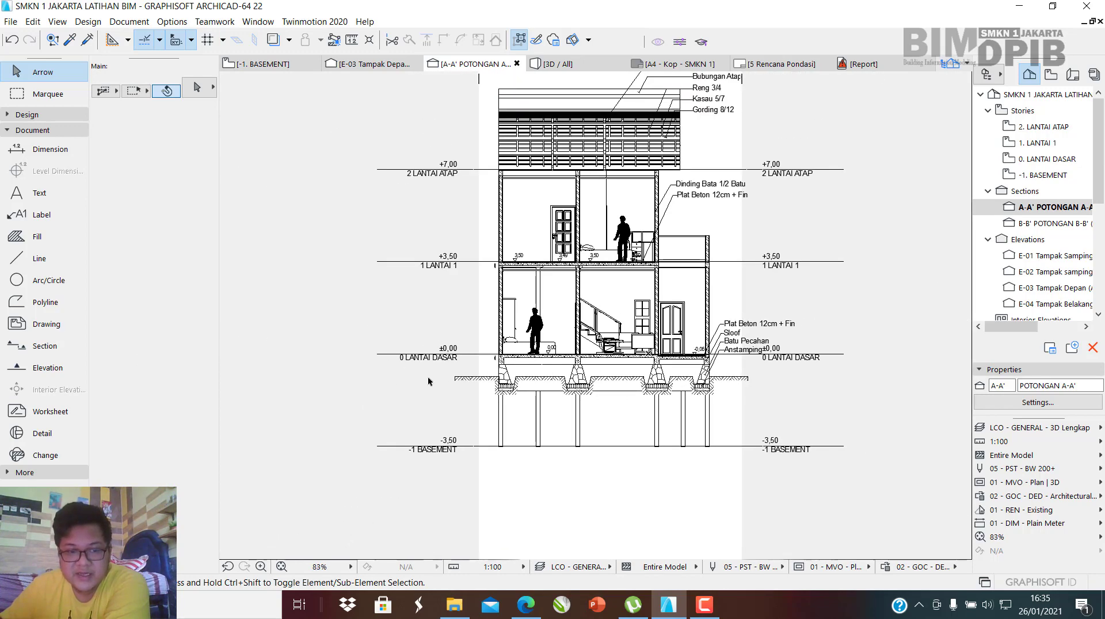
# Inspect two columns beneath the foundations in section A-A', and check the matching columns on the -1. BASEMENT plan.
pyautogui.scroll(6, 551, 437)
pyautogui.click(492, 346)
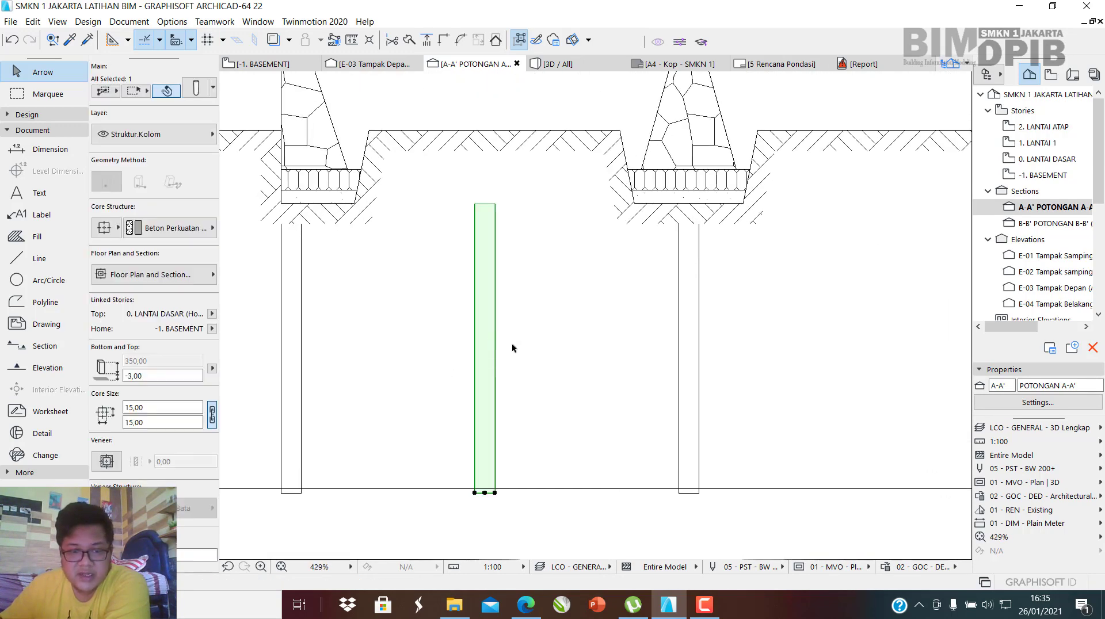
pyautogui.click(284, 346)
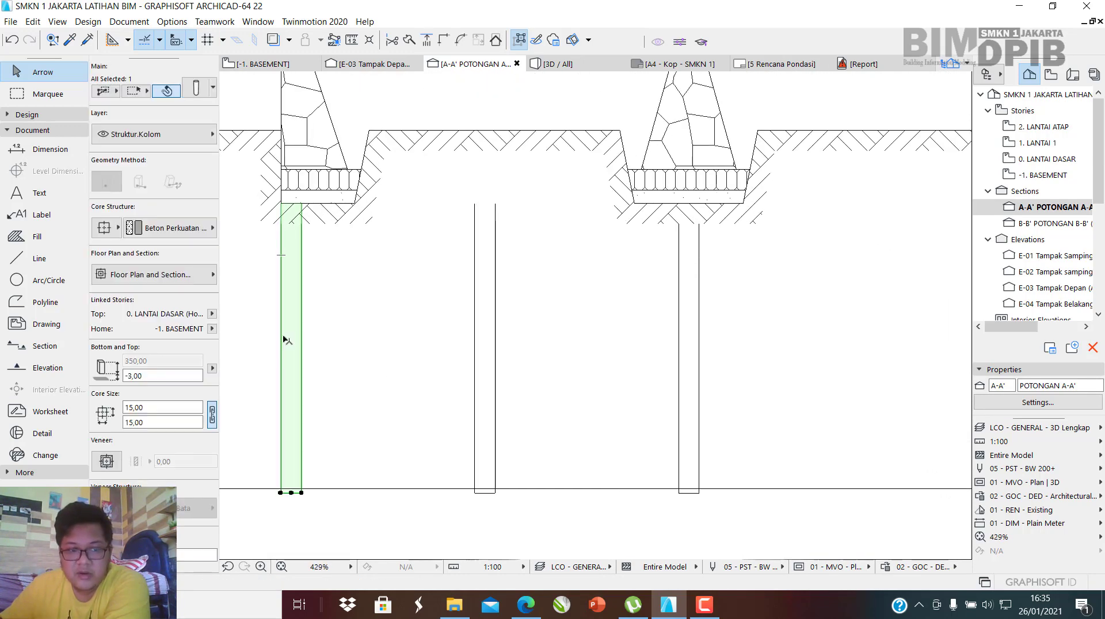
pyautogui.doubleClick(1036, 175)
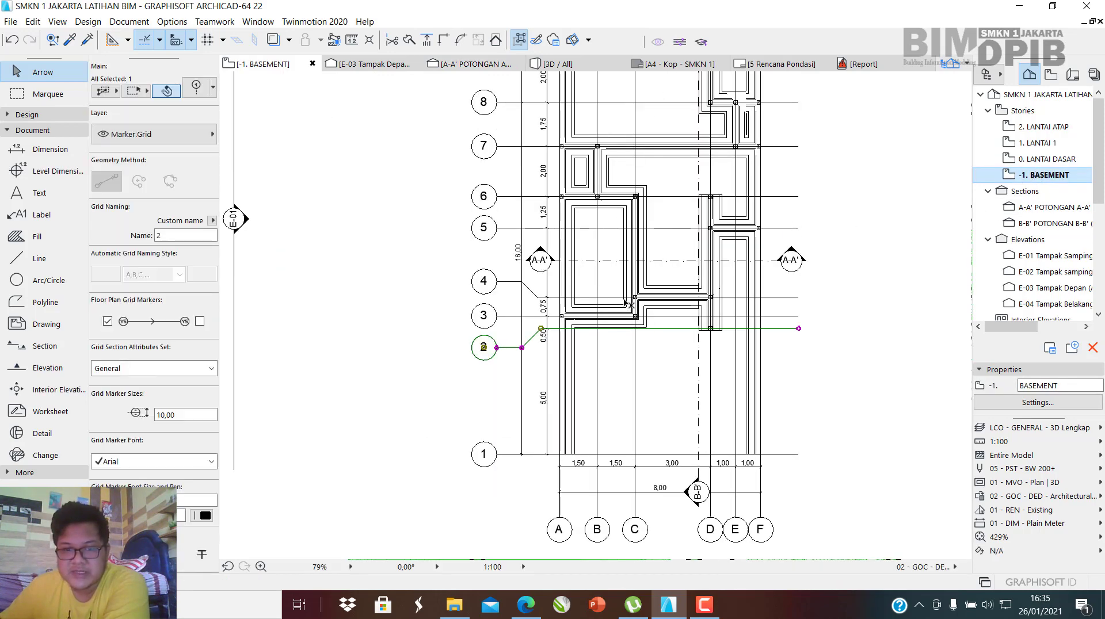
pyautogui.scroll(3, 656, 319)
pyautogui.scroll(2, 657, 319)
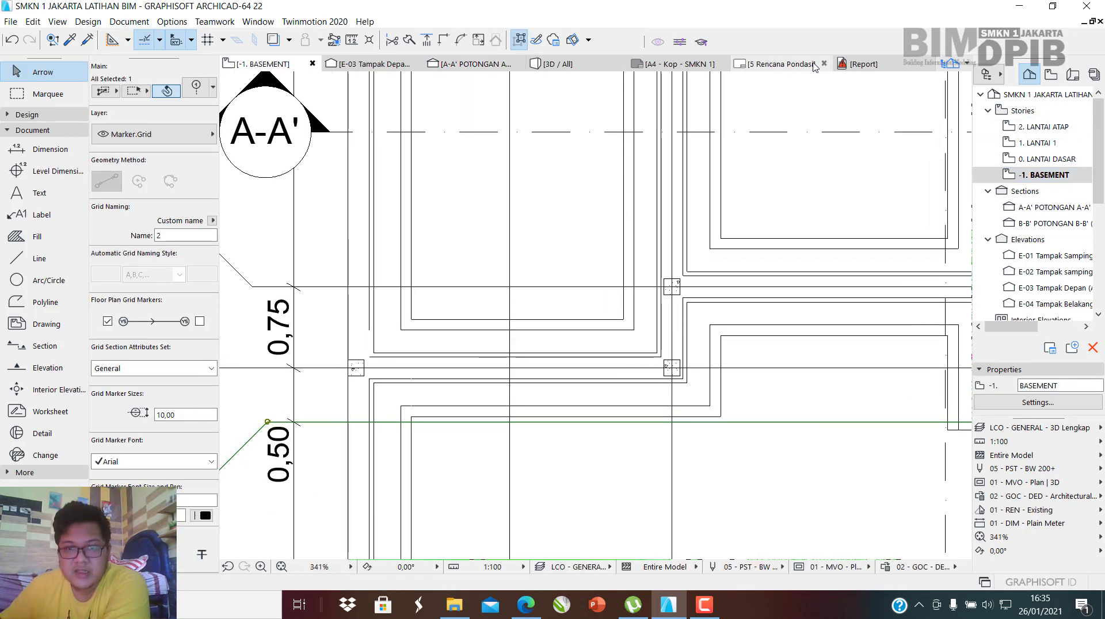
# Delete all the structural columns hanging below the house's foundations in the 3D model.
pyautogui.click(554, 65)
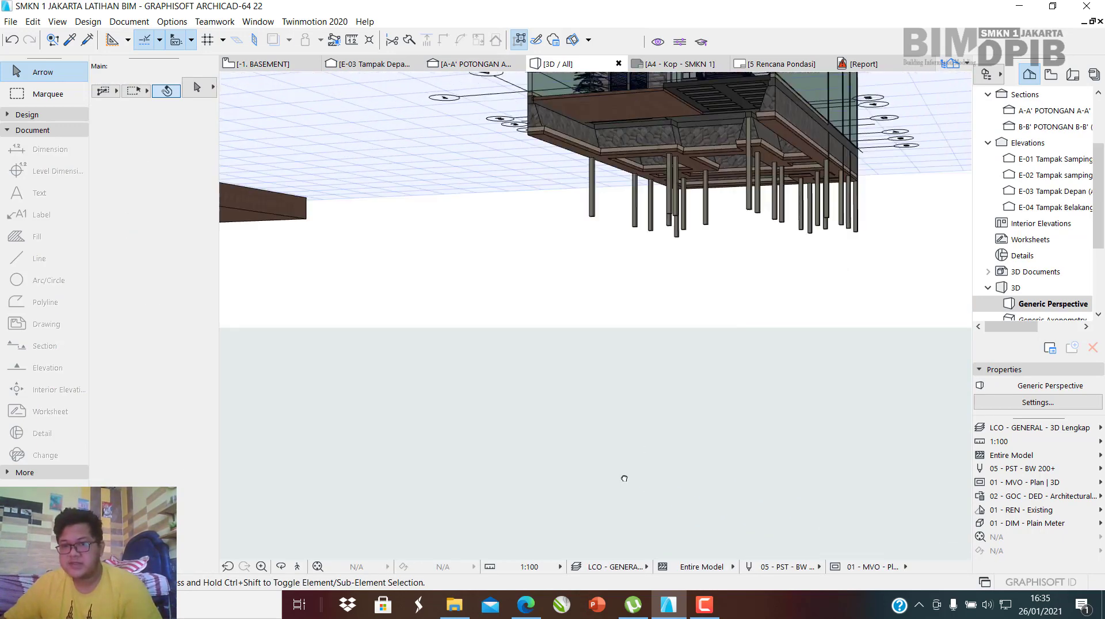
pyautogui.keyDown('shift'); pyautogui.moveTo(708, 246); pyautogui.dragTo(768, 272, button='middle'); pyautogui.keyUp('shift')
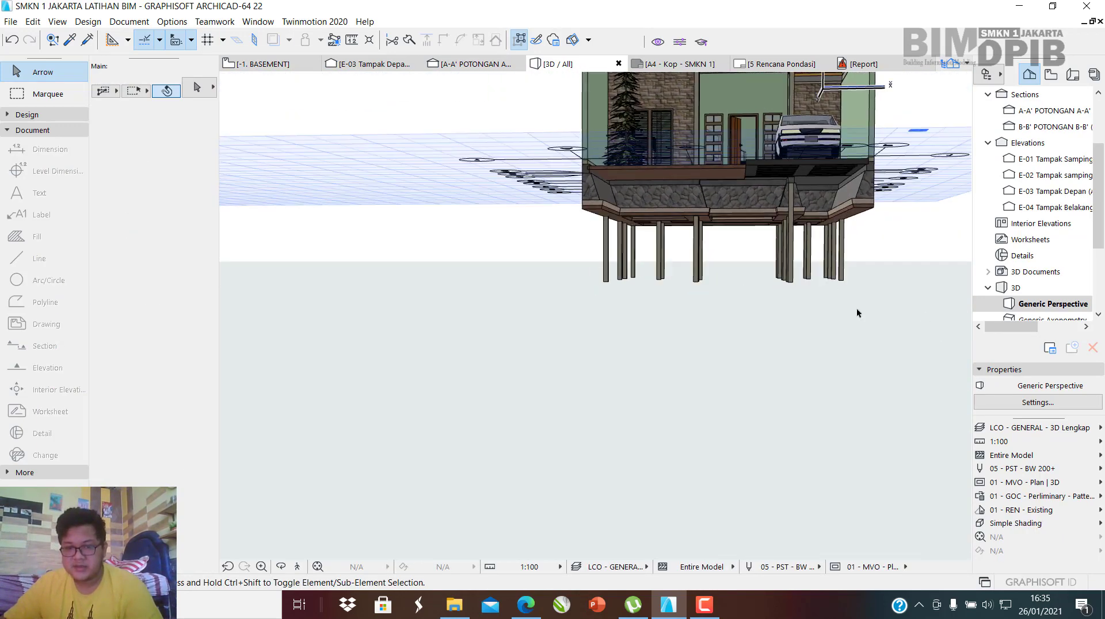
pyautogui.moveTo(935, 334); pyautogui.dragTo(502, 243)
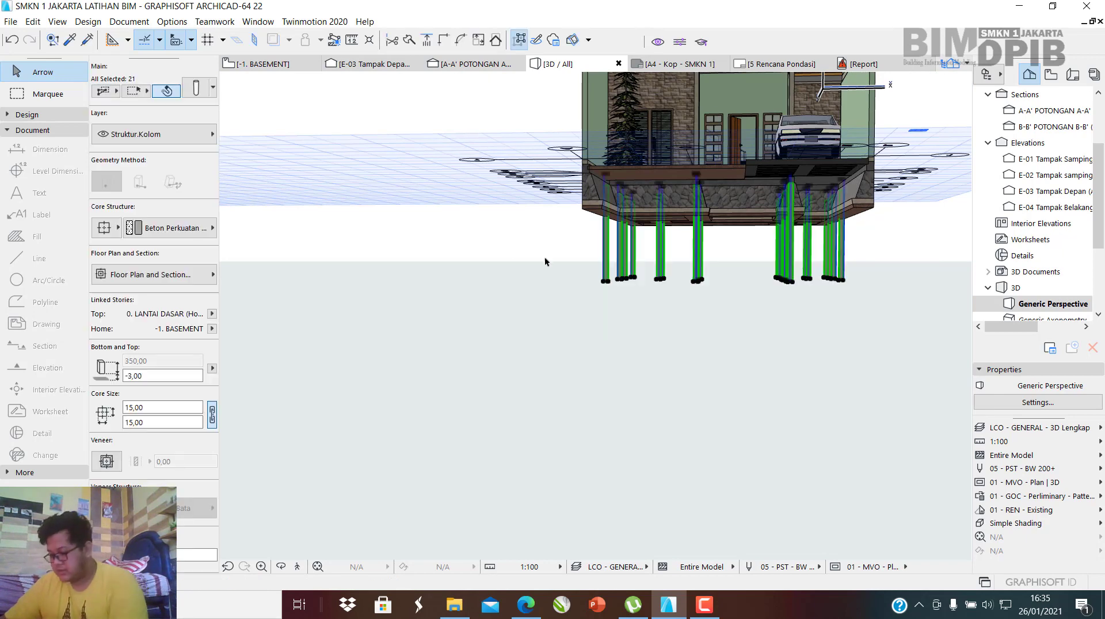
pyautogui.press('Delete')
pyautogui.moveTo(724, 227); pyautogui.dragTo(668, 363, button='middle')
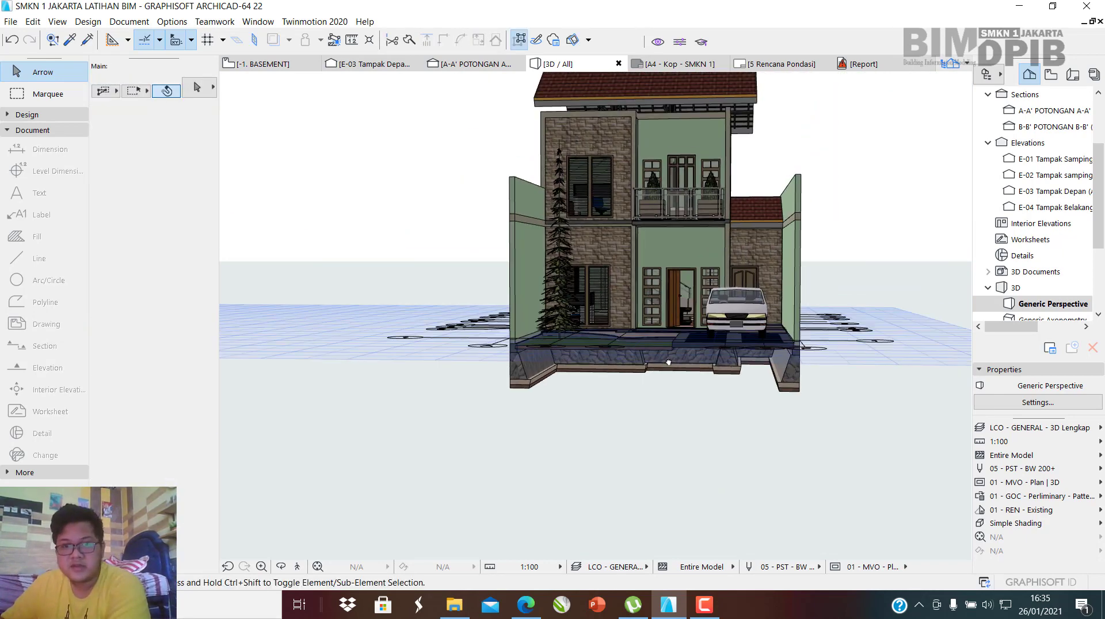
pyautogui.keyDown('shift'); pyautogui.moveTo(698, 236); pyautogui.dragTo(875, 286, button='middle'); pyautogui.keyUp('shift')
pyautogui.scroll(3, 875, 286)
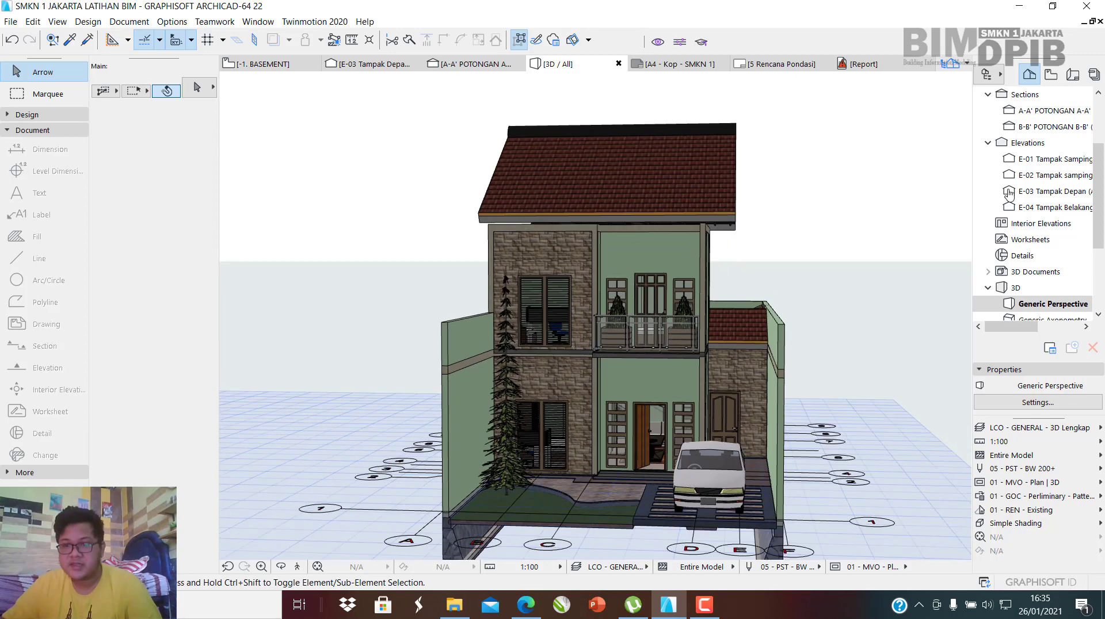
# On the 0. LANTAI DASAR plan, move the Landscape.Site mesh over the house so its front edge lies along grid line 1.
pyautogui.scroll(3, 1036, 116)
pyautogui.click(1045, 160)
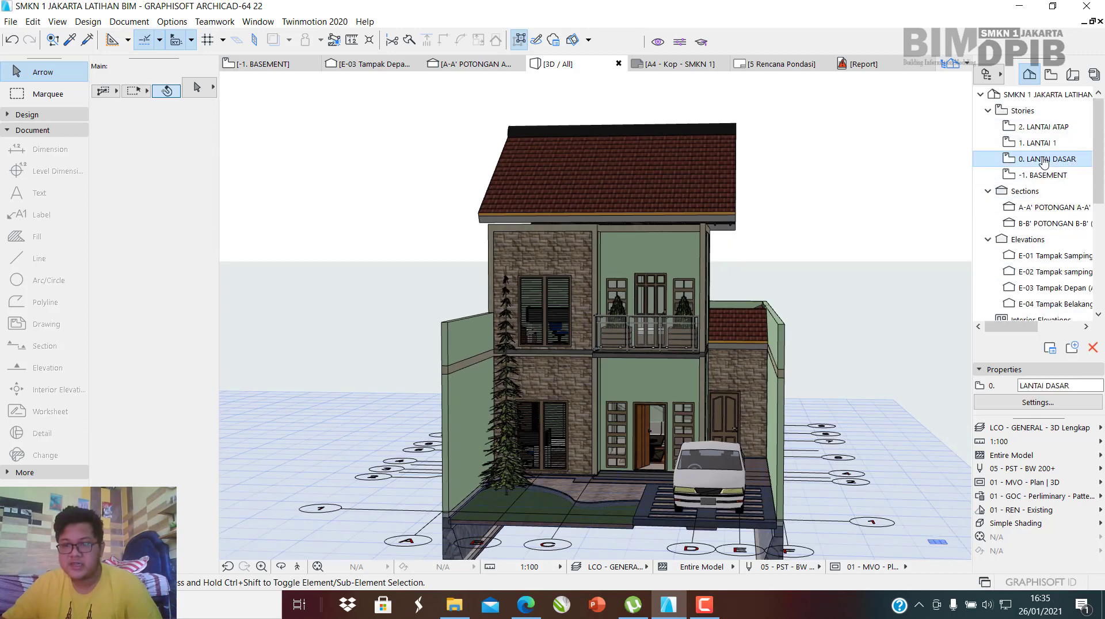
pyautogui.doubleClick(1045, 160)
pyautogui.scroll(-6, 595, 329)
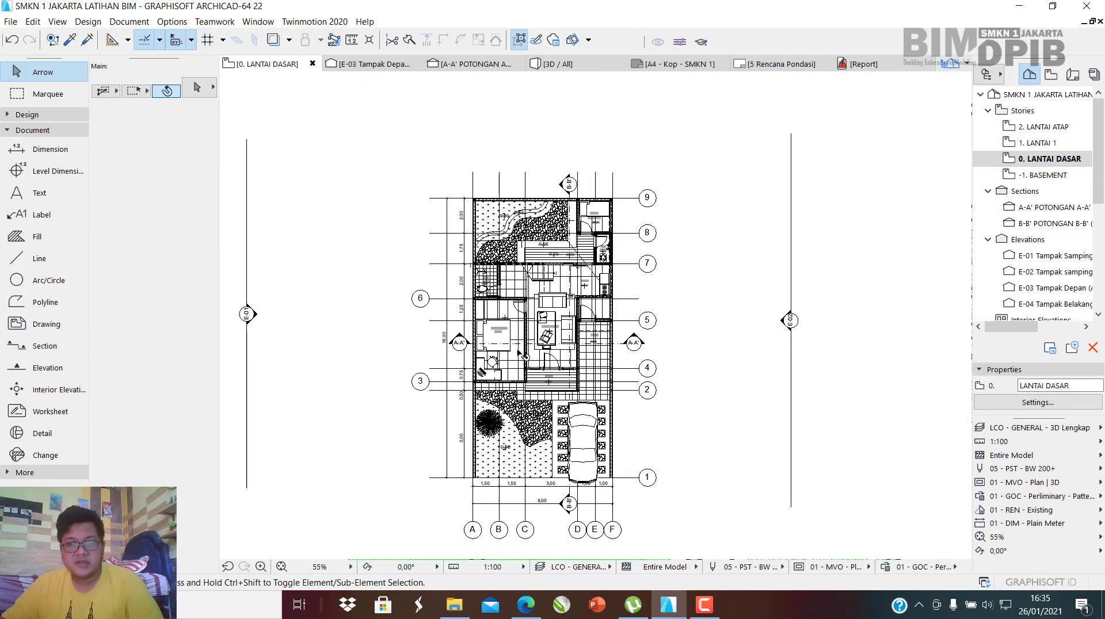
pyautogui.scroll(-2, 673, 319)
pyautogui.scroll(-2, 482, 374)
pyautogui.click(322, 314)
pyautogui.moveTo(323, 314); pyautogui.dragTo(480, 304, button='middle')
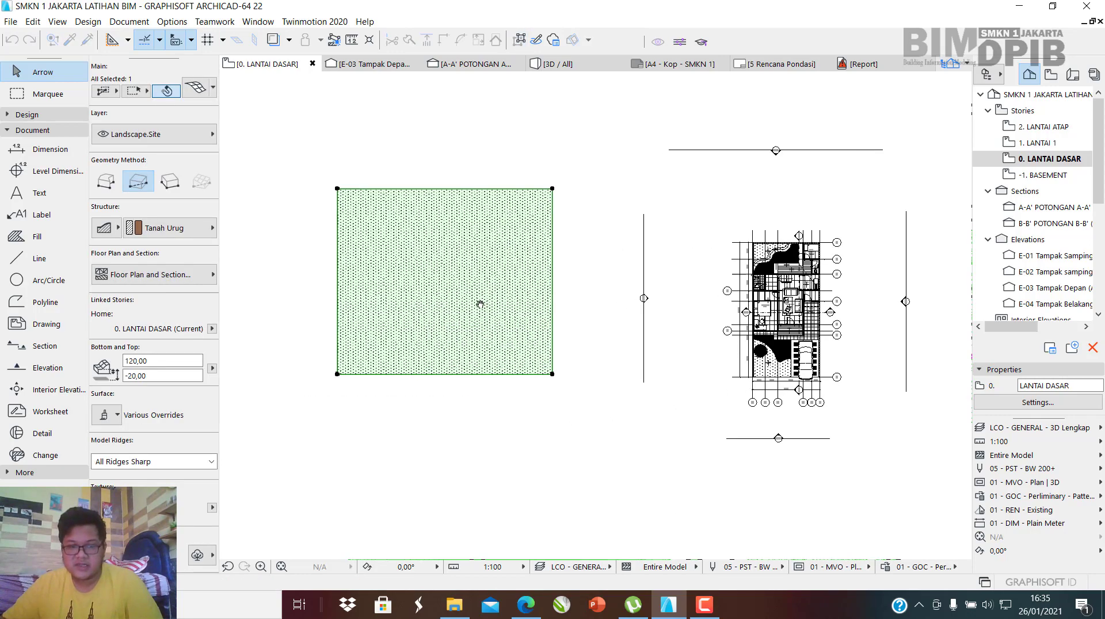
pyautogui.moveTo(480, 304); pyautogui.dragTo(531, 366)
pyautogui.scroll(2, 557, 407)
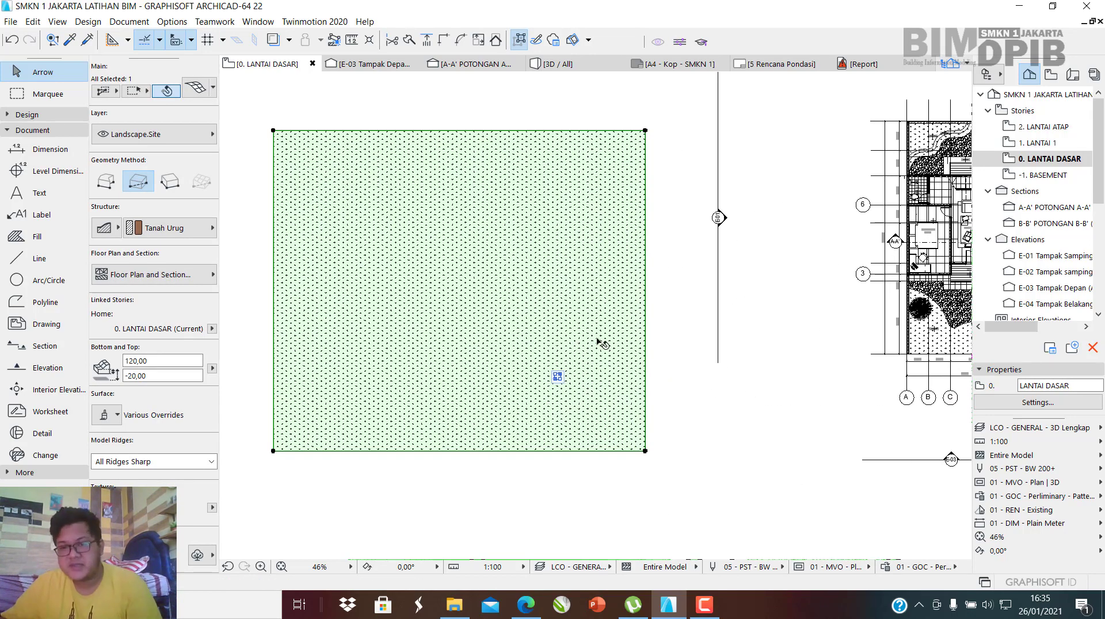
pyautogui.scroll(1, 575, 396)
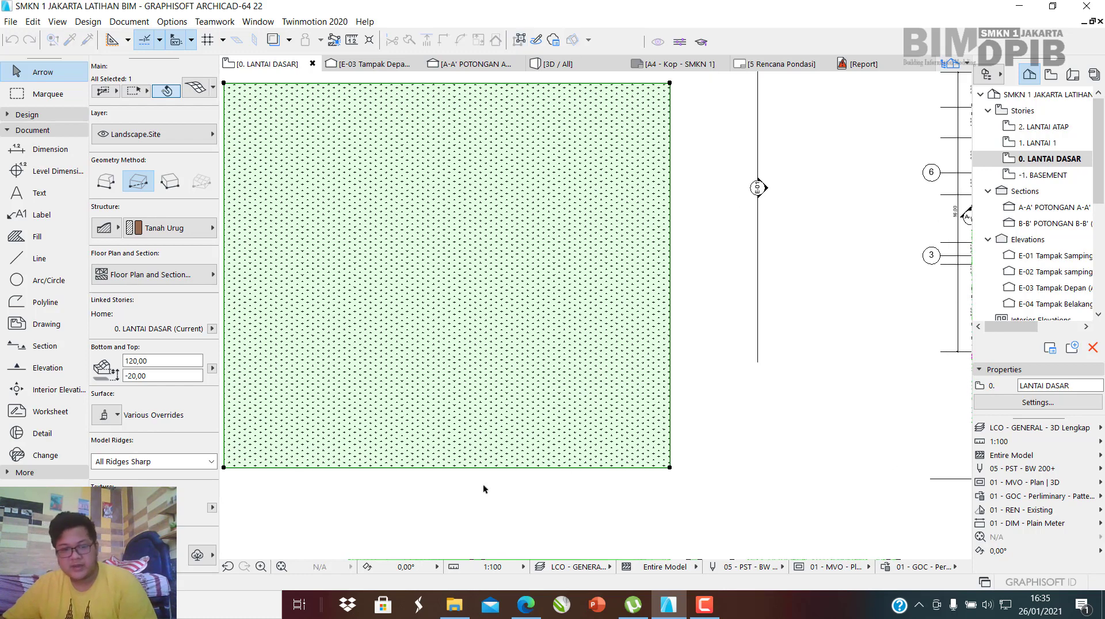
pyautogui.scroll(2, 420, 458)
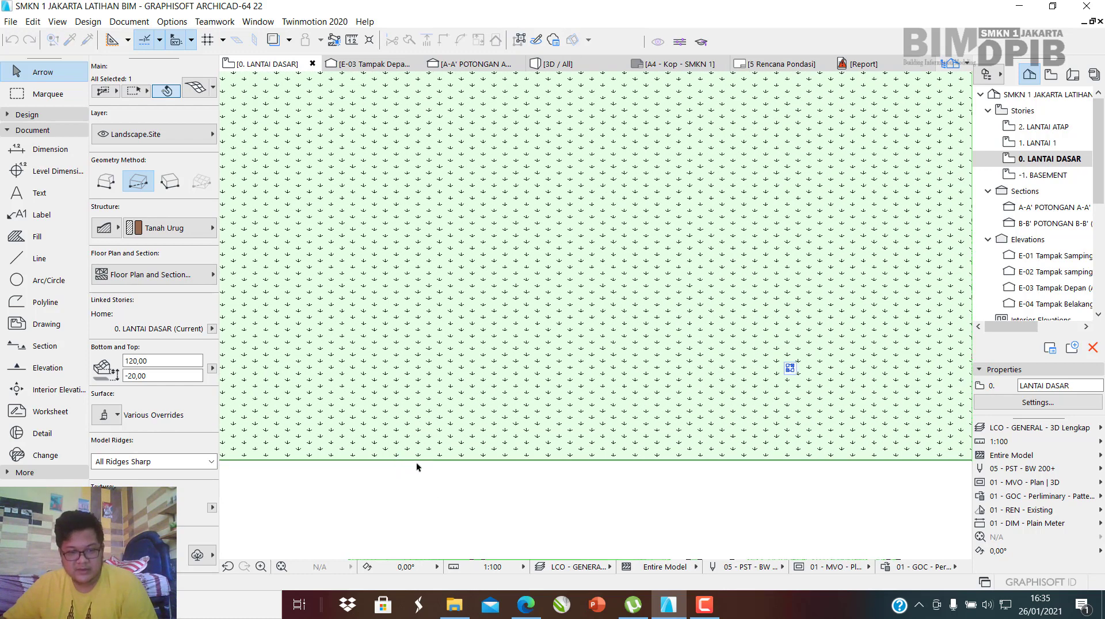
pyautogui.scroll(-3, 414, 461)
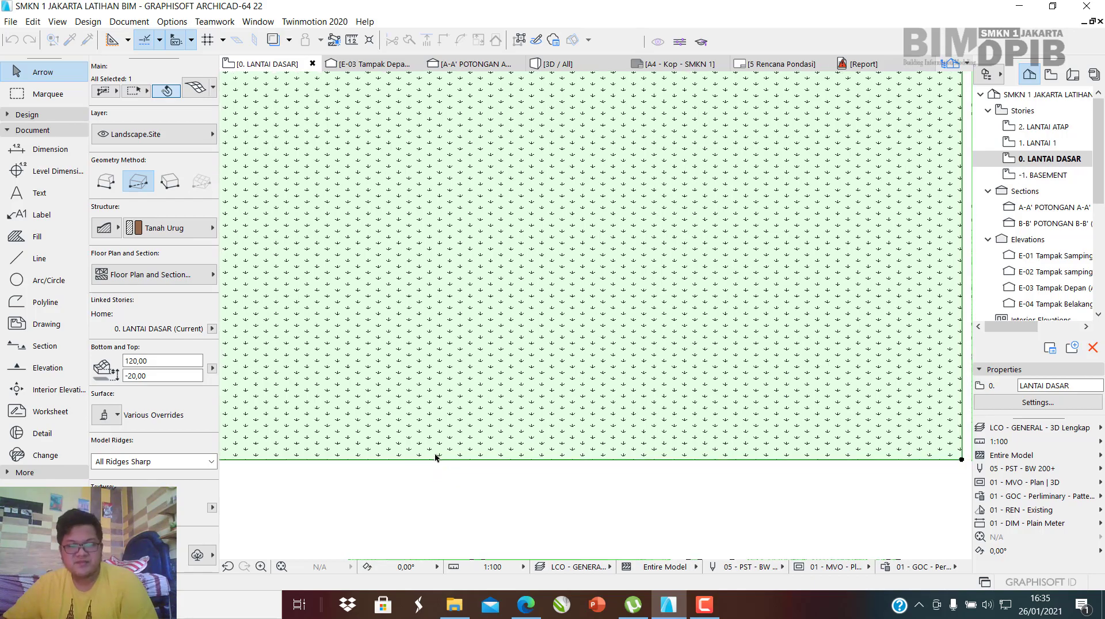
pyautogui.scroll(5, 609, 419)
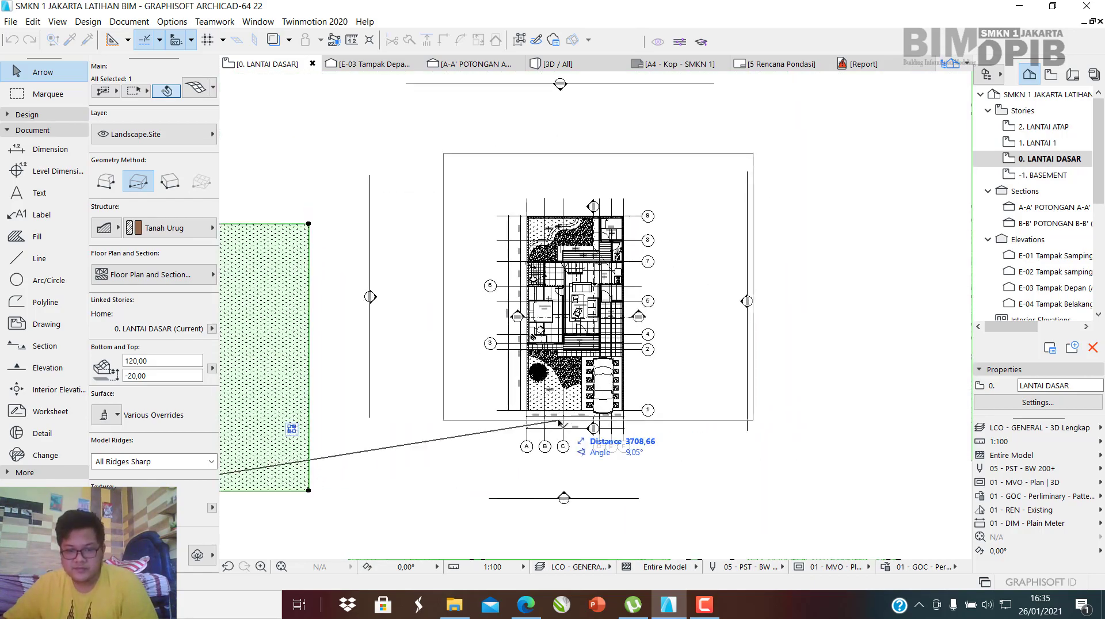
pyautogui.scroll(-3, 508, 425)
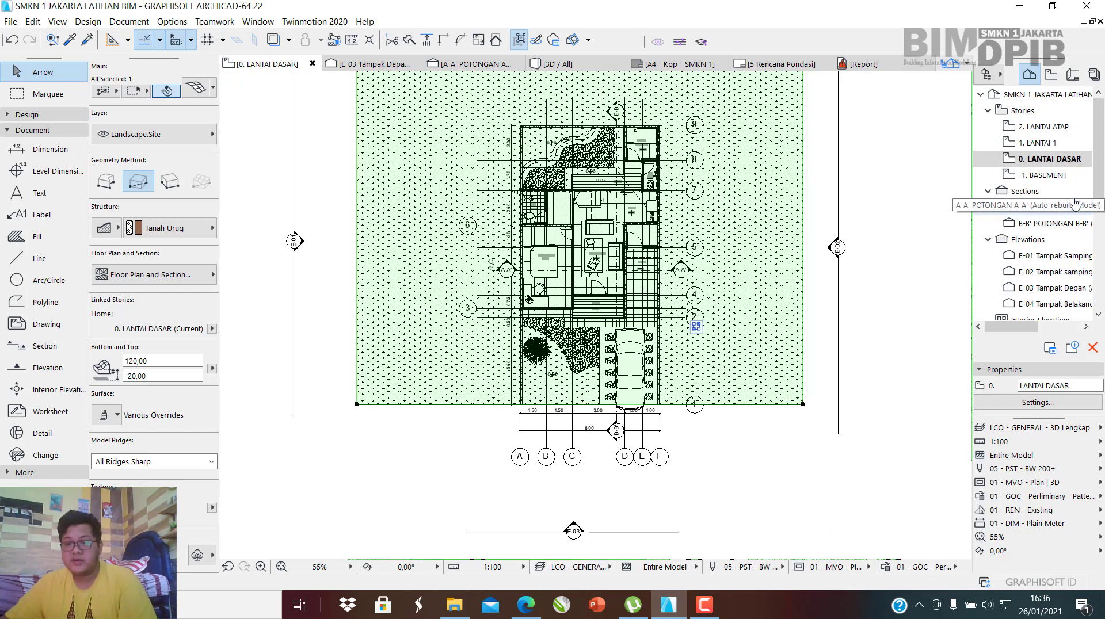
# Open sections A-A' and B-B' and check the foundations, the ground fill and the area below them.
pyautogui.doubleClick(1036, 207)
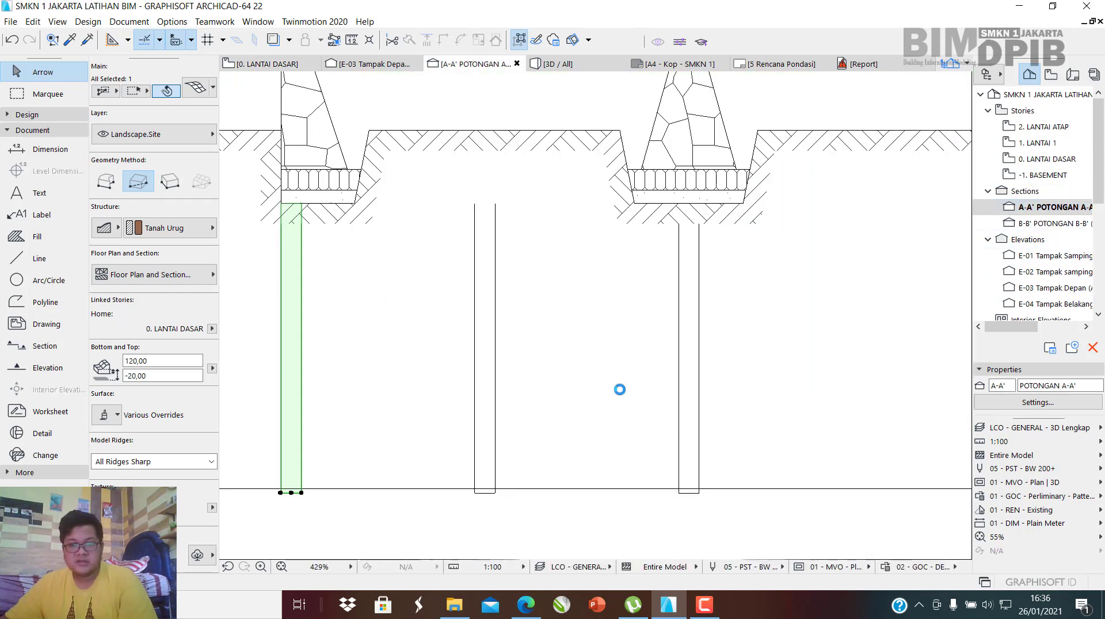
pyautogui.click(614, 395)
pyautogui.scroll(-3, 613, 395)
pyautogui.scroll(-3, 521, 324)
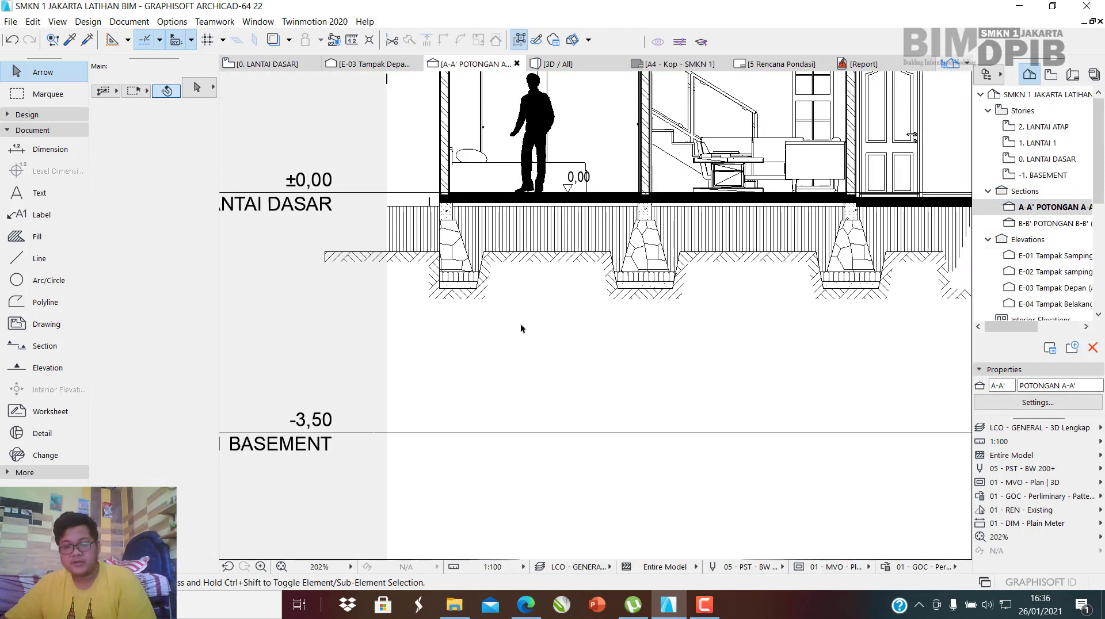
pyautogui.moveTo(601, 309); pyautogui.dragTo(586, 335, button='middle')
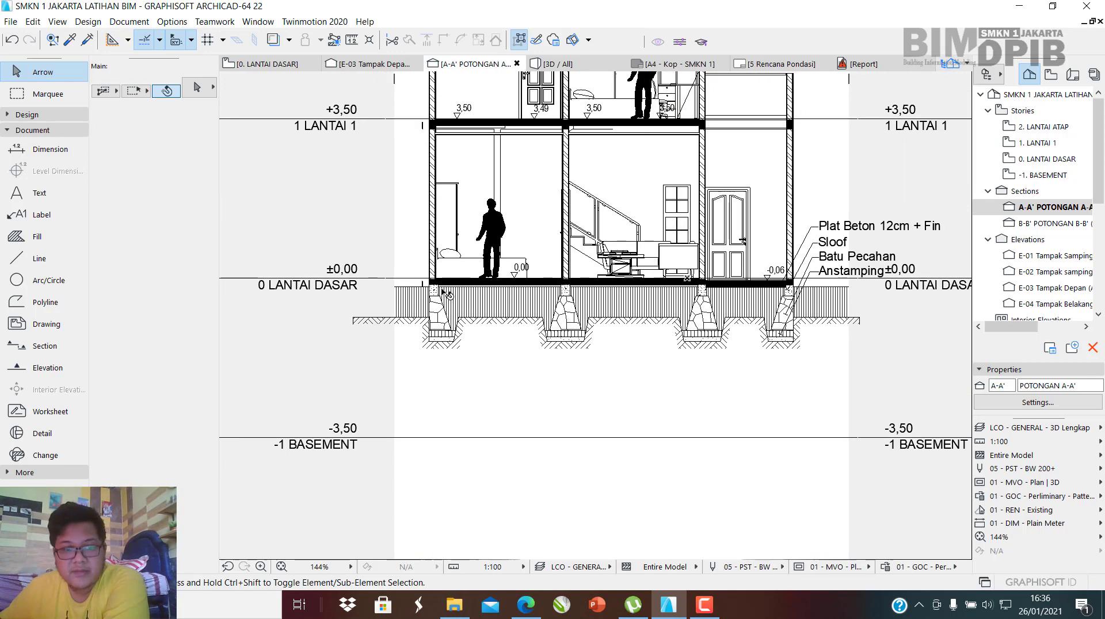
pyautogui.scroll(8, 447, 292)
pyautogui.scroll(-4, 398, 442)
pyautogui.scroll(-5, 384, 460)
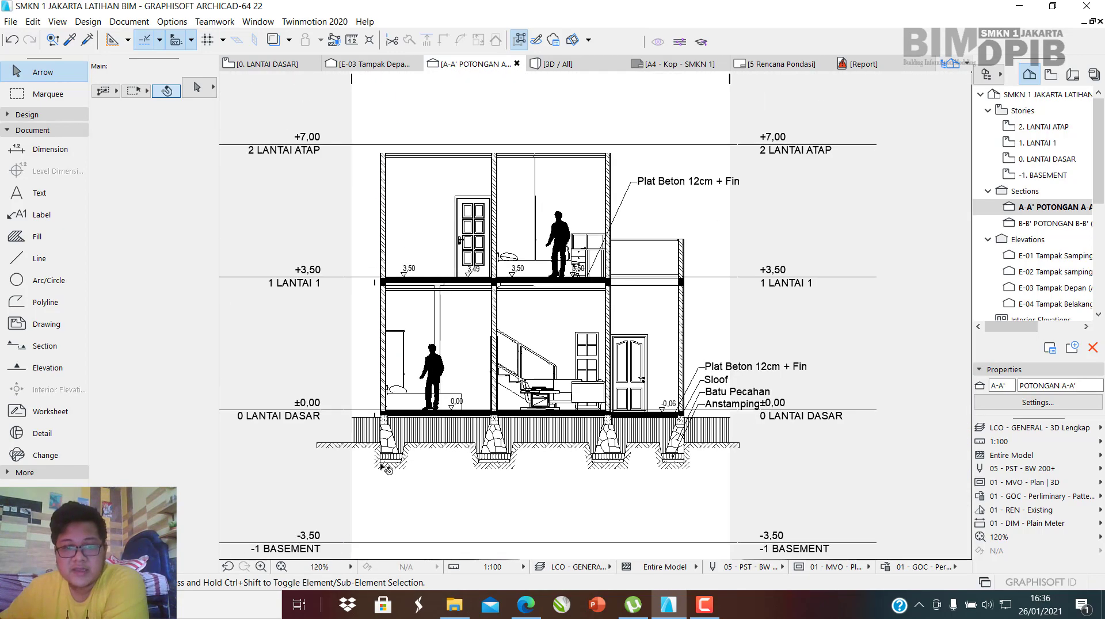
pyautogui.scroll(-2, 534, 465)
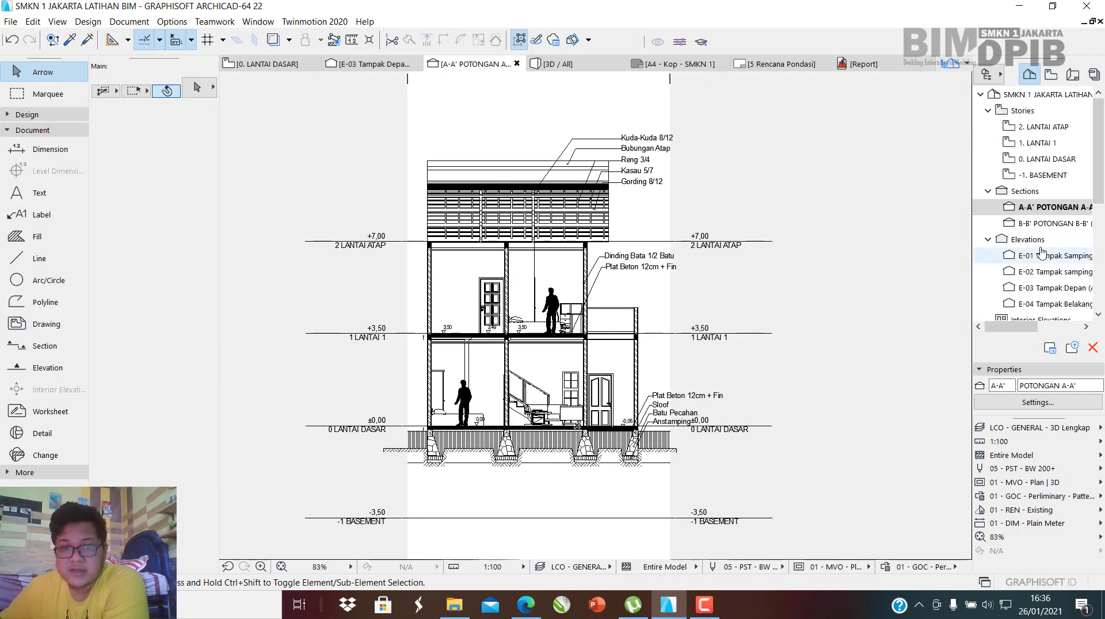
pyautogui.doubleClick(1035, 226)
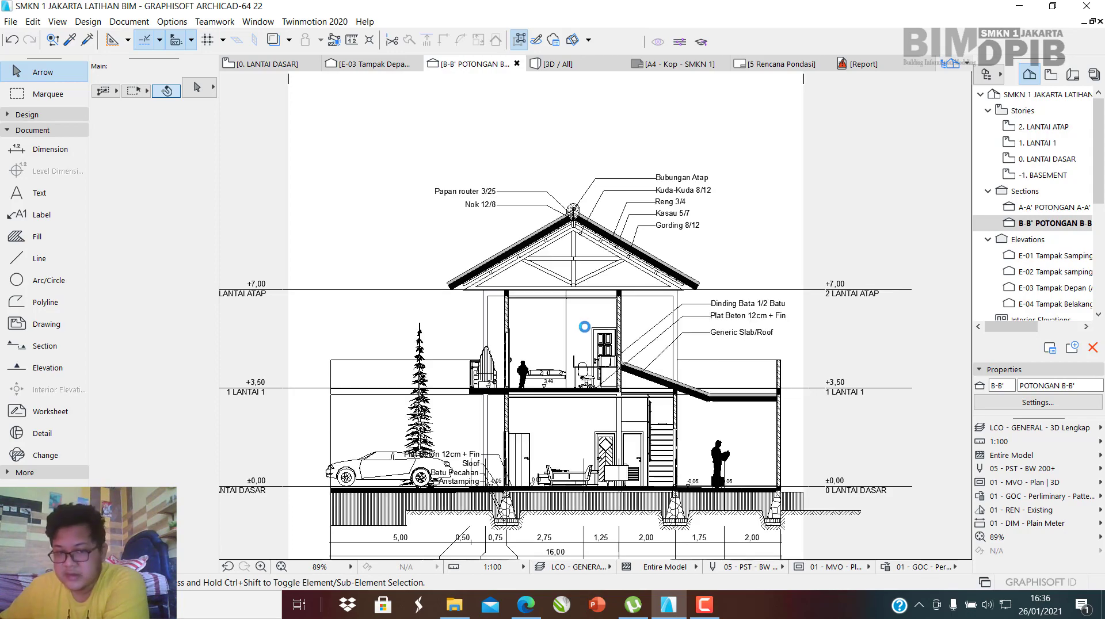
# Examine section B-B', and check the POTONGAN A-A' and POTONGAN B-B' layouts for the foundations and ground fill.
pyautogui.scroll(3, 574, 510)
pyautogui.scroll(-4, 587, 255)
pyautogui.moveTo(646, 337); pyautogui.dragTo(645, 265, button='middle')
pyautogui.moveTo(619, 205); pyautogui.dragTo(607, 301, button='middle')
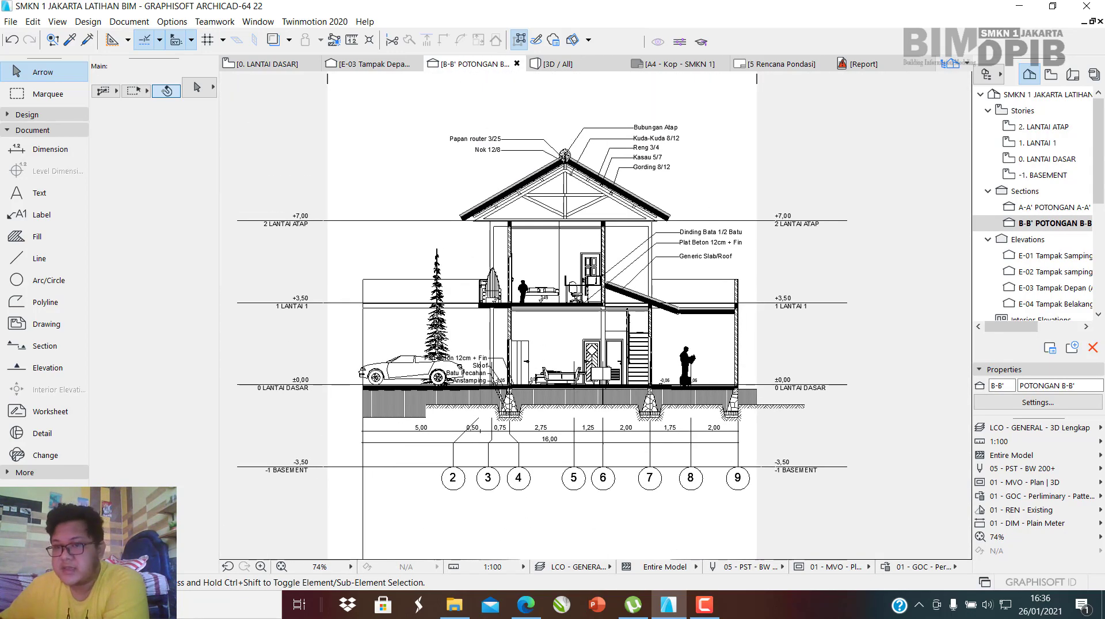
pyautogui.click(1094, 75)
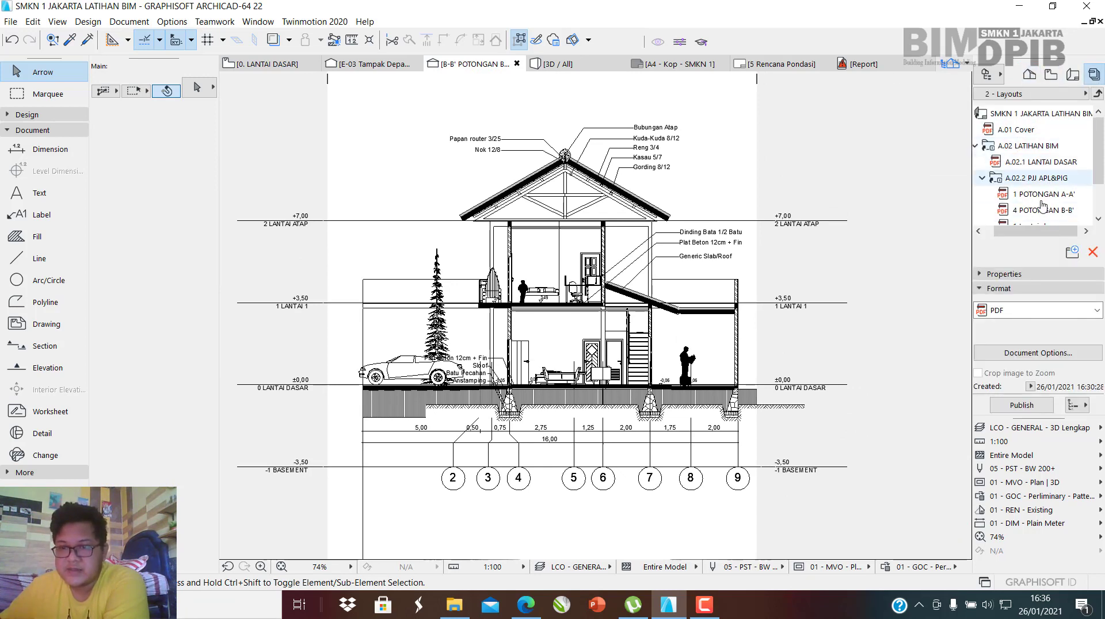
pyautogui.scroll(-1, 1042, 201)
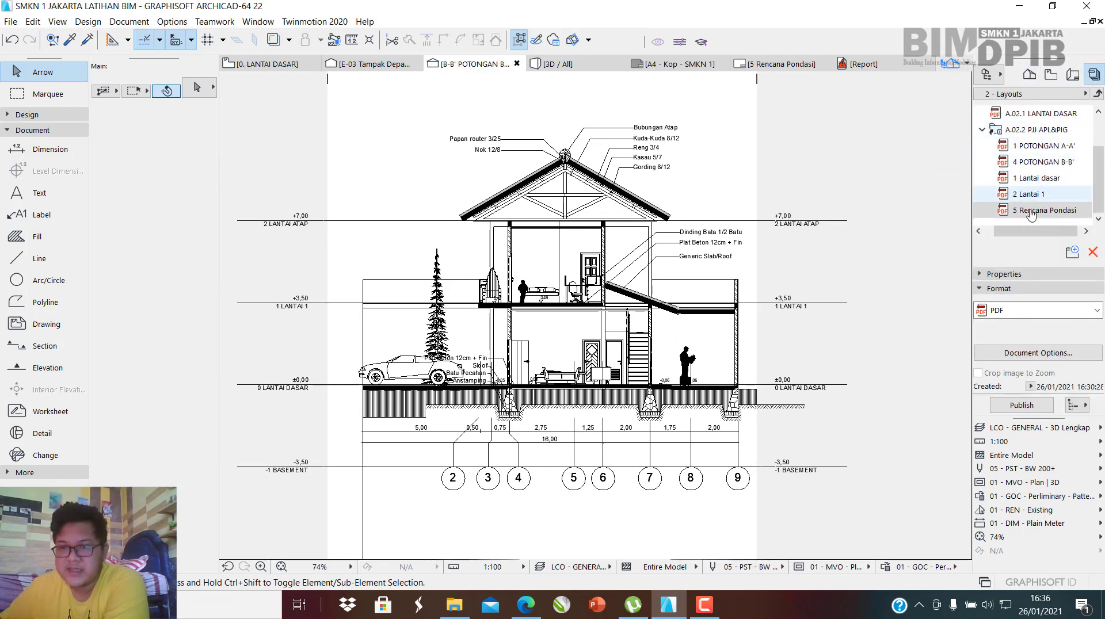
pyautogui.doubleClick(1043, 149)
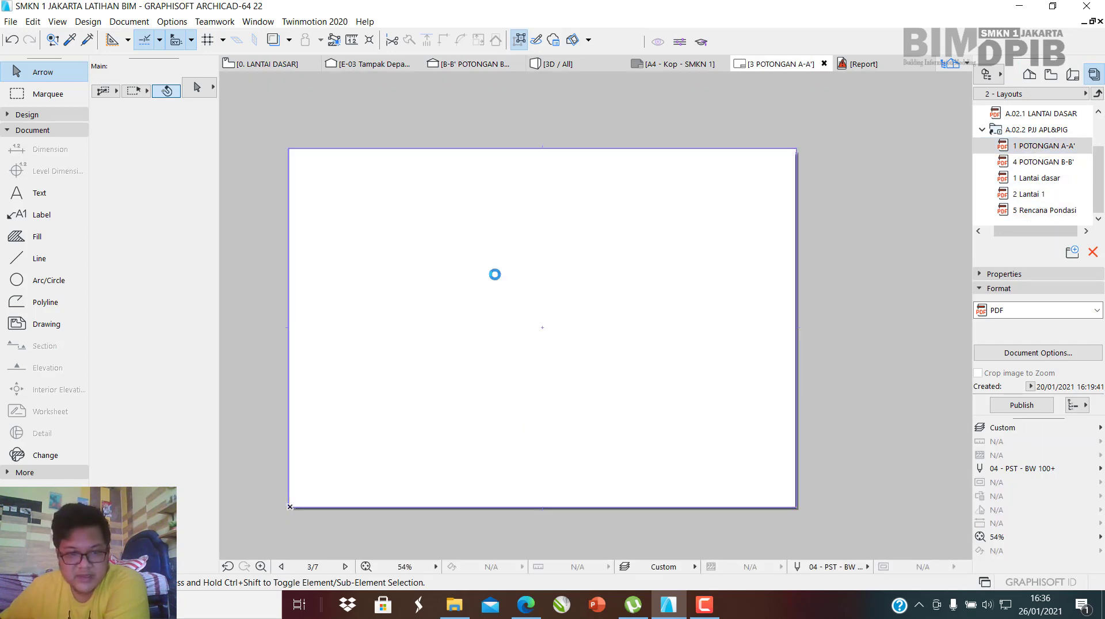
pyautogui.scroll(3, 486, 385)
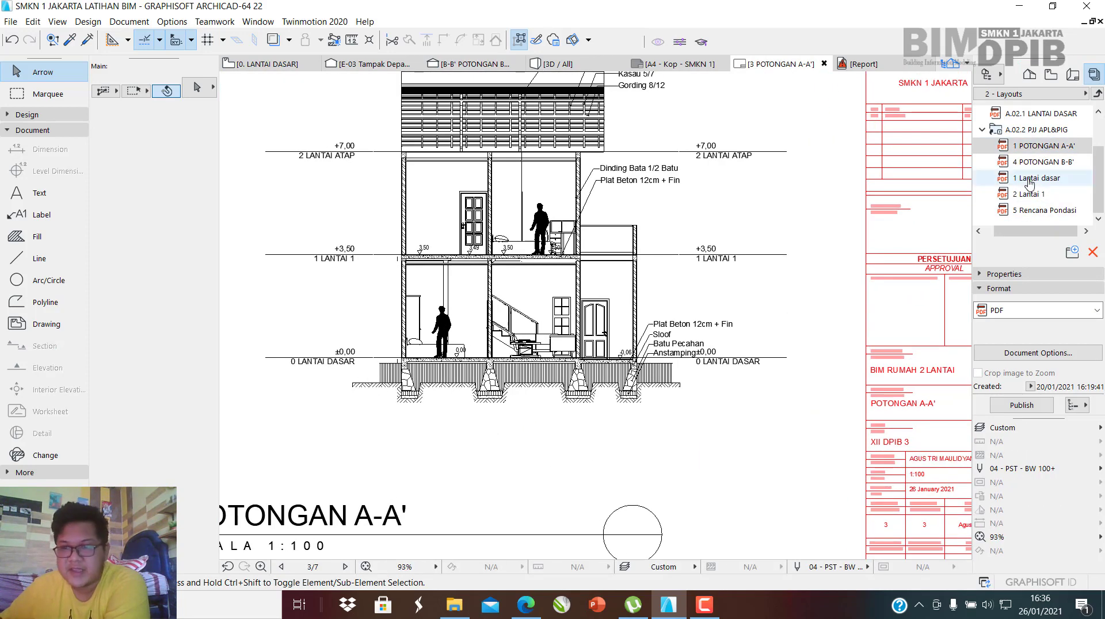
pyautogui.doubleClick(1039, 162)
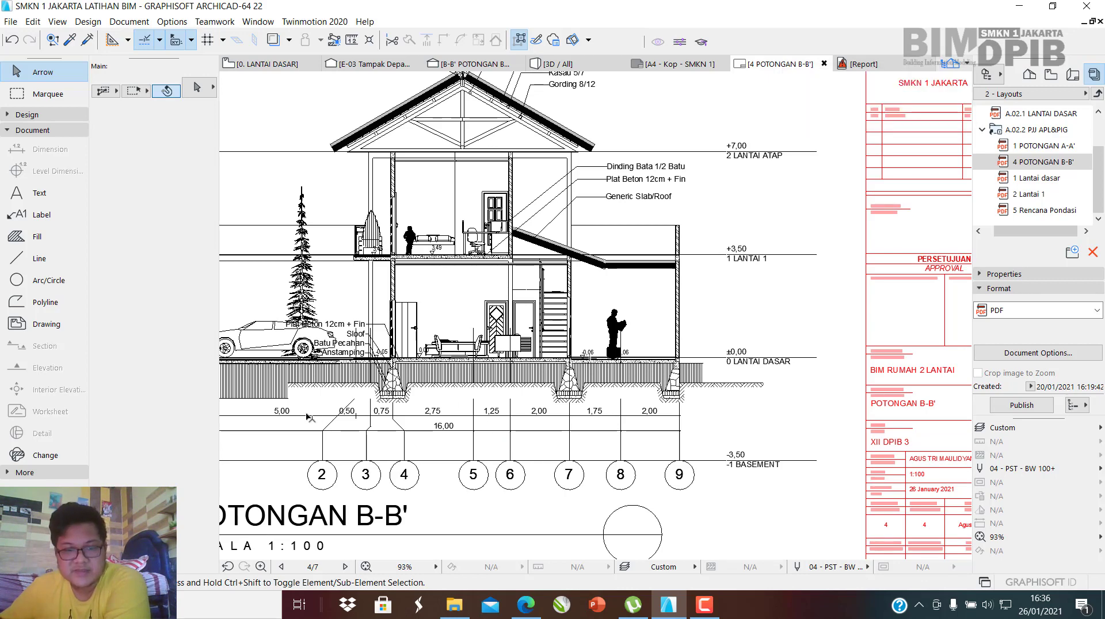
pyautogui.scroll(-5, 698, 382)
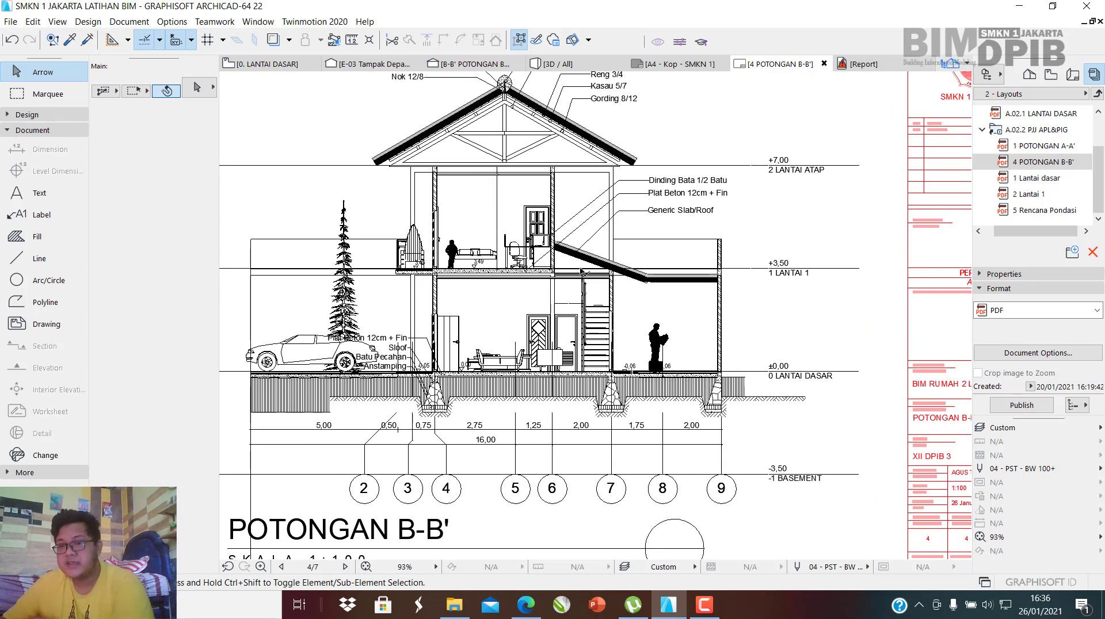
# Publish only the 1 POTONGAN A-A' and 4 POTONGAN B-B' layouts as PDFs, using the selected items option.
pyautogui.click(1039, 178)
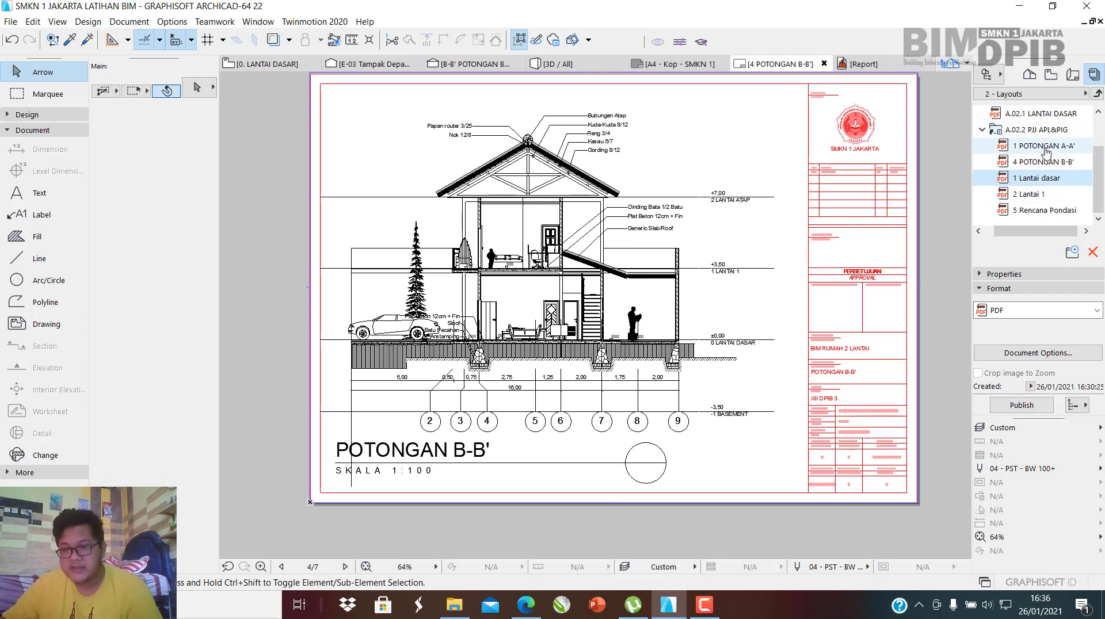
pyautogui.click(1037, 147)
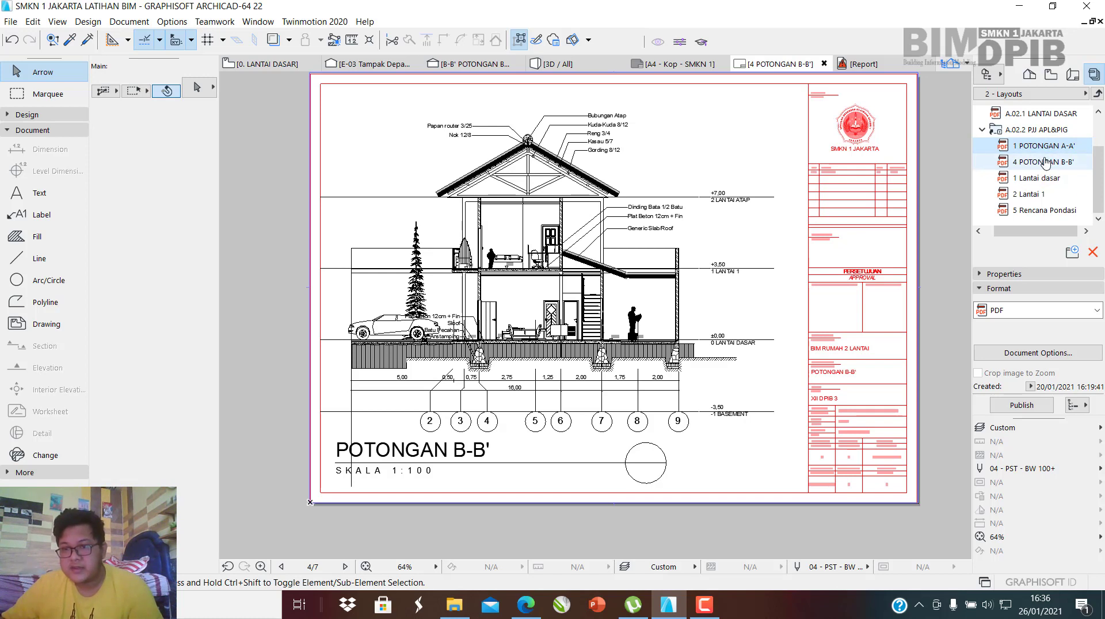
pyautogui.keyDown('ctrl'); pyautogui.click(1031, 166); pyautogui.keyUp('ctrl')
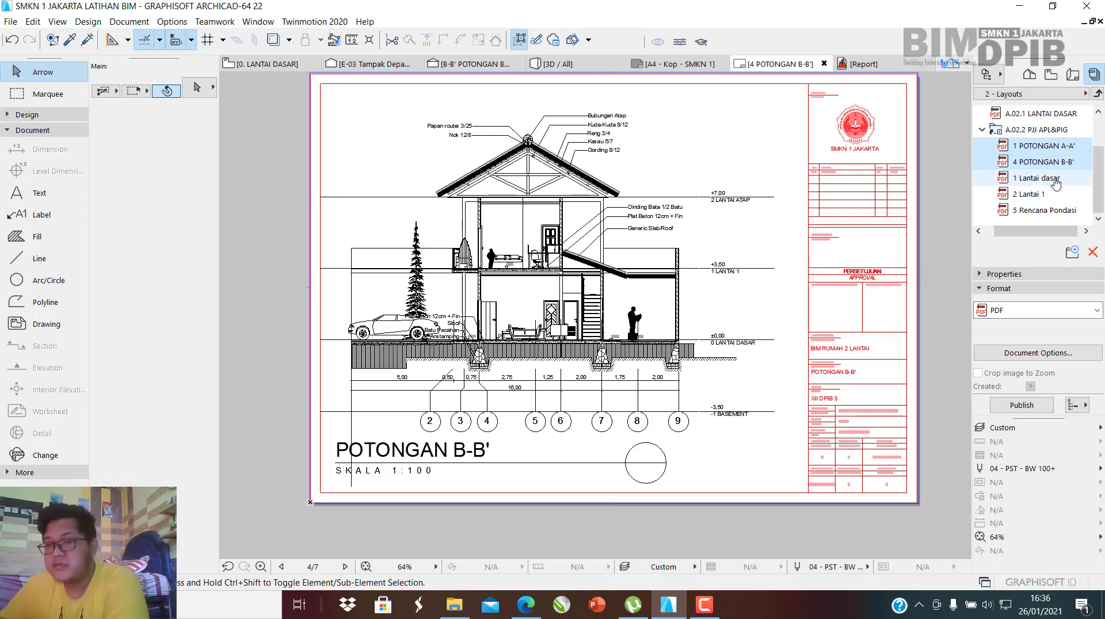
pyautogui.click(1079, 403)
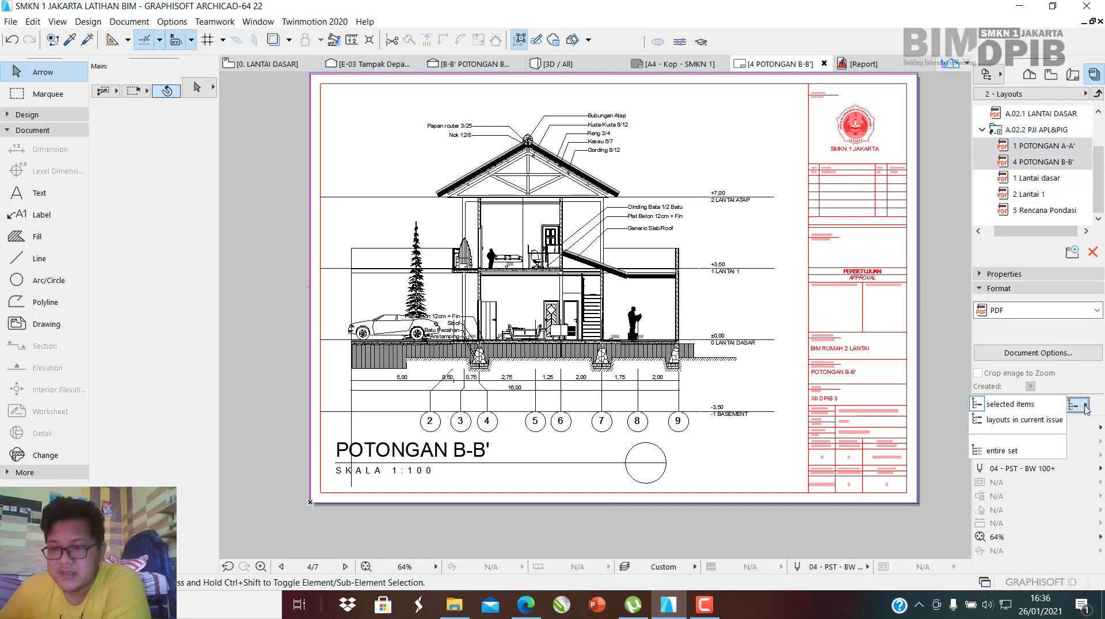
pyautogui.click(1000, 409)
pyautogui.click(1022, 406)
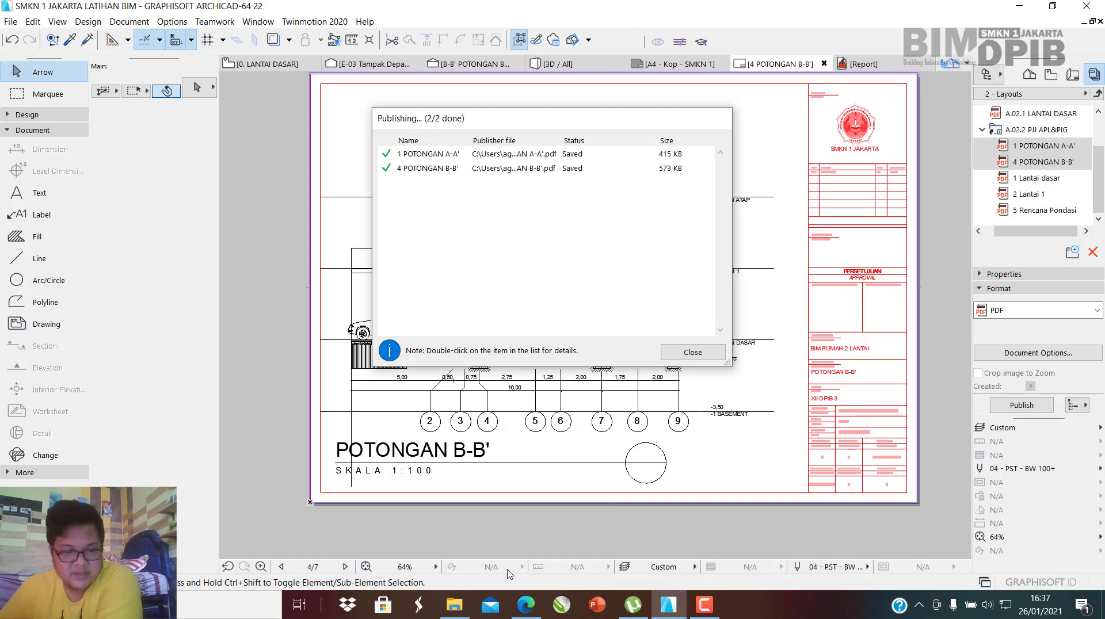
# Open the newly published 1 POTONGAN A-A' PDF from its folder, compare it with the older version, and close the older one.
pyautogui.click(452, 617)
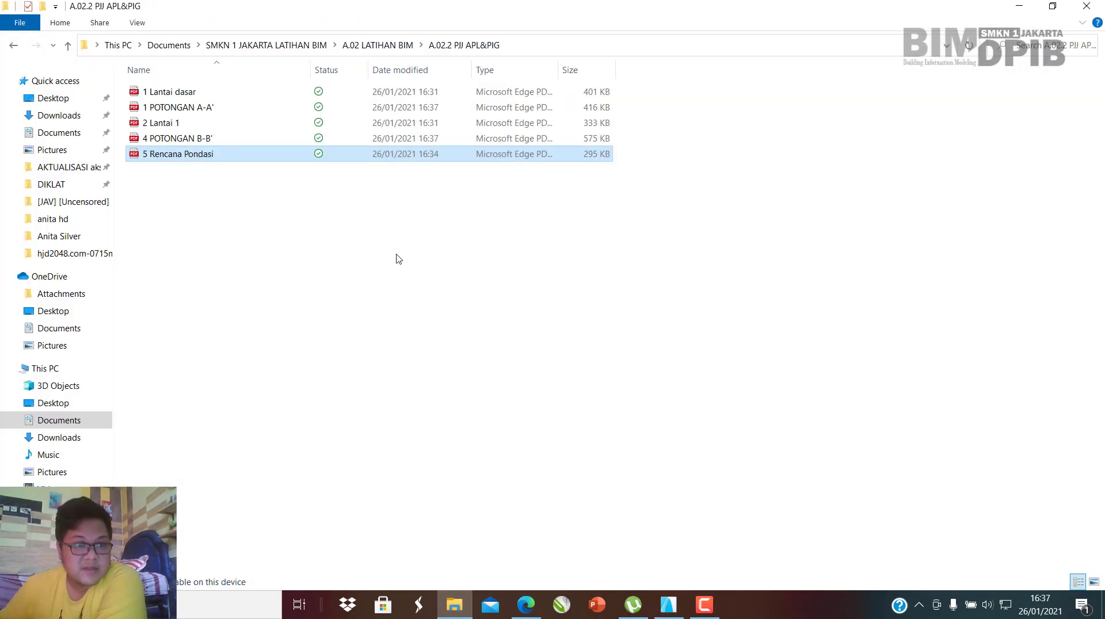
pyautogui.doubleClick(207, 107)
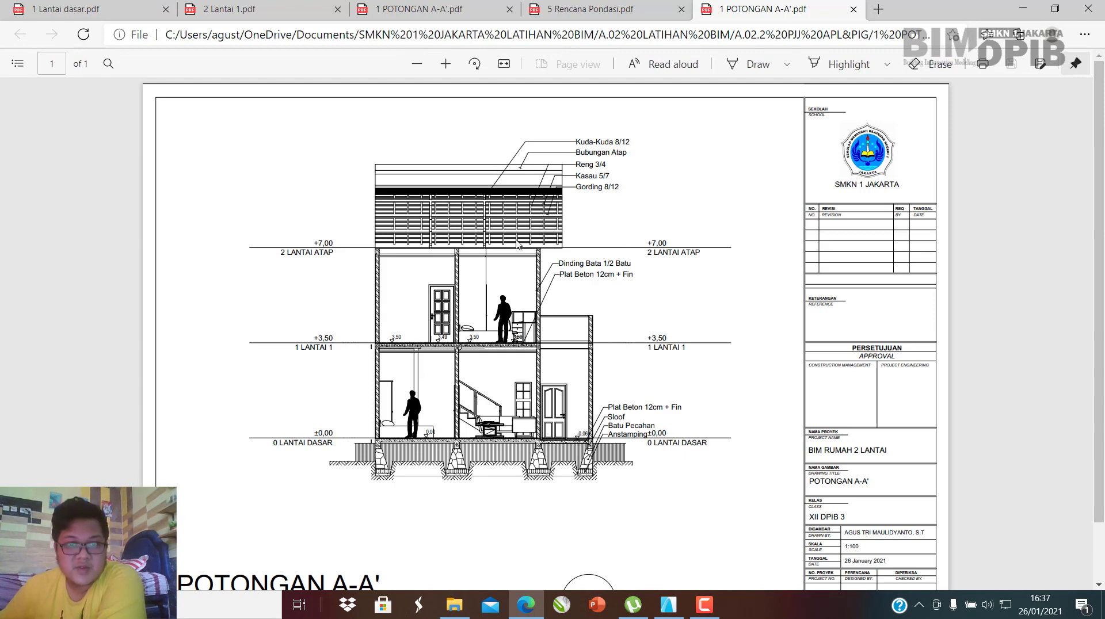
pyautogui.click(454, 5)
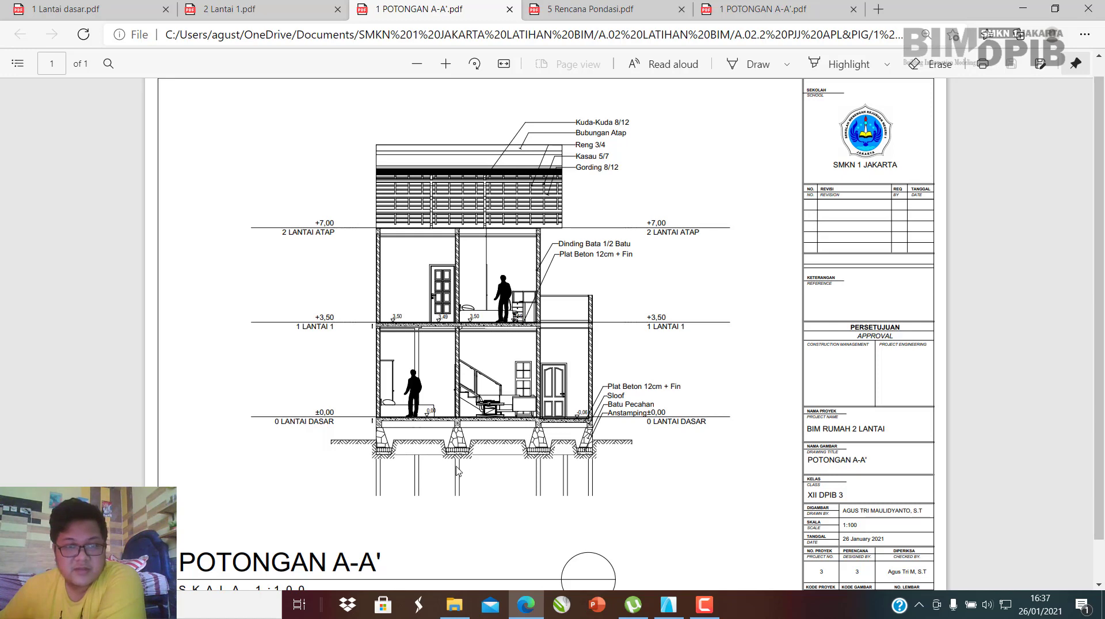
pyautogui.click(582, 5)
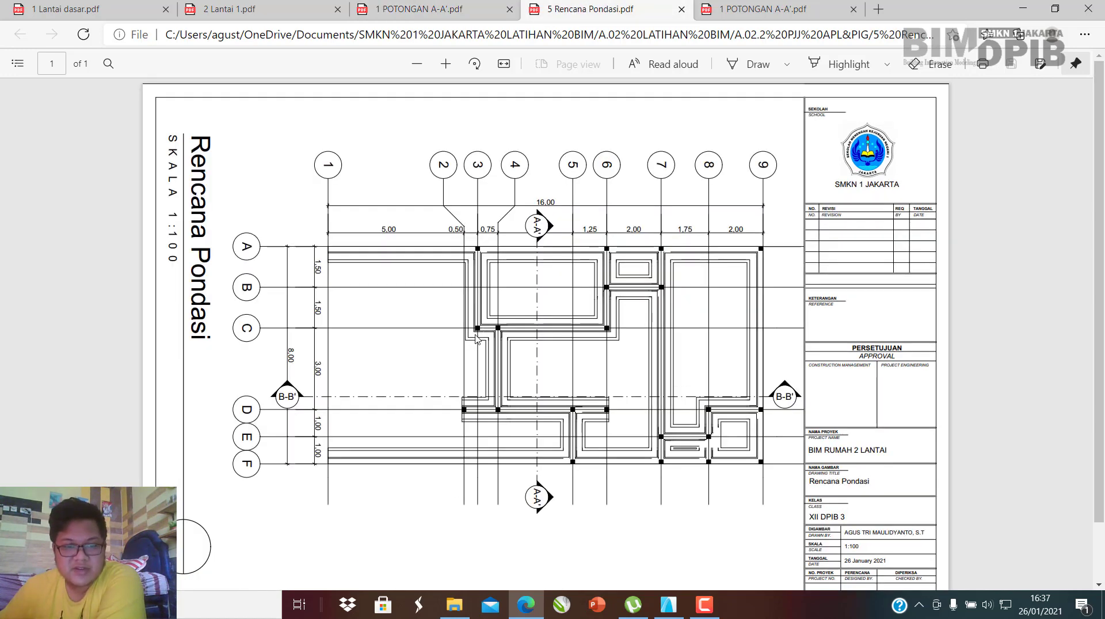
pyautogui.click(444, 4)
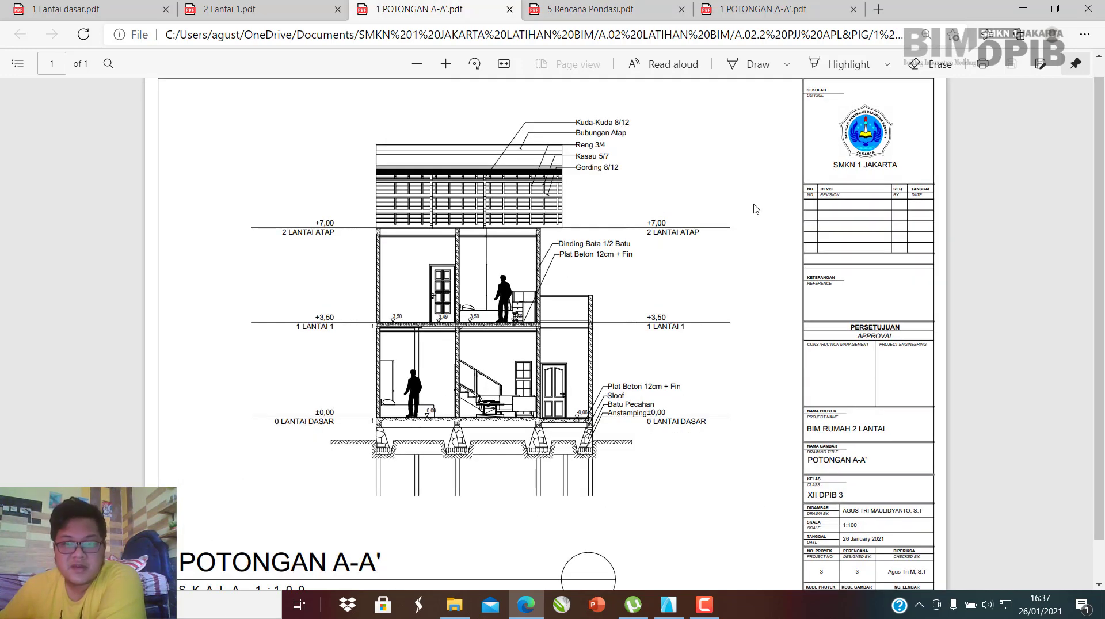
pyautogui.click(764, 9)
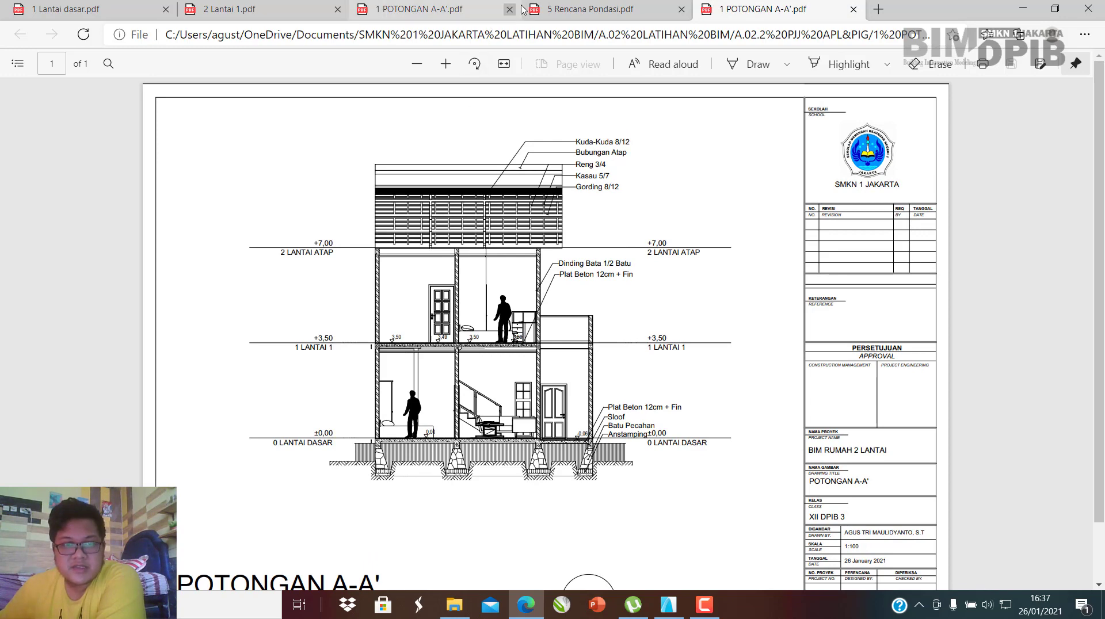
pyautogui.click(521, 5)
pyautogui.click(511, 6)
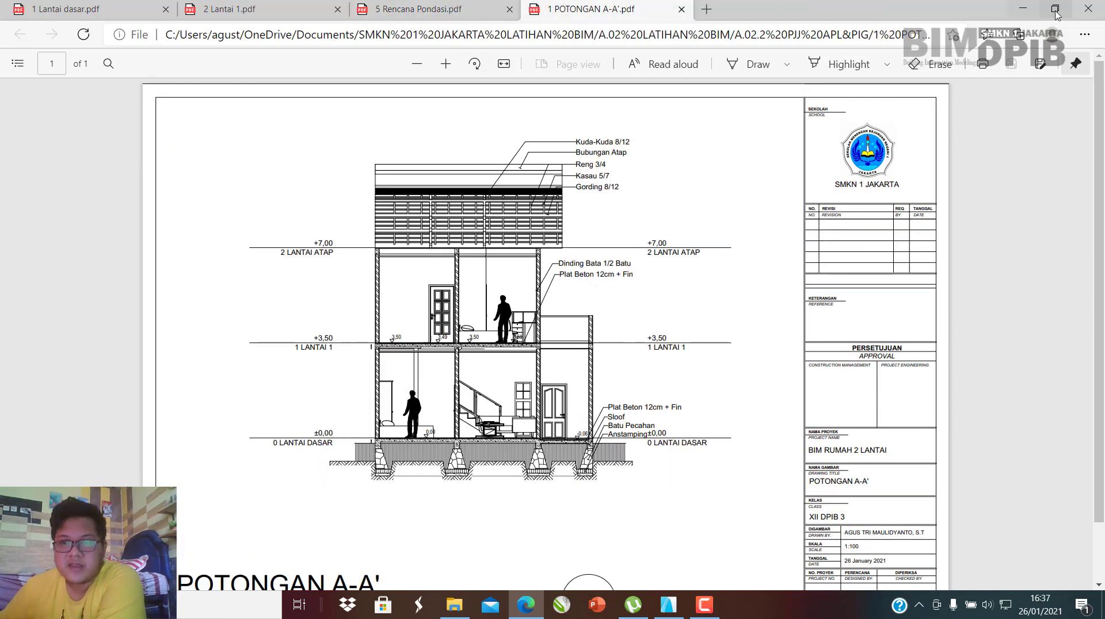
# Check the published 4 POTONGAN B-B' and 1 Lantai dasar PDFs from the A.02.2 PJJ APL&PIG folder, closing the browser after each.
pyautogui.click(1023, 8)
pyautogui.doubleClick(234, 139)
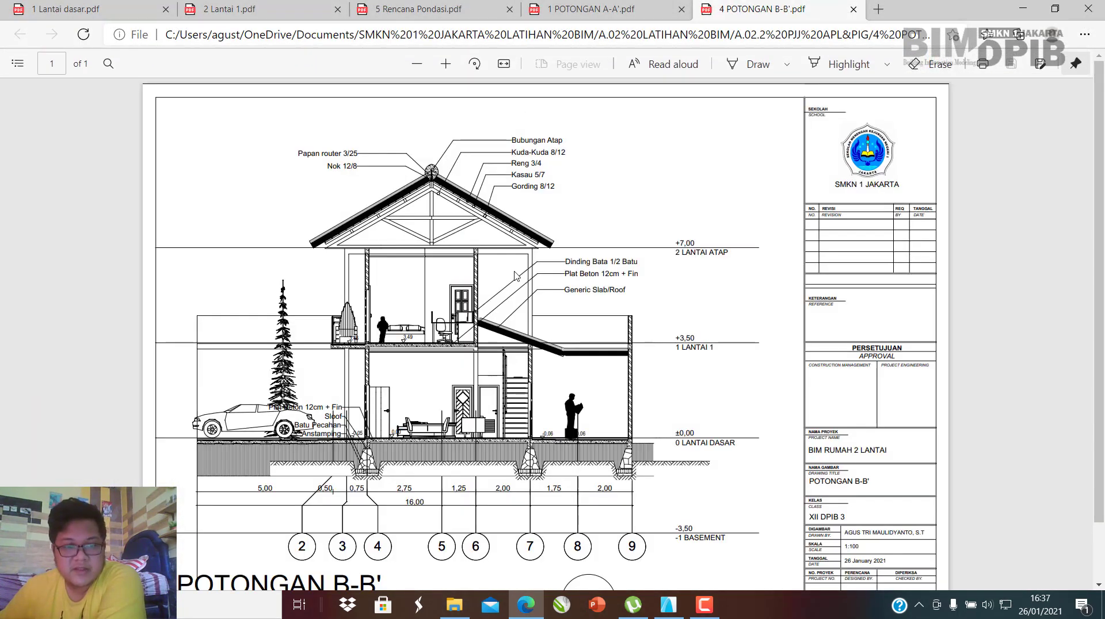
pyautogui.scroll(-2, 490, 305)
pyautogui.scroll(2, 426, 369)
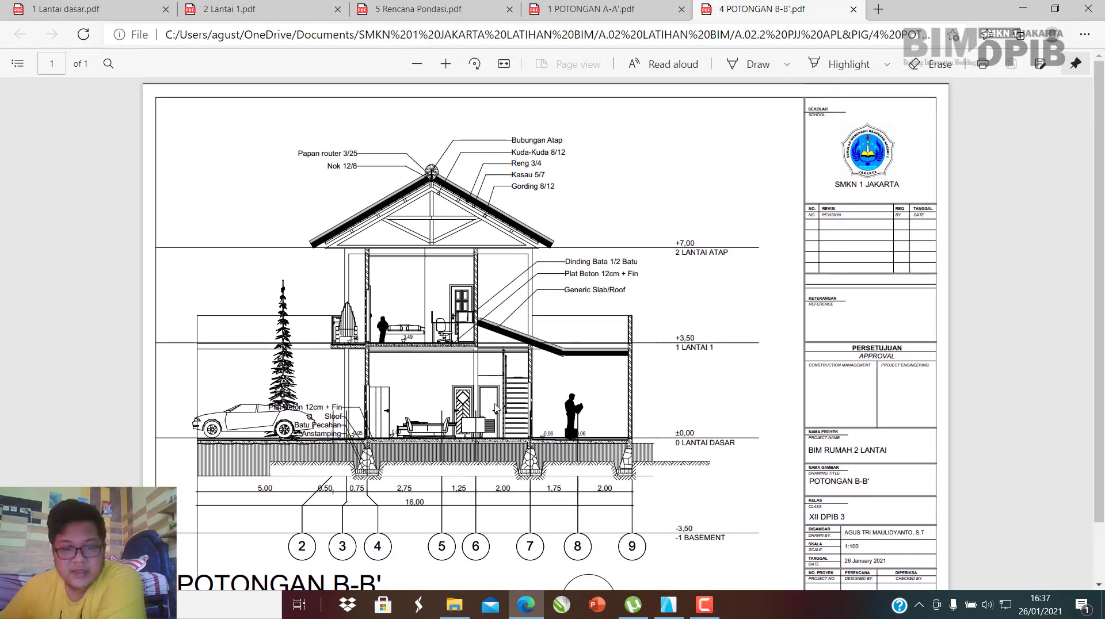
pyautogui.scroll(-2, 514, 547)
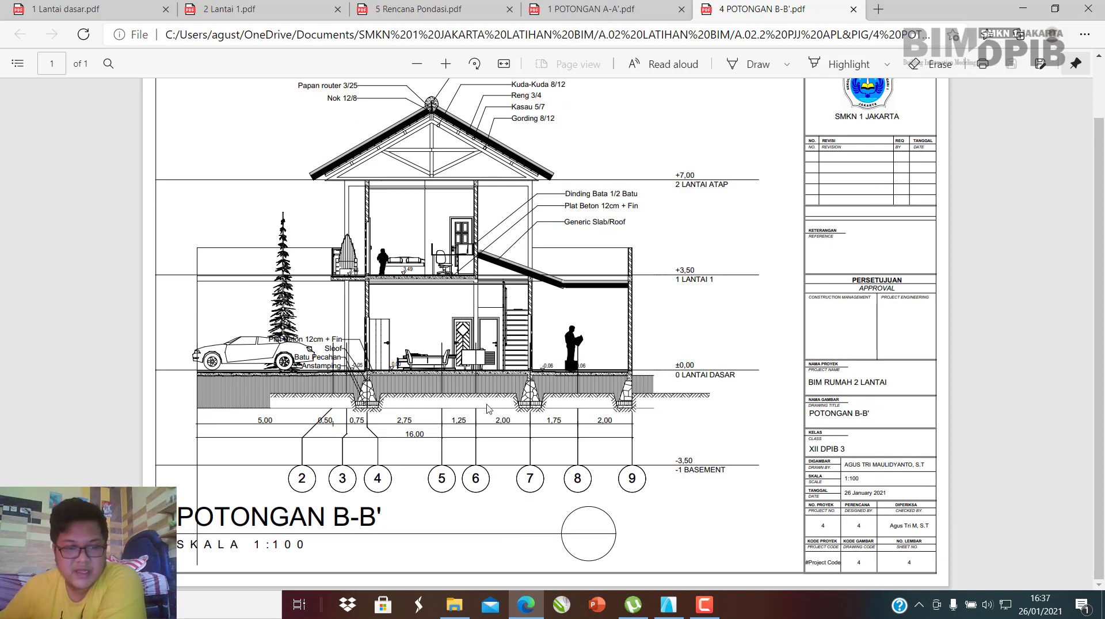
pyautogui.scroll(2, 436, 372)
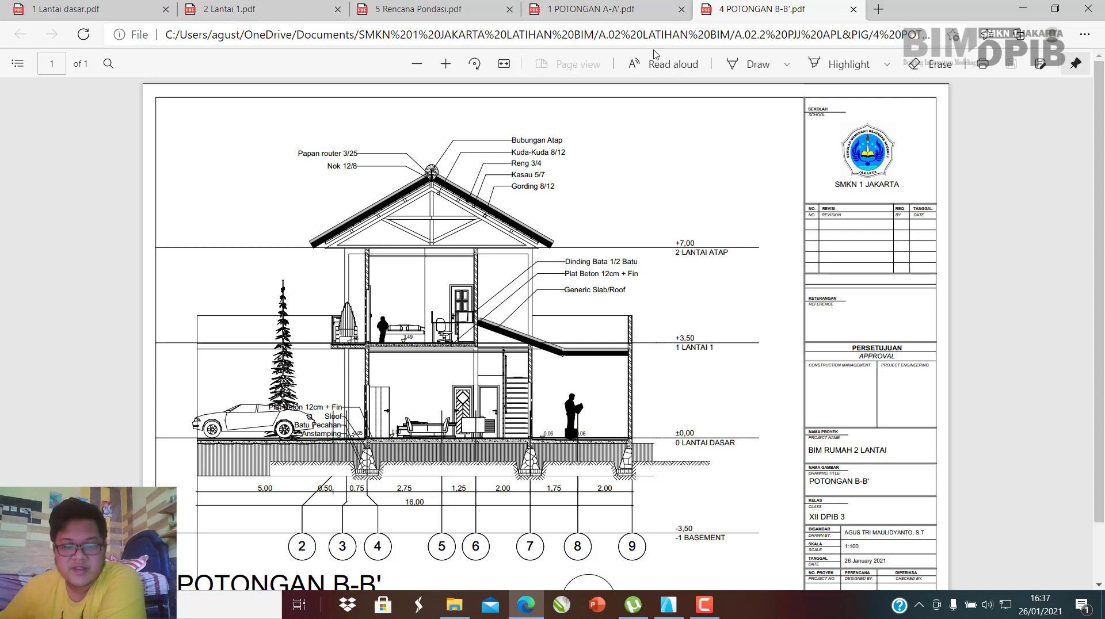
pyautogui.scroll(-4, 1069, 68)
pyautogui.scroll(4, 1069, 68)
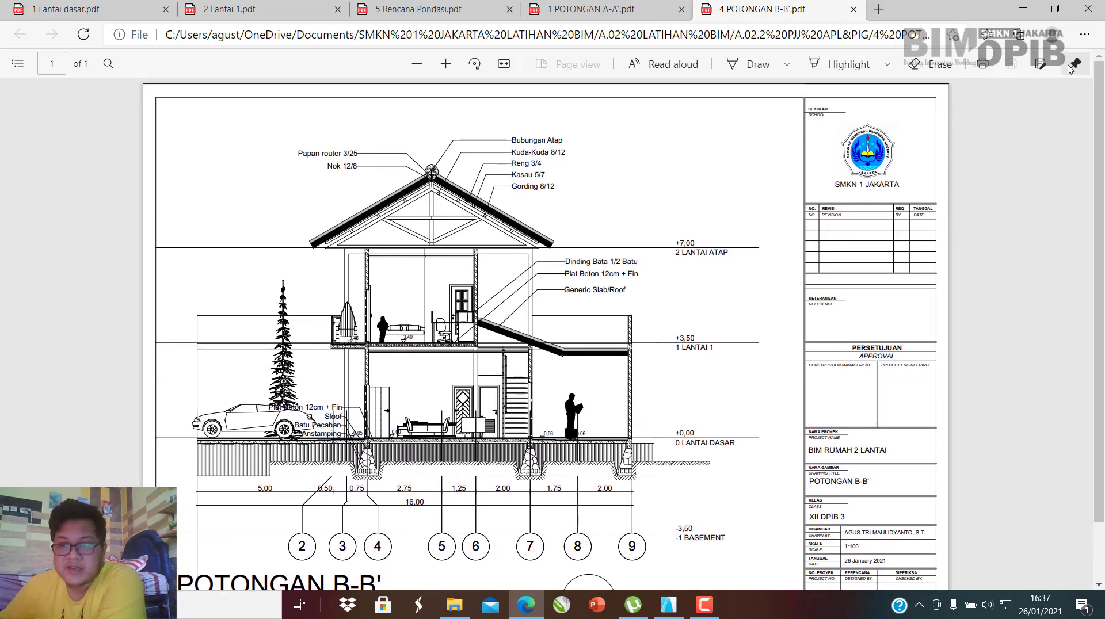
pyautogui.click(1088, 8)
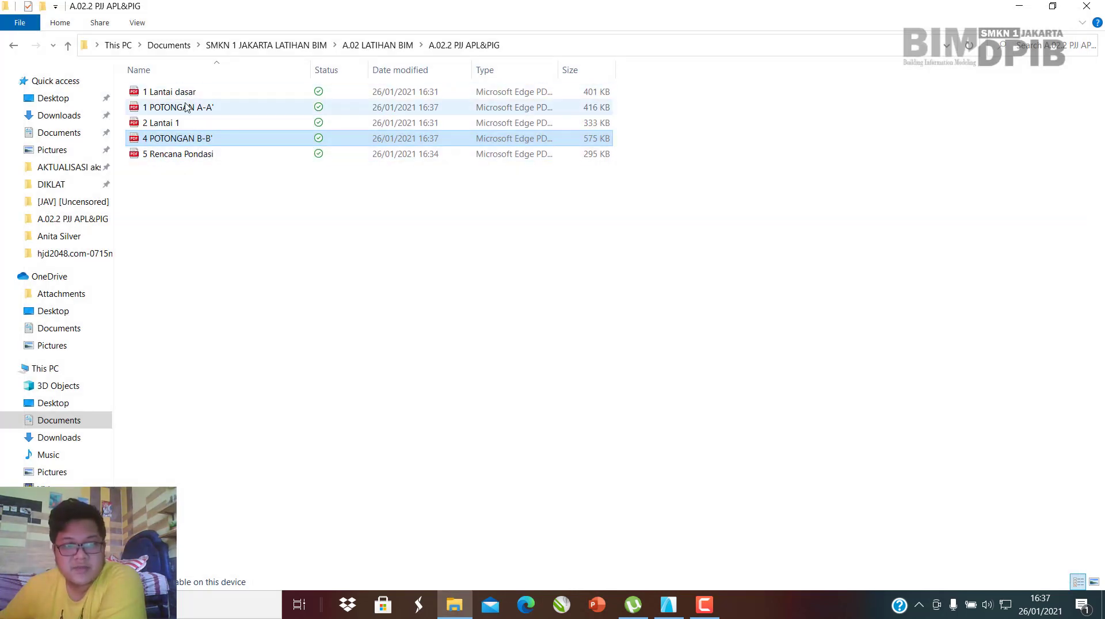
pyautogui.doubleClick(209, 94)
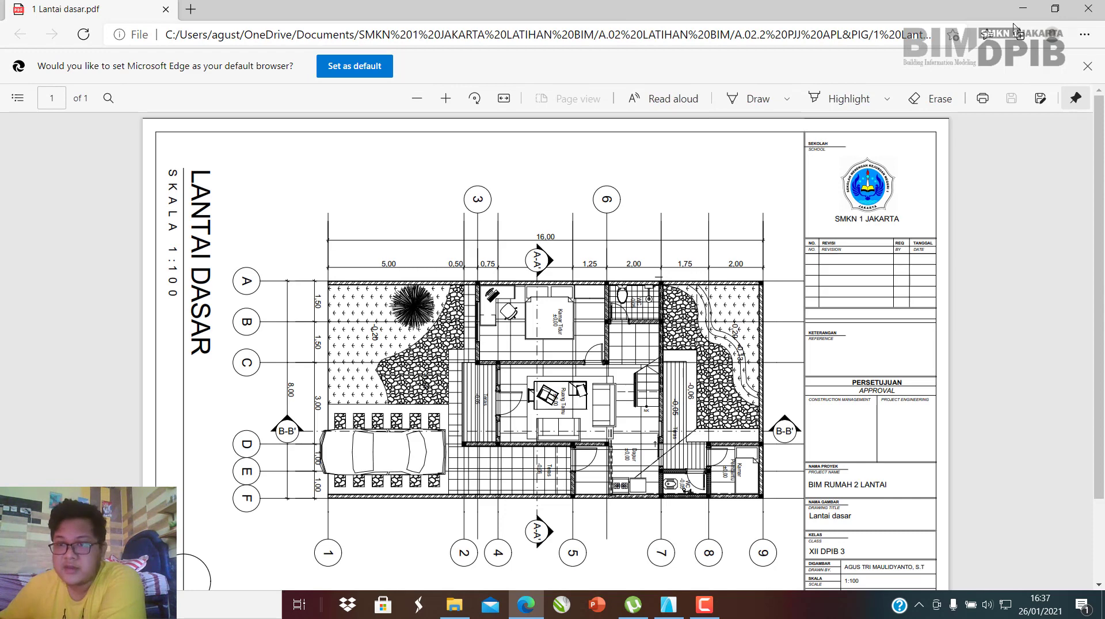
pyautogui.click(1088, 9)
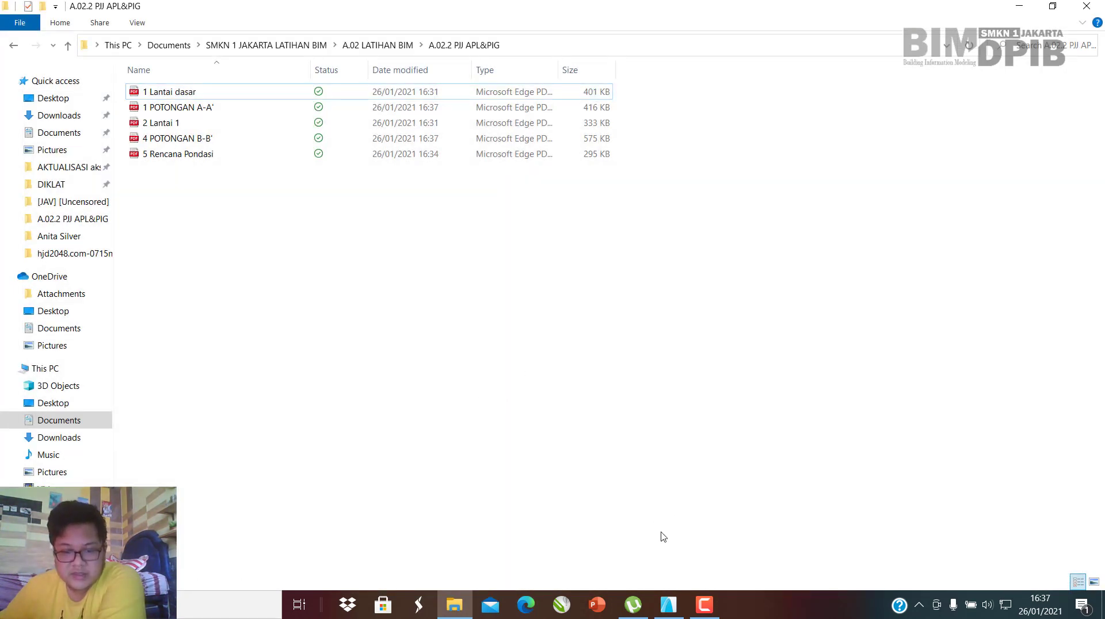
# Return to Archicad, open the 0. LANTAI DASAR plan and apply the LCO - STR - Denah Pembalokan layer combination.
pyautogui.click(669, 604)
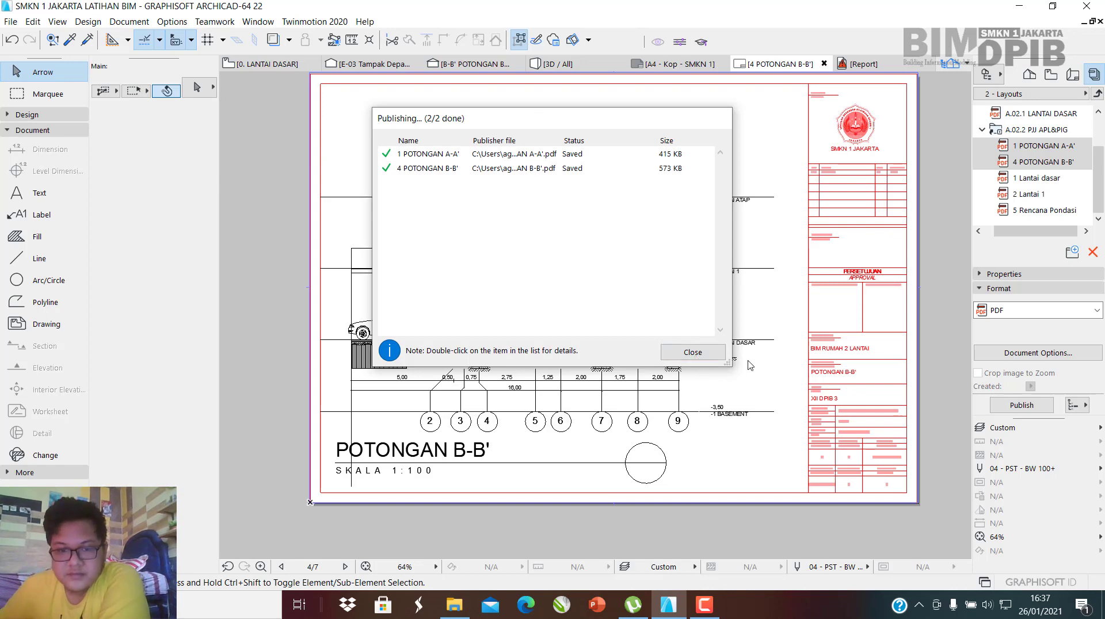
pyautogui.click(659, 353)
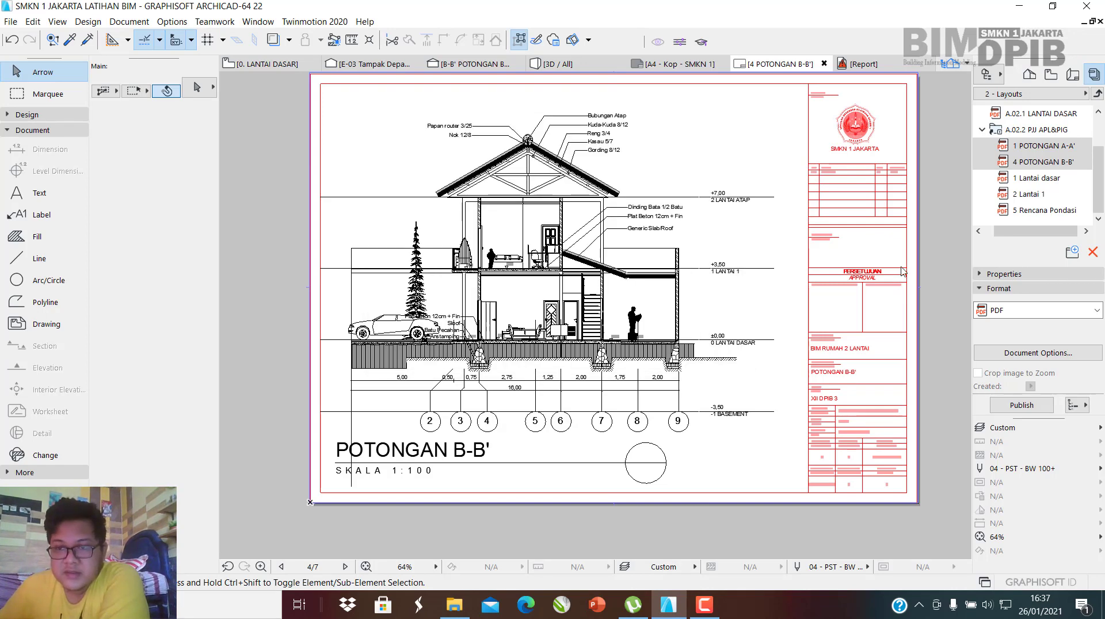
pyautogui.click(1033, 74)
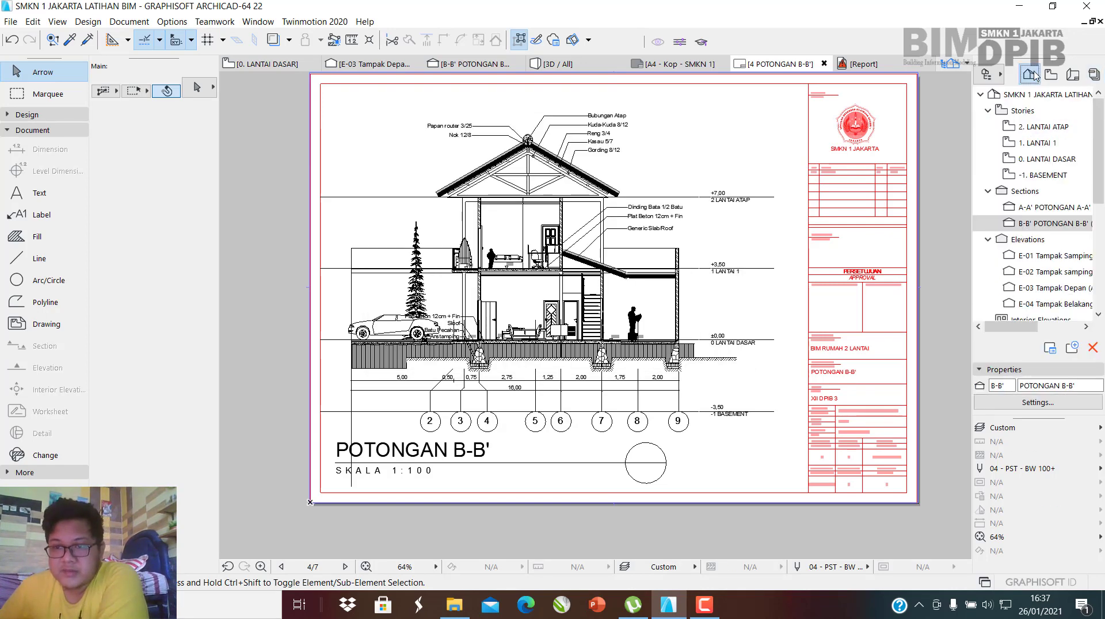
pyautogui.doubleClick(1046, 159)
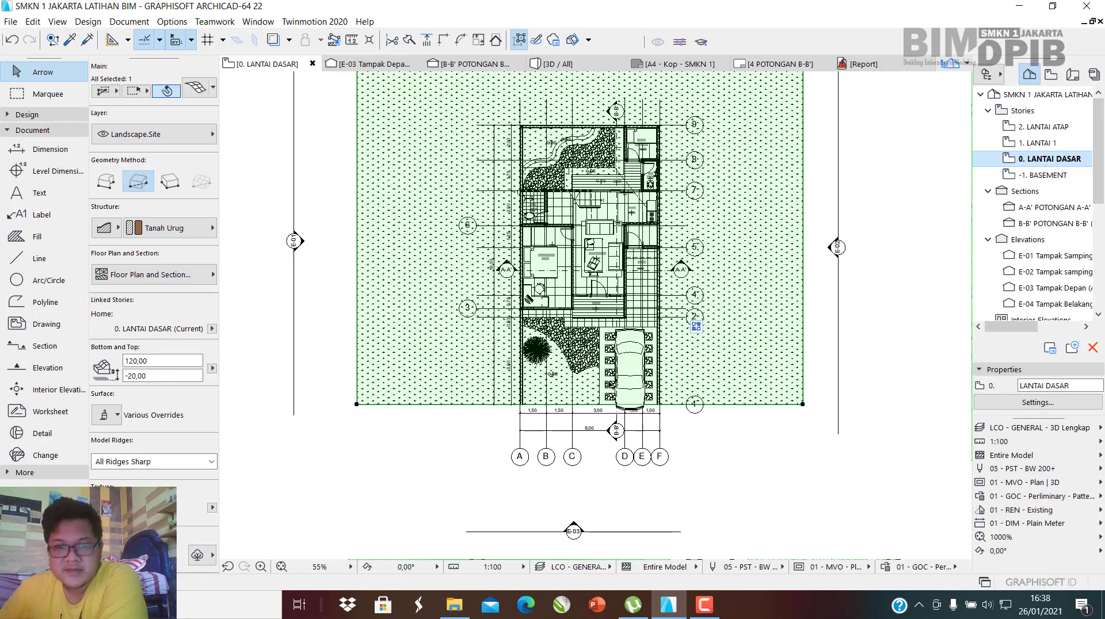
pyautogui.scroll(3, 571, 349)
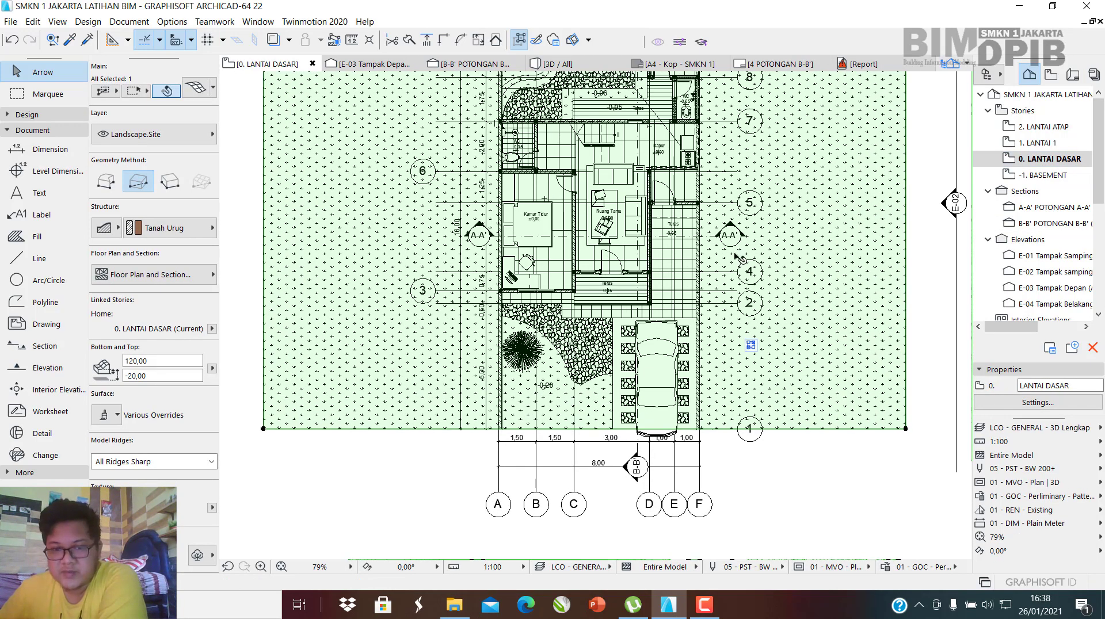
pyautogui.moveTo(741, 259); pyautogui.dragTo(761, 326, button='middle')
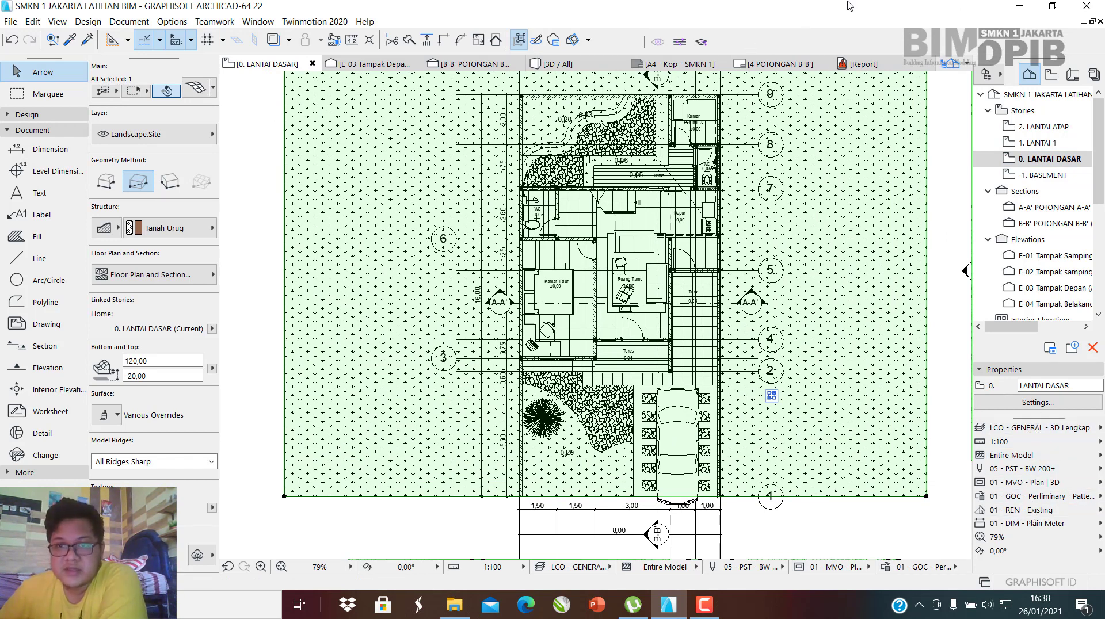
pyautogui.moveTo(847, 3); pyautogui.dragTo(661, 11)
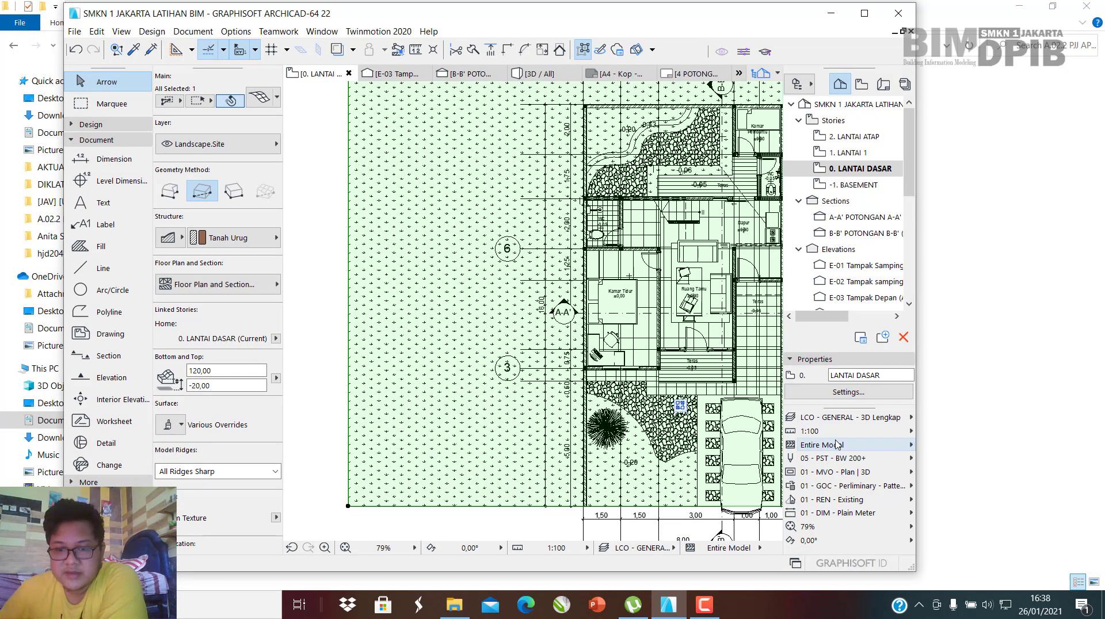
pyautogui.click(863, 418)
pyautogui.click(1023, 377)
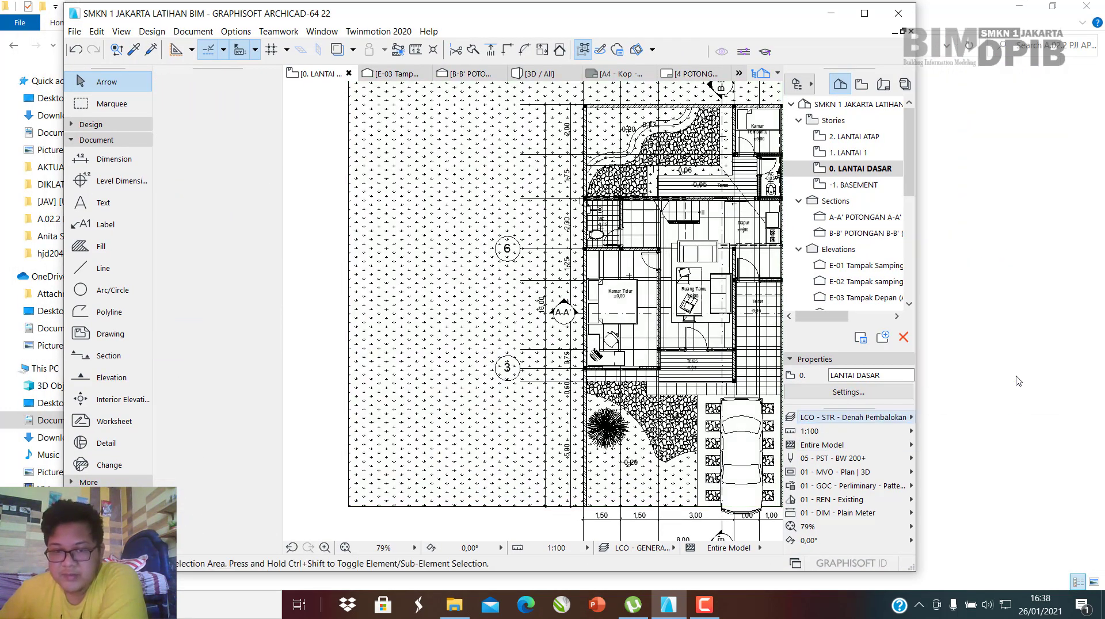
# Compare the ground floor plan under the LCO - STR - Denah Pondasi, Denah Titik Kolom and Denah Pembalokan layer combinations.
pyautogui.scroll(2, 685, 316)
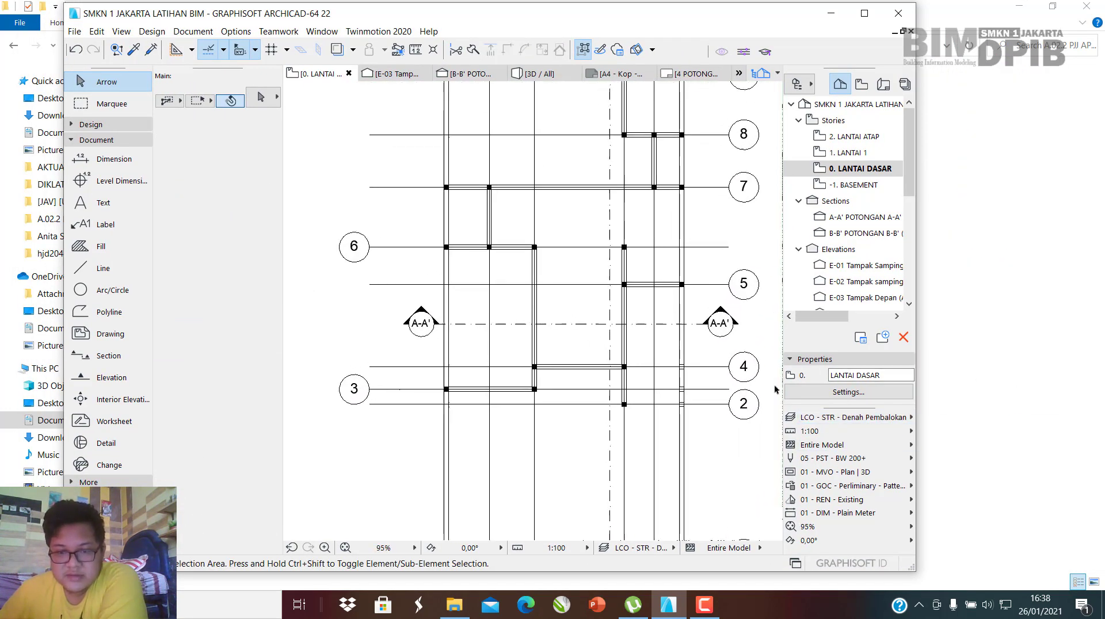
pyautogui.click(865, 418)
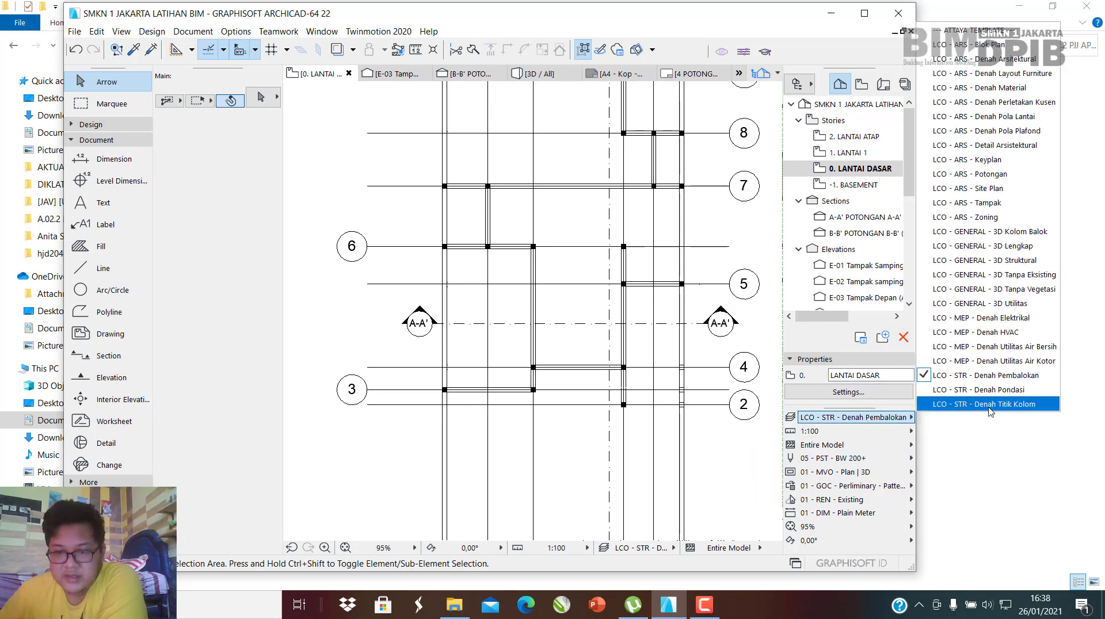
pyautogui.click(1000, 391)
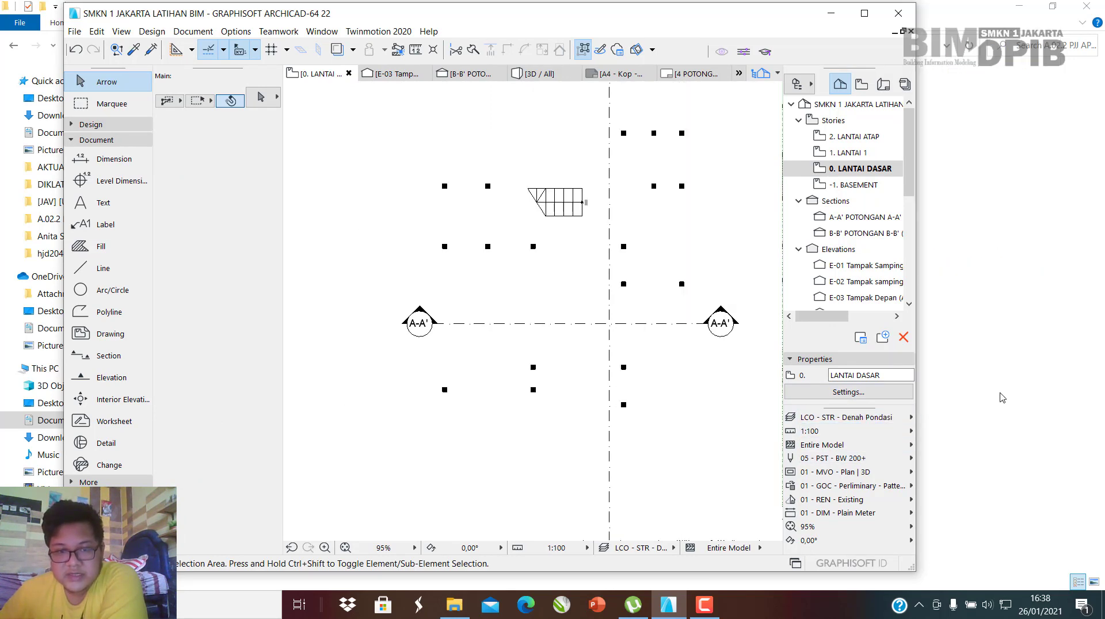
pyautogui.click(858, 418)
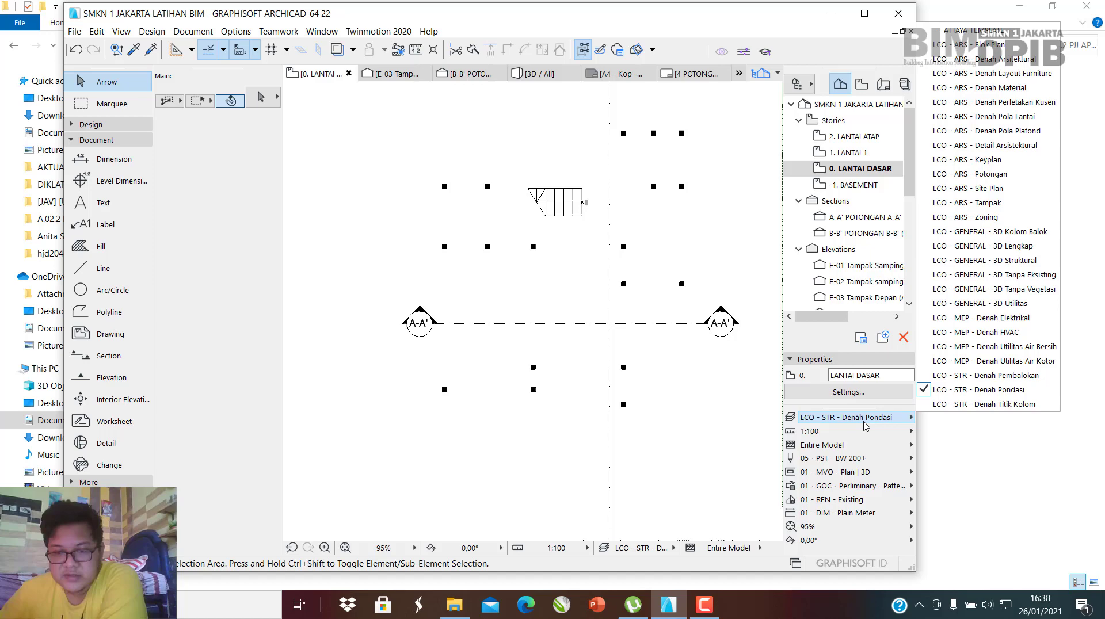
pyautogui.click(979, 406)
pyautogui.scroll(-3, 567, 425)
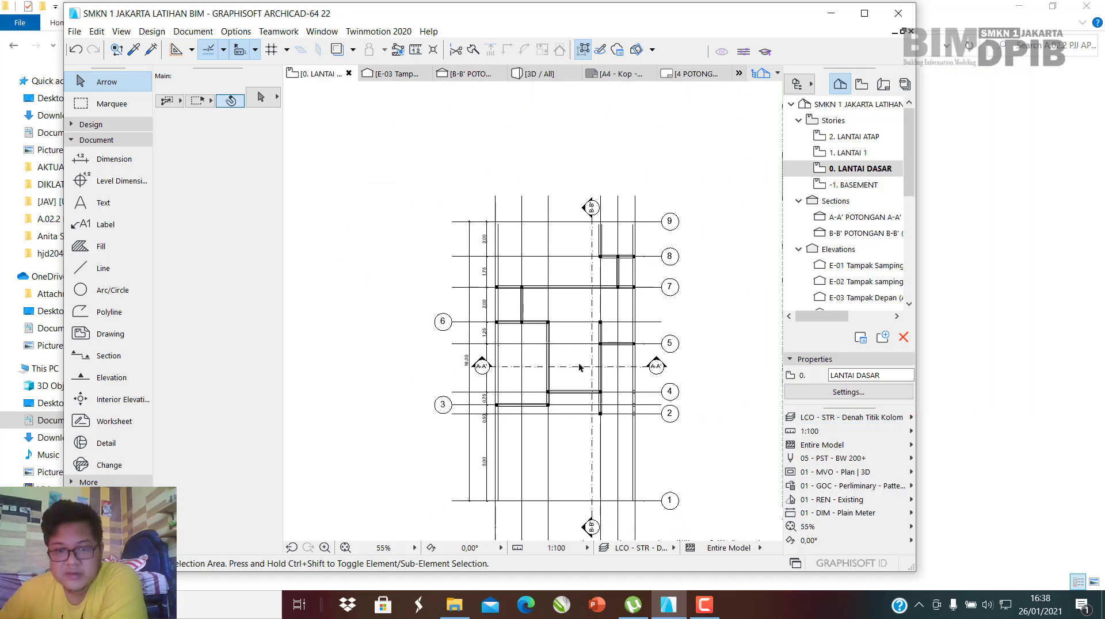
pyautogui.scroll(2, 578, 362)
pyautogui.moveTo(597, 358); pyautogui.dragTo(597, 334, button='middle')
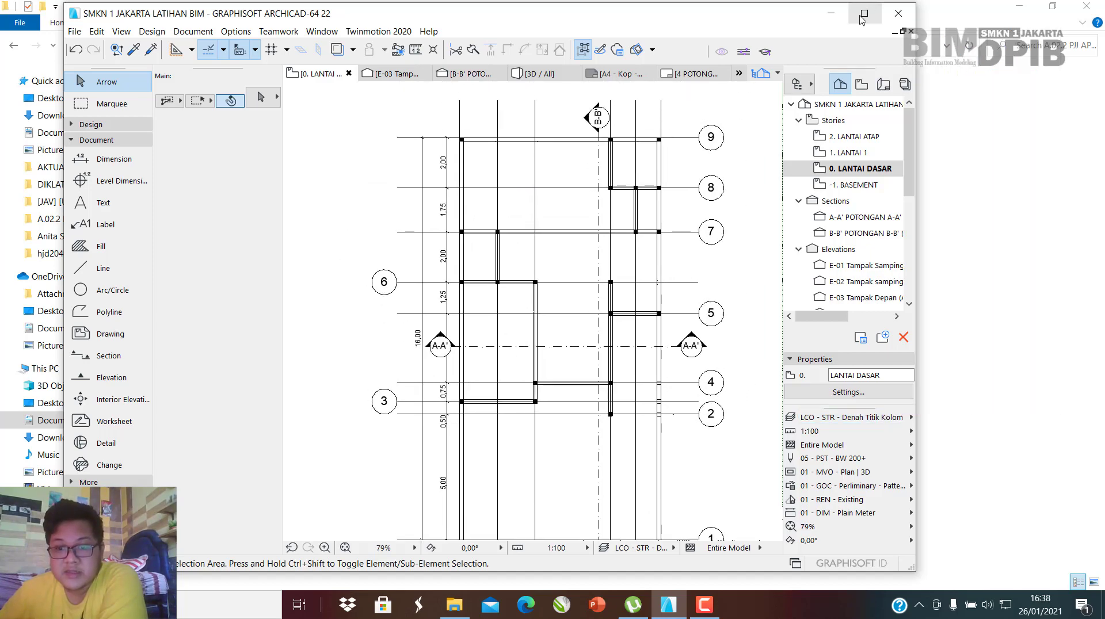
pyautogui.scroll(-2, 636, 227)
pyautogui.moveTo(583, 296); pyautogui.dragTo(583, 270, button='middle')
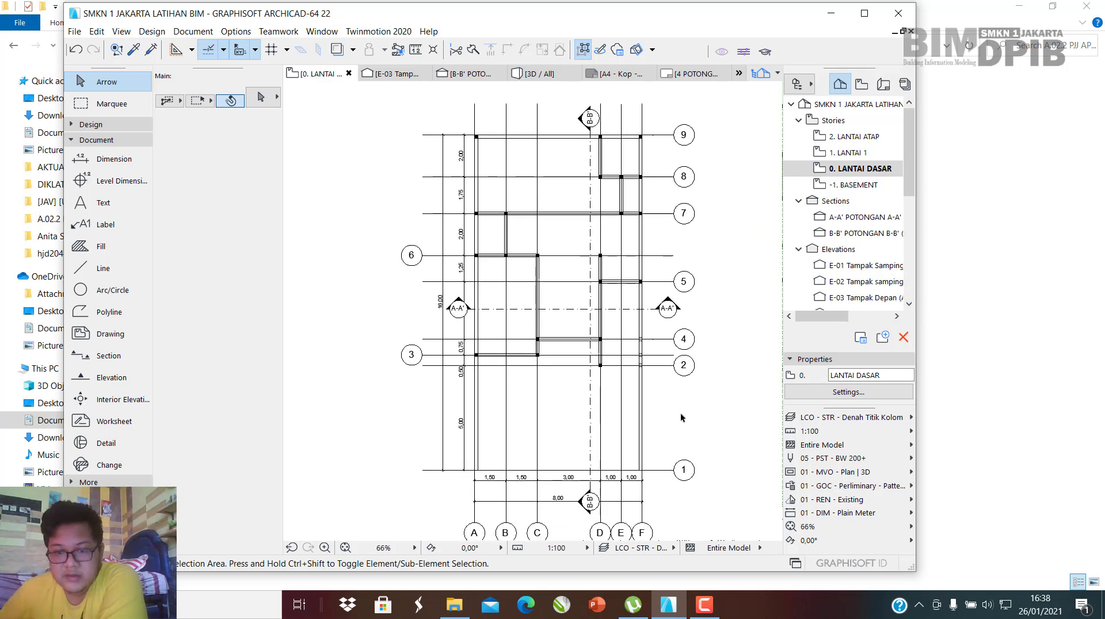
pyautogui.click(845, 419)
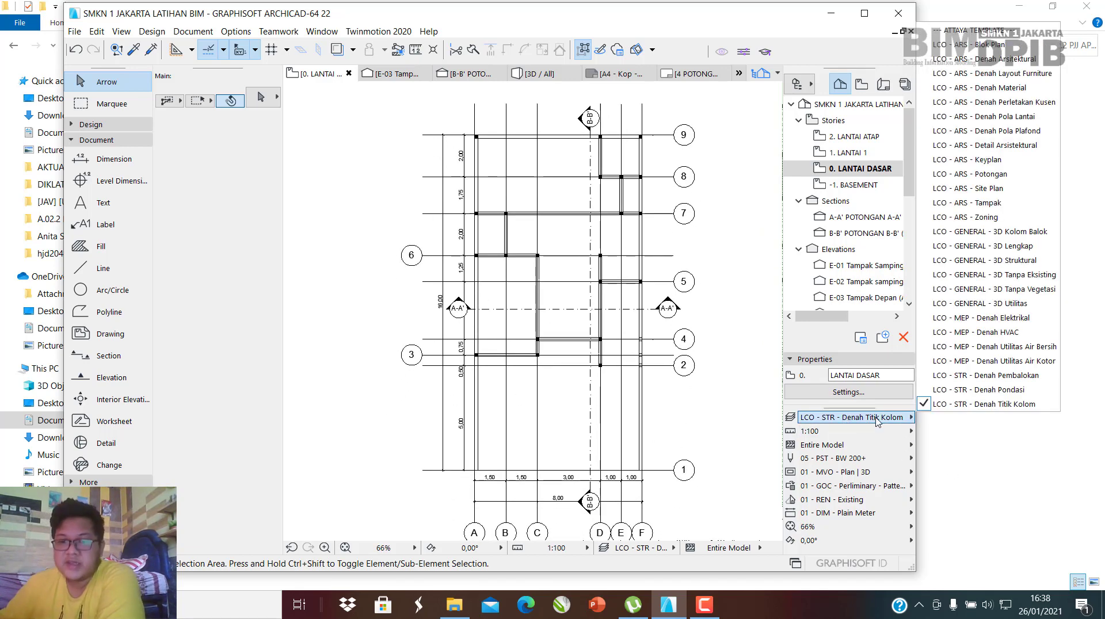
pyautogui.click(980, 378)
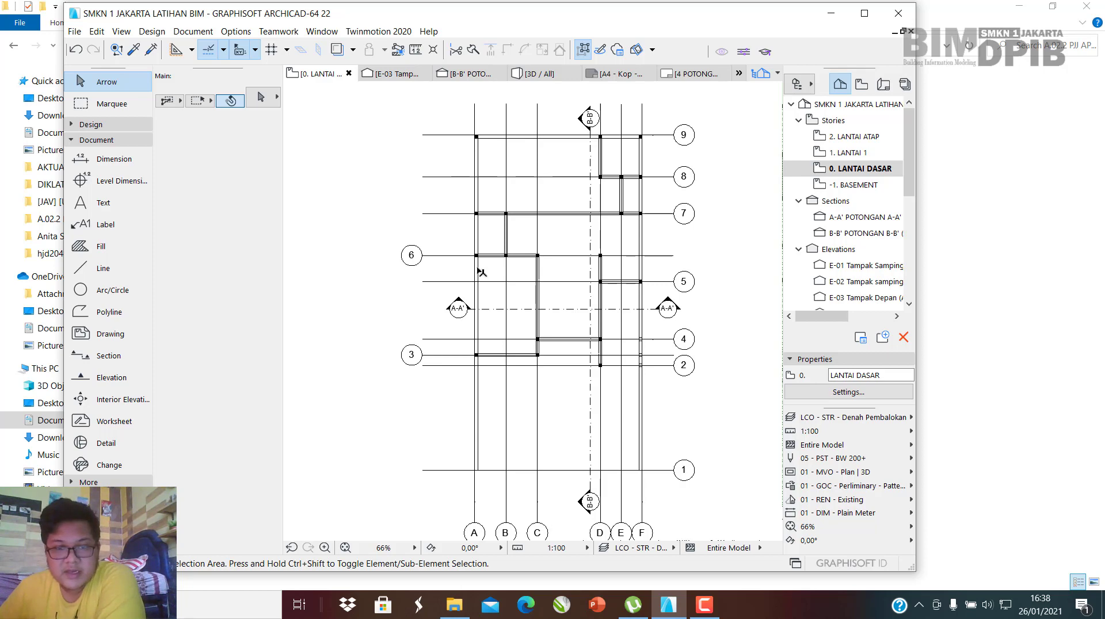
# Apply the LCO - STR - Denah Titik Kolom layer combination to the ground floor plan and inspect its beams, grids and dimensions.
pyautogui.click(864, 418)
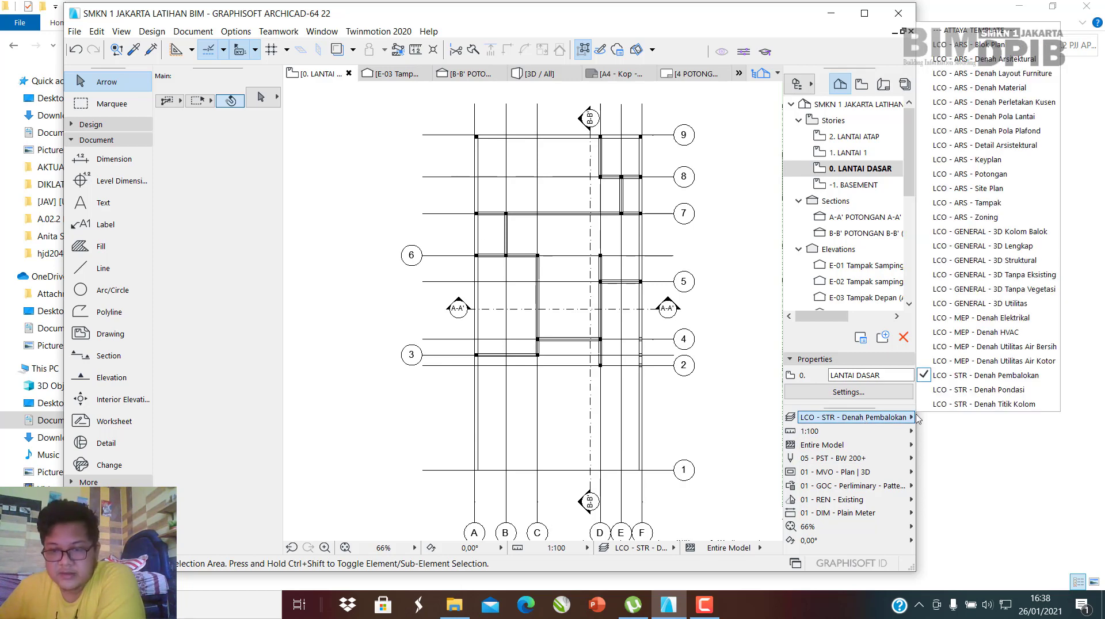
pyautogui.click(985, 404)
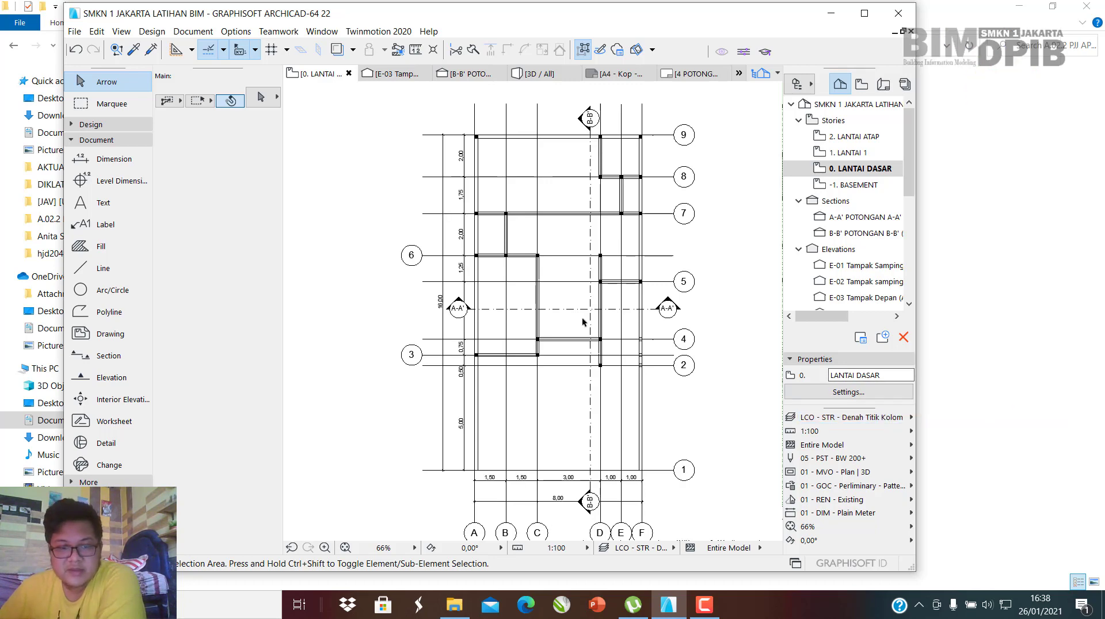
pyautogui.scroll(-2, 539, 403)
pyautogui.scroll(3, 555, 396)
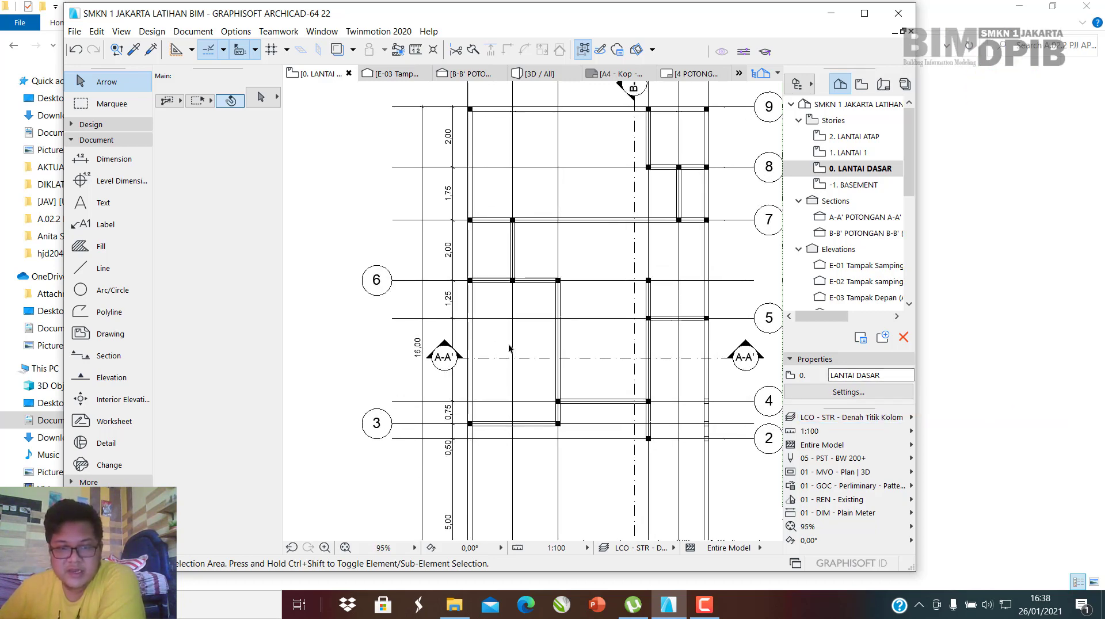
pyautogui.scroll(-1, 535, 438)
pyautogui.scroll(1, 533, 453)
pyautogui.scroll(-2, 523, 389)
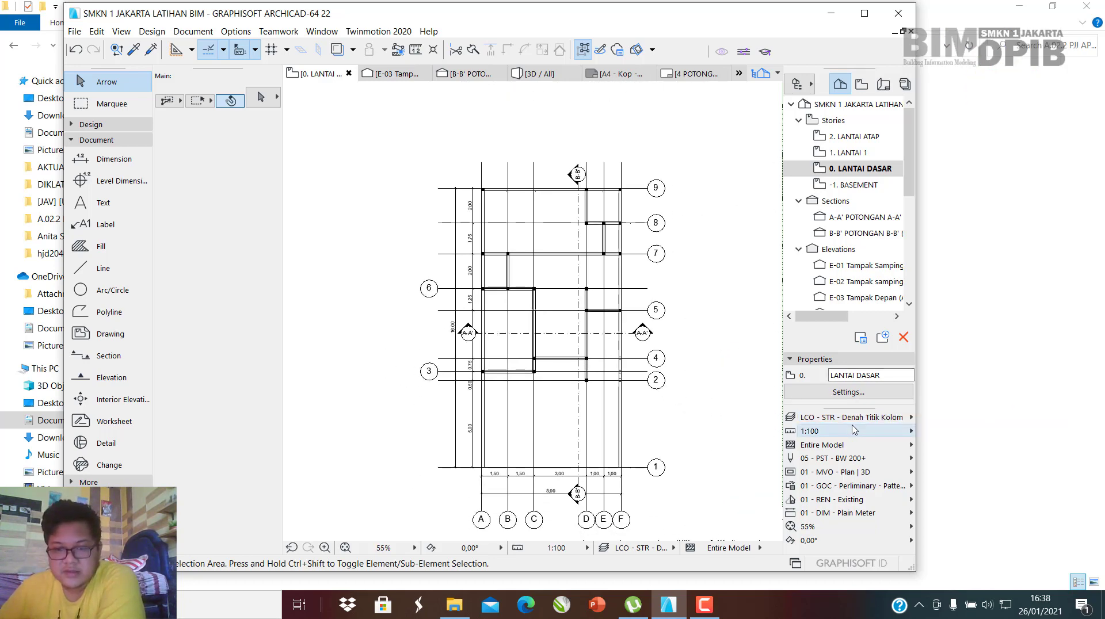
pyautogui.click(871, 419)
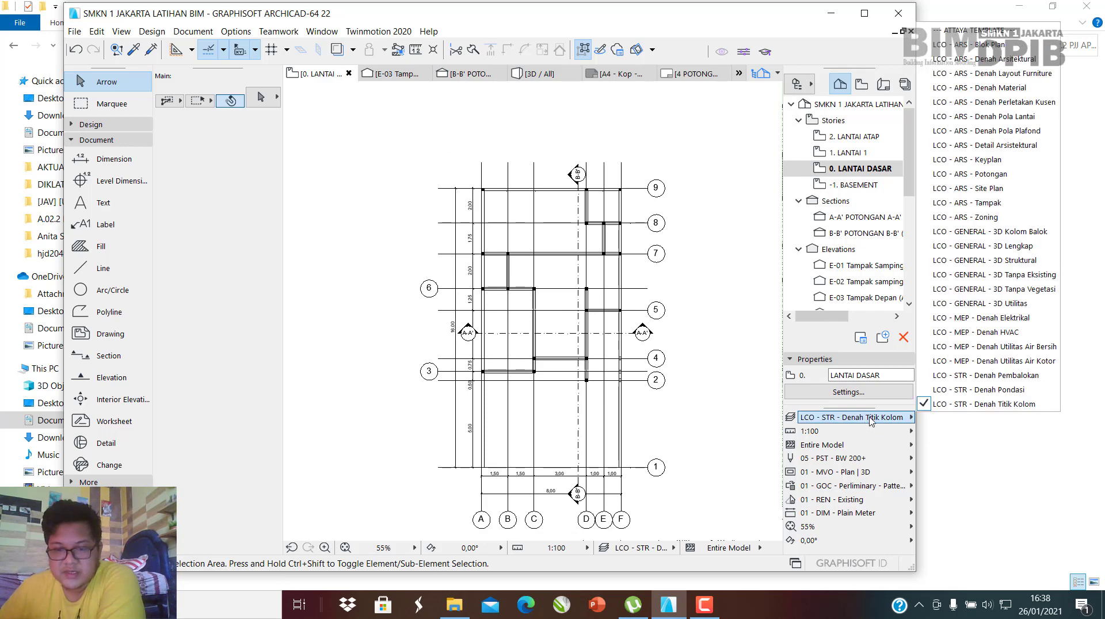
pyautogui.click(1004, 405)
# Try the 01 Preliminary and 02 DED Architectural | Structural graphic overrides on the plan, and return to 01 - GOC - Perliminary - Pattern Plan.
pyautogui.click(861, 486)
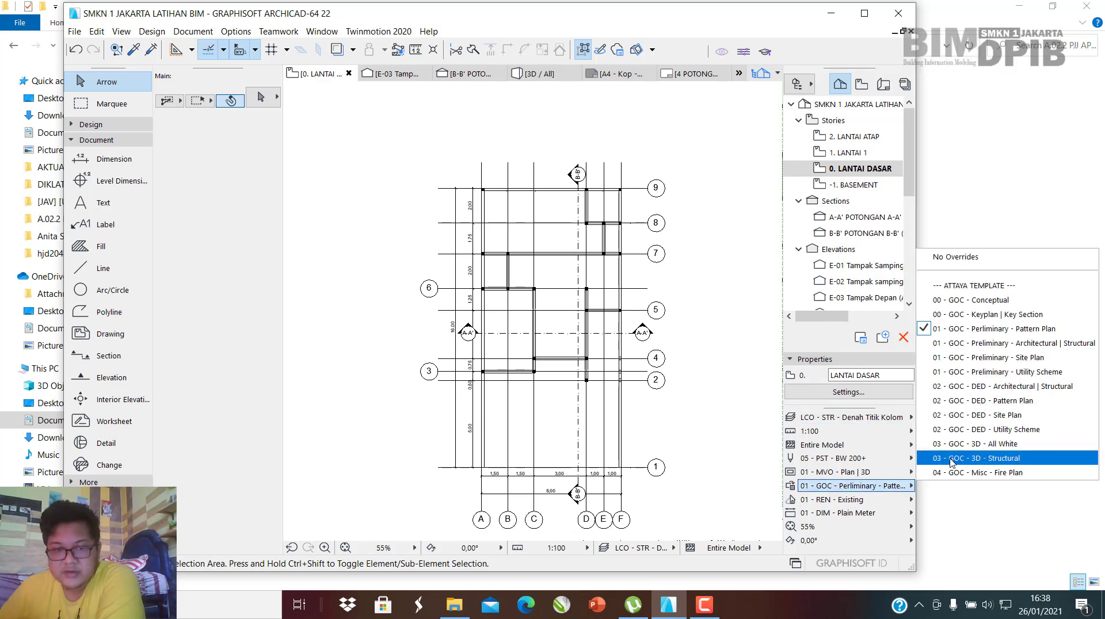
pyautogui.click(977, 344)
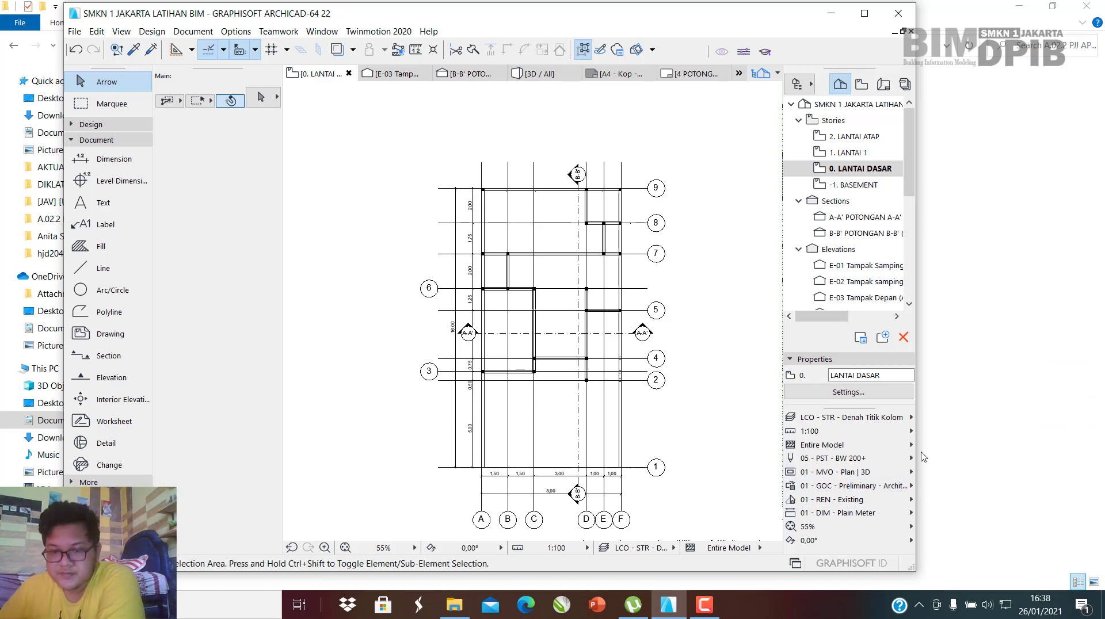
pyautogui.click(861, 487)
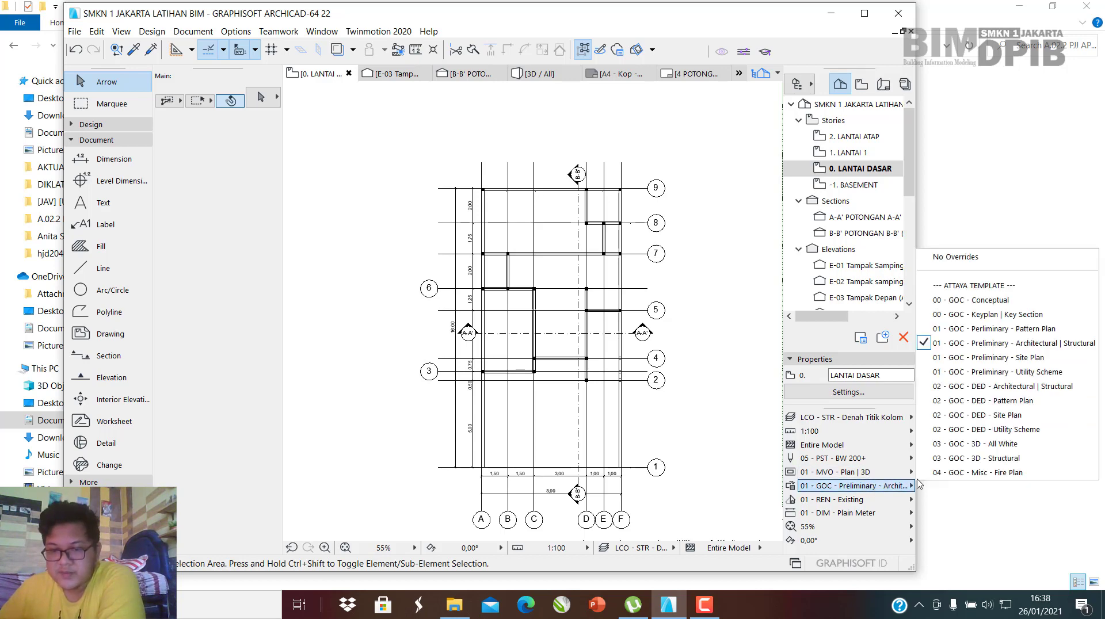
pyautogui.click(1003, 386)
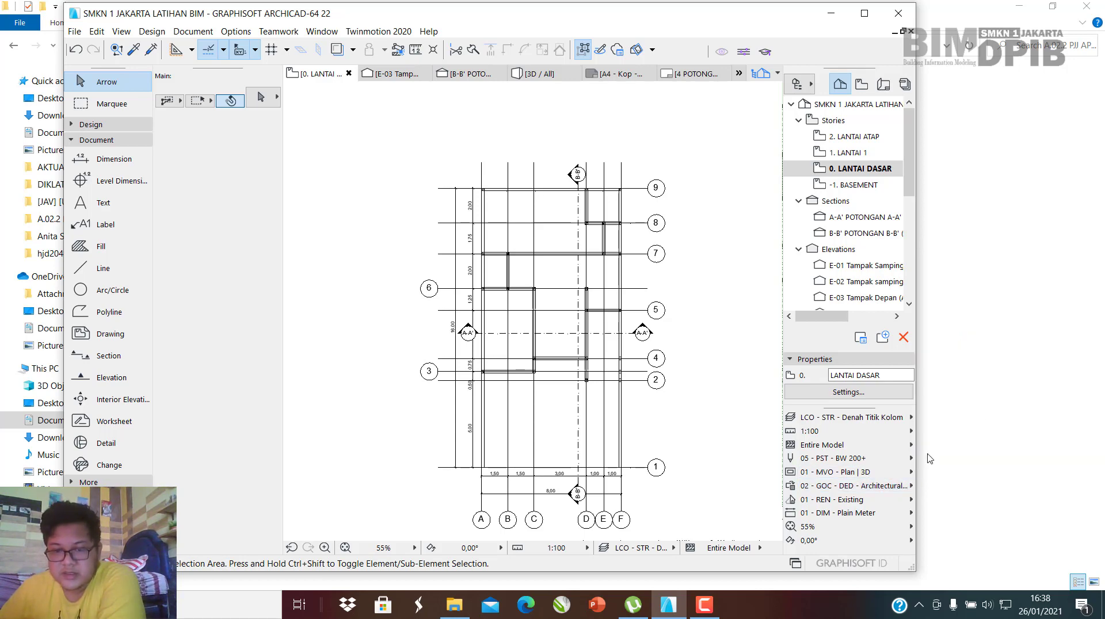
pyautogui.click(862, 487)
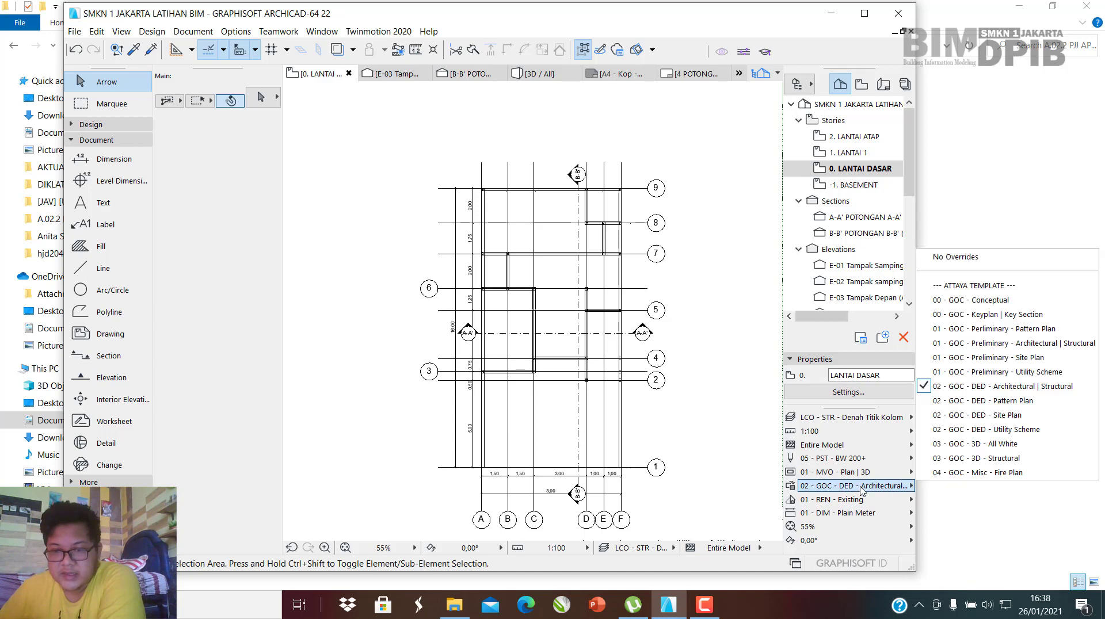
pyautogui.click(990, 329)
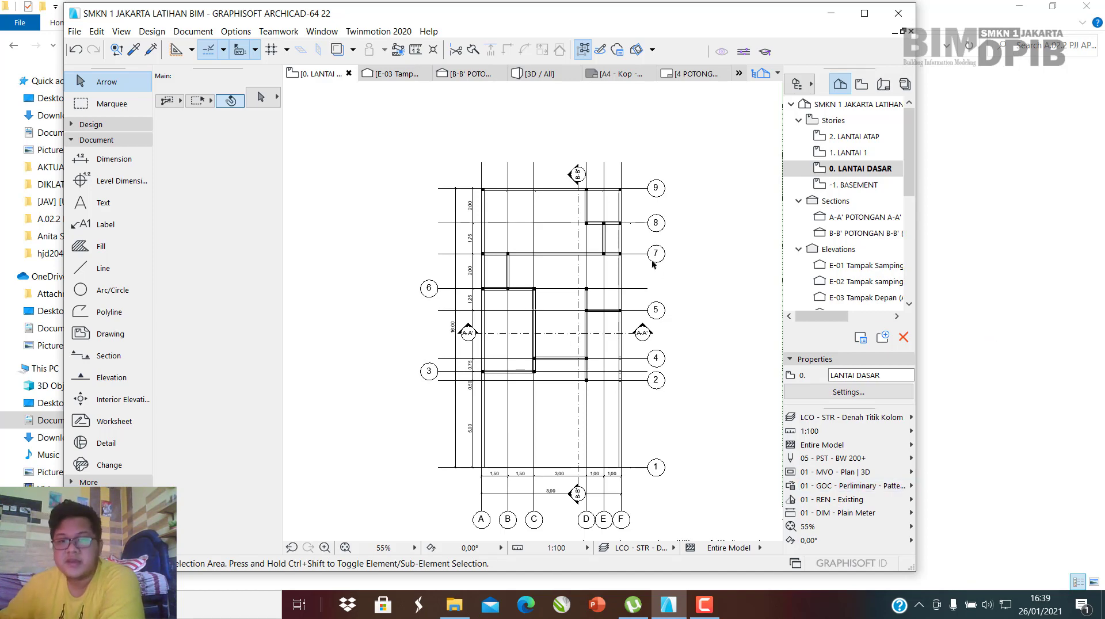
# Maximize the Archicad window, frame the whole plan and save the 0. LANTAI DASAR story as a view with its current settings.
pyautogui.click(864, 13)
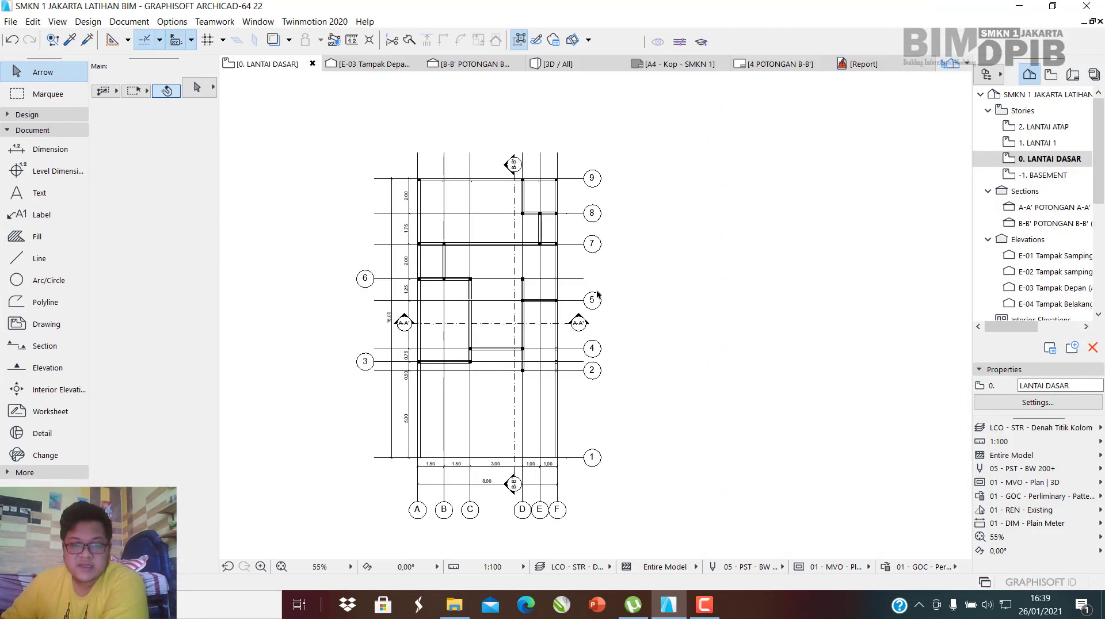
pyautogui.scroll(-2, 598, 294)
pyautogui.scroll(2, 453, 383)
pyautogui.scroll(1, 569, 331)
pyautogui.moveTo(555, 324); pyautogui.dragTo(547, 348, button='middle')
pyautogui.rightClick(1043, 163)
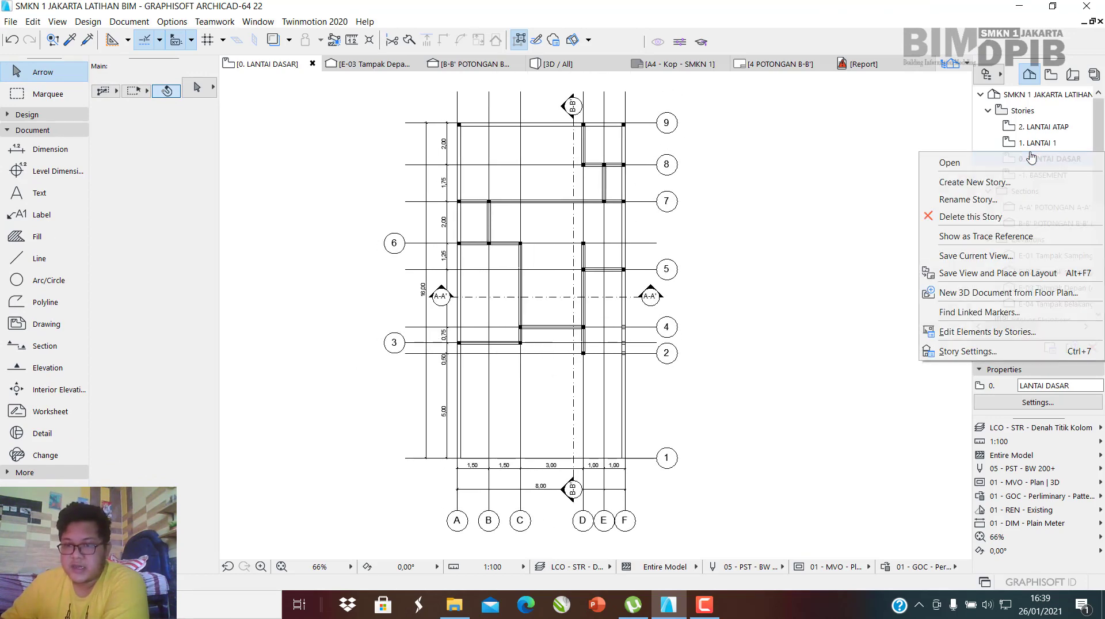
pyautogui.click(998, 262)
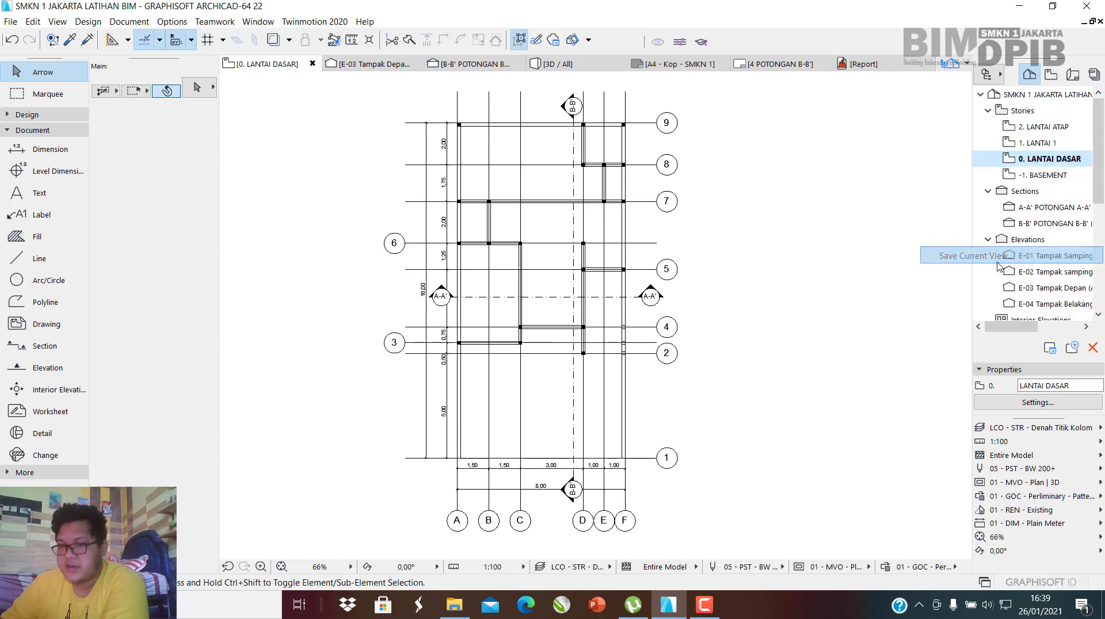
pyautogui.click(799, 496)
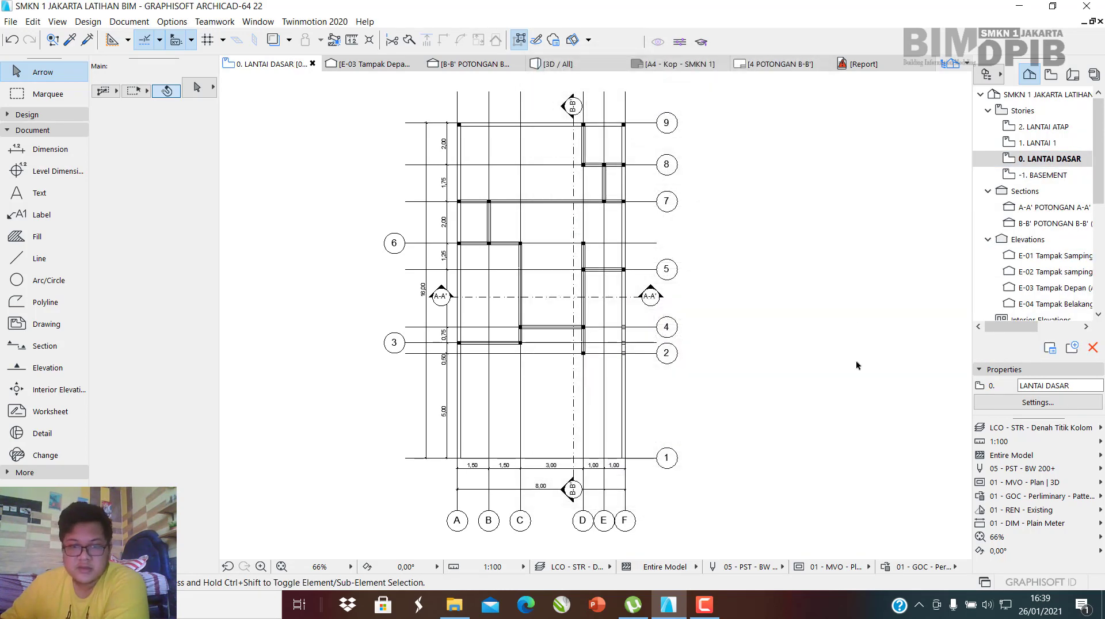
# Rename the saved 0. LANTAI DASAR view in the View Map to ID 4 and name Denah Pembalokan.
pyautogui.click(1051, 73)
pyautogui.rightClick(1034, 213)
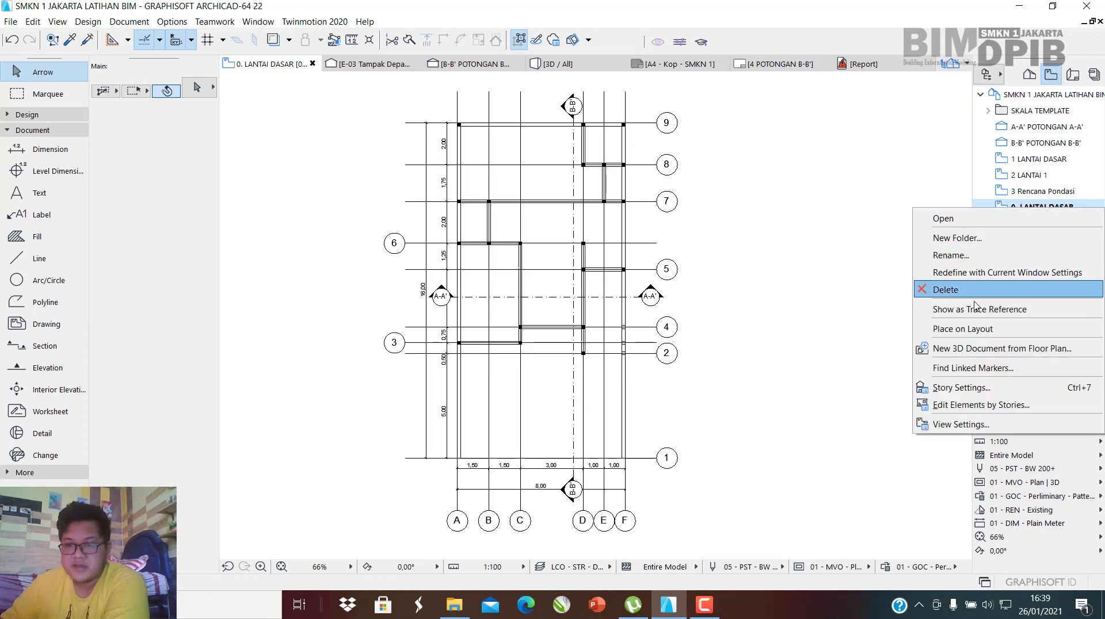
pyautogui.click(954, 256)
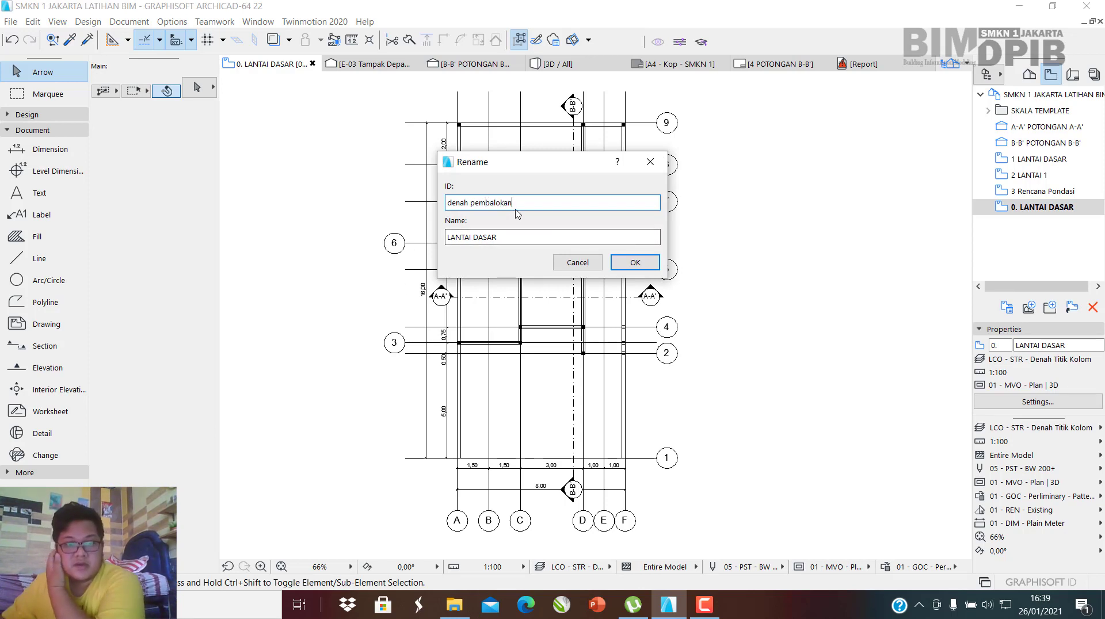
pyautogui.moveTo(526, 202); pyautogui.dragTo(294, 229)
pyautogui.hotkey('ctrl', 'c')
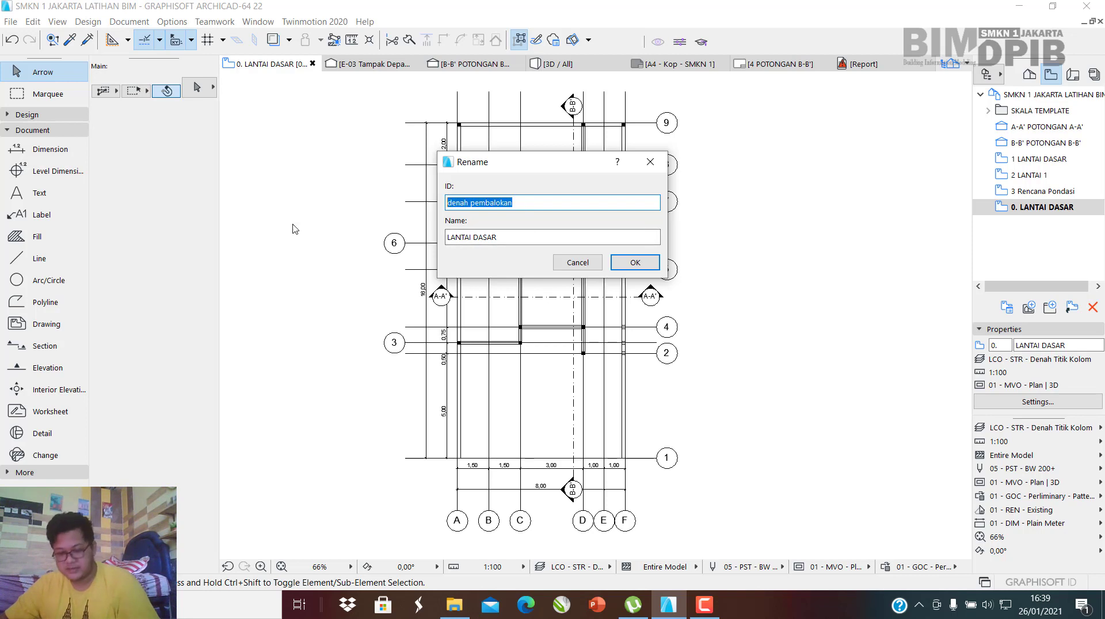
pyautogui.moveTo(516, 234); pyautogui.dragTo(263, 253)
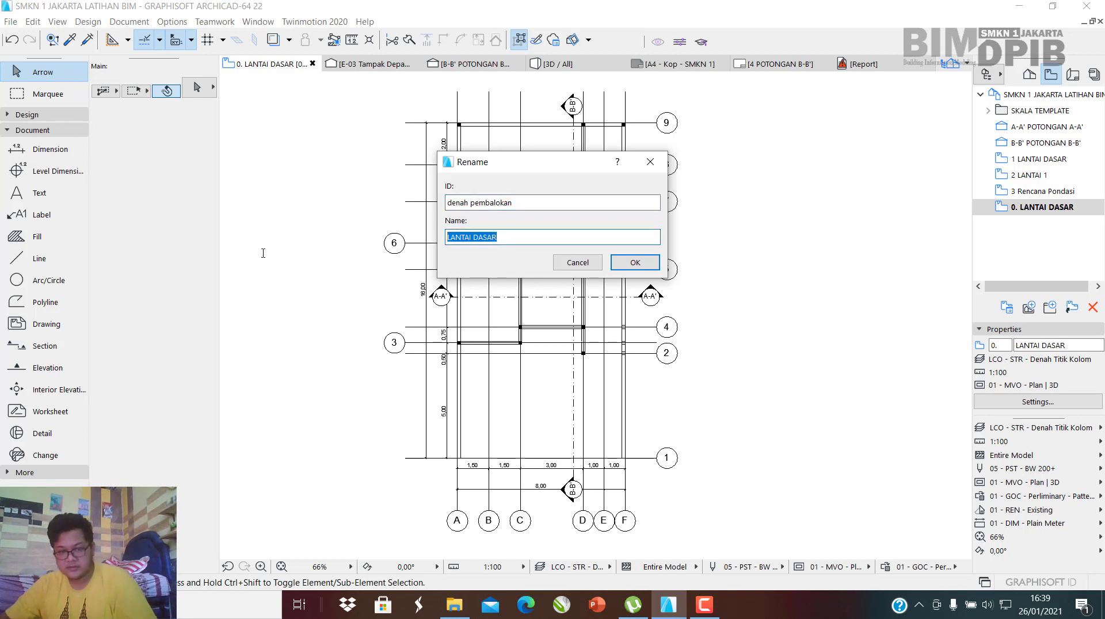
pyautogui.hotkey('ctrl', 'v')
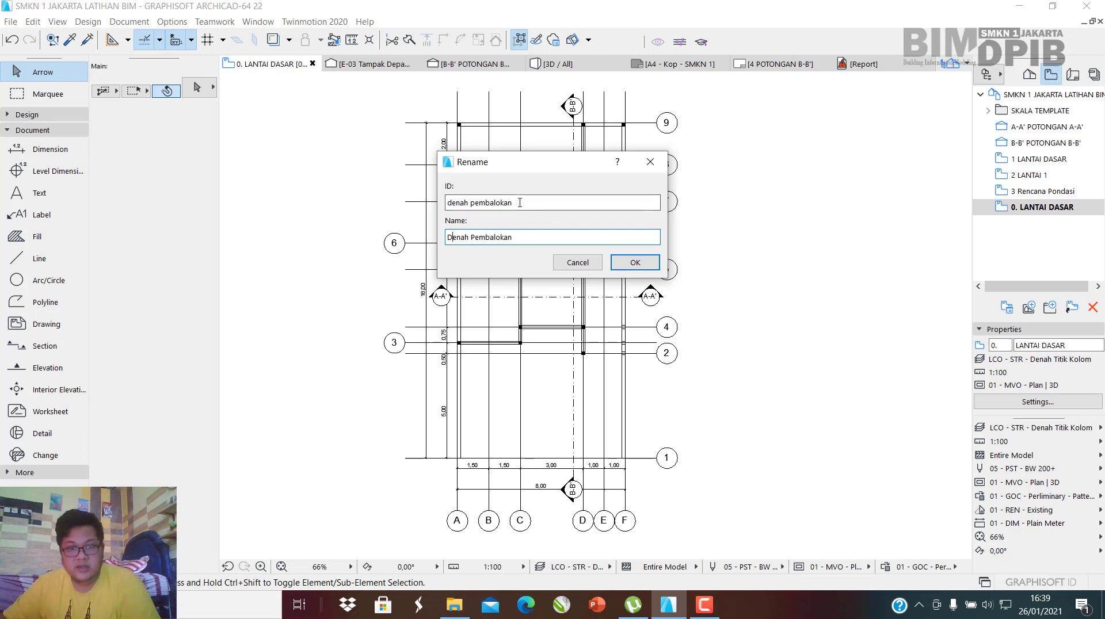
pyautogui.moveTo(519, 202); pyautogui.dragTo(238, 172)
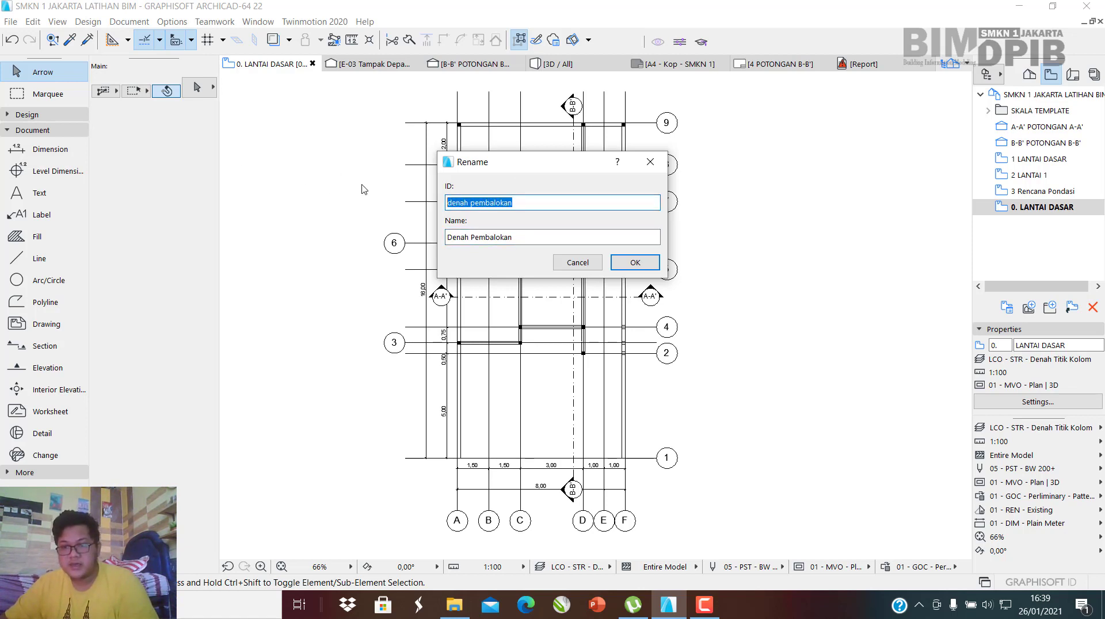
pyautogui.write('4')
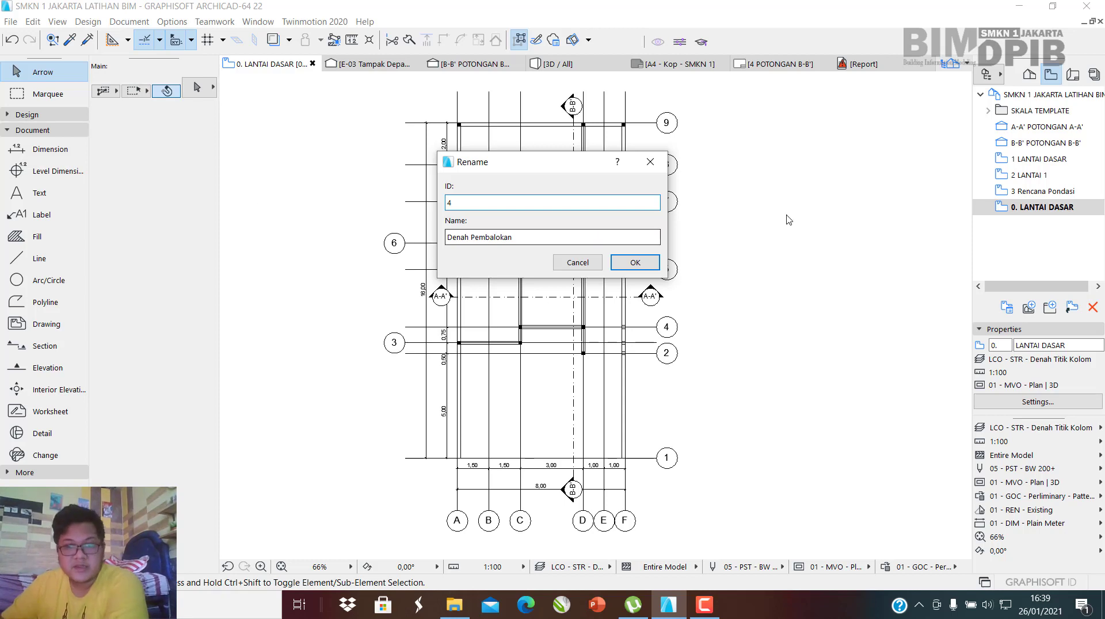
pyautogui.click(635, 262)
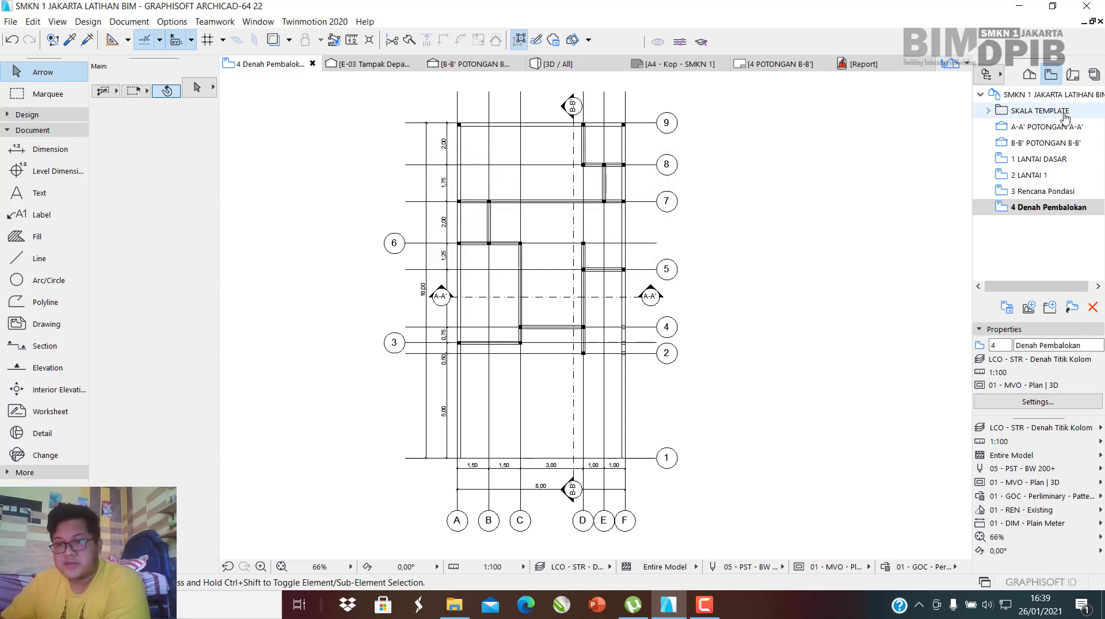
# Create a layout named Rencana Pembalokan in the A.02.2 PJJ APL&PIG subset, using the A4 - Kop - SMKN 1 master layout.
pyautogui.click(1077, 79)
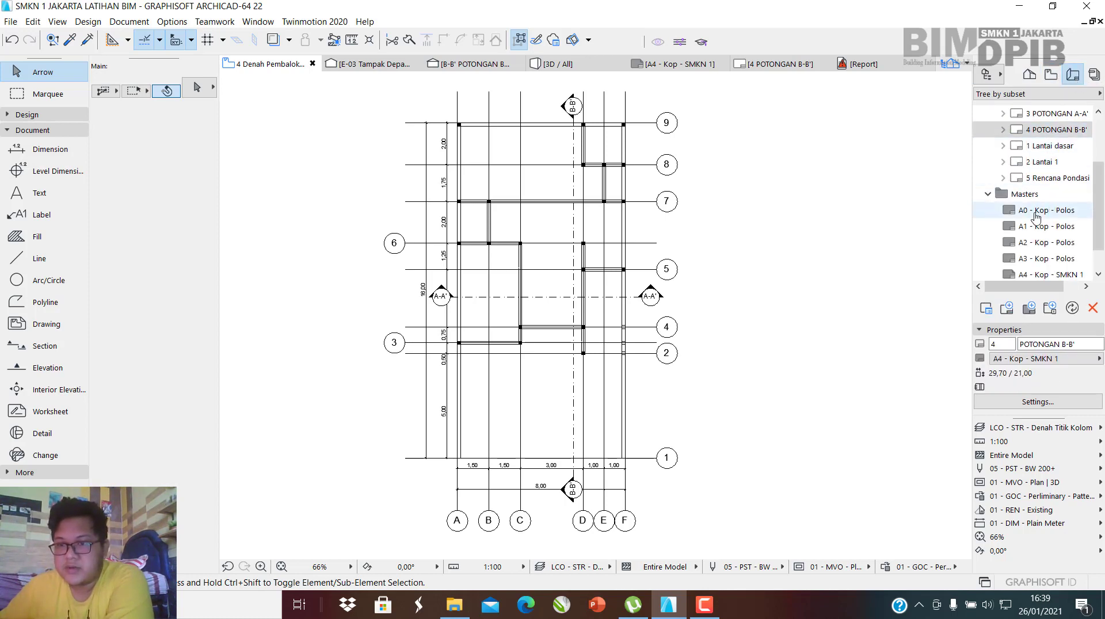
pyautogui.scroll(5, 1036, 216)
pyautogui.rightClick(1035, 145)
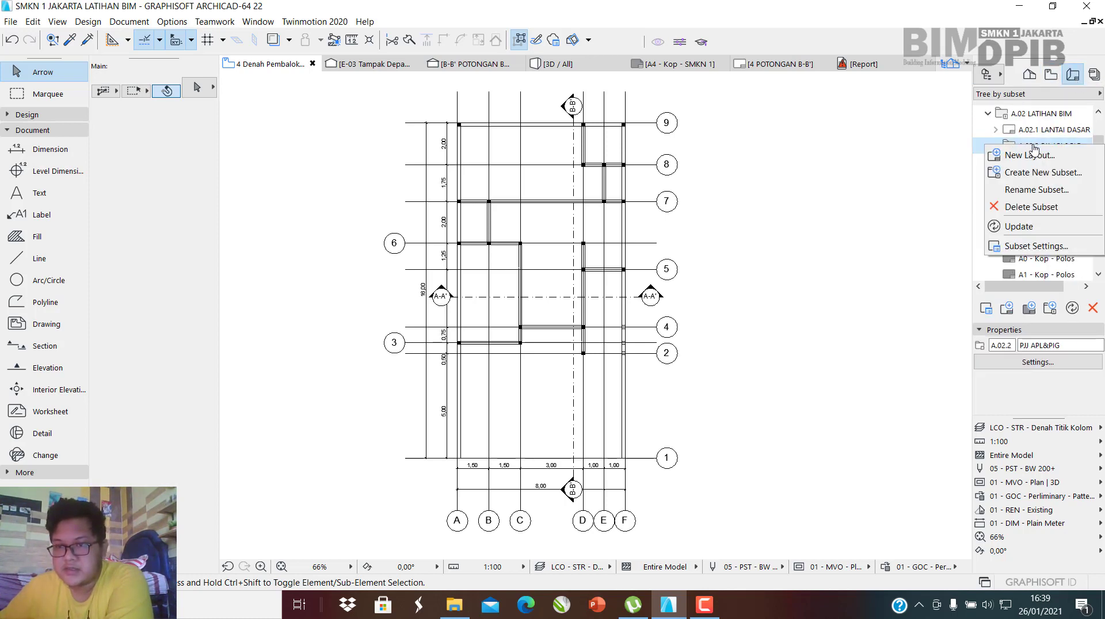
pyautogui.click(1035, 153)
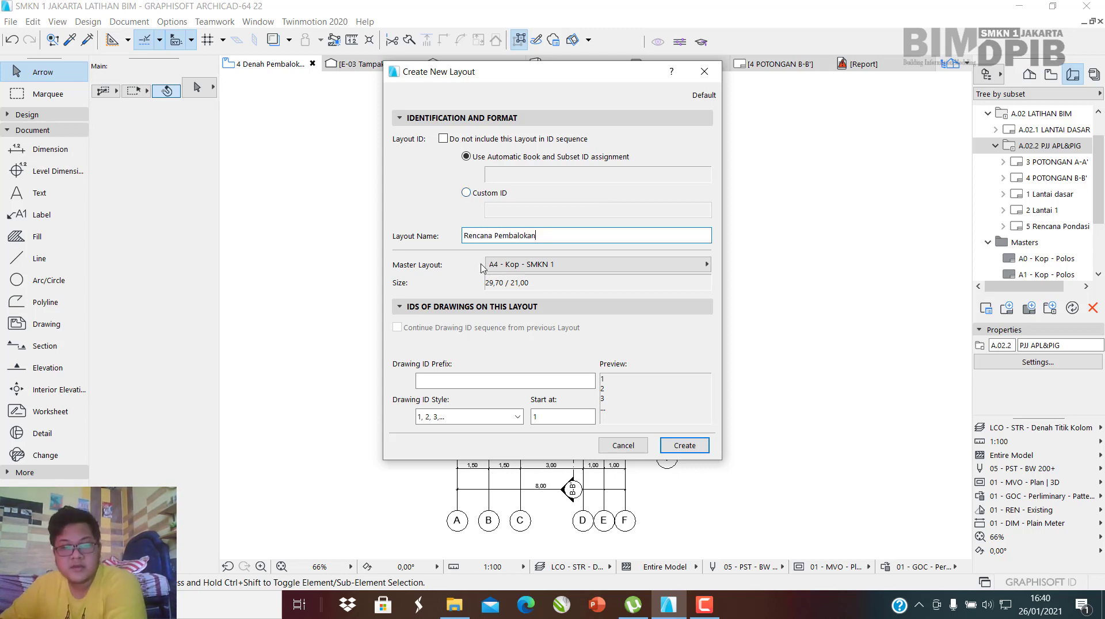
pyautogui.click(688, 452)
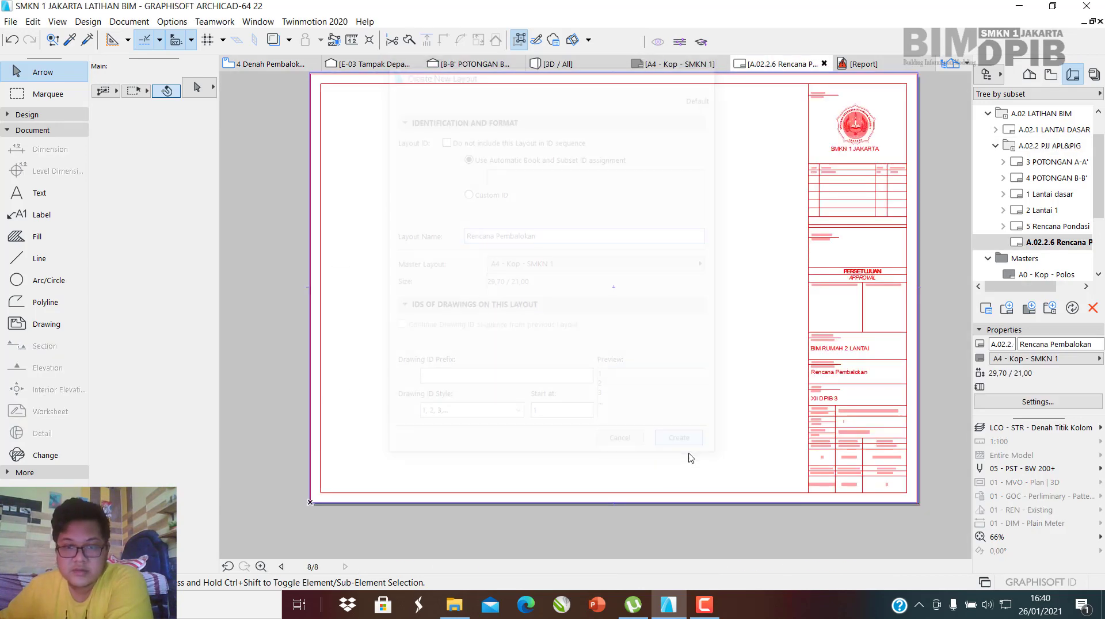
# Place the Denah Pembalokan view as a drawing on the new Rencana Pembalokan layout.
pyautogui.click(45, 324)
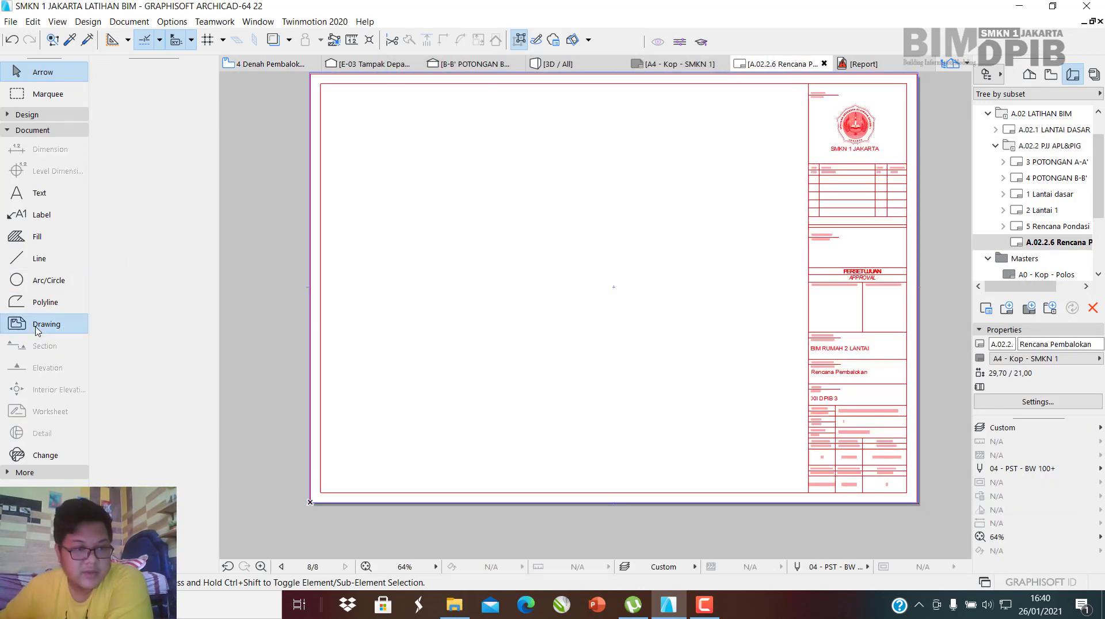
pyautogui.click(560, 244)
pyautogui.moveTo(636, 268); pyautogui.dragTo(631, 297)
pyautogui.click(547, 303)
pyautogui.doubleClick(548, 305)
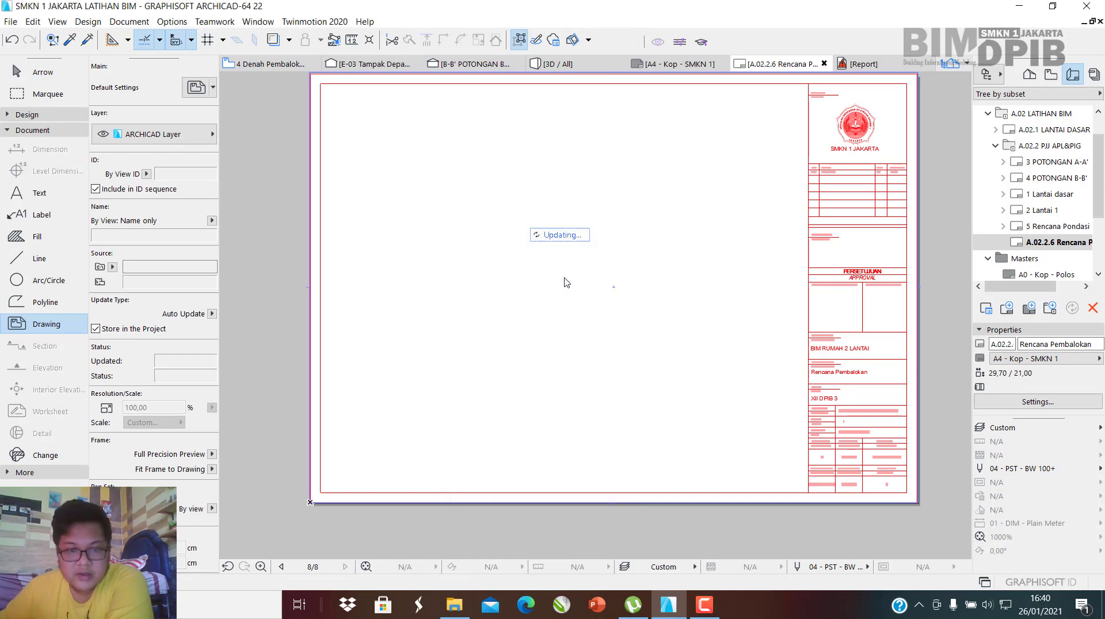
pyautogui.scroll(-4, 524, 337)
pyautogui.scroll(2, 525, 337)
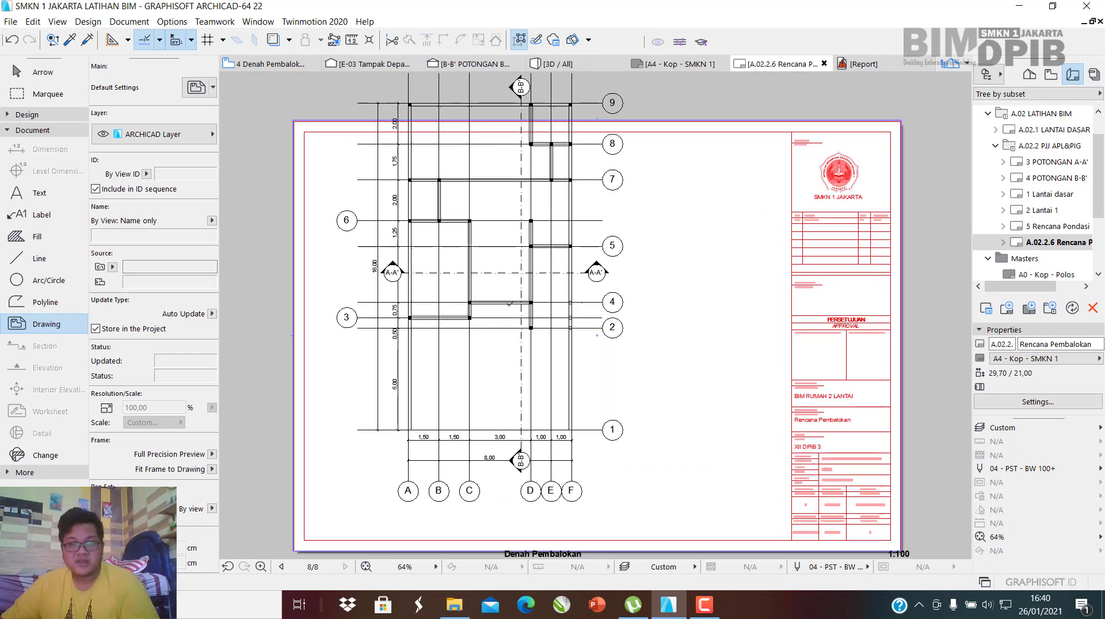
# Rotate the placed Denah Pembalokan drawing 90° clockwise so it lies along the landscape sheet.
pyautogui.keyDown('shift'); pyautogui.click(504, 266); pyautogui.keyUp('shift')
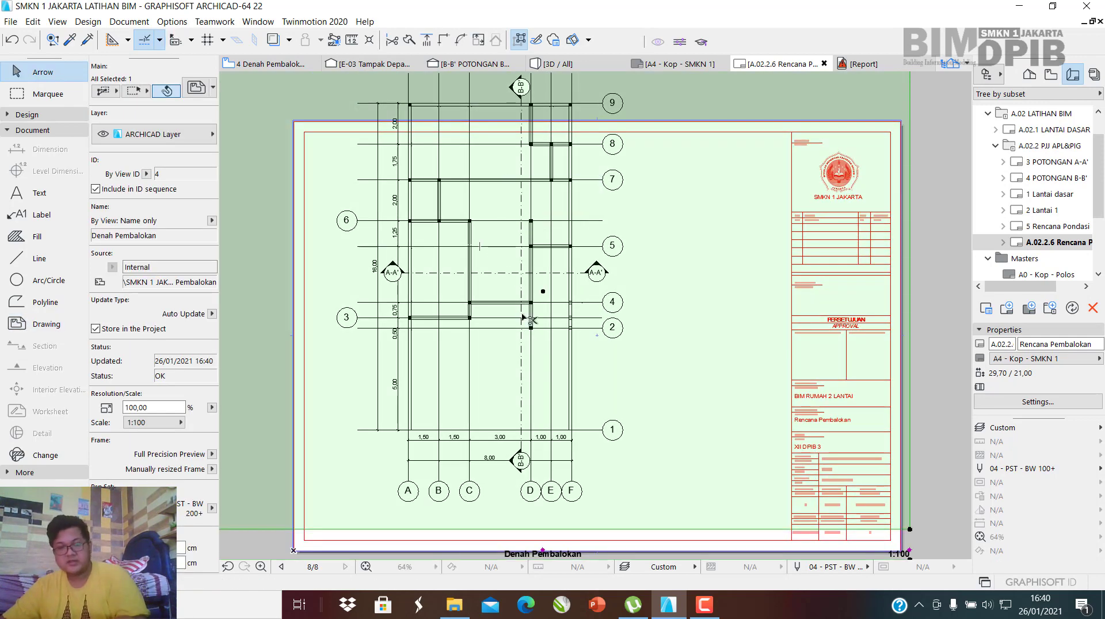
pyautogui.hotkey('ctrl', 'e')
pyautogui.click(496, 311)
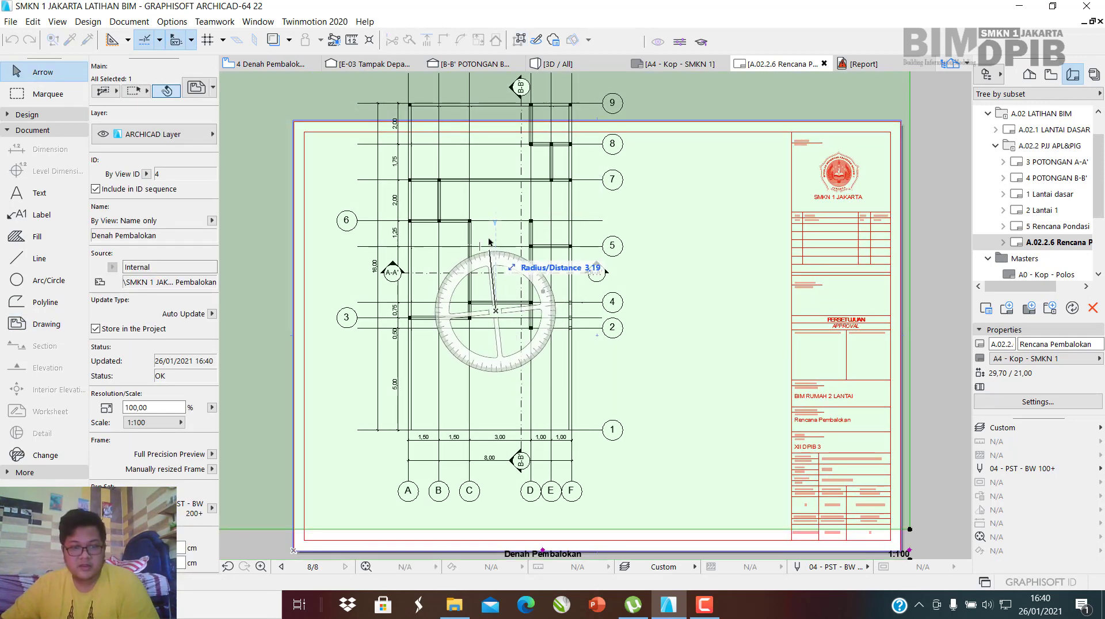
pyautogui.click(496, 197)
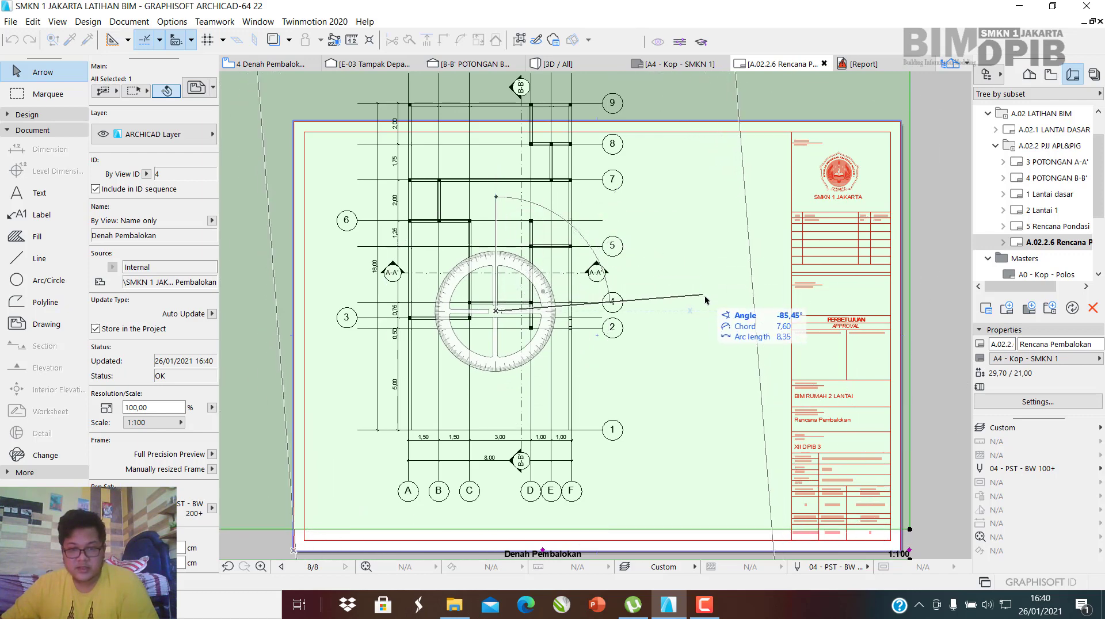
pyautogui.click(752, 314)
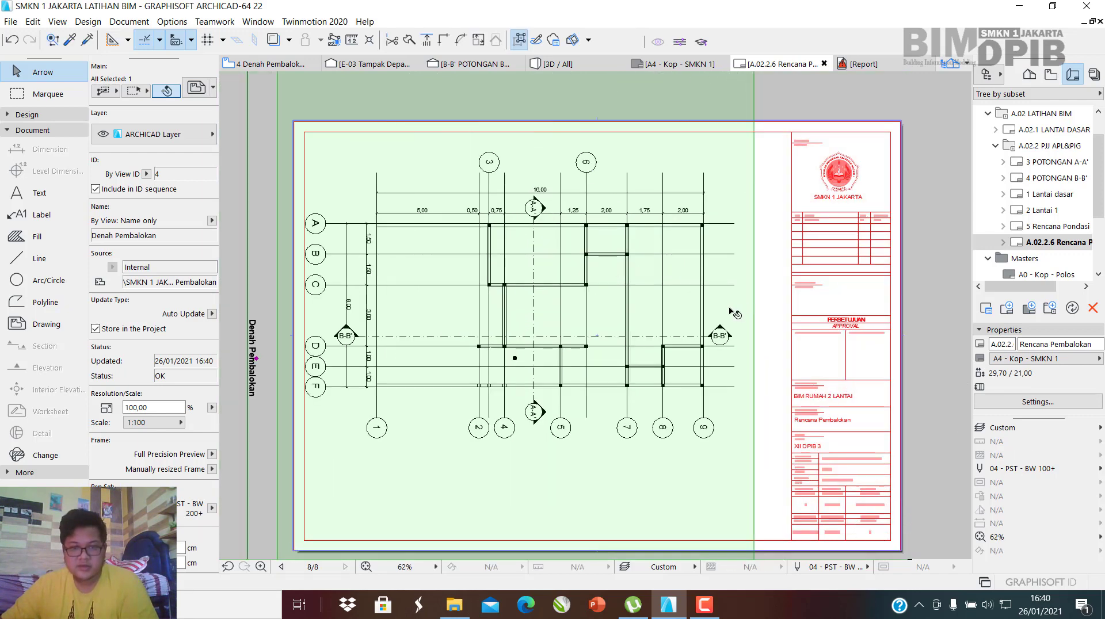
# Resize the Denah Pembalokan drawing frame so its edges fit the sheet border and the title block.
pyautogui.scroll(-1, 730, 310)
pyautogui.moveTo(610, 297); pyautogui.dragTo(633, 304)
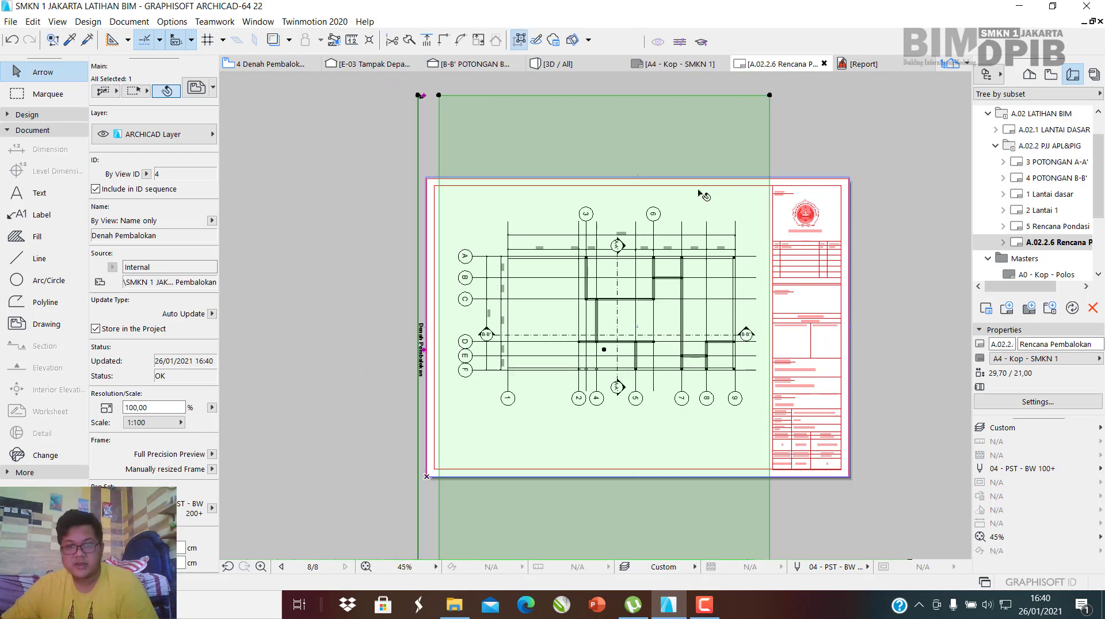
pyautogui.scroll(2, 703, 196)
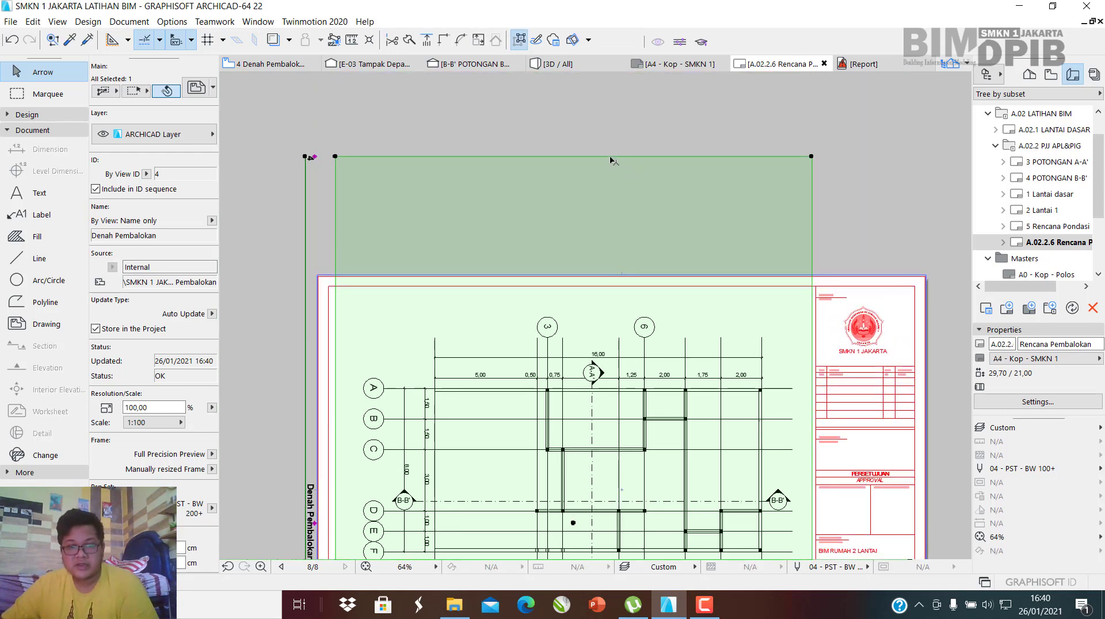
pyautogui.moveTo(614, 161); pyautogui.dragTo(631, 286)
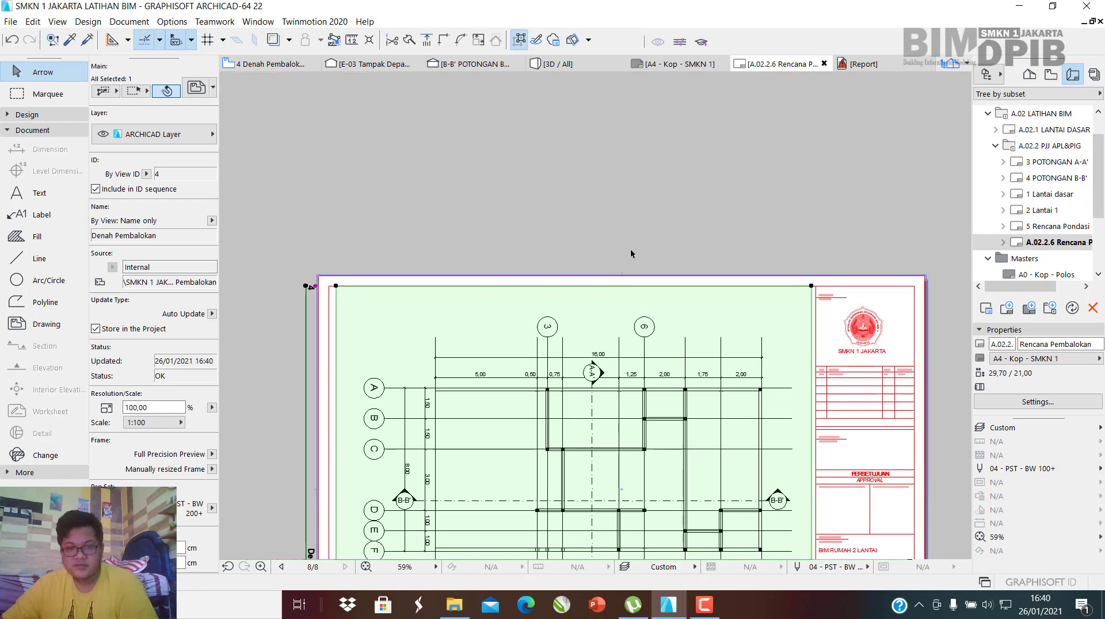
pyautogui.scroll(-4, 630, 251)
pyautogui.scroll(3, 659, 512)
pyautogui.moveTo(644, 525); pyautogui.dragTo(614, 333, button='middle')
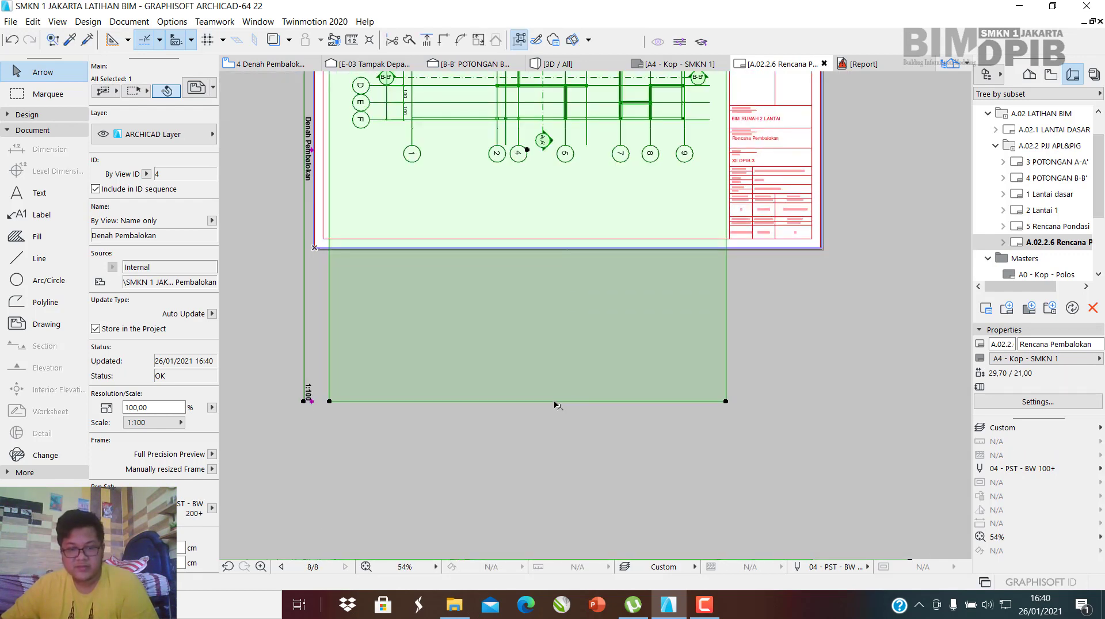
pyautogui.moveTo(553, 402); pyautogui.dragTo(591, 237)
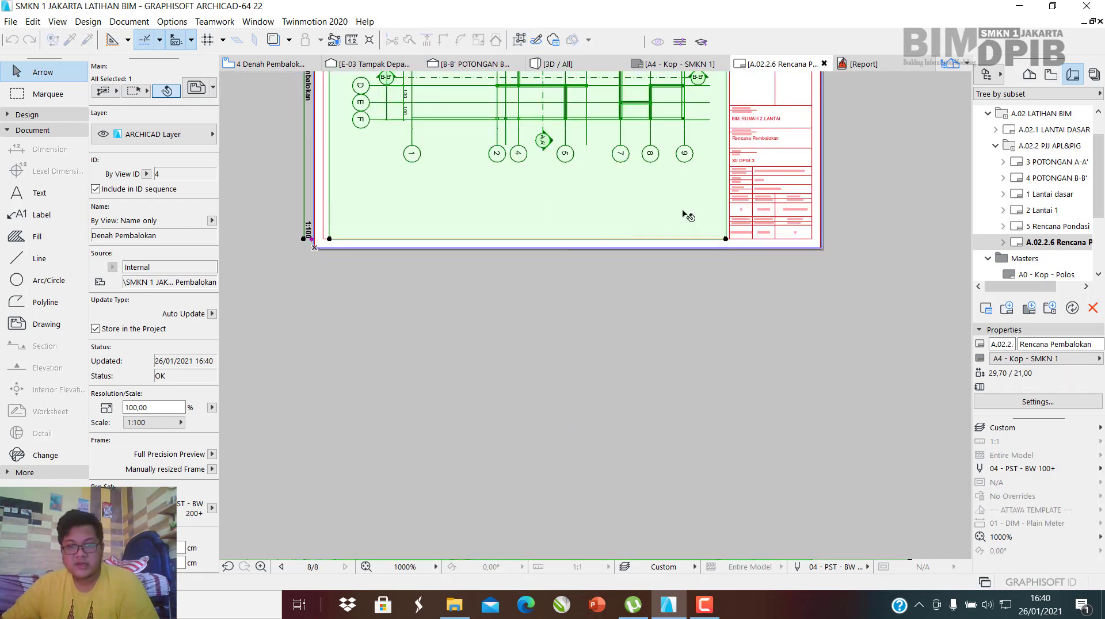
# Shift the beam plan within its drawing frame so it sits centred between the sheet border and the title block.
pyautogui.moveTo(683, 215); pyautogui.dragTo(695, 454, button='middle')
pyautogui.scroll(4, 646, 294)
pyautogui.moveTo(549, 277); pyautogui.dragTo(656, 289, button='middle')
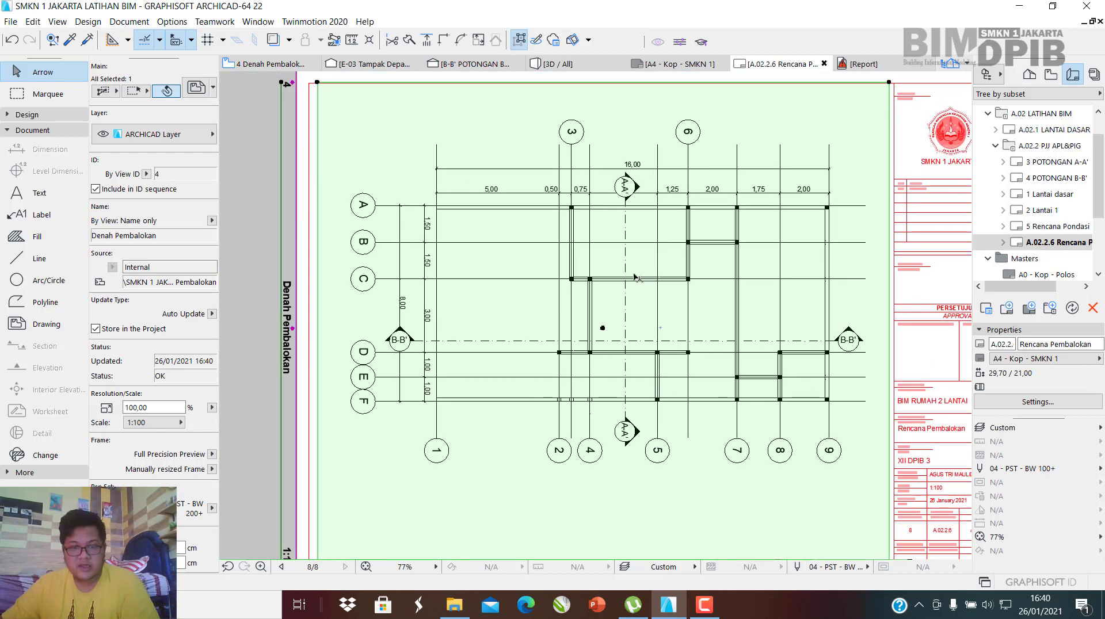
pyautogui.click(628, 277)
pyautogui.click(248, 85)
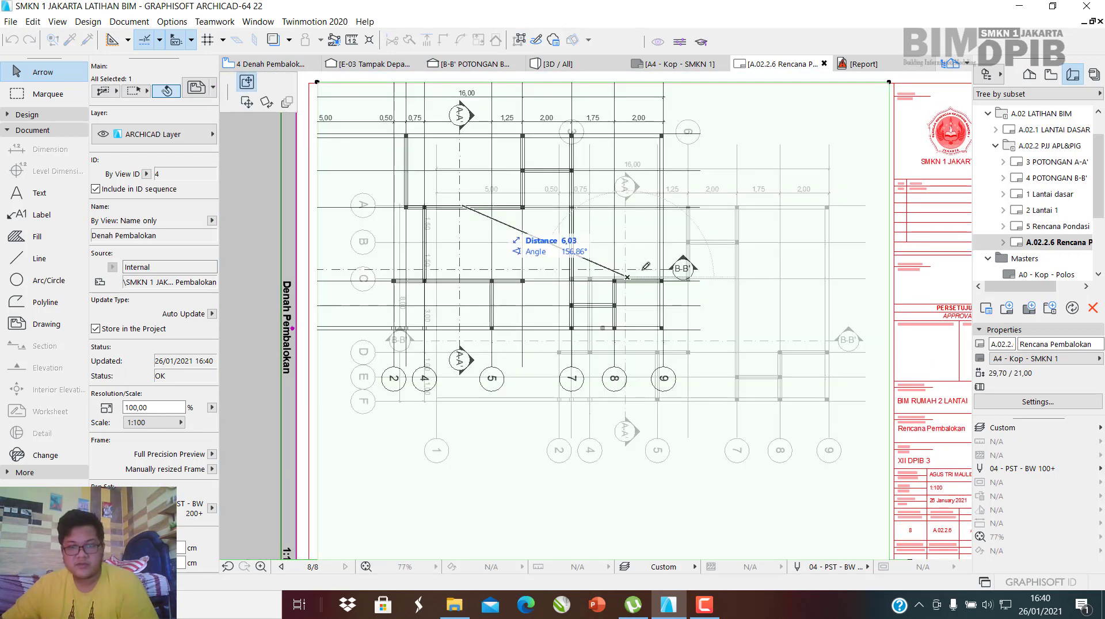
pyautogui.scroll(-2, 633, 261)
pyautogui.moveTo(622, 260); pyautogui.dragTo(588, 254, button='middle')
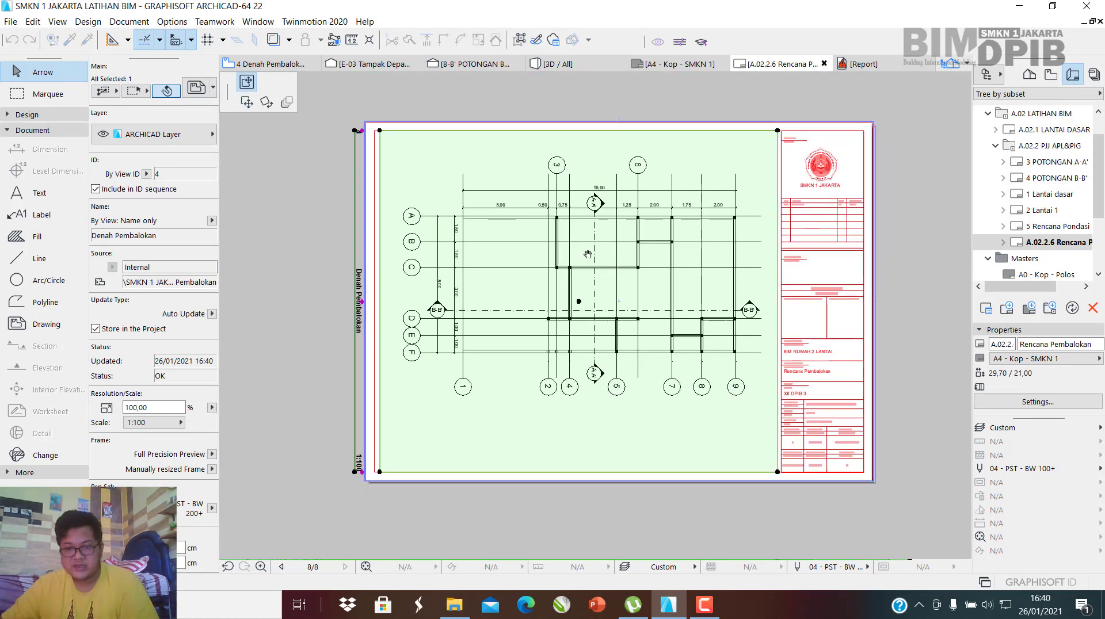
pyautogui.scroll(2, 612, 255)
pyautogui.click(619, 265)
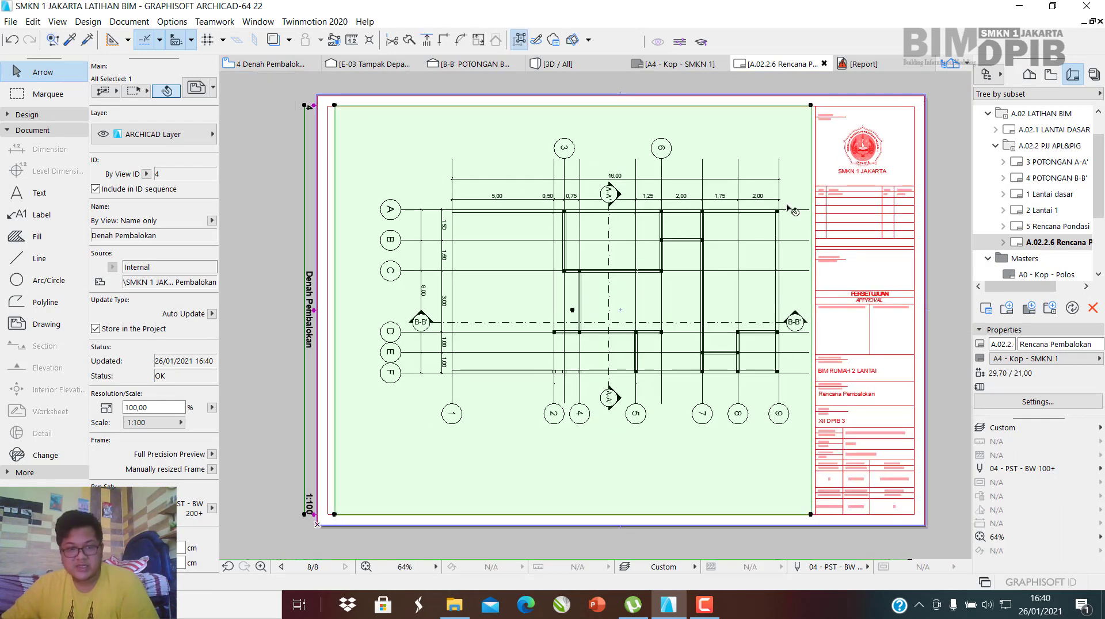
# Change the Denah Pembalokan drawing's title type to Drawing Title Studio 1.
pyautogui.moveTo(340, 310); pyautogui.dragTo(391, 311, button='middle')
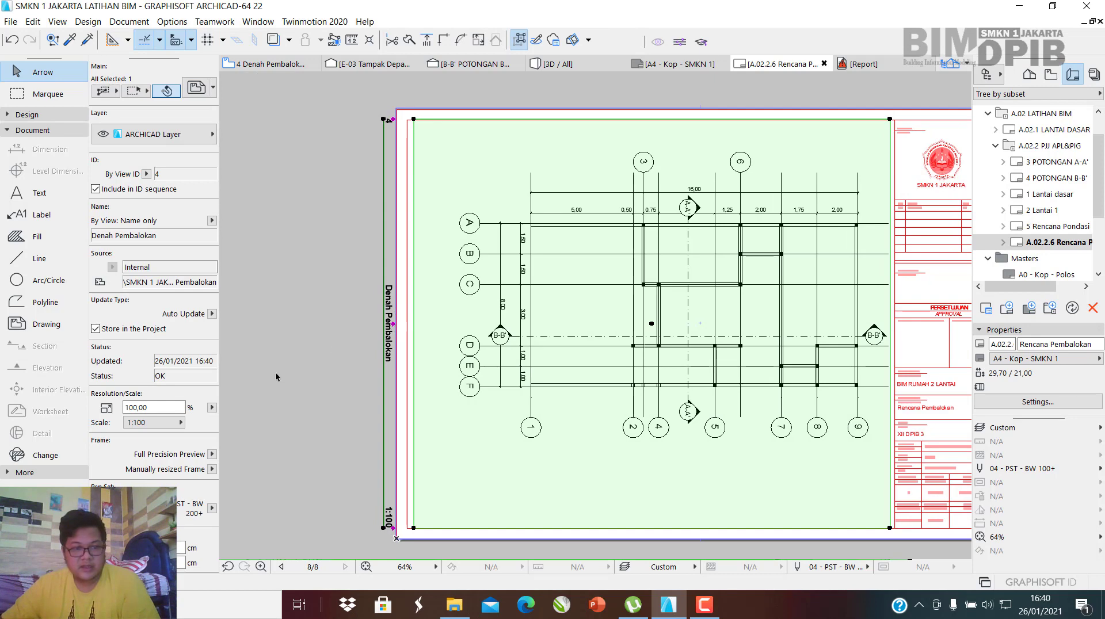
pyautogui.scroll(-10, 167, 370)
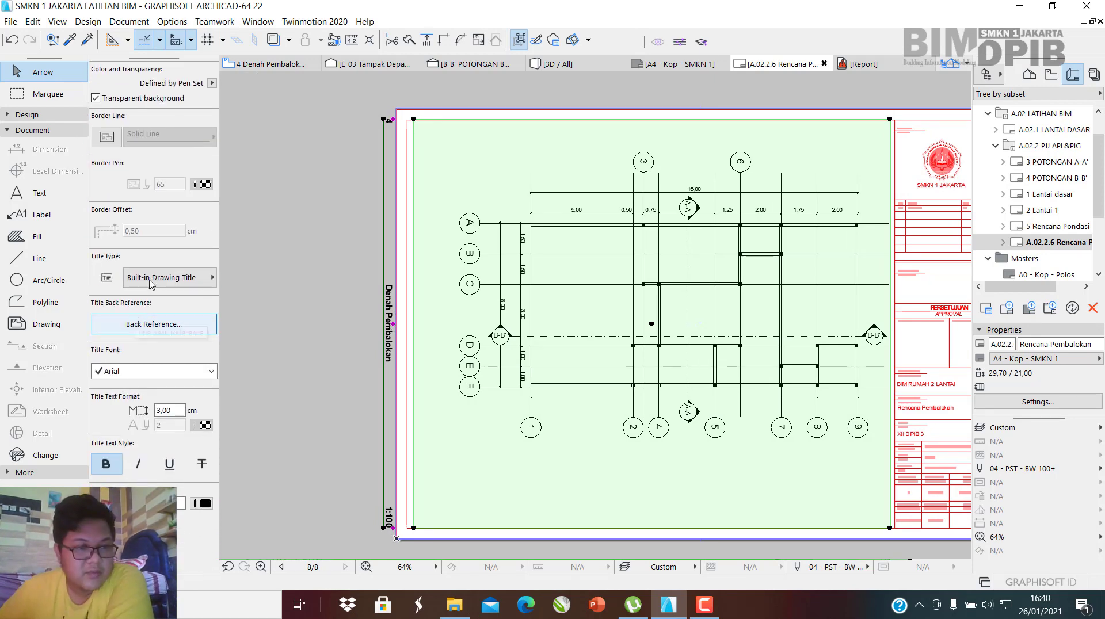
pyautogui.click(173, 281)
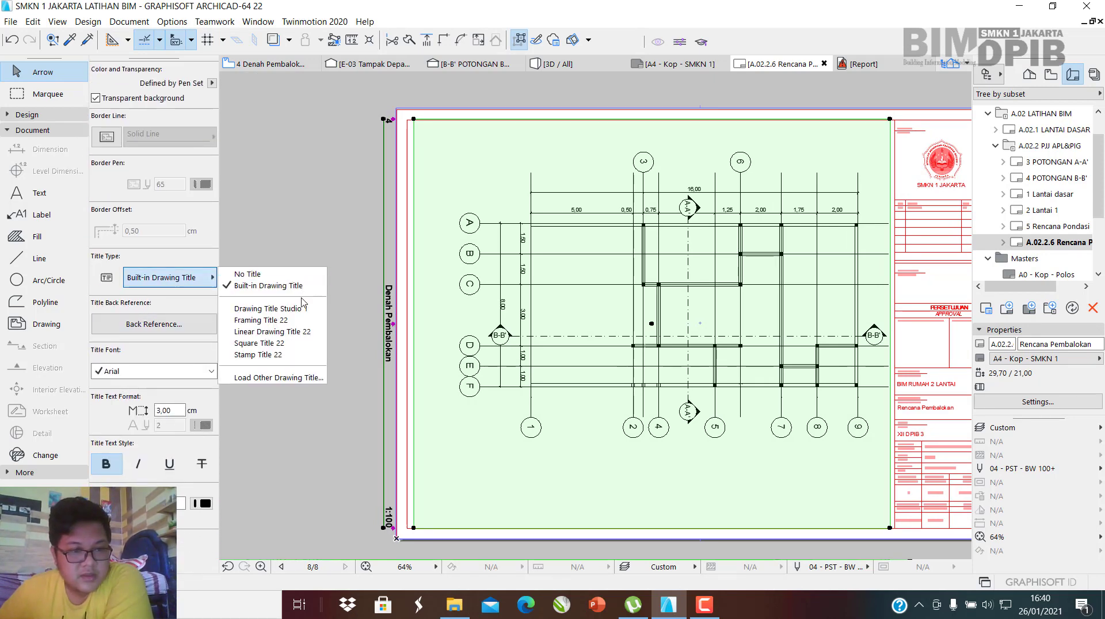
pyautogui.click(271, 309)
pyautogui.scroll(2, 448, 162)
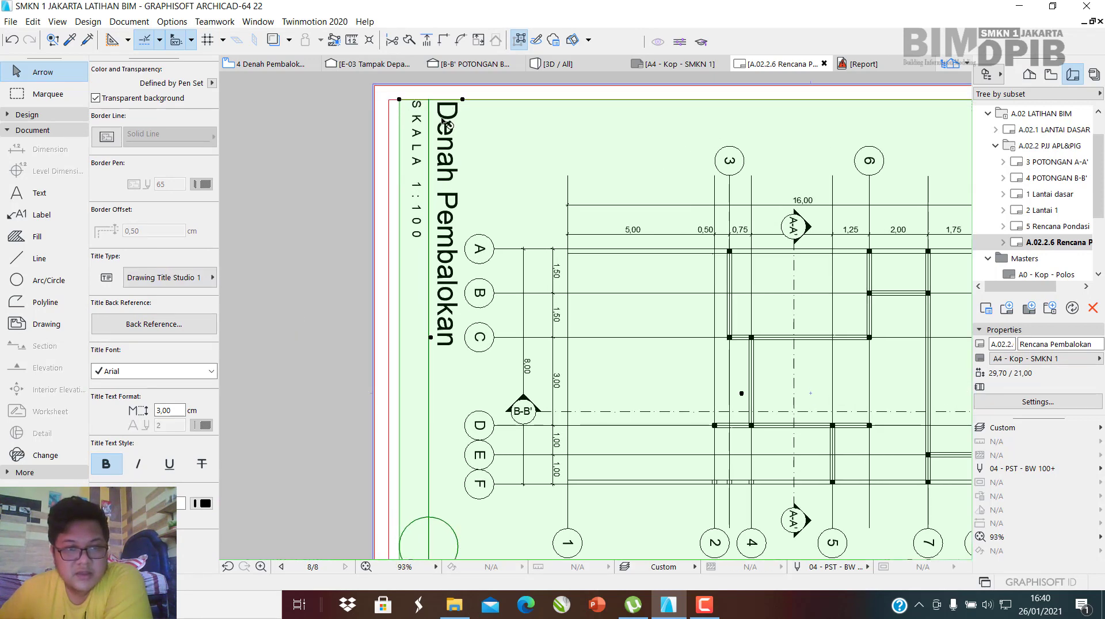
pyautogui.scroll(-2, 452, 232)
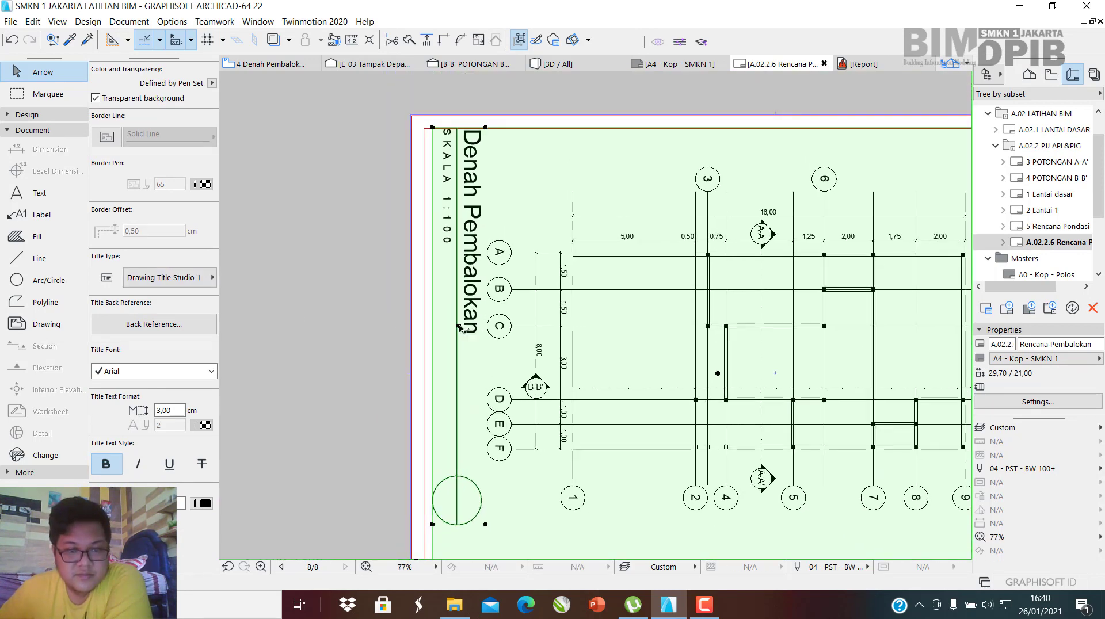
# Move the Denah Pembalokan drawing title slightly inward from the sheet border and deselect the drawing.
pyautogui.click(459, 326)
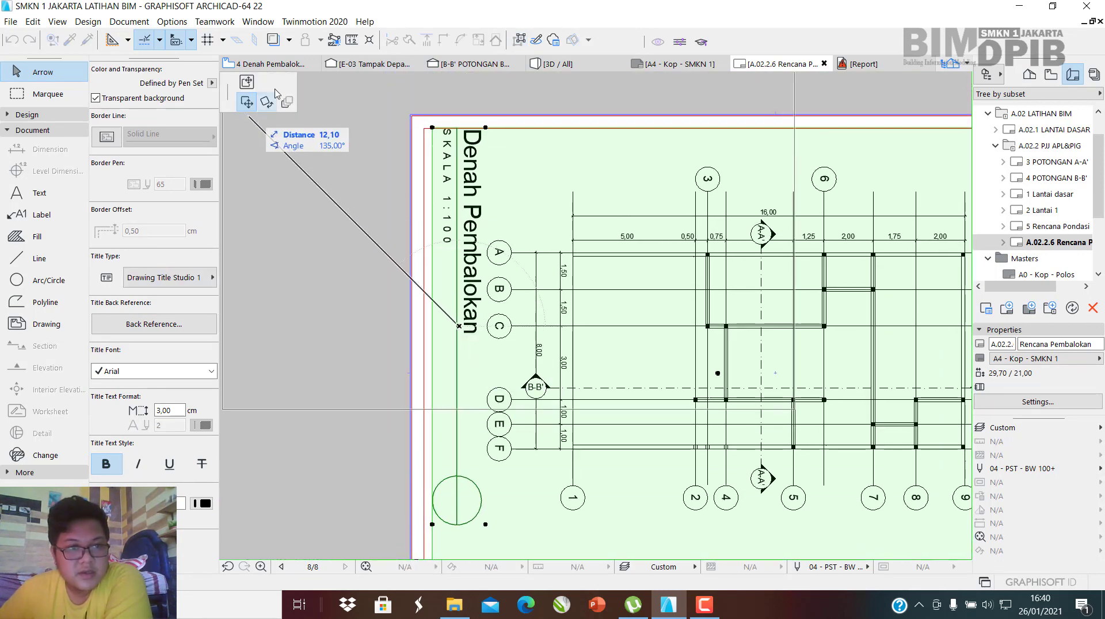
pyautogui.click(248, 87)
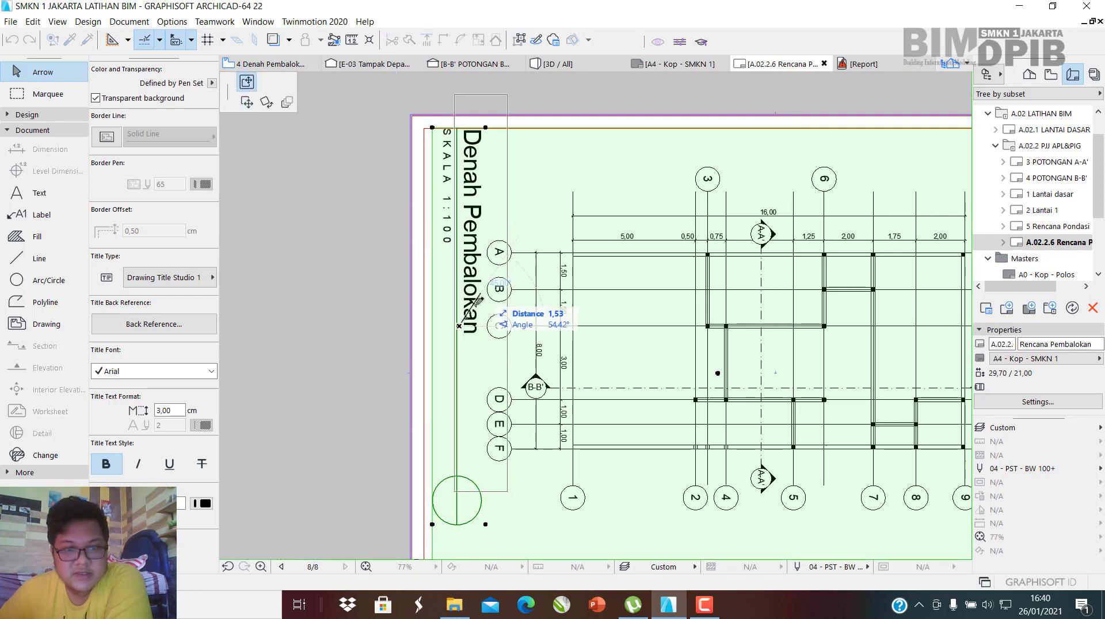
pyautogui.click(460, 329)
pyautogui.scroll(-3, 461, 265)
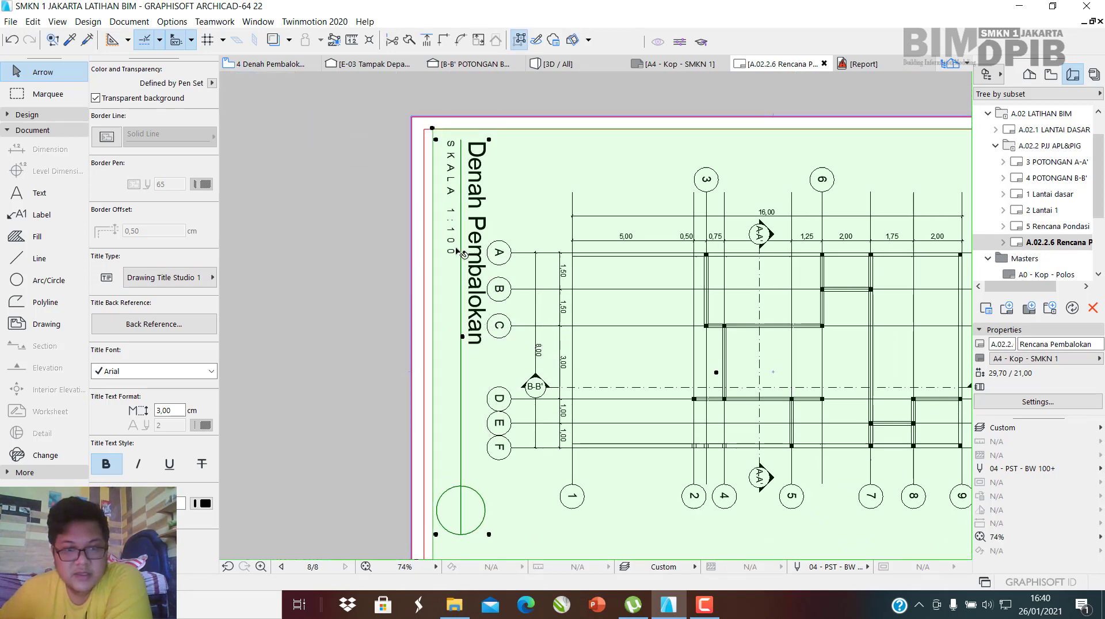
pyautogui.click(582, 142)
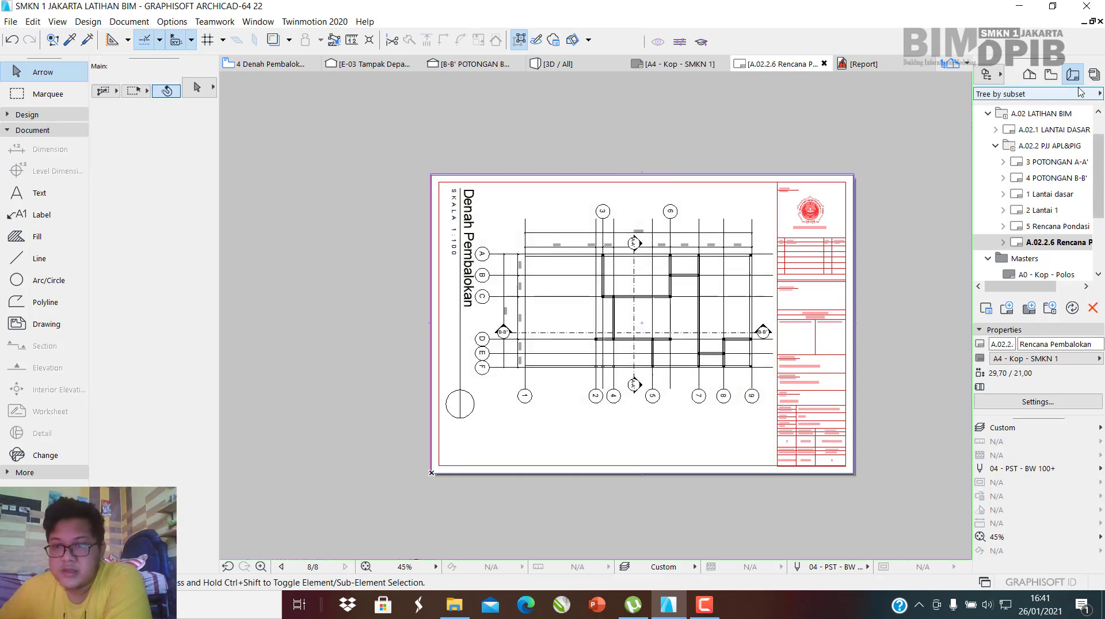
# Check the new layout's entry in the 2 - Layouts publisher set and set the Rencana Pembalokan layout's ID to 6.
pyautogui.click(1094, 74)
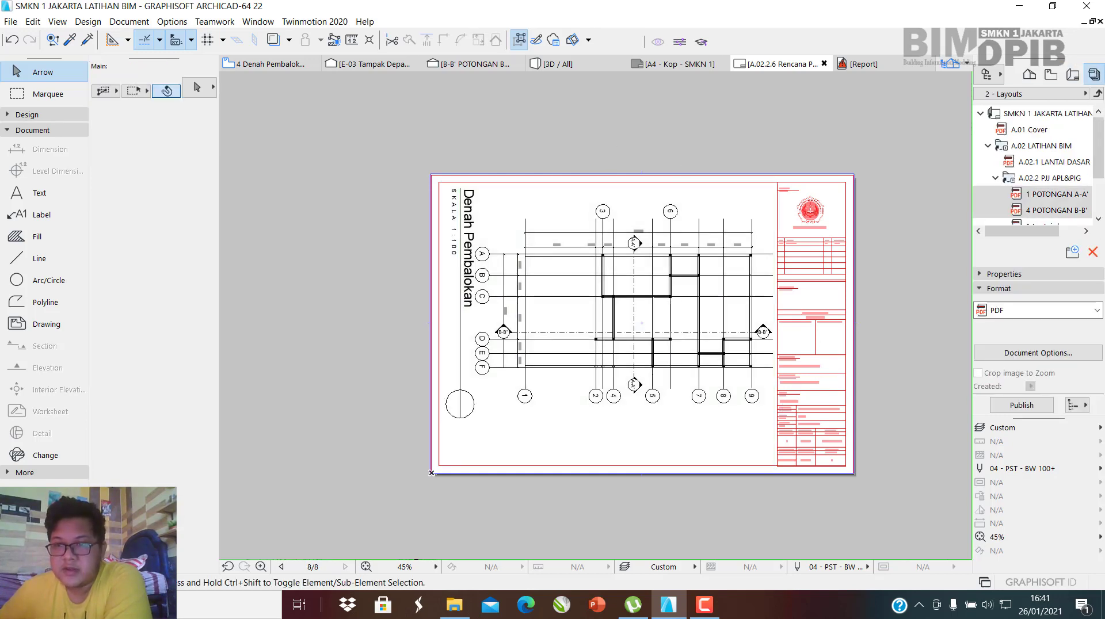
pyautogui.scroll(-2, 1036, 213)
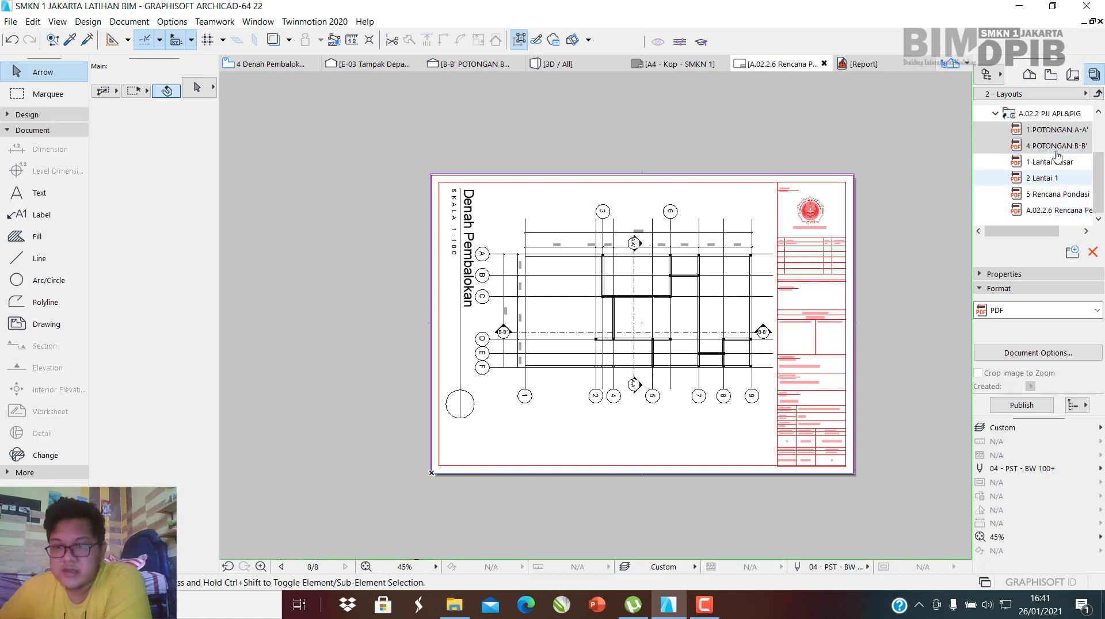
pyautogui.click(1073, 74)
pyautogui.rightClick(1042, 243)
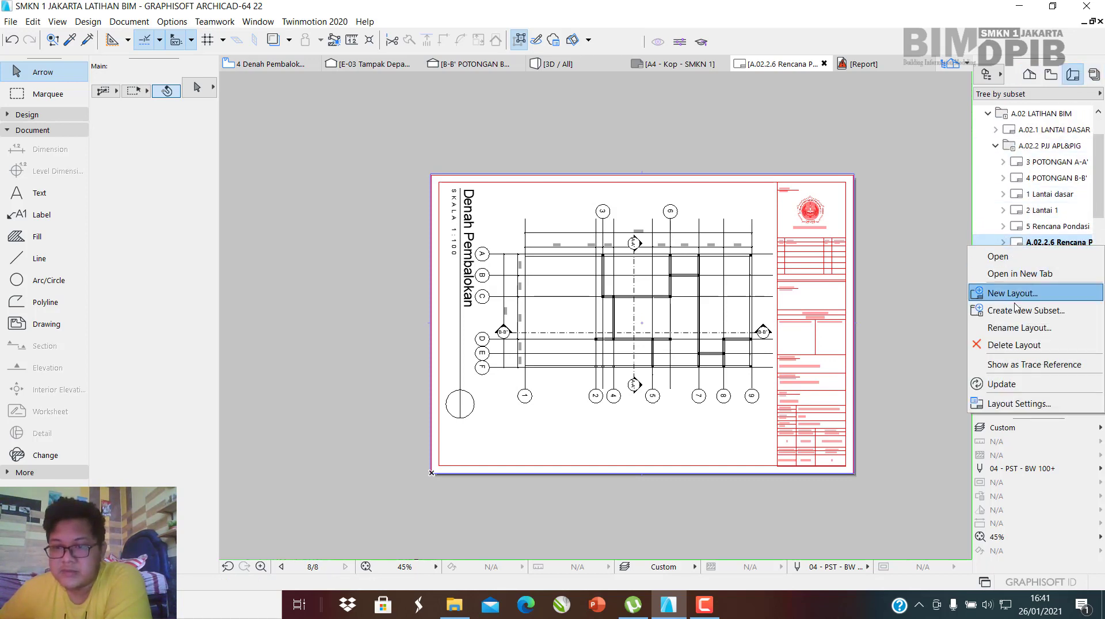
pyautogui.click(1019, 327)
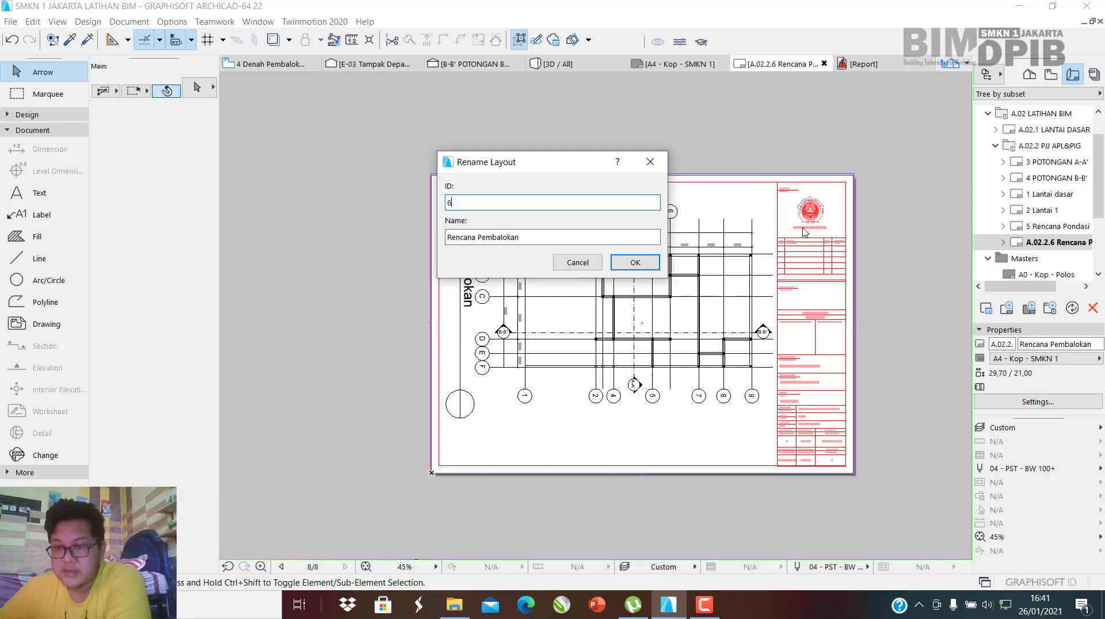
pyautogui.click(634, 263)
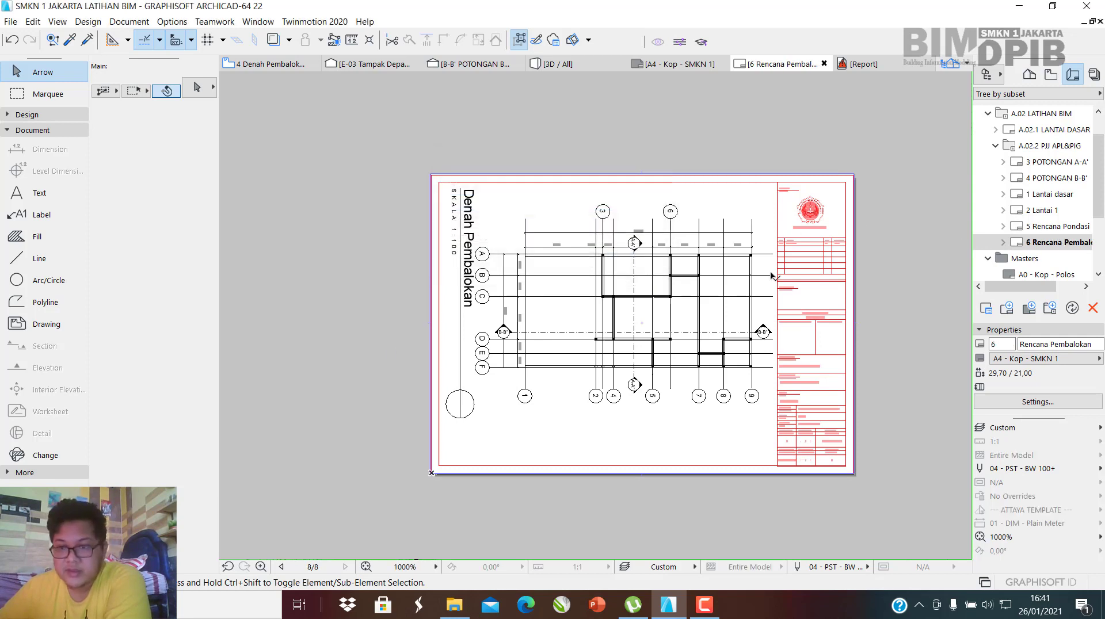
# Publish only the 6 Rencana Pembalokan layout from the 2 - Layouts publisher set as a PDF.
pyautogui.click(1095, 74)
pyautogui.scroll(-2, 1051, 195)
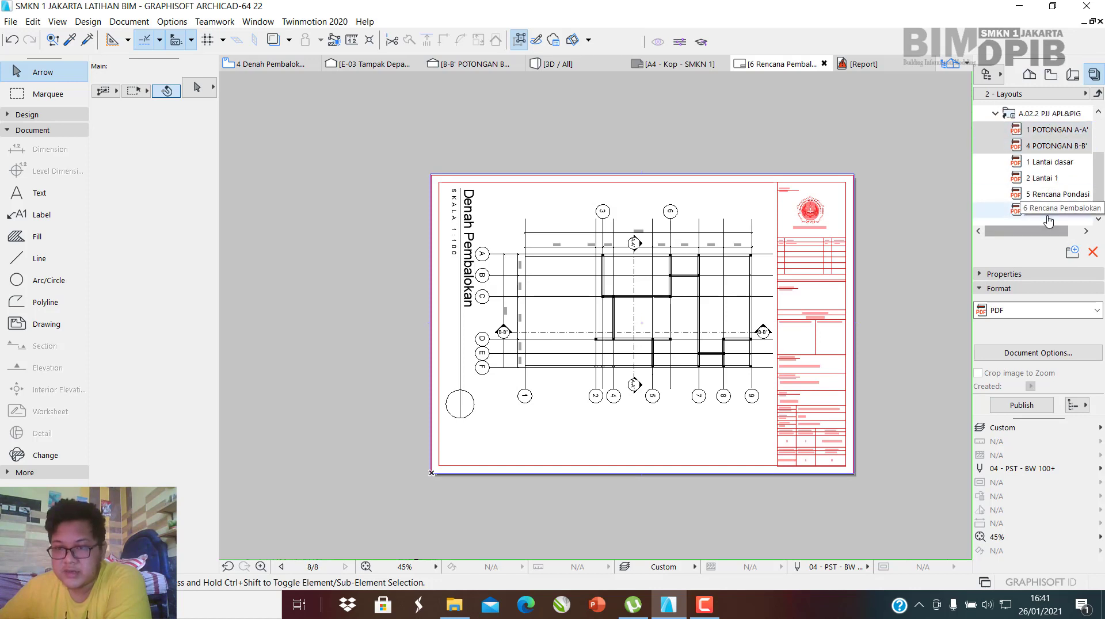
pyautogui.click(1048, 210)
pyautogui.click(1078, 406)
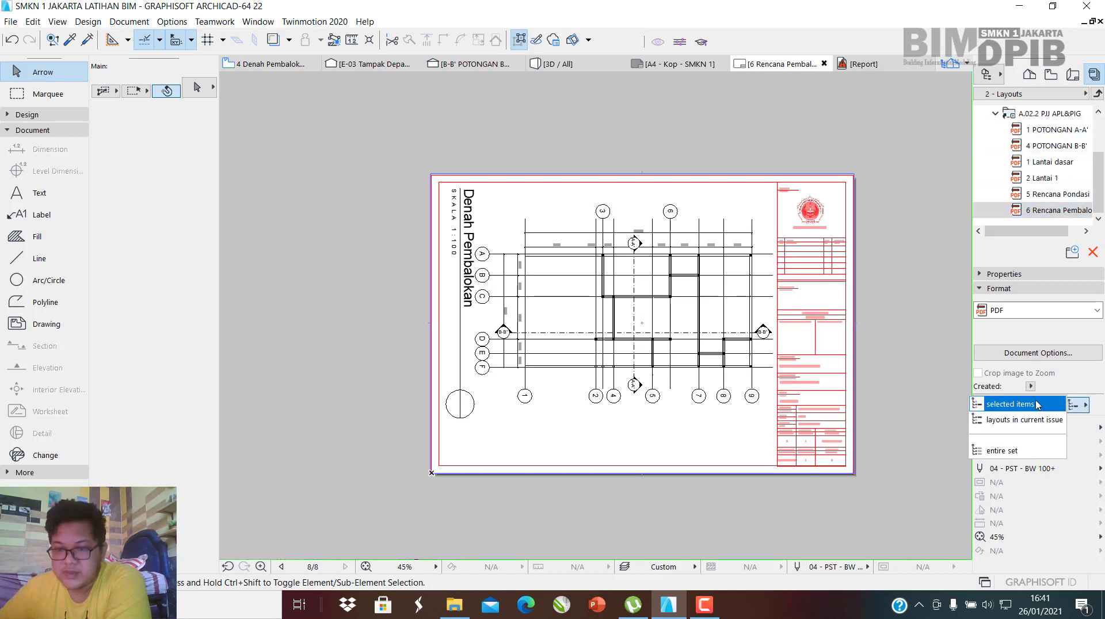
pyautogui.click(1017, 405)
pyautogui.click(1033, 406)
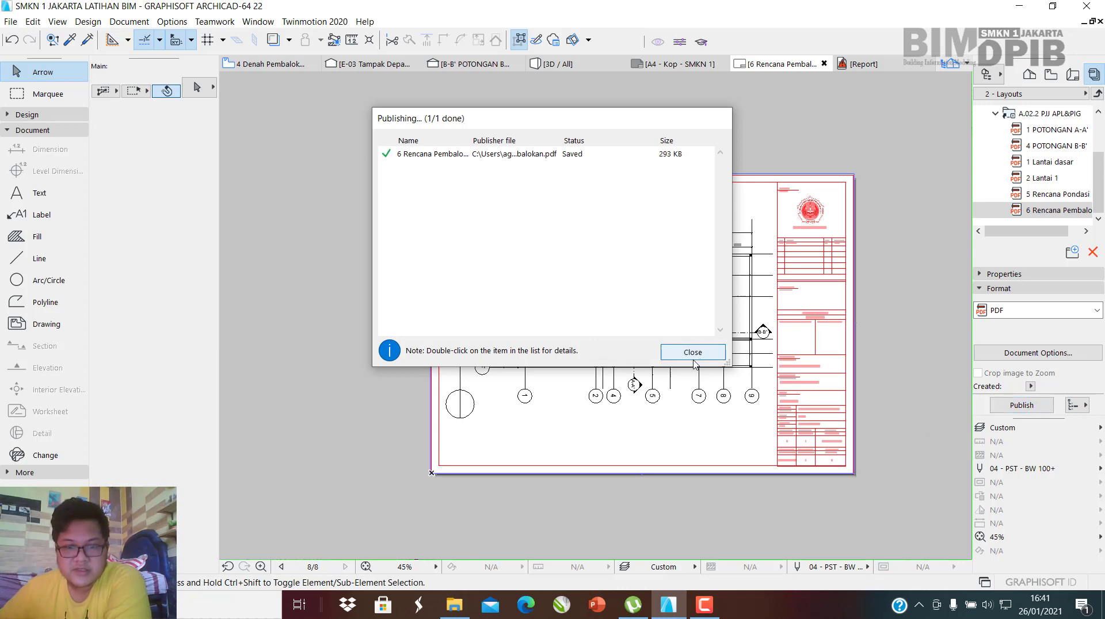
pyautogui.click(693, 352)
# Open the published 6 Rencana Pembalokan PDF from its output folder, check the sheet, and return to the ARCHICAD project.
pyautogui.click(454, 604)
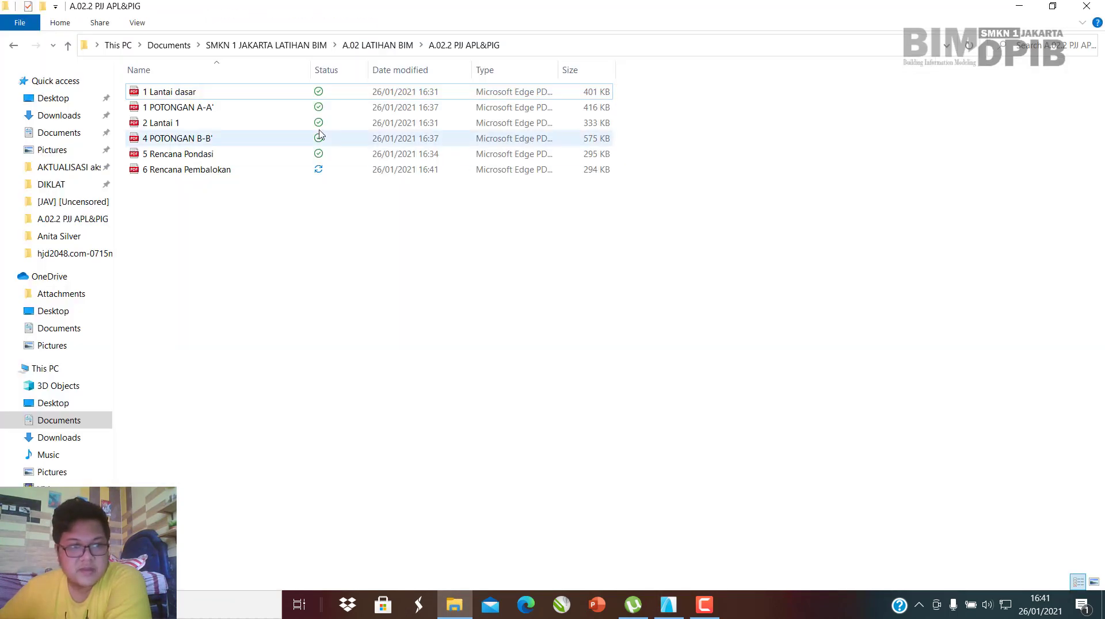
pyautogui.doubleClick(202, 171)
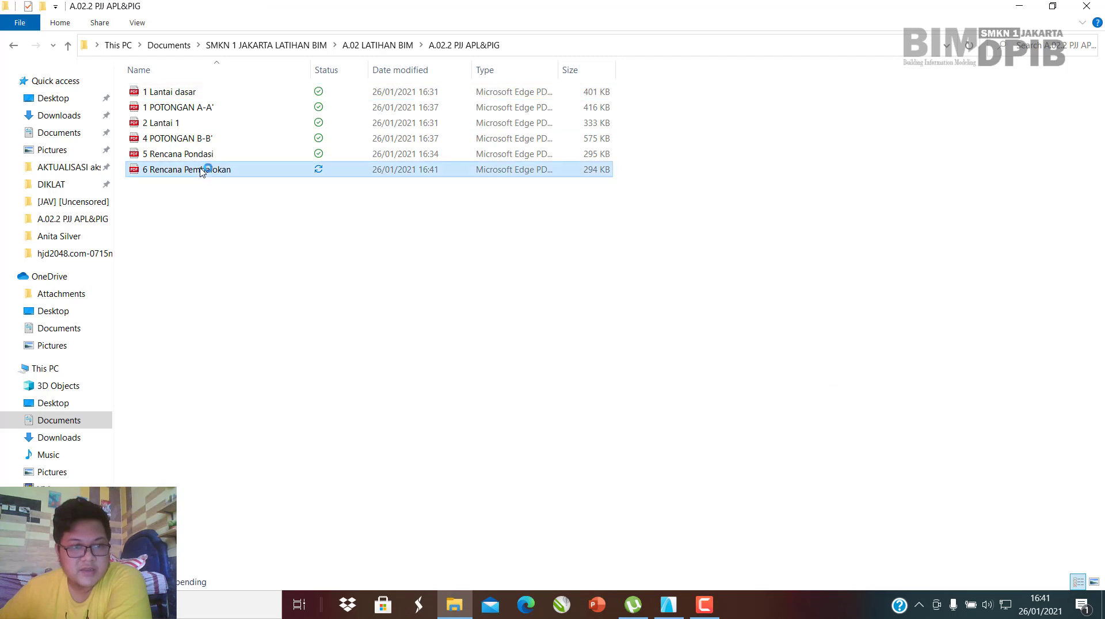
pyautogui.scroll(-2, 460, 302)
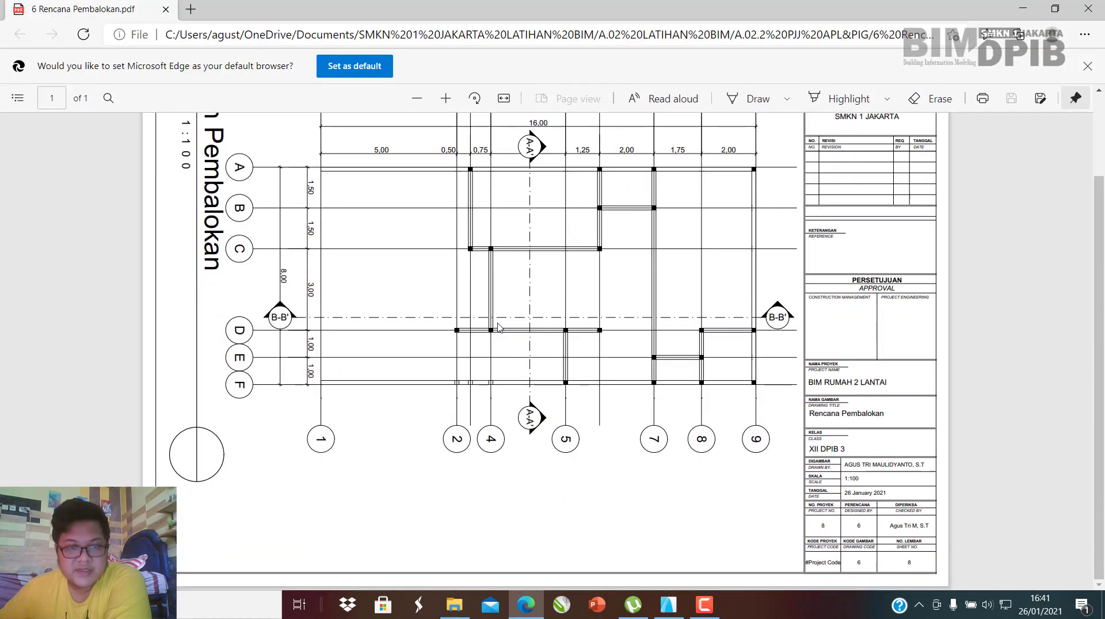
pyautogui.scroll(2, 426, 291)
pyautogui.scroll(-1, 546, 383)
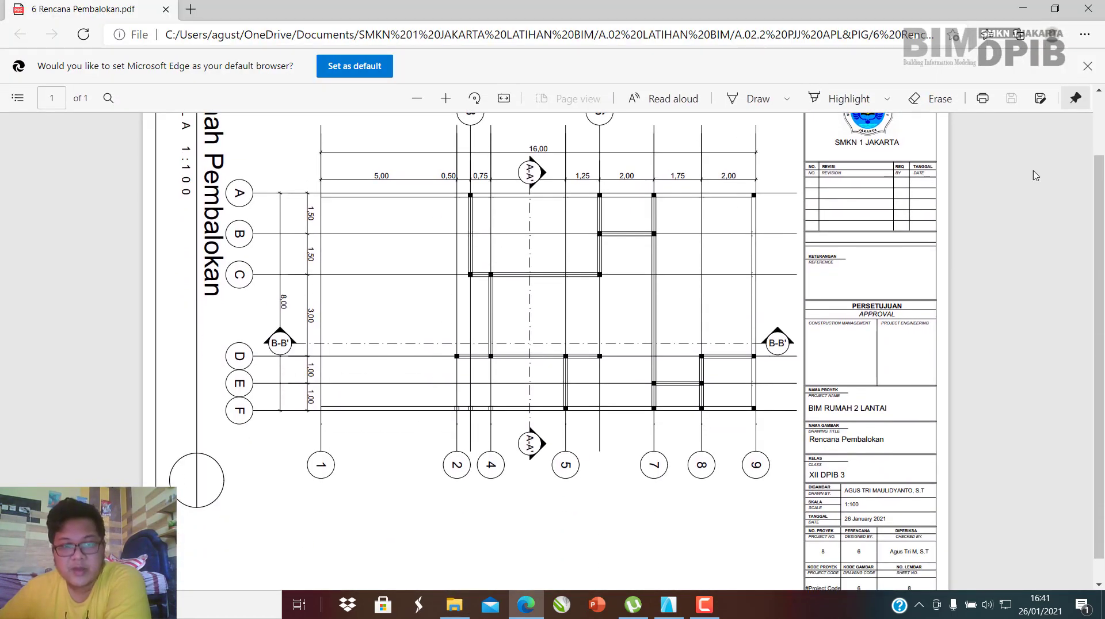
pyautogui.scroll(-1, 469, 287)
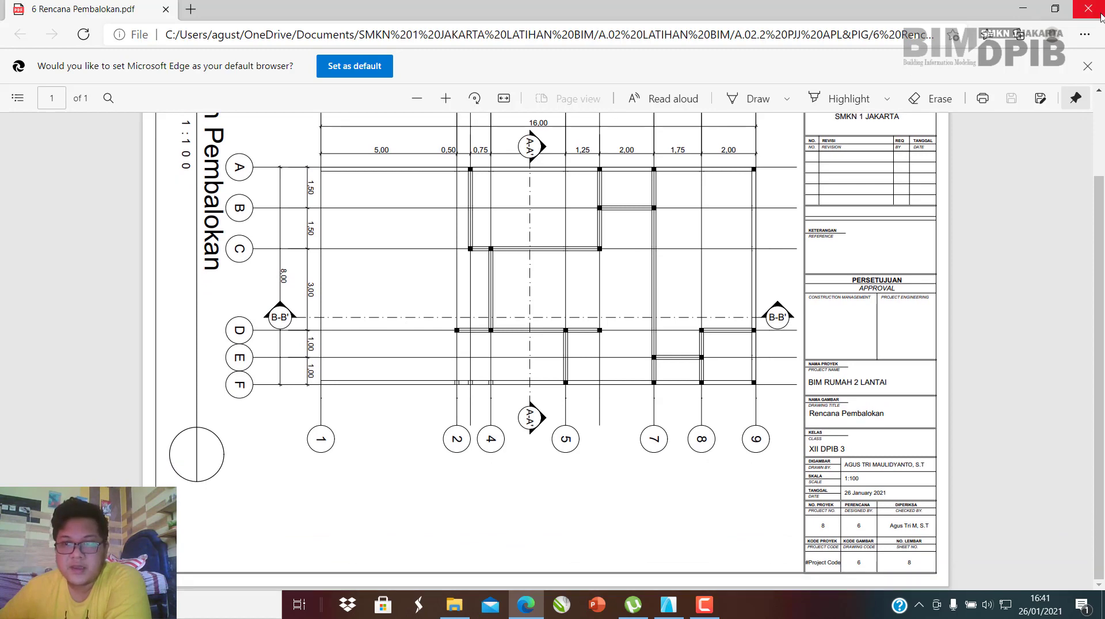
pyautogui.click(1100, 15)
pyautogui.click(1021, 7)
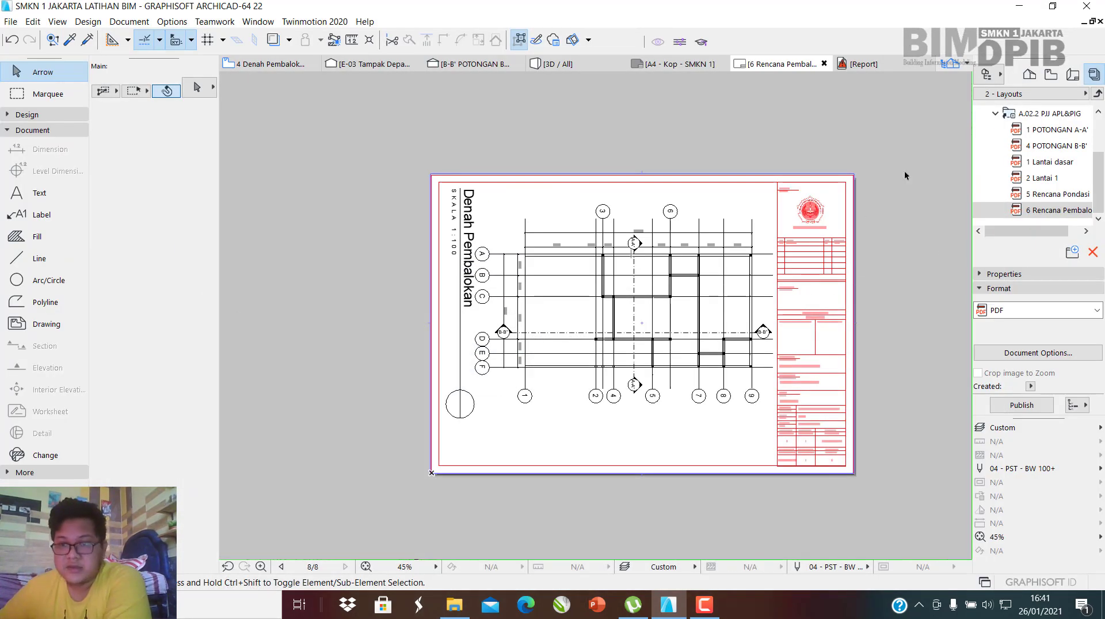
# Look at the floor plans of the 2. LANTAI ATAP and 1. LANTAI 1 stories.
pyautogui.click(1030, 75)
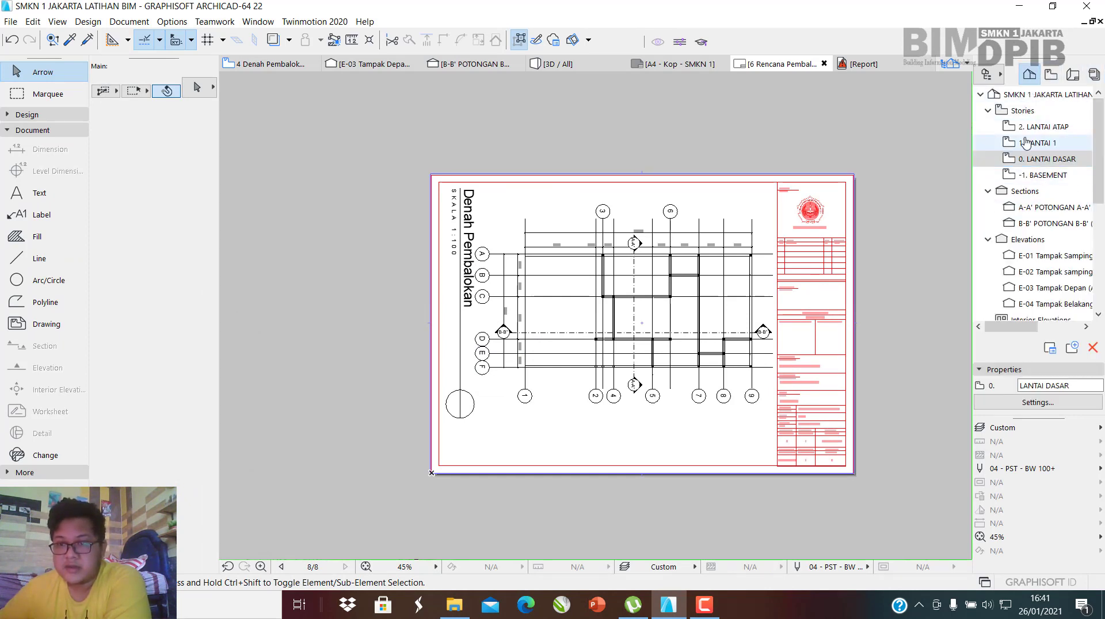
pyautogui.doubleClick(1039, 127)
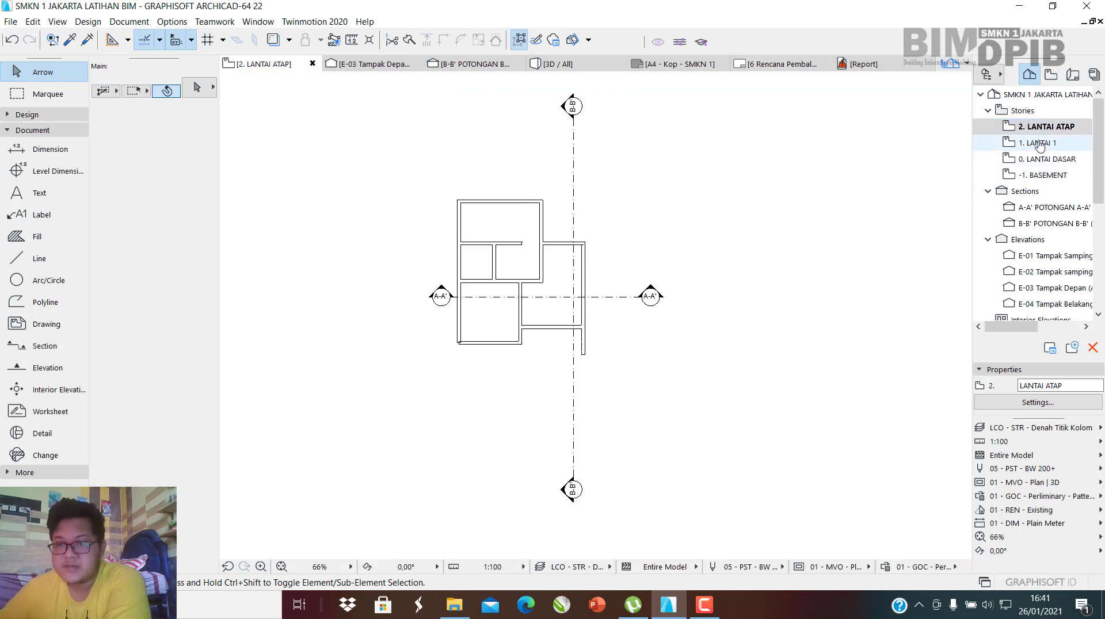
pyautogui.doubleClick(1036, 143)
pyautogui.doubleClick(1027, 194)
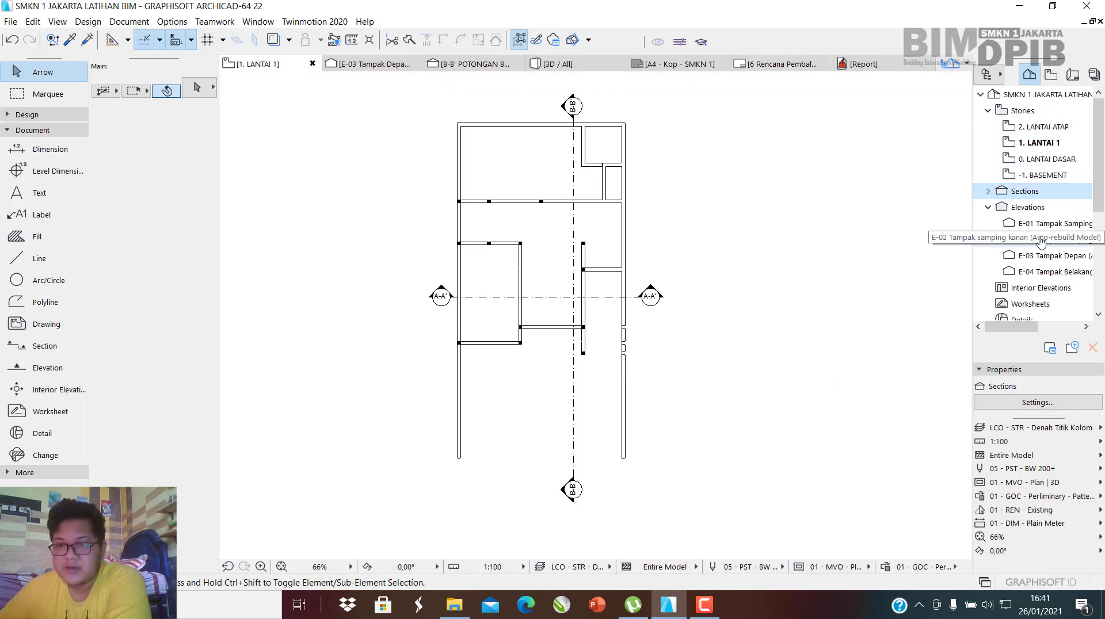
# Examine the open gable and roof truss on the side of the house in the 3D view.
pyautogui.click(567, 64)
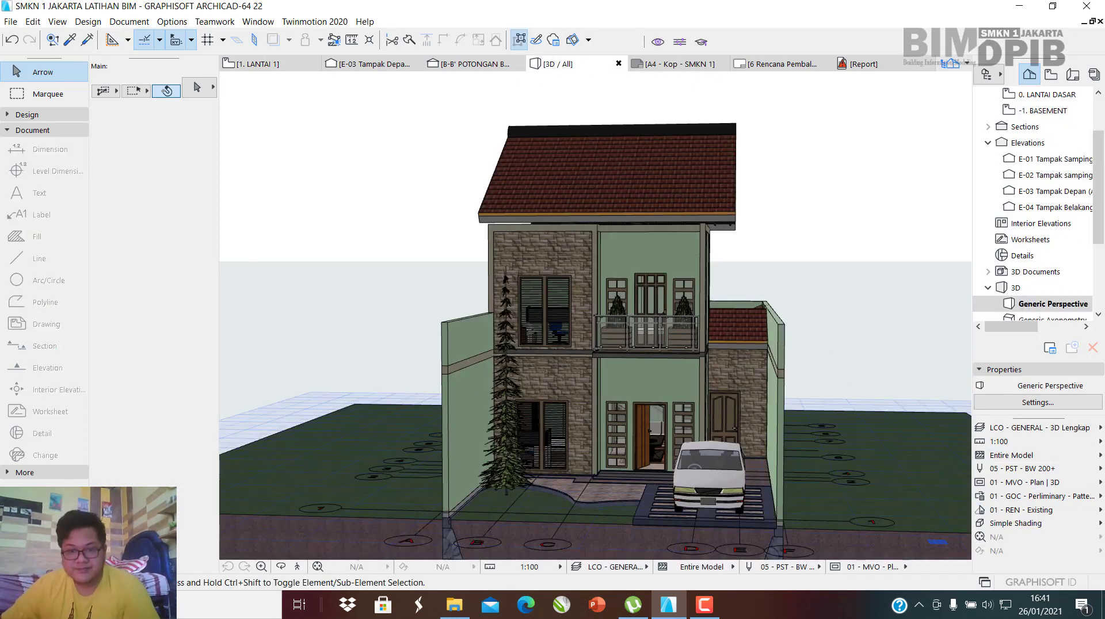
pyautogui.keyDown('shift'); pyautogui.moveTo(805, 349); pyautogui.dragTo(576, 357, button='middle'); pyautogui.keyUp('shift')
pyautogui.scroll(3, 740, 291)
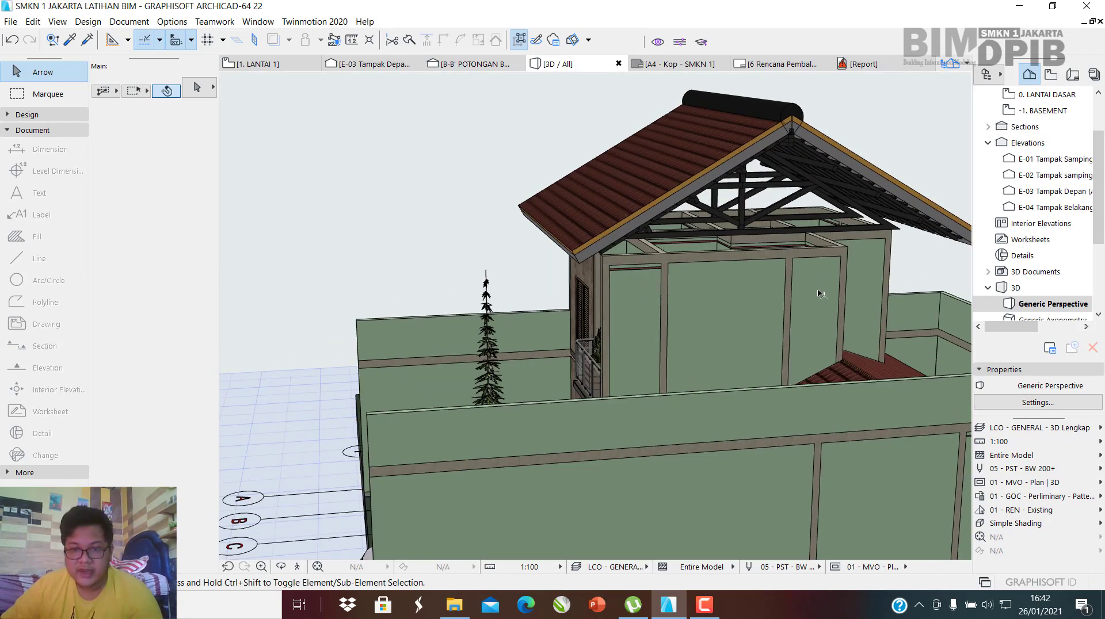
pyautogui.keyDown('shift'); pyautogui.moveTo(679, 303); pyautogui.dragTo(592, 273, button='middle'); pyautogui.keyUp('shift')
pyautogui.scroll(-3, 701, 277)
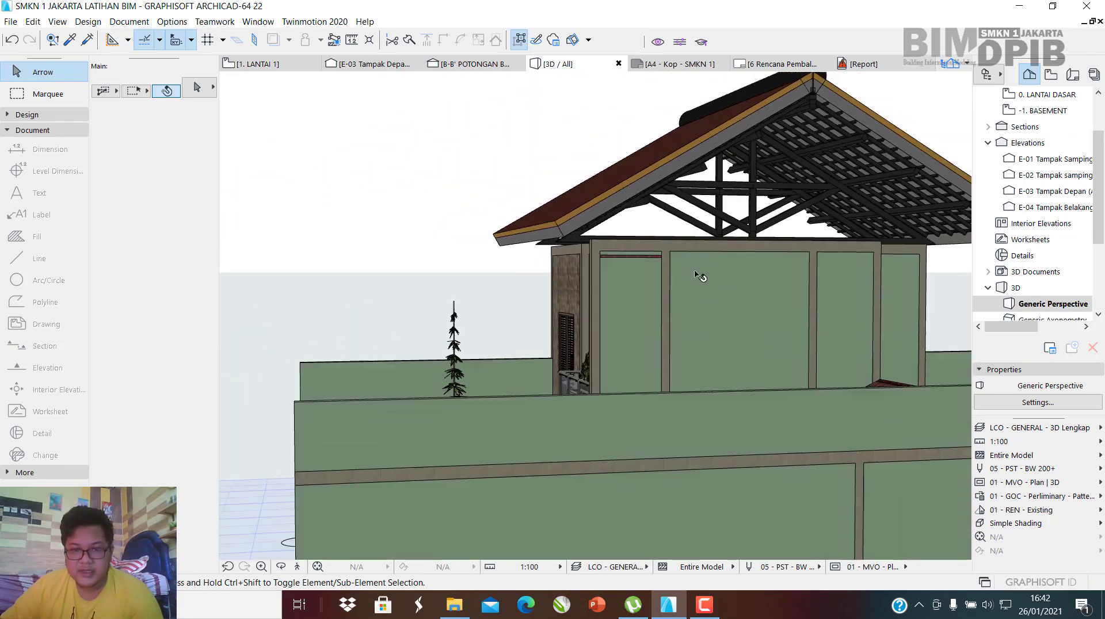
pyautogui.keyDown('shift'); pyautogui.moveTo(719, 250); pyautogui.dragTo(714, 270, button='middle'); pyautogui.keyUp('shift')
pyautogui.scroll(-2, 1096, 180)
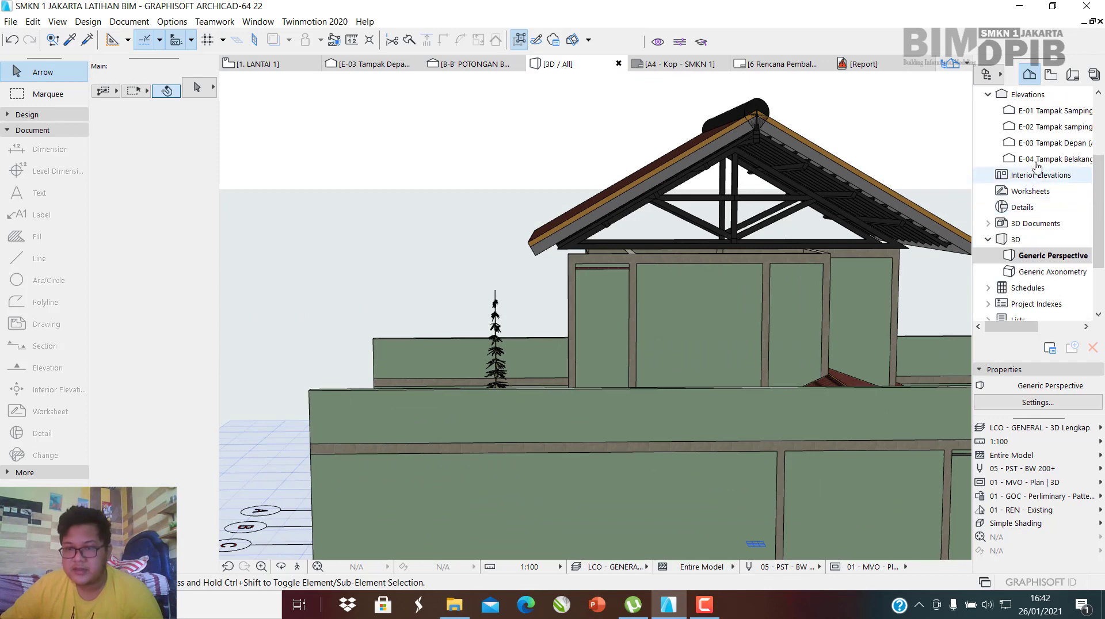
pyautogui.scroll(2, 1096, 180)
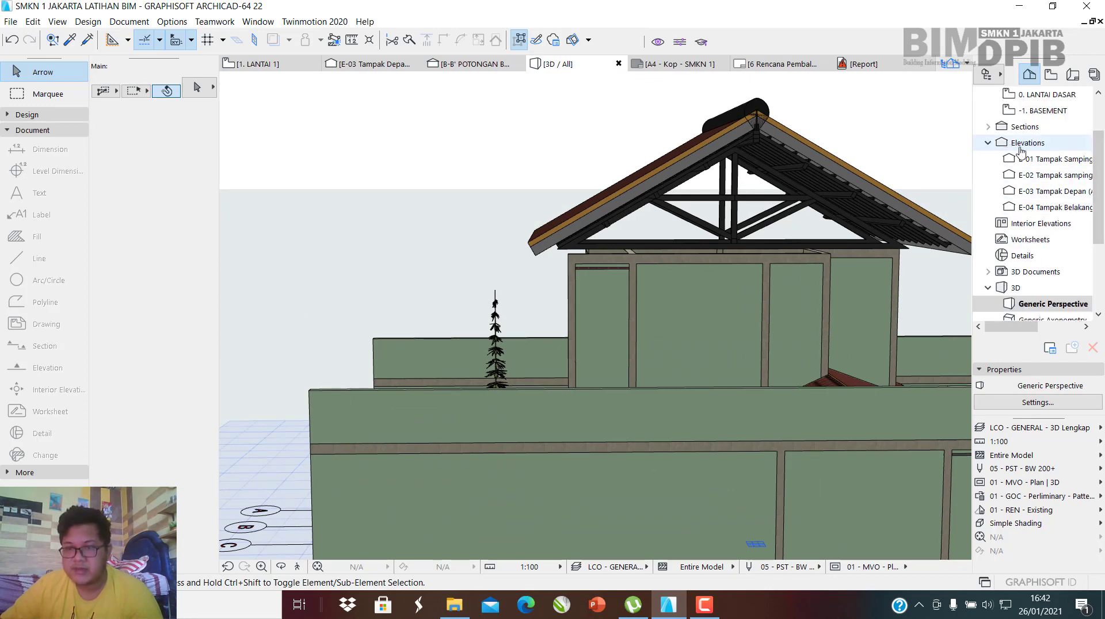
# Open the E-01 Tampak Samping kiri elevation and examine the roof truss inside the gable.
pyautogui.doubleClick(1036, 159)
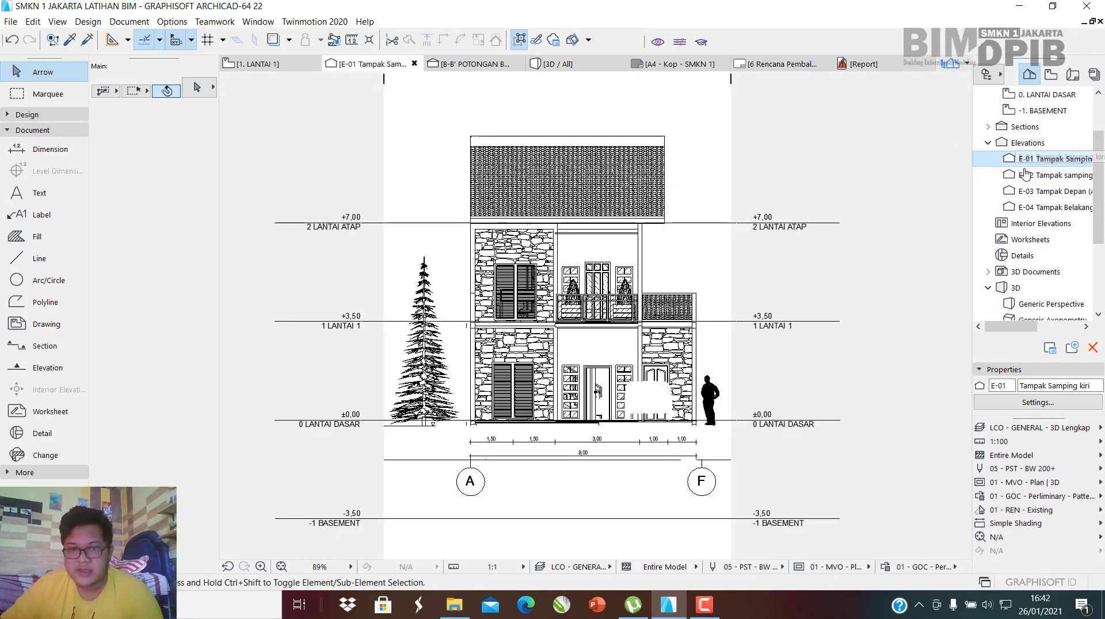
pyautogui.scroll(3, 576, 205)
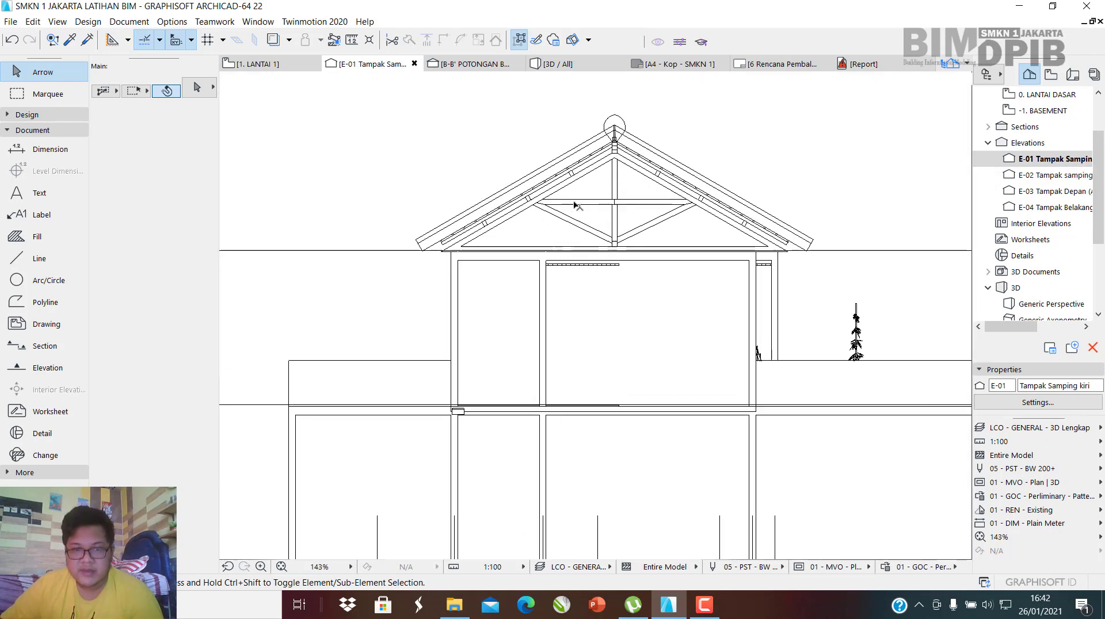
pyautogui.scroll(8, 576, 205)
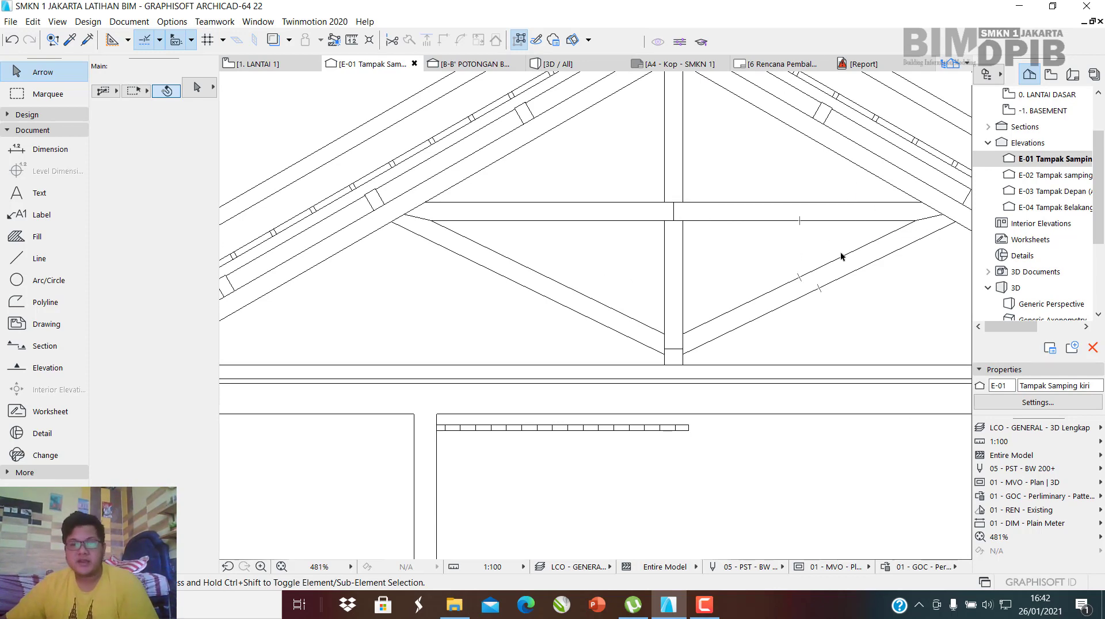
pyautogui.scroll(-4, 584, 347)
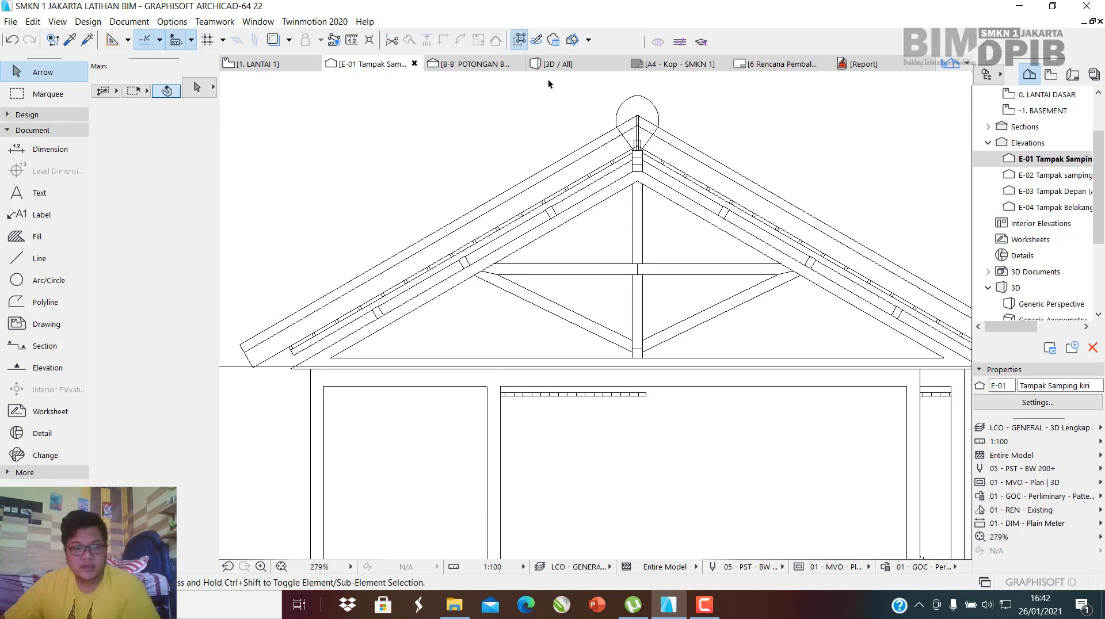
# Select the upper-floor wall panels below the open gable and along the rear of the house in 3D.
pyautogui.click(568, 66)
pyautogui.scroll(-4, 606, 447)
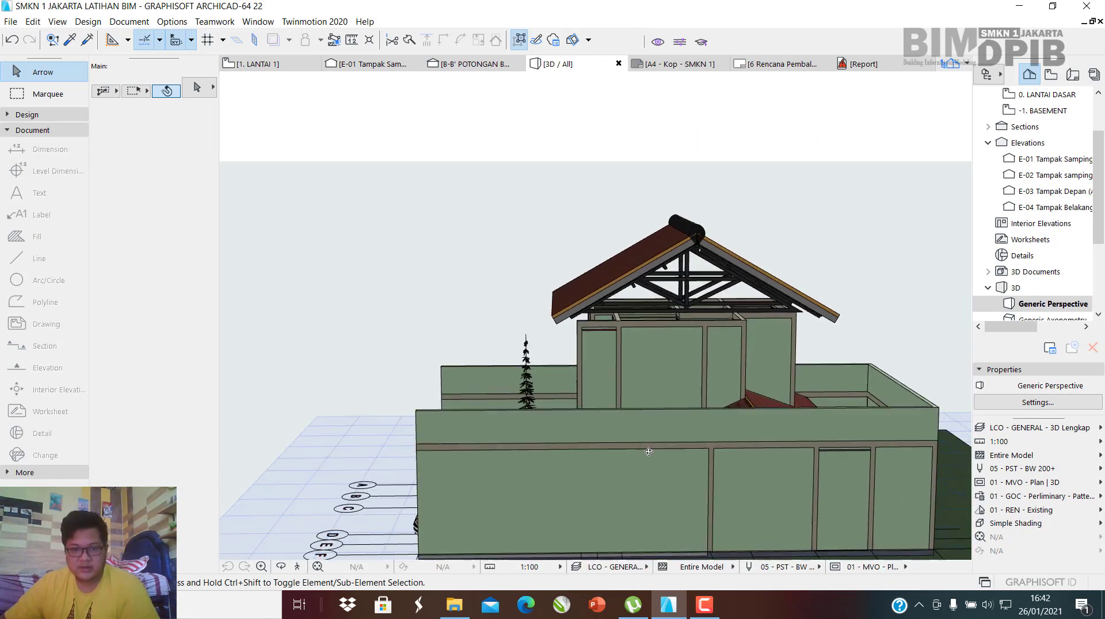
pyautogui.keyDown('shift'); pyautogui.moveTo(649, 452); pyautogui.dragTo(591, 414, button='middle'); pyautogui.keyUp('shift')
pyautogui.scroll(5, 592, 414)
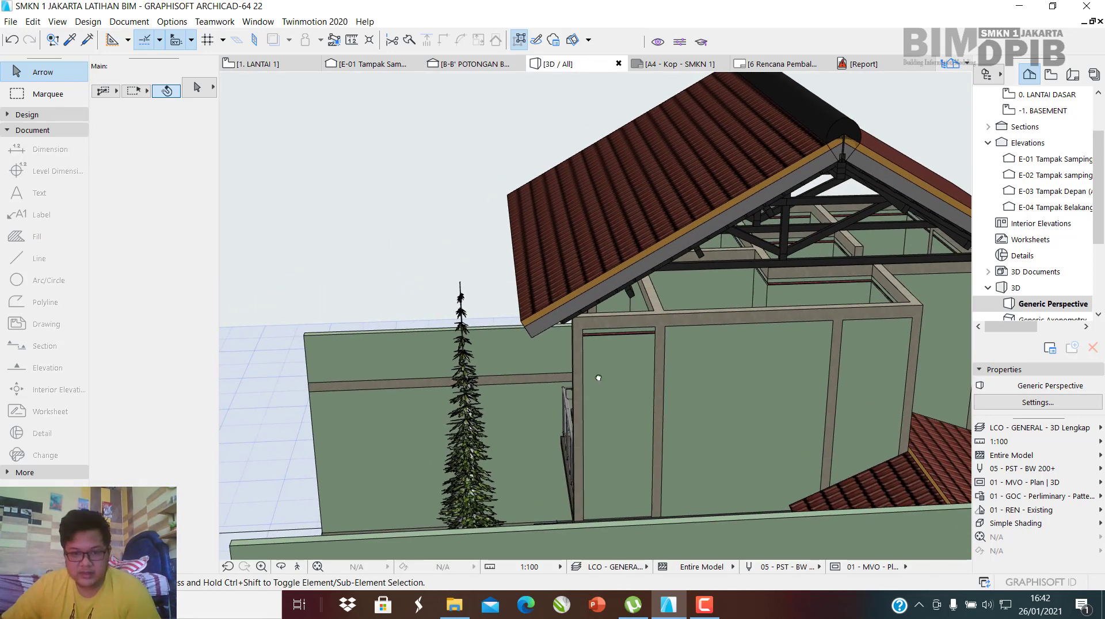
pyautogui.click(628, 377)
pyautogui.keyDown('shift'); pyautogui.click(765, 365); pyautogui.keyUp('shift')
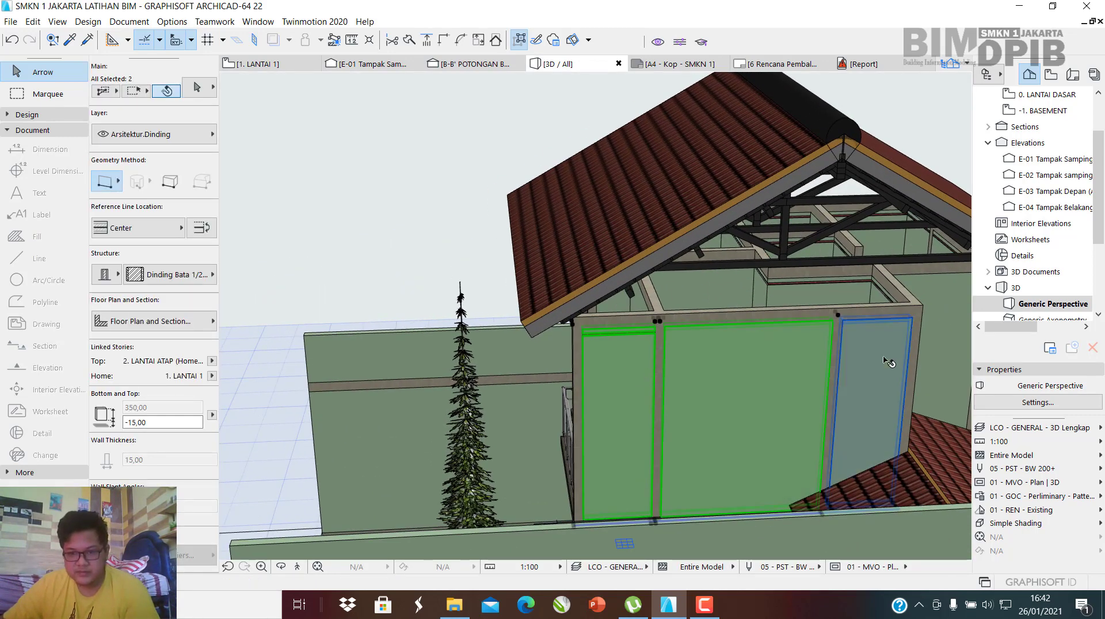
pyautogui.keyDown('shift'); pyautogui.click(872, 358); pyautogui.keyUp('shift')
pyautogui.keyDown('shift'); pyautogui.moveTo(870, 357); pyautogui.dragTo(676, 281, button='middle'); pyautogui.keyUp('shift')
pyautogui.keyDown('shift'); pyautogui.click(690, 314); pyautogui.keyUp('shift')
pyautogui.keyDown('shift'); pyautogui.click(748, 299); pyautogui.keyUp('shift')
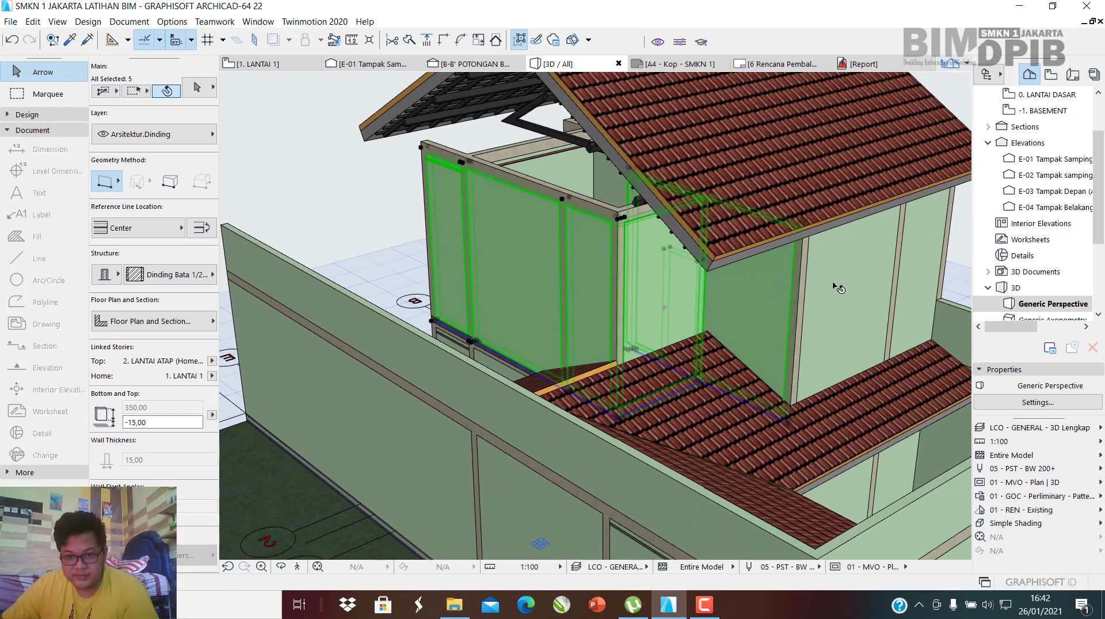
pyautogui.keyDown('shift'); pyautogui.click(866, 269); pyautogui.keyUp('shift')
# Add the opposite side walls, the stone-clad front wall and the balcony wall of the upper floor to the selection.
pyautogui.keyDown('shift'); pyautogui.moveTo(866, 270); pyautogui.dragTo(621, 260, button='middle'); pyautogui.keyUp('shift')
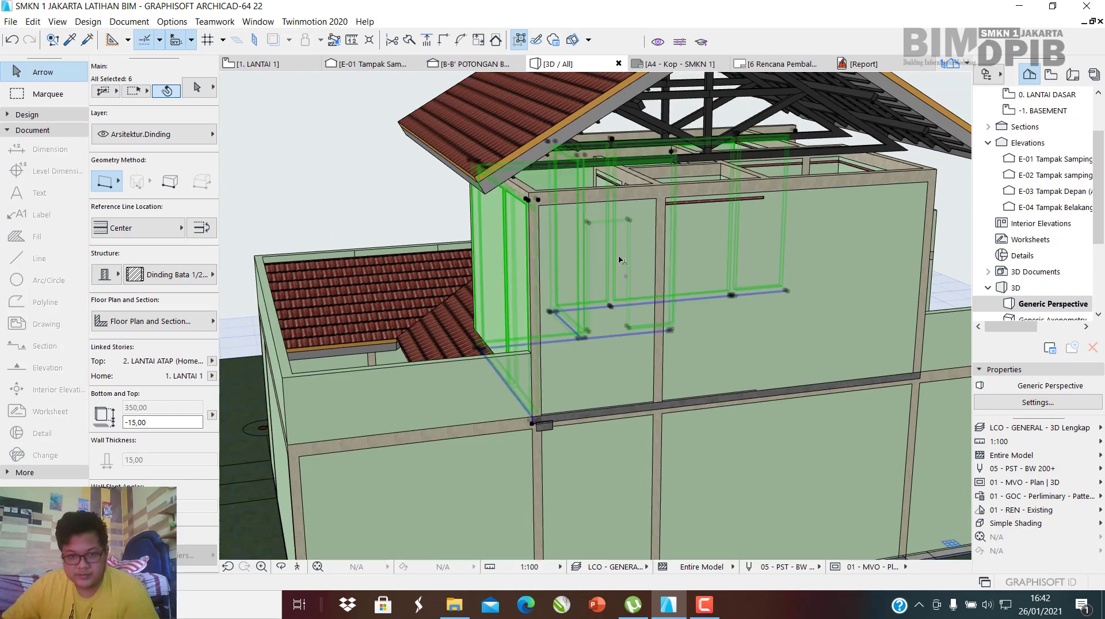
pyautogui.keyDown('shift'); pyautogui.click(615, 382); pyautogui.keyUp('shift')
pyautogui.keyDown('shift'); pyautogui.moveTo(616, 383); pyautogui.dragTo(546, 232, button='middle'); pyautogui.keyUp('shift')
pyautogui.keyDown('shift'); pyautogui.click(799, 311); pyautogui.keyUp('shift')
pyautogui.scroll(3, 546, 232)
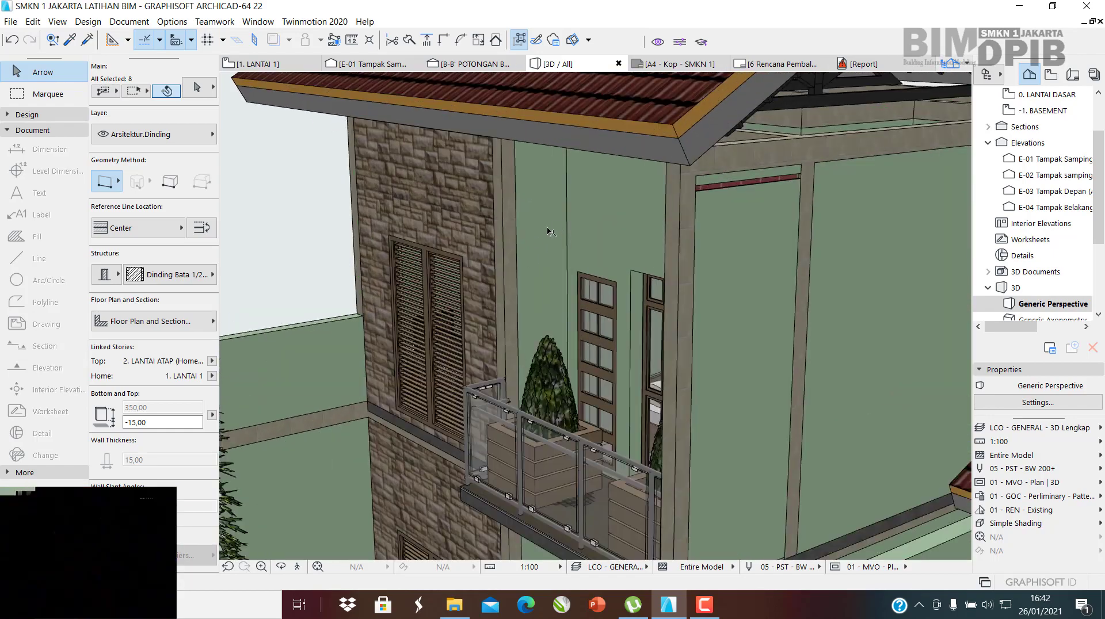
pyautogui.keyDown('shift'); pyautogui.click(546, 231); pyautogui.keyUp('shift')
pyautogui.keyDown('shift'); pyautogui.click(644, 240); pyautogui.keyUp('shift')
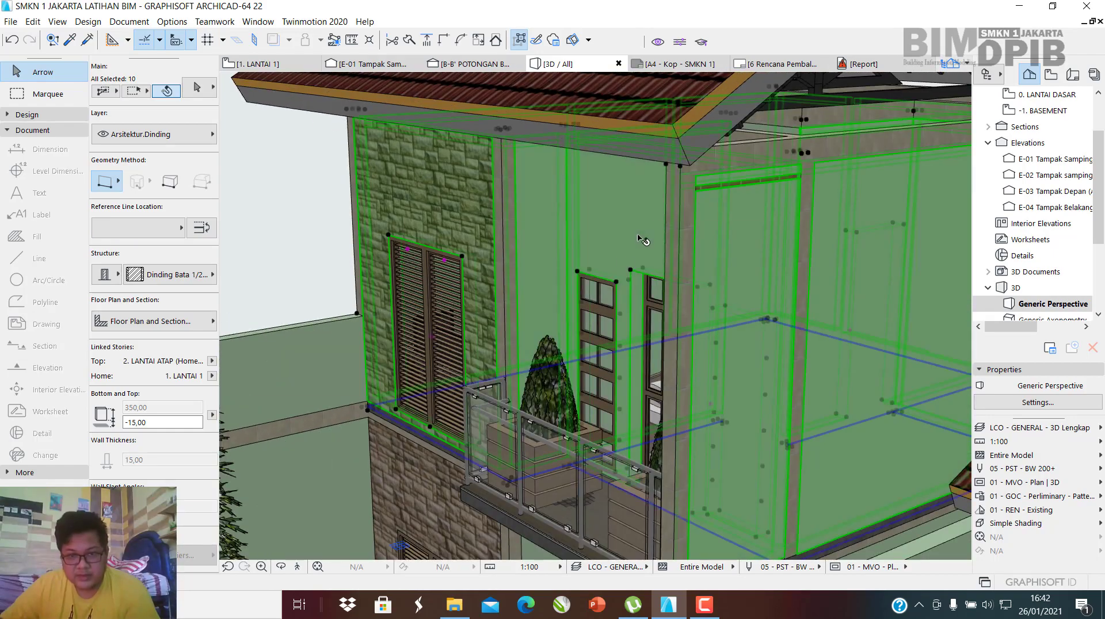
# Raise the top of the ten selected upper-floor walls above 2. LANTAI ATAP to give a wall height of 615.
pyautogui.keyDown('shift'); pyautogui.moveTo(647, 296); pyautogui.dragTo(683, 300, button='middle'); pyautogui.keyUp('shift')
pyautogui.scroll(-3, 683, 299)
pyautogui.keyDown('shift'); pyautogui.moveTo(760, 264); pyautogui.dragTo(642, 298, button='middle'); pyautogui.keyUp('shift')
pyautogui.doubleClick(589, 348)
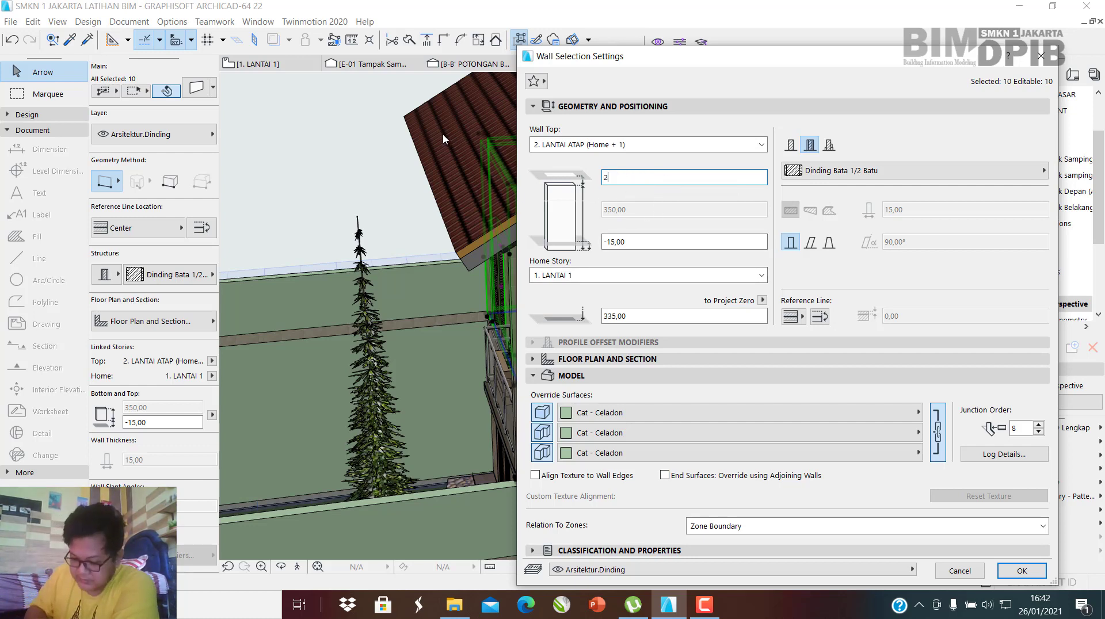
pyautogui.press('Return')
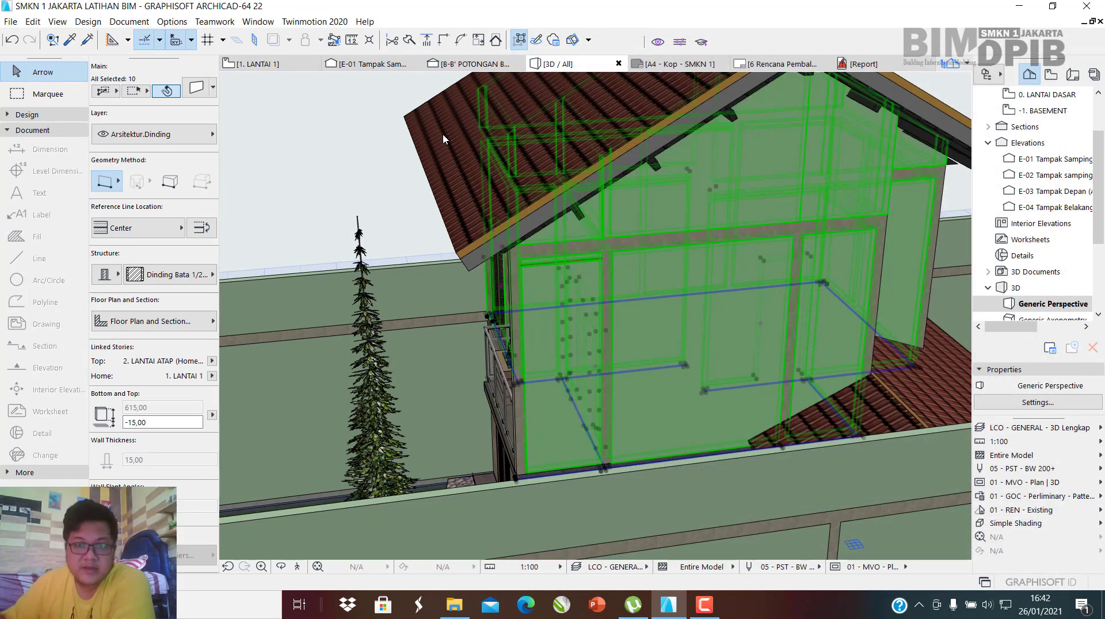
# Examine from several sides how the raised walls meet the roof, and clear the wall selection.
pyautogui.scroll(-3, 645, 321)
pyautogui.moveTo(705, 118); pyautogui.dragTo(699, 173, button='middle')
pyautogui.scroll(2, 700, 173)
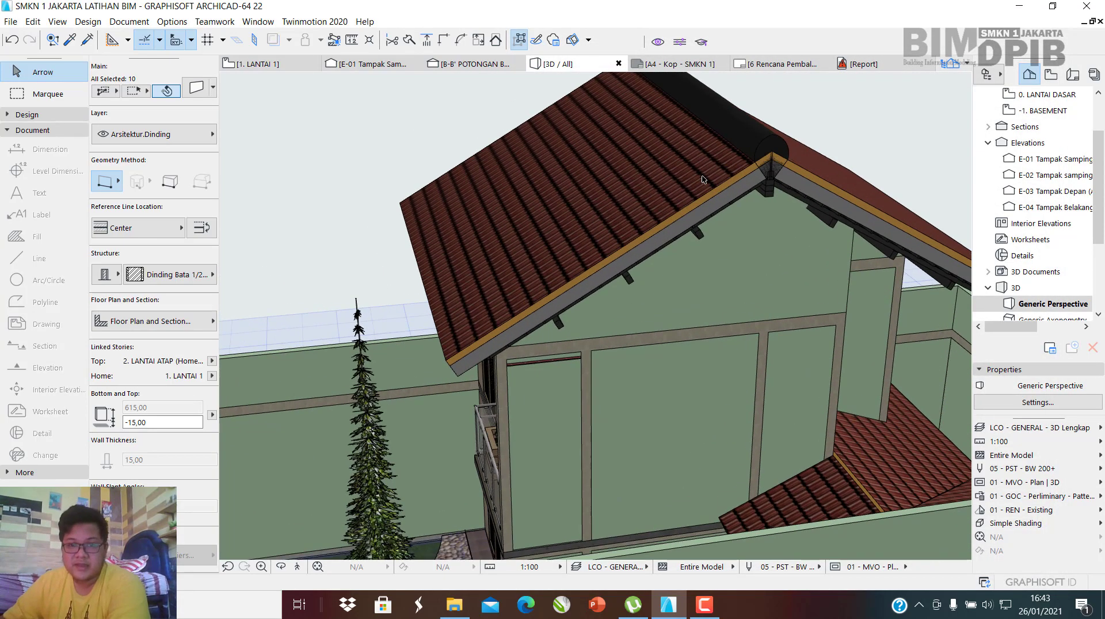
pyautogui.keyDown('shift'); pyautogui.moveTo(670, 214); pyautogui.dragTo(288, 151, button='middle'); pyautogui.keyUp('shift')
pyautogui.scroll(-4, 483, 143)
pyautogui.scroll(3, 526, 154)
pyautogui.press('Escape')
pyautogui.moveTo(526, 154); pyautogui.dragTo(696, 285, button='middle')
# Select the upper-floor wall panel beneath the gable and make it the target in Solid Element Operations.
pyautogui.click(661, 436)
pyautogui.keyDown('shift'); pyautogui.moveTo(660, 436); pyautogui.dragTo(661, 248, button='middle'); pyautogui.keyUp('shift')
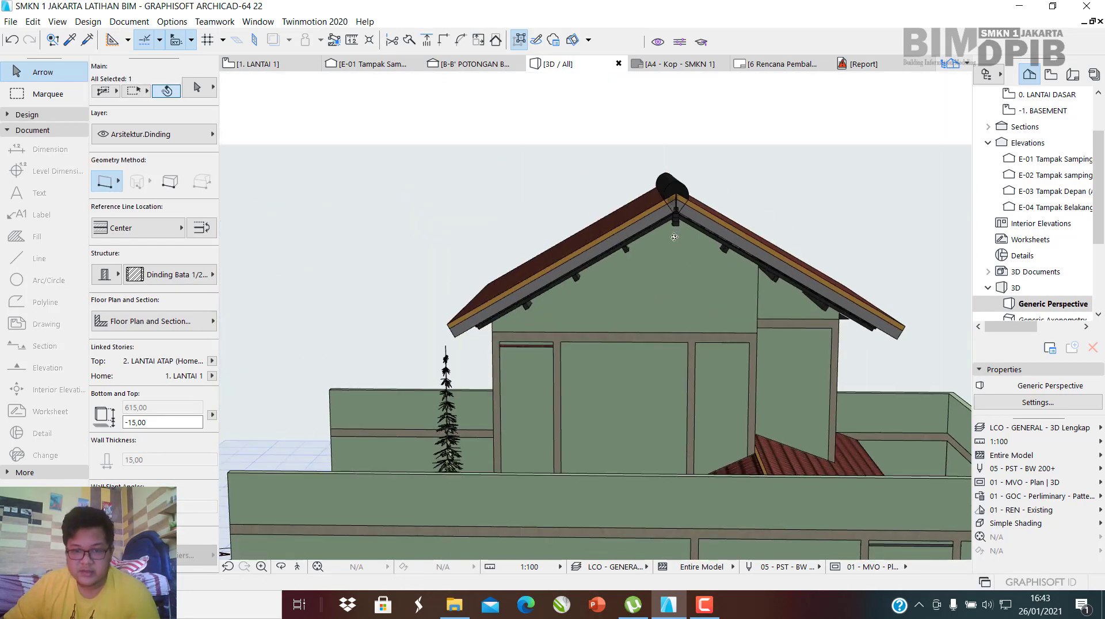
pyautogui.rightClick(632, 285)
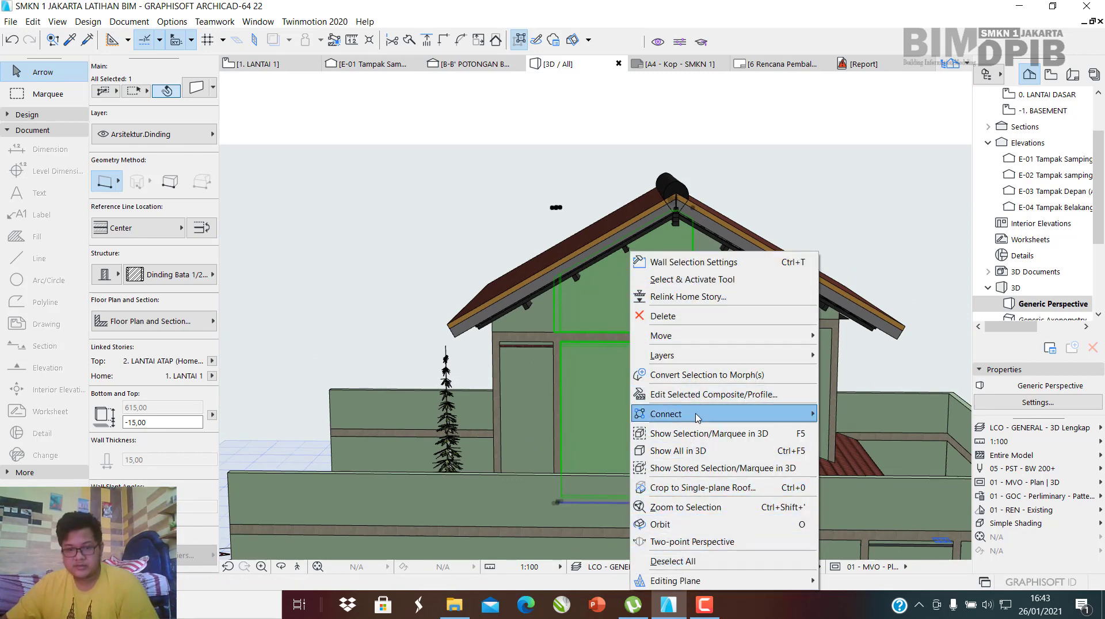
pyautogui.moveTo(794, 414)
pyautogui.click(873, 452)
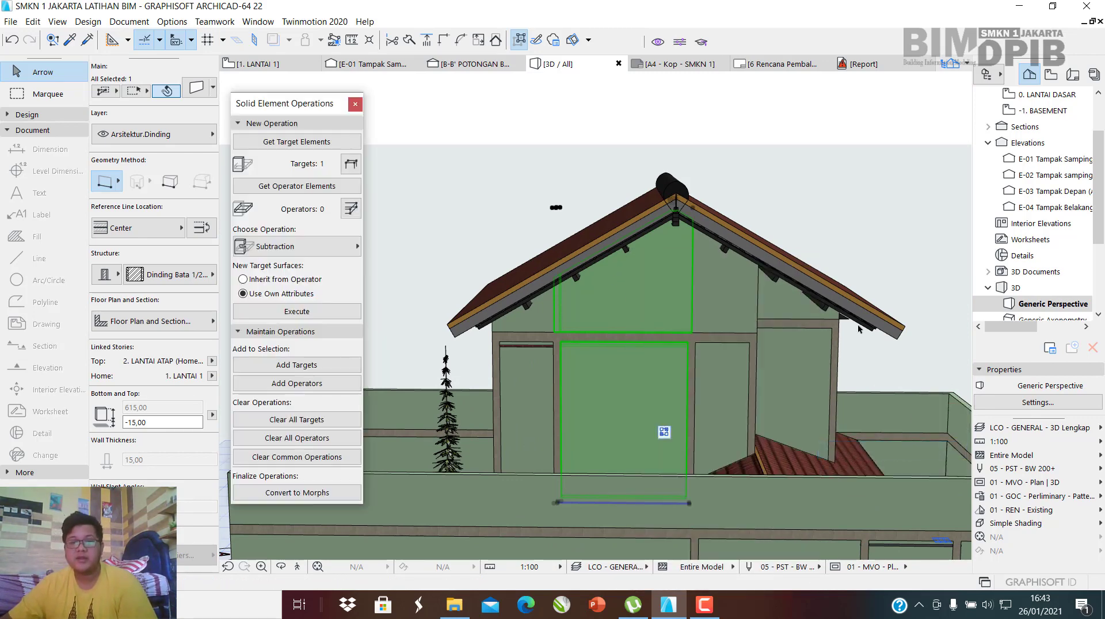
pyautogui.moveTo(321, 108); pyautogui.dragTo(928, 148)
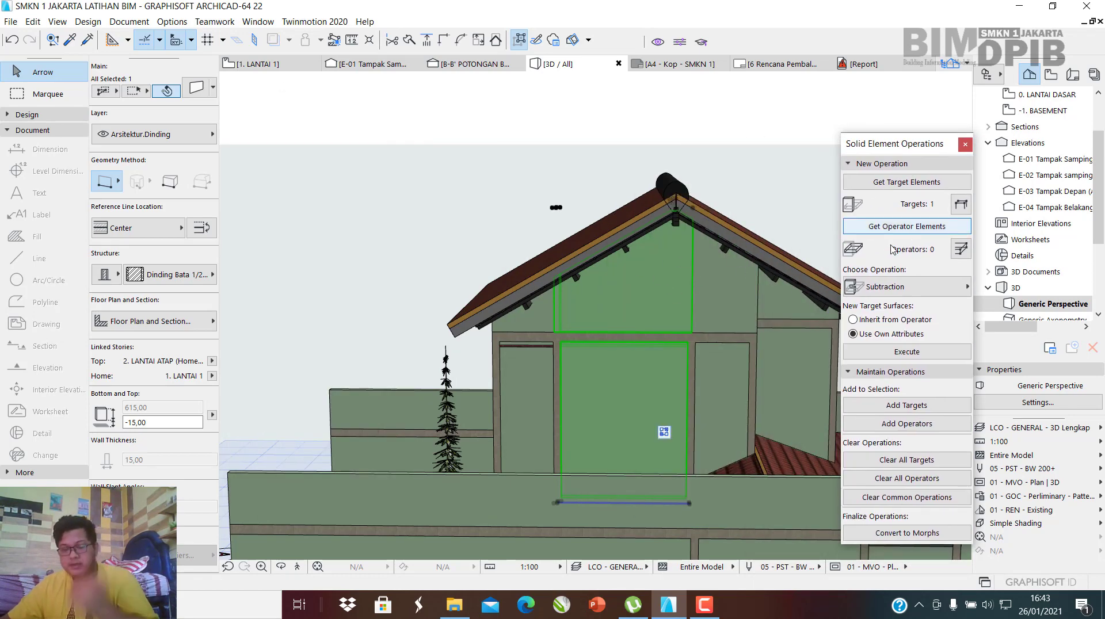
pyautogui.click(921, 181)
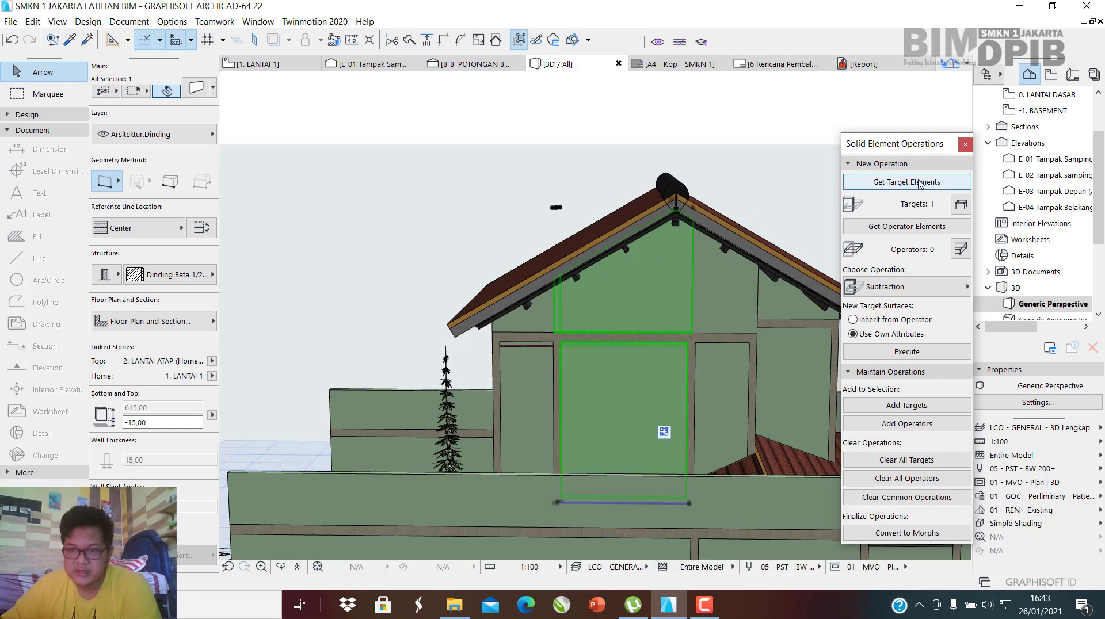
# Select the tiled main roof and make it the operator of the Solid Element Operation.
pyautogui.press('Escape')
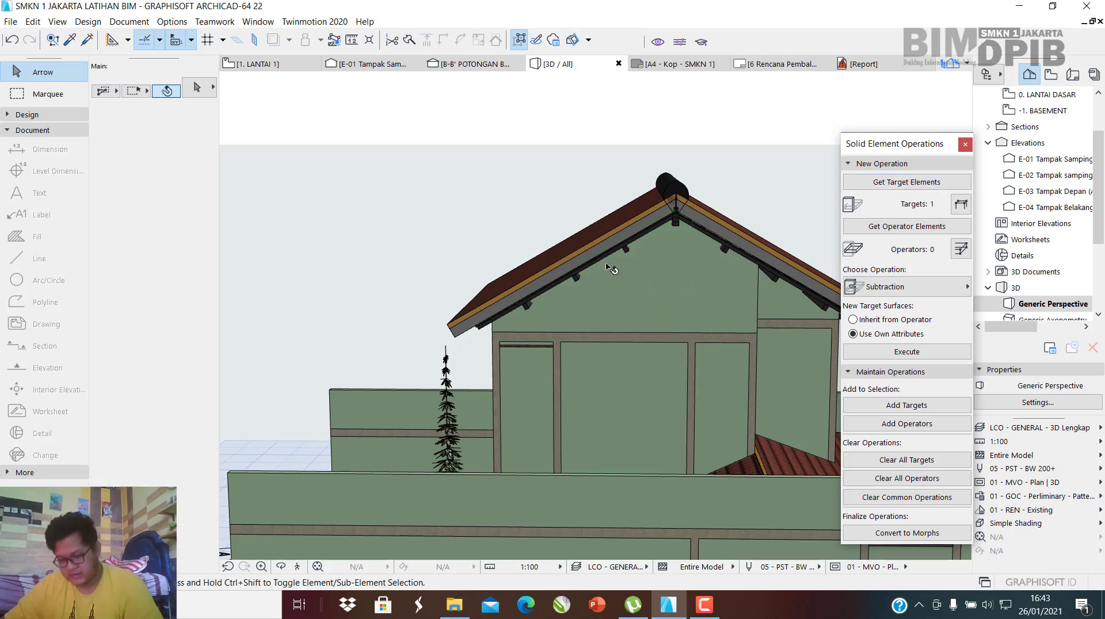
pyautogui.moveTo(611, 269); pyautogui.dragTo(575, 239)
pyautogui.click(560, 217)
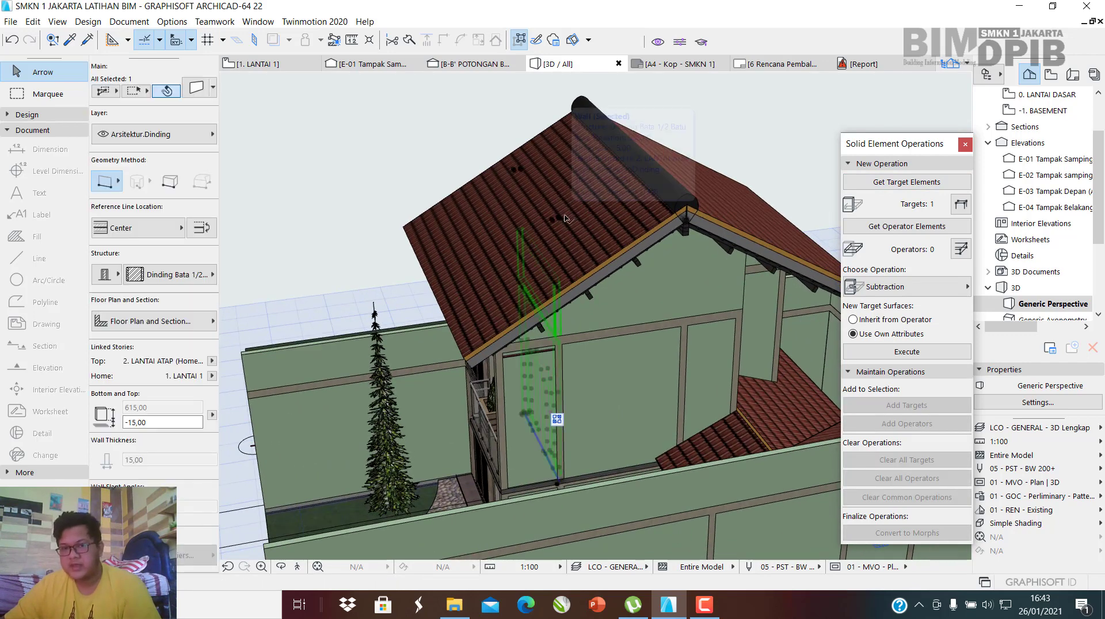
pyautogui.press('Escape')
pyautogui.click(647, 222)
pyautogui.scroll(2, 652, 206)
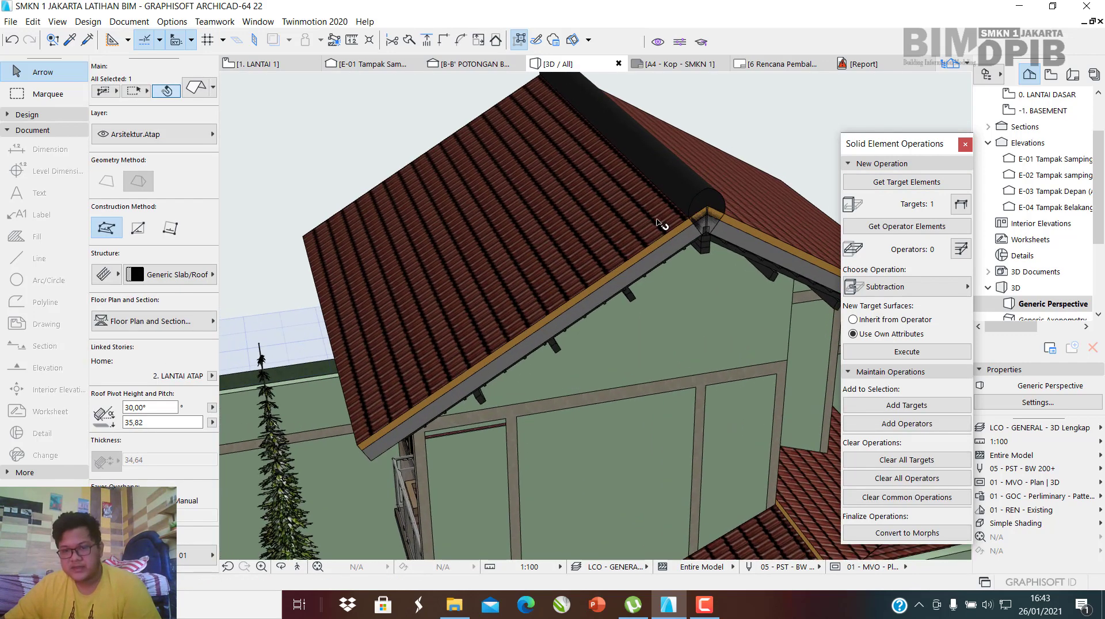
pyautogui.click(893, 228)
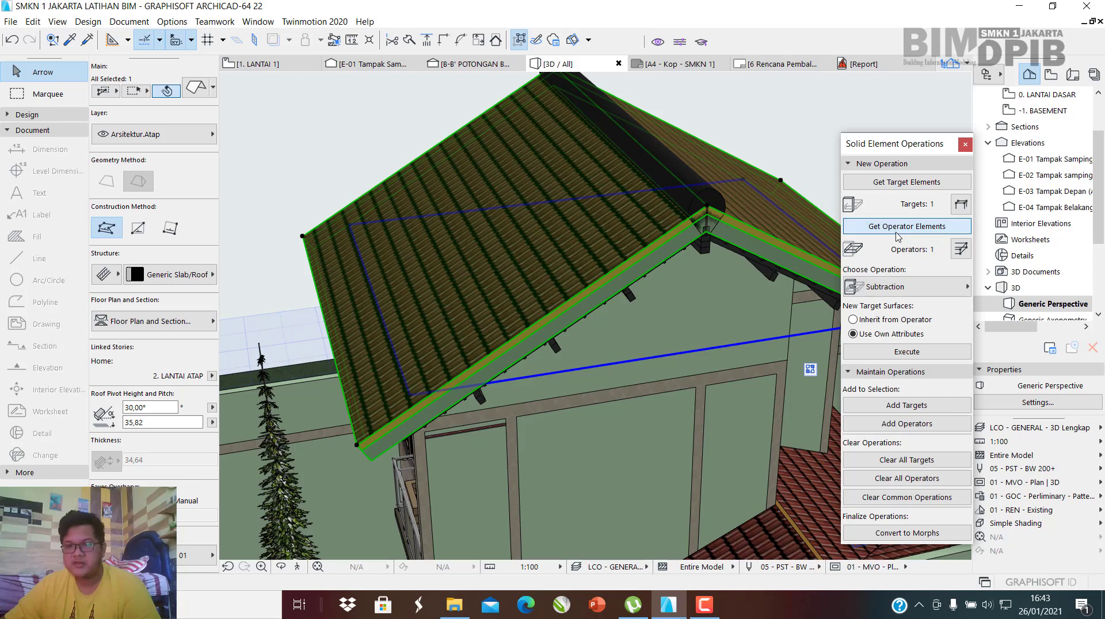
# Execute the operation on the wall as Subtraction with upward extrusion and clear the selection.
pyautogui.click(917, 291)
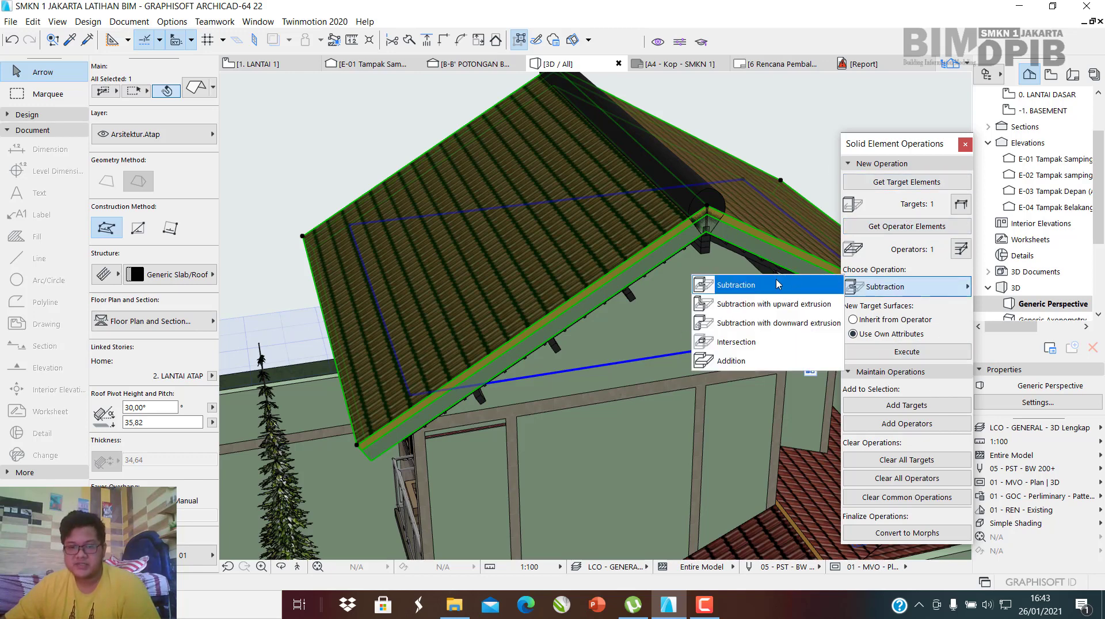
pyautogui.click(802, 305)
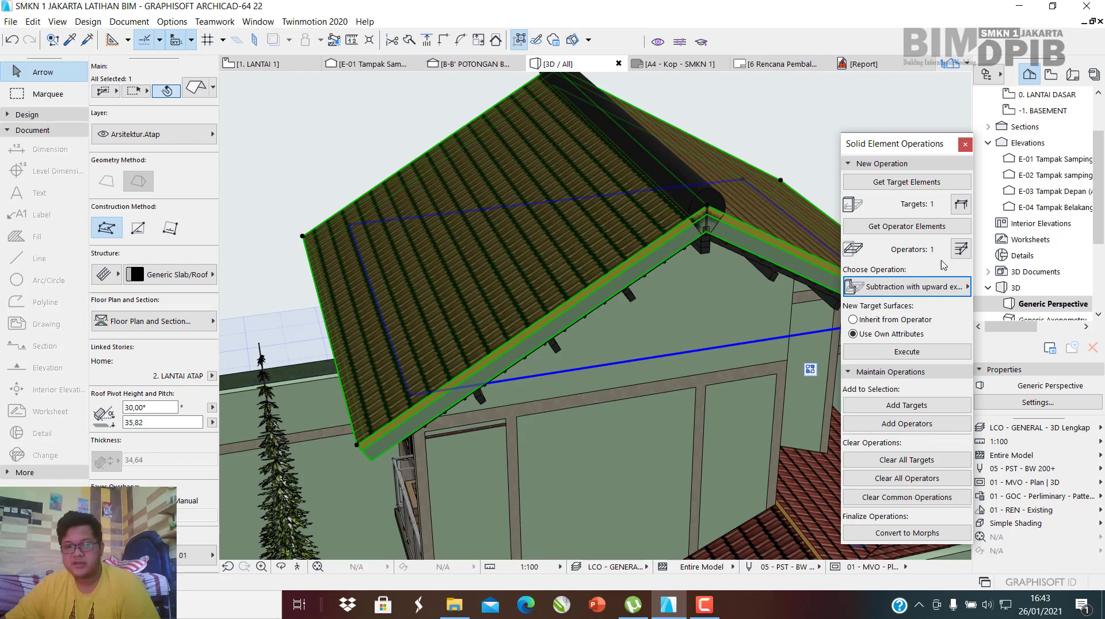
pyautogui.click(907, 351)
pyautogui.click(514, 365)
pyautogui.press('Escape')
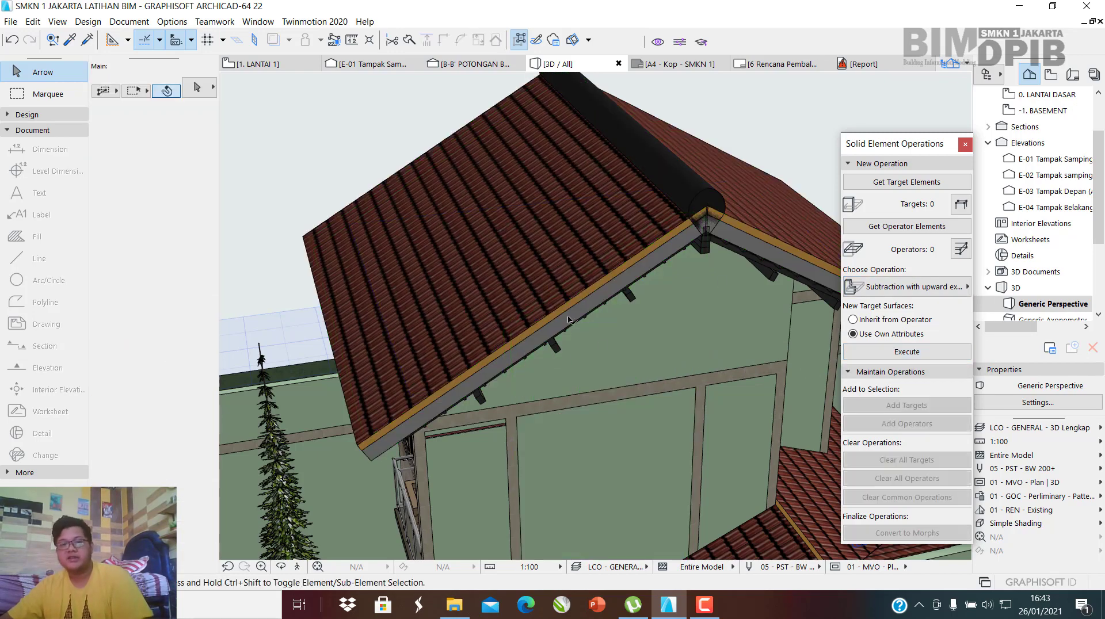
# Examine the gable wall against the underside of the roof from several angles and close Solid Element Operations.
pyautogui.keyDown('shift'); pyautogui.moveTo(609, 319); pyautogui.dragTo(36, 147, button='middle'); pyautogui.keyUp('shift')
pyautogui.keyDown('shift'); pyautogui.moveTo(484, 183); pyautogui.dragTo(767, 307, button='middle'); pyautogui.keyUp('shift')
pyautogui.scroll(3, 523, 202)
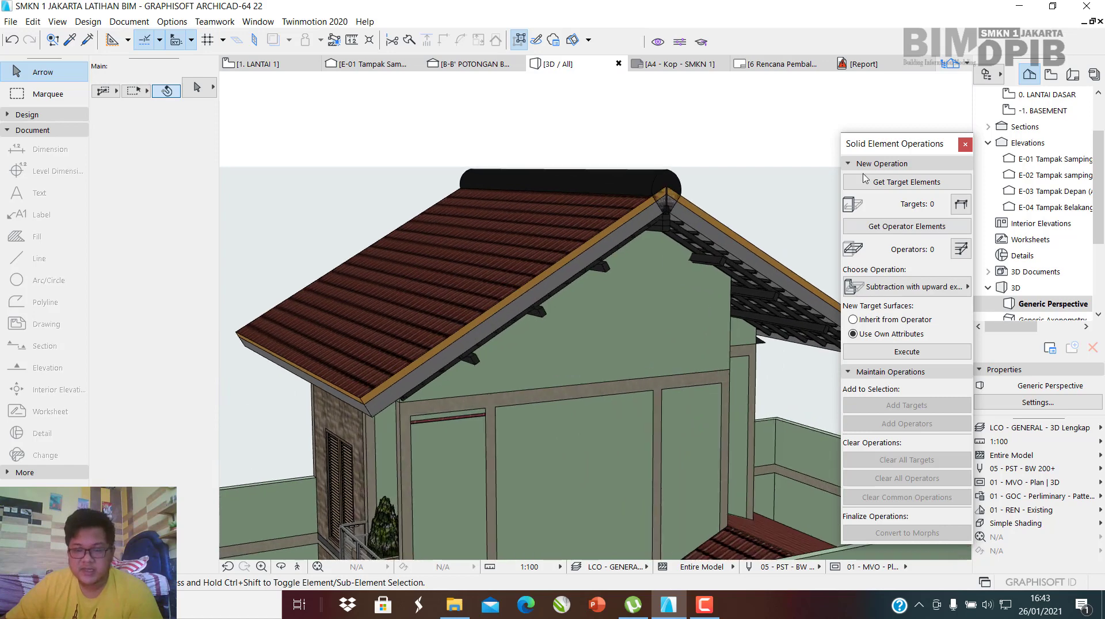
pyautogui.moveTo(868, 146); pyautogui.dragTo(780, 101)
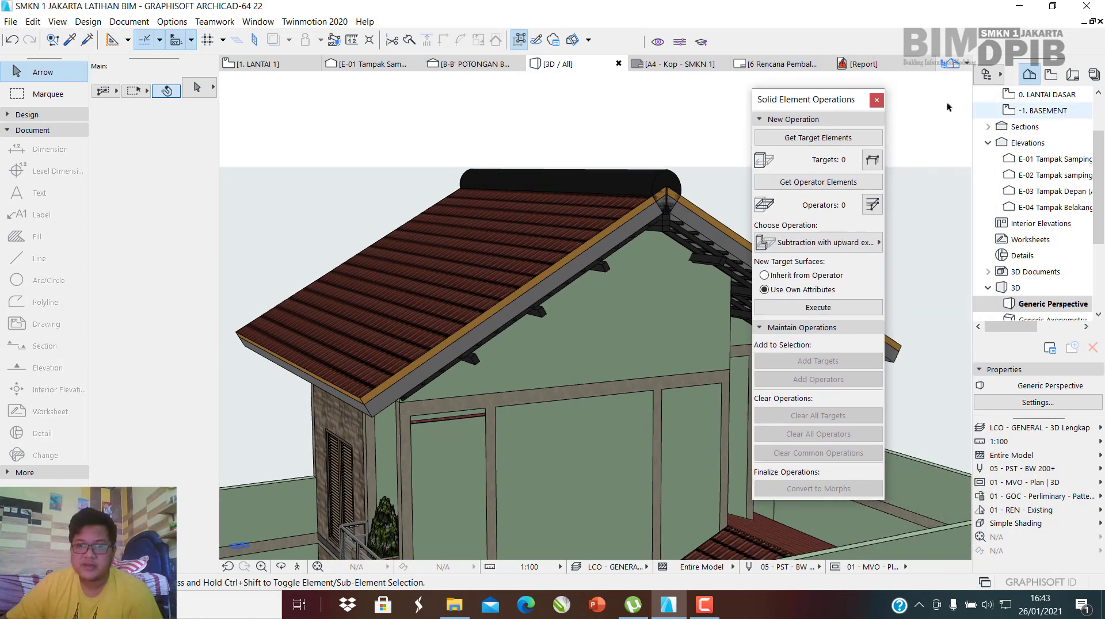
pyautogui.click(876, 101)
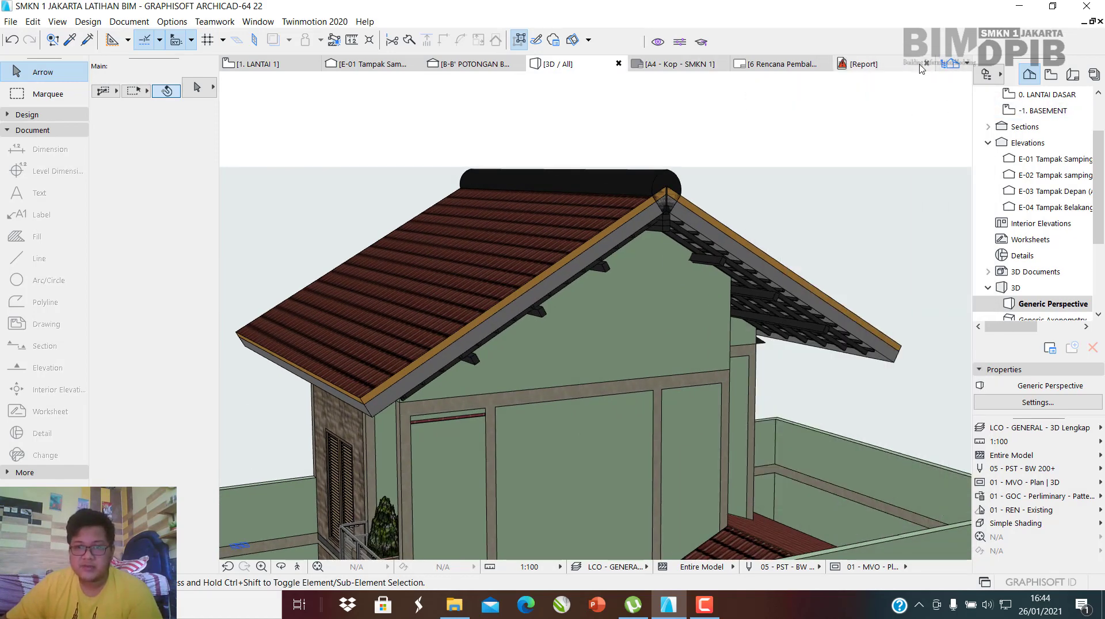
# Close the Report, A4 - Kop, 6 Rencana Pembalokan and B-B' POTONGAN B-B' views.
pyautogui.click(926, 64)
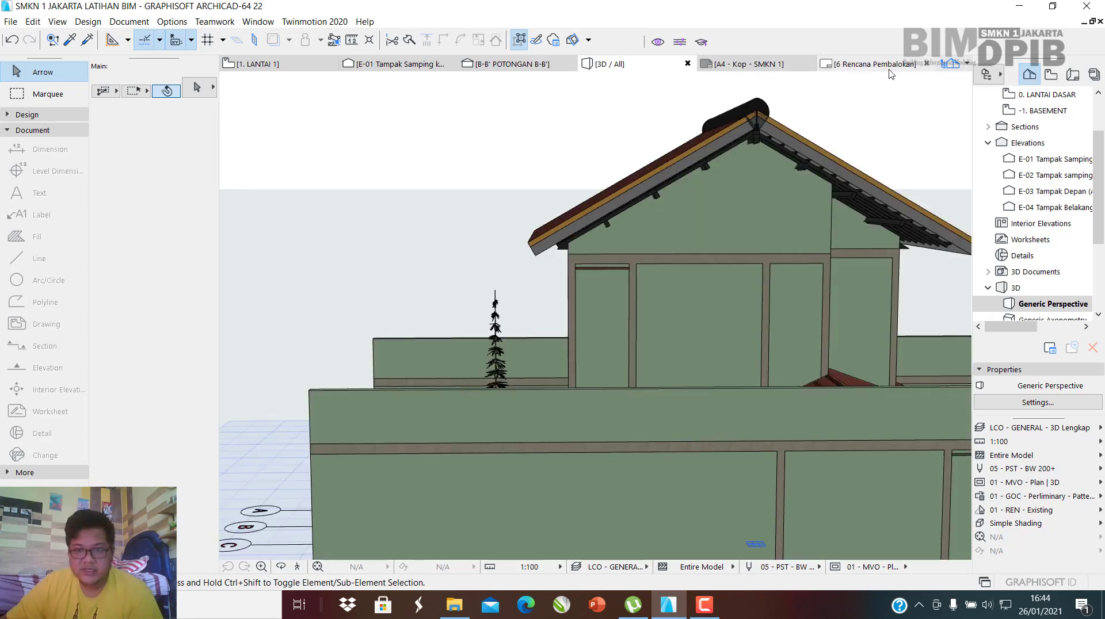
pyautogui.click(805, 67)
pyautogui.click(807, 64)
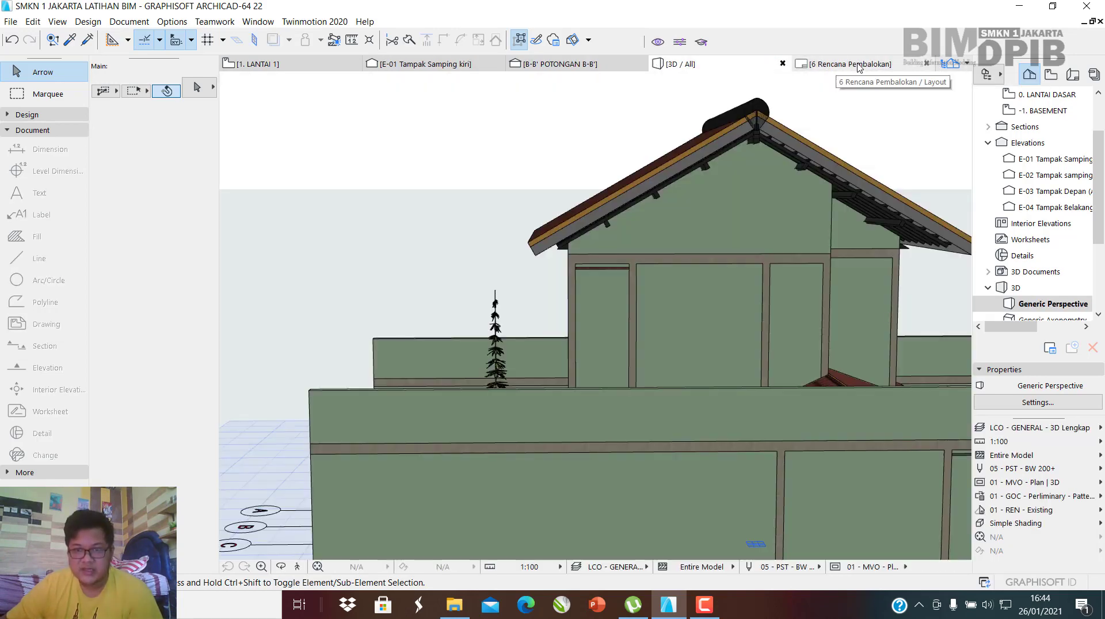
pyautogui.click(934, 65)
pyautogui.click(925, 64)
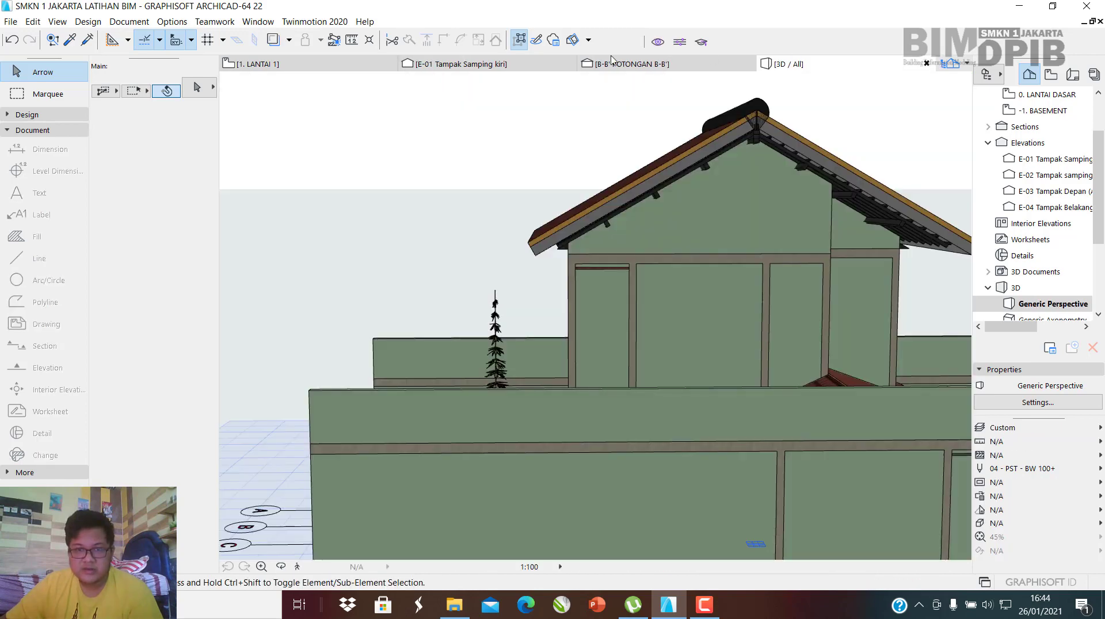
pyautogui.click(481, 62)
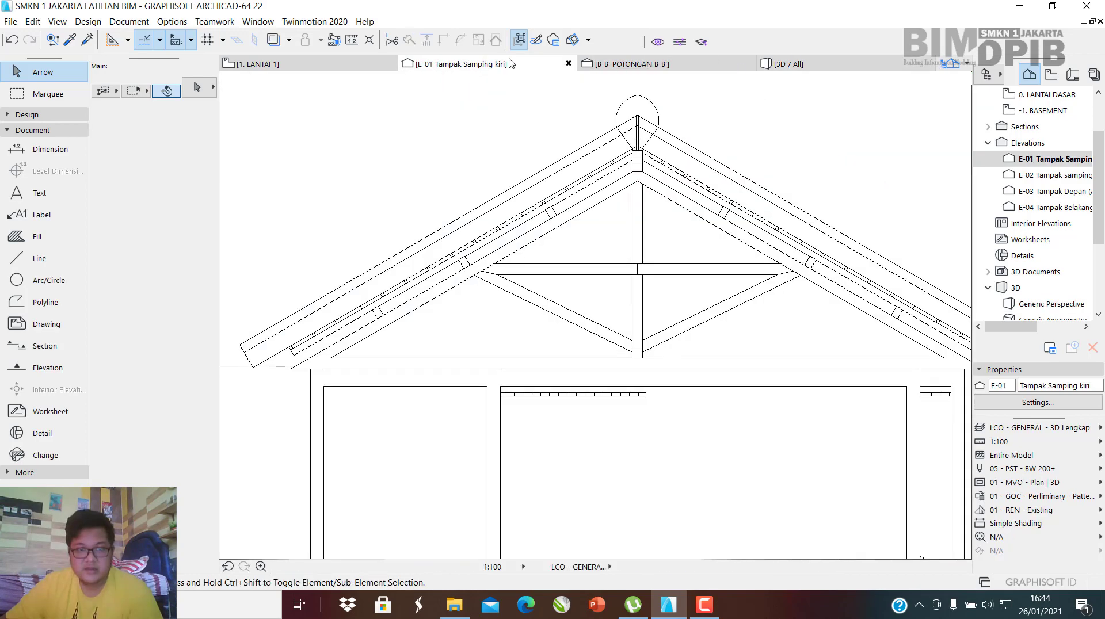
pyautogui.click(680, 64)
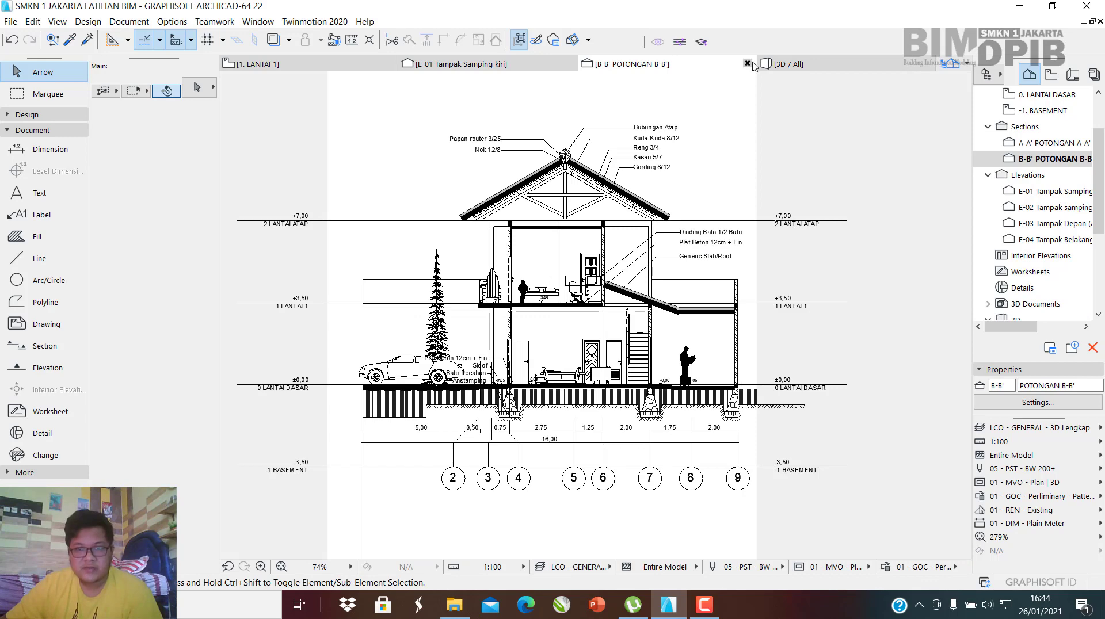
pyautogui.click(748, 63)
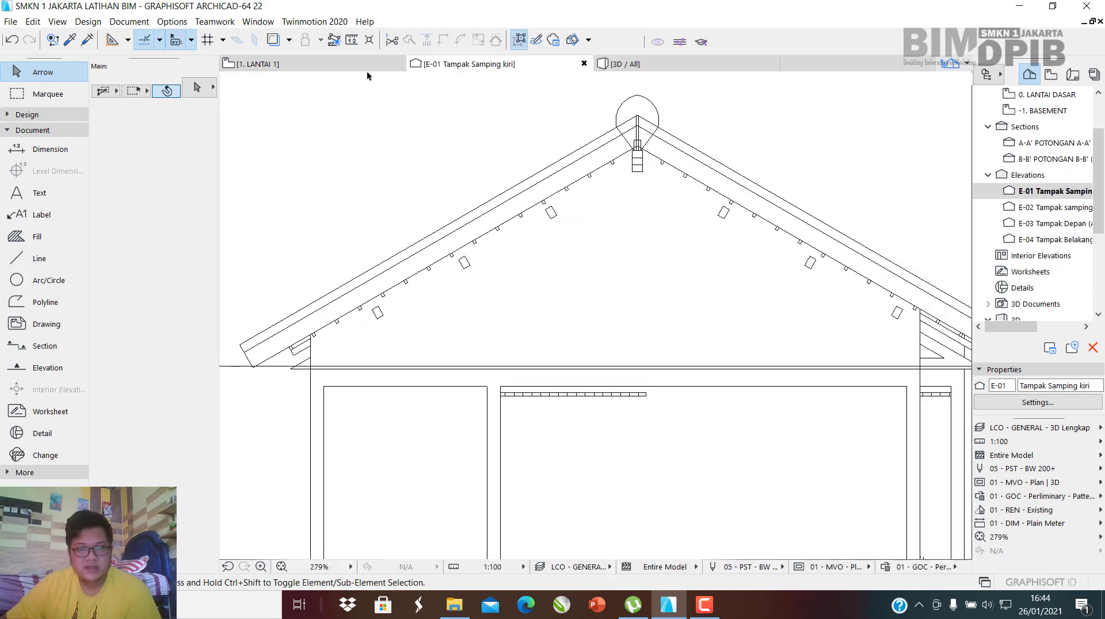
# Examine the trimmed gable wall in the E-01 Tampak Samping kiri elevation, and open the E-03 Tampak Depan elevation.
pyautogui.scroll(-5, 542, 249)
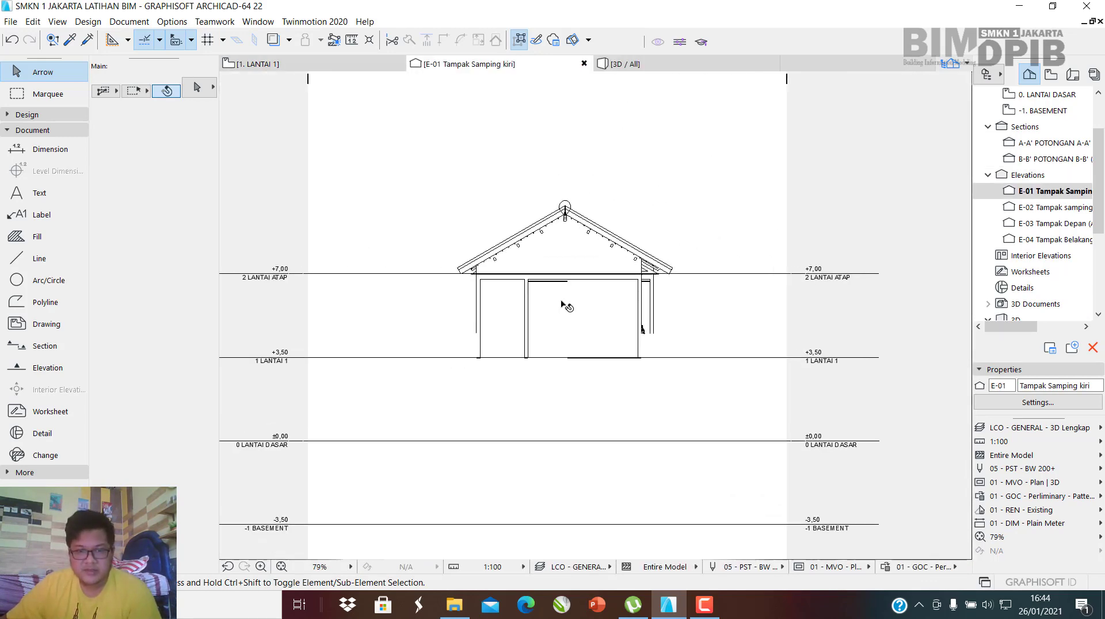
pyautogui.scroll(2, 562, 304)
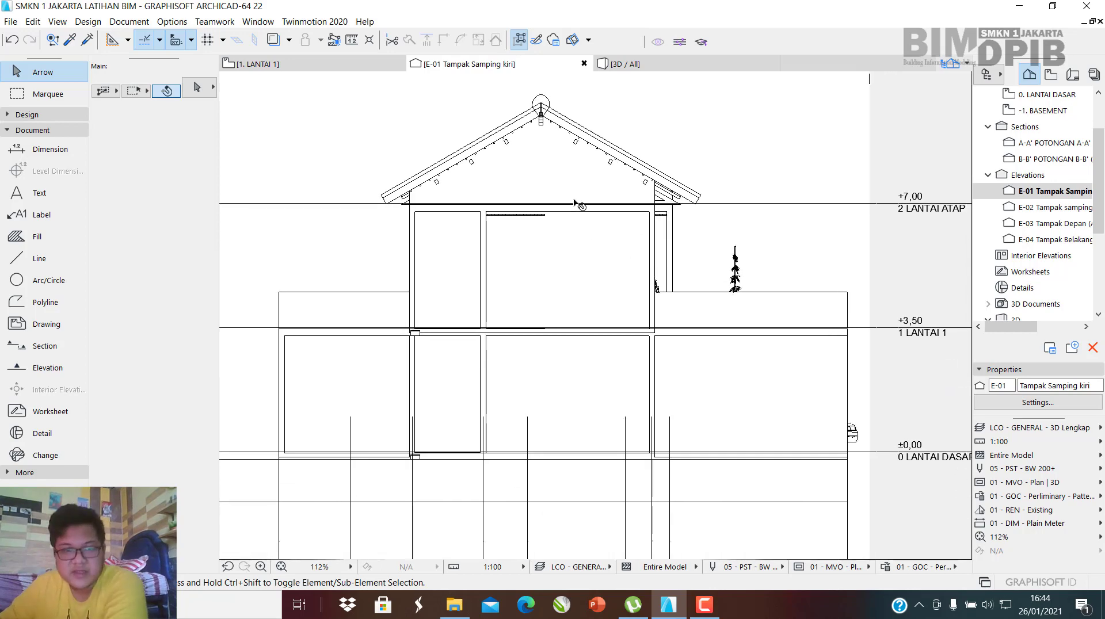
pyautogui.click(530, 158)
pyautogui.scroll(7, 530, 158)
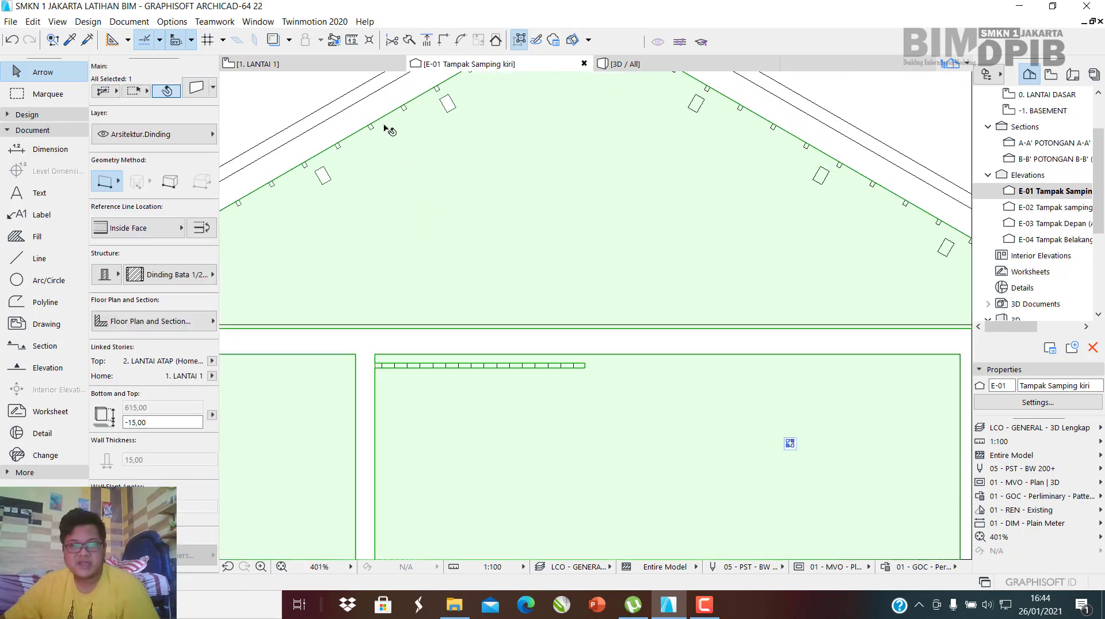
pyautogui.scroll(-5, 537, 180)
pyautogui.press('Escape')
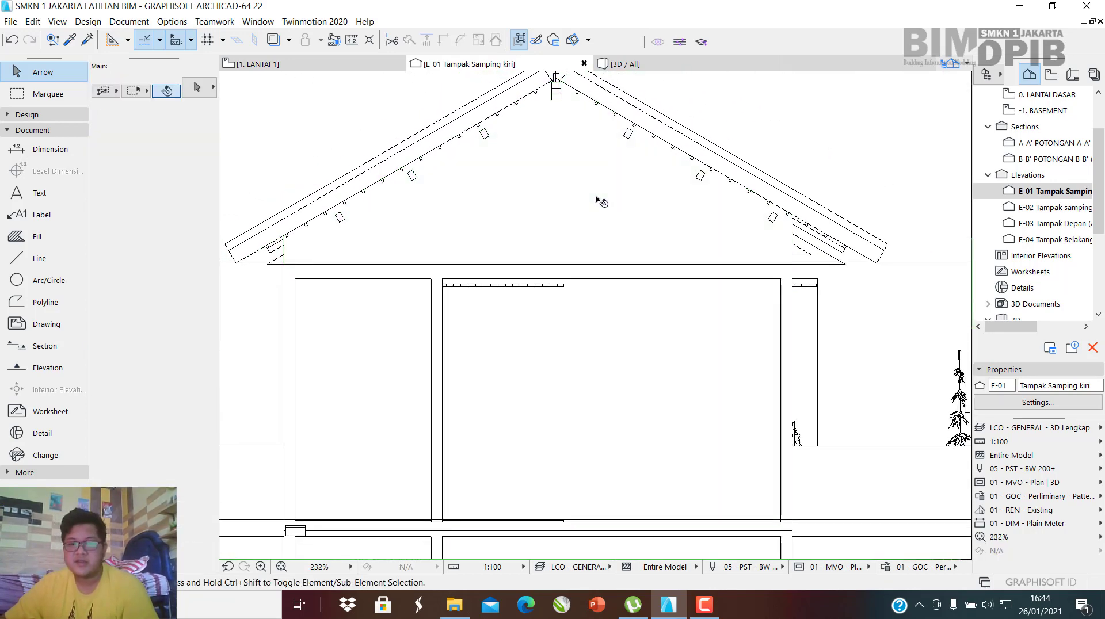
pyautogui.scroll(-5, 576, 211)
pyautogui.scroll(4, 765, 321)
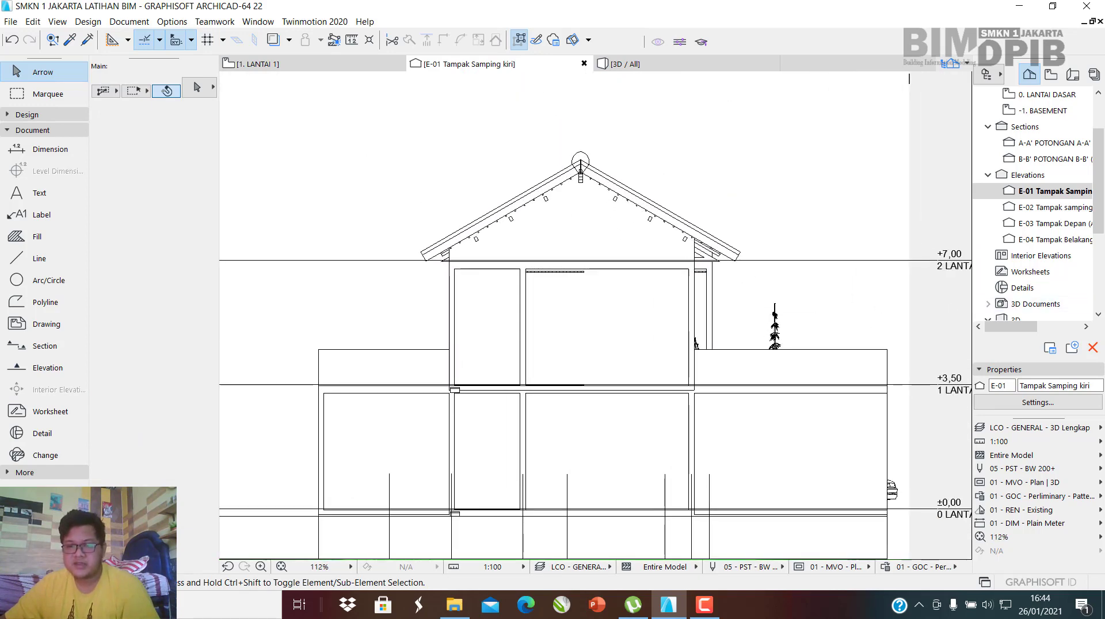
pyautogui.doubleClick(1056, 224)
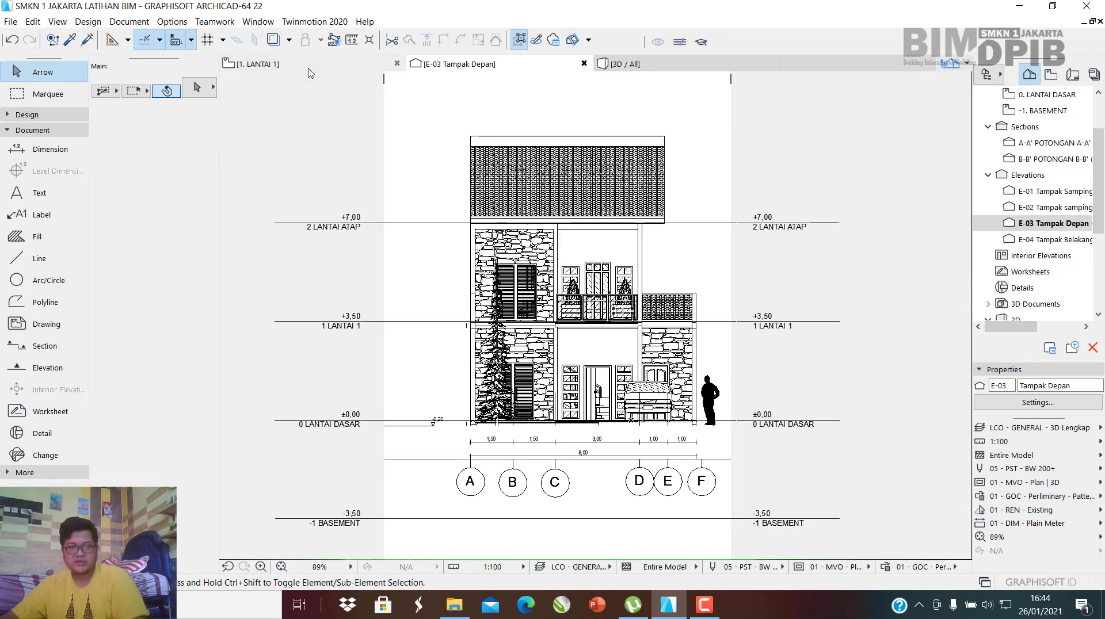
# Open the 0. LANTAI DASAR floor plan and apply the layer combination LCO - GENERAL - 3D Lengkap.
pyautogui.click(304, 68)
pyautogui.doubleClick(1041, 110)
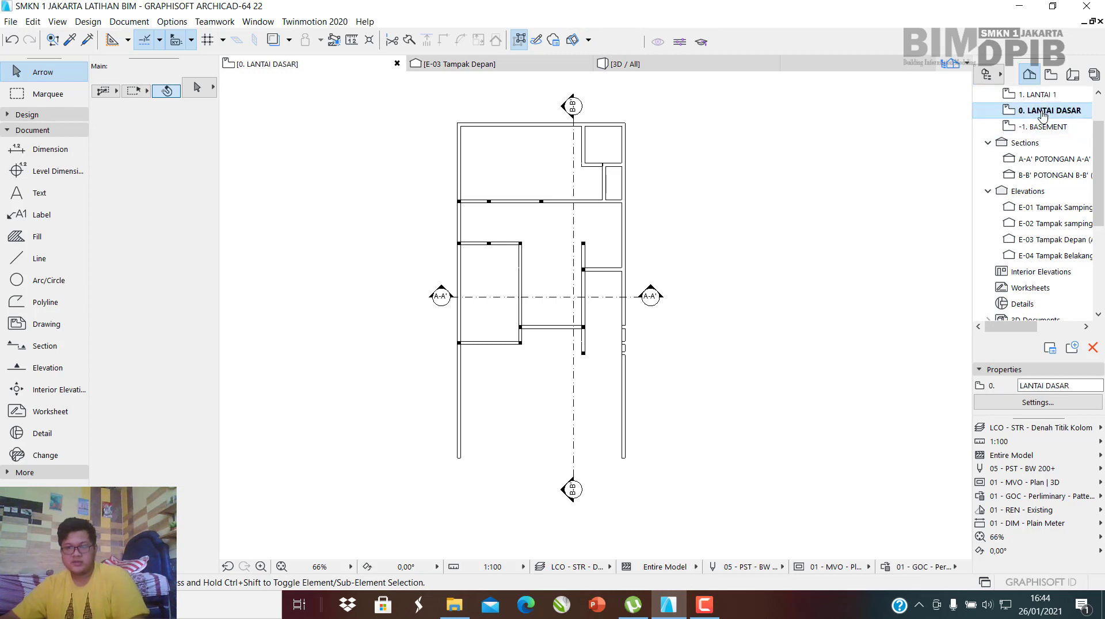
pyautogui.scroll(-4, 476, 292)
pyautogui.scroll(3, 337, 405)
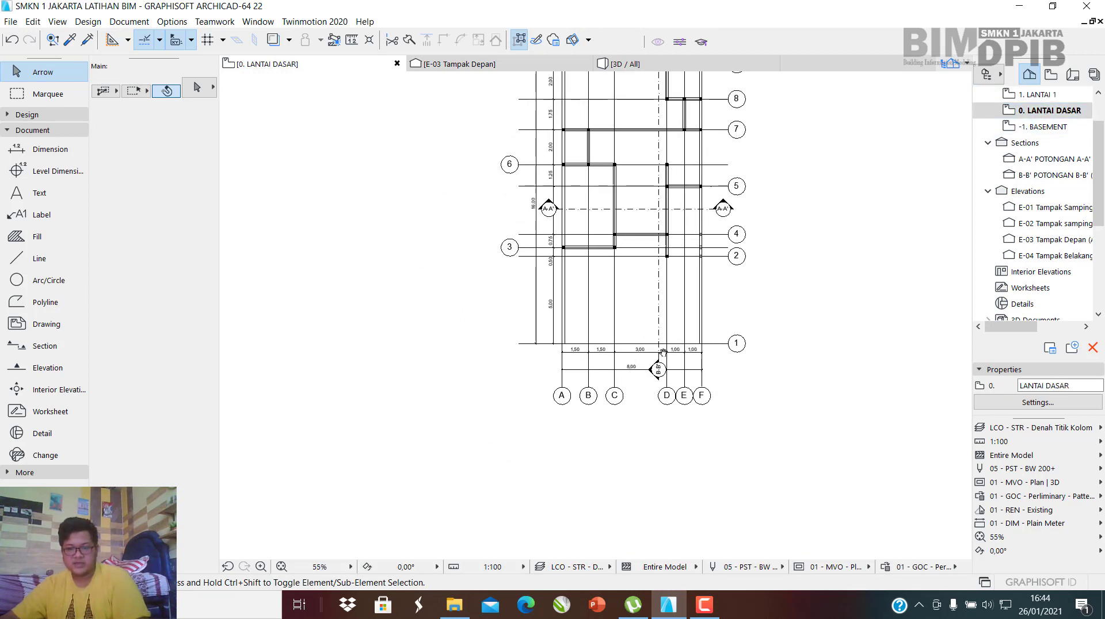
pyautogui.moveTo(659, 350); pyautogui.dragTo(630, 398, button='middle')
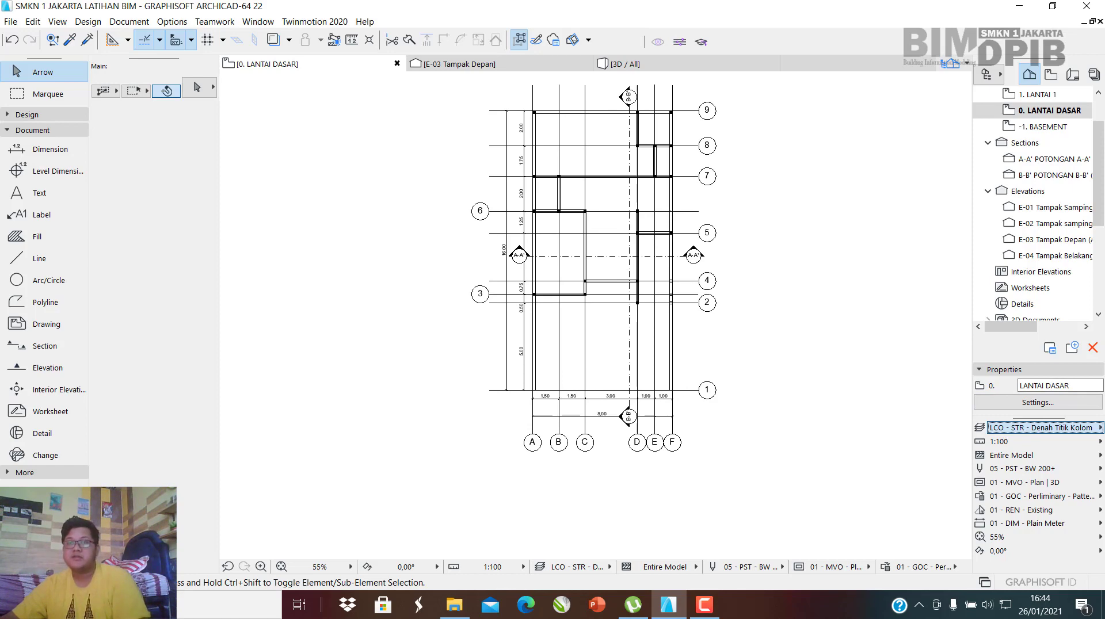
pyautogui.click(1047, 500)
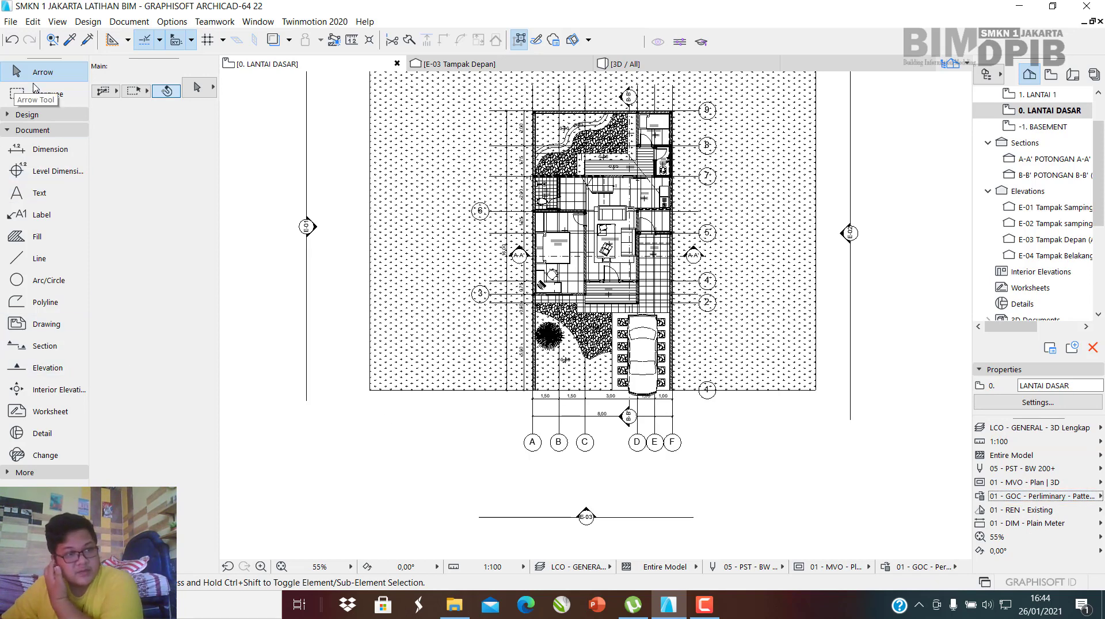
# Place a new horizontal elevation line just below the E-03 elevation line, facing the front of the house.
pyautogui.click(42, 113)
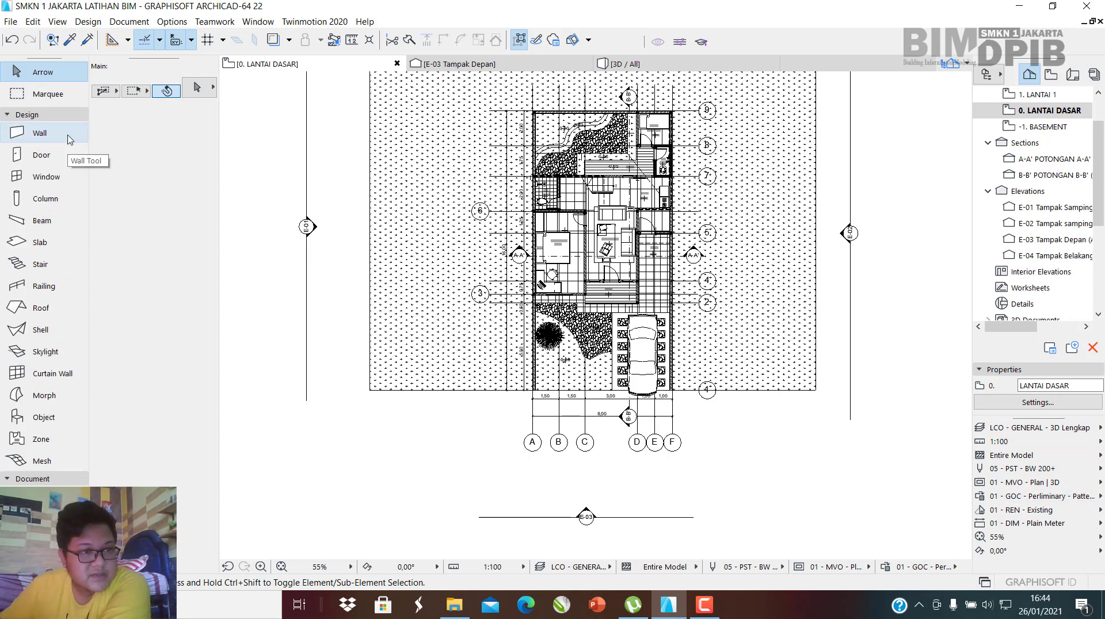
pyautogui.click(50, 115)
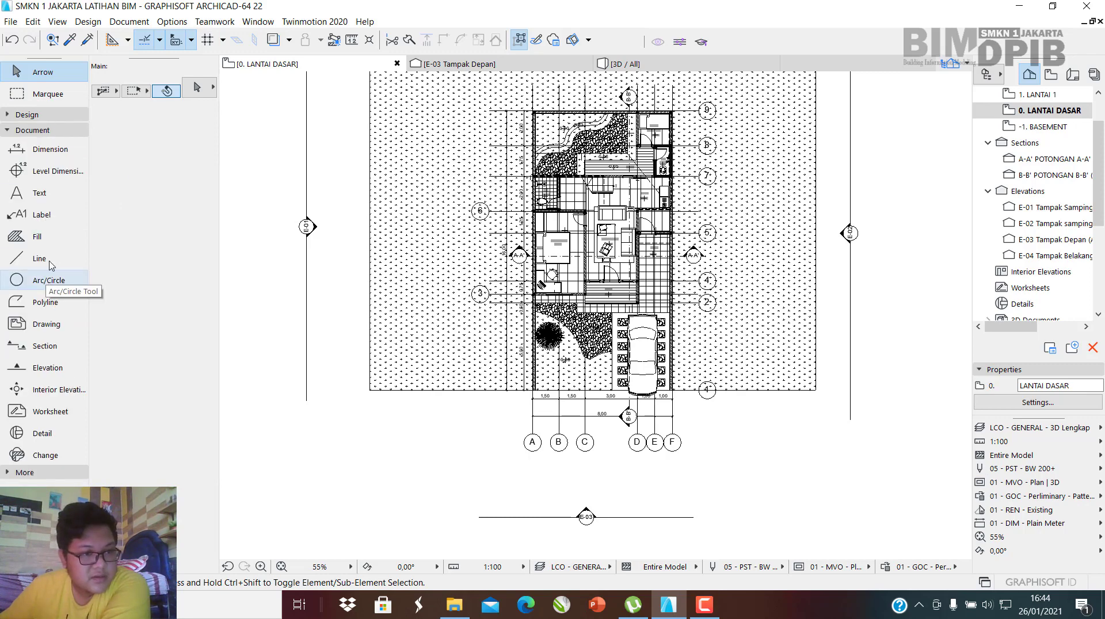
pyautogui.click(38, 374)
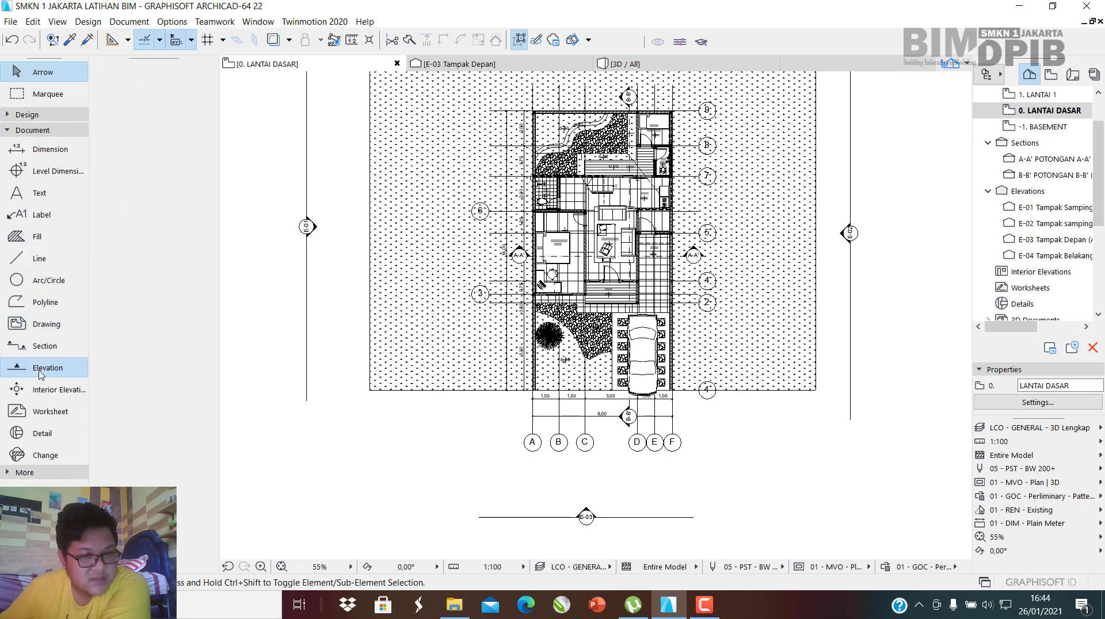
pyautogui.scroll(-3, 381, 366)
pyautogui.scroll(3, 480, 479)
pyautogui.moveTo(480, 477); pyautogui.dragTo(514, 399, button='middle')
pyautogui.scroll(1, 514, 399)
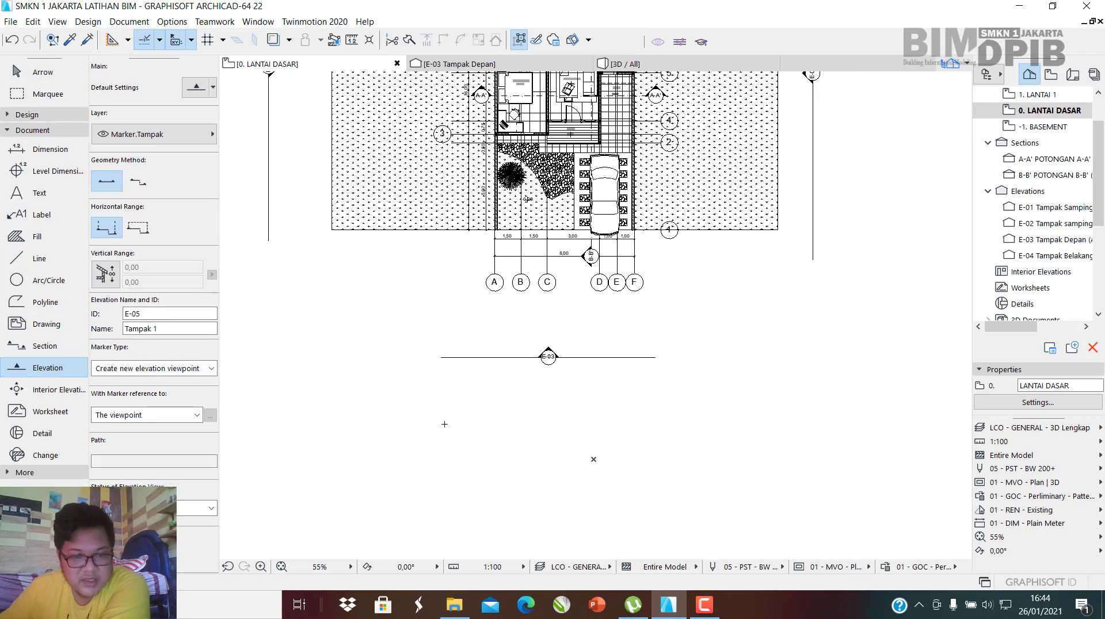
pyautogui.click(418, 405)
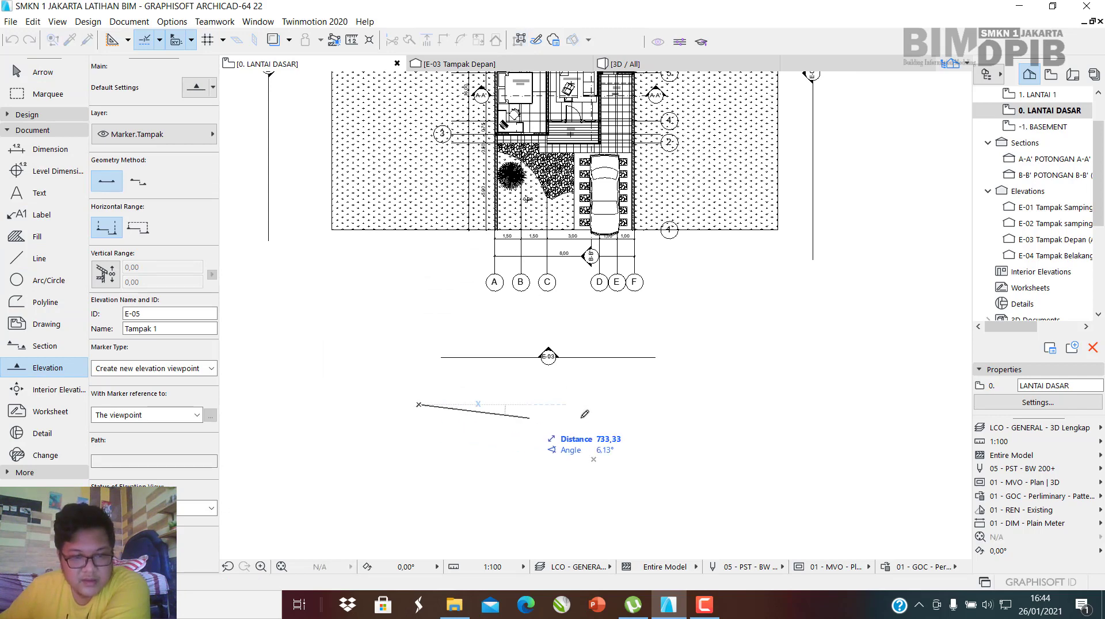
pyautogui.click(684, 407)
pyautogui.click(649, 304)
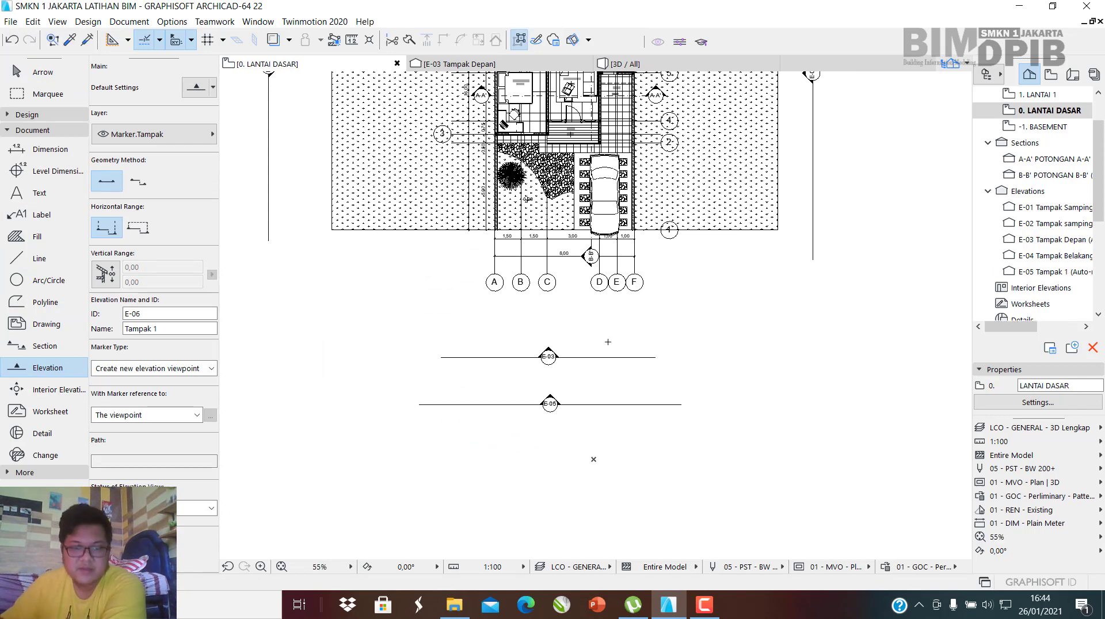
# Delete the newly placed E-05 elevation marker together with its viewpoint.
pyautogui.scroll(4, 573, 370)
pyautogui.scroll(-5, 523, 373)
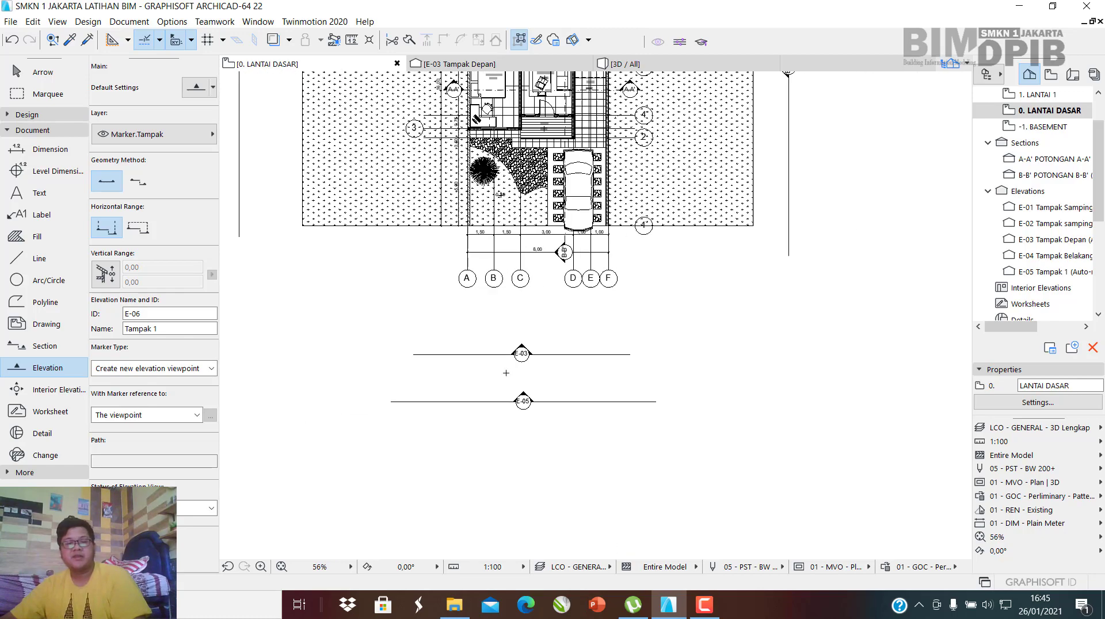
pyautogui.moveTo(505, 372); pyautogui.dragTo(558, 376, button='middle')
pyautogui.press('Escape')
pyautogui.click(575, 399)
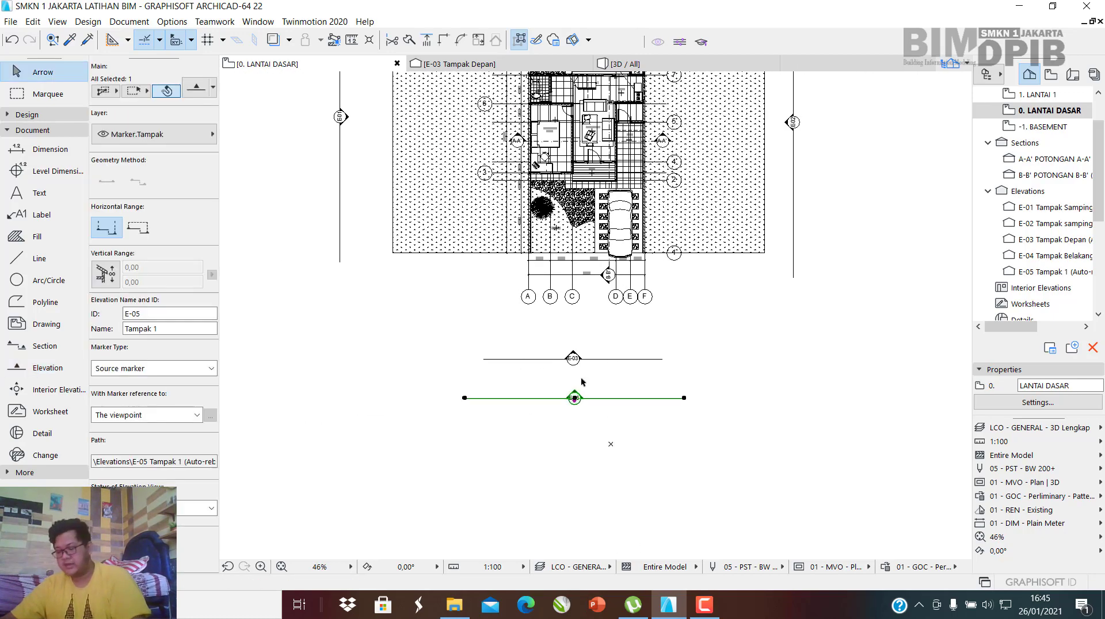
pyautogui.press('Delete')
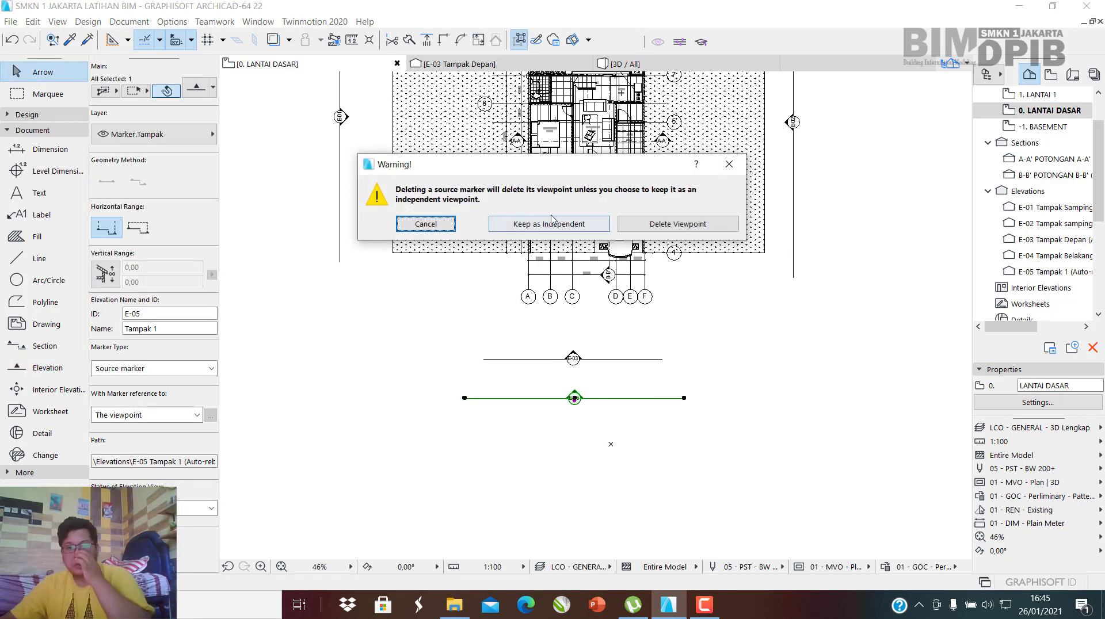
pyautogui.click(665, 224)
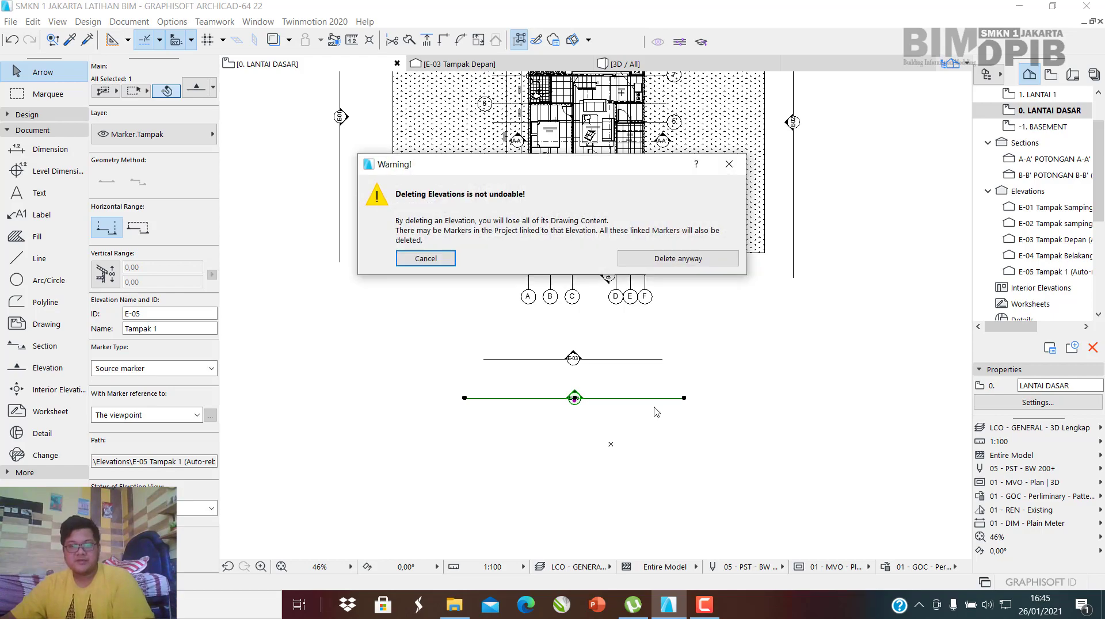
pyautogui.click(678, 262)
# Open the E-03 Tampak Depan elevation from its marker on the plan with the current view settings.
pyautogui.scroll(-2, 644, 423)
pyautogui.scroll(2, 661, 349)
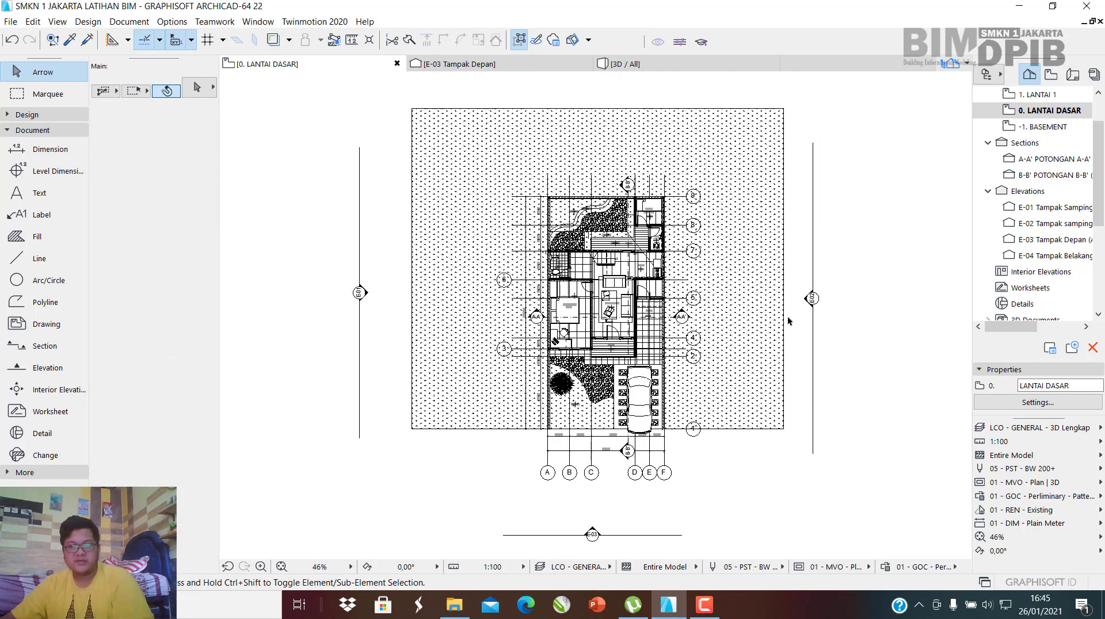
pyautogui.moveTo(538, 186); pyautogui.dragTo(571, 338, button='middle')
pyautogui.scroll(-3, 607, 245)
pyautogui.scroll(3, 607, 245)
pyautogui.scroll(-3, 597, 368)
pyautogui.moveTo(633, 547); pyautogui.dragTo(612, 338, button='middle')
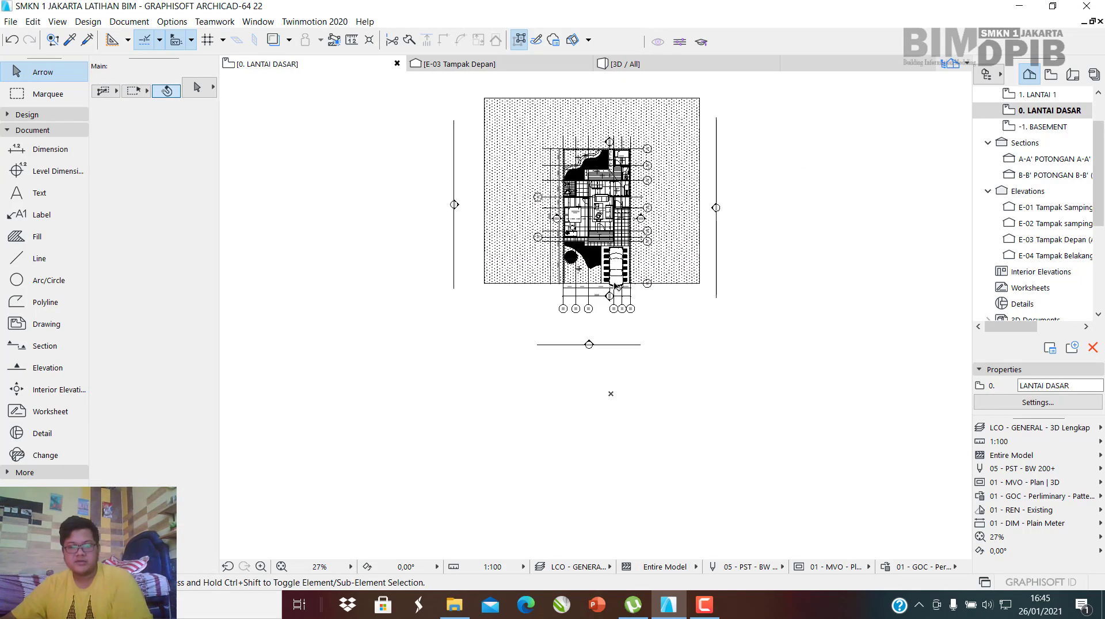
pyautogui.scroll(4, 626, 326)
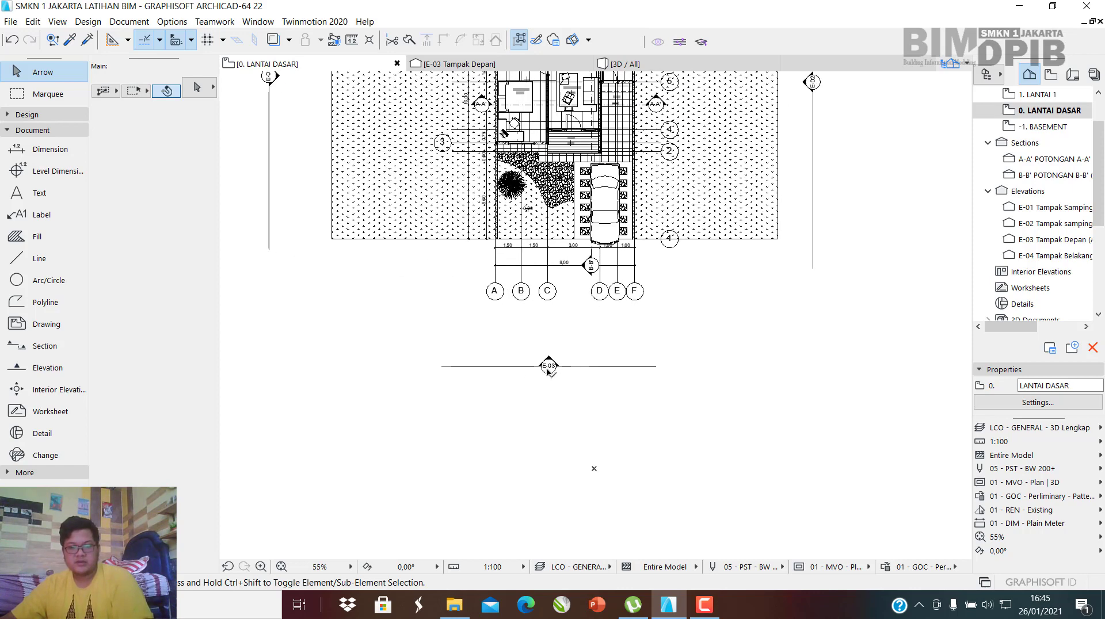
pyautogui.click(548, 369)
pyautogui.rightClick(548, 369)
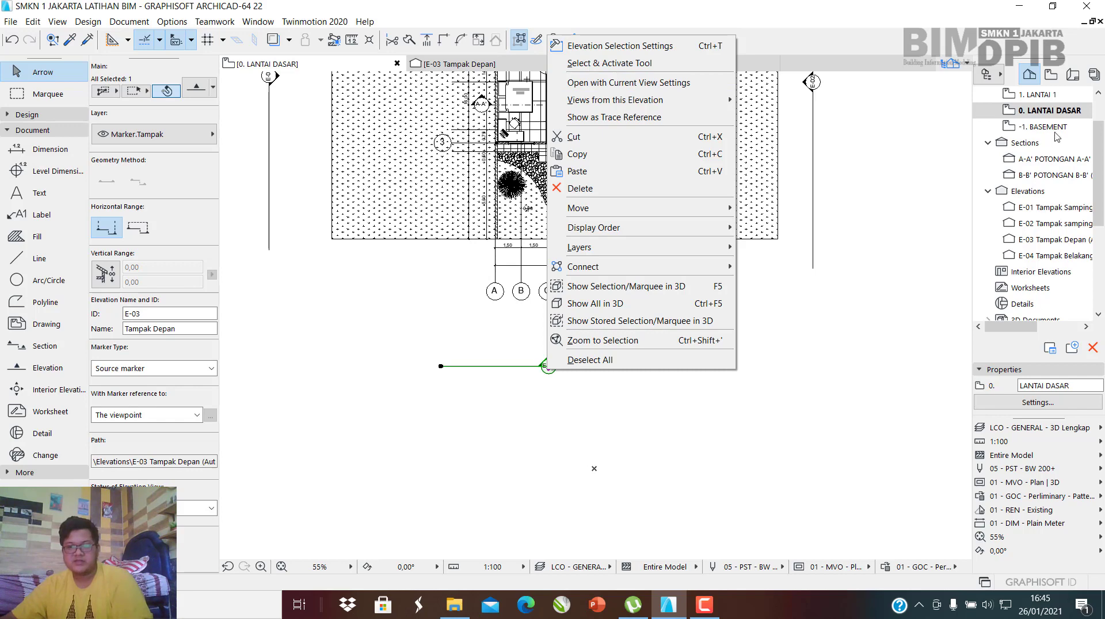
pyautogui.click(628, 84)
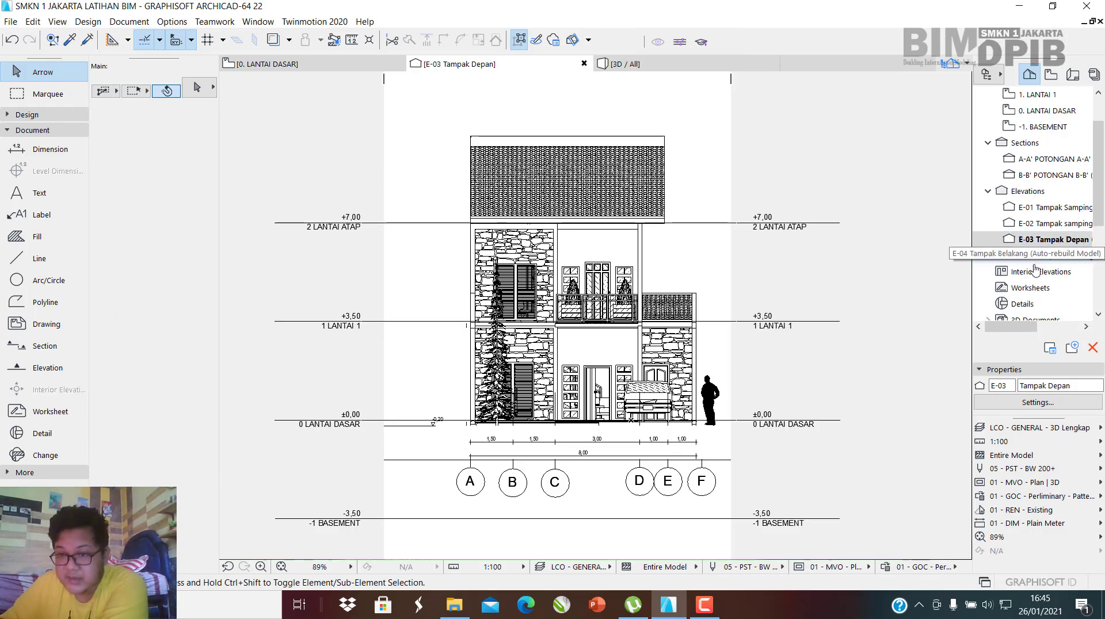
pyautogui.scroll(6, 574, 252)
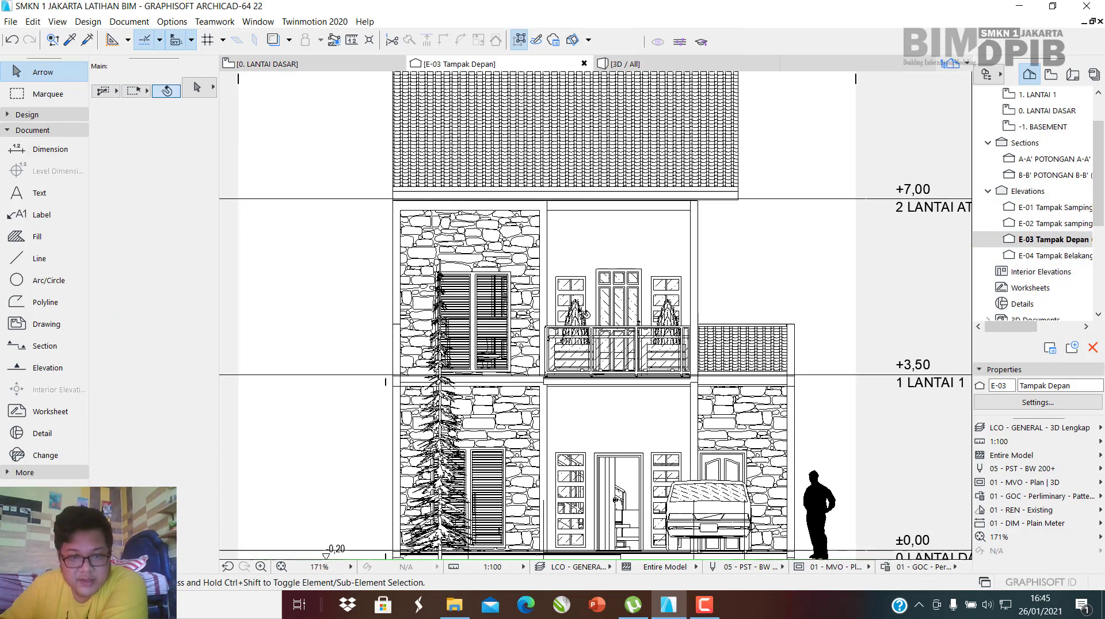
# Open the shared settings of the three stone-clad front walls and view the surfaces available for the override.
pyautogui.scroll(-4, 567, 310)
pyautogui.moveTo(560, 409); pyautogui.dragTo(544, 325, button='middle')
pyautogui.scroll(2, 544, 325)
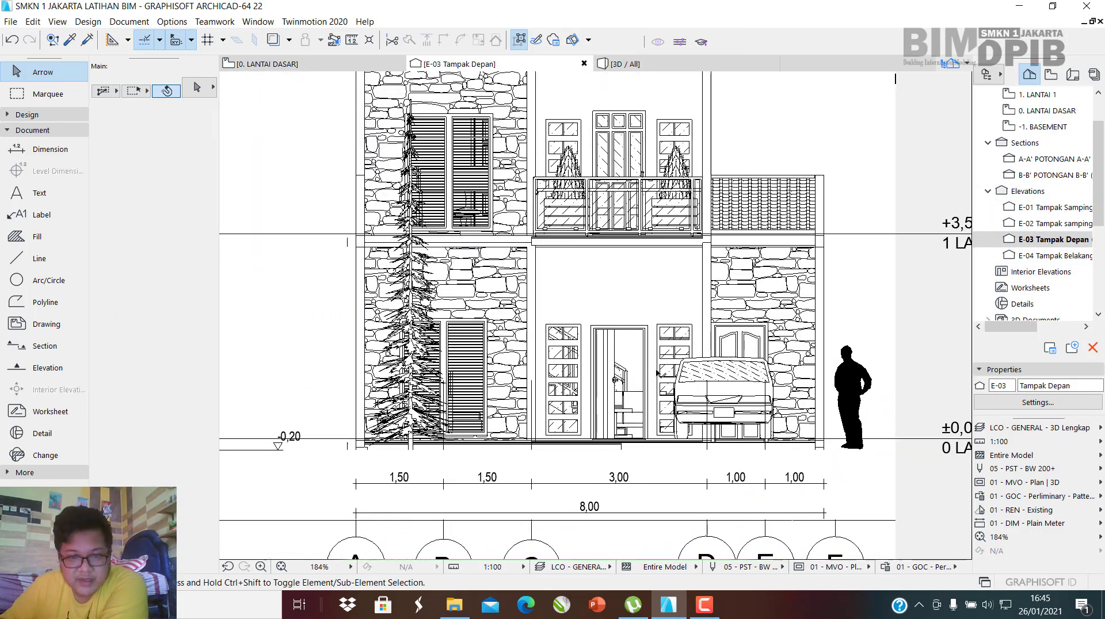
pyautogui.moveTo(651, 309); pyautogui.dragTo(671, 335, button='middle')
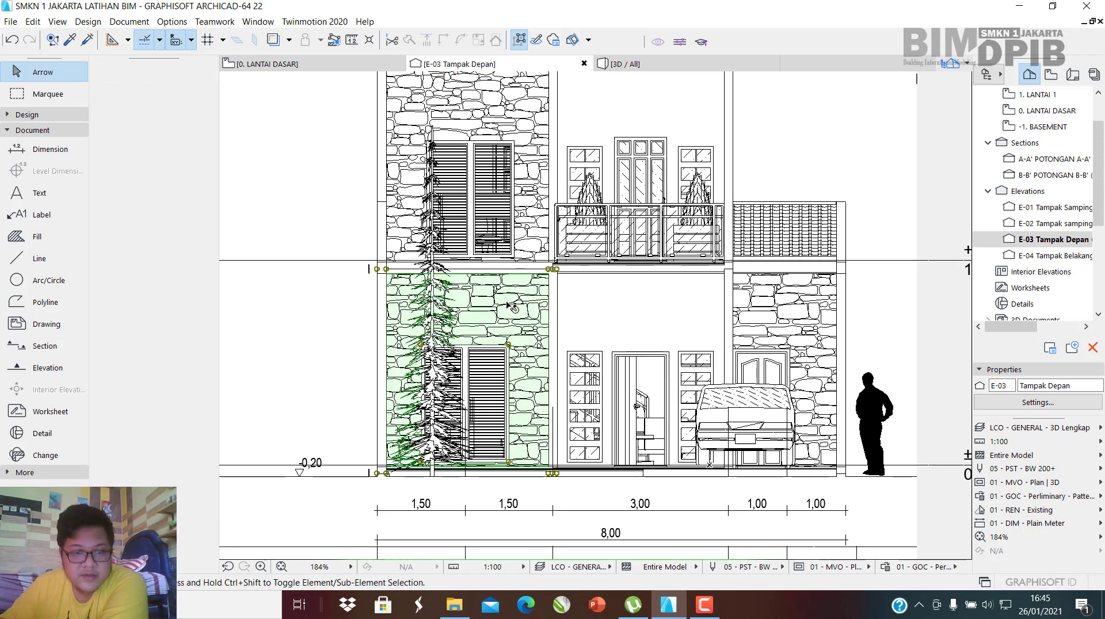
pyautogui.click(513, 310)
pyautogui.moveTo(599, 345); pyautogui.dragTo(611, 426, button='middle')
pyautogui.click(563, 287)
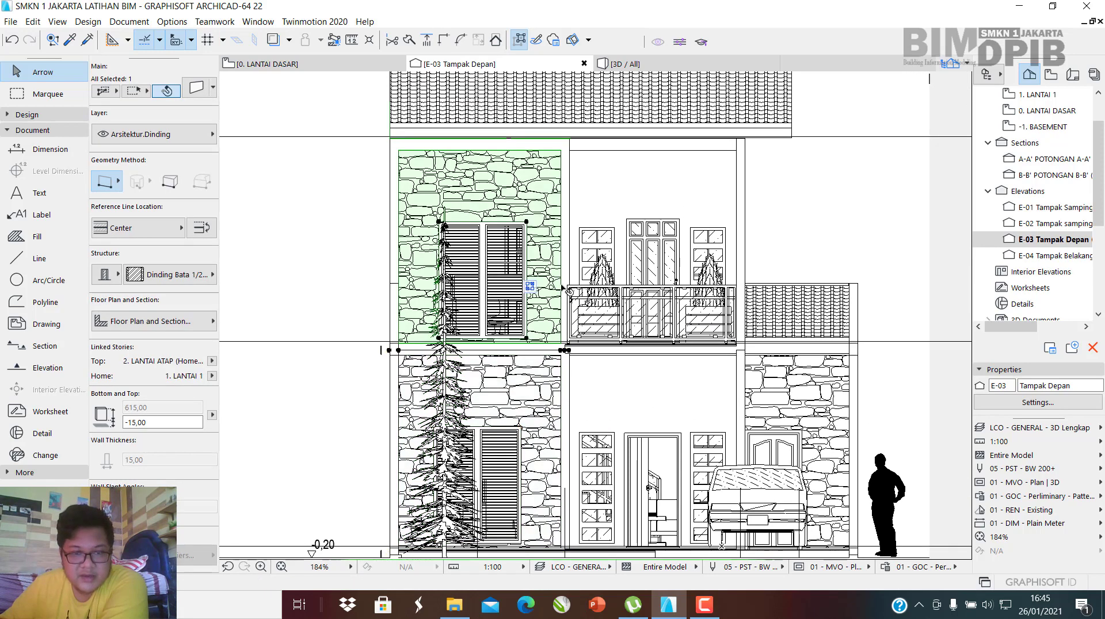
pyautogui.click(558, 392)
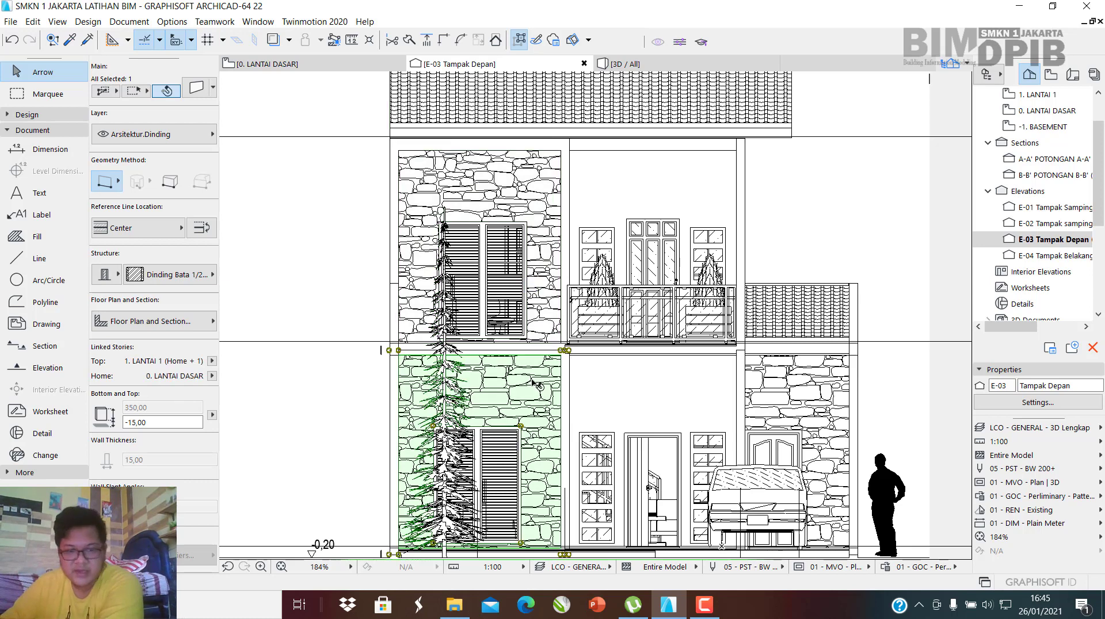
pyautogui.keyDown('shift'); pyautogui.click(554, 173); pyautogui.keyUp('shift')
pyautogui.keyDown('shift'); pyautogui.click(806, 379); pyautogui.keyUp('shift')
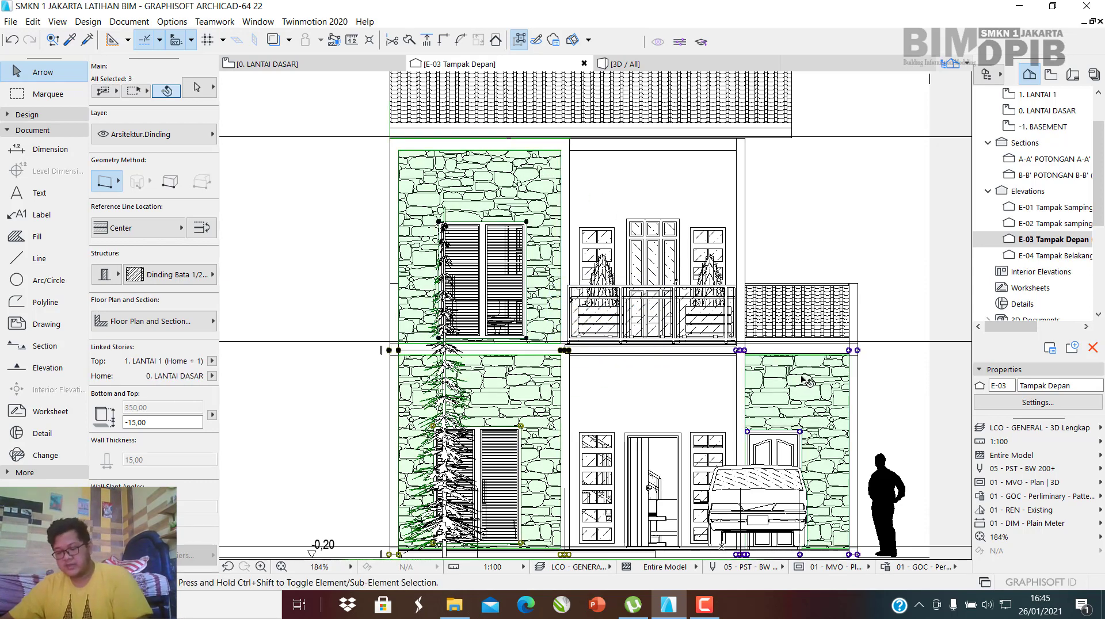
pyautogui.hotkey('ctrl', 't')
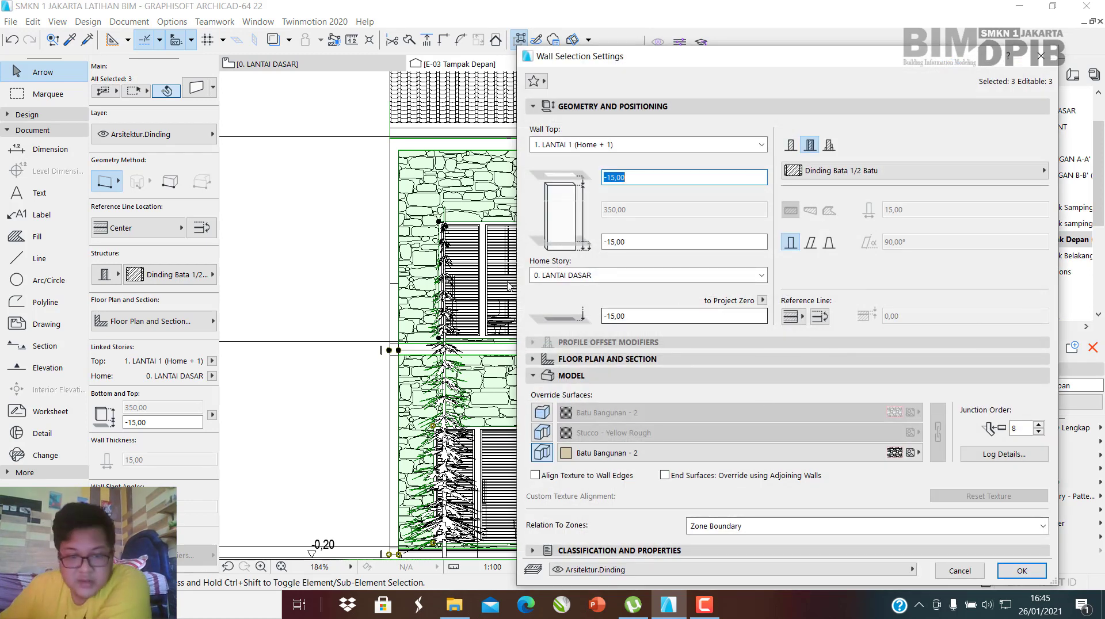
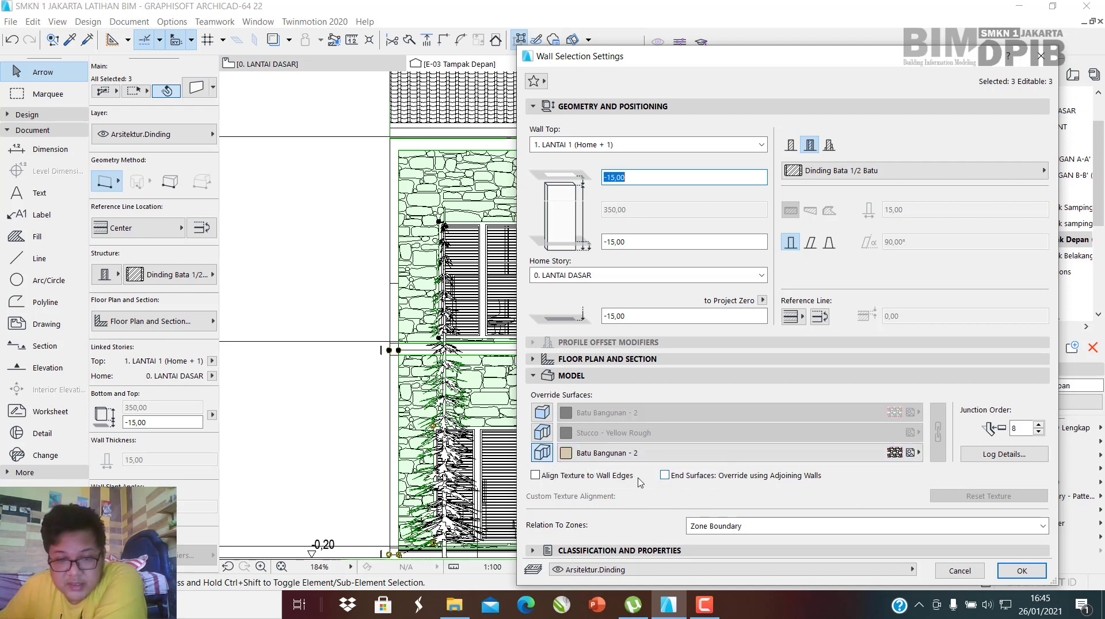
pyautogui.click(712, 455)
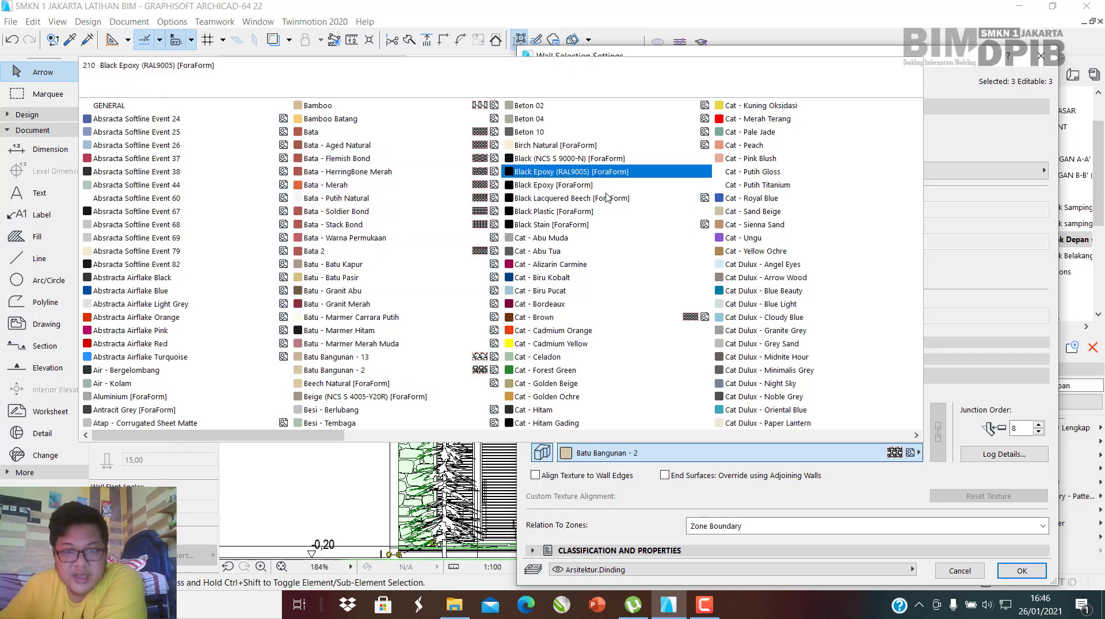
pyautogui.click(1077, 138)
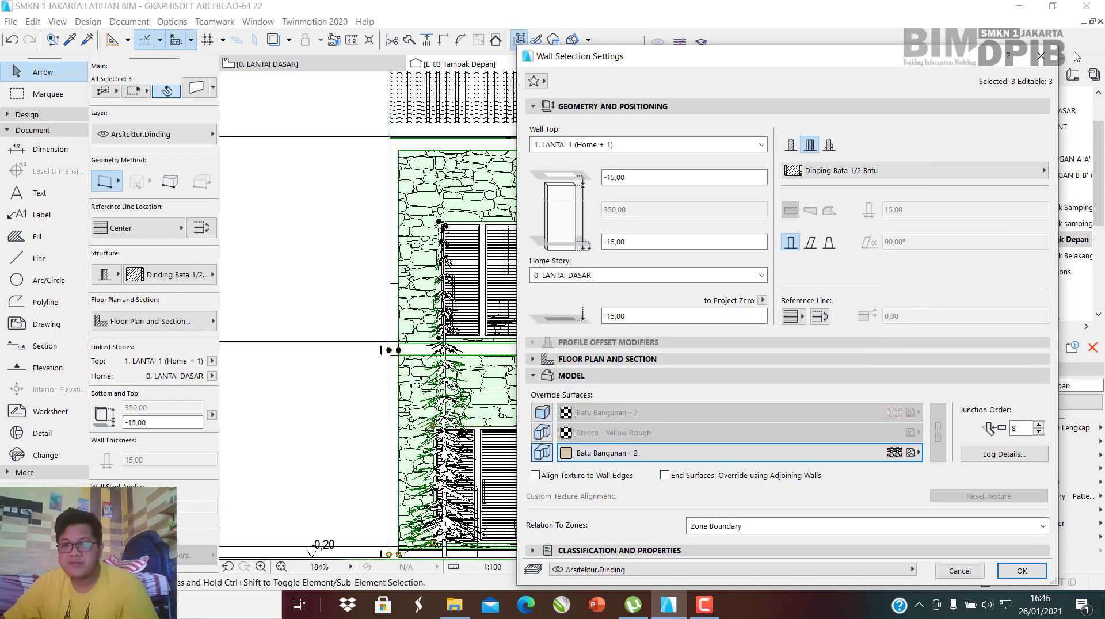
pyautogui.click(1039, 57)
# Deselect the walls and save the current view of the E-03 Tampak Depan elevation, keeping ID and name by project map.
pyautogui.scroll(-4, 525, 398)
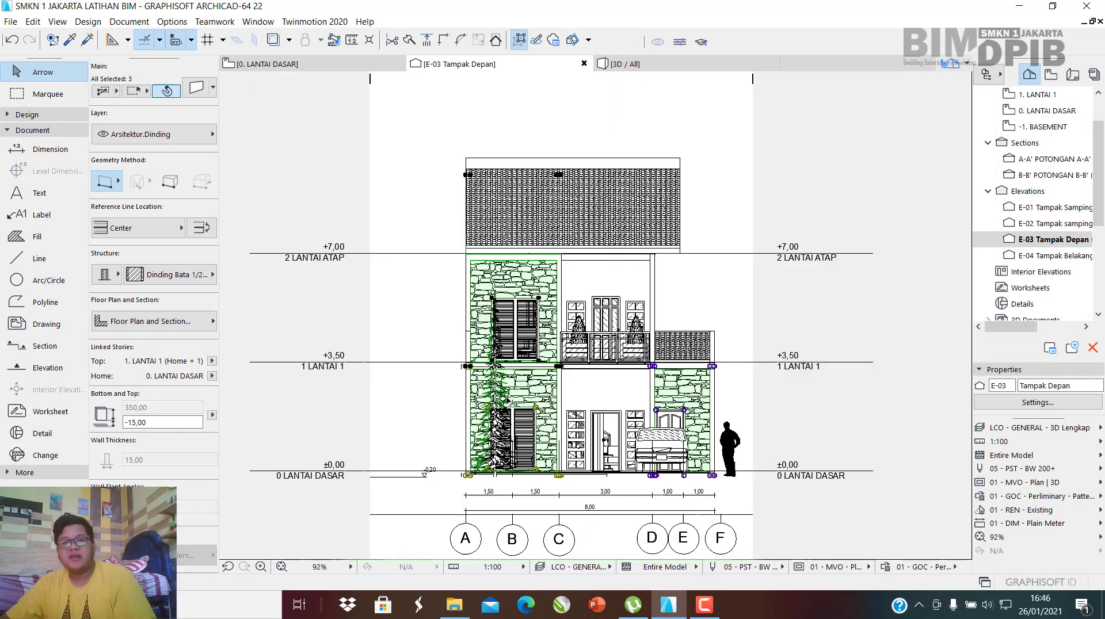
pyautogui.scroll(-2, 525, 401)
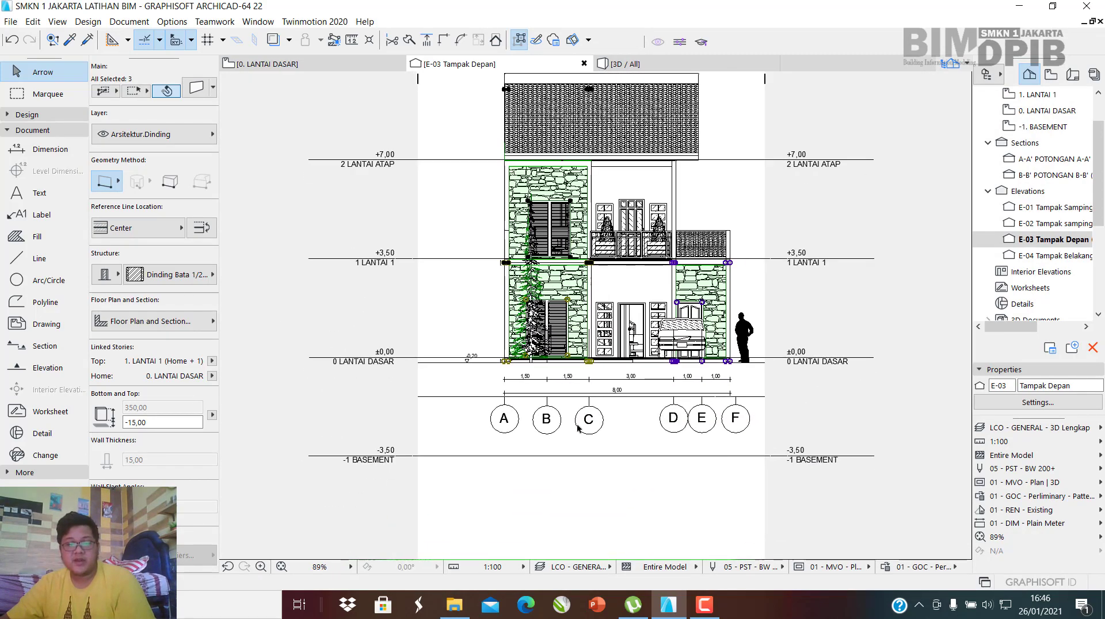
pyautogui.scroll(2, 588, 290)
pyautogui.click(762, 181)
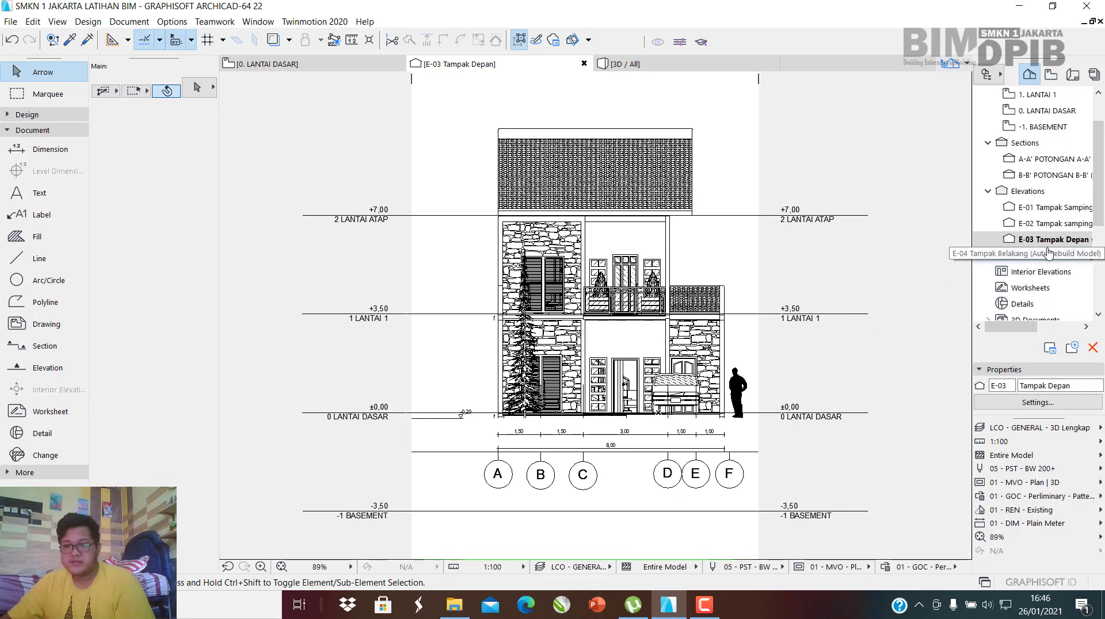
pyautogui.moveTo(1053, 239); pyautogui.dragTo(1046, 238)
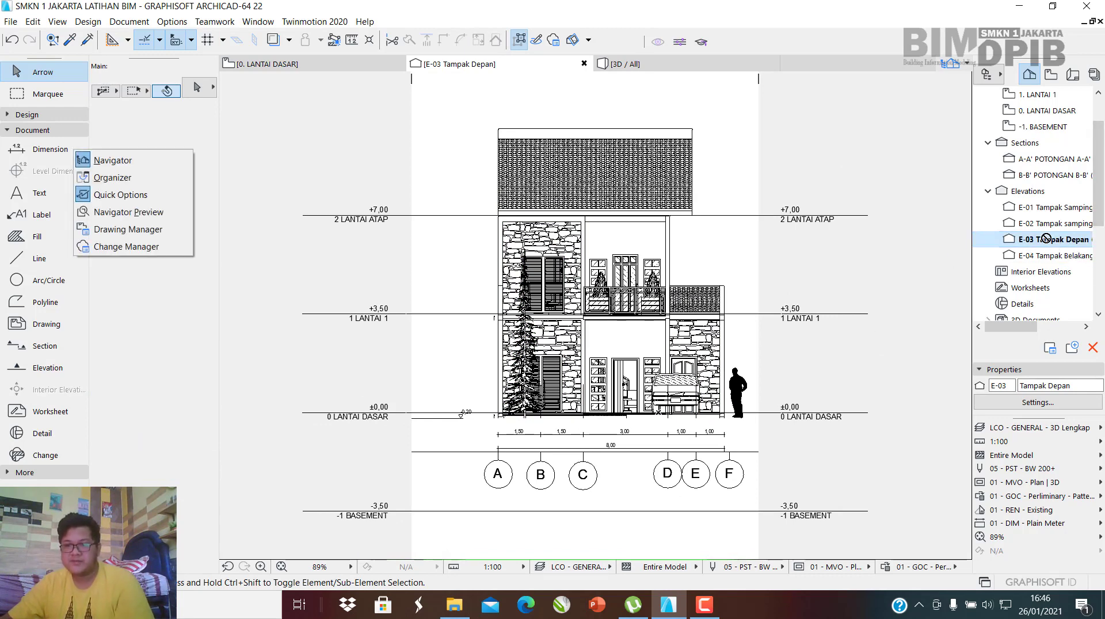
pyautogui.rightClick(1046, 239)
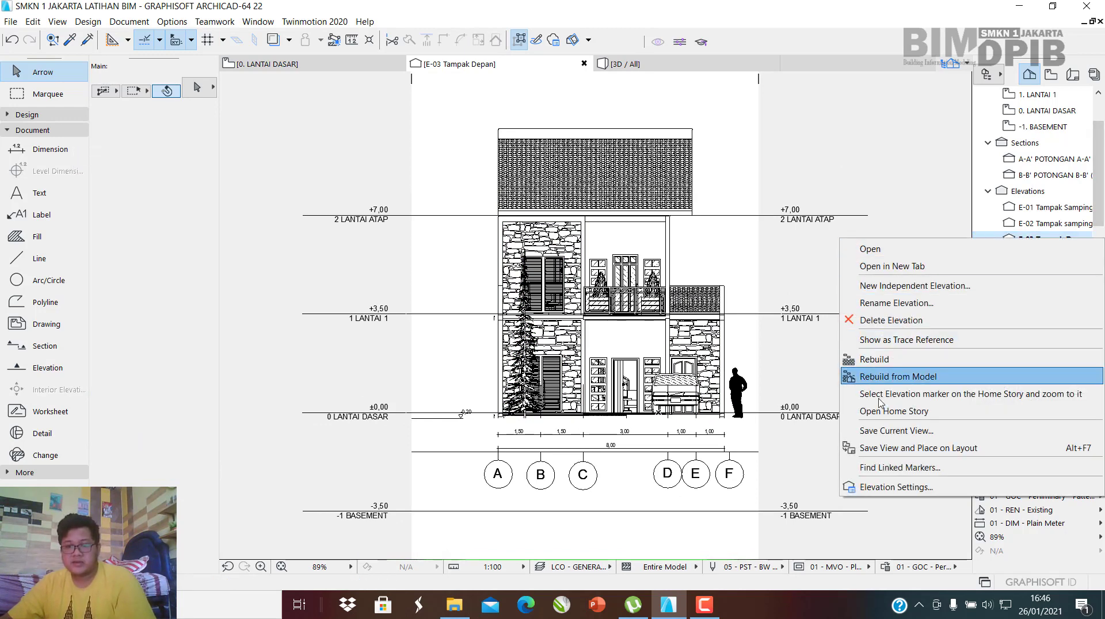
pyautogui.click(899, 431)
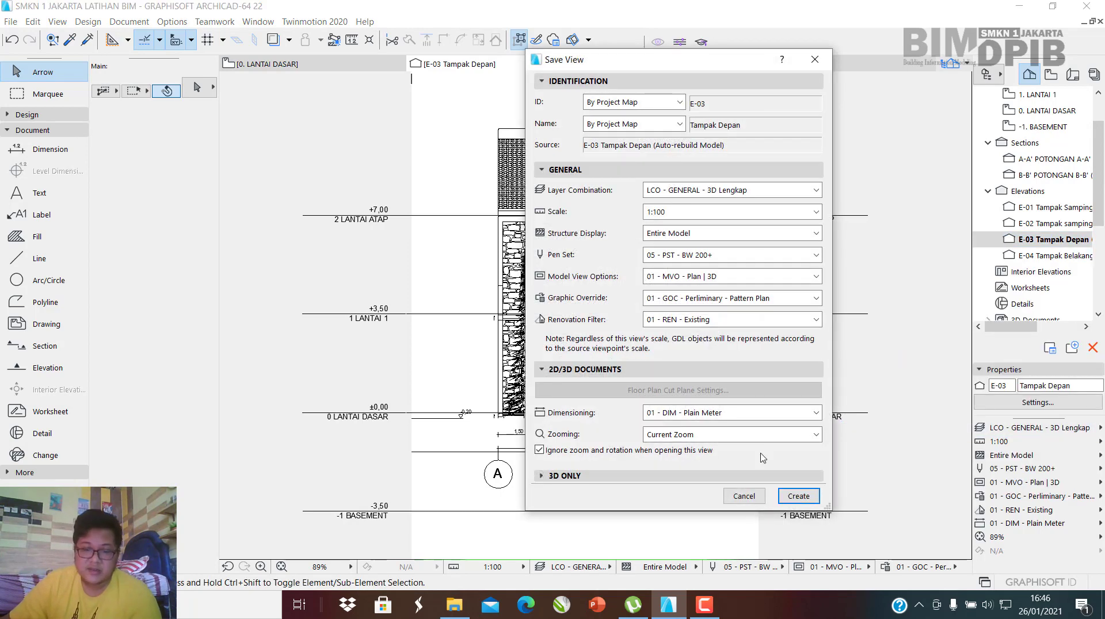
pyautogui.click(798, 497)
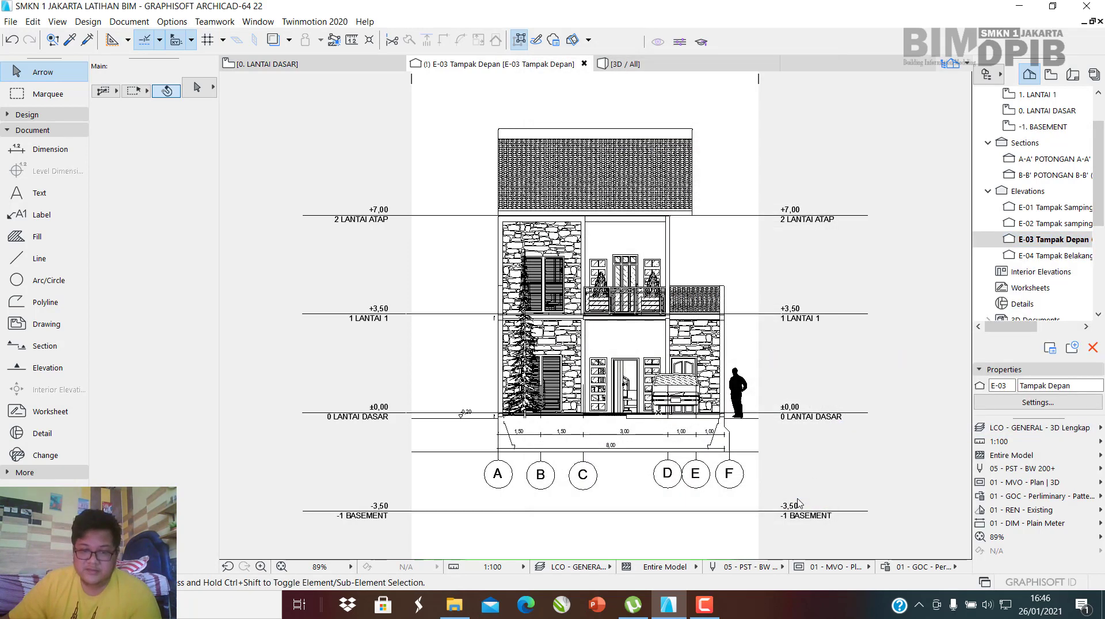
# Open the E-01 Tampak Samping kiri elevation and move both dimension chains up between the 0 LANTAI DASAR and -1 BASEMENT levels.
pyautogui.doubleClick(1050, 209)
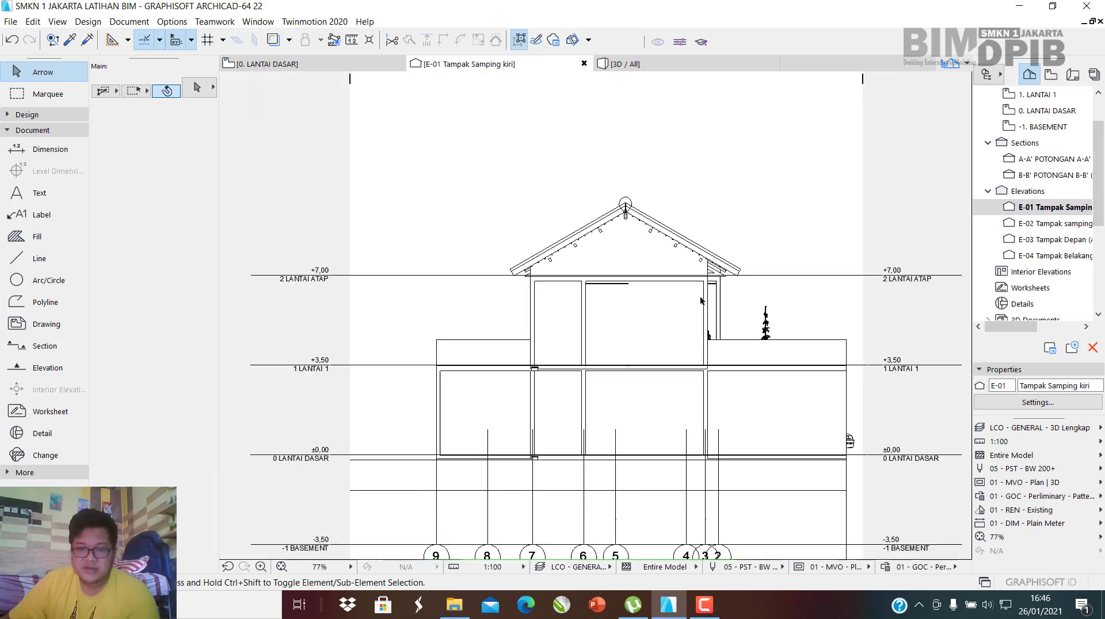
pyautogui.scroll(1, 642, 475)
pyautogui.moveTo(642, 474); pyautogui.dragTo(593, 386, button='middle')
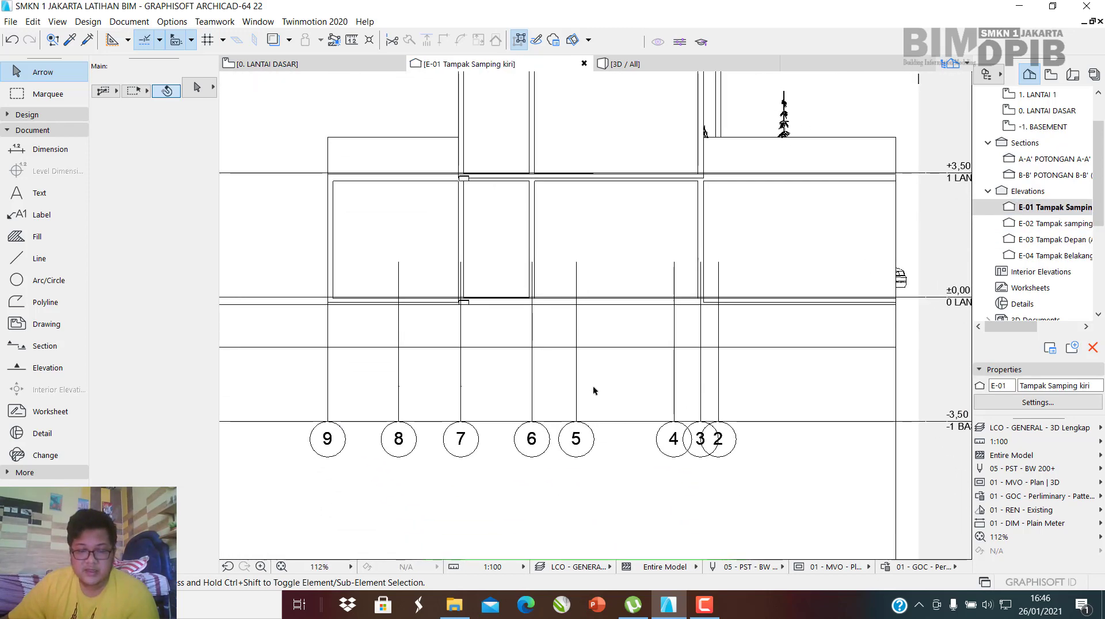
pyautogui.scroll(-3, 594, 386)
pyautogui.scroll(1, 526, 370)
pyautogui.moveTo(555, 283); pyautogui.dragTo(529, 187, button='middle')
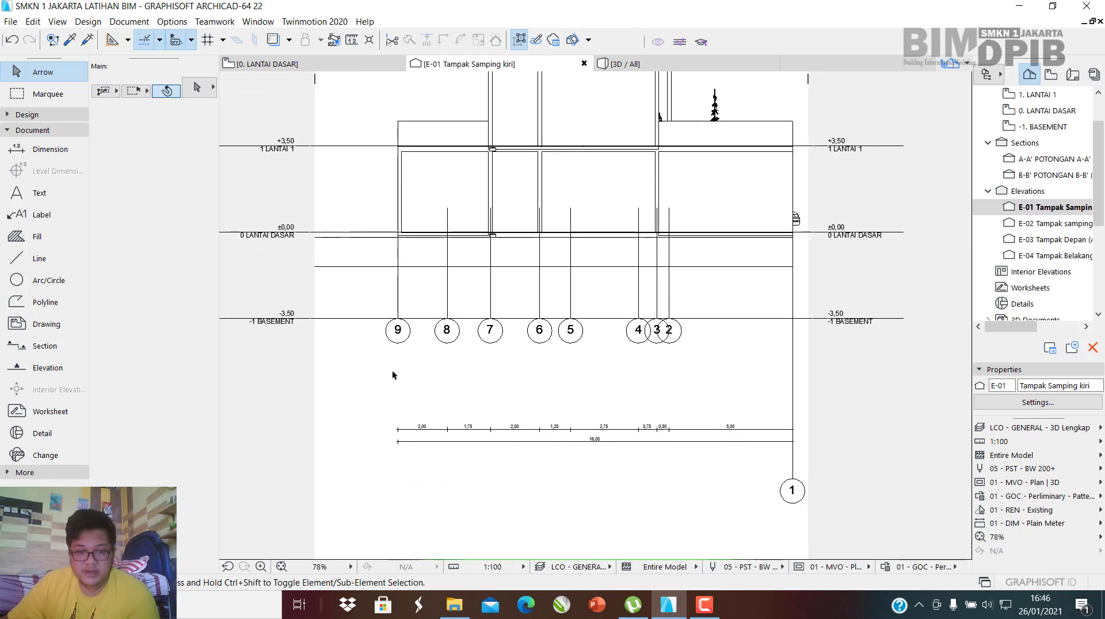
pyautogui.moveTo(338, 373); pyautogui.dragTo(792, 471)
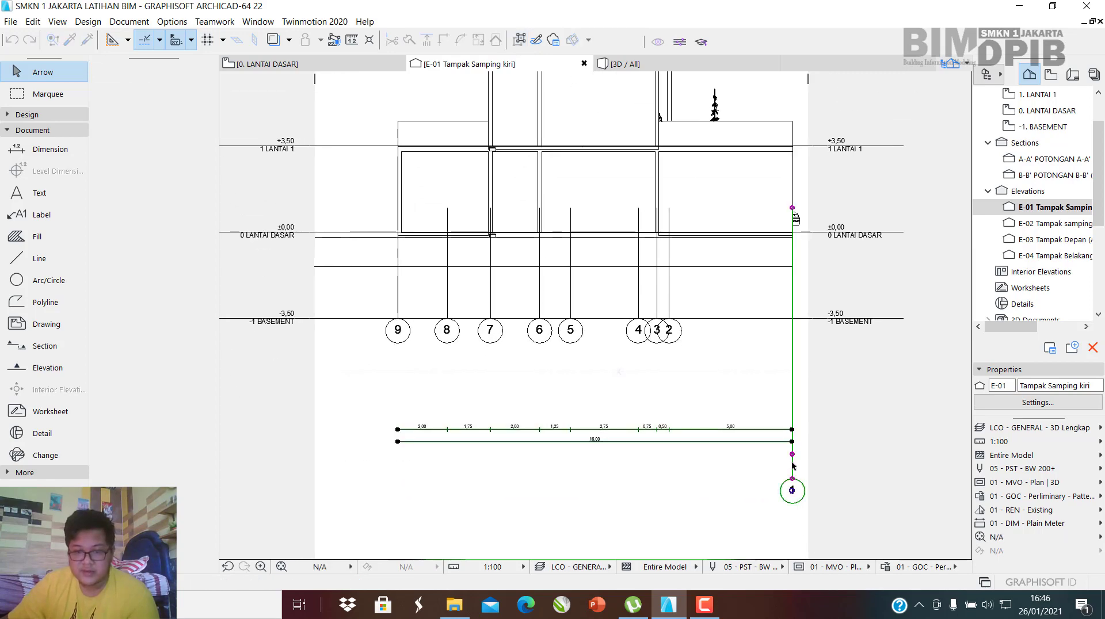
pyautogui.moveTo(348, 385); pyautogui.dragTo(793, 478)
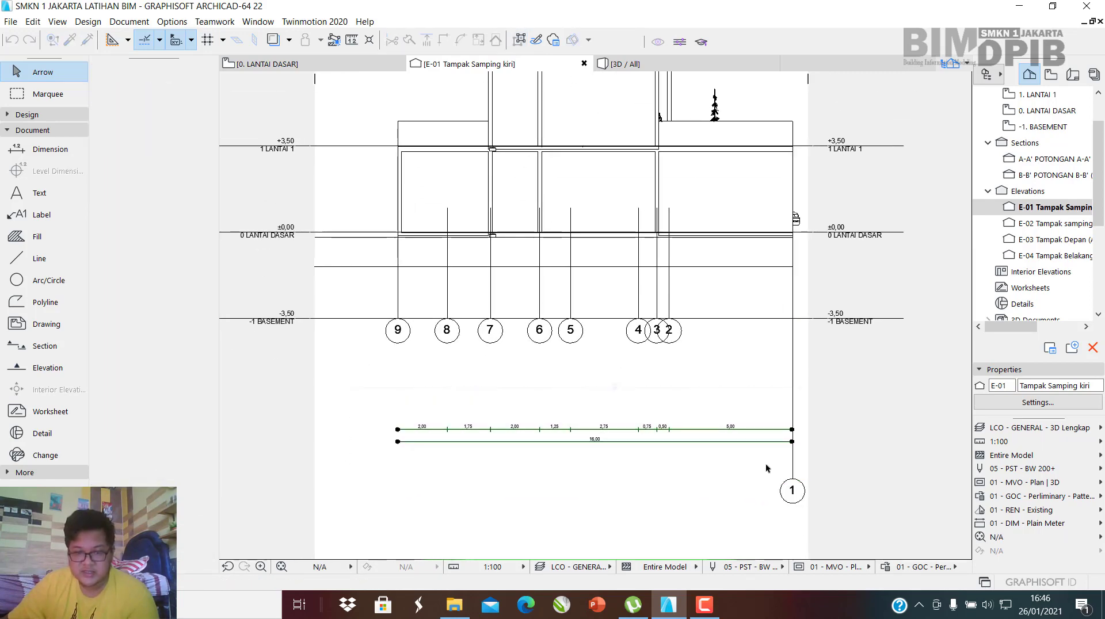
pyautogui.moveTo(595, 436); pyautogui.dragTo(595, 276)
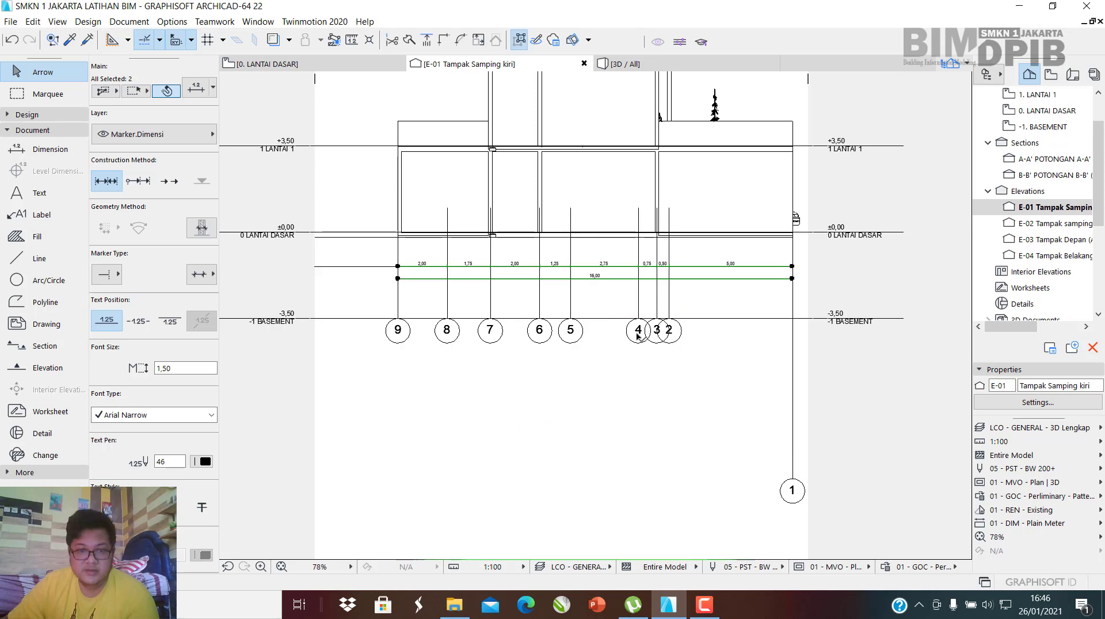
pyautogui.click(732, 375)
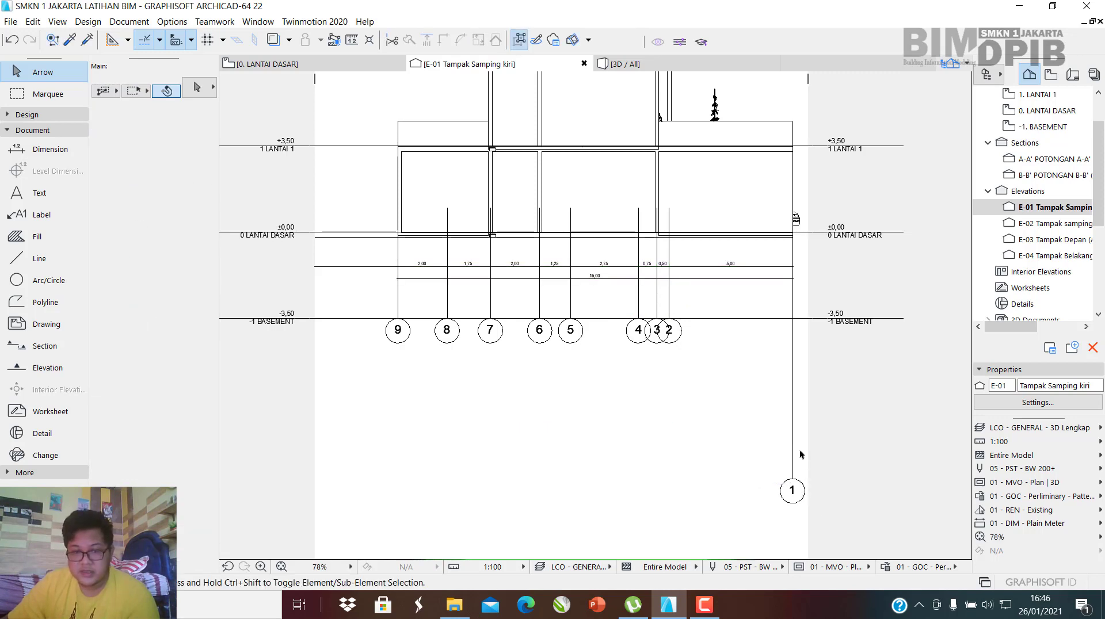
pyautogui.click(790, 481)
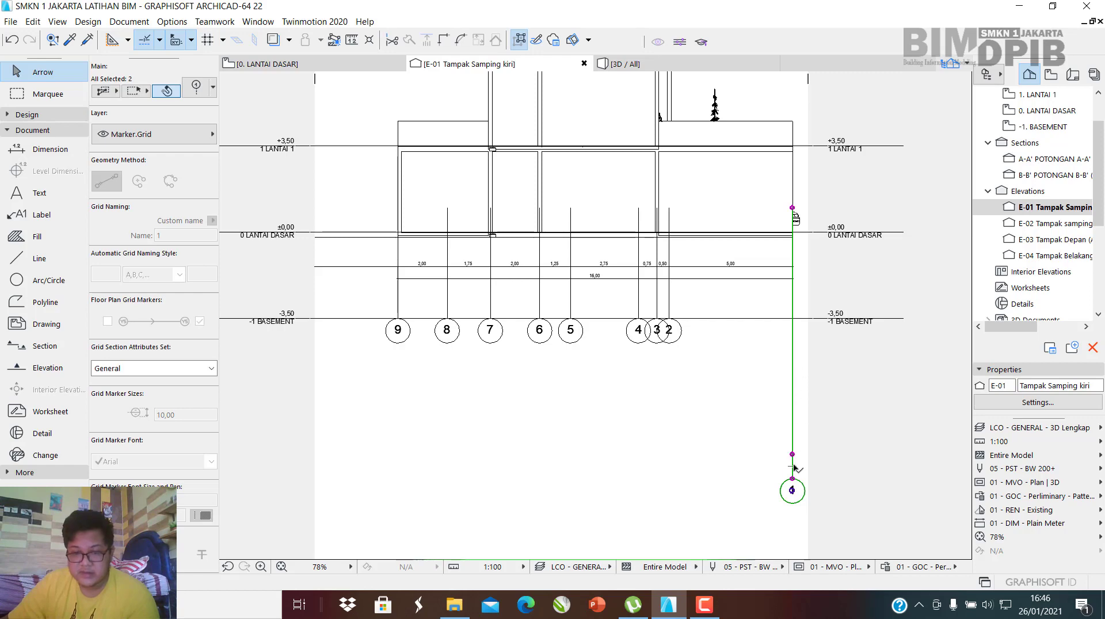
pyautogui.scroll(3, 795, 475)
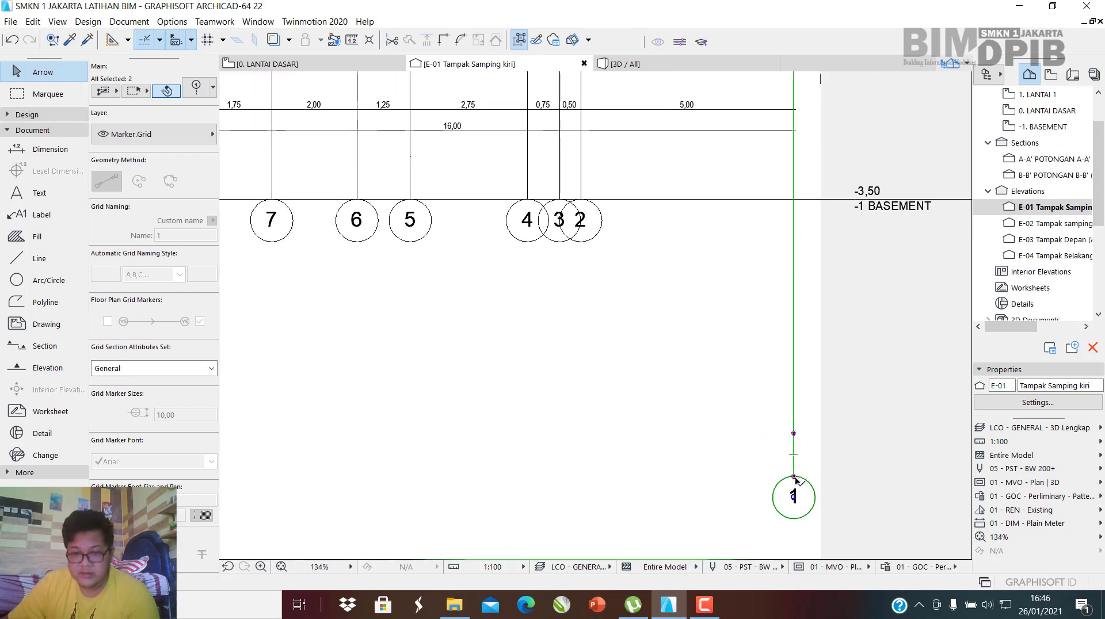
pyautogui.click(858, 463)
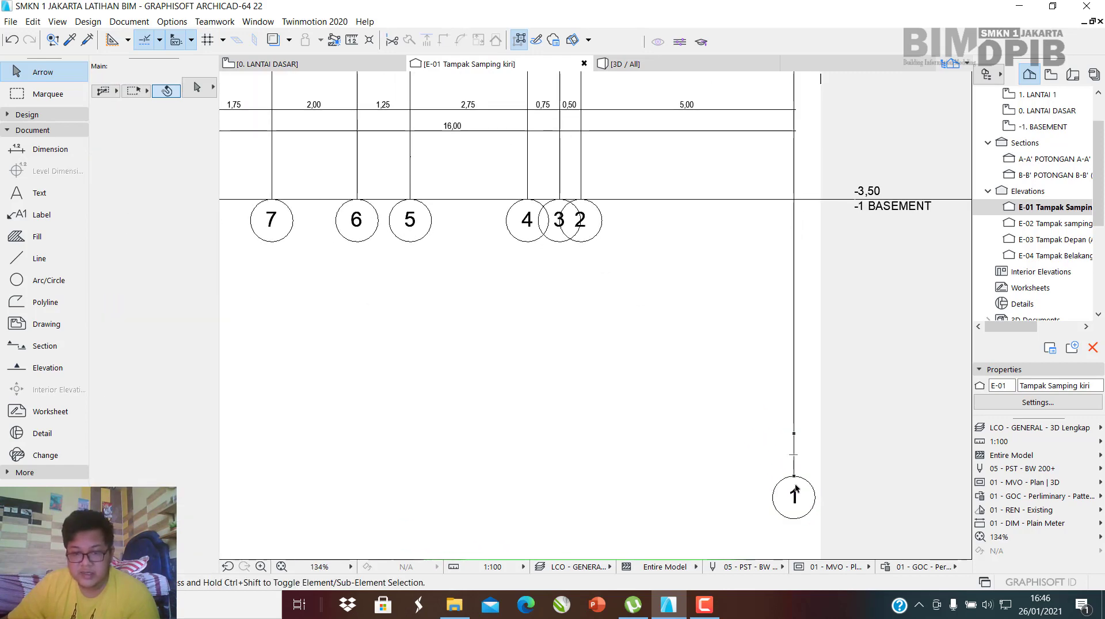
pyautogui.click(804, 469)
pyautogui.click(719, 481)
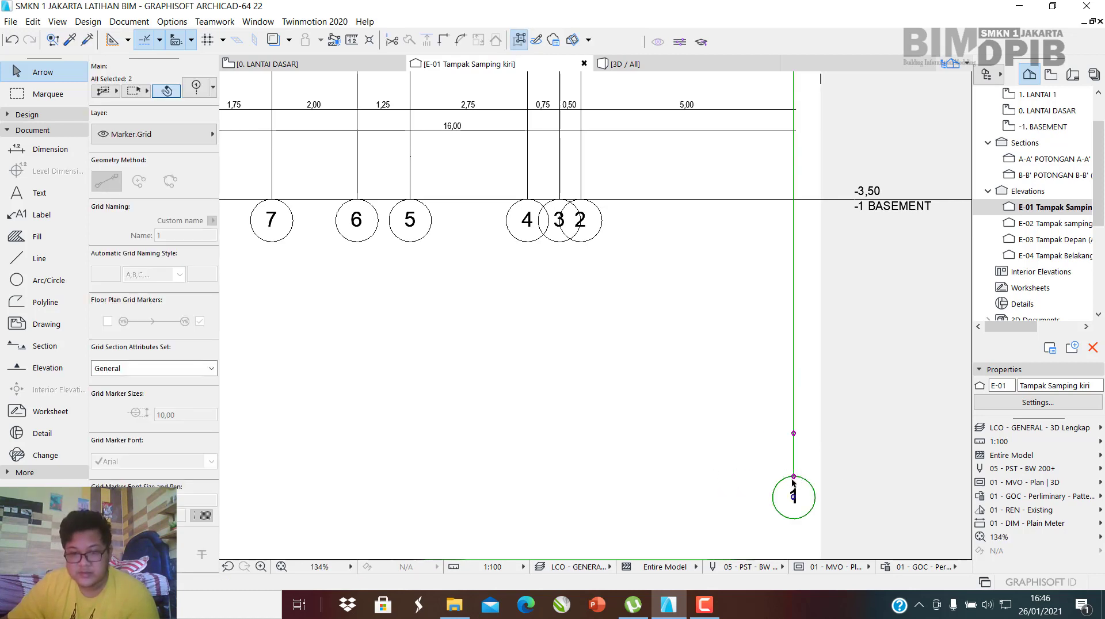
pyautogui.press('Escape')
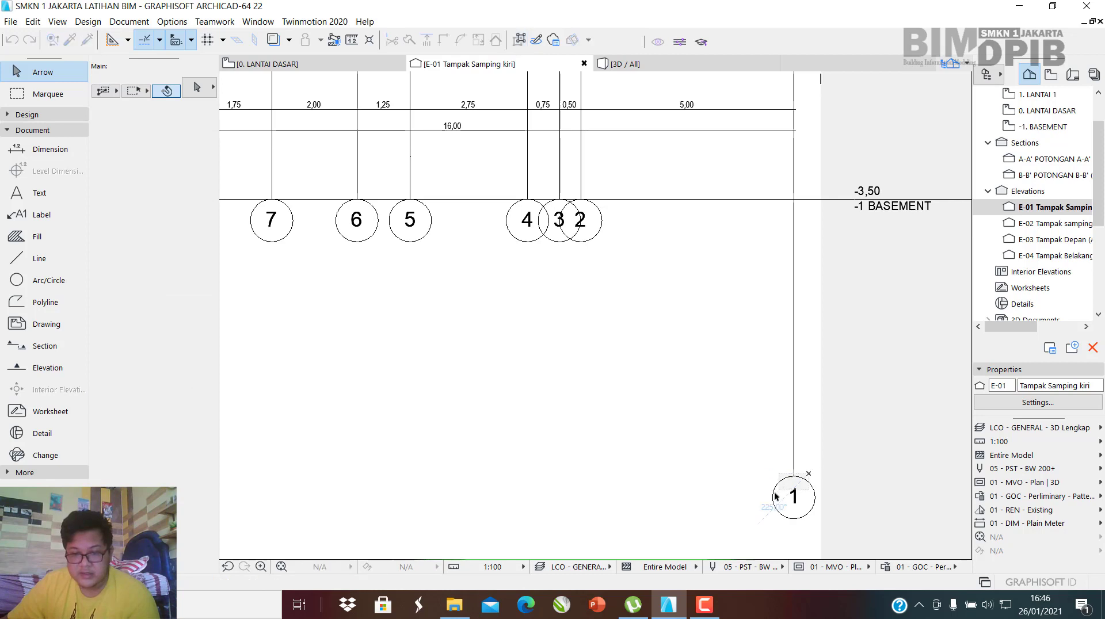
pyautogui.click(801, 479)
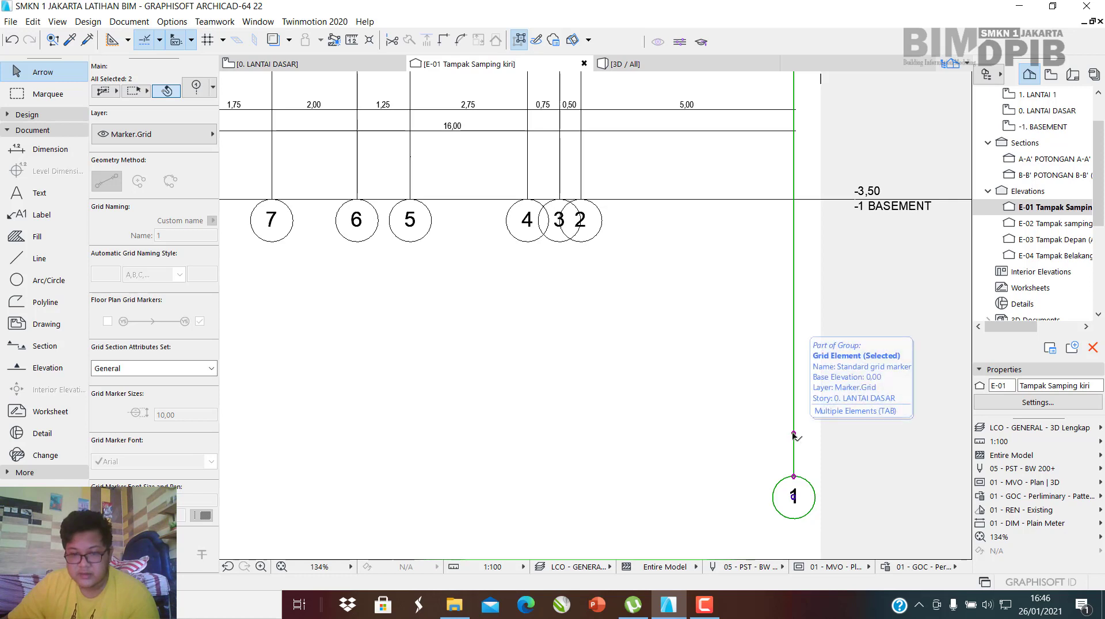
pyautogui.press('Escape')
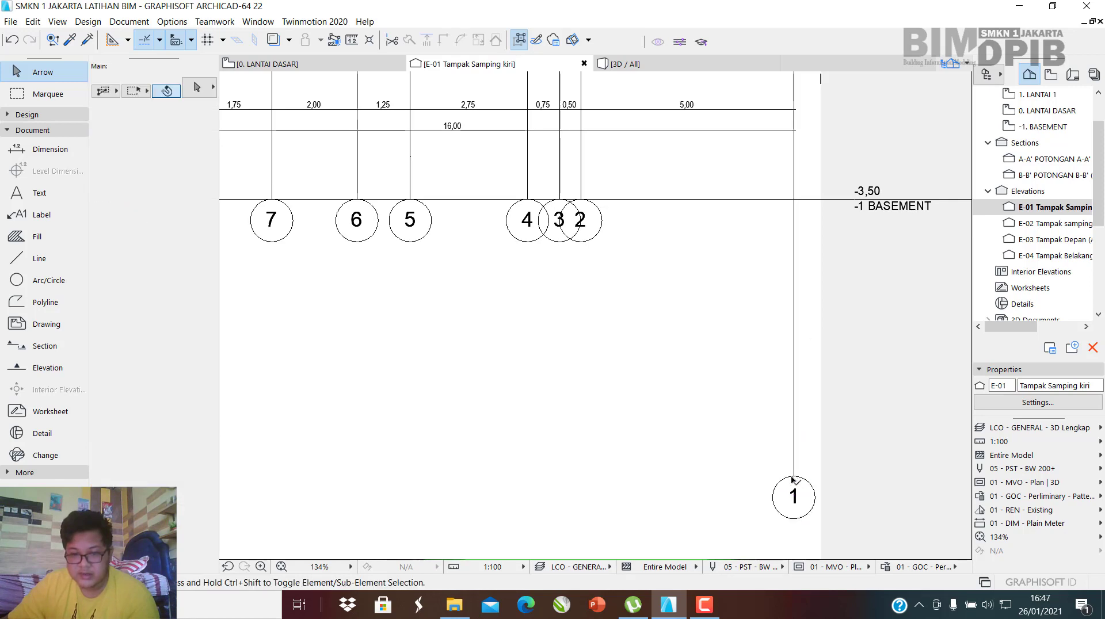
# Move the marker of grid line 1 up to the -1 BASEMENT level, in line with the other grid markers.
pyautogui.click(794, 477)
pyautogui.moveTo(794, 478)
pyautogui.mouseDown()
pyautogui.moveTo(796, 333)
pyautogui.moveTo(778, 264)
pyautogui.moveTo(801, 251)
pyautogui.mouseUp()
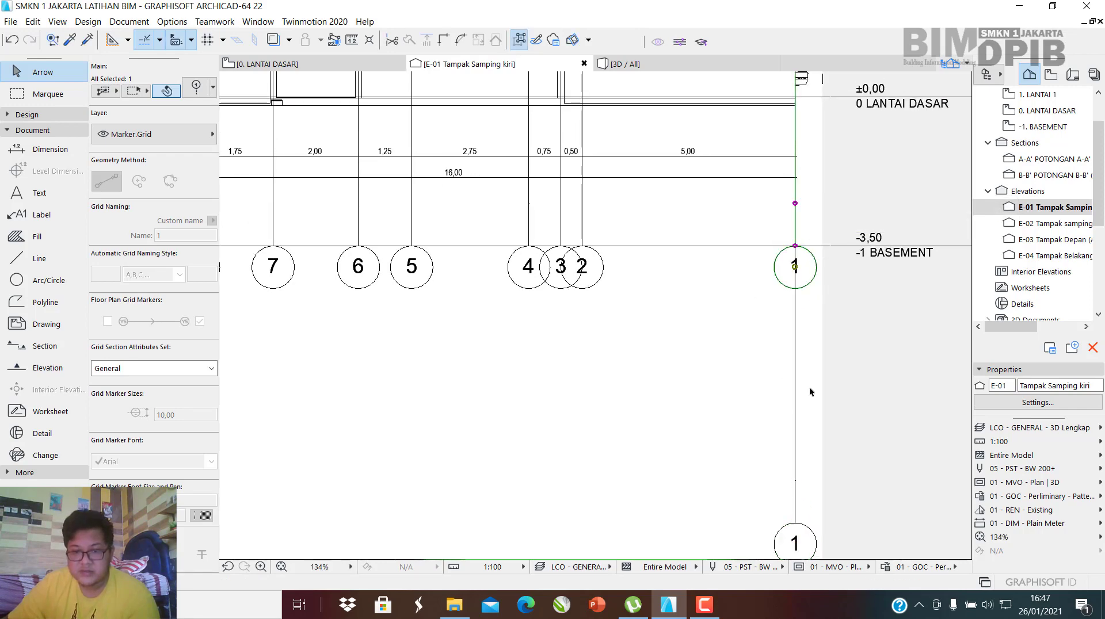
pyautogui.scroll(-2, 781, 461)
pyautogui.scroll(2, 781, 461)
pyautogui.press('Escape')
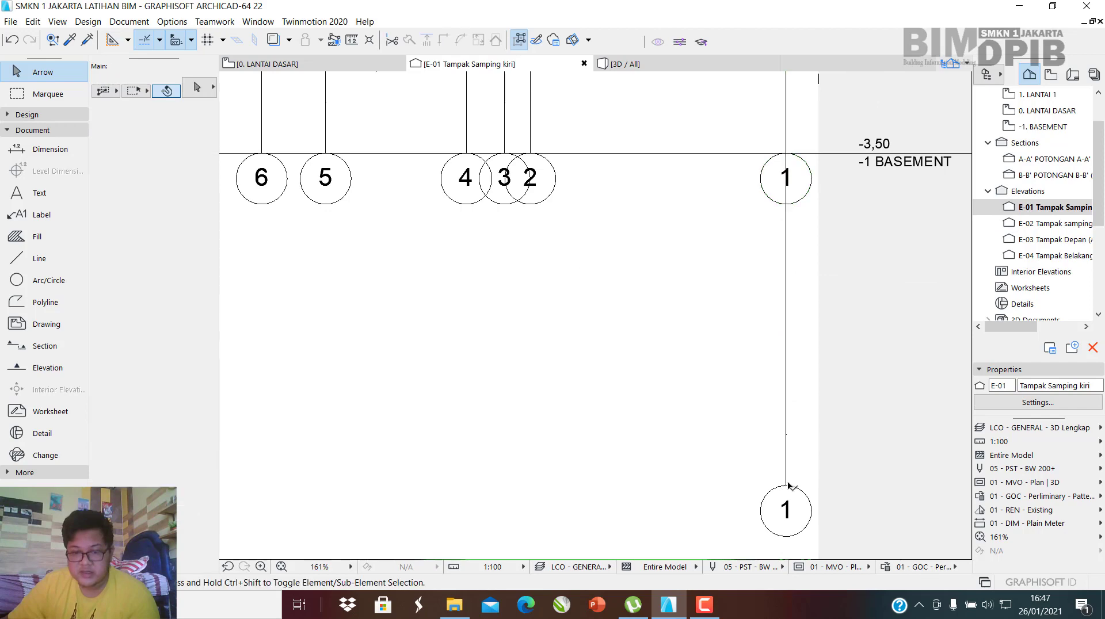
# Open the -1. BASEMENT floor plan and examine the grid lines around axis 1 and axes A to F.
pyautogui.scroll(1, 1052, 127)
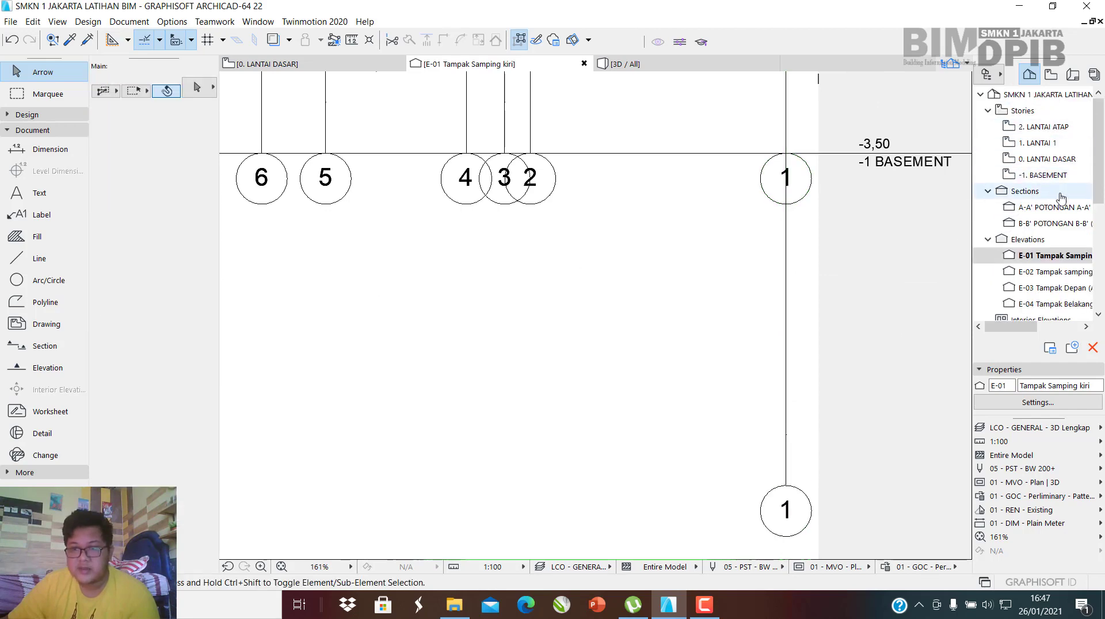
pyautogui.click(1048, 175)
pyautogui.scroll(-3, 668, 314)
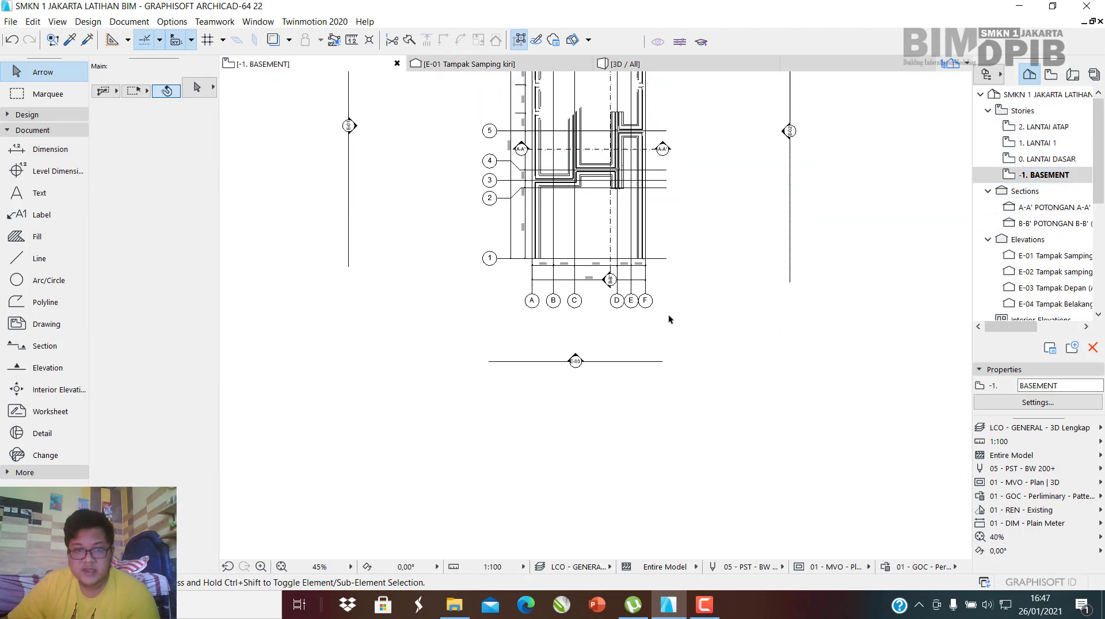
pyautogui.scroll(3, 625, 390)
pyautogui.scroll(-3, 579, 360)
pyautogui.moveTo(581, 361); pyautogui.dragTo(551, 401, button='middle')
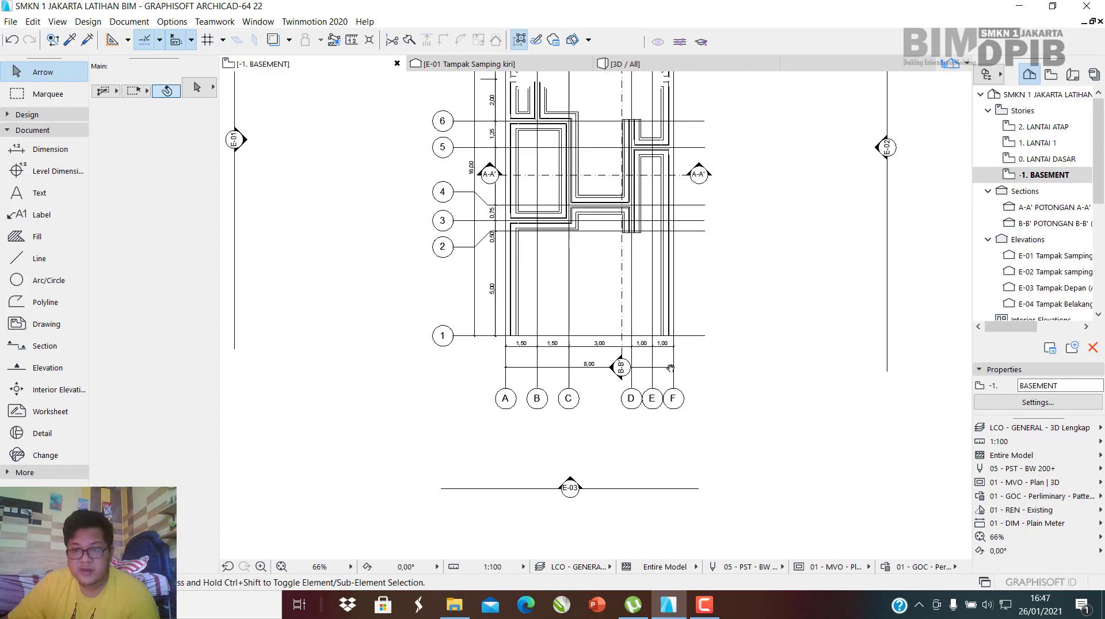
# Examine grid line 1 in the 0. LANTAI DASAR plan, the E-01 Tampak Samping kiri elevation and the A-A' section.
pyautogui.click(1046, 159)
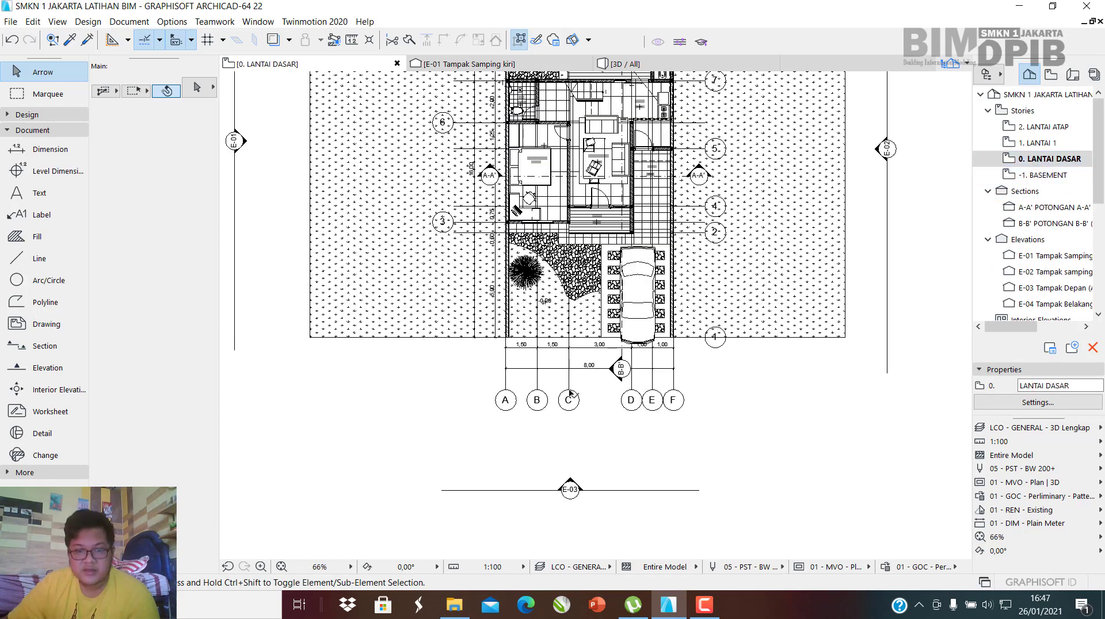
pyautogui.scroll(1, 528, 407)
pyautogui.scroll(2, 528, 407)
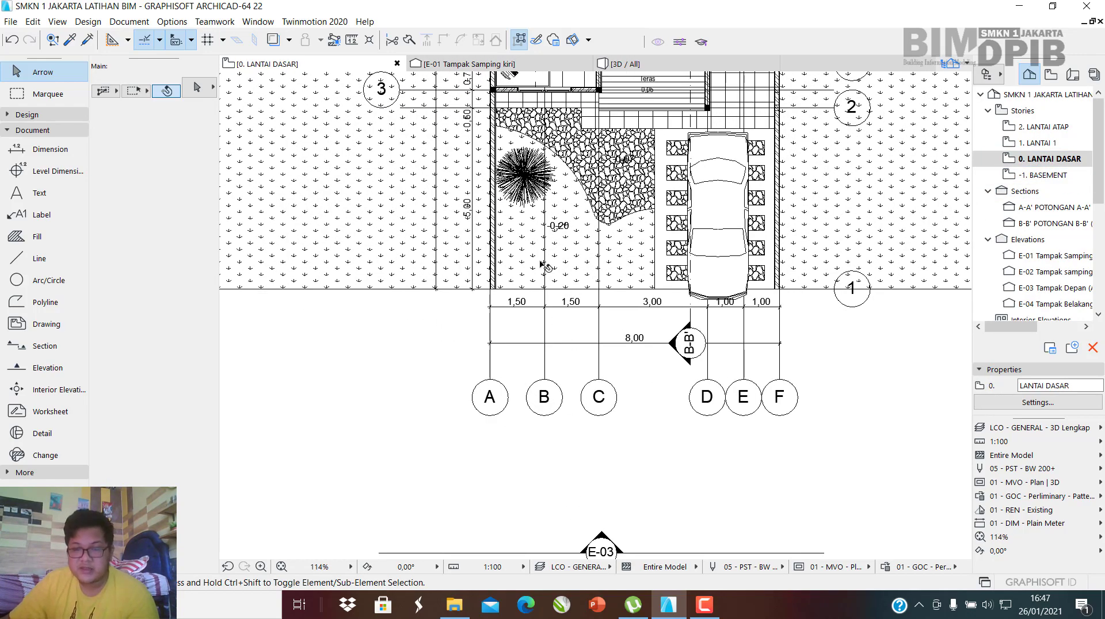
pyautogui.click(1054, 272)
pyautogui.click(1072, 256)
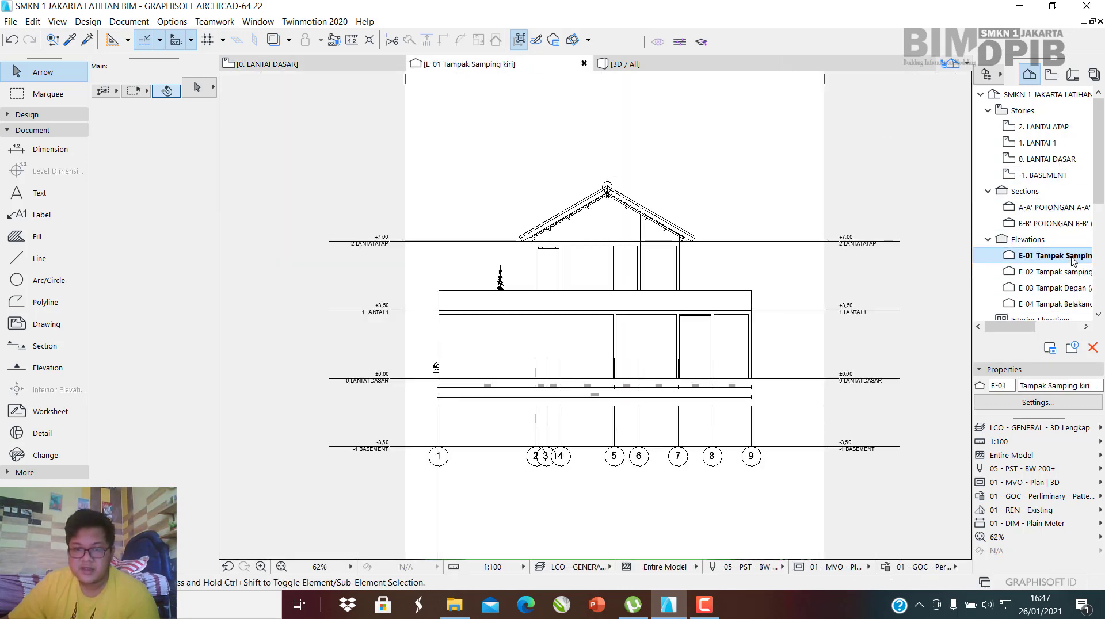
pyautogui.doubleClick(1047, 158)
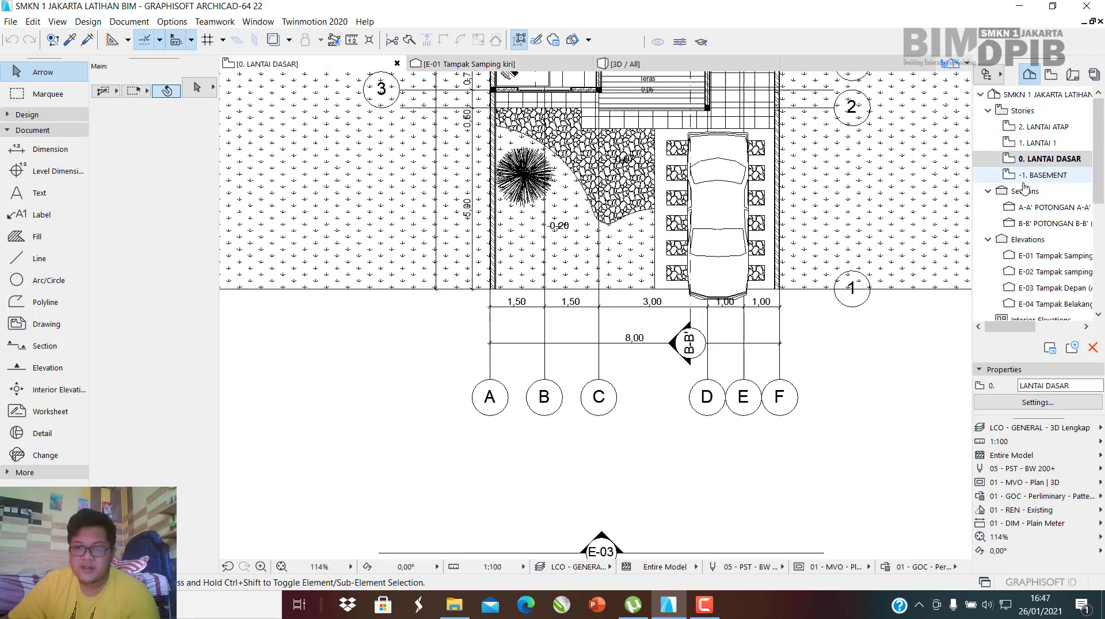
pyautogui.scroll(-2, 736, 371)
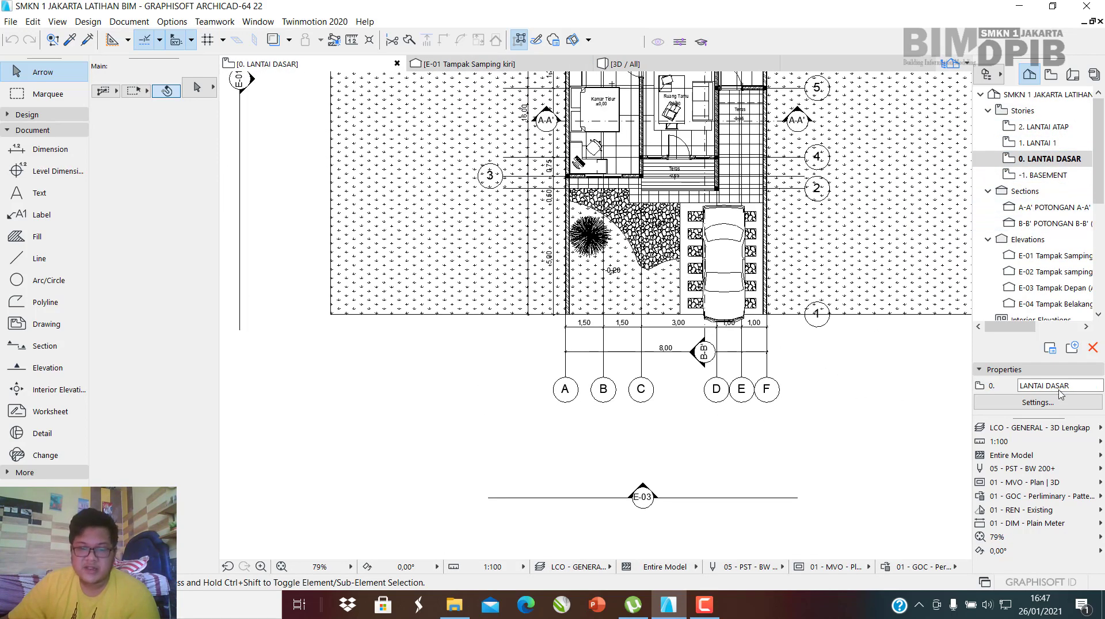
pyautogui.doubleClick(1055, 207)
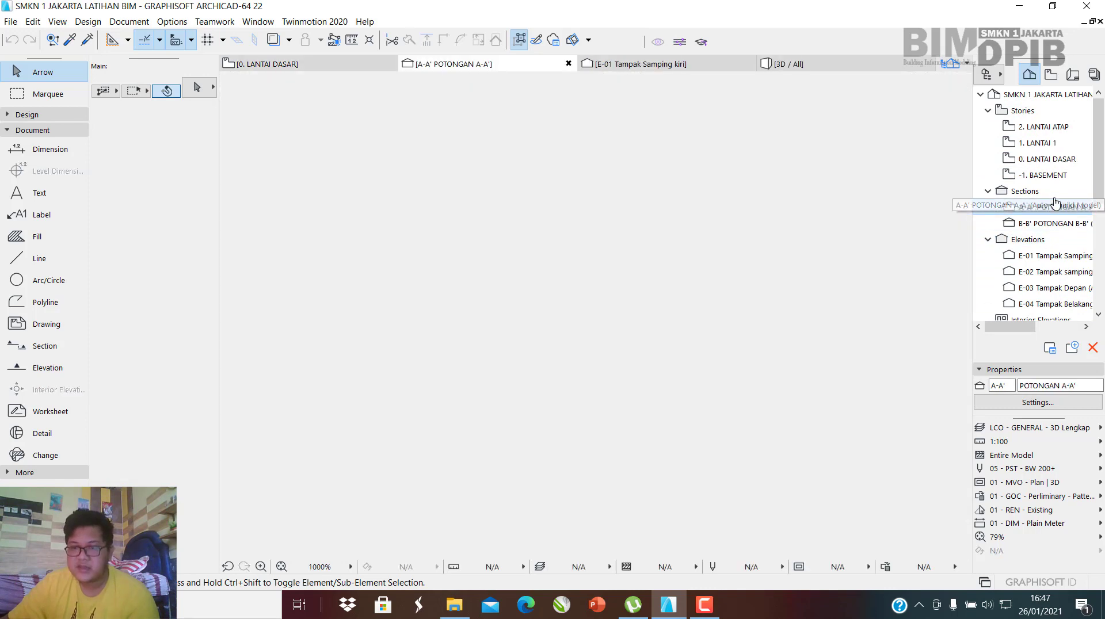
pyautogui.click(1034, 228)
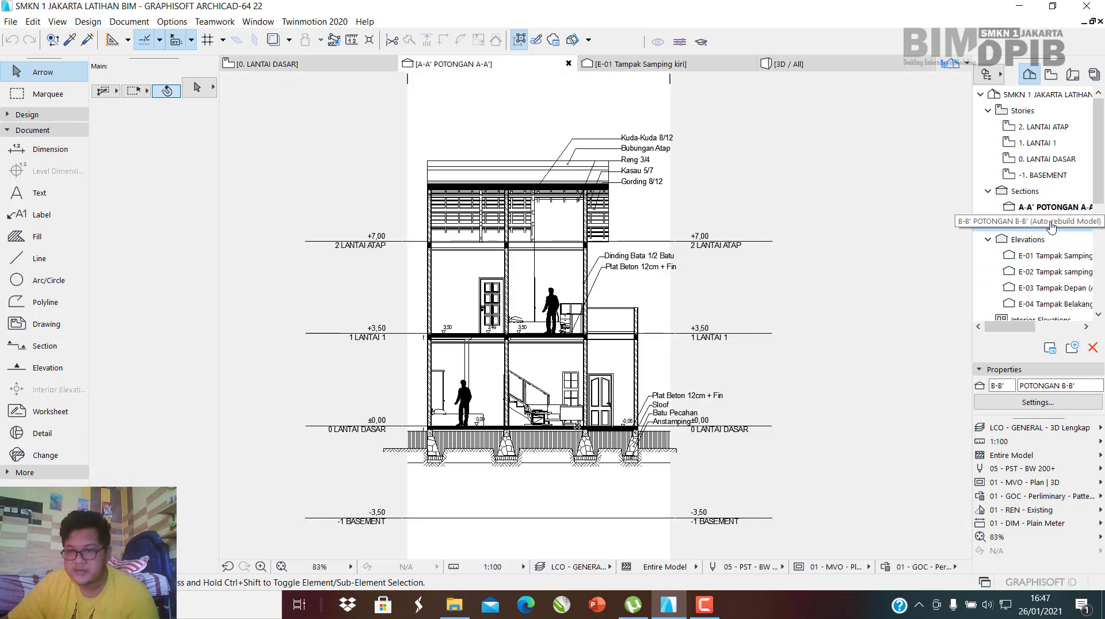
# Raise the low-lying marker of grid line 1 in the E-01 Tampak Samping kiri elevation to the -1 BASEMENT level.
pyautogui.doubleClick(1062, 260)
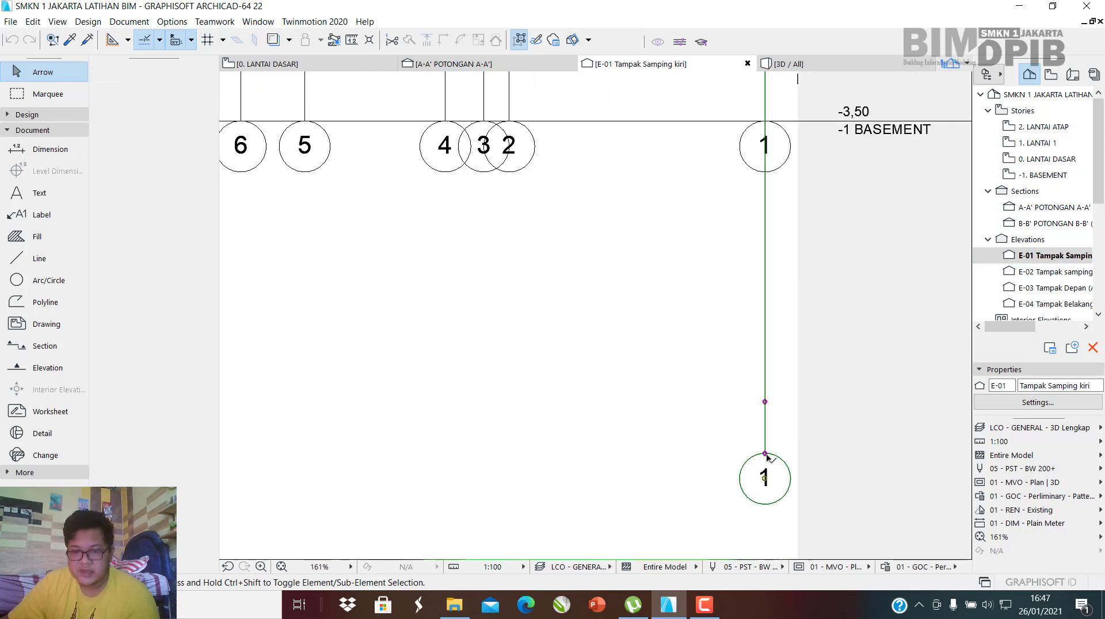
pyautogui.click(765, 455)
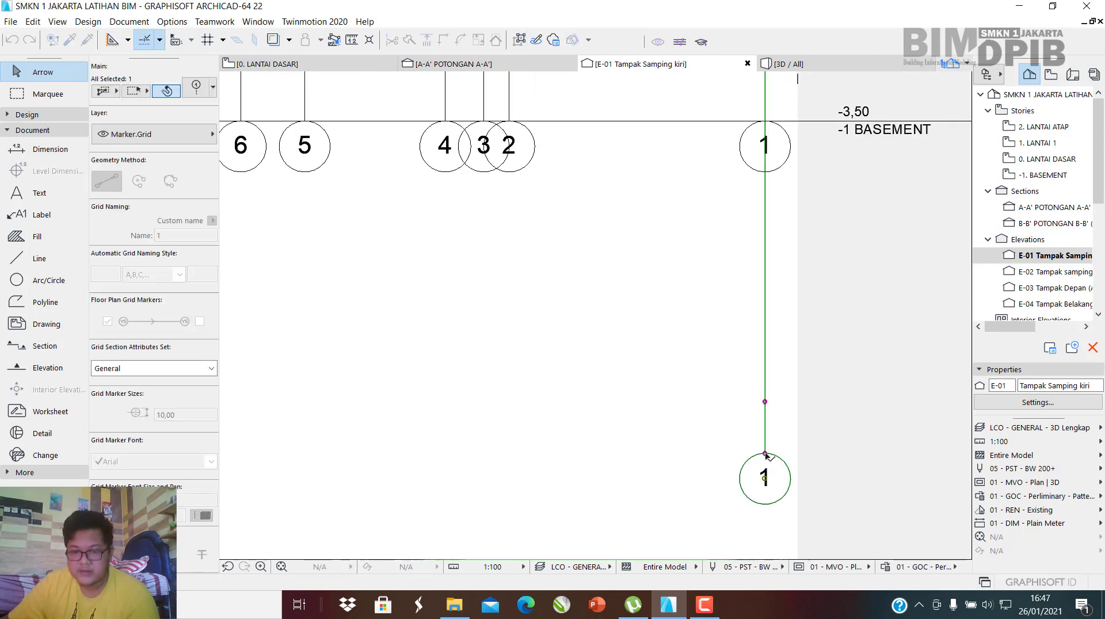
pyautogui.moveTo(765, 455); pyautogui.dragTo(765, 122)
pyautogui.scroll(-5, 710, 309)
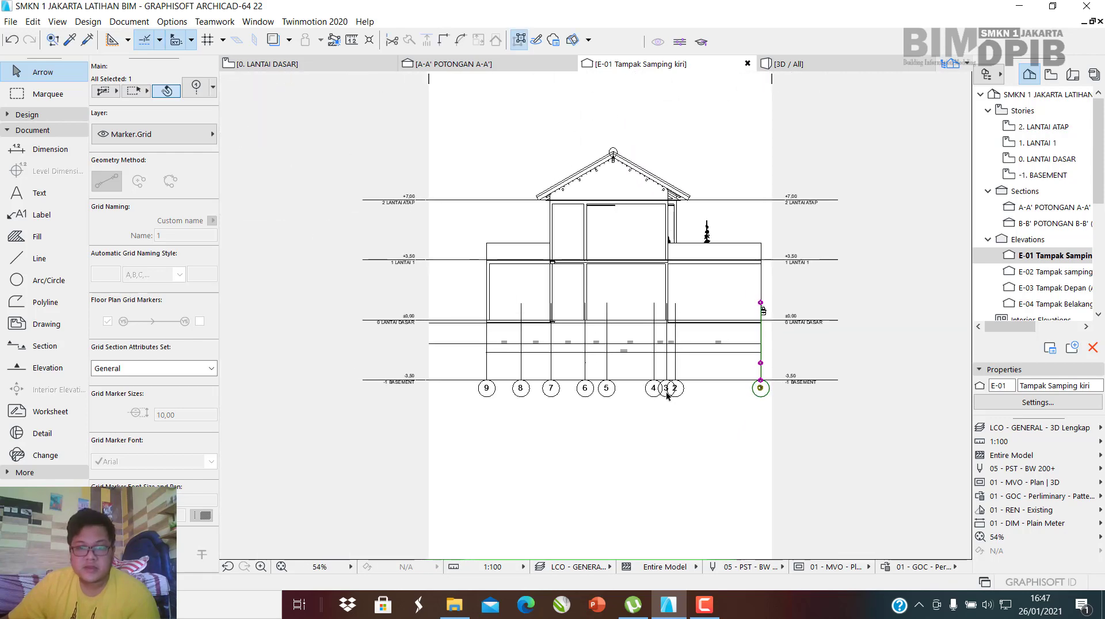
# Draw a rectangular fill over the thin segmented strip at the top of the upper storey's large wall panel.
pyautogui.scroll(5, 717, 308)
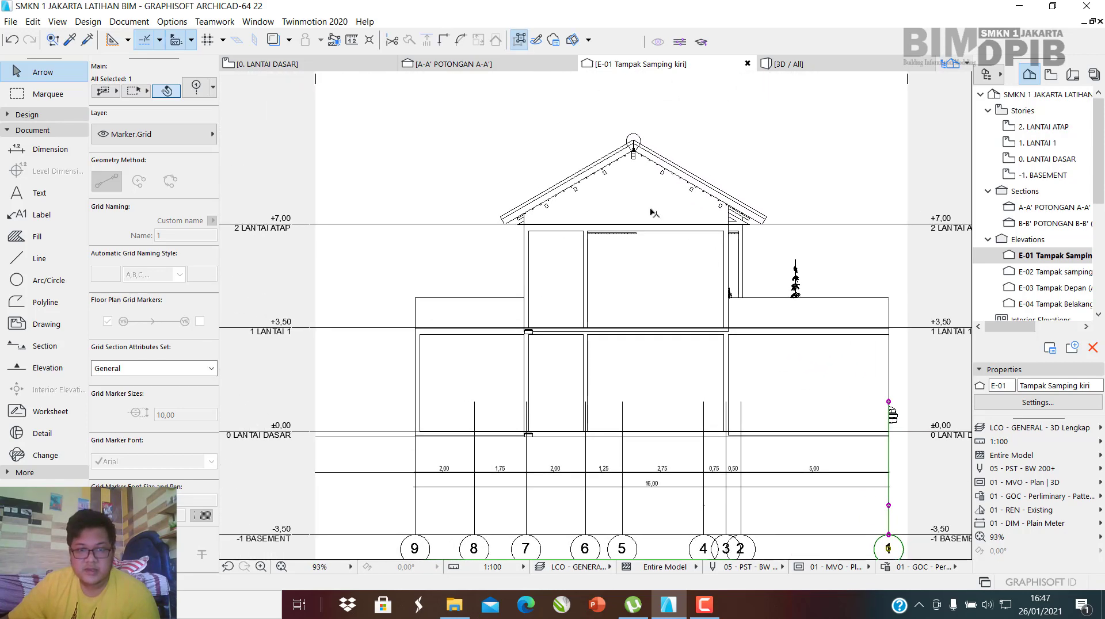
pyautogui.scroll(5, 605, 226)
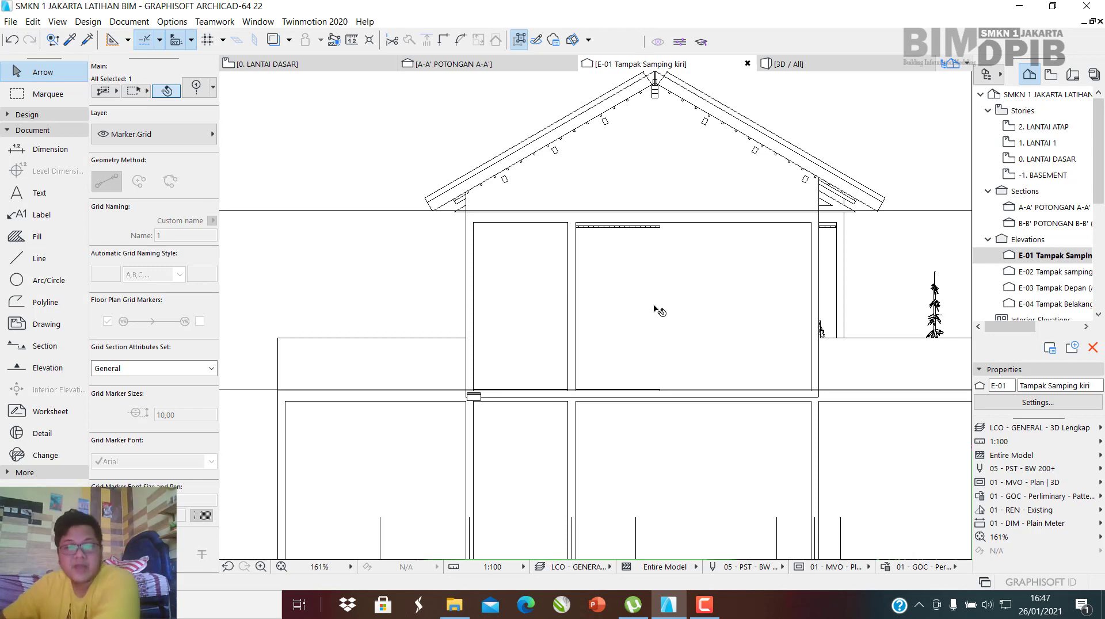
pyautogui.scroll(8, 662, 264)
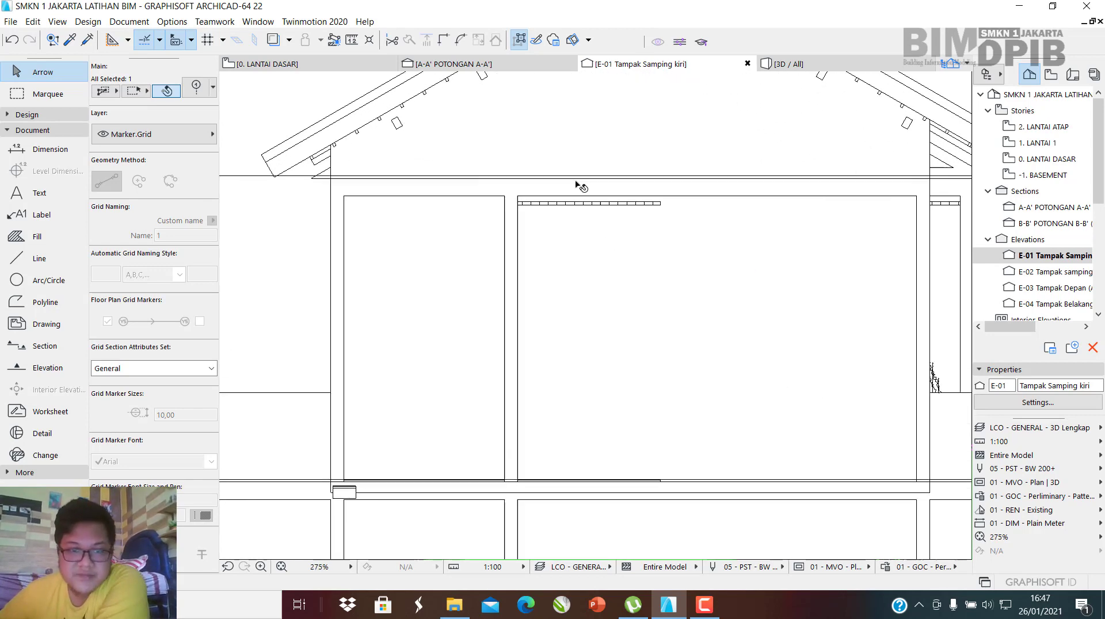
pyautogui.moveTo(452, 223); pyautogui.dragTo(332, 216, button='middle')
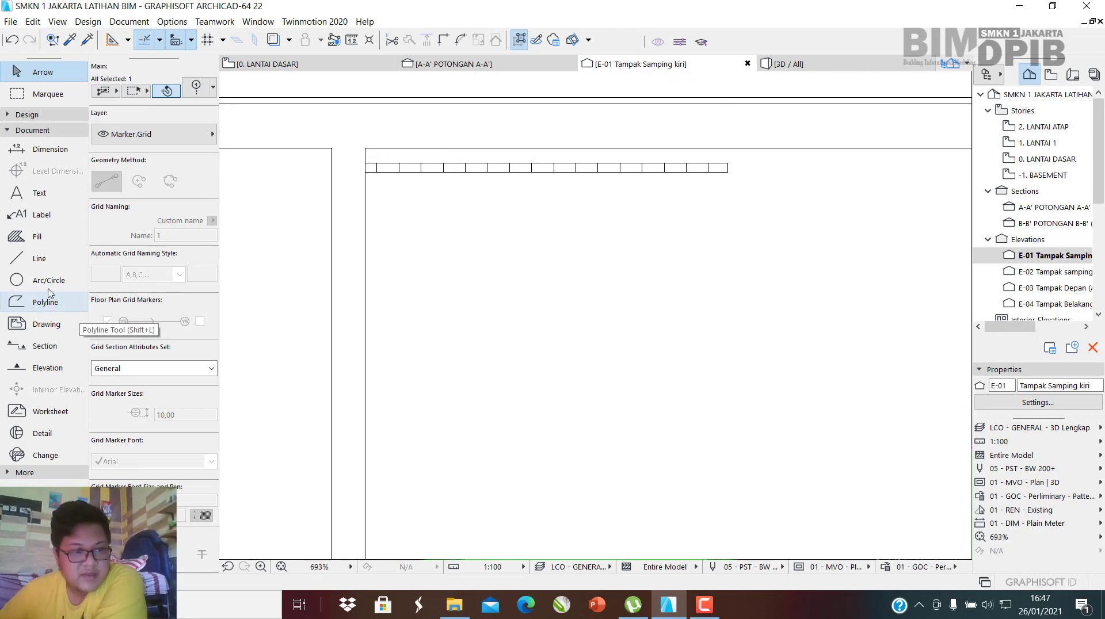
pyautogui.click(47, 244)
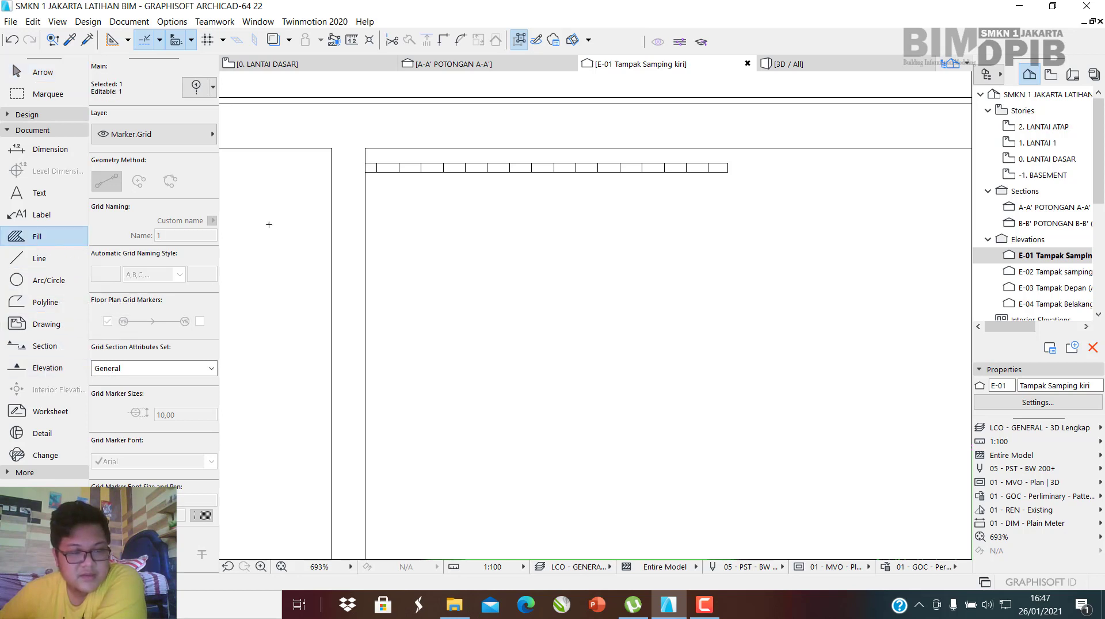
pyautogui.moveTo(680, 180); pyautogui.dragTo(711, 245, button='middle')
pyautogui.scroll(1, 774, 220)
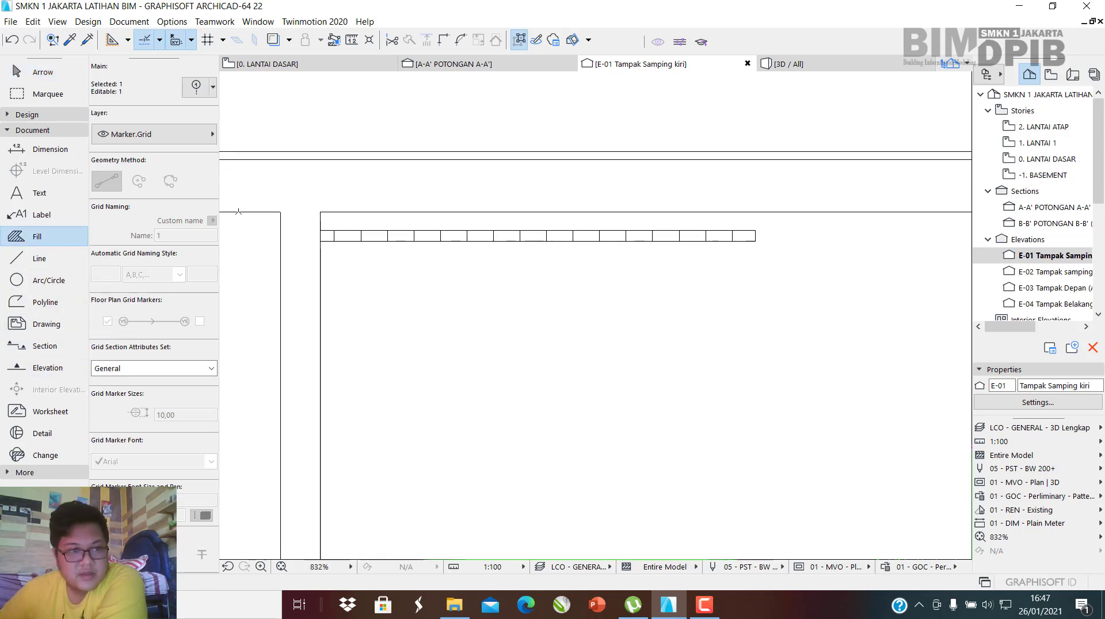
pyautogui.press('Escape')
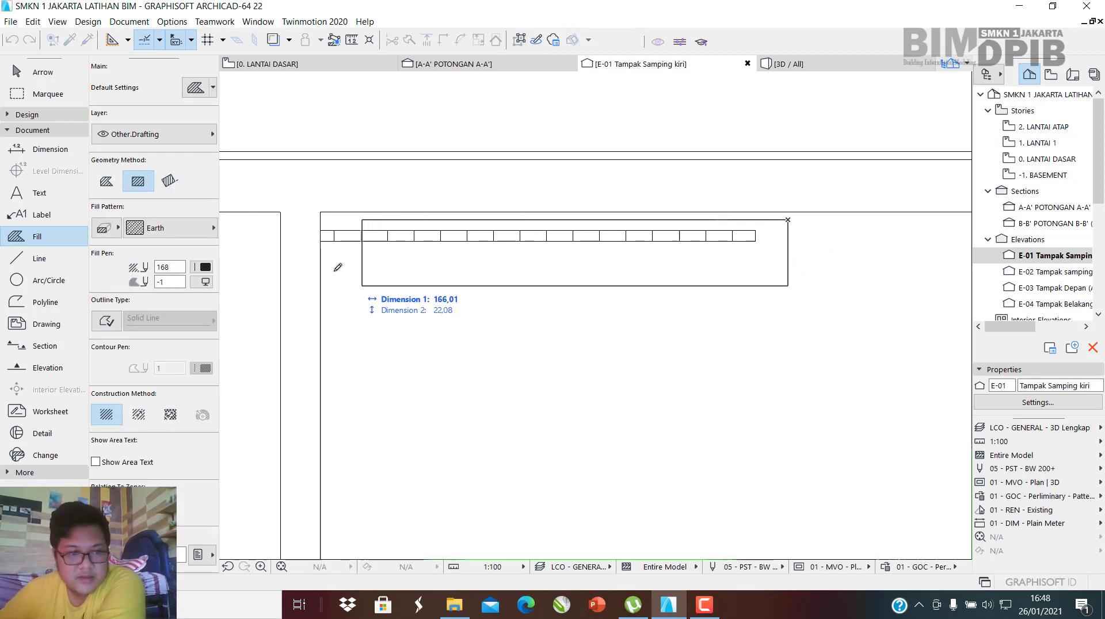
pyautogui.click(321, 258)
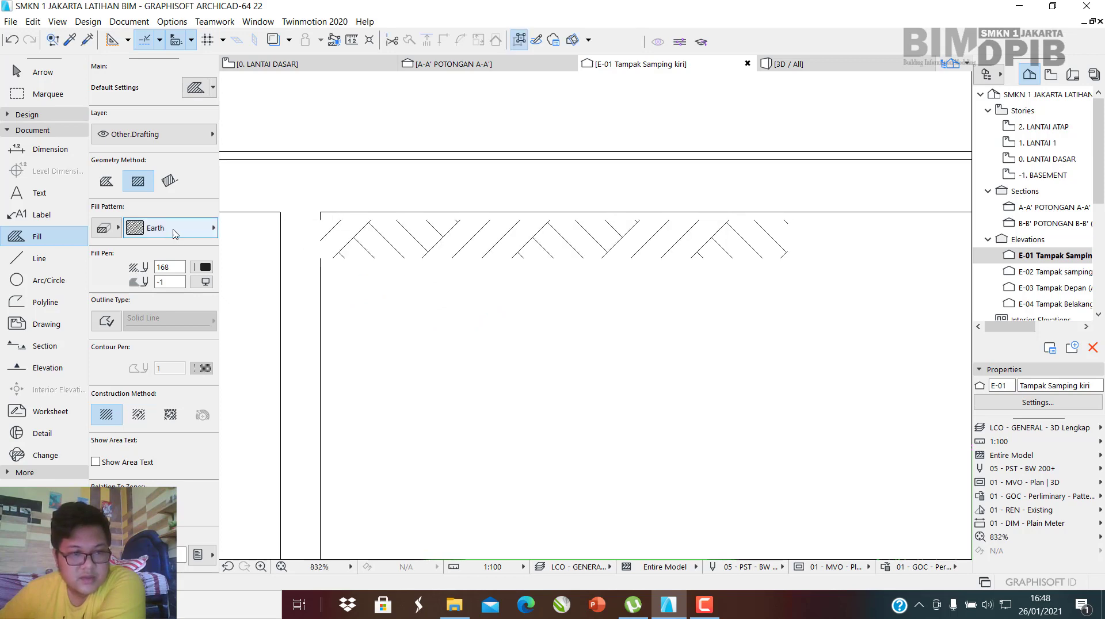
# Set Empty Fill as the default fill pattern and apply it to the Earth fill covering the segmented strip.
pyautogui.click(175, 233)
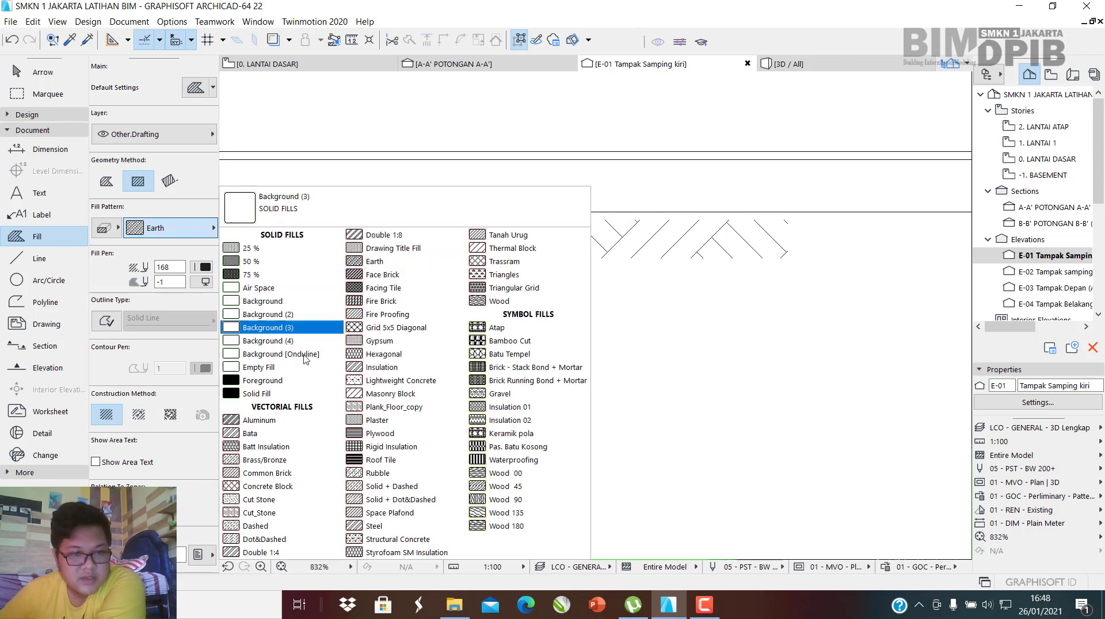
pyautogui.click(267, 369)
pyautogui.press('w')
pyautogui.click(472, 246)
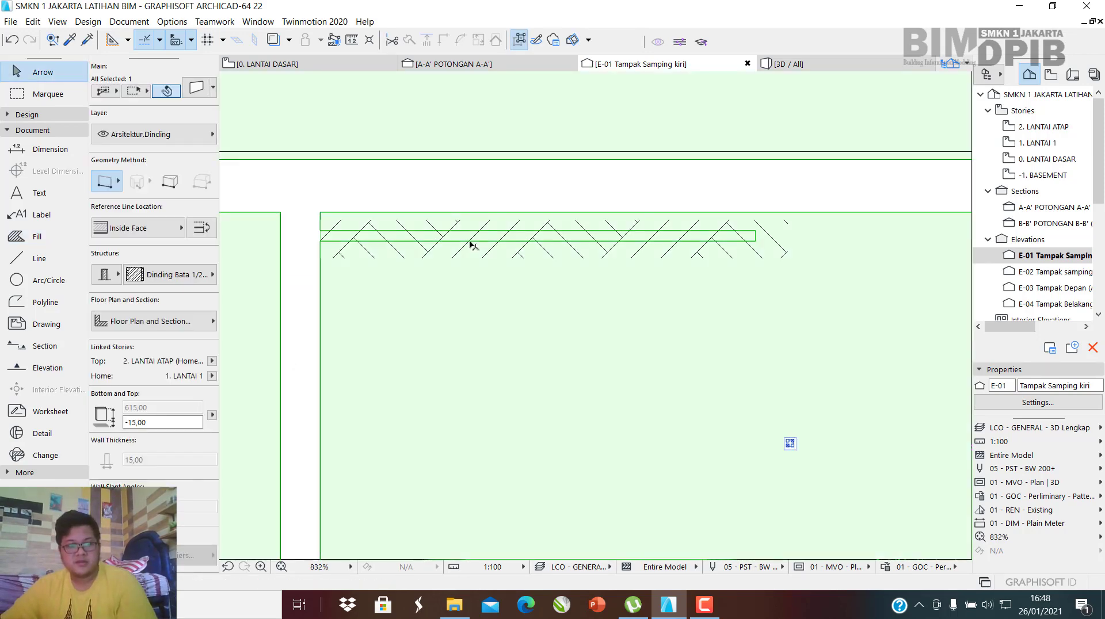
pyautogui.press('Escape')
pyautogui.click(434, 264)
pyautogui.click(422, 254)
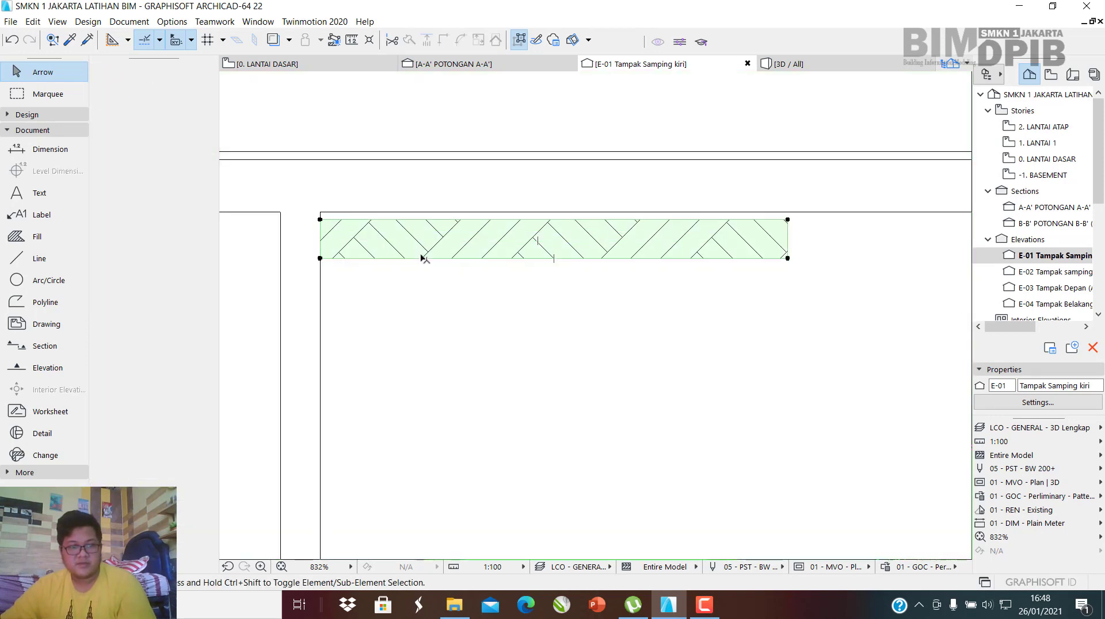
pyautogui.click(173, 228)
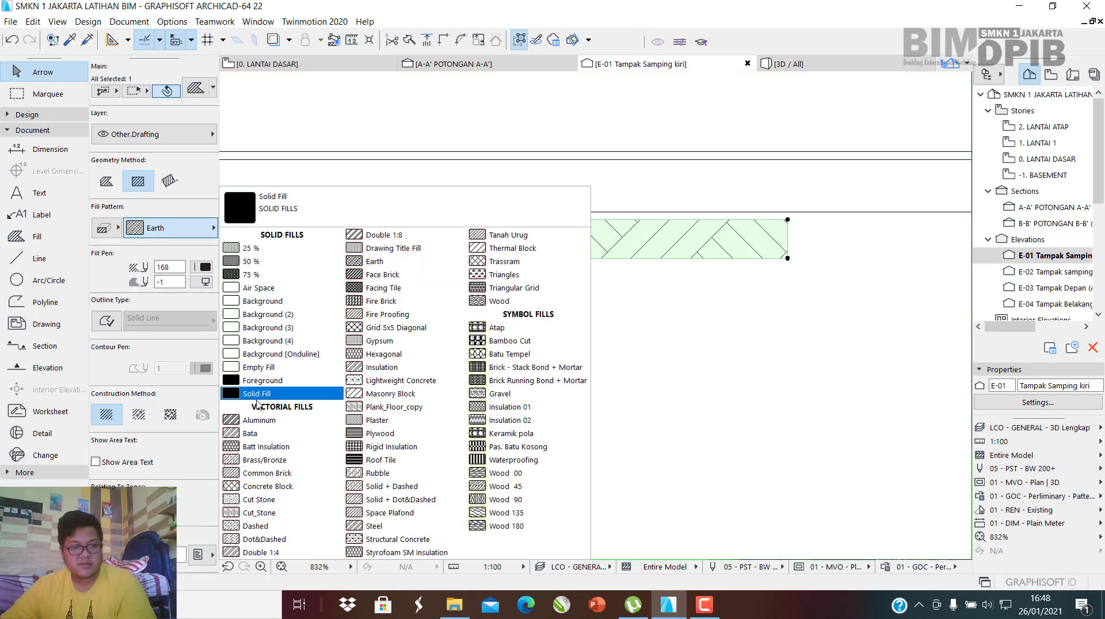
pyautogui.click(259, 367)
pyautogui.press('Escape')
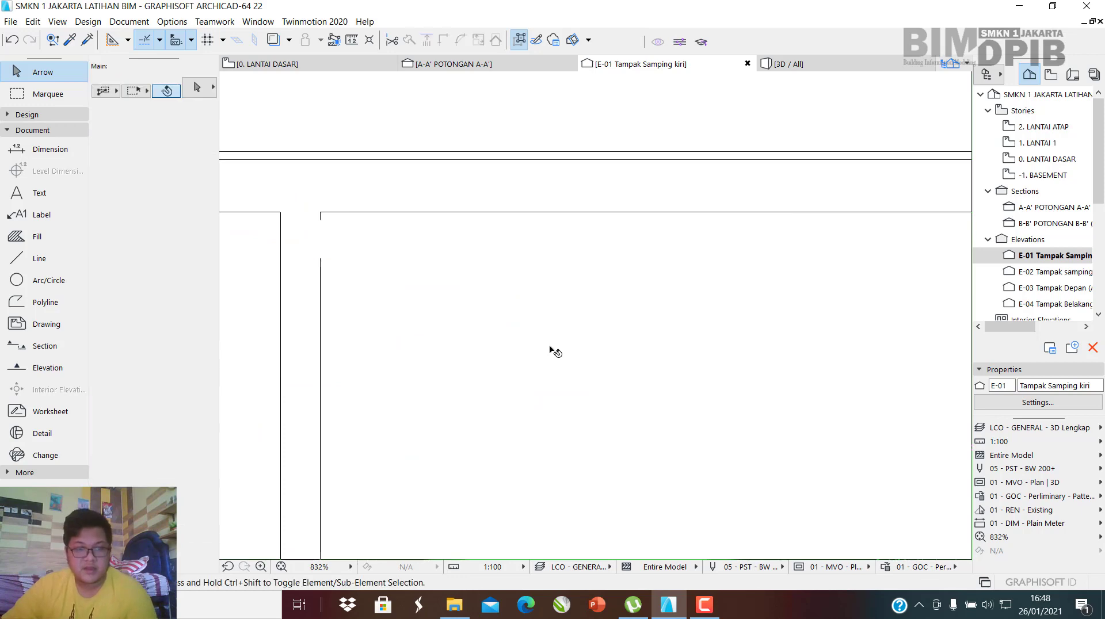
# Draw a rectangular empty fill about 1600 wide over the lower facade, from the parapet's top corner at grid 9 to the slab's bottom corner at grid 1.
pyautogui.scroll(-2, 541, 300)
pyautogui.scroll(-1, 541, 300)
pyautogui.click(35, 239)
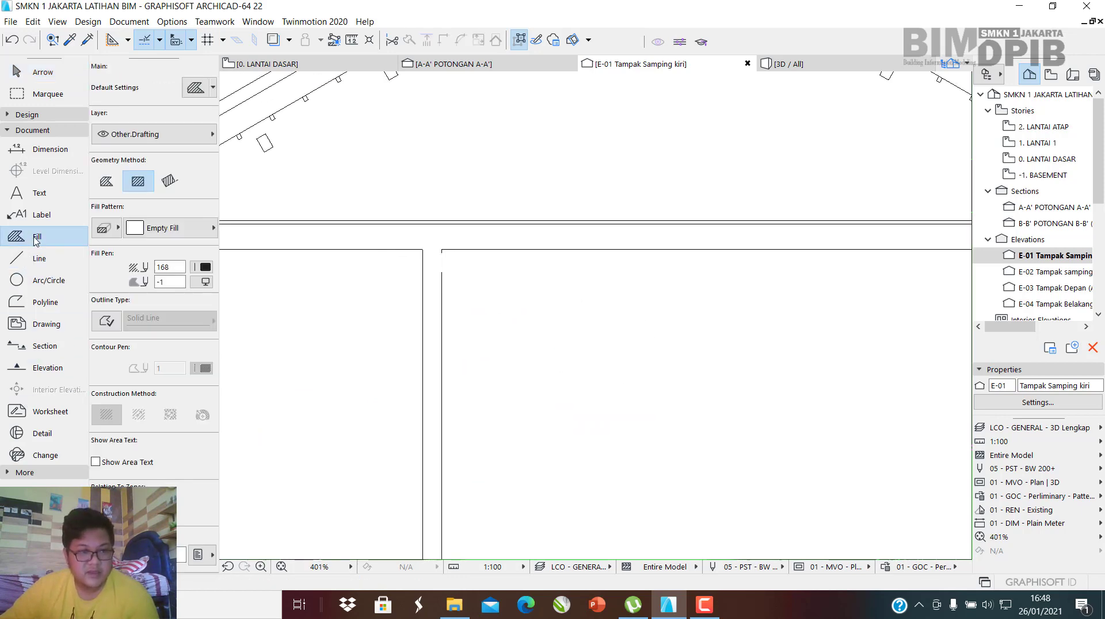
pyautogui.scroll(-4, 373, 274)
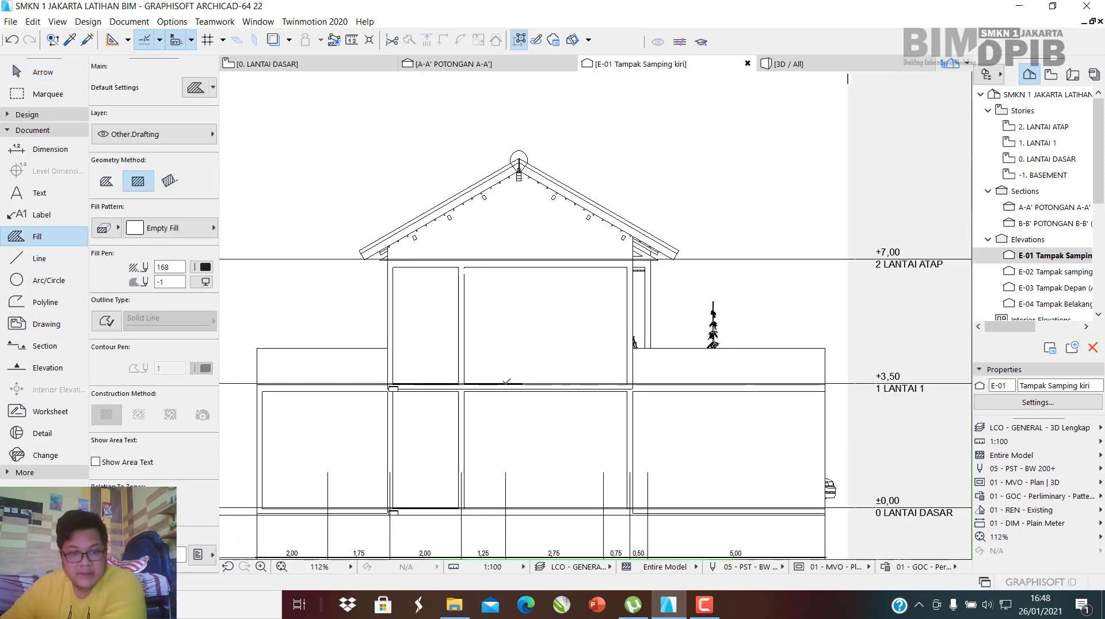
pyautogui.scroll(1, 506, 382)
pyautogui.moveTo(505, 405); pyautogui.dragTo(582, 311, button='middle')
pyautogui.scroll(-1, 455, 350)
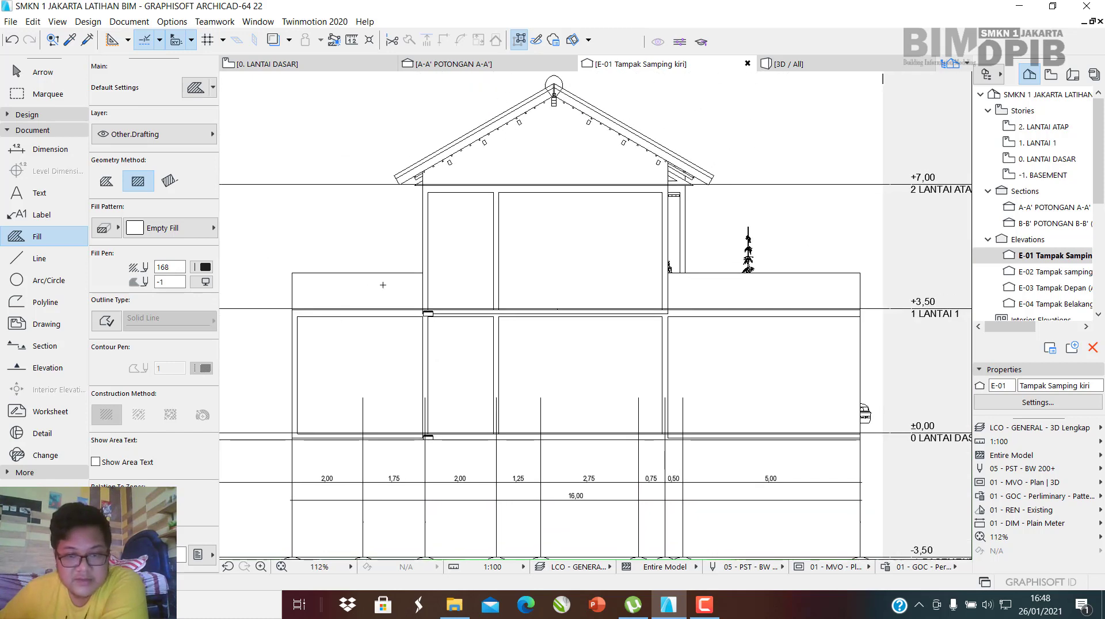
pyautogui.scroll(5, 383, 285)
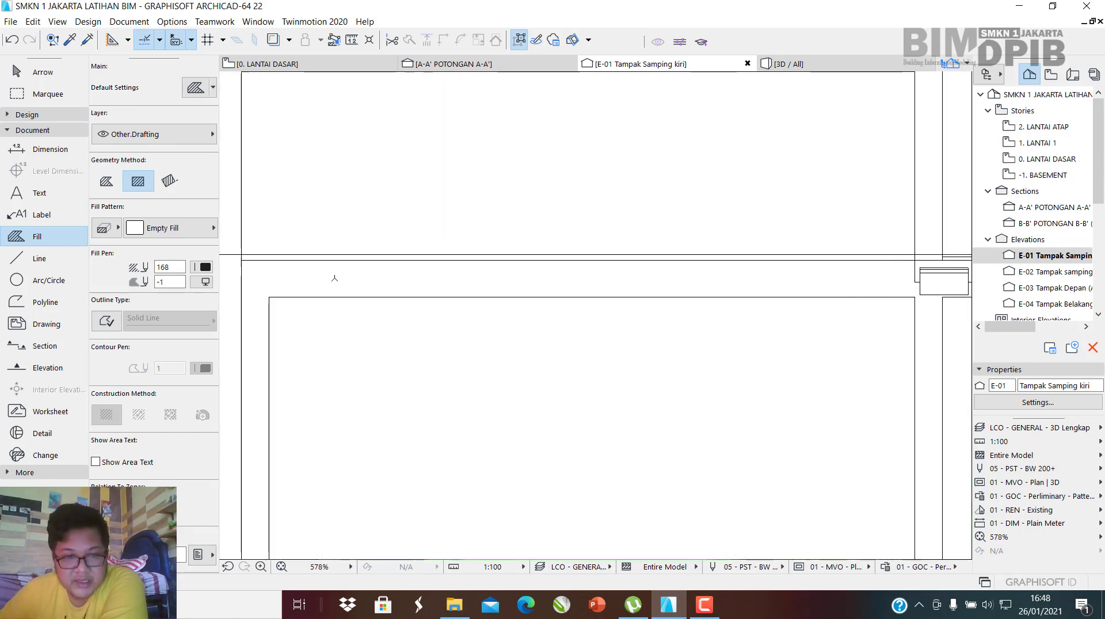
pyautogui.scroll(-5, 291, 281)
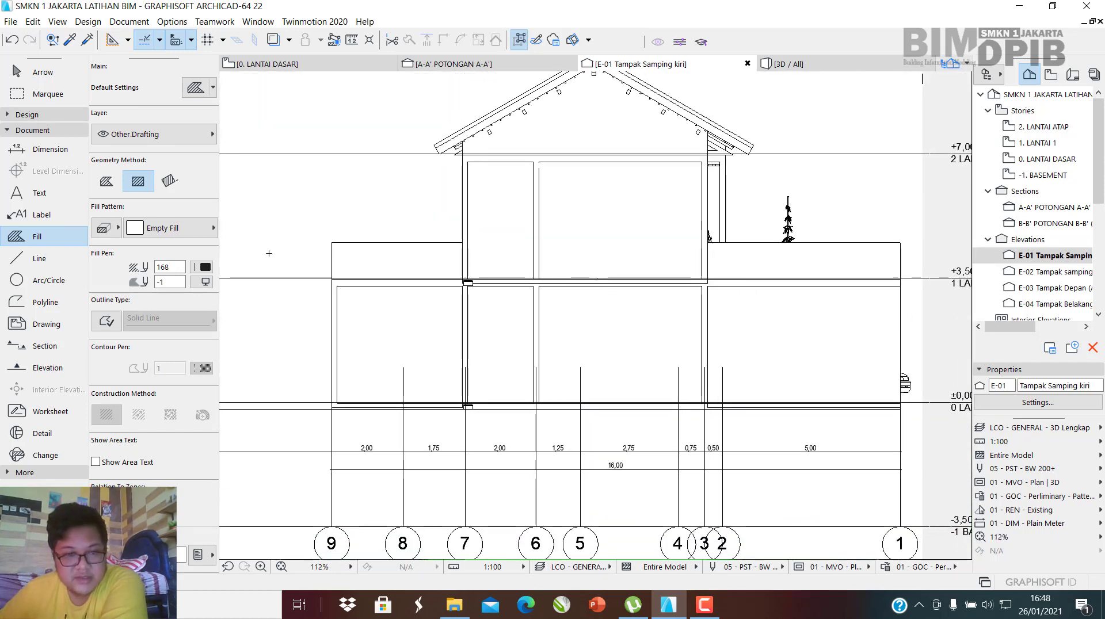
pyautogui.scroll(7, 269, 253)
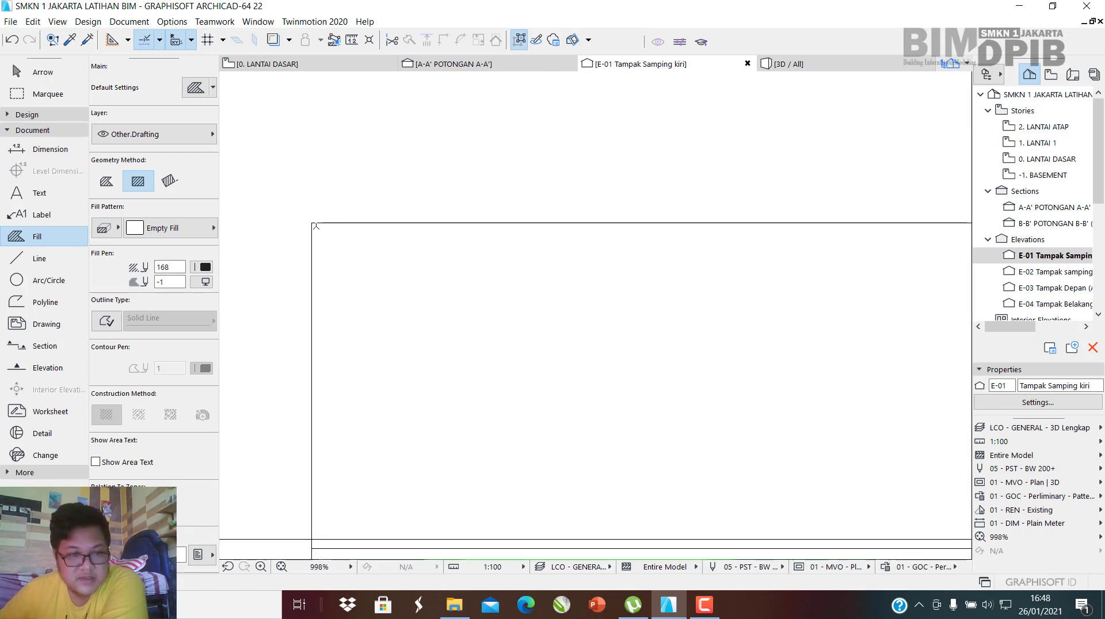
pyautogui.scroll(-7, 414, 168)
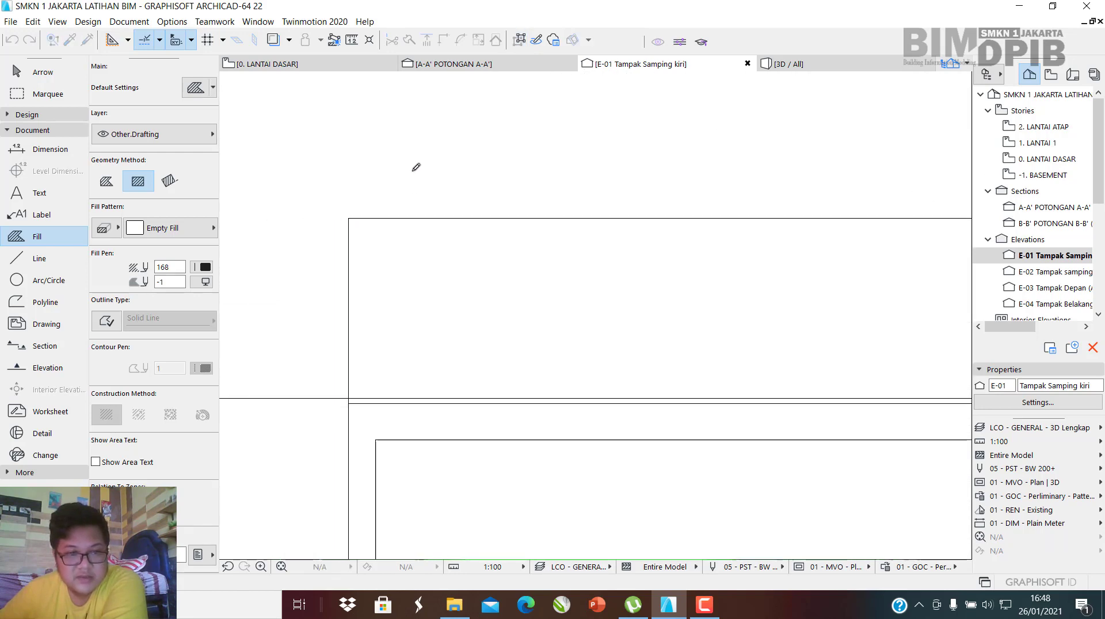
pyautogui.scroll(5, 570, 287)
pyautogui.scroll(-3, 763, 342)
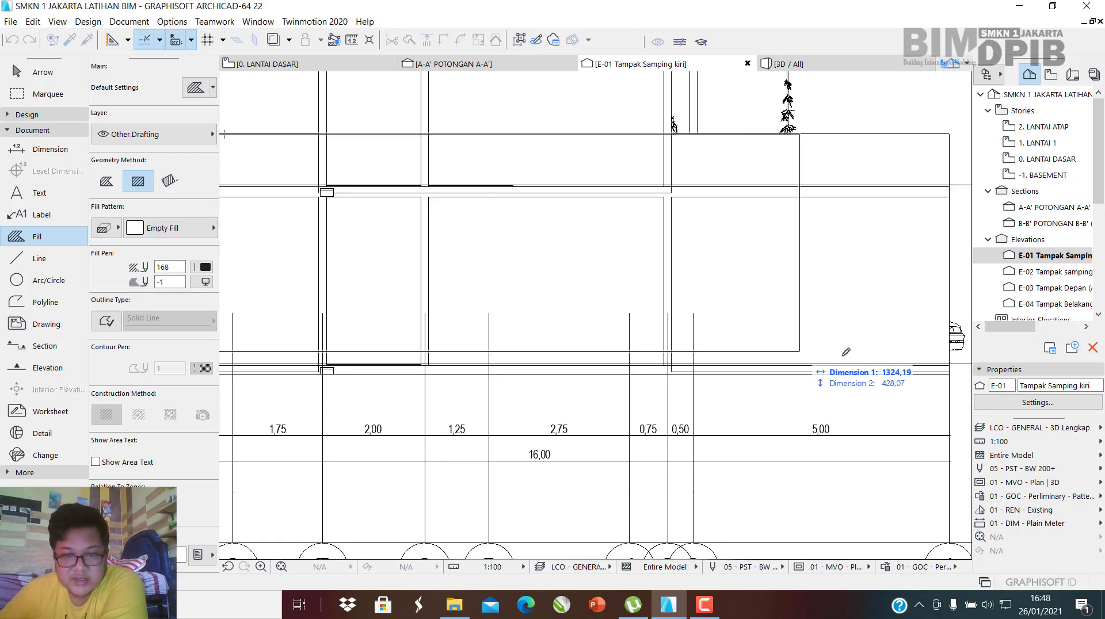
pyautogui.scroll(5, 751, 349)
pyautogui.scroll(2, 733, 345)
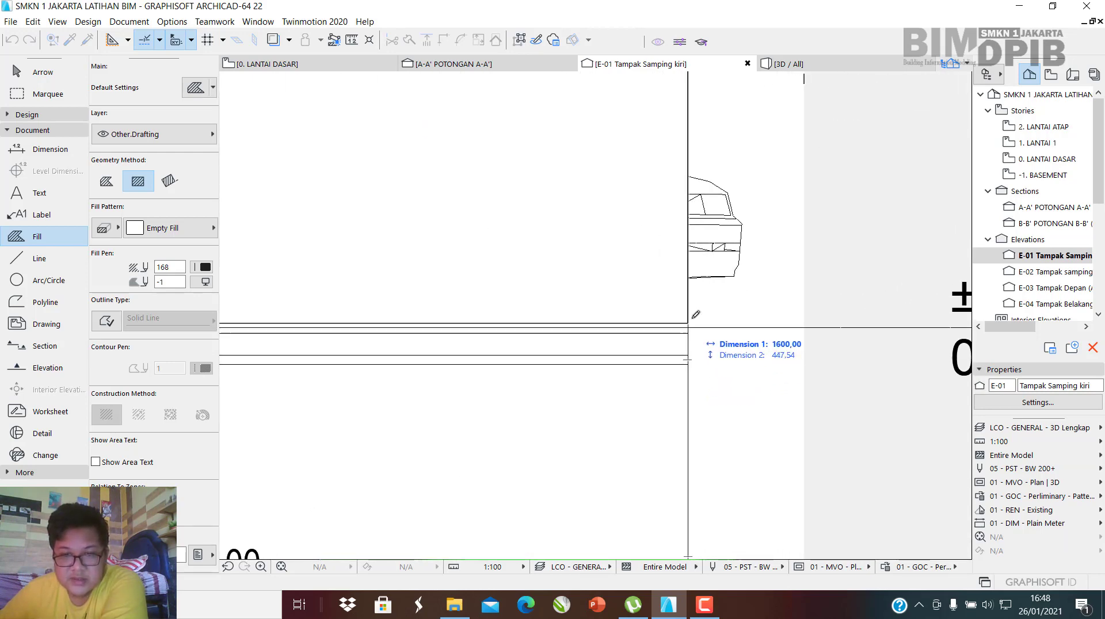
pyautogui.scroll(-3, 662, 342)
pyautogui.scroll(2, 632, 344)
pyautogui.scroll(1, 671, 312)
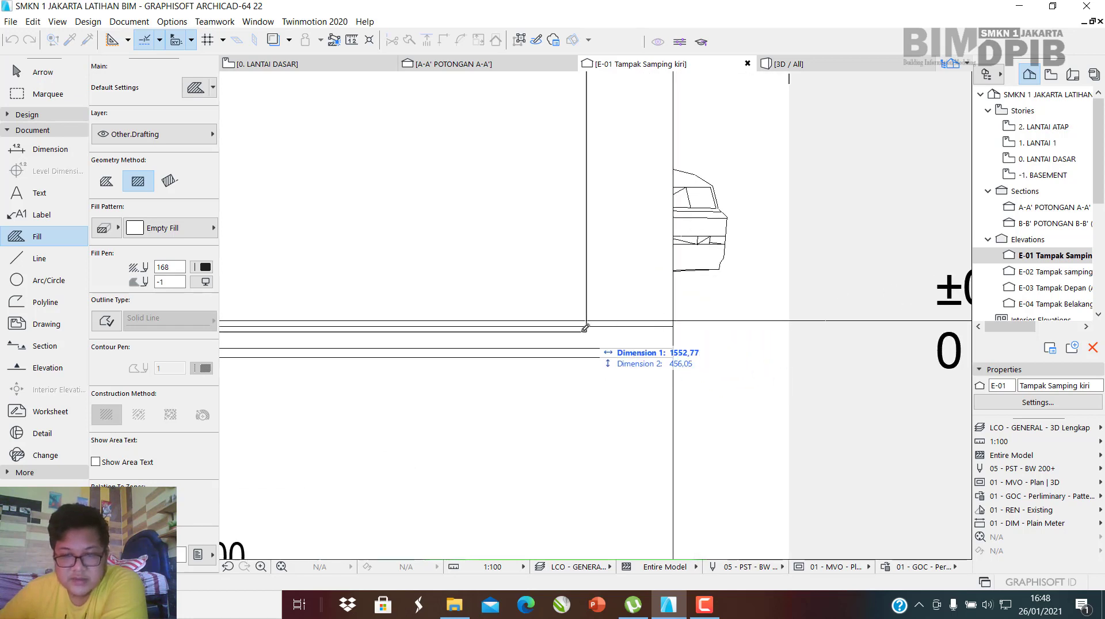
pyautogui.scroll(-3, 713, 316)
pyautogui.scroll(3, 775, 317)
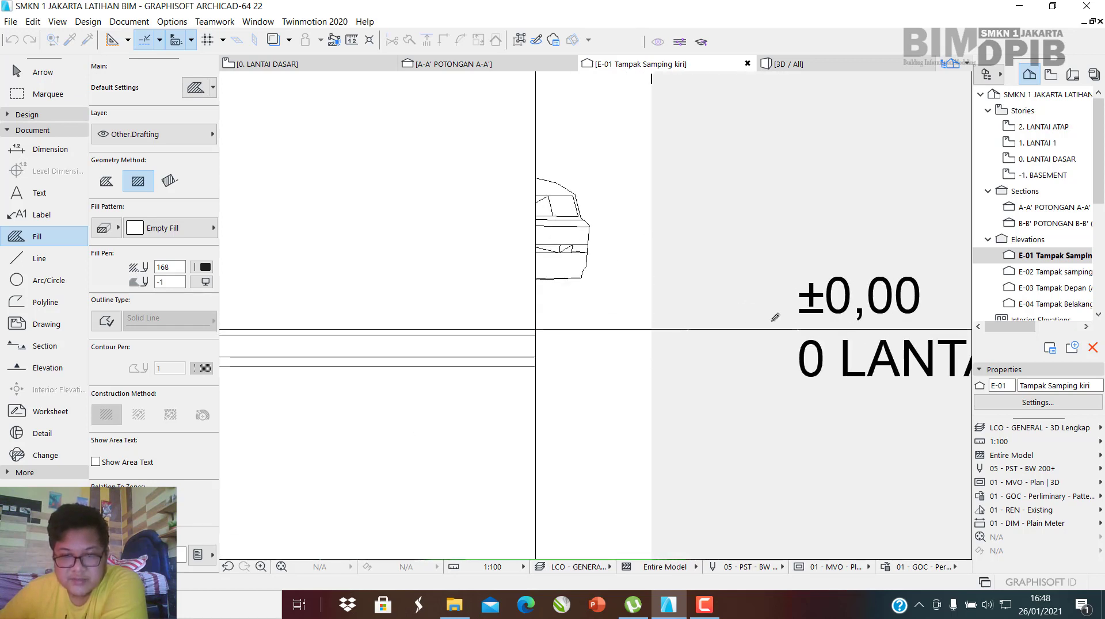
pyautogui.click(536, 366)
pyautogui.scroll(-6, 671, 344)
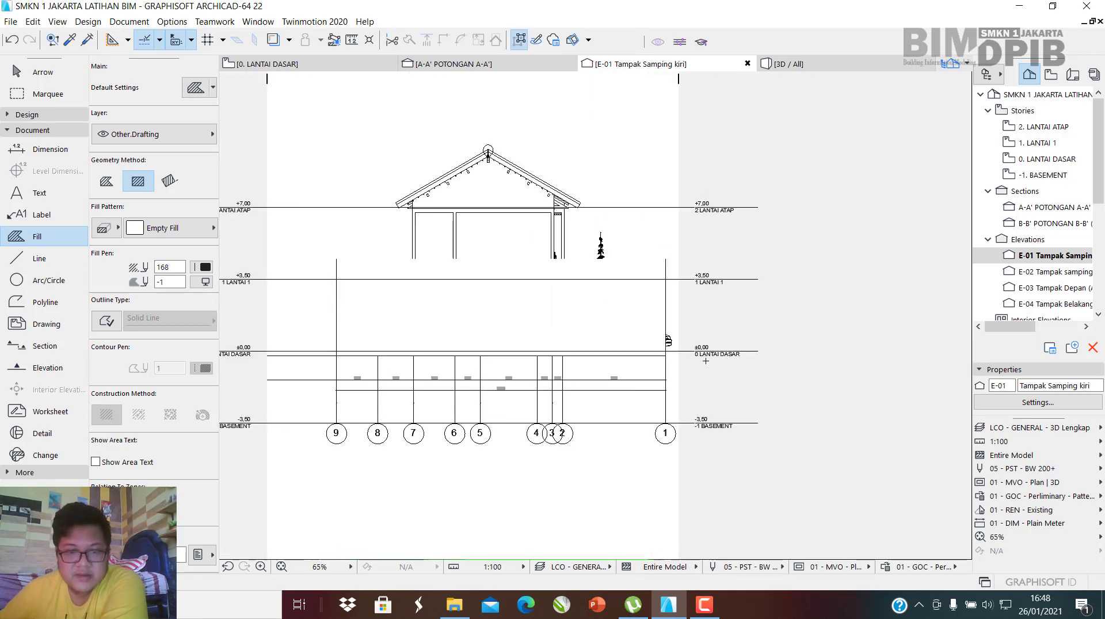
# Draw a rectangular empty fill about 690 by 253 over the upper storey's wall panels, from the wall top under the eave to its opposite base corner.
pyautogui.scroll(4, 385, 341)
pyautogui.moveTo(532, 226); pyautogui.dragTo(495, 374, button='middle')
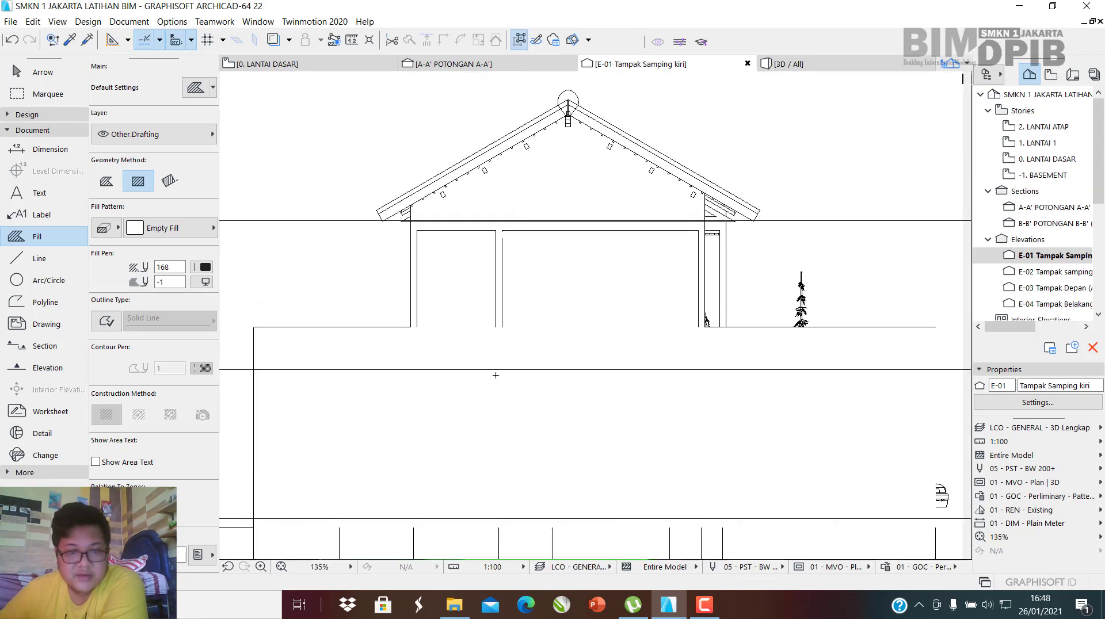
pyautogui.scroll(5, 496, 370)
pyautogui.scroll(-5, 529, 341)
pyautogui.scroll(10, 403, 293)
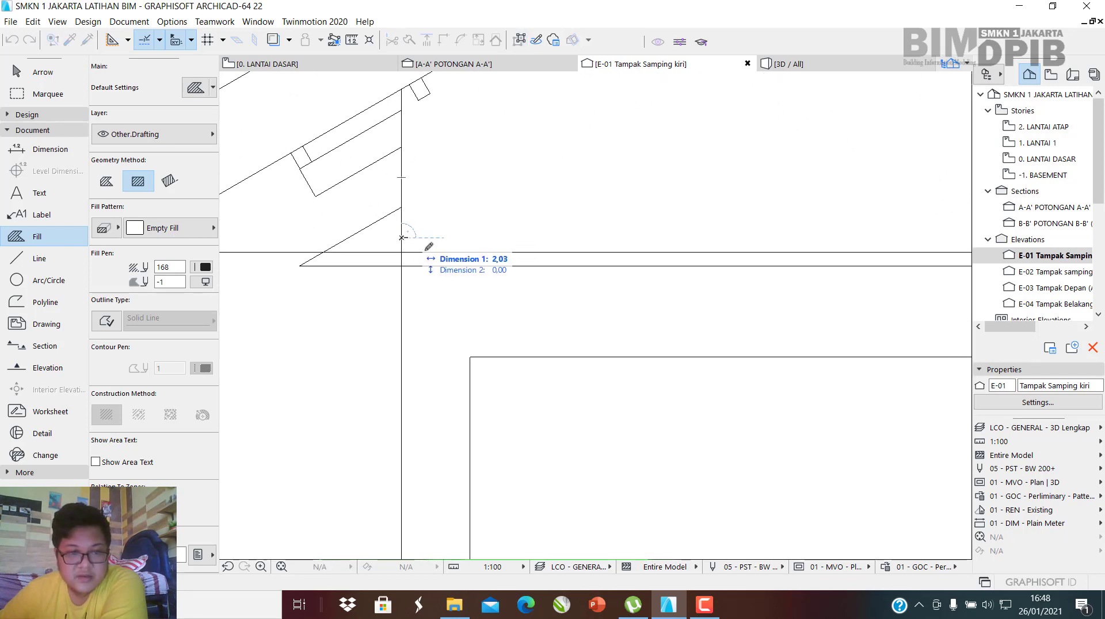
pyautogui.scroll(-10, 431, 206)
pyautogui.scroll(1, 821, 381)
pyautogui.moveTo(820, 381); pyautogui.dragTo(702, 295, button='middle')
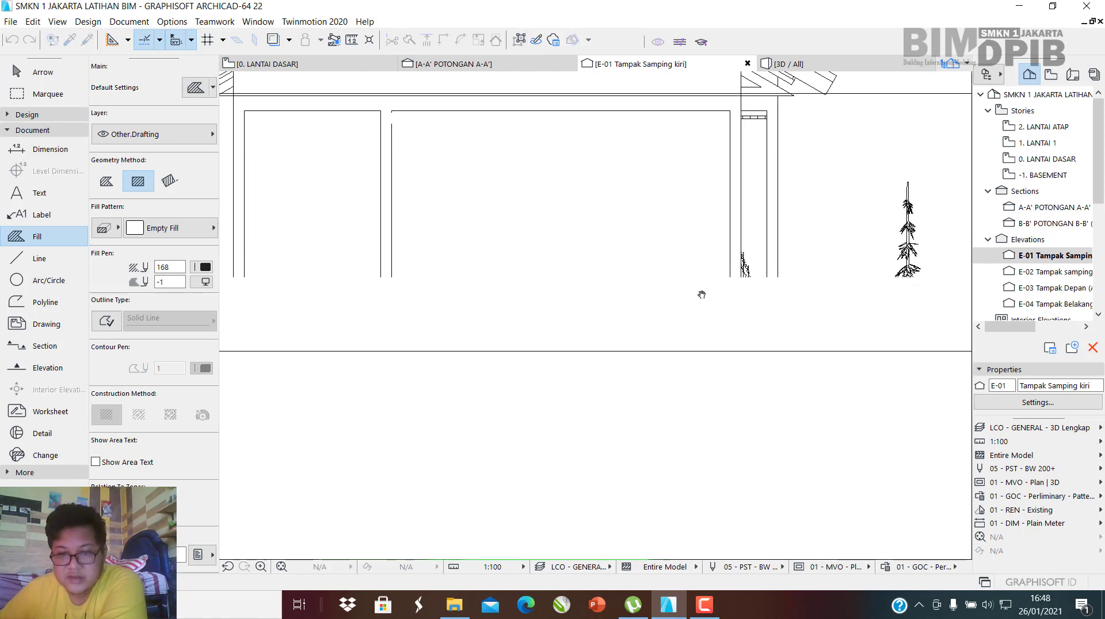
pyautogui.scroll(6, 771, 276)
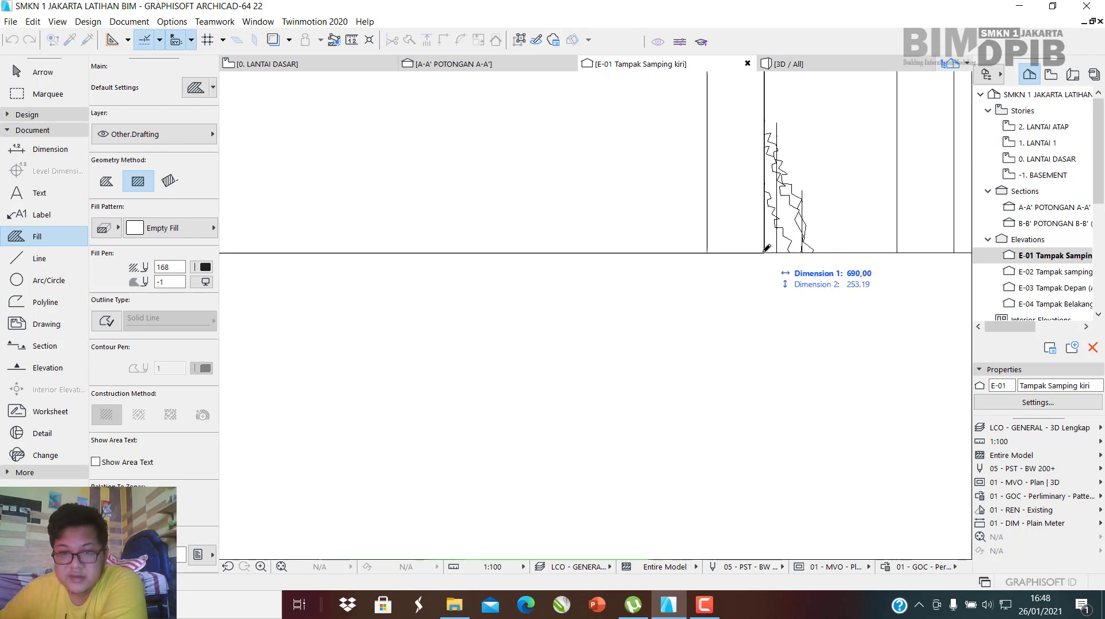
pyautogui.scroll(-10, 716, 321)
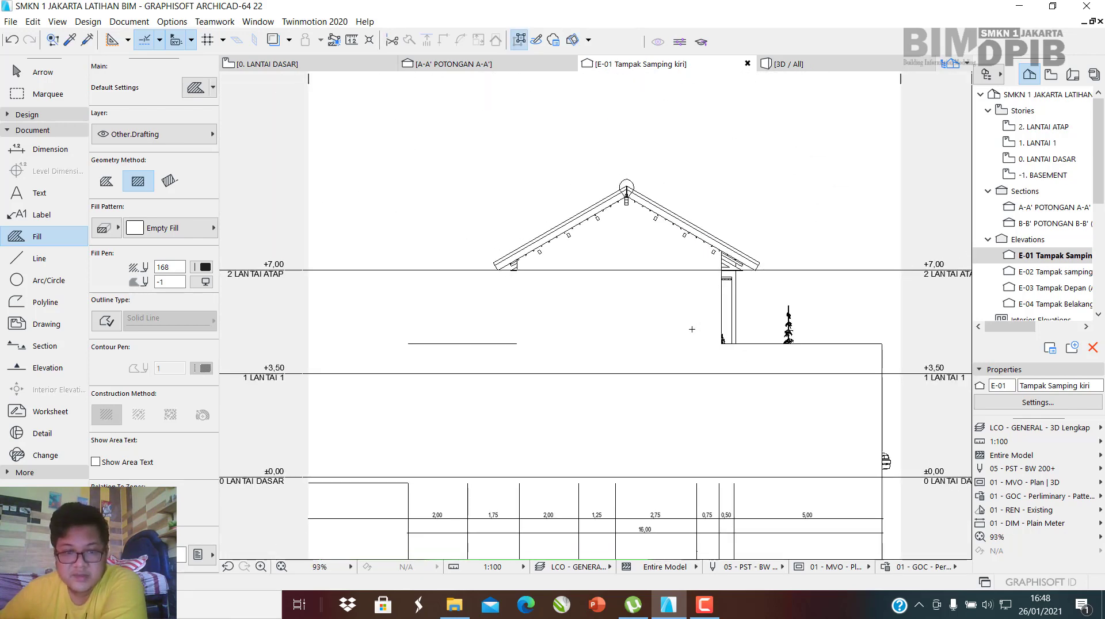
# Examine the masked walls' edges and the batten and purlin outlines under the roof gable.
pyautogui.scroll(8, 691, 329)
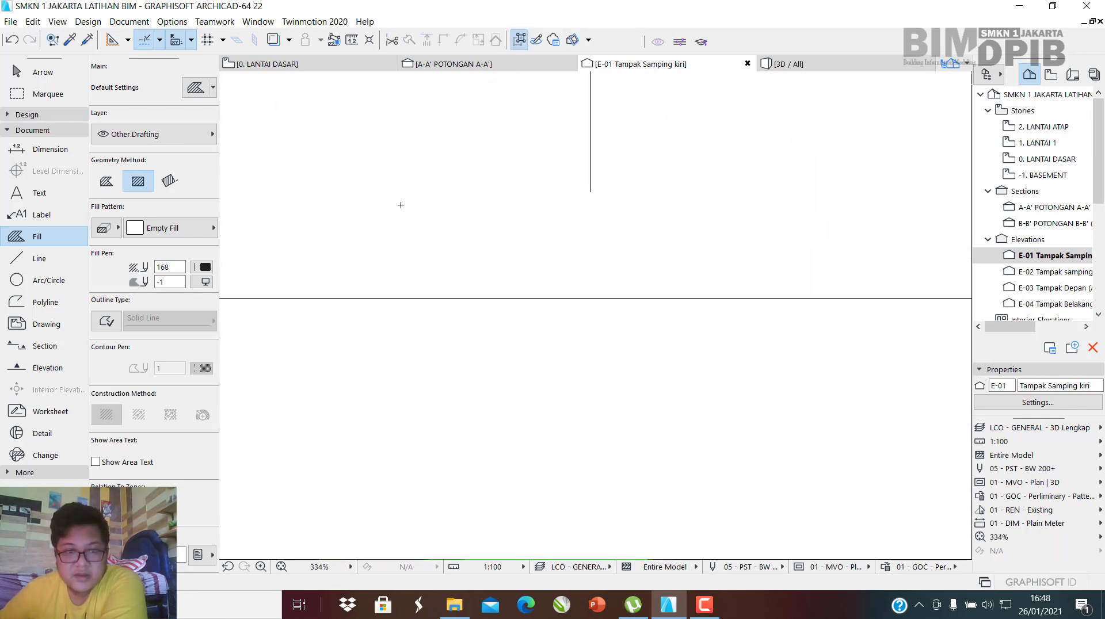
pyautogui.scroll(-5, 690, 258)
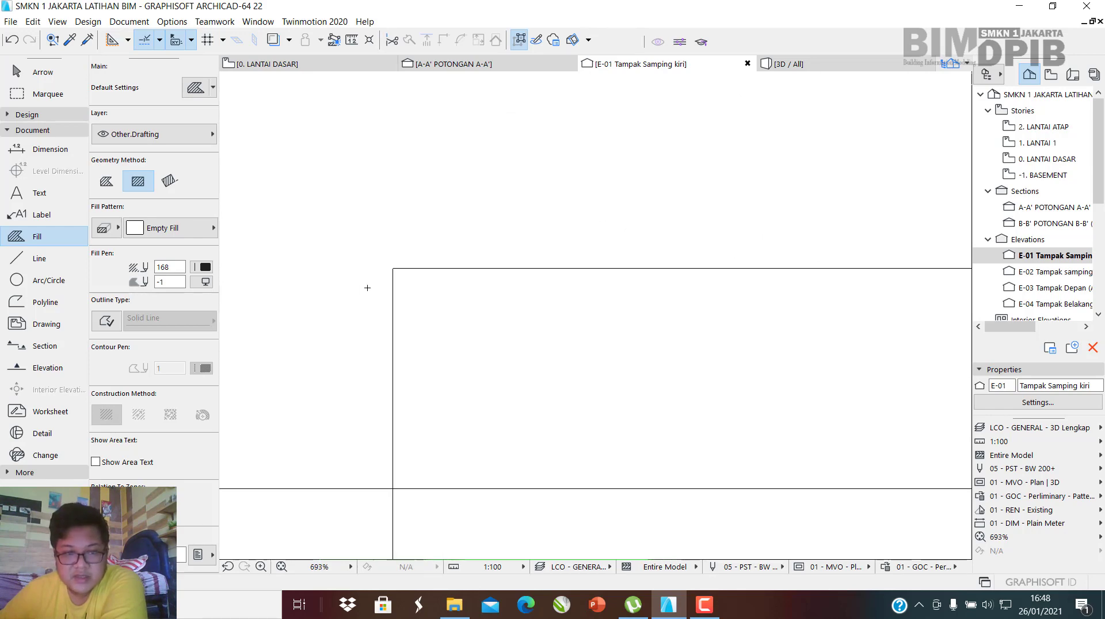
pyautogui.scroll(-5, 584, 288)
pyautogui.scroll(6, 780, 384)
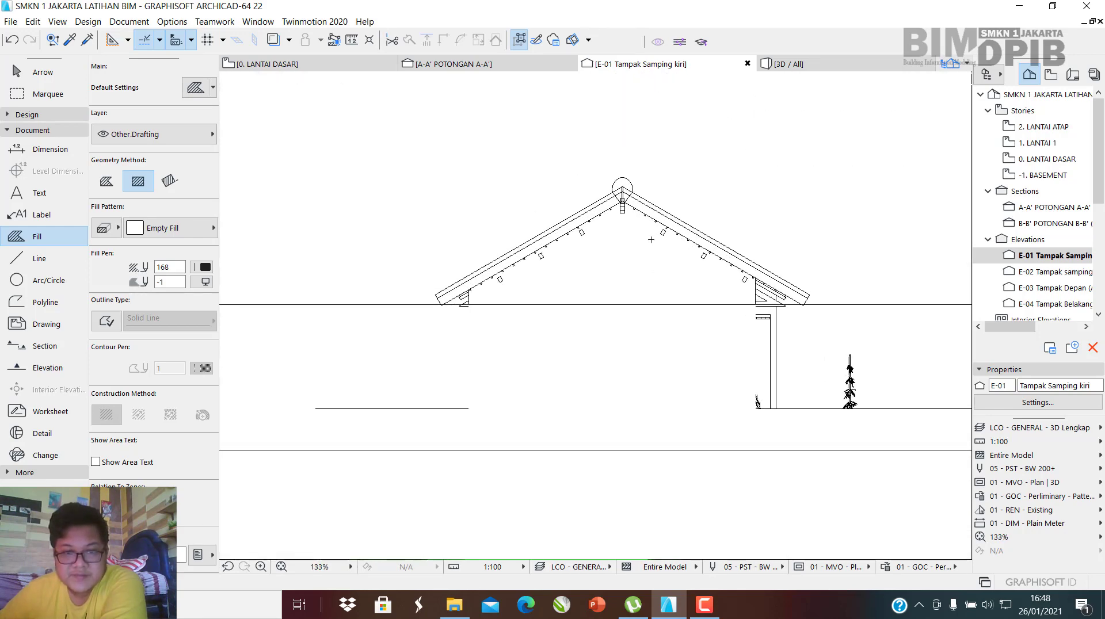
pyautogui.scroll(4, 617, 243)
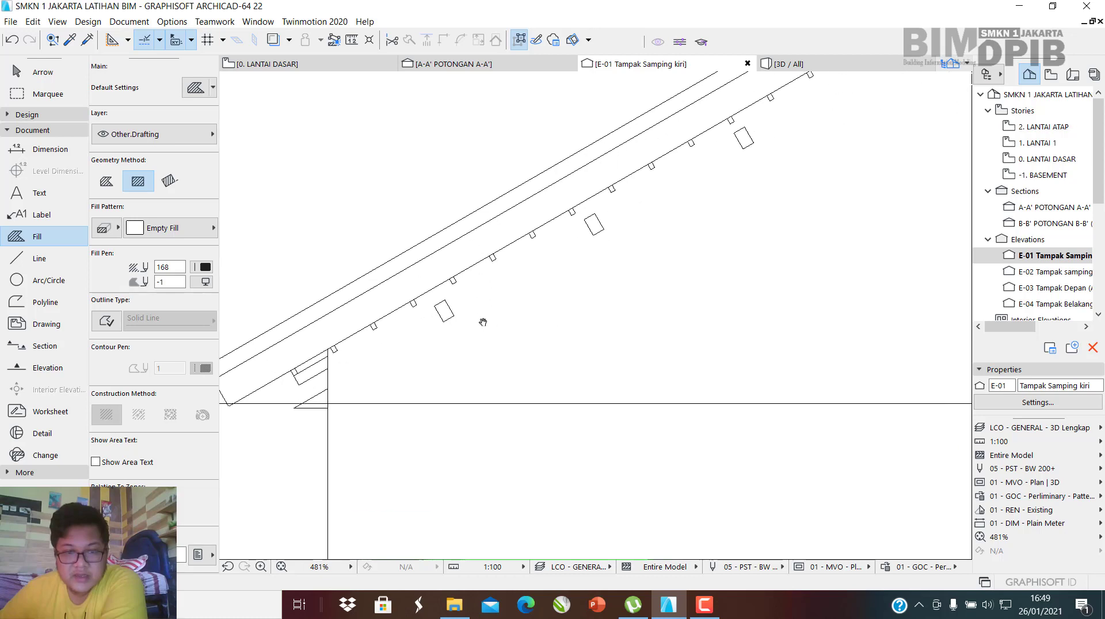
pyautogui.moveTo(544, 293); pyautogui.dragTo(340, 394, button='middle')
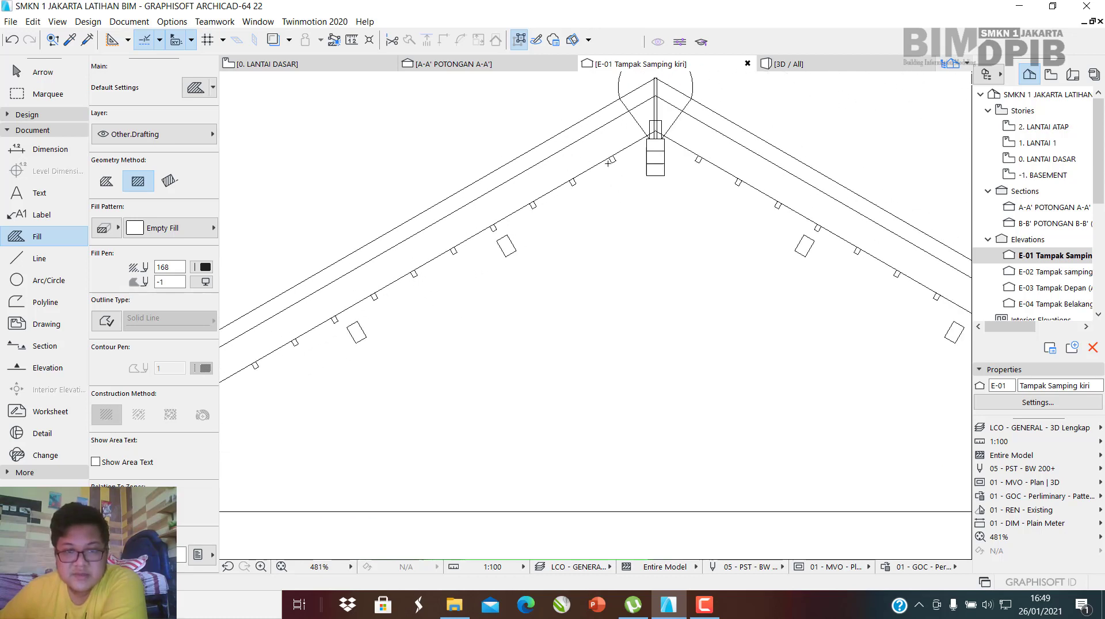
pyautogui.scroll(-4, 548, 259)
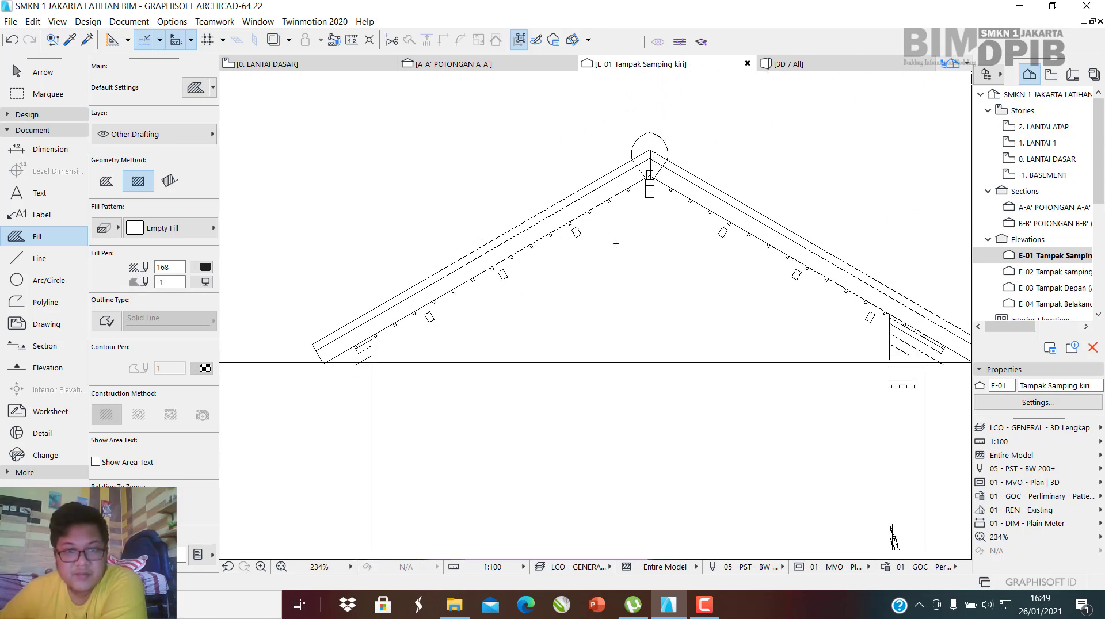
pyautogui.moveTo(532, 337); pyautogui.dragTo(598, 270, button='middle')
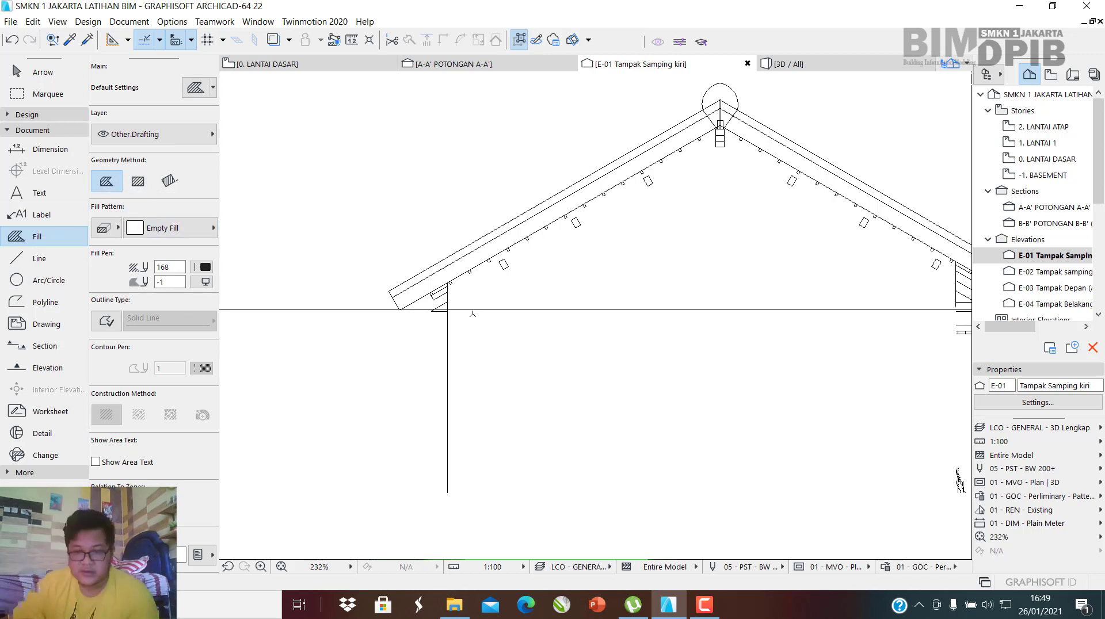
# Draw a polygonal empty fill over the gable's battens and purlins, following the roof underside between both wall tops via the ridge and closing below.
pyautogui.scroll(12, 463, 320)
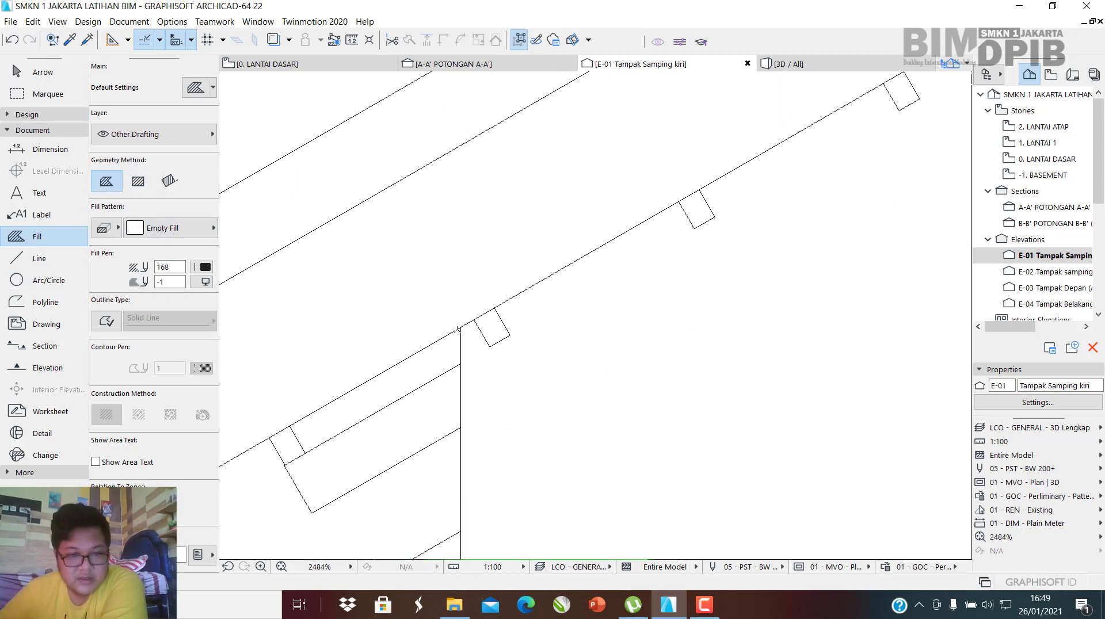
pyautogui.click(461, 328)
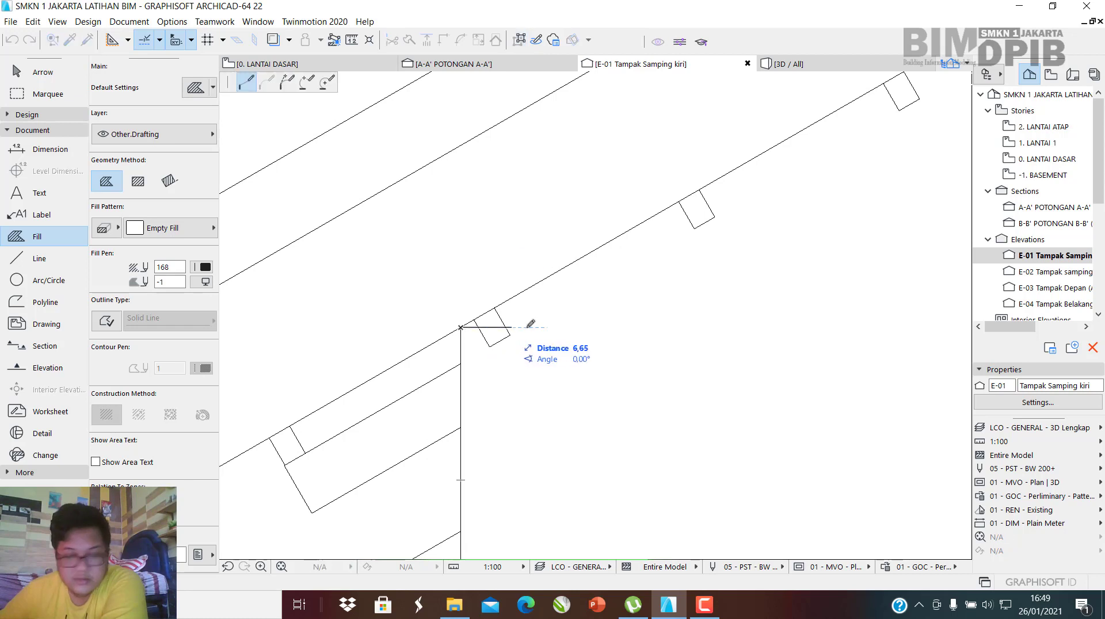
pyautogui.scroll(-3, 461, 322)
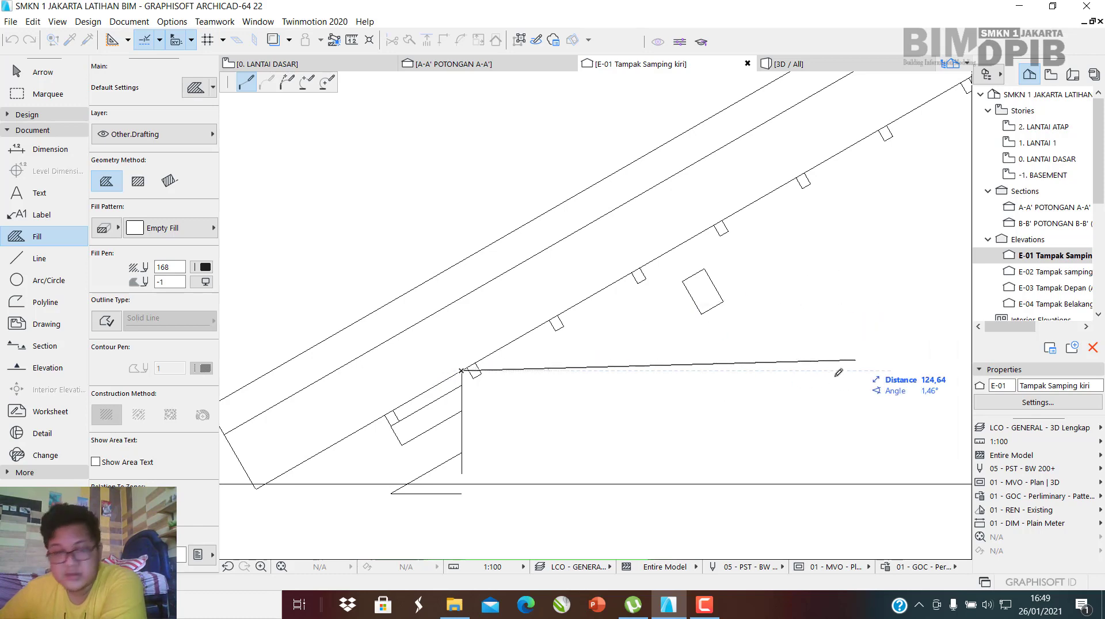
pyautogui.scroll(-5, 688, 289)
pyautogui.scroll(5, 729, 230)
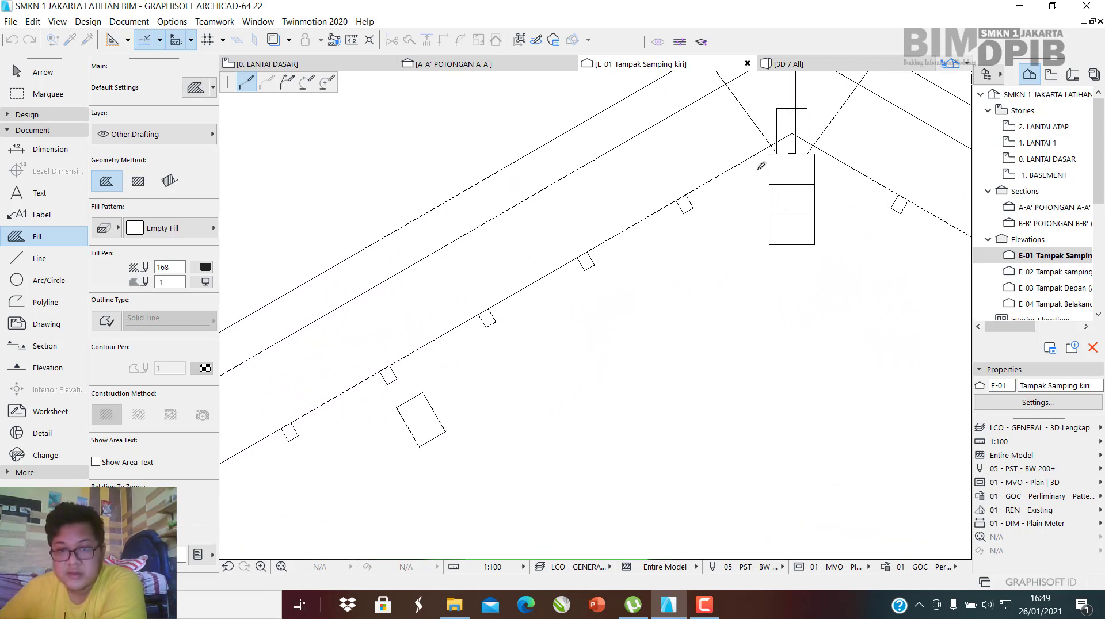
pyautogui.scroll(-4, 773, 127)
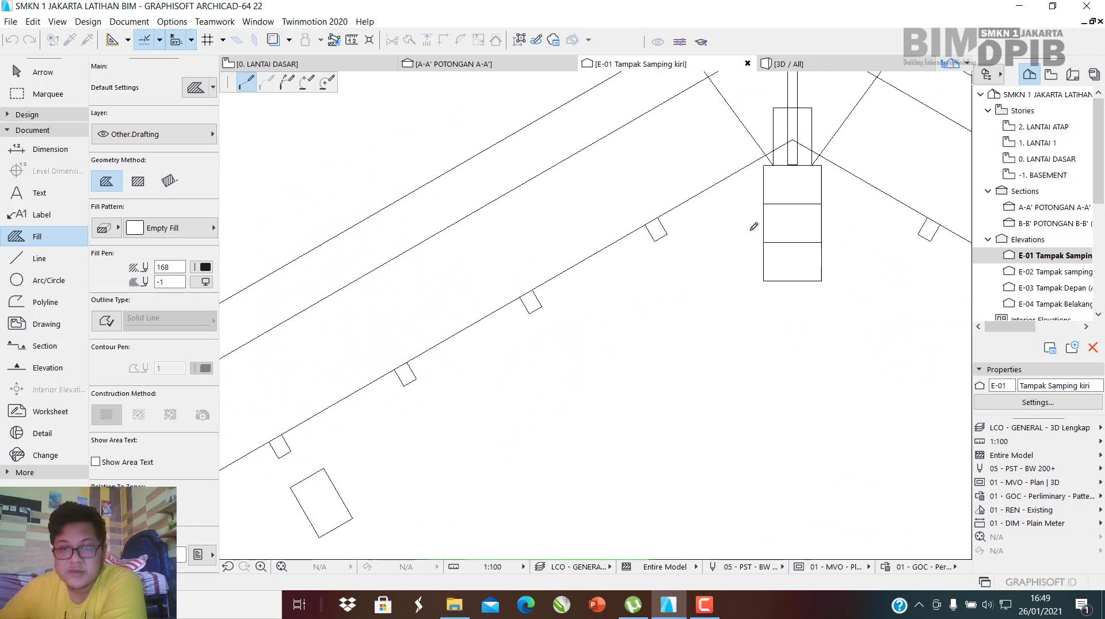
pyautogui.scroll(3, 773, 192)
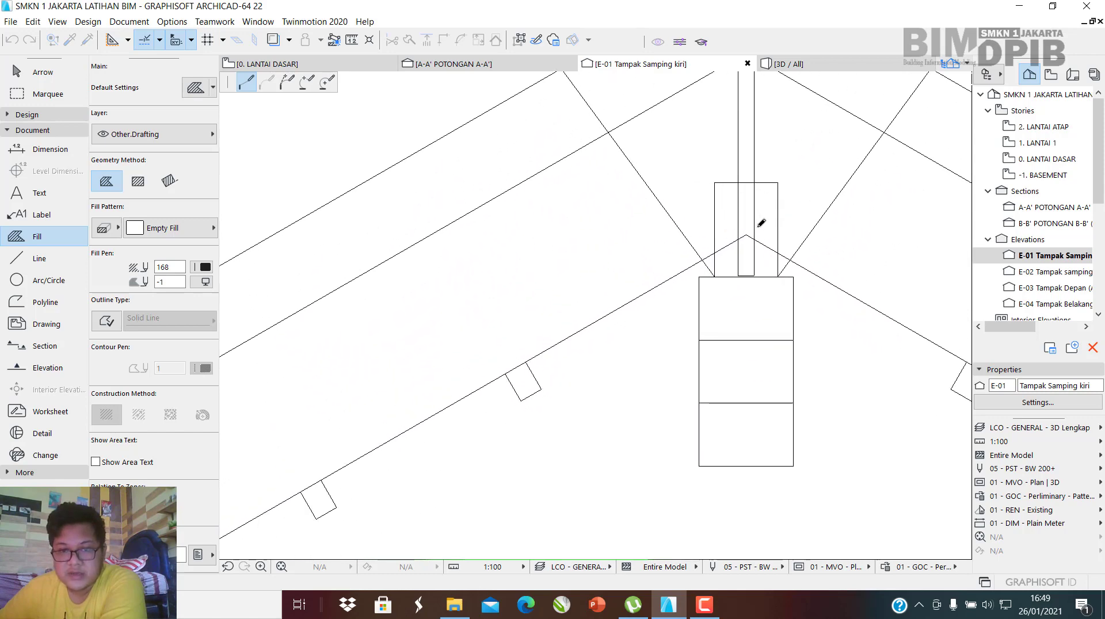
pyautogui.scroll(-5, 742, 226)
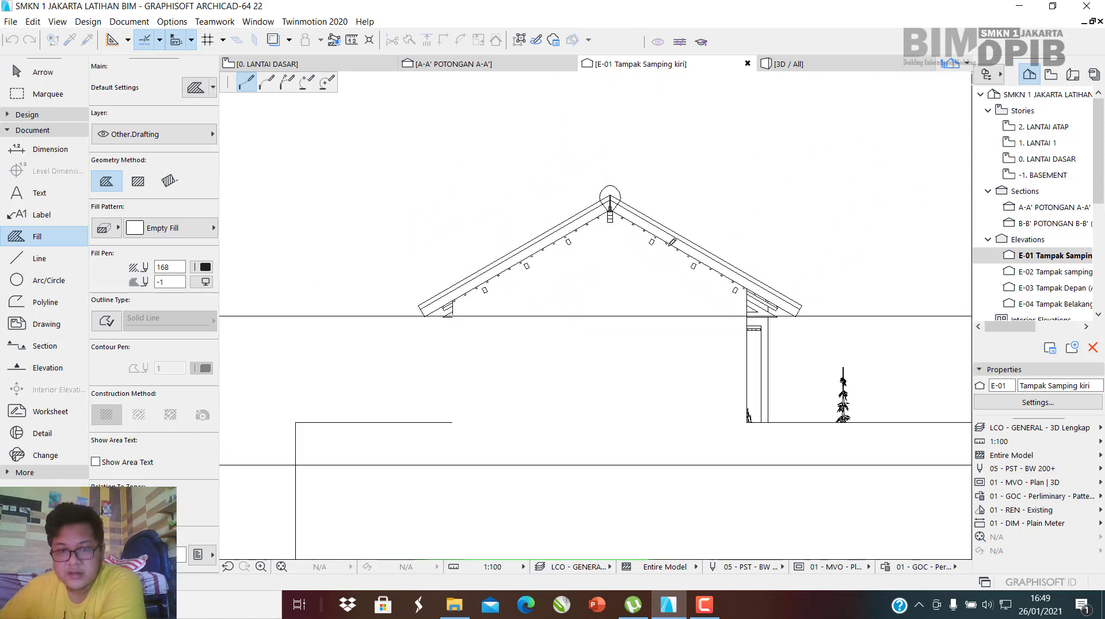
pyautogui.scroll(5, 765, 296)
pyautogui.scroll(2, 766, 297)
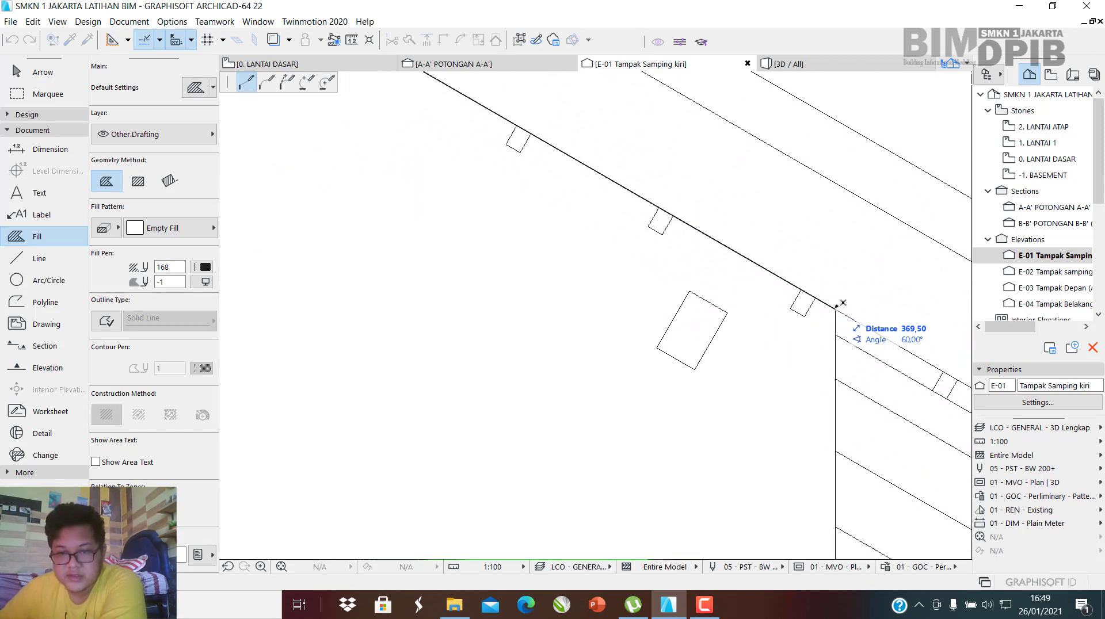
pyautogui.scroll(-4, 836, 307)
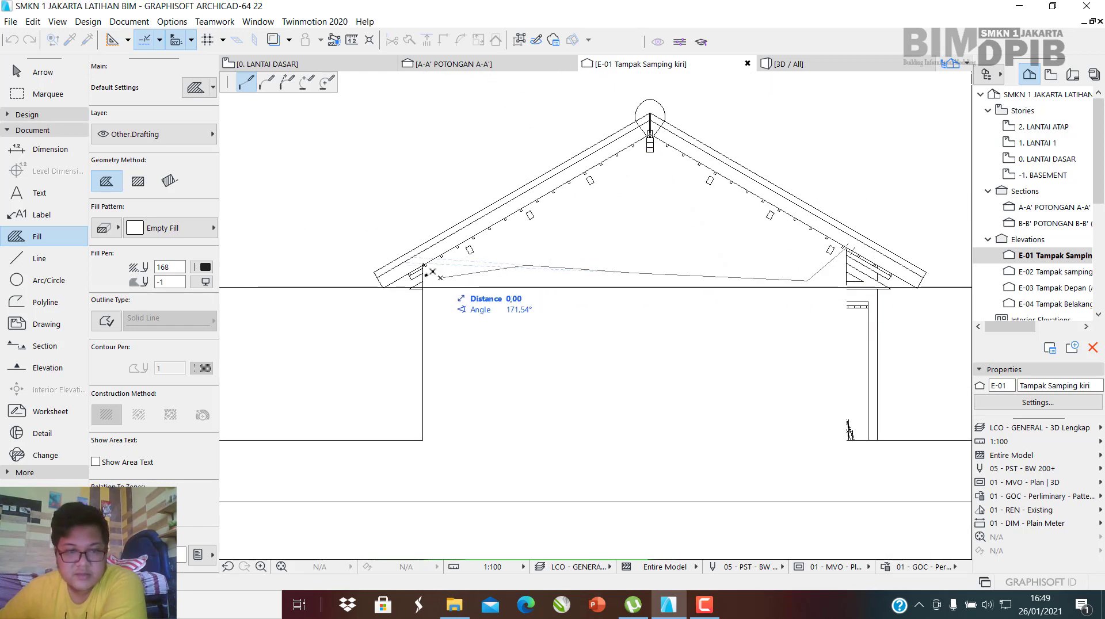
pyautogui.scroll(4, 429, 273)
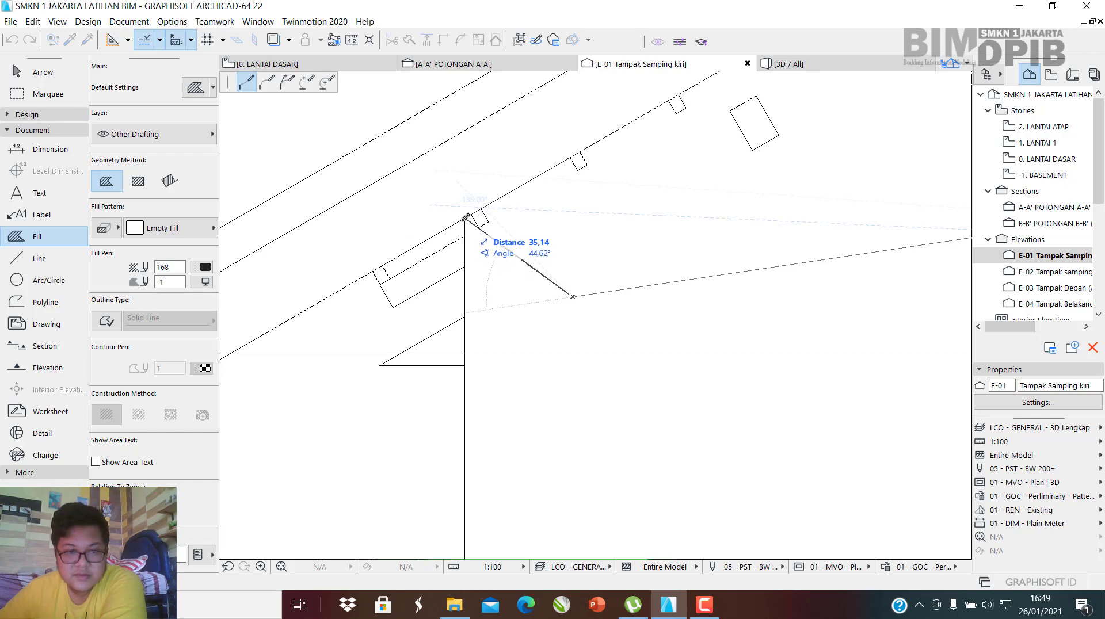
pyautogui.click(465, 218)
pyautogui.scroll(-4, 488, 268)
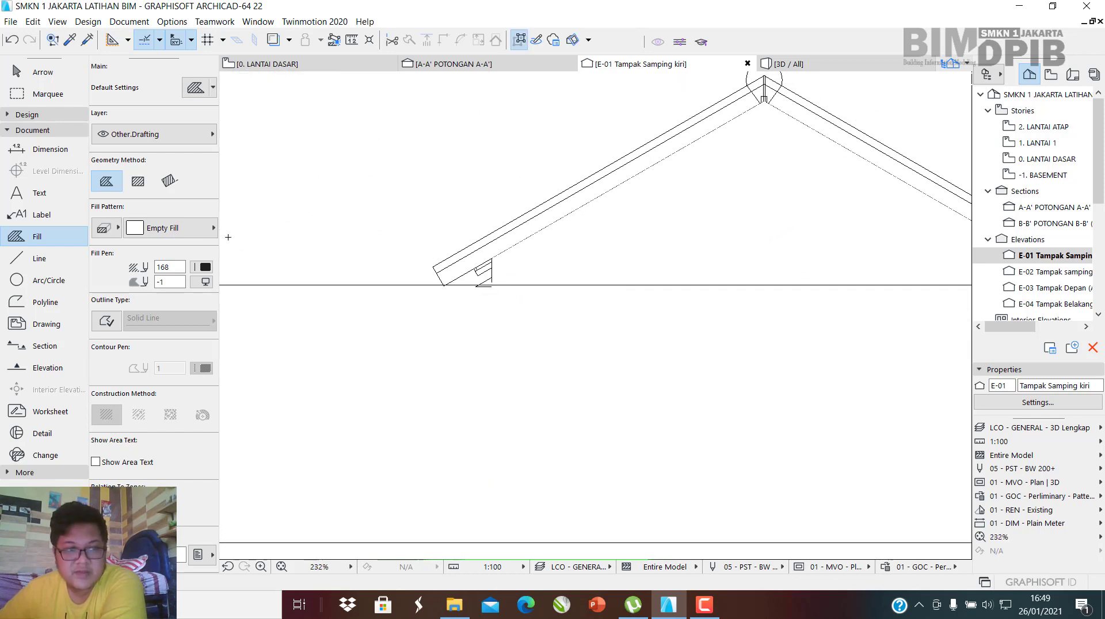
# Return to the Arrow tool and review the masked gable, upper walls and lower facade of the E-01 elevation.
pyautogui.scroll(-5, 397, 261)
pyautogui.scroll(3, 449, 257)
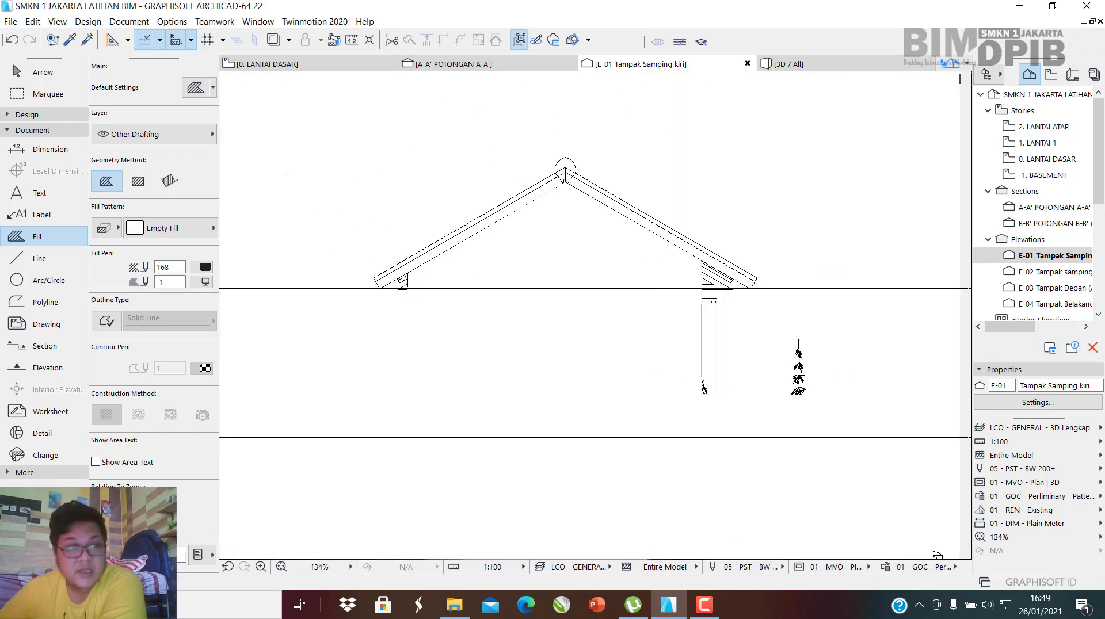
pyautogui.click(25, 72)
pyautogui.scroll(-3, 494, 234)
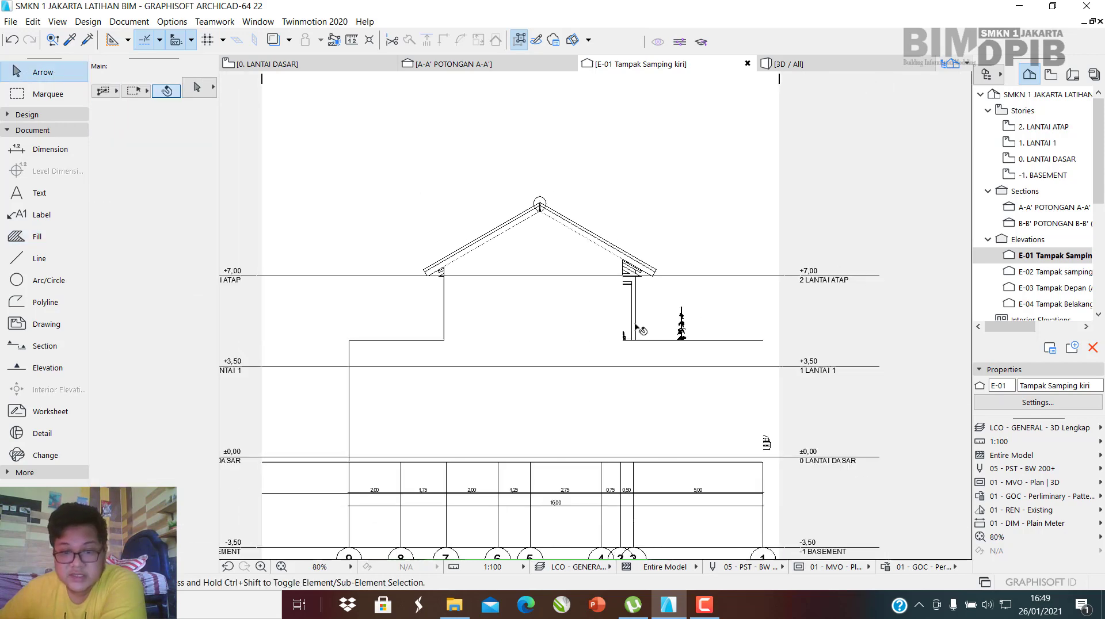
pyautogui.scroll(6, 663, 283)
pyautogui.scroll(-8, 669, 217)
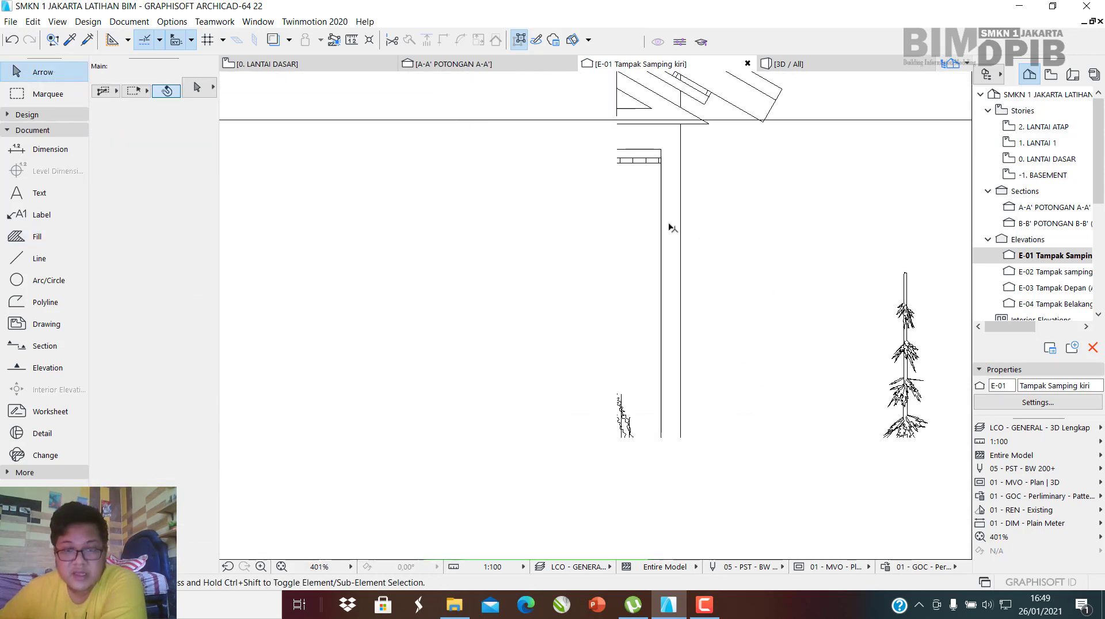
pyautogui.scroll(-3, 691, 271)
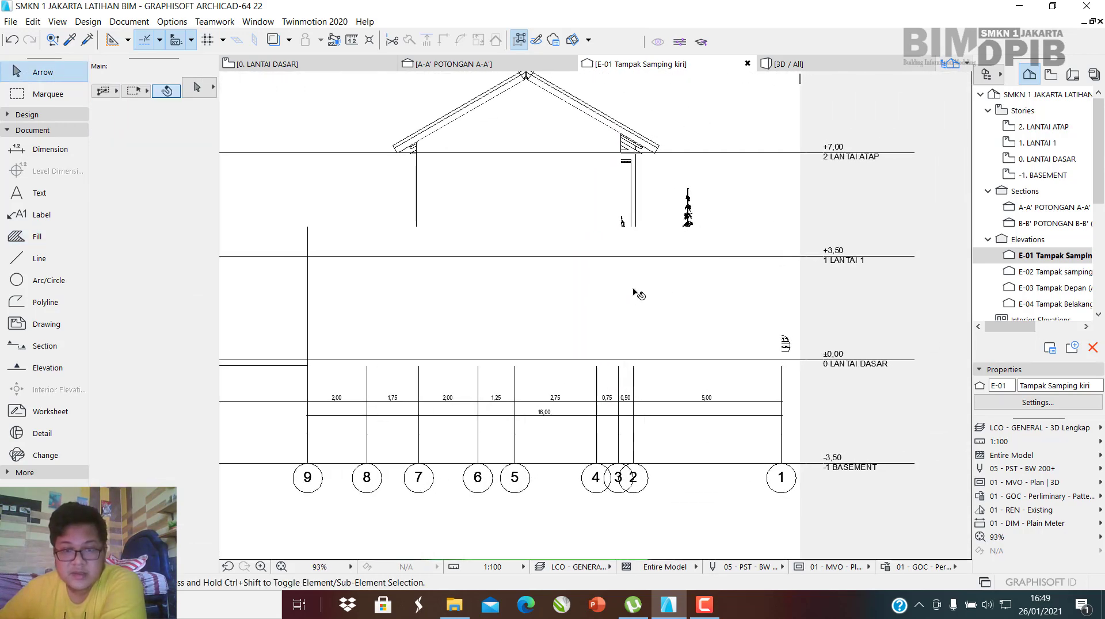
pyautogui.moveTo(620, 259); pyautogui.dragTo(594, 249, button='middle')
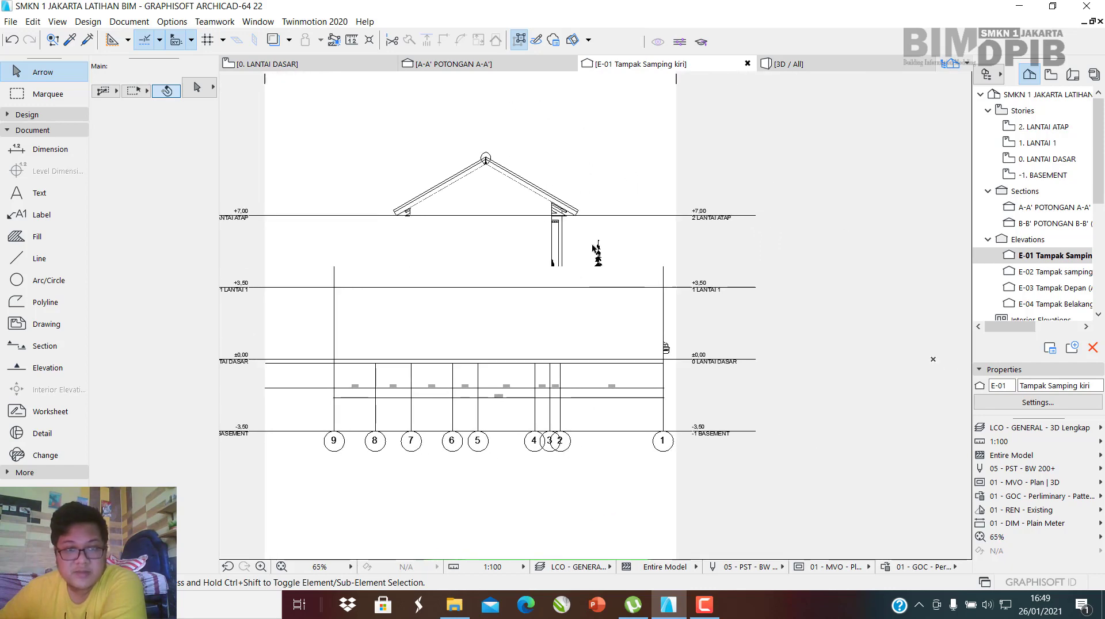
# Open the E-02 Tampak samping kanan elevation at its lower facade.
pyautogui.doubleClick(1075, 272)
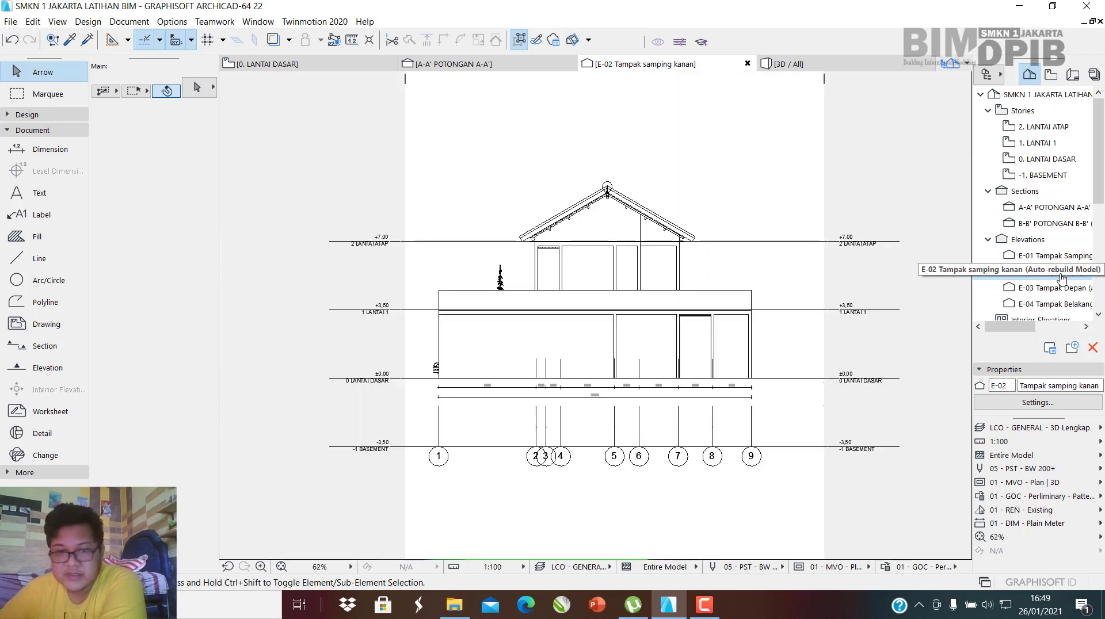
pyautogui.scroll(5, 697, 382)
pyautogui.moveTo(697, 383); pyautogui.dragTo(726, 378, button='middle')
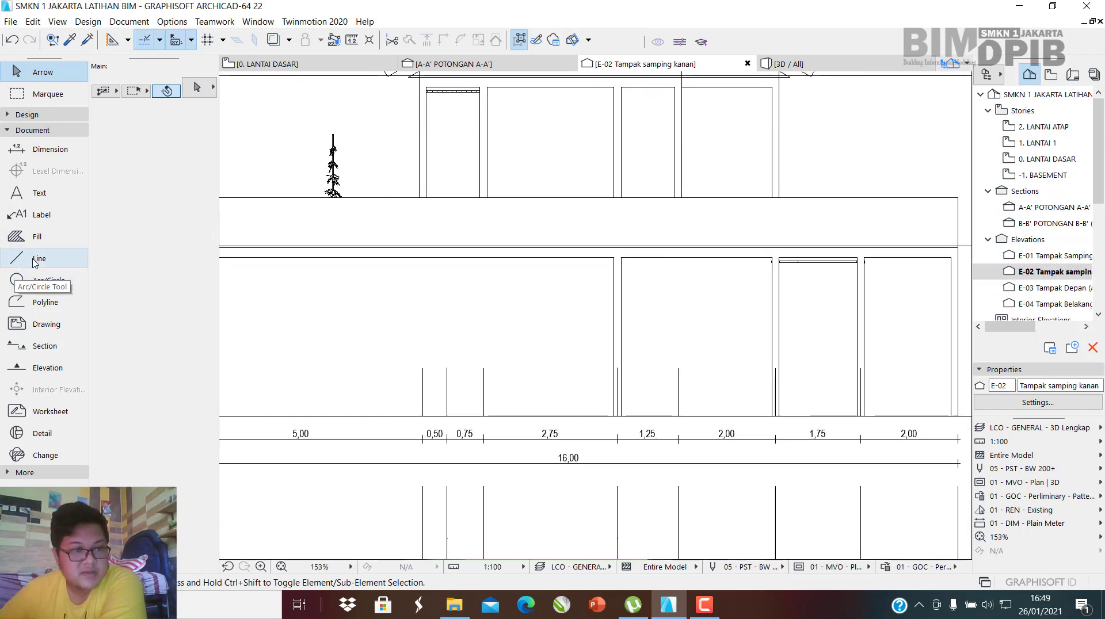
# Draw a rectangular empty fill about 1600 by 450 over the lower facade, from the parapet's top corner at grid 1 to the ground line at grid 9.
pyautogui.click(48, 239)
pyautogui.moveTo(403, 233); pyautogui.dragTo(619, 251, button='middle')
pyautogui.scroll(2, 395, 219)
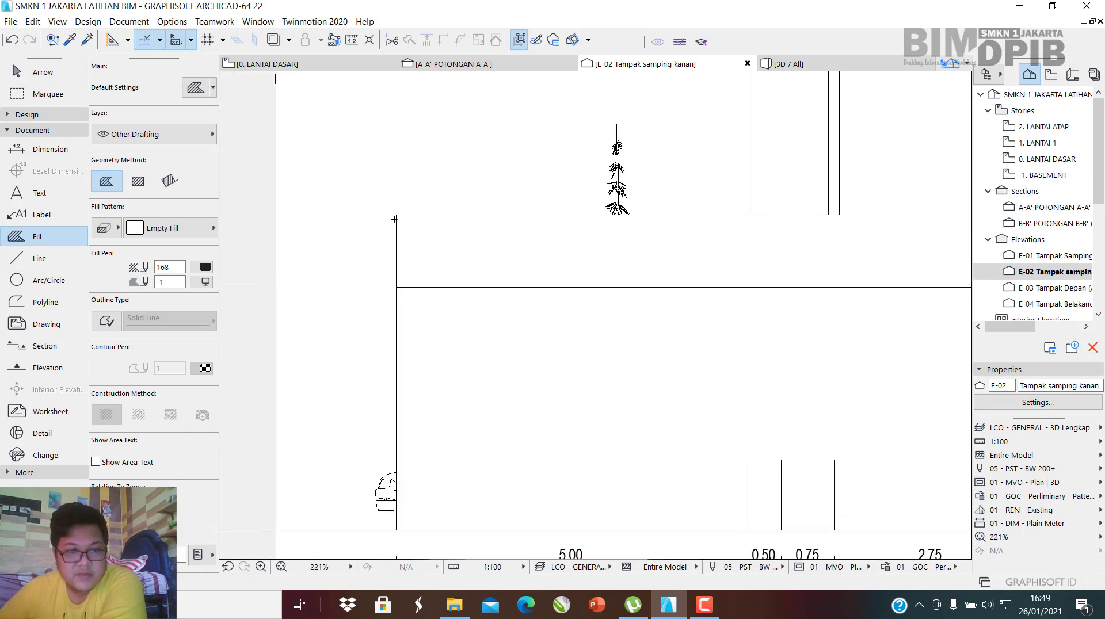
pyautogui.click(398, 215)
pyautogui.scroll(-5, 532, 304)
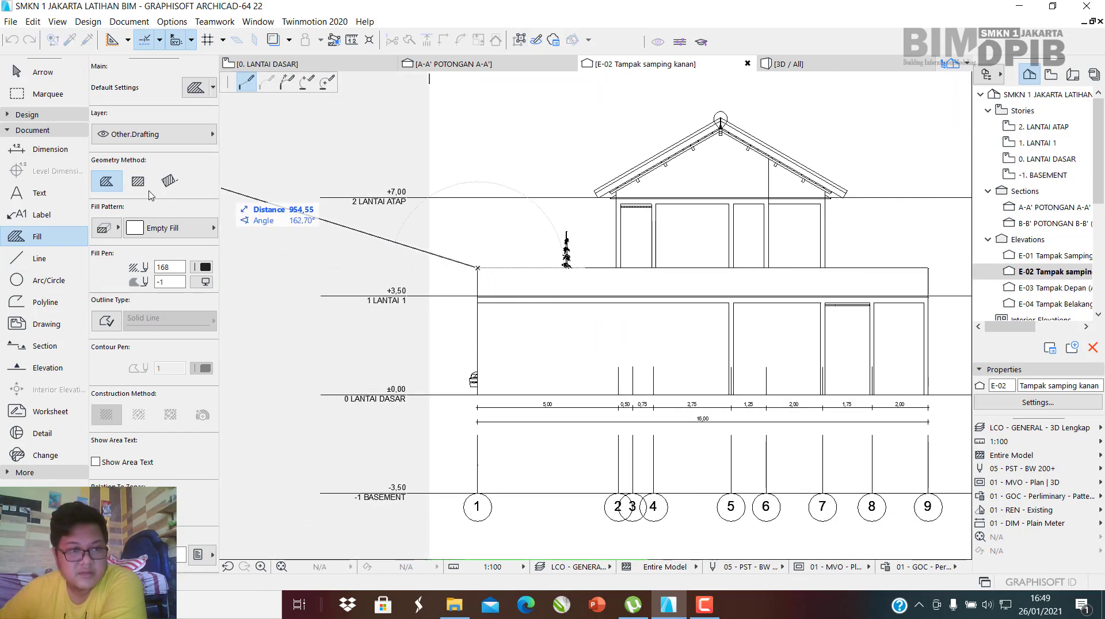
pyautogui.click(138, 182)
pyautogui.scroll(-3, 547, 300)
pyautogui.scroll(5, 683, 316)
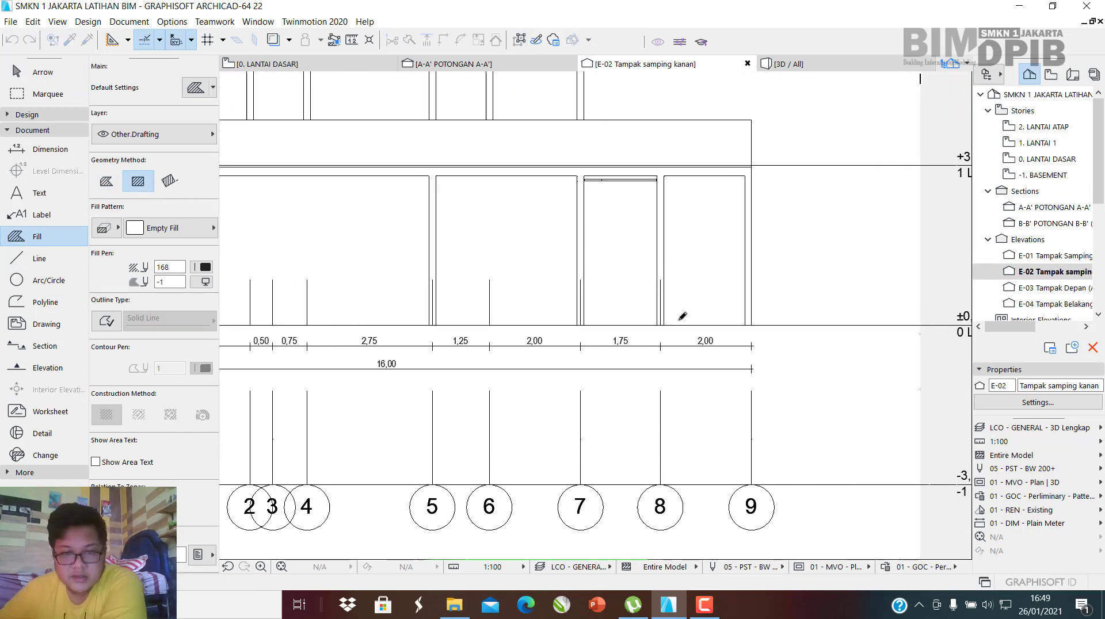
pyautogui.scroll(3, 682, 316)
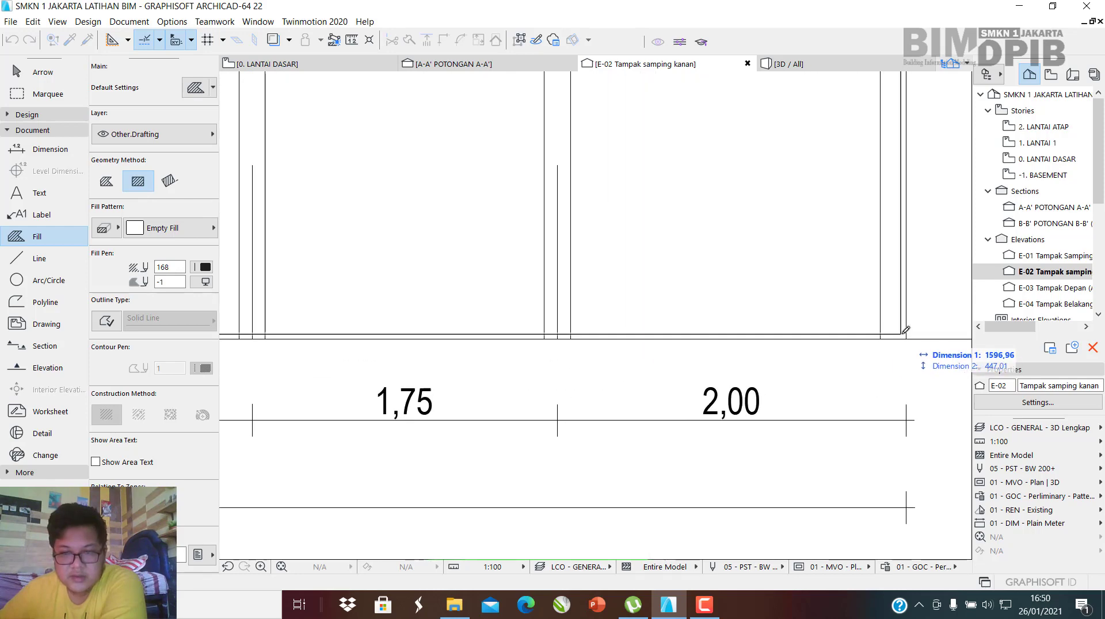
pyautogui.scroll(-5, 797, 392)
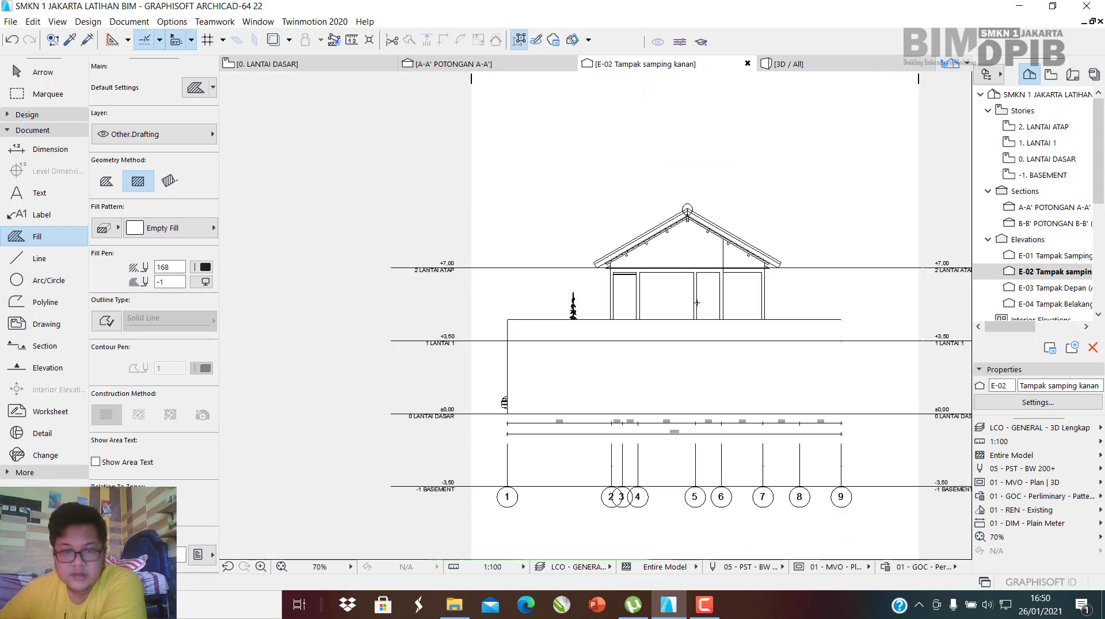
# Draw a rectangular empty fill over the E-02 upper walls, from the wall top under the roof at grid 2 to the wall base at grid 7.
pyautogui.scroll(5, 665, 295)
pyautogui.scroll(-2, 485, 216)
pyautogui.moveTo(481, 231); pyautogui.dragTo(479, 293, button='middle')
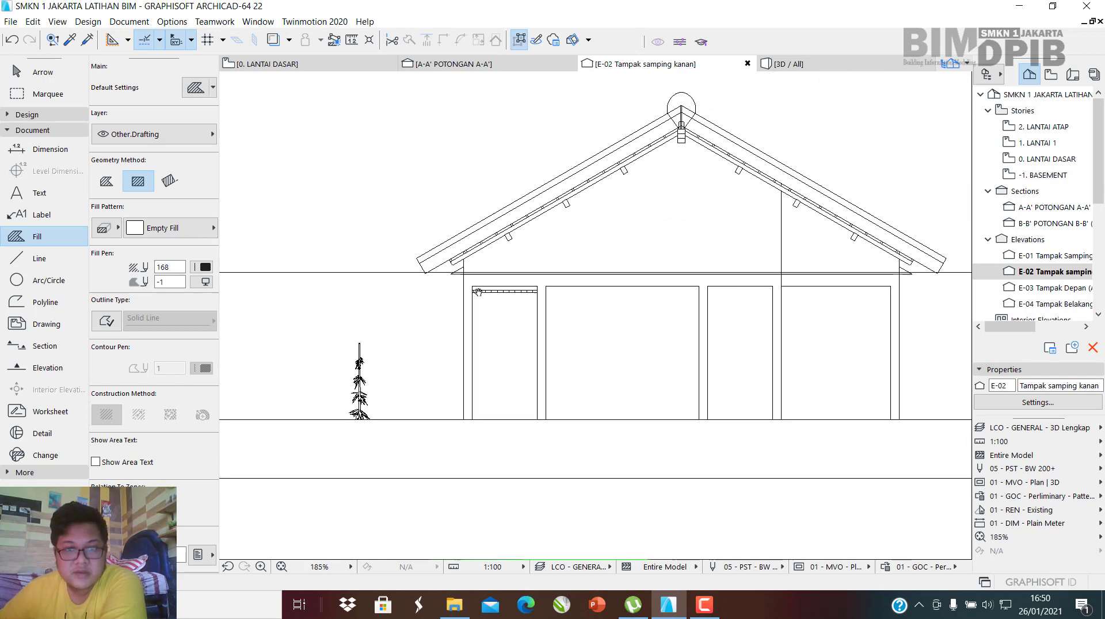
pyautogui.scroll(5, 478, 292)
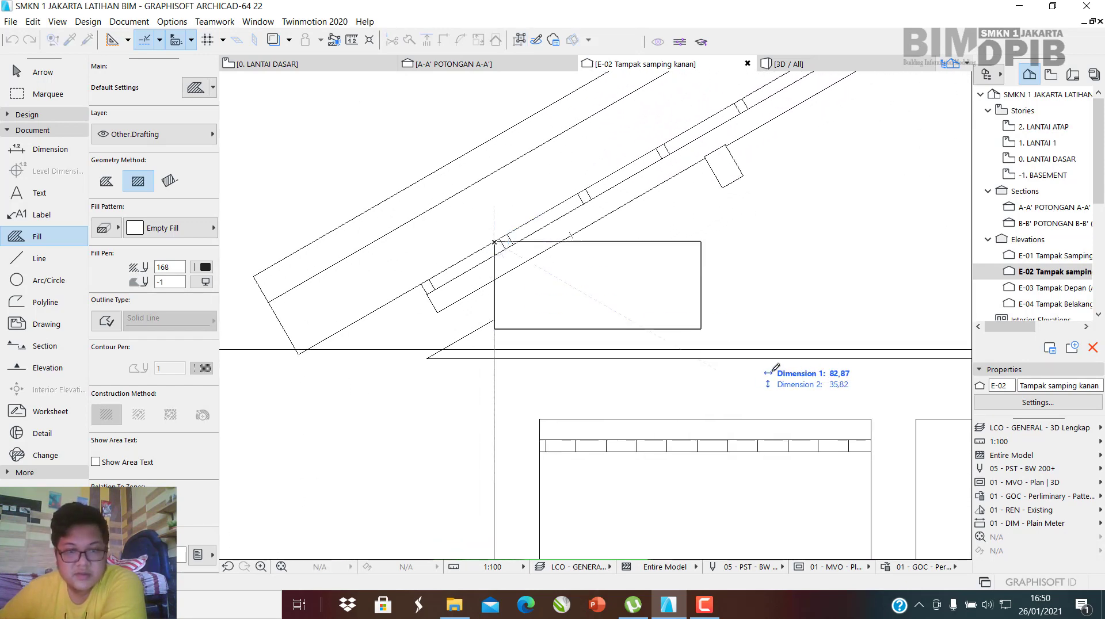
pyautogui.scroll(-6, 773, 370)
pyautogui.moveTo(797, 360); pyautogui.dragTo(491, 265, button='middle')
pyautogui.scroll(4, 698, 358)
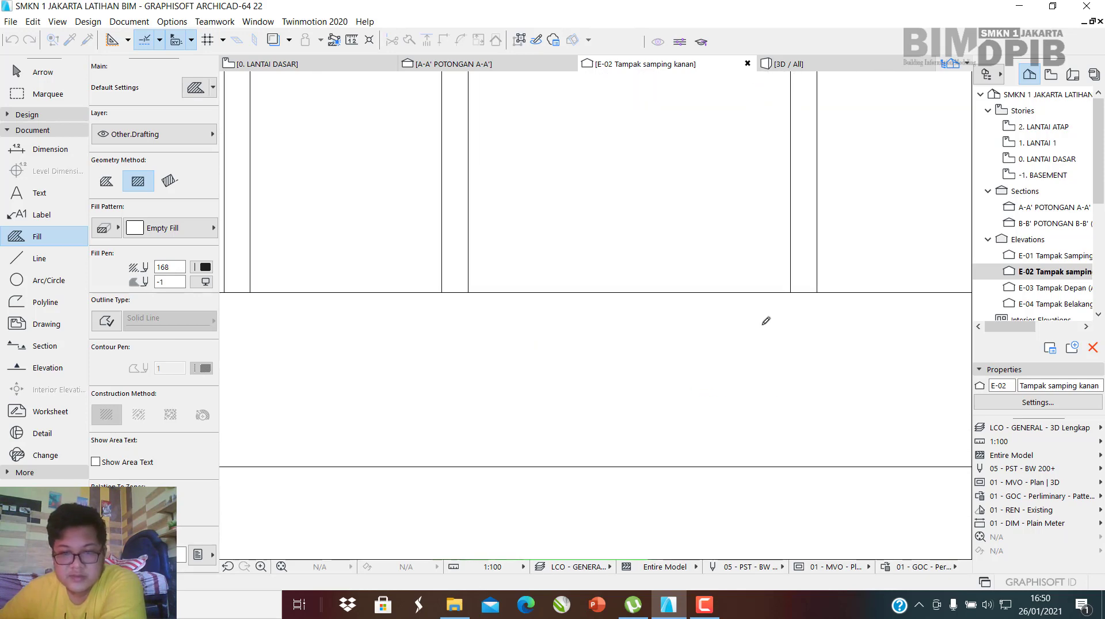
pyautogui.click(818, 292)
pyautogui.scroll(-6, 740, 374)
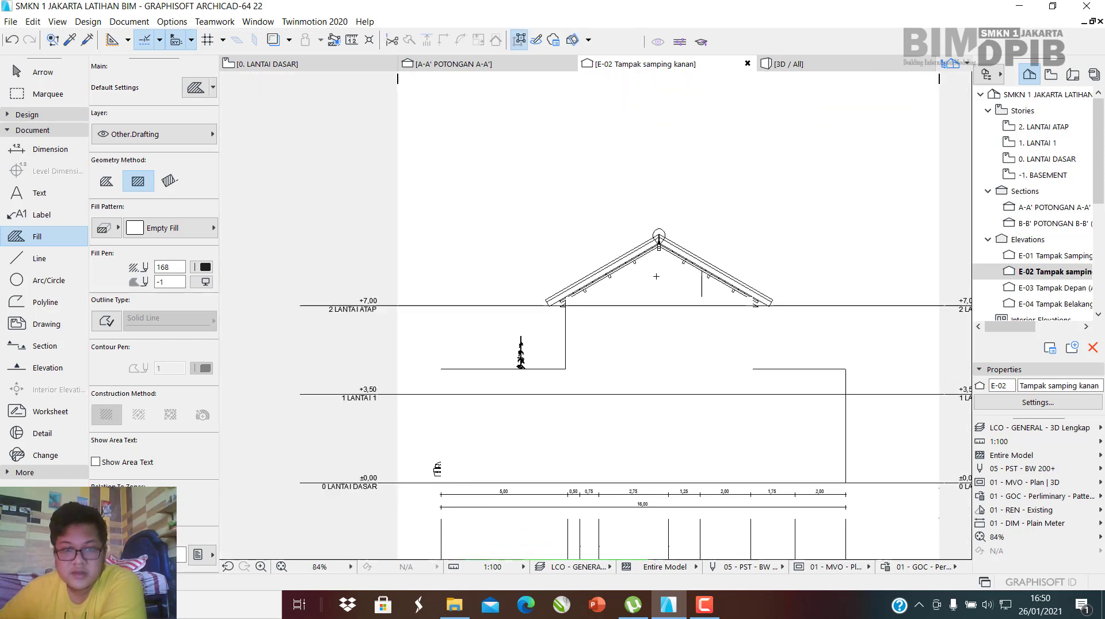
# Draw a polygonal empty fill over the E-02 gable, following the roof underside between both wall tops via the ridge and closing below the purlins.
pyautogui.scroll(5, 611, 282)
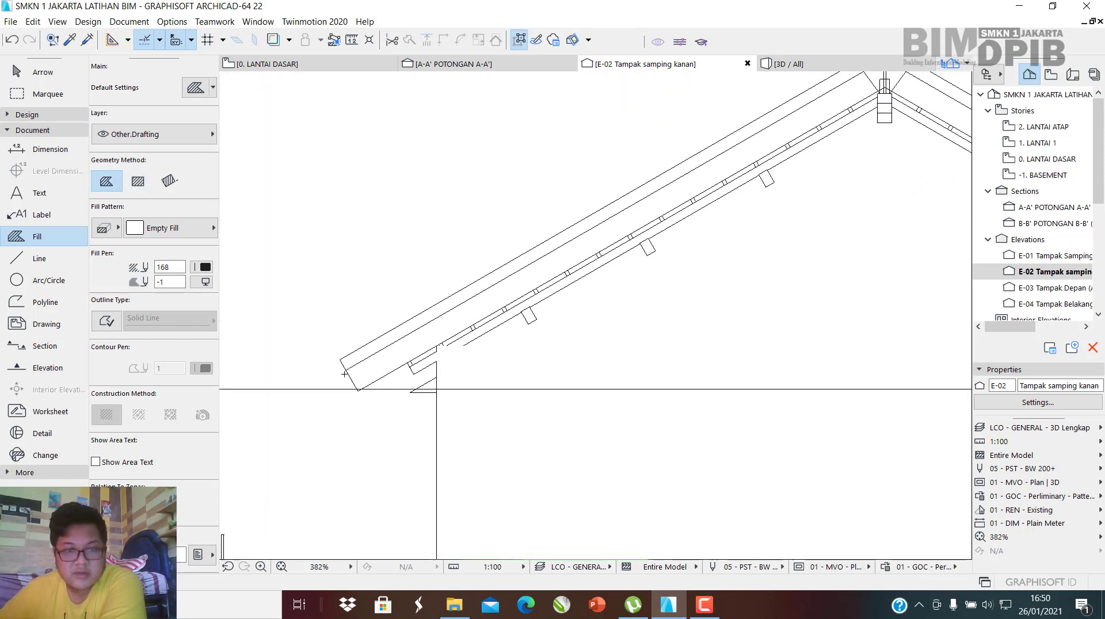
pyautogui.scroll(4, 389, 373)
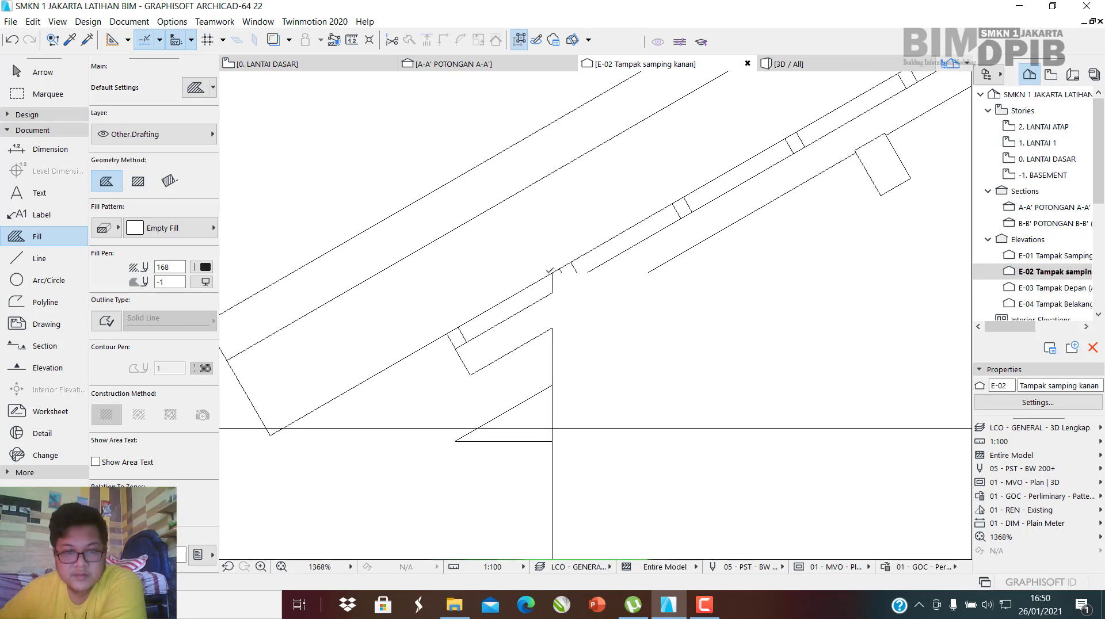
pyautogui.click(552, 274)
pyautogui.scroll(-4, 491, 338)
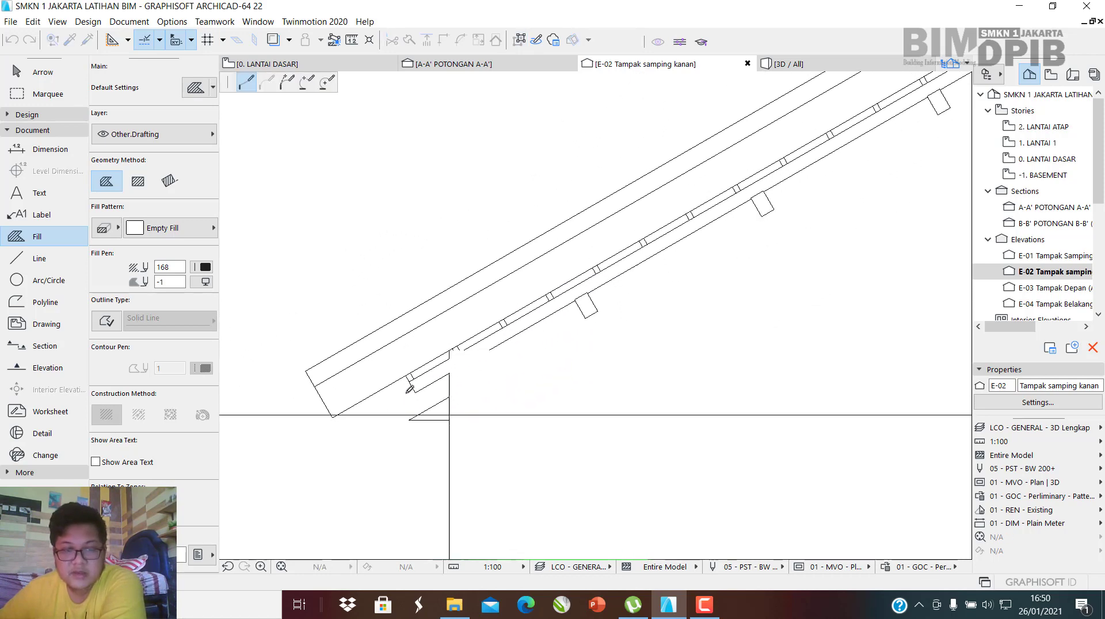
pyautogui.scroll(3, 750, 202)
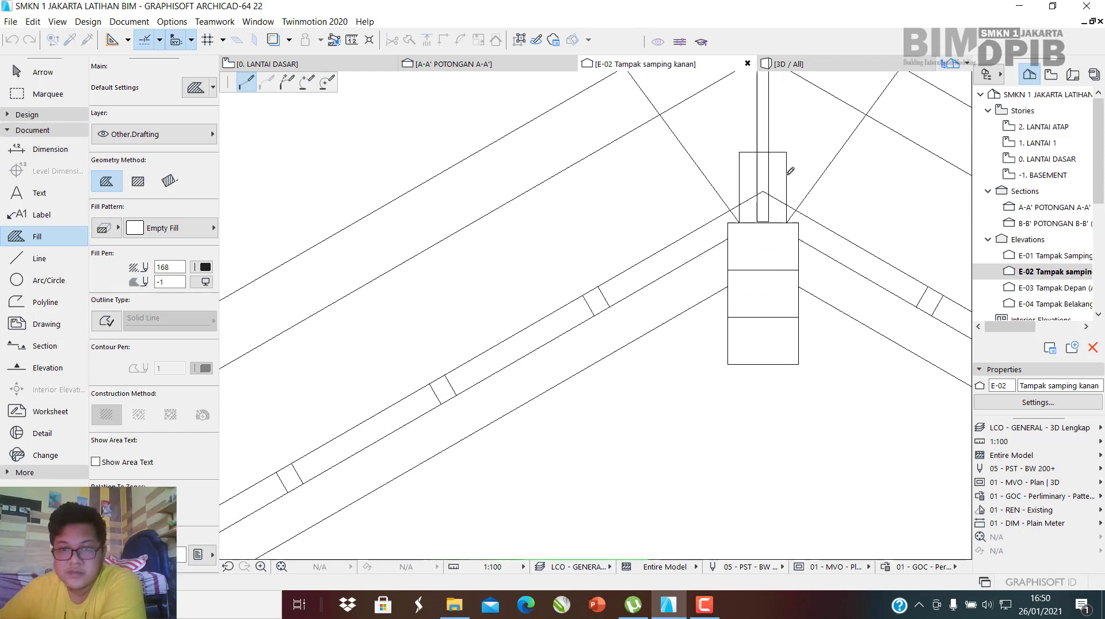
pyautogui.scroll(-3, 671, 193)
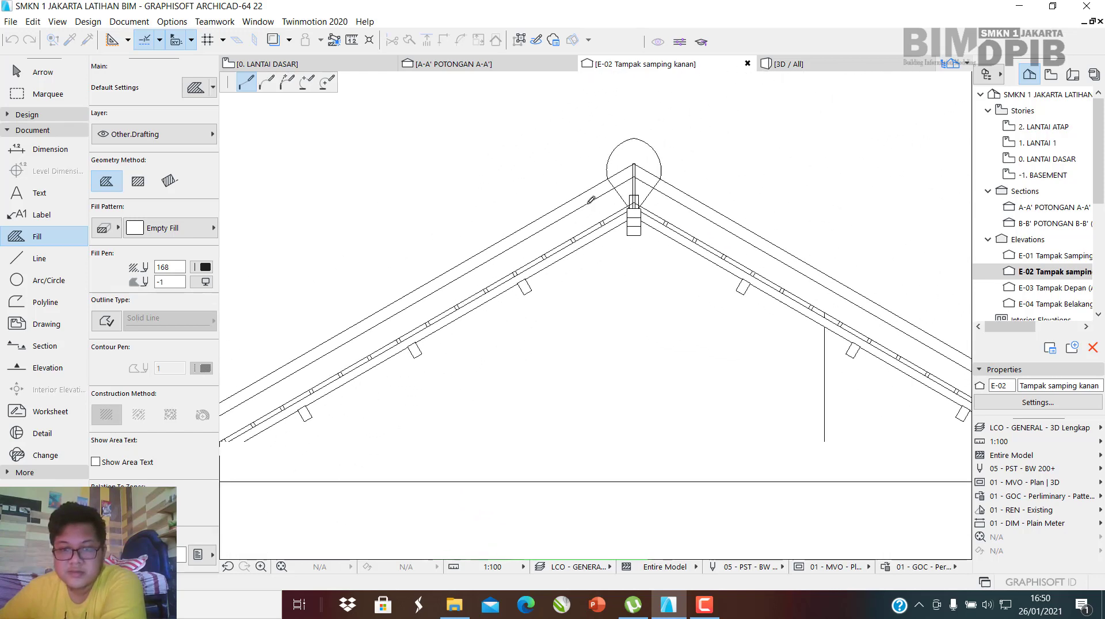
pyautogui.scroll(5, 737, 307)
pyautogui.scroll(3, 789, 292)
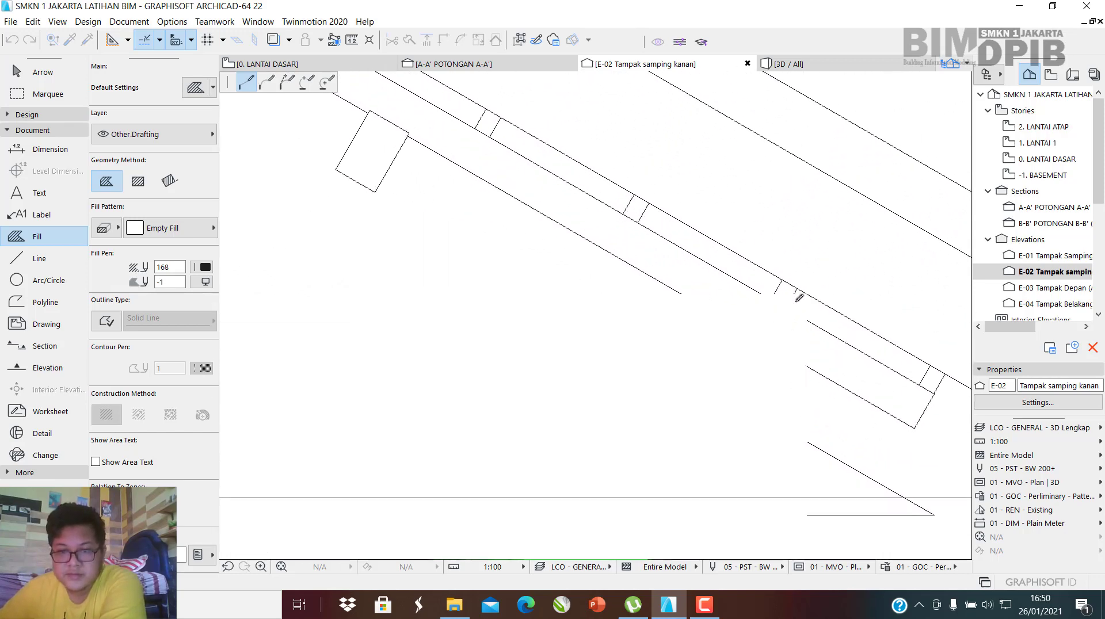
pyautogui.scroll(-3, 819, 281)
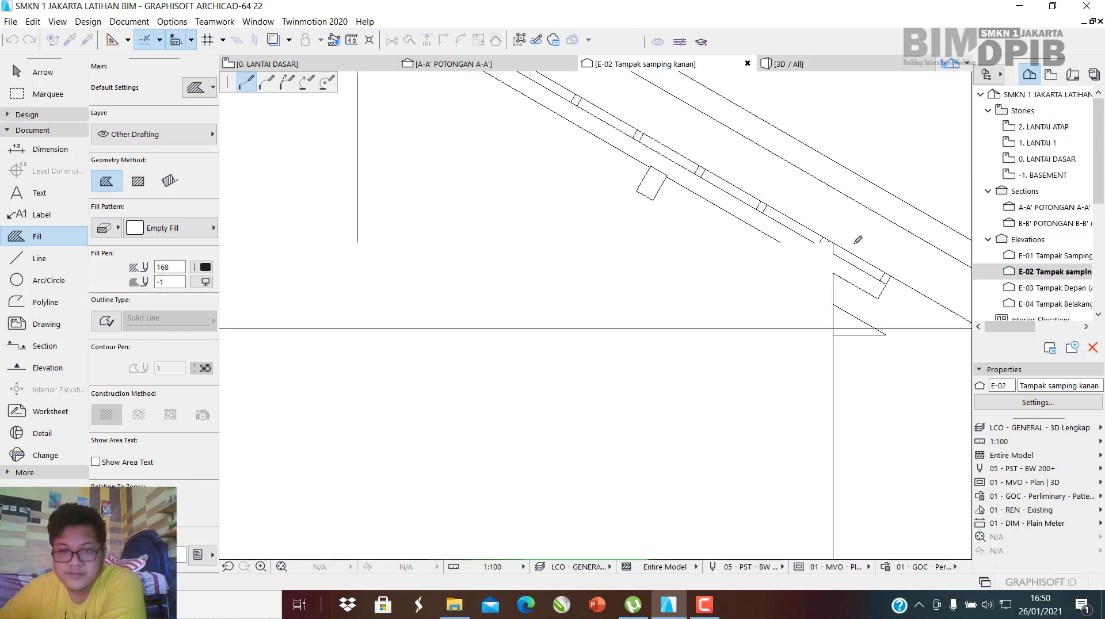
pyautogui.moveTo(412, 247); pyautogui.dragTo(723, 257, button='middle')
pyautogui.scroll(5, 570, 263)
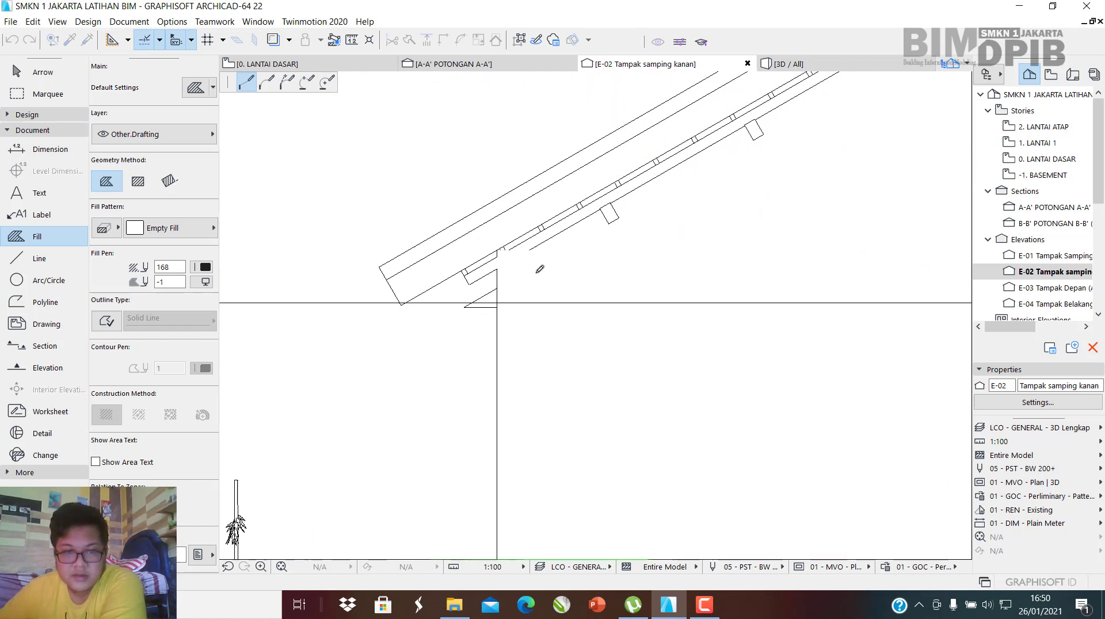
pyautogui.click(457, 254)
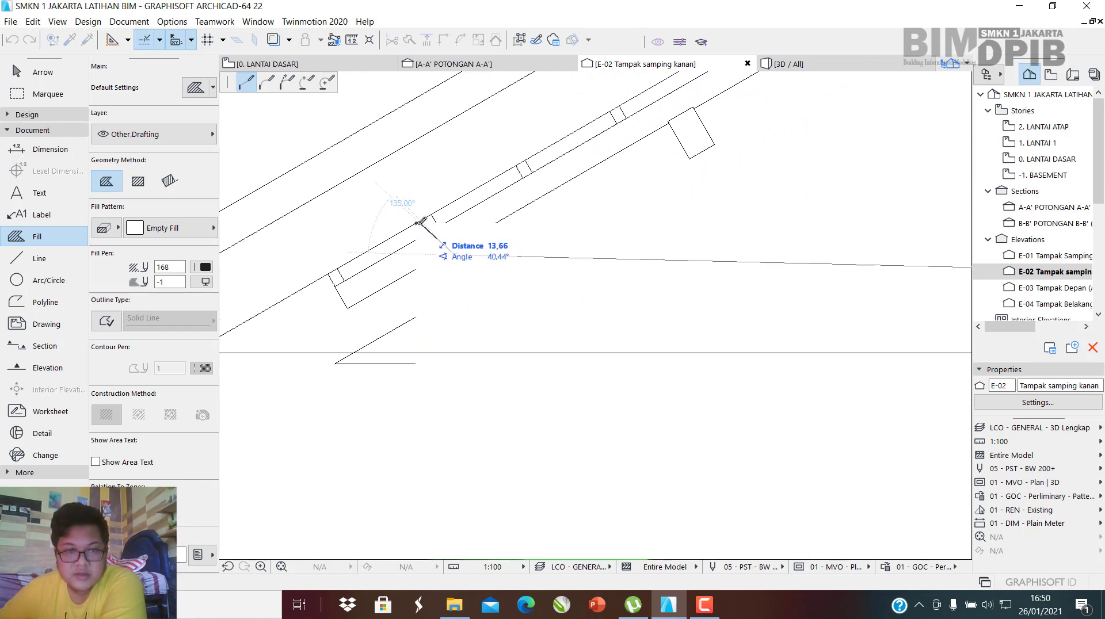
pyautogui.click(422, 221)
pyautogui.scroll(-8, 446, 240)
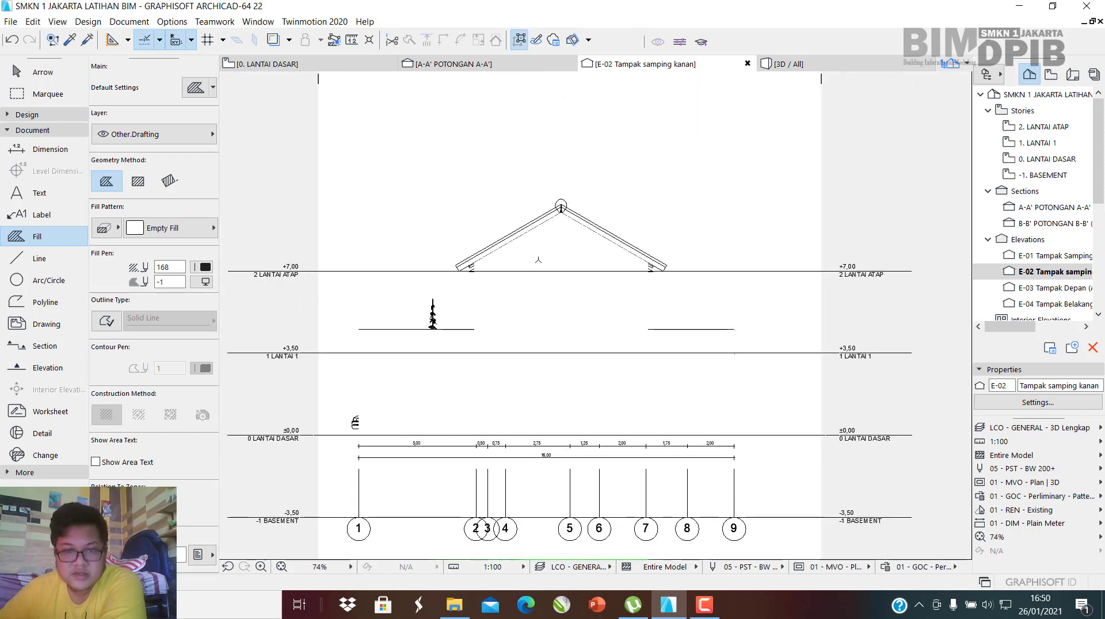
# Check the masked E-02 elevation down to its grid markers, and open the E-04 Tampak Belakang elevation.
pyautogui.scroll(4, 538, 261)
pyautogui.scroll(-3, 555, 276)
pyautogui.scroll(-1, 605, 348)
pyautogui.moveTo(606, 348); pyautogui.dragTo(619, 237, button='middle')
pyautogui.scroll(-1, 571, 350)
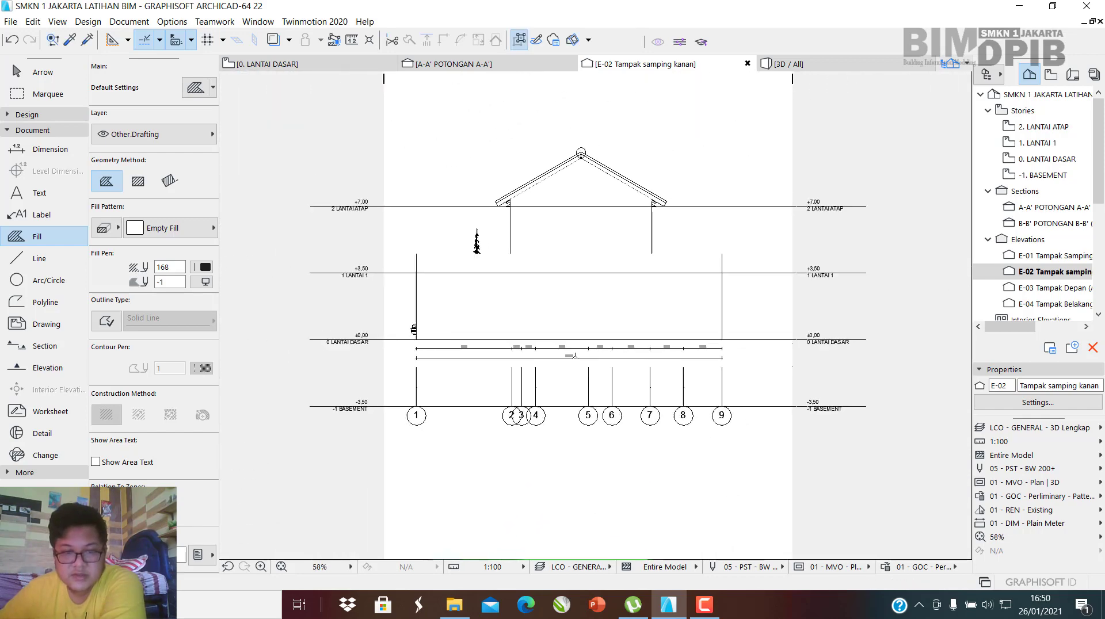
pyautogui.scroll(3, 574, 356)
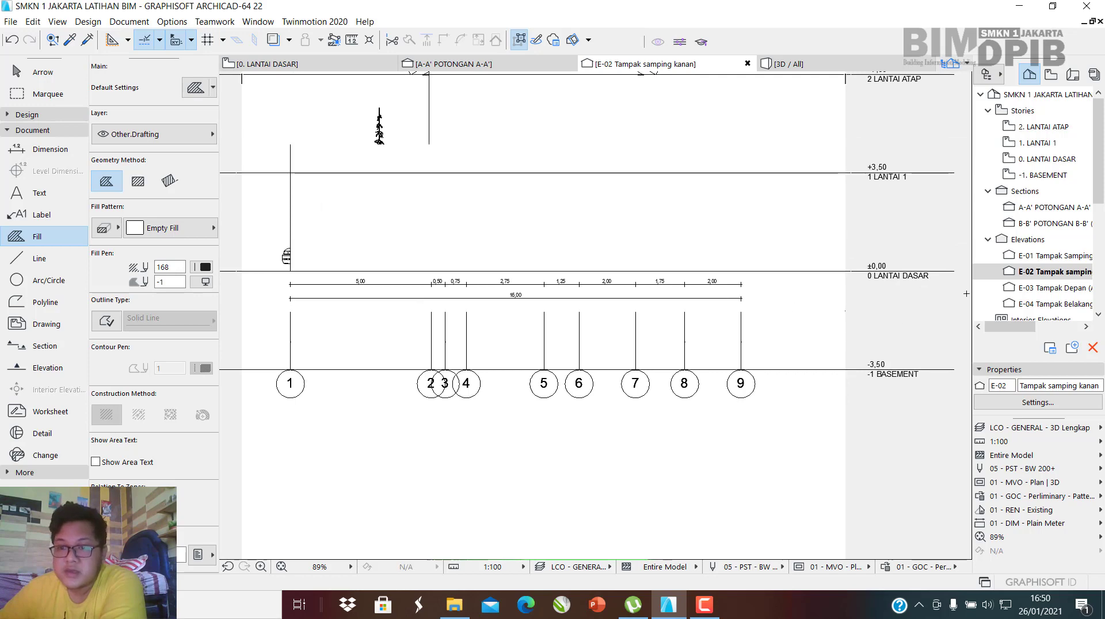
pyautogui.click(1068, 295)
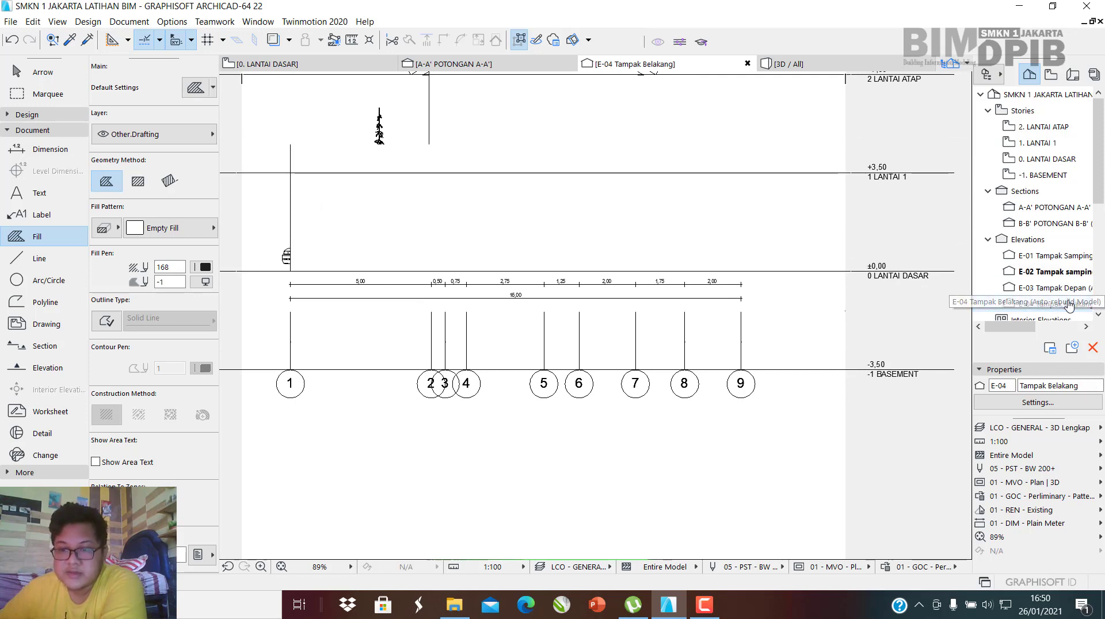
# Draw a rectangular empty fill over the E-04 upper walls, from the wall top under the eaves at grid D to the wall base at grid A.
pyautogui.scroll(15, 636, 235)
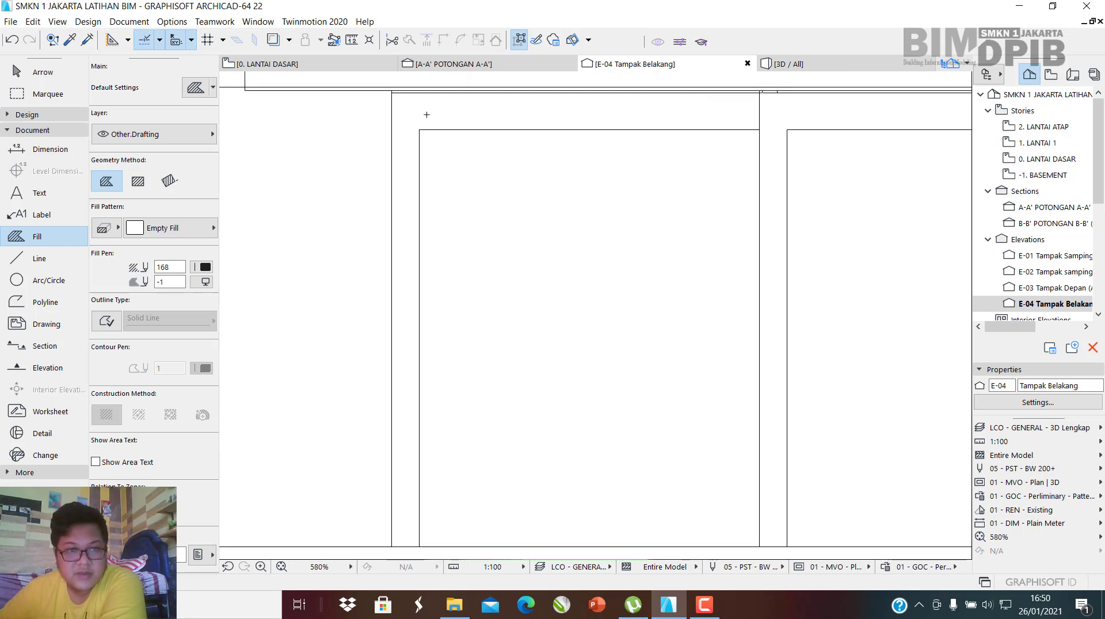
pyautogui.scroll(-4, 426, 114)
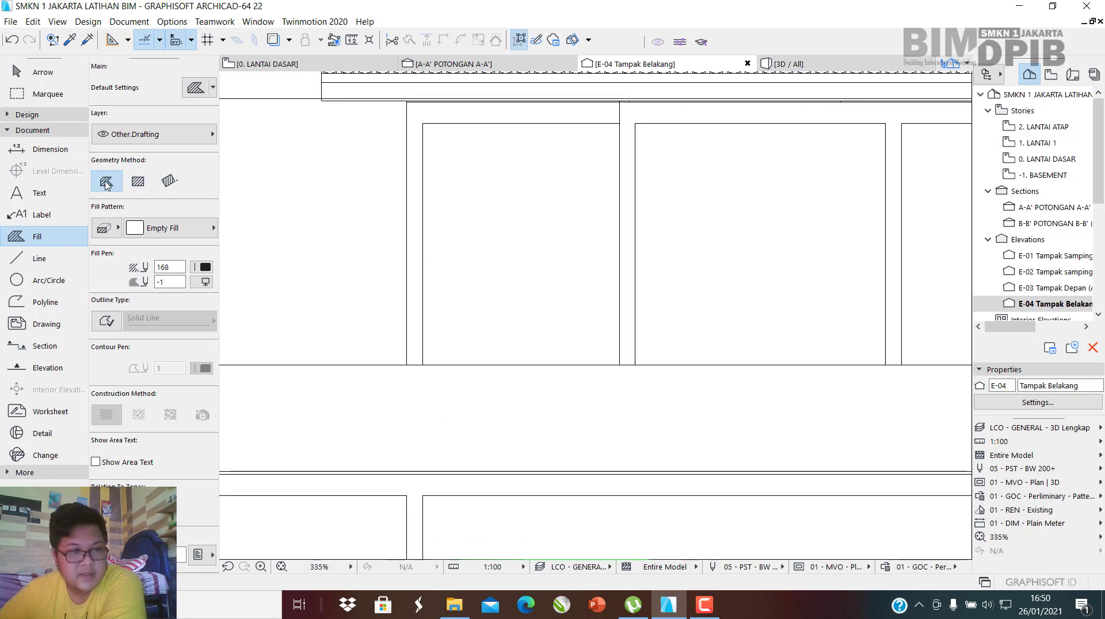
pyautogui.scroll(3, 405, 88)
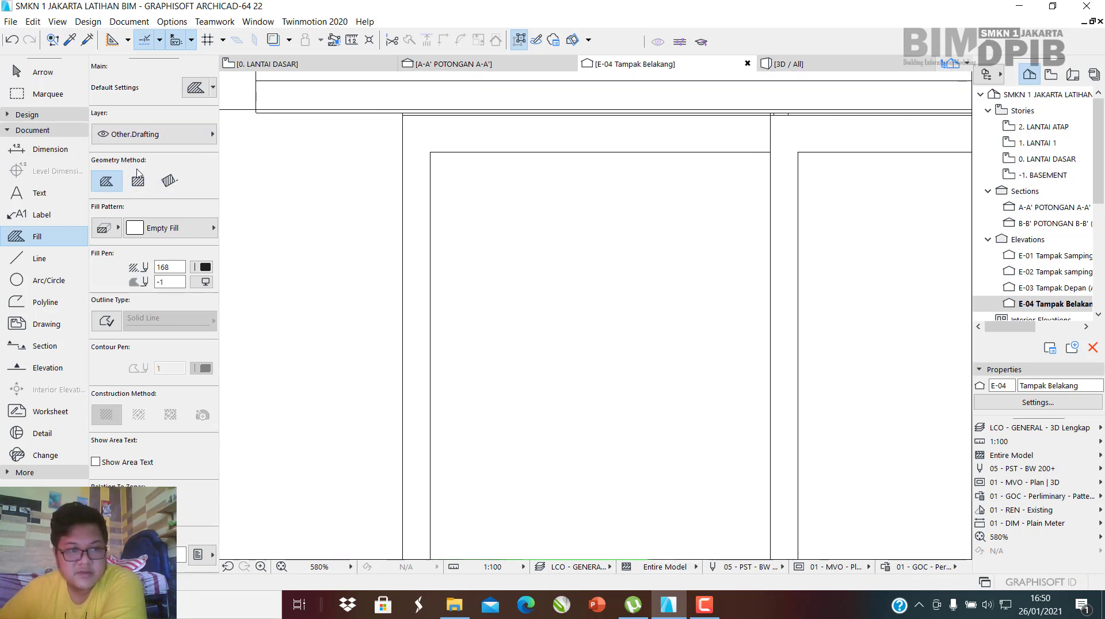
pyautogui.scroll(7, 432, 115)
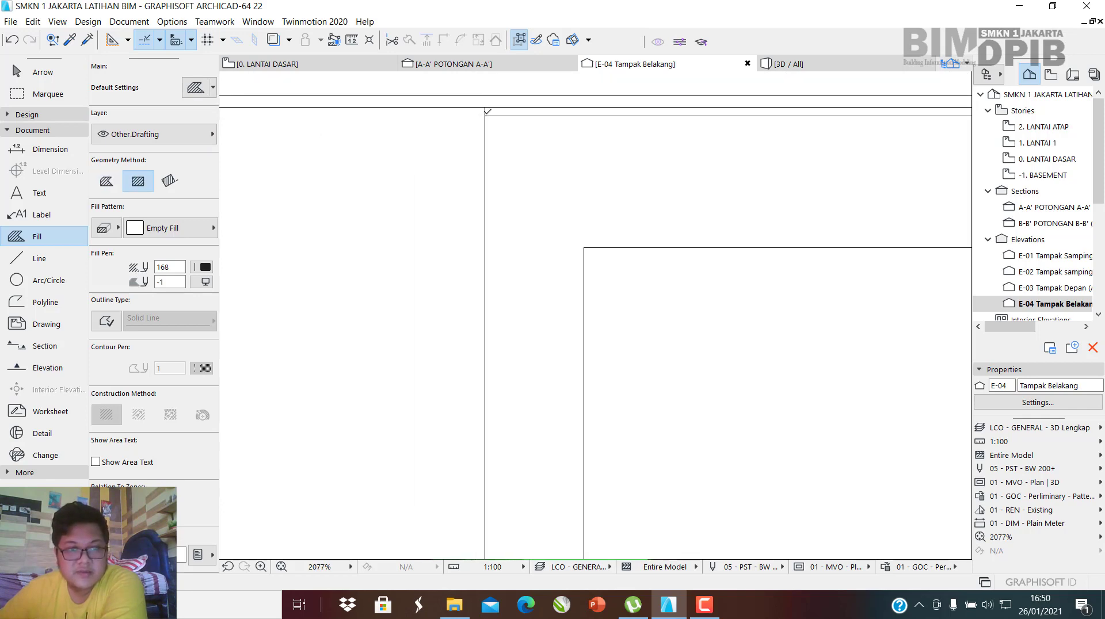
pyautogui.scroll(-6, 485, 114)
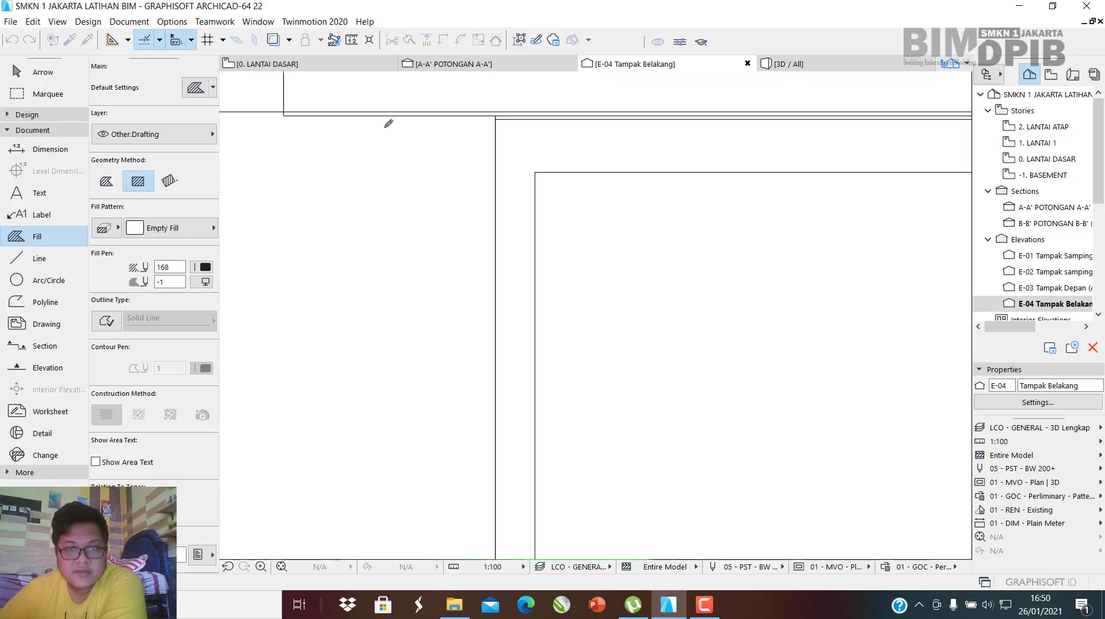
pyautogui.scroll(6, 634, 271)
pyautogui.scroll(-12, 662, 248)
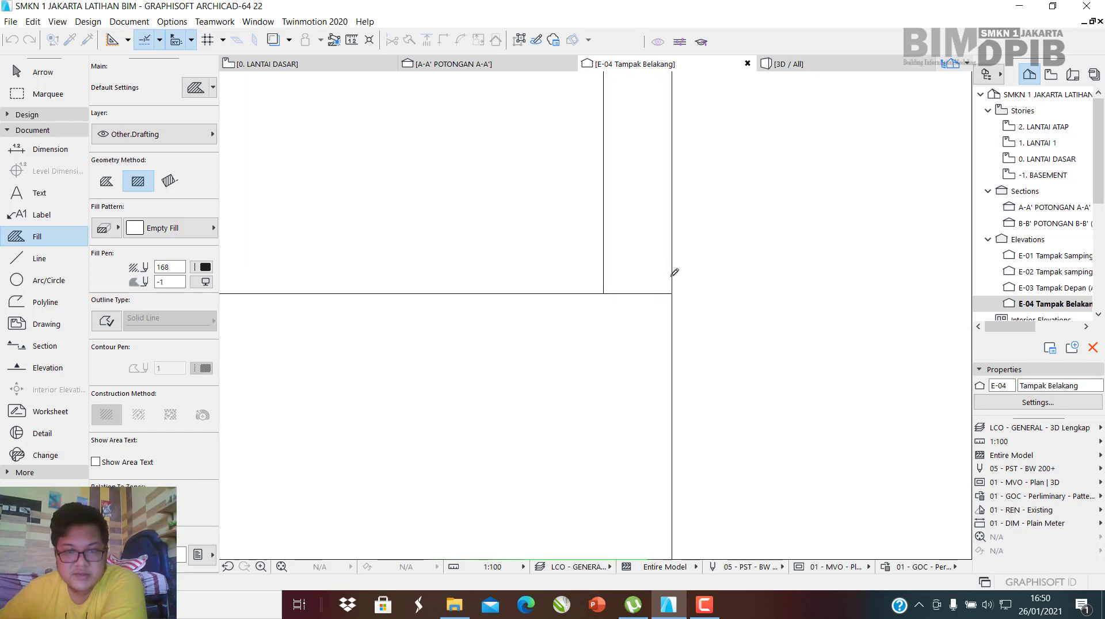
pyautogui.scroll(-3, 760, 237)
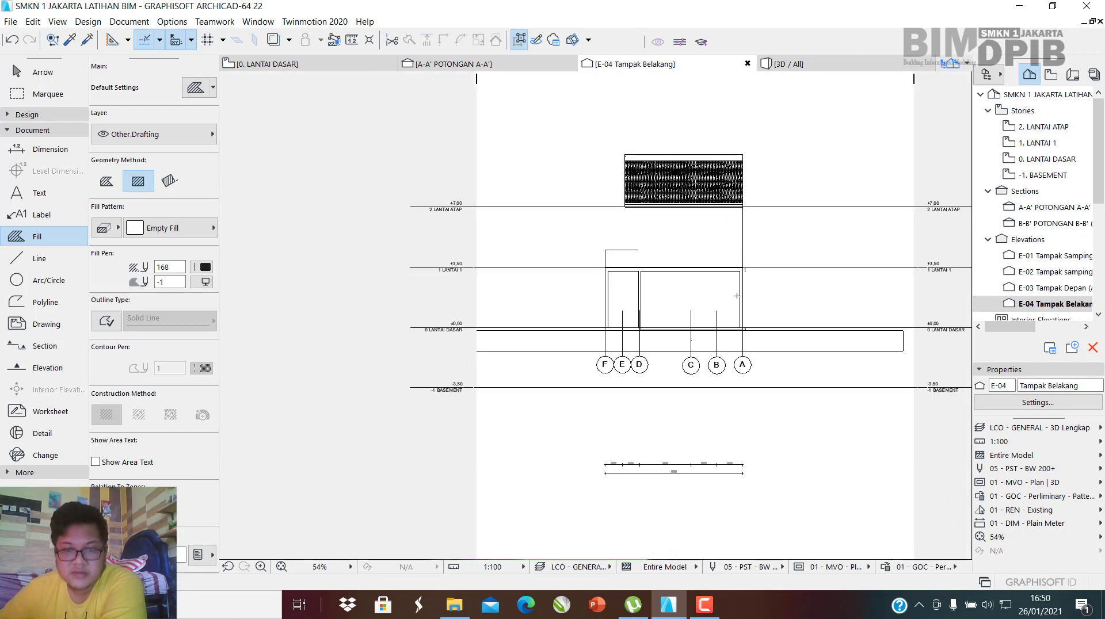
# Draw a rectangular empty fill over the E-04 lower facade, from the parapet's top corner at grid F to the wall base at grid A.
pyautogui.scroll(7, 647, 267)
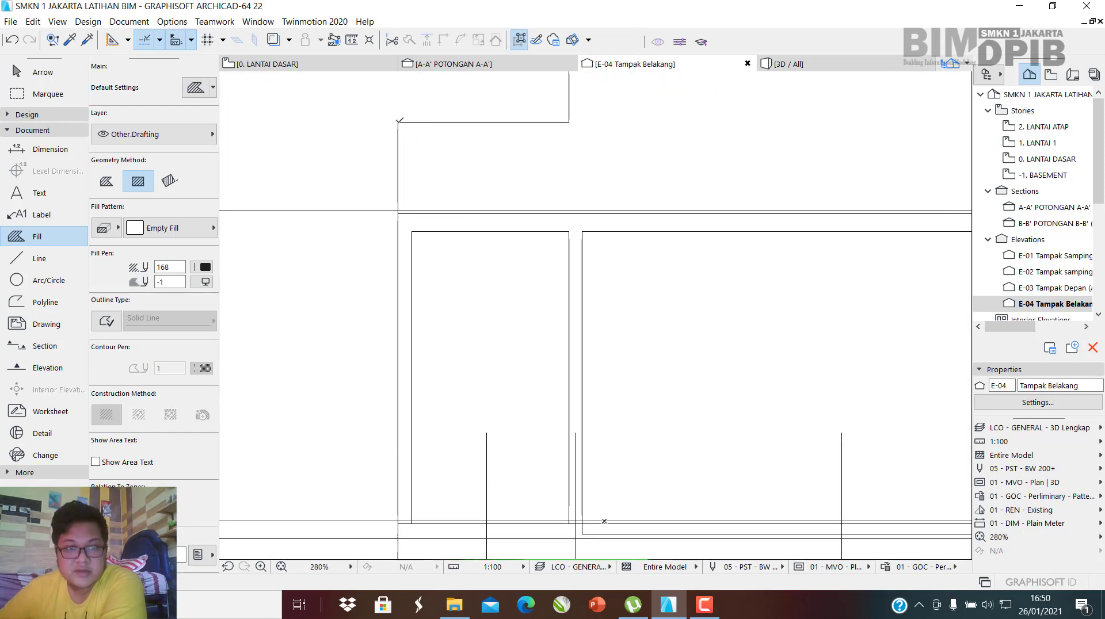
pyautogui.press('Escape')
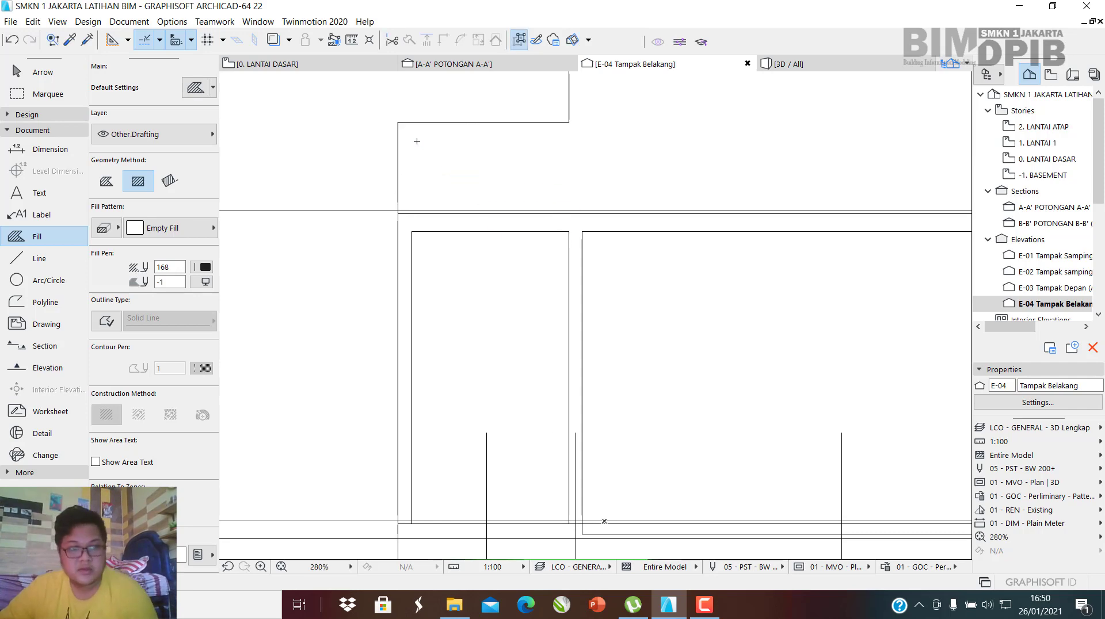
pyautogui.click(398, 121)
pyautogui.scroll(-5, 545, 257)
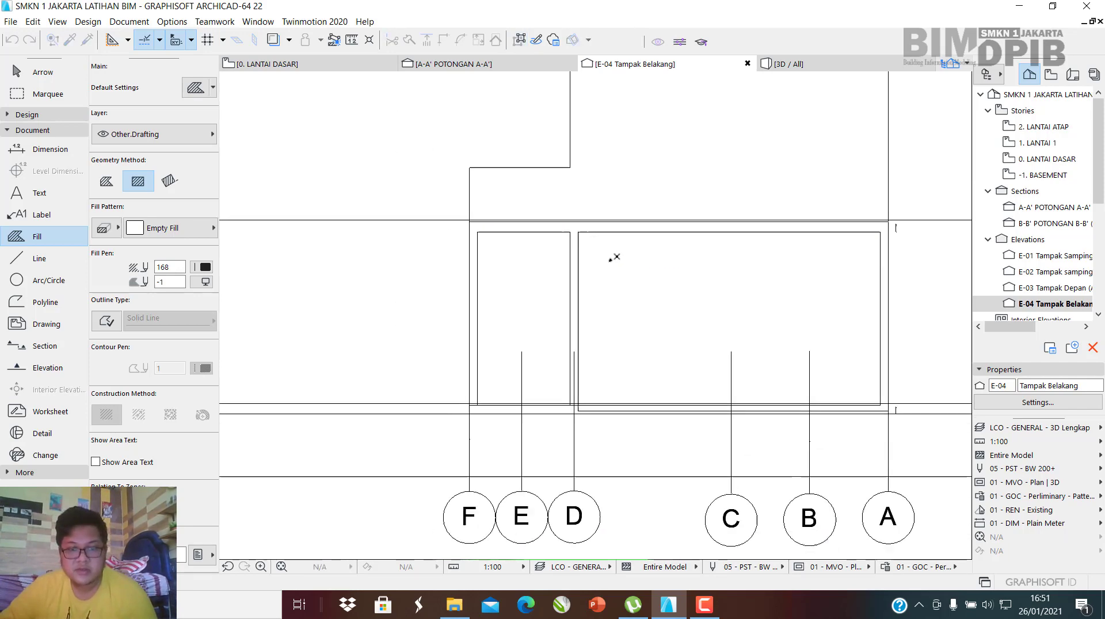
pyautogui.scroll(5, 789, 378)
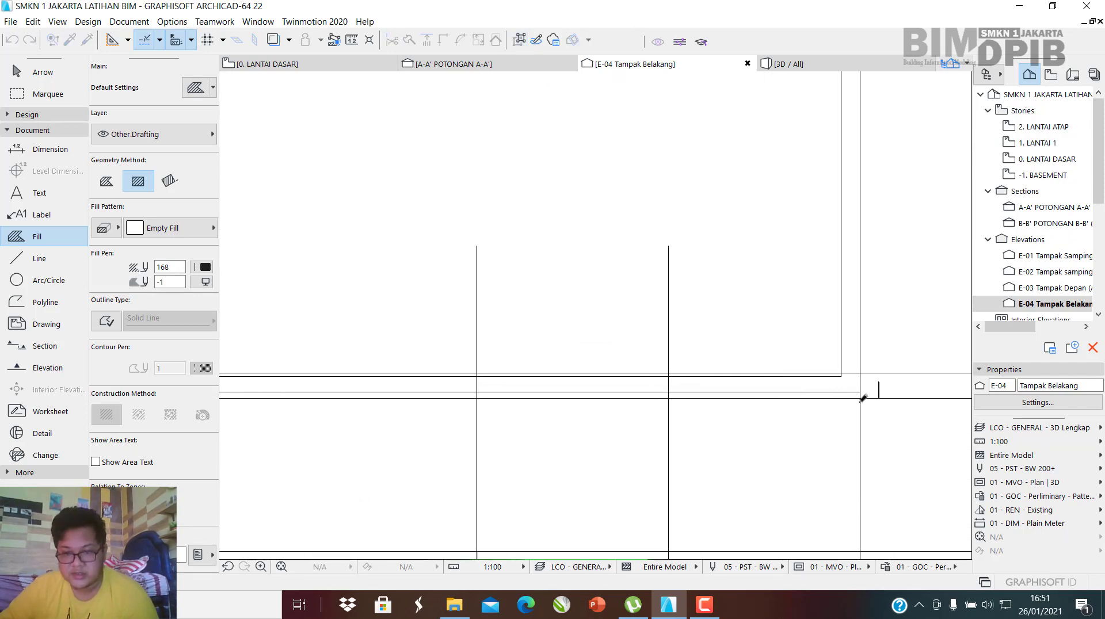
pyautogui.click(863, 396)
pyautogui.scroll(-5, 863, 395)
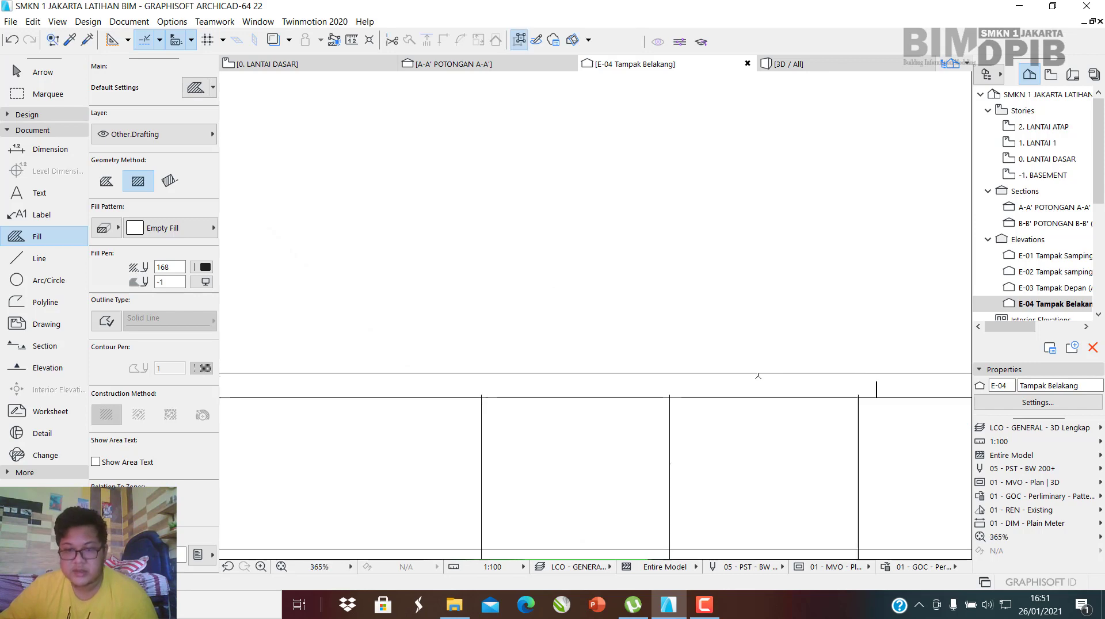
pyautogui.scroll(2, 774, 348)
pyautogui.press('Escape')
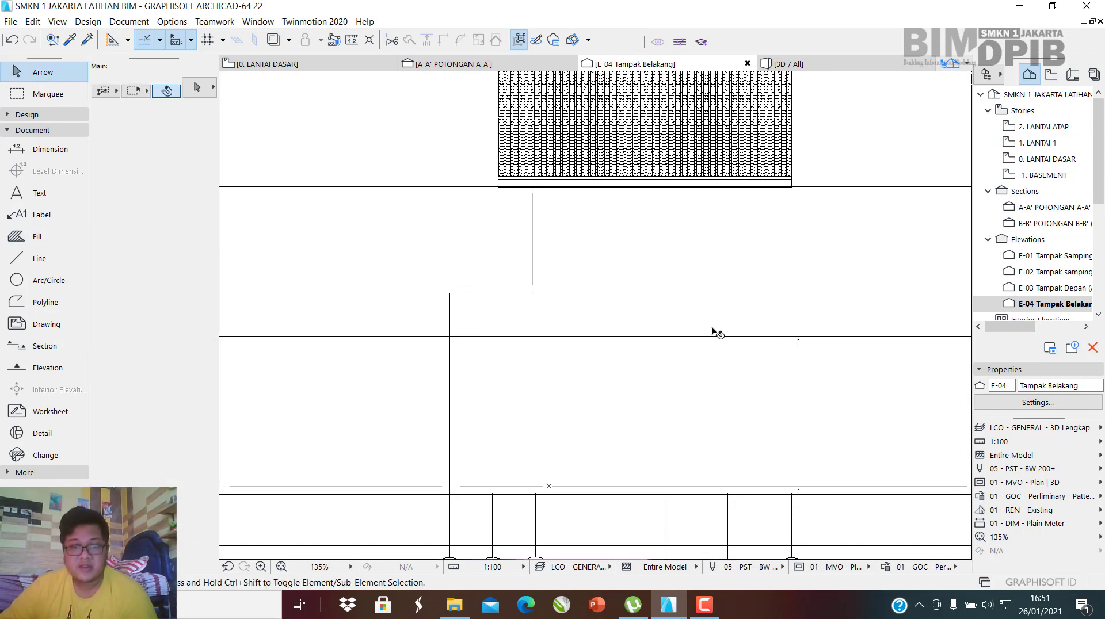
# Select the fill over the E-04 lower facade and set its fill pattern to Fire Brick.
pyautogui.scroll(-3, 712, 327)
pyautogui.moveTo(677, 313); pyautogui.dragTo(623, 285, button='middle')
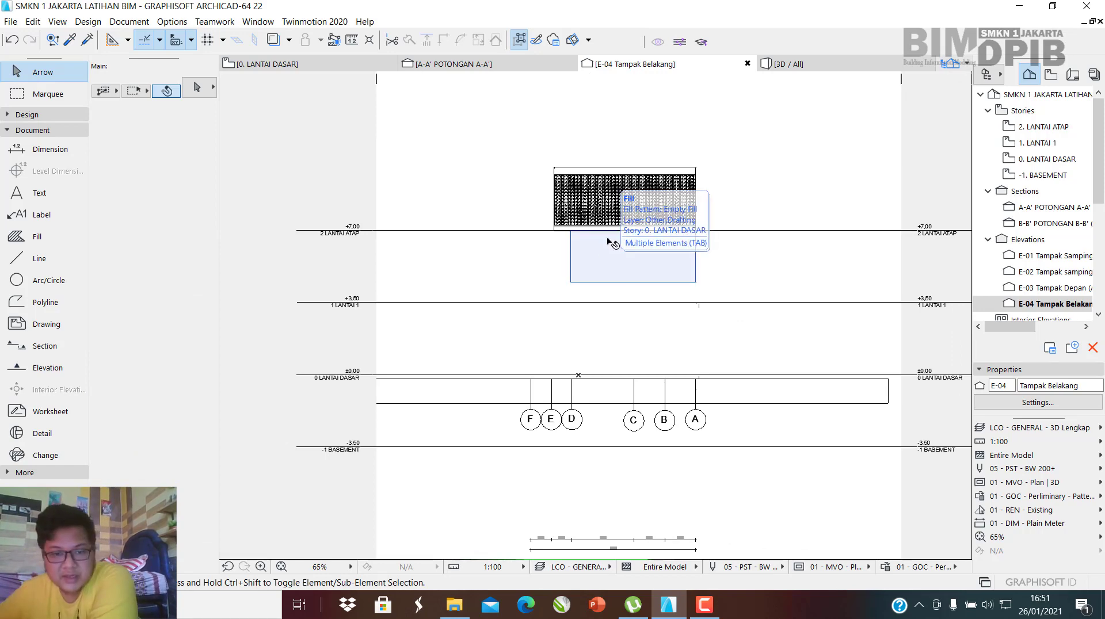
pyautogui.click(641, 324)
pyautogui.scroll(3, 616, 349)
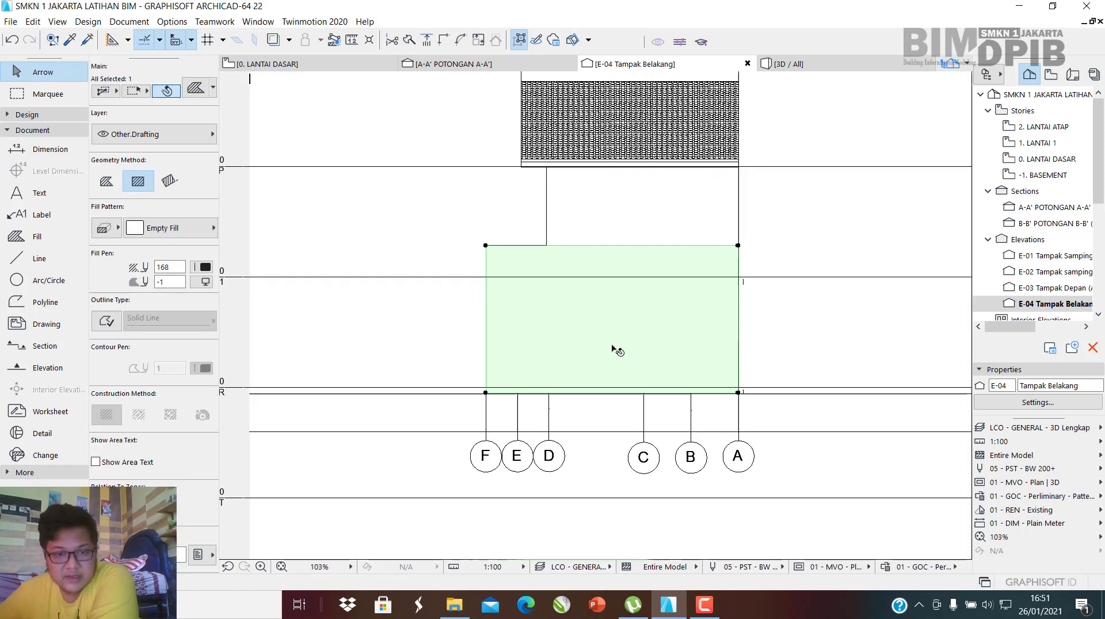
pyautogui.scroll(3, 614, 347)
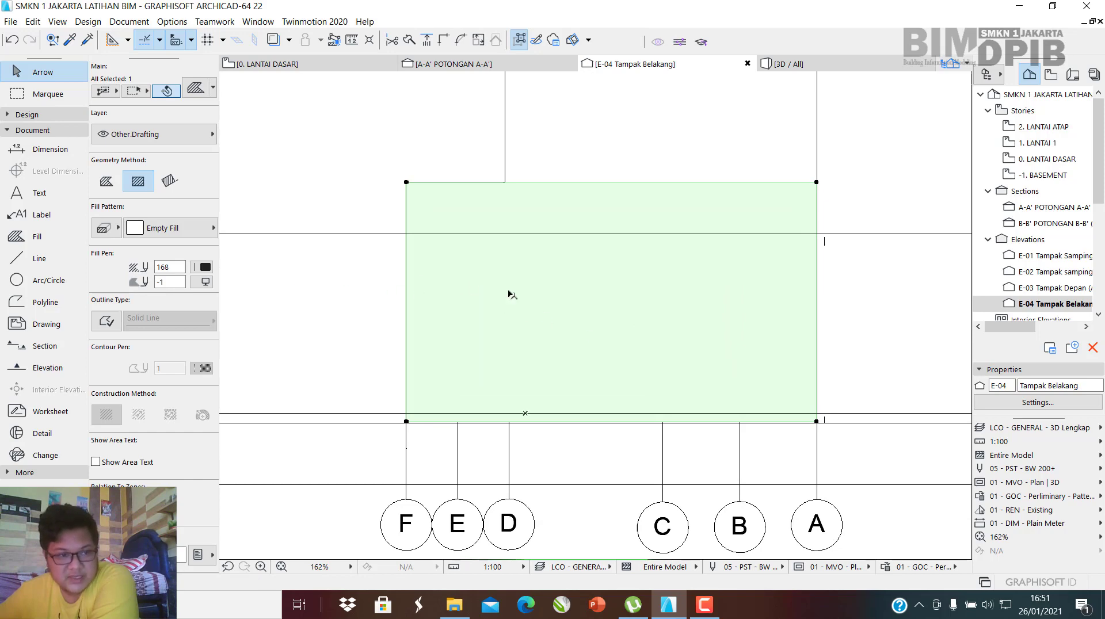
pyautogui.click(188, 231)
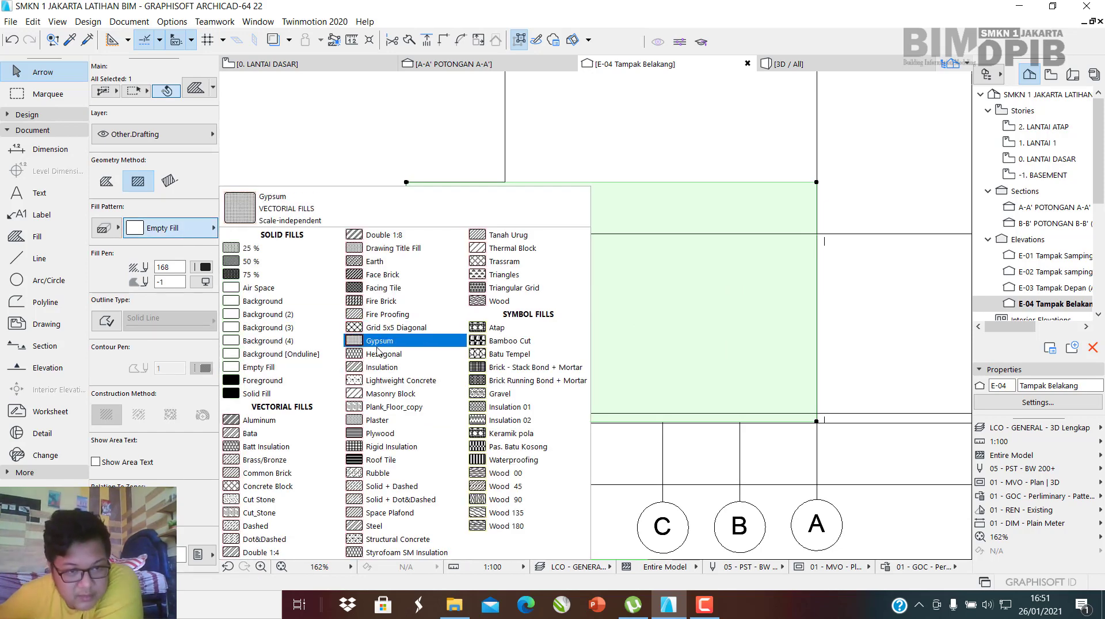
pyautogui.click(380, 301)
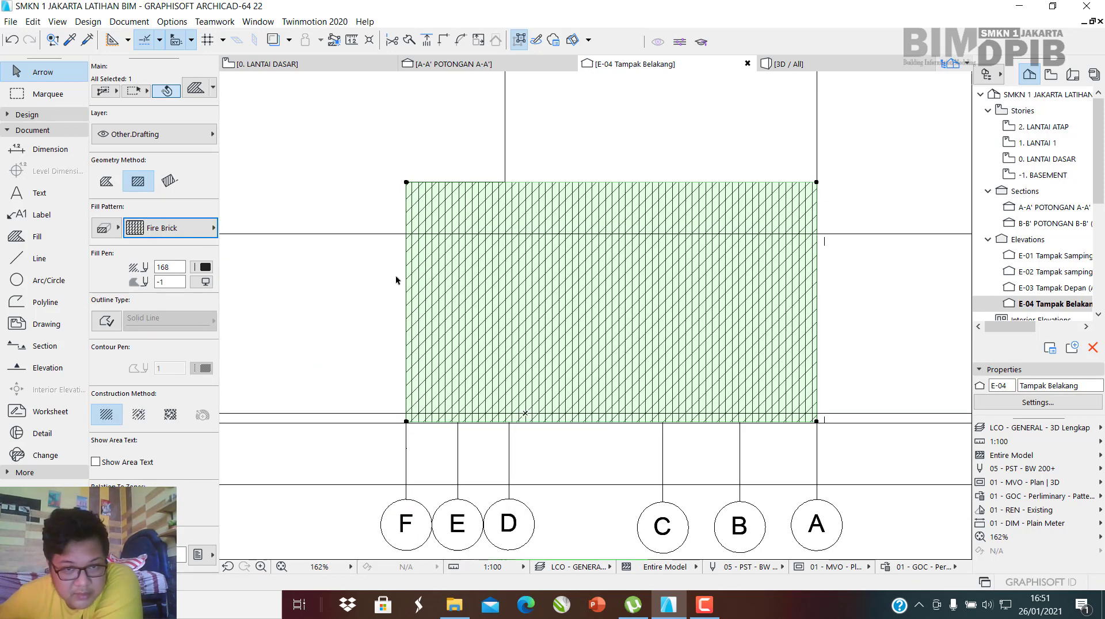
# Set the fill pattern of the E-04 lower facade fill to Brick Running Bond + Mortar.
pyautogui.click(214, 233)
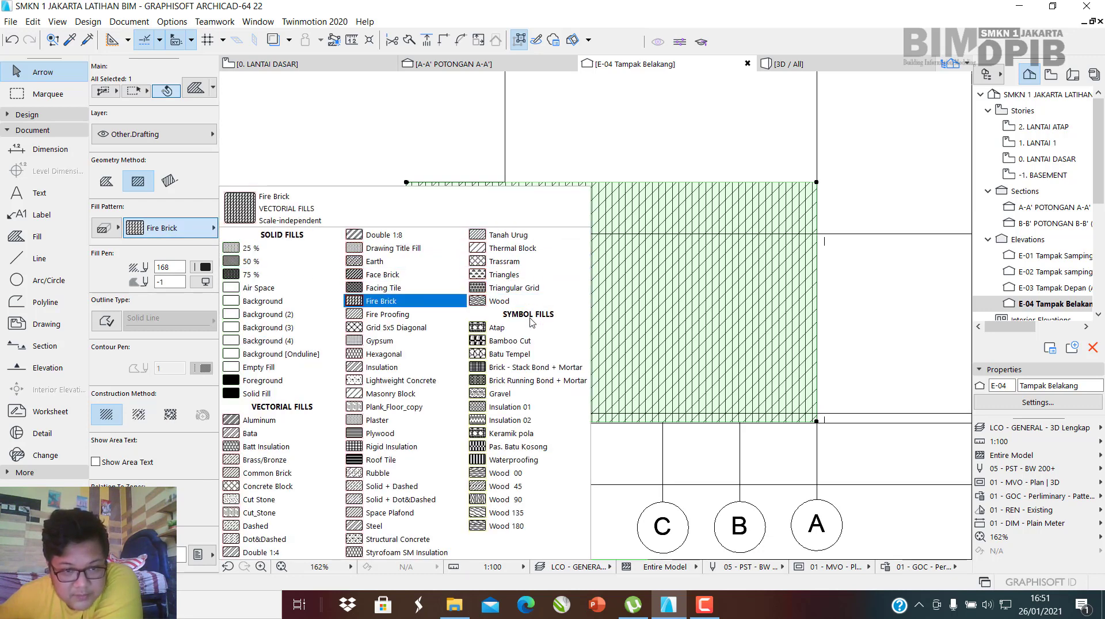
pyautogui.click(521, 380)
pyautogui.scroll(-4, 570, 322)
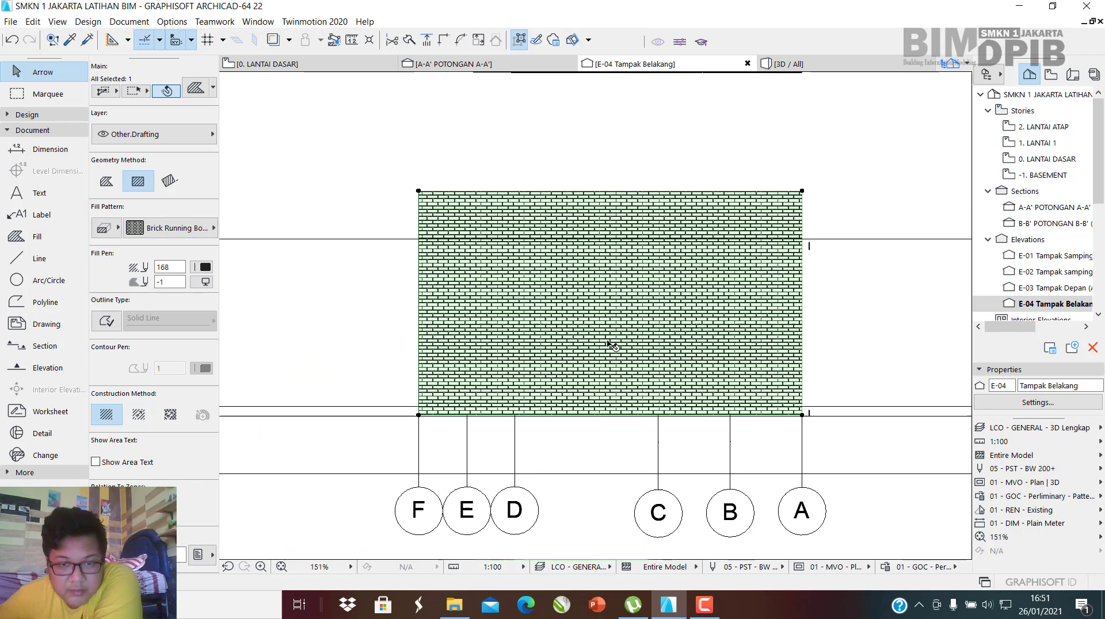
# Delete the empty fill over the E-04 upper walls, and undo the deletion.
pyautogui.click(662, 241)
pyautogui.scroll(4, 600, 254)
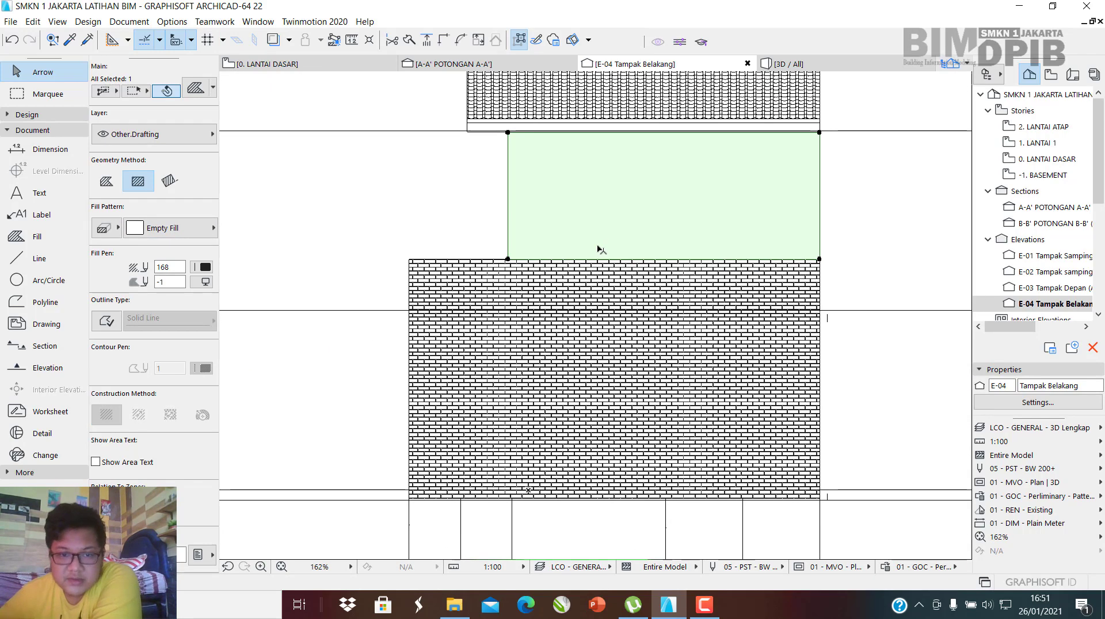
pyautogui.press('Escape')
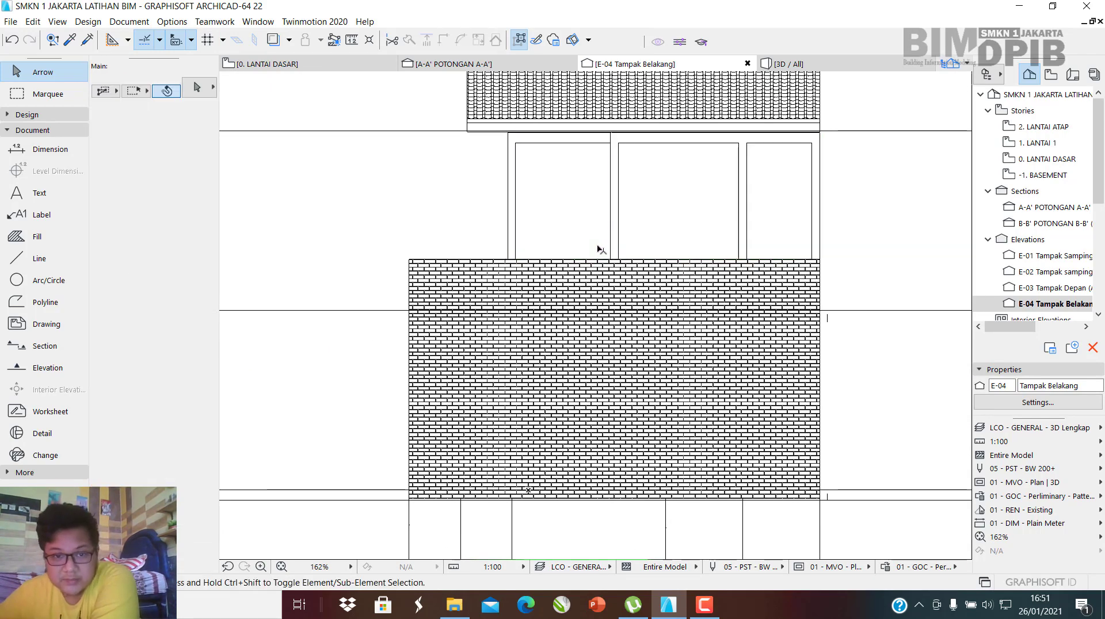
pyautogui.hotkey('ctrl', 'z')
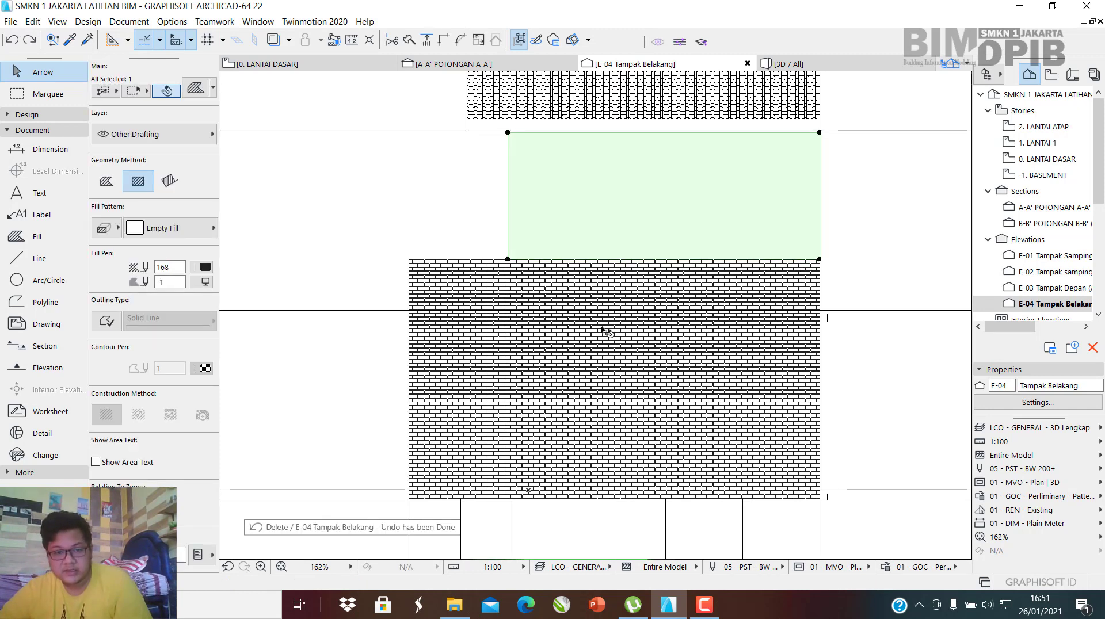
# Try the Brick - Stack Bond + Mortar, Batu Tempel, Pas. Batu Kosong and Keramik pola patterns on the E-04 lower facade fill.
pyautogui.click(563, 334)
pyautogui.click(198, 230)
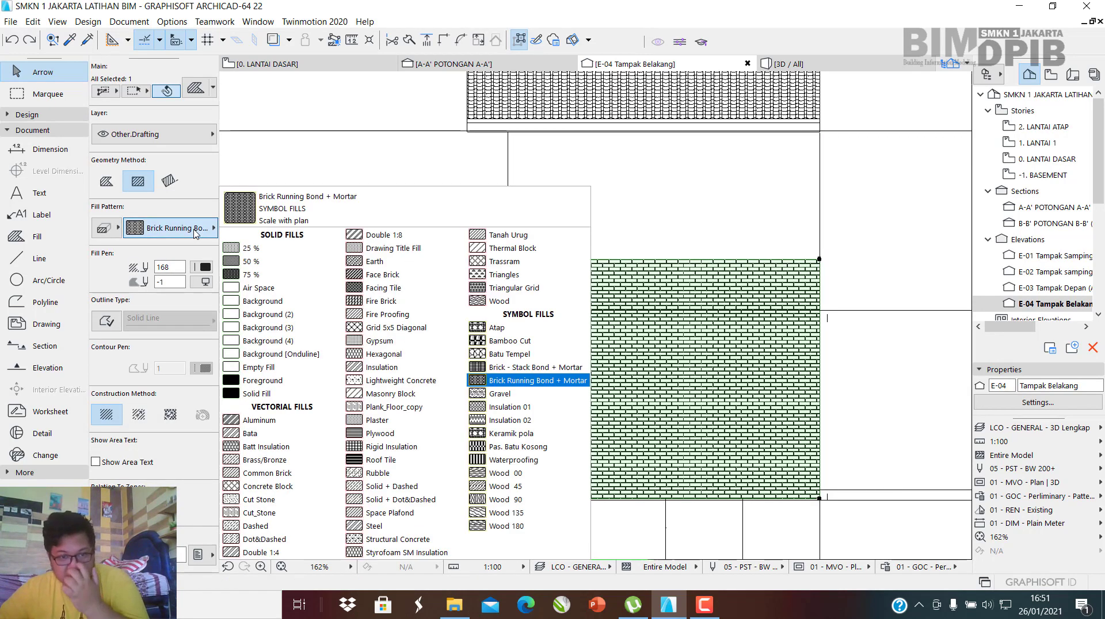
pyautogui.click(533, 367)
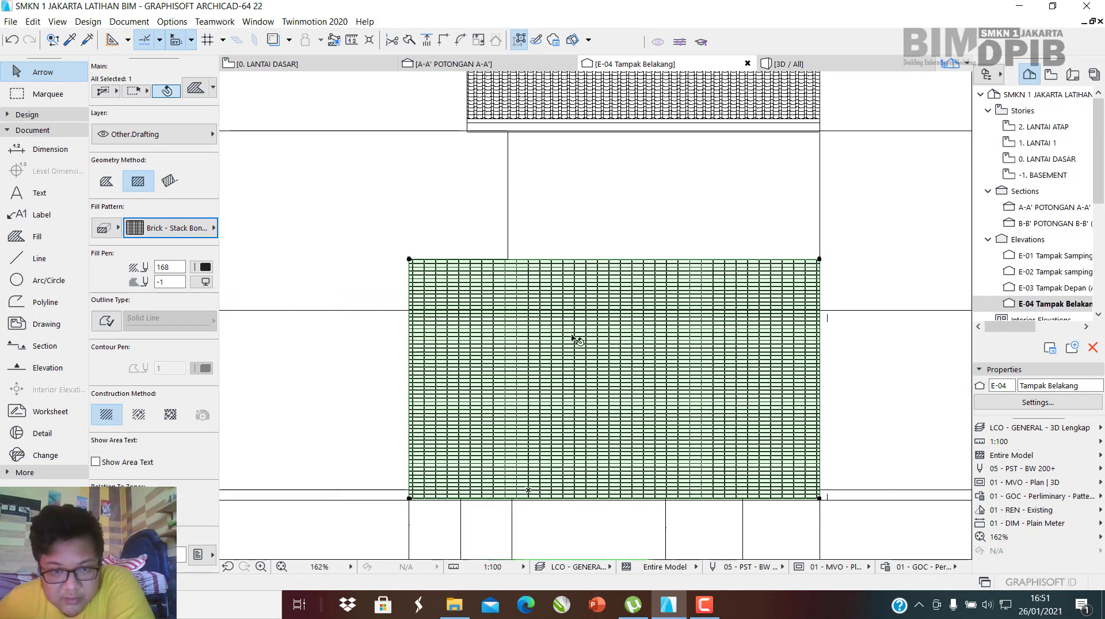
pyautogui.click(198, 228)
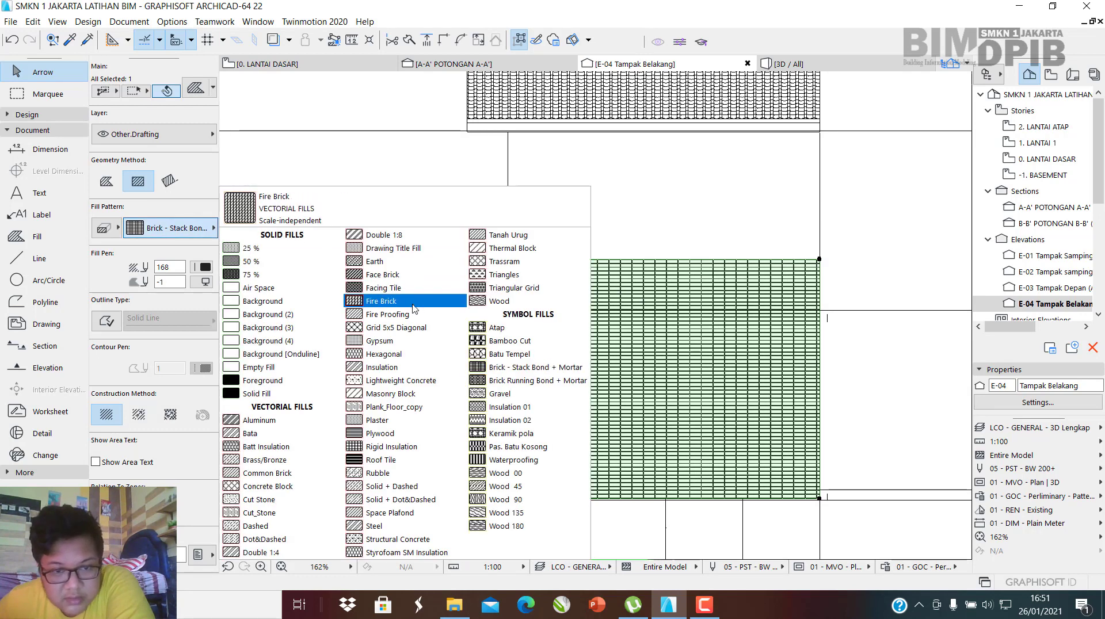
pyautogui.click(511, 354)
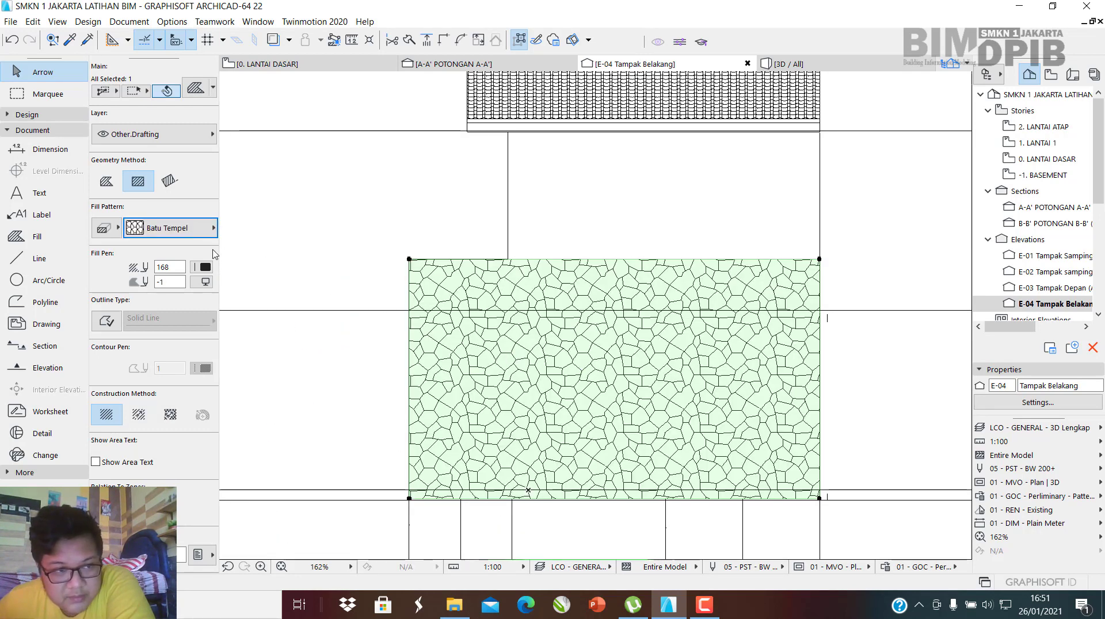
pyautogui.click(197, 230)
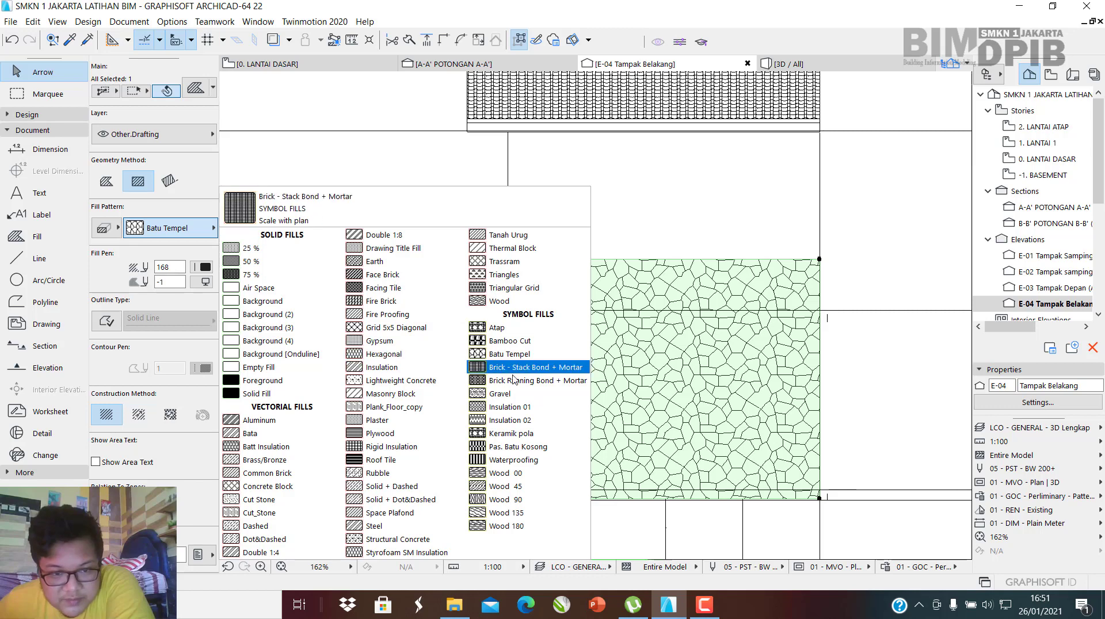
pyautogui.click(531, 449)
pyautogui.click(196, 222)
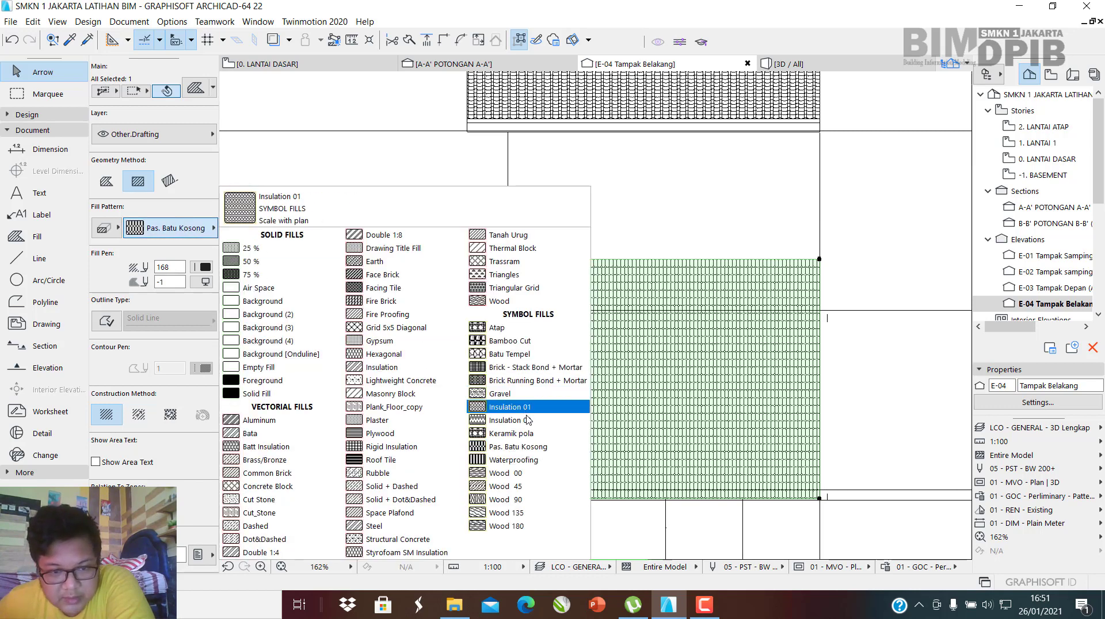
pyautogui.click(519, 437)
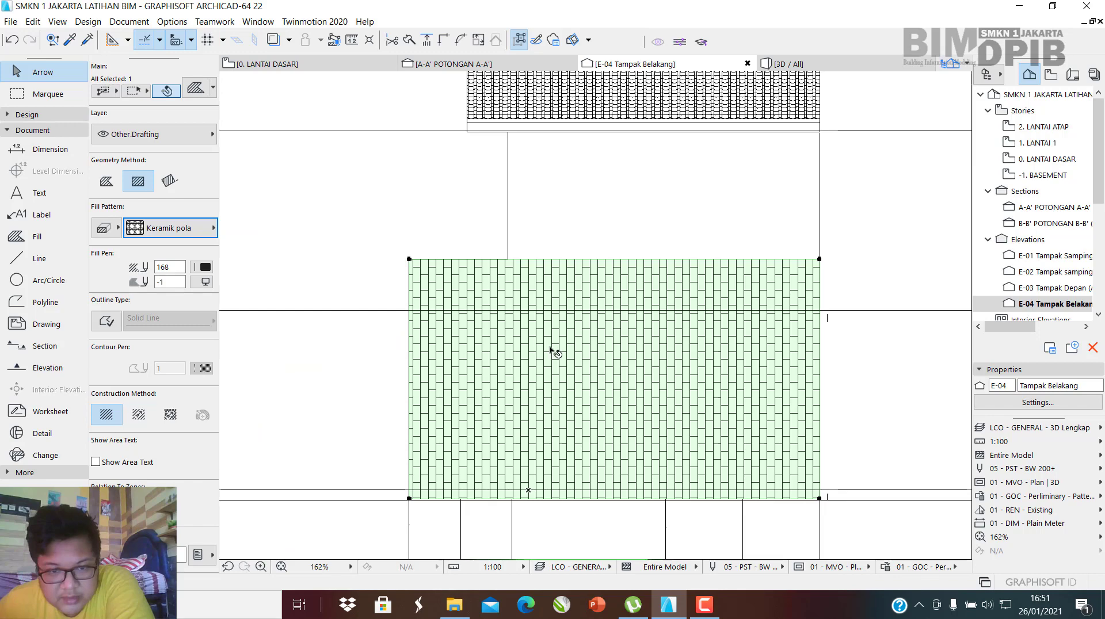
# Set the E-04 lower facade fill's pattern to Batu Tempel.
pyautogui.click(169, 230)
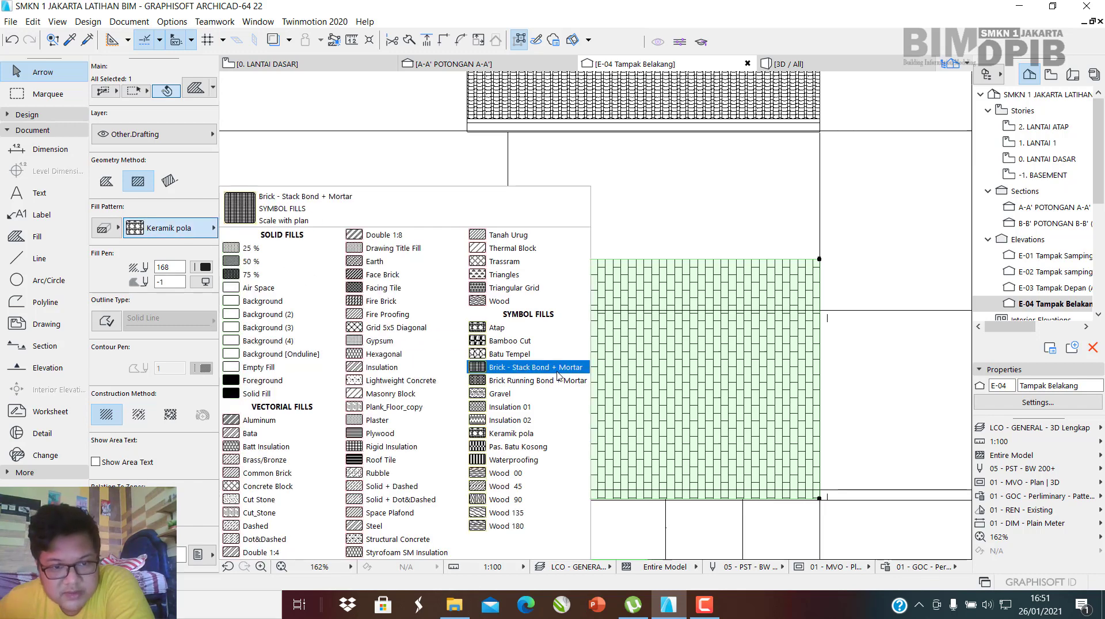
pyautogui.click(529, 355)
pyautogui.scroll(-3, 644, 316)
pyautogui.scroll(5, 610, 368)
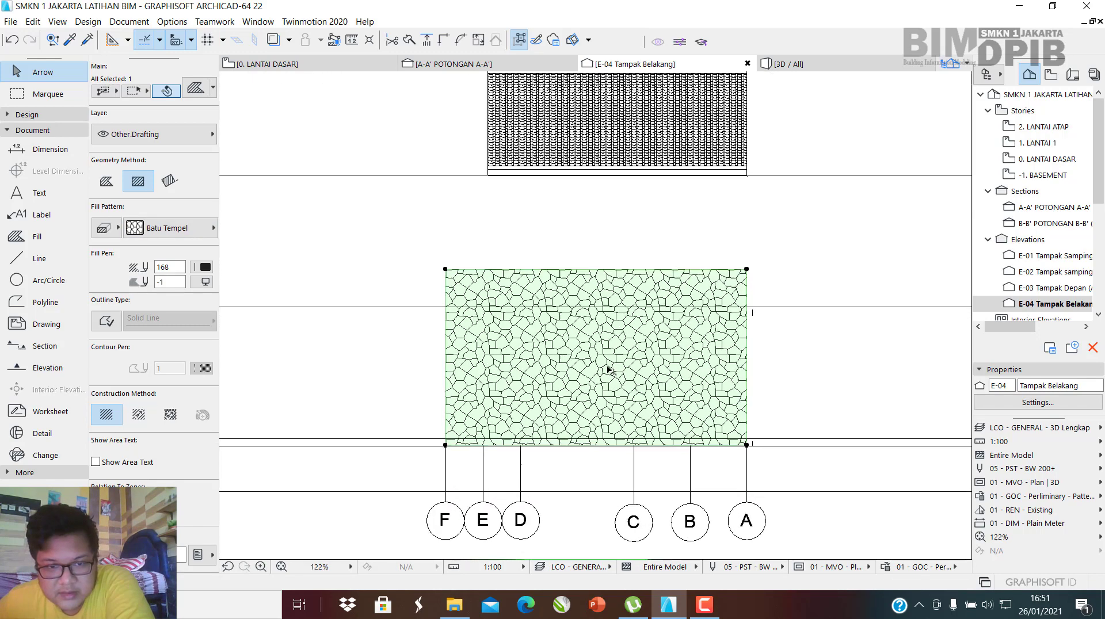
# Offset the Batu Tempel fill's top edge downward, leaving a low stone band along the wall base between grids F and A.
pyautogui.click(577, 209)
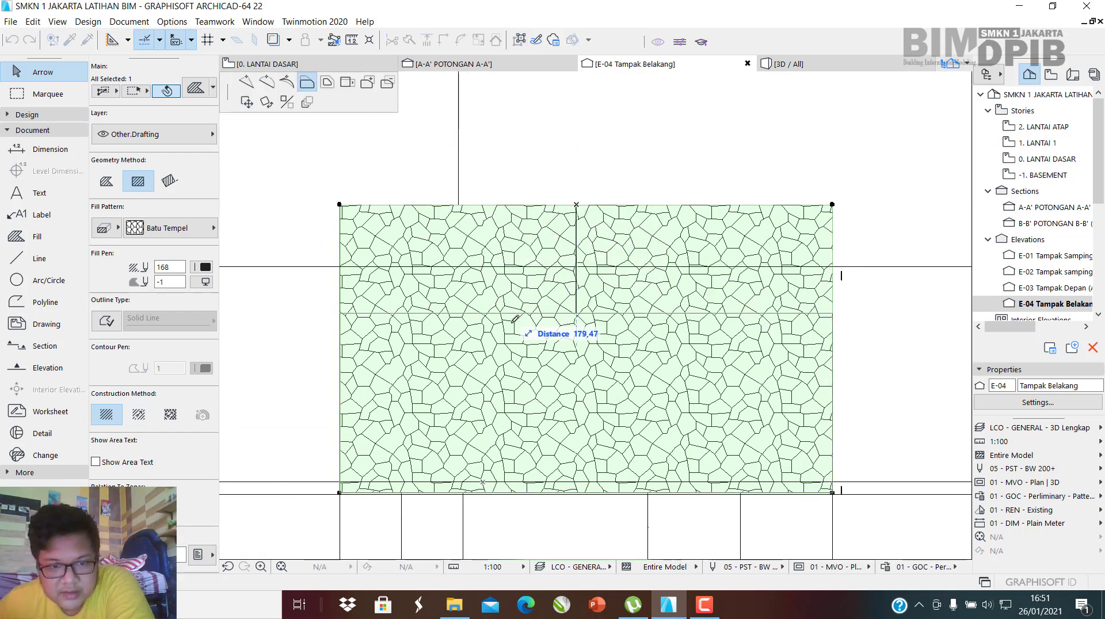
pyautogui.click(540, 419)
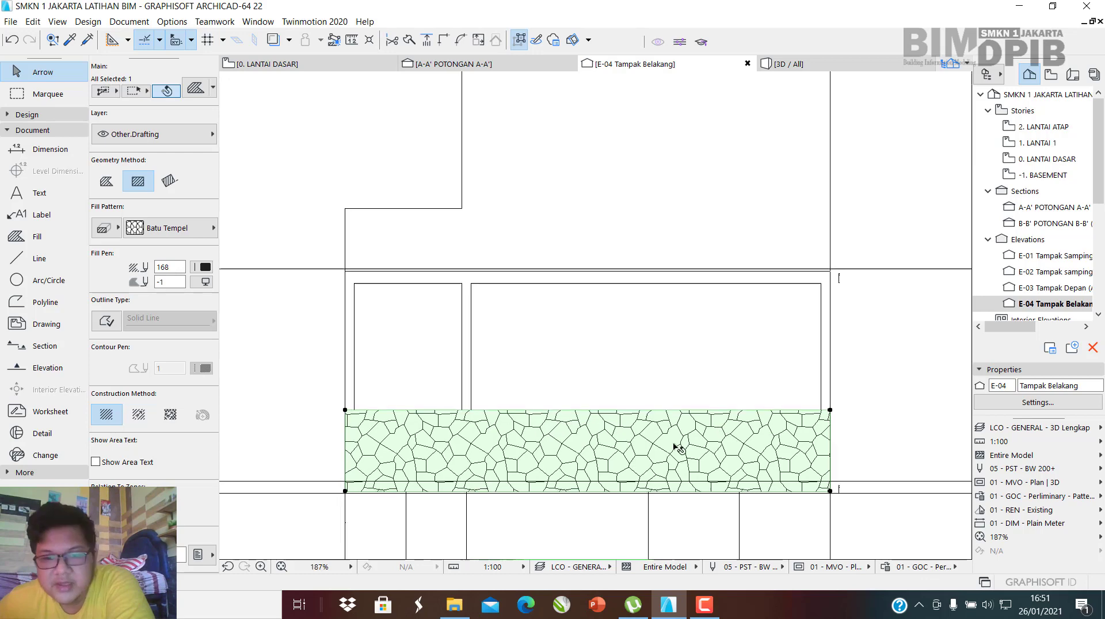
pyautogui.scroll(-3, 671, 444)
pyautogui.scroll(3, 671, 444)
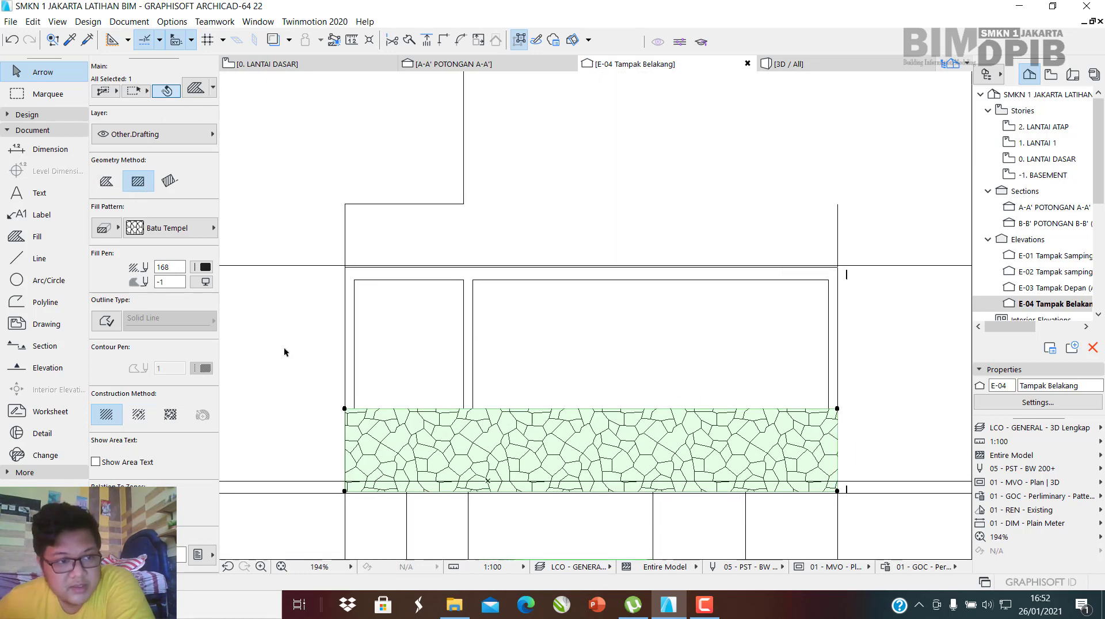
# Draw a rectangular empty fill over the lower facade, from the stone band's top corner at grid F to the parapet level at grid A.
pyautogui.press('Escape')
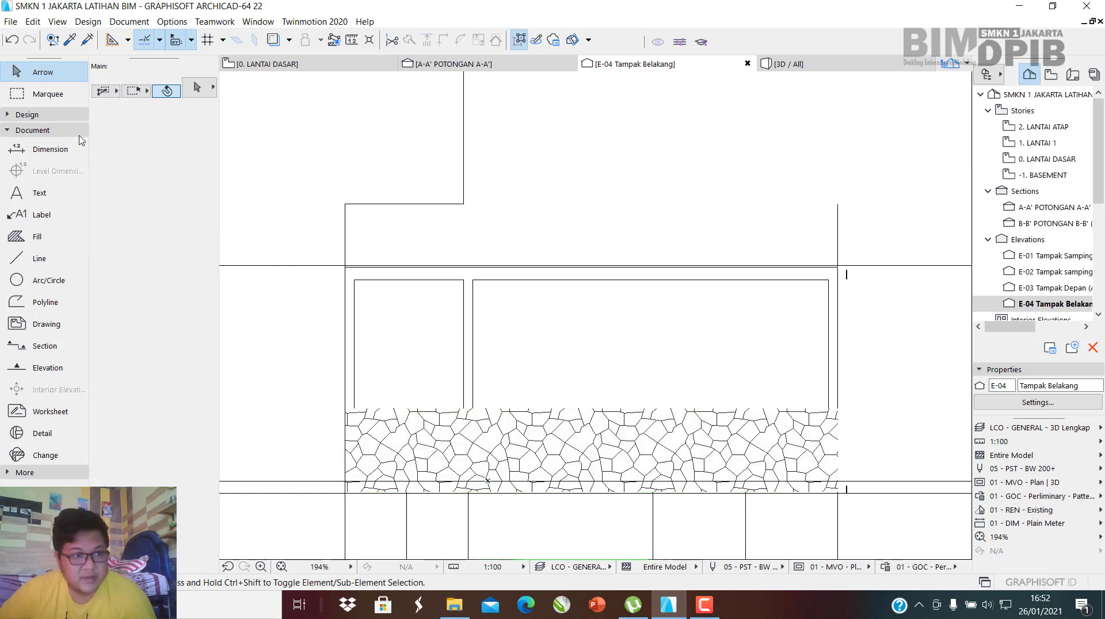
pyautogui.click(60, 234)
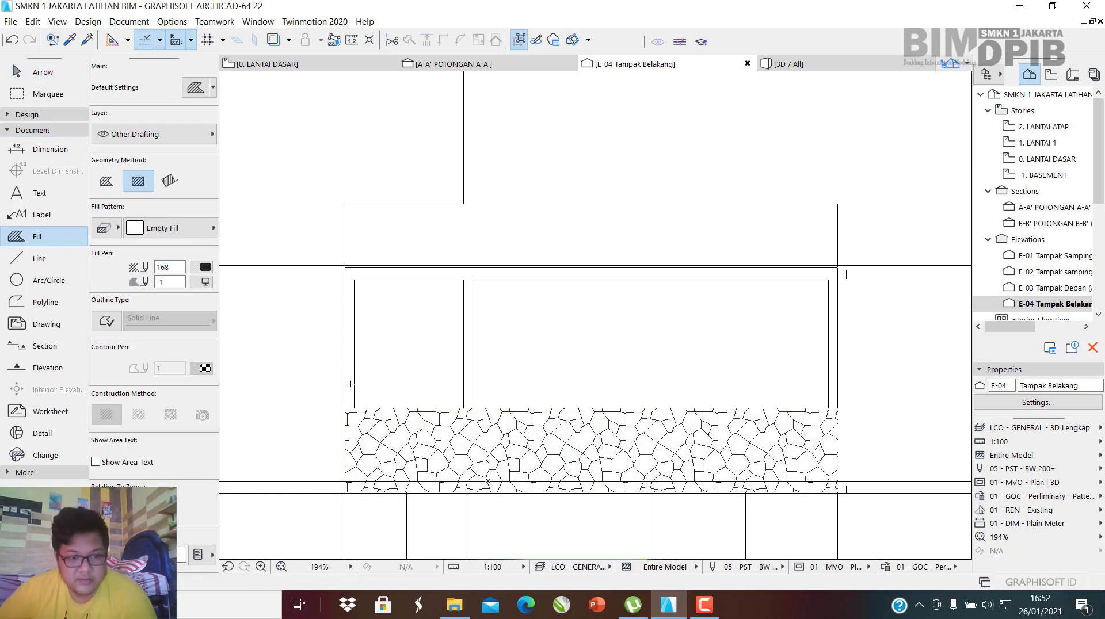
pyautogui.click(346, 408)
pyautogui.moveTo(804, 263); pyautogui.dragTo(733, 334, button='middle')
pyautogui.click(770, 275)
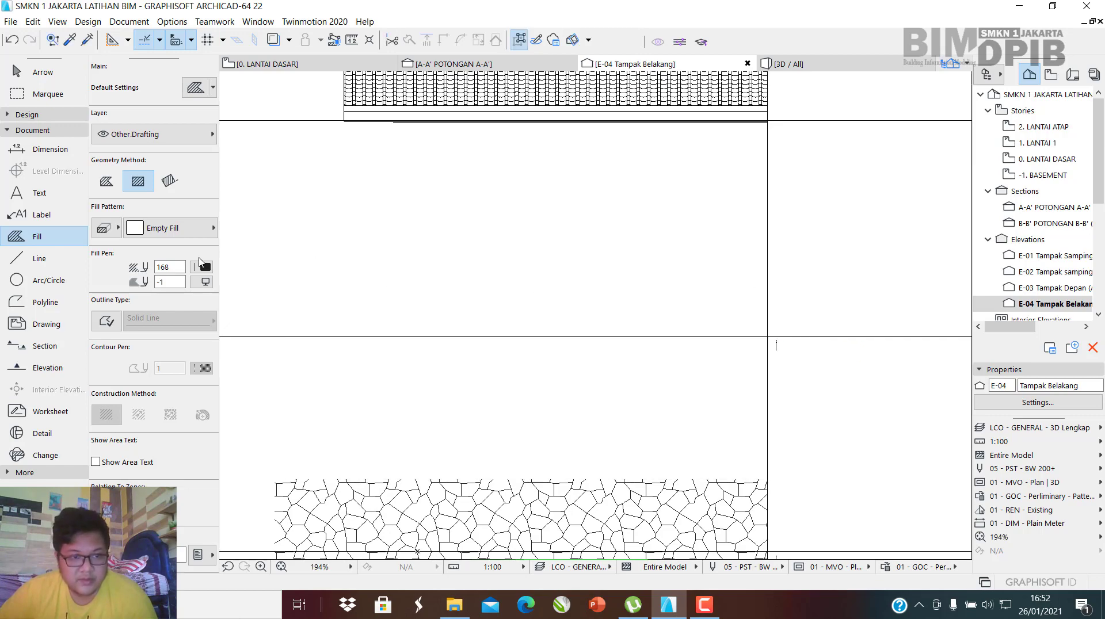
pyautogui.scroll(-3, 530, 313)
pyautogui.scroll(3, 443, 338)
pyautogui.press('Escape')
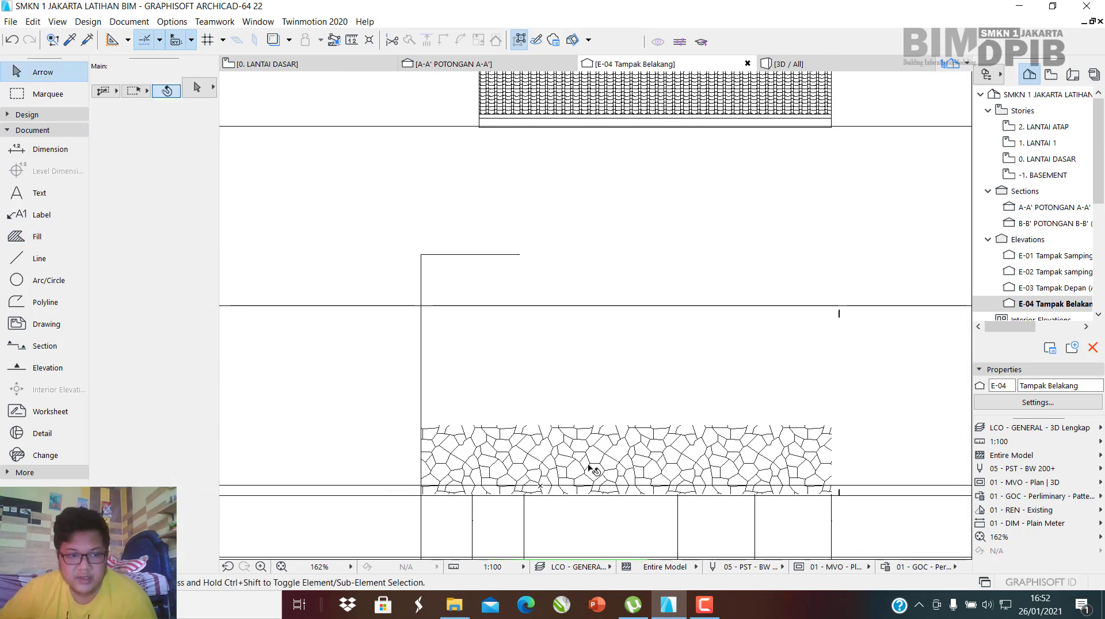
# Draw a horizontal solid line 800,00 long on the stone band's top edge, from grid F to grid A.
pyautogui.moveTo(430, 447); pyautogui.dragTo(390, 346, button='middle')
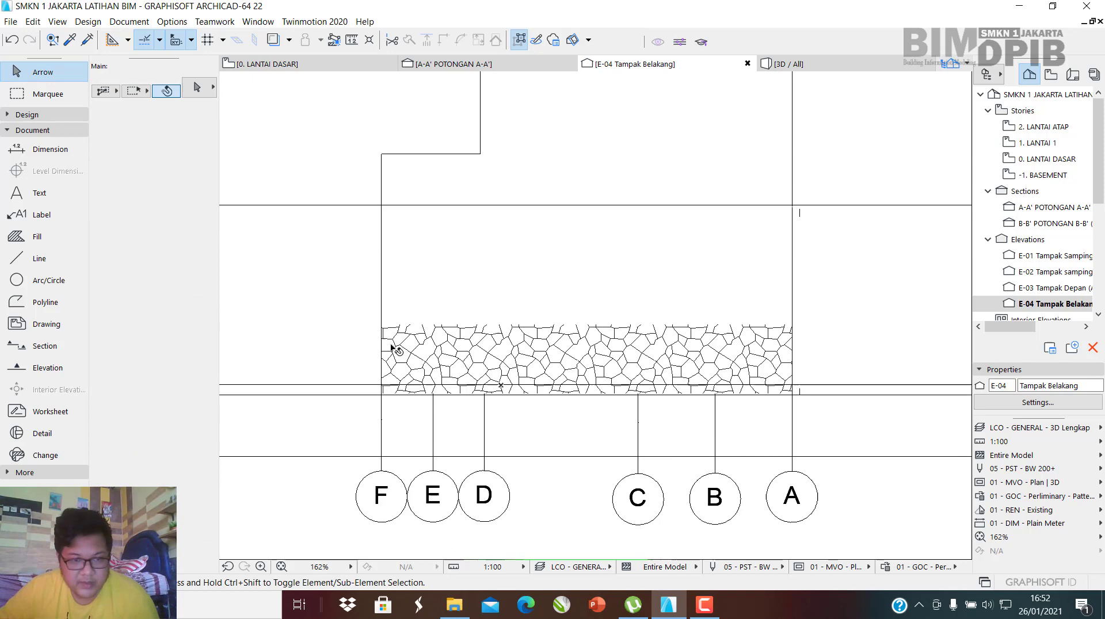
pyautogui.click(26, 258)
pyautogui.scroll(5, 450, 344)
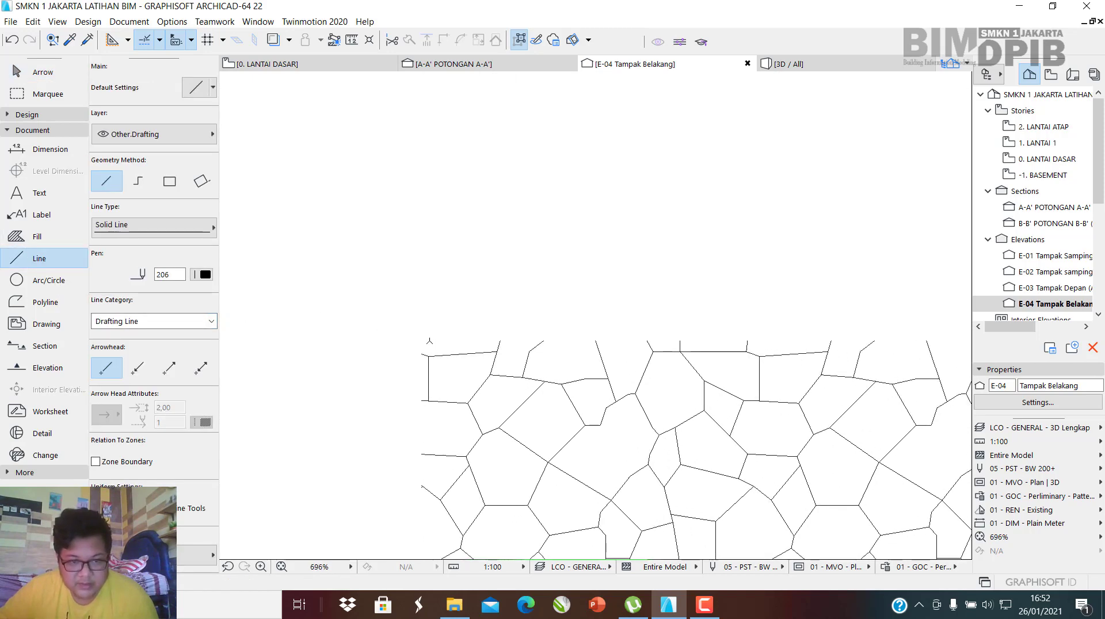
pyautogui.scroll(-6, 662, 345)
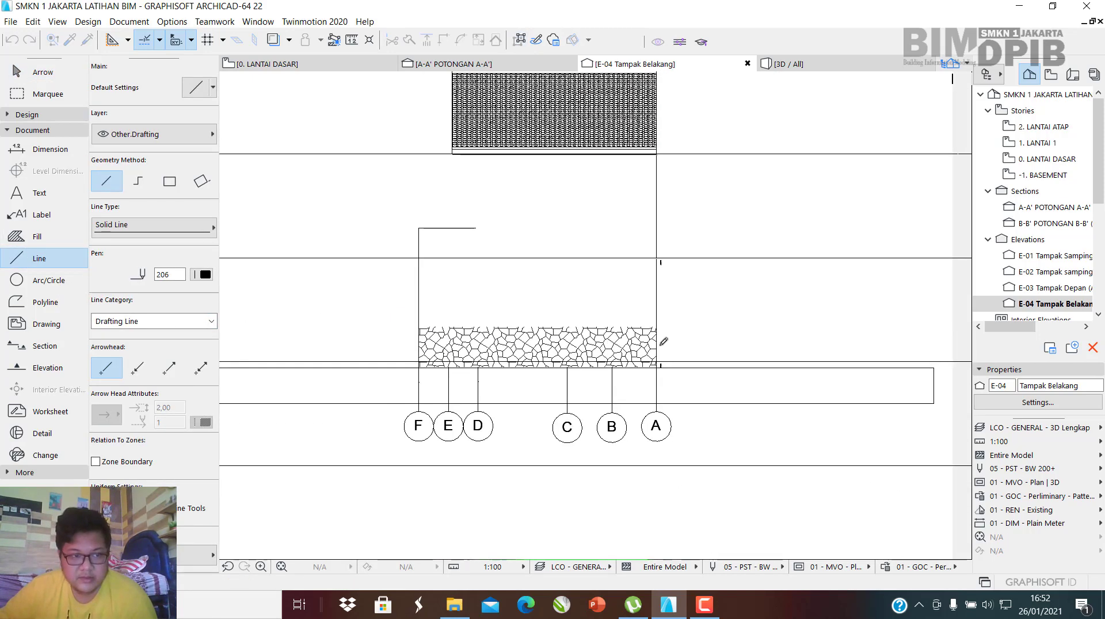
pyautogui.scroll(7, 624, 330)
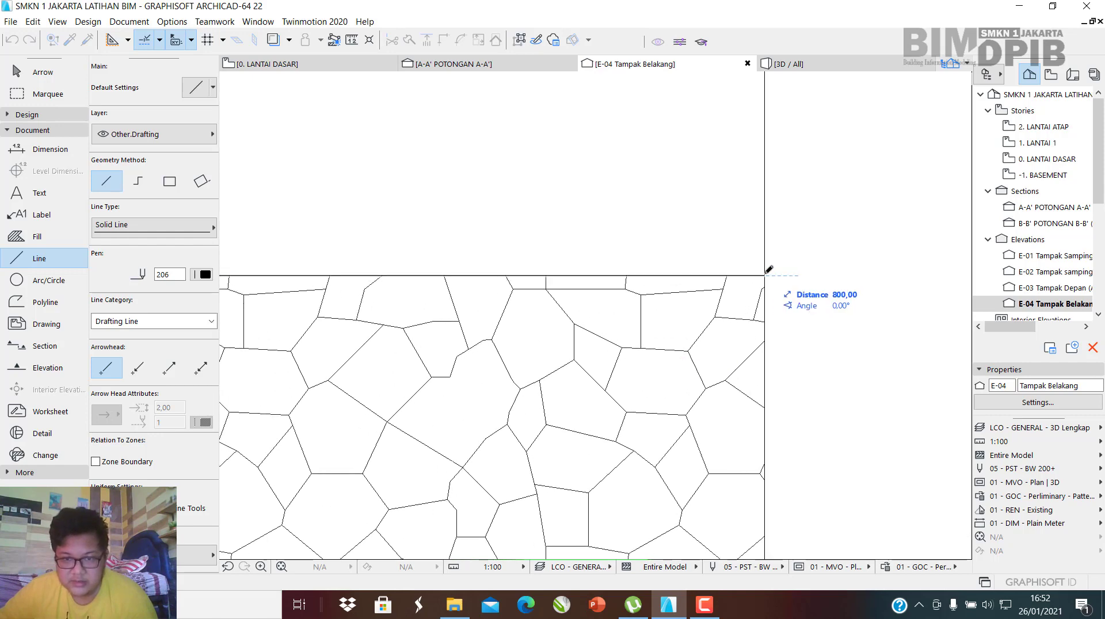
pyautogui.click(764, 276)
pyautogui.scroll(-7, 777, 334)
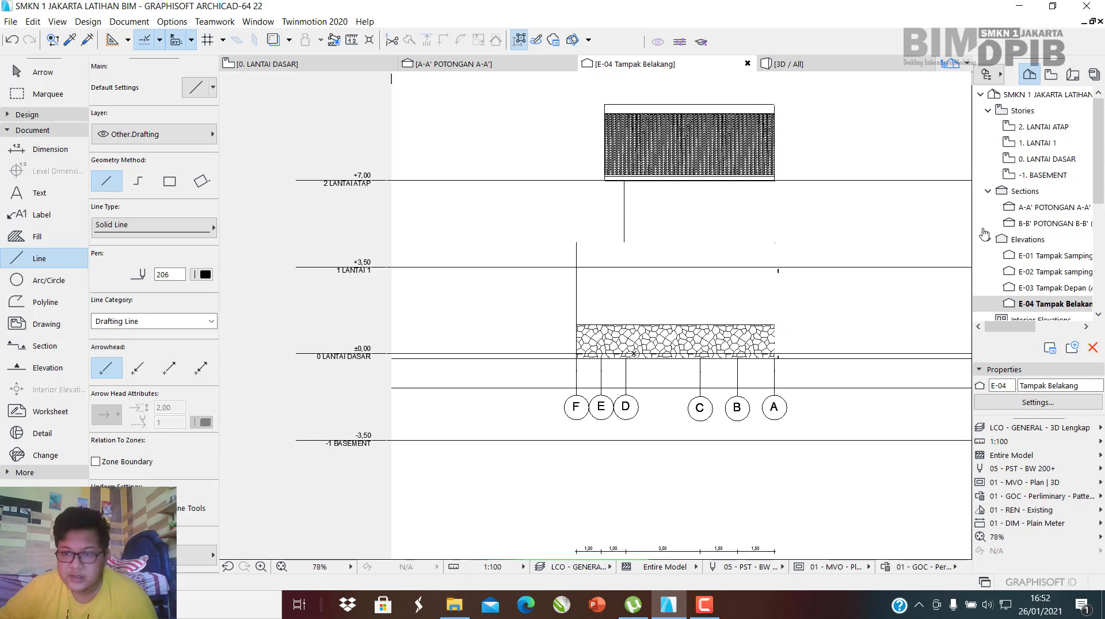
pyautogui.press('Escape')
# Copy the Batu Tempel fill from E-04 and paste it at the center of the current view in E-02 Tampak samping kanan.
pyautogui.click(712, 338)
pyautogui.scroll(3, 712, 339)
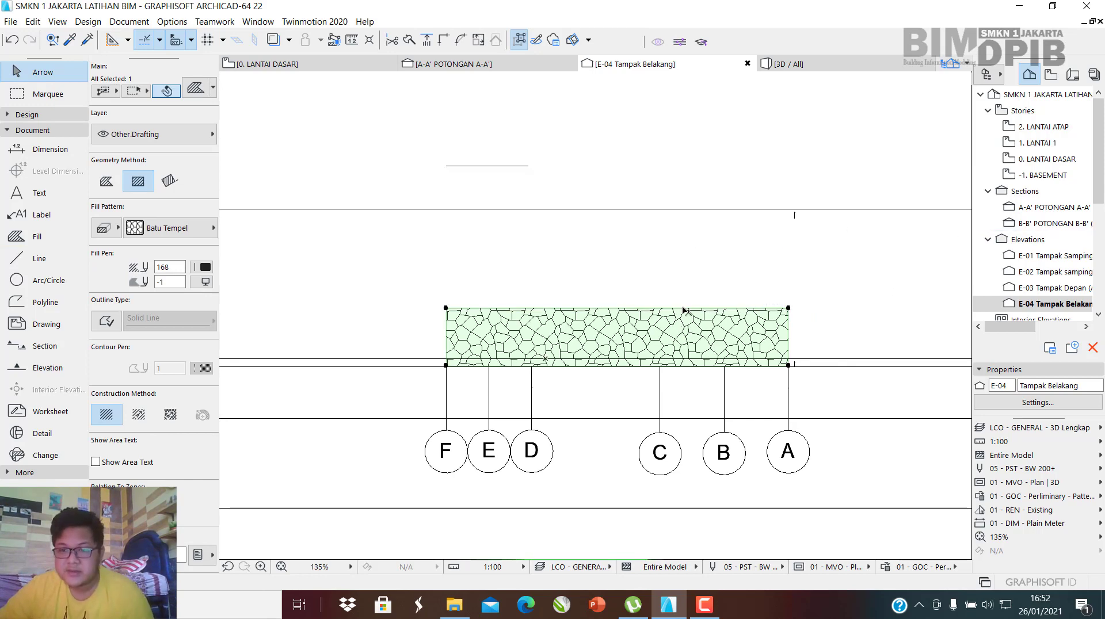
pyautogui.scroll(-2, 683, 311)
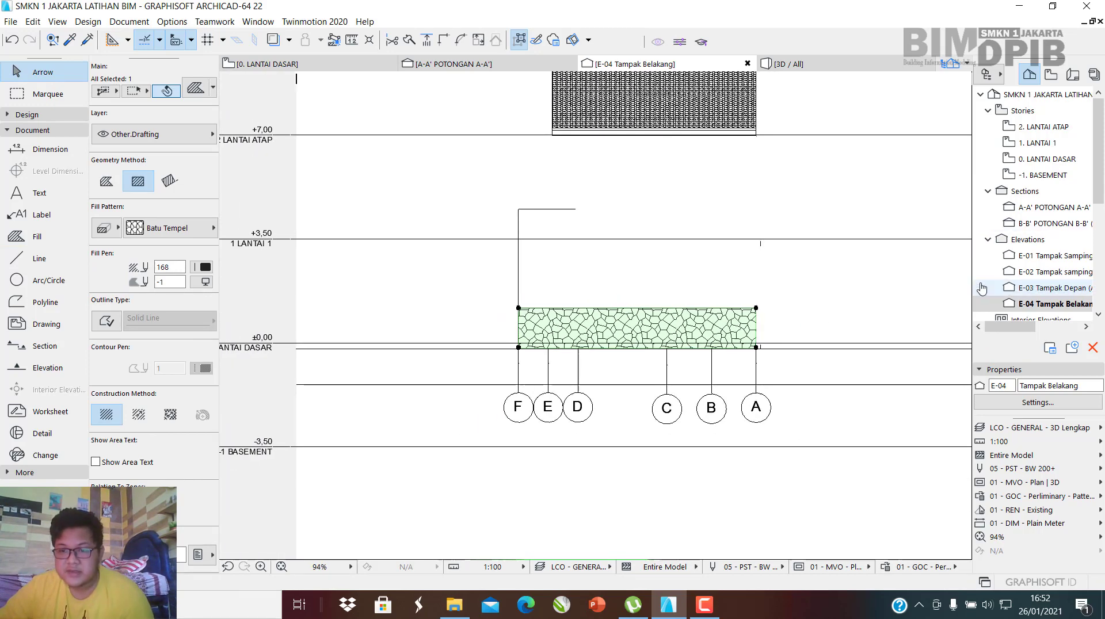
pyautogui.doubleClick(1077, 273)
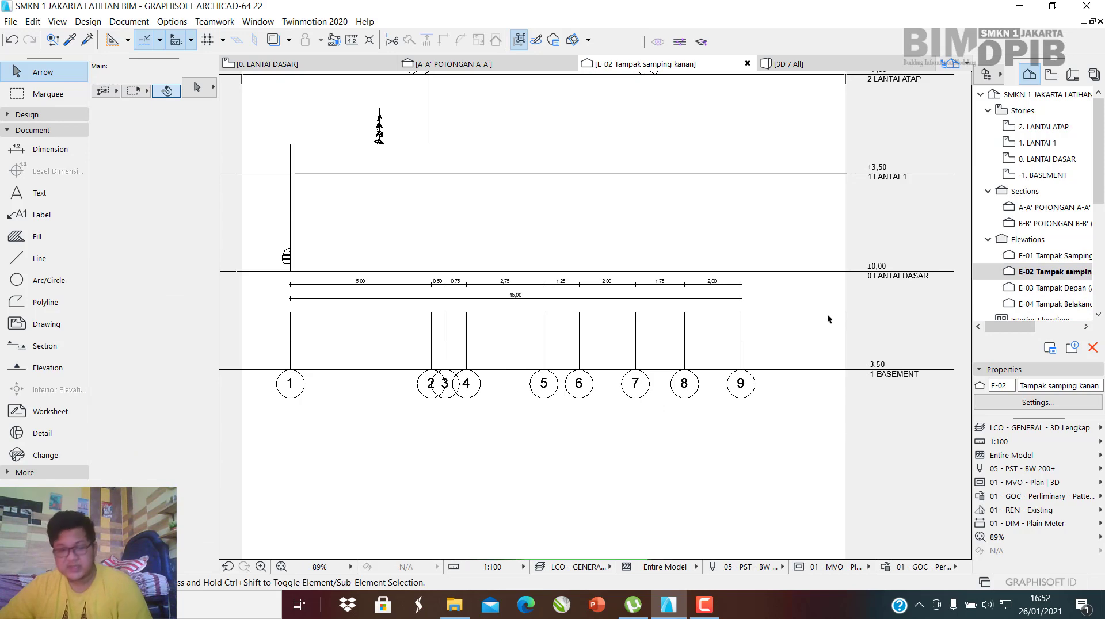
pyautogui.hotkey('ctrl', 'v')
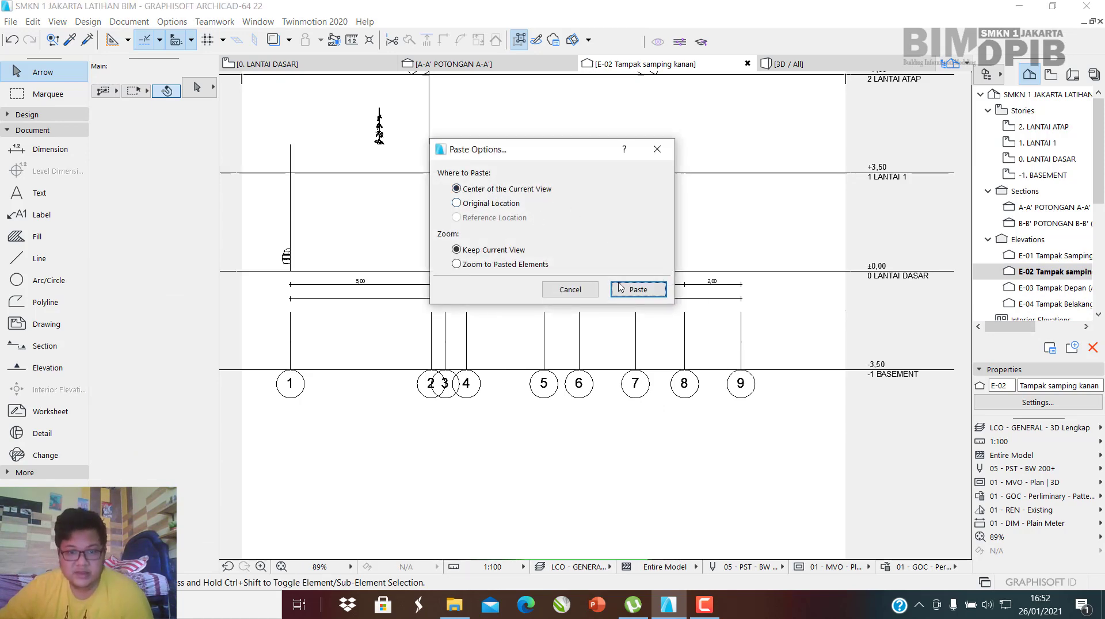
pyautogui.click(637, 289)
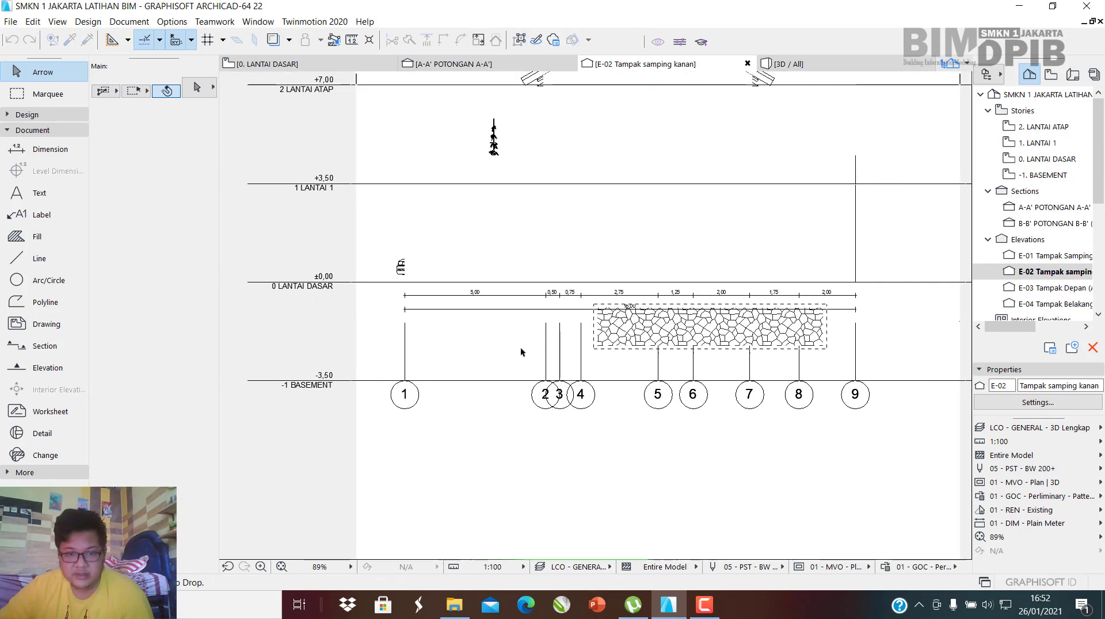
# Move the pasted Batu Tempel fill by its lower-left corner to the ±0,00 ground line at grid 1.
pyautogui.click(592, 327)
pyautogui.scroll(3, 599, 330)
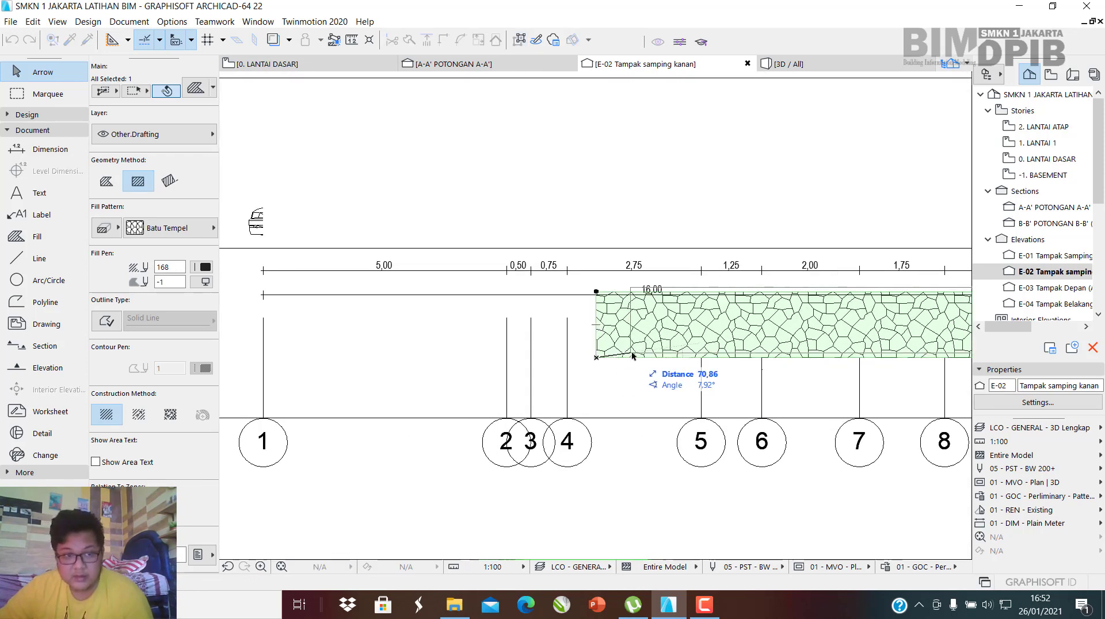
pyautogui.scroll(-5, 631, 351)
pyautogui.scroll(8, 600, 313)
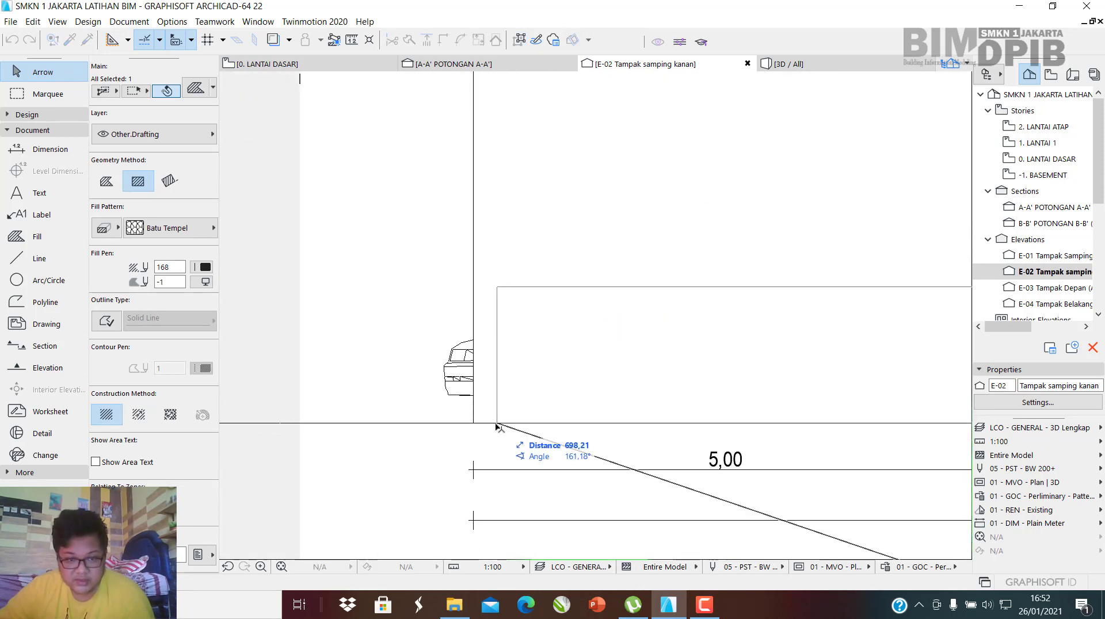
pyautogui.click(499, 428)
pyautogui.scroll(-4, 499, 427)
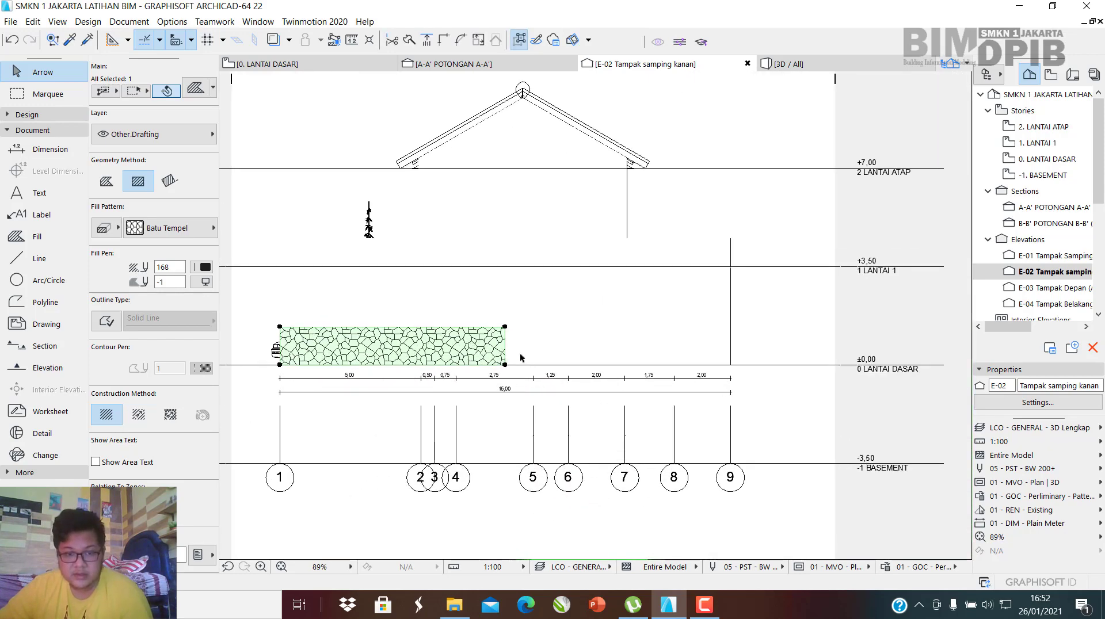
# Stretch the Batu Tempel fill's free end edge to grid 9 in E-02 Tampak samping kanan.
pyautogui.scroll(3, 521, 358)
pyautogui.click(496, 332)
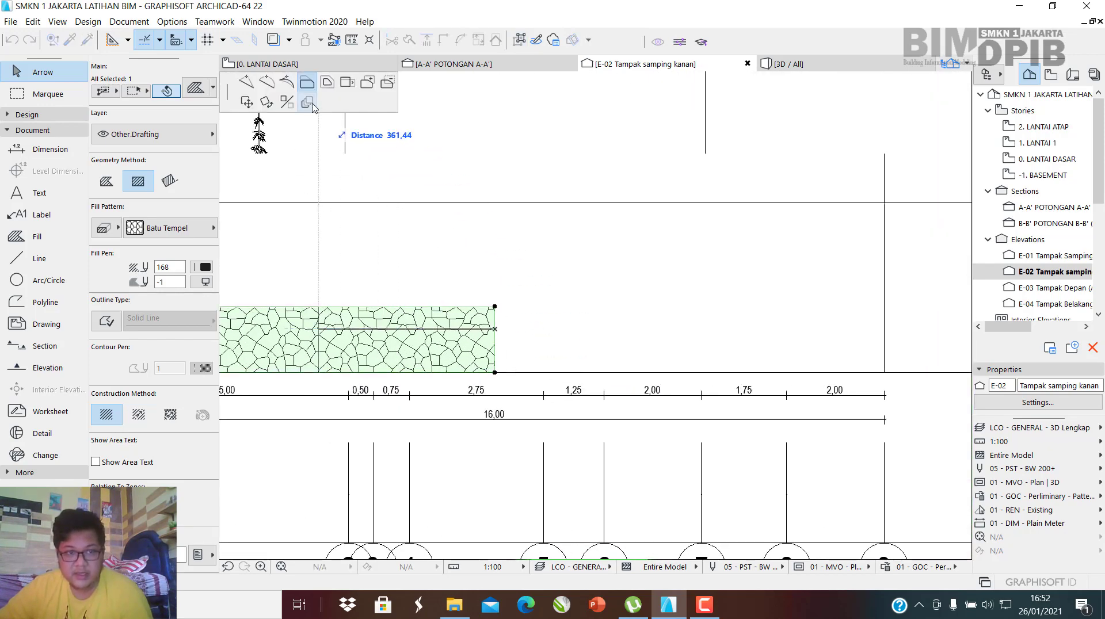
pyautogui.click(886, 317)
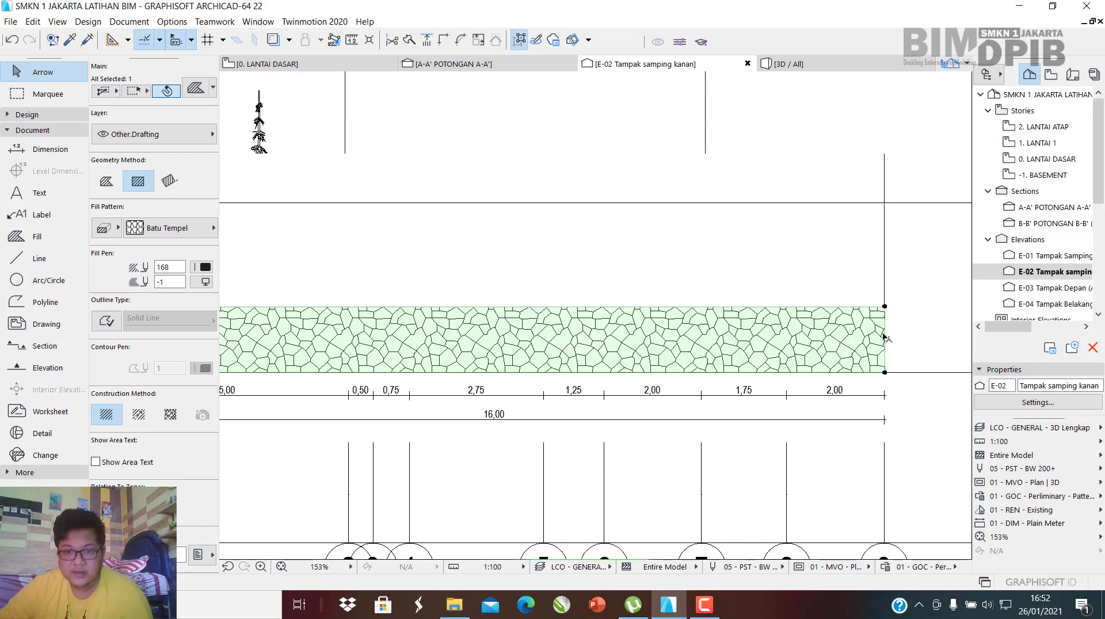
pyautogui.scroll(-3, 884, 334)
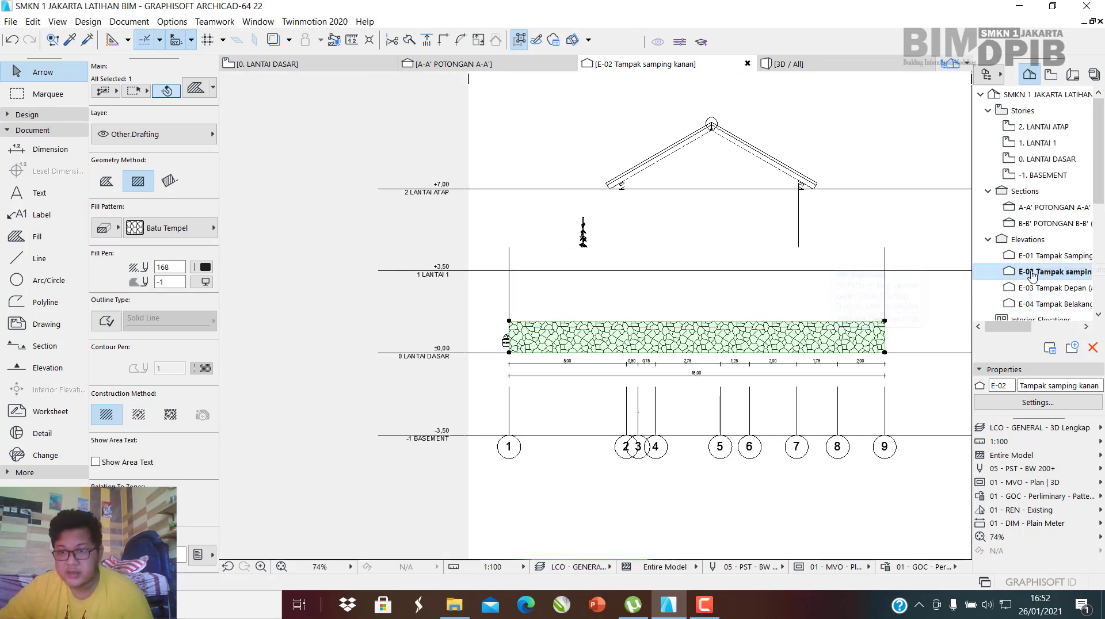
# Open E-01 Tampak Samping kiri and paste the copied Batu Tempel fill at the center of the current view.
pyautogui.doubleClick(1062, 260)
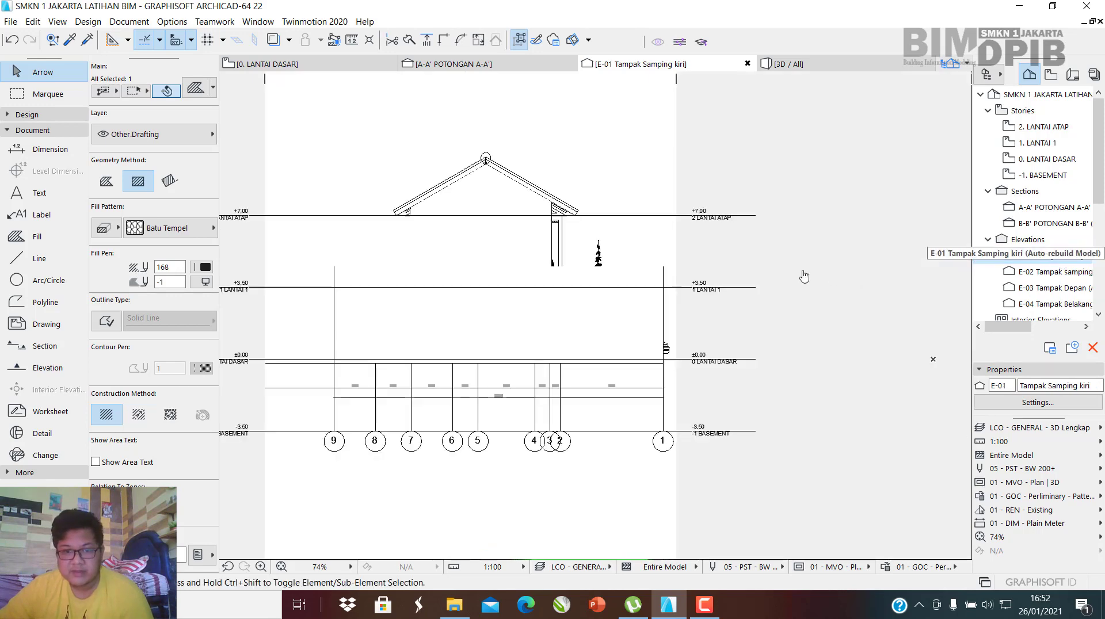
pyautogui.scroll(3, 538, 313)
pyautogui.moveTo(535, 307); pyautogui.dragTo(657, 303, button='middle')
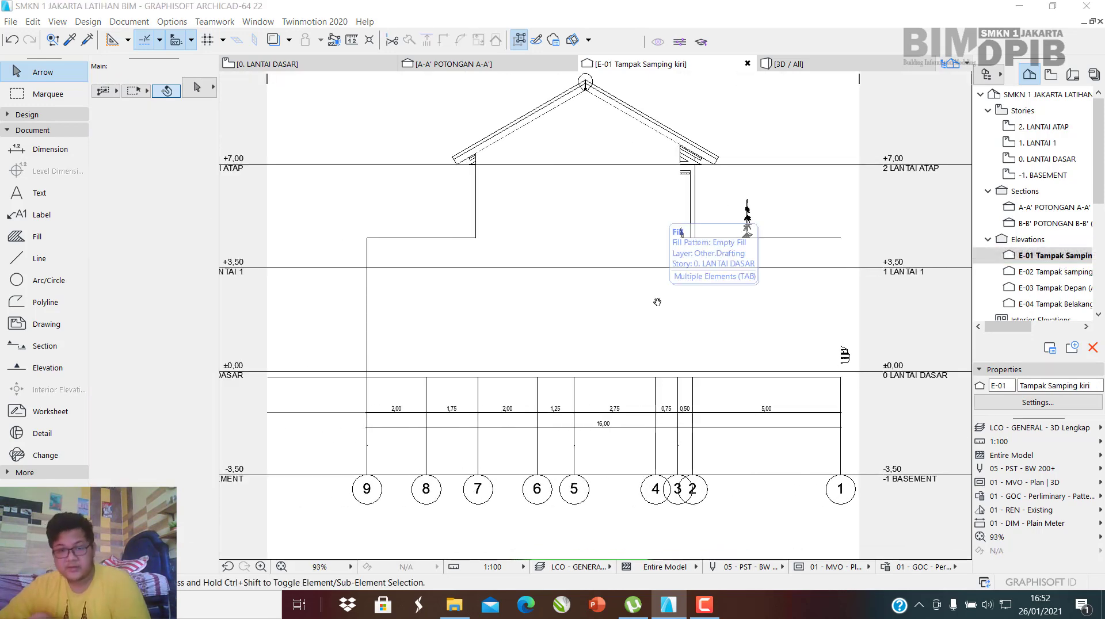
pyautogui.hotkey('ctrl', 'v')
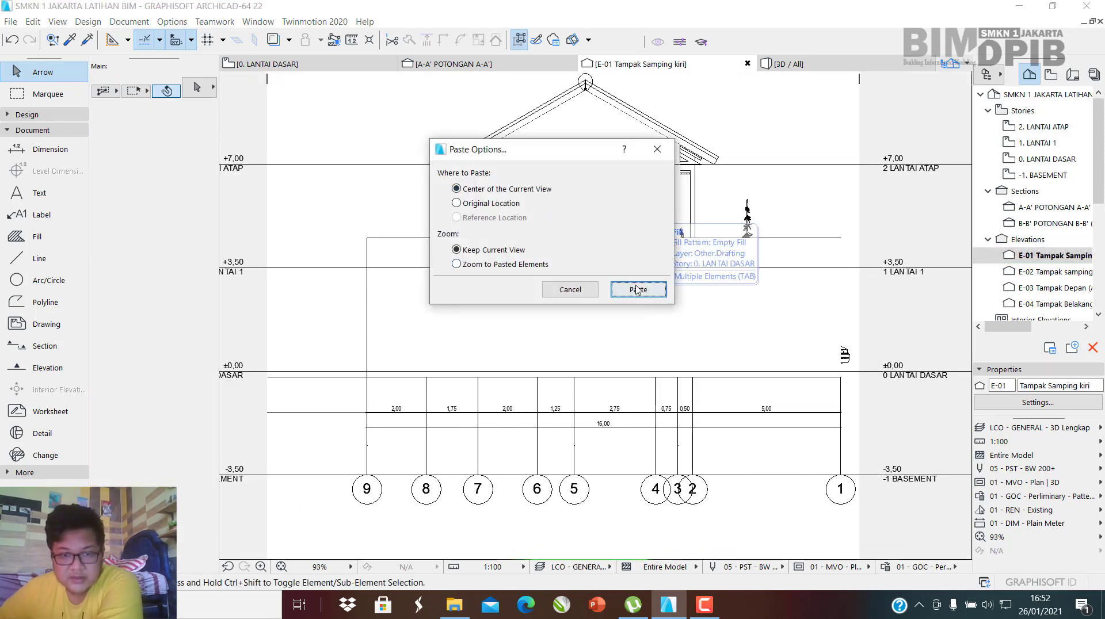
pyautogui.click(638, 289)
# Move the pasted Batu Tempel fill by its lower-left corner to the ±0,00 ground line at grid 9.
pyautogui.scroll(3, 434, 314)
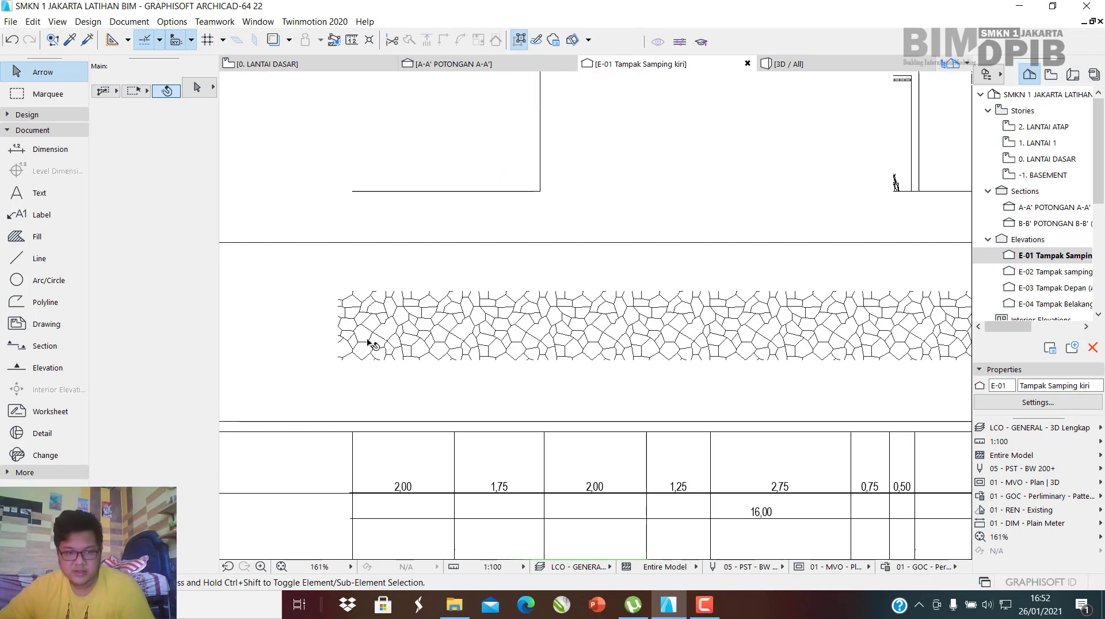
pyautogui.click(357, 348)
pyautogui.scroll(5, 303, 386)
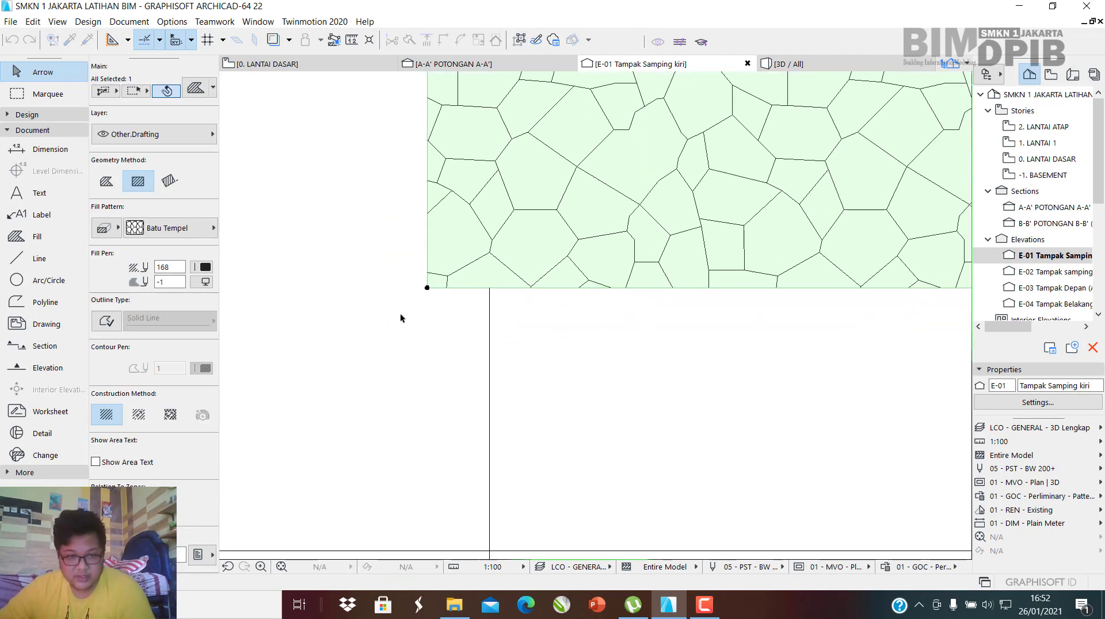
pyautogui.click(427, 289)
pyautogui.scroll(-5, 476, 278)
pyautogui.scroll(3, 507, 395)
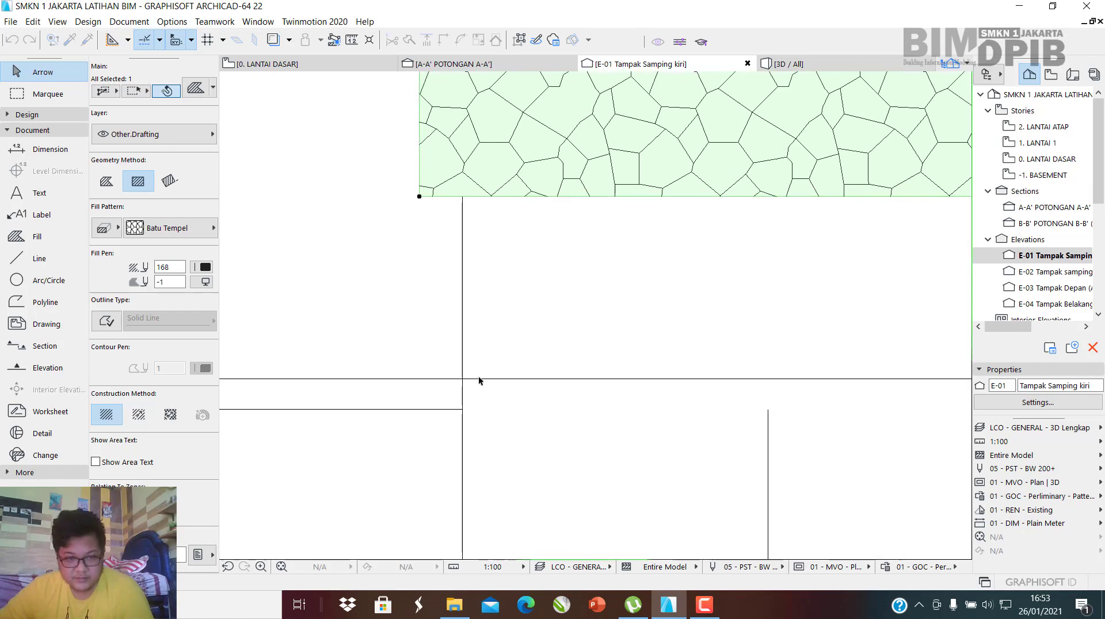
pyautogui.click(467, 380)
pyautogui.scroll(-5, 324, 361)
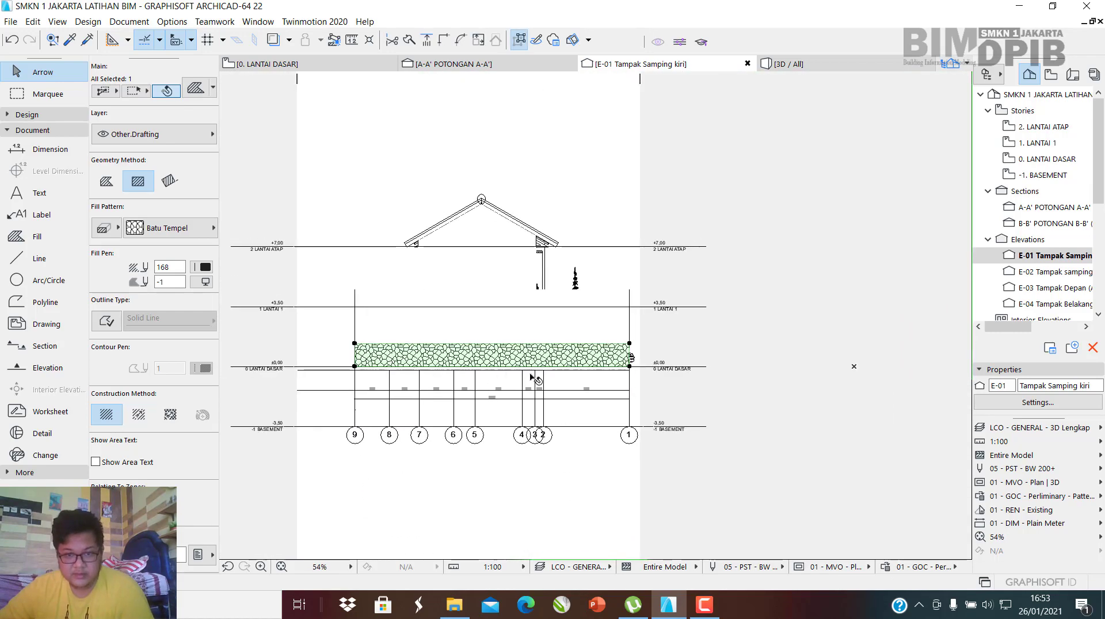
# Pull the Batu Tempel fill's end edge back from grid 1 and stretch it to grid 1 again.
pyautogui.scroll(2, 684, 350)
pyautogui.scroll(10, 683, 349)
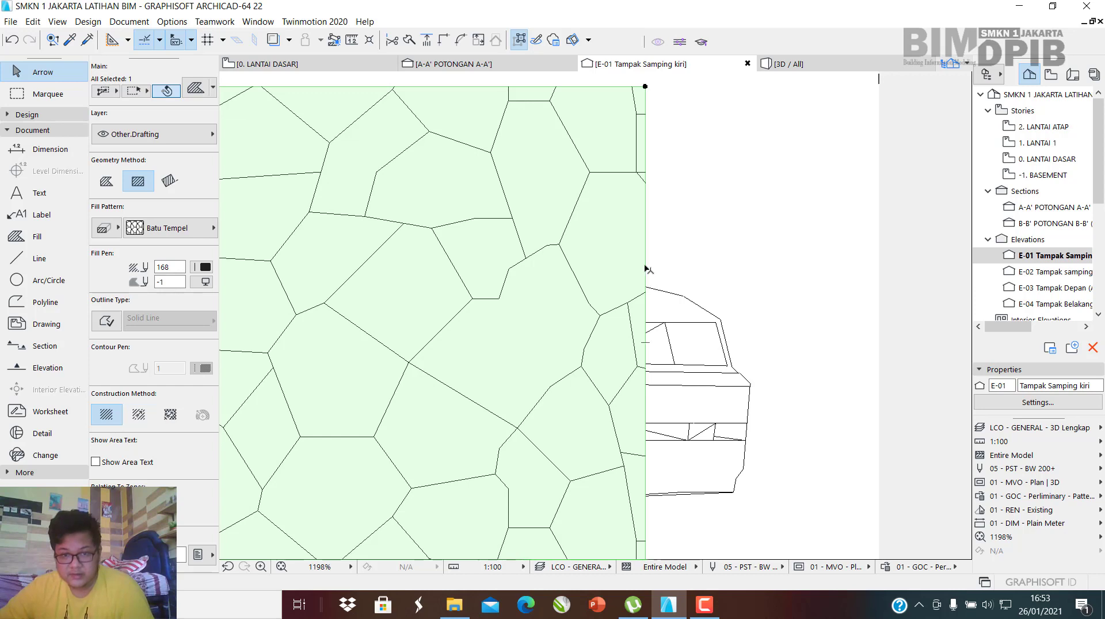
pyautogui.click(645, 268)
pyautogui.click(517, 282)
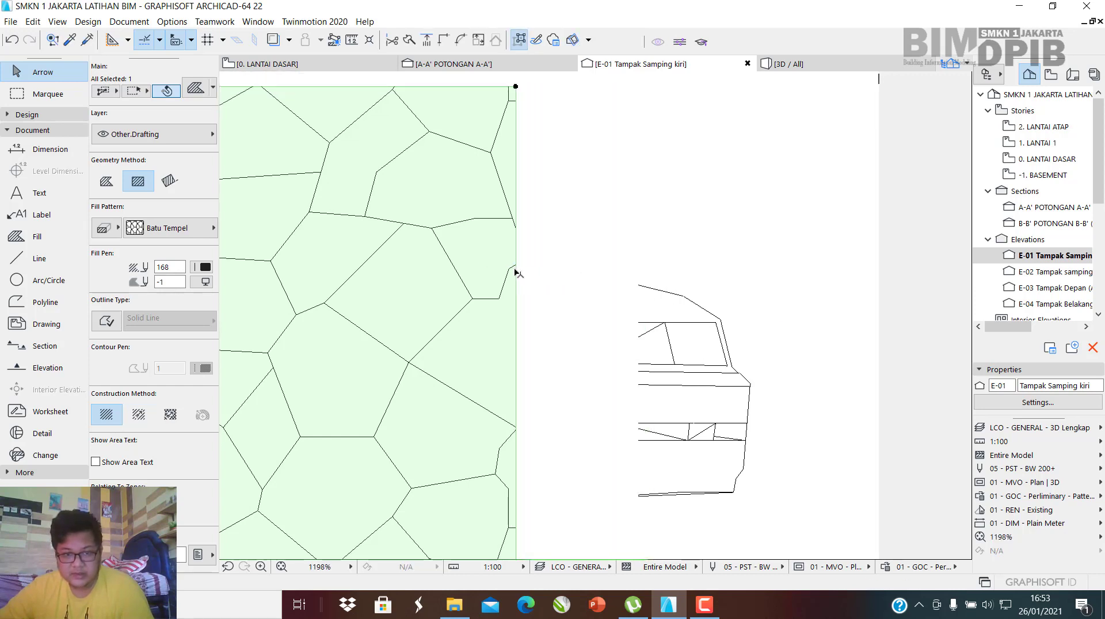
pyautogui.click(516, 271)
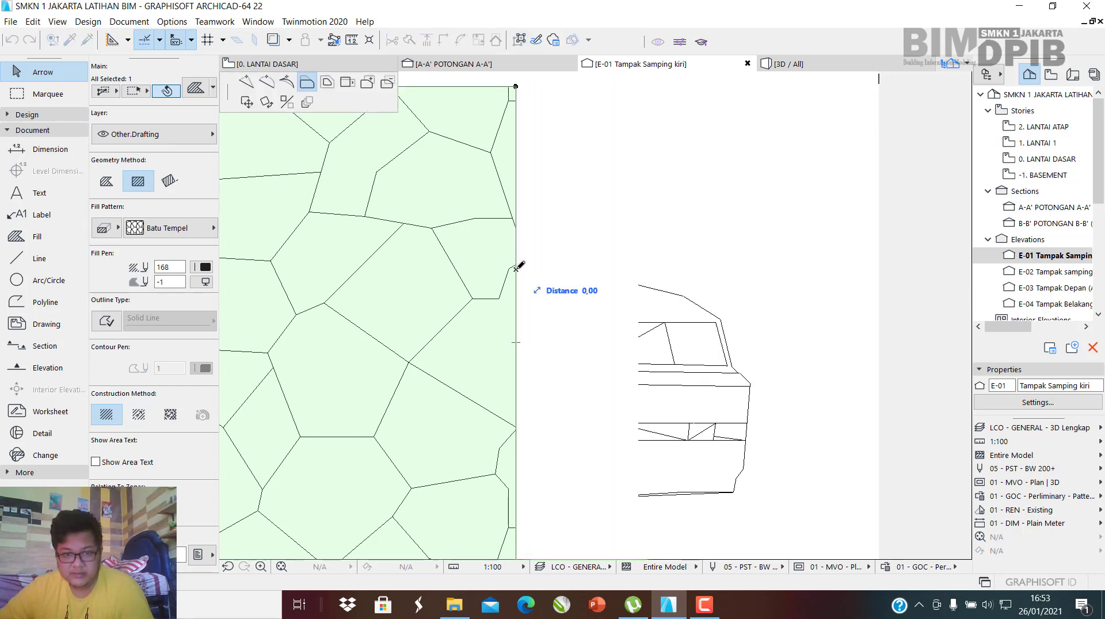
pyautogui.click(643, 346)
pyautogui.scroll(-10, 668, 296)
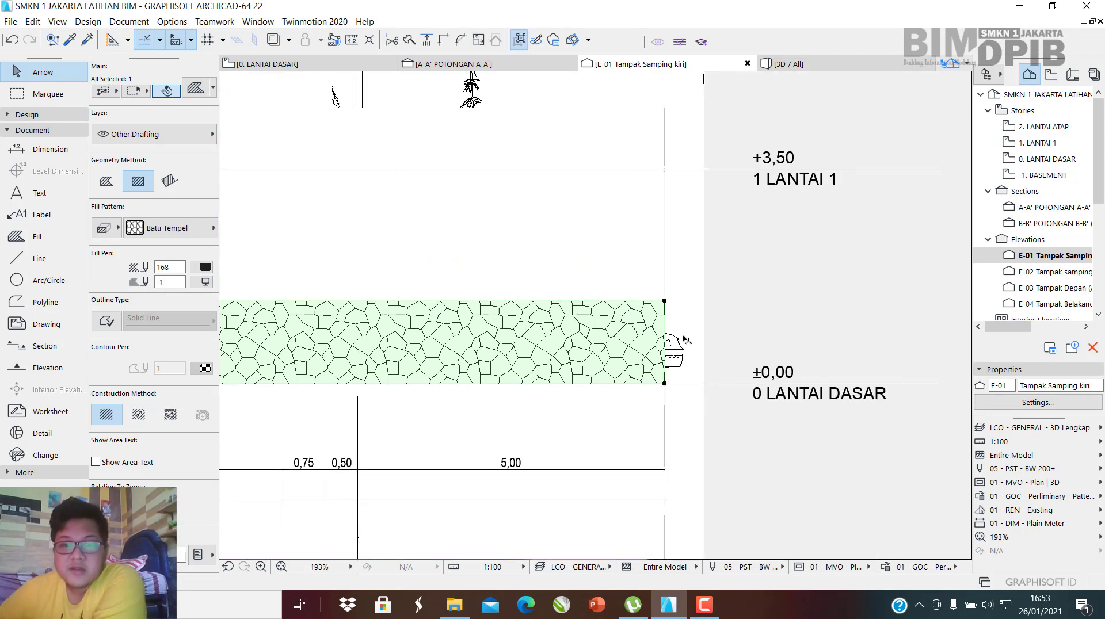
pyautogui.scroll(-2, 668, 292)
pyautogui.click(613, 172)
pyautogui.moveTo(446, 252); pyautogui.dragTo(473, 277, button='middle')
pyautogui.click(435, 332)
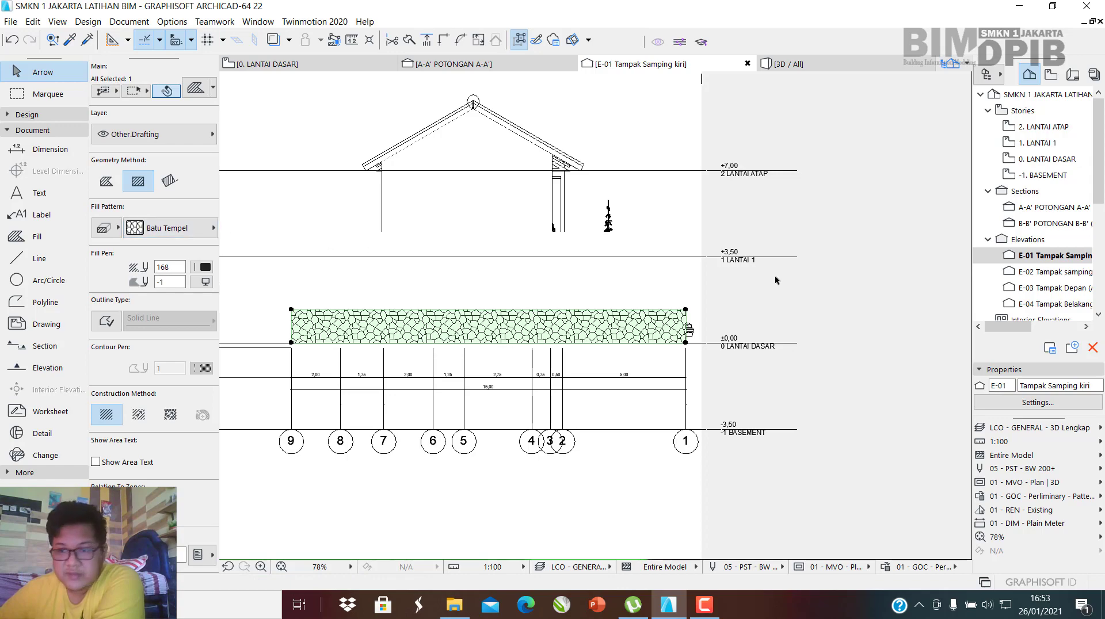
# Examine the ground-floor wall edge near grid F in E-03 Tampak Depan and compare it with E-02 Tampak samping kanan.
pyautogui.click(1053, 289)
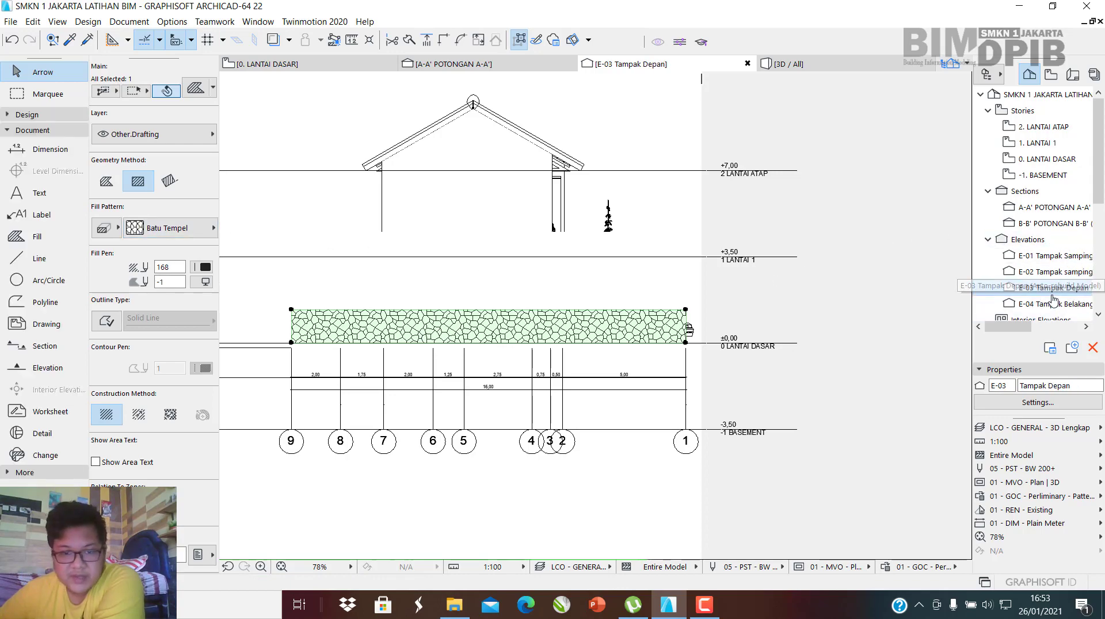
pyautogui.scroll(6, 789, 384)
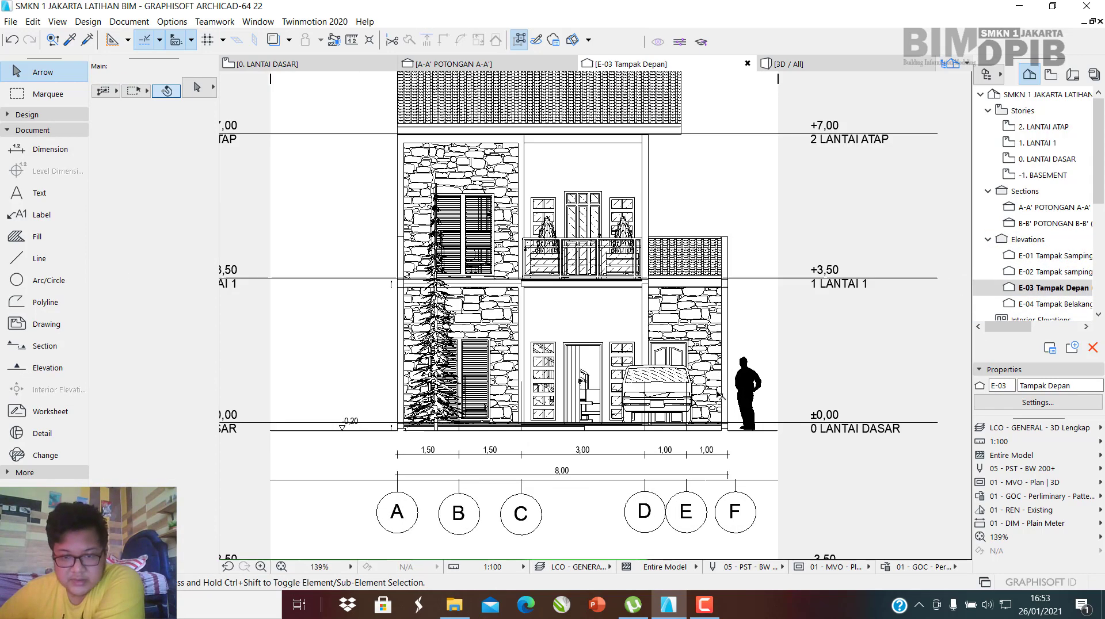
pyautogui.scroll(-3, 749, 374)
pyautogui.scroll(2, 727, 367)
pyautogui.scroll(4, 727, 367)
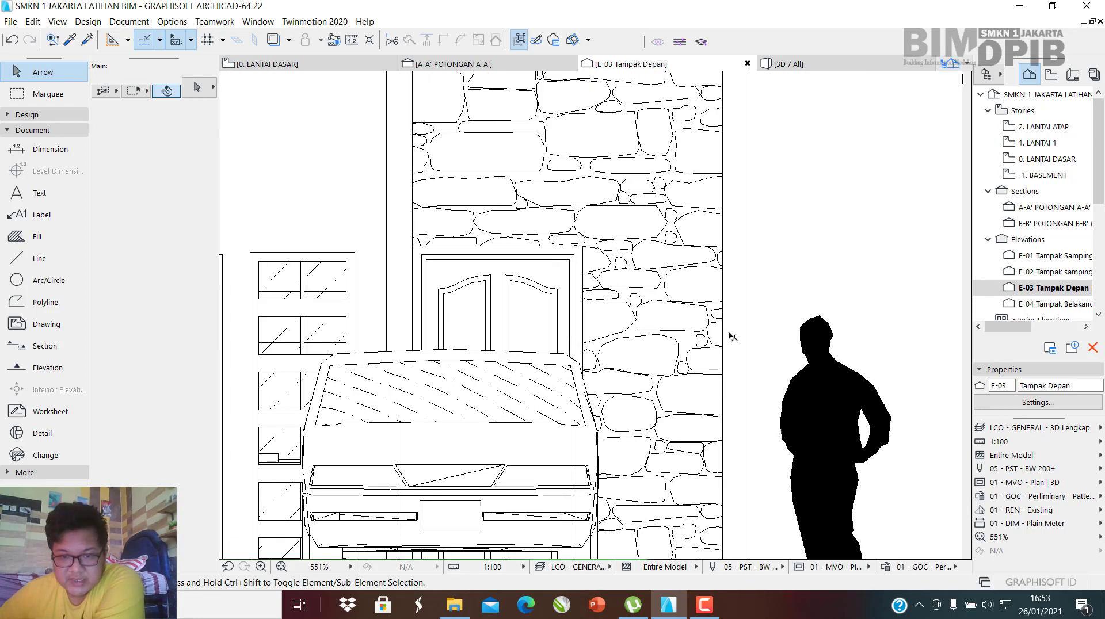
pyautogui.scroll(-4, 742, 320)
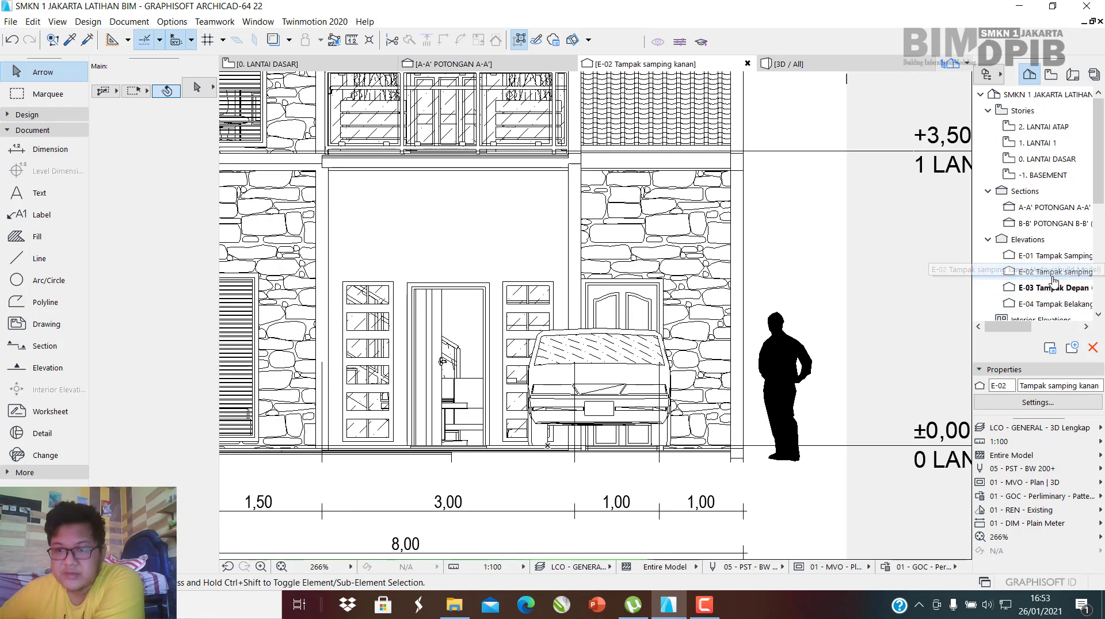
pyautogui.scroll(-2, 1058, 254)
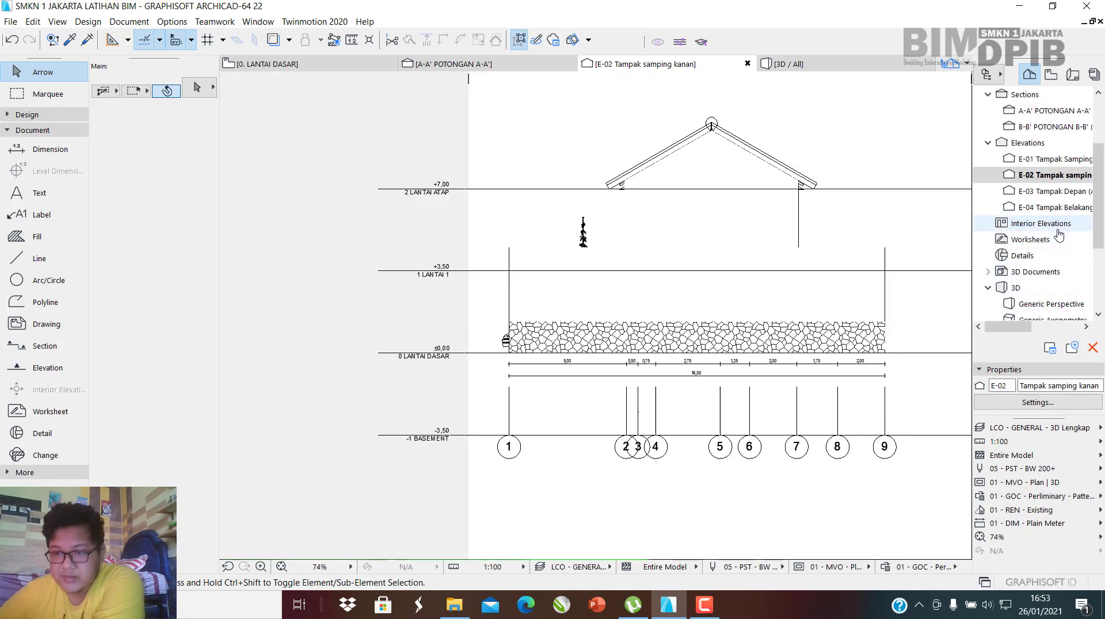
# Copy the Batu Tempel fill from E-04 Tampak Belakang and paste it at the center of the current view in E-03 Tampak Depan.
pyautogui.doubleClick(1049, 207)
pyautogui.click(669, 337)
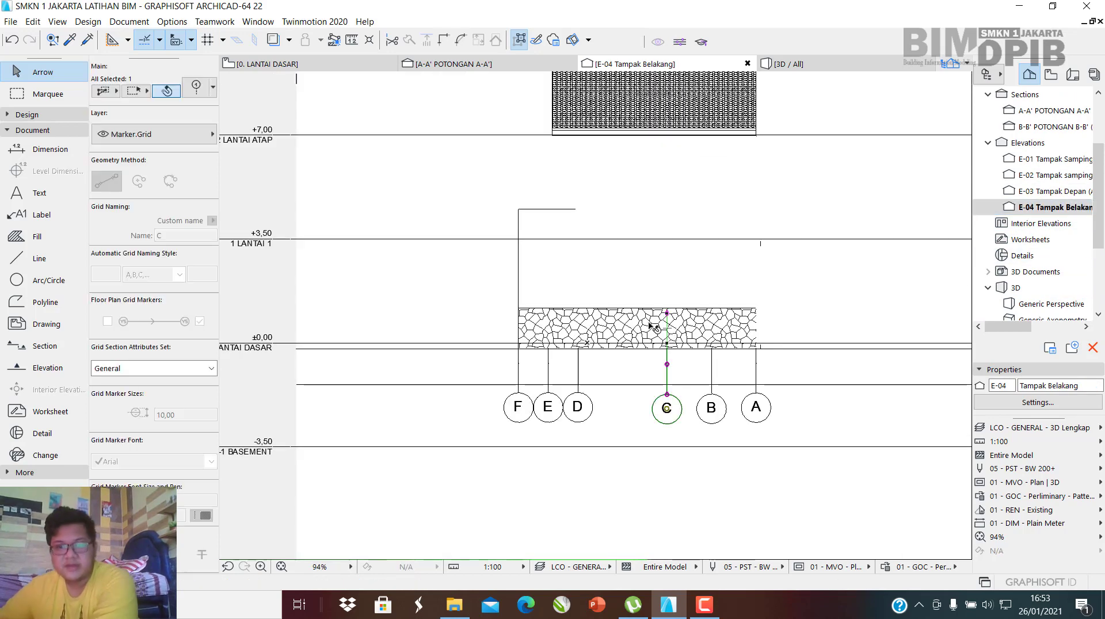
pyautogui.click(630, 328)
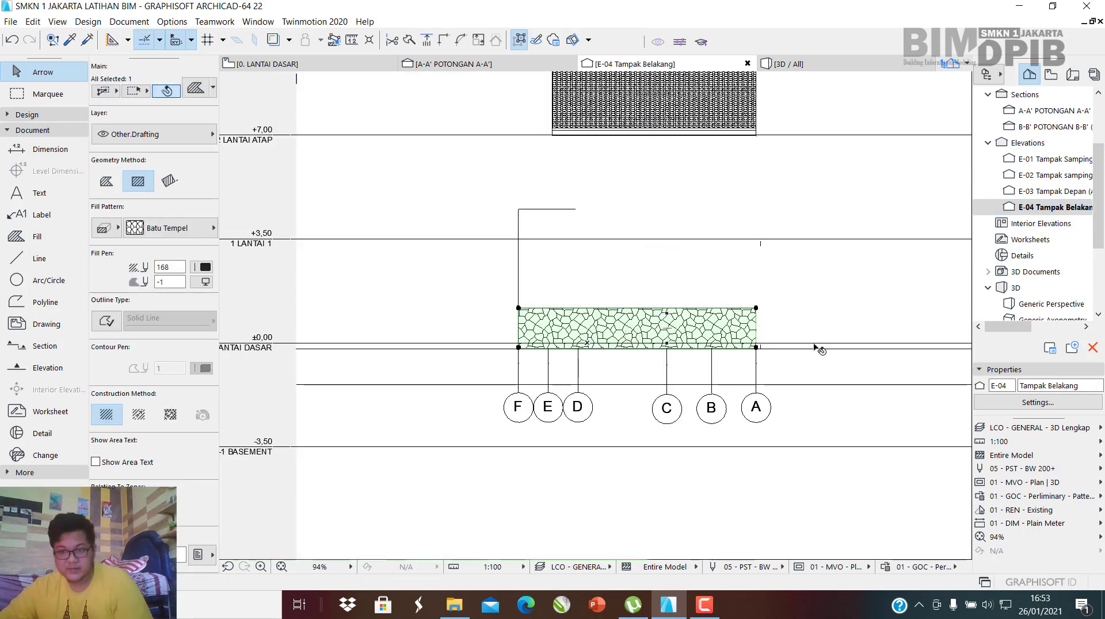
pyautogui.doubleClick(1049, 191)
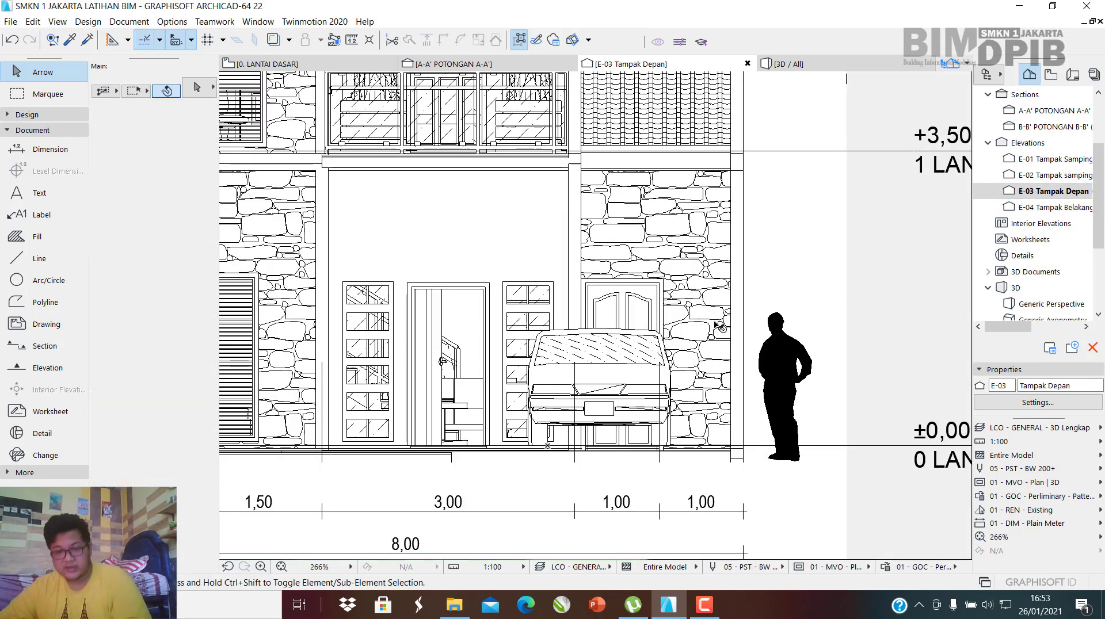
pyautogui.hotkey('ctrl', 'v')
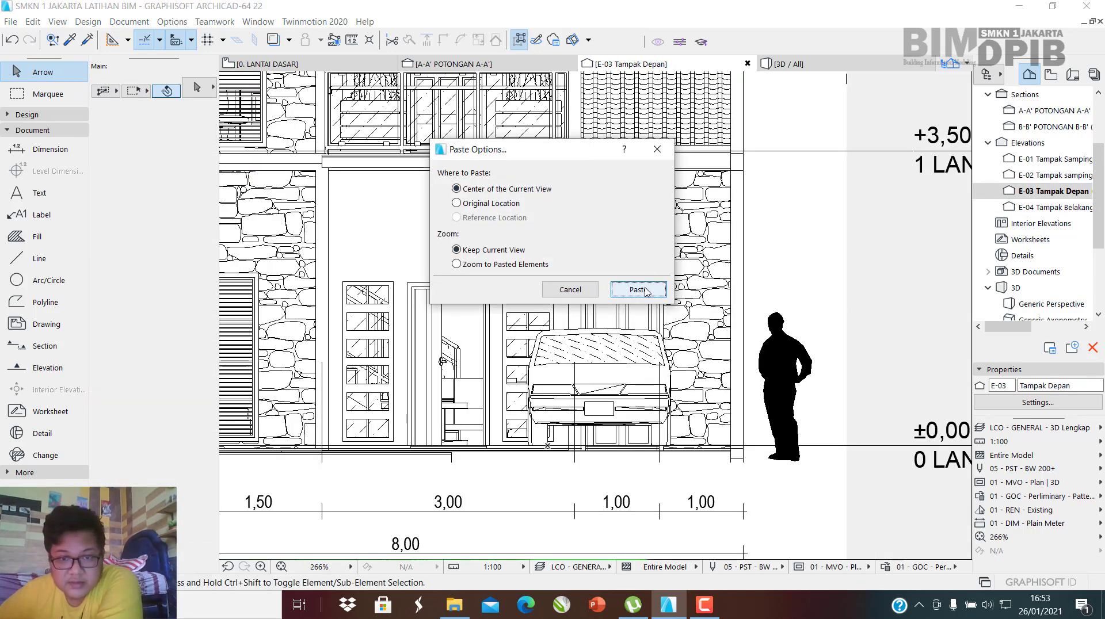
pyautogui.click(638, 290)
# Move the pasted Batu Tempel fill by its lower-right corner to the outer wall edge at grid F, just below the ±0,00 line.
pyautogui.scroll(-3, 646, 276)
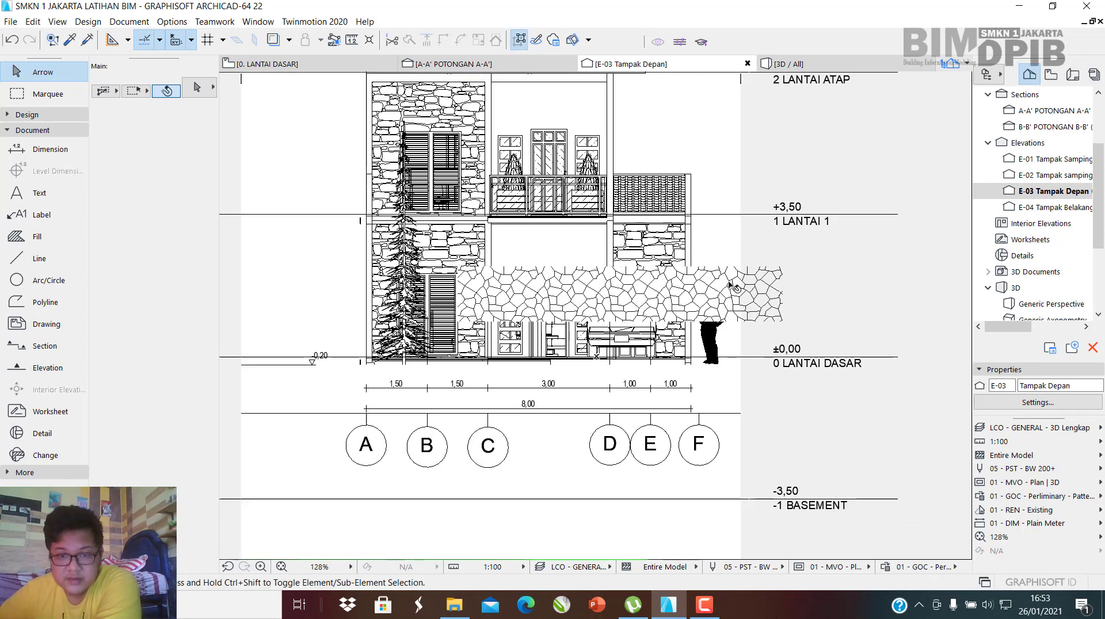
pyautogui.click(735, 288)
pyautogui.scroll(2, 726, 304)
pyautogui.scroll(2, 806, 341)
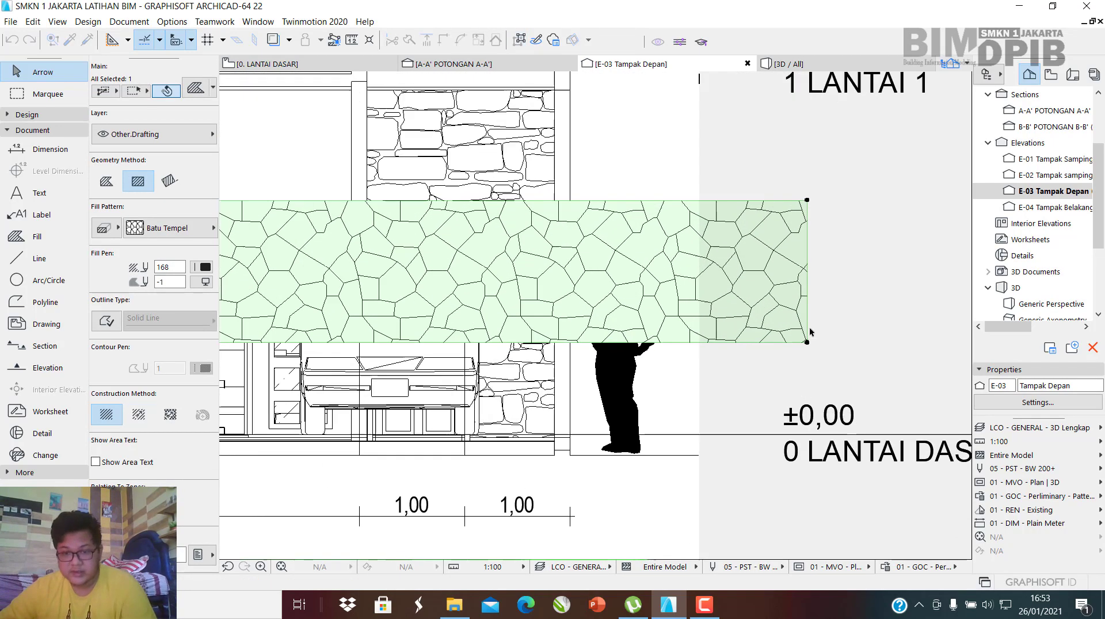
pyautogui.click(808, 345)
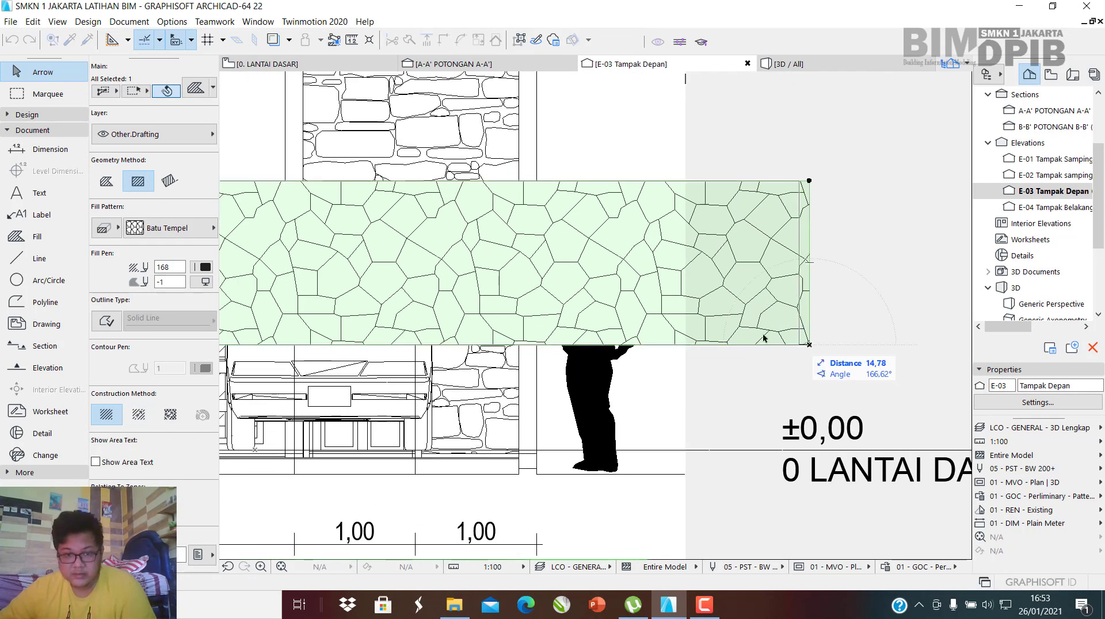
pyautogui.scroll(5, 535, 443)
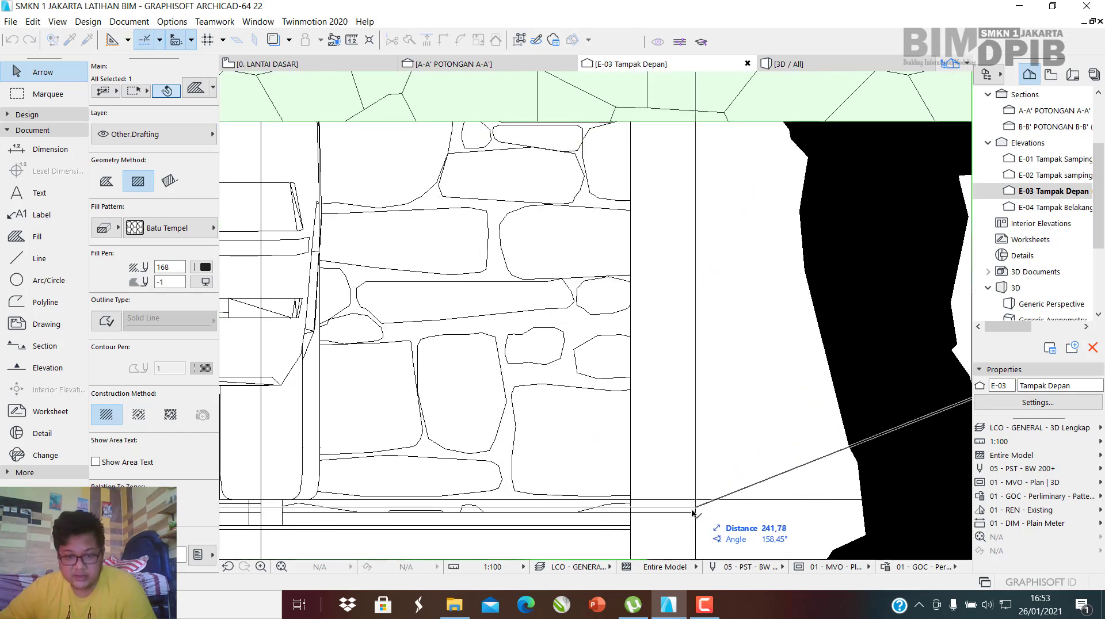
pyautogui.scroll(-4, 697, 507)
pyautogui.scroll(4, 693, 495)
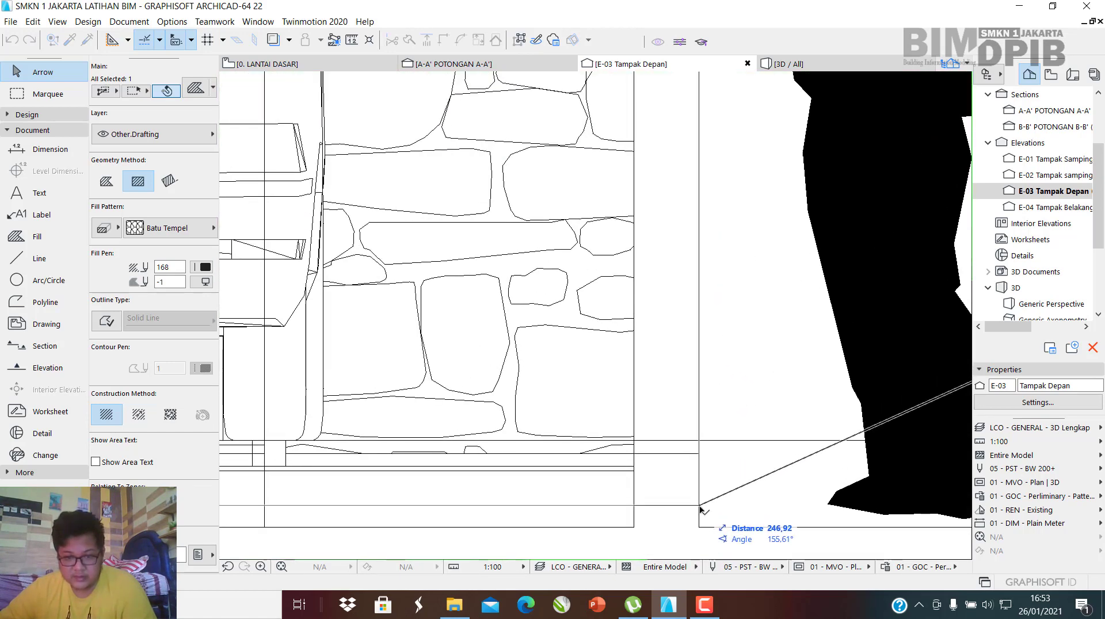
pyautogui.click(699, 506)
pyautogui.scroll(-9, 748, 437)
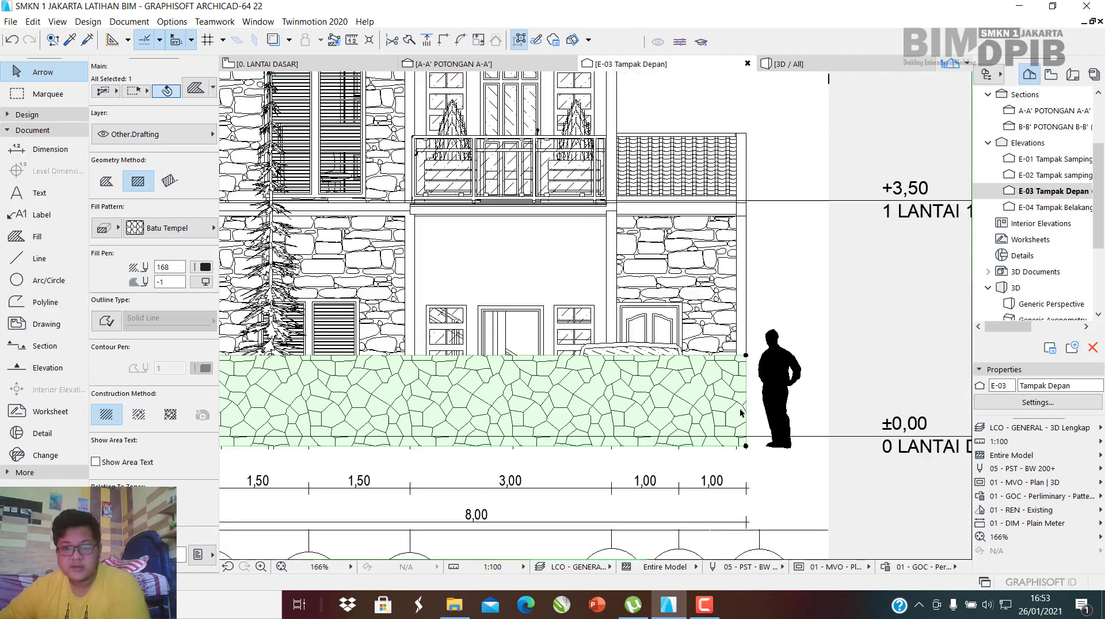
# Shrink the Batu Tempel fill by moving its grid A edge 785,00 to the inner side of the narrow wall end at grid F.
pyautogui.scroll(3, 646, 411)
pyautogui.moveTo(404, 355); pyautogui.dragTo(480, 346, button='middle')
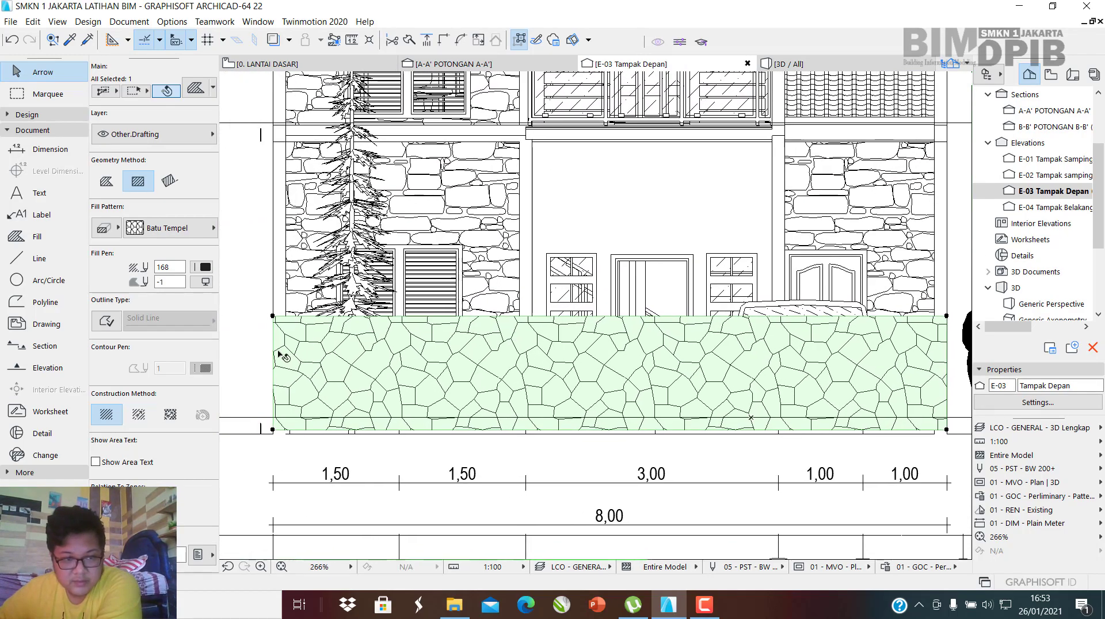
pyautogui.click(272, 353)
pyautogui.moveTo(639, 358); pyautogui.dragTo(275, 362, button='middle')
pyautogui.scroll(5, 597, 294)
pyautogui.scroll(1, 541, 342)
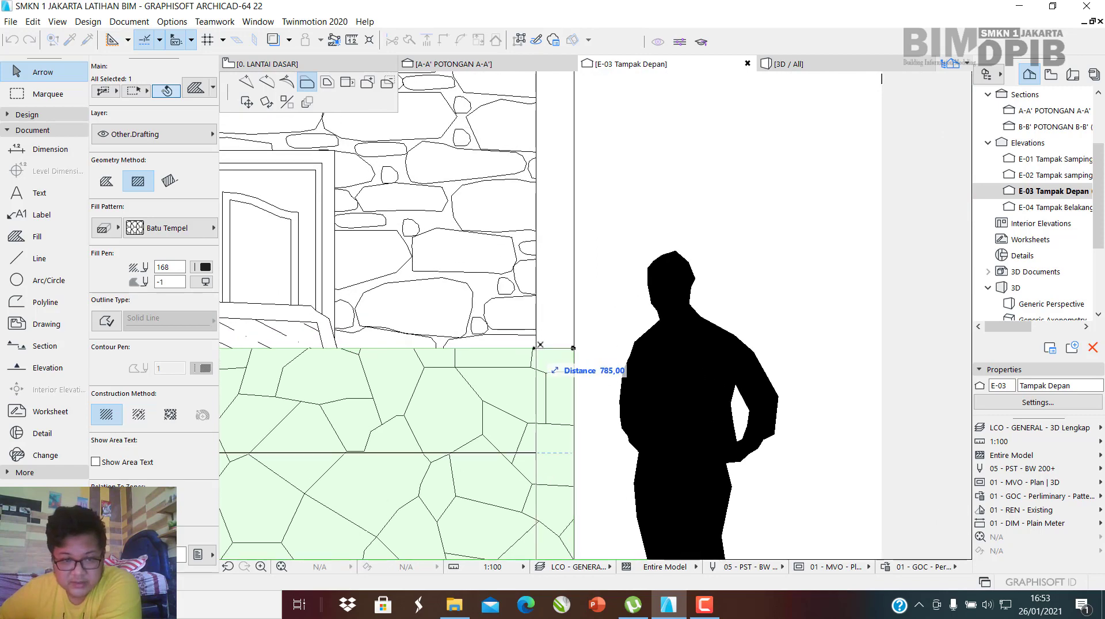
pyautogui.scroll(-5, 540, 344)
# Copy the narrow Batu Tempel strip horizontally from grid F to the wall end at grid A.
pyautogui.scroll(3, 687, 321)
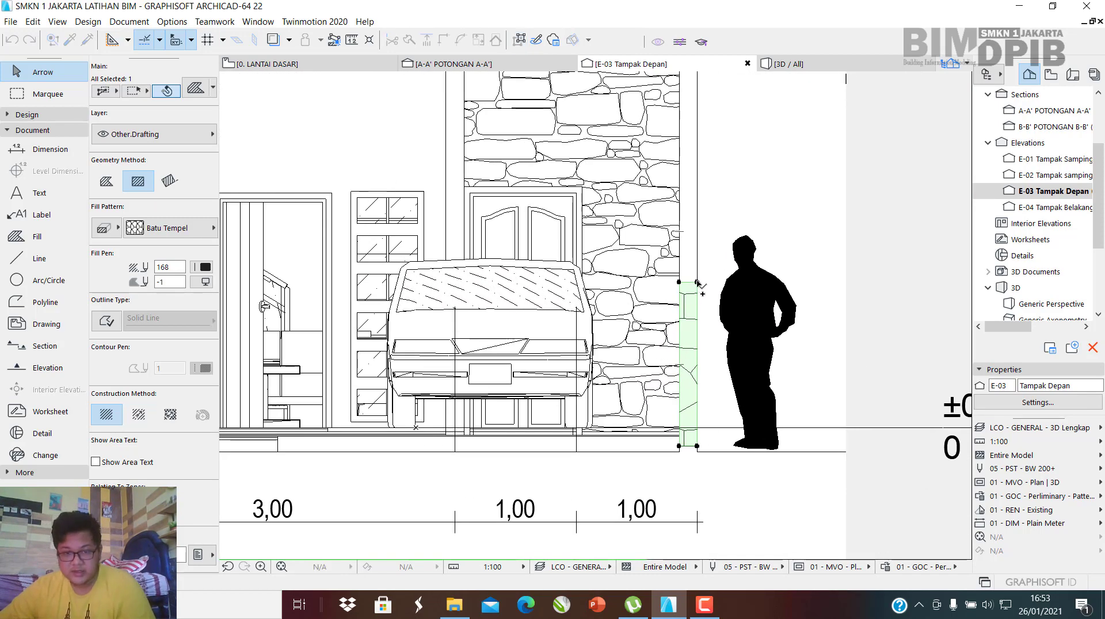
pyautogui.scroll(-5, 783, 308)
pyautogui.scroll(8, 497, 279)
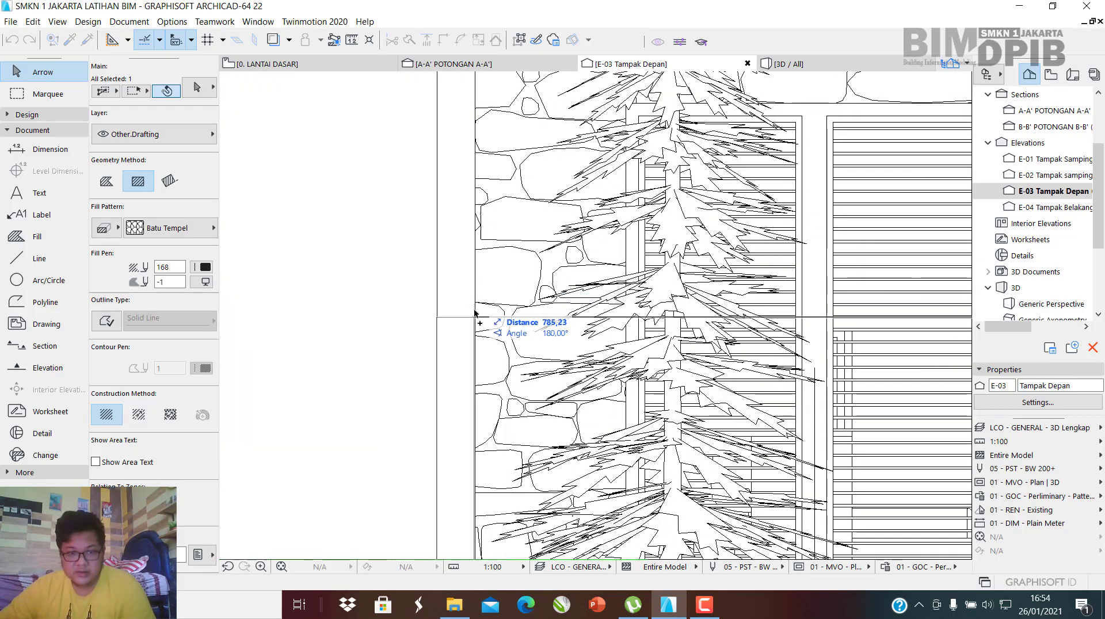
pyautogui.scroll(-3, 471, 292)
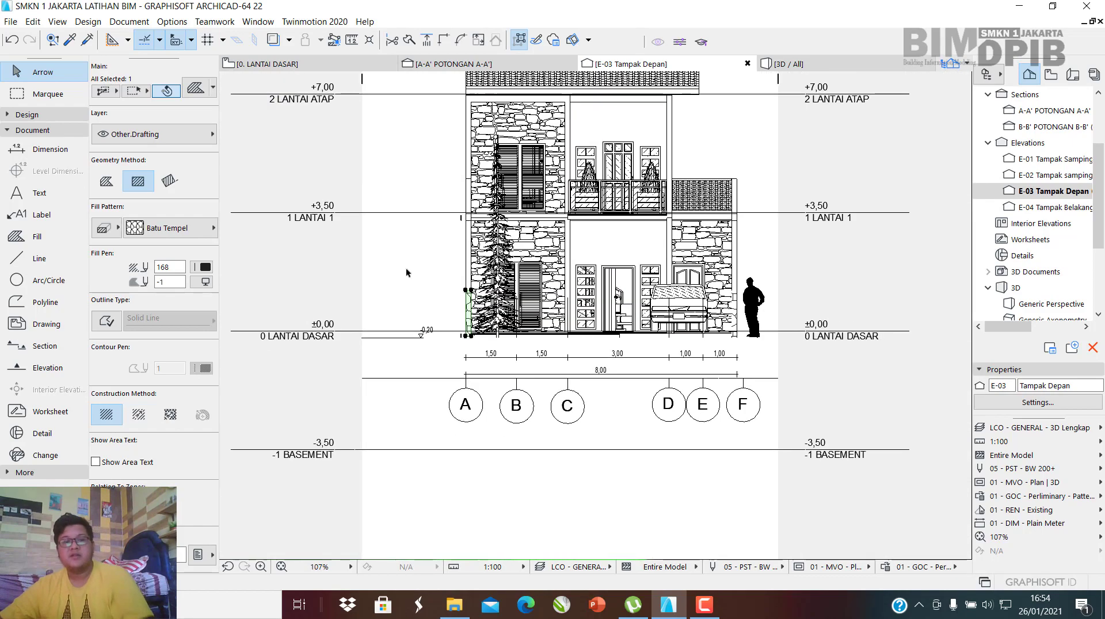
# Delete the saved E-03 Tampak Depan view from the view map.
pyautogui.click(407, 271)
pyautogui.moveTo(610, 230); pyautogui.dragTo(557, 301, button='middle')
pyautogui.scroll(1, 558, 301)
pyautogui.scroll(-2, 561, 304)
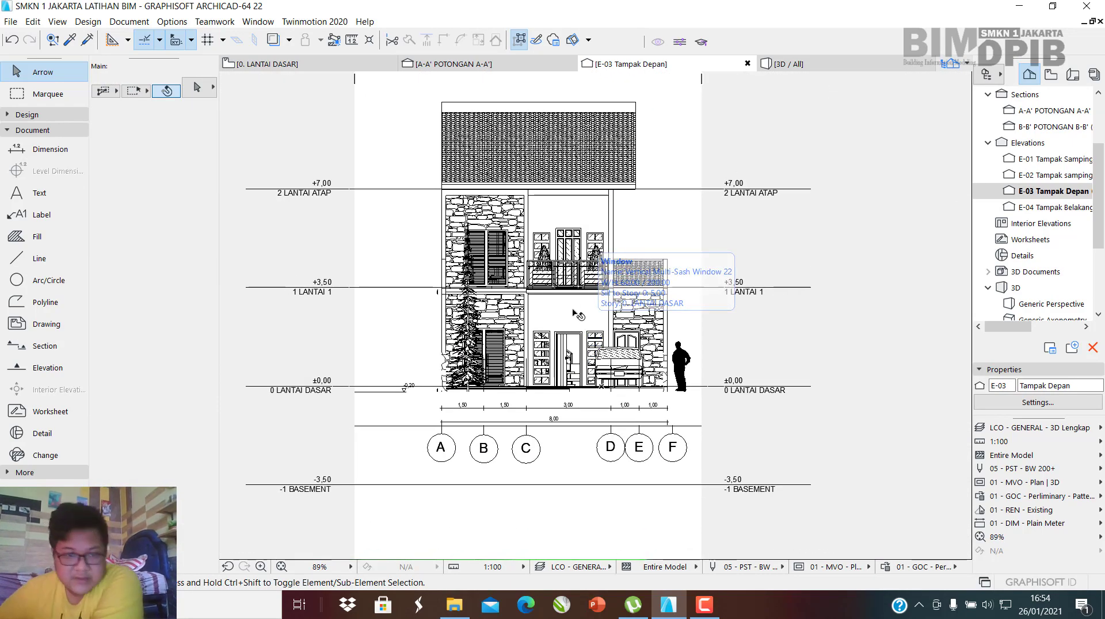
pyautogui.scroll(-1, 563, 340)
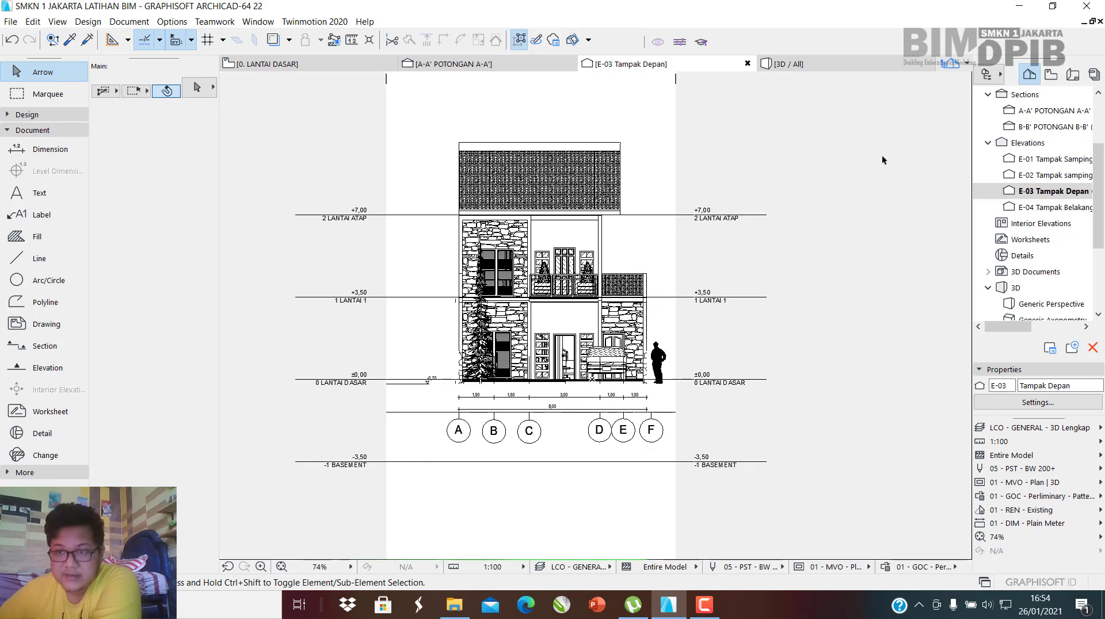
pyautogui.click(1048, 77)
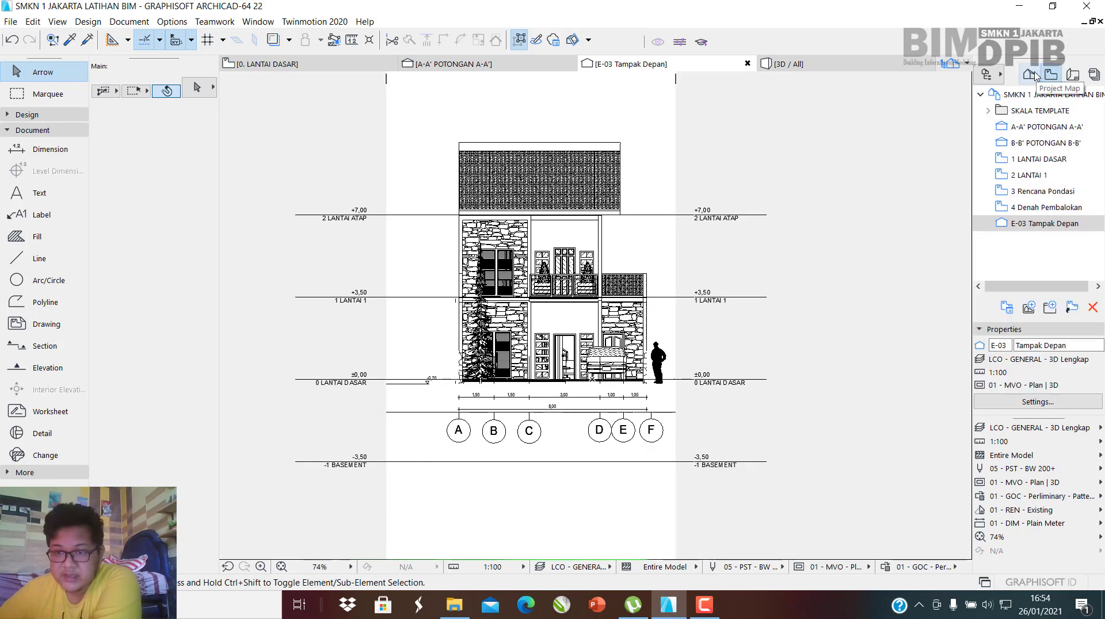
pyautogui.click(1034, 75)
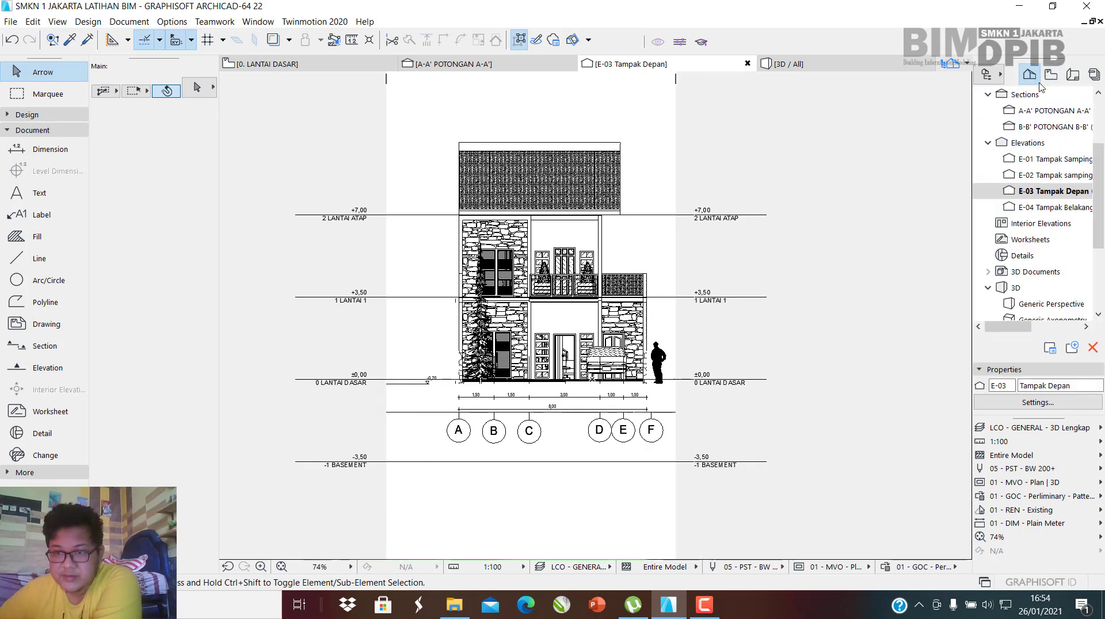
pyautogui.click(1051, 75)
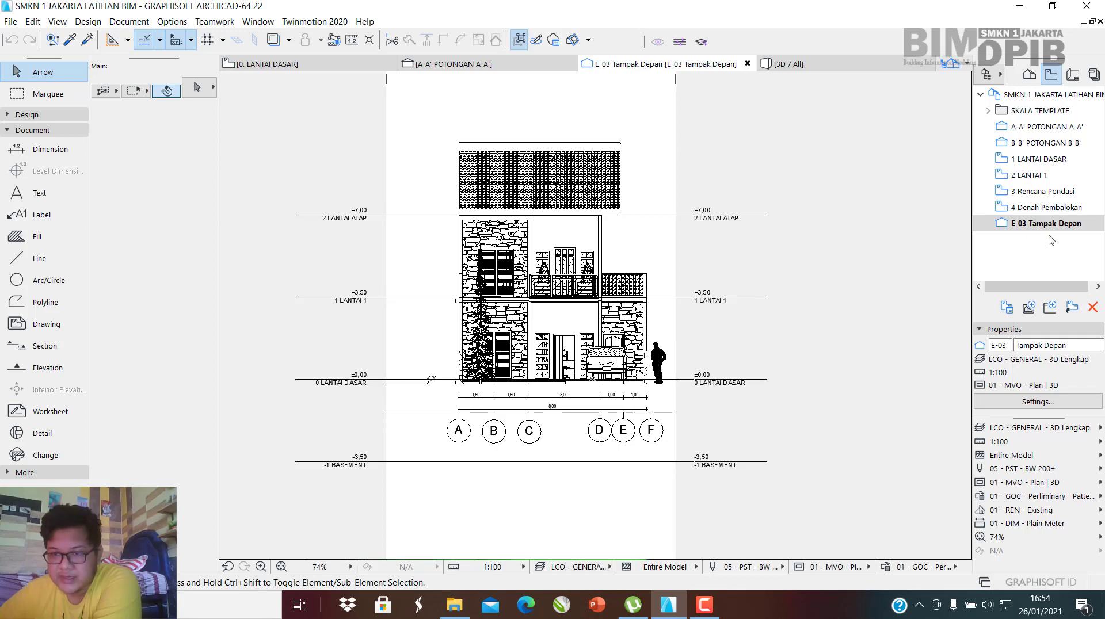
pyautogui.rightClick(1035, 224)
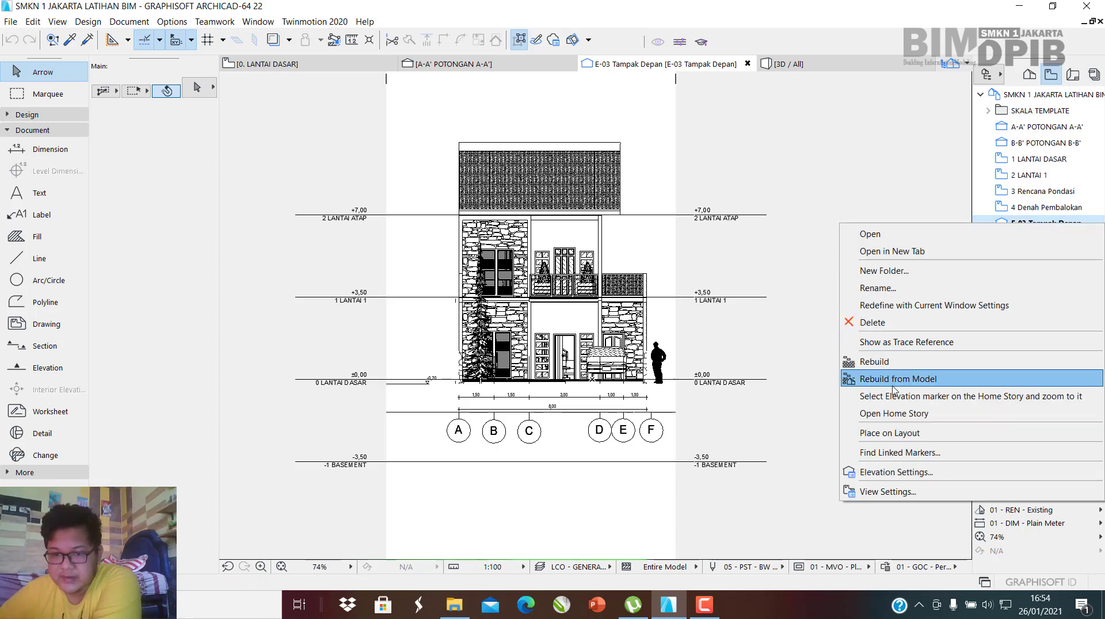
pyautogui.click(898, 322)
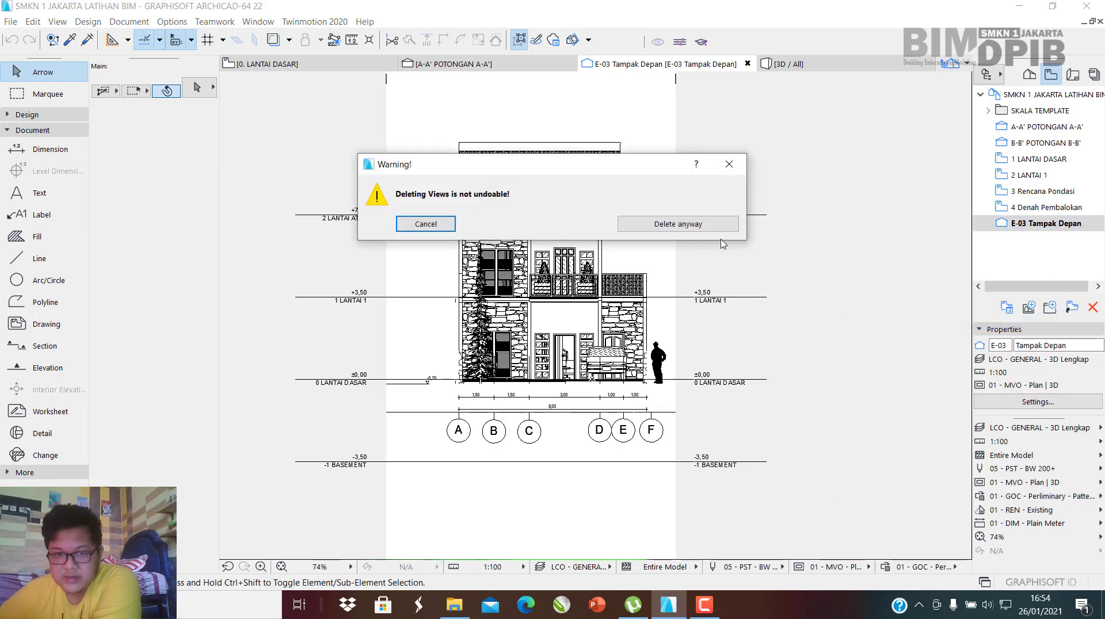
pyautogui.click(702, 224)
# Save the current E-03 Tampak Depan elevation as a new view with its project map ID and name and current settings.
pyautogui.click(1030, 74)
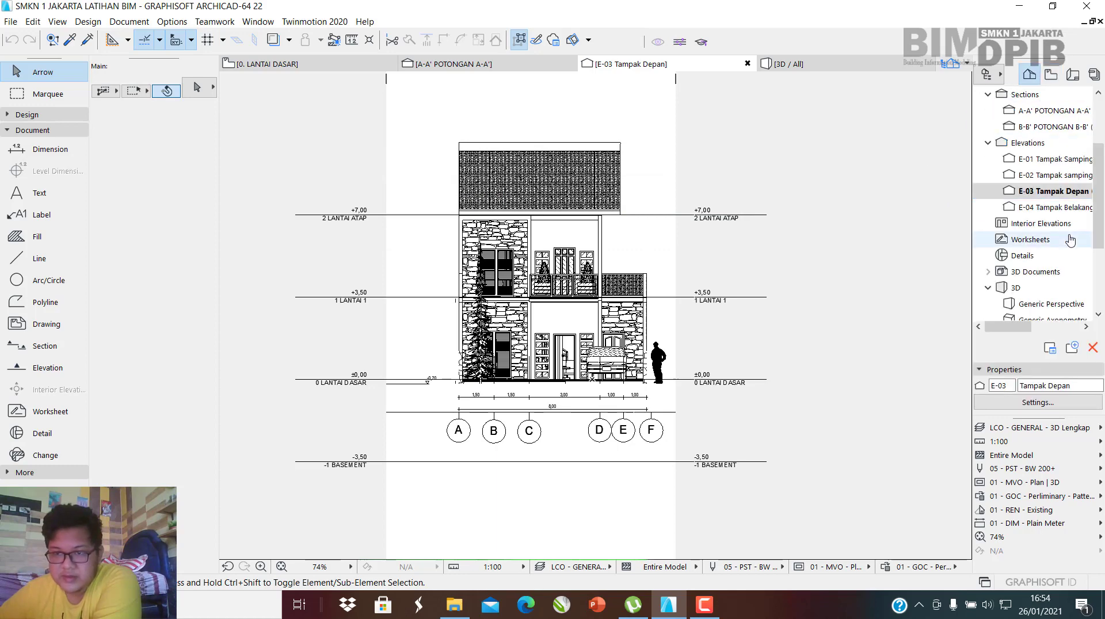
pyautogui.click(1051, 161)
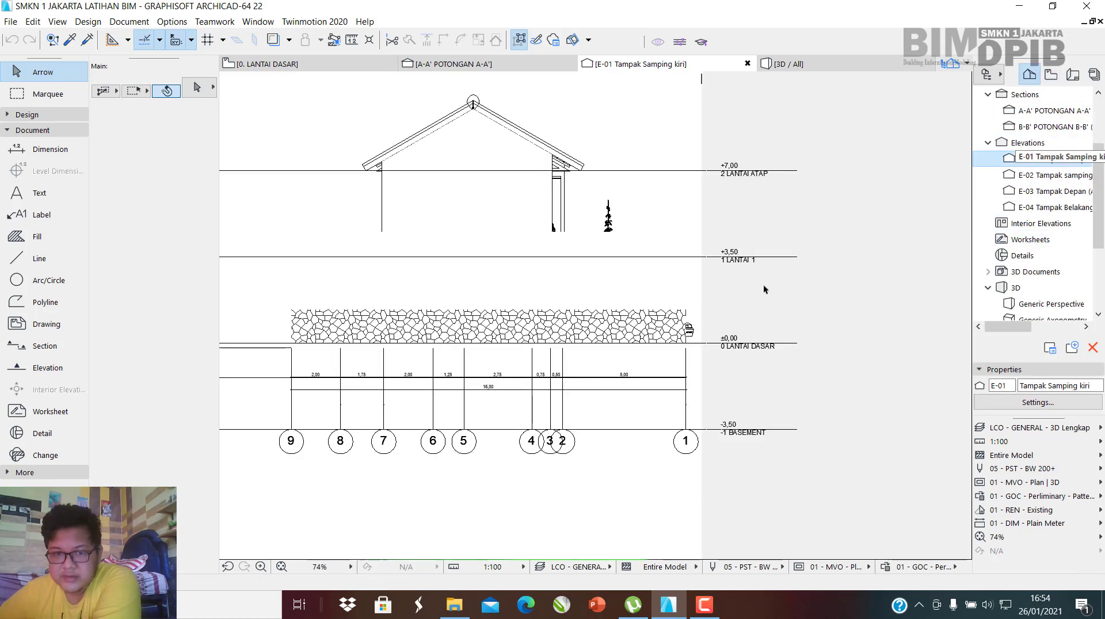
pyautogui.scroll(-3, 696, 353)
pyautogui.scroll(2, 588, 289)
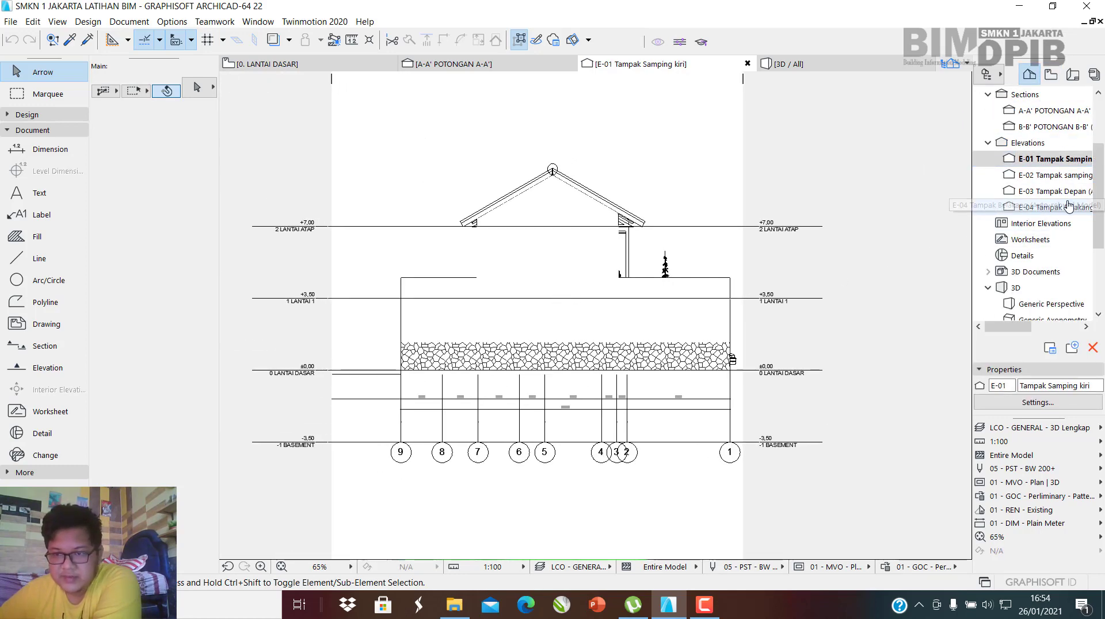
pyautogui.click(1052, 191)
pyautogui.scroll(3, 581, 219)
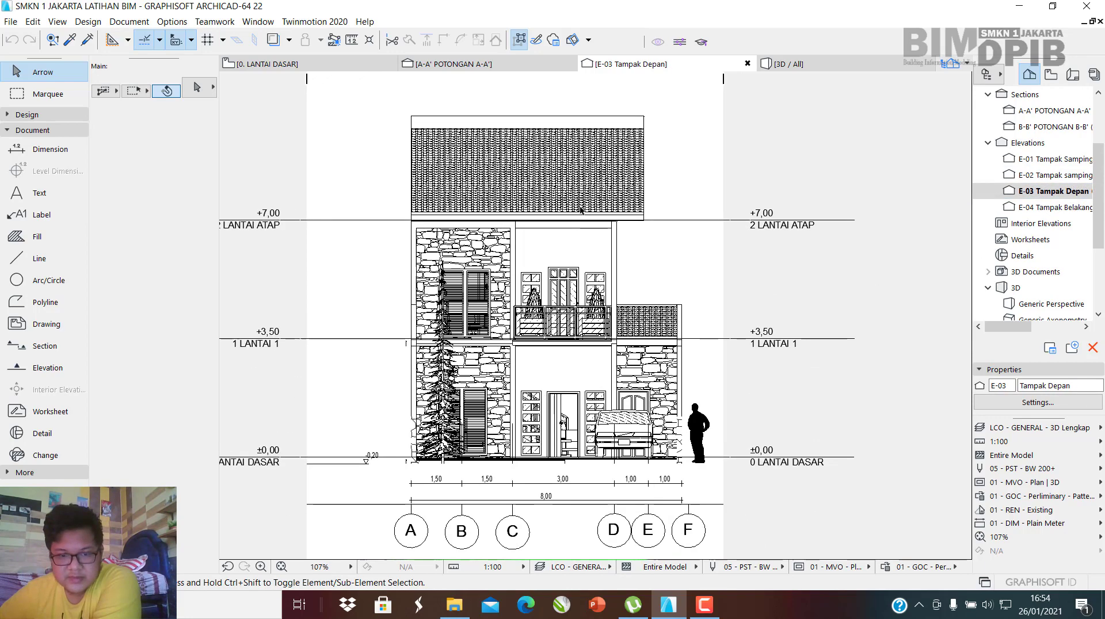
pyautogui.scroll(-2, 582, 212)
pyautogui.moveTo(699, 219); pyautogui.dragTo(677, 225, button='middle')
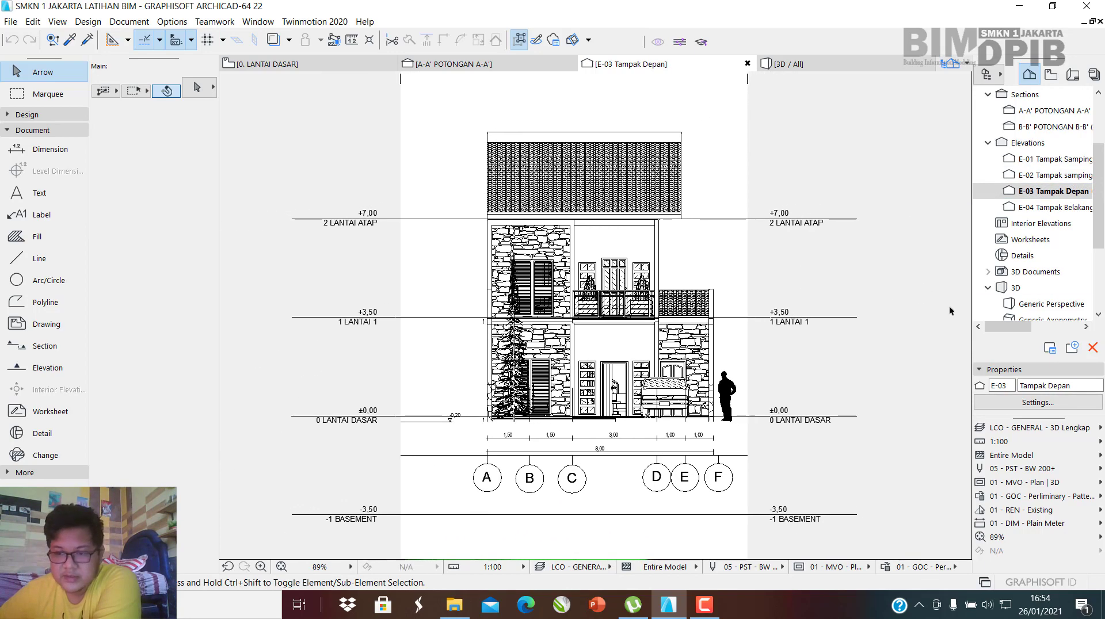
pyautogui.rightClick(1042, 191)
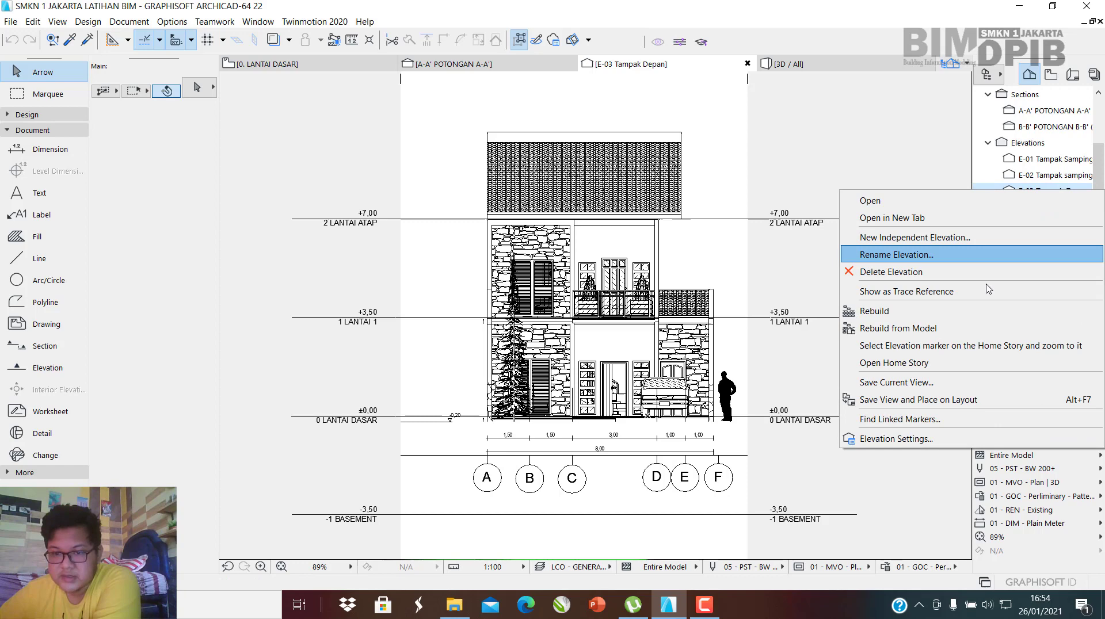
pyautogui.click(896, 382)
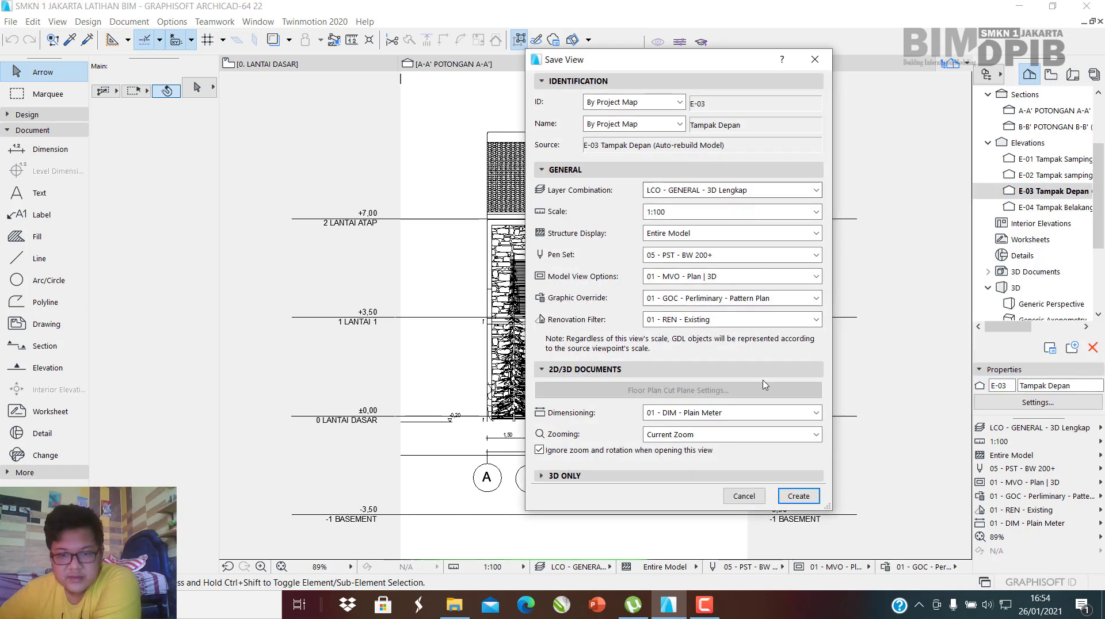
pyautogui.click(798, 497)
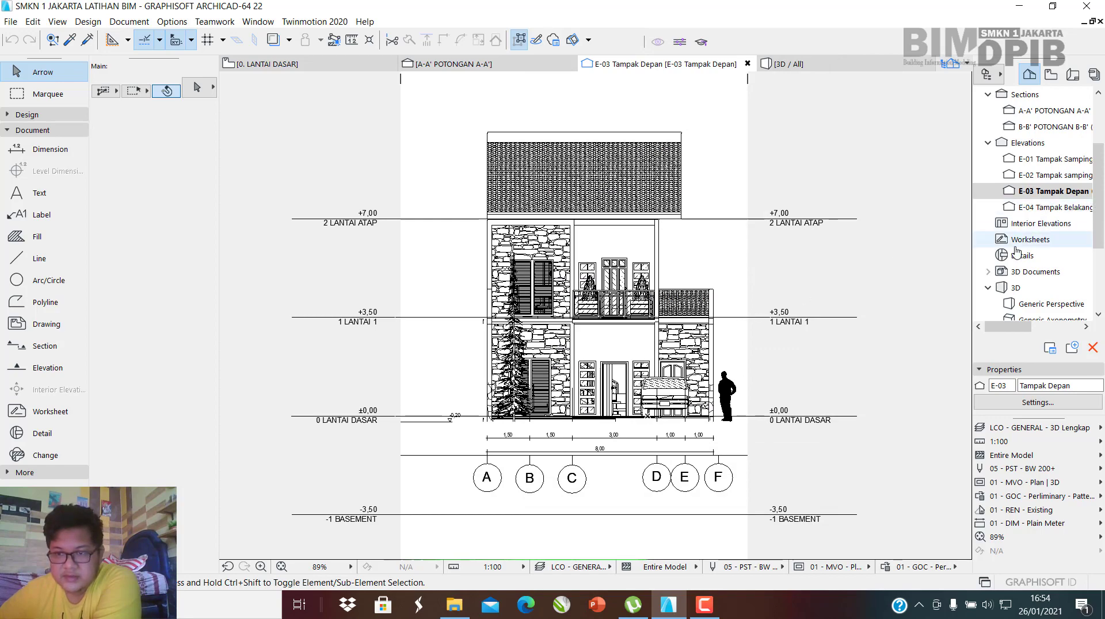
# Open E-04 Tampak Belakang and narrow the elevation's two side limits to just outside grids F and A.
pyautogui.doubleClick(1054, 207)
pyautogui.scroll(-4, 761, 361)
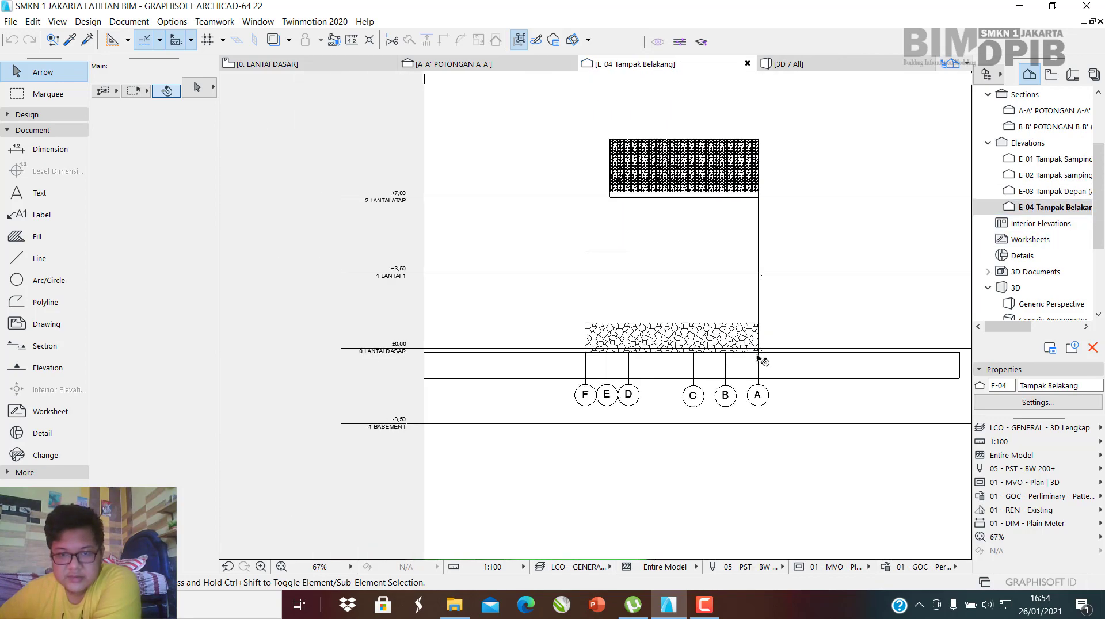
pyautogui.scroll(4, 750, 224)
pyautogui.moveTo(745, 224); pyautogui.dragTo(696, 241, button='middle')
pyautogui.scroll(-3, 699, 244)
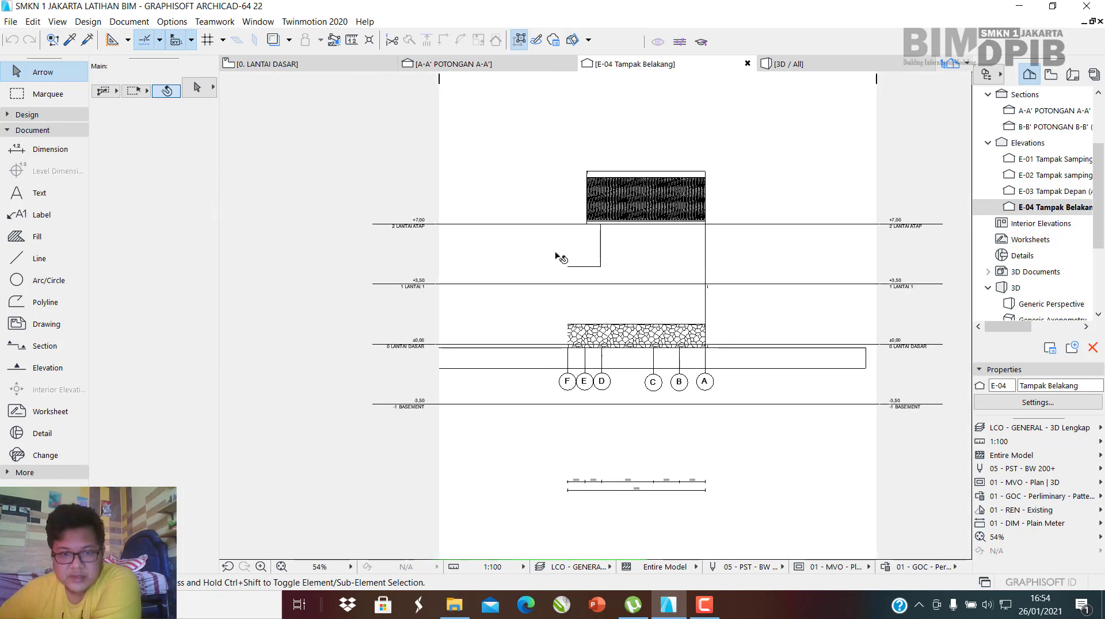
pyautogui.moveTo(442, 236); pyautogui.dragTo(557, 264)
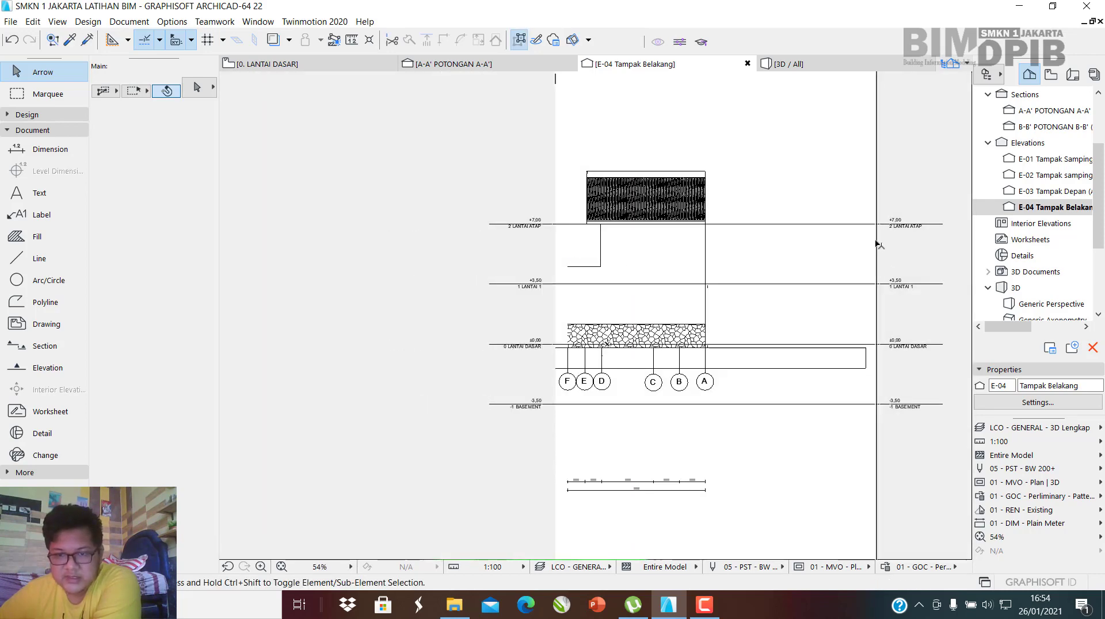
pyautogui.moveTo(878, 245); pyautogui.dragTo(720, 268)
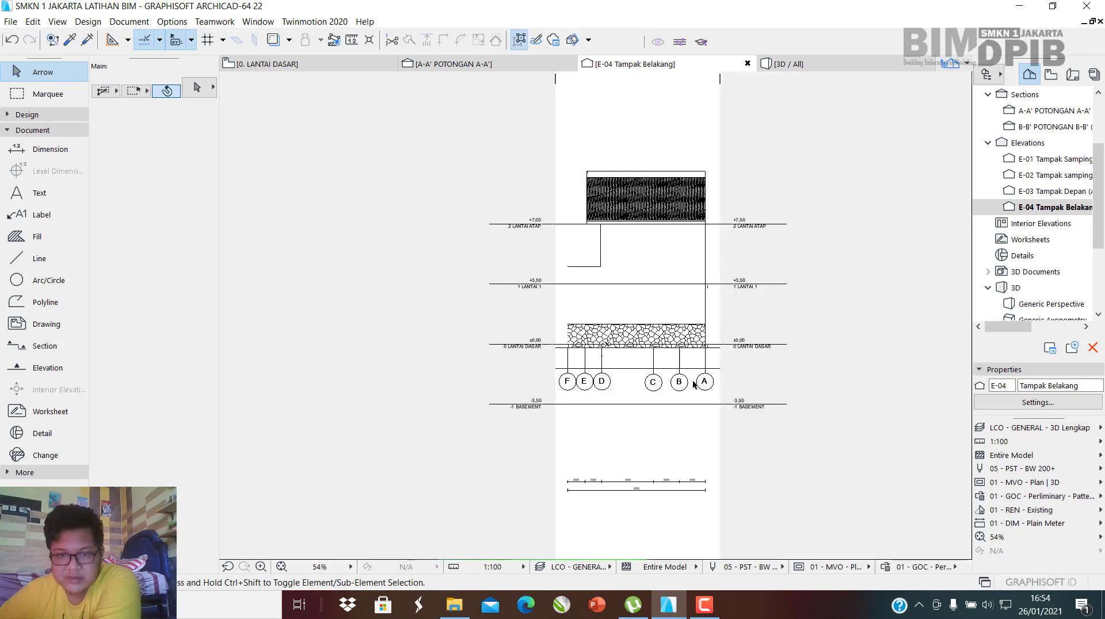
# Move the two dimension chains below the E-04 elevation up between the ±0,00 level line and the grid bubbles.
pyautogui.moveTo(633, 455); pyautogui.dragTo(628, 350, button='middle')
pyautogui.moveTo(524, 350); pyautogui.dragTo(717, 409)
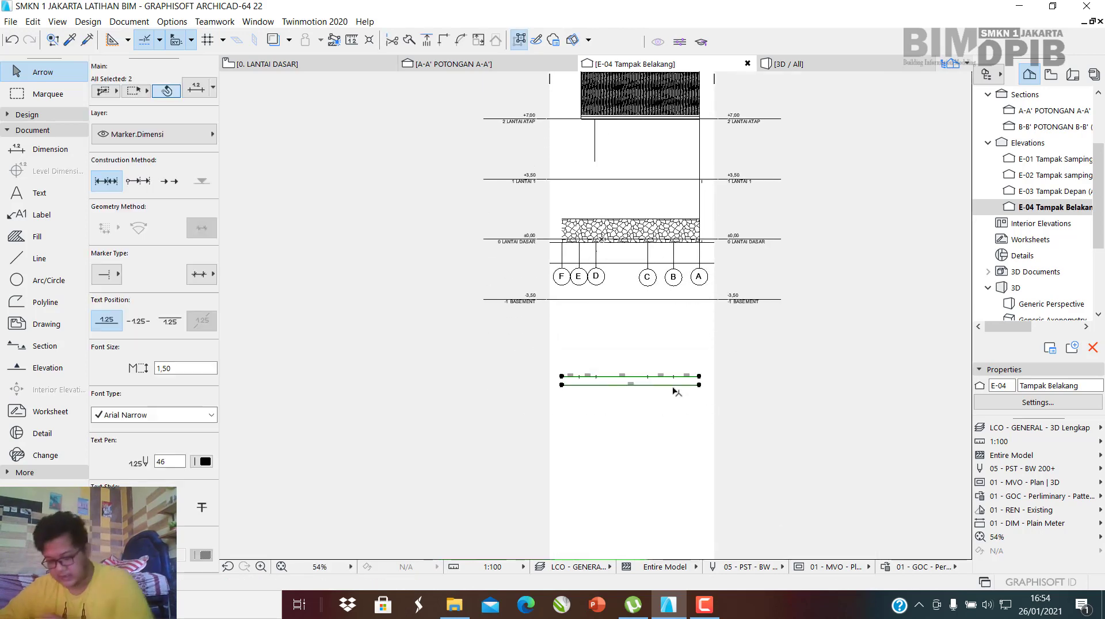
pyautogui.scroll(2, 674, 378)
pyautogui.moveTo(633, 380); pyautogui.dragTo(634, 233)
pyautogui.scroll(3, 633, 233)
pyautogui.click(633, 235)
pyautogui.scroll(-4, 681, 267)
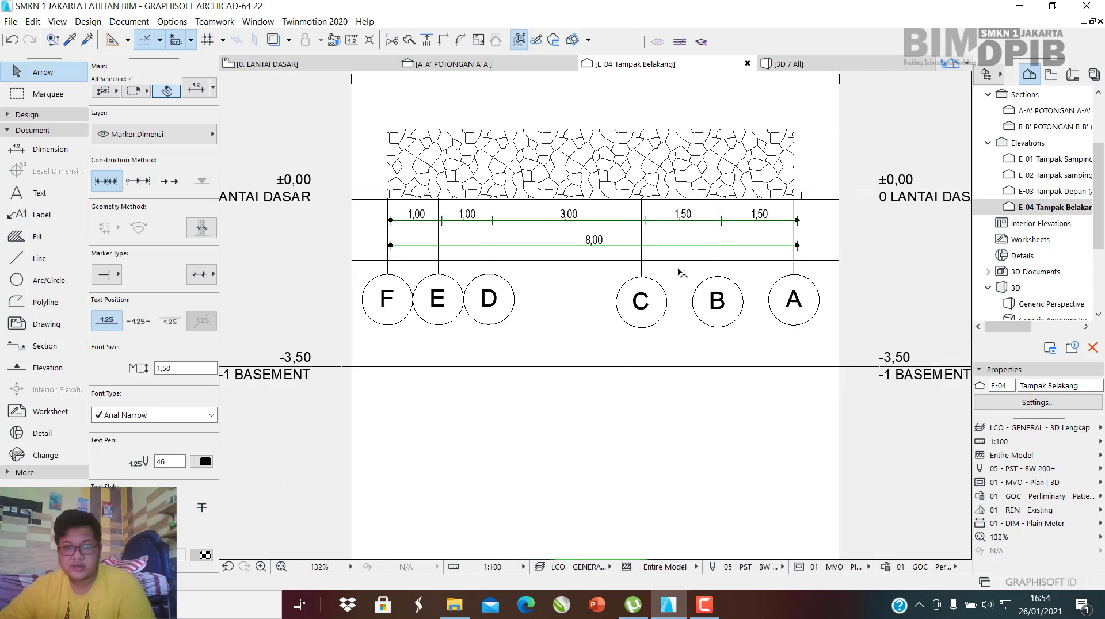
pyautogui.moveTo(689, 264); pyautogui.dragTo(674, 402, button='middle')
pyautogui.moveTo(675, 333); pyautogui.dragTo(654, 364, button='middle')
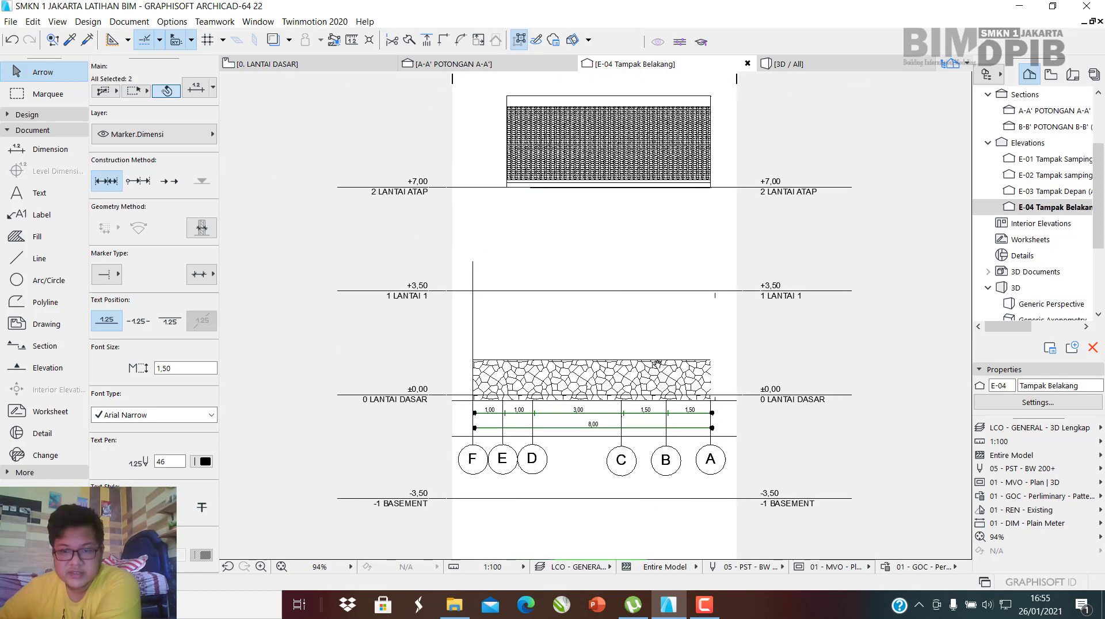
# Save the current E-04 Tampak Belakang elevation as a view with its project map ID and name and current settings.
pyautogui.rightClick(1042, 212)
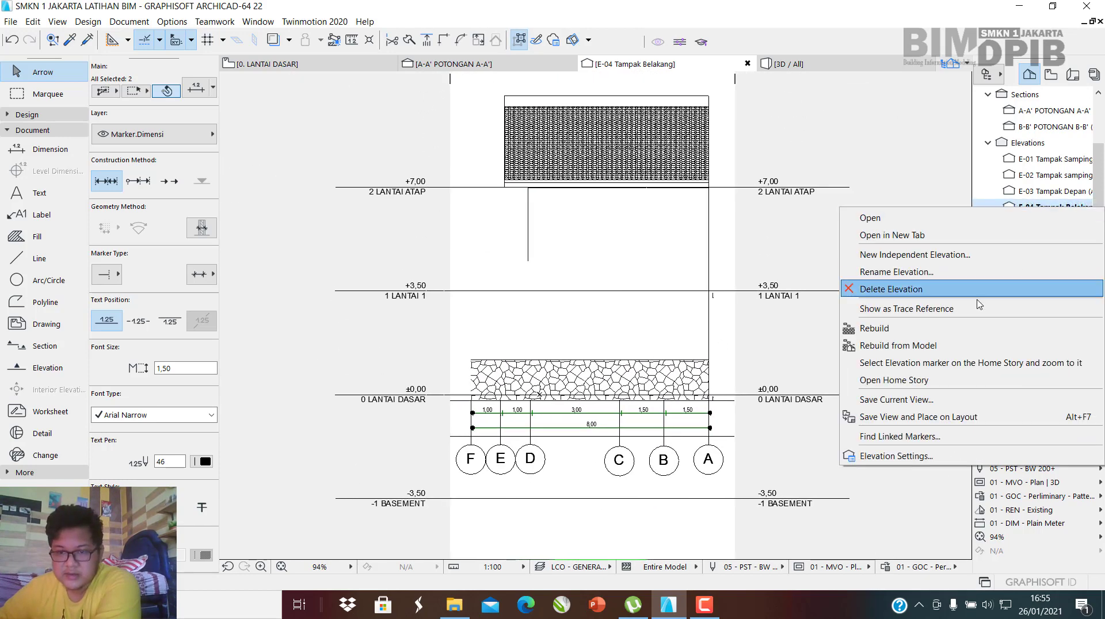
pyautogui.click(978, 399)
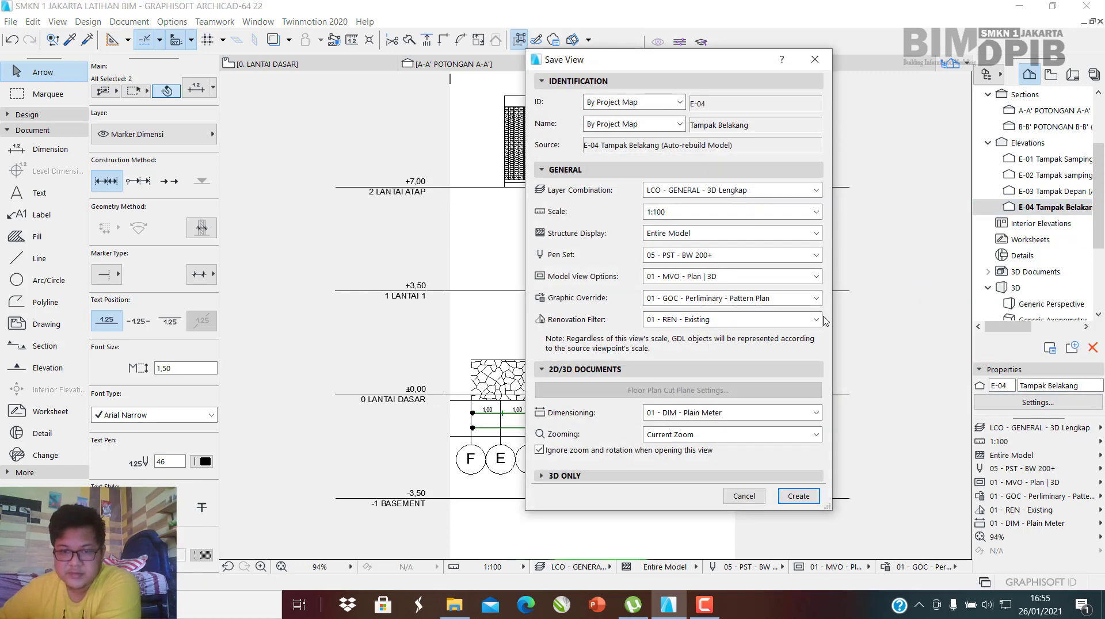
pyautogui.click(799, 496)
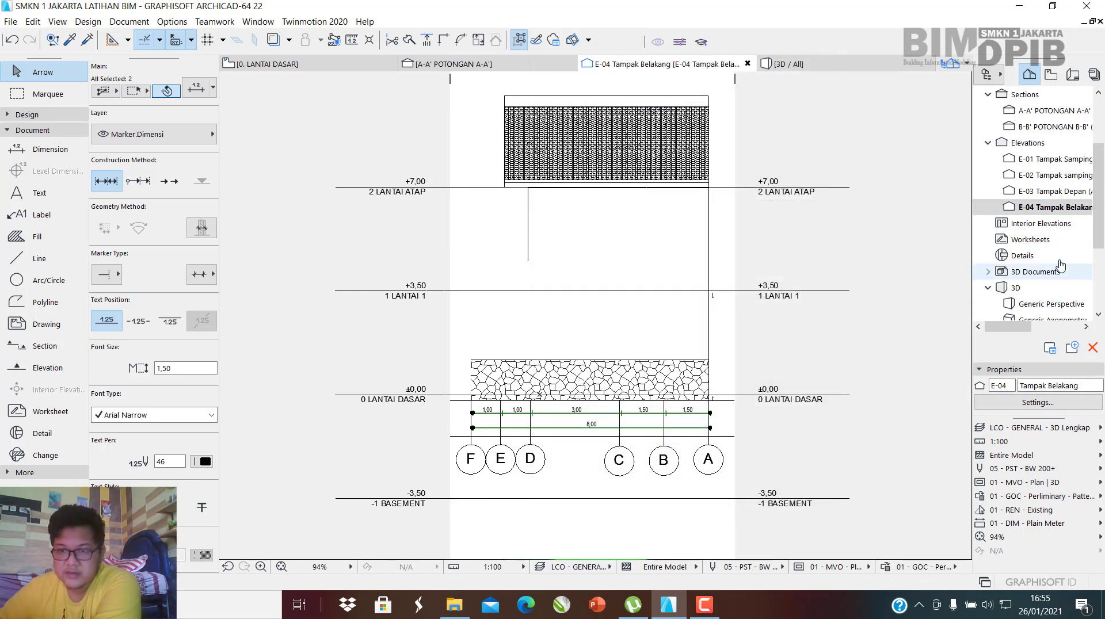
# Open E-01 Tampak Samping kiri, bring its side limit closer to grid 9, and widen the limit slightly beyond grid 1.
pyautogui.click(1061, 164)
pyautogui.doubleClick(1061, 164)
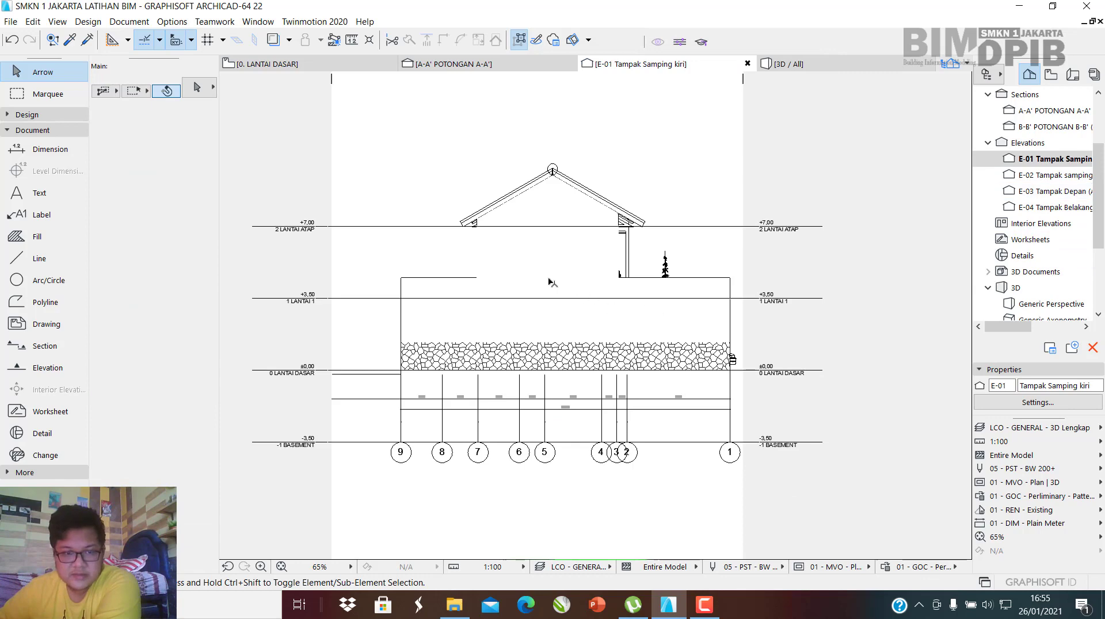
pyautogui.scroll(1, 552, 282)
pyautogui.moveTo(286, 287); pyautogui.dragTo(334, 289)
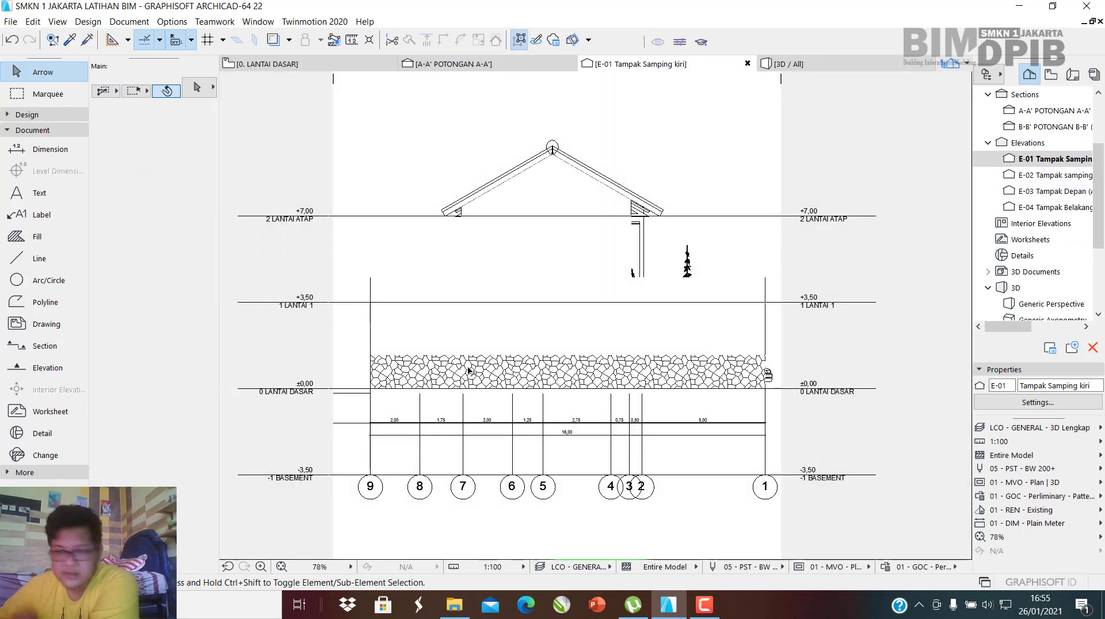
pyautogui.scroll(2, 695, 373)
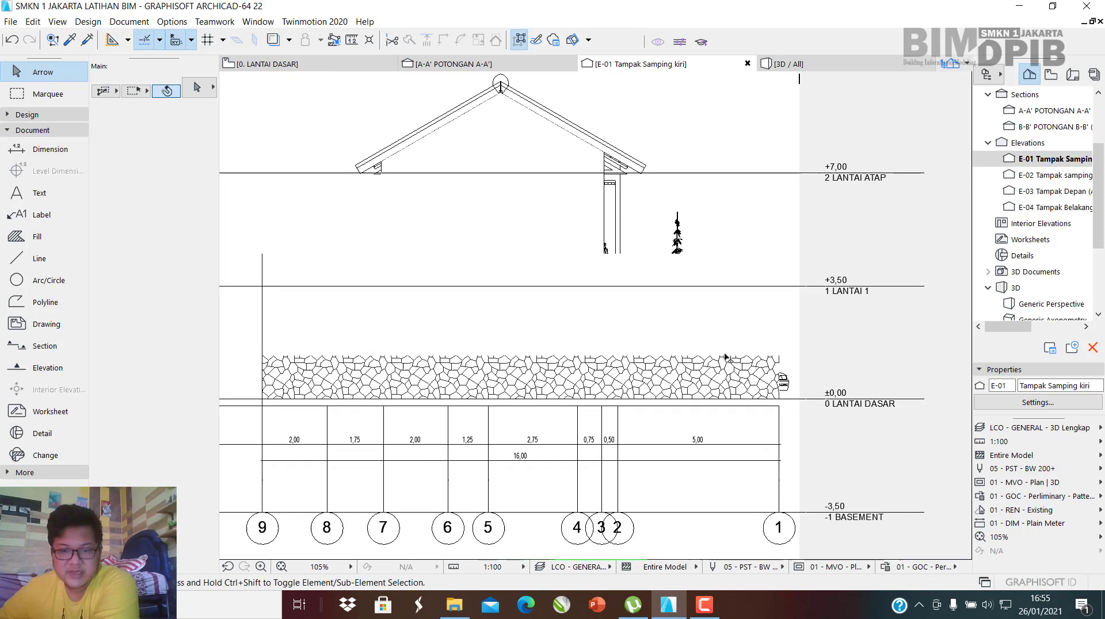
pyautogui.moveTo(810, 328); pyautogui.dragTo(826, 323)
# Move the pine tree horizontally from above the stone band to just outside grid 1 in the E-01 elevation.
pyautogui.click(677, 243)
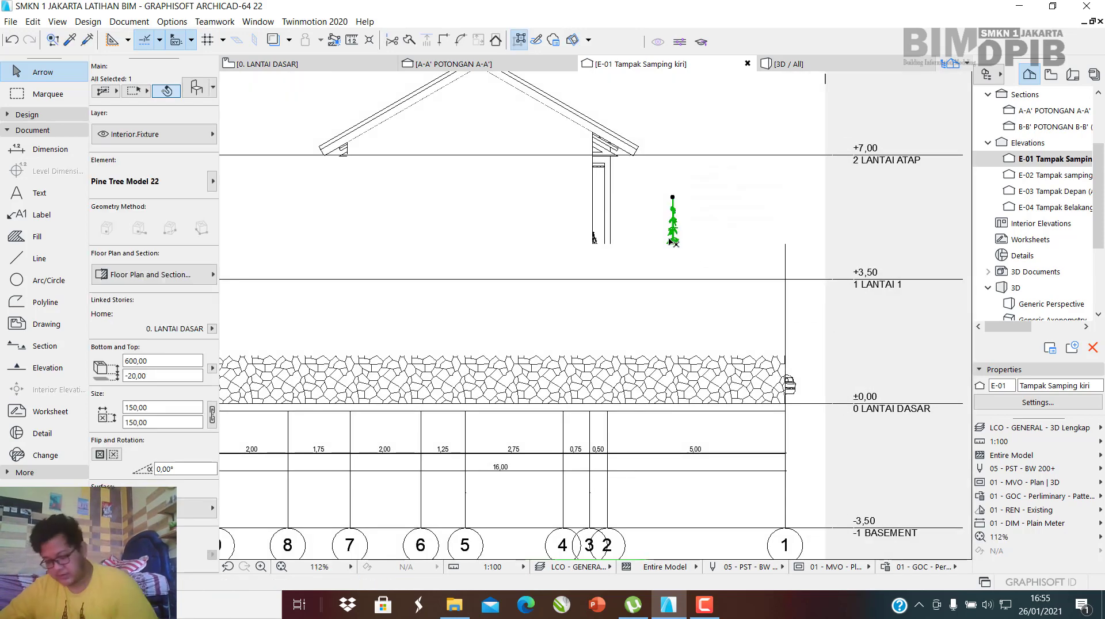
pyautogui.click(674, 225)
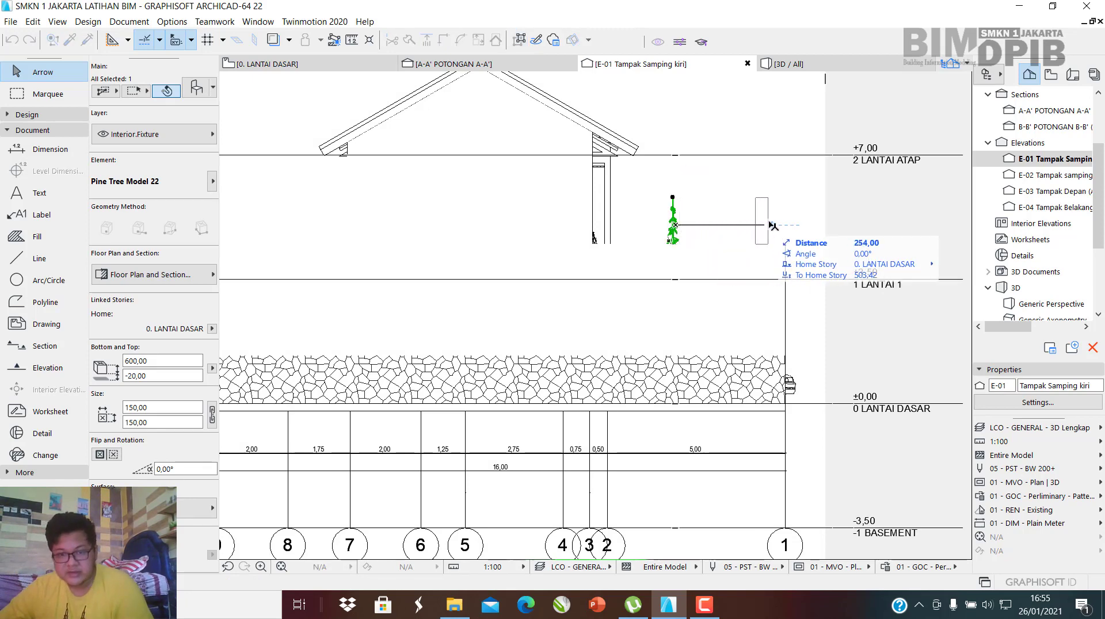
pyautogui.click(818, 227)
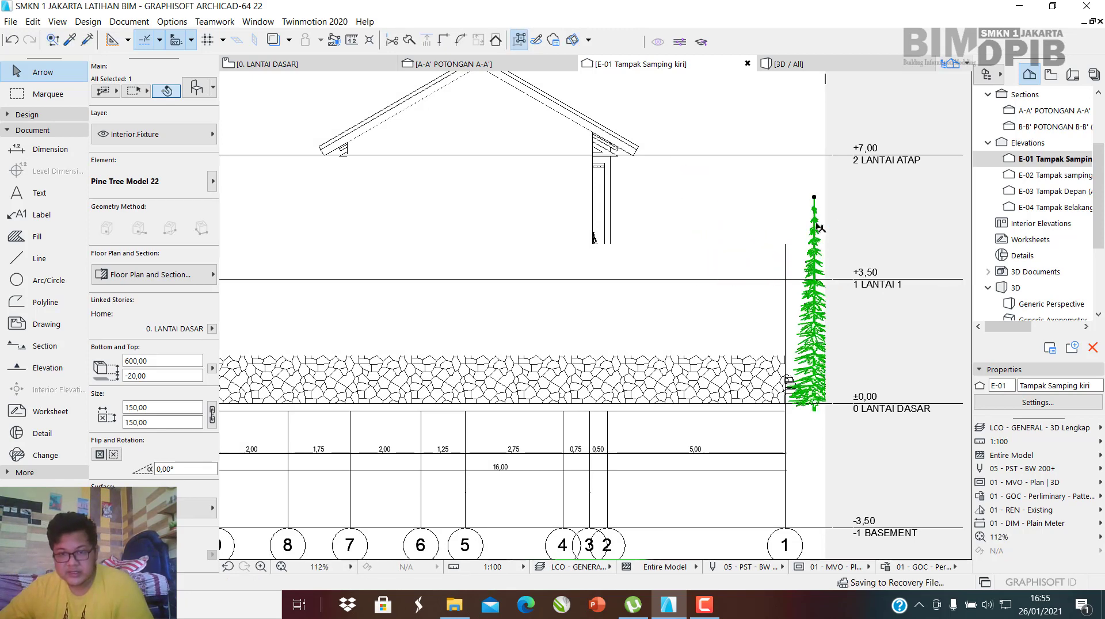
pyautogui.scroll(-3, 818, 366)
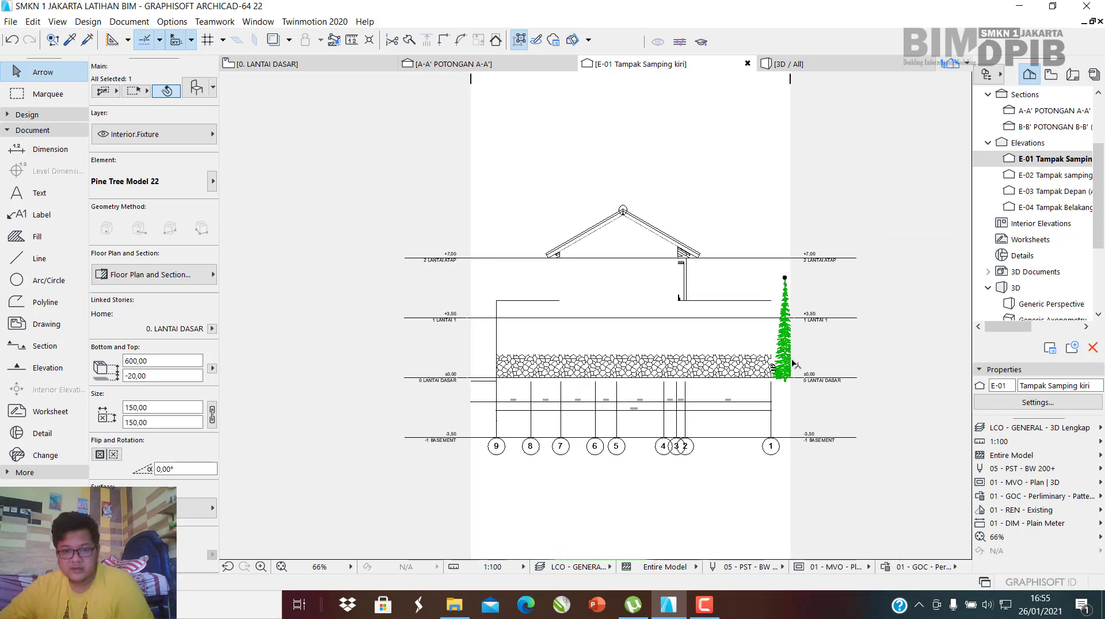
pyautogui.scroll(2, 799, 326)
pyautogui.click(792, 311)
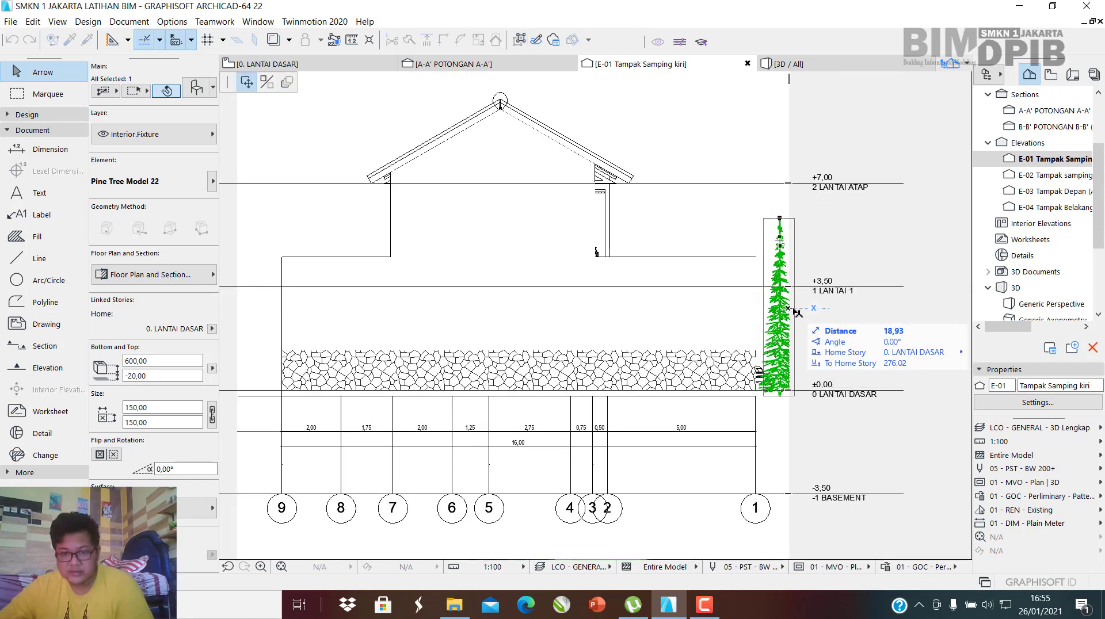
pyautogui.press('Escape')
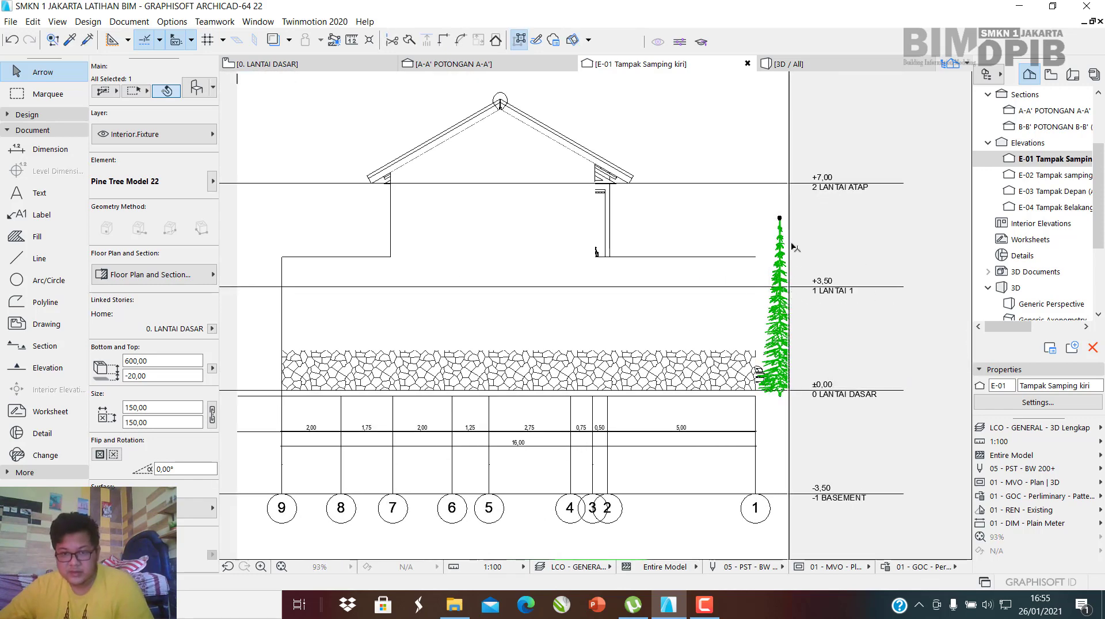
pyautogui.scroll(-1, 805, 306)
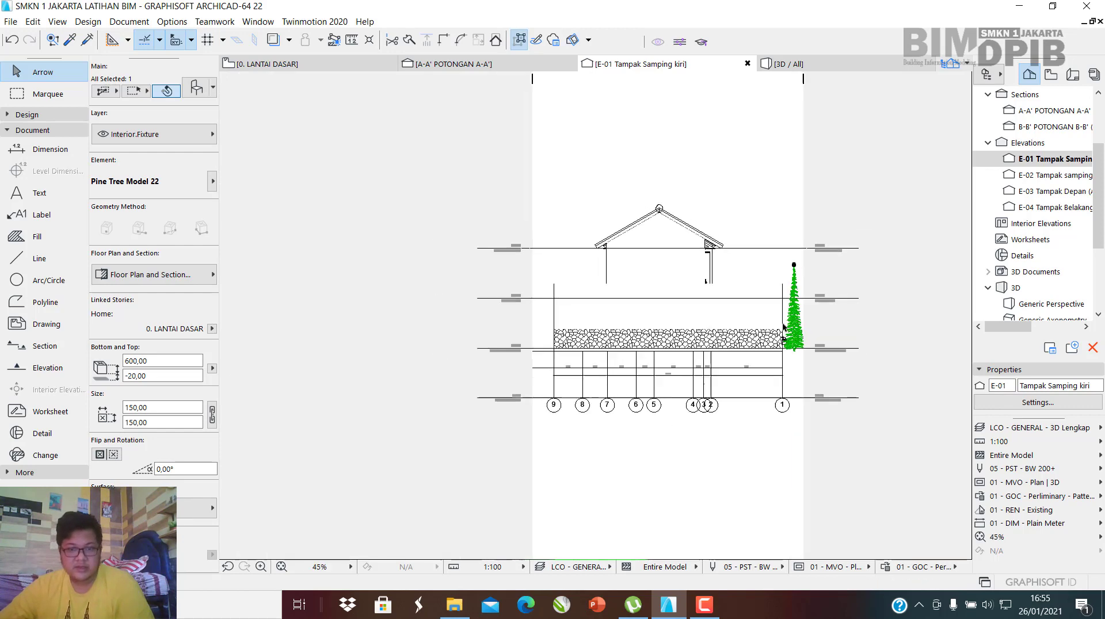
# Search the object library for people and replace the selected pine tree with Standing Man Contour 02 22.
pyautogui.scroll(4, 585, 313)
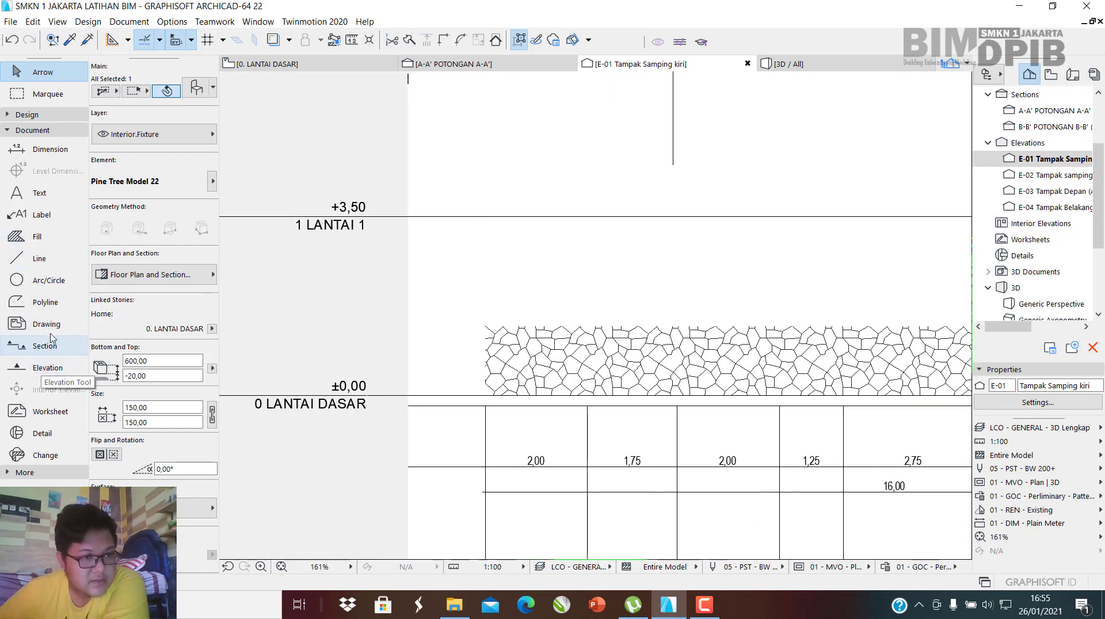
pyautogui.click(27, 115)
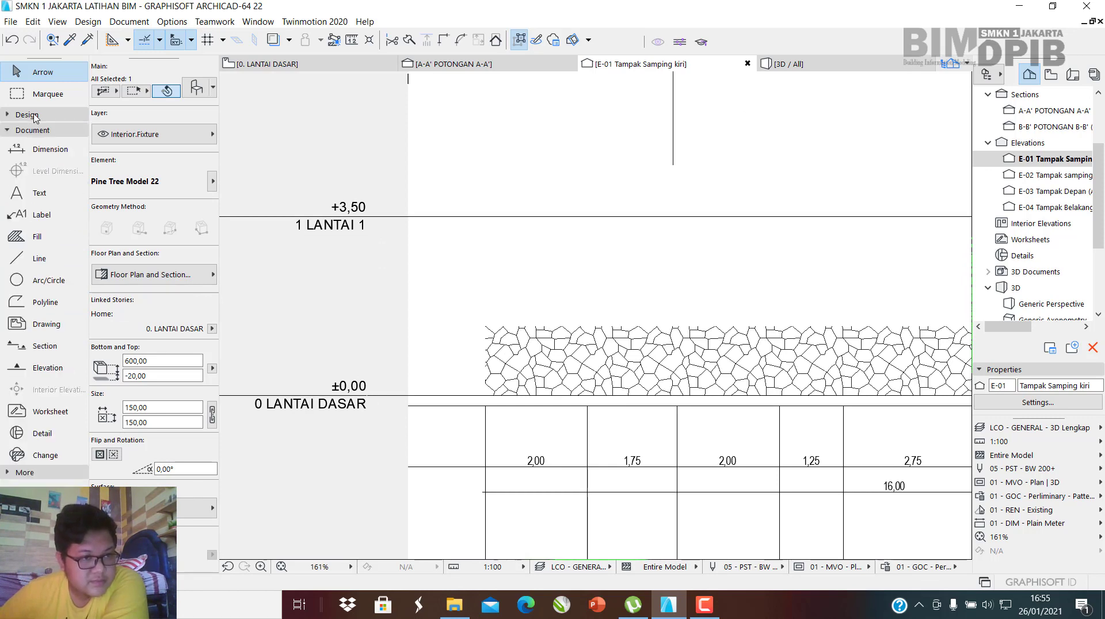
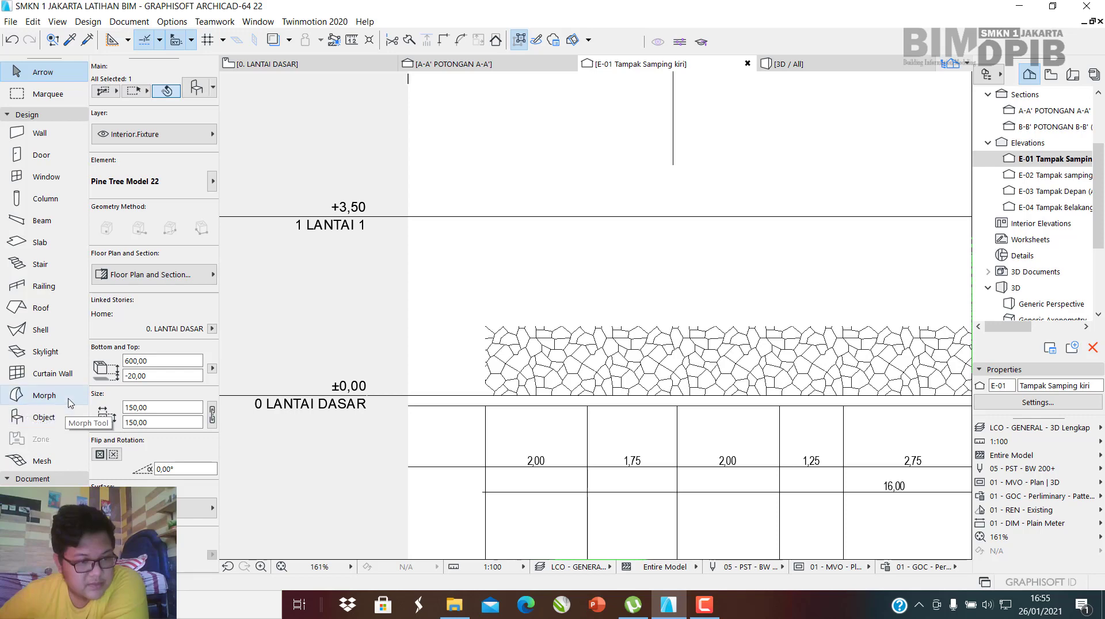
pyautogui.click(56, 420)
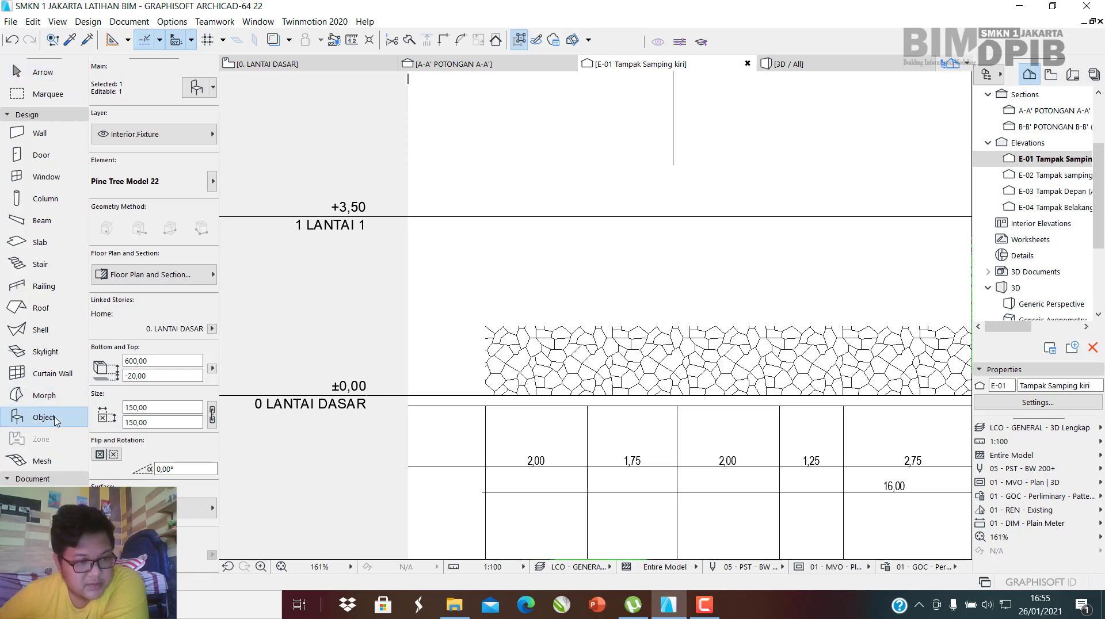
pyautogui.click(192, 87)
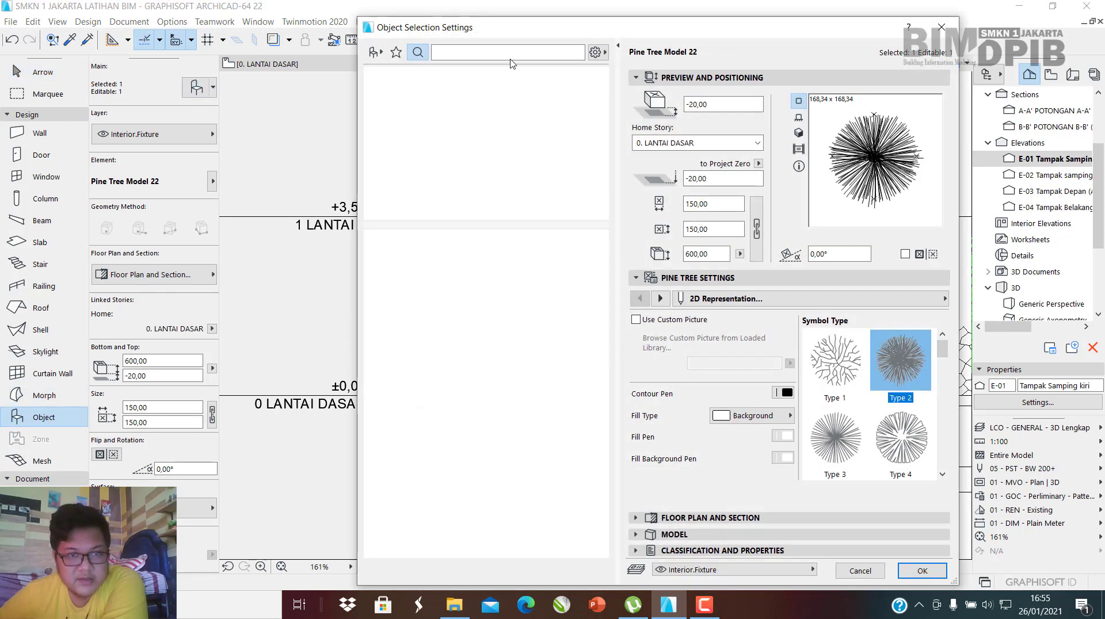
pyautogui.click(511, 53)
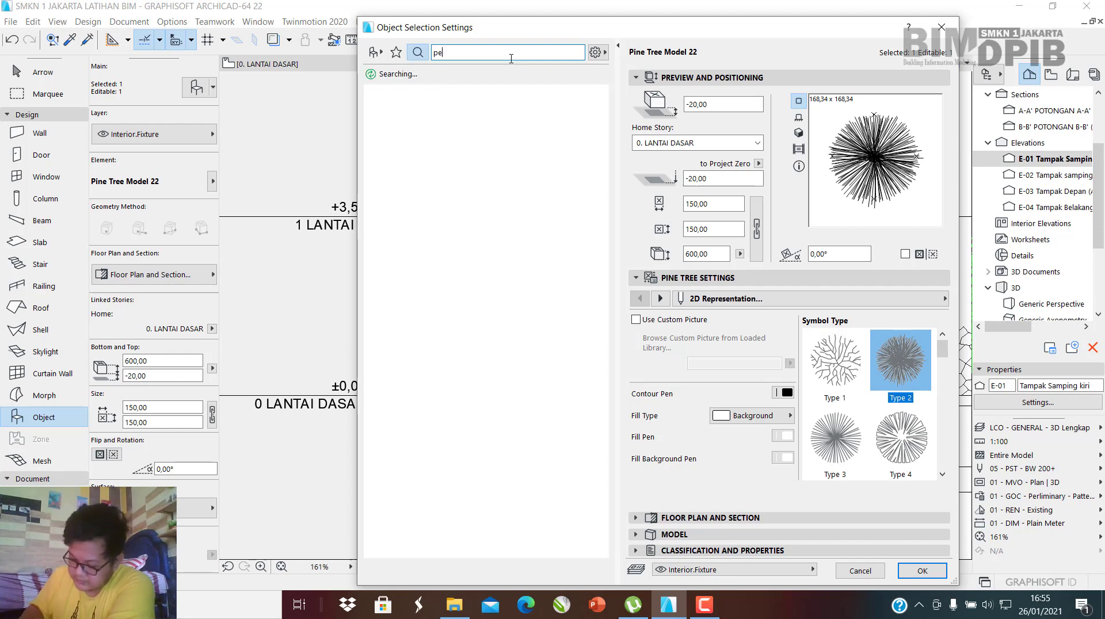
pyautogui.write('people')
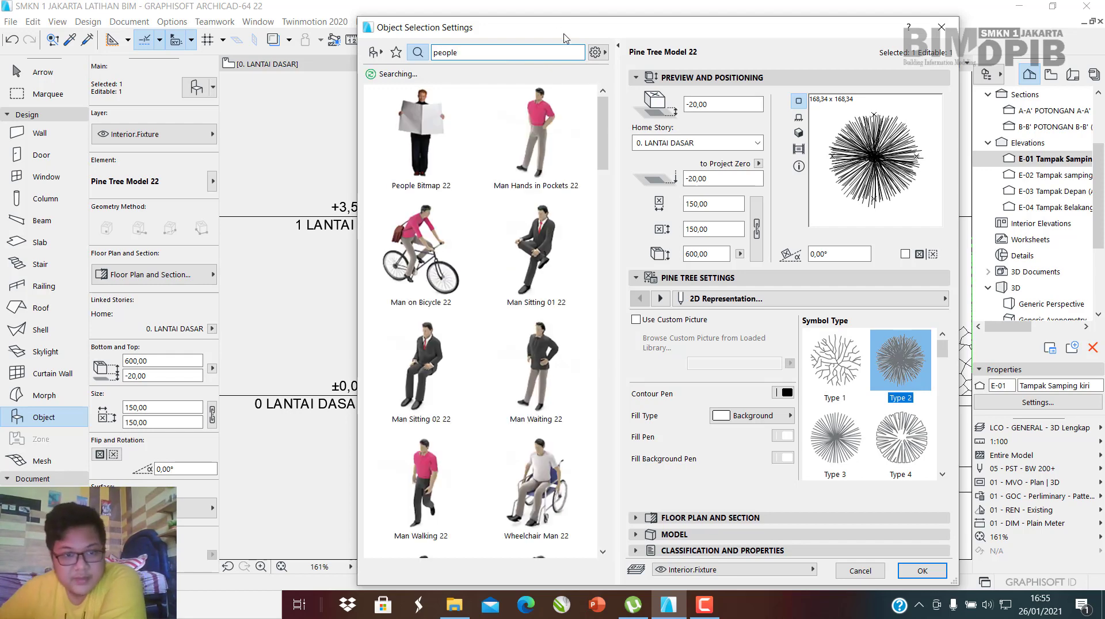
pyautogui.scroll(-10, 536, 348)
pyautogui.scroll(-12, 537, 347)
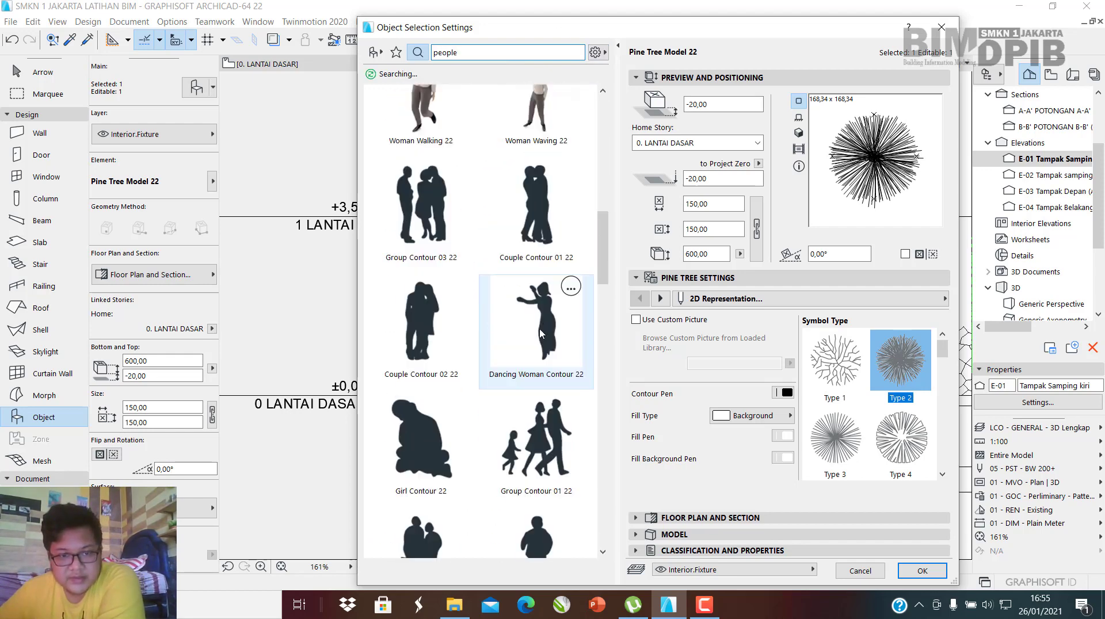
pyautogui.scroll(-5, 538, 345)
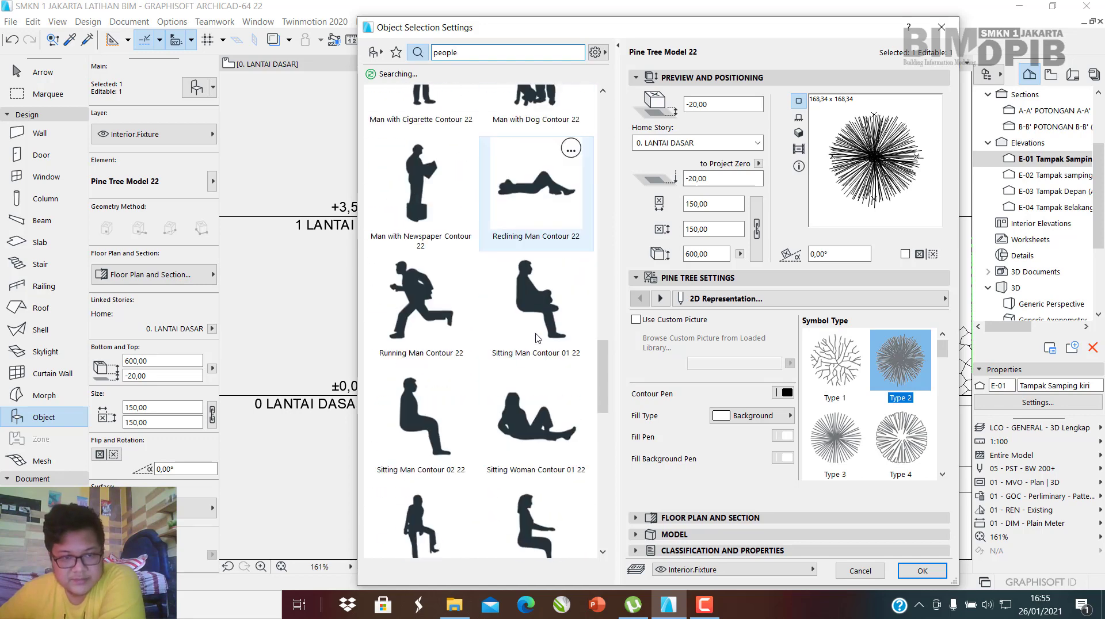
pyautogui.scroll(-8, 508, 369)
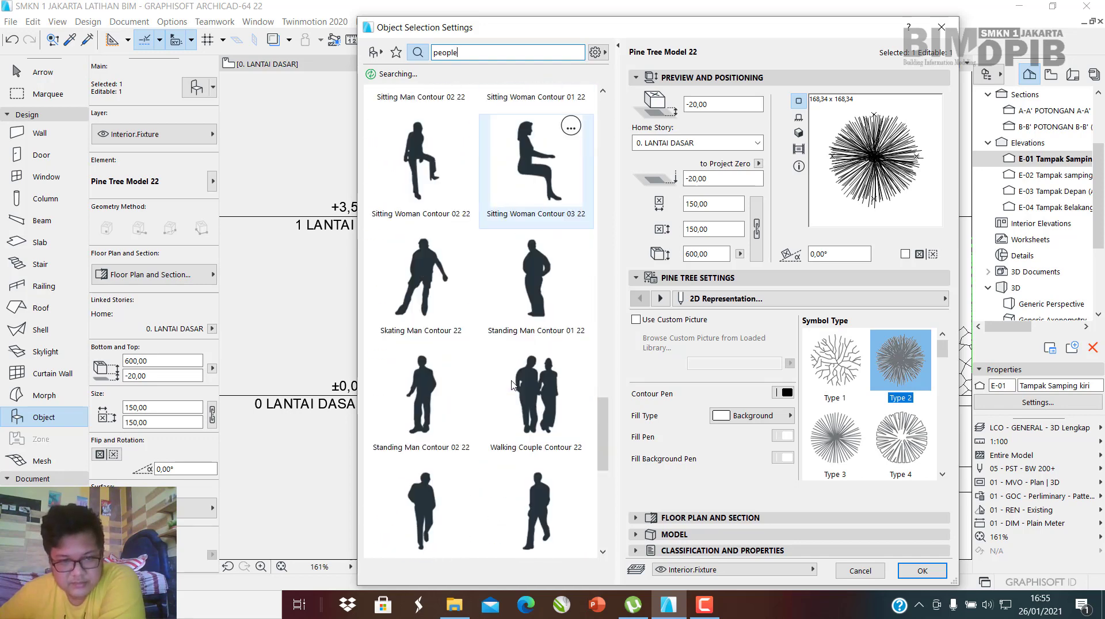
pyautogui.click(449, 305)
pyautogui.scroll(3, 451, 346)
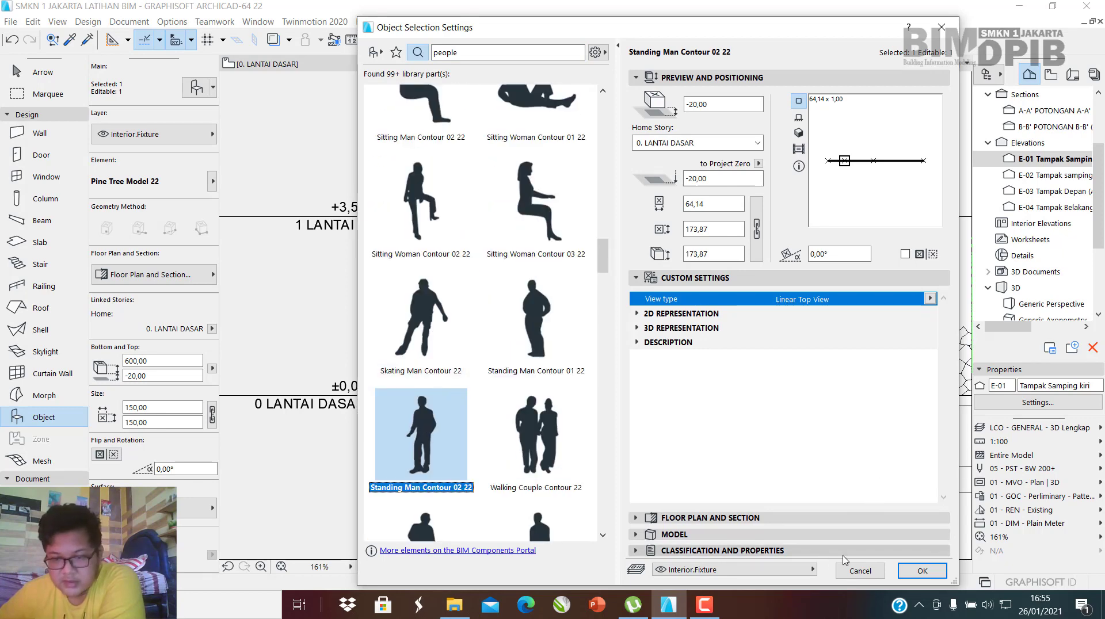
pyautogui.click(923, 571)
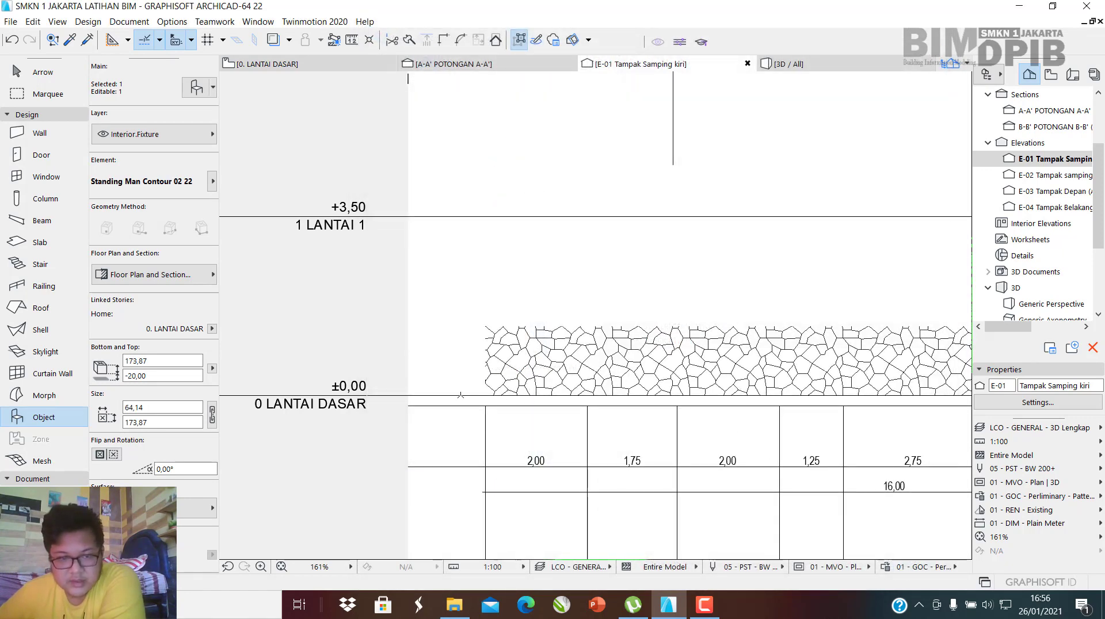
# Try to place an object on the ground line just outside grid 9, and undo the placement.
pyautogui.scroll(6, 461, 395)
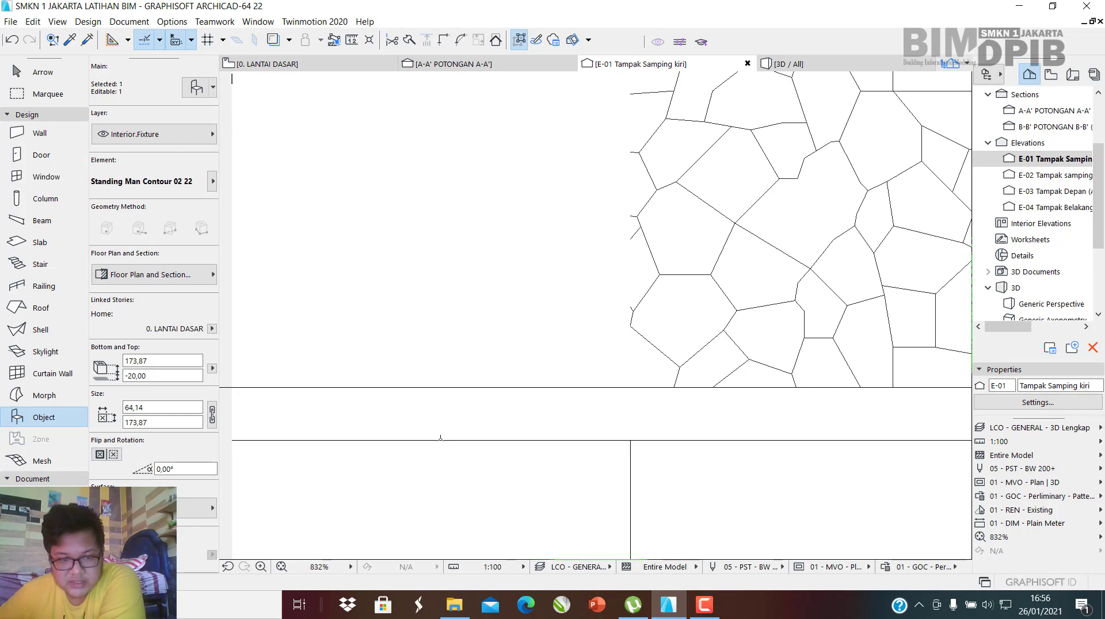
pyautogui.press('Escape')
pyautogui.click(447, 439)
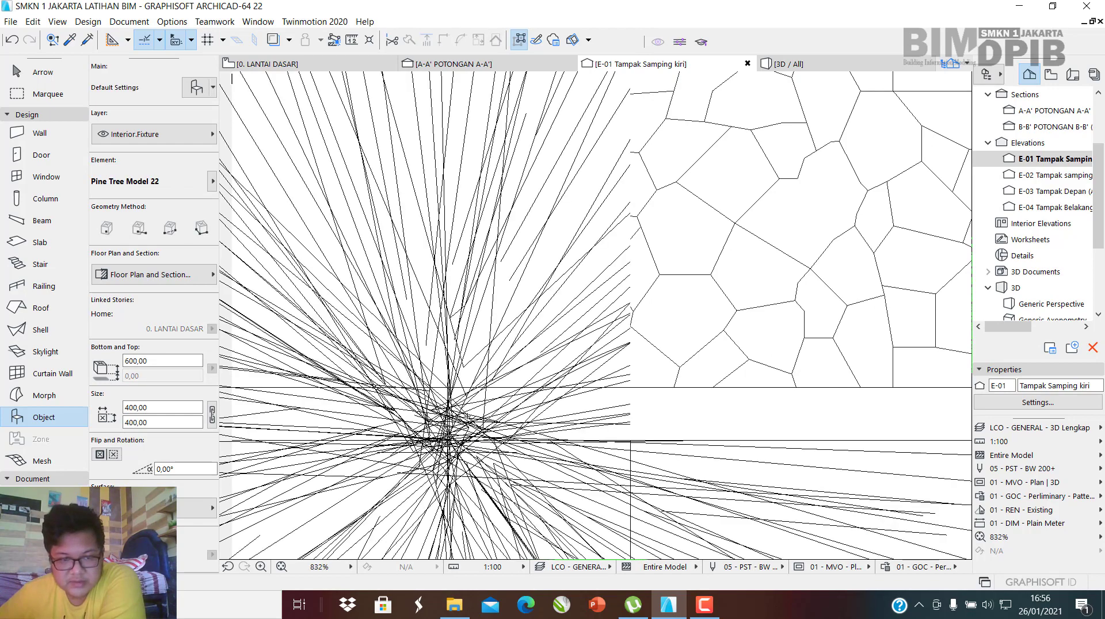
pyautogui.scroll(-7, 455, 415)
pyautogui.press('Escape')
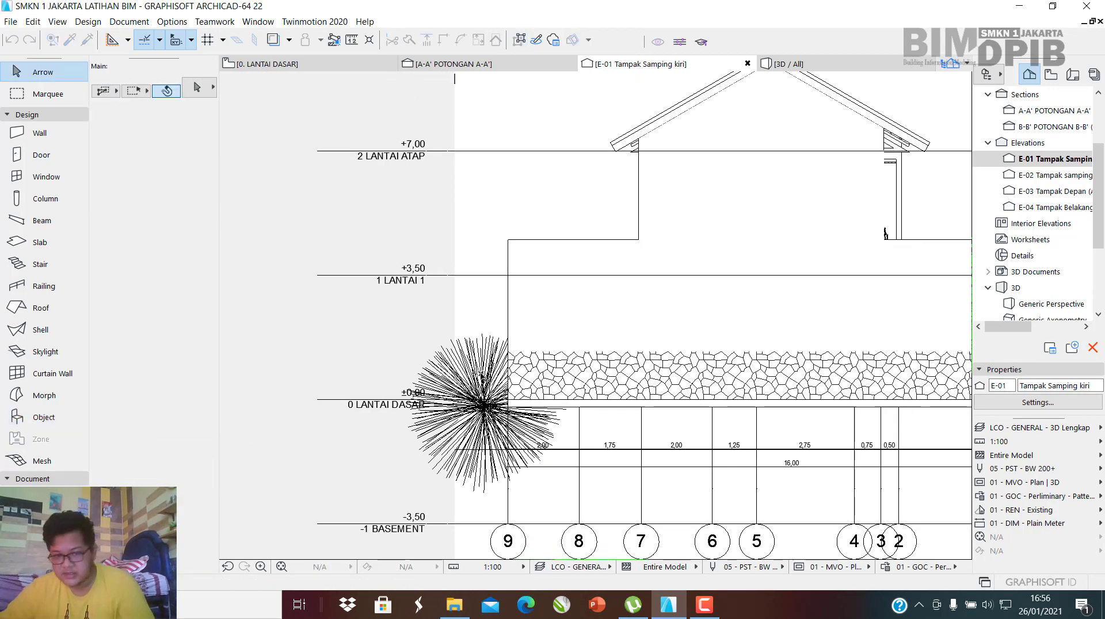
pyautogui.hotkey('ctrl', 'z')
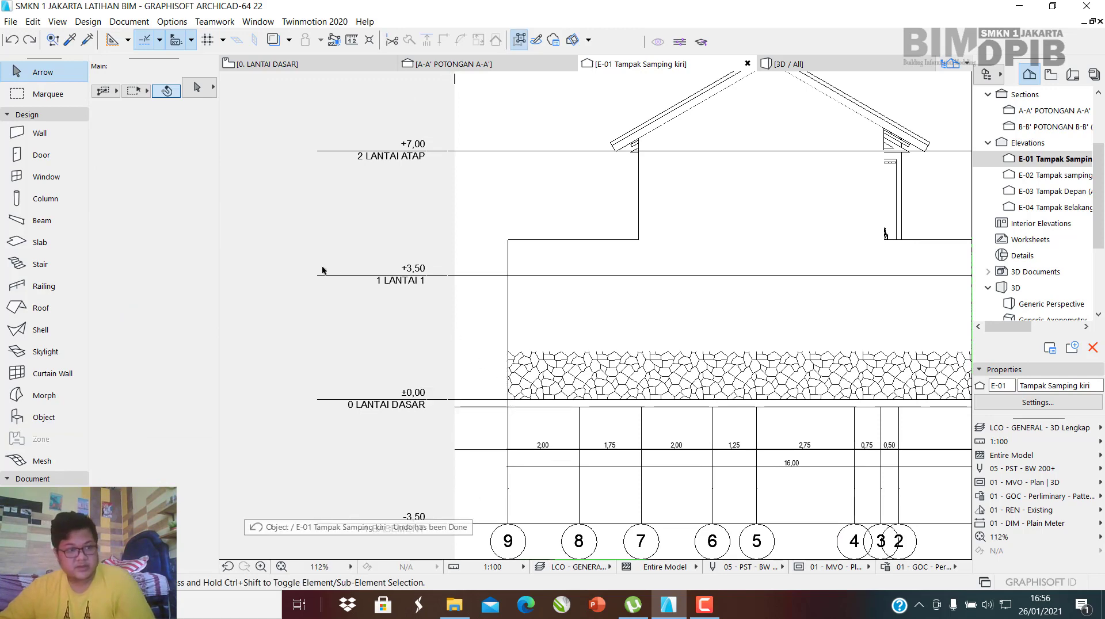
# Undo the library part replacement to restore the pine tree beside grid 1.
pyautogui.scroll(-3, 563, 377)
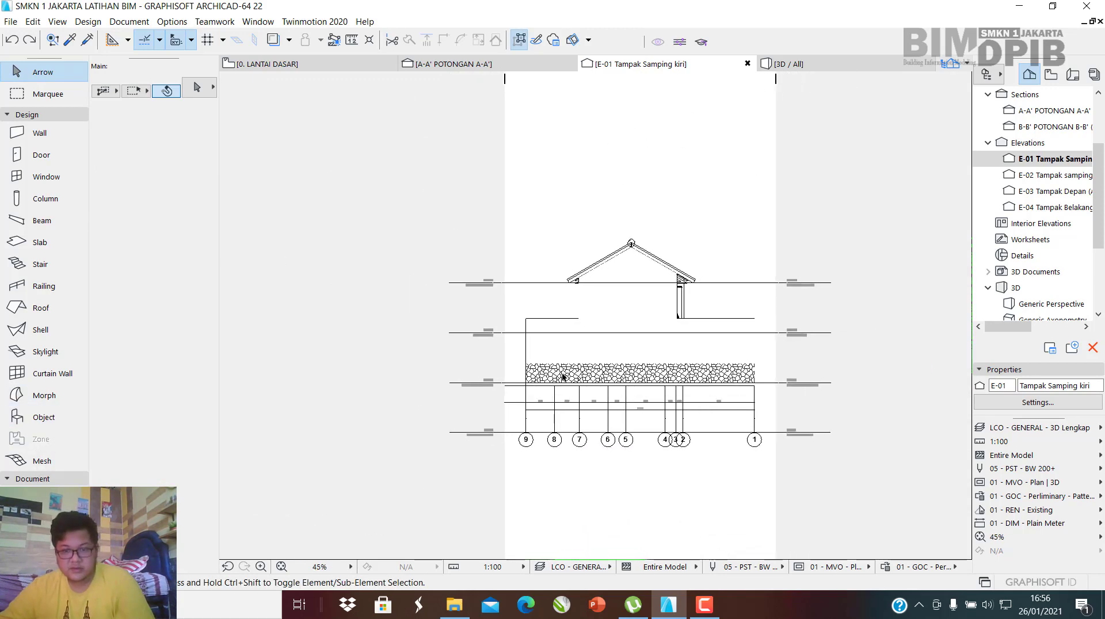
pyautogui.scroll(5, 736, 370)
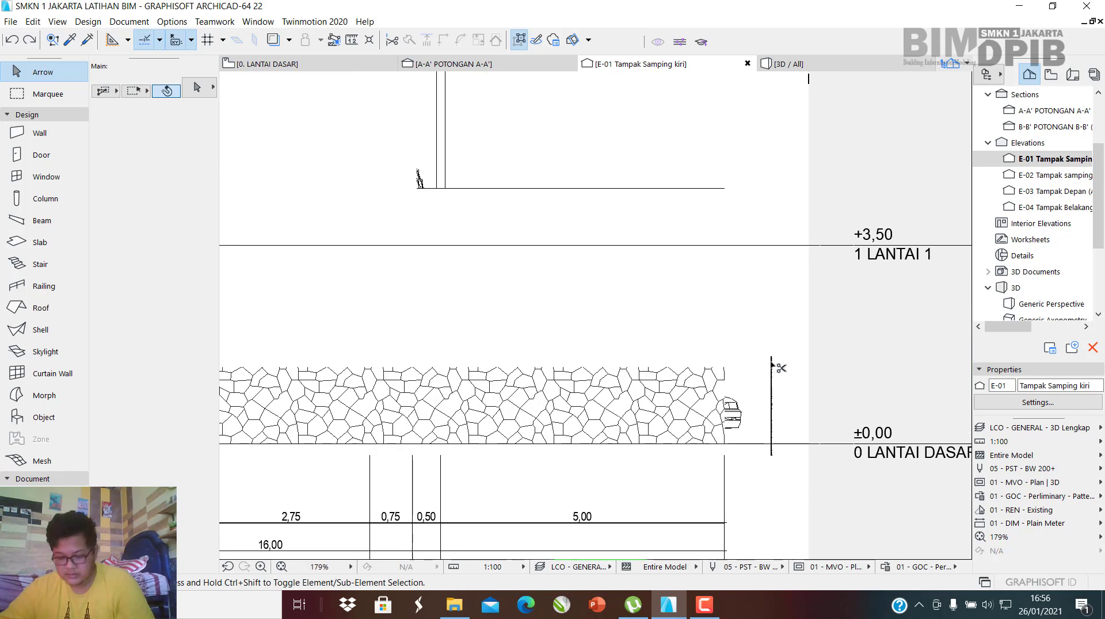
pyautogui.hotkey('ctrl', 'z')
pyautogui.scroll(-6, 774, 379)
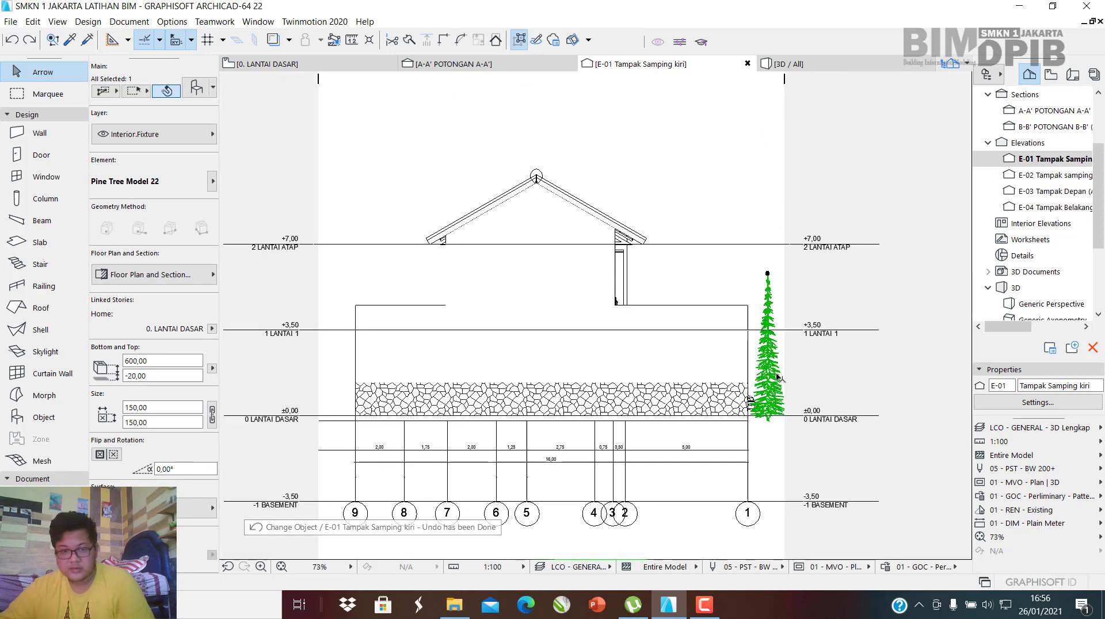
pyautogui.scroll(7, 641, 340)
pyautogui.click(633, 340)
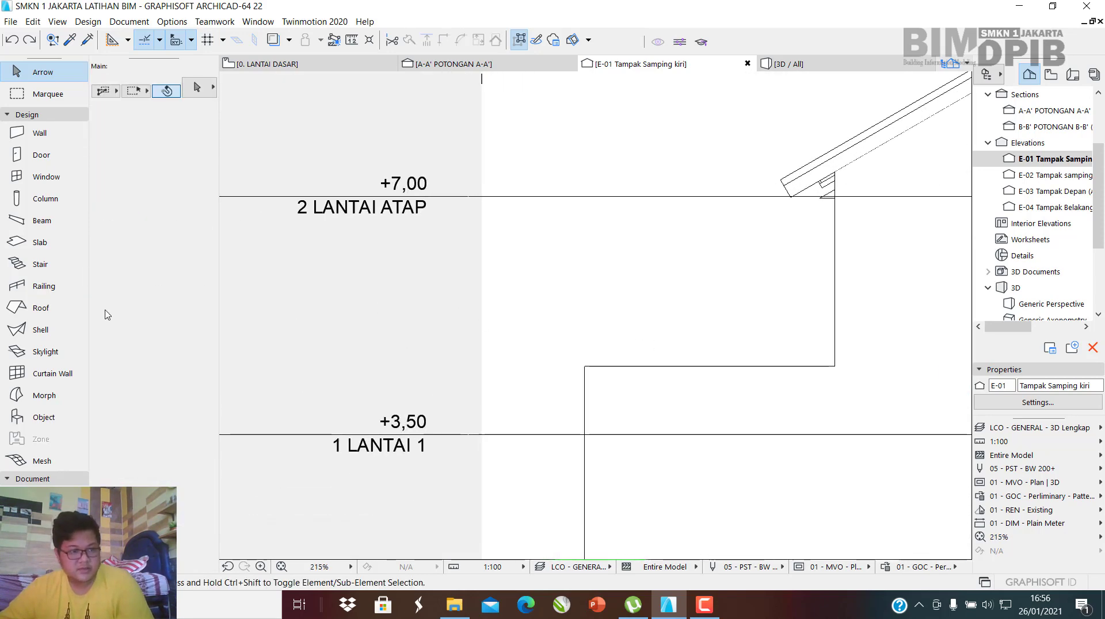
pyautogui.click(57, 415)
pyautogui.scroll(-7, 276, 242)
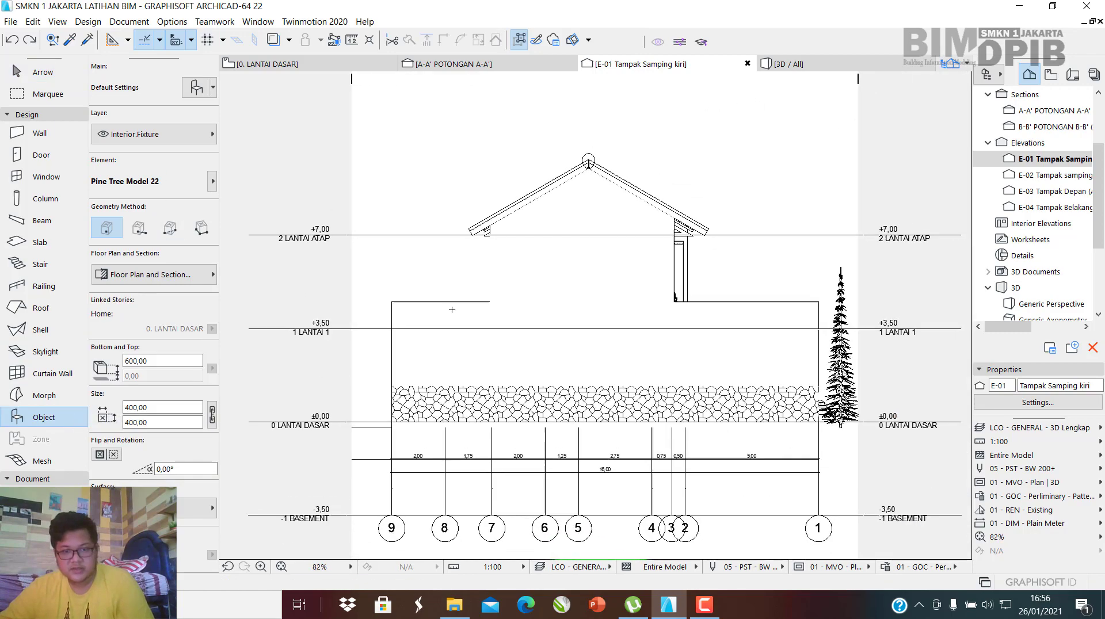
pyautogui.press('Escape')
pyautogui.click(675, 344)
pyautogui.scroll(5, 675, 344)
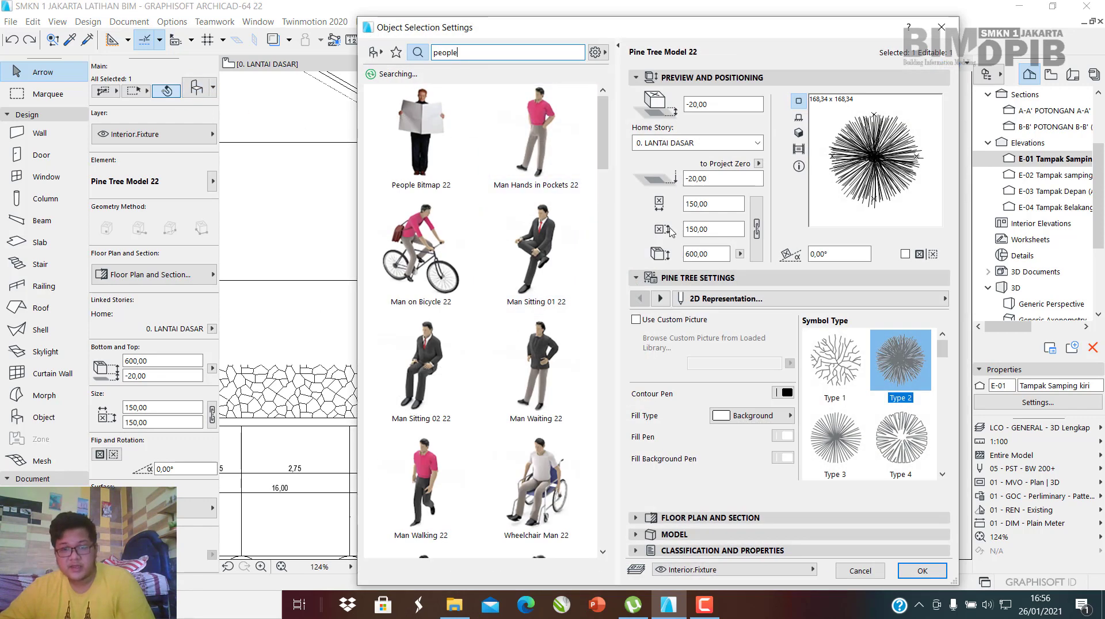
pyautogui.press('Escape')
pyautogui.click(645, 302)
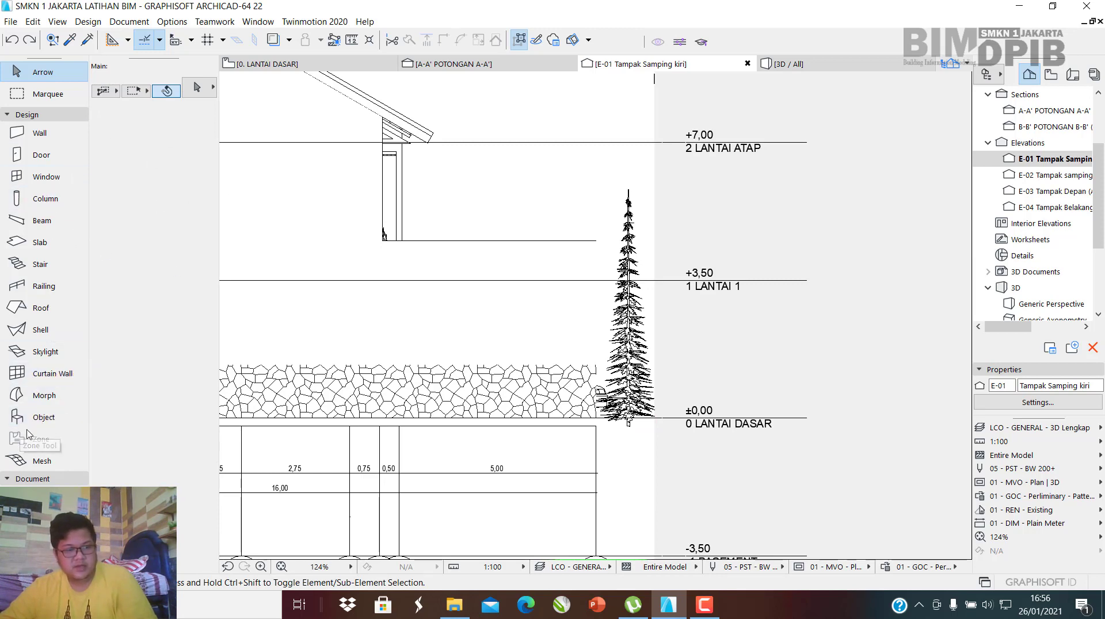
# With nothing selected, set the Object tool's default library part to Standing Man Contour 02 22 from the people search.
pyautogui.click(42, 417)
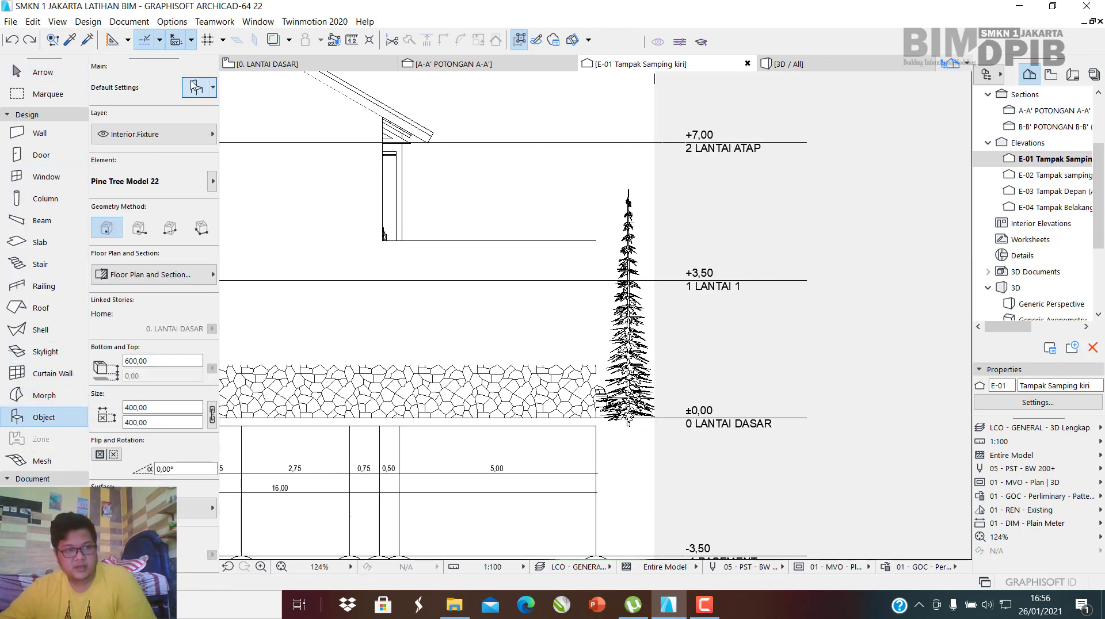
pyautogui.click(197, 87)
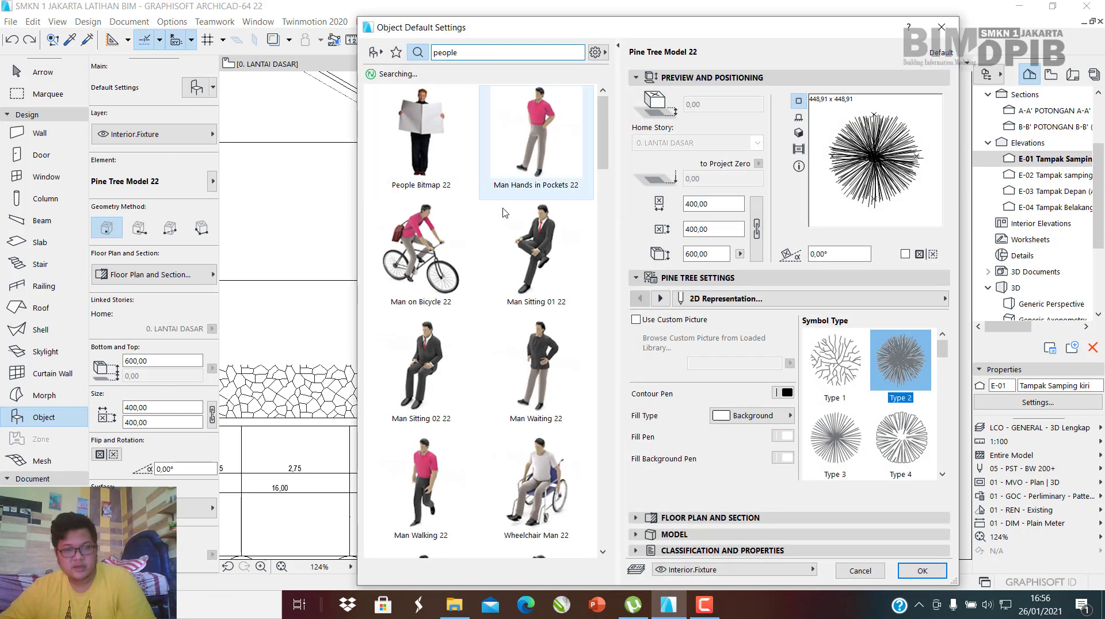
pyautogui.scroll(-10, 495, 294)
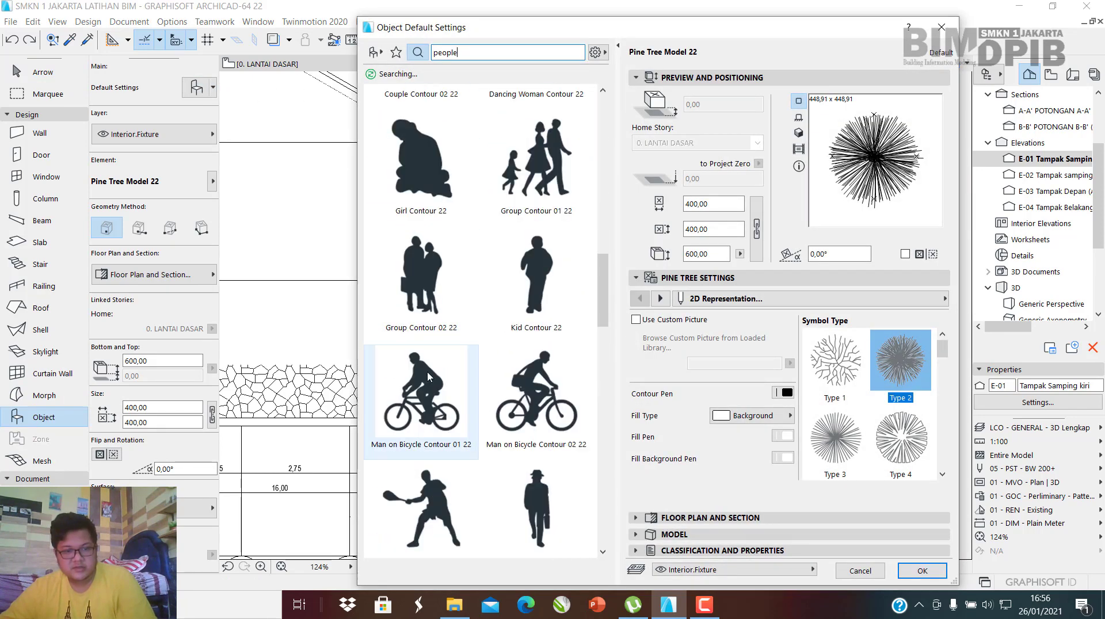
pyautogui.scroll(-9, 442, 390)
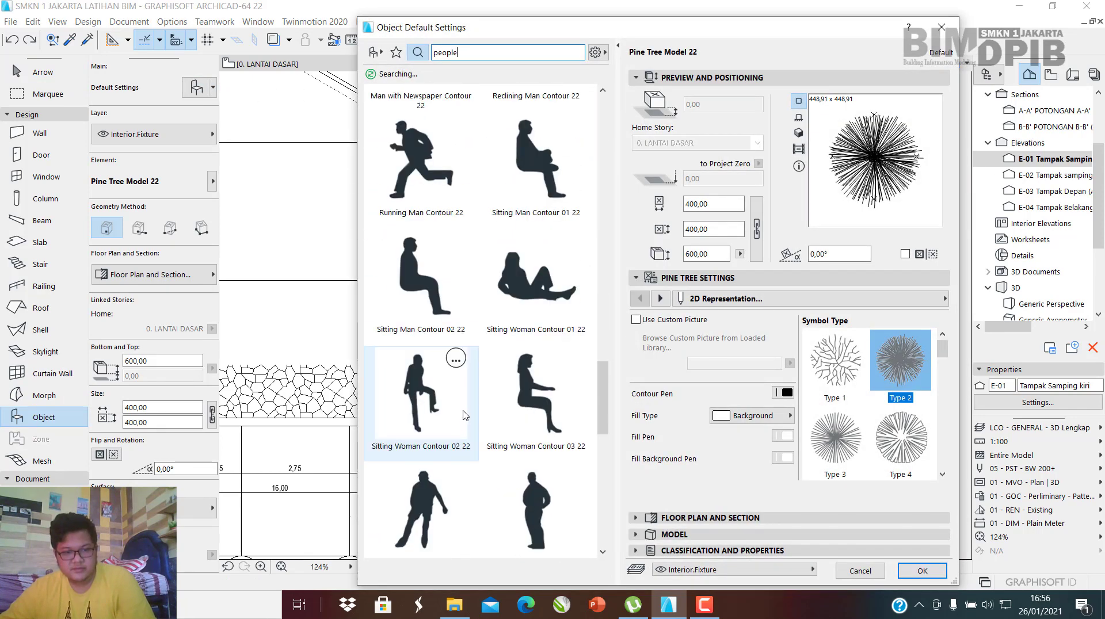
pyautogui.click(442, 448)
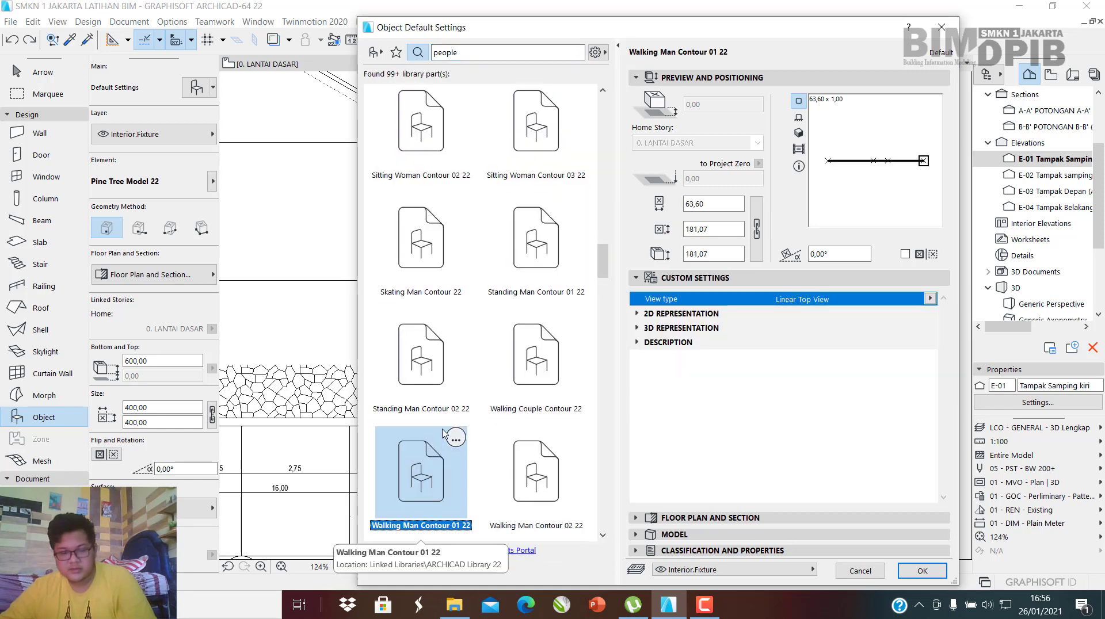
pyautogui.click(423, 377)
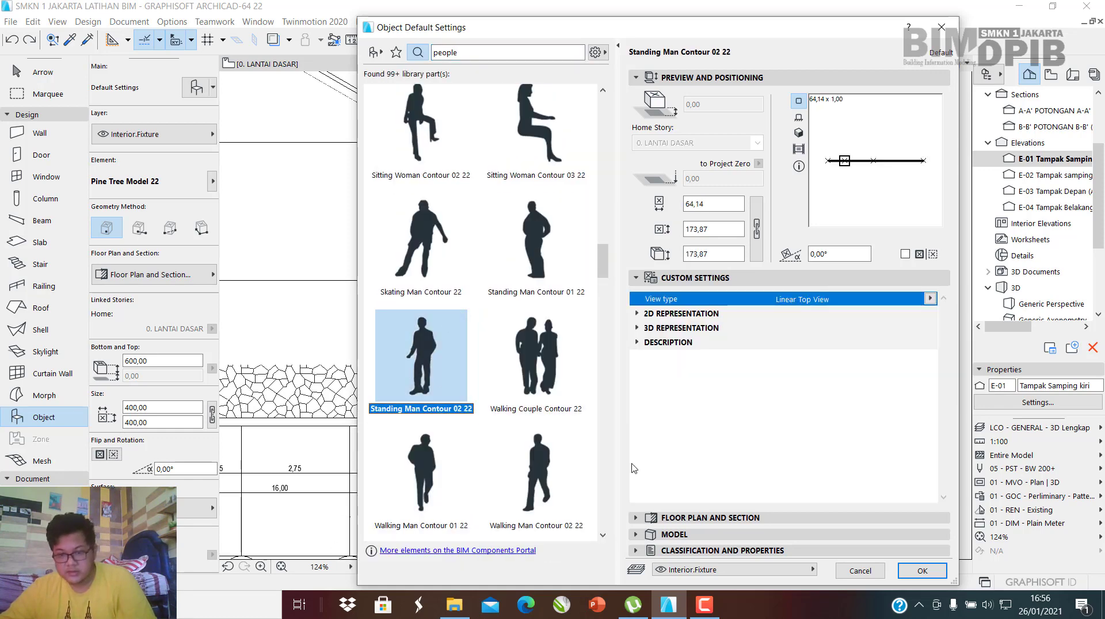
pyautogui.click(918, 570)
# Place the standing man silhouette on the ±0,00 level line just outside grid 9 in the E-01 elevation.
pyautogui.moveTo(389, 320); pyautogui.dragTo(644, 310, button='middle')
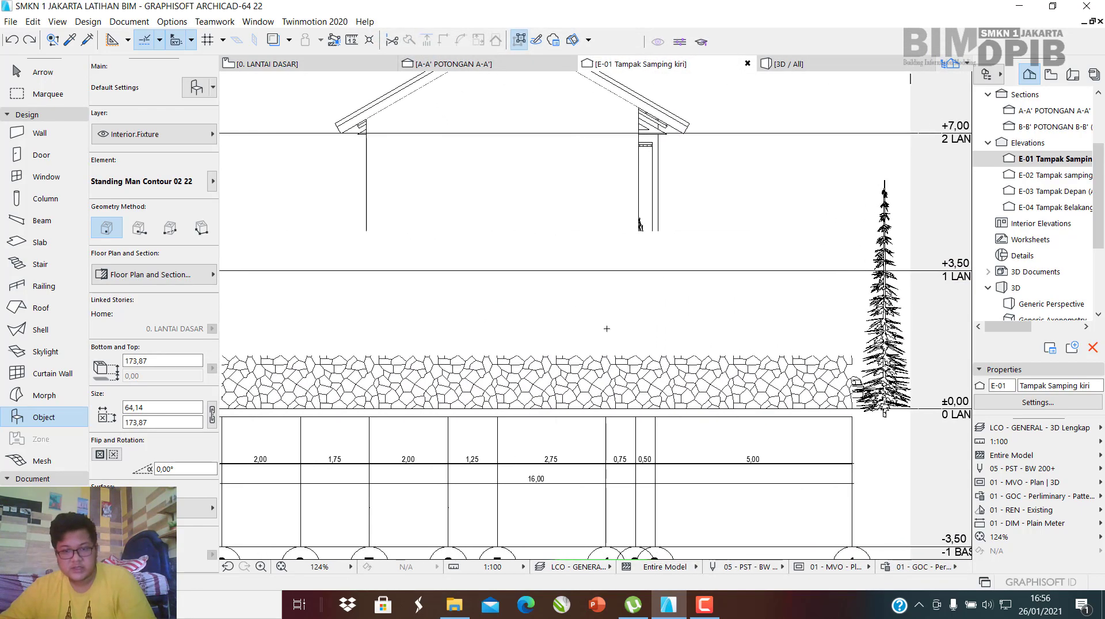
pyautogui.moveTo(459, 354); pyautogui.dragTo(724, 340, button='middle')
pyautogui.scroll(8, 482, 403)
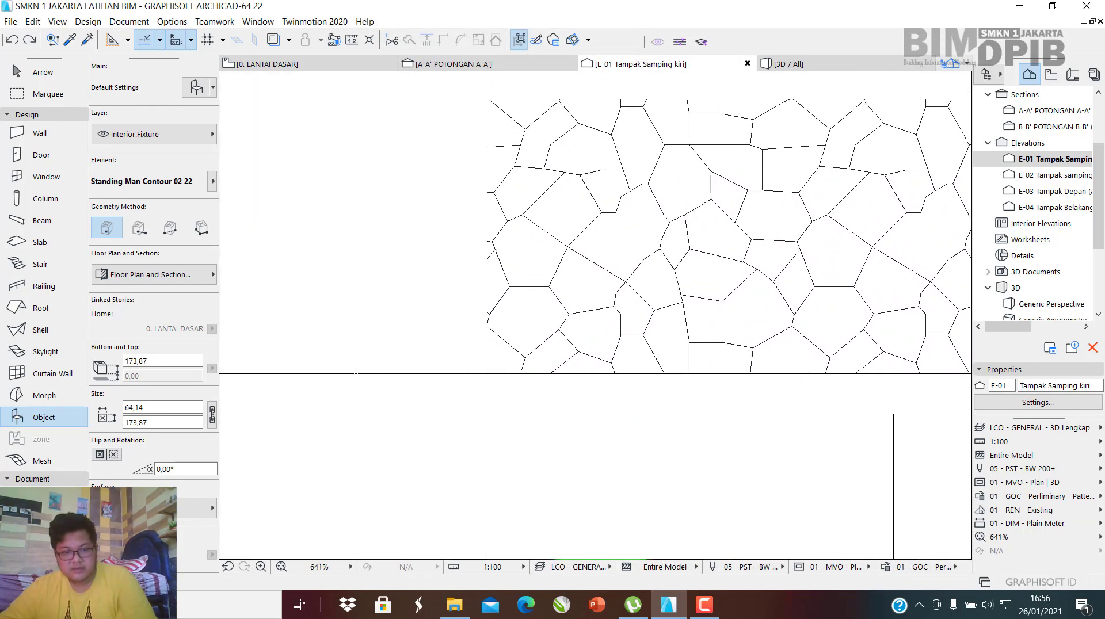
pyautogui.click(381, 377)
pyautogui.scroll(-10, 454, 371)
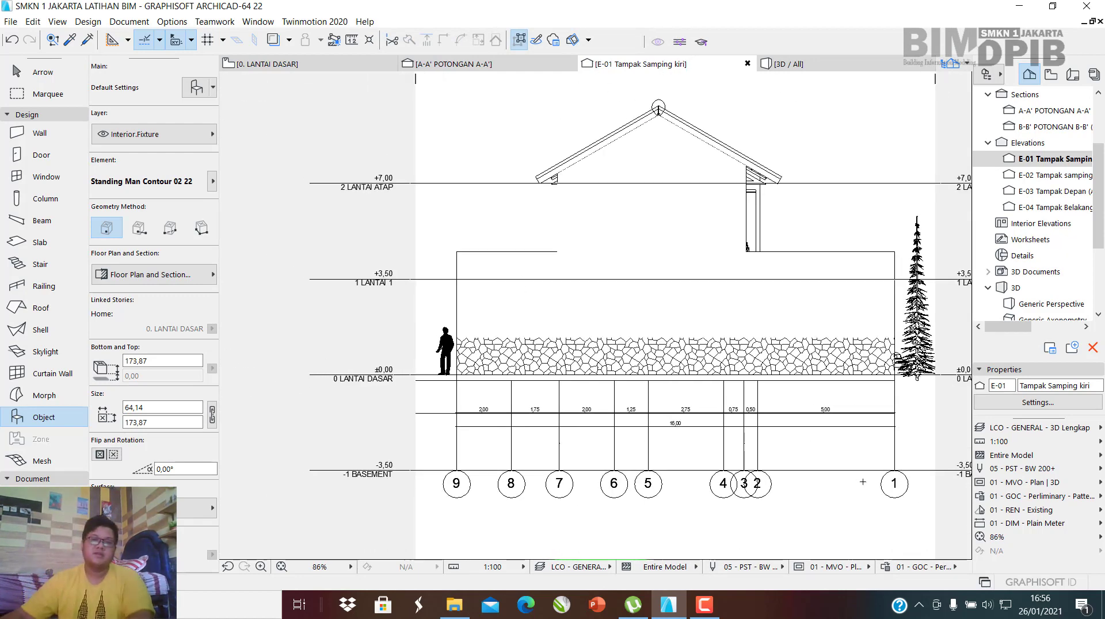
pyautogui.press('Escape')
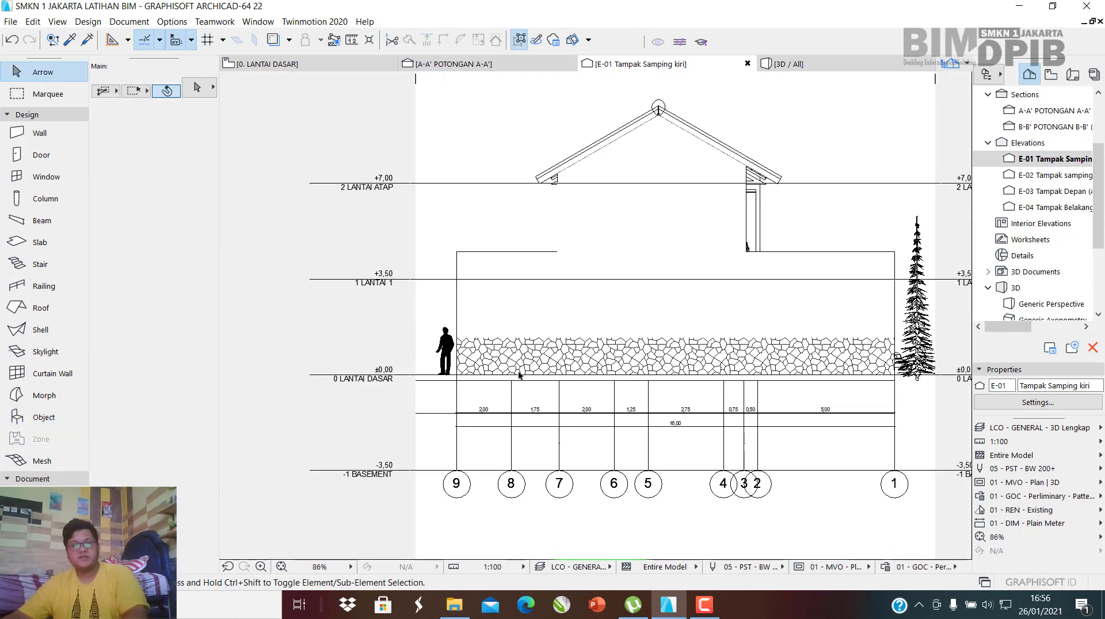
# Set the Object tool's default library part to Standing Lamp (8) from a search for "lamp".
pyautogui.click(47, 416)
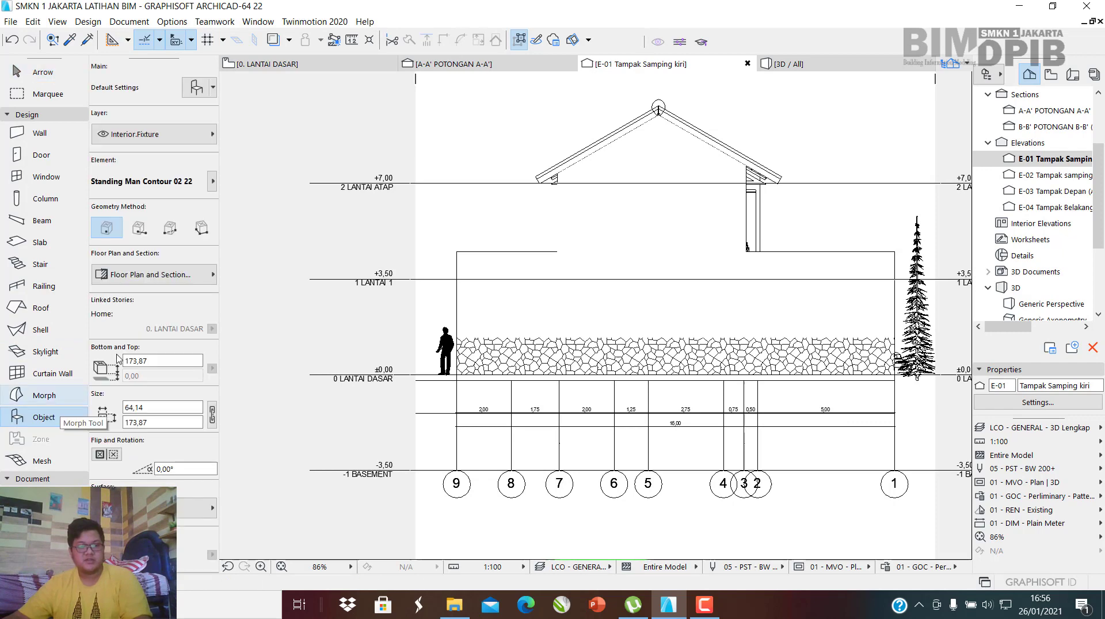
pyautogui.click(197, 87)
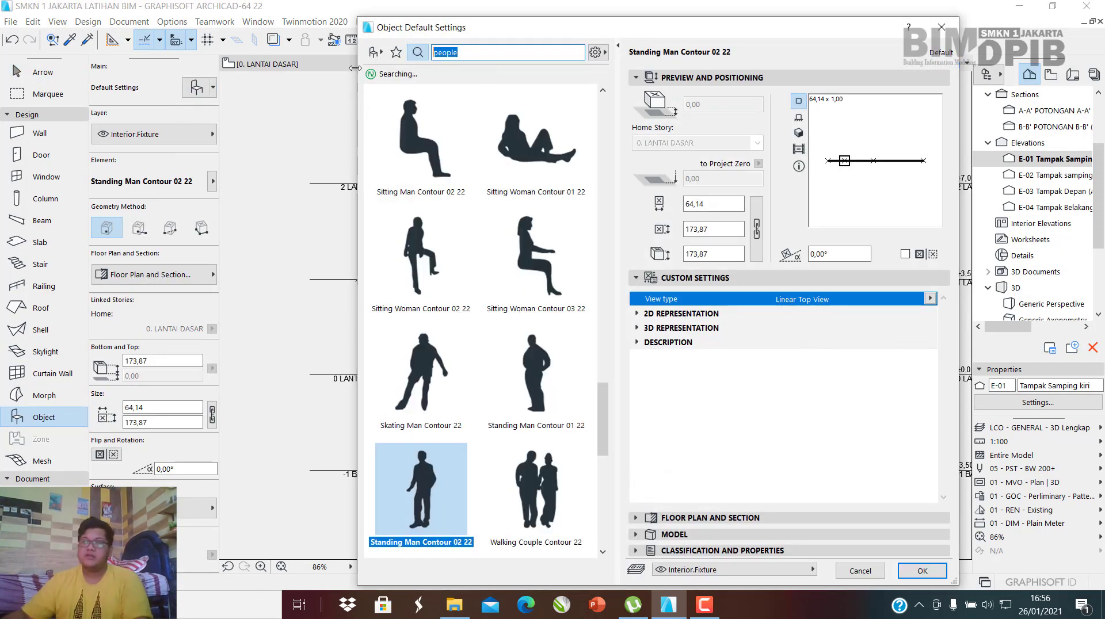
pyautogui.write('lamp')
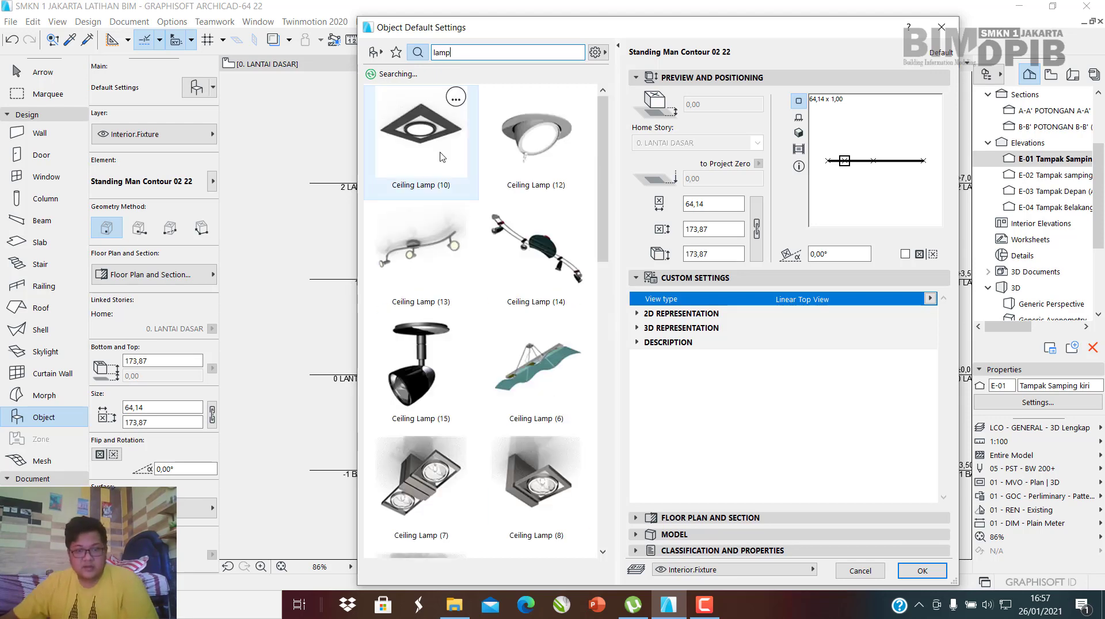
pyautogui.scroll(-10, 586, 357)
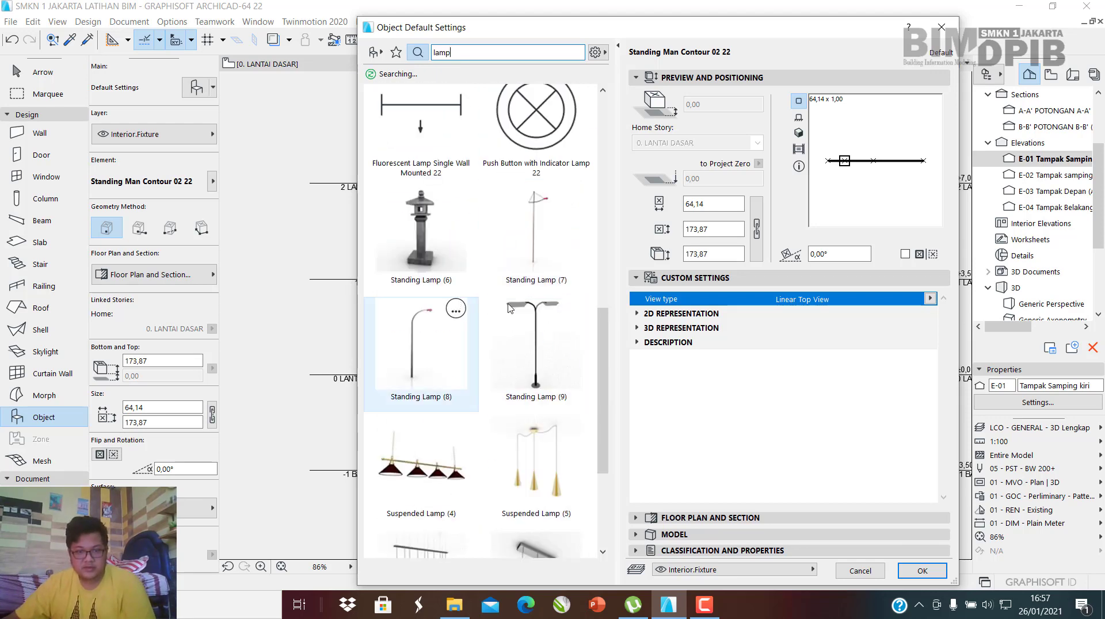
pyautogui.click(417, 374)
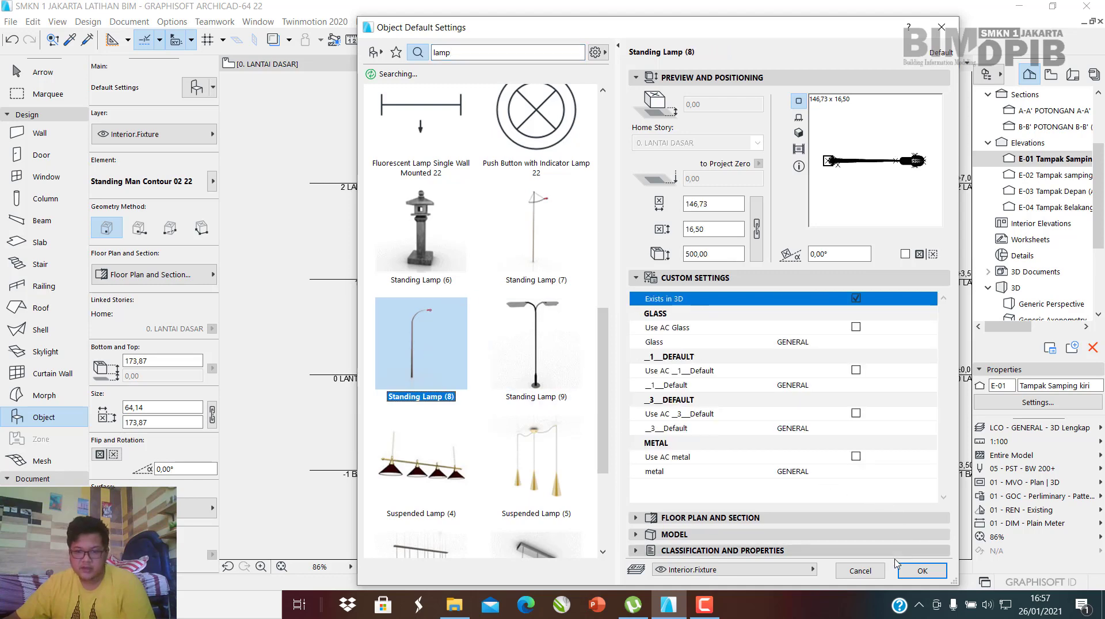
pyautogui.click(922, 571)
# Try to place the standing lamp at the ±0,00 level line beside the standing man, and undo the placement.
pyautogui.scroll(2, 449, 377)
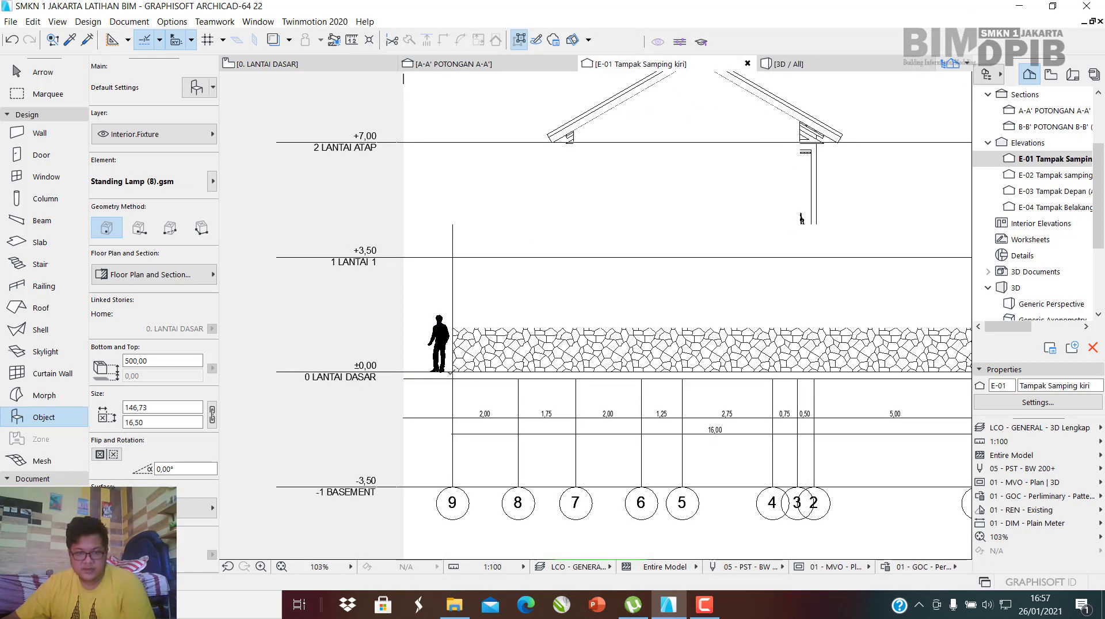
pyautogui.scroll(10, 460, 364)
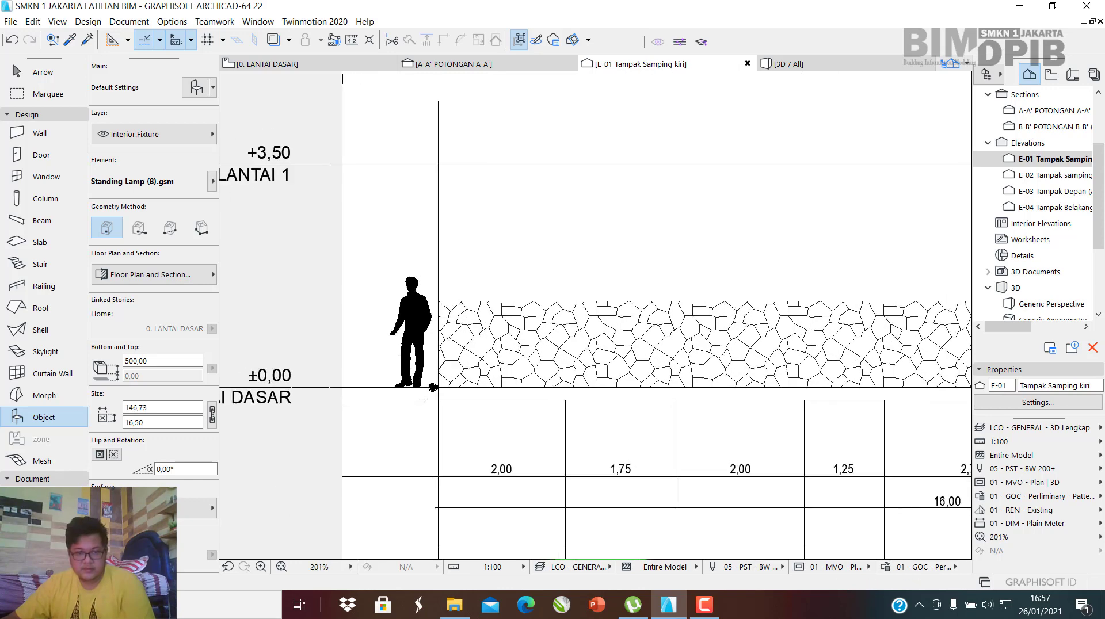
pyautogui.press('Escape')
pyautogui.click(465, 377)
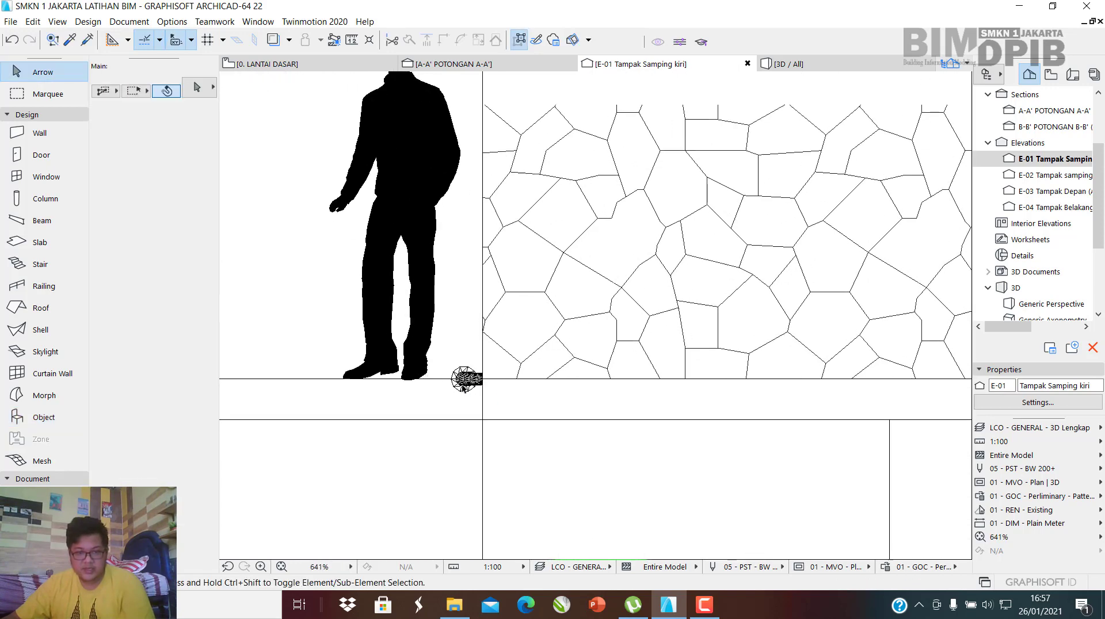
pyautogui.hotkey('ctrl', 'z')
pyautogui.scroll(-7, 459, 372)
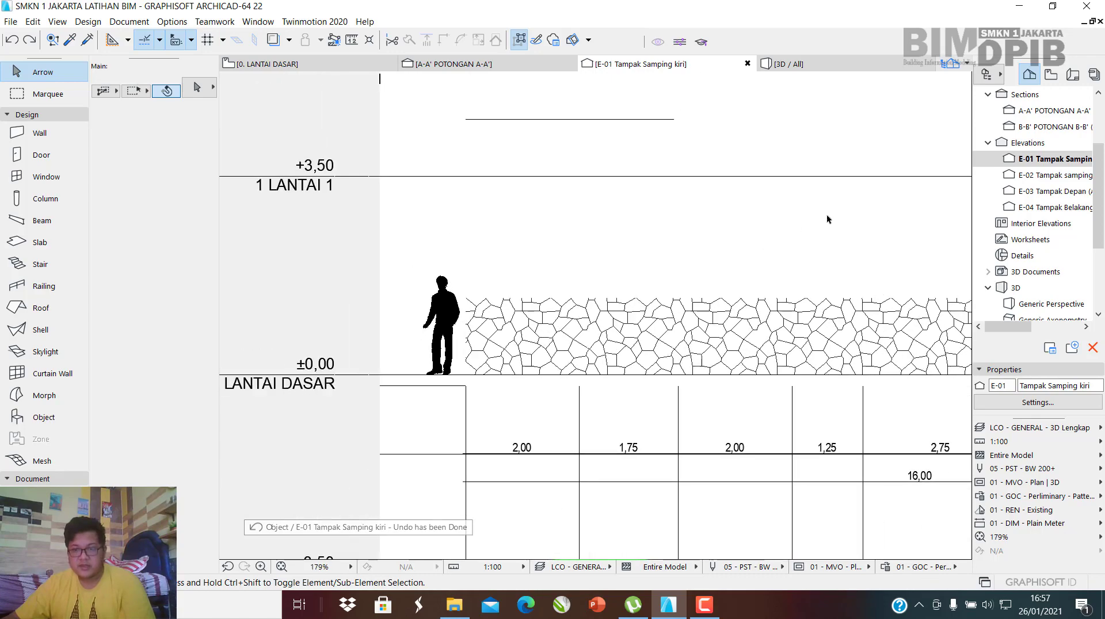
# Open the 0. LANTAI DASAR floor plan at the pine tree between grids A and B.
pyautogui.scroll(2, 1043, 155)
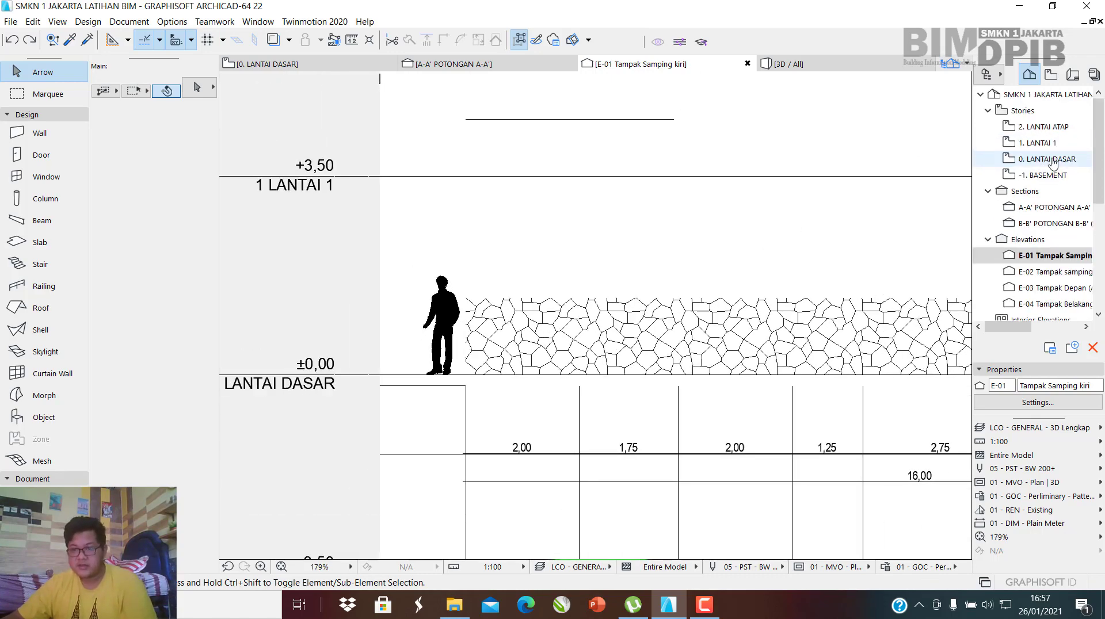
pyautogui.doubleClick(1052, 159)
pyautogui.click(590, 329)
pyautogui.scroll(3, 531, 297)
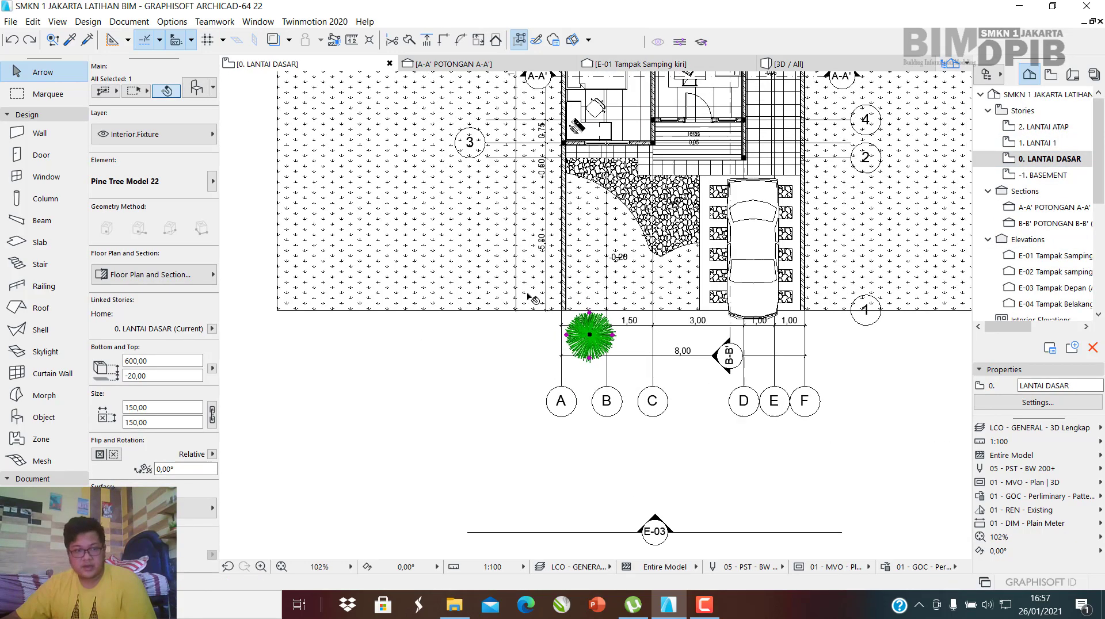
pyautogui.scroll(2, 529, 295)
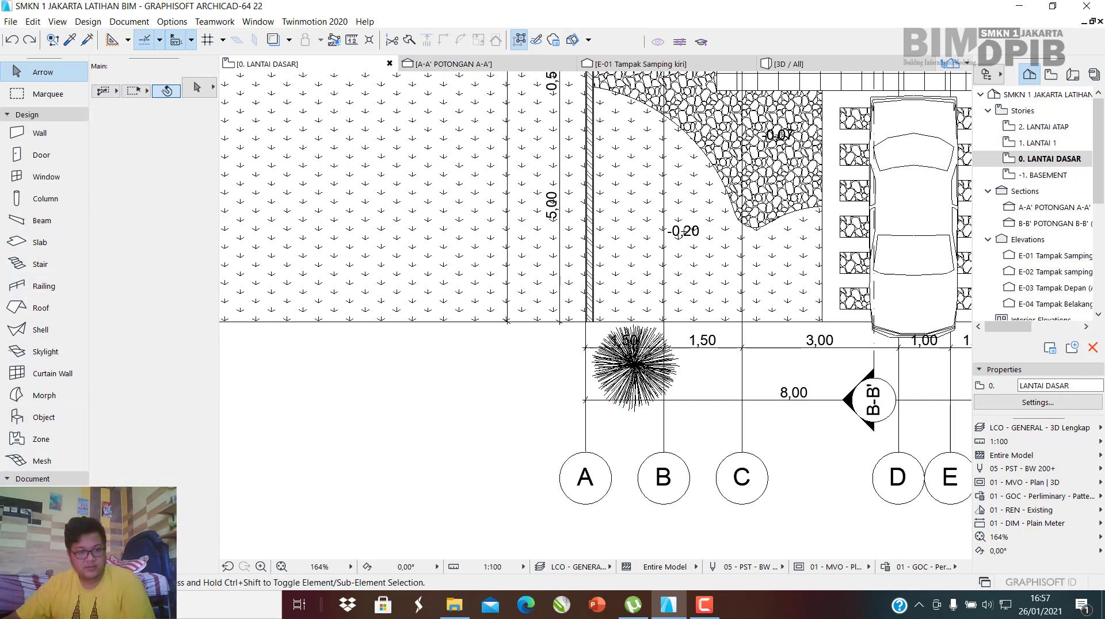
# Place Standing Lamp (8) on the ground floor plan near grid A, just outside the front site line beside the pine tree.
pyautogui.click(43, 417)
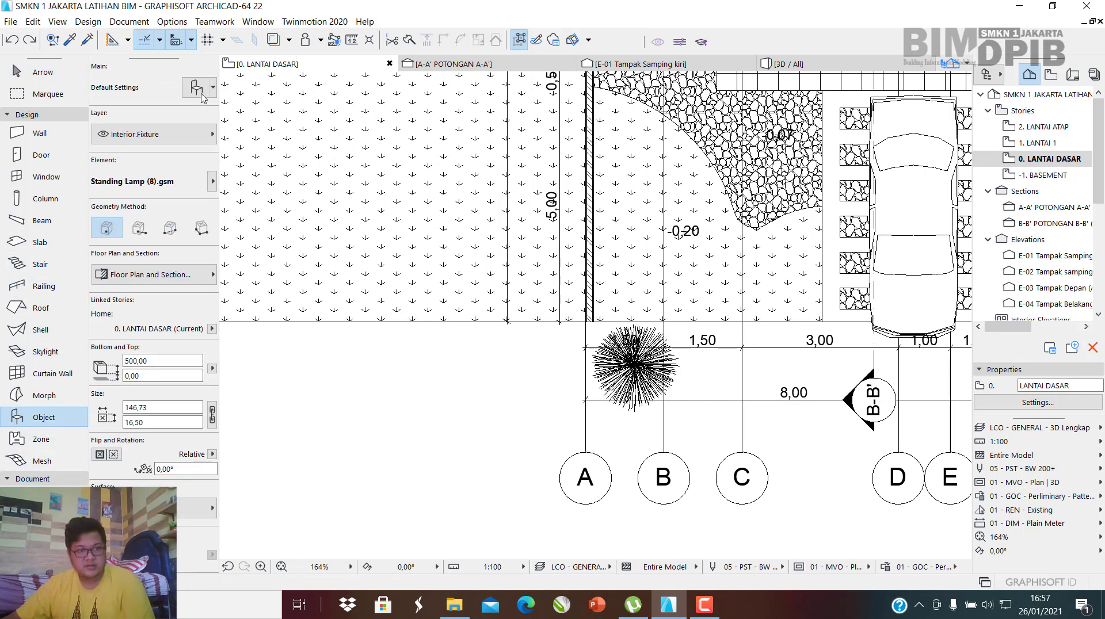
pyautogui.click(196, 88)
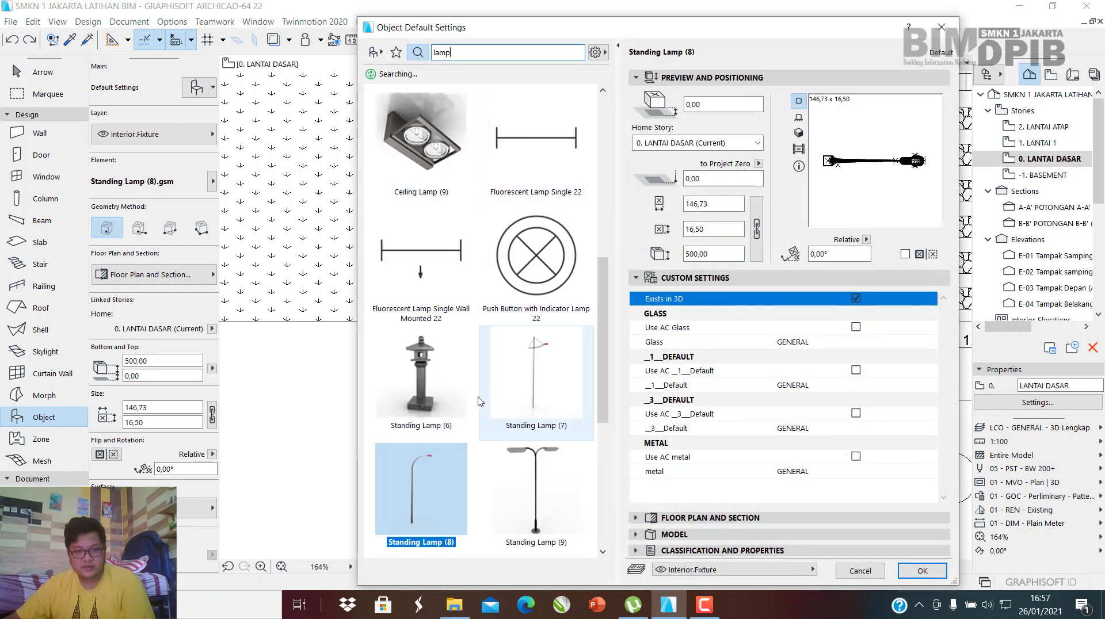
pyautogui.click(922, 570)
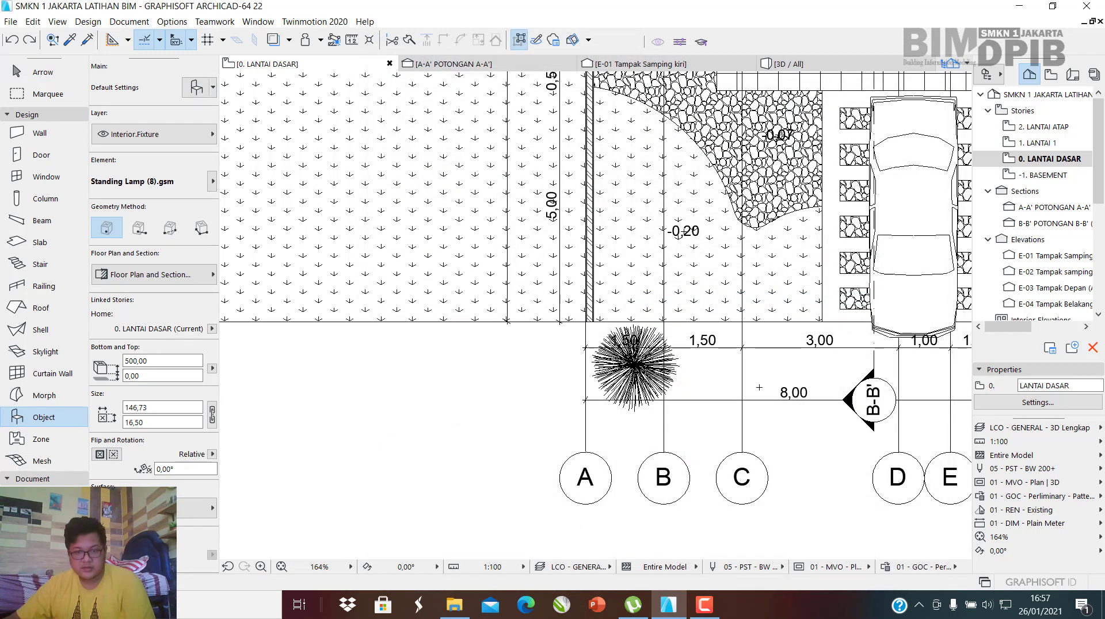
pyautogui.scroll(2, 590, 352)
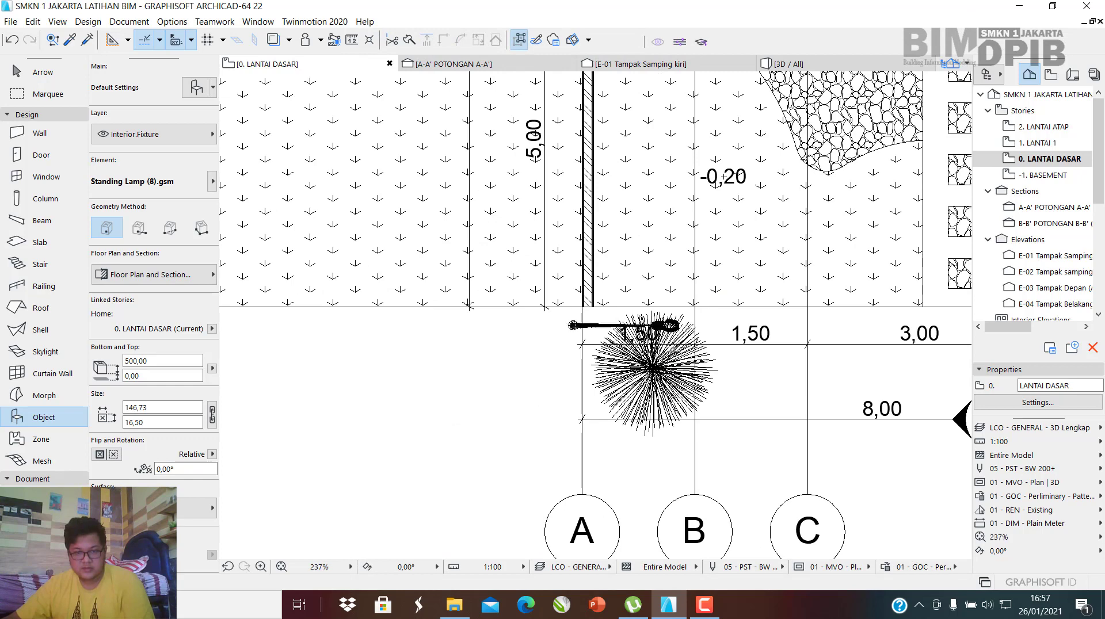
pyautogui.scroll(3, 578, 322)
pyautogui.press('Escape')
pyautogui.scroll(3, 575, 340)
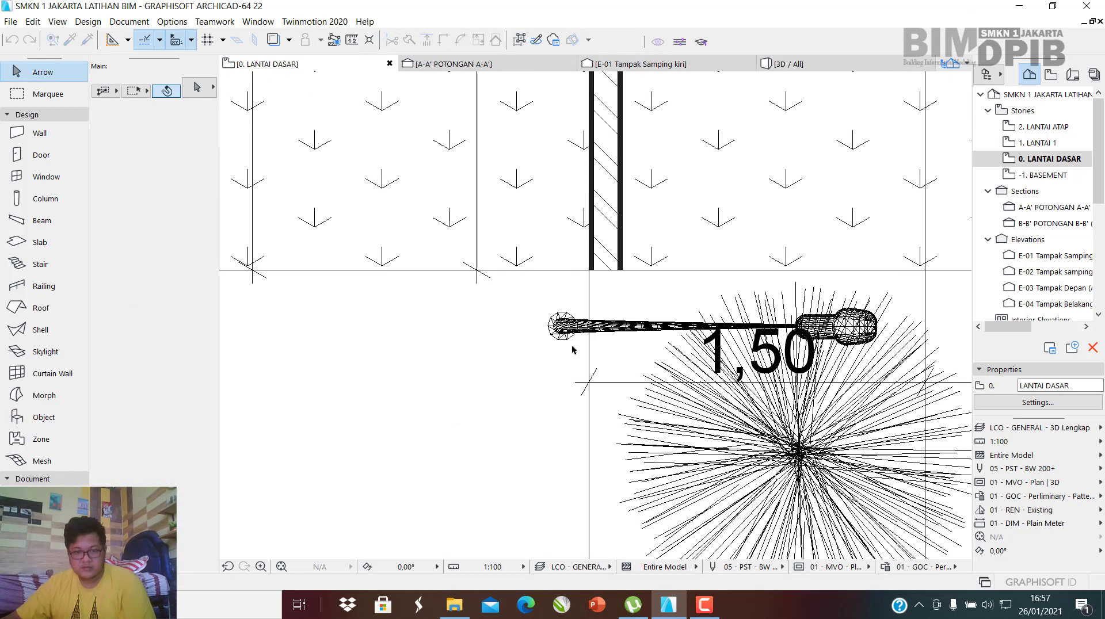
# Rotate the standing lamp to 270° so its arm points away from the site.
pyautogui.click(572, 343)
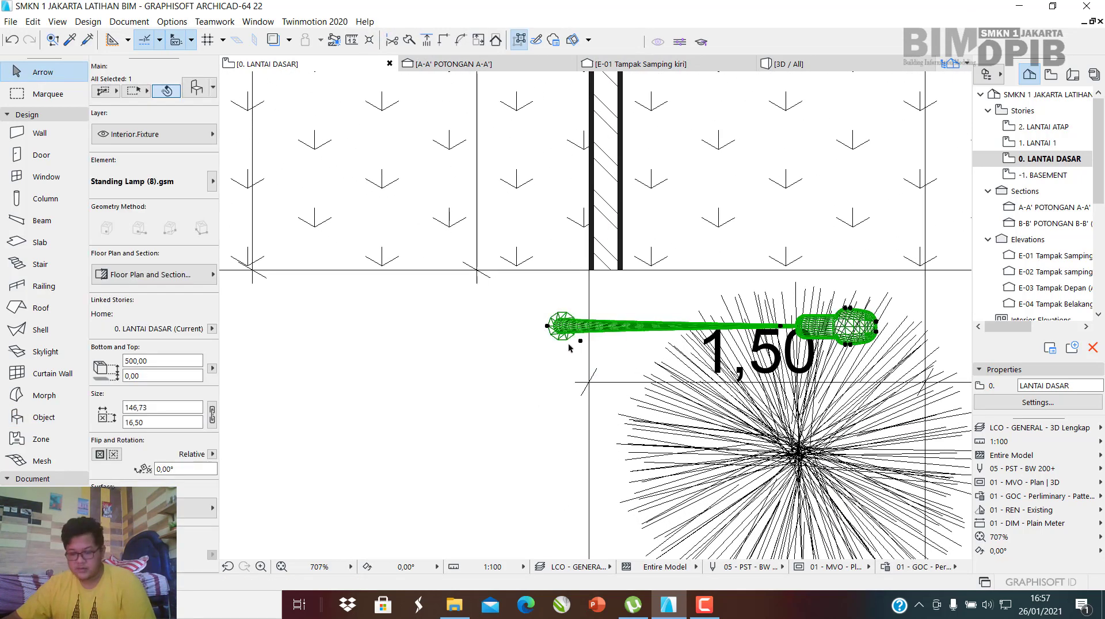
pyautogui.hotkey('ctrl', 'e')
pyautogui.scroll(3, 570, 333)
pyautogui.click(552, 343)
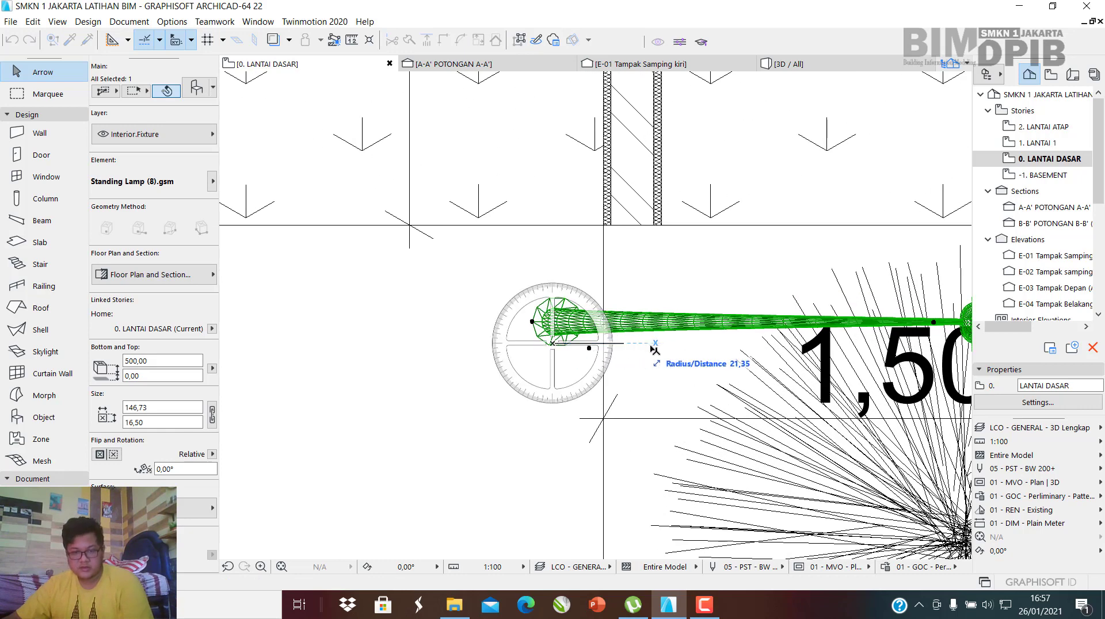
pyautogui.click(683, 344)
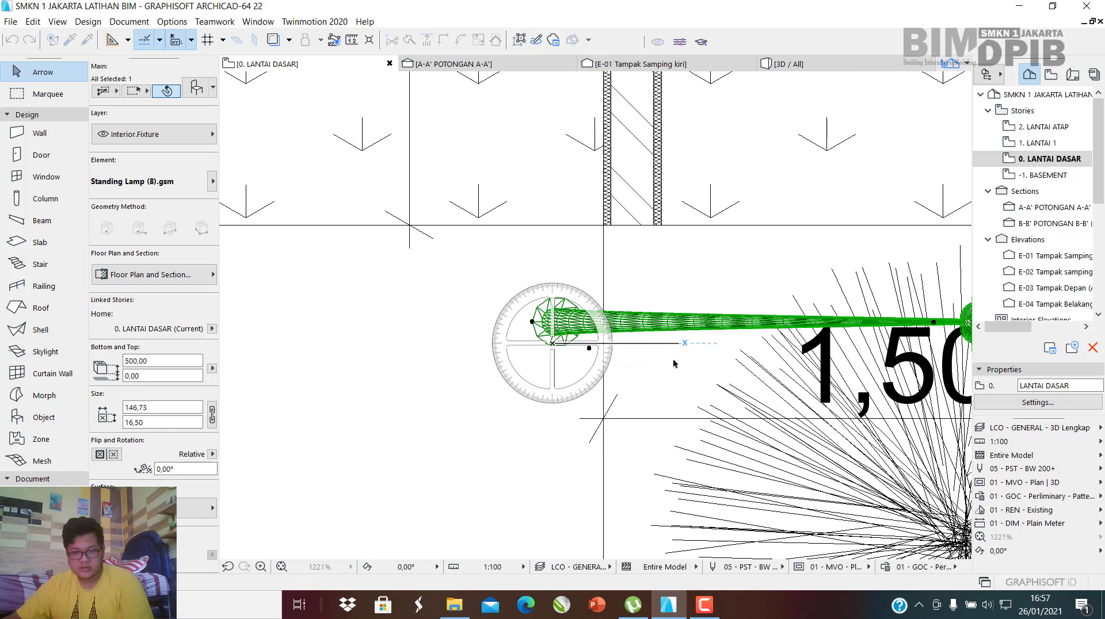
pyautogui.click(554, 451)
pyautogui.press('Escape')
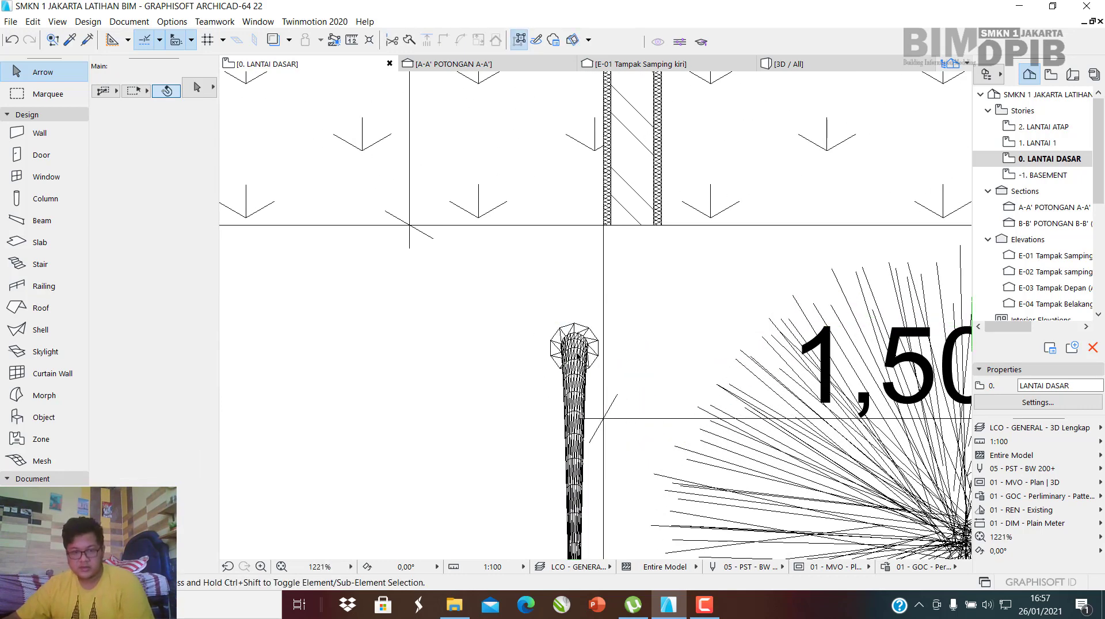
# Move the standing lamp so its base touches the front site line beside grid A.
pyautogui.moveTo(524, 304); pyautogui.dragTo(616, 389)
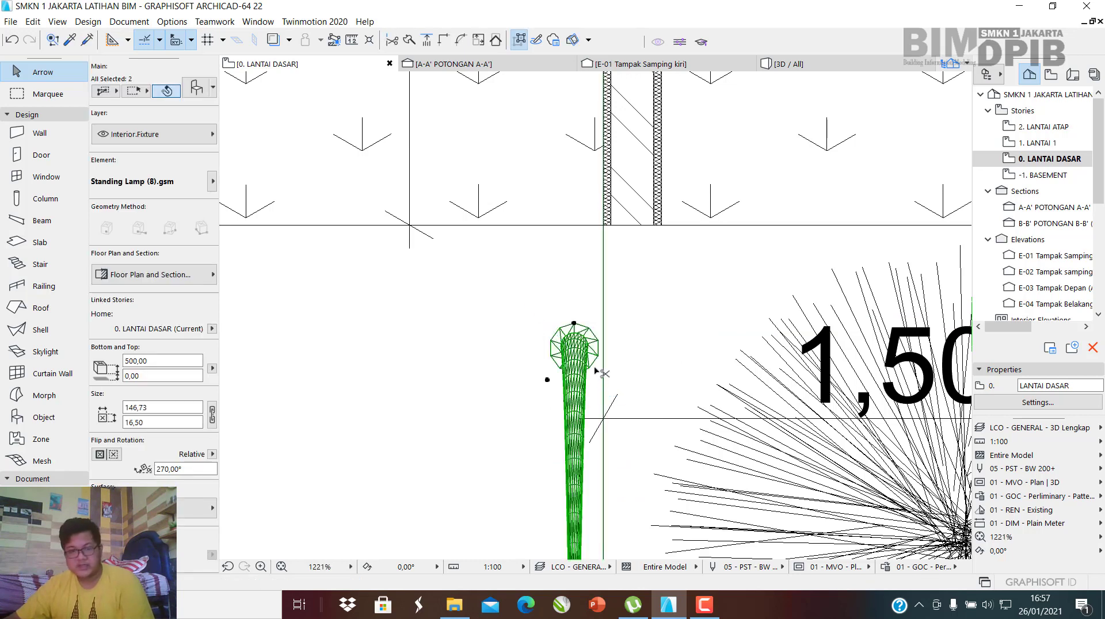
pyautogui.press('Escape')
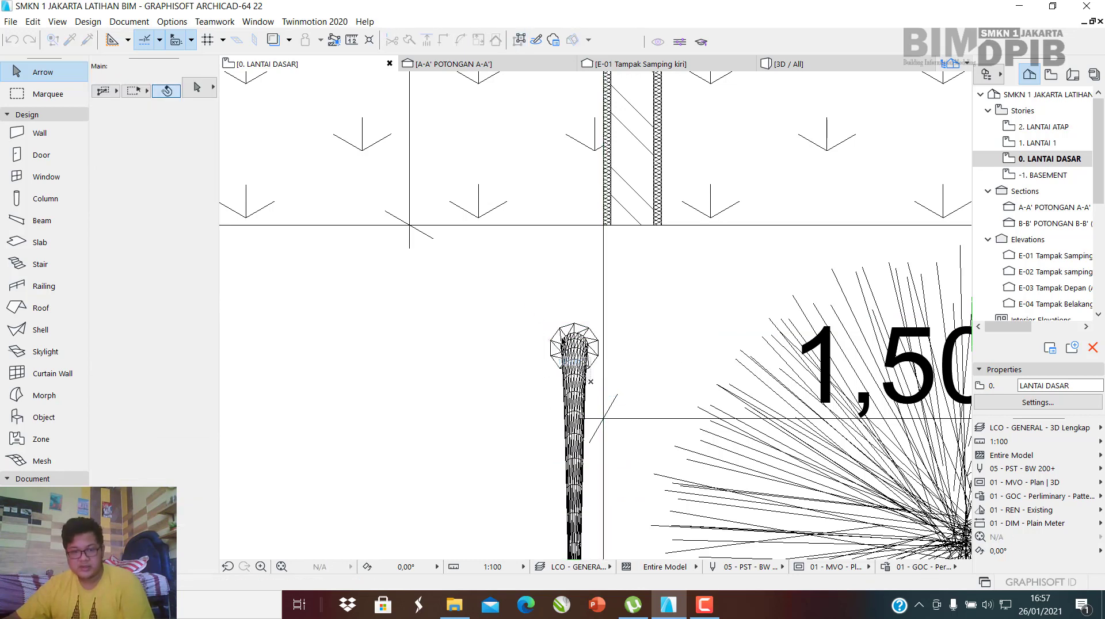
pyautogui.moveTo(591, 384); pyautogui.dragTo(508, 307)
pyautogui.moveTo(592, 334); pyautogui.dragTo(608, 233)
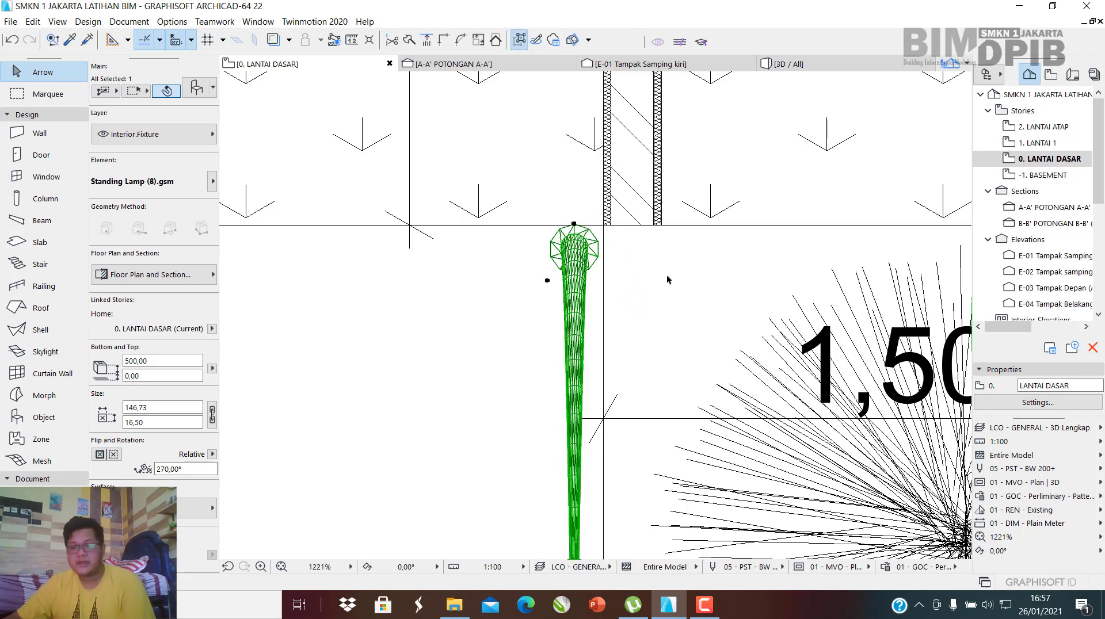
# Open the E-01 Tampak Samping kiri elevation and examine the lamp, pine tree, standing man and Batu Tempel band.
pyautogui.click(1042, 260)
pyautogui.doubleClick(1042, 261)
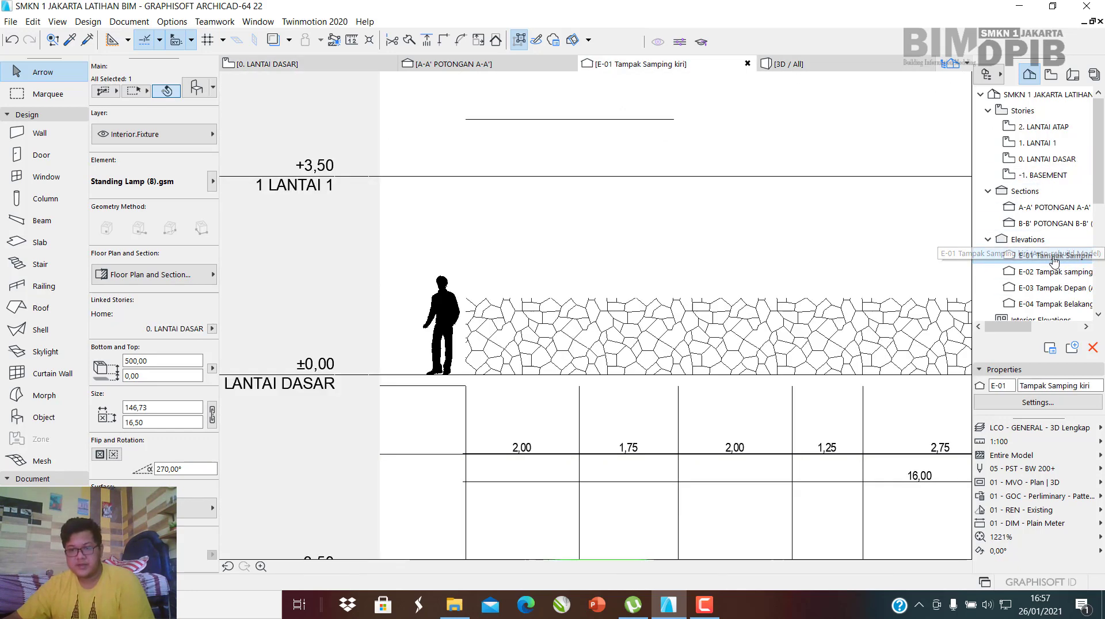
pyautogui.scroll(-3, 461, 299)
pyautogui.scroll(5, 475, 304)
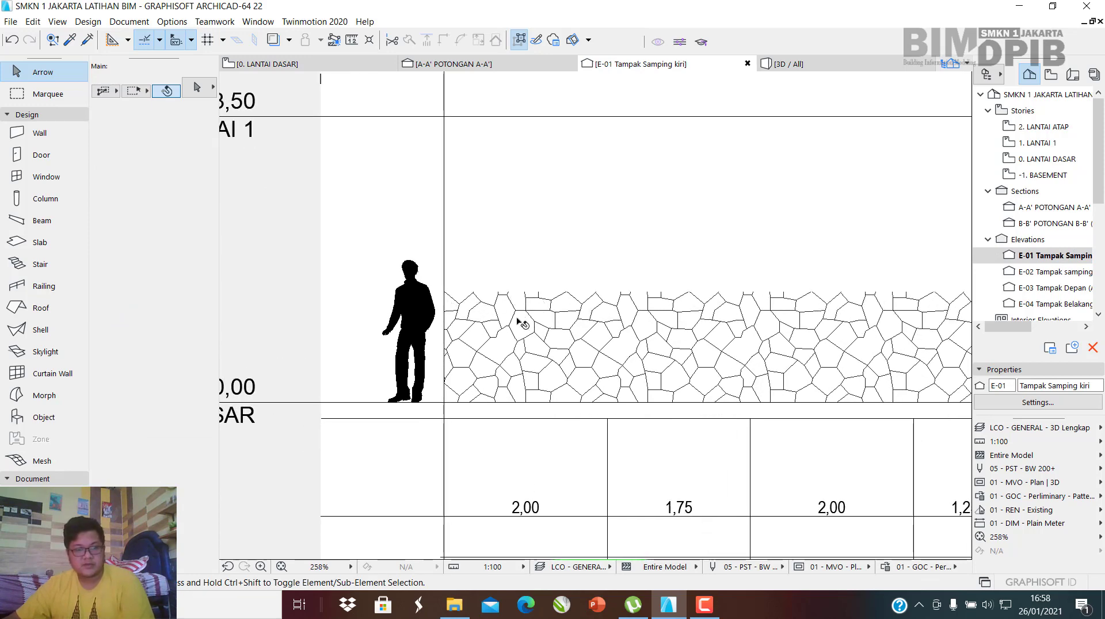
pyautogui.click(521, 324)
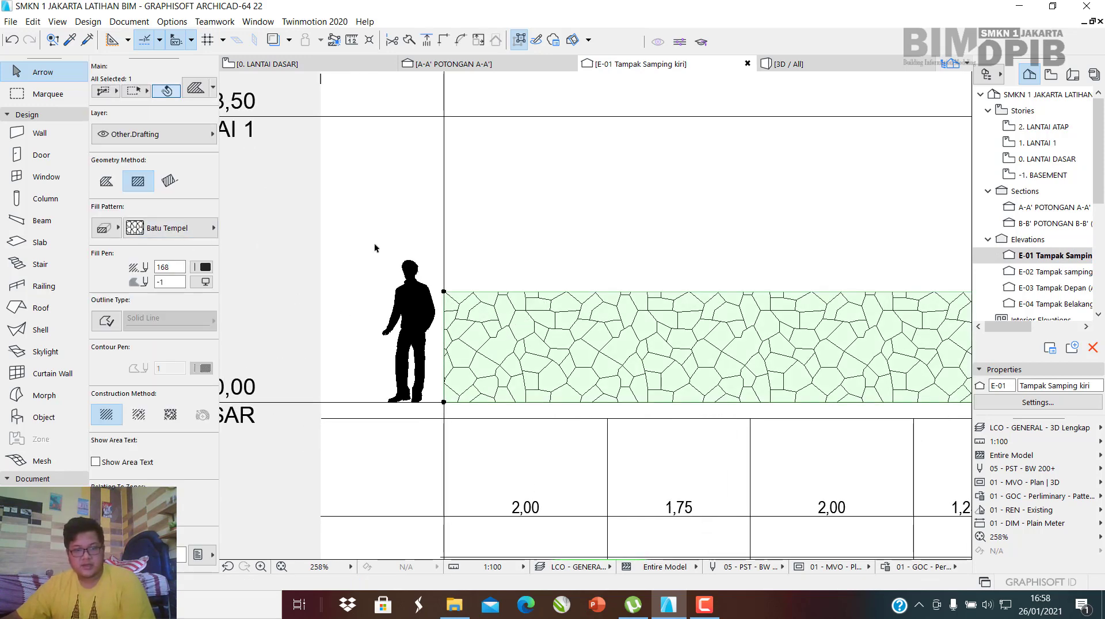
pyautogui.scroll(-2, 407, 321)
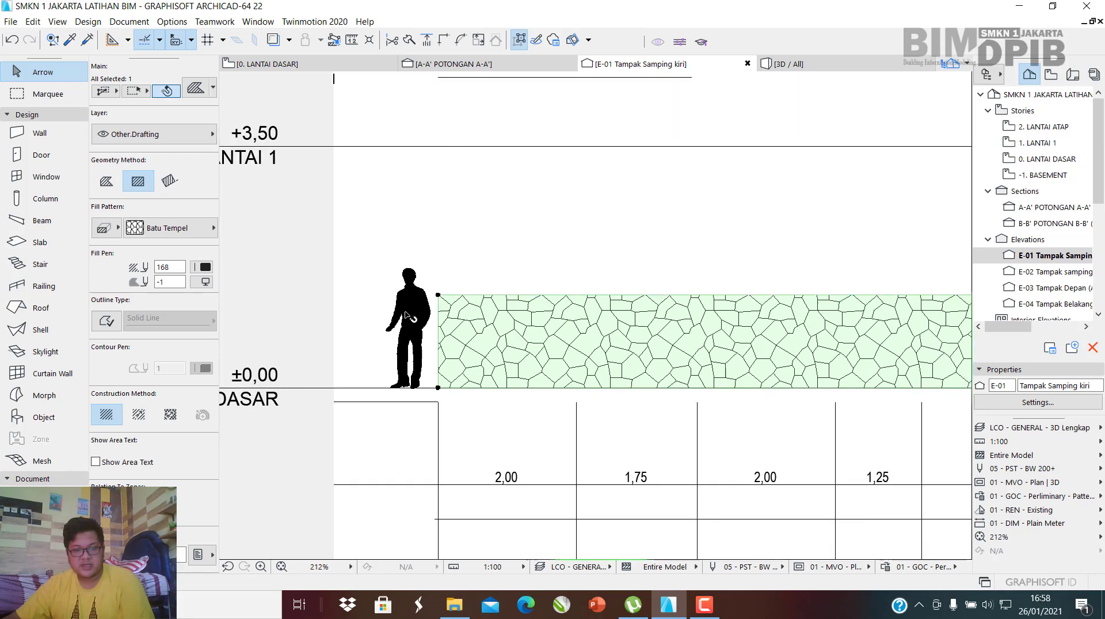
pyautogui.scroll(2, 411, 293)
pyautogui.scroll(-3, 440, 338)
pyautogui.scroll(-3, 433, 342)
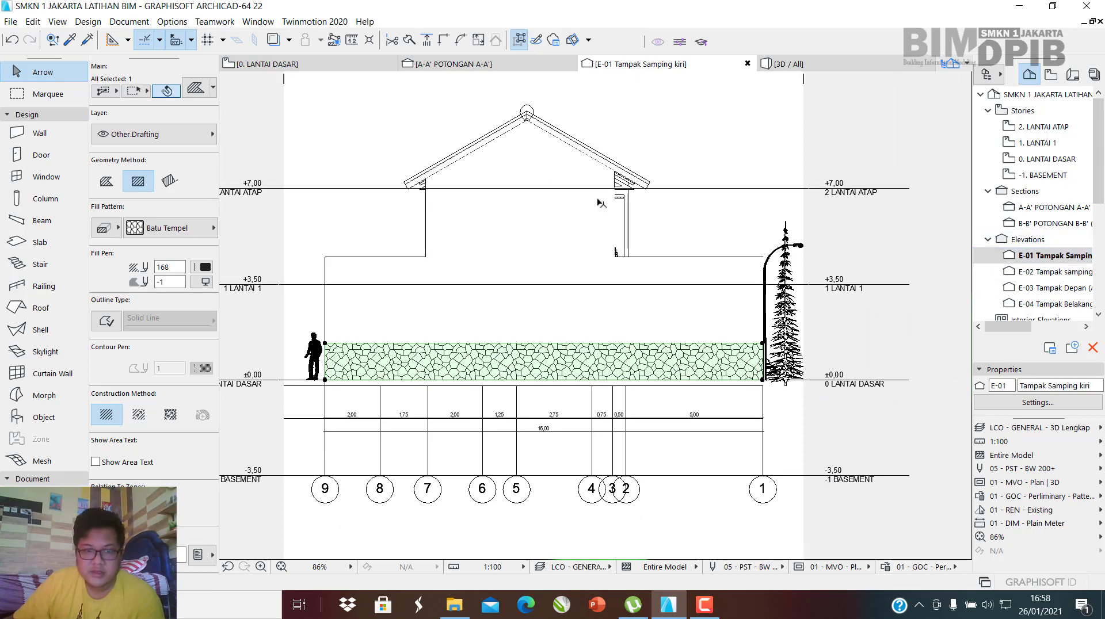
pyautogui.scroll(-2, 518, 254)
pyautogui.scroll(2, 590, 251)
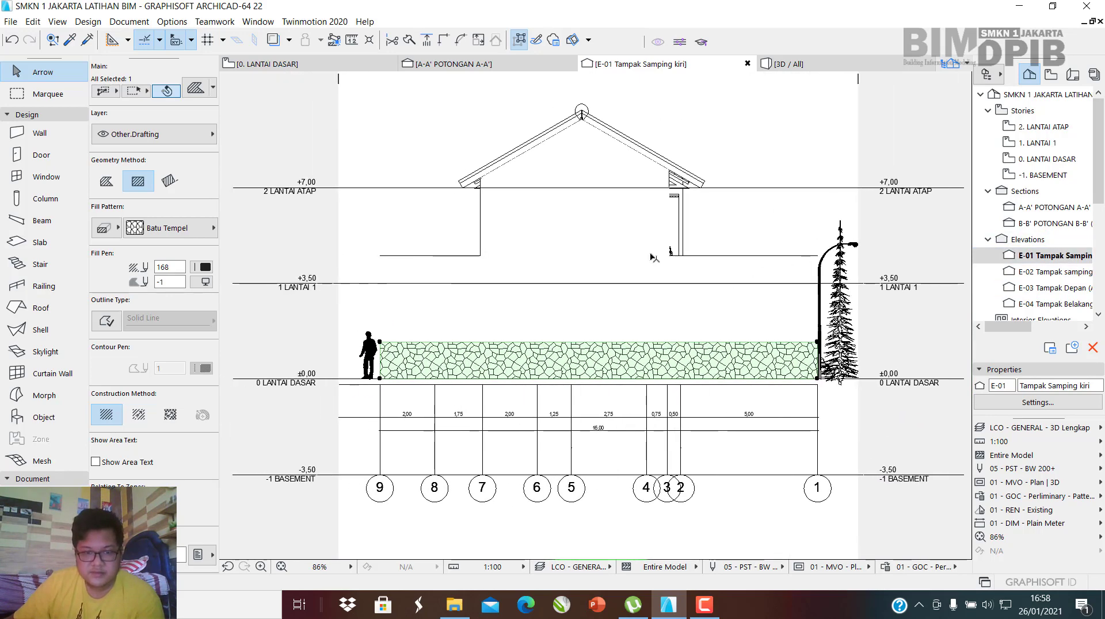
pyautogui.moveTo(662, 253); pyautogui.dragTo(659, 257, button='middle')
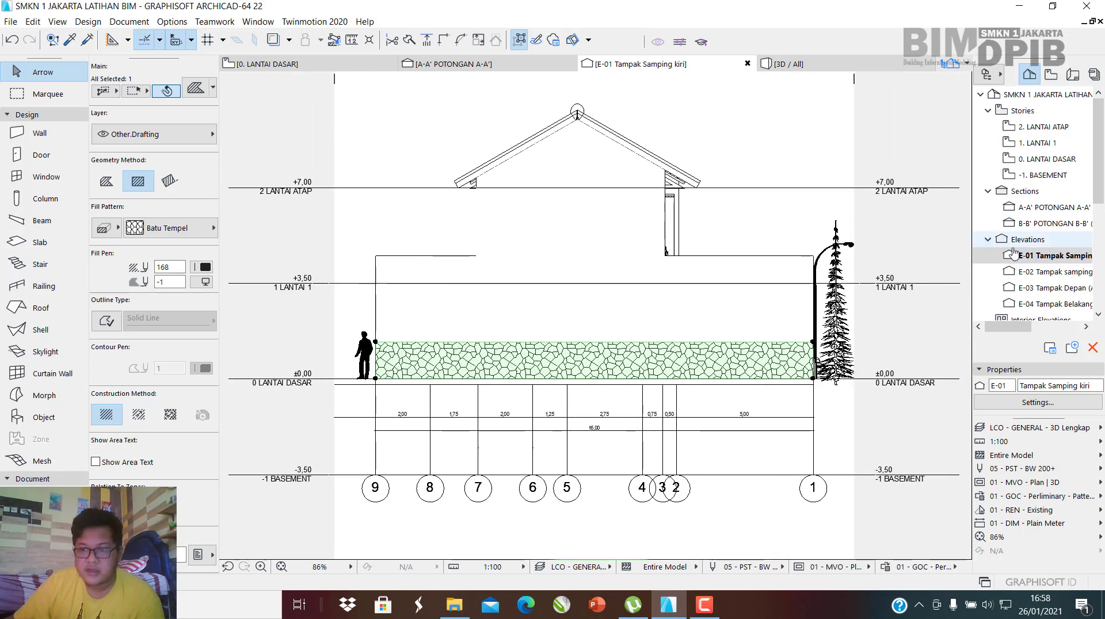
# Save the current E-01 Tampak Samping kiri elevation as a view.
pyautogui.rightClick(1053, 255)
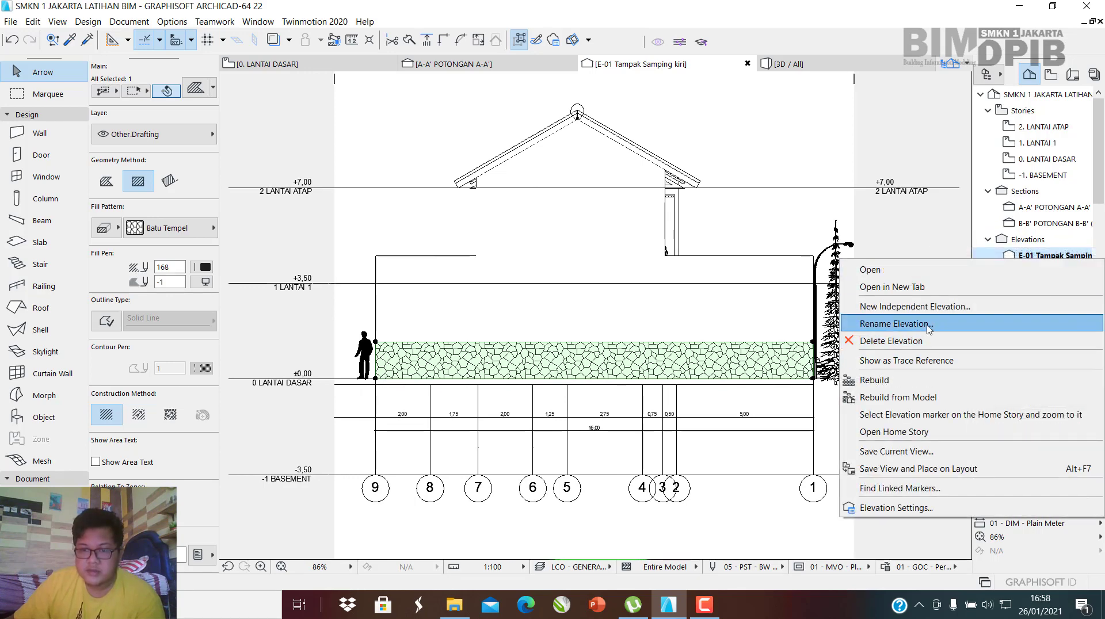
pyautogui.click(912, 452)
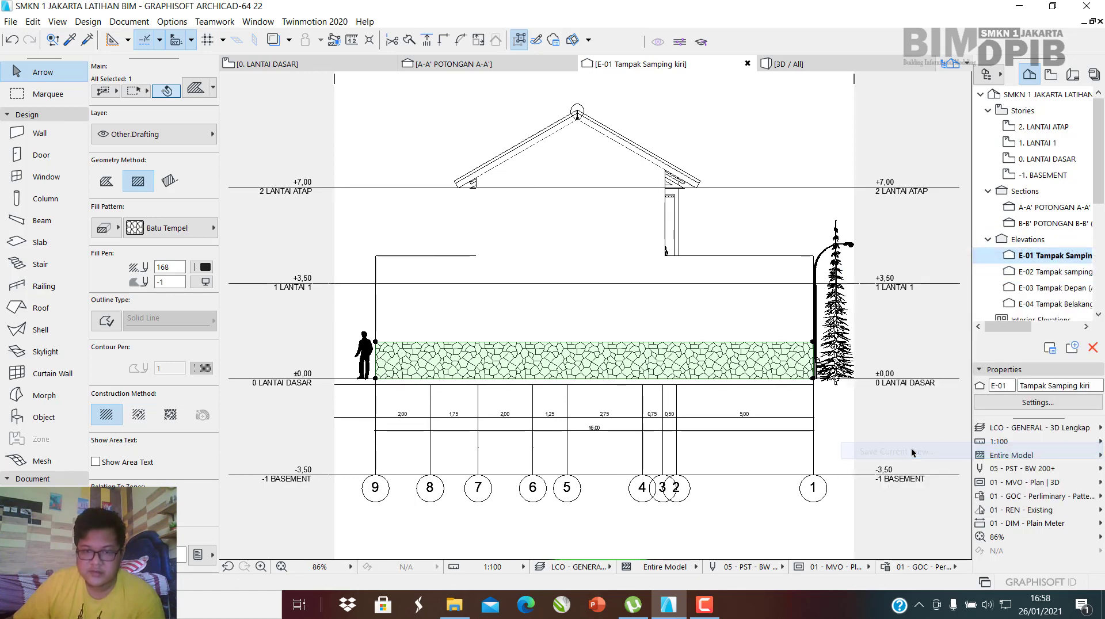
pyautogui.click(864, 496)
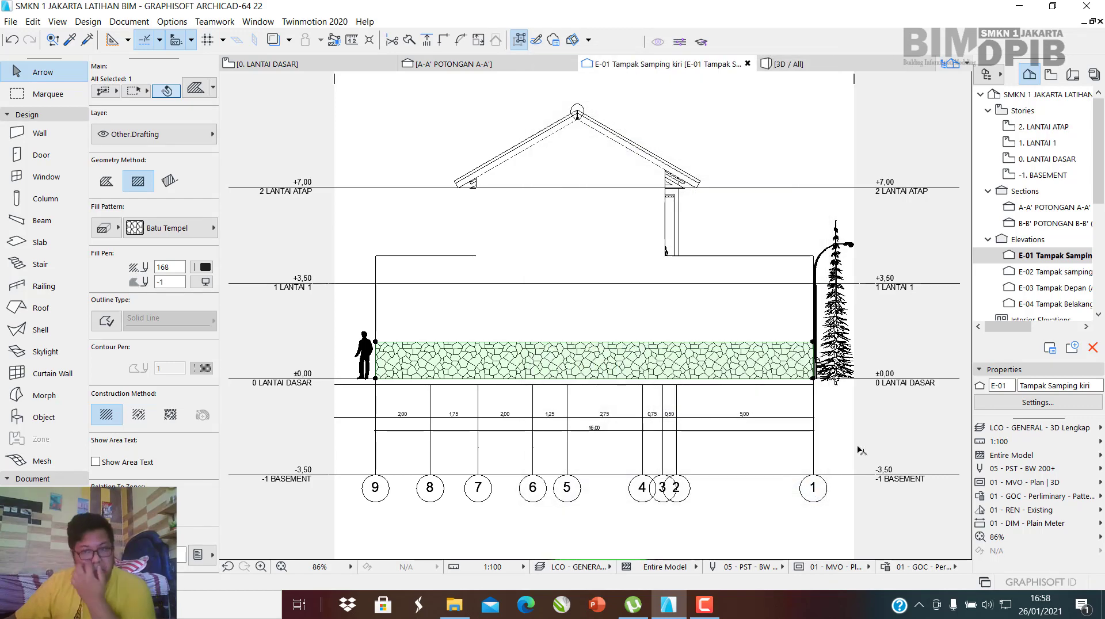
# Copy the standing man from the E-01 Tampak Samping kiri elevation and paste it into the centre of the E-02 Tampak samping kanan view.
pyautogui.doubleClick(1048, 272)
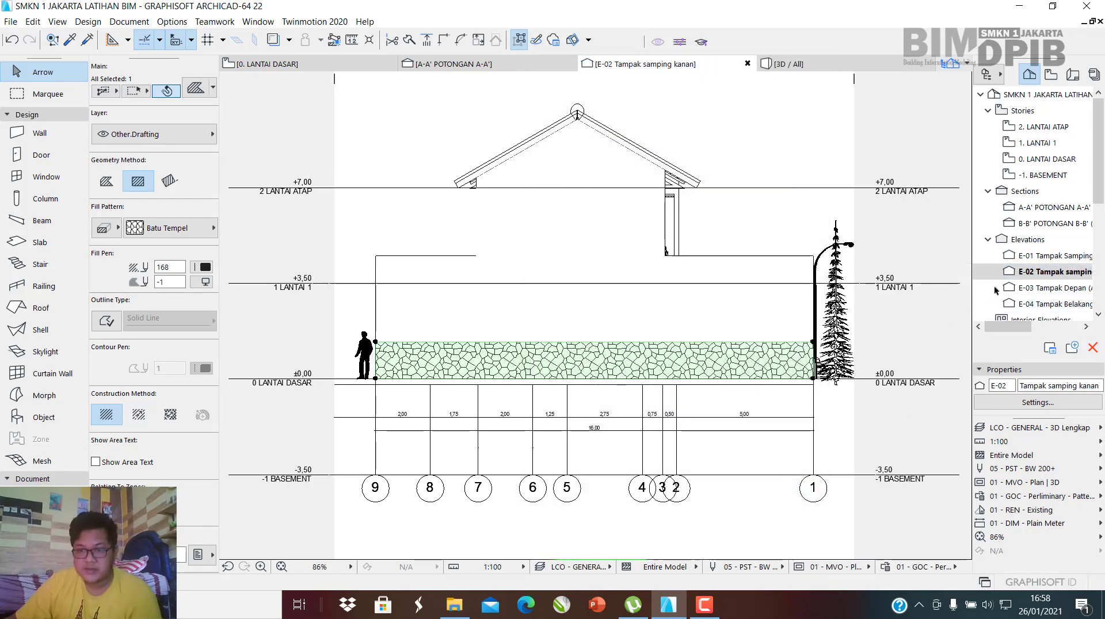
pyautogui.scroll(3, 772, 233)
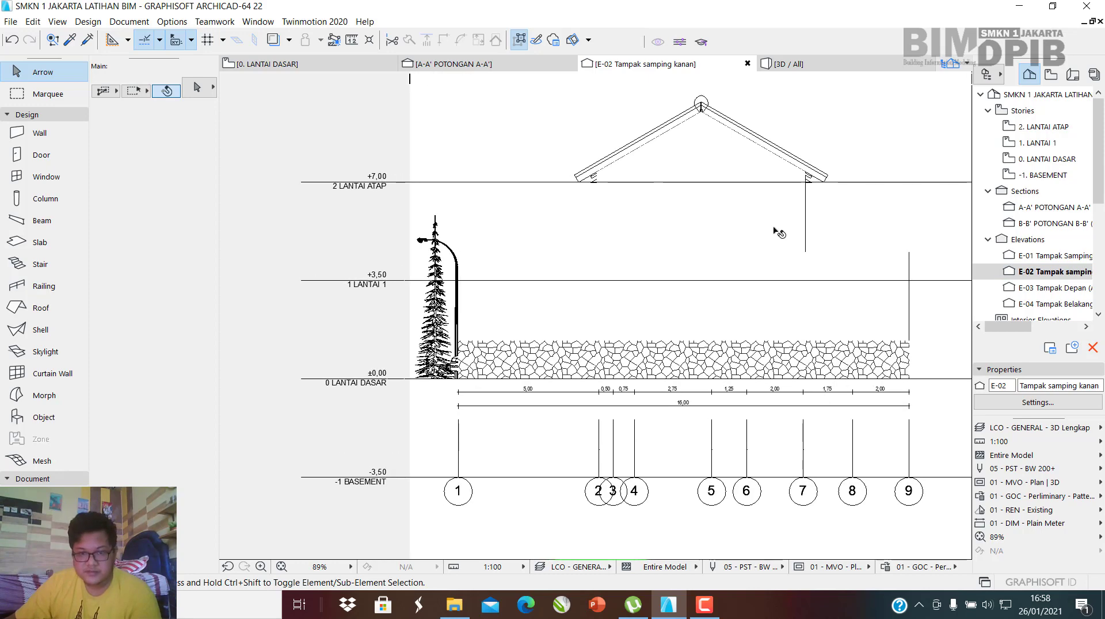
pyautogui.scroll(-2, 637, 261)
pyautogui.doubleClick(1001, 259)
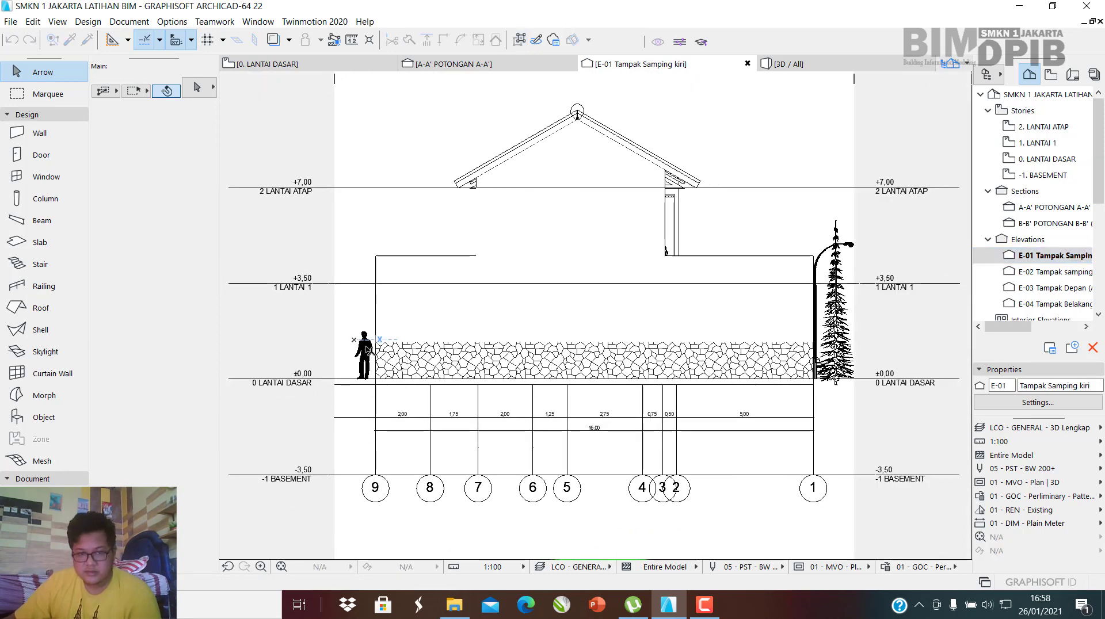
pyautogui.click(365, 351)
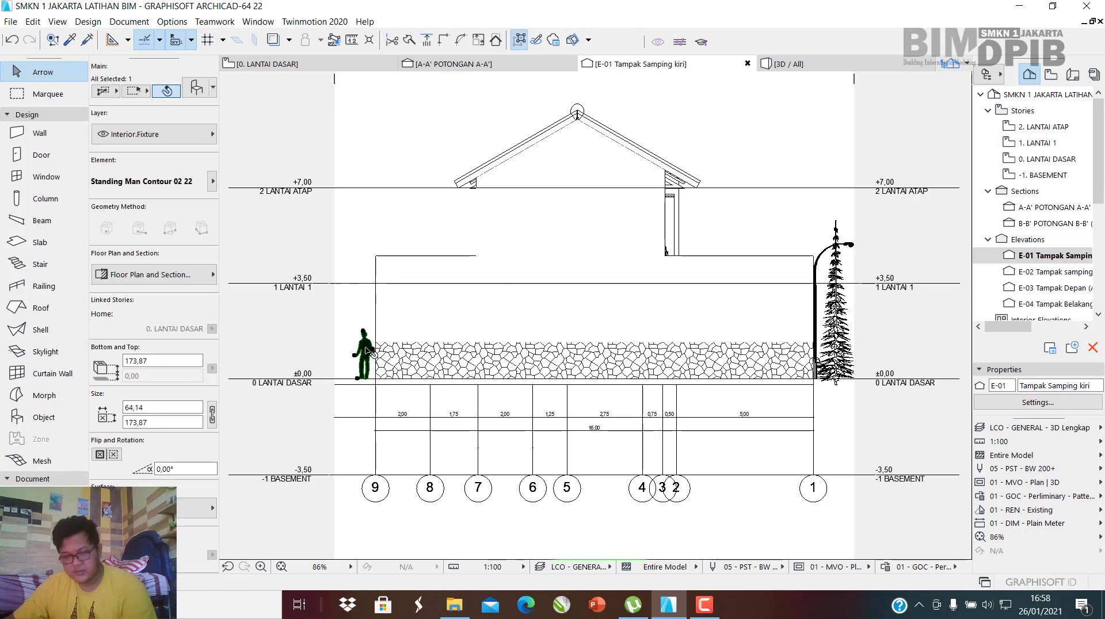
pyautogui.doubleClick(1030, 271)
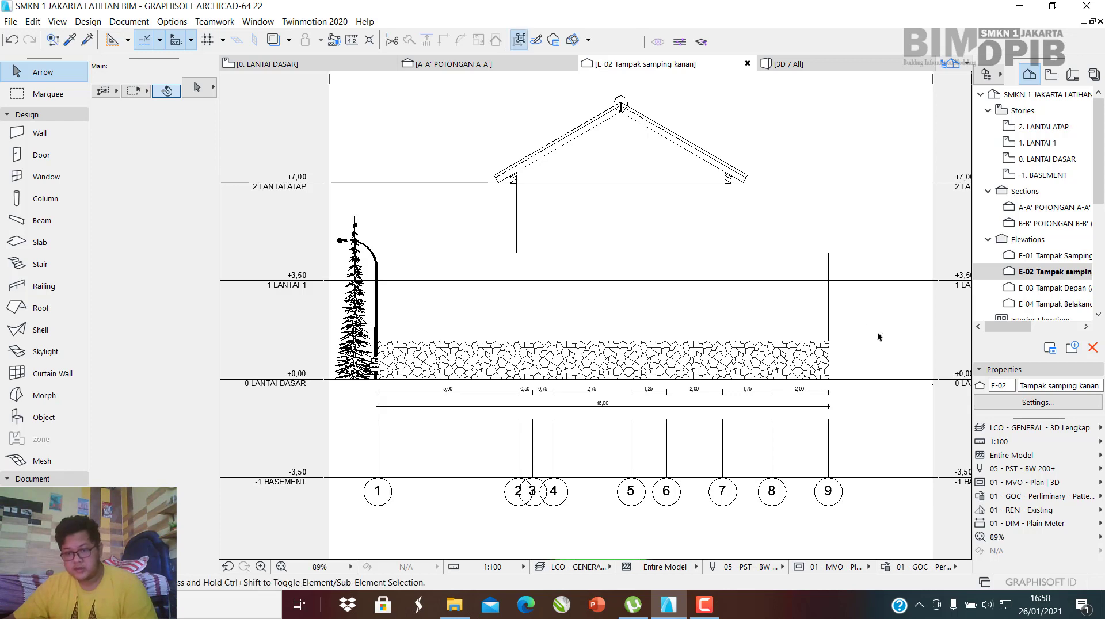
pyautogui.hotkey('ctrl', 'v')
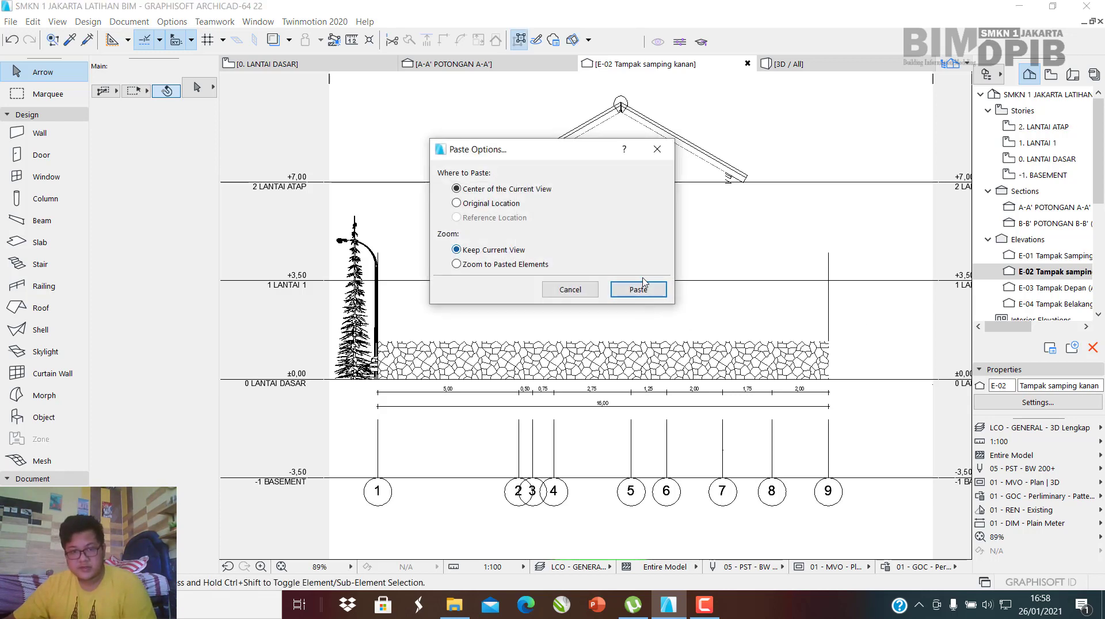
pyautogui.click(638, 291)
# Place the pasted standing man just outside the house beyond grid 9, clear of the Batu Tempel band.
pyautogui.click(597, 318)
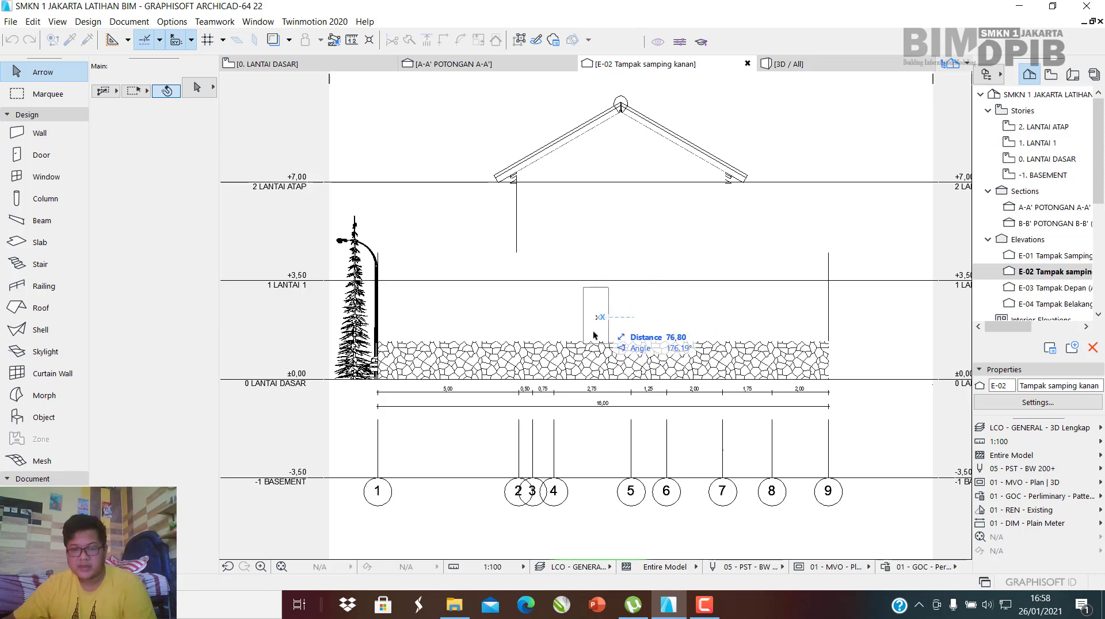
pyautogui.click(851, 352)
pyautogui.scroll(5, 849, 369)
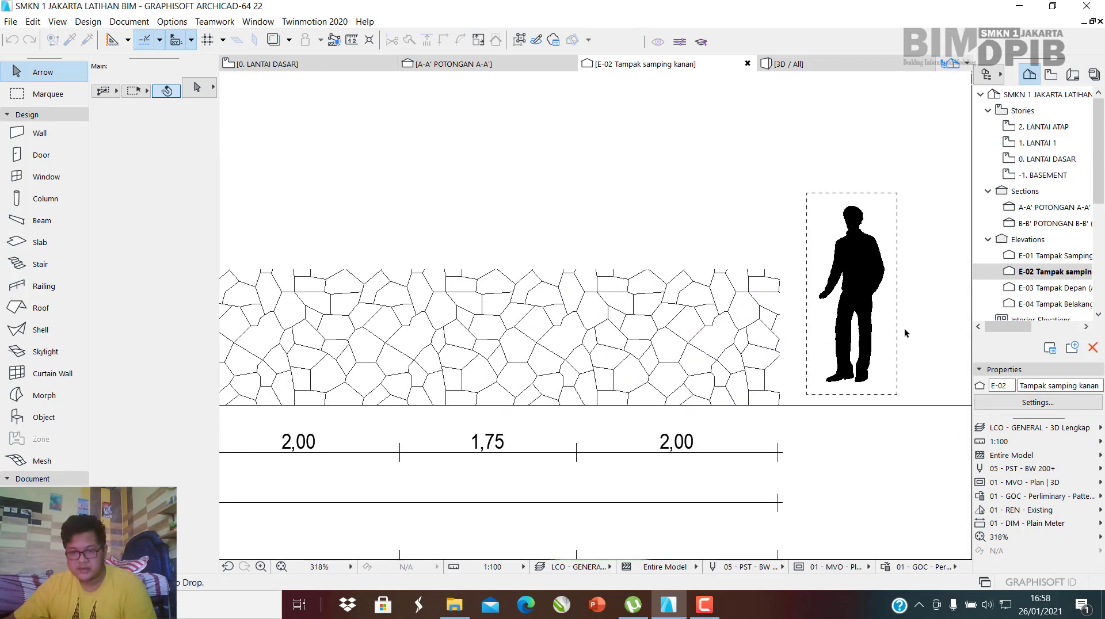
pyautogui.click(856, 340)
pyautogui.scroll(-5, 746, 378)
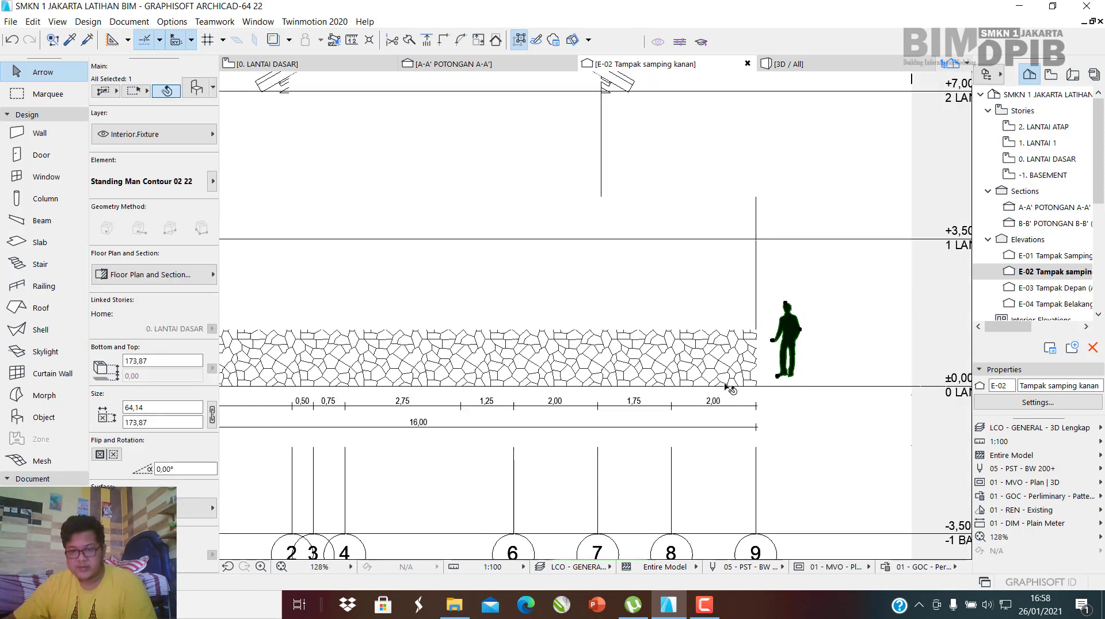
# Lower the standing man so the feet rest on the ±0,00 line close to grid 9.
pyautogui.scroll(4, 813, 391)
pyautogui.scroll(1, 709, 370)
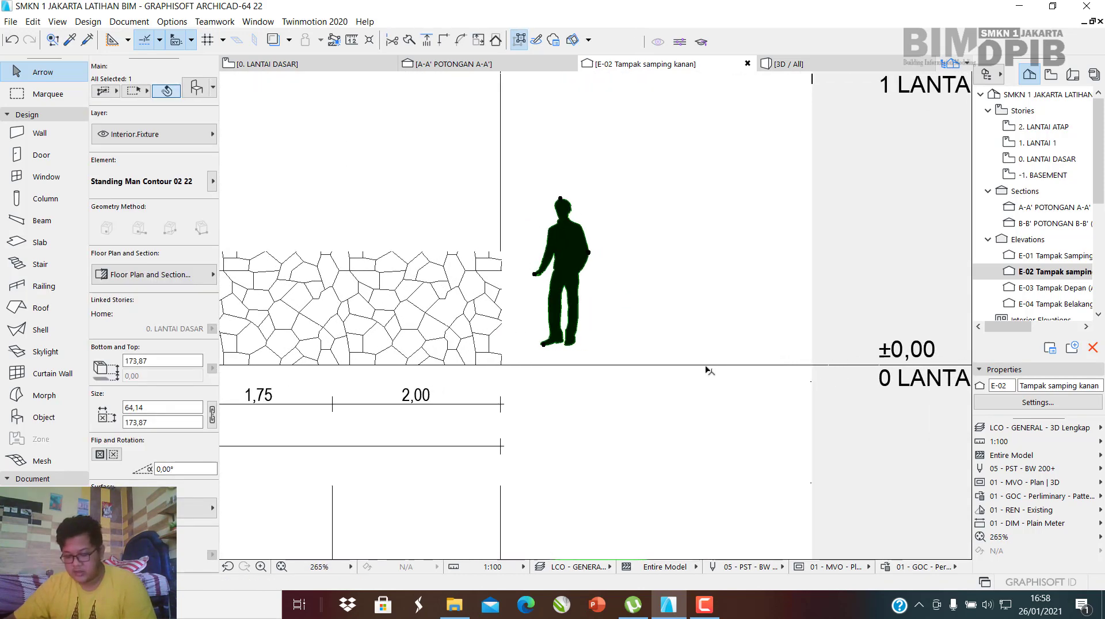
pyautogui.scroll(1, 670, 357)
pyautogui.moveTo(527, 341); pyautogui.dragTo(514, 368)
pyautogui.scroll(-6, 541, 385)
pyautogui.moveTo(620, 353); pyautogui.dragTo(562, 367)
pyautogui.scroll(-4, 452, 356)
pyautogui.moveTo(454, 352); pyautogui.dragTo(596, 339, button='middle')
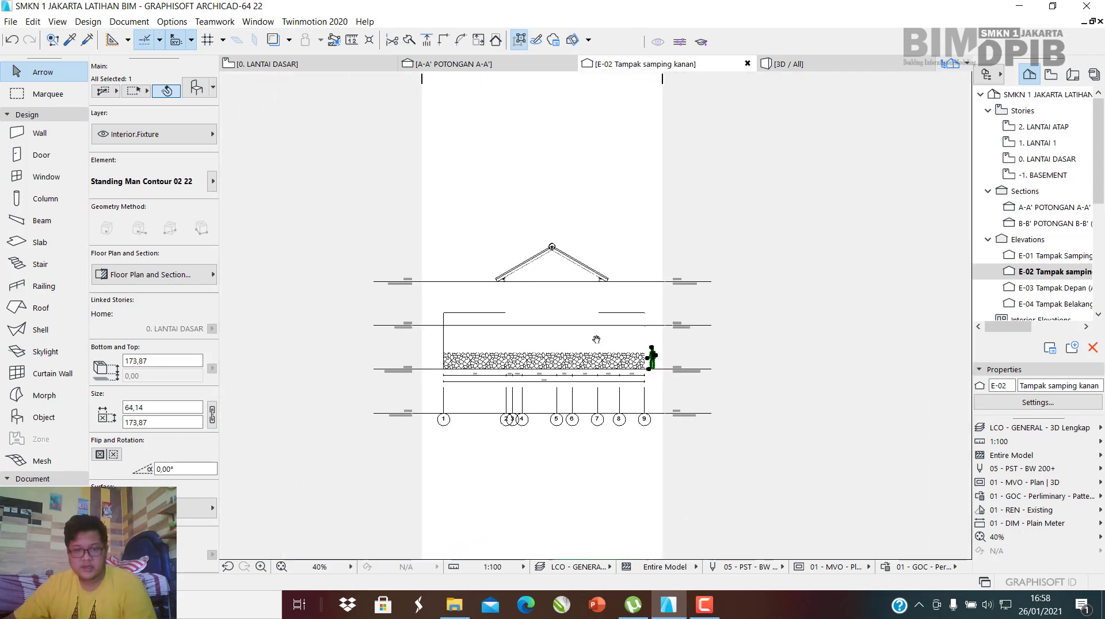
pyautogui.scroll(3, 593, 308)
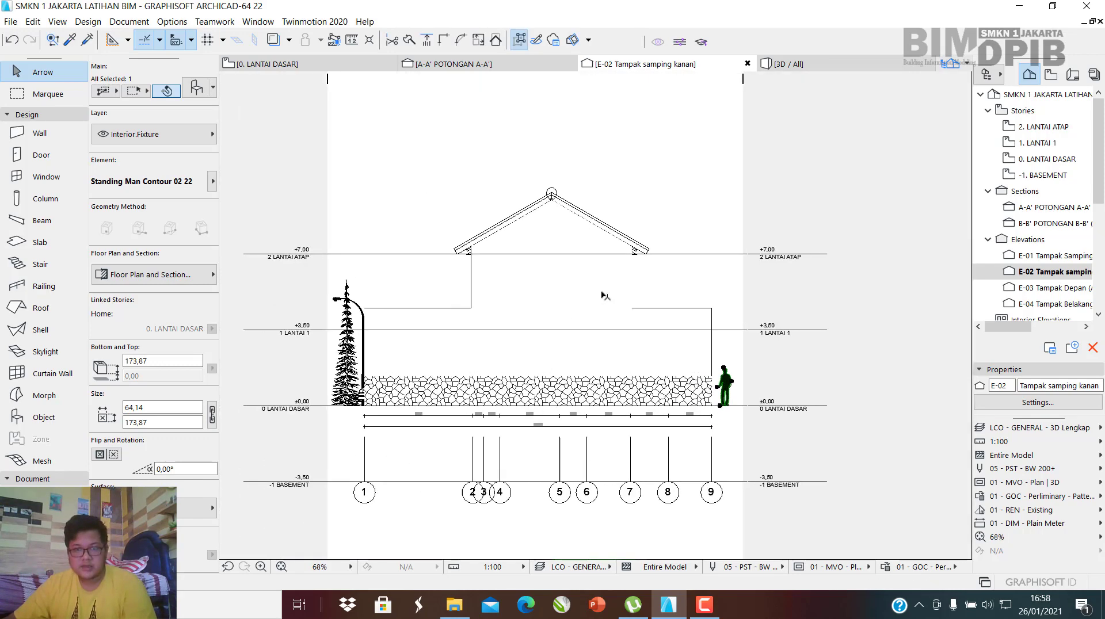
# Open the published POTONGAN A-A' layout to review it, and return to the E-02 Tampak samping kanan elevation.
pyautogui.click(1080, 76)
pyautogui.click(1094, 75)
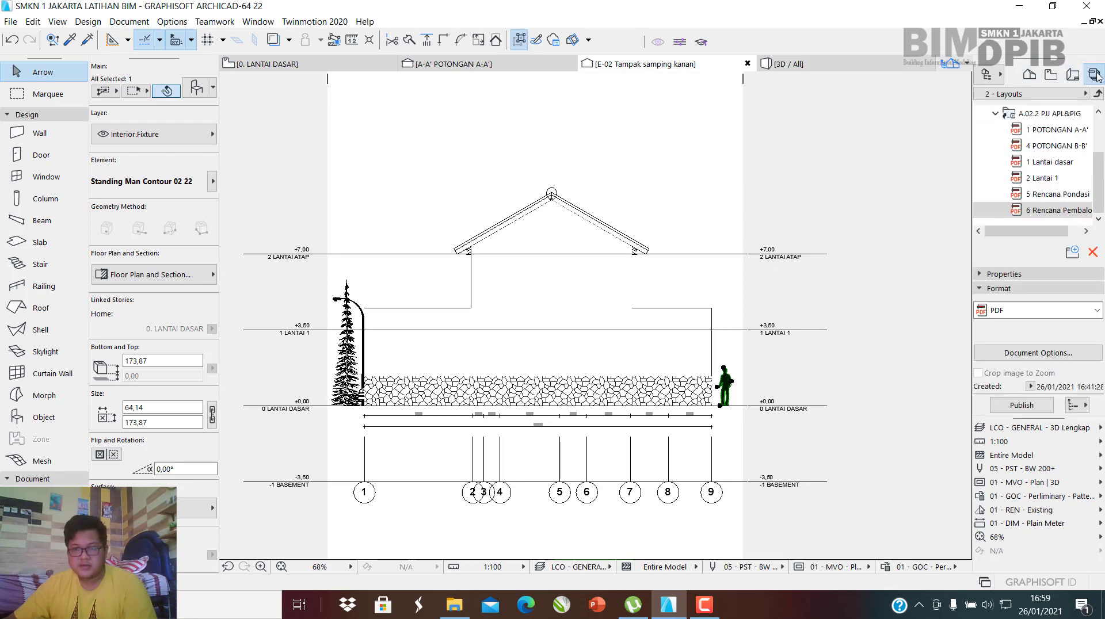
pyautogui.doubleClick(1048, 130)
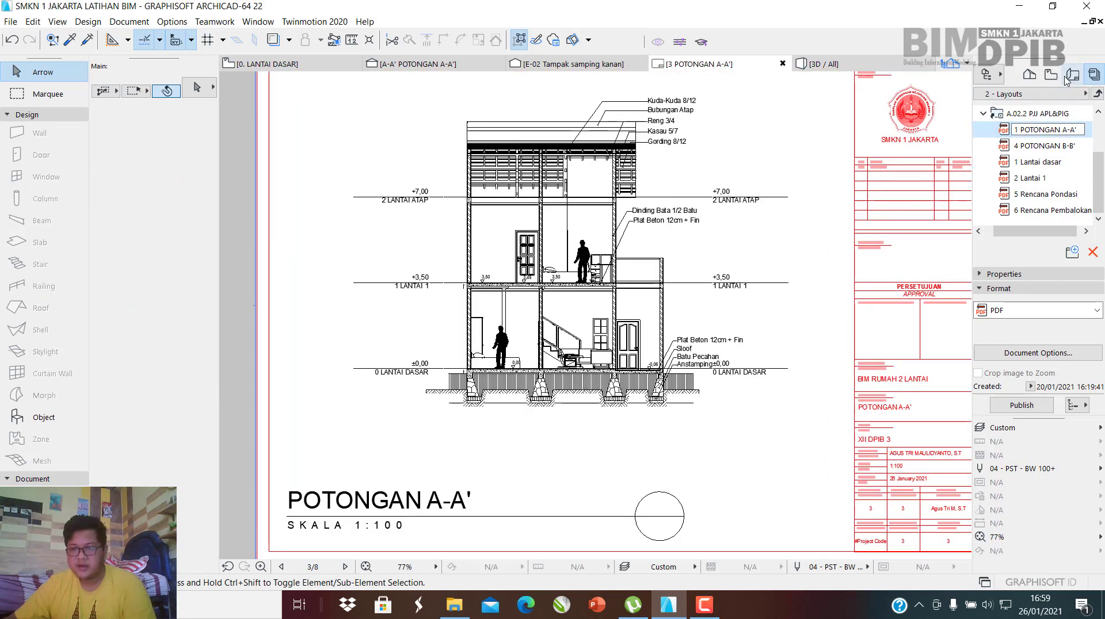
pyautogui.click(1029, 75)
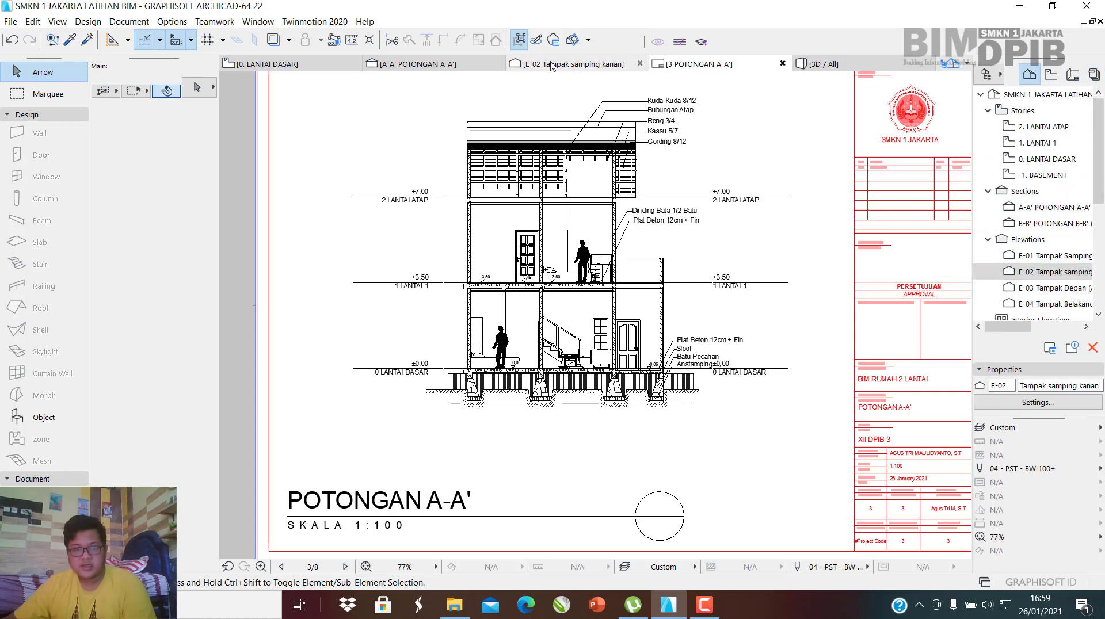
pyautogui.click(570, 64)
# Examine the standing man, lamp, pine tree and roof outline in the E-02 Tampak samping kanan elevation.
pyautogui.scroll(5, 724, 320)
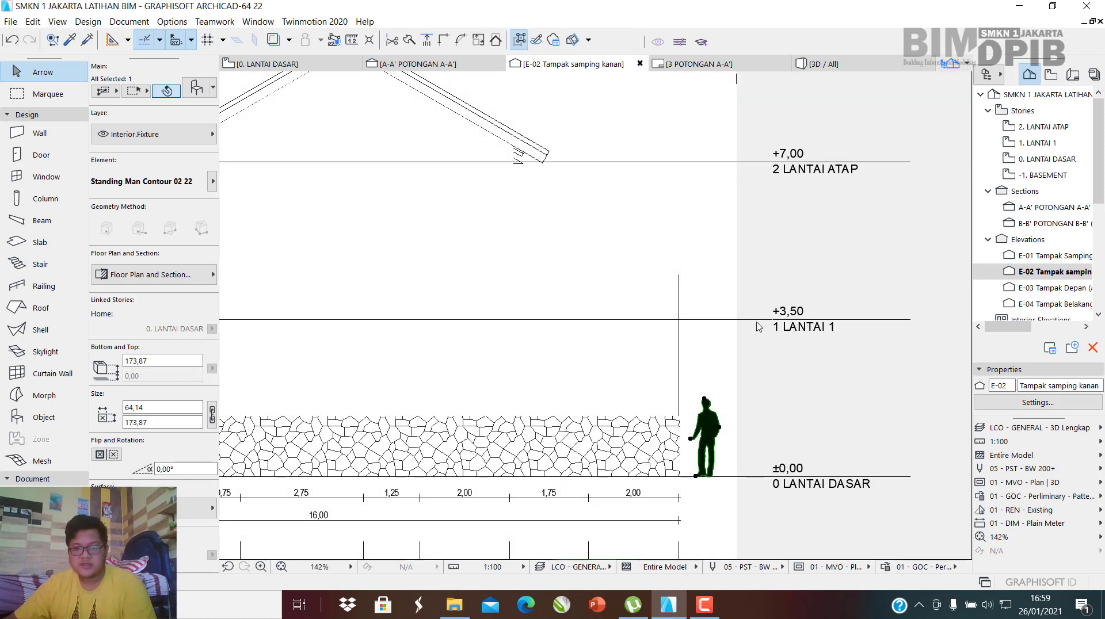
pyautogui.scroll(-5, 671, 343)
pyautogui.scroll(3, 468, 288)
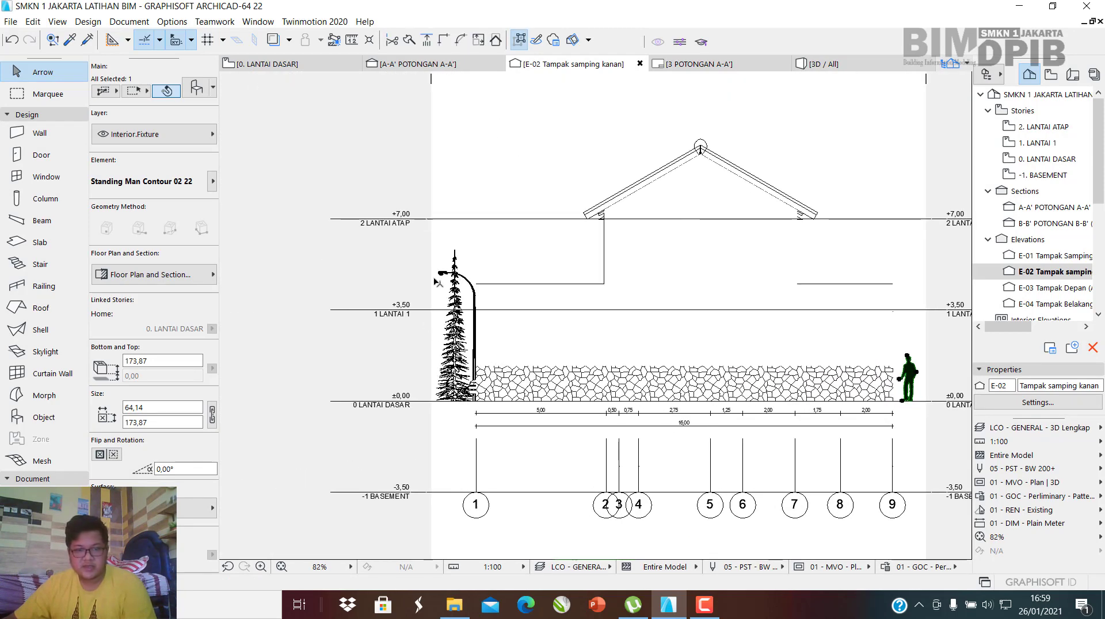
pyautogui.rightClick(1036, 277)
pyautogui.click(596, 453)
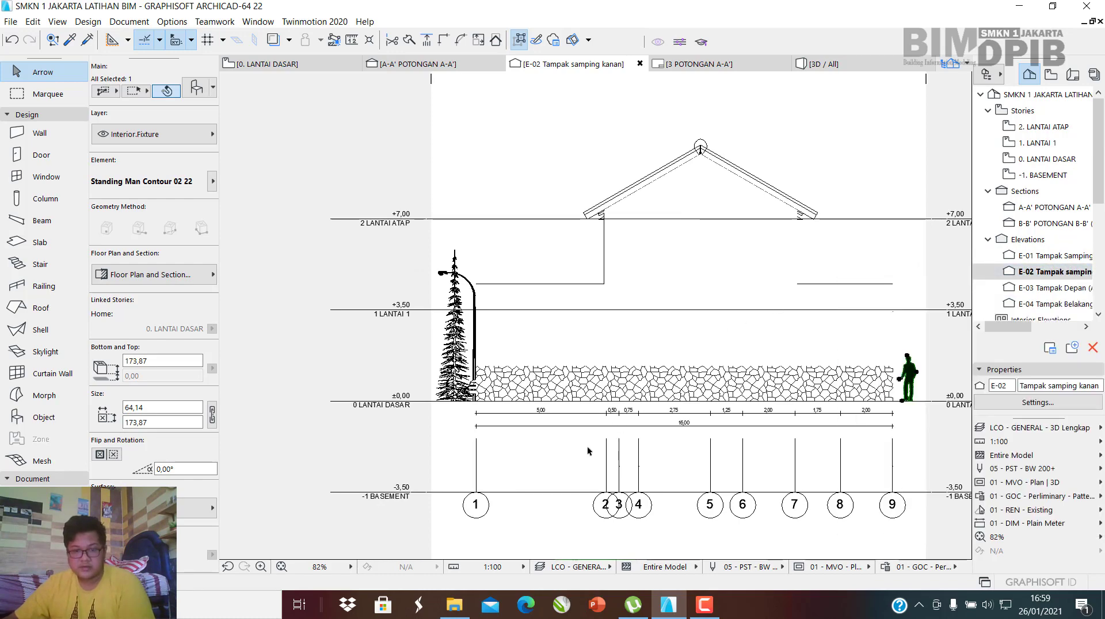
pyautogui.scroll(-4, 656, 432)
pyautogui.scroll(6, 658, 455)
pyautogui.scroll(-1, 656, 458)
pyautogui.moveTo(642, 469); pyautogui.dragTo(561, 457, button='middle')
pyautogui.scroll(-2, 560, 457)
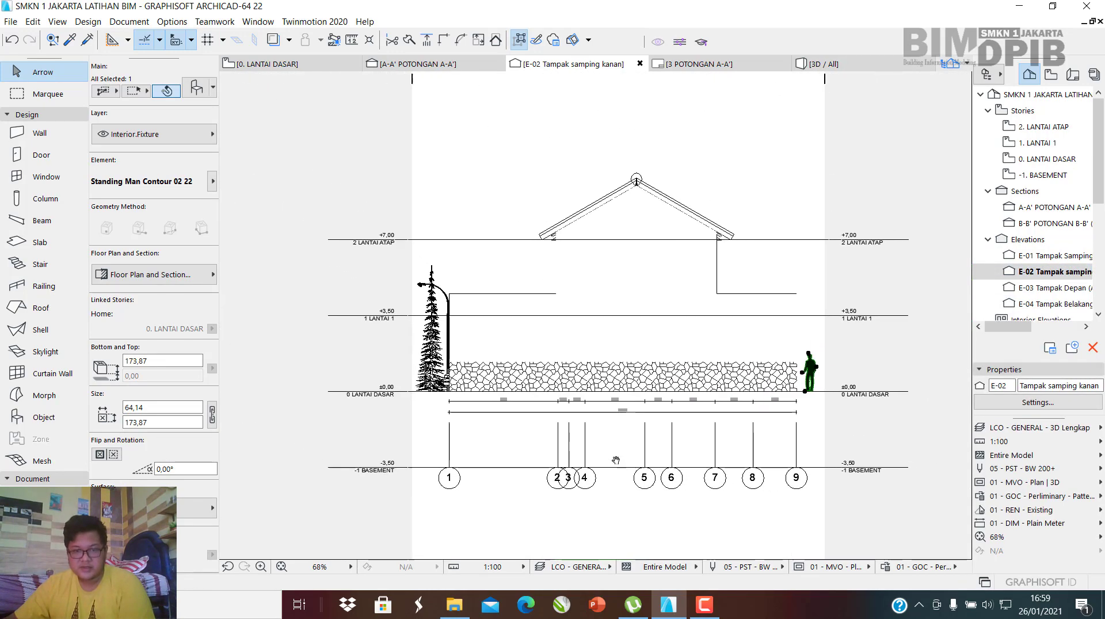
# Save the current E-02 Tampak samping kanan elevation as a view.
pyautogui.rightClick(1051, 275)
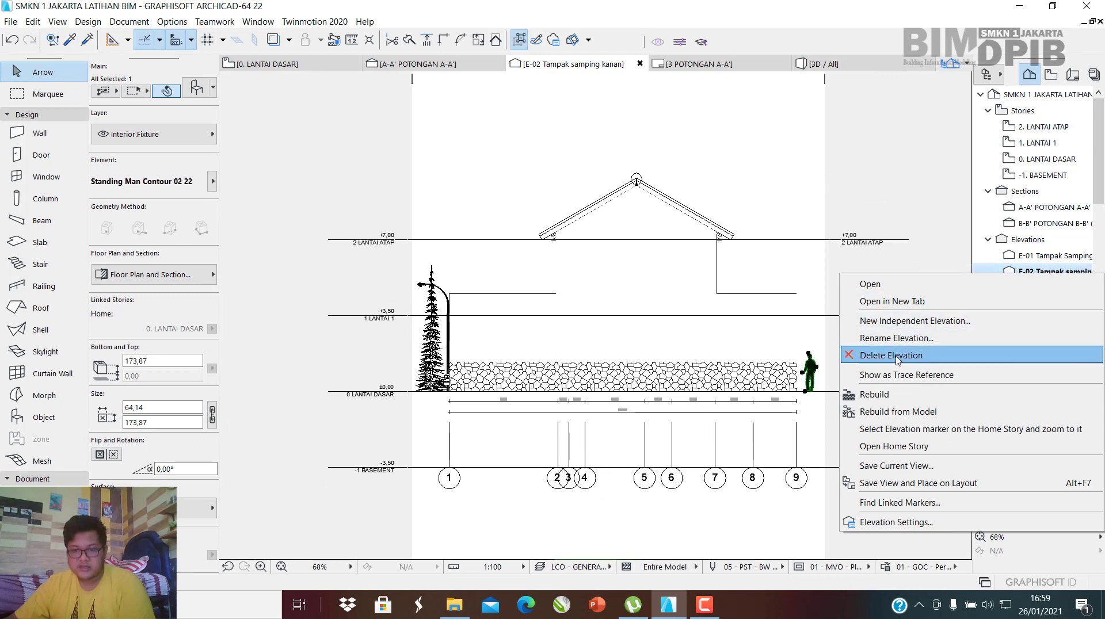
pyautogui.click(905, 467)
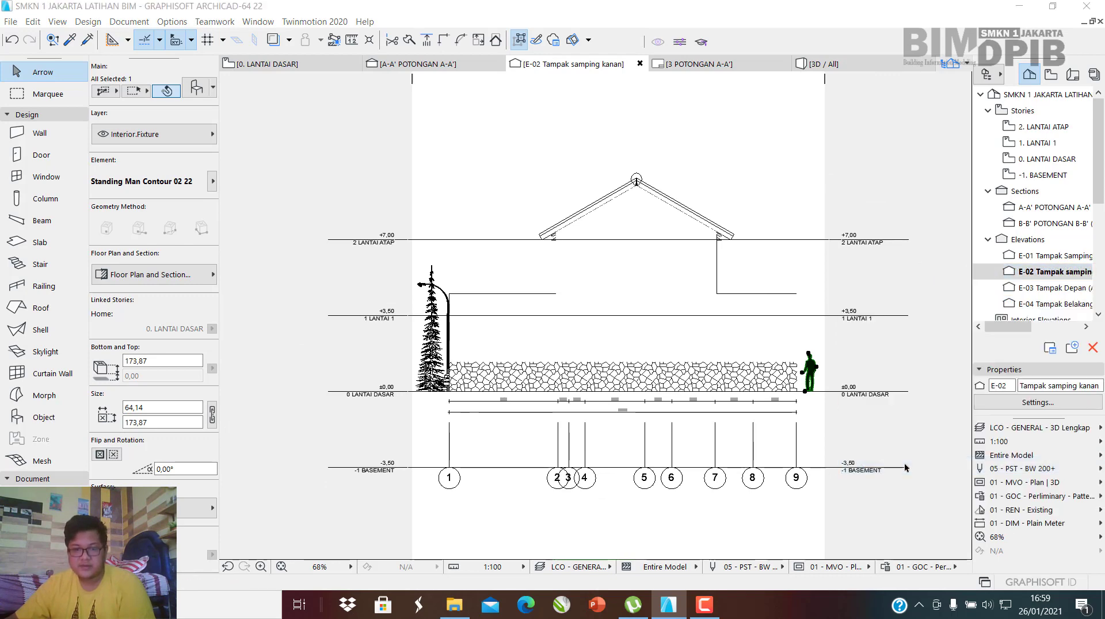
pyautogui.click(809, 501)
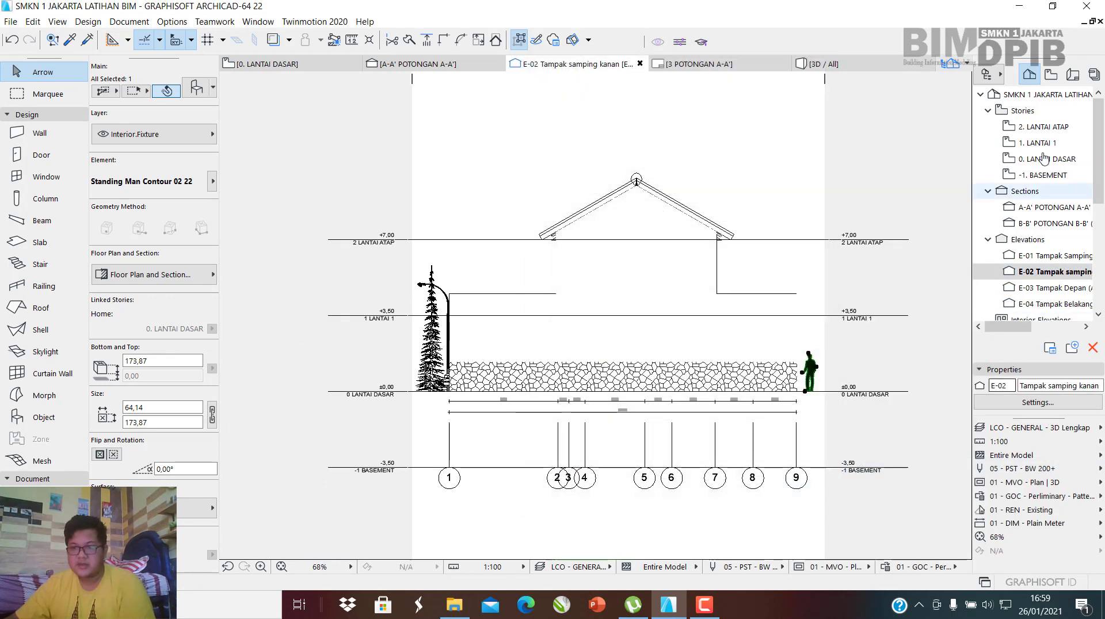
# Change the ID of the saved Tampak Depan view to 5.
pyautogui.click(1051, 77)
pyautogui.scroll(-3, 1020, 253)
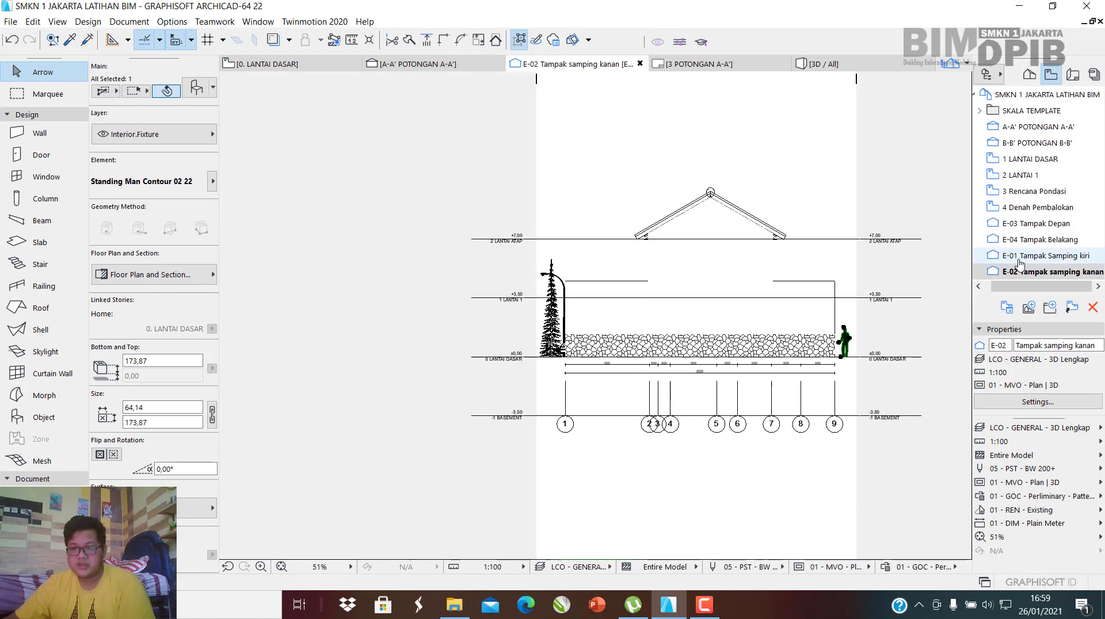
pyautogui.scroll(4, 878, 260)
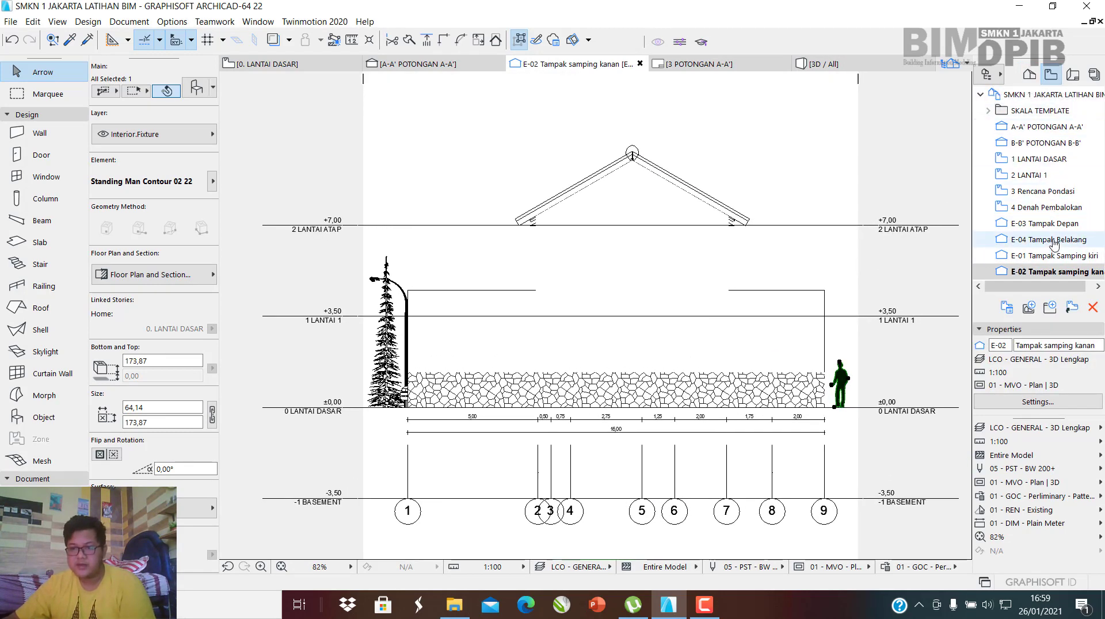
pyautogui.click(1045, 224)
pyautogui.rightClick(1044, 225)
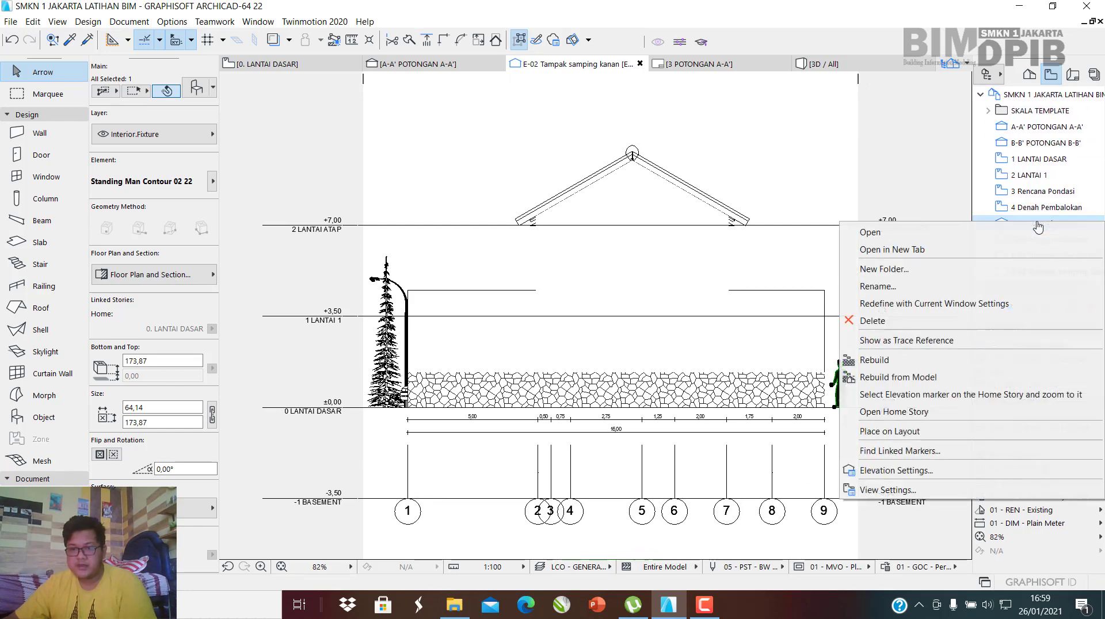
pyautogui.click(905, 287)
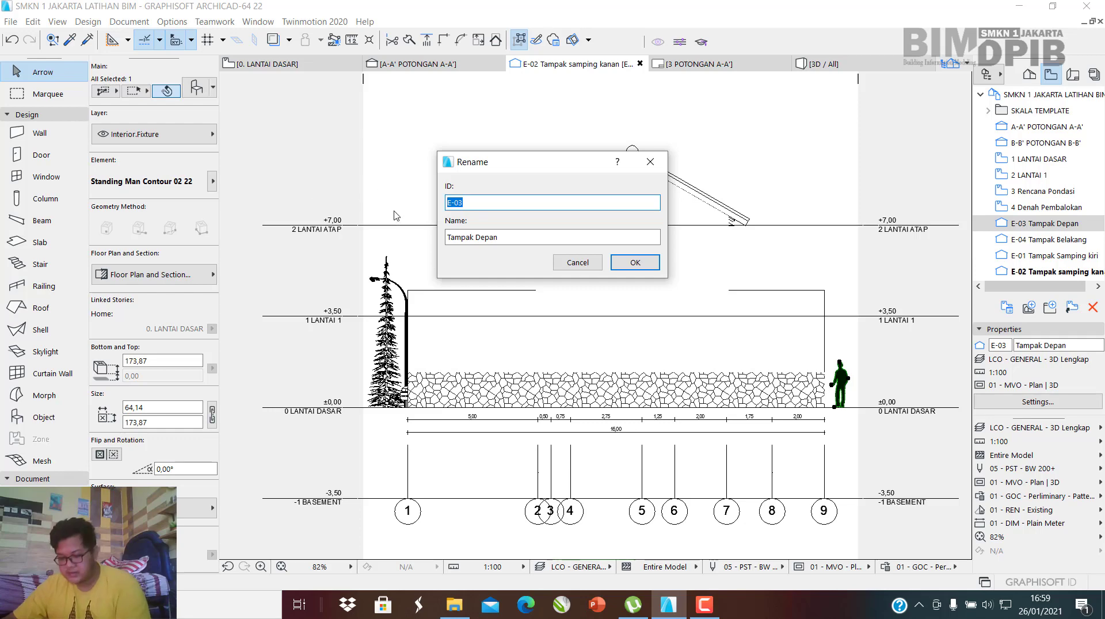
pyautogui.click(635, 263)
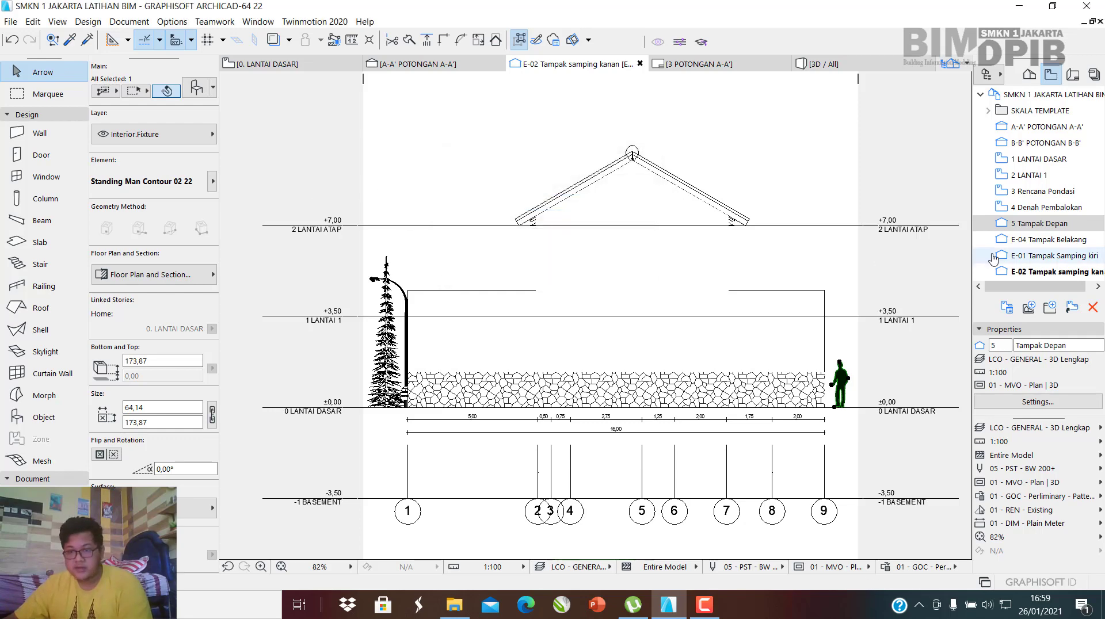
# Change the ID of the saved Tampak Belakang view to 6.
pyautogui.click(1029, 241)
pyautogui.rightClick(1029, 240)
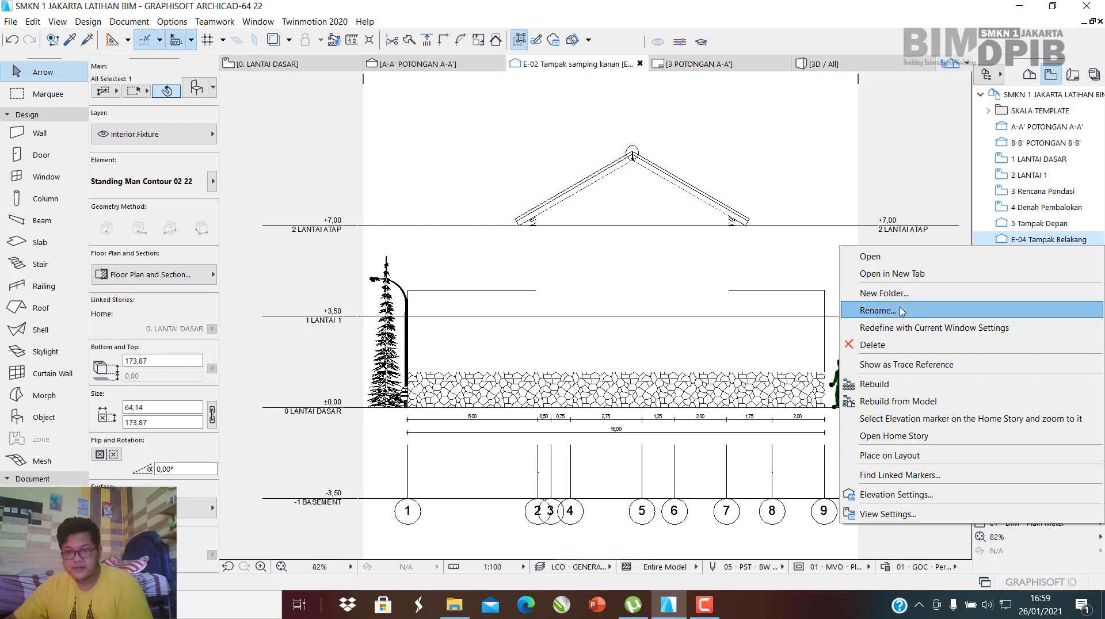
pyautogui.click(914, 310)
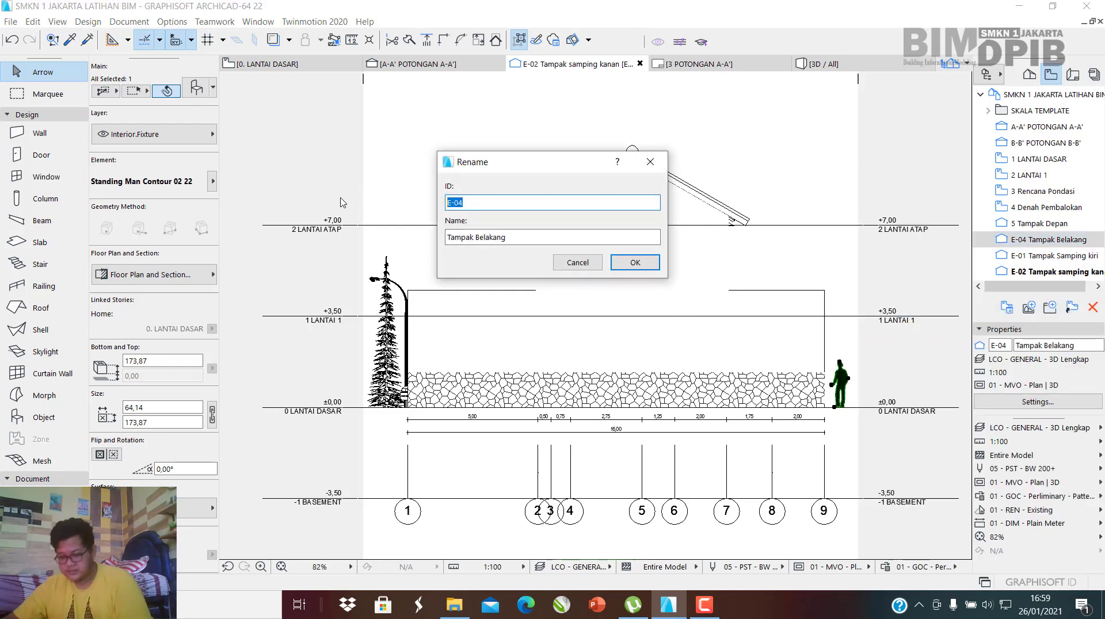
pyautogui.write('6')
pyautogui.click(631, 264)
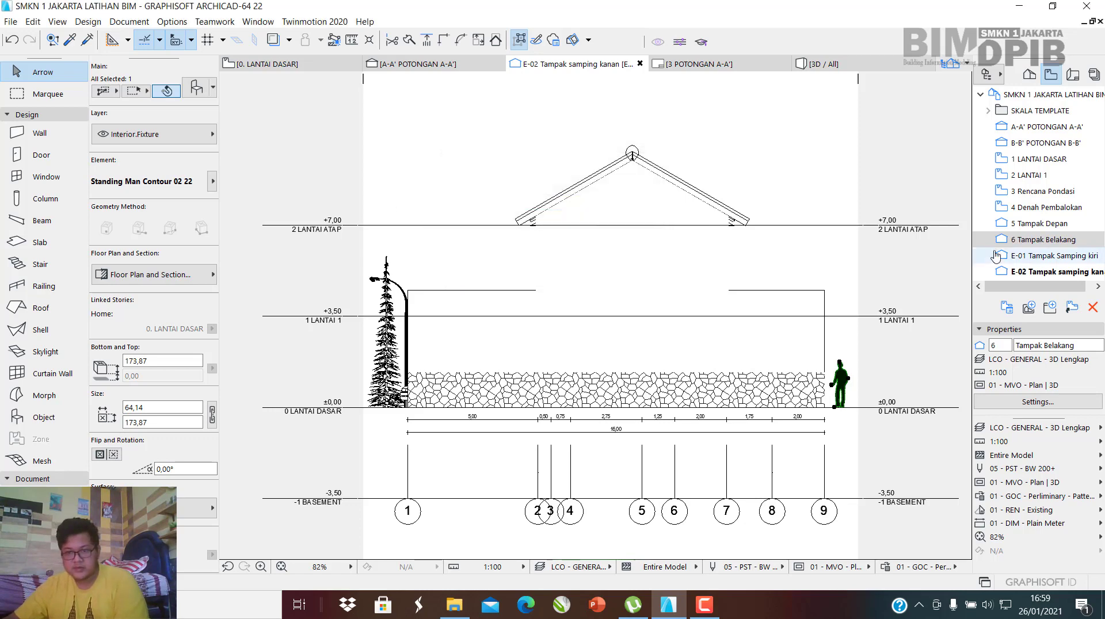
# Change the ID of the saved Tampak Samping kiri view to 7.
pyautogui.click(1046, 260)
pyautogui.rightClick(1047, 260)
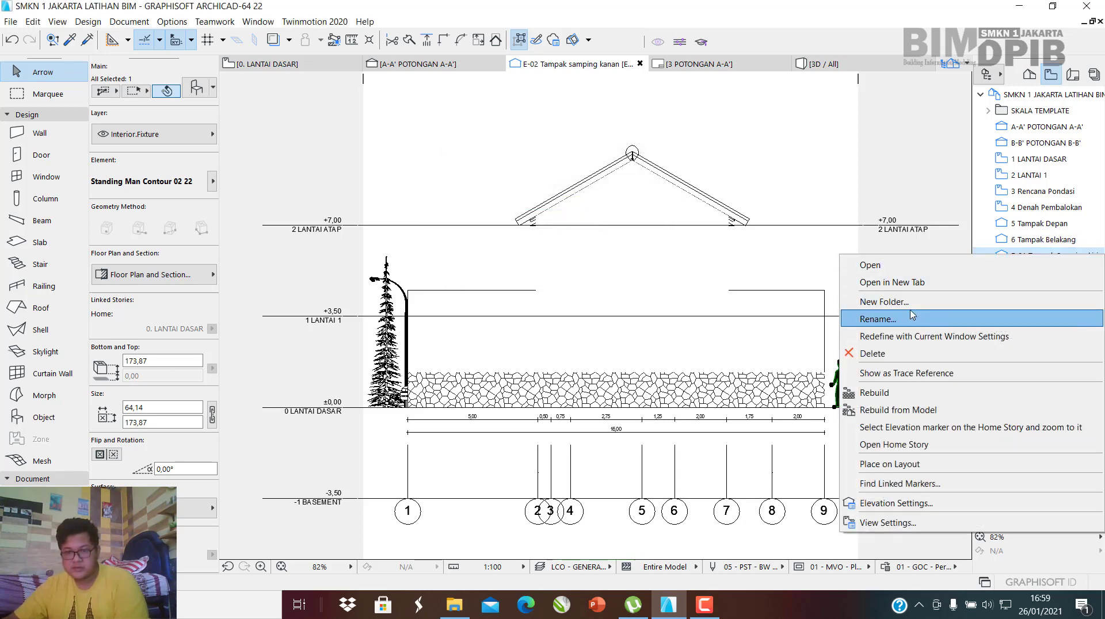
pyautogui.click(887, 318)
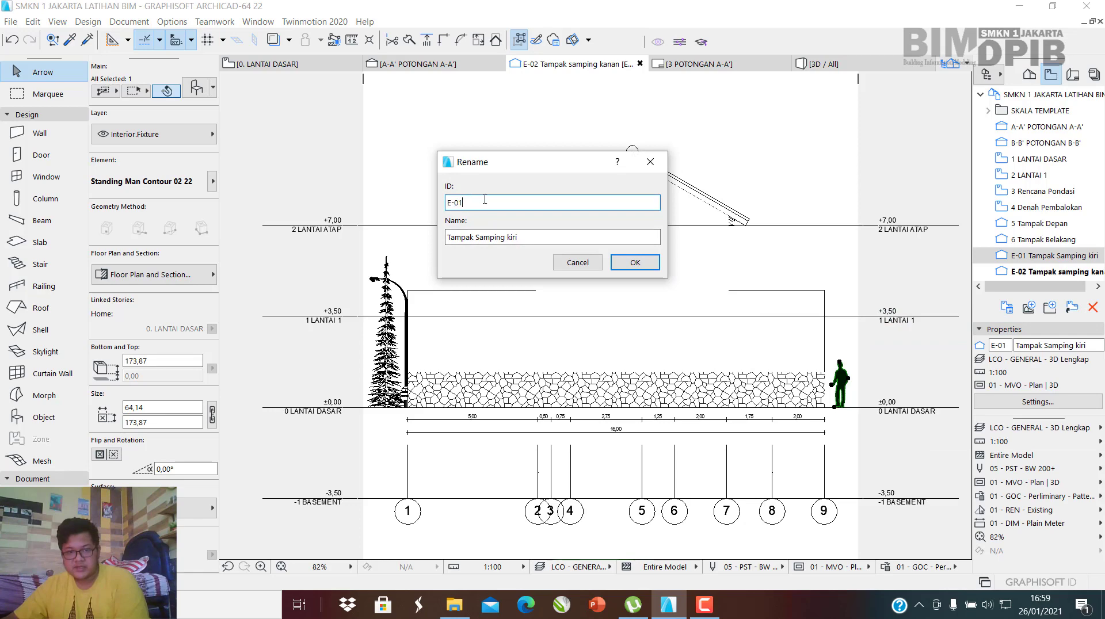
pyautogui.write('7')
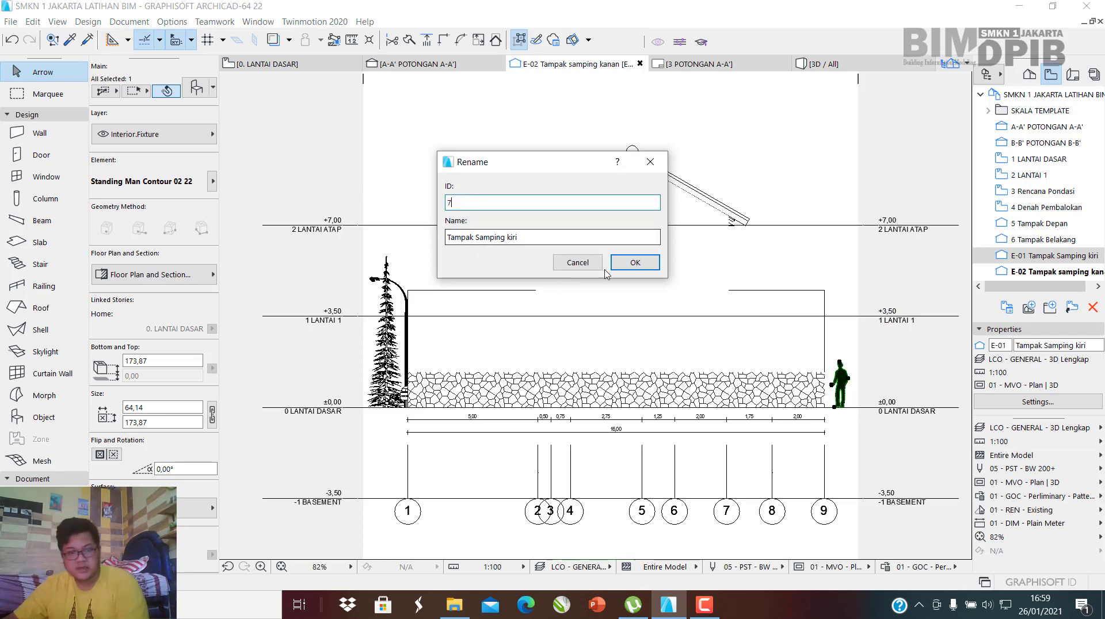
pyautogui.click(635, 262)
# Change the ID of the saved Tampak samping kanan view to 8.
pyautogui.click(1053, 271)
pyautogui.rightClick(1053, 271)
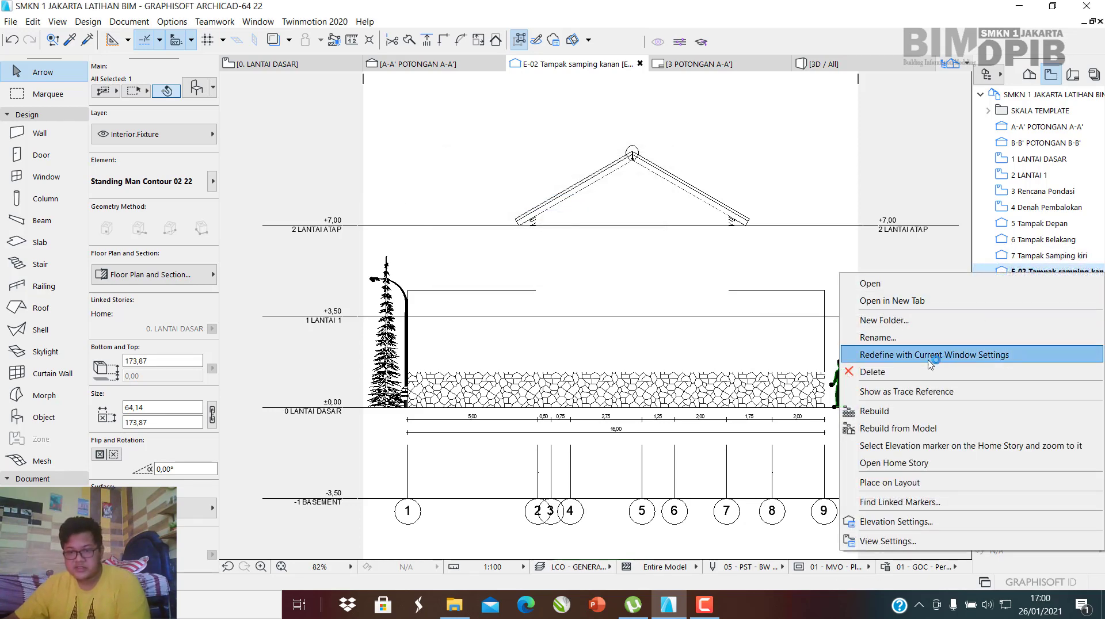
pyautogui.click(878, 337)
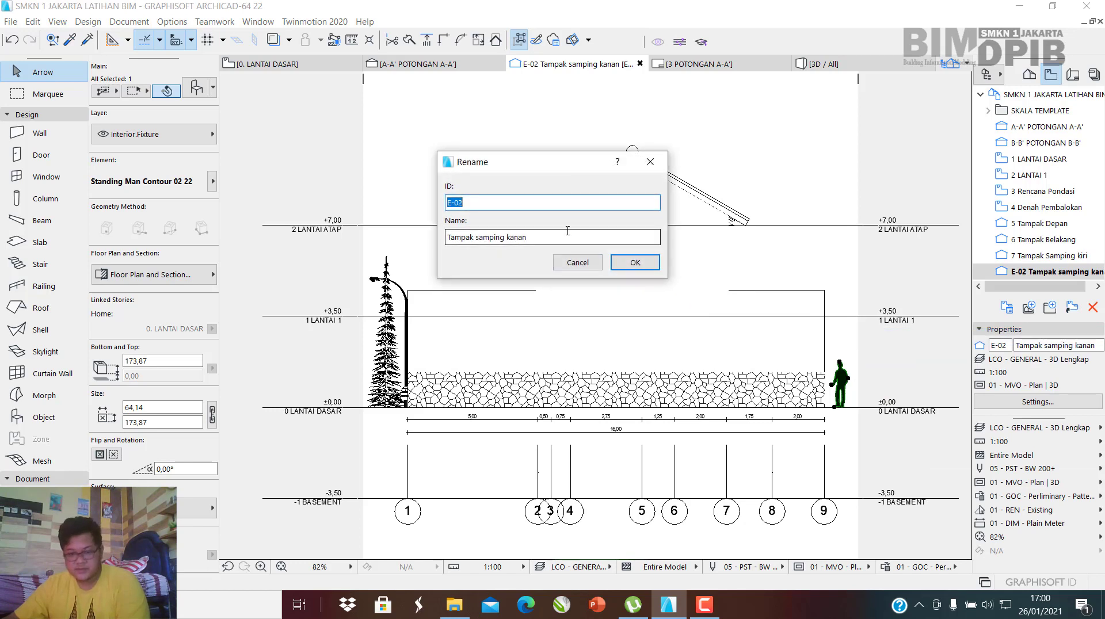
pyautogui.write('8')
pyautogui.click(635, 262)
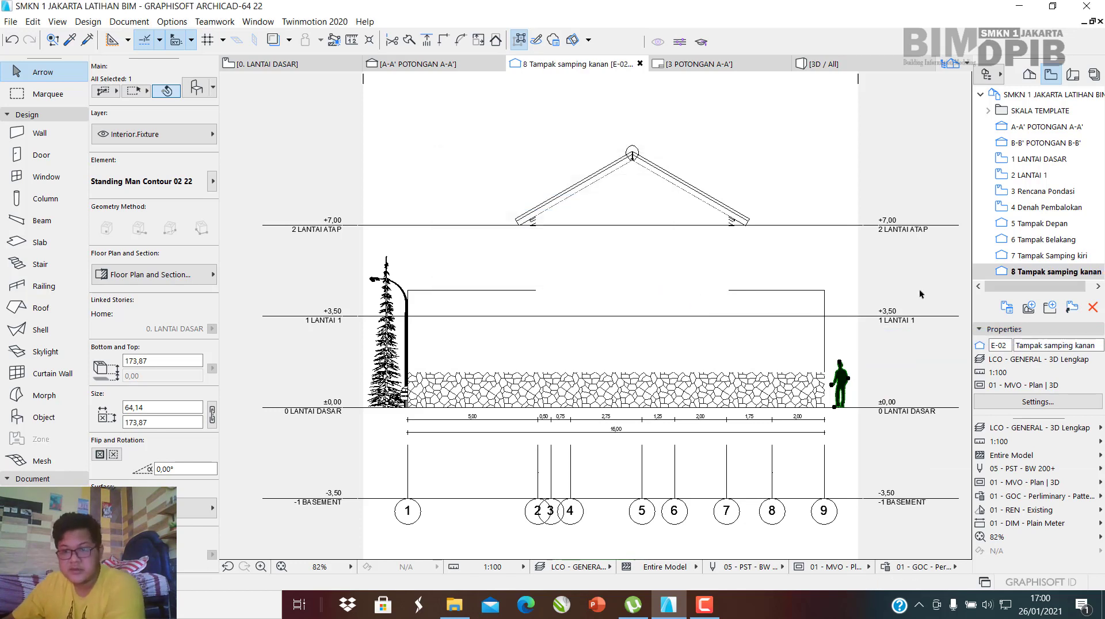
# Try to create a layout named "tampak depan" in the A.02.2 PJJ APL&PIG subset using the A4 - Kop - SMKN 1 master layout.
pyautogui.click(1073, 74)
pyautogui.doubleClick(1011, 183)
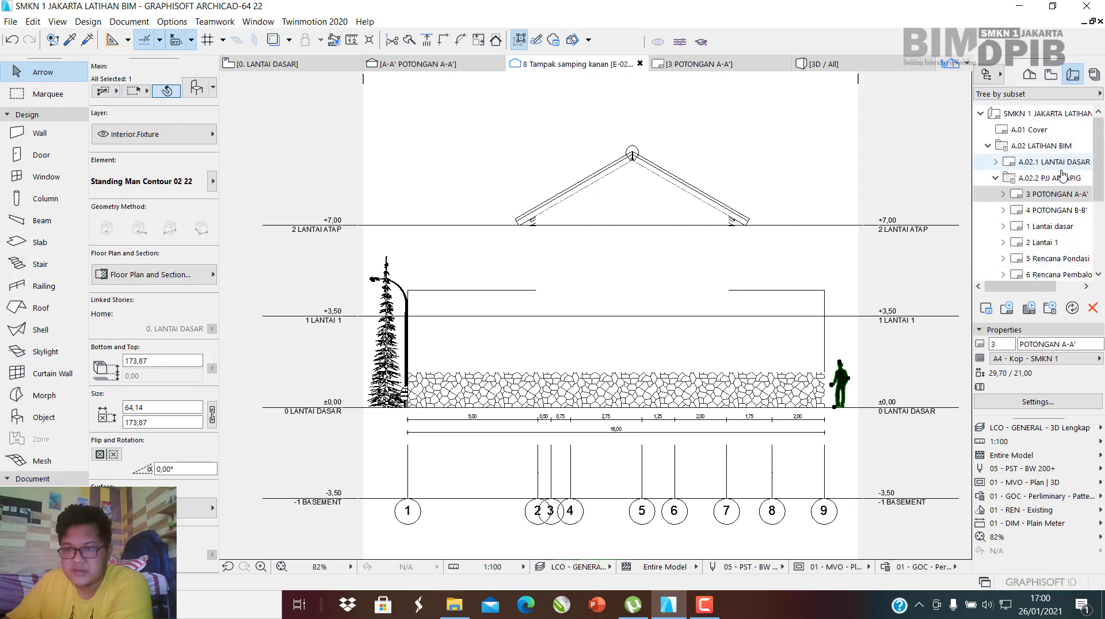
pyautogui.click(1031, 177)
pyautogui.rightClick(1013, 178)
pyautogui.click(1027, 186)
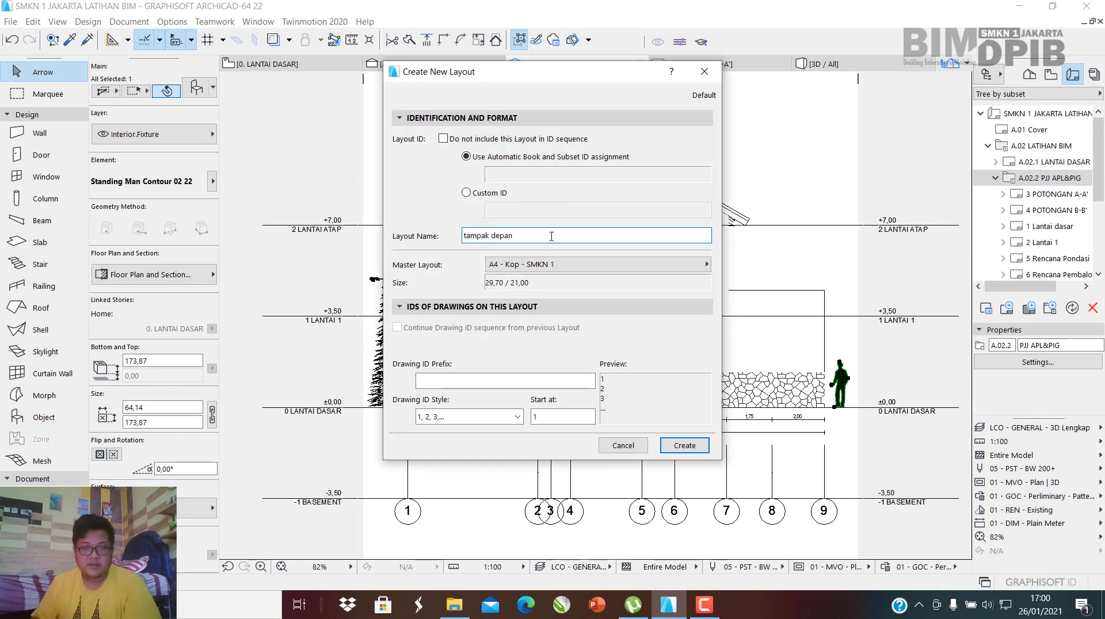
pyautogui.press('Return')
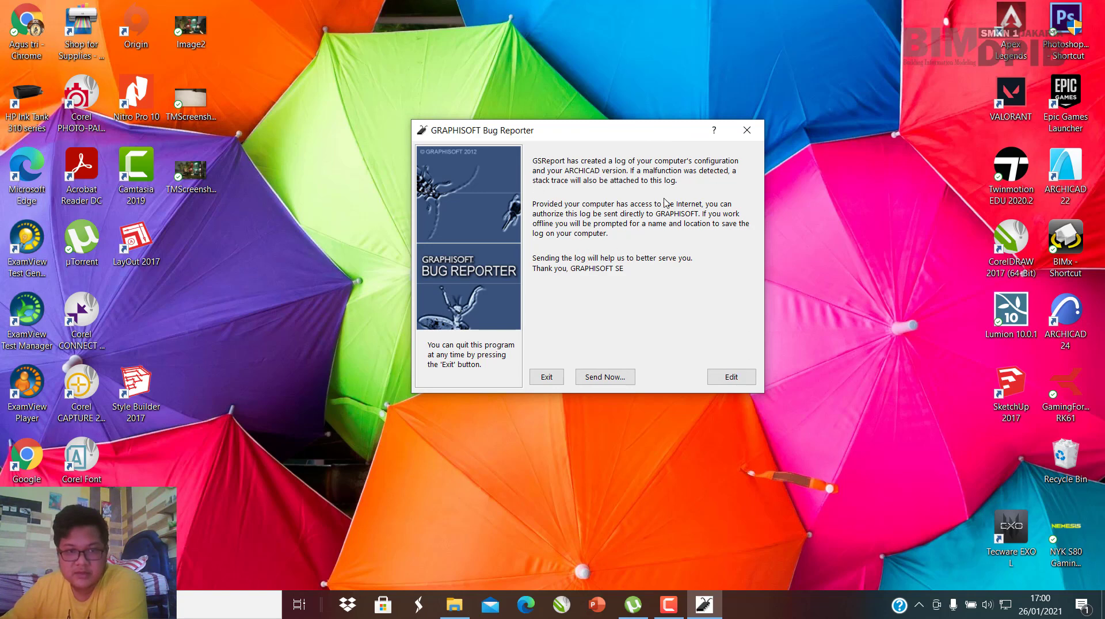
# Exit the GRAPHISOFT Bug Reporter without sending the report.
pyautogui.click(562, 383)
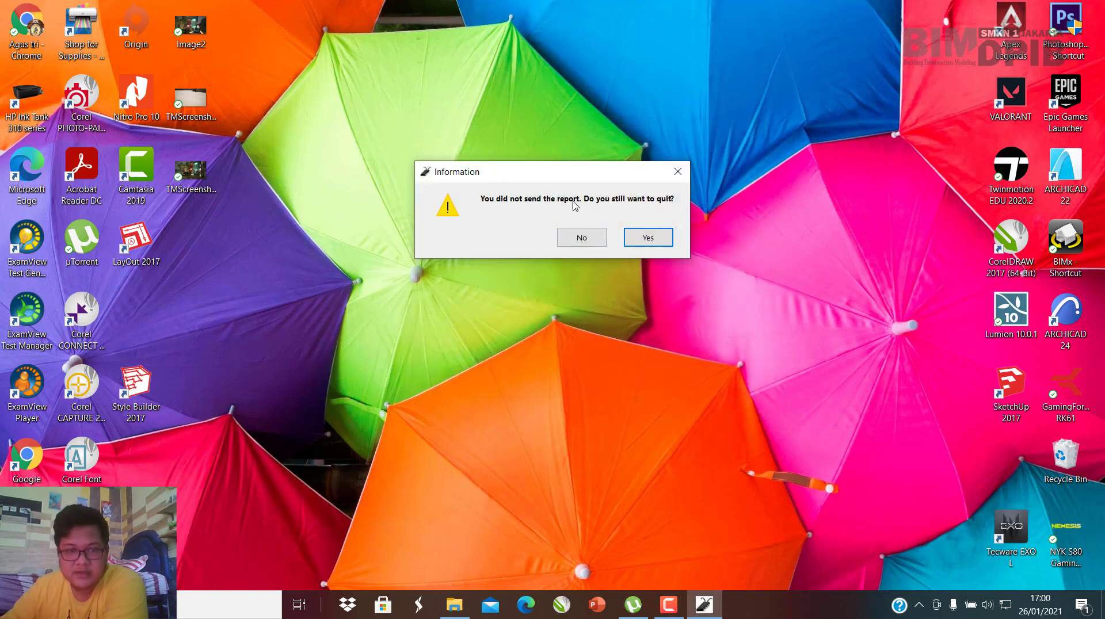
# Quit the crash reporter without sending, recover the SMKN 1 JAKARTA LATIHAN BIM project, and cancel the Customer Experience Improvement Program dialog.
pyautogui.click(669, 250)
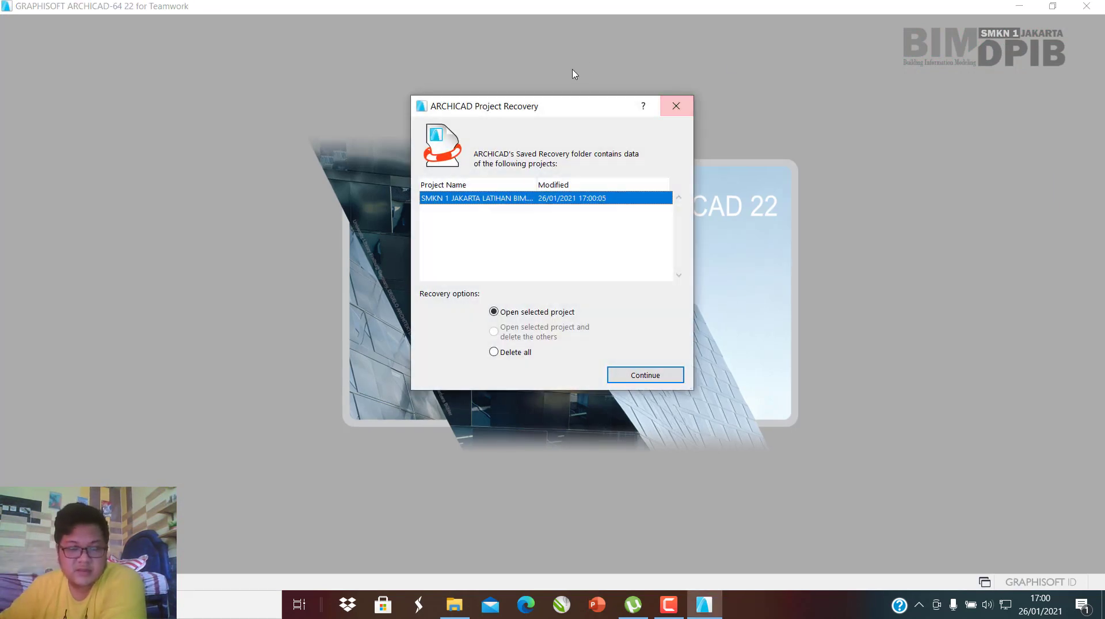
pyautogui.moveTo(515, 110); pyautogui.dragTo(538, 124)
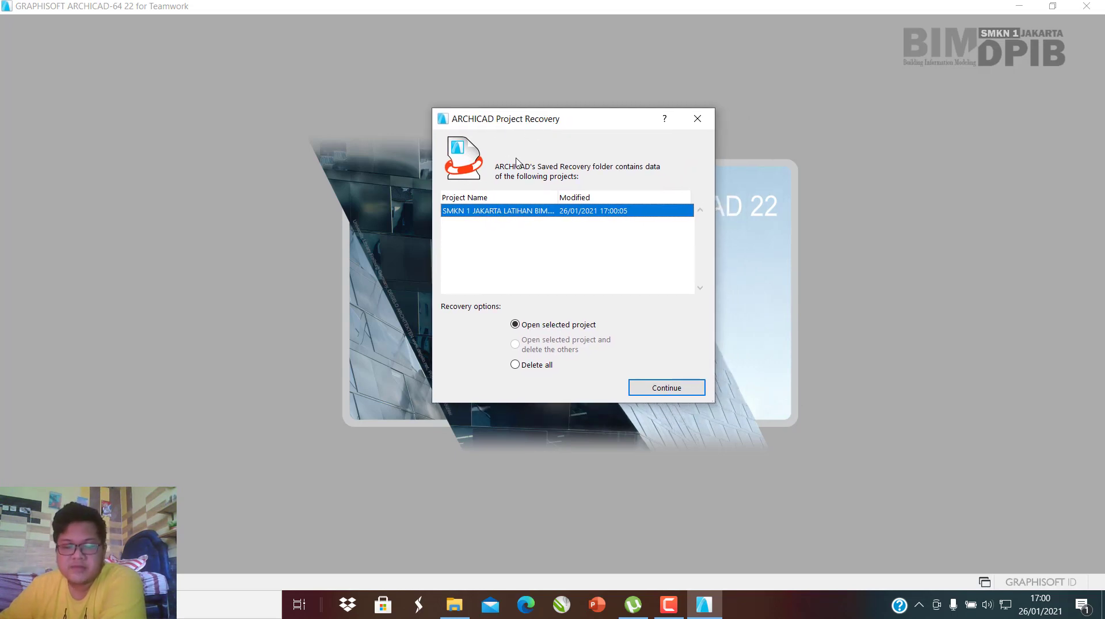
pyautogui.moveTo(498, 122); pyautogui.dragTo(521, 109)
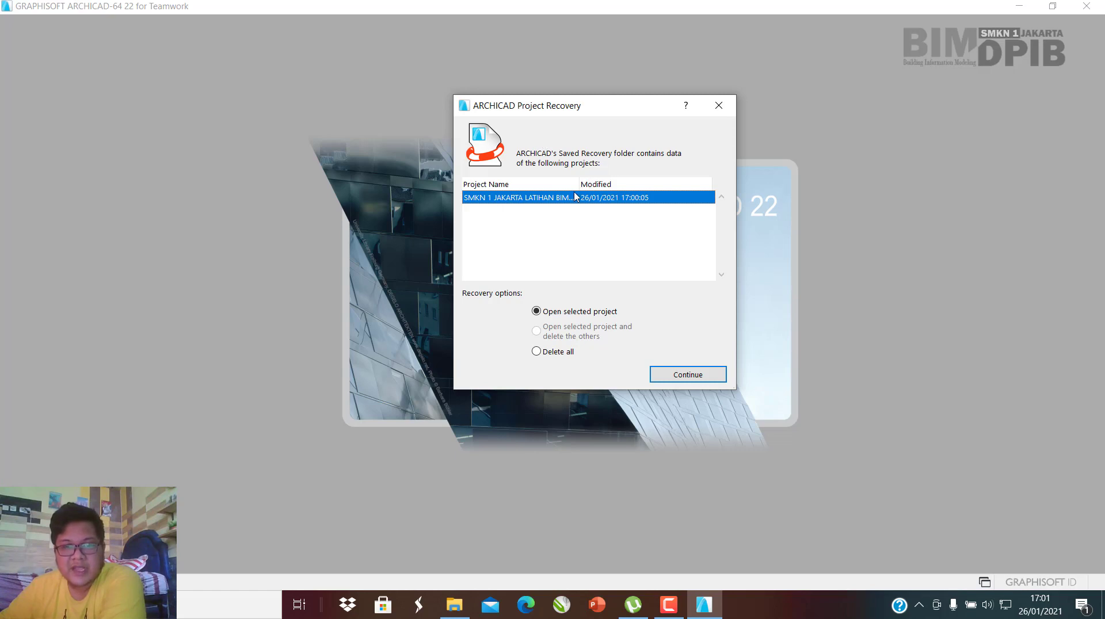
pyautogui.click(684, 374)
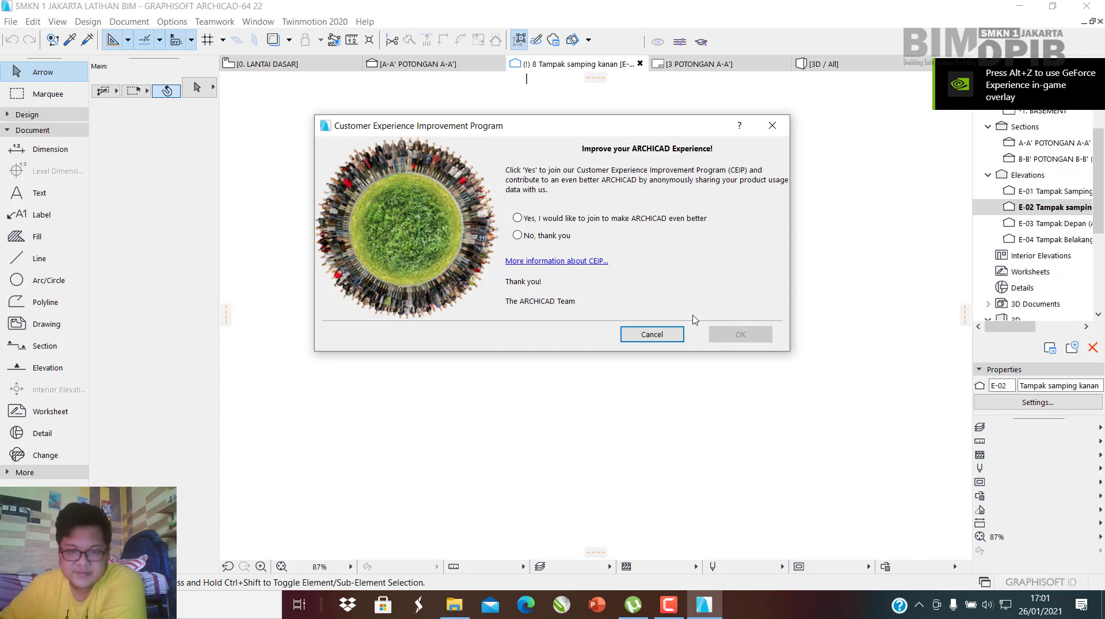
pyautogui.click(679, 334)
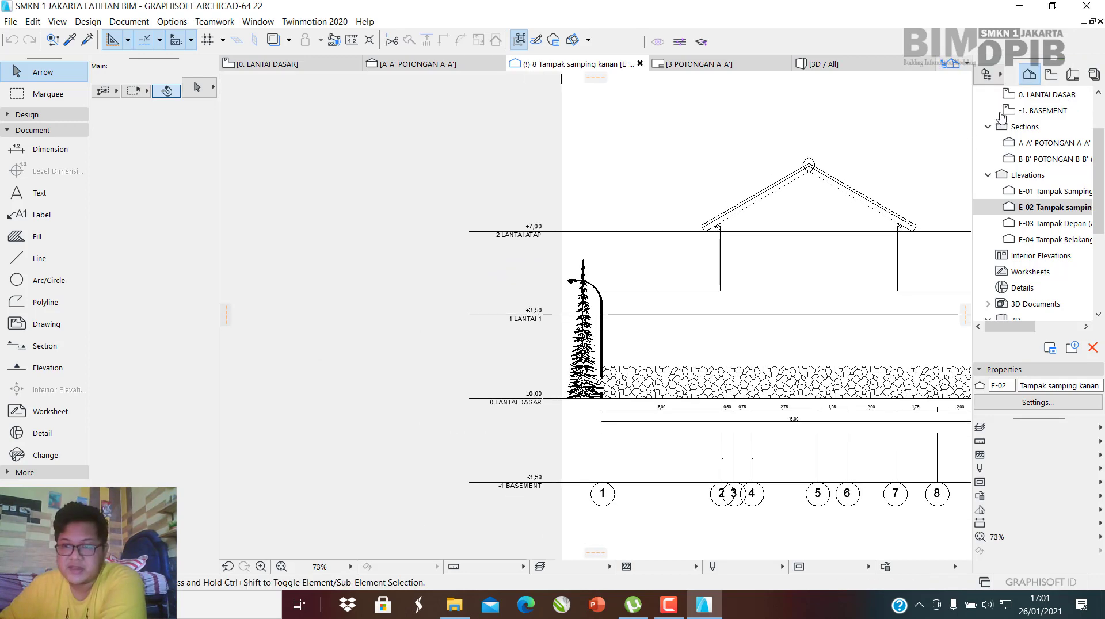
# Review the saved plan, section and elevation views against the existing layouts in the A.02.2 PJJ APL&PIG subset.
pyautogui.click(1072, 73)
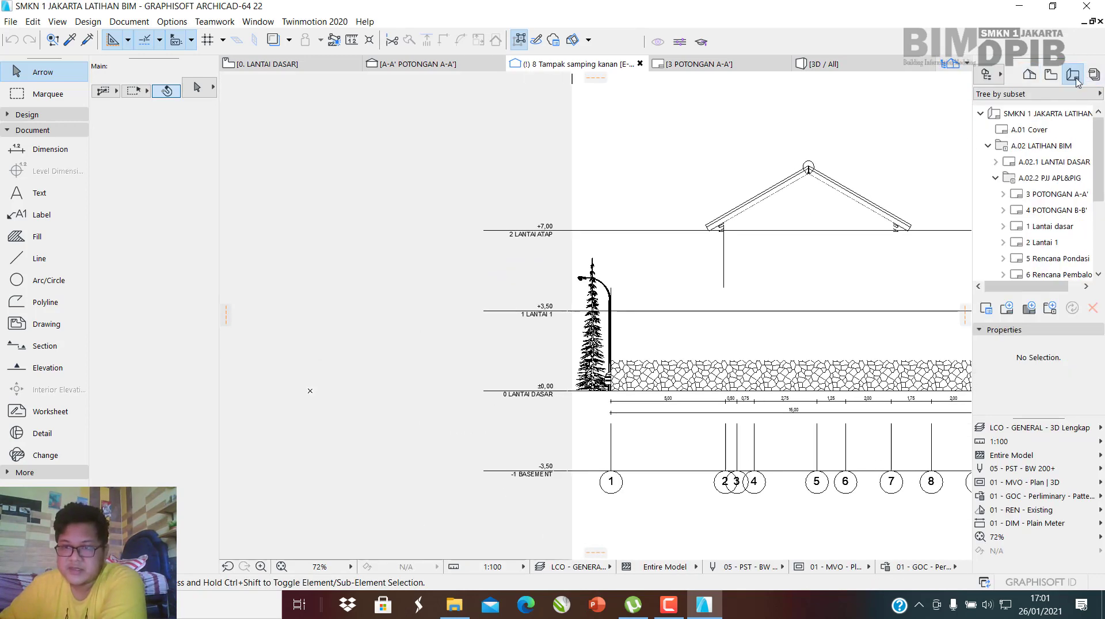
pyautogui.scroll(-2, 1082, 127)
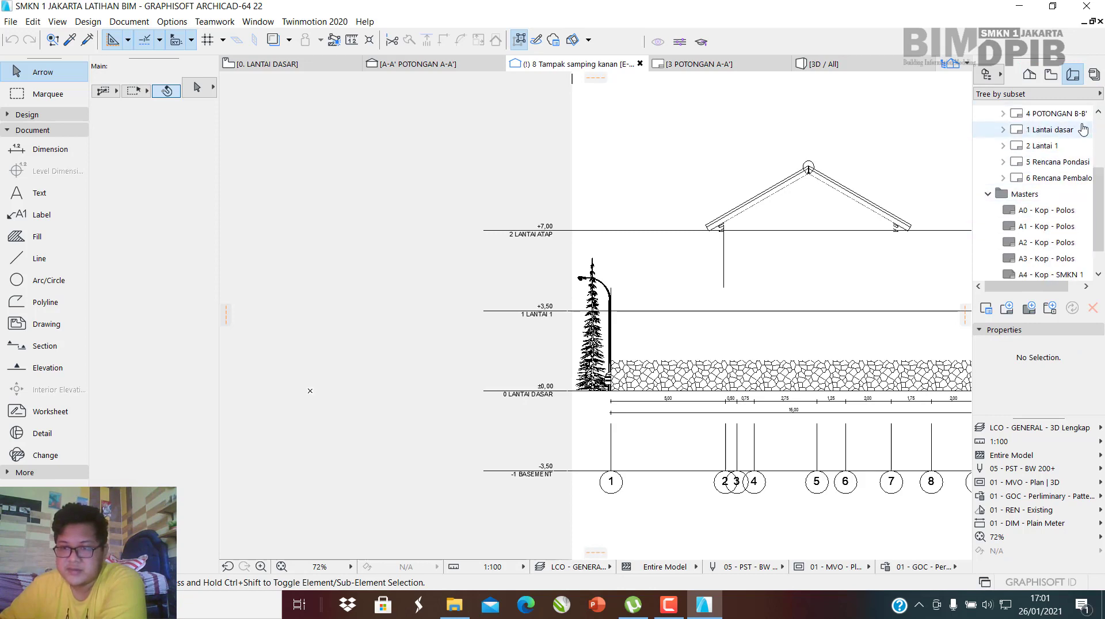
pyautogui.click(1051, 74)
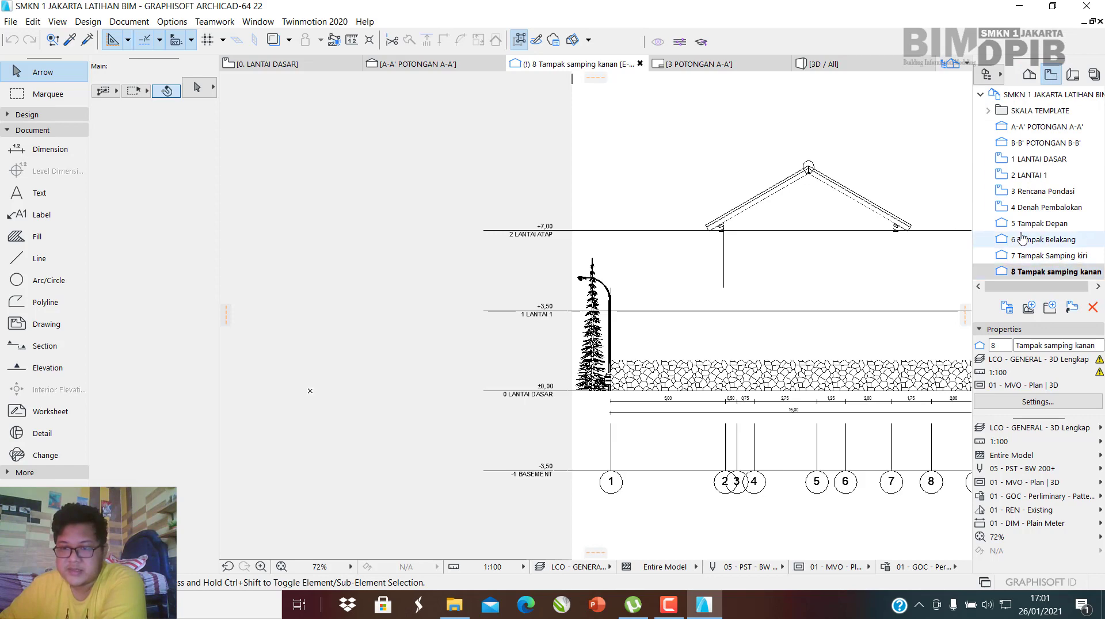
pyautogui.click(1030, 272)
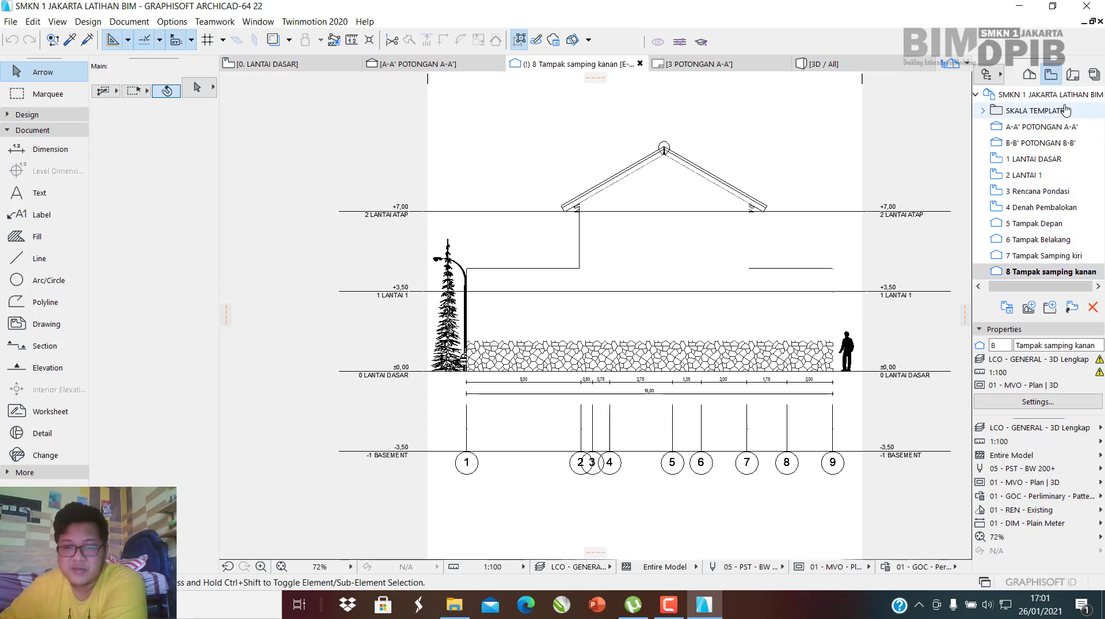
pyautogui.click(1073, 74)
pyautogui.scroll(3, 1046, 183)
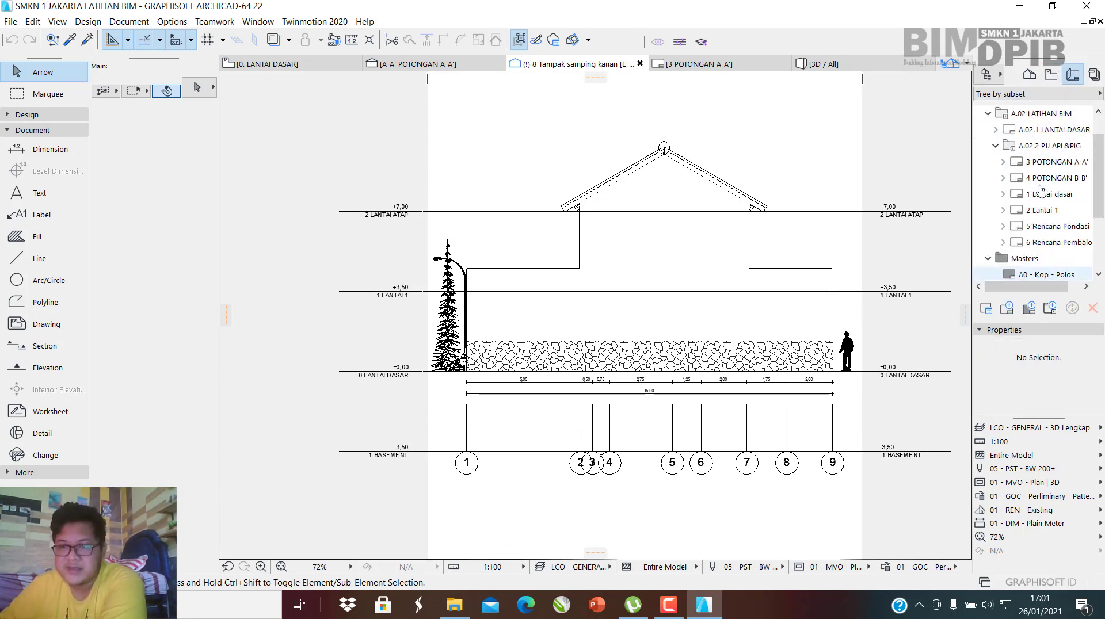
pyautogui.scroll(-1, 1046, 182)
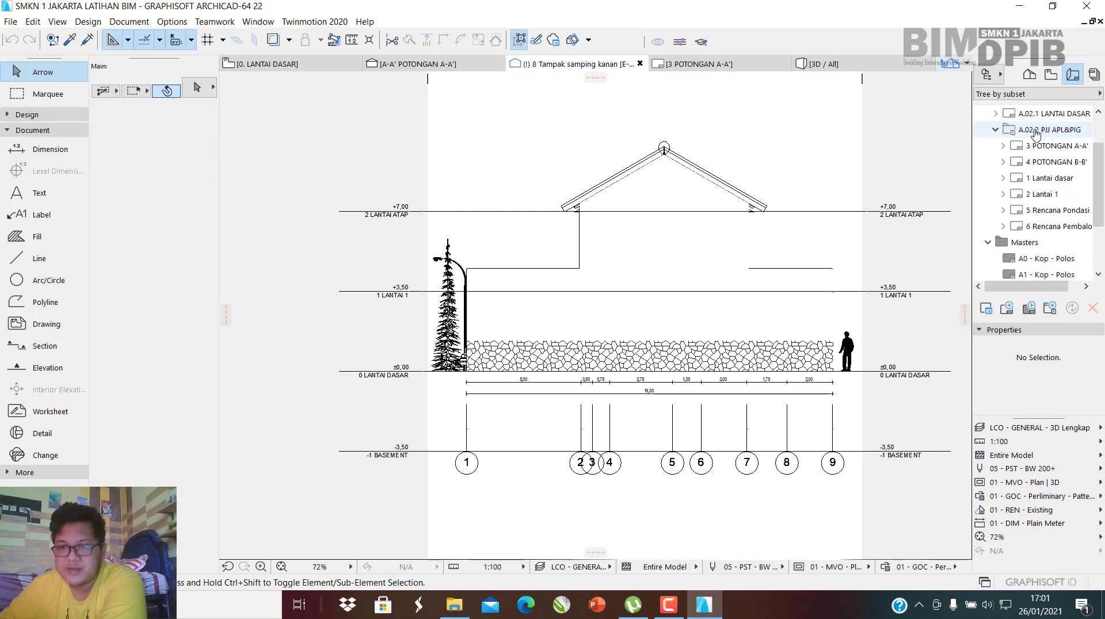
pyautogui.rightClick(1036, 133)
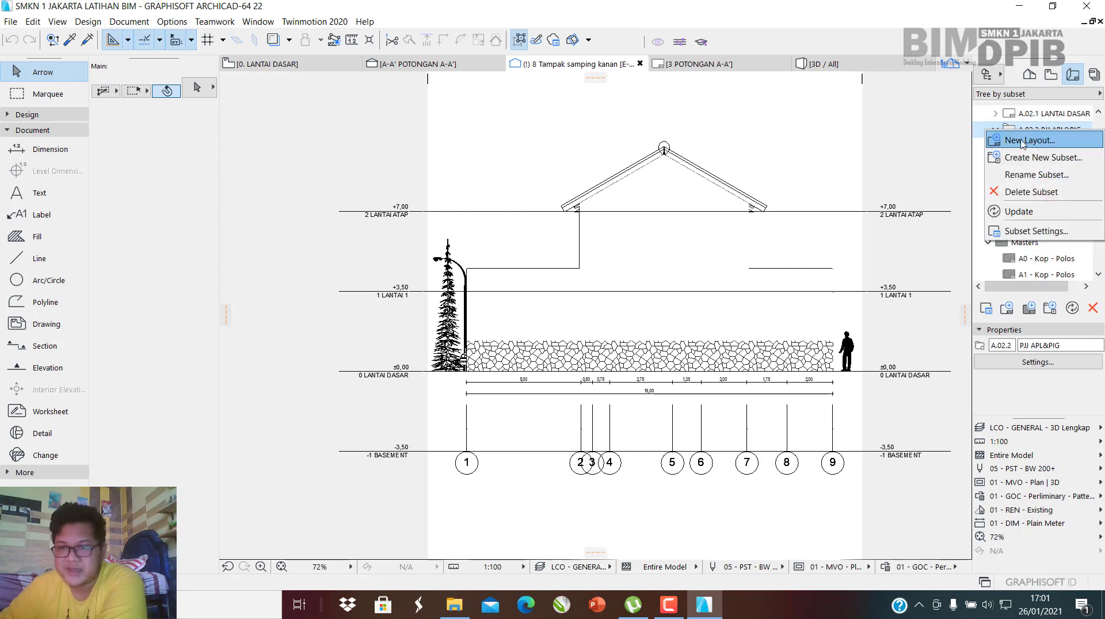
pyautogui.click(1055, 80)
pyautogui.click(1054, 75)
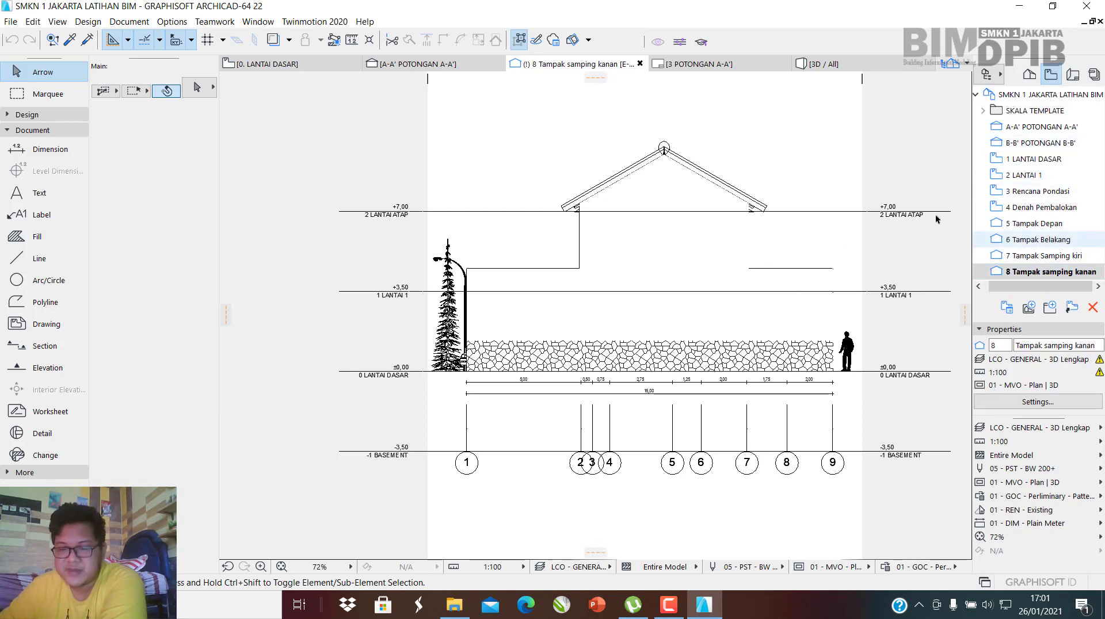
# Create a new layout named "tampak depan" in the A.02.2 PJJ APL&PIG subset of the layout book.
pyautogui.click(1073, 74)
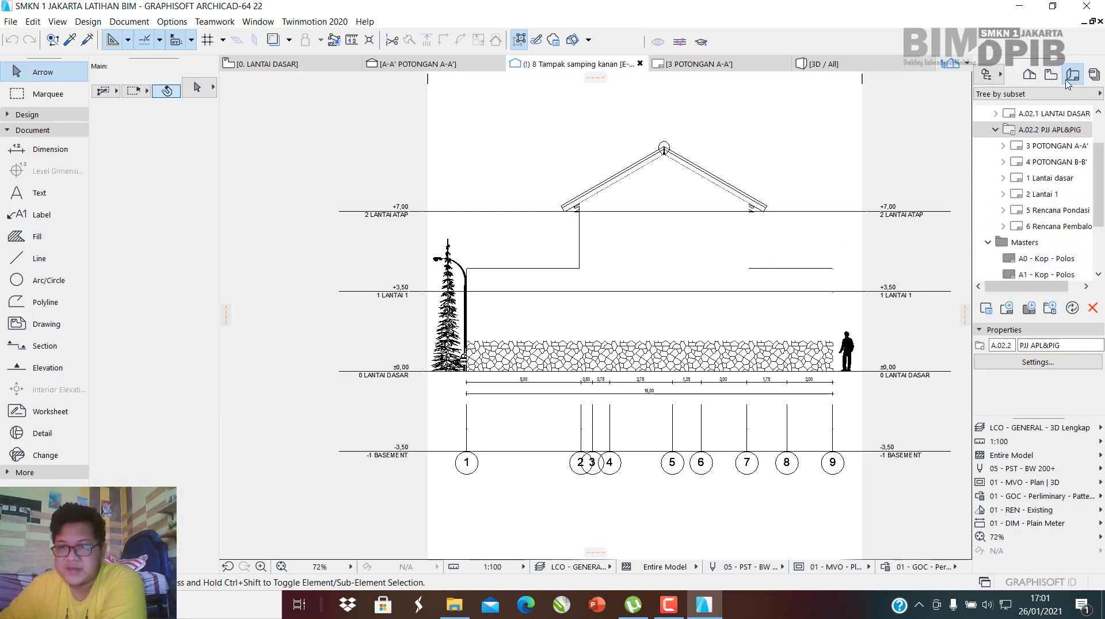
pyautogui.rightClick(1039, 130)
pyautogui.click(1036, 143)
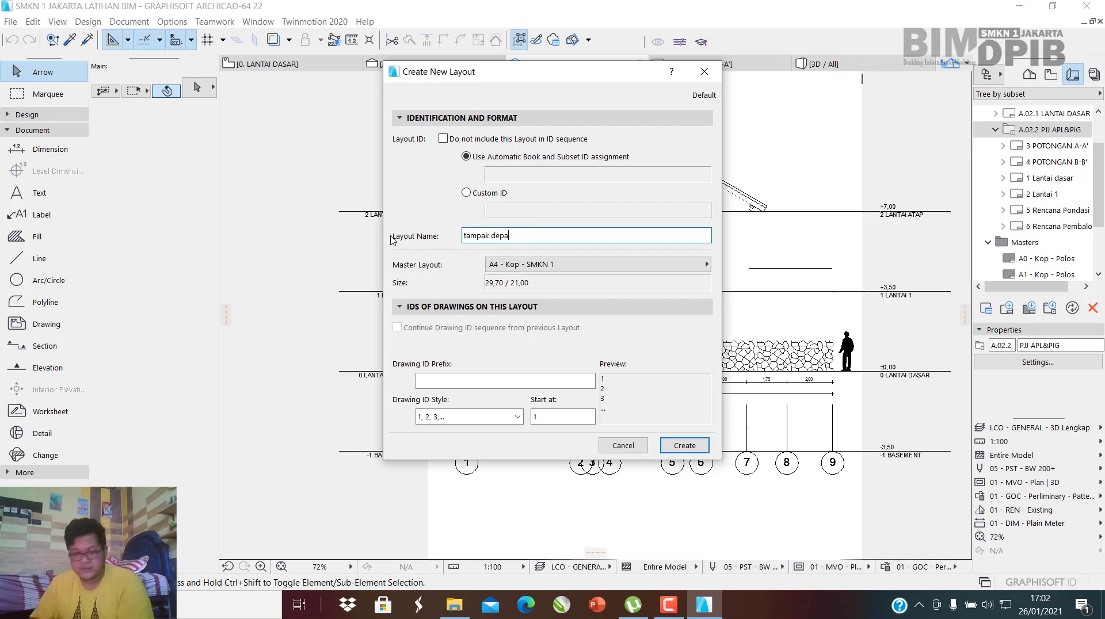
pyautogui.write('n')
pyautogui.press('Return')
pyautogui.scroll(-3, 632, 236)
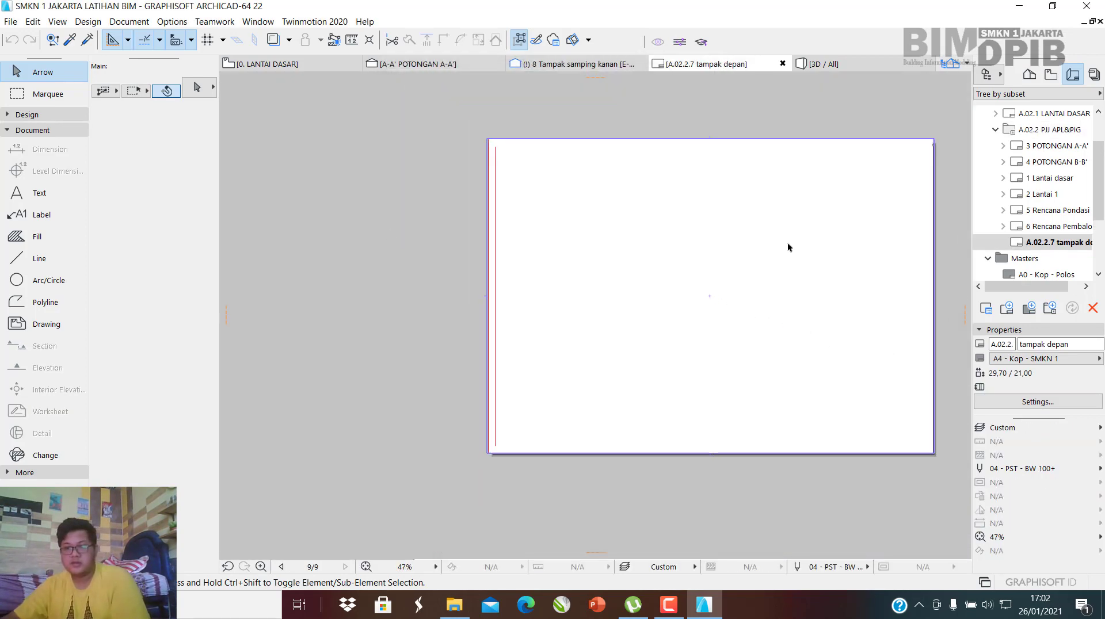
# Add another layout named "tampak belakang" to the A.02.2 PJJ APL&PIG subset.
pyautogui.rightClick(1036, 132)
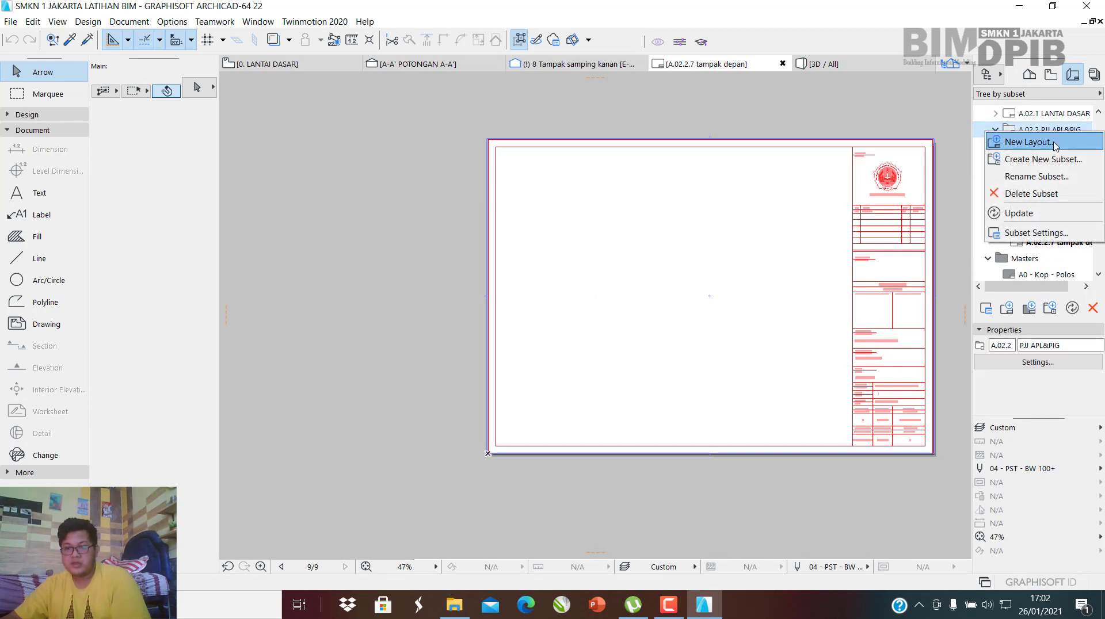
pyautogui.click(1045, 144)
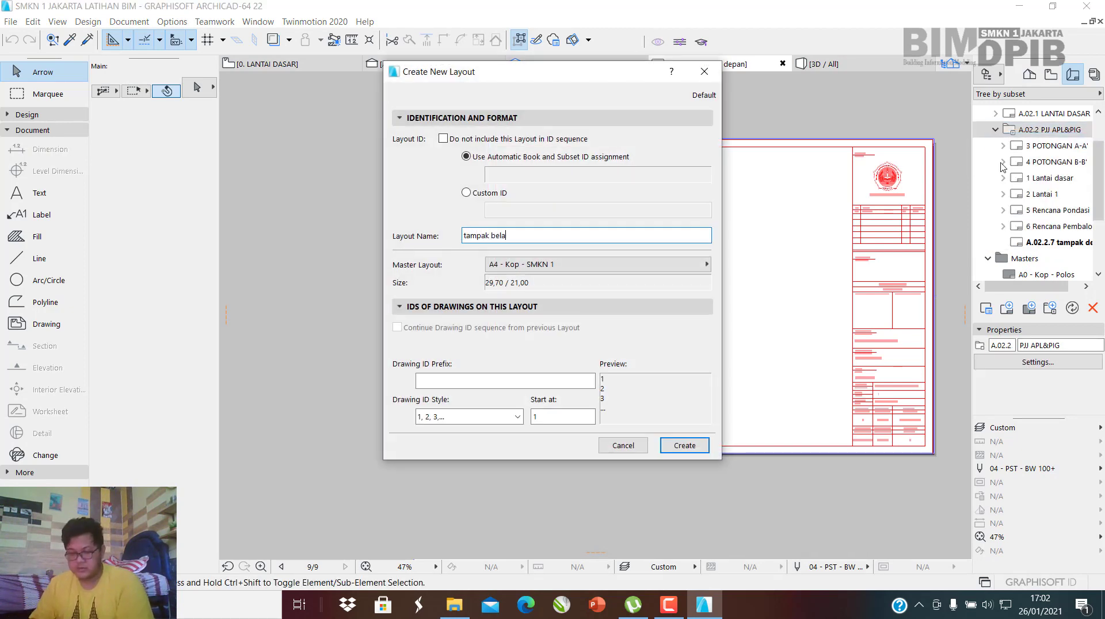
pyautogui.write('tampak belakang')
pyautogui.press('Return')
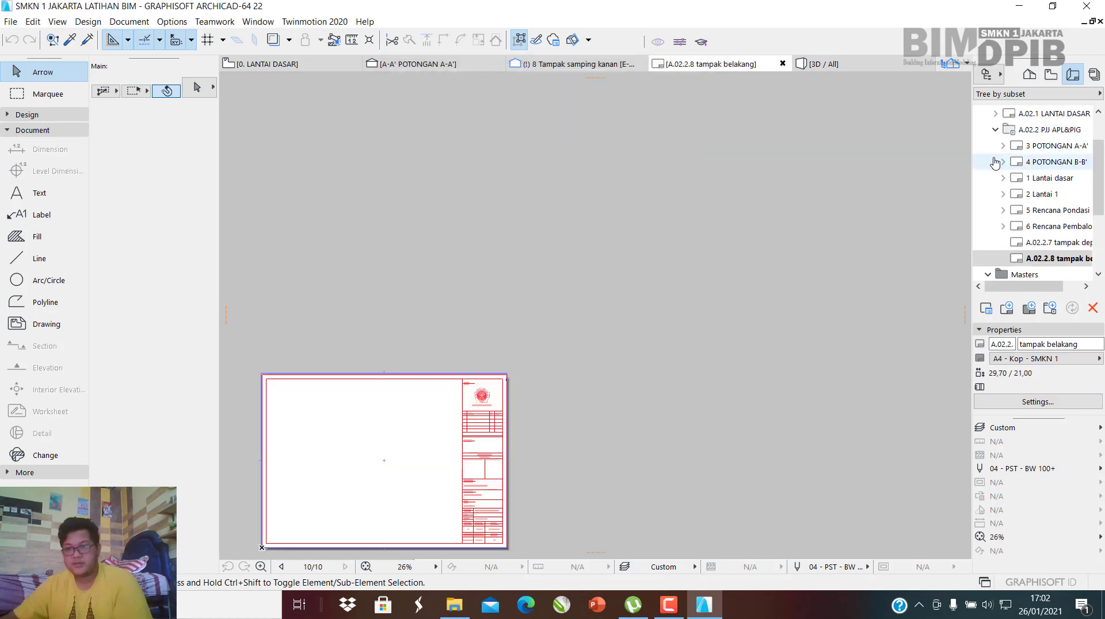
# Add a layout named "tampak samping kanan" to the A.02.2 PJJ APL&PIG subset.
pyautogui.rightClick(1048, 132)
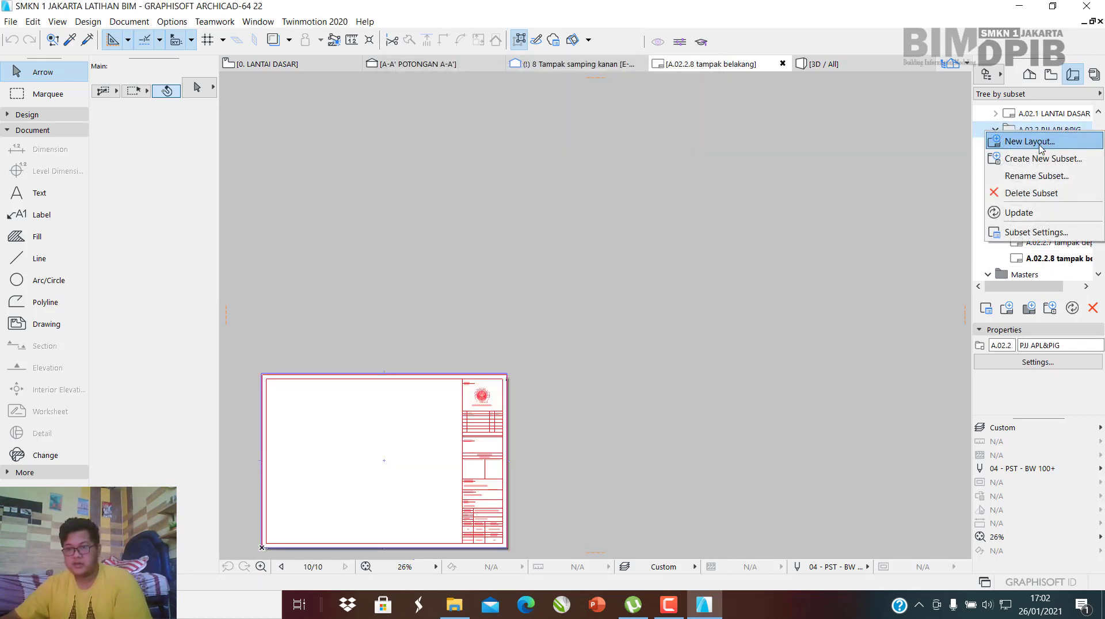
pyautogui.click(1043, 144)
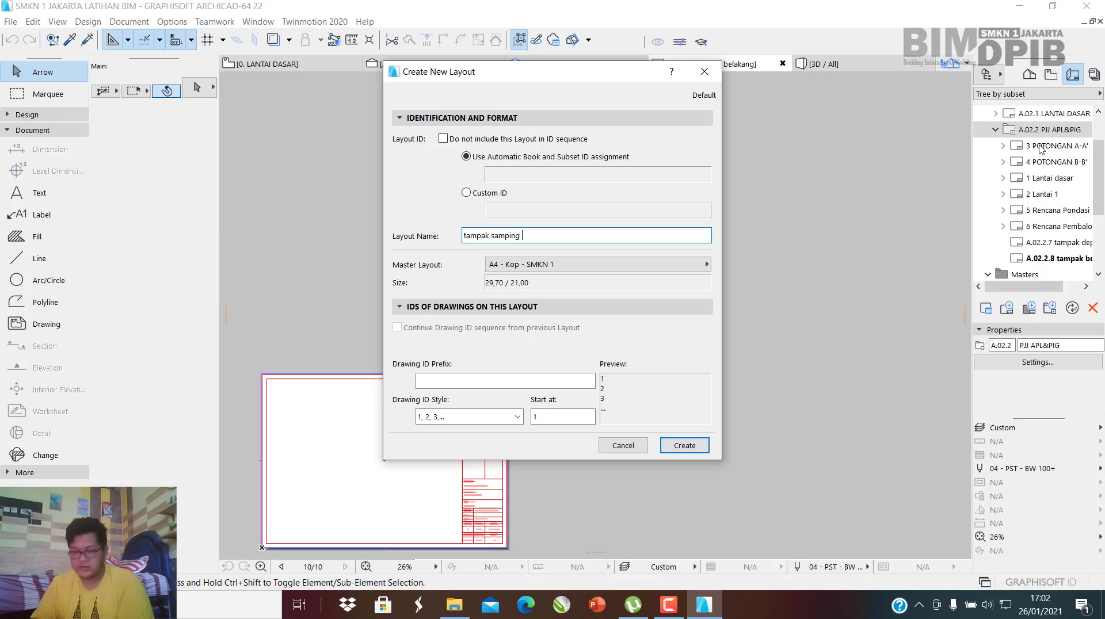
pyautogui.write('tampak samping kanan')
pyautogui.press('Return')
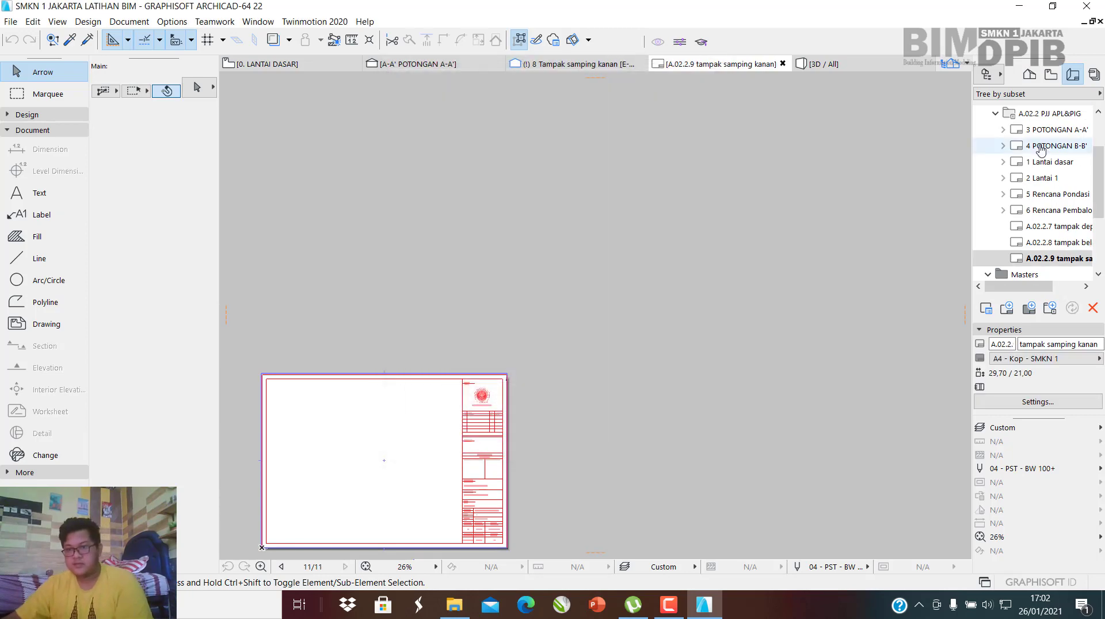
# Add a layout named "tampak samping kiri\" to the A.02.2 PJJ APL&PIG subset.
pyautogui.click(1044, 114)
pyautogui.rightClick(1044, 115)
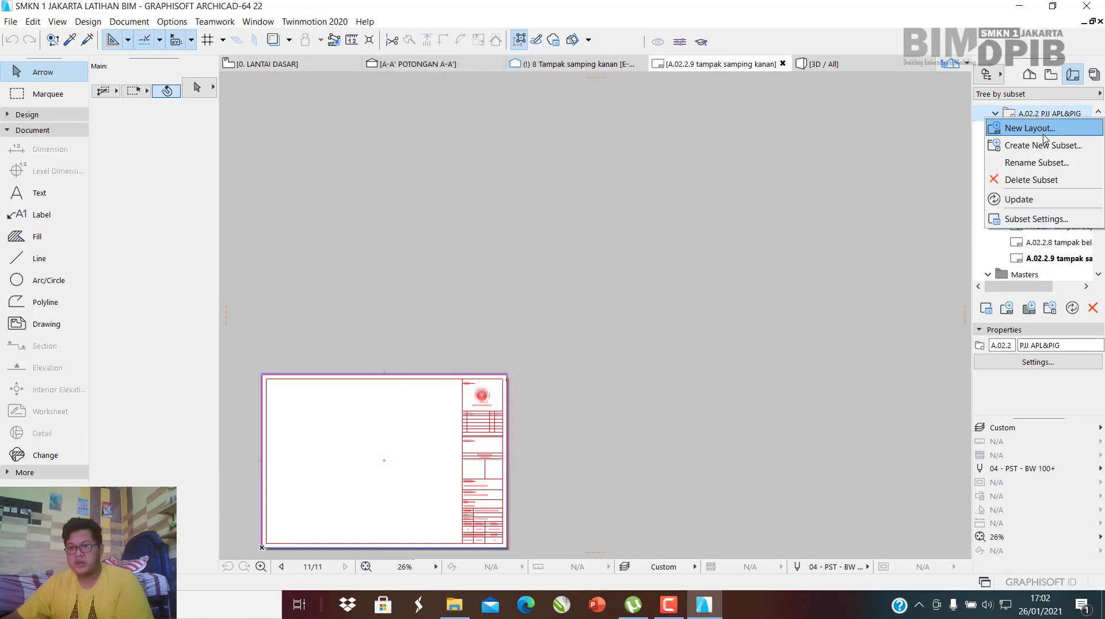
pyautogui.click(1031, 129)
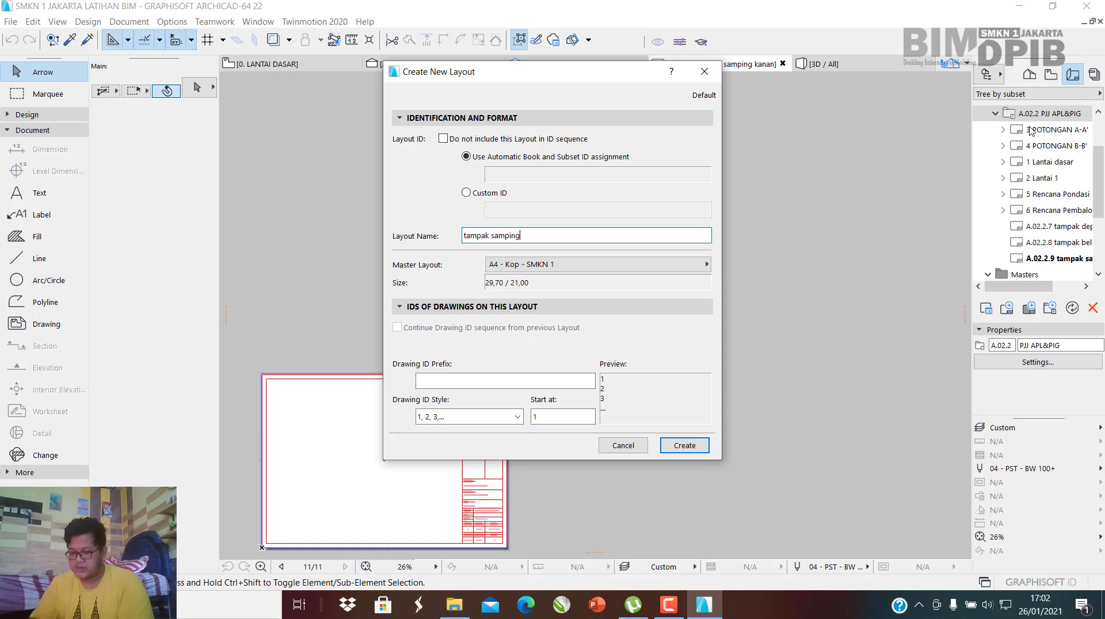
pyautogui.press('Return')
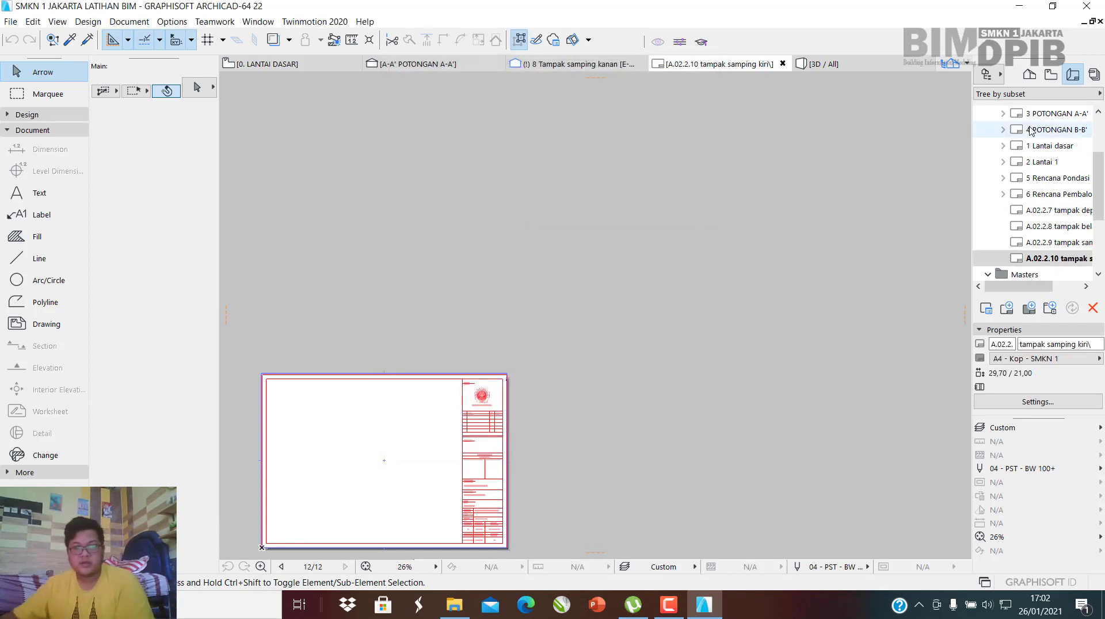
# Change the ID of the "tampak depan" layout to 7, keeping its name.
pyautogui.scroll(-1, 1081, 190)
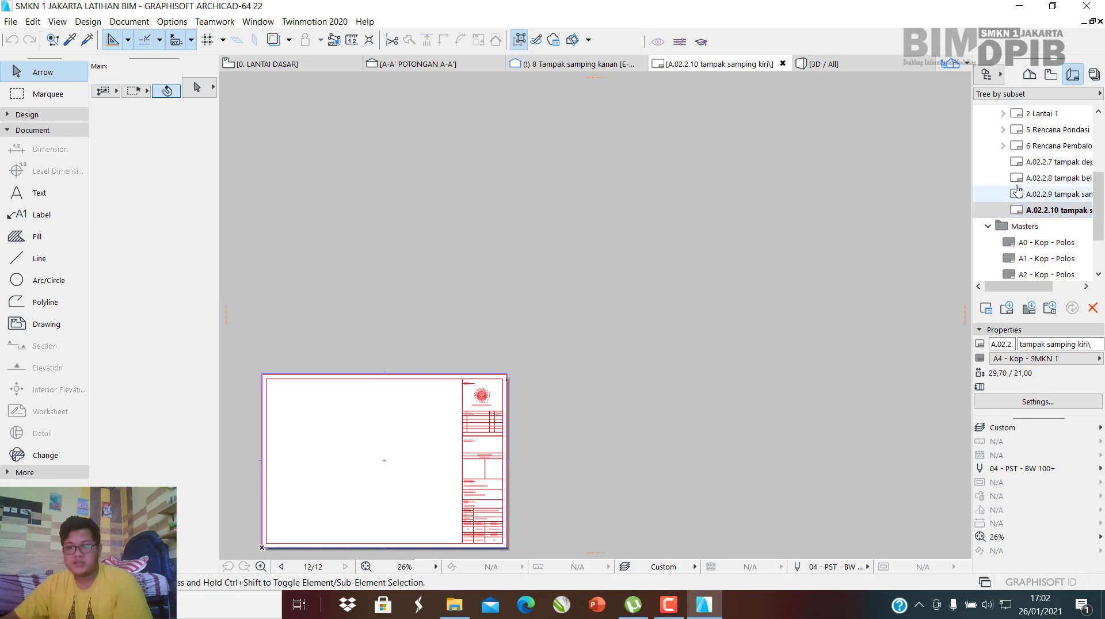
pyautogui.click(1043, 162)
pyautogui.rightClick(1044, 161)
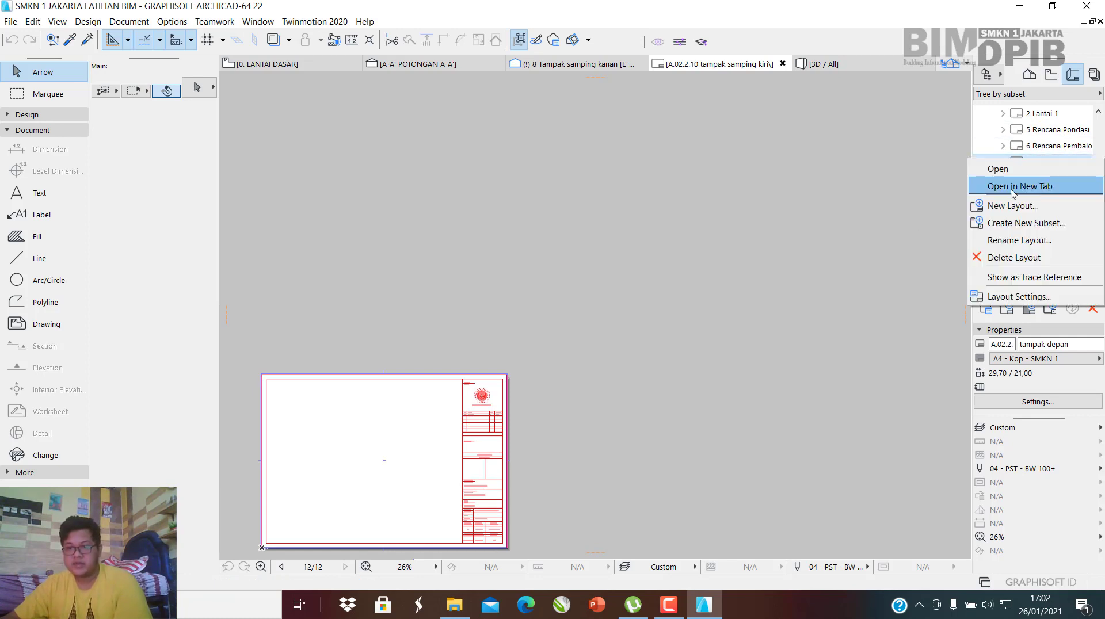
pyautogui.click(1019, 240)
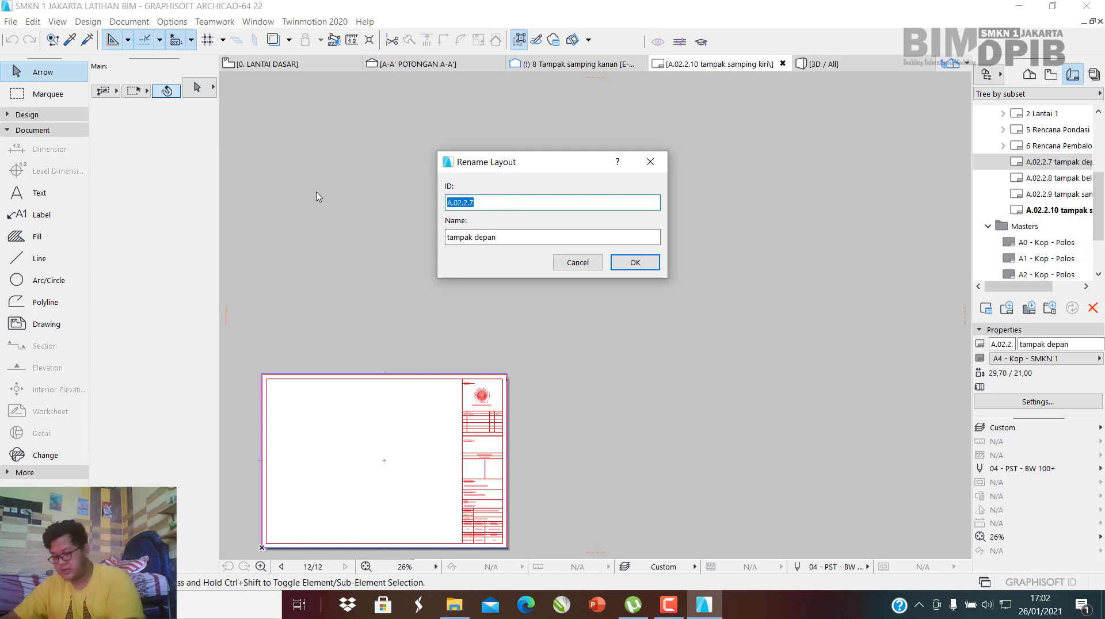
pyautogui.write('7')
pyautogui.press('Return')
# Change the ID of the "tampak belakang" layout to 8, keeping its name.
pyautogui.rightClick(1045, 180)
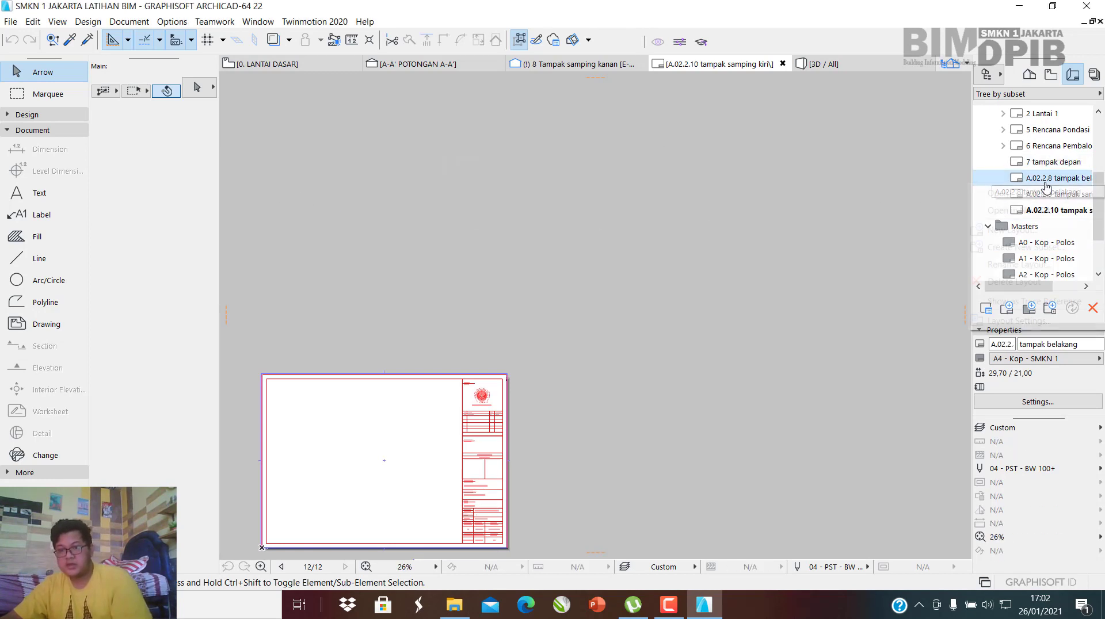
pyautogui.click(1006, 260)
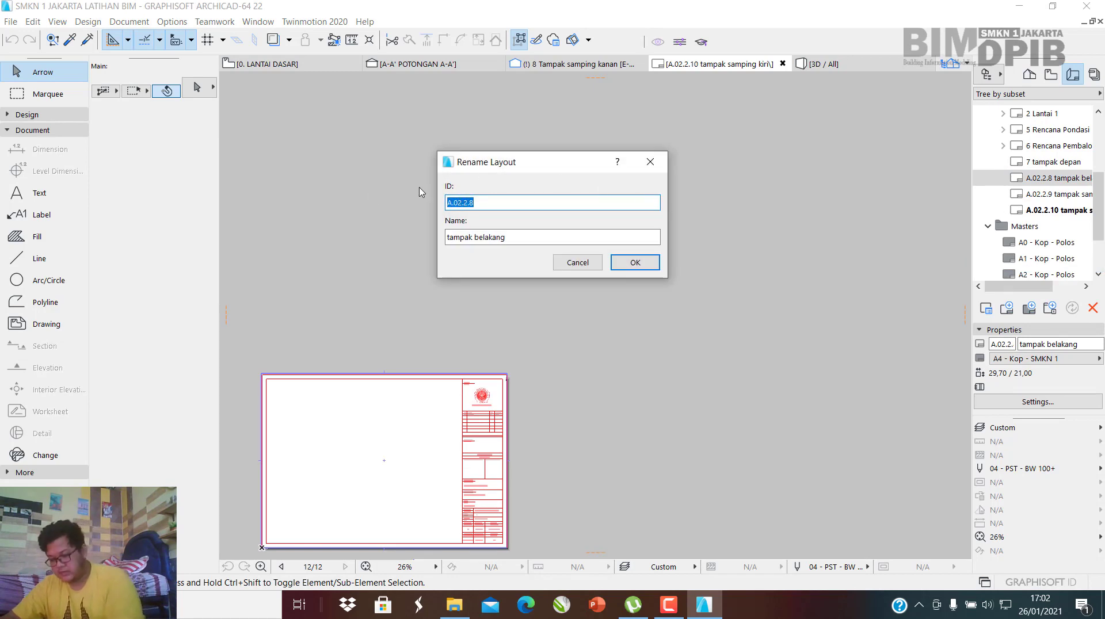
pyautogui.write('8')
pyautogui.press('Return')
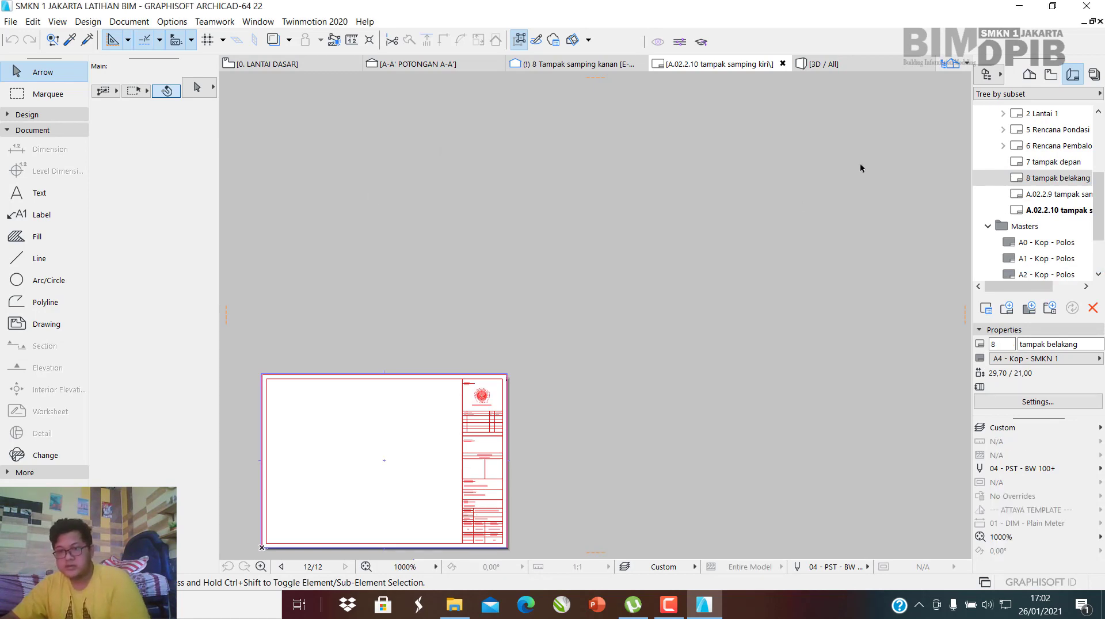
# Change the ID of the "tampak samping kanan" layout to 9, keeping its name.
pyautogui.rightClick(1029, 196)
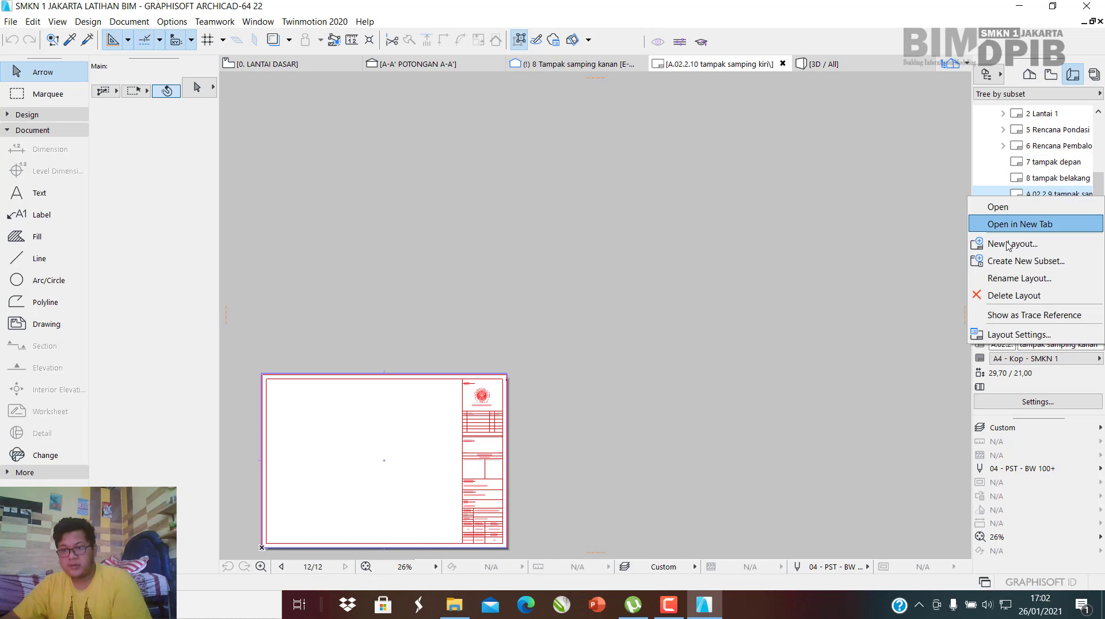
pyautogui.click(1019, 278)
pyautogui.click(496, 200)
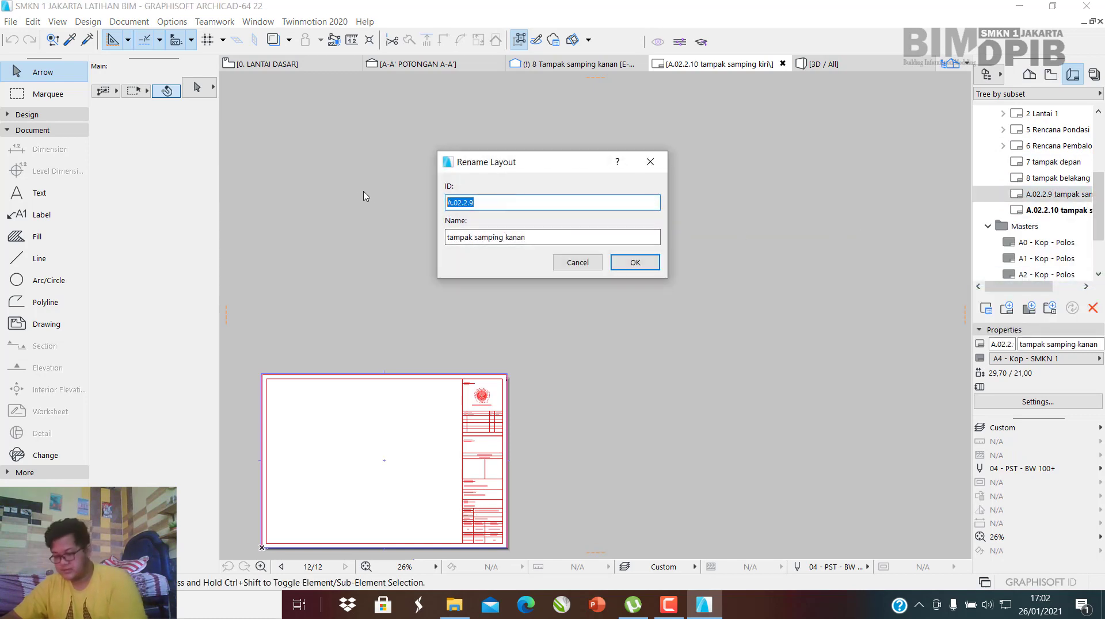
pyautogui.write('9')
pyautogui.press('Return')
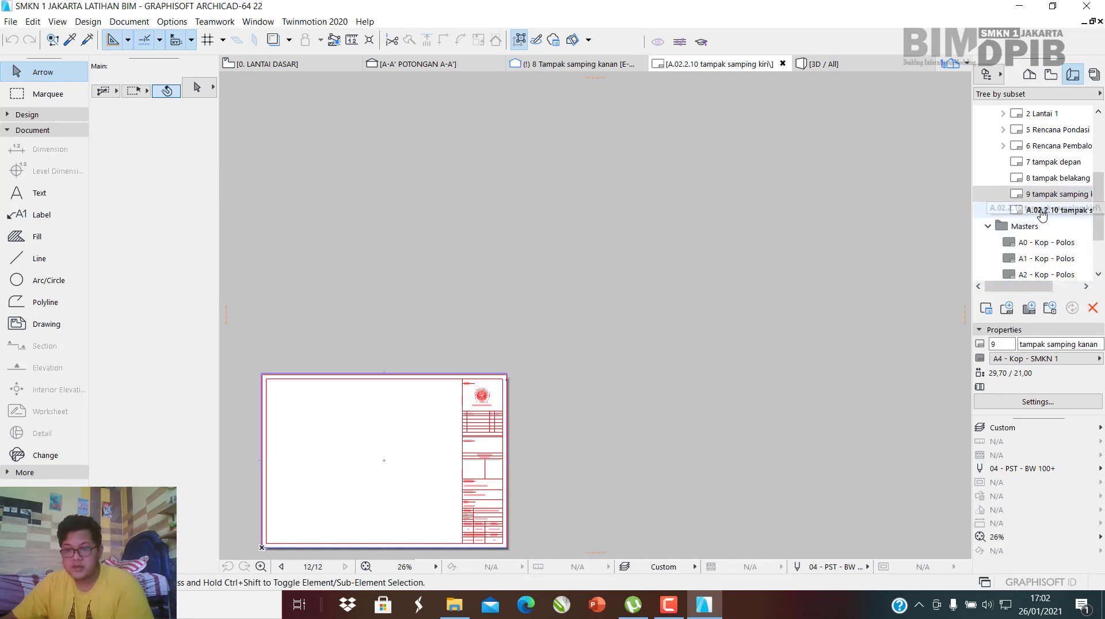
# Change the ID of the "tampak samping kiri\" layout to 10, keeping its name.
pyautogui.rightClick(1042, 211)
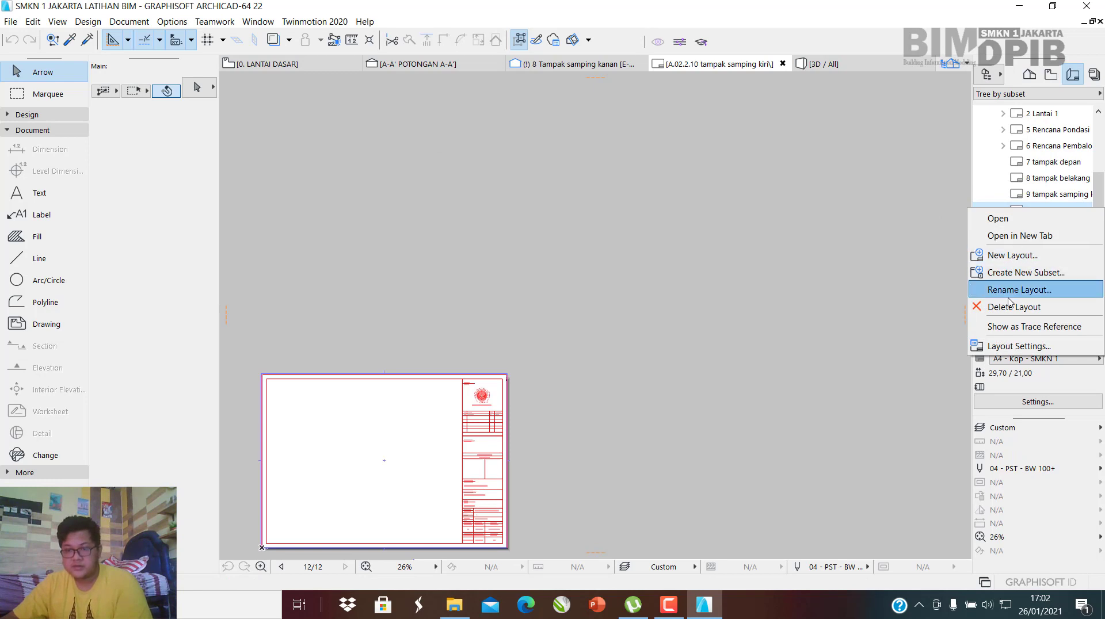
pyautogui.click(1009, 295)
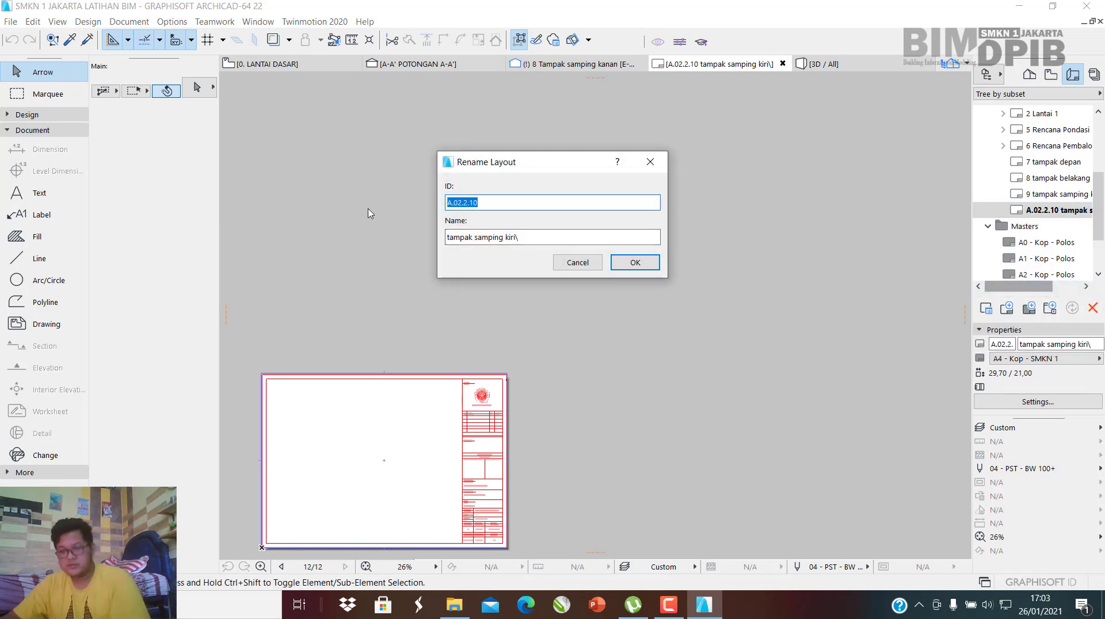
pyautogui.write('10')
pyautogui.press('Return')
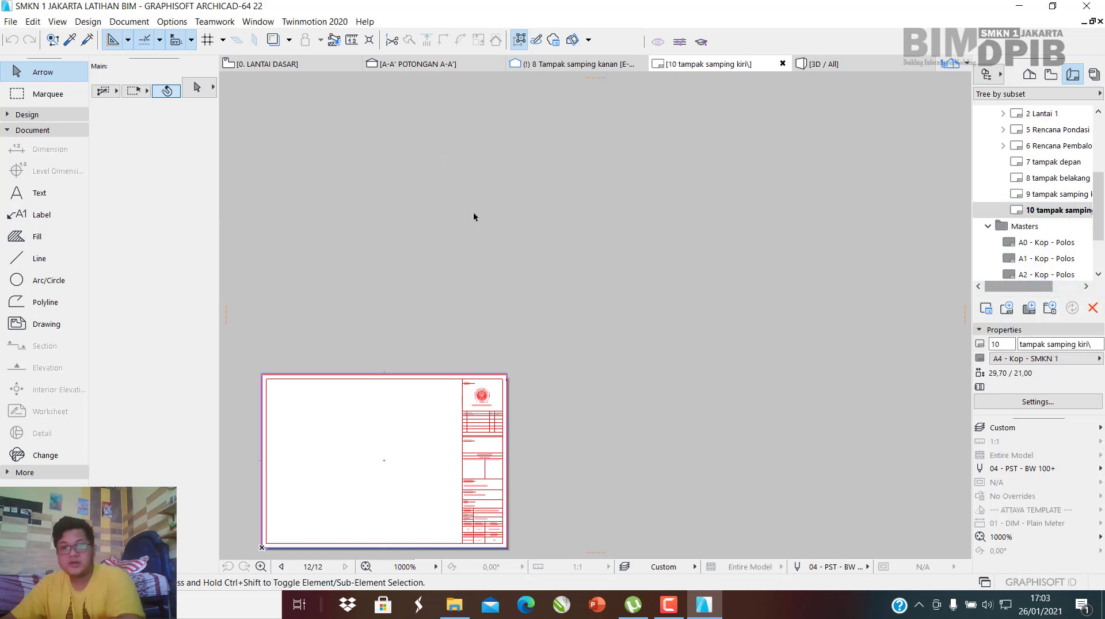
# Place the internal view "5 Tampak Depan" as a drawing on the "7 tampak depan" layout.
pyautogui.doubleClick(1045, 162)
pyautogui.moveTo(467, 361); pyautogui.dragTo(559, 251, button='middle')
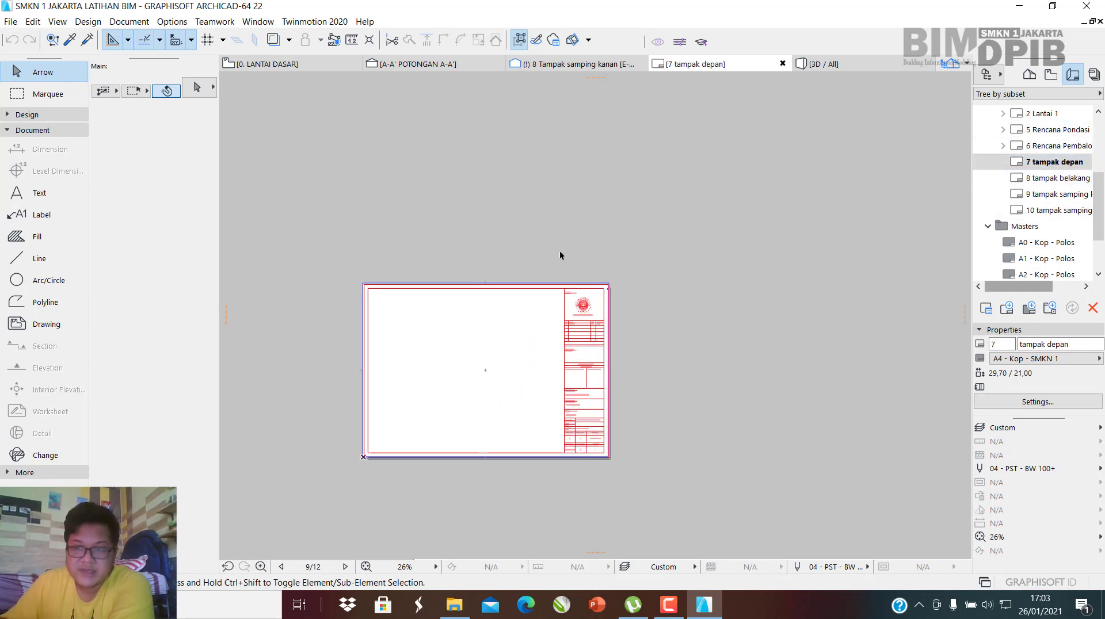
pyautogui.scroll(5, 468, 334)
pyautogui.scroll(-1, 519, 253)
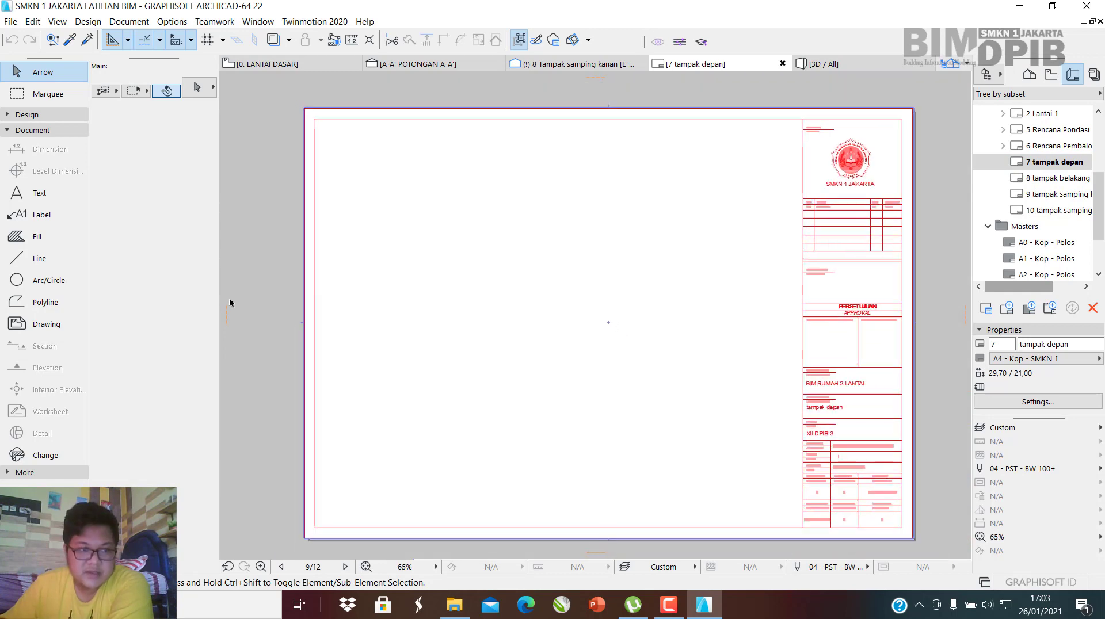
pyautogui.click(16, 324)
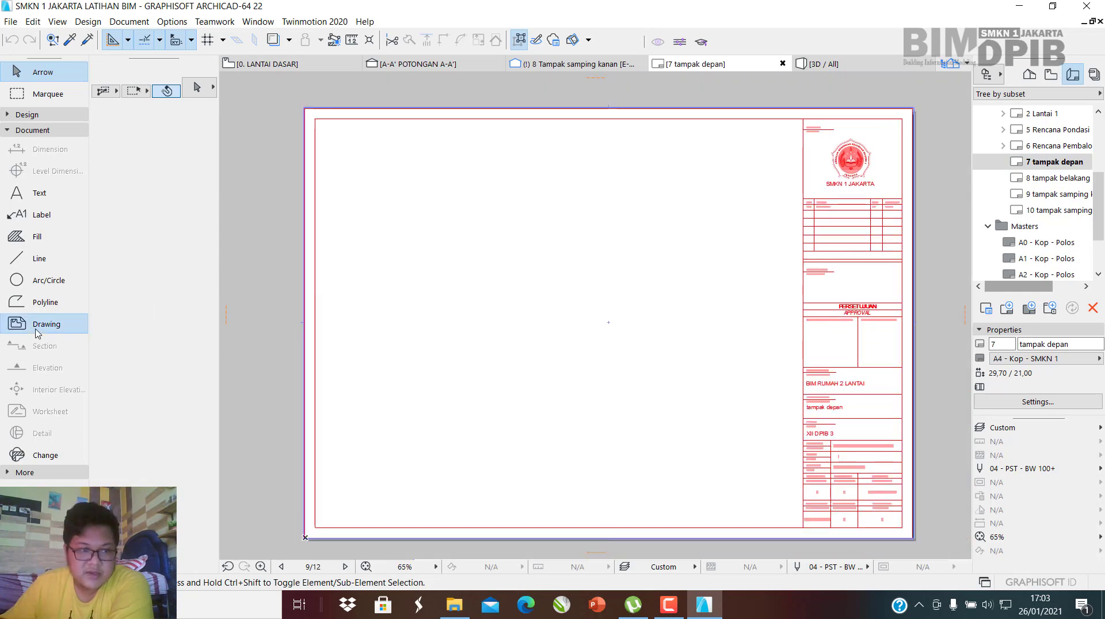
pyautogui.click(506, 276)
pyautogui.scroll(3, 631, 264)
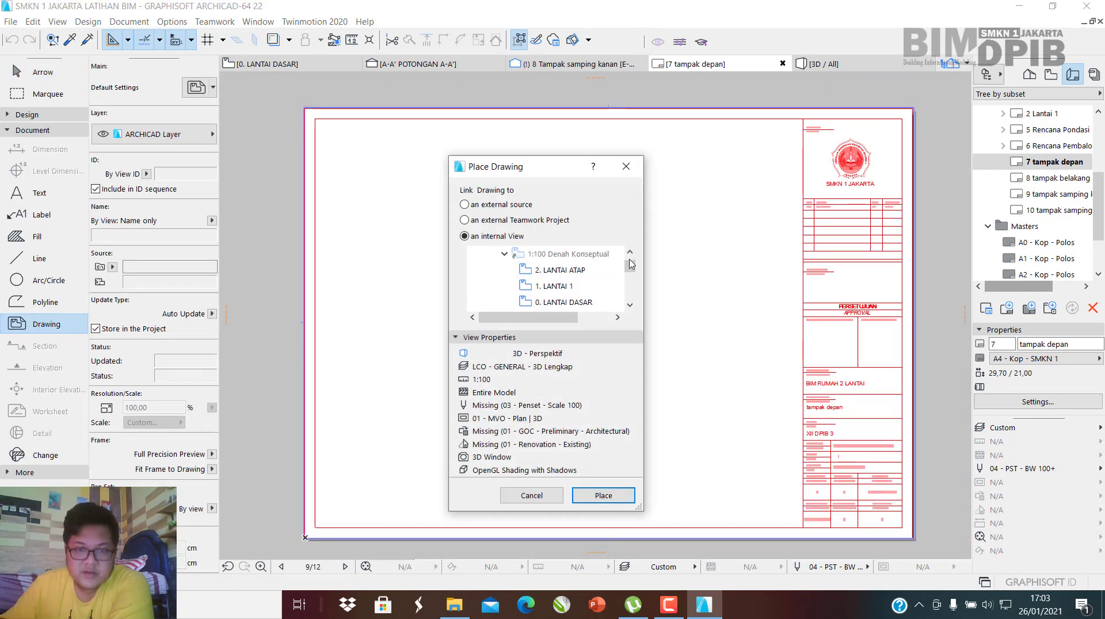
pyautogui.scroll(-1, 631, 268)
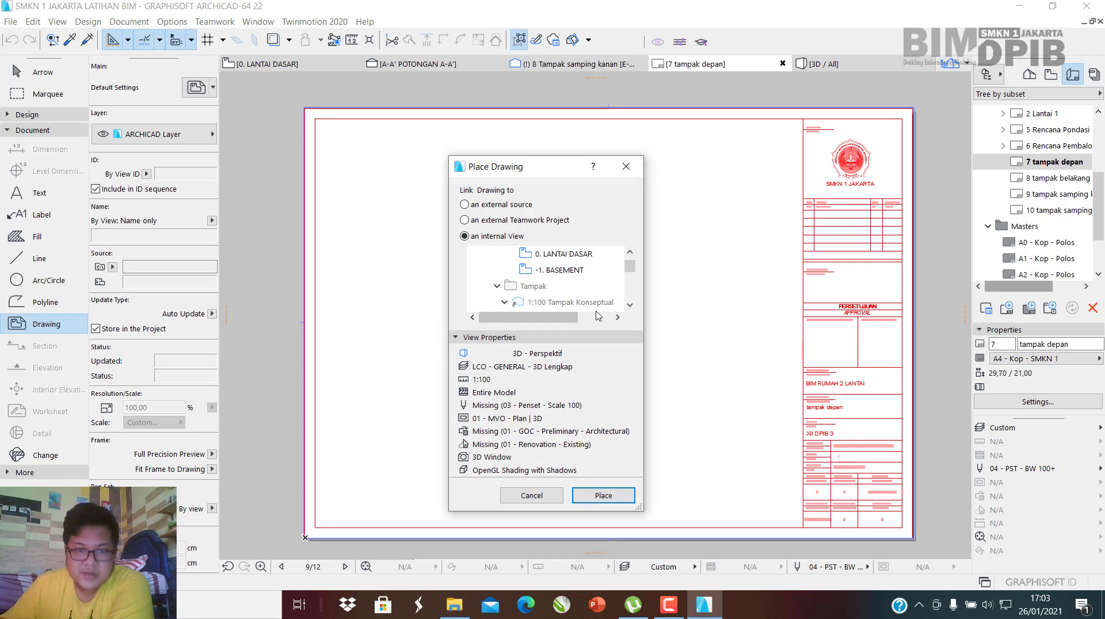
pyautogui.scroll(-2, 584, 293)
pyautogui.scroll(3, 592, 282)
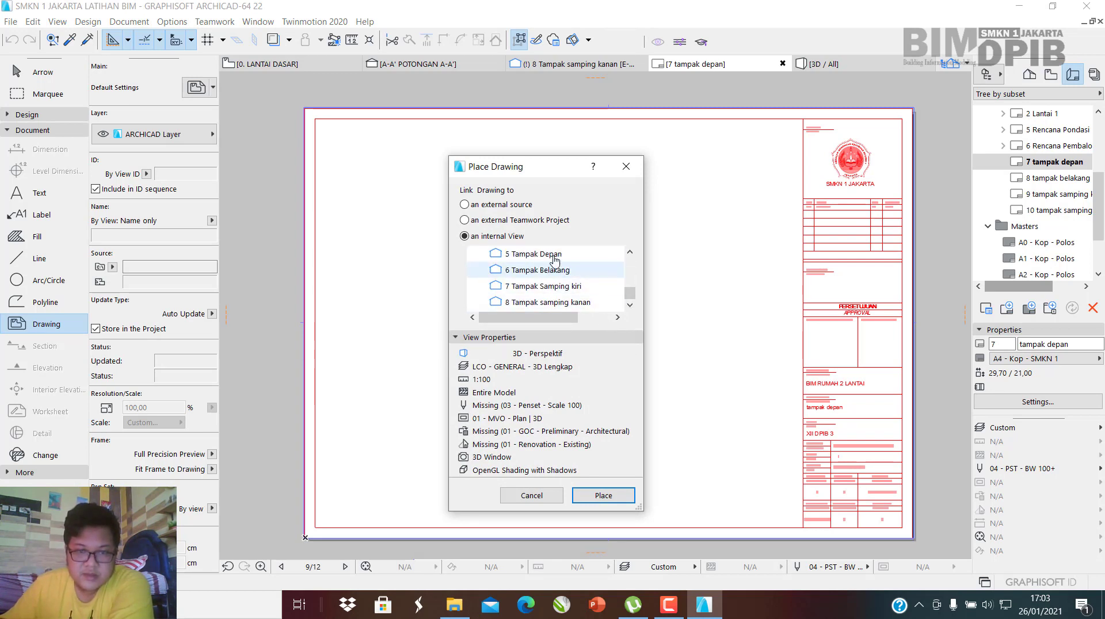
pyautogui.doubleClick(550, 254)
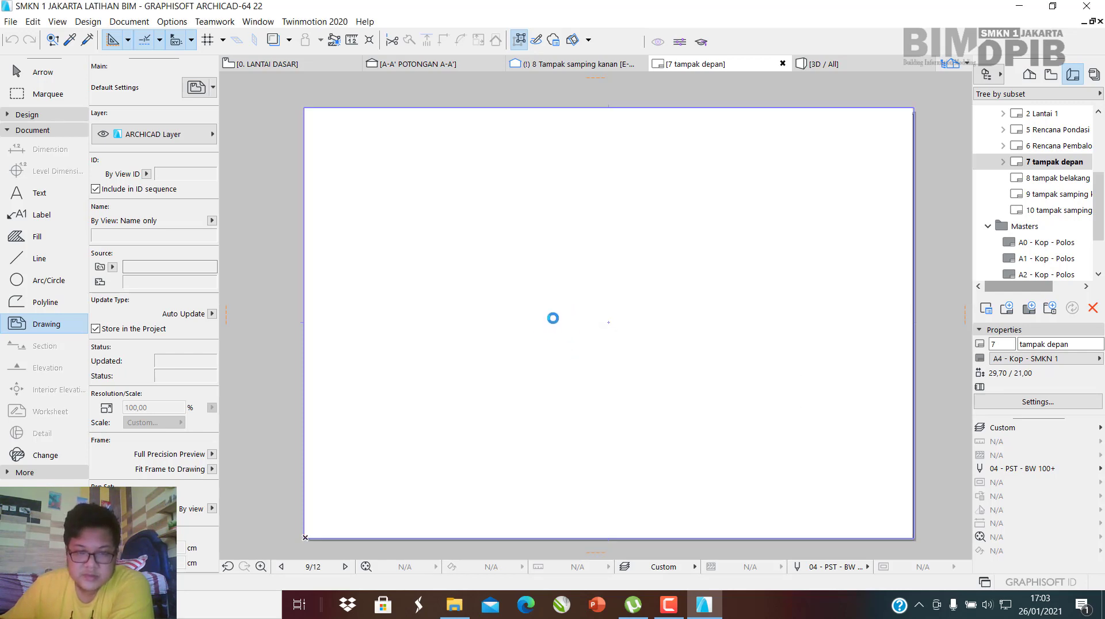
pyautogui.press('Escape')
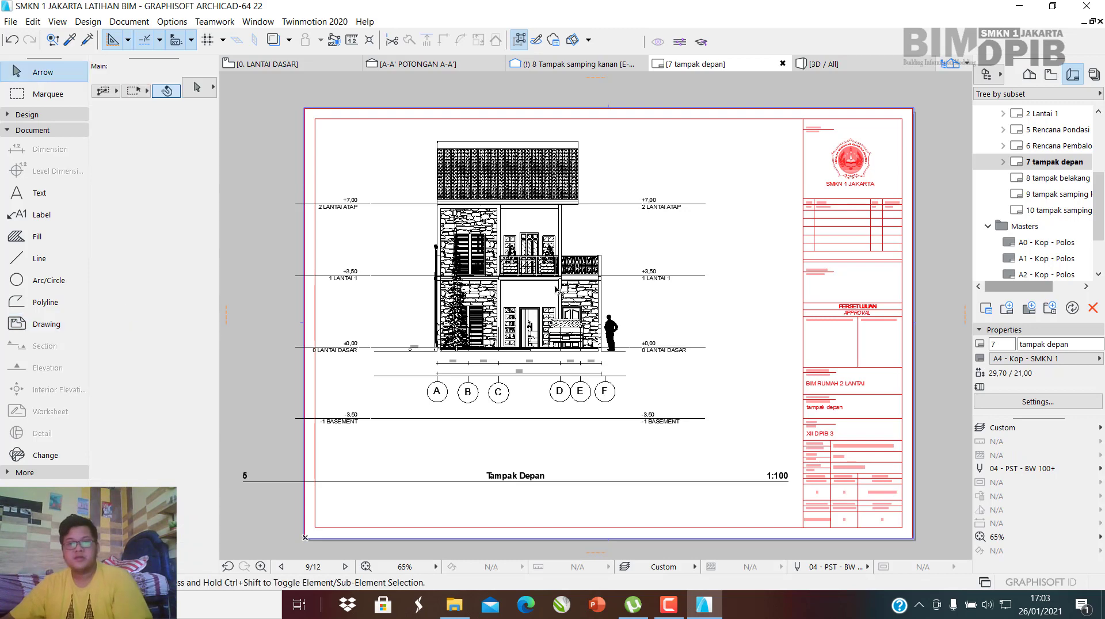
# Center the front elevation drawing on the sheet and fit its frame's upper and side edges to the red border and title block.
pyautogui.click(556, 287)
pyautogui.moveTo(554, 277); pyautogui.dragTo(606, 292)
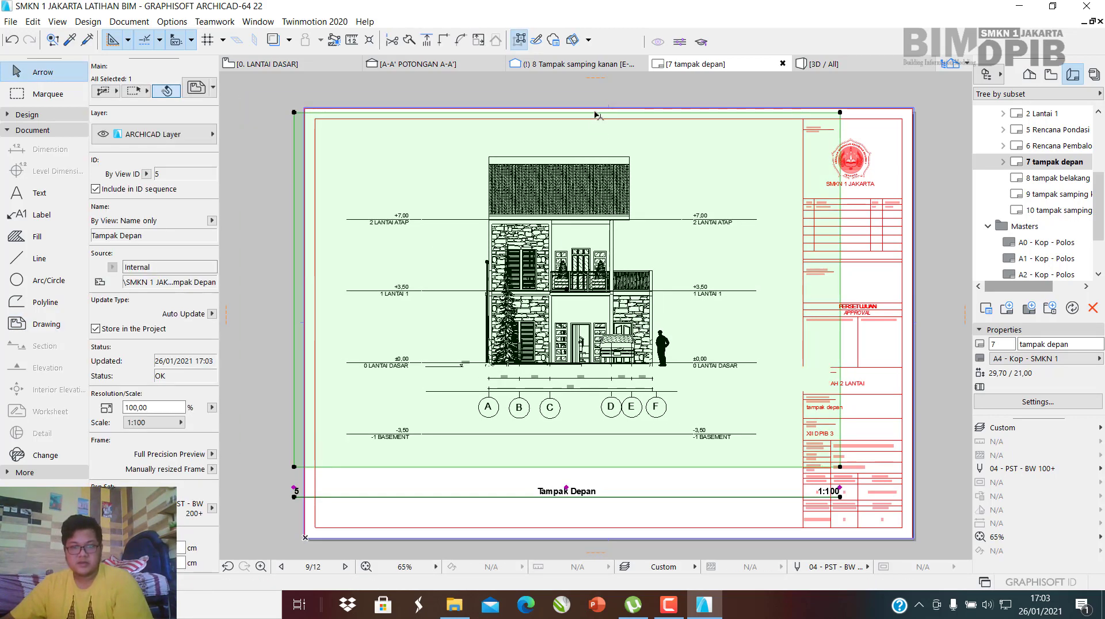
pyautogui.moveTo(595, 119); pyautogui.dragTo(620, 157)
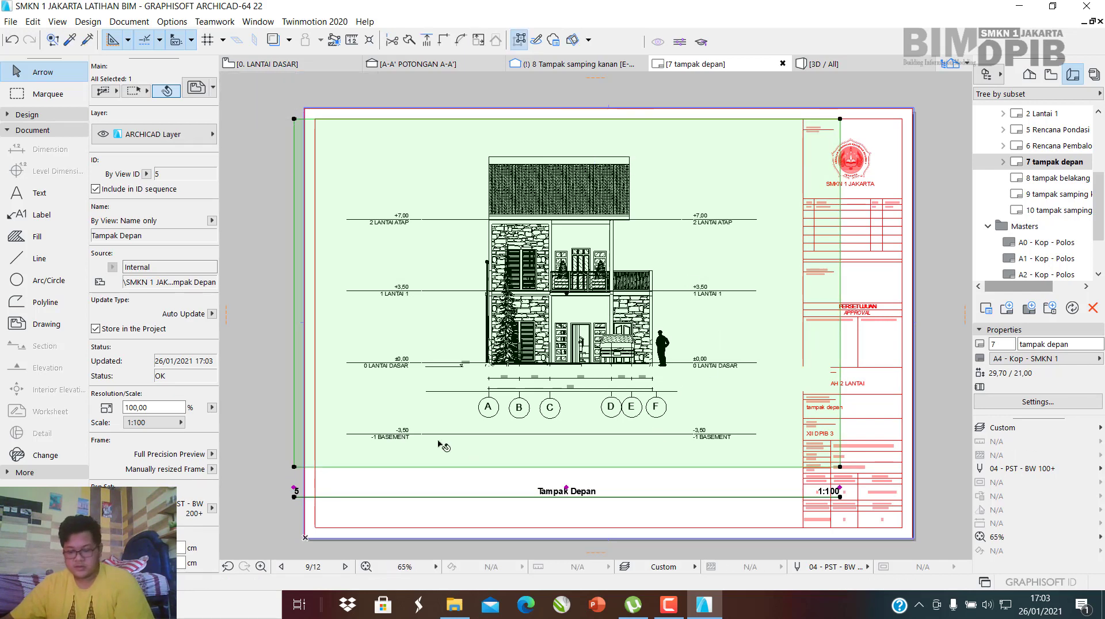
pyautogui.click(315, 265)
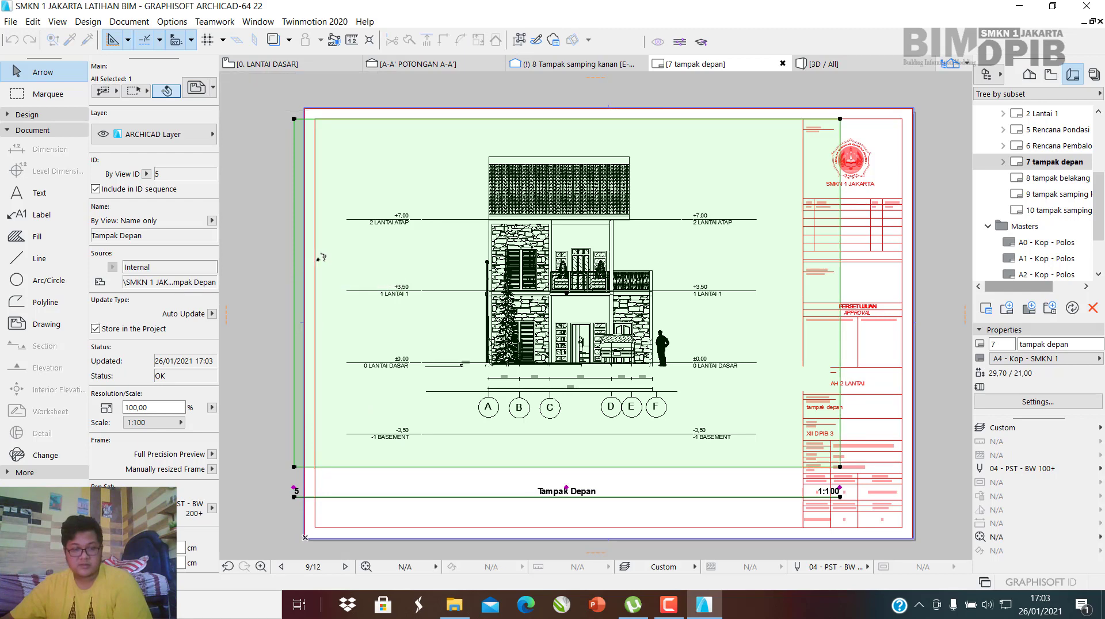
pyautogui.click(845, 261)
pyautogui.click(803, 272)
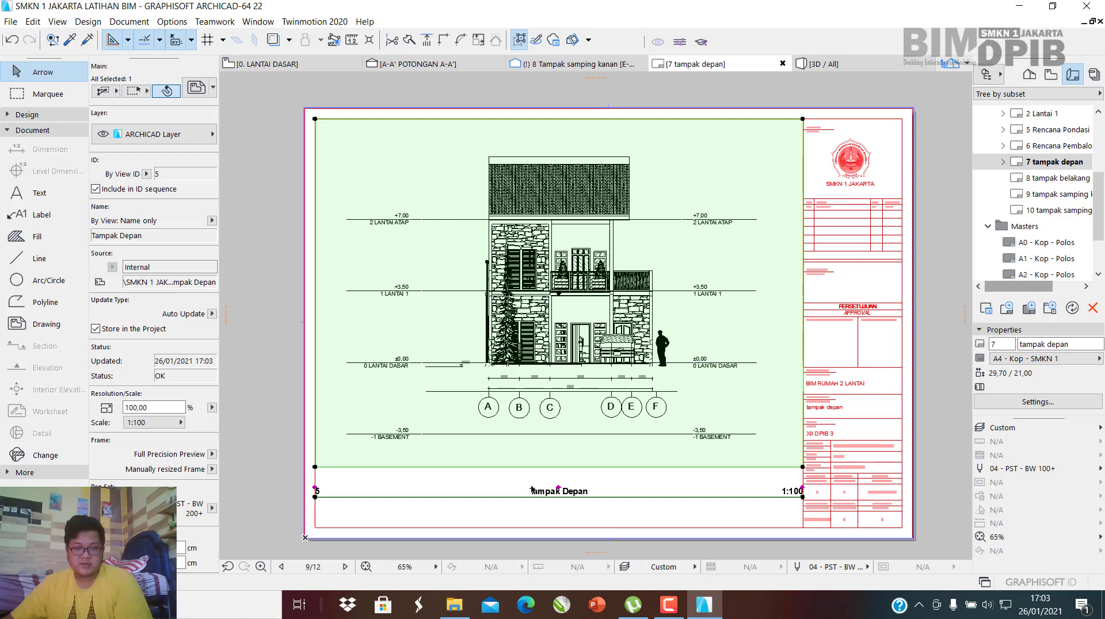
# Change the title type of the front elevation drawing to Drawing Title Studio 1.
pyautogui.doubleClick(581, 491)
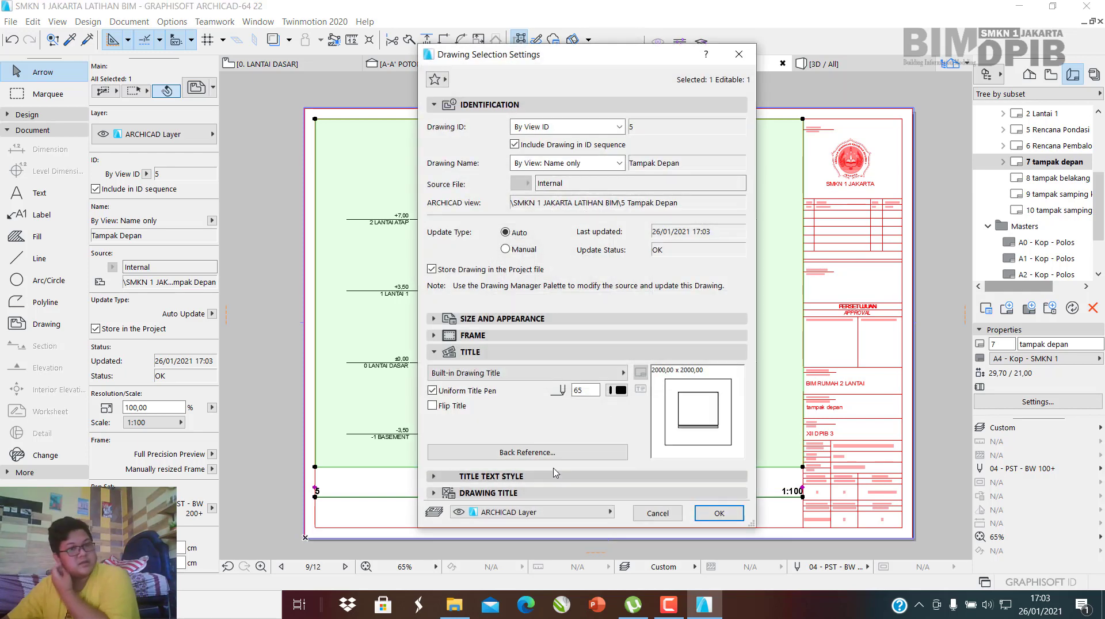
pyautogui.click(494, 355)
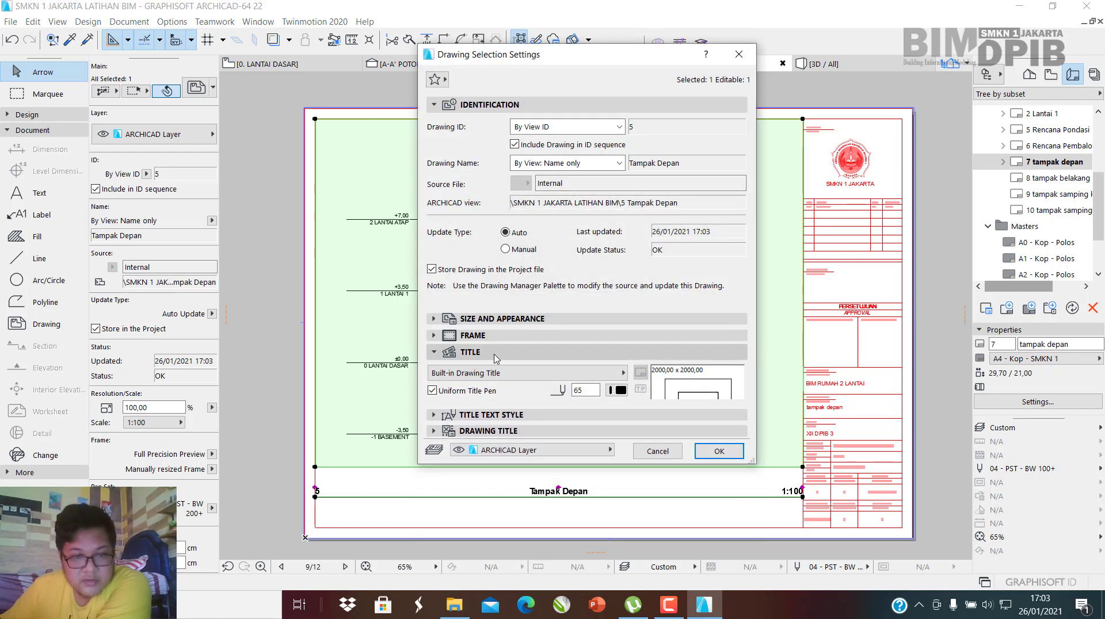
pyautogui.click(493, 356)
pyautogui.click(508, 373)
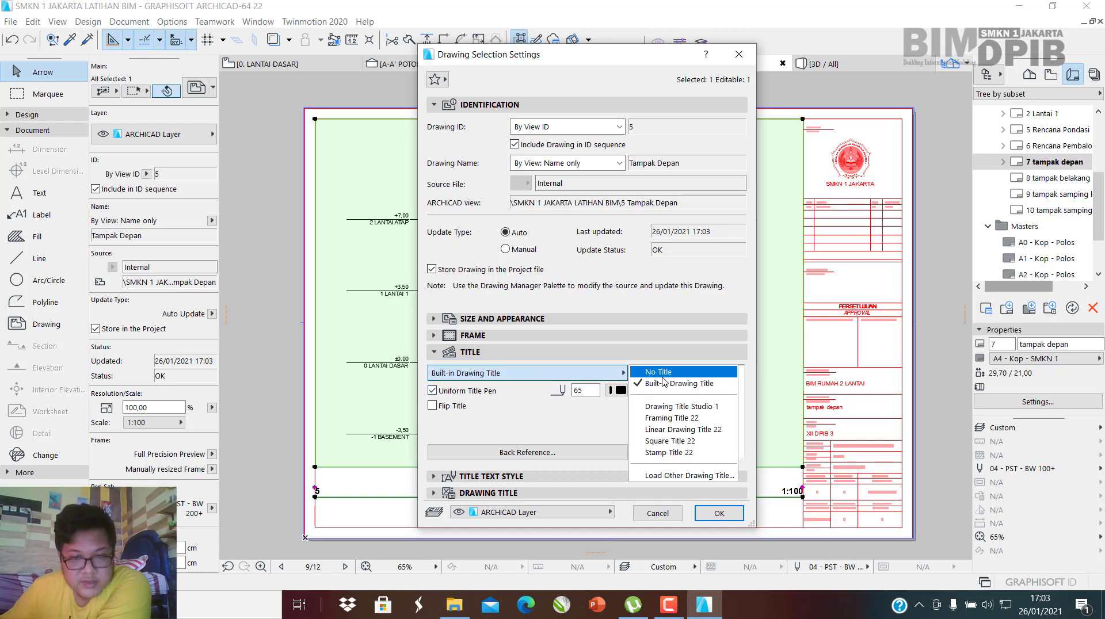
pyautogui.click(674, 407)
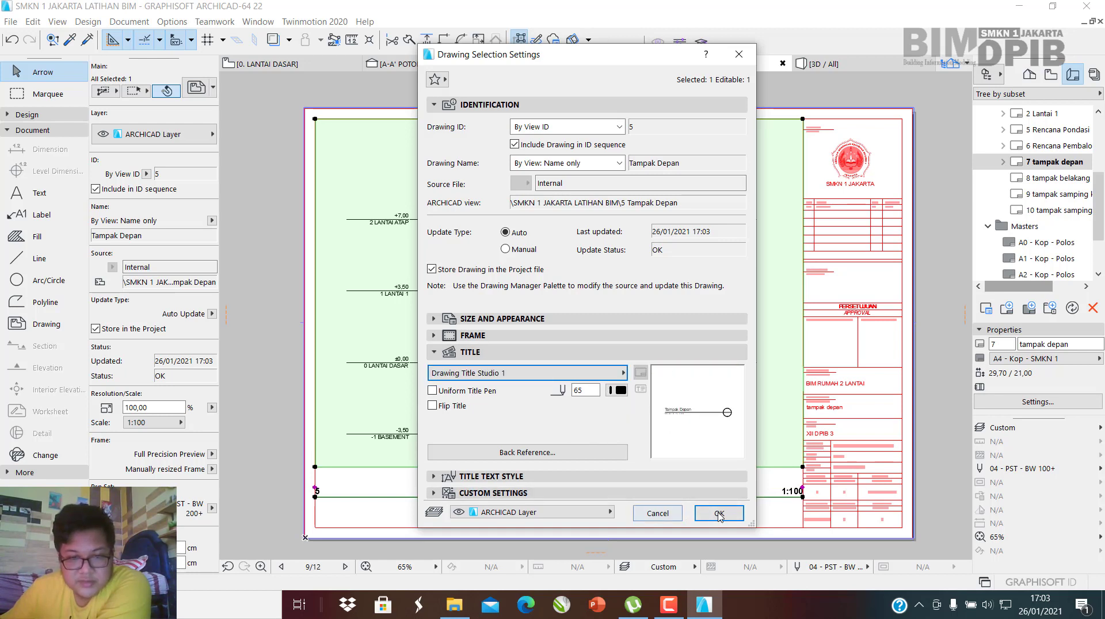
pyautogui.click(478, 335)
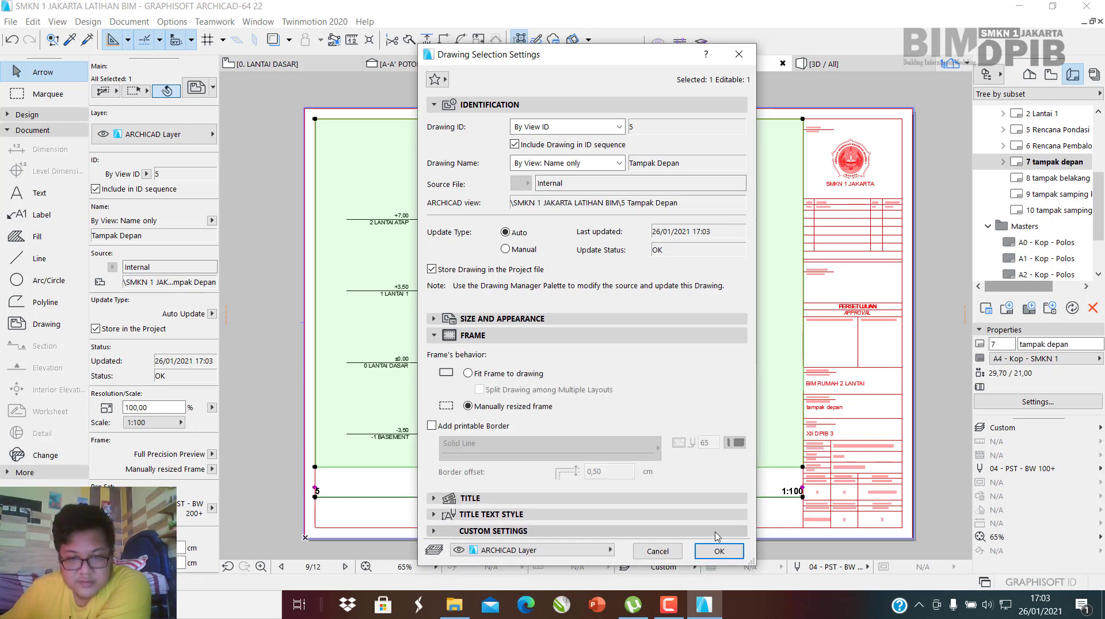
pyautogui.click(719, 550)
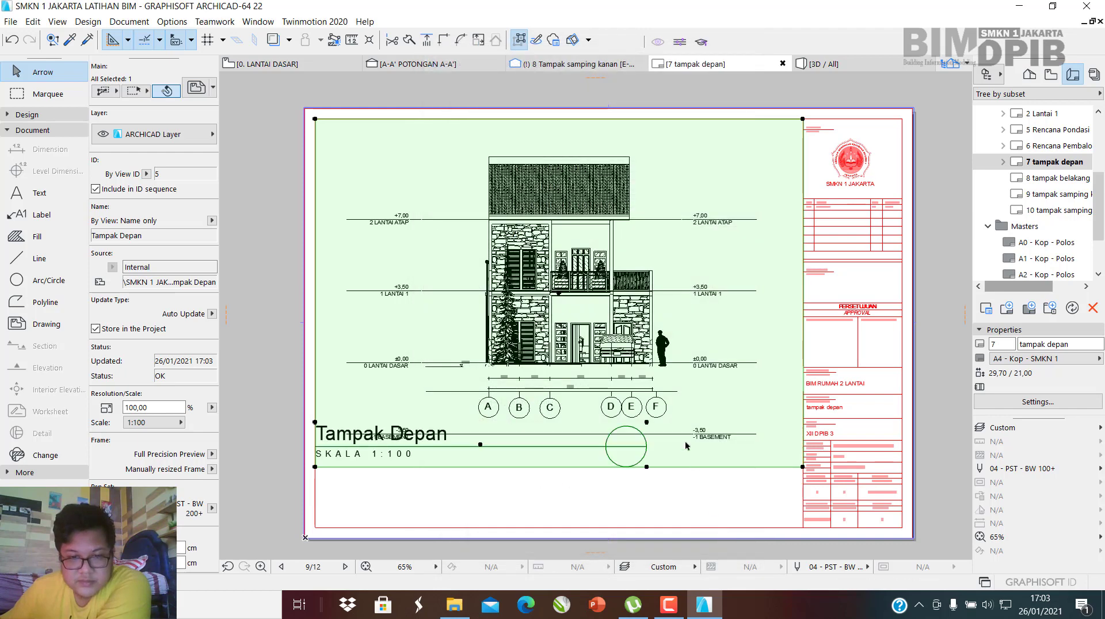
# Move the drawing title below the frame of the front elevation, within the sheet border.
pyautogui.click(481, 445)
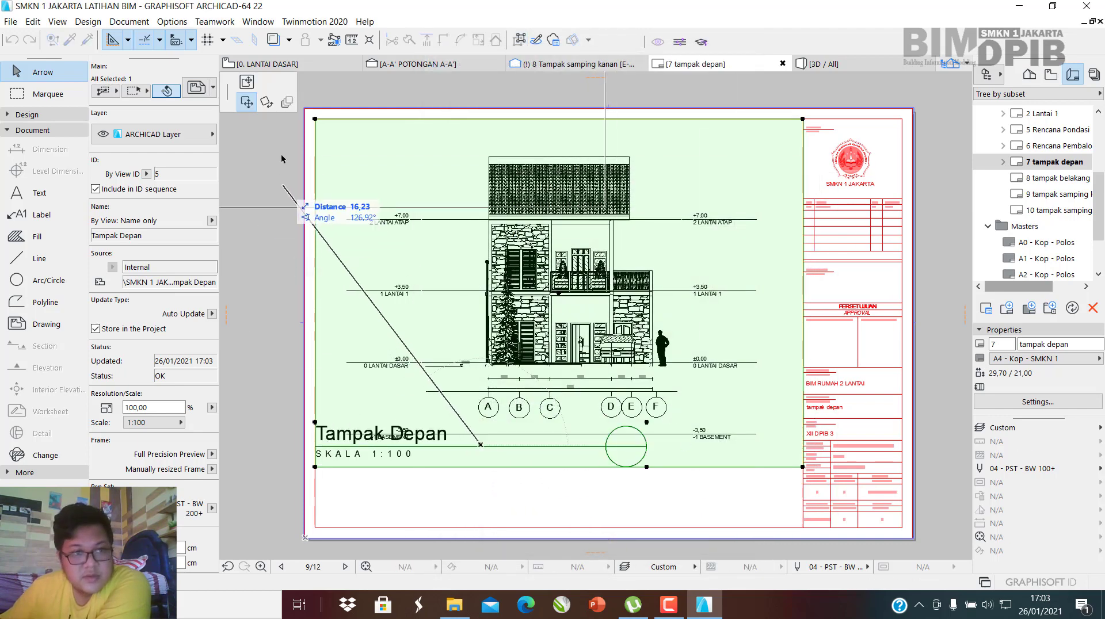
pyautogui.click(246, 81)
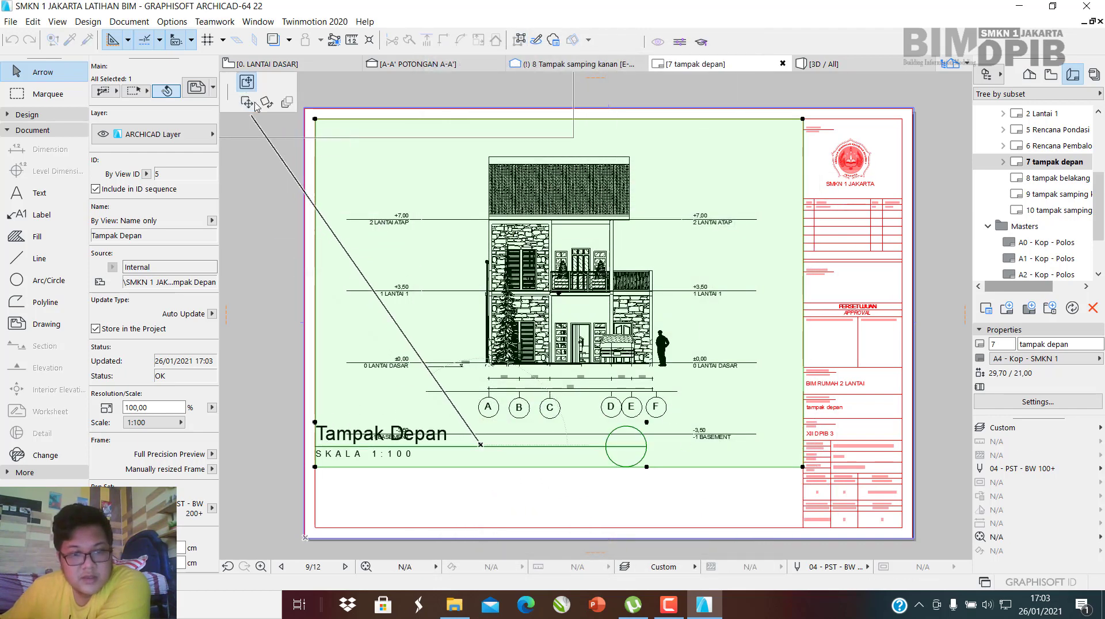
pyautogui.click(490, 501)
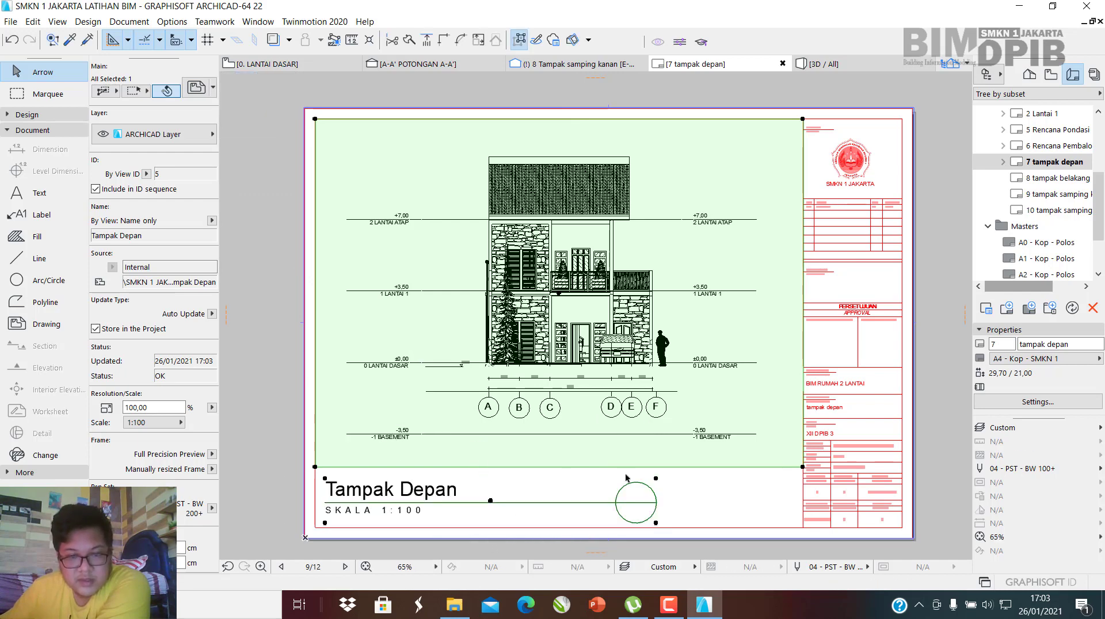
# Raise the lower edge of the drawing frame to just below the grid bubbles, cropping out the -1 BASEMENT level line.
pyautogui.scroll(3, 543, 442)
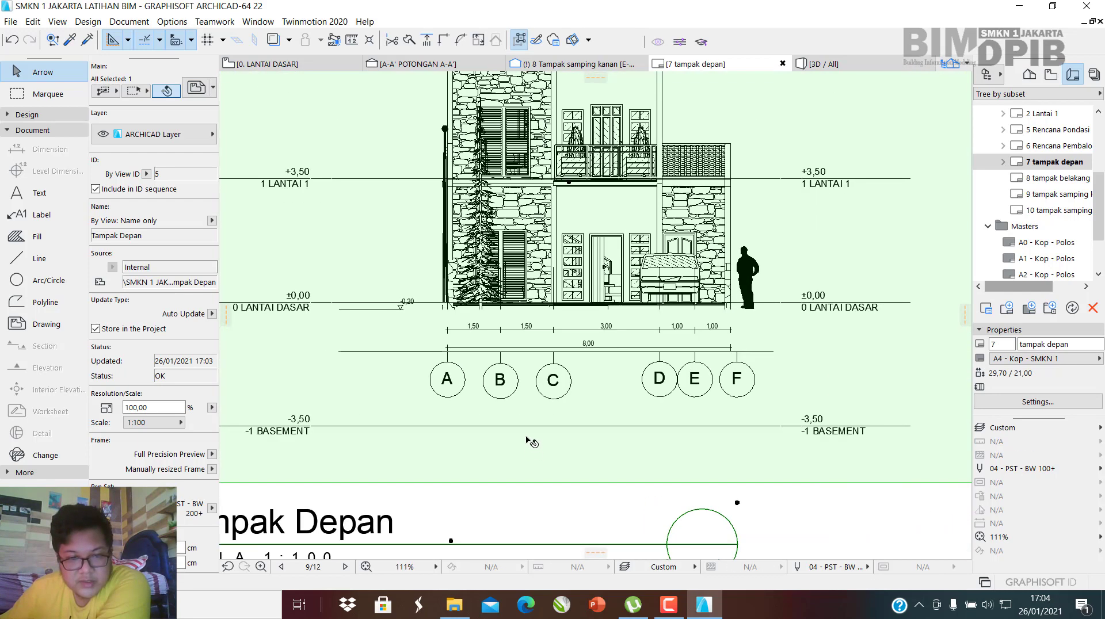
pyautogui.click(524, 482)
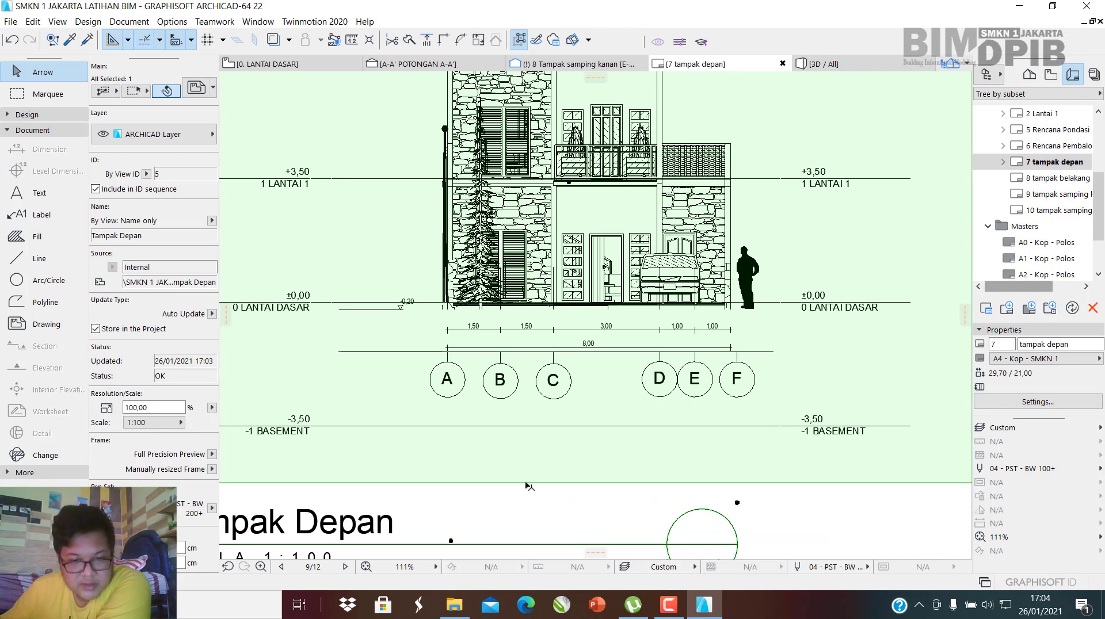
pyautogui.click(545, 406)
pyautogui.scroll(-4, 592, 399)
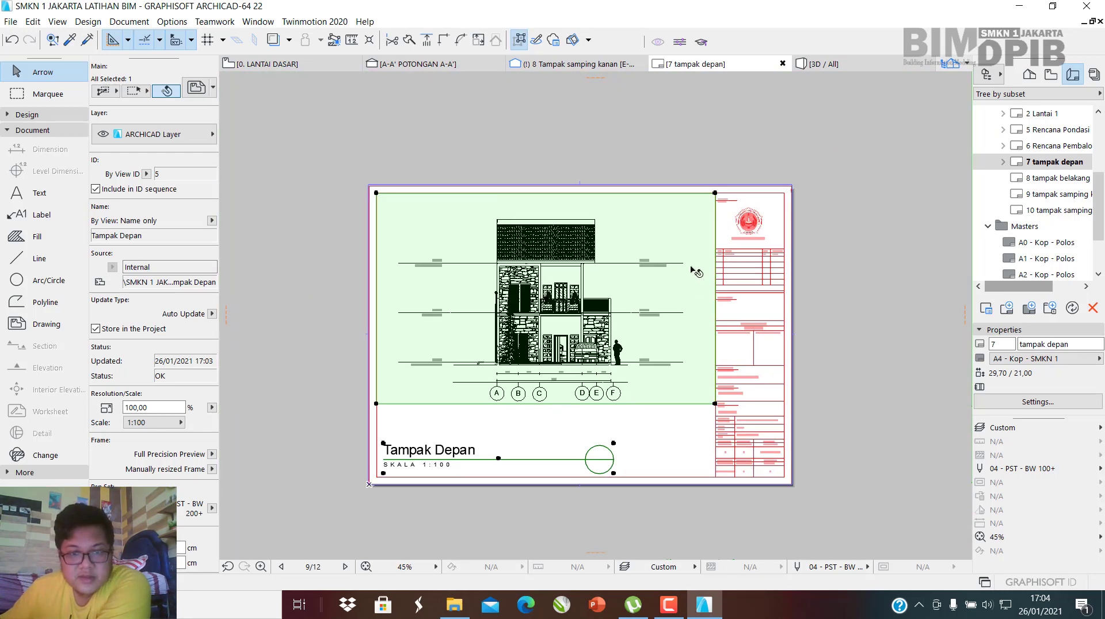
pyautogui.click(679, 157)
pyautogui.scroll(-1, 446, 455)
pyautogui.scroll(1, 446, 454)
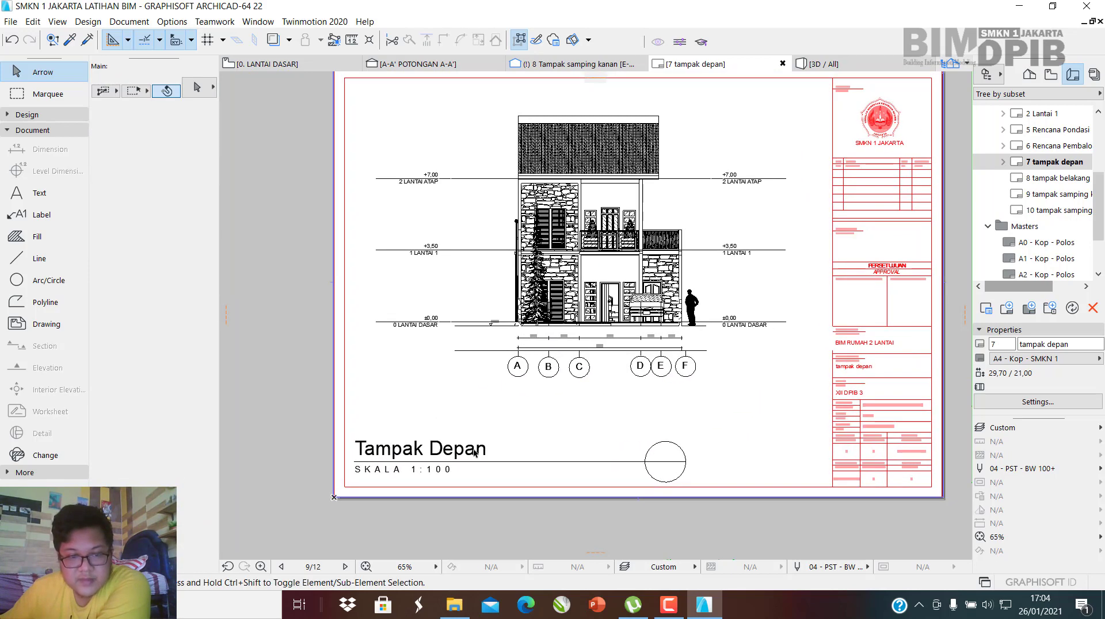
pyautogui.scroll(-3, 479, 353)
pyautogui.scroll(3, 551, 254)
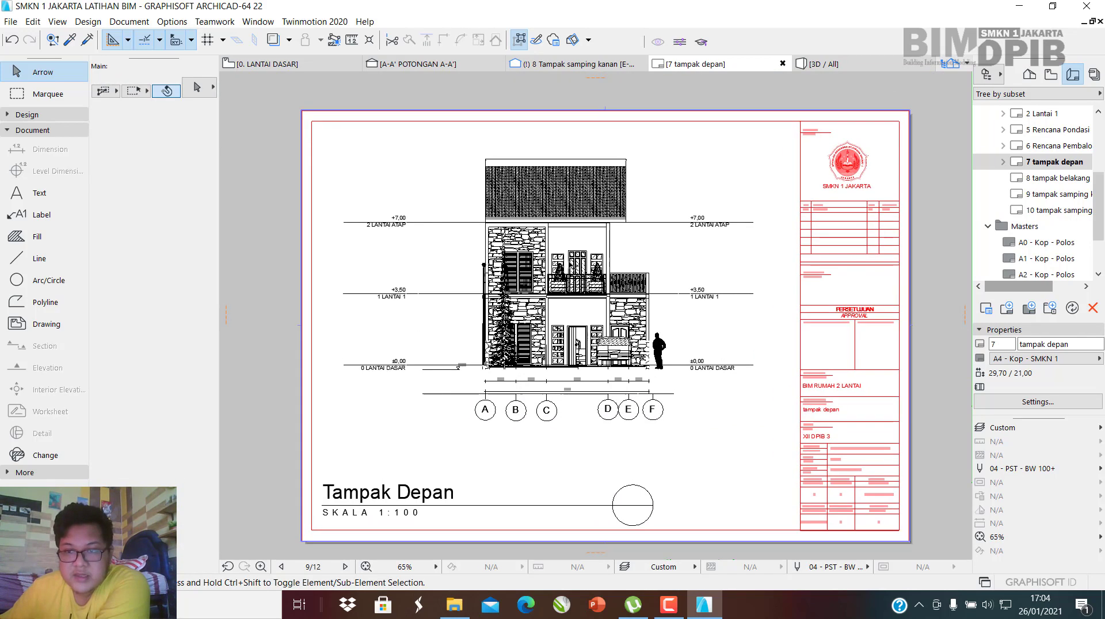
# Move the front elevation drawing slightly lower on the sheet.
pyautogui.click(578, 326)
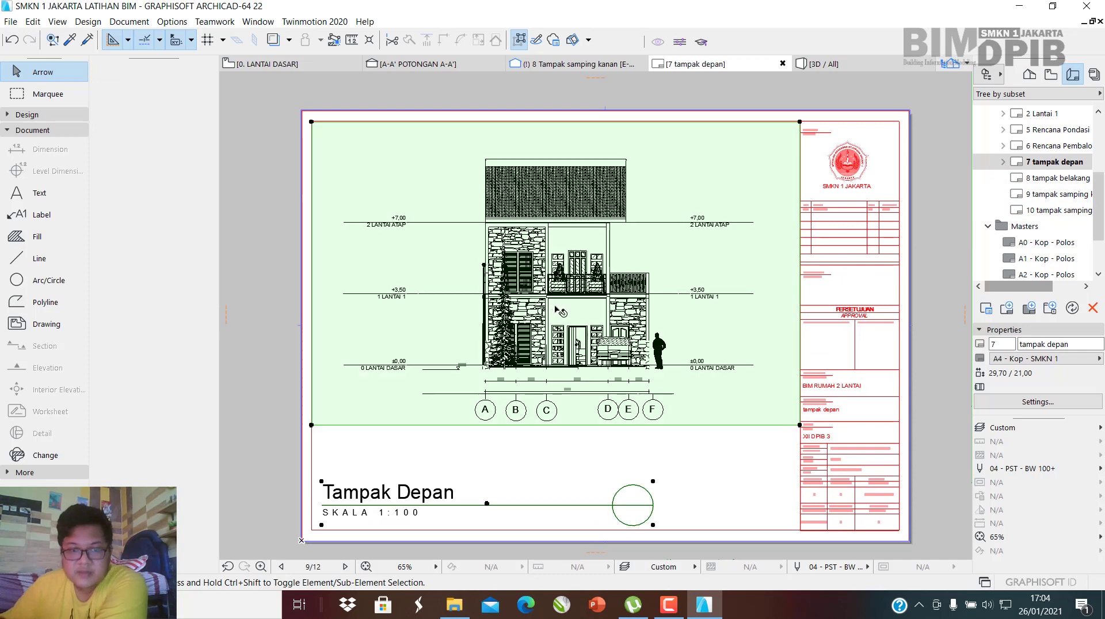
pyautogui.scroll(2, 579, 325)
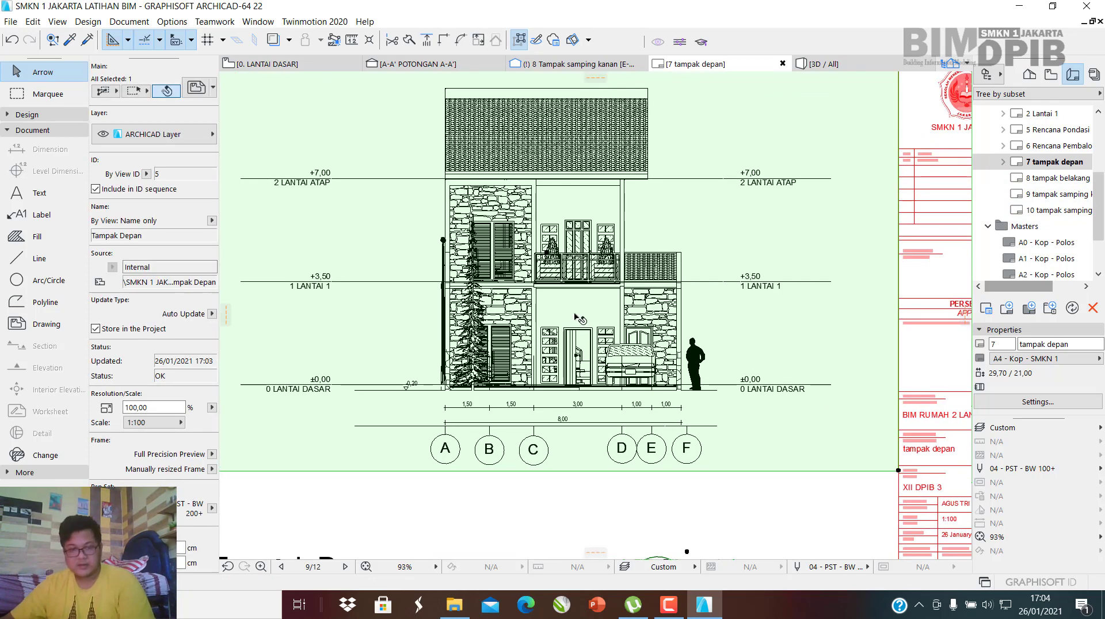
pyautogui.scroll(-3, 570, 334)
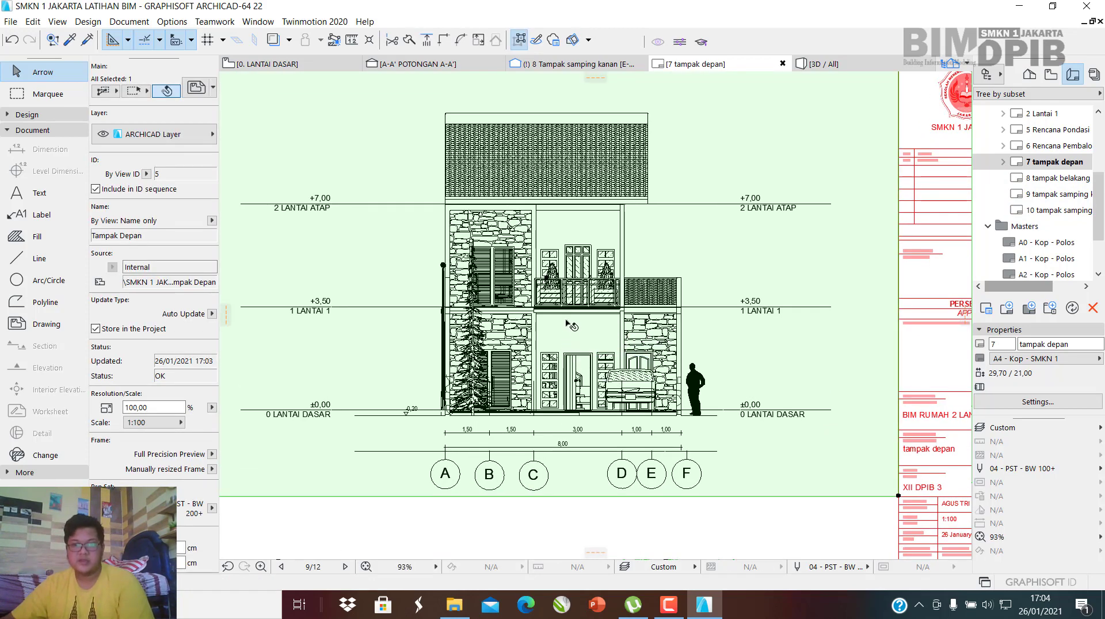
pyautogui.scroll(1, 573, 339)
pyautogui.click(629, 130)
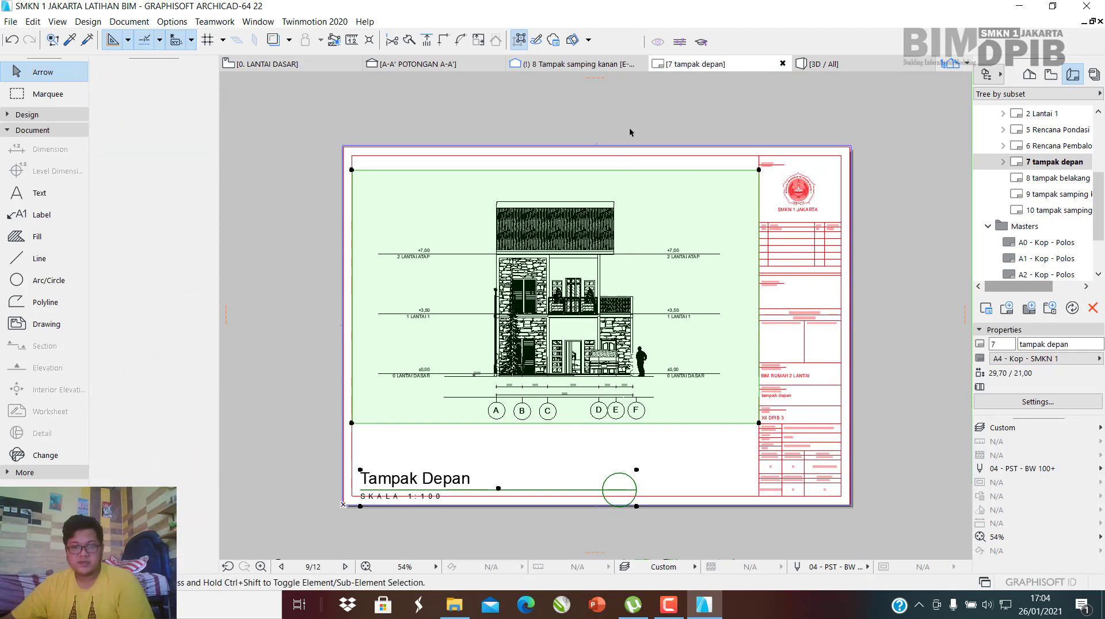
# Move the "Tampak Depan" drawing title up so that it sits inside the sheet's lower border.
pyautogui.scroll(3, 445, 488)
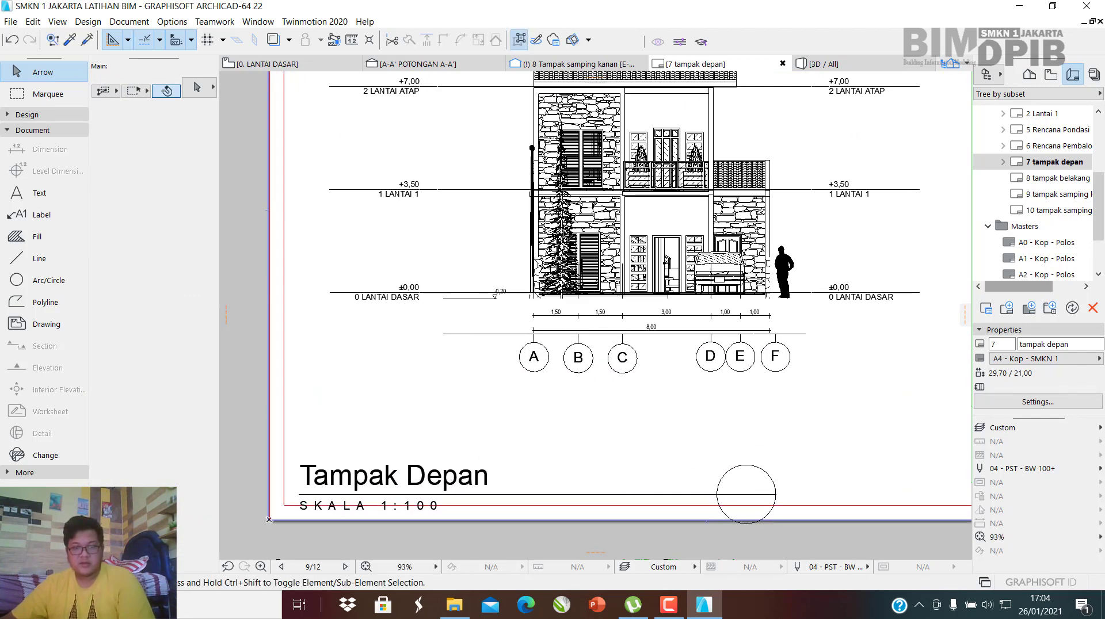
pyautogui.click(557, 467)
pyautogui.moveTo(536, 493)
pyautogui.mouseDown()
pyautogui.moveTo(545, 448)
pyautogui.moveTo(538, 465)
pyautogui.mouseUp()
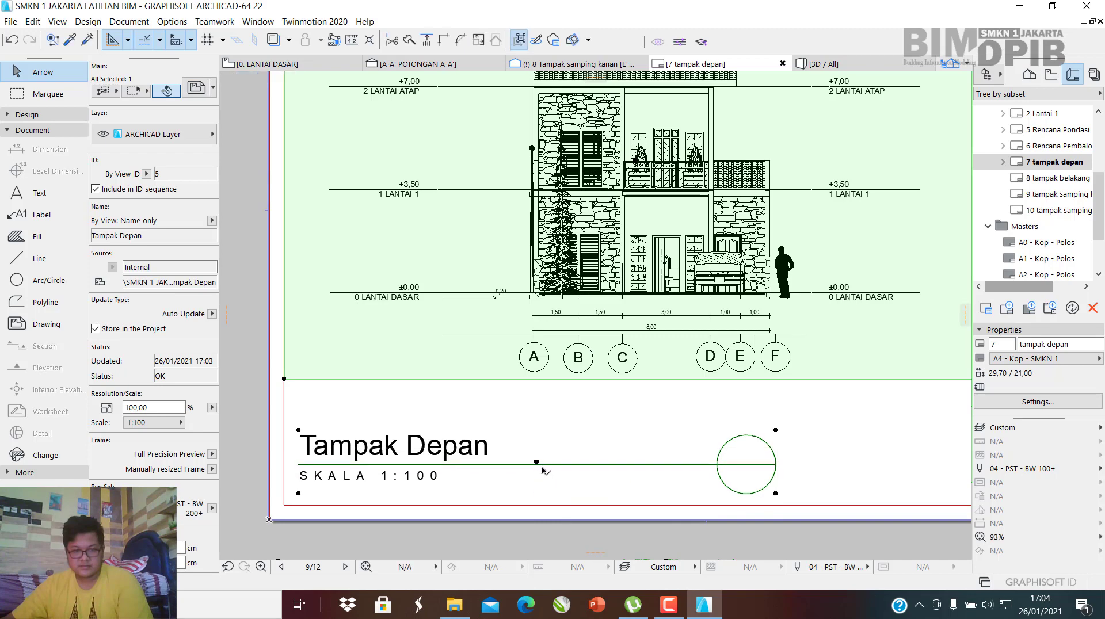
# Open the 8 tampak belakang layout and show the 7 tampak depan layout as its trace reference.
pyautogui.scroll(-2, 518, 449)
pyautogui.doubleClick(1059, 178)
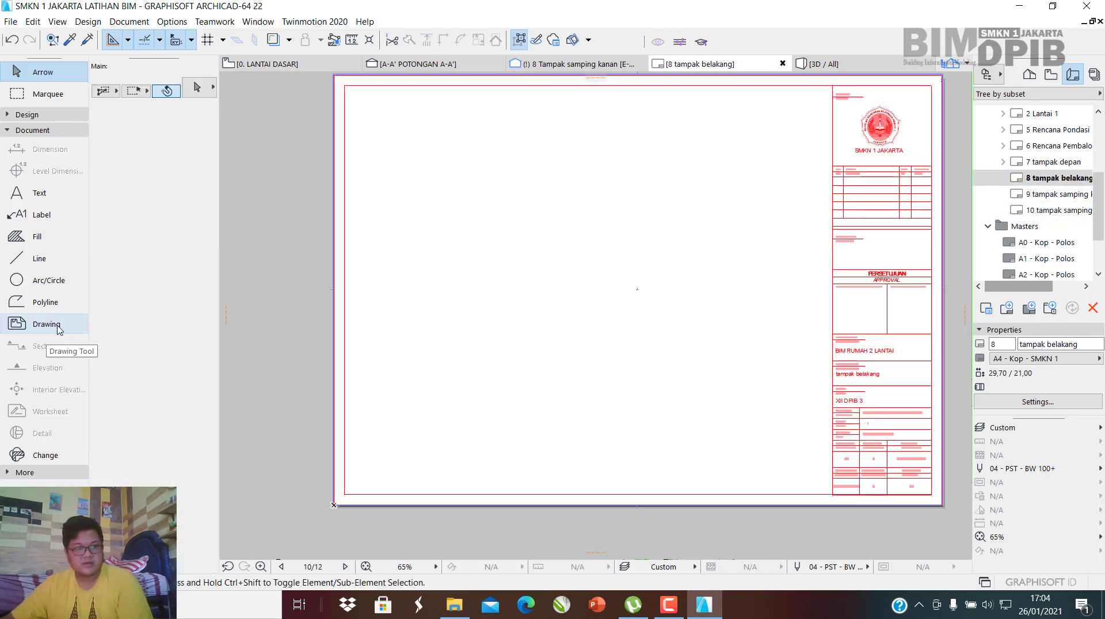
pyautogui.click(289, 39)
pyautogui.moveTo(397, 62)
pyautogui.click(483, 63)
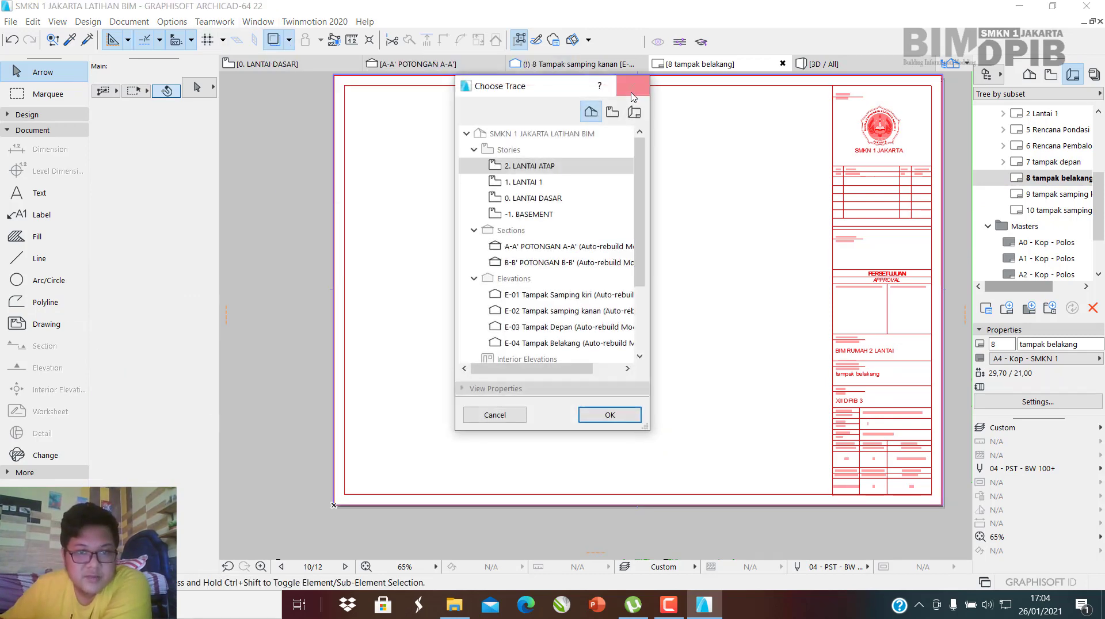
pyautogui.click(641, 115)
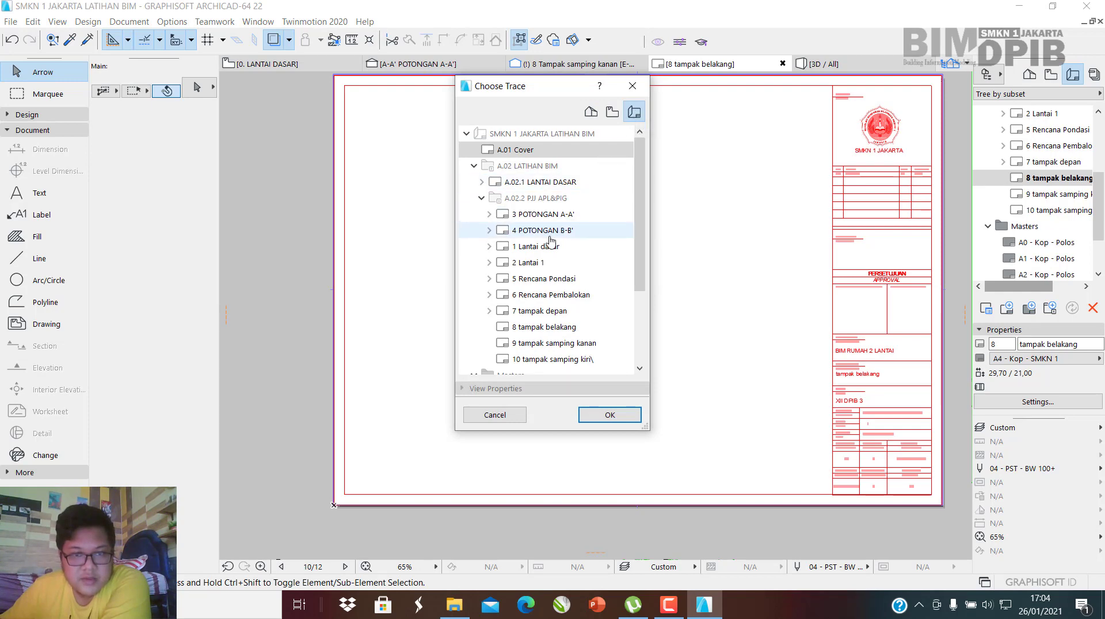
pyautogui.doubleClick(555, 312)
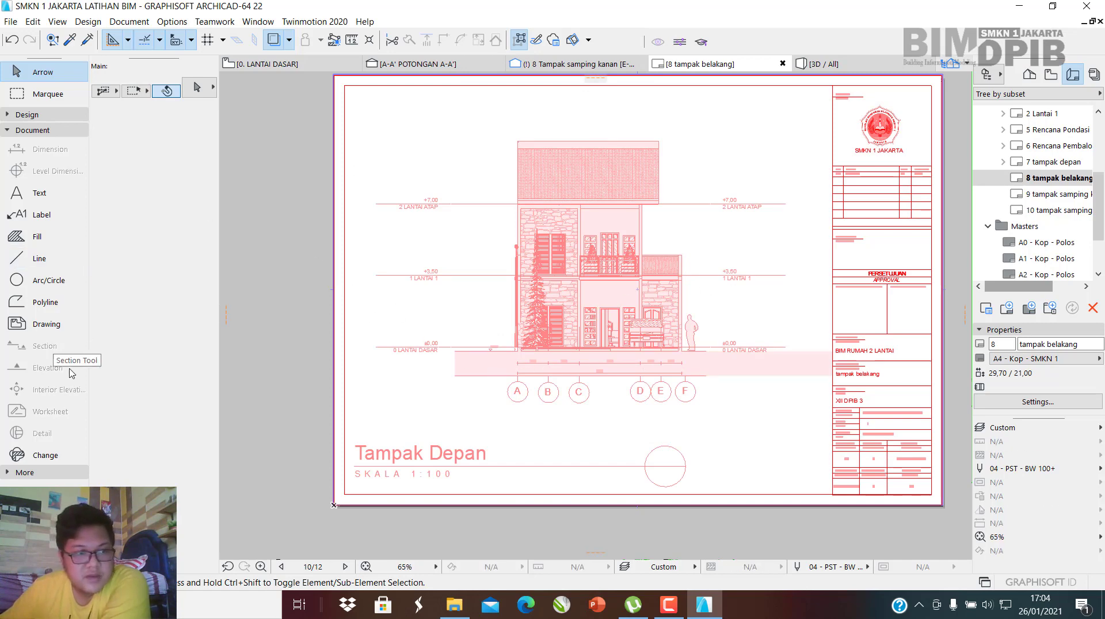
# Place the internal view 6 Tampak Belakang as a drawing on the layout.
pyautogui.click(52, 325)
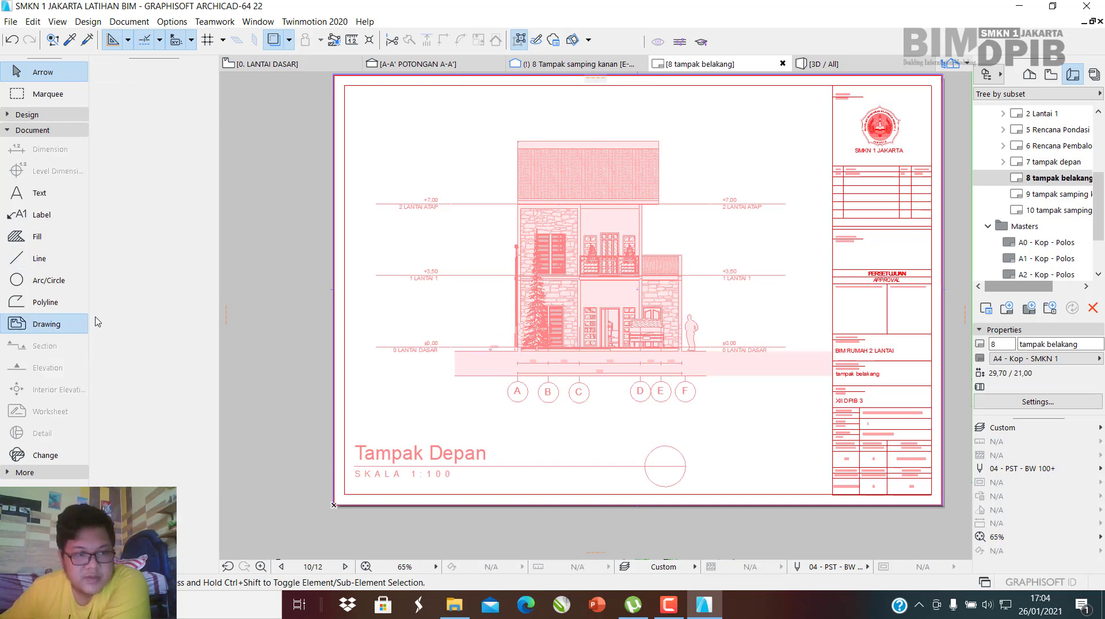
pyautogui.click(560, 227)
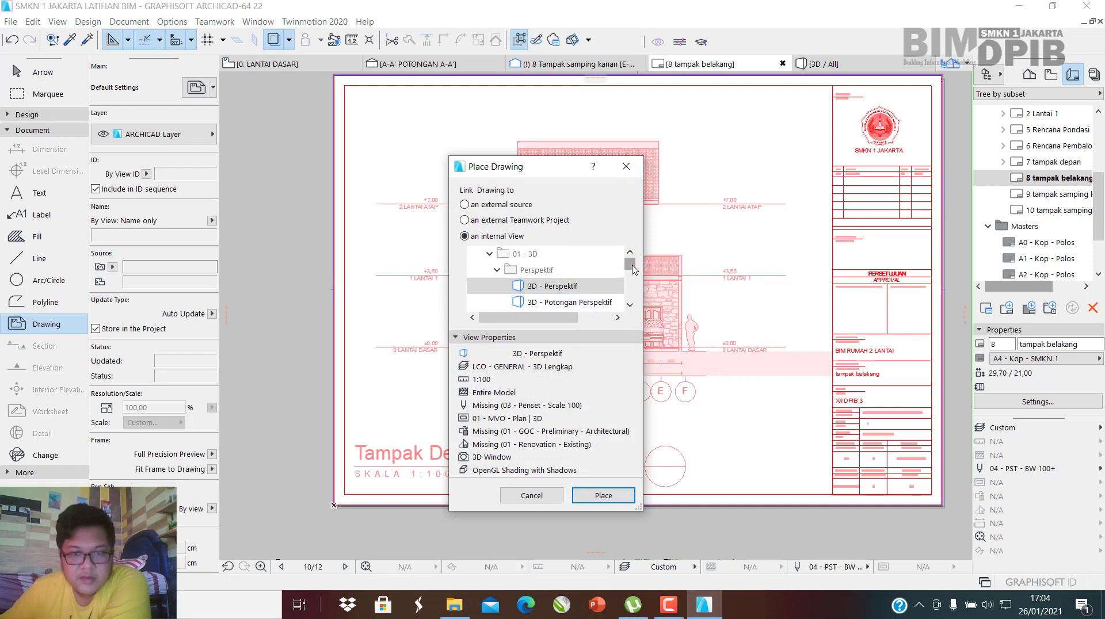
pyautogui.moveTo(634, 269); pyautogui.dragTo(640, 320)
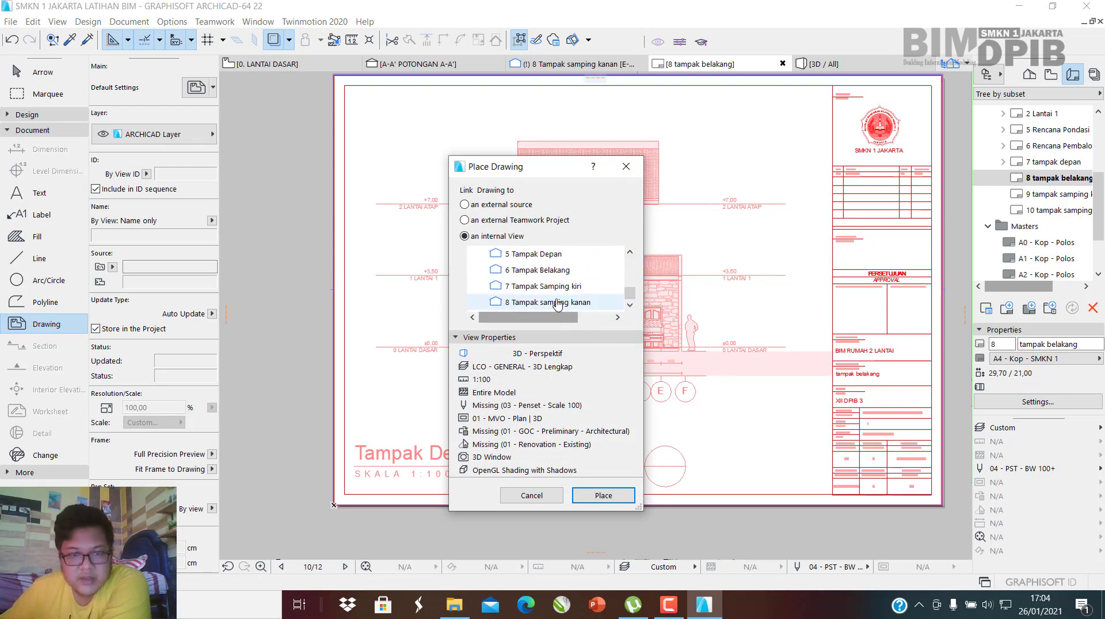
pyautogui.click(541, 271)
pyautogui.click(603, 495)
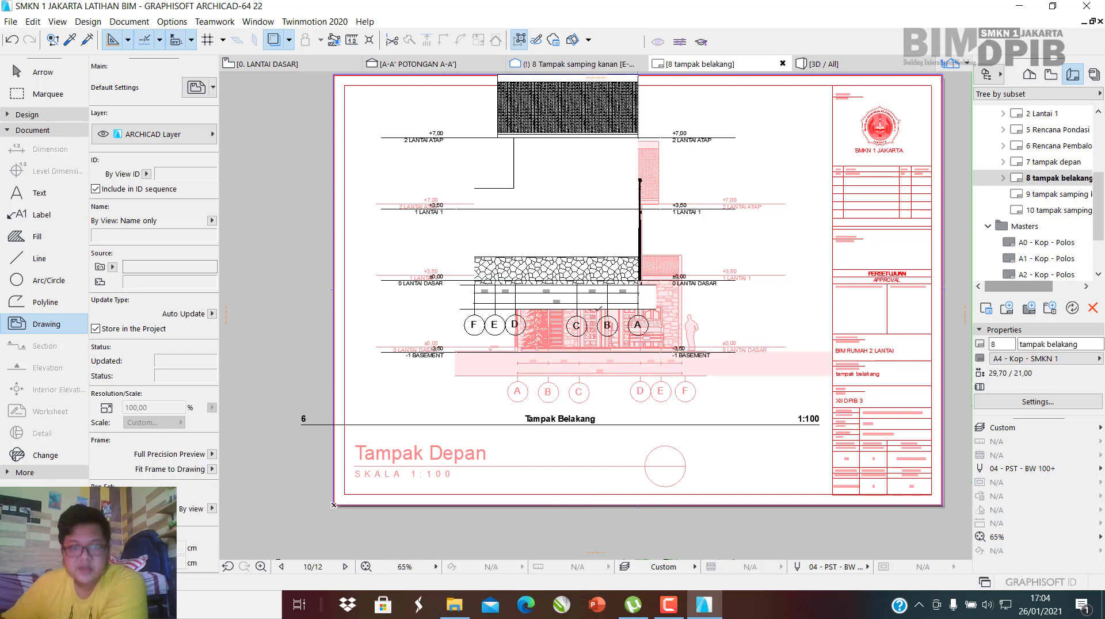
pyautogui.press('Escape')
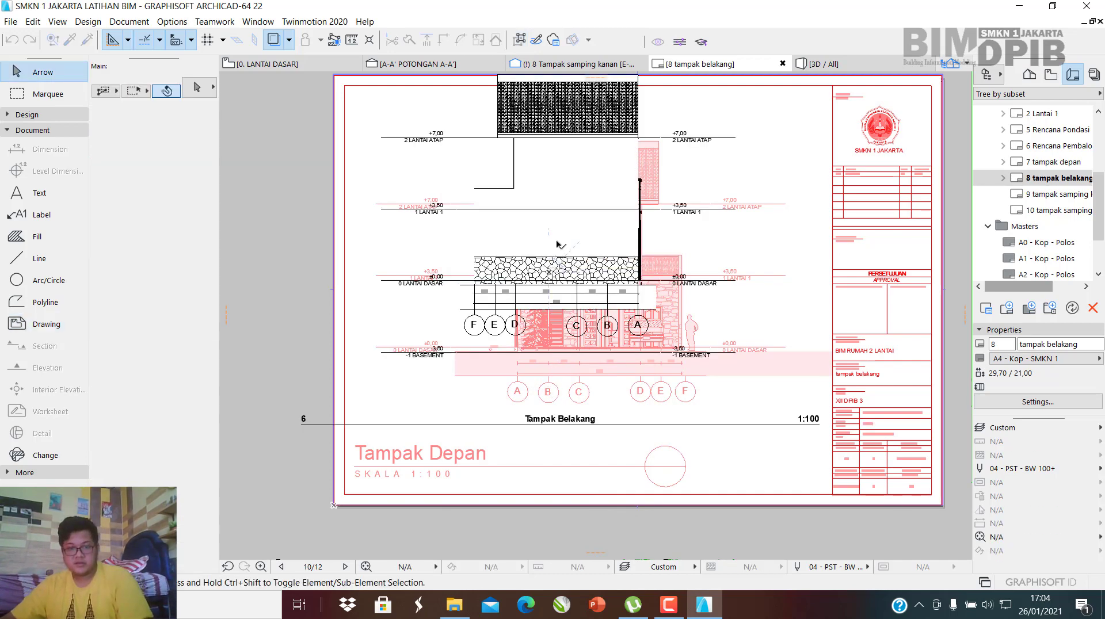
# Move the rear elevation drawing so its ±0,00 LANTAI DASAR level line lines up with the traced front elevation's.
pyautogui.click(558, 245)
pyautogui.scroll(2, 572, 283)
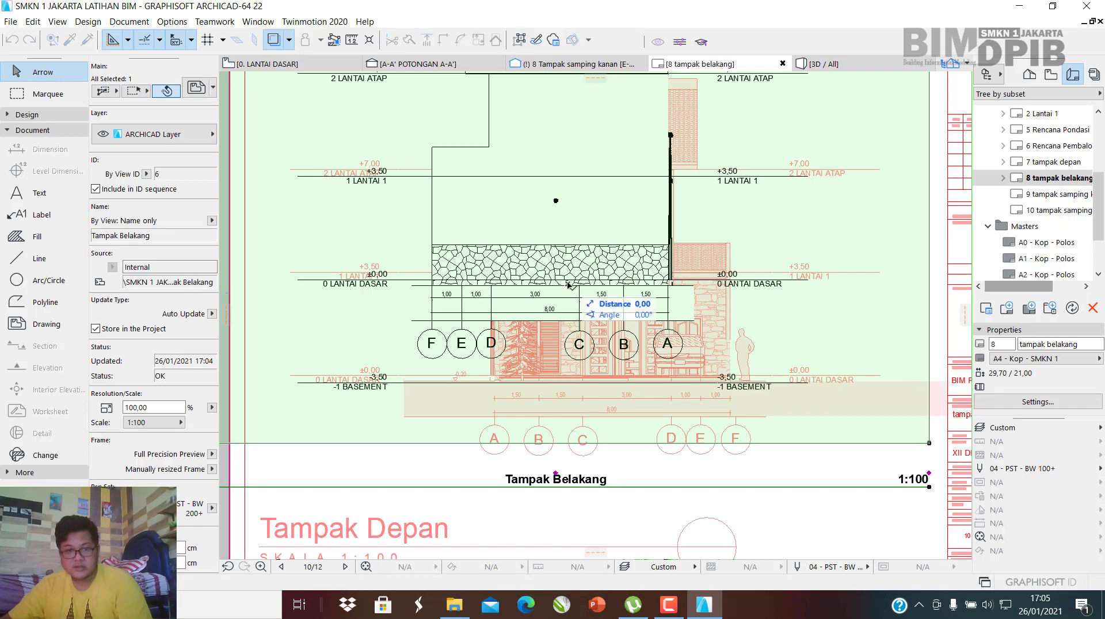
pyautogui.scroll(4, 611, 270)
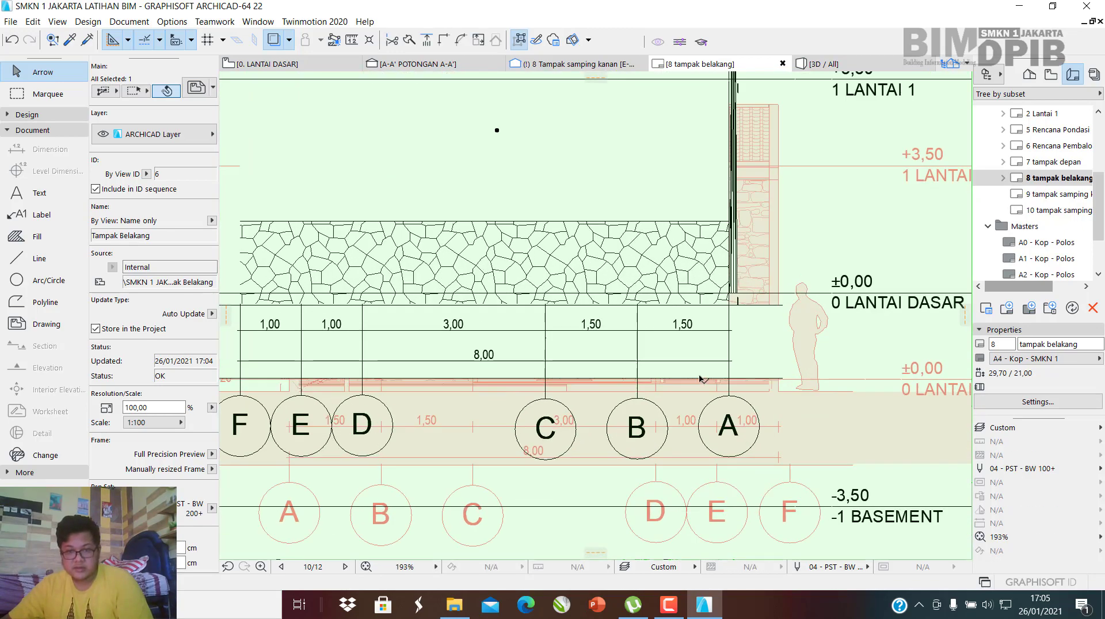
pyautogui.scroll(3, 749, 313)
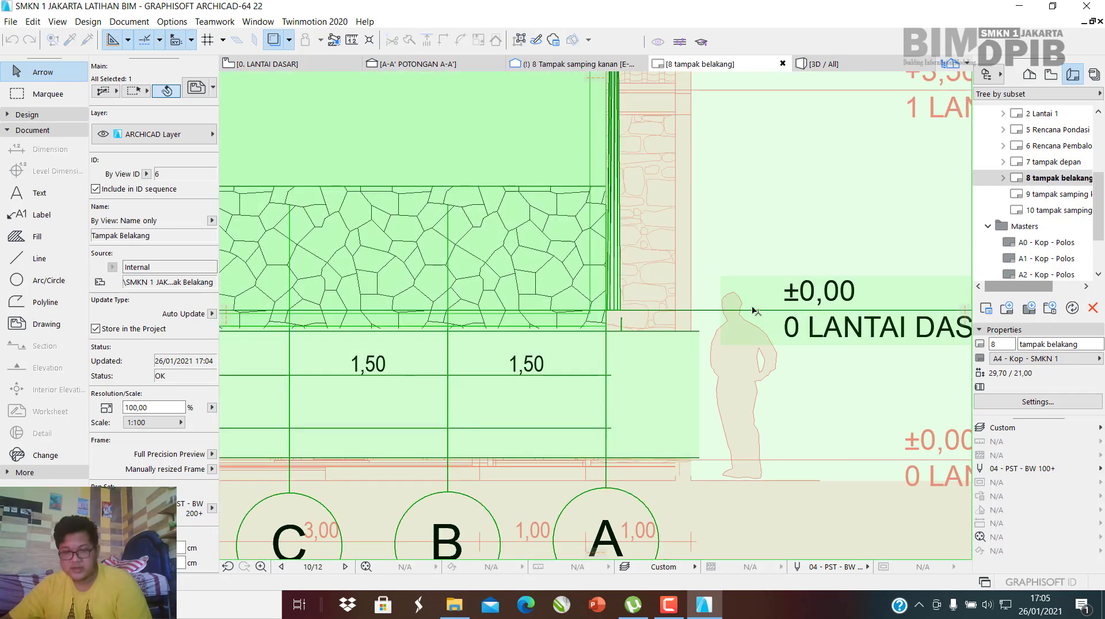
pyautogui.scroll(2, 754, 311)
pyautogui.scroll(-5, 579, 274)
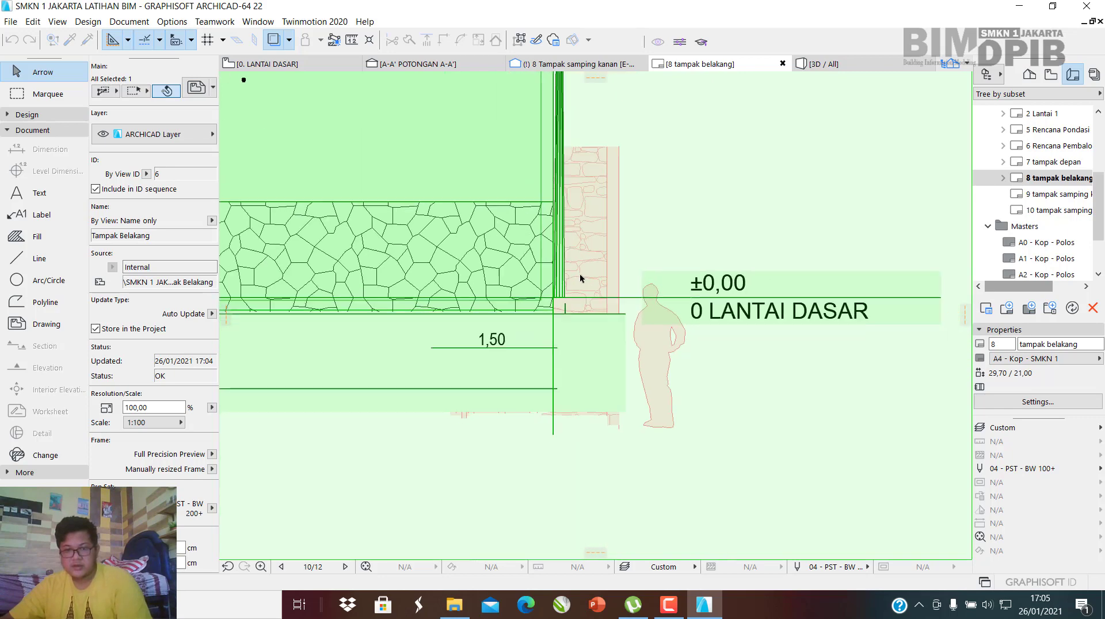
pyautogui.scroll(4, 639, 343)
pyautogui.scroll(3, 642, 340)
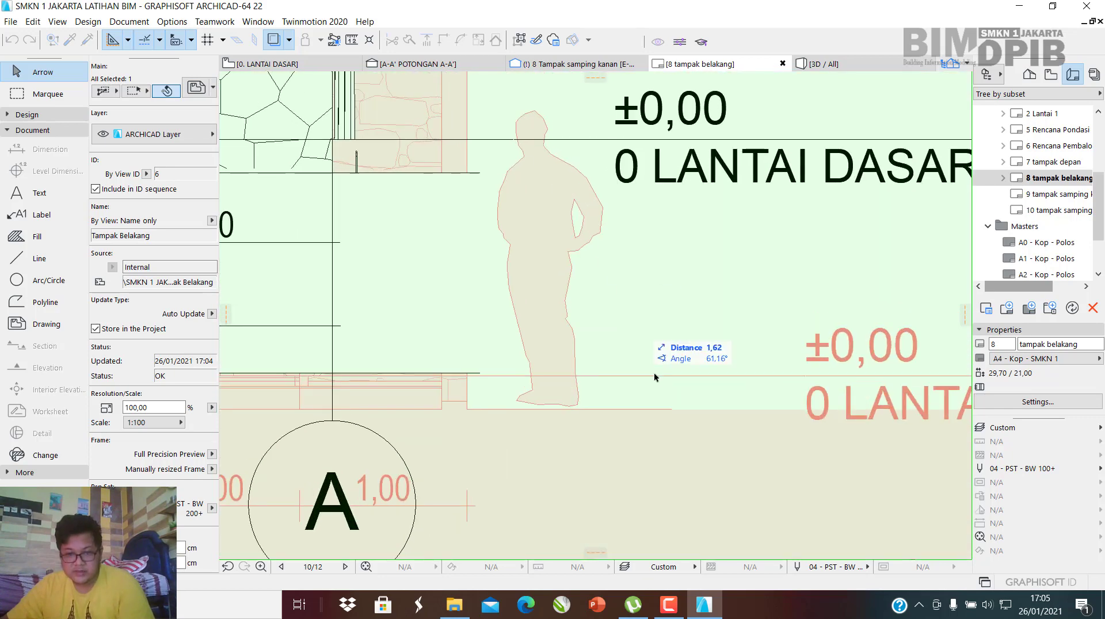
pyautogui.click(654, 376)
pyautogui.scroll(-3, 698, 364)
pyautogui.scroll(-5, 703, 368)
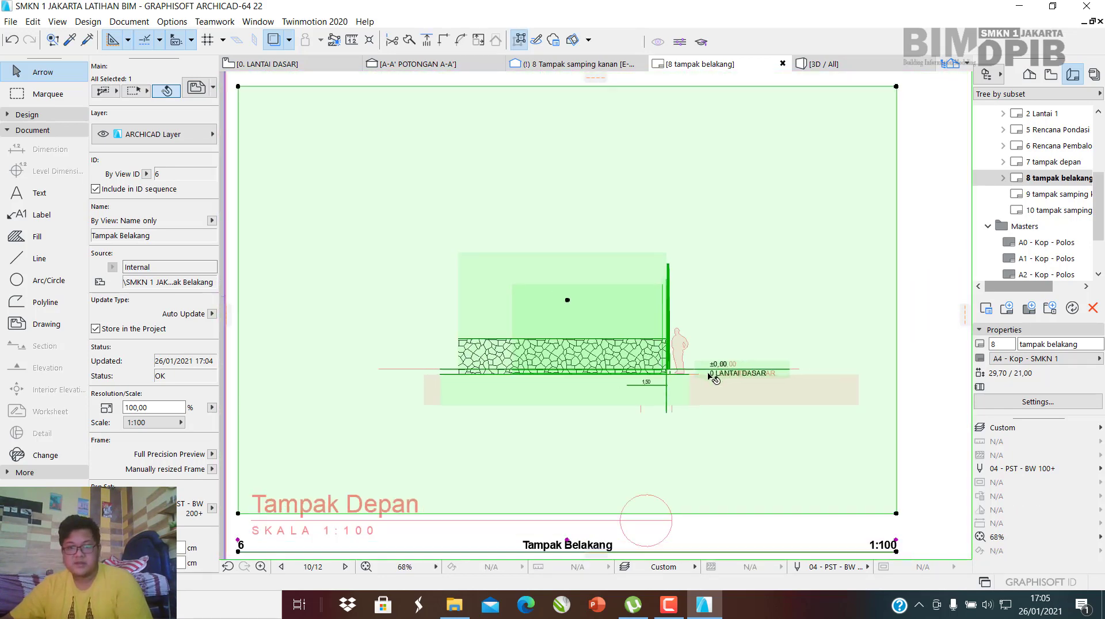
pyautogui.scroll(4, 538, 286)
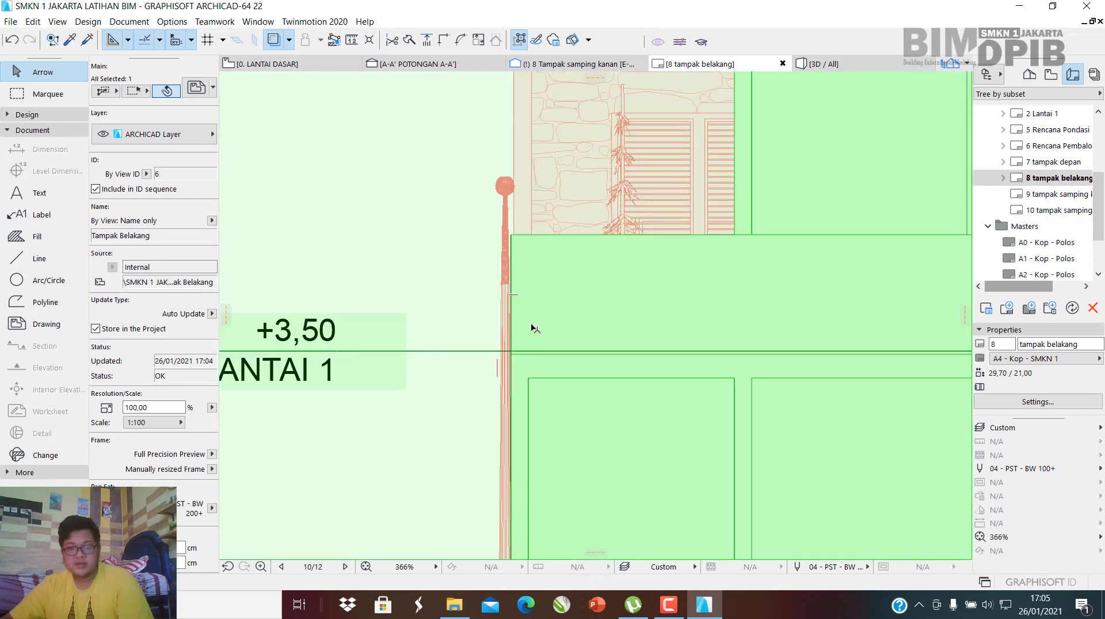
pyautogui.scroll(-4, 530, 325)
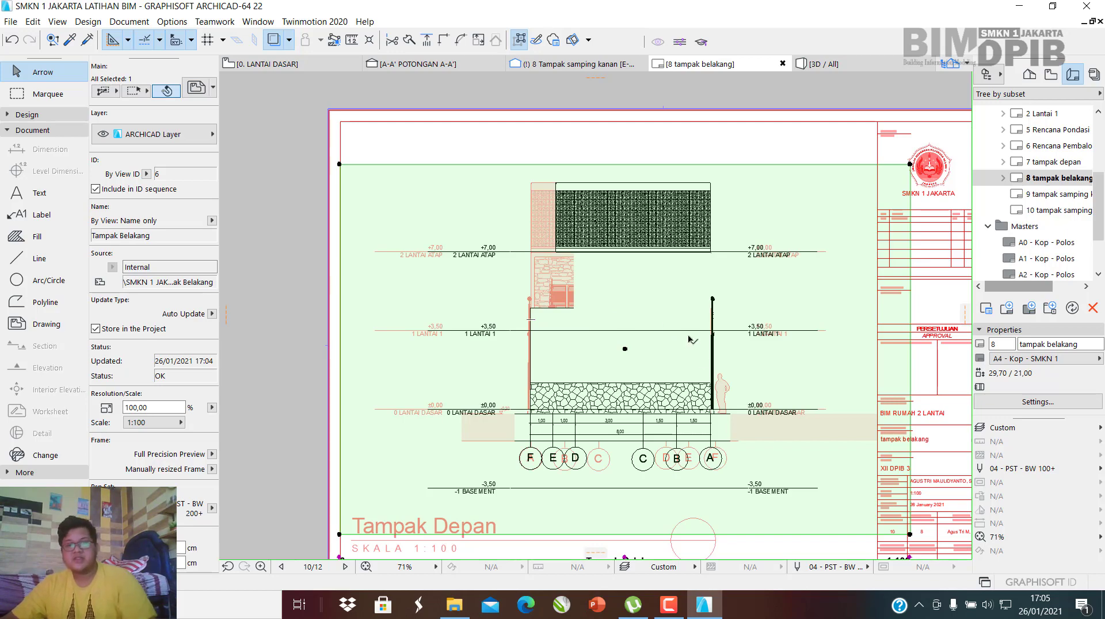
pyautogui.scroll(2, 769, 398)
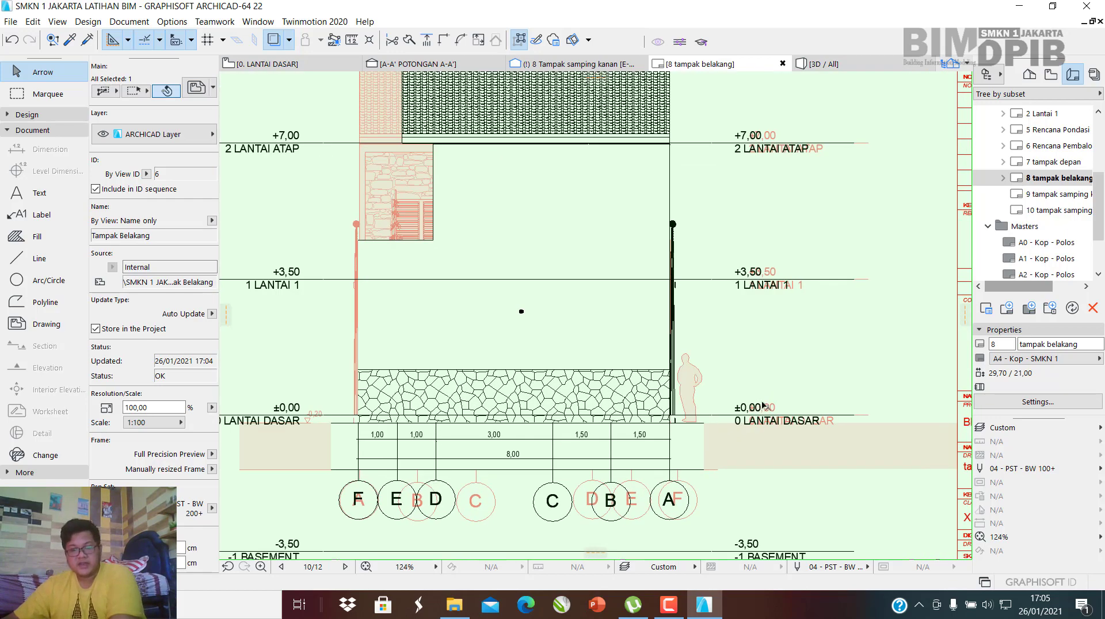
pyautogui.scroll(4, 763, 405)
pyautogui.scroll(-5, 808, 443)
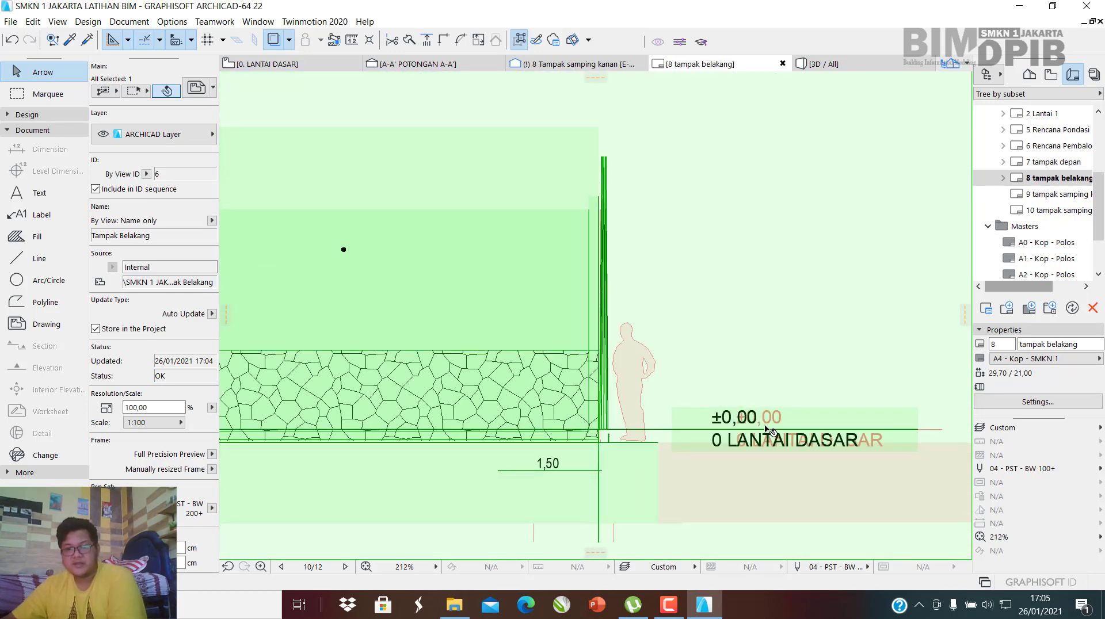
pyautogui.scroll(-2, 642, 420)
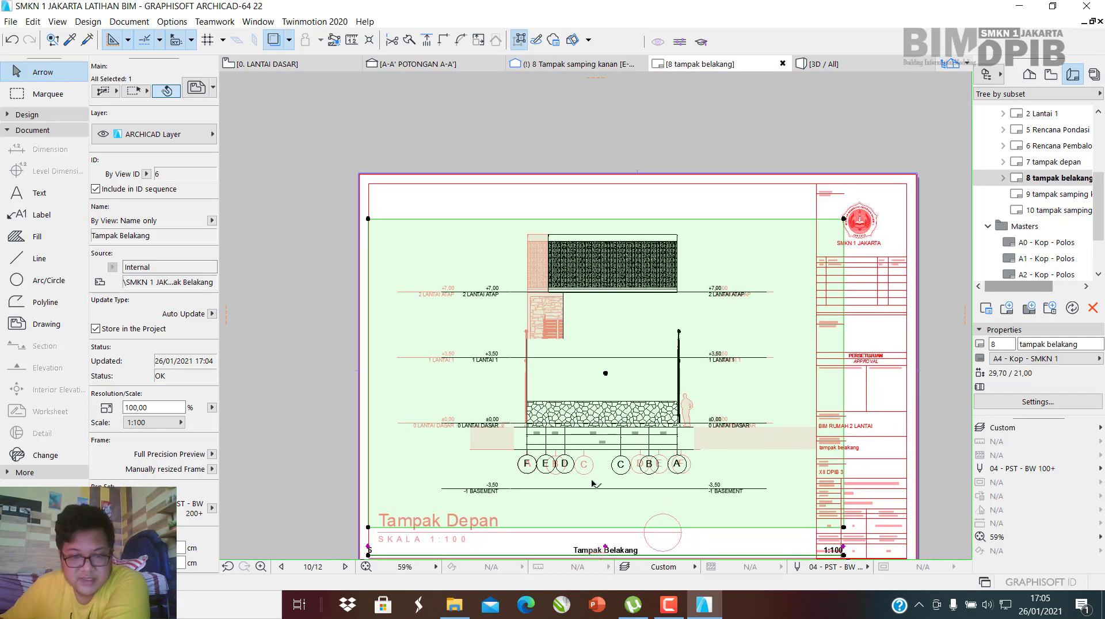
# Change the rear elevation's title type to Drawing Title Studio 1.
pyautogui.scroll(3, 538, 408)
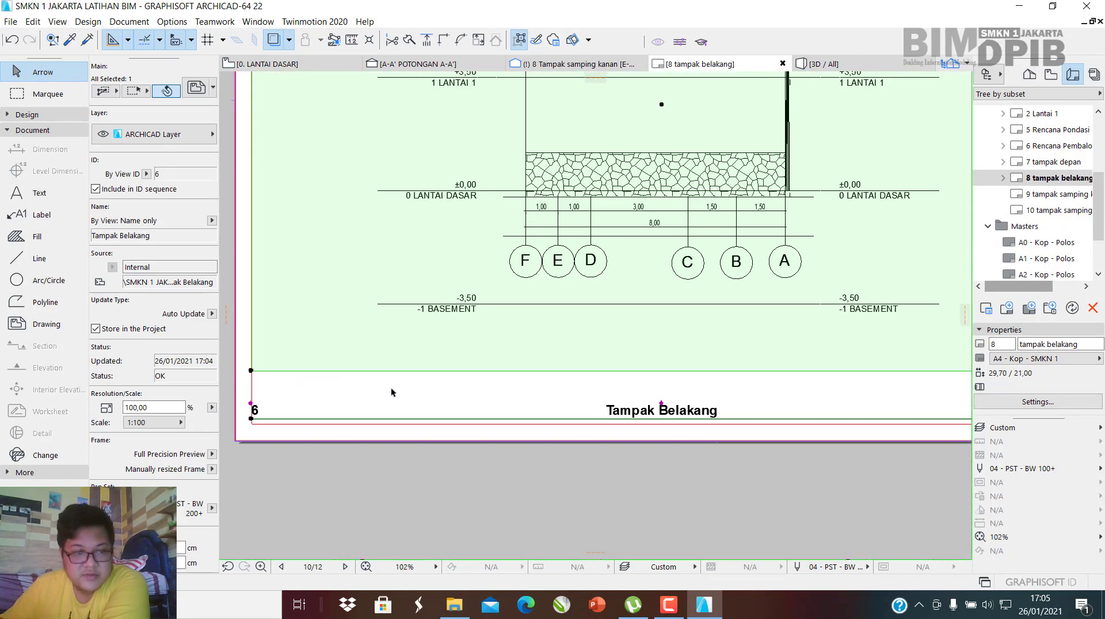
pyautogui.scroll(-10, 179, 397)
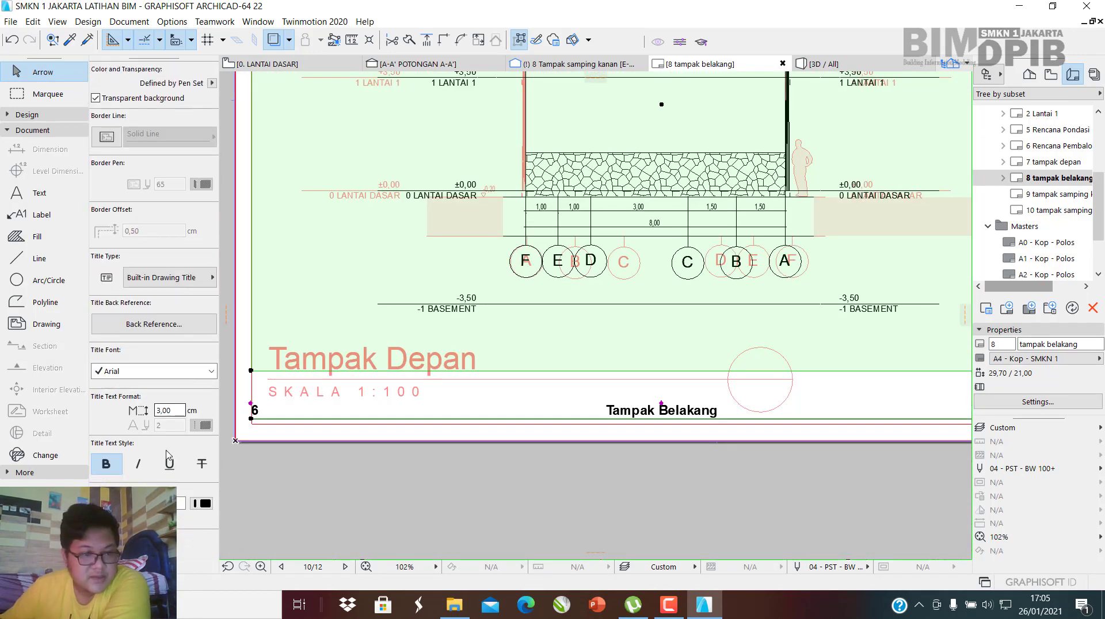
pyautogui.click(179, 278)
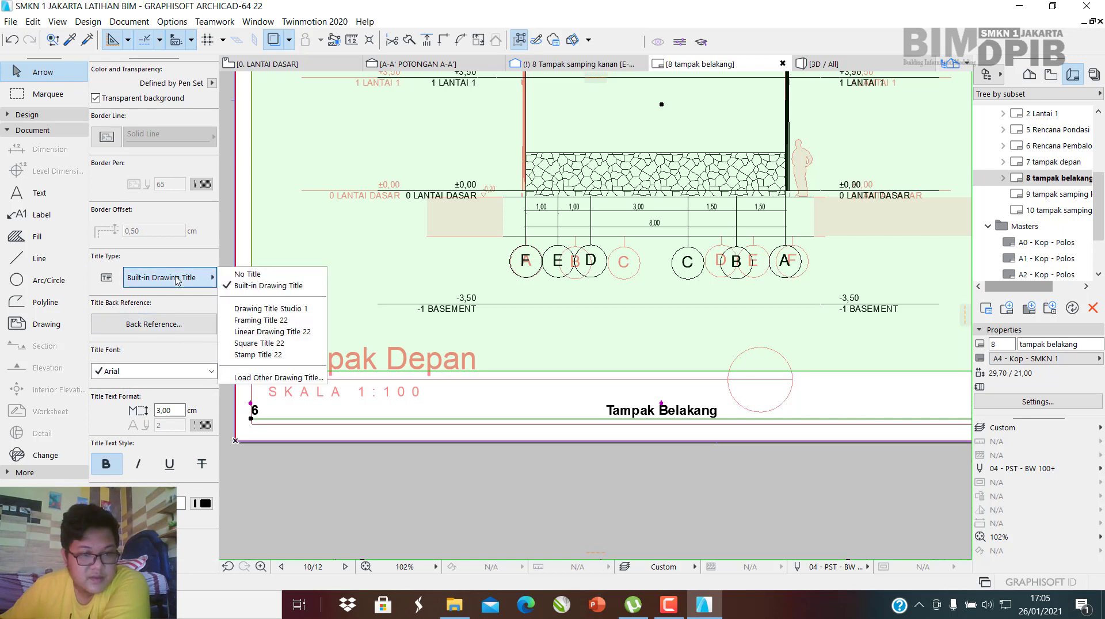
pyautogui.click(270, 309)
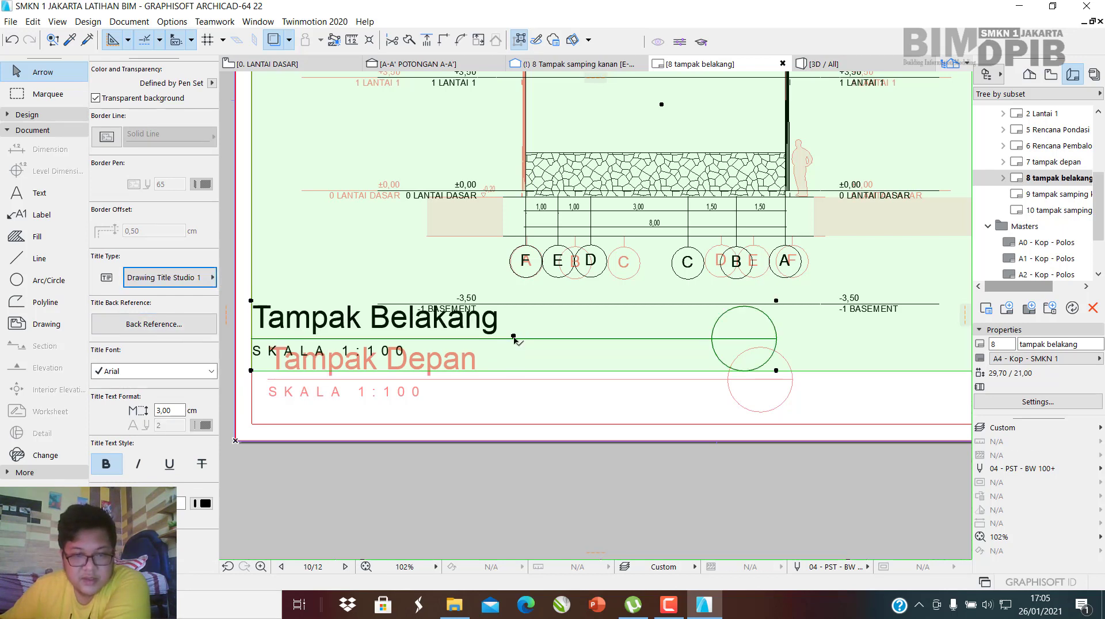
# Move the "Tampak Belakang" drawing title until its circle coincides with the traced "Tampak Depan" title circle.
pyautogui.moveTo(514, 337); pyautogui.dragTo(552, 376)
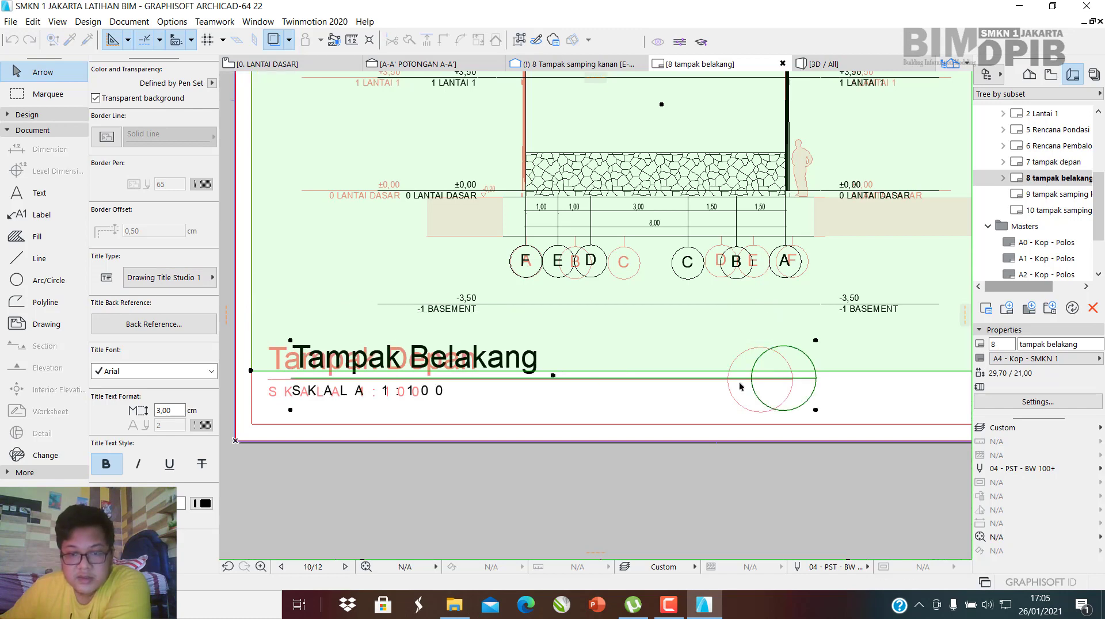
pyautogui.scroll(3, 797, 385)
pyautogui.click(816, 410)
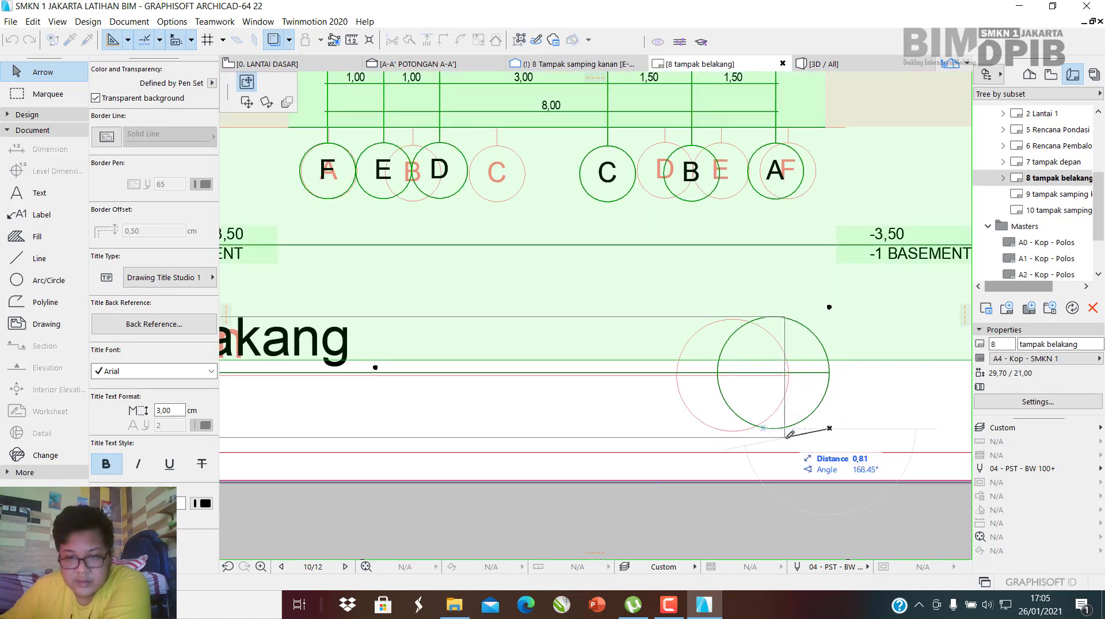
pyautogui.click(789, 436)
pyautogui.scroll(2, 789, 449)
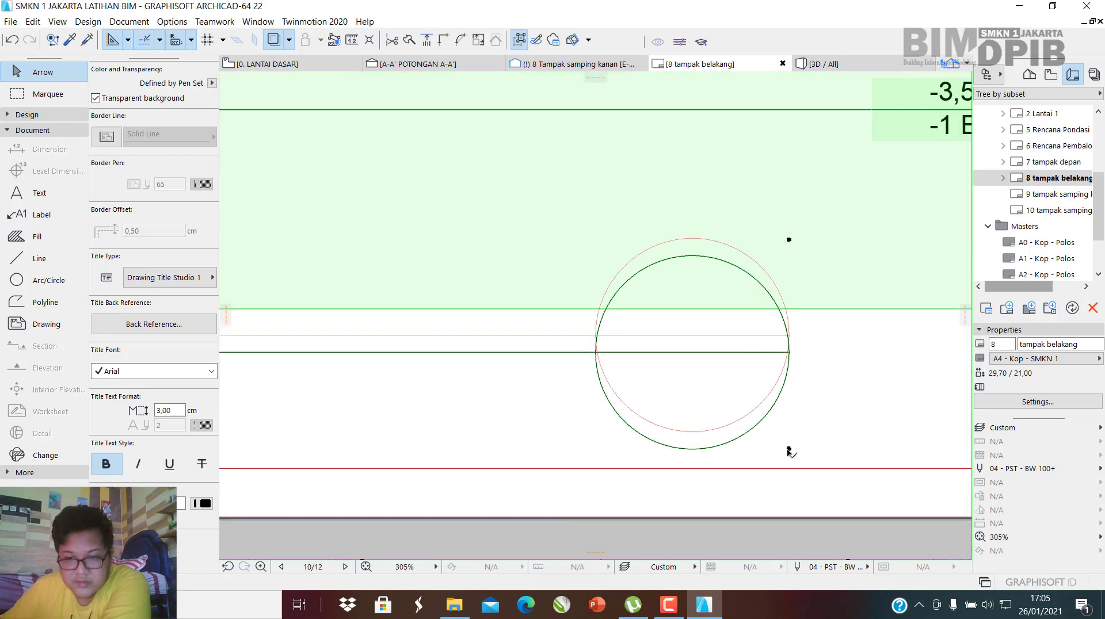
pyautogui.click(789, 450)
pyautogui.click(789, 433)
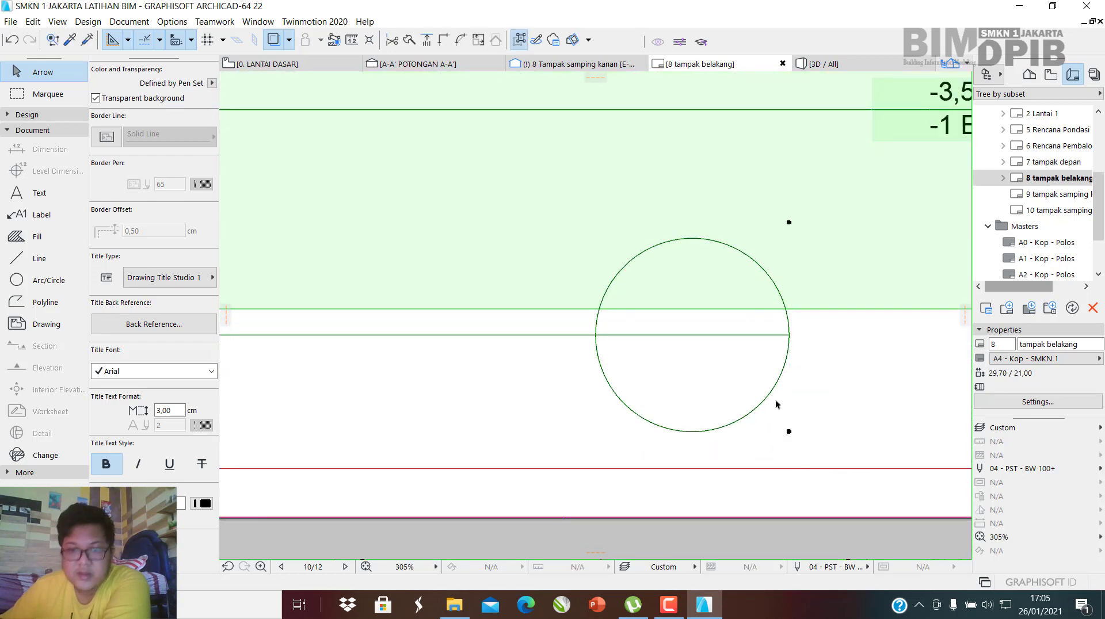
pyautogui.scroll(-8, 776, 404)
pyautogui.scroll(1, 760, 382)
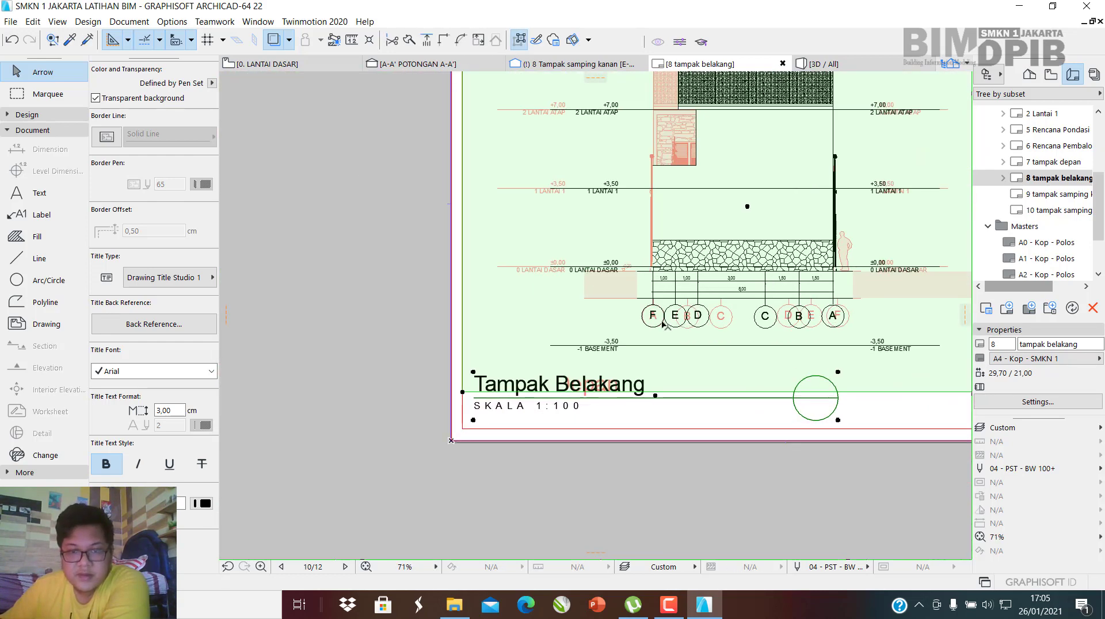
# Crop the drawing frame by raising its lower edge to just below the grid bubbles and pulling its right edge to the title block border.
pyautogui.moveTo(811, 264); pyautogui.dragTo(663, 324, button='middle')
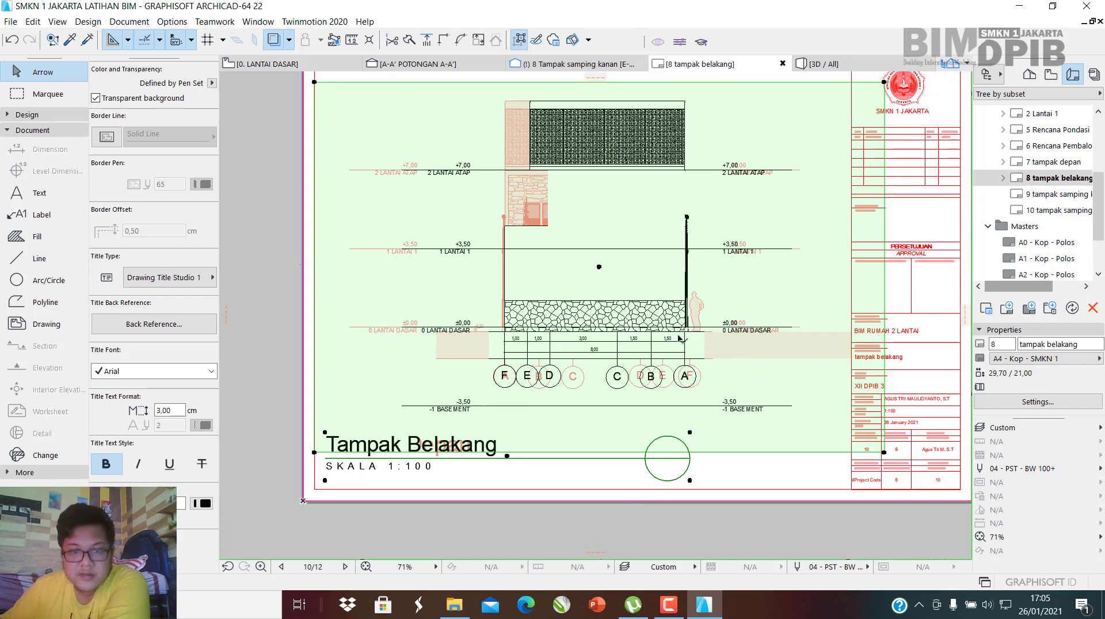
pyautogui.click(598, 456)
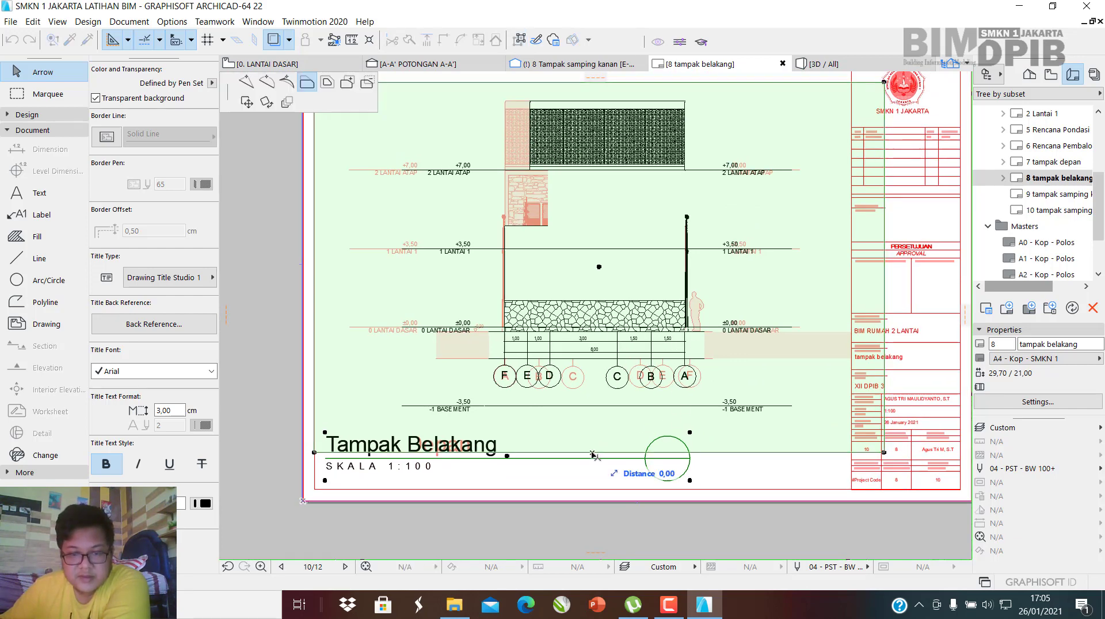
pyautogui.click(602, 395)
pyautogui.scroll(-2, 667, 368)
pyautogui.scroll(2, 708, 345)
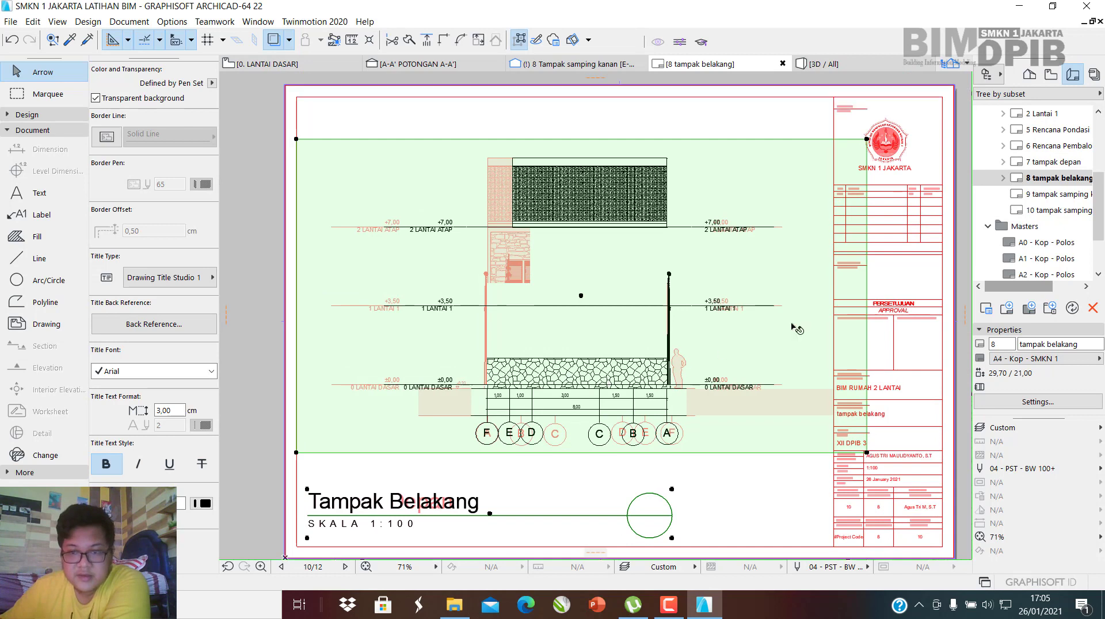
pyautogui.click(868, 262)
pyautogui.click(834, 258)
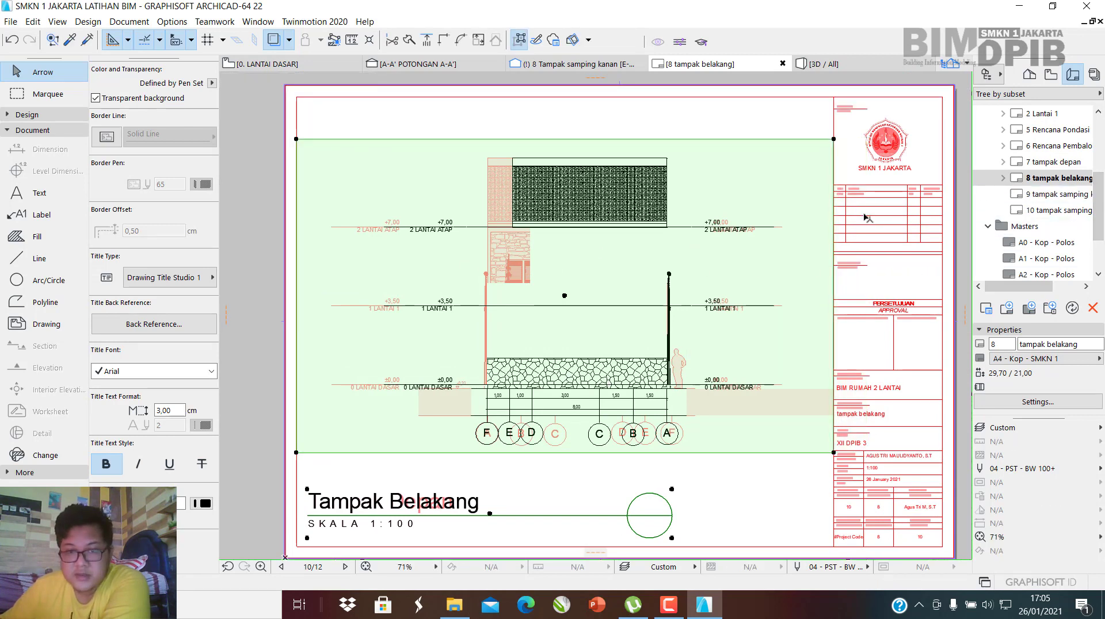
# Open layout 9 tampak samping kanan and set layout 7 tampak depan as its trace reference.
pyautogui.doubleClick(1053, 194)
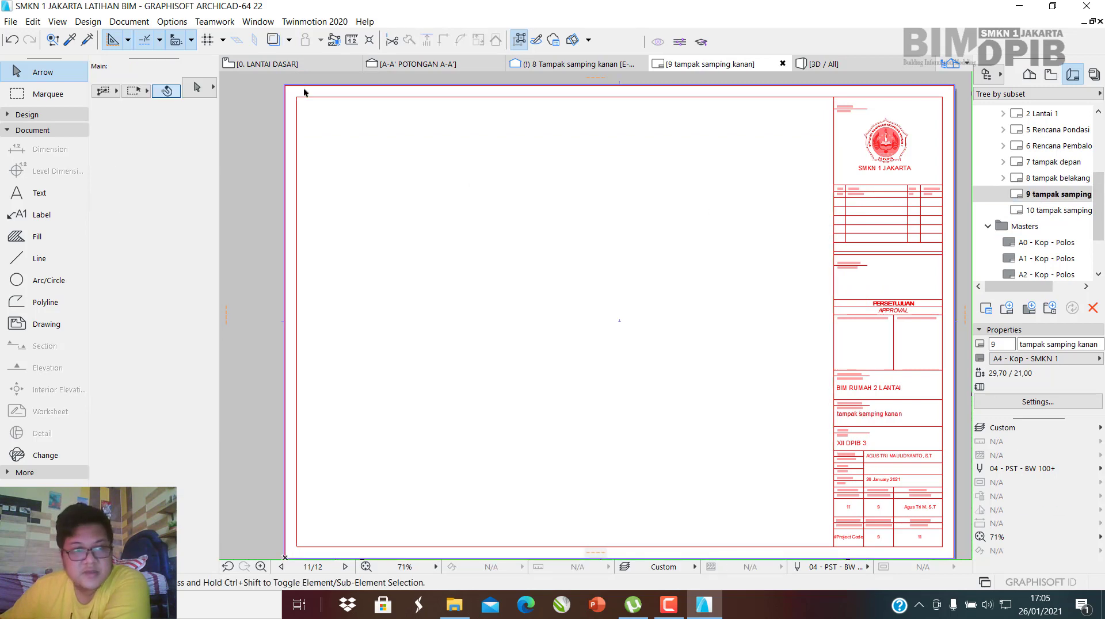
pyautogui.click(289, 40)
pyautogui.moveTo(311, 65)
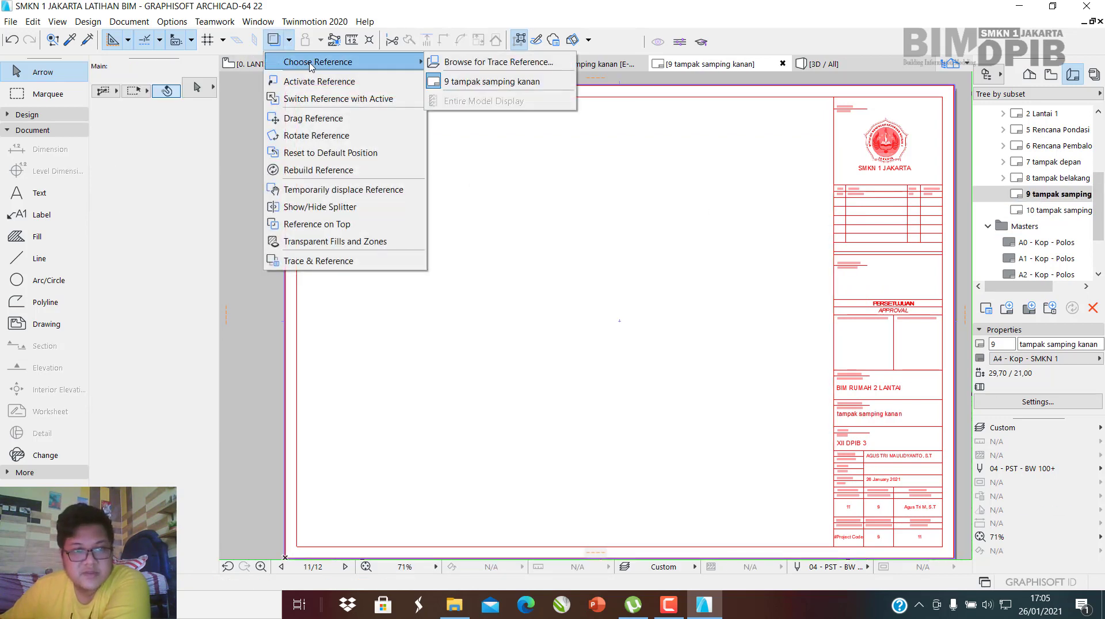
pyautogui.click(499, 61)
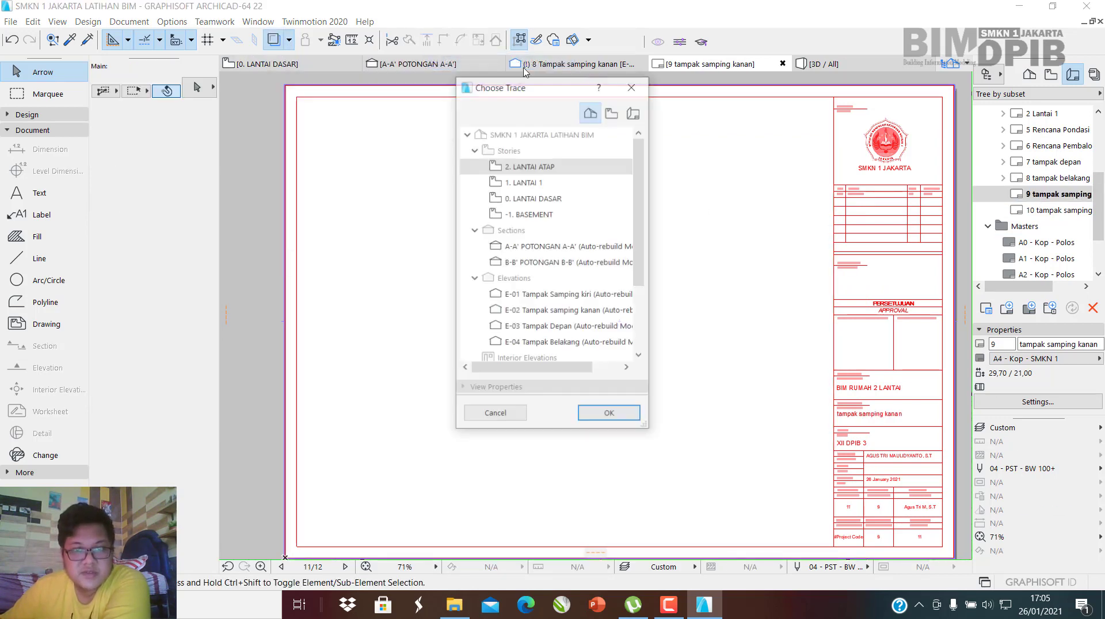
pyautogui.click(637, 117)
pyautogui.scroll(-3, 547, 259)
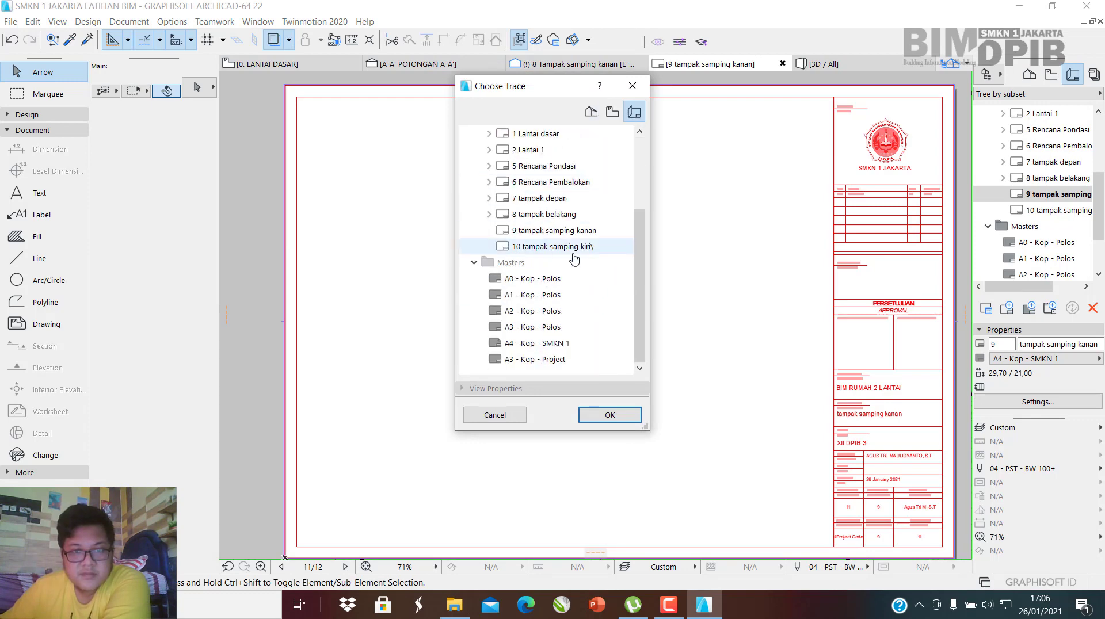
pyautogui.doubleClick(540, 202)
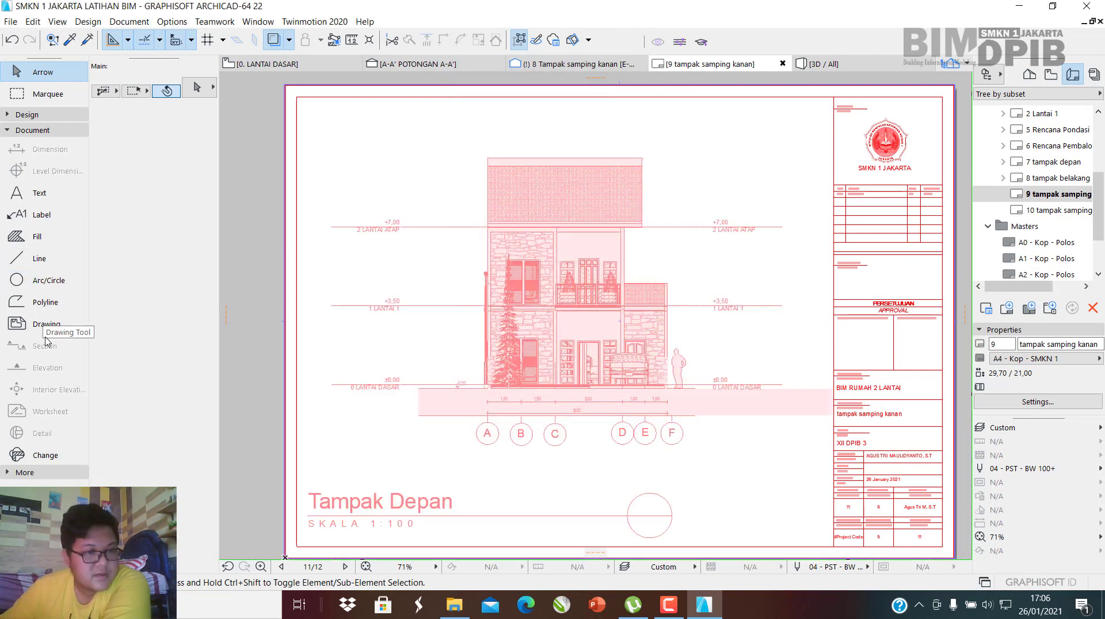
# Place the internal view 8 Tampak samping kanan as a drawing on layout 9.
pyautogui.click(45, 333)
pyautogui.click(477, 230)
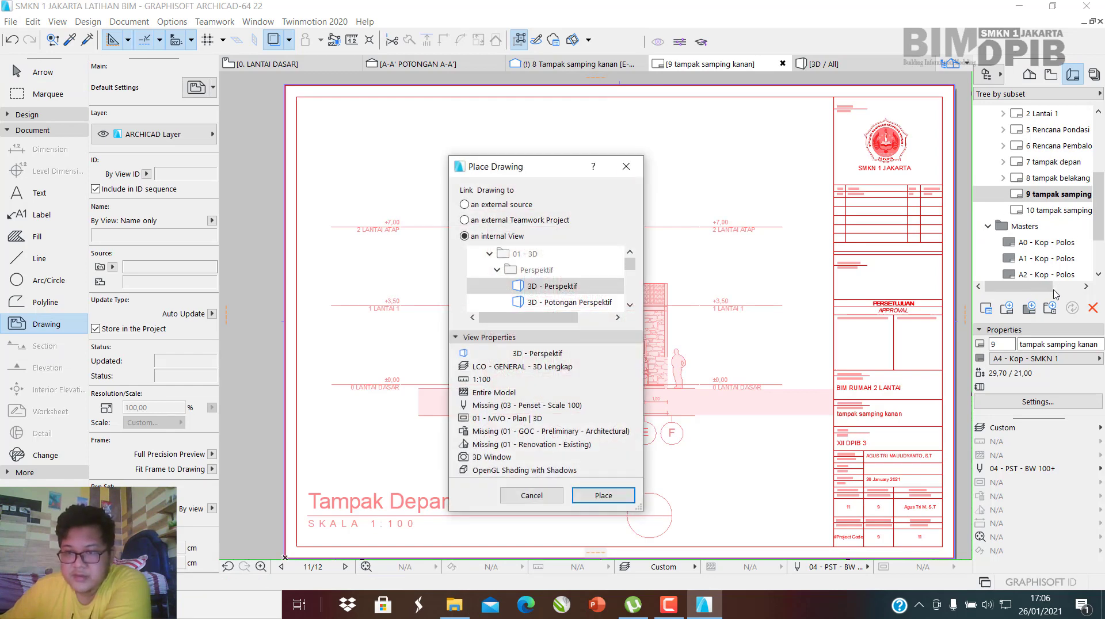
pyautogui.click(625, 169)
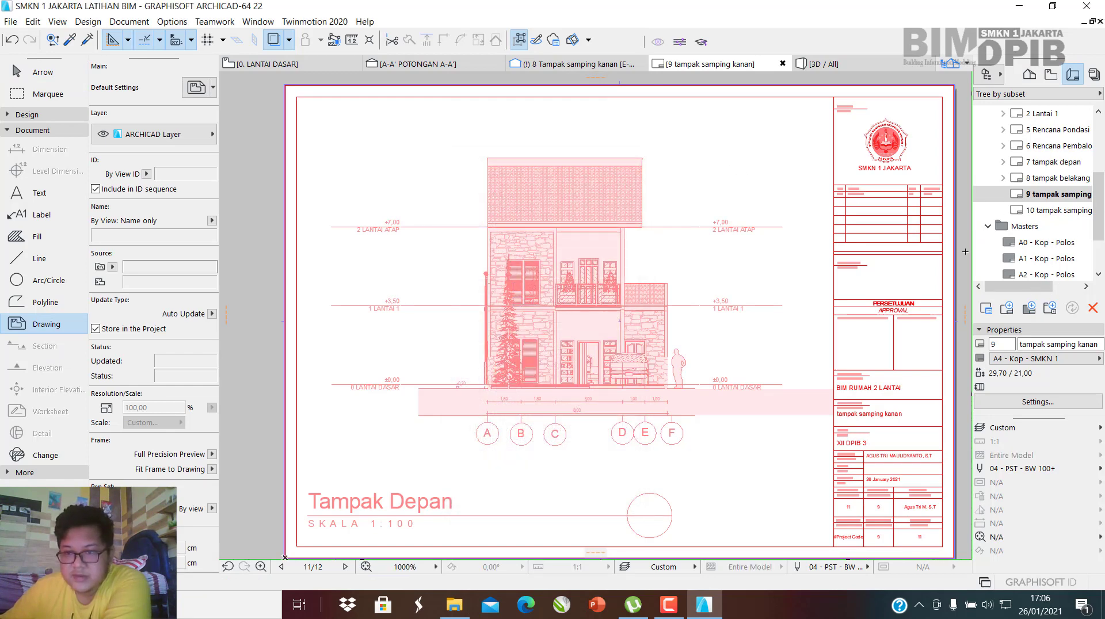
pyautogui.moveTo(1020, 294); pyautogui.dragTo(1043, 294)
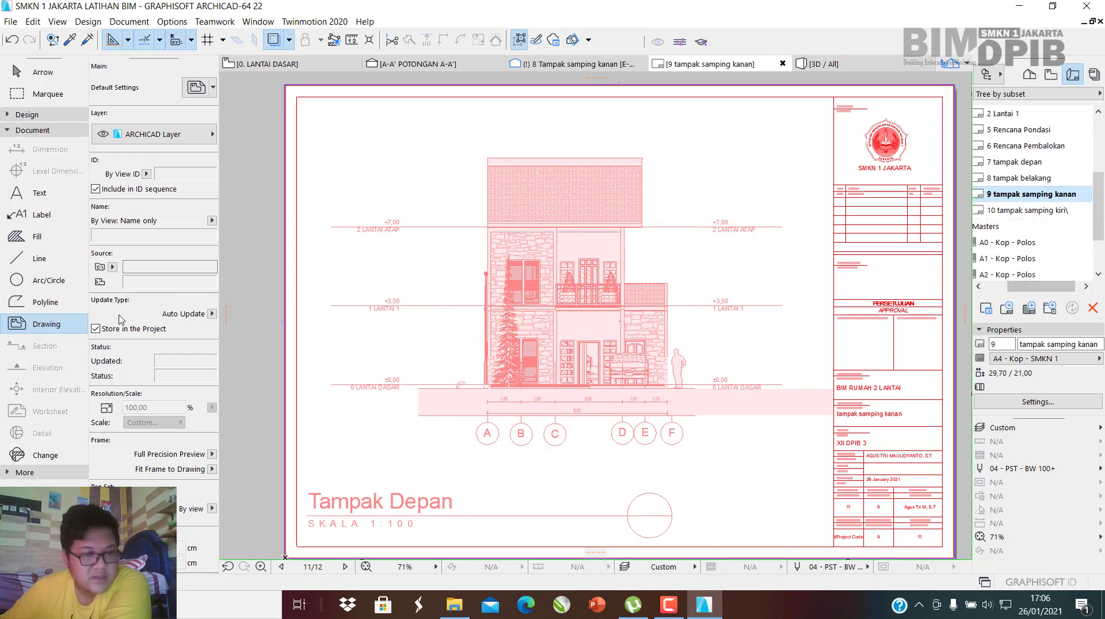
pyautogui.click(538, 214)
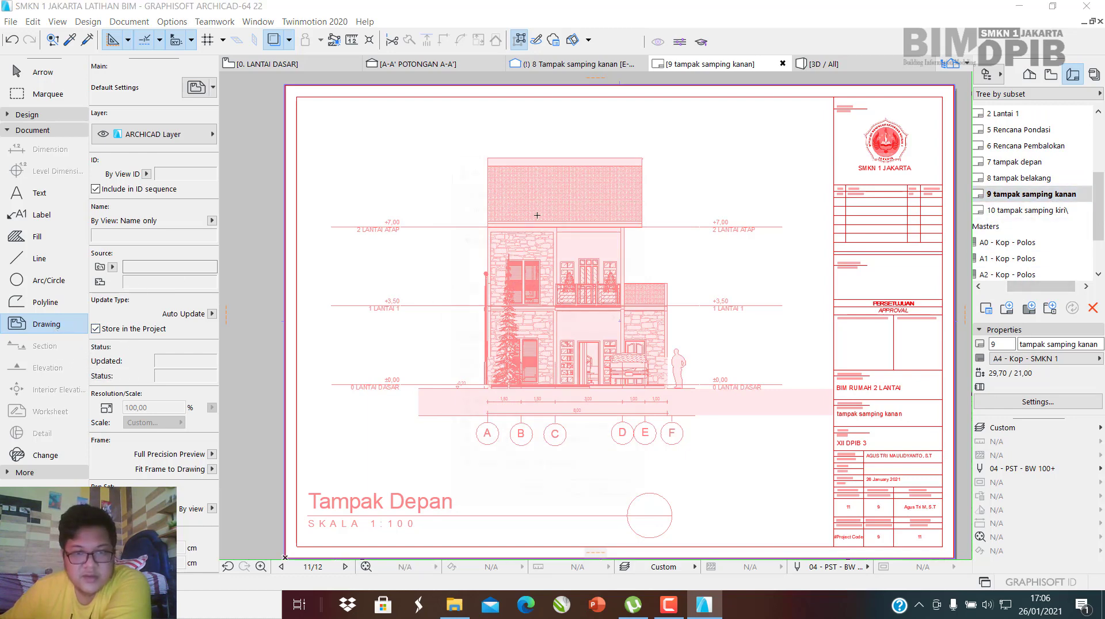
pyautogui.moveTo(631, 267); pyautogui.dragTo(638, 336)
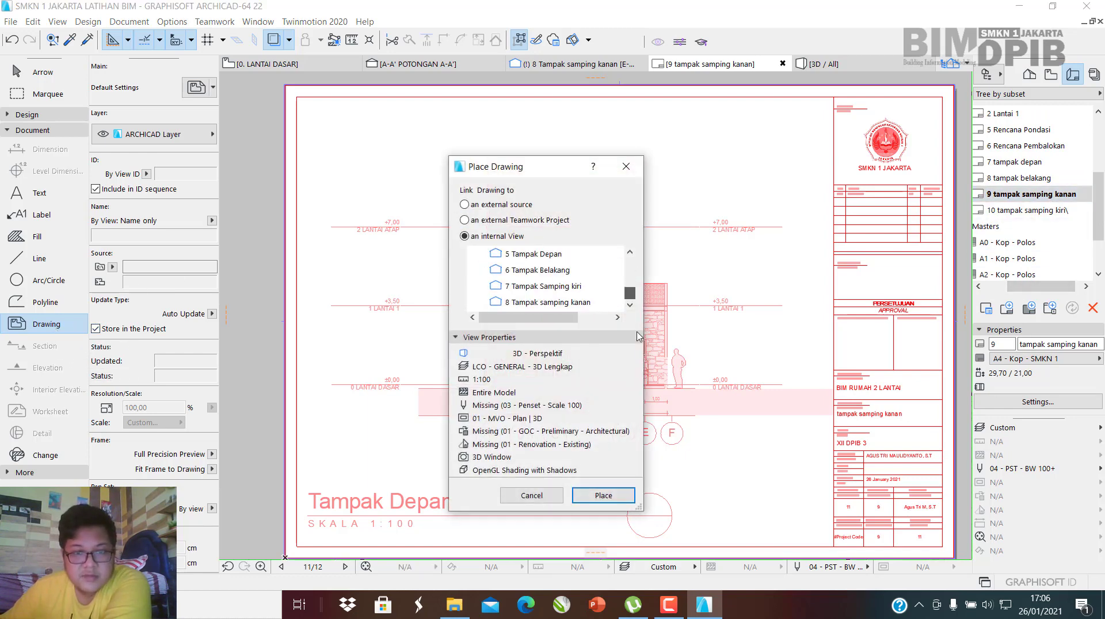
pyautogui.click(550, 302)
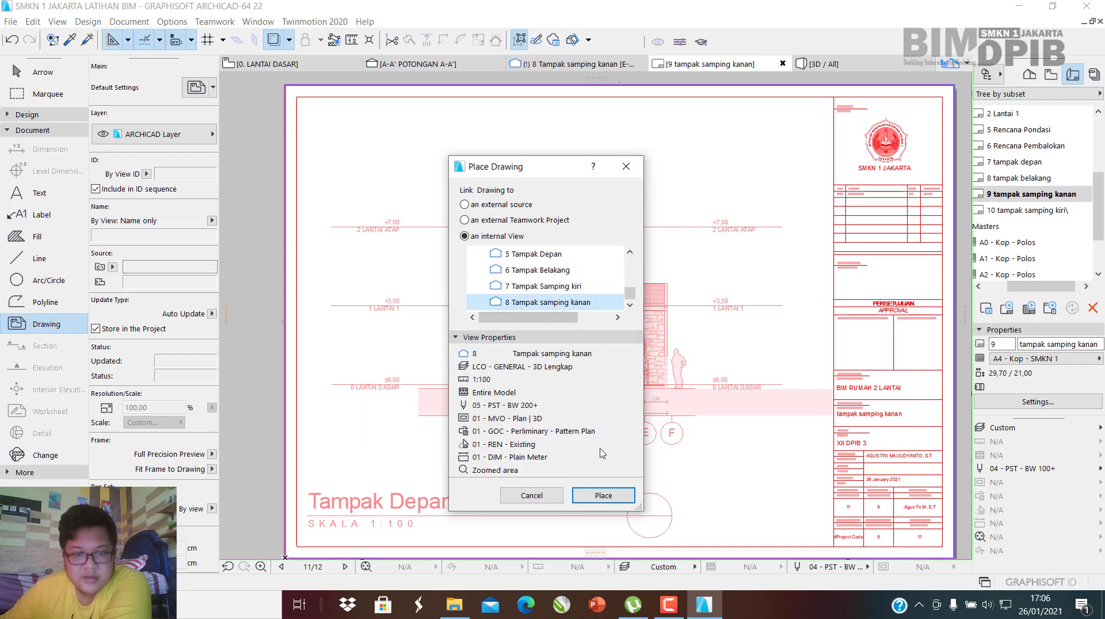
pyautogui.click(602, 495)
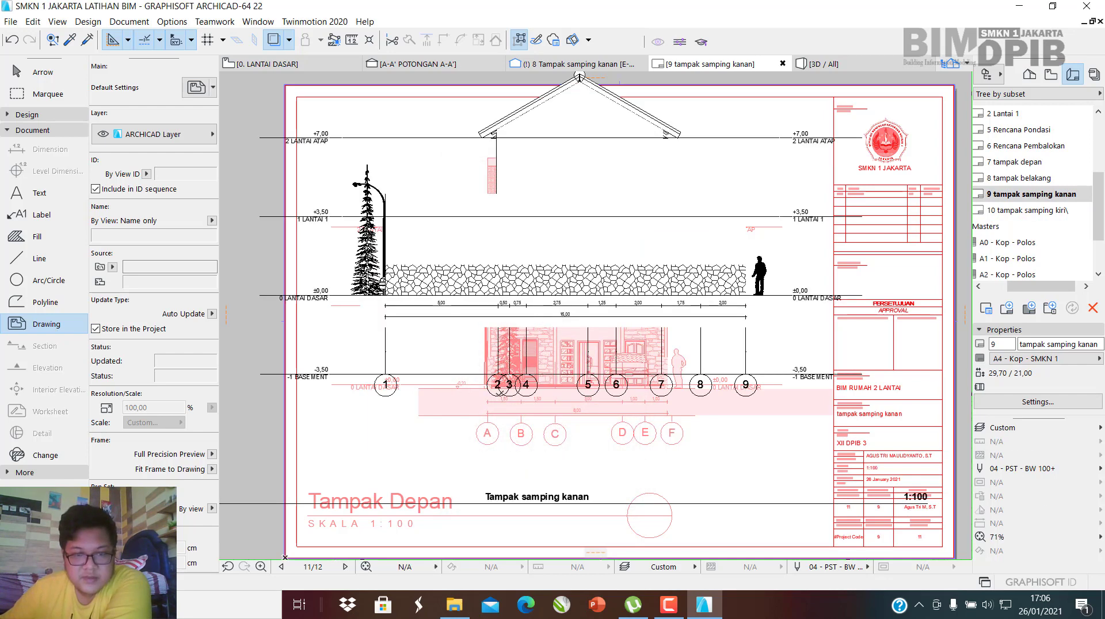
pyautogui.press('Escape')
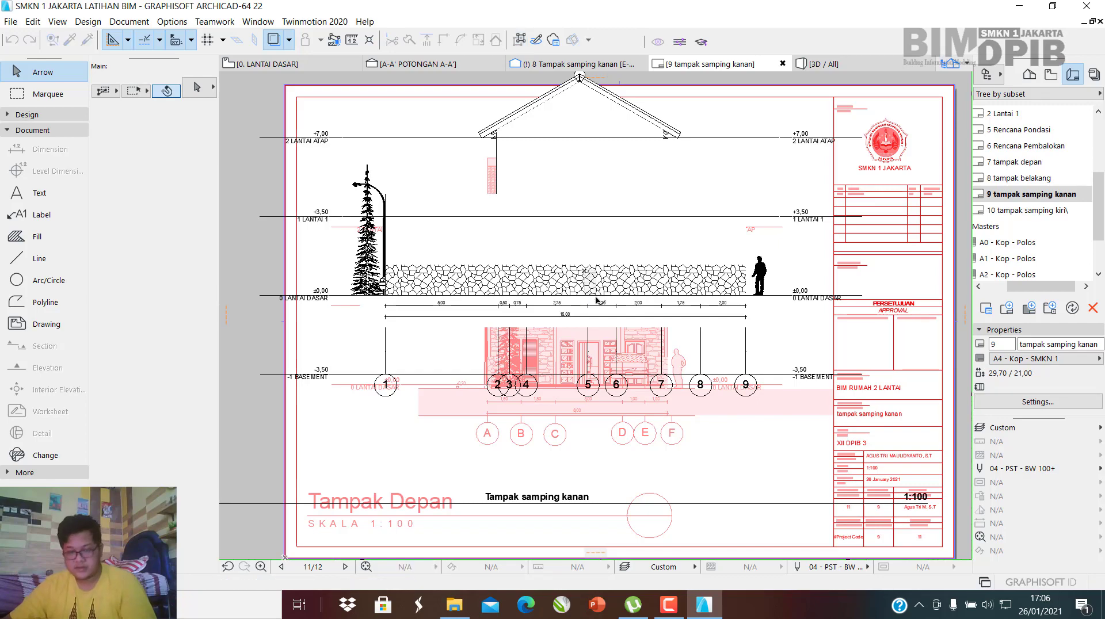
# Move the right side elevation drawing so its ±0,00 LANTAI DASAR level line lines up with the traced front elevation's.
pyautogui.click(541, 239)
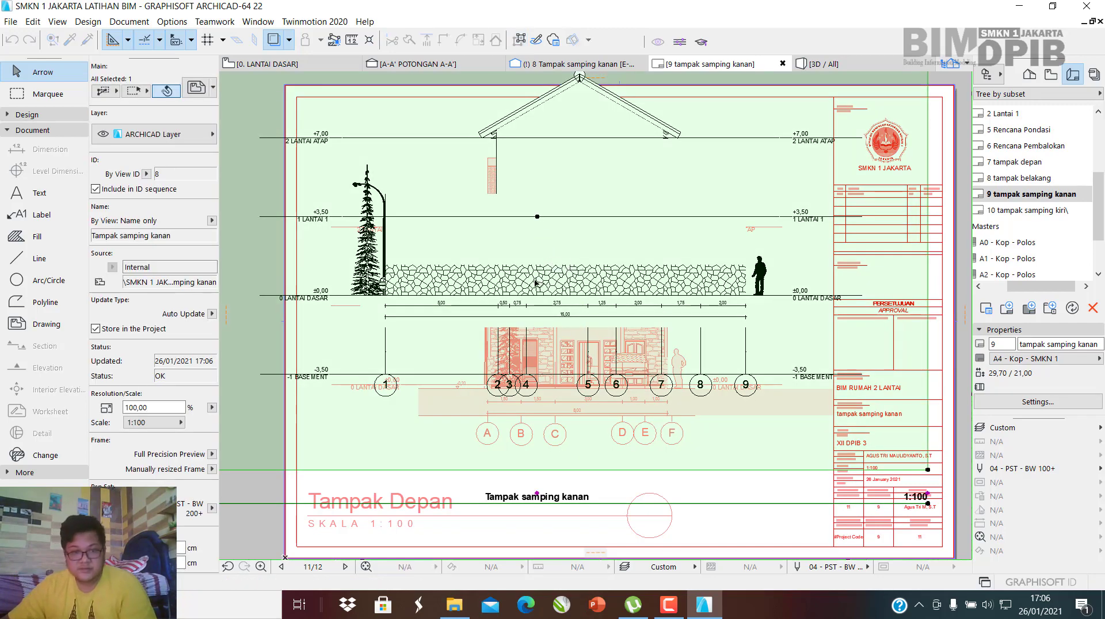
pyautogui.scroll(4, 609, 303)
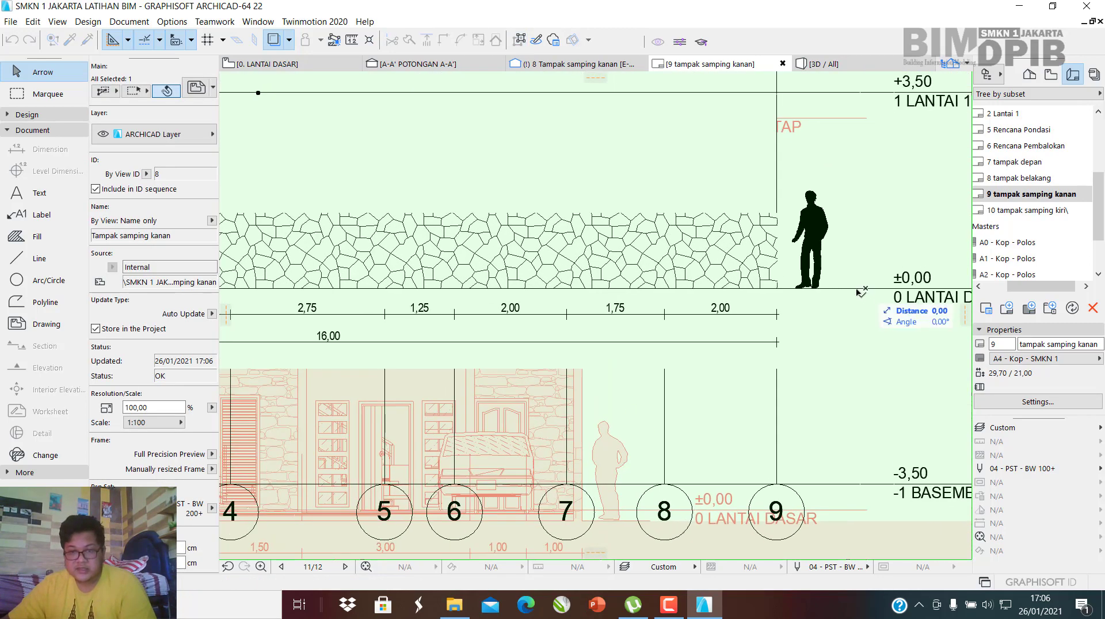
pyautogui.moveTo(834, 391); pyautogui.dragTo(774, 305, button='middle')
pyautogui.scroll(3, 789, 382)
pyautogui.scroll(-5, 789, 415)
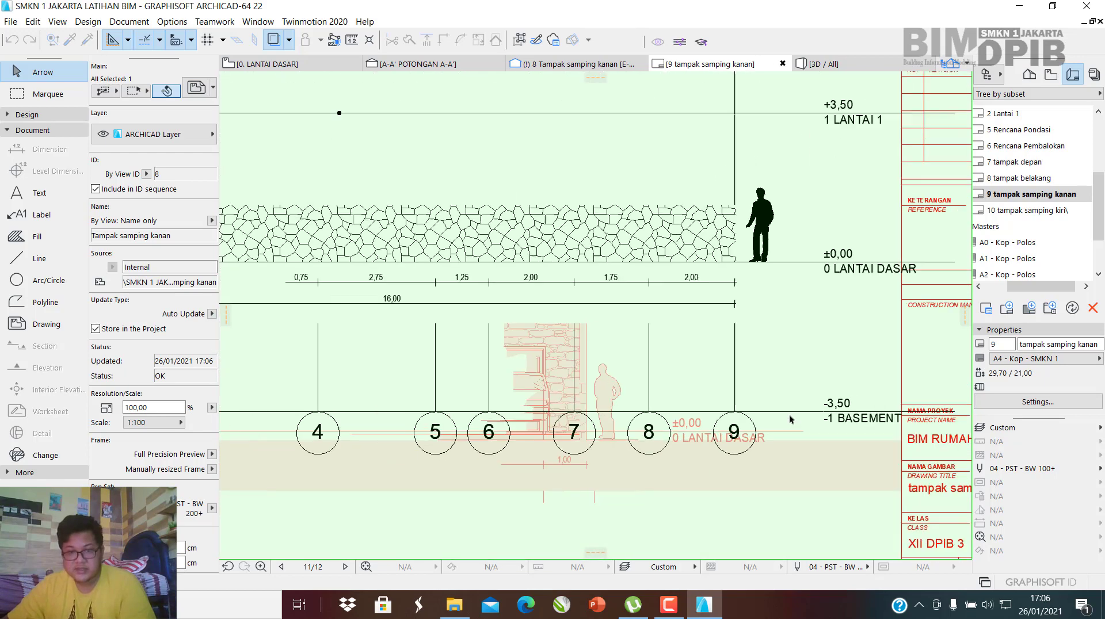
pyautogui.click(521, 312)
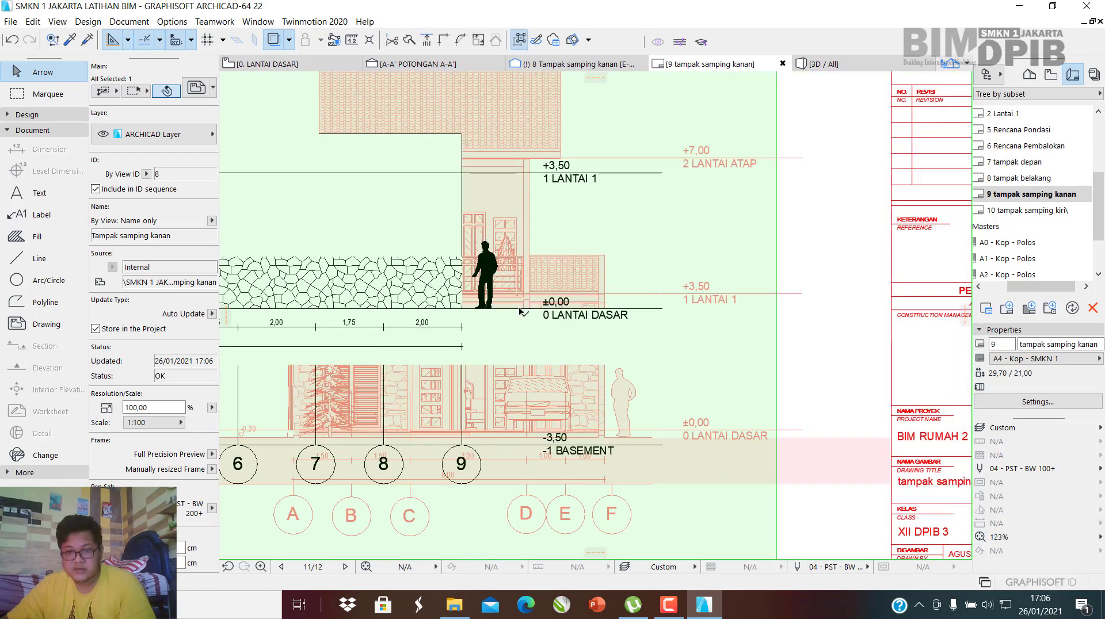
pyautogui.scroll(3, 605, 314)
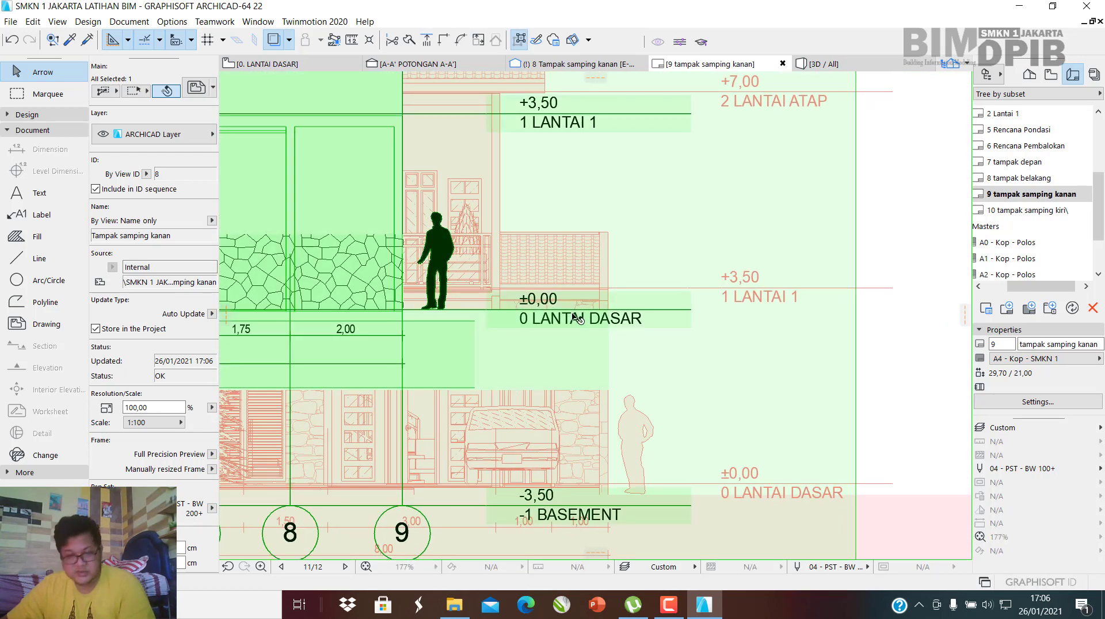
pyautogui.click(481, 311)
pyautogui.scroll(1, 632, 344)
pyautogui.moveTo(632, 343); pyautogui.dragTo(552, 269, button='middle')
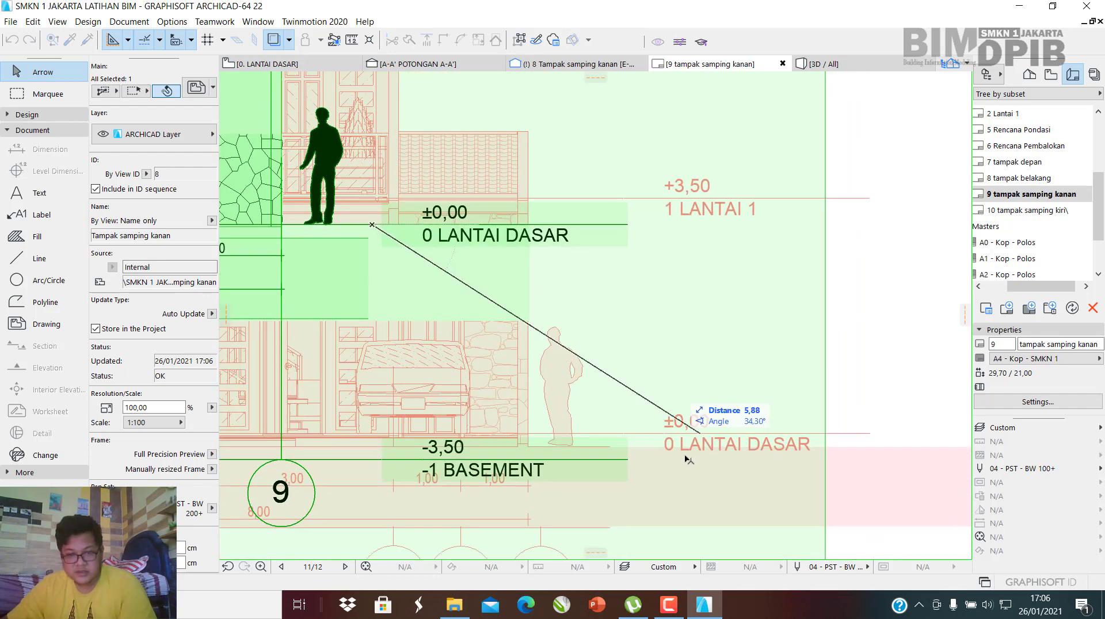
pyautogui.scroll(3, 678, 456)
pyautogui.click(607, 417)
pyautogui.scroll(-8, 651, 365)
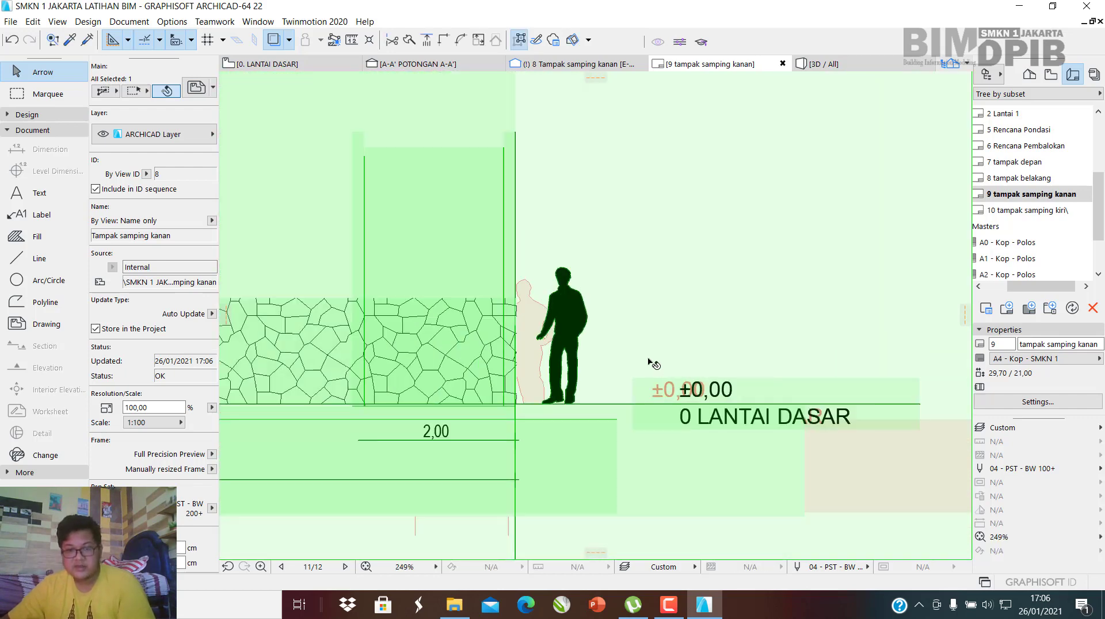
# Shift the right side elevation drawing horizontally toward the title block so the tree and lamp post fit inside the sheet border.
pyautogui.scroll(-4, 622, 380)
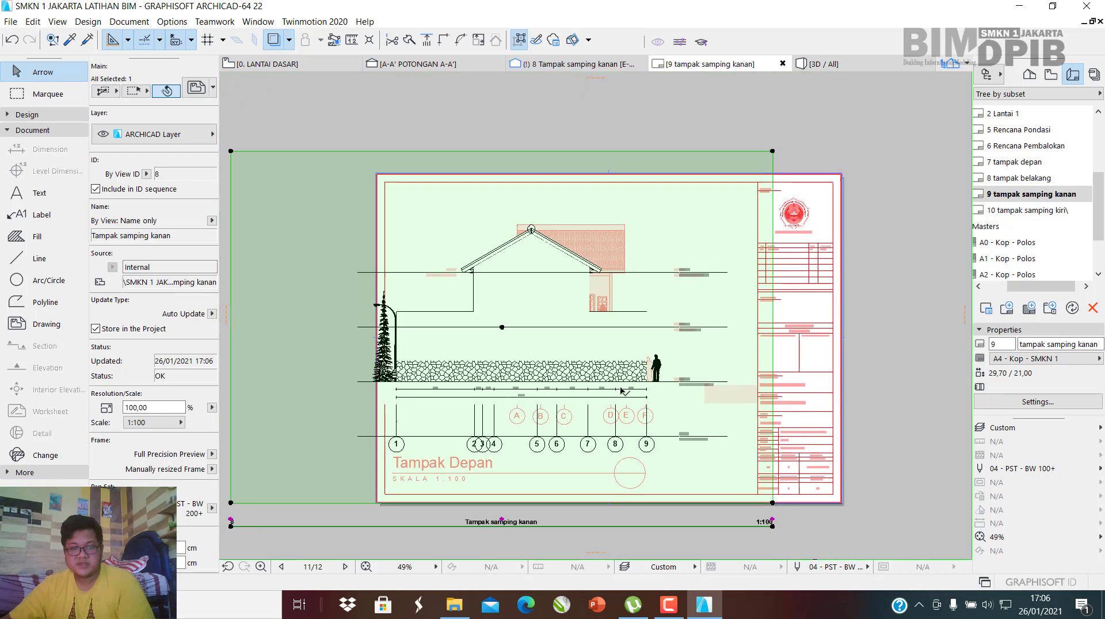
pyautogui.scroll(4, 606, 391)
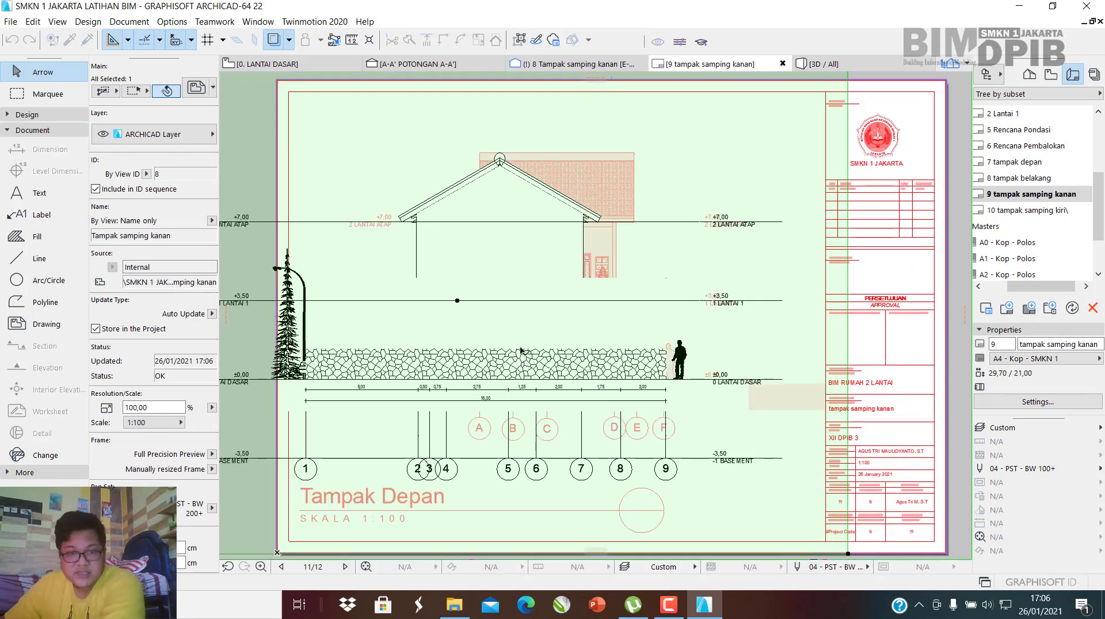
pyautogui.click(498, 337)
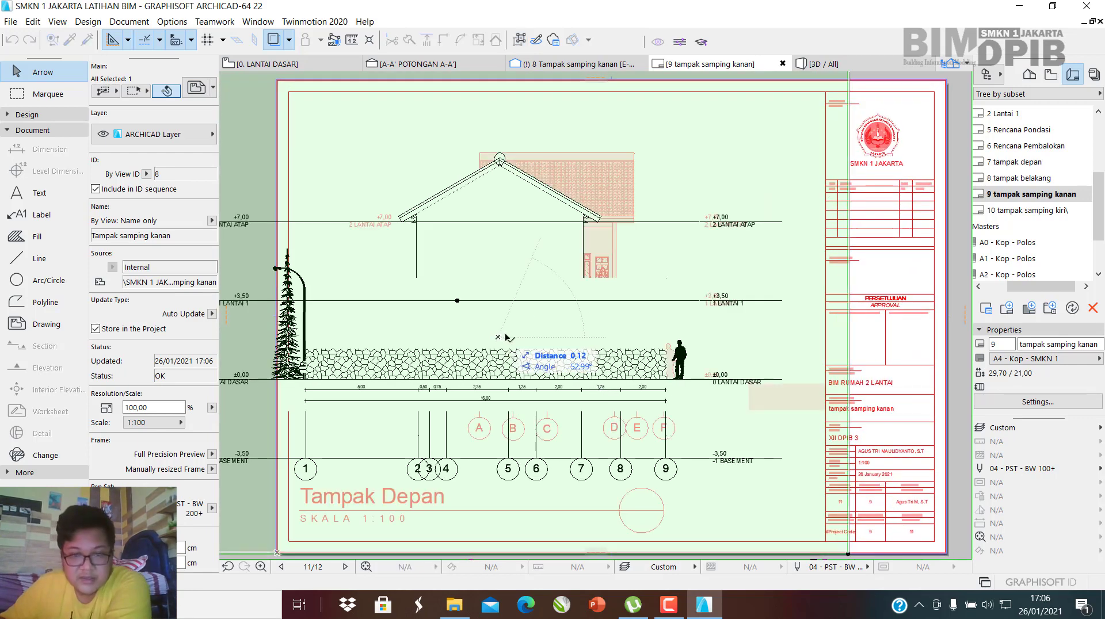
pyautogui.click(539, 338)
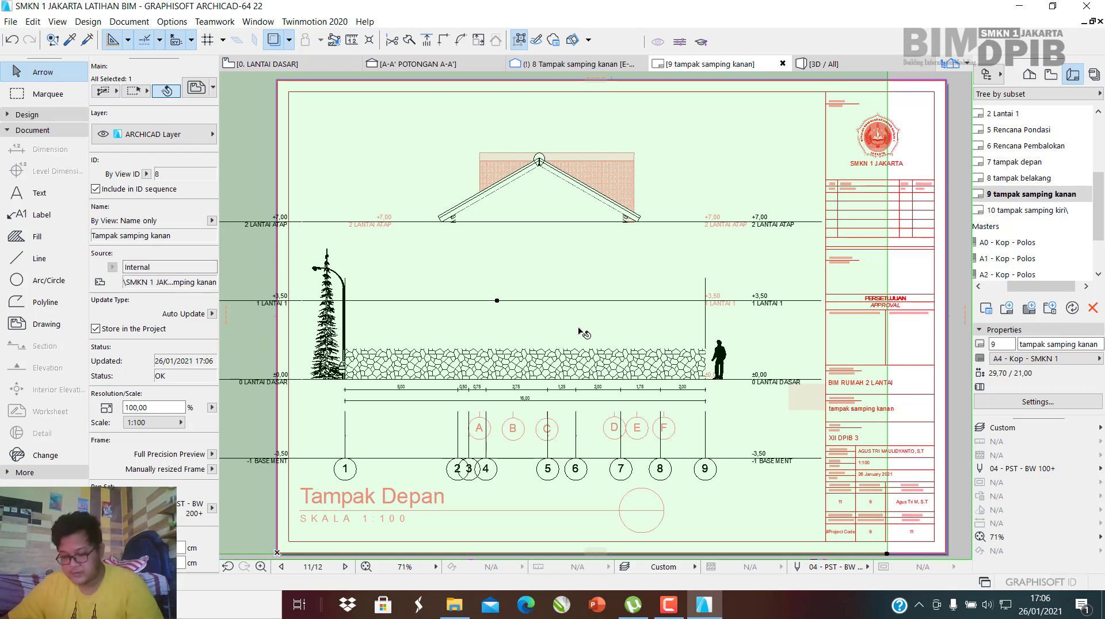
pyautogui.click(519, 323)
pyautogui.click(548, 323)
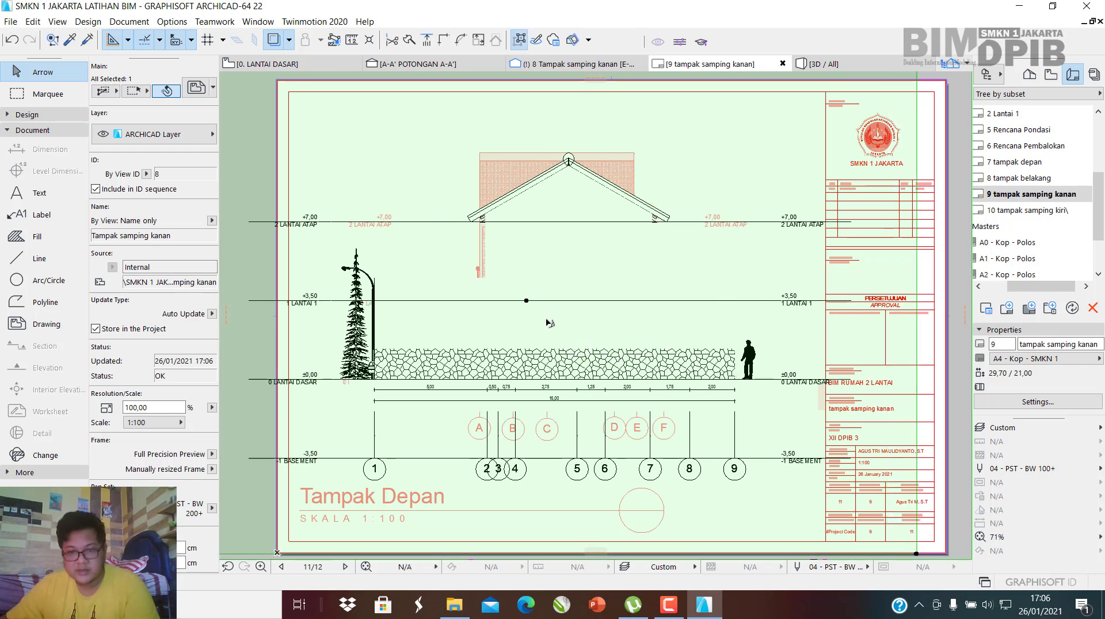
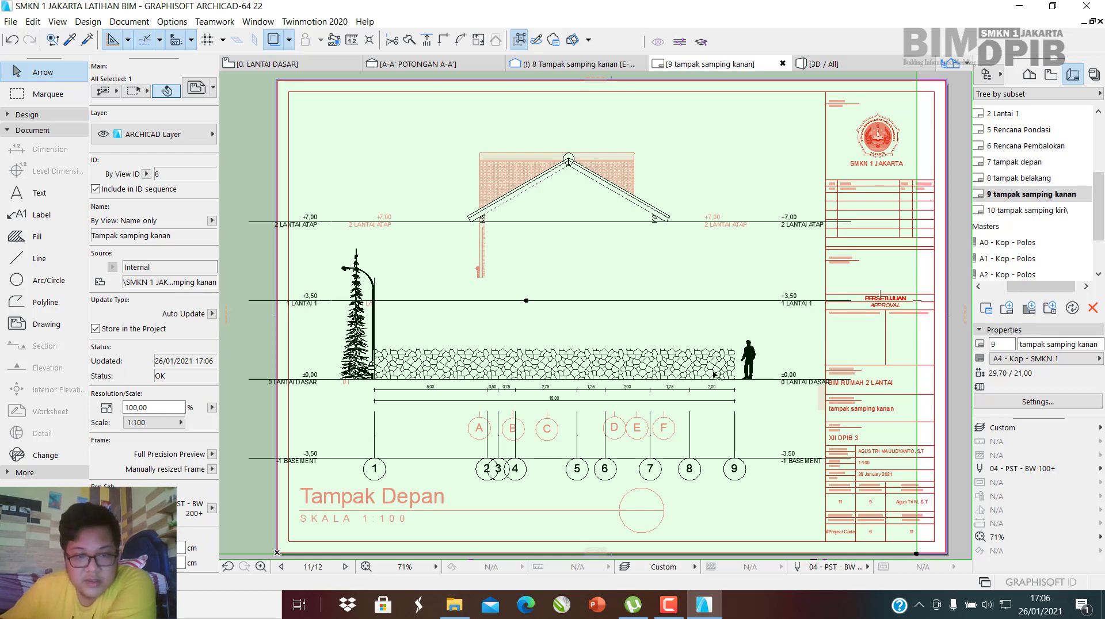
# Check the drawing's fit at both sheet edges and open the source elevation E-02 Tampak samping kanan.
pyautogui.scroll(4, 819, 323)
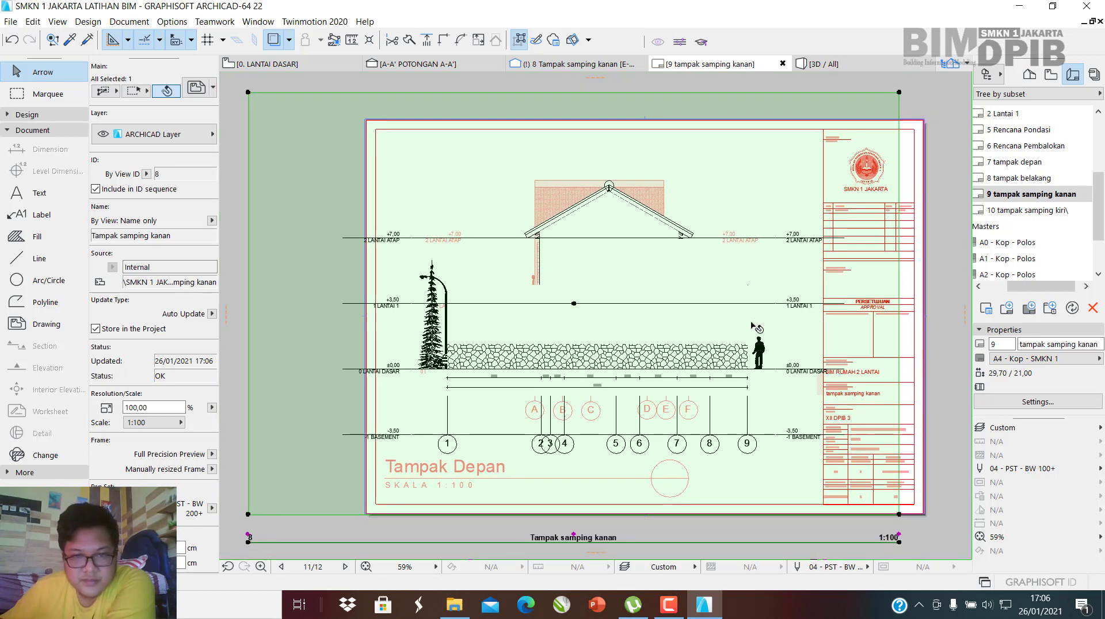
pyautogui.scroll(3, 840, 260)
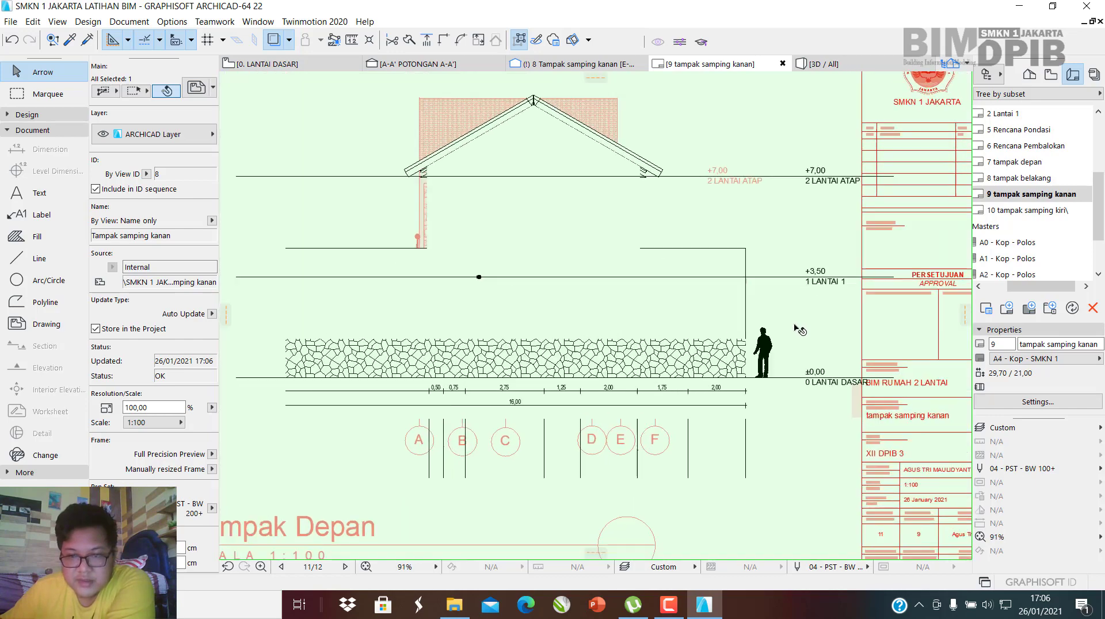
pyautogui.scroll(-10, 861, 282)
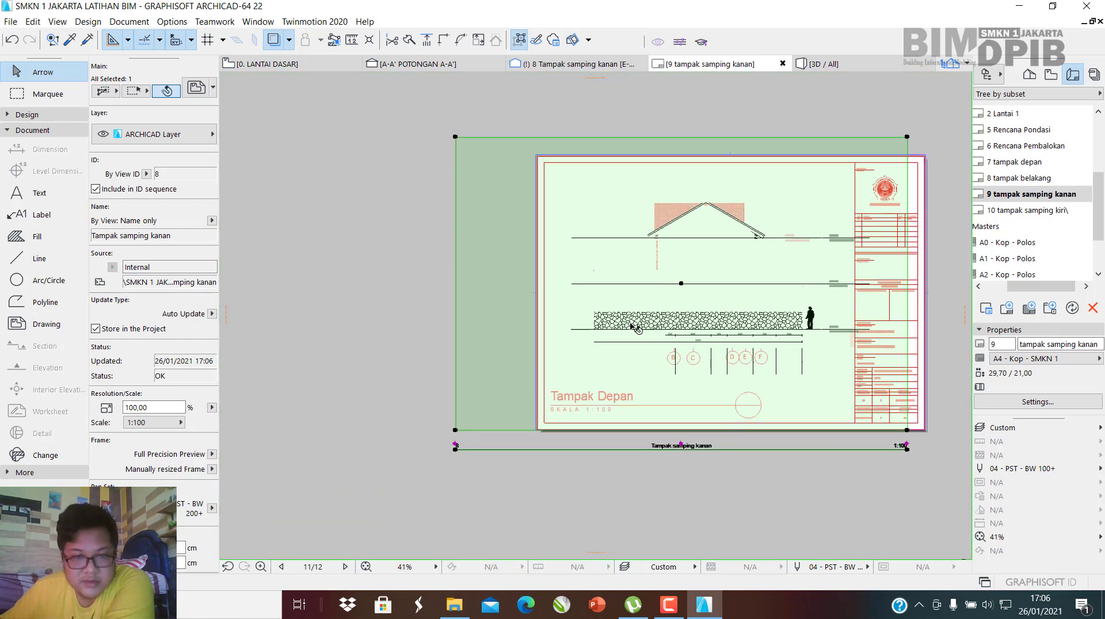
pyautogui.scroll(8, 535, 286)
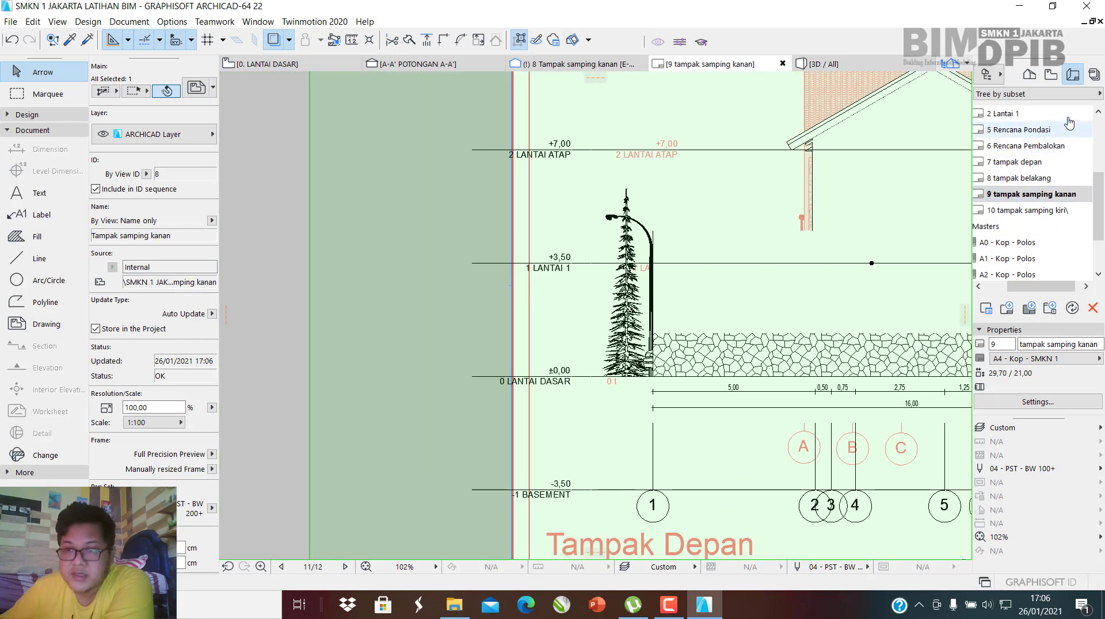
pyautogui.click(1029, 75)
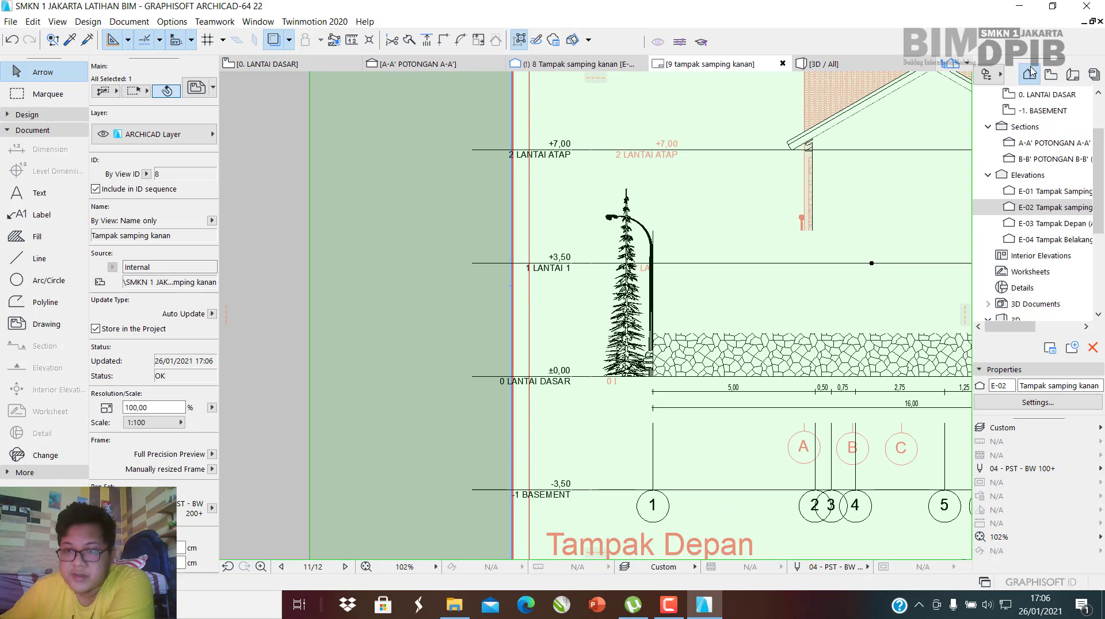
pyautogui.doubleClick(1051, 211)
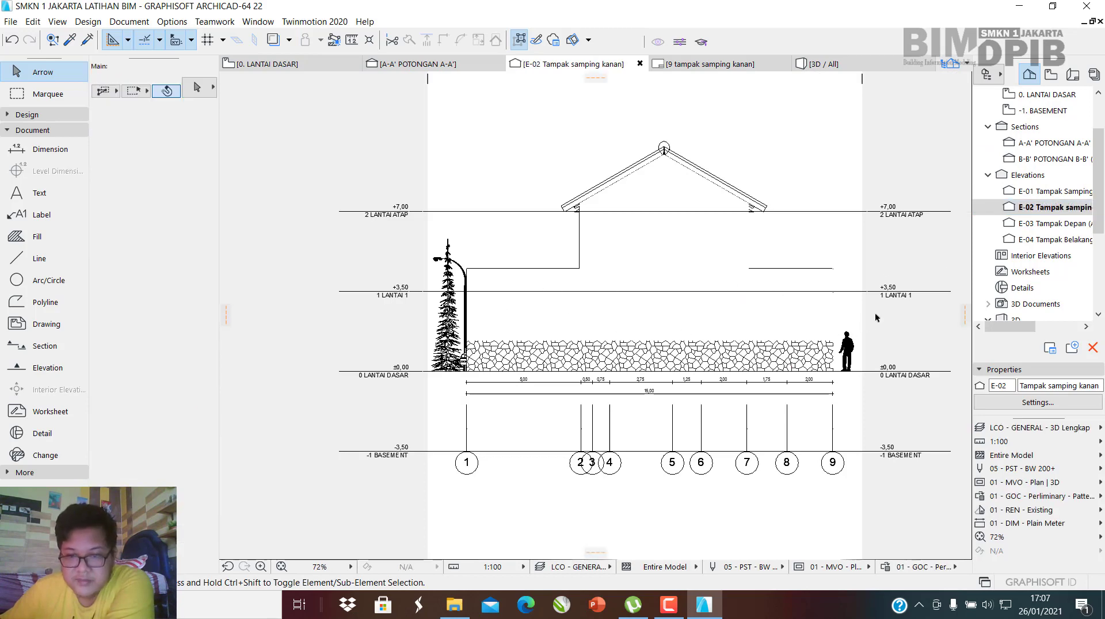
# Move the standing man figure from beside the stone wall's far end to just beside the lamp post.
pyautogui.scroll(5, 862, 307)
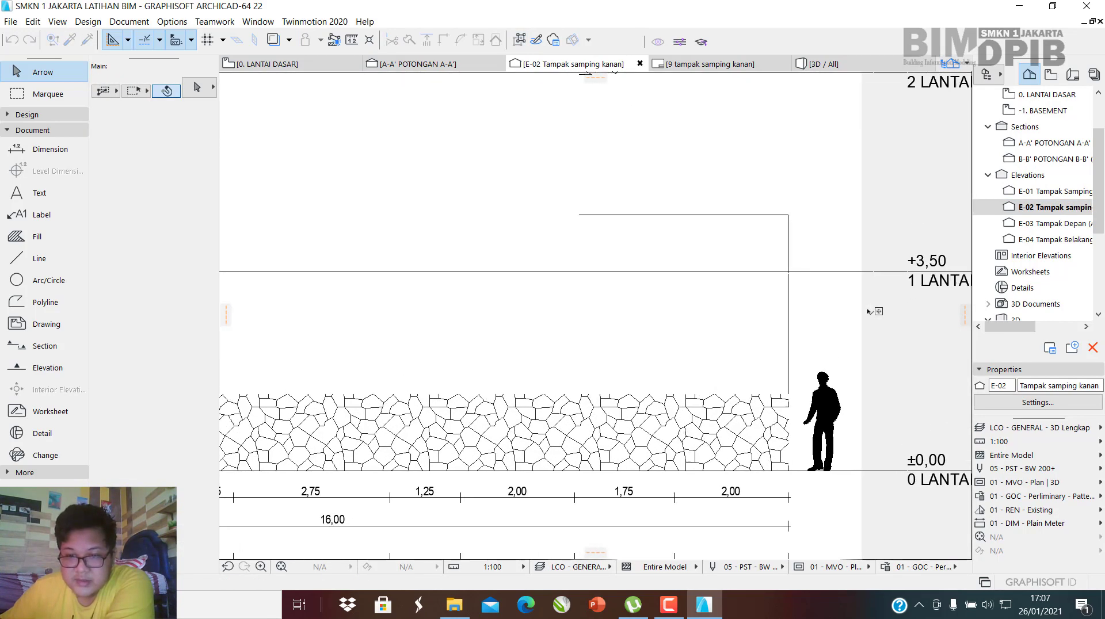
pyautogui.moveTo(840, 312); pyautogui.dragTo(801, 310)
pyautogui.scroll(-4, 821, 328)
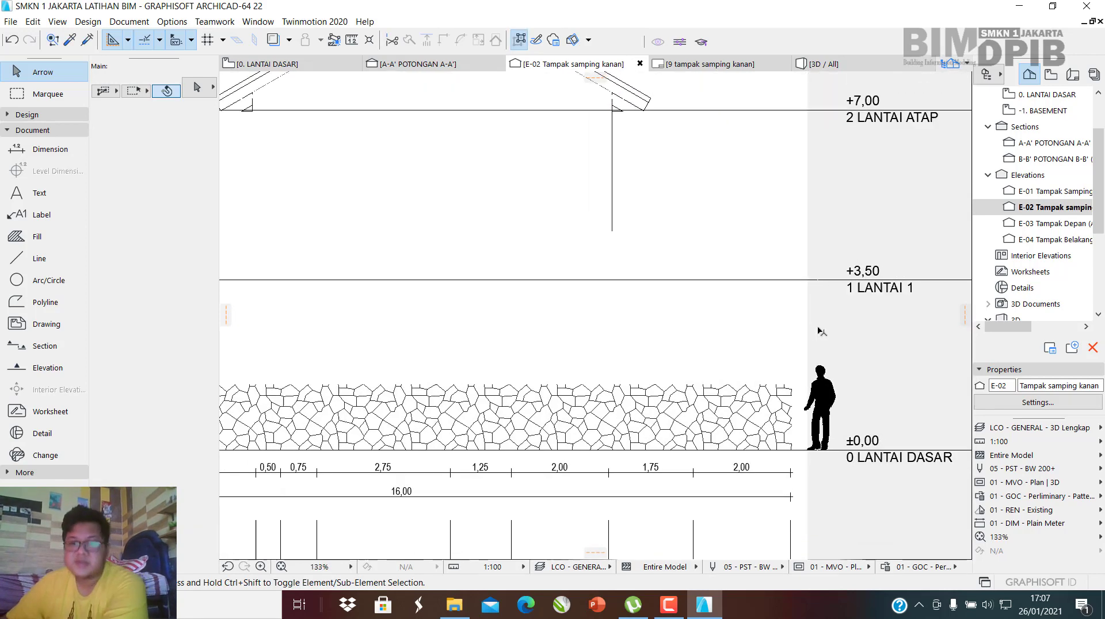
pyautogui.click(824, 383)
pyautogui.moveTo(826, 384); pyautogui.dragTo(869, 371, button='middle')
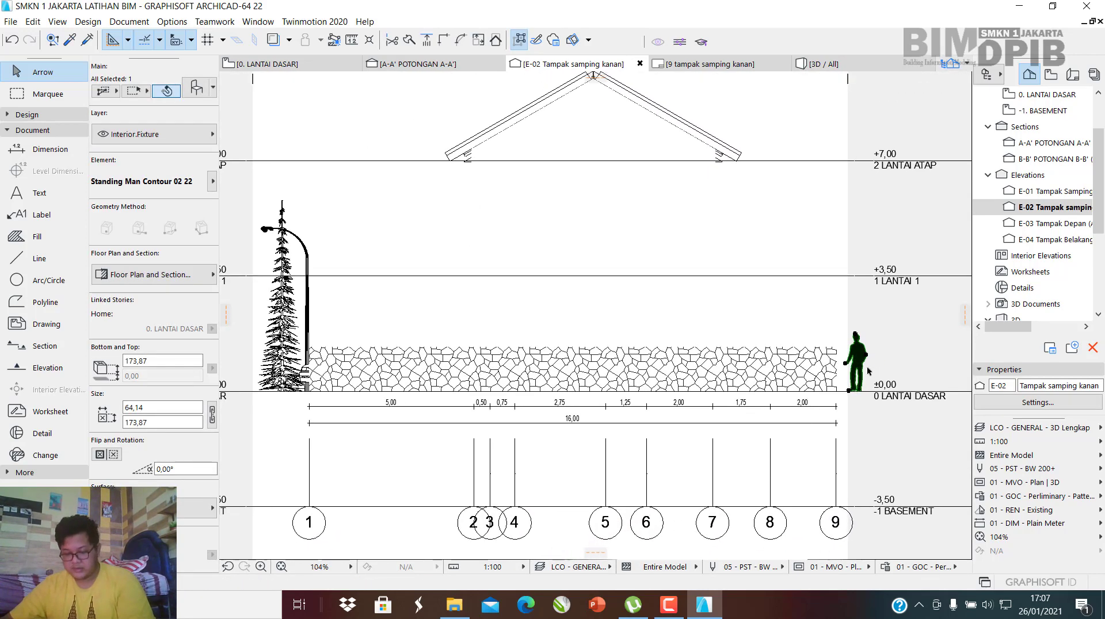
pyautogui.click(855, 374)
pyautogui.moveTo(544, 376); pyautogui.dragTo(793, 388, button='middle')
pyautogui.scroll(3, 597, 385)
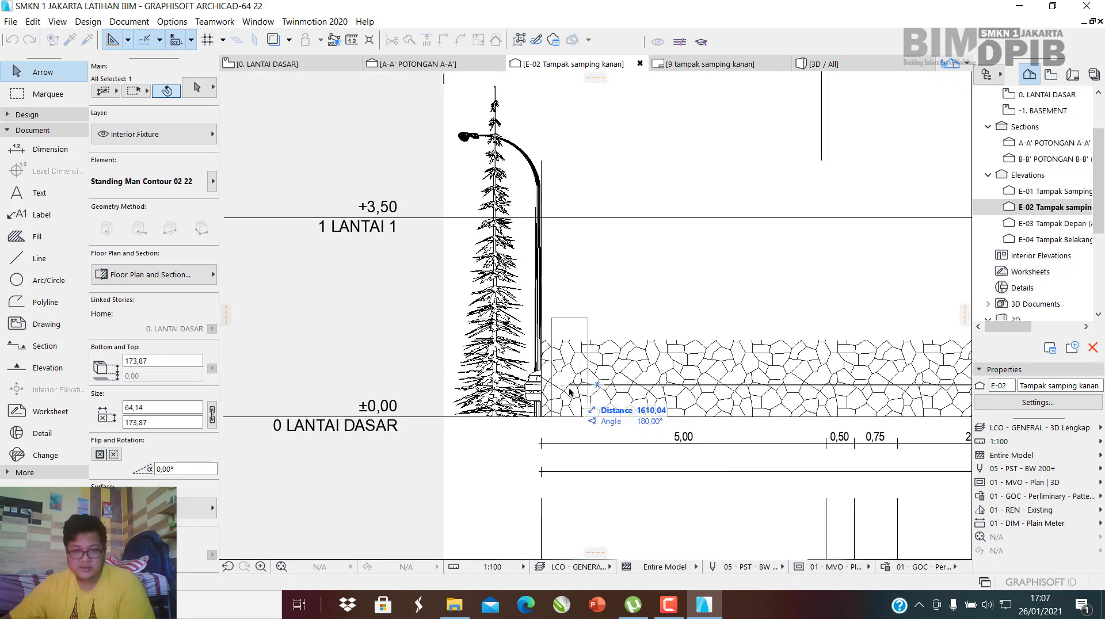
pyautogui.click(570, 392)
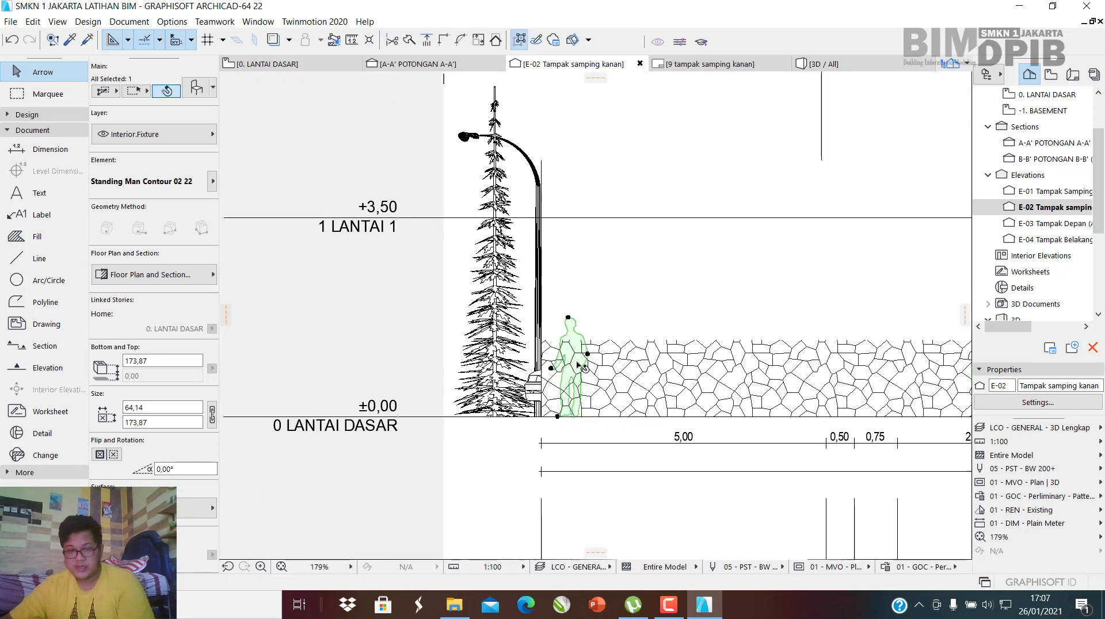
# Change the standing man's display order so the figure sits in front of the stone wall, and deselect it.
pyautogui.rightClick(579, 364)
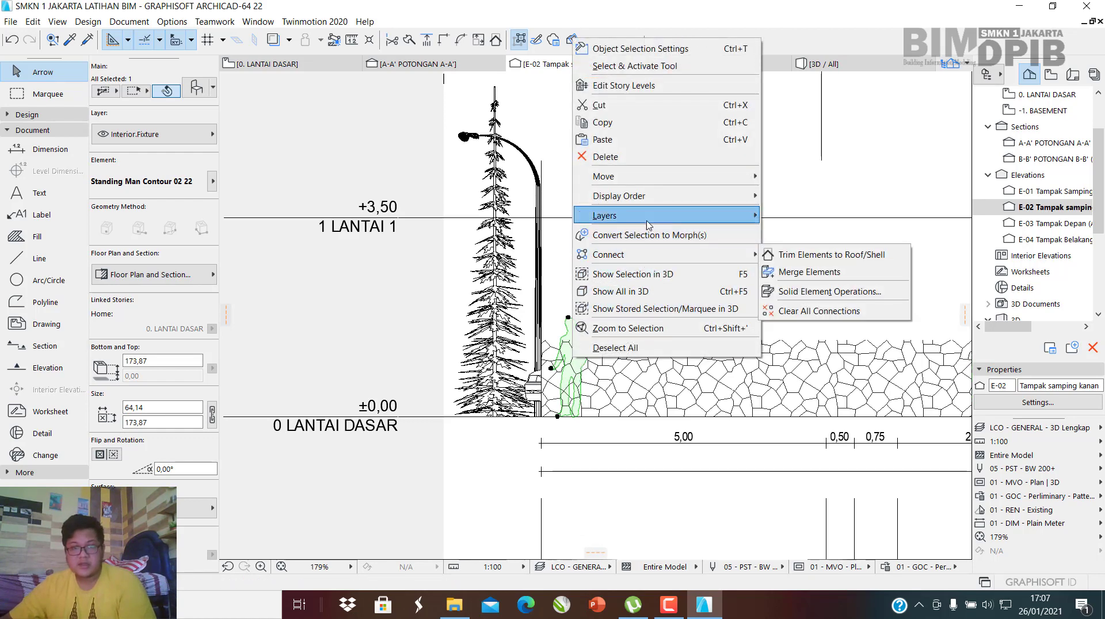
pyautogui.moveTo(662, 196)
pyautogui.click(801, 196)
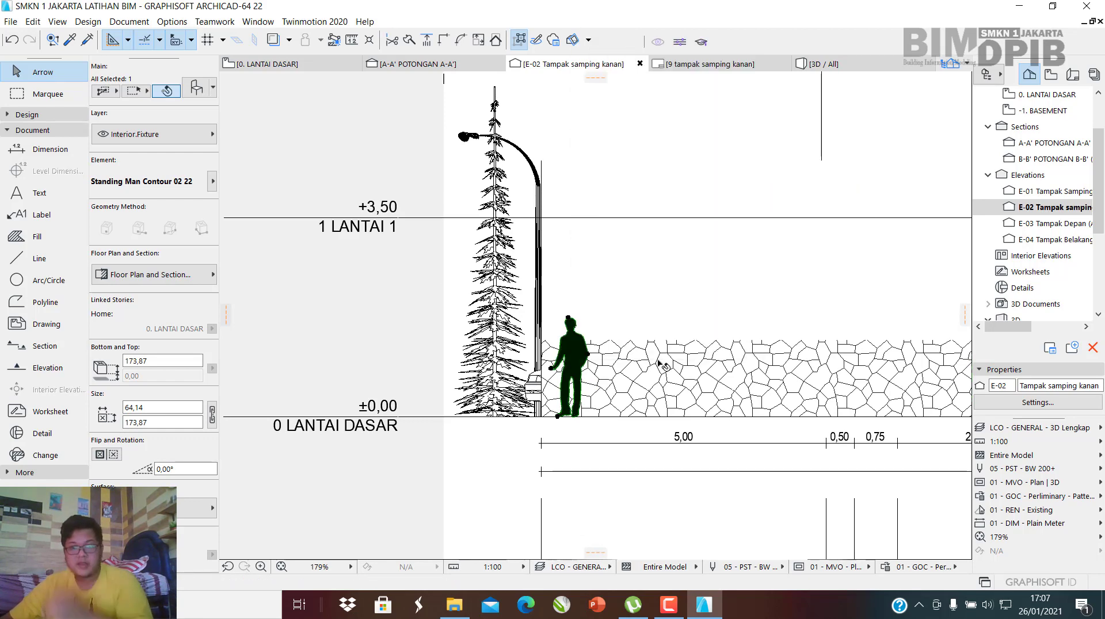
pyautogui.scroll(-3, 662, 366)
pyautogui.scroll(5, 527, 365)
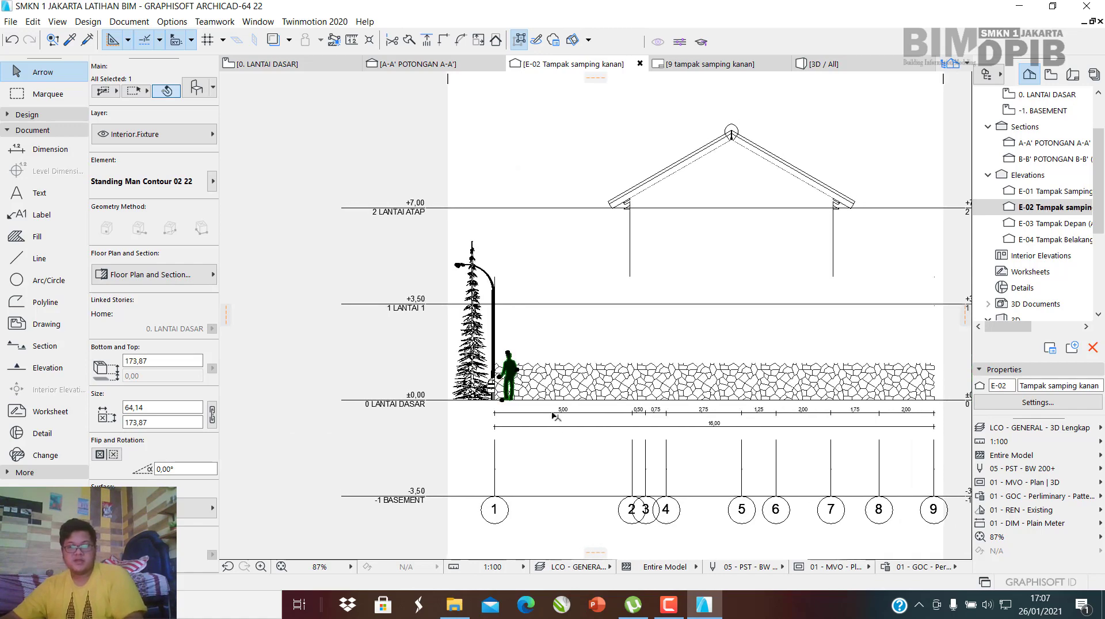
pyautogui.scroll(-6, 533, 338)
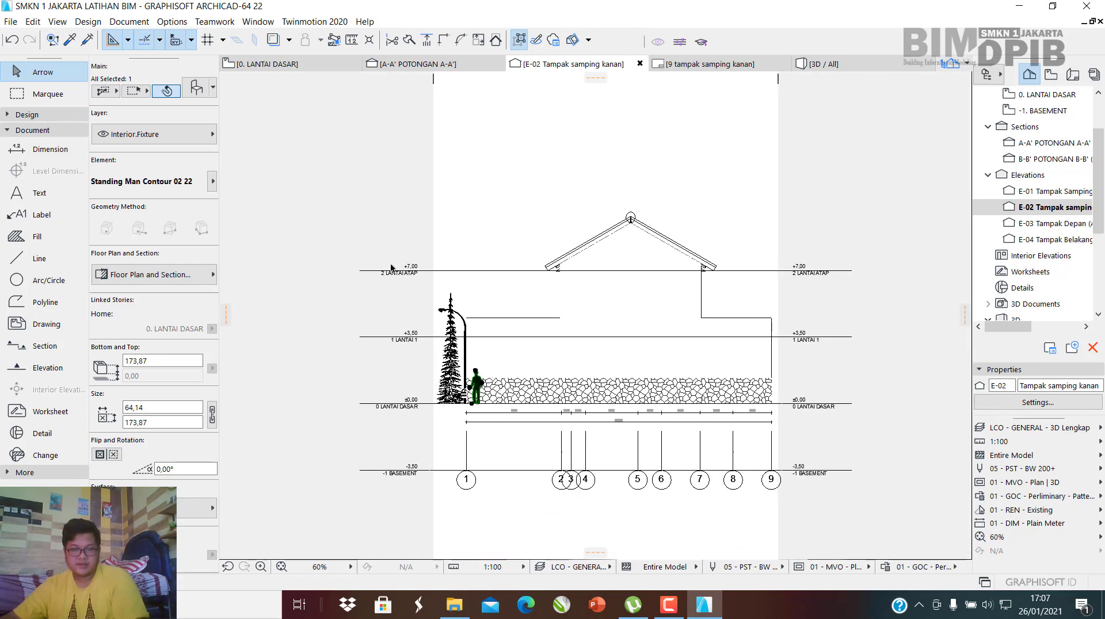
pyautogui.press('Escape')
pyautogui.scroll(2, 444, 309)
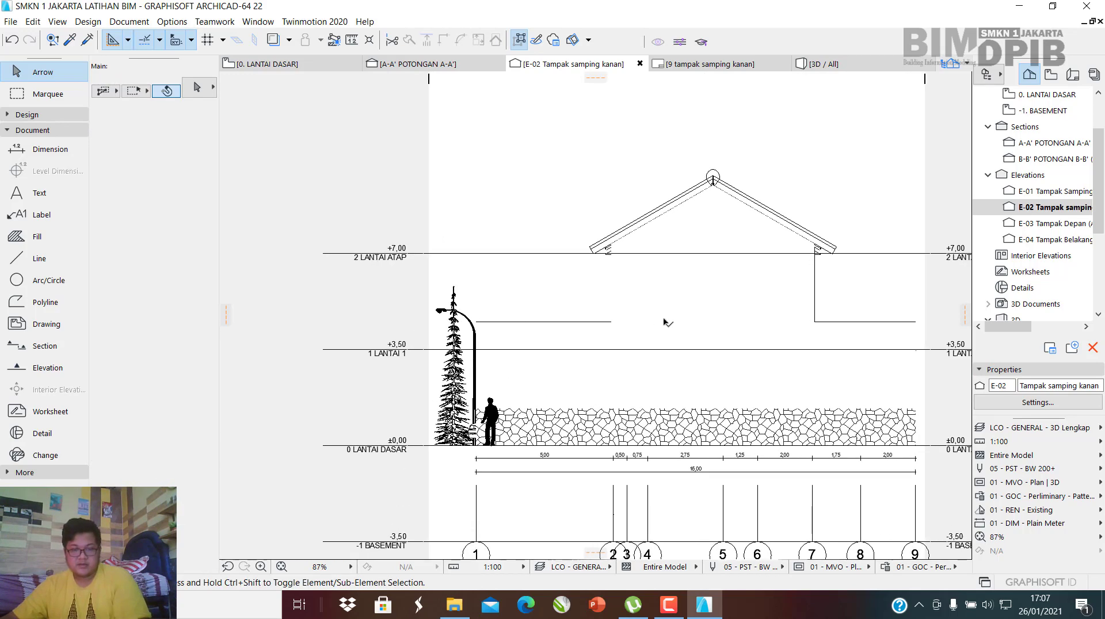
pyautogui.moveTo(731, 301); pyautogui.dragTo(617, 248, button='middle')
pyautogui.rightClick(847, 209)
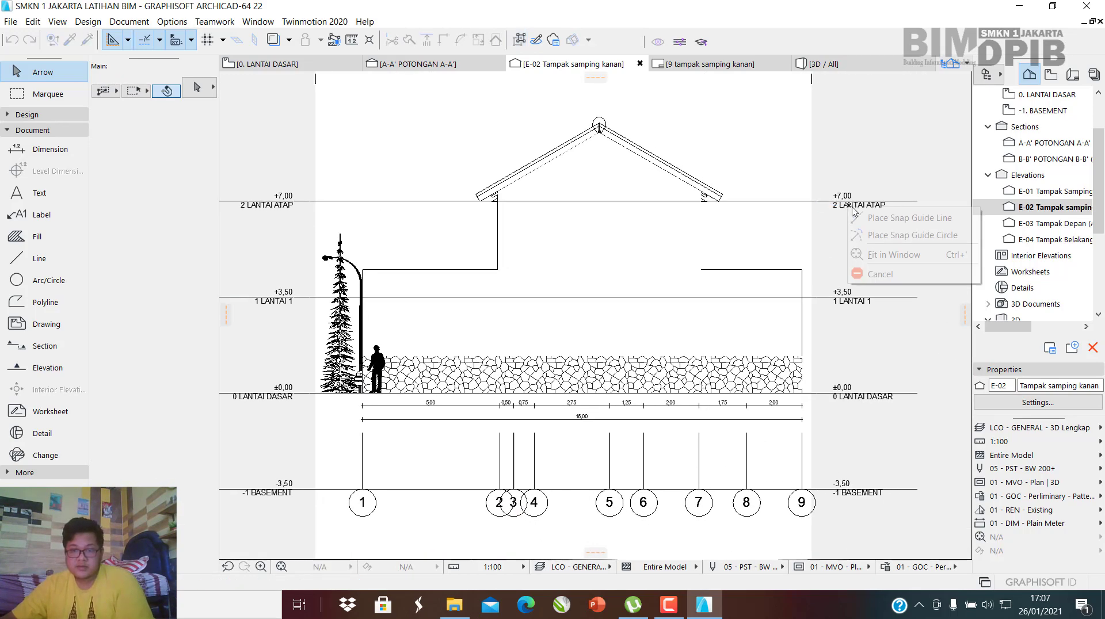
pyautogui.click(843, 190)
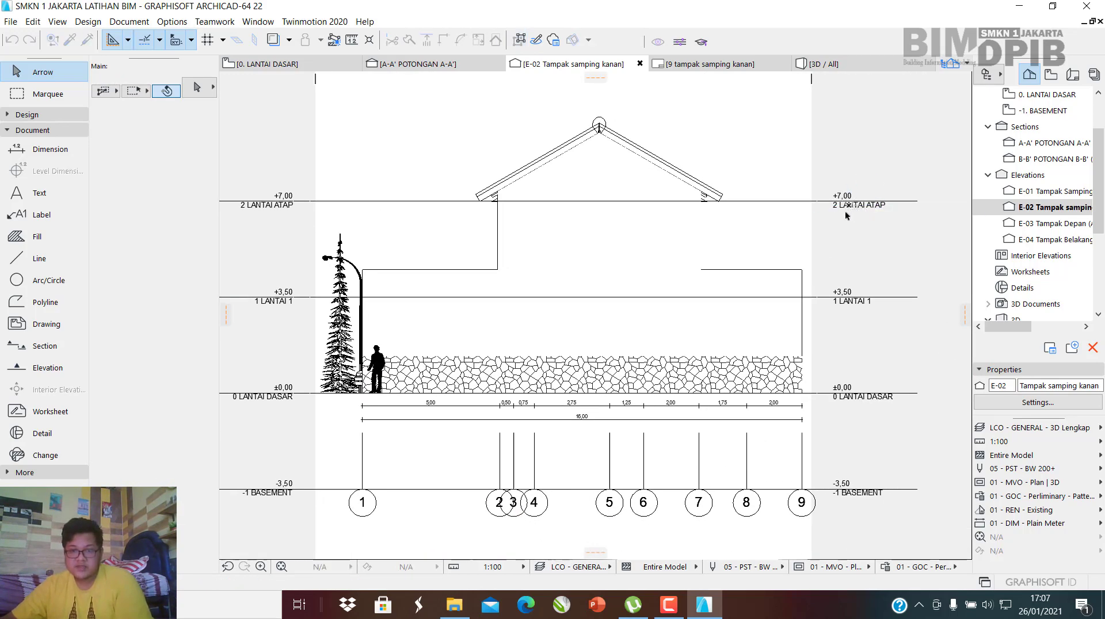
pyautogui.rightClick(858, 212)
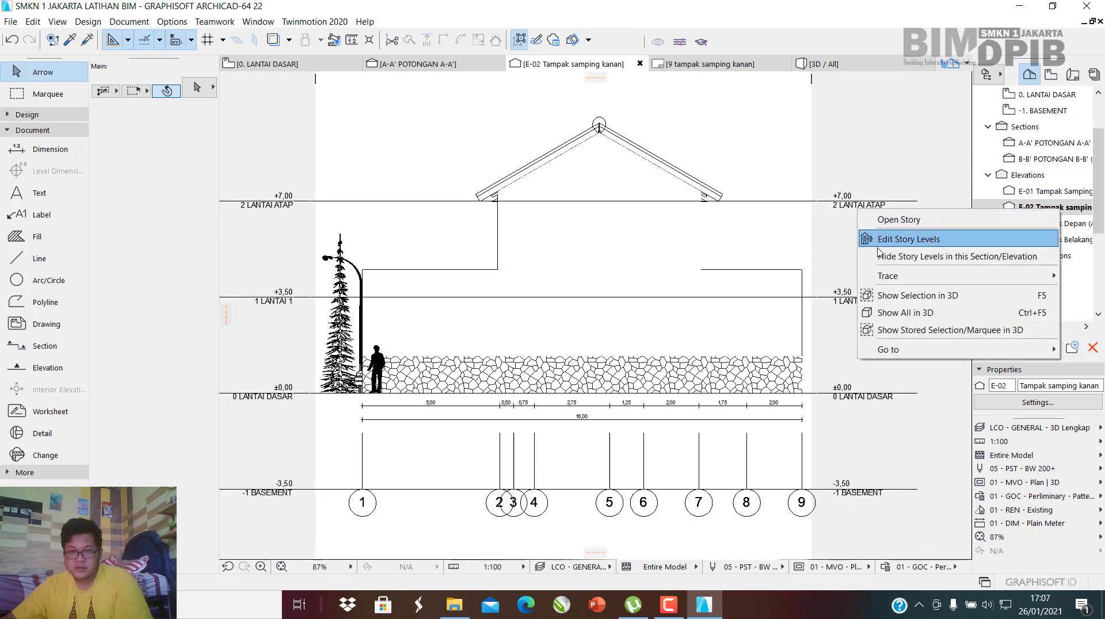
pyautogui.click(854, 259)
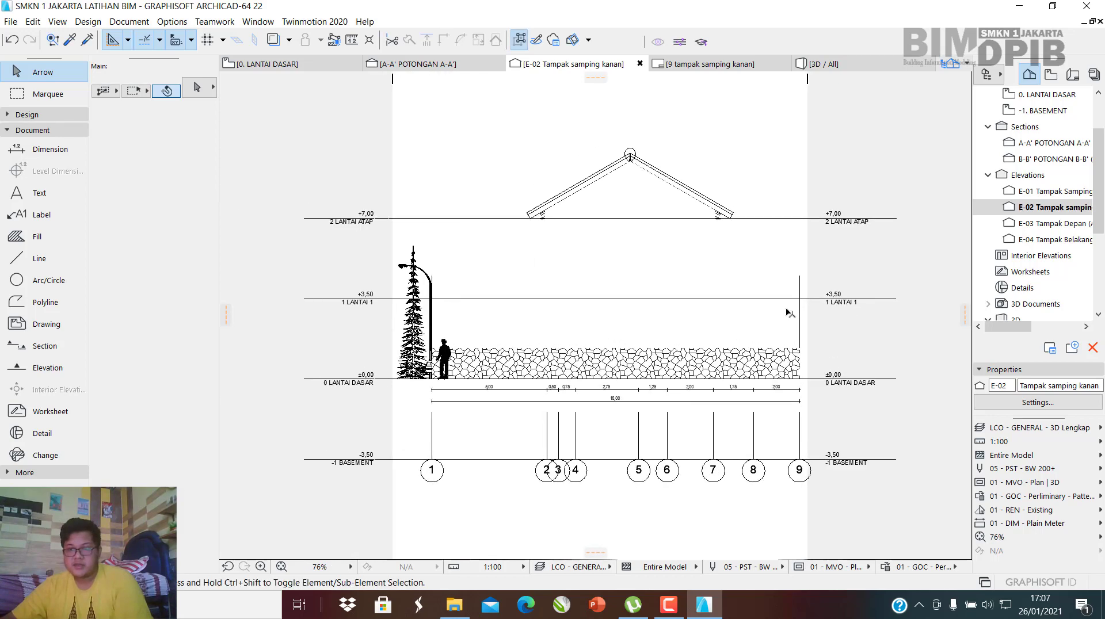
# Reopen layout 9 tampak samping kanan and select its drawing so it updates from the edited elevation.
pyautogui.click(1094, 75)
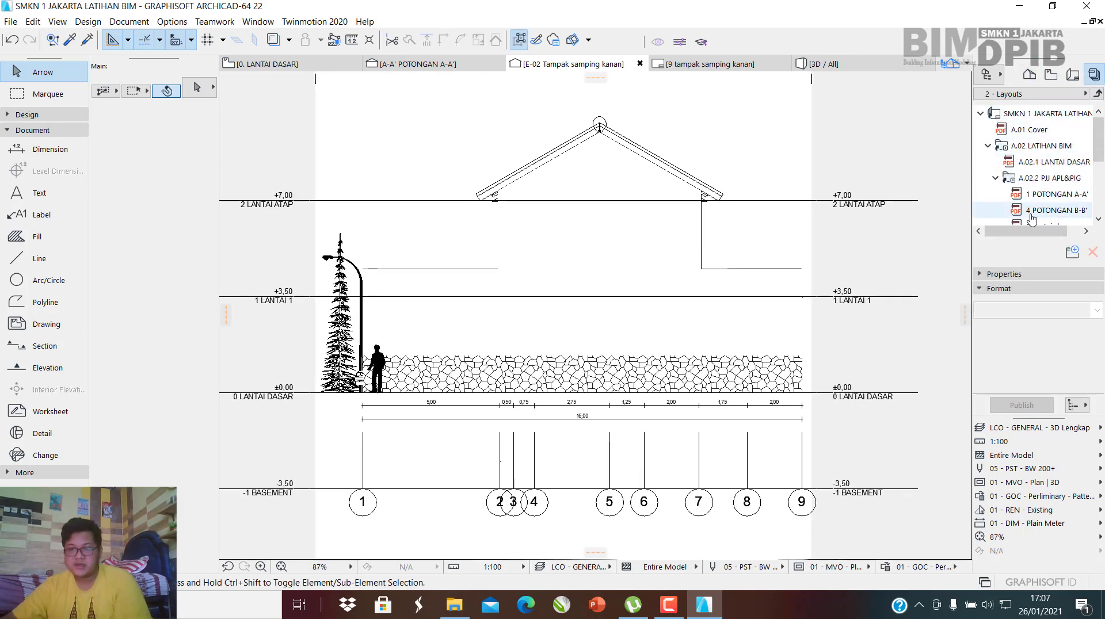
pyautogui.click(1079, 76)
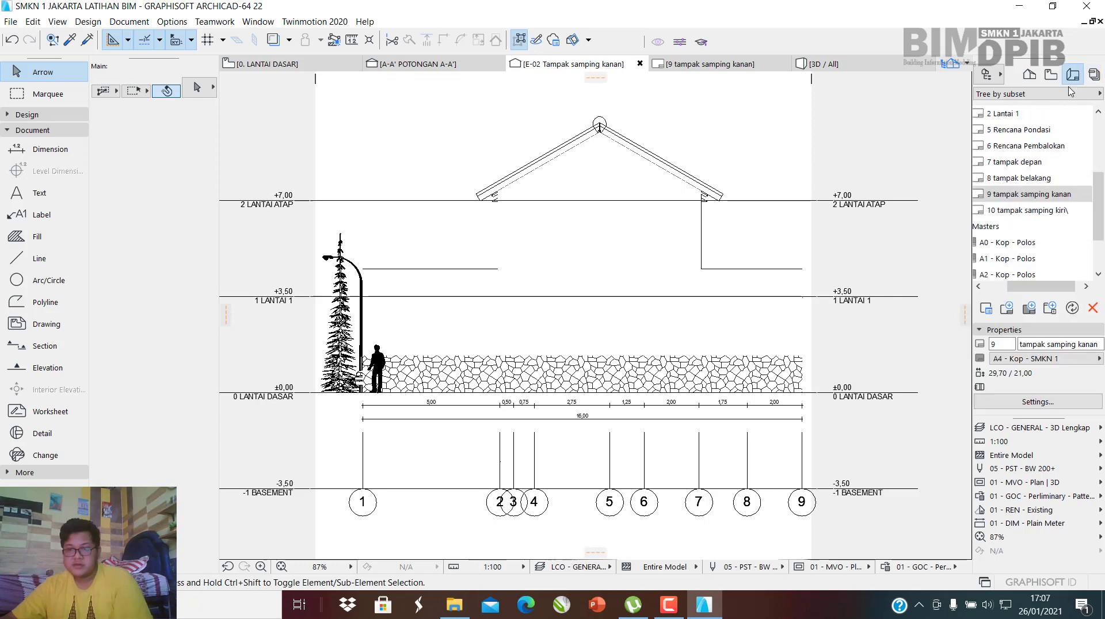
pyautogui.doubleClick(1002, 195)
pyautogui.click(582, 301)
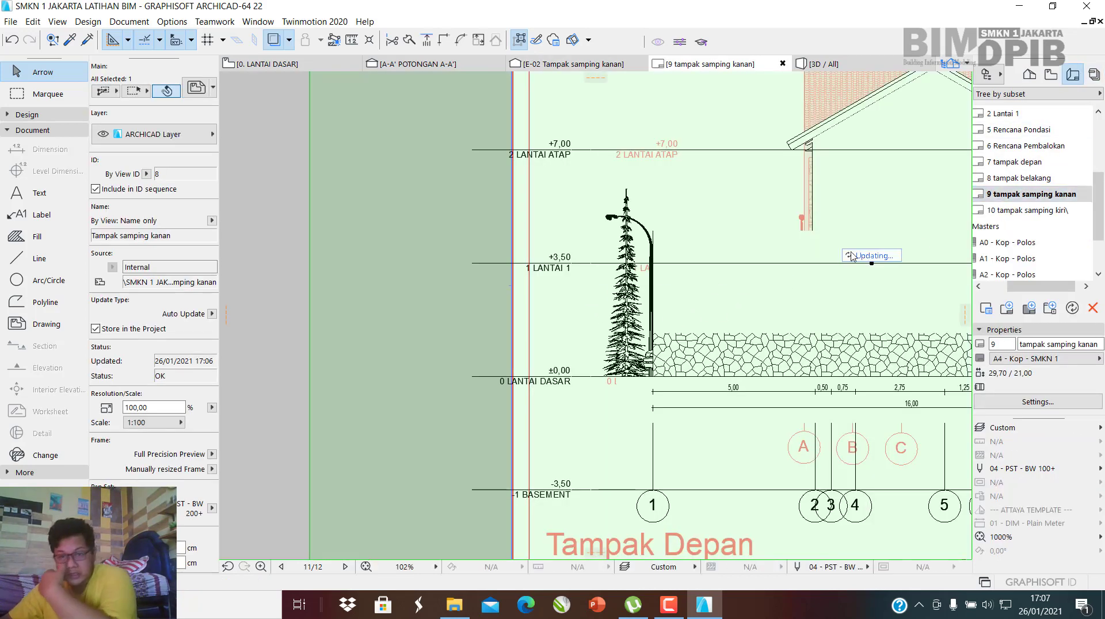
pyautogui.scroll(-4, 857, 255)
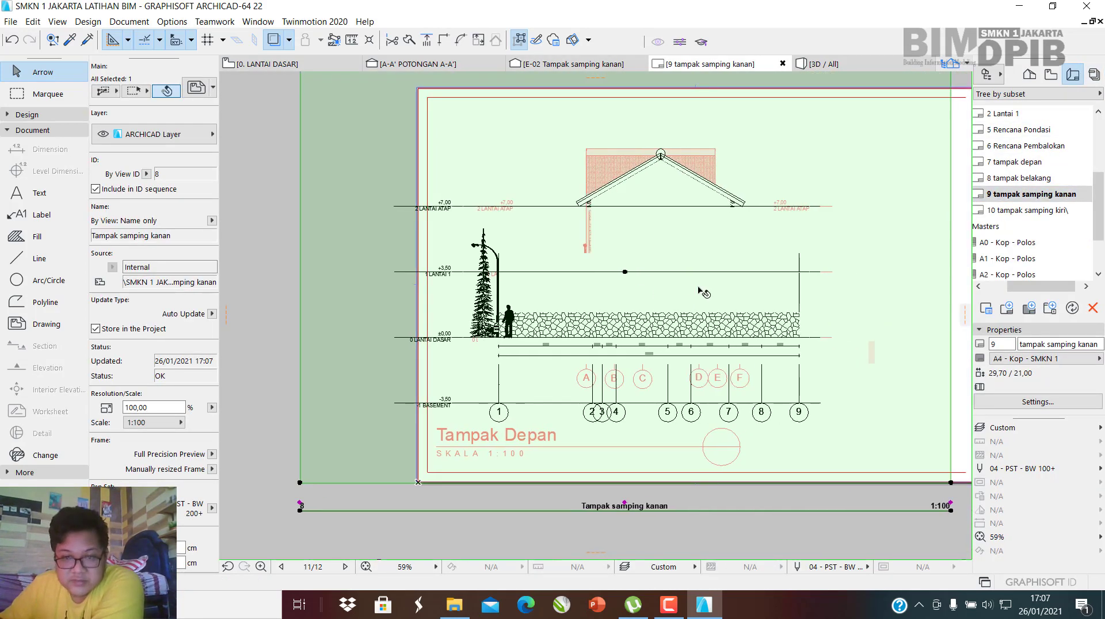
pyautogui.scroll(1, 787, 275)
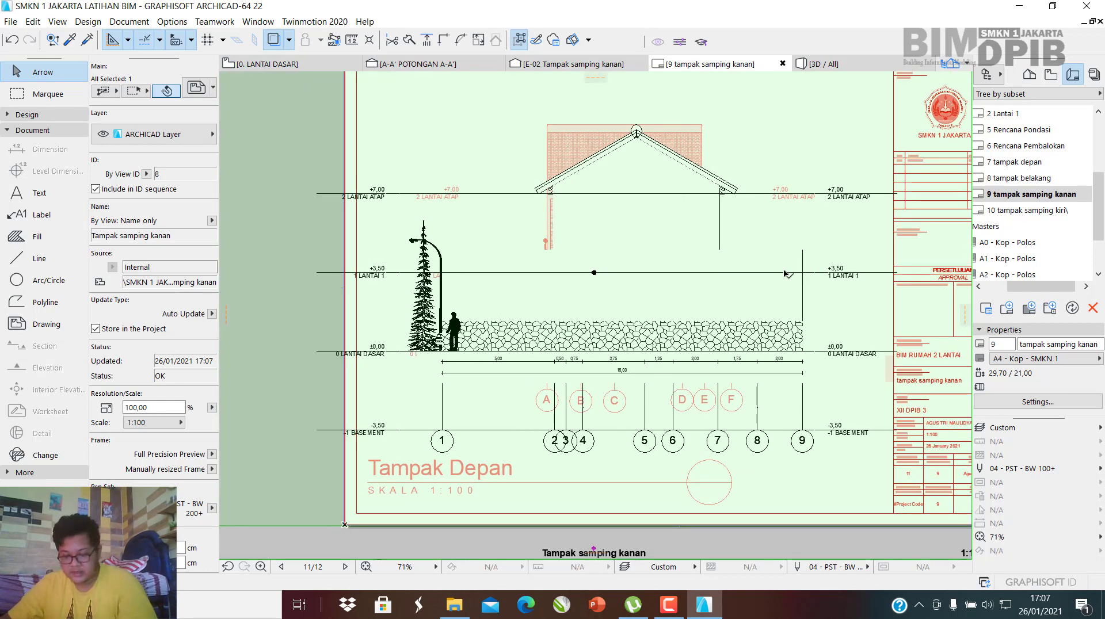
# Adjust the right side elevation drawing horizontally so both sets of level labels fit between the sheet border and title block.
pyautogui.click(744, 275)
pyautogui.click(723, 252)
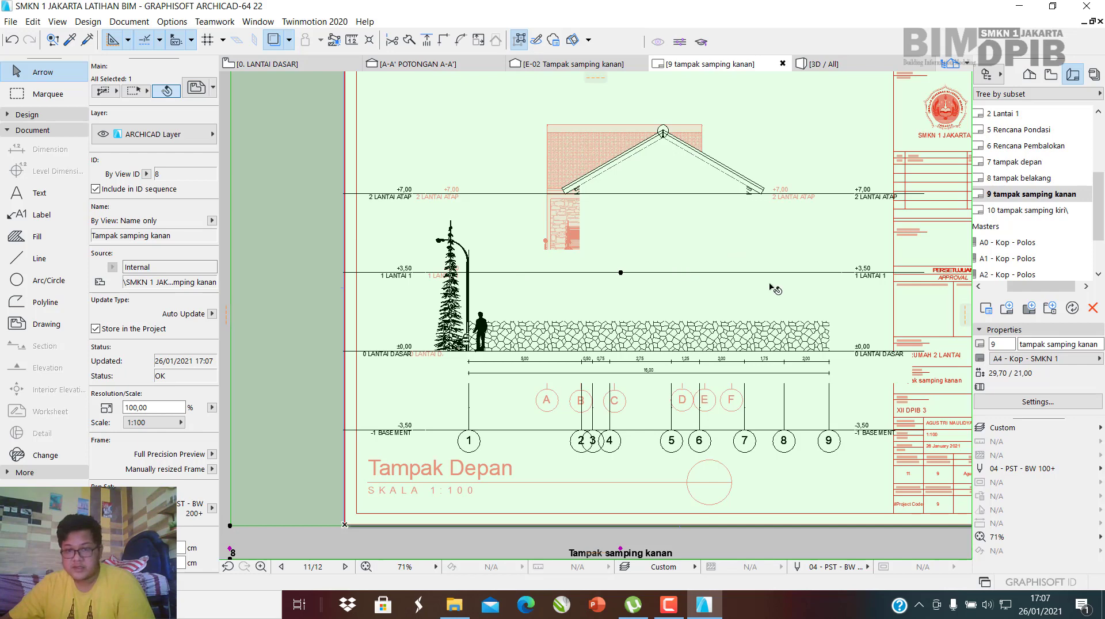
pyautogui.scroll(1, 763, 310)
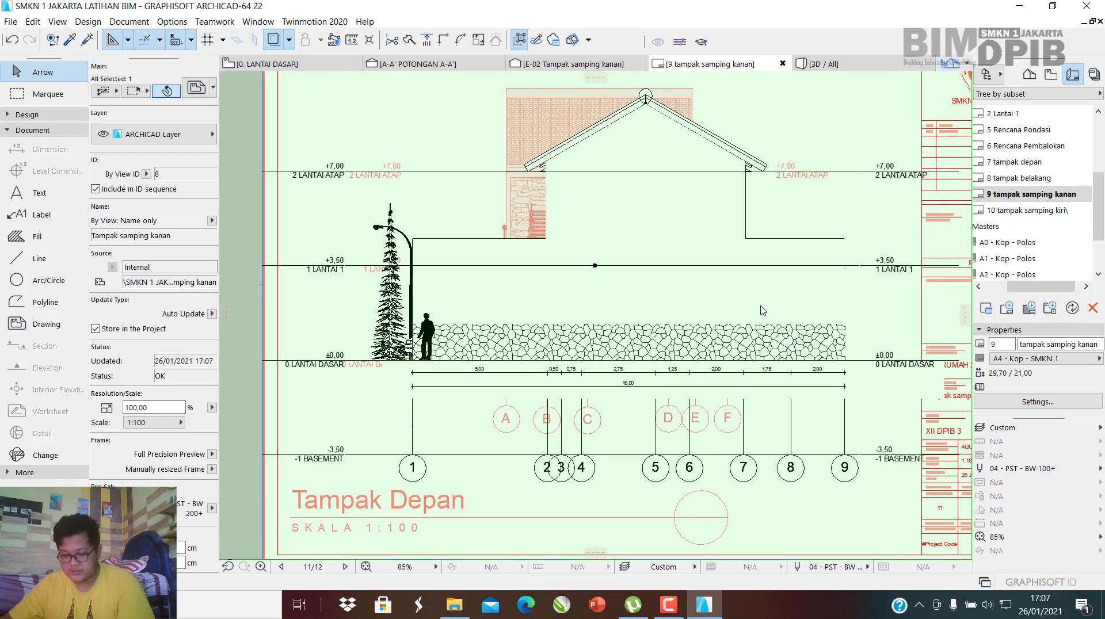
pyautogui.click(796, 285)
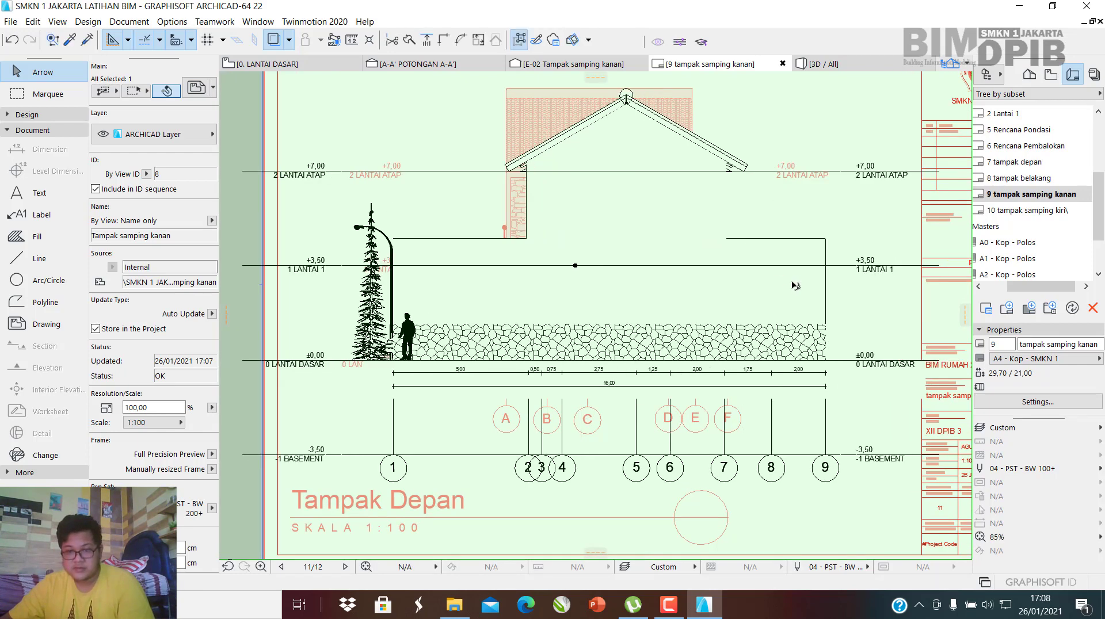
pyautogui.scroll(8, 863, 328)
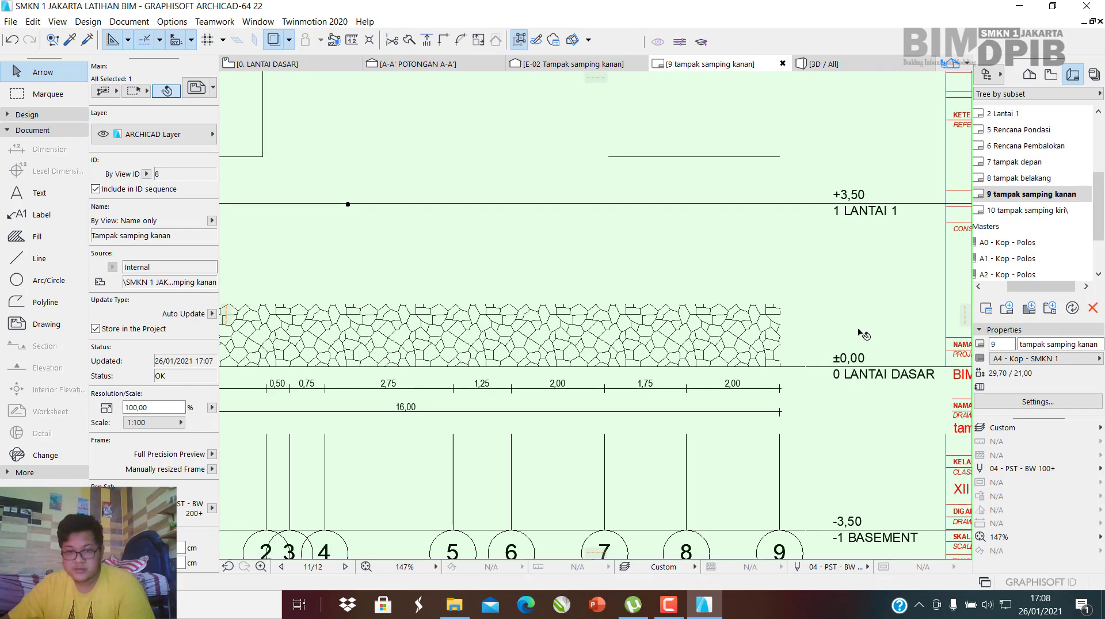
pyautogui.scroll(-8, 829, 360)
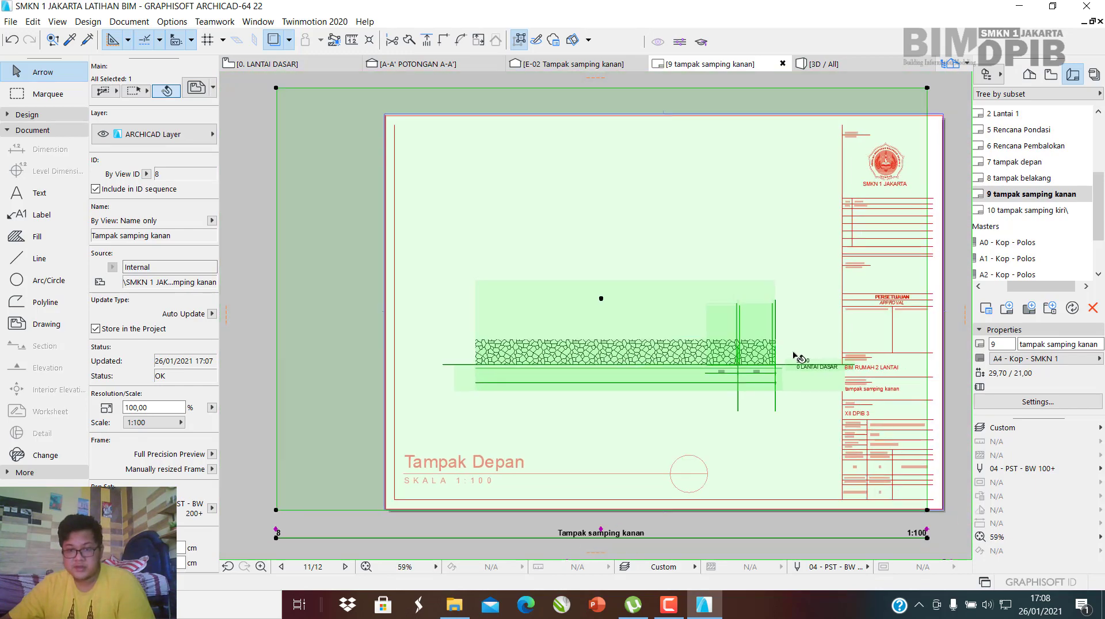
pyautogui.click(854, 367)
pyautogui.click(856, 277)
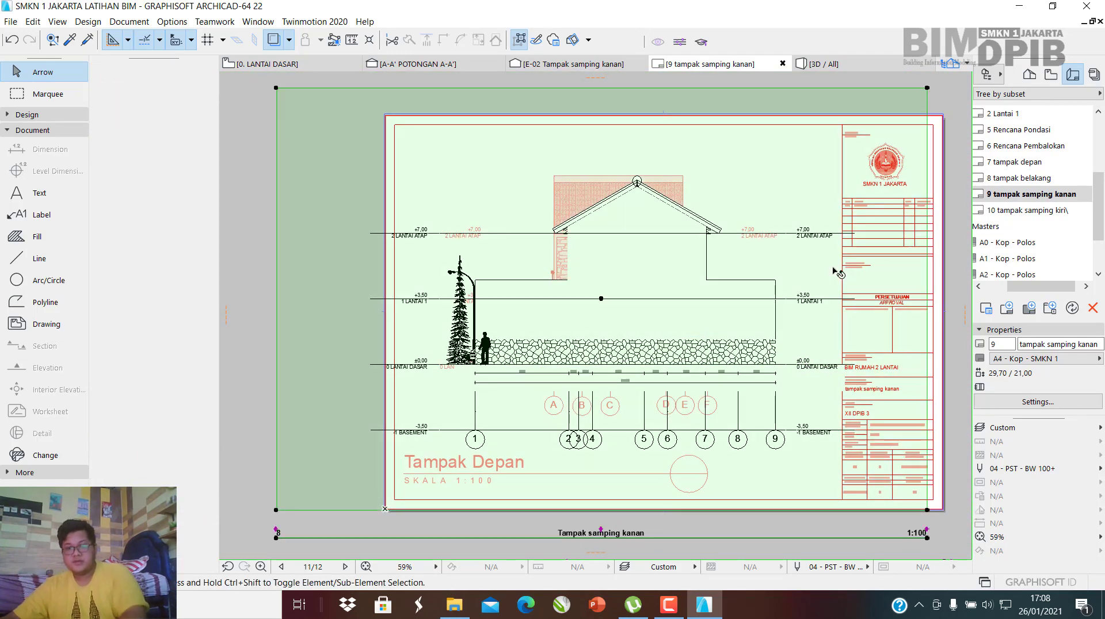
# Crop the drawing frame's right edge to the title block border and its top edge to the sheet's upper border.
pyautogui.scroll(1, 839, 315)
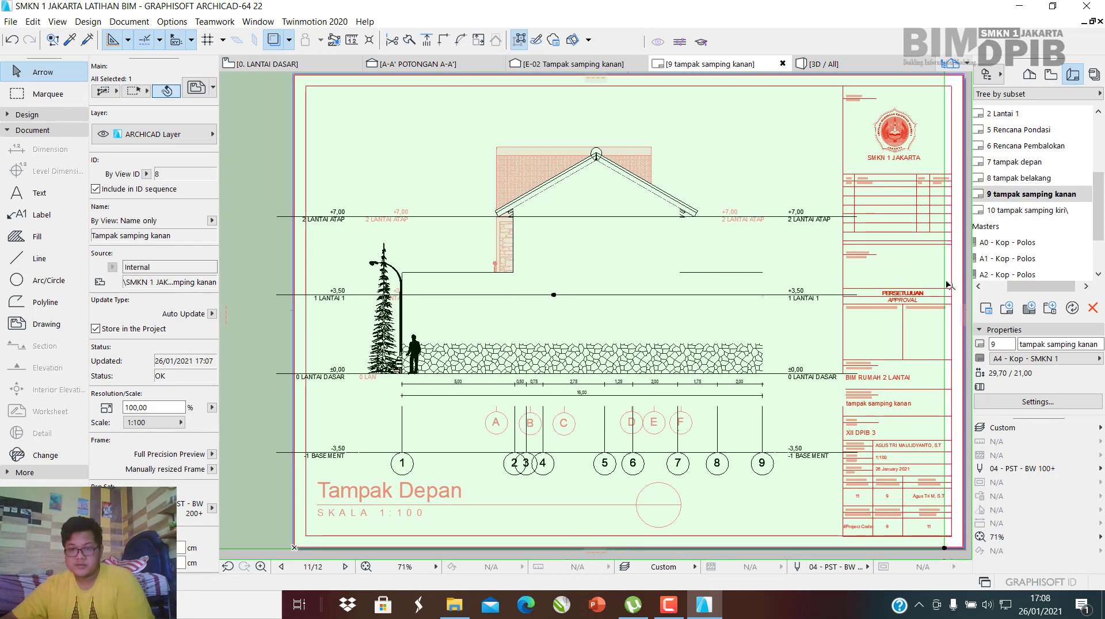
pyautogui.moveTo(946, 278); pyautogui.dragTo(843, 260)
pyautogui.scroll(2, 591, 477)
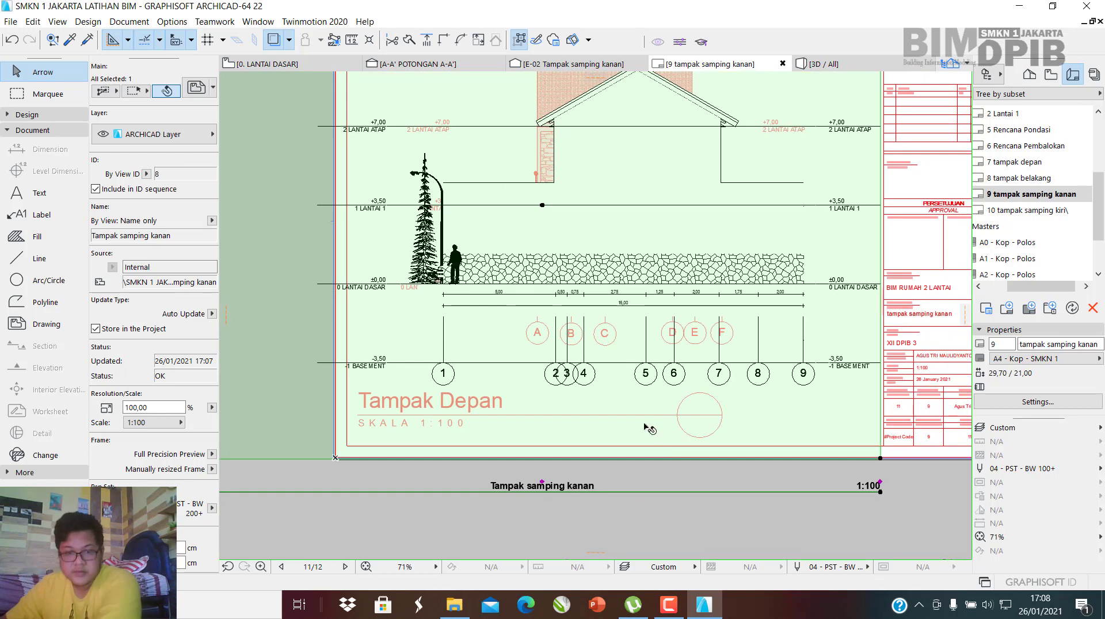
pyautogui.scroll(-5, 583, 496)
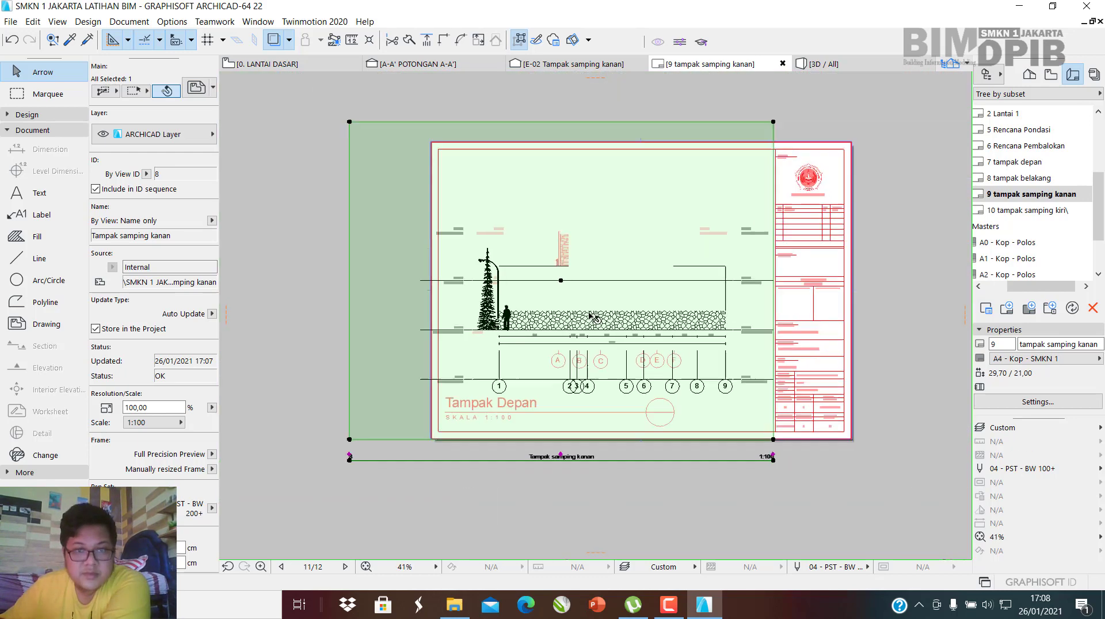
pyautogui.scroll(4, 574, 129)
pyautogui.moveTo(574, 129); pyautogui.dragTo(585, 173)
# Crop the drawing frame's left edge to the sheet's left margin.
pyautogui.moveTo(628, 194); pyautogui.dragTo(740, 144, button='middle')
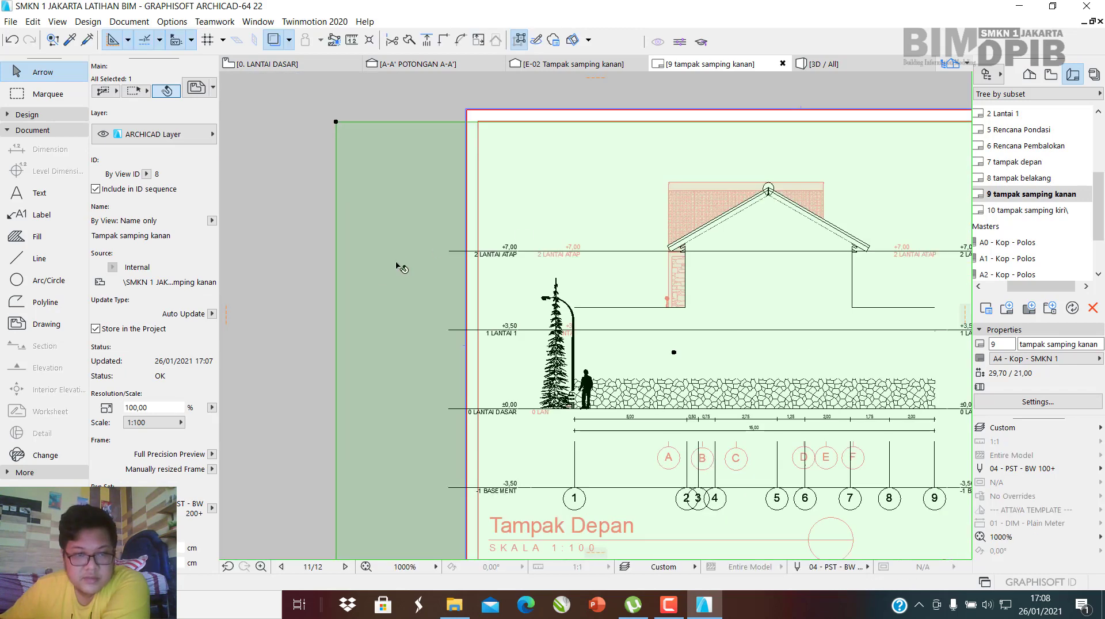
pyautogui.click(336, 268)
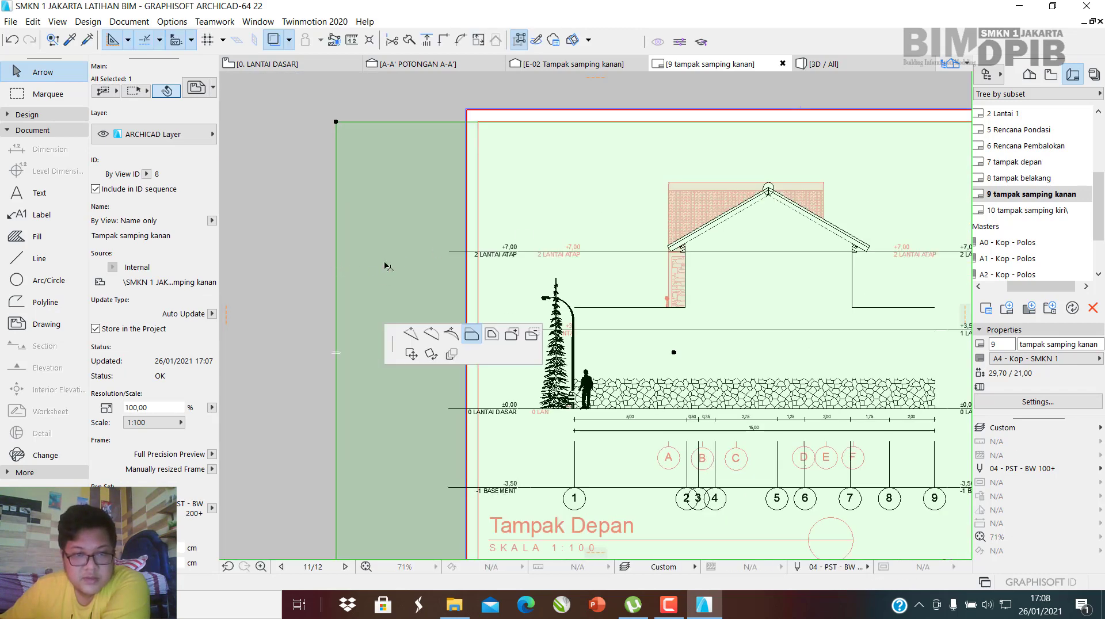
pyautogui.click(472, 274)
pyautogui.scroll(-3, 512, 318)
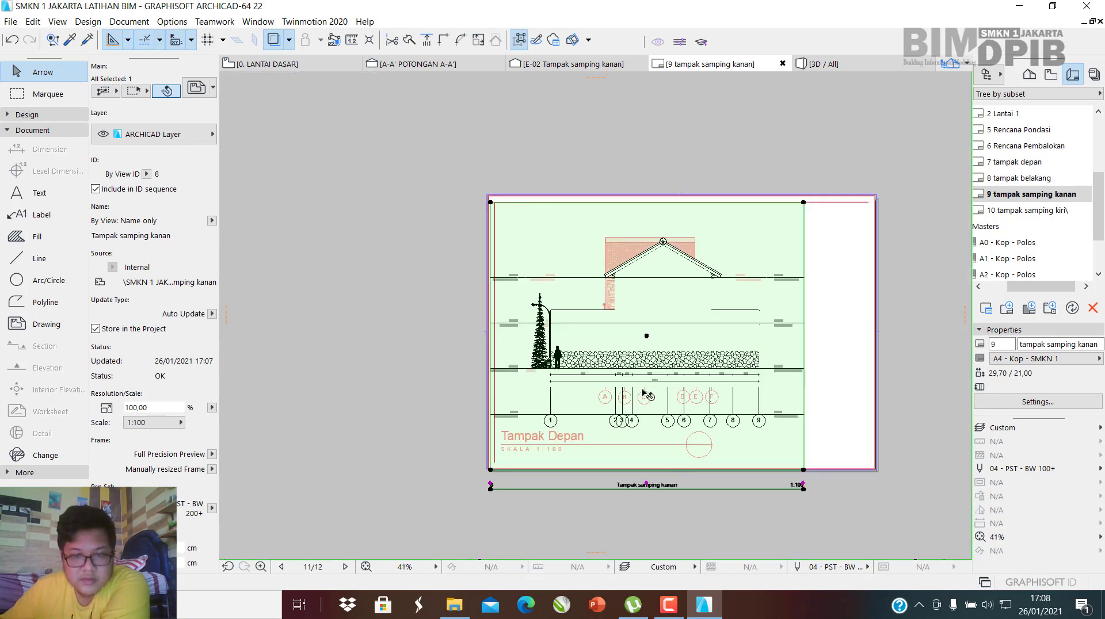
pyautogui.scroll(3, 646, 433)
pyautogui.moveTo(539, 437); pyautogui.dragTo(544, 383, button='middle')
# Change the right side elevation drawing's title type to Drawing Title Studio 1.
pyautogui.scroll(-7, 190, 387)
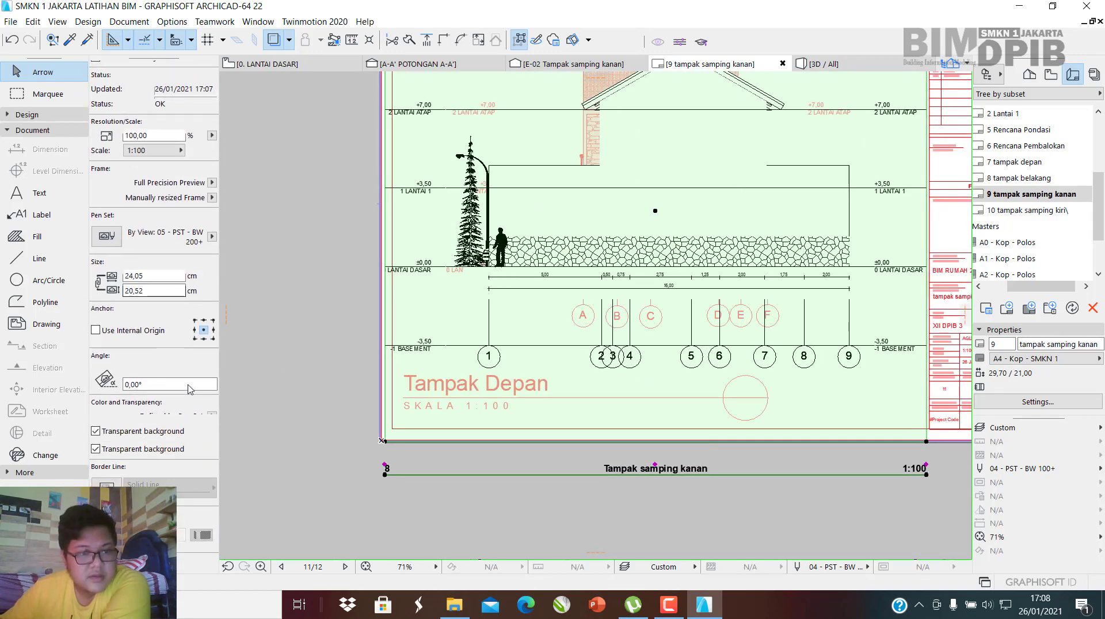
pyautogui.scroll(-4, 406, 413)
pyautogui.scroll(1, 627, 426)
pyautogui.scroll(2, 558, 371)
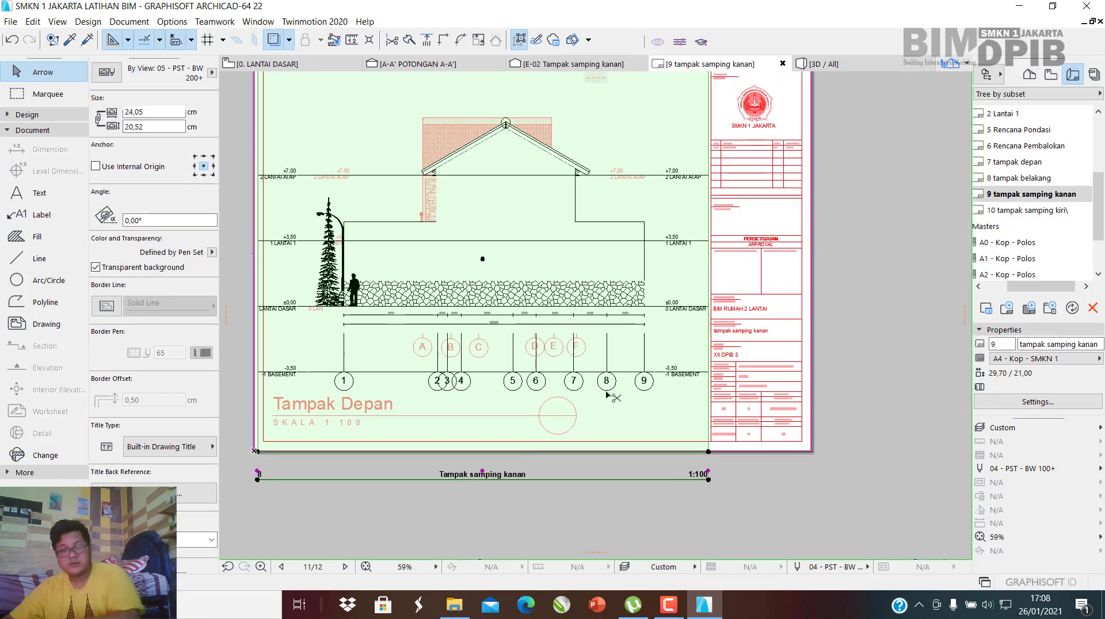
pyautogui.doubleClick(610, 412)
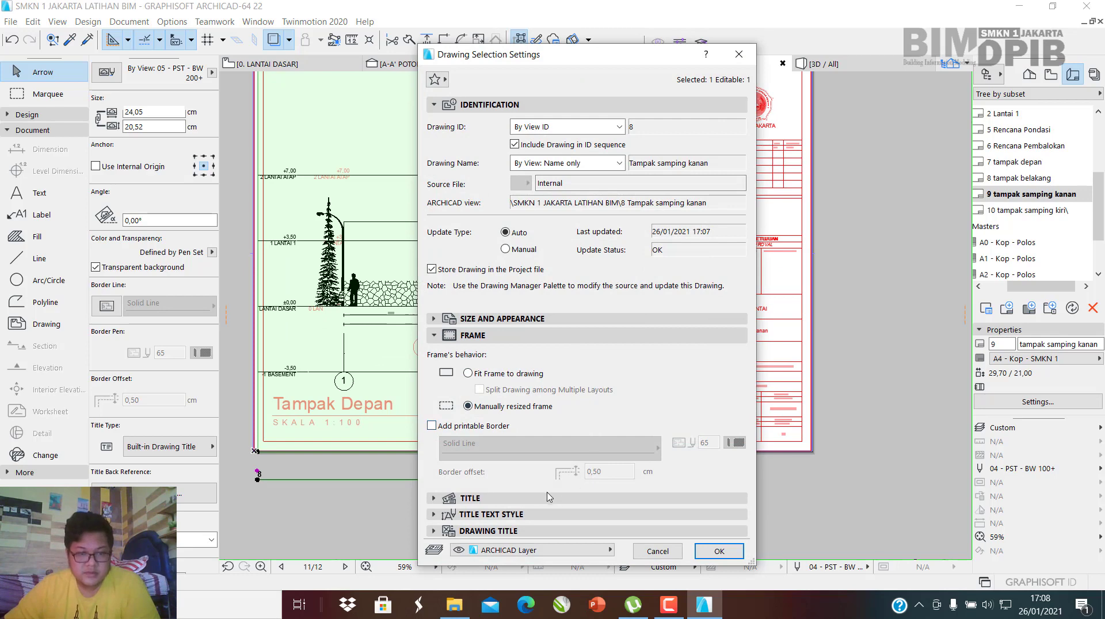
pyautogui.click(473, 335)
pyautogui.click(478, 369)
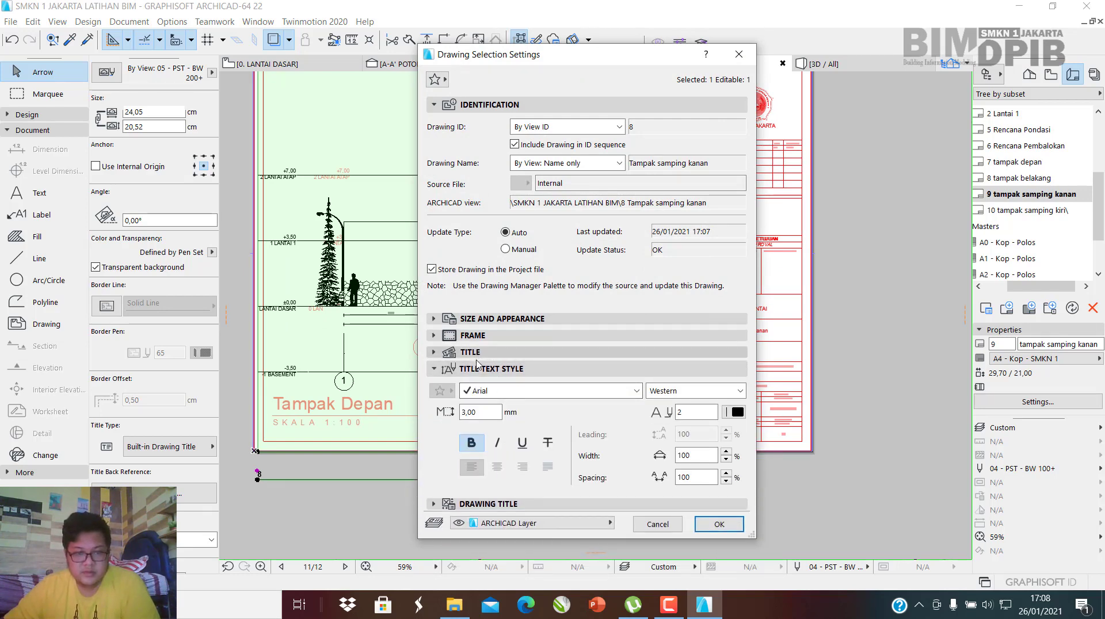
pyautogui.click(471, 352)
pyautogui.click(518, 373)
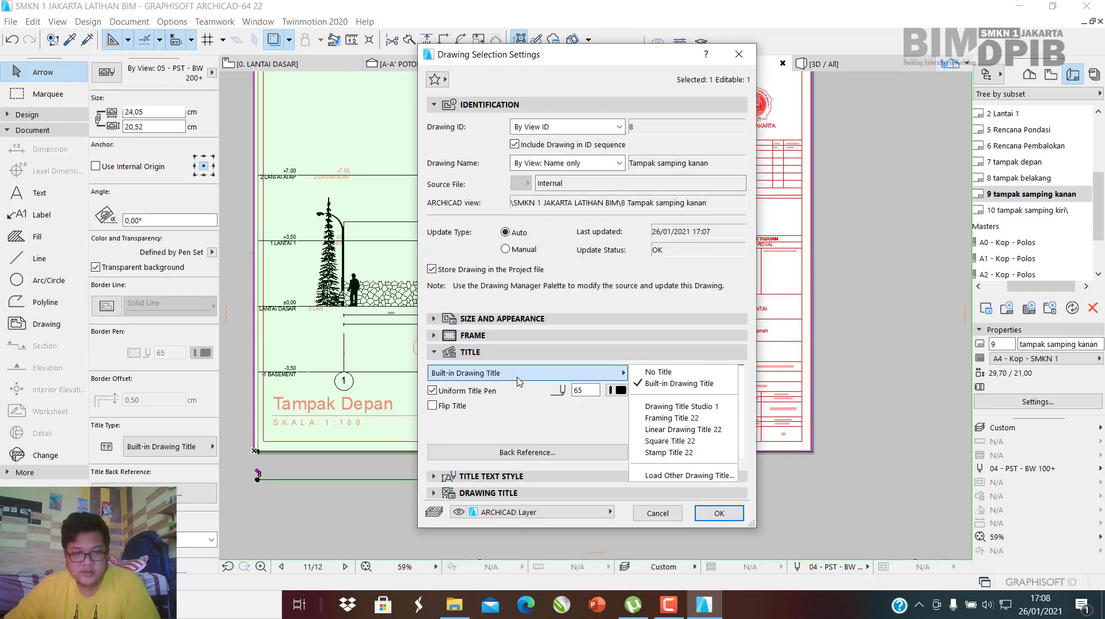
pyautogui.click(678, 407)
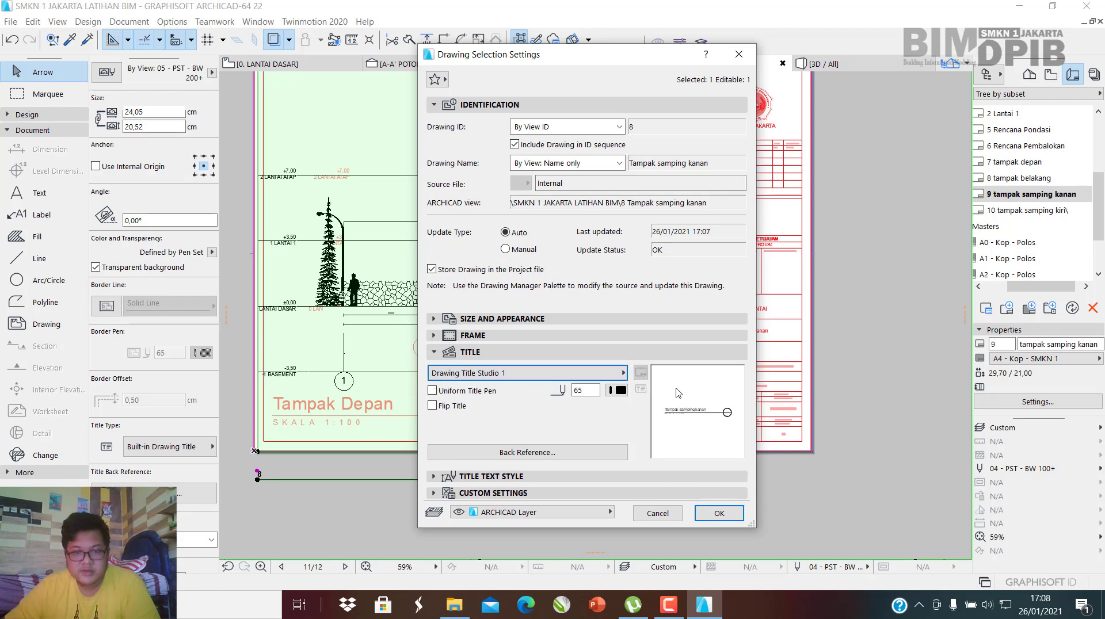
pyautogui.click(718, 513)
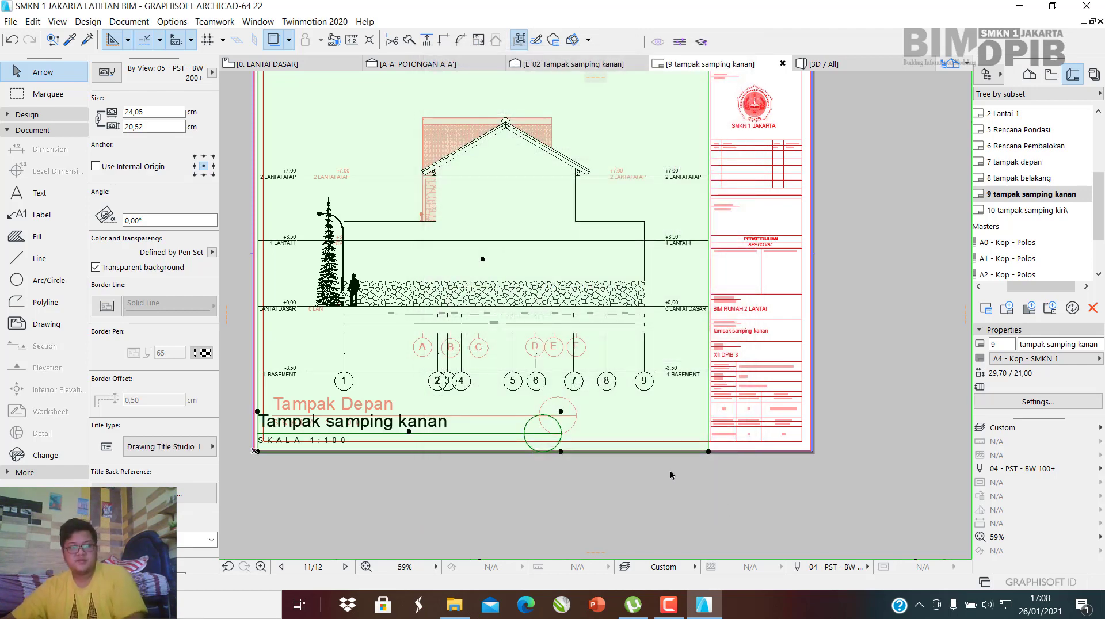
# Move the Tampak samping kanan title so its circle and line coincide with the traced front elevation title.
pyautogui.scroll(8, 604, 483)
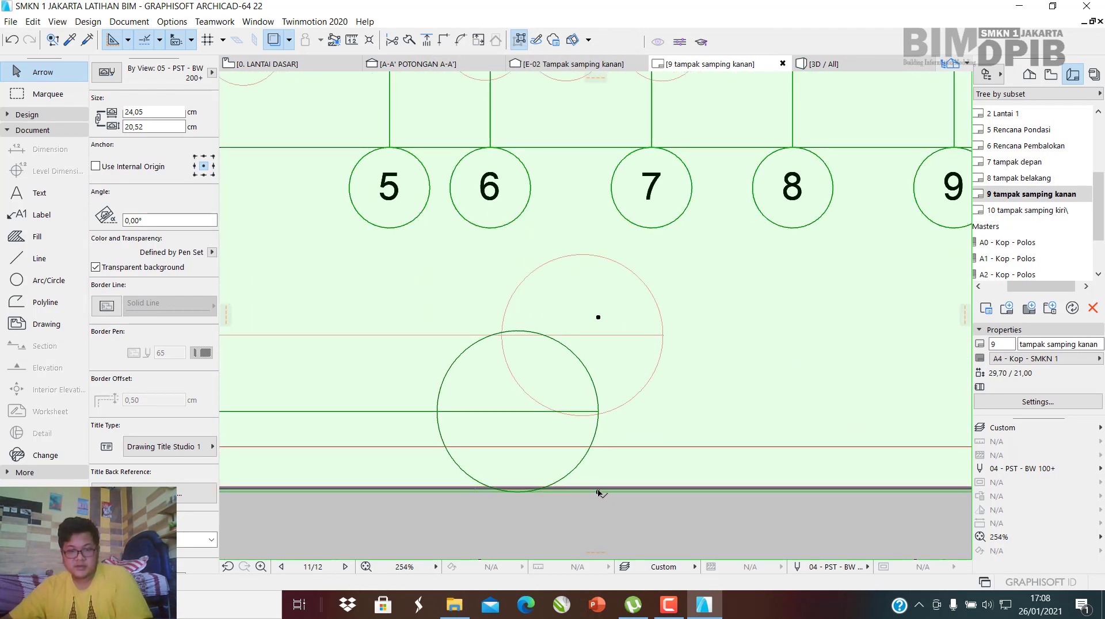
pyautogui.moveTo(598, 493); pyautogui.dragTo(674, 417)
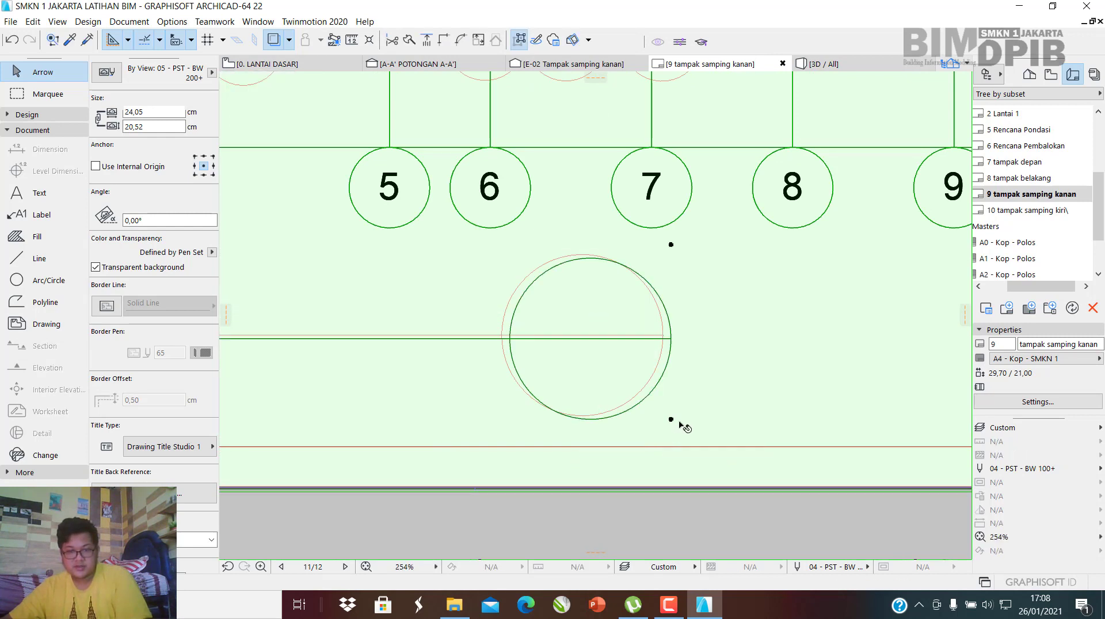
pyautogui.click(671, 420)
pyautogui.click(663, 416)
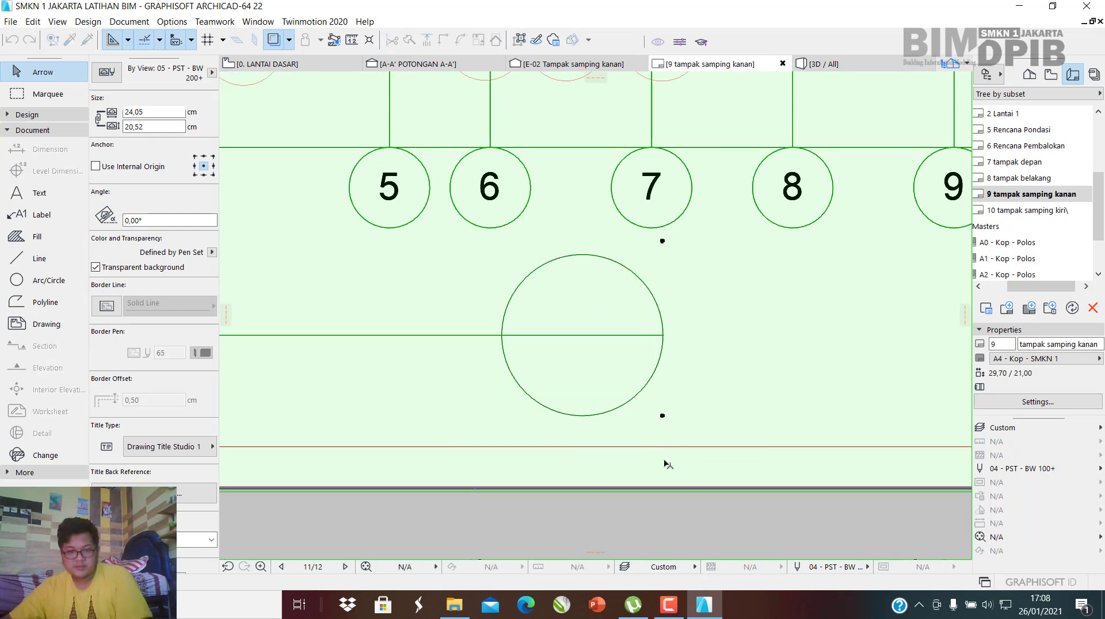
# Crop the drawing frame's bottom edge to the sheet's lower border line.
pyautogui.click(633, 496)
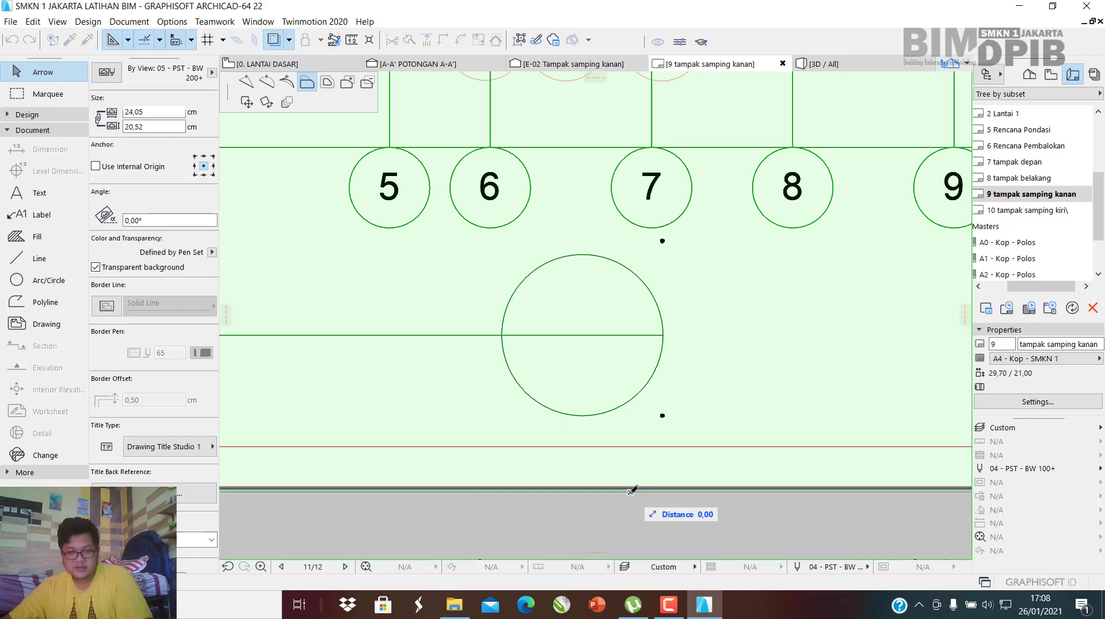
pyautogui.click(629, 448)
pyautogui.scroll(-4, 662, 452)
pyautogui.scroll(-4, 681, 454)
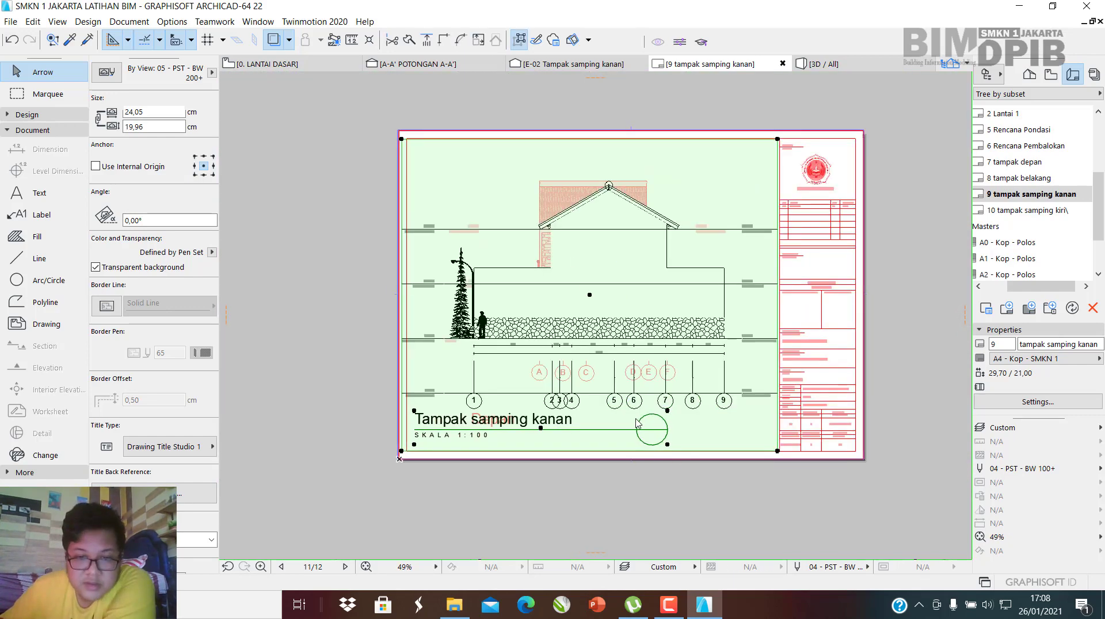
# Examine the spacing of grid markers 2, 3 and 4 and the title placement on the right side elevation layout.
pyautogui.scroll(2, 588, 366)
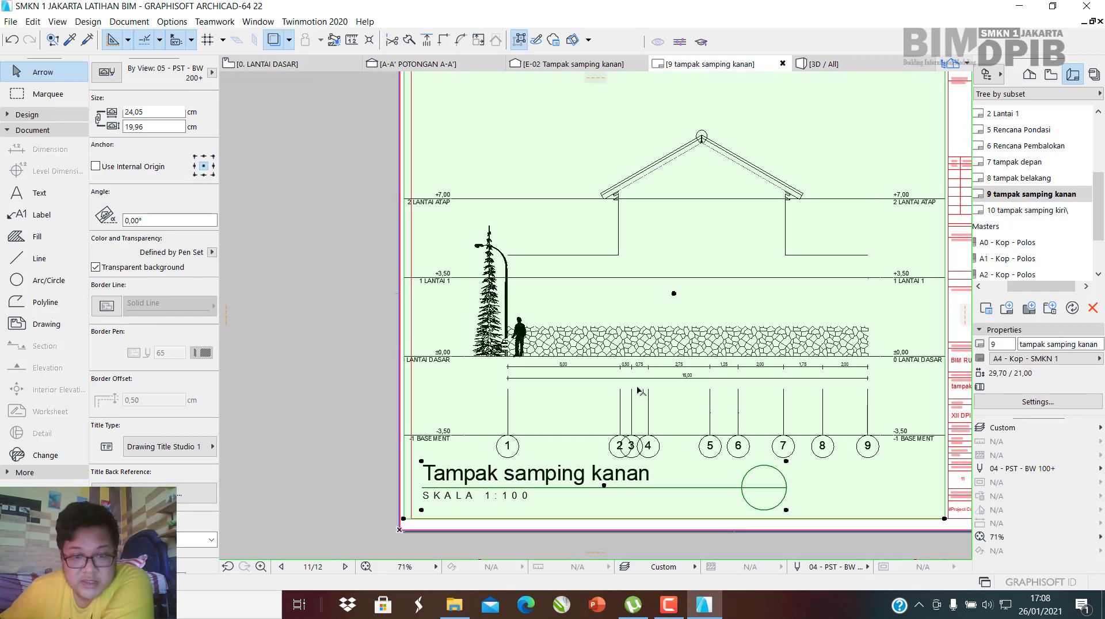
pyautogui.moveTo(631, 391); pyautogui.dragTo(542, 378, button='middle')
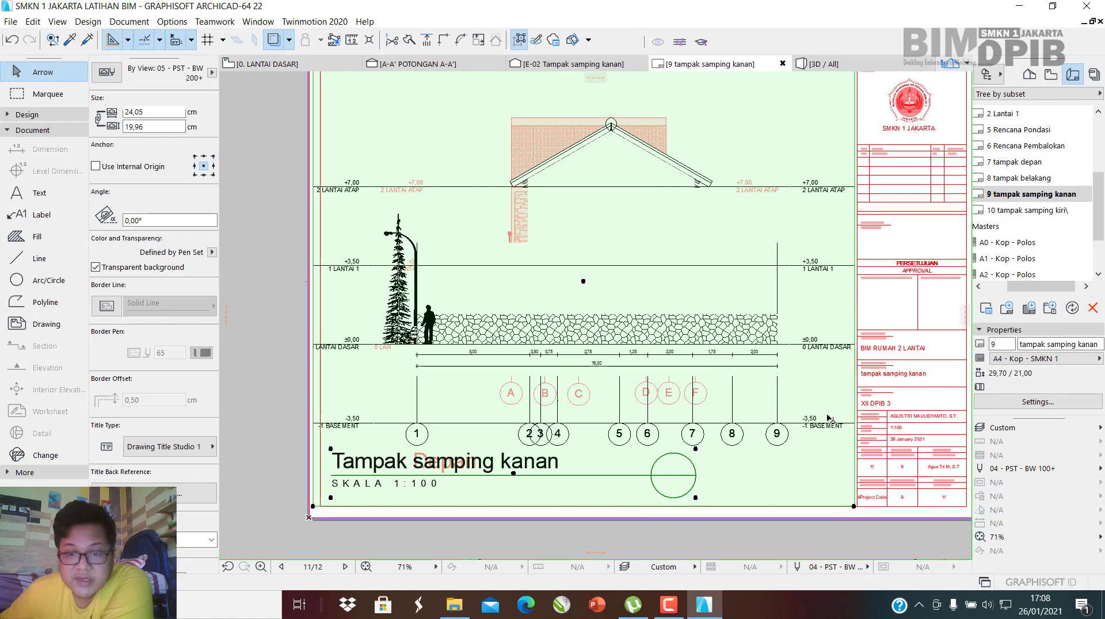
pyautogui.scroll(4, 617, 420)
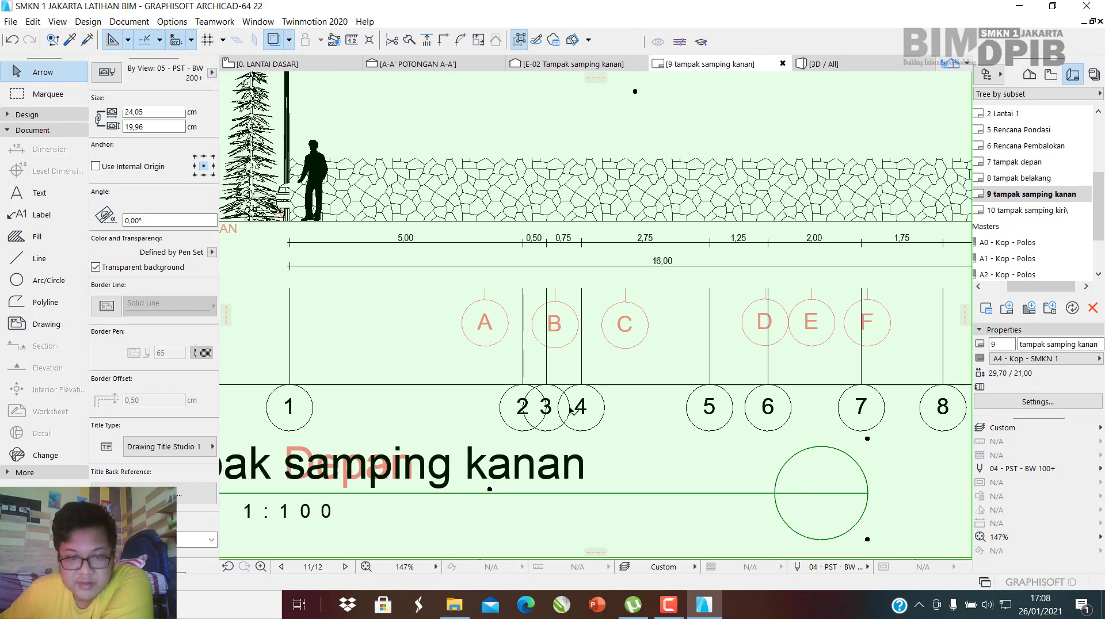
pyautogui.scroll(-4, 549, 323)
pyautogui.scroll(3, 562, 371)
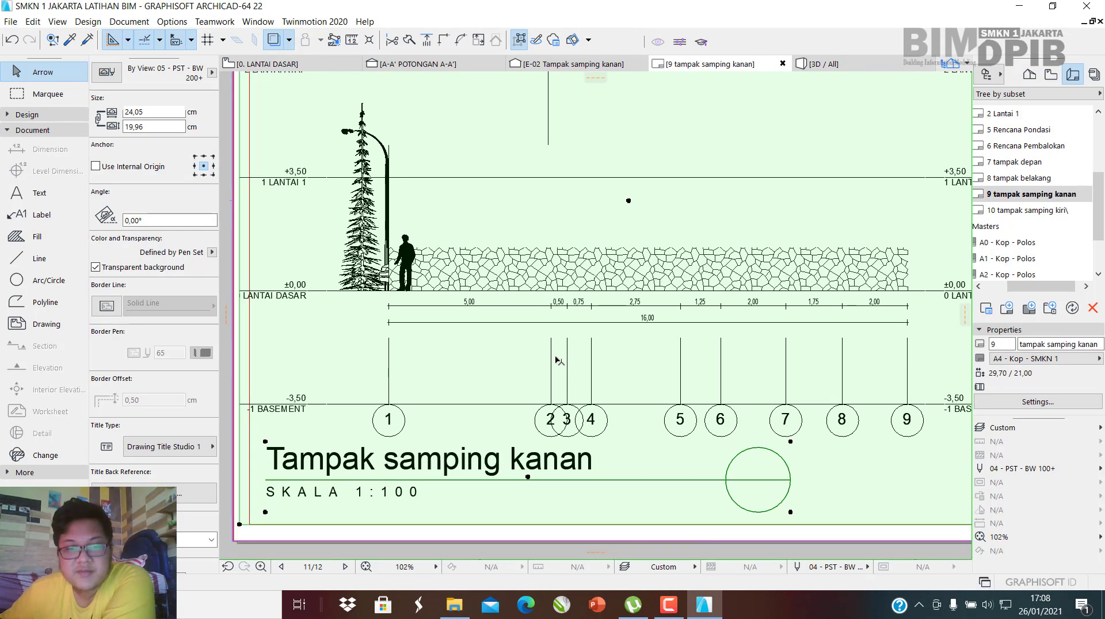
pyautogui.scroll(3, 539, 343)
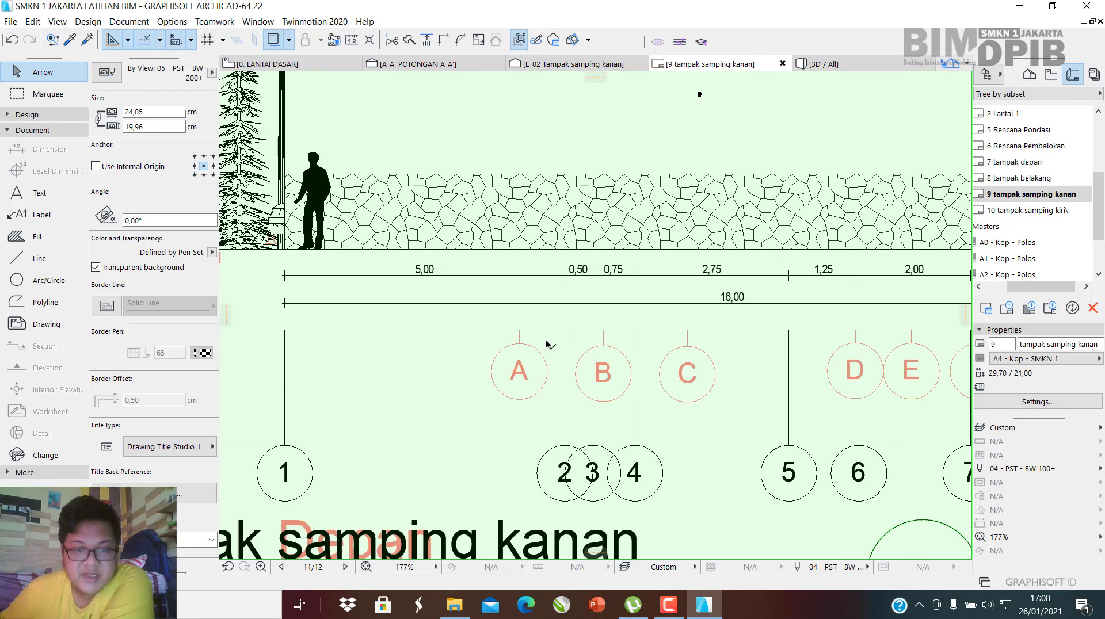
pyautogui.scroll(-5, 521, 374)
pyautogui.scroll(3, 585, 415)
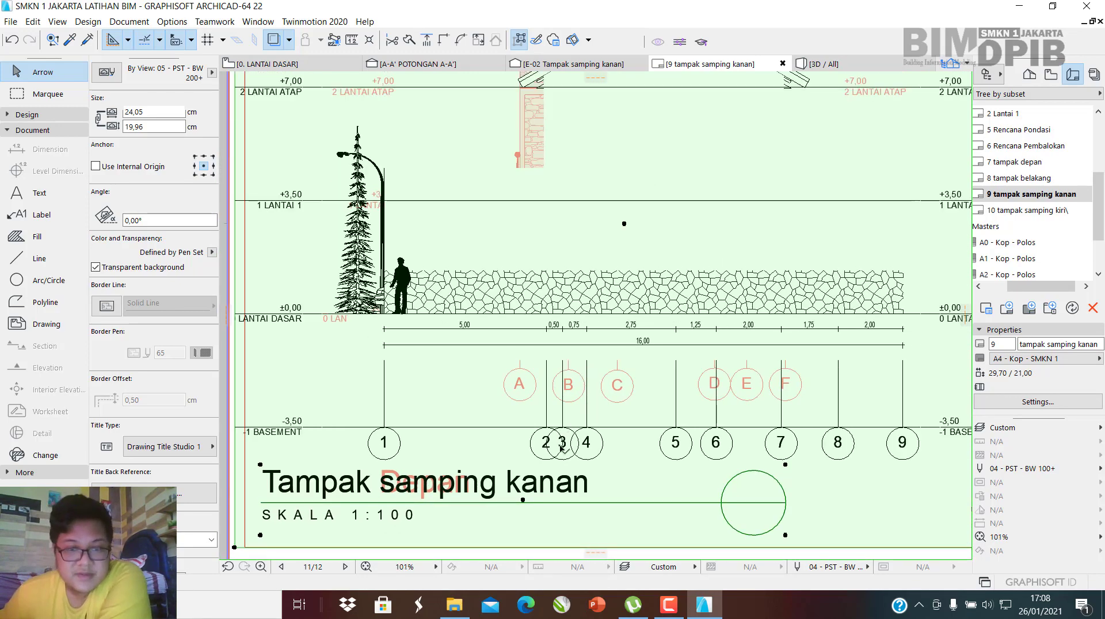
pyautogui.scroll(-3, 561, 447)
pyautogui.scroll(4, 548, 440)
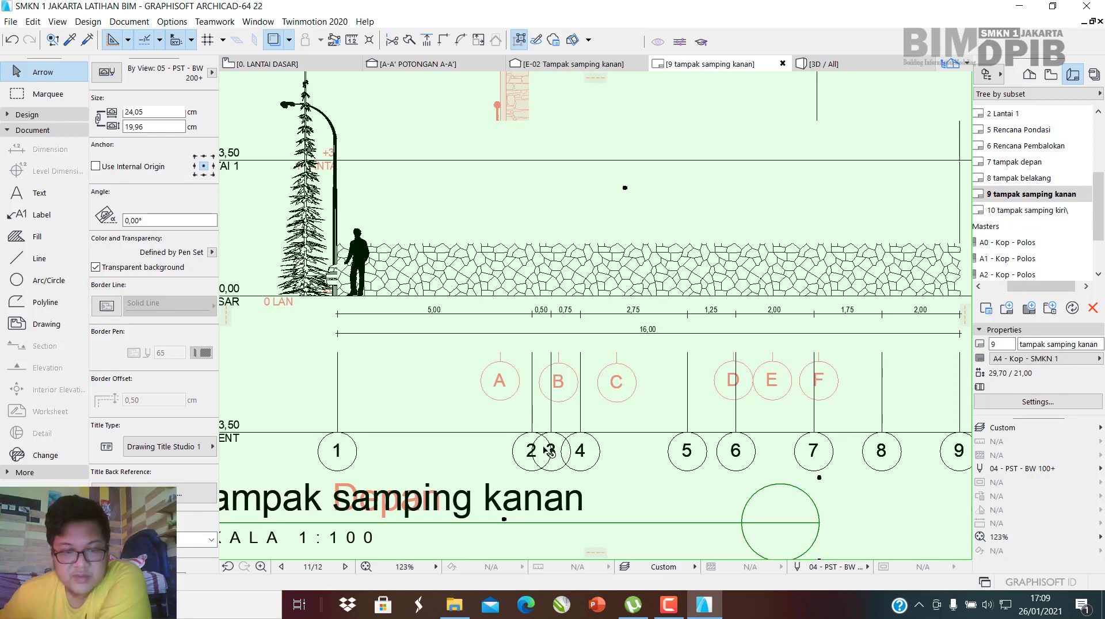
pyautogui.scroll(-3, 548, 452)
pyautogui.scroll(4, 552, 415)
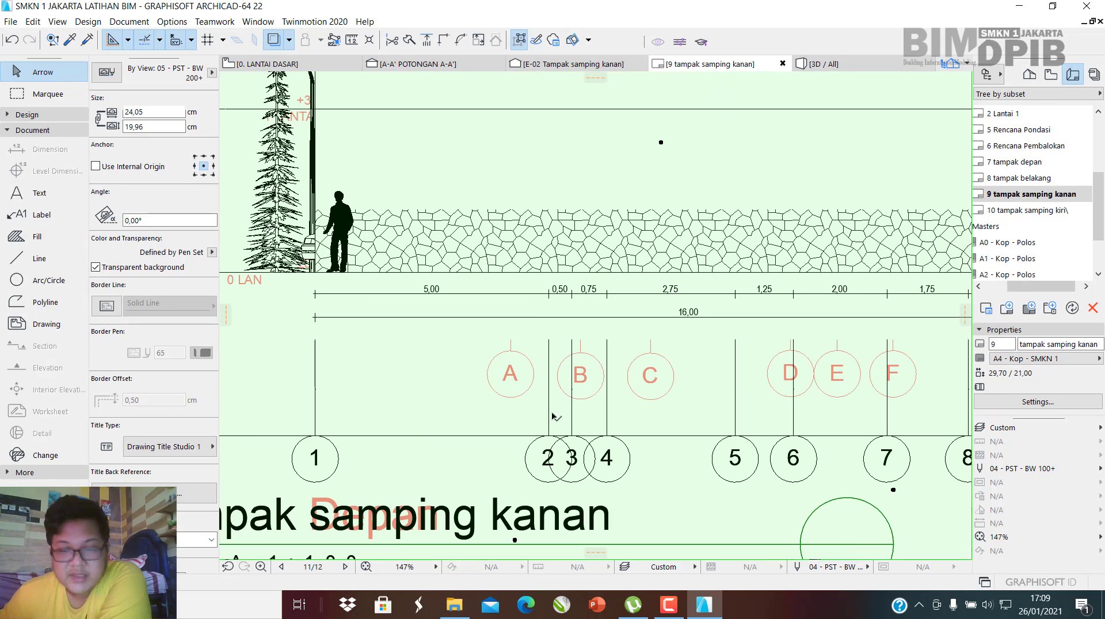
# Open elevation E-02 Tampak samping kanan and stagger the grid 2 marker away from marker 3, keeping it on the basement level line.
pyautogui.click(1030, 73)
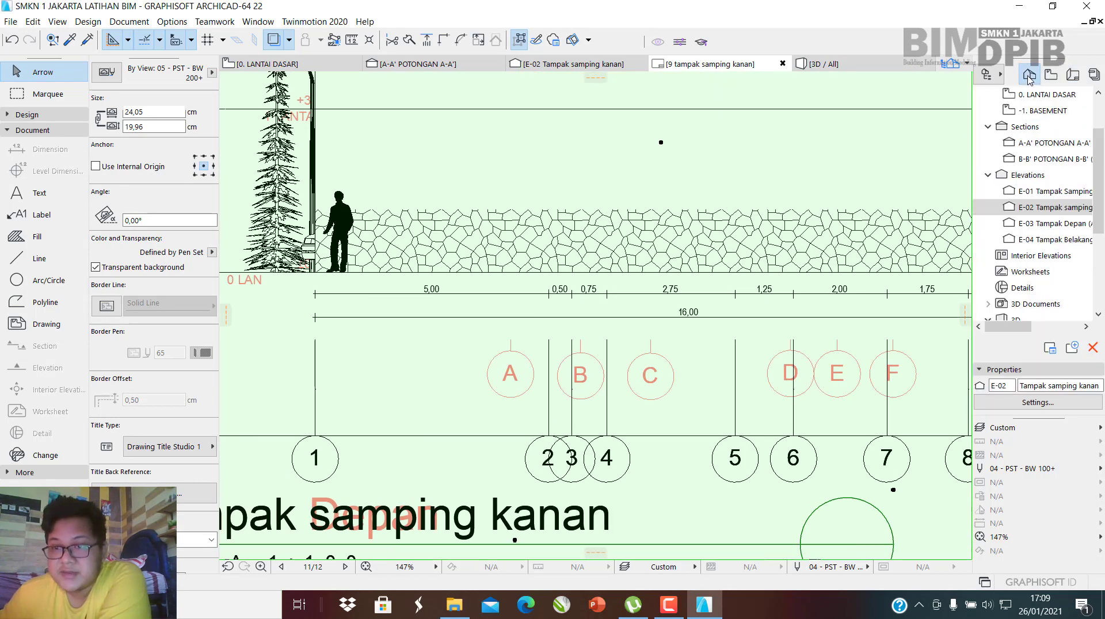
pyautogui.doubleClick(1057, 211)
pyautogui.scroll(5, 588, 457)
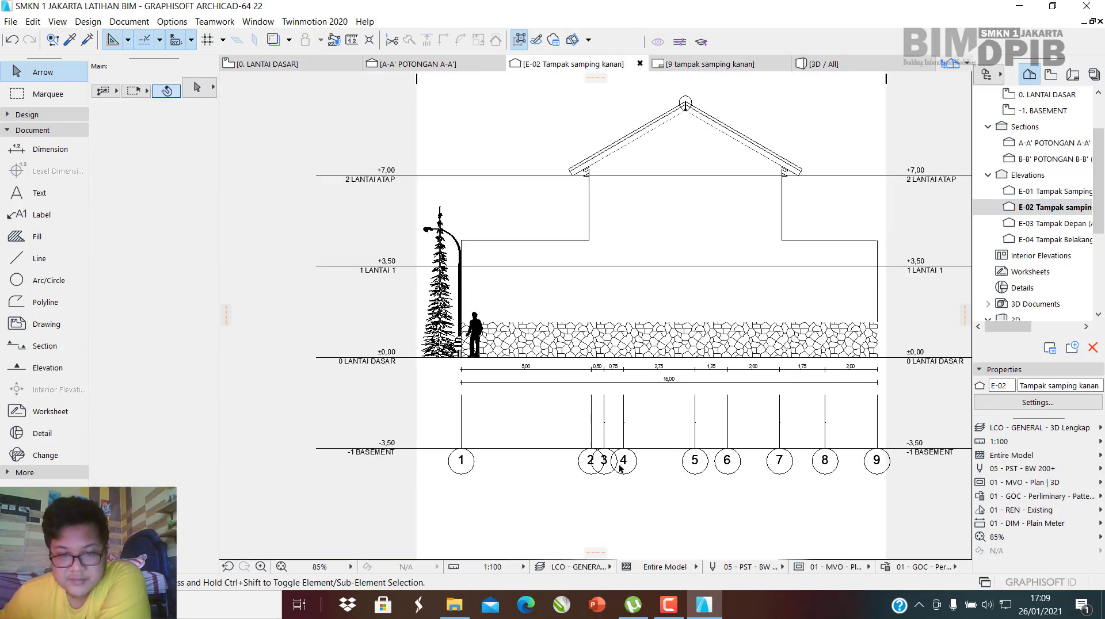
pyautogui.scroll(3, 589, 456)
pyautogui.click(553, 379)
pyautogui.click(553, 379)
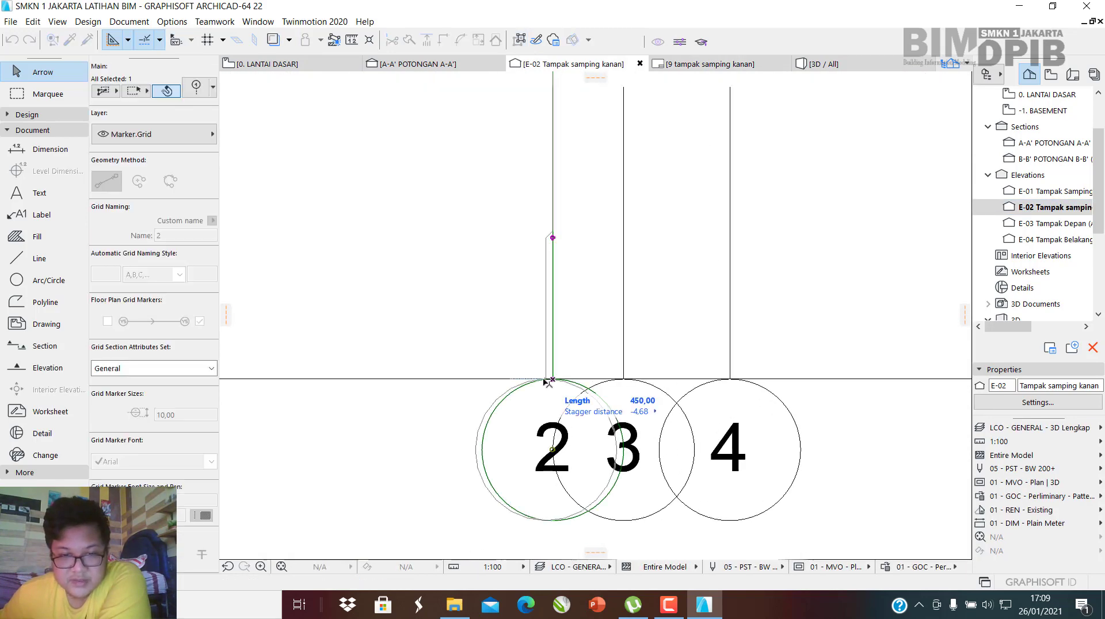
pyautogui.click(455, 377)
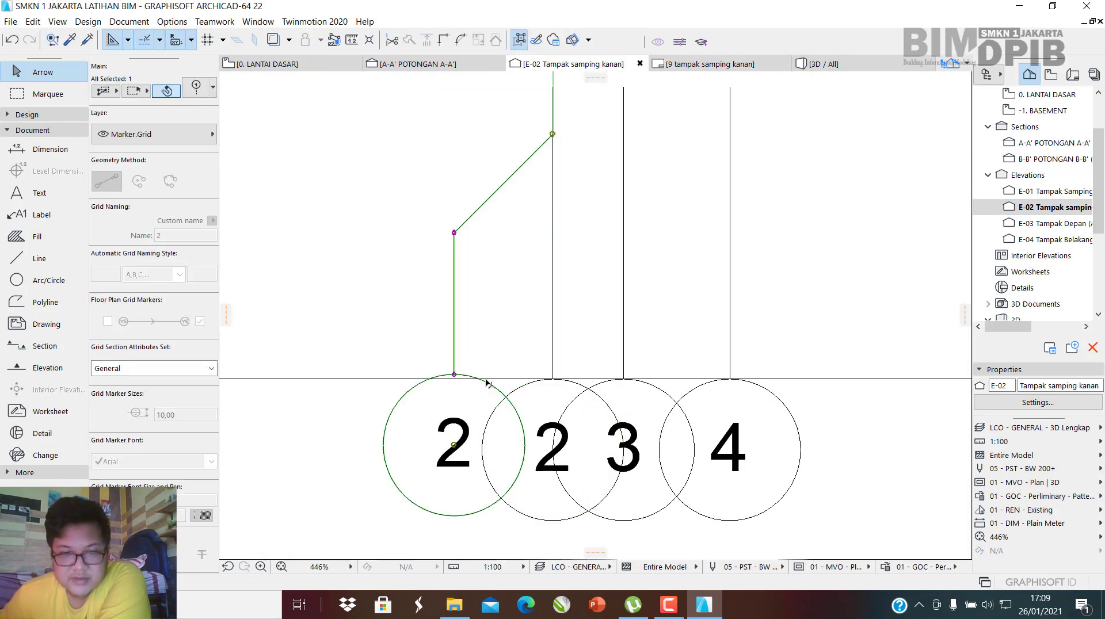
pyautogui.click(455, 375)
pyautogui.click(450, 379)
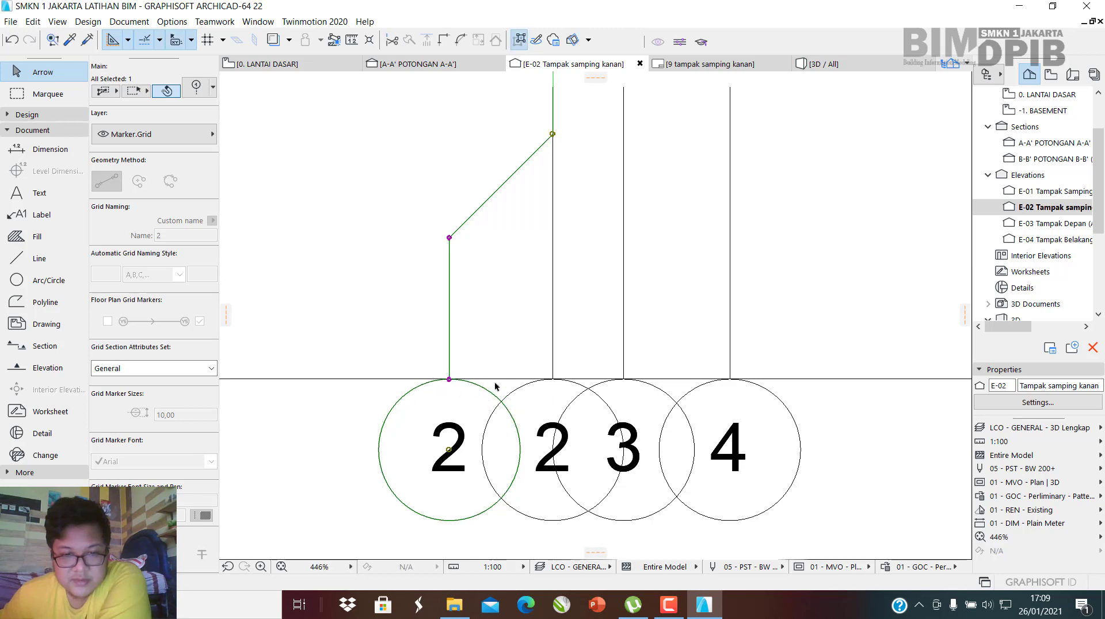
pyautogui.click(553, 380)
pyautogui.click(449, 379)
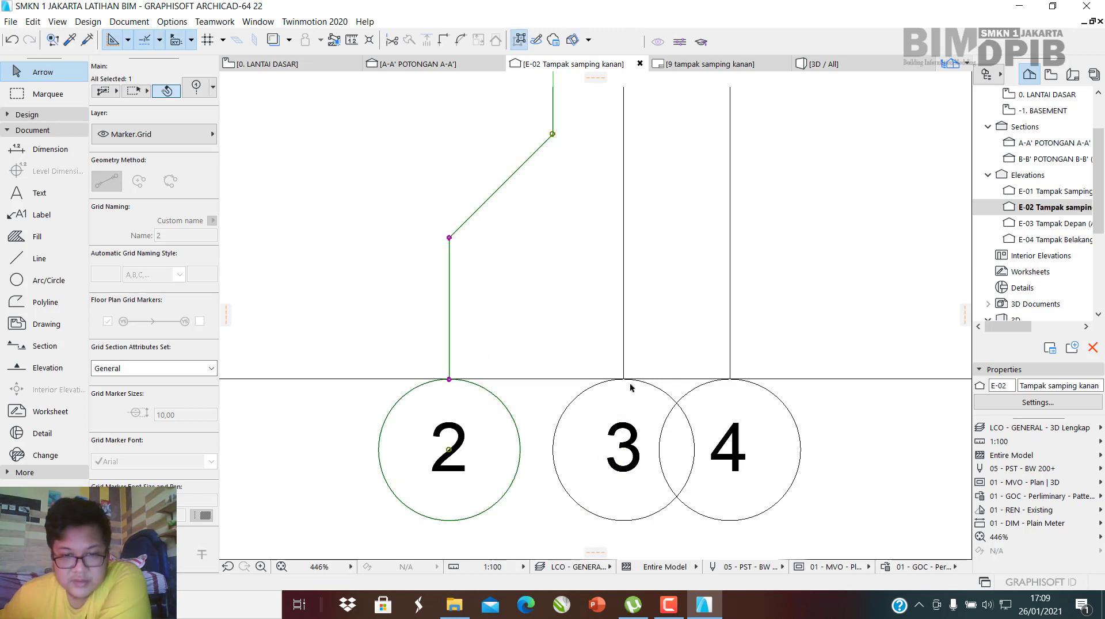
# Stagger the grid 4 marker away from marker 3 along the basement level line.
pyautogui.click(730, 379)
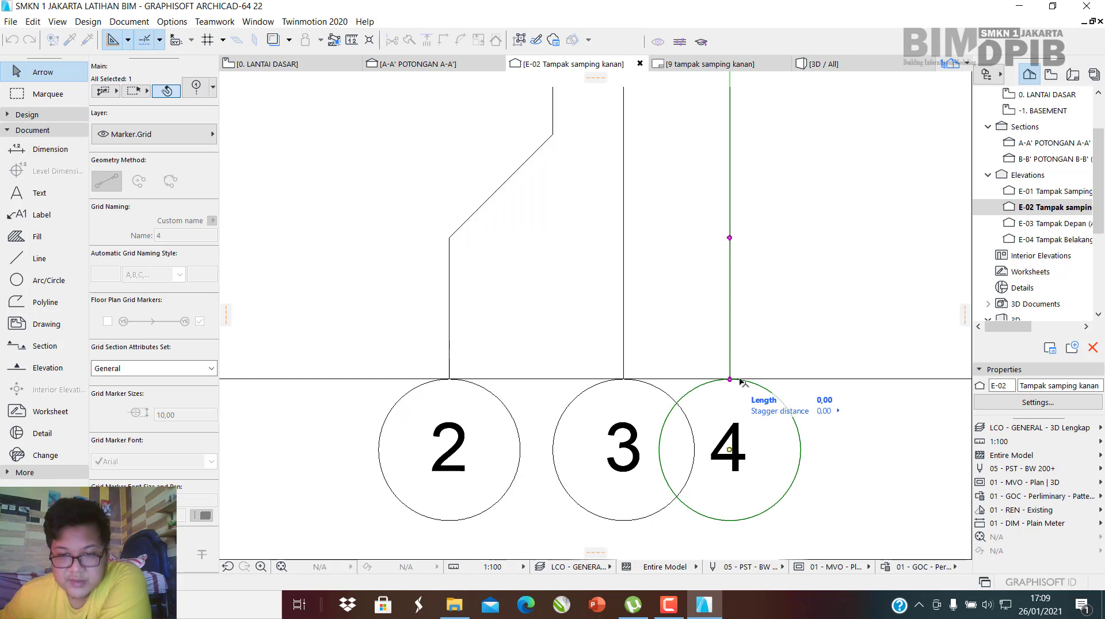
pyautogui.click(837, 380)
pyautogui.click(730, 379)
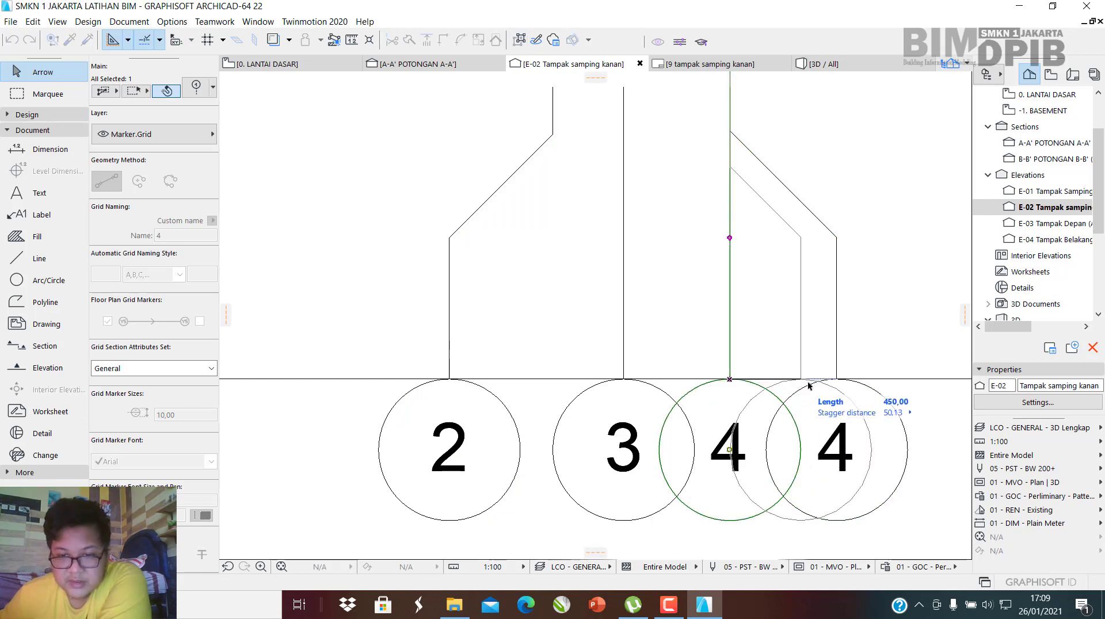
pyautogui.click(837, 380)
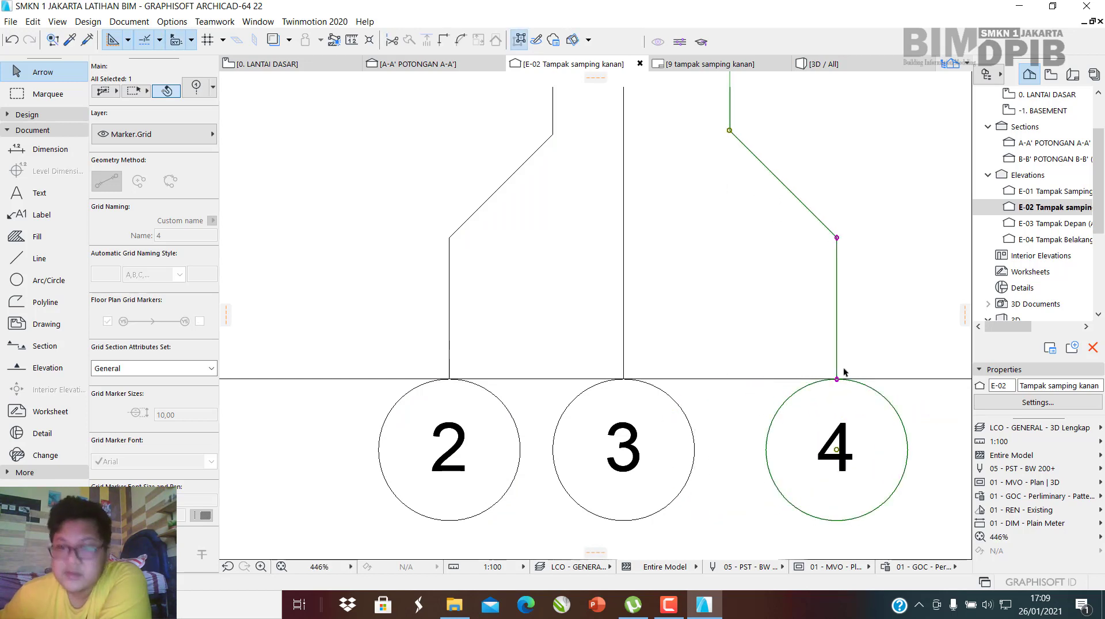
# Reopen layout 9 tampak samping kanan to update its drawing with the staggered grid markers.
pyautogui.click(1077, 77)
pyautogui.doubleClick(1046, 196)
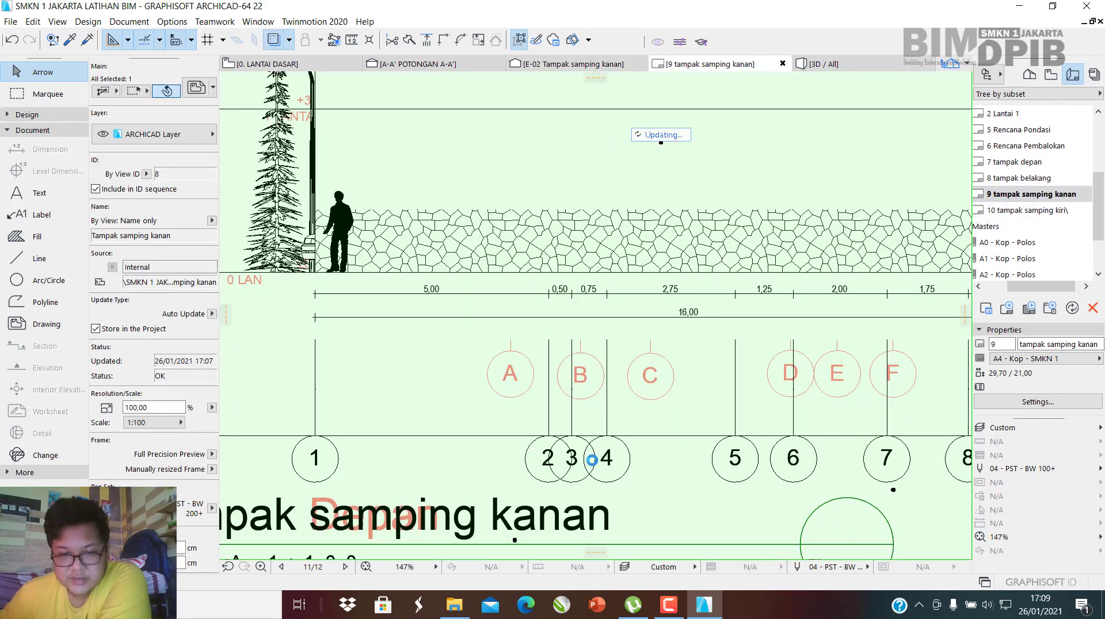
pyautogui.scroll(-5, 529, 435)
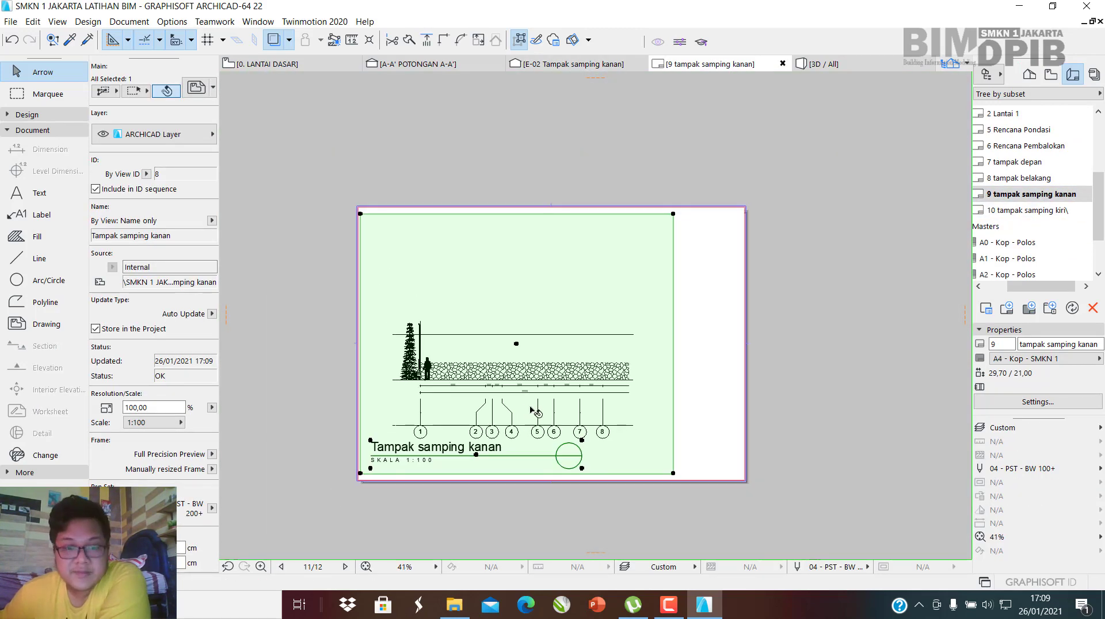
pyautogui.scroll(1, 519, 406)
pyautogui.scroll(1, 535, 405)
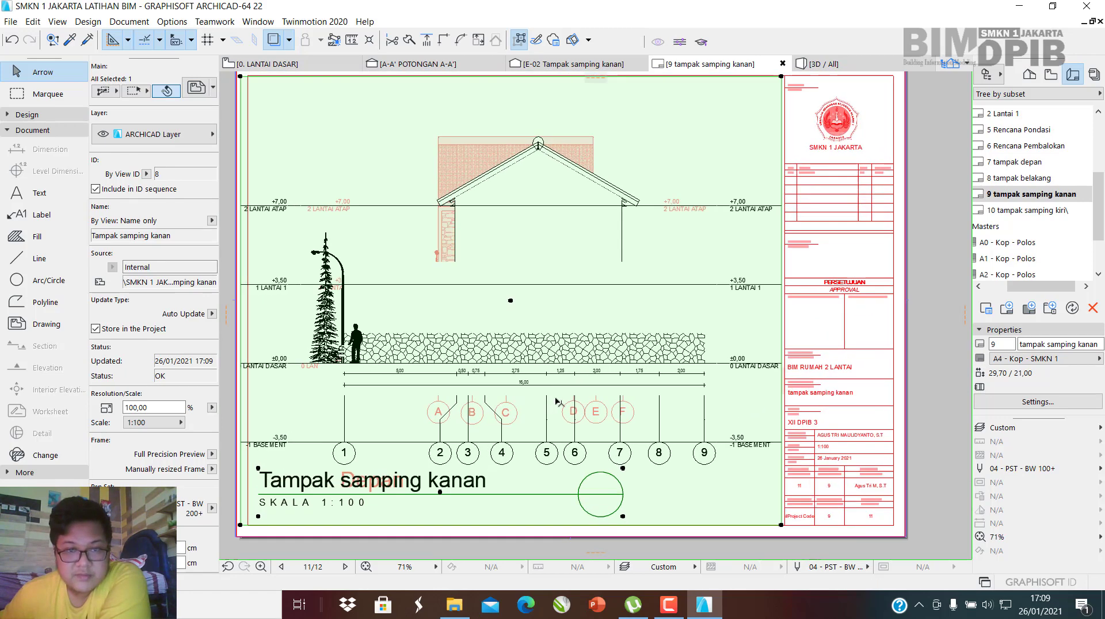
# Open layout 10 tampak samping kiri and set layout 9 tampak samping kanan as its trace reference.
pyautogui.doubleClick(1025, 210)
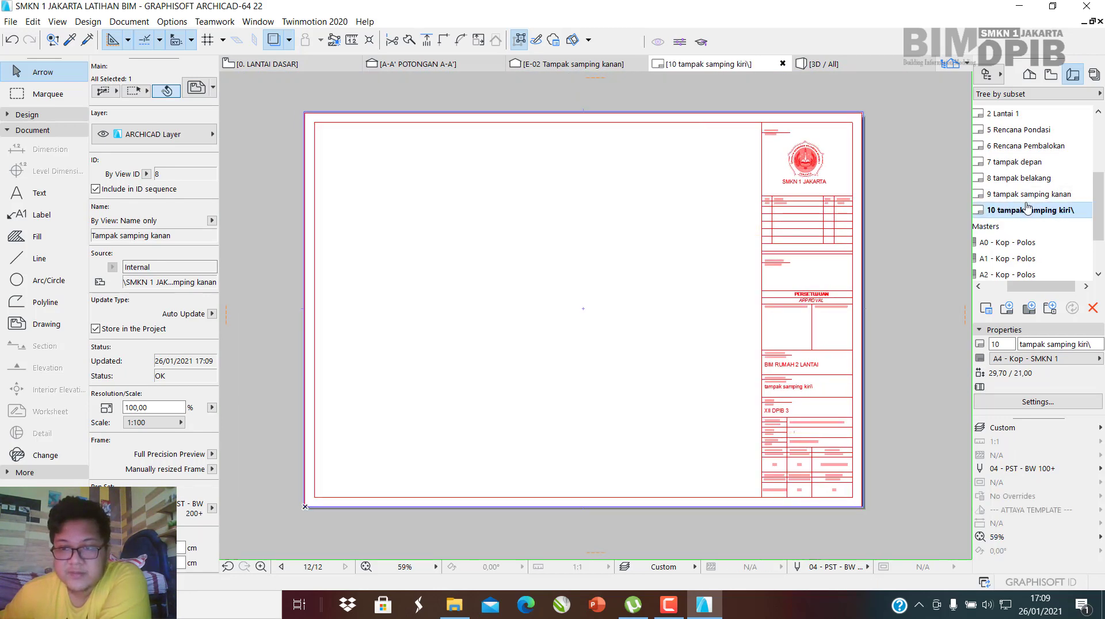
pyautogui.click(289, 39)
pyautogui.moveTo(345, 61)
pyautogui.click(470, 61)
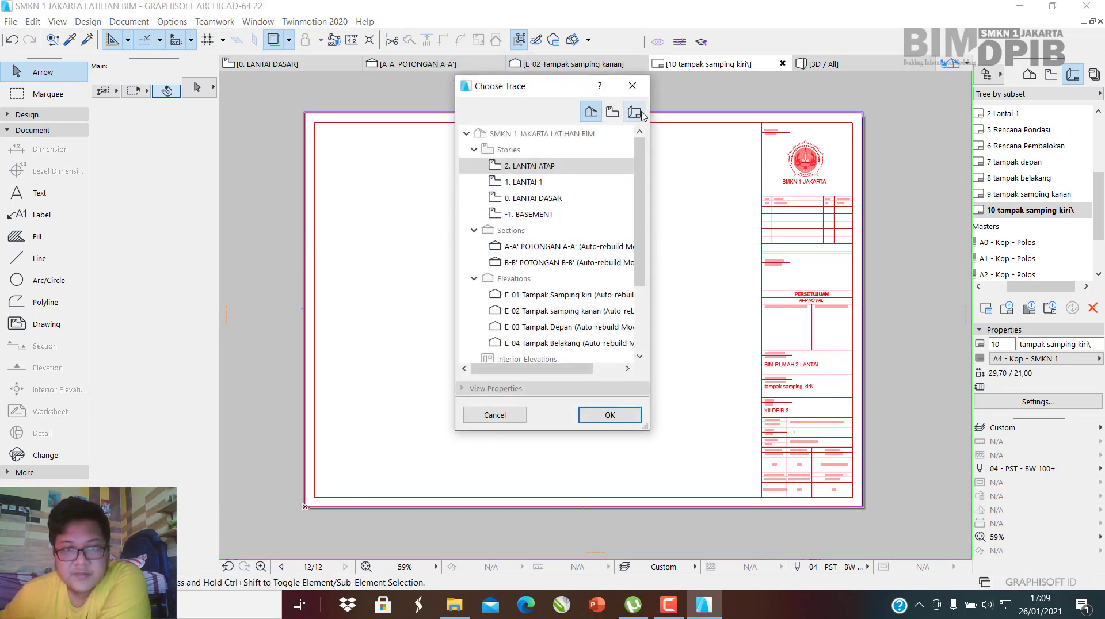
pyautogui.click(637, 112)
pyautogui.scroll(-3, 518, 277)
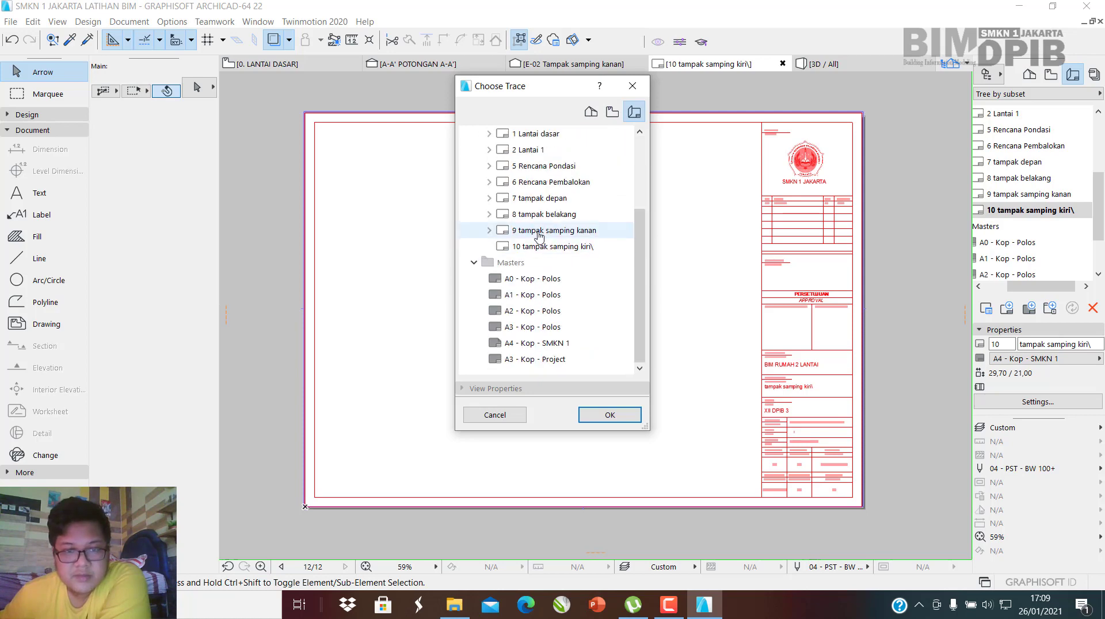
pyautogui.doubleClick(555, 230)
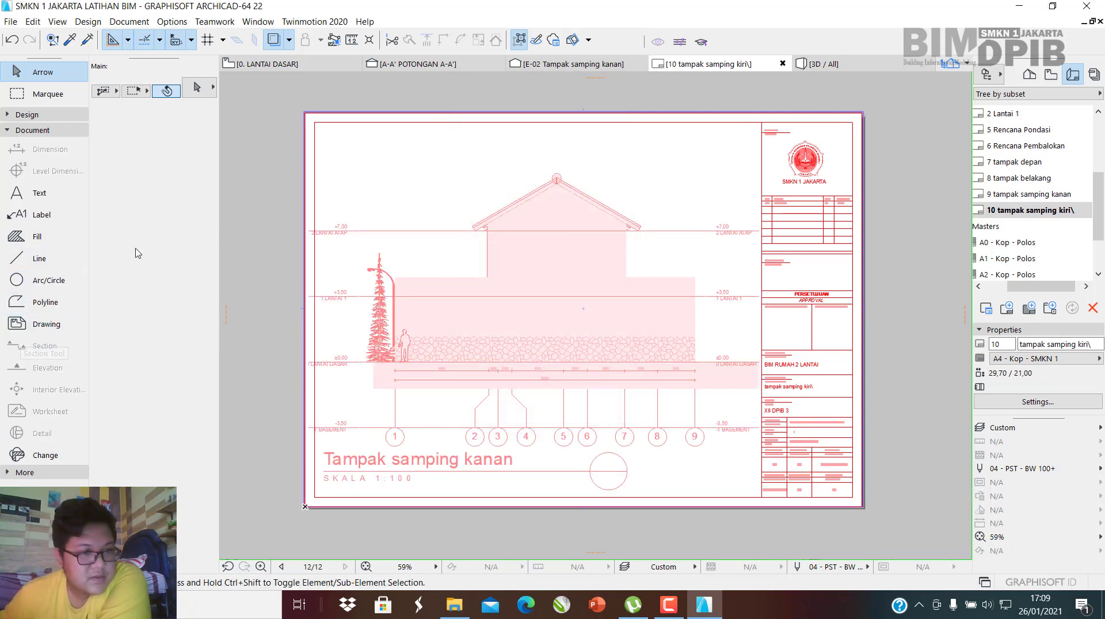
# Place the internal view 7 Tampak Samping kiri as a drawing on the layout.
pyautogui.click(35, 326)
pyautogui.click(377, 271)
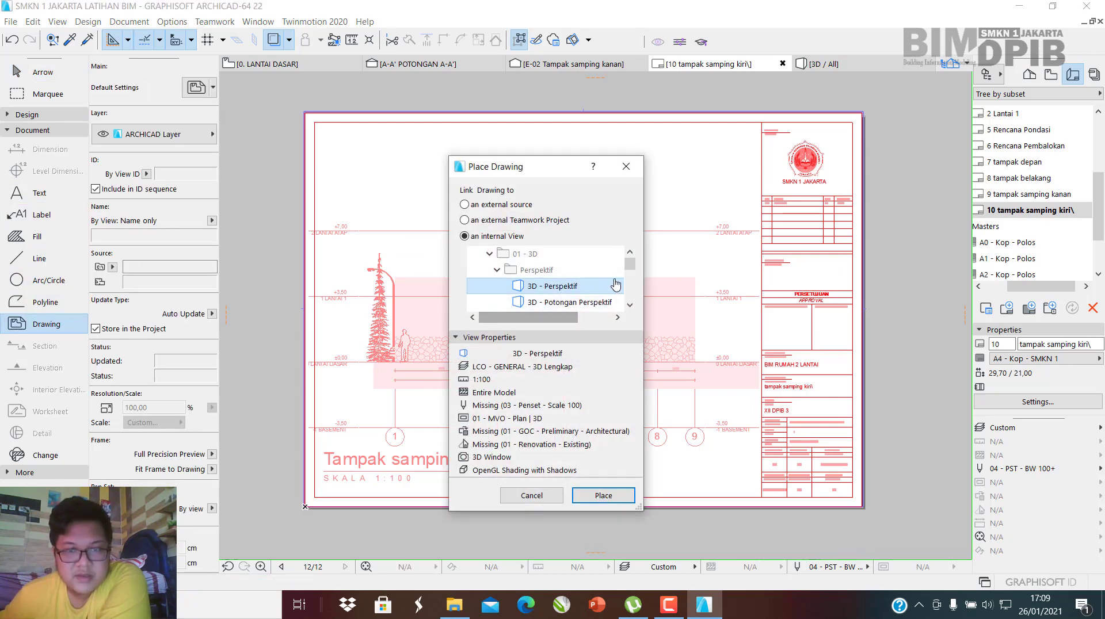
pyautogui.scroll(-5, 576, 285)
pyautogui.click(556, 288)
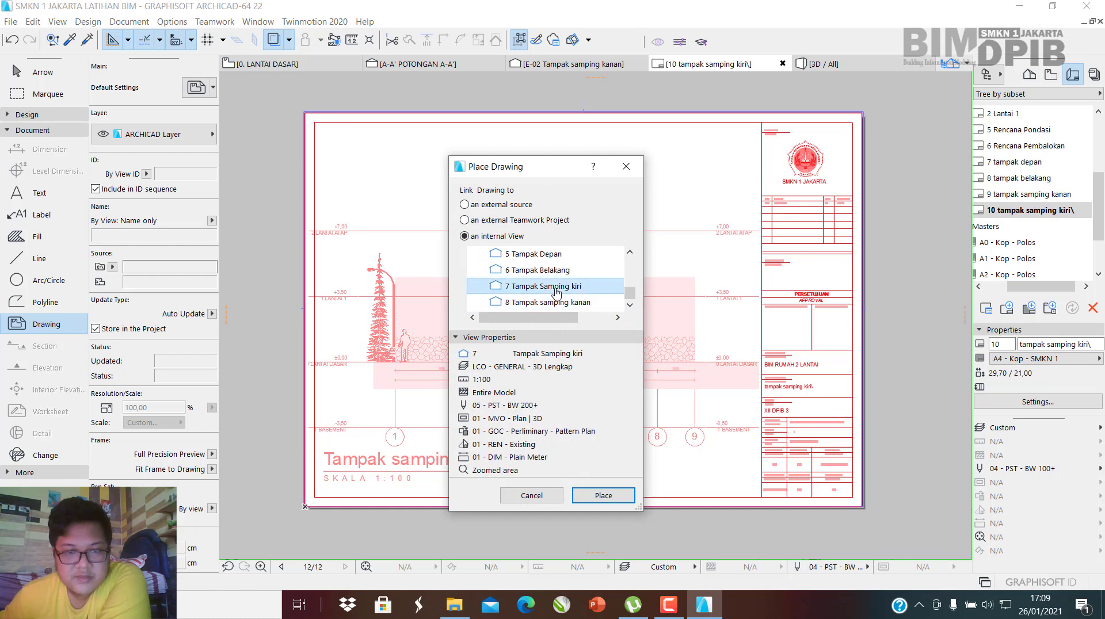
pyautogui.doubleClick(556, 288)
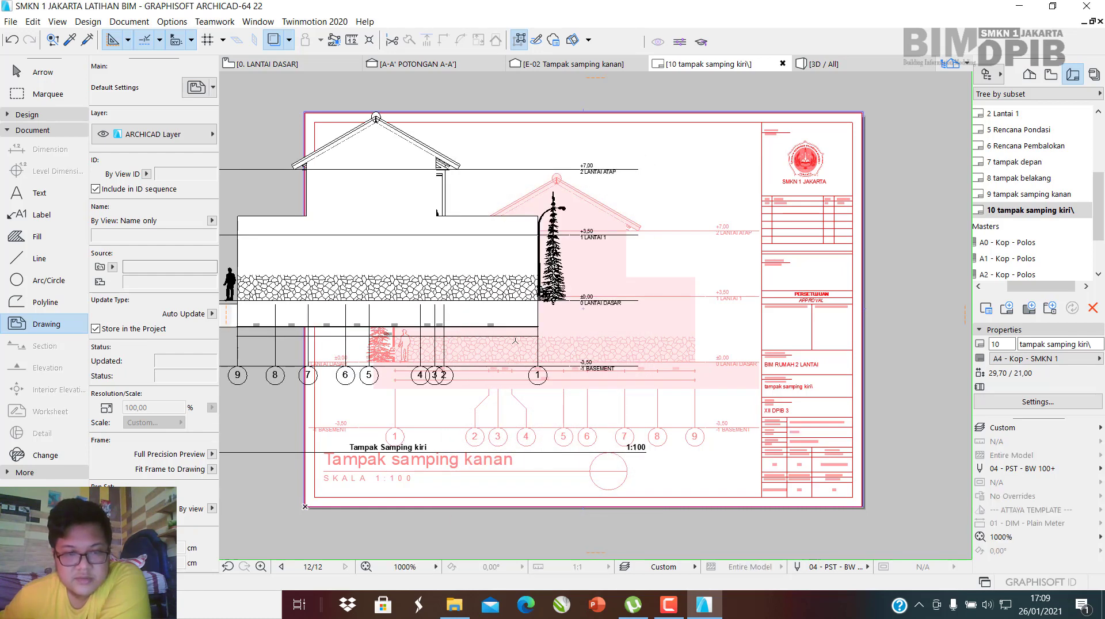
pyautogui.press('Escape')
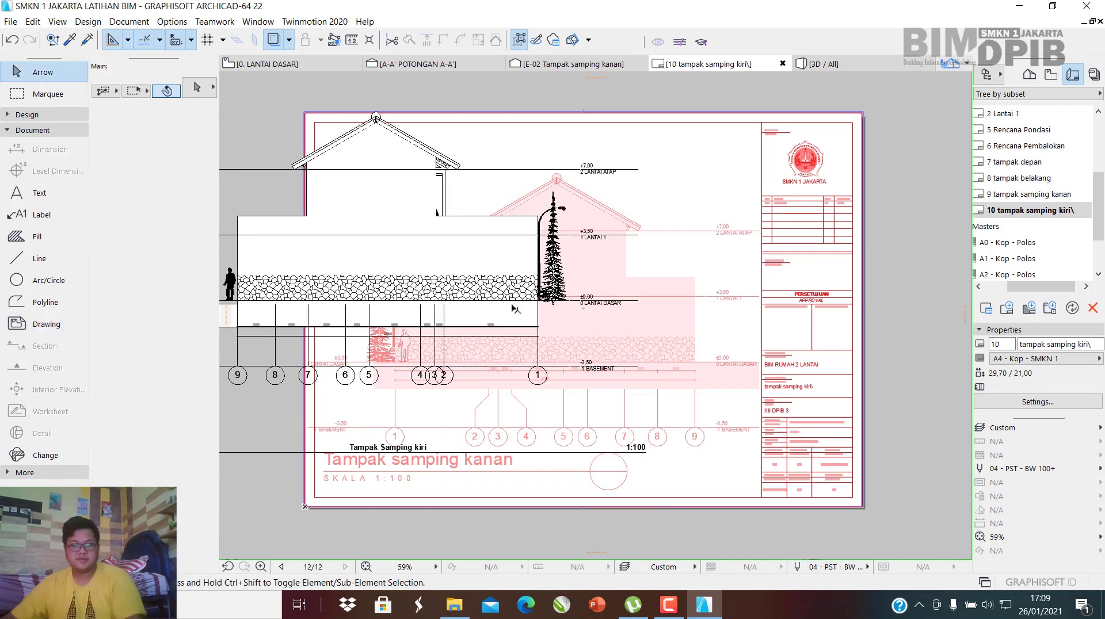
# Move the placed left side elevation so its ±0,00 level line aligns with the traced layout's ±0,00 line.
pyautogui.click(511, 303)
pyautogui.moveTo(479, 278)
pyautogui.mouseDown()
pyautogui.moveTo(521, 272)
pyautogui.moveTo(556, 299)
pyautogui.moveTo(580, 290)
pyautogui.mouseUp()
pyautogui.scroll(5, 734, 354)
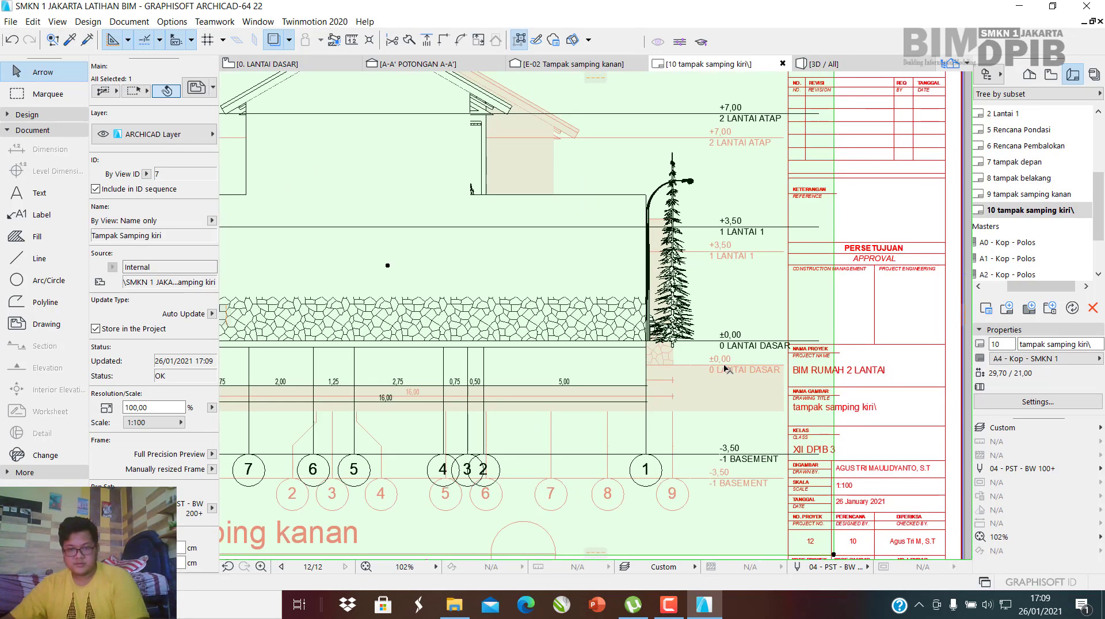
pyautogui.scroll(6, 707, 345)
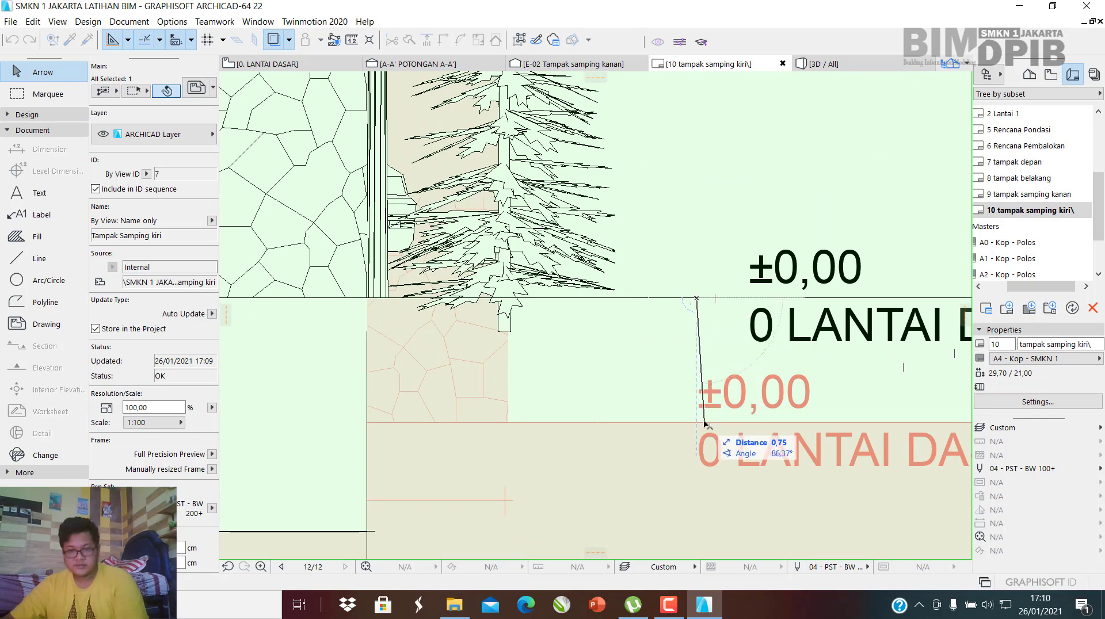
pyautogui.scroll(-10, 701, 418)
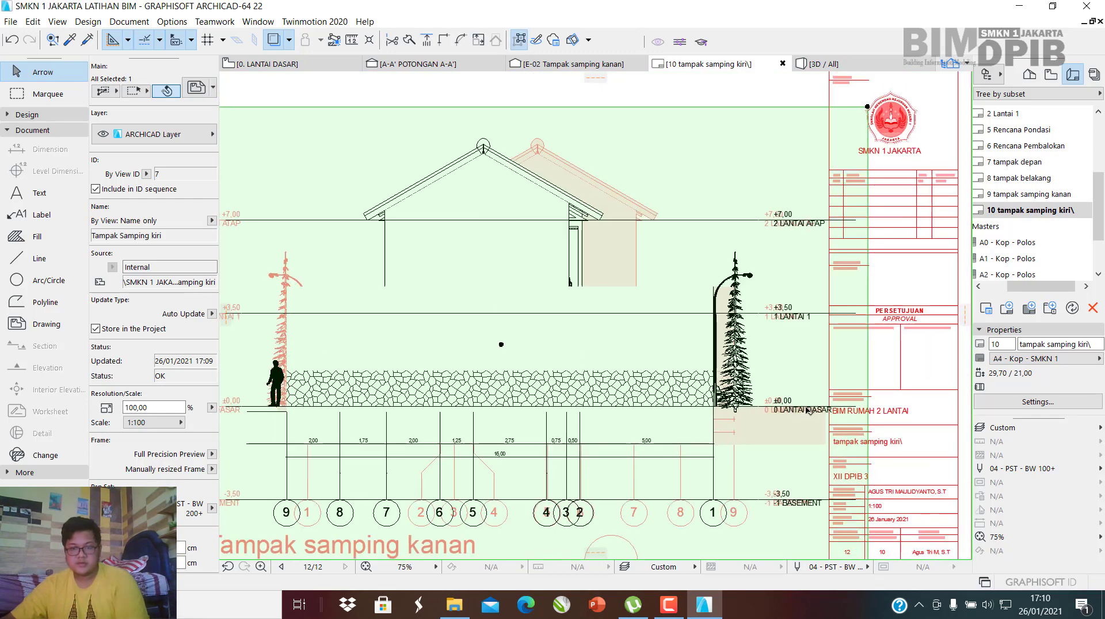
pyautogui.scroll(2, 796, 380)
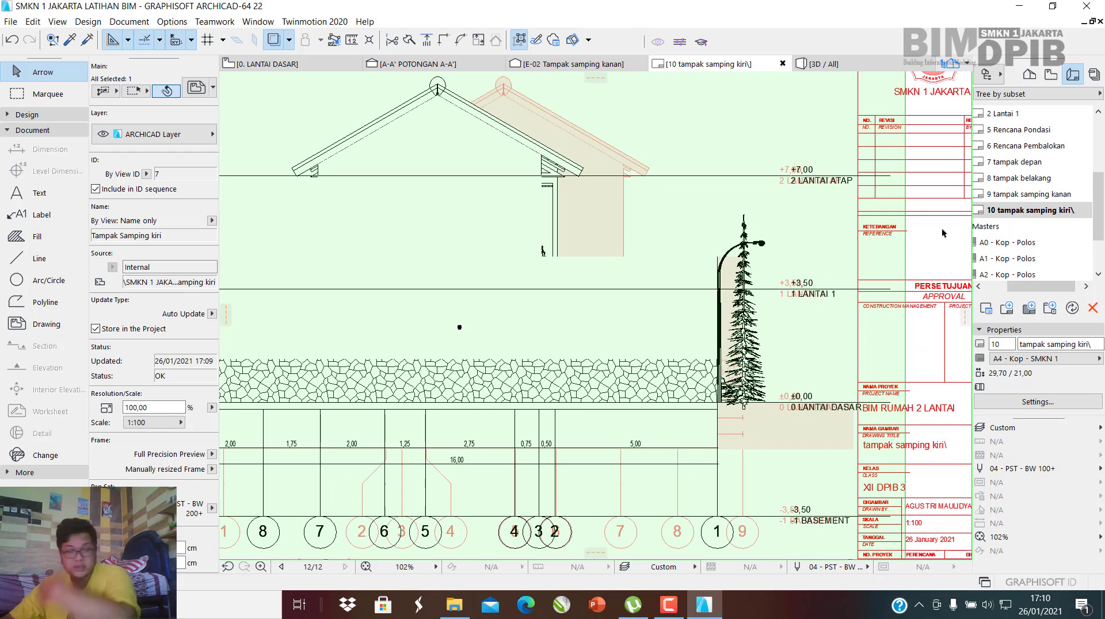
# Open elevation E-01 Tampak Samping kiri and stagger the grid 4 marker away from marker 3 along the basement level line.
pyautogui.click(1029, 74)
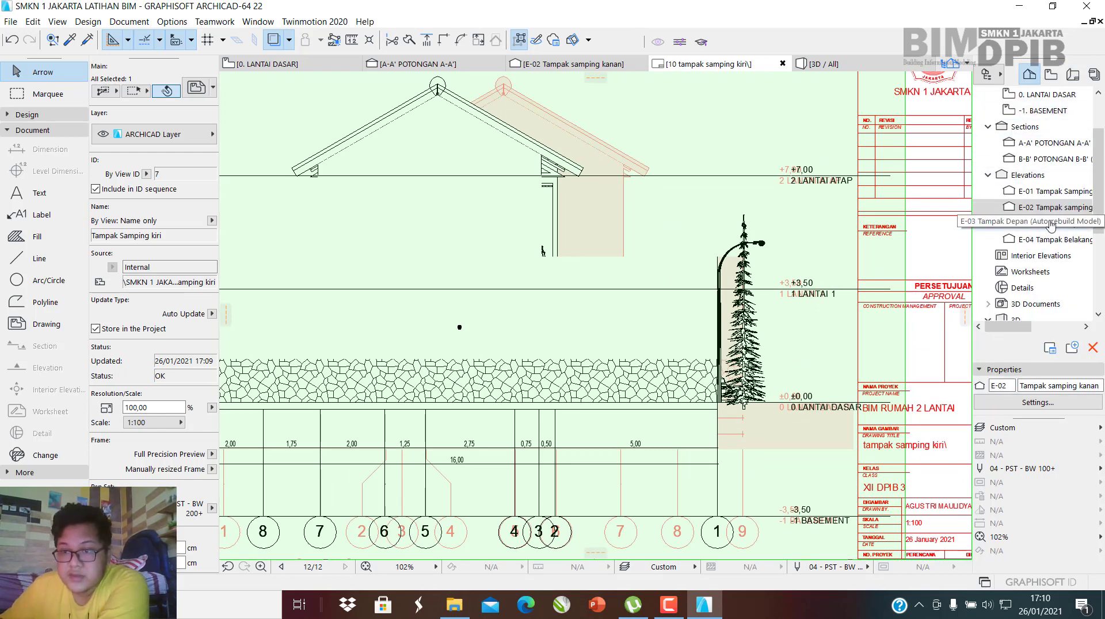
pyautogui.doubleClick(1062, 192)
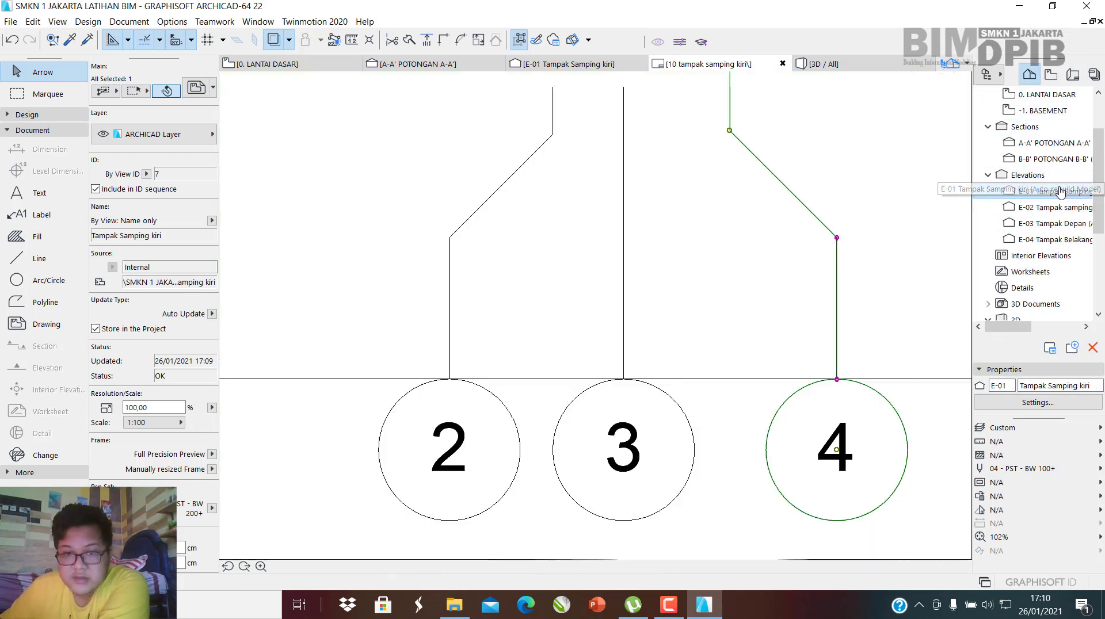
pyautogui.scroll(10, 639, 427)
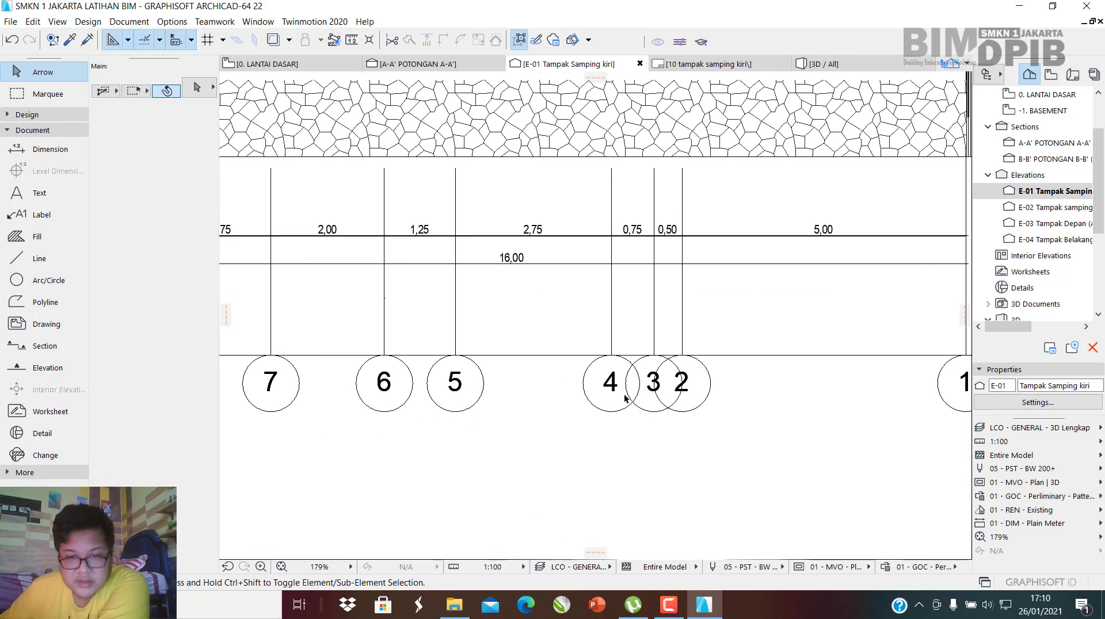
pyautogui.click(584, 258)
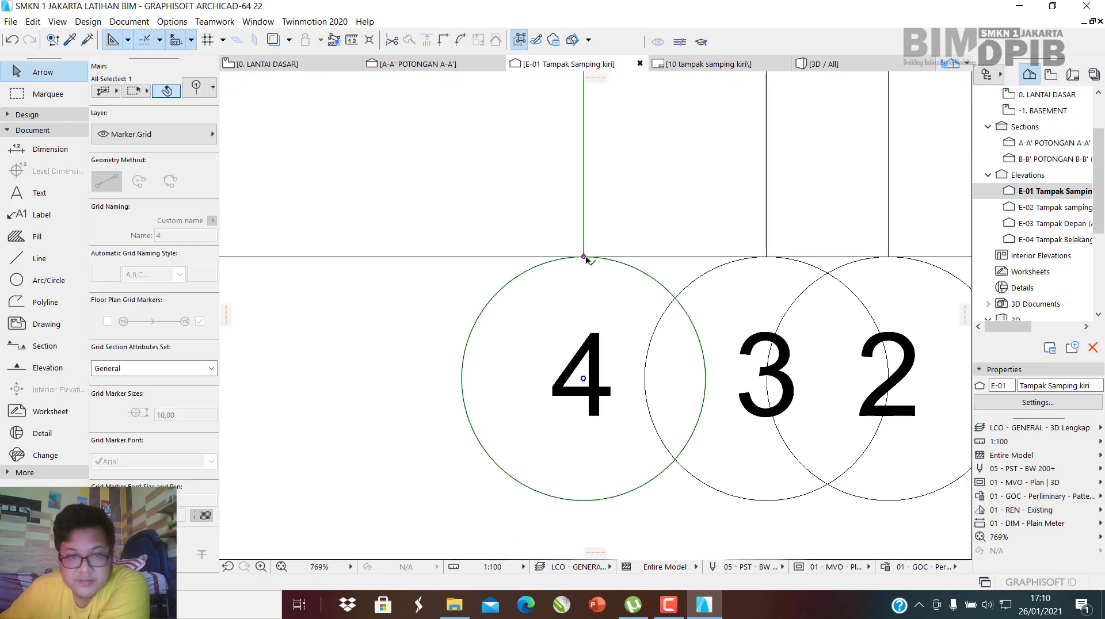
pyautogui.moveTo(584, 258); pyautogui.dragTo(481, 260)
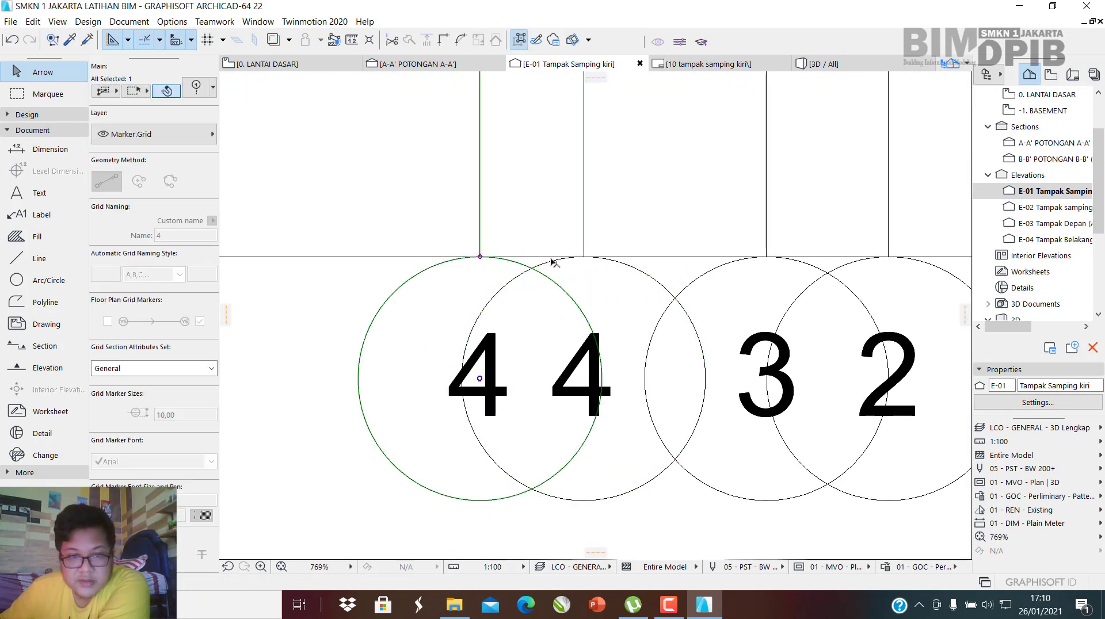
pyautogui.click(583, 257)
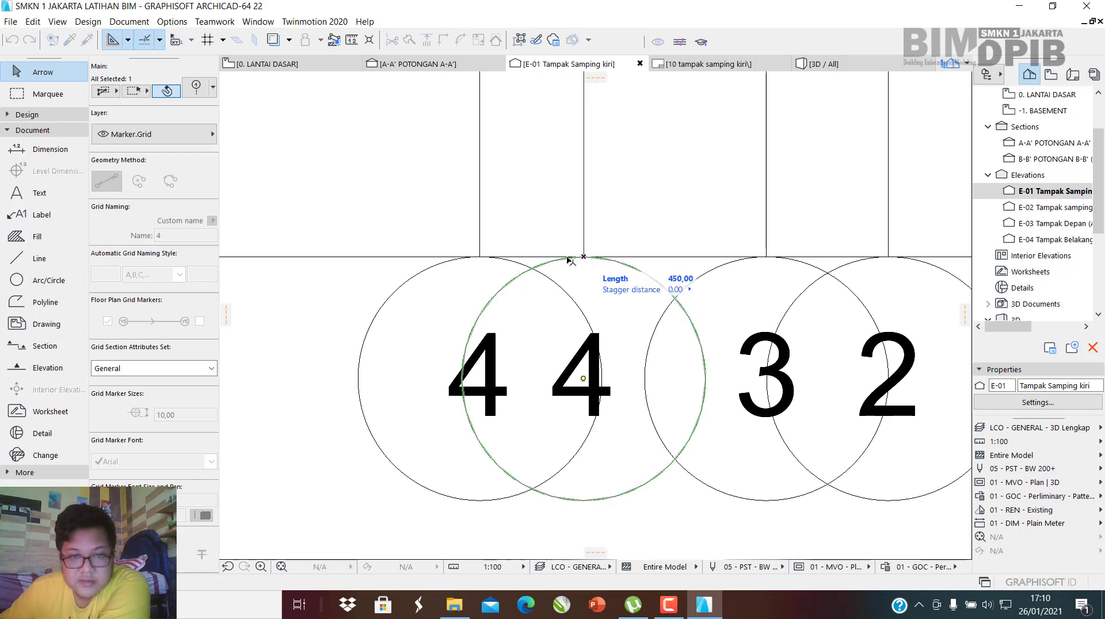
pyautogui.click(481, 259)
# Stagger the grid 2 marker away from marker 3 toward grid 1, keeping it on the basement level line.
pyautogui.scroll(-3, 494, 301)
pyautogui.scroll(3, 662, 307)
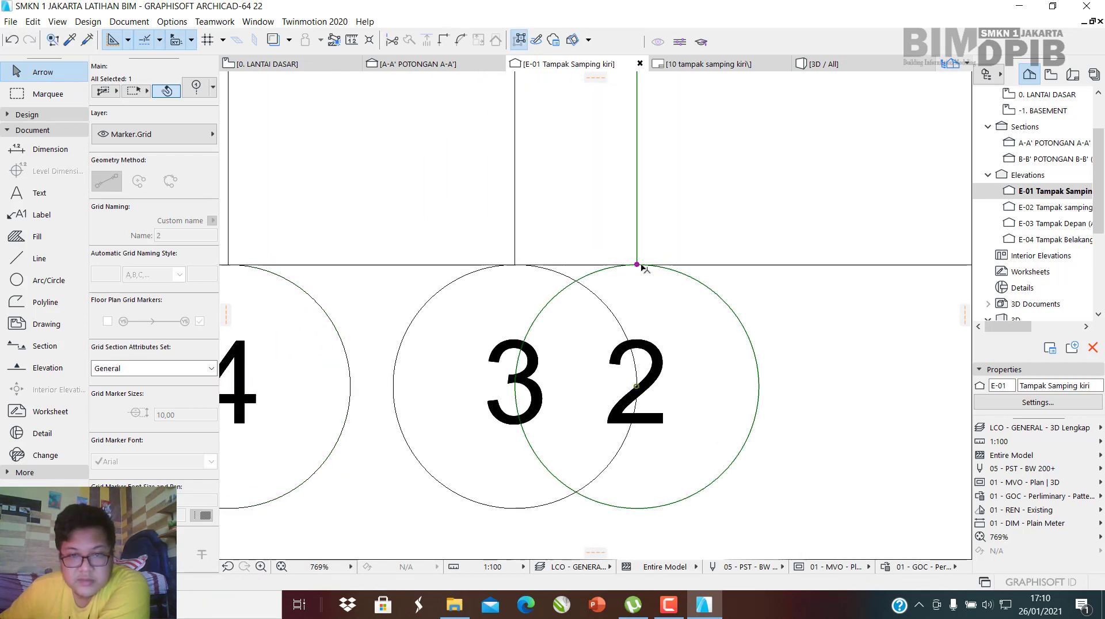
pyautogui.click(805, 269)
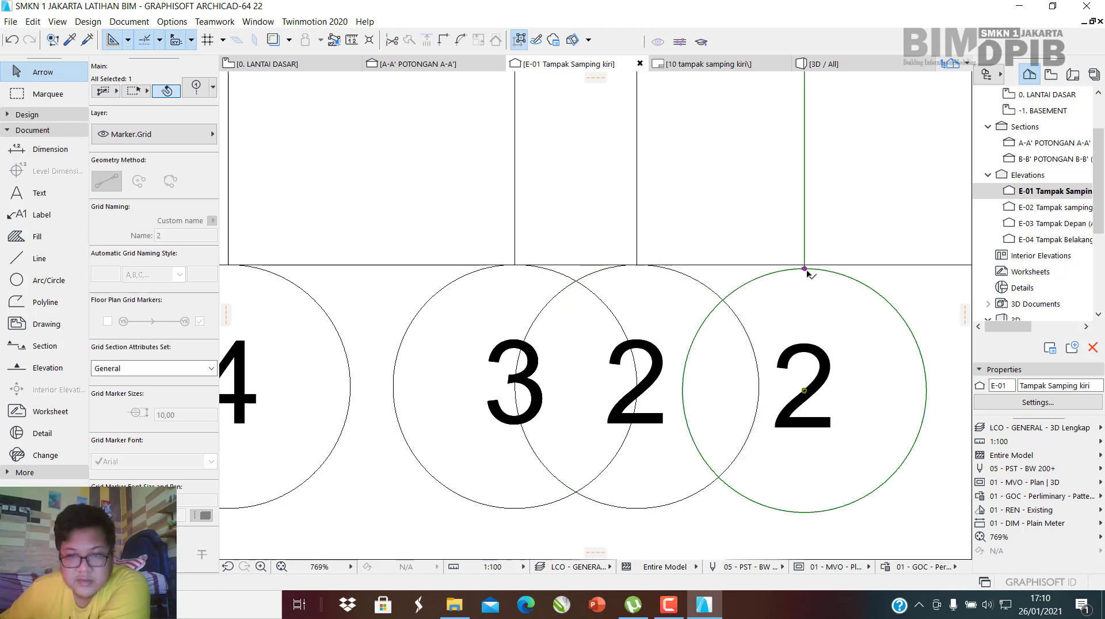
pyautogui.click(805, 269)
pyautogui.click(809, 265)
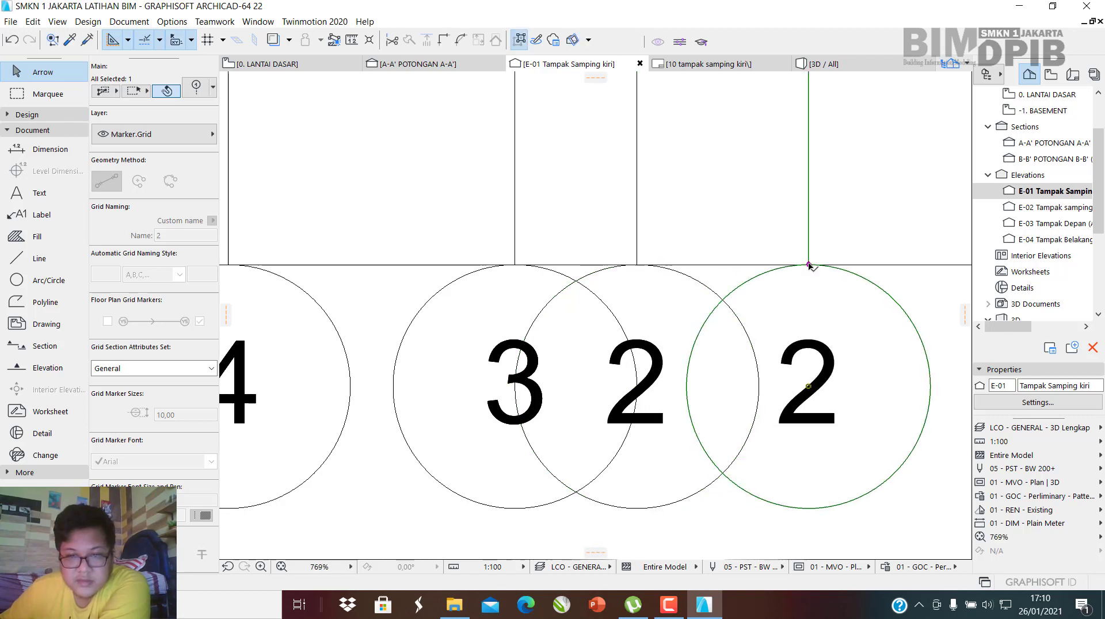
pyautogui.click(637, 266)
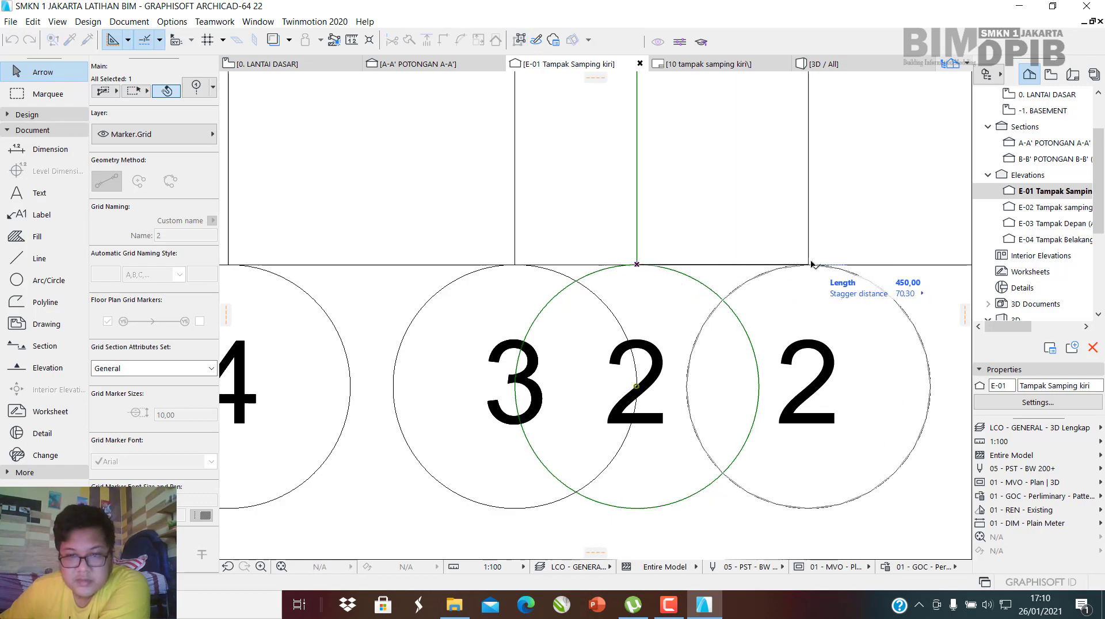
pyautogui.click(809, 266)
pyautogui.scroll(-7, 757, 314)
pyautogui.scroll(-6, 756, 313)
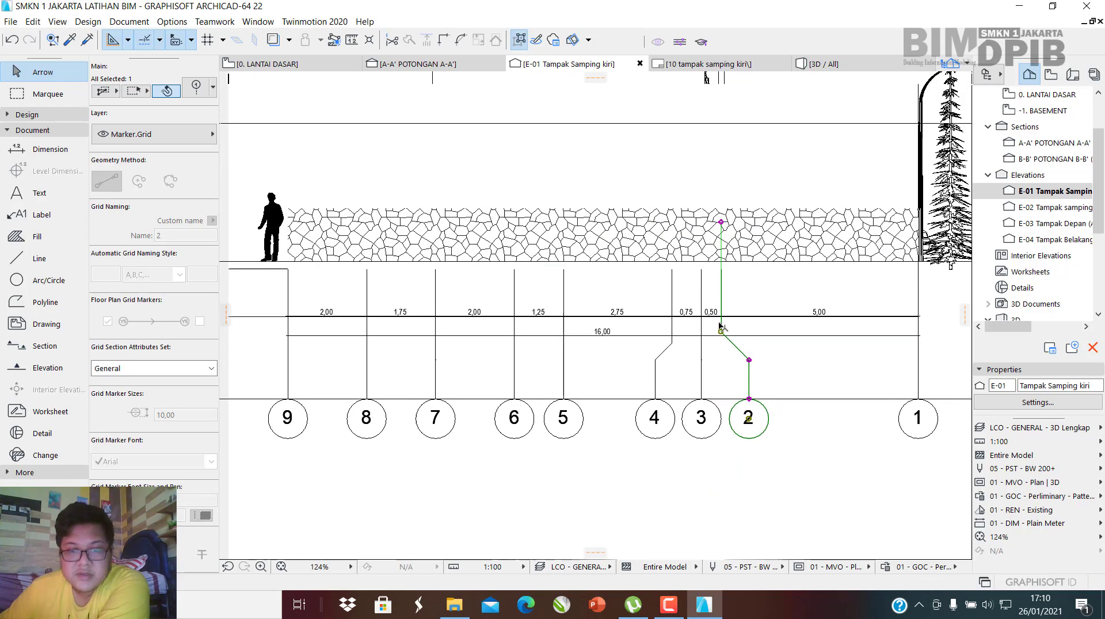
# Pull the elevation's boundary on the grid 9 side inward to the standing man figure.
pyautogui.scroll(3, 666, 228)
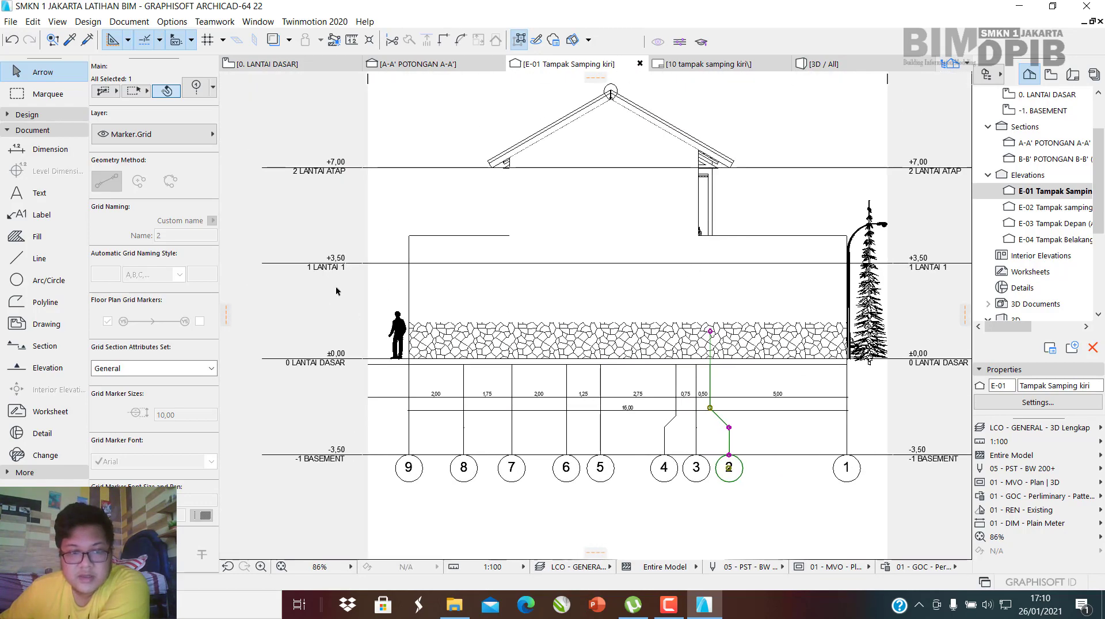
pyautogui.scroll(4, 336, 286)
pyautogui.moveTo(402, 263); pyautogui.dragTo(471, 263)
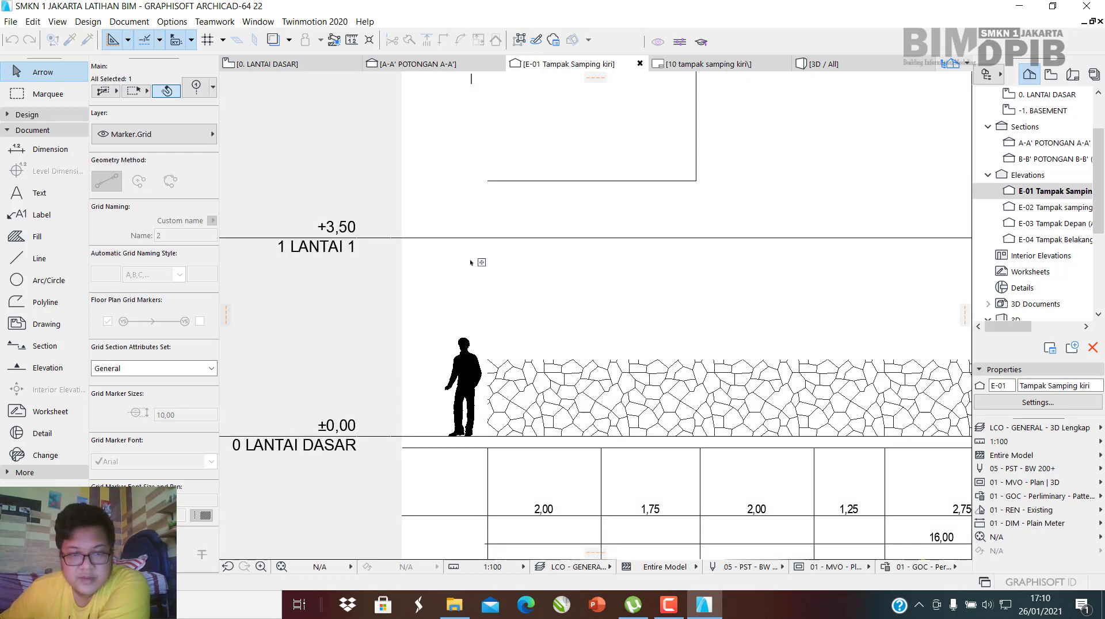
# Move the standing man figure from the grid 9 end to beside the lamp post at grid 1 and bring it to front.
pyautogui.click(468, 371)
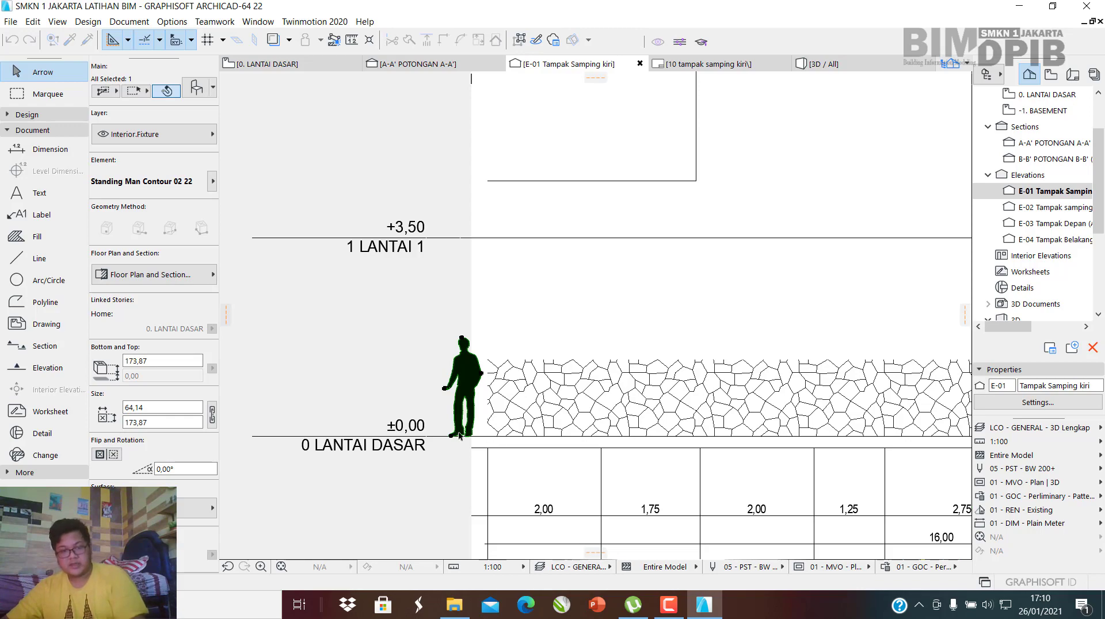
pyautogui.scroll(-6, 364, 467)
pyautogui.scroll(6, 635, 473)
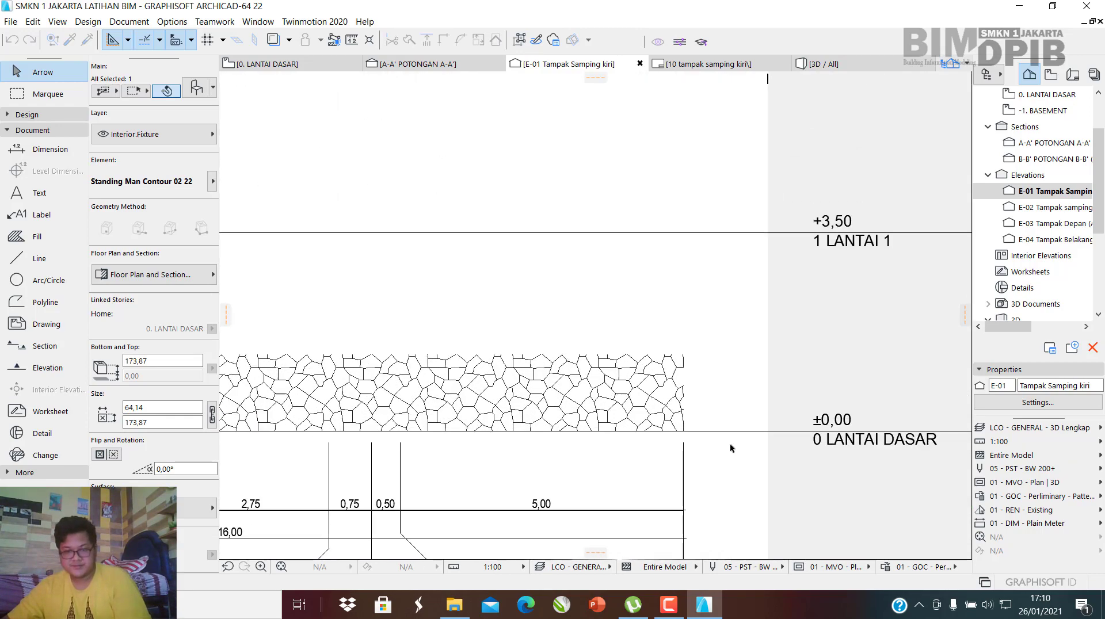
pyautogui.click(633, 439)
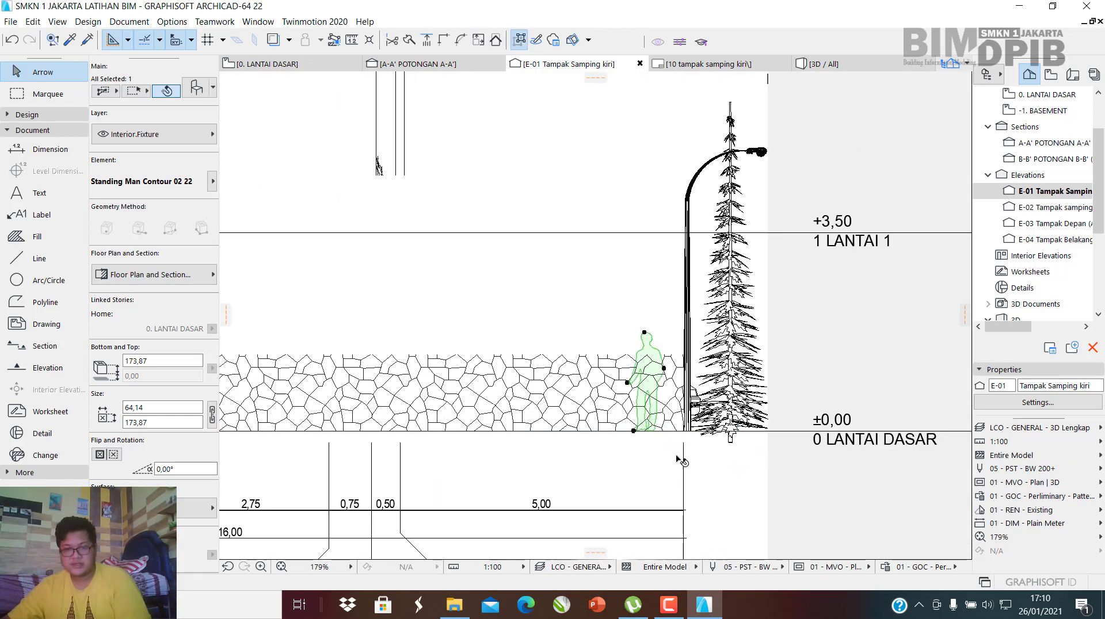
pyautogui.scroll(-4, 743, 442)
pyautogui.scroll(5, 714, 426)
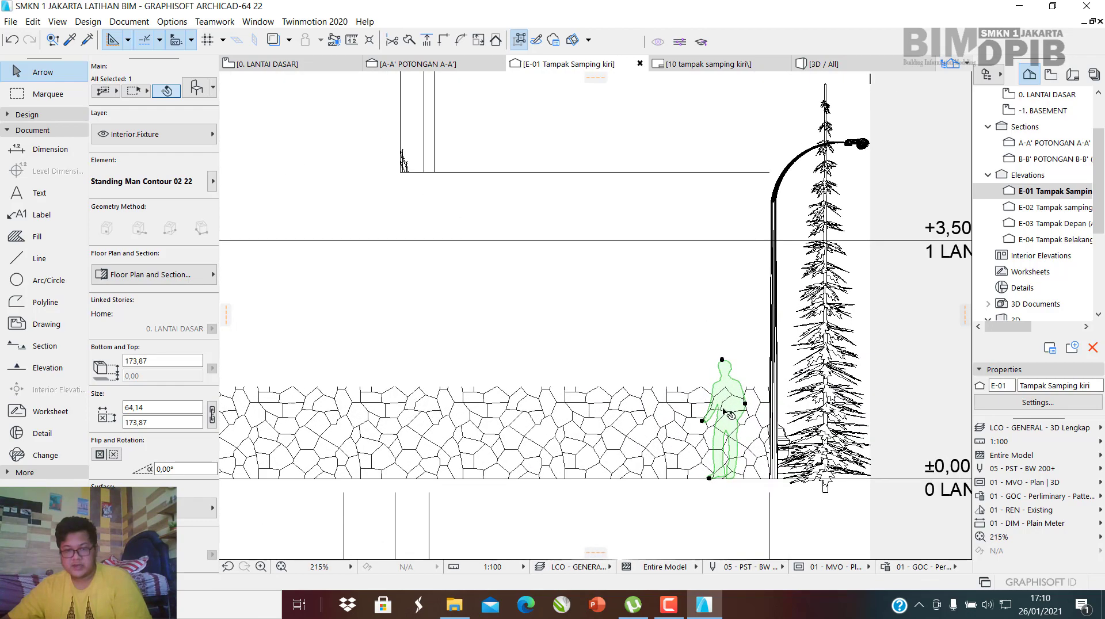
pyautogui.rightClick(727, 412)
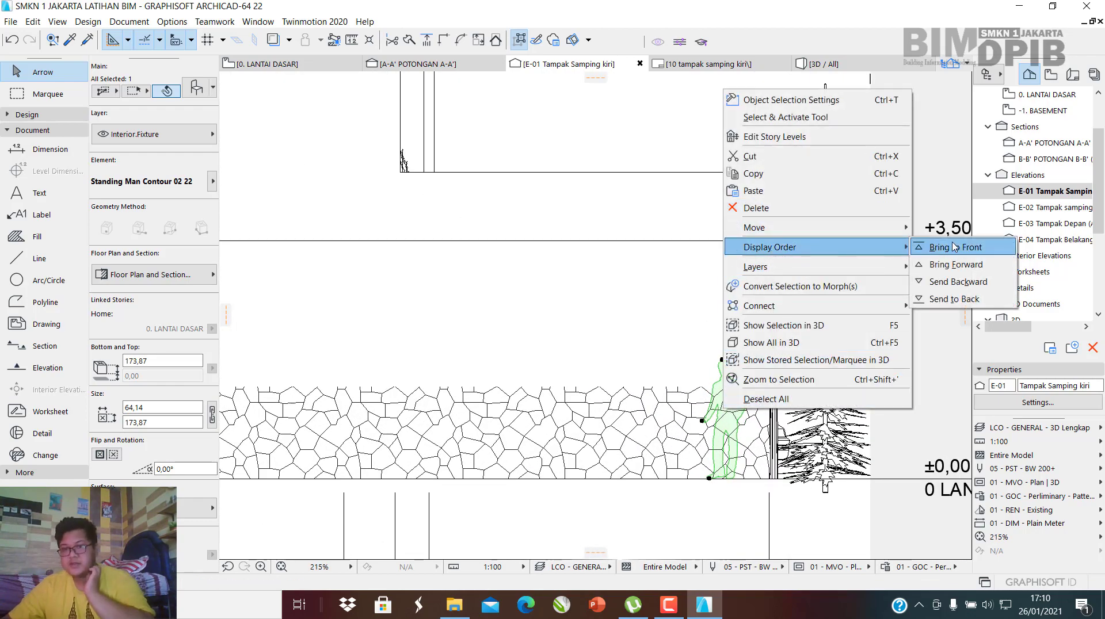
pyautogui.click(953, 247)
# Pull the elevation's boundary on the grid 9 side slightly further inward, close to the wall edge.
pyautogui.scroll(-5, 681, 340)
pyautogui.scroll(7, 530, 316)
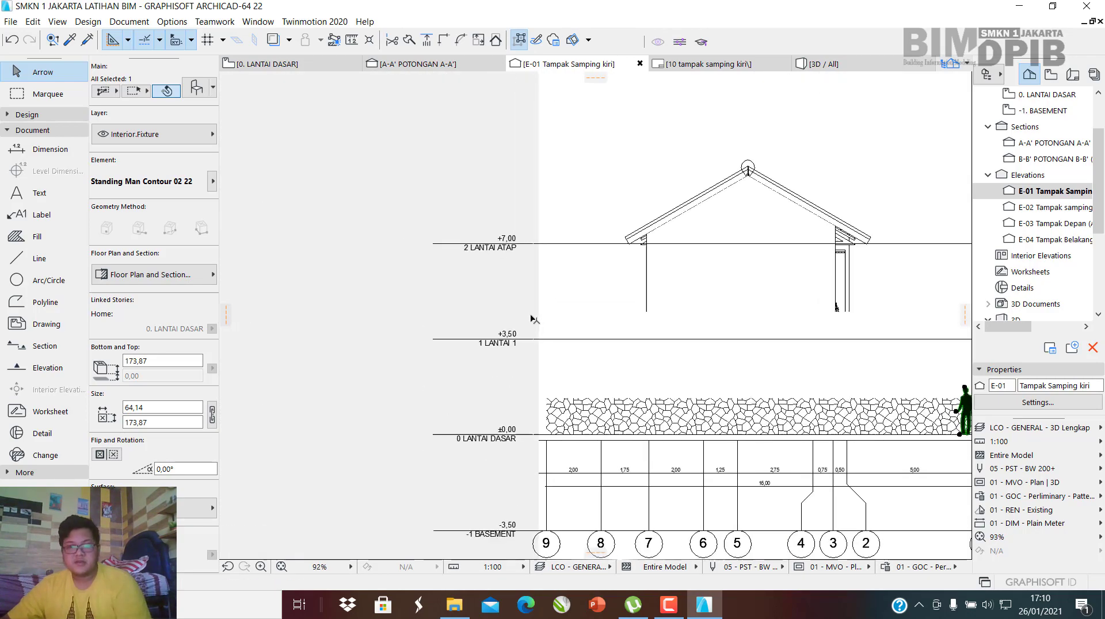
pyautogui.click(511, 347)
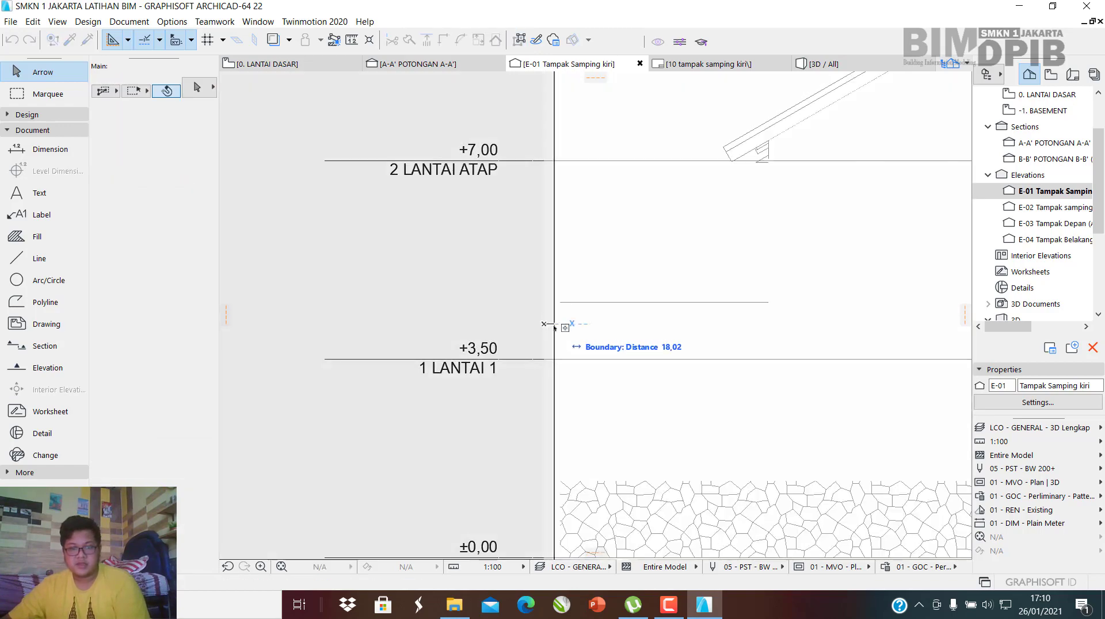
pyautogui.scroll(-4, 547, 322)
pyautogui.scroll(-3, 541, 312)
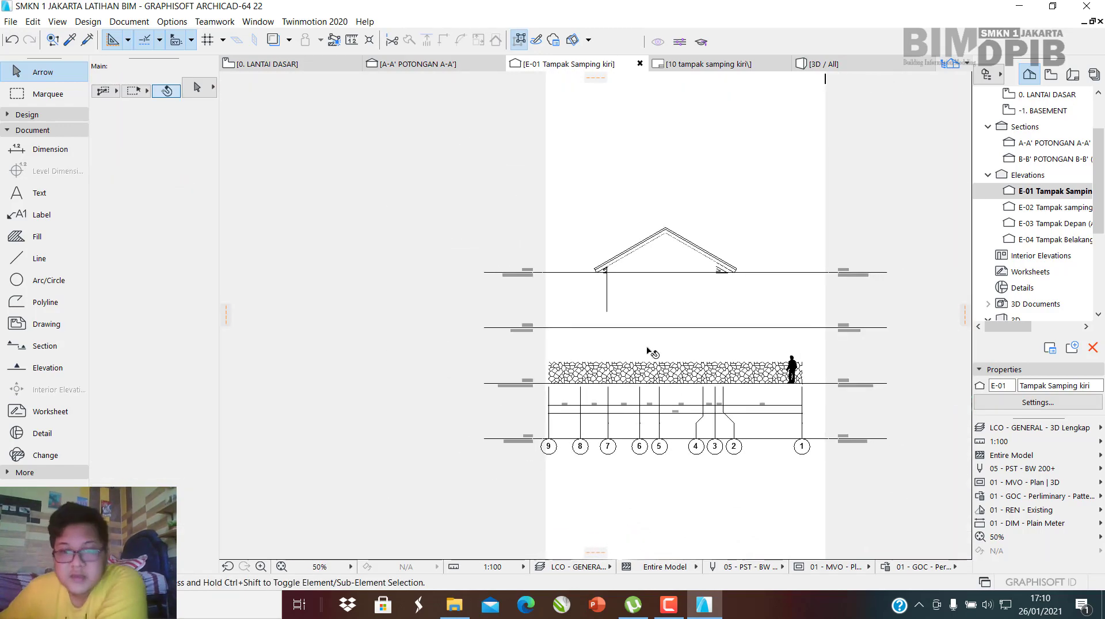
pyautogui.scroll(3, 651, 352)
pyautogui.moveTo(727, 346); pyautogui.dragTo(621, 311, button='middle')
# On layout 10 tampak samping kiri, crop the elevation drawing's frame on both sides to the sheet's inner border and the title block edge.
pyautogui.click(1073, 74)
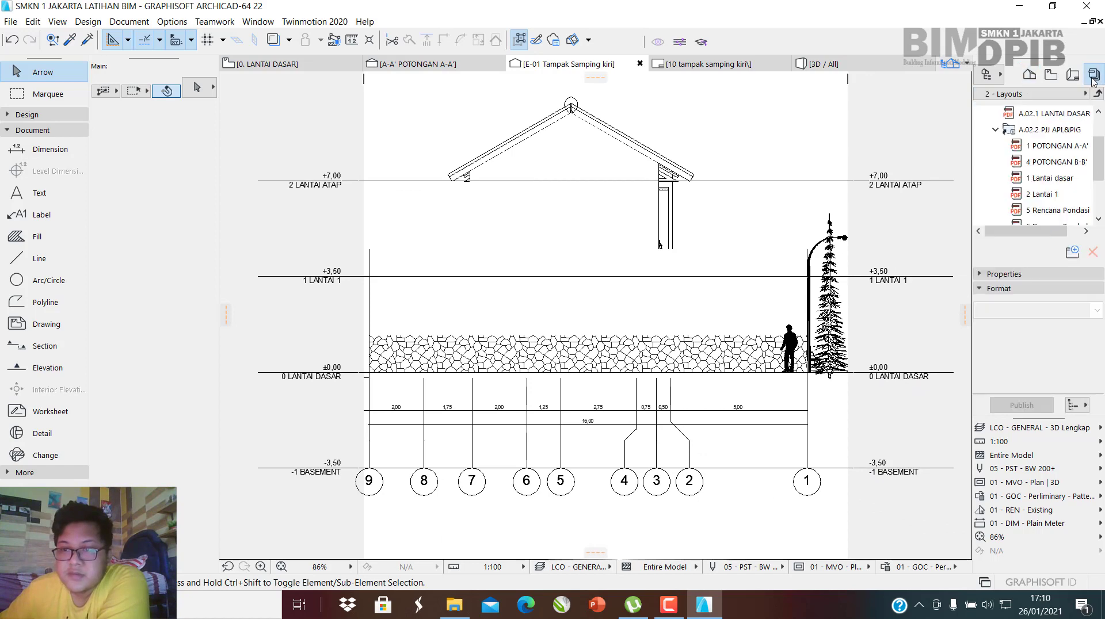
pyautogui.scroll(-3, 1051, 191)
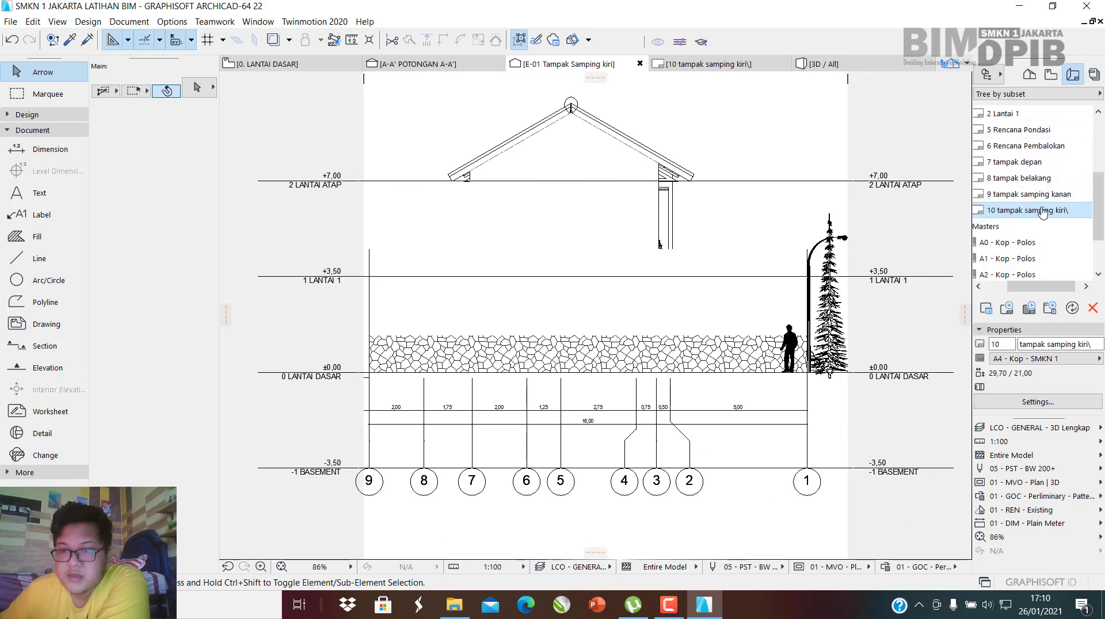
pyautogui.doubleClick(1034, 211)
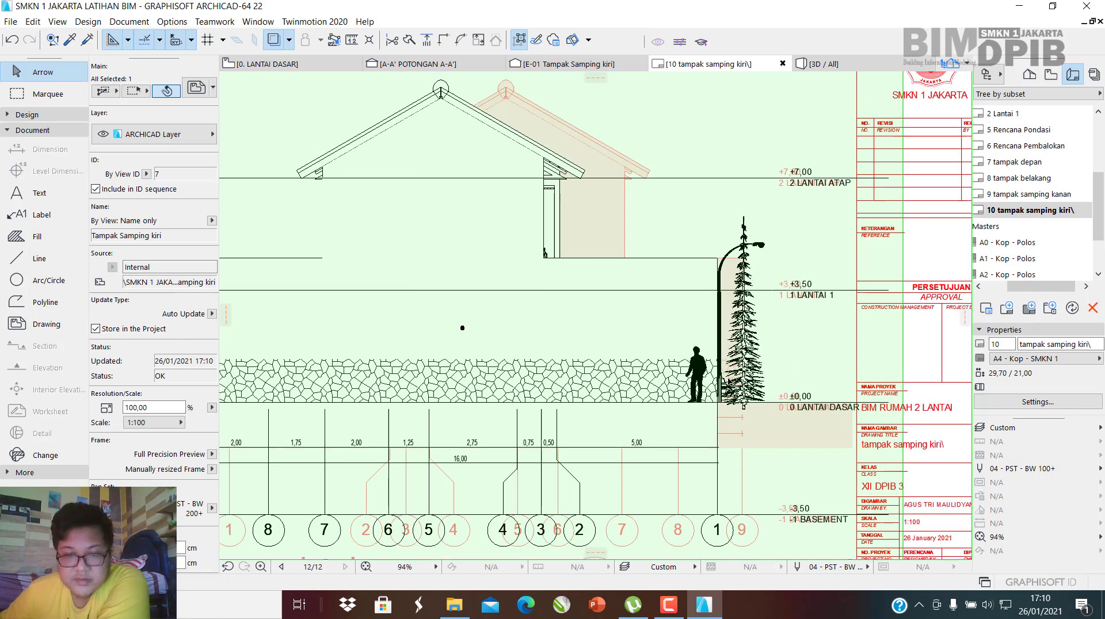
pyautogui.scroll(-3, 728, 381)
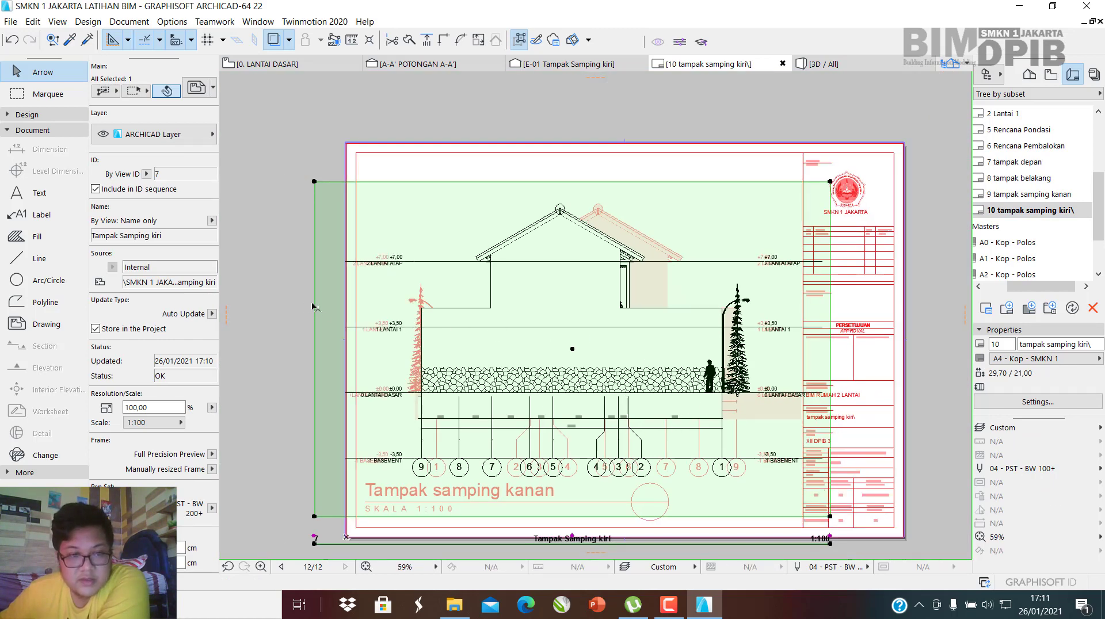
pyautogui.moveTo(316, 308); pyautogui.dragTo(356, 314)
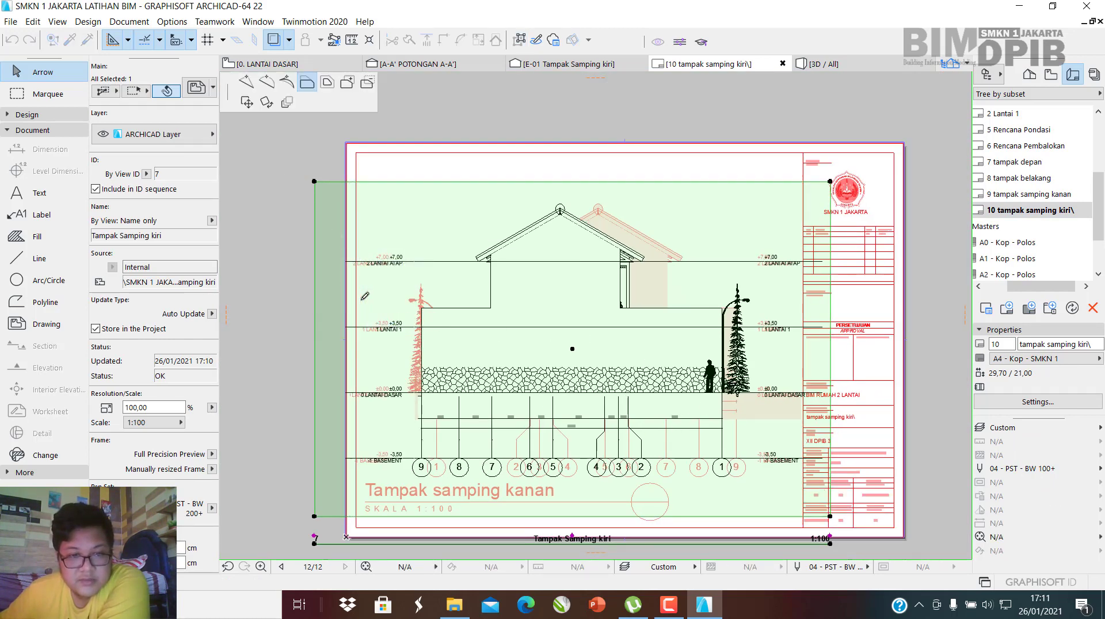
pyautogui.click(830, 300)
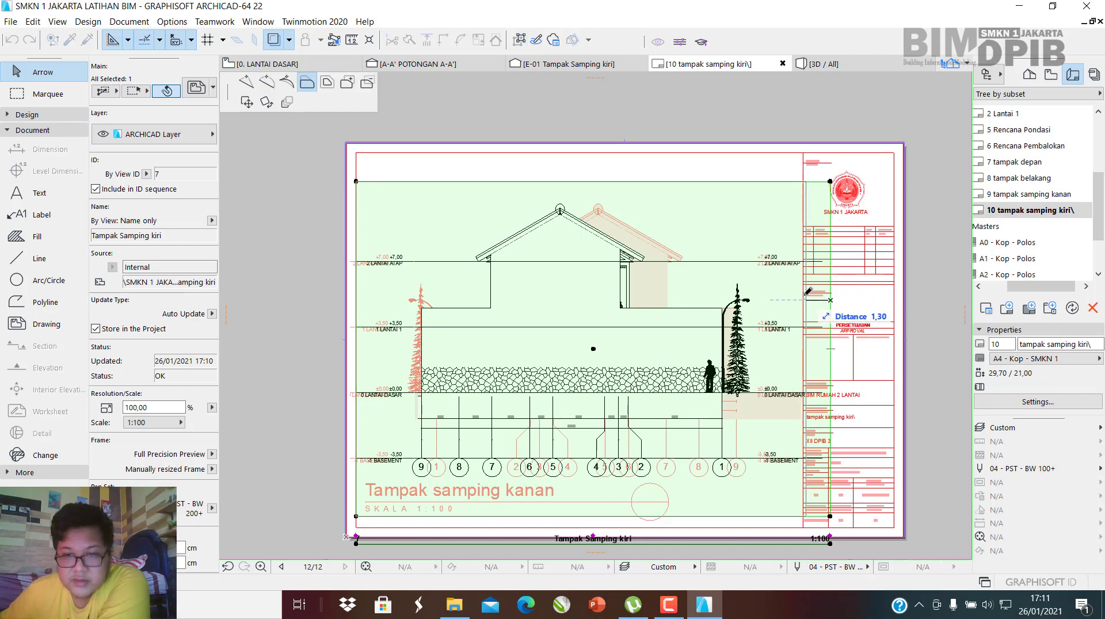
pyautogui.scroll(5, 805, 293)
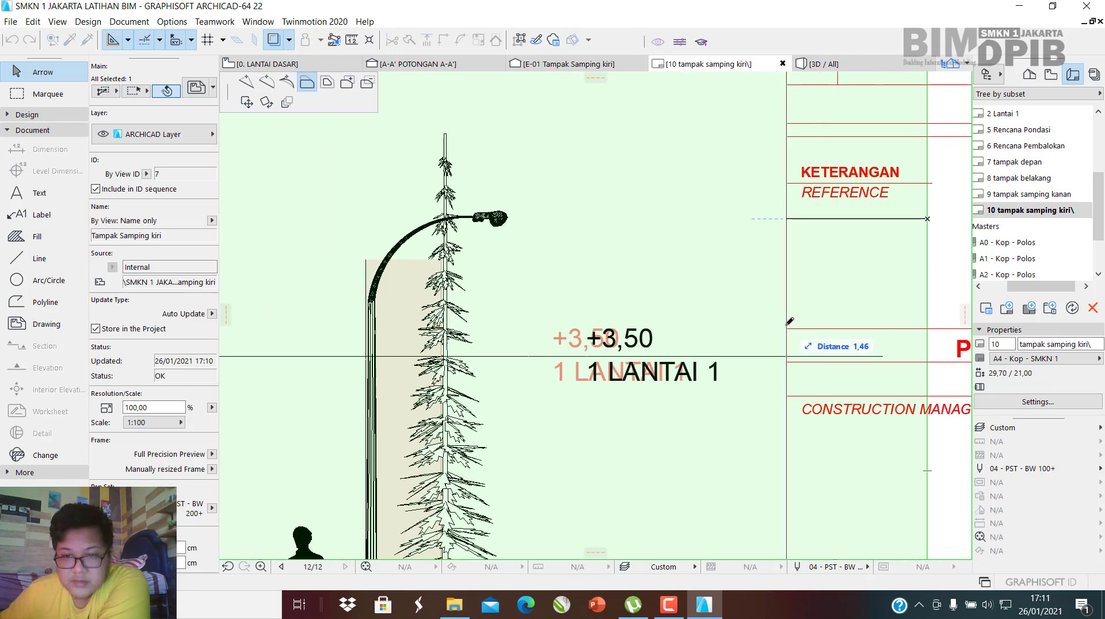
pyautogui.scroll(-6, 811, 268)
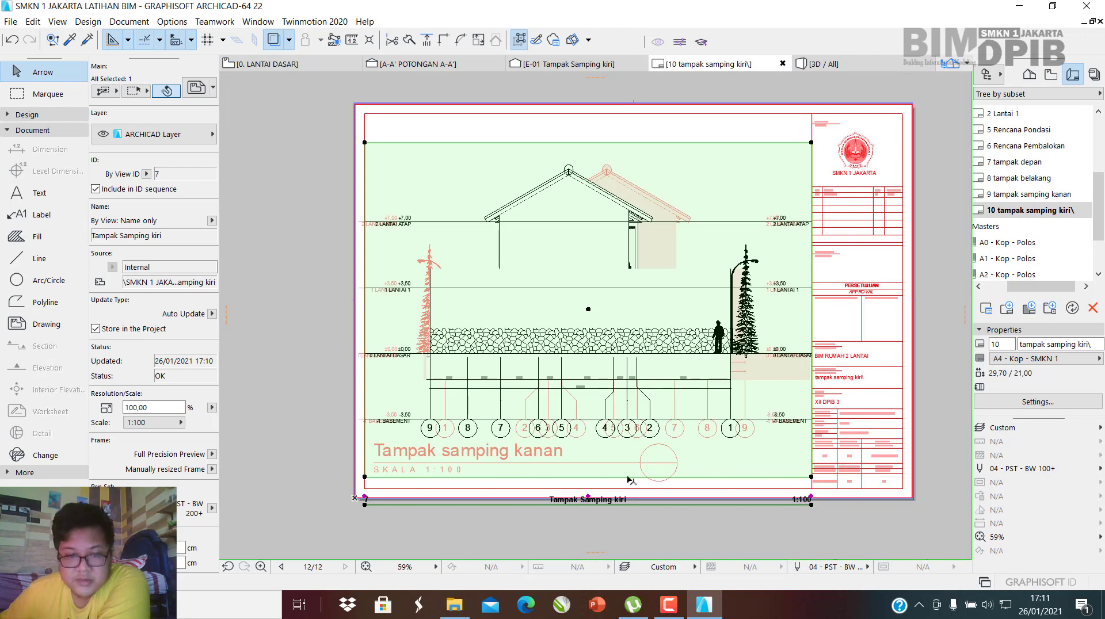
# Set the placed drawing's title type to Drawing Title Studio 1.
pyautogui.scroll(2, 627, 476)
pyautogui.moveTo(570, 416); pyautogui.dragTo(638, 340, button='middle')
pyautogui.scroll(-8, 154, 288)
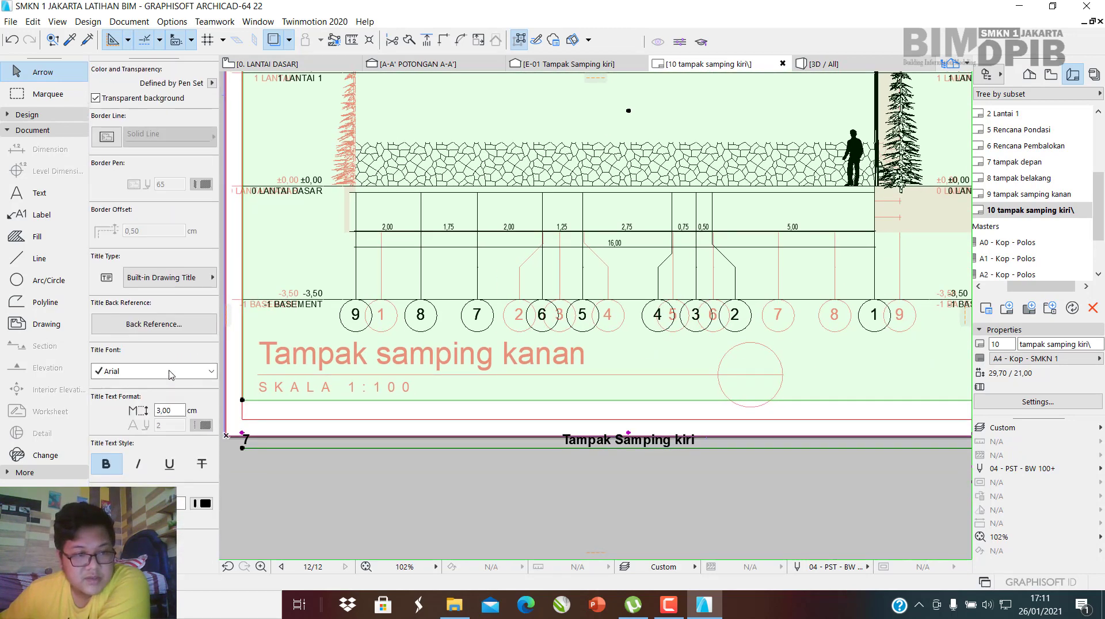
pyautogui.click(156, 279)
pyautogui.click(240, 307)
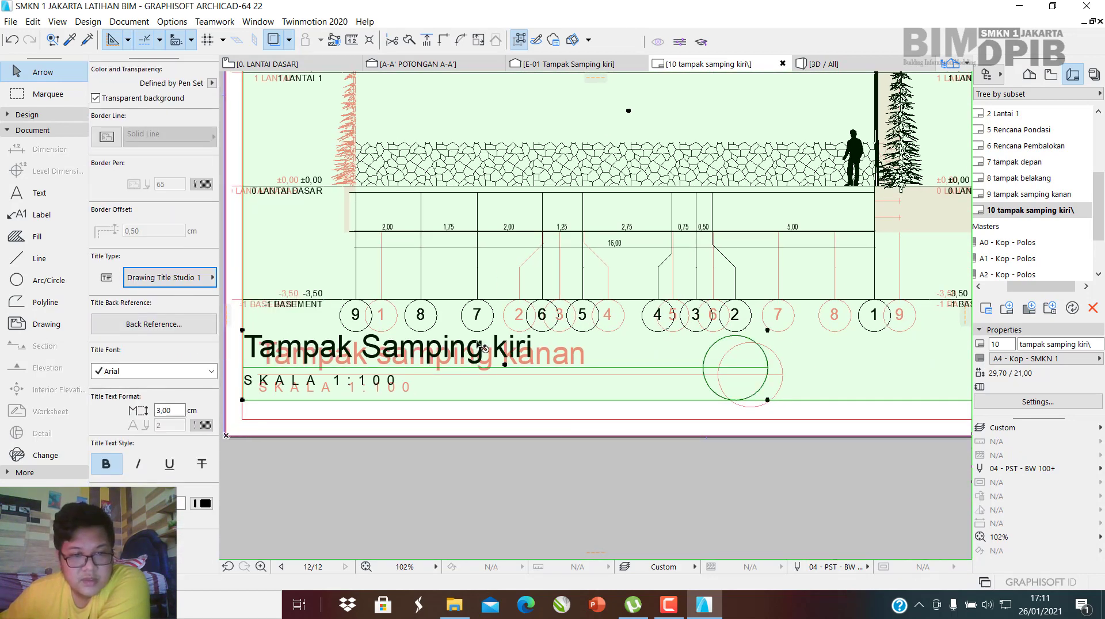
# Move the Tampak Samping kiri title so its circle and line coincide with the traced title of the other layout.
pyautogui.scroll(-2, 662, 374)
pyautogui.scroll(5, 701, 403)
pyautogui.scroll(5, 702, 403)
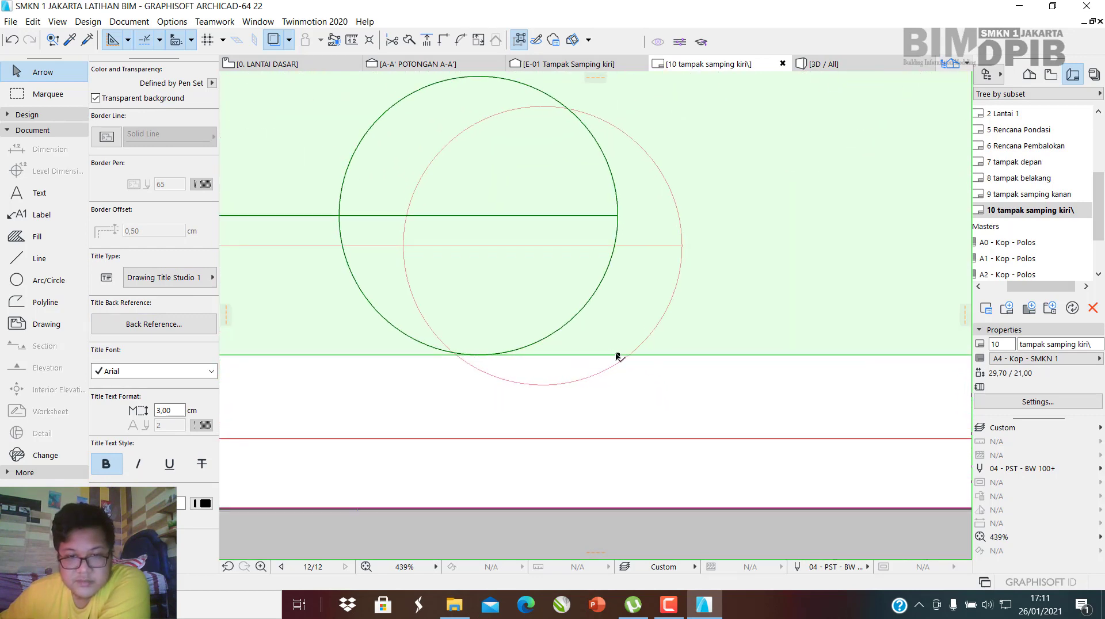
pyautogui.click(618, 357)
pyautogui.click(684, 382)
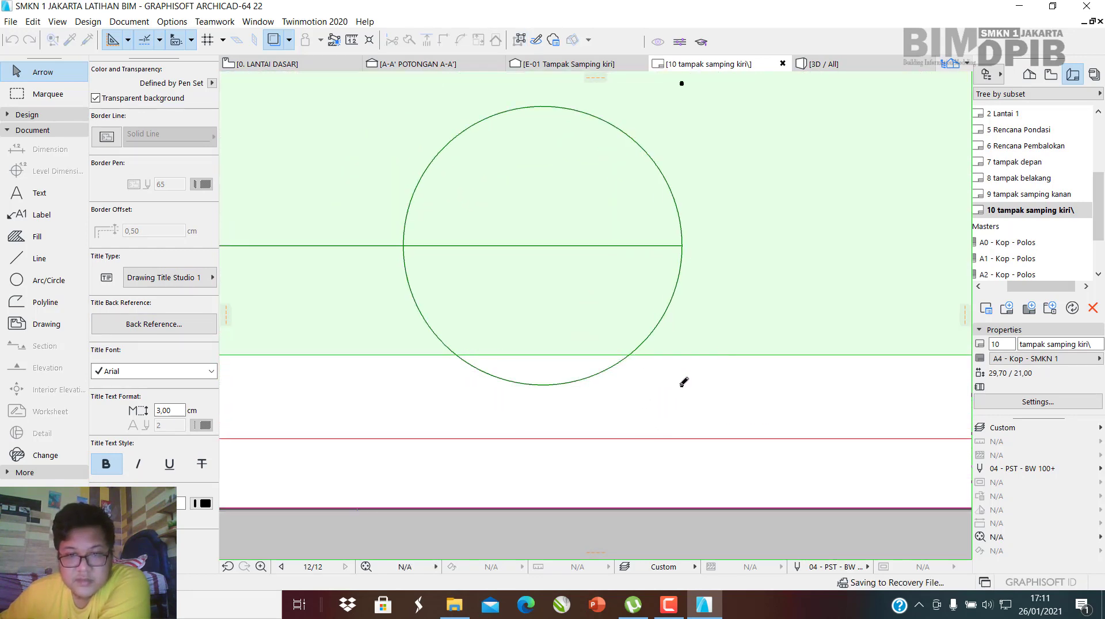
pyautogui.scroll(-10, 714, 375)
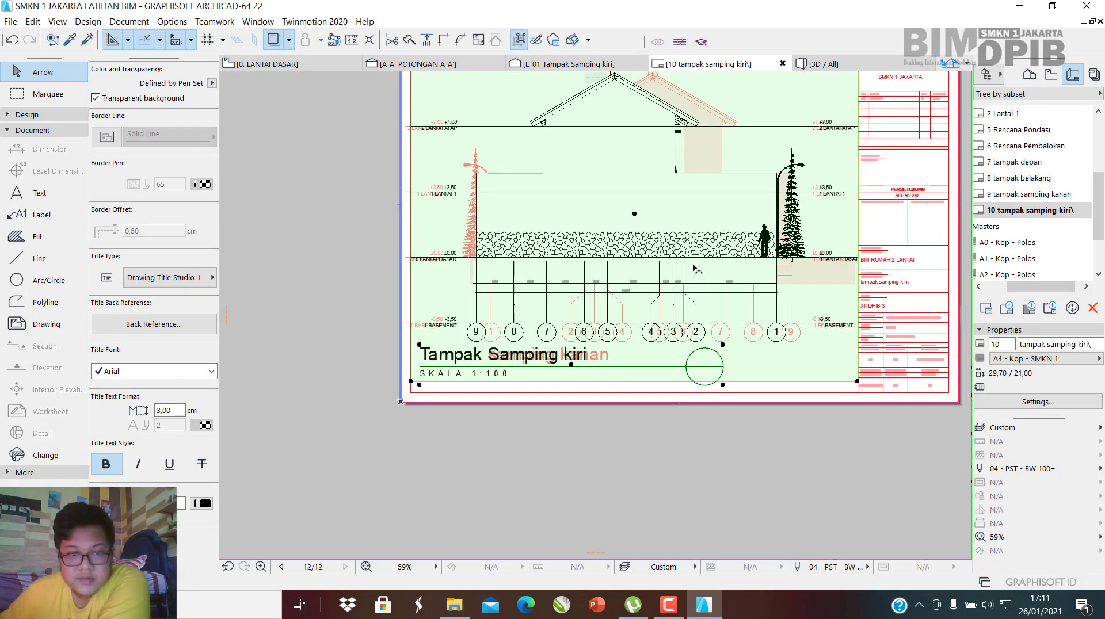
pyautogui.moveTo(711, 248); pyautogui.dragTo(712, 360, button='middle')
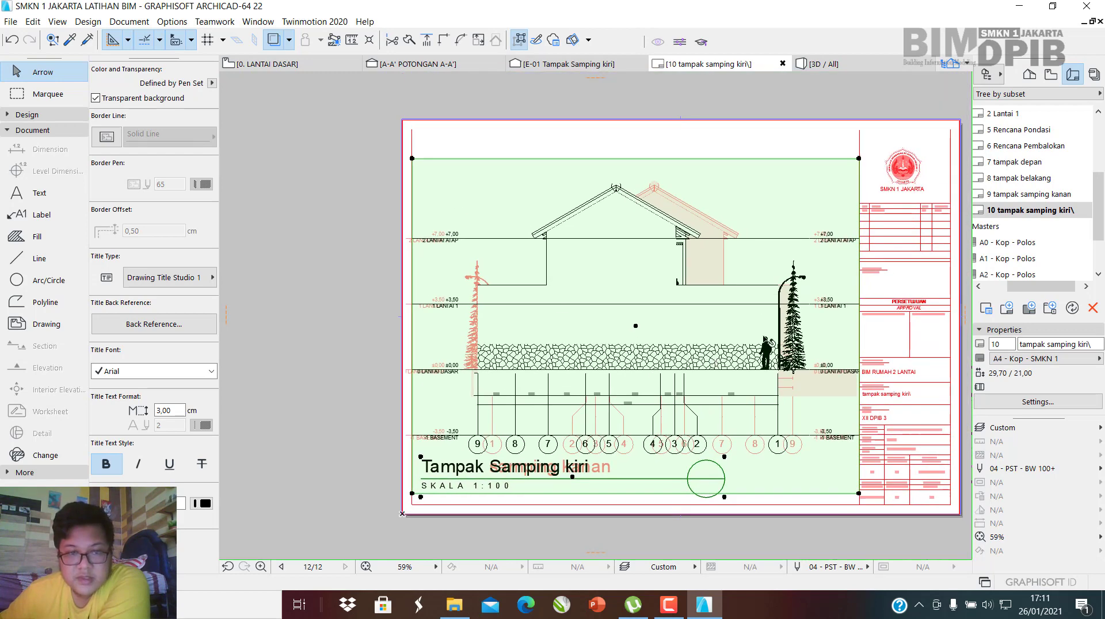
# Publish only the selected layouts 7 tampak depan, 8 tampak belakang, 9 tampak samping kanan and 10 tampak samping kiri as PDF.
pyautogui.click(1031, 178)
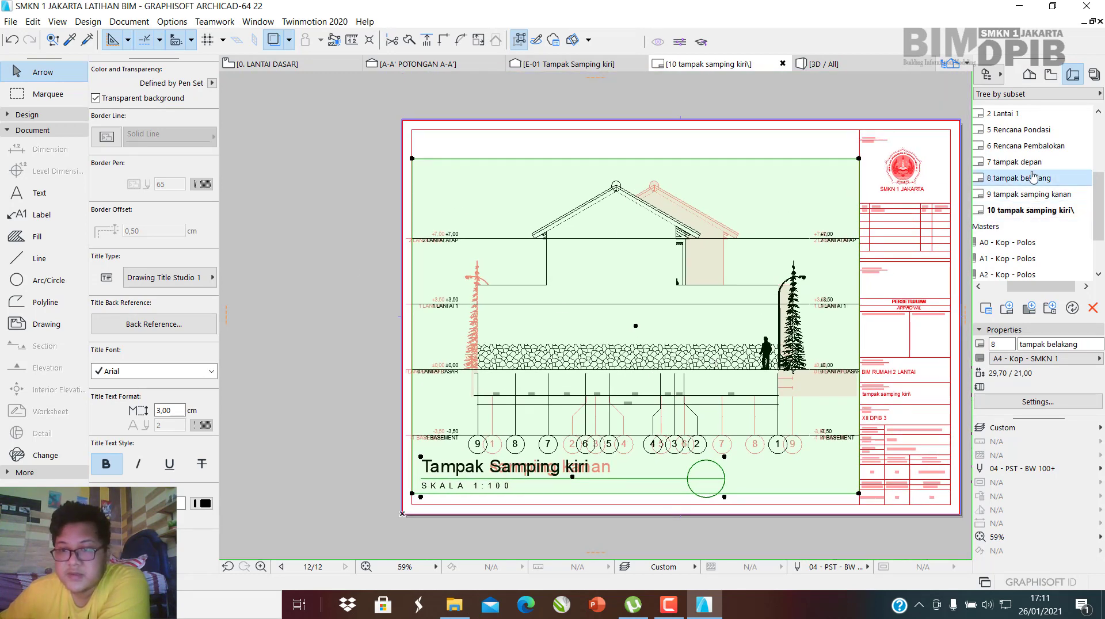
pyautogui.click(1094, 74)
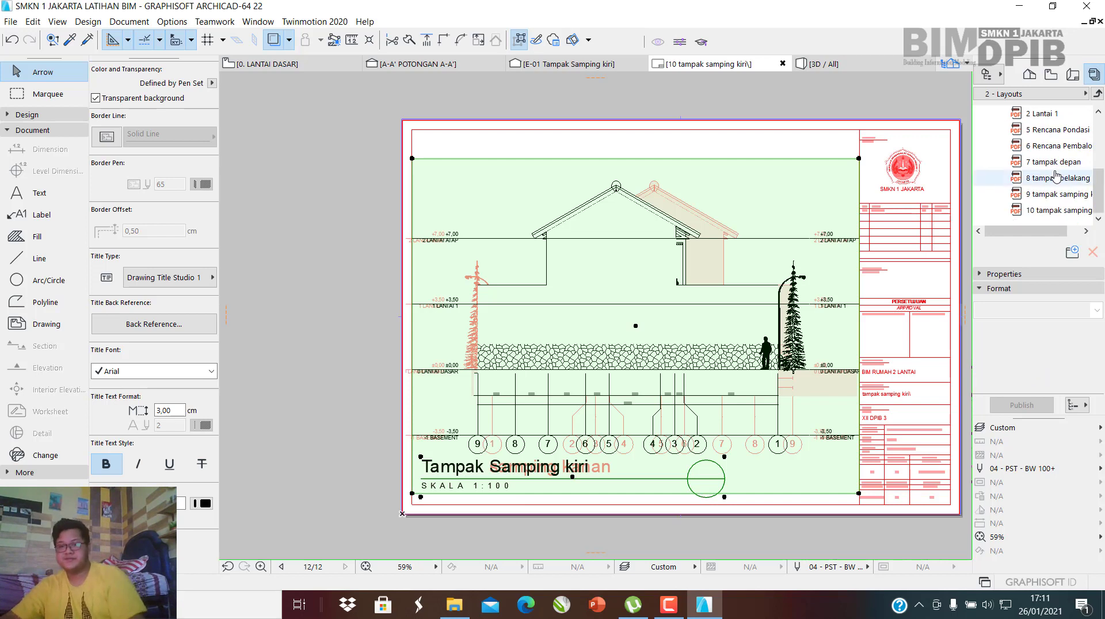
pyautogui.moveTo(1060, 194); pyautogui.dragTo(1064, 208)
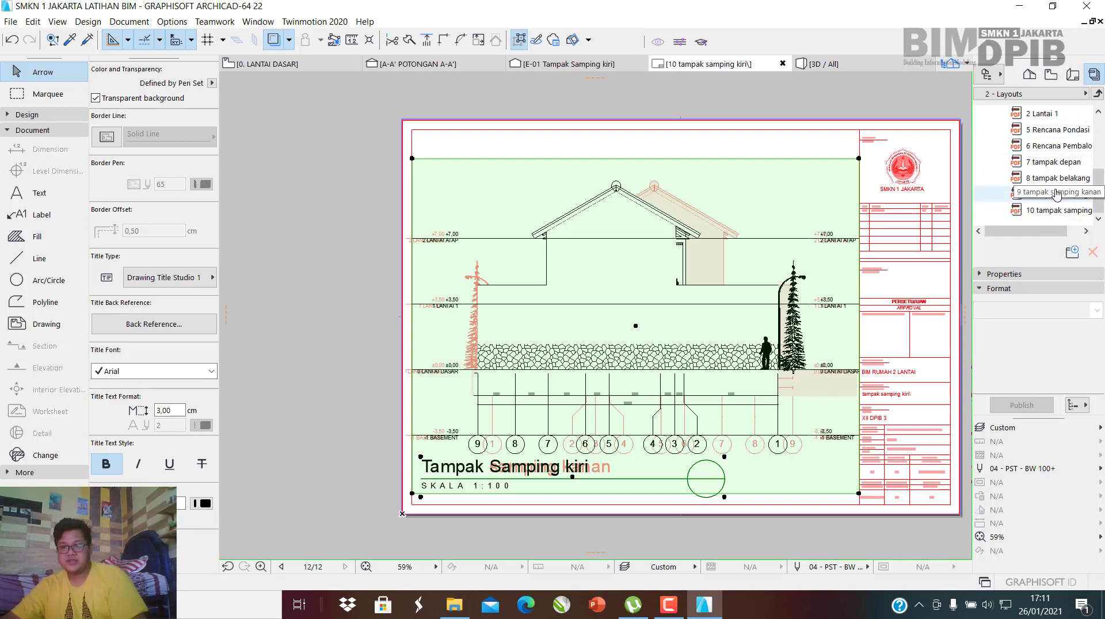
pyautogui.click(1053, 179)
pyautogui.keyDown('shift'); pyautogui.click(1050, 196); pyautogui.keyUp('shift')
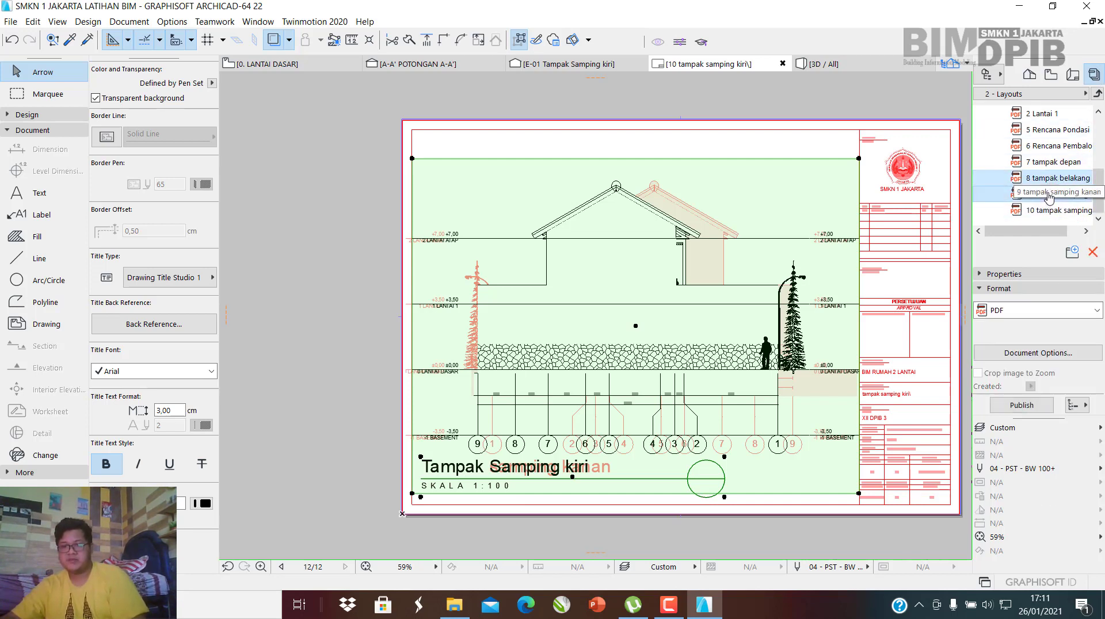
pyautogui.keyDown('ctrl'); pyautogui.click(1055, 163); pyautogui.keyUp('ctrl')
pyautogui.keyDown('ctrl'); pyautogui.click(1055, 211); pyautogui.keyUp('ctrl')
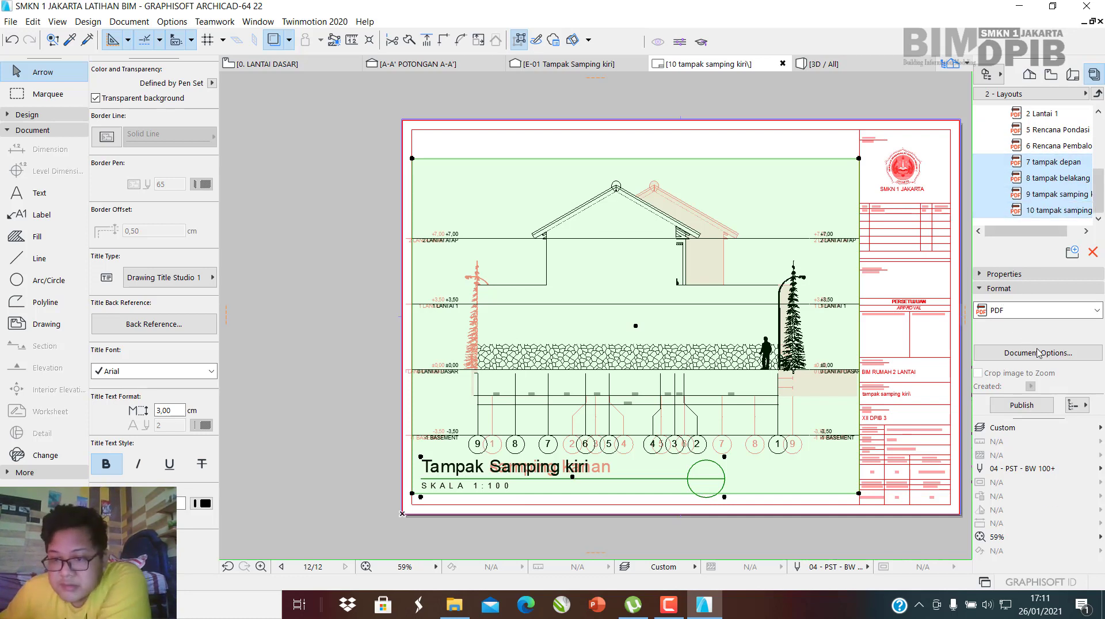
pyautogui.click(1081, 408)
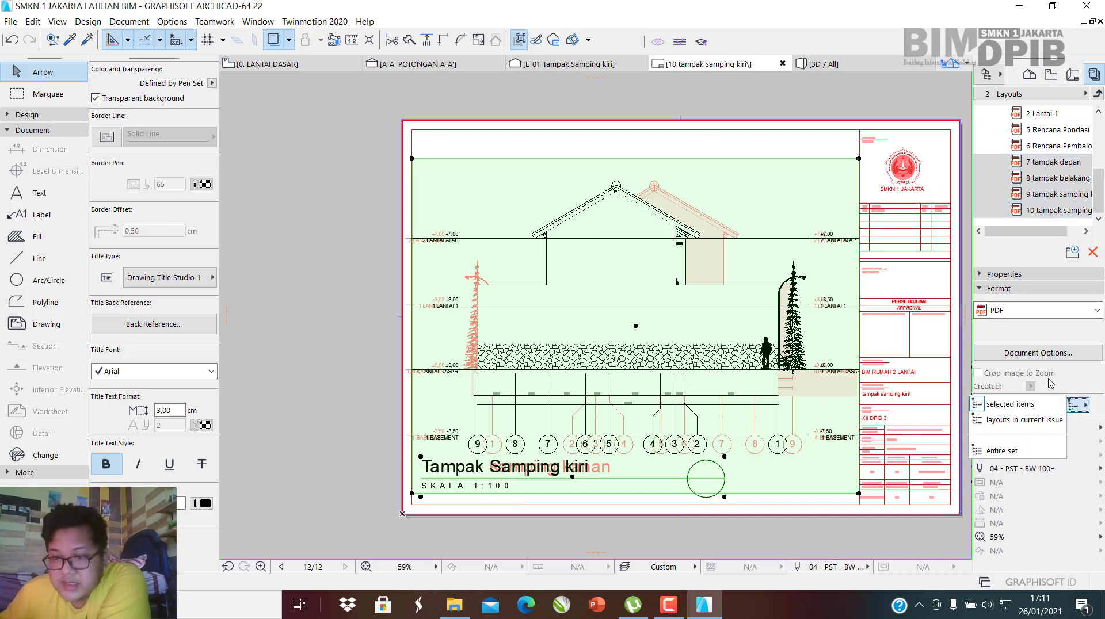
pyautogui.click(1022, 404)
pyautogui.click(1022, 406)
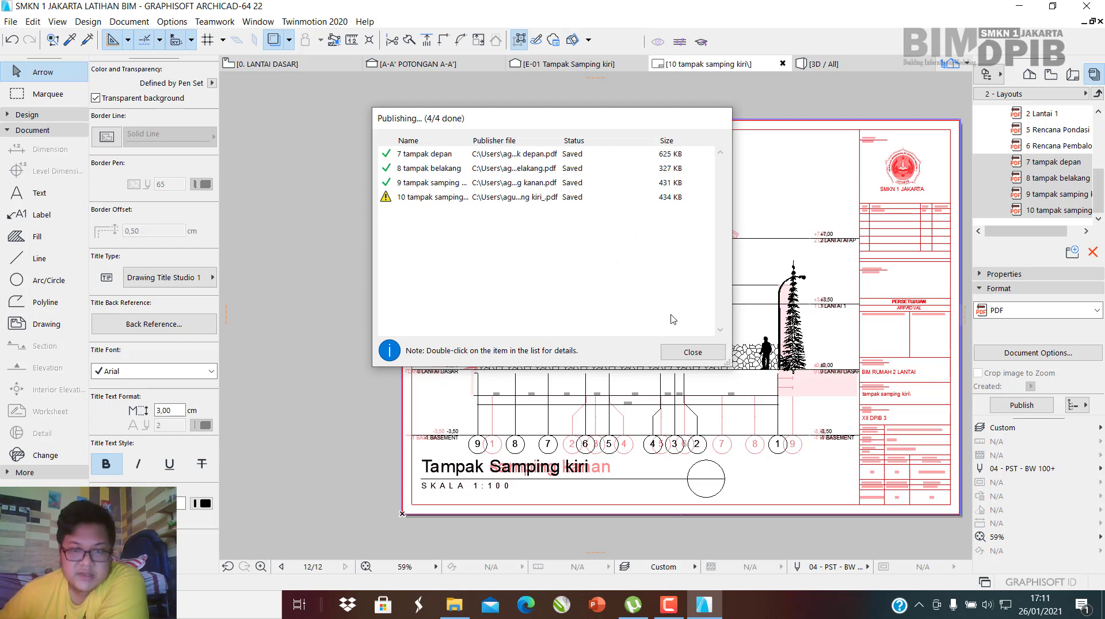
pyautogui.click(697, 353)
# Switch to File Explorer's A.02.2 PJJ APL&PIG folder, open 7 tampak depan and review the whole sheet.
pyautogui.click(455, 605)
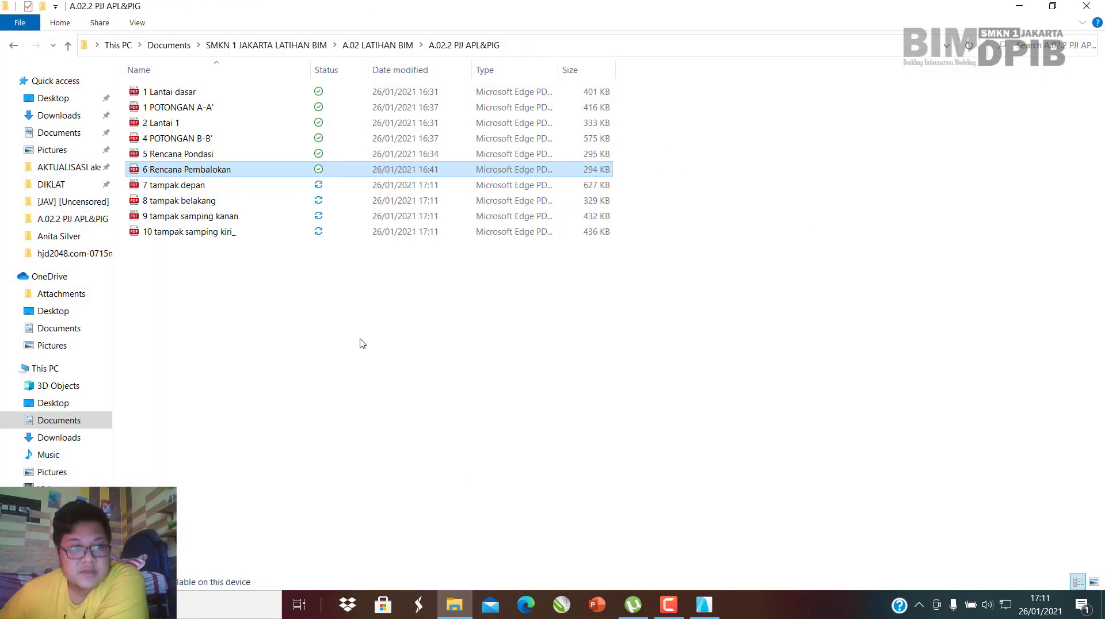
pyautogui.click(390, 344)
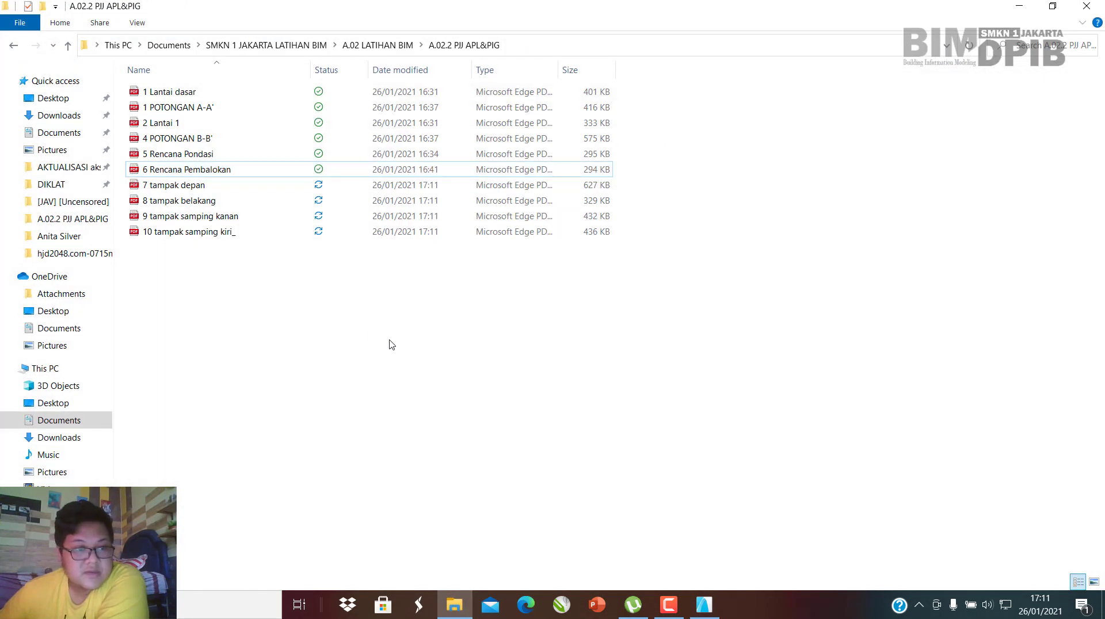
pyautogui.doubleClick(199, 189)
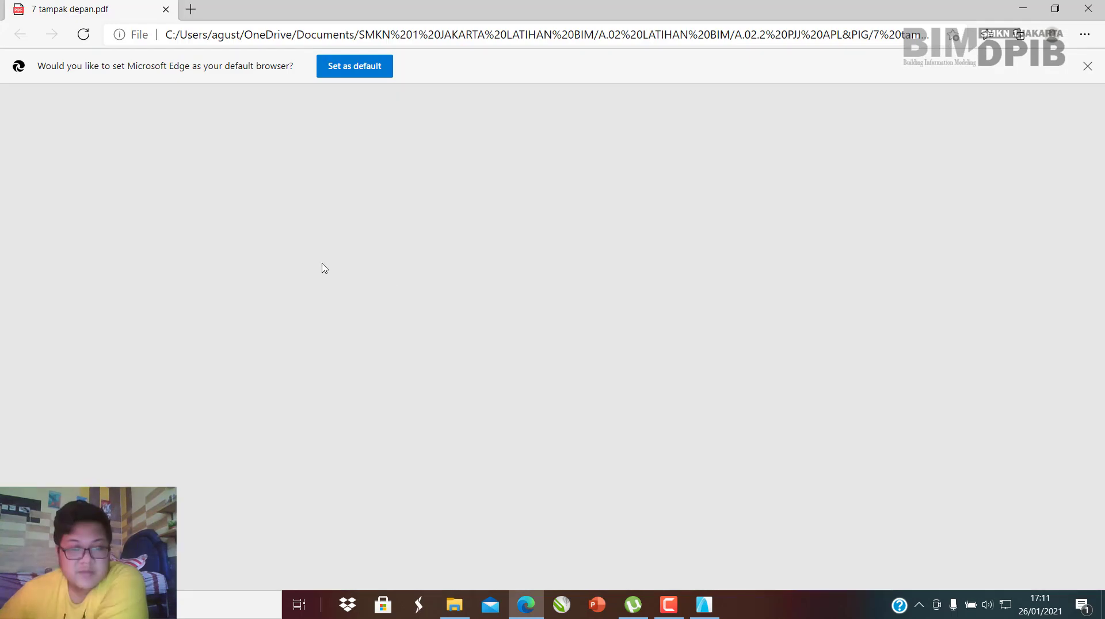
pyautogui.scroll(-2, 384, 272)
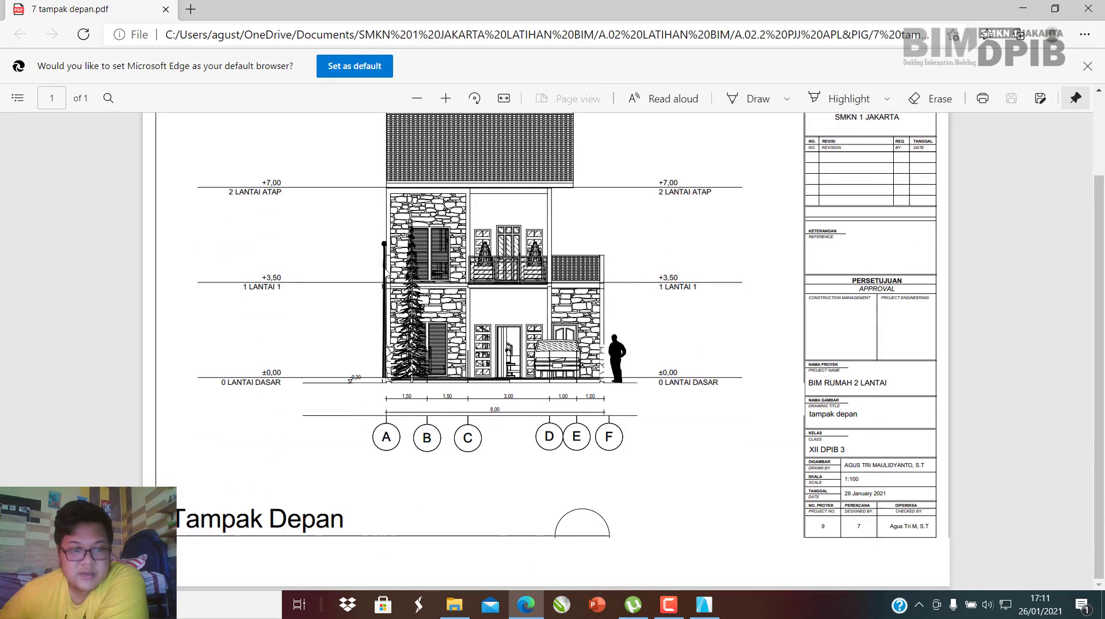
pyautogui.scroll(2, 387, 277)
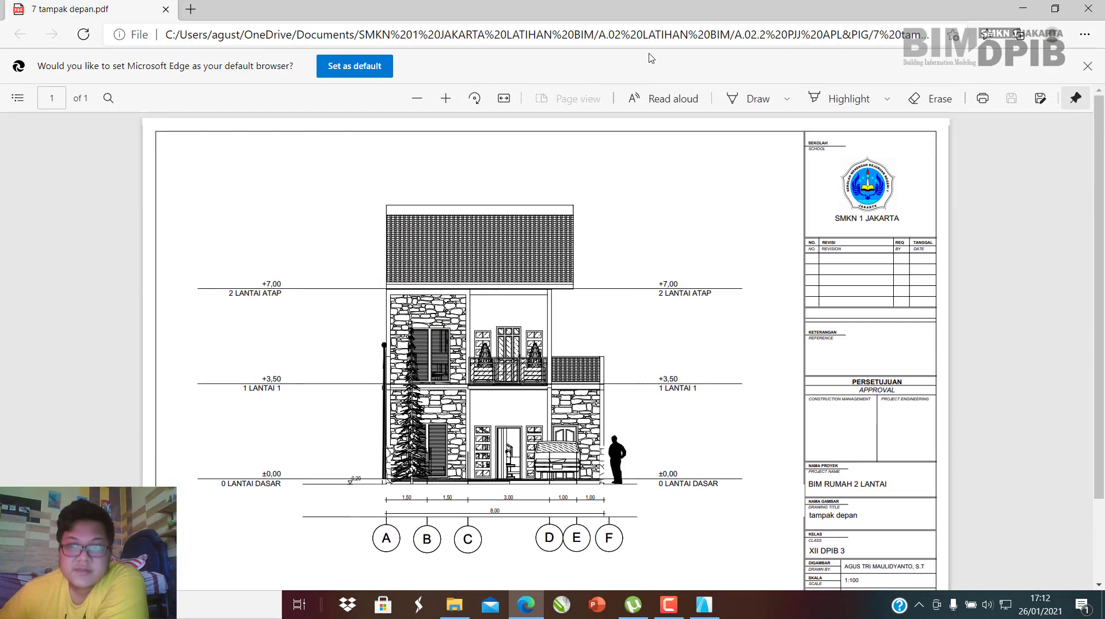
pyautogui.click(1028, 13)
# Open the 8 tampak belakang PDF and examine the sheet, especially the lamp post and wall edge at grid A.
pyautogui.doubleClick(217, 205)
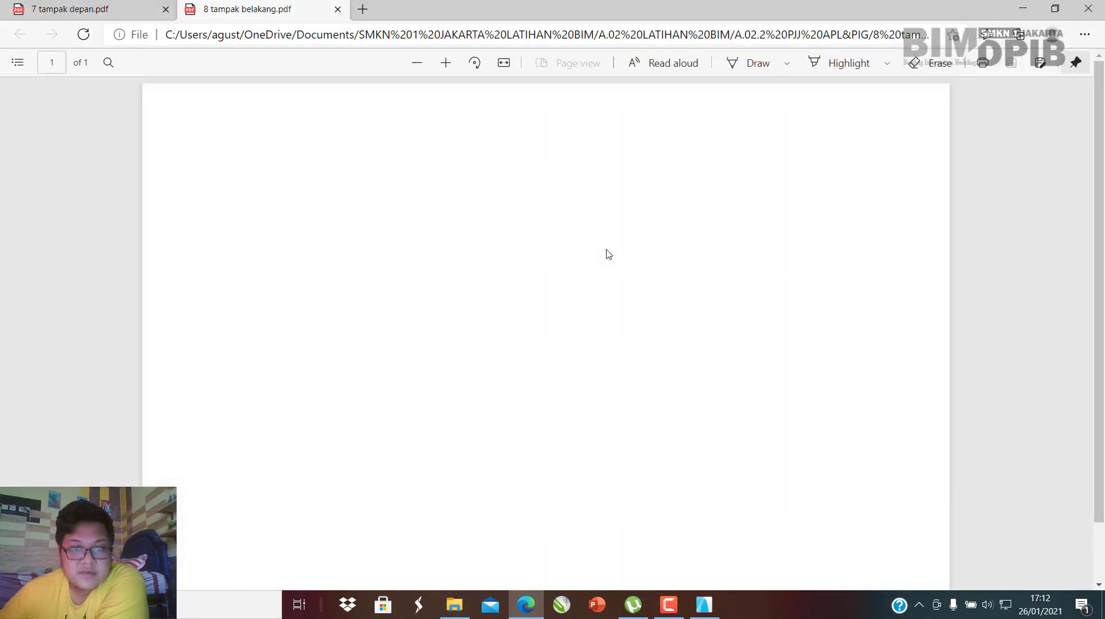
pyautogui.scroll(-1, 610, 253)
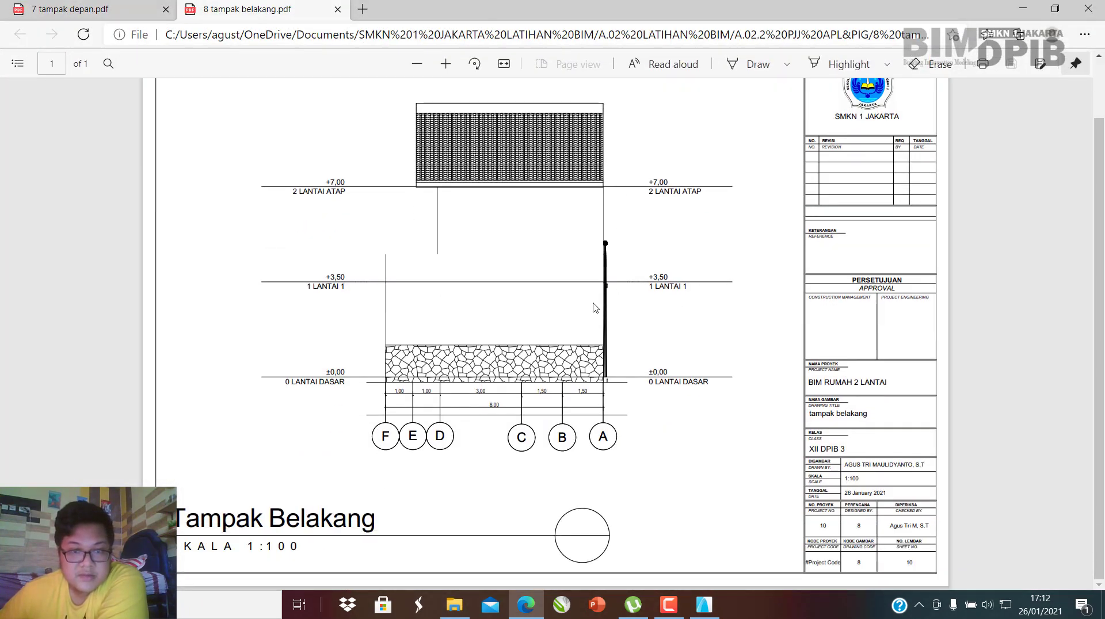
pyautogui.scroll(1, 616, 328)
pyautogui.scroll(-1, 636, 360)
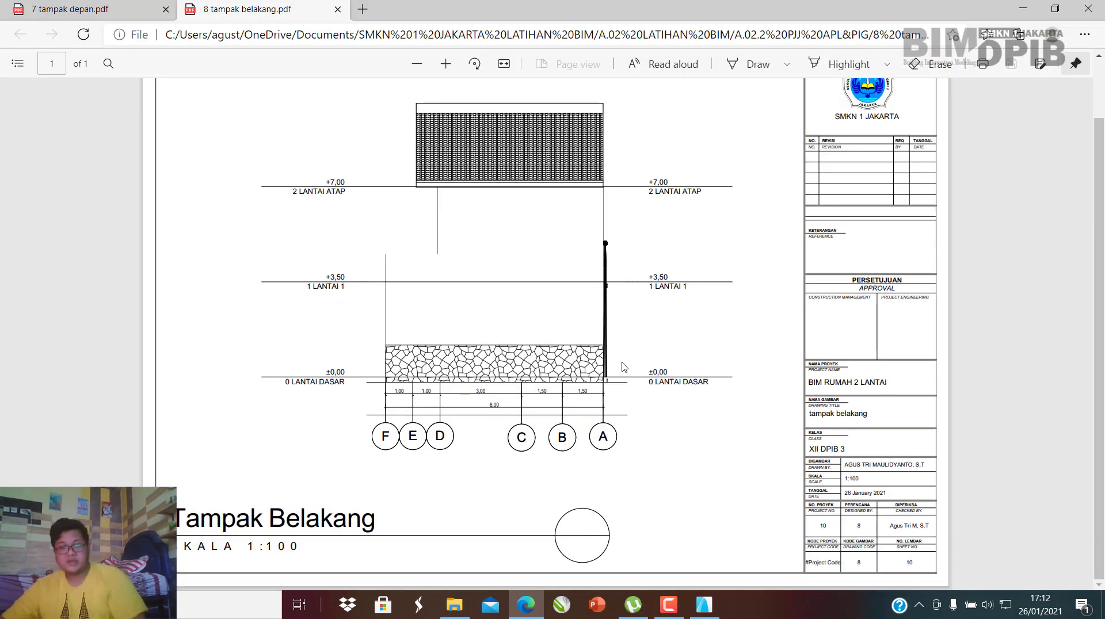
pyautogui.keyDown('ctrl'); pyautogui.scroll(2, 634, 362); pyautogui.keyUp('ctrl')
pyautogui.keyDown('ctrl'); pyautogui.scroll(1, 627, 364); pyautogui.keyUp('ctrl')
pyautogui.keyDown('ctrl'); pyautogui.scroll(2, 569, 346); pyautogui.keyUp('ctrl')
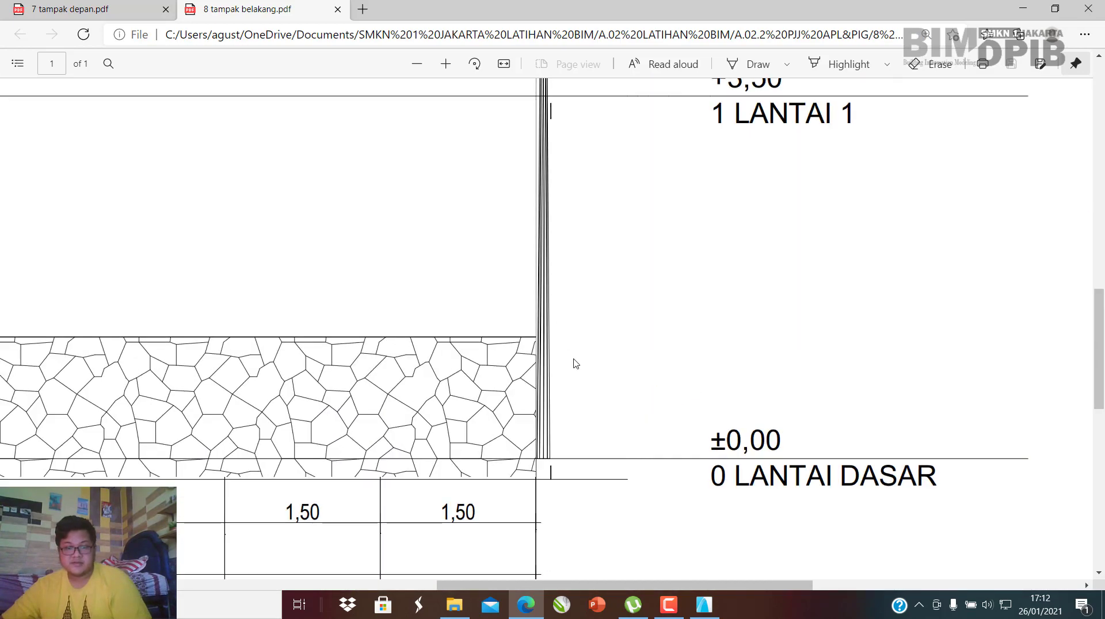
pyautogui.keyDown('ctrl'); pyautogui.scroll(-4, 581, 340); pyautogui.keyUp('ctrl')
pyautogui.keyDown('ctrl'); pyautogui.scroll(2, 570, 306); pyautogui.keyUp('ctrl')
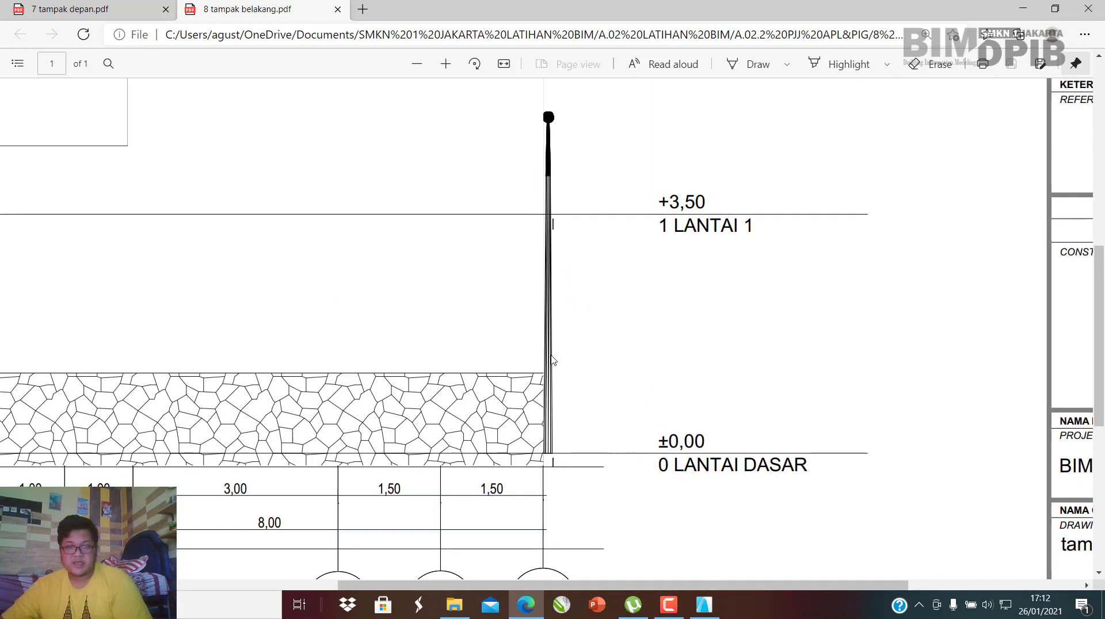
pyautogui.keyDown('ctrl'); pyautogui.scroll(-2, 551, 361); pyautogui.keyUp('ctrl')
pyautogui.keyDown('ctrl'); pyautogui.scroll(-2, 561, 264); pyautogui.keyUp('ctrl')
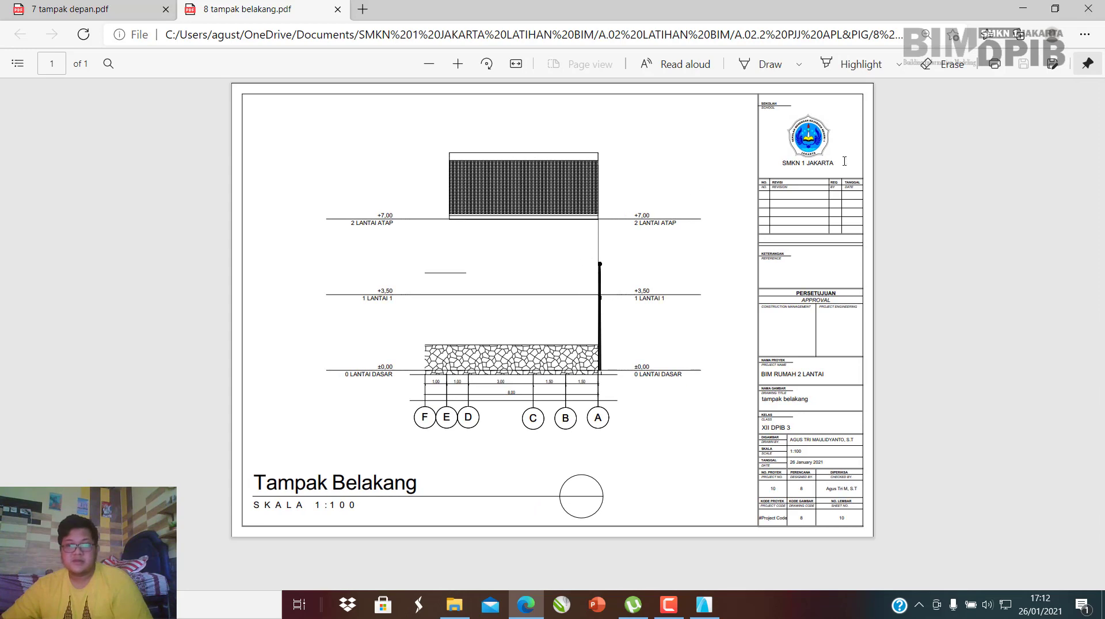
pyautogui.click(1026, 10)
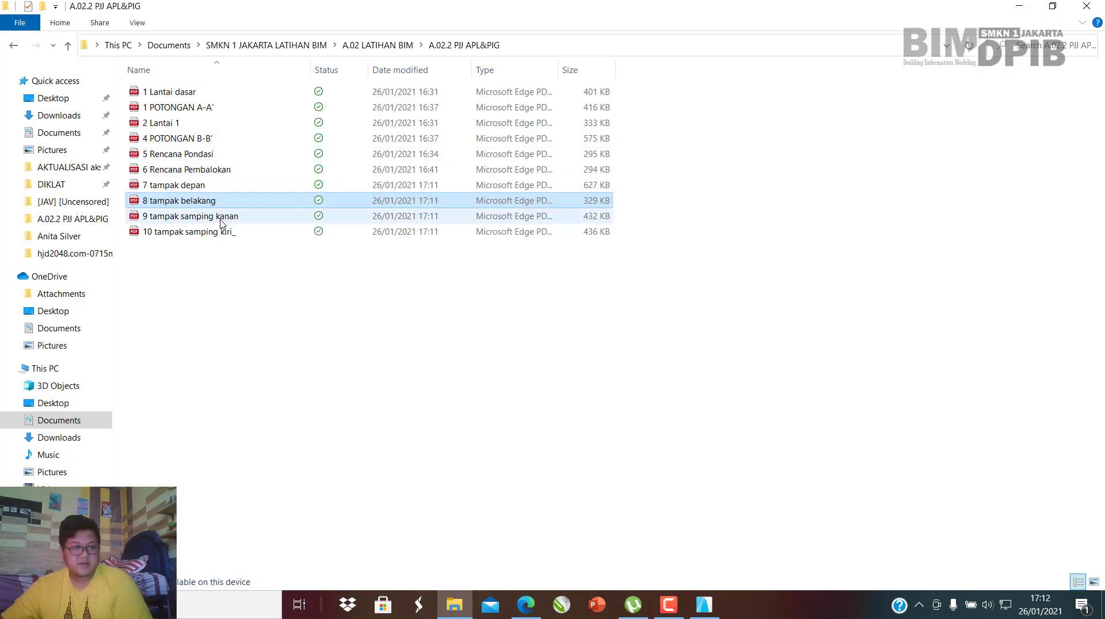
# Open the 9 tampak samping kanan PDF and examine the wall lines below the roof eaves at several magnifications.
pyautogui.doubleClick(299, 217)
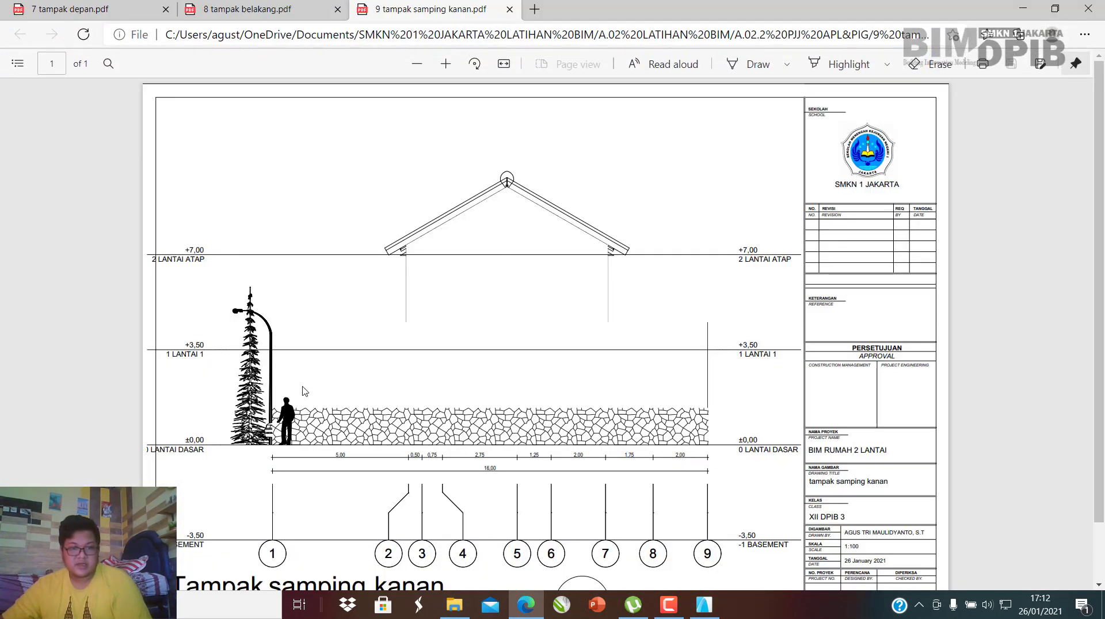
pyautogui.keyDown('ctrl'); pyautogui.scroll(1, 326, 365); pyautogui.keyUp('ctrl')
pyautogui.keyDown('ctrl'); pyautogui.scroll(2, 424, 296); pyautogui.keyUp('ctrl')
pyautogui.keyDown('ctrl'); pyautogui.scroll(1, 799, 230); pyautogui.keyUp('ctrl')
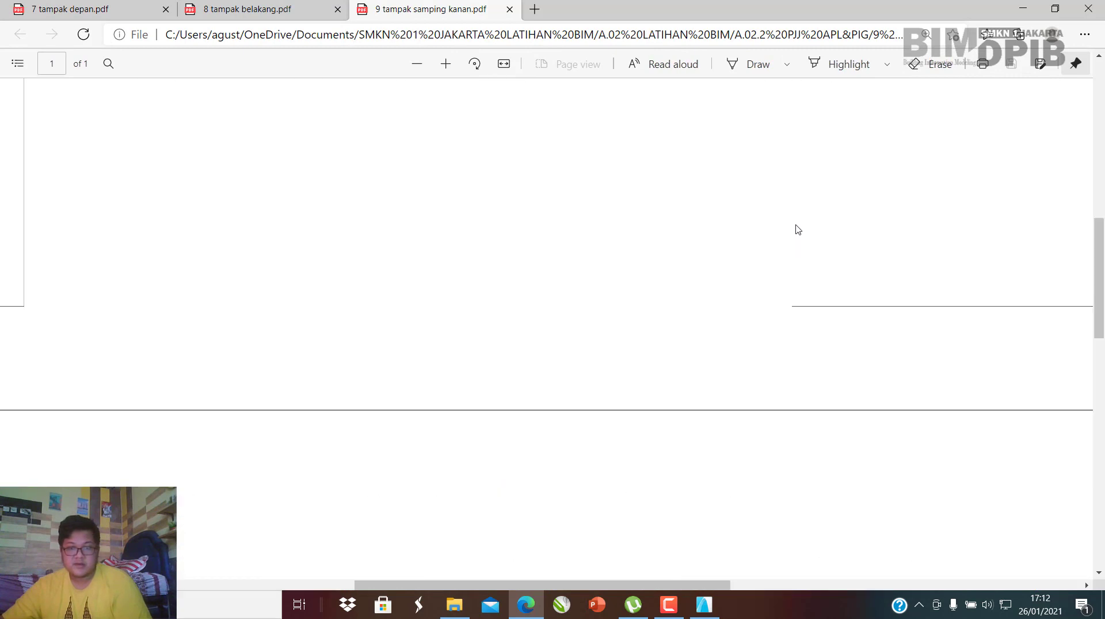
pyautogui.keyDown('ctrl'); pyautogui.scroll(3, 796, 259); pyautogui.keyUp('ctrl')
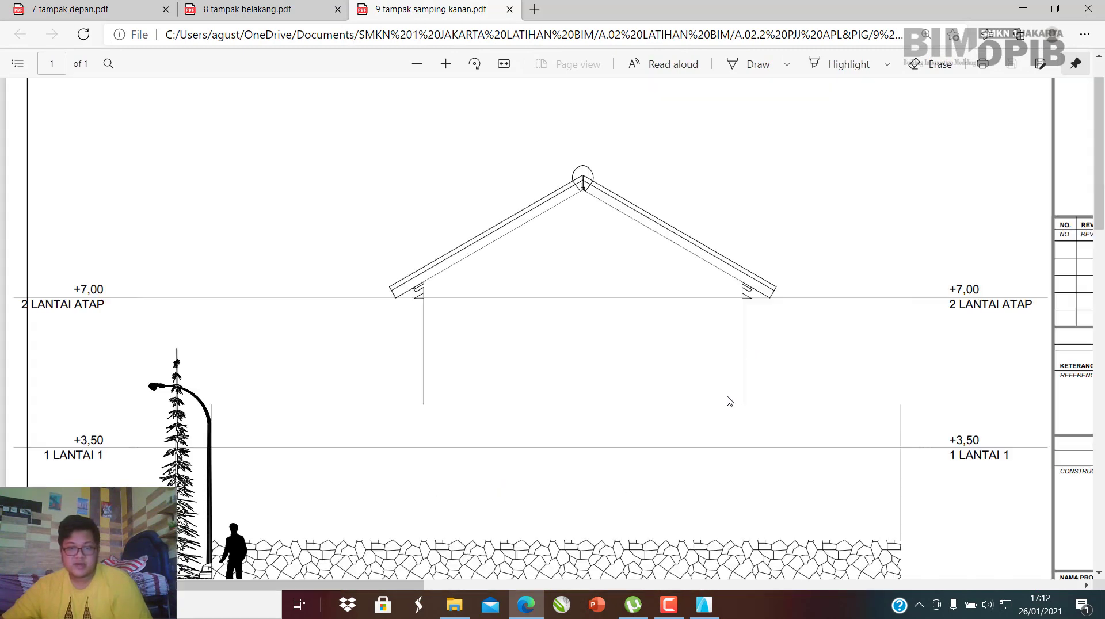
pyautogui.keyDown('ctrl'); pyautogui.scroll(-3, 730, 402); pyautogui.keyUp('ctrl')
pyautogui.keyDown('ctrl'); pyautogui.scroll(6, 619, 239); pyautogui.keyUp('ctrl')
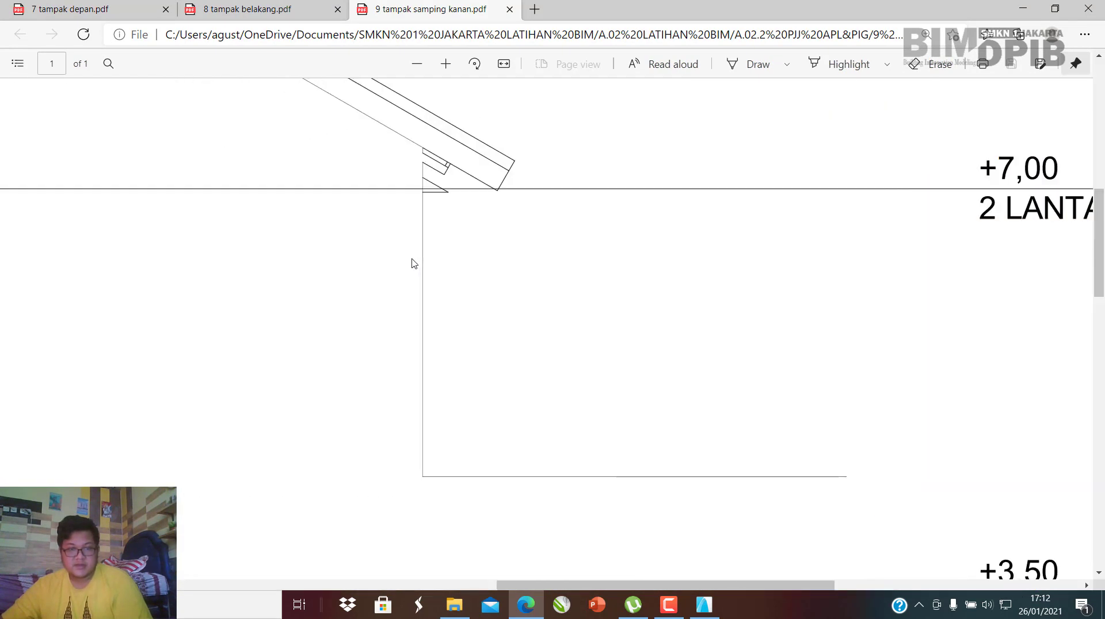
pyautogui.keyDown('ctrl'); pyautogui.scroll(-3, 412, 232); pyautogui.keyUp('ctrl')
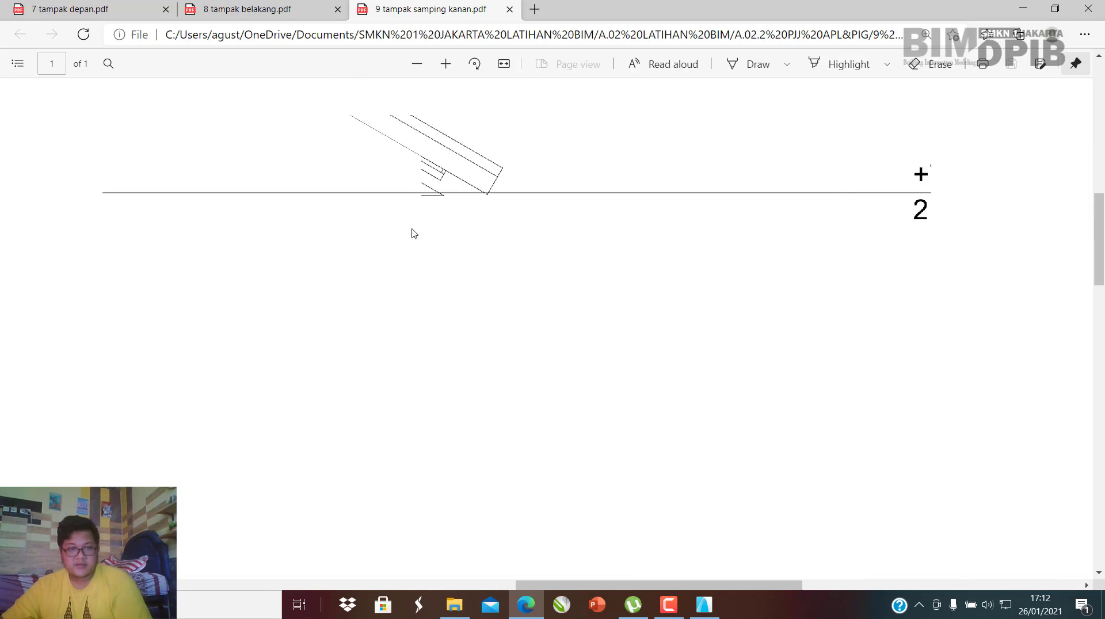
pyautogui.keyDown('ctrl'); pyautogui.scroll(4, 375, 269); pyautogui.keyUp('ctrl')
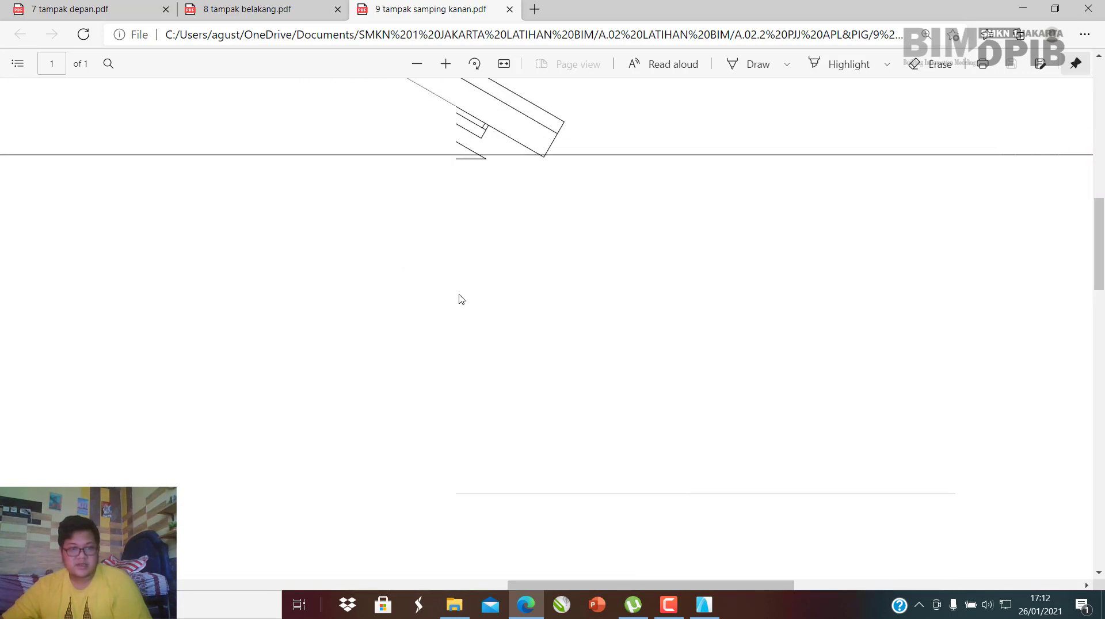
pyautogui.keyDown('ctrl'); pyautogui.scroll(-4, 459, 299); pyautogui.keyUp('ctrl')
pyautogui.keyDown('ctrl'); pyautogui.scroll(5, 441, 316); pyautogui.keyUp('ctrl')
pyautogui.keyDown('ctrl'); pyautogui.scroll(-1, 496, 347); pyautogui.keyUp('ctrl')
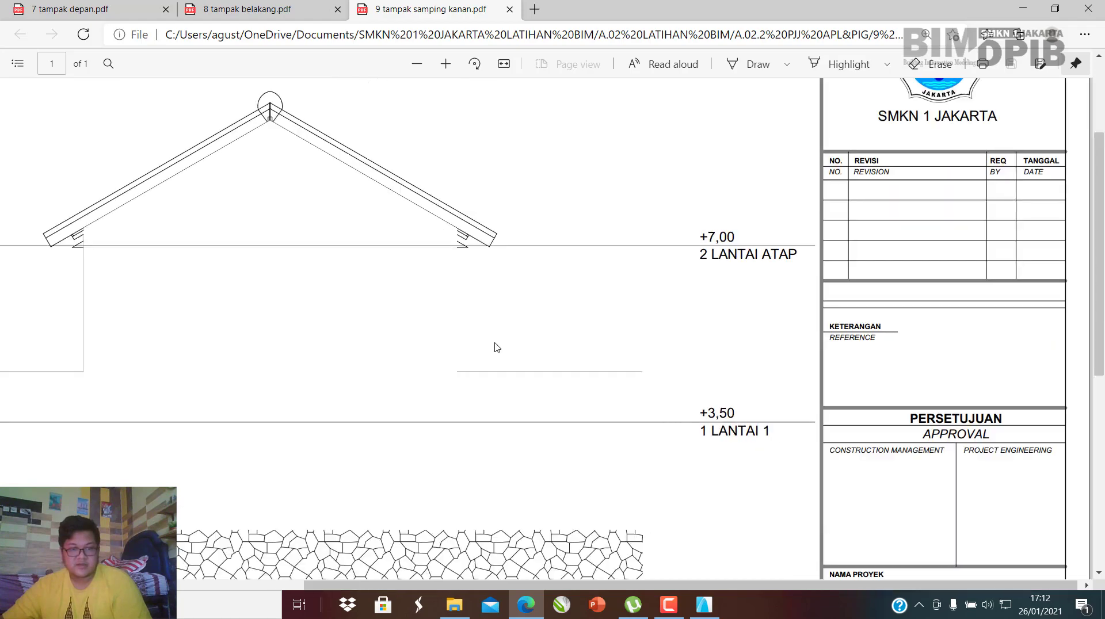
pyautogui.keyDown('ctrl'); pyautogui.scroll(1, 444, 368); pyautogui.keyUp('ctrl')
pyautogui.keyDown('ctrl'); pyautogui.scroll(-4, 557, 323); pyautogui.keyUp('ctrl')
pyautogui.keyDown('ctrl'); pyautogui.scroll(5, 322, 337); pyautogui.keyUp('ctrl')
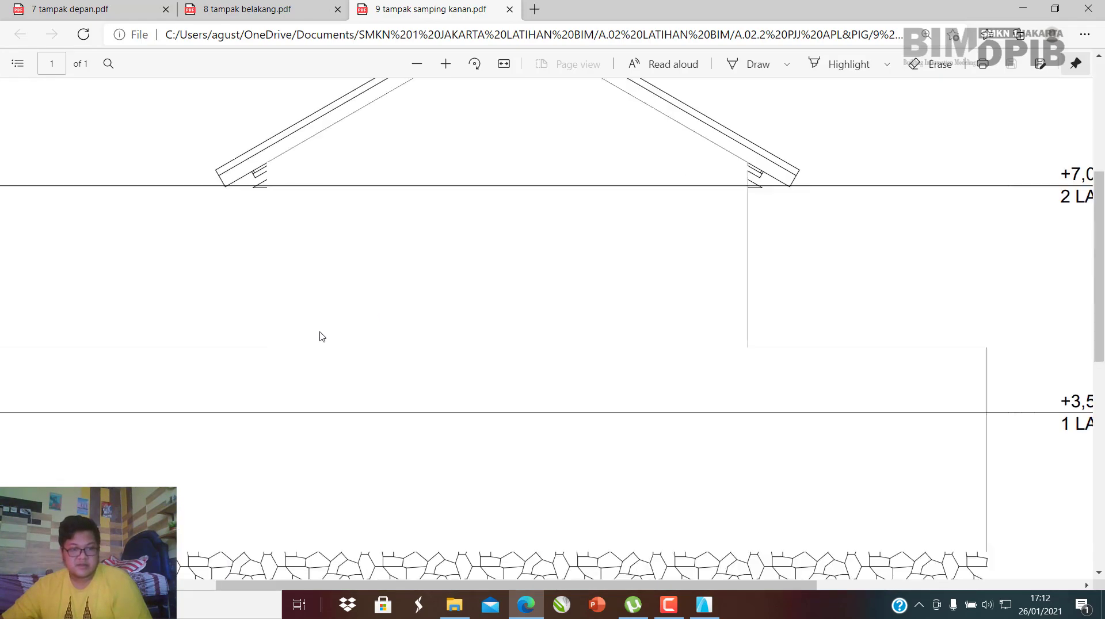
pyautogui.keyDown('ctrl'); pyautogui.scroll(-4, 397, 294); pyautogui.keyUp('ctrl')
pyautogui.keyDown('ctrl'); pyautogui.scroll(1, 429, 320); pyautogui.keyUp('ctrl')
pyautogui.keyDown('ctrl'); pyautogui.scroll(4, 403, 257); pyautogui.keyUp('ctrl')
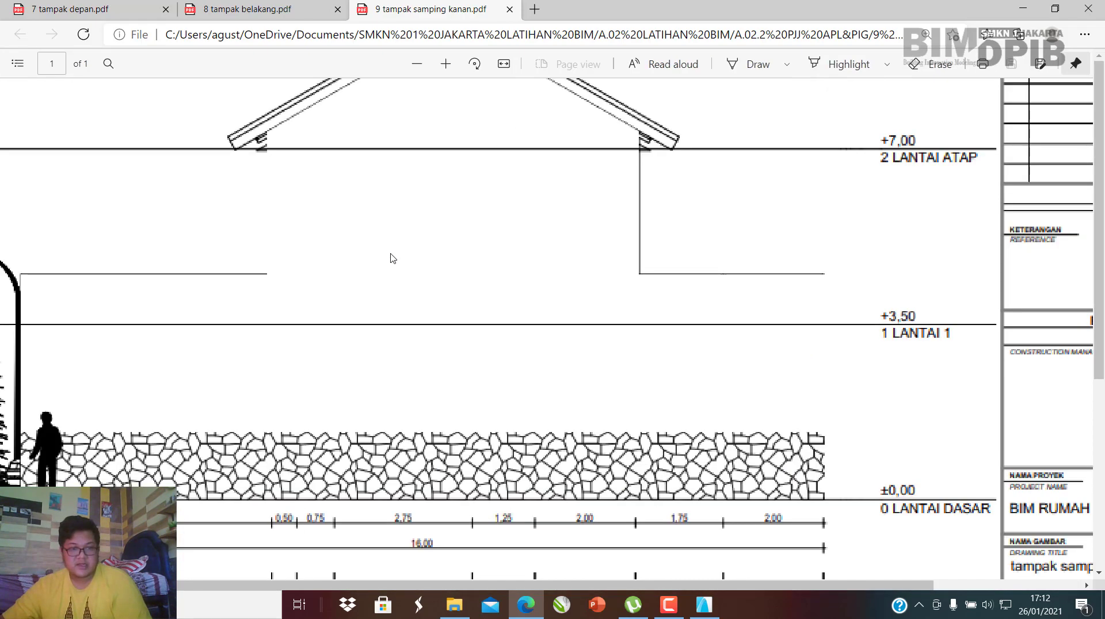
pyautogui.keyDown('ctrl'); pyautogui.scroll(2, 368, 261); pyautogui.keyUp('ctrl')
pyautogui.keyDown('ctrl'); pyautogui.scroll(-4, 486, 266); pyautogui.keyUp('ctrl')
pyautogui.keyDown('ctrl'); pyautogui.scroll(2, 545, 290); pyautogui.keyUp('ctrl')
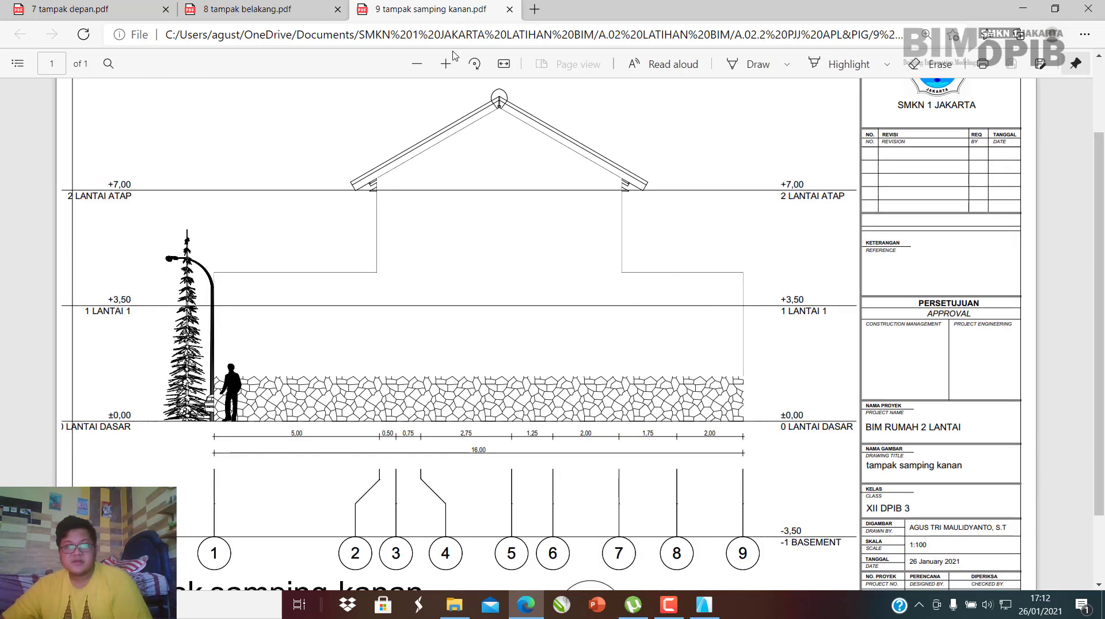
# Open the 10 tampak samping kiri PDF from the same folder and review the whole sheet.
pyautogui.click(1023, 8)
pyautogui.doubleClick(260, 230)
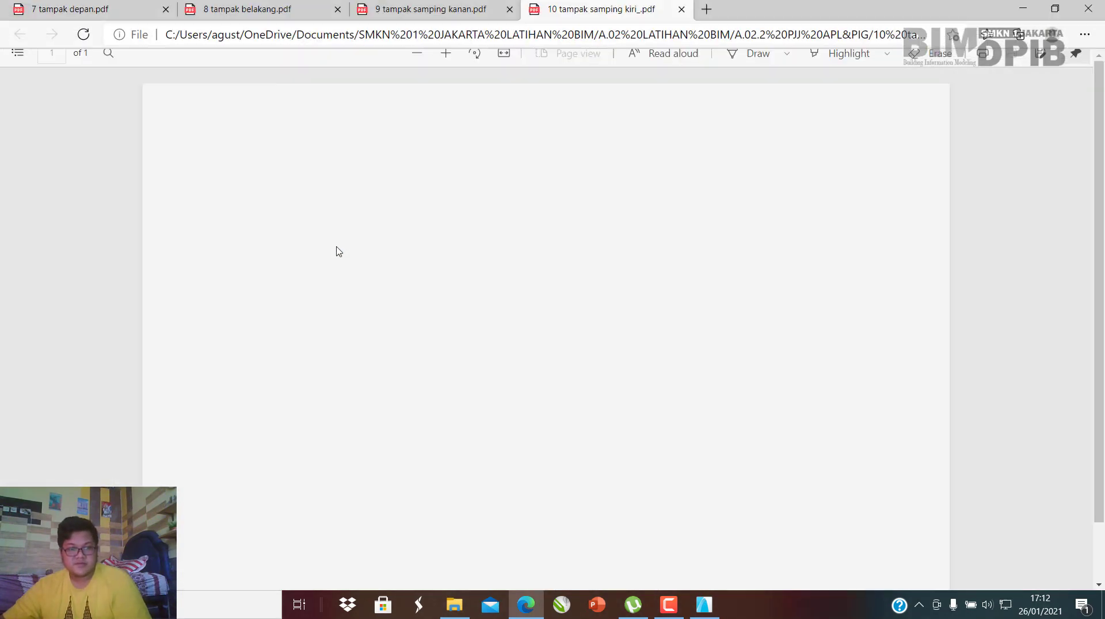
pyautogui.keyDown('ctrl'); pyautogui.scroll(2, 294, 301); pyautogui.keyUp('ctrl')
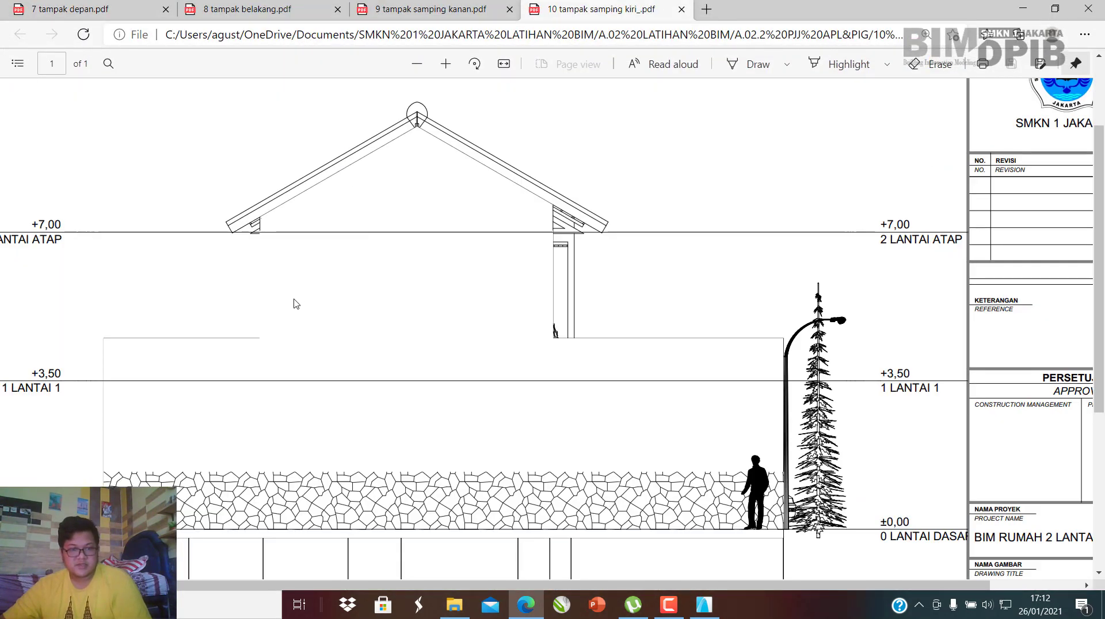
pyautogui.scroll(-4, 410, 276)
pyautogui.scroll(1, 414, 298)
pyautogui.keyDown('ctrl'); pyautogui.scroll(-3, 415, 297); pyautogui.keyUp('ctrl')
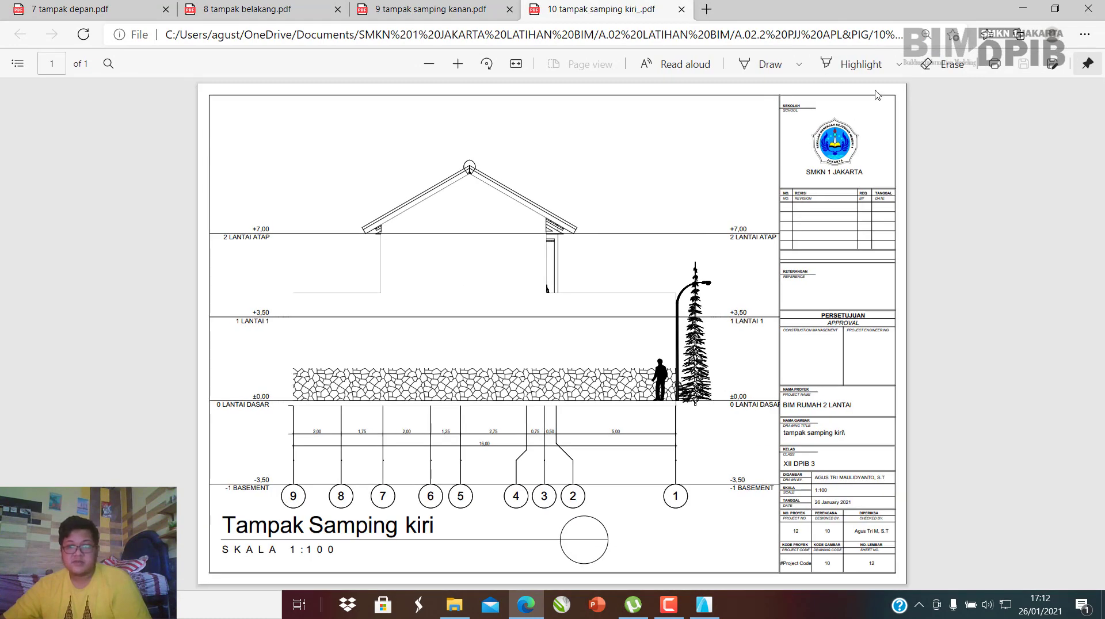
# Return to the A.02.2 PJJ APL&PIG folder and look over the full set of published PDFs.
pyautogui.click(1028, 12)
pyautogui.moveTo(371, 301); pyautogui.dragTo(154, 91)
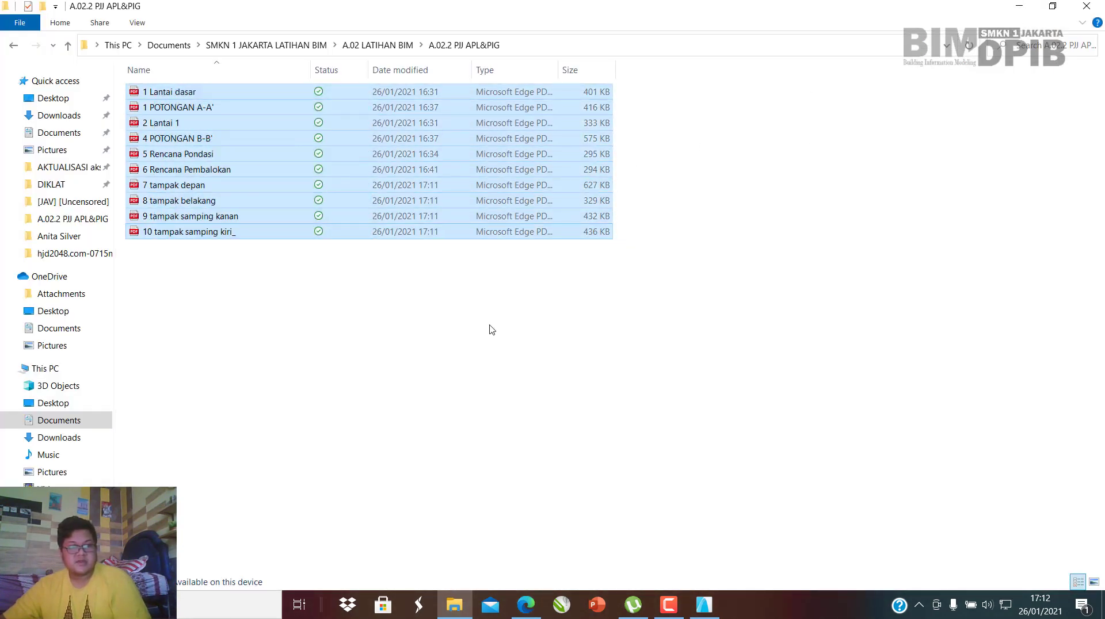
pyautogui.click(476, 293)
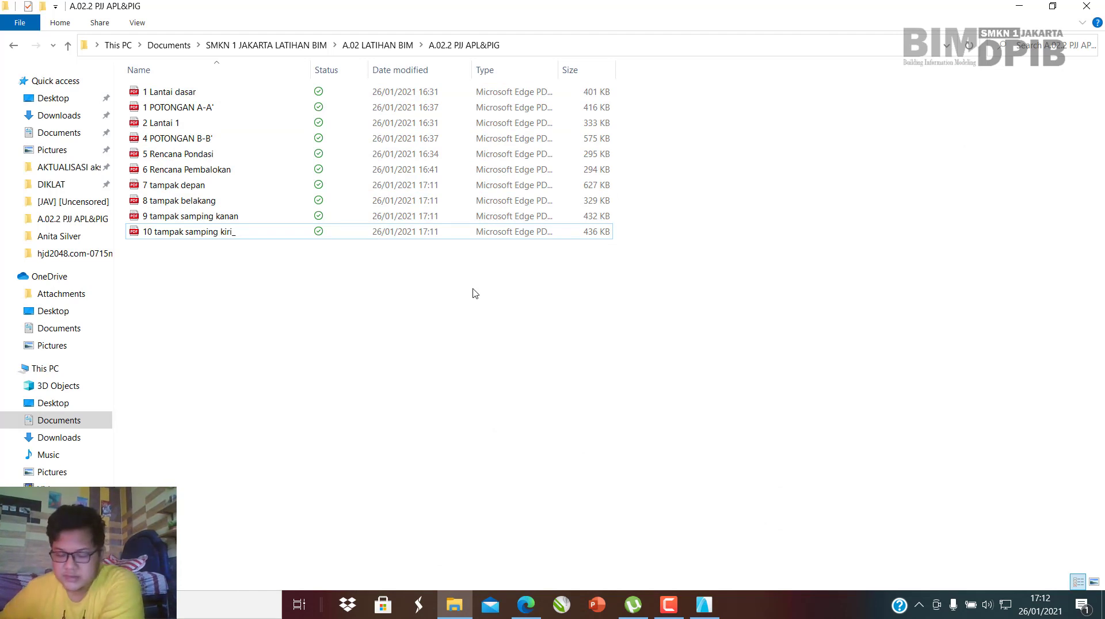
# Start a second ARCHICAD 22 session from the desktop, open the recent project latiohan ukom.bpn, dismiss the CEIP invitation and move its window off this screen.
pyautogui.click(1022, 10)
pyautogui.click(1028, 11)
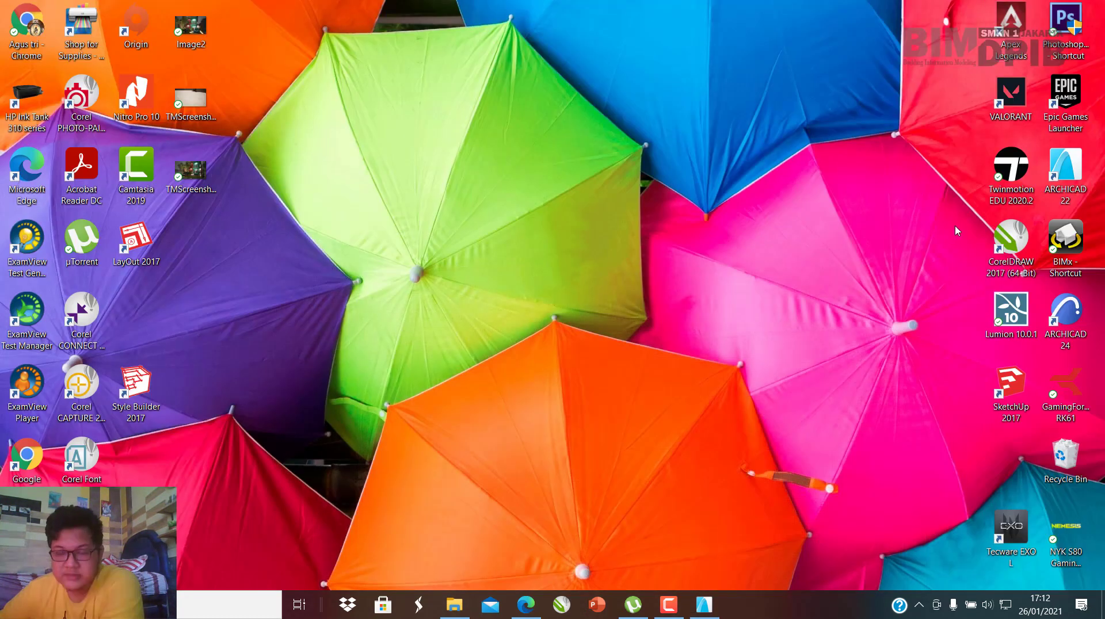
pyautogui.doubleClick(1061, 180)
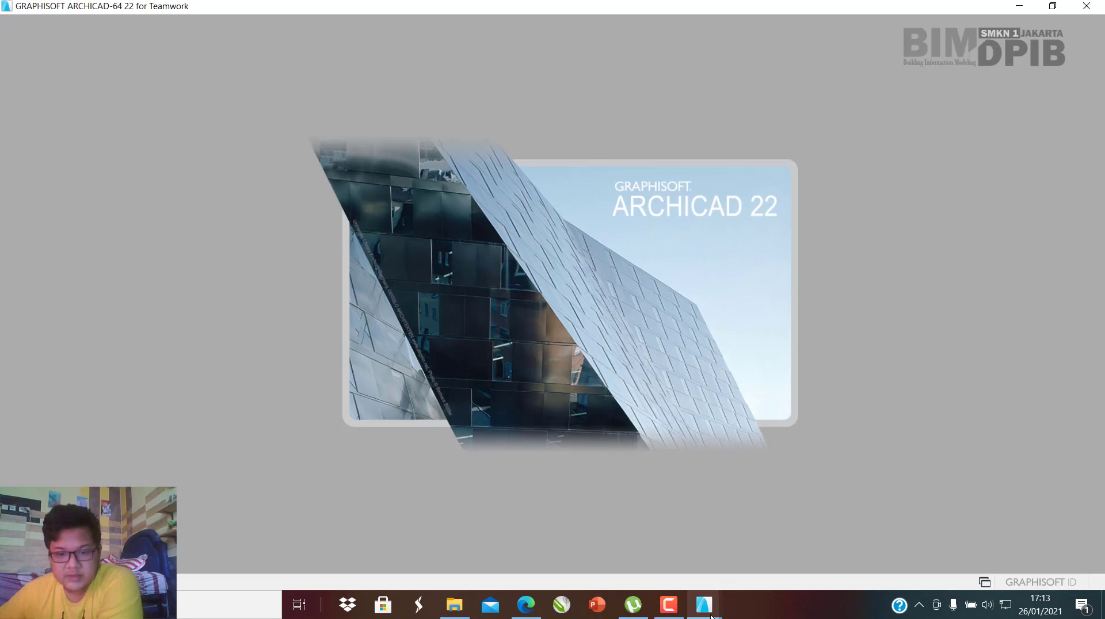
pyautogui.moveTo(711, 616)
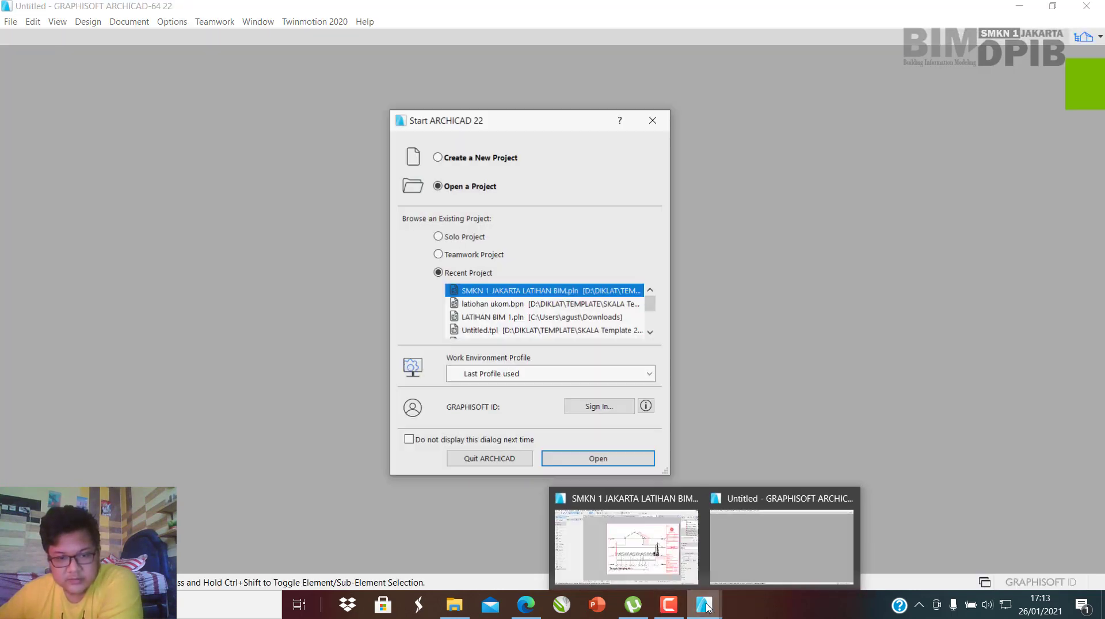
pyautogui.click(512, 305)
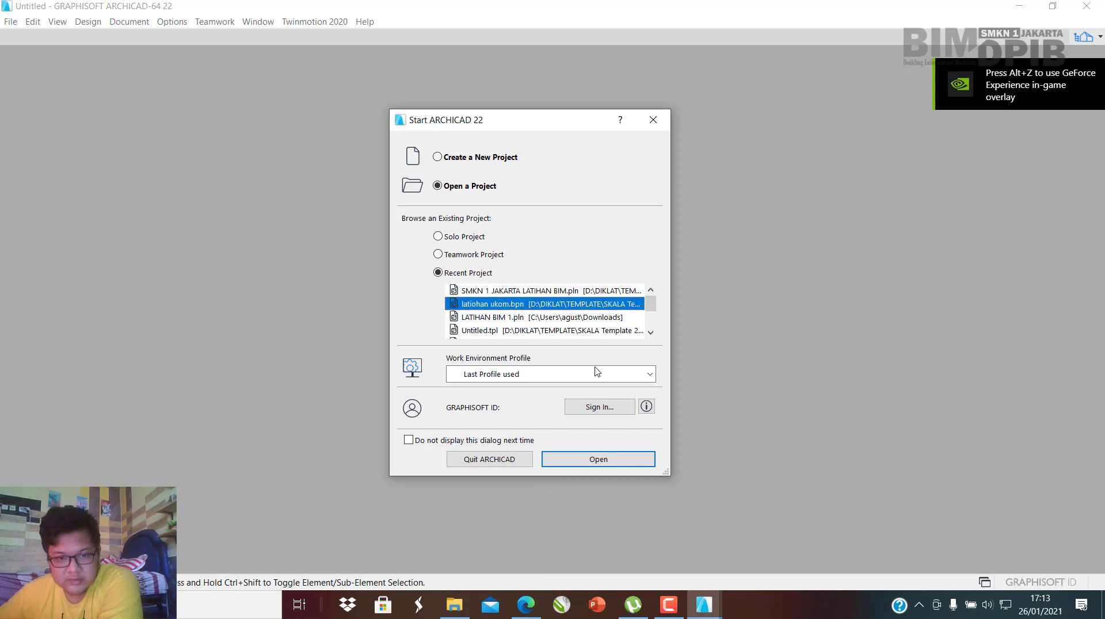
pyautogui.click(611, 460)
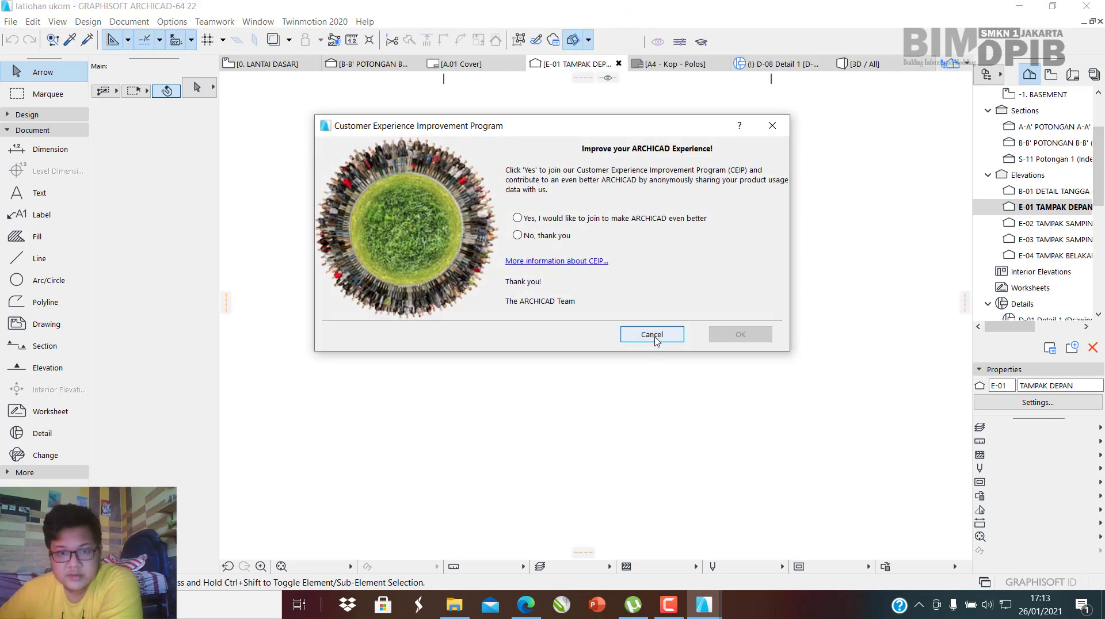
pyautogui.click(655, 338)
pyautogui.moveTo(771, 6)
pyautogui.mouseDown()
pyautogui.moveTo(846, 190)
pyautogui.moveTo(1104, 187)
pyautogui.moveTo(1104, 6)
pyautogui.mouseUp()
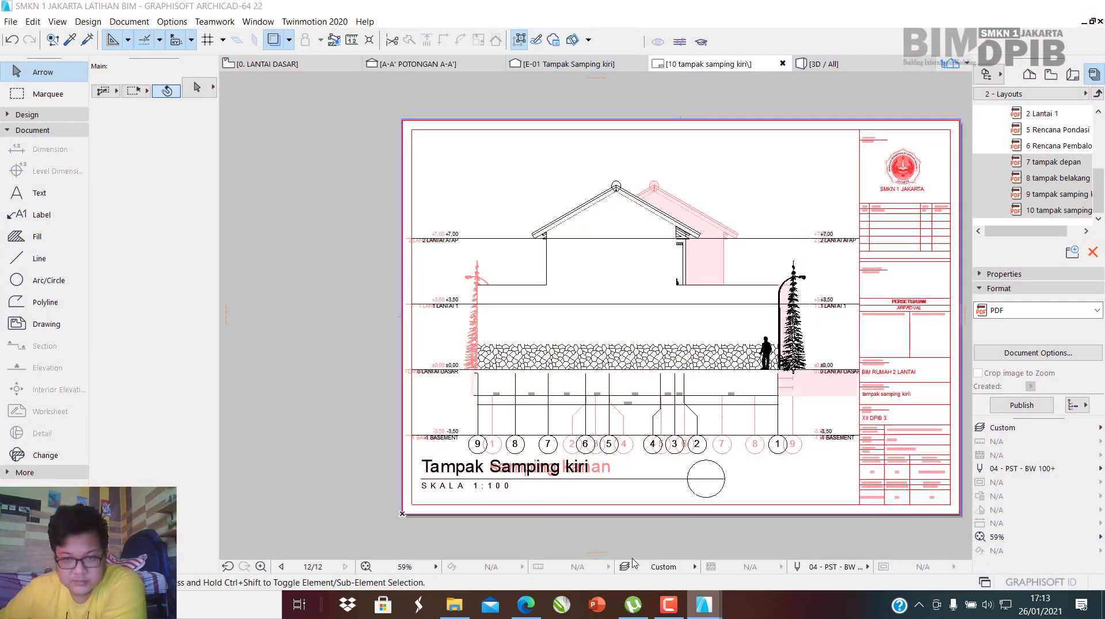
# Switch back to the SMKN 1 JAKARTA LATIHAN BIM project and view the 3D model and section A-A'.
pyautogui.click(679, 561)
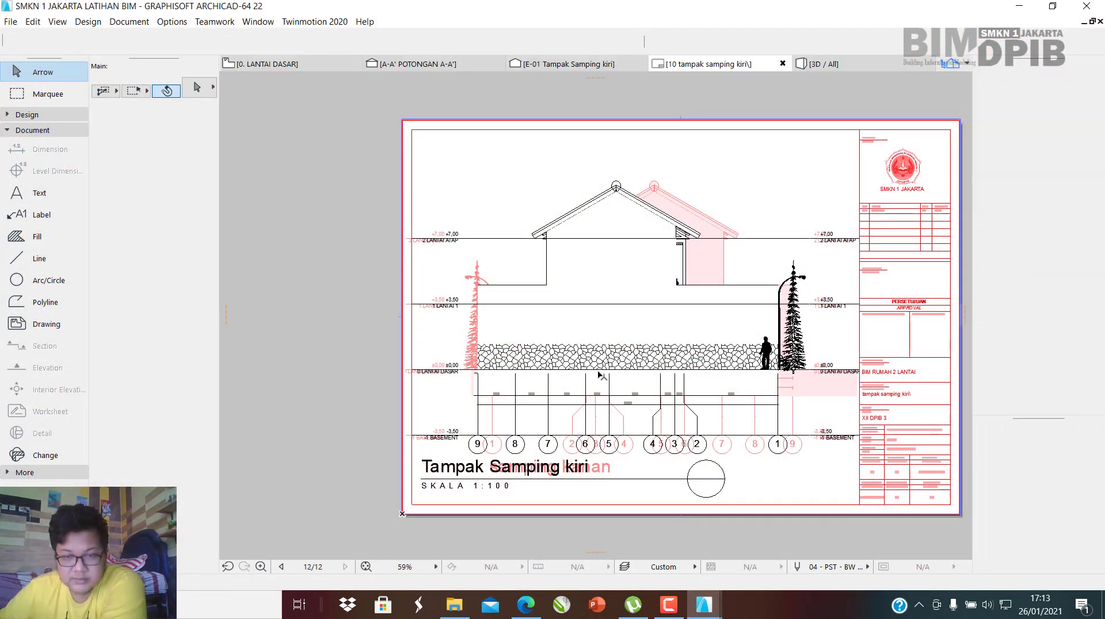
pyautogui.scroll(2, 798, 311)
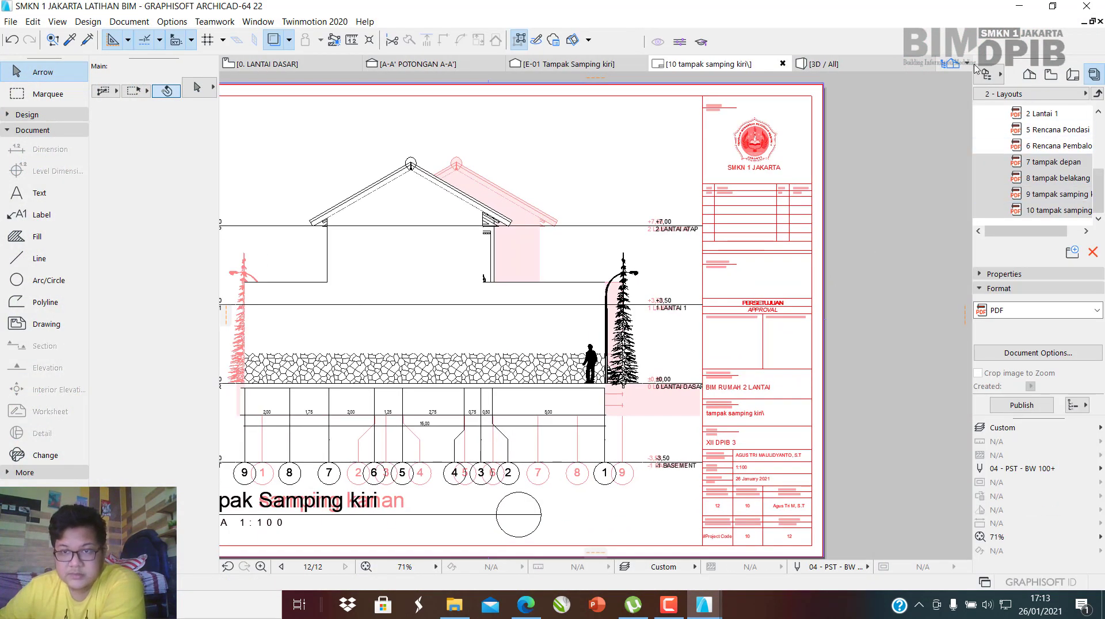
pyautogui.click(818, 64)
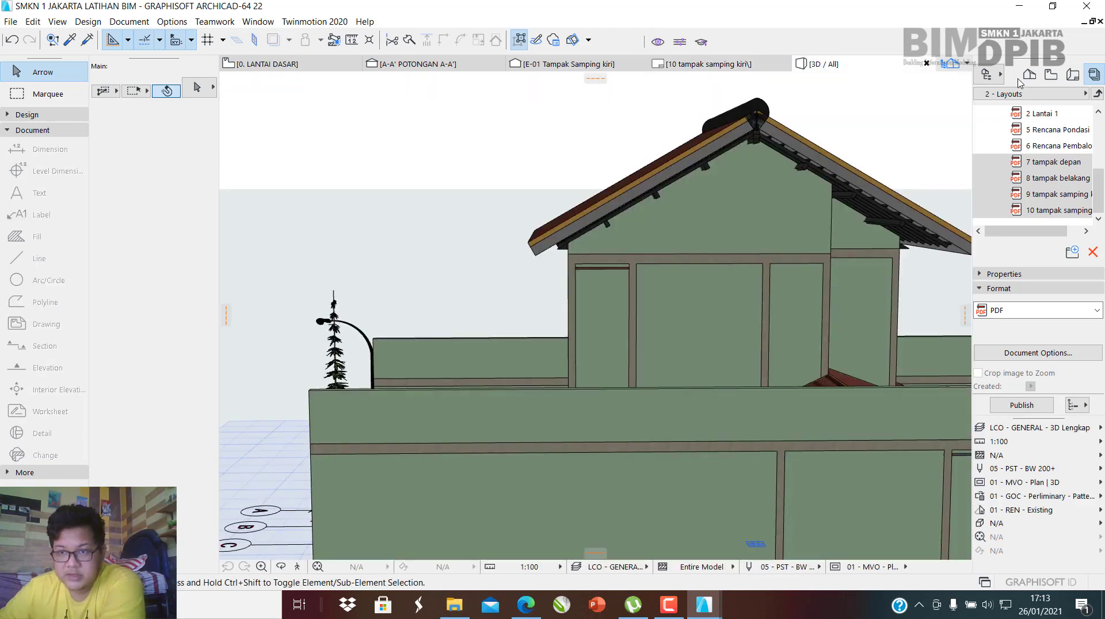
pyautogui.click(1030, 74)
pyautogui.scroll(5, 1065, 167)
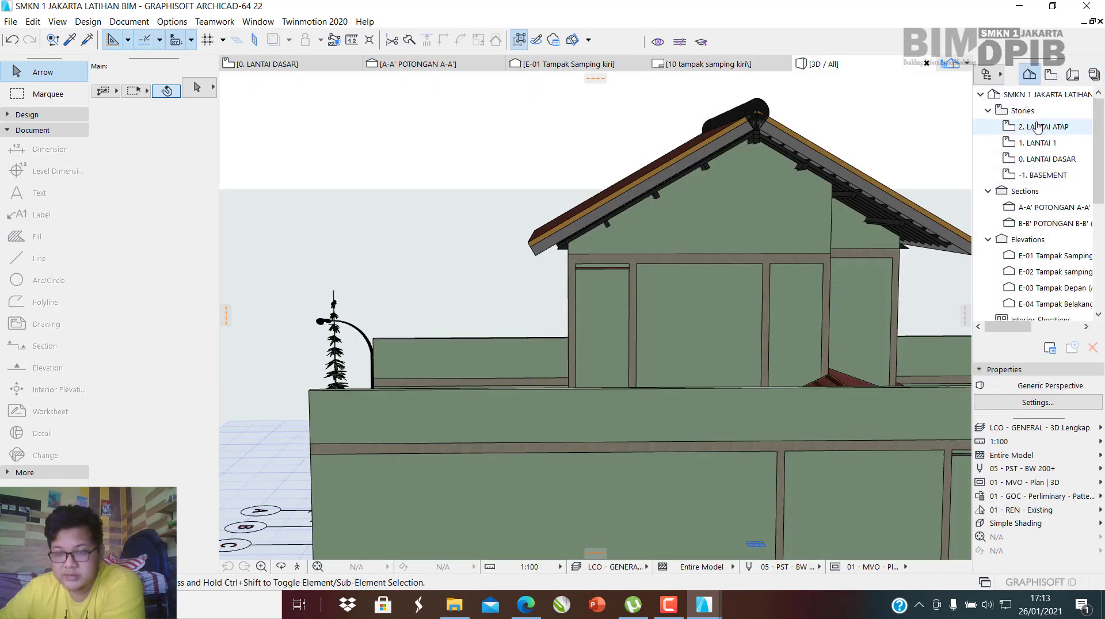
pyautogui.doubleClick(1047, 207)
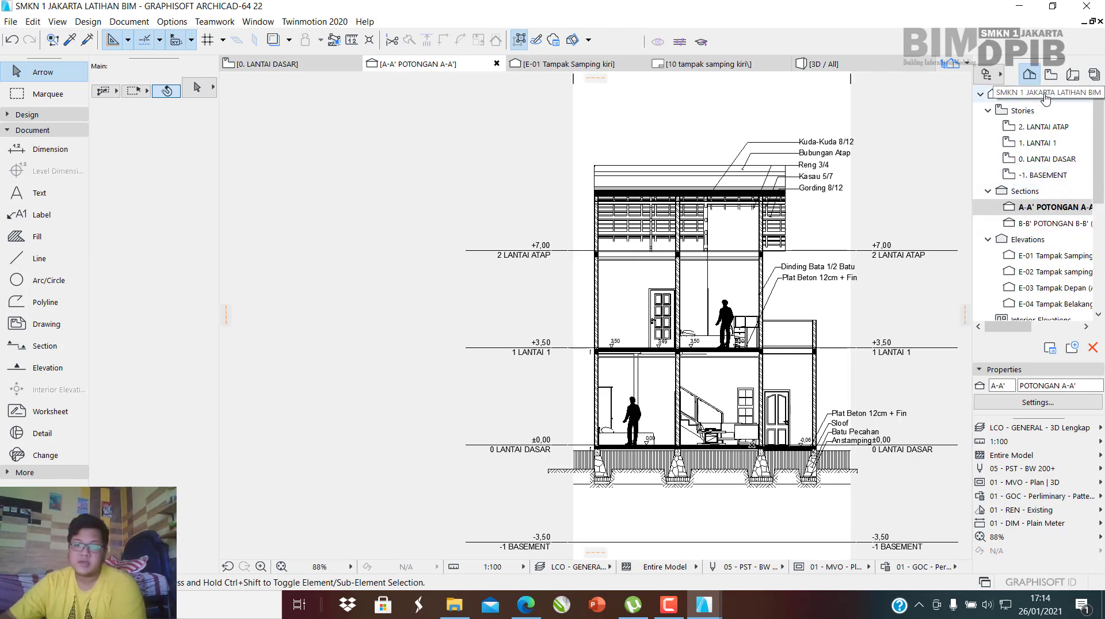
# On the 0. LANTAI DASAR plan, place a horizontal section line through the staircase and WC, looking toward Kamar Tidur.
pyautogui.doubleClick(1045, 160)
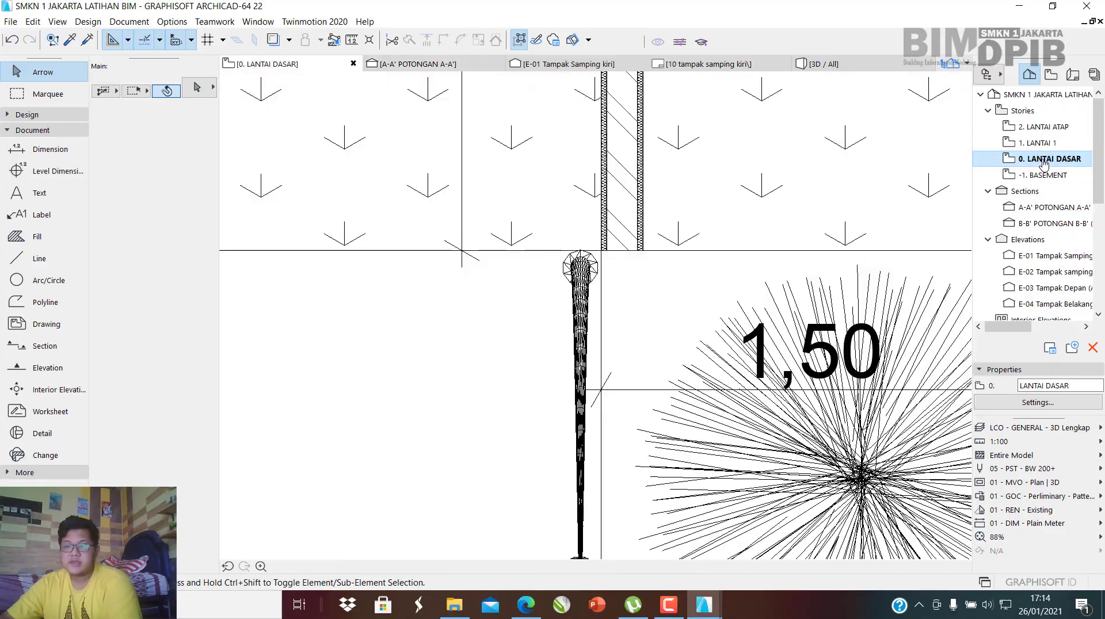
pyautogui.scroll(-5, 572, 248)
pyautogui.scroll(-8, 572, 248)
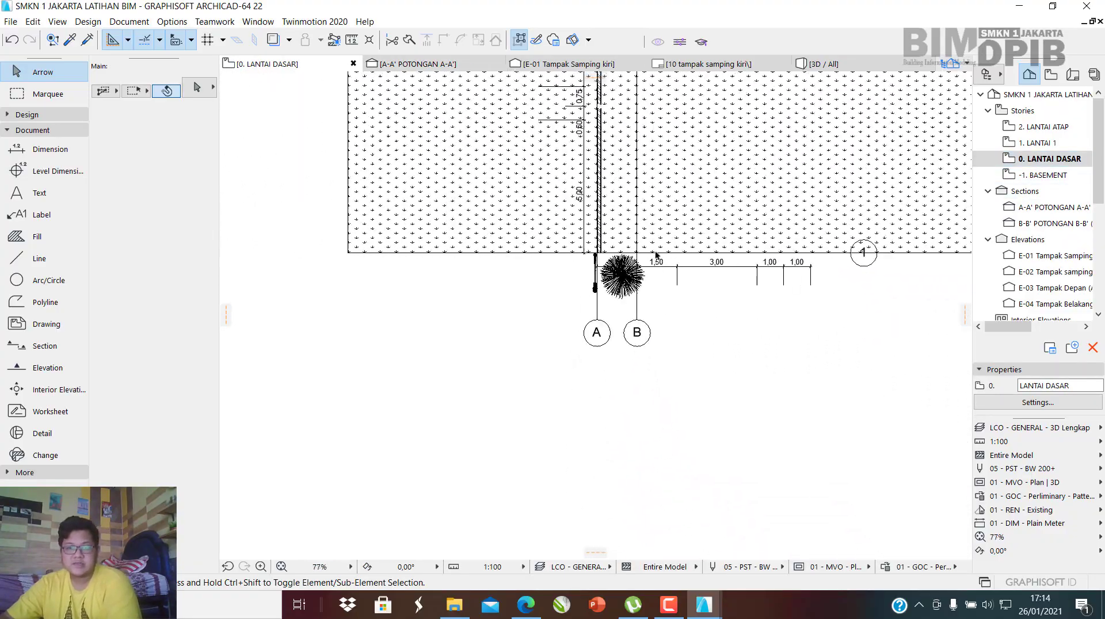
pyautogui.scroll(12, 656, 245)
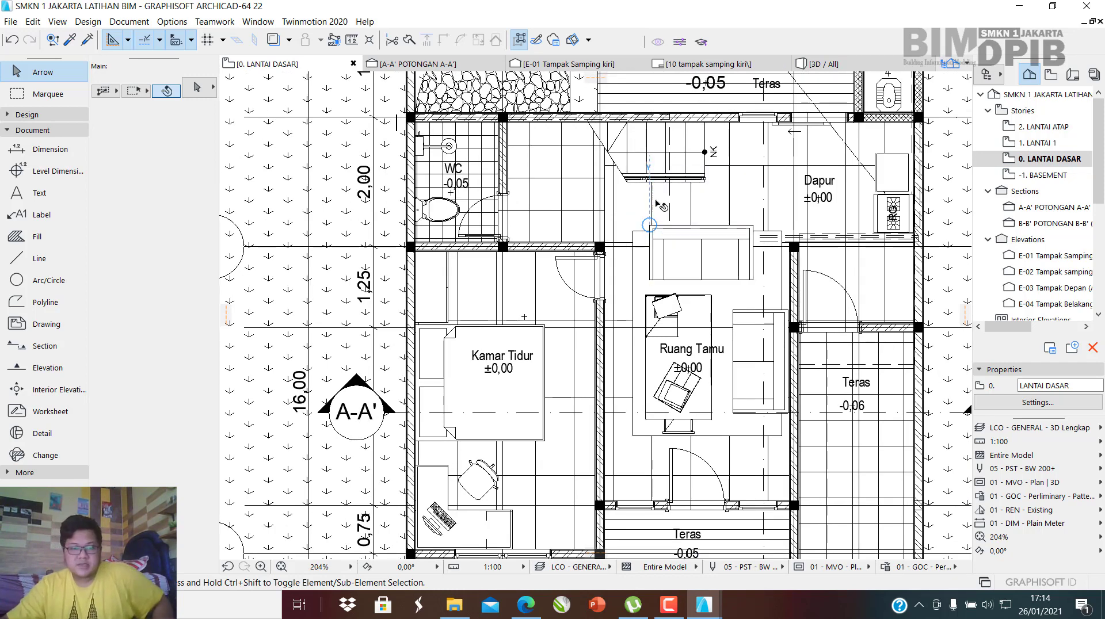
pyautogui.moveTo(602, 198); pyautogui.dragTo(559, 289, button='middle')
pyautogui.scroll(2, 547, 216)
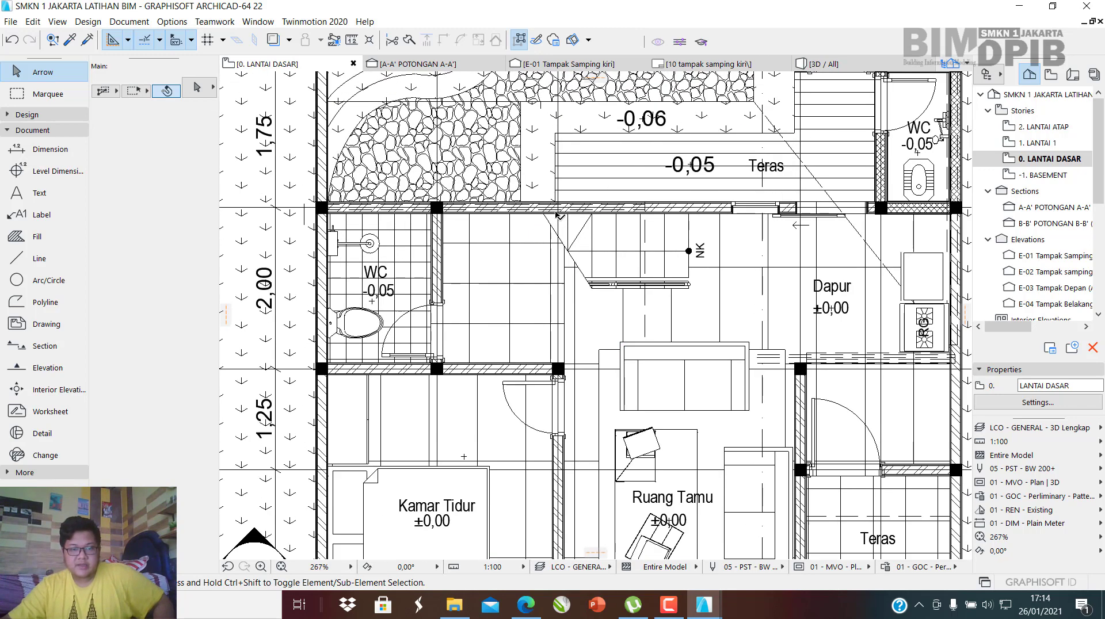
pyautogui.click(29, 347)
pyautogui.scroll(2, 431, 258)
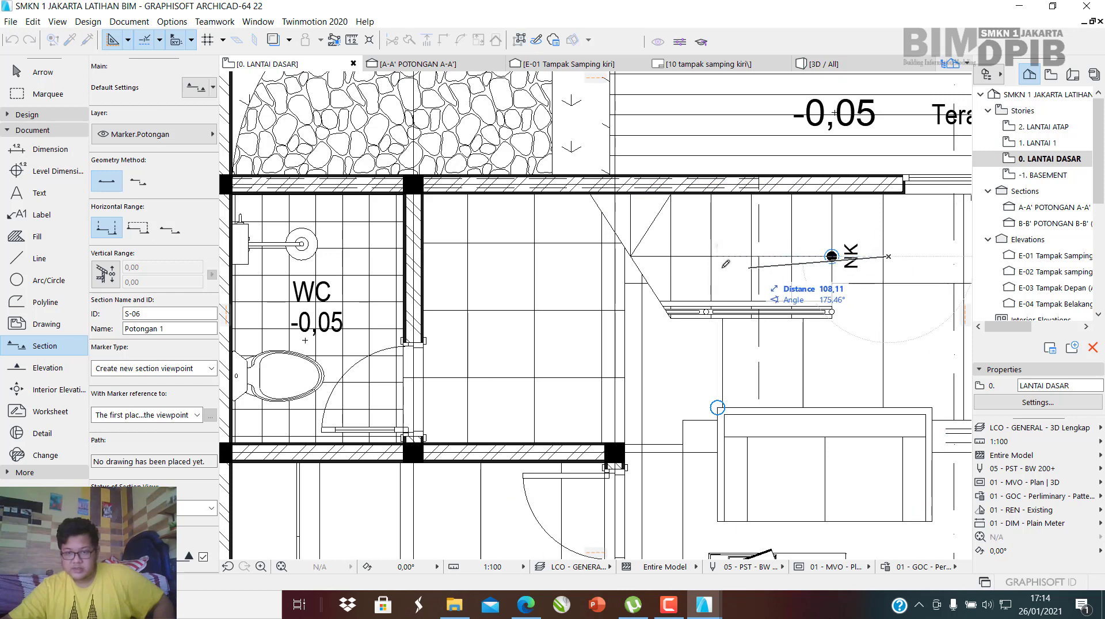
pyautogui.moveTo(374, 261); pyautogui.dragTo(495, 261, button='middle')
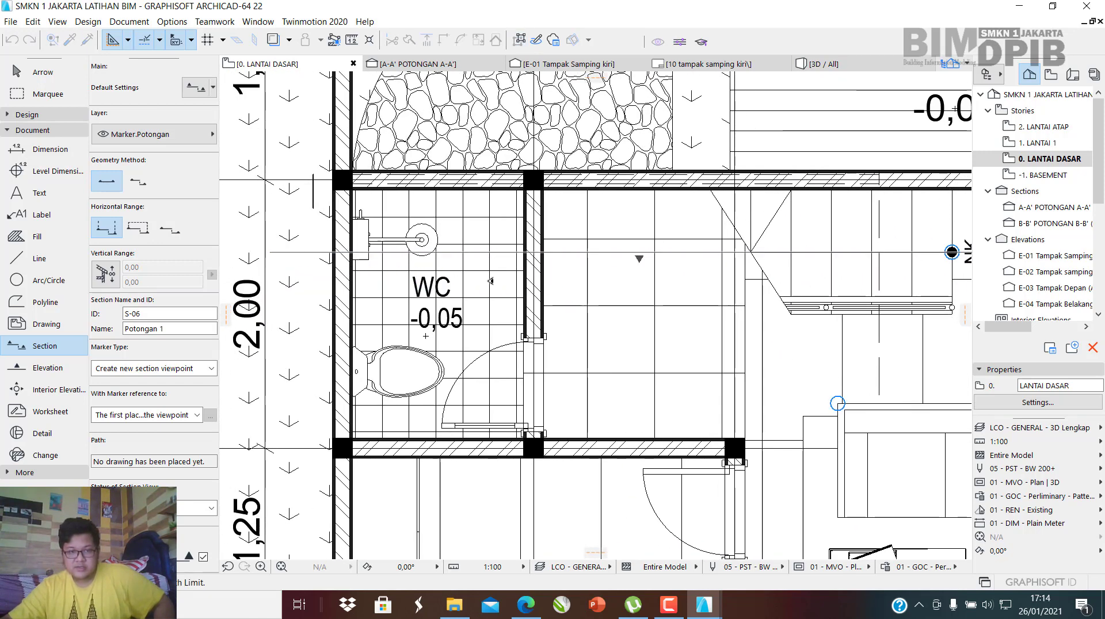
pyautogui.scroll(-2, 503, 280)
pyautogui.click(782, 382)
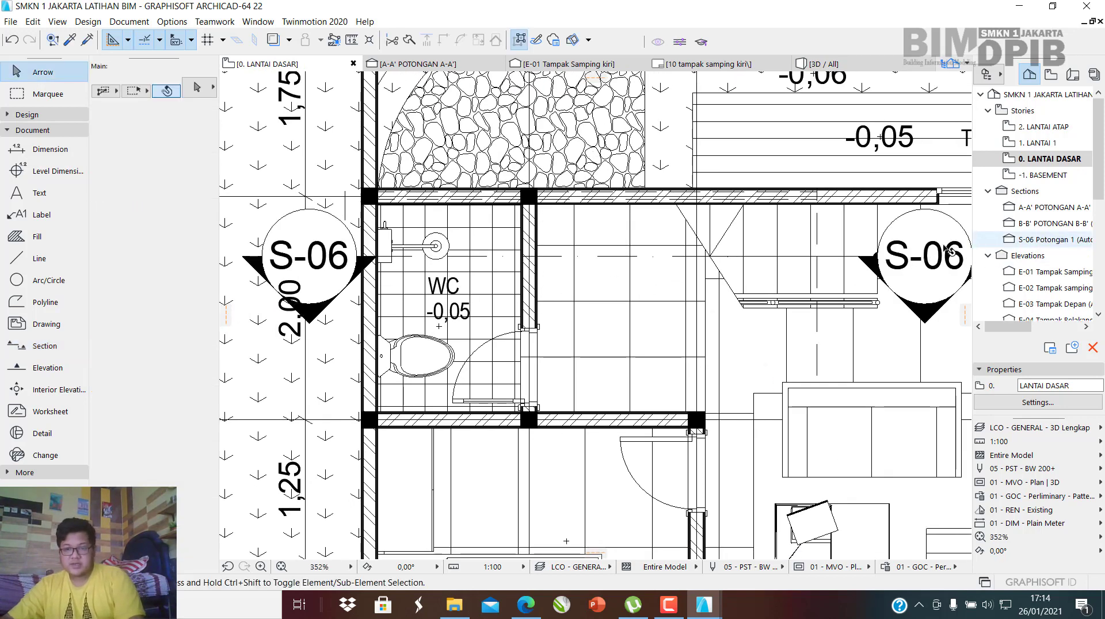
# Open the viewpoint of the new stair section from its plan marker and examine the staircase.
pyautogui.rightClick(921, 224)
pyautogui.click(977, 268)
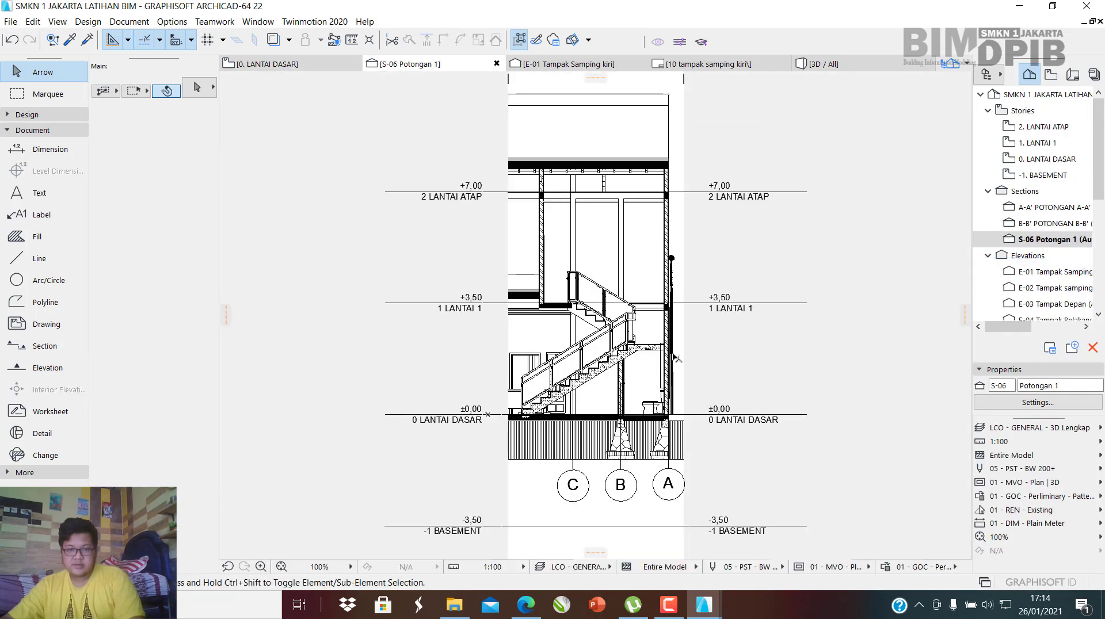
pyautogui.scroll(5, 586, 354)
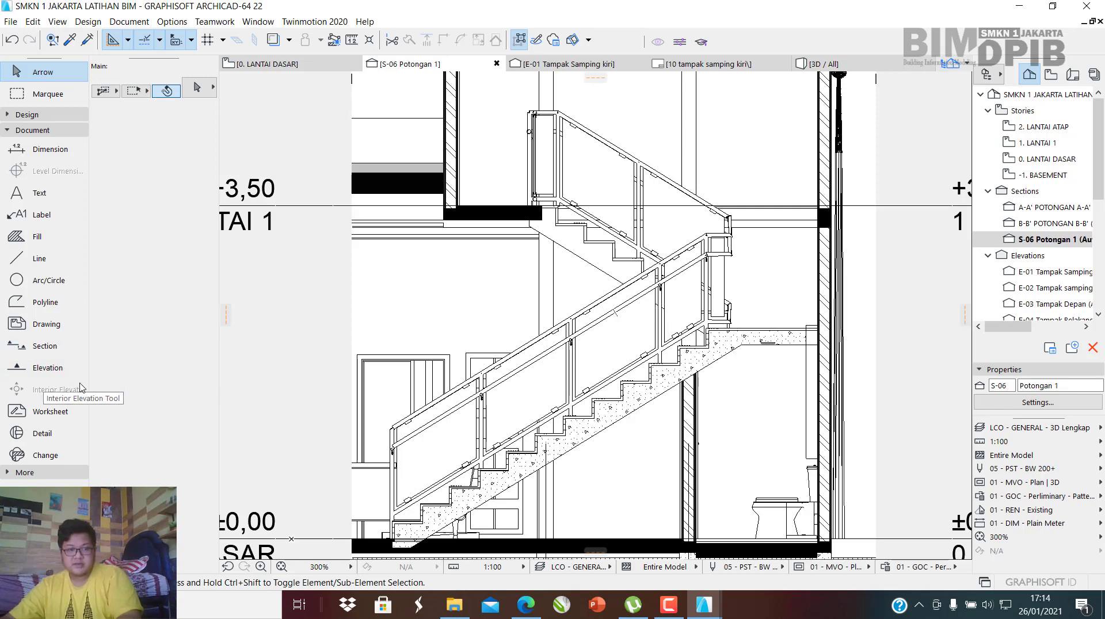
# Return to the 0. LANTAI DASAR plan and try to draw an elevation line beside the stair section marker.
pyautogui.click(286, 65)
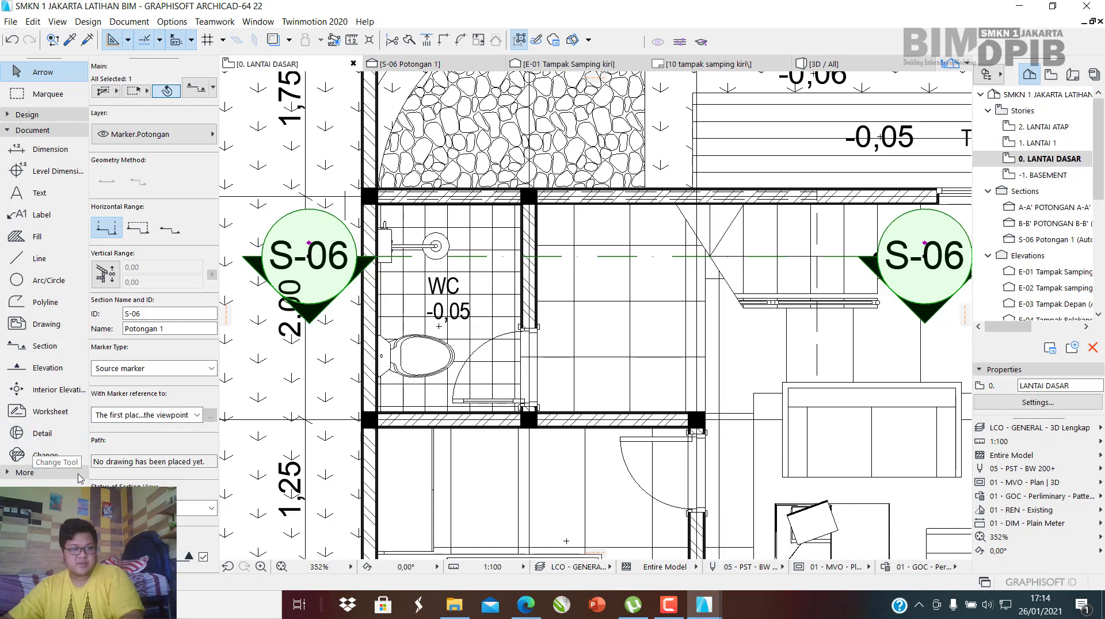
pyautogui.click(36, 376)
pyautogui.scroll(-4, 488, 373)
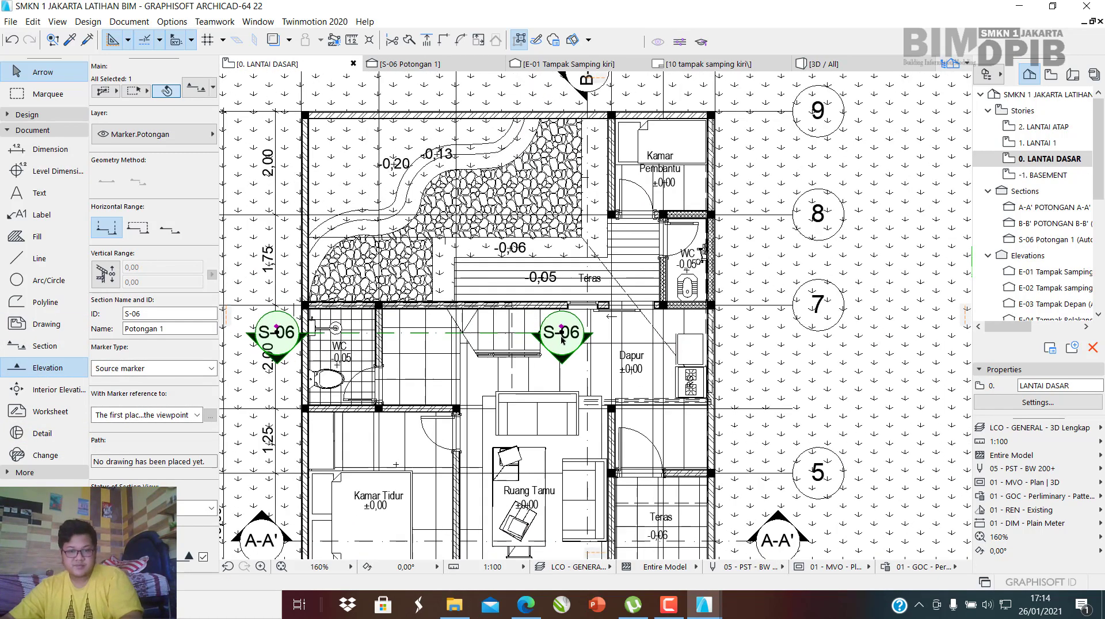
pyautogui.scroll(5, 562, 340)
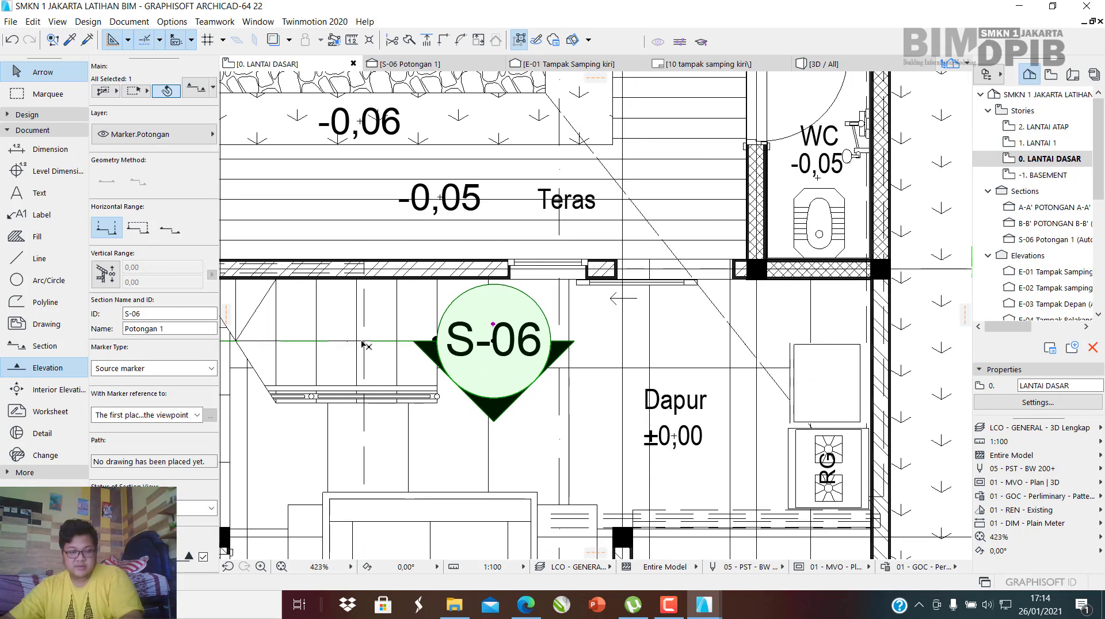
pyautogui.click(595, 342)
pyautogui.press('Escape')
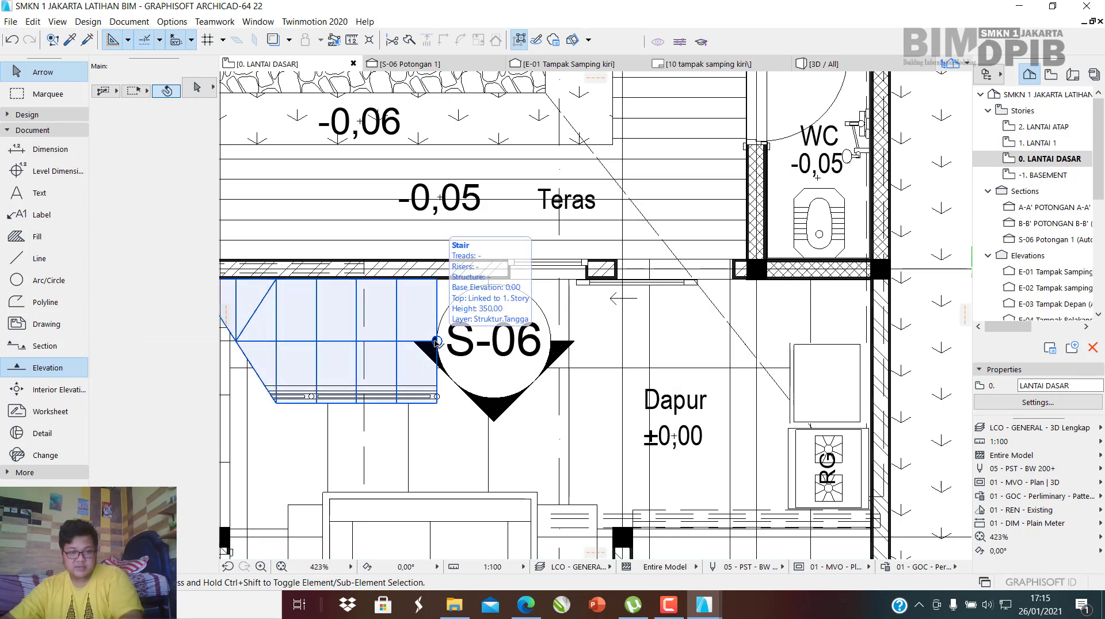
pyautogui.click(588, 343)
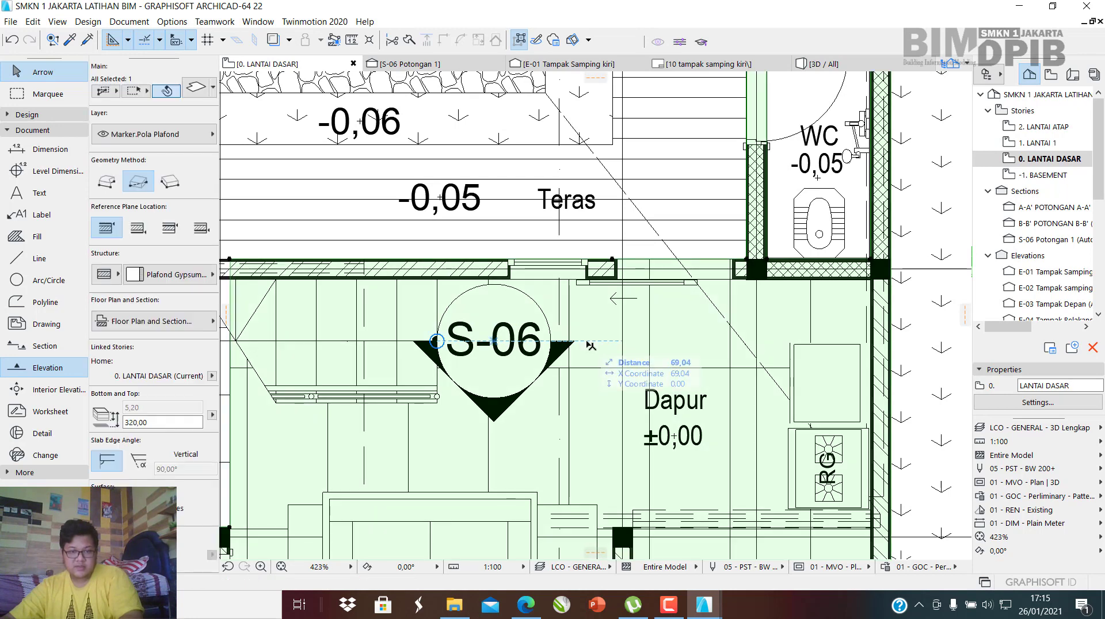
pyautogui.click(581, 341)
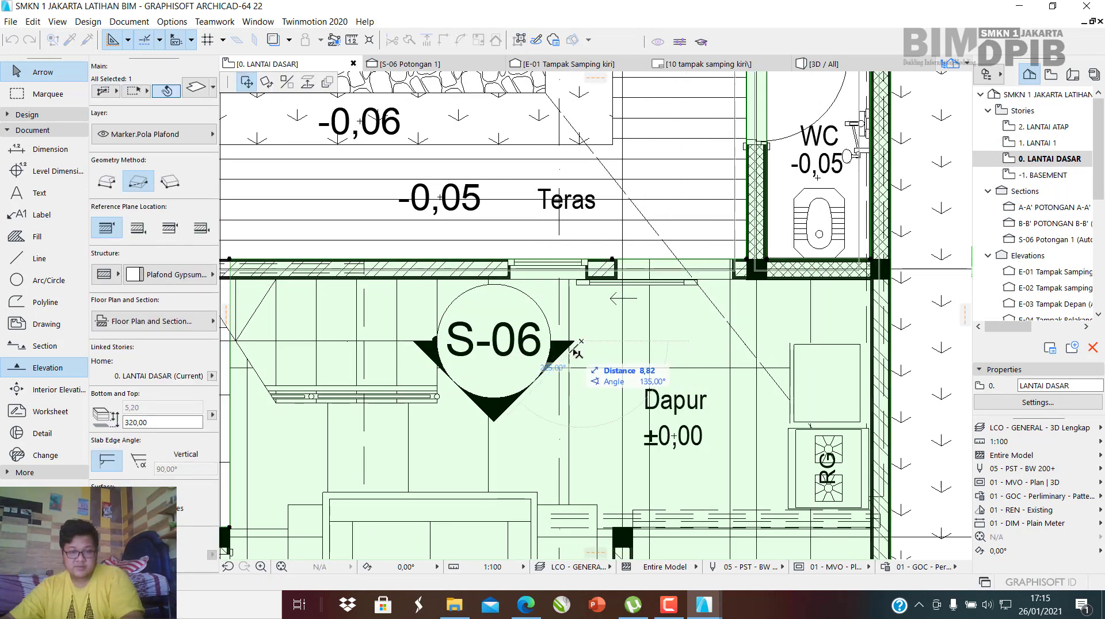
pyautogui.press('Escape')
pyautogui.press('Escape')
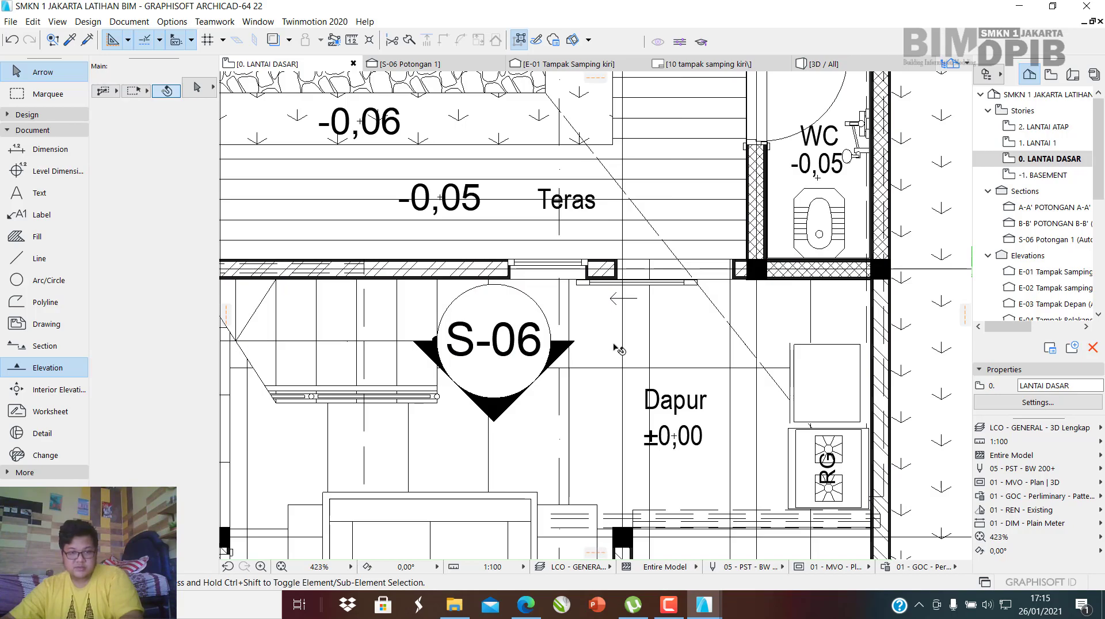
# Hide the Landscape.Site layer of the terrain mesh surrounding the house on the ground floor plan.
pyautogui.scroll(-3, 619, 350)
pyautogui.scroll(5, 346, 325)
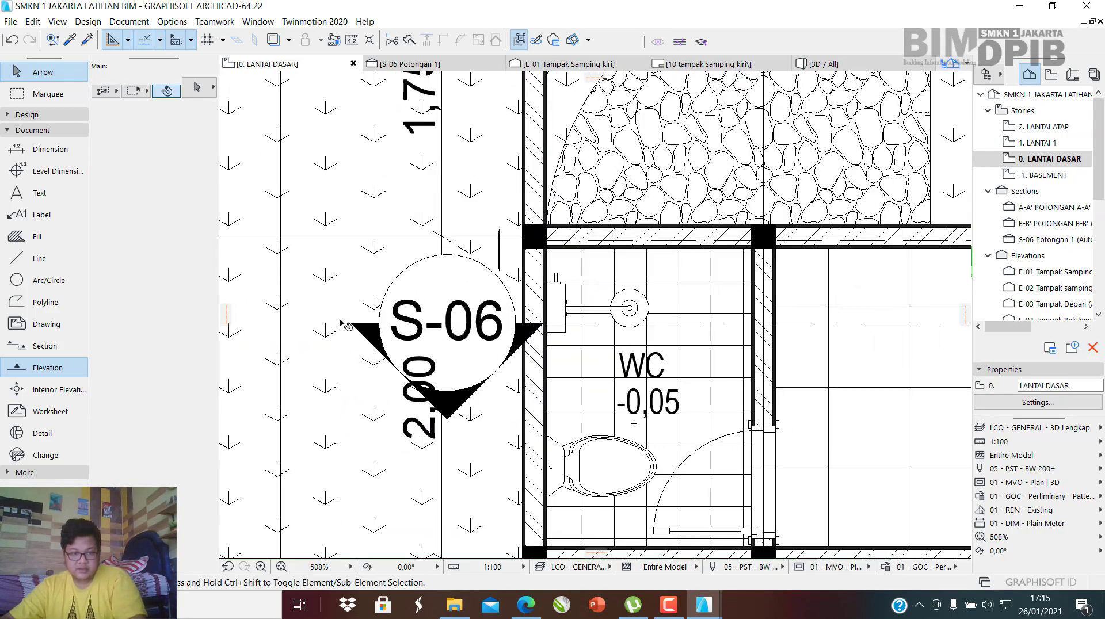
pyautogui.scroll(-5, 340, 323)
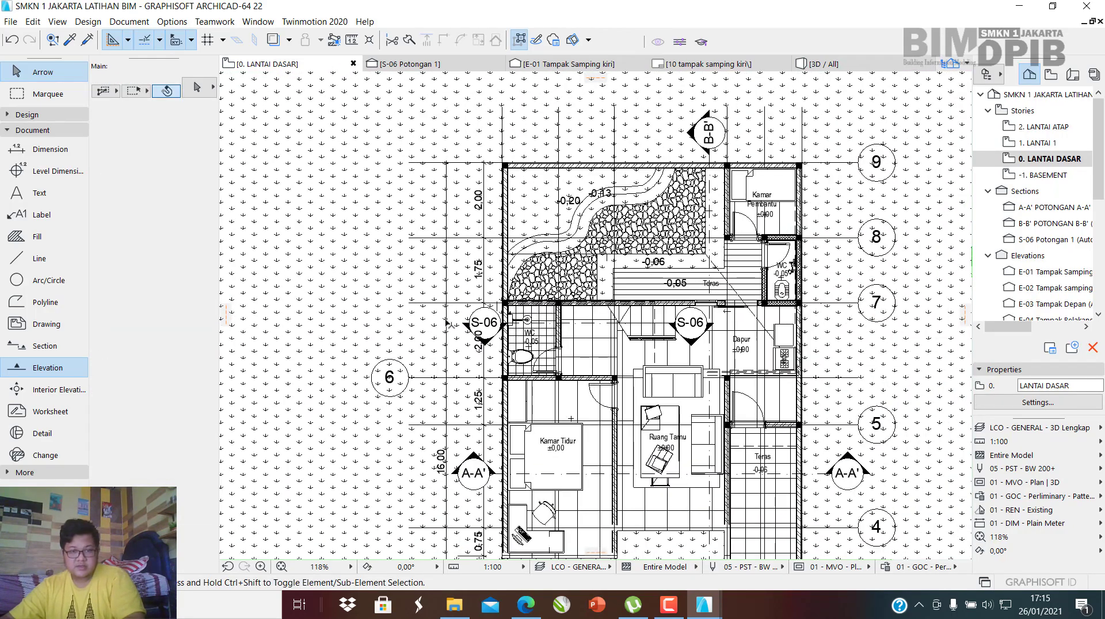
pyautogui.click(374, 268)
pyautogui.rightClick(352, 251)
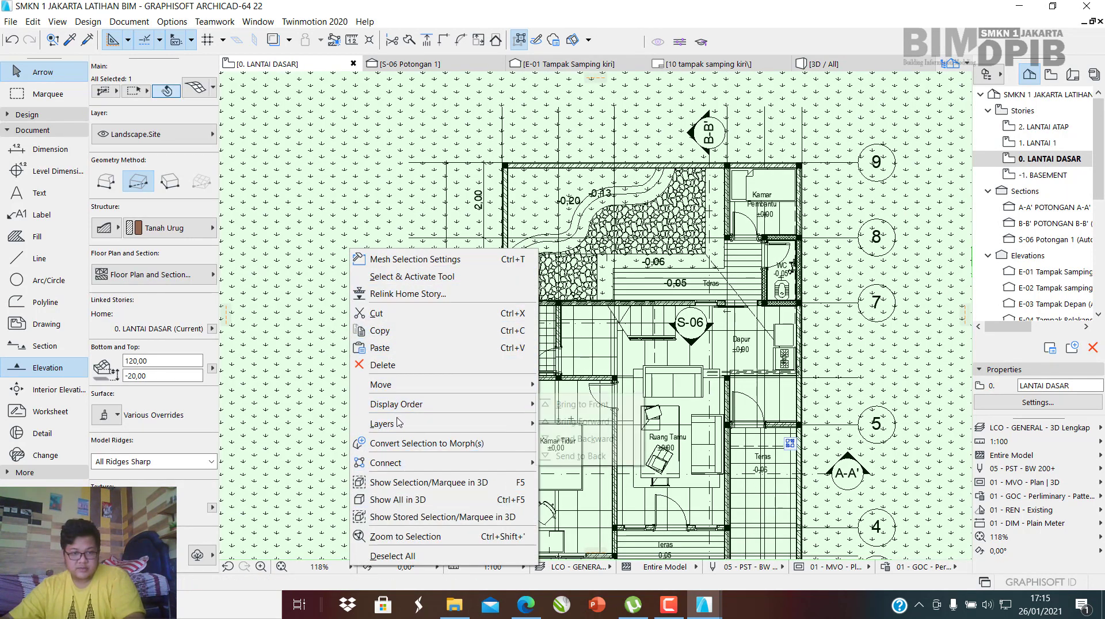
pyautogui.moveTo(398, 425)
pyautogui.click(576, 441)
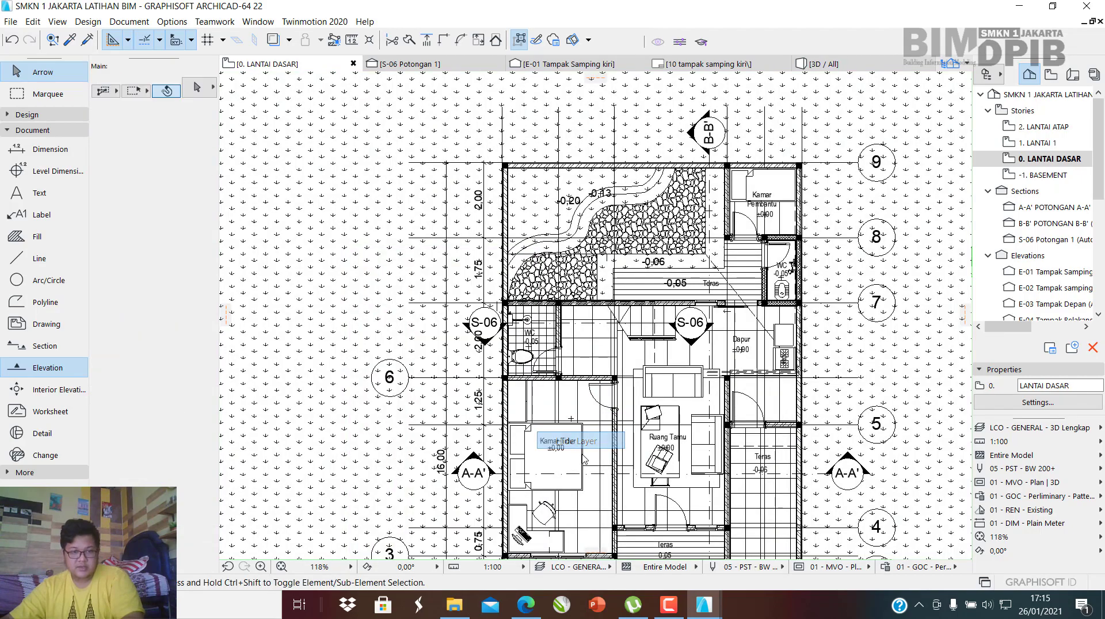
pyautogui.scroll(3, 570, 391)
pyautogui.scroll(1, 567, 386)
pyautogui.moveTo(567, 387); pyautogui.dragTo(554, 497, button='middle')
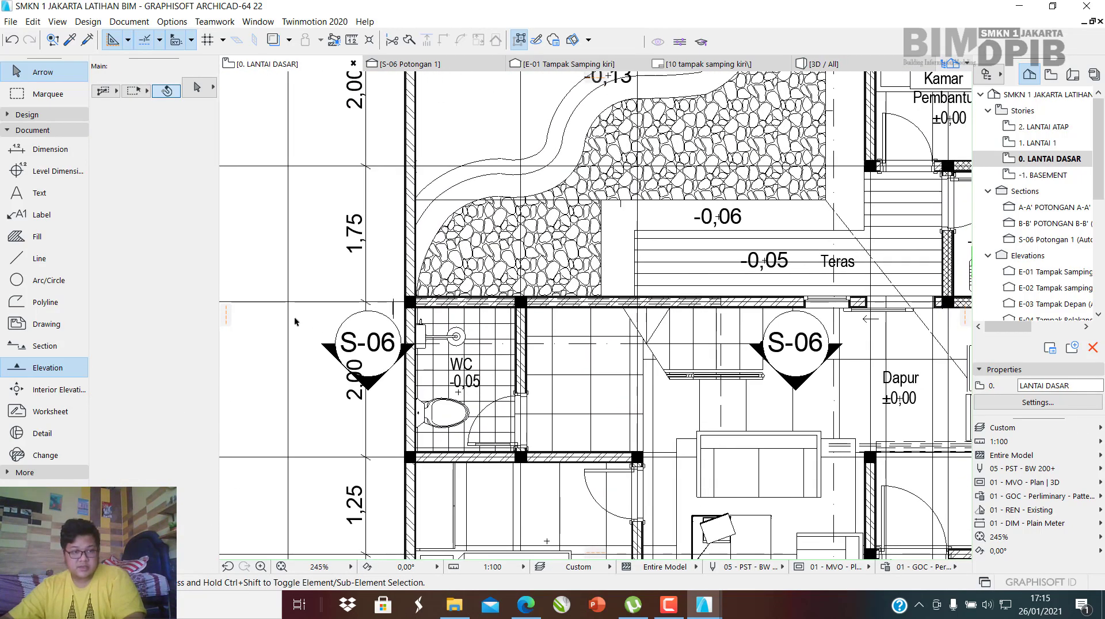
pyautogui.scroll(3, 258, 374)
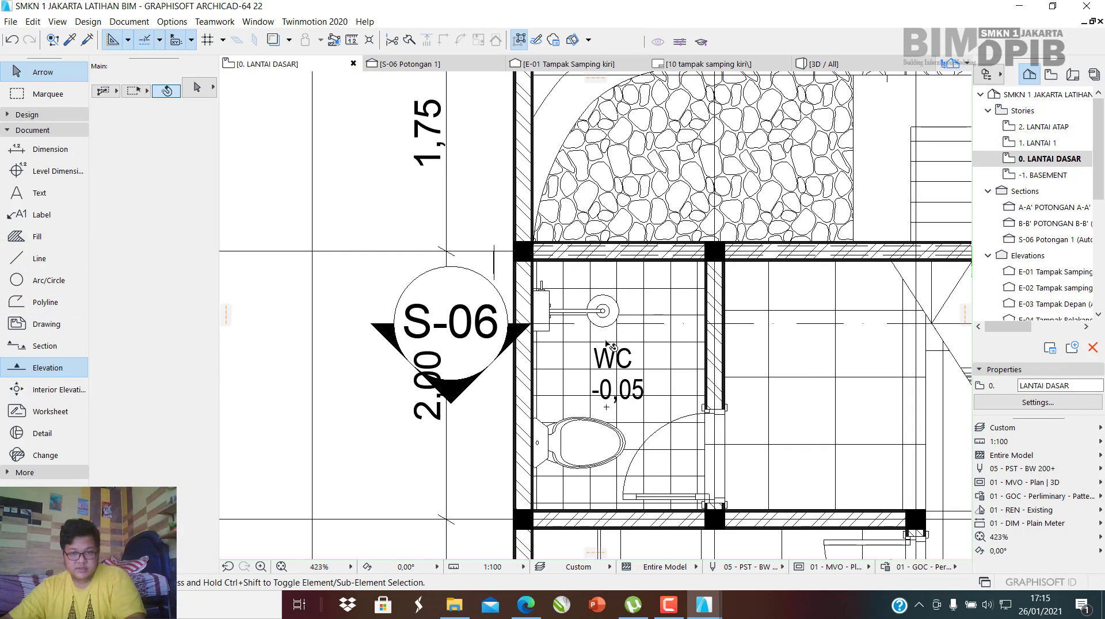
pyautogui.scroll(-3, 632, 341)
pyautogui.moveTo(631, 342); pyautogui.dragTo(374, 331, button='middle')
pyautogui.scroll(2, 789, 326)
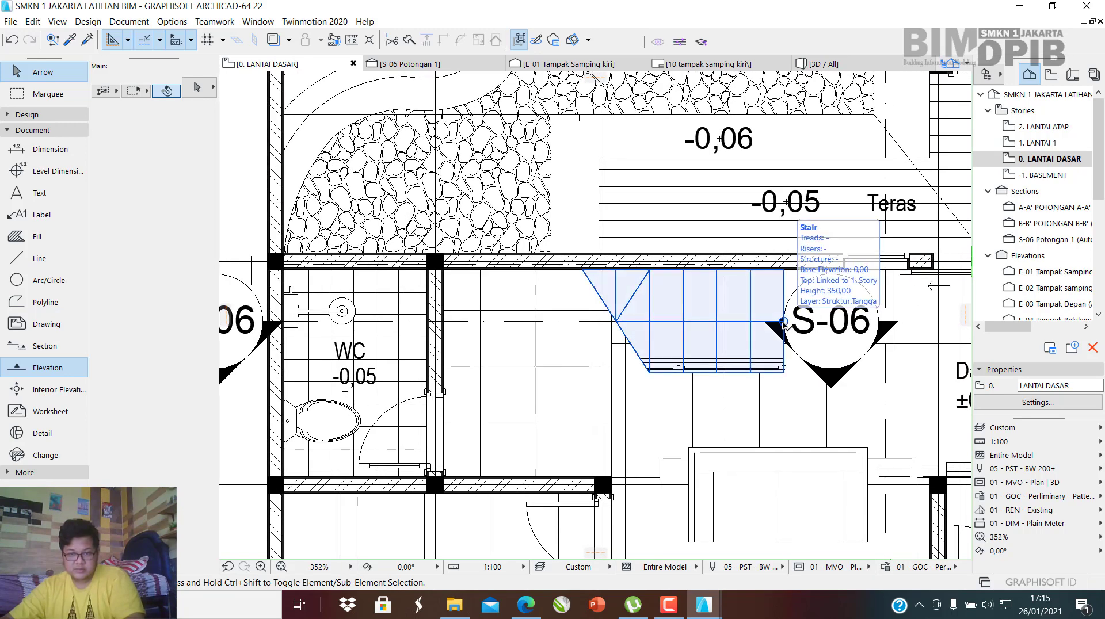
pyautogui.click(911, 326)
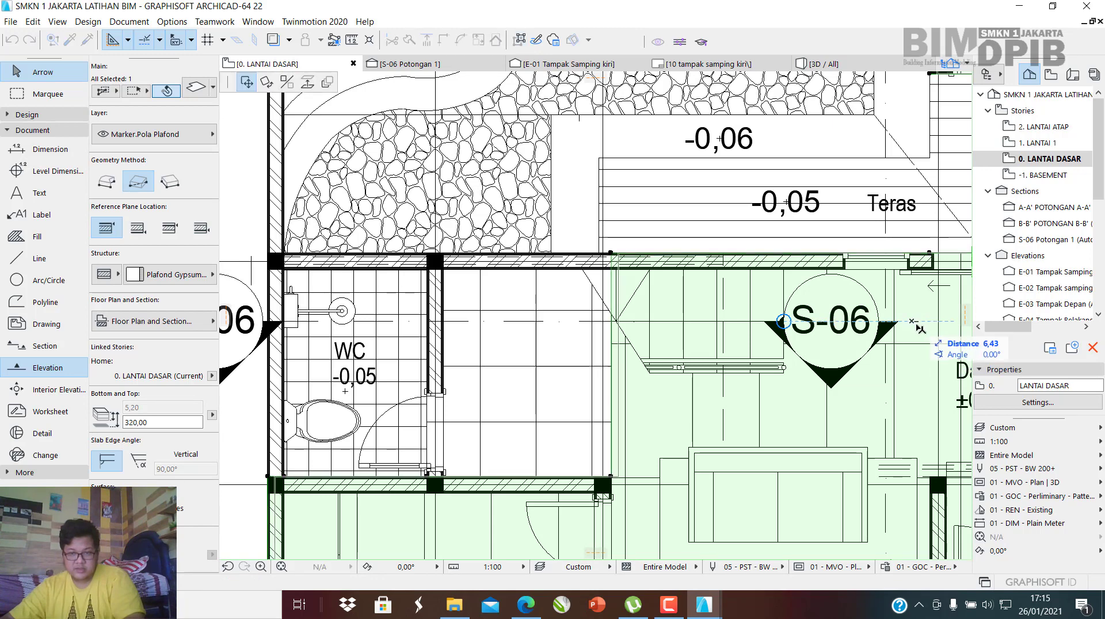
pyautogui.scroll(-1, 887, 353)
pyautogui.press('Escape')
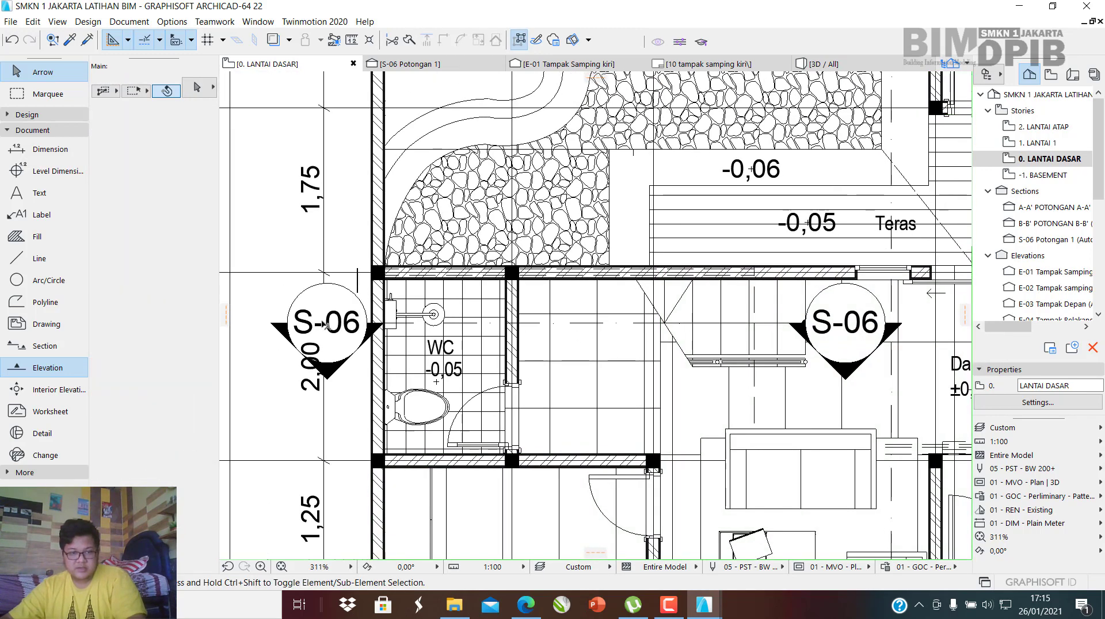
pyautogui.scroll(2, 415, 316)
pyautogui.moveTo(415, 316); pyautogui.dragTo(599, 305, button='middle')
pyautogui.scroll(-2, 598, 305)
pyautogui.scroll(-2, 813, 315)
pyautogui.moveTo(800, 323); pyautogui.dragTo(696, 328, button='middle')
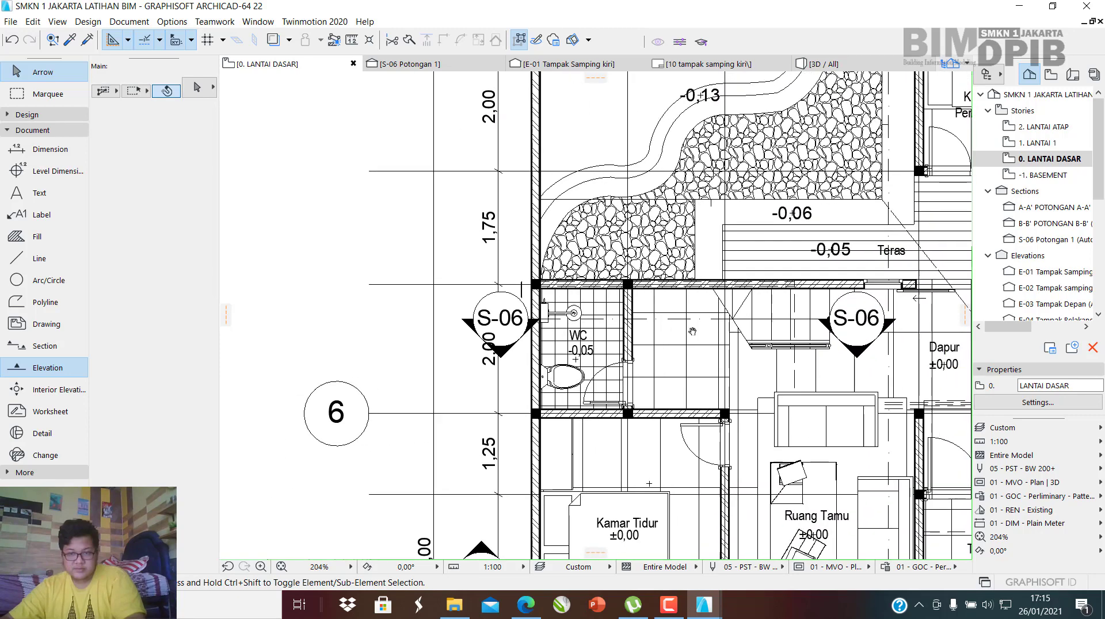
pyautogui.scroll(2, 805, 329)
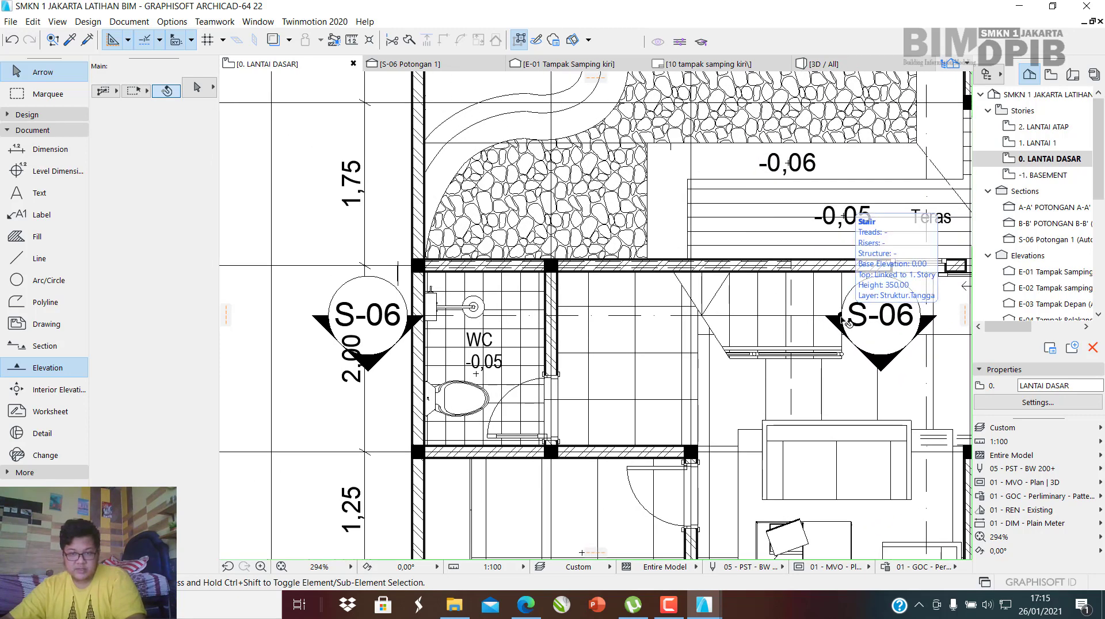
pyautogui.click(842, 320)
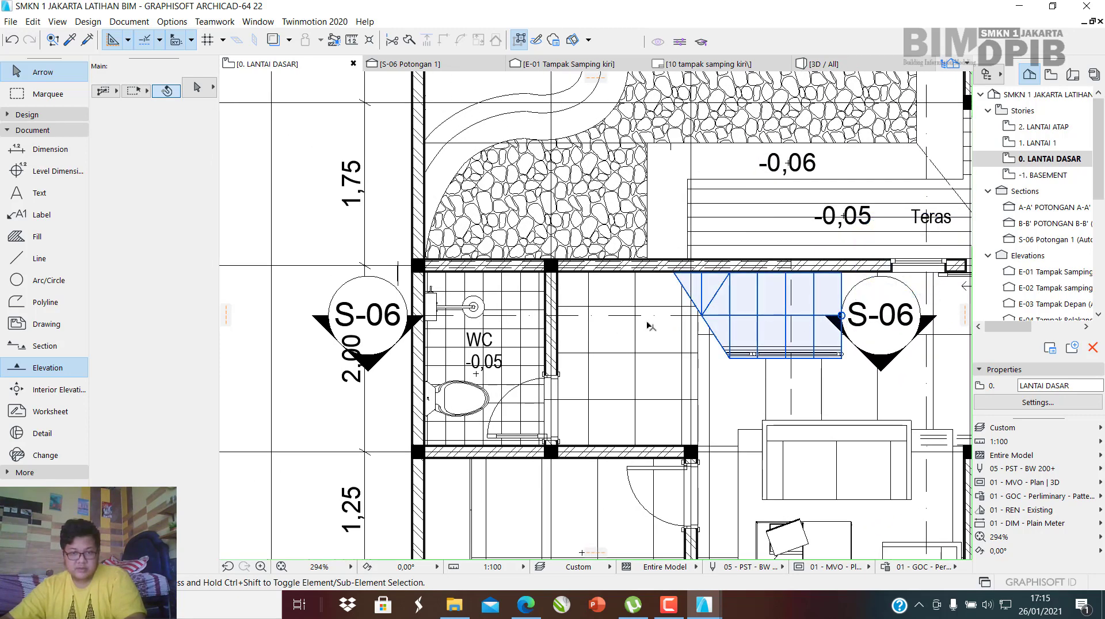
pyautogui.press('Escape')
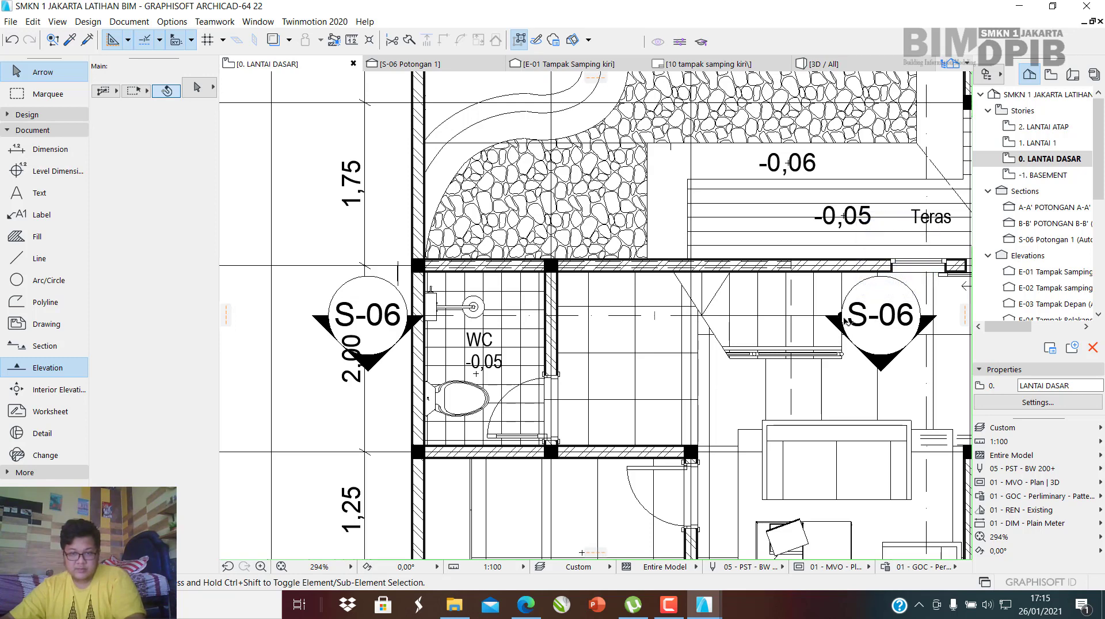
pyautogui.click(280, 312)
pyautogui.press('Escape')
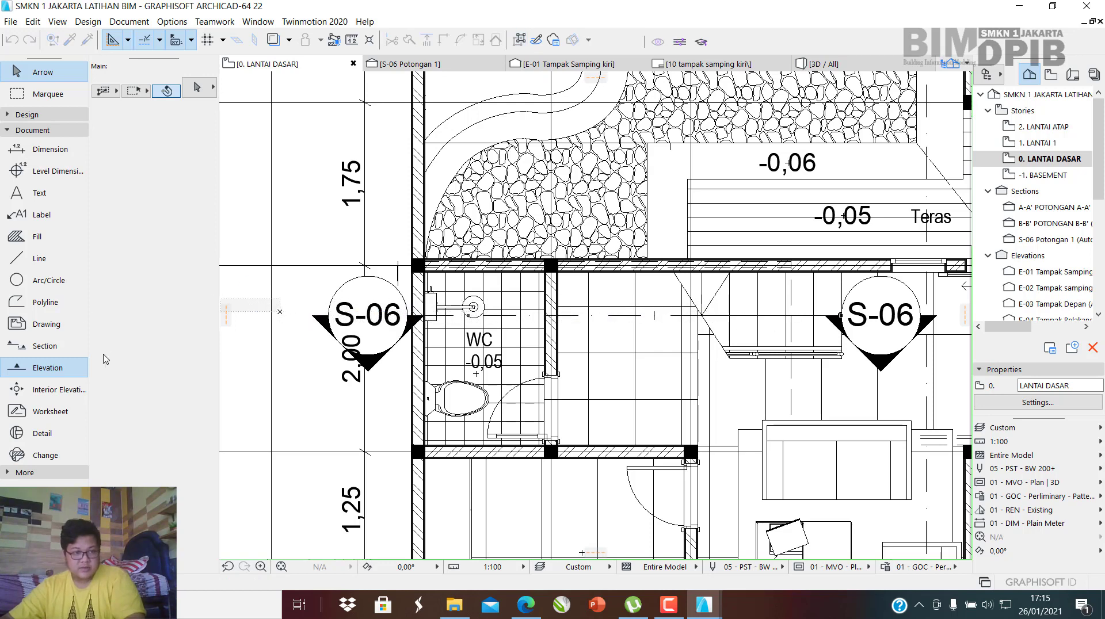
pyautogui.click(290, 305)
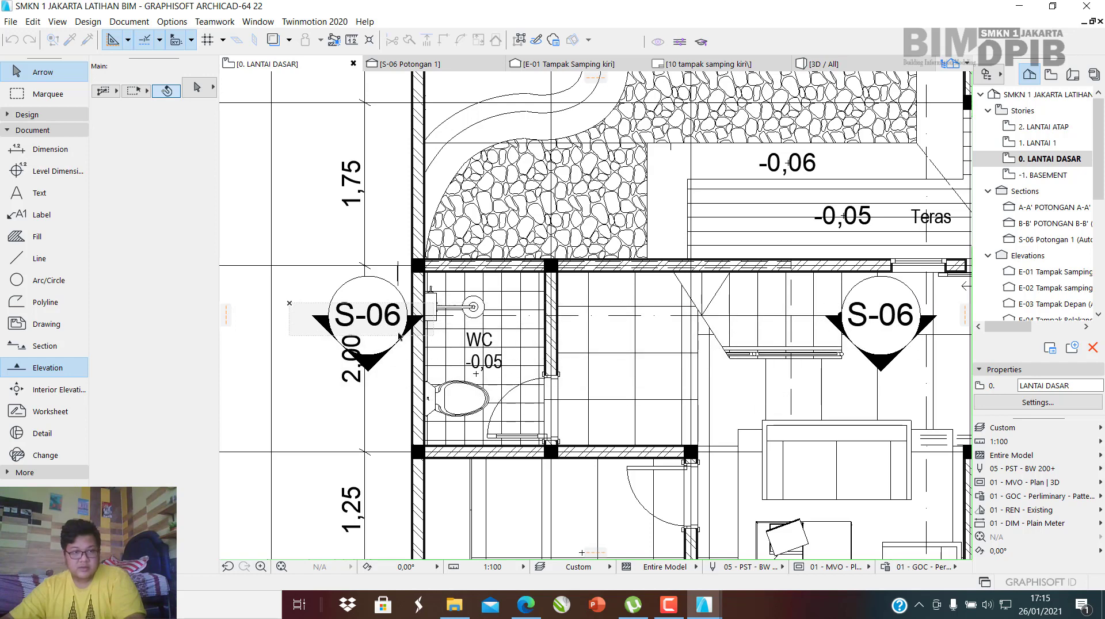
pyautogui.press('Escape')
# With the Elevation tool, place a horizontal elevation line through the staircase and WC along the S-06 section, looking toward Kamar Tidur.
pyautogui.click(40, 151)
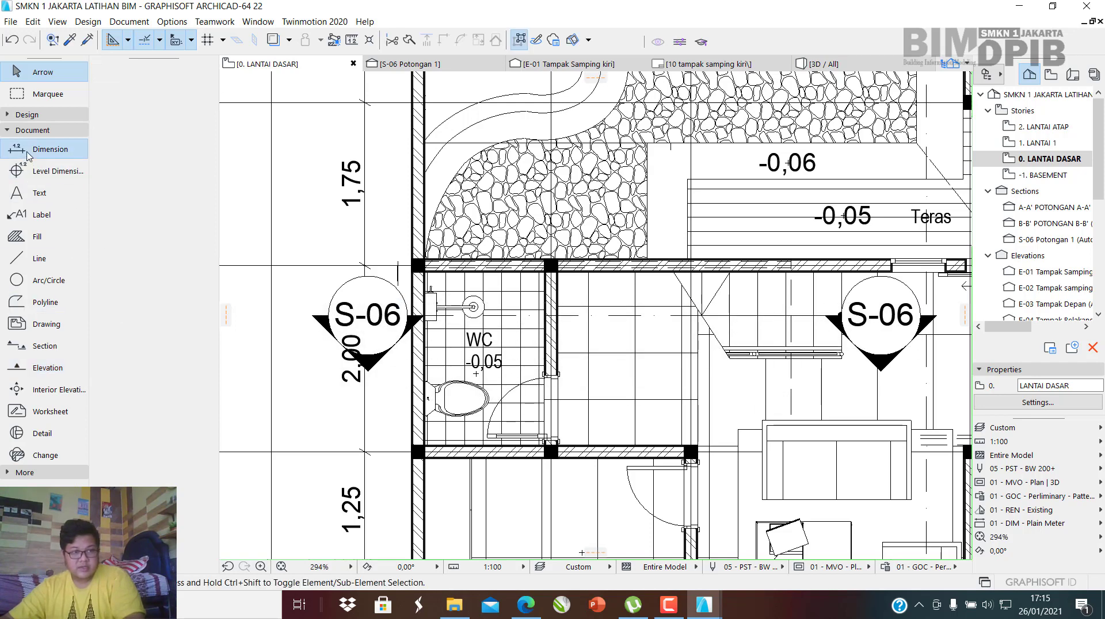
pyautogui.click(39, 367)
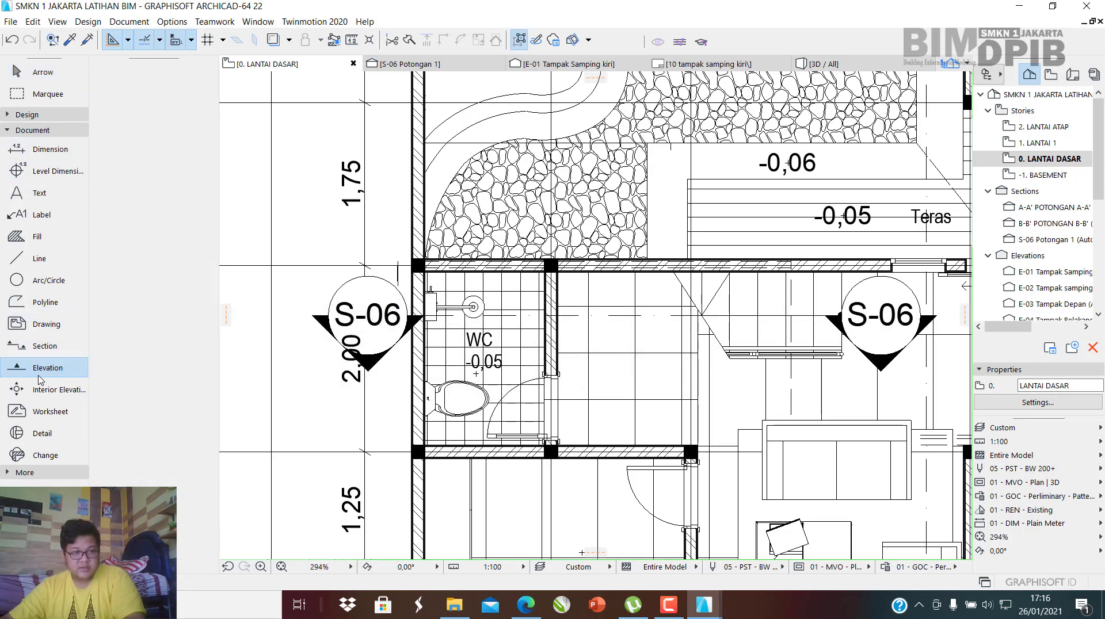
pyautogui.moveTo(850, 320); pyautogui.dragTo(742, 311, button='middle')
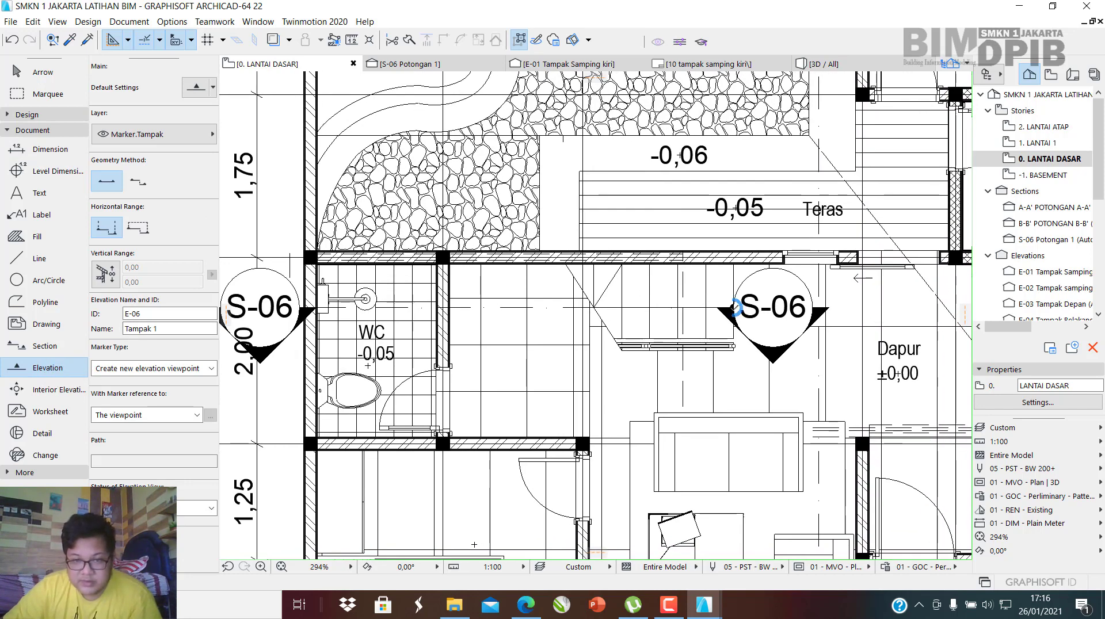
pyautogui.click(847, 308)
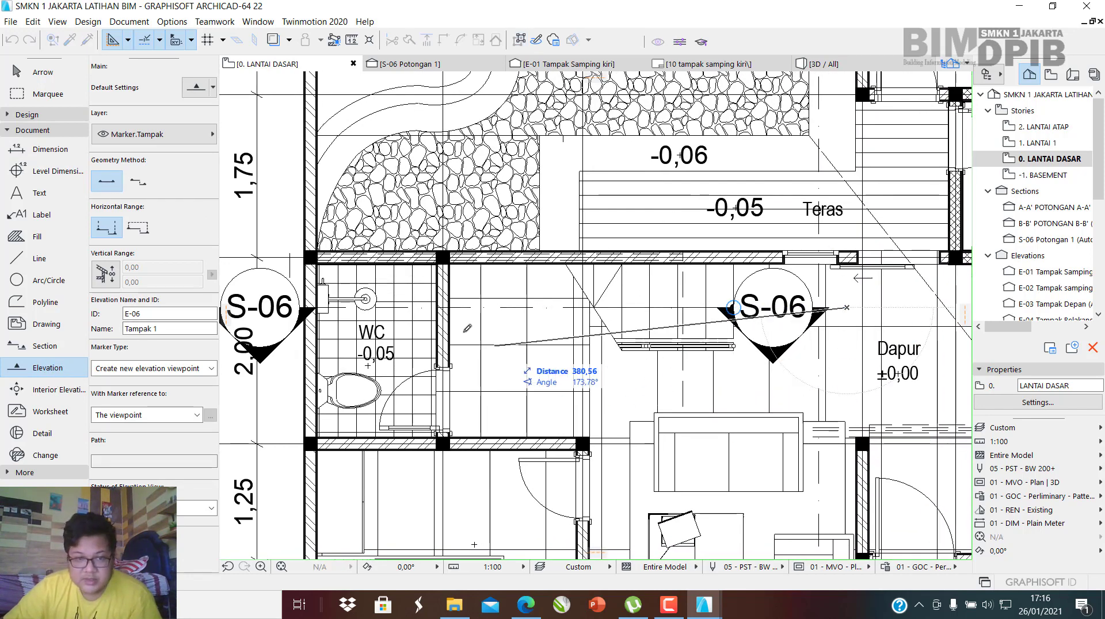
pyautogui.moveTo(368, 334); pyautogui.dragTo(540, 309, button='middle')
pyautogui.click(338, 283)
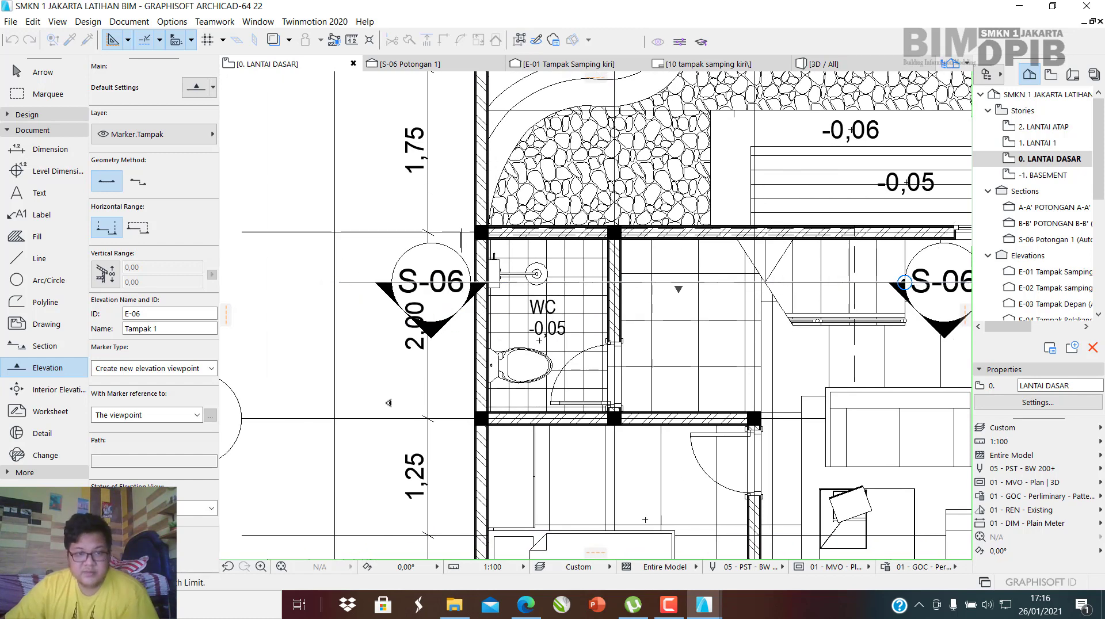
pyautogui.click(386, 405)
pyautogui.moveTo(700, 283); pyautogui.dragTo(626, 267, button='middle')
pyautogui.press('Escape')
pyautogui.click(625, 274)
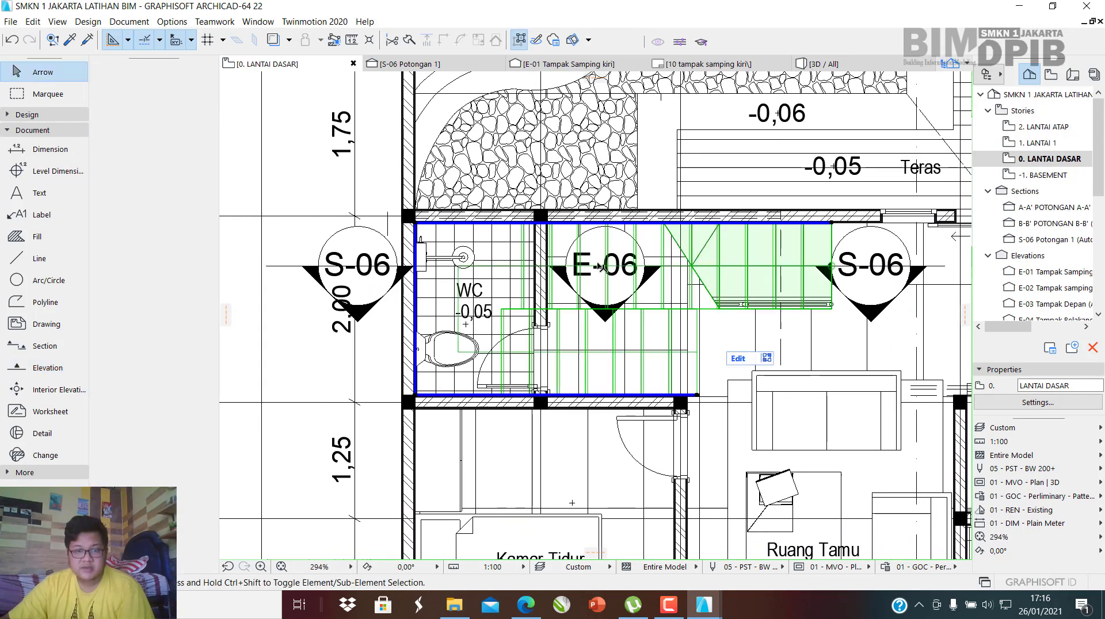
pyautogui.press('Escape')
pyautogui.click(609, 312)
pyautogui.press('Escape')
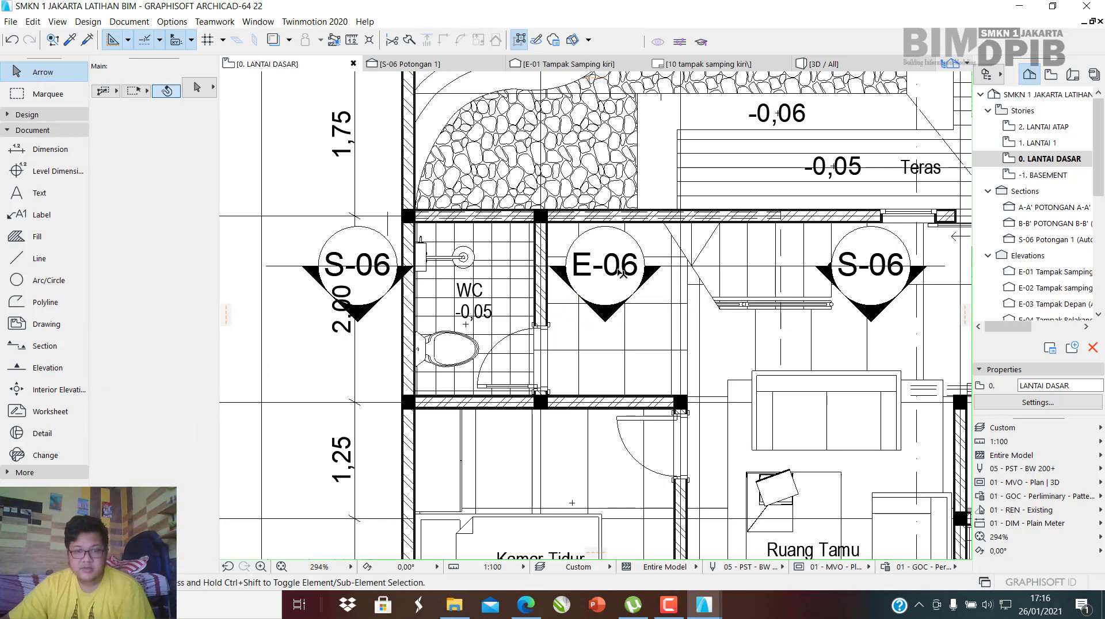
pyautogui.click(605, 276)
pyautogui.press('Escape')
pyautogui.click(607, 276)
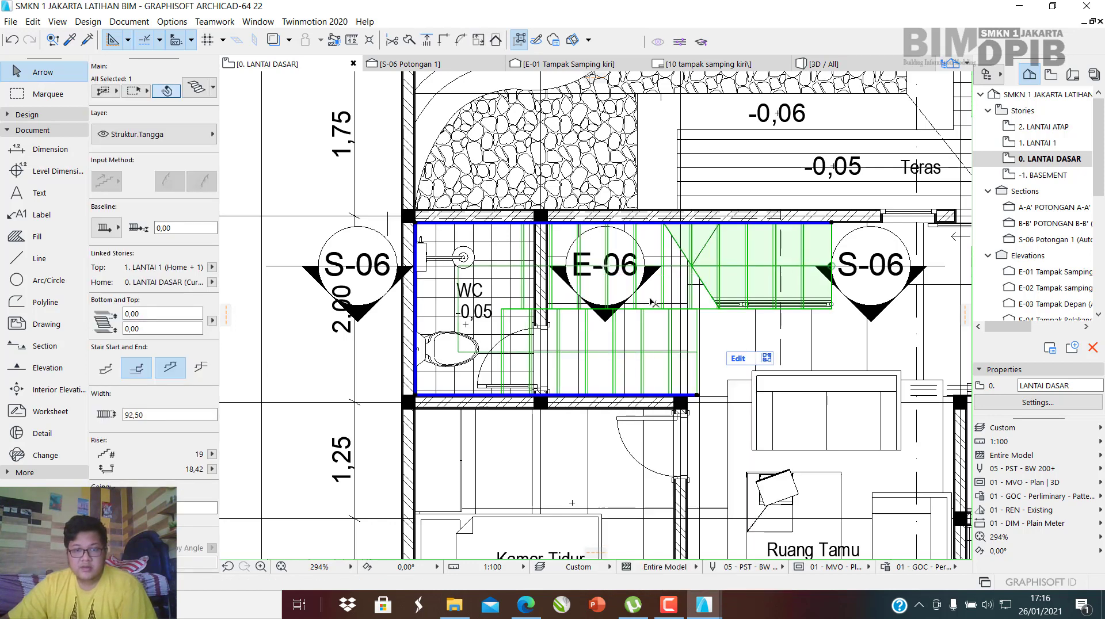
pyautogui.press('Escape')
# Open the E-06 Tampak 1 elevation, examine its staircase, and return to the S-06 Potongan 1 section for comparison.
pyautogui.scroll(-2, 1051, 255)
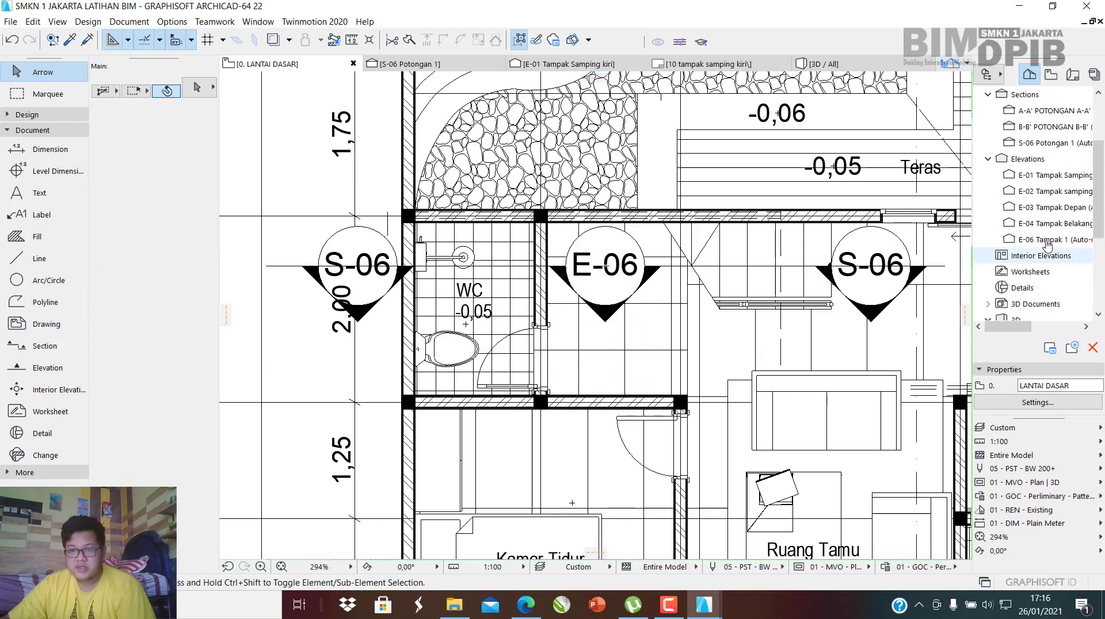
pyautogui.click(1038, 240)
pyautogui.doubleClick(1038, 242)
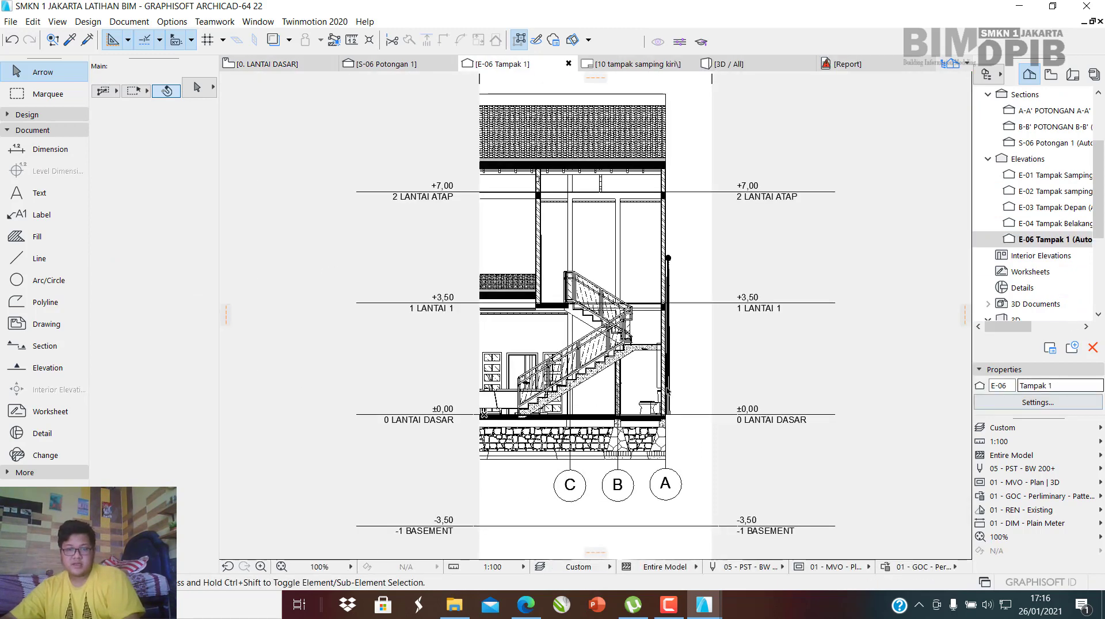
pyautogui.scroll(3, 571, 396)
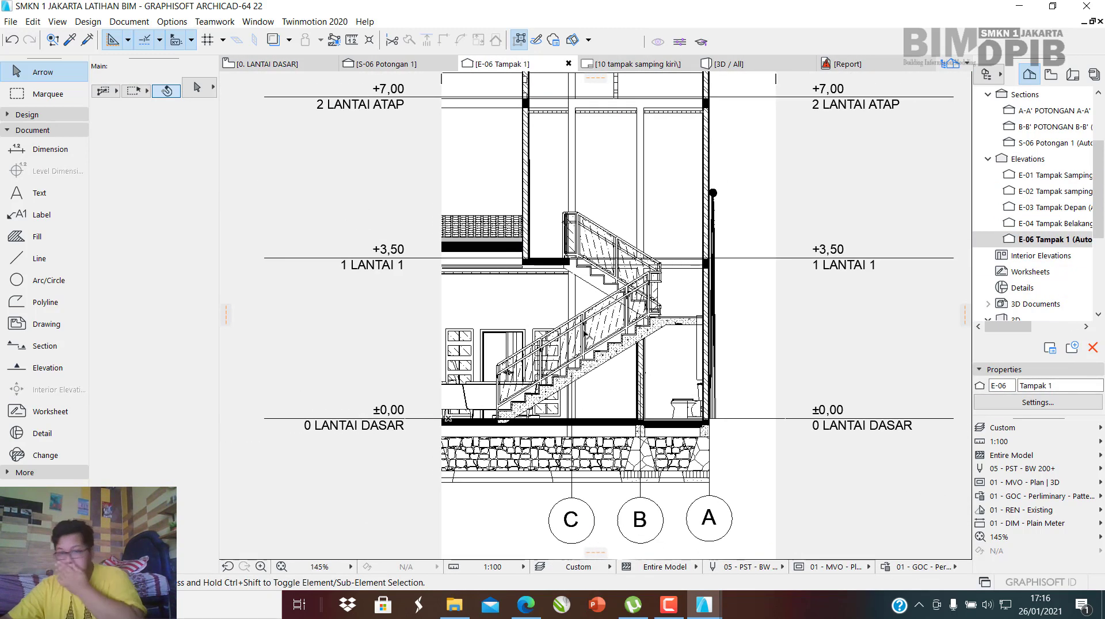
pyautogui.scroll(1, 585, 334)
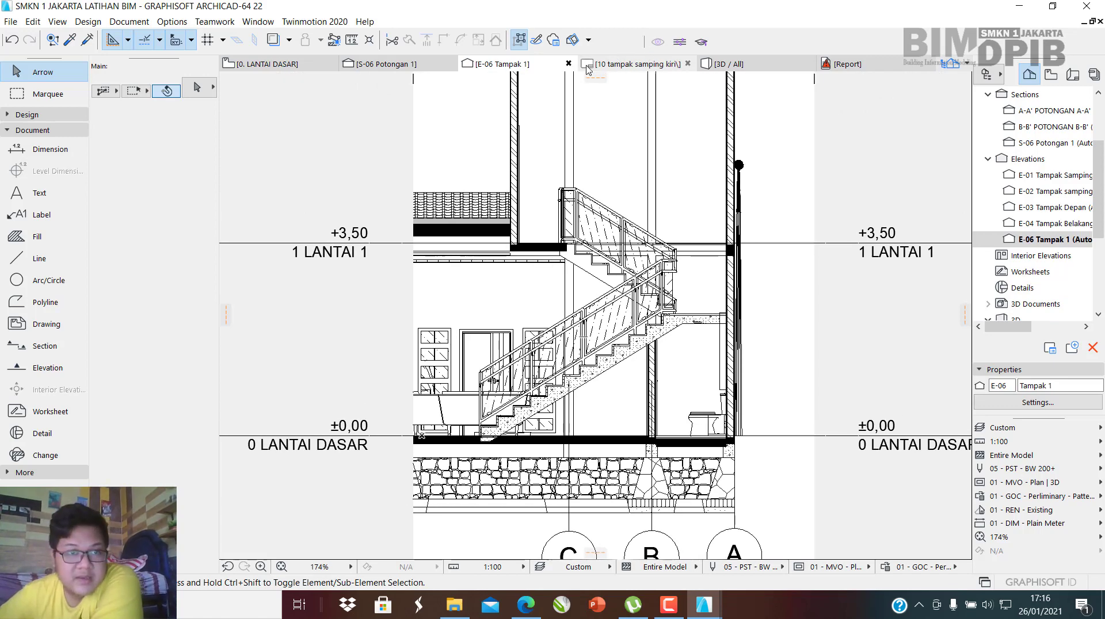
pyautogui.click(383, 63)
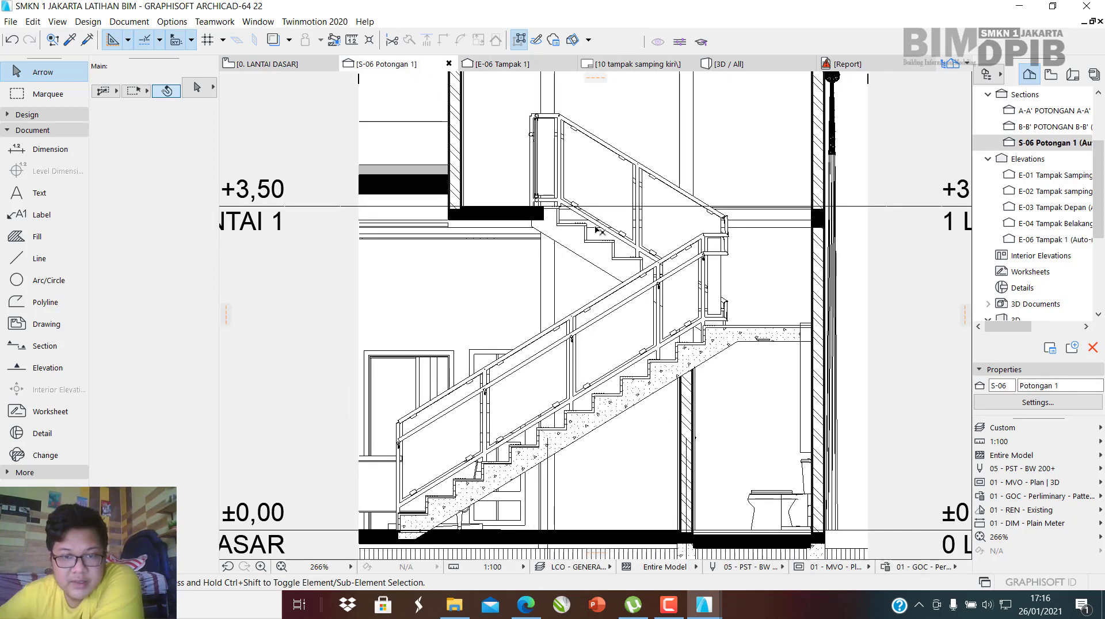
# Compare the staircase, railing, door and foundation display between the S-06 Potongan 1 section and the E-06 Tampak 1 elevation.
pyautogui.scroll(-2, 597, 229)
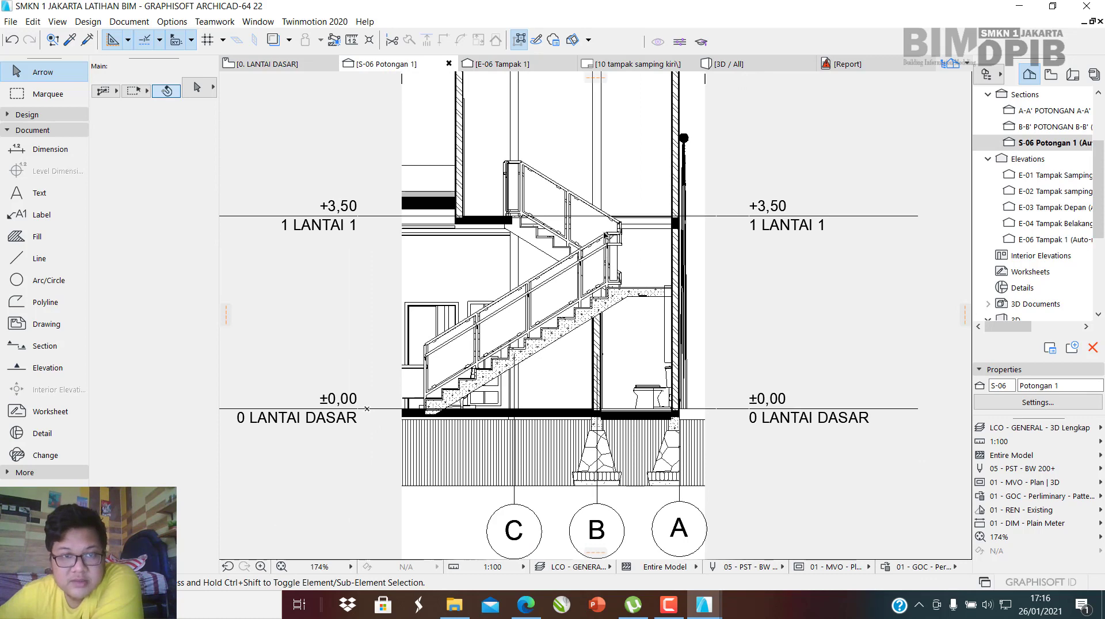
pyautogui.click(506, 63)
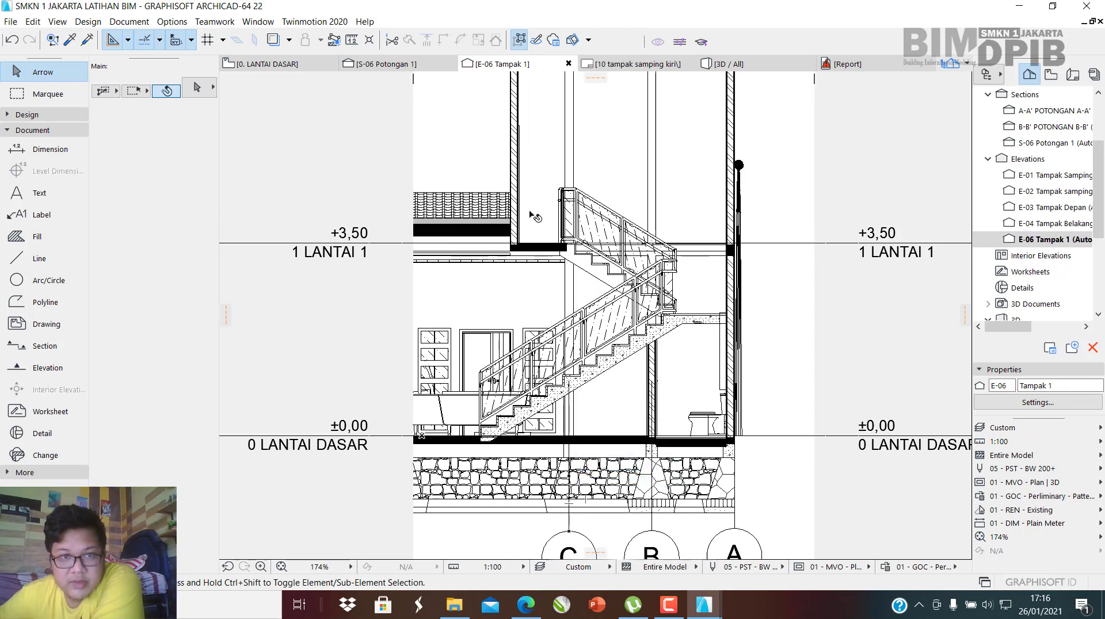
pyautogui.click(385, 64)
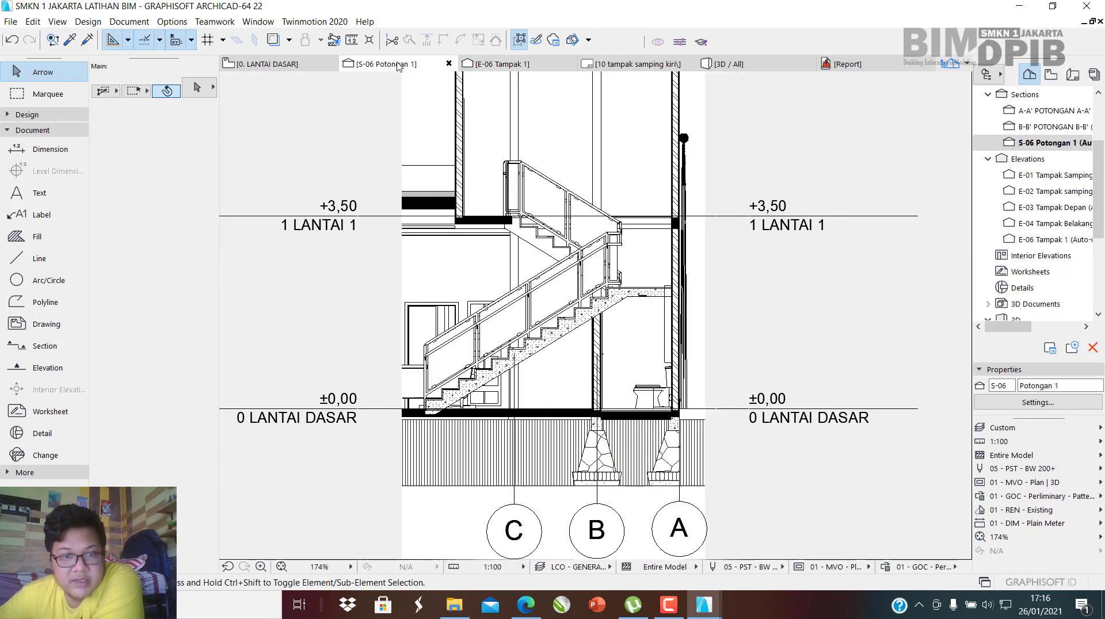
pyautogui.click(478, 66)
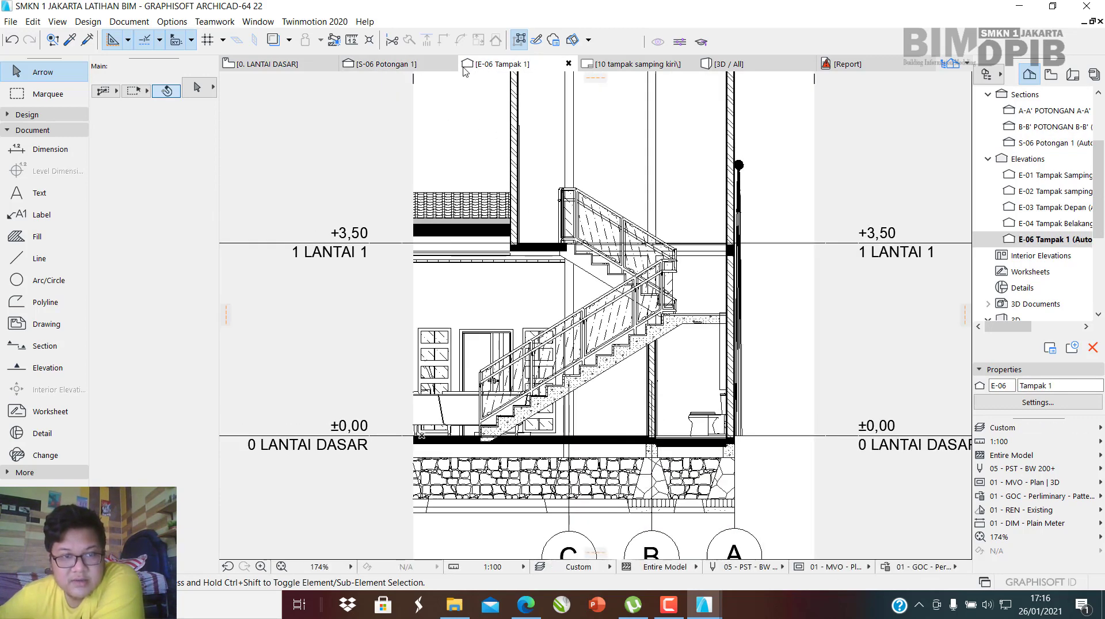
pyautogui.scroll(5, 501, 383)
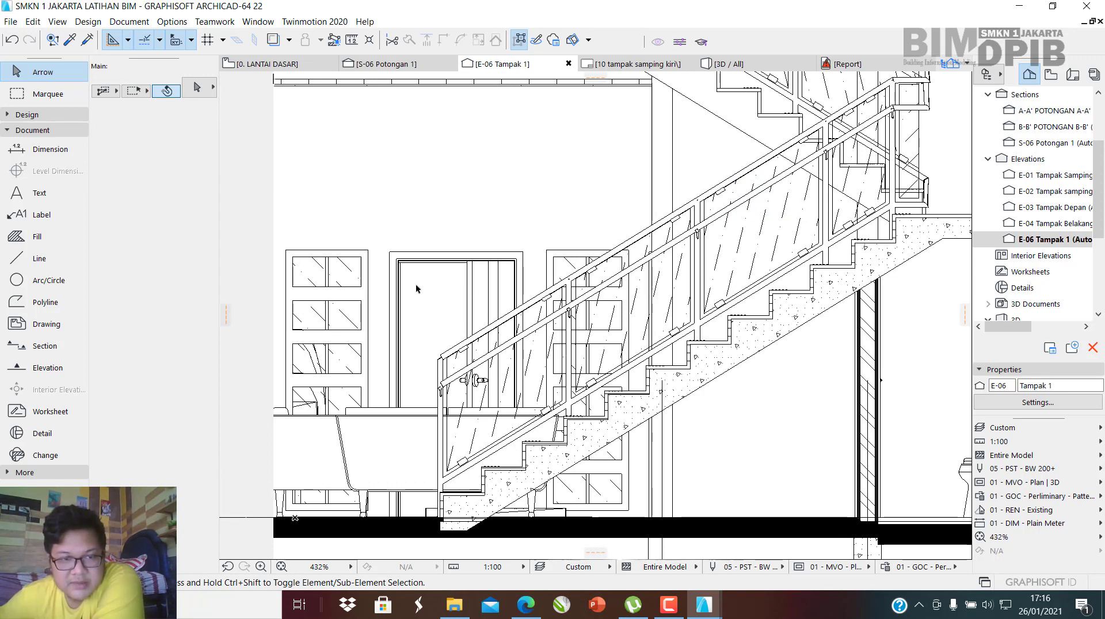
pyautogui.scroll(-1, 549, 268)
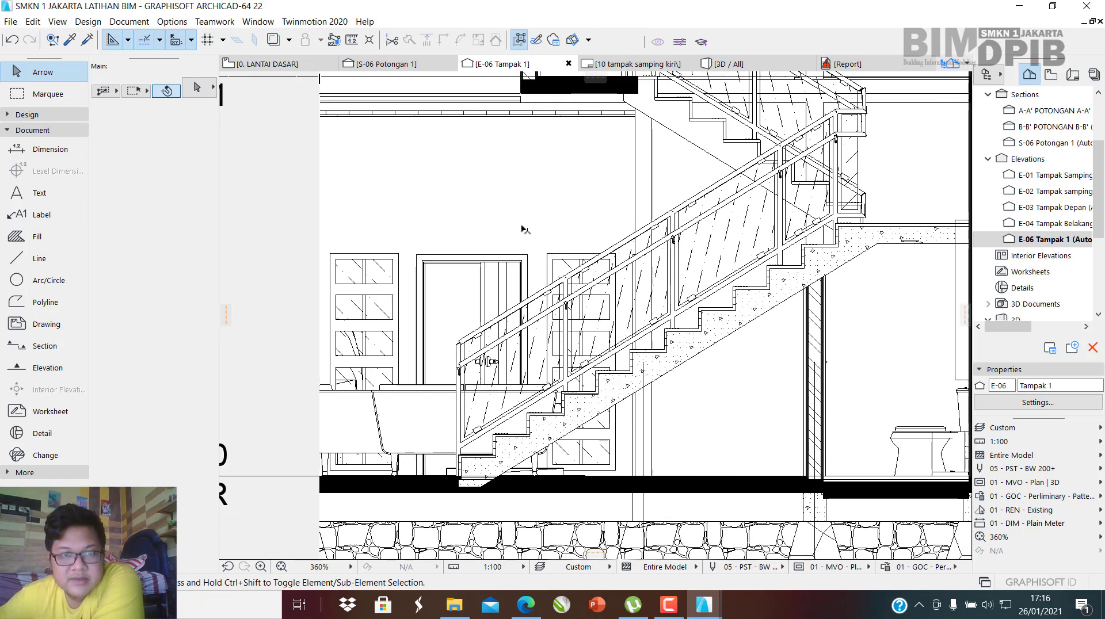
pyautogui.click(410, 66)
pyautogui.scroll(5, 431, 347)
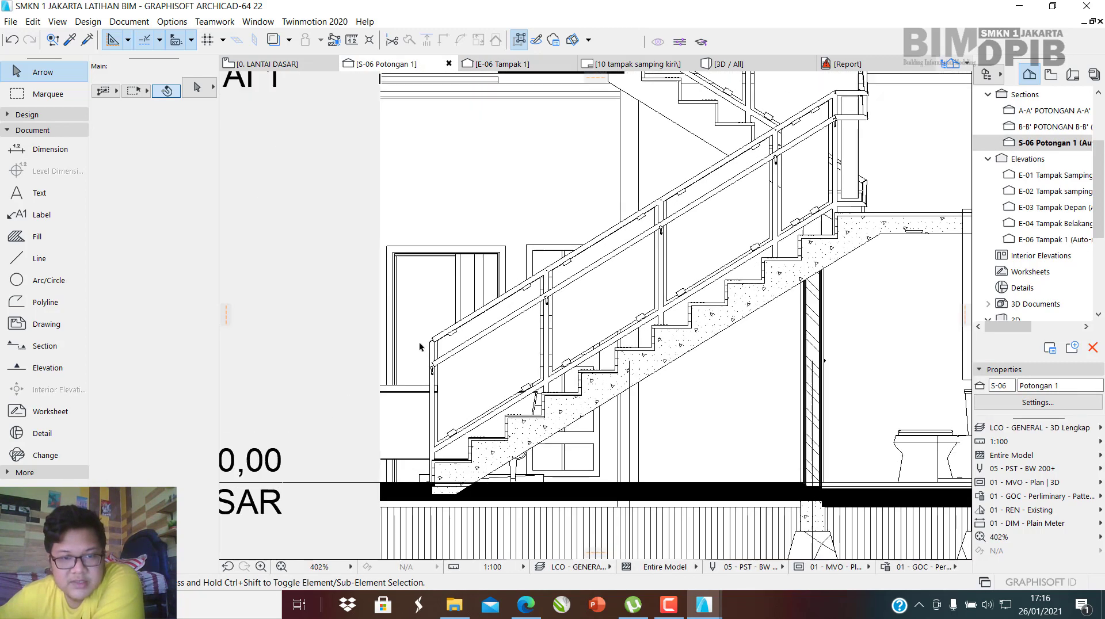
pyautogui.scroll(-3, 551, 362)
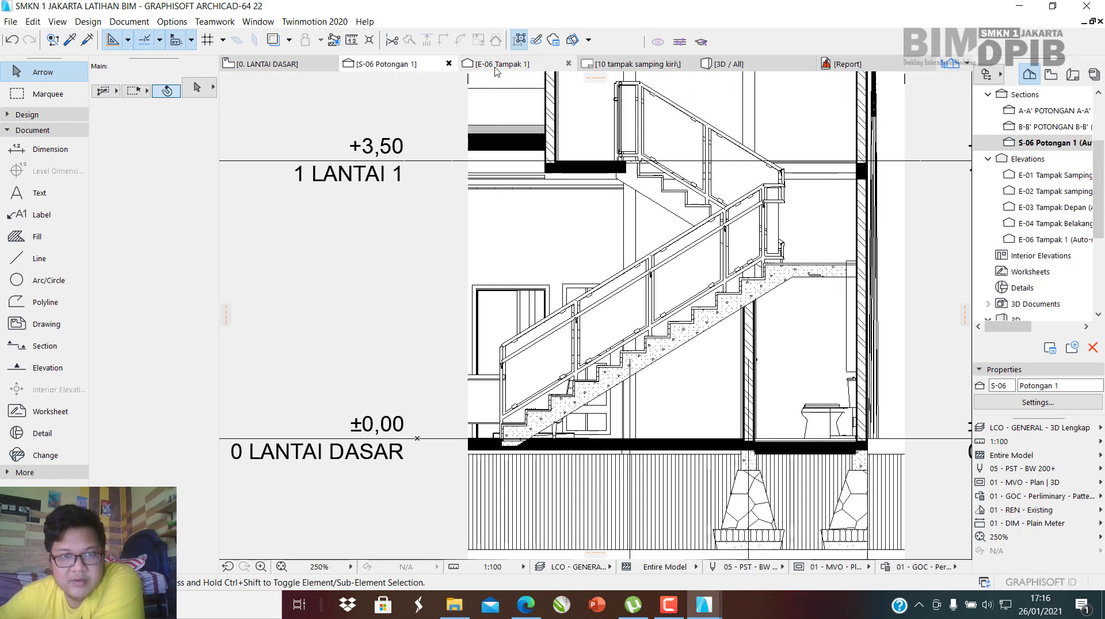
pyautogui.click(496, 64)
pyautogui.scroll(-2, 683, 276)
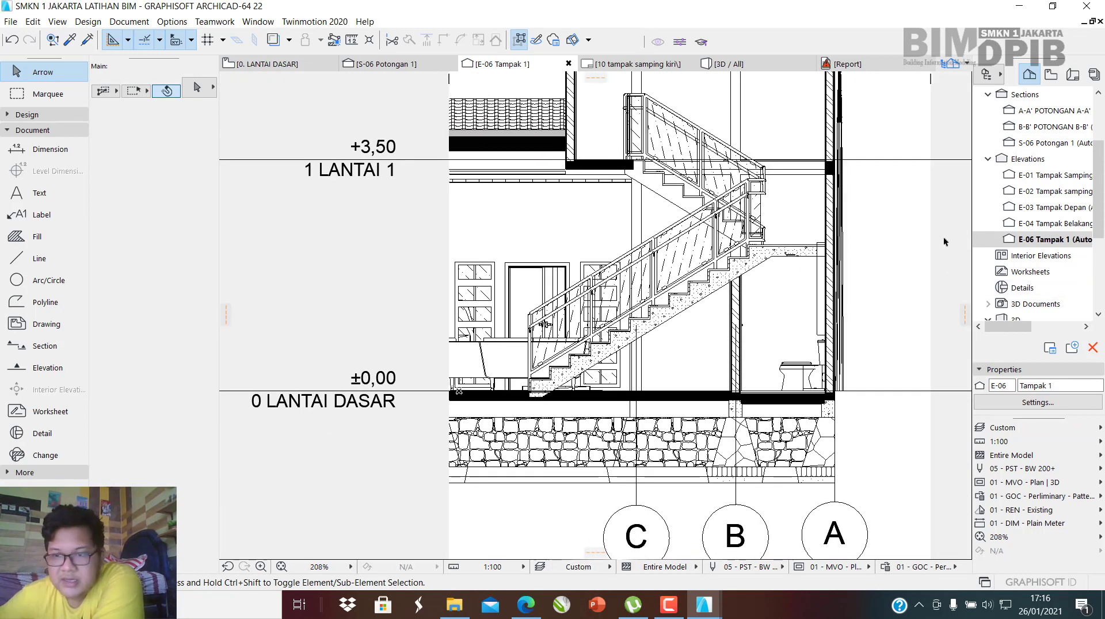
# On the 0. LANTAI DASAR plan, delete the S-06 section marker through the staircase together with its viewpoint.
pyautogui.scroll(3, 1034, 245)
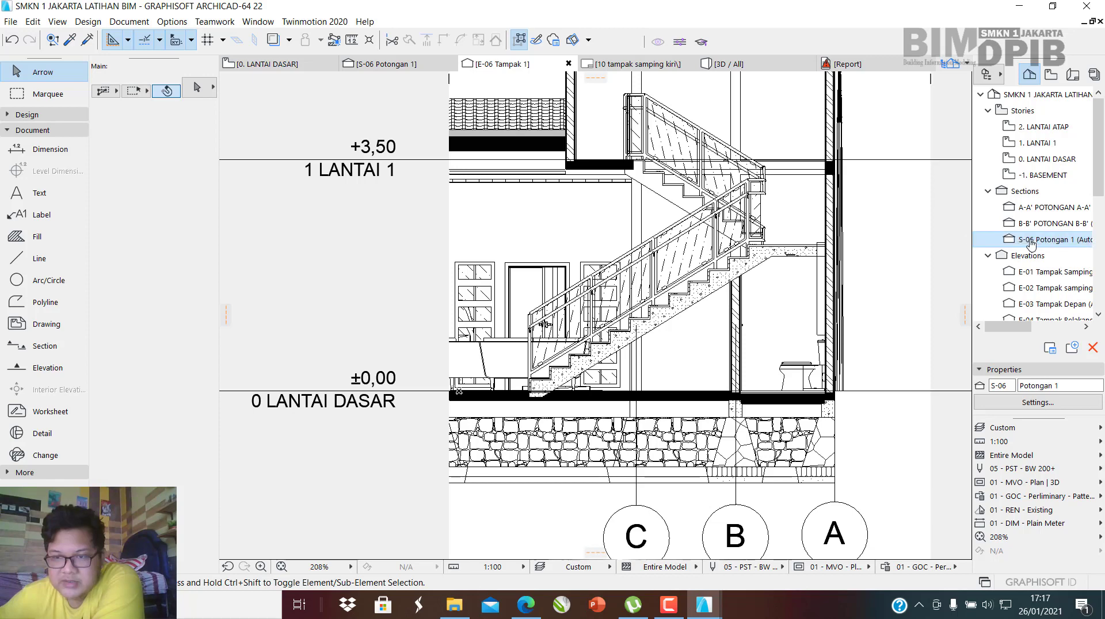
pyautogui.click(730, 64)
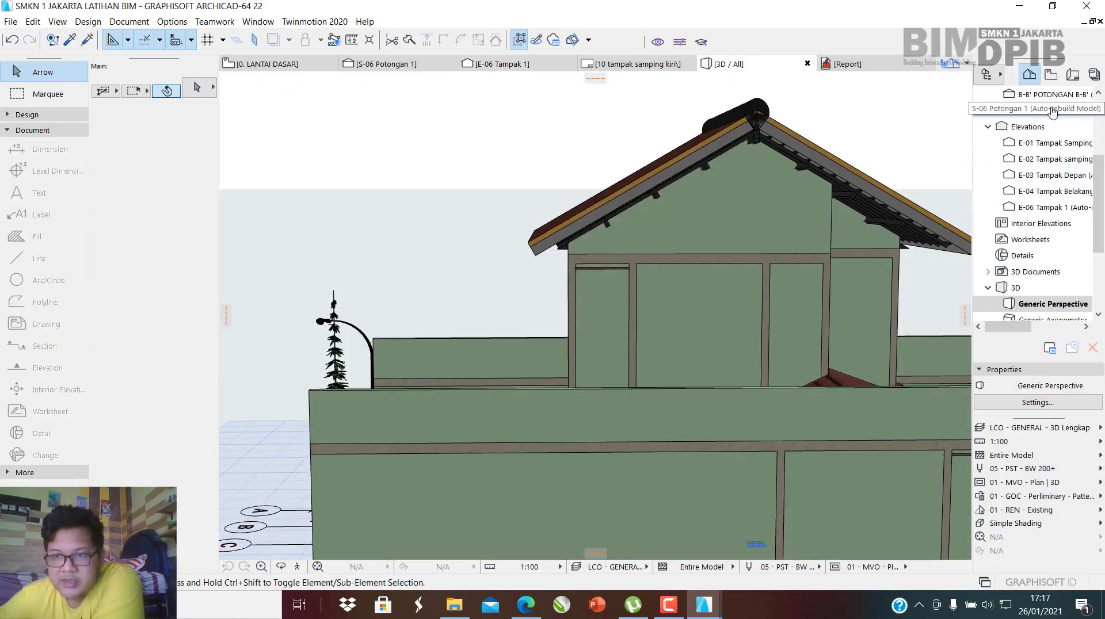
pyautogui.scroll(3, 1052, 111)
pyautogui.doubleClick(1043, 159)
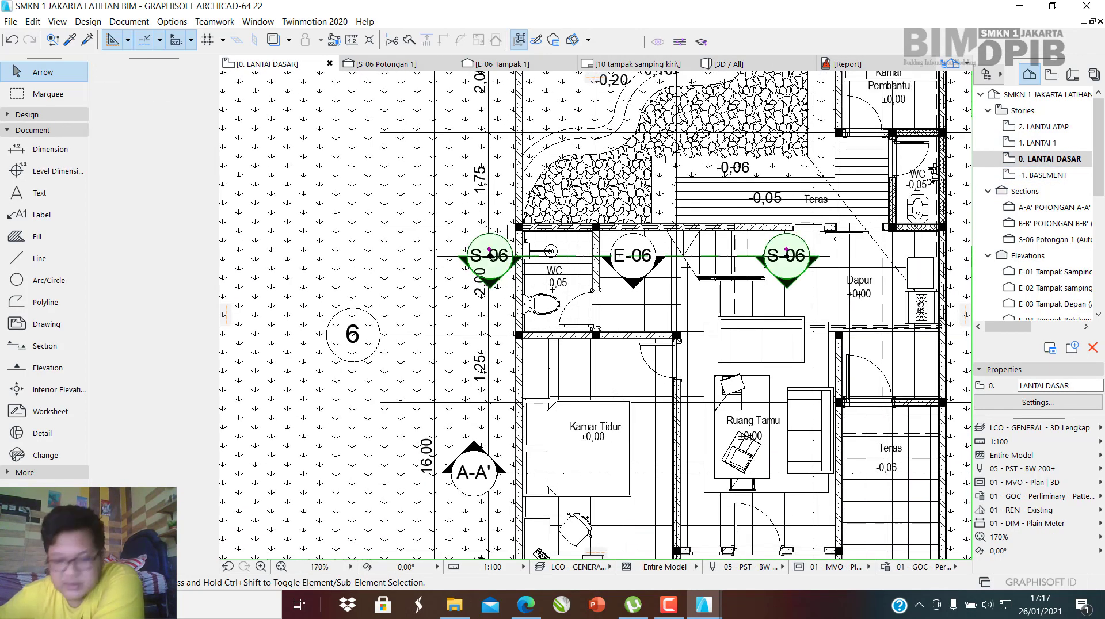
pyautogui.click(489, 252)
pyautogui.press('Delete')
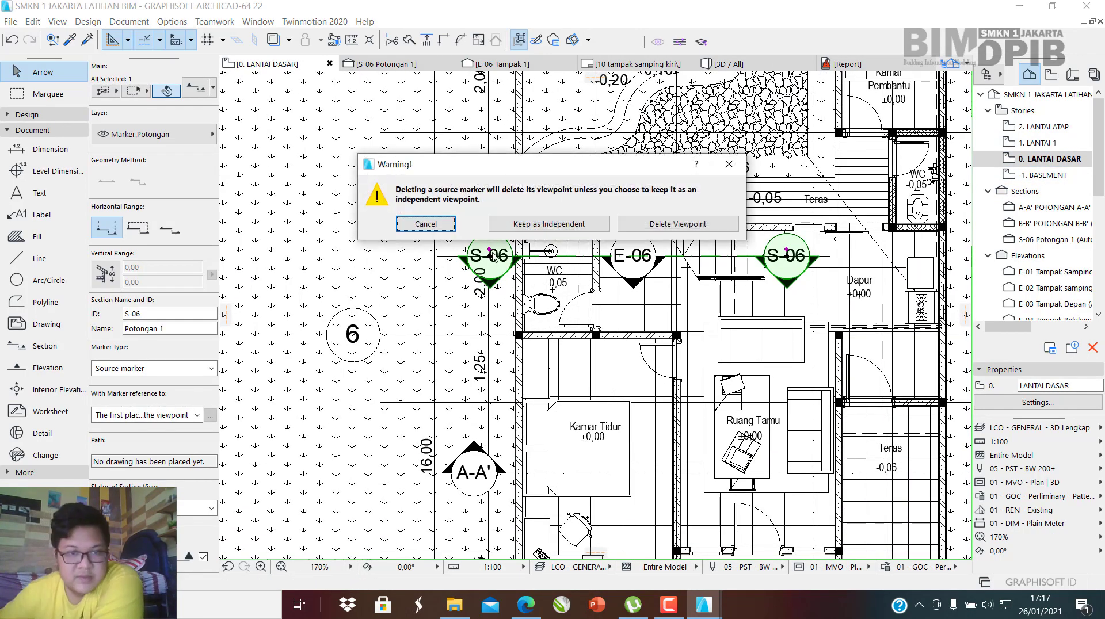
pyautogui.click(675, 225)
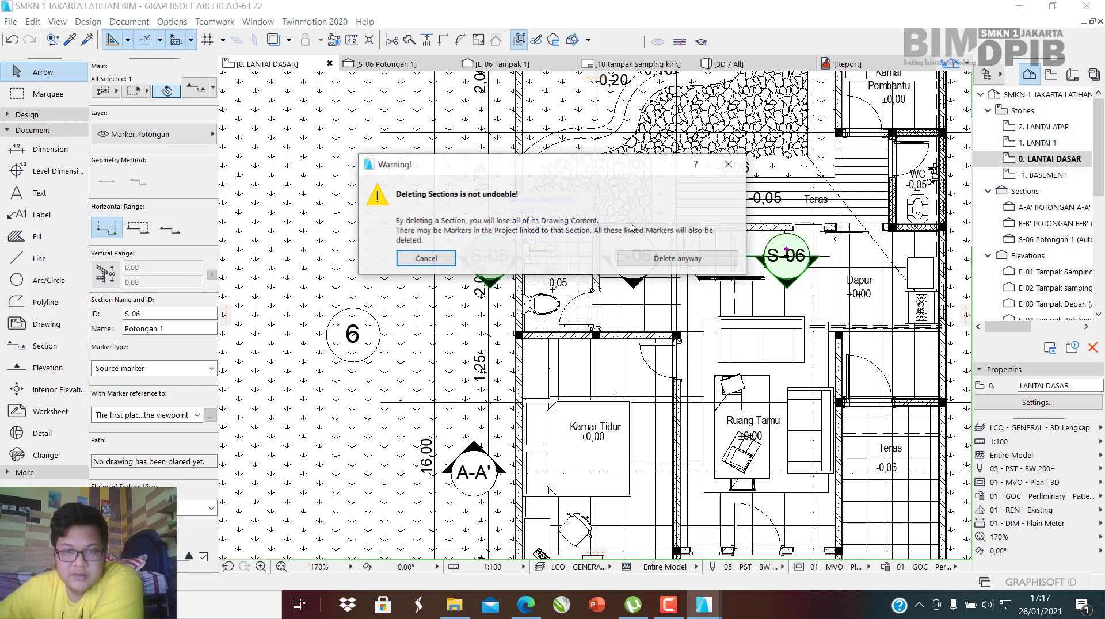
pyautogui.click(678, 258)
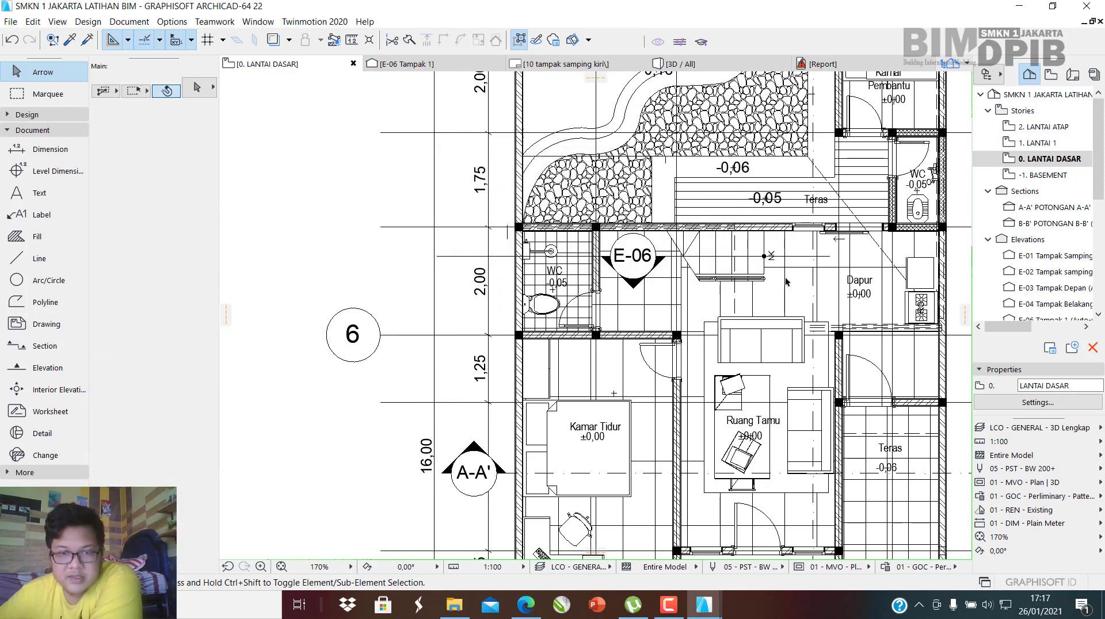
# Try to select the E-06 elevation marker lying over the staircase on the ground floor plan.
pyautogui.click(660, 280)
pyautogui.scroll(2, 661, 281)
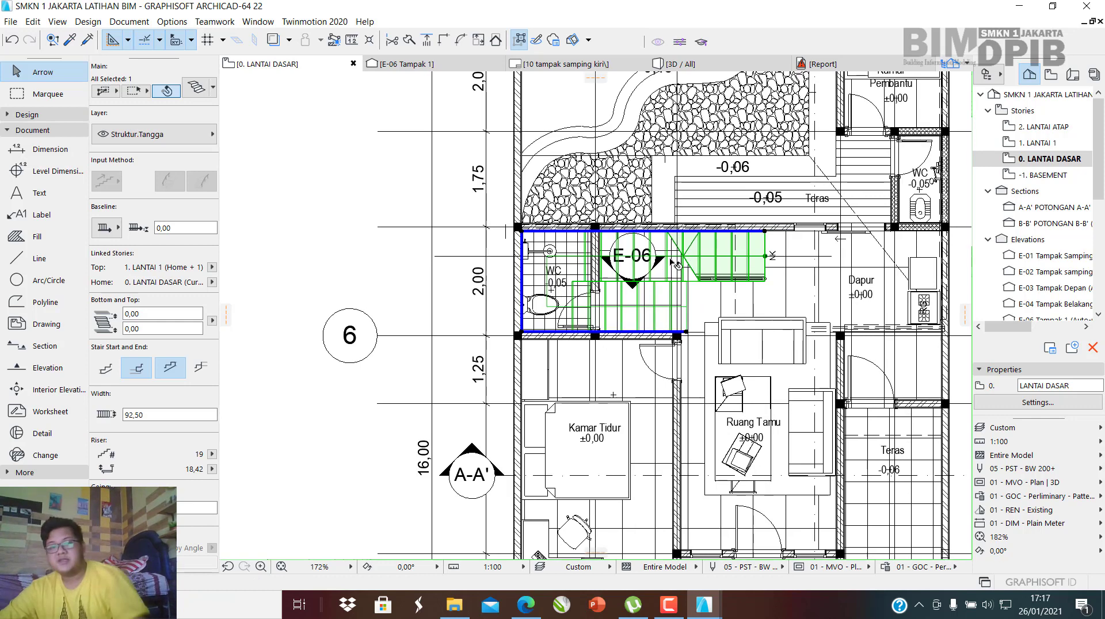
pyautogui.press('Escape')
pyautogui.click(645, 269)
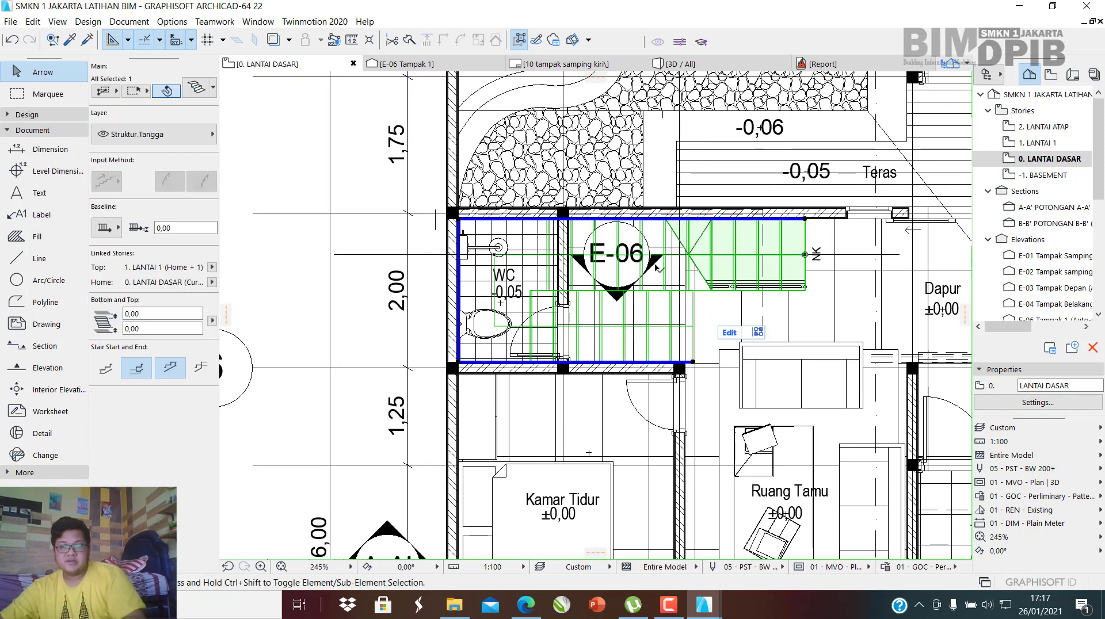
pyautogui.press('Escape')
pyautogui.click(644, 269)
pyautogui.press('Escape')
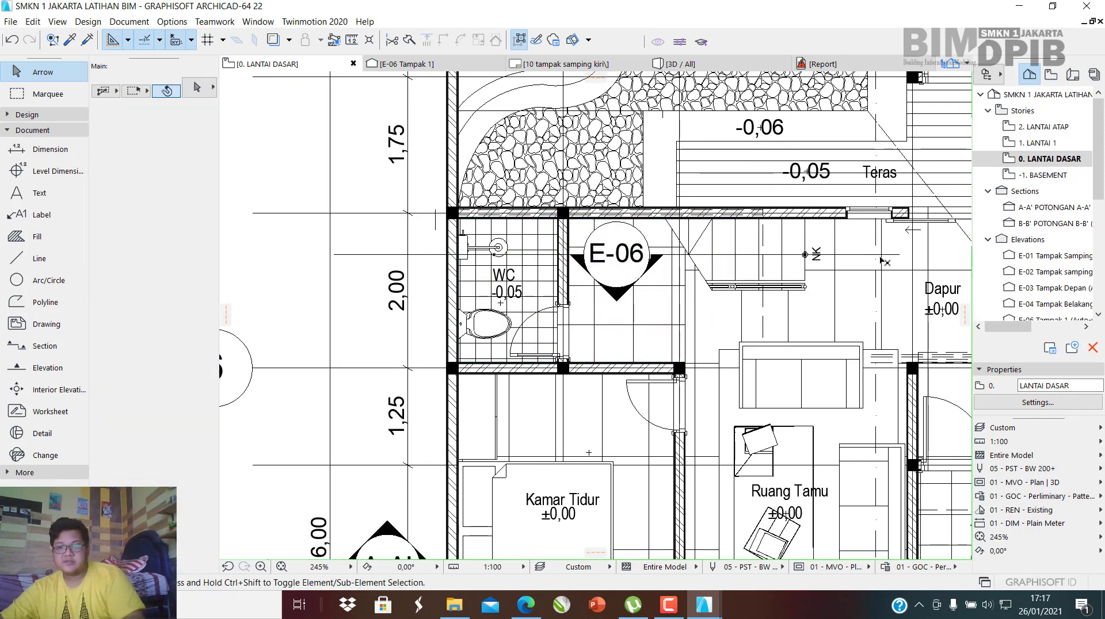
# Move the E-06 elevation marker head along its line from beside the WC to outside the building's outer wall.
pyautogui.scroll(-2, 1029, 253)
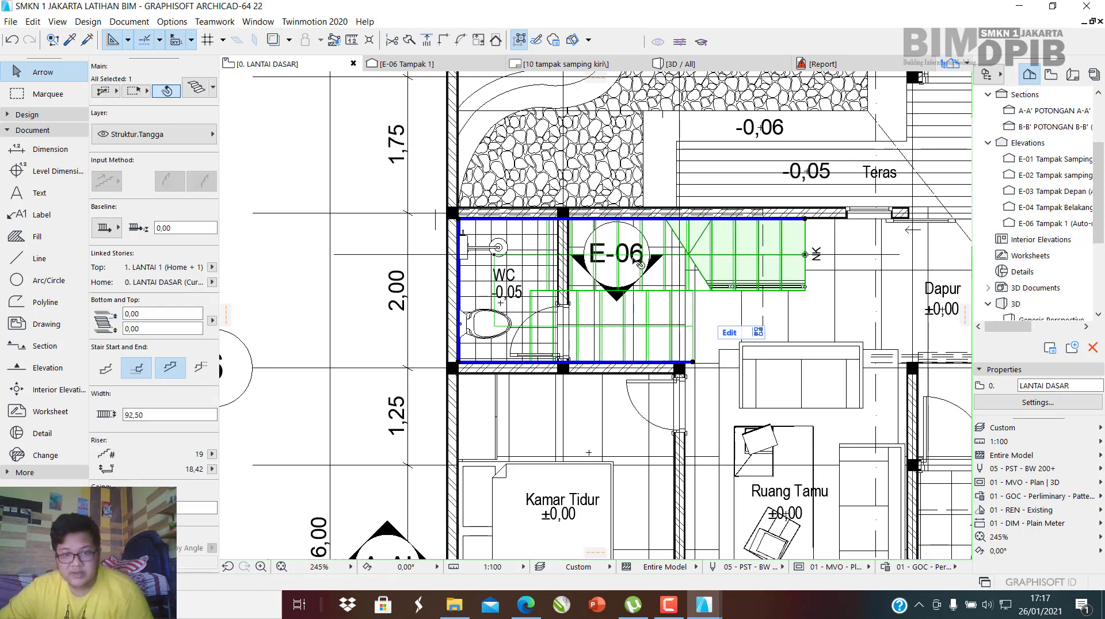
pyautogui.scroll(5, 656, 256)
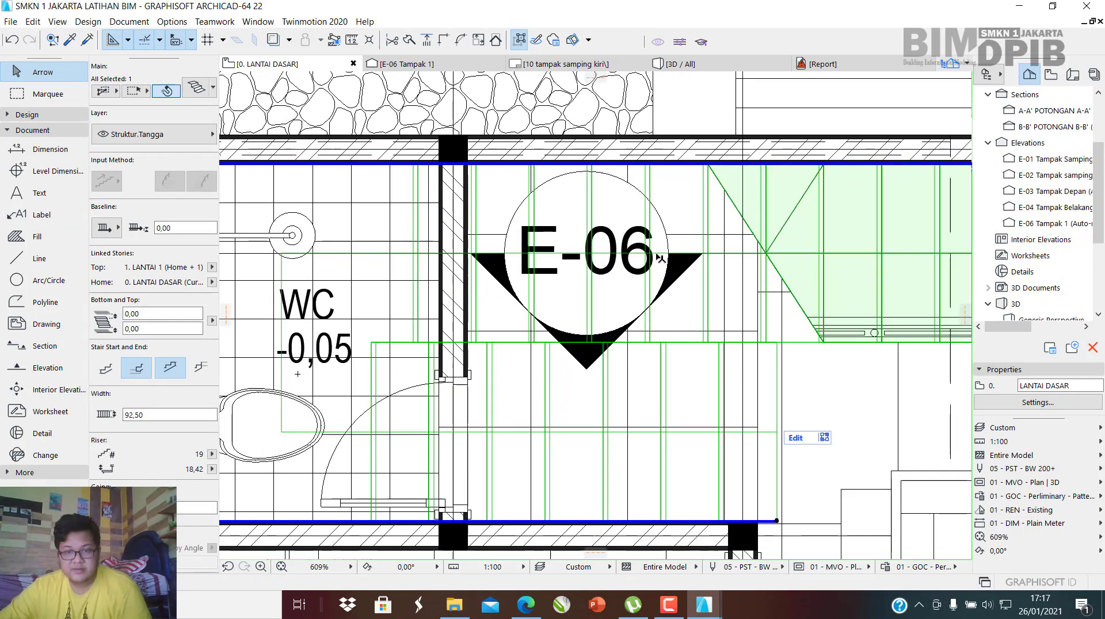
pyautogui.scroll(-4, 656, 253)
pyautogui.press('Escape')
pyautogui.click(911, 258)
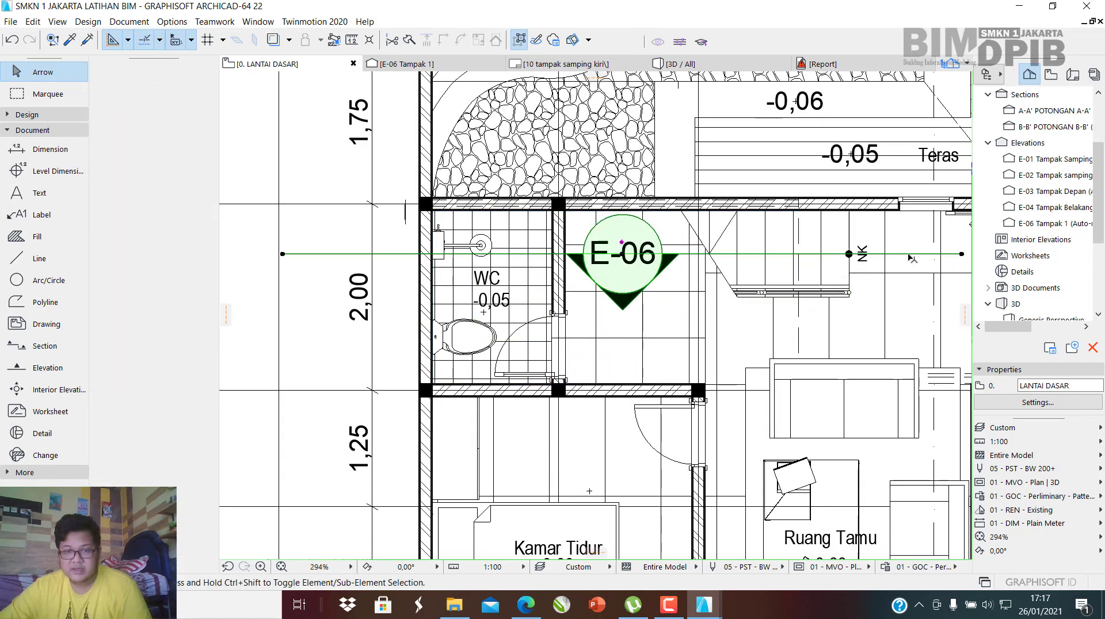
pyautogui.click(625, 258)
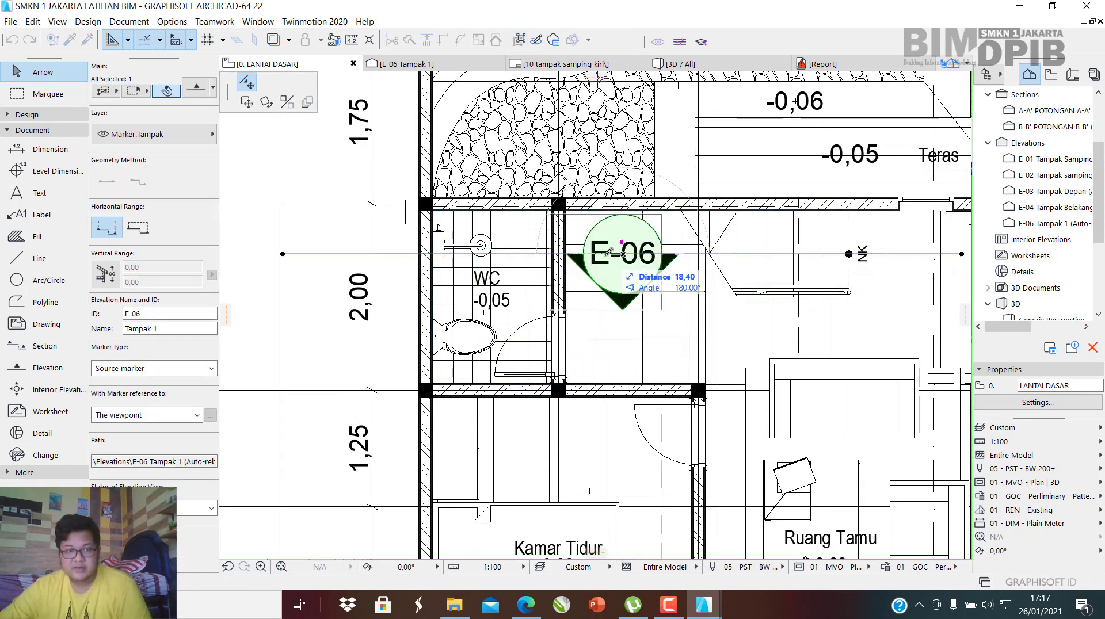
pyautogui.scroll(-3, 607, 254)
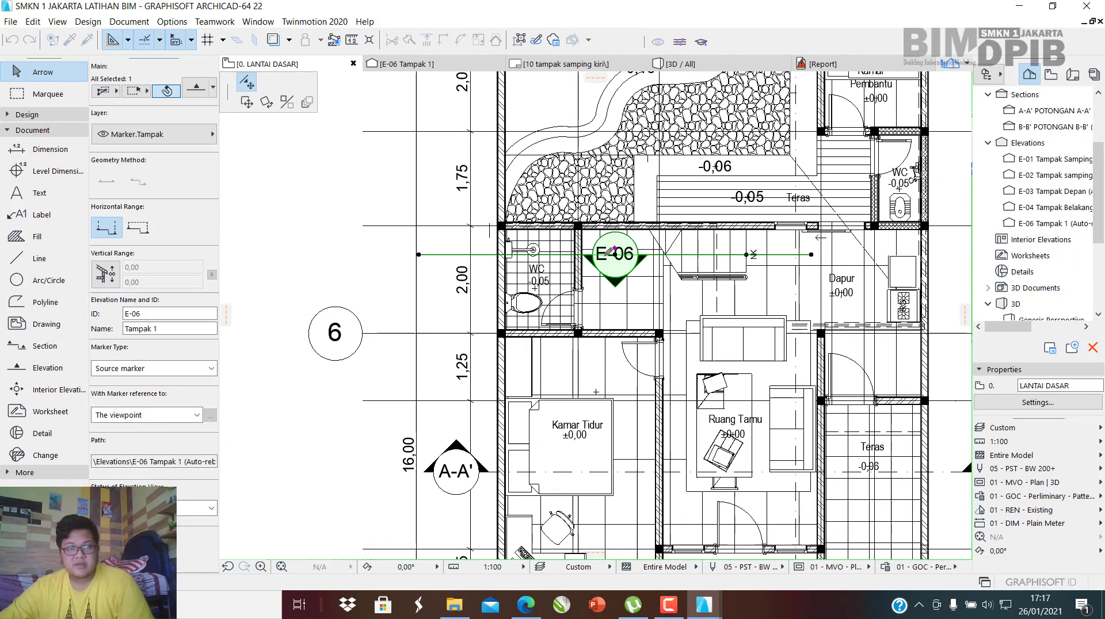
pyautogui.click(427, 254)
pyautogui.press('Escape')
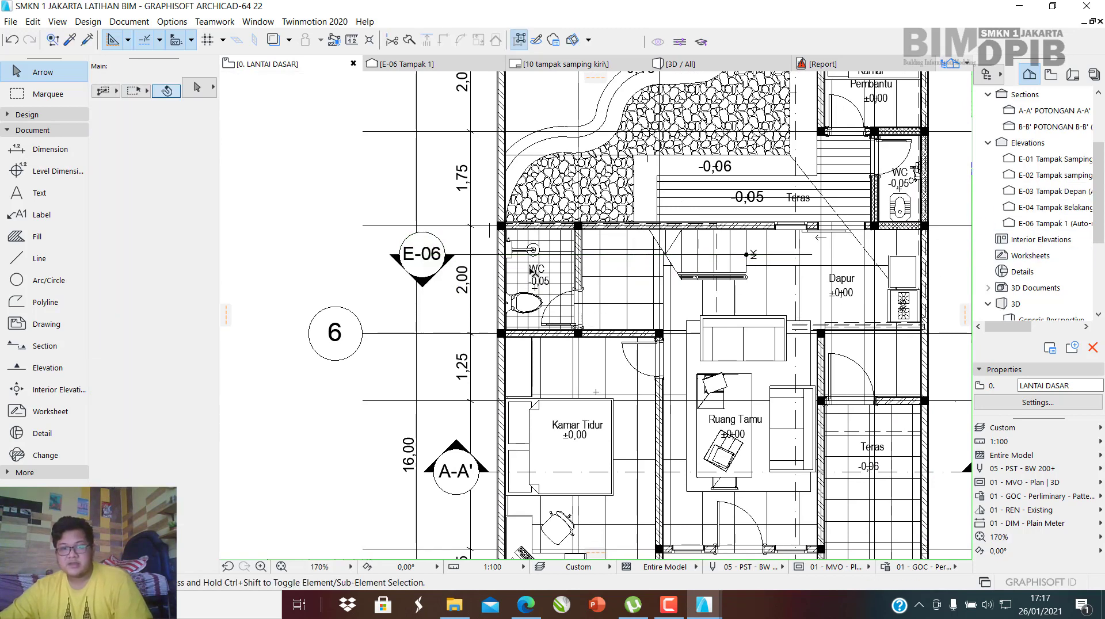
# Open the E-06 elevation from its marker with the current view settings.
pyautogui.click(422, 254)
pyautogui.rightClick(424, 254)
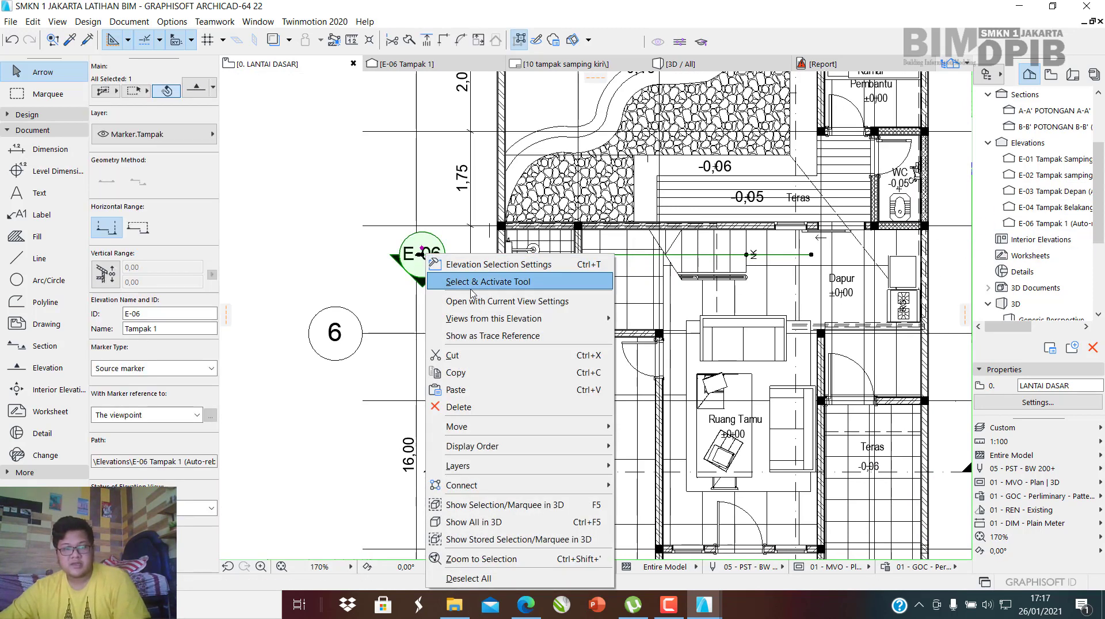
pyautogui.click(476, 303)
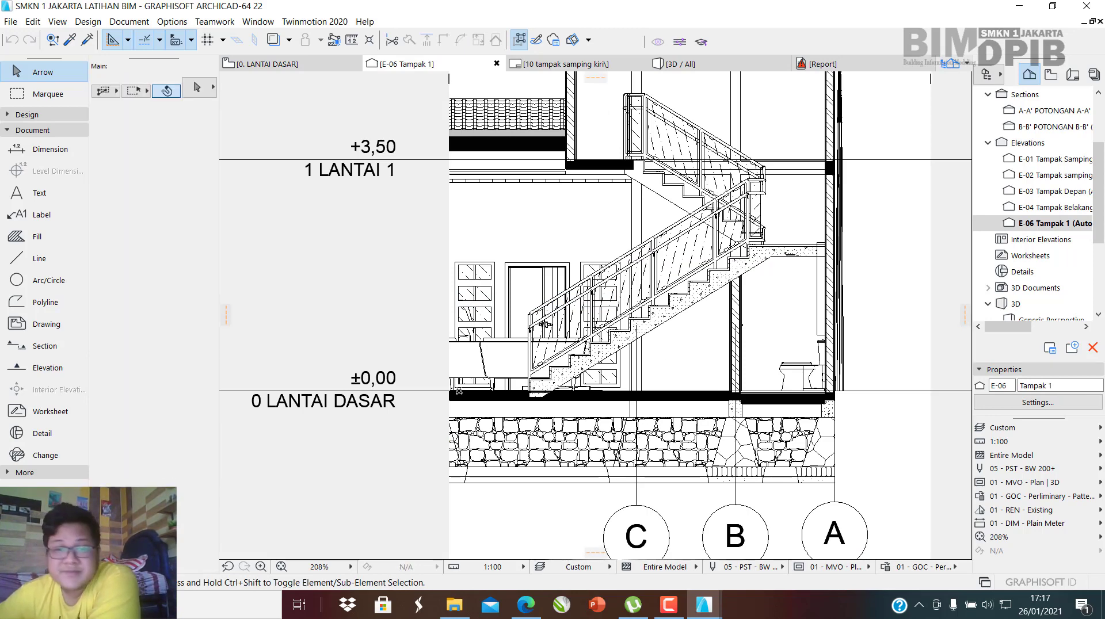
# Examine the staircase, its railing, the floor levels and the grid bubbles in the E-06 elevation.
pyautogui.scroll(-2, 639, 326)
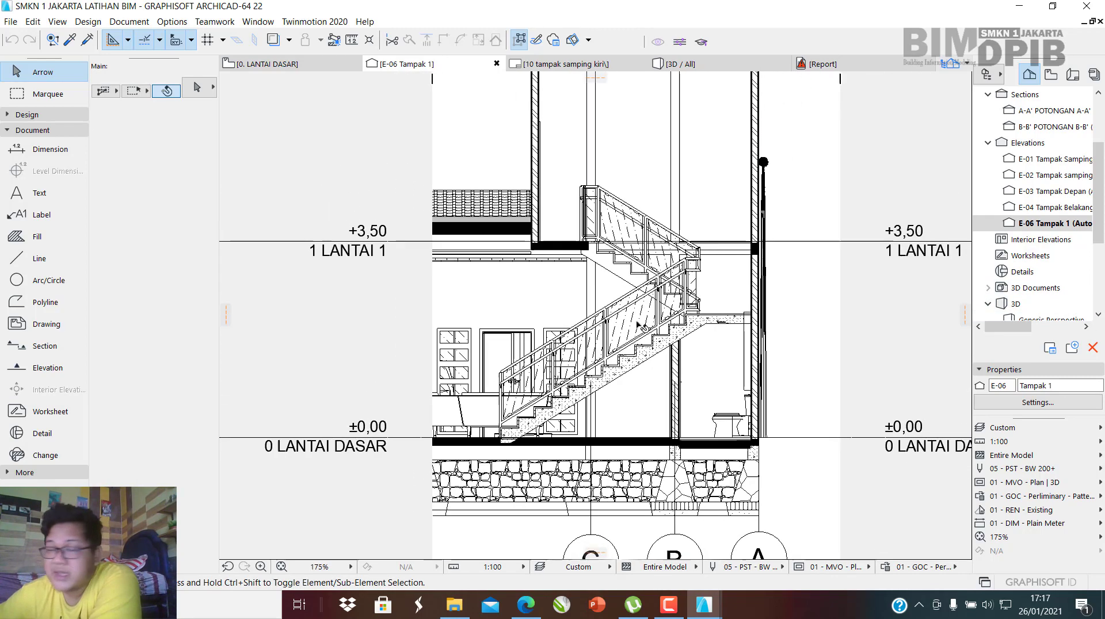
pyautogui.scroll(-1, 639, 327)
pyautogui.scroll(-1, 656, 348)
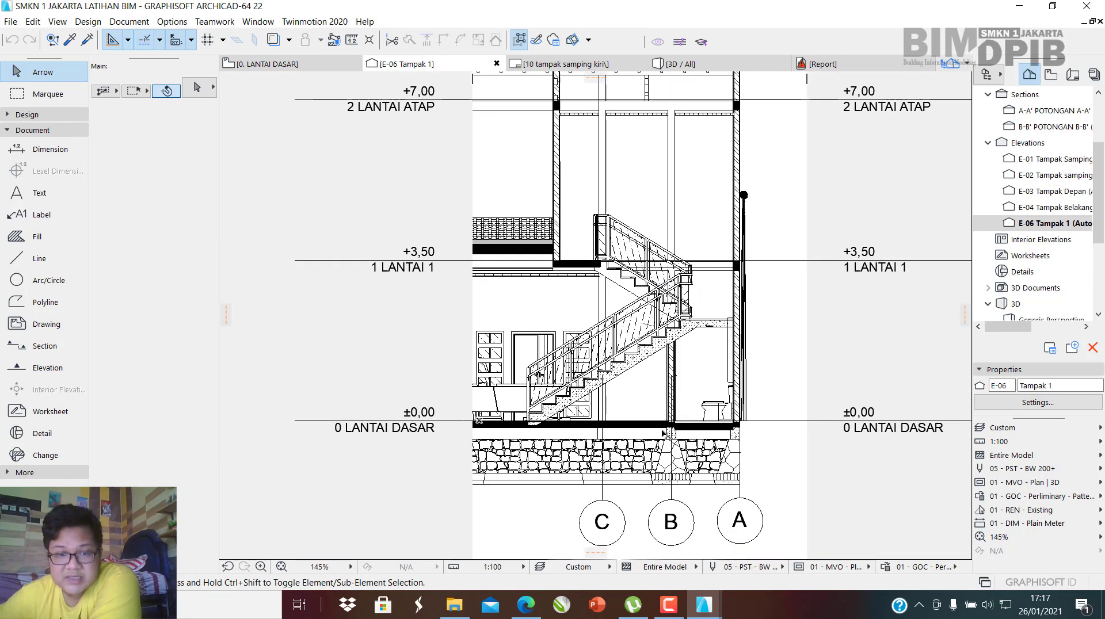
pyautogui.scroll(-2, 638, 384)
pyautogui.scroll(4, 672, 352)
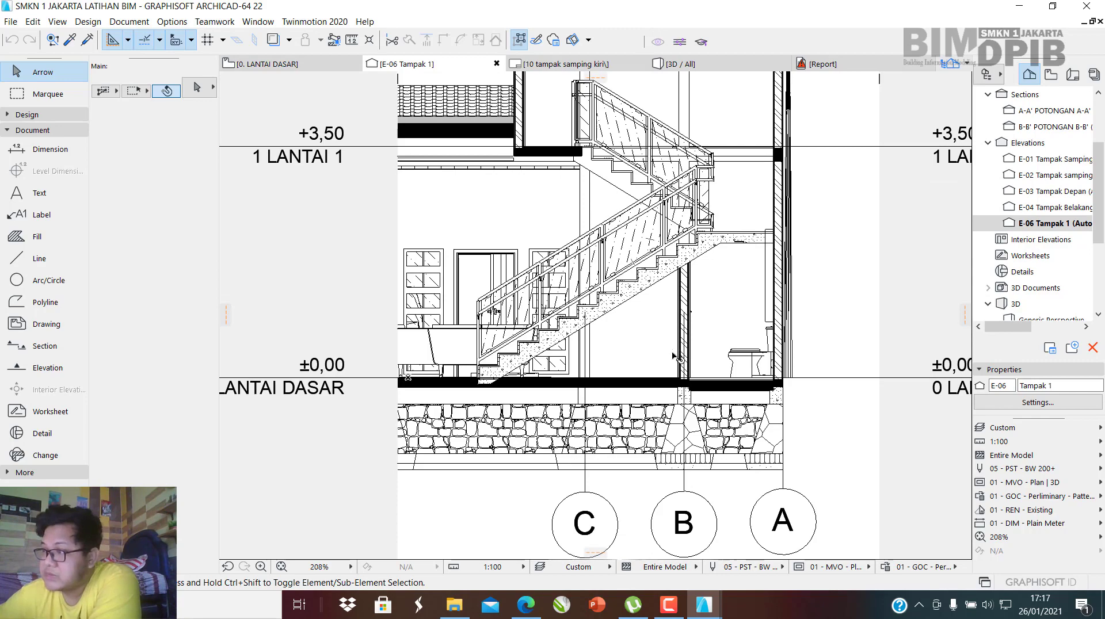
pyautogui.scroll(2, 651, 334)
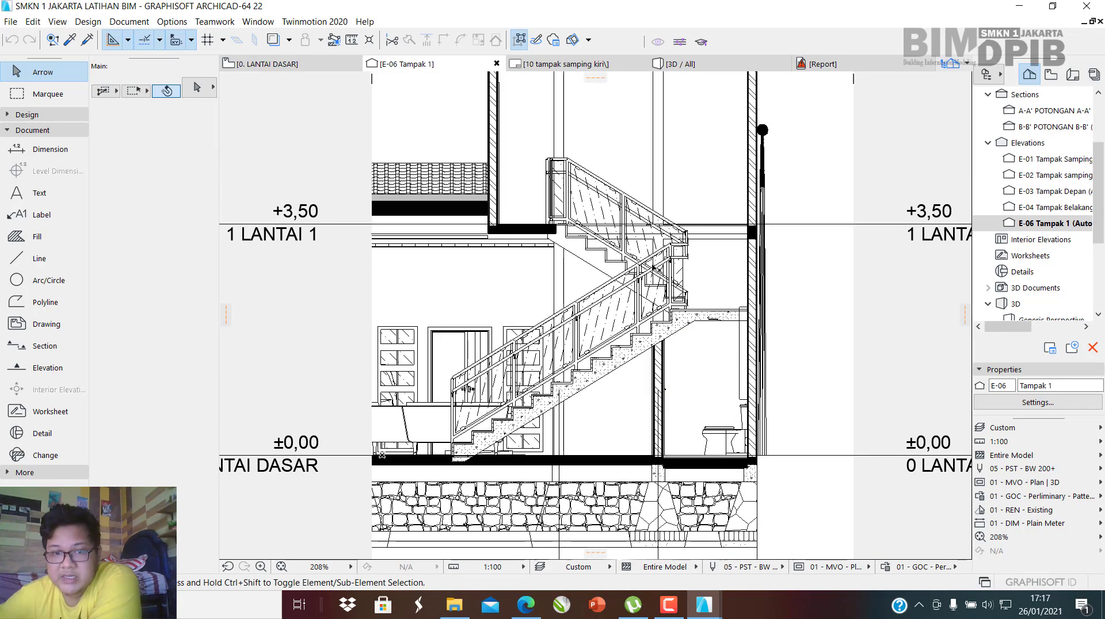
pyautogui.scroll(1, 616, 302)
pyautogui.scroll(-2, 644, 302)
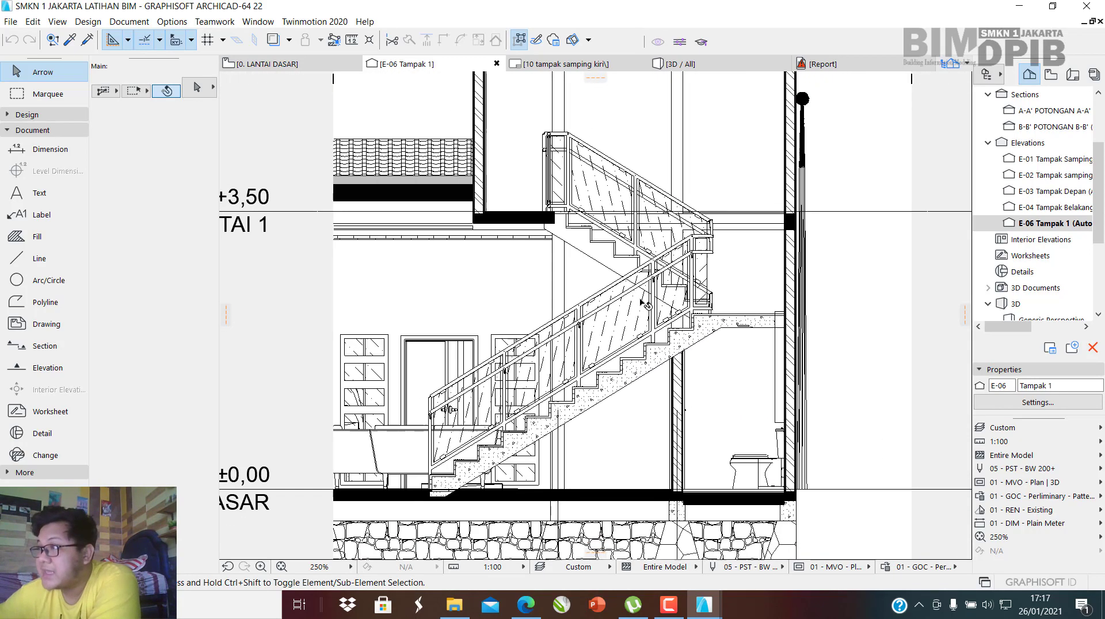
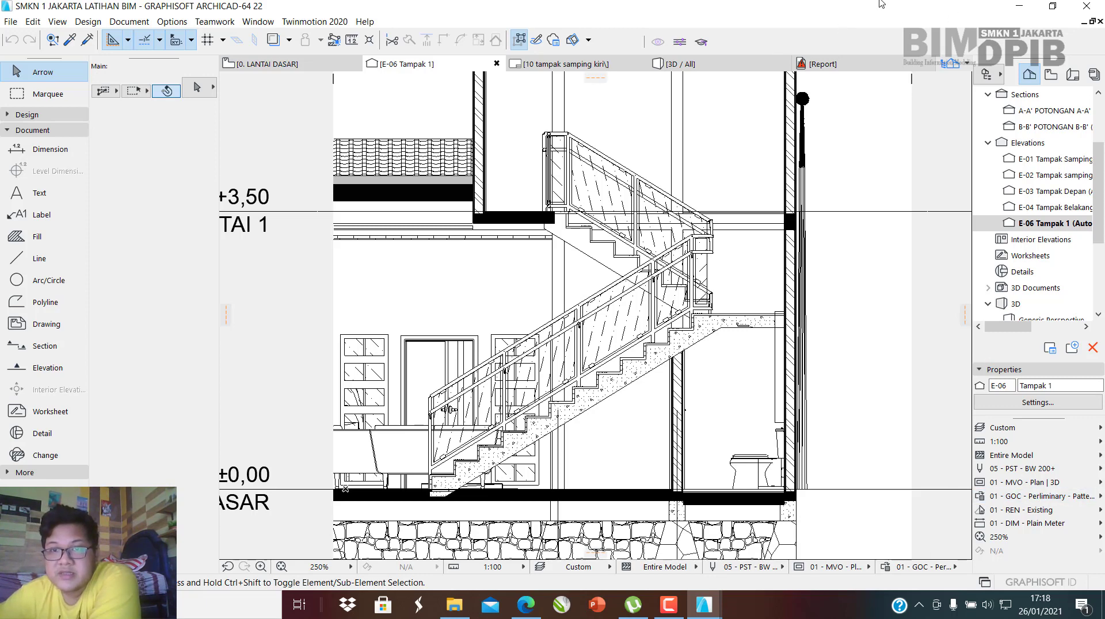
# Set the elevation's graphic override combination to 02 - GOC - DED - Architectural | Structural.
pyautogui.moveTo(879, 5); pyautogui.dragTo(662, 29)
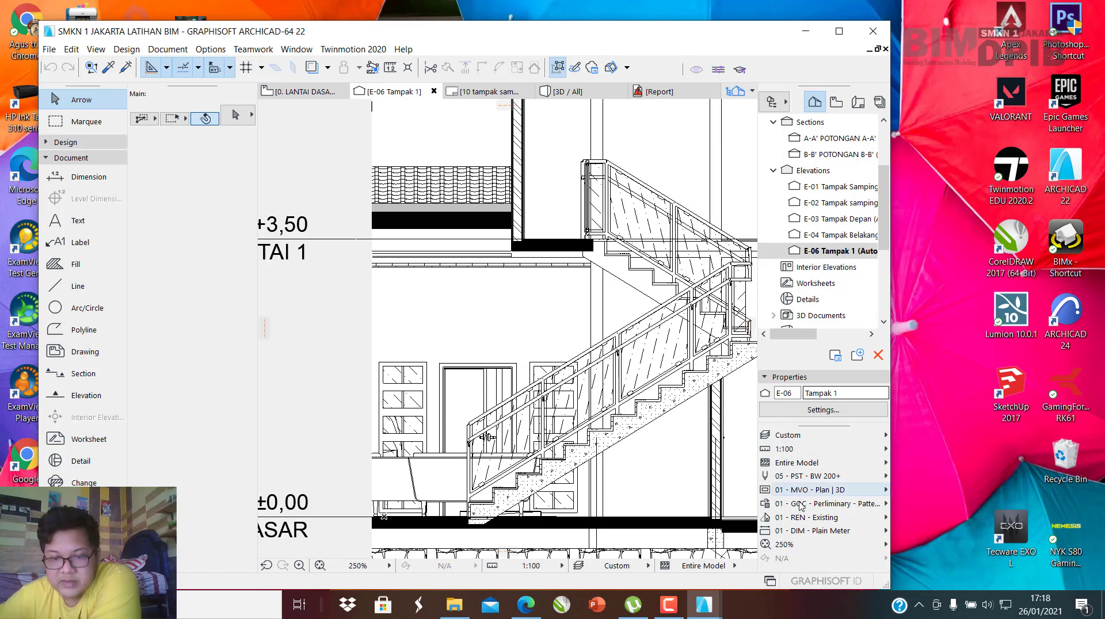
pyautogui.click(836, 505)
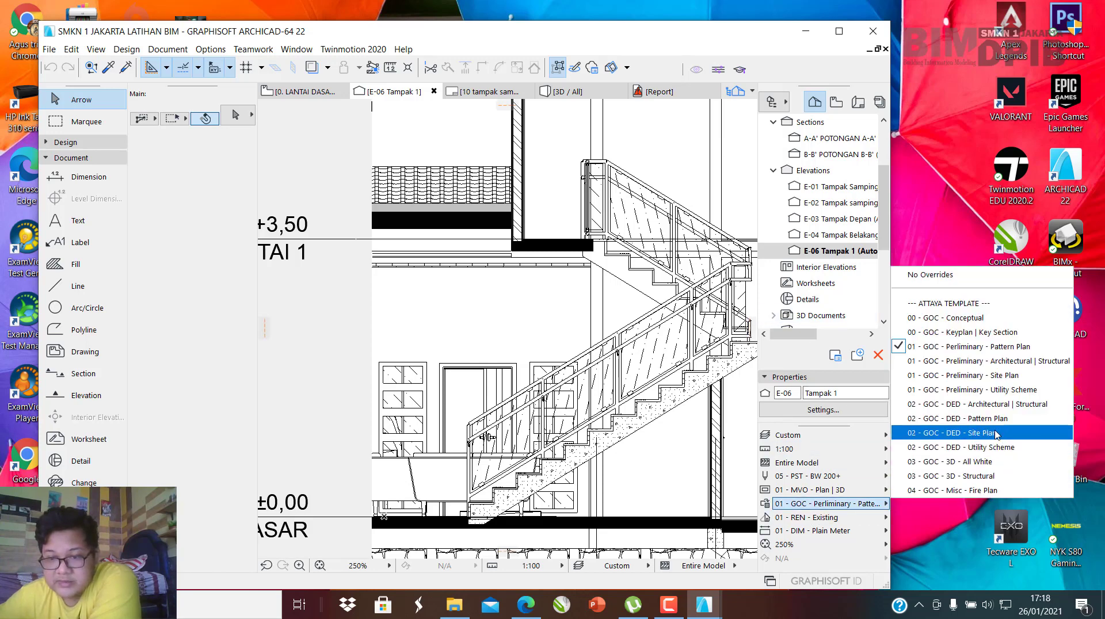
pyautogui.click(1009, 406)
pyautogui.scroll(2, 622, 528)
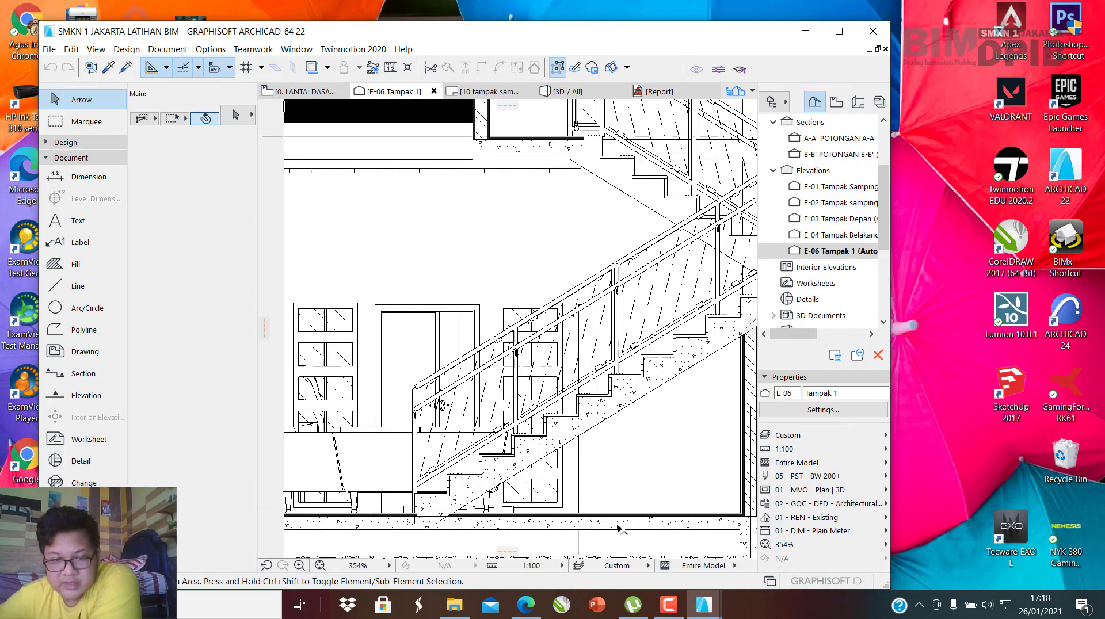
pyautogui.scroll(2, 622, 529)
pyautogui.scroll(-3, 577, 518)
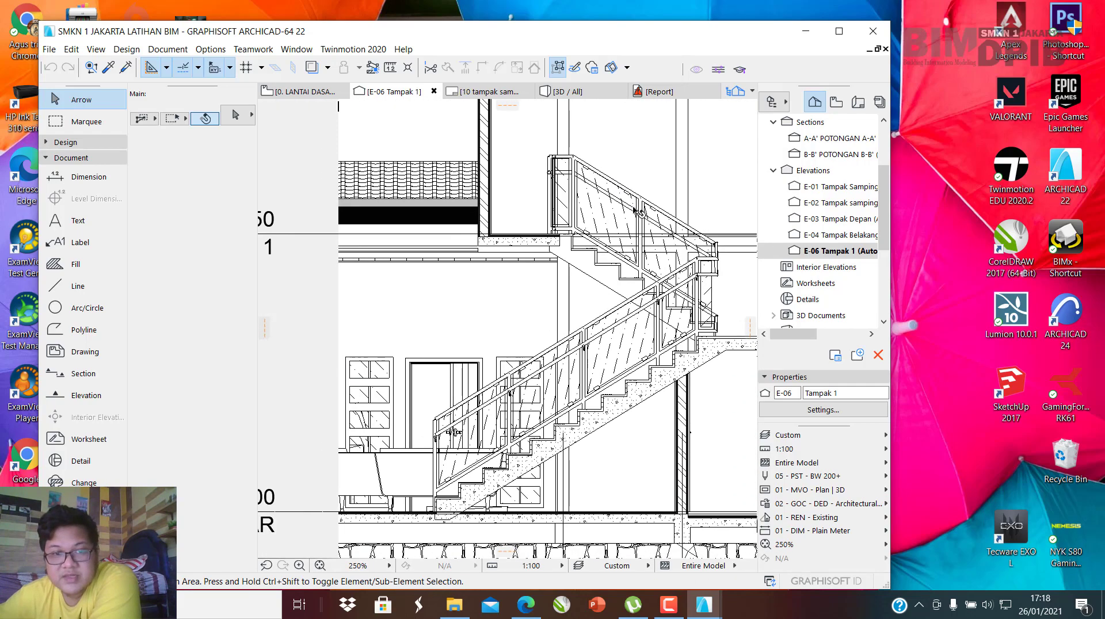
pyautogui.click(840, 31)
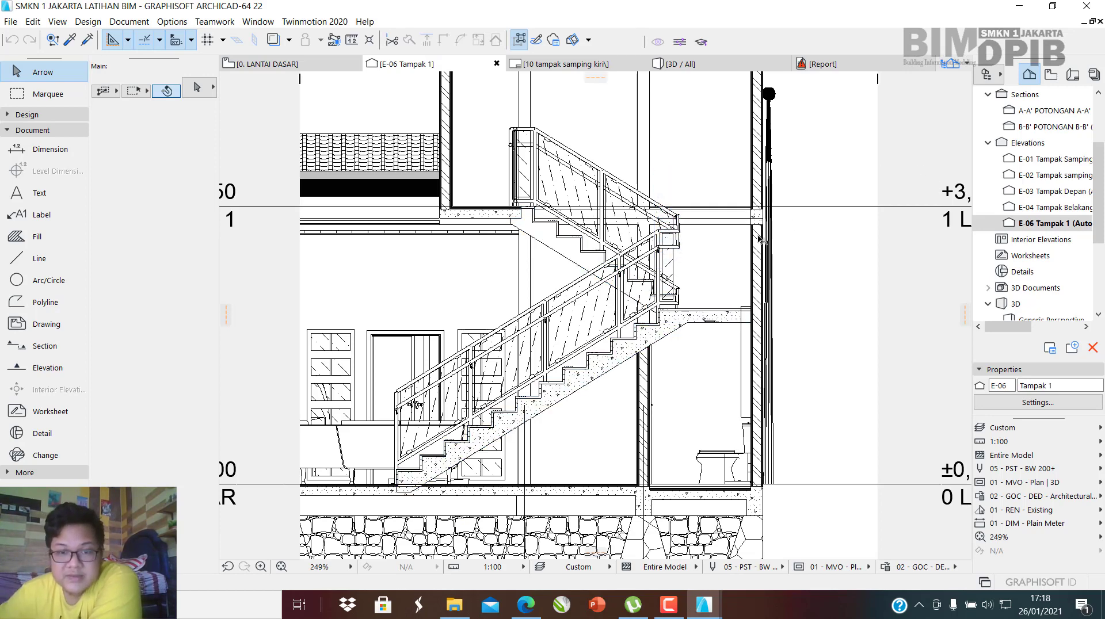
# Attach a Text / Autotext material label to the glass panel of the upper flight's stair railing.
pyautogui.scroll(-2, 700, 309)
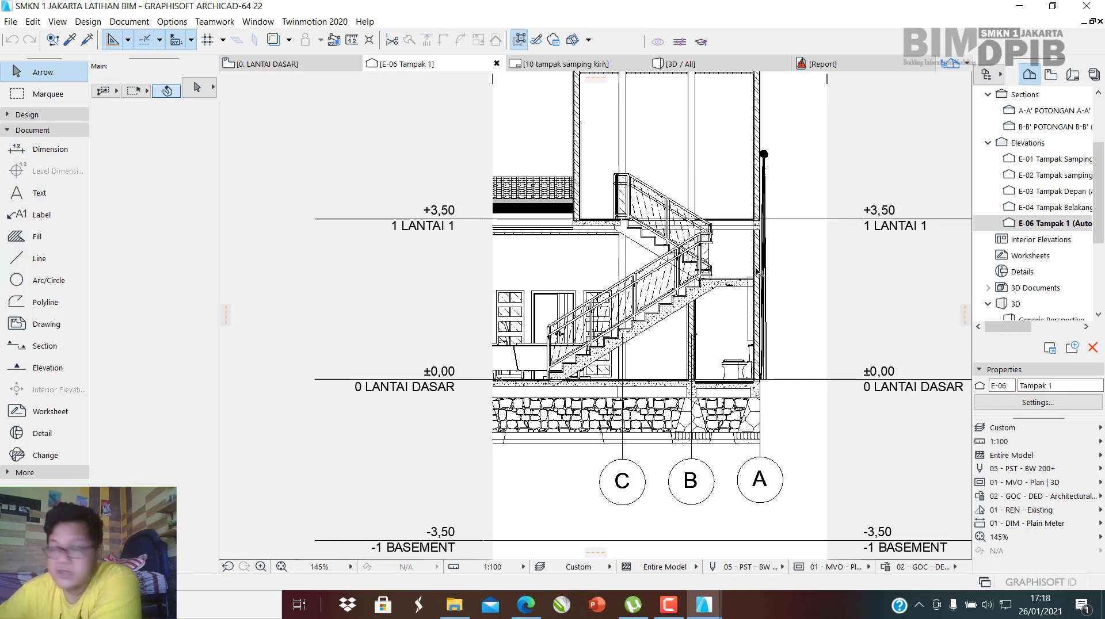
pyautogui.moveTo(757, 268); pyautogui.dragTo(674, 281, button='middle')
pyautogui.scroll(5, 675, 281)
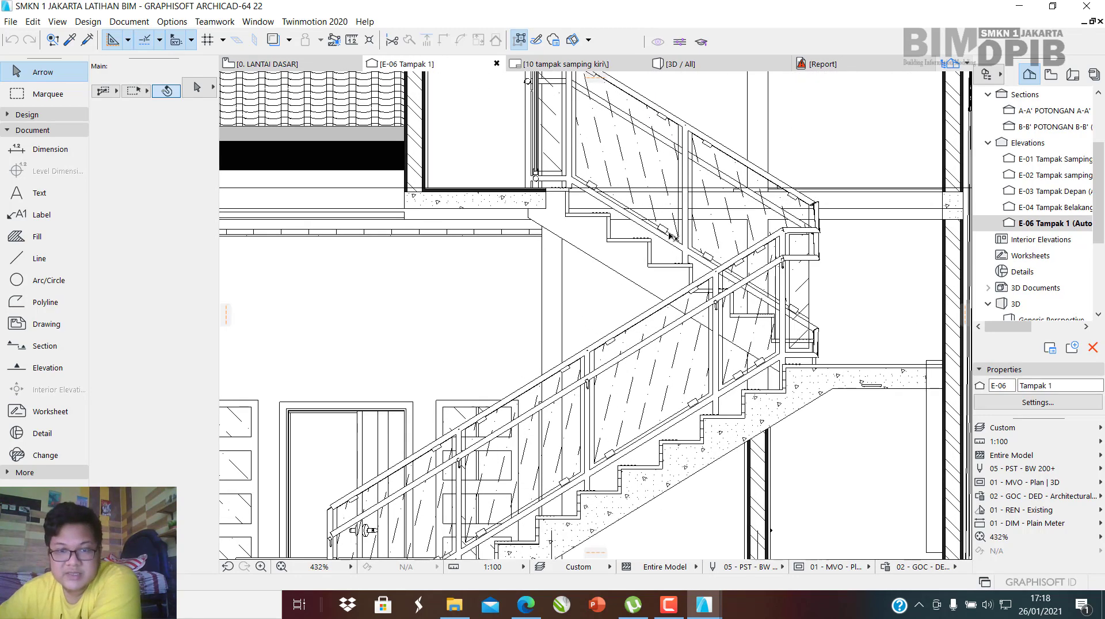
pyautogui.click(667, 202)
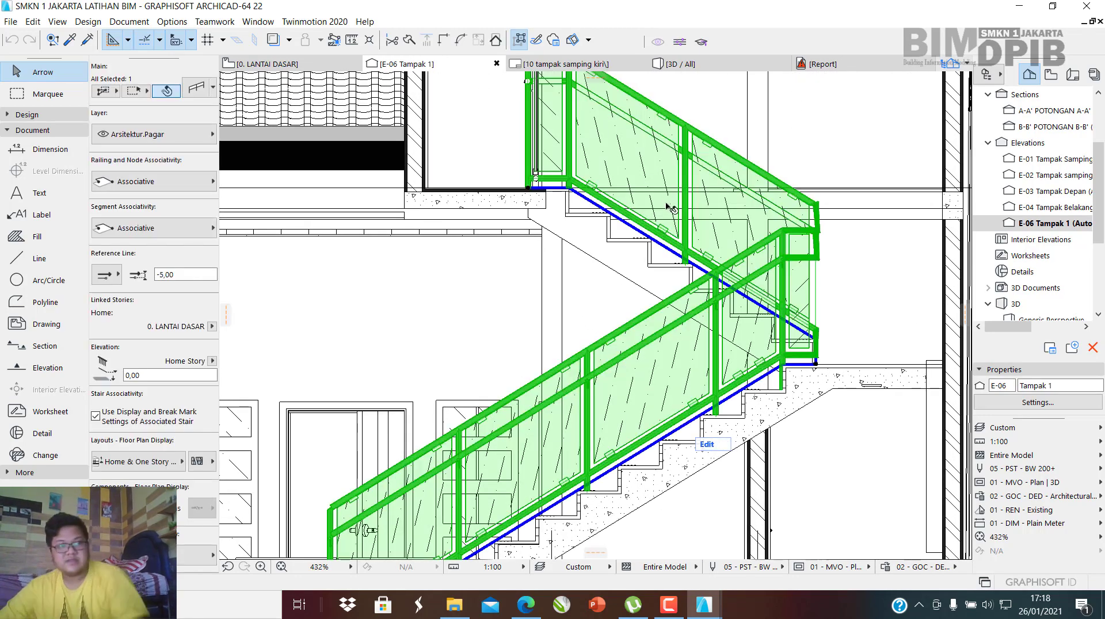
pyautogui.click(269, 304)
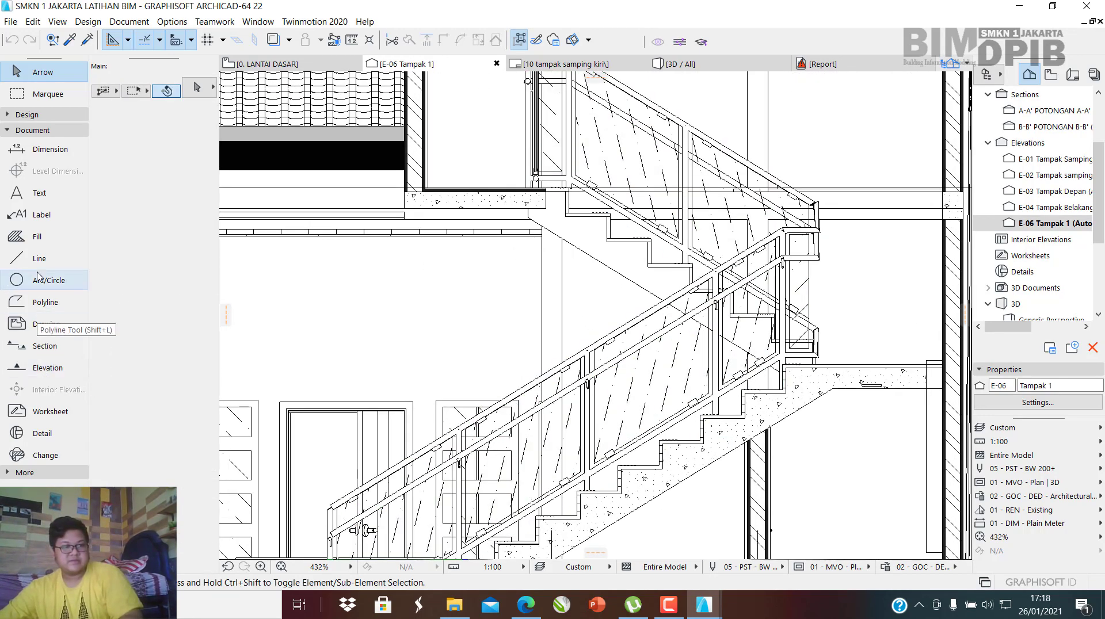
pyautogui.click(39, 214)
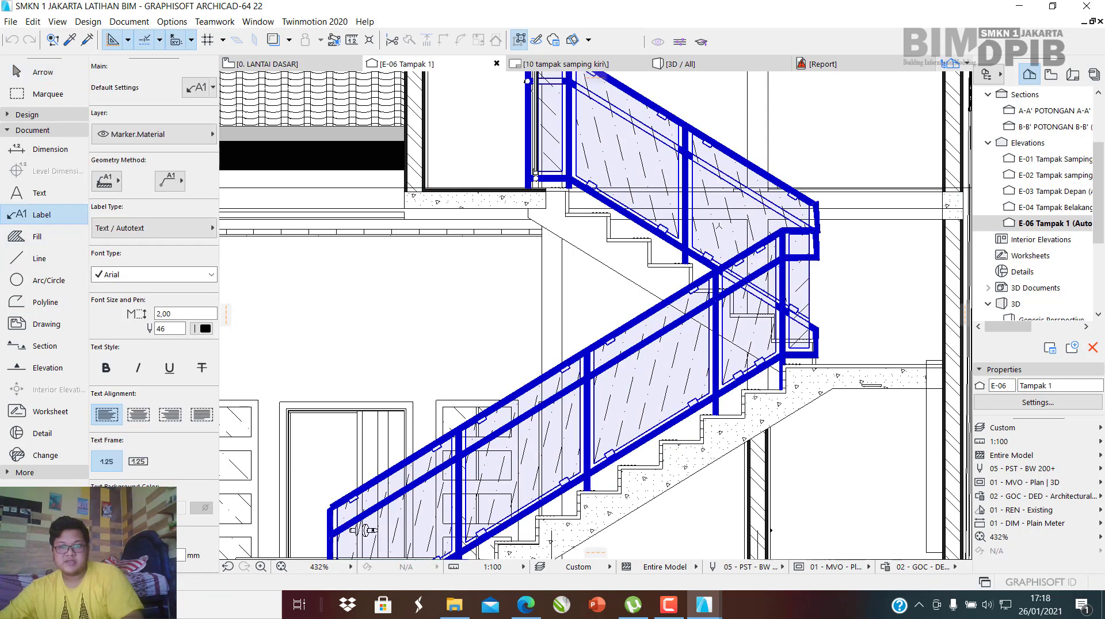
pyautogui.click(719, 226)
pyautogui.scroll(-5, 556, 306)
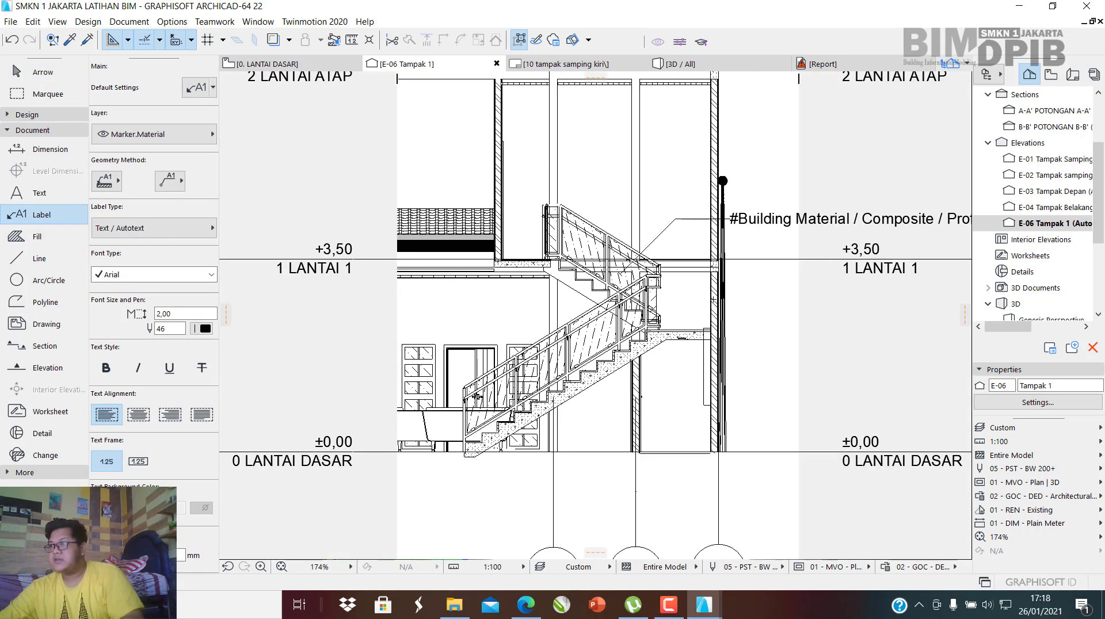
# Add two more material labels to the stair railing near the landing.
pyautogui.scroll(10, 793, 246)
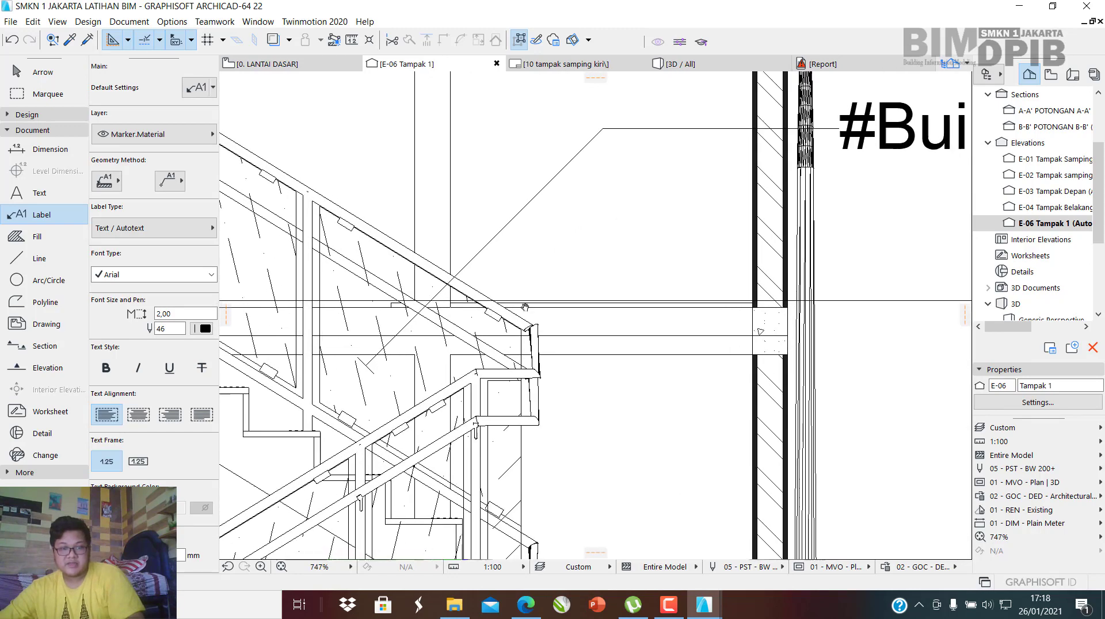
pyautogui.scroll(-8, 538, 310)
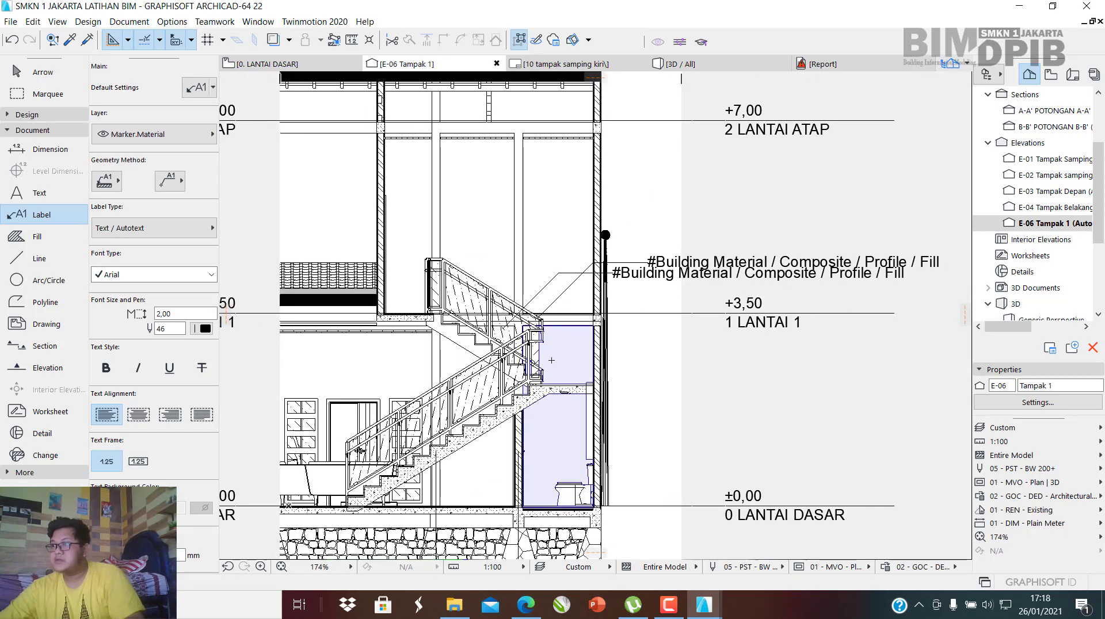
pyautogui.scroll(11, 540, 363)
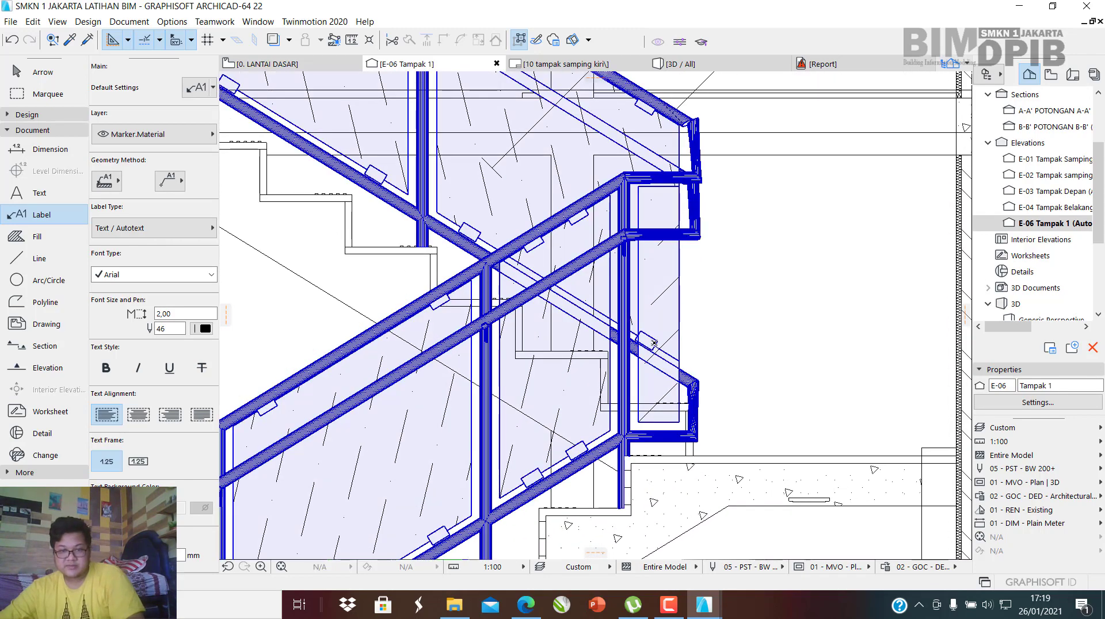
pyautogui.scroll(-5, 576, 360)
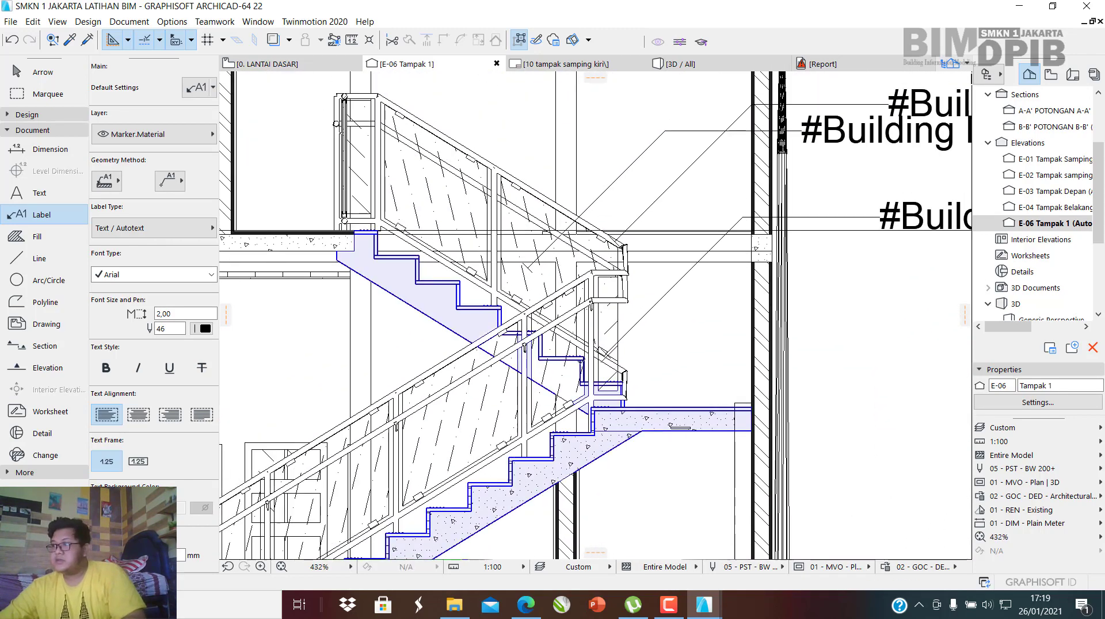
# Place three material labels on the stair landing, pointing at its concrete slab and its top layer.
pyautogui.scroll(8, 643, 400)
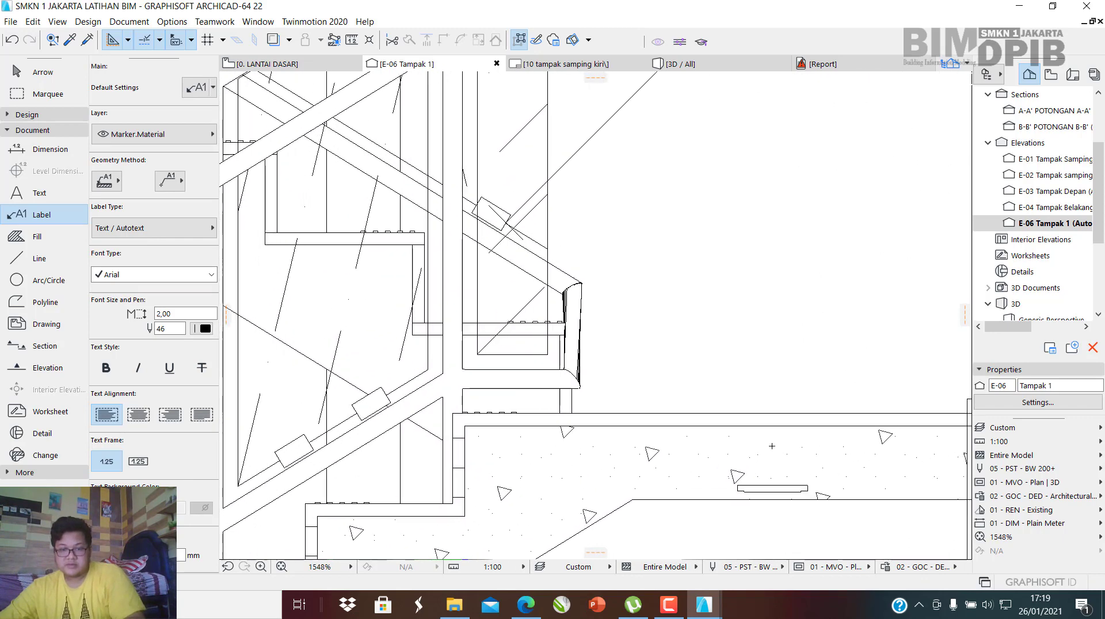
pyautogui.scroll(-4, 662, 394)
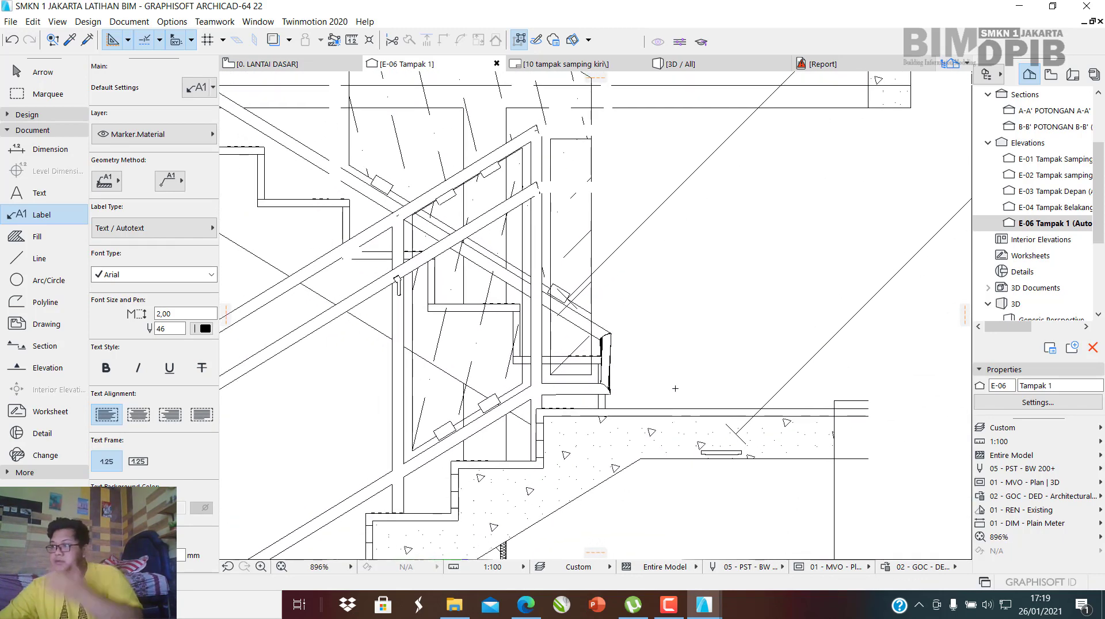
pyautogui.scroll(8, 798, 405)
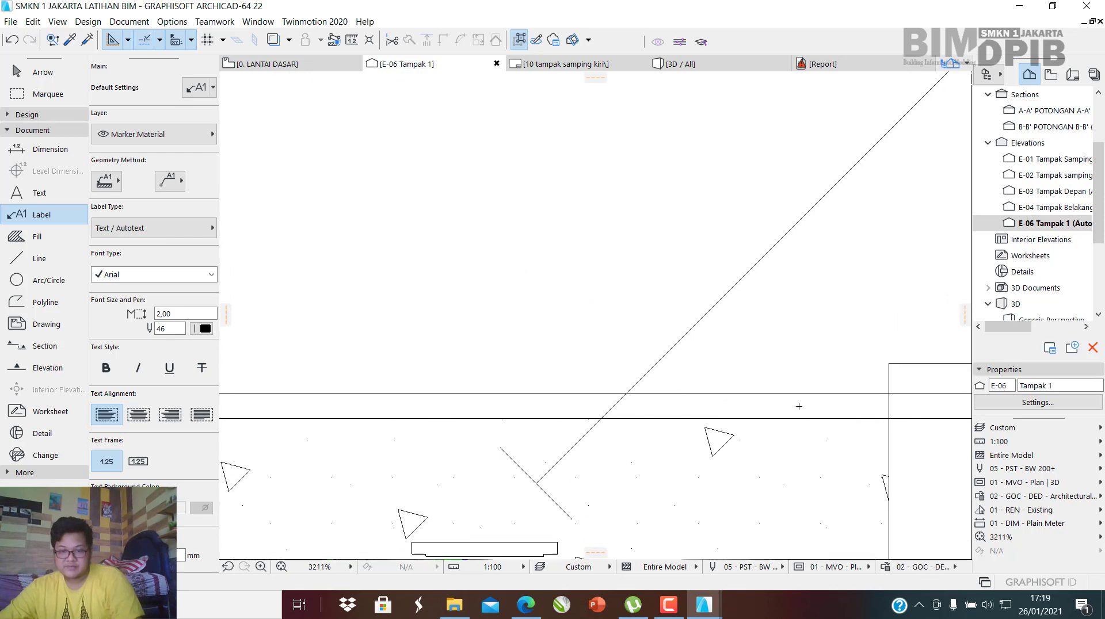
pyautogui.scroll(-8, 799, 408)
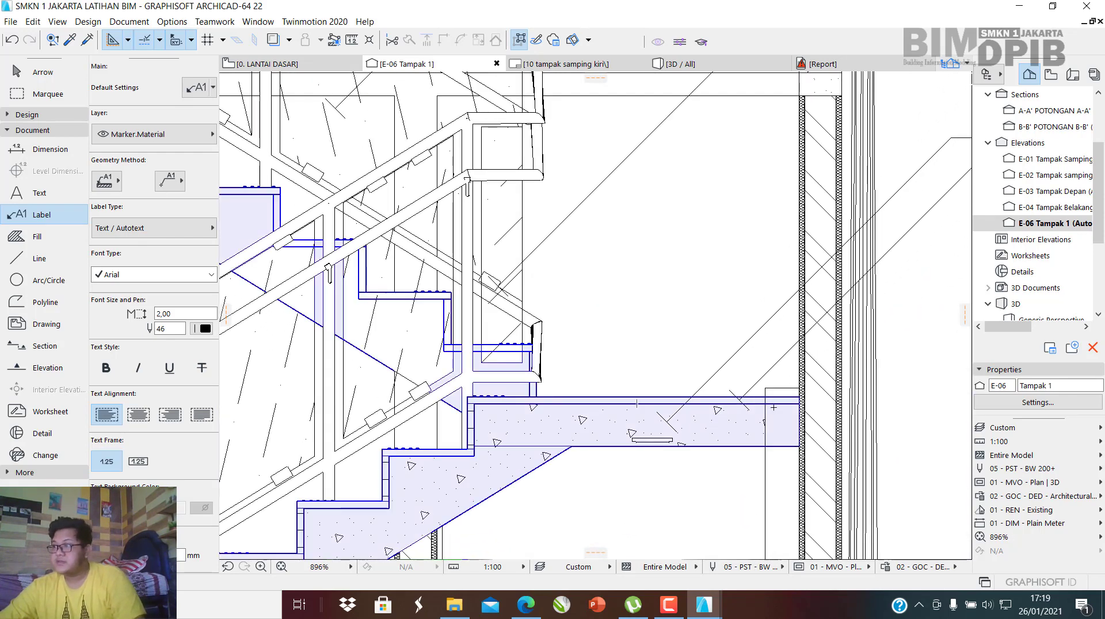
pyautogui.scroll(3, 774, 407)
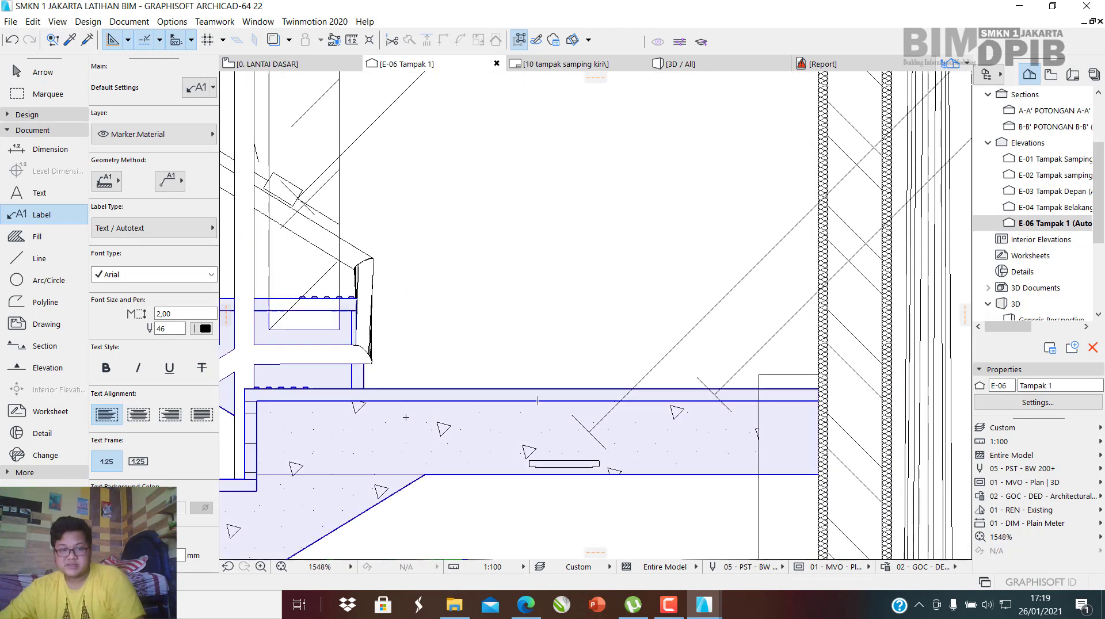
pyautogui.scroll(-3, 598, 374)
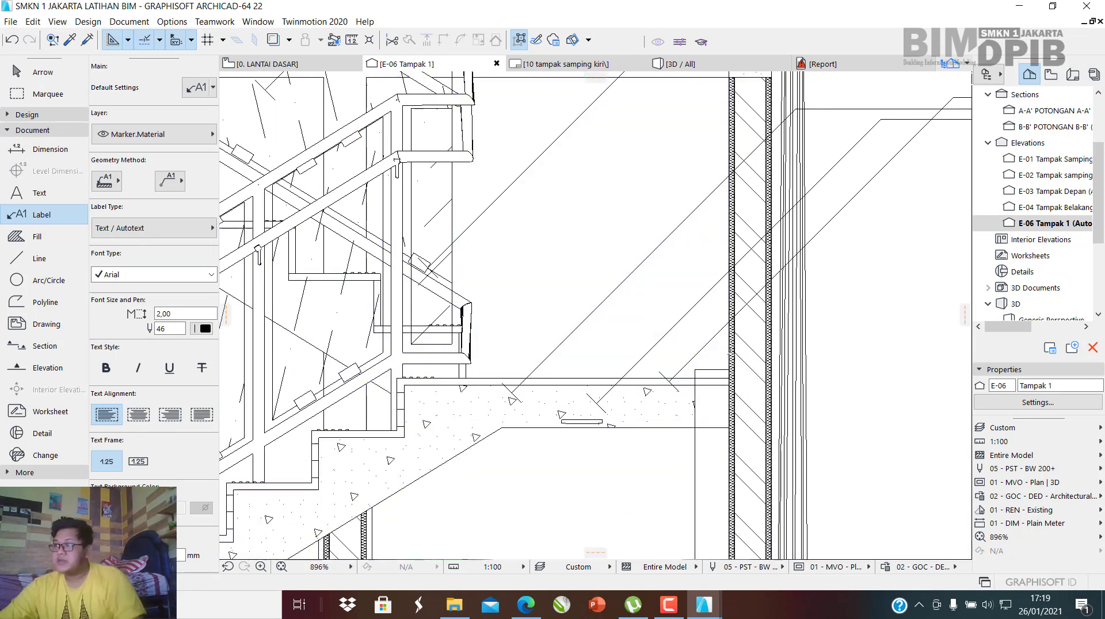
# Delete the stair railing's material label whose text overlaps the +3,50 level mark.
pyautogui.scroll(-7, 655, 296)
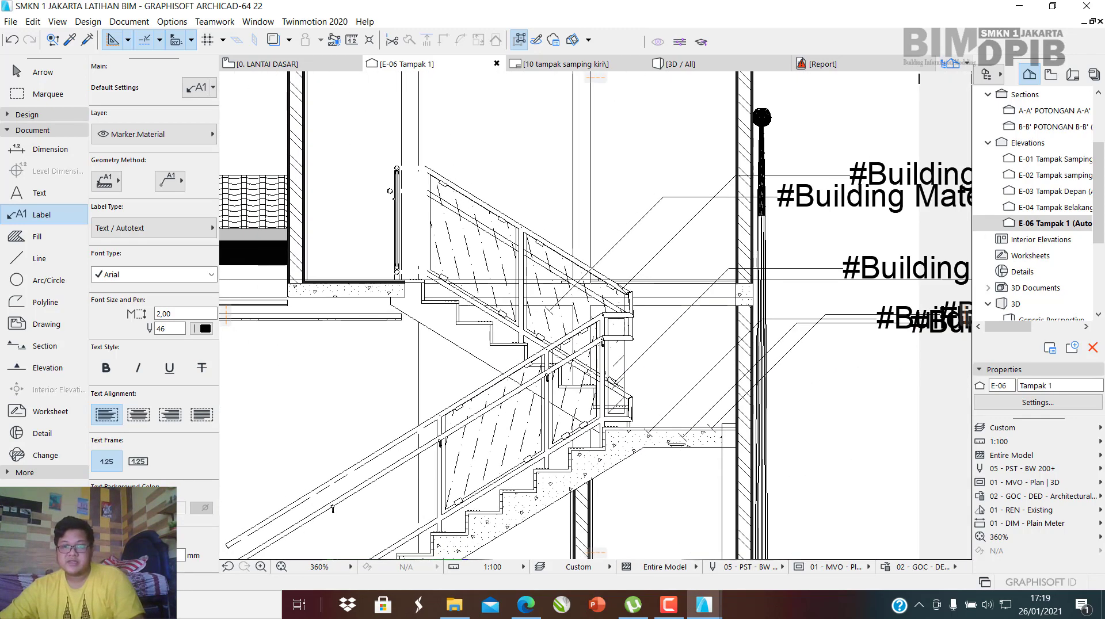
pyautogui.moveTo(798, 310); pyautogui.dragTo(584, 312, button='middle')
pyautogui.scroll(2, 422, 260)
pyautogui.press('Escape')
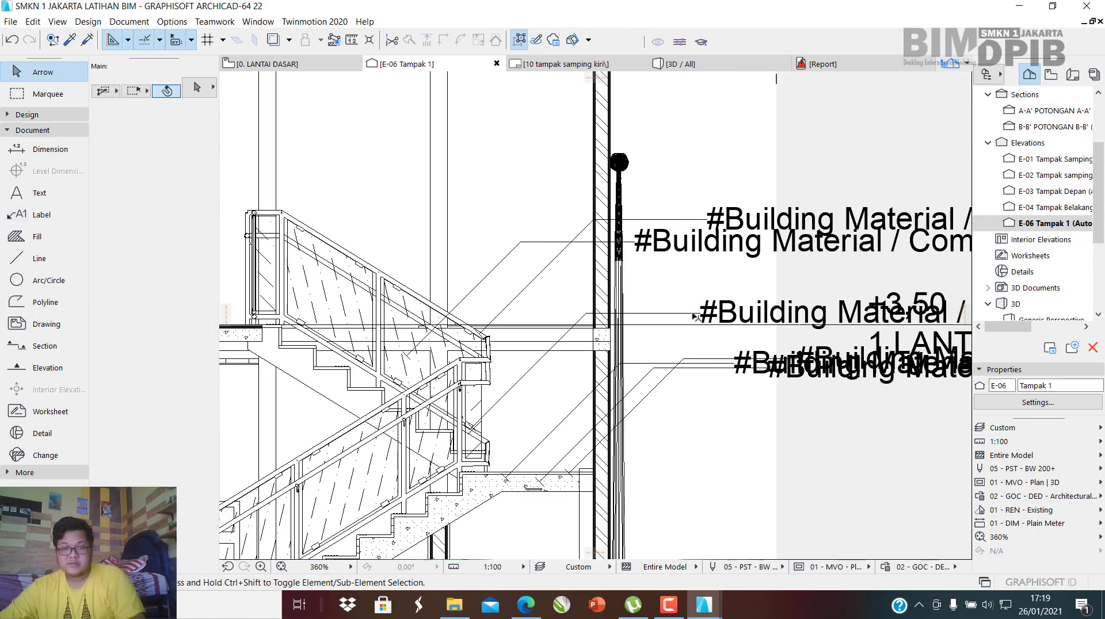
pyautogui.click(711, 210)
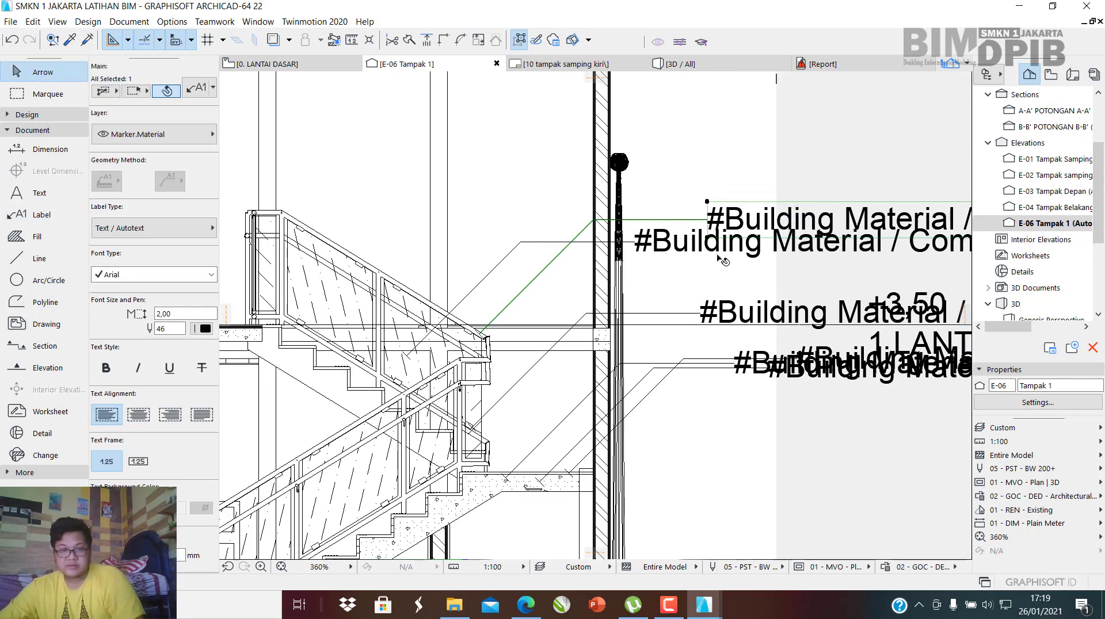
pyautogui.click(776, 290)
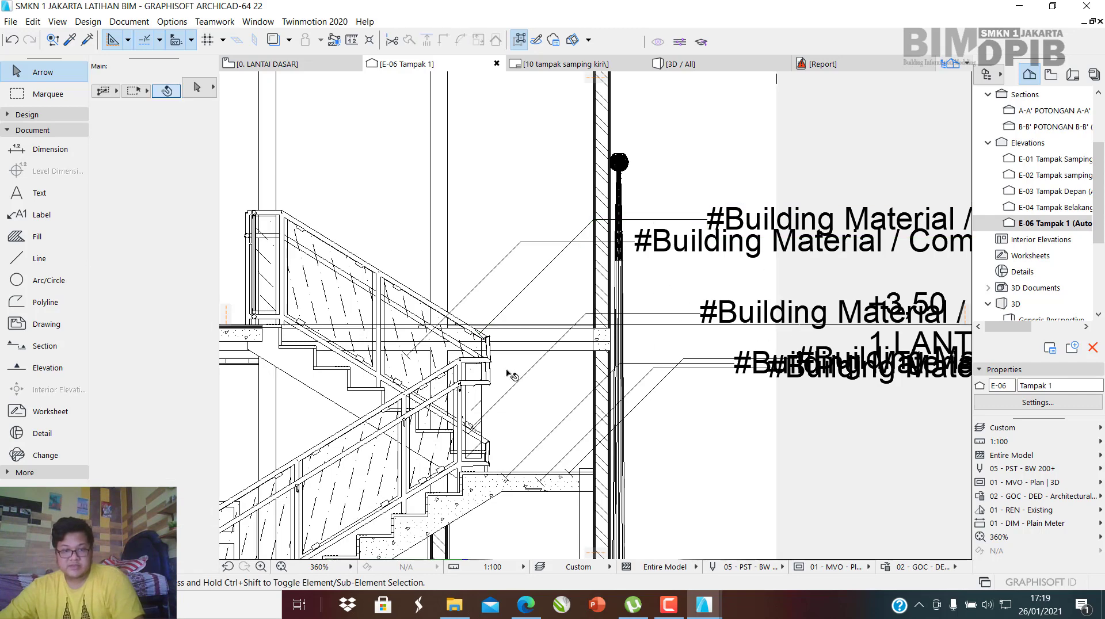
pyautogui.click(708, 313)
pyautogui.press('Delete')
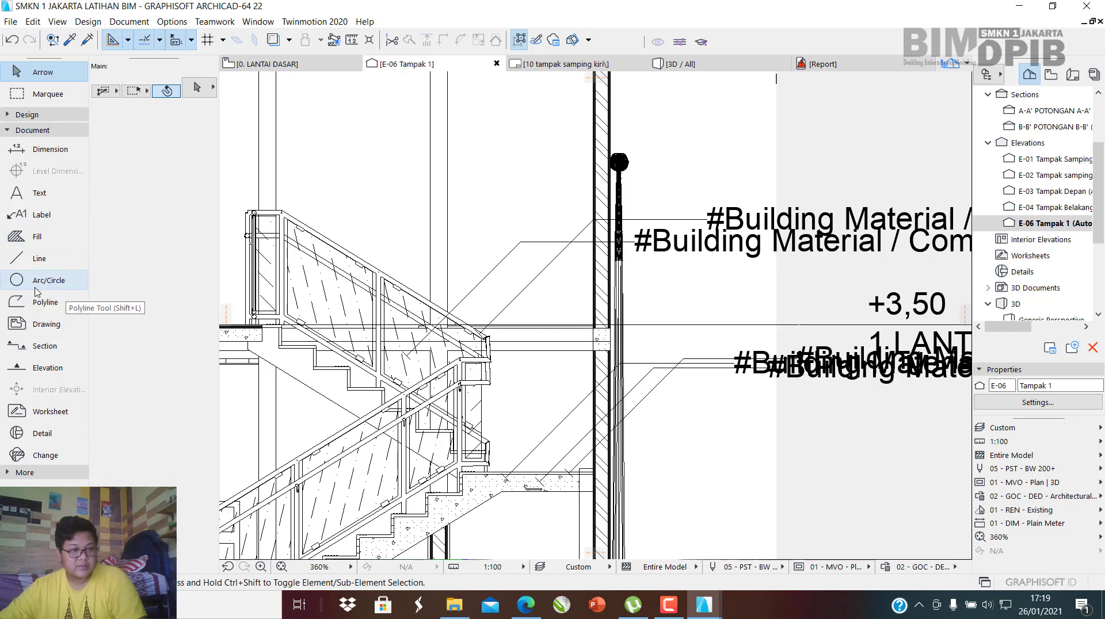
# Attach a Text / Autotext material label to a glass clamp on the upper flight's lower rail.
pyautogui.click(27, 218)
pyautogui.scroll(2, 357, 366)
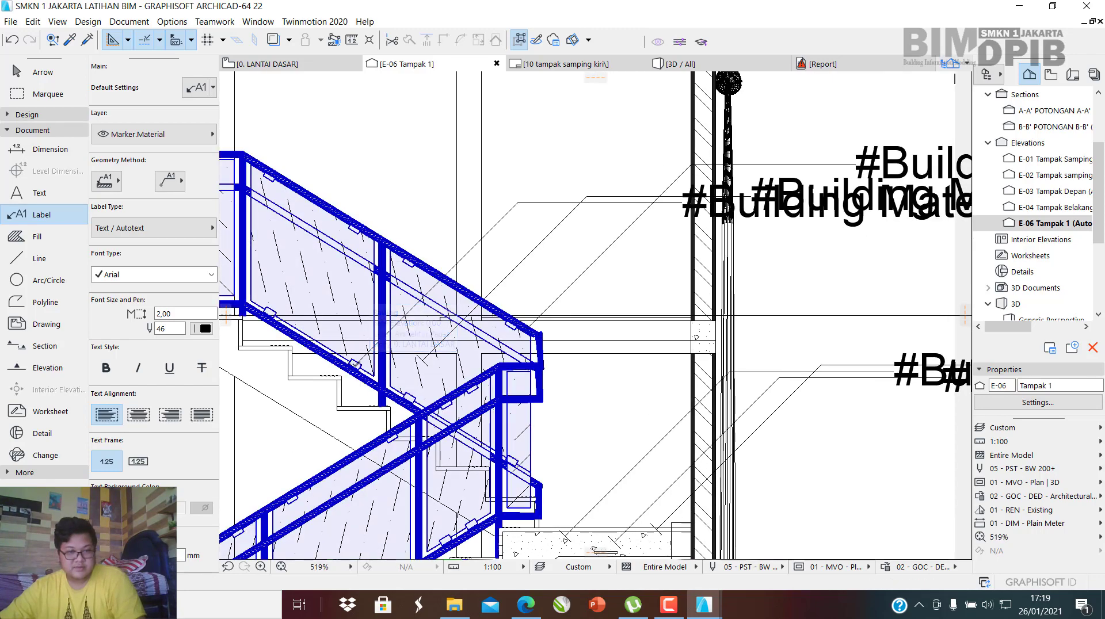
pyautogui.scroll(-5, 357, 366)
pyautogui.press('Escape')
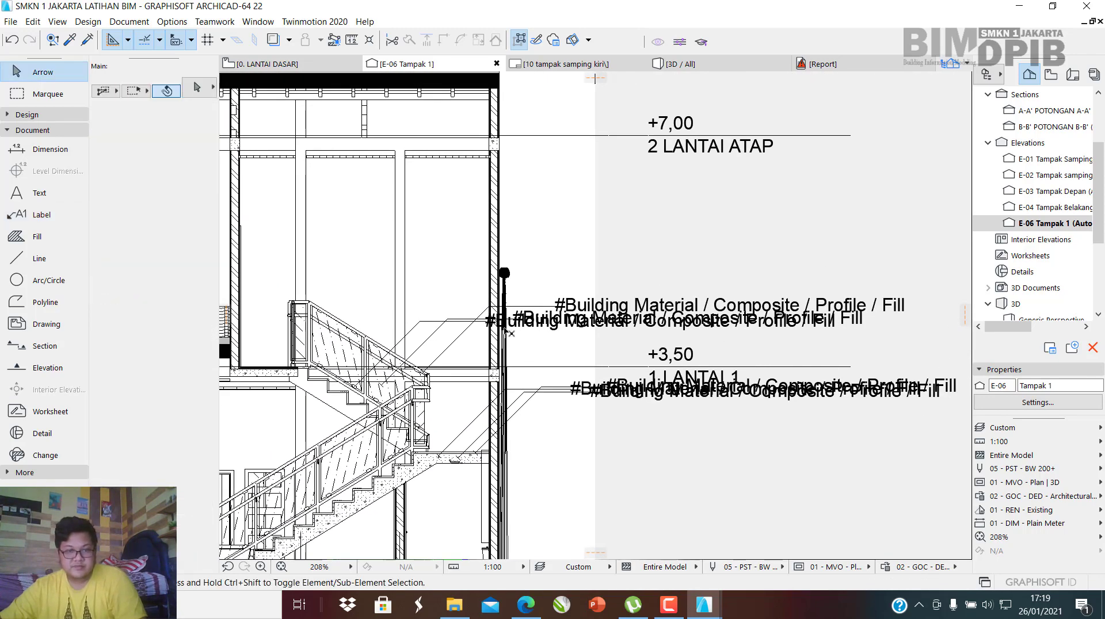
# Move the text of the upper handrail's label below the other two railing labels, near the +3,50 level line.
pyautogui.scroll(2, 529, 325)
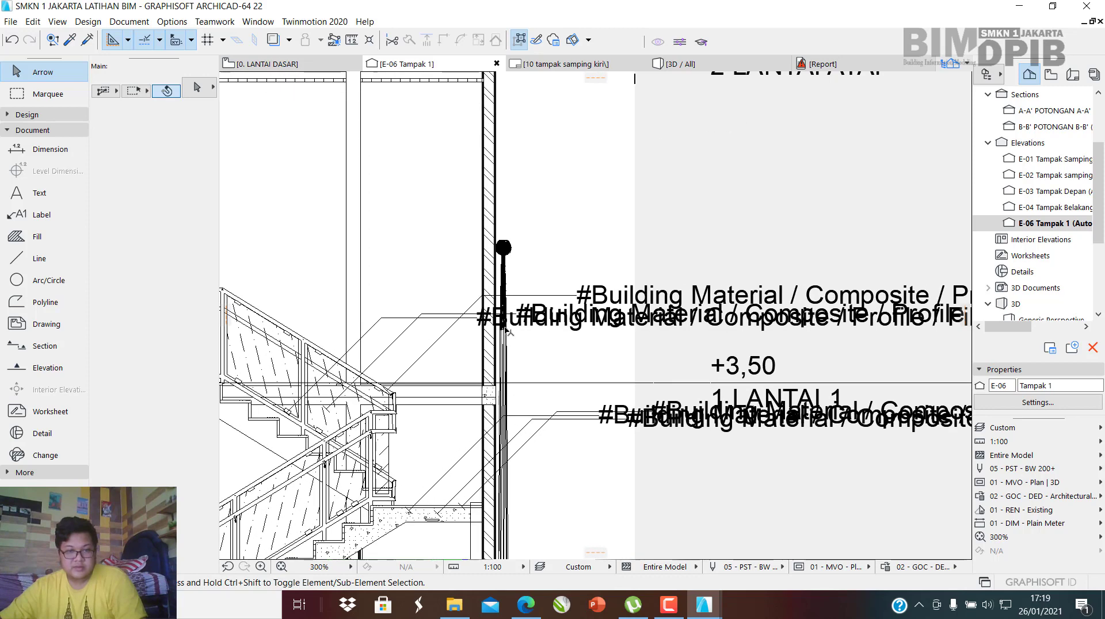
pyautogui.click(532, 304)
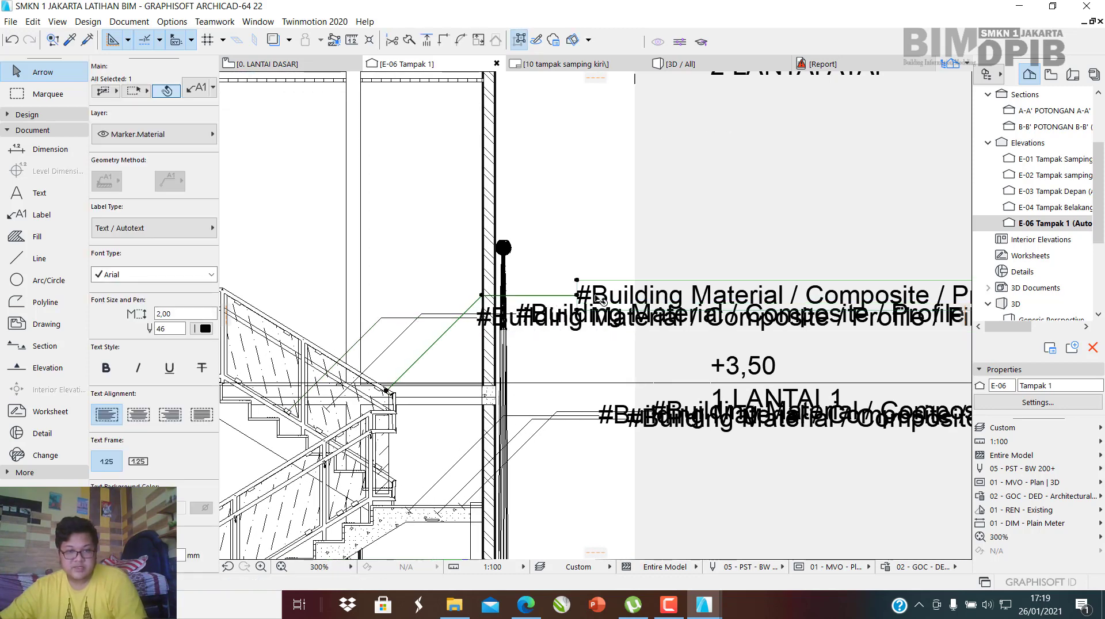
pyautogui.click(578, 296)
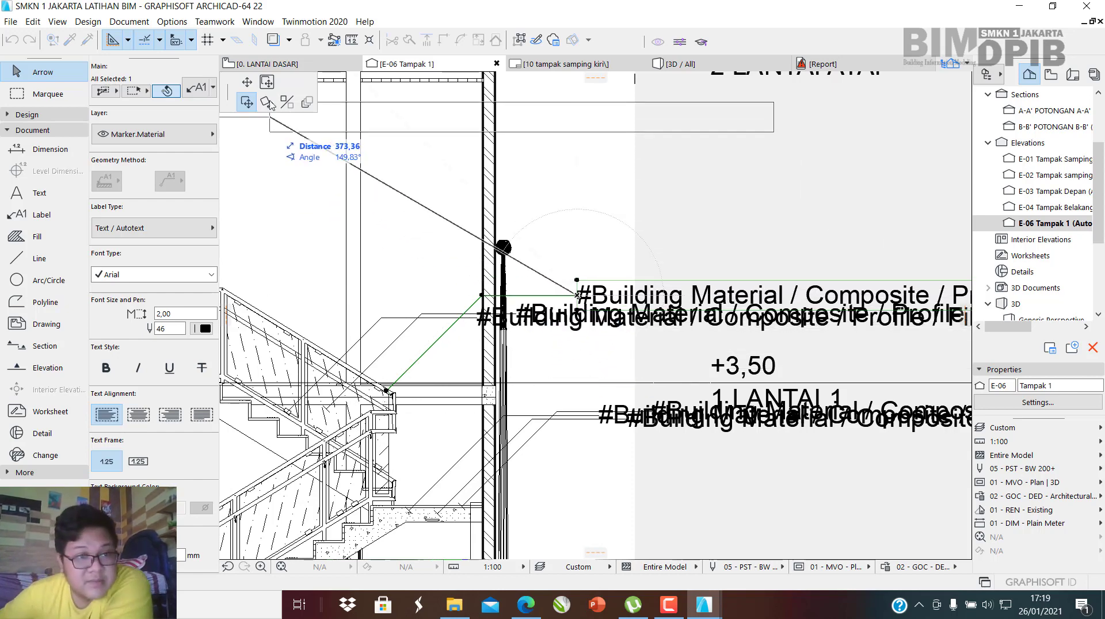
pyautogui.click(266, 81)
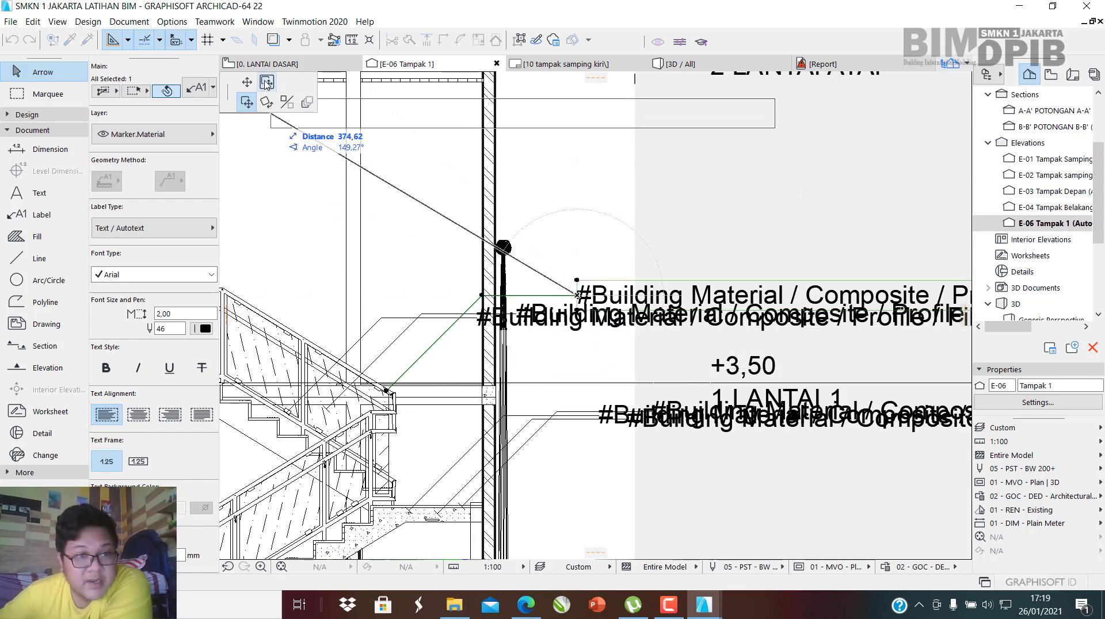
pyautogui.click(593, 364)
pyautogui.click(584, 358)
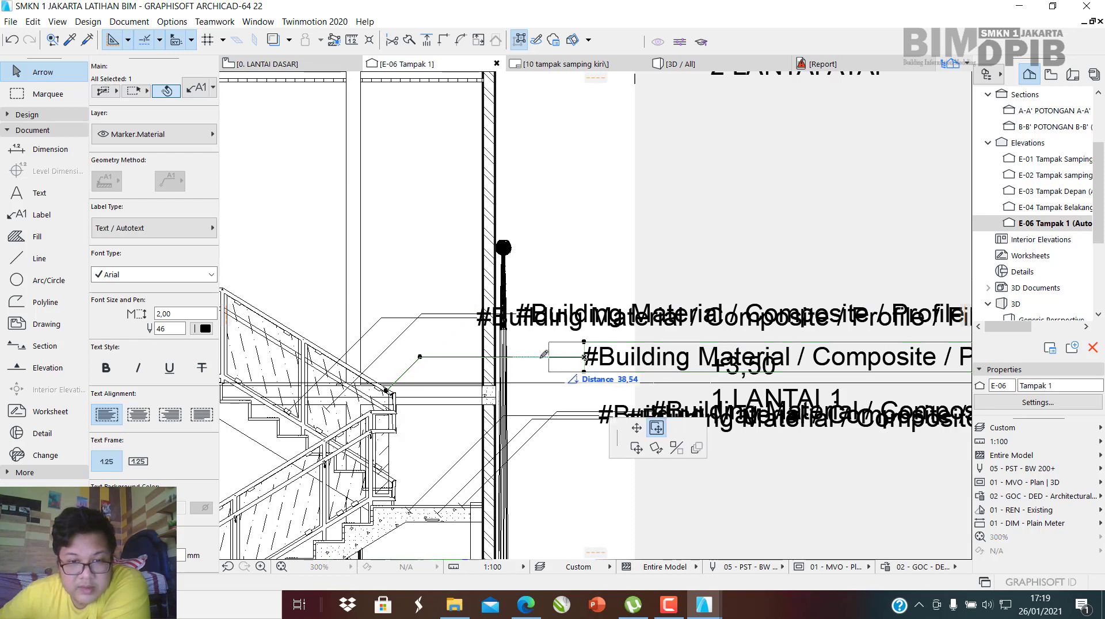
pyautogui.click(523, 359)
pyautogui.click(500, 322)
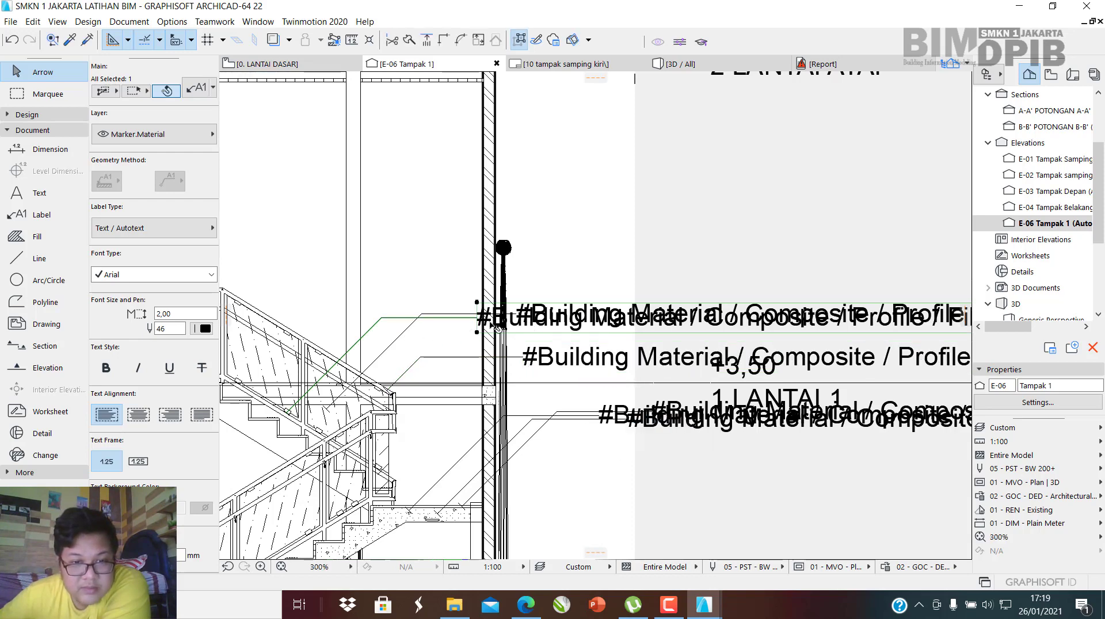
pyautogui.scroll(1, 498, 329)
pyautogui.click(537, 367)
pyautogui.click(529, 382)
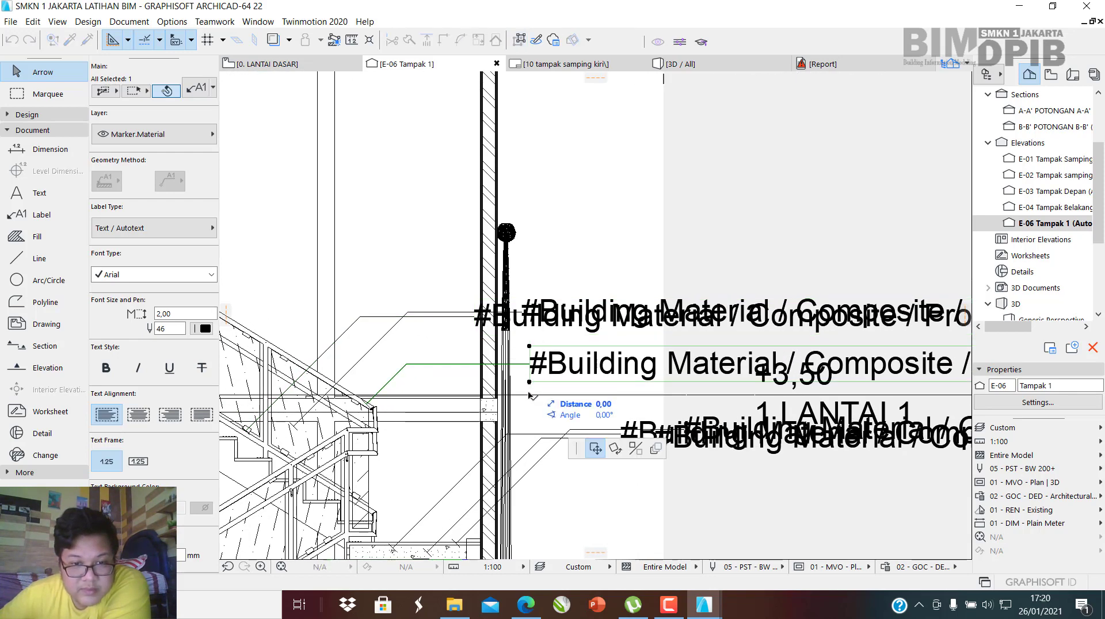
pyautogui.click(516, 406)
# Move the glass clamp label's text above the glass panel's label to separate the overlapping texts.
pyautogui.click(510, 329)
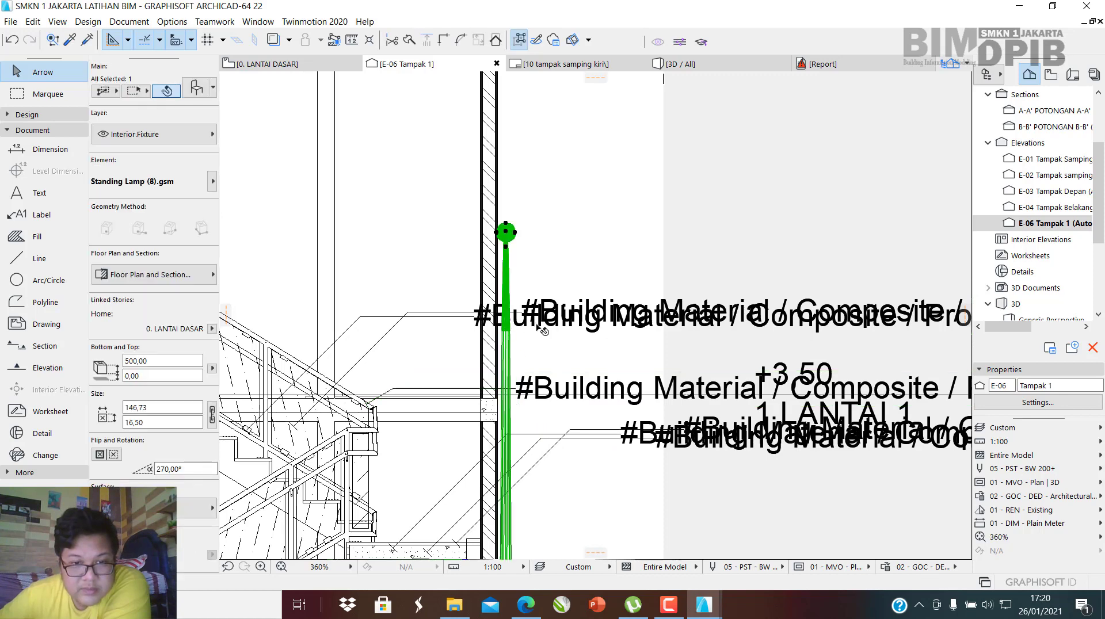
pyautogui.click(487, 334)
pyautogui.click(475, 334)
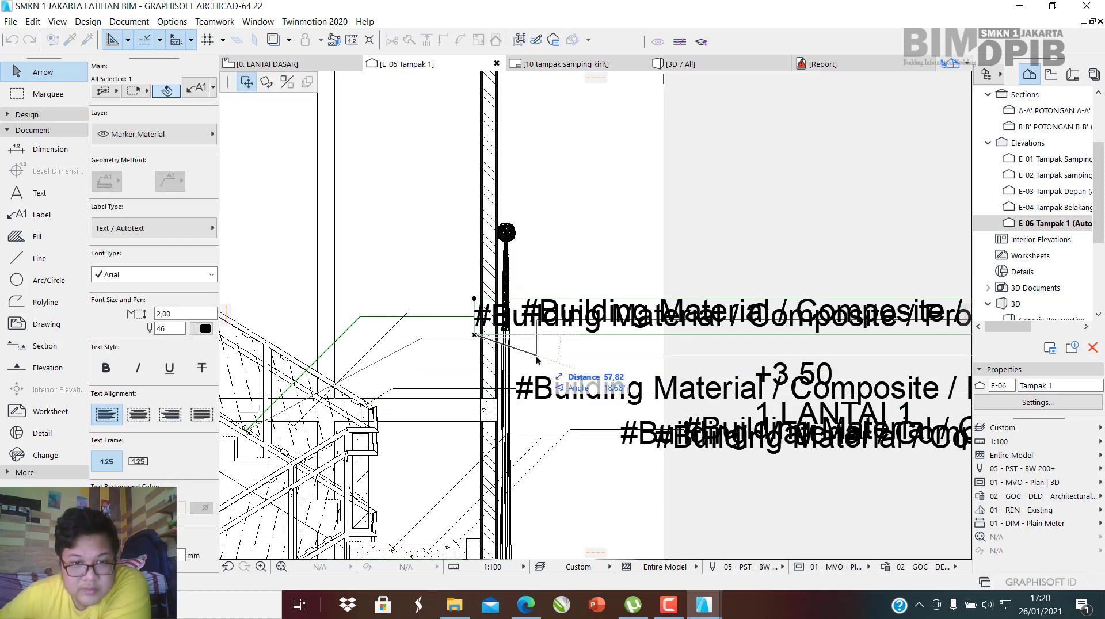
pyautogui.click(516, 357)
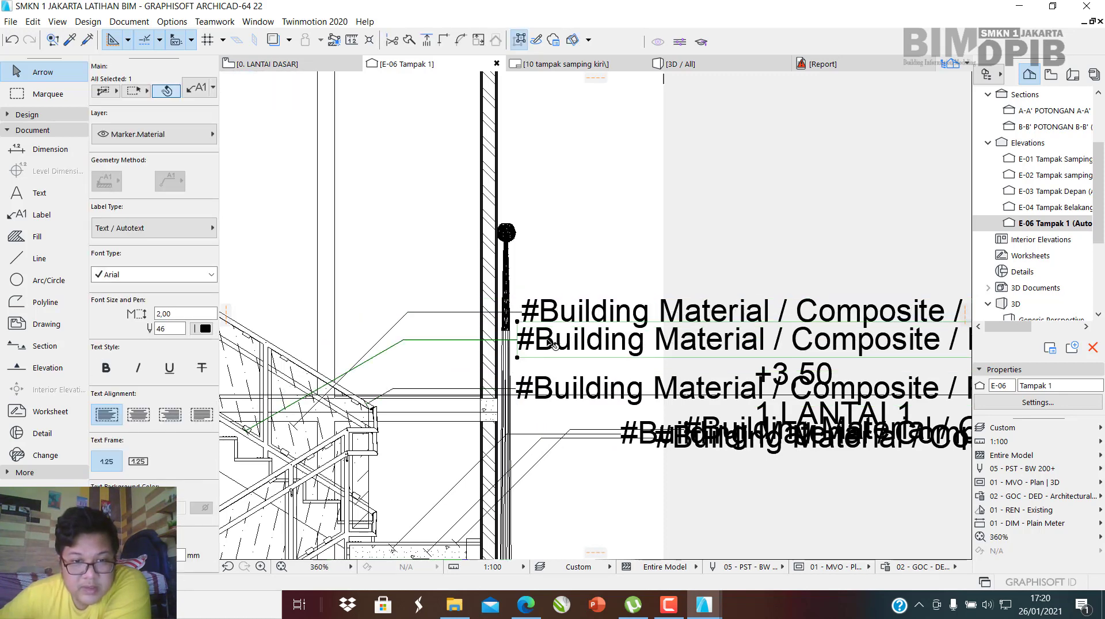
pyautogui.click(516, 358)
pyautogui.click(516, 371)
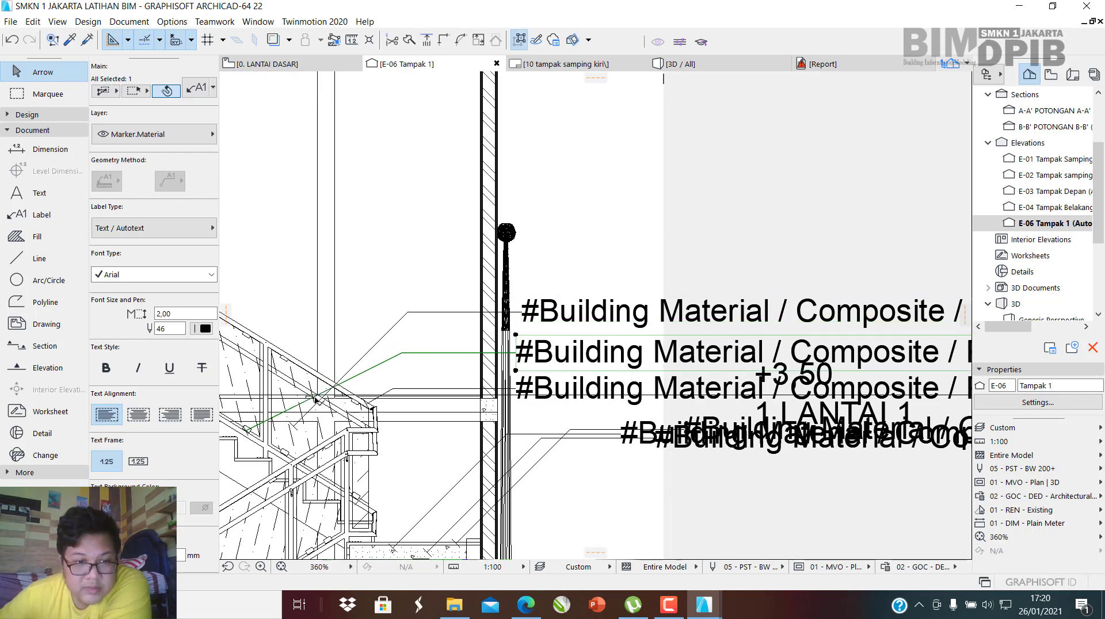
pyautogui.click(513, 369)
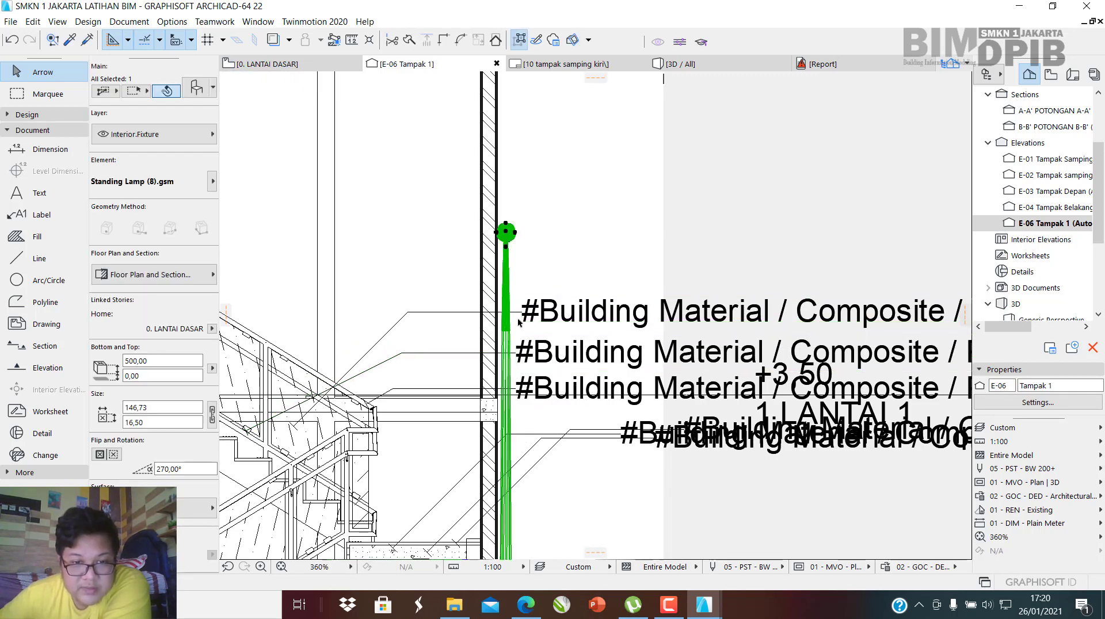
pyautogui.click(533, 353)
pyautogui.click(515, 371)
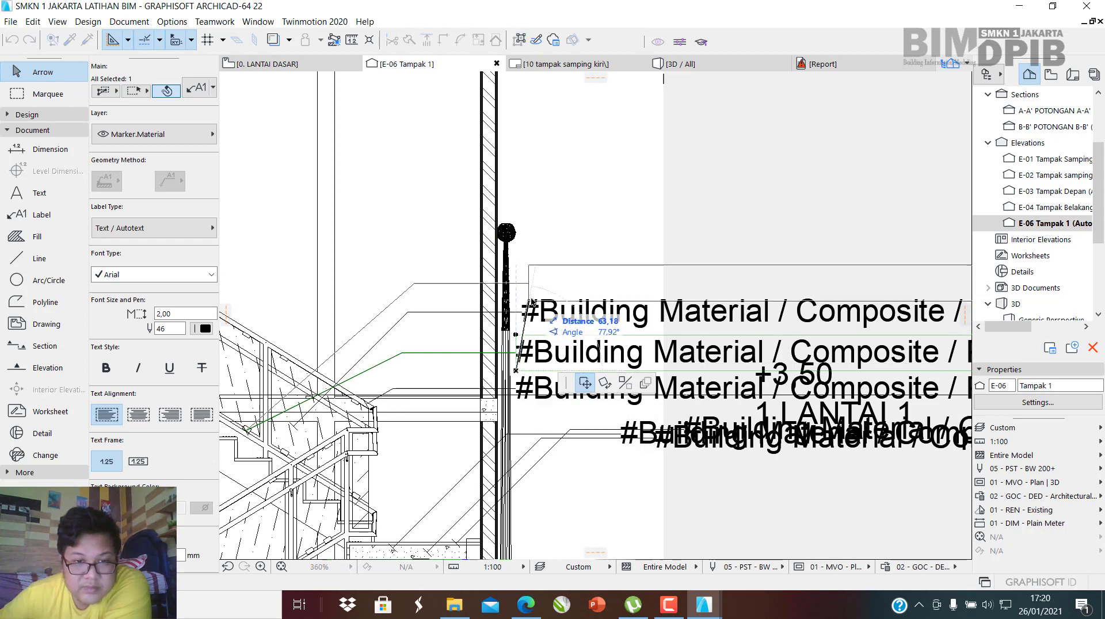
pyautogui.click(528, 295)
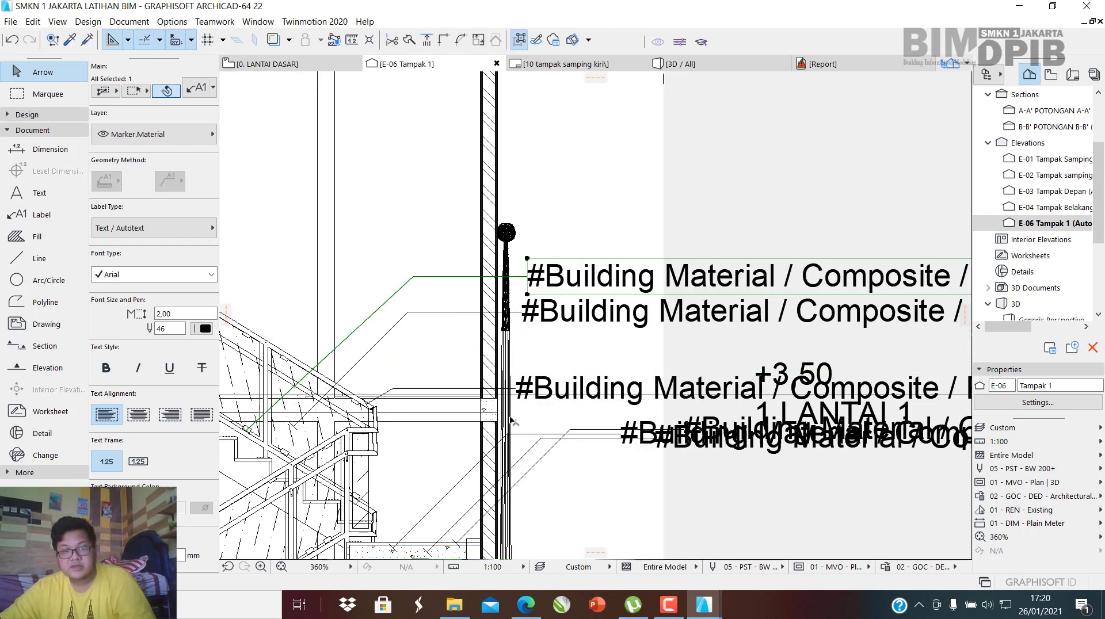
# Hide the Interior.Fixture layer of the standing lamp beside the wall.
pyautogui.click(510, 423)
pyautogui.rightClick(506, 424)
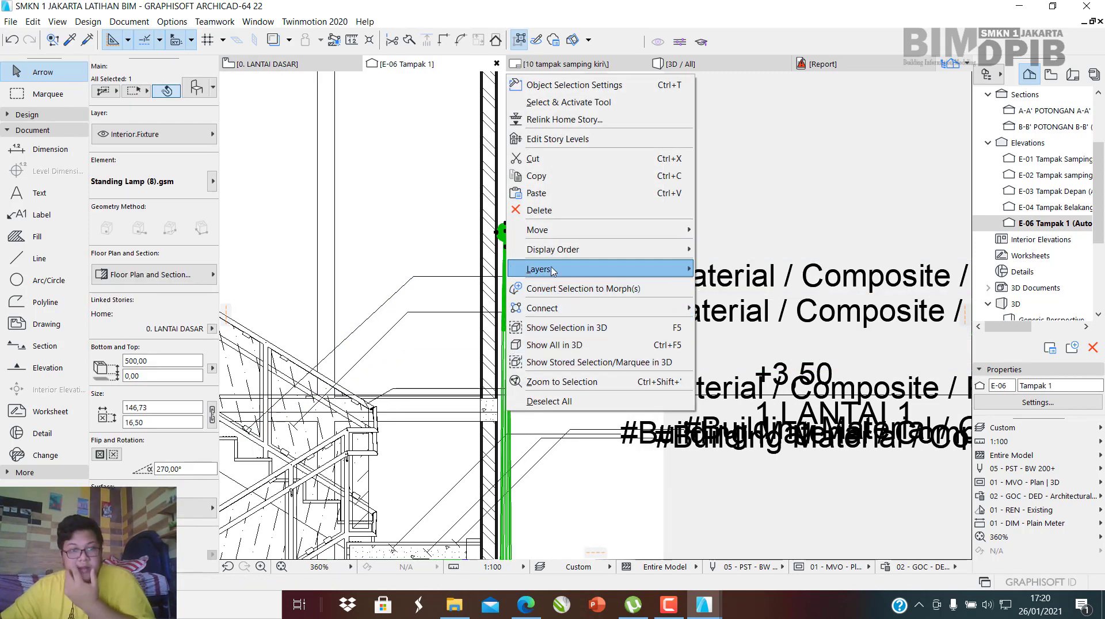
pyautogui.moveTo(570, 269)
pyautogui.click(730, 287)
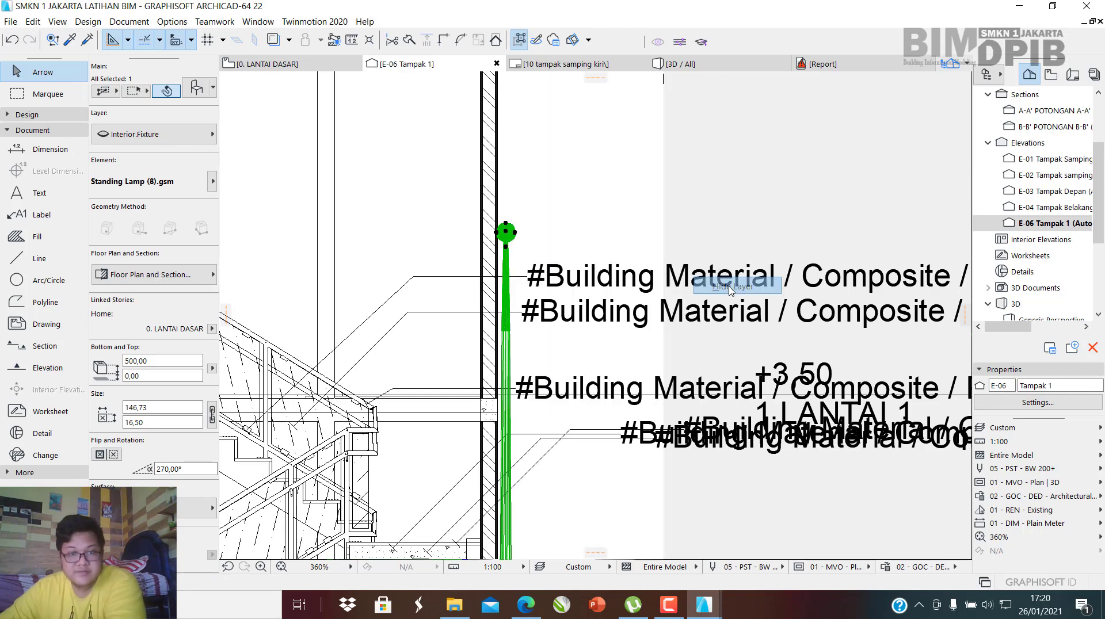
# Replace the glass clamp label's text with "Penjepit Kaca".
pyautogui.moveTo(546, 282); pyautogui.dragTo(612, 282, button='middle')
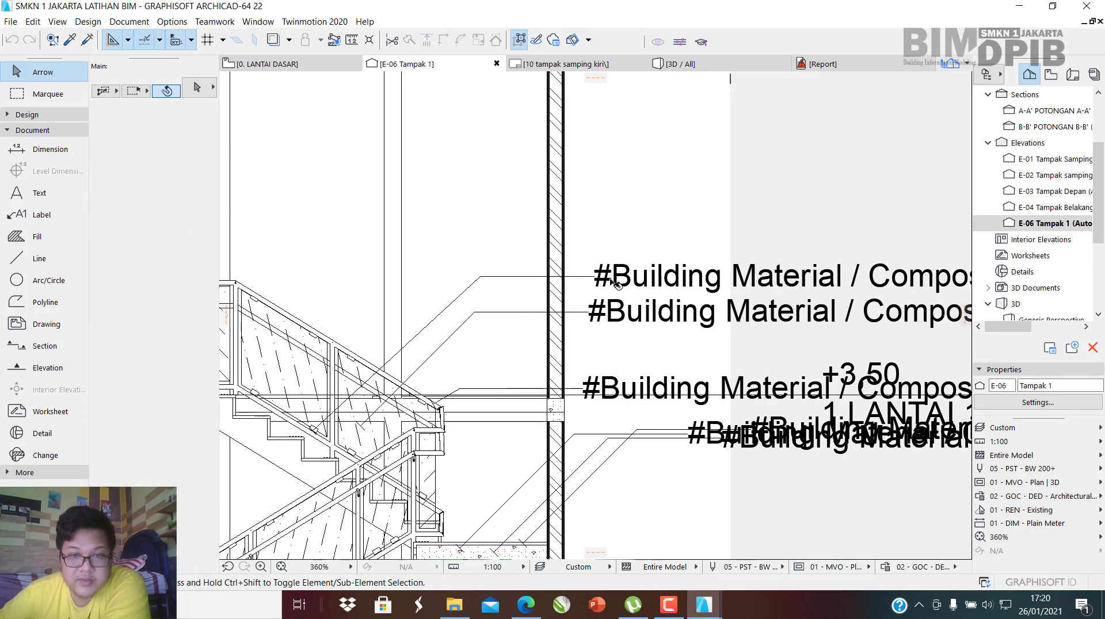
pyautogui.click(614, 282)
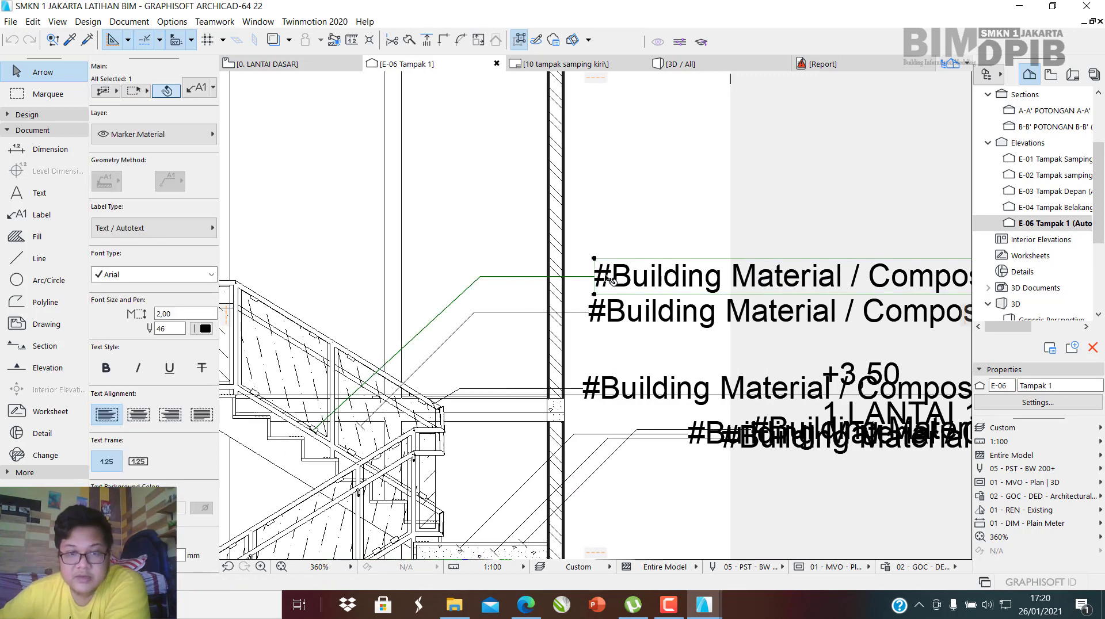
pyautogui.doubleClick(610, 281)
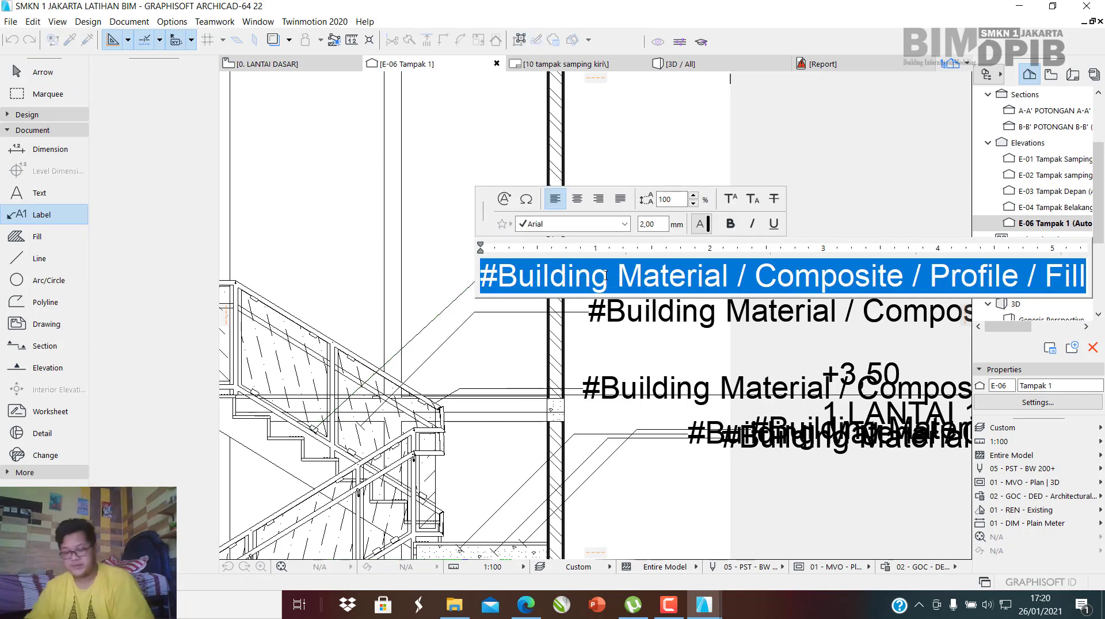
pyautogui.write('Penje')
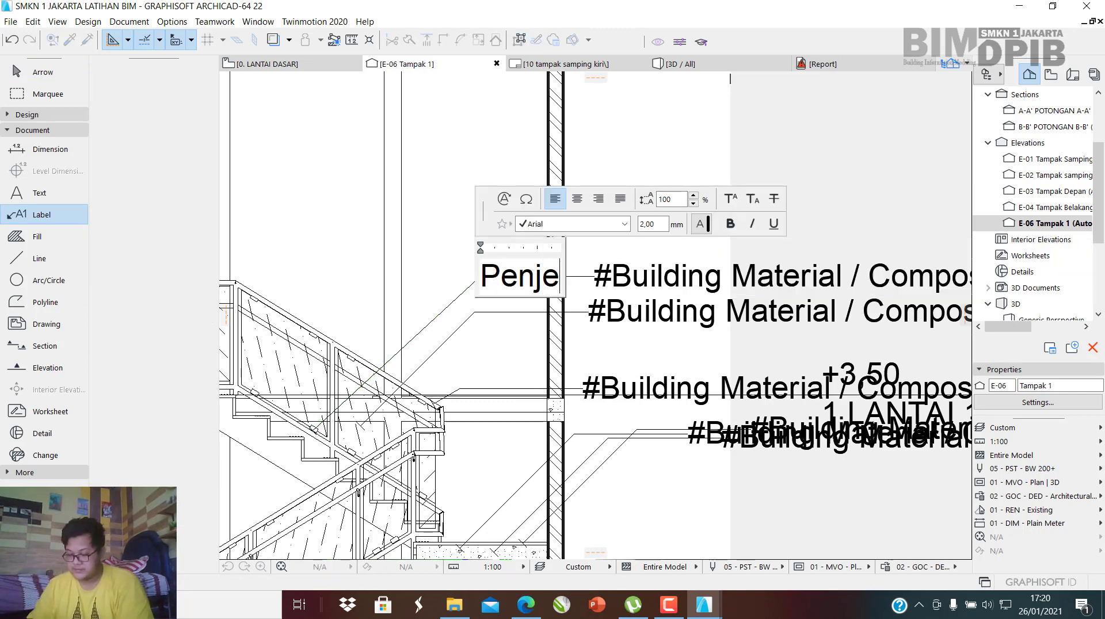
pyautogui.write('pit K')
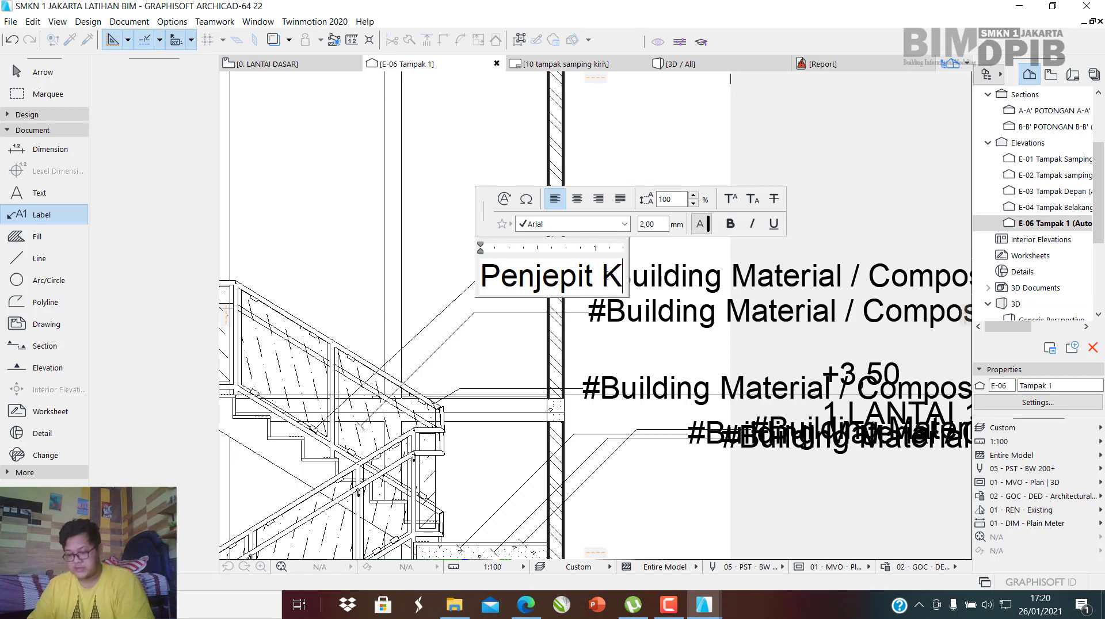
pyautogui.write('aca')
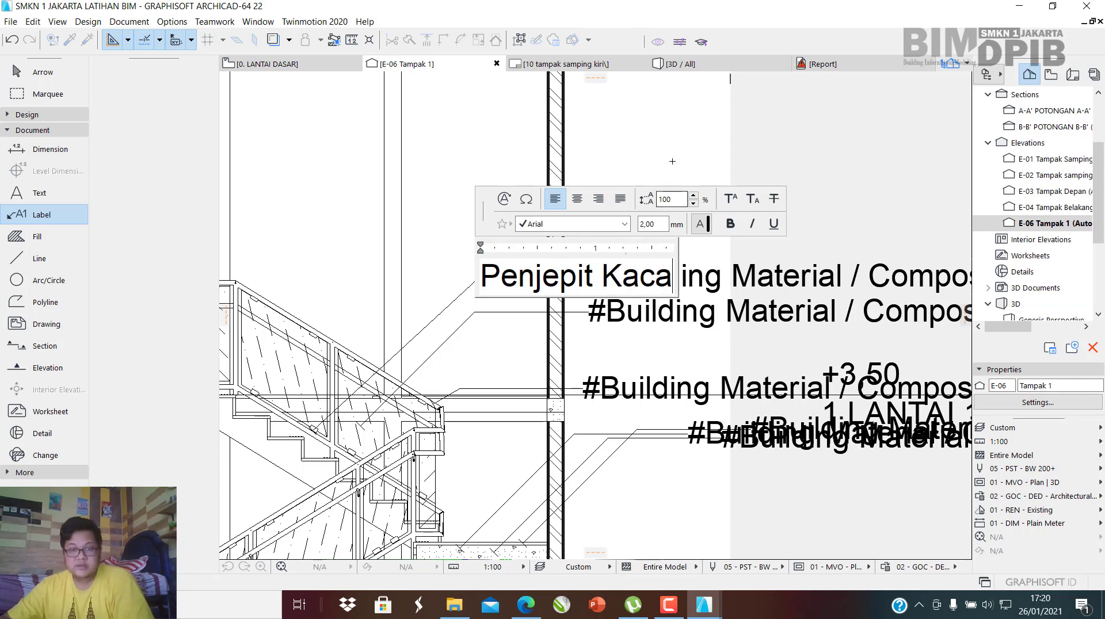
pyautogui.click(665, 164)
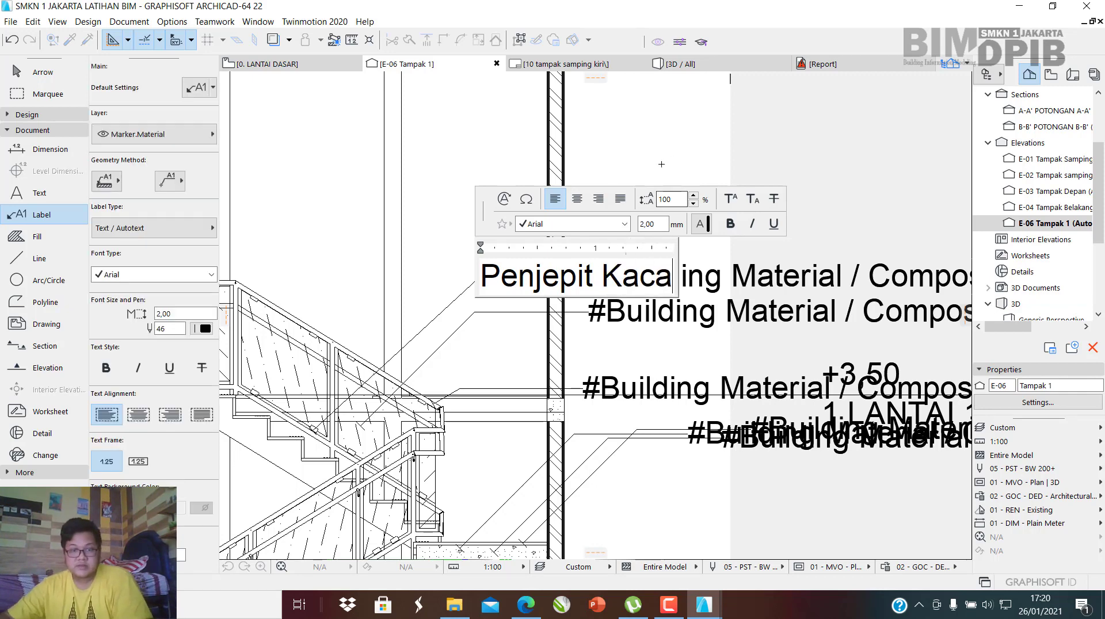
# Shift the glass panel's label slightly down and replace its text with "Kaca".
pyautogui.click(628, 320)
pyautogui.click(628, 321)
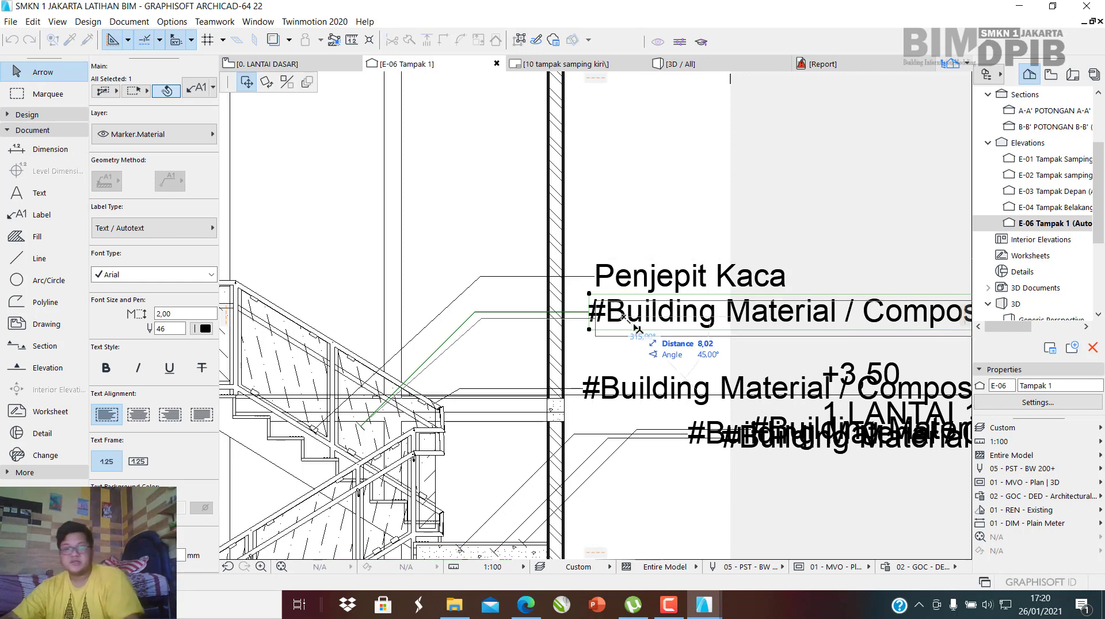
pyautogui.doubleClick(633, 327)
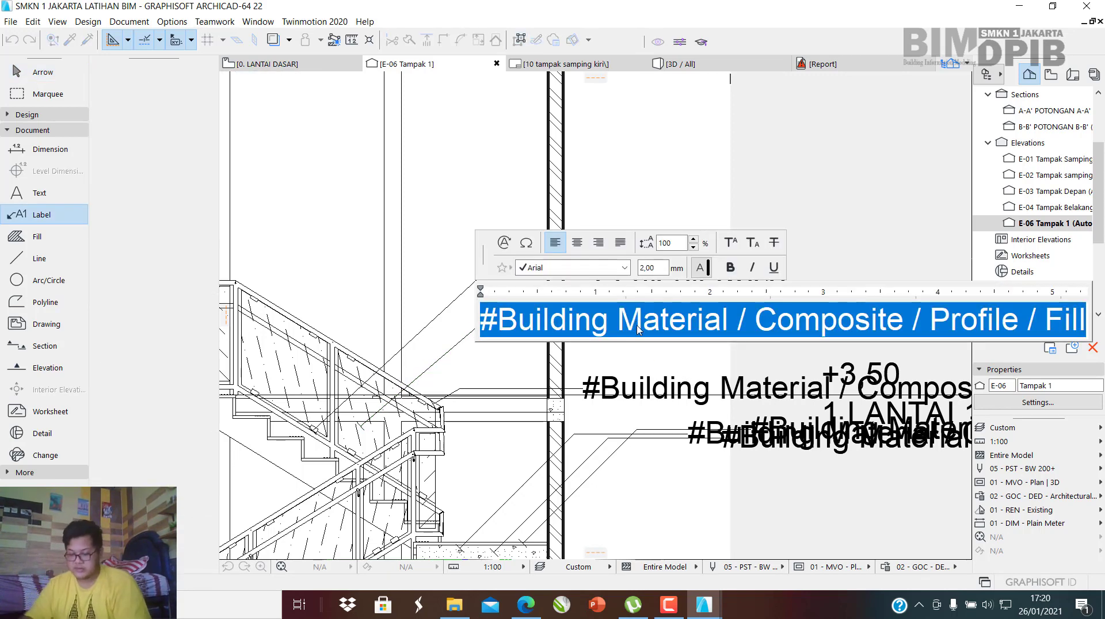
pyautogui.write('Kaca')
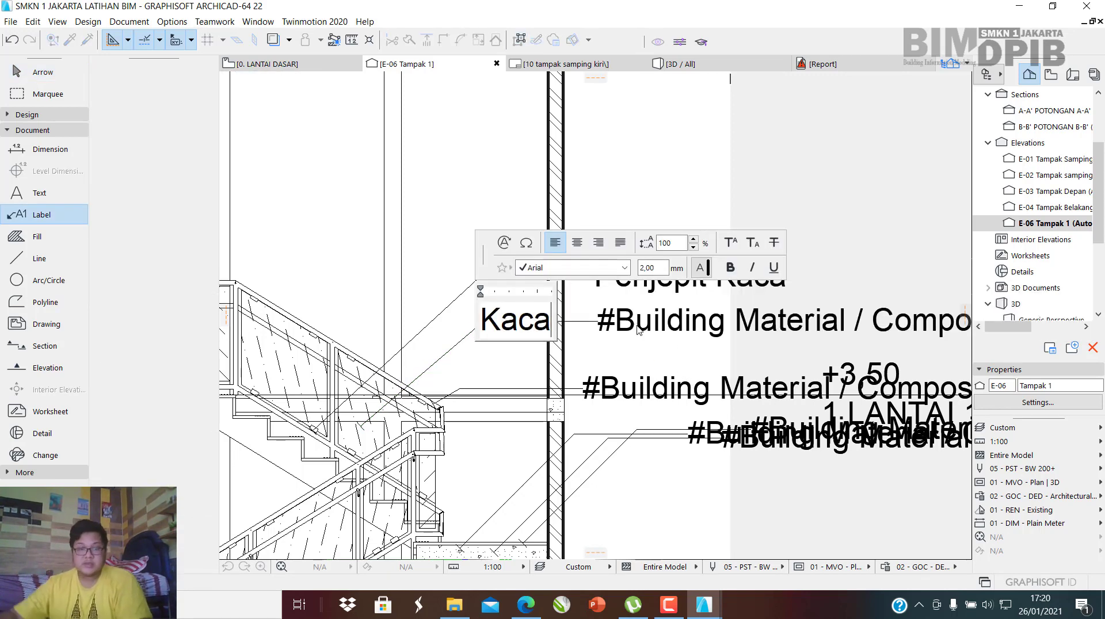
pyautogui.click(696, 183)
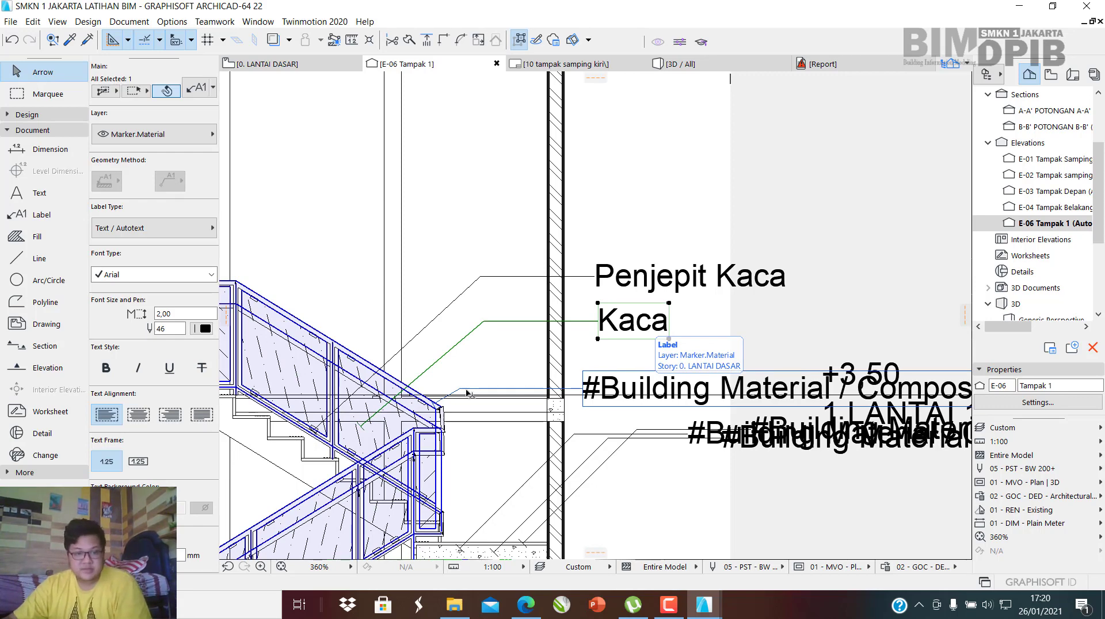
# Replace the text of the handrail's material label with "Alumunium".
pyautogui.doubleClick(609, 392)
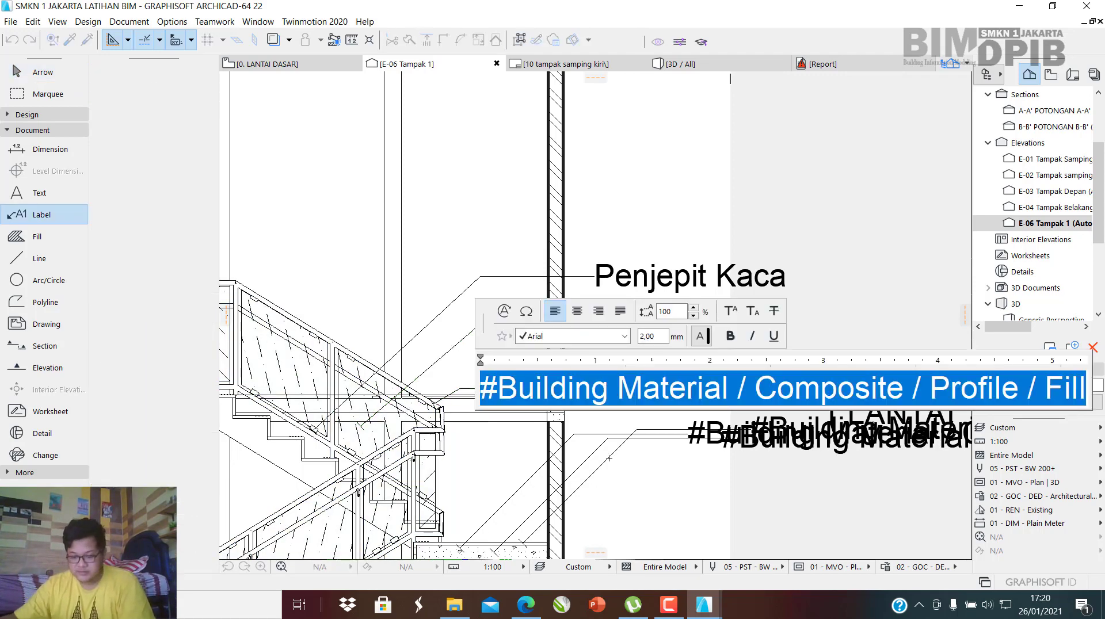
pyautogui.write('Alu')
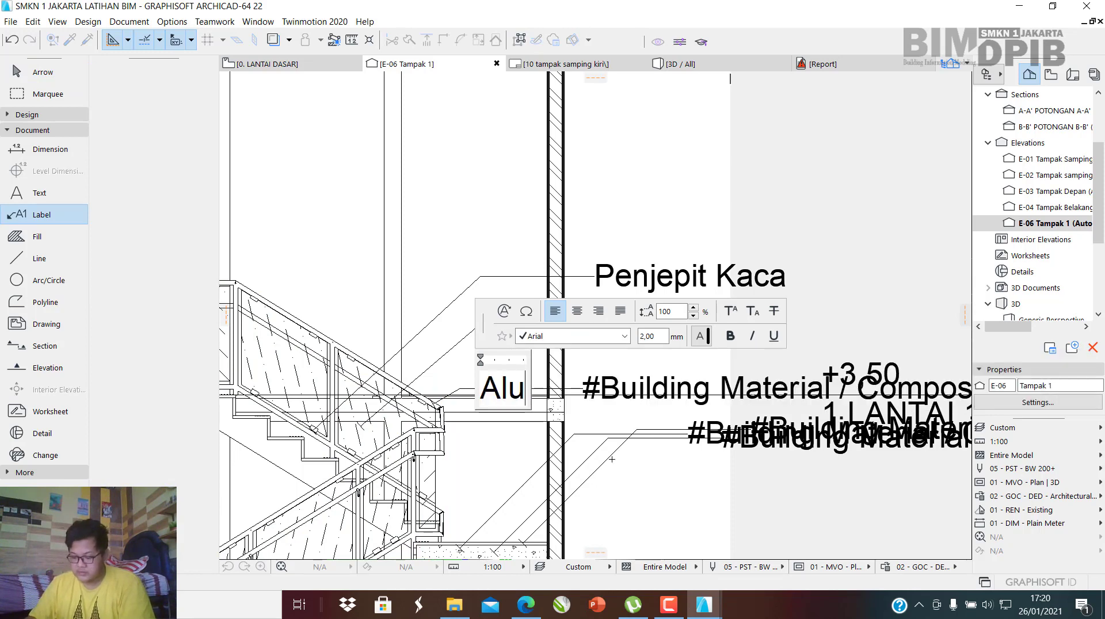
pyautogui.write('munium')
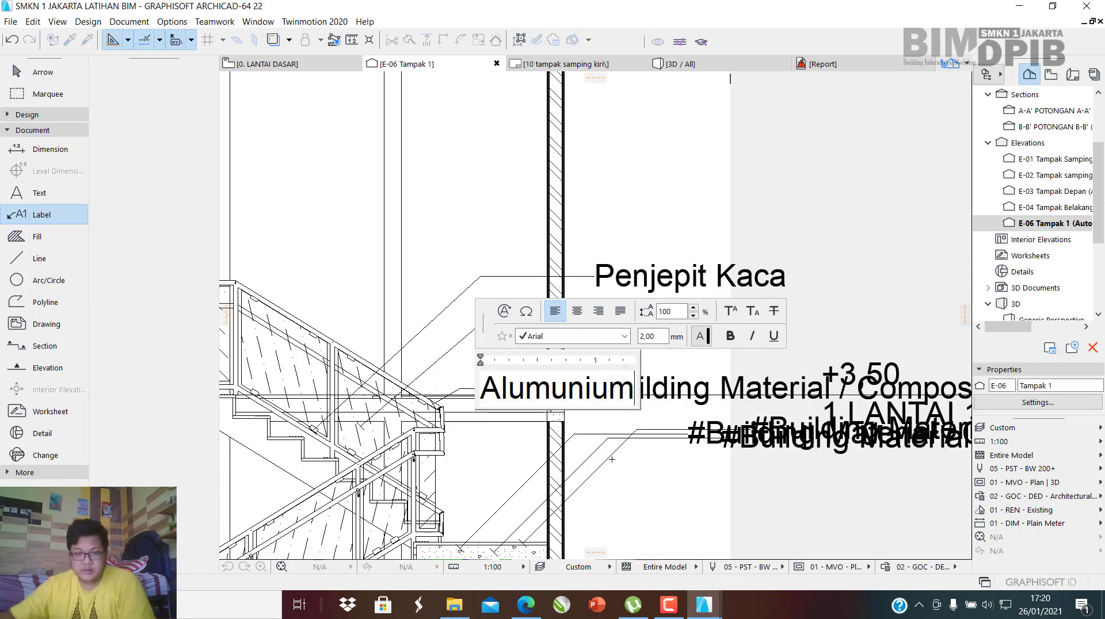
pyautogui.click(614, 236)
# Move the Alumunium label's text up beneath the Kaca label, roughly in line with its left edge.
pyautogui.scroll(2, 602, 359)
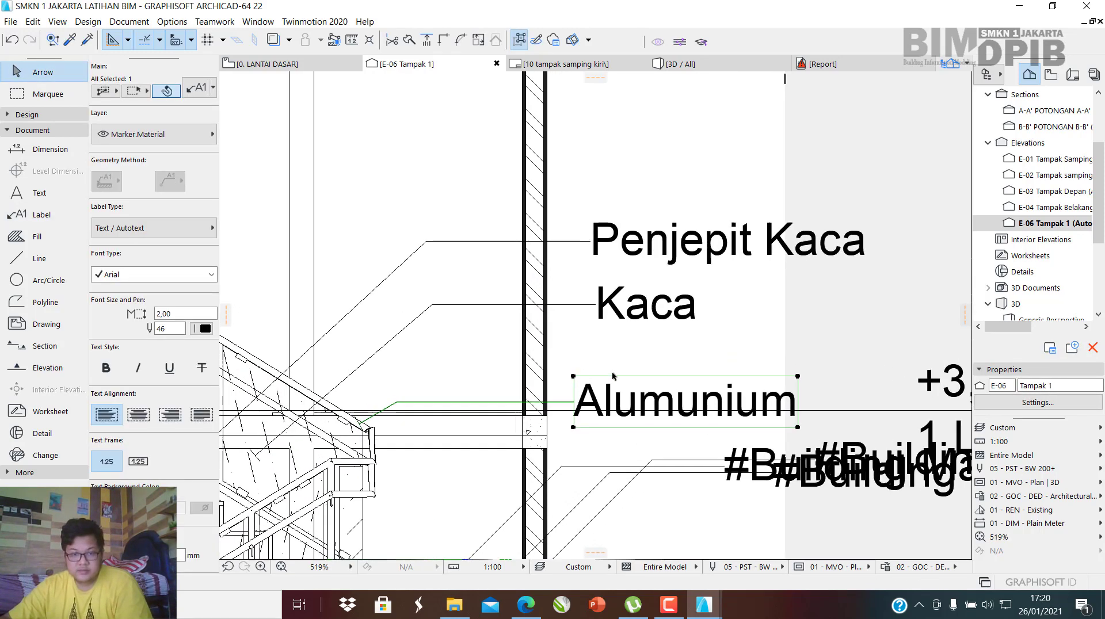
pyautogui.moveTo(575, 380); pyautogui.dragTo(596, 337)
pyautogui.scroll(-2, 618, 330)
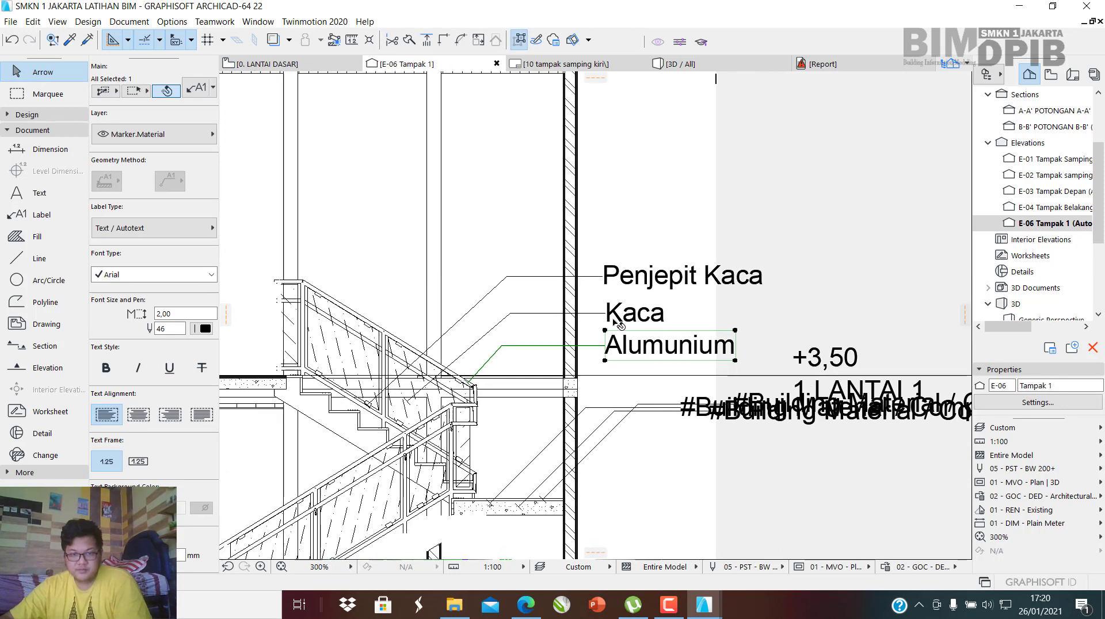
# Nudge the Kaca and Alumunium label texts slightly upward to even out the spacing of the label stack.
pyautogui.scroll(3, 616, 322)
pyautogui.click(611, 300)
pyautogui.moveTo(612, 300); pyautogui.dragTo(608, 285)
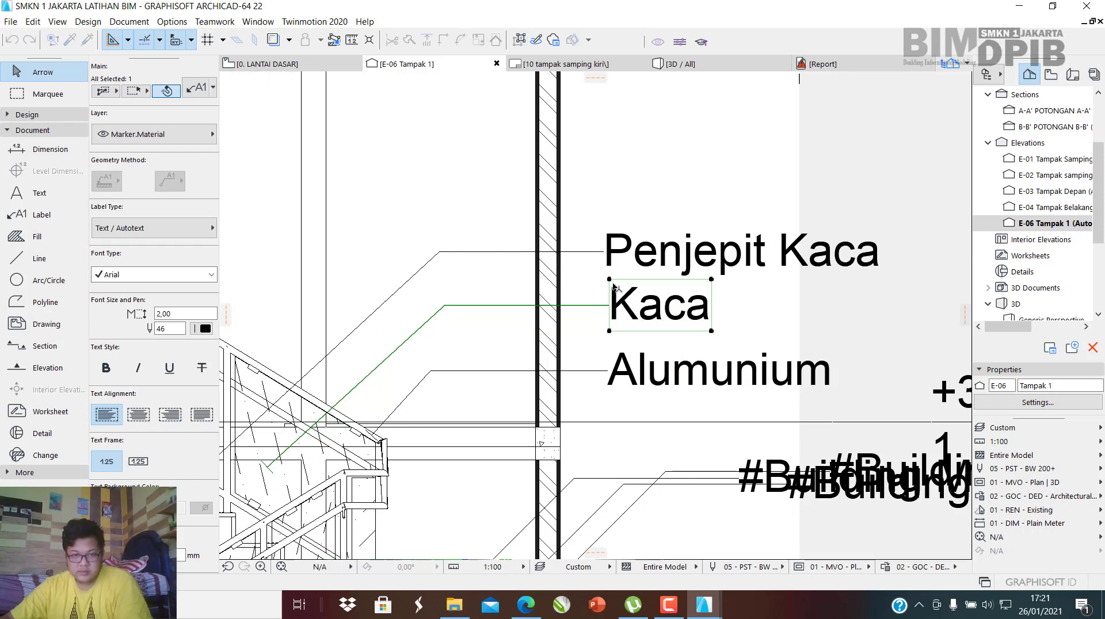
pyautogui.click(632, 362)
pyautogui.moveTo(611, 348); pyautogui.dragTo(607, 337)
pyautogui.scroll(-3, 607, 337)
pyautogui.scroll(2, 582, 382)
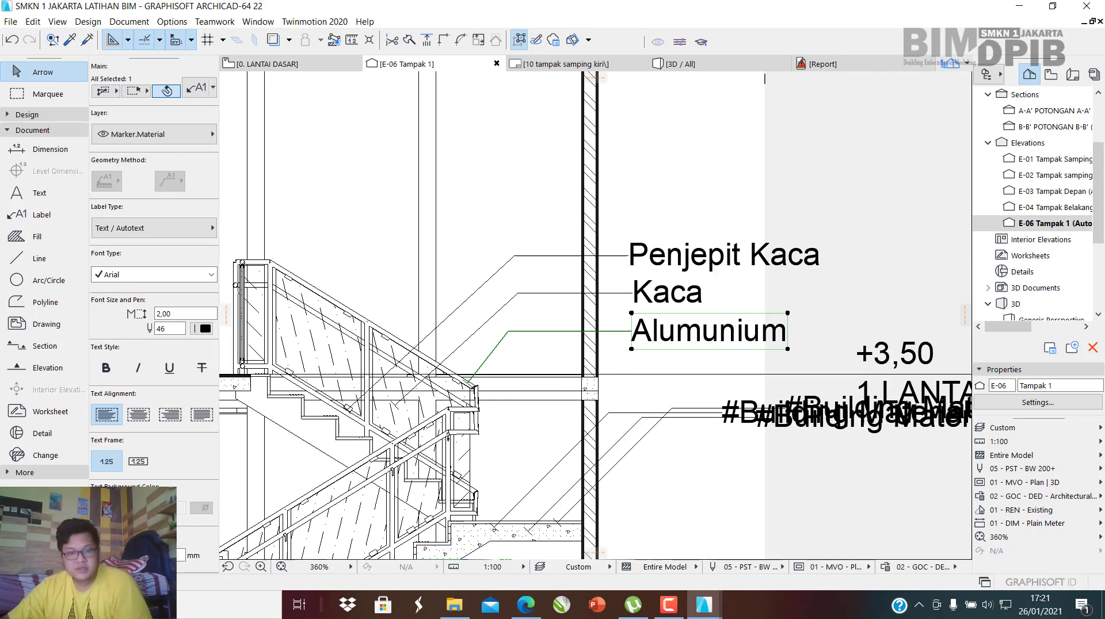
# Add a material label to the railing's inner post just above the landing, with its text placed beyond the wall.
pyautogui.moveTo(565, 390); pyautogui.dragTo(633, 301, button='middle')
pyautogui.scroll(1, 526, 344)
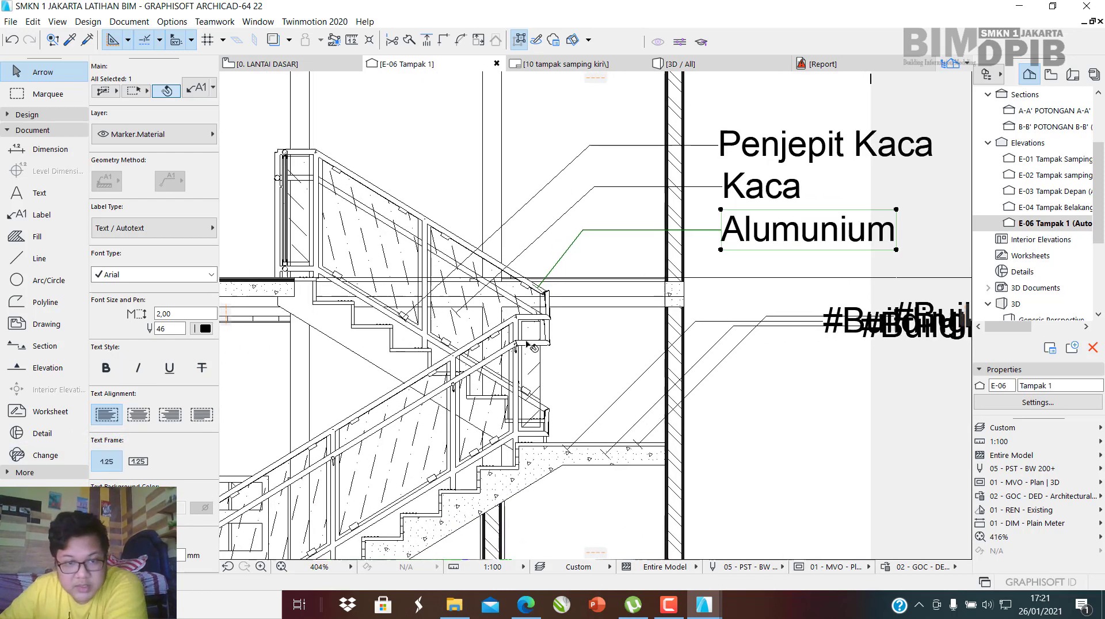
pyautogui.scroll(1, 526, 344)
pyautogui.click(33, 215)
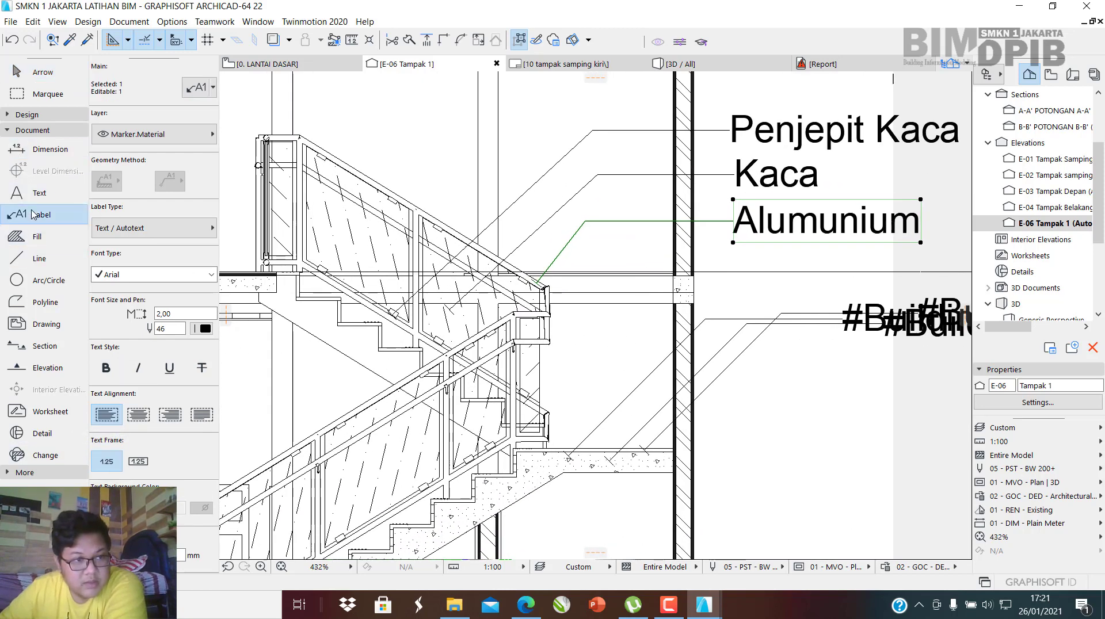
pyautogui.scroll(3, 546, 320)
pyautogui.scroll(-4, 397, 278)
pyautogui.moveTo(368, 265); pyautogui.dragTo(459, 303, button='middle')
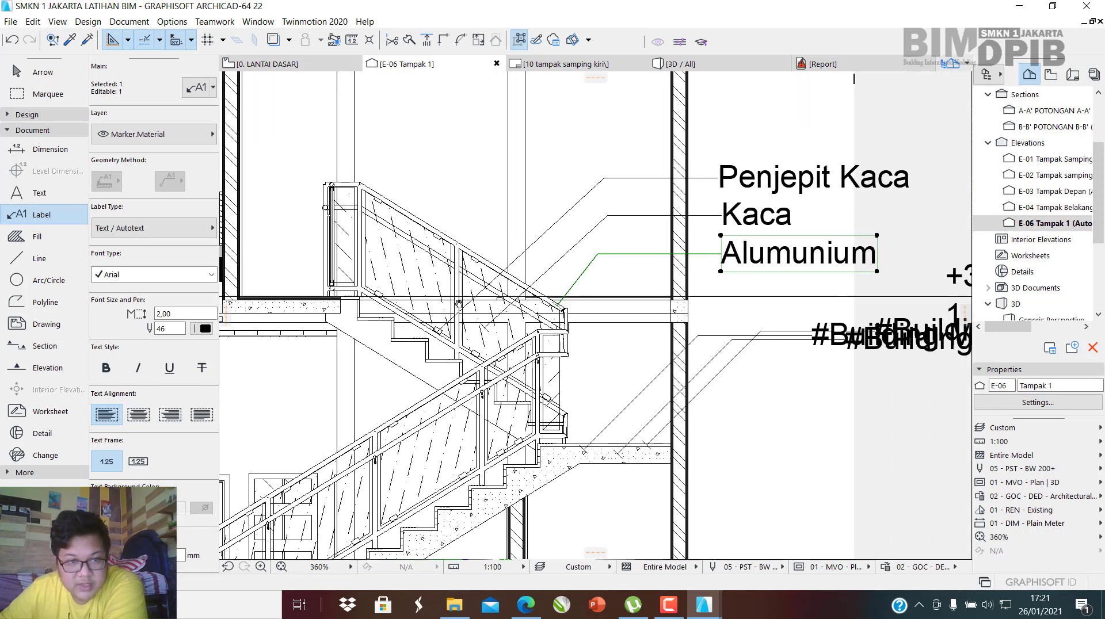
pyautogui.scroll(6, 459, 302)
pyautogui.scroll(-4, 435, 248)
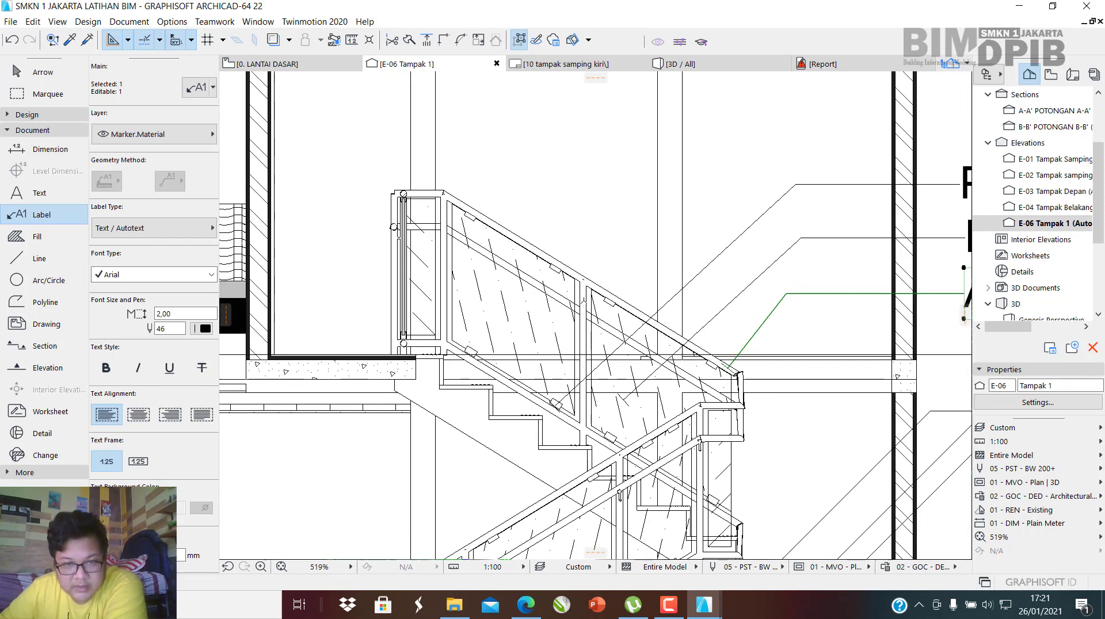
pyautogui.scroll(-3, 593, 288)
pyautogui.scroll(2, 645, 297)
pyautogui.scroll(-1, 742, 414)
pyautogui.moveTo(741, 413); pyautogui.dragTo(679, 235, button='middle')
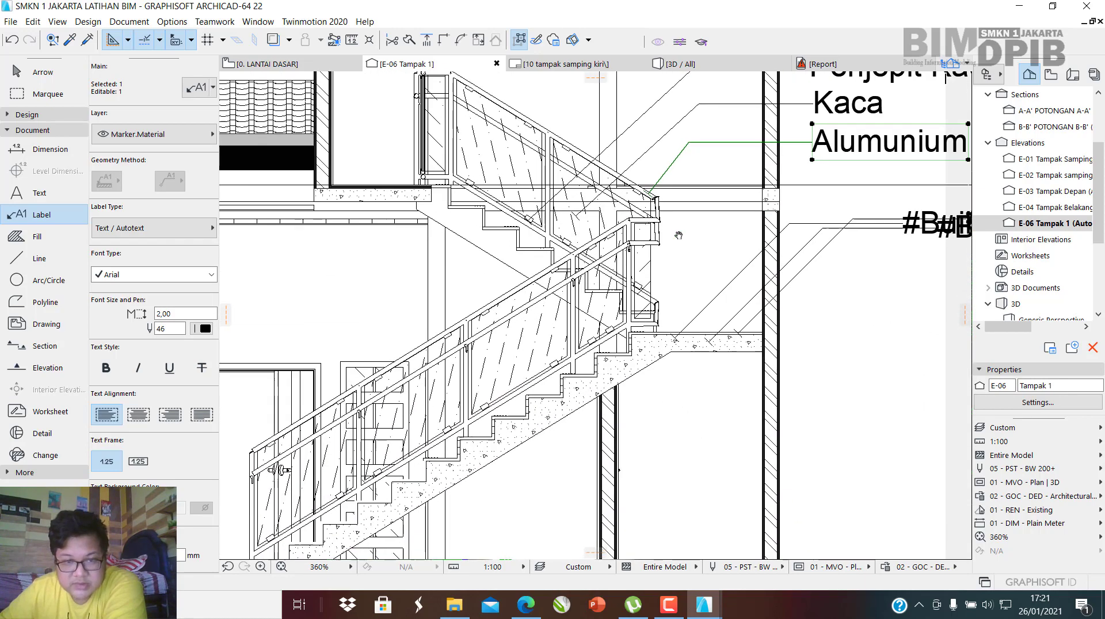
pyautogui.scroll(4, 678, 235)
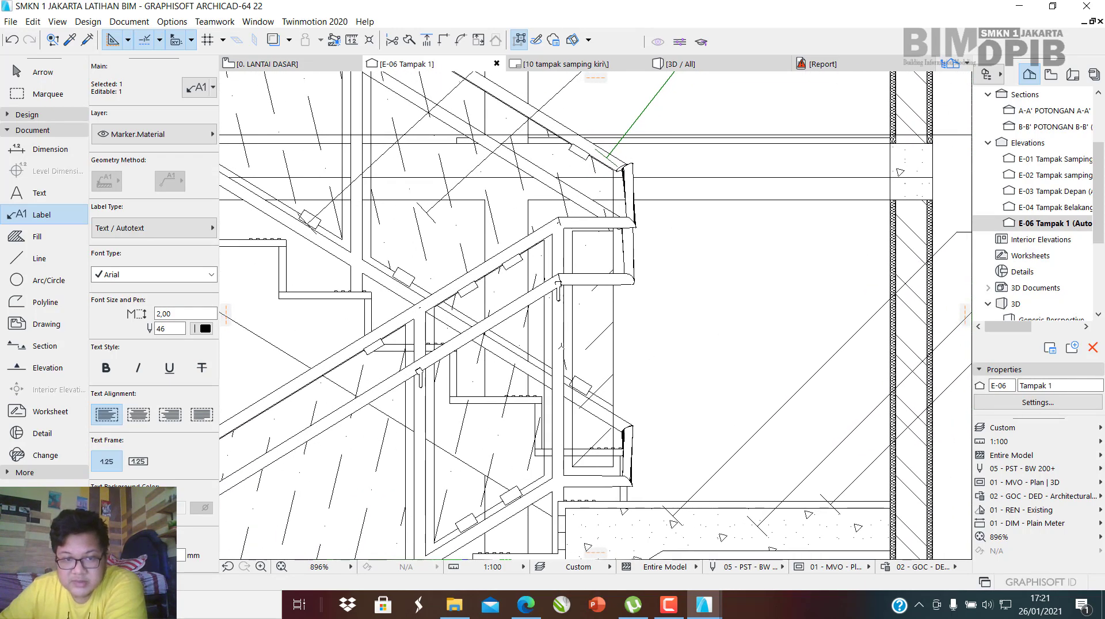
pyautogui.press('Escape')
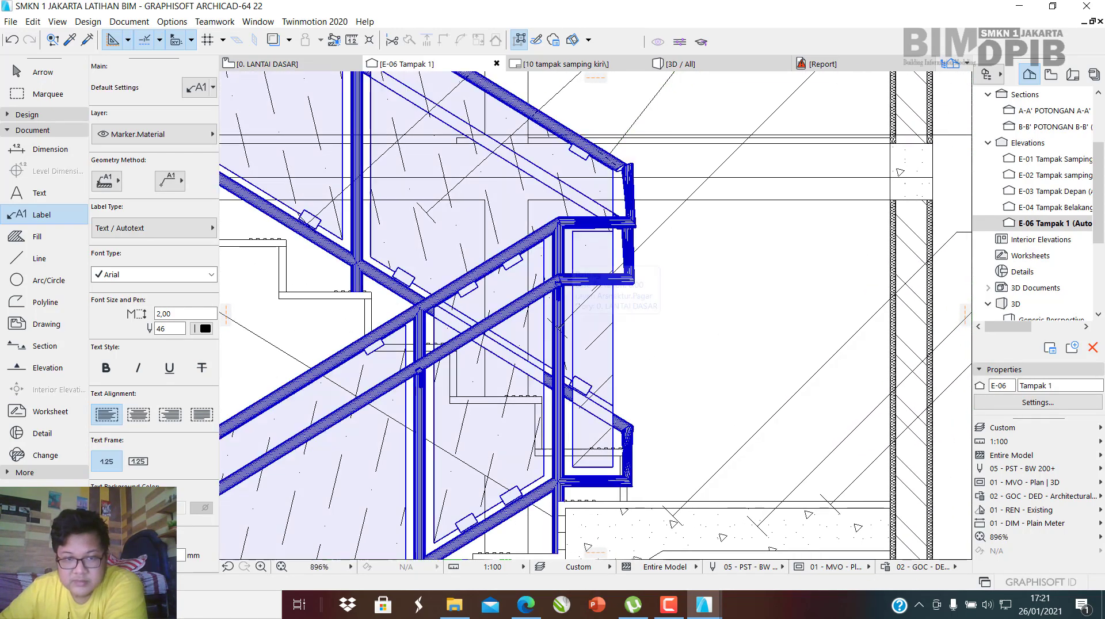
pyautogui.scroll(-3, 782, 232)
pyautogui.scroll(1, 782, 232)
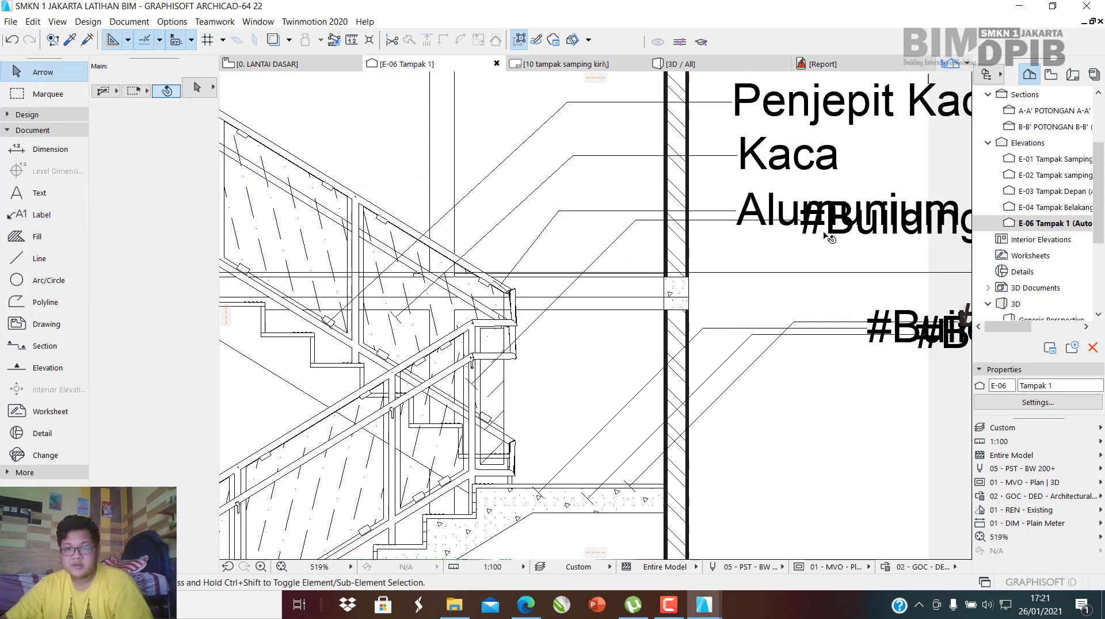
# Move the inner post label's text directly below the Alumunium label, aligned with the label stack.
pyautogui.keyDown('shift'); pyautogui.click(802, 247); pyautogui.keyUp('shift')
pyautogui.moveTo(802, 248); pyautogui.dragTo(740, 288)
pyautogui.press('Escape')
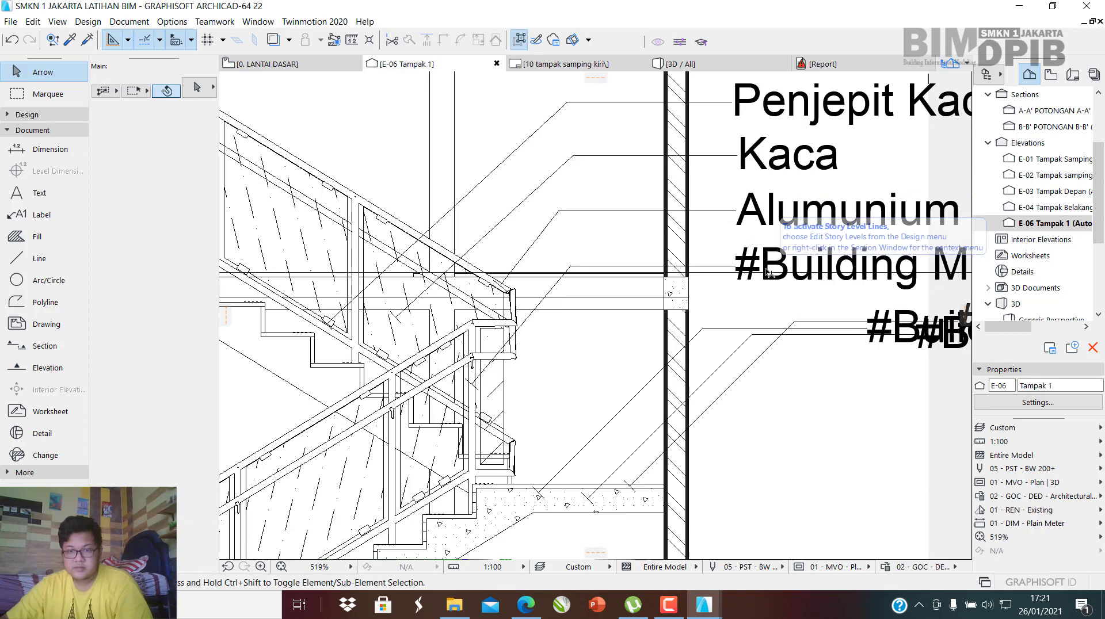
# Replace the inner post label's text with "Inner Post".
pyautogui.doubleClick(768, 271)
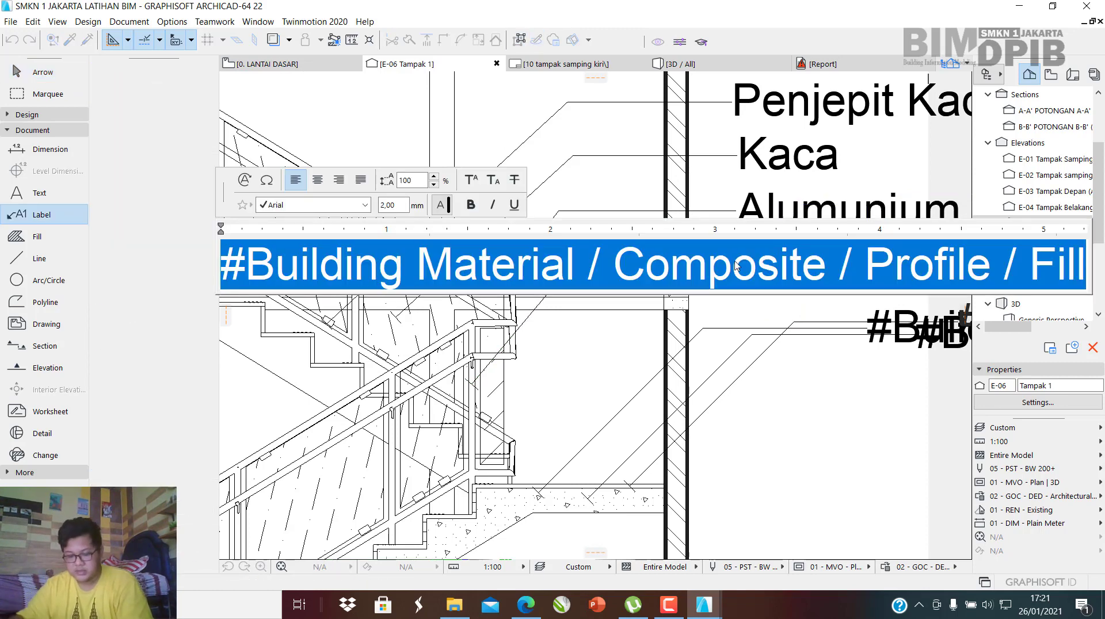
pyautogui.write('Inner')
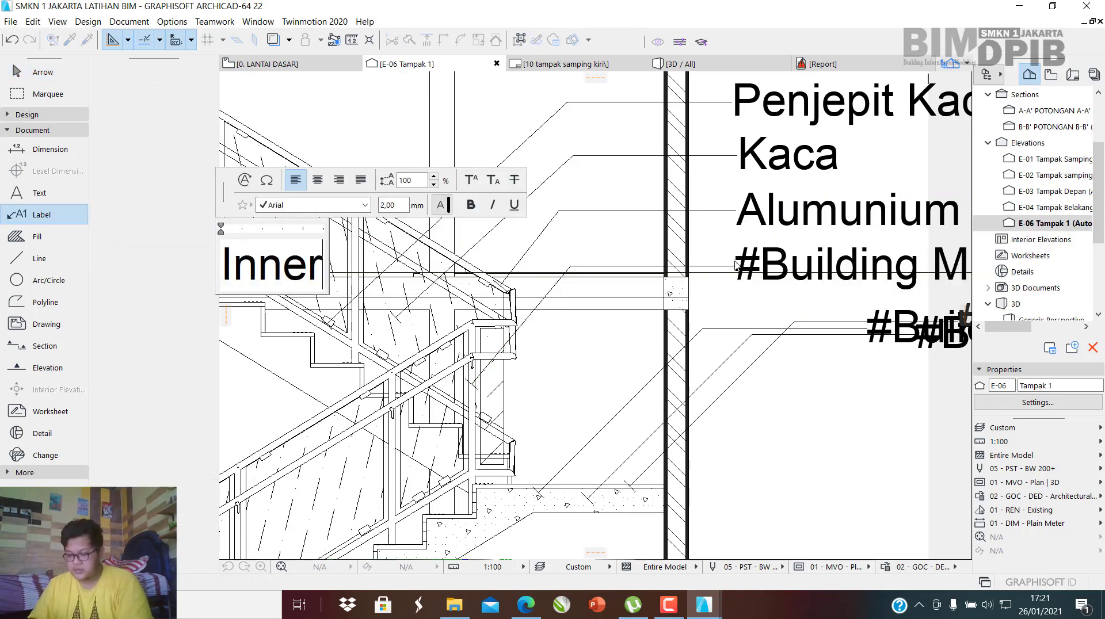
pyautogui.write(' Post')
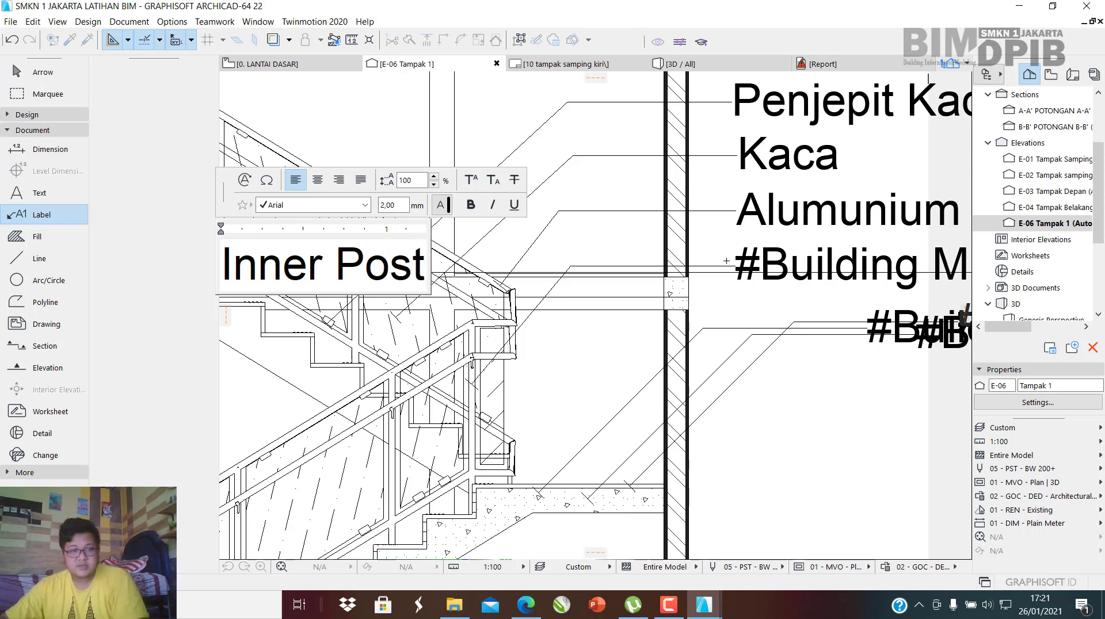
pyautogui.click(783, 403)
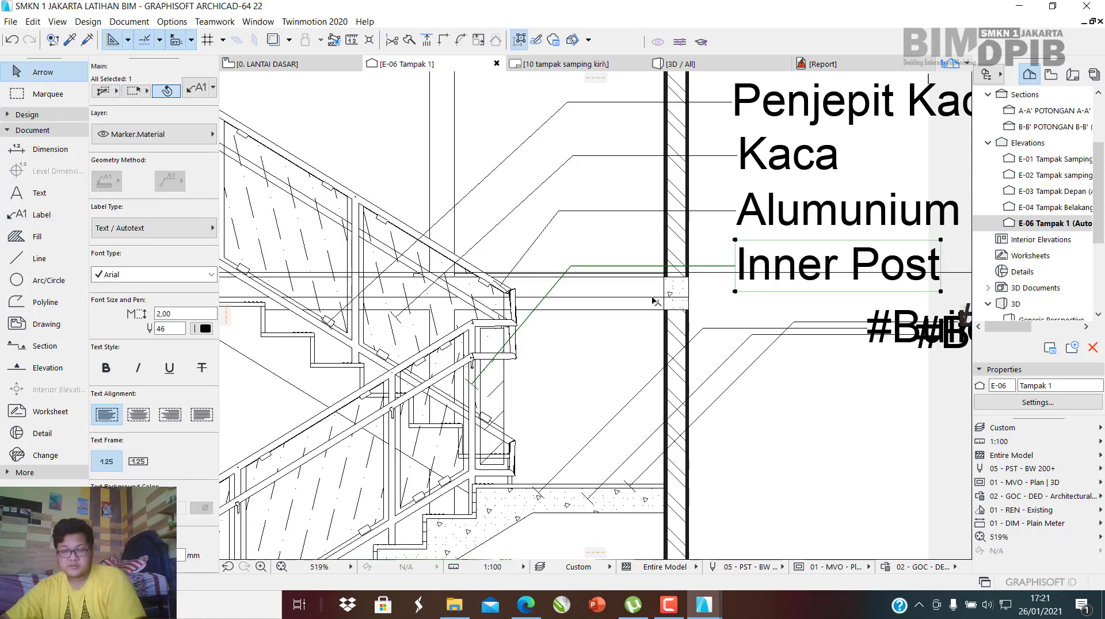
# Move the text of the landing label nearest the stair steps directly below the Inner Post label.
pyautogui.scroll(-2, 663, 344)
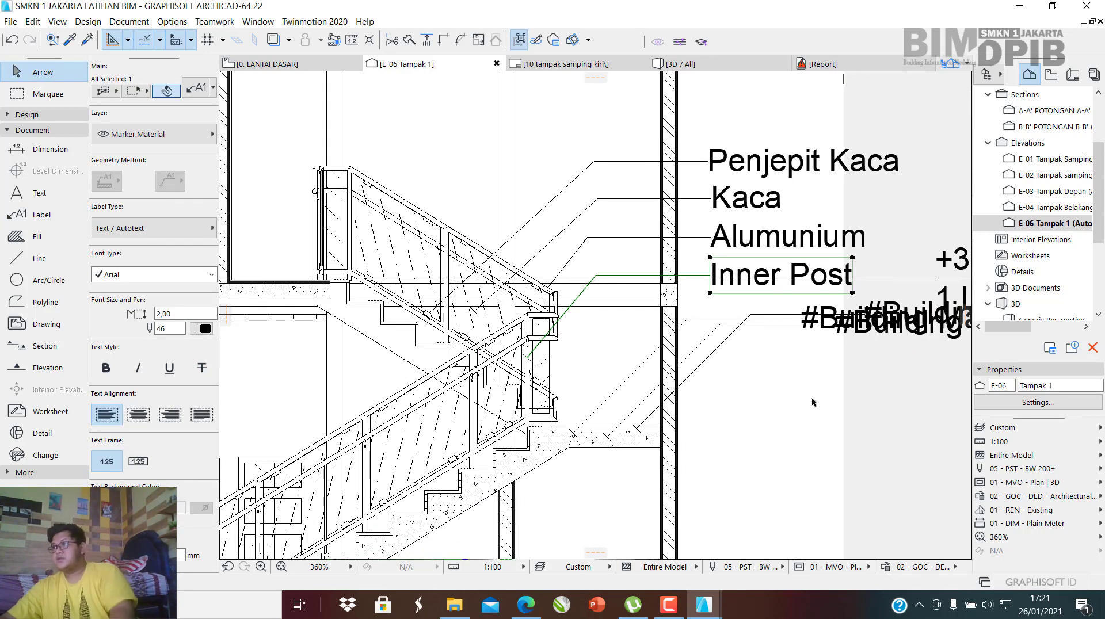
pyautogui.scroll(2, 771, 403)
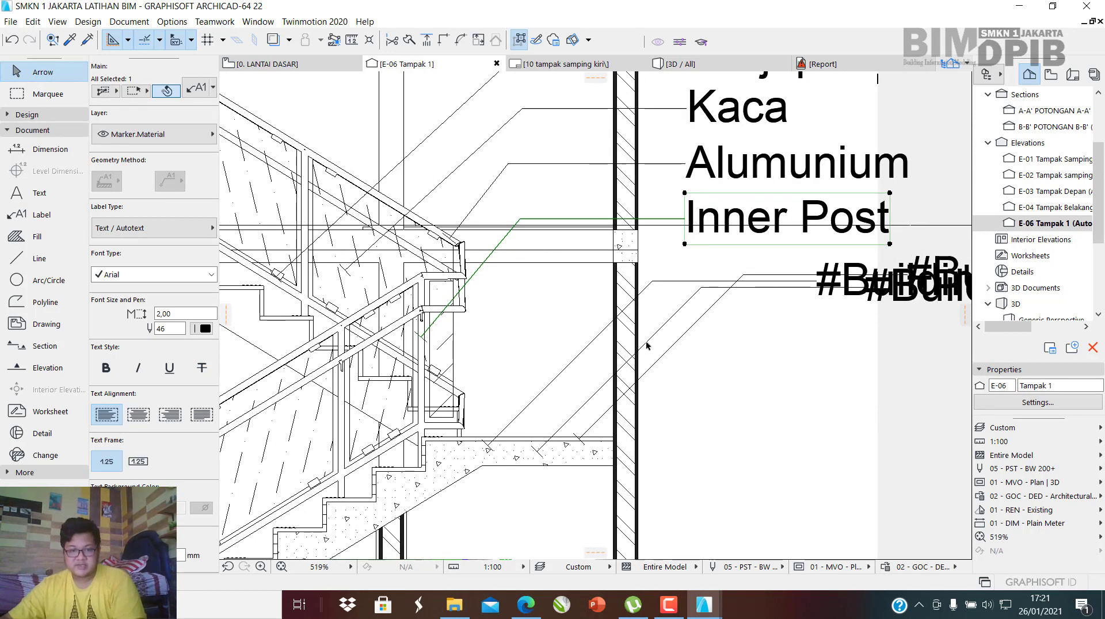
pyautogui.click(682, 282)
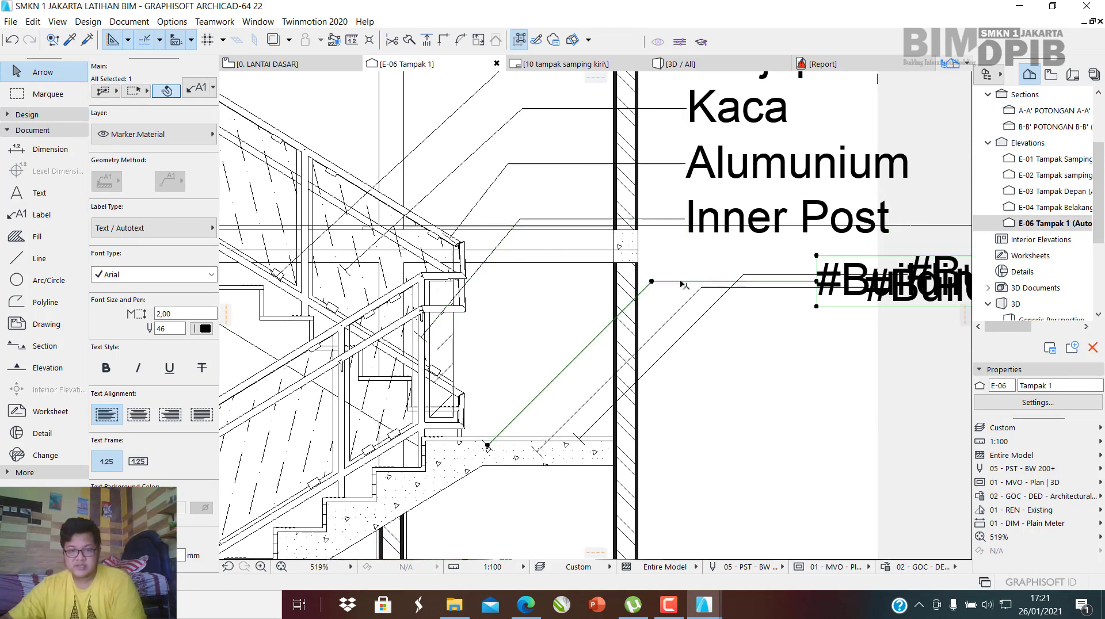
pyautogui.click(817, 307)
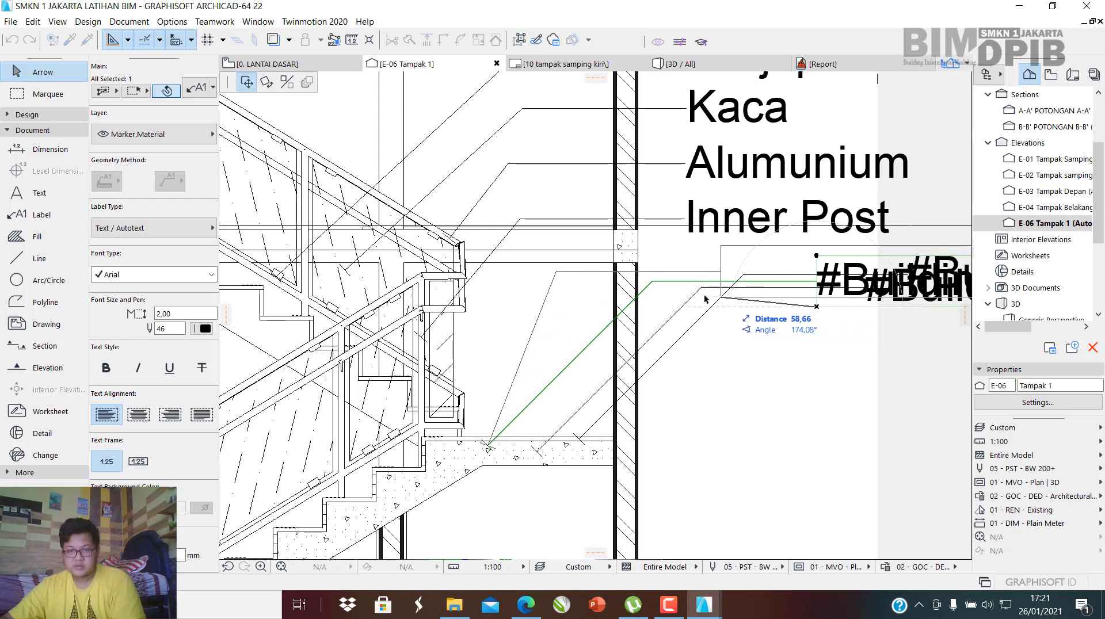
pyautogui.click(687, 308)
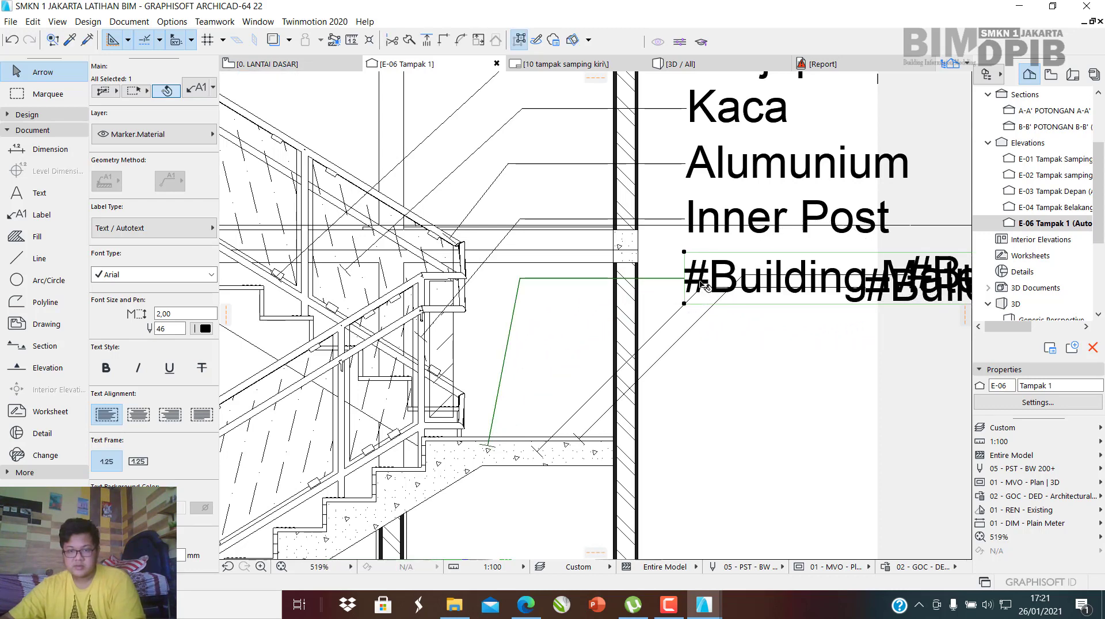
# Replace the text of the landing label below Inner Post with "Bordes".
pyautogui.doubleClick(701, 286)
pyautogui.write('Bordes')
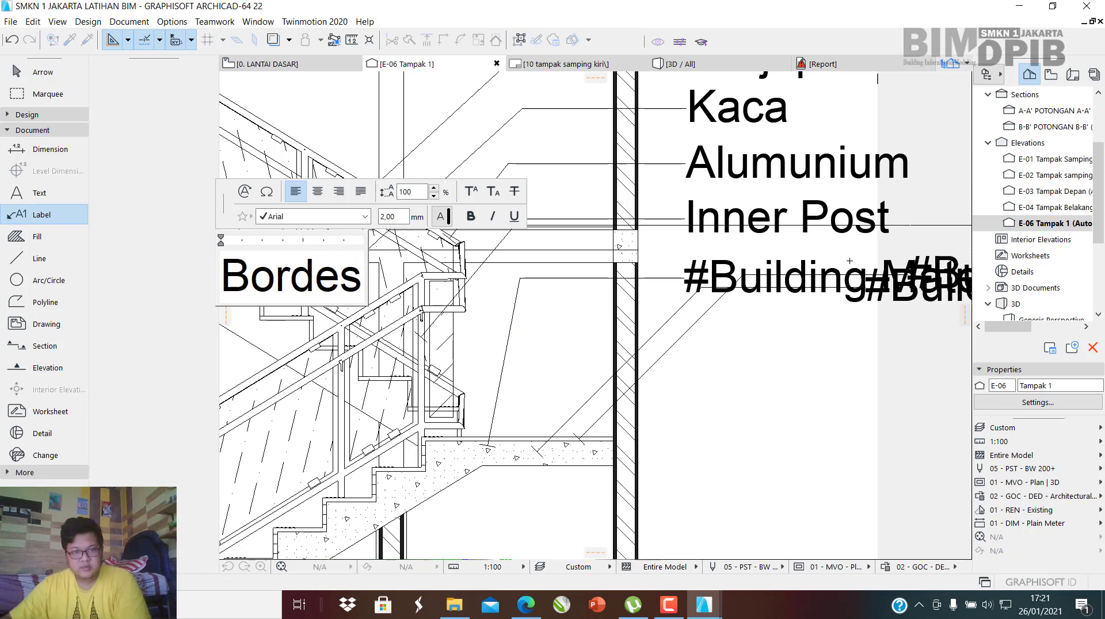
pyautogui.click(771, 369)
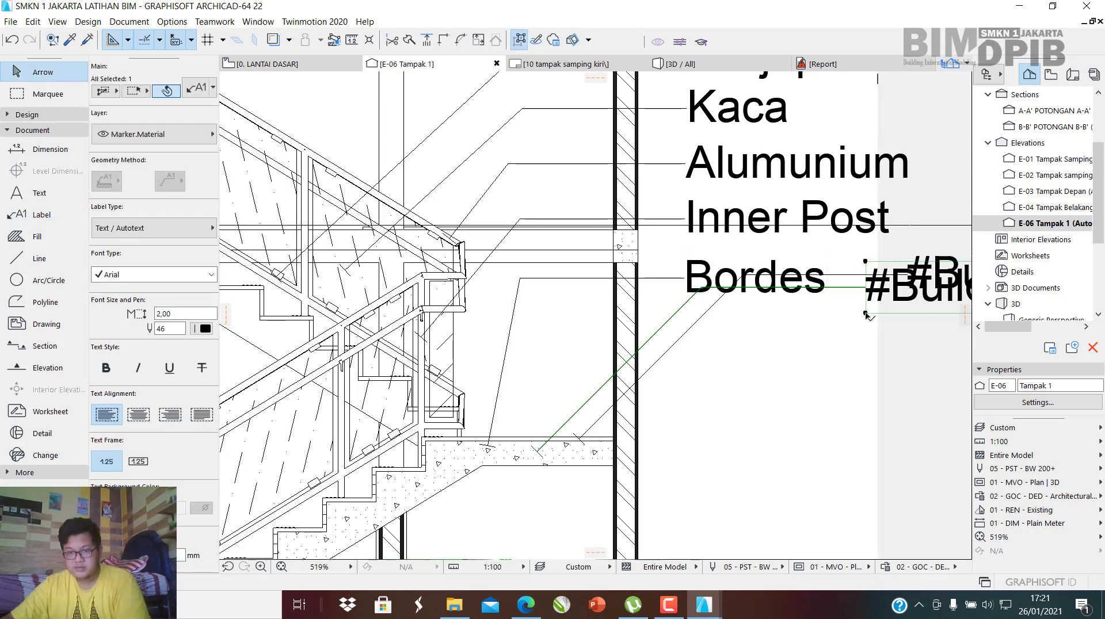
# Move the middle landing label's text below the Bordes label and replace it with "BetonConcrete".
pyautogui.moveTo(866, 314); pyautogui.dragTo(698, 369)
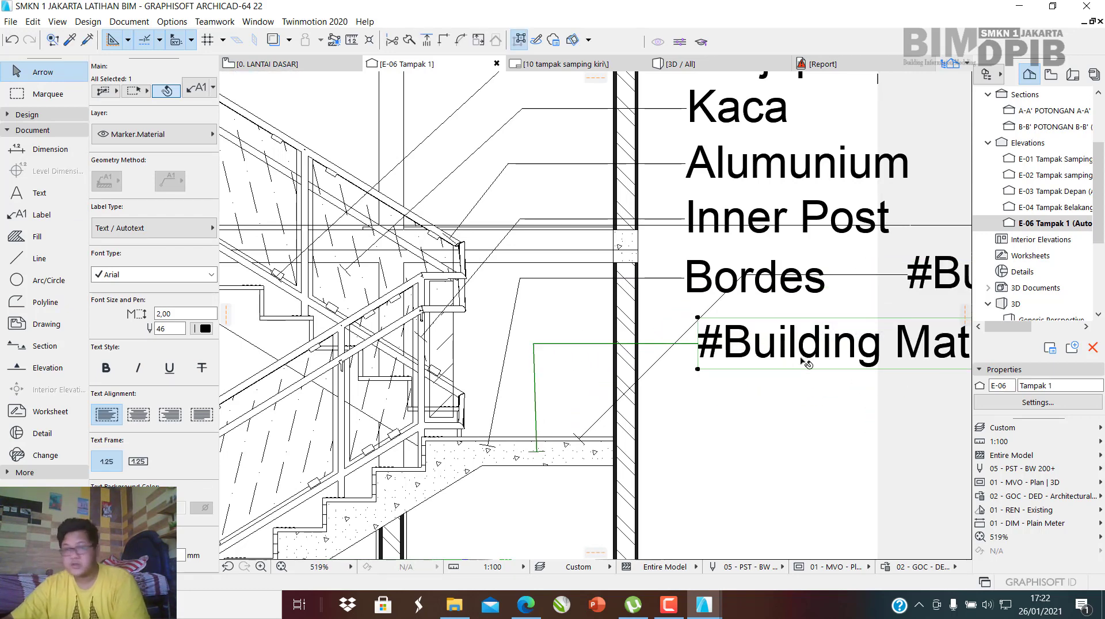
pyautogui.scroll(1, 703, 387)
pyautogui.doubleClick(699, 340)
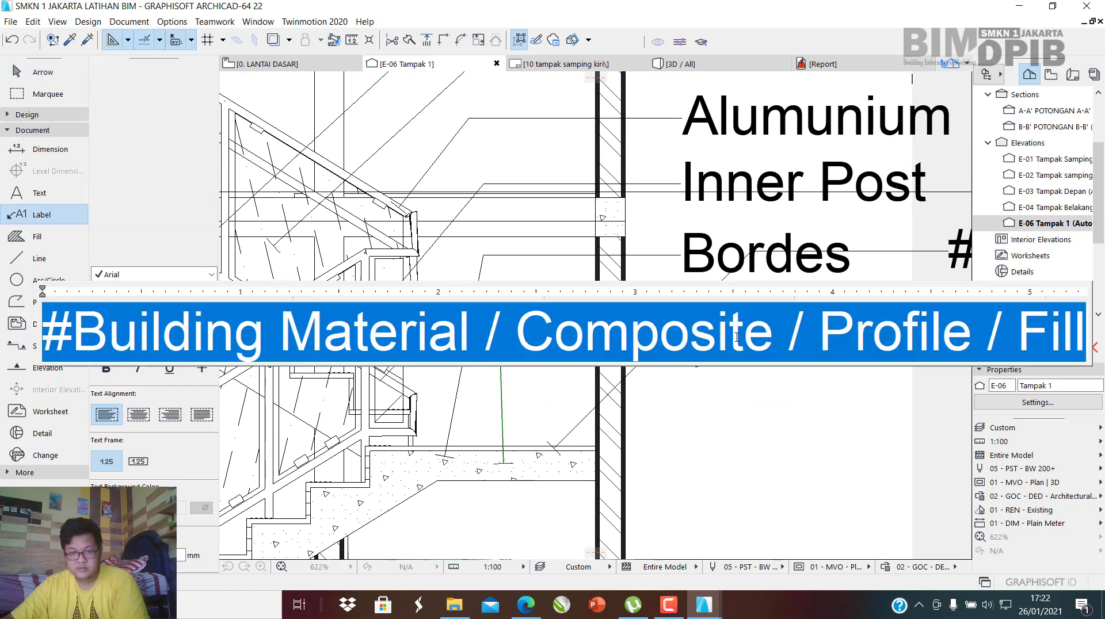
pyautogui.write('be')
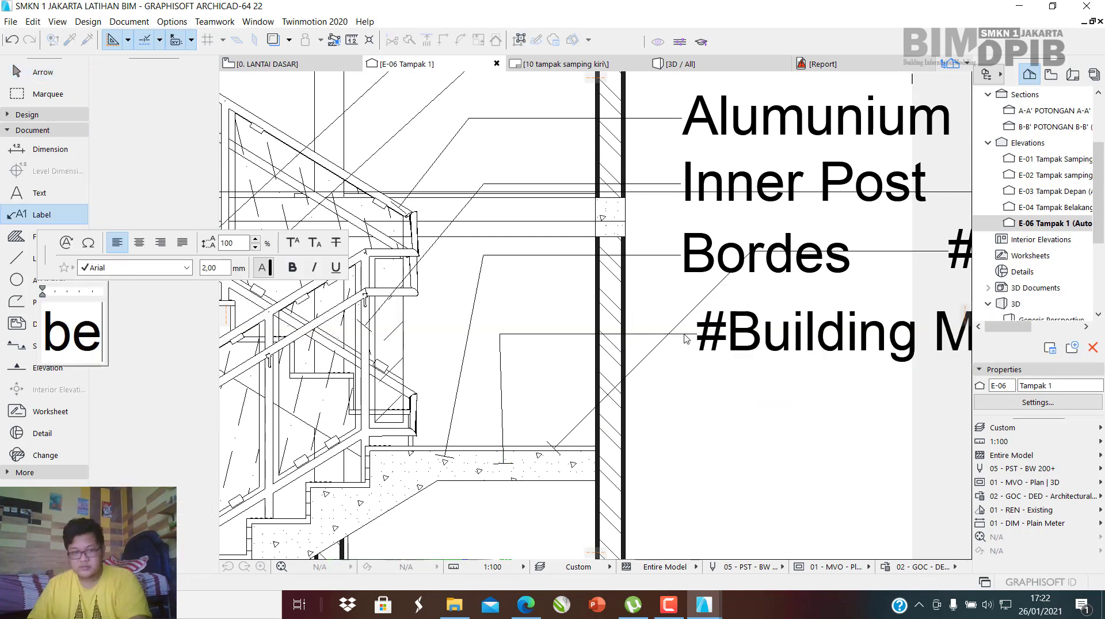
pyautogui.press('BackSpace')
pyautogui.press('BackSpace')
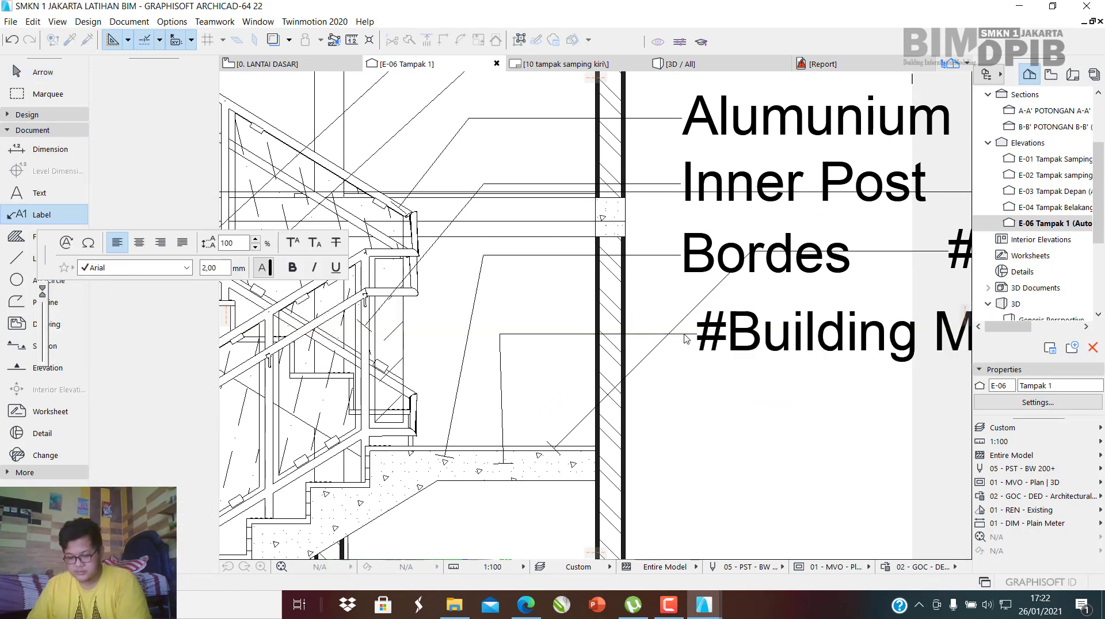
pyautogui.write('Beton')
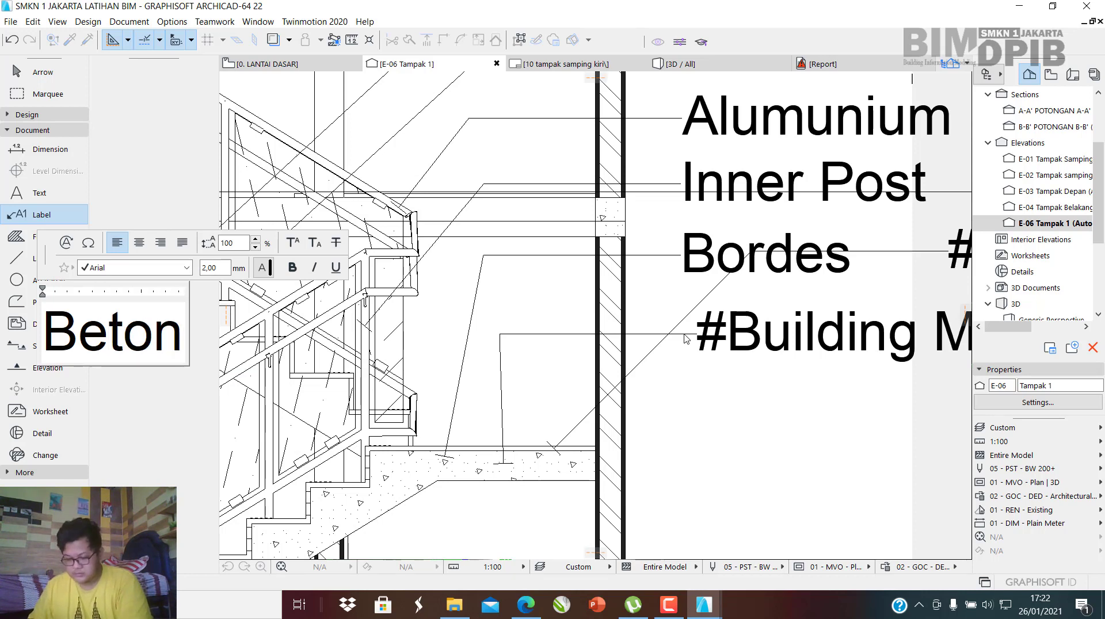
pyautogui.write('Conc')
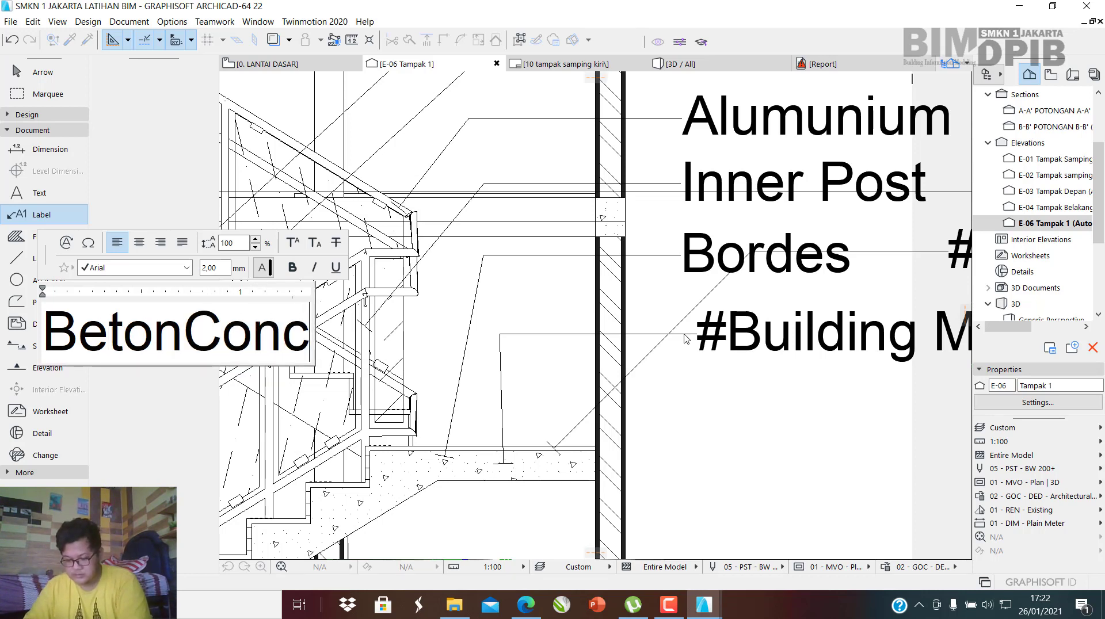
pyautogui.write('rete')
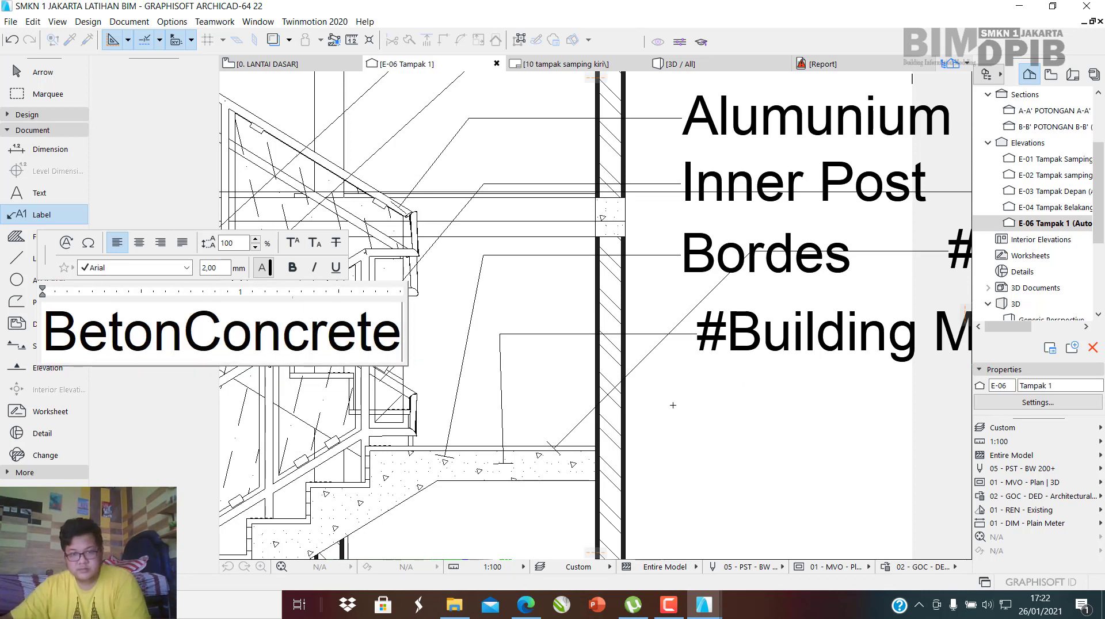
pyautogui.click(637, 392)
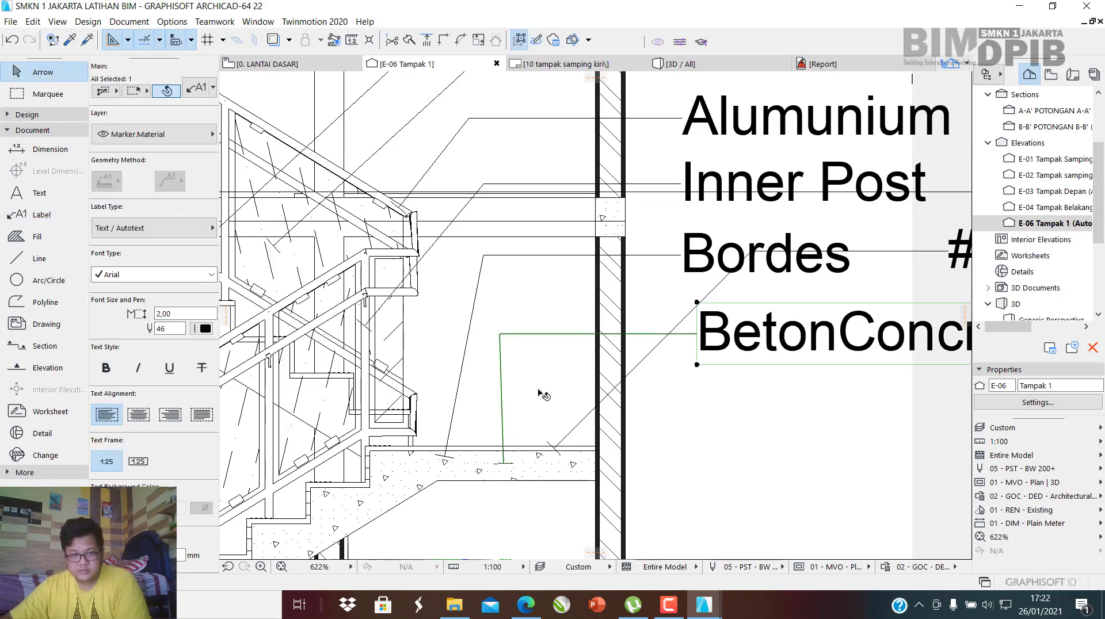
# Shift the BetonConcrete label's leader bend closer to the wall and realign its text with the Bordes label above.
pyautogui.click(500, 333)
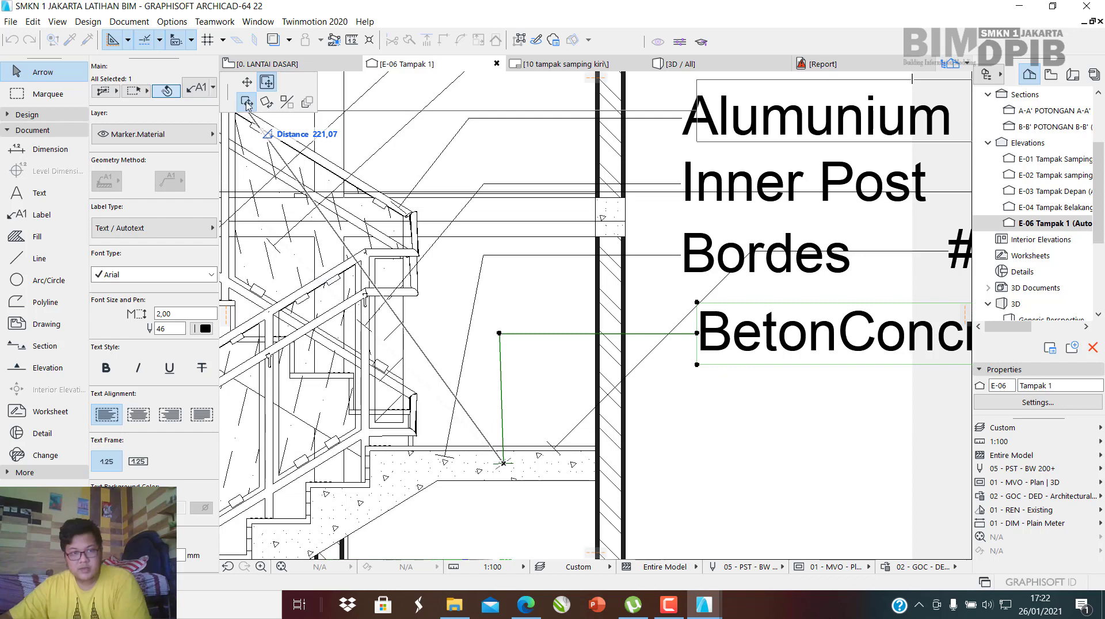
pyautogui.click(576, 332)
pyautogui.click(575, 333)
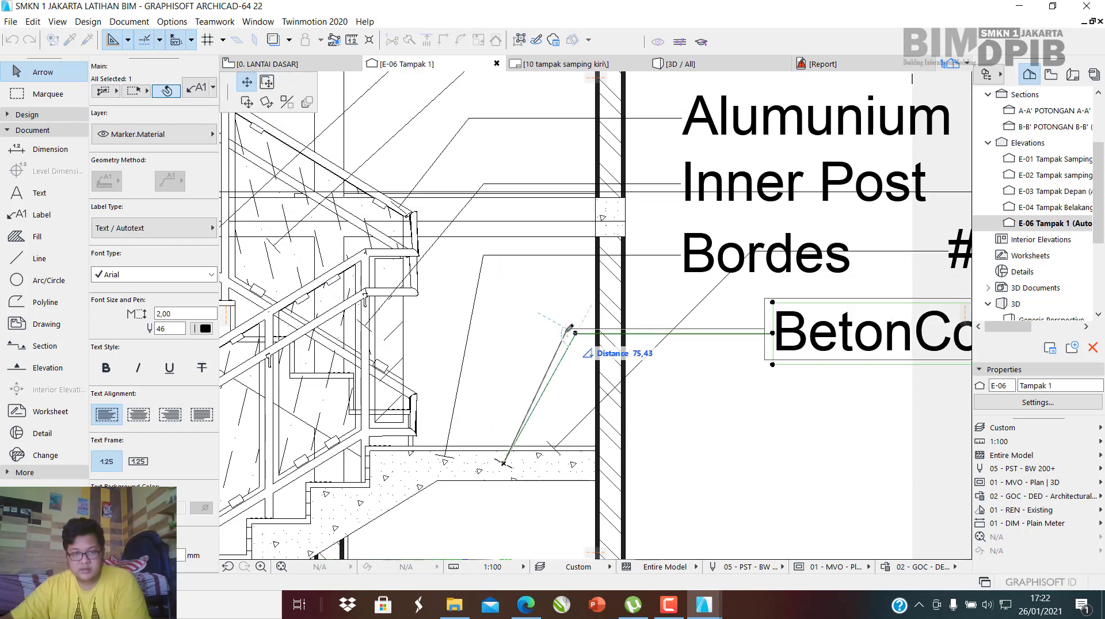
pyautogui.press('Escape')
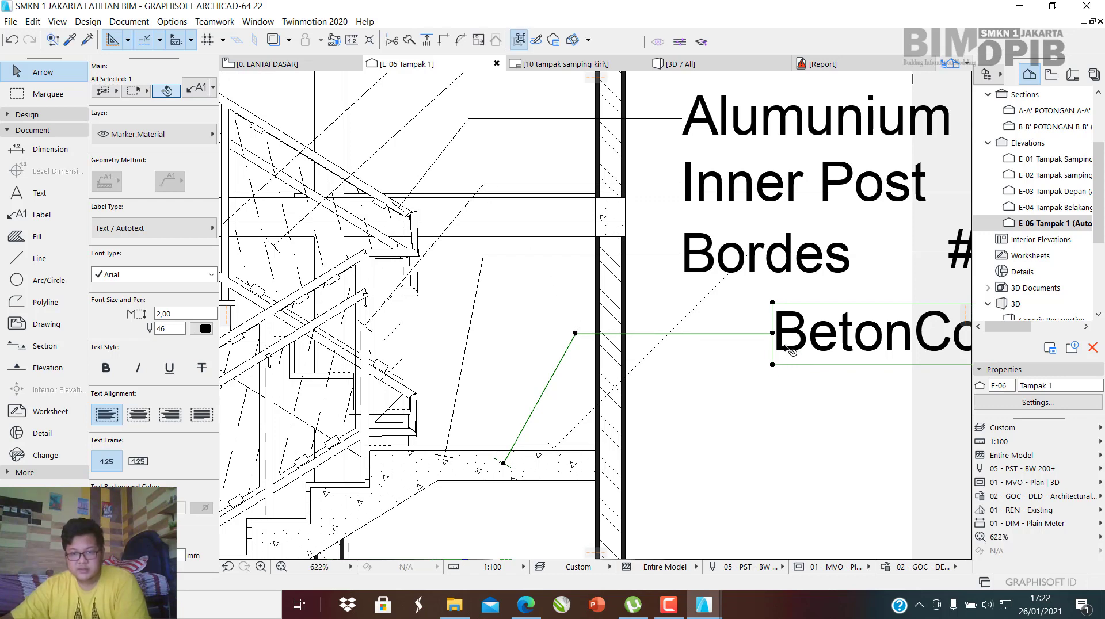
pyautogui.click(777, 335)
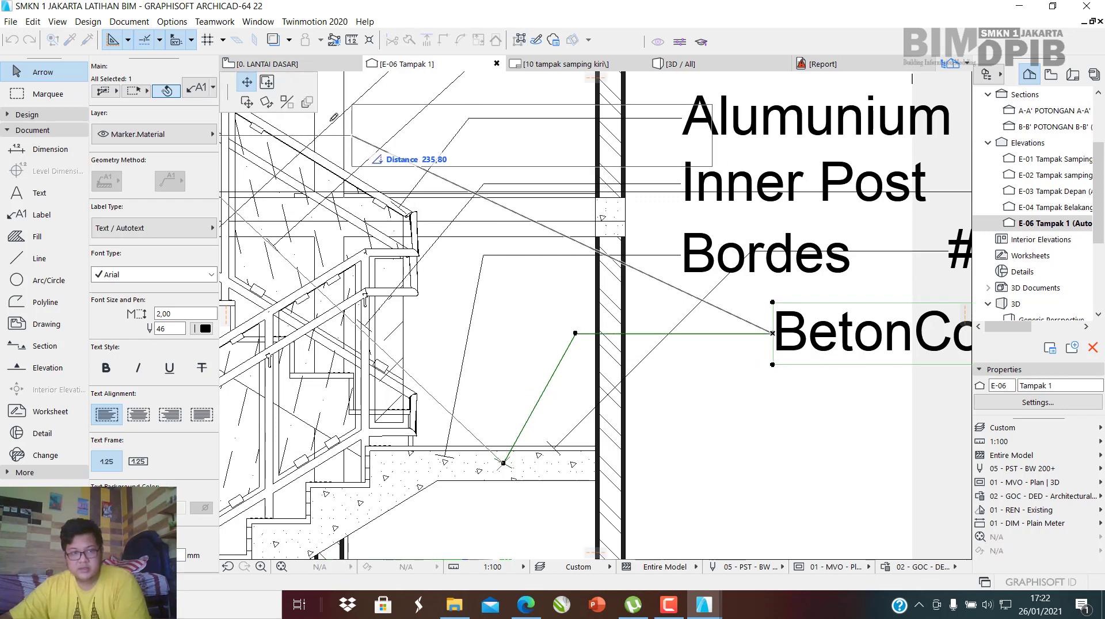
pyautogui.click(267, 83)
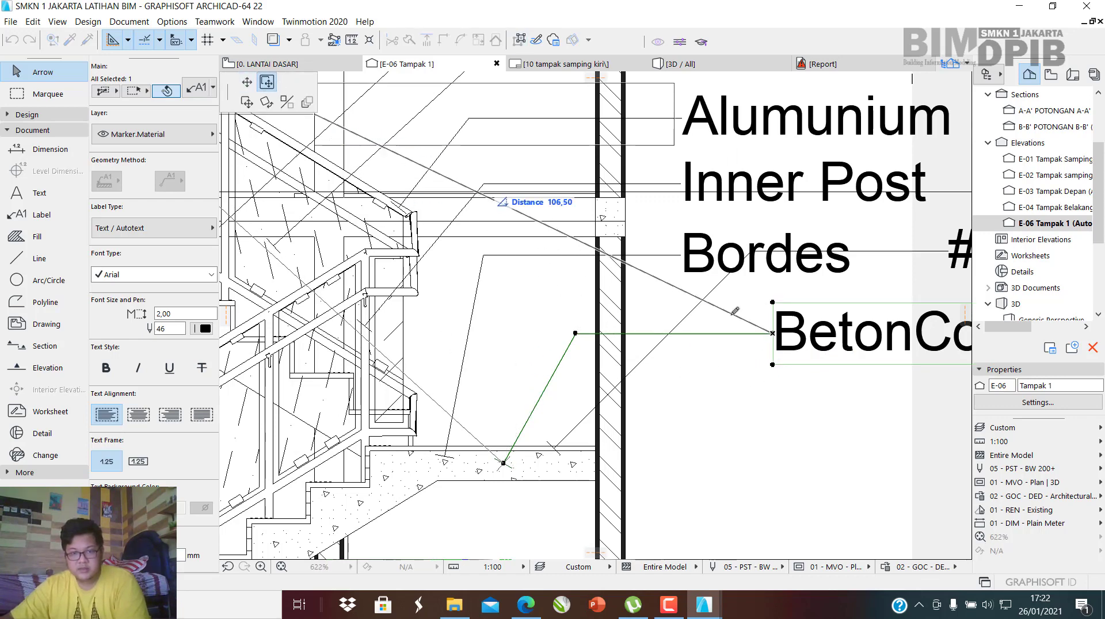
pyautogui.click(687, 327)
pyautogui.scroll(-3, 686, 327)
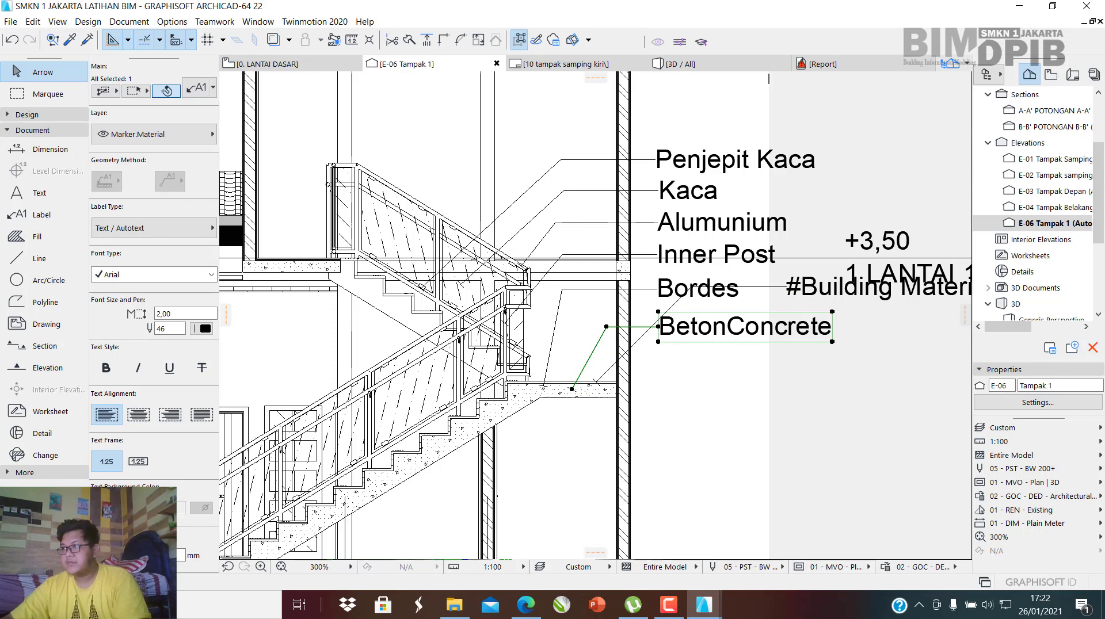
# Move the text of the remaining Building Material landing label directly below the BetonConcrete label, aligned with the stack.
pyautogui.scroll(1, 665, 360)
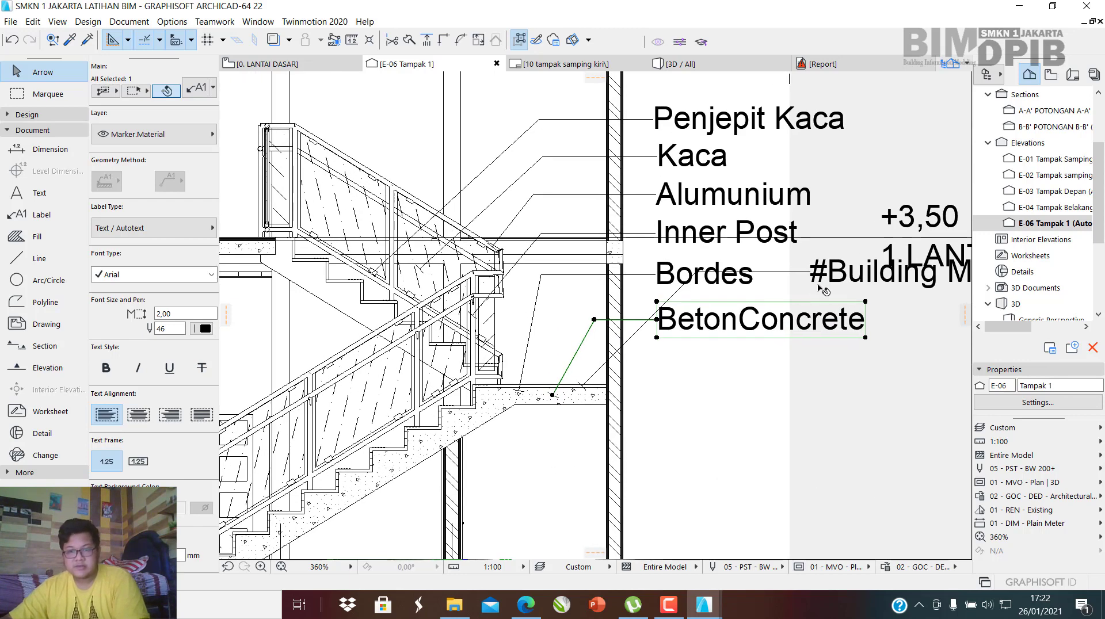
pyautogui.click(827, 274)
pyautogui.click(811, 290)
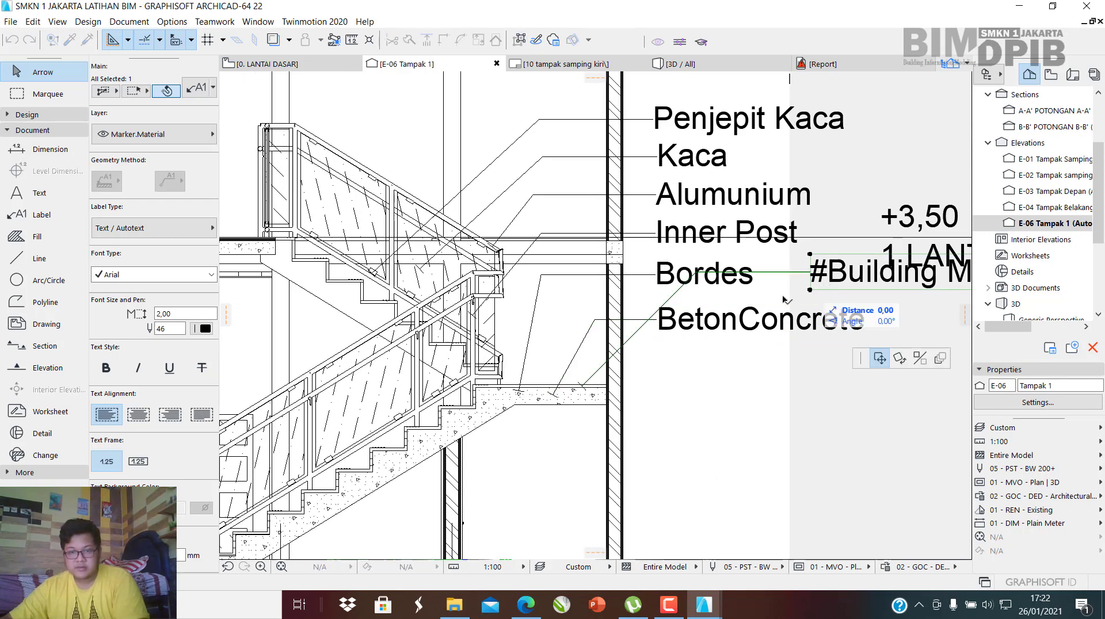
pyautogui.click(660, 375)
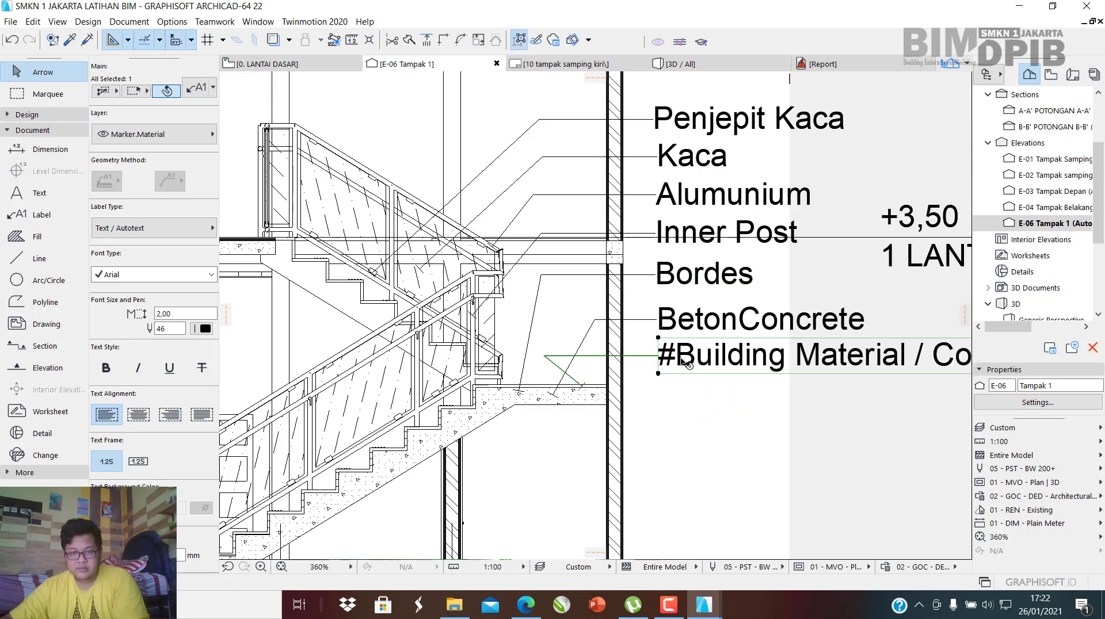
# Replace the lowest landing label's text with "Trap Tangga Finishing" and "Kayu Lantai" on two lines.
pyautogui.doubleClick(677, 360)
pyautogui.write('T')
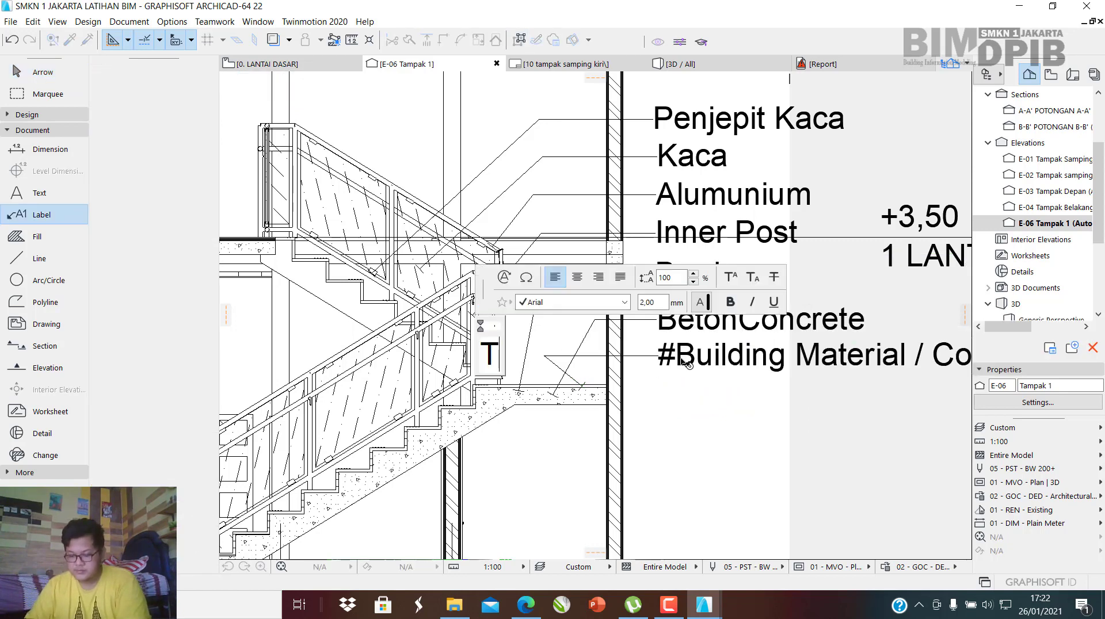
pyautogui.write('rap')
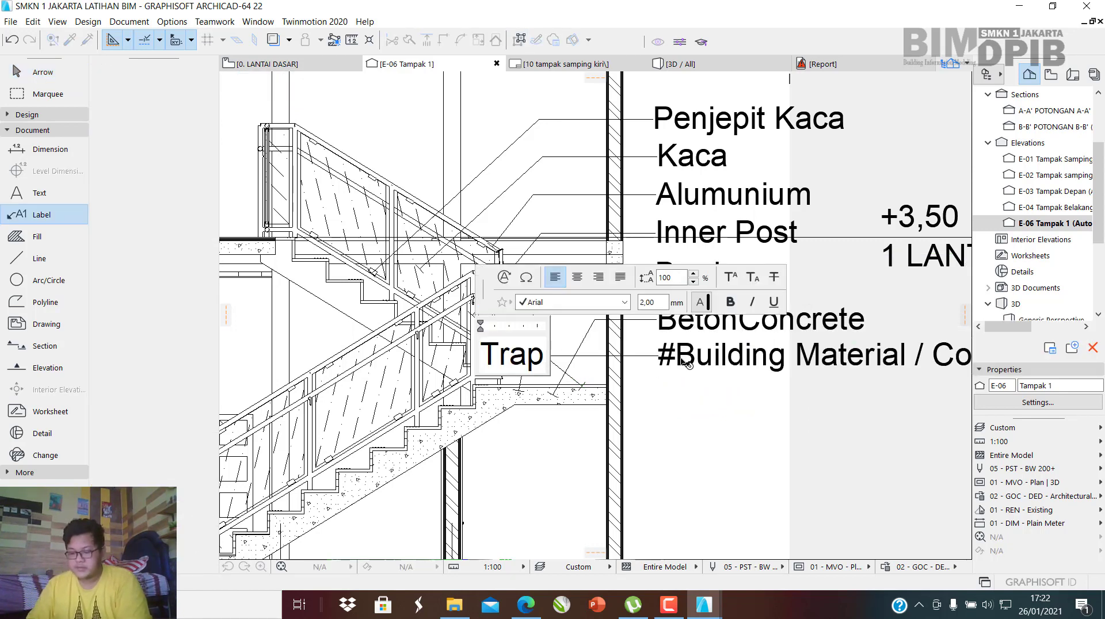
pyautogui.write(' Tangga')
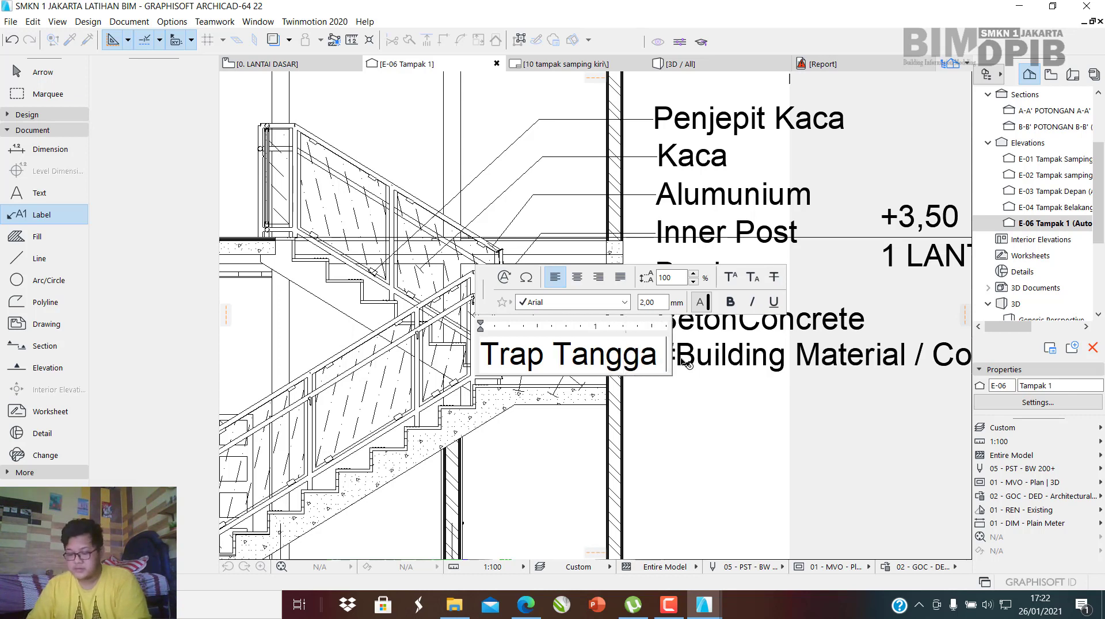
pyautogui.write(' Finishing')
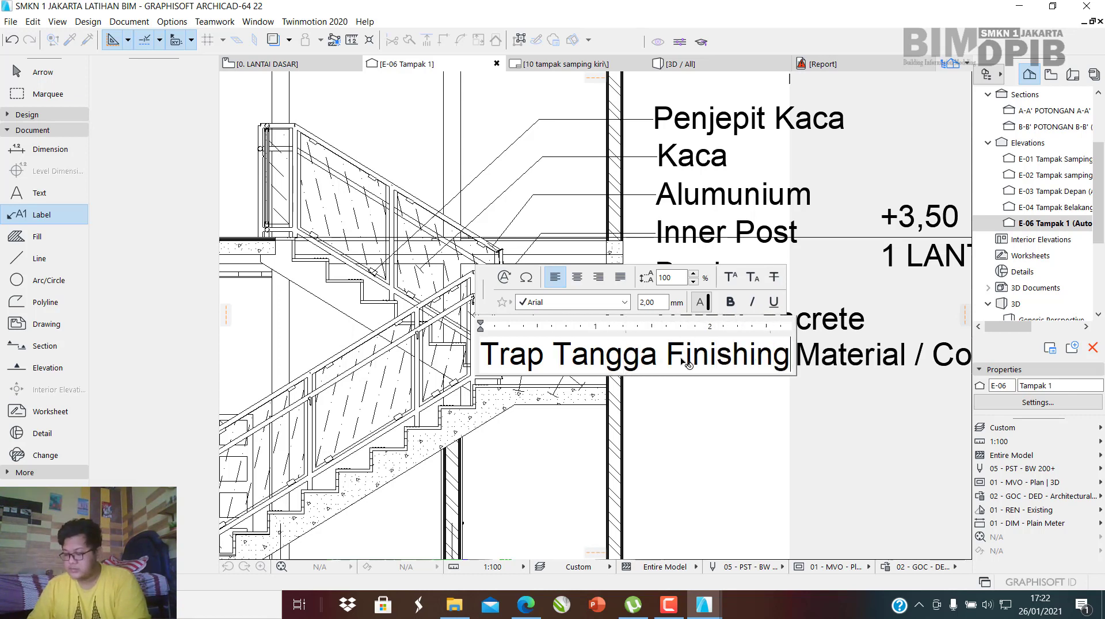
pyautogui.press('Return')
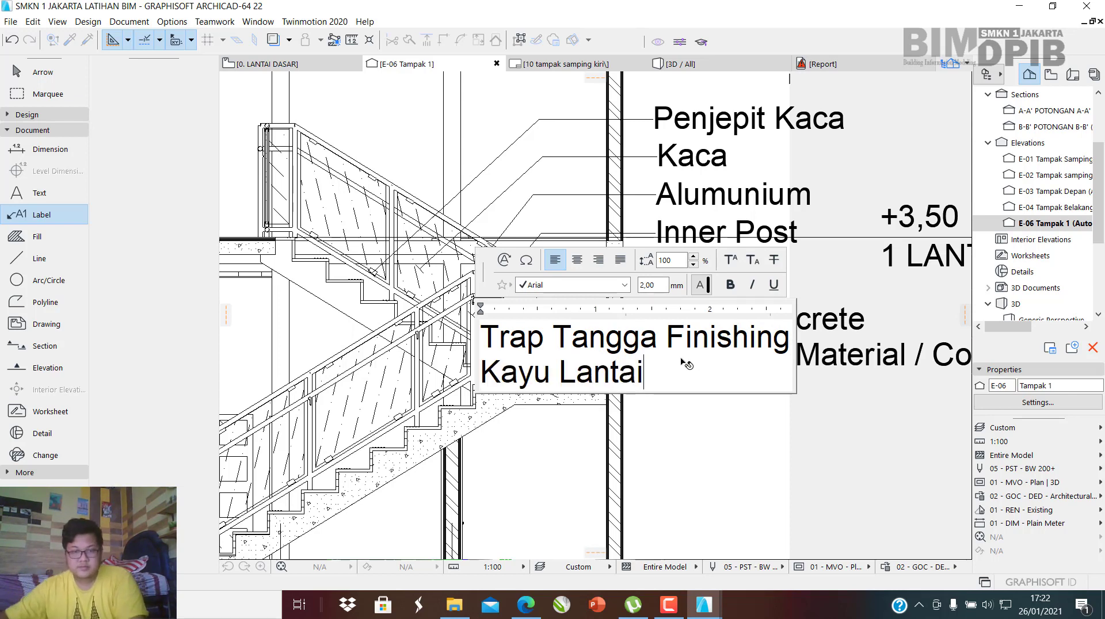
pyautogui.click(740, 460)
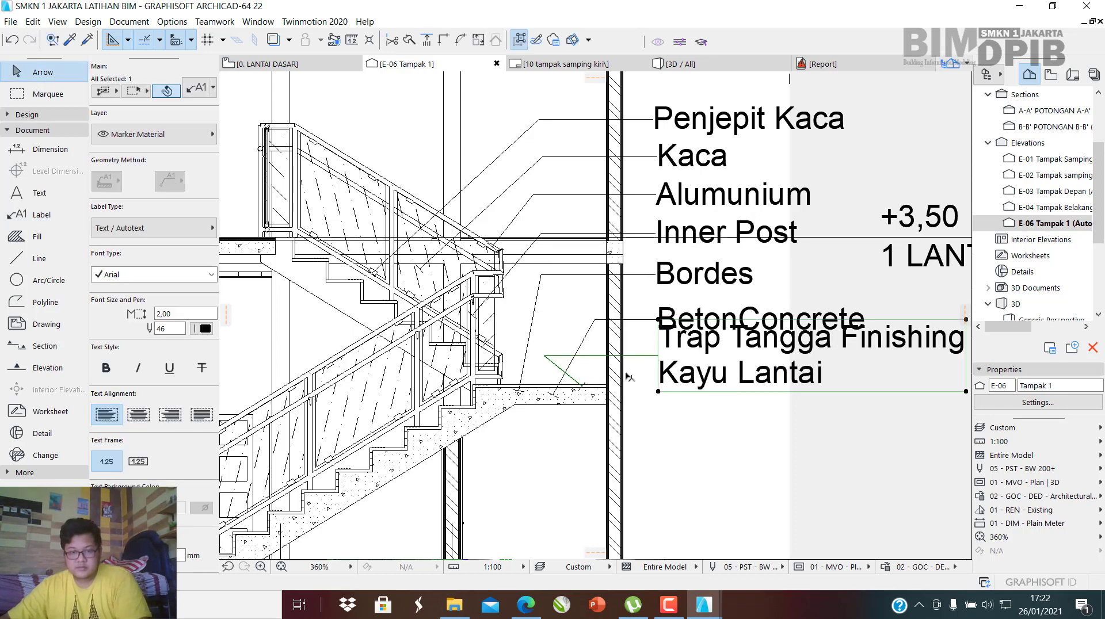
# Shift the Trap Tangga Finishing label's leader bend toward the wall and lower its text clear of the BetonConcrete label.
pyautogui.scroll(2, 559, 361)
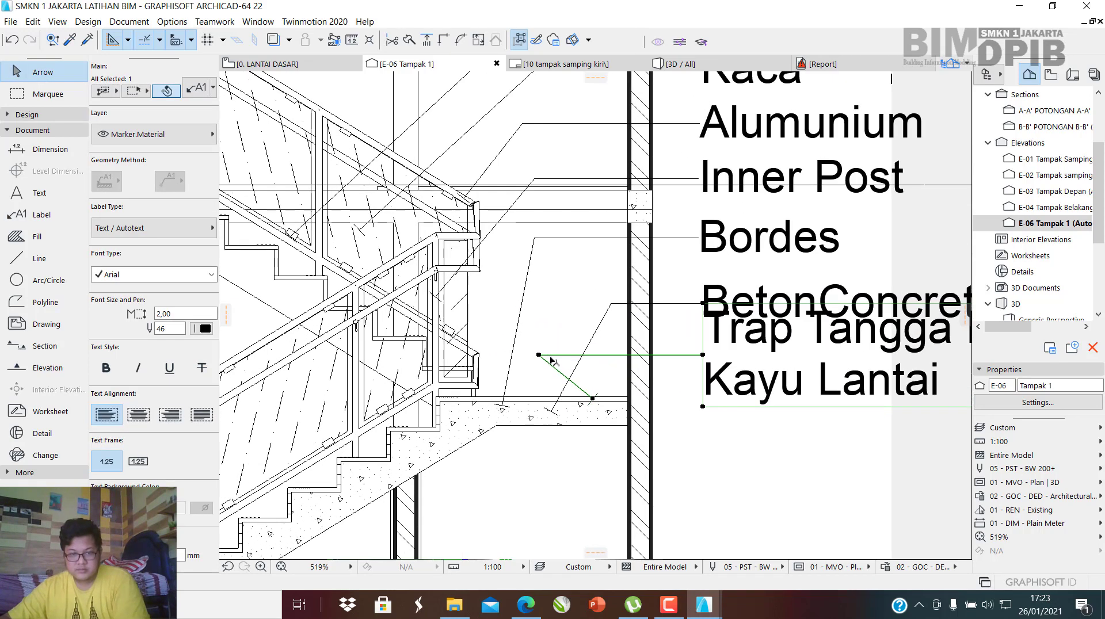
pyautogui.click(593, 399)
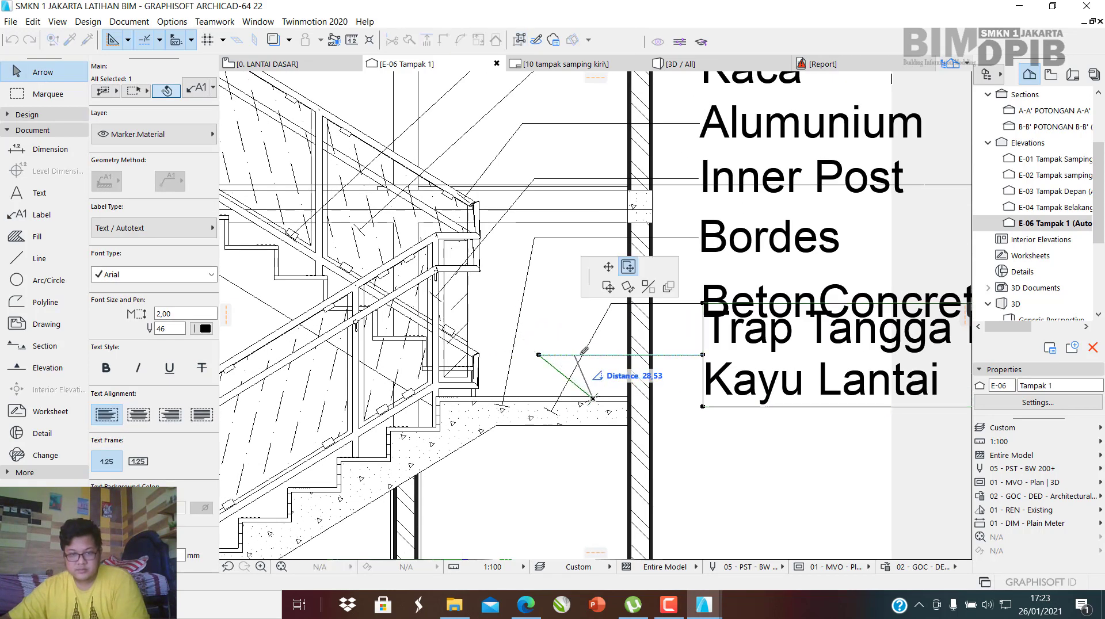
pyautogui.click(616, 371)
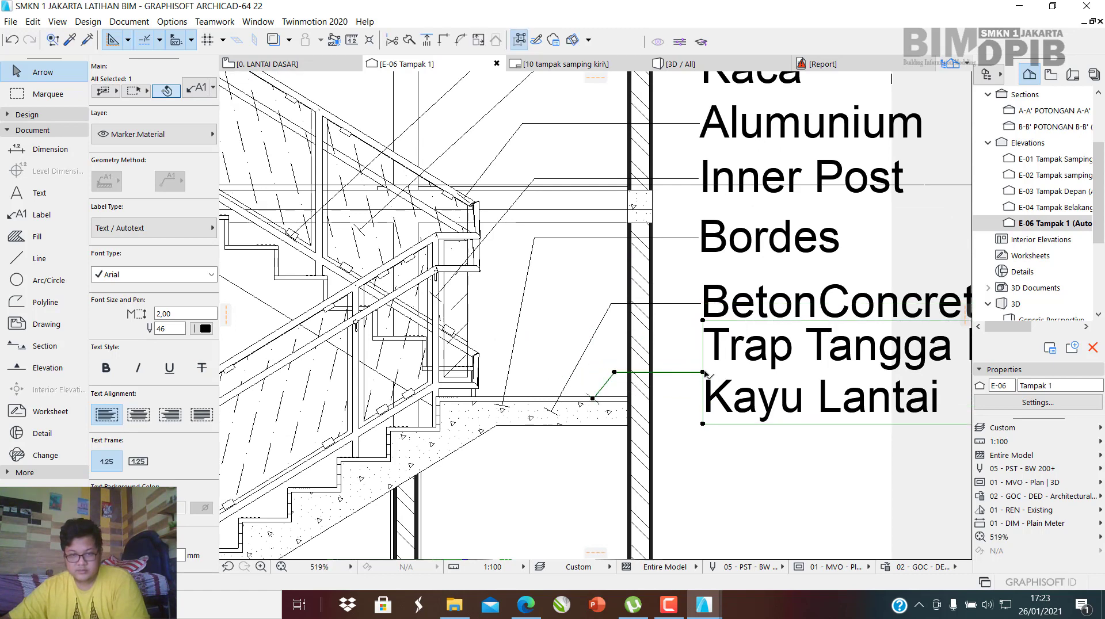
pyautogui.click(703, 372)
pyautogui.click(703, 386)
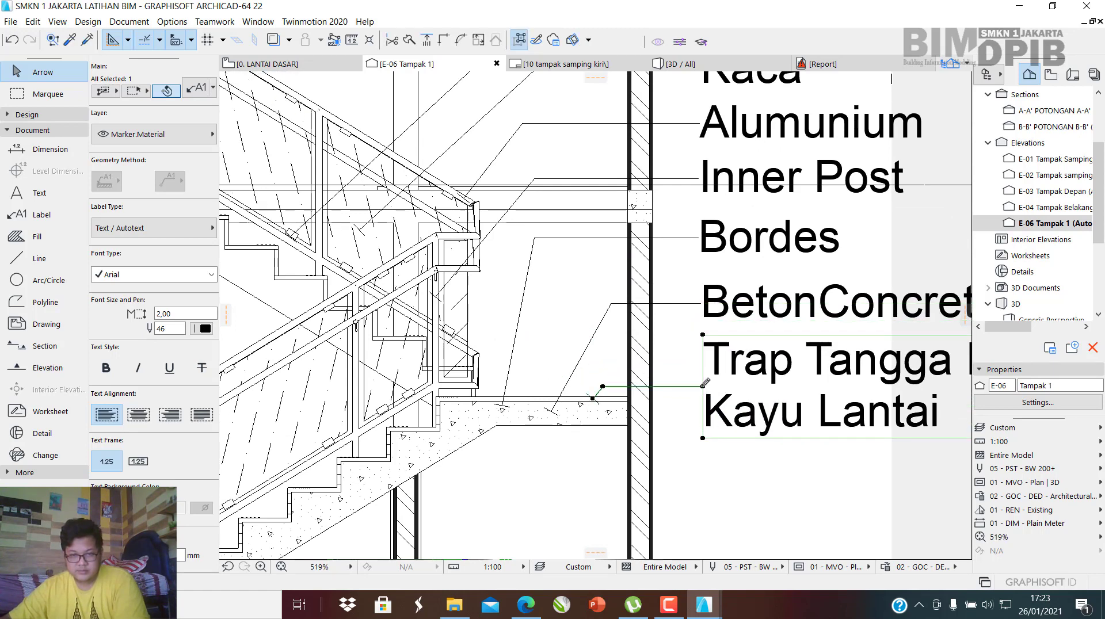
pyautogui.scroll(-5, 704, 383)
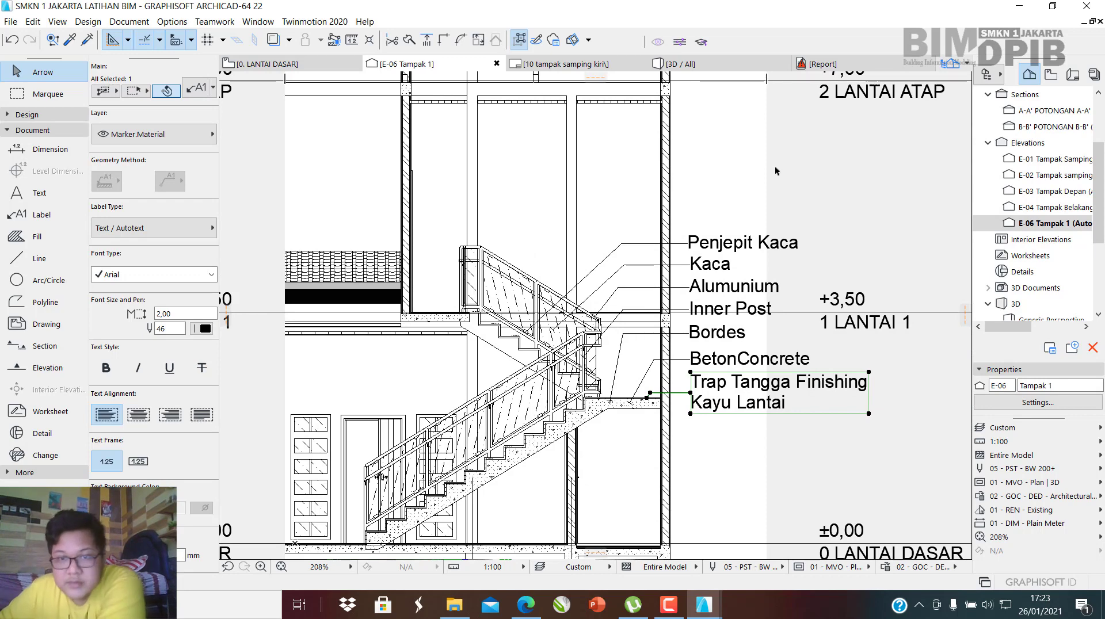
pyautogui.click(748, 446)
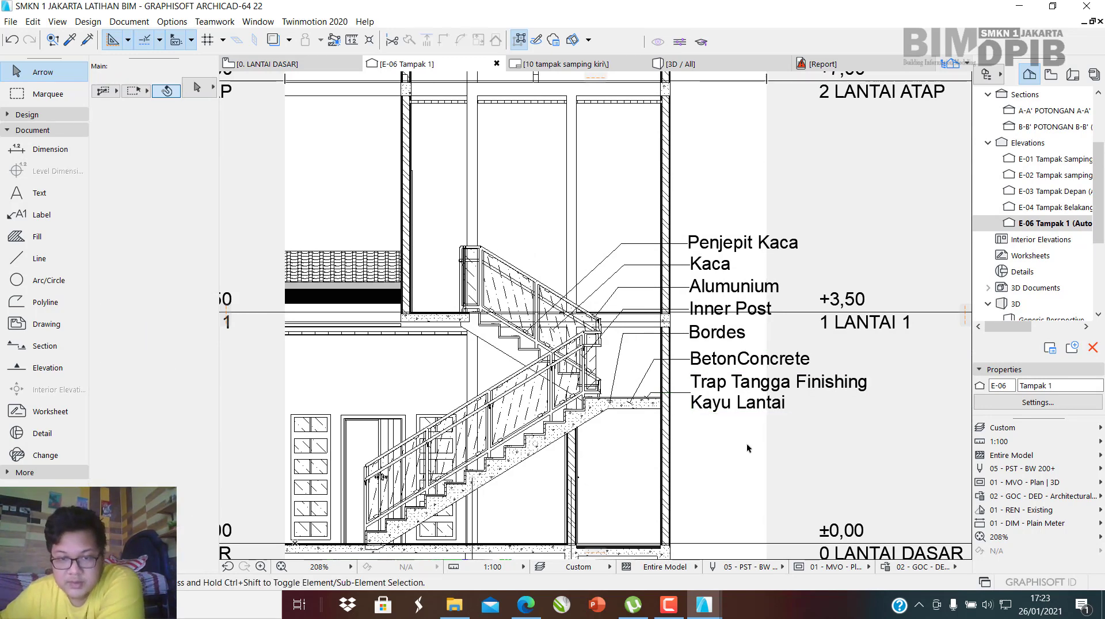
pyautogui.moveTo(748, 449); pyautogui.dragTo(695, 225)
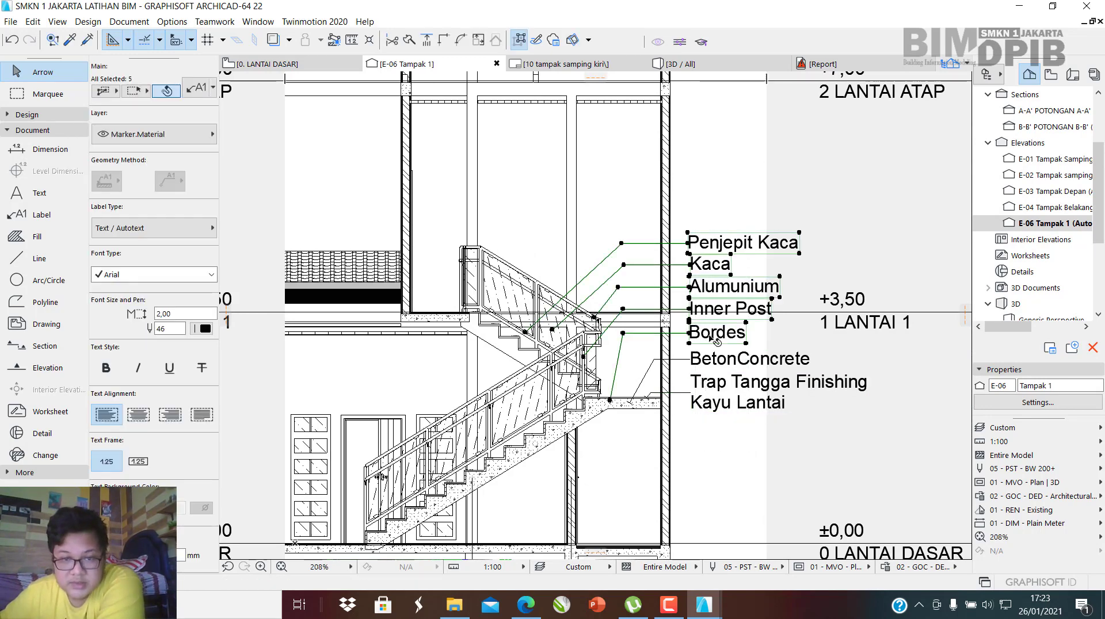
pyautogui.scroll(5, 715, 341)
pyautogui.click(674, 346)
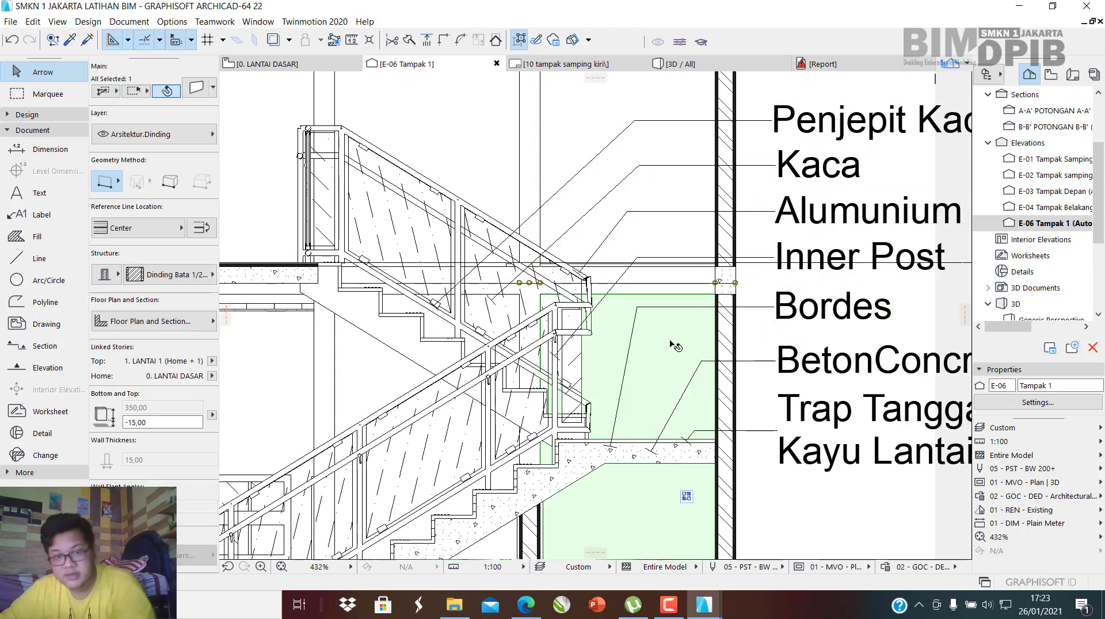
pyautogui.press('Escape')
# Shift the Bordes label's leader bend closer to the wall and raise its text slightly toward Inner Post.
pyautogui.click(643, 307)
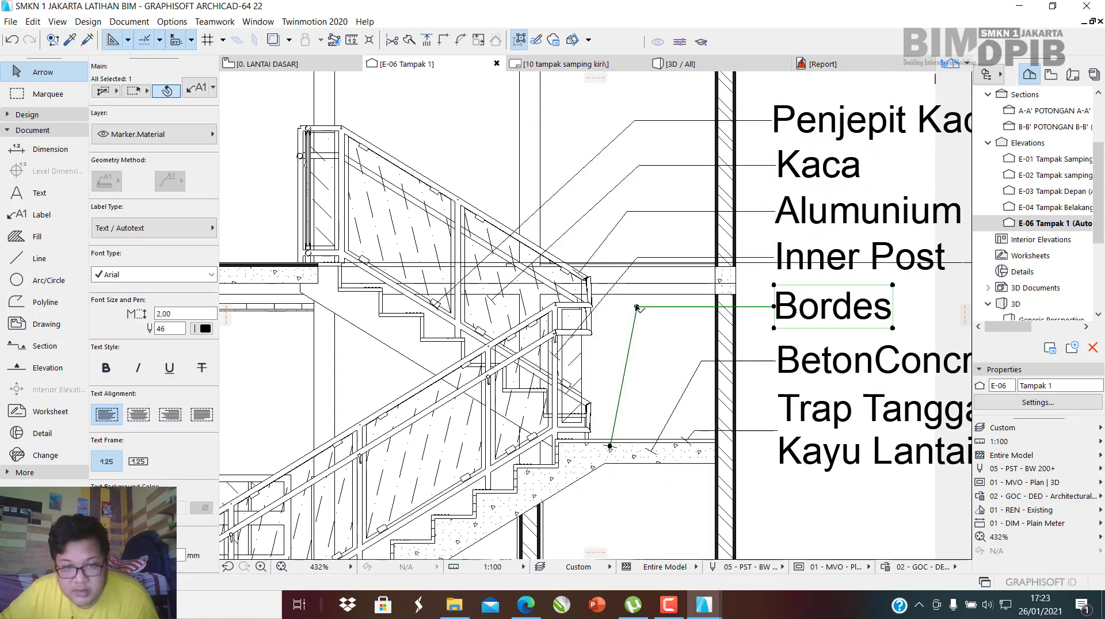
pyautogui.click(637, 307)
pyautogui.click(675, 303)
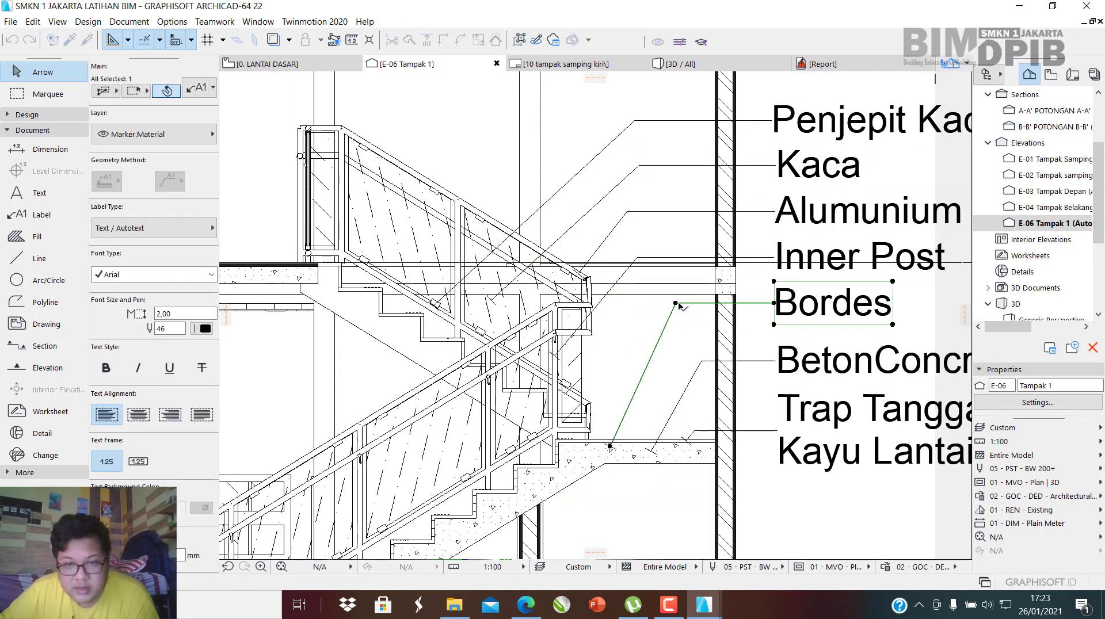
pyautogui.scroll(-5, 758, 333)
pyautogui.scroll(2, 803, 381)
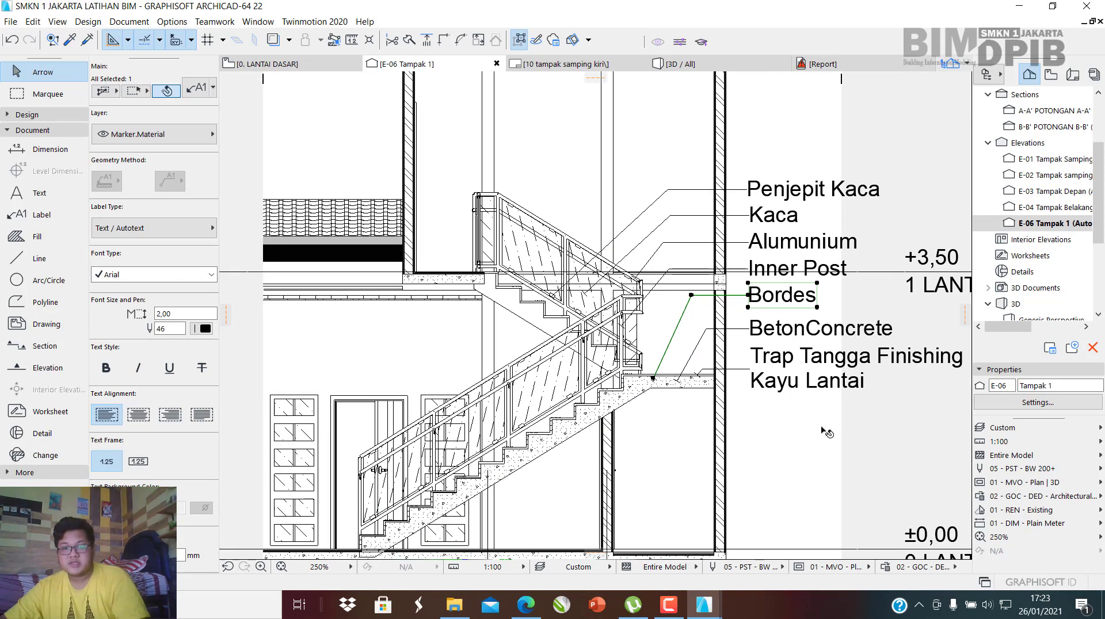
# Set the text size of the six labels from Penjepit Kaca to BetonConcrete to 1.5 mm.
pyautogui.press('Escape')
pyautogui.click(833, 389)
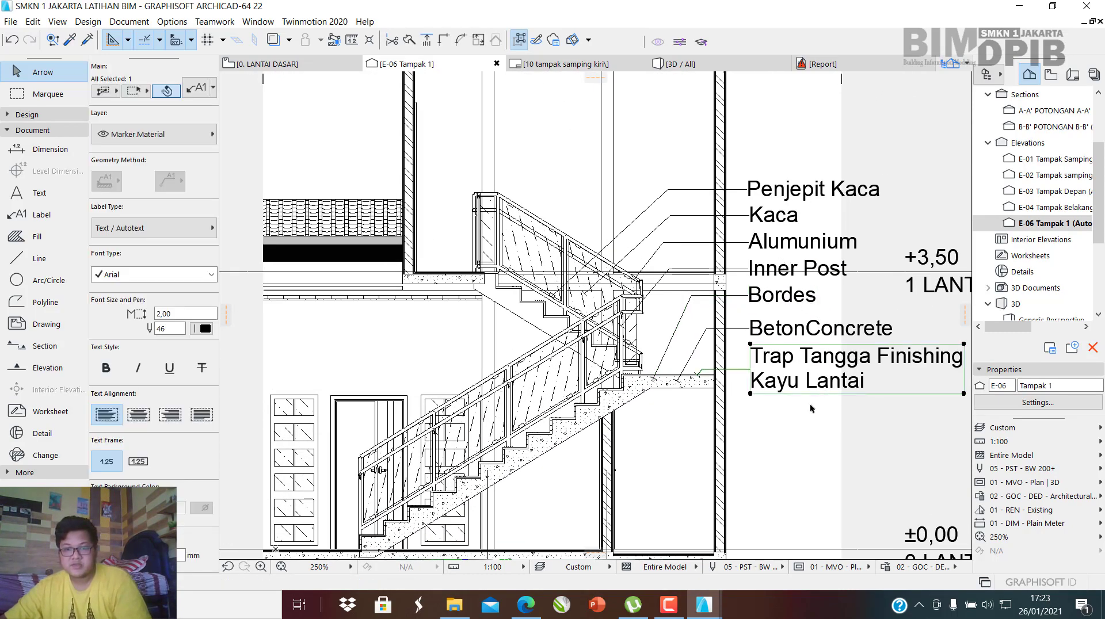
pyautogui.scroll(2, 812, 406)
pyautogui.keyDown('shift'); pyautogui.moveTo(852, 464); pyautogui.dragTo(758, 111); pyautogui.keyUp('shift')
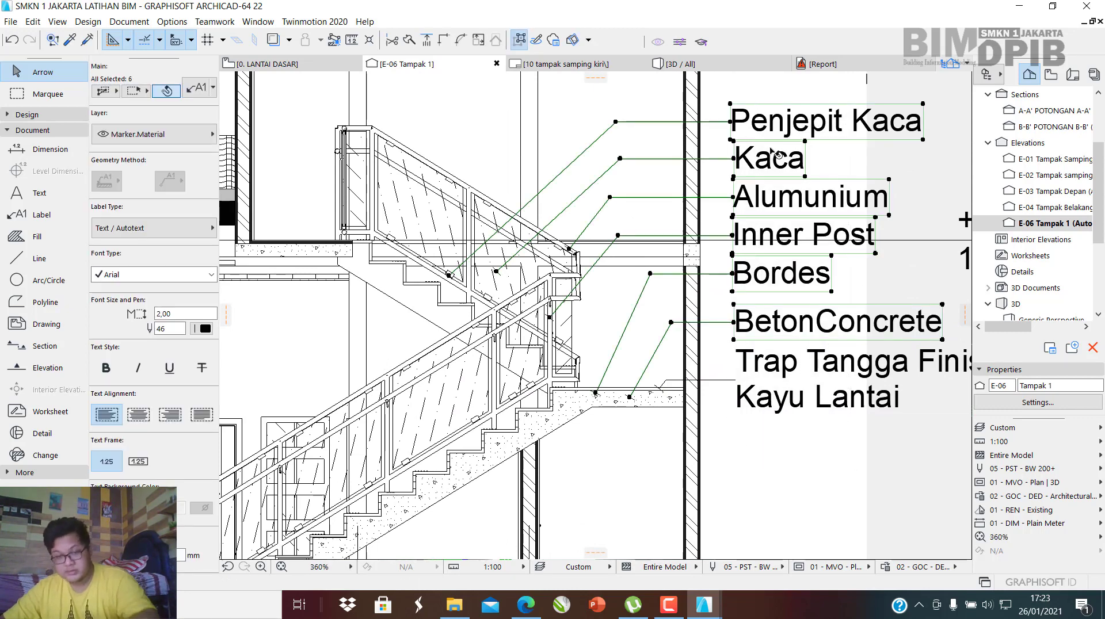
pyautogui.doubleClick(769, 201)
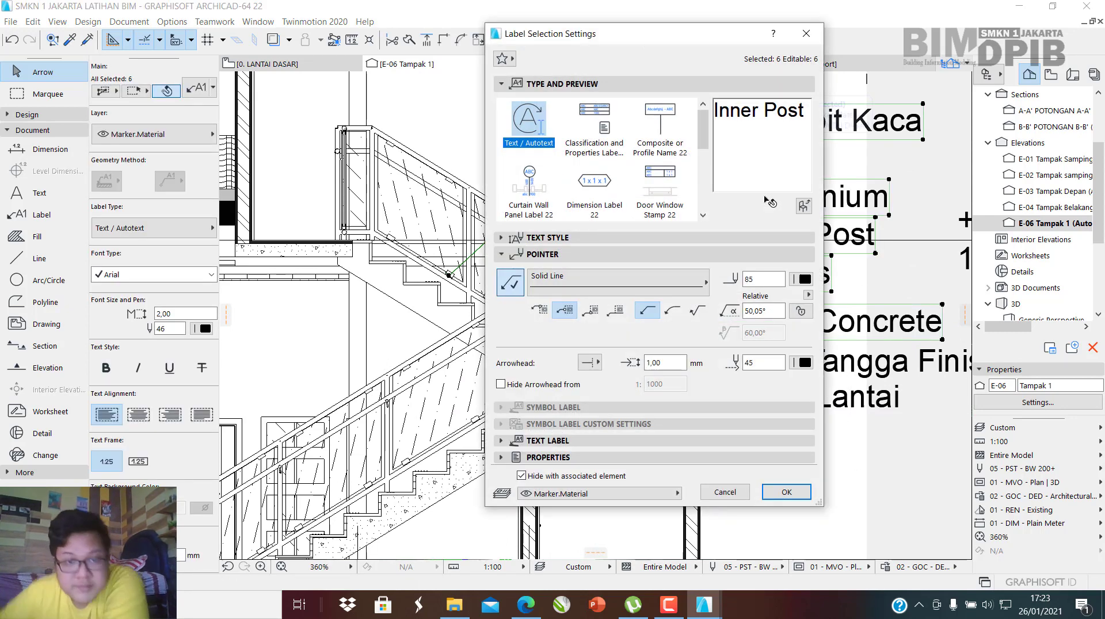
pyautogui.click(556, 239)
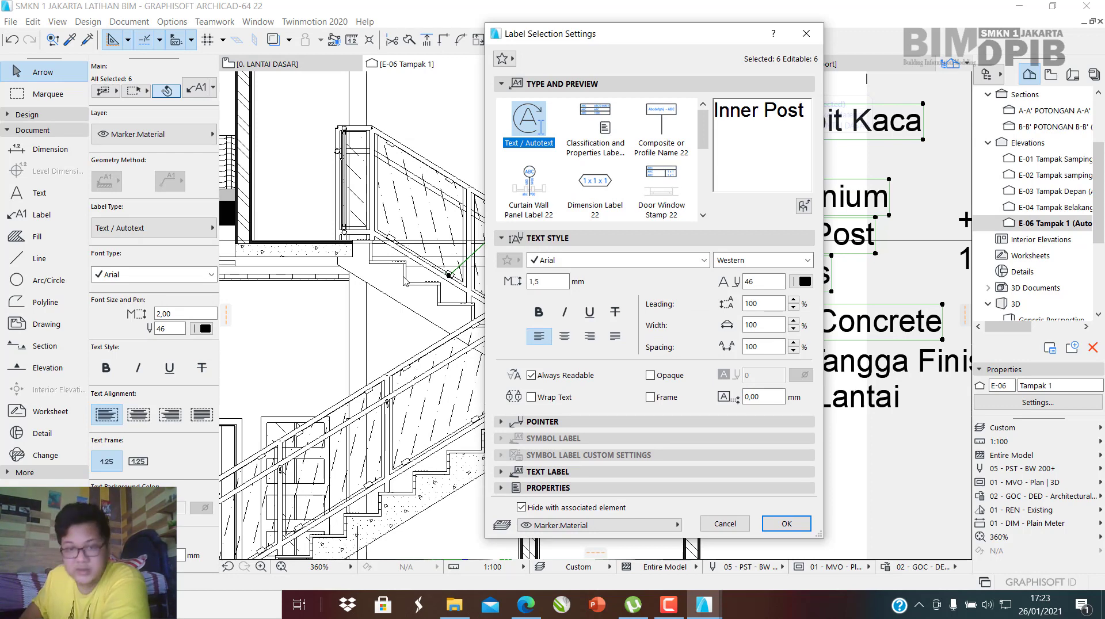
pyautogui.press('Return')
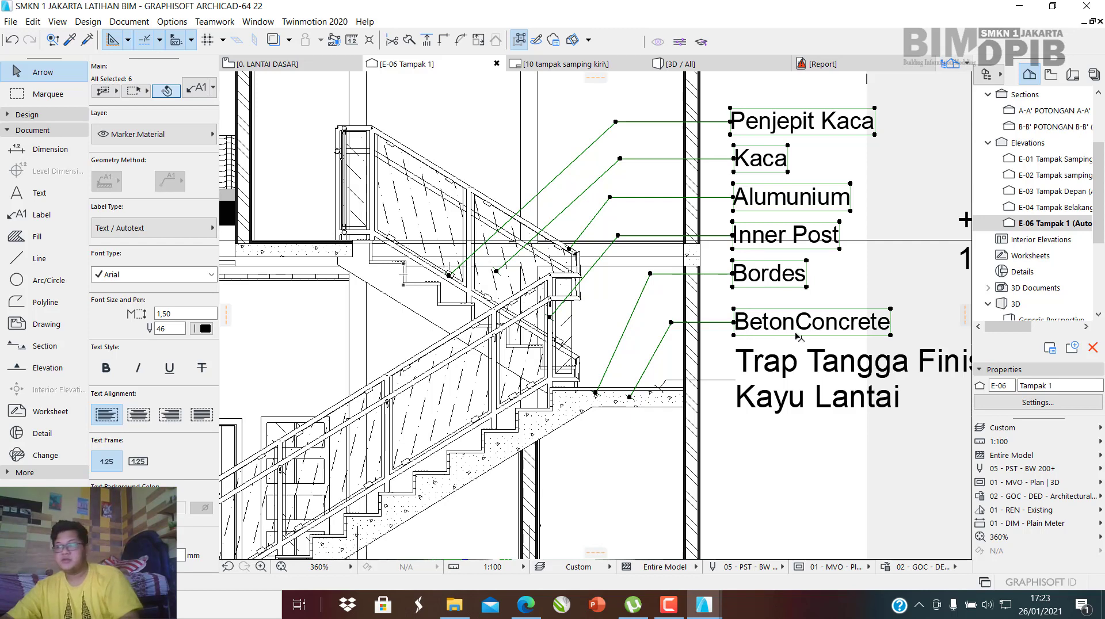
# Set the Trap Tangga Finishing Kayu Lantai label's text size to 1.5 mm.
pyautogui.click(797, 368)
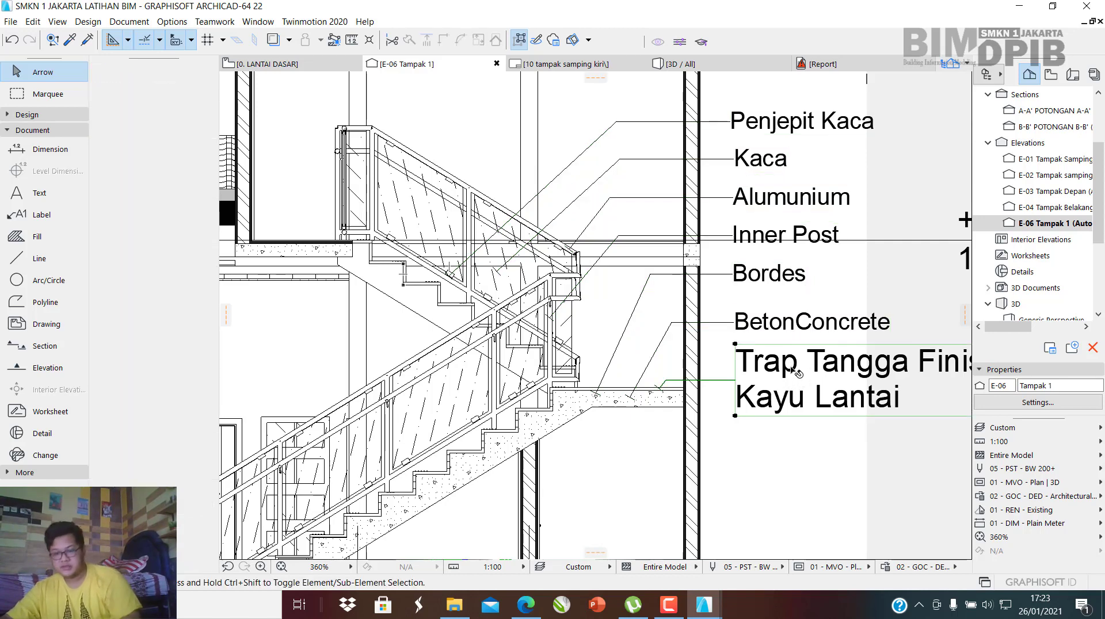
pyautogui.hotkey('ctrl', 't')
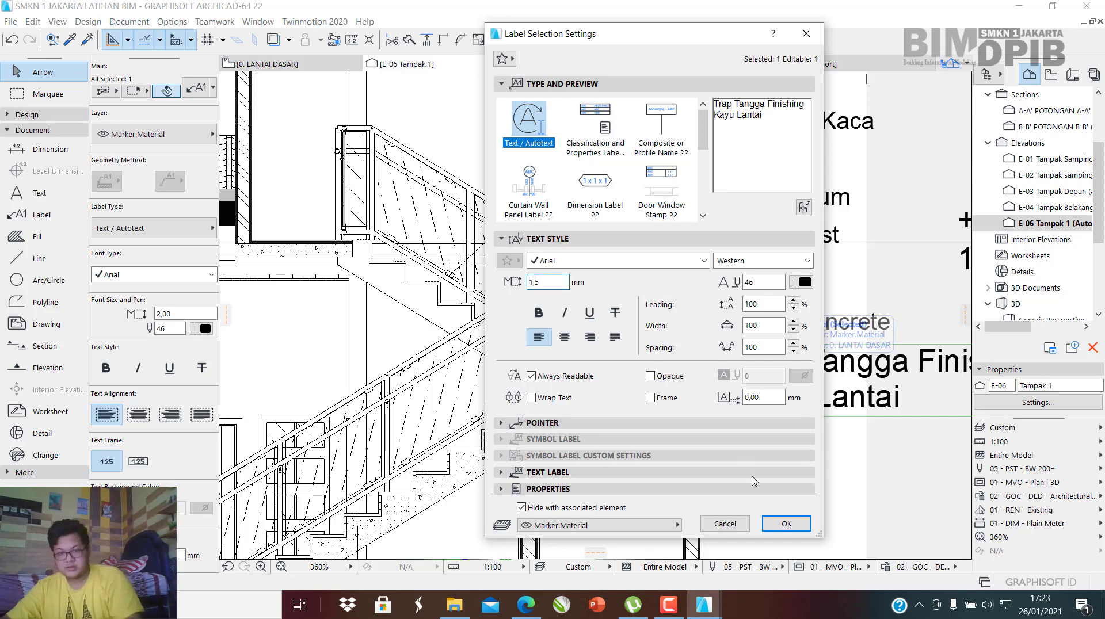
pyautogui.click(784, 524)
pyautogui.scroll(-4, 714, 405)
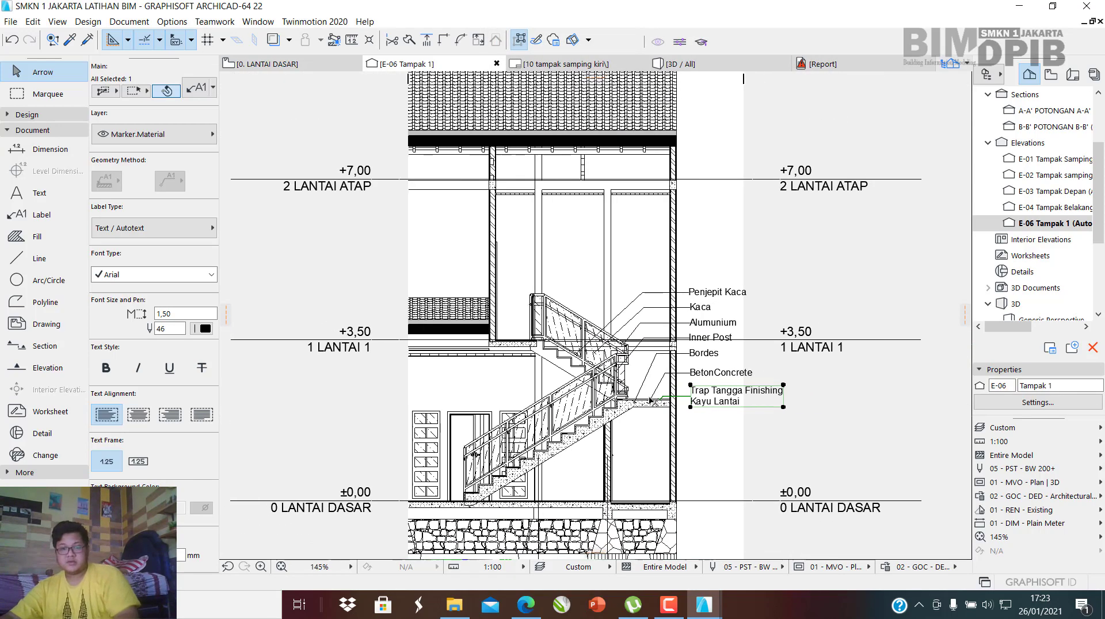
pyautogui.scroll(3, 714, 405)
pyautogui.scroll(1, 714, 405)
pyautogui.scroll(-4, 732, 468)
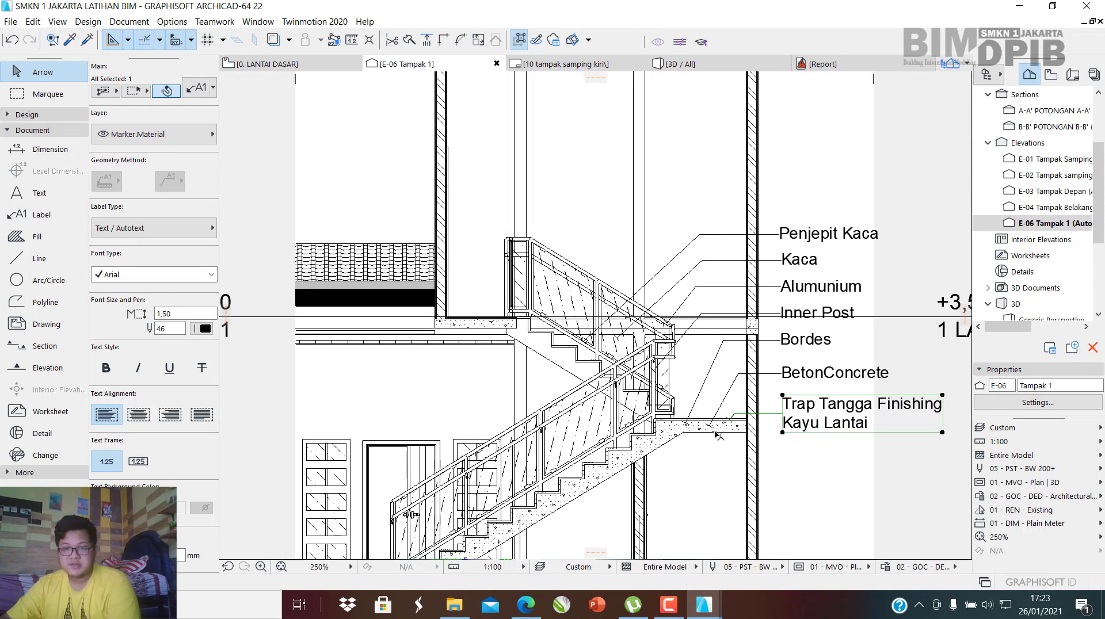
# Place a level dimension on the recessed ground floor between grid lines B and A.
pyautogui.scroll(4, 815, 241)
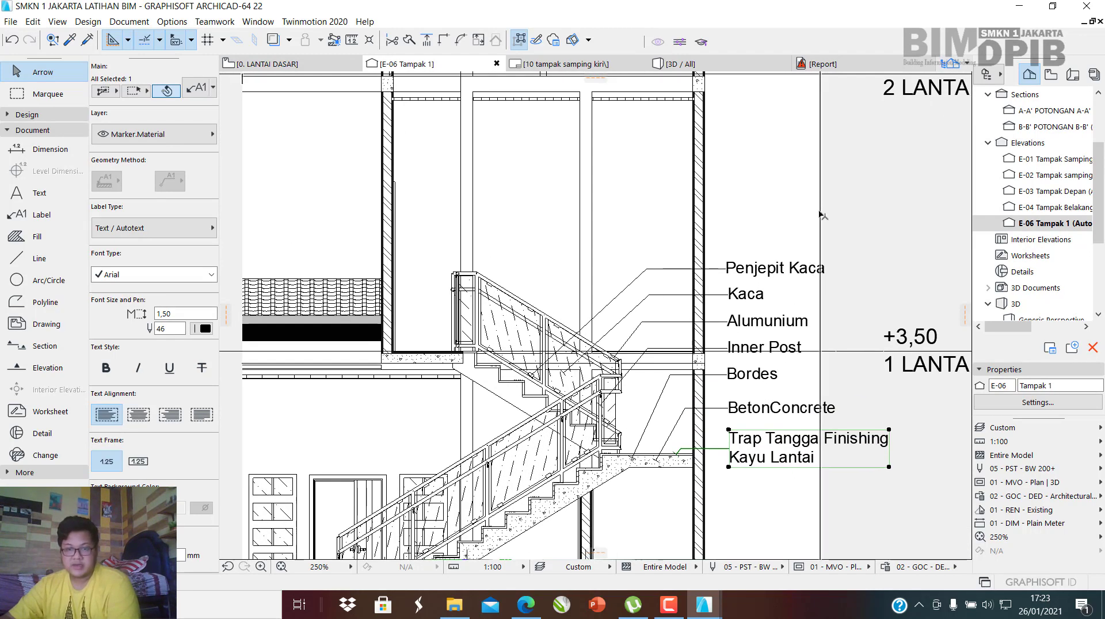
pyautogui.scroll(-2, 726, 319)
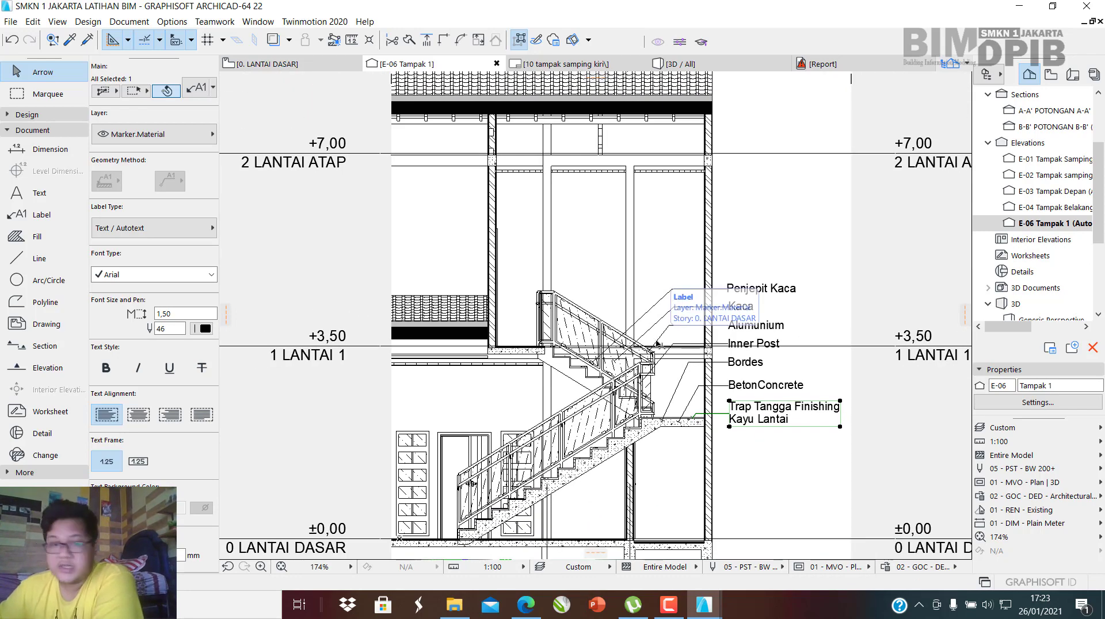
pyautogui.scroll(2, 654, 464)
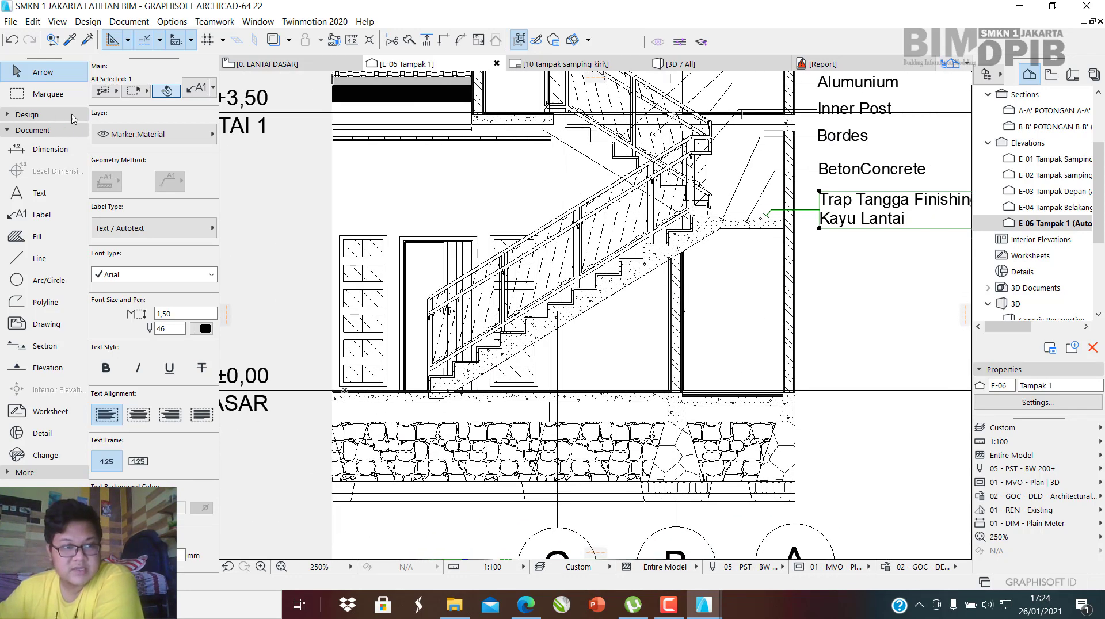
pyautogui.click(60, 149)
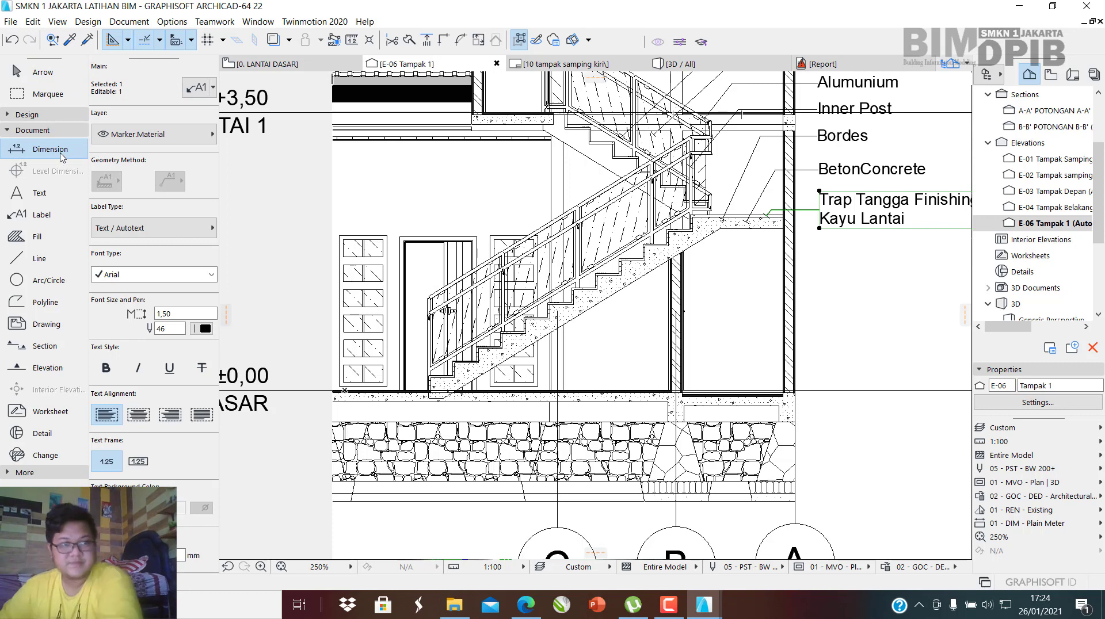
pyautogui.click(84, 146)
pyautogui.click(51, 149)
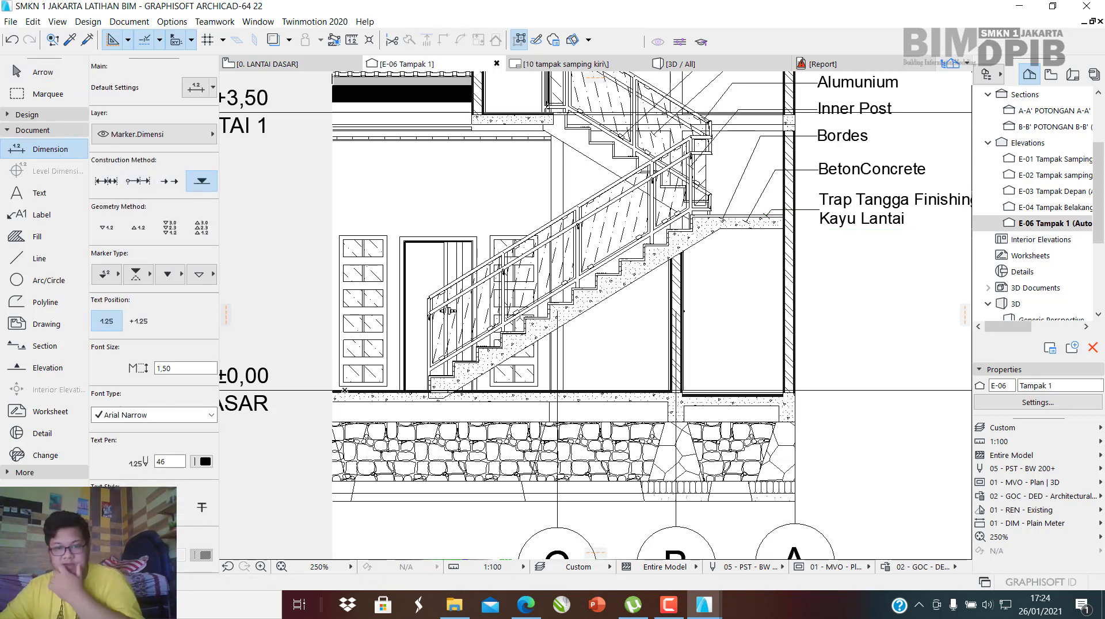
pyautogui.scroll(9, 701, 390)
pyautogui.scroll(3, 701, 389)
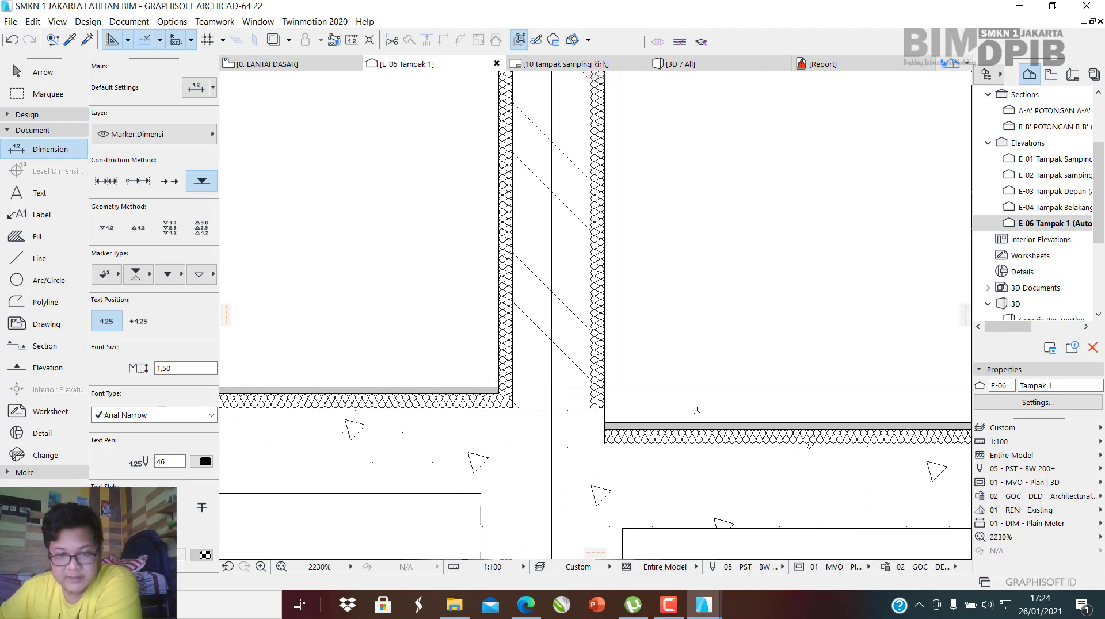
pyautogui.scroll(-8, 701, 420)
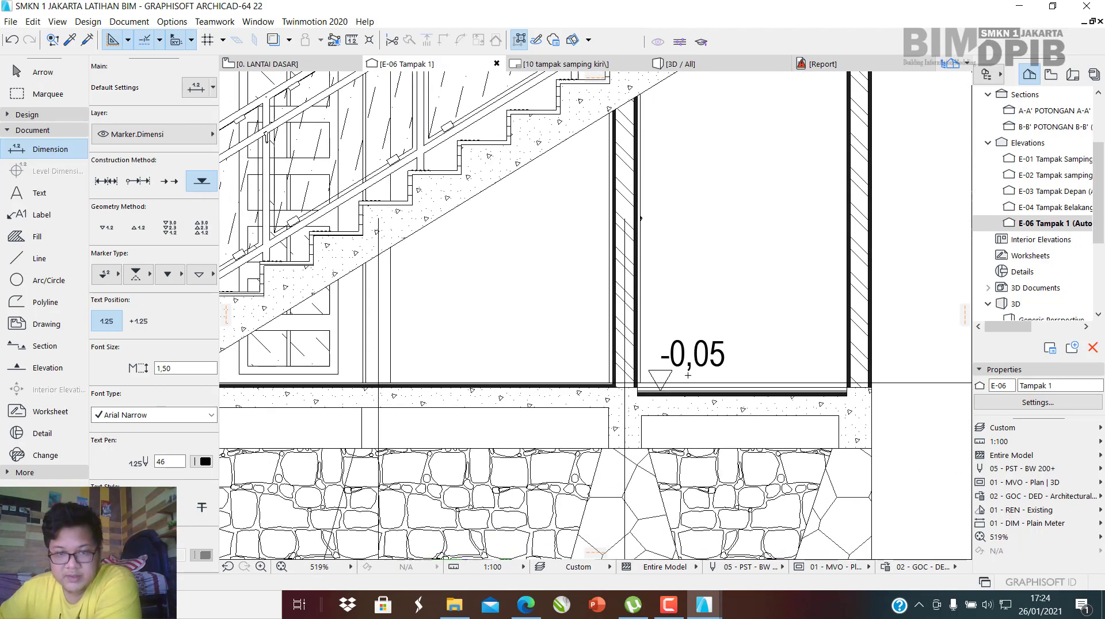
# Add level dimensions on the main ground floor beneath the stair flight and just in front of the first step.
pyautogui.scroll(7, 597, 401)
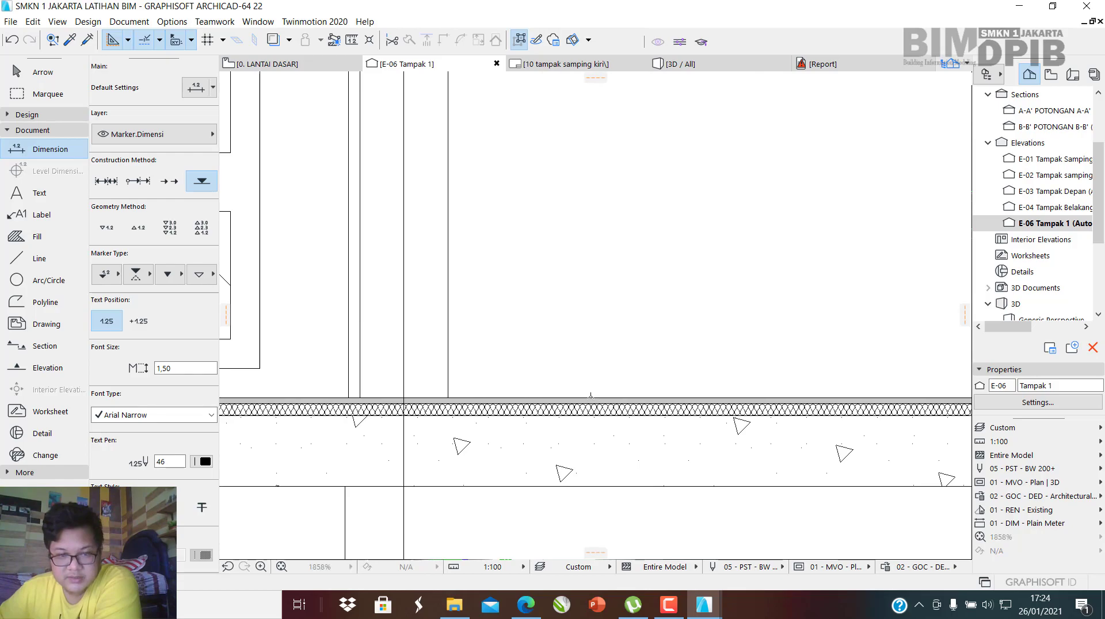
pyautogui.scroll(-6, 591, 396)
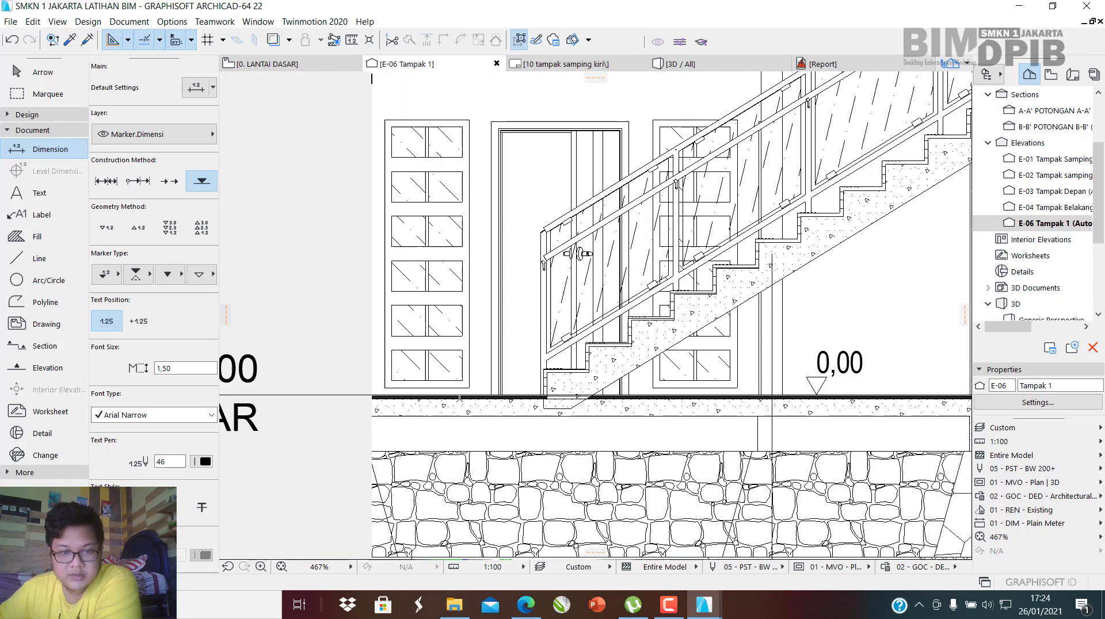
pyautogui.scroll(7, 522, 397)
pyautogui.scroll(-9, 523, 384)
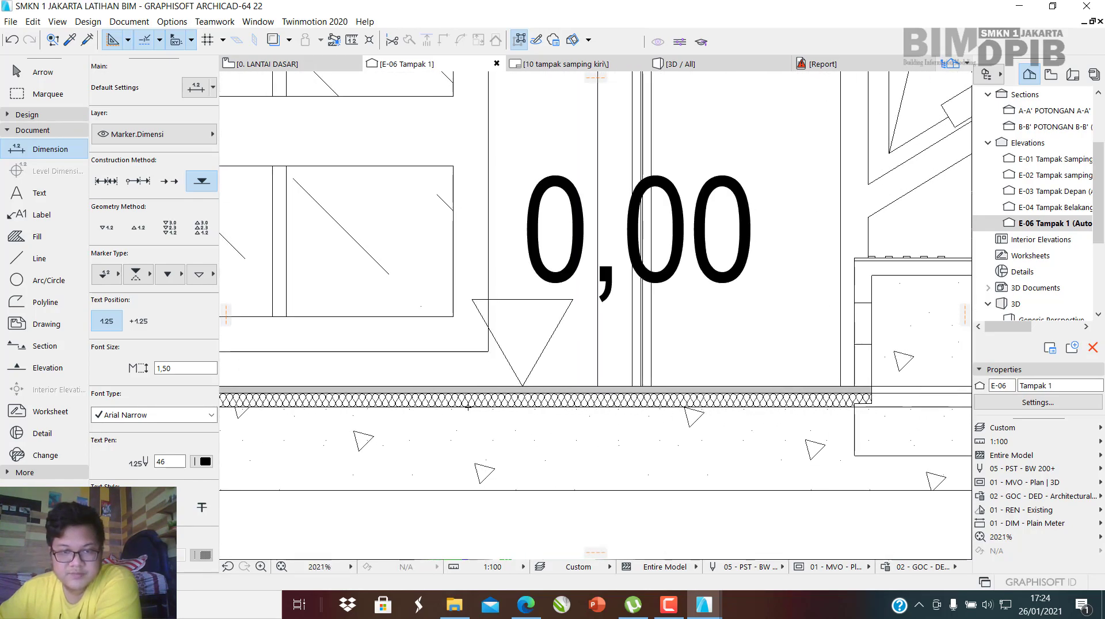
# Place level dimensions on the stair landing and on the upper floor at the head of the stairs.
pyautogui.scroll(11, 616, 376)
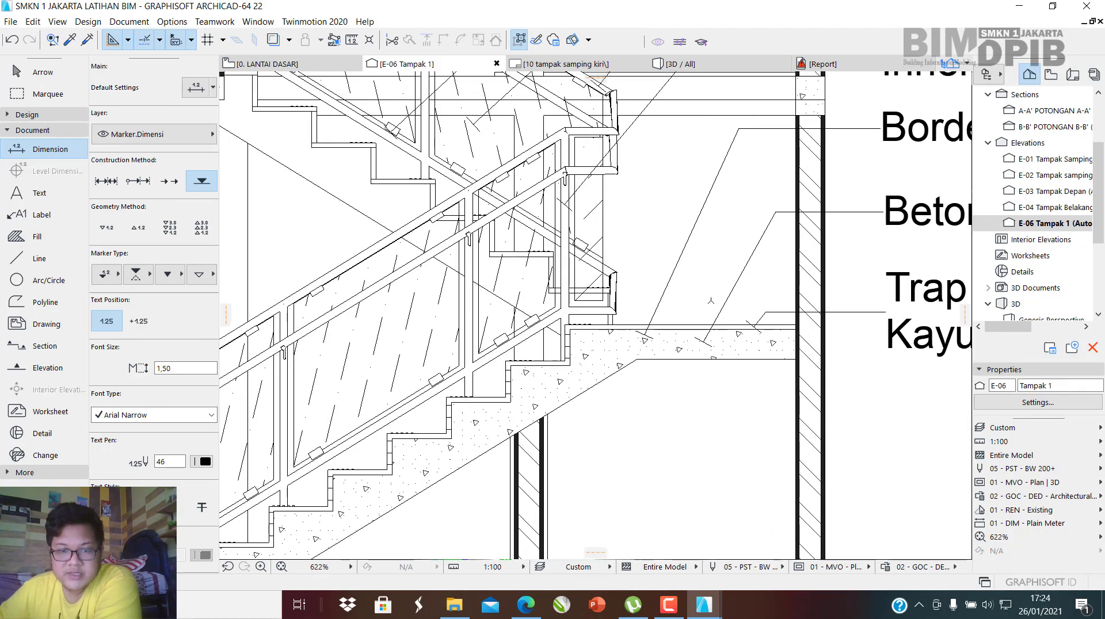
pyautogui.scroll(-9, 612, 381)
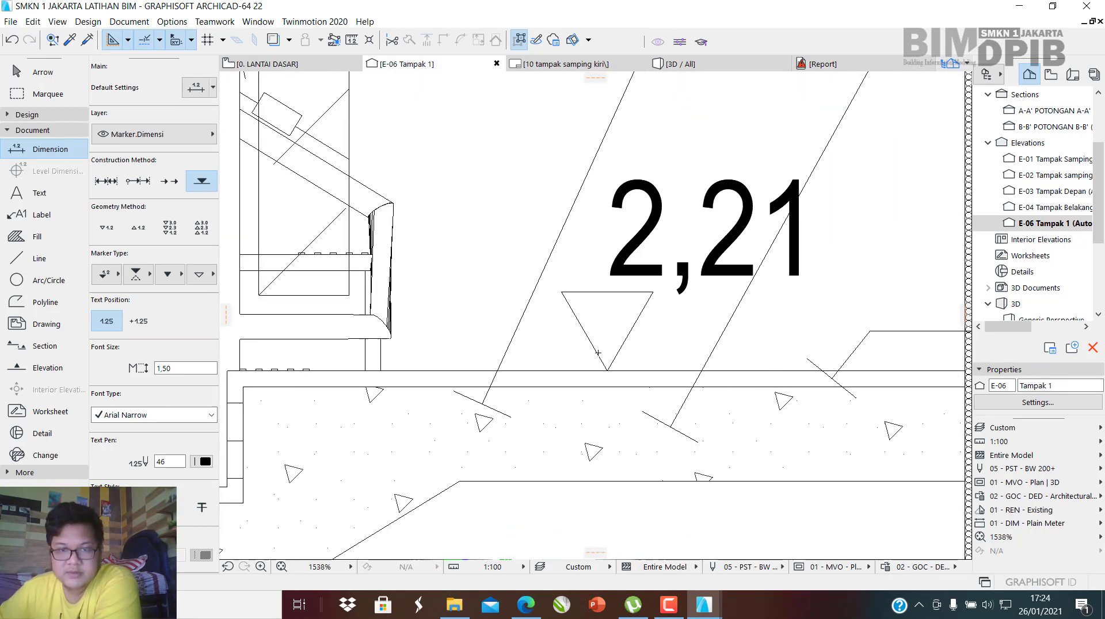
pyautogui.scroll(-6, 622, 389)
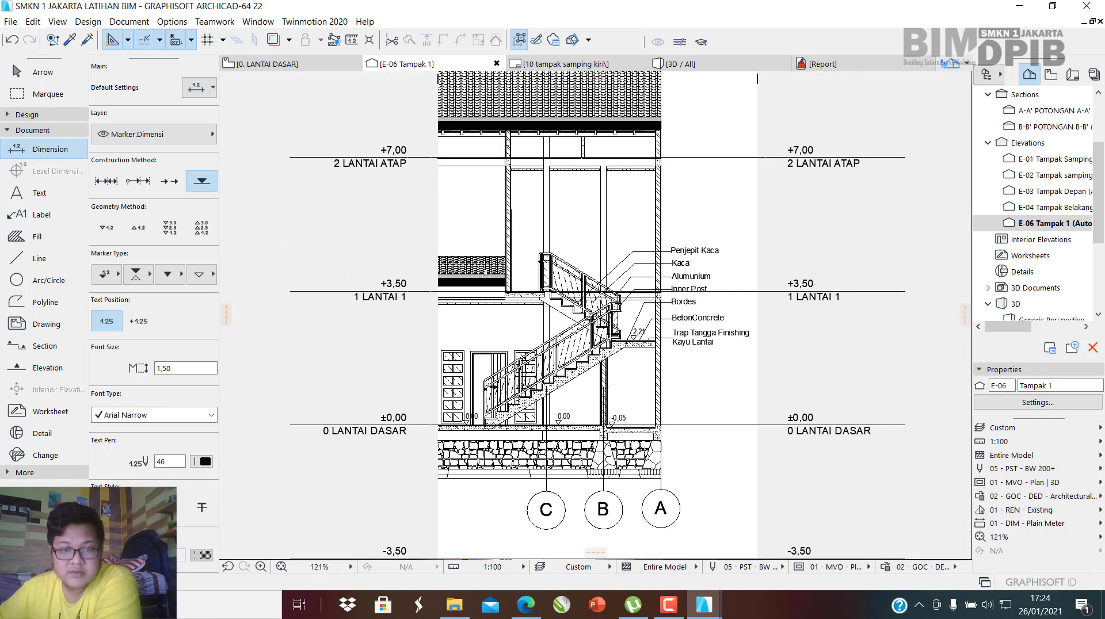
pyautogui.scroll(6, 518, 259)
pyautogui.scroll(9, 553, 351)
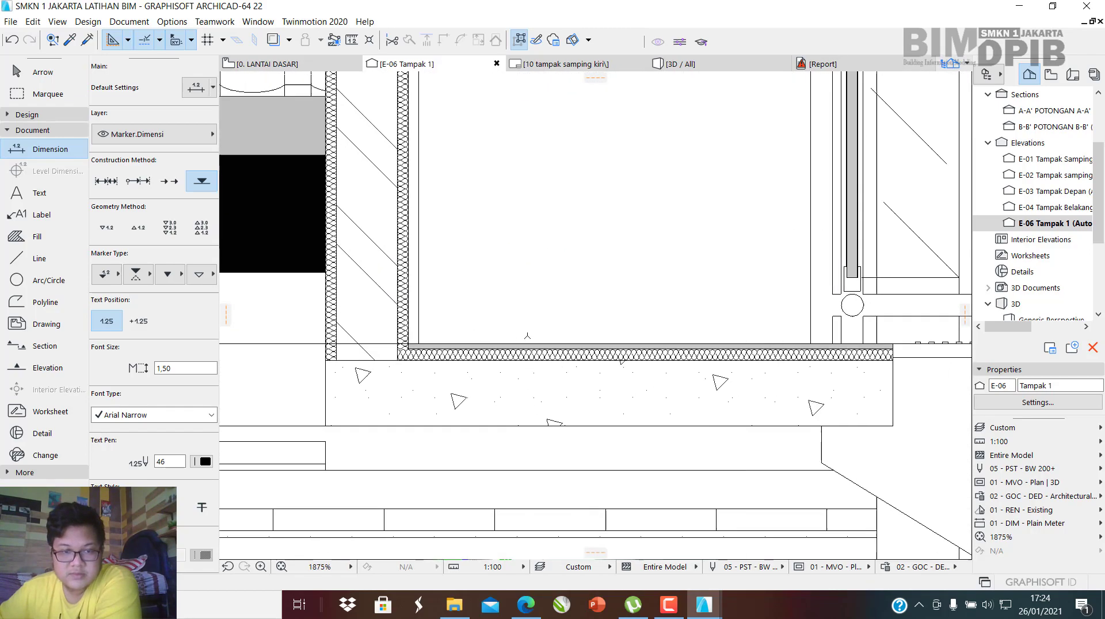
pyautogui.scroll(-7, 544, 355)
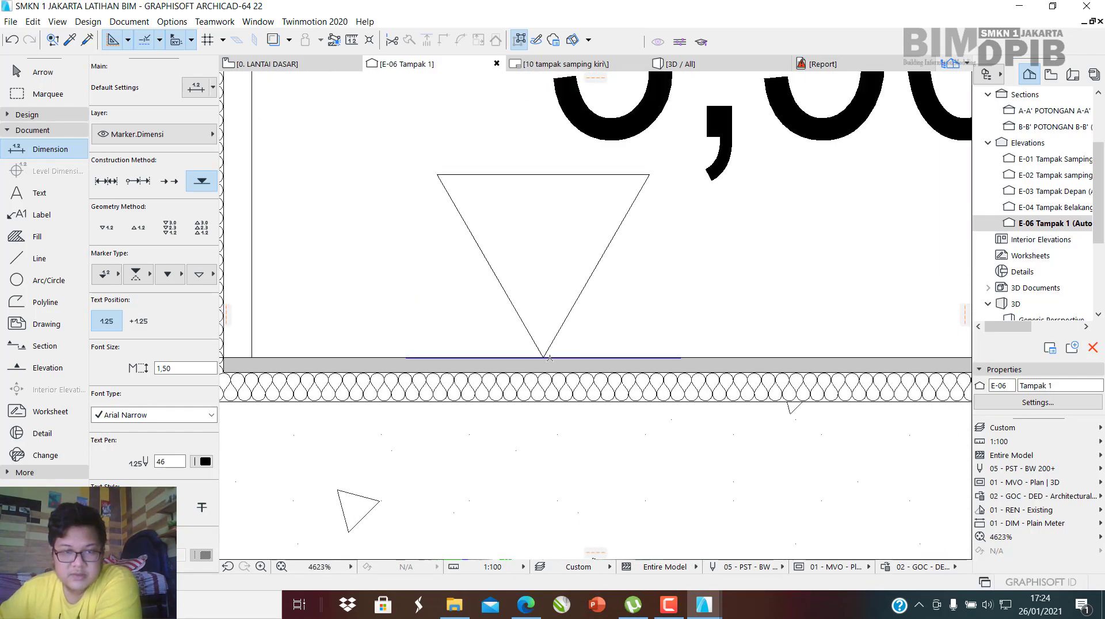
pyautogui.scroll(-6, 556, 352)
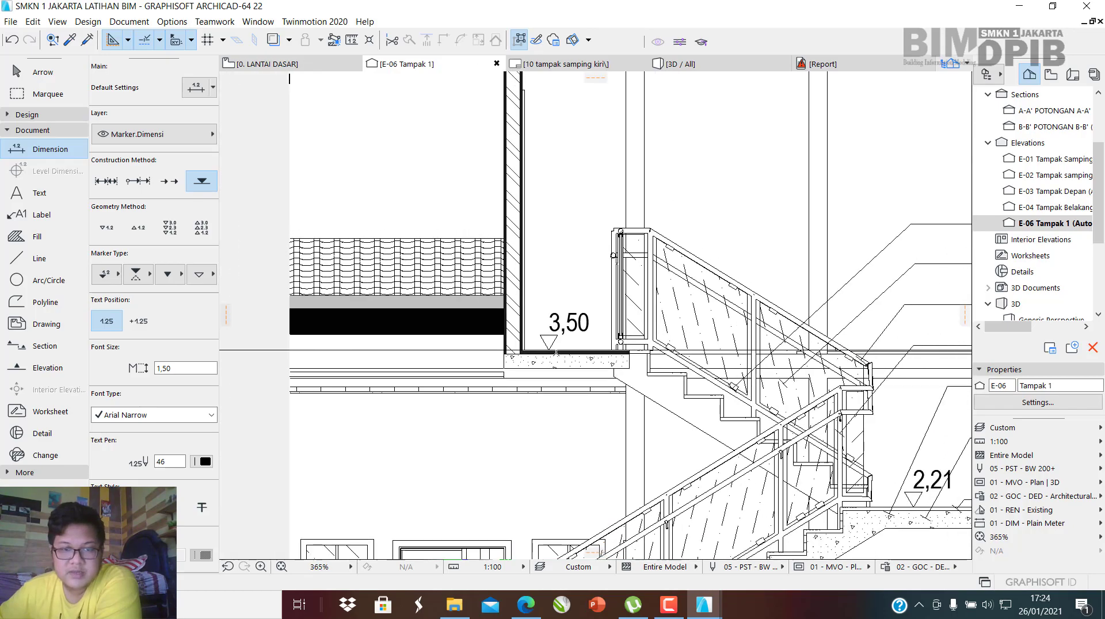
# Review the staircase elevation with its material labels and level dimensions against the story lines.
pyautogui.scroll(3, 518, 288)
pyautogui.scroll(-2, 655, 321)
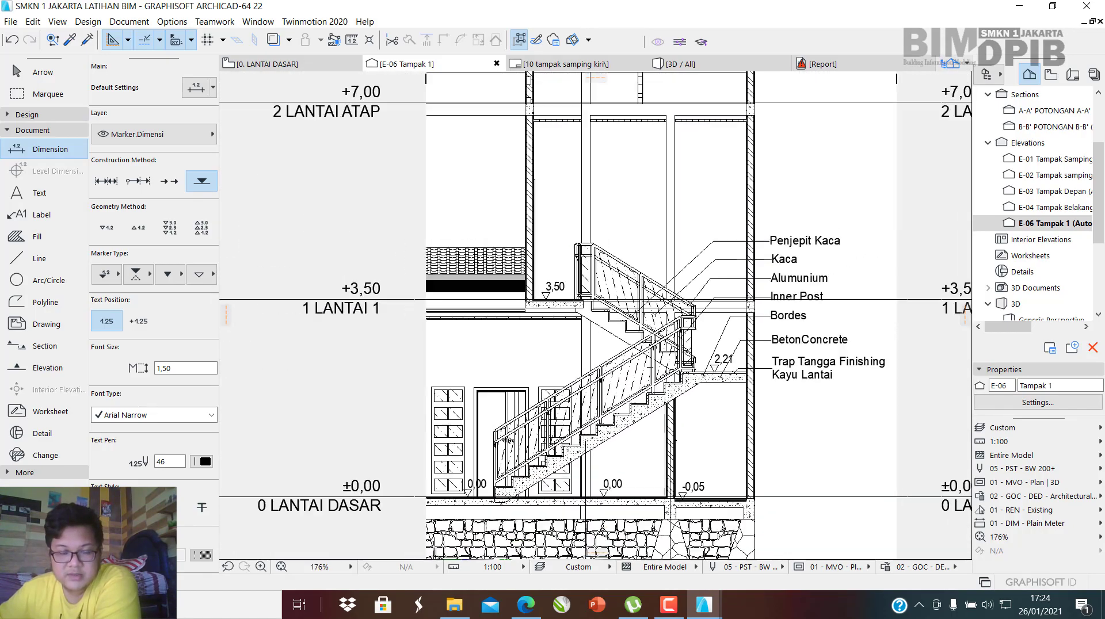
pyautogui.moveTo(696, 447); pyautogui.dragTo(778, 429, button='middle')
pyautogui.scroll(2, 651, 394)
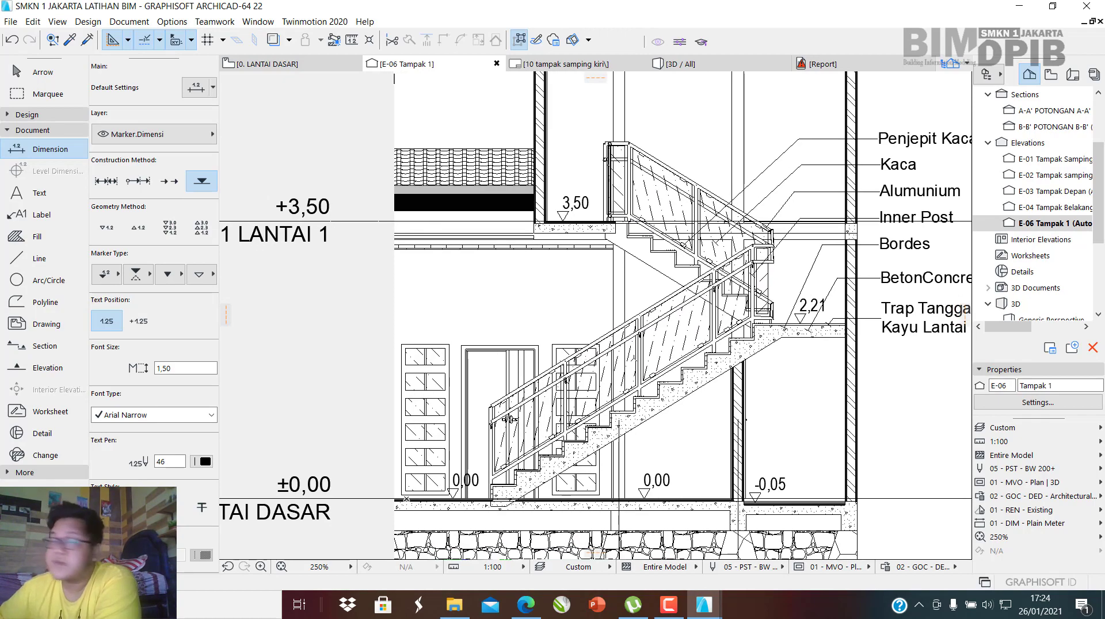
pyautogui.scroll(-3, 640, 325)
pyautogui.scroll(-1, 630, 101)
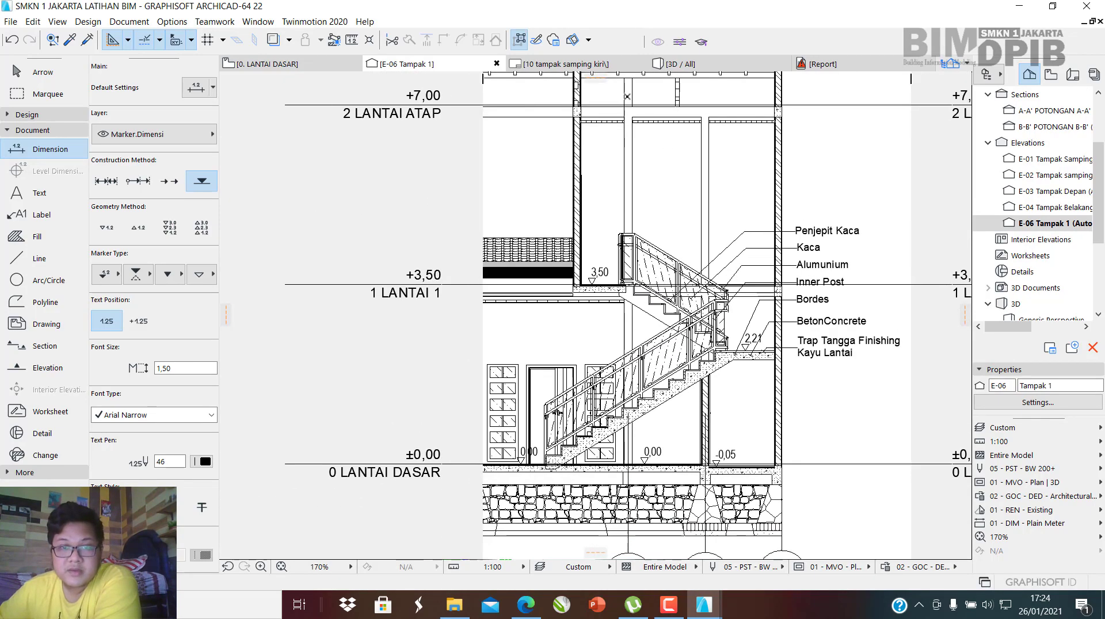
pyautogui.scroll(5, 636, 103)
pyautogui.scroll(-7, 687, 178)
pyautogui.scroll(3, 687, 175)
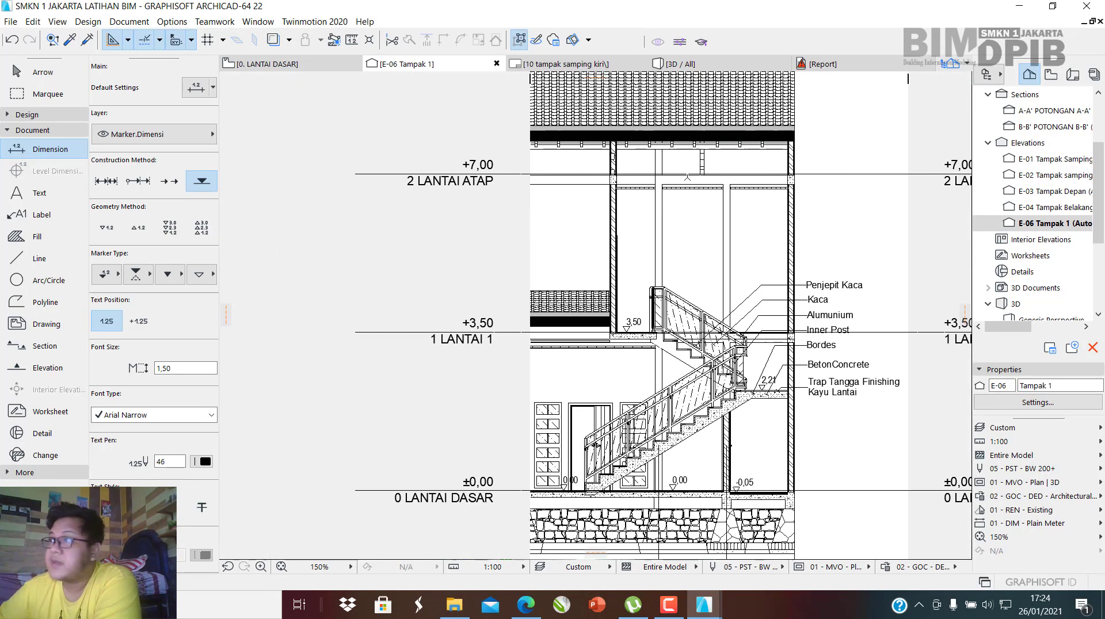
pyautogui.scroll(-3, 670, 259)
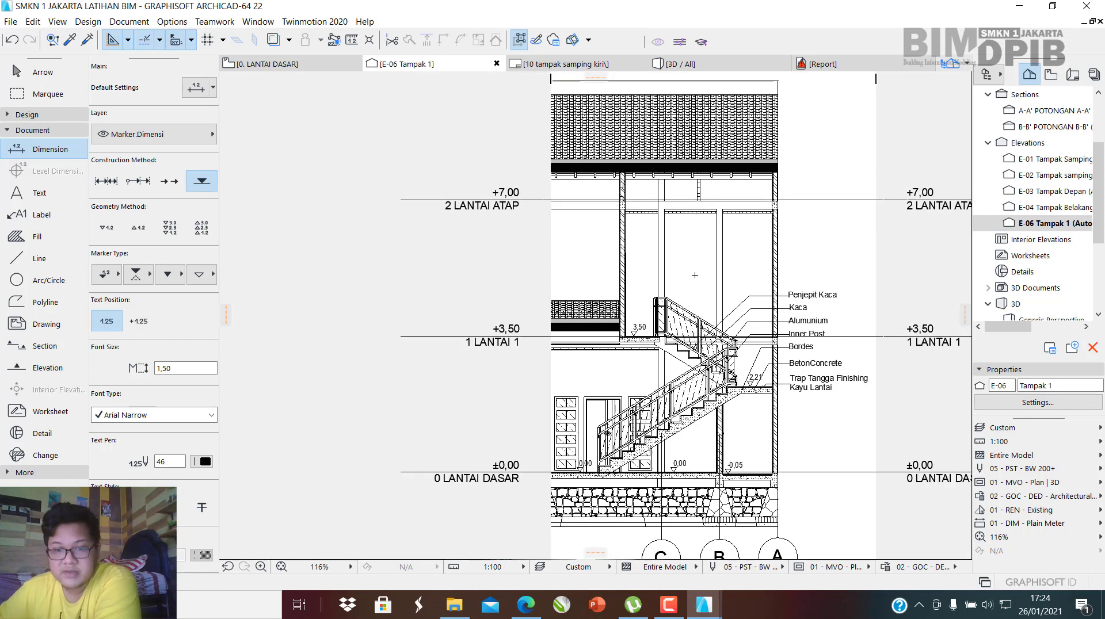
pyautogui.scroll(3, 749, 370)
pyautogui.moveTo(749, 370); pyautogui.dragTo(643, 292, button='middle')
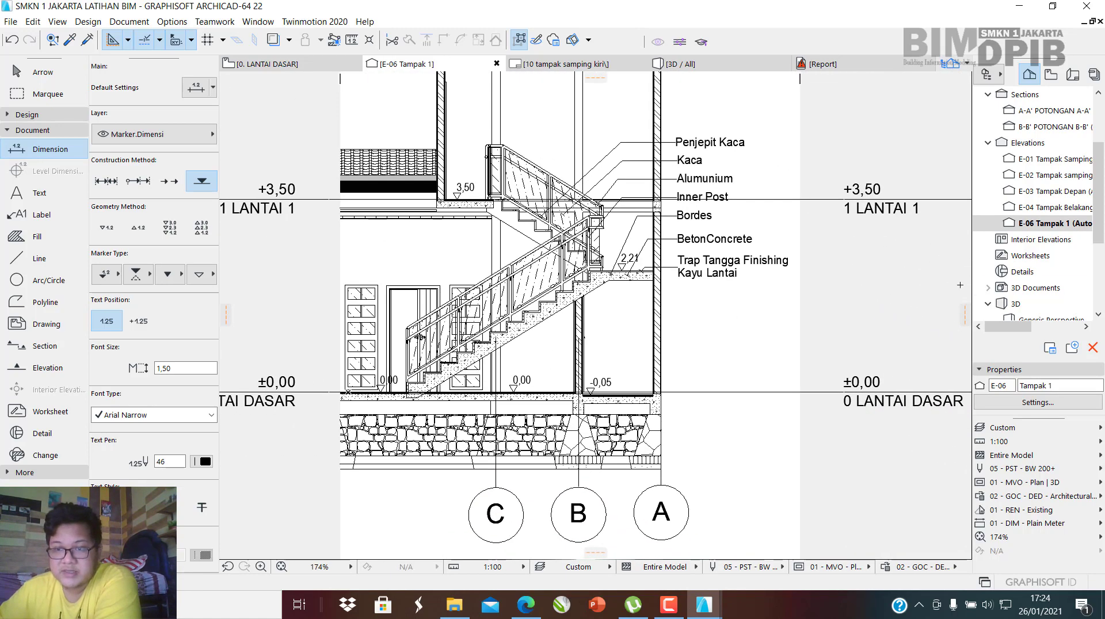
# Rename the E-06 elevation with reference ID B-01 and the name DETAIL TANGGA.
pyautogui.rightClick(1061, 226)
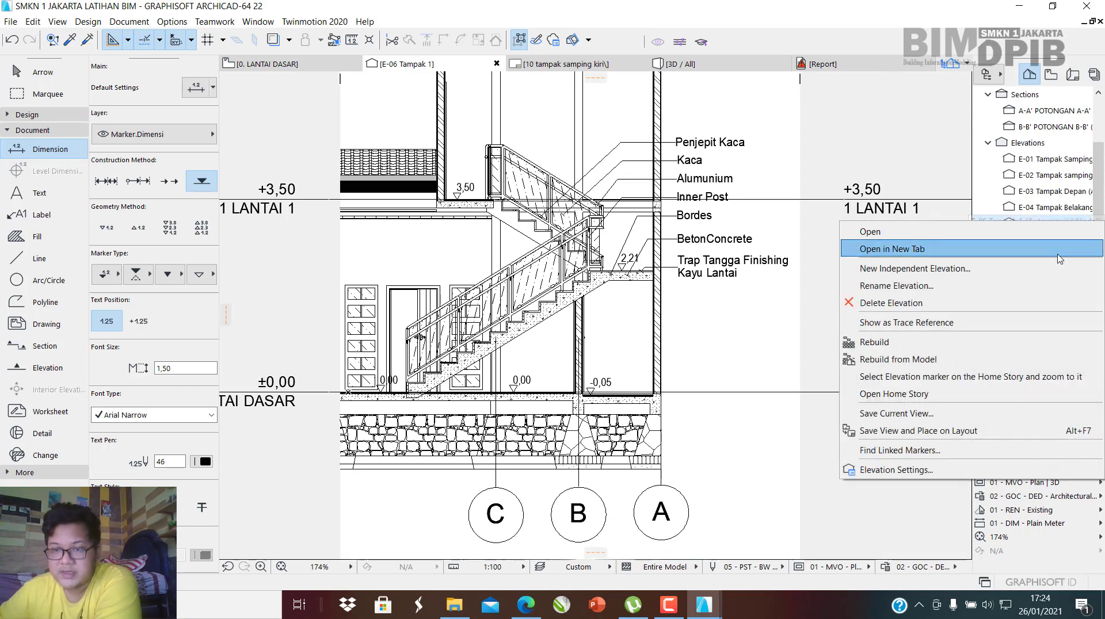
pyautogui.click(909, 286)
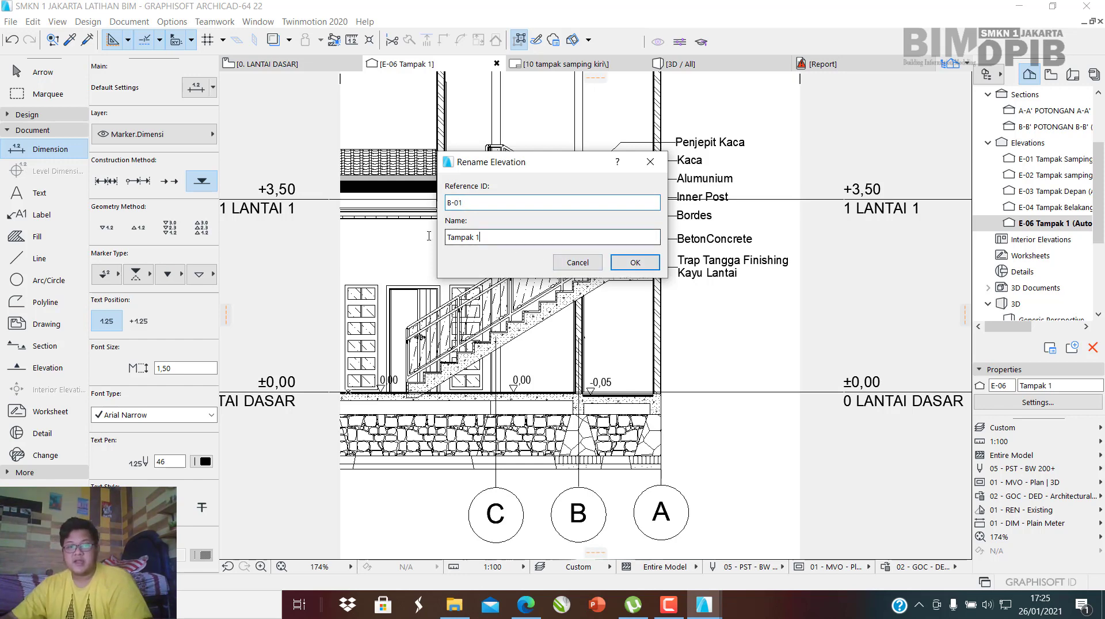
pyautogui.moveTo(483, 237); pyautogui.dragTo(317, 230)
pyautogui.write('DETAIL TANGGA')
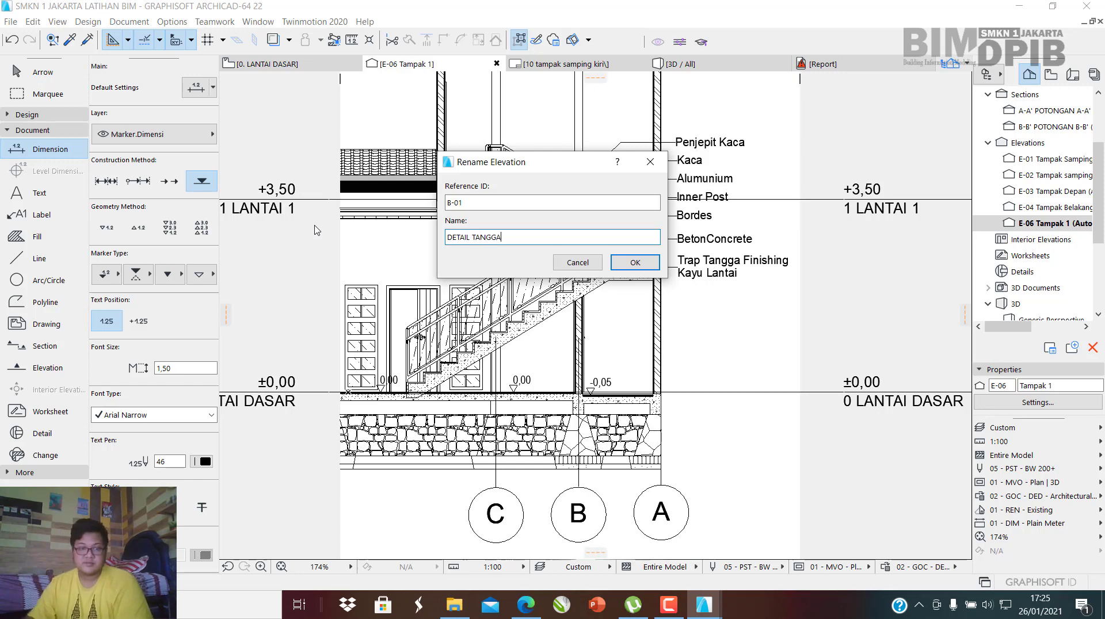
pyautogui.click(635, 262)
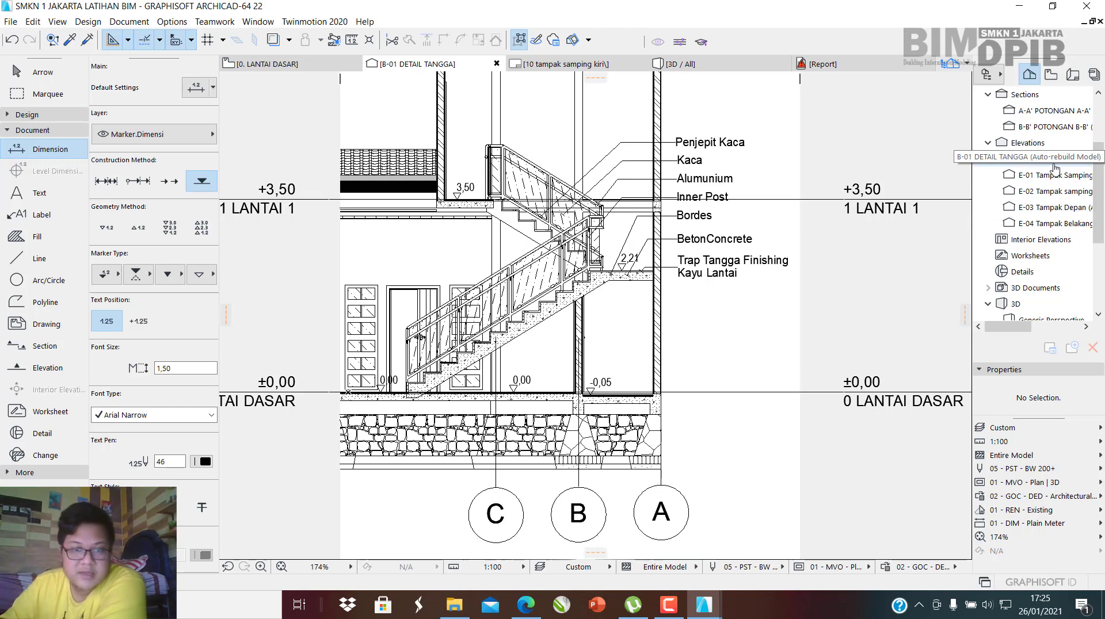
# Create a rectangular detail around the railing turn at the landing and place its marker above the boundary near the Penjepit Kaca label.
pyautogui.moveTo(541, 316); pyautogui.dragTo(572, 323, button='middle')
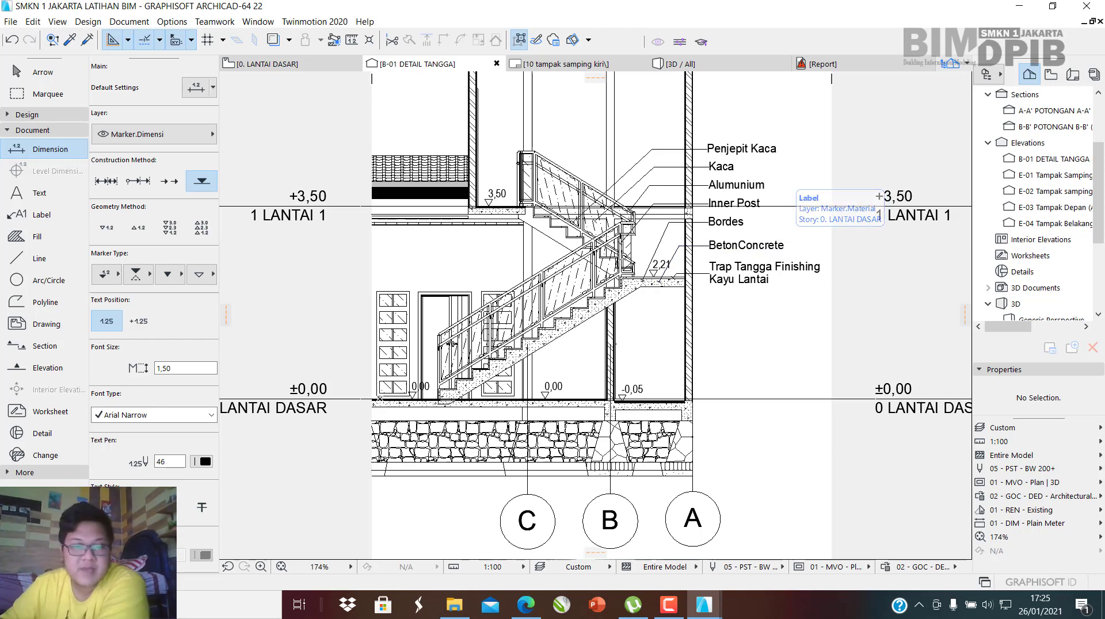
pyautogui.scroll(2, 627, 207)
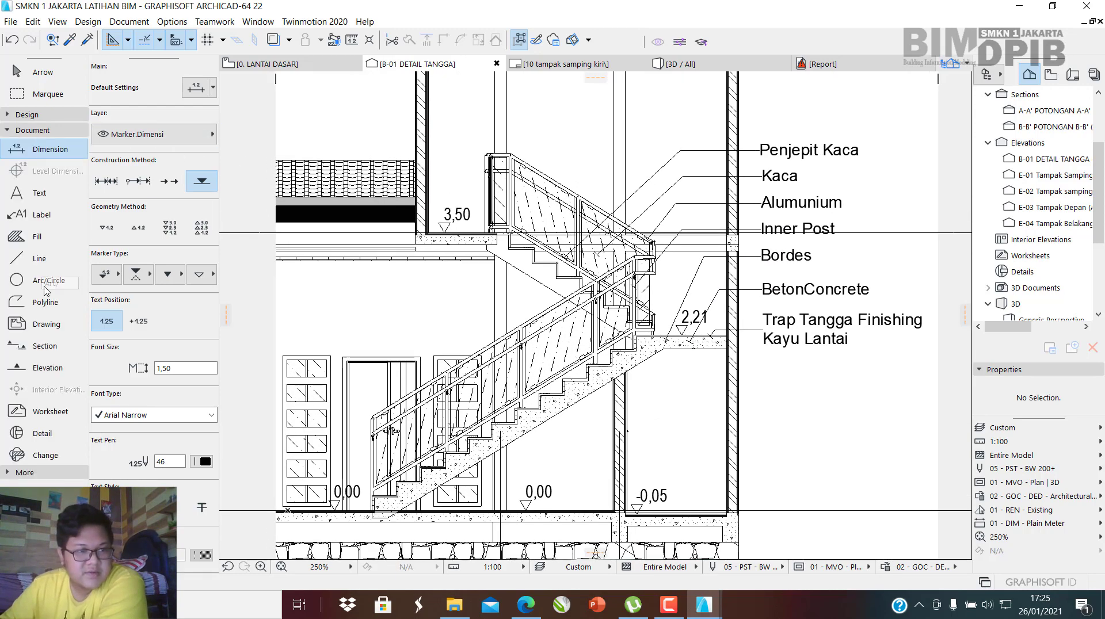
pyautogui.click(38, 433)
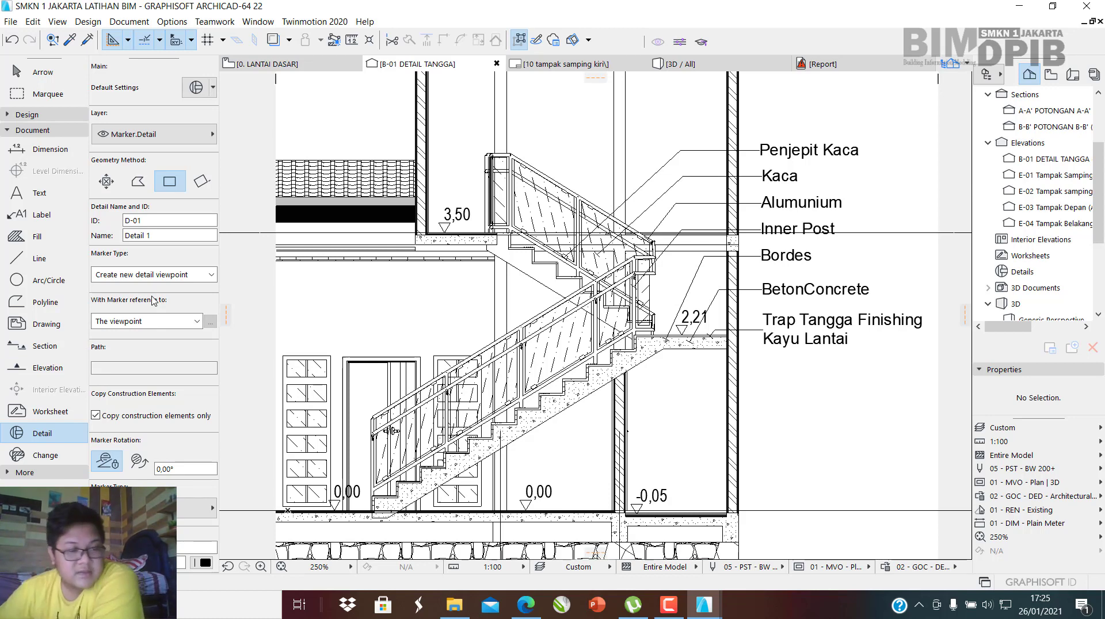
pyautogui.scroll(3, 663, 215)
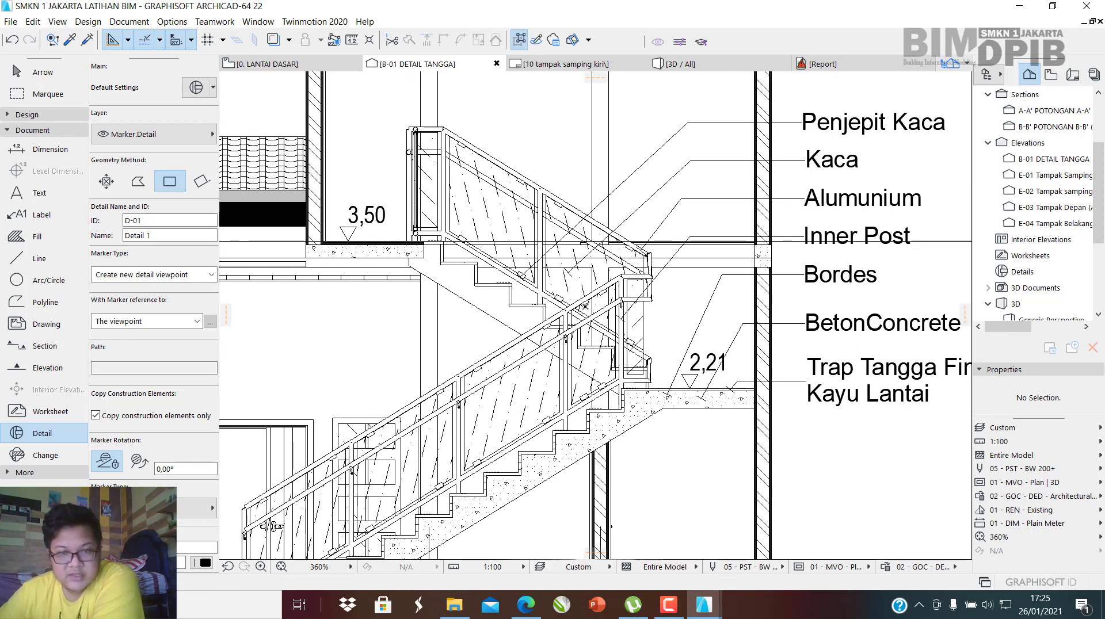
pyautogui.scroll(-2, 552, 548)
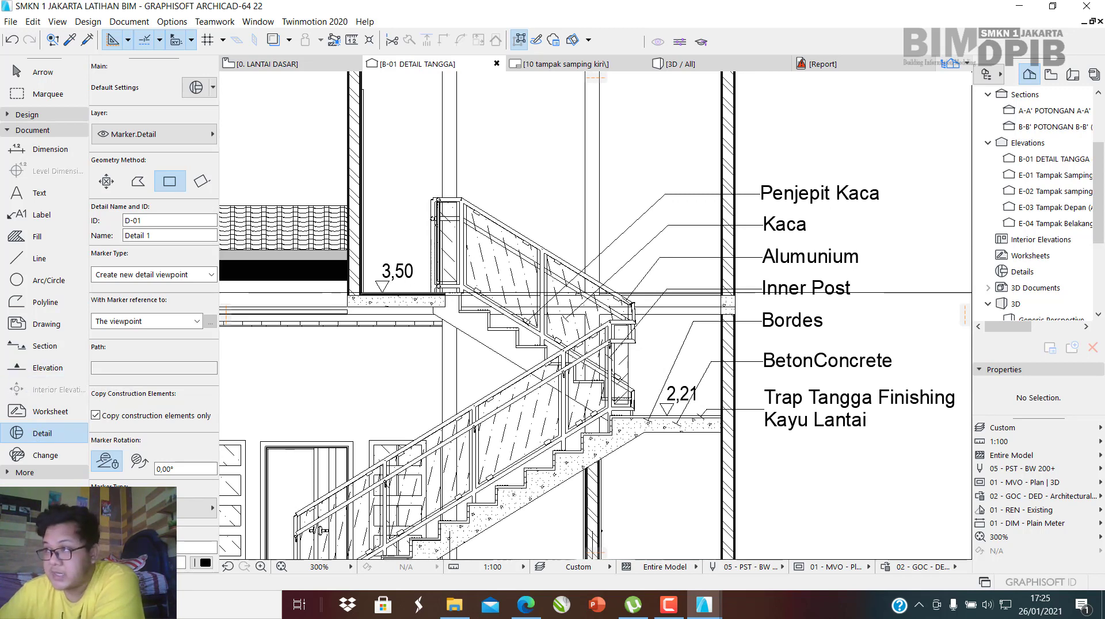
pyautogui.scroll(2, 613, 400)
pyautogui.scroll(-2, 609, 349)
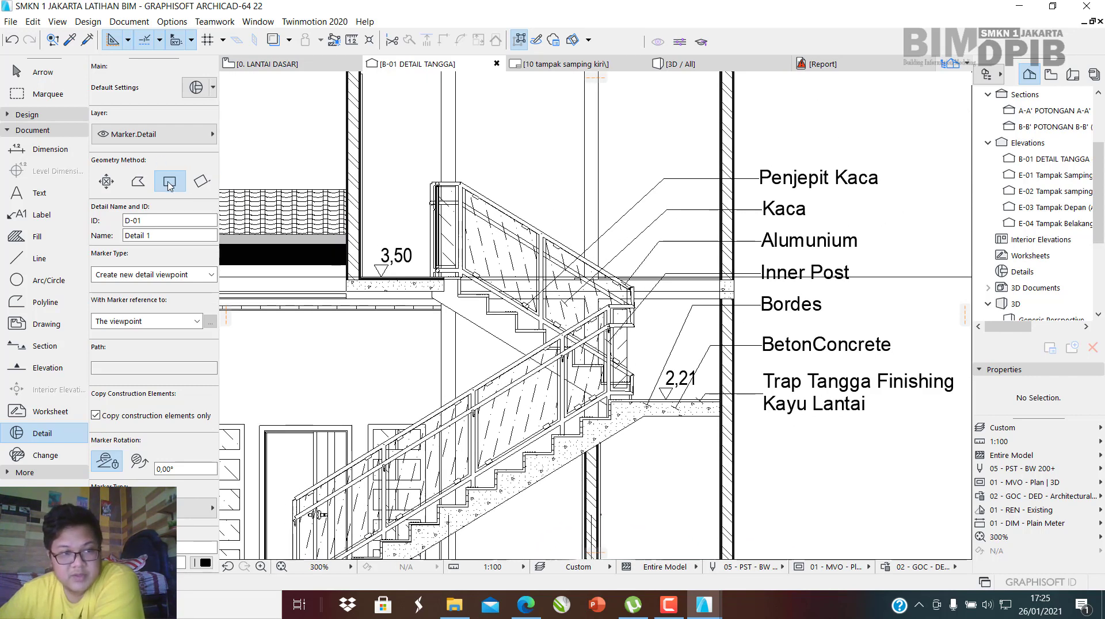
pyautogui.click(567, 237)
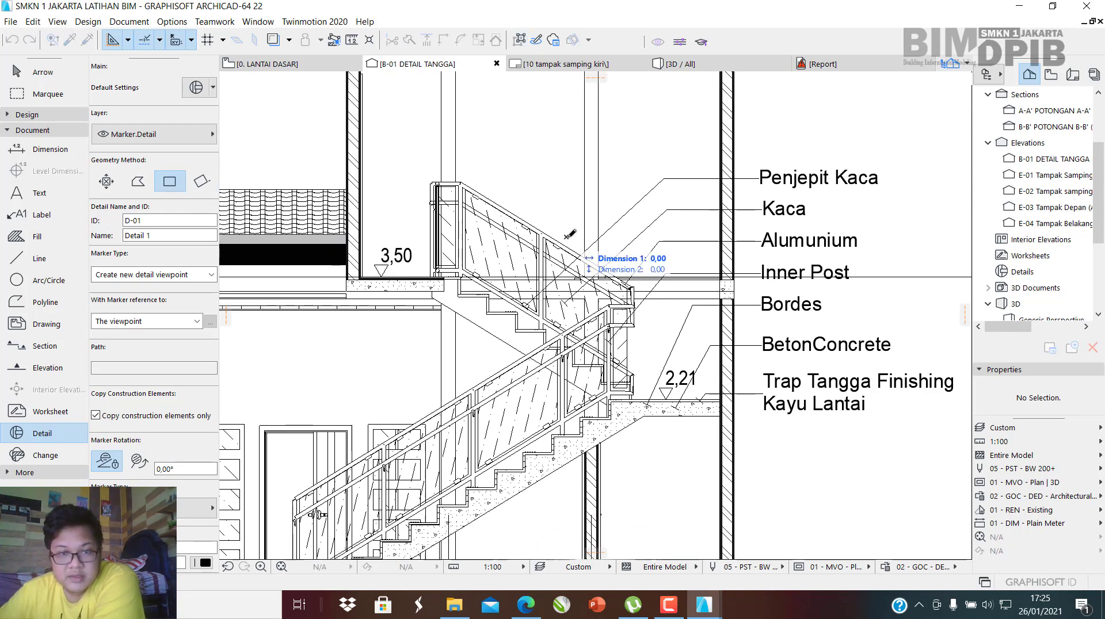
pyautogui.click(654, 434)
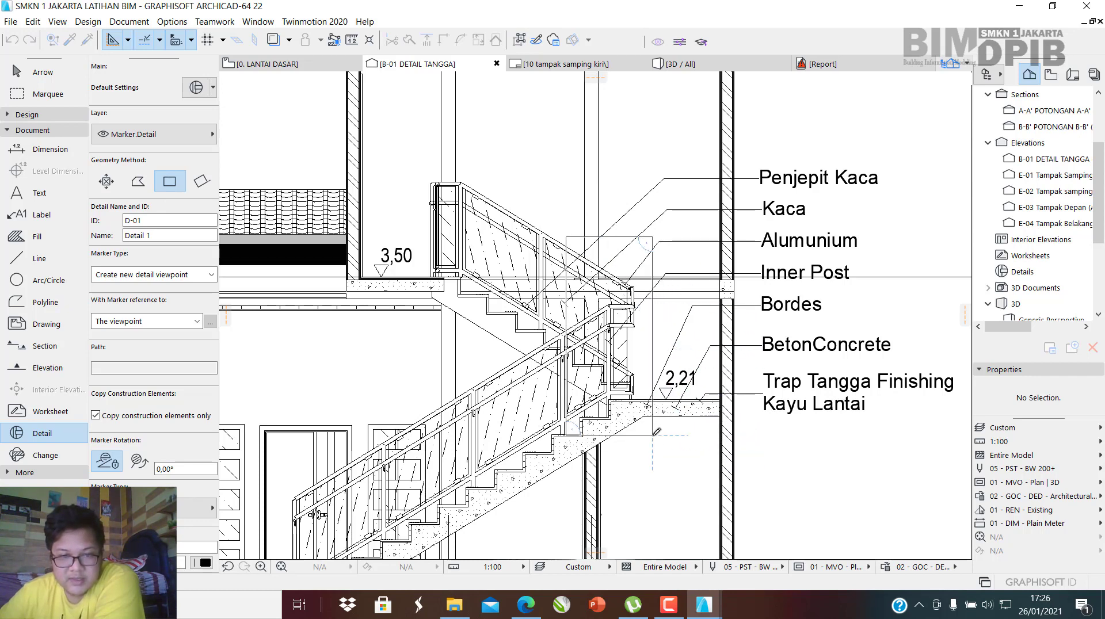
pyautogui.click(655, 170)
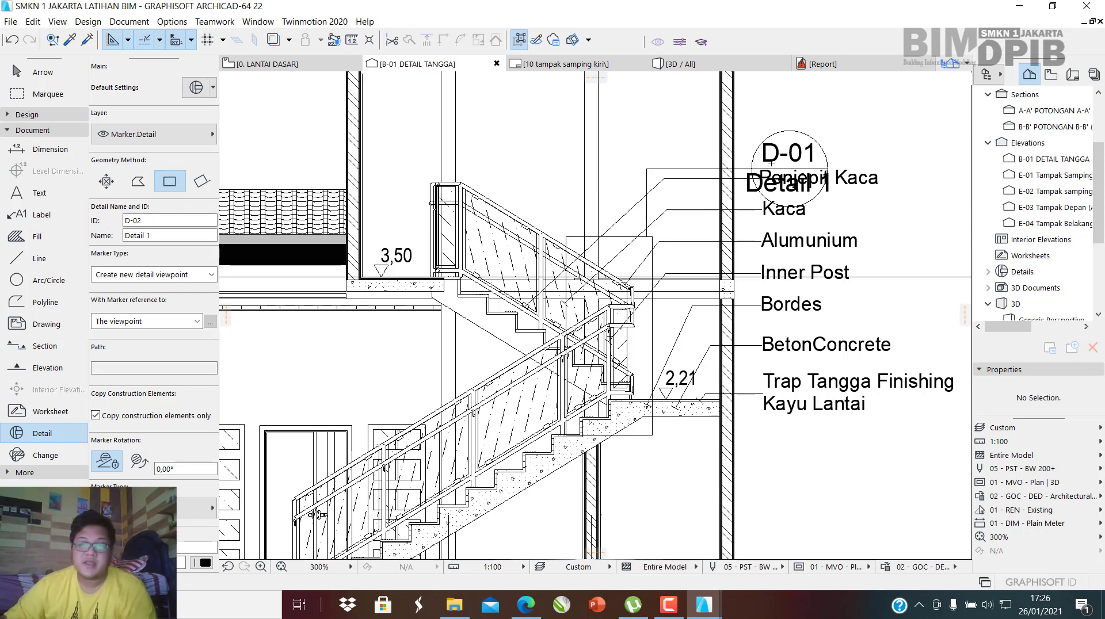
# Move the D-01 detail marker to the opposite side of its boundary, above the upper stair flight's railing.
pyautogui.press('Escape')
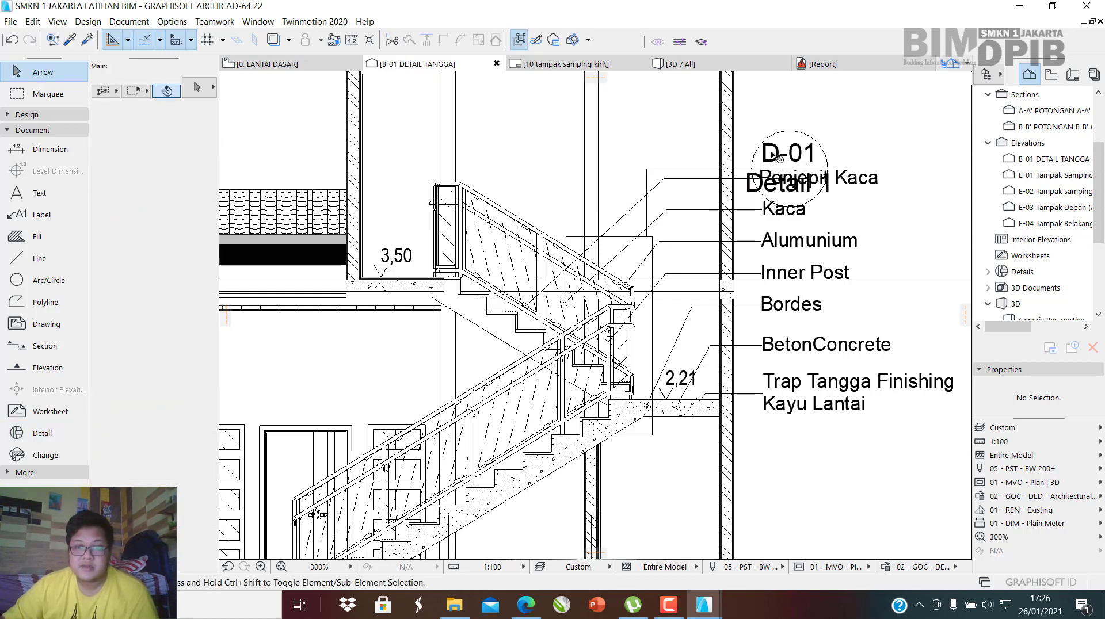
pyautogui.click(646, 182)
pyautogui.press('Escape')
pyautogui.click(651, 240)
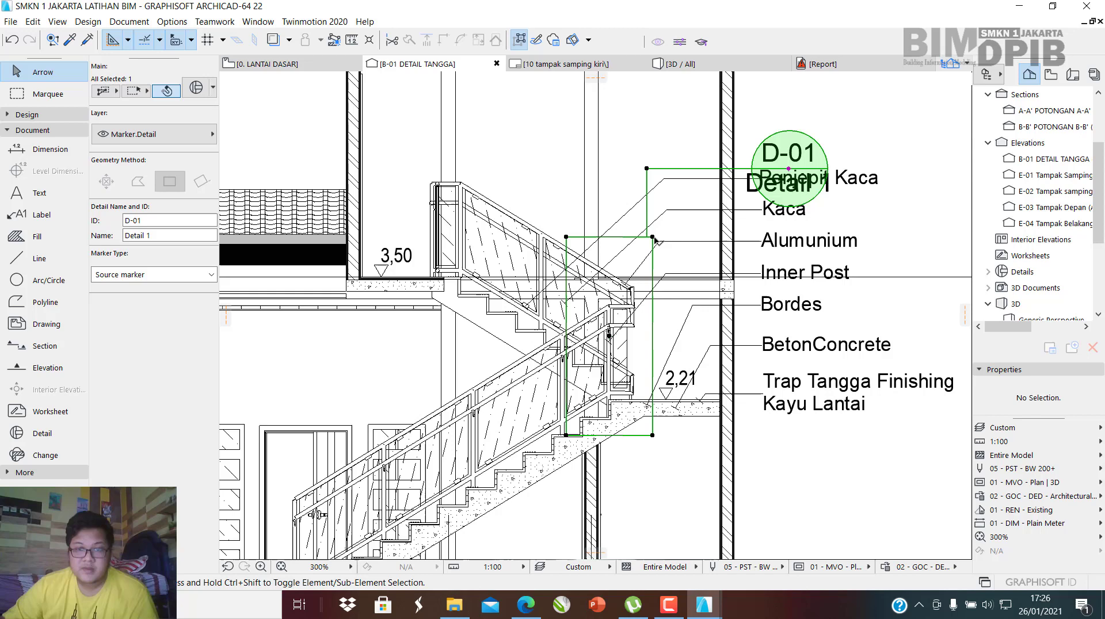
pyautogui.click(647, 168)
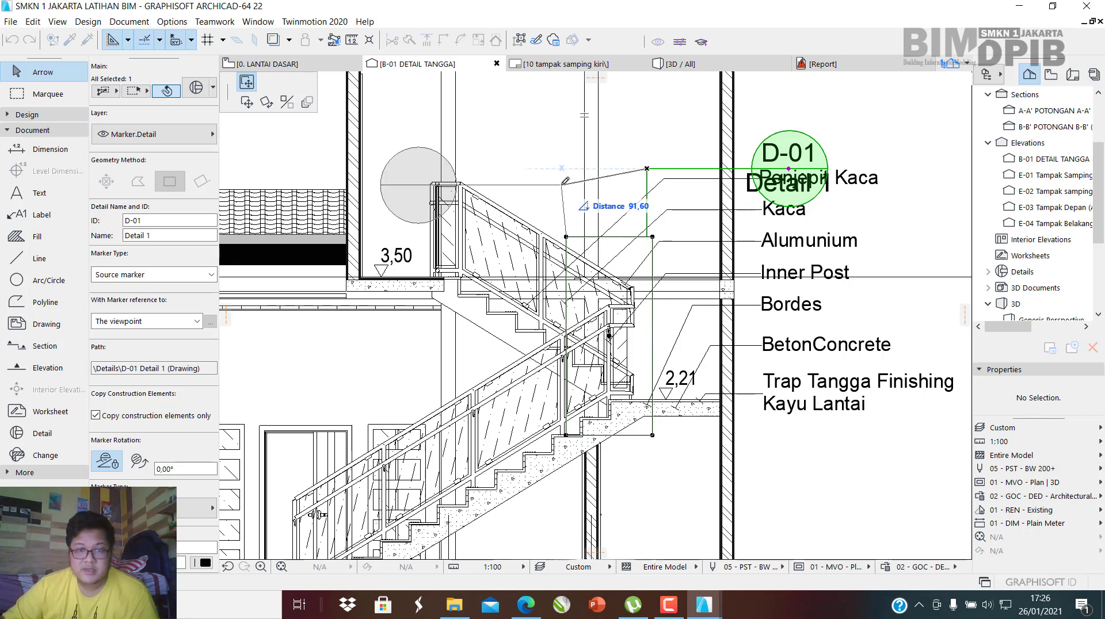
pyautogui.click(565, 181)
pyautogui.scroll(1, 549, 184)
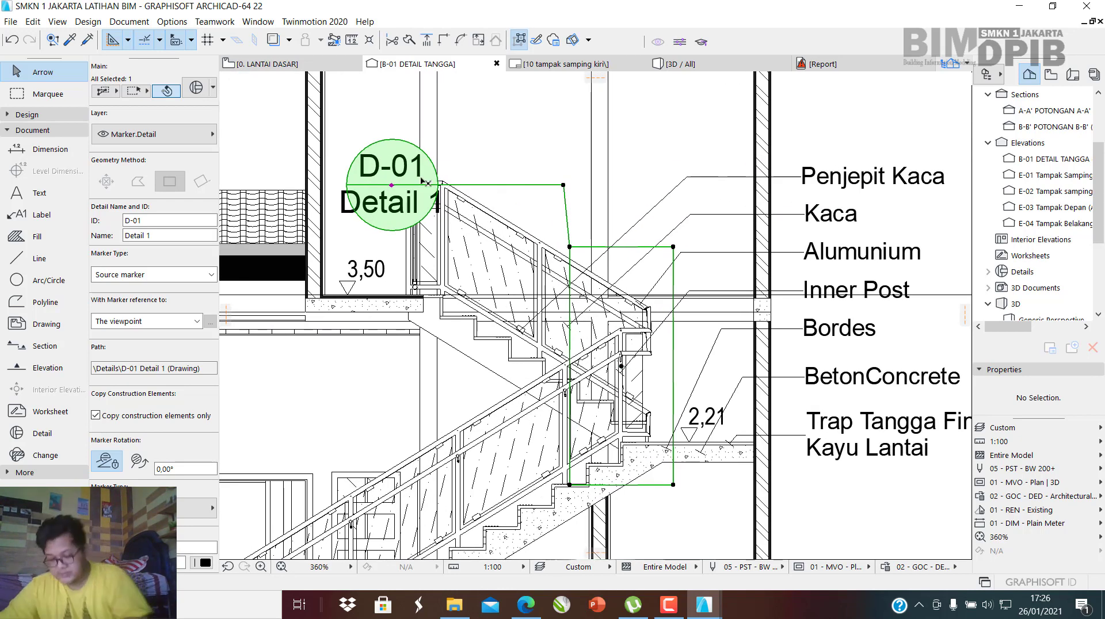
# Set the D-01 marker's text height to 1.5 mm and slide its head along the leader up to the leader's bend.
pyautogui.hotkey('ctrl', 't')
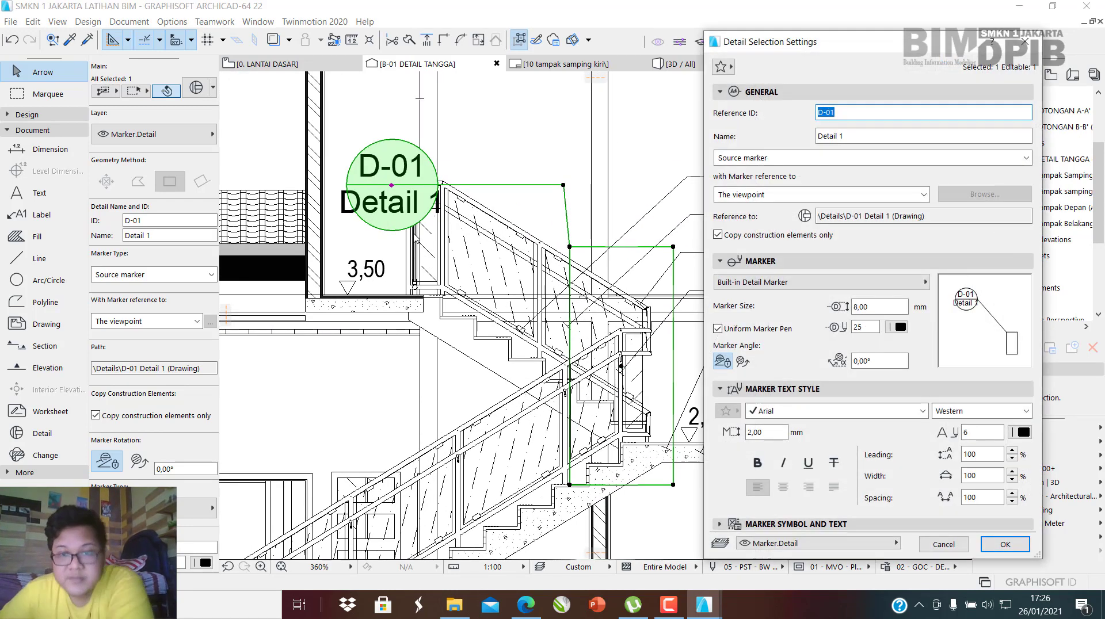
pyautogui.click(758, 432)
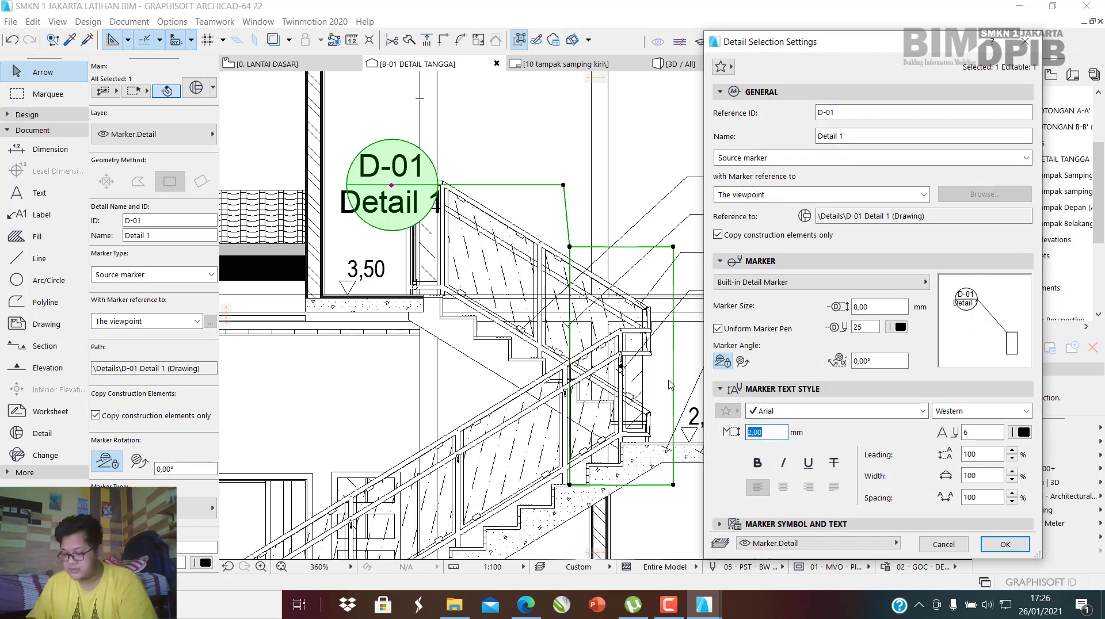
pyautogui.write('1,5')
pyautogui.press('Return')
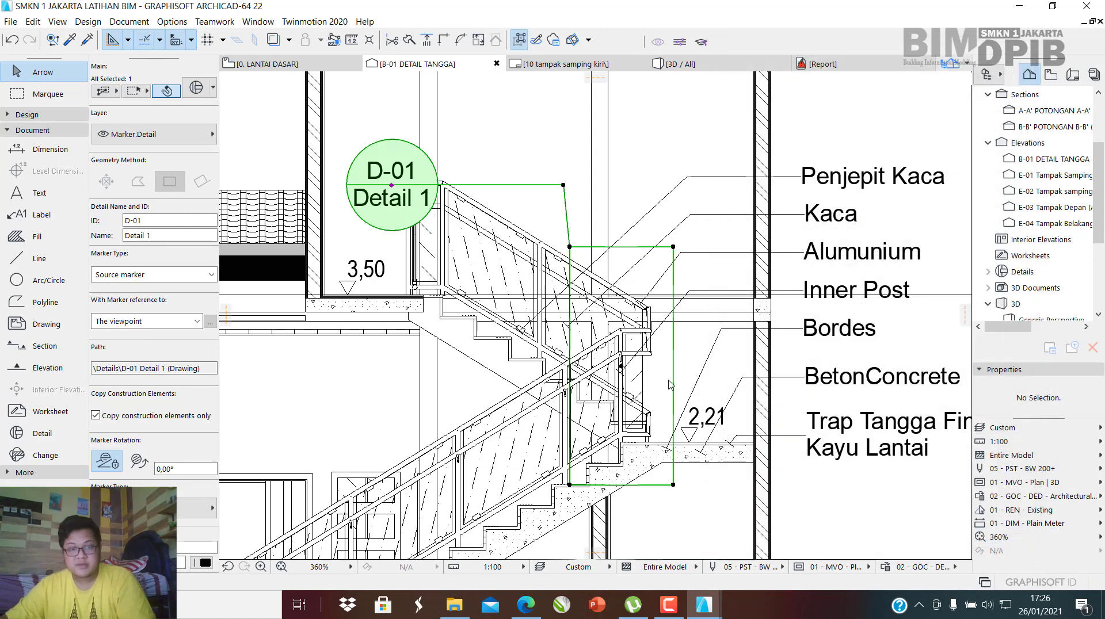
pyautogui.click(396, 190)
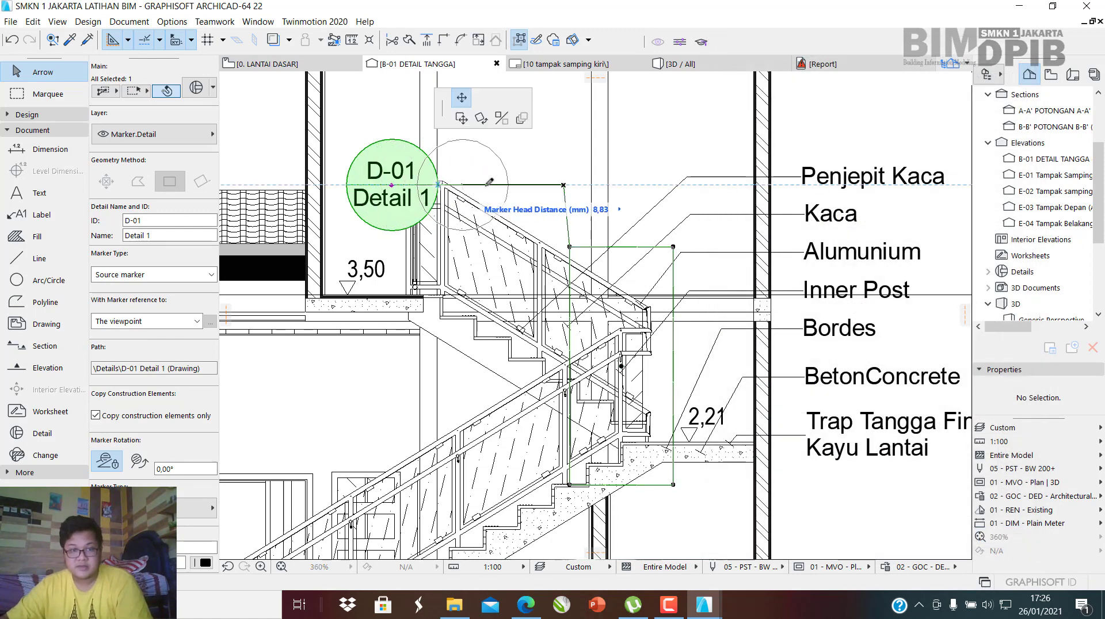
pyautogui.click(561, 185)
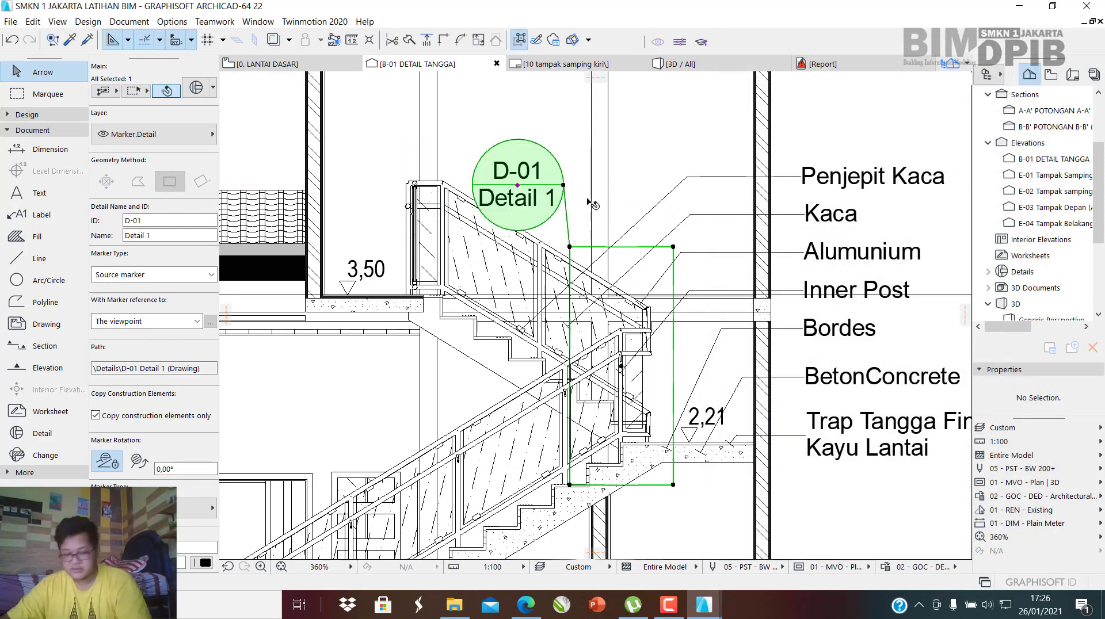
# Reduce the D-01 detail marker size to 5 mm.
pyautogui.hotkey('ctrl', 't')
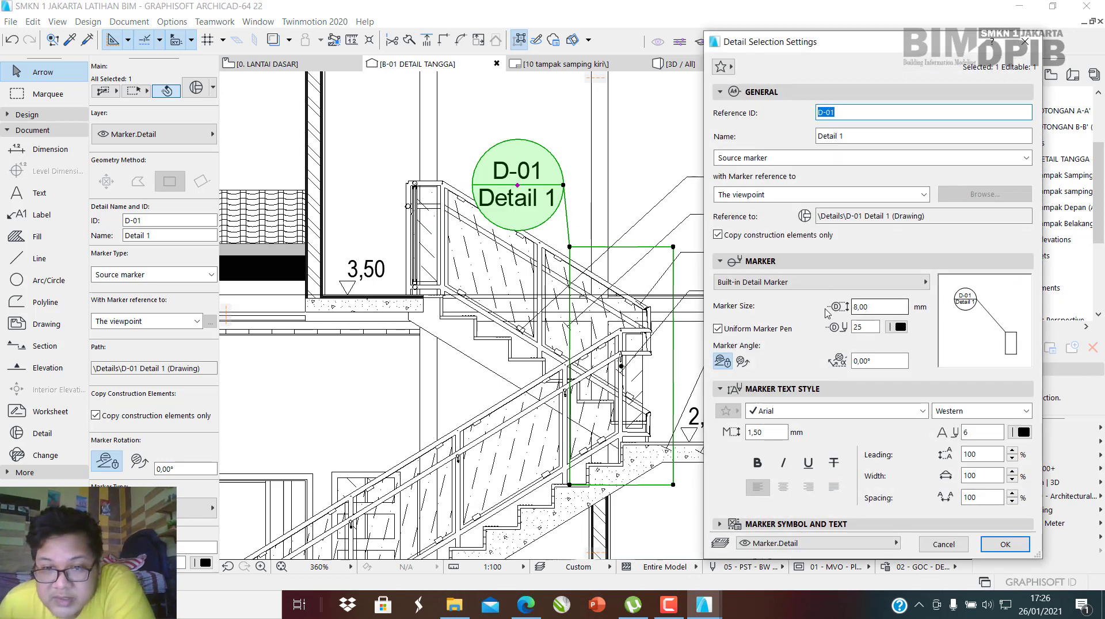
pyautogui.doubleClick(873, 313)
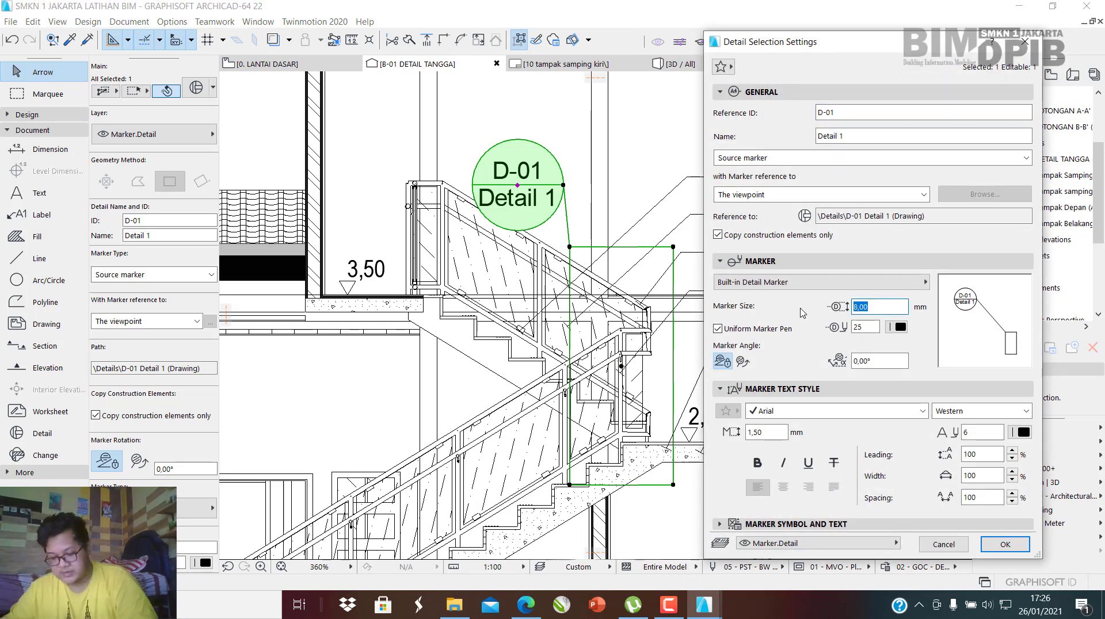
pyautogui.press('Return')
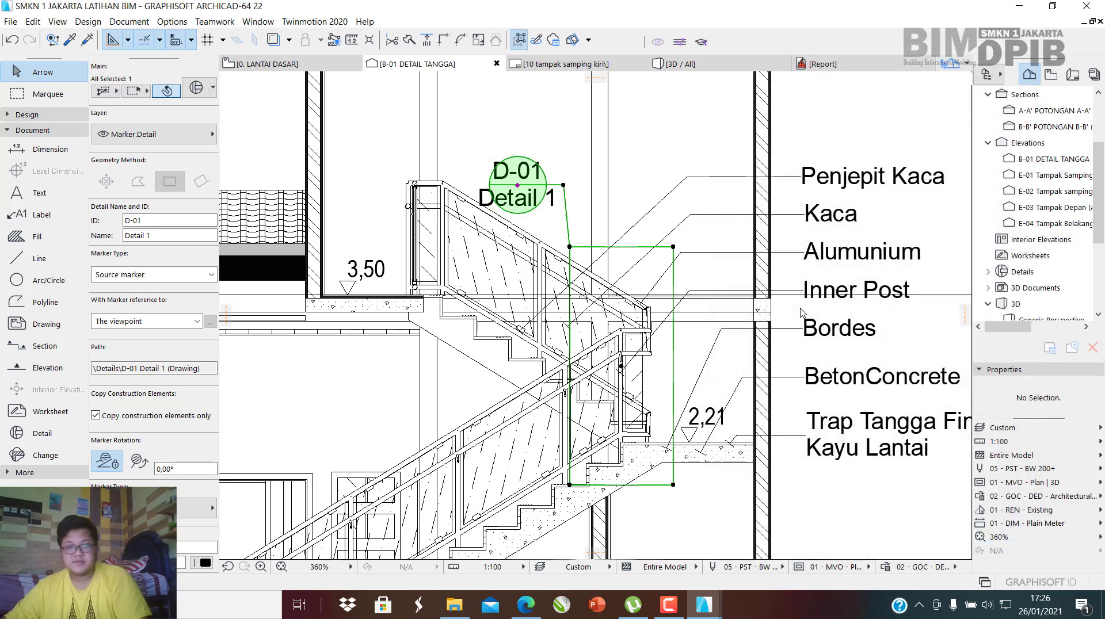
# Set the D-01 detail marker size to 7 mm and its text height to 1 mm.
pyautogui.doubleClick(673, 308)
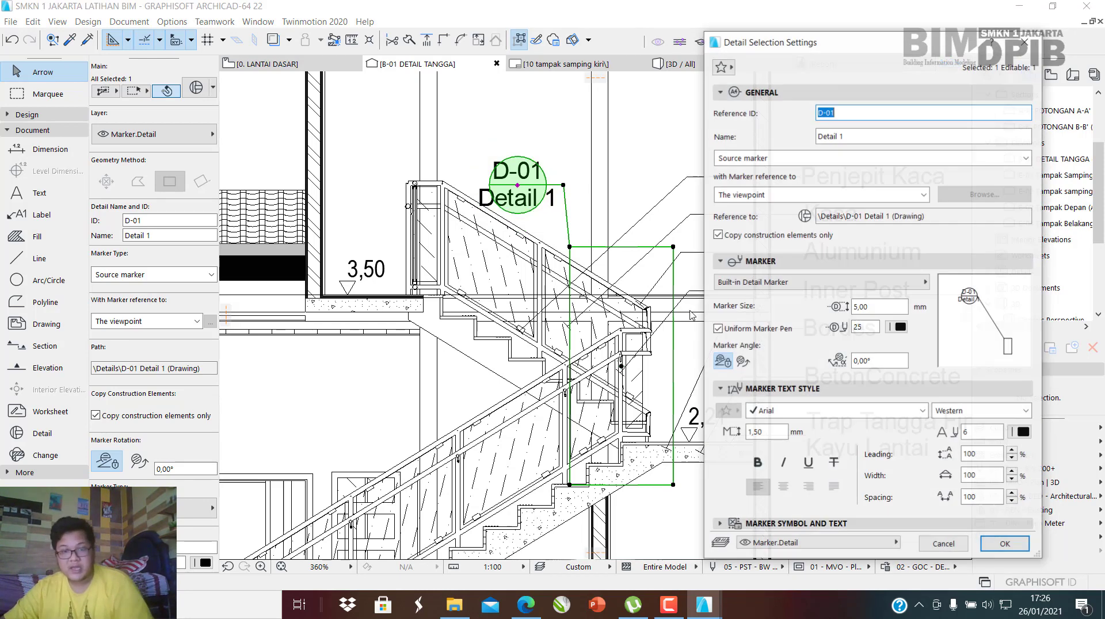
pyautogui.doubleClick(863, 308)
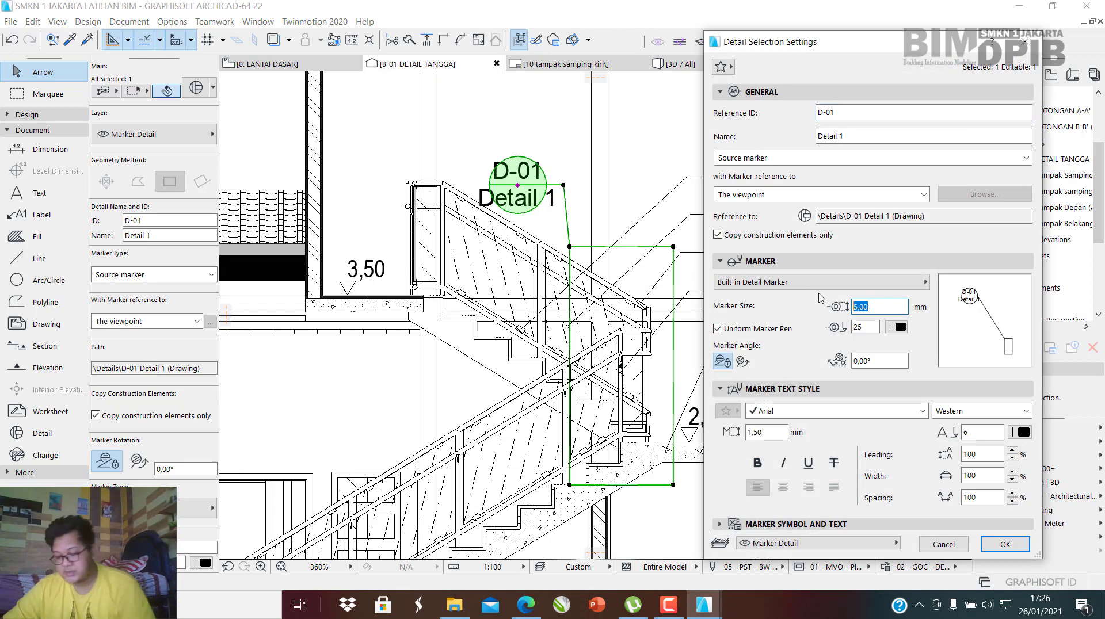
pyautogui.press('Return')
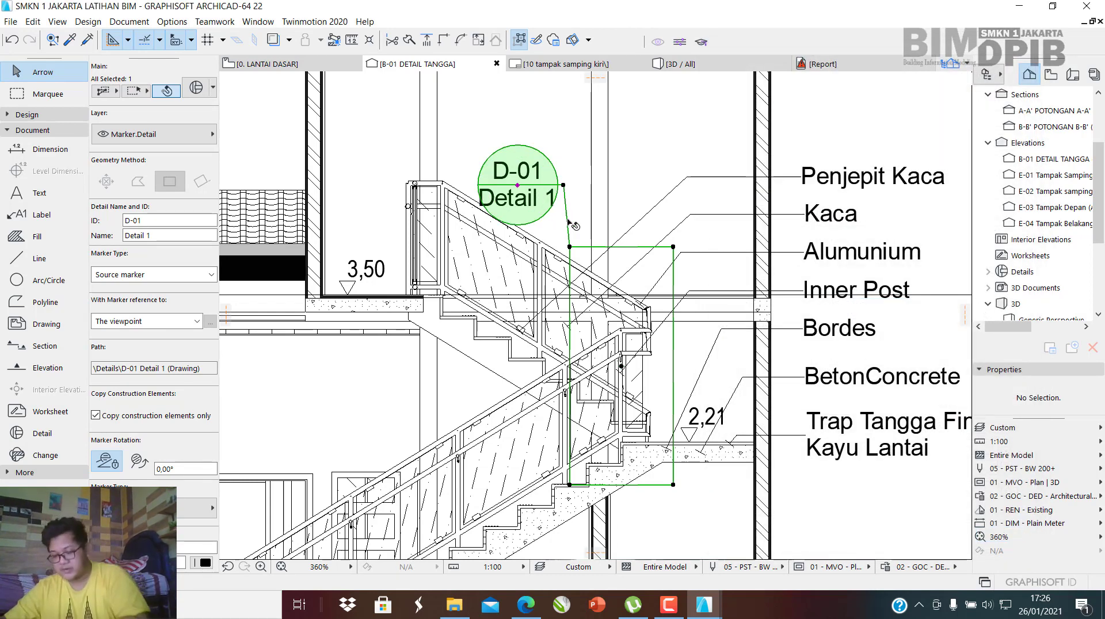
pyautogui.doubleClick(595, 263)
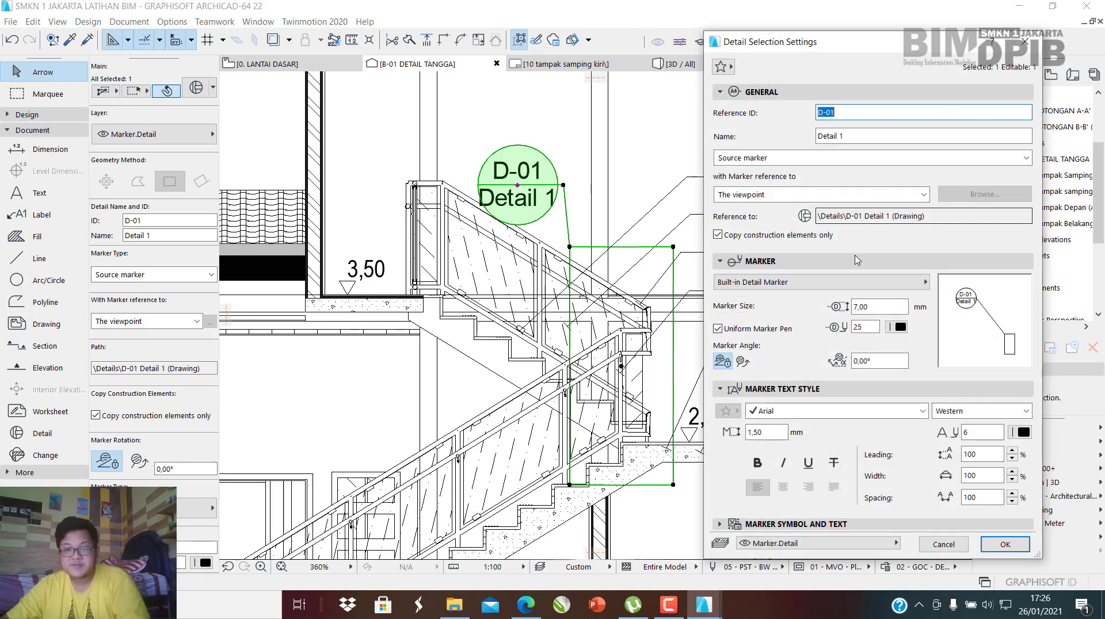
pyautogui.doubleClick(765, 432)
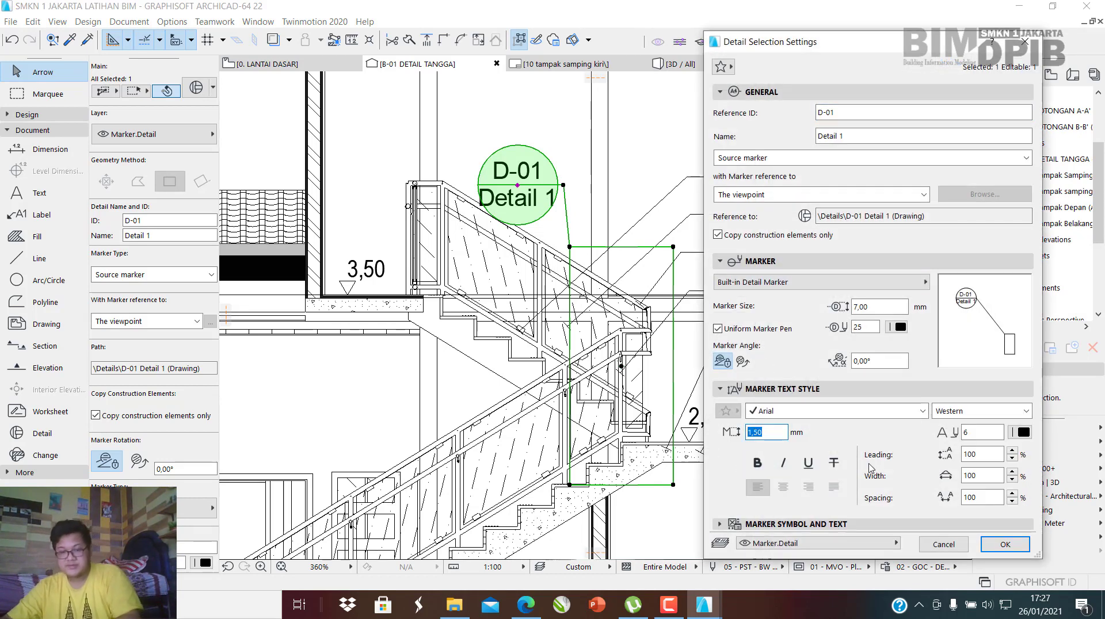
pyautogui.write('1')
pyautogui.click(1005, 545)
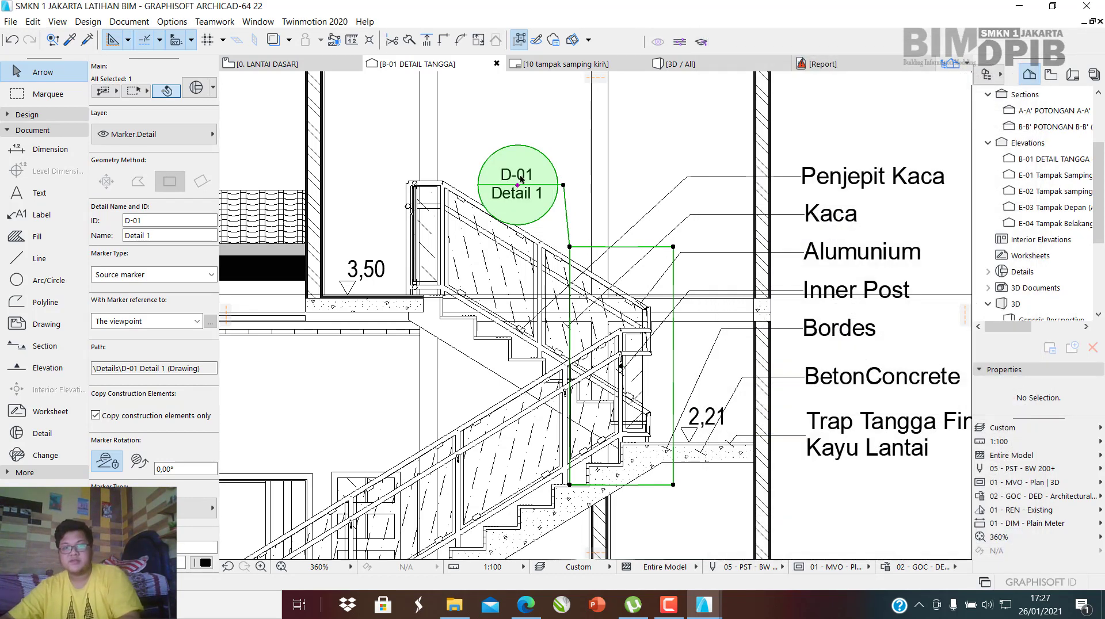
# Move the D-01 marker to the clear area directly above the detail boundary, beside the Penjepit Kaca label.
pyautogui.scroll(3, 521, 179)
pyautogui.click(563, 184)
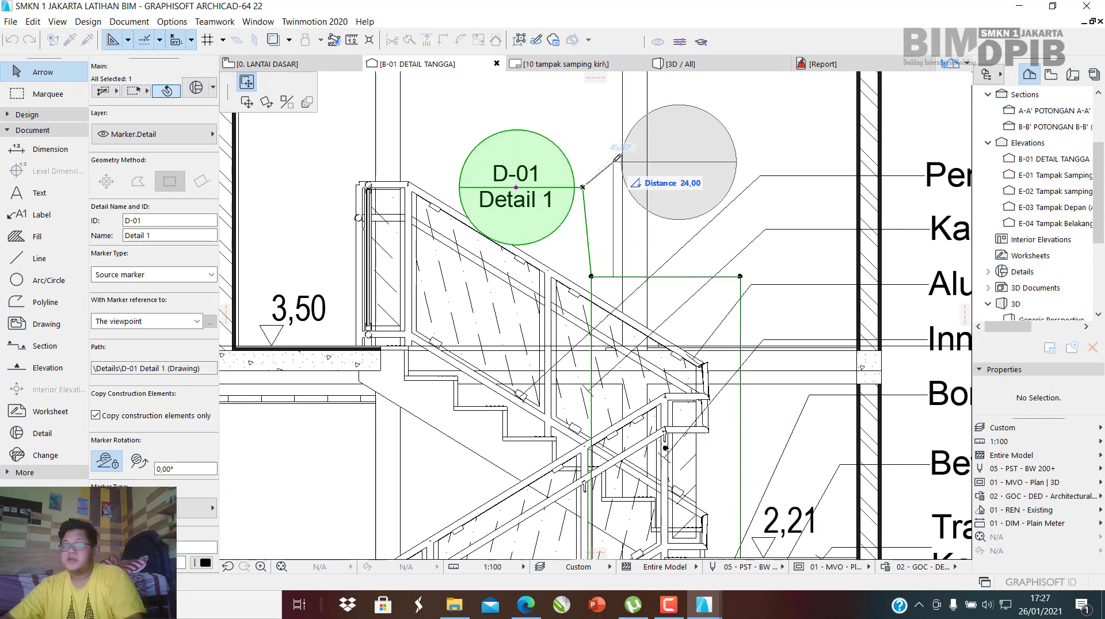
pyautogui.click(570, 73)
pyautogui.scroll(-1, 680, 210)
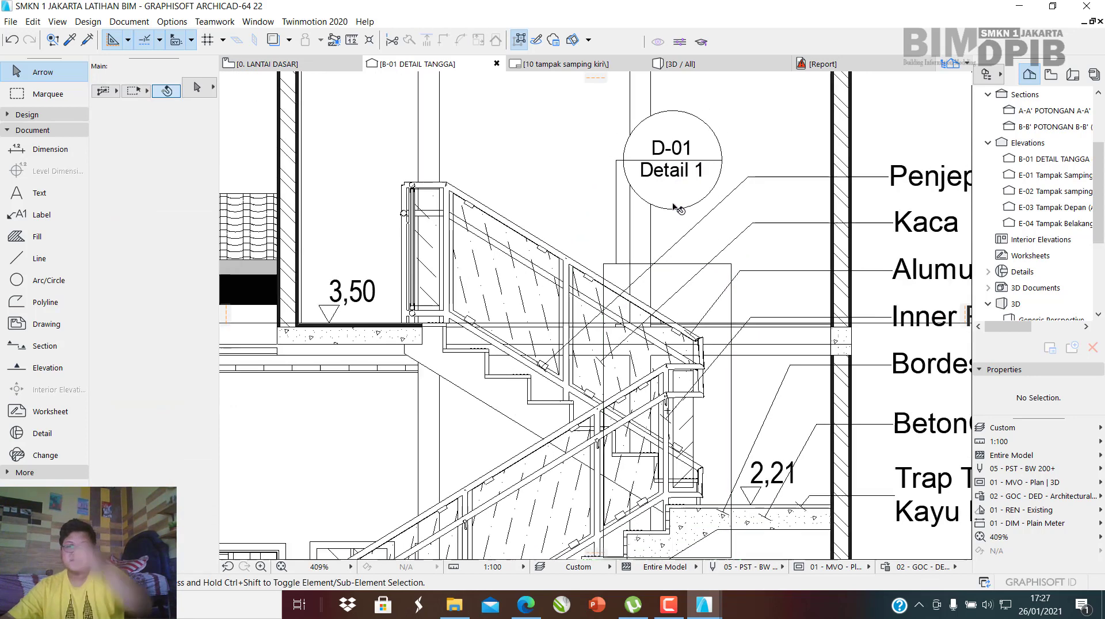
pyautogui.scroll(-1, 679, 210)
pyautogui.scroll(-1, 662, 211)
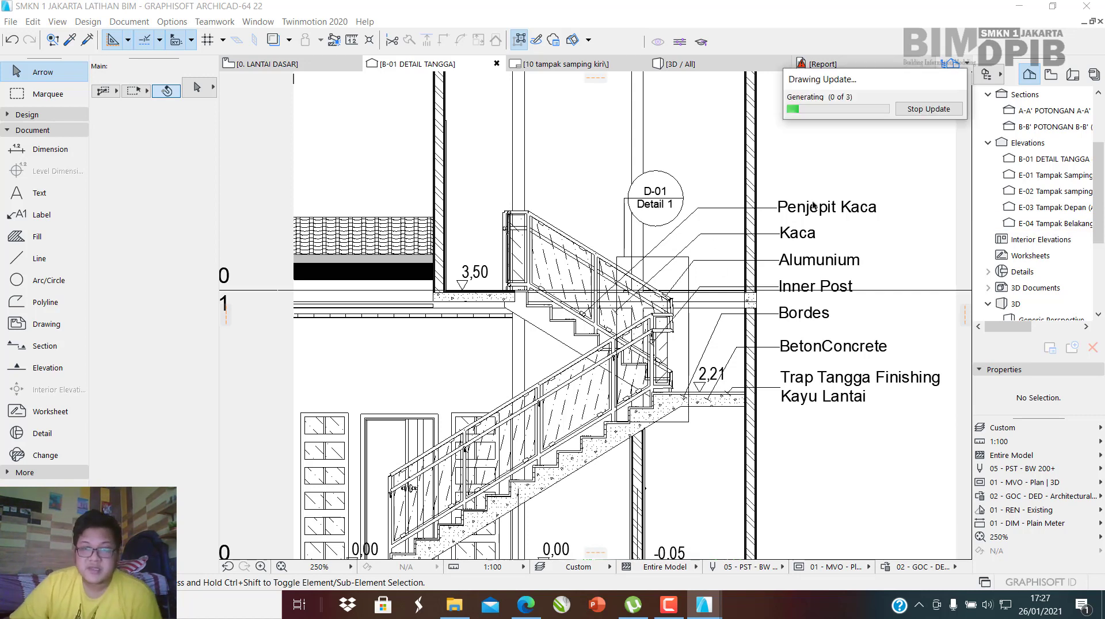
# Create a layout named DETAIL TANGGA in the A.02.2 PJJ APL&PIG subset with the A4 - Kop - SMKN 1 master.
pyautogui.click(1051, 78)
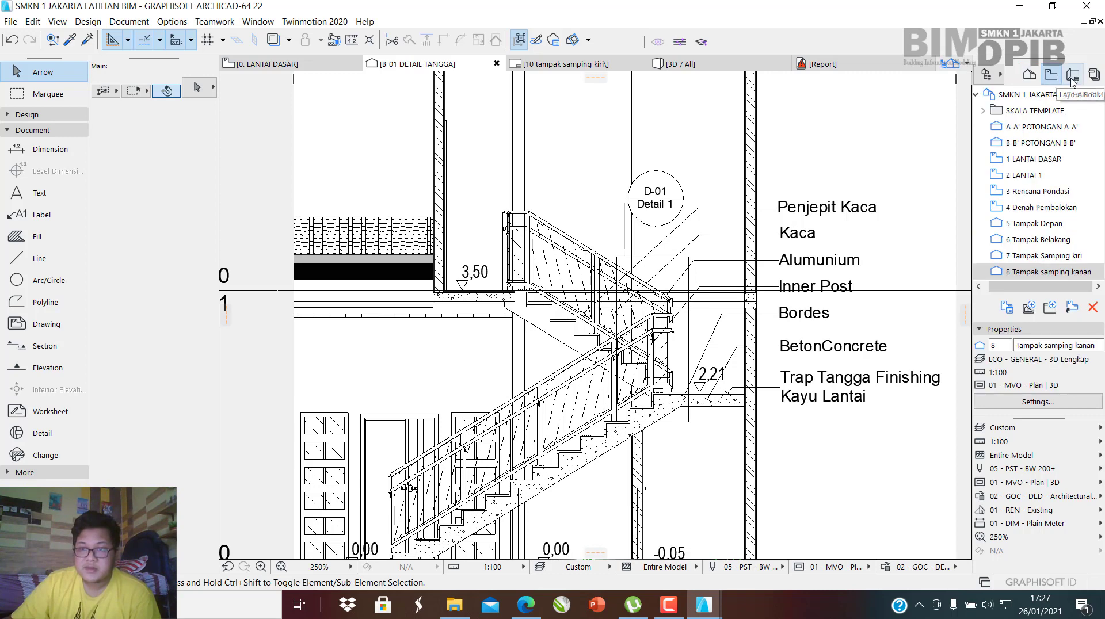
pyautogui.click(1074, 76)
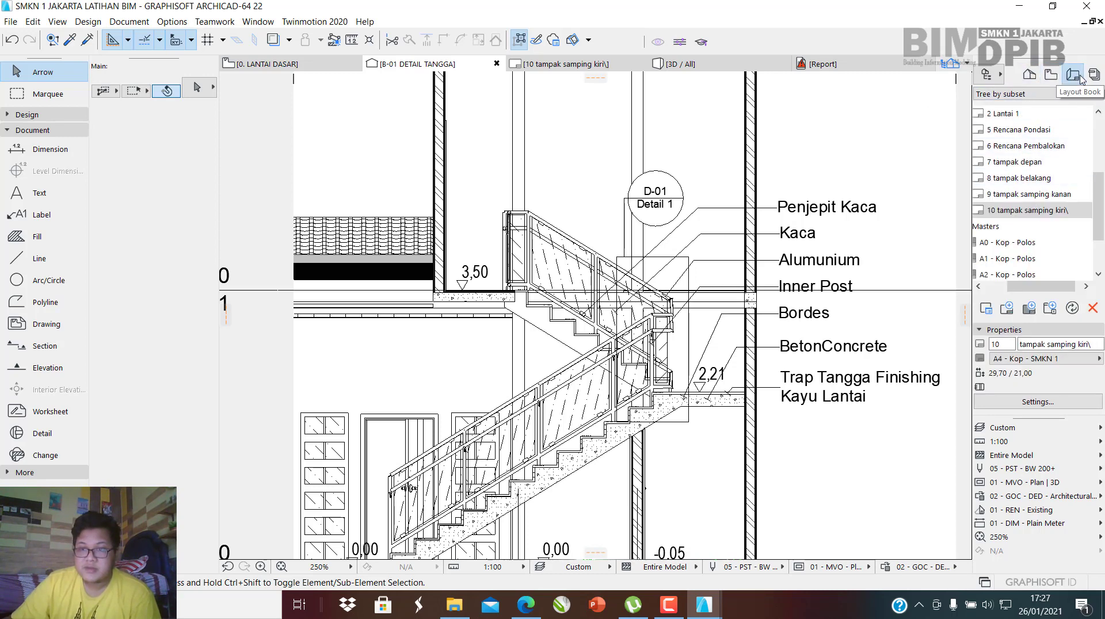
pyautogui.scroll(3, 1013, 173)
pyautogui.rightClick(1011, 179)
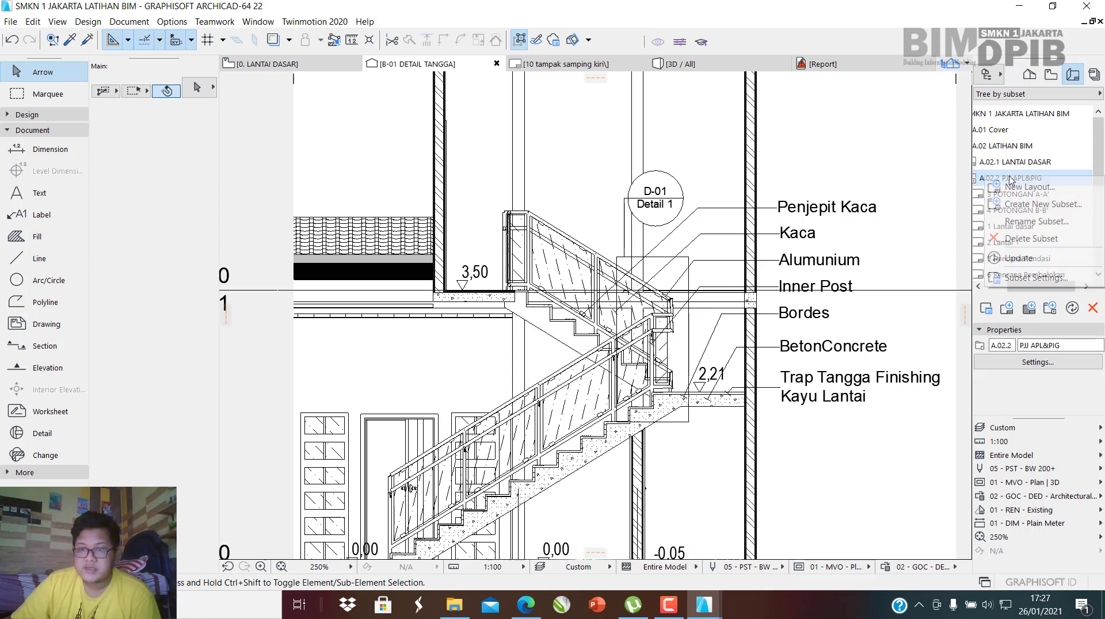
pyautogui.click(1027, 187)
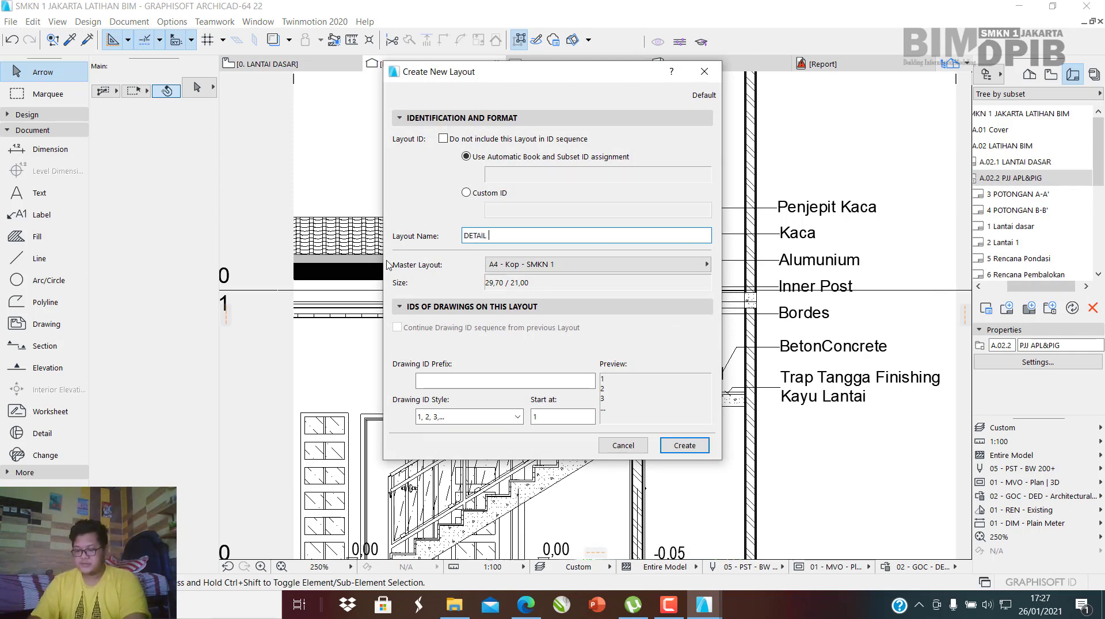
pyautogui.press('Return')
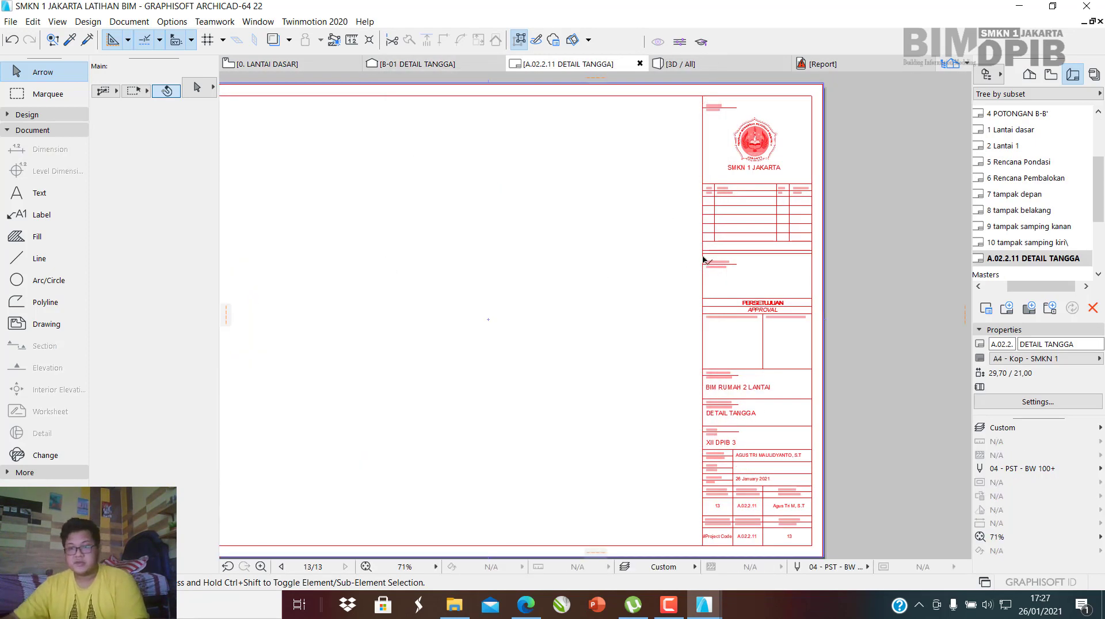
# Change the DETAIL TANGGA layout's ID to 11.
pyautogui.rightClick(1024, 257)
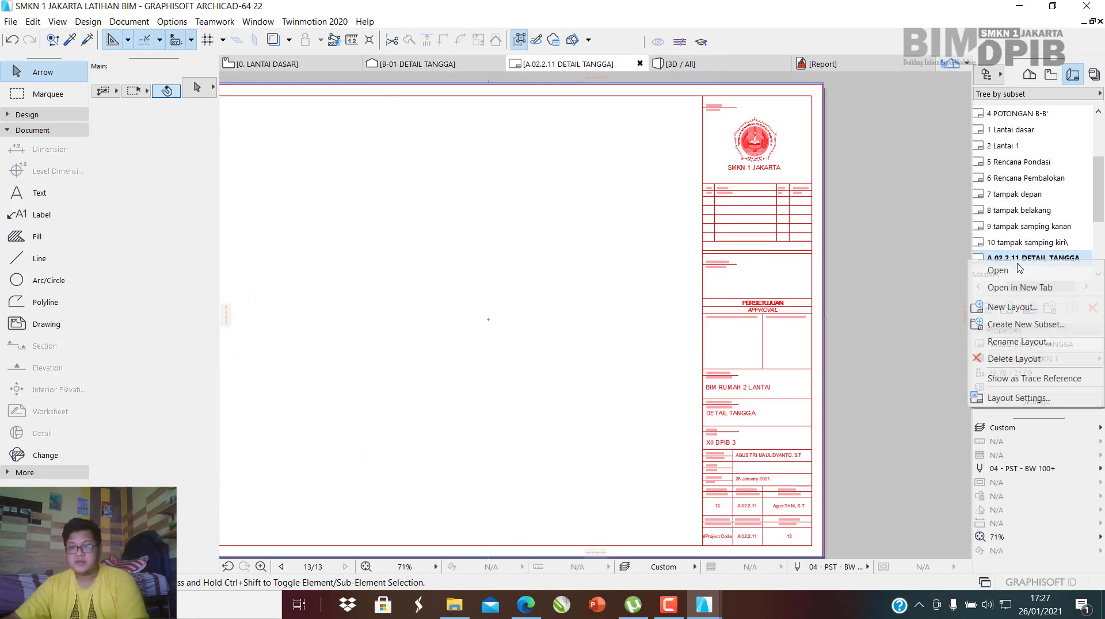
pyautogui.click(1015, 343)
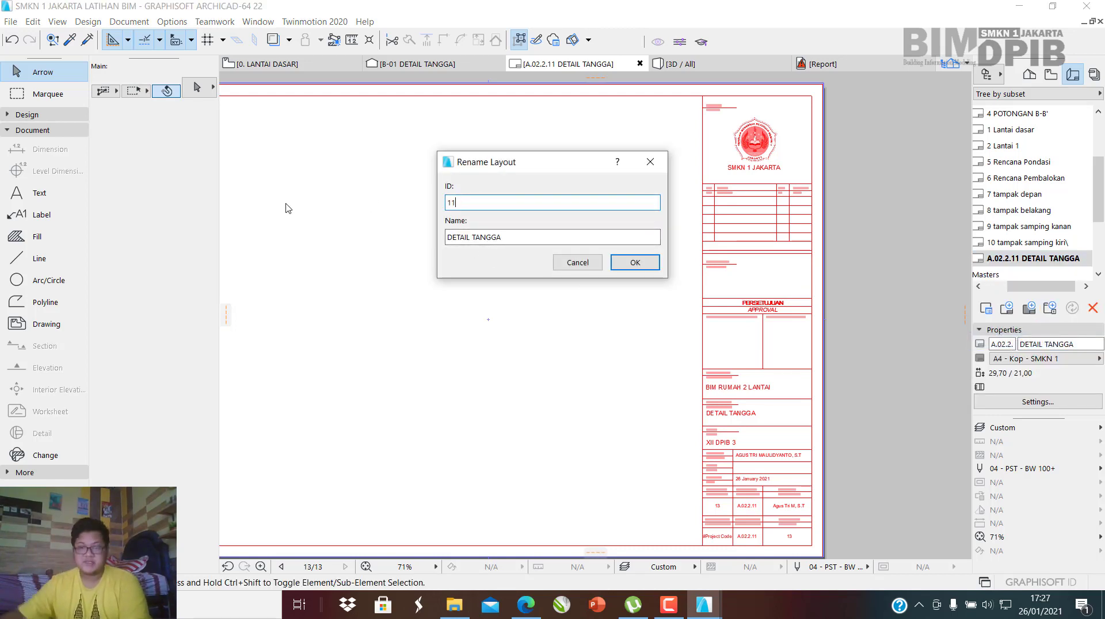
pyautogui.click(613, 267)
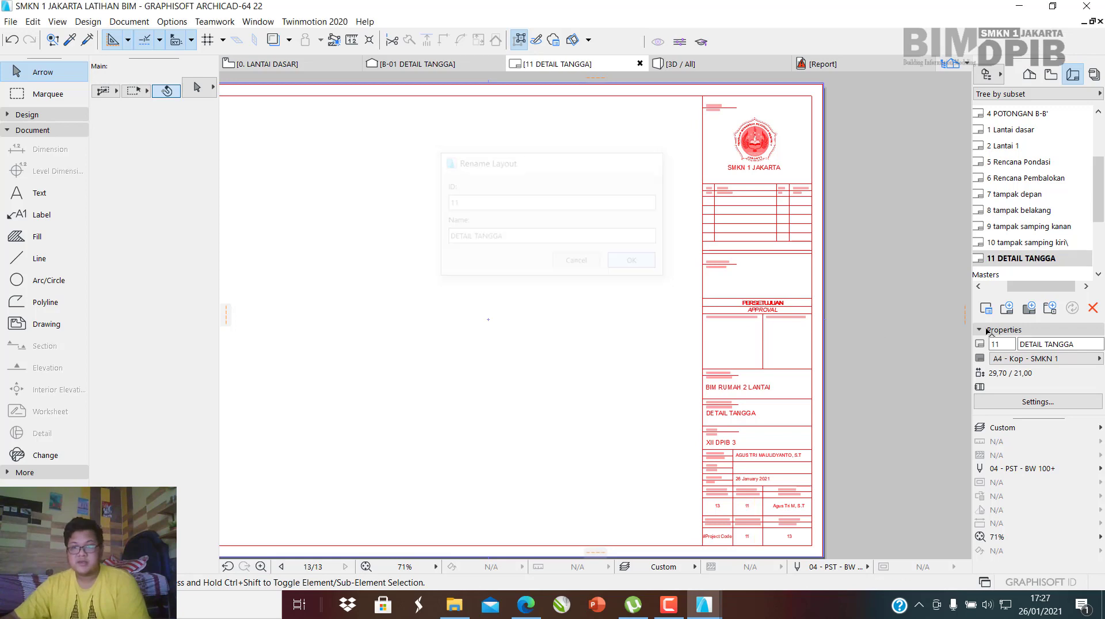
# Open the B-01 DETAIL TANGGA elevation and move both dimension chains straight up about 703 cm to just above grid bubbles C, B and A.
pyautogui.click(1030, 75)
pyautogui.doubleClick(1041, 159)
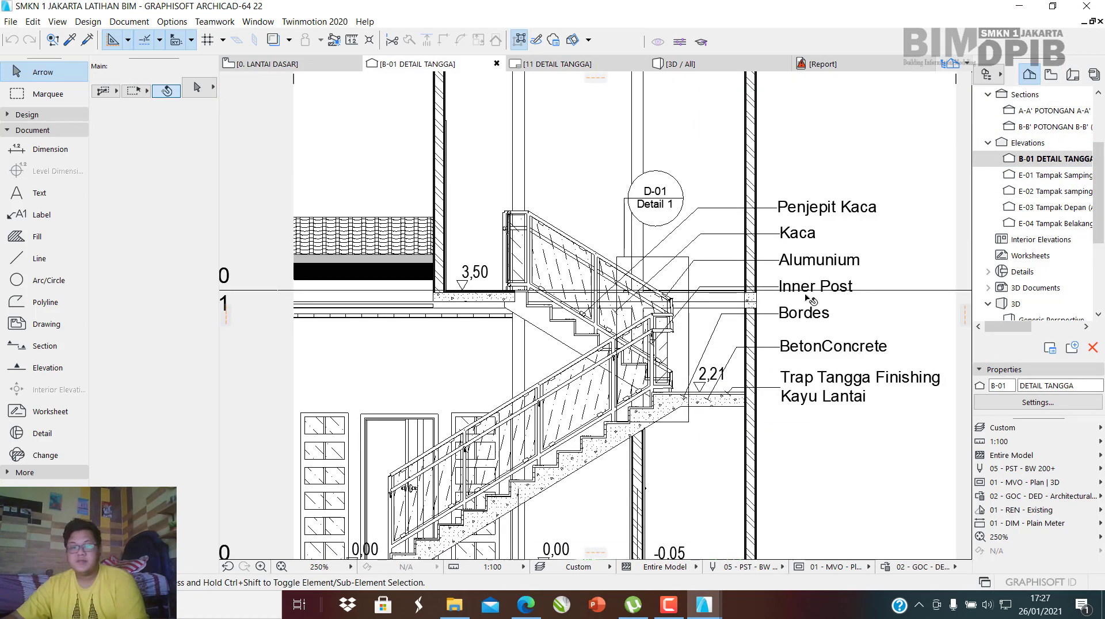
pyautogui.scroll(-5, 652, 304)
pyautogui.scroll(2, 662, 310)
pyautogui.scroll(-2, 691, 328)
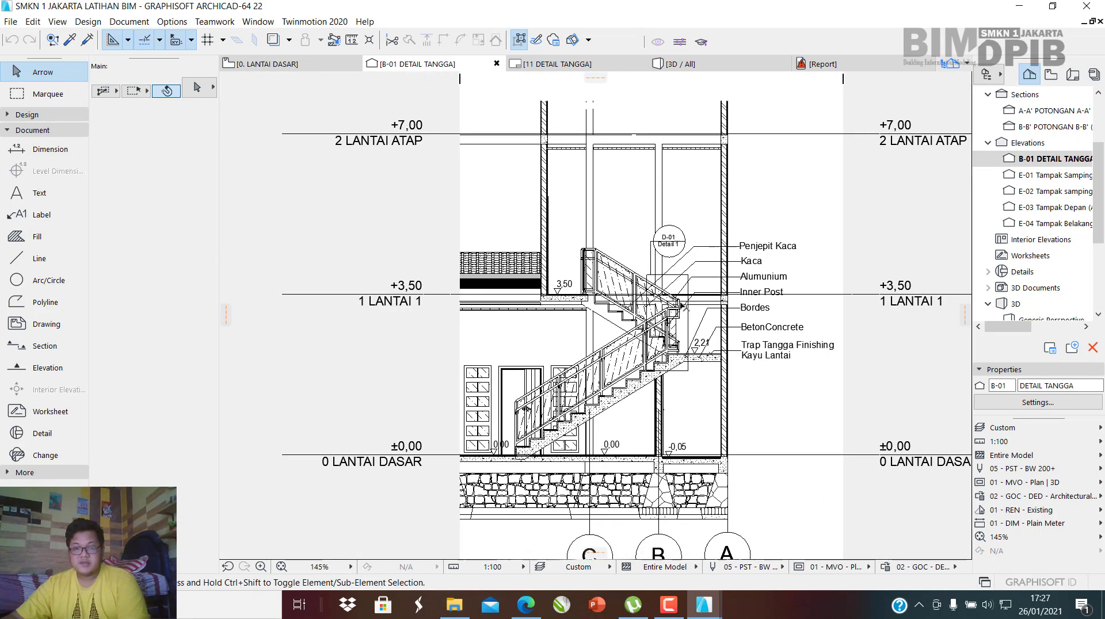
pyautogui.scroll(-3, 701, 335)
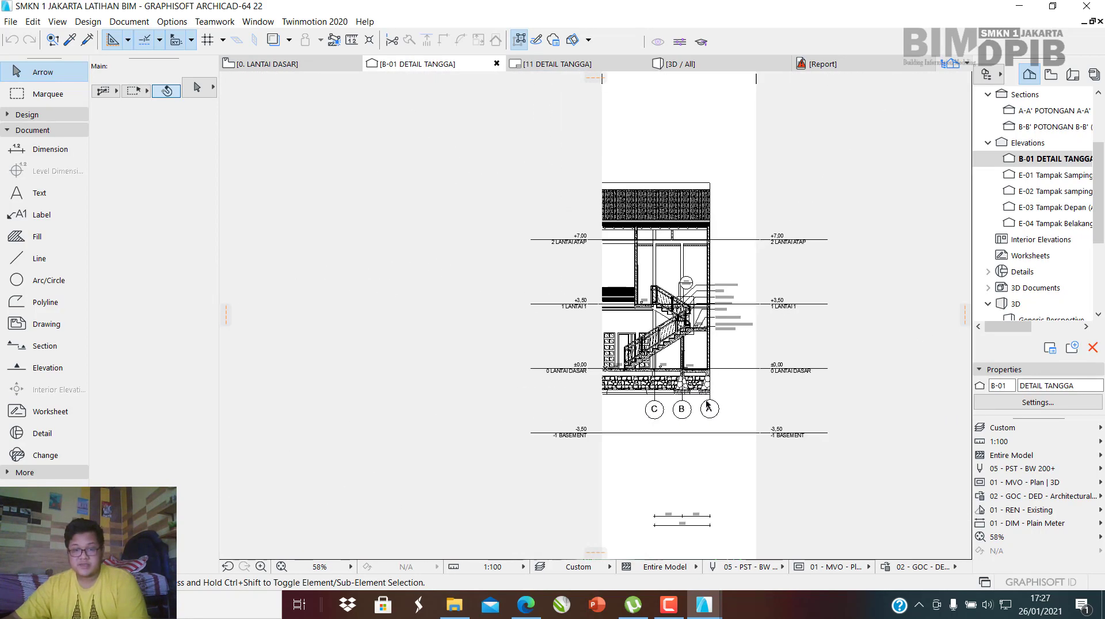
pyautogui.moveTo(704, 373); pyautogui.dragTo(703, 342, button='middle')
pyautogui.moveTo(666, 444); pyautogui.dragTo(642, 434)
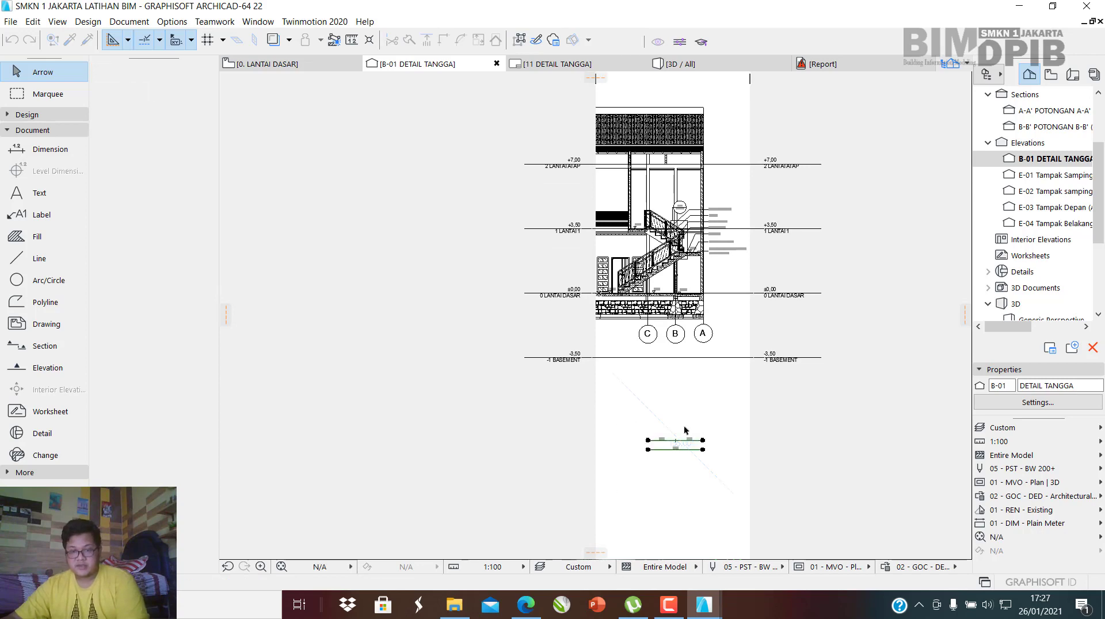
pyautogui.scroll(2, 701, 431)
pyautogui.click(683, 448)
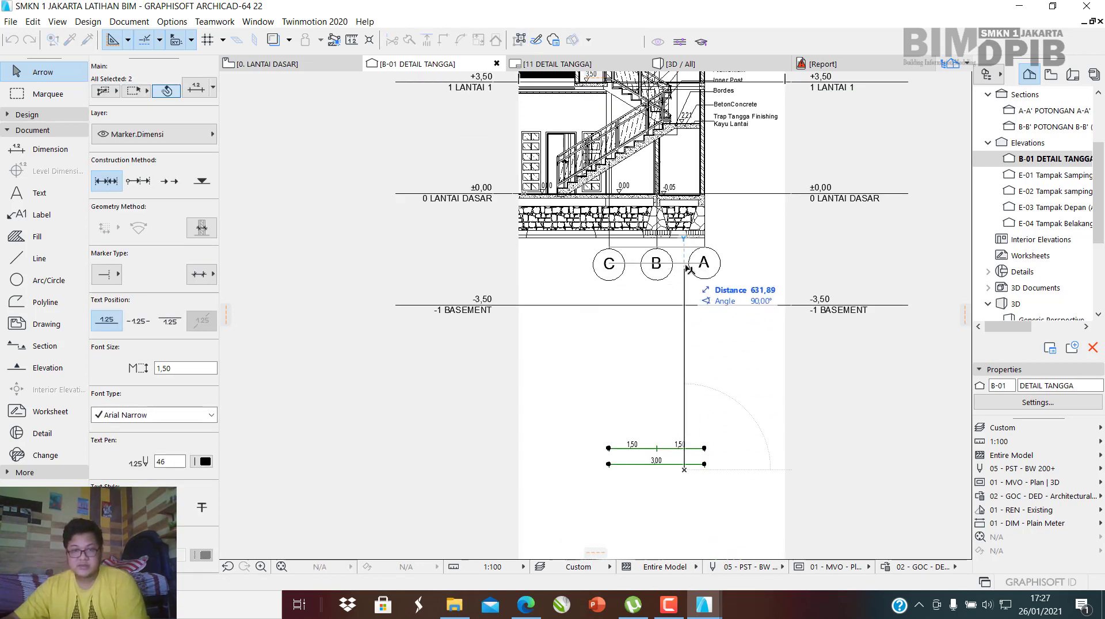
pyautogui.scroll(1, 680, 252)
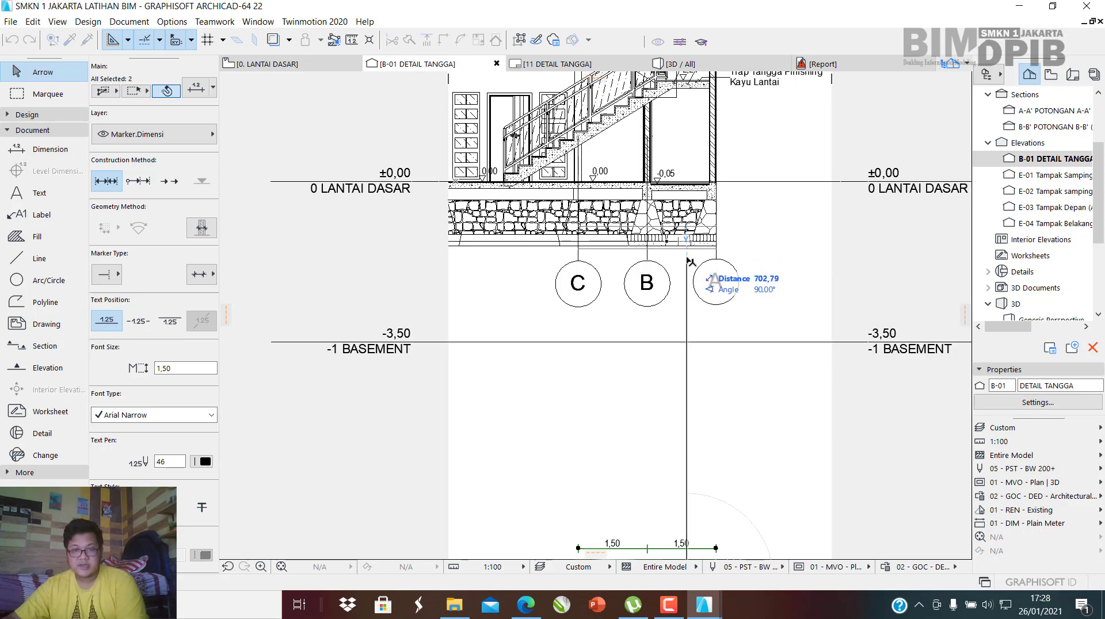
pyautogui.click(688, 264)
pyautogui.scroll(3, 702, 277)
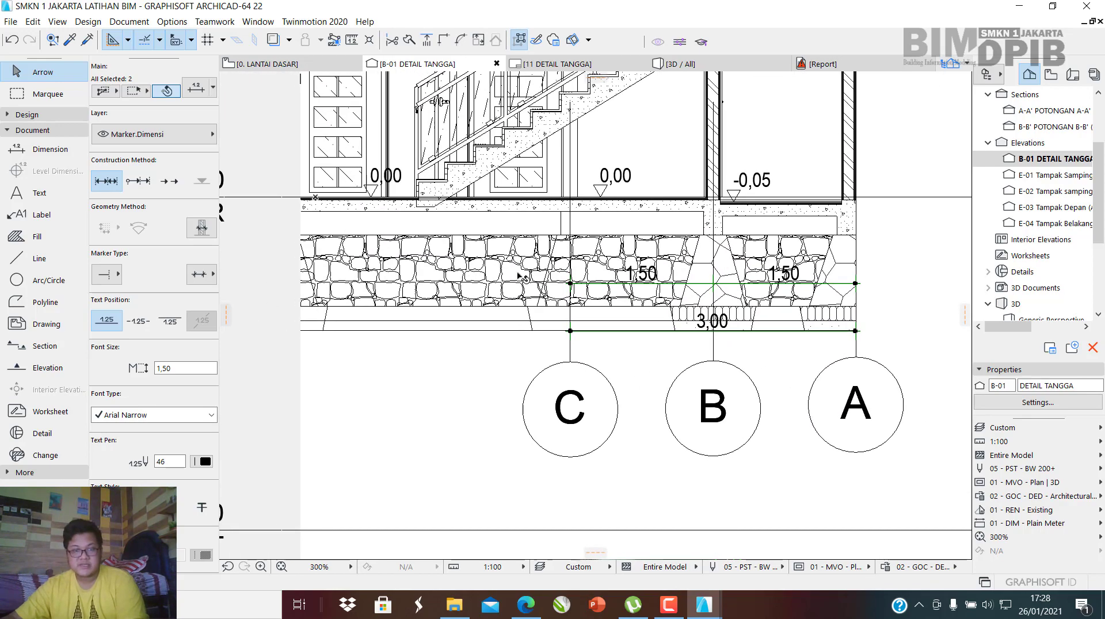
# Cover the stone foundation beneath 0 LANTAI DASAR with a rectangular Empty Fill of about 629 by 112 cm.
pyautogui.scroll(-1, 777, 320)
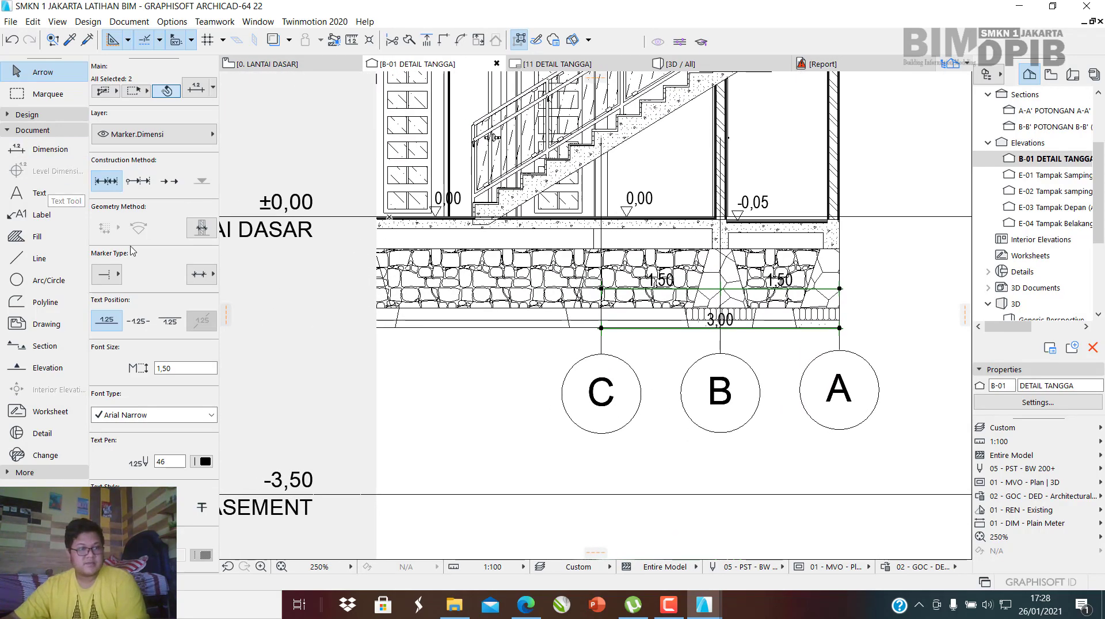
pyautogui.click(28, 236)
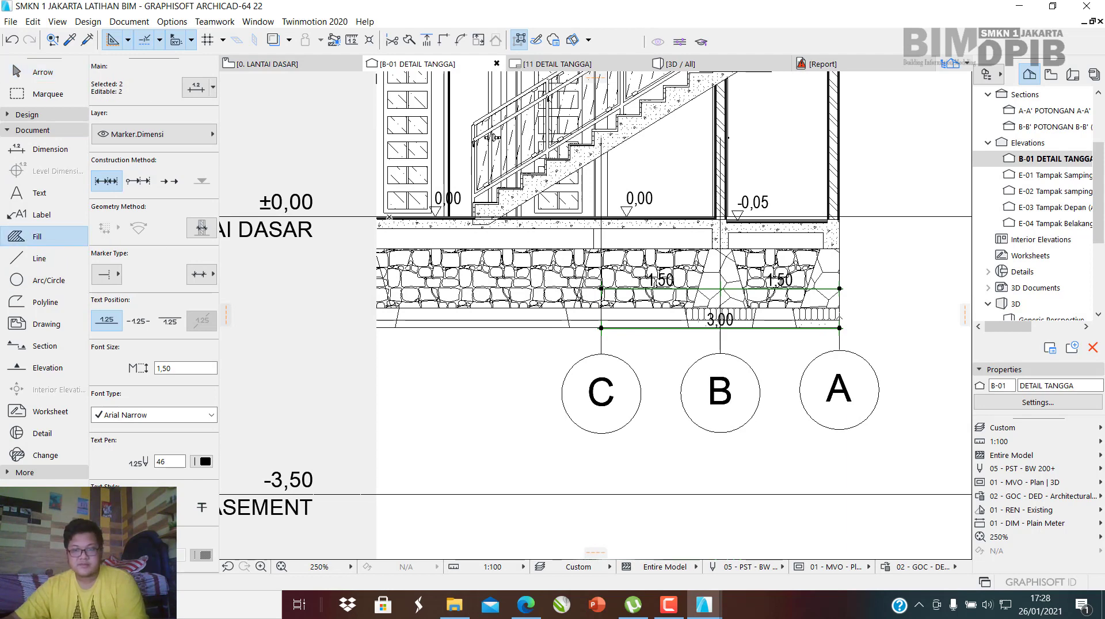
pyautogui.click(54, 237)
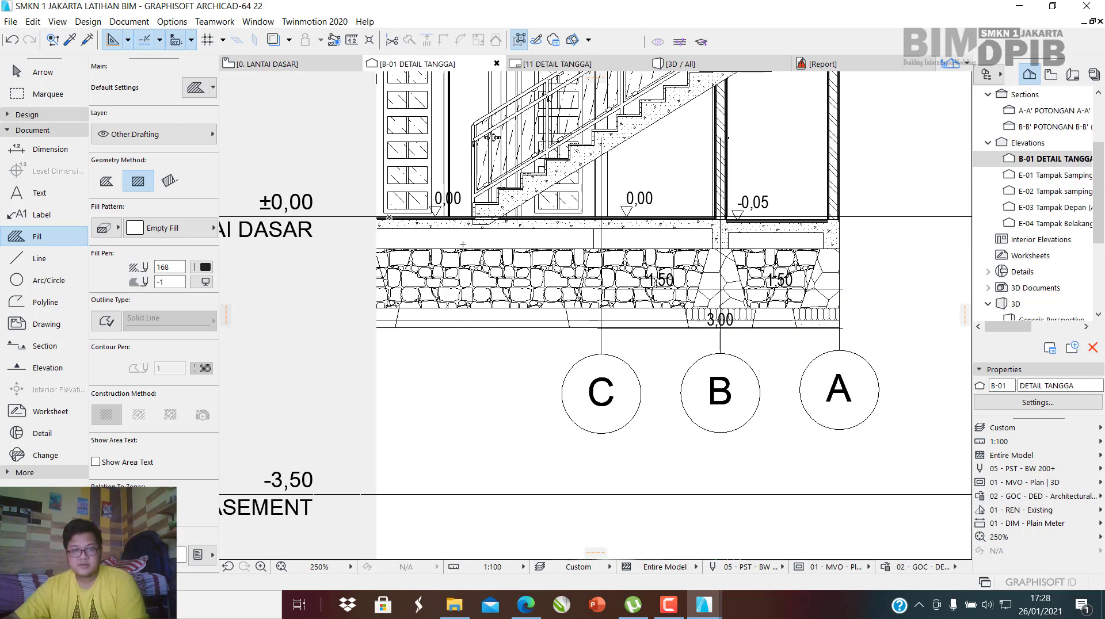
pyautogui.click(867, 242)
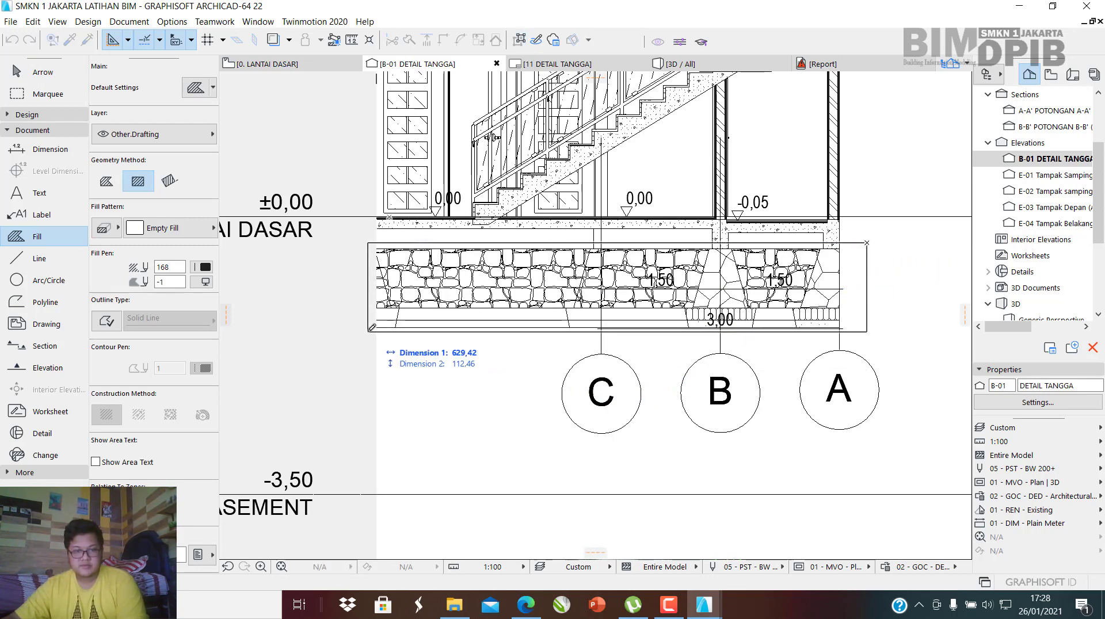
pyautogui.click(369, 331)
pyautogui.press('Escape')
pyautogui.scroll(-4, 676, 267)
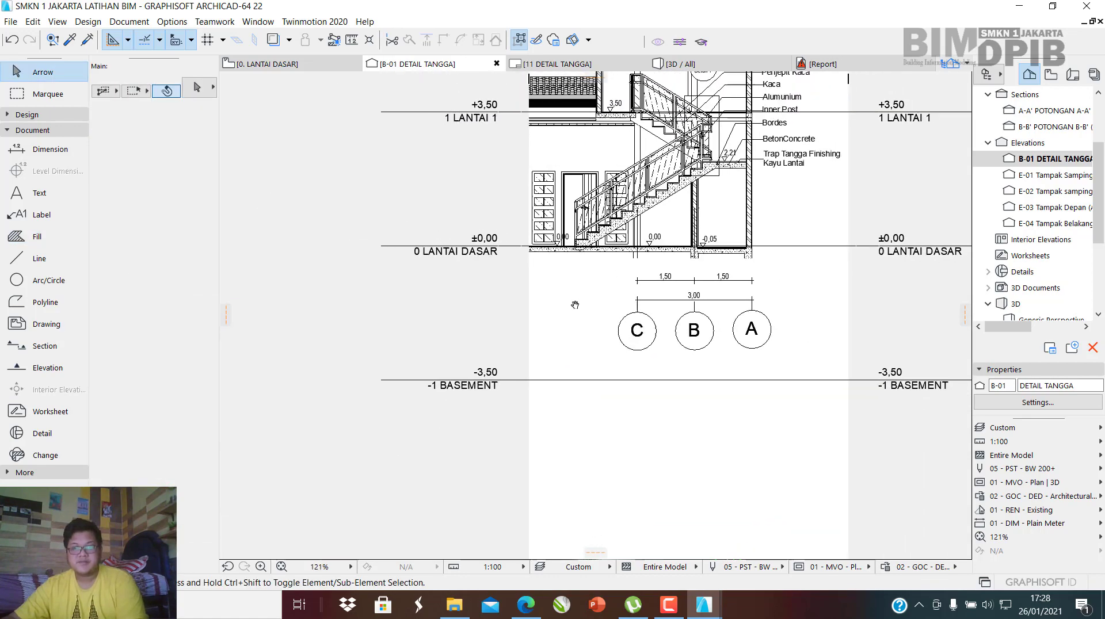
# Save the B-01 DETAIL TANGGA elevation as a view, keeping its current scale, pen set and other display settings.
pyautogui.moveTo(575, 306); pyautogui.dragTo(519, 344, button='middle')
pyautogui.scroll(2, 600, 213)
pyautogui.moveTo(600, 213); pyautogui.dragTo(580, 380, button='middle')
pyautogui.scroll(-1, 600, 271)
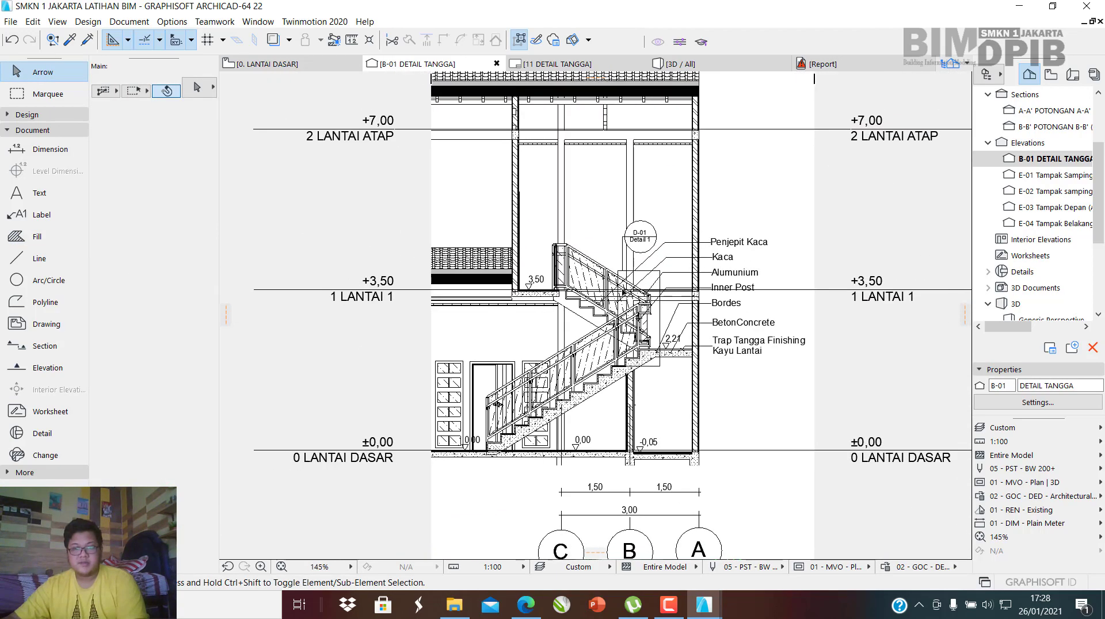
pyautogui.moveTo(666, 340)
pyautogui.mouseDown(button='middle')
pyautogui.moveTo(631, 288)
pyautogui.moveTo(647, 346)
pyautogui.mouseUp(button='middle')
pyautogui.scroll(-3, 631, 287)
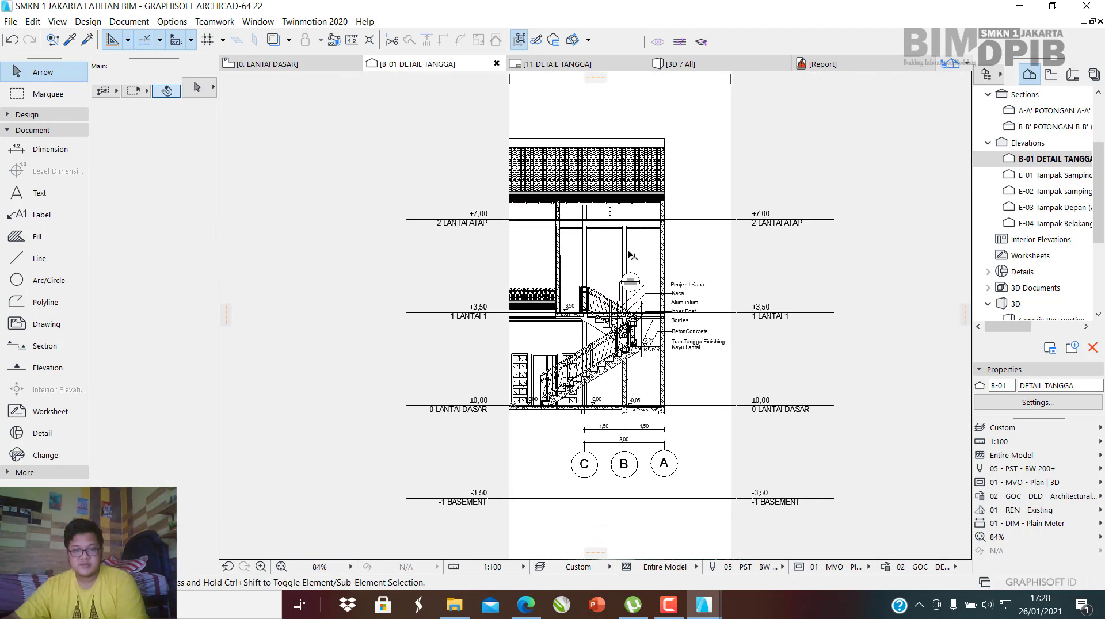
pyautogui.scroll(1, 734, 325)
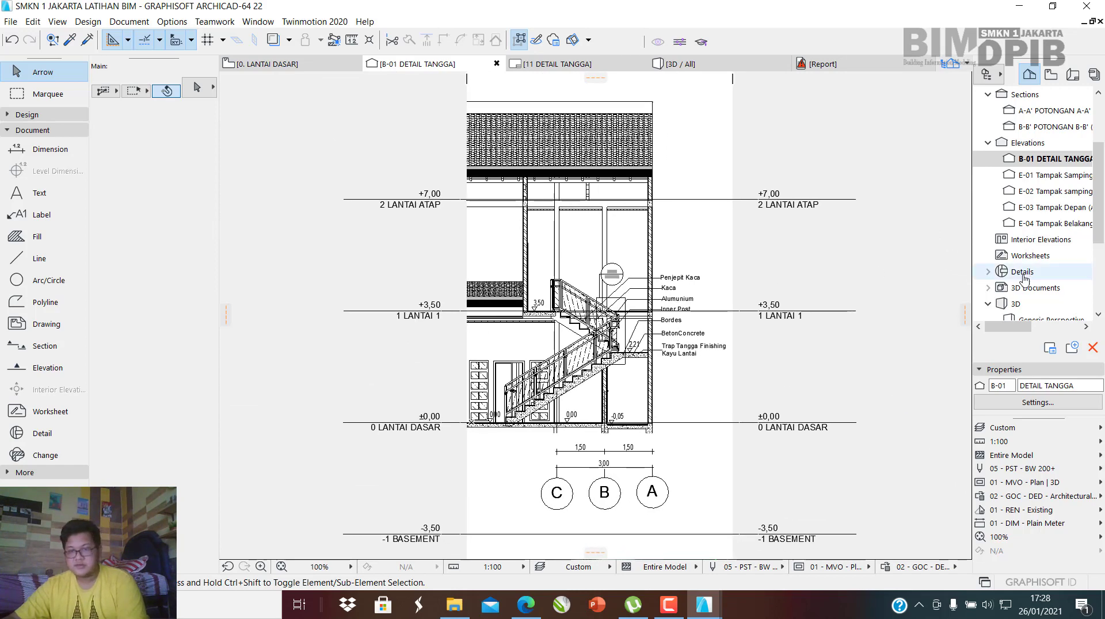
pyautogui.rightClick(1038, 164)
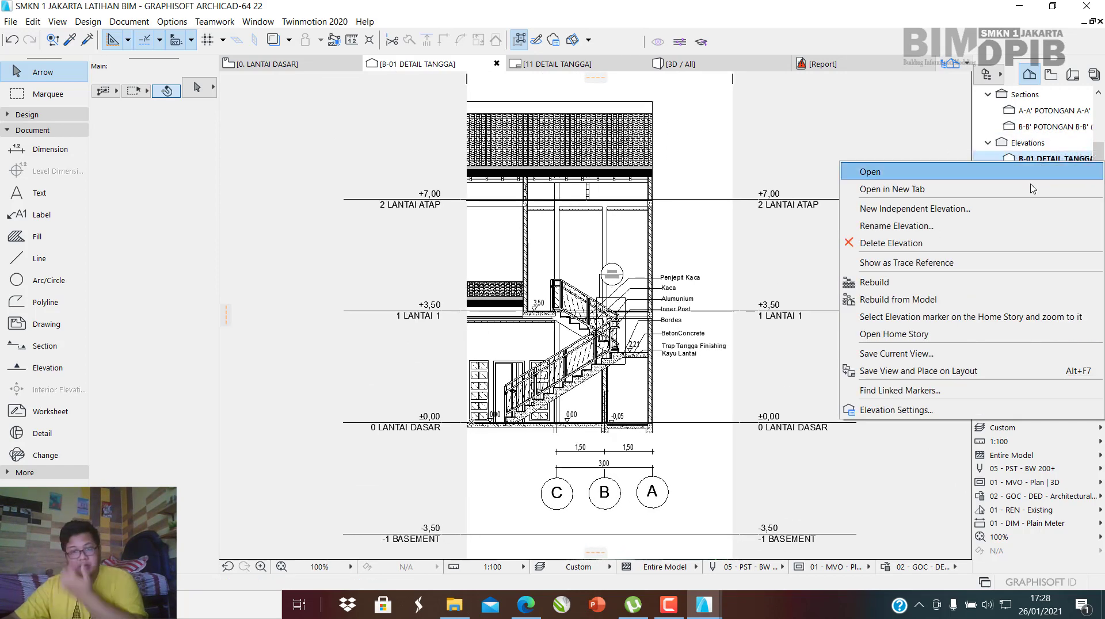
pyautogui.click(923, 355)
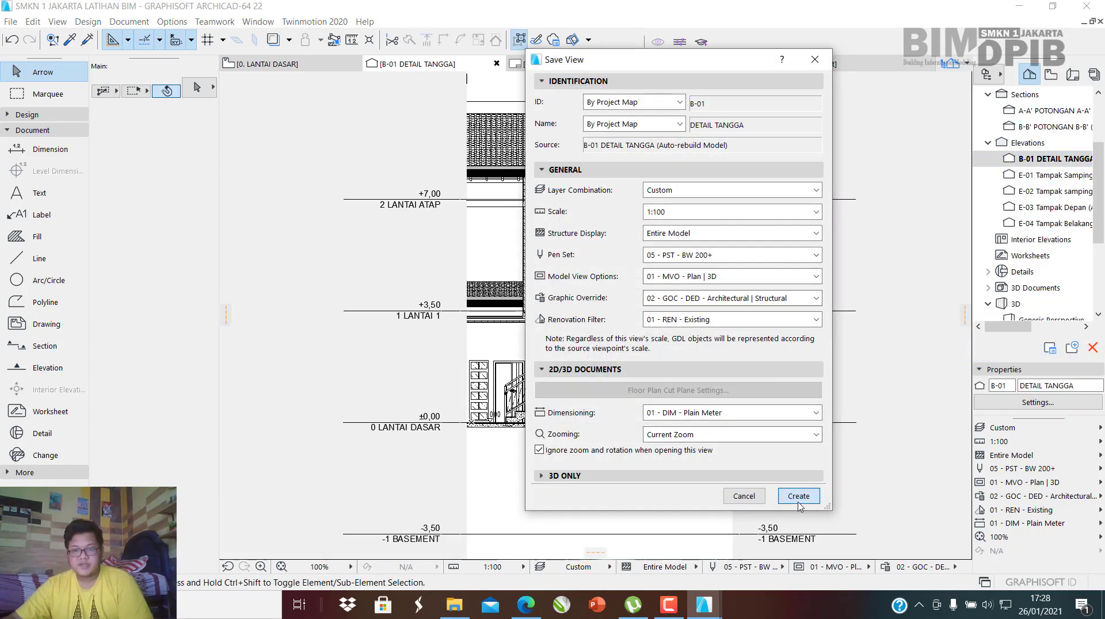
pyautogui.click(799, 497)
# Open the D-01 Detail 1 drawing of the stair railing.
pyautogui.scroll(5, 595, 311)
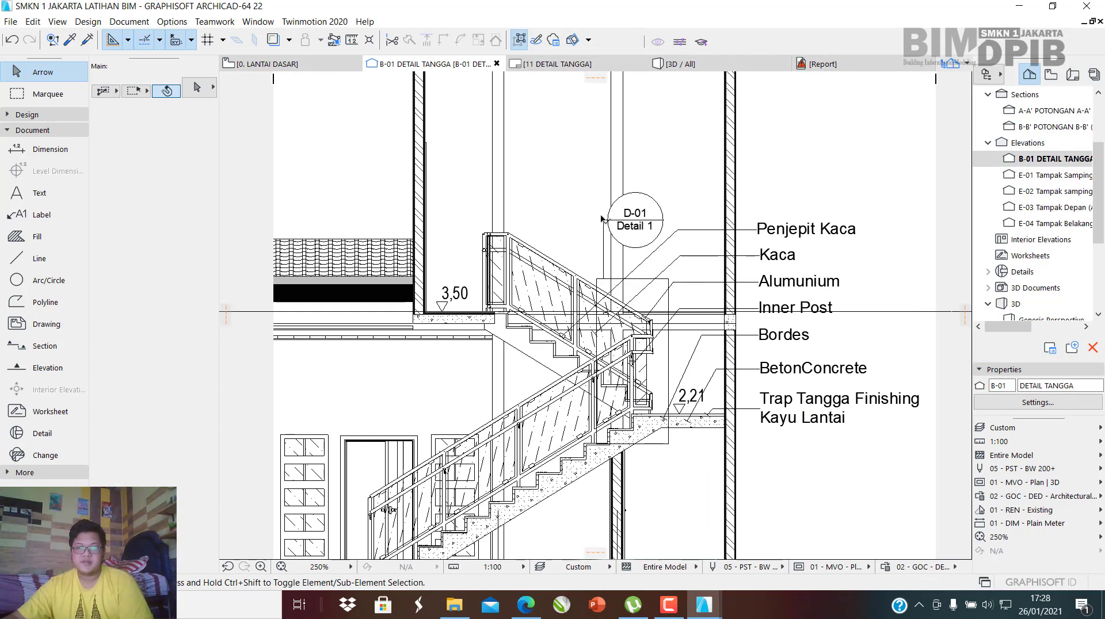
pyautogui.click(652, 221)
pyautogui.rightClick(651, 221)
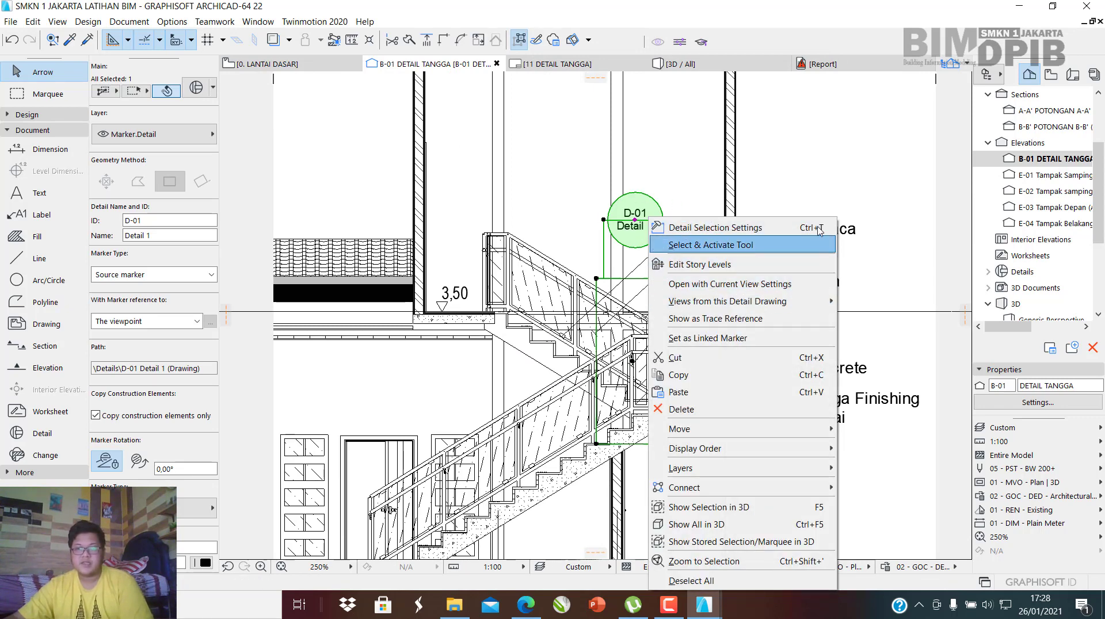
pyautogui.click(848, 159)
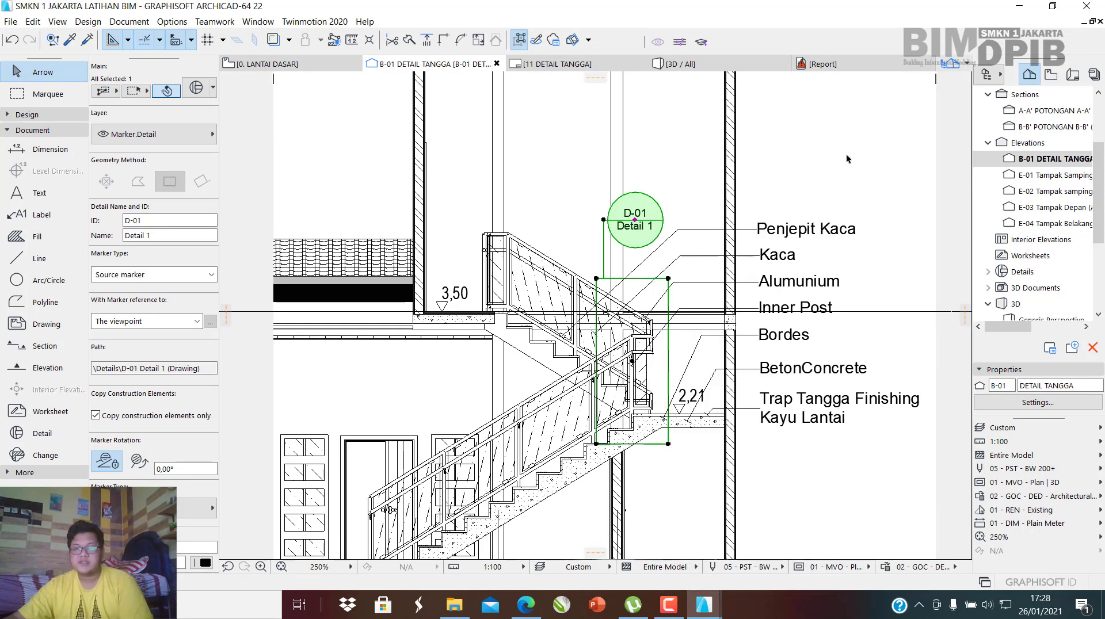
pyautogui.doubleClick(1022, 274)
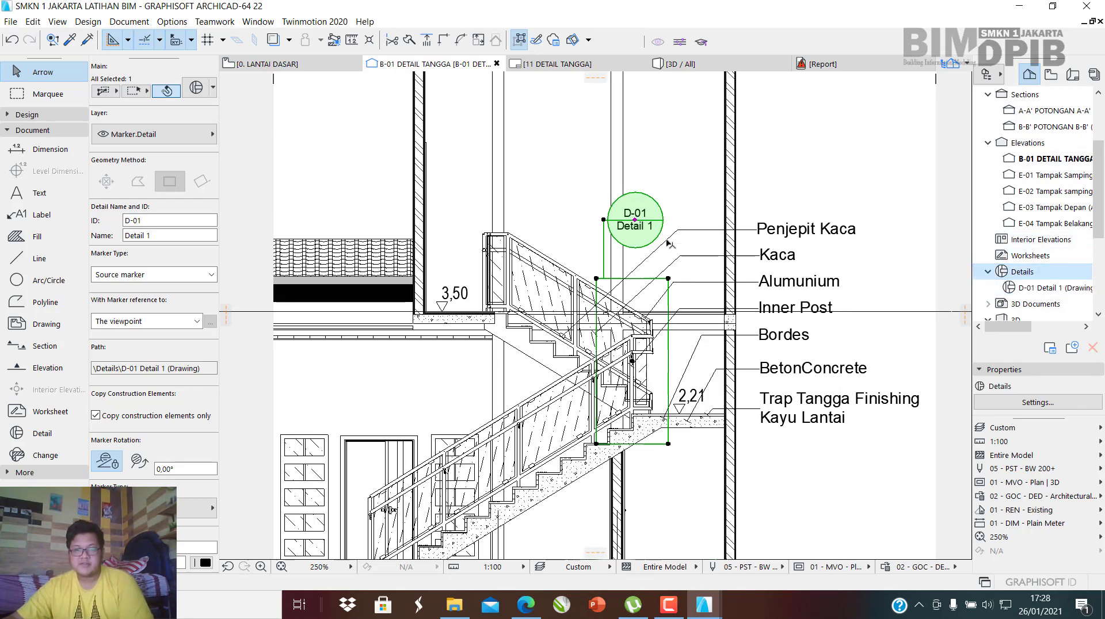
pyautogui.doubleClick(1042, 287)
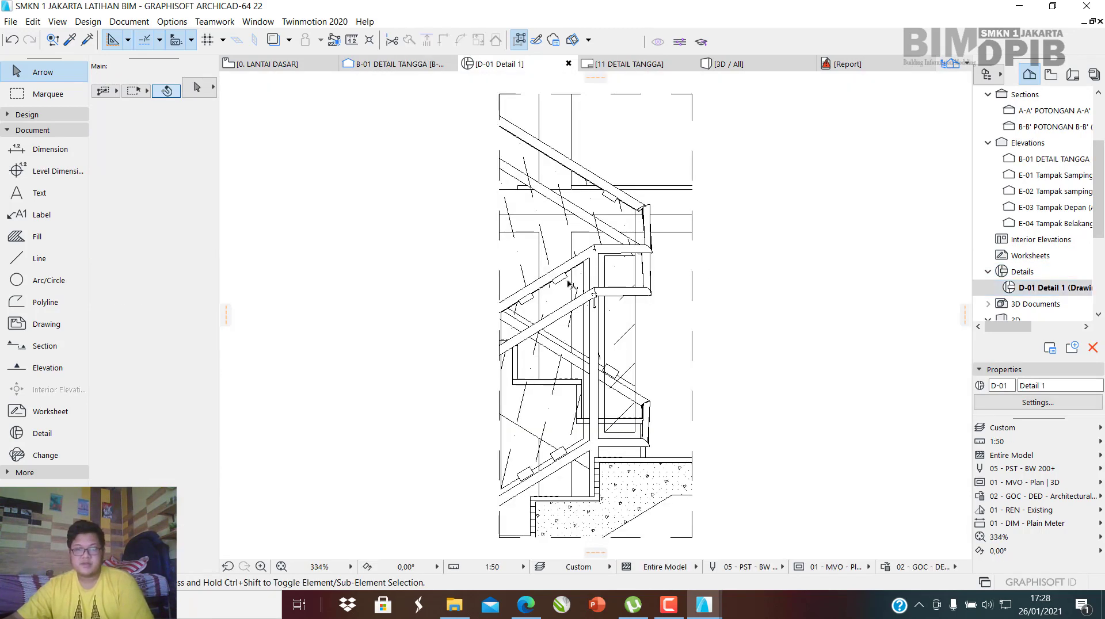
# Examine the handrail joints, glass panels and steps in the D-01 detail drawing.
pyautogui.scroll(3, 587, 324)
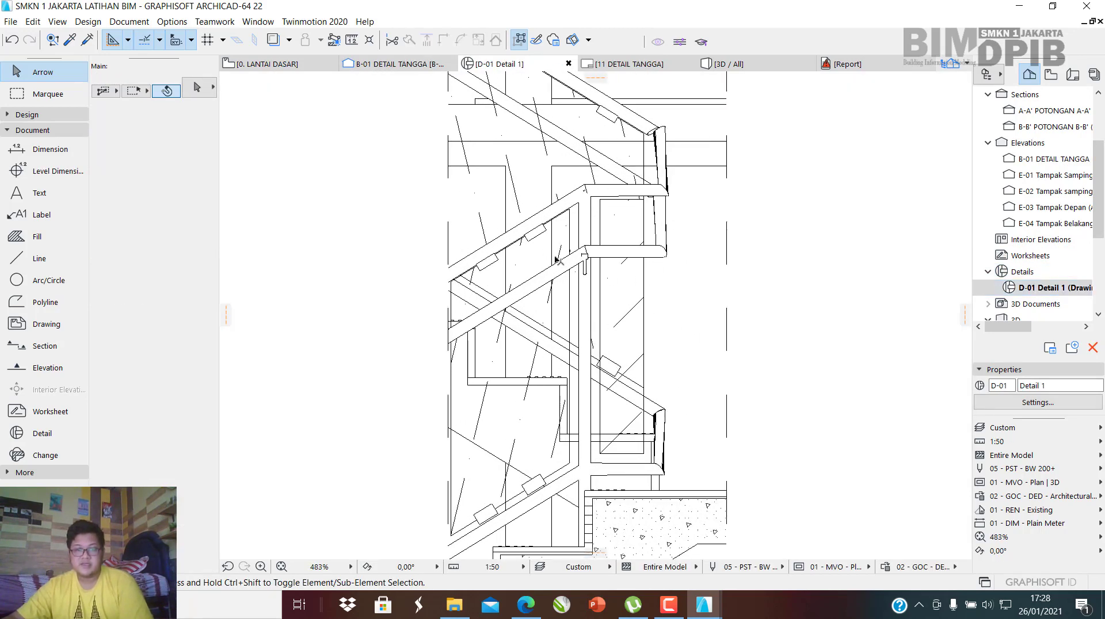
pyautogui.scroll(5, 564, 257)
pyautogui.scroll(-9, 633, 253)
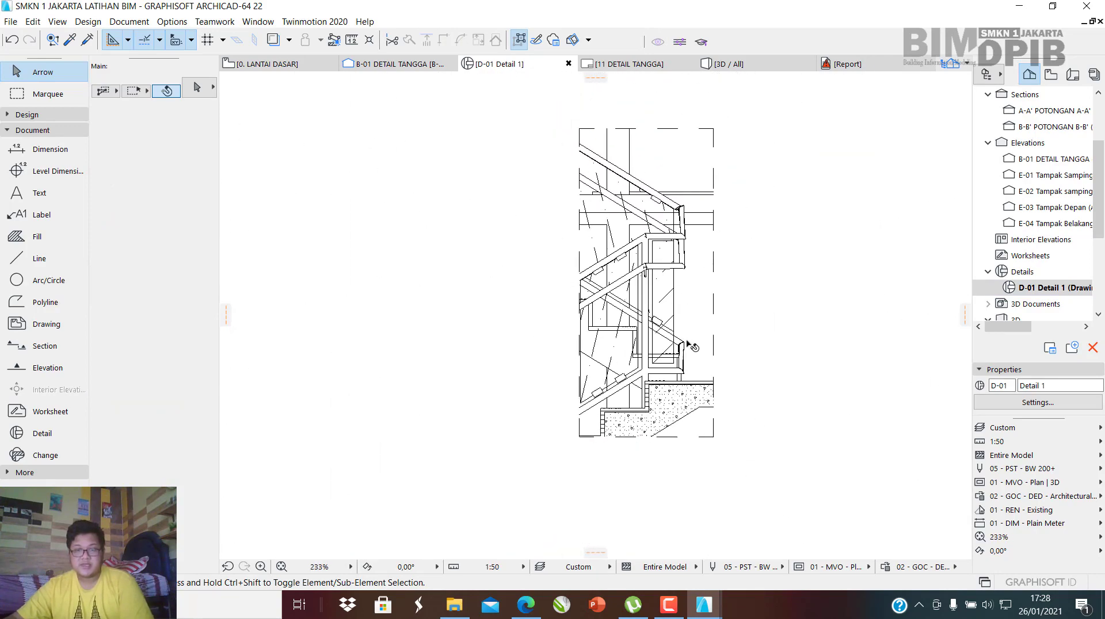
pyautogui.scroll(8, 689, 344)
pyautogui.scroll(-3, 685, 395)
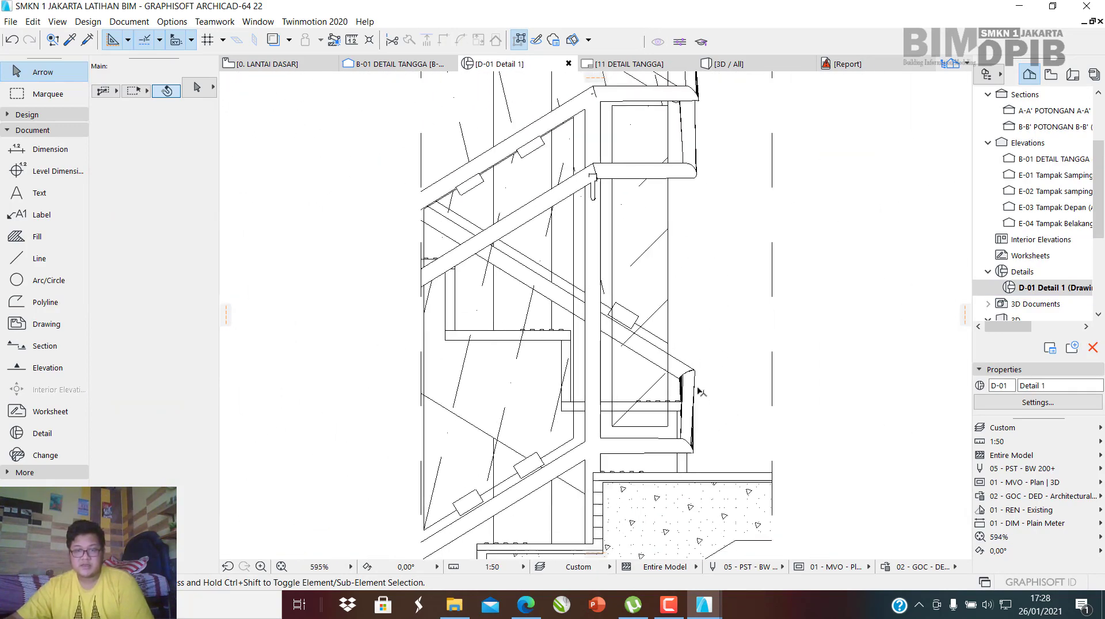
pyautogui.scroll(-4, 701, 391)
pyautogui.scroll(6, 705, 299)
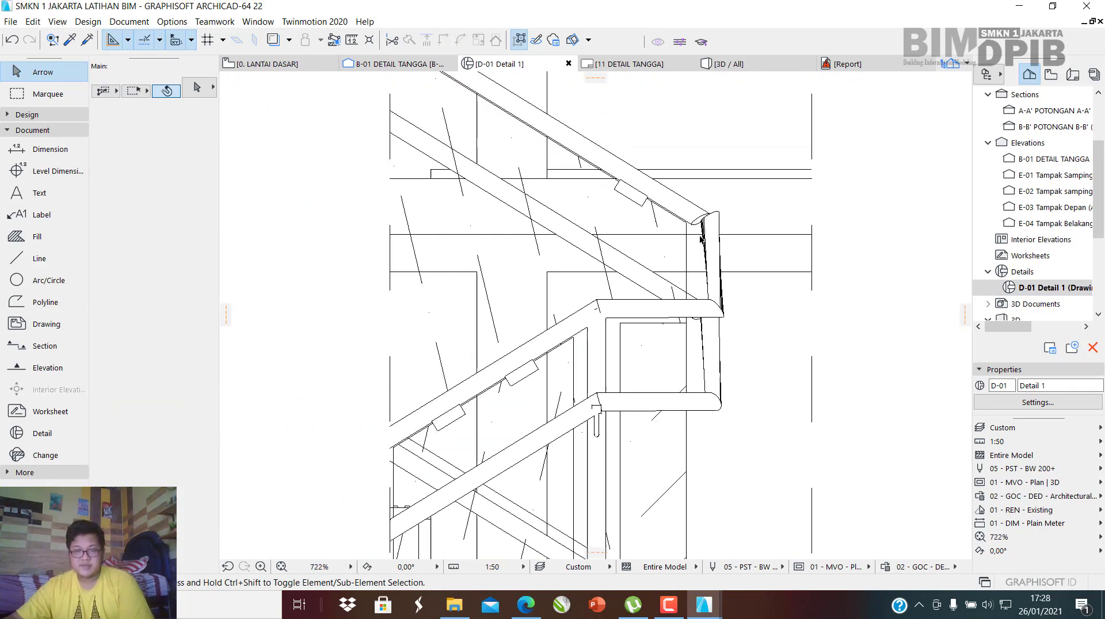
pyautogui.scroll(6, 701, 238)
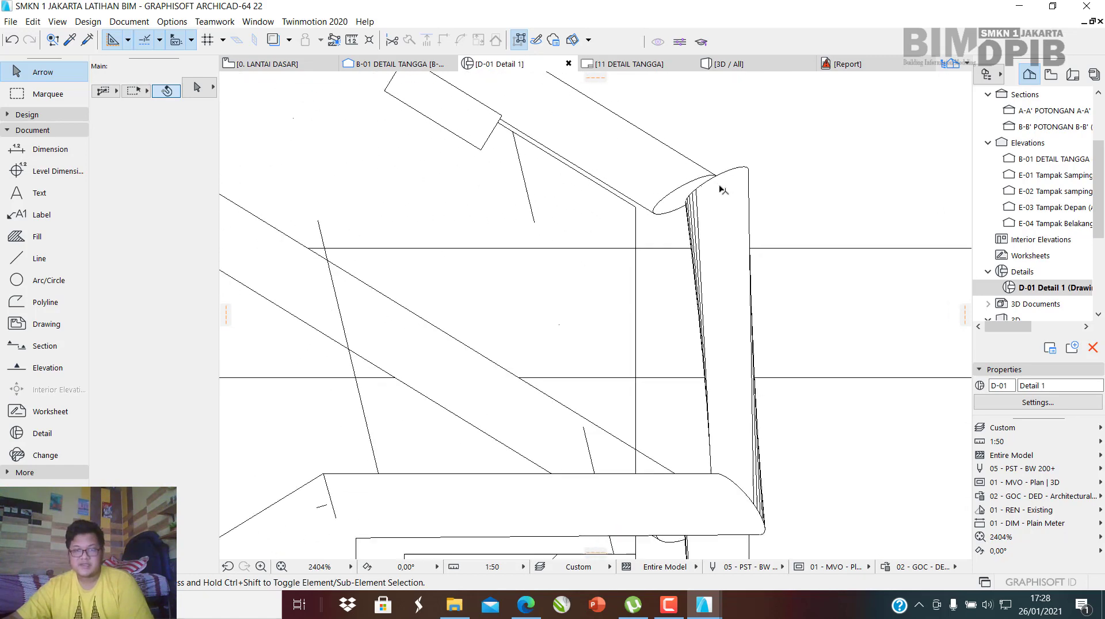
pyautogui.scroll(-5, 724, 190)
pyautogui.scroll(4, 734, 198)
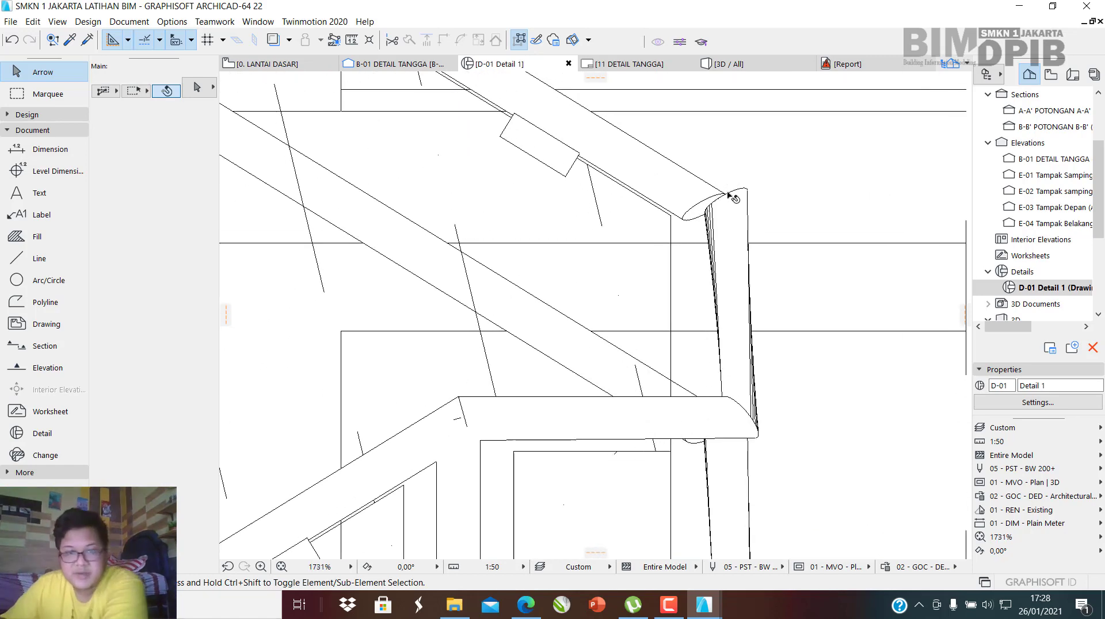
pyautogui.scroll(1, 733, 199)
# Activate the Fill tool with the polygonal geometry method and the Empty Fill pattern.
pyautogui.click(32, 238)
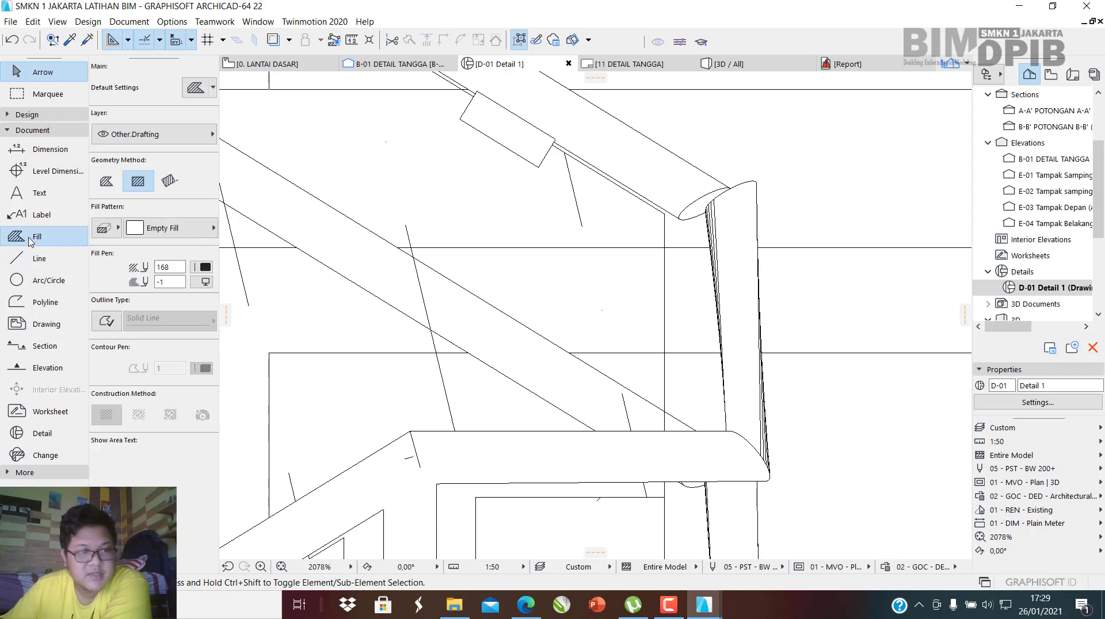
pyautogui.scroll(1, 593, 178)
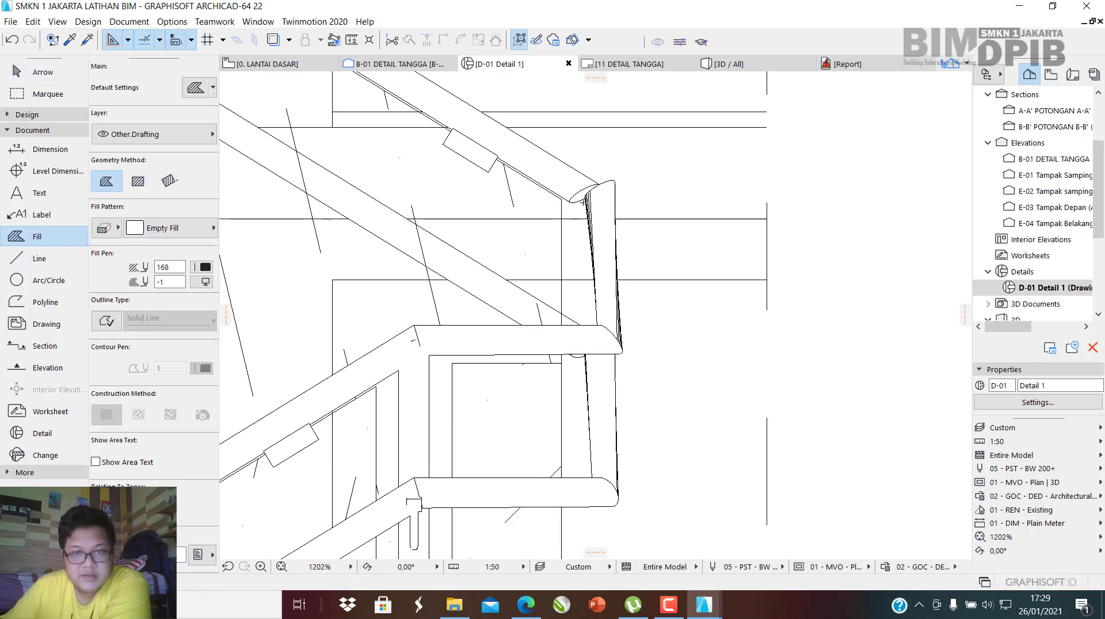
pyautogui.scroll(3, 610, 167)
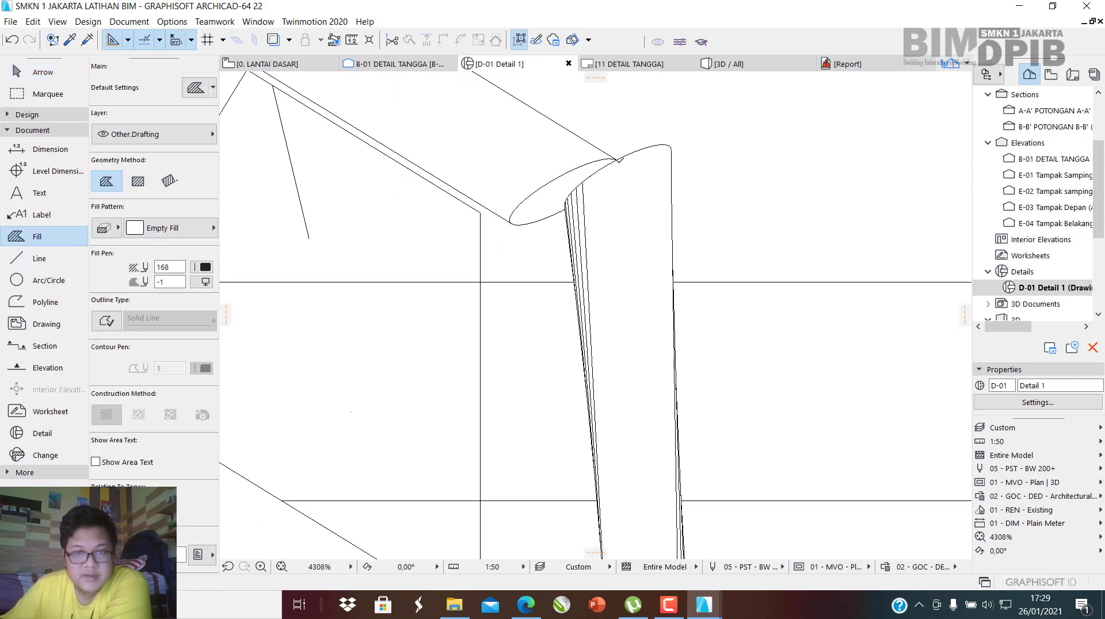
pyautogui.click(617, 160)
pyautogui.scroll(-5, 637, 284)
pyautogui.moveTo(646, 308); pyautogui.dragTo(631, 240, button='middle')
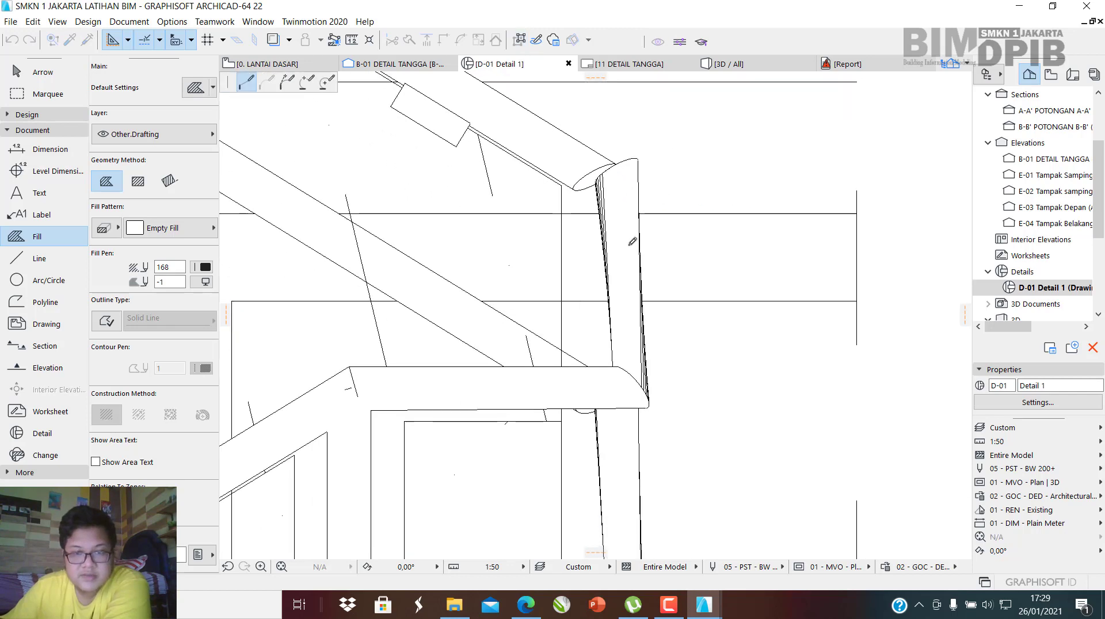
pyautogui.scroll(4, 649, 373)
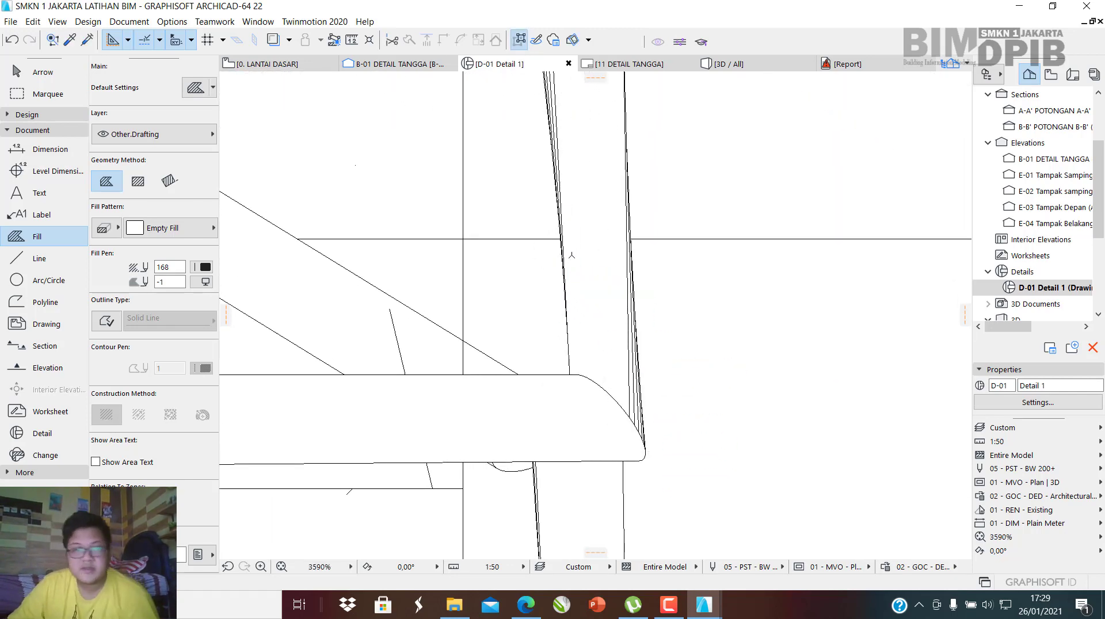
pyautogui.scroll(-3, 546, 162)
pyautogui.scroll(3, 546, 162)
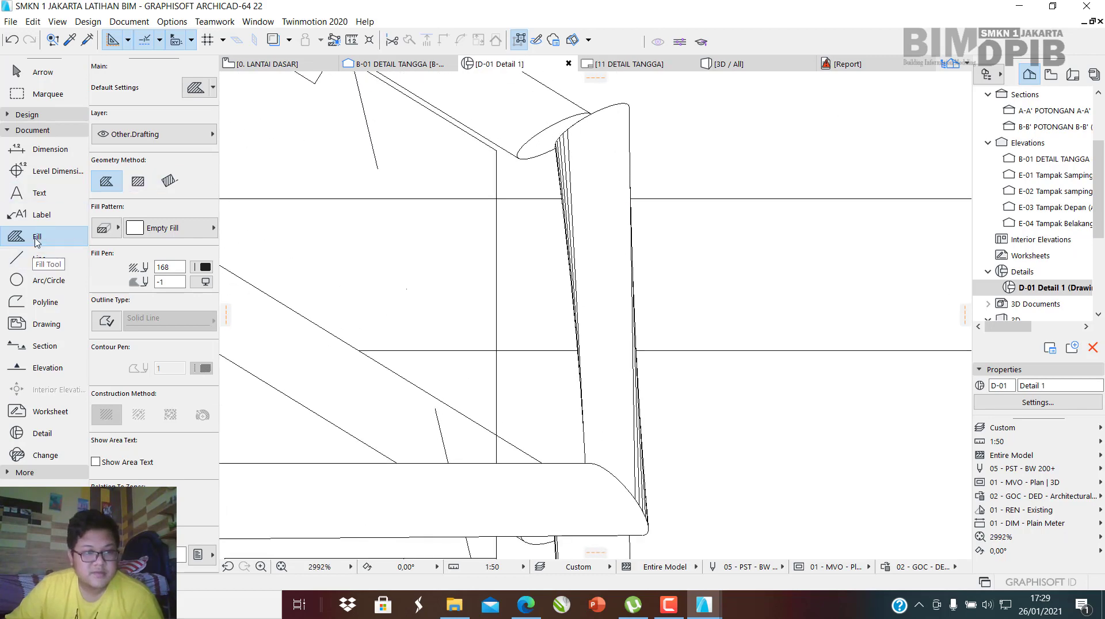
# Draw an Empty Fill polygon enclosing the upright handrail section, following the upper joint and the curved end of the lower rail.
pyautogui.scroll(-2, 611, 158)
pyautogui.click(625, 171)
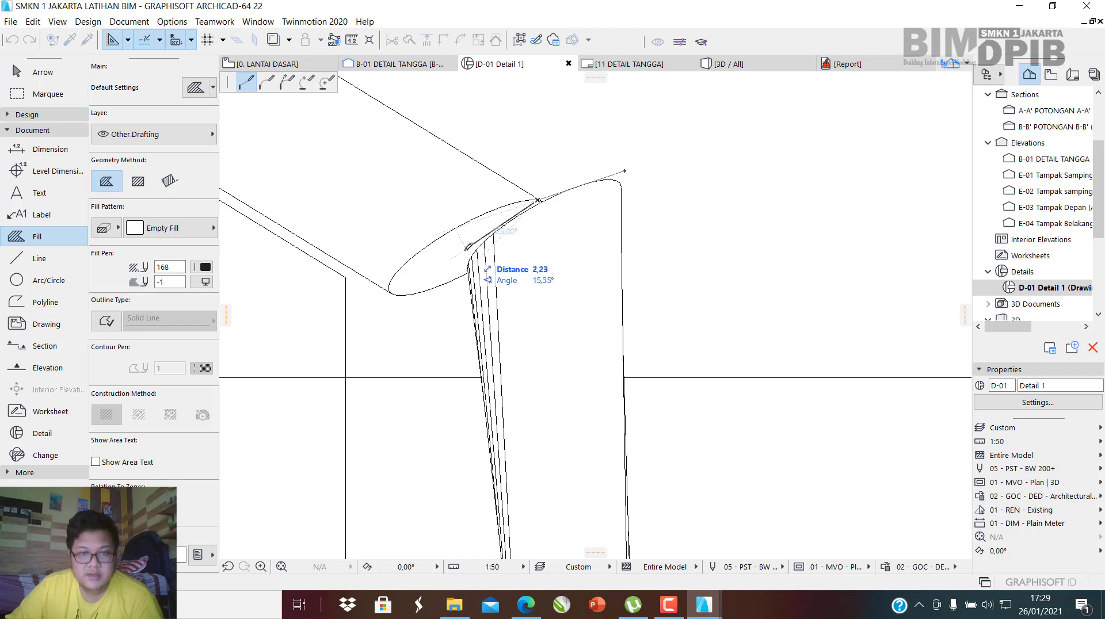
pyautogui.click(460, 325)
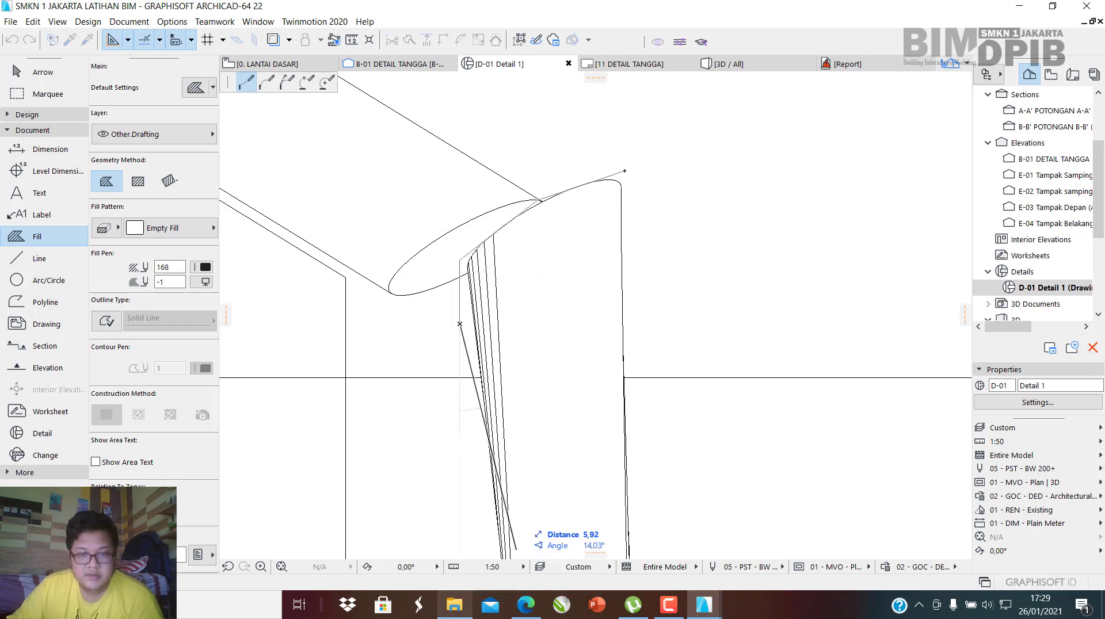
pyautogui.scroll(6, 547, 437)
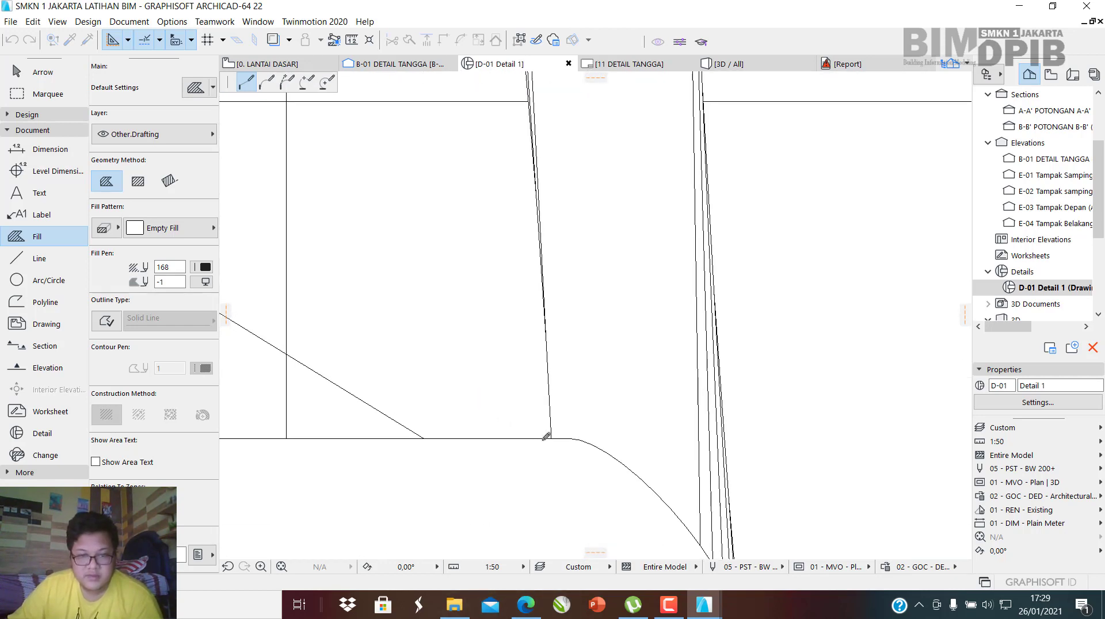
pyautogui.click(544, 438)
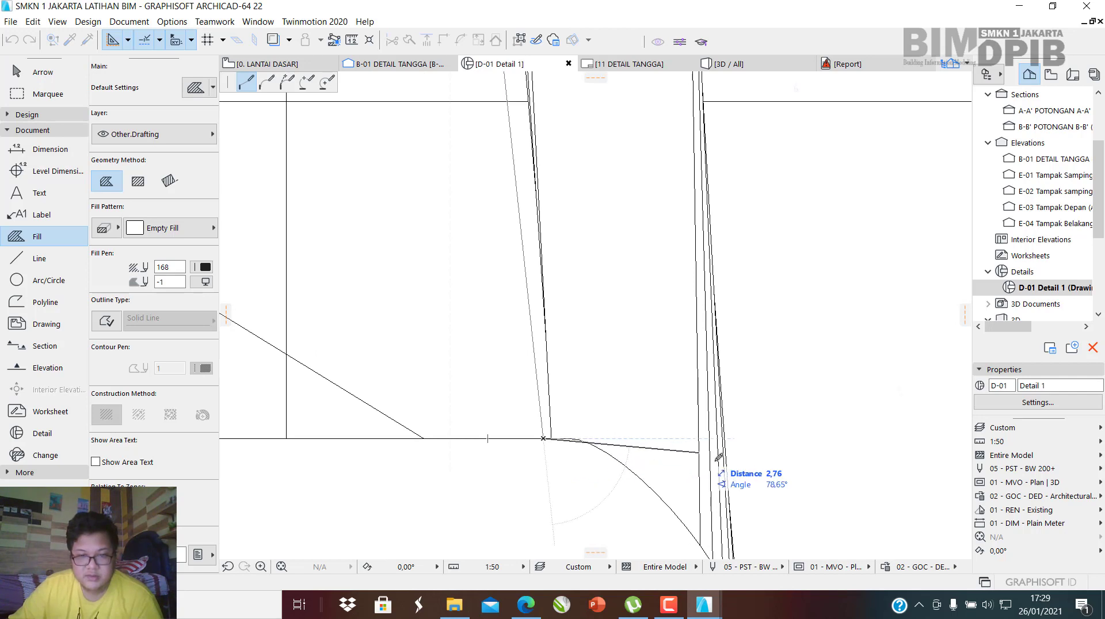
pyautogui.click(607, 427)
pyautogui.scroll(-2, 683, 285)
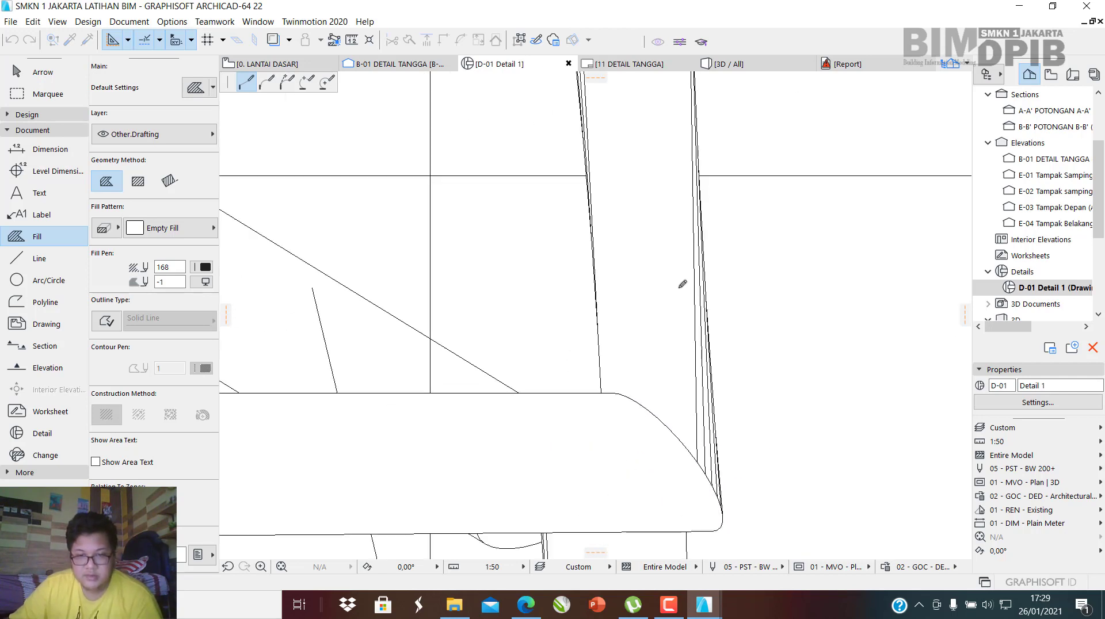
pyautogui.scroll(5, 721, 440)
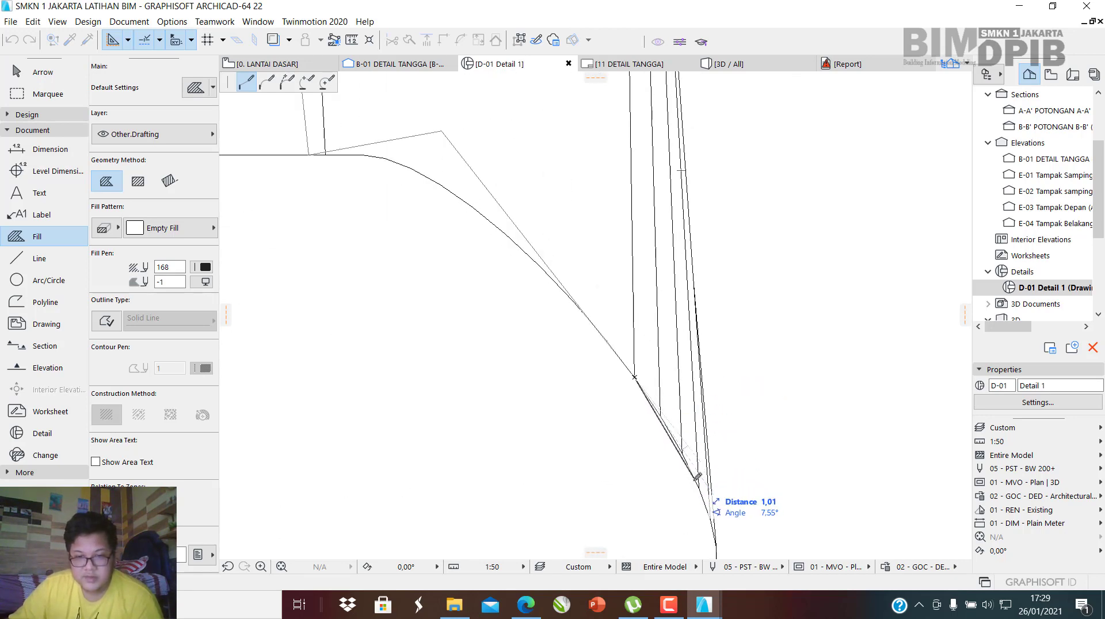
pyautogui.moveTo(718, 528)
pyautogui.mouseDown(button='middle')
pyautogui.moveTo(673, 481)
pyautogui.moveTo(669, 365)
pyautogui.mouseUp(button='middle')
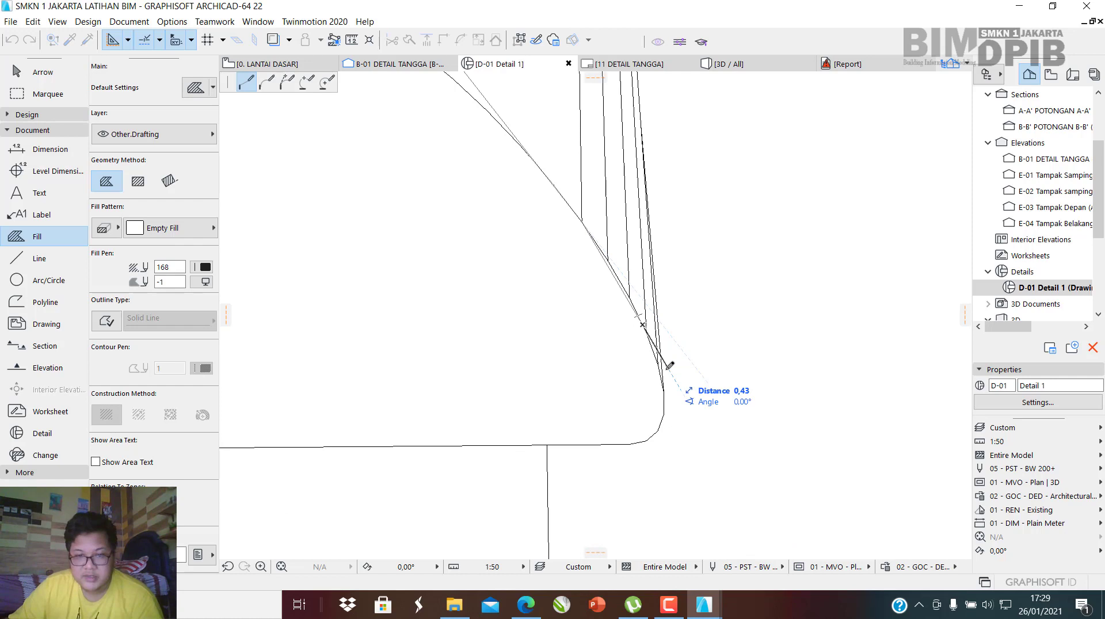
pyautogui.click(669, 403)
pyautogui.click(755, 369)
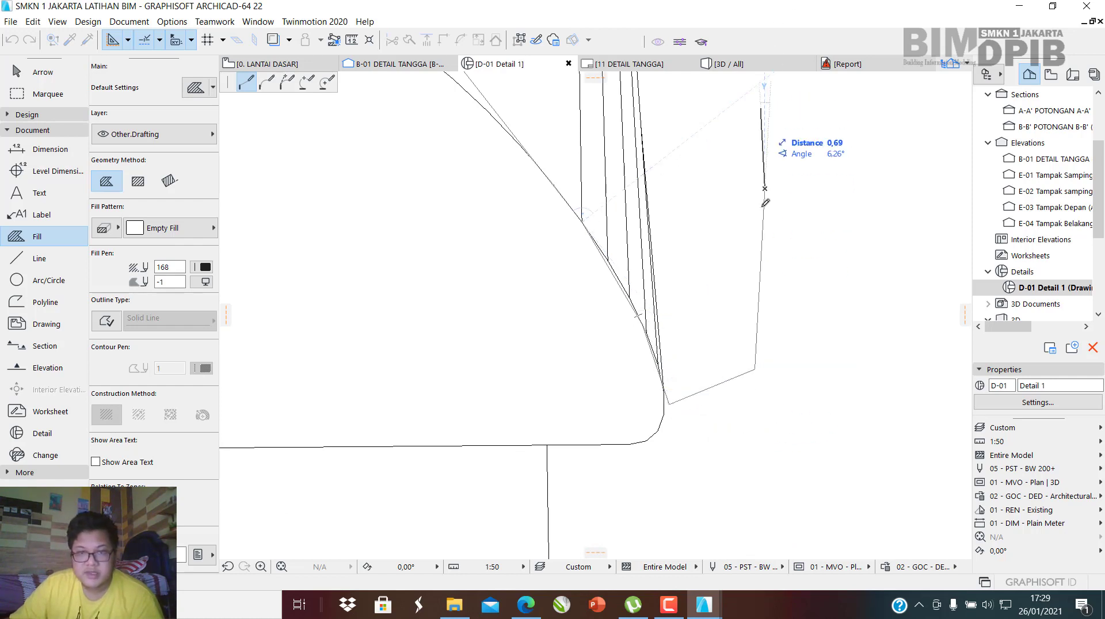
pyautogui.scroll(-6, 704, 383)
pyautogui.moveTo(711, 232); pyautogui.dragTo(655, 448, button='middle')
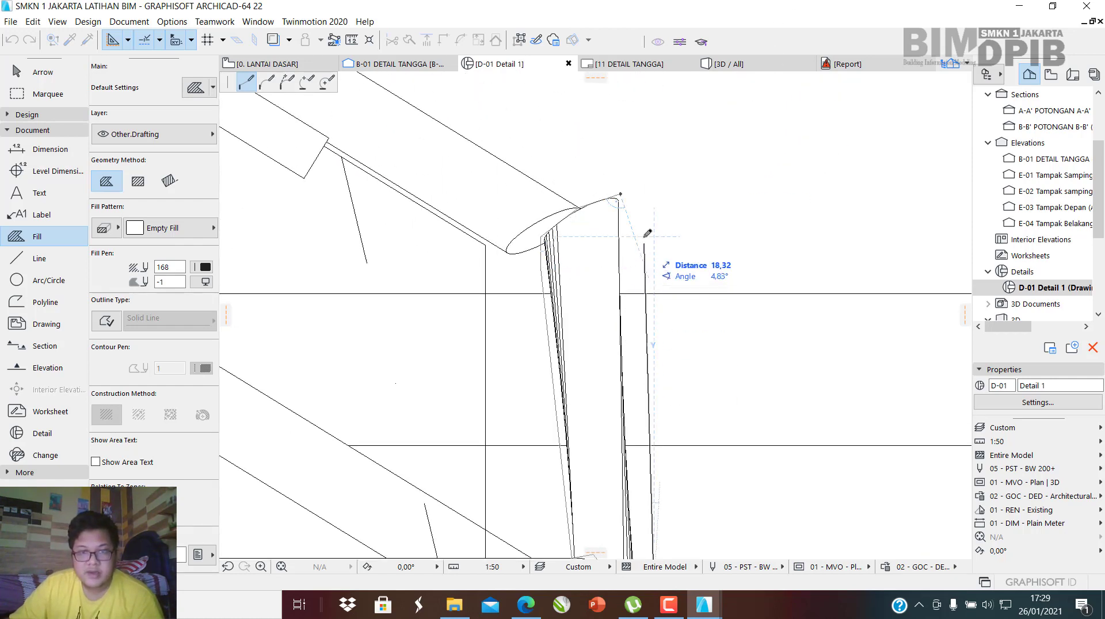
pyautogui.click(654, 208)
pyautogui.click(622, 194)
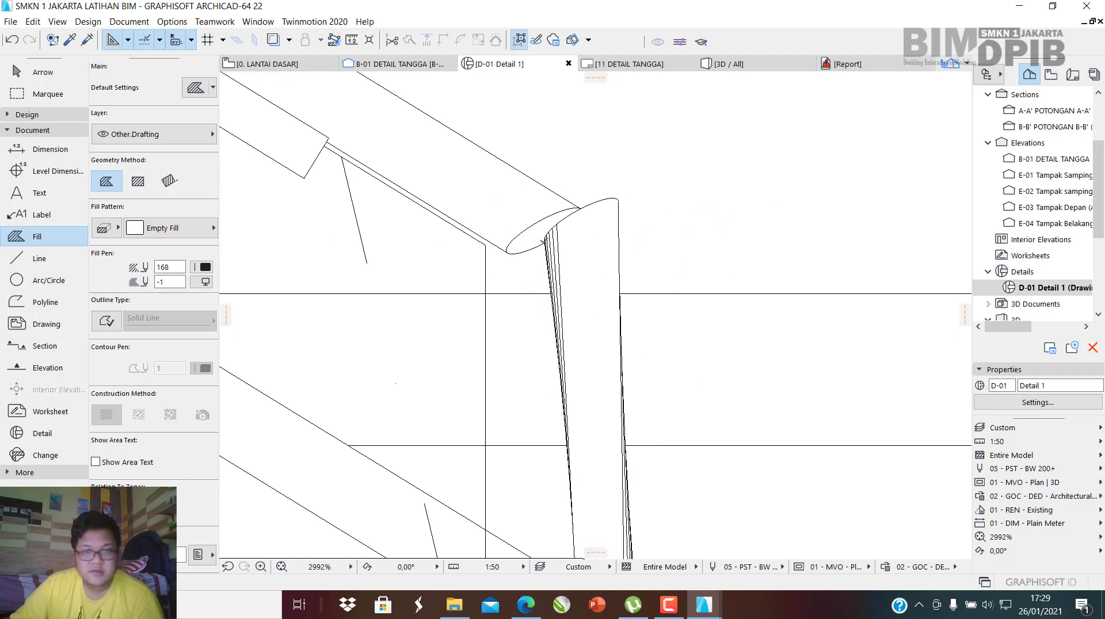
# Check which fills lie over the upright handrail section by selecting them.
pyautogui.press('Escape')
pyautogui.click(597, 237)
pyautogui.click(642, 248)
pyautogui.click(606, 270)
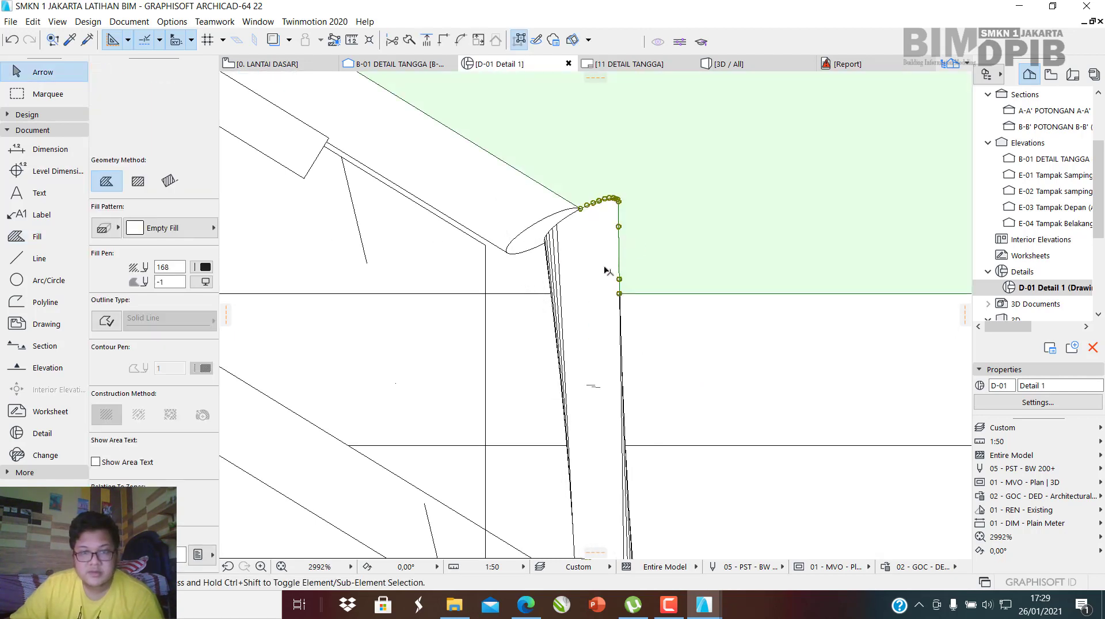
pyautogui.click(606, 274)
pyautogui.scroll(-4, 605, 295)
pyautogui.scroll(3, 605, 333)
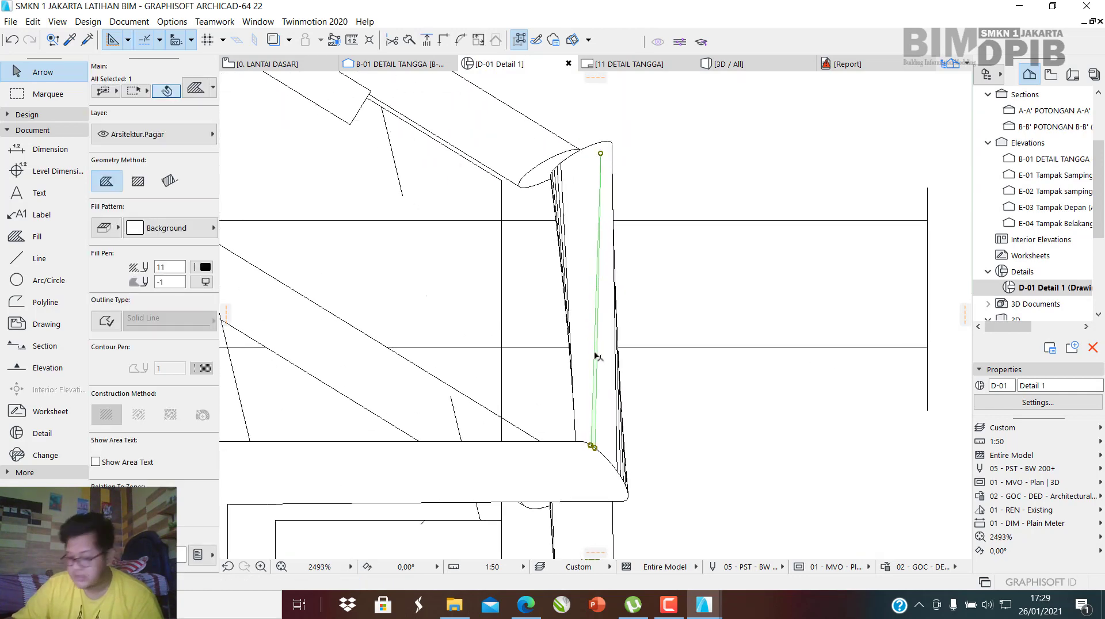
pyautogui.press('Escape')
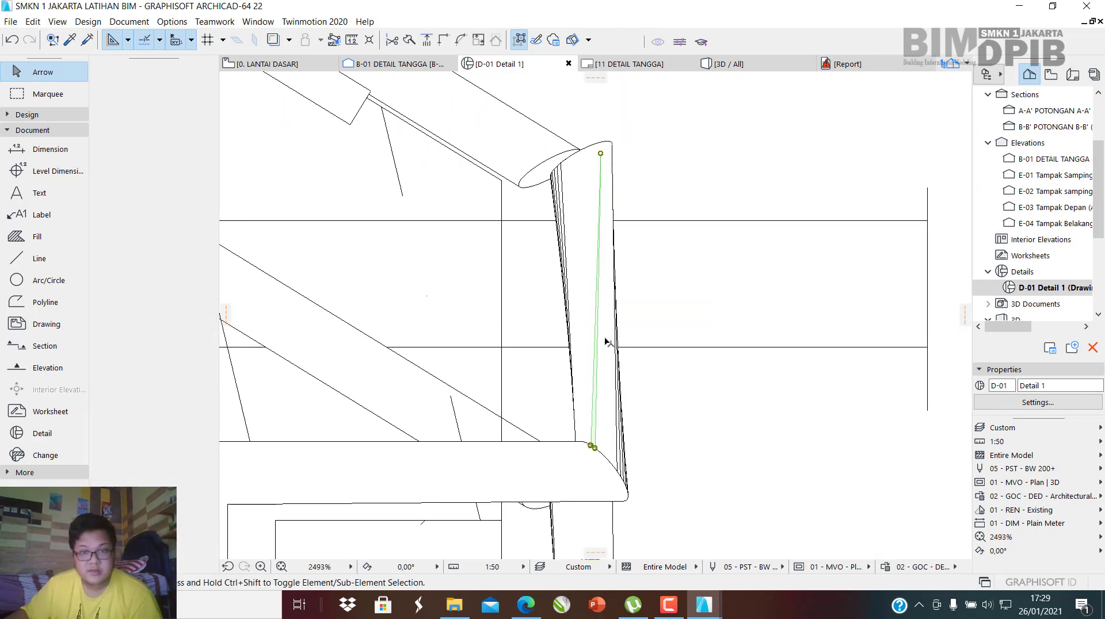
# Draw another Empty Fill polygon over the upright handrail section, from the sloping rail's lower end to the horizontal rail's curved end.
pyautogui.click(55, 238)
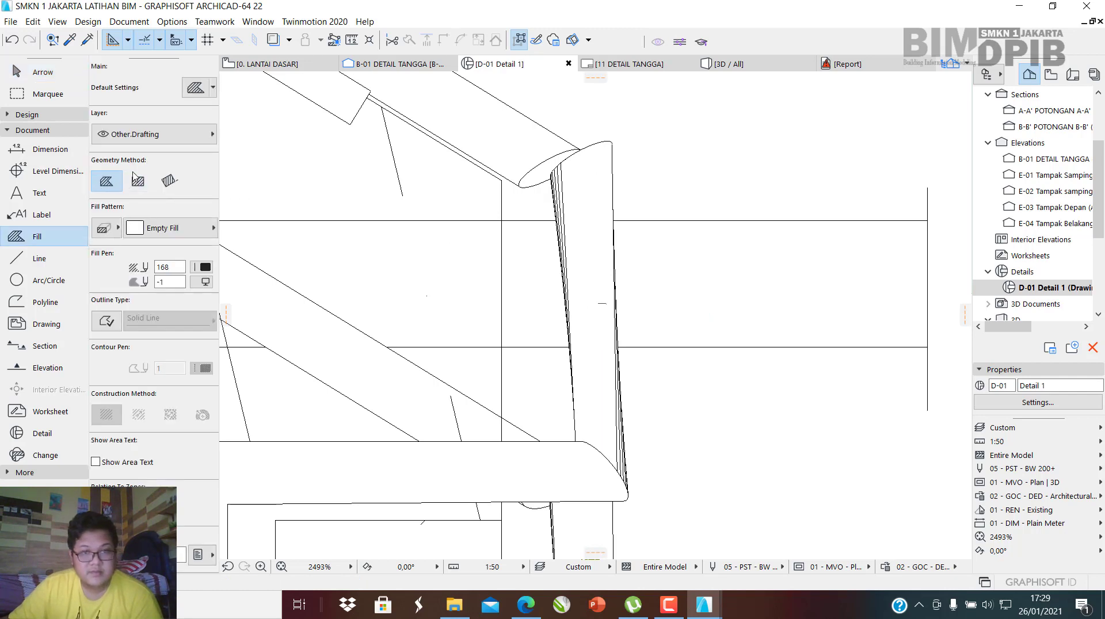
pyautogui.scroll(4, 554, 229)
pyautogui.click(512, 249)
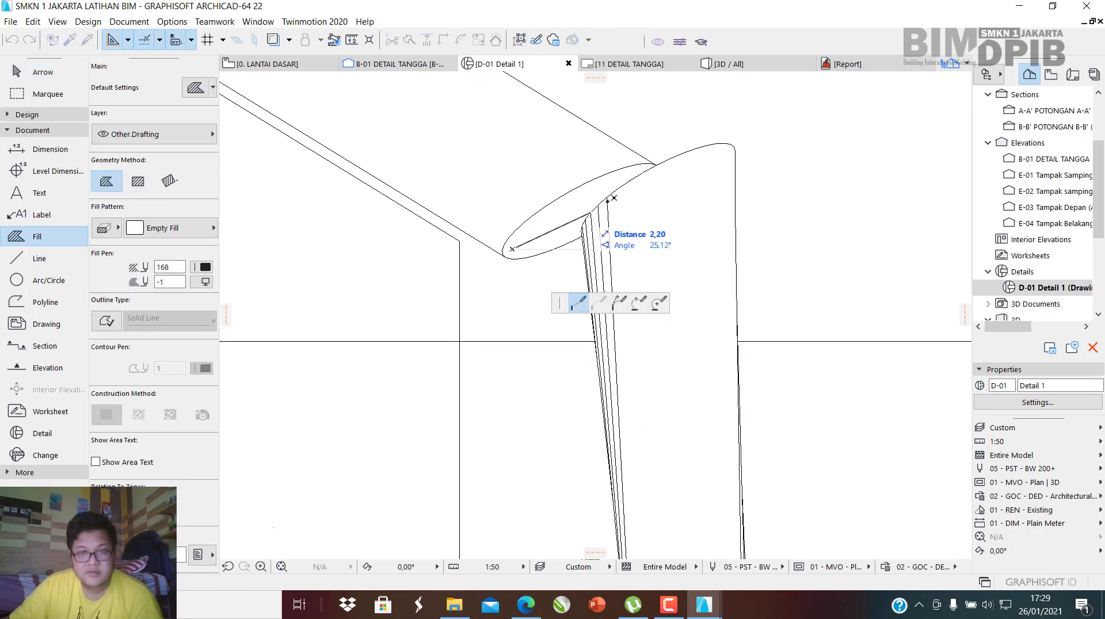
pyautogui.click(791, 119)
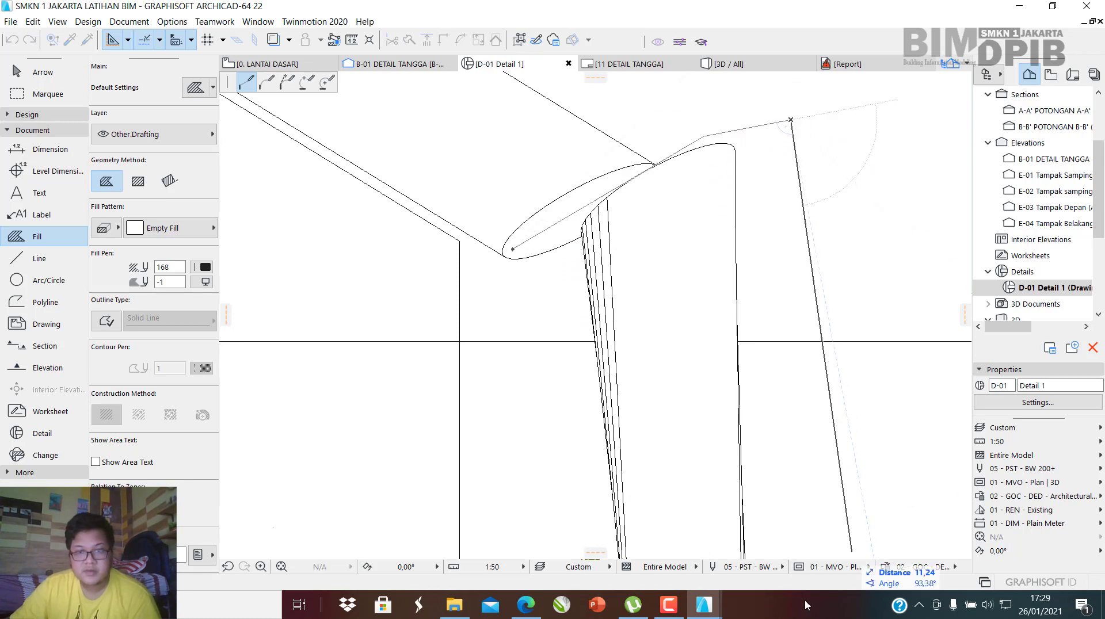
pyautogui.scroll(-6, 775, 273)
pyautogui.scroll(3, 779, 464)
pyautogui.scroll(3, 781, 461)
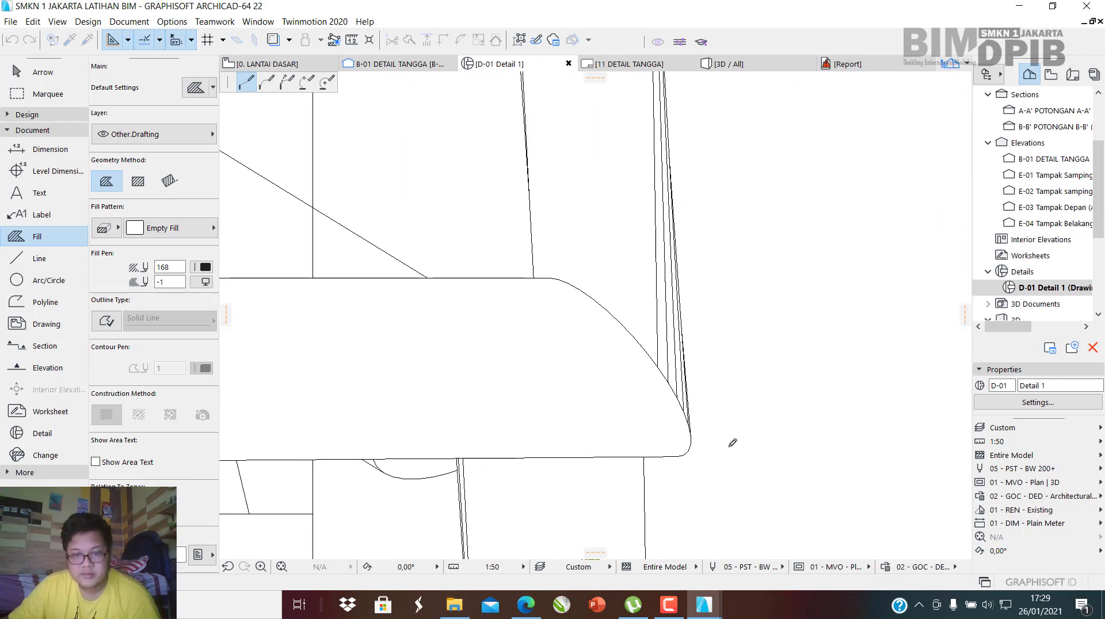
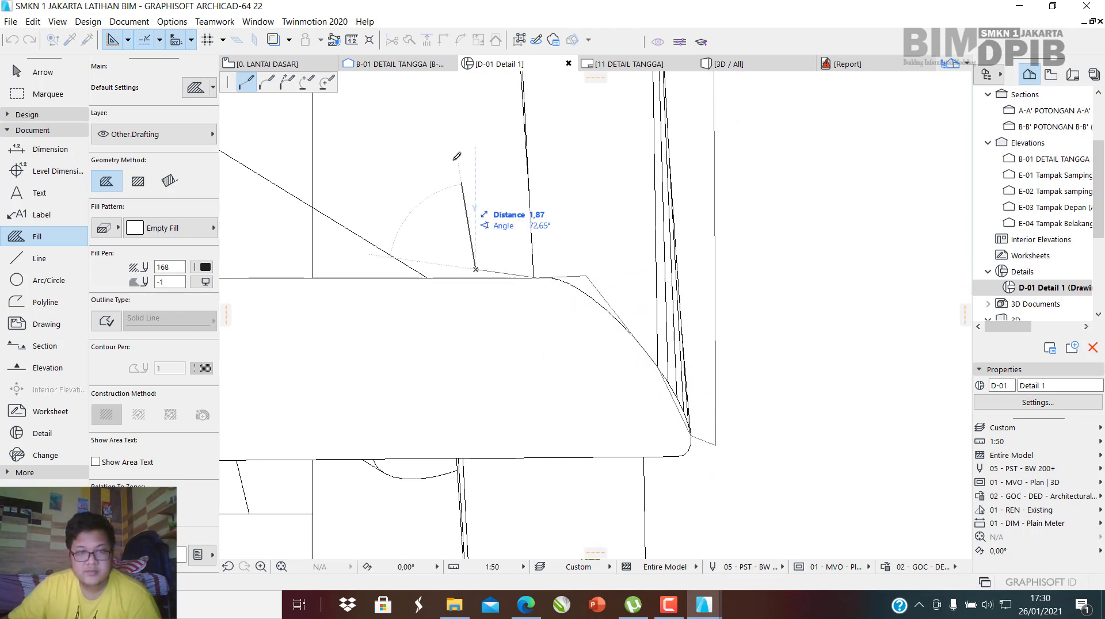
pyautogui.scroll(-3, 511, 278)
pyautogui.moveTo(511, 279); pyautogui.dragTo(509, 469, button='middle')
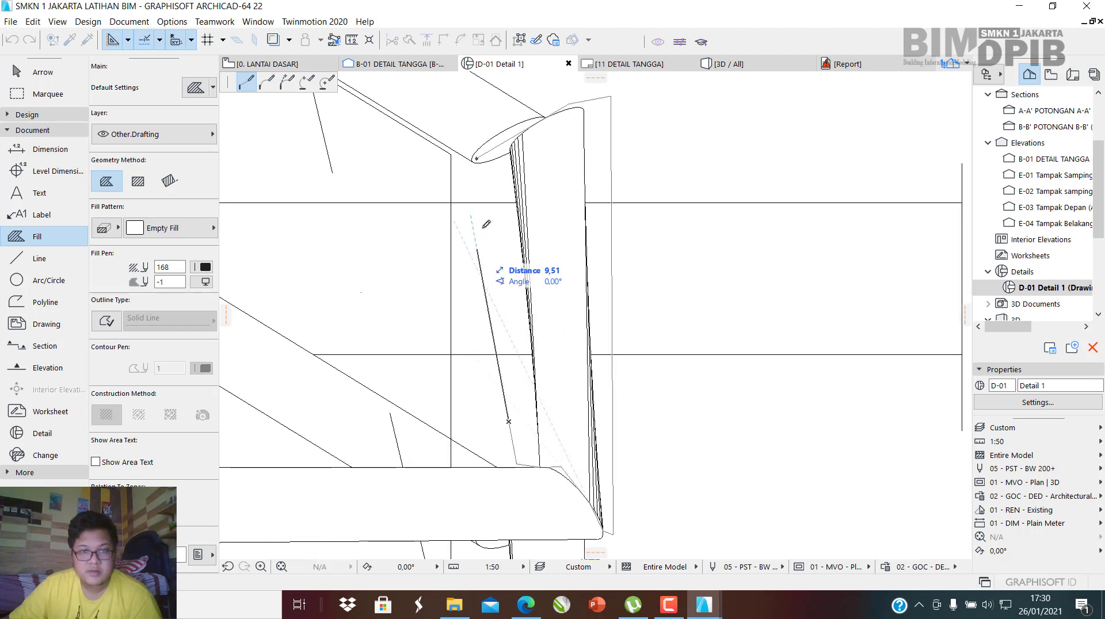
pyautogui.press('Escape')
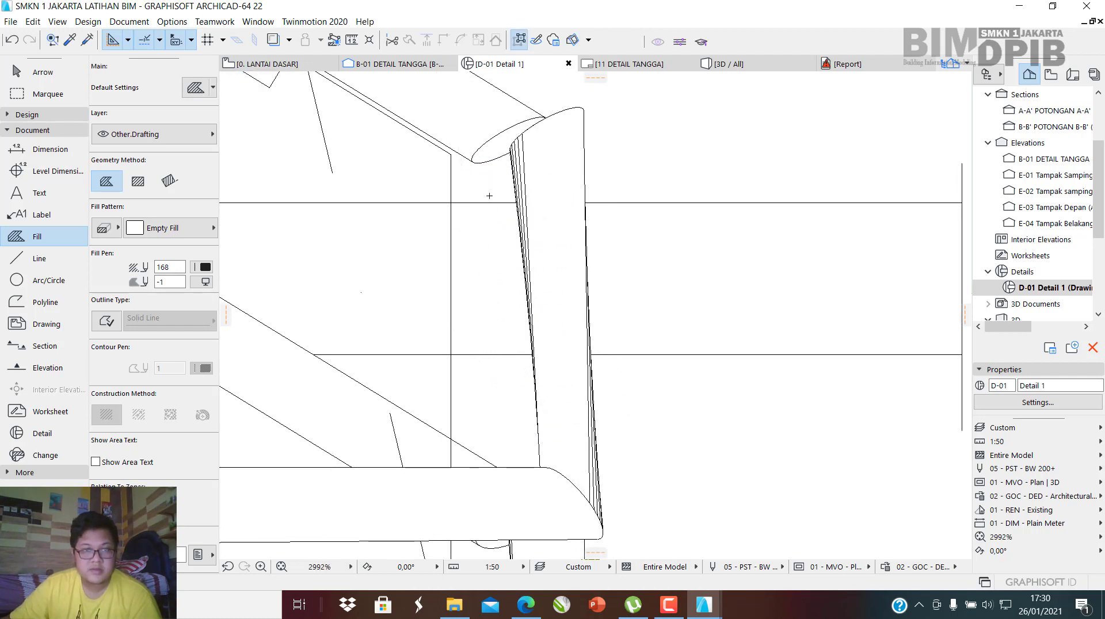
# Bring the drafting fill over the upright handrail section to the front of the display order.
pyautogui.scroll(-3, 382, 260)
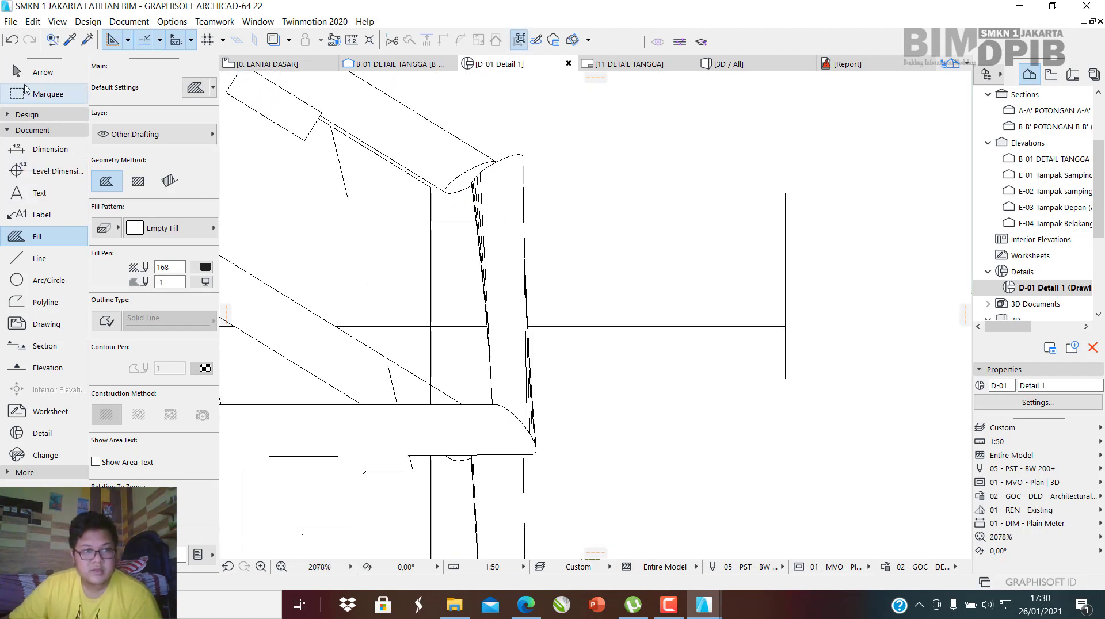
pyautogui.click(43, 72)
pyautogui.click(462, 206)
pyautogui.click(469, 237)
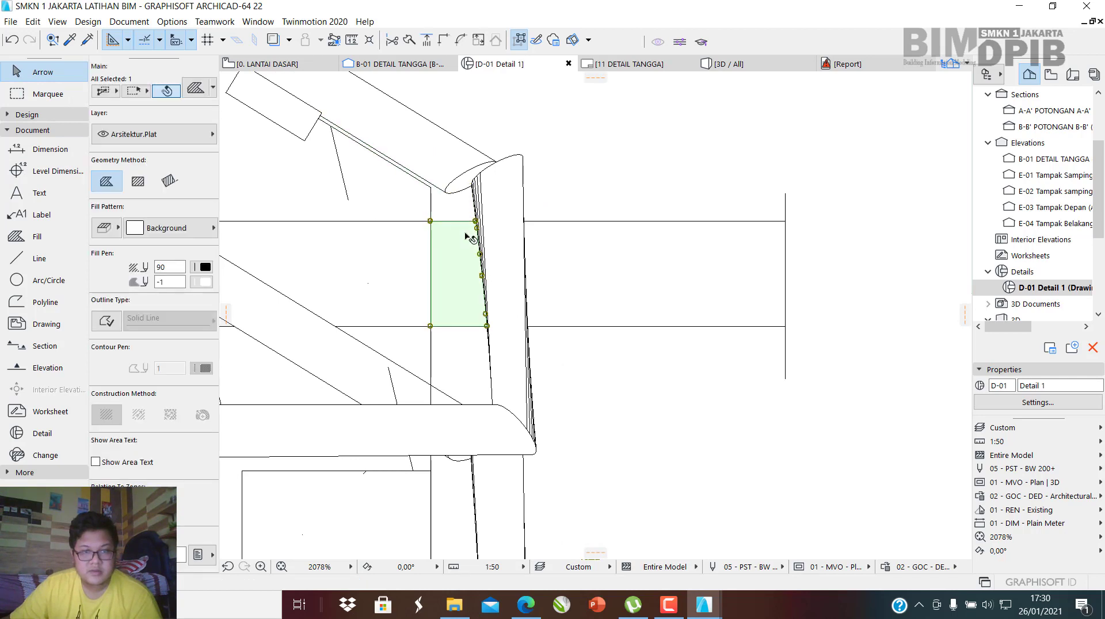
pyautogui.click(544, 257)
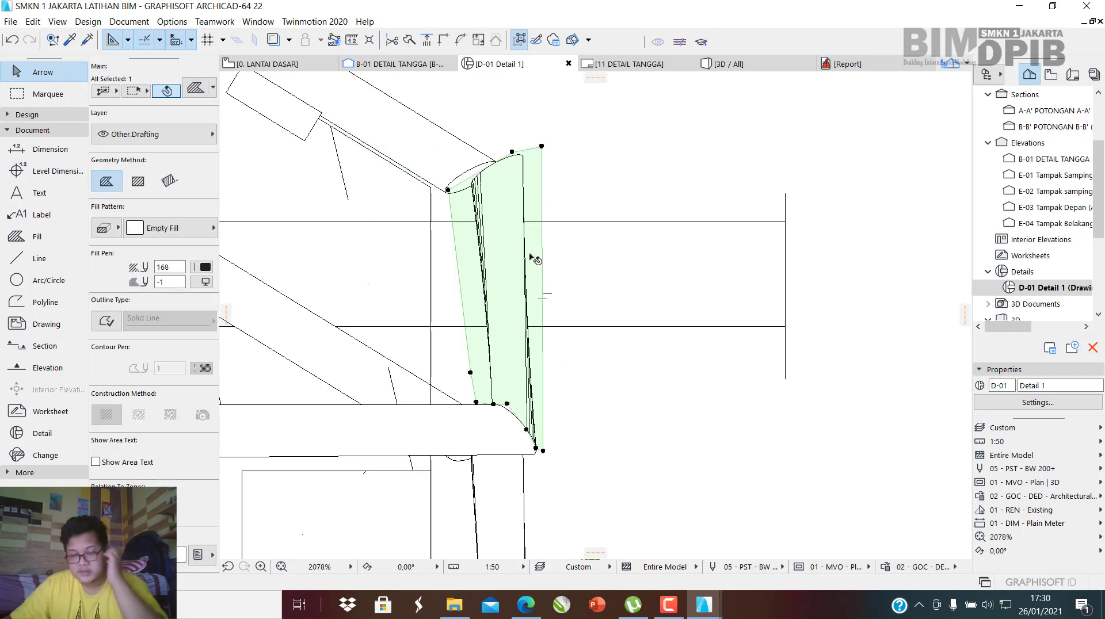
pyautogui.rightClick(535, 256)
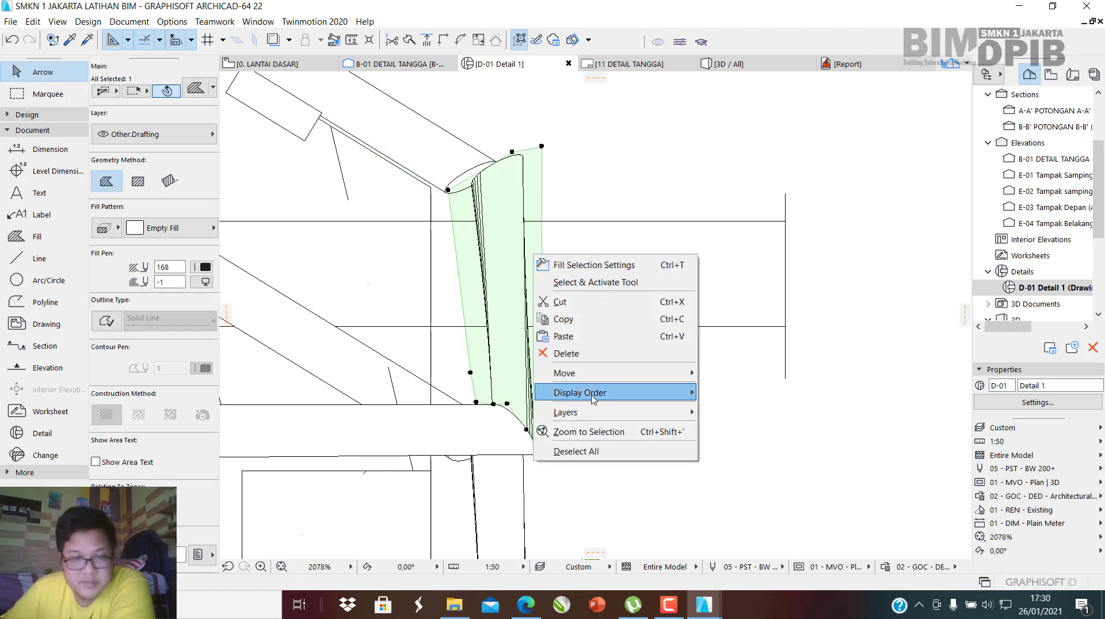
pyautogui.moveTo(588, 397)
pyautogui.click(741, 393)
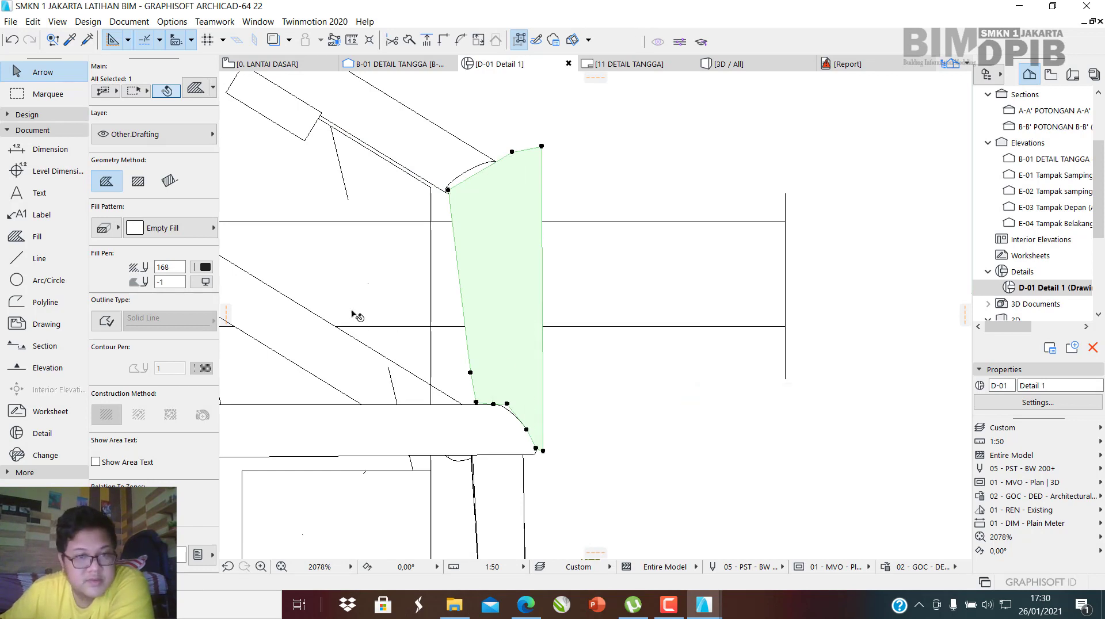
pyautogui.click(591, 183)
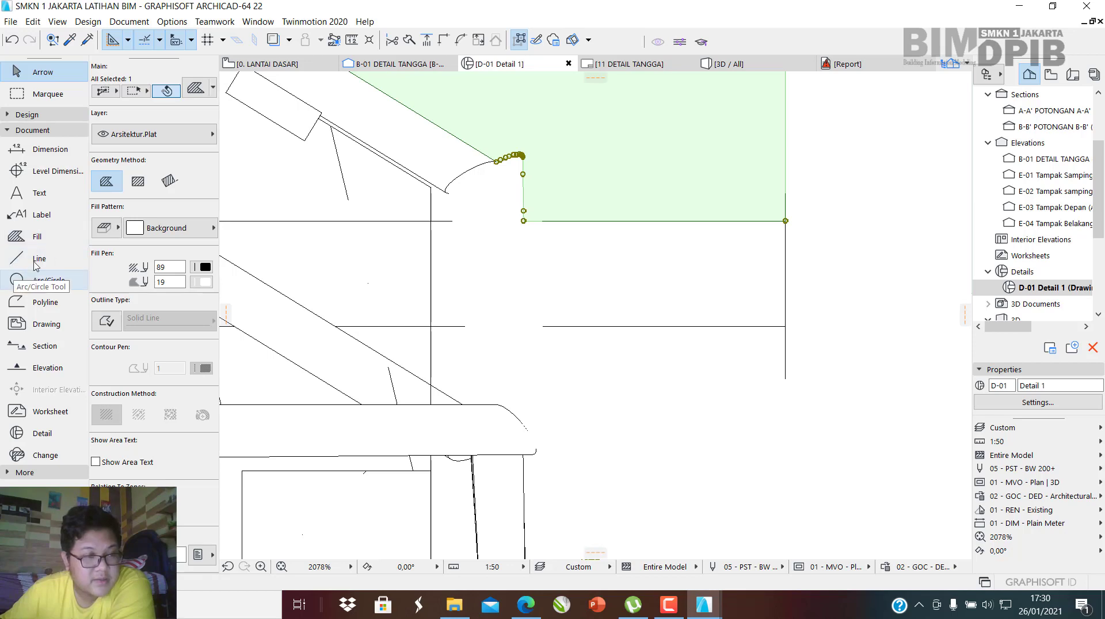
# Draw a solid line from the end of the sloping handrail's upper edge to the horizontal rail's rounded outer end.
pyautogui.click(36, 262)
pyautogui.scroll(2, 421, 196)
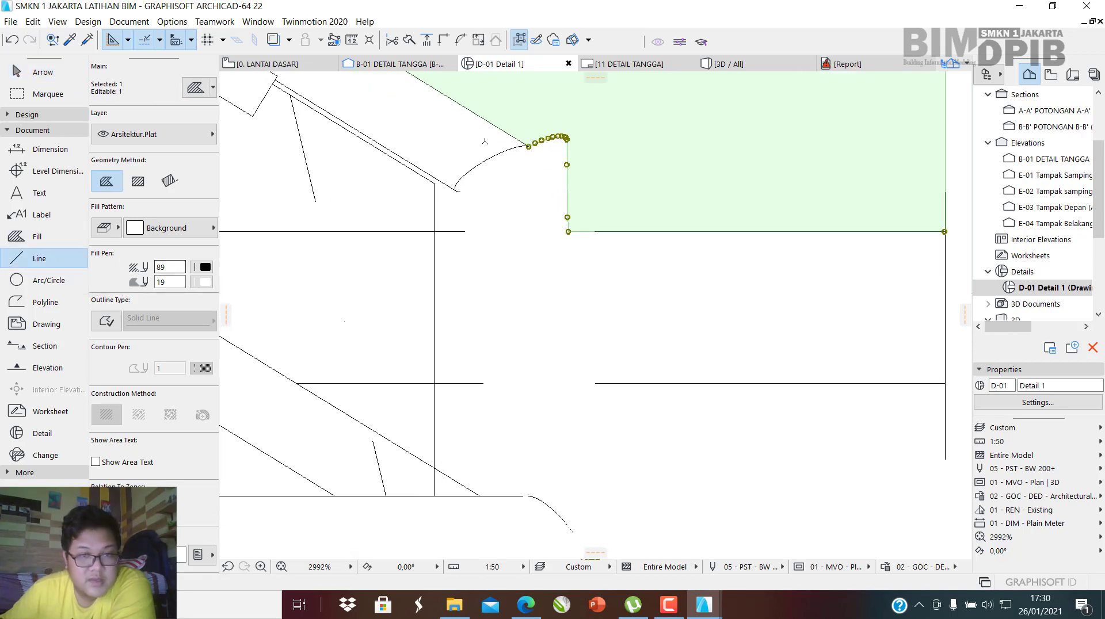
pyautogui.scroll(10, 485, 141)
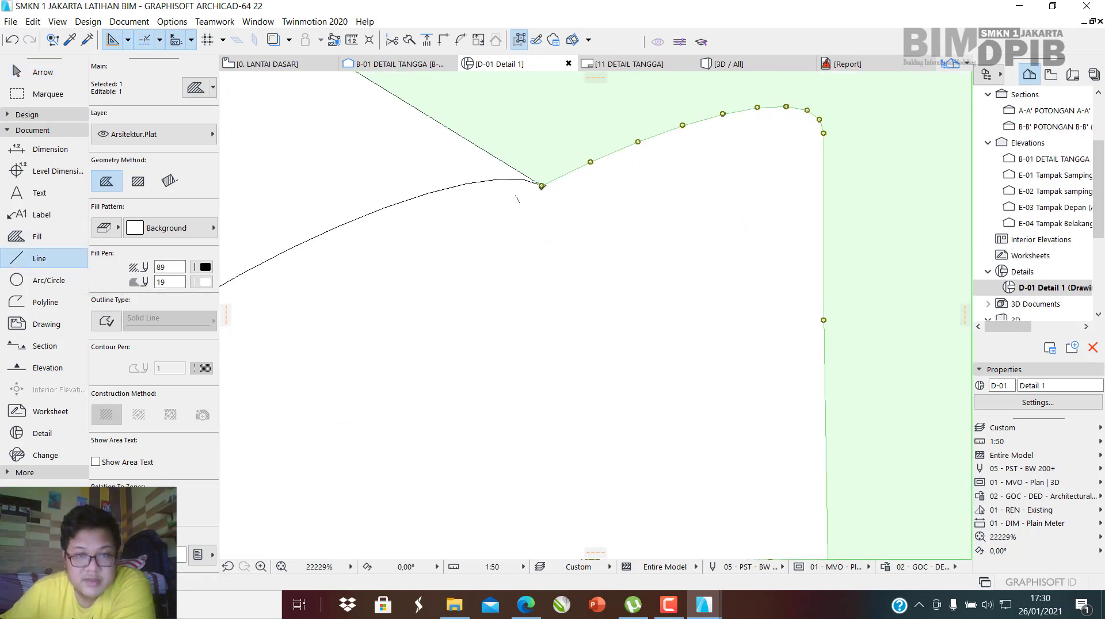
pyautogui.click(542, 184)
pyautogui.scroll(-3, 586, 323)
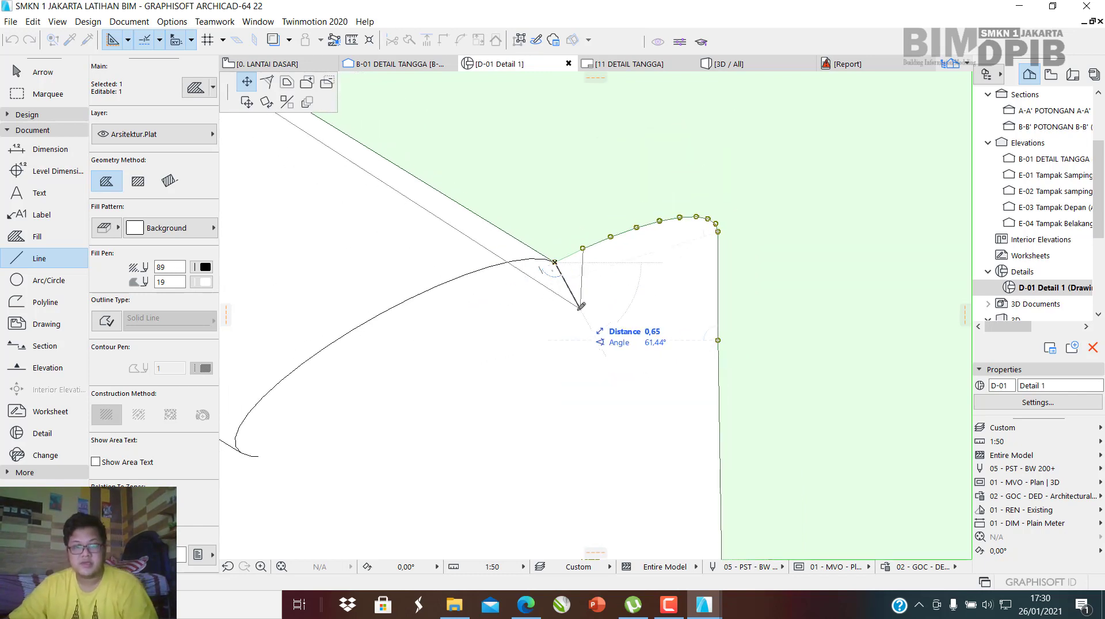
pyautogui.press('Escape')
pyautogui.press('Escape')
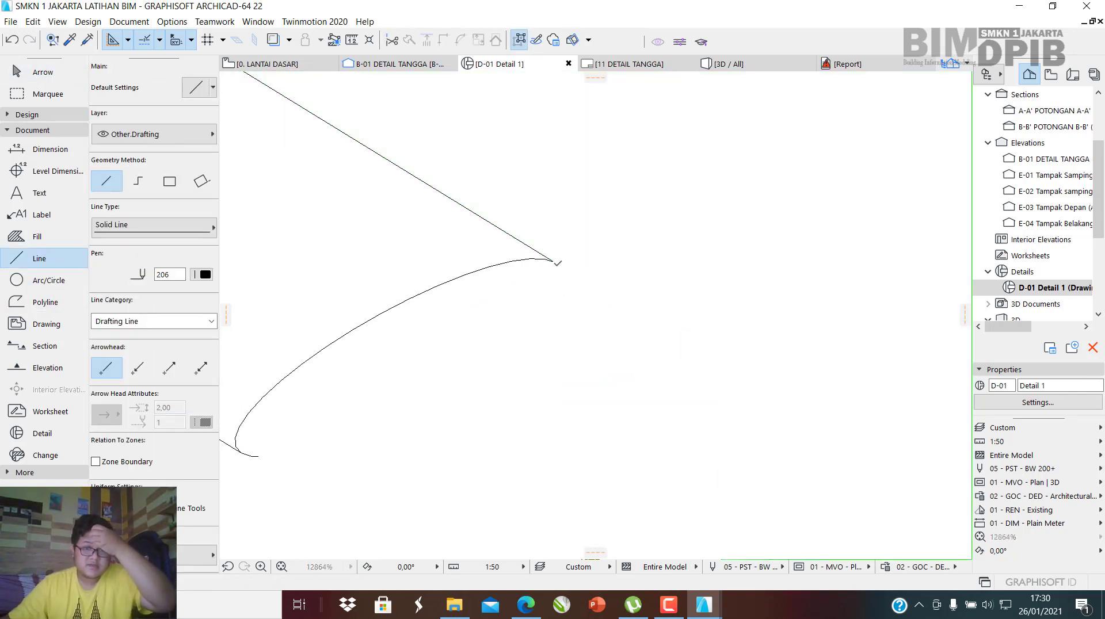
pyautogui.scroll(-5, 624, 156)
pyautogui.scroll(3, 666, 447)
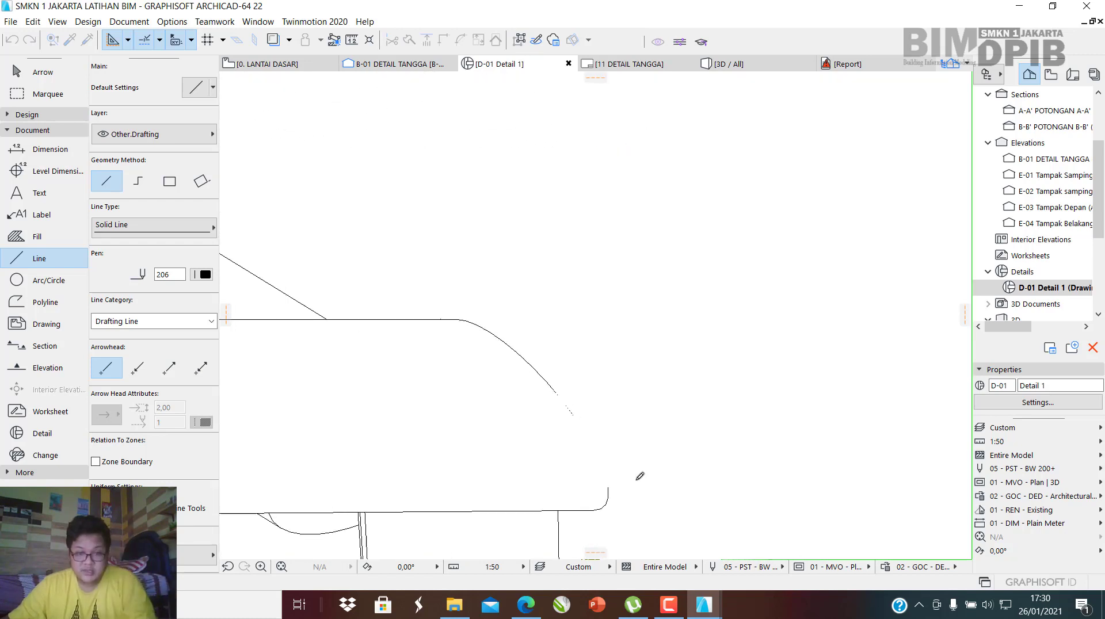
pyautogui.scroll(3, 610, 506)
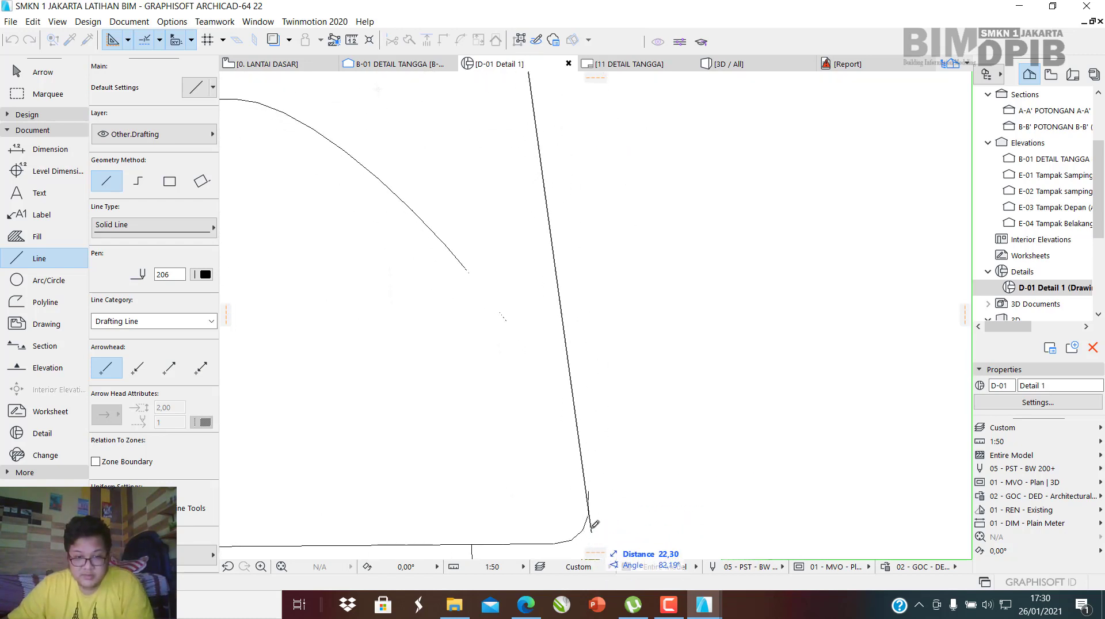
pyautogui.press('Escape')
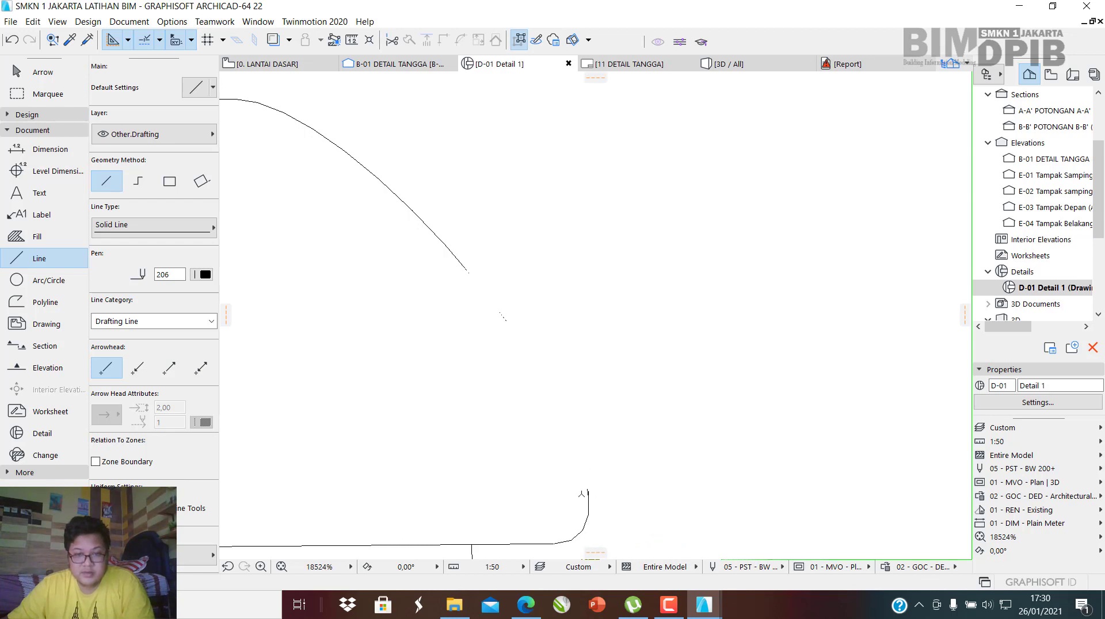
# Bring the outer edge line of the upright handrail section to the front of the display order.
pyautogui.scroll(-5, 502, 316)
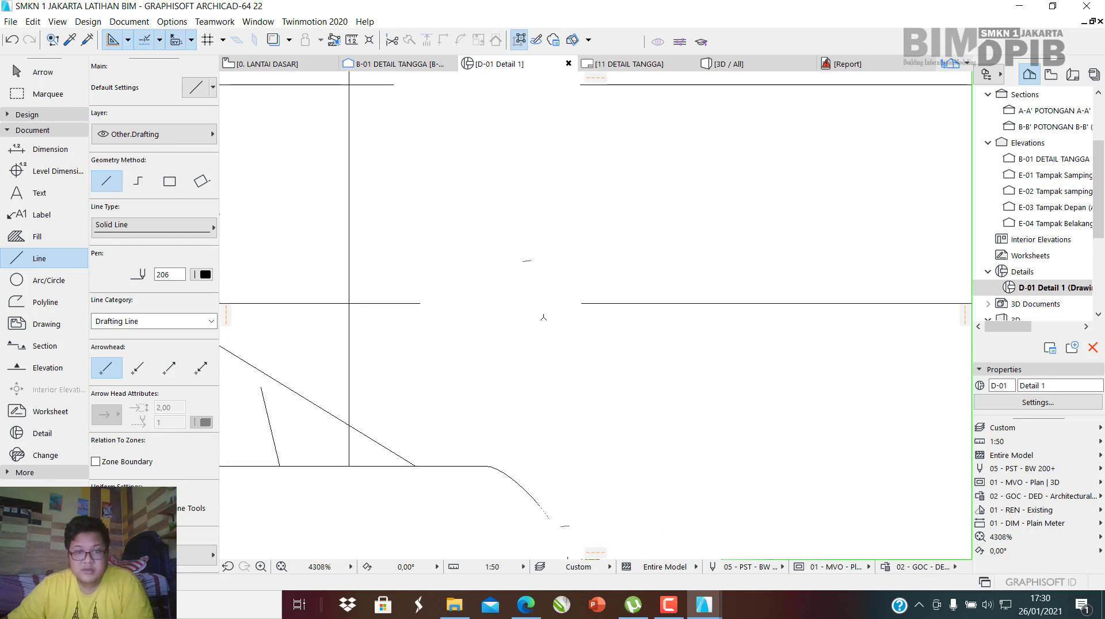
pyautogui.press('Escape')
pyautogui.click(528, 257)
pyautogui.scroll(3, 530, 295)
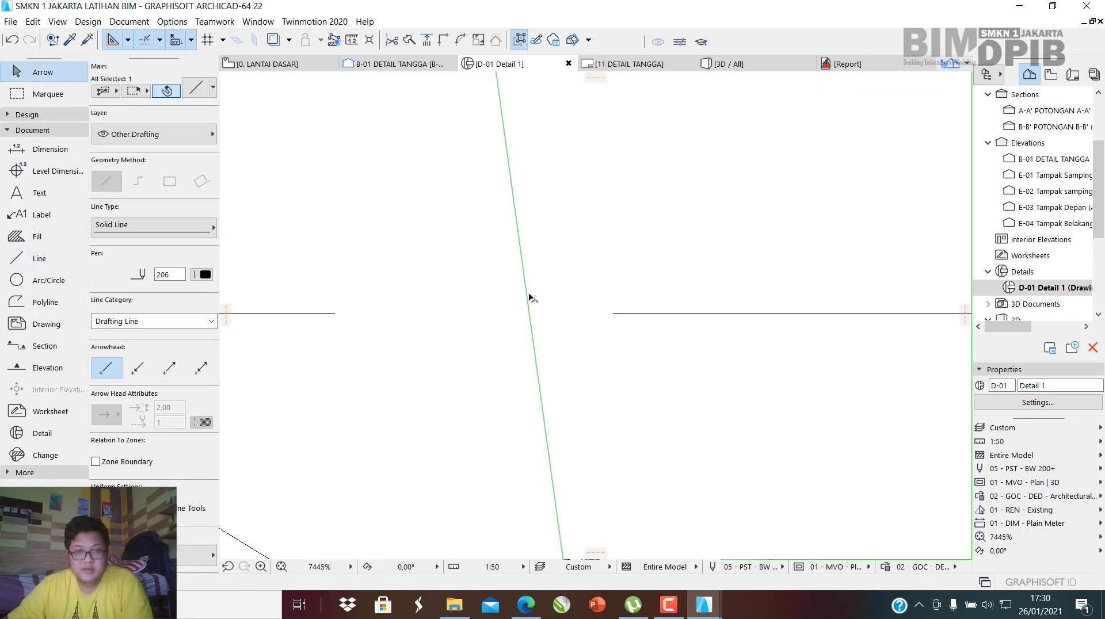
pyautogui.rightClick(528, 301)
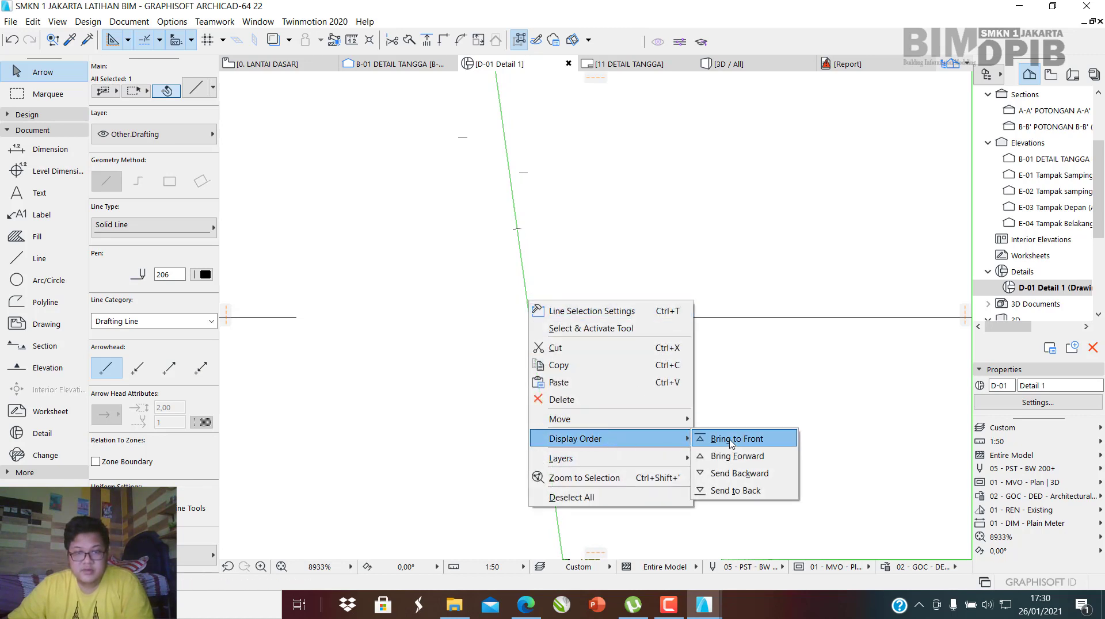
pyautogui.click(731, 439)
pyautogui.scroll(-5, 585, 340)
pyautogui.click(624, 334)
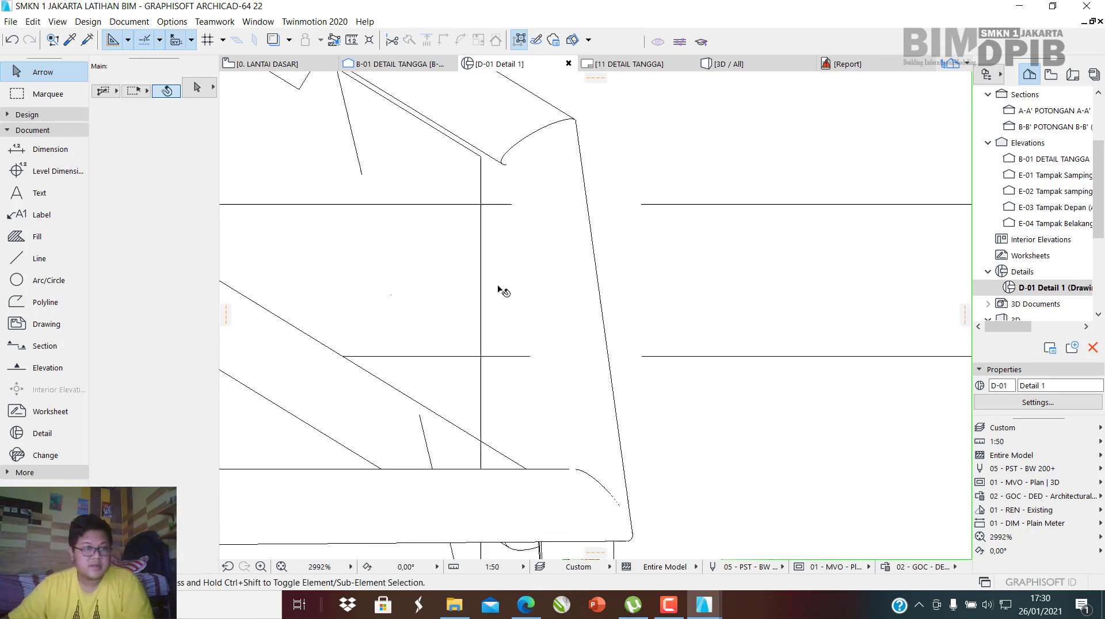
# Draw a solid line from the end of the sloping handrail's lower edge to the start of the horizontal rail's curved end.
pyautogui.click(39, 259)
pyautogui.scroll(5, 519, 138)
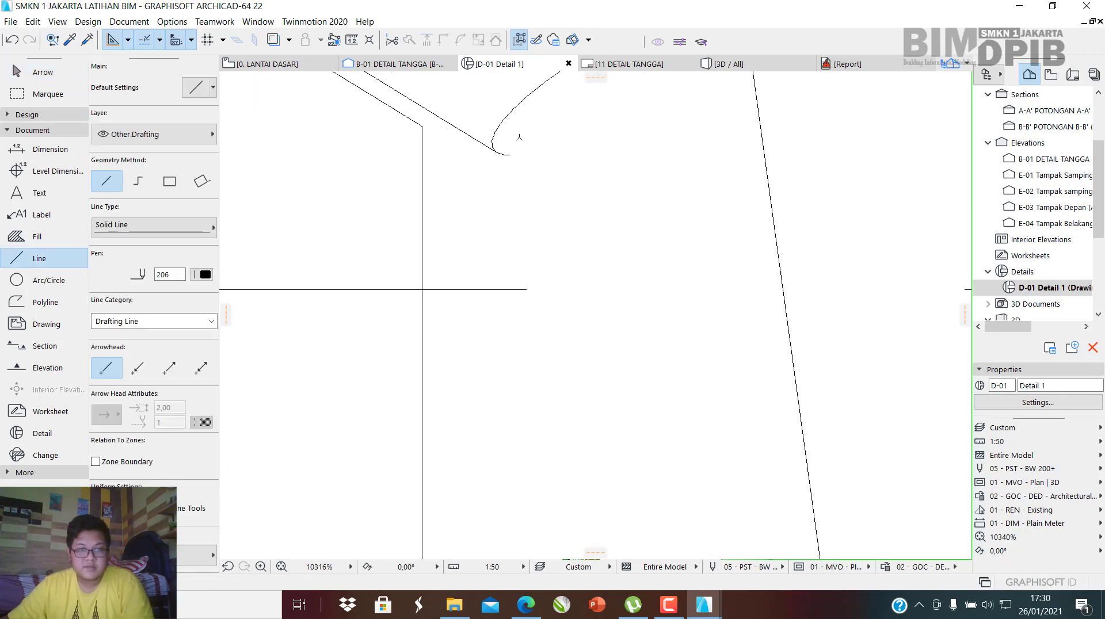
pyautogui.scroll(2, 518, 141)
pyautogui.scroll(-4, 517, 166)
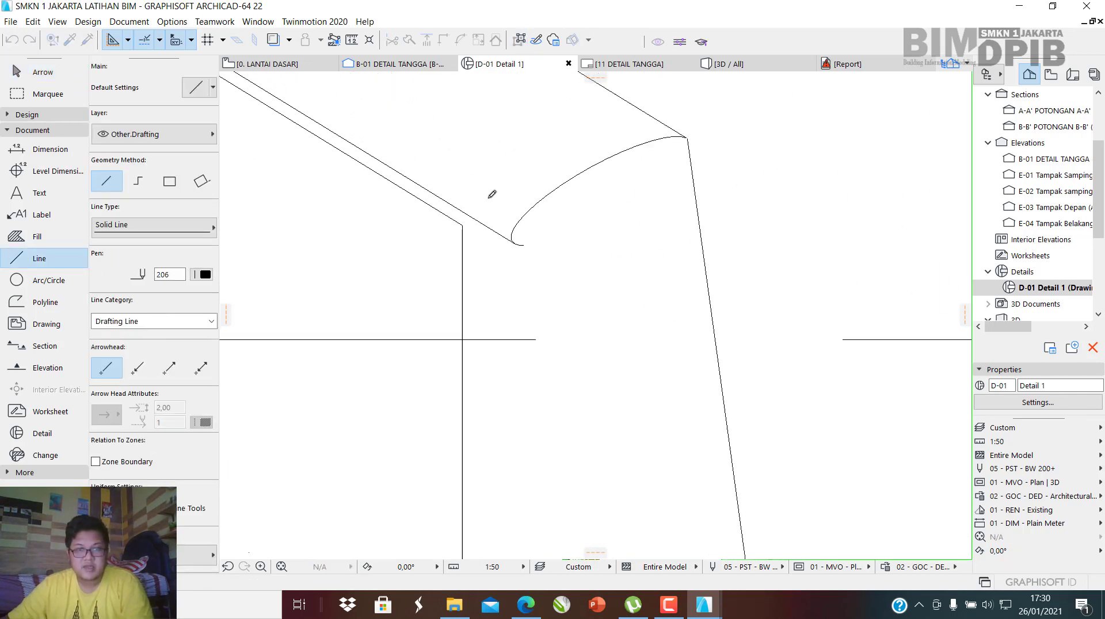
pyautogui.scroll(3, 556, 414)
pyautogui.scroll(2, 558, 428)
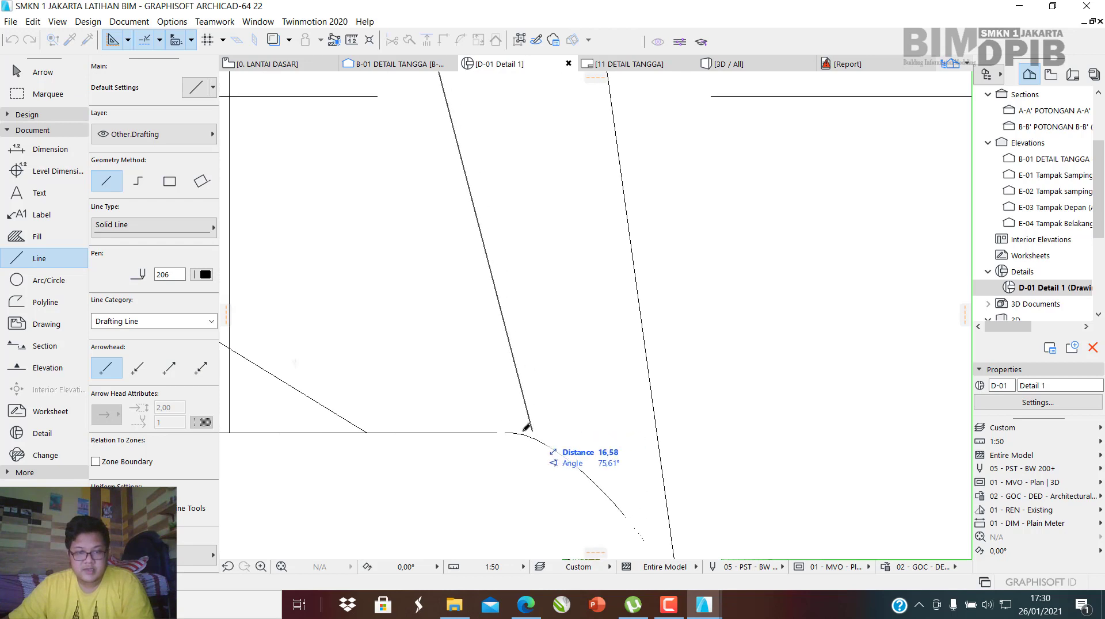
pyautogui.scroll(-3, 508, 428)
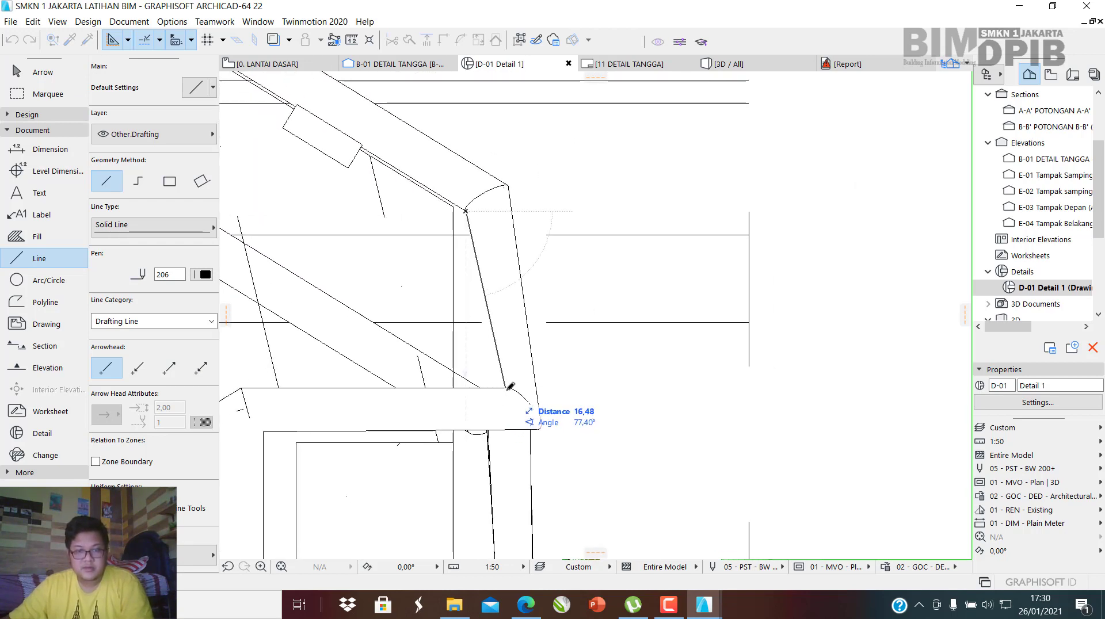
pyautogui.press('Escape')
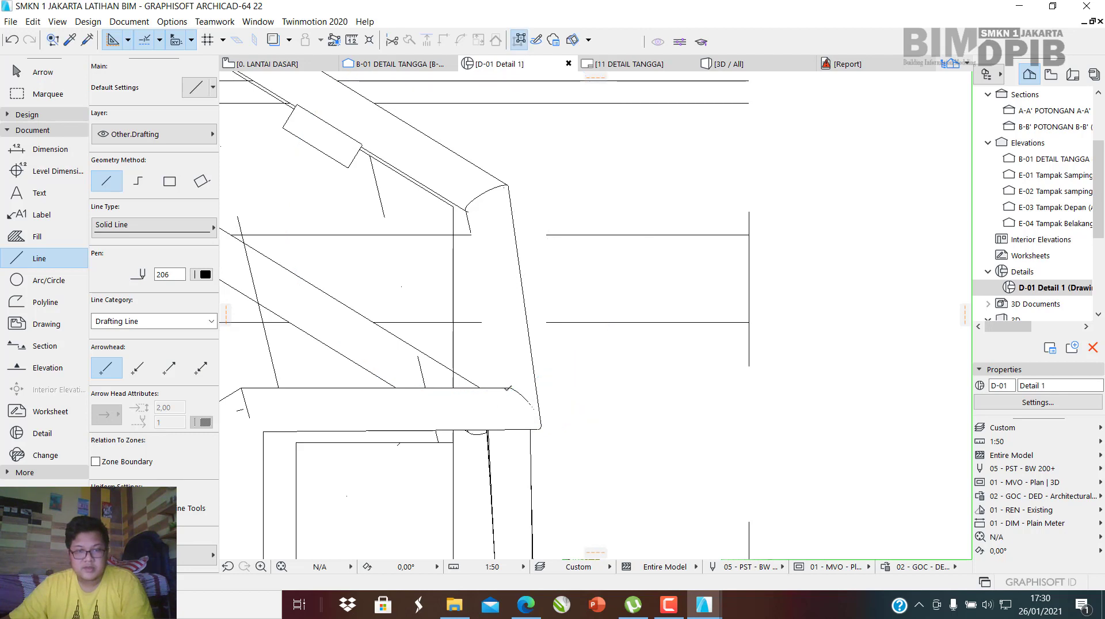
pyautogui.click(509, 390)
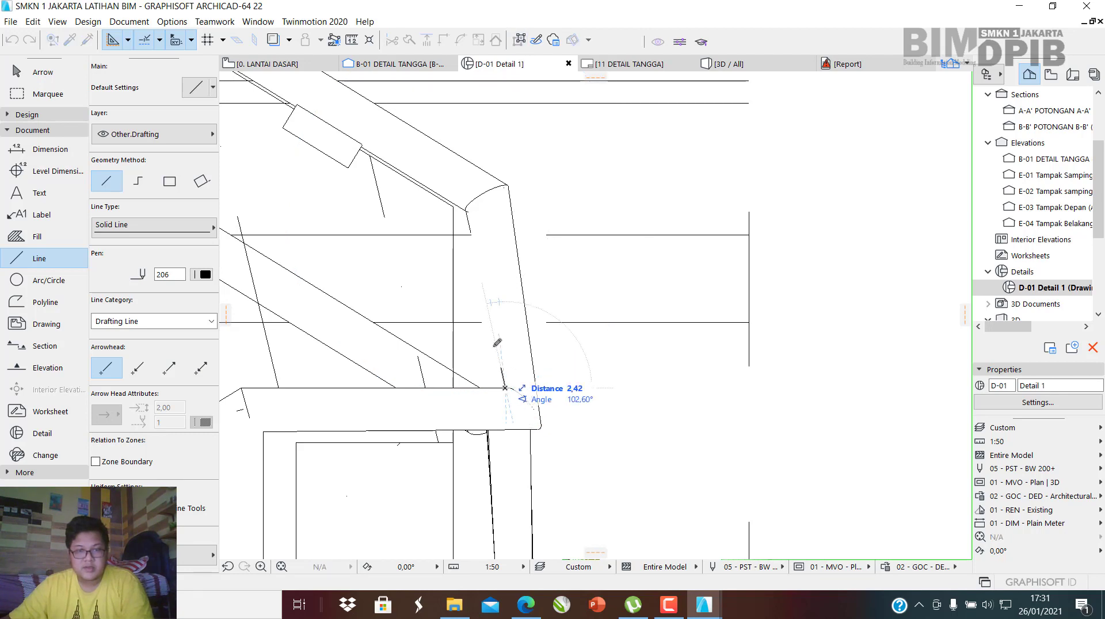
pyautogui.scroll(2, 495, 334)
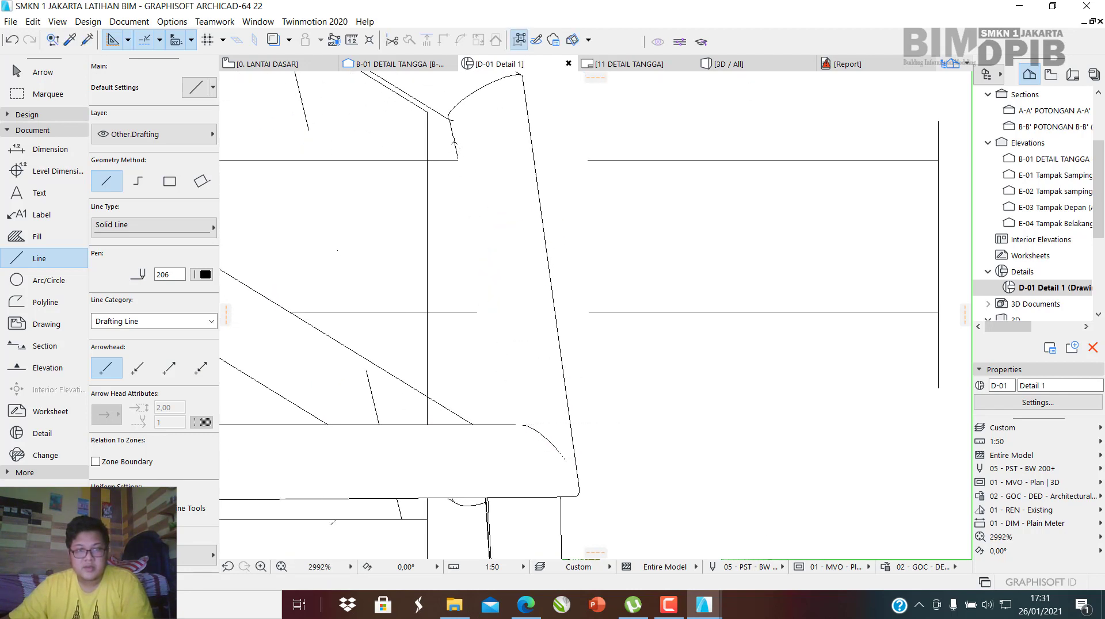
pyautogui.press('Escape')
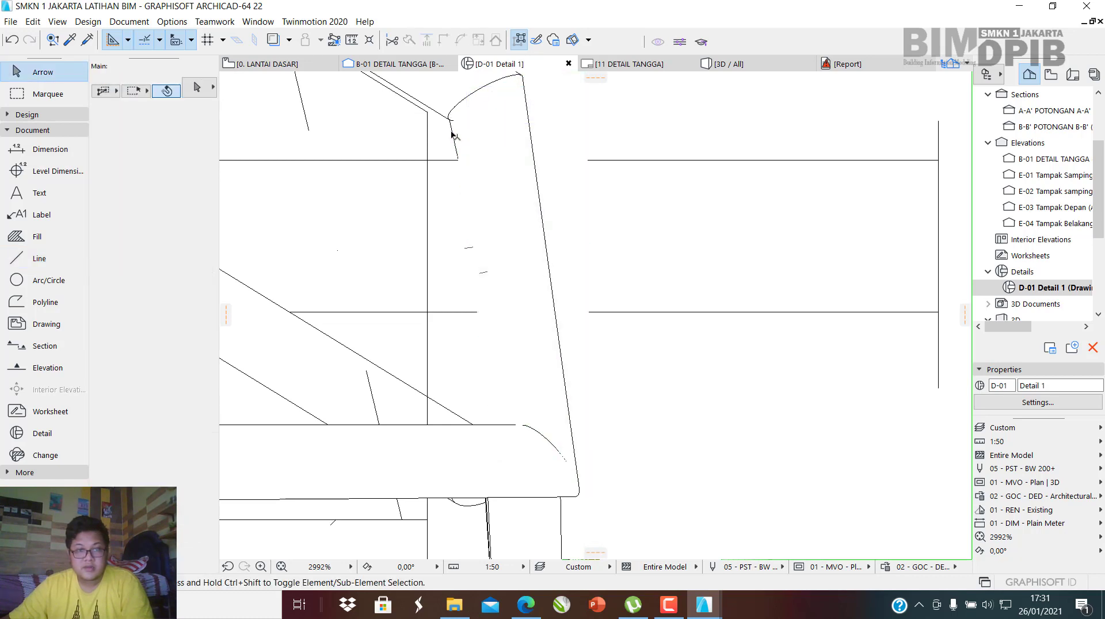
# Bring the inner edge line of the upright handrail section to the front of the display order.
pyautogui.click(451, 134)
pyautogui.rightClick(452, 133)
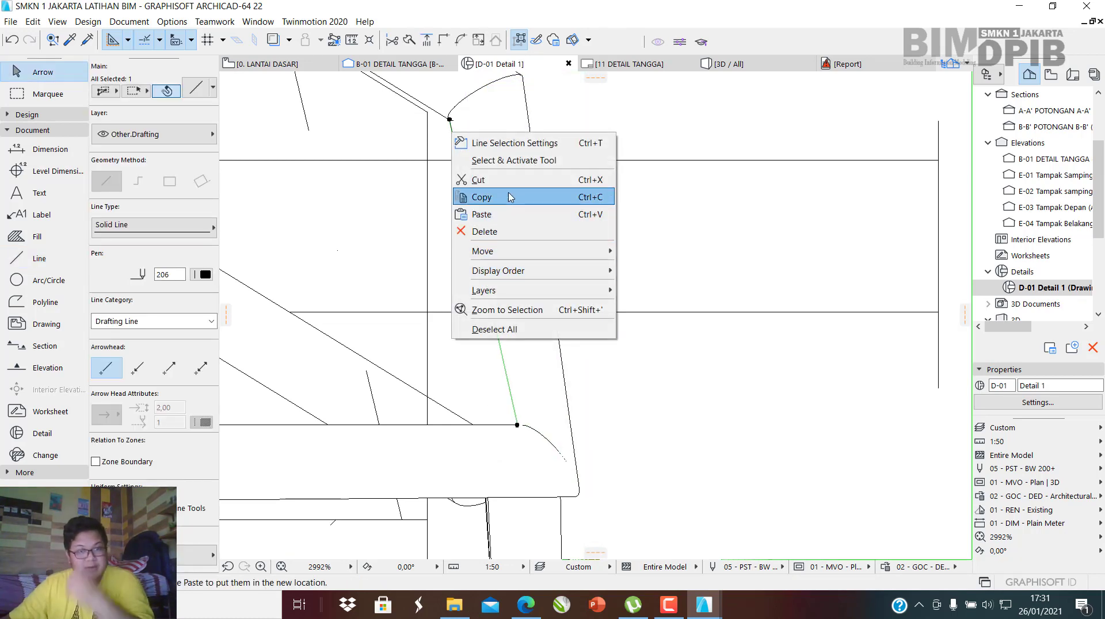
pyautogui.moveTo(540, 276)
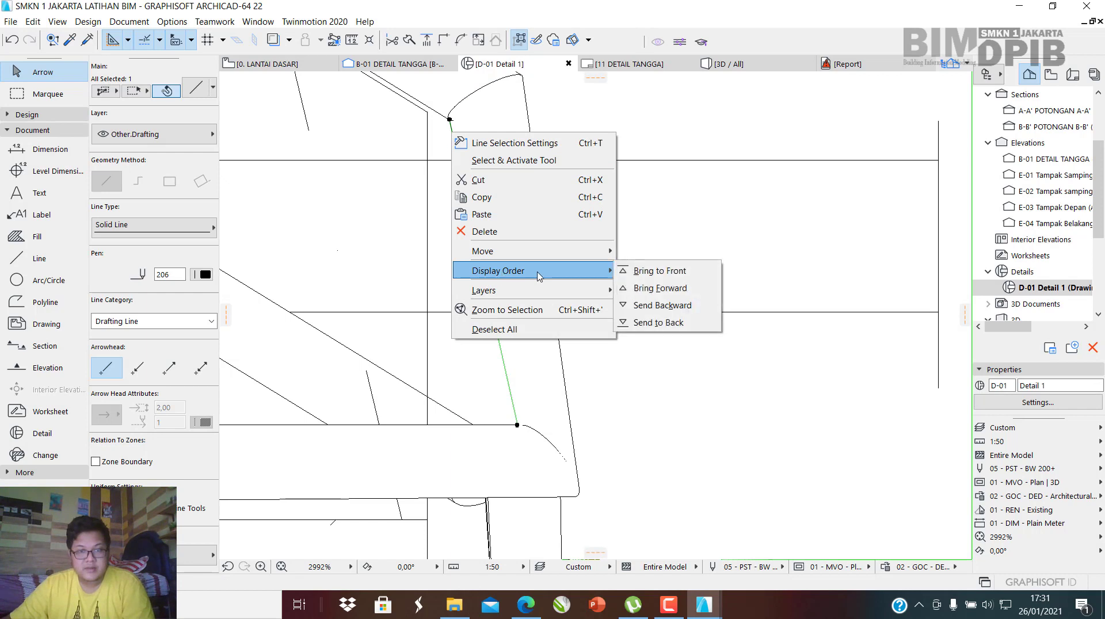
pyautogui.click(660, 270)
pyautogui.press('Escape')
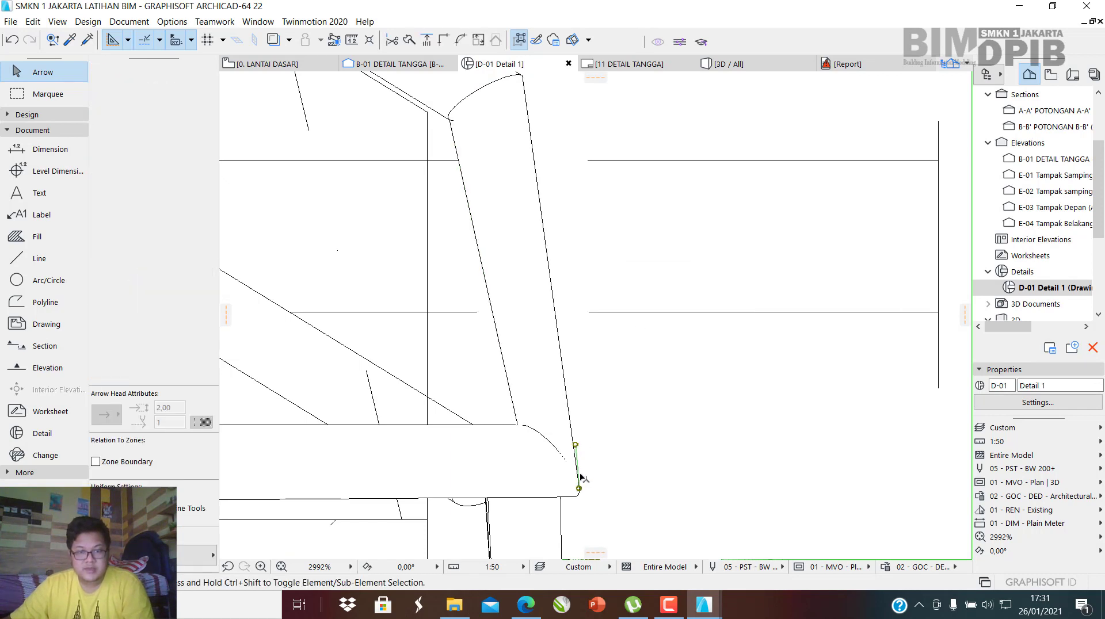
# Stretch the lower end of the upright section's outer edge line outward, beyond the horizontal rail's rounded corner.
pyautogui.click(570, 430)
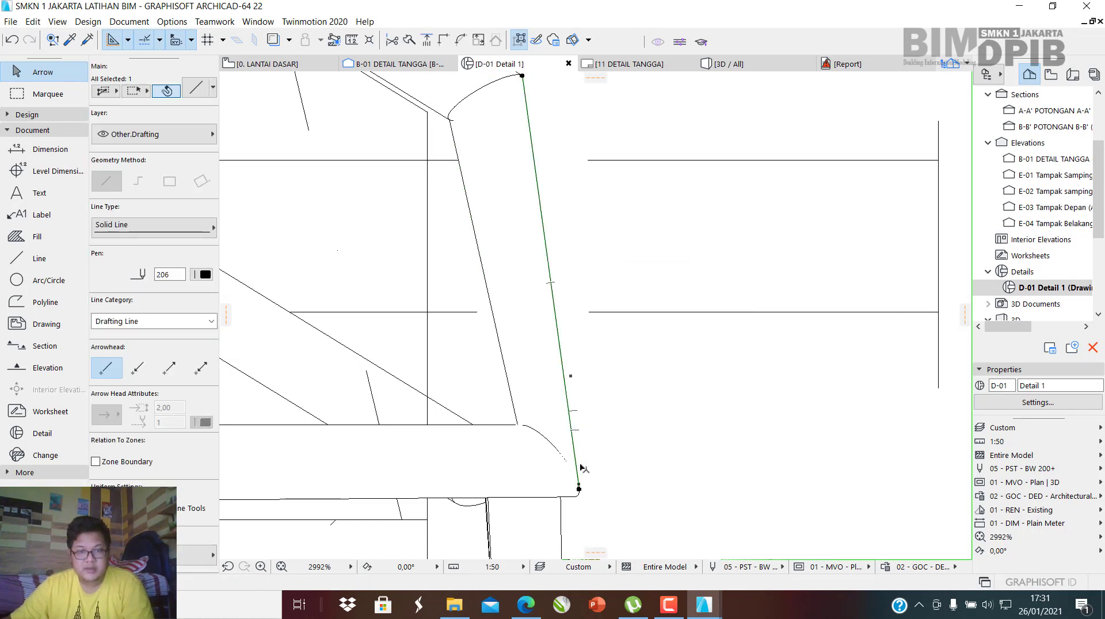
pyautogui.scroll(3, 583, 489)
pyautogui.click(574, 490)
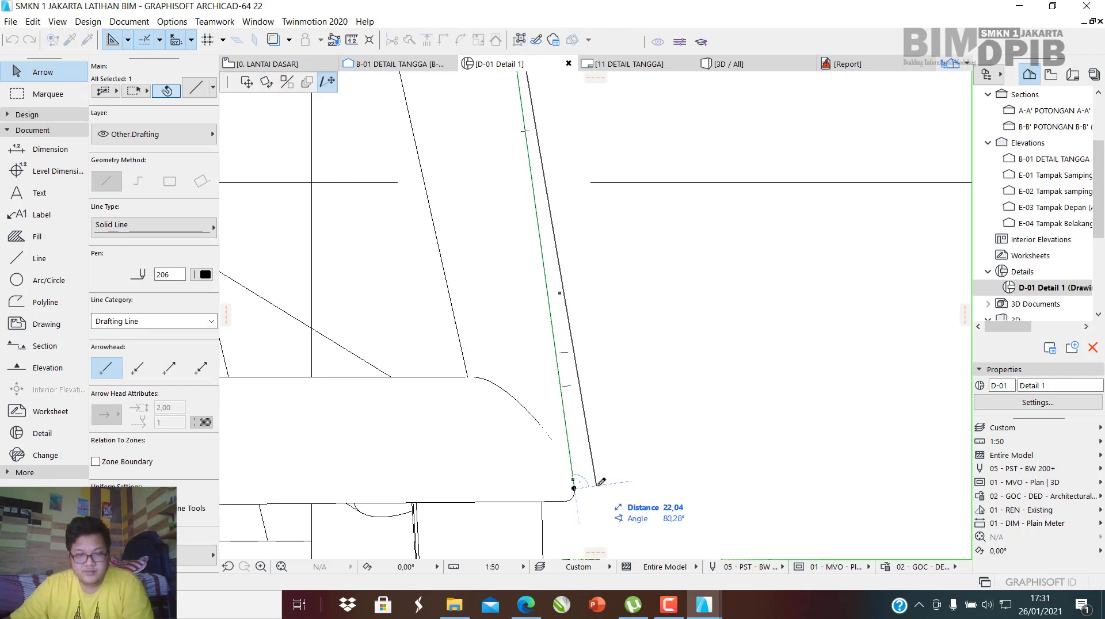
pyautogui.click(603, 454)
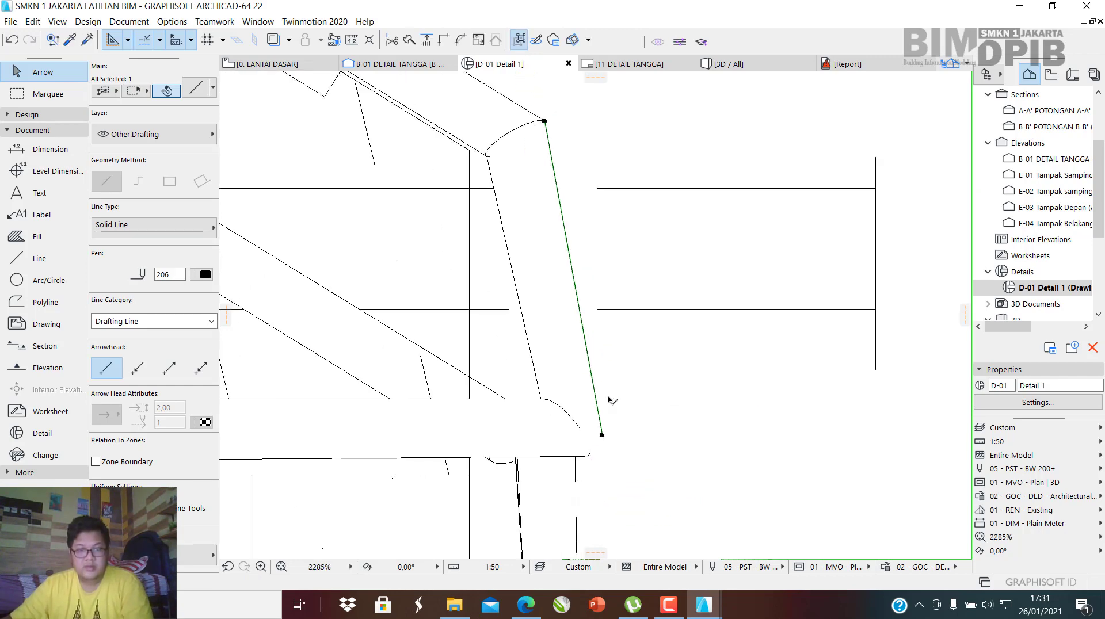
pyautogui.scroll(-3, 607, 443)
pyautogui.scroll(2, 613, 432)
pyautogui.scroll(1, 614, 421)
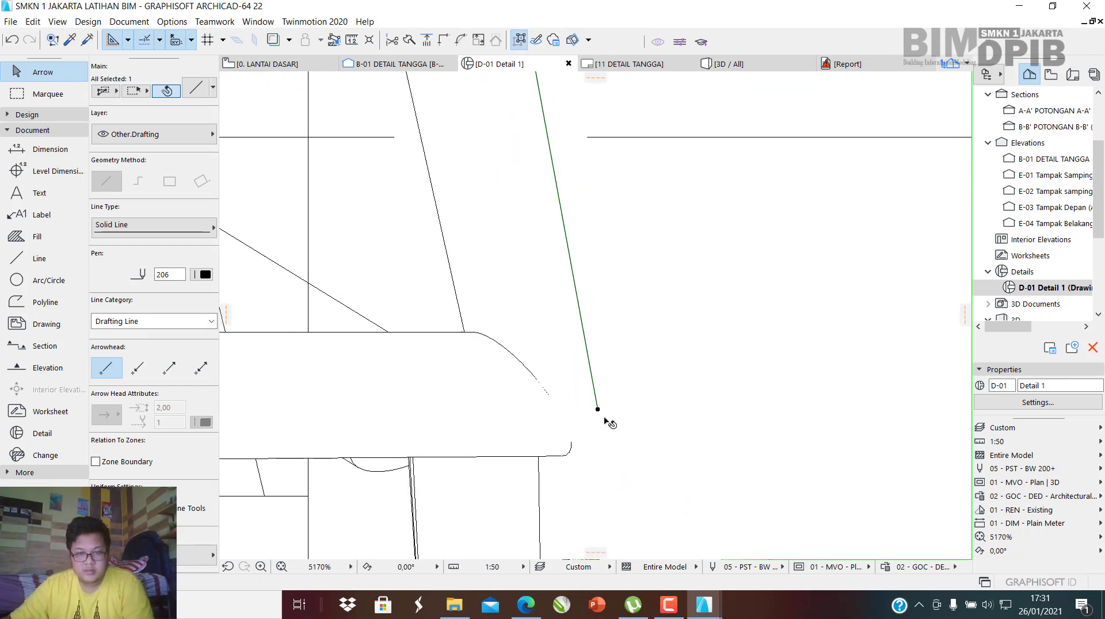
pyautogui.click(598, 410)
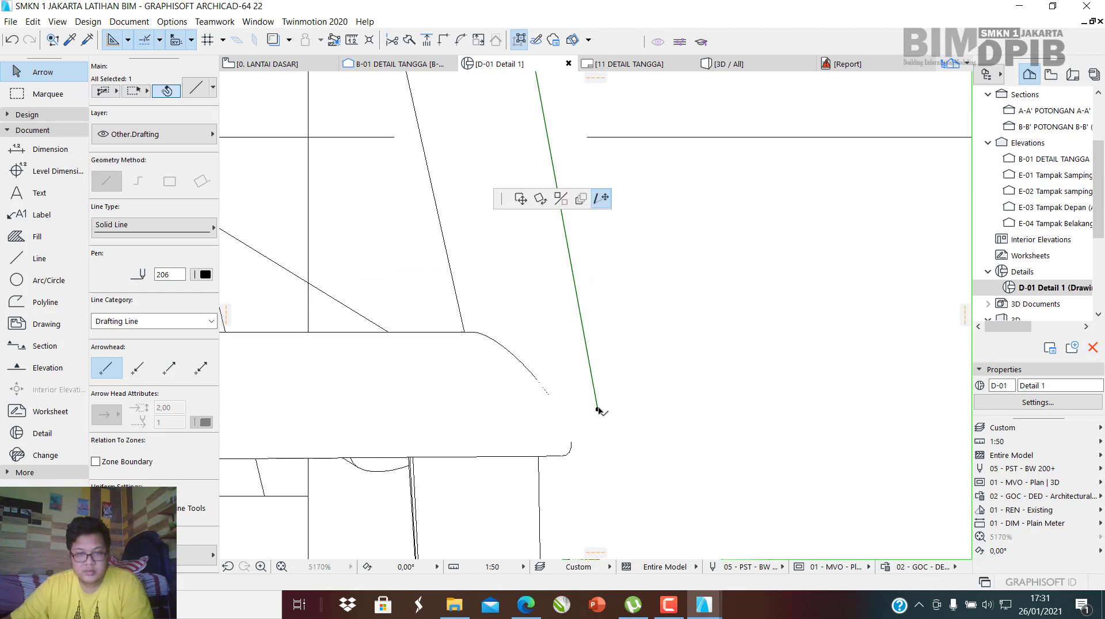
pyautogui.click(609, 446)
# Draw solid lines from the horizontal rail's bottom edge to the outer line's lower end, and from there to the end of the rail's curve.
pyautogui.scroll(-7, 609, 397)
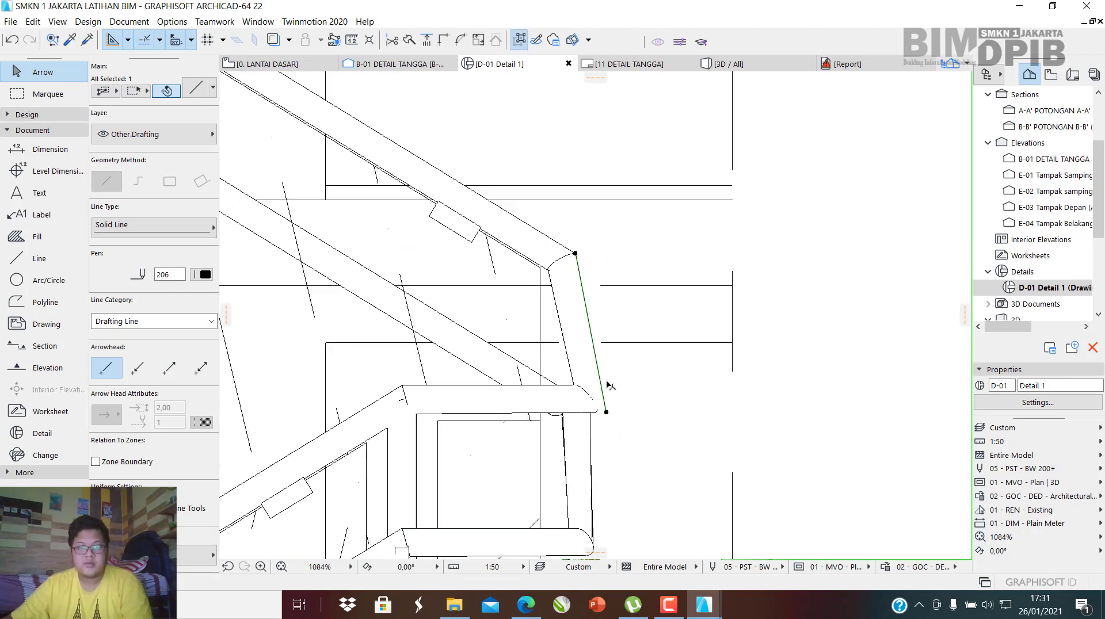
pyautogui.scroll(-1, 641, 390)
pyautogui.scroll(9, 630, 390)
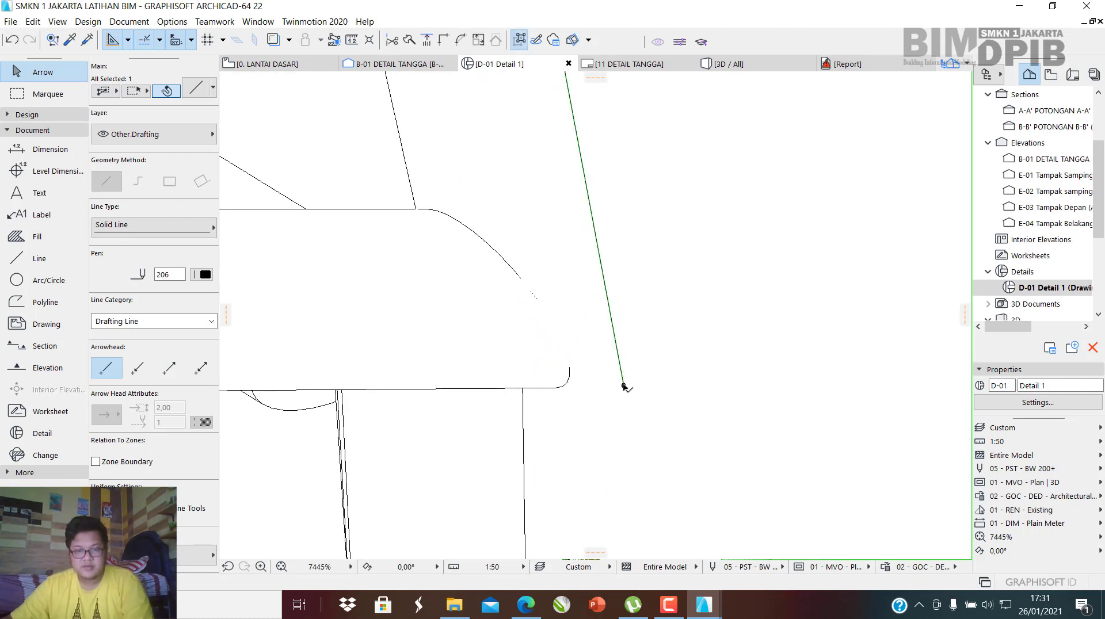
pyautogui.scroll(-3, 624, 382)
pyautogui.click(39, 258)
pyautogui.scroll(5, 587, 398)
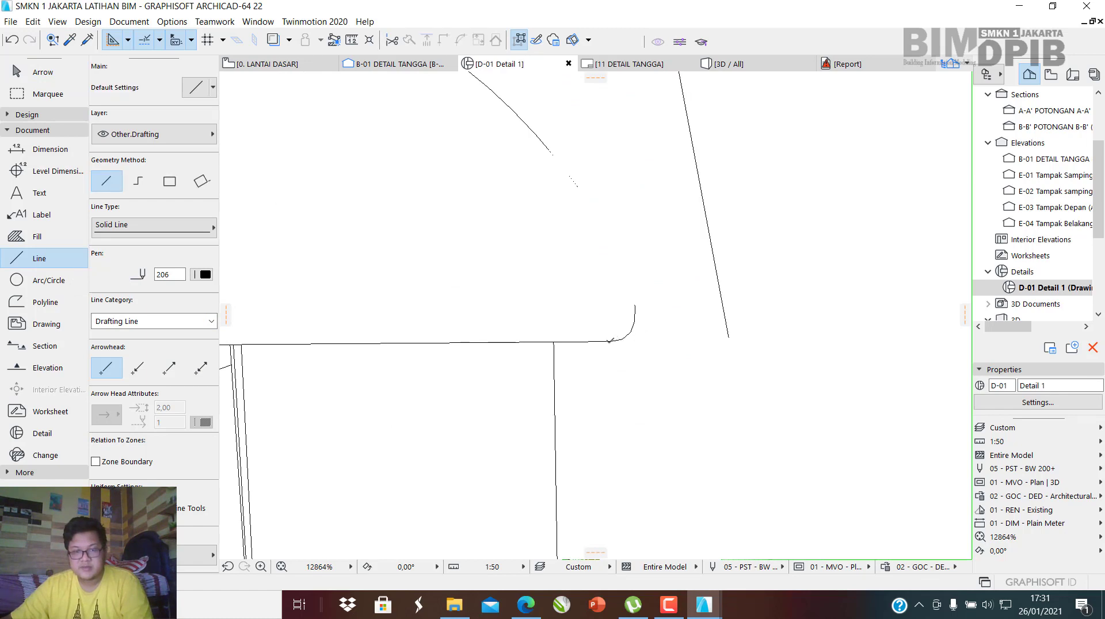
pyautogui.click(732, 336)
pyautogui.scroll(-5, 729, 337)
pyautogui.scroll(6, 682, 300)
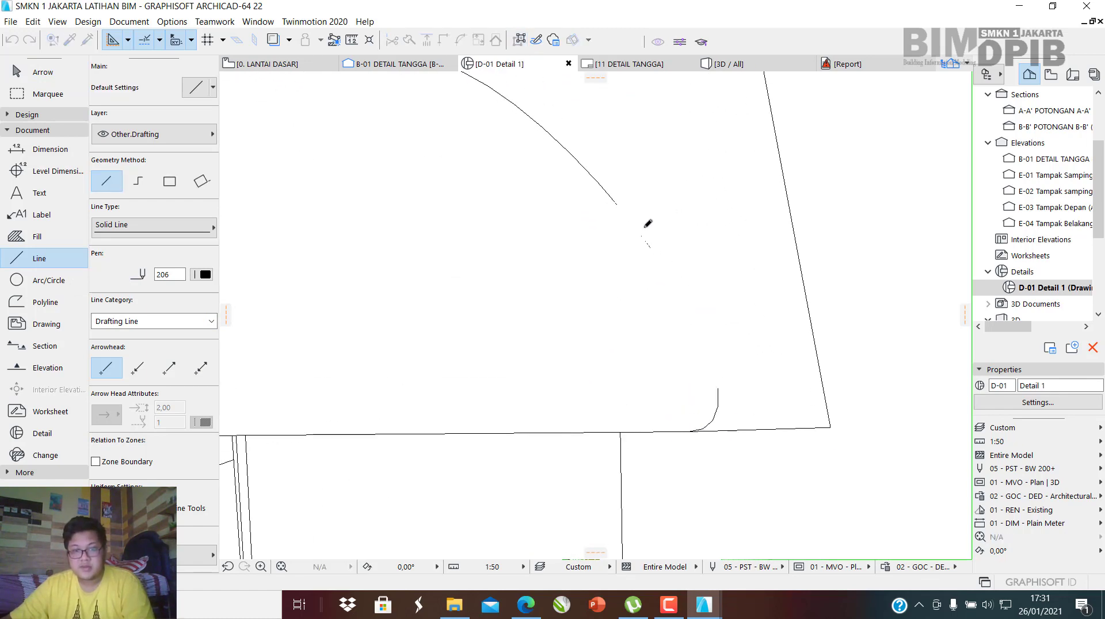
pyautogui.press('Escape')
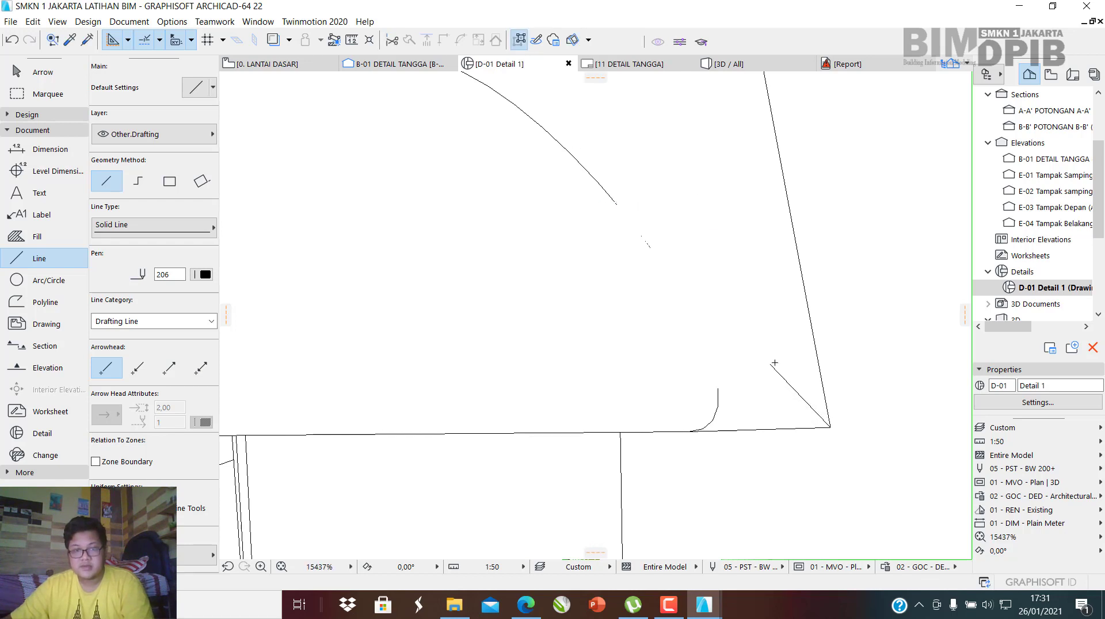
pyautogui.press('Escape')
# Bring the diagonal line between the rail's curve and the outer corner to the front of the display order.
pyautogui.click(777, 372)
pyautogui.rightClick(779, 373)
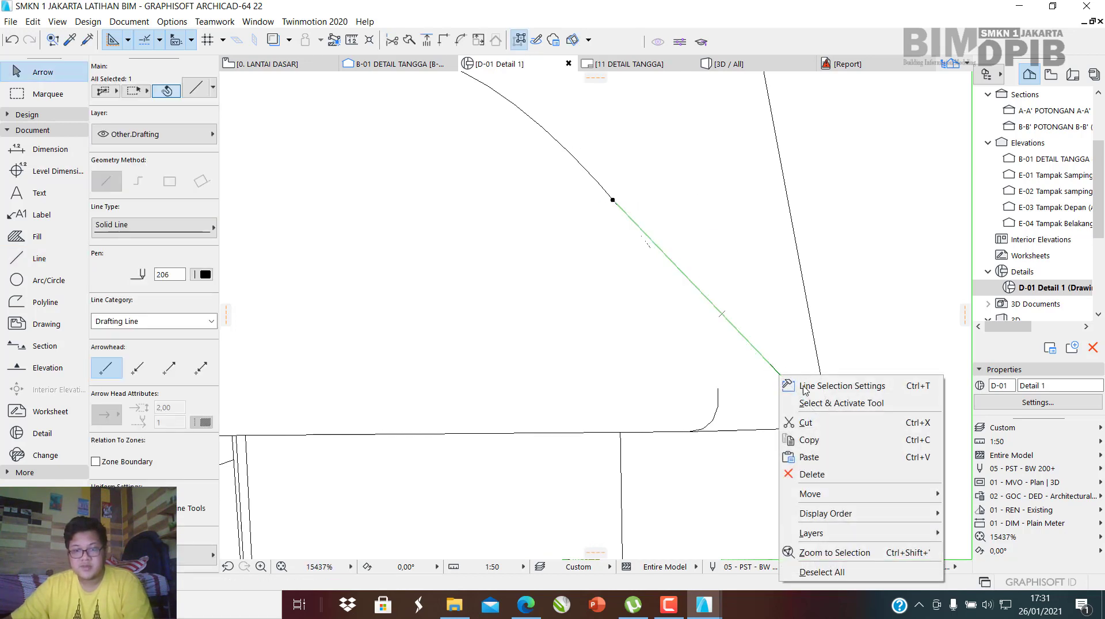
pyautogui.moveTo(863, 519)
pyautogui.click(992, 514)
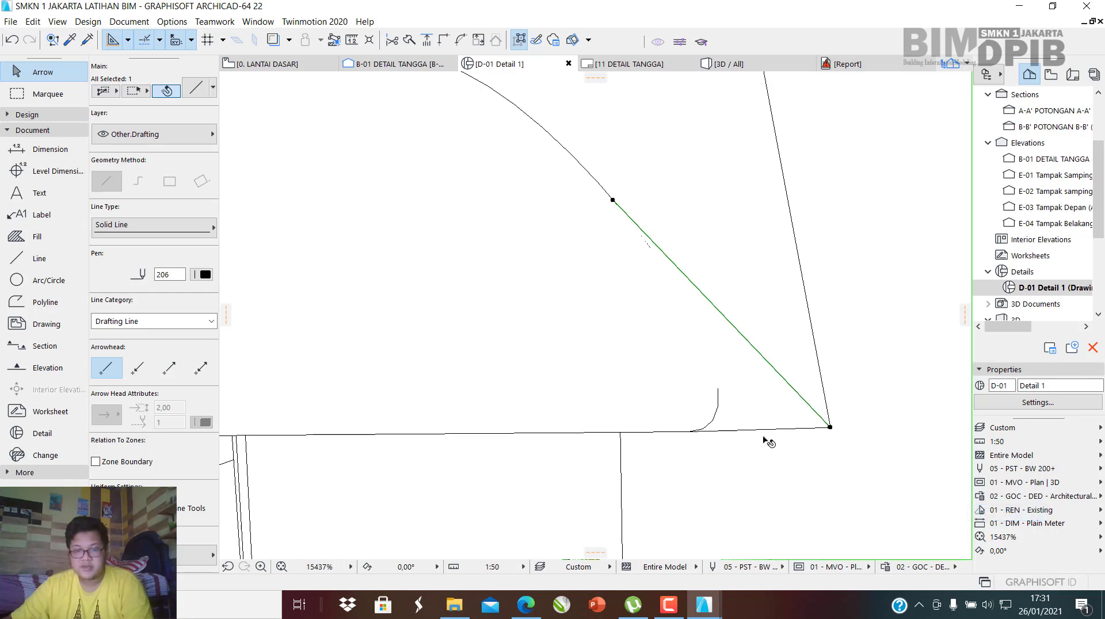
pyautogui.click(765, 444)
# Delete the leftover short segments of the horizontal rail's old rounded corner.
pyautogui.click(716, 411)
pyautogui.scroll(3, 720, 414)
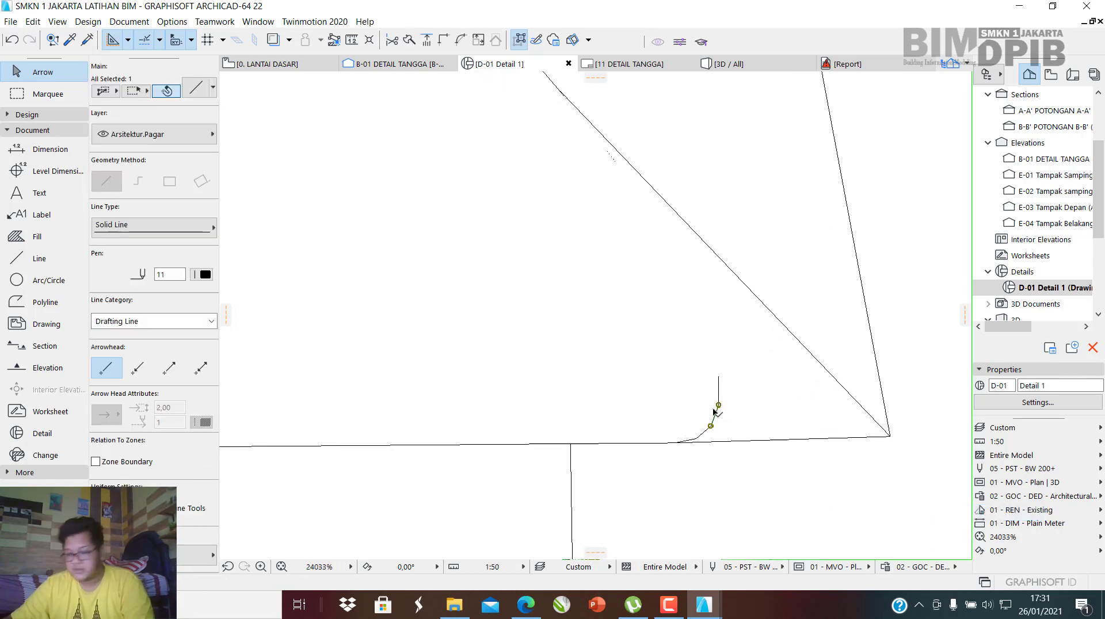
pyautogui.click(747, 399)
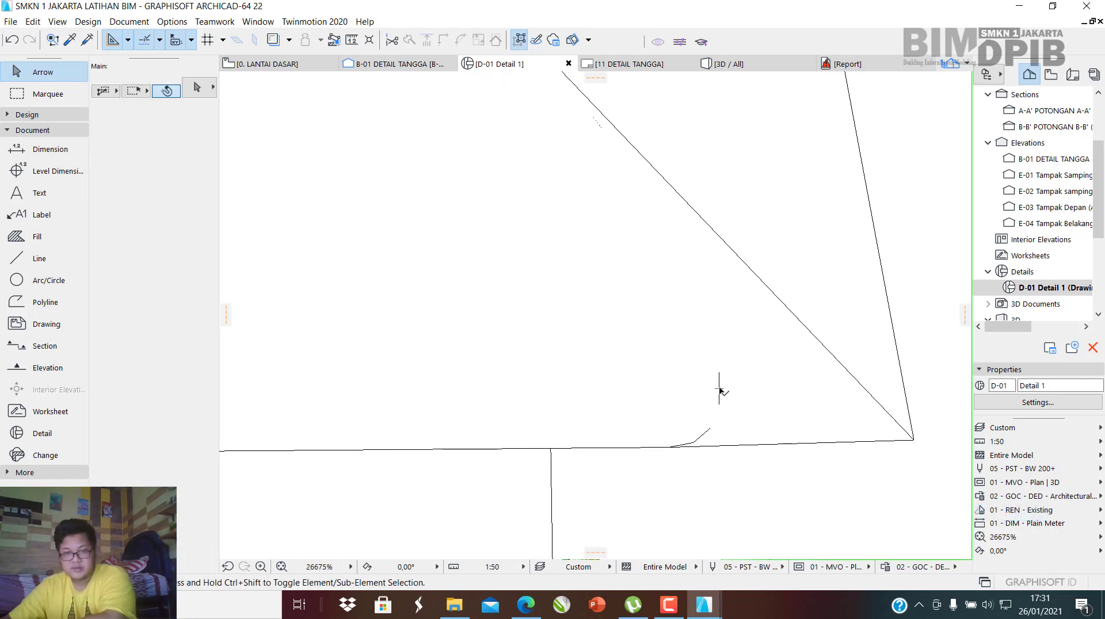
pyautogui.click(721, 390)
pyautogui.scroll(-15, 694, 443)
pyautogui.press('Escape')
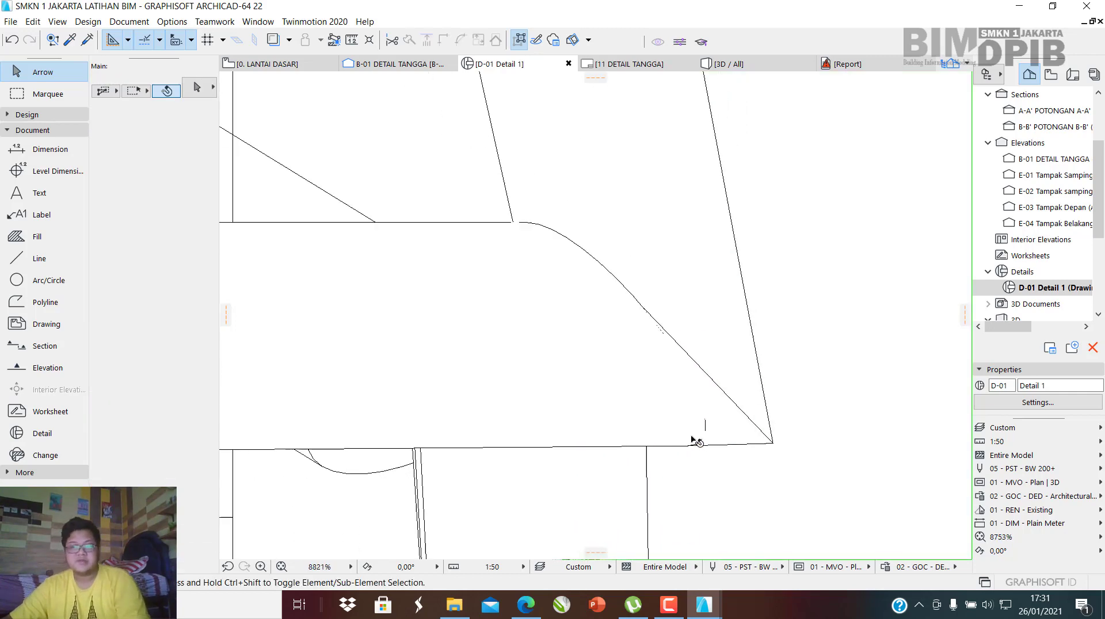
# Examine the whole railing detail, especially the upright handrail section of the lowest railing near the concrete floor.
pyautogui.scroll(-5, 687, 358)
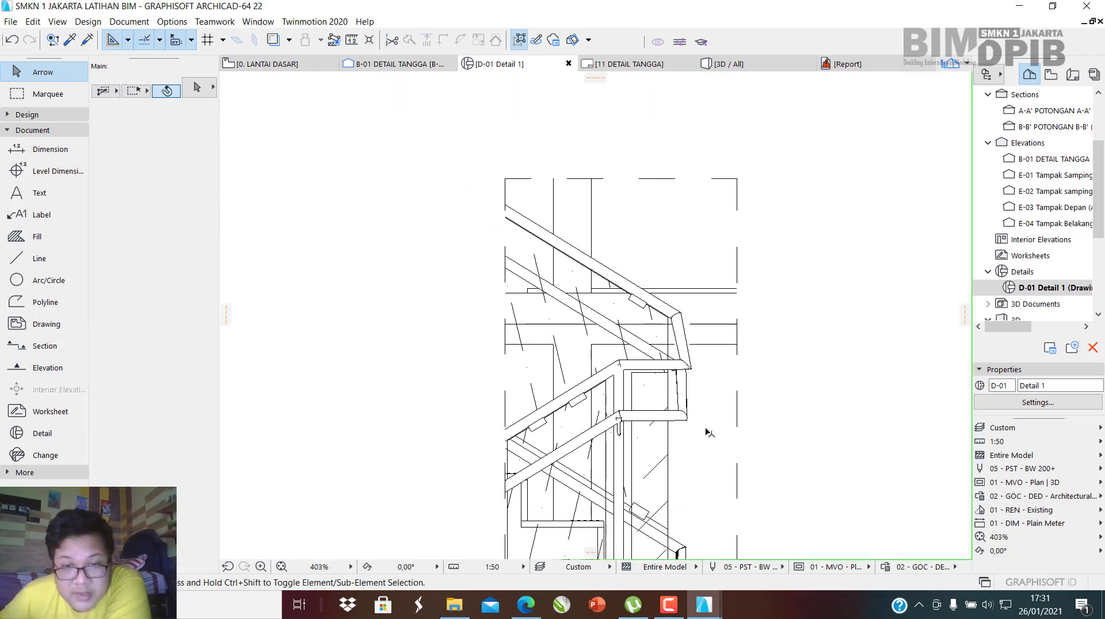
pyautogui.scroll(5, 704, 428)
pyautogui.moveTo(674, 361); pyautogui.dragTo(656, 294, button='middle')
pyautogui.scroll(-1, 636, 298)
pyautogui.scroll(-4, 636, 299)
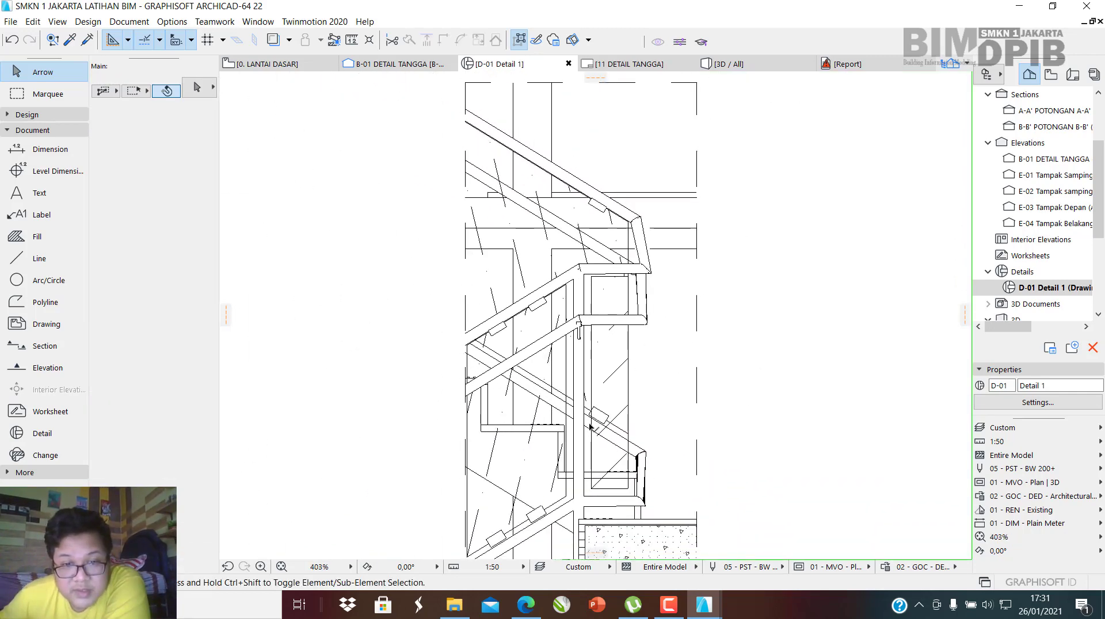
pyautogui.scroll(4, 589, 424)
pyautogui.moveTo(651, 395); pyautogui.dragTo(590, 203, button='middle')
pyautogui.scroll(7, 588, 290)
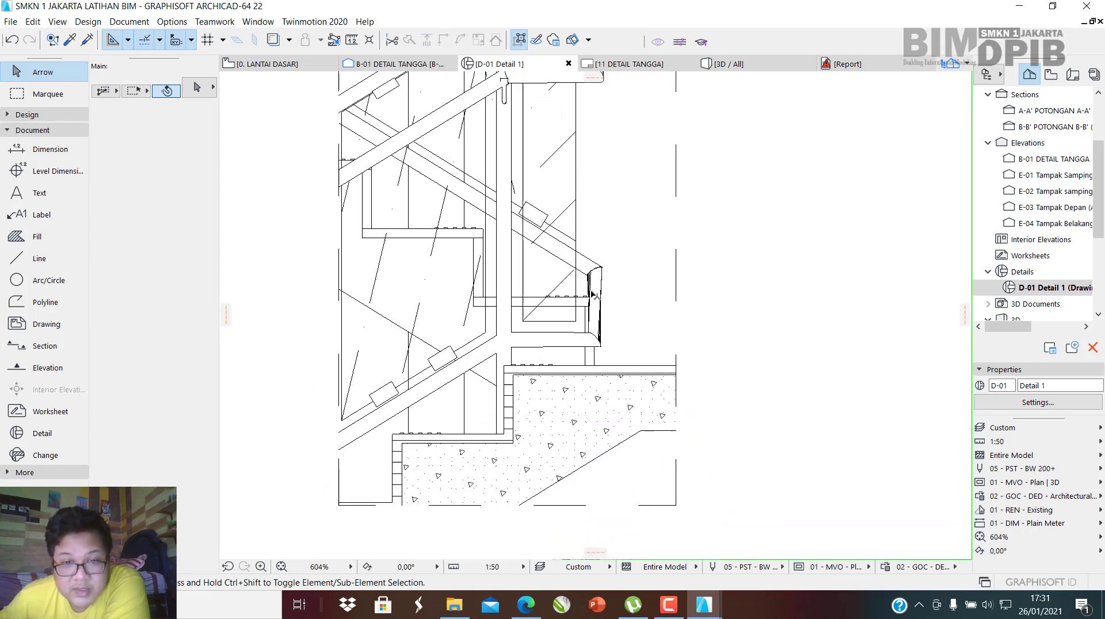
pyautogui.scroll(-3, 505, 225)
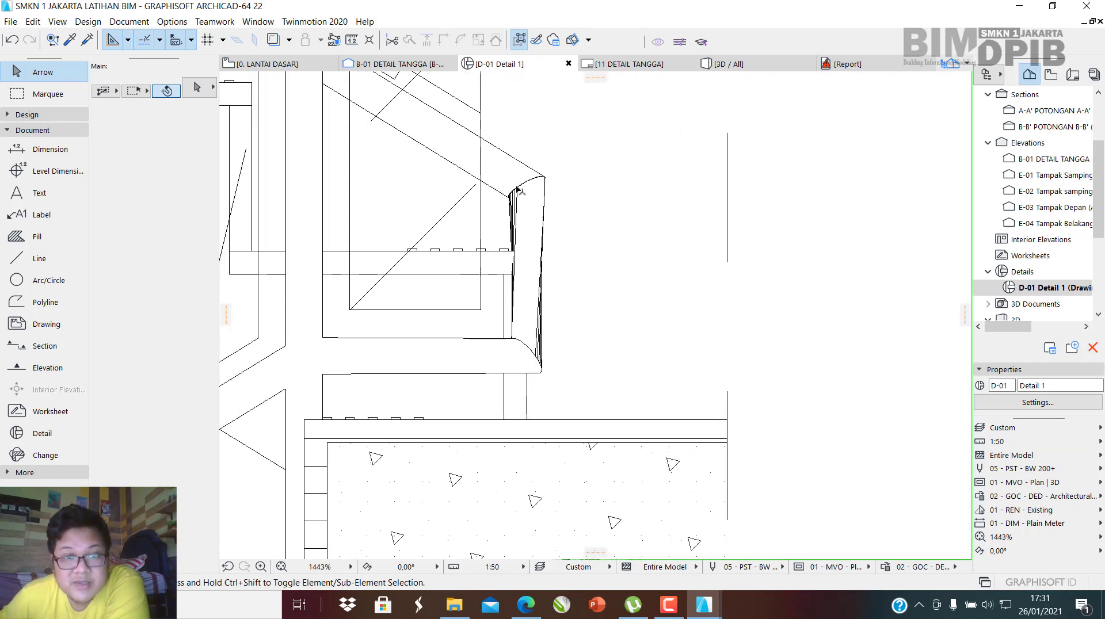
pyautogui.scroll(-4, 582, 279)
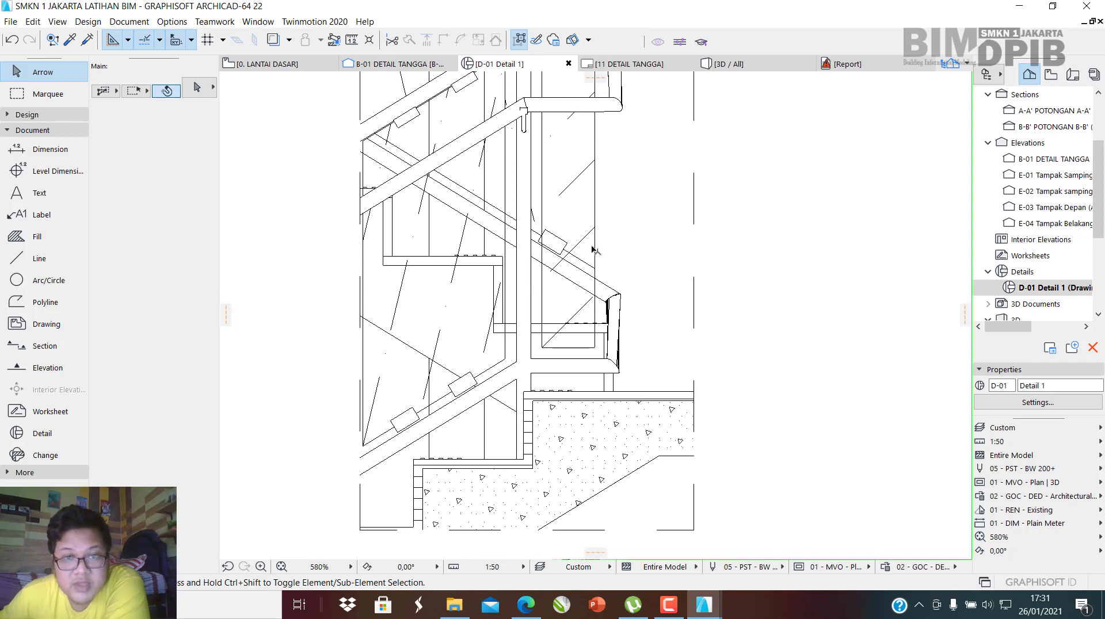
# Save the finished D-01 Detail 1 railing drawing as a view with its current settings at scale 1:50.
pyautogui.scroll(-4, 530, 295)
pyautogui.scroll(12, 561, 289)
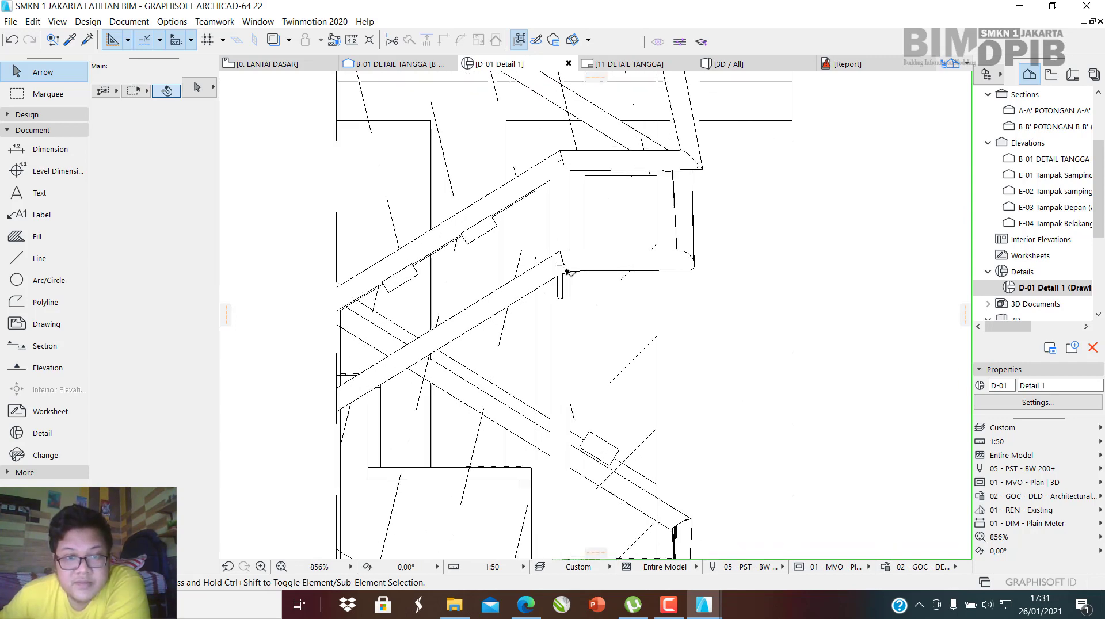
pyautogui.scroll(-7, 558, 293)
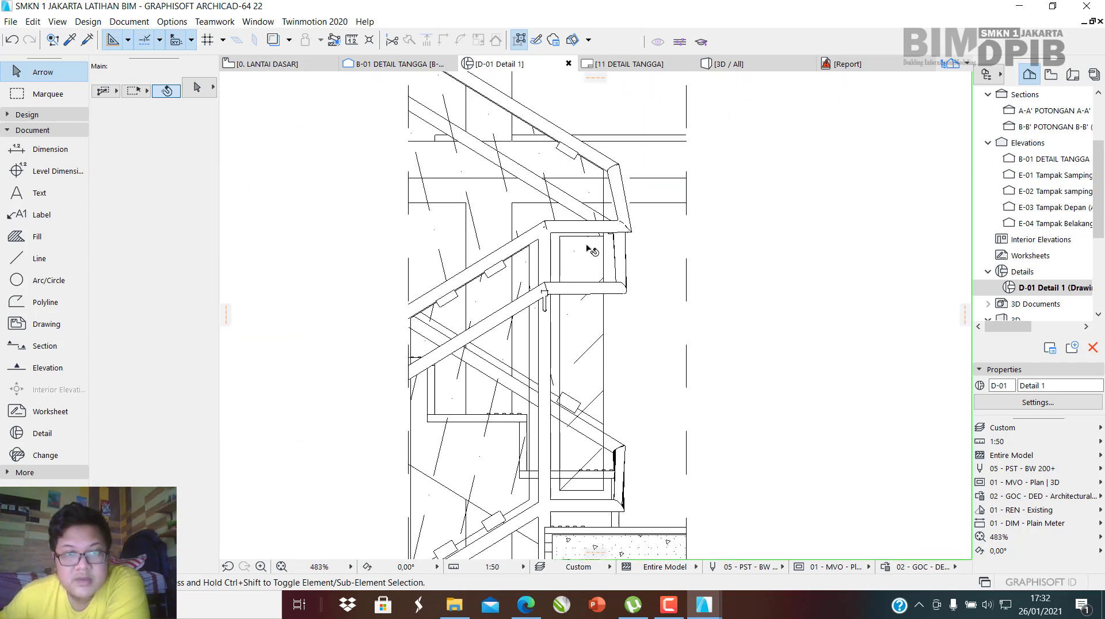
pyautogui.scroll(-3, 541, 279)
pyautogui.scroll(2, 551, 284)
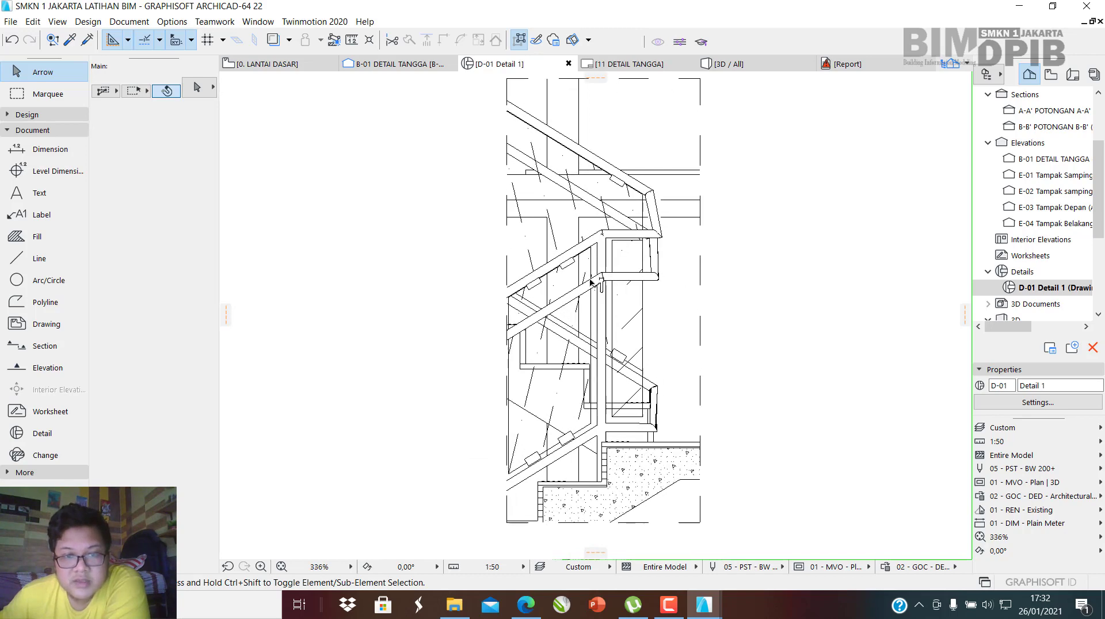
pyautogui.scroll(-1, 547, 293)
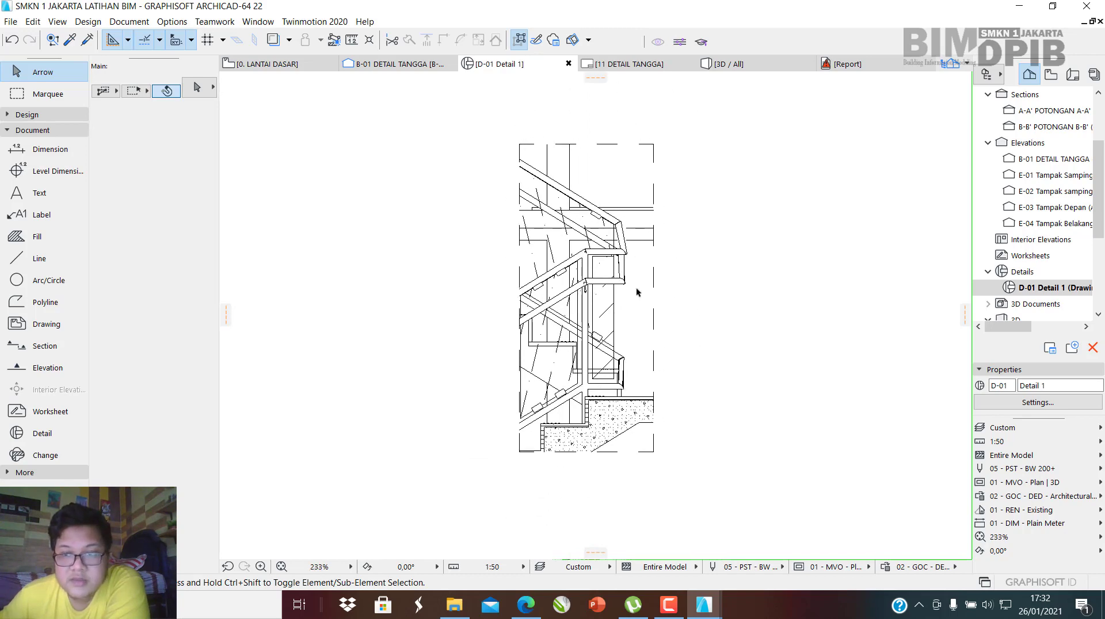
pyautogui.rightClick(1019, 289)
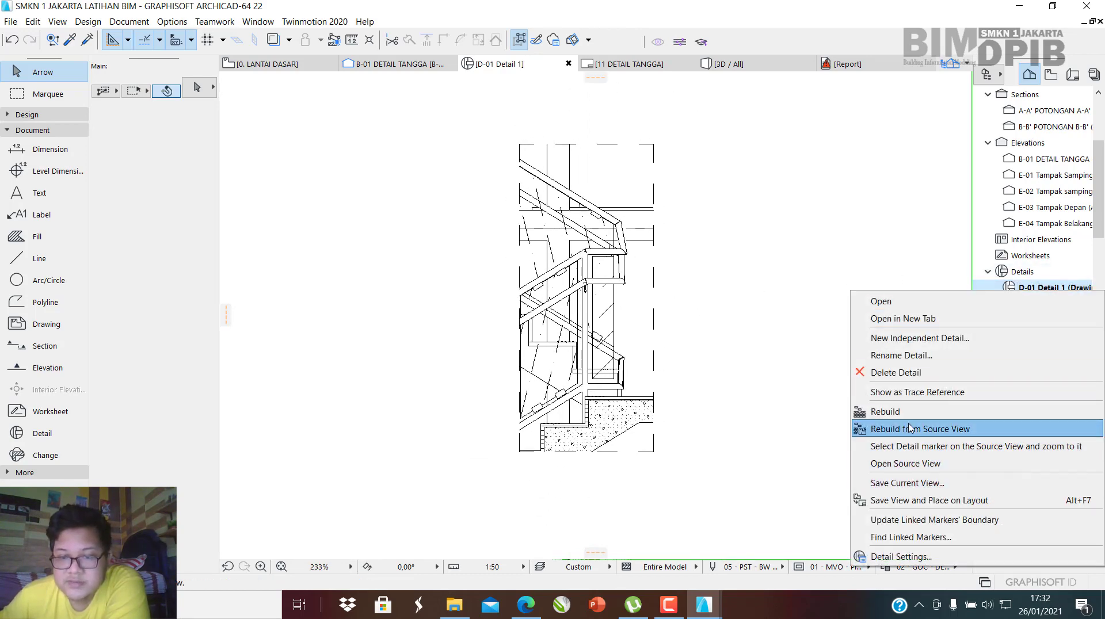
pyautogui.click(908, 484)
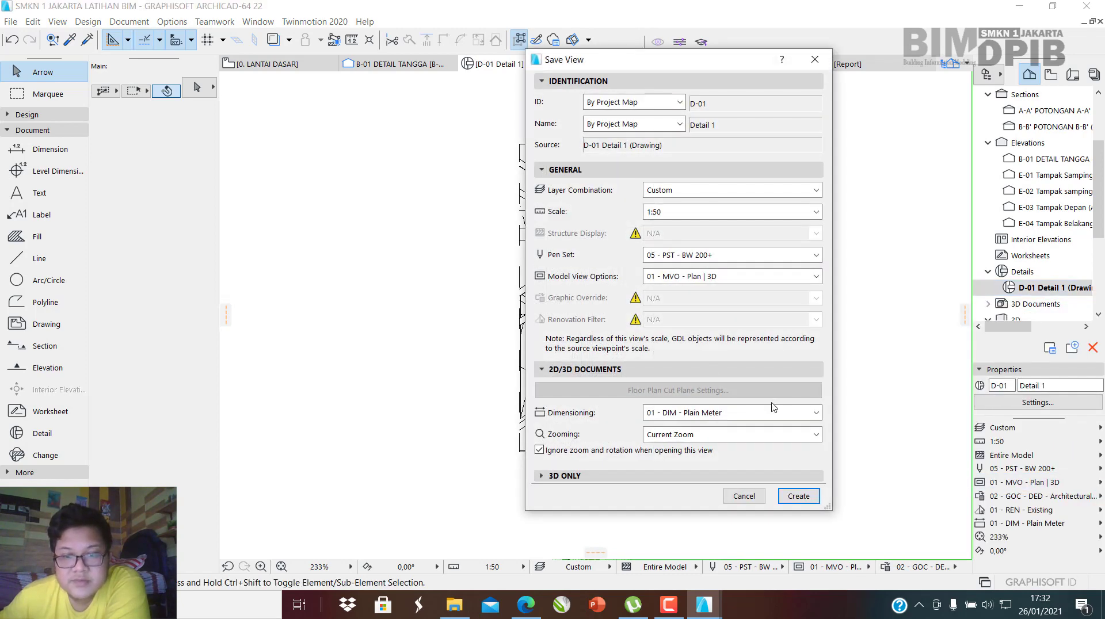
pyautogui.click(799, 497)
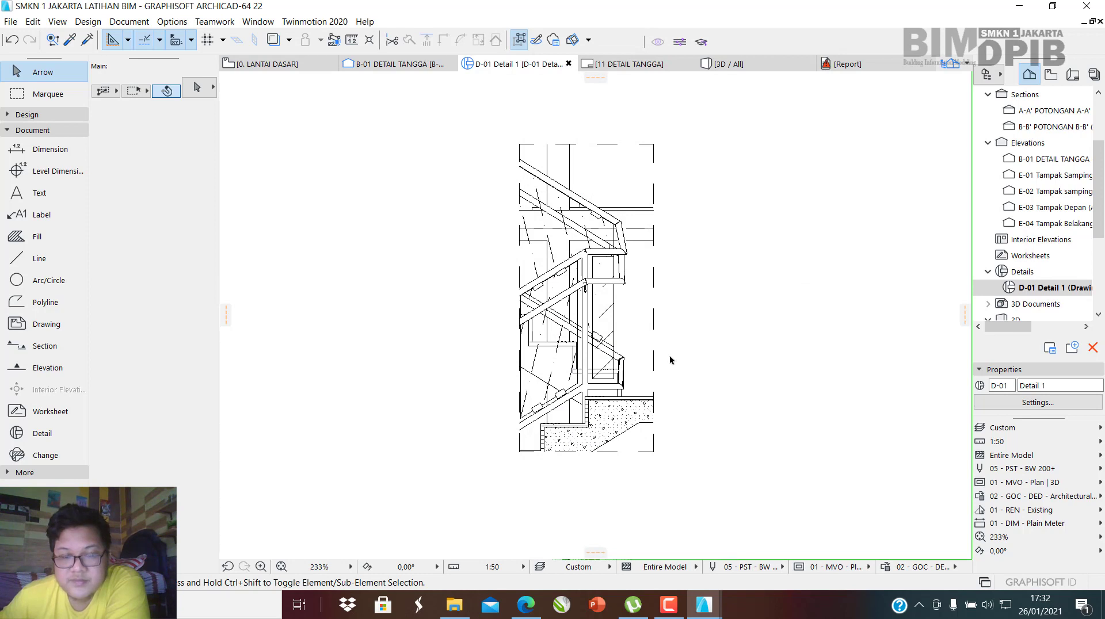
# Check the saved views B-01 DETAIL TANGGA and D-01 Detail 1 and compare their properties.
pyautogui.click(1074, 75)
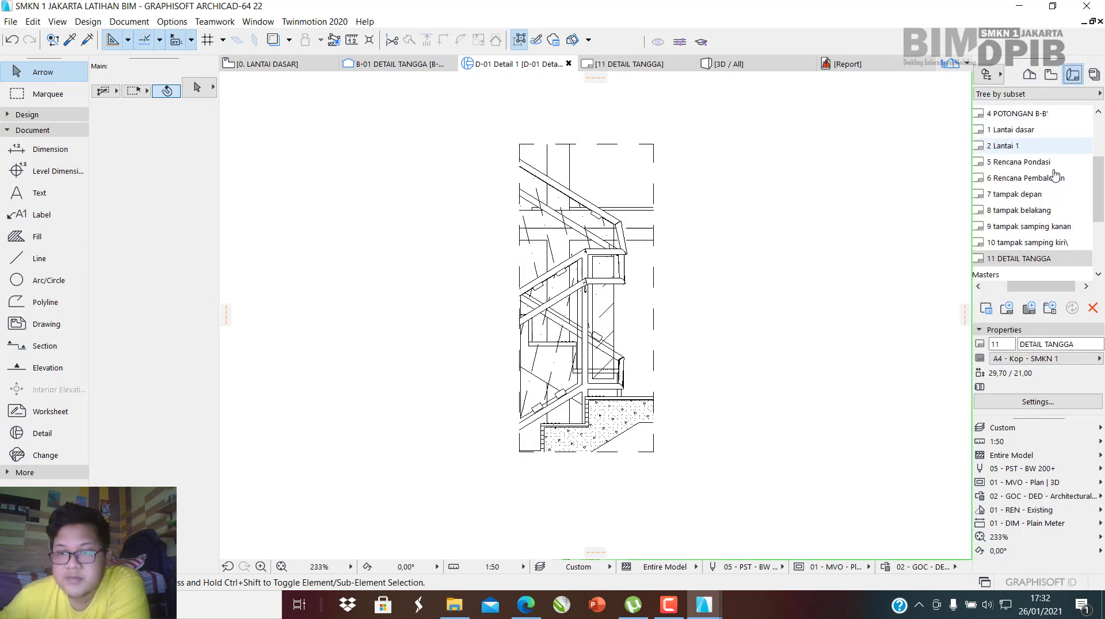
pyautogui.click(1052, 76)
pyautogui.click(1044, 259)
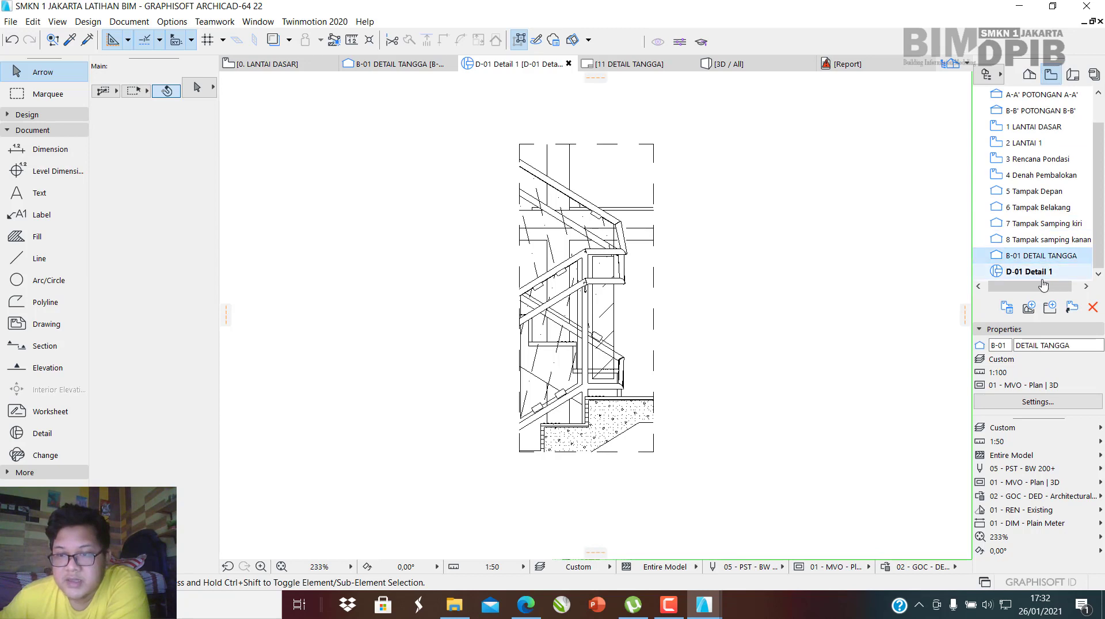
pyautogui.click(1032, 274)
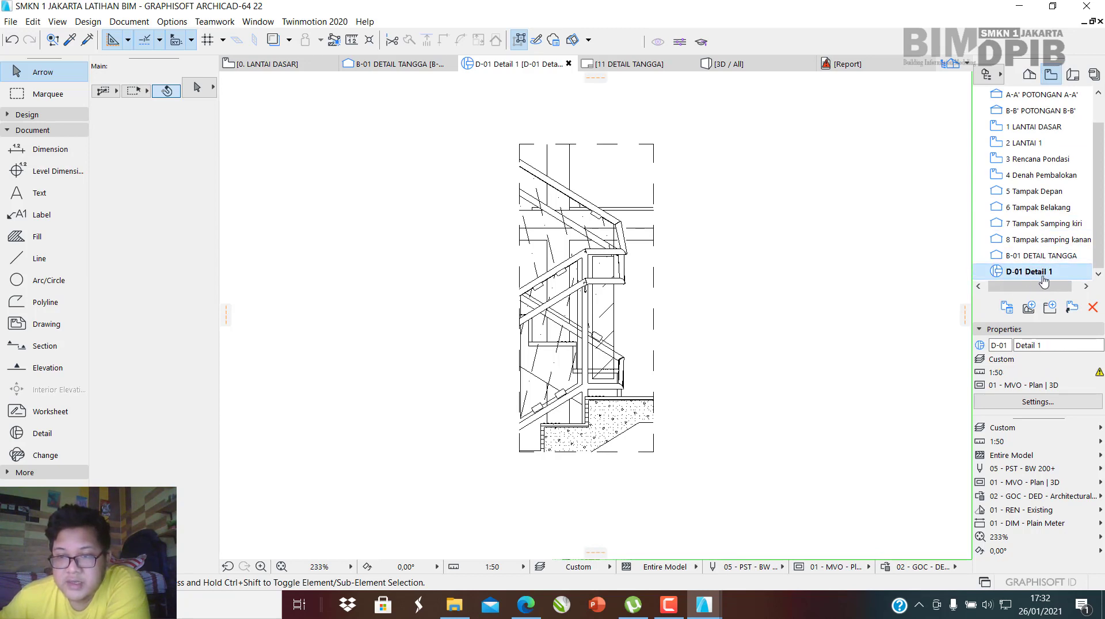
pyautogui.click(1033, 257)
pyautogui.click(1034, 272)
pyautogui.click(1033, 257)
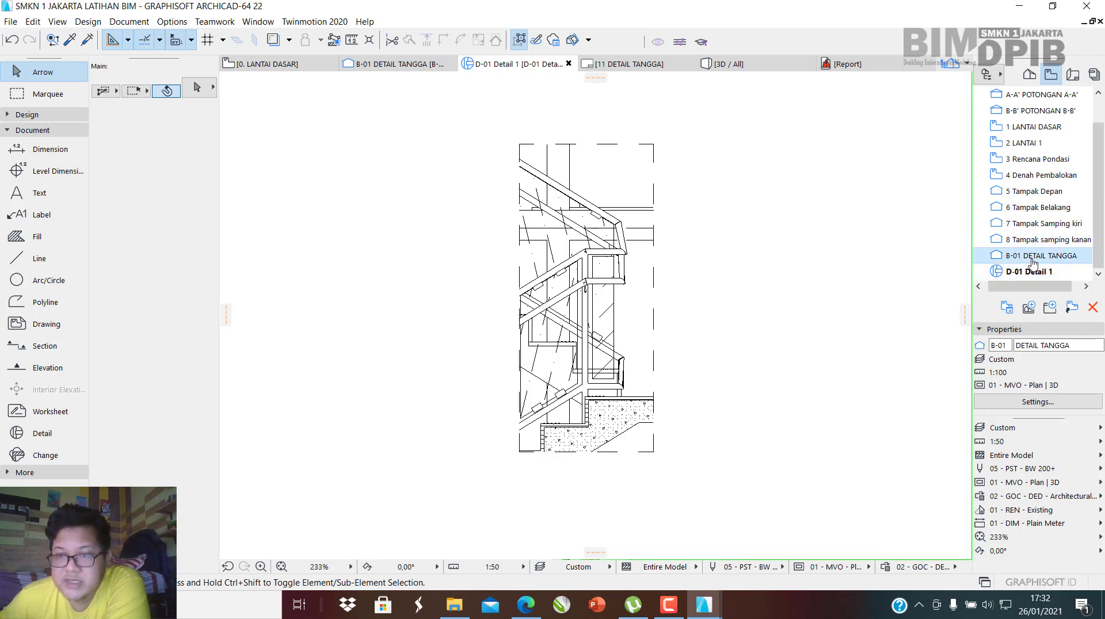
# Open layout 11 DETAIL TANGGA and place the internal view B-01 DETAIL TANGGA on it as a drawing.
pyautogui.click(1073, 76)
pyautogui.scroll(-5, 1030, 190)
pyautogui.doubleClick(1014, 145)
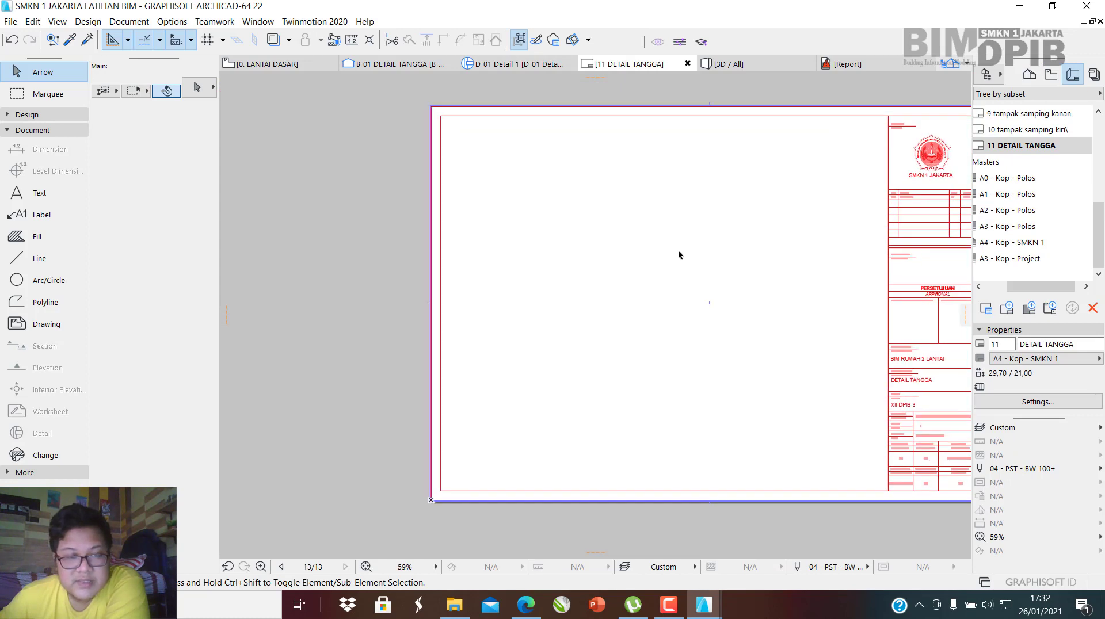
pyautogui.click(46, 324)
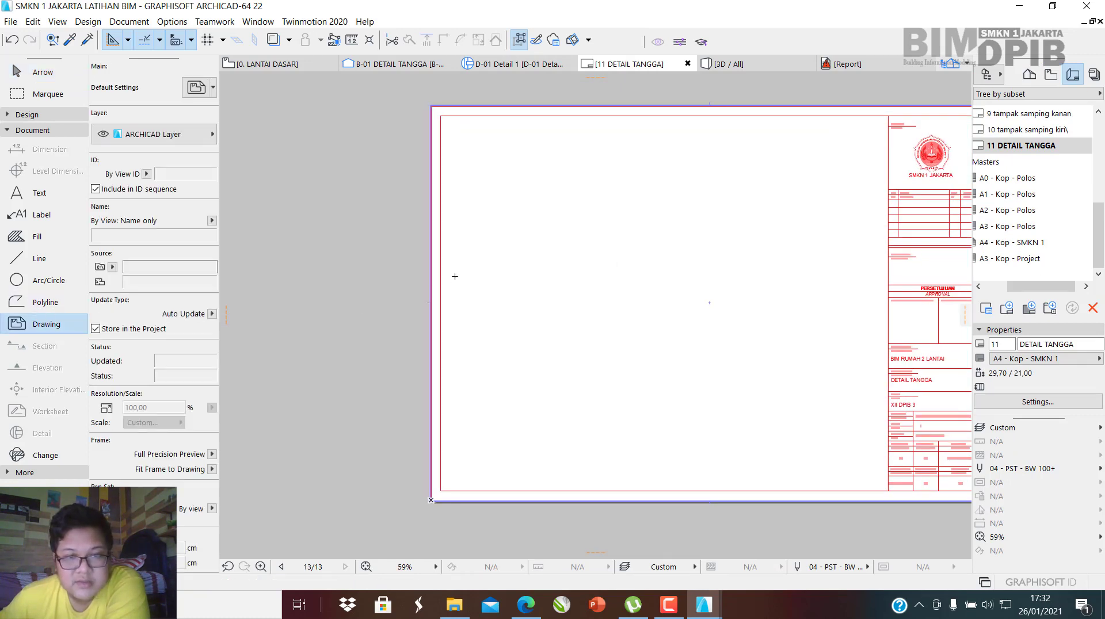
pyautogui.click(563, 222)
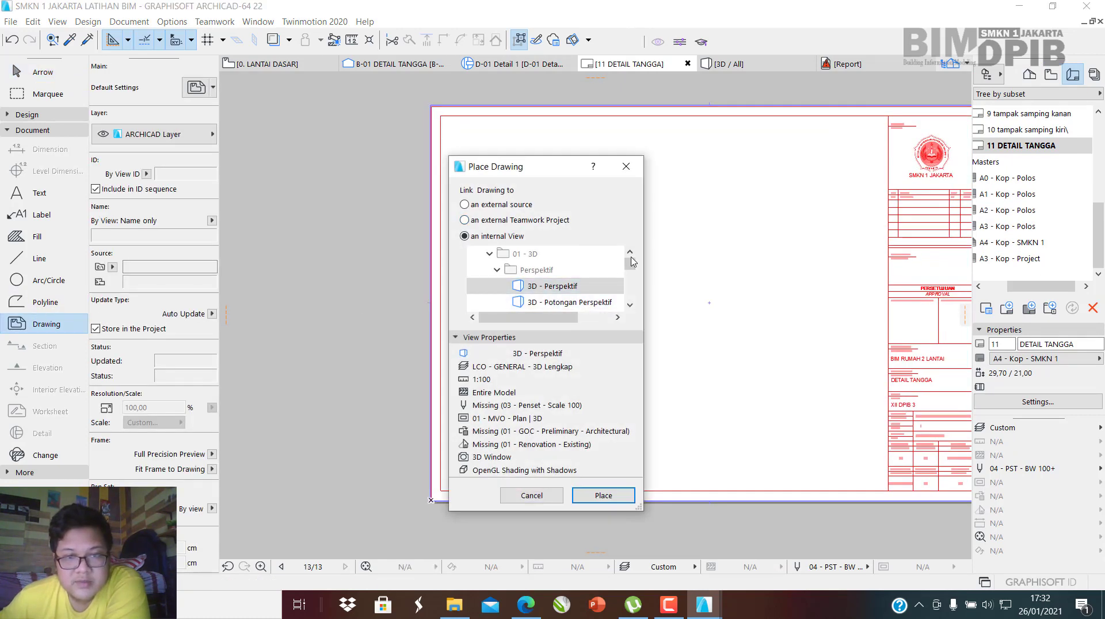
pyautogui.moveTo(630, 268); pyautogui.dragTo(622, 326)
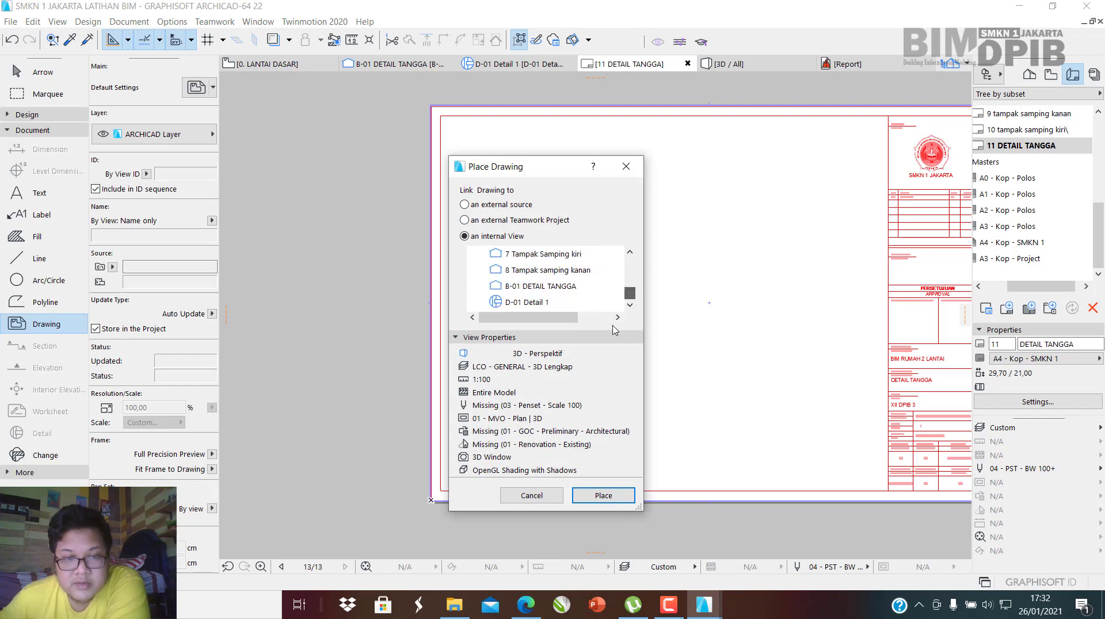
pyautogui.doubleClick(532, 289)
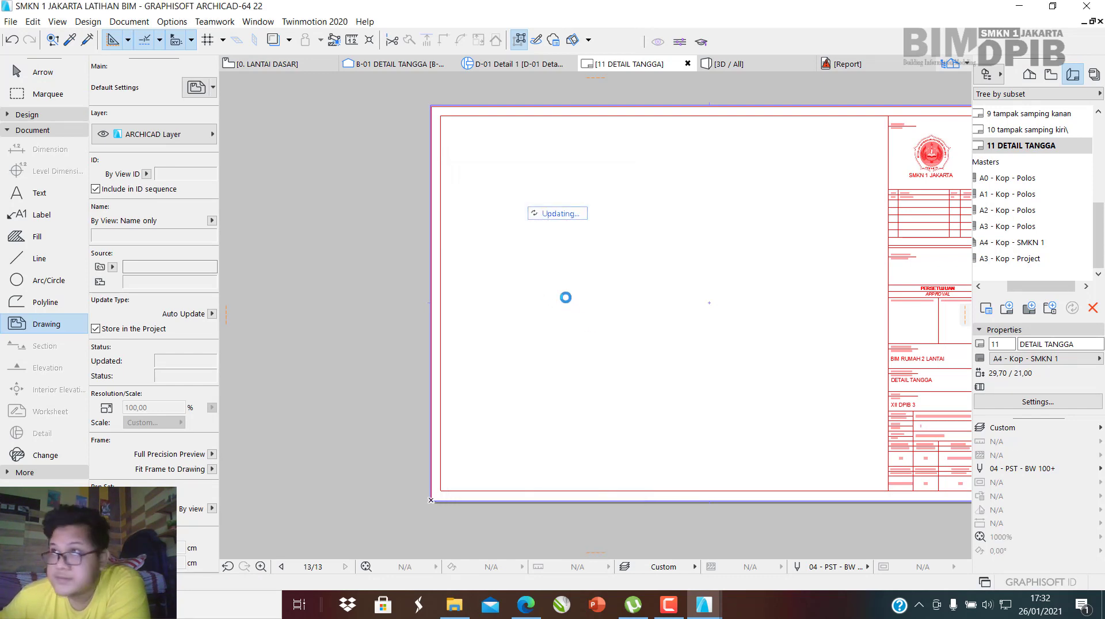
pyautogui.scroll(-2, 489, 235)
pyautogui.scroll(2, 515, 257)
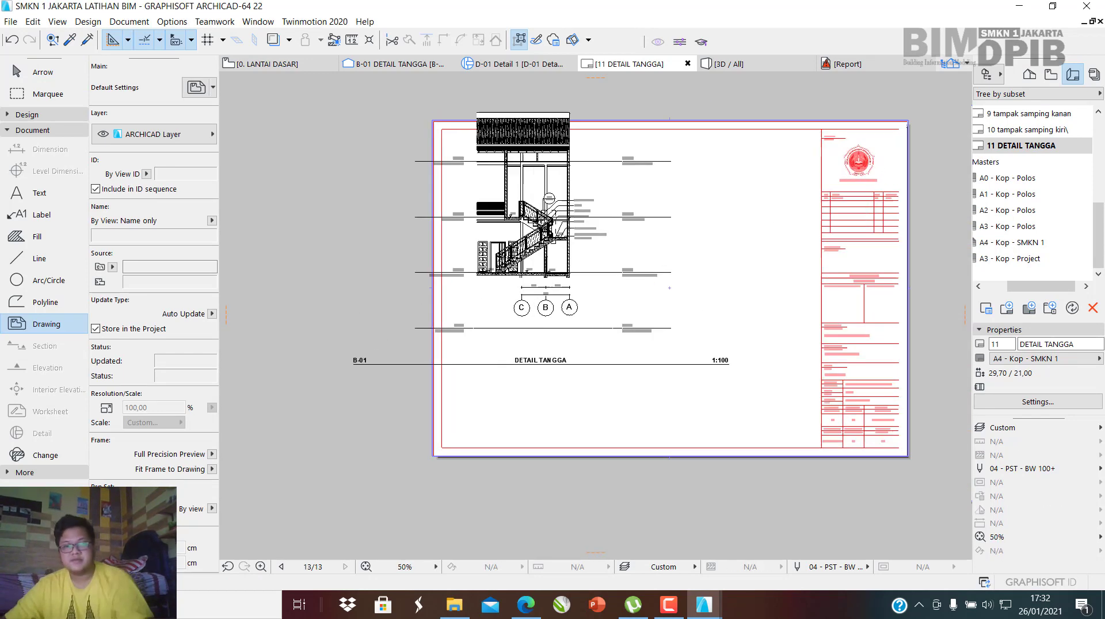
pyautogui.press('Escape')
# Change the placed stair drawing's title type to Drawing Title Studio 1.
pyautogui.click(543, 260)
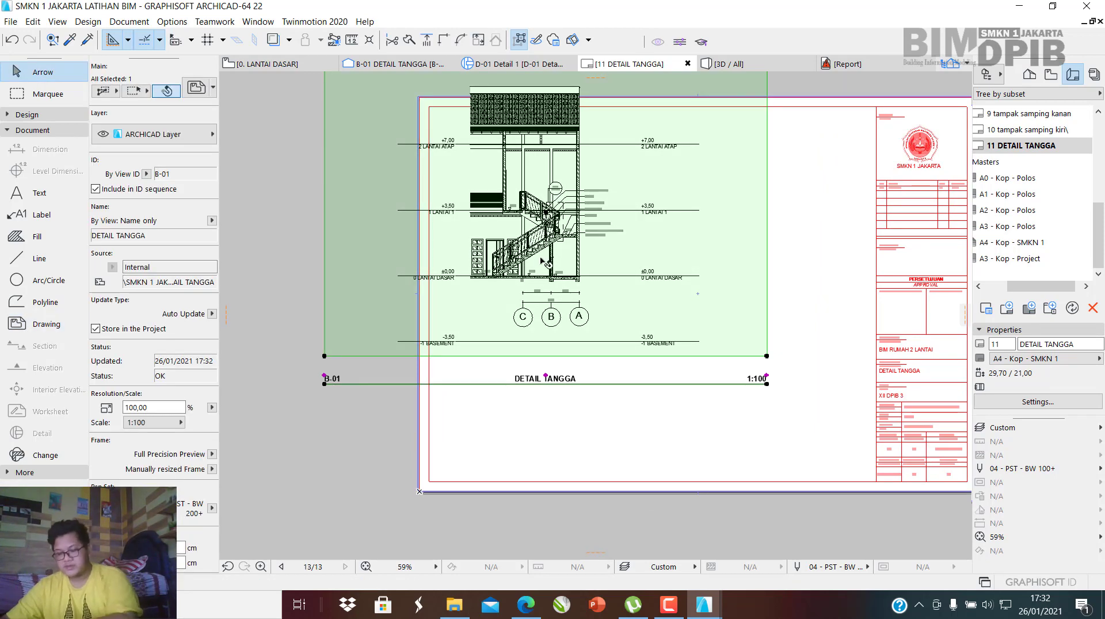
pyautogui.doubleClick(551, 339)
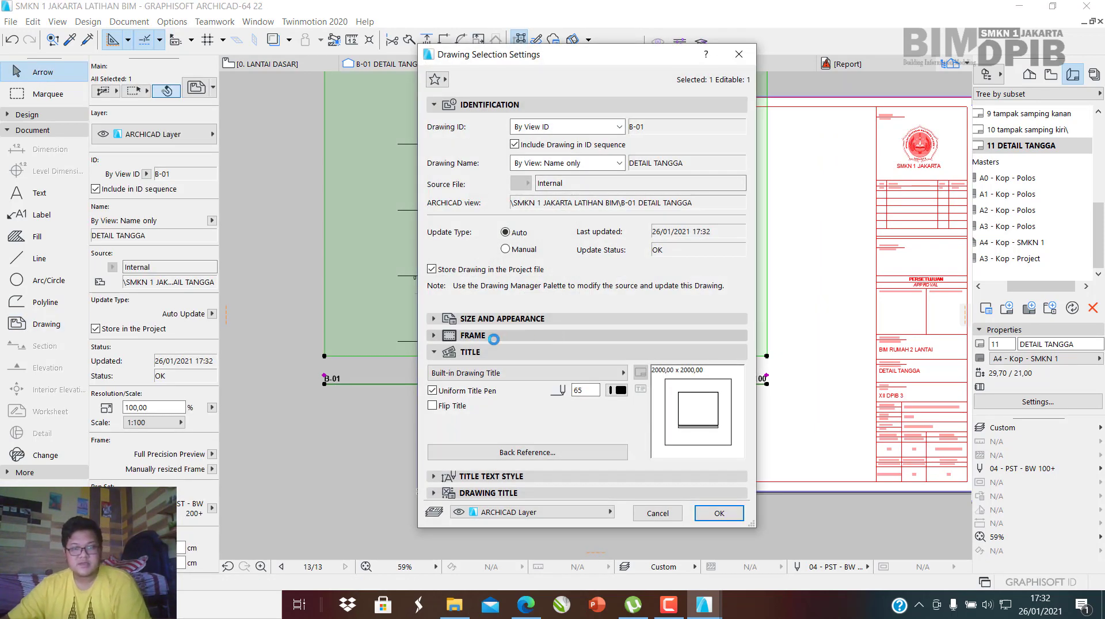
pyautogui.click(495, 352)
pyautogui.click(515, 352)
pyautogui.click(520, 375)
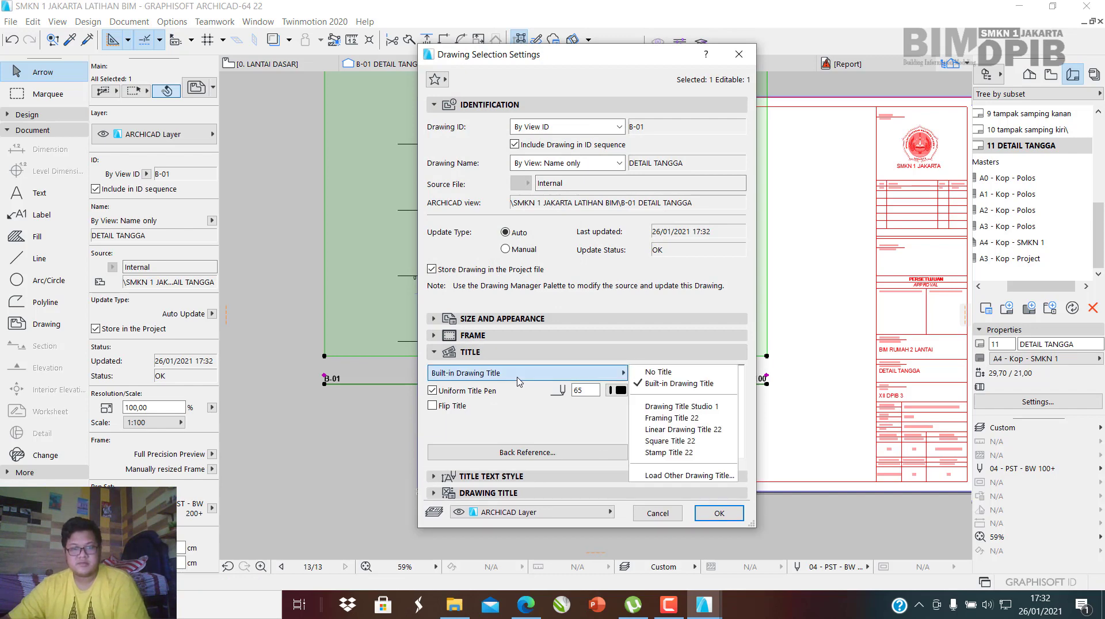
pyautogui.click(688, 408)
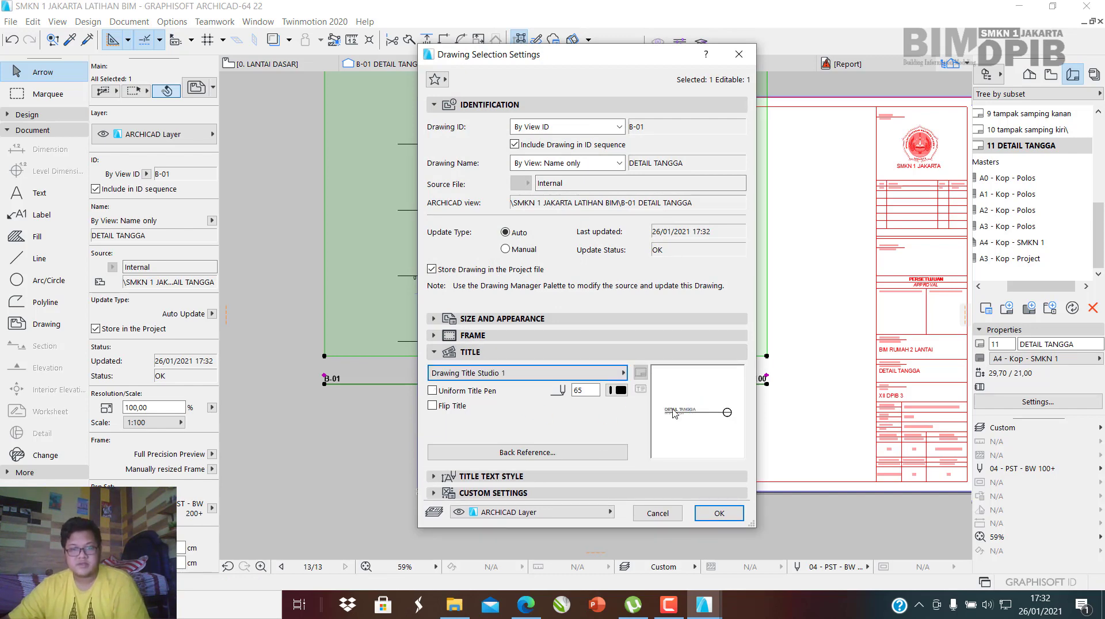
pyautogui.click(719, 513)
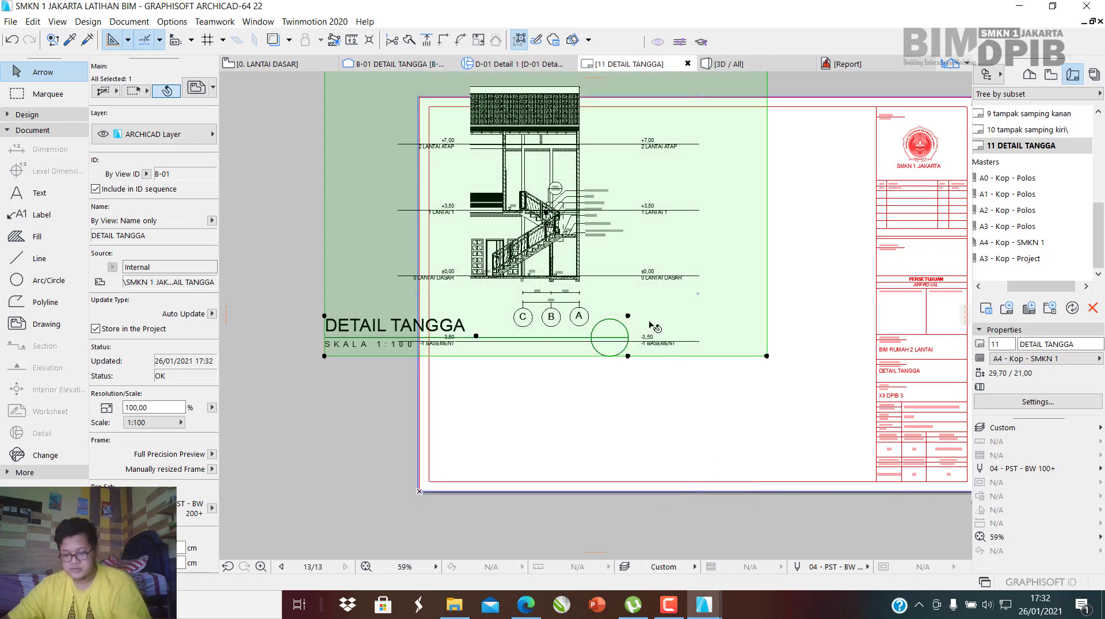
# Move the placed stair drawing down and to the right so the section sits within the sheet.
pyautogui.hotkey('ctrl', 'd')
pyautogui.click(592, 223)
pyautogui.click(632, 270)
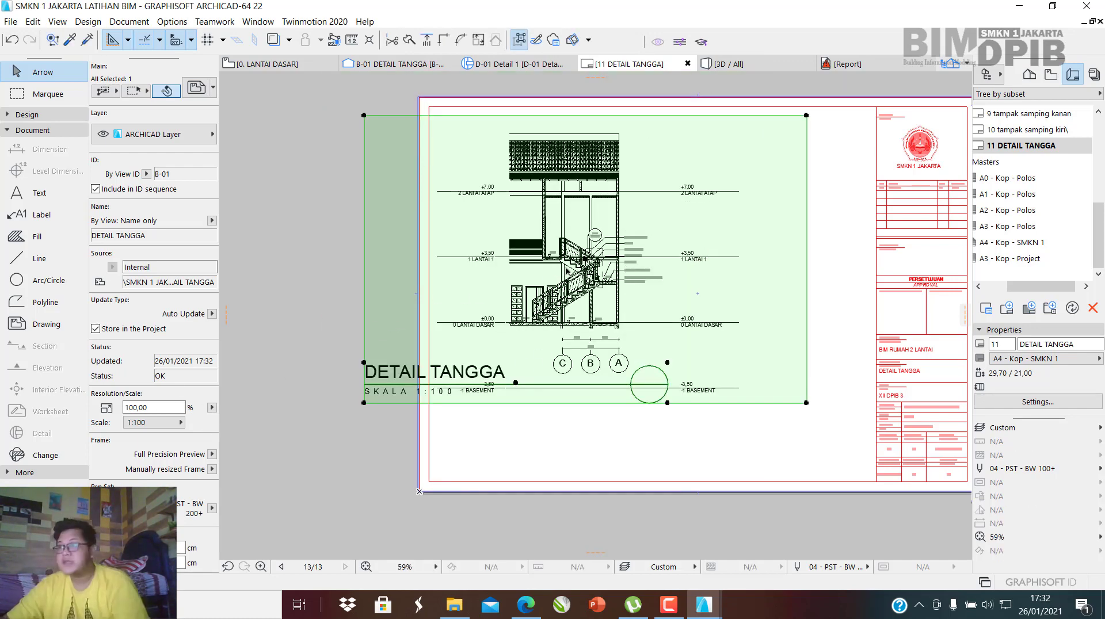
# Set the placed stair drawing to a custom scale of 1:40.
pyautogui.scroll(1, 539, 233)
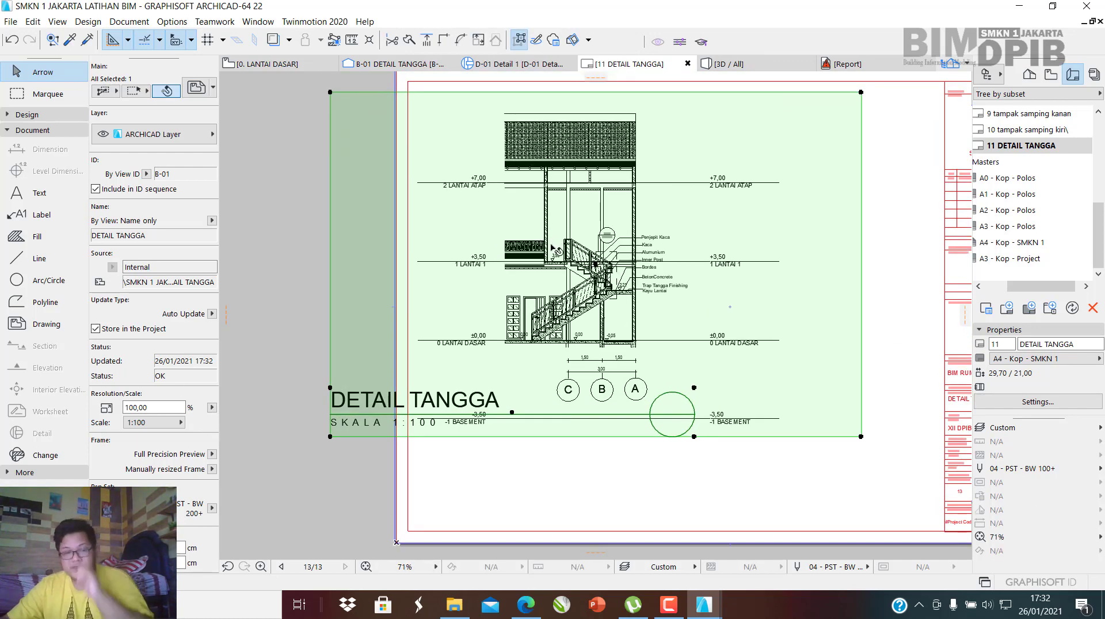
pyautogui.click(171, 423)
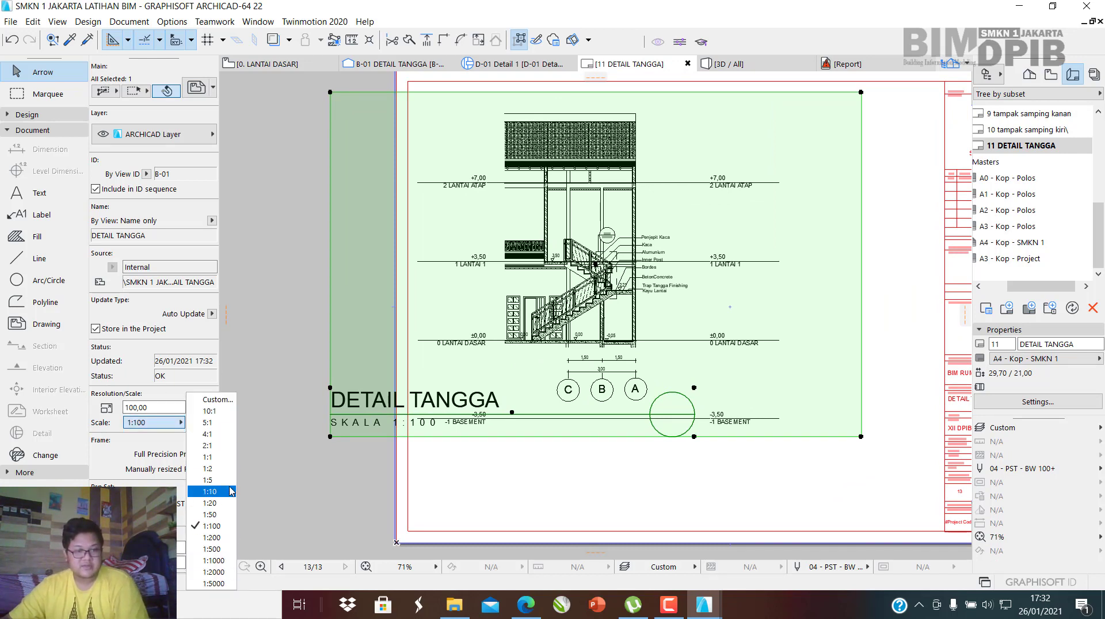
pyautogui.click(213, 401)
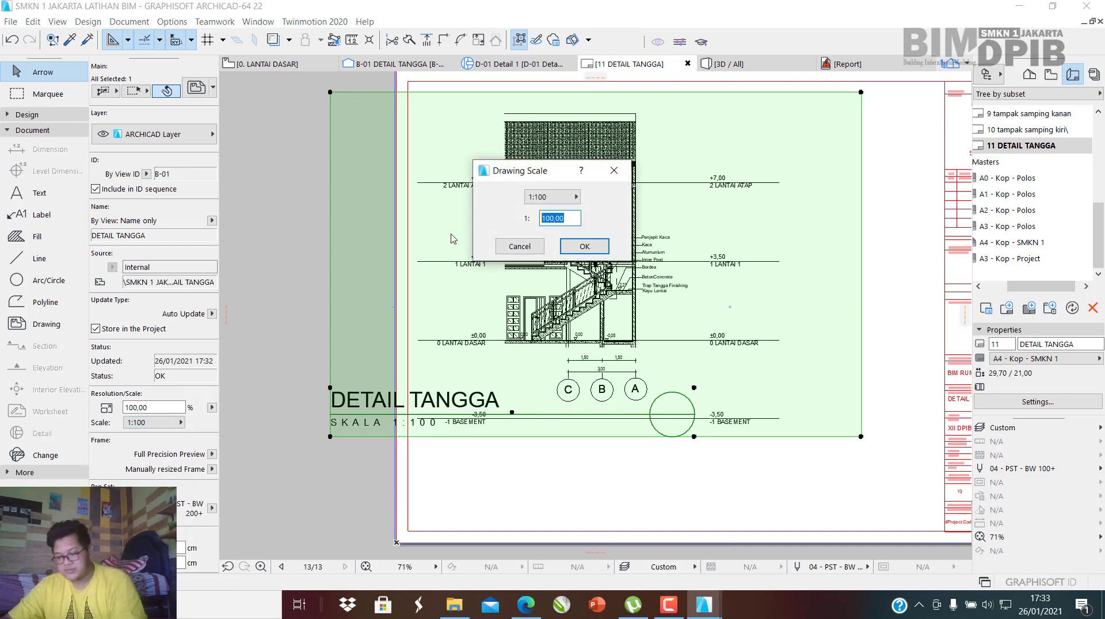
pyautogui.press('Return')
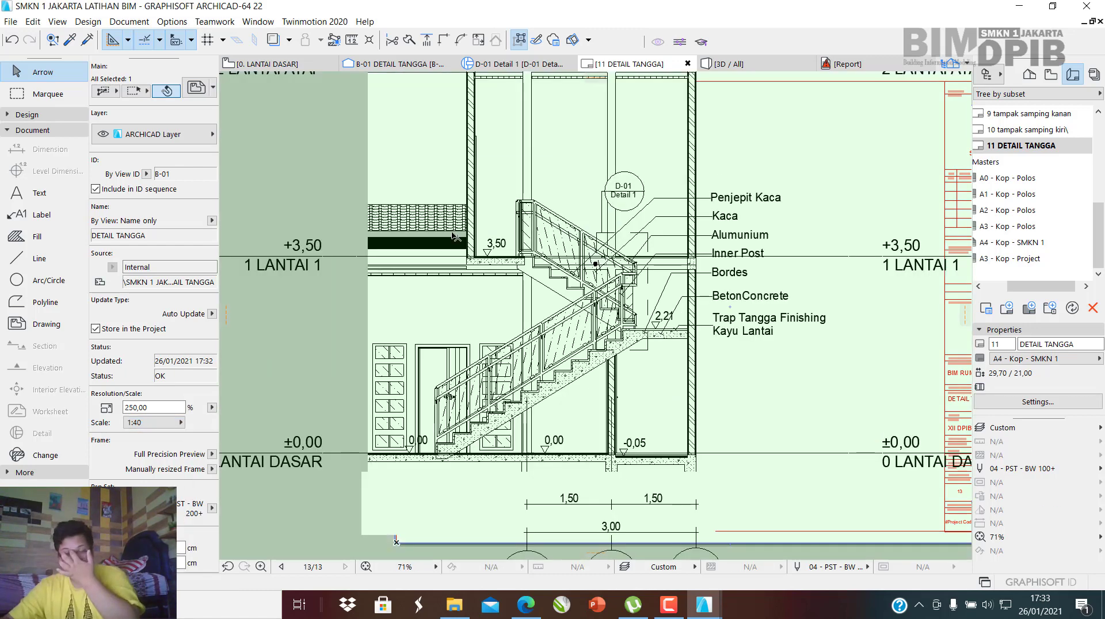
# Crop the stair drawing by lowering its frame's top edge to the sheet's upper border line.
pyautogui.scroll(-5, 549, 294)
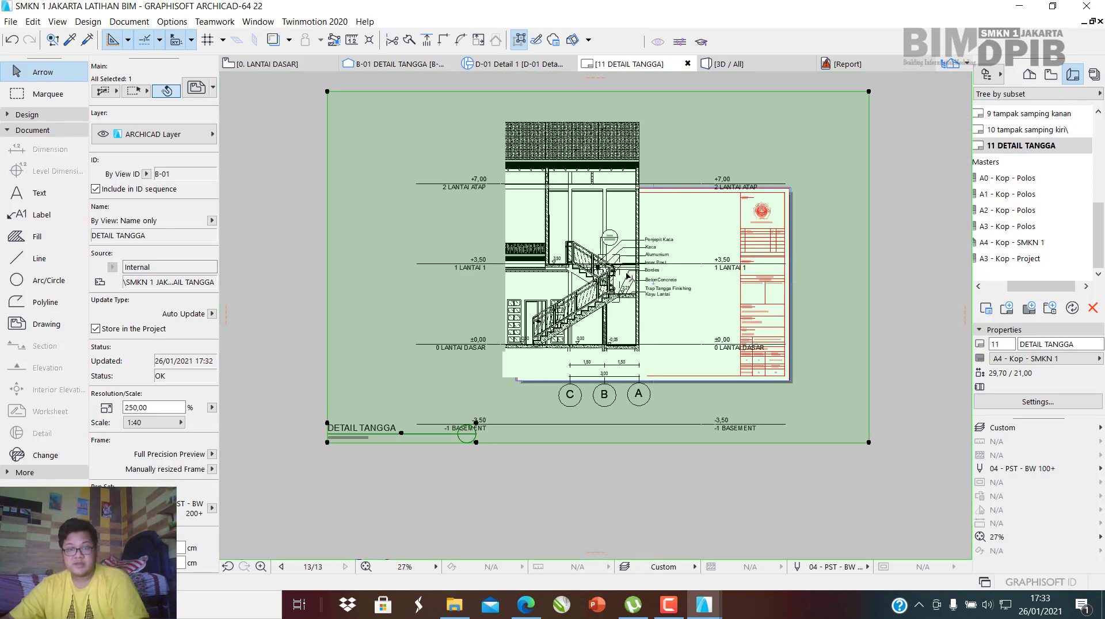
pyautogui.scroll(3, 648, 255)
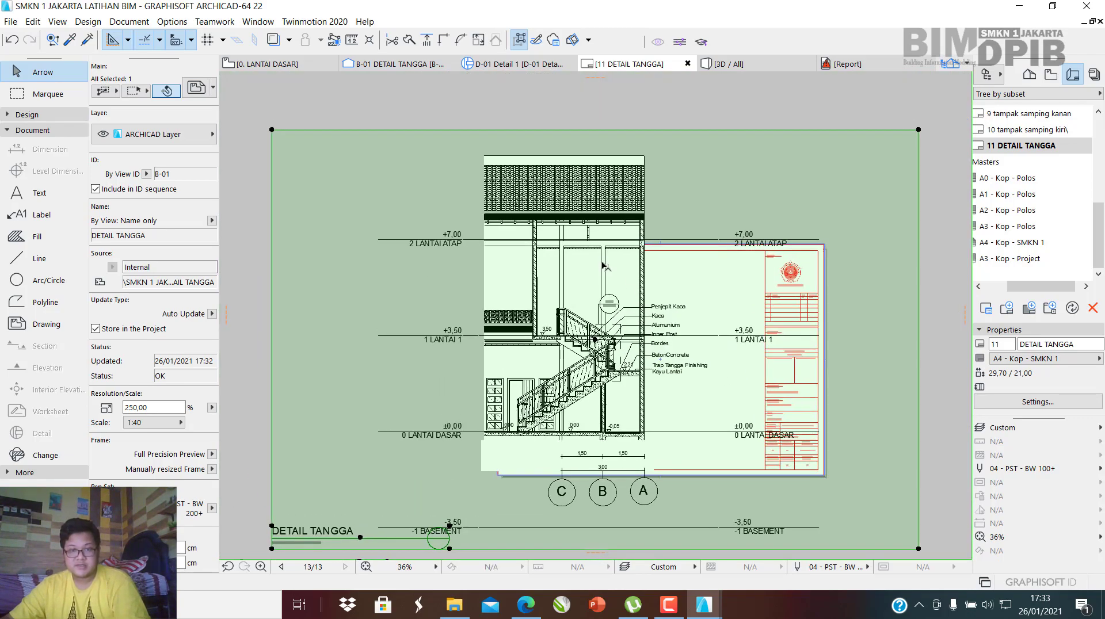
pyautogui.scroll(2, 610, 318)
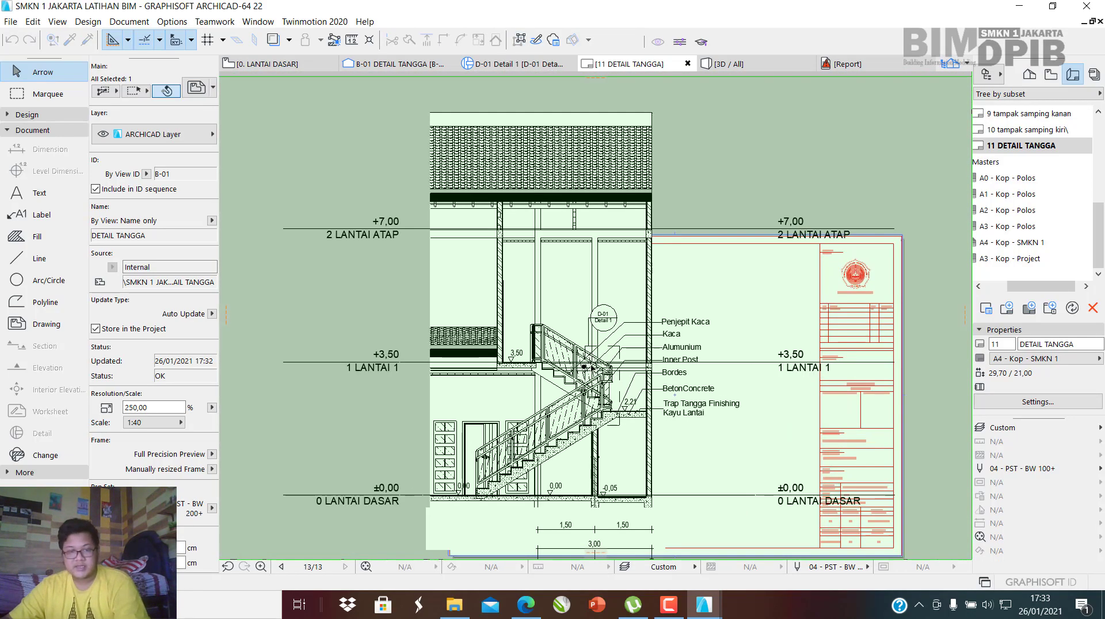
pyautogui.scroll(-2, 588, 259)
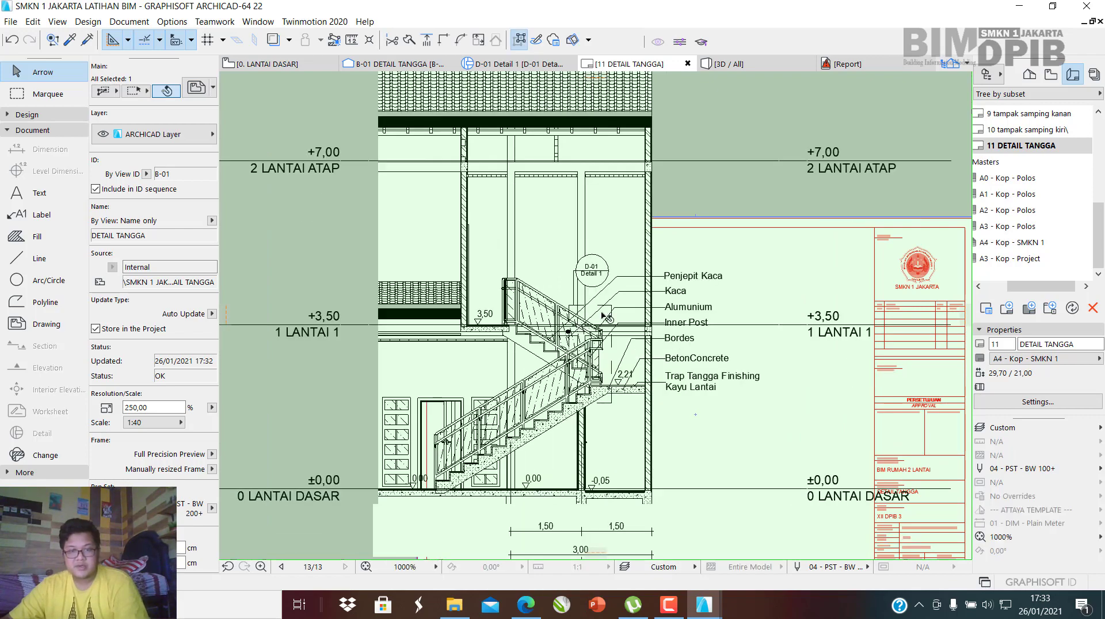
pyautogui.scroll(-3, 588, 257)
pyautogui.scroll(3, 591, 161)
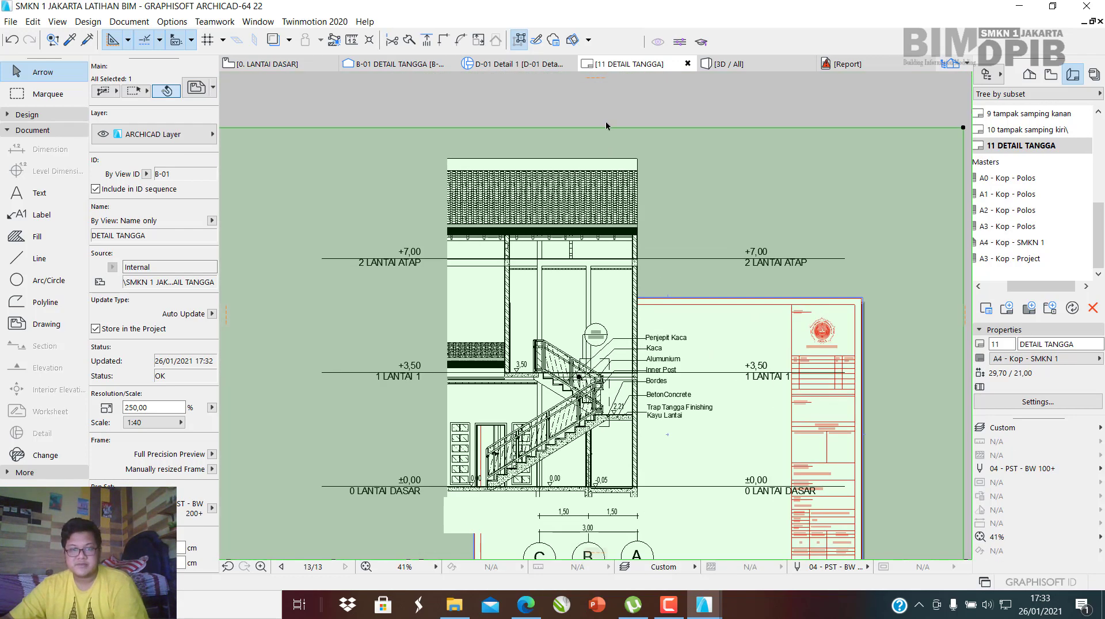
pyautogui.moveTo(599, 132)
pyautogui.mouseDown()
pyautogui.moveTo(601, 244)
pyautogui.moveTo(630, 304)
pyautogui.mouseUp()
pyautogui.scroll(-1, 783, 353)
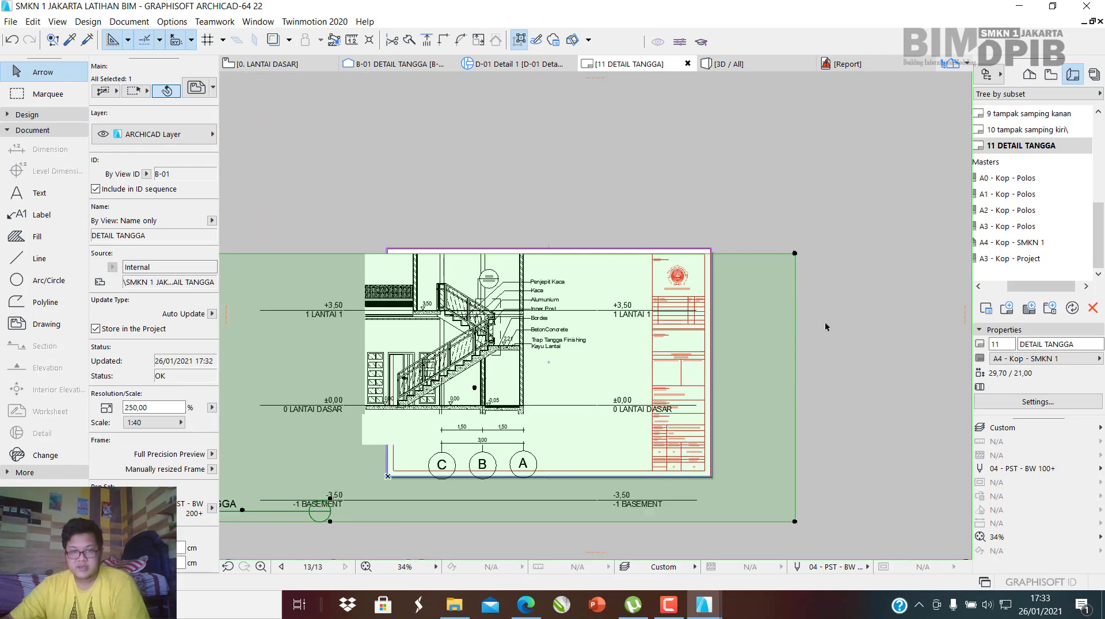
# Crop the stair drawing's right side by moving its frame edge in to just beyond the material labels.
pyautogui.click(795, 308)
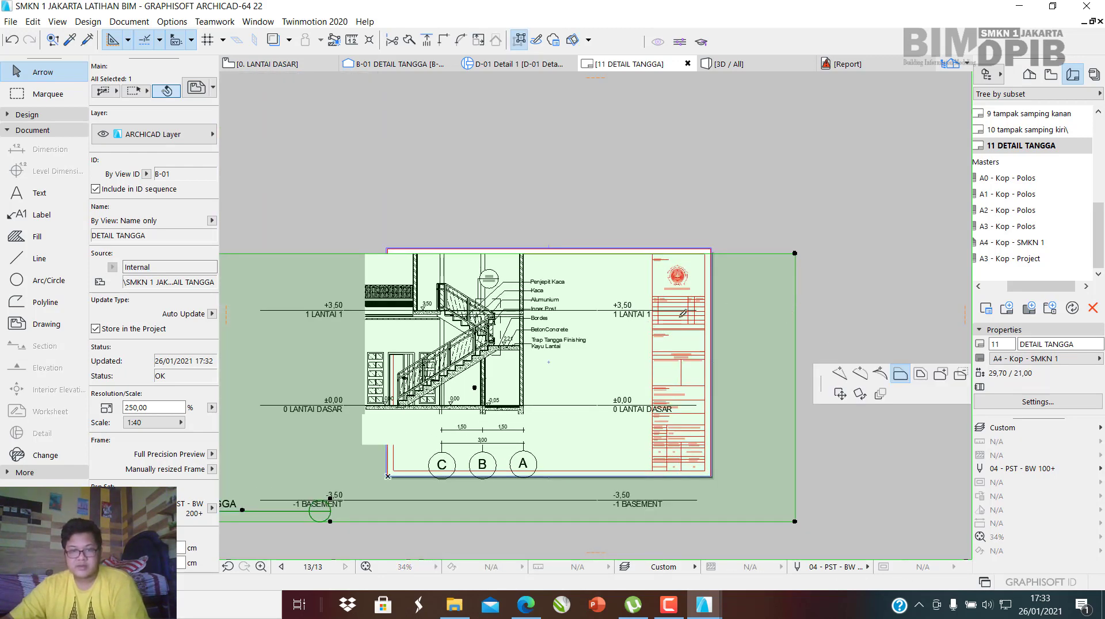
pyautogui.scroll(2, 610, 339)
pyautogui.click(623, 311)
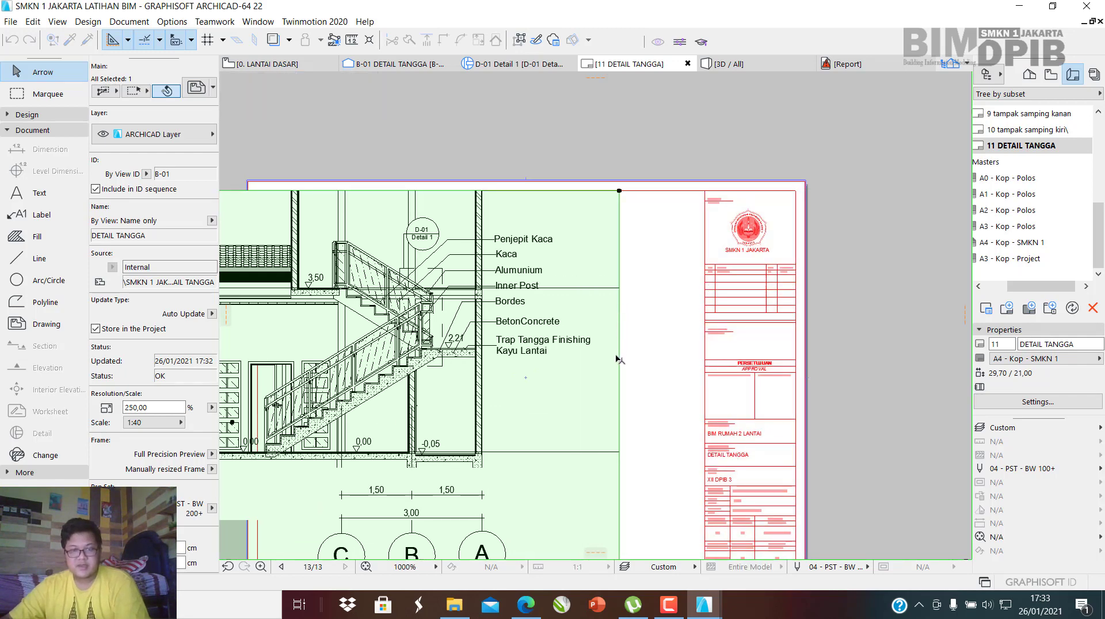
# Crop the stair drawing's bottom by raising its frame edge to just below the ground-floor slab, cutting off the dimensions and grid bubbles.
pyautogui.scroll(-3, 621, 328)
pyautogui.scroll(2, 529, 437)
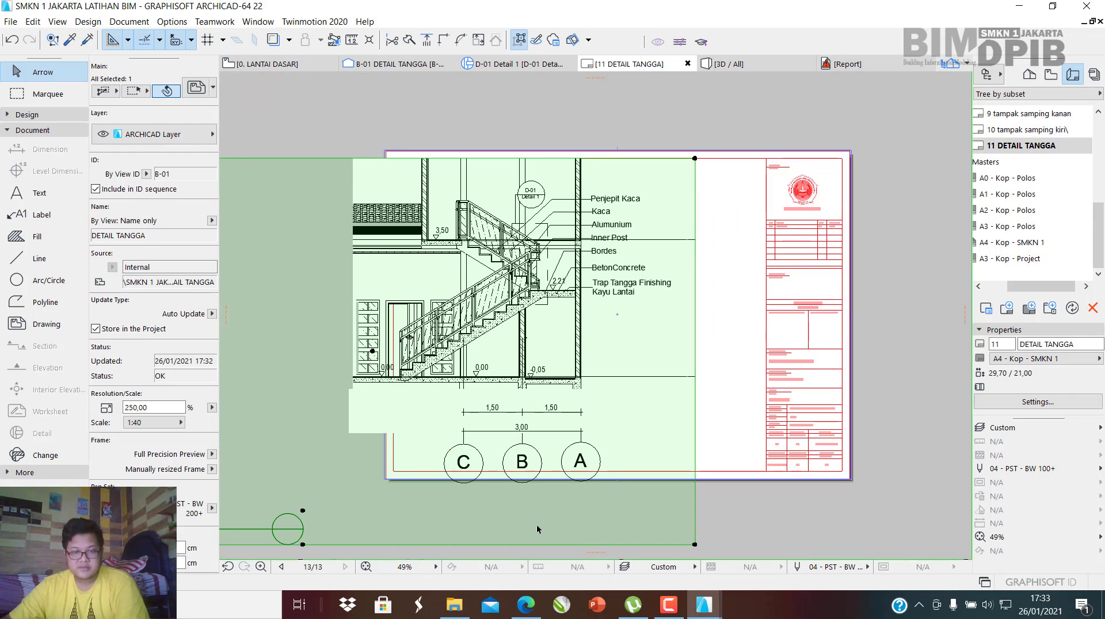
pyautogui.click(498, 545)
pyautogui.click(511, 399)
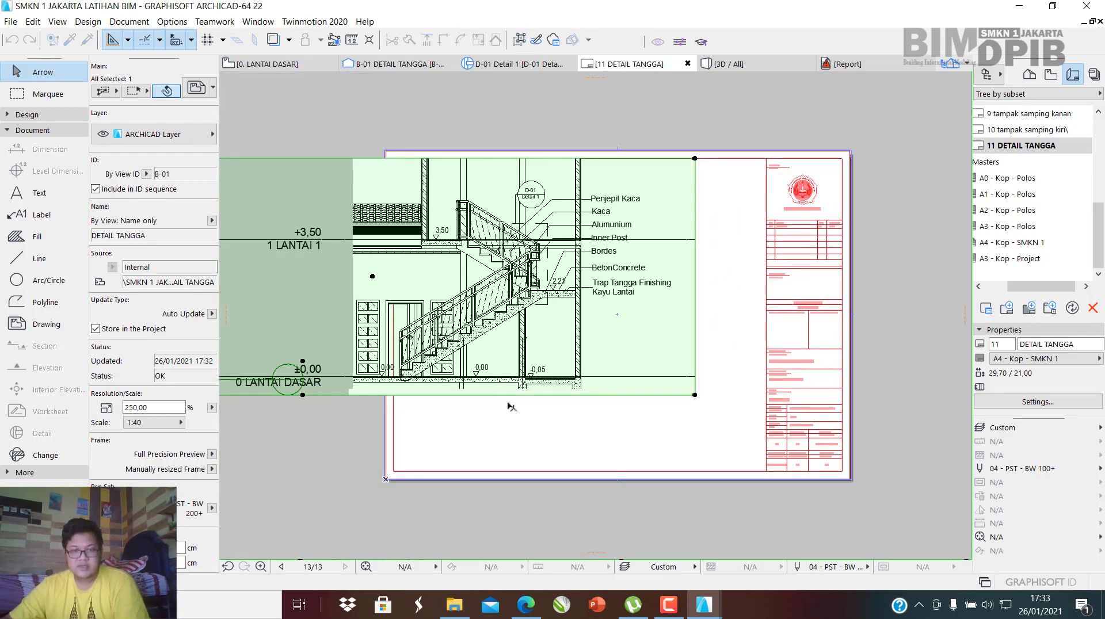
pyautogui.scroll(3, 510, 402)
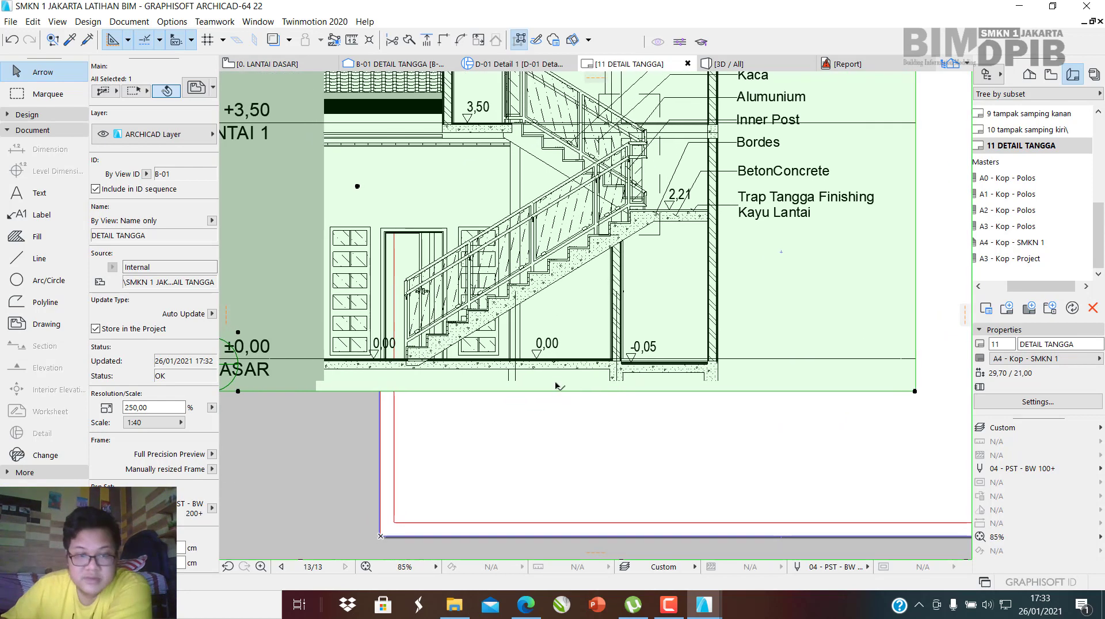
pyautogui.click(543, 392)
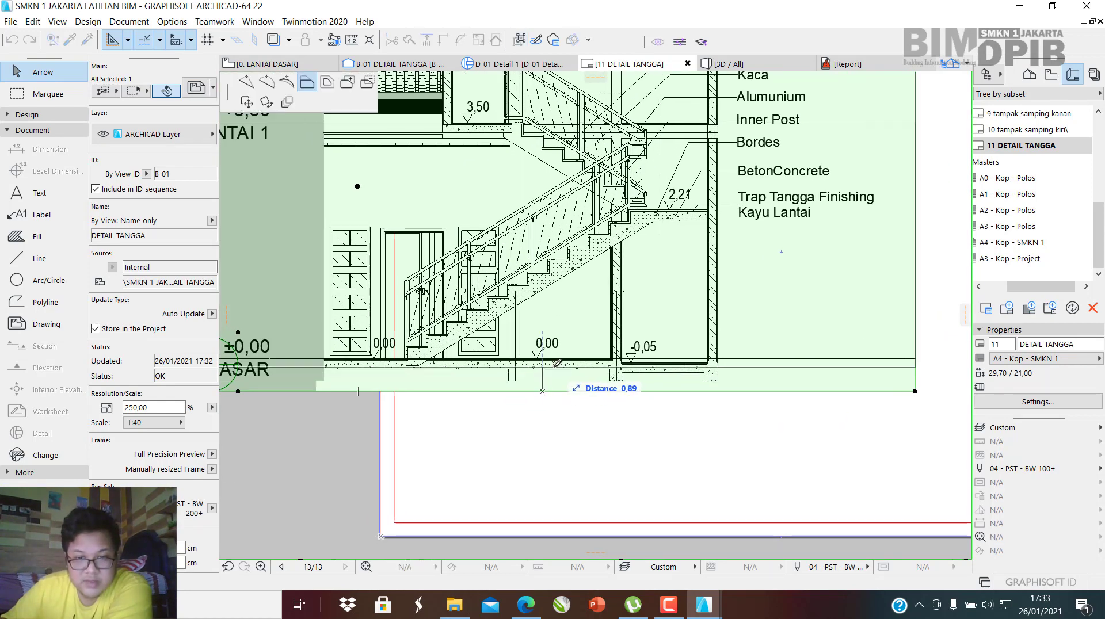
pyautogui.click(551, 367)
# Crop the stair drawing's left side by moving its frame edge in to just inside the sheet's left border line.
pyautogui.scroll(-5, 611, 266)
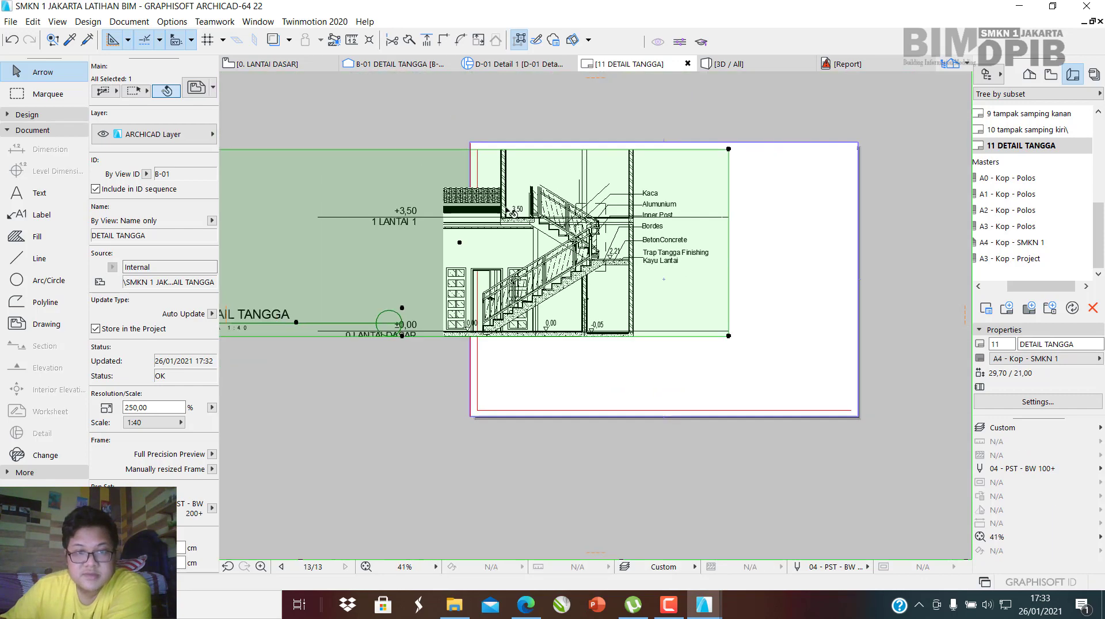
pyautogui.scroll(4, 494, 197)
pyautogui.scroll(-2, 494, 197)
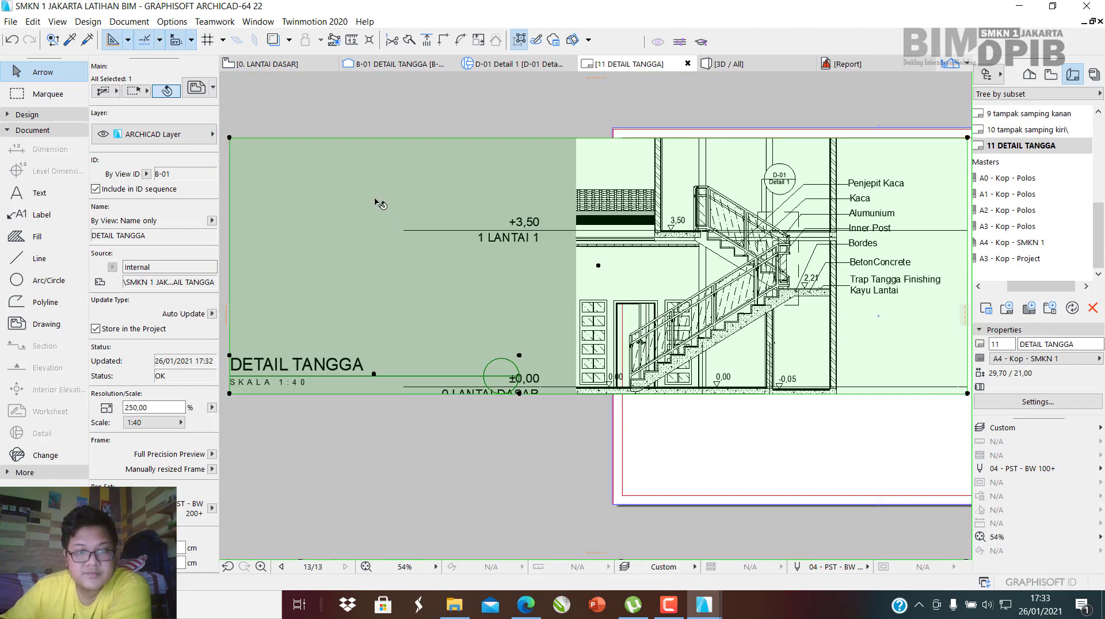
pyautogui.click(317, 224)
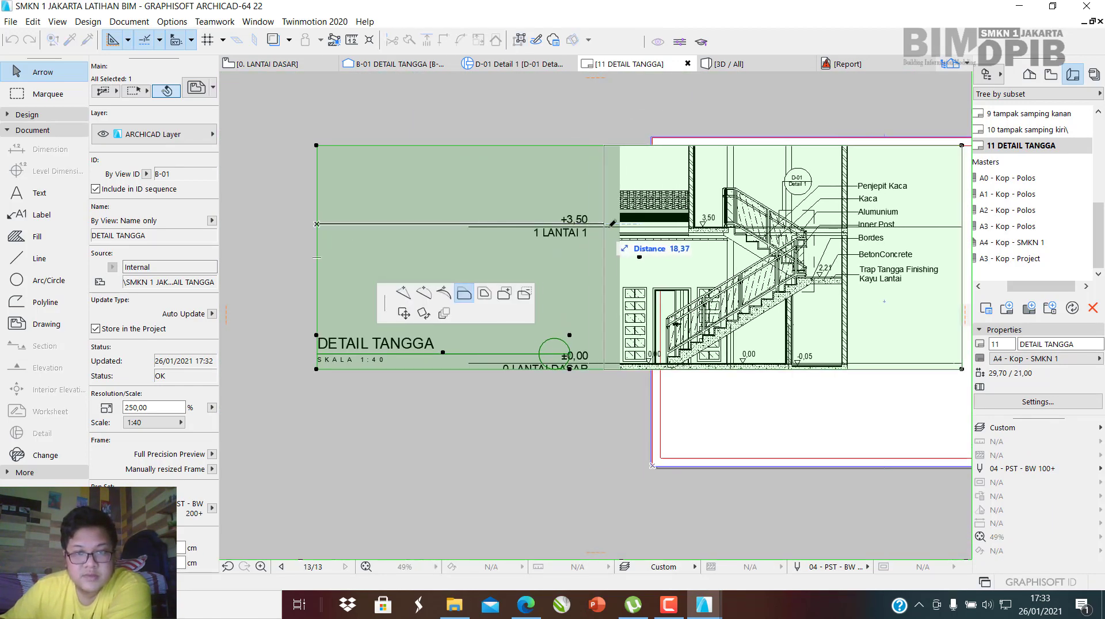
pyautogui.click(669, 216)
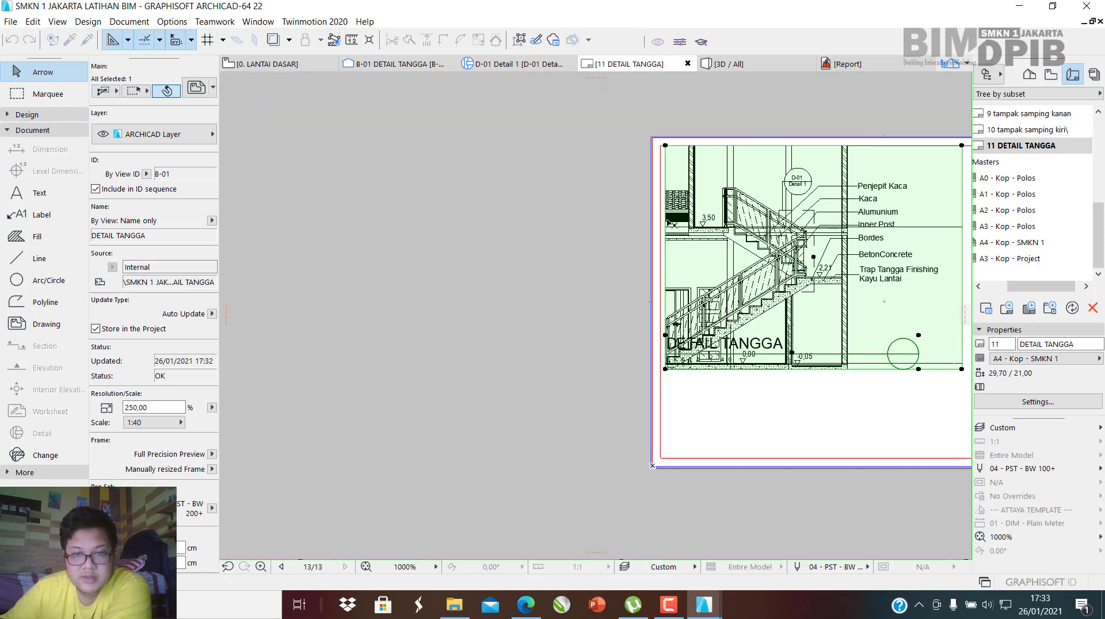
# Shift the stair section about 1.15 cm to the right within its cropped frame so the lower flight fits inside.
pyautogui.scroll(2, 667, 276)
pyautogui.moveTo(505, 322); pyautogui.dragTo(499, 328, button='middle')
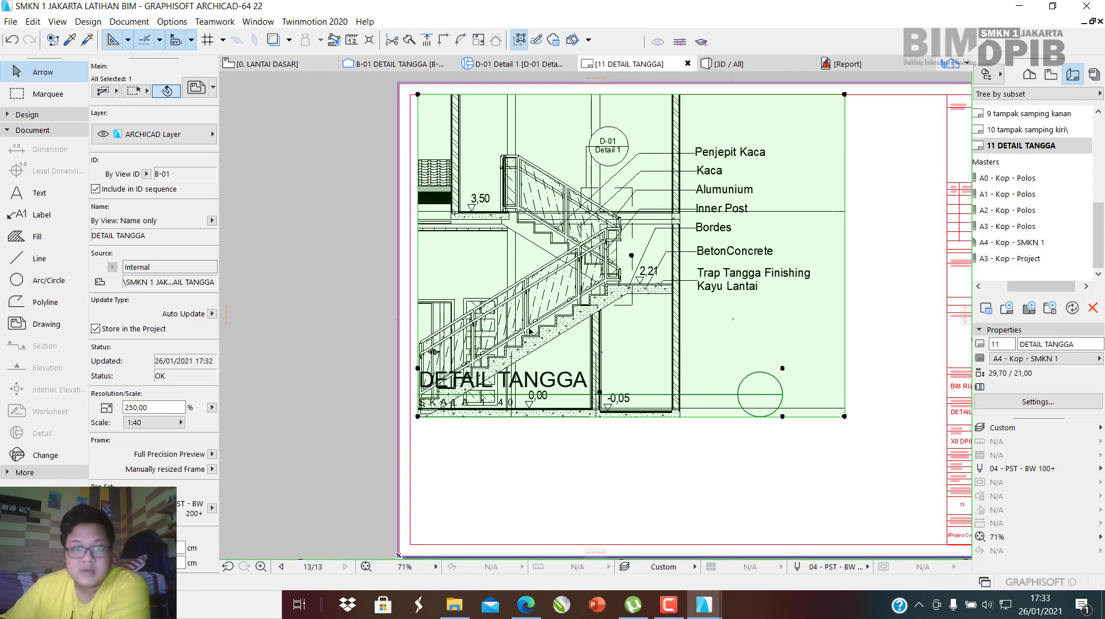
pyautogui.scroll(2, 577, 282)
pyautogui.click(550, 271)
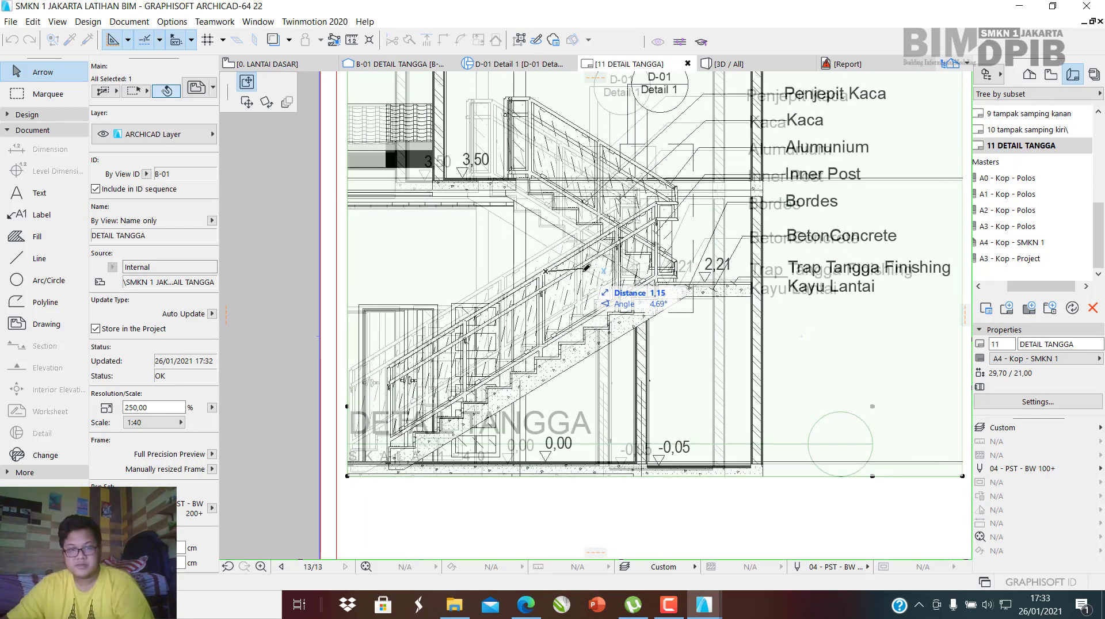
pyautogui.click(589, 271)
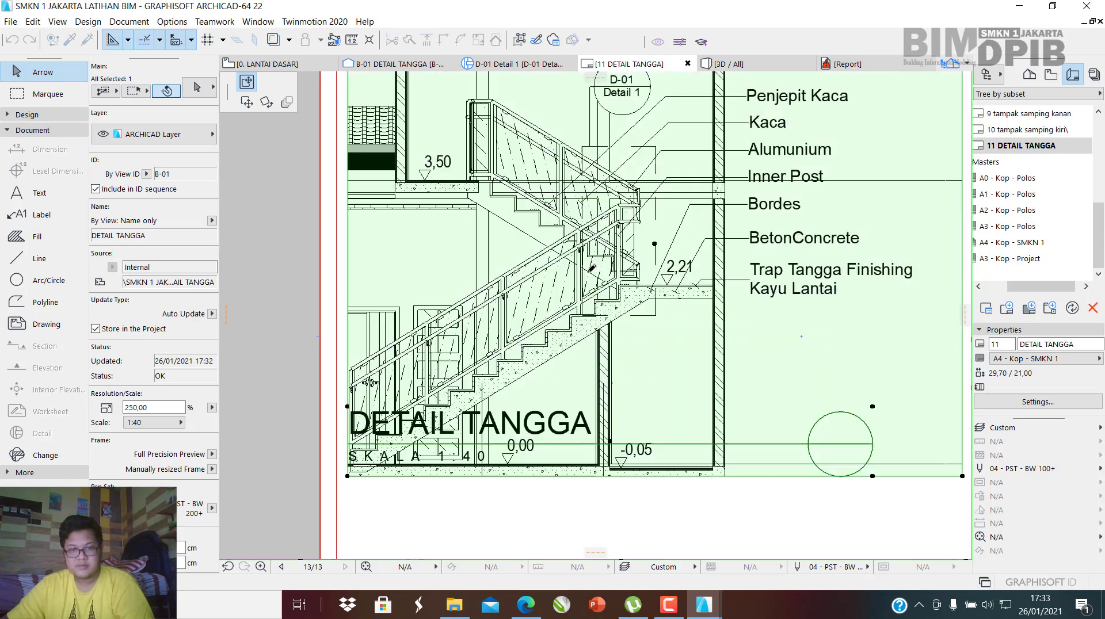
# Move the DETAIL TANGGA drawing title below the stair drawing, close to the sheet's lower border.
pyautogui.scroll(-3, 613, 390)
pyautogui.scroll(1, 613, 390)
pyautogui.scroll(1, 613, 390)
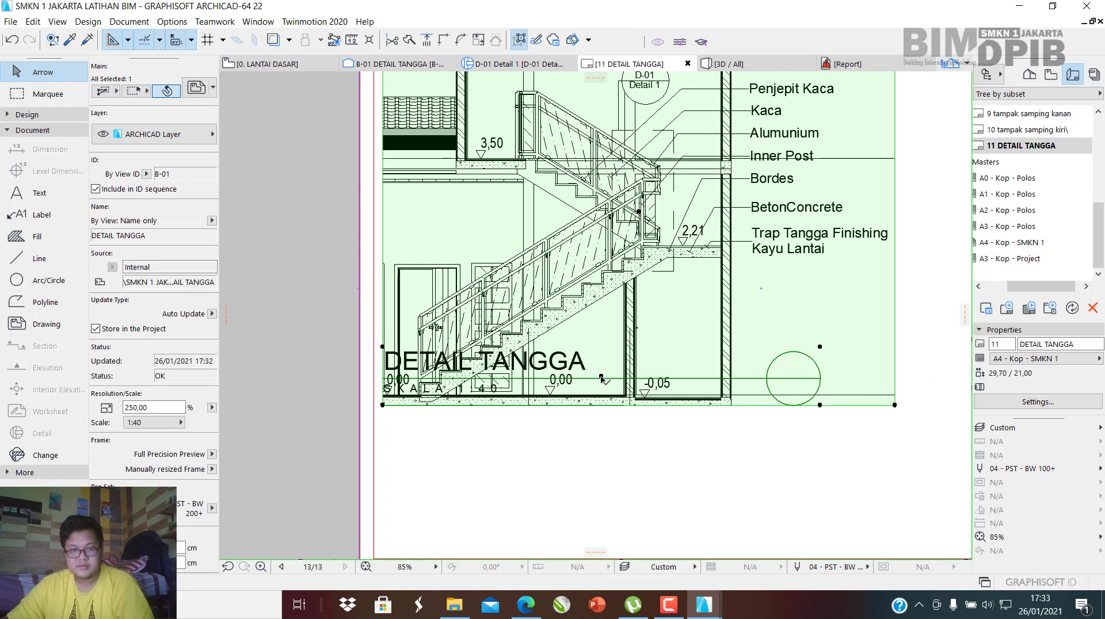
pyautogui.click(602, 405)
pyautogui.click(604, 453)
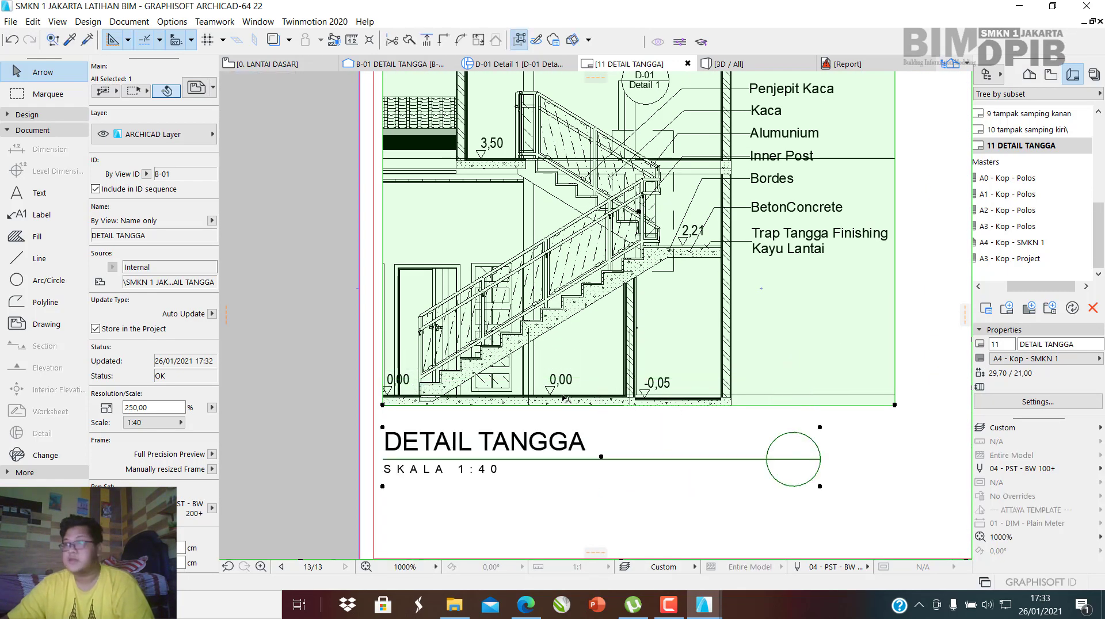
pyautogui.scroll(-2, 603, 453)
pyautogui.scroll(4, 608, 349)
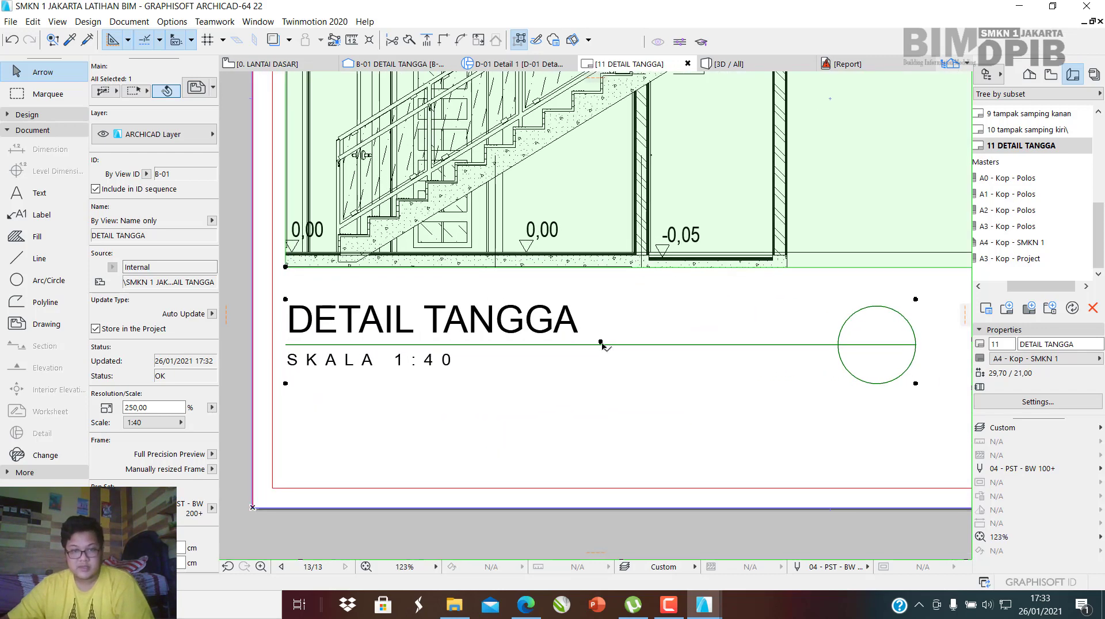
pyautogui.click(602, 346)
pyautogui.click(596, 427)
pyautogui.scroll(-4, 427, 385)
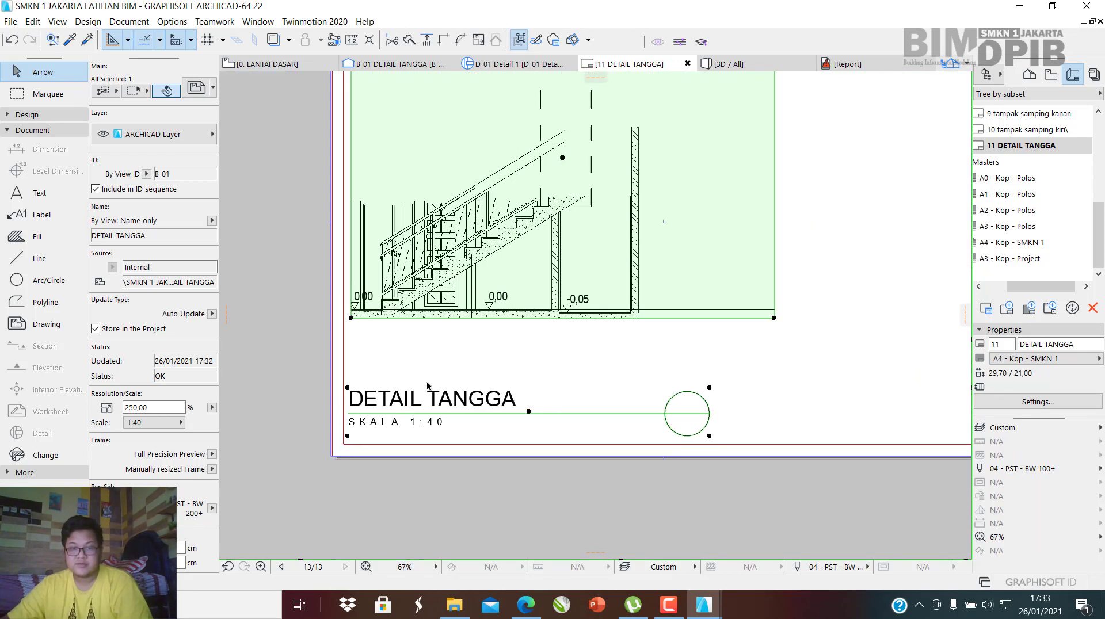
# Examine the stair drawing's placement on the sheet, its frame extent and the title block.
pyautogui.scroll(-5, 427, 386)
pyautogui.scroll(3, 533, 354)
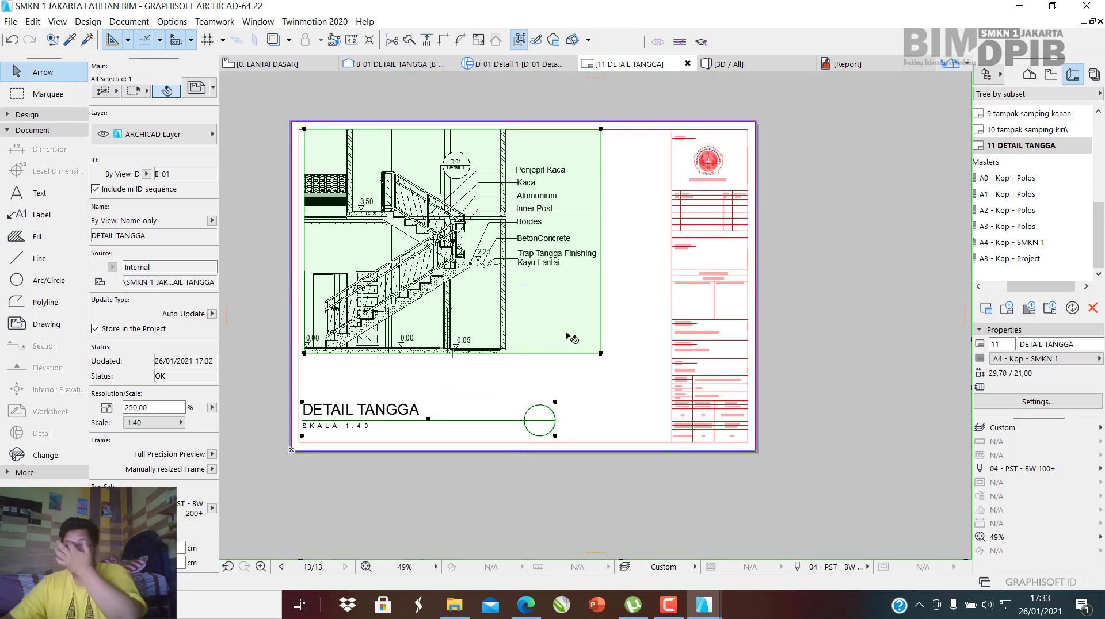
pyautogui.click(641, 247)
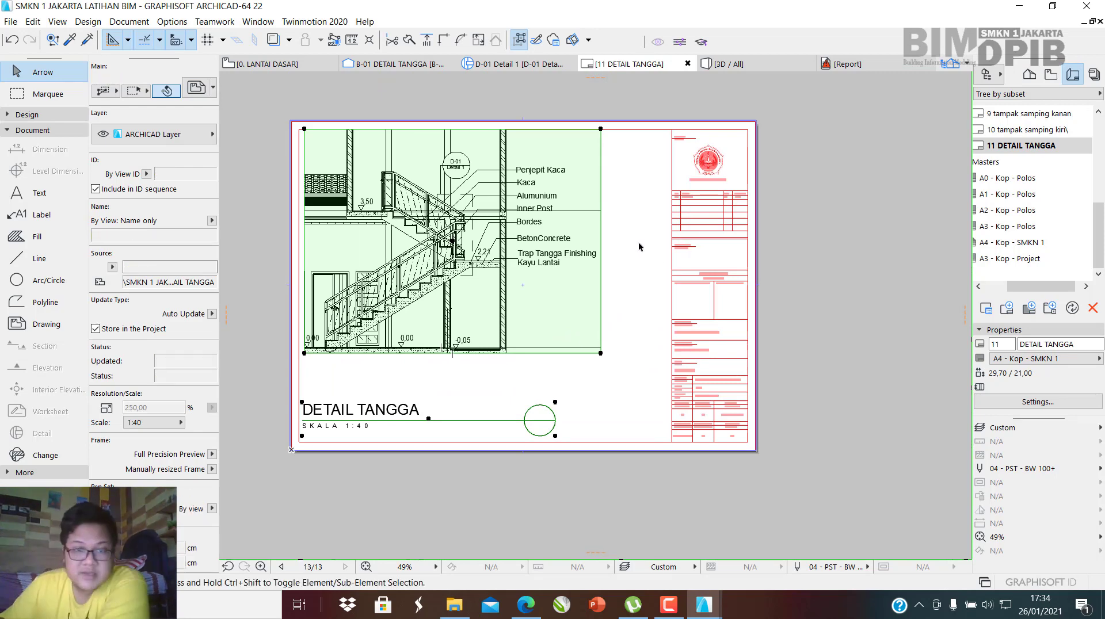
pyautogui.scroll(4, 610, 312)
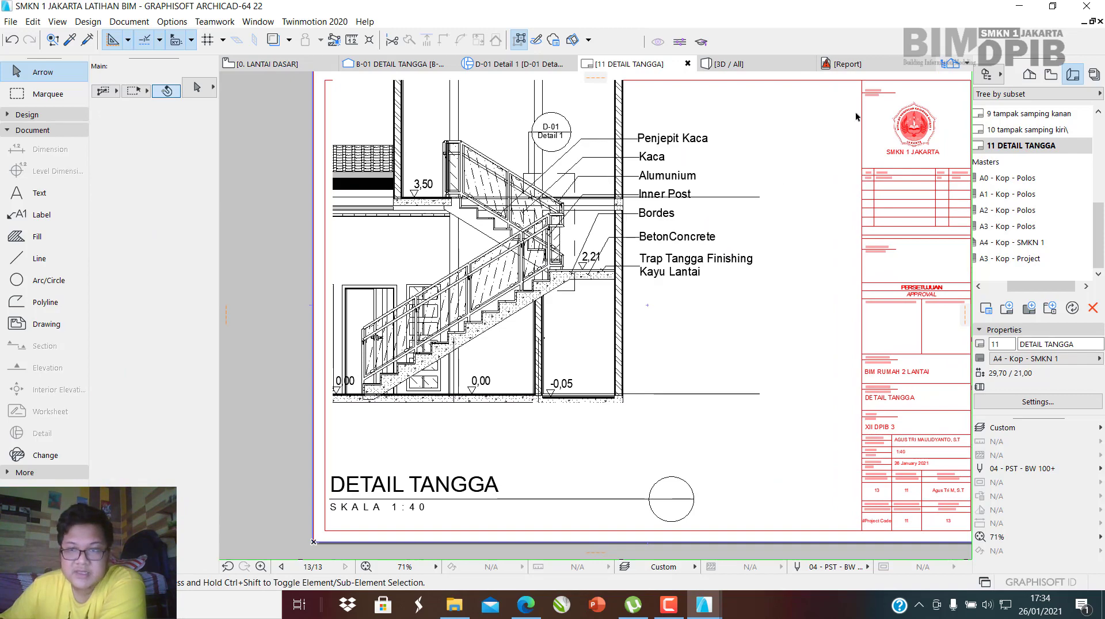
pyautogui.scroll(-1, 599, 245)
pyautogui.scroll(4, 560, 220)
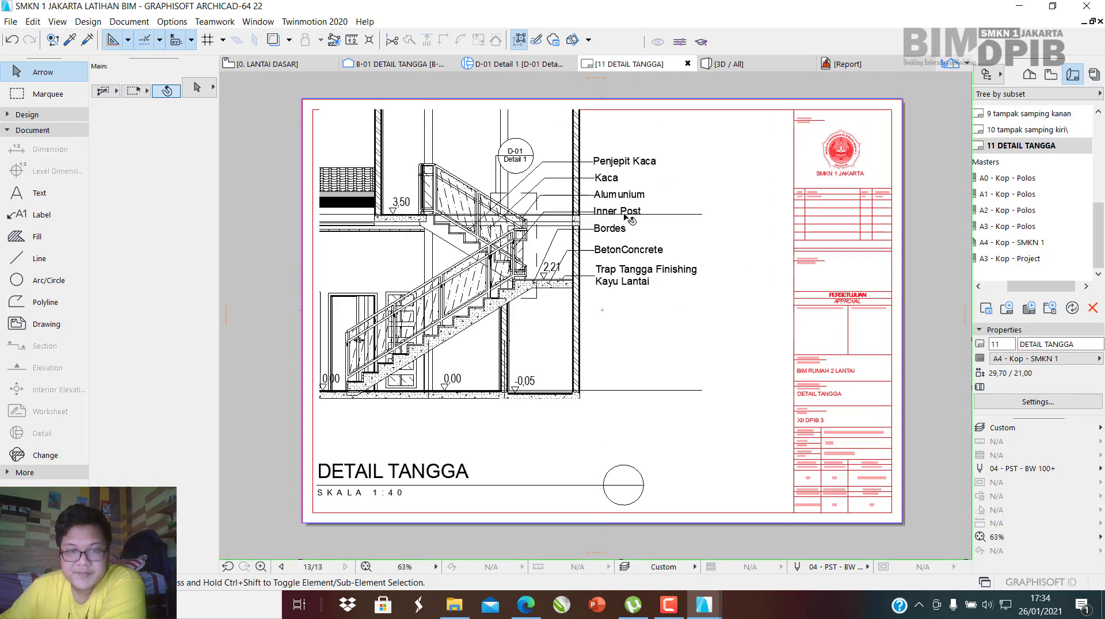
pyautogui.scroll(-3, 559, 219)
pyautogui.click(681, 350)
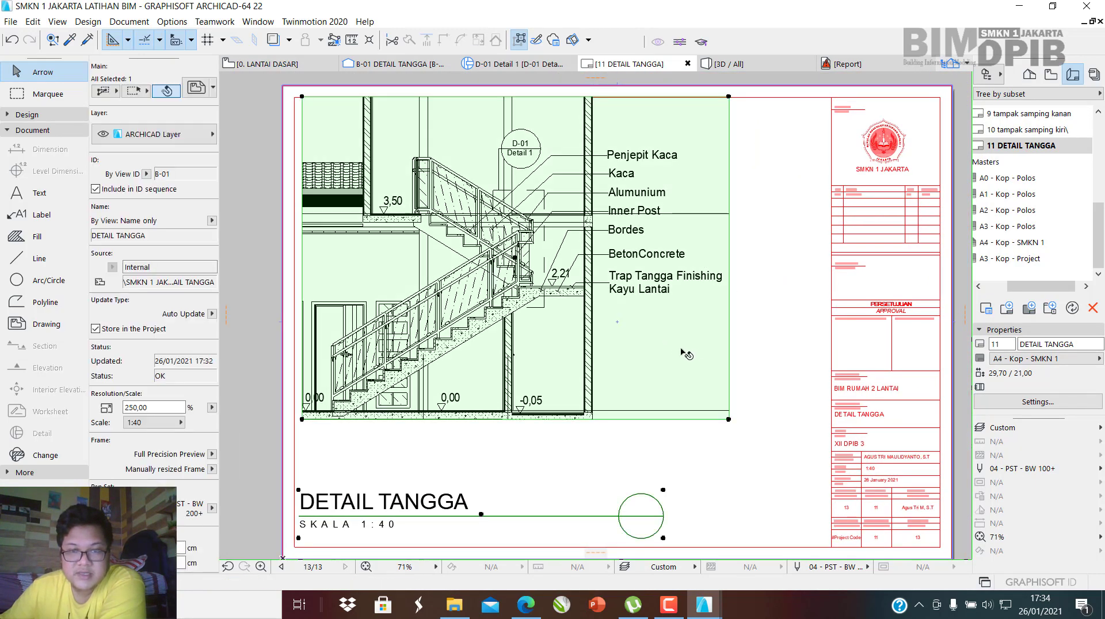
pyautogui.click(777, 319)
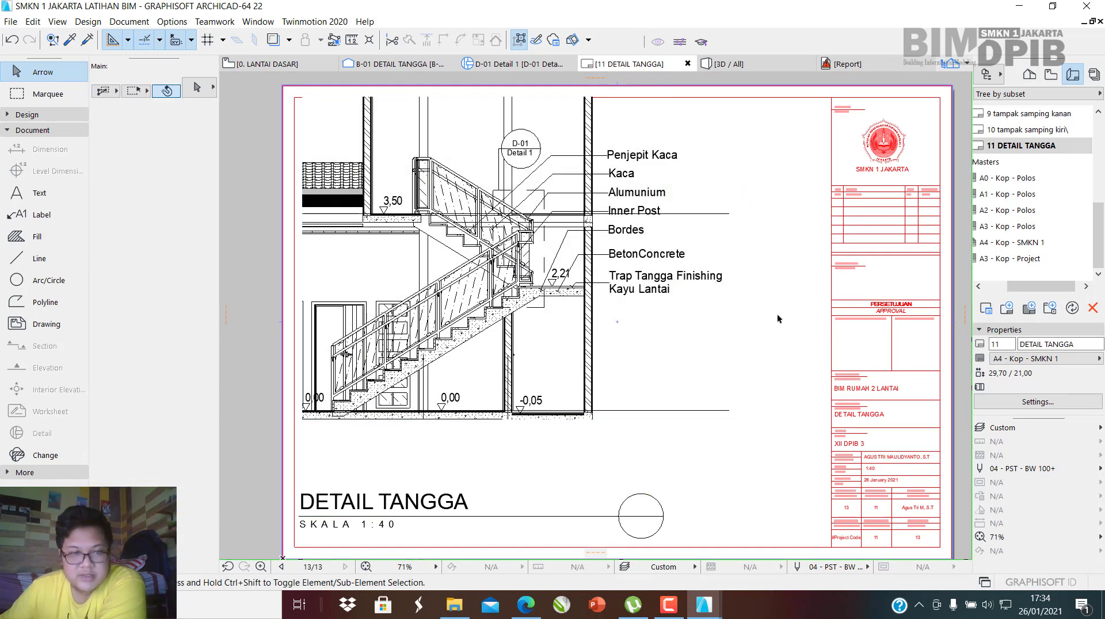
# Place the internal view D-01 Detail 1 as a drawing in the free space beside the stair section.
pyautogui.click(40, 324)
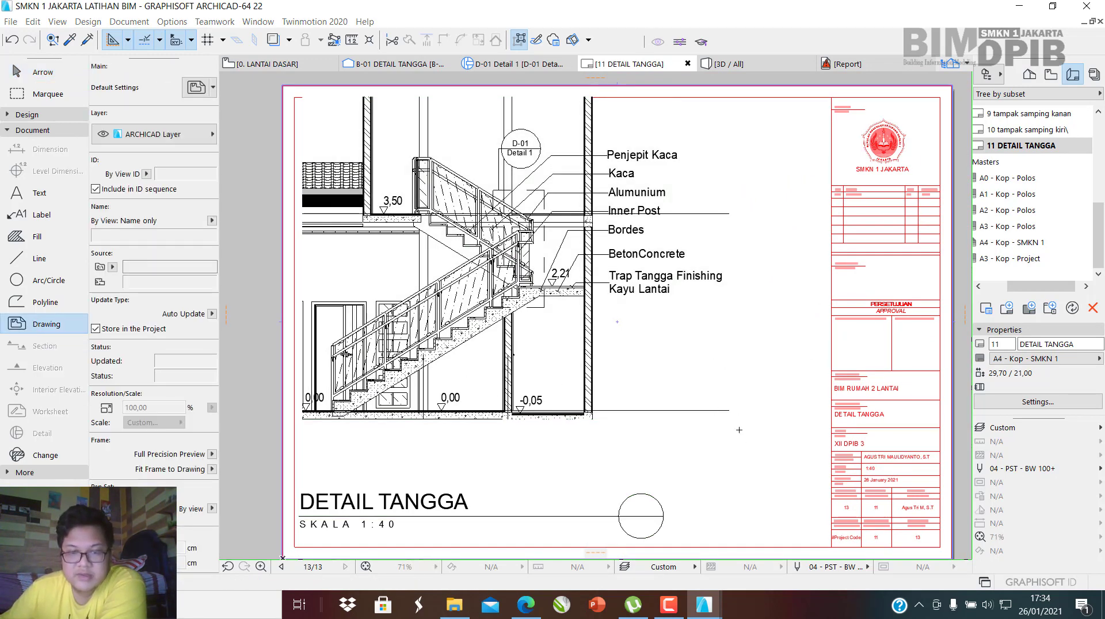
pyautogui.click(641, 359)
pyautogui.moveTo(630, 265); pyautogui.dragTo(630, 294)
pyautogui.click(527, 304)
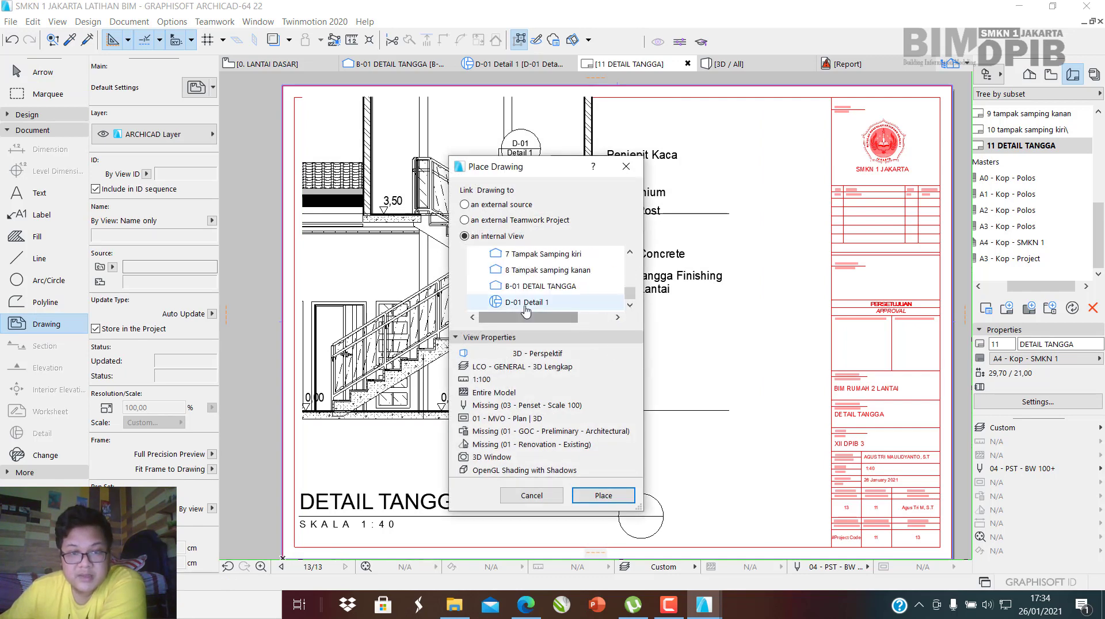
pyautogui.click(603, 495)
pyautogui.scroll(-2, 720, 385)
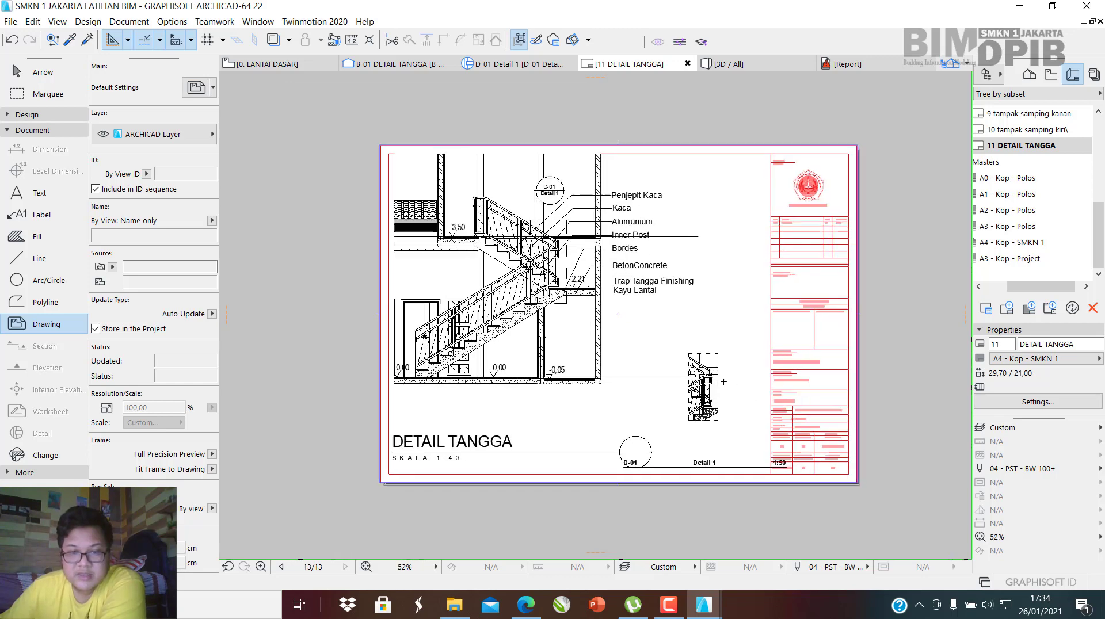
pyautogui.scroll(2, 724, 382)
pyautogui.press('Escape')
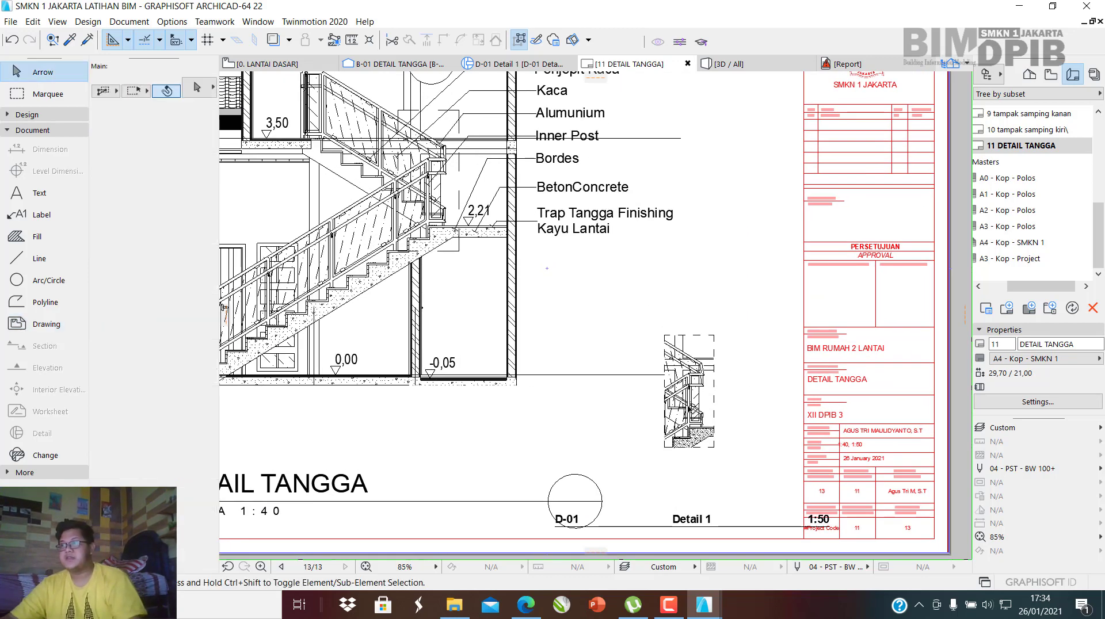
# Set the scale of the placed D-01 Detail 1 drawing to 1:20.
pyautogui.click(690, 409)
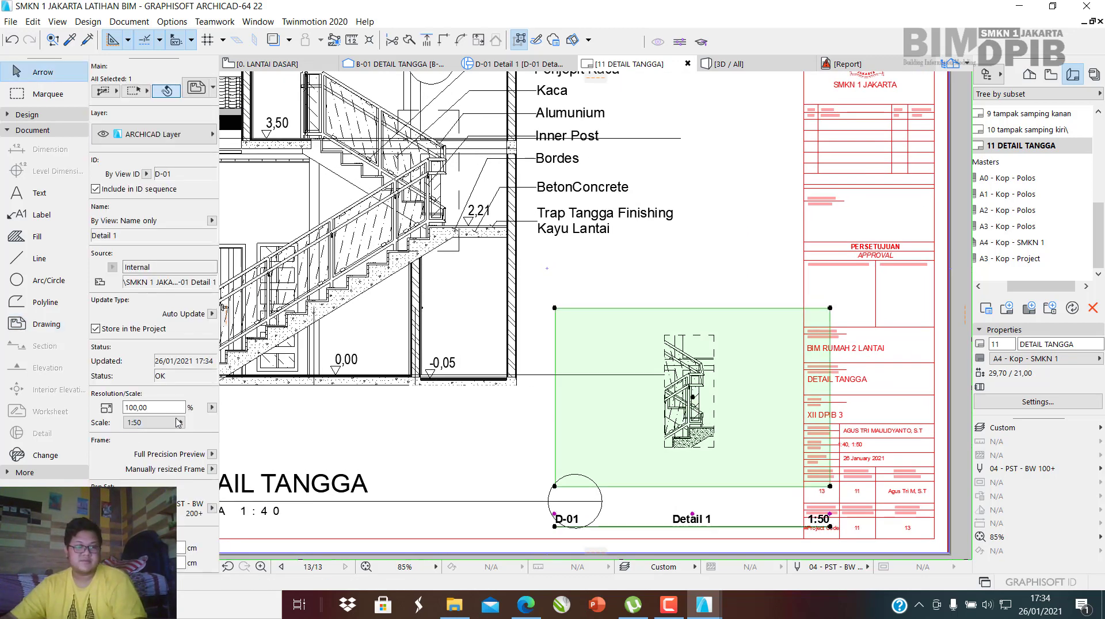
pyautogui.click(178, 423)
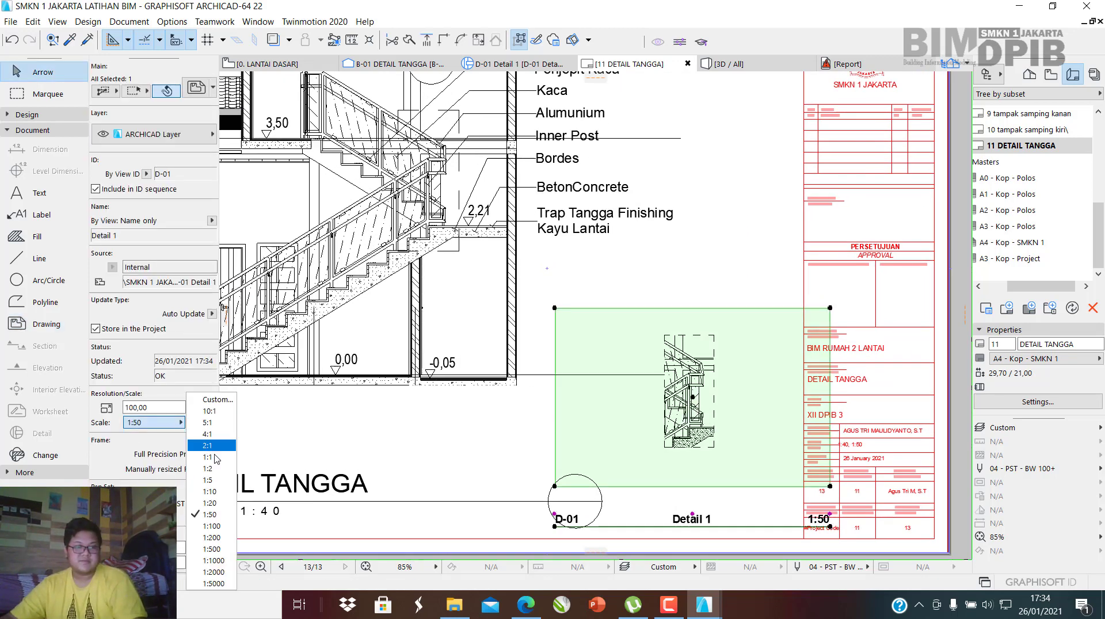
pyautogui.click(212, 503)
pyautogui.scroll(-4, 622, 345)
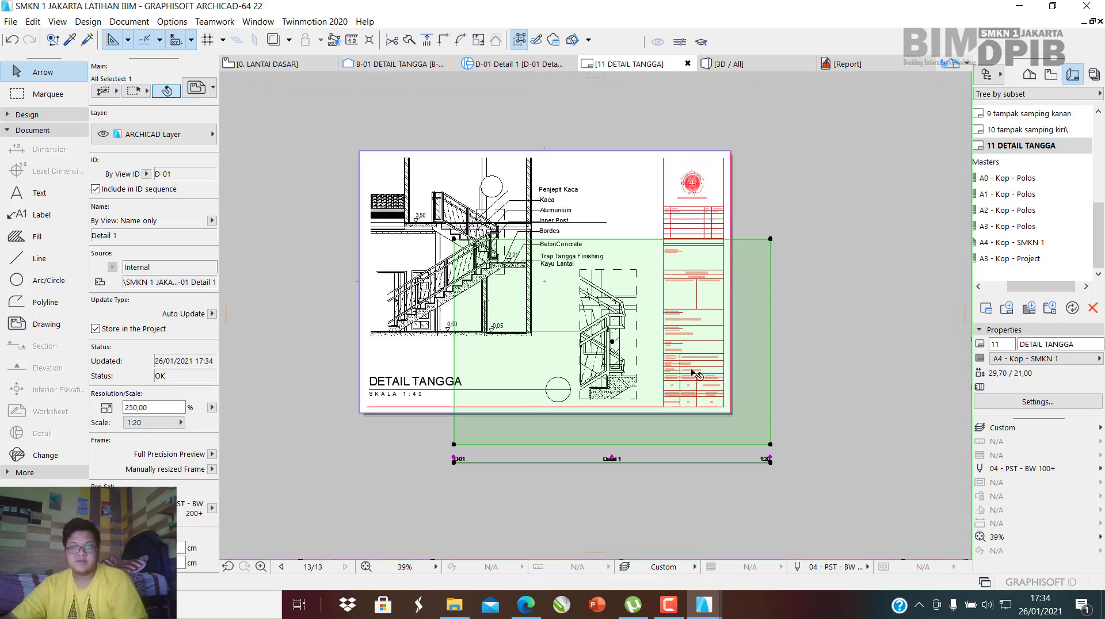
# Crop the right and top edges of the D-01 drawing frame closer to the stair detail.
pyautogui.scroll(3, 719, 358)
pyautogui.click(814, 308)
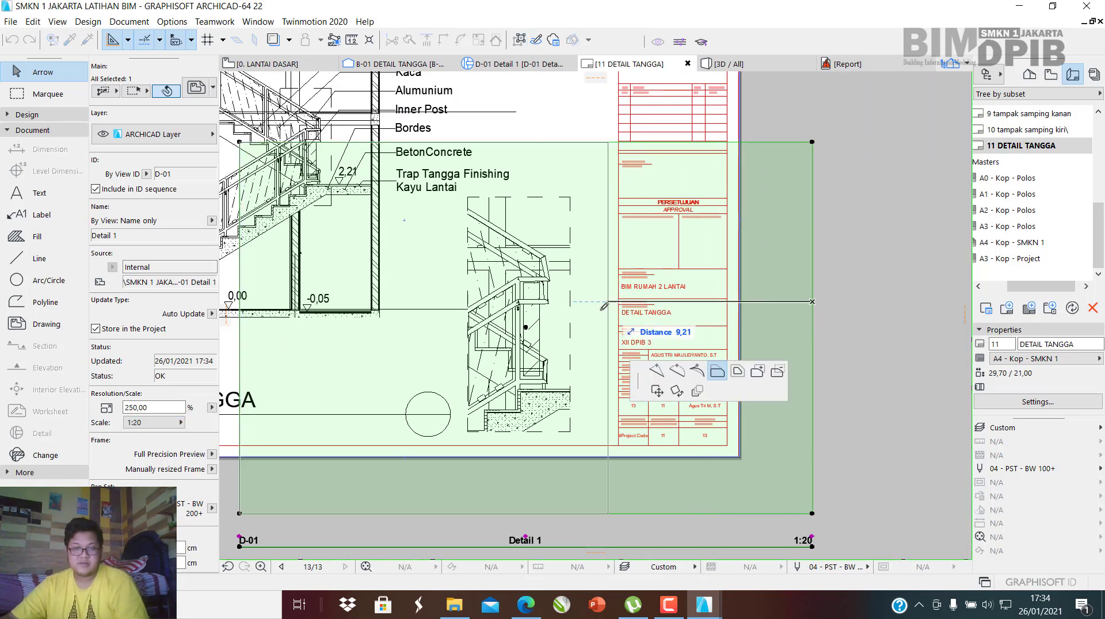
pyautogui.click(612, 328)
pyautogui.scroll(-2, 613, 329)
pyautogui.scroll(2, 565, 240)
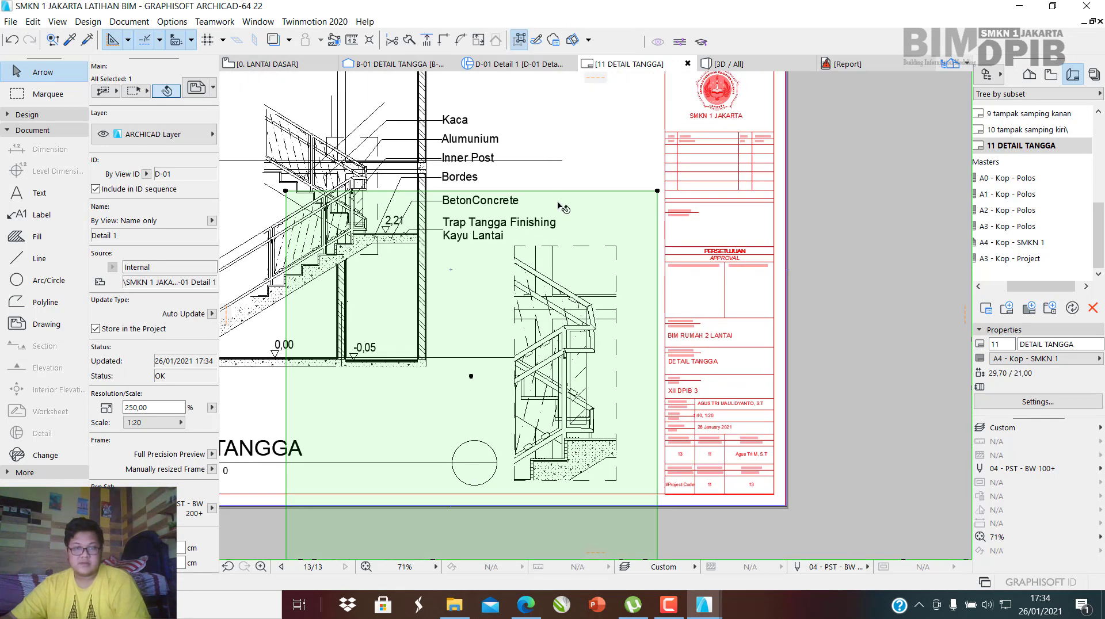
pyautogui.click(558, 191)
pyautogui.click(555, 242)
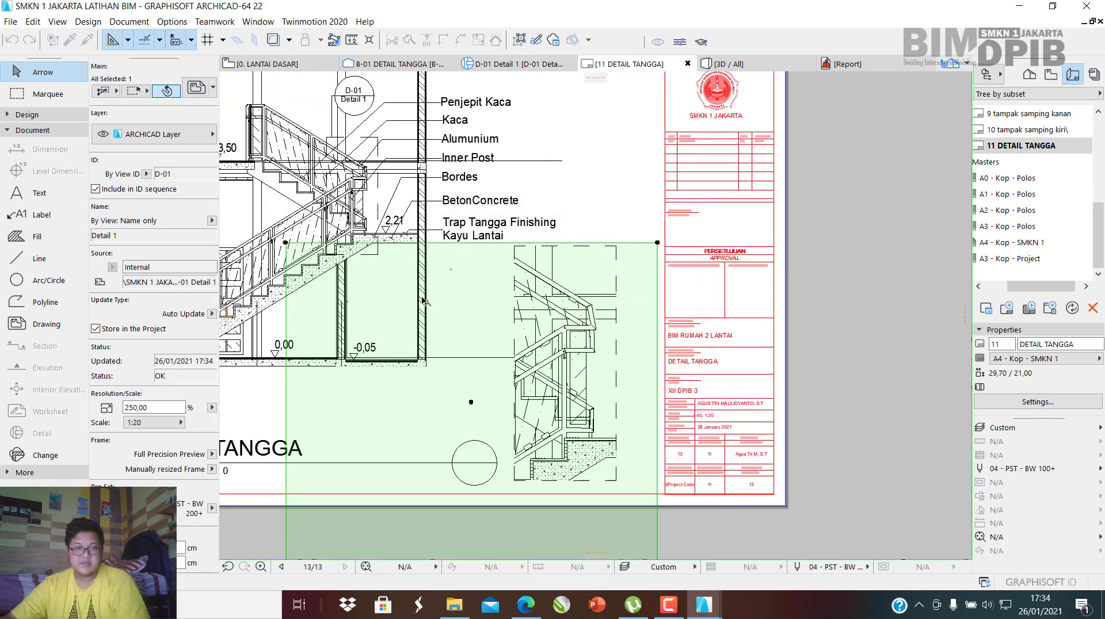
# Crop the left and bottom edges of the D-01 drawing frame closer to the stair detail.
pyautogui.moveTo(361, 321); pyautogui.dragTo(430, 312, button='middle')
pyautogui.click(357, 320)
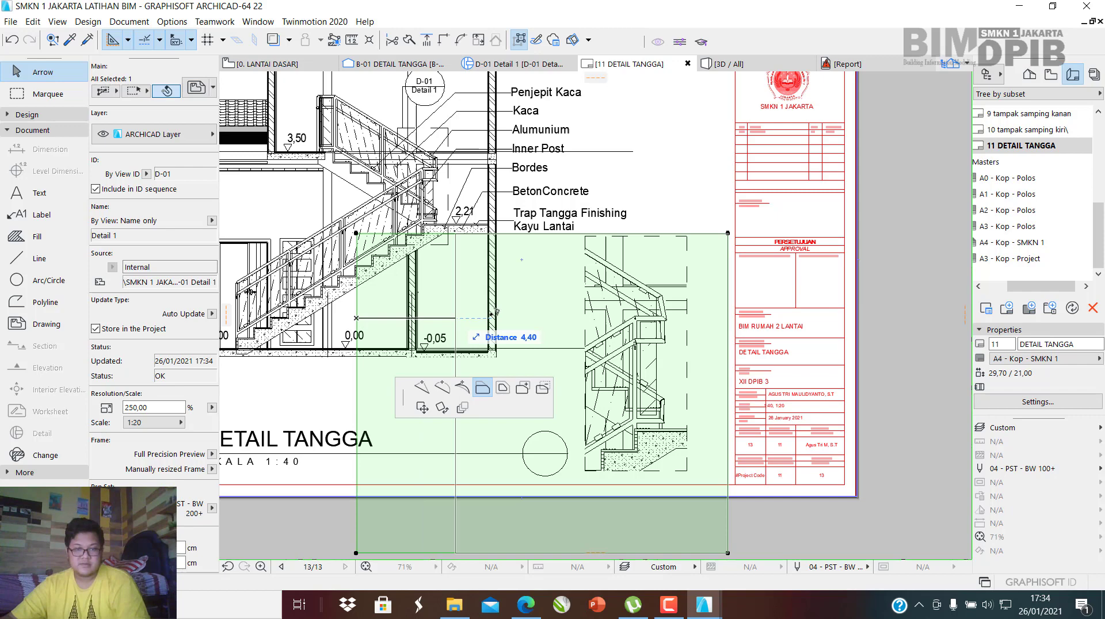
pyautogui.click(567, 324)
pyautogui.scroll(-3, 702, 269)
pyautogui.scroll(3, 709, 404)
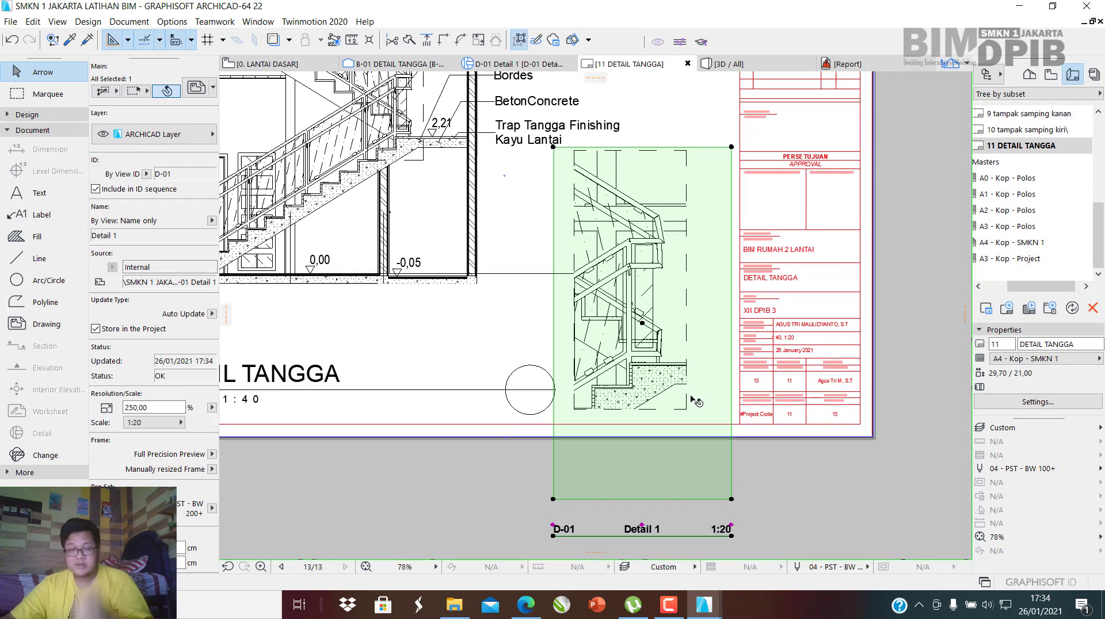
pyautogui.scroll(1, 650, 473)
pyautogui.click(646, 454)
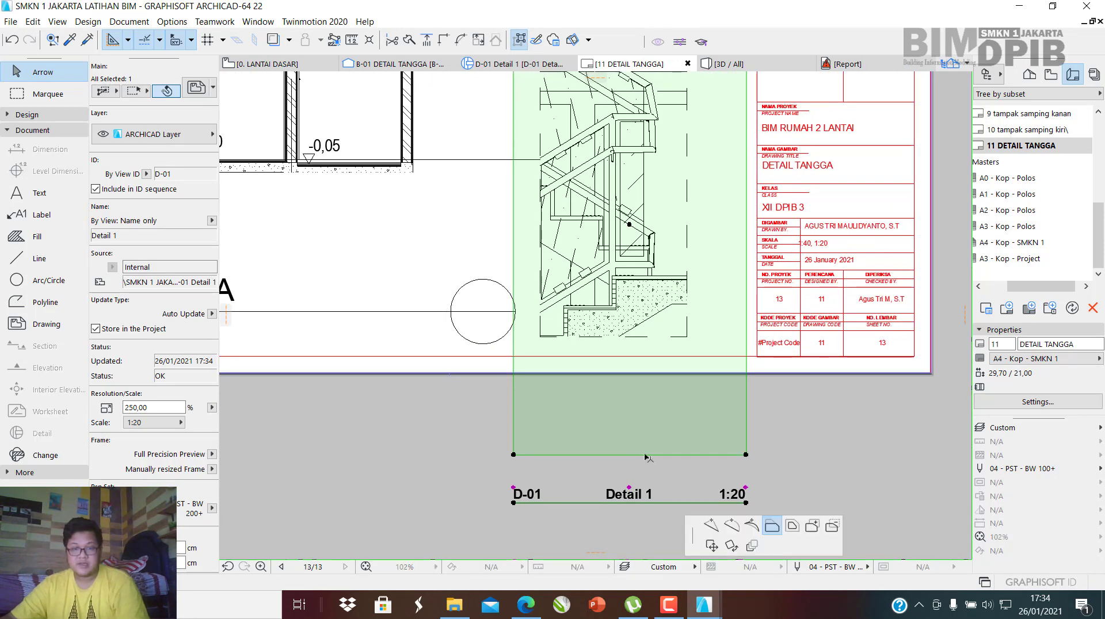
pyautogui.click(642, 346)
pyautogui.scroll(-2, 657, 360)
pyautogui.scroll(2, 415, 329)
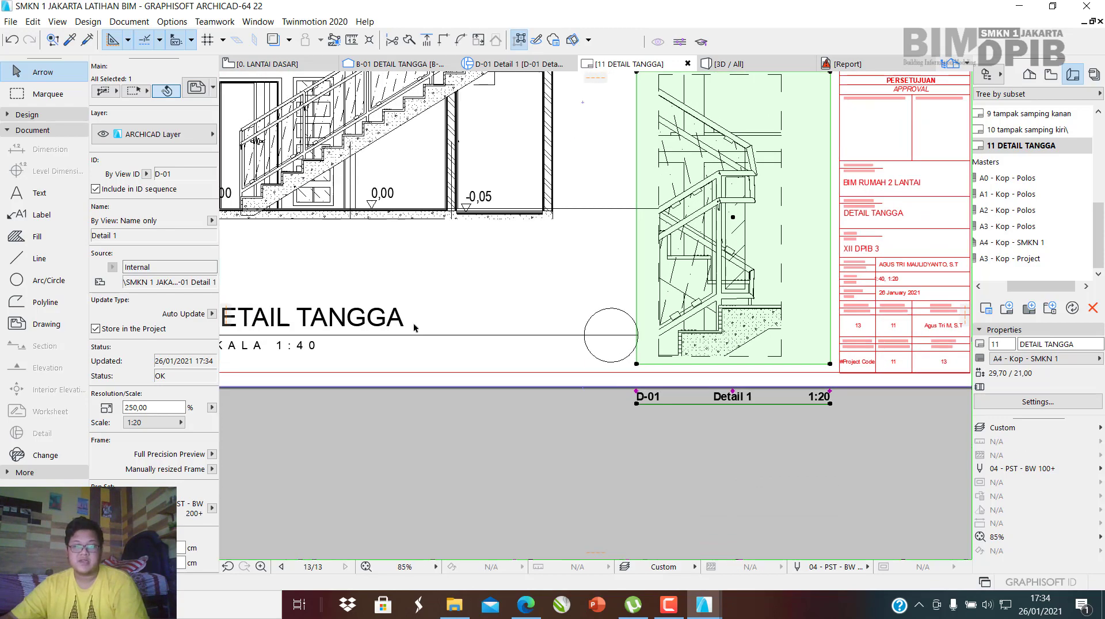
# Set the D-01 drawing's title type to Stamp Title 22.
pyautogui.scroll(-2, 670, 355)
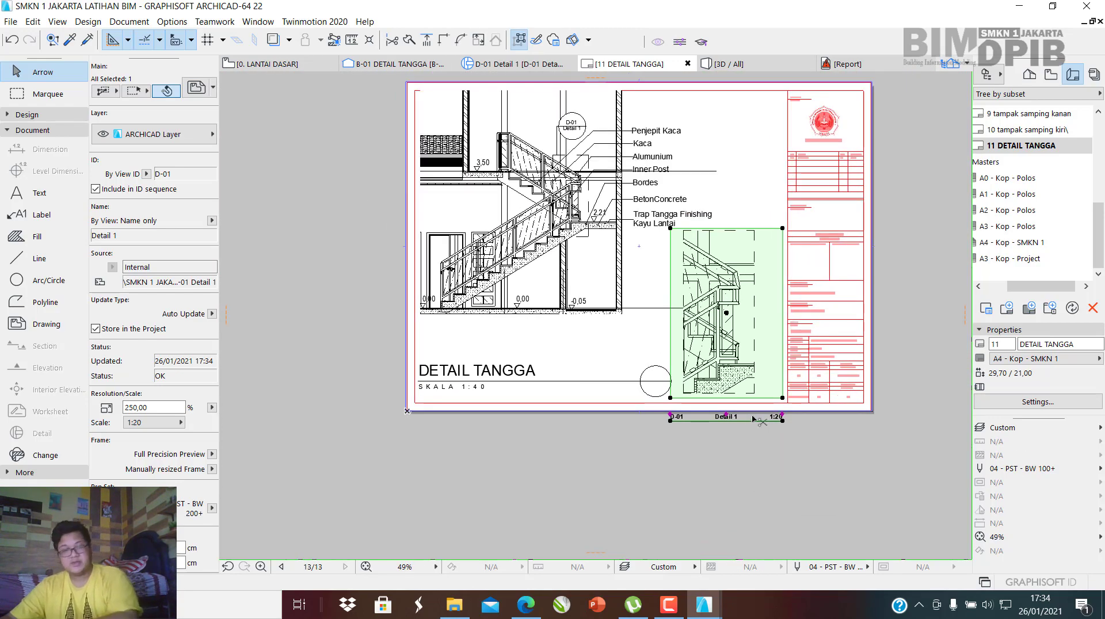
pyautogui.scroll(-10, 174, 378)
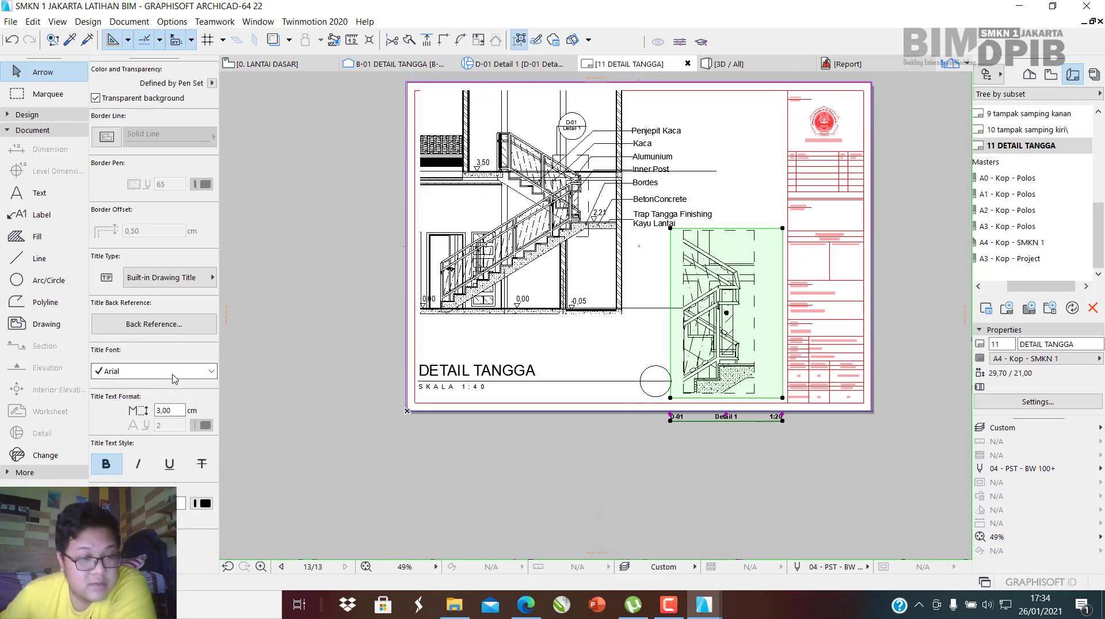
pyautogui.click(157, 280)
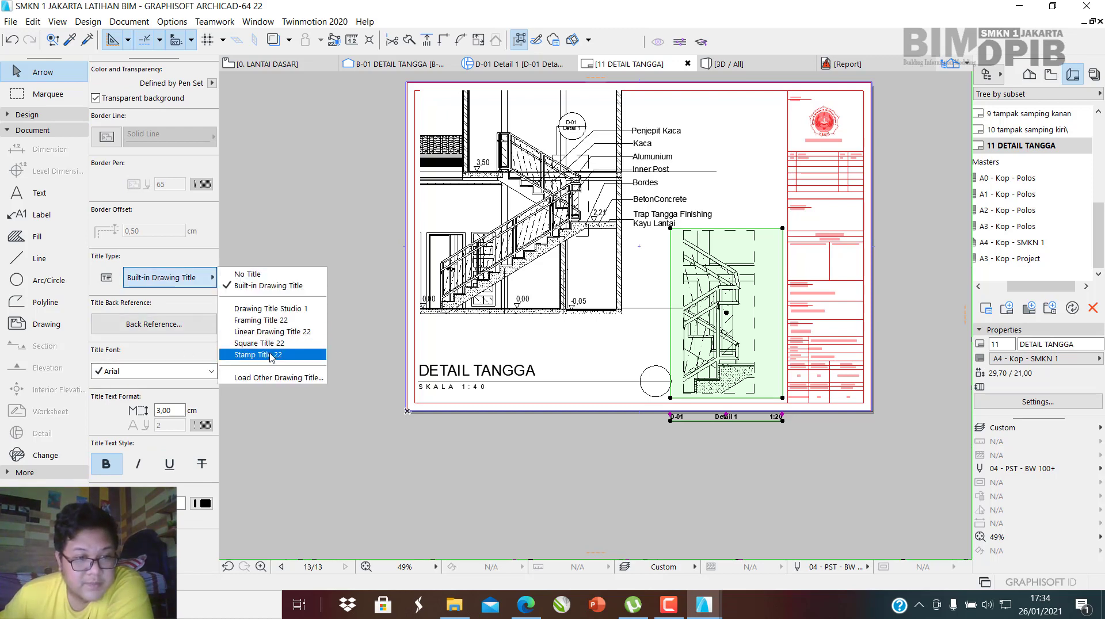
pyautogui.click(272, 356)
pyautogui.scroll(1, 820, 252)
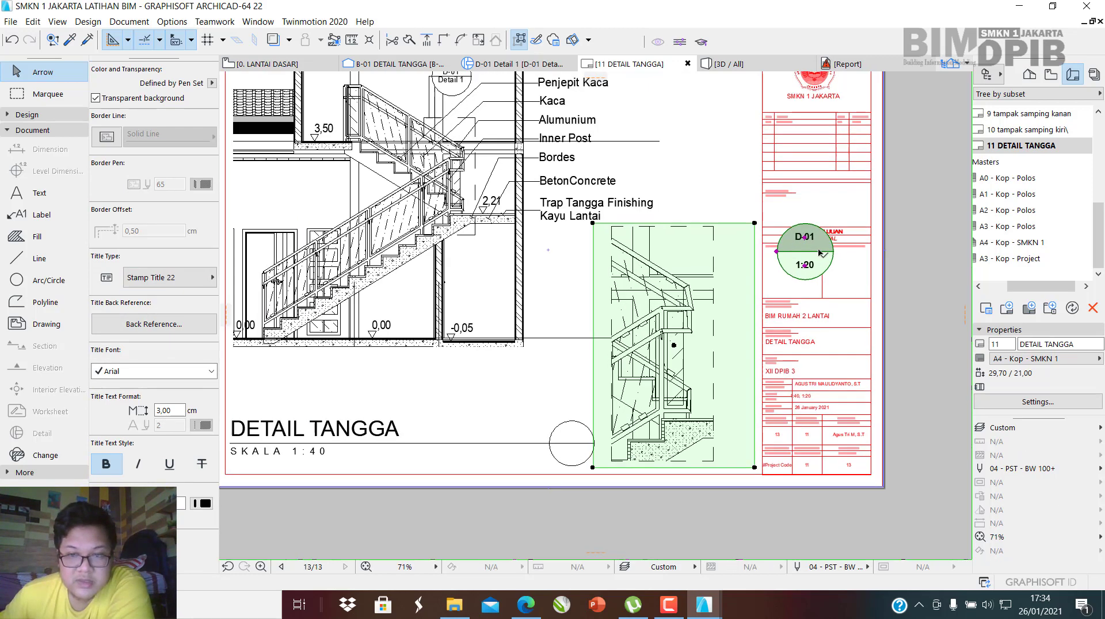
# Change the D-01 drawing's title type to Square Title 22 and check the title below the detail.
pyautogui.click(173, 279)
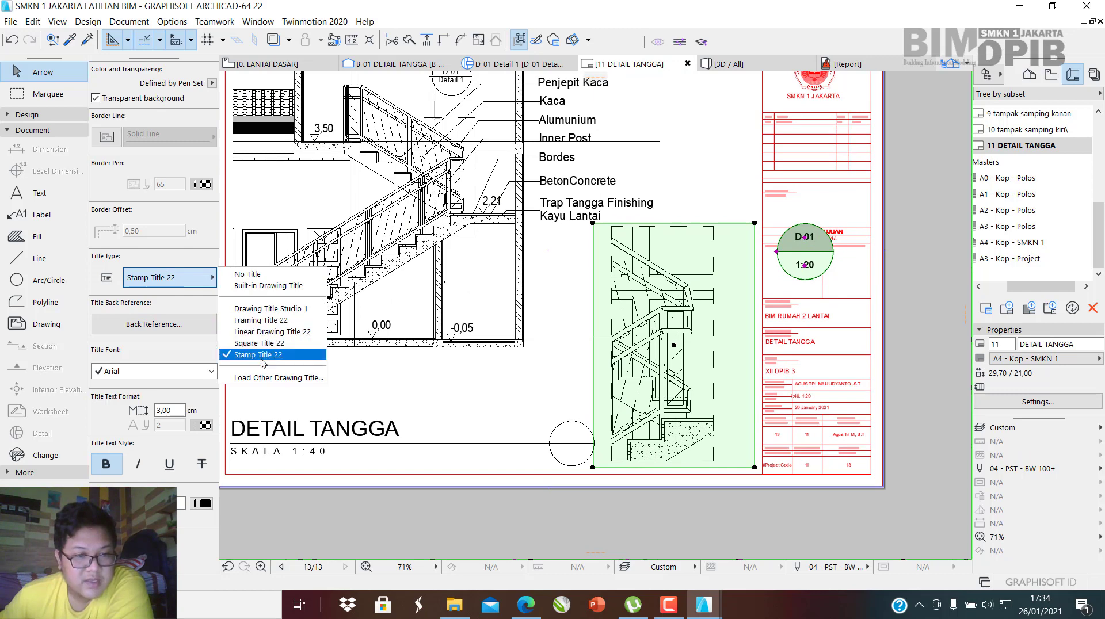
pyautogui.click(257, 344)
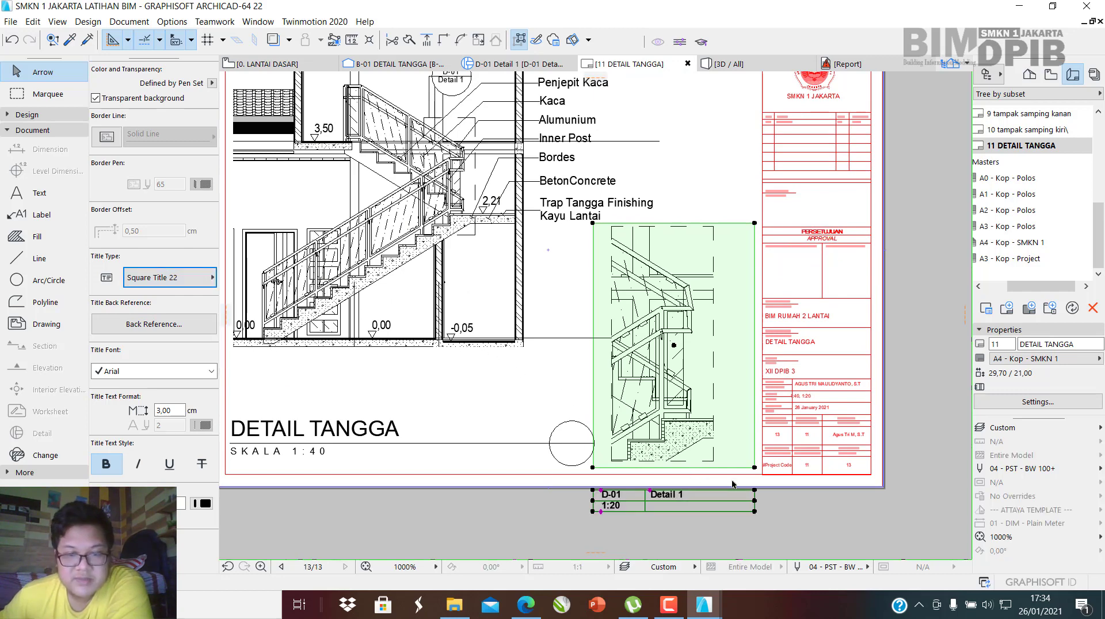
pyautogui.scroll(3, 599, 504)
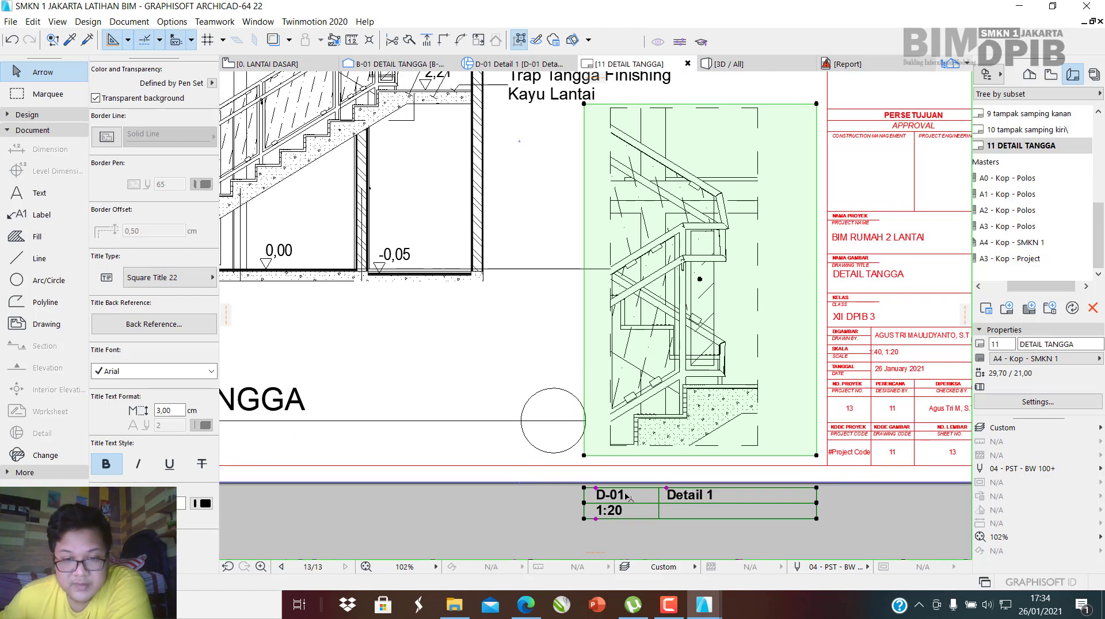
pyautogui.scroll(-3, 605, 506)
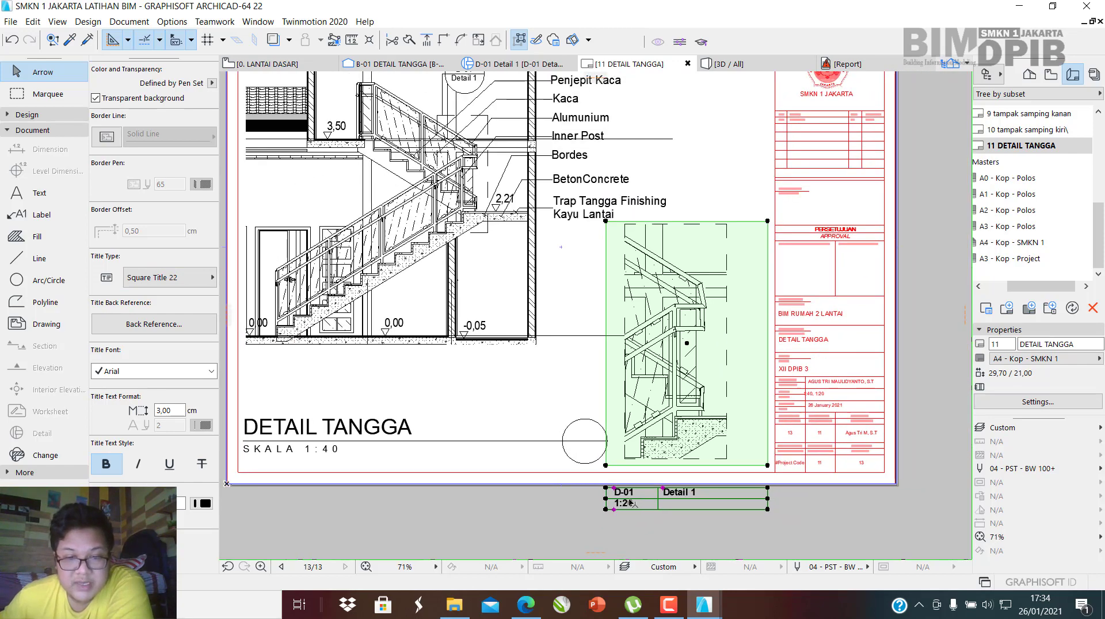
pyautogui.scroll(3, 631, 504)
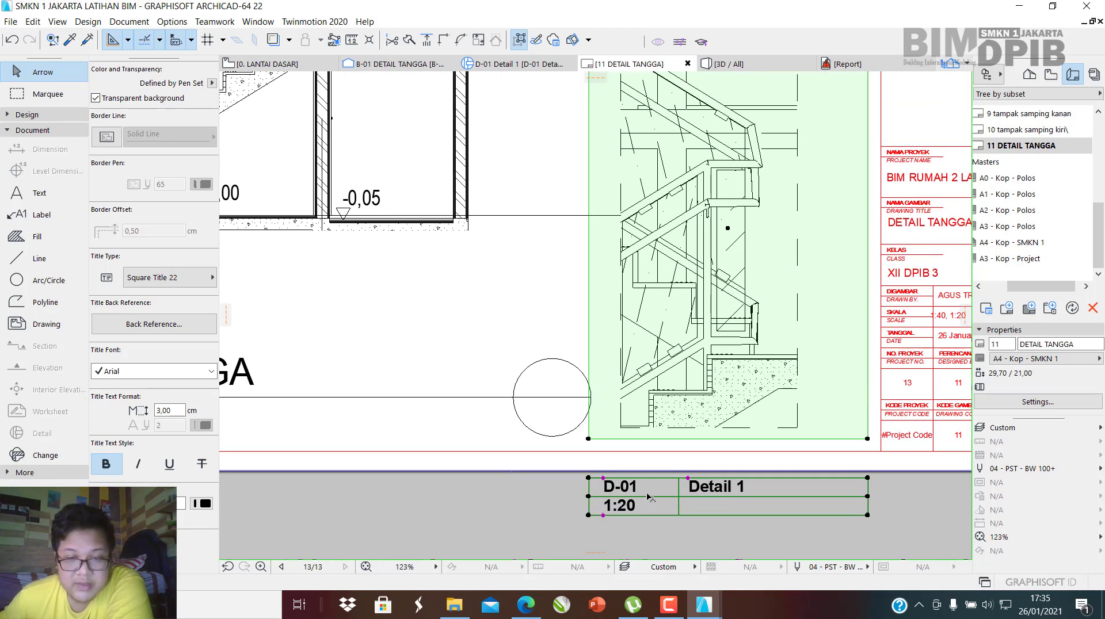
pyautogui.scroll(-3, 634, 490)
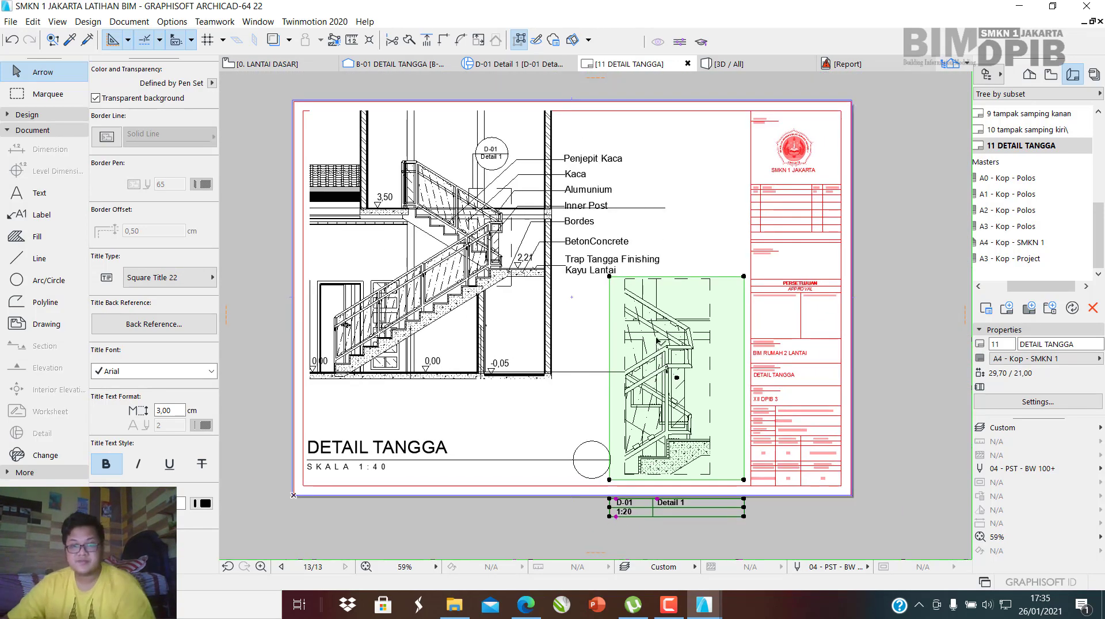
pyautogui.scroll(2, 652, 323)
pyautogui.scroll(2, 652, 323)
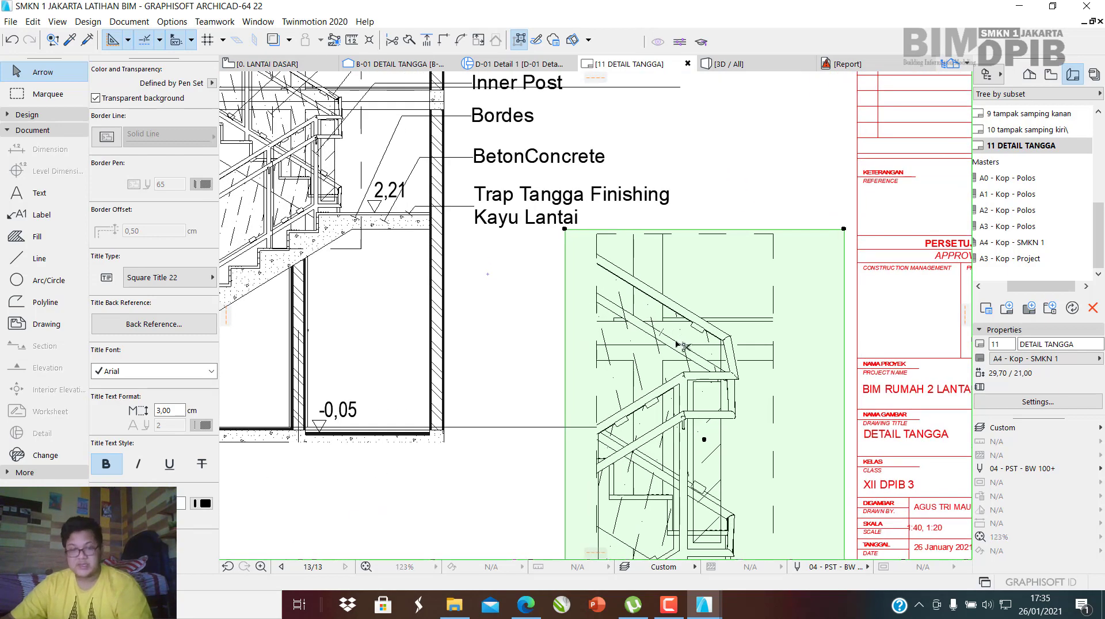
# Move the D-01 detail drawing up and right until its frame meets the title block.
pyautogui.moveTo(680, 329); pyautogui.dragTo(694, 305)
pyautogui.scroll(-3, 716, 249)
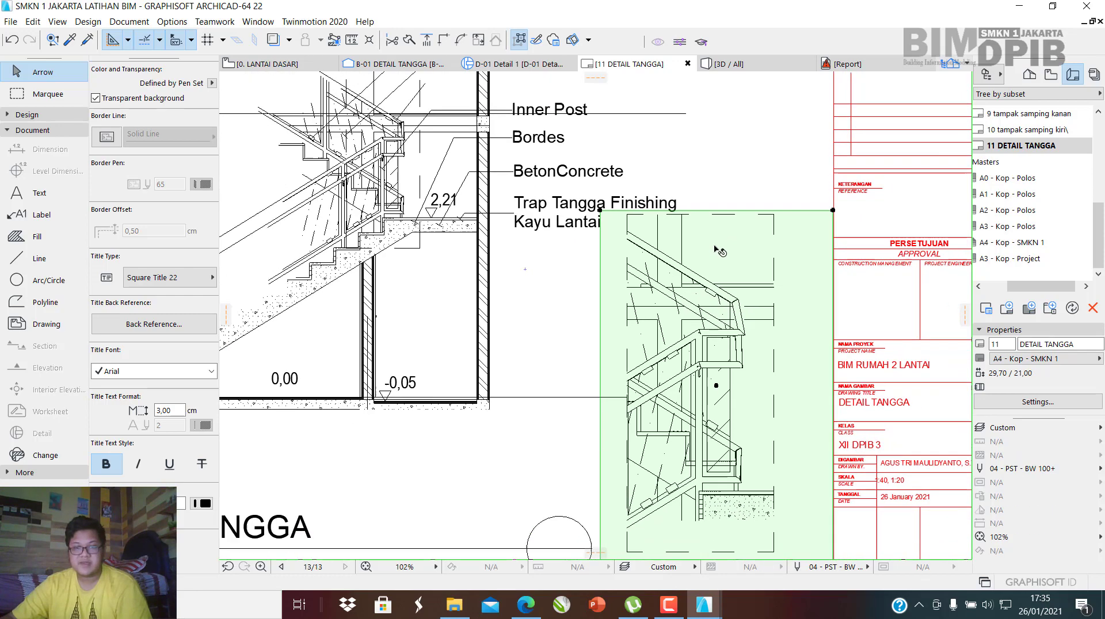
pyautogui.scroll(2, 685, 262)
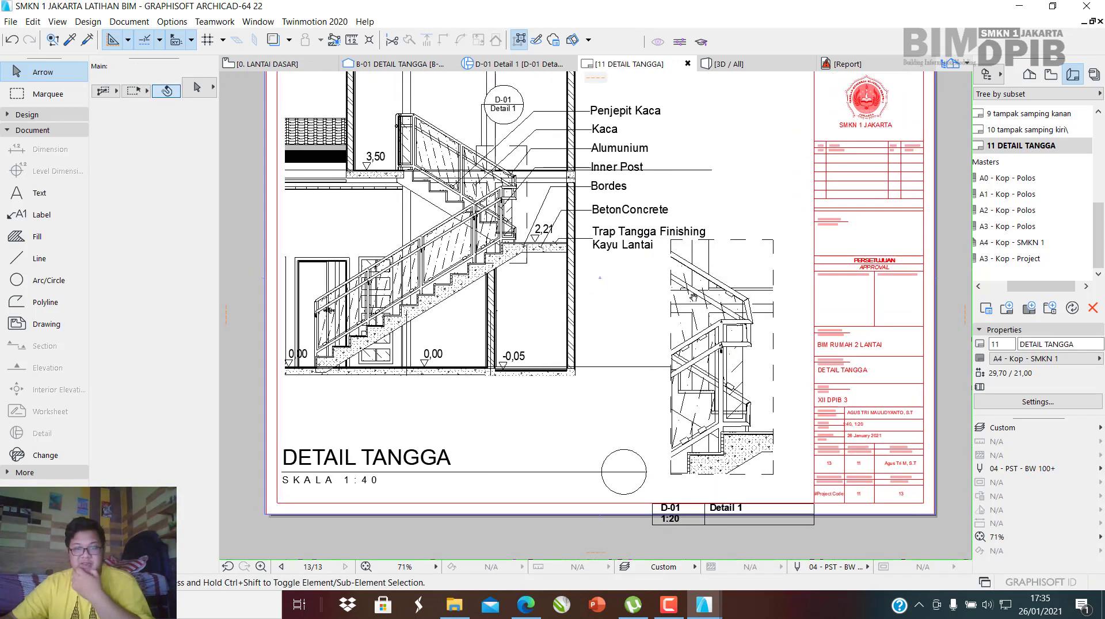
# Crop the right edge of the D-01 frame closer to the stair detail and move the drawing back against the title block.
pyautogui.click(719, 313)
pyautogui.scroll(1, 719, 314)
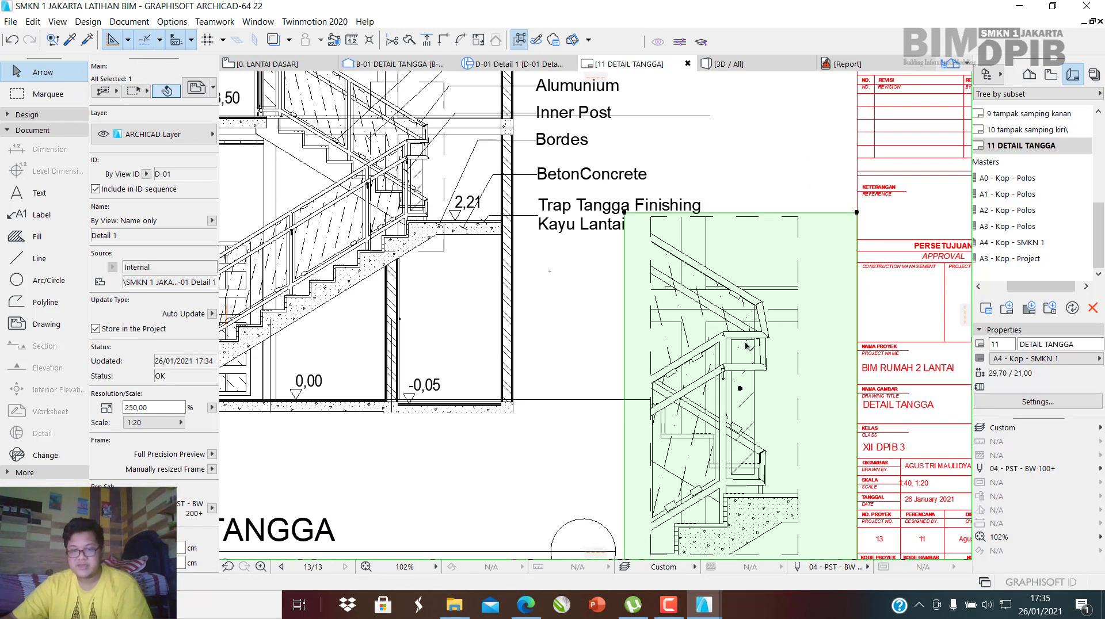
pyautogui.click(855, 342)
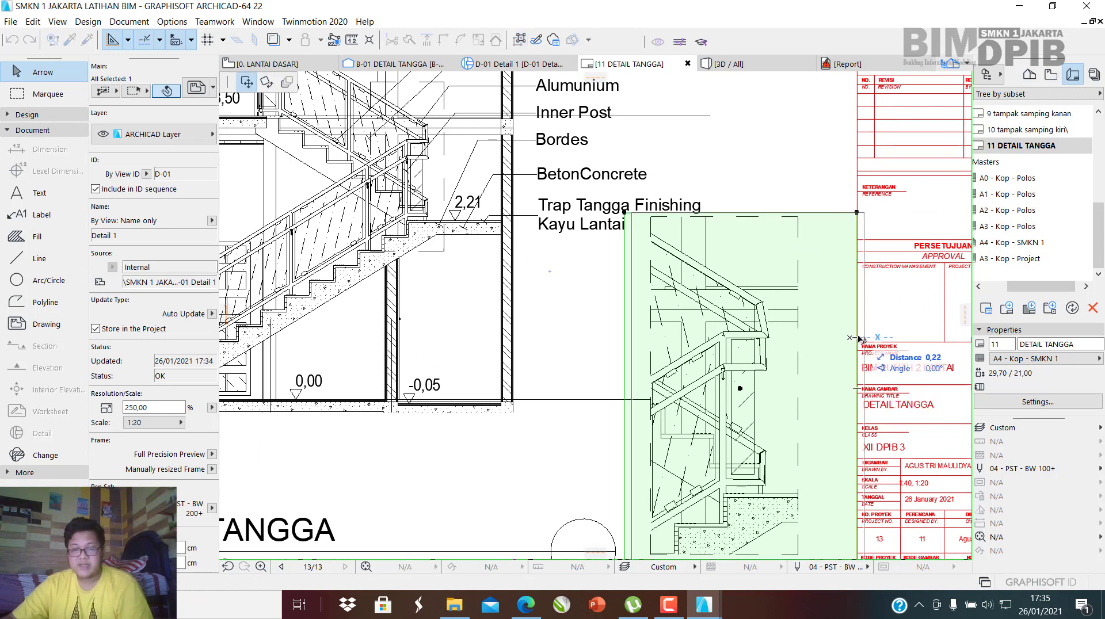
pyautogui.click(812, 352)
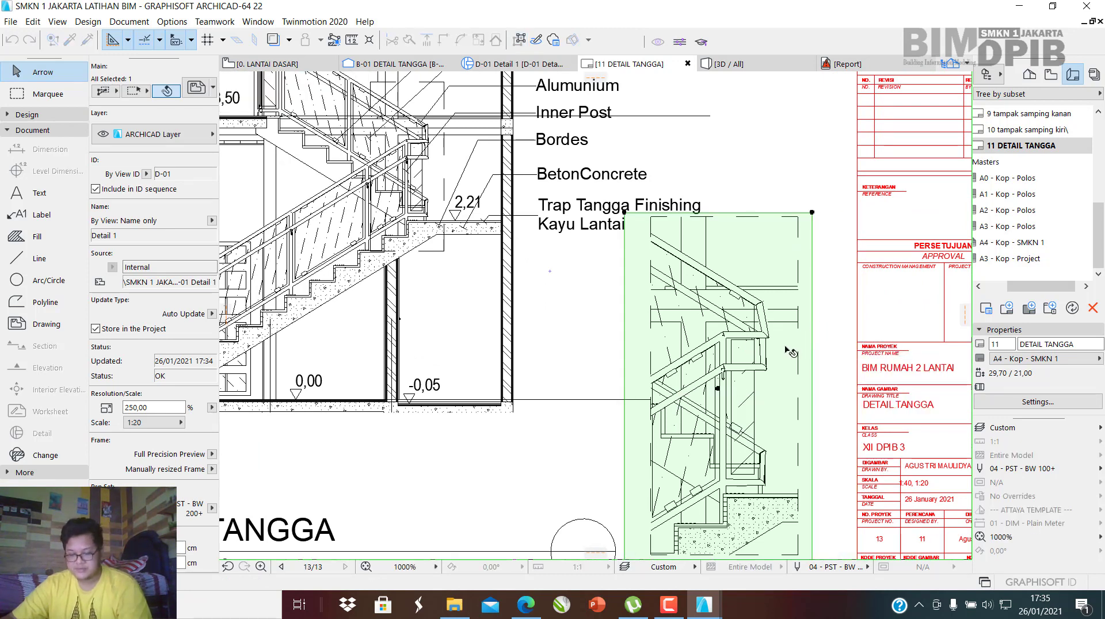
pyautogui.moveTo(706, 342); pyautogui.dragTo(754, 350)
pyautogui.scroll(-3, 754, 348)
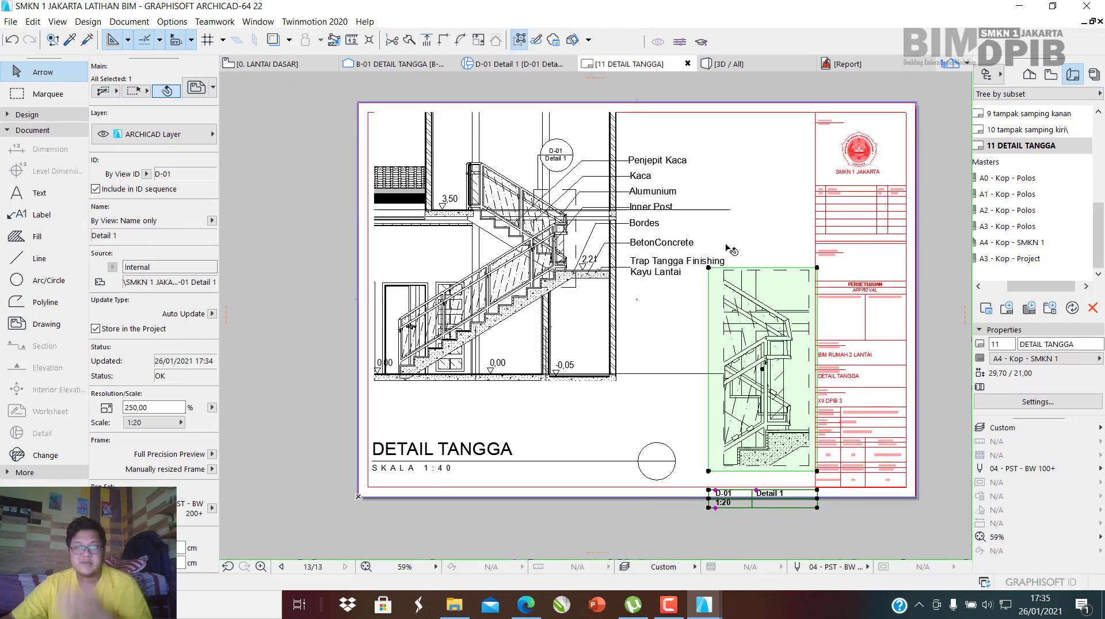
pyautogui.click(826, 199)
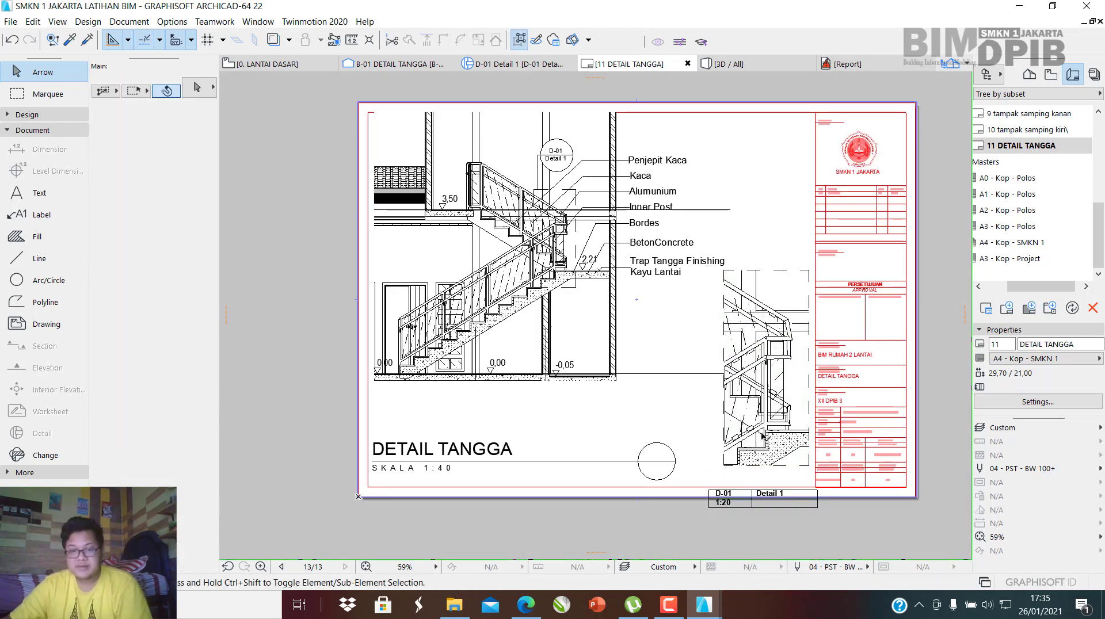
# Move the D-01 drawing's title up so it sits directly against the bottom edge of the drawing frame.
pyautogui.scroll(3, 759, 432)
pyautogui.click(743, 406)
pyautogui.scroll(2, 741, 401)
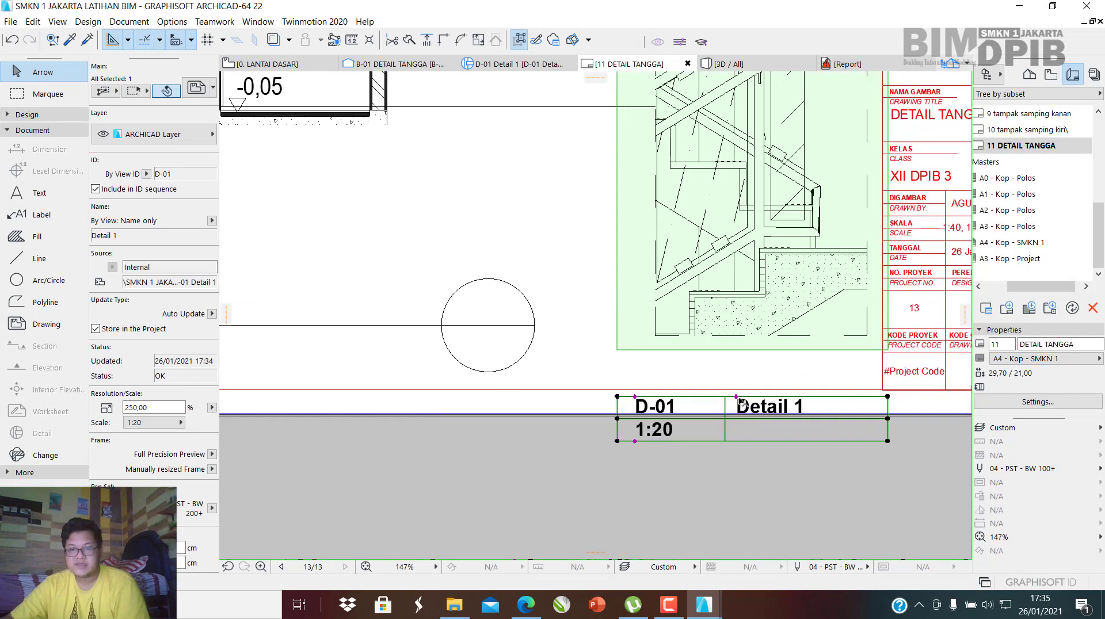
pyautogui.moveTo(737, 397); pyautogui.dragTo(730, 349)
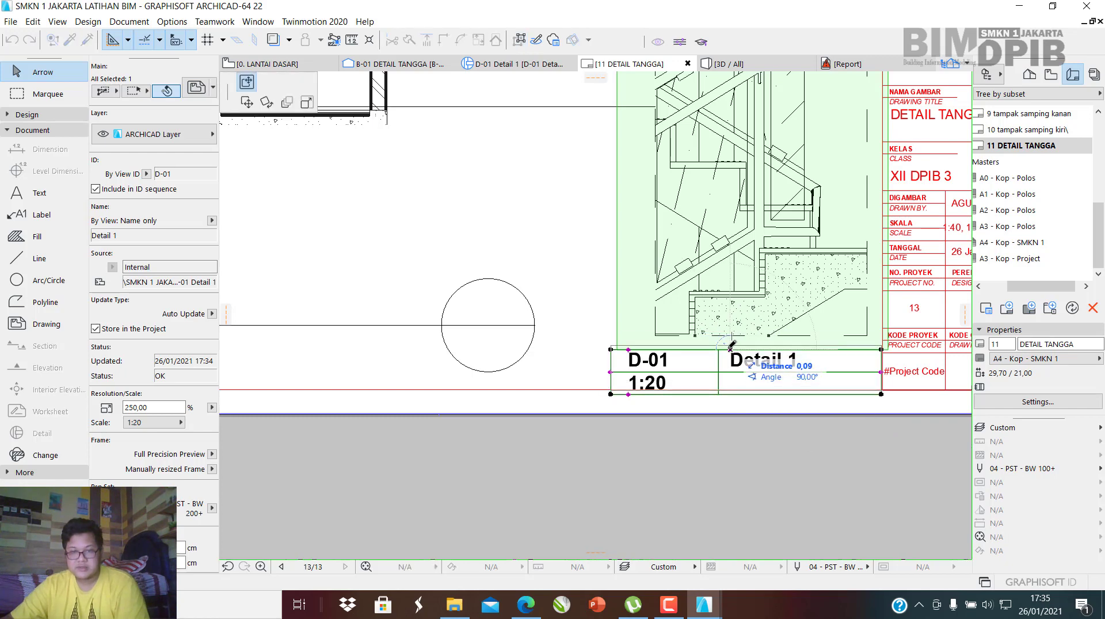
pyautogui.scroll(1, 846, 350)
pyautogui.scroll(1, 885, 353)
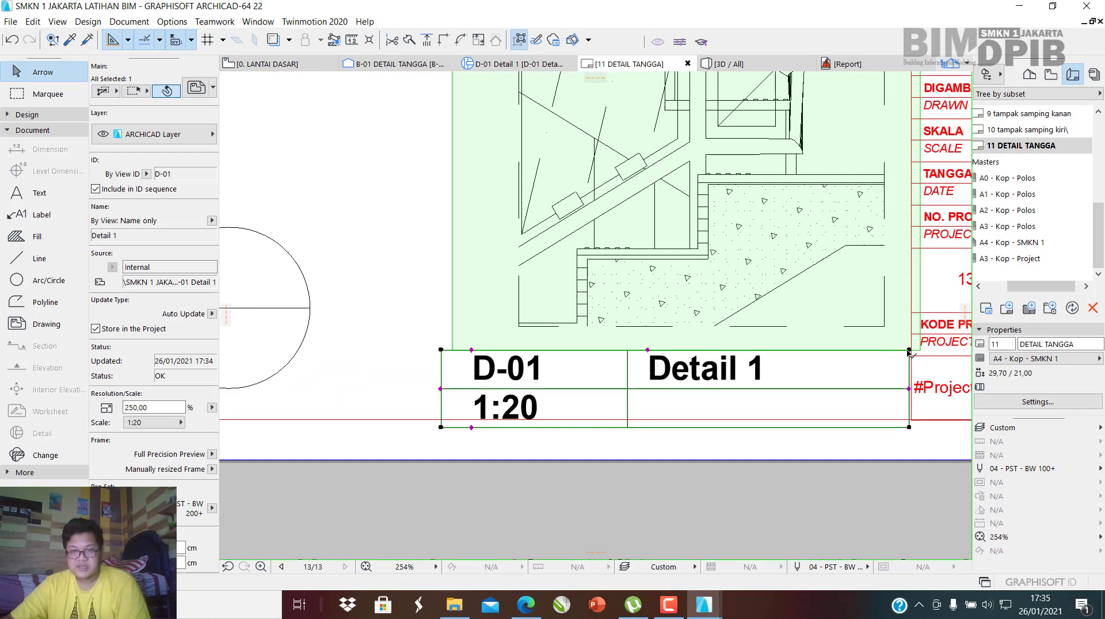
pyautogui.click(909, 350)
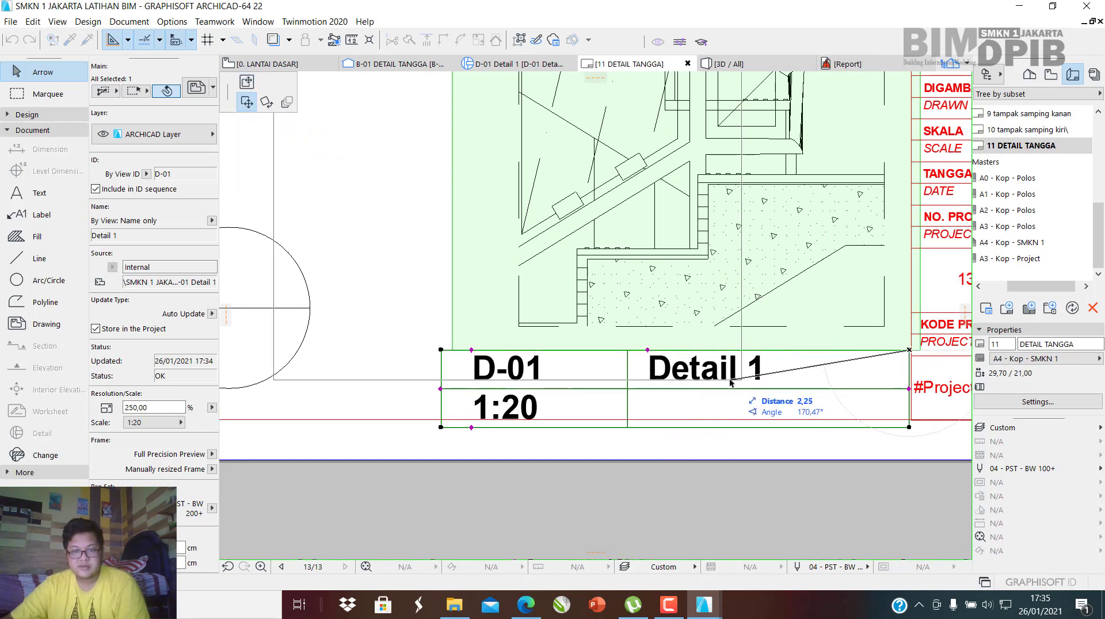
pyautogui.press('Escape')
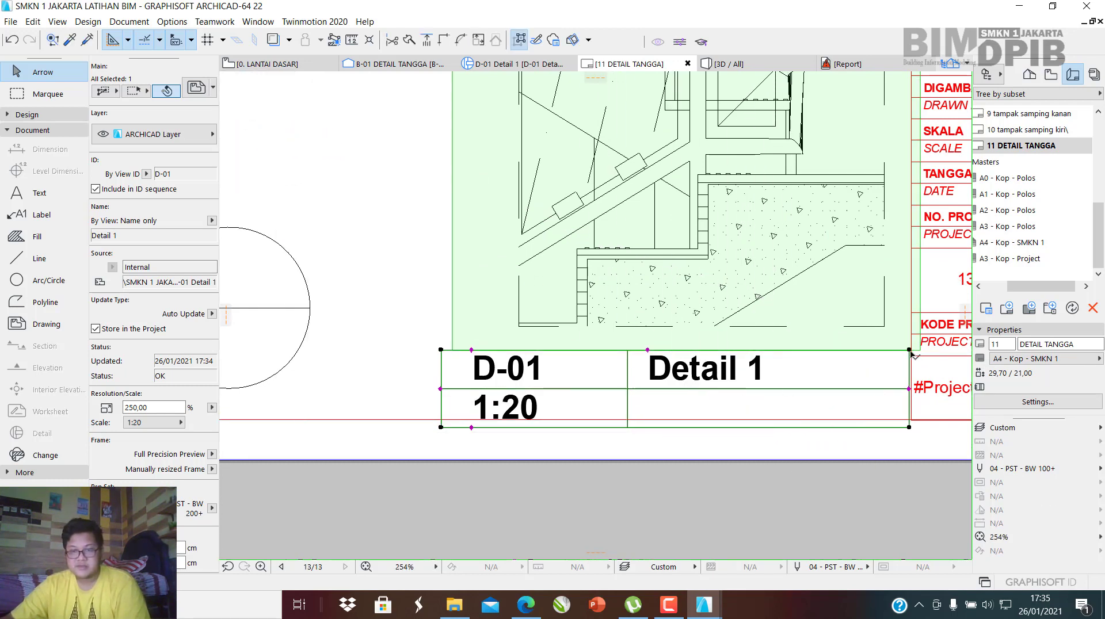
pyautogui.click(909, 350)
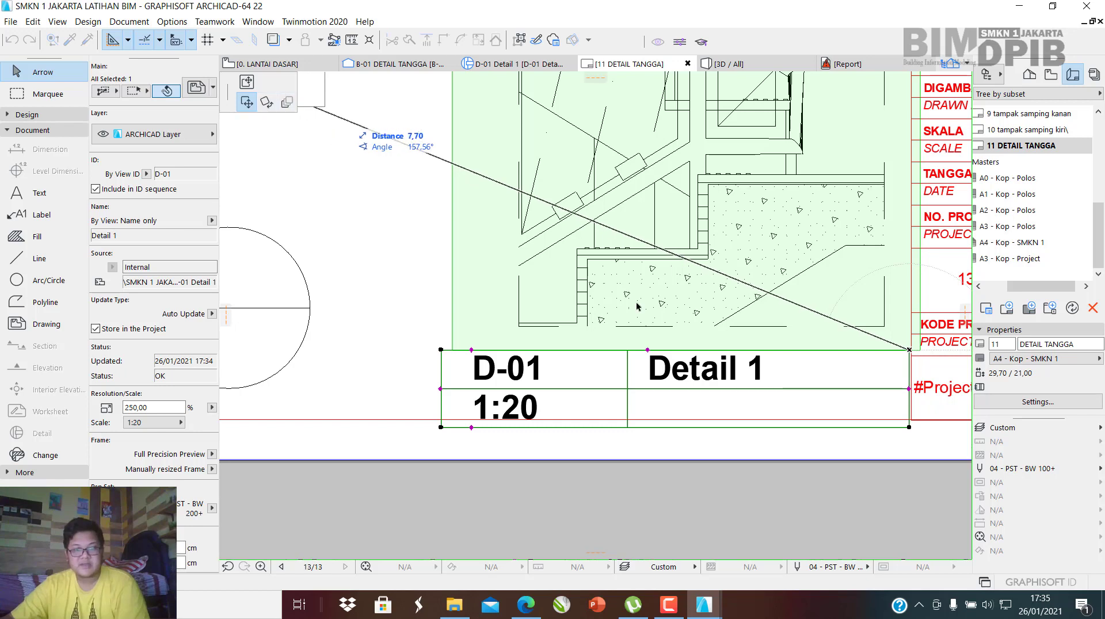
pyautogui.press('Escape')
# Try to reposition the Detail 1 text down and left inside the D-01 title, and undo it.
pyautogui.click(648, 350)
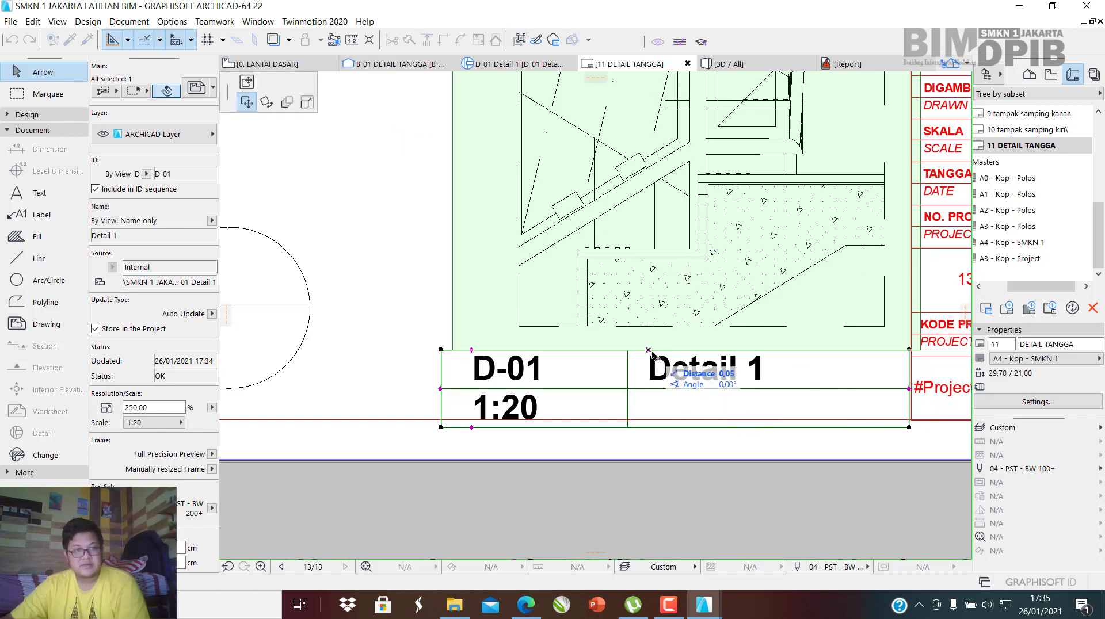
pyautogui.click(307, 104)
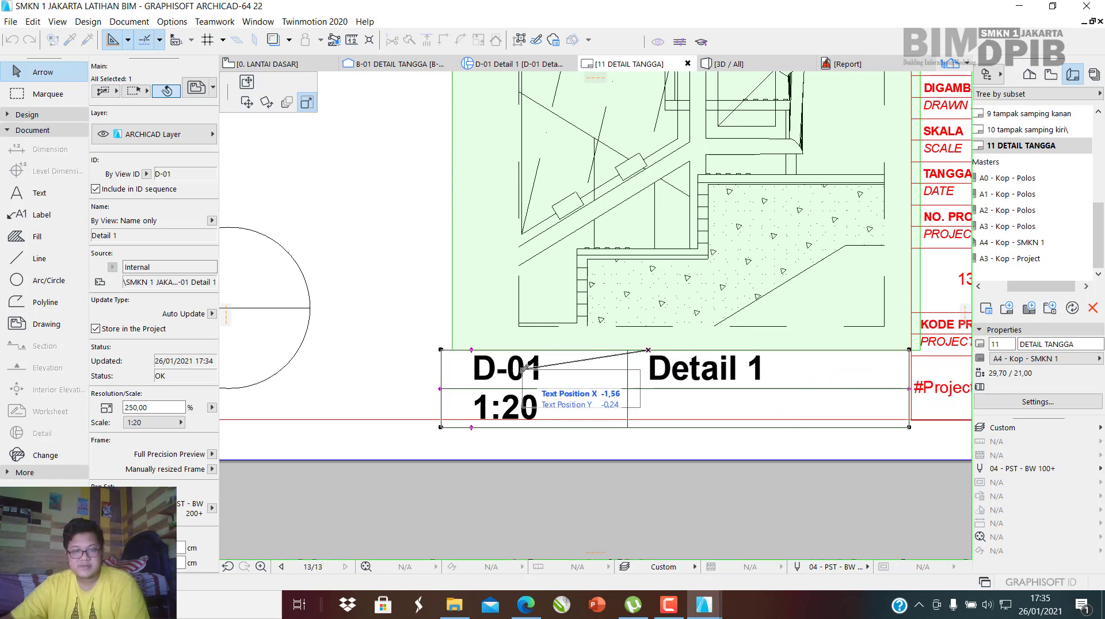
pyautogui.click(504, 386)
pyautogui.hotkey('ctrl', 'z')
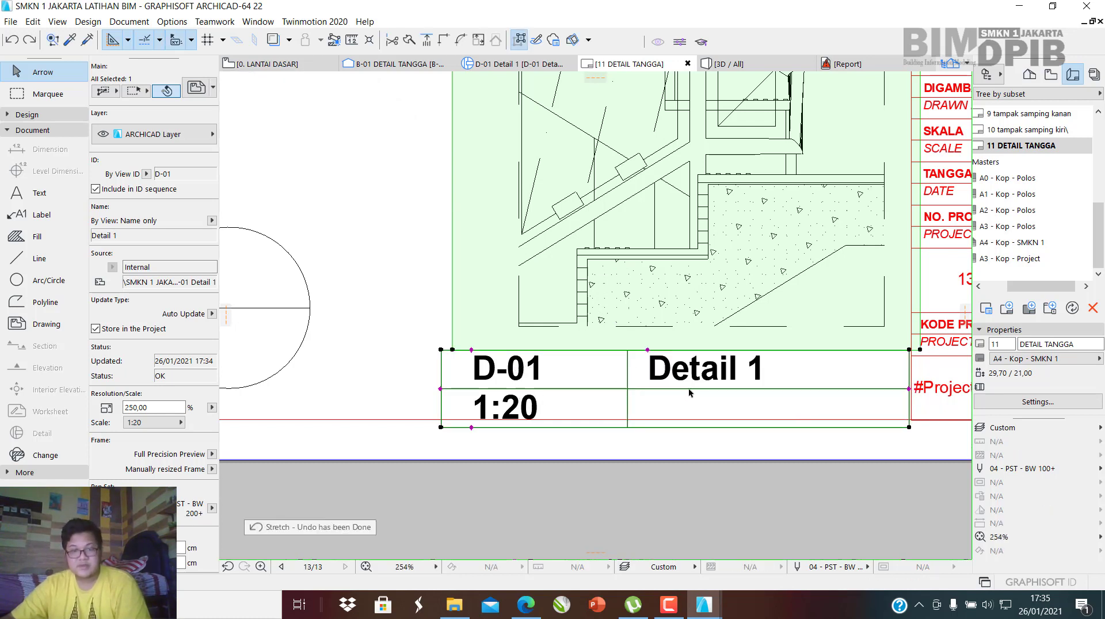
# Shift the Detail 1 text slightly to the right within its cell of the D-01 title.
pyautogui.click(647, 351)
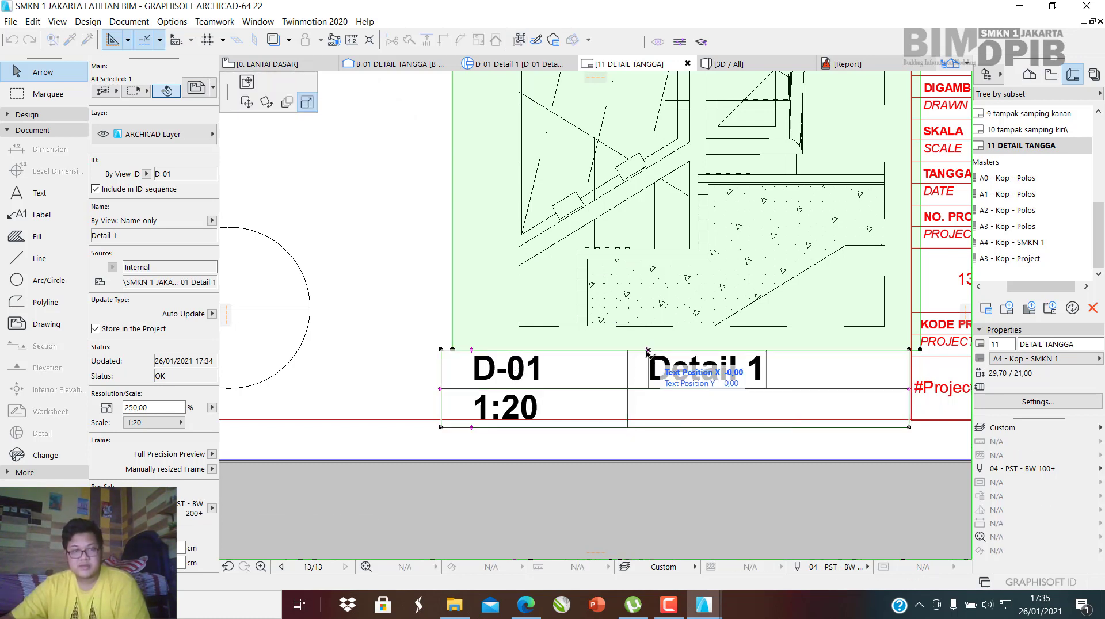
pyautogui.click(306, 103)
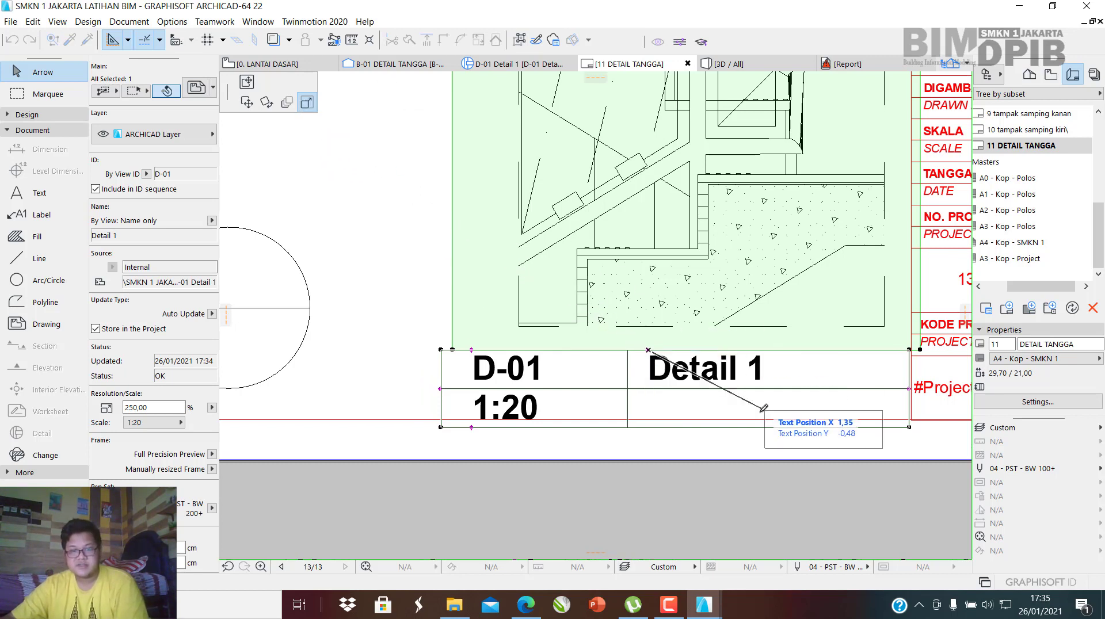
pyautogui.click(656, 350)
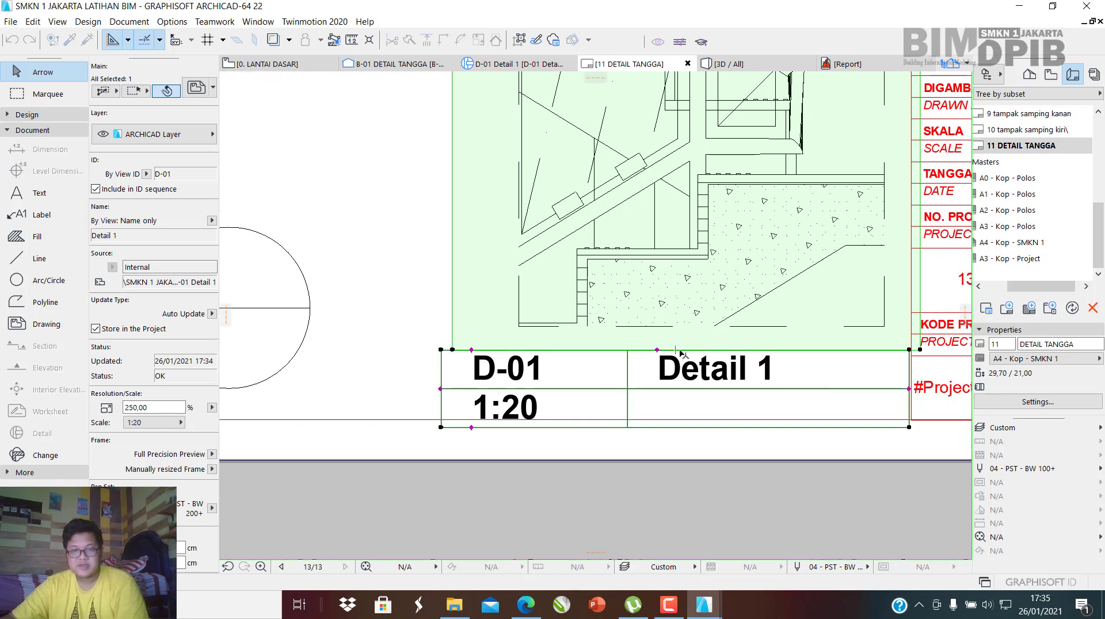
pyautogui.click(471, 350)
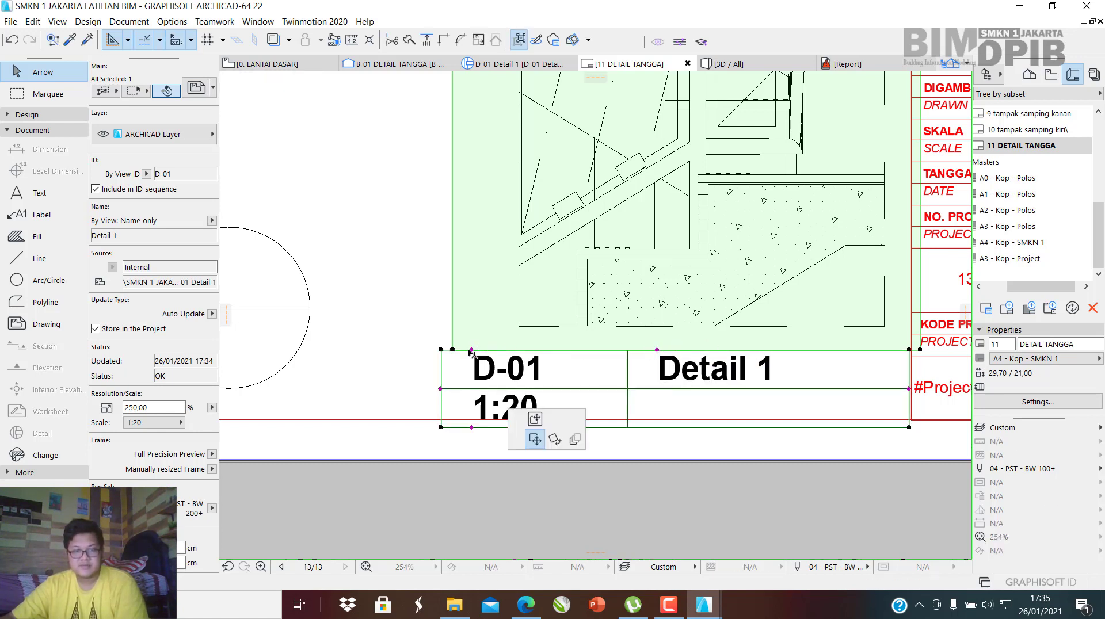
pyautogui.press('Escape')
pyautogui.click(441, 350)
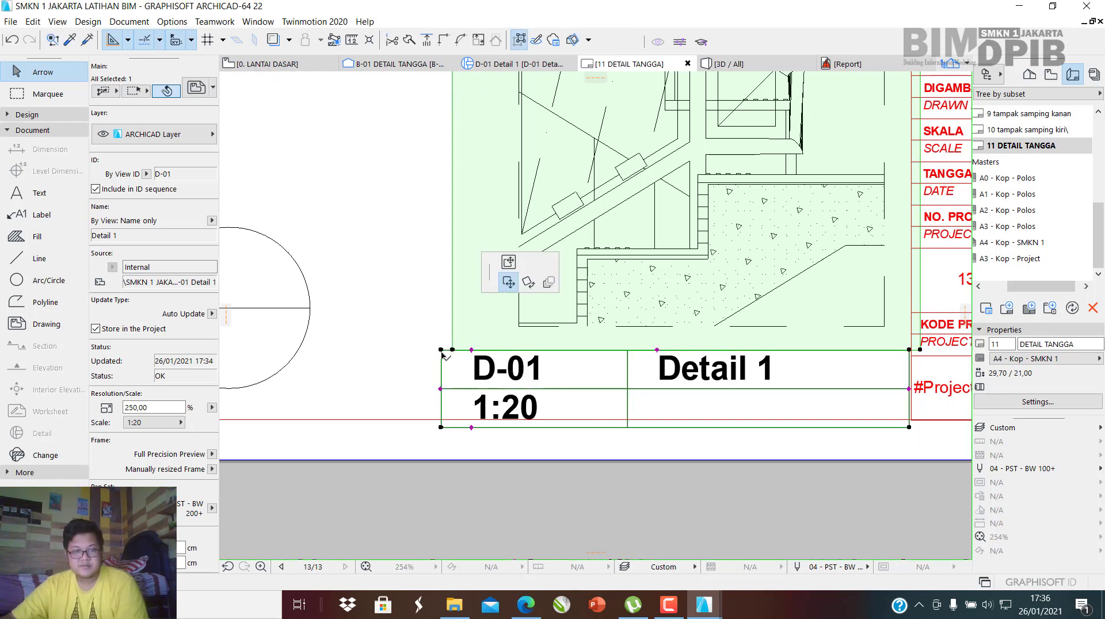
pyautogui.press('Escape')
# Try cropping the top edge of the B-01 stair section frame lower, and return it to the sheet's top border.
pyautogui.scroll(-5, 495, 323)
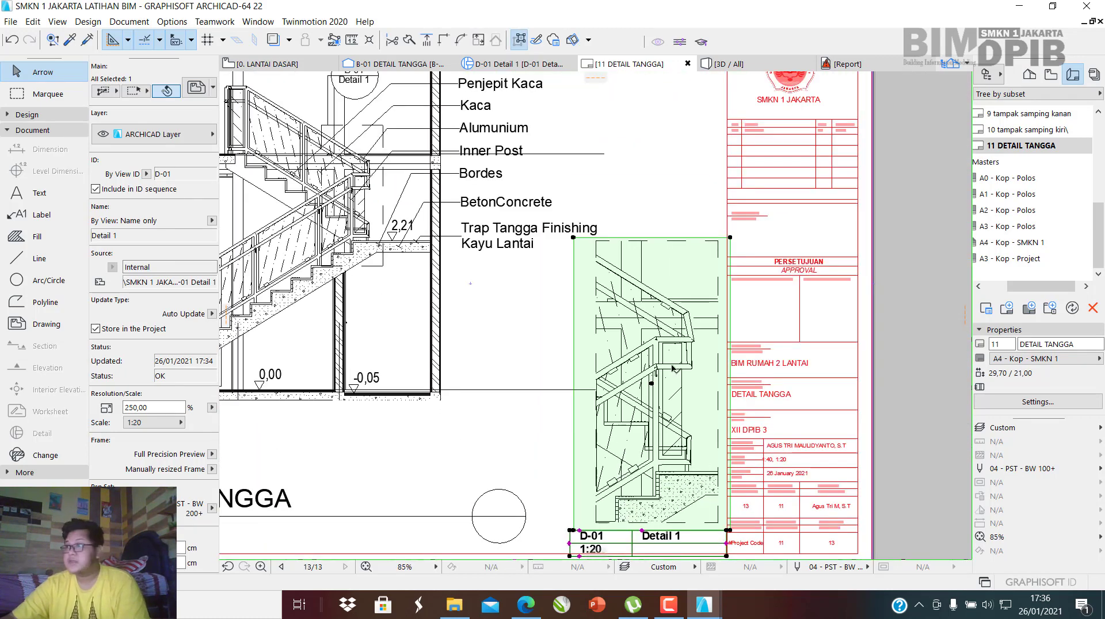
pyautogui.moveTo(476, 245); pyautogui.dragTo(669, 337, button='middle')
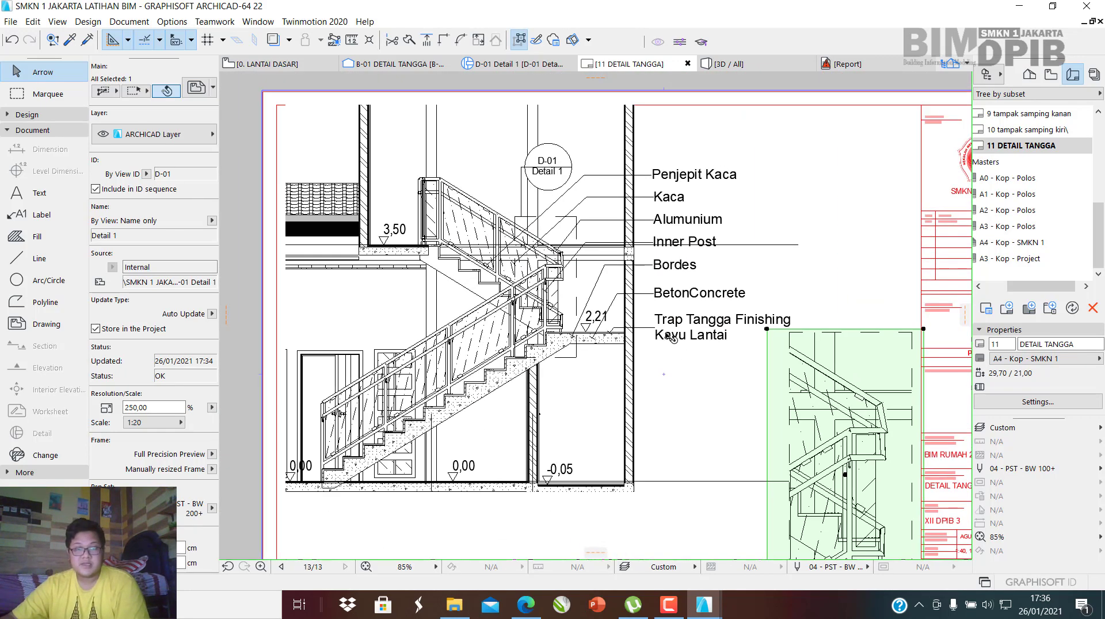
pyautogui.click(584, 243)
pyautogui.moveTo(540, 112); pyautogui.dragTo(556, 124, button='middle')
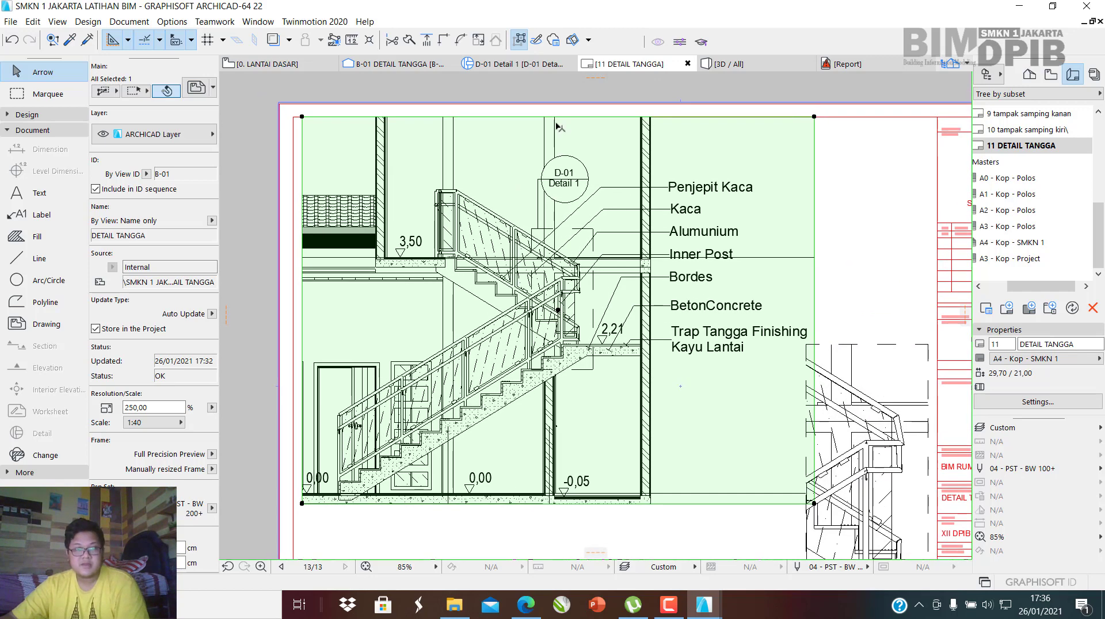
pyautogui.moveTo(548, 121)
pyautogui.mouseDown()
pyautogui.moveTo(573, 139)
pyautogui.moveTo(573, 158)
pyautogui.mouseUp()
pyautogui.click(558, 146)
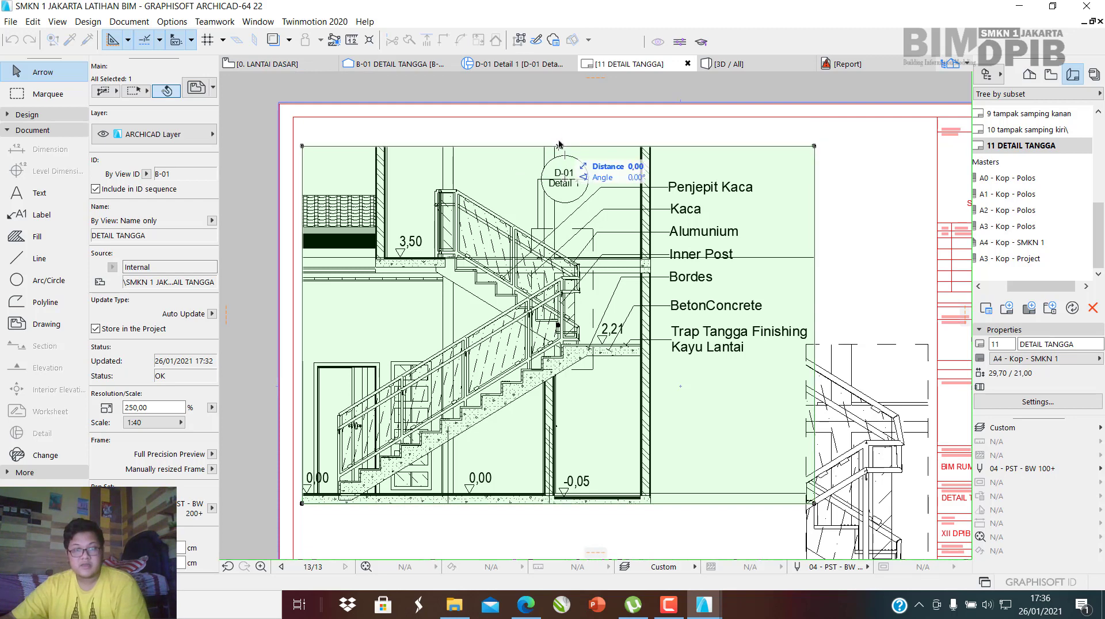
pyautogui.click(559, 118)
# Move the D-01 detail drawing with its title upward, clear of the sheet's bottom border.
pyautogui.moveTo(902, 377); pyautogui.dragTo(821, 260, button='middle')
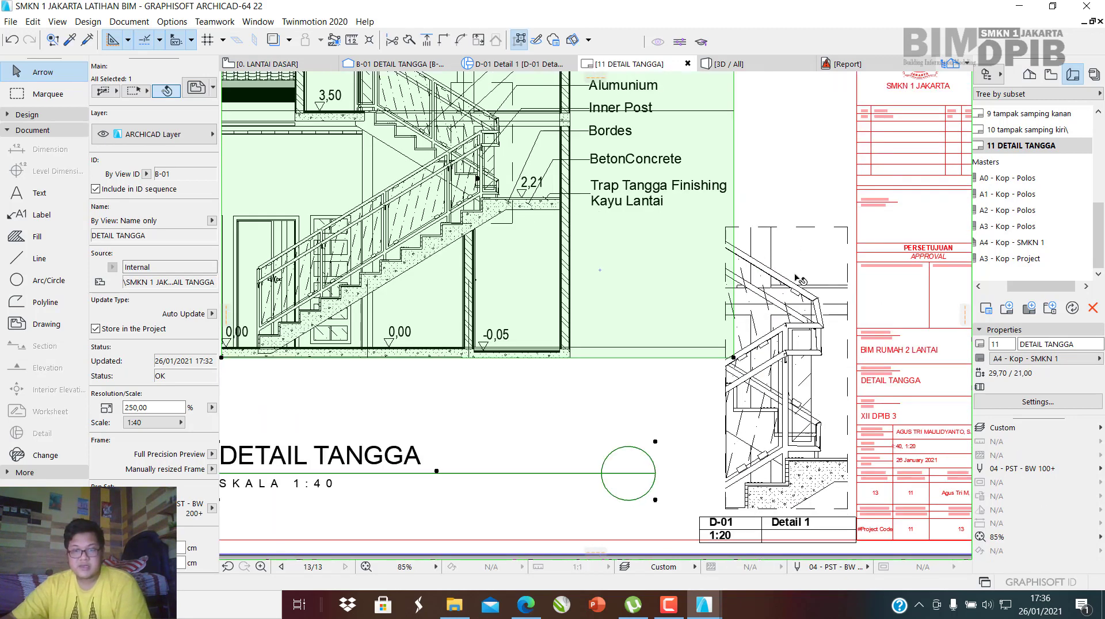
pyautogui.click(799, 280)
pyautogui.click(833, 465)
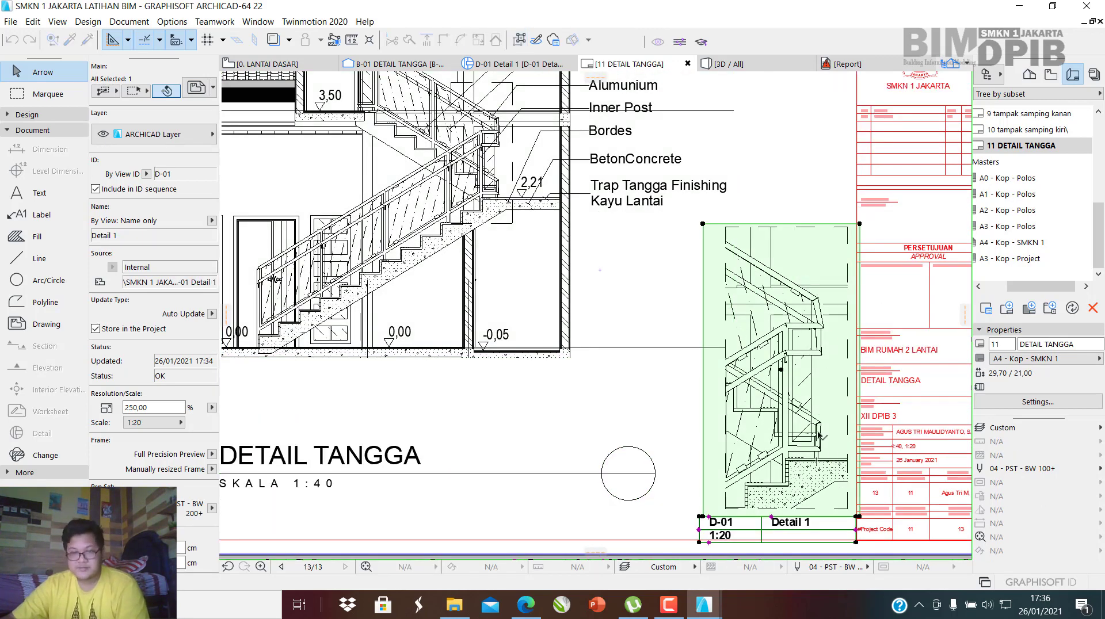
pyautogui.click(820, 411)
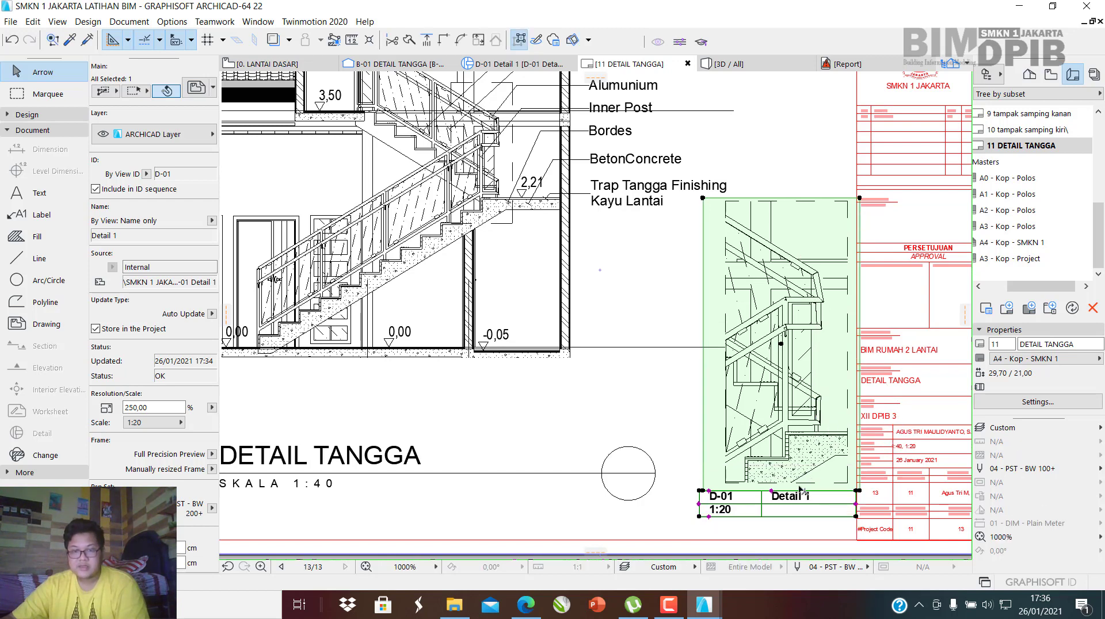
# Move the D-01 detail drawing with its title slightly left, away from the title block.
pyautogui.moveTo(801, 489); pyautogui.dragTo(794, 448, button='middle')
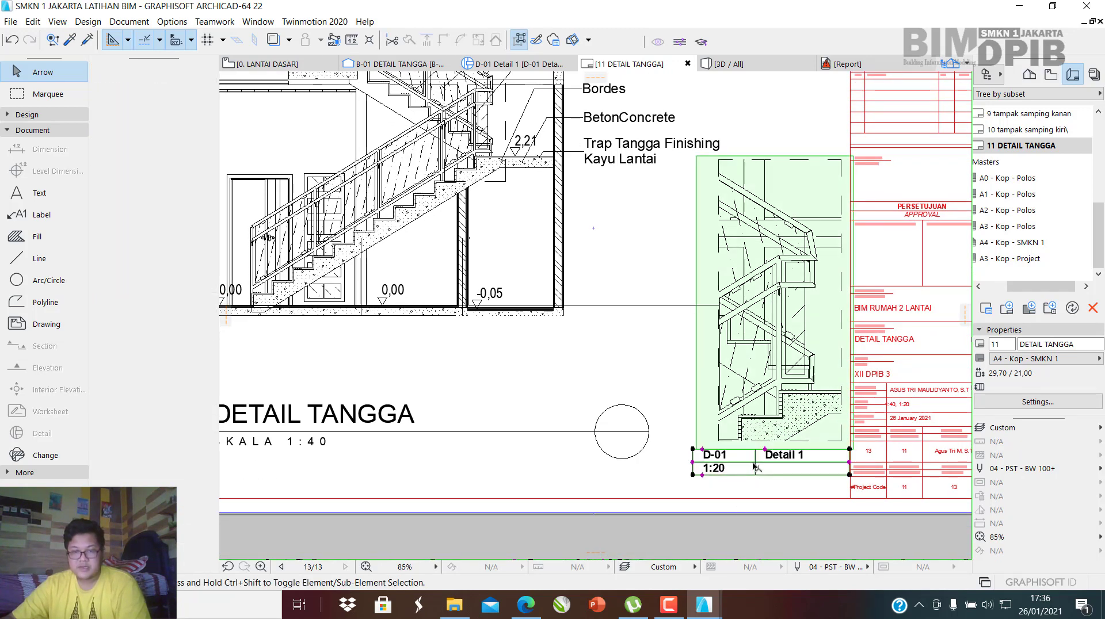
pyautogui.scroll(2, 756, 469)
pyautogui.hotkey('ctrl', 'd')
pyautogui.click(782, 411)
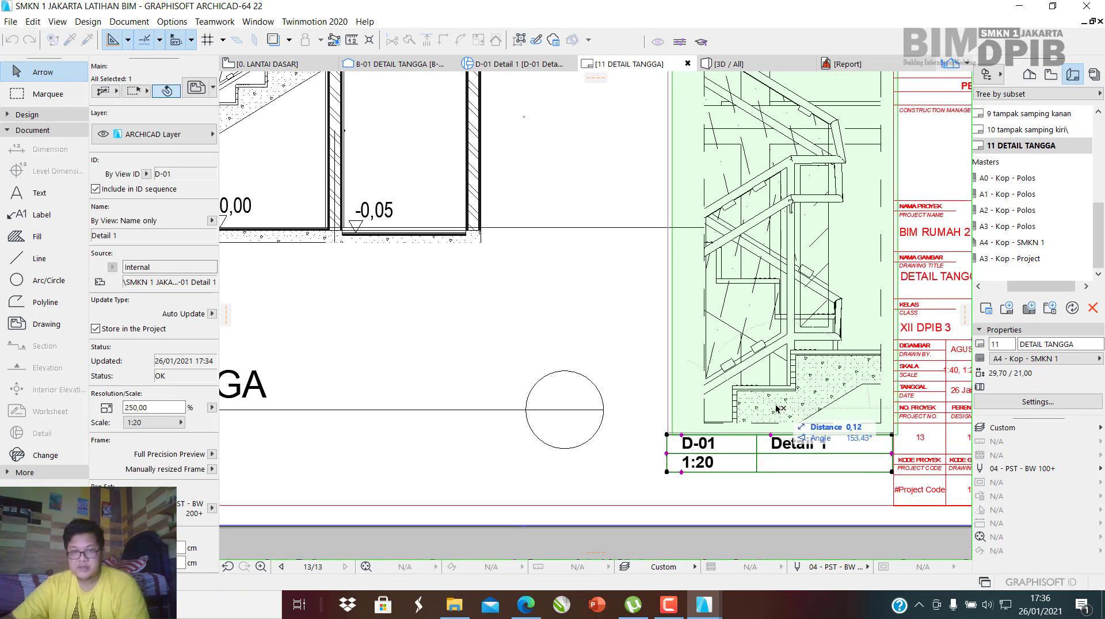
pyautogui.click(770, 410)
# Move the D-01 title slightly down to leave a gap between it and the drawing frame.
pyautogui.scroll(-3, 770, 411)
pyautogui.scroll(3, 769, 442)
pyautogui.scroll(2, 772, 445)
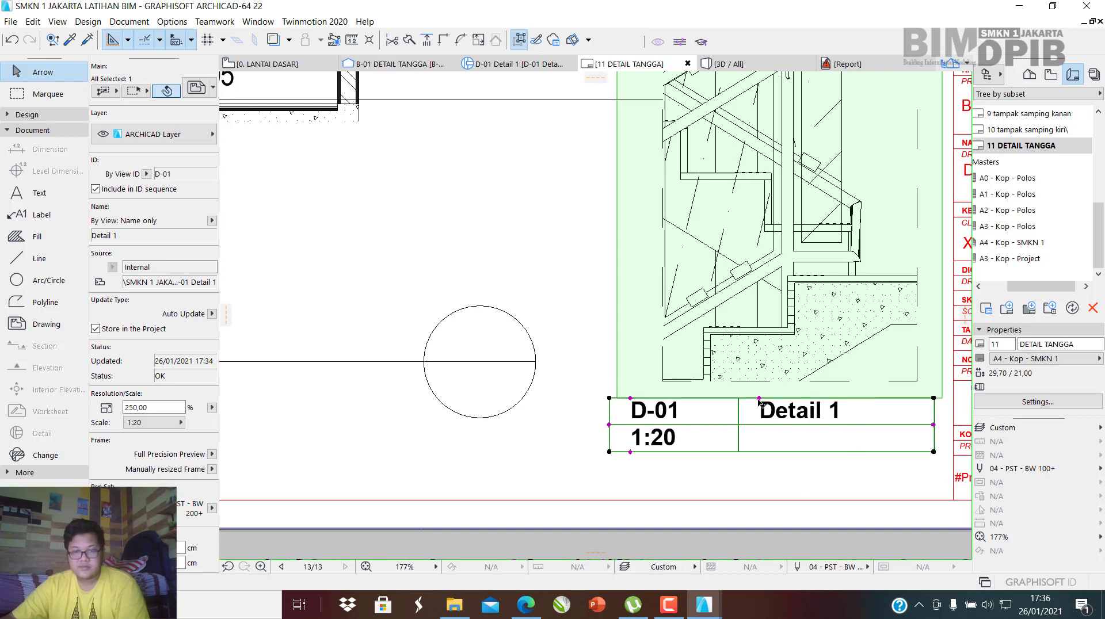
pyautogui.click(759, 399)
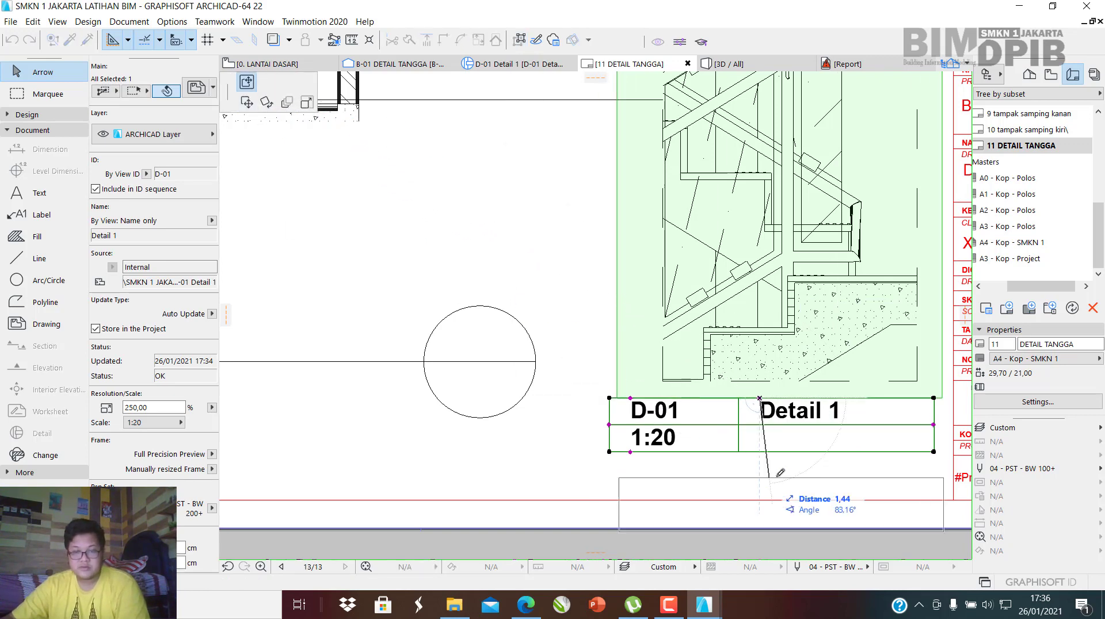
pyautogui.click(765, 421)
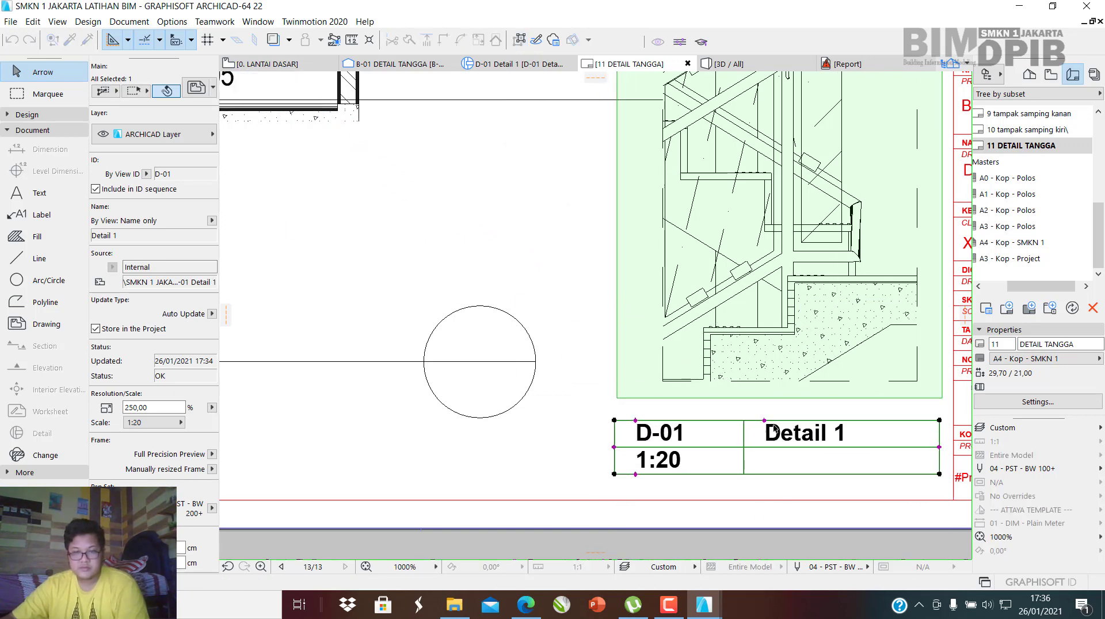
# Move the DETAIL TANGGA title of the B-01 drawing slightly down and right, clear of the sheet's left border.
pyautogui.scroll(-10, 775, 429)
pyautogui.press('Escape')
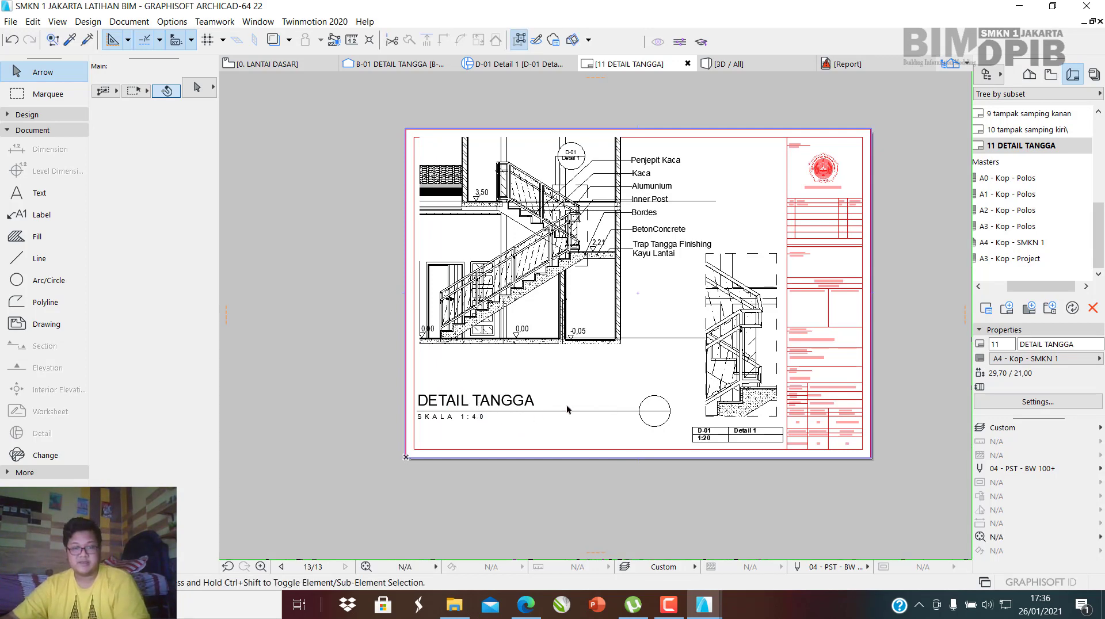
pyautogui.moveTo(681, 436); pyautogui.dragTo(375, 372)
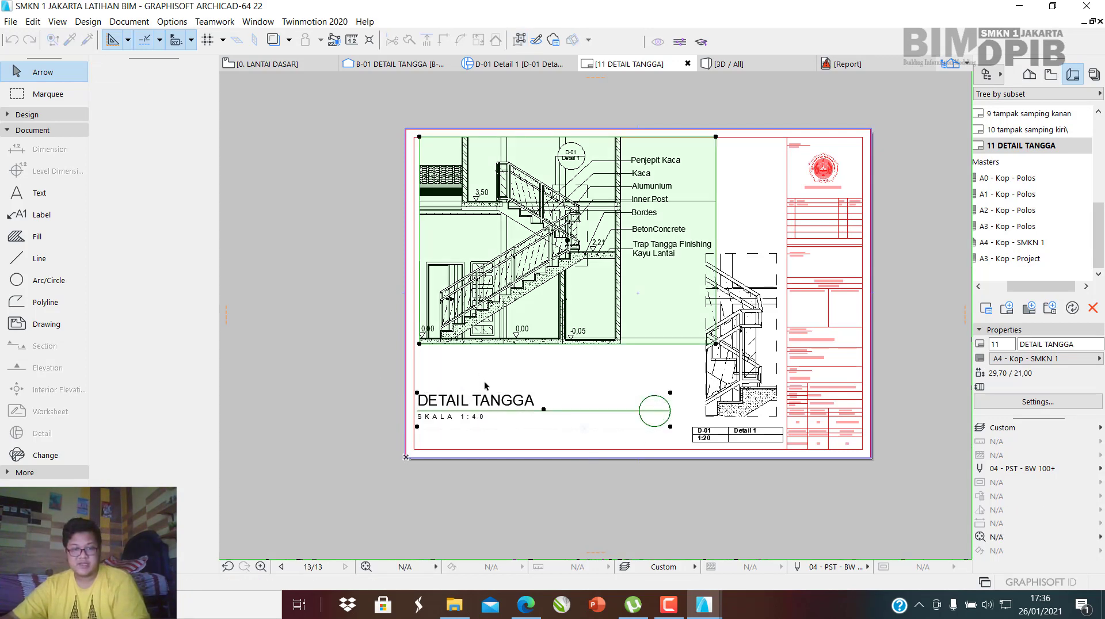
pyautogui.scroll(3, 544, 407)
pyautogui.click(544, 410)
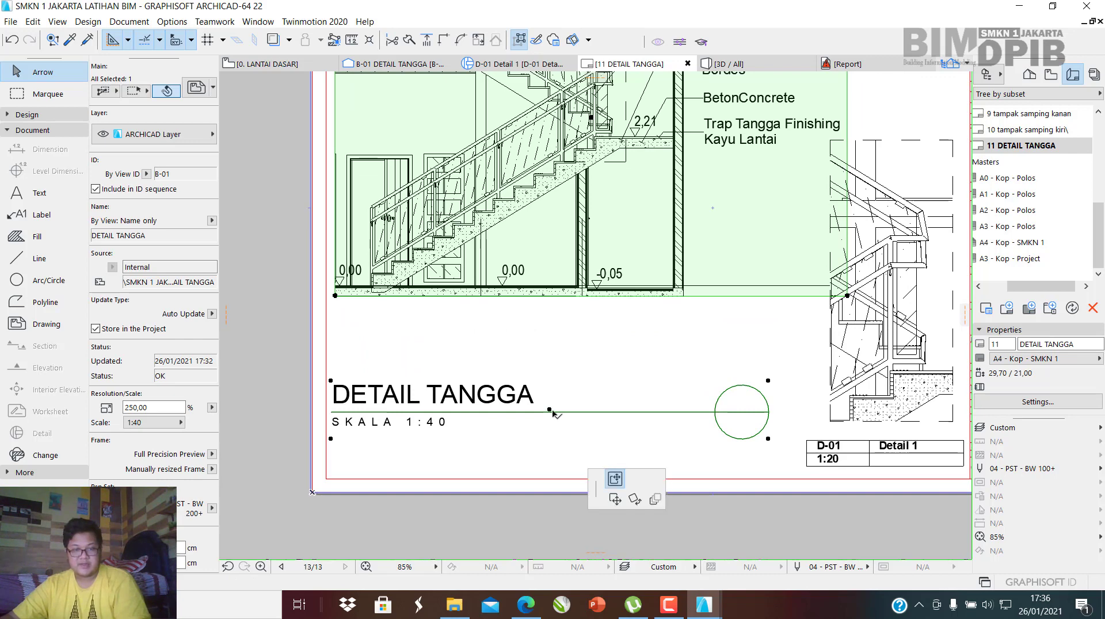
pyautogui.press('Escape')
pyautogui.scroll(-5, 539, 374)
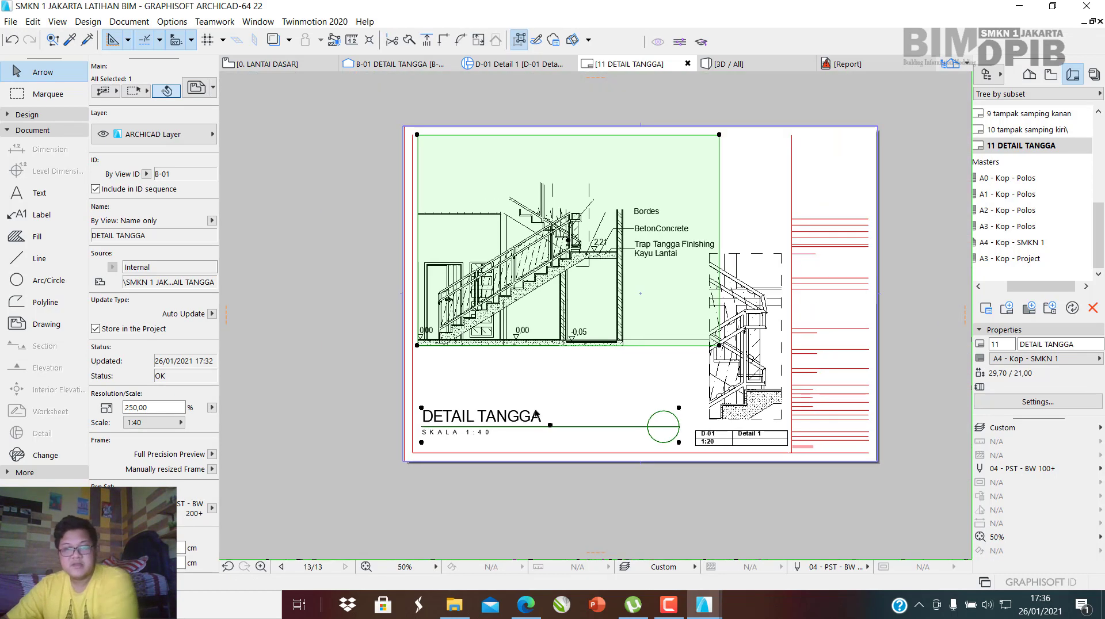
pyautogui.click(624, 392)
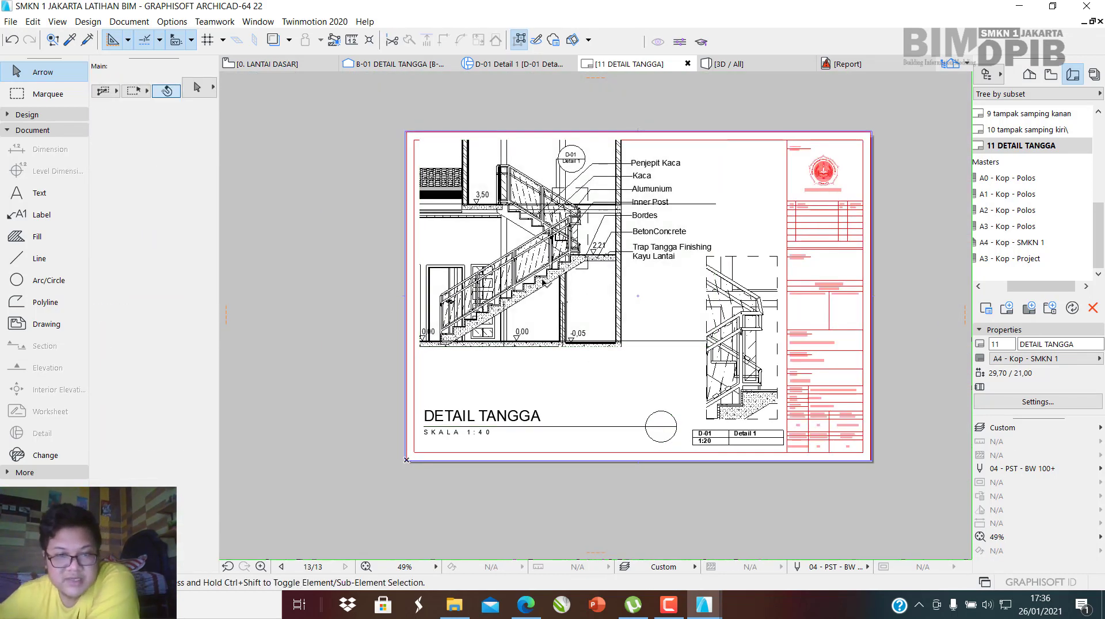
pyautogui.click(591, 297)
pyautogui.scroll(2, 591, 297)
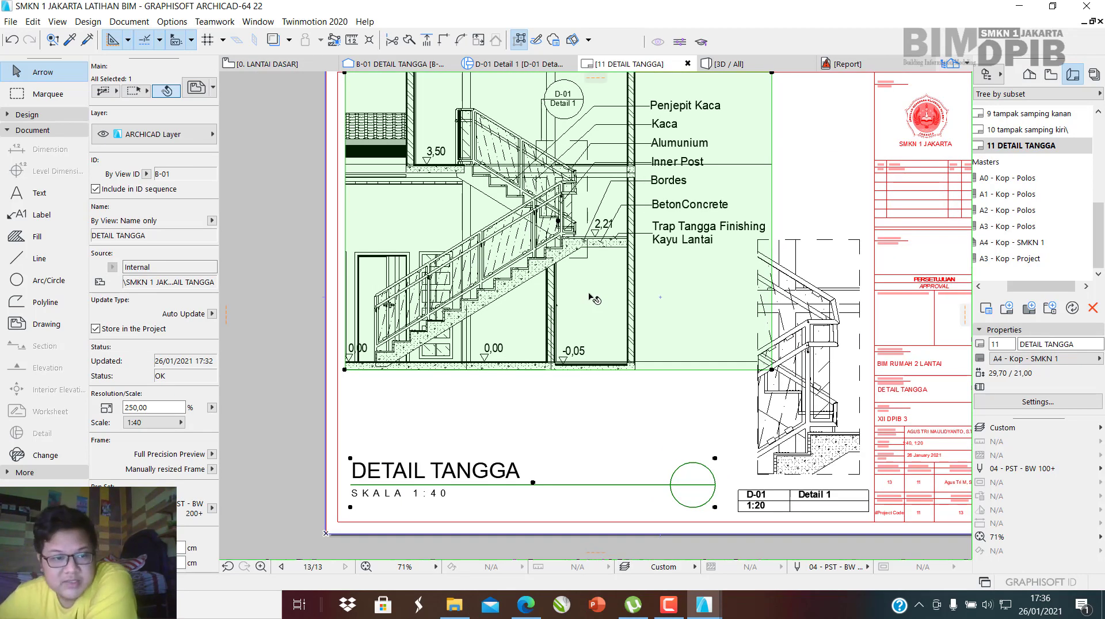
pyautogui.click(782, 426)
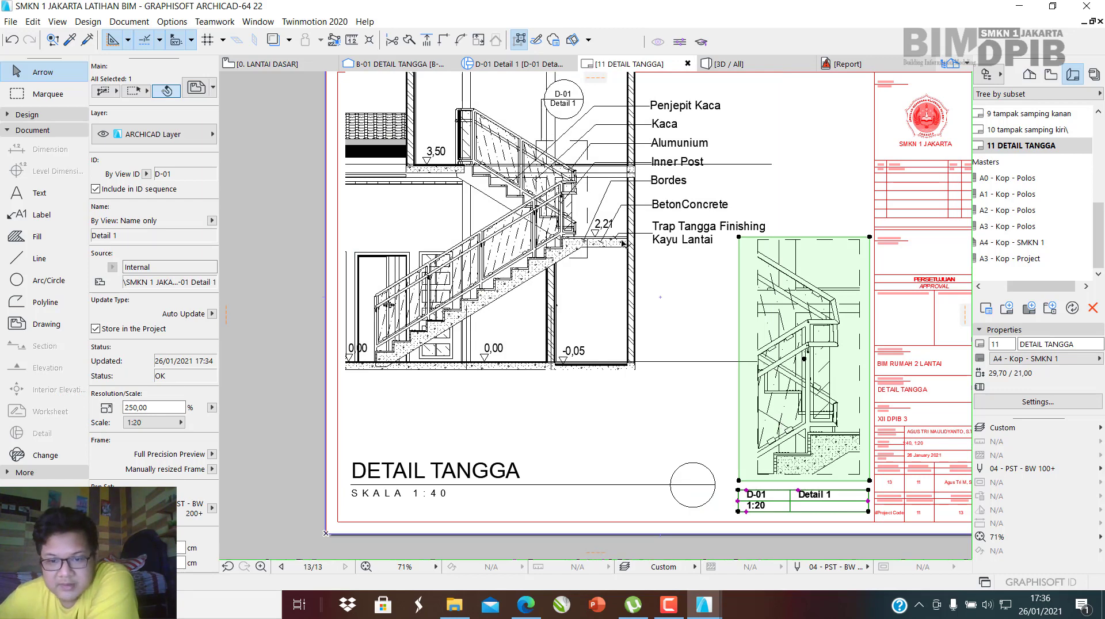
pyautogui.click(849, 180)
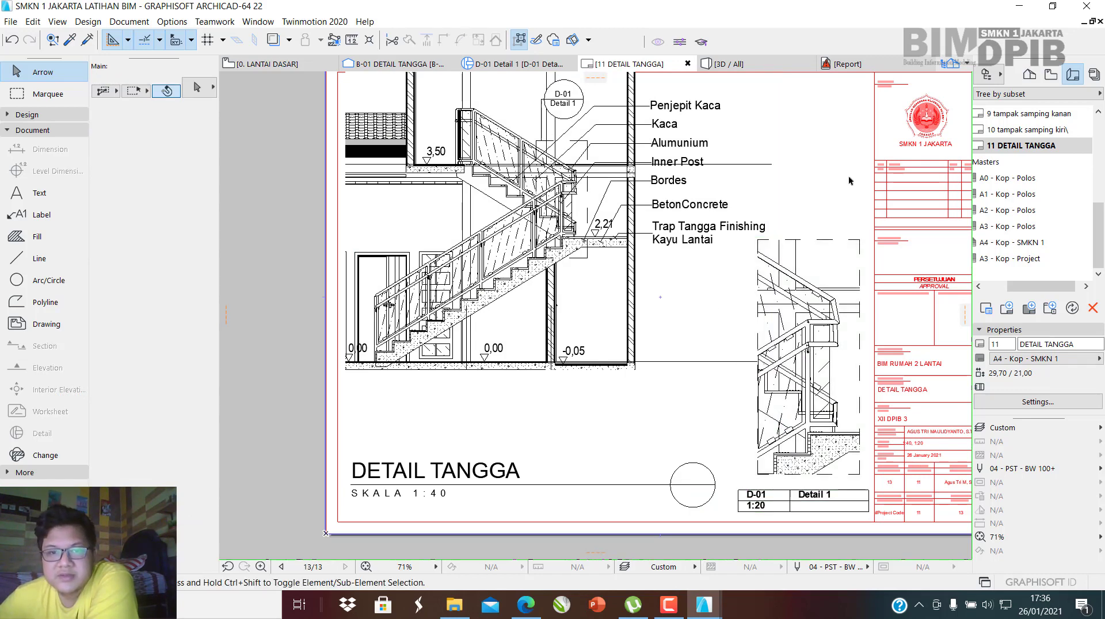
pyautogui.scroll(5, 714, 159)
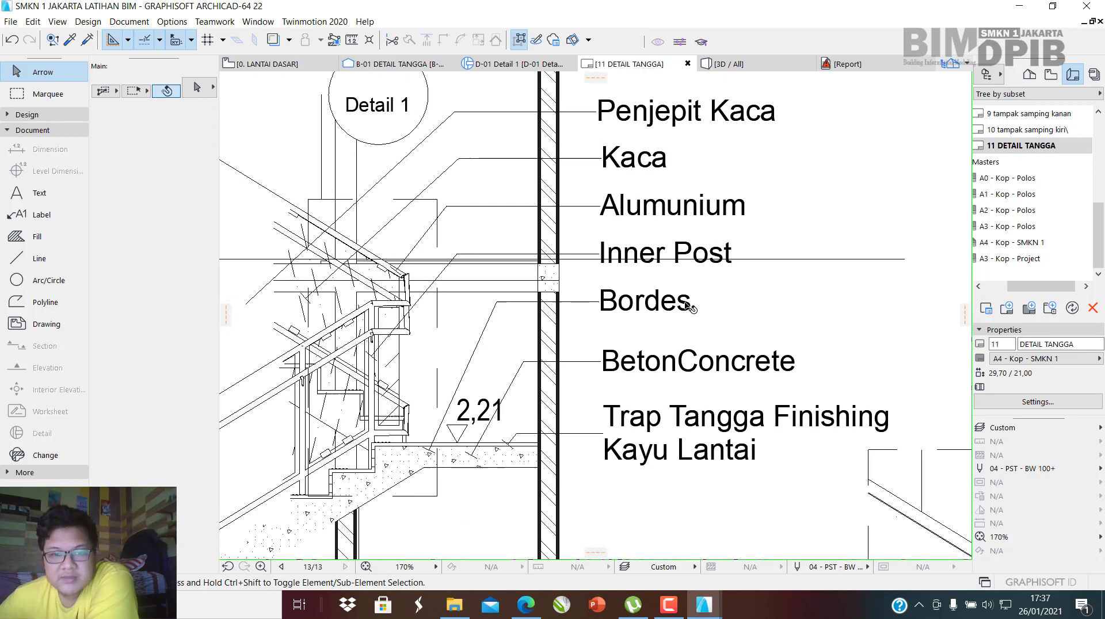
pyautogui.scroll(-5, 687, 305)
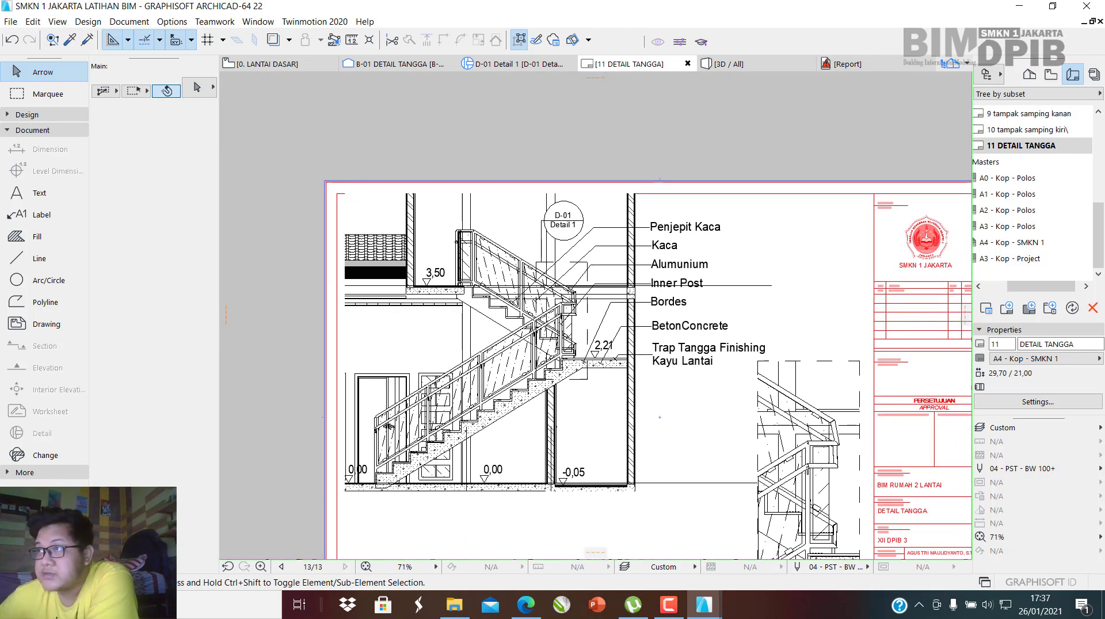
# Draw a leader with the Line tool, horizontally from the D-01 detail's left edge, then diagonally to the lower right corner of the section's detail boundary.
pyautogui.scroll(5, 626, 440)
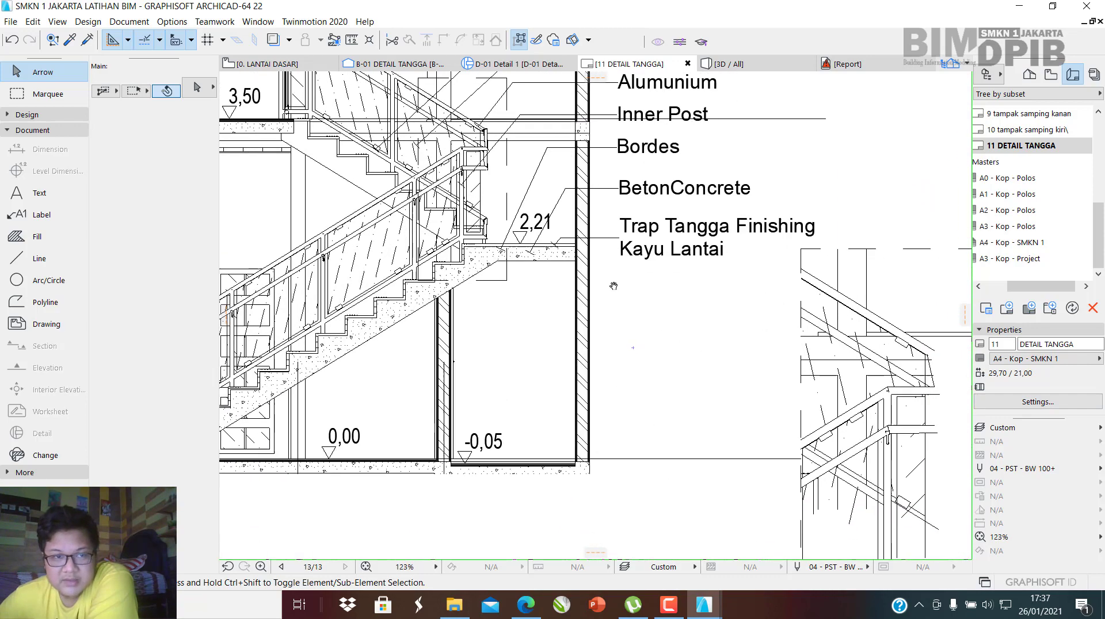
pyautogui.click(50, 264)
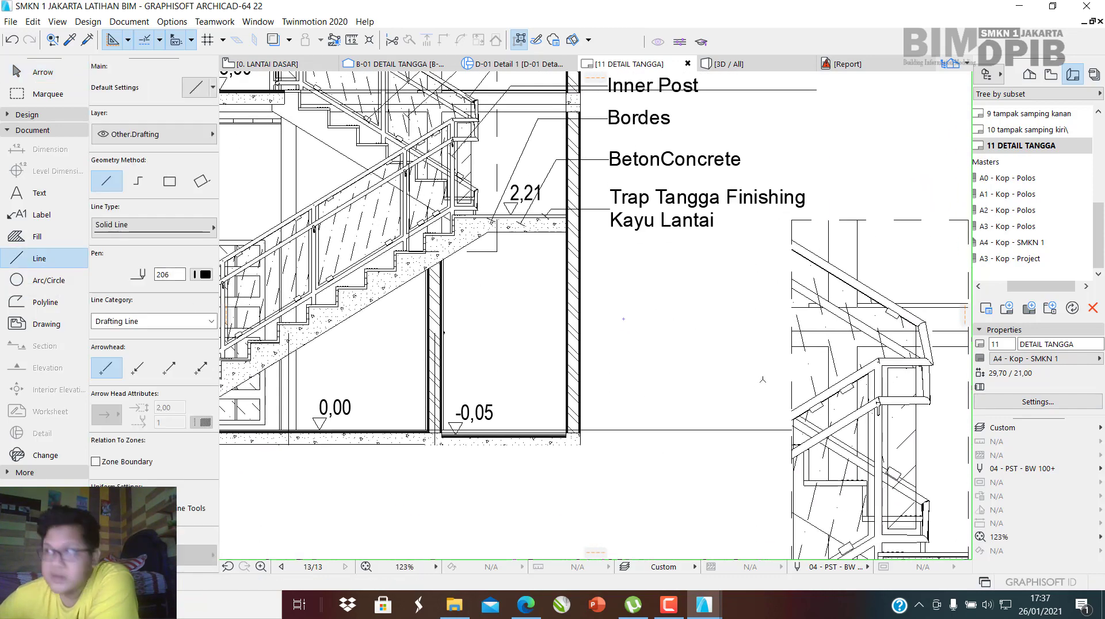
pyautogui.scroll(2, 766, 409)
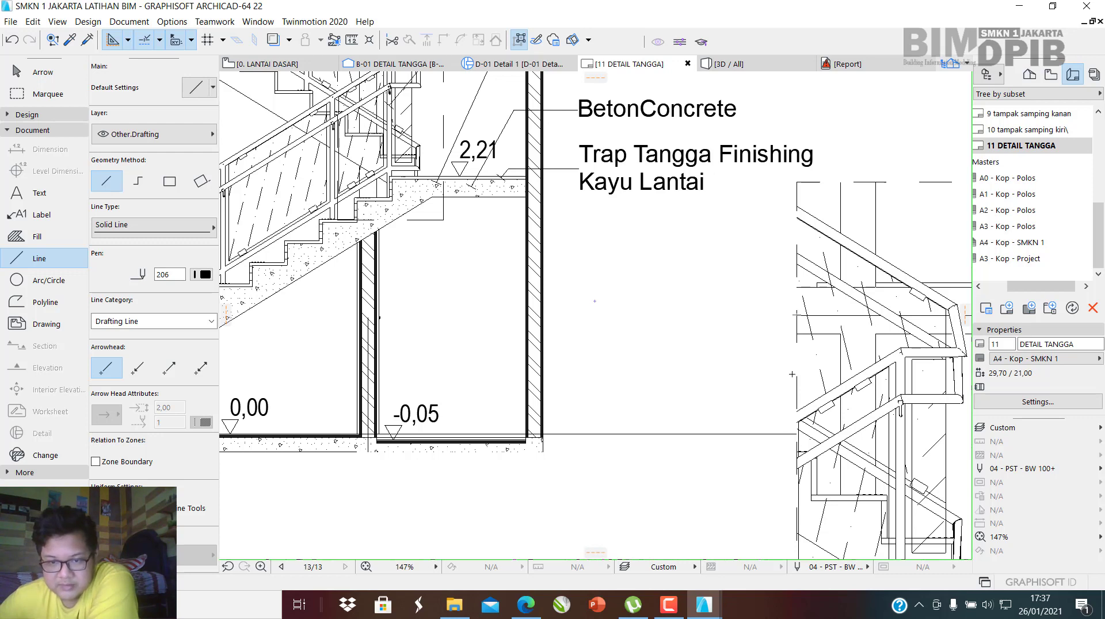
pyautogui.click(796, 377)
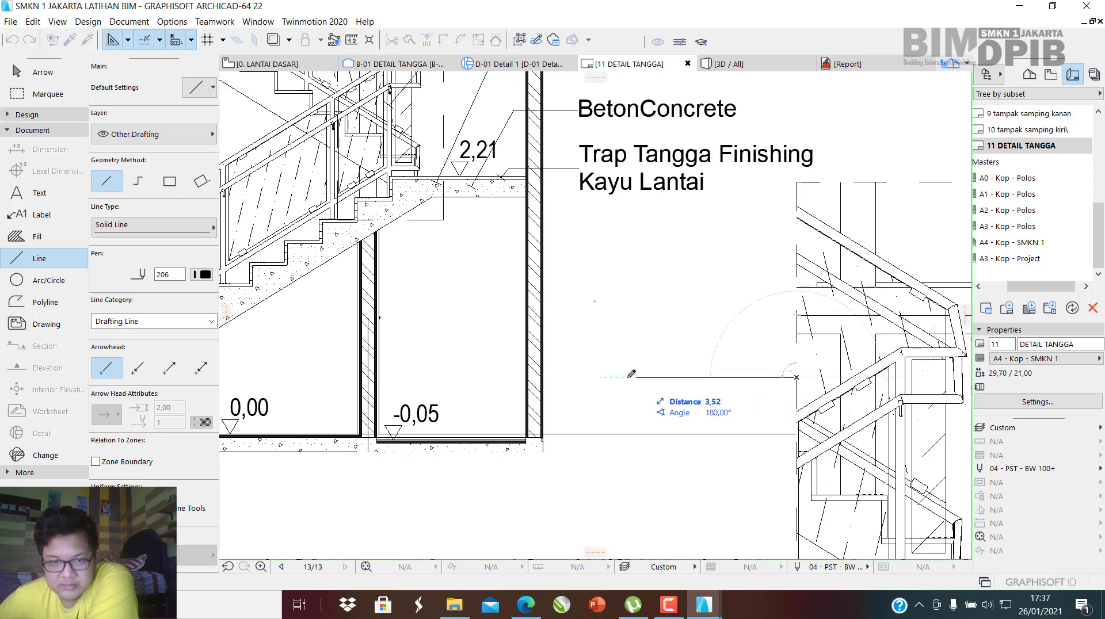
pyautogui.click(589, 377)
pyautogui.click(589, 377)
pyautogui.scroll(6, 547, 277)
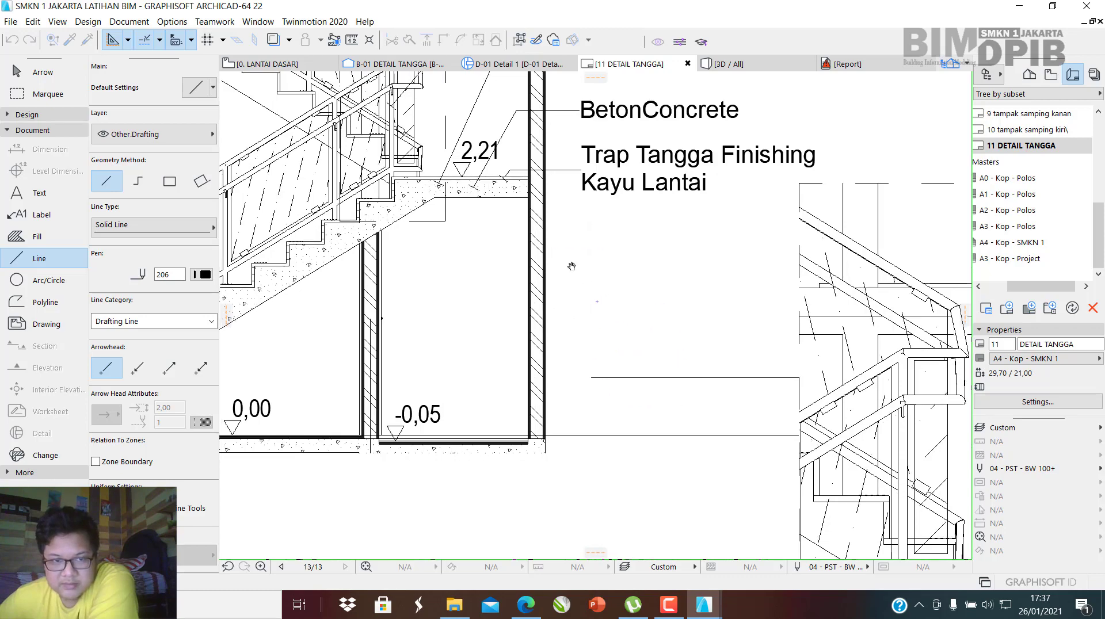
pyautogui.click(503, 254)
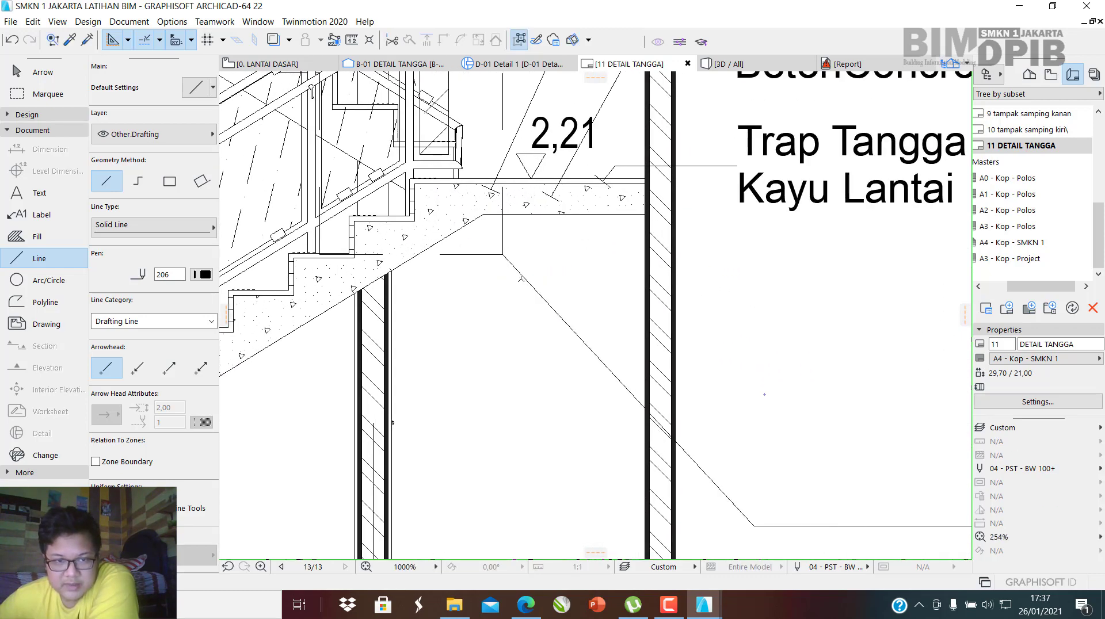
pyautogui.click(503, 254)
pyautogui.scroll(-5, 570, 343)
pyautogui.moveTo(579, 350); pyautogui.dragTo(674, 416, button='middle')
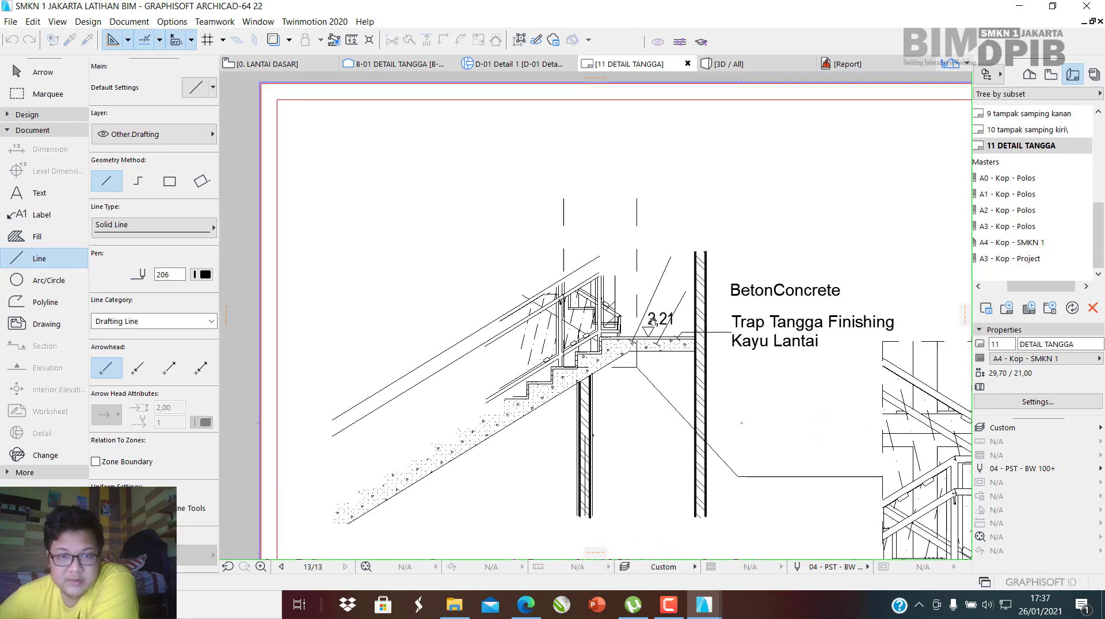
pyautogui.scroll(4, 608, 165)
pyautogui.click(661, 232)
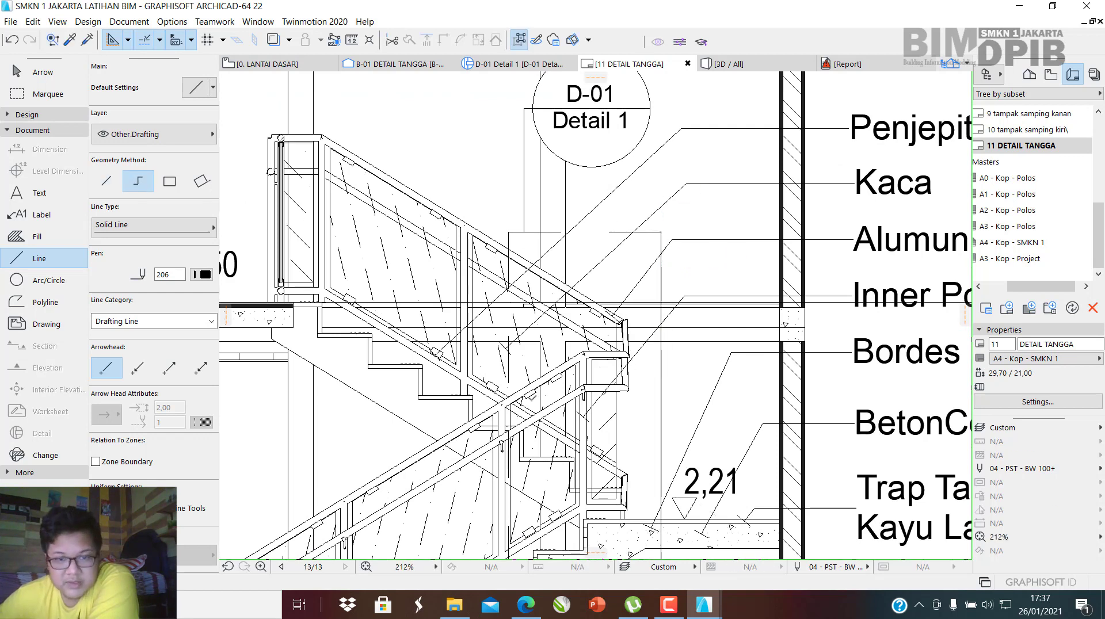
pyautogui.moveTo(532, 398); pyautogui.dragTo(556, 285, button='middle')
pyautogui.scroll(2, 688, 455)
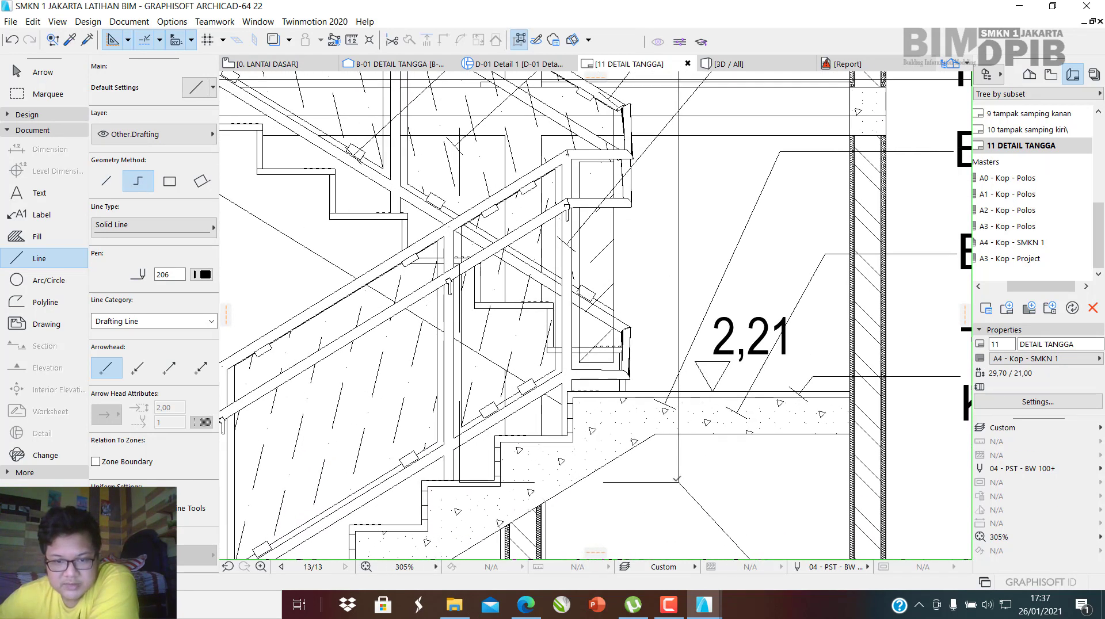
pyautogui.click(678, 482)
pyautogui.scroll(-4, 681, 305)
pyautogui.moveTo(686, 145); pyautogui.dragTo(717, 218, button='middle')
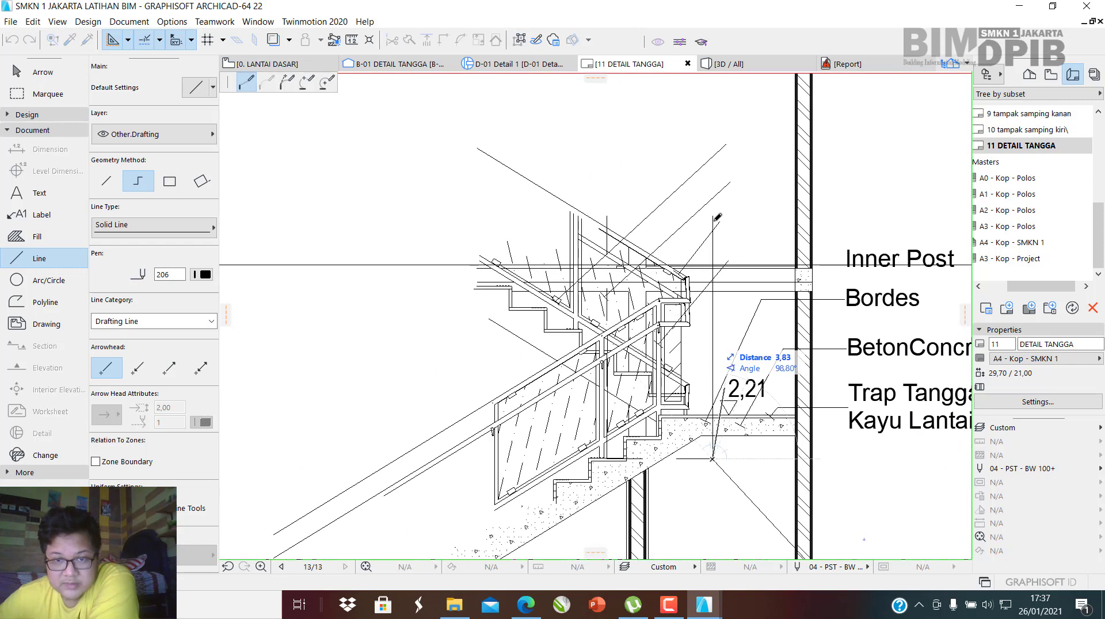
pyautogui.scroll(3, 714, 216)
pyautogui.click(715, 223)
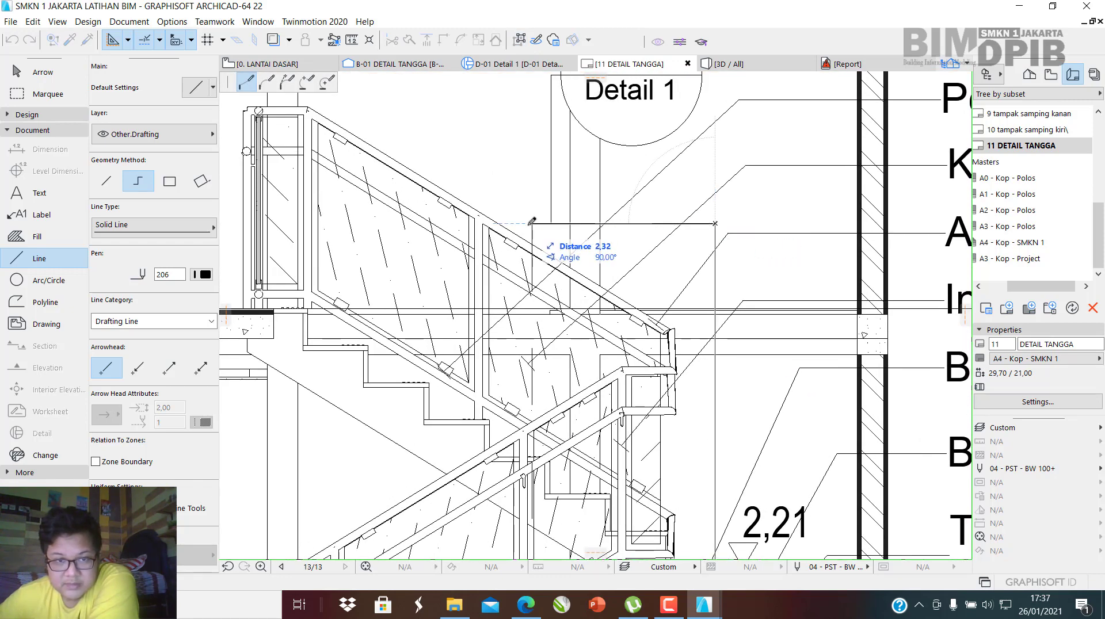
pyautogui.scroll(-4, 550, 217)
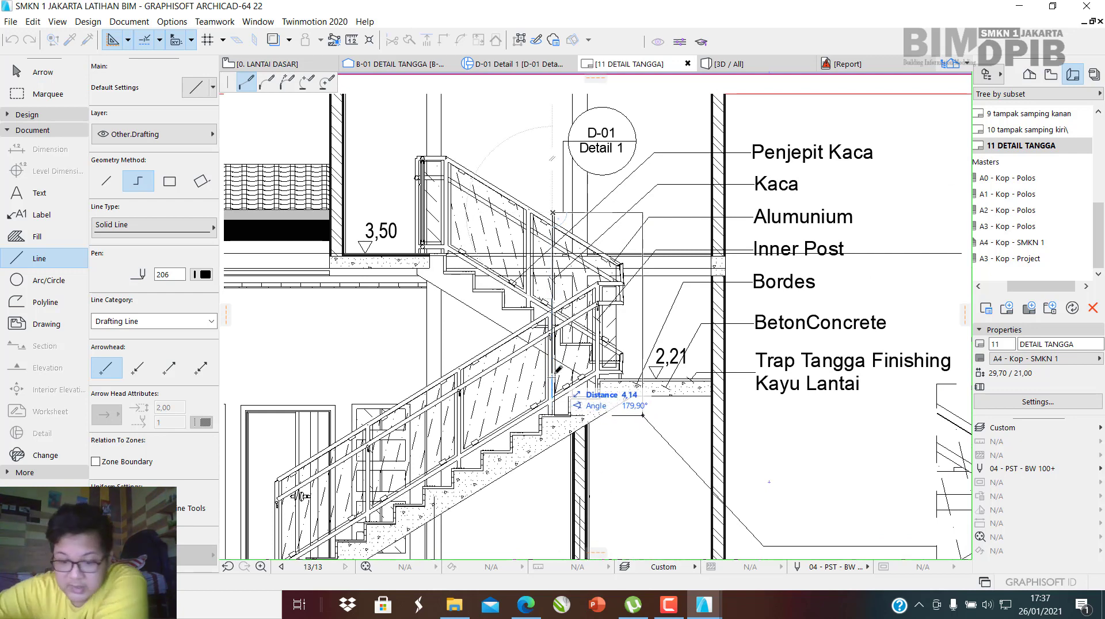
pyautogui.press('Escape')
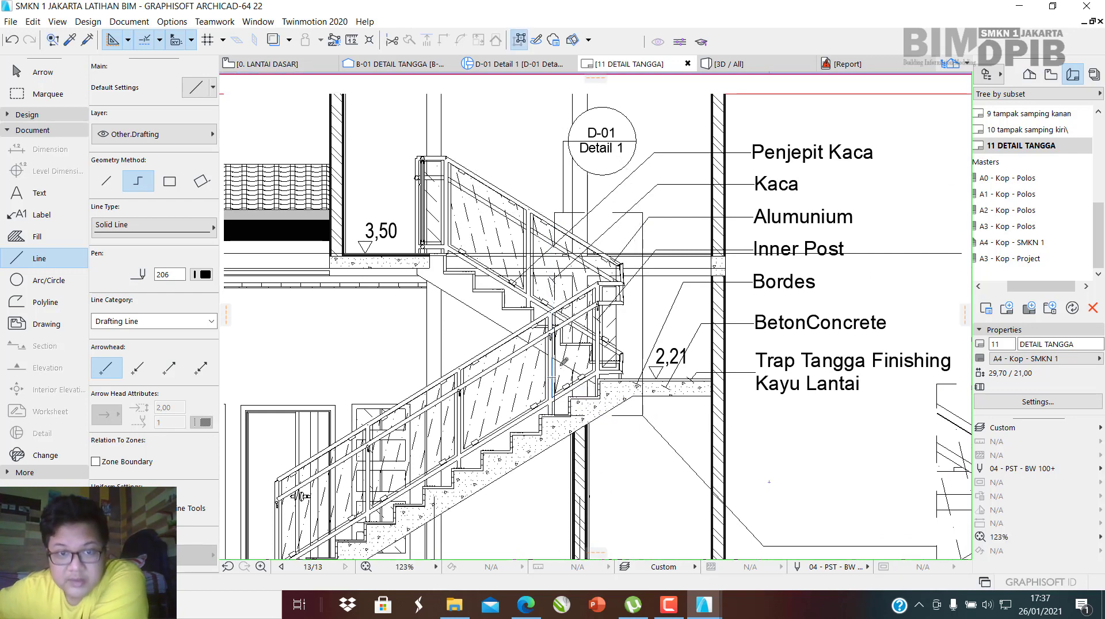
# Trace the right and top edges of the section's dashed D-01 boundary with chained lines, about 5.21 cm high and 2.27 cm wide.
pyautogui.scroll(4, 660, 357)
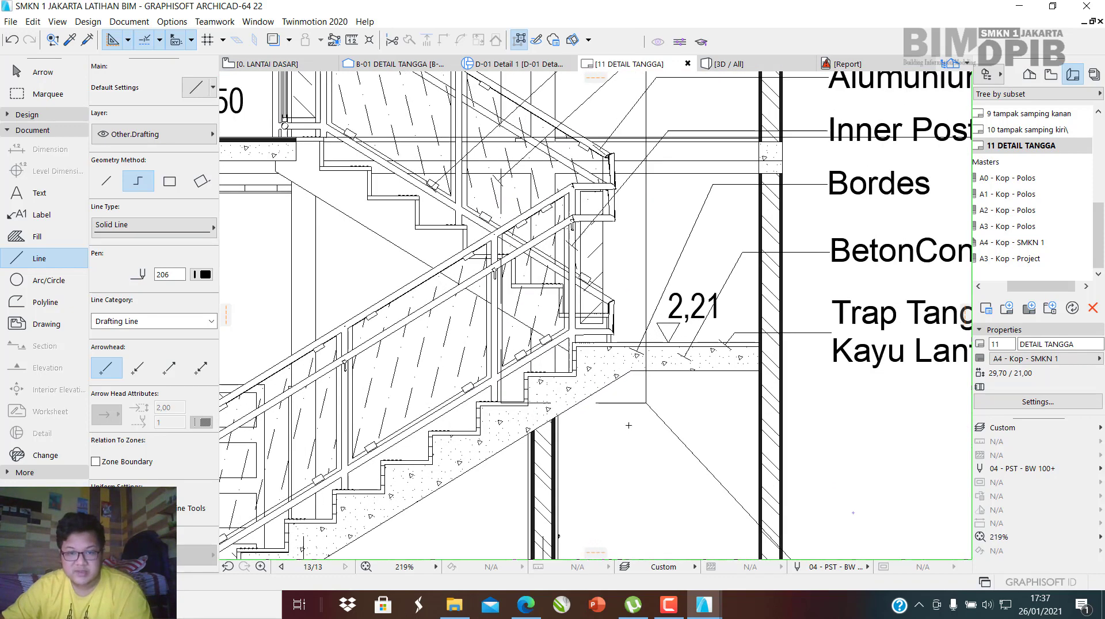
pyautogui.click(648, 394)
pyautogui.moveTo(660, 174); pyautogui.dragTo(671, 333, button='middle')
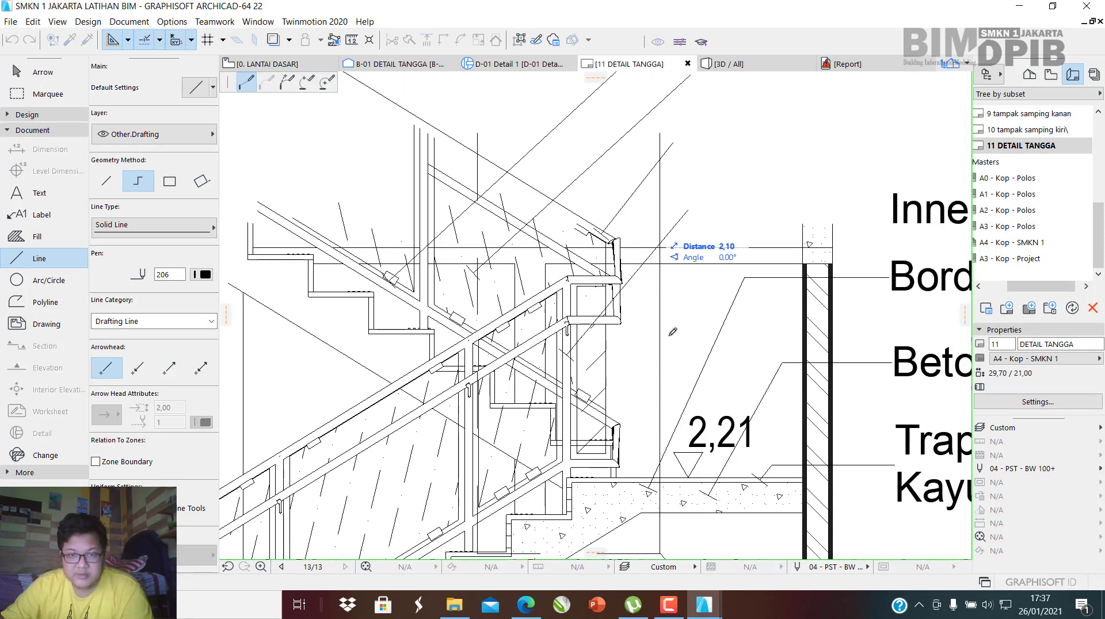
pyautogui.scroll(1, 643, 95)
pyautogui.scroll(2, 665, 136)
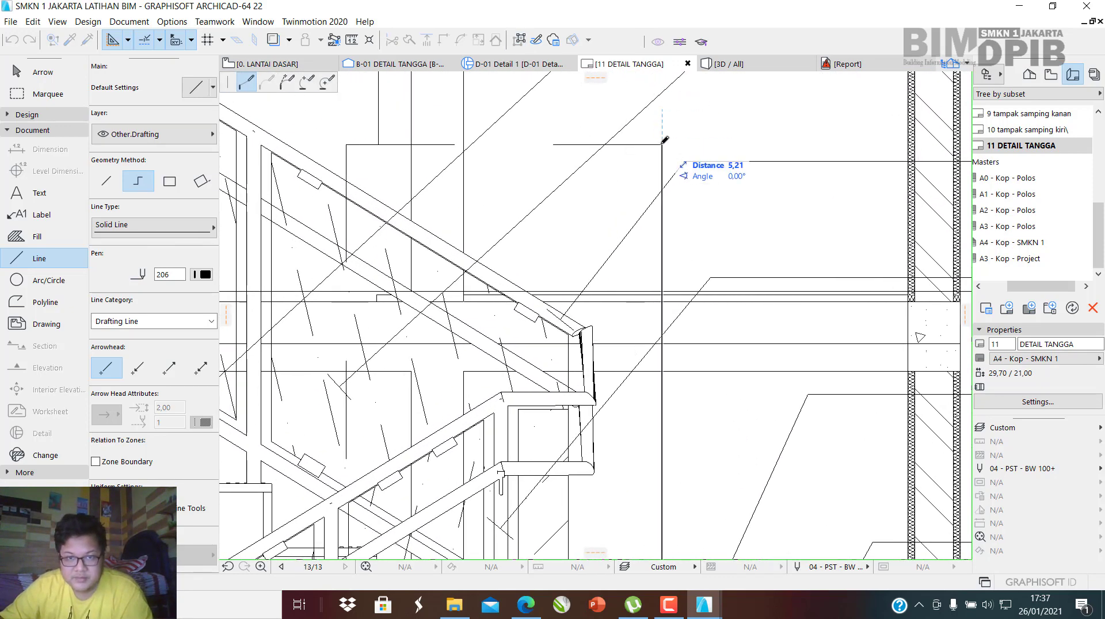
pyautogui.click(663, 143)
pyautogui.moveTo(336, 142); pyautogui.dragTo(496, 152, button='middle')
pyautogui.scroll(3, 497, 151)
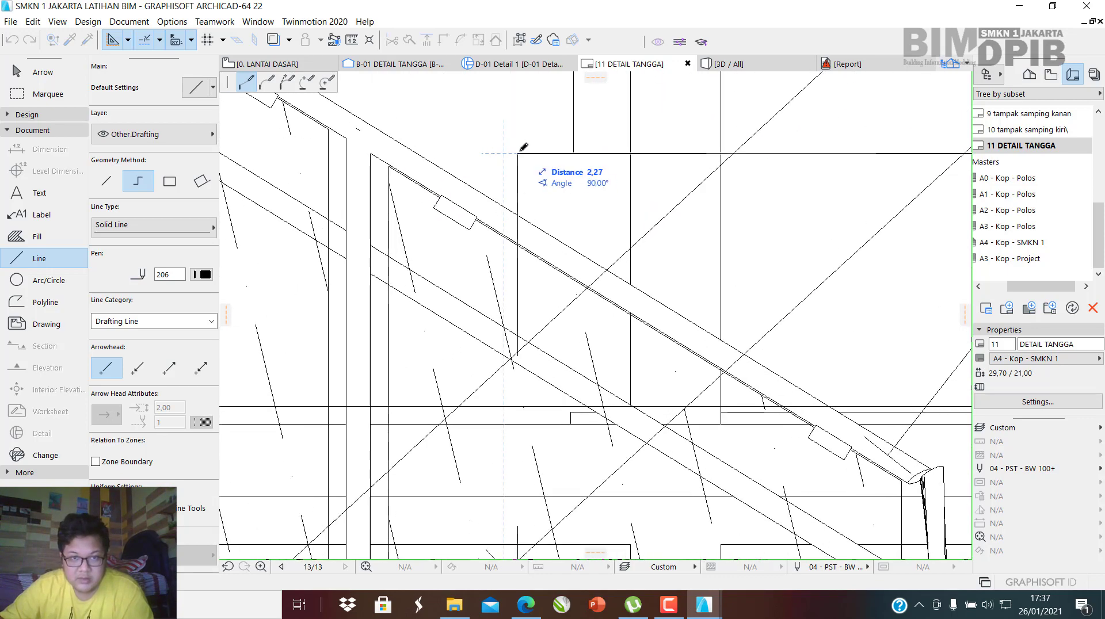
pyautogui.click(517, 153)
# Complete the boundary outline down the left edge, about 5.21 cm, and along the bottom back to the starting corner.
pyautogui.scroll(-4, 545, 132)
pyautogui.scroll(5, 555, 337)
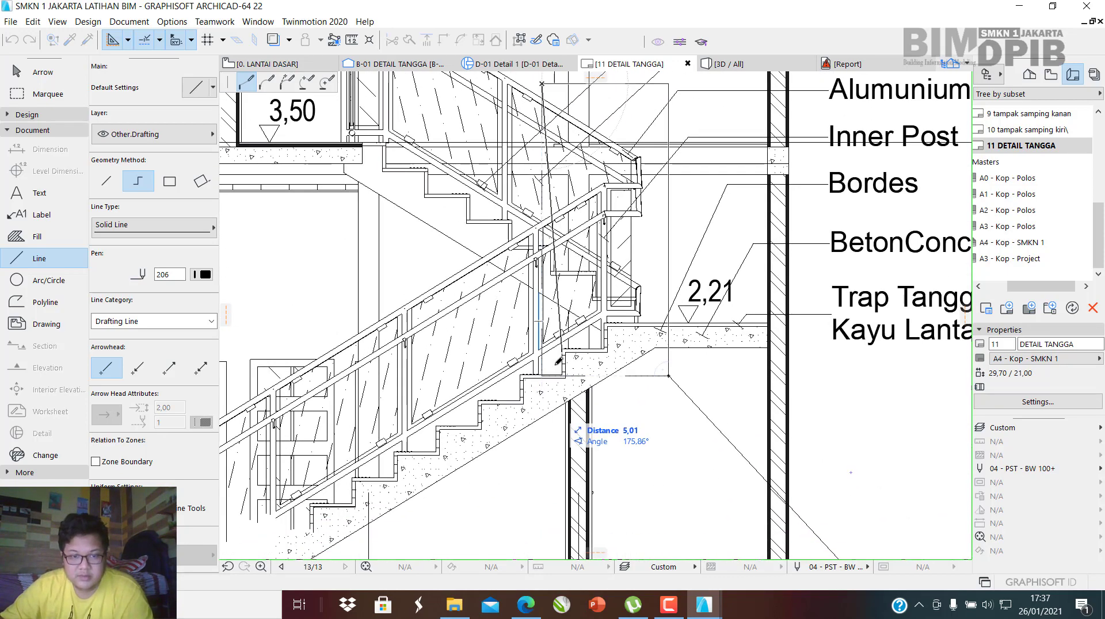
pyautogui.scroll(2, 553, 339)
pyautogui.click(540, 286)
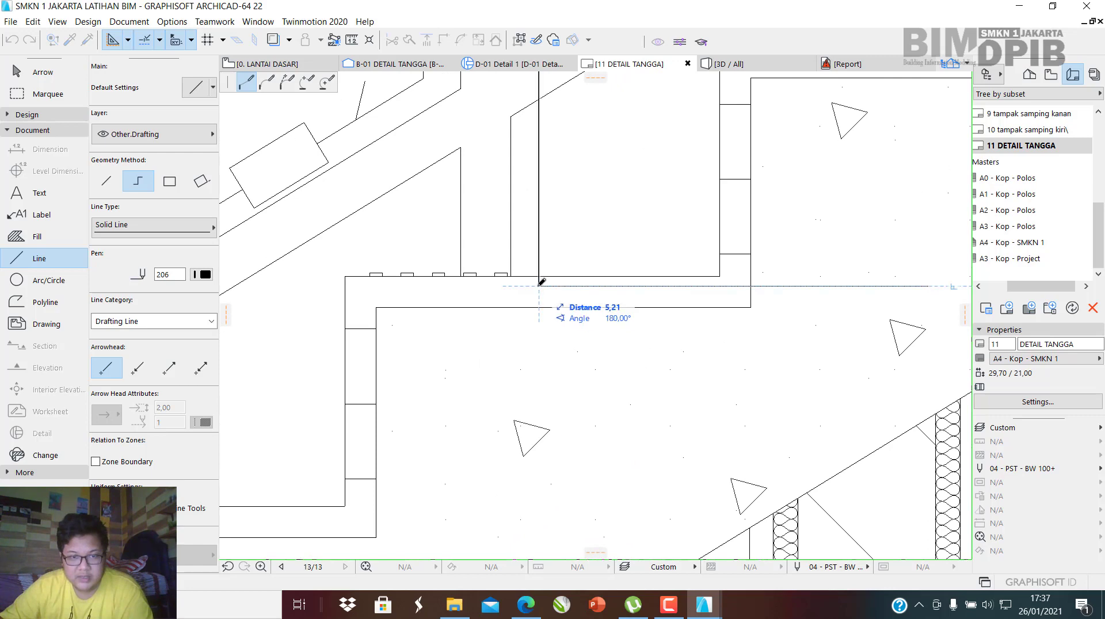
pyautogui.scroll(-4, 510, 315)
pyautogui.scroll(4, 682, 308)
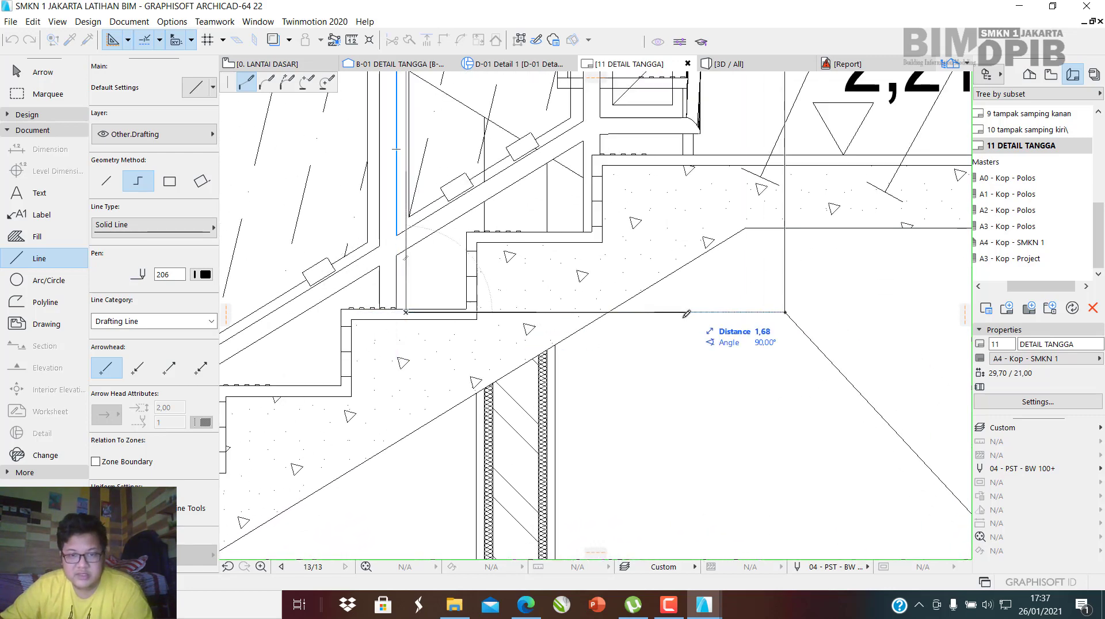
pyautogui.scroll(2, 801, 303)
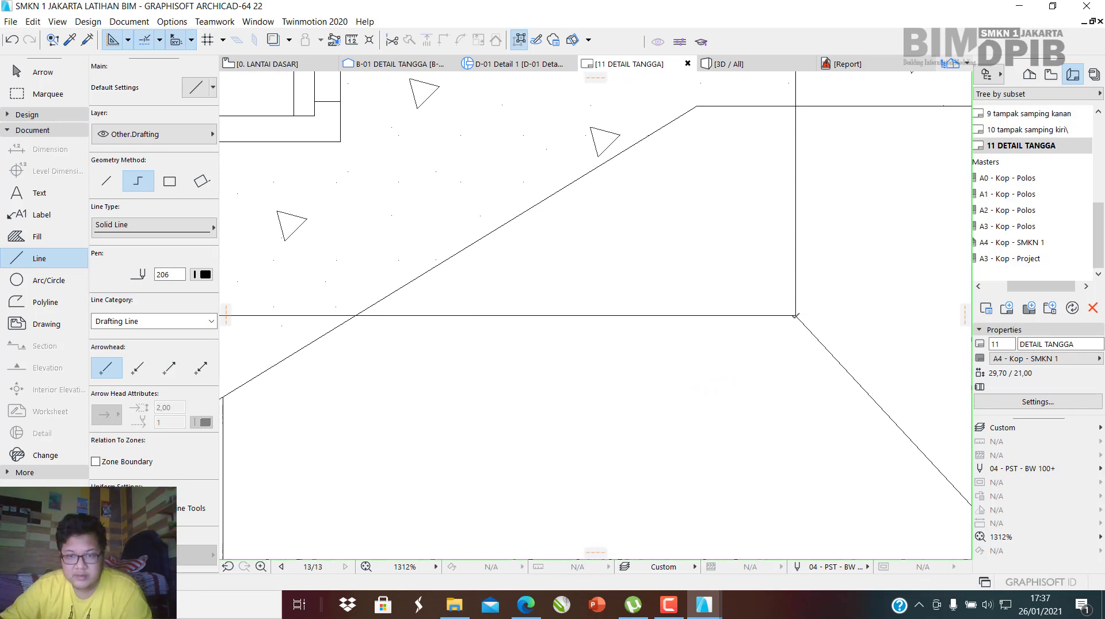
pyautogui.doubleClick(795, 316)
pyautogui.scroll(-5, 750, 383)
pyautogui.press('Escape')
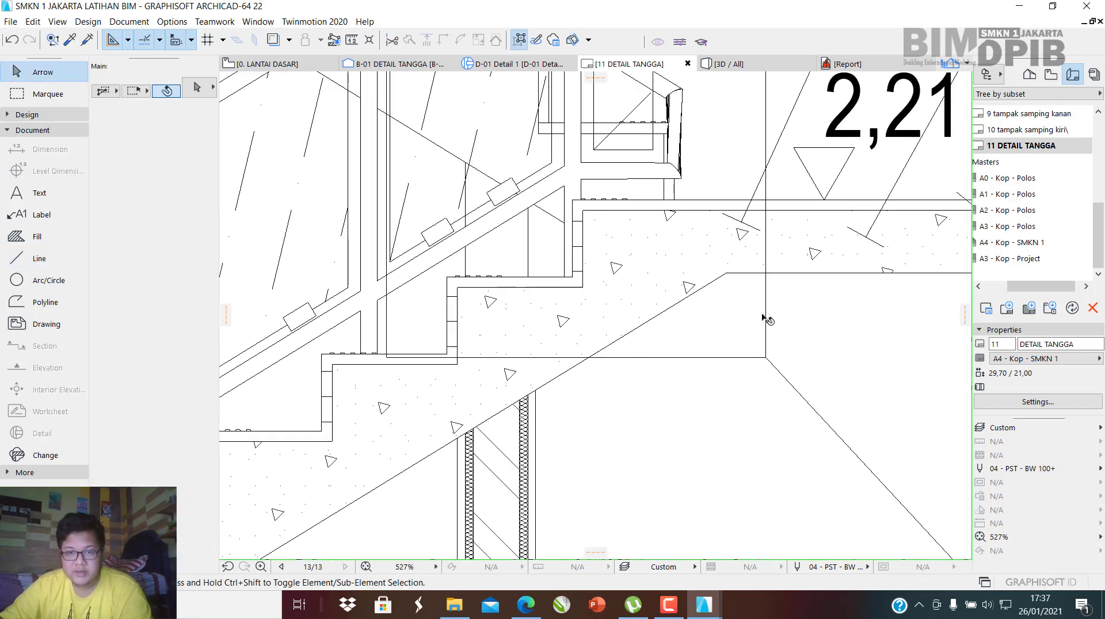
pyautogui.click(765, 317)
pyautogui.scroll(-3, 748, 380)
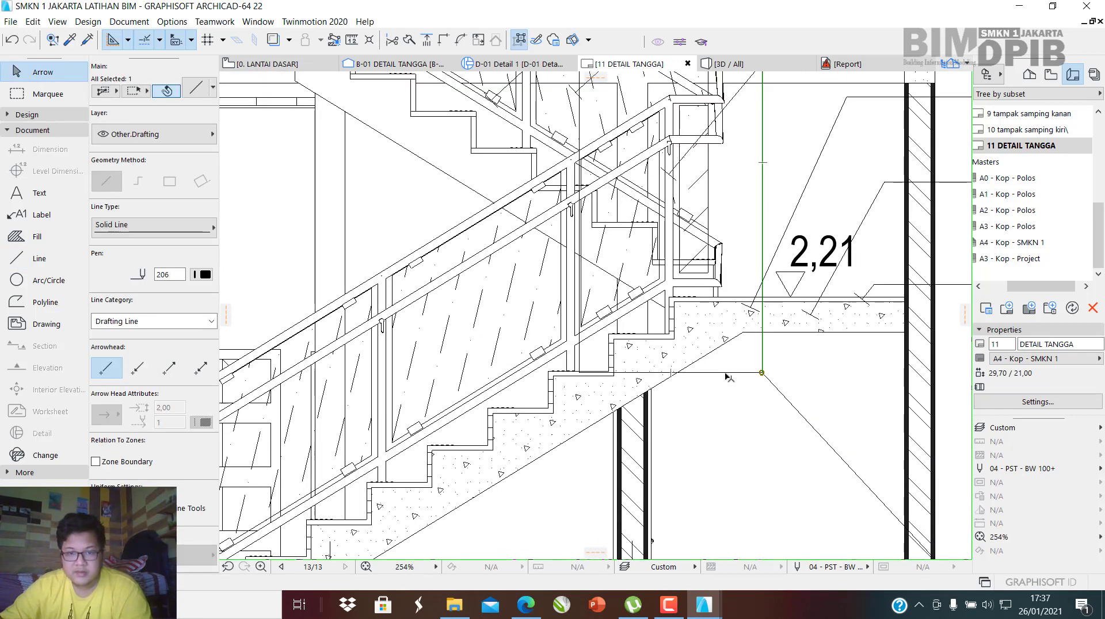
pyautogui.moveTo(703, 390)
pyautogui.mouseDown(button='middle')
pyautogui.moveTo(693, 400)
pyautogui.moveTo(715, 450)
pyautogui.mouseUp(button='middle')
pyautogui.moveTo(622, 307); pyautogui.dragTo(608, 351, button='middle')
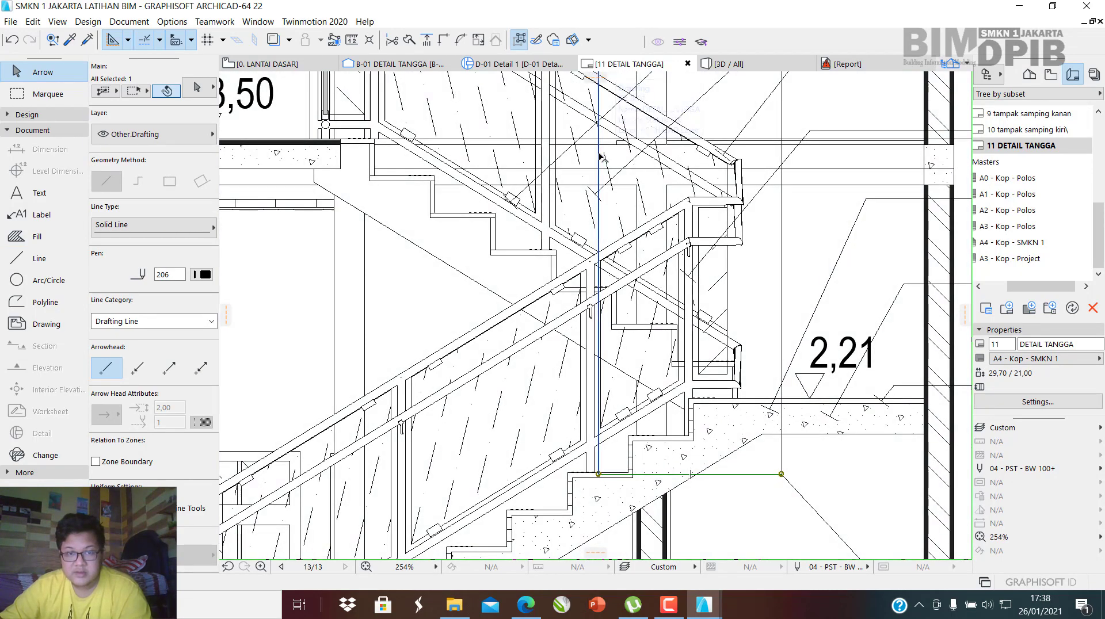
pyautogui.press('Escape')
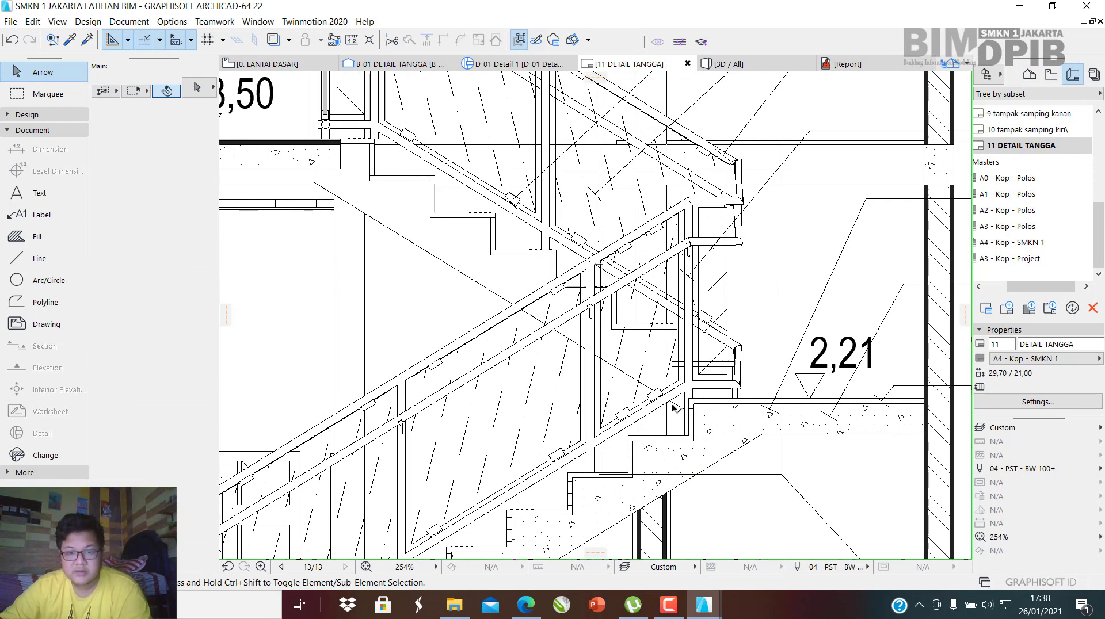
# Select the four lines outlining the section's D-01 boundary and set their pen to red pen 185, keeping the solid line type.
pyautogui.click(736, 474)
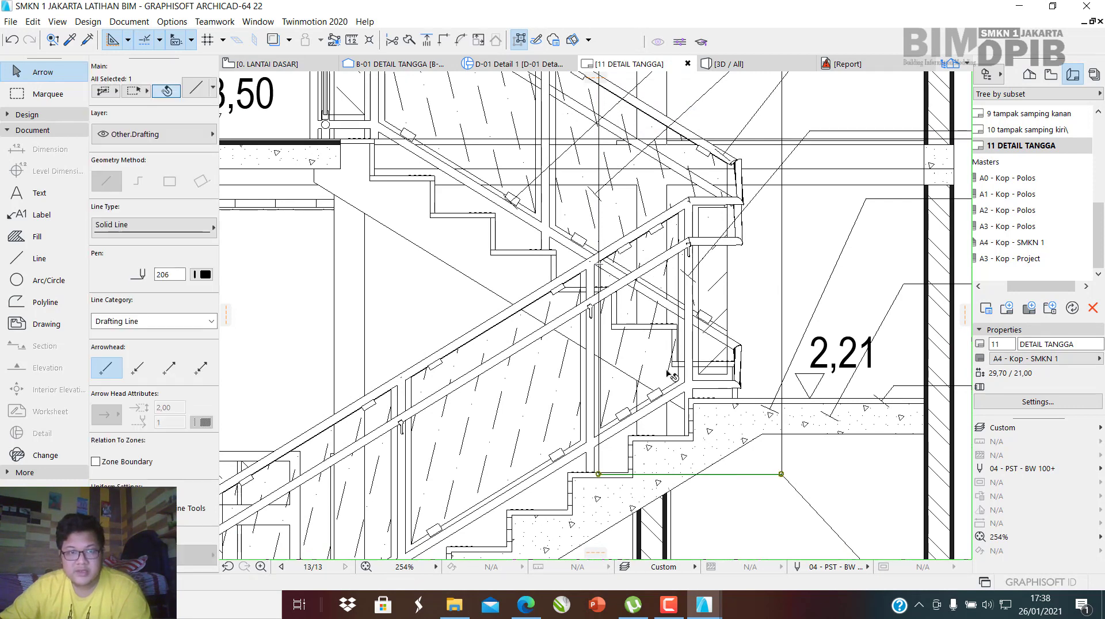
pyautogui.click(518, 41)
pyautogui.scroll(-5, 600, 185)
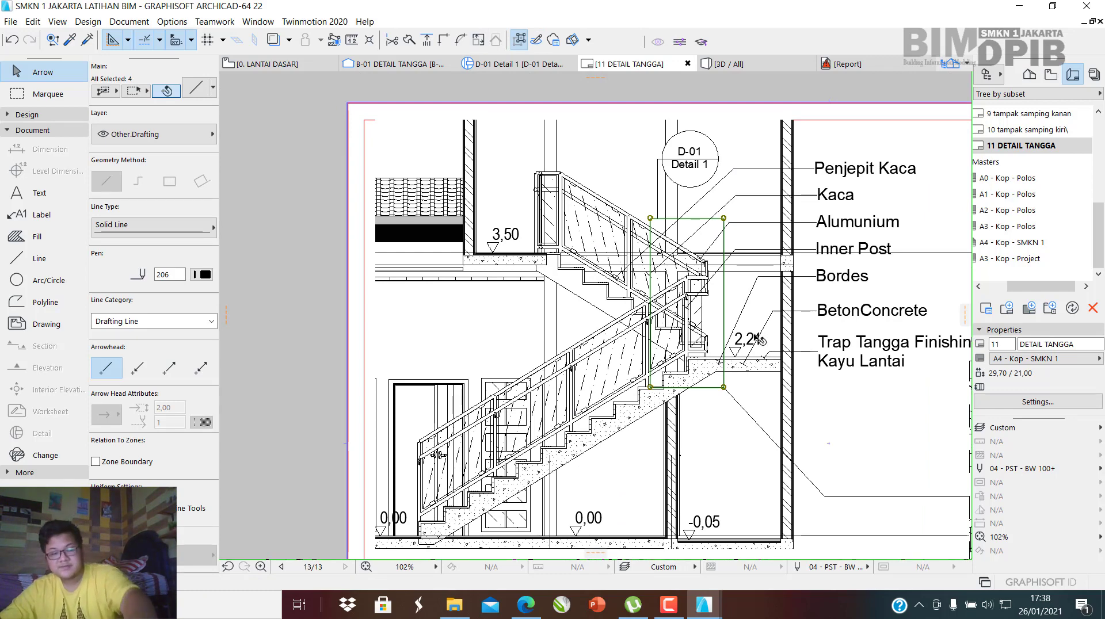
pyautogui.hotkey('ctrl', 't')
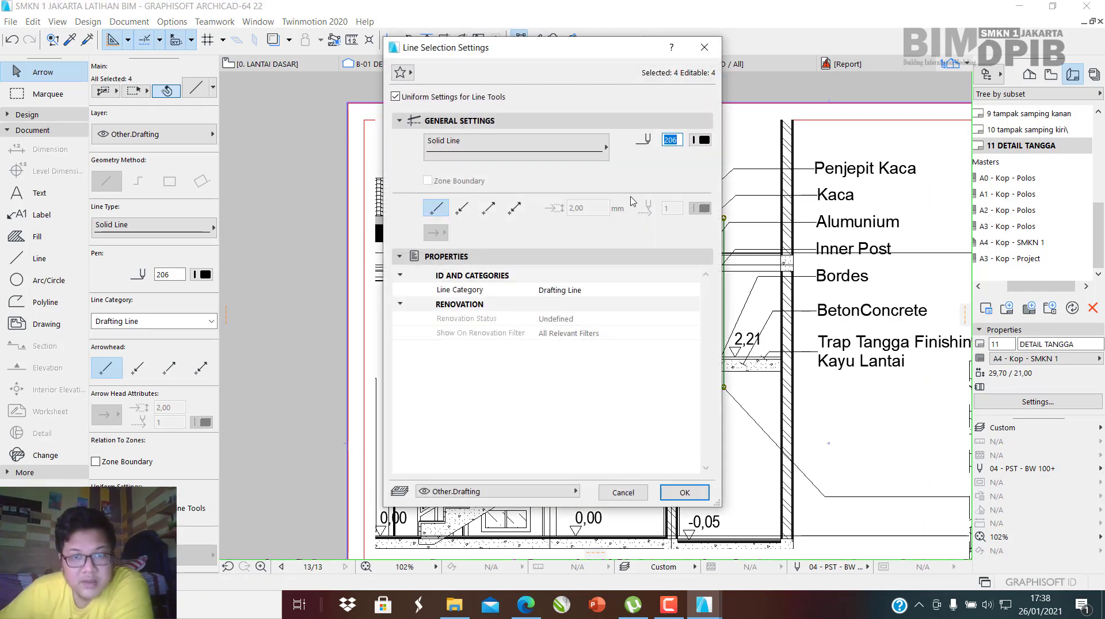
pyautogui.click(702, 140)
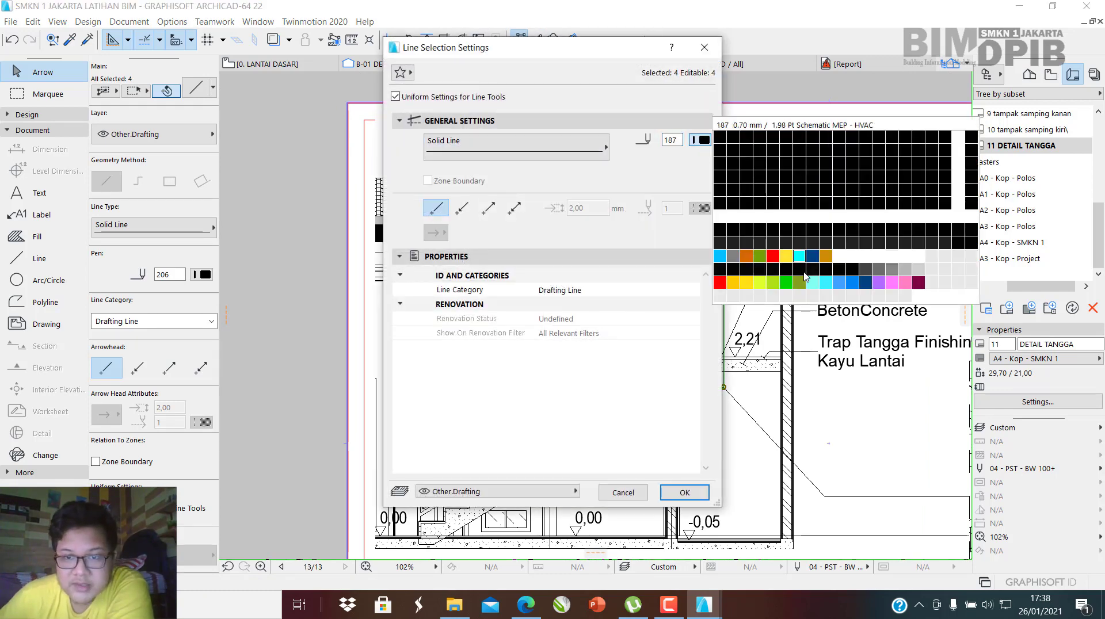
pyautogui.click(774, 257)
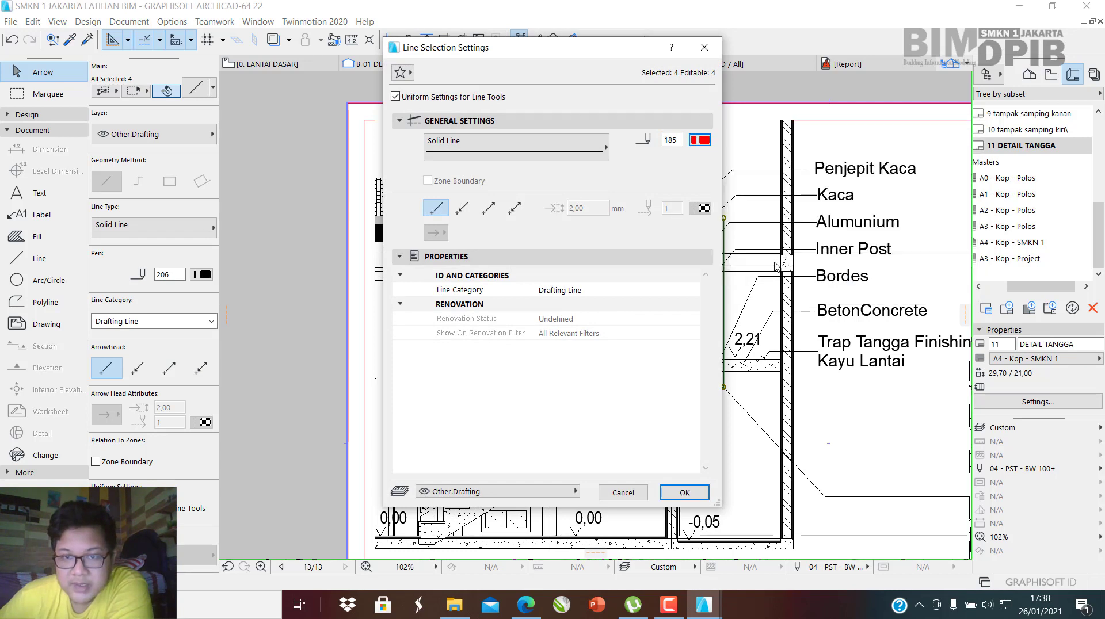
pyautogui.click(703, 142)
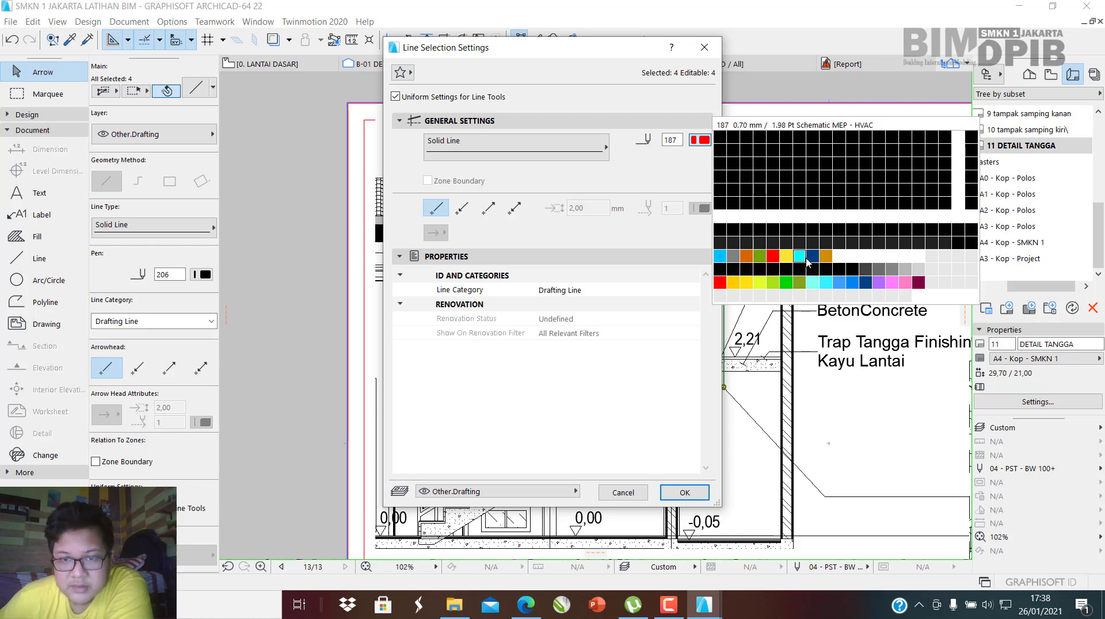
pyautogui.click(777, 258)
pyautogui.click(534, 155)
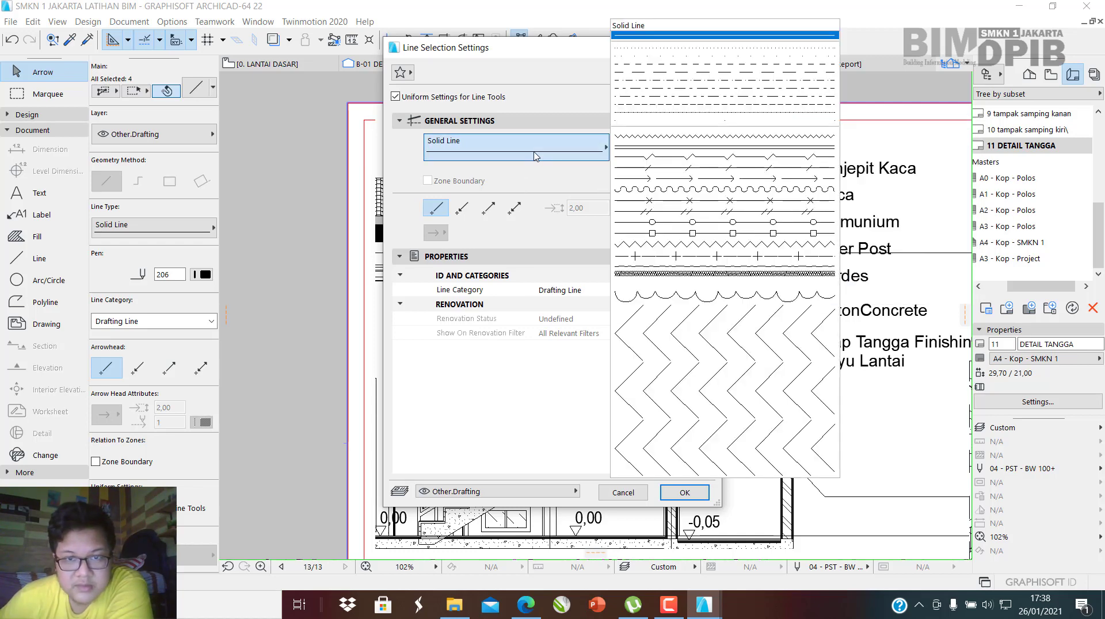
pyautogui.click(534, 154)
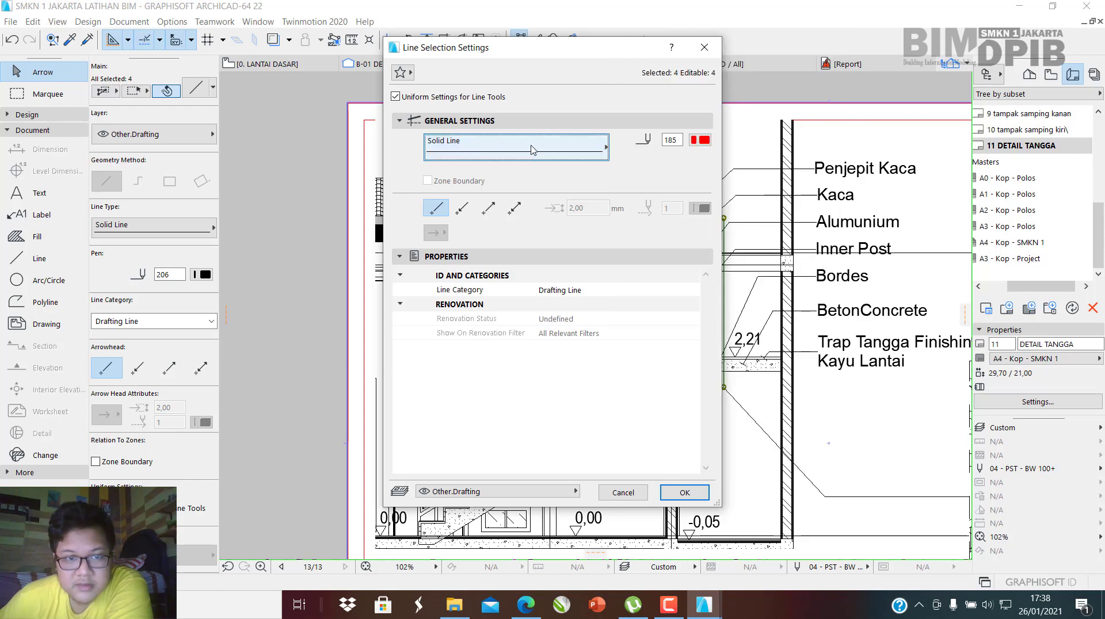
pyautogui.click(691, 490)
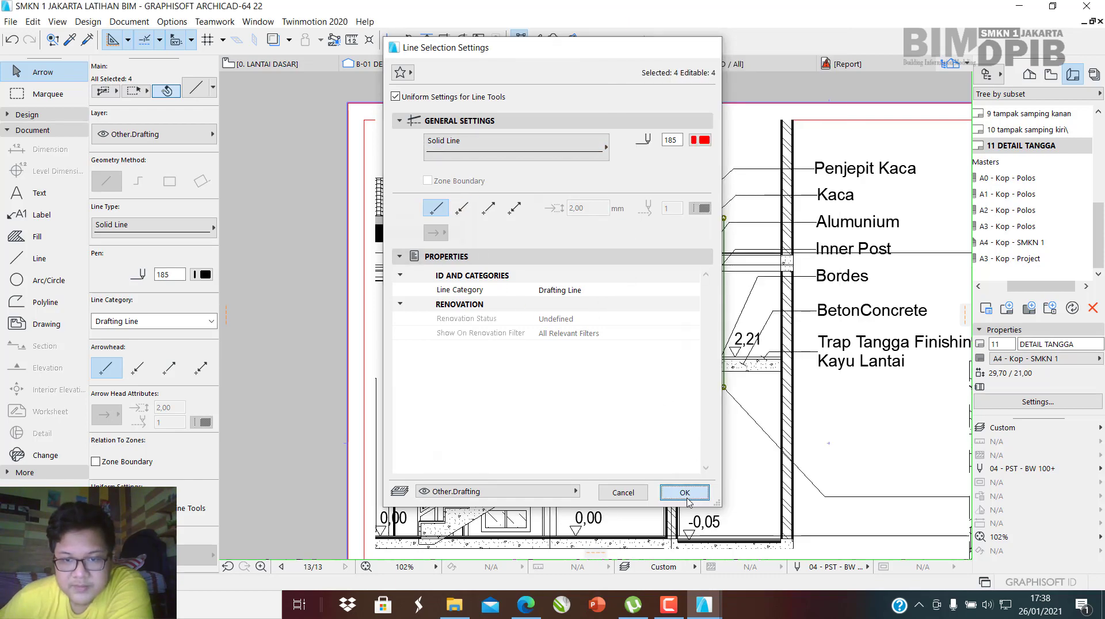
pyautogui.scroll(-2, 693, 439)
pyautogui.click(693, 438)
pyautogui.scroll(4, 698, 441)
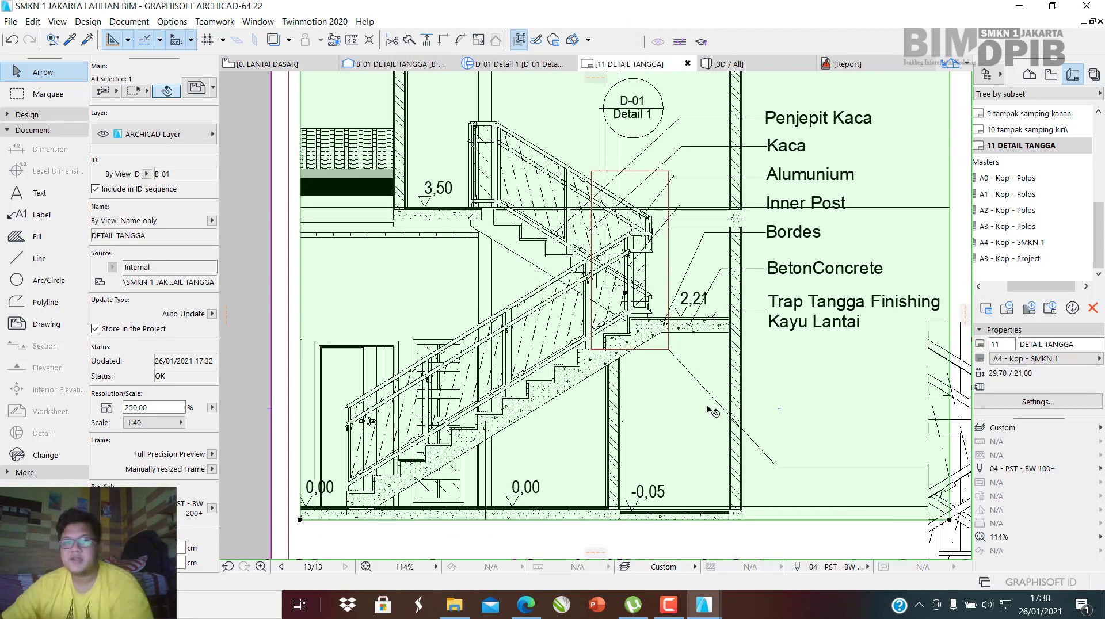
pyautogui.press('Escape')
# Select the diagonal and horizontal leader lines to the D-01 detail and choose red pen 185 in their line settings.
pyautogui.click(717, 400)
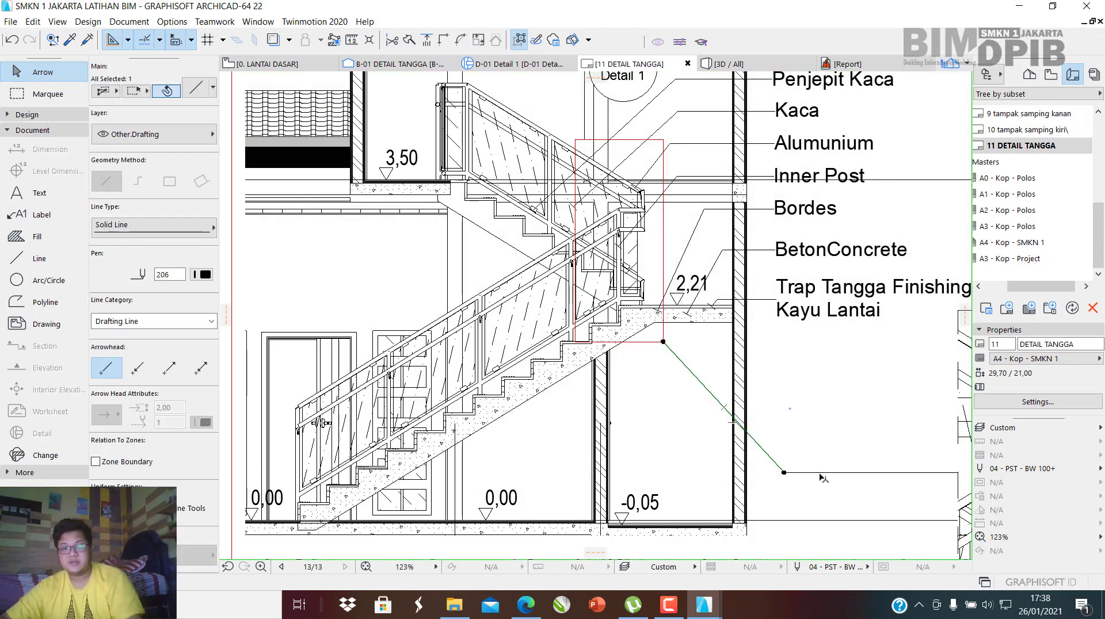
pyautogui.moveTo(870, 501); pyautogui.dragTo(791, 455, button='middle')
pyautogui.scroll(-2, 861, 380)
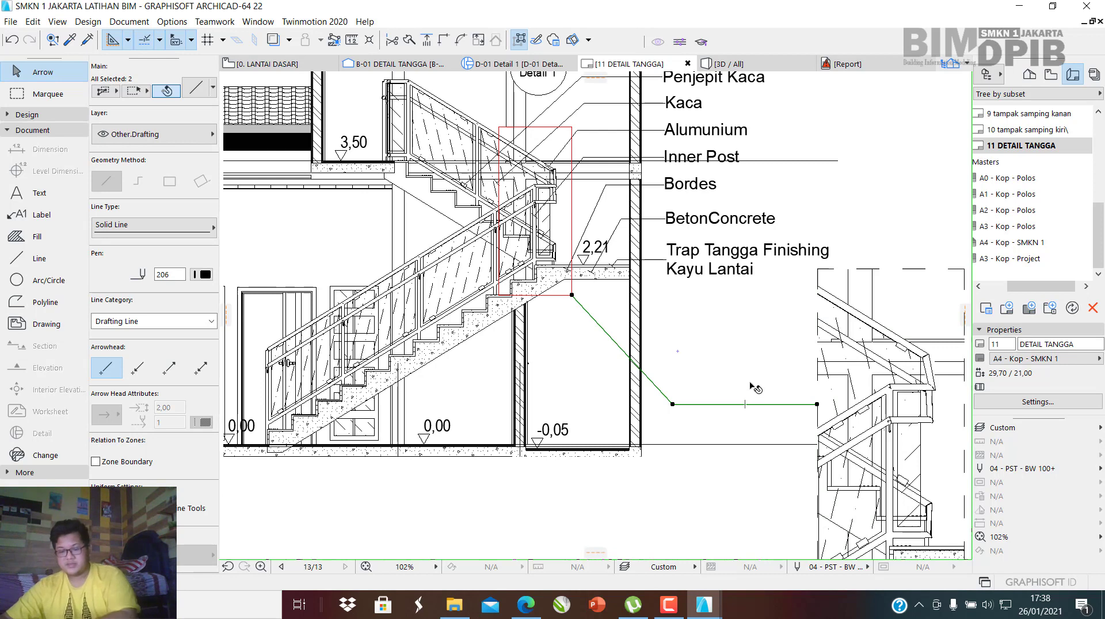
pyautogui.doubleClick(763, 402)
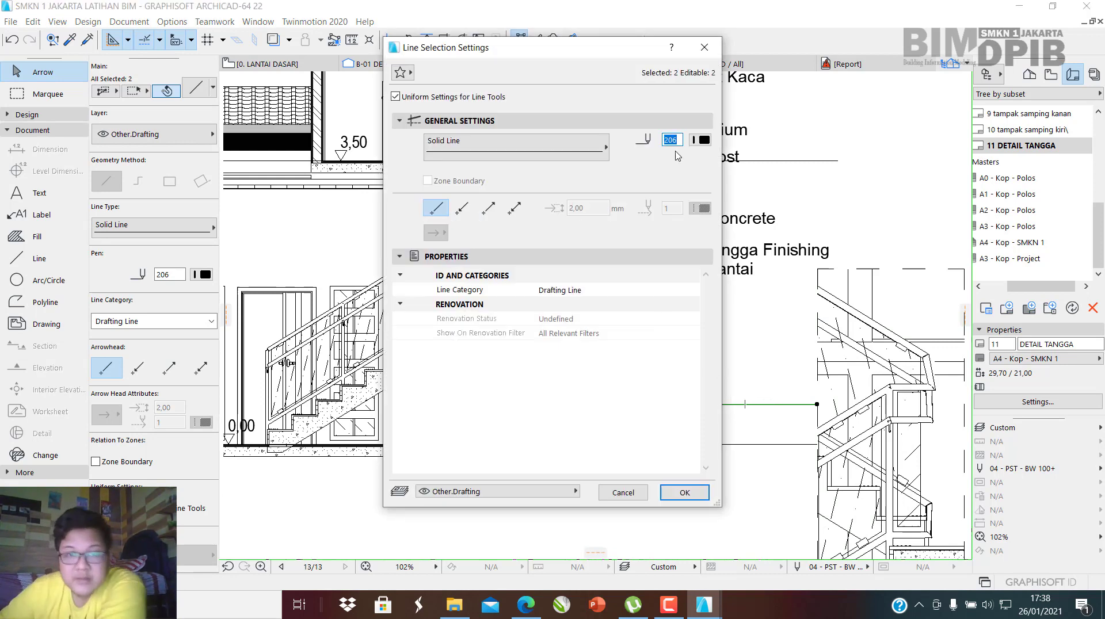
pyautogui.click(700, 140)
pyautogui.click(772, 258)
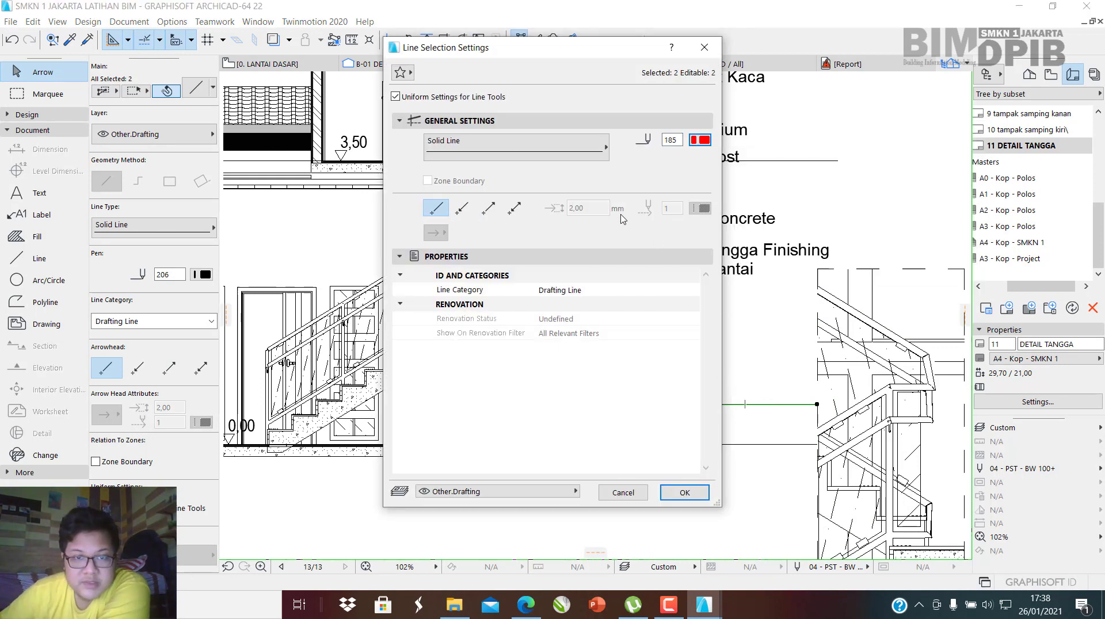
# Examine the available line types and the settings sections for the two selected leader lines.
pyautogui.click(557, 158)
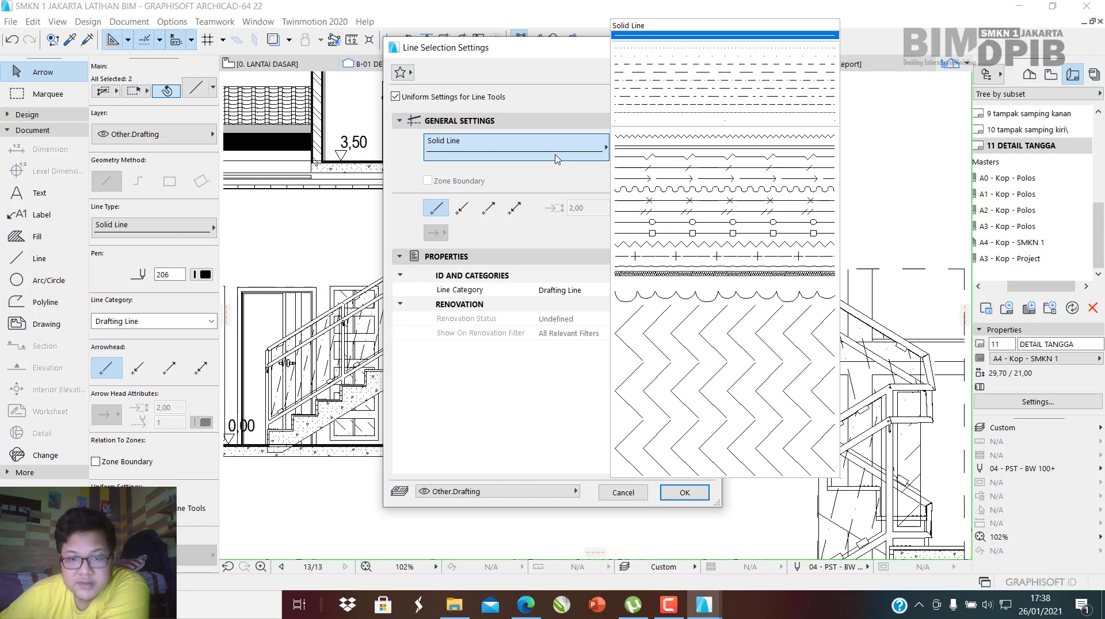
pyautogui.click(557, 158)
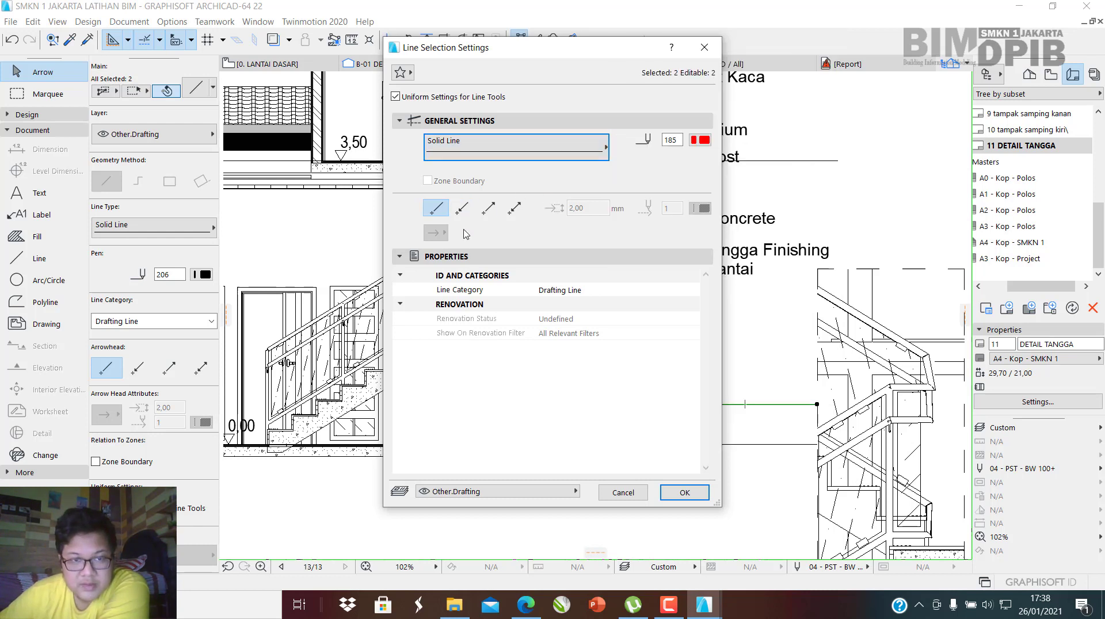
pyautogui.click(462, 123)
pyautogui.click(463, 122)
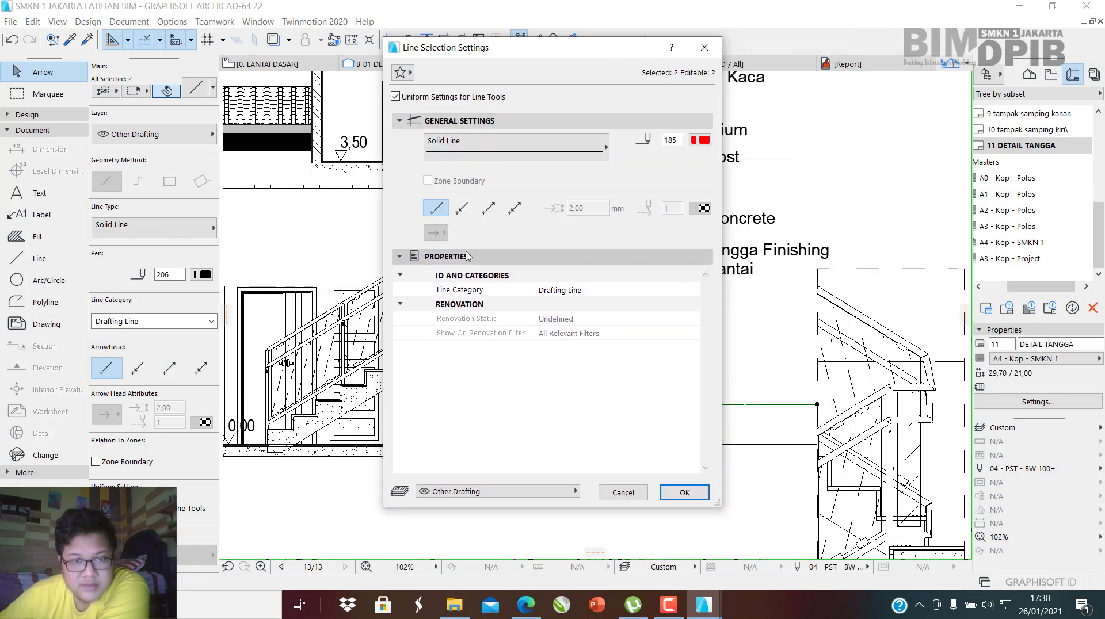
pyautogui.click(467, 255)
pyautogui.click(467, 255)
pyautogui.click(491, 151)
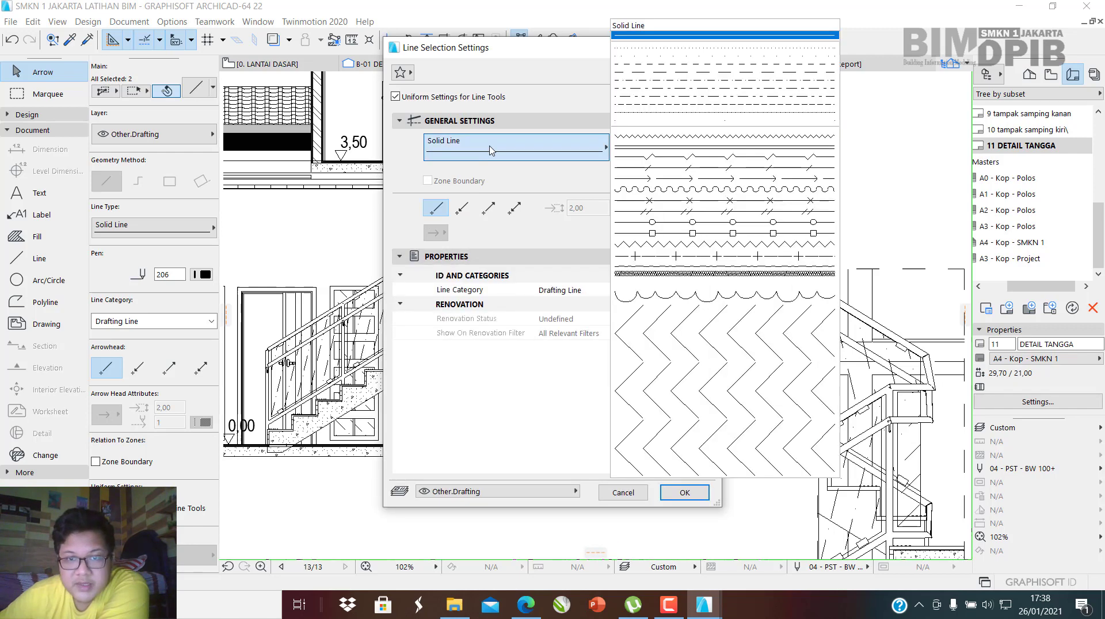
pyautogui.click(491, 151)
# Try a different pen number on the two leader lines, applying pen 255.
pyautogui.doubleClick(678, 140)
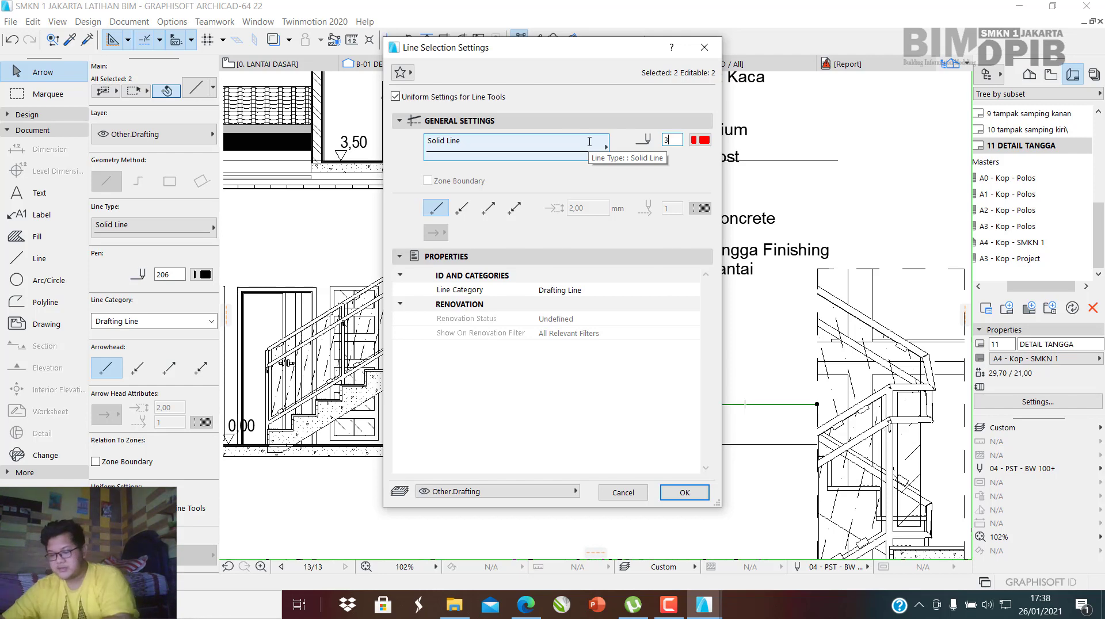
pyautogui.click(685, 492)
pyautogui.scroll(3, 703, 354)
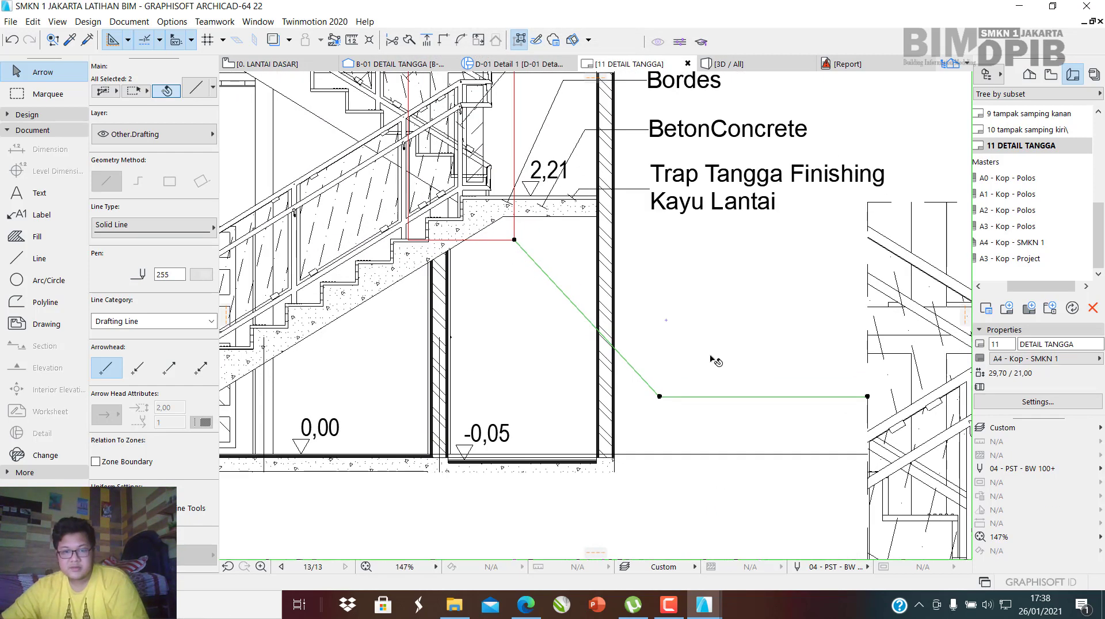
pyautogui.click(711, 357)
pyautogui.press('Escape')
# Reselect both leader lines and try to set their pen number to 500.
pyautogui.moveTo(599, 328); pyautogui.dragTo(635, 344, button='middle')
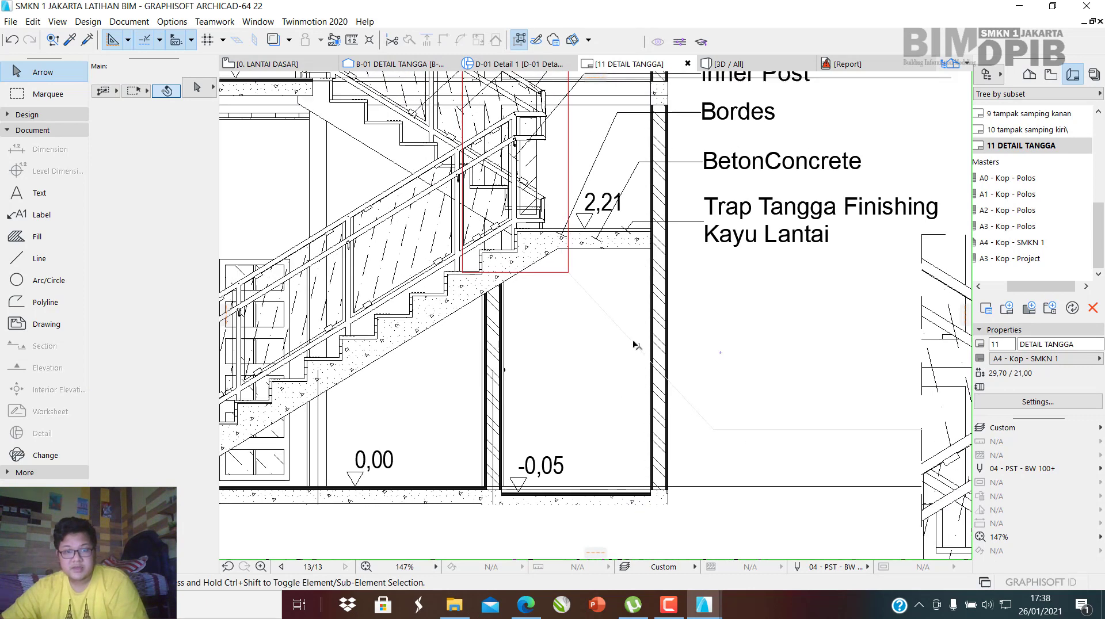
pyautogui.click(631, 339)
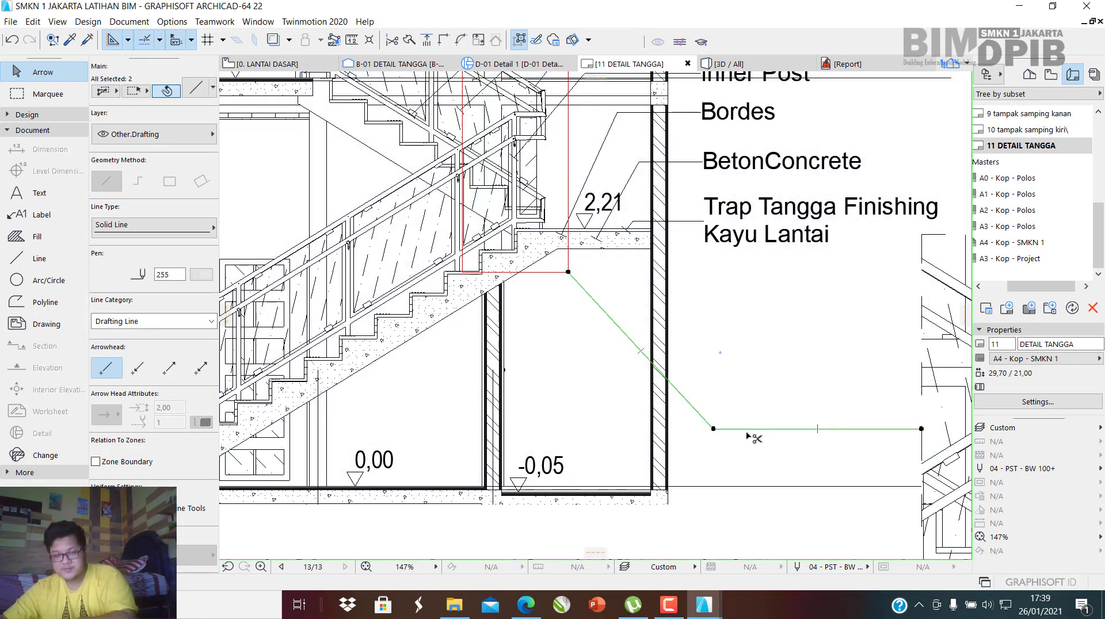
pyautogui.hotkey('ctrl', 't')
pyautogui.click(700, 139)
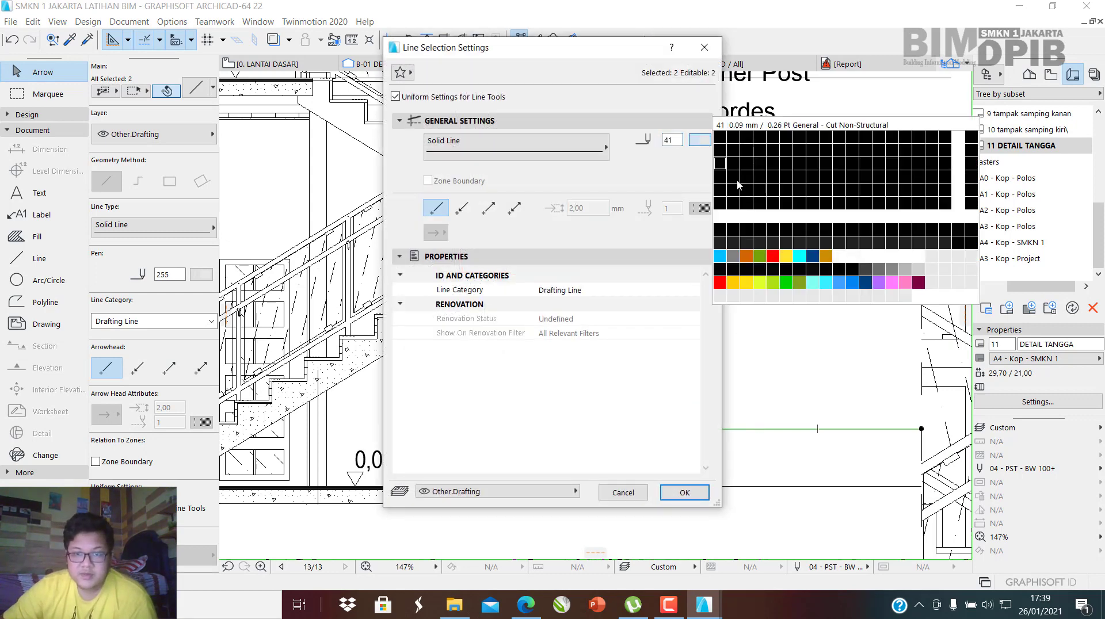
pyautogui.click(740, 224)
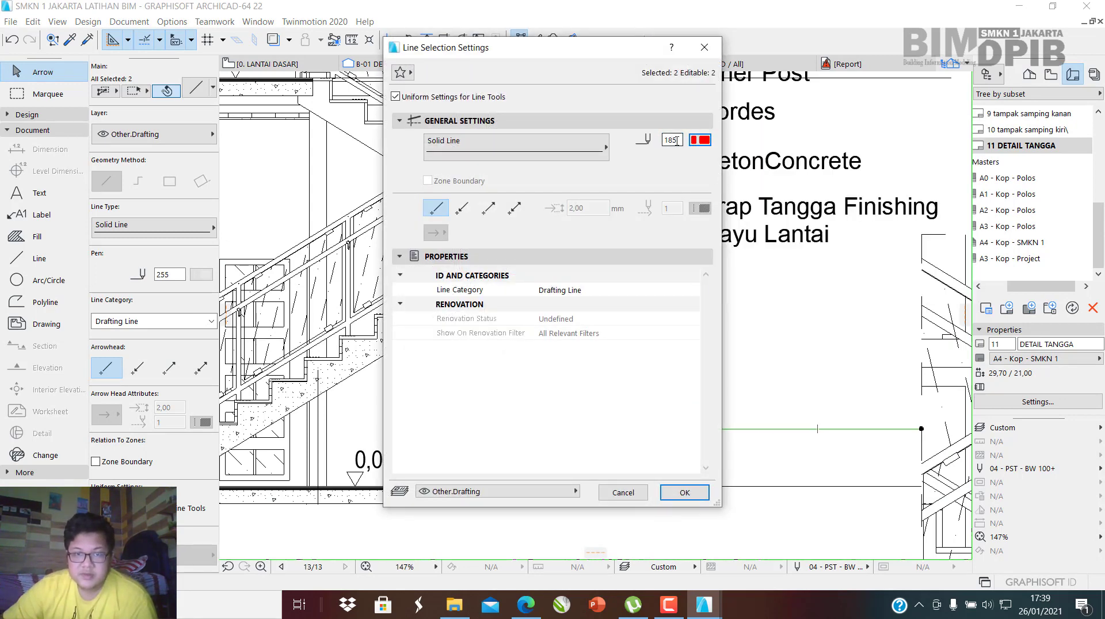
pyautogui.write('50')
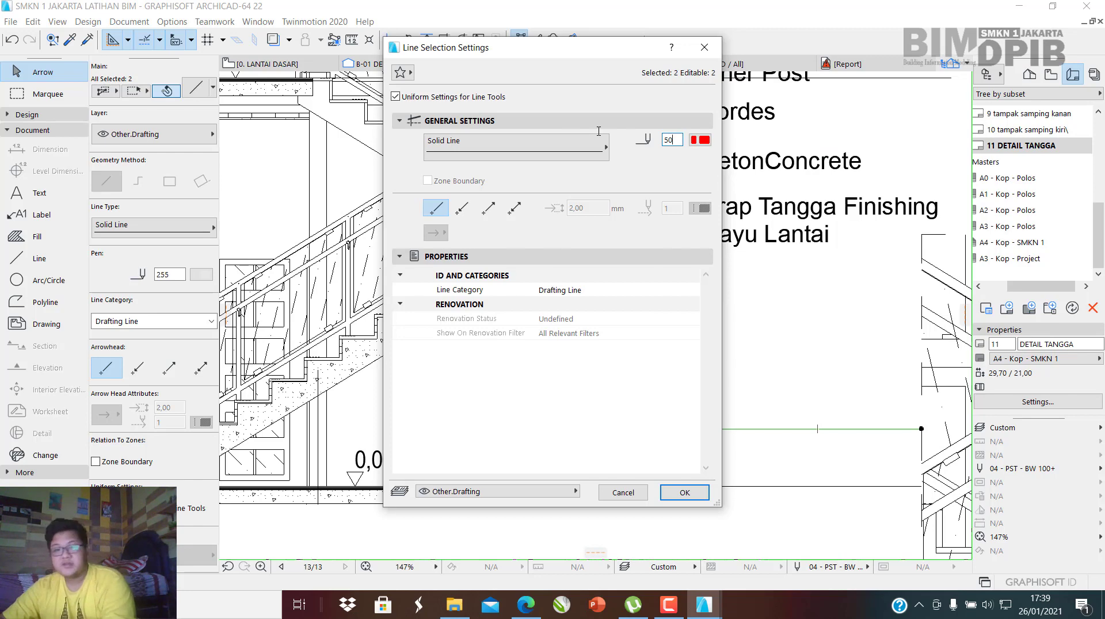
pyautogui.write('0')
pyautogui.click(681, 493)
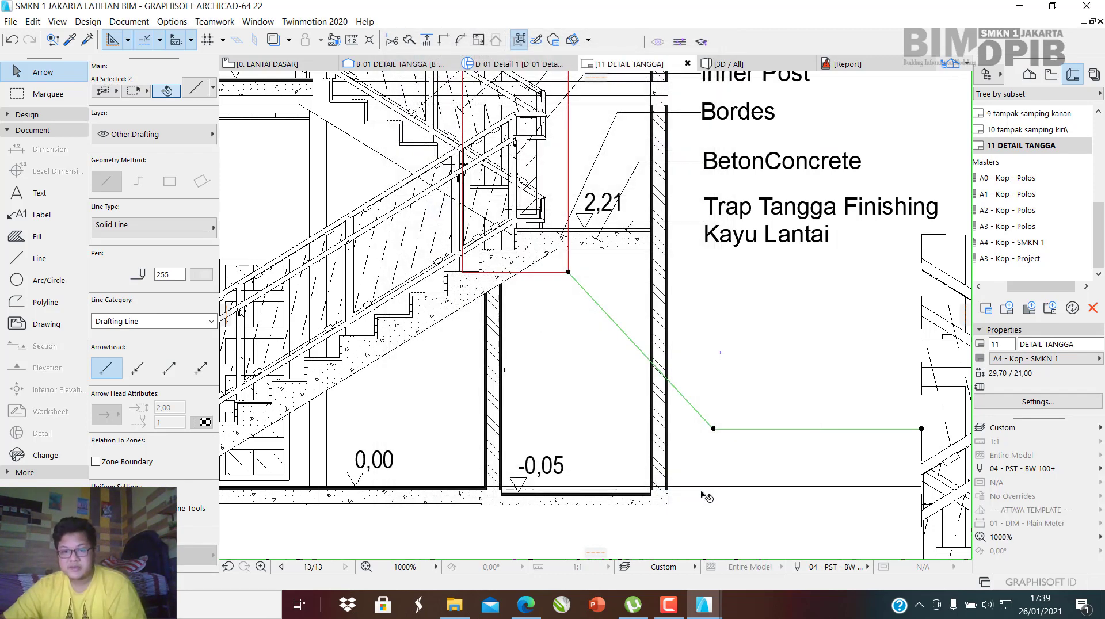
pyautogui.click(760, 465)
# Select the two leader lines again and set their pen number to 10.
pyautogui.click(716, 430)
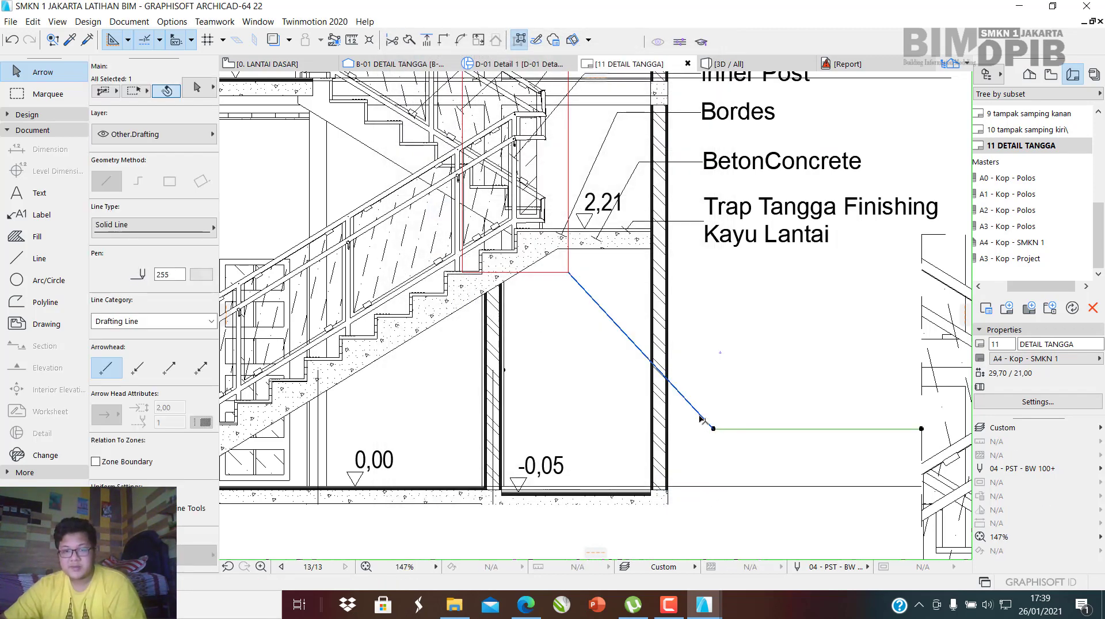
pyautogui.hotkey('ctrl', 't')
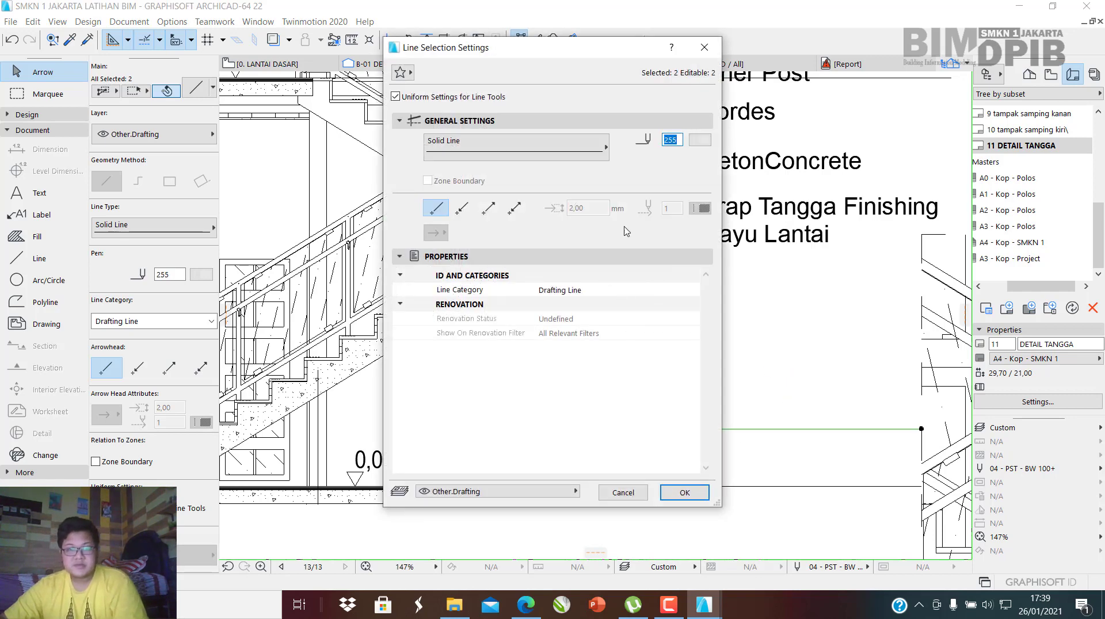
pyautogui.click(695, 142)
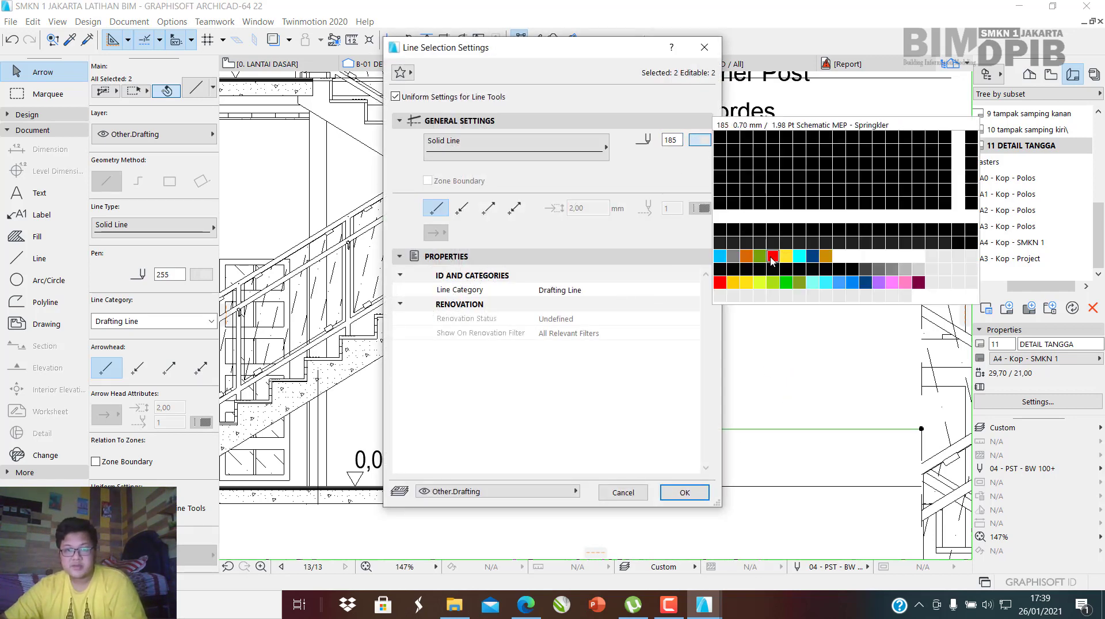
pyautogui.click(778, 260)
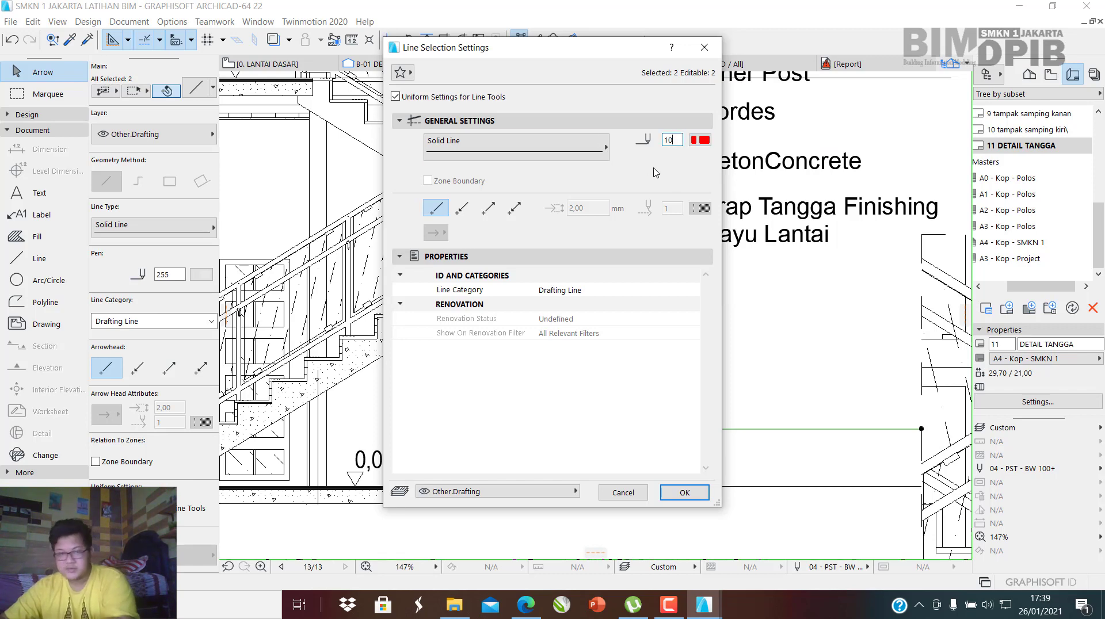
pyautogui.click(684, 492)
pyautogui.click(747, 405)
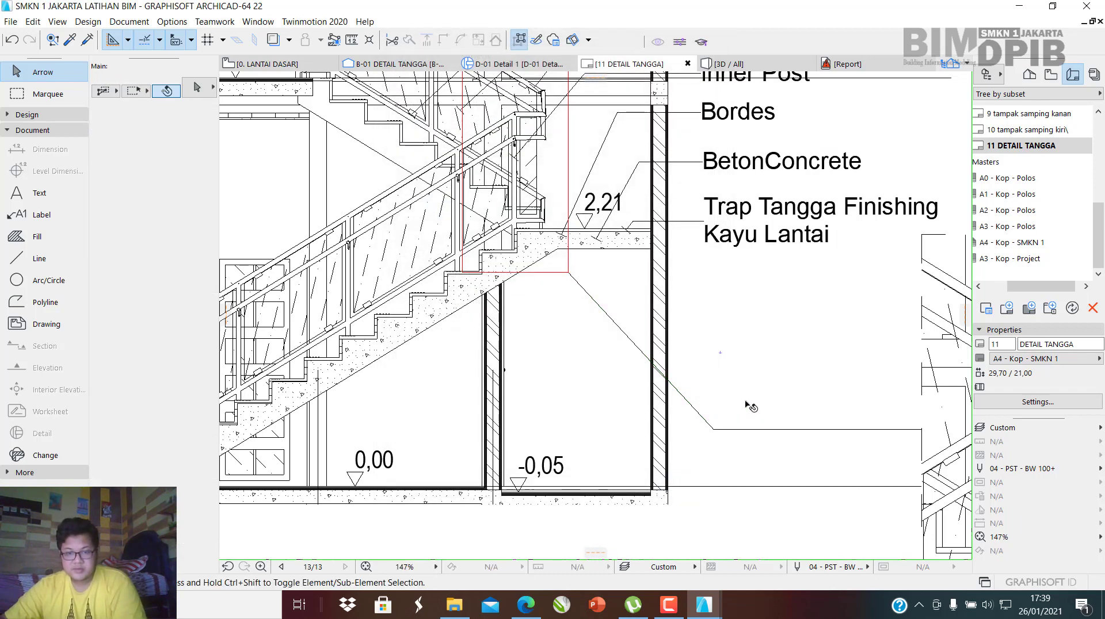
# Give the diagonal and horizontal D-01 leader lines red pen 185 to match the boundary outline.
pyautogui.click(717, 424)
pyautogui.click(727, 430)
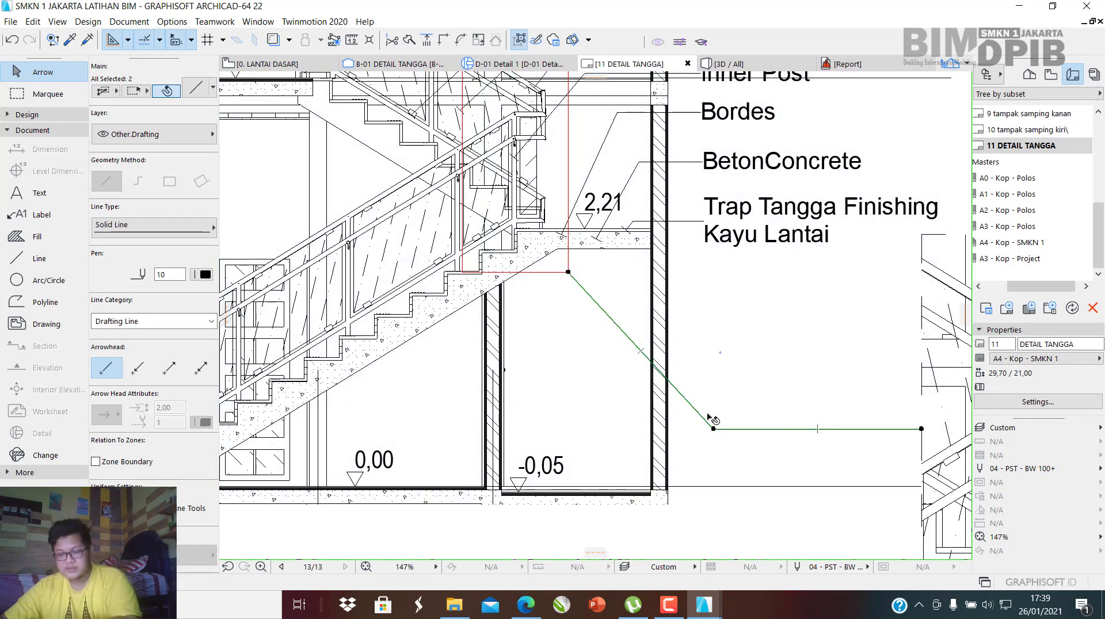
pyautogui.doubleClick(714, 420)
pyautogui.click(706, 141)
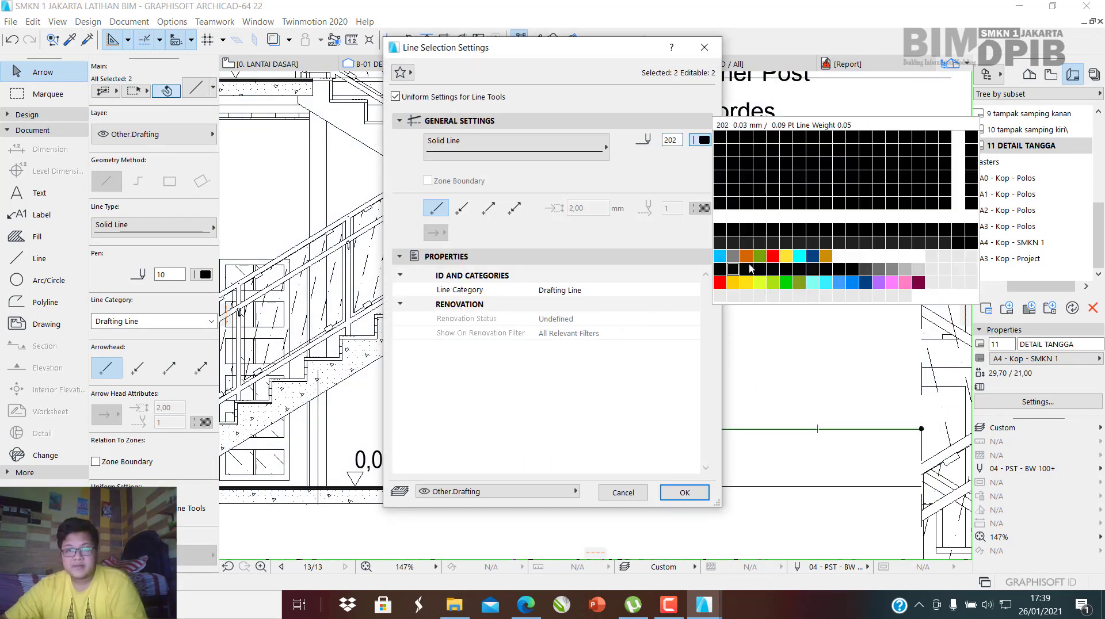
pyautogui.click(773, 256)
pyautogui.click(682, 493)
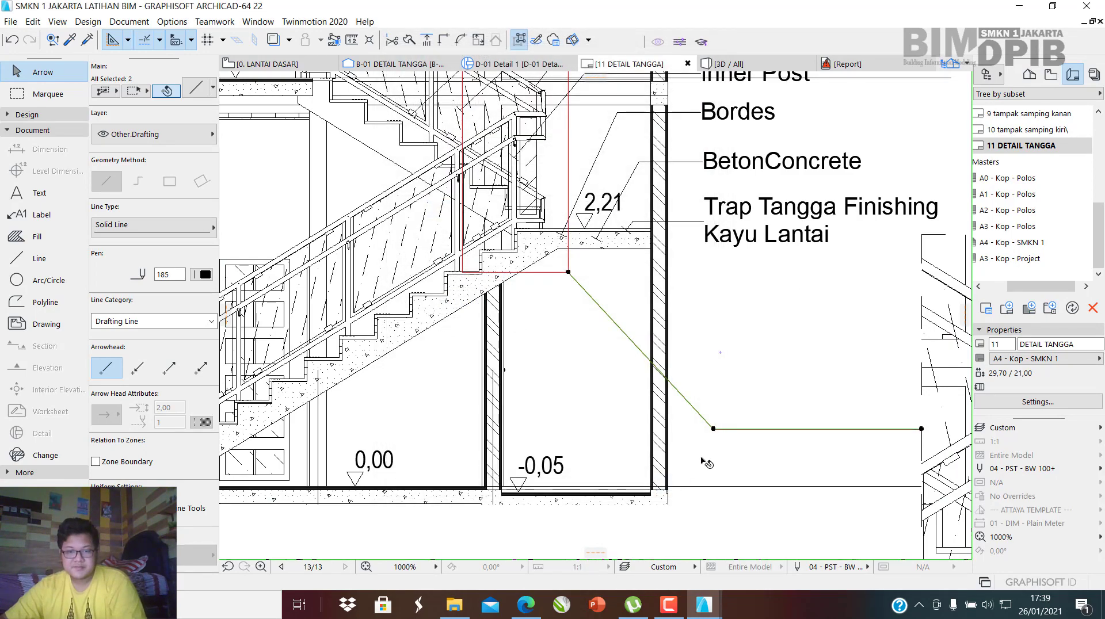
pyautogui.scroll(-1, 697, 355)
pyautogui.scroll(-2, 696, 355)
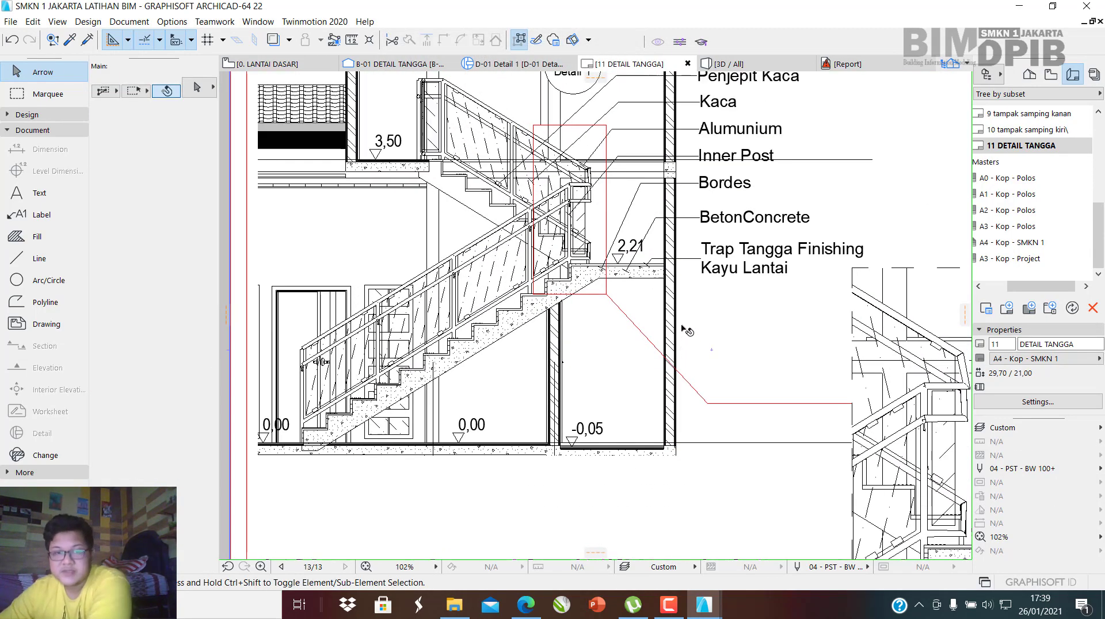
# Examine the red outline, leader and overall layout of the DETAIL TANGGA sheet, and show the 2 - Layouts publisher set.
pyautogui.scroll(1, 581, 360)
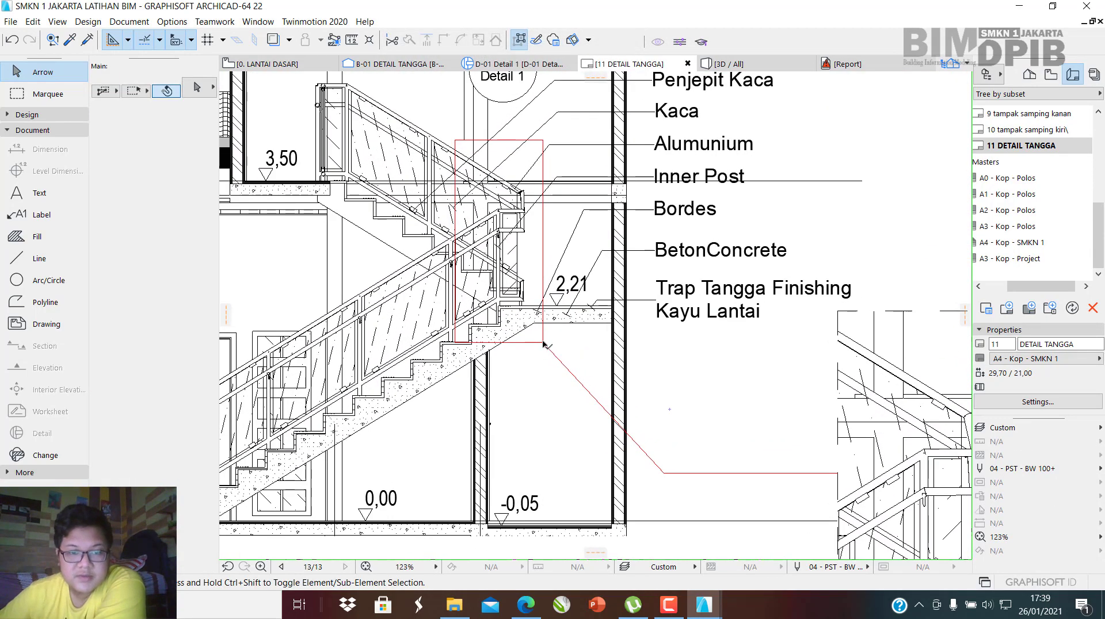
pyautogui.scroll(-5, 569, 341)
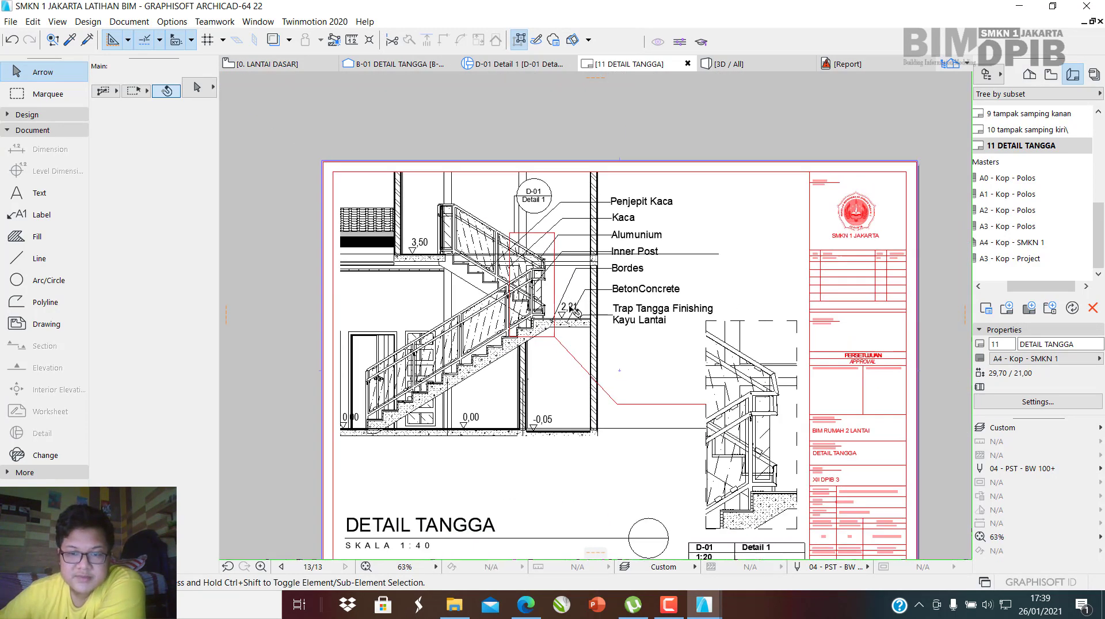
pyautogui.scroll(1, 621, 377)
pyautogui.moveTo(616, 331)
pyautogui.mouseDown(button='middle')
pyautogui.moveTo(616, 283)
pyautogui.moveTo(616, 348)
pyautogui.mouseUp(button='middle')
pyautogui.moveTo(579, 300); pyautogui.dragTo(589, 311, button='middle')
pyautogui.click(593, 271)
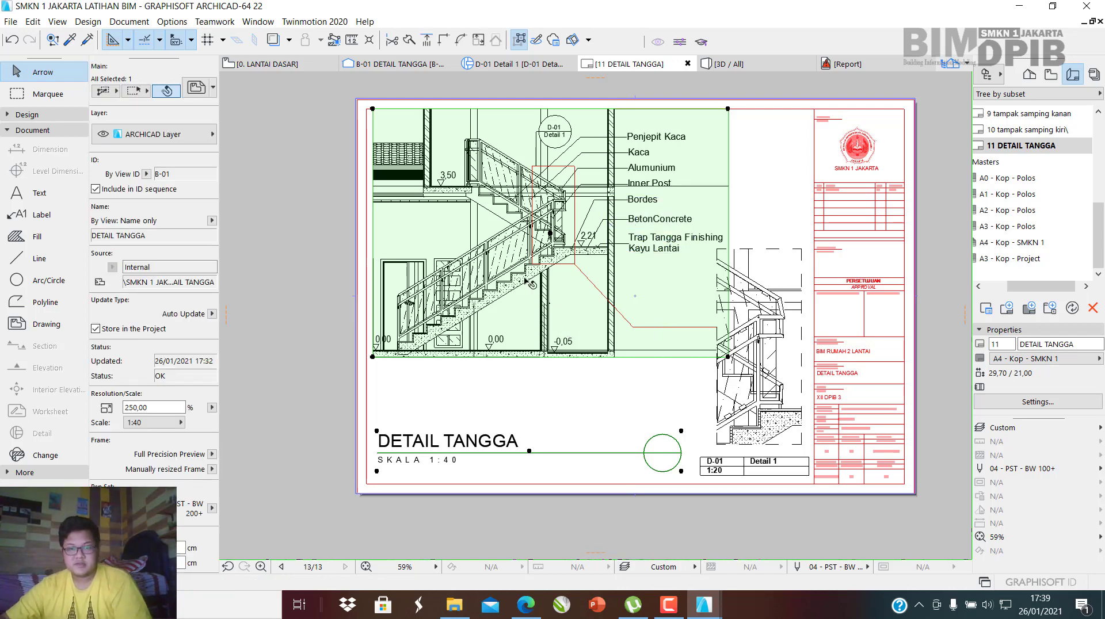
pyautogui.scroll(1, 525, 281)
pyautogui.press('Escape')
pyautogui.scroll(-3, 592, 317)
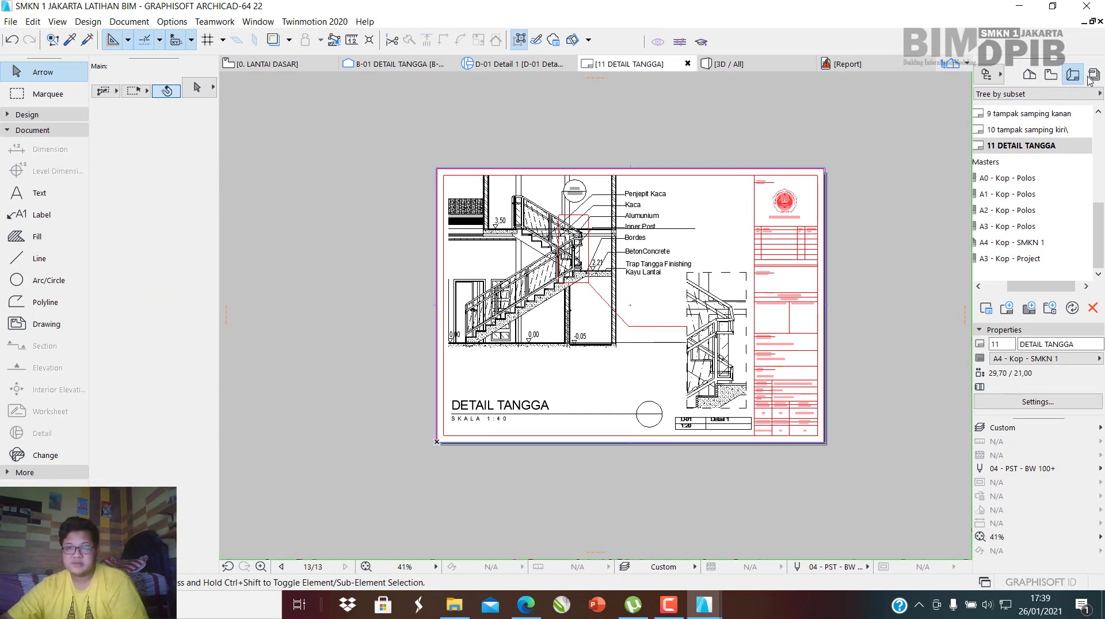
pyautogui.click(1093, 76)
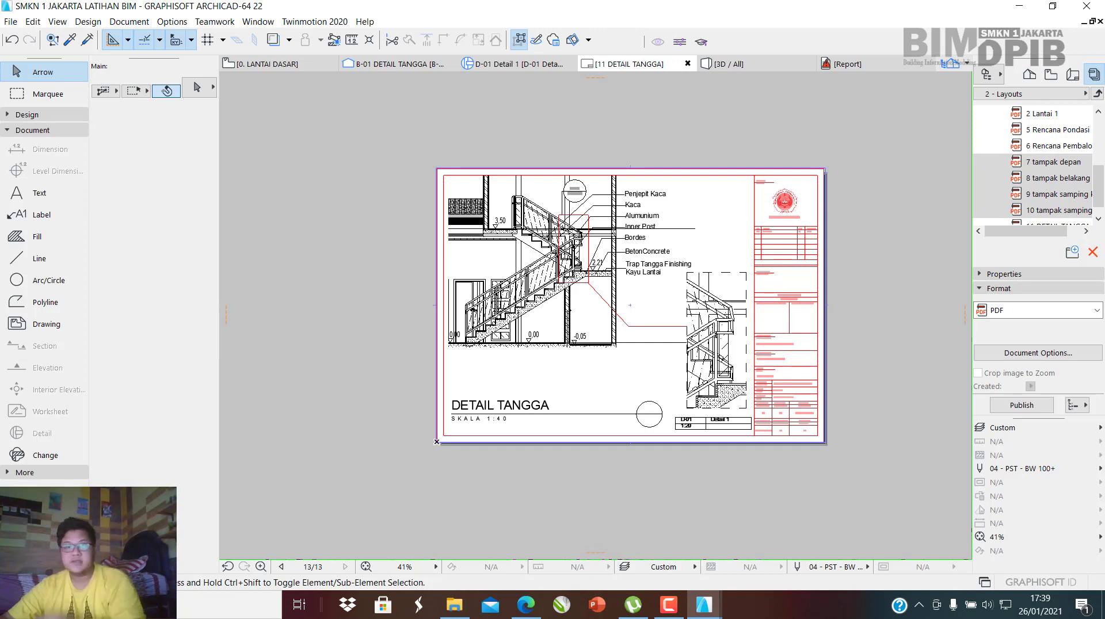
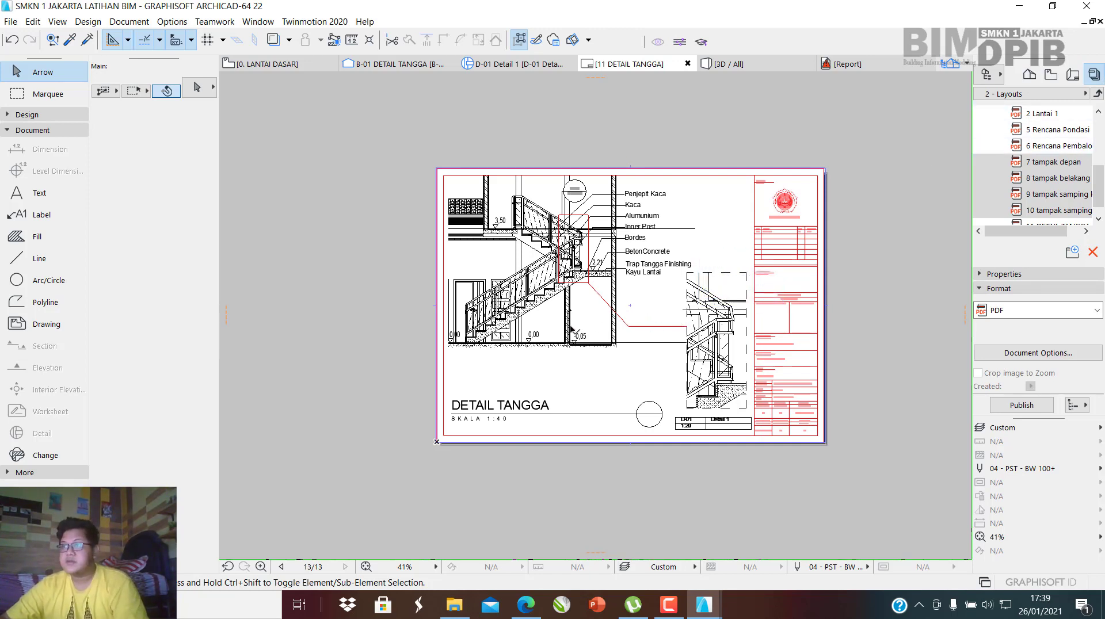
# Reposition the stair section drawing and its DETAIL TANGGA title slightly lower and further right within the sheet border.
pyautogui.click(530, 350)
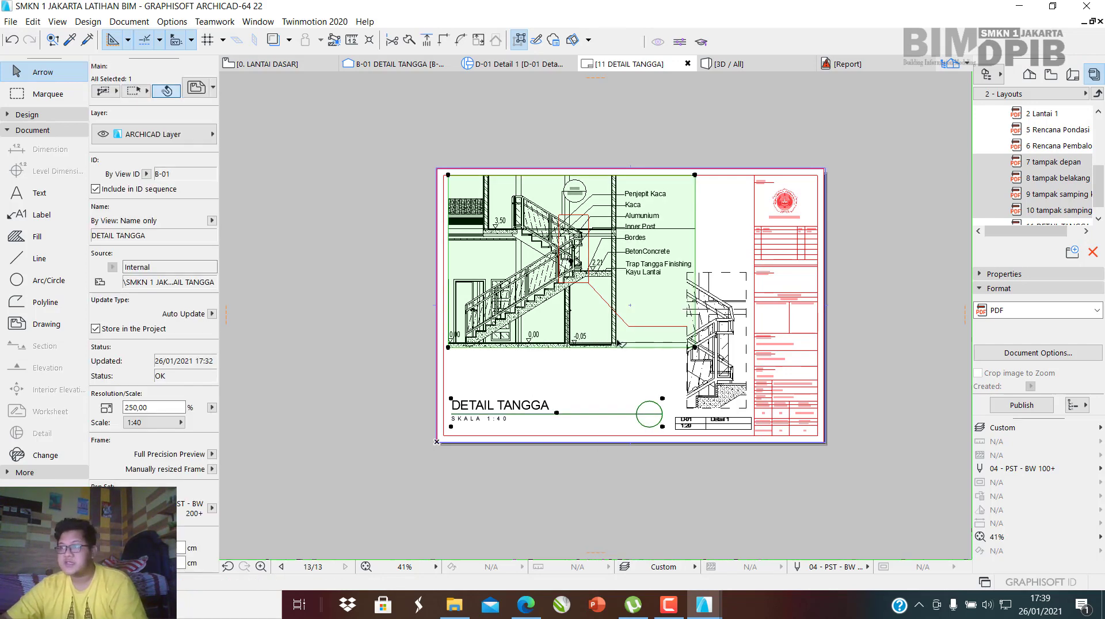
pyautogui.scroll(2, 555, 351)
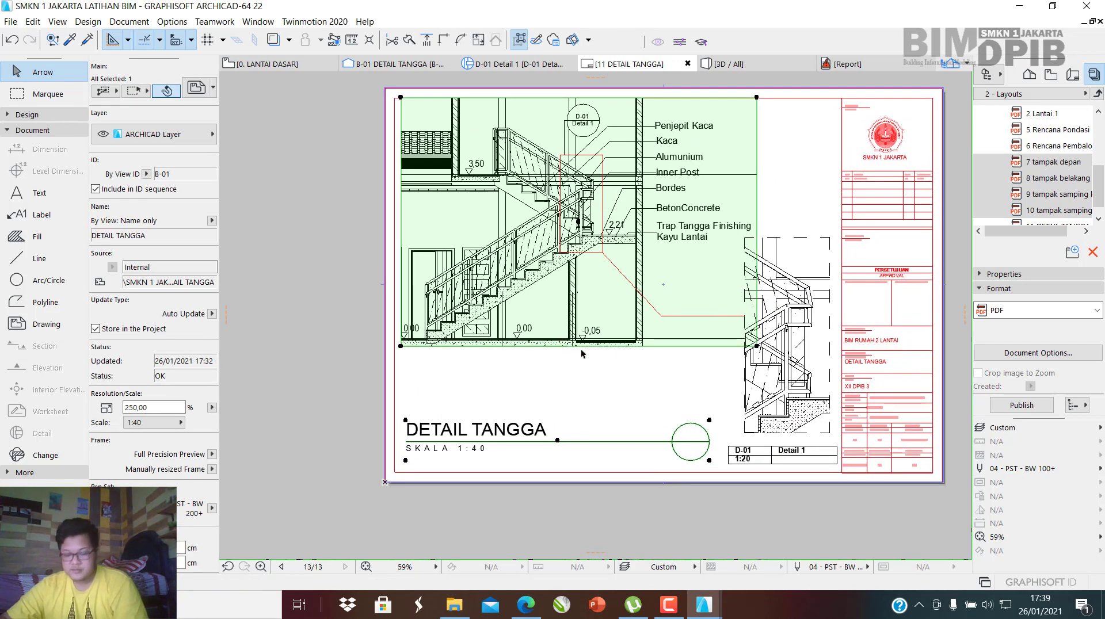
pyautogui.moveTo(580, 325)
pyautogui.mouseDown()
pyautogui.moveTo(608, 350)
pyautogui.moveTo(625, 342)
pyautogui.moveTo(604, 343)
pyautogui.mouseUp()
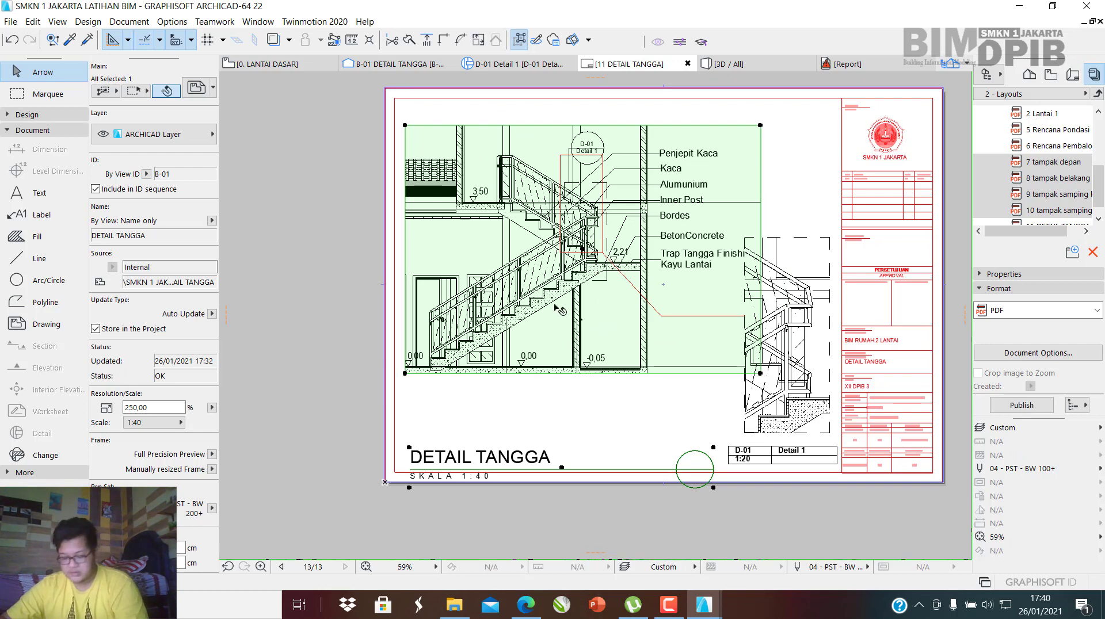
pyautogui.scroll(3, 552, 311)
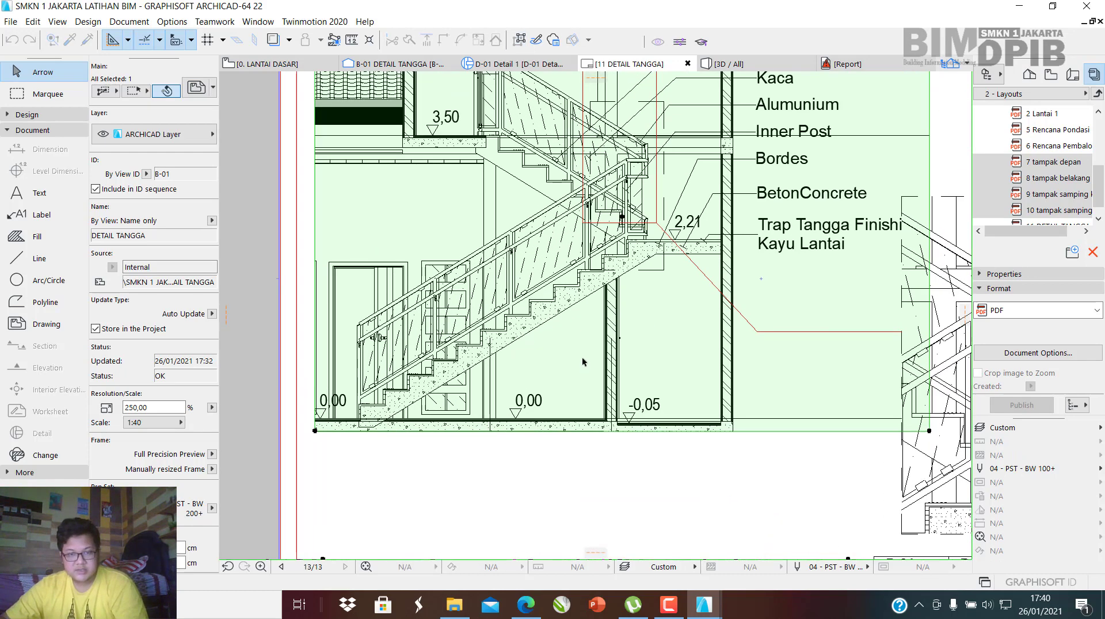
pyautogui.moveTo(582, 358)
pyautogui.mouseDown()
pyautogui.moveTo(573, 357)
pyautogui.moveTo(609, 363)
pyautogui.moveTo(597, 329)
pyautogui.mouseUp()
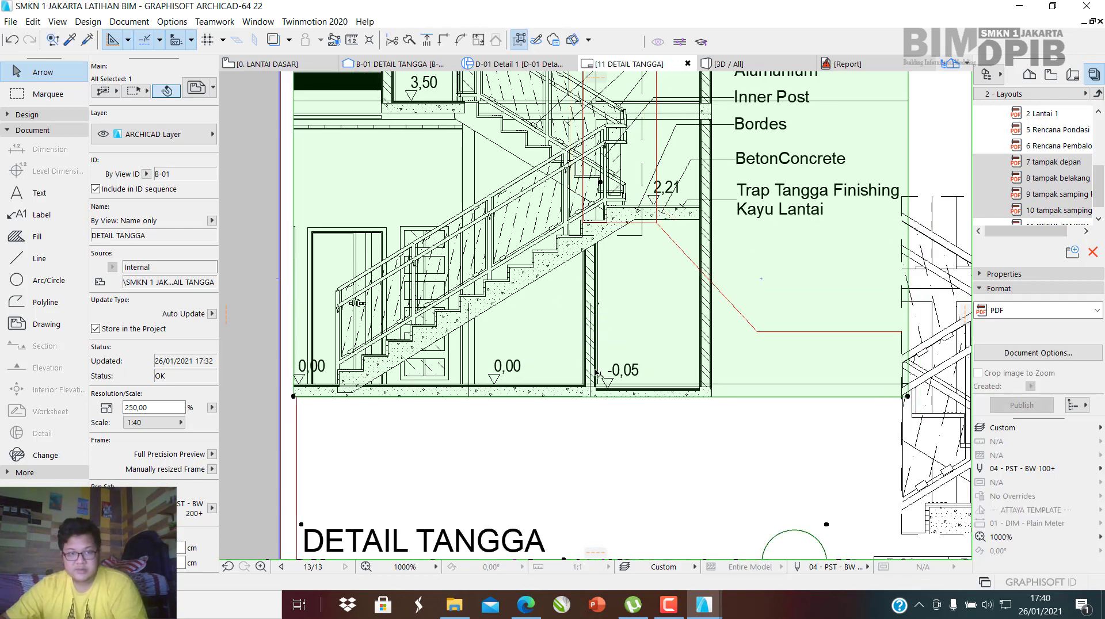
pyautogui.scroll(-5, 597, 372)
pyautogui.scroll(4, 612, 364)
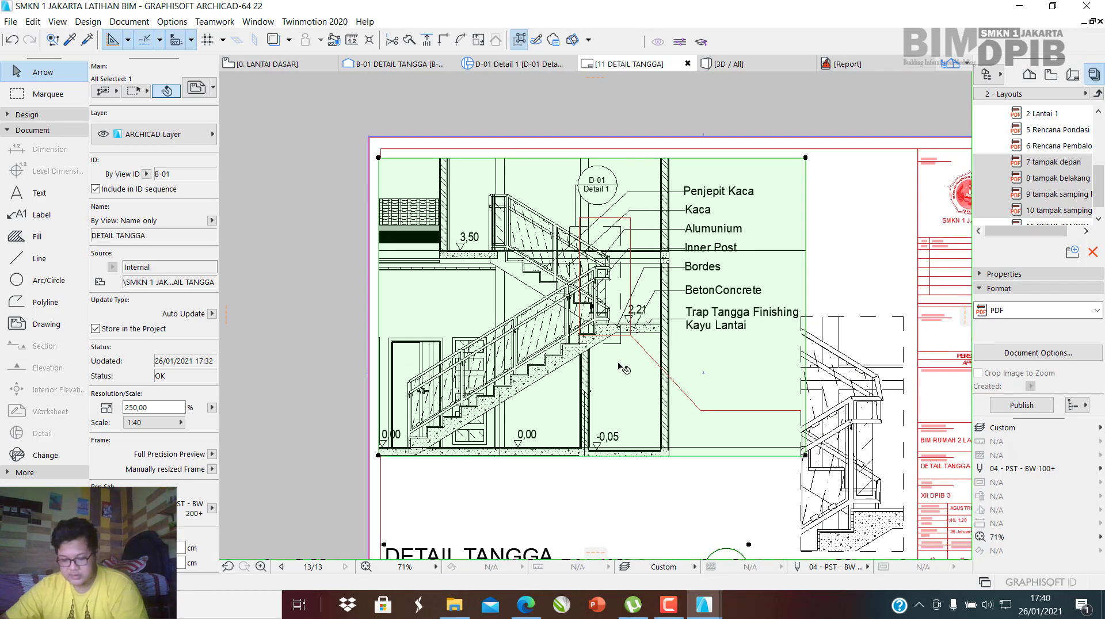
pyautogui.moveTo(620, 365); pyautogui.dragTo(636, 395)
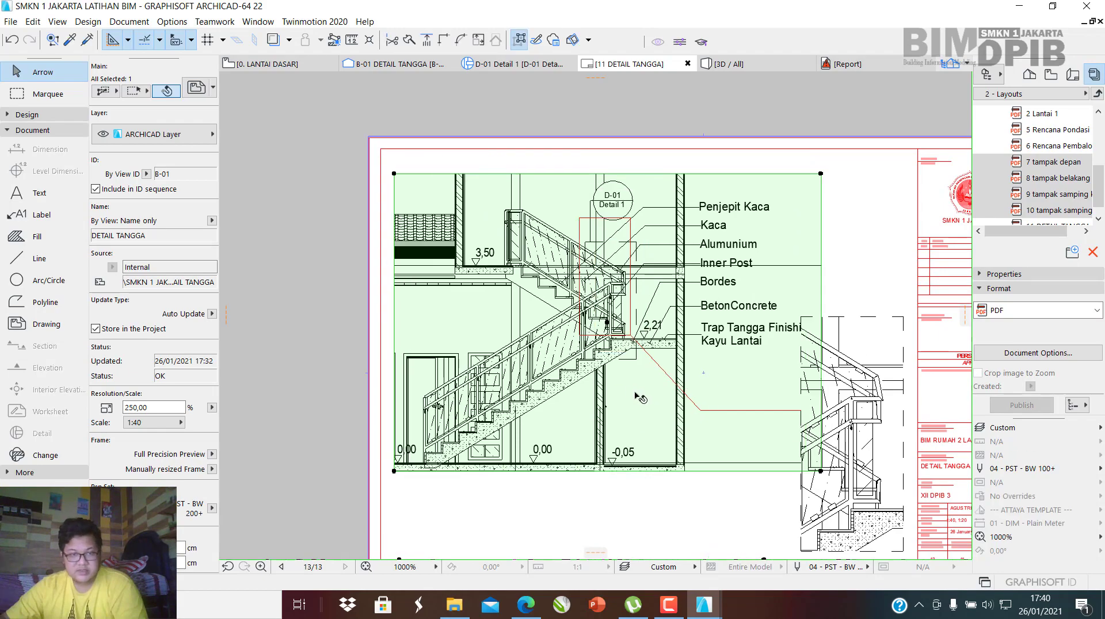
pyautogui.press('Escape')
# Shift the D-01 detail drawing slightly to the right within its frame, closer to the title block.
pyautogui.scroll(-3, 742, 377)
pyautogui.scroll(3, 835, 420)
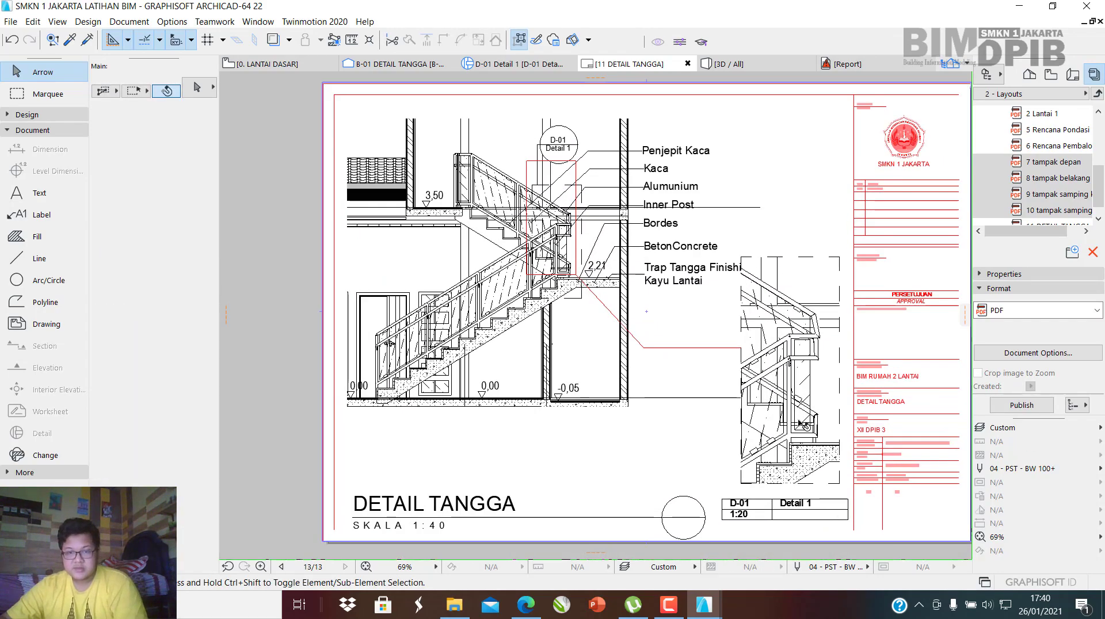
pyautogui.click(804, 425)
pyautogui.scroll(2, 794, 345)
pyautogui.scroll(-1, 791, 327)
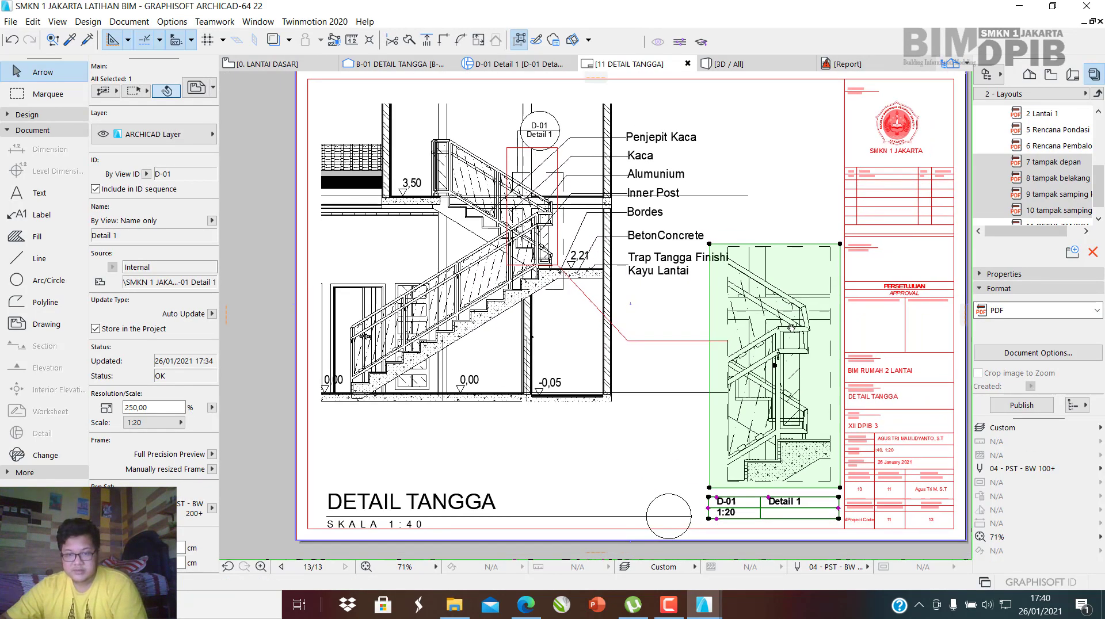
pyautogui.scroll(2, 790, 377)
pyautogui.hotkey('ctrl', 'd')
pyautogui.click(777, 331)
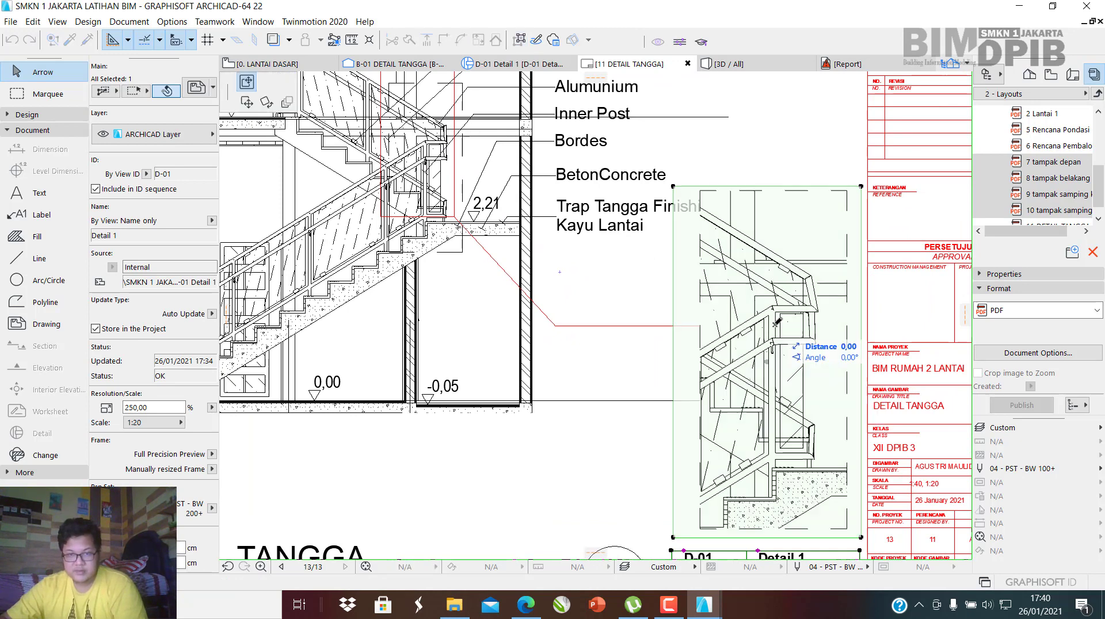
pyautogui.click(788, 332)
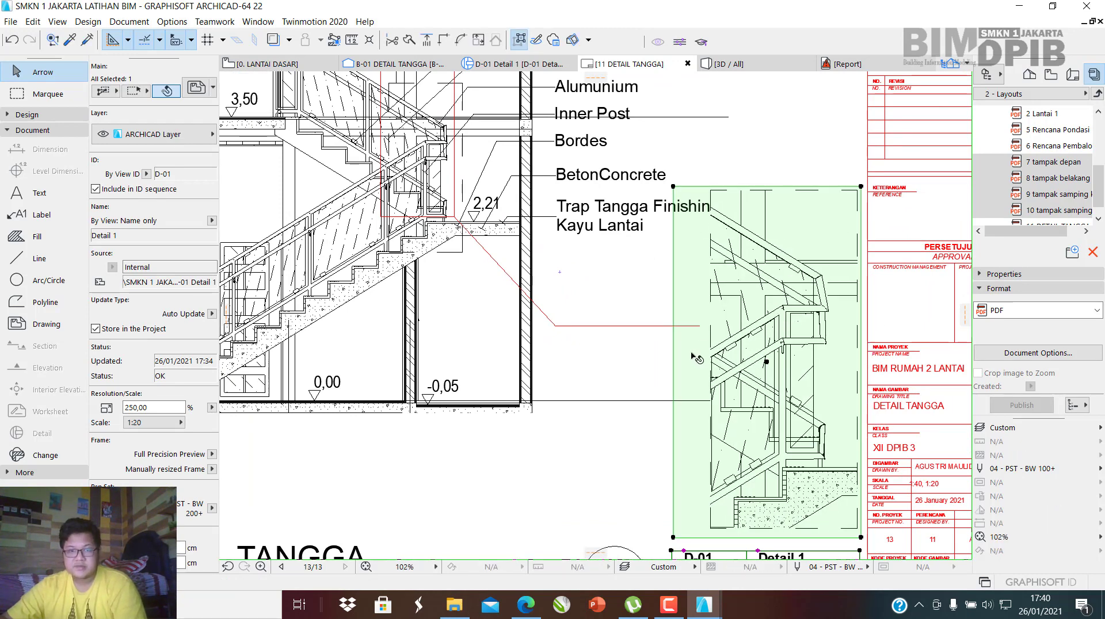
pyautogui.scroll(-2, 691, 348)
pyautogui.press('Escape')
# Open the B-01 DETAIL TANGGA elevation that is the source of the stair section drawing.
pyautogui.moveTo(637, 259); pyautogui.dragTo(653, 289, button='middle')
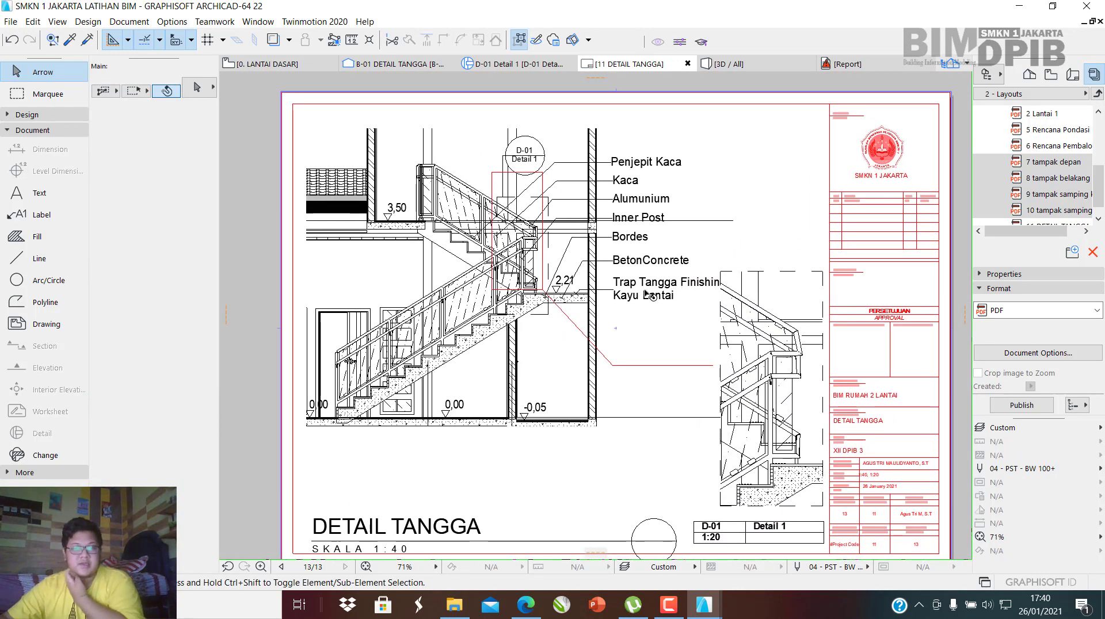
pyautogui.click(648, 295)
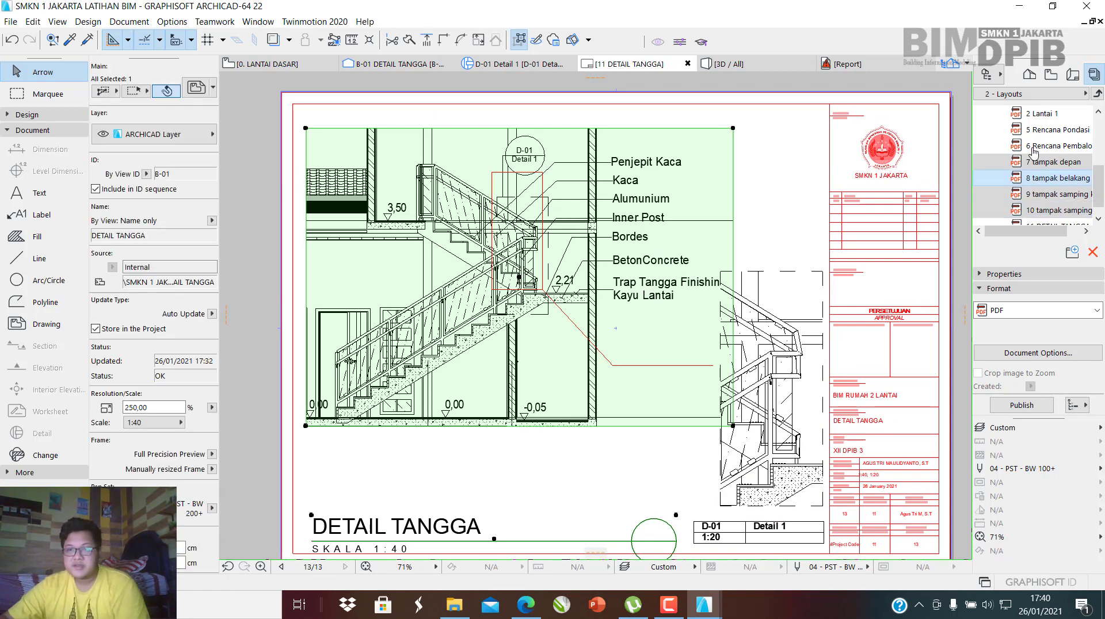
pyautogui.click(1029, 73)
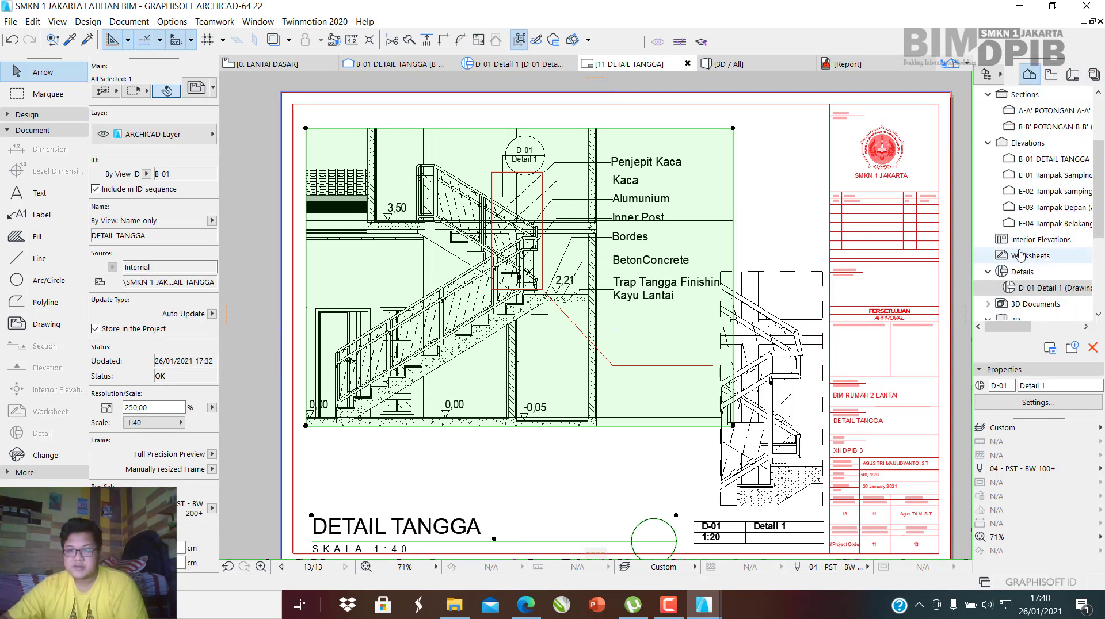
pyautogui.click(1049, 160)
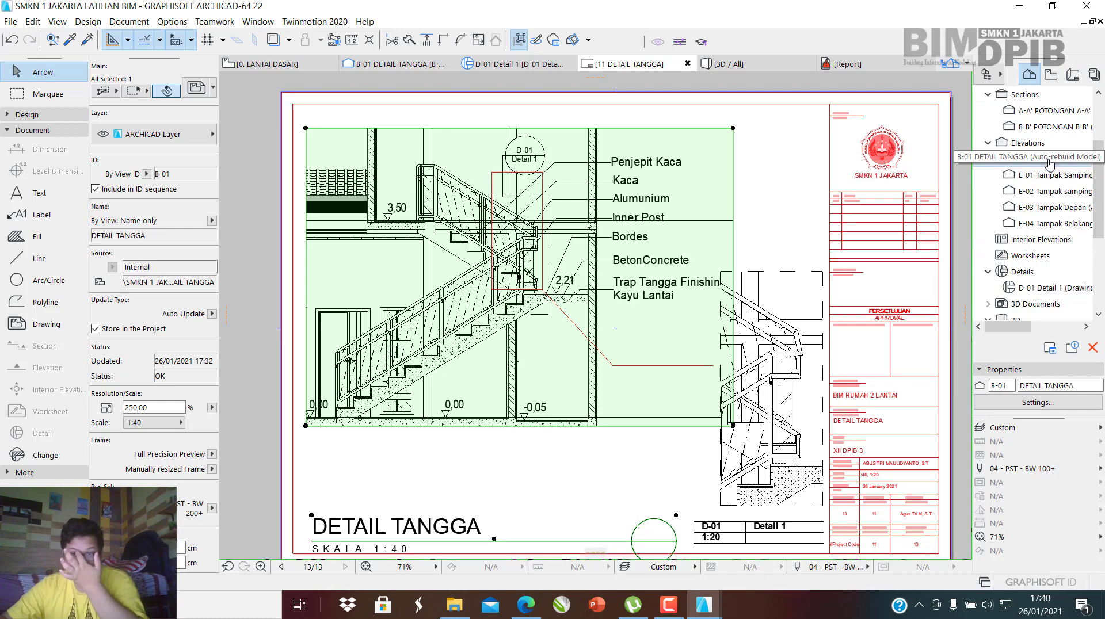
pyautogui.doubleClick(1049, 161)
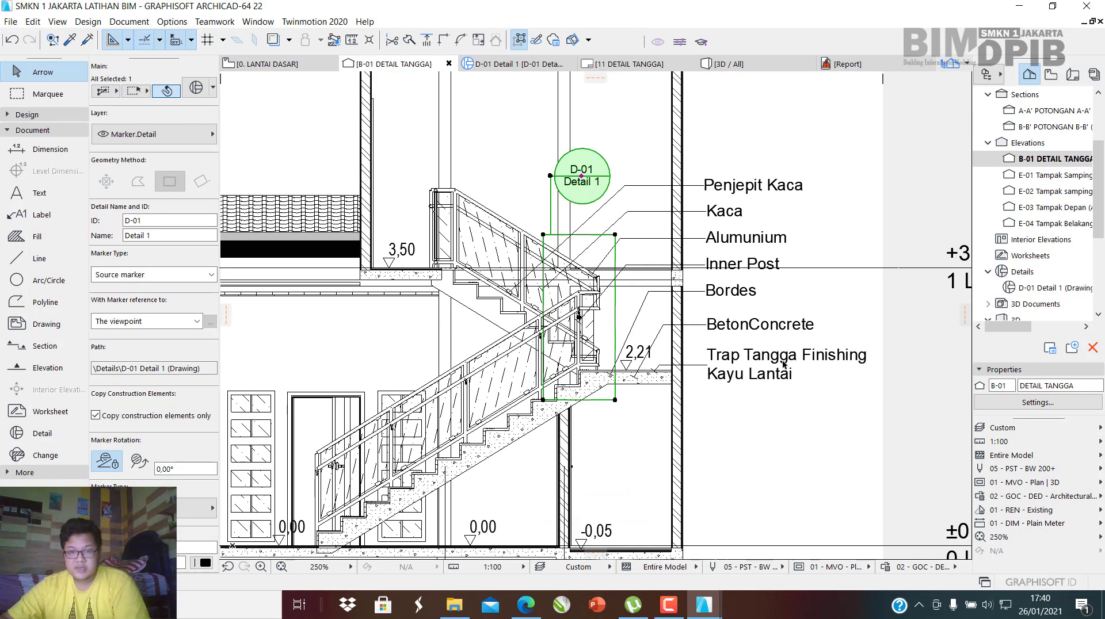
# Reduce the text size of all seven material labels, from Penjepit Kaca down to Trap Tangga Finishing Kayu Lantai.
pyautogui.click(783, 364)
pyautogui.keyDown('shift'); pyautogui.click(784, 327); pyautogui.keyUp('shift')
pyautogui.keyDown('shift'); pyautogui.click(746, 294); pyautogui.keyUp('shift')
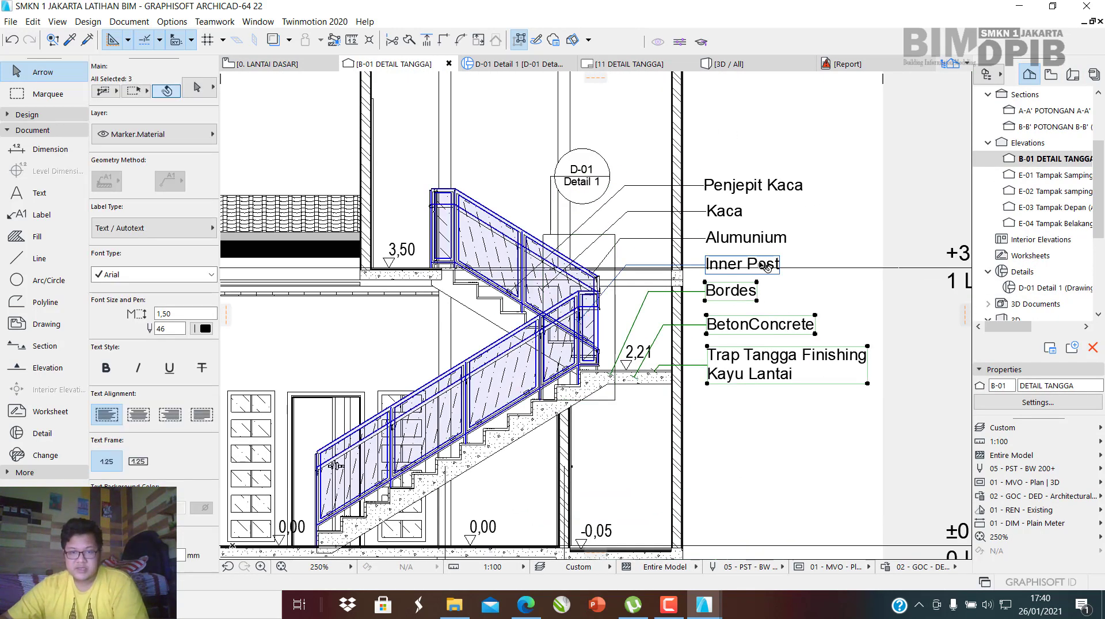
pyautogui.keyDown('shift'); pyautogui.click(757, 266); pyautogui.keyUp('shift')
pyautogui.keyDown('shift'); pyautogui.click(730, 213); pyautogui.keyUp('shift')
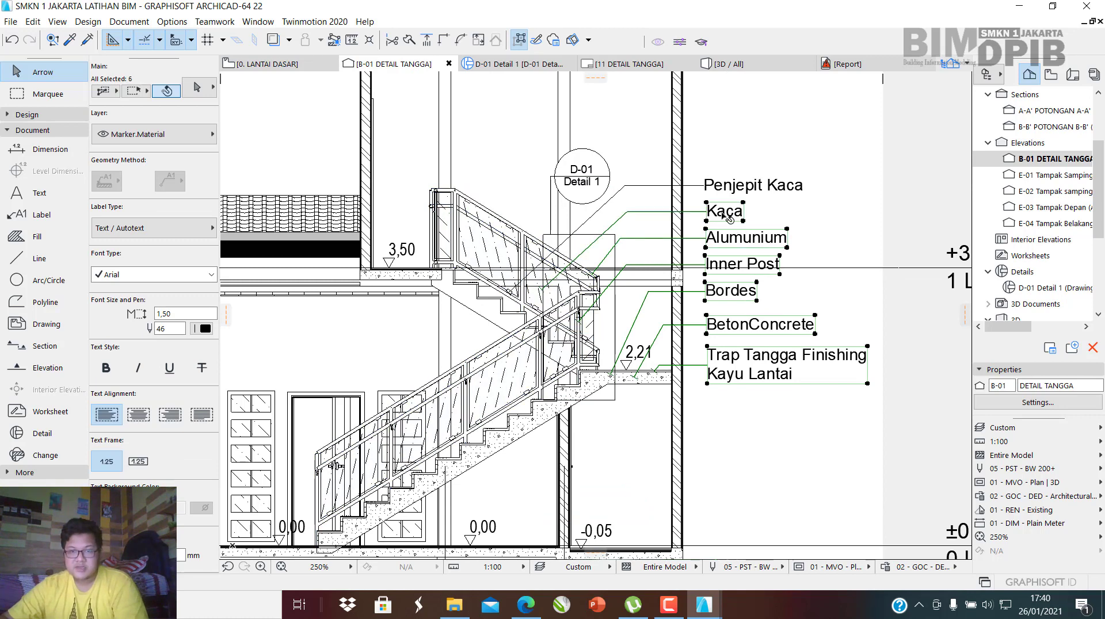
pyautogui.keyDown('shift'); pyautogui.click(744, 190); pyautogui.keyUp('shift')
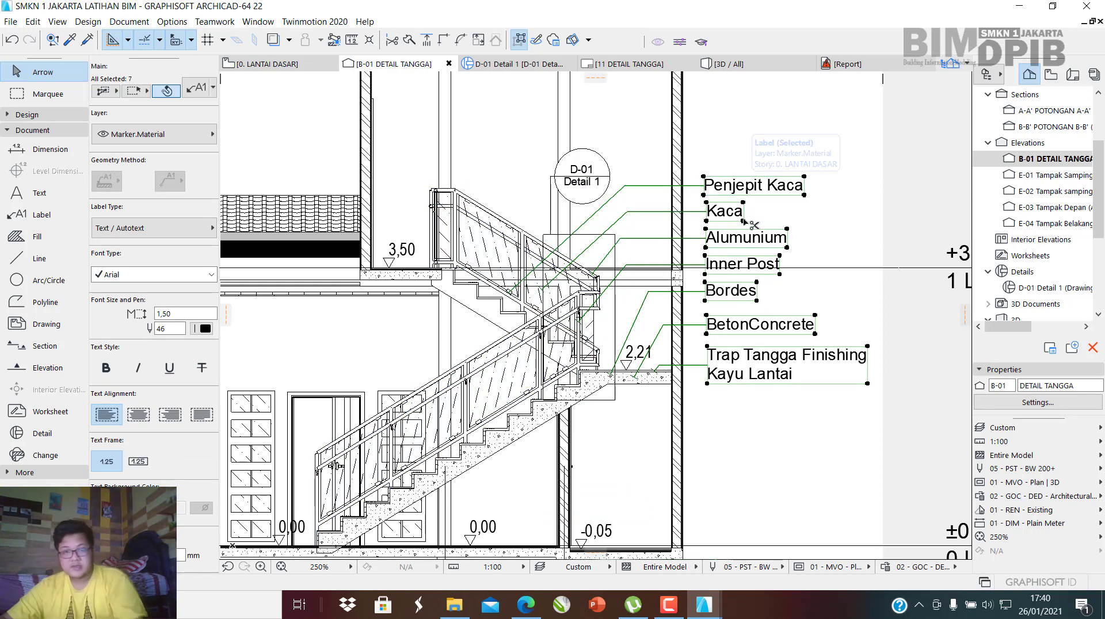
pyautogui.hotkey('ctrl', 't')
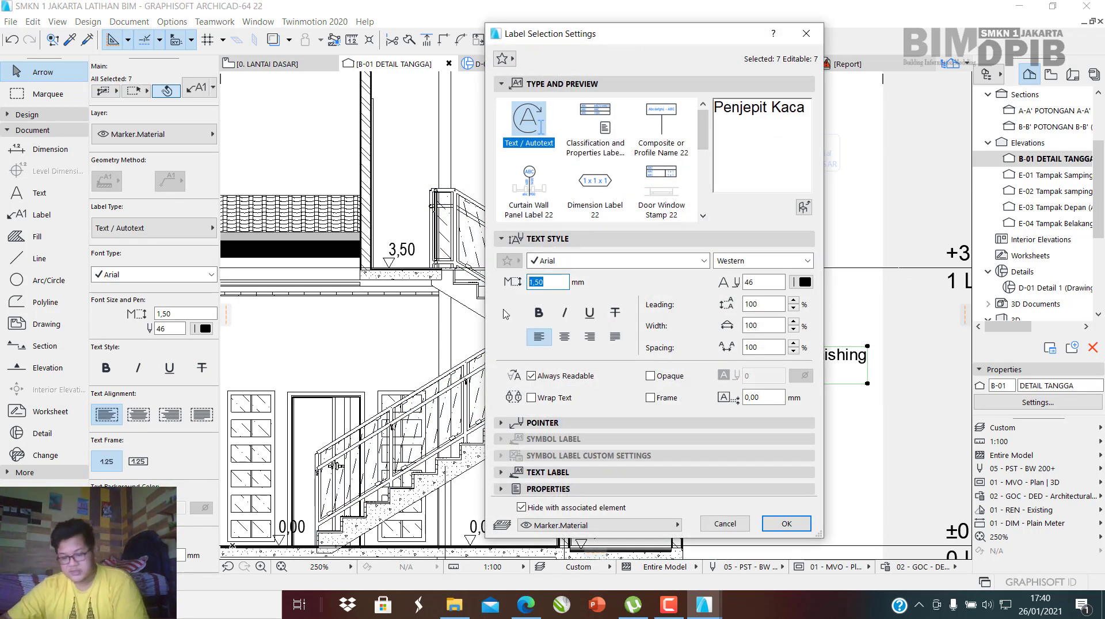
pyautogui.click(786, 525)
pyautogui.click(799, 444)
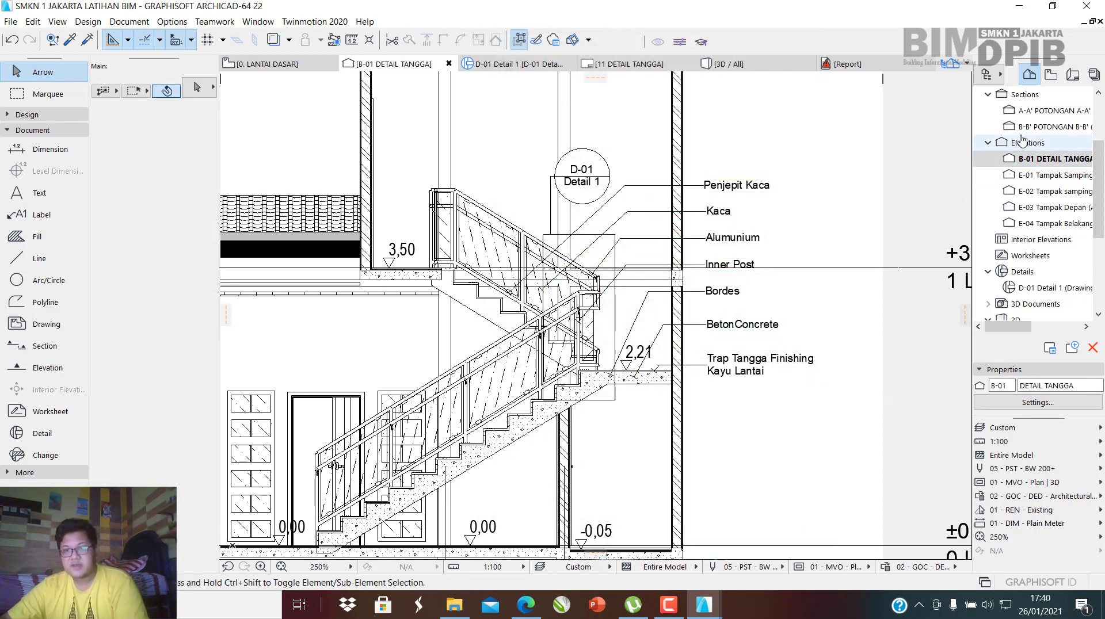
# Return to the 11 DETAIL TANGGA layout so the stair section drawing updates, and clear the selection.
pyautogui.click(1094, 73)
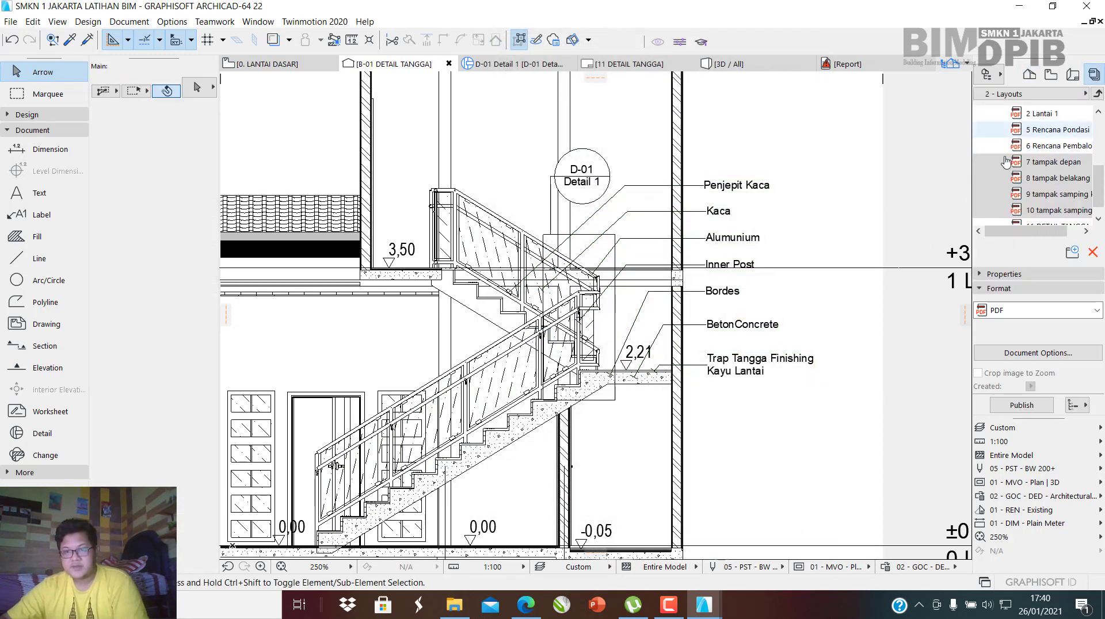
pyautogui.click(1073, 73)
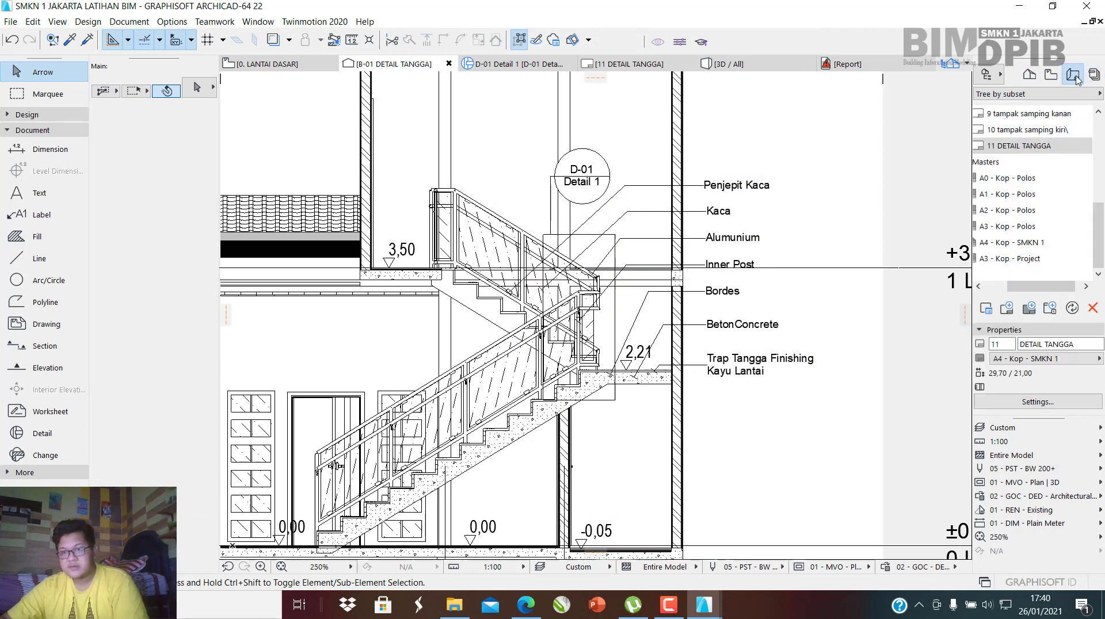
pyautogui.doubleClick(1019, 146)
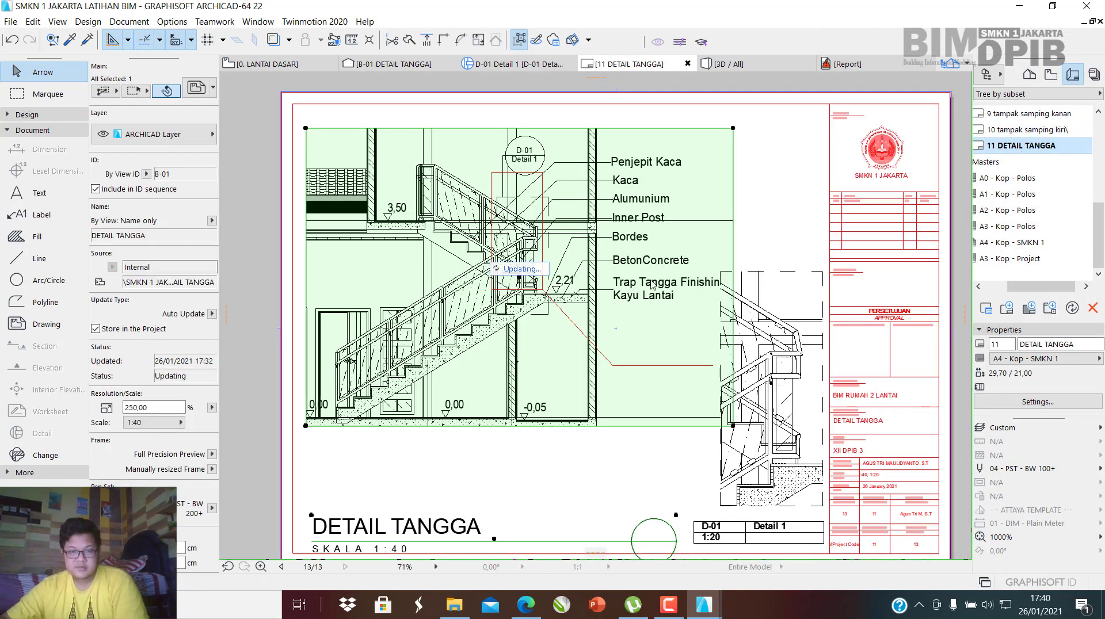
pyautogui.press('Escape')
# Try the D-01 detail drawing at scale 1:10 and restore it to 1:20.
pyautogui.click(756, 347)
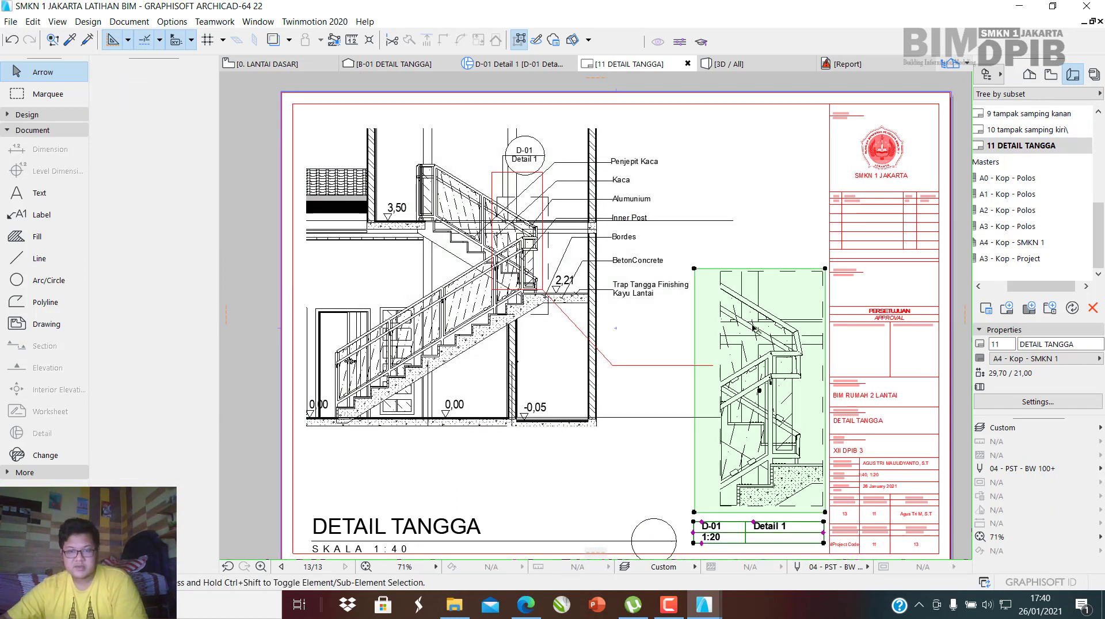
pyautogui.moveTo(756, 347); pyautogui.dragTo(760, 296, button='middle')
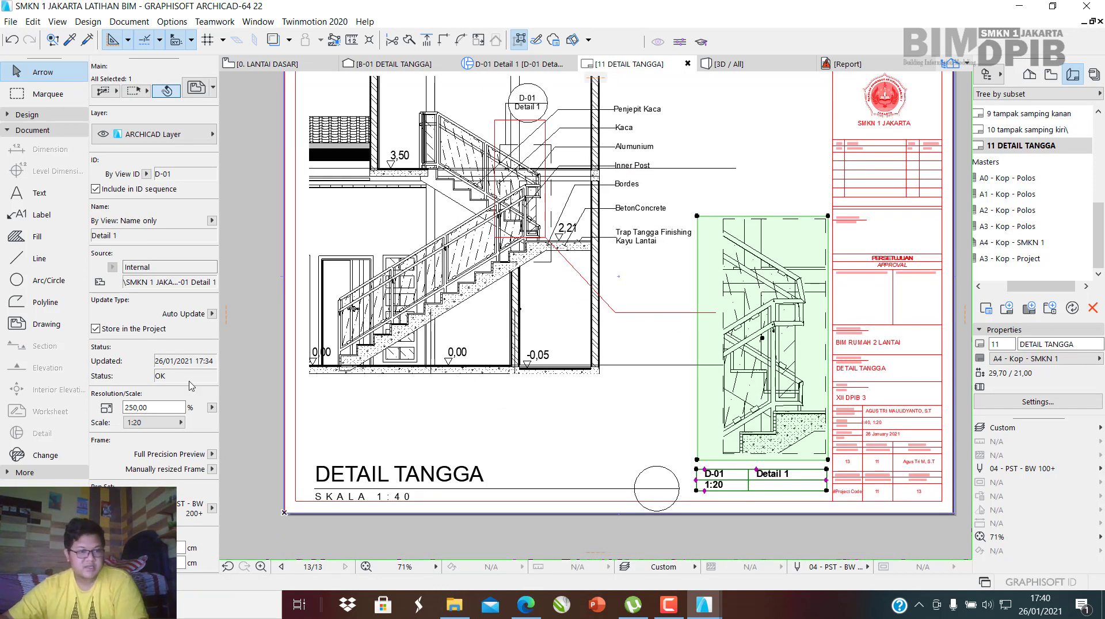
pyautogui.click(148, 423)
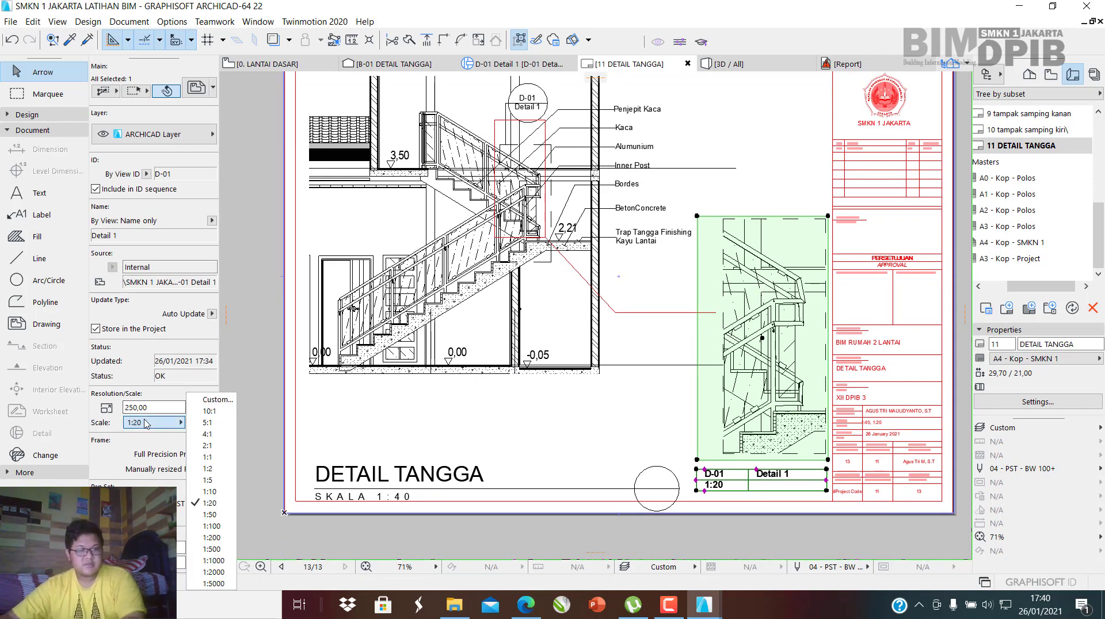
pyautogui.click(210, 491)
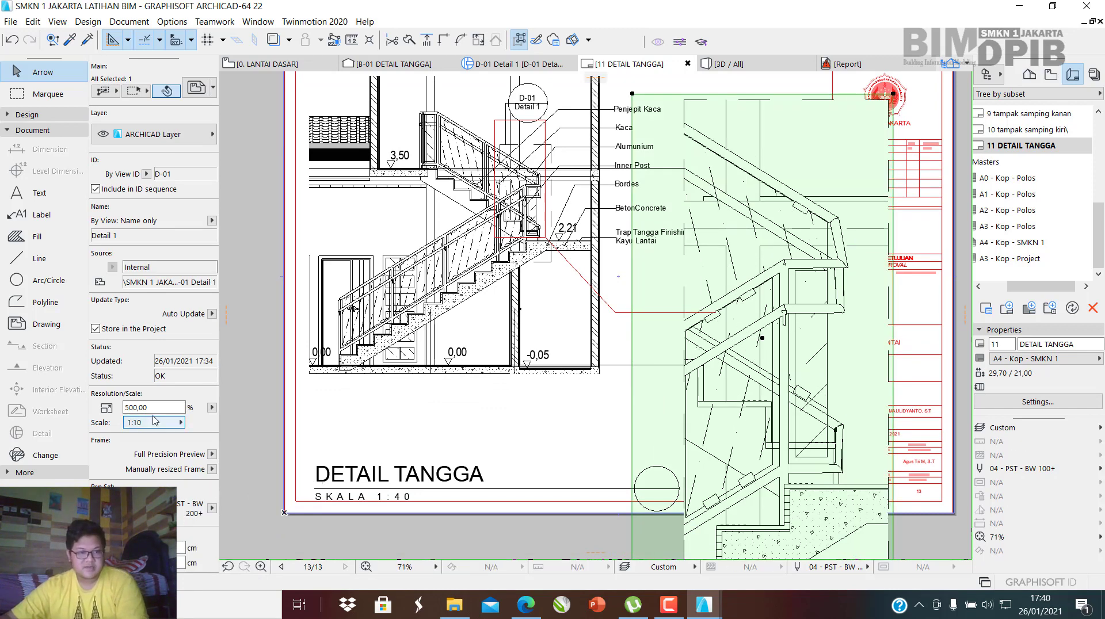
pyautogui.click(164, 424)
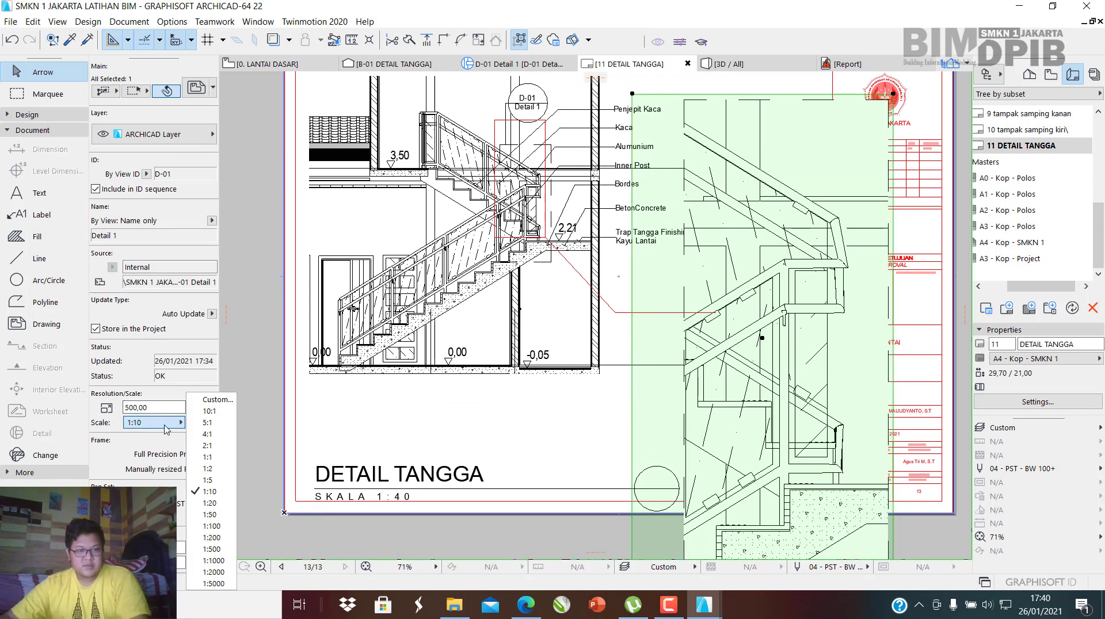
pyautogui.click(210, 503)
# Shift the D-01 detail drawing and its title slightly left, away from the title block, and raise them on the sheet.
pyautogui.scroll(1, 740, 328)
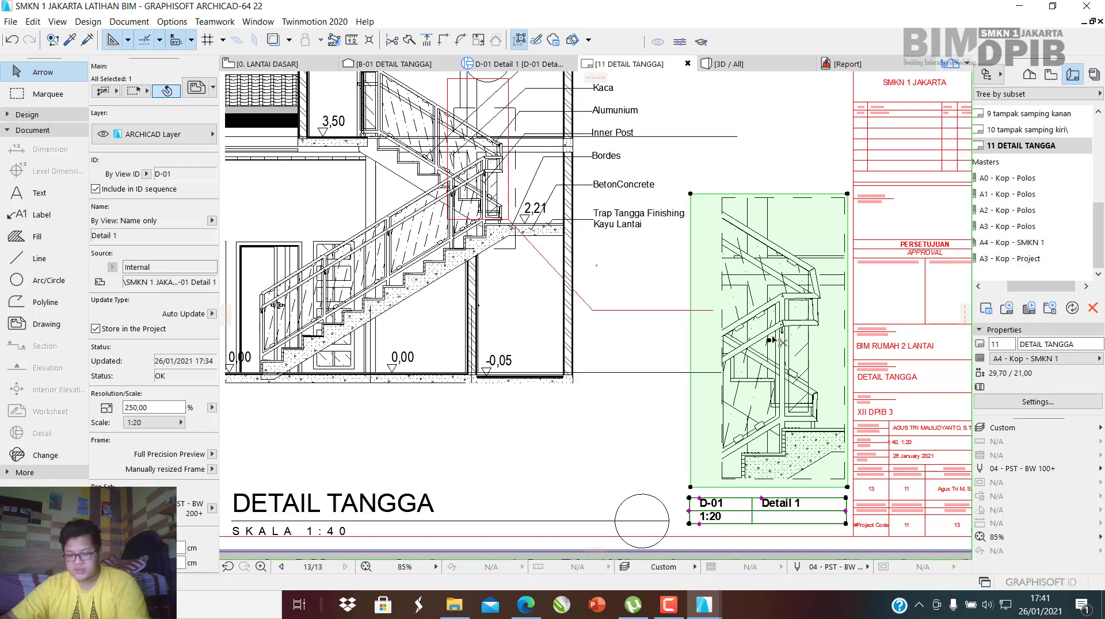
pyautogui.moveTo(781, 339); pyautogui.dragTo(768, 332)
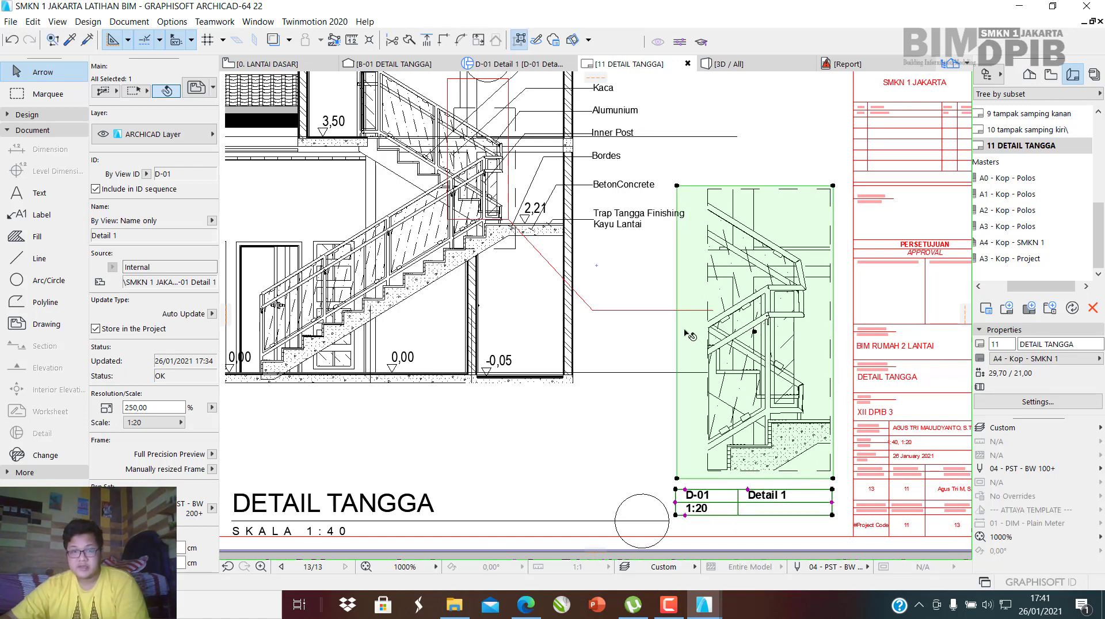
pyautogui.scroll(-2, 685, 310)
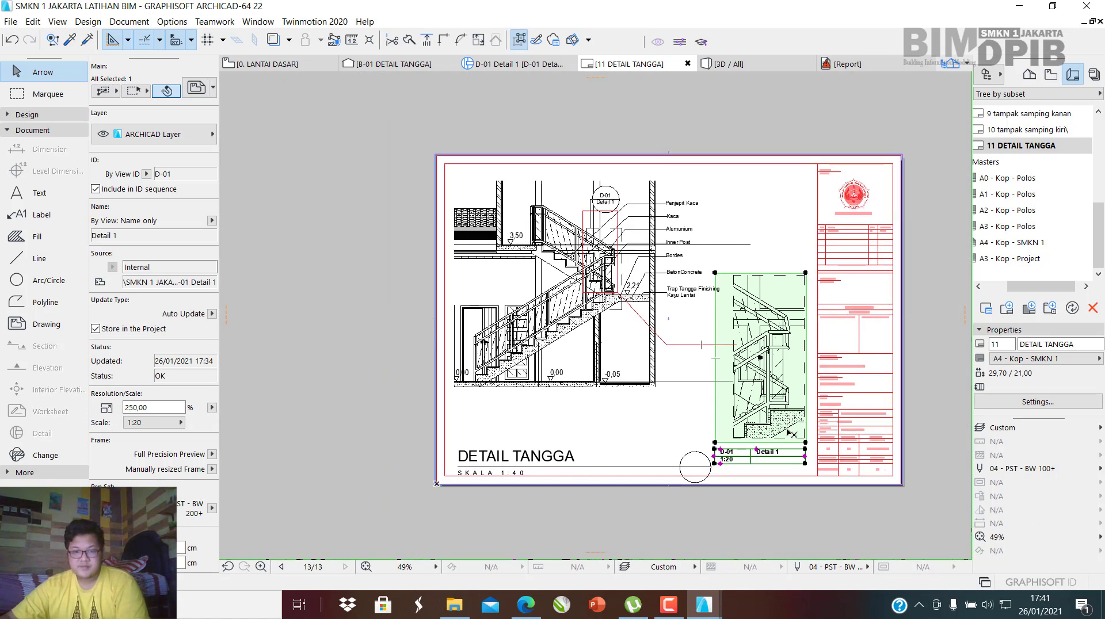
pyautogui.press('Escape')
pyautogui.moveTo(643, 394)
pyautogui.mouseDown(button='middle')
pyautogui.moveTo(726, 425)
pyautogui.moveTo(703, 414)
pyautogui.mouseUp(button='middle')
pyautogui.click(843, 400)
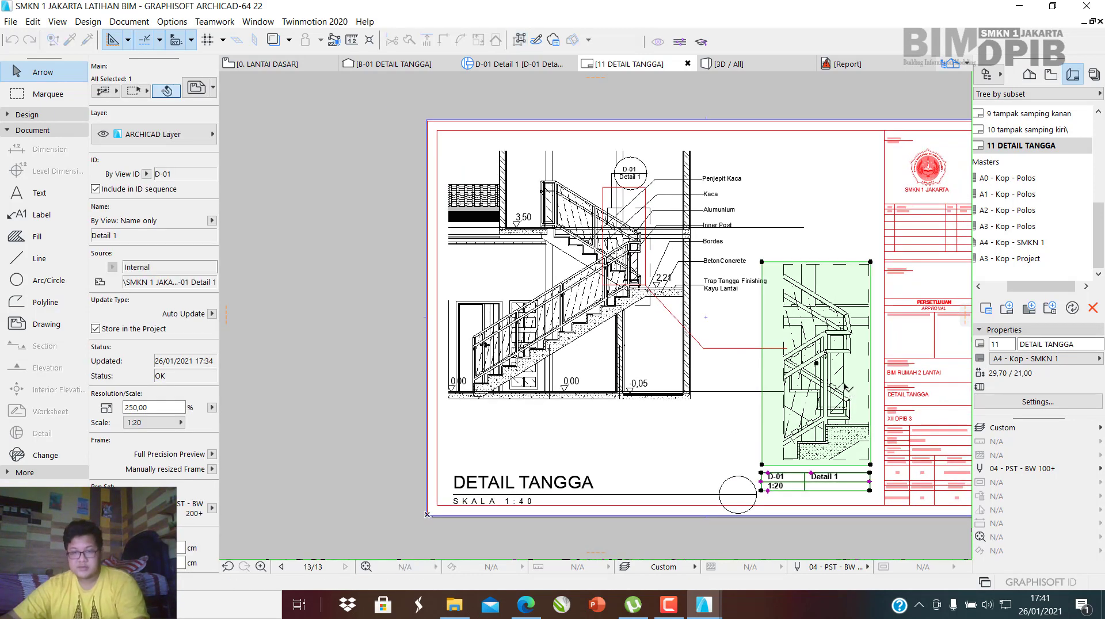
pyautogui.moveTo(846, 387); pyautogui.dragTo(854, 364)
pyautogui.scroll(3, 850, 343)
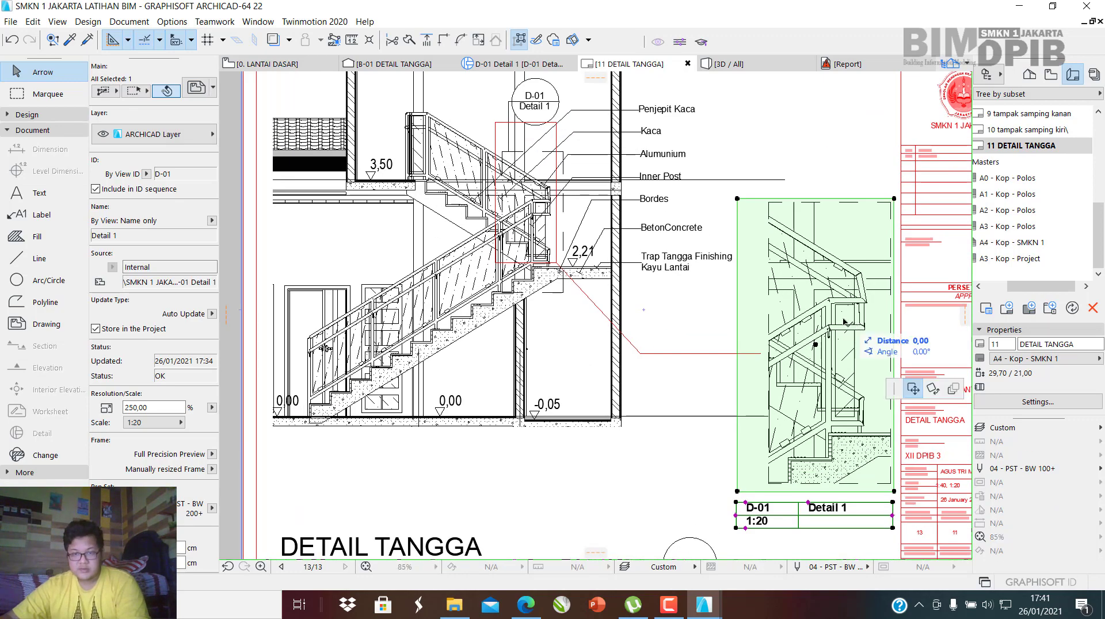
pyautogui.scroll(-3, 845, 321)
pyautogui.scroll(3, 821, 430)
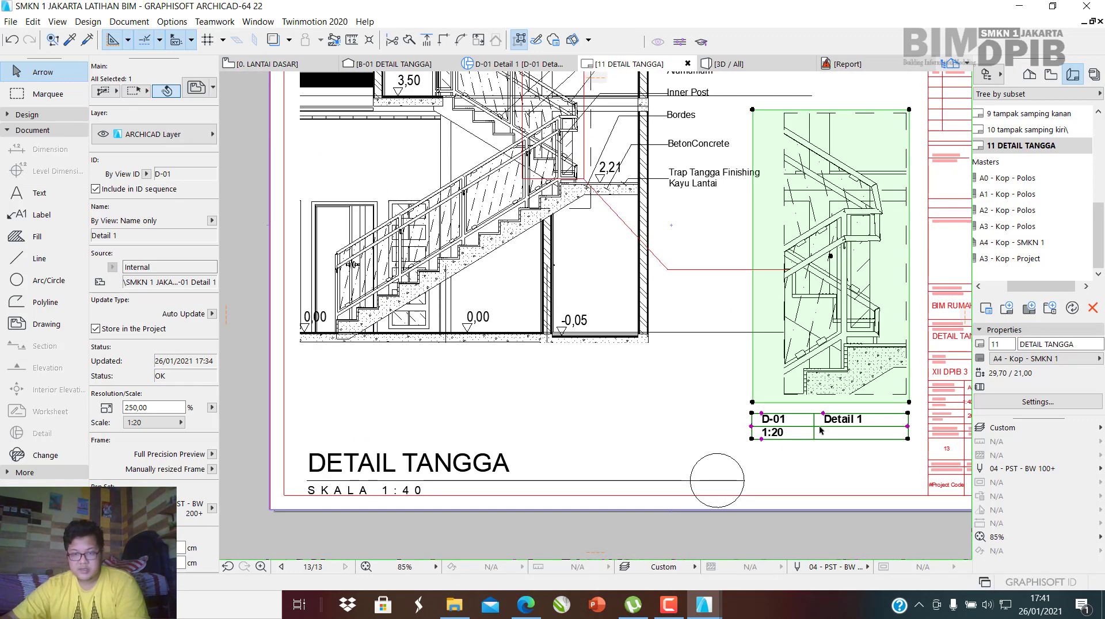
# Move the D-01 title further below its detail drawing, and lower the drawing and title together slightly.
pyautogui.moveTo(824, 419); pyautogui.dragTo(828, 460)
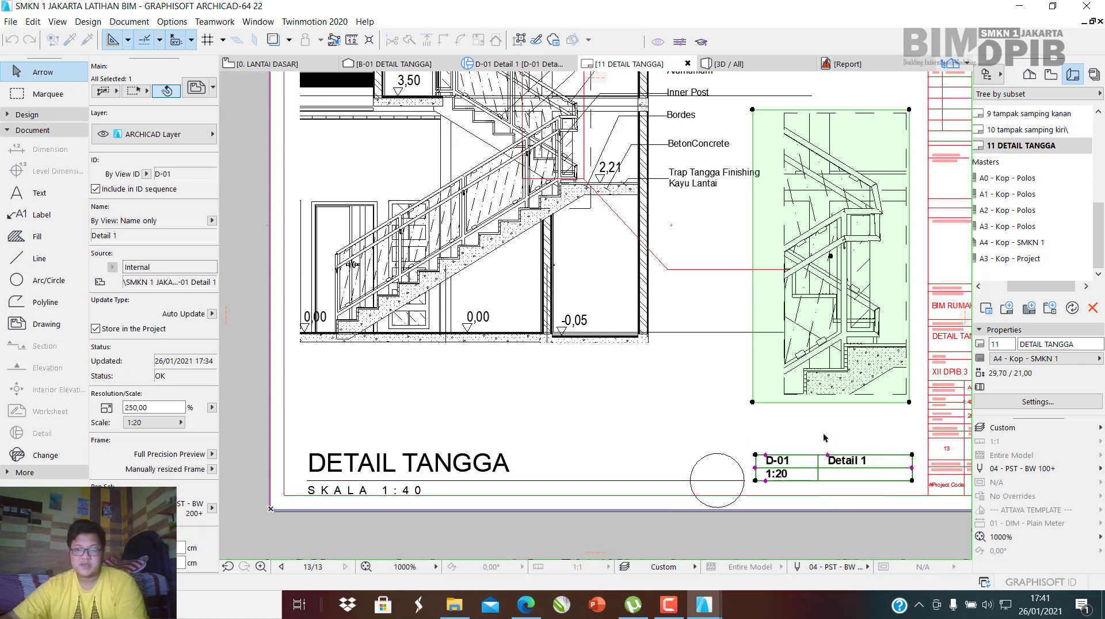
pyautogui.click(824, 437)
pyautogui.scroll(-1, 823, 437)
pyautogui.click(831, 377)
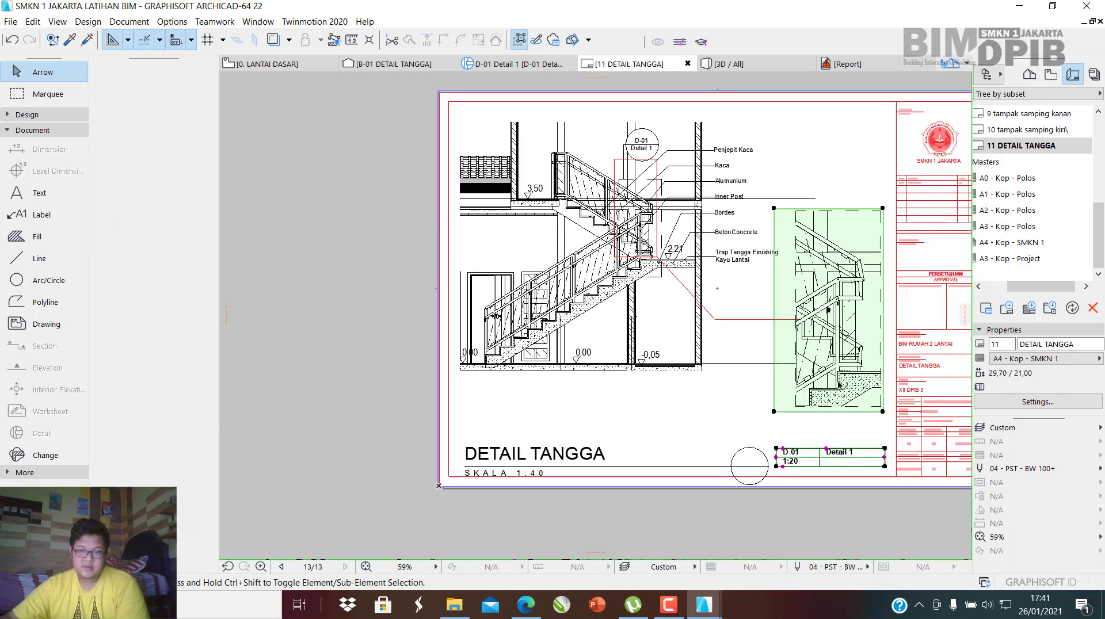
pyautogui.scroll(2, 830, 377)
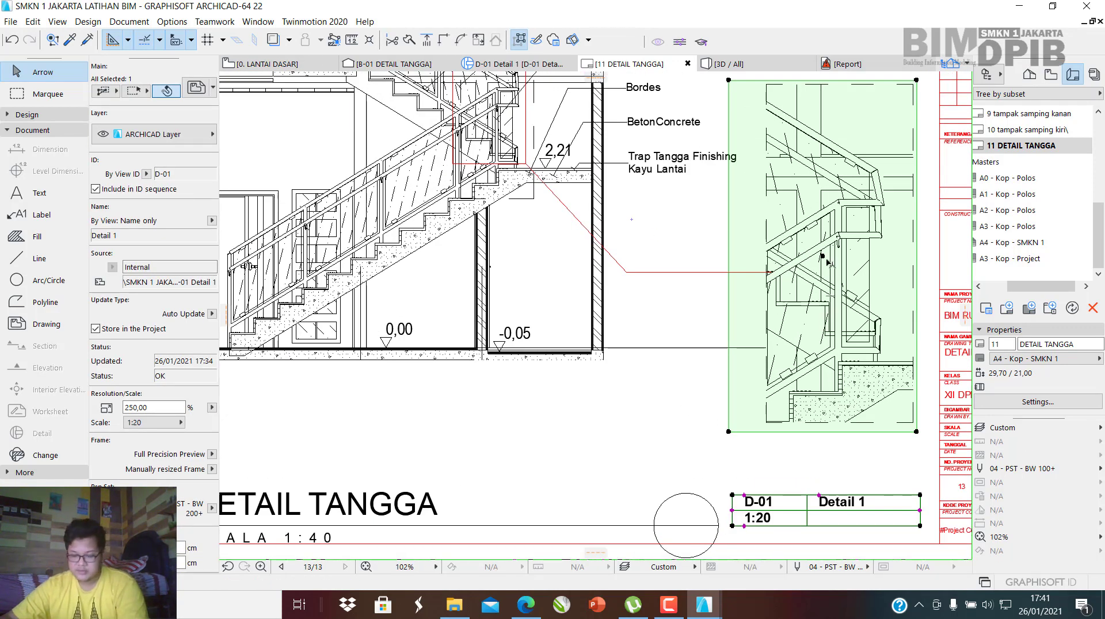
pyautogui.moveTo(827, 261); pyautogui.dragTo(825, 282)
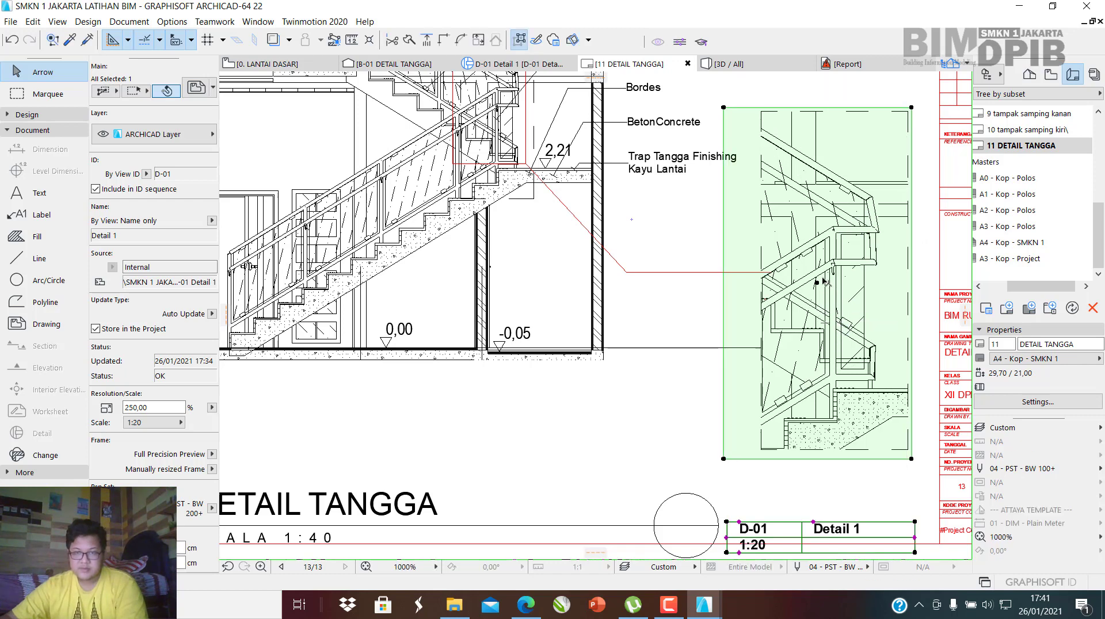
# Raise the D-01 title closer to its drawing so it sits level with the DETAIL TANGGA title.
pyautogui.click(817, 525)
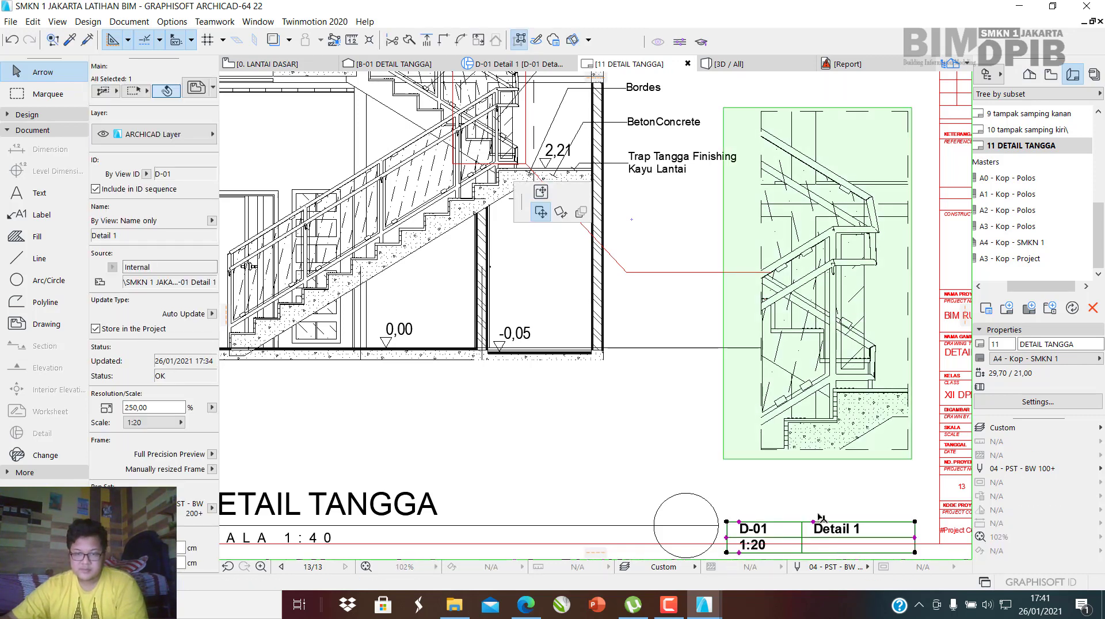
pyautogui.click(822, 507)
pyautogui.hotkey('ctrl', 'z')
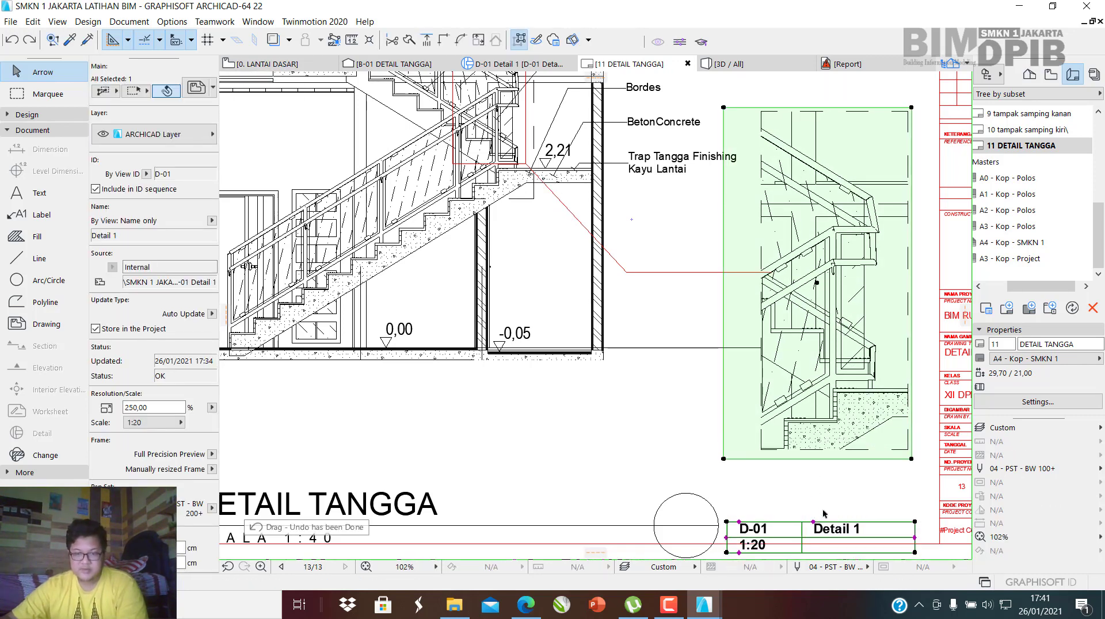
pyautogui.click(815, 523)
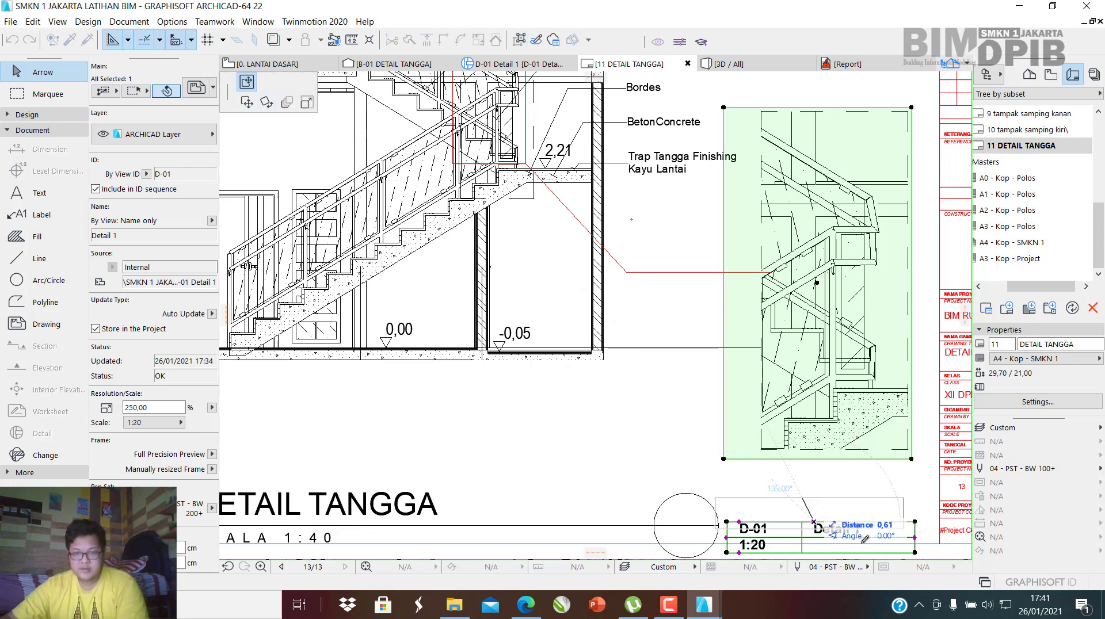
pyautogui.click(816, 498)
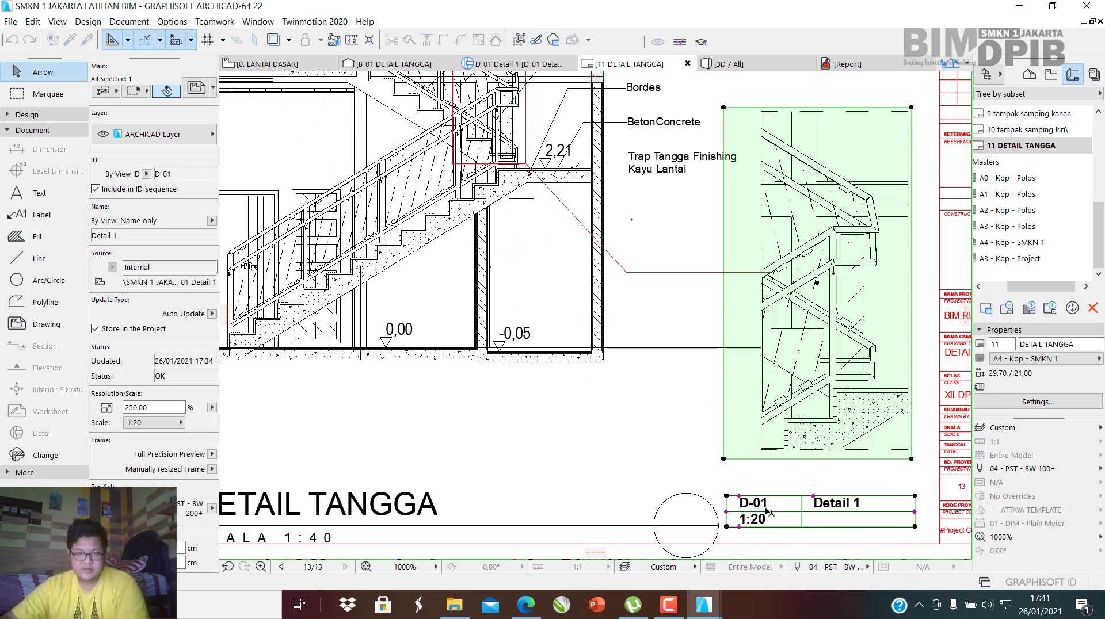
# Move the red D-01 boundary outline together with its leader slightly down and to the right over the stair landing.
pyautogui.scroll(-1, 605, 414)
pyautogui.scroll(-1, 605, 413)
pyautogui.scroll(3, 610, 403)
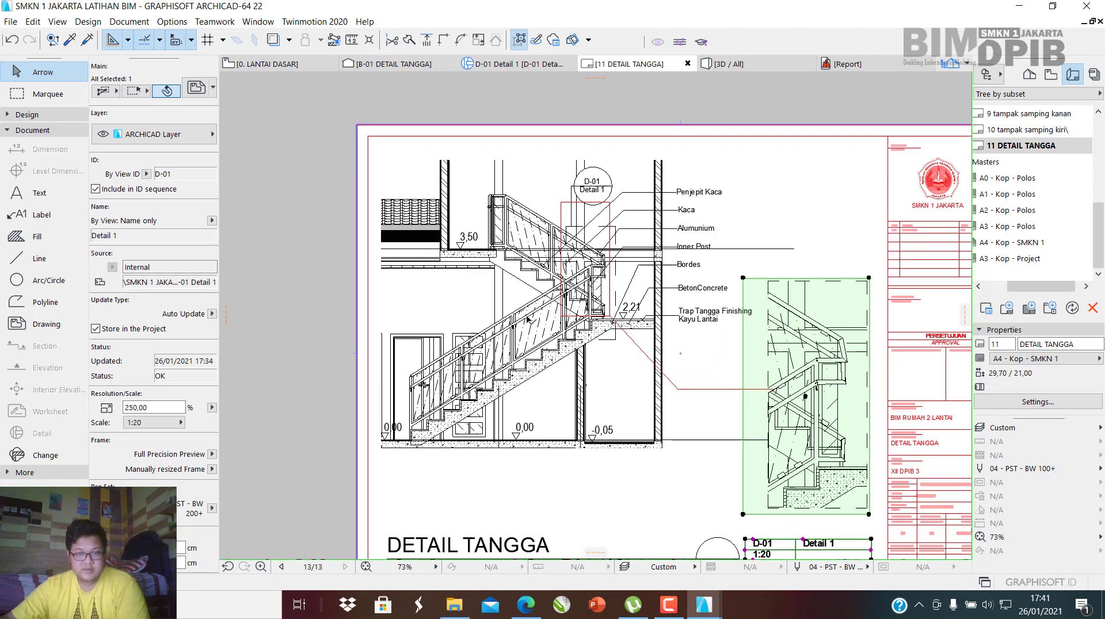
pyautogui.scroll(2, 628, 305)
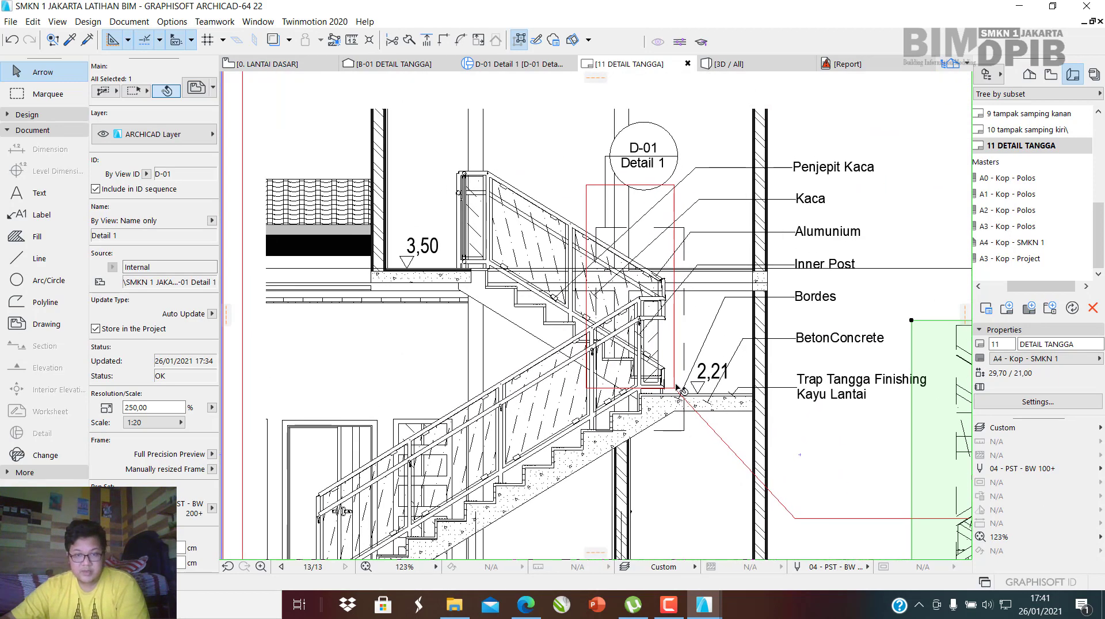
pyautogui.click(674, 378)
pyautogui.moveTo(651, 308); pyautogui.dragTo(651, 375, button='middle')
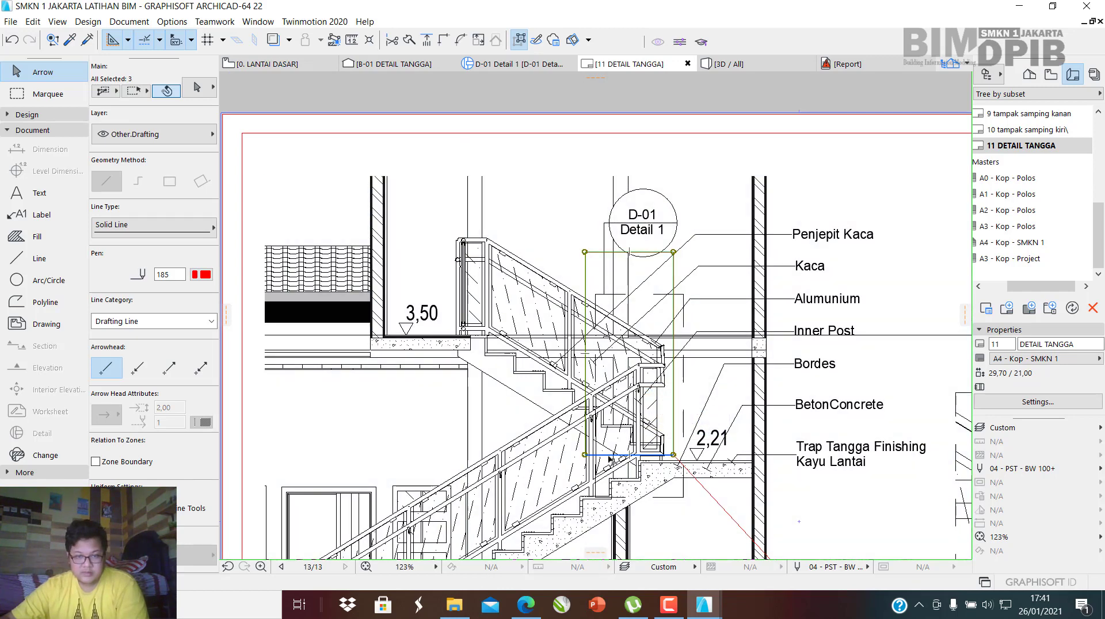
pyautogui.keyDown('shift'); pyautogui.click(609, 456); pyautogui.keyUp('shift')
pyautogui.moveTo(697, 392); pyautogui.dragTo(619, 219, button='middle')
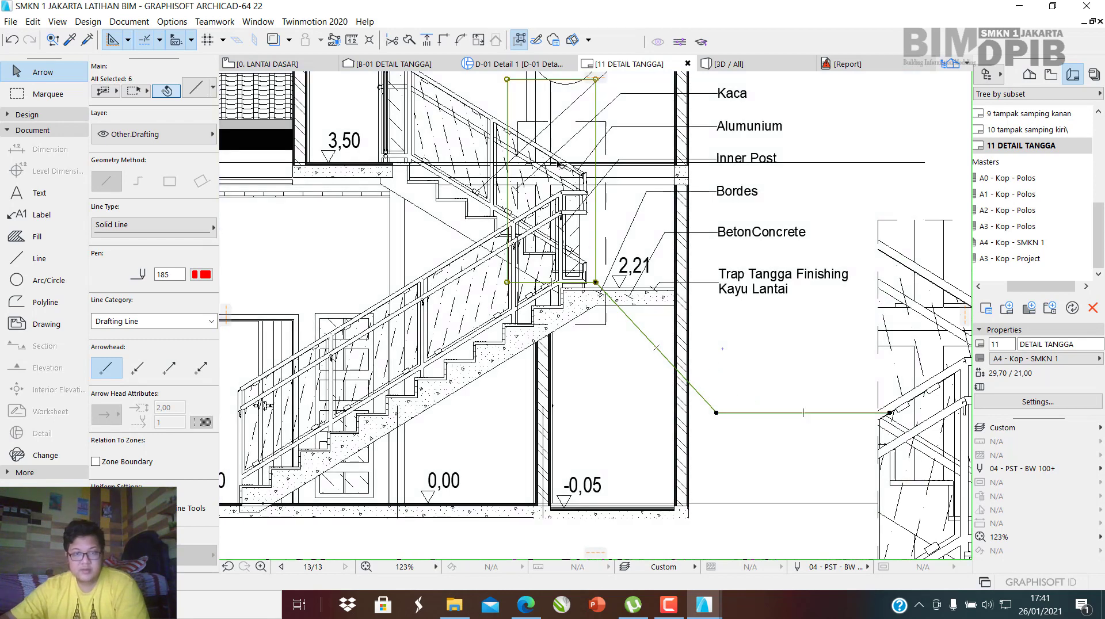
pyautogui.scroll(1, 559, 164)
pyautogui.moveTo(559, 164); pyautogui.dragTo(586, 326, button='middle')
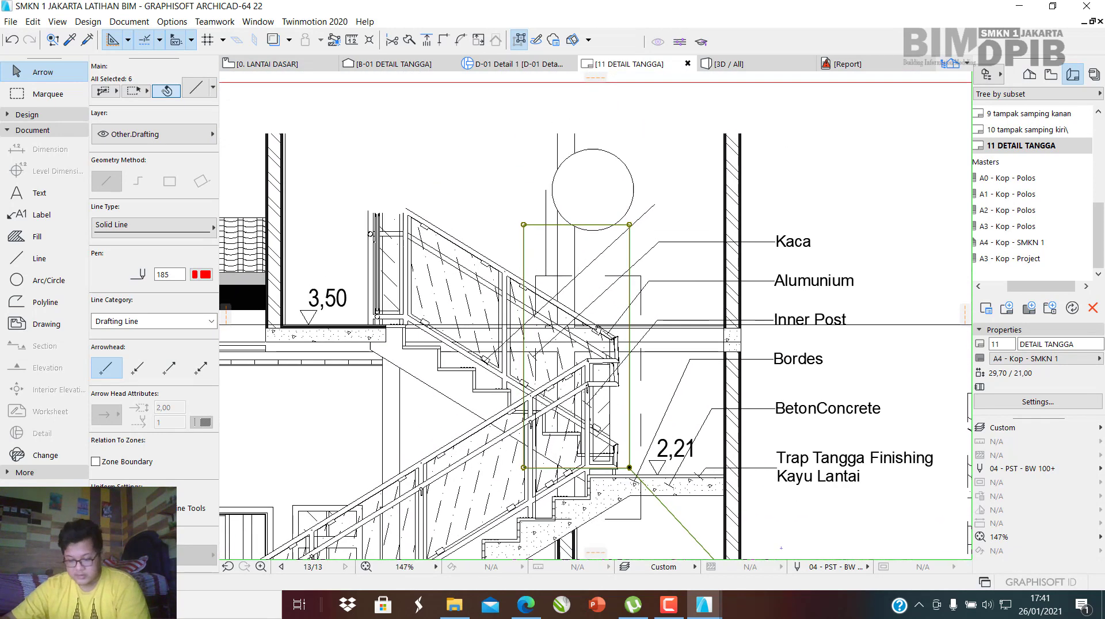
pyautogui.scroll(5, 609, 216)
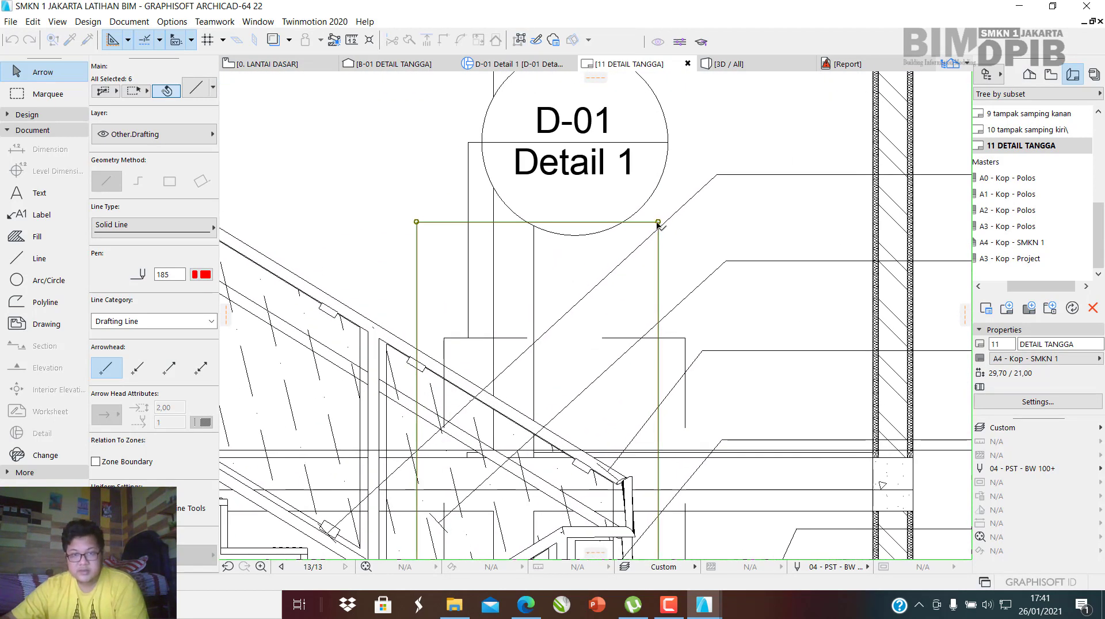
pyautogui.click(657, 223)
pyautogui.scroll(4, 694, 363)
pyautogui.click(674, 311)
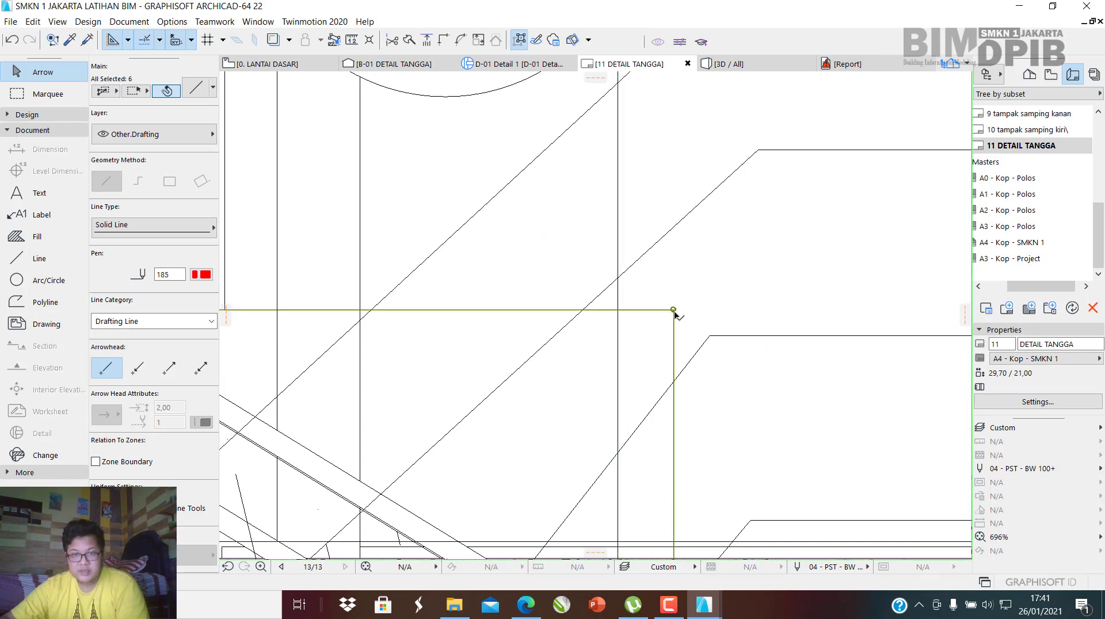
pyautogui.scroll(-10, 673, 311)
pyautogui.press('Escape')
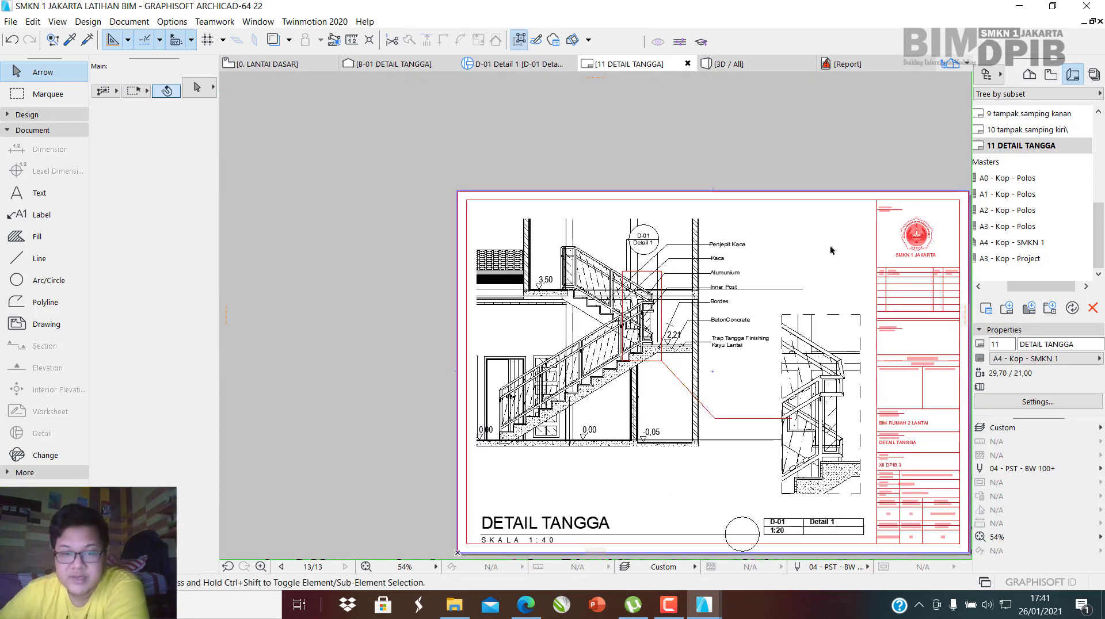
# Move the DETAIL TANGGA drawing title slightly up, clear of the sheet's lower border, and clear the selection.
pyautogui.scroll(1, 680, 346)
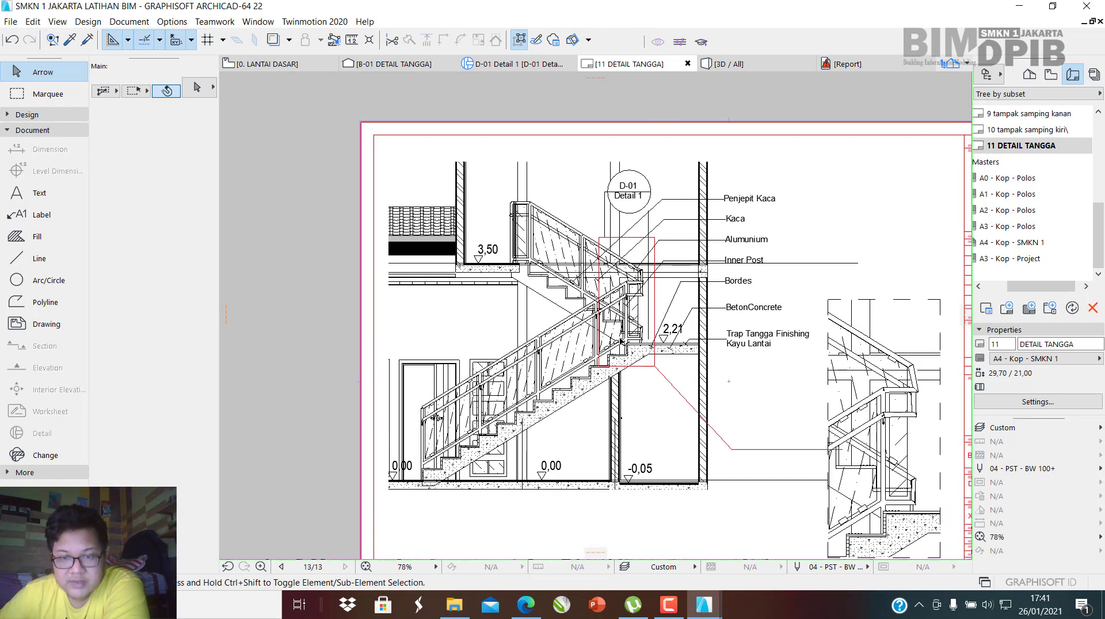
pyautogui.scroll(-1, 836, 391)
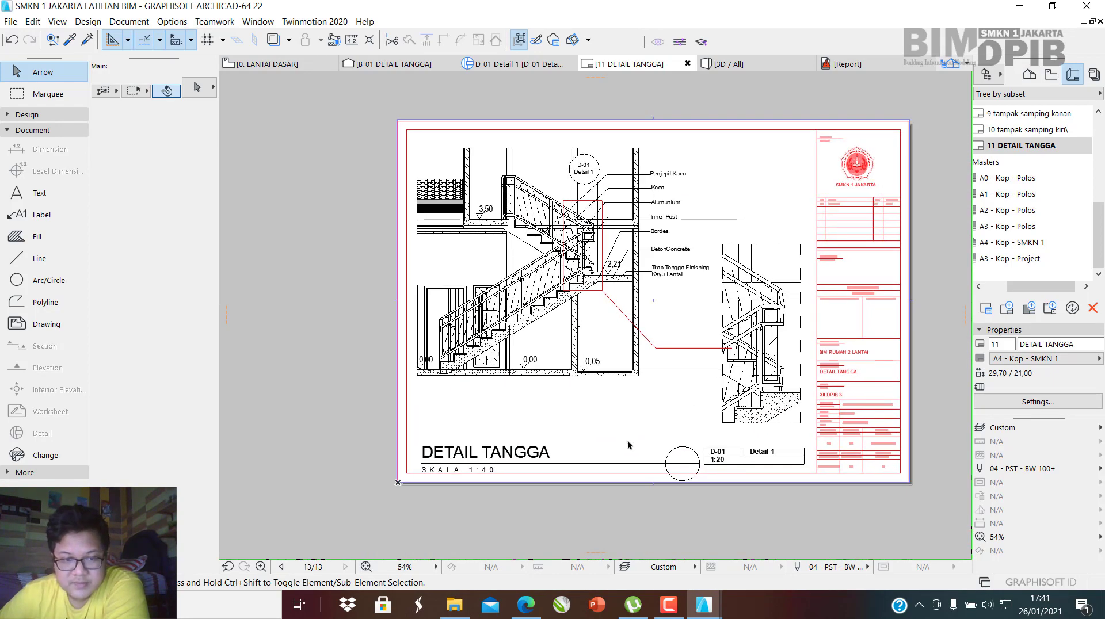
pyautogui.scroll(2, 520, 463)
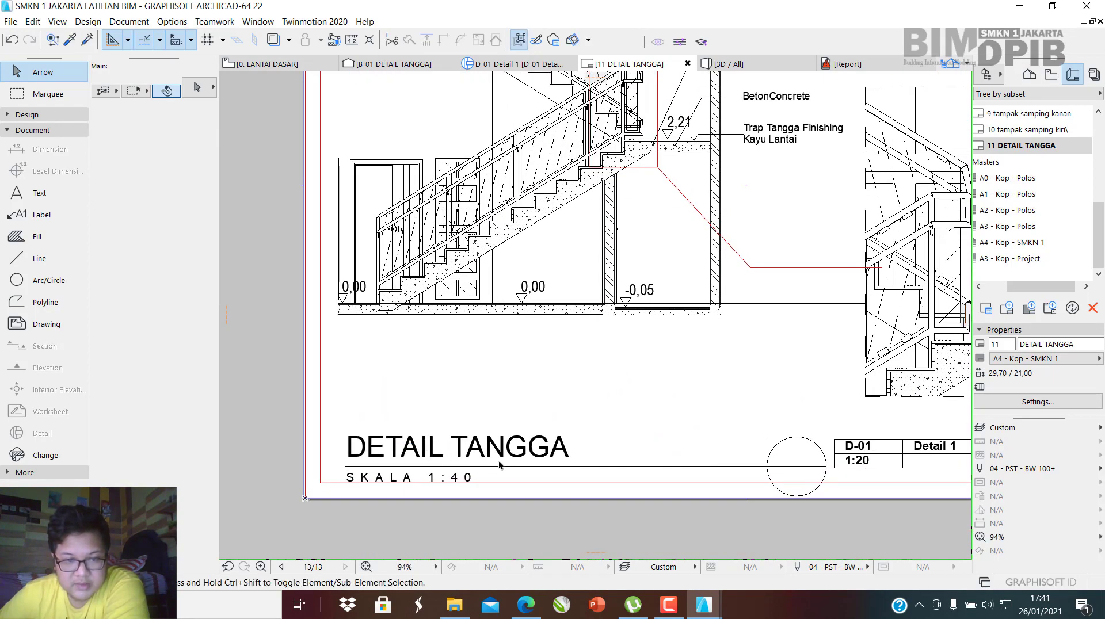
pyautogui.click(762, 468)
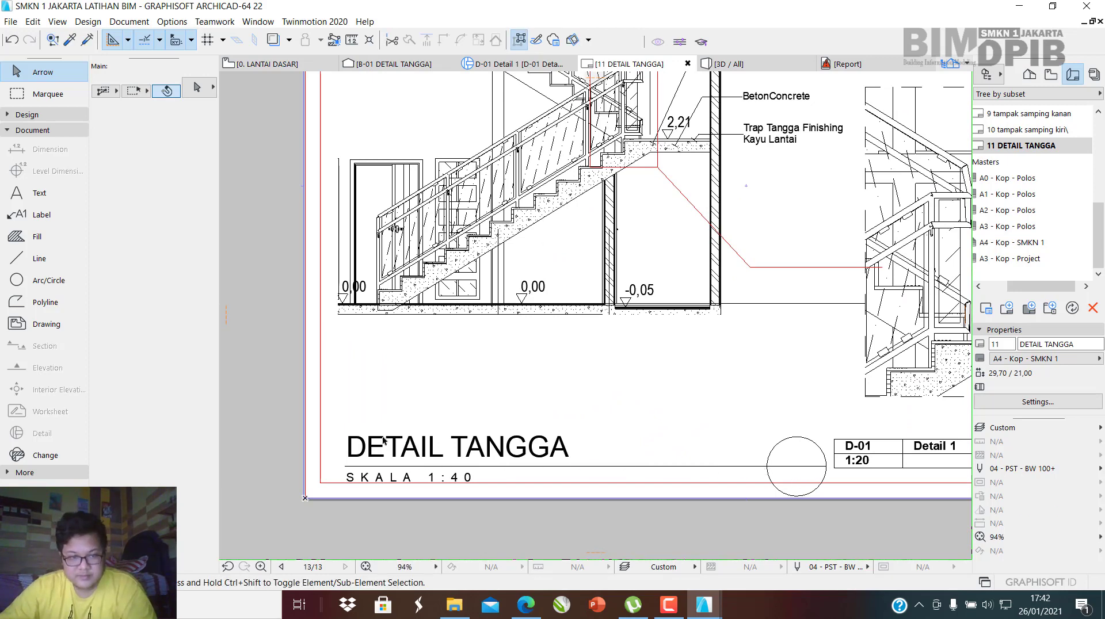
pyautogui.click(461, 215)
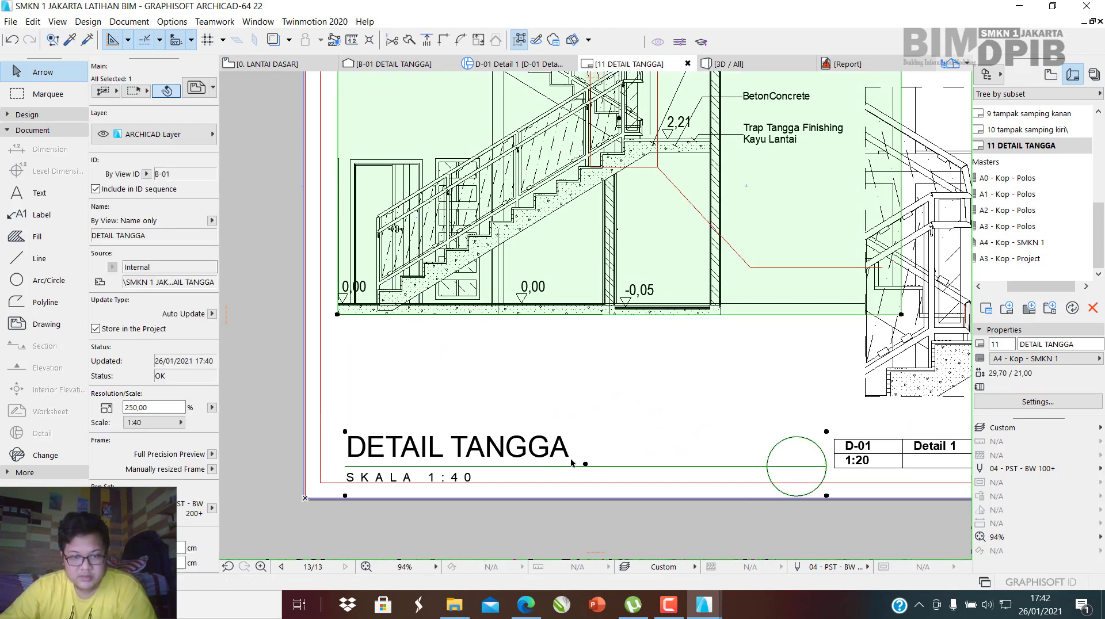
pyautogui.moveTo(585, 465); pyautogui.dragTo(576, 439)
pyautogui.scroll(-4, 531, 426)
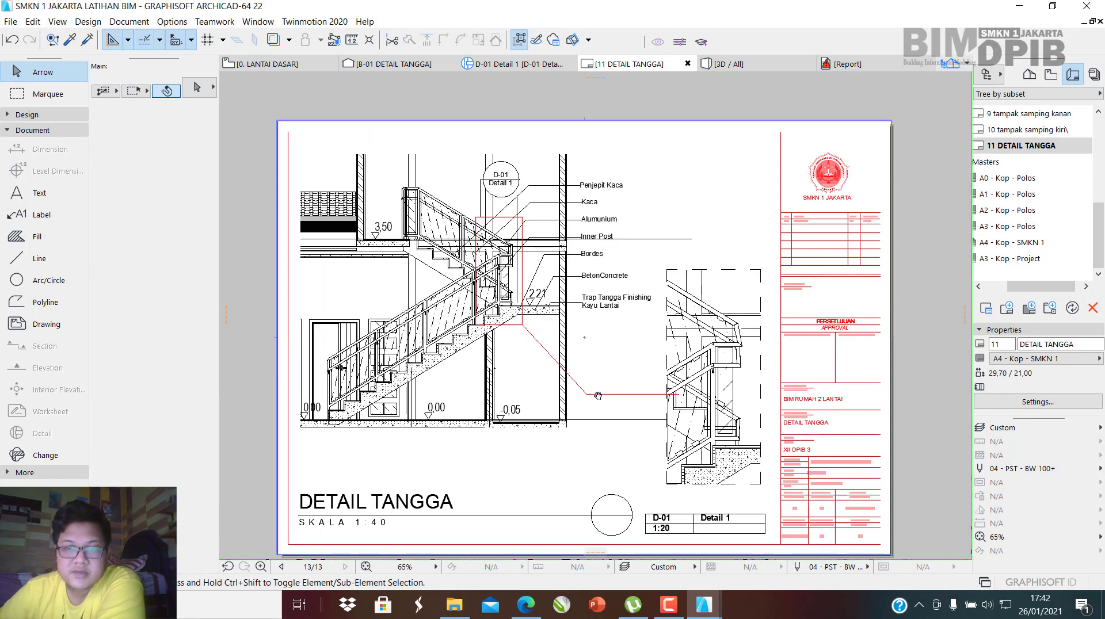
# Open the publisher set containing the finished layout sheets.
pyautogui.moveTo(766, 259)
pyautogui.mouseDown(button='middle')
pyautogui.moveTo(728, 295)
pyautogui.moveTo(799, 240)
pyautogui.mouseUp(button='middle')
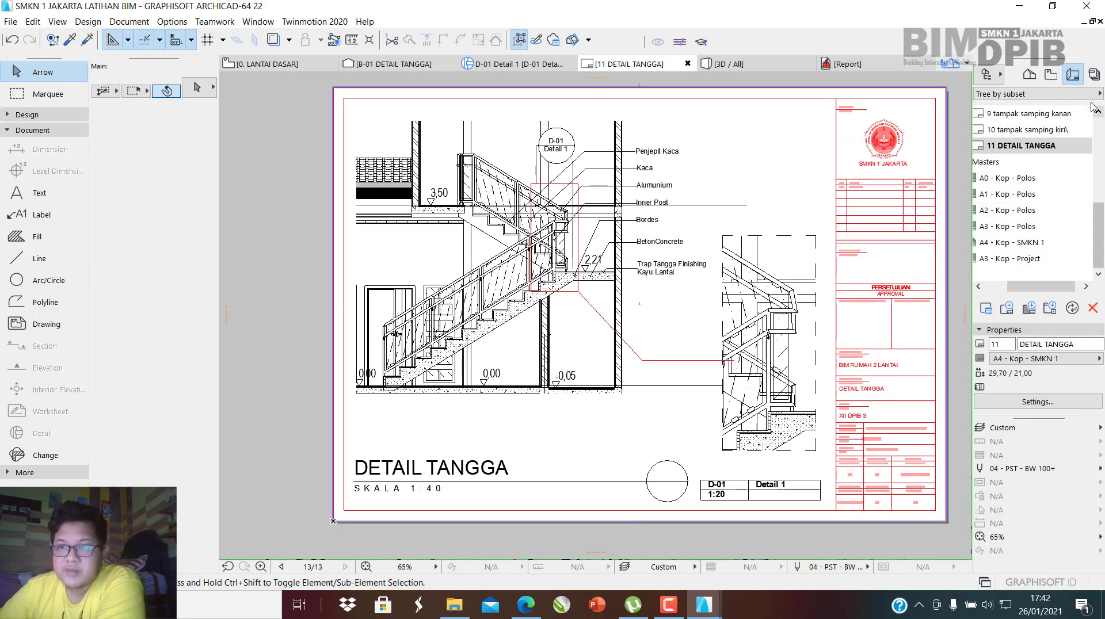
pyautogui.click(1092, 76)
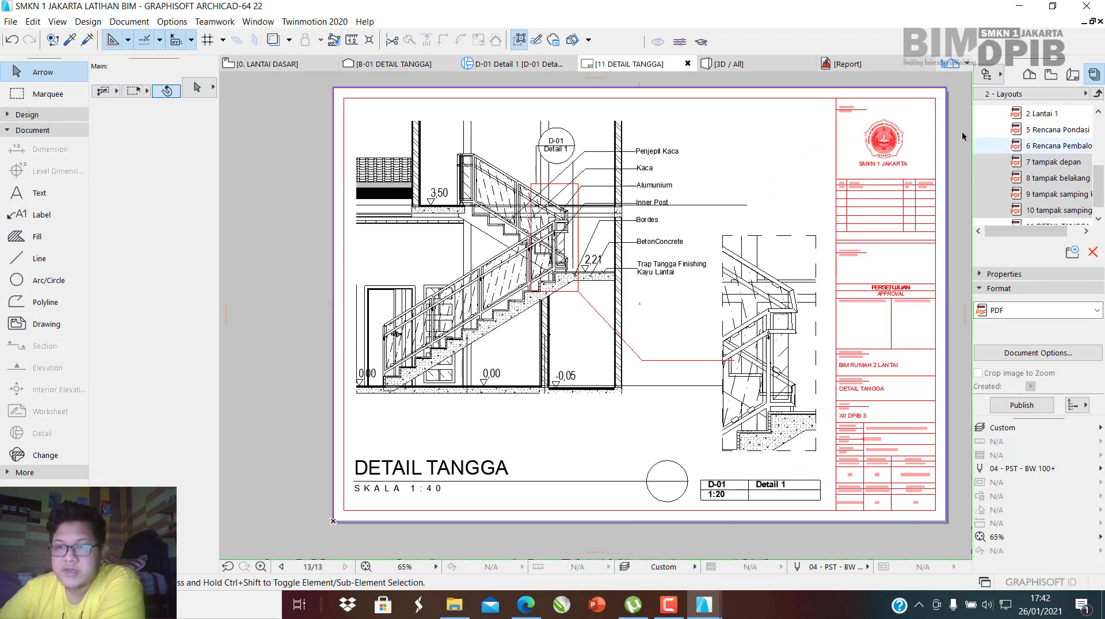
# Publish only the selected 11 DETAIL TANGGA layout as a PDF and close the publishing report.
pyautogui.scroll(-1, 1068, 177)
pyautogui.click(1041, 209)
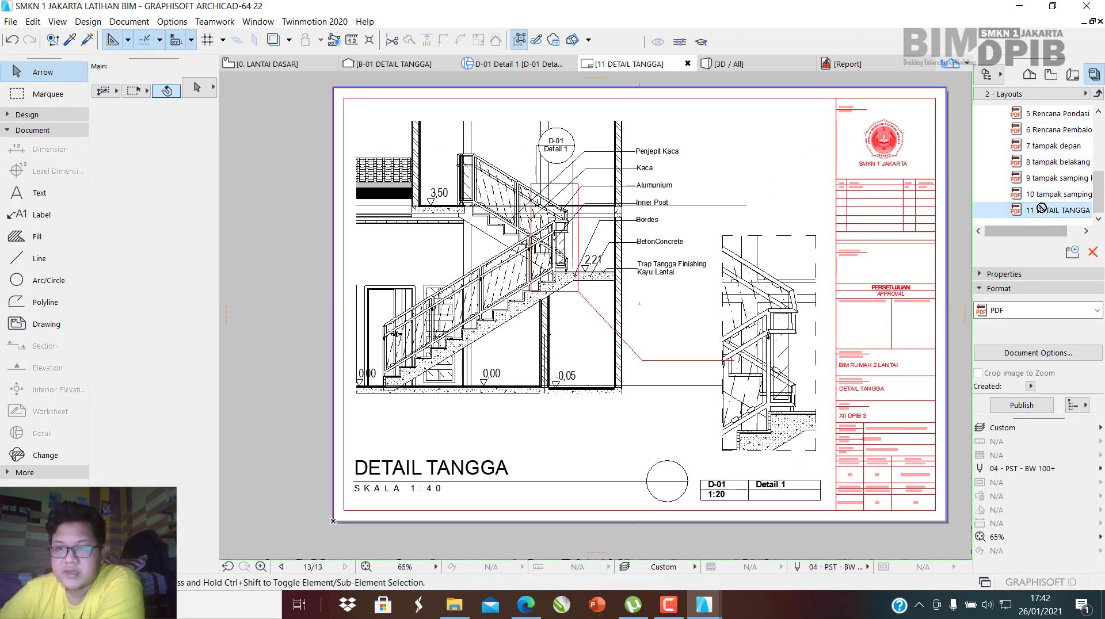
pyautogui.click(1042, 215)
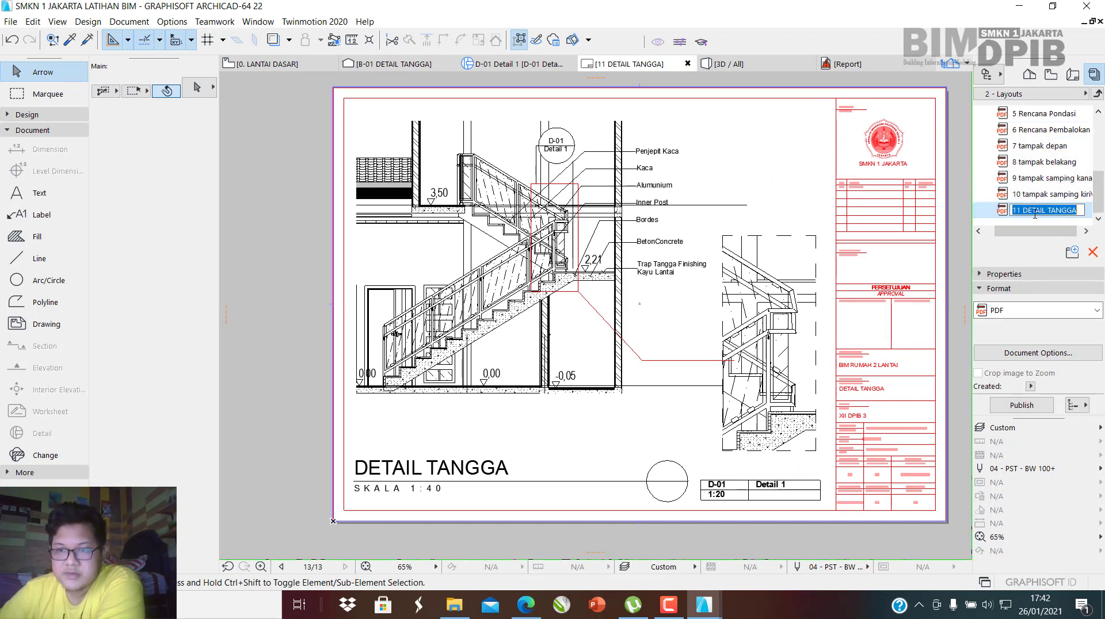
pyautogui.press('Return')
pyautogui.click(1086, 405)
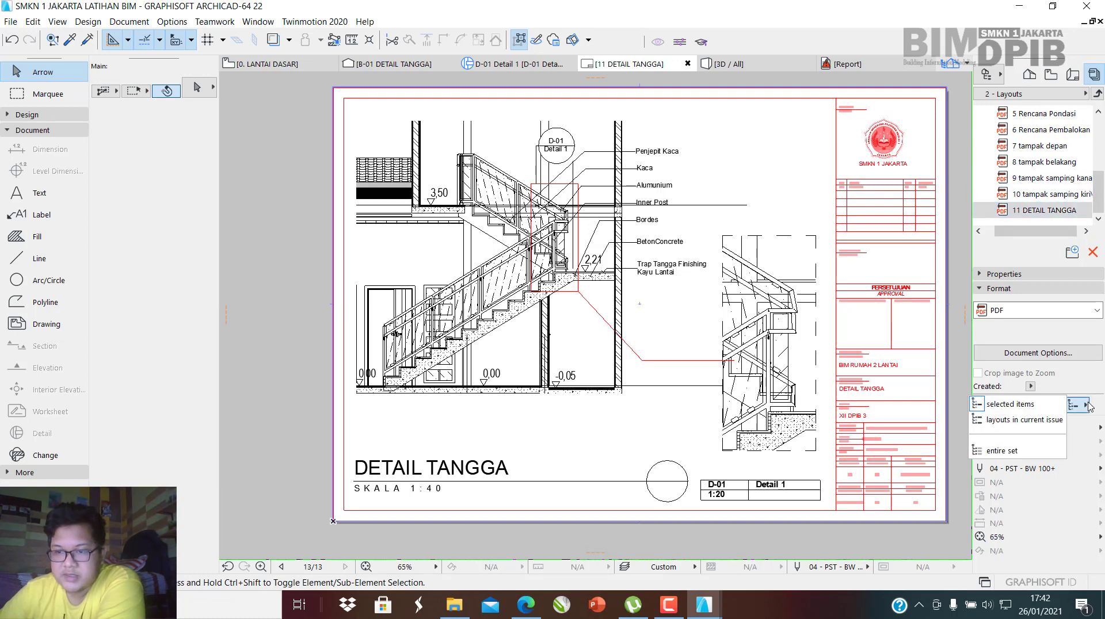
pyautogui.click(1031, 404)
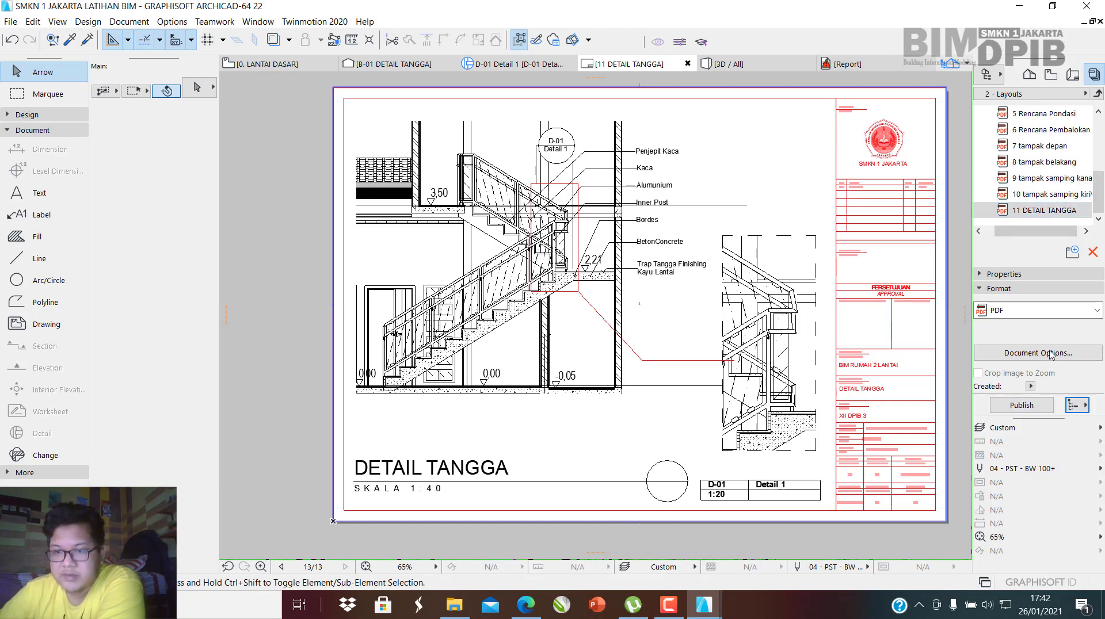
pyautogui.click(1036, 407)
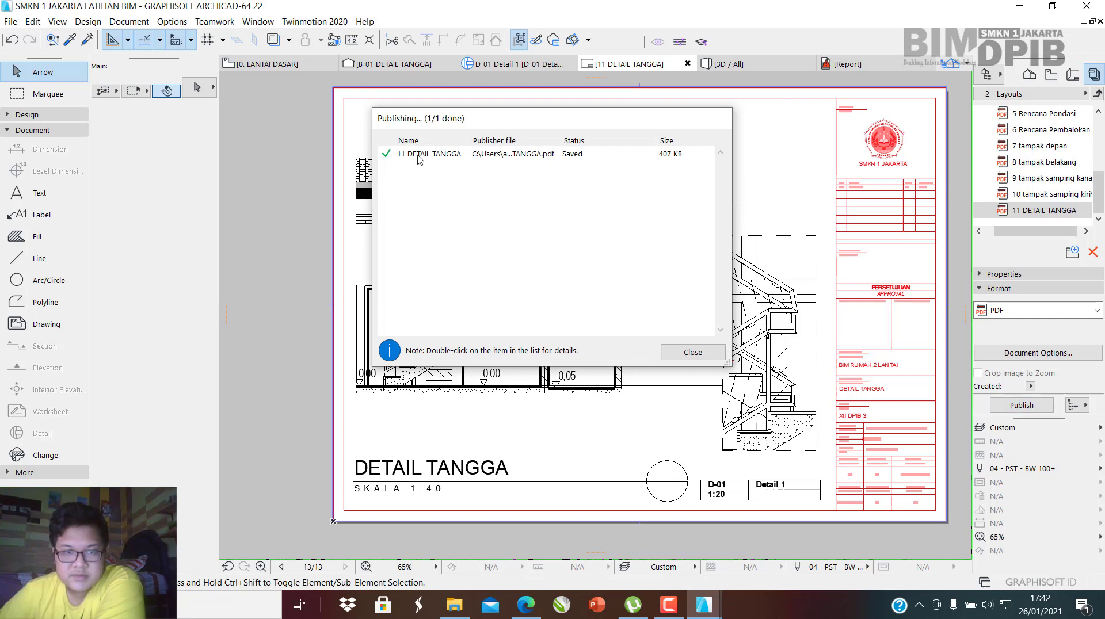
pyautogui.click(693, 352)
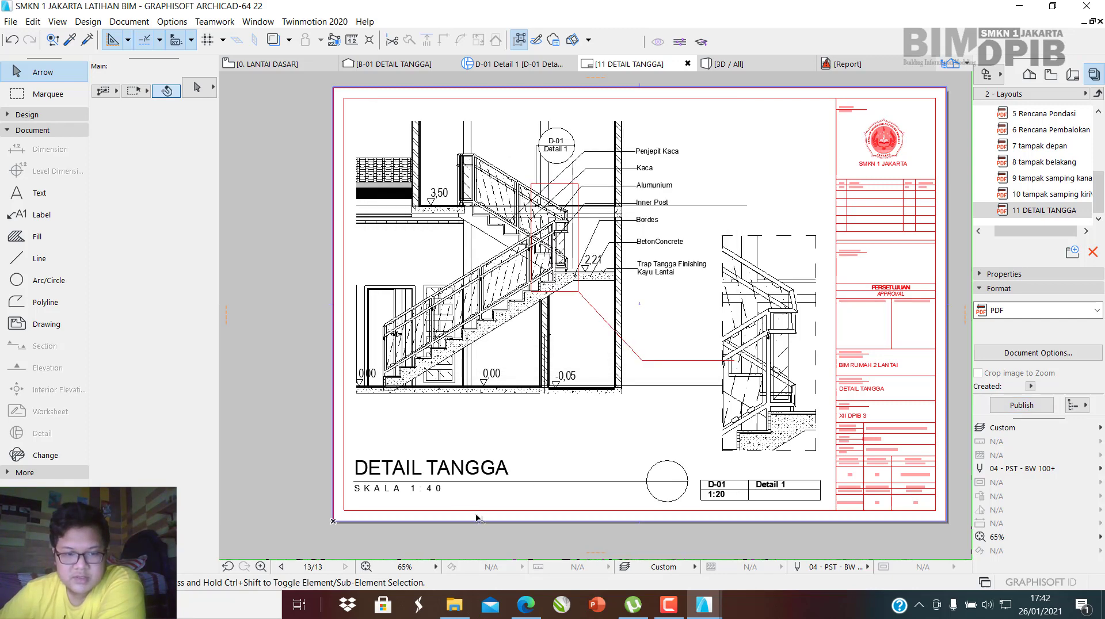
# Open the published 11 DETAIL TANGGA PDF from its output folder and inspect the stair drawings and red outline up close.
pyautogui.click(455, 604)
pyautogui.doubleClick(188, 247)
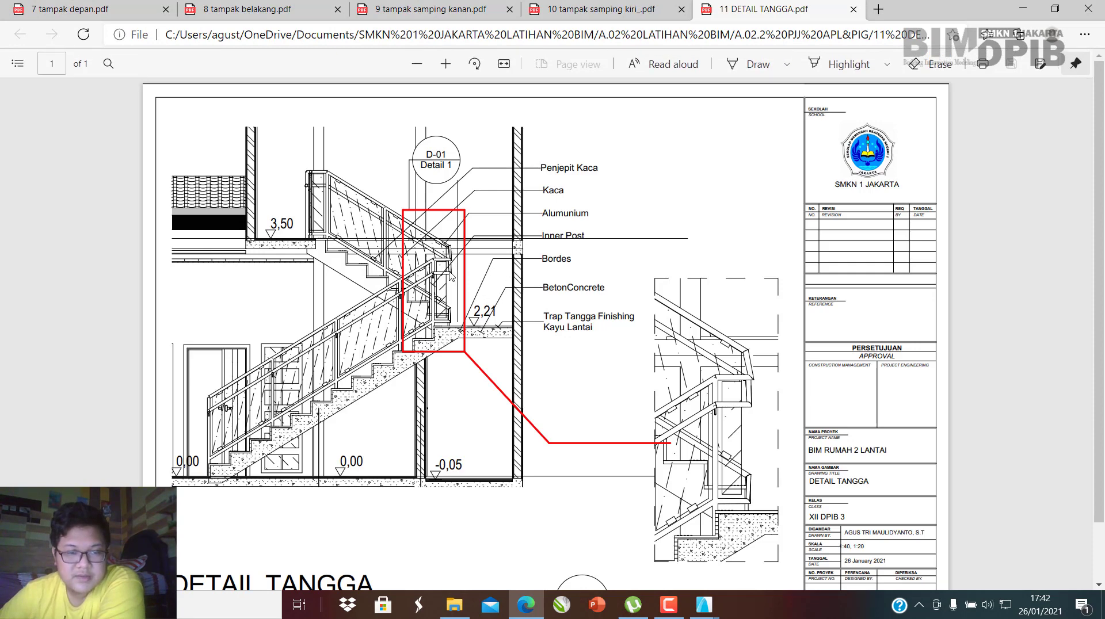
pyautogui.scroll(-2, 451, 277)
pyautogui.scroll(2, 446, 313)
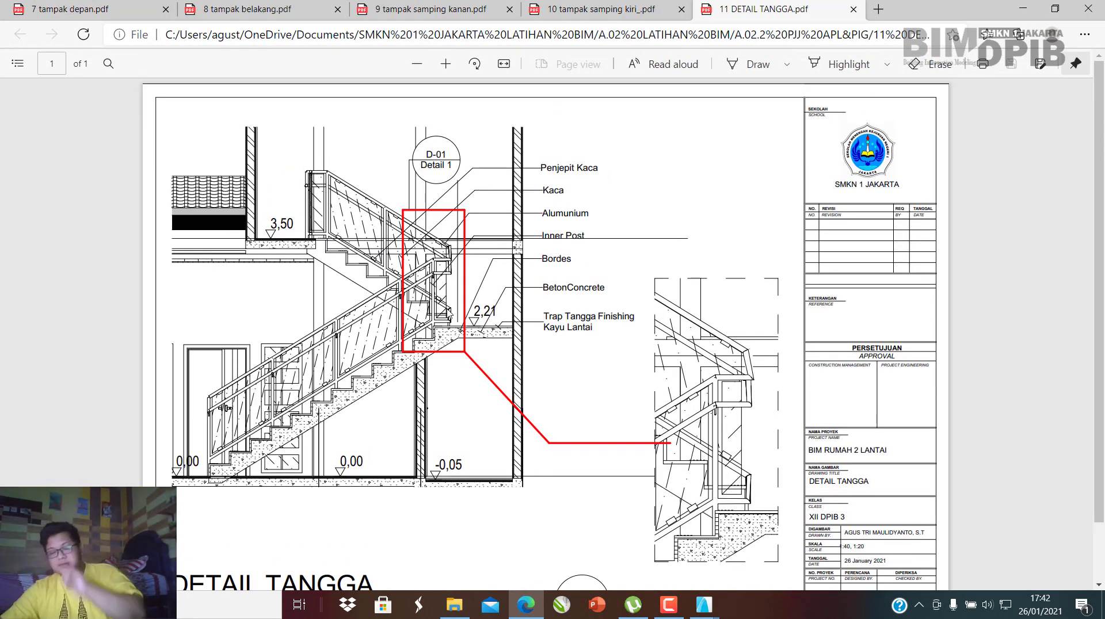
pyautogui.keyDown('ctrl'); pyautogui.scroll(5, 362, 312); pyautogui.keyUp('ctrl')
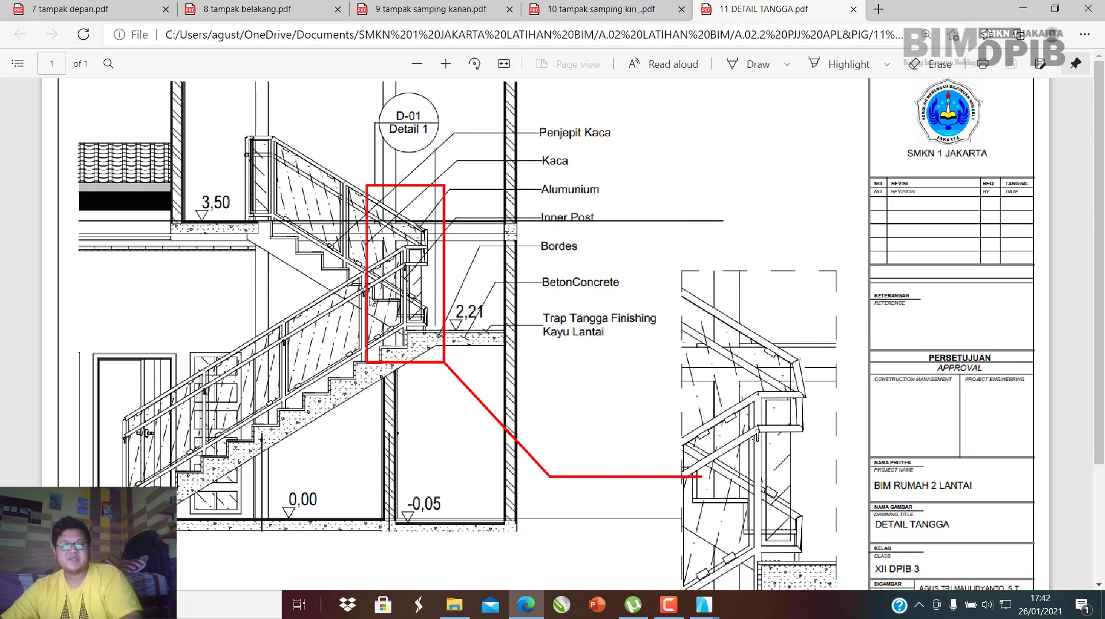
pyautogui.keyDown('ctrl'); pyautogui.scroll(-3, 314, 296); pyautogui.keyUp('ctrl')
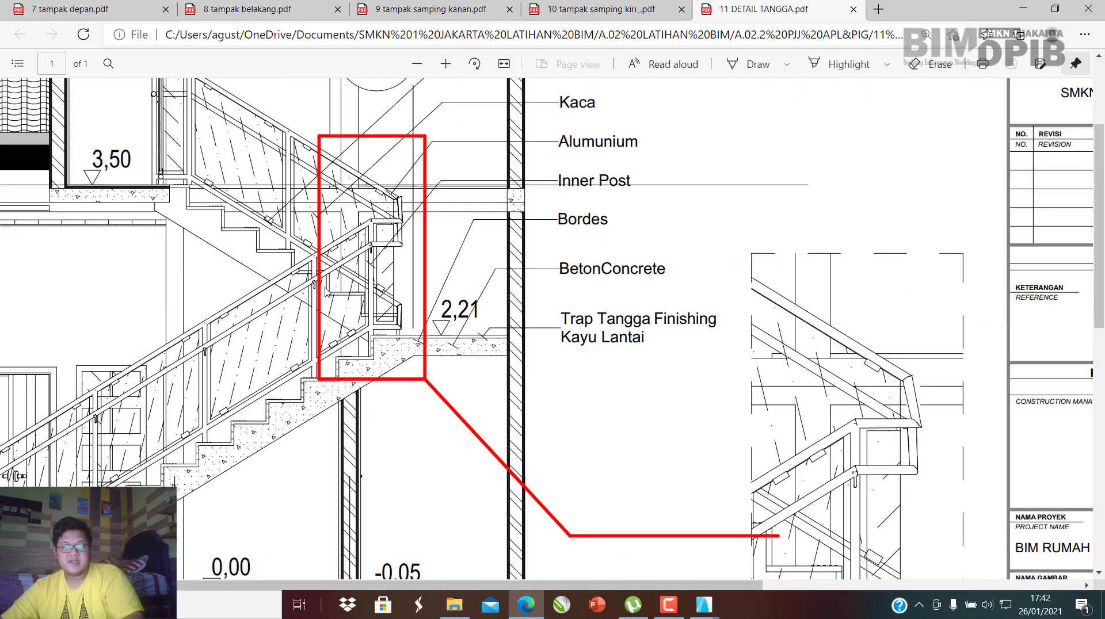
pyautogui.click(1030, 10)
# Switch back to the SMKN 1 JAKARTA project in ARCHICAD and turn on True Line Weight for the DETAIL TANGGA layout.
pyautogui.click(701, 602)
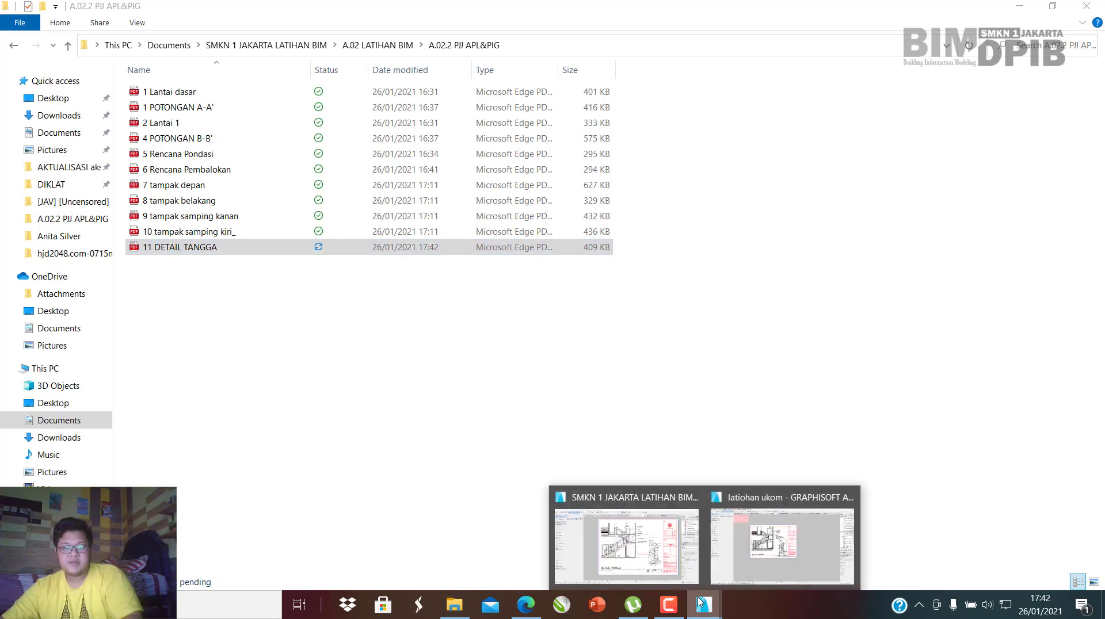
pyautogui.click(696, 554)
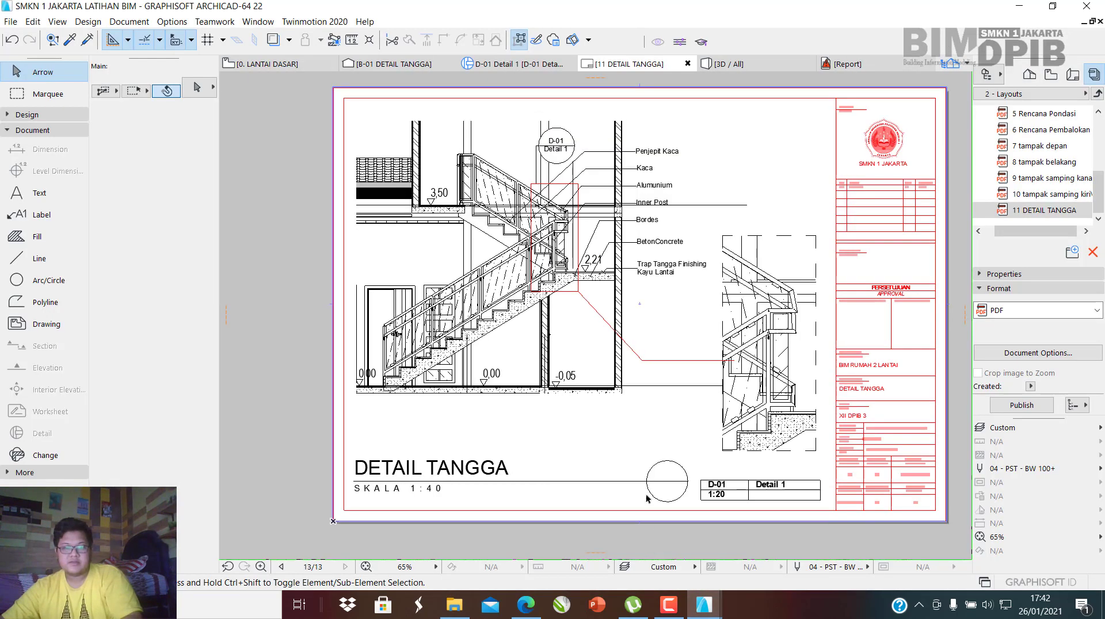
pyautogui.scroll(5, 710, 299)
pyautogui.scroll(1, 710, 299)
pyautogui.rightClick(723, 226)
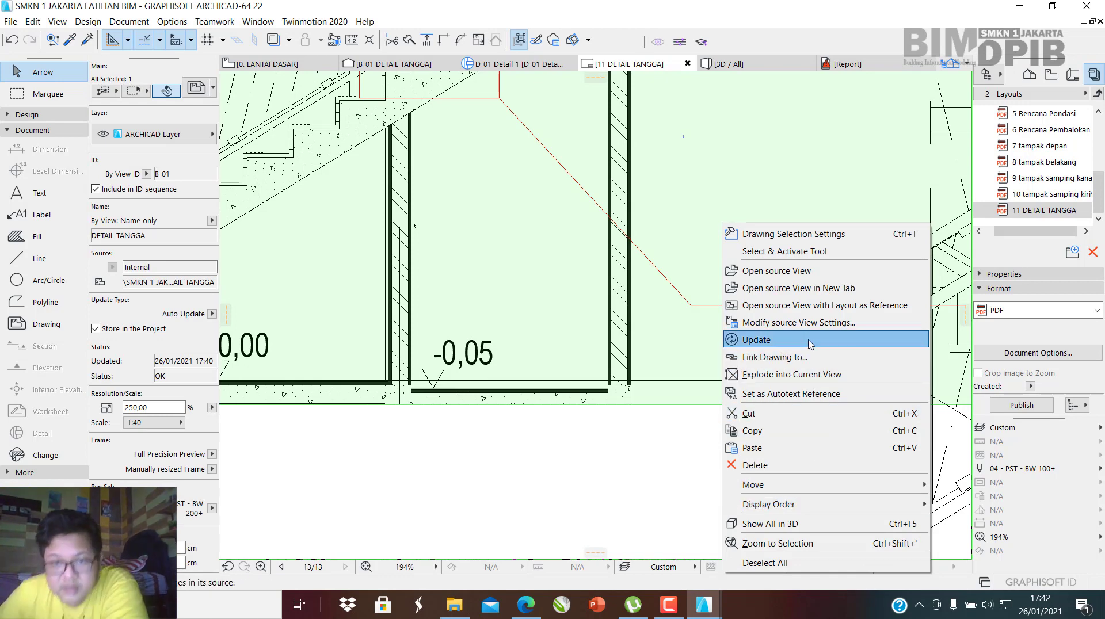
pyautogui.rightClick(711, 479)
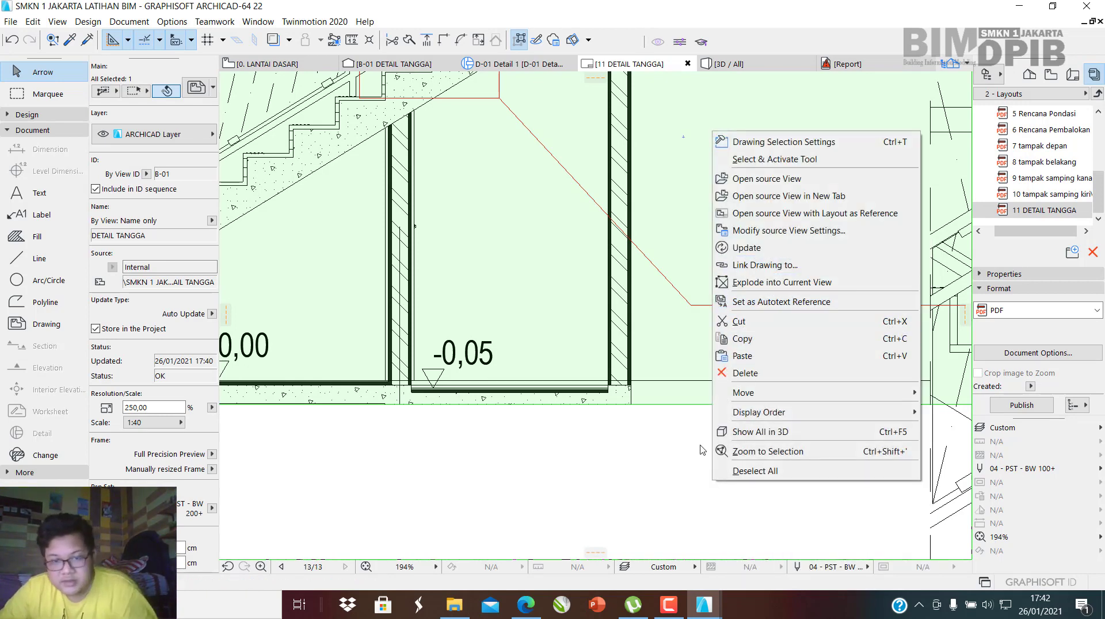
pyautogui.click(676, 504)
pyautogui.rightClick(685, 473)
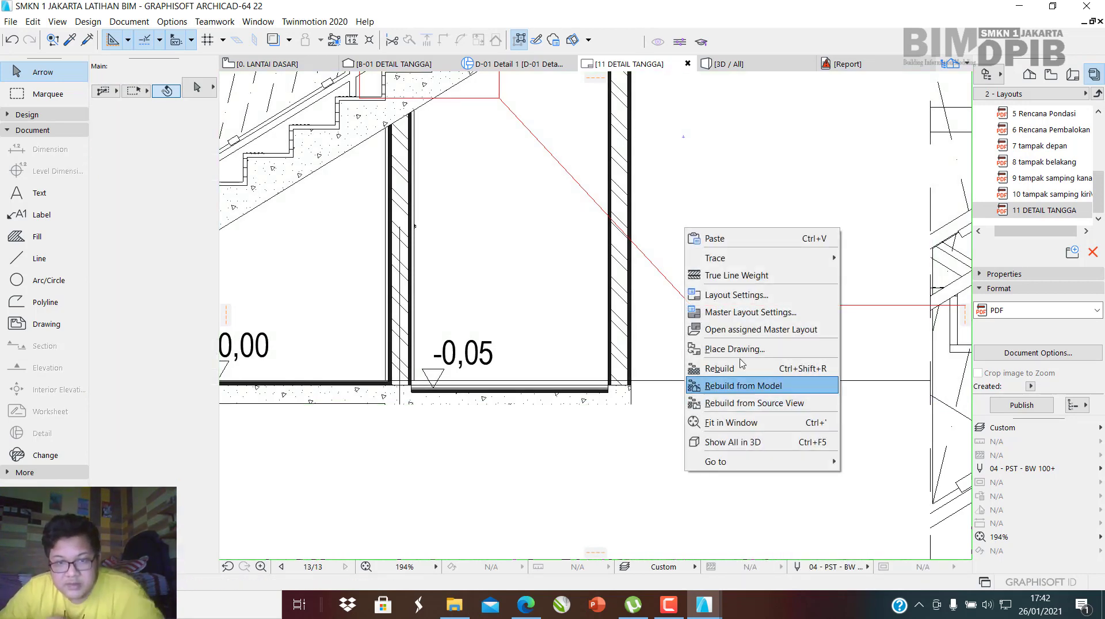
pyautogui.click(735, 278)
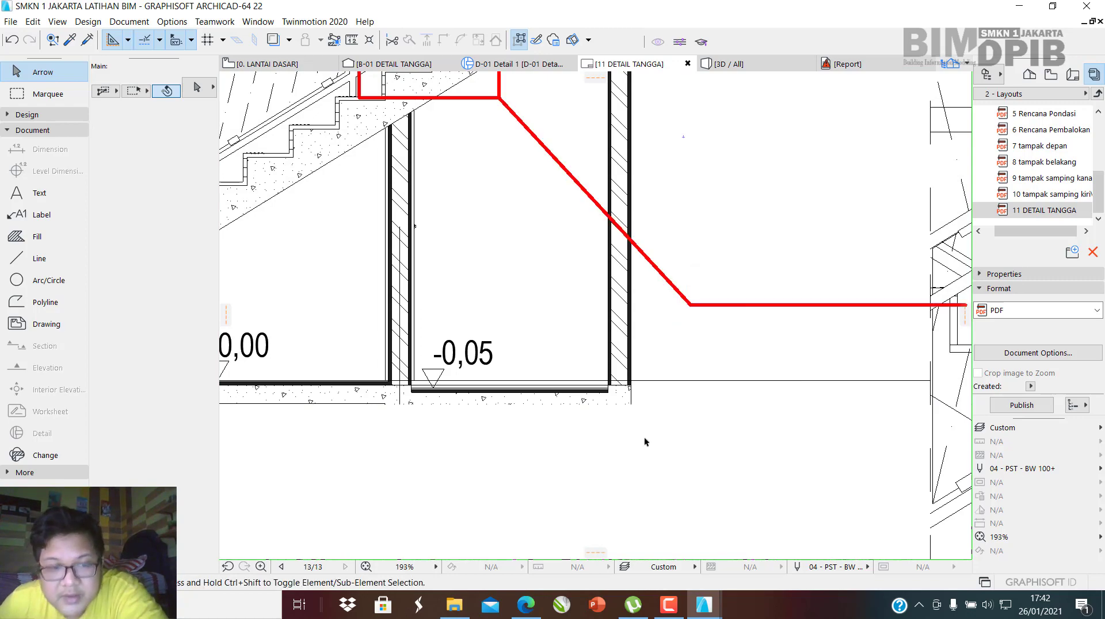
# Examine the wall lines and the red leader on the layout at their true line weights.
pyautogui.scroll(-2, 647, 426)
pyautogui.scroll(6, 518, 383)
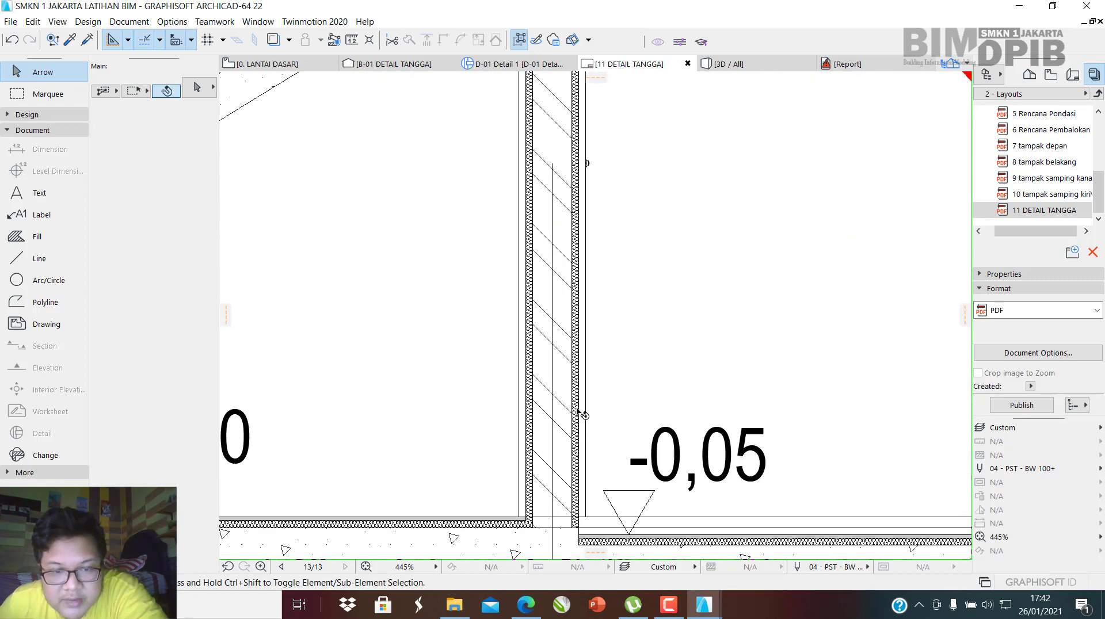
pyautogui.scroll(-8, 578, 411)
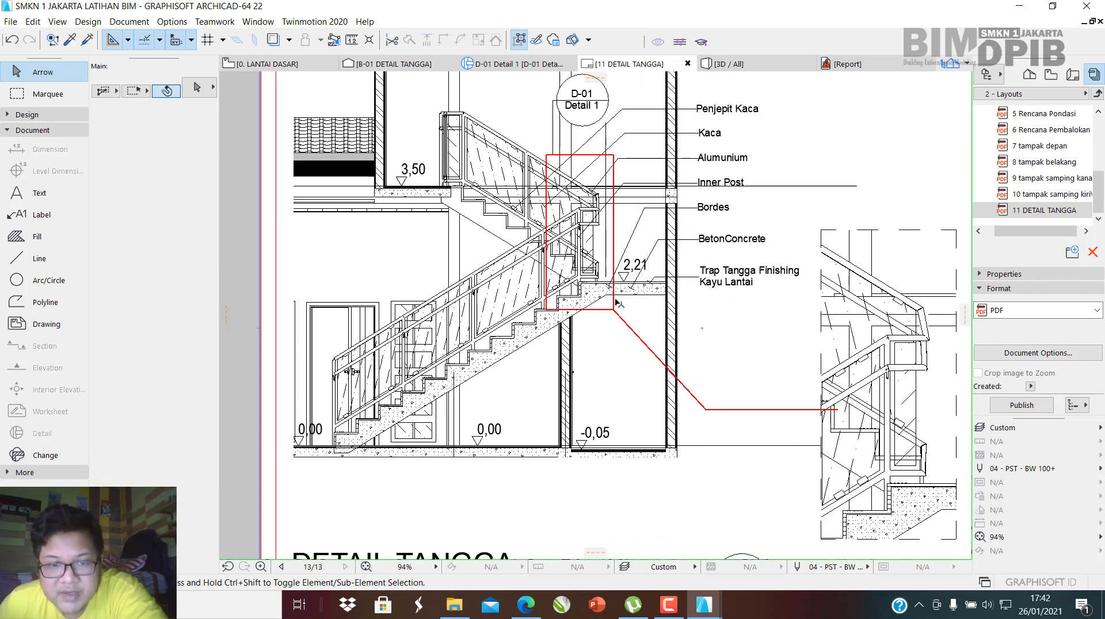
pyautogui.scroll(2, 617, 302)
pyautogui.scroll(-5, 629, 321)
pyautogui.click(648, 350)
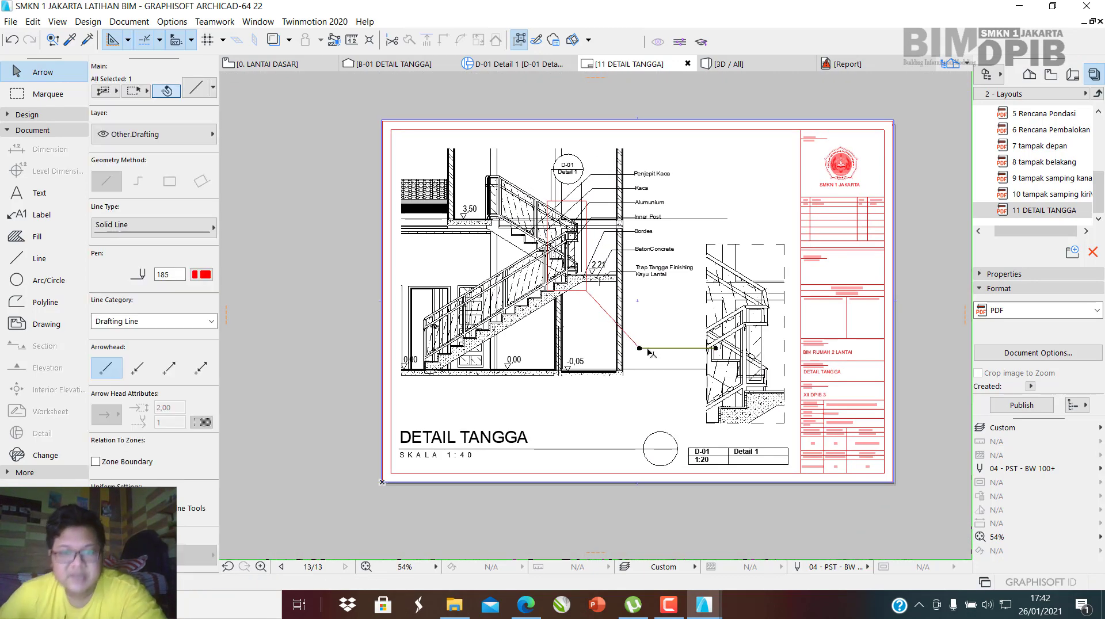
pyautogui.click(661, 361)
pyautogui.press('Escape')
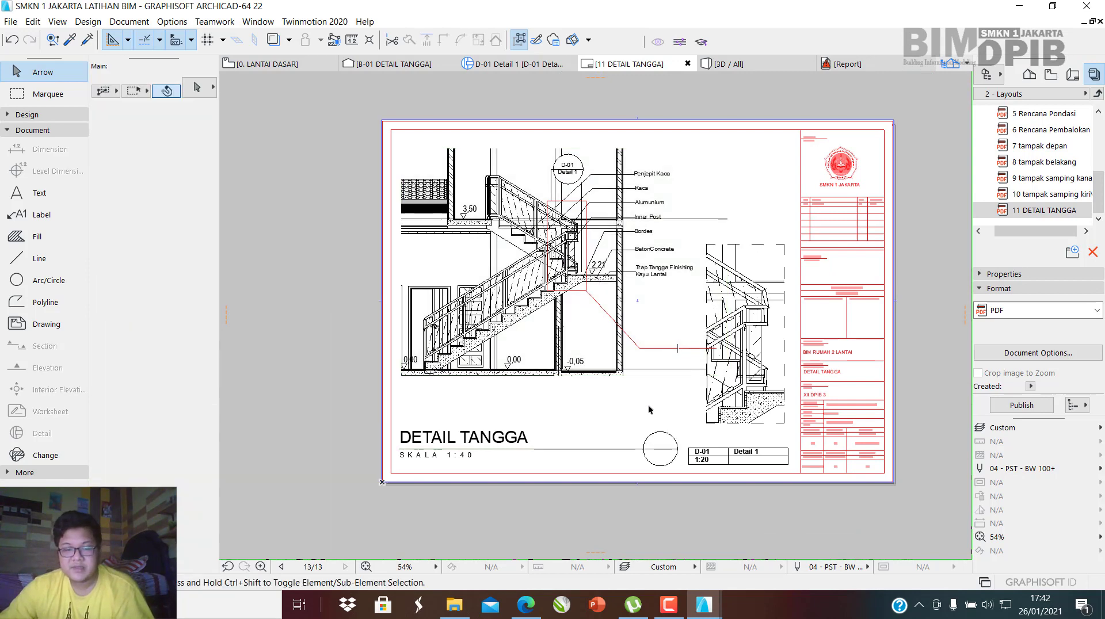
pyautogui.scroll(4, 645, 407)
pyautogui.rightClick(603, 396)
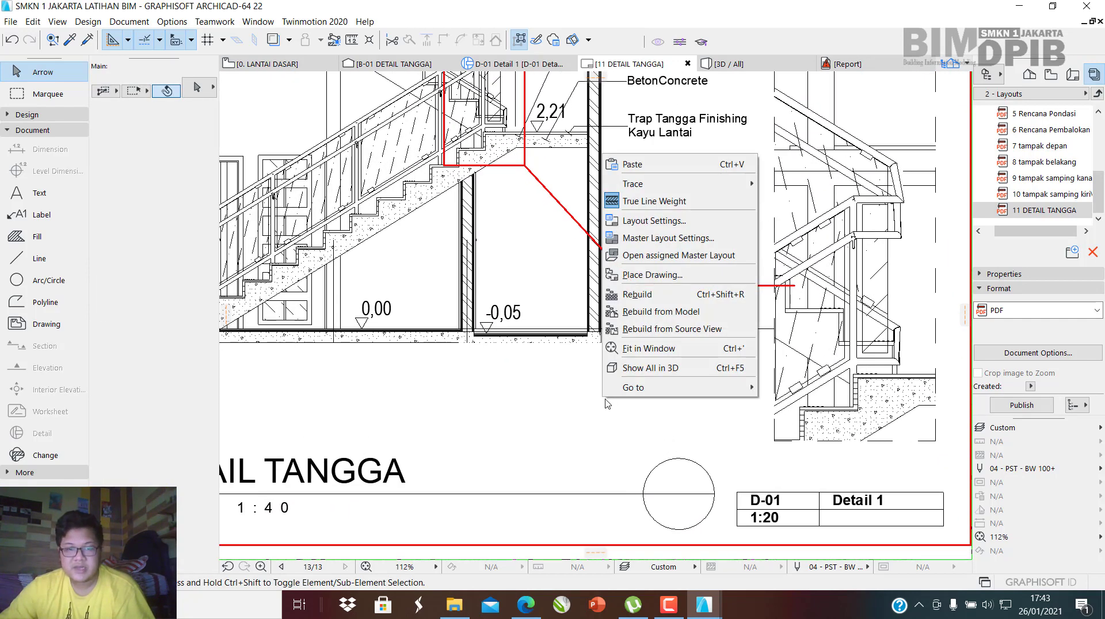
pyautogui.click(564, 406)
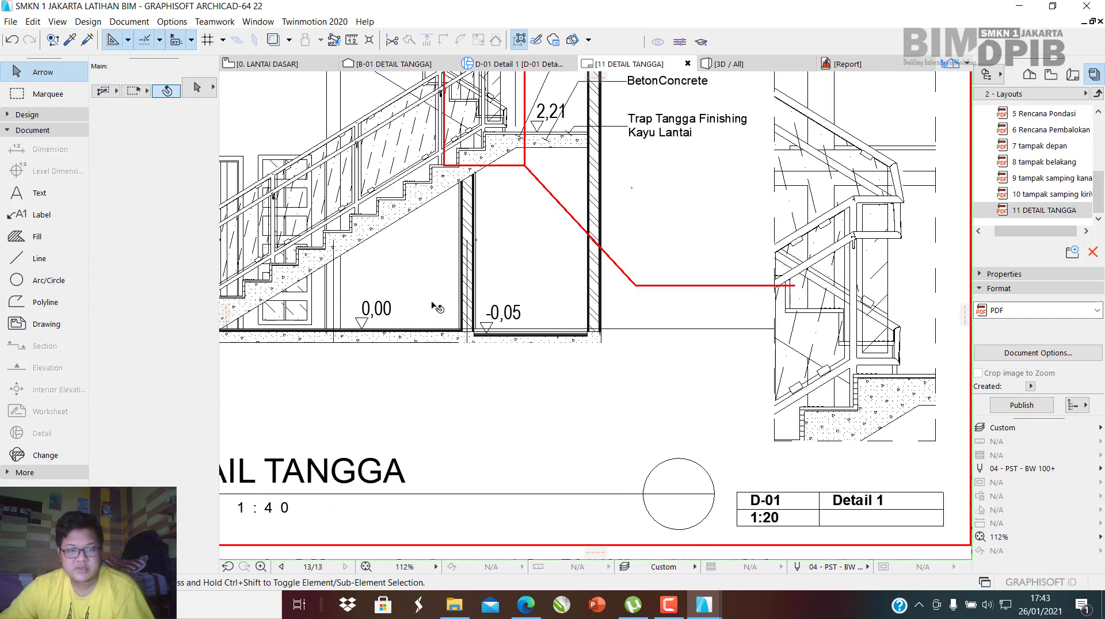
# Turn off True Line Weight and examine the walls and red leader as hairlines for comparison.
pyautogui.rightClick(520, 403)
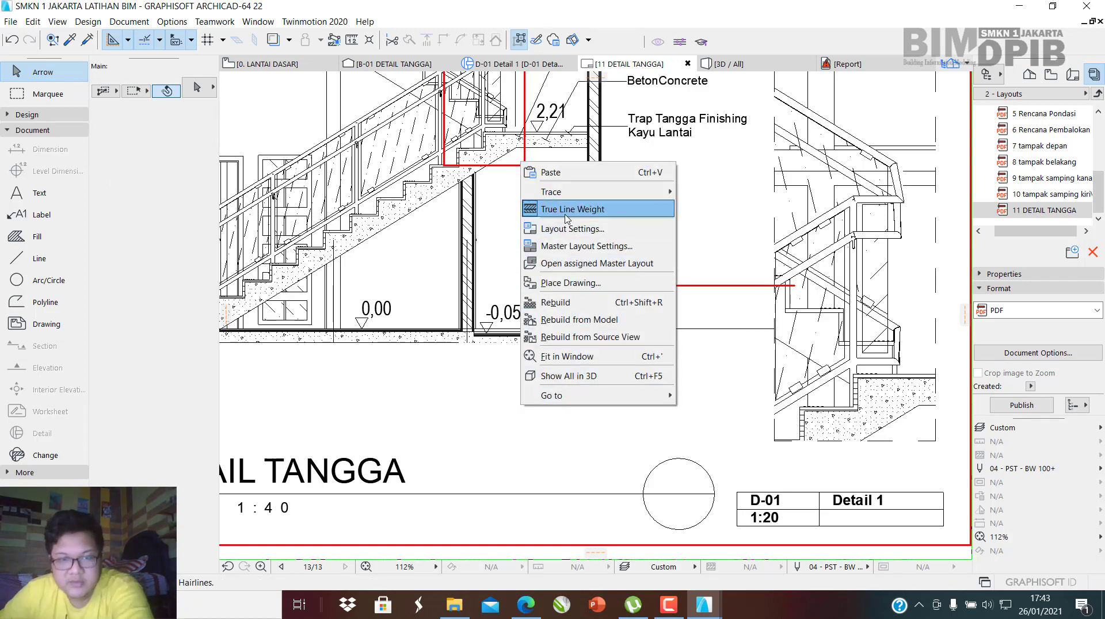
pyautogui.click(567, 209)
pyautogui.scroll(-5, 598, 403)
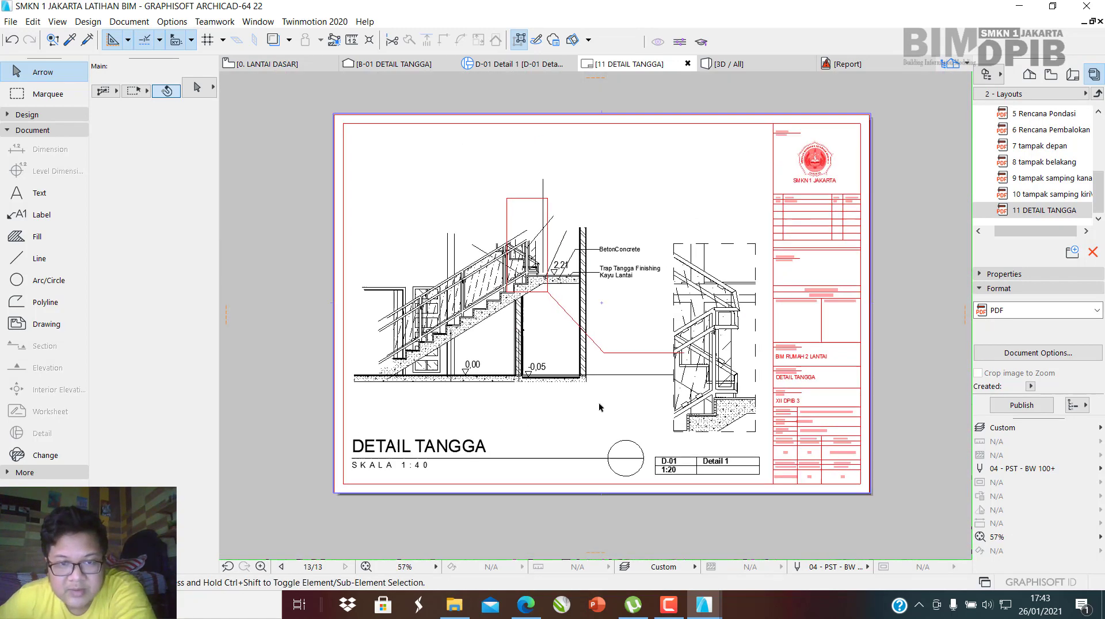
pyautogui.scroll(7, 560, 296)
pyautogui.scroll(-3, 559, 296)
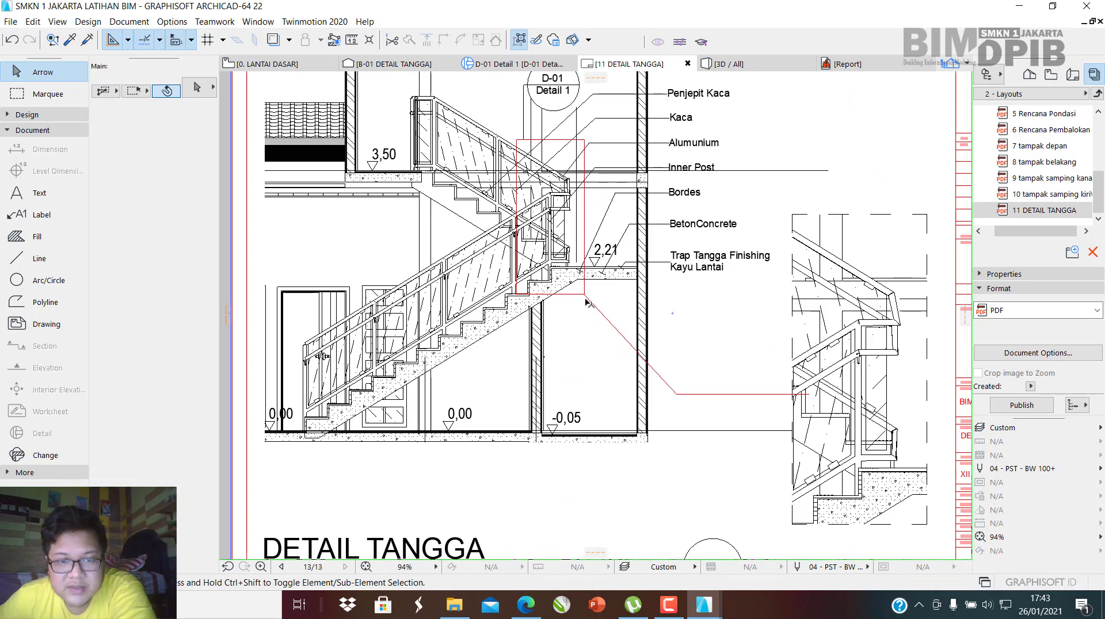
pyautogui.scroll(1, 583, 253)
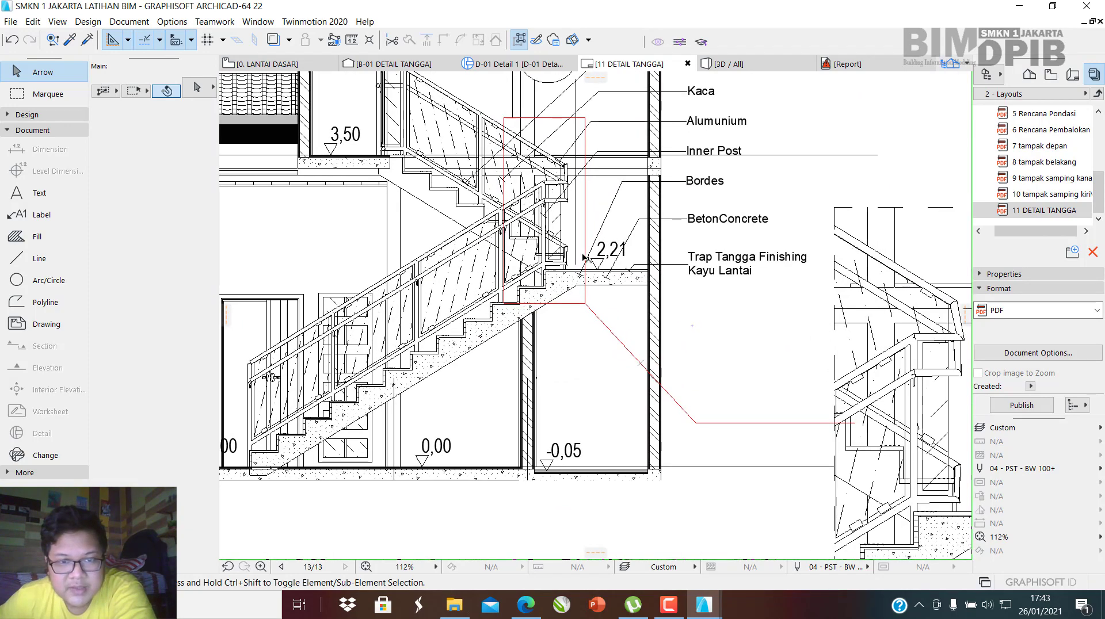
pyautogui.scroll(6, 581, 257)
pyautogui.scroll(-5, 625, 323)
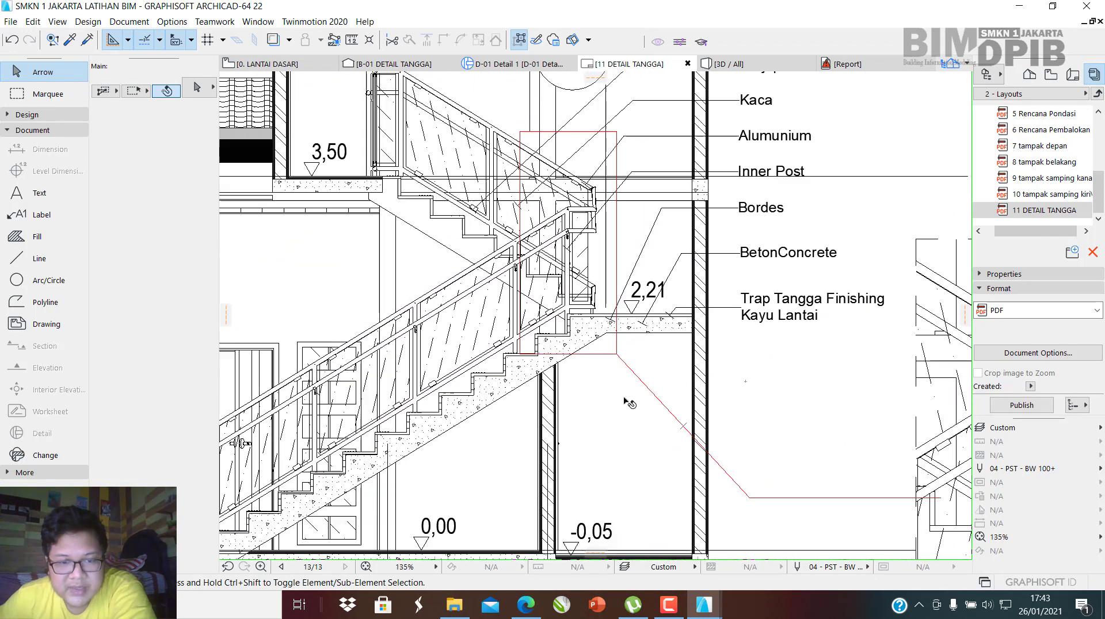
pyautogui.scroll(12, 626, 402)
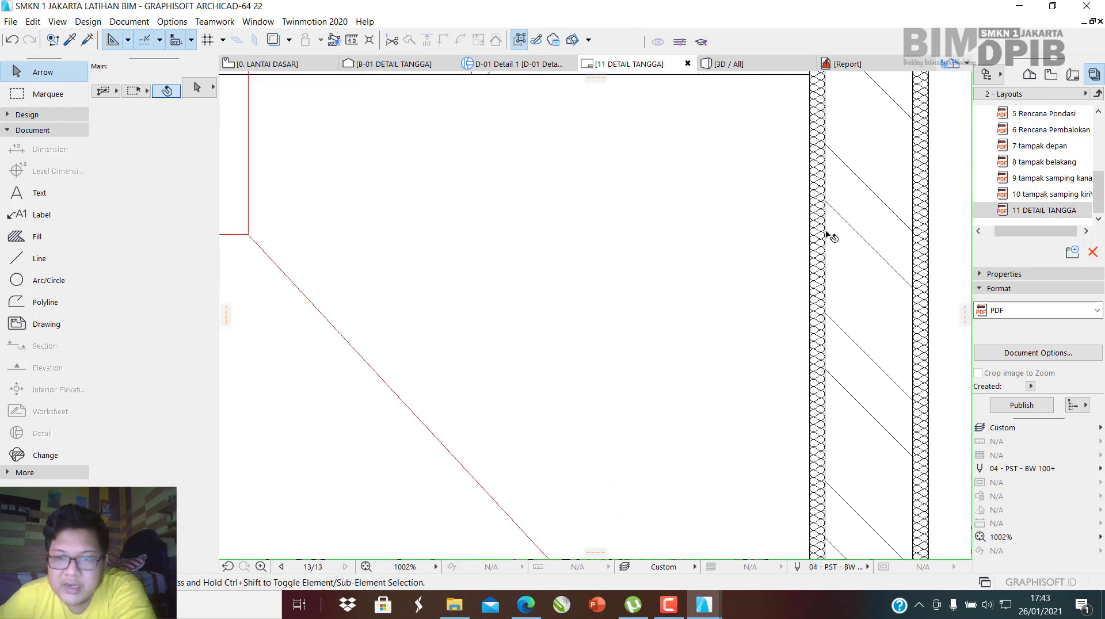
pyautogui.scroll(5, 818, 224)
pyautogui.scroll(-18, 743, 203)
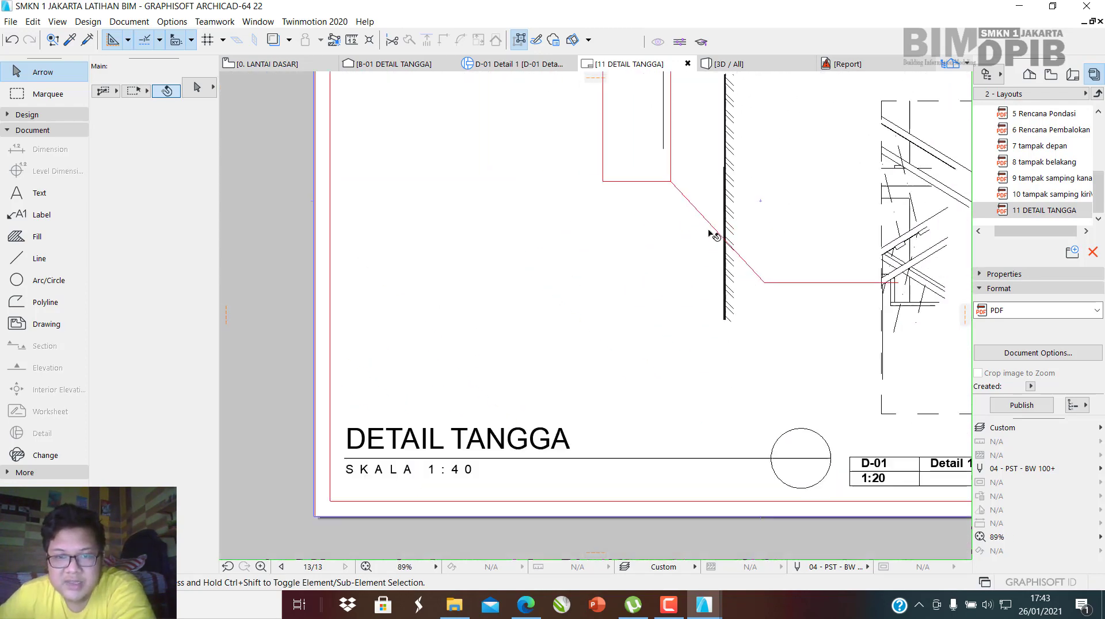
pyautogui.scroll(-2, 714, 235)
pyautogui.scroll(5, 730, 308)
# Turn True Line Weight back on and review the red outline and stair drawing on the sheet.
pyautogui.rightClick(652, 307)
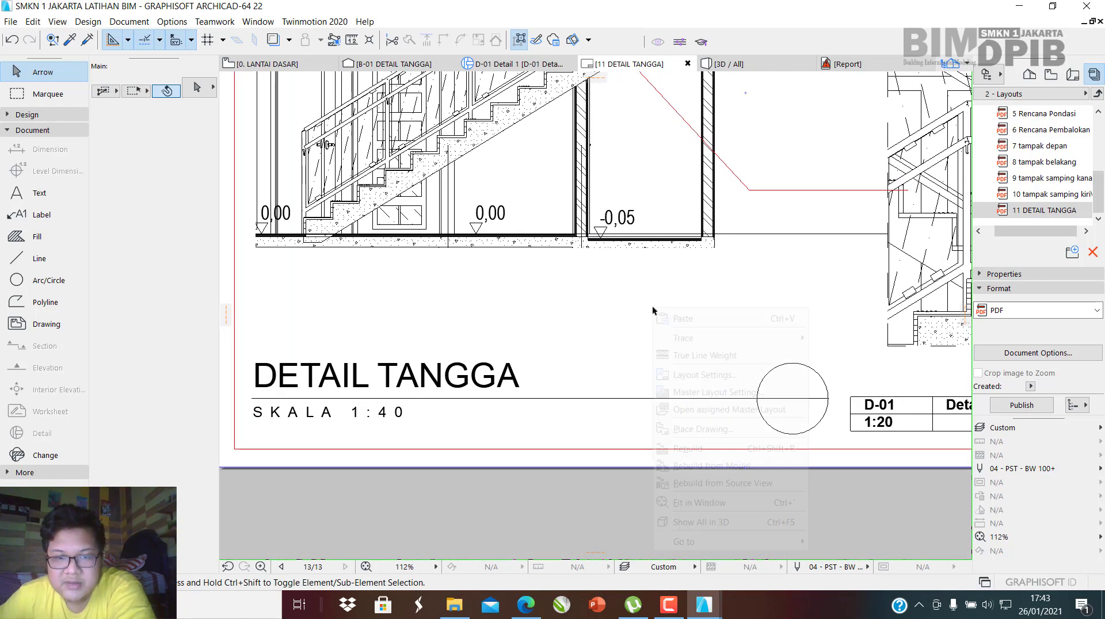
pyautogui.click(700, 357)
pyautogui.moveTo(713, 314); pyautogui.dragTo(744, 373, button='middle')
pyautogui.scroll(-3, 344, 514)
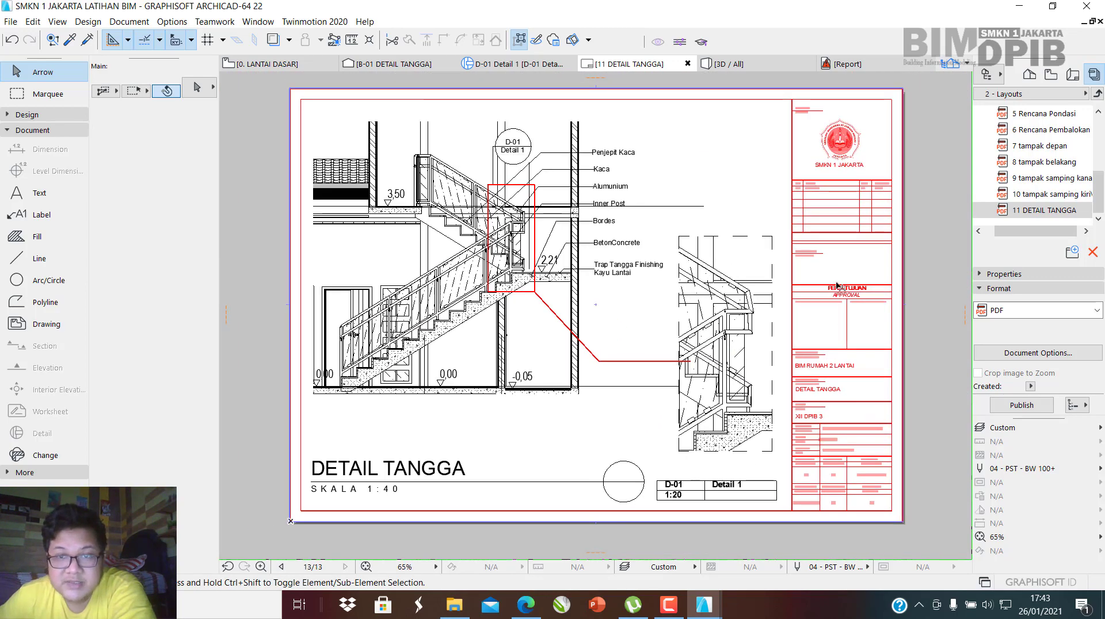
pyautogui.scroll(2, 765, 113)
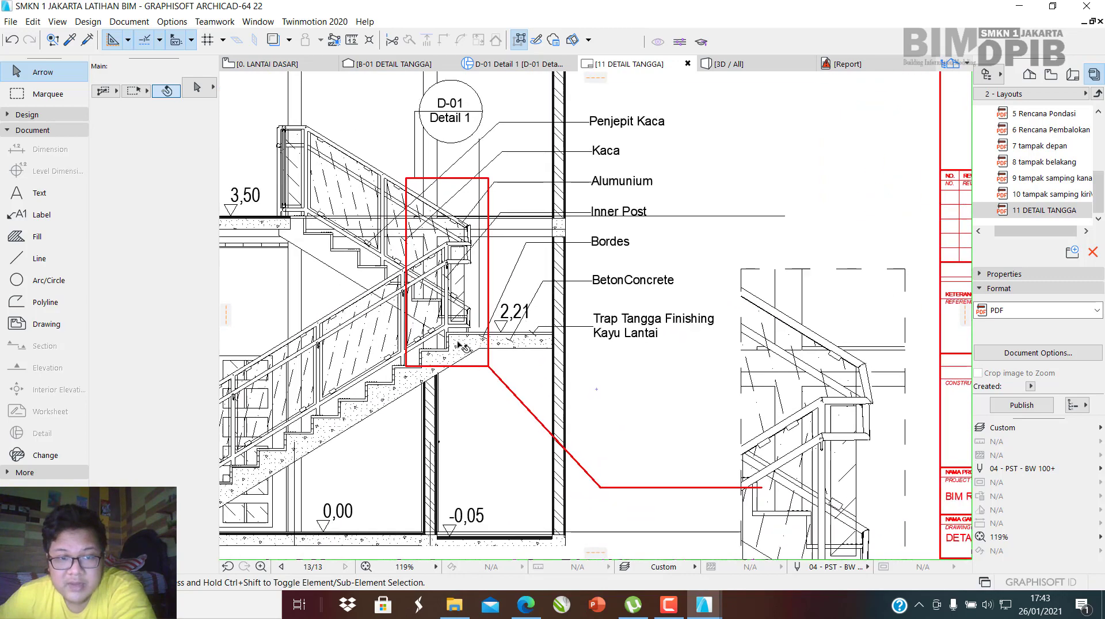
pyautogui.scroll(4, 507, 351)
pyautogui.scroll(-6, 507, 351)
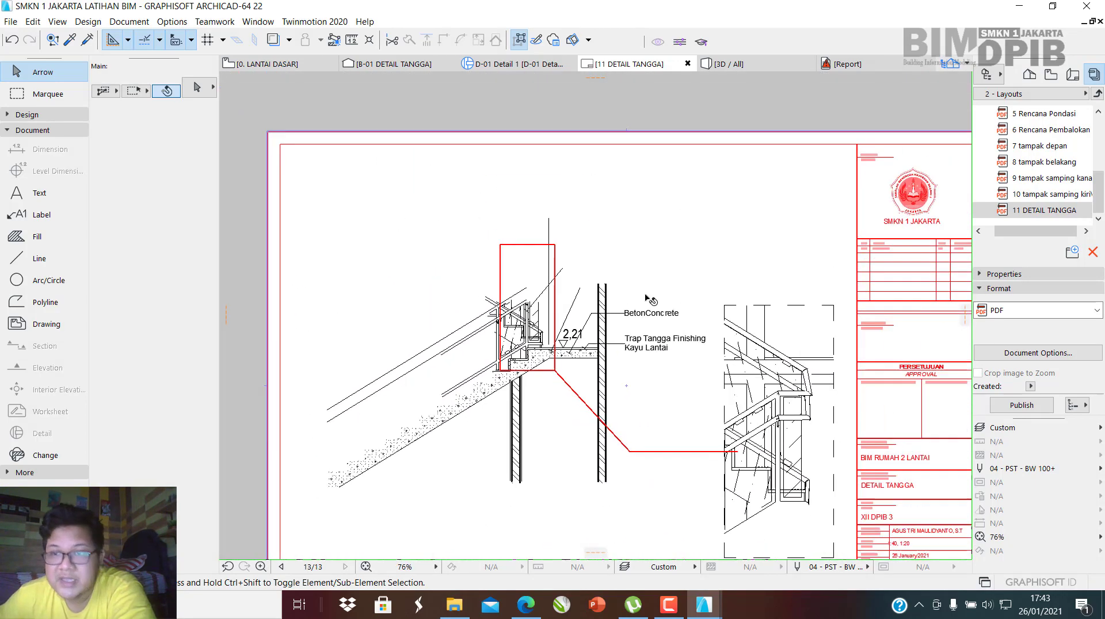
# Return to the output folder and reopen the published 11 DETAIL TANGGA PDF.
pyautogui.click(1019, 6)
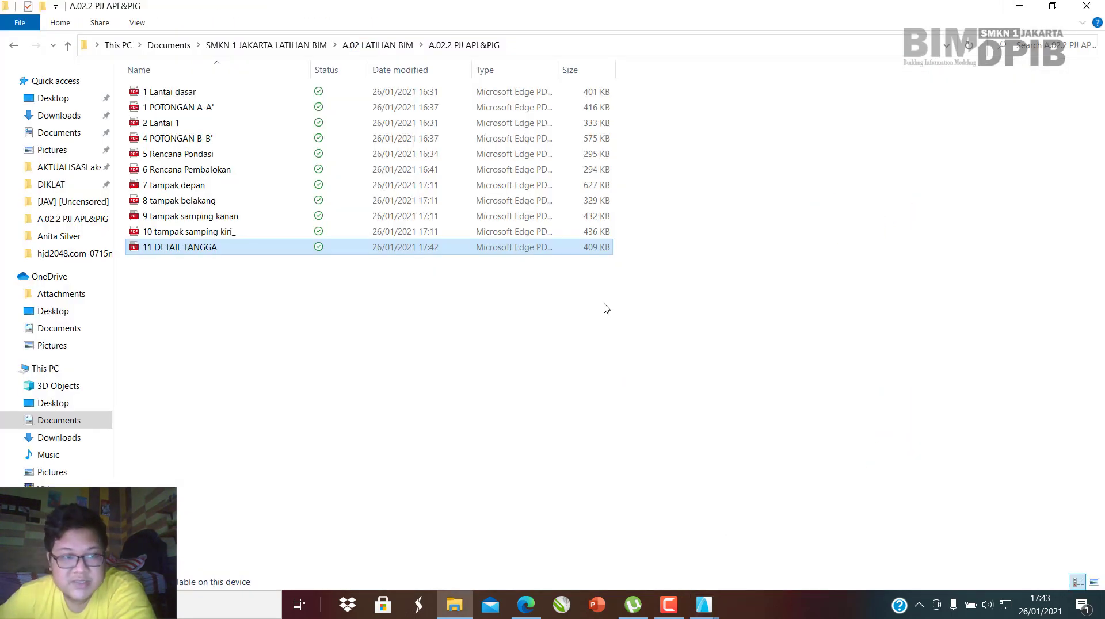
pyautogui.doubleClick(205, 253)
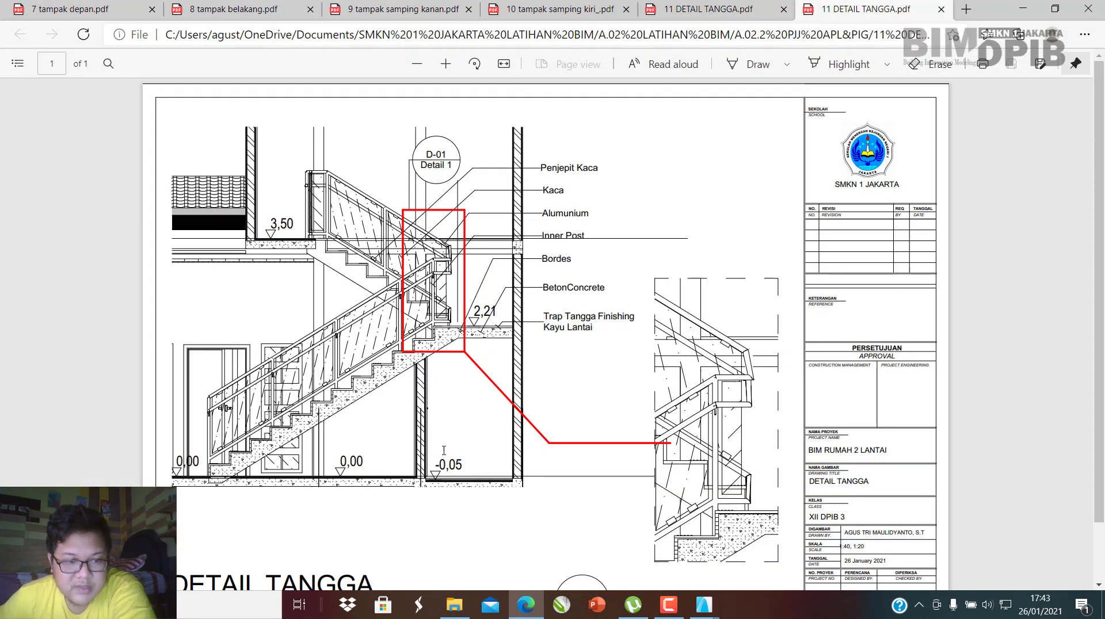
# Look over the published DETAIL TANGGA PDF and the complete set of PDF sheets in the A.02.2 PJJ APL&PIG folder.
pyautogui.scroll(-1, 444, 451)
pyautogui.scroll(1, 403, 459)
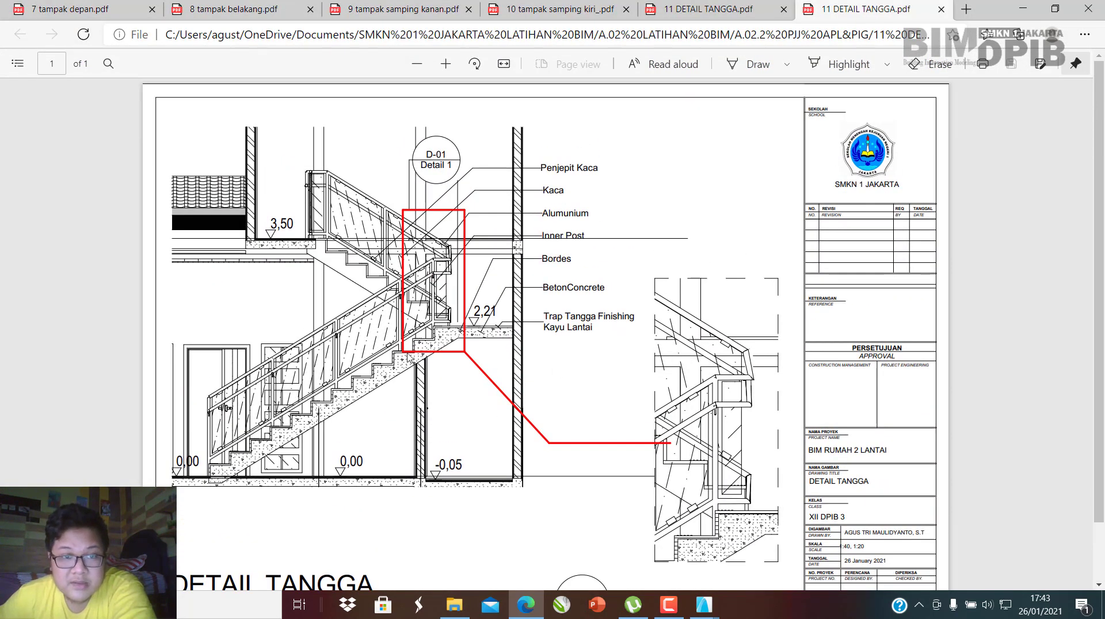
pyautogui.scroll(-2, 410, 357)
pyautogui.scroll(2, 422, 358)
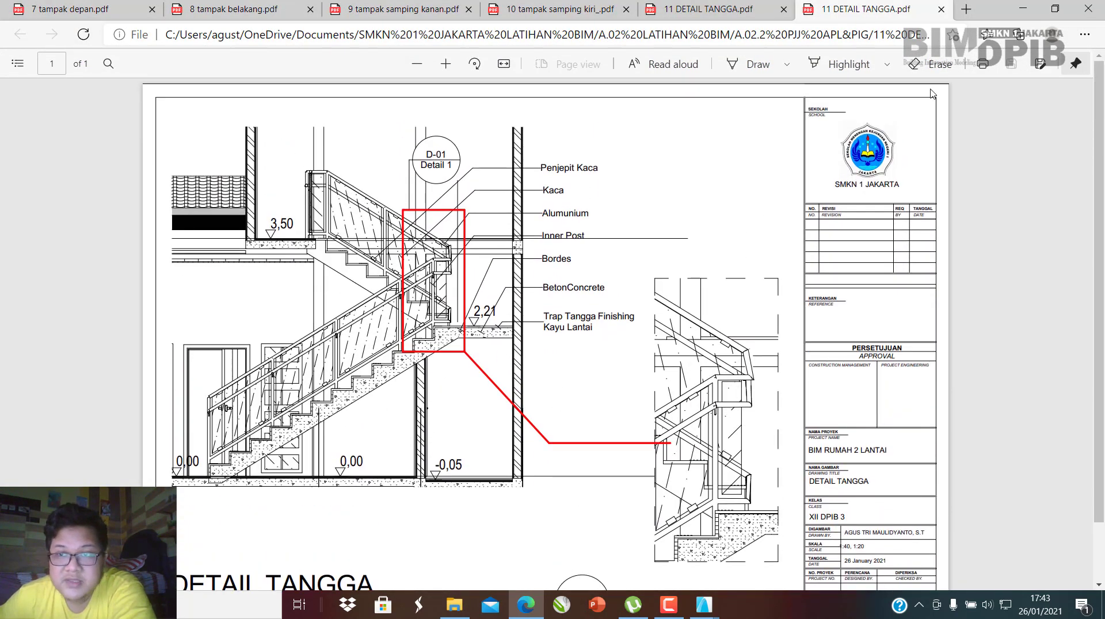
pyautogui.click(1028, 13)
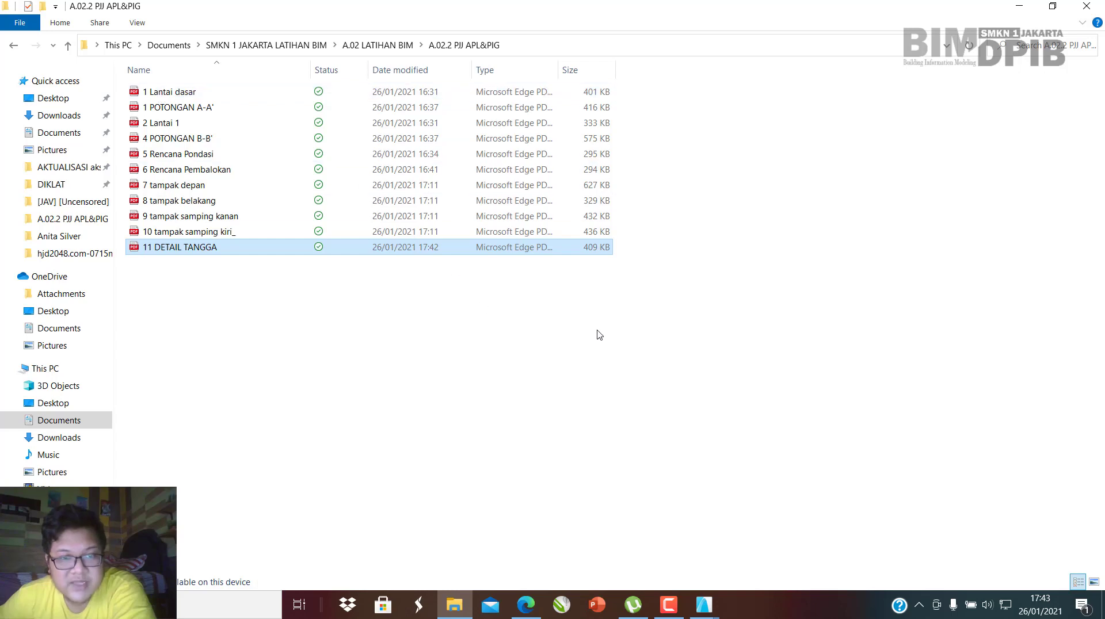
pyautogui.moveTo(724, 309); pyautogui.dragTo(279, 97)
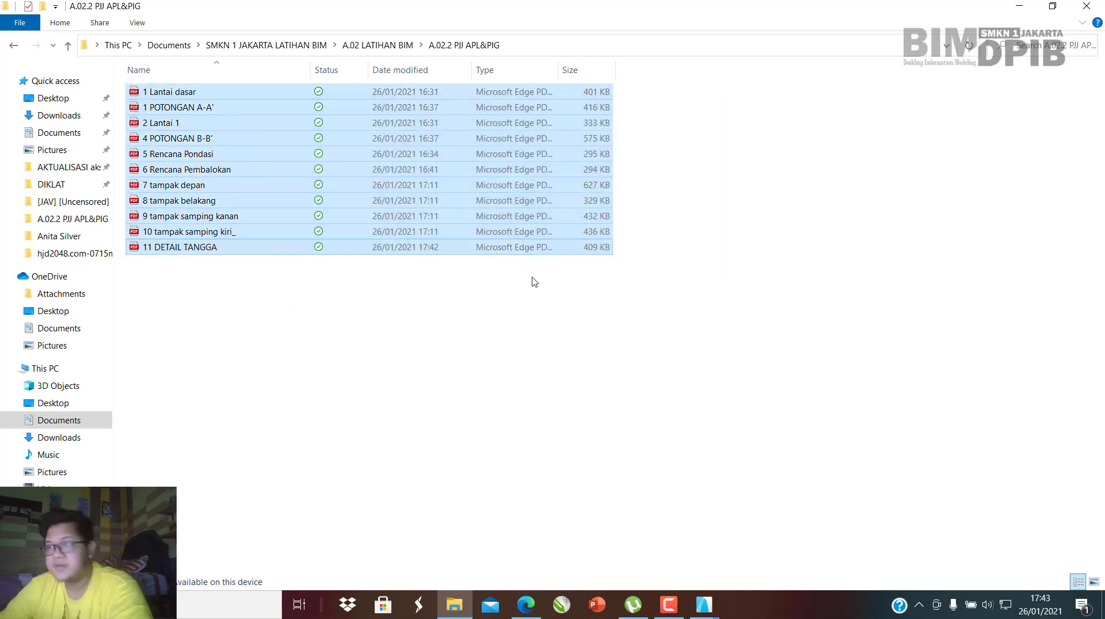
pyautogui.click(1012, 5)
# Switch back to the SMKN 1 JAKARTA LATIHAN BIM project in ARCHICAD and view the BASEMENT and LANTAI DASAR floor plans.
pyautogui.moveTo(703, 604)
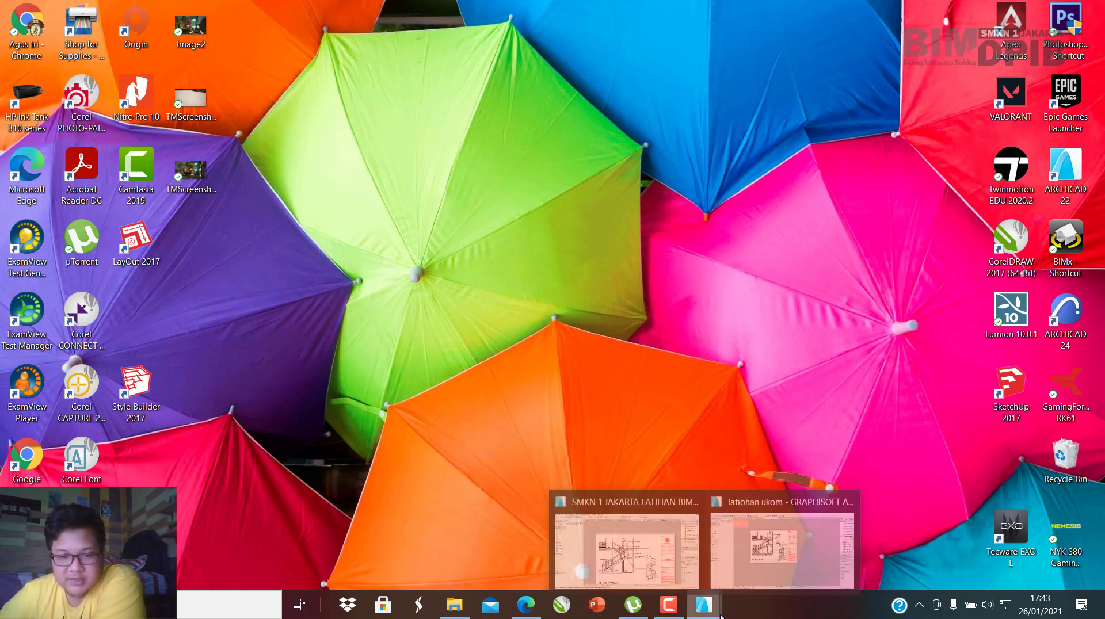
pyautogui.click(656, 570)
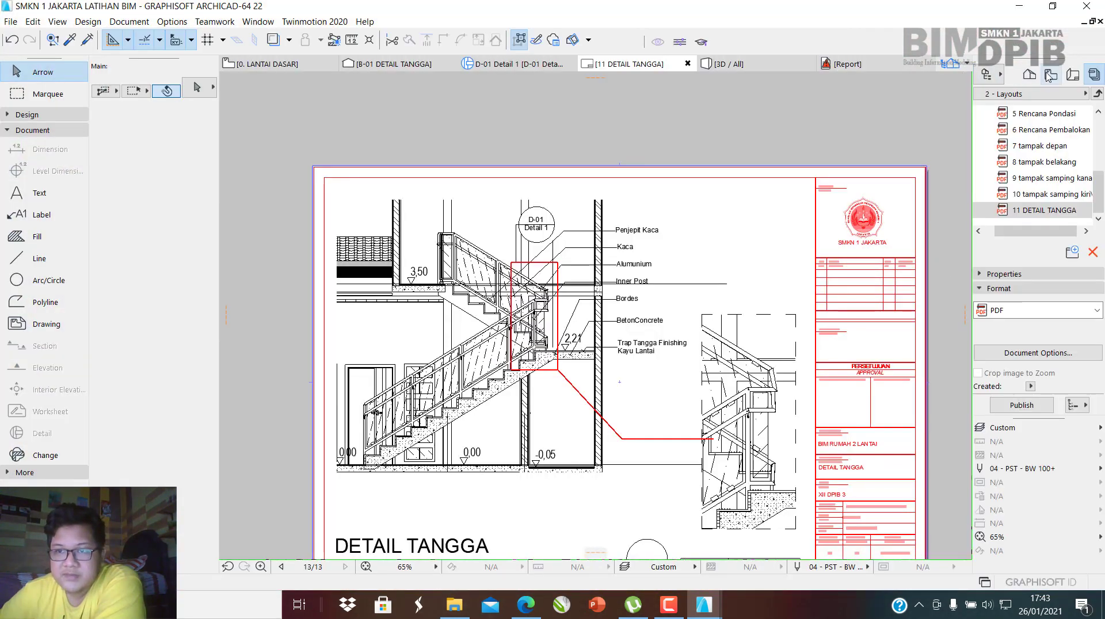
pyautogui.click(1030, 75)
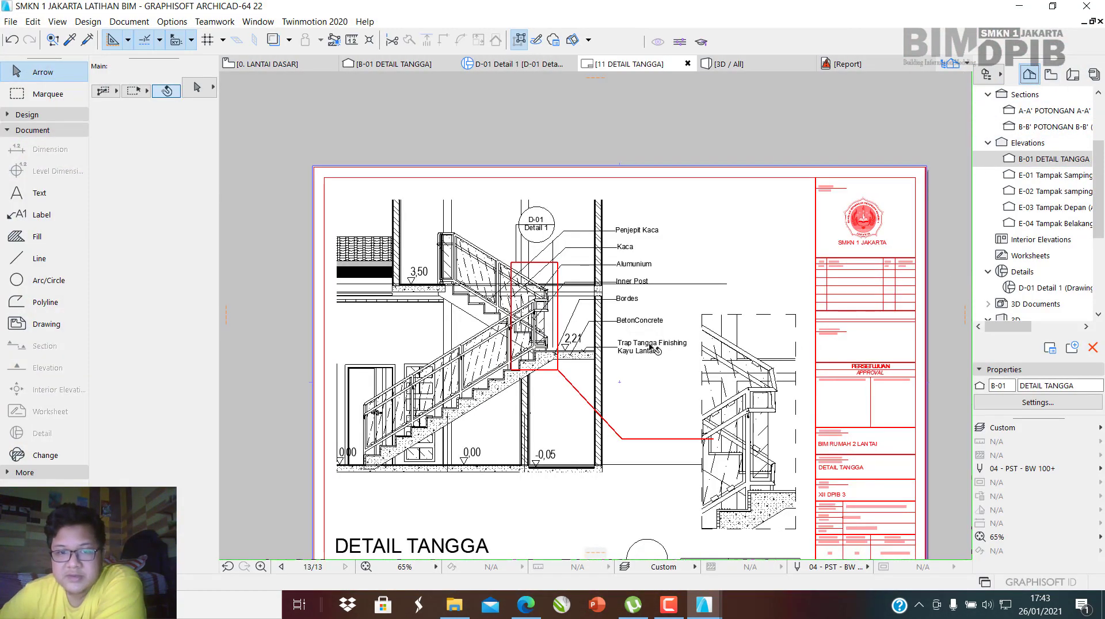
pyautogui.scroll(3, 994, 196)
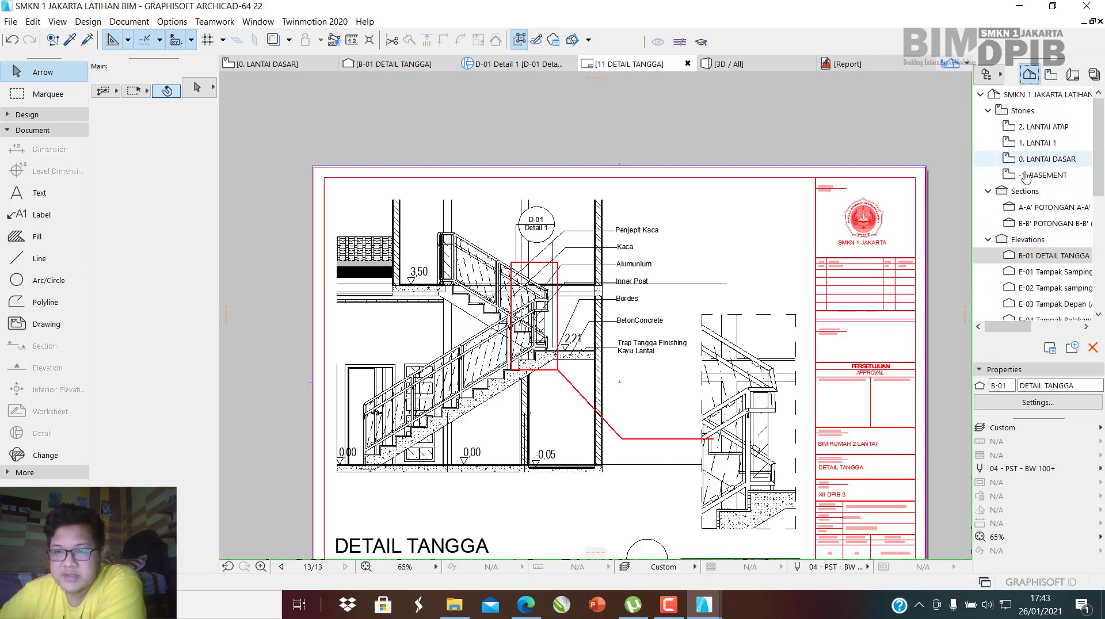
pyautogui.doubleClick(1048, 174)
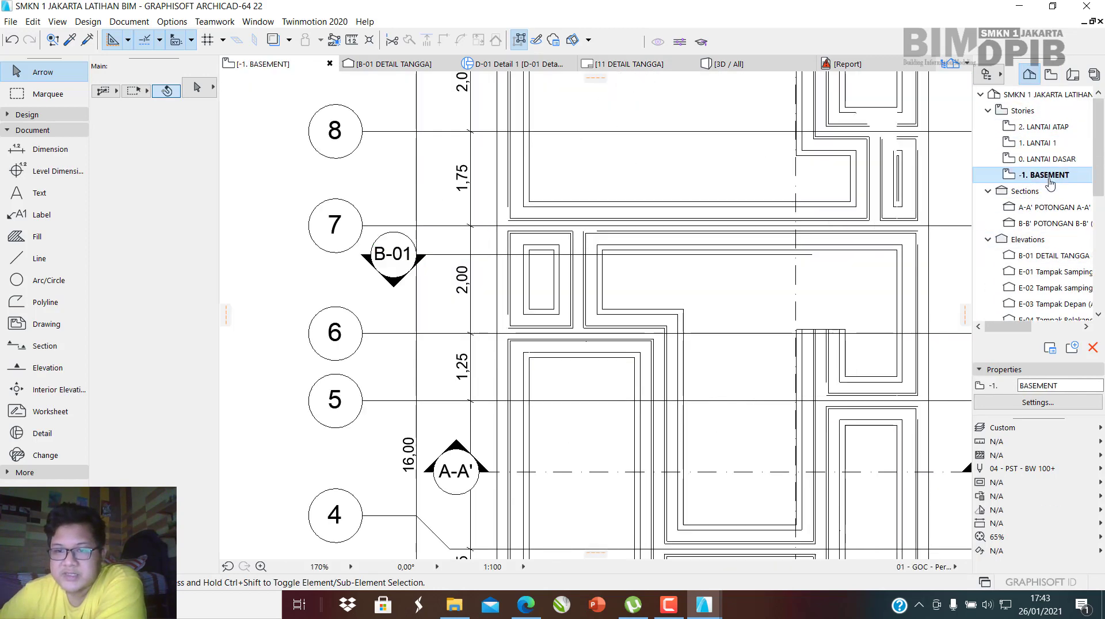
pyautogui.scroll(-2, 758, 337)
pyautogui.click(1050, 145)
pyautogui.doubleClick(1046, 160)
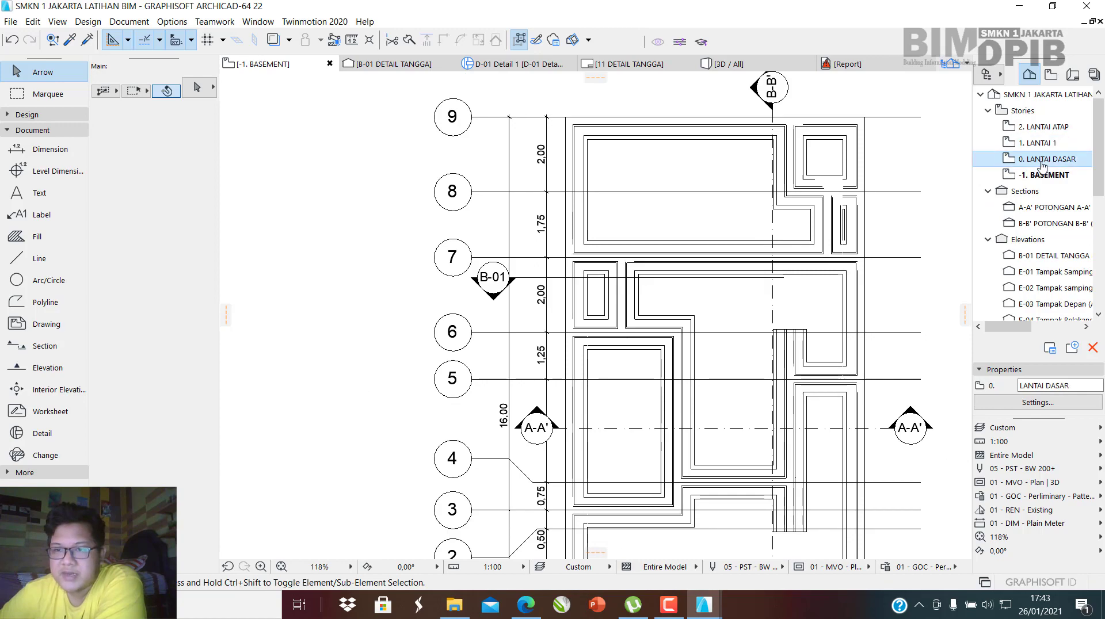
pyautogui.doubleClick(1044, 174)
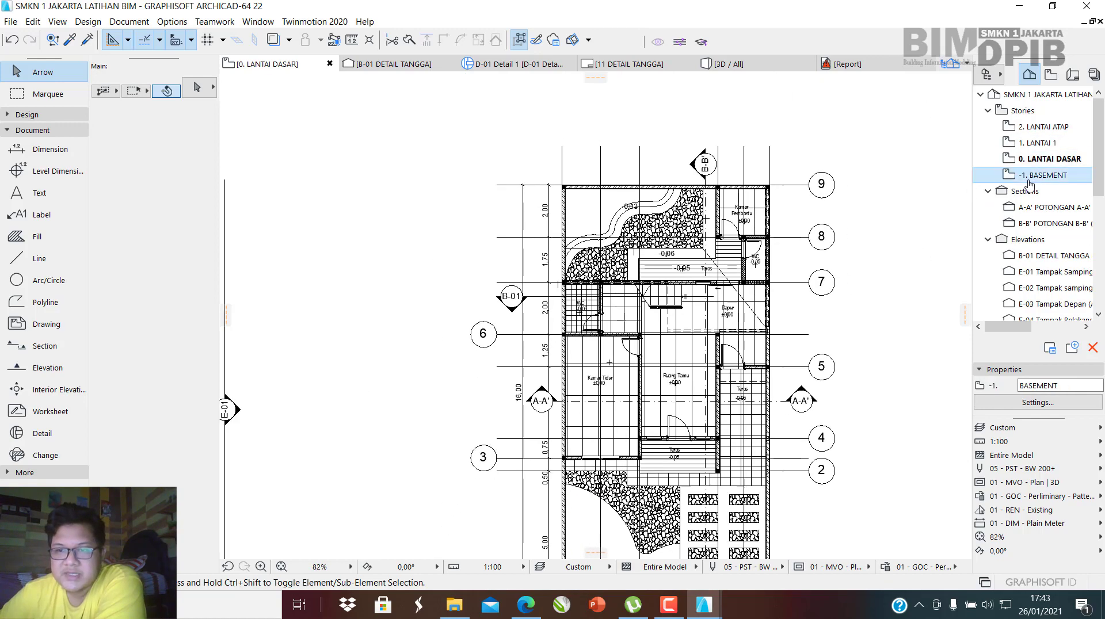
pyautogui.doubleClick(1057, 160)
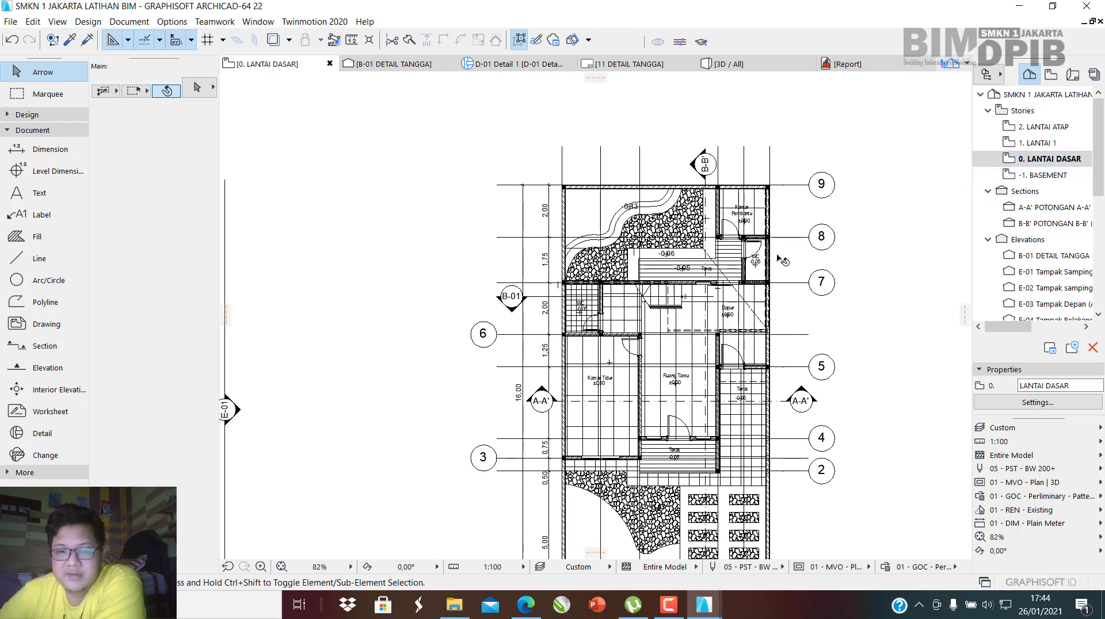
pyautogui.scroll(-2, 778, 257)
pyautogui.scroll(3, 839, 318)
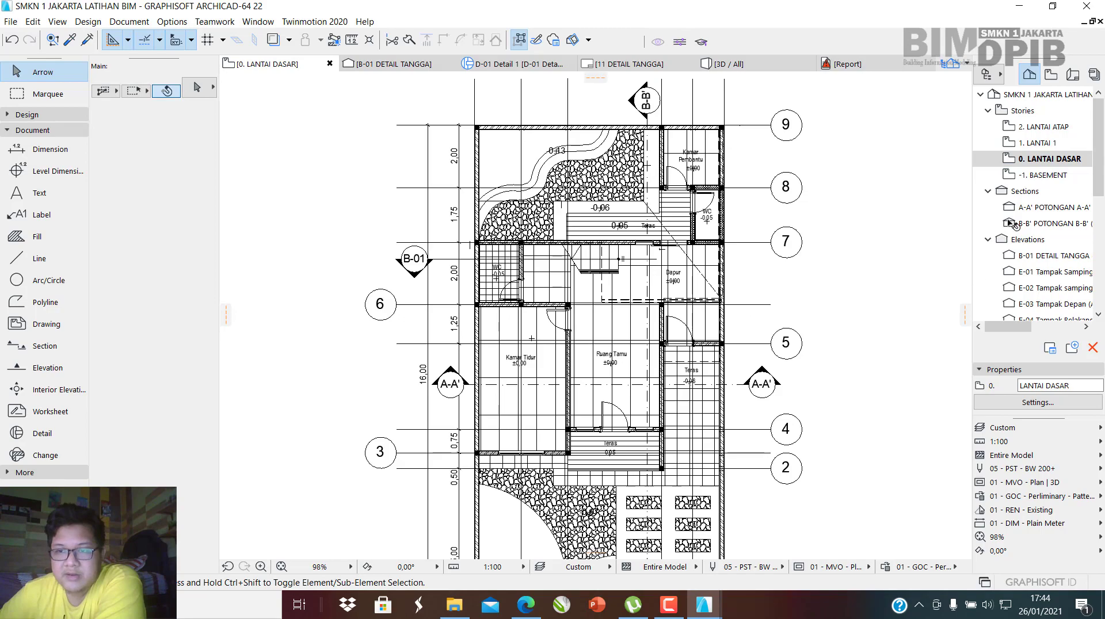
# View the LANTAI ATAP roof plan and look through the layer combinations available for it.
pyautogui.doubleClick(1047, 127)
pyautogui.scroll(4, 622, 340)
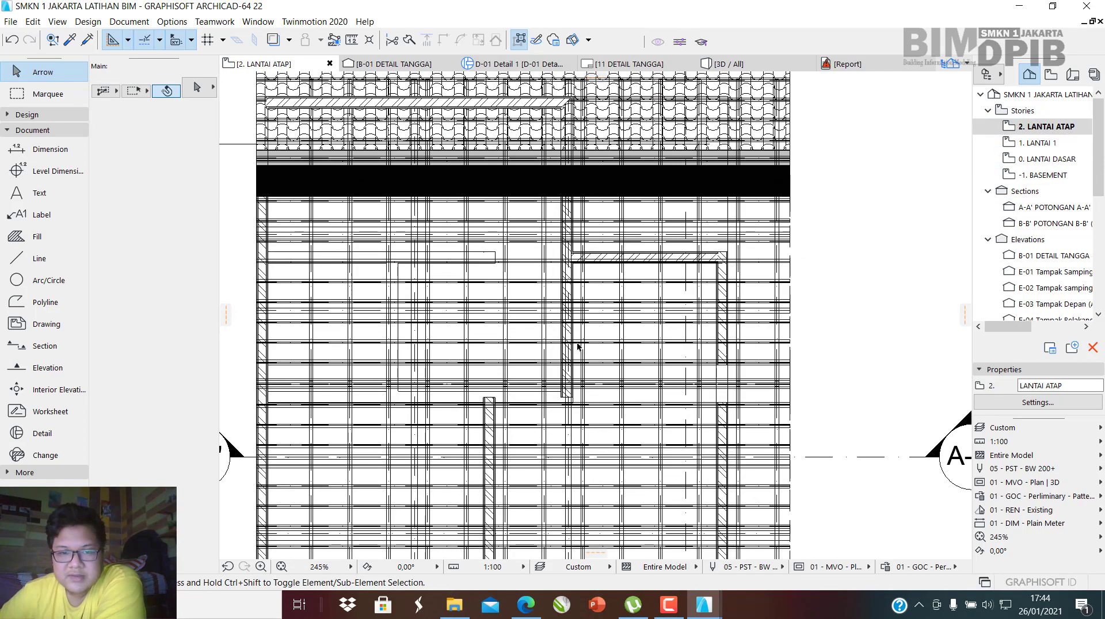
pyautogui.scroll(-2, 554, 305)
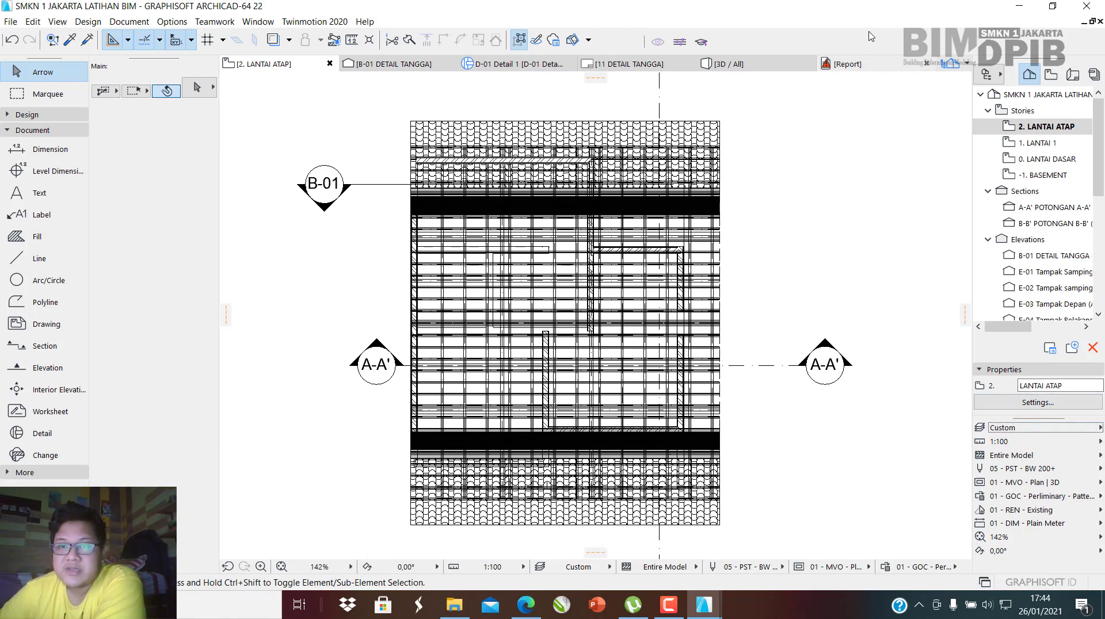
pyautogui.moveTo(869, 9); pyautogui.dragTo(673, 26)
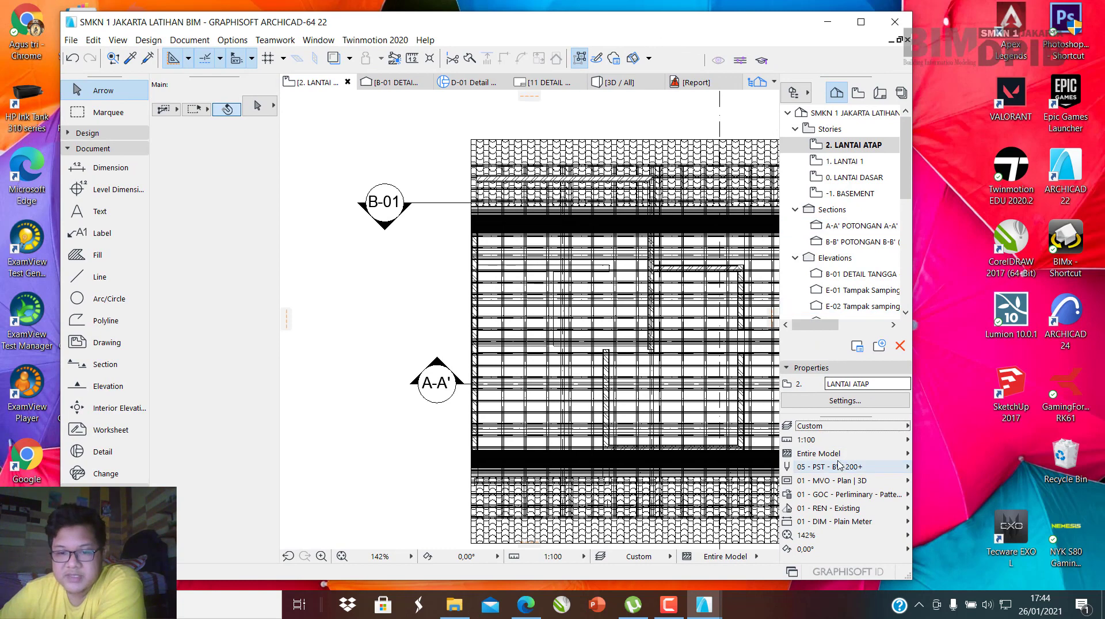
pyautogui.click(835, 426)
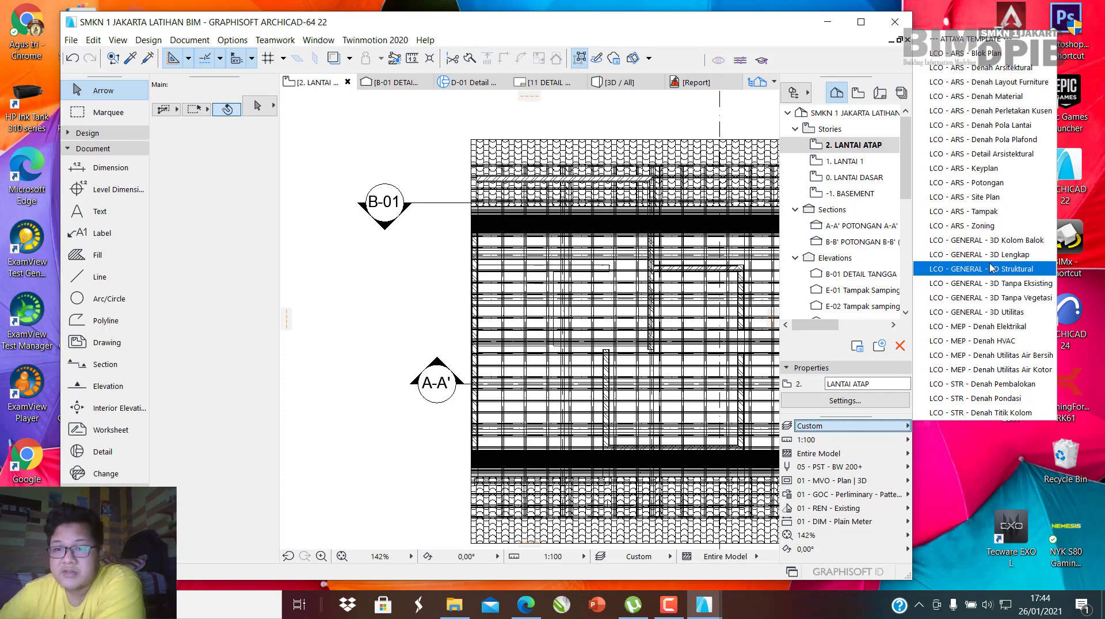
pyautogui.click(513, 137)
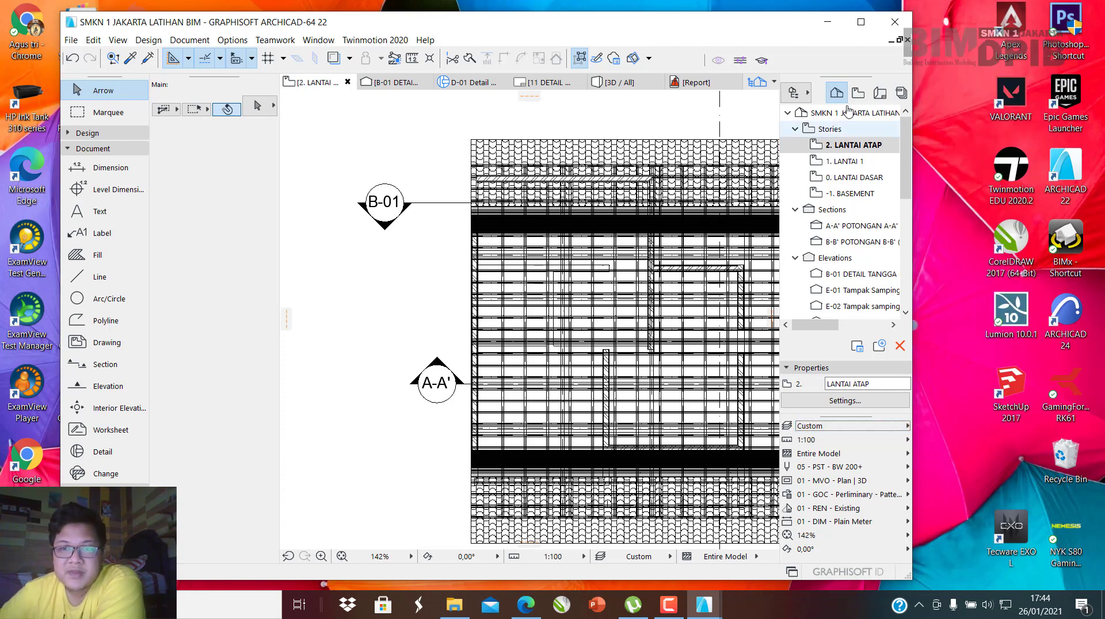
pyautogui.click(861, 22)
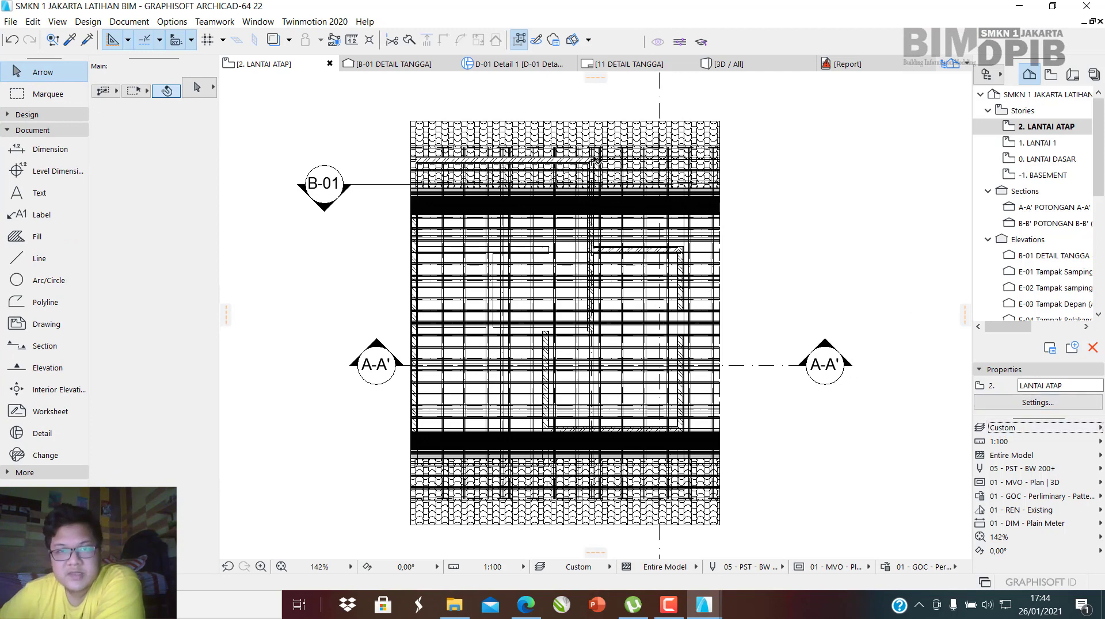
# Show the house in the 3D perspective view and examine its front exterior as a whole.
pyautogui.click(770, 64)
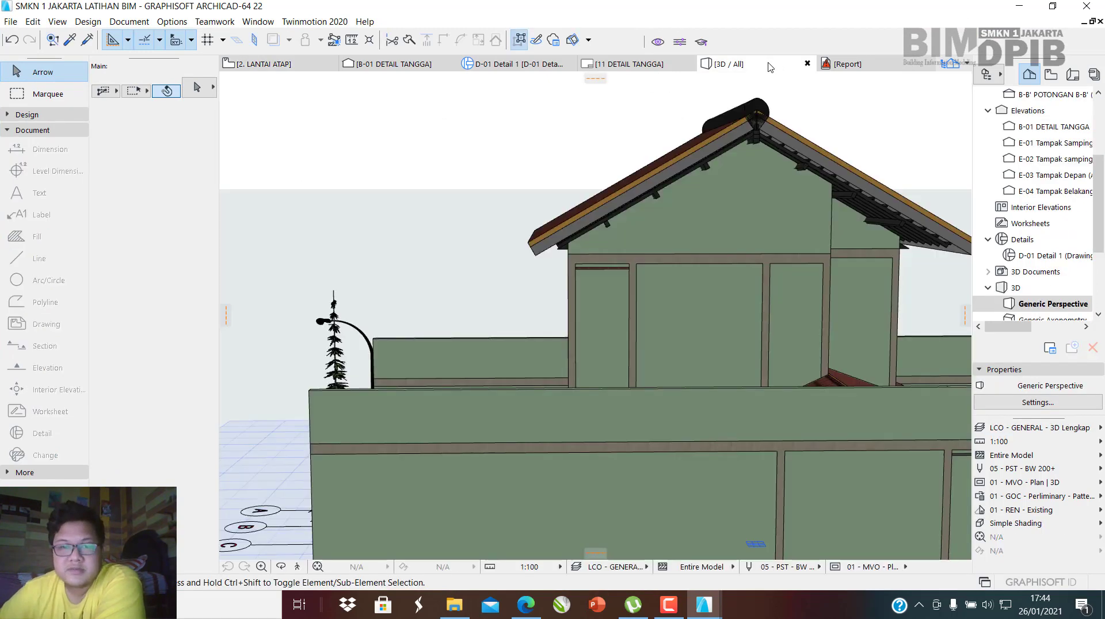
pyautogui.scroll(-4, 580, 291)
pyautogui.scroll(5, 536, 318)
pyautogui.keyDown('shift'); pyautogui.moveTo(537, 305); pyautogui.dragTo(710, 311, button='middle'); pyautogui.keyUp('shift')
pyautogui.scroll(3, 708, 414)
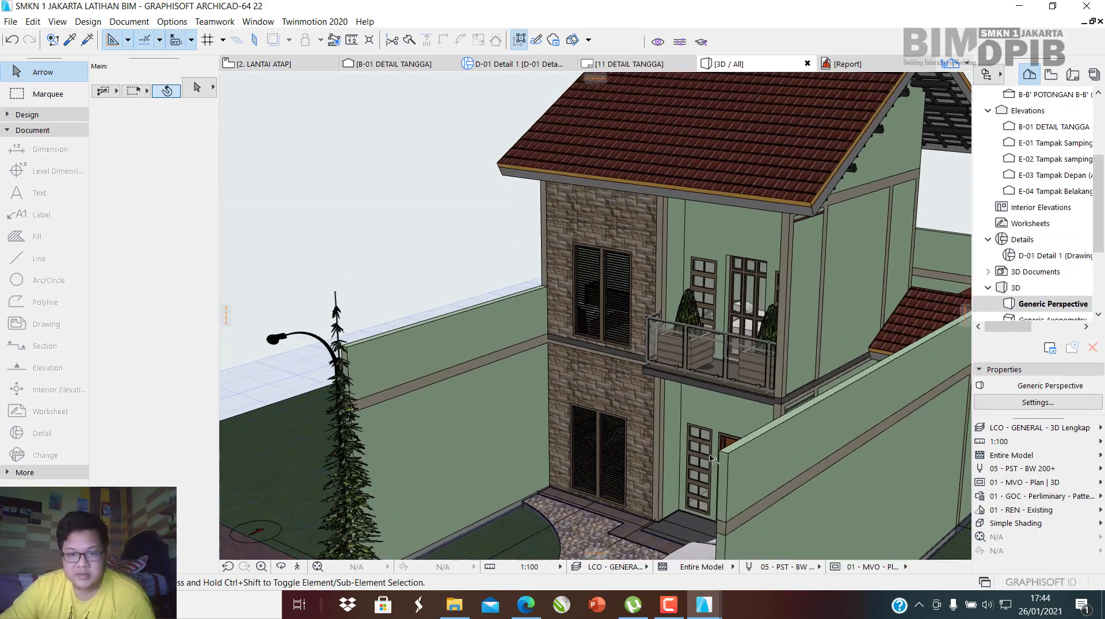
pyautogui.keyDown('shift'); pyautogui.moveTo(708, 415); pyautogui.dragTo(761, 371, button='middle'); pyautogui.keyUp('shift')
pyautogui.scroll(-6, 760, 372)
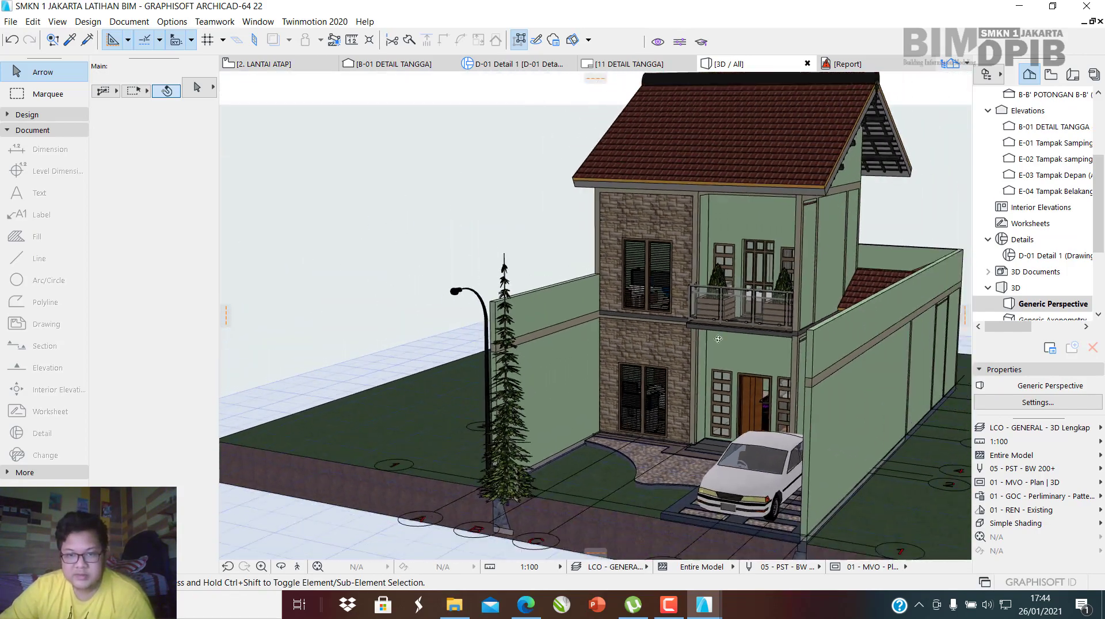
# Examine the stone-clad facade, louvred windows and front balcony of the 3D model up close.
pyautogui.scroll(4, 629, 309)
pyautogui.keyDown('shift'); pyautogui.moveTo(630, 305); pyautogui.dragTo(674, 351, button='middle'); pyautogui.keyUp('shift')
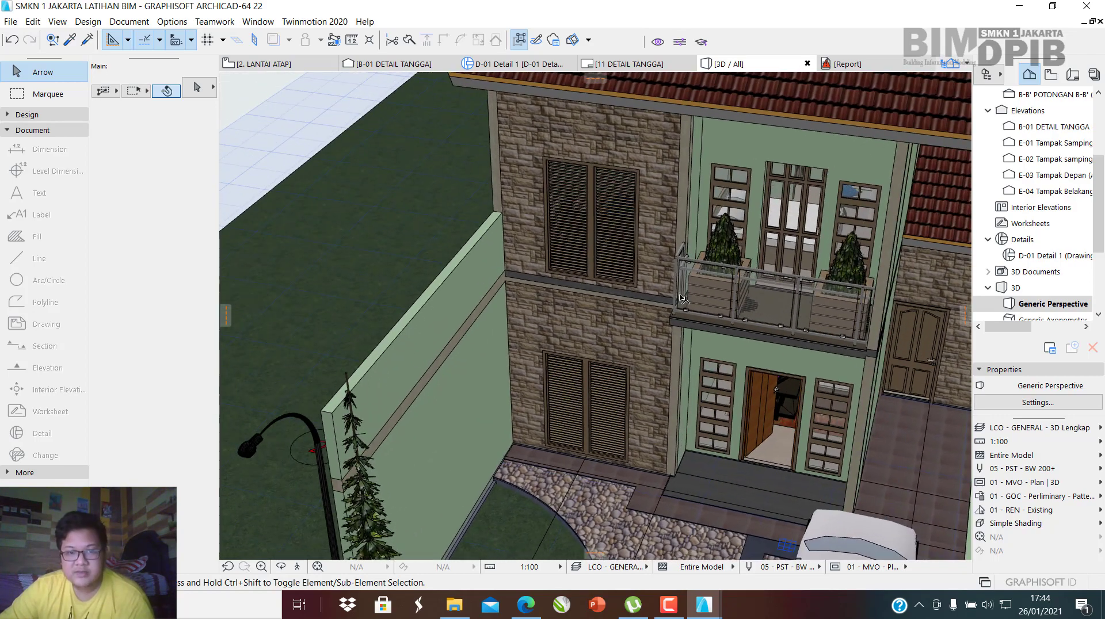
pyautogui.scroll(2, 662, 239)
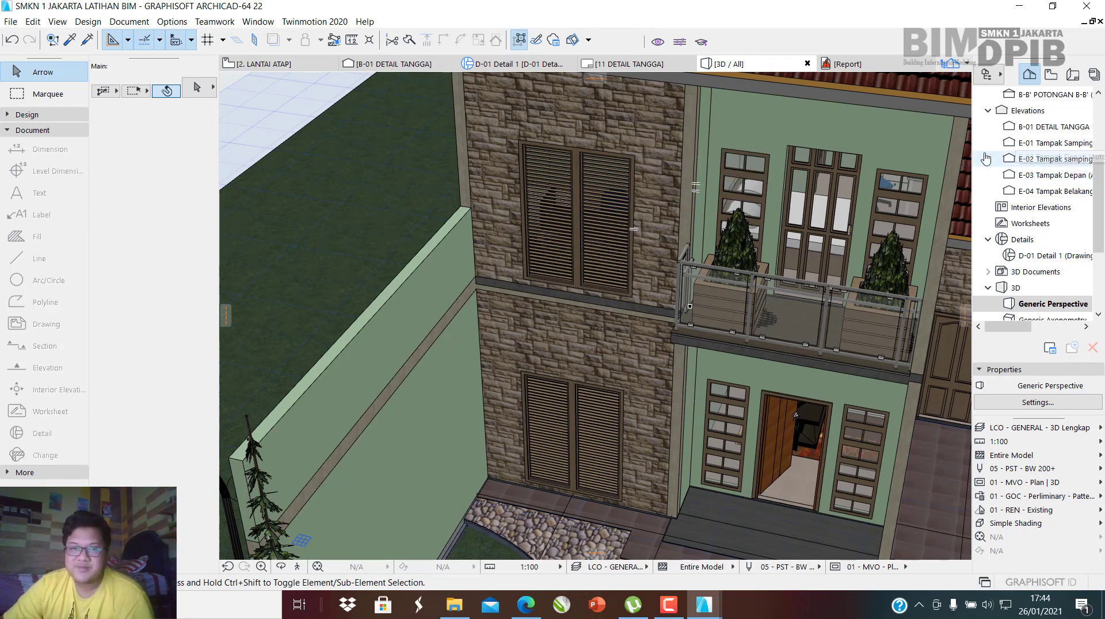
pyautogui.scroll(3, 567, 173)
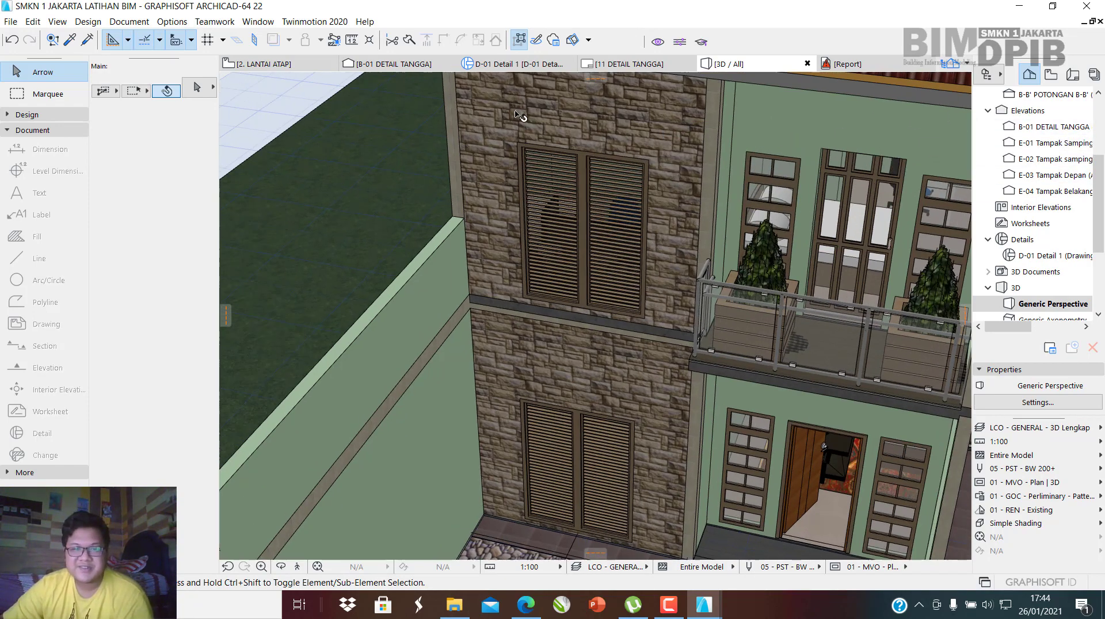
pyautogui.scroll(-3, 626, 244)
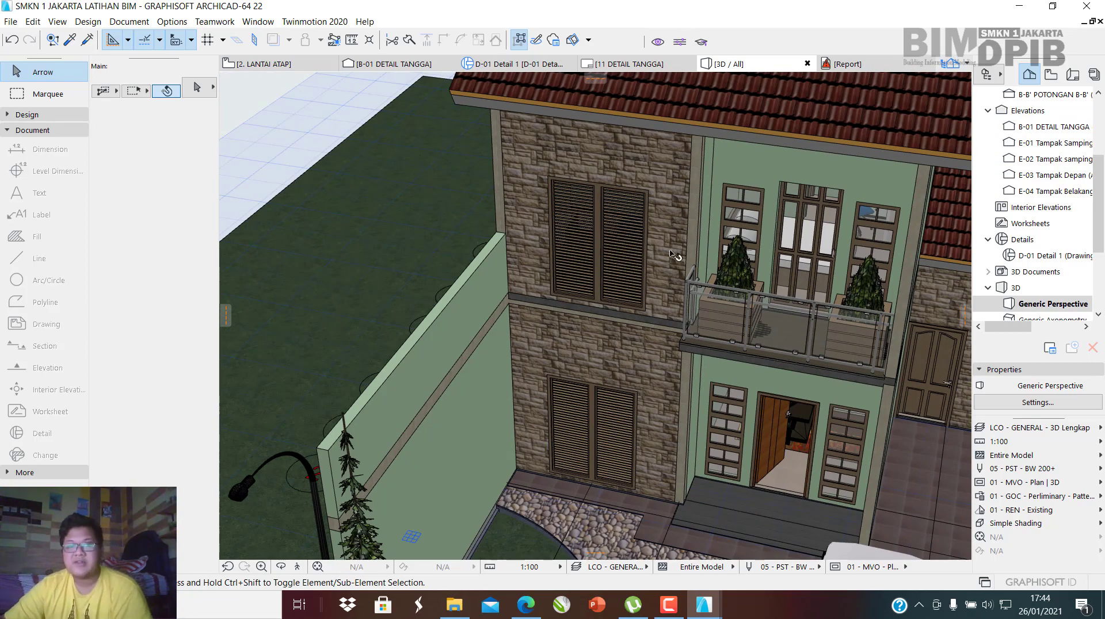
pyautogui.scroll(5, 645, 250)
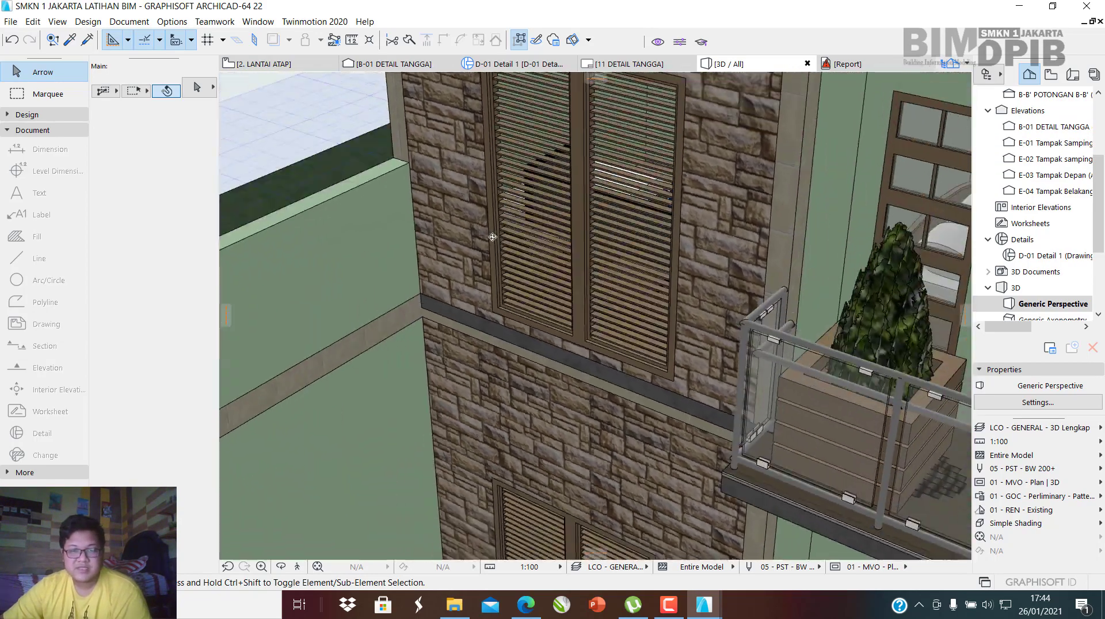
pyautogui.scroll(-5, 493, 238)
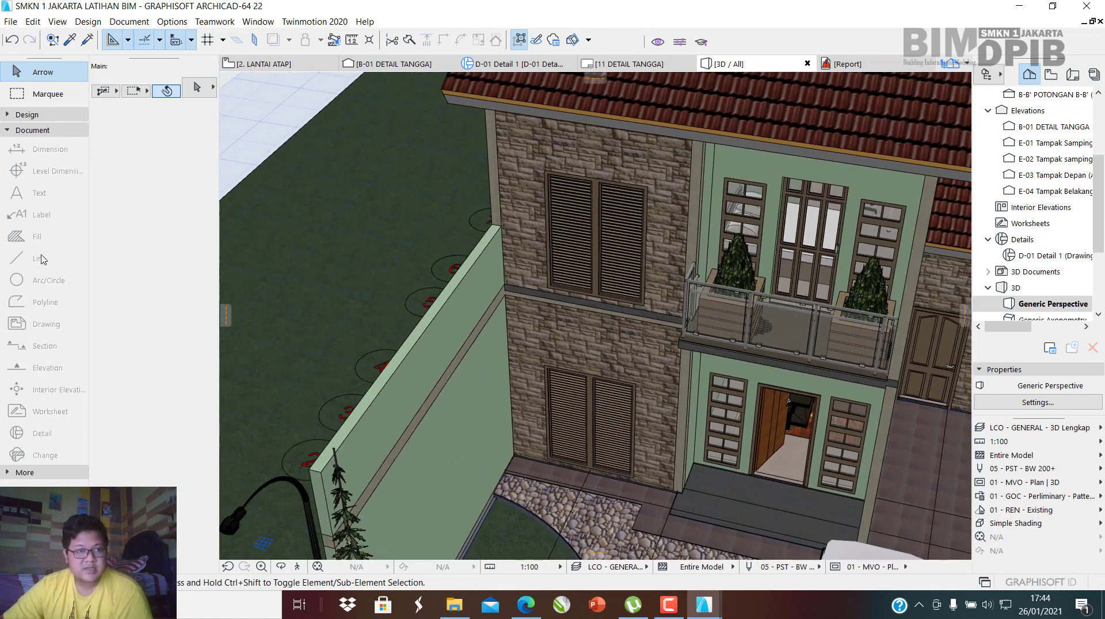
pyautogui.click(67, 114)
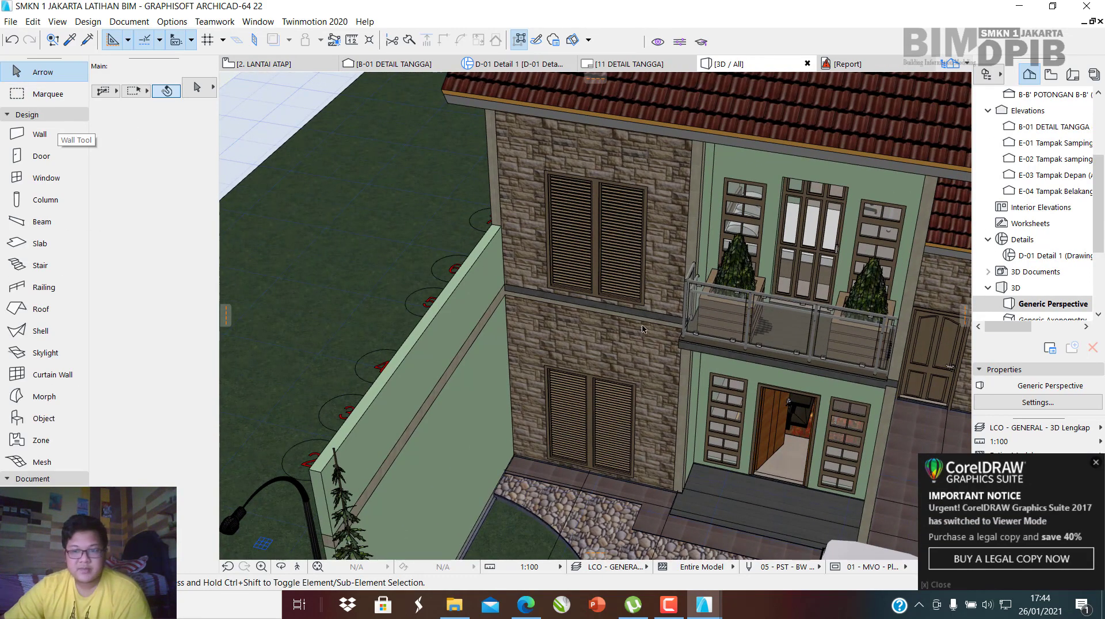
pyautogui.click(1096, 462)
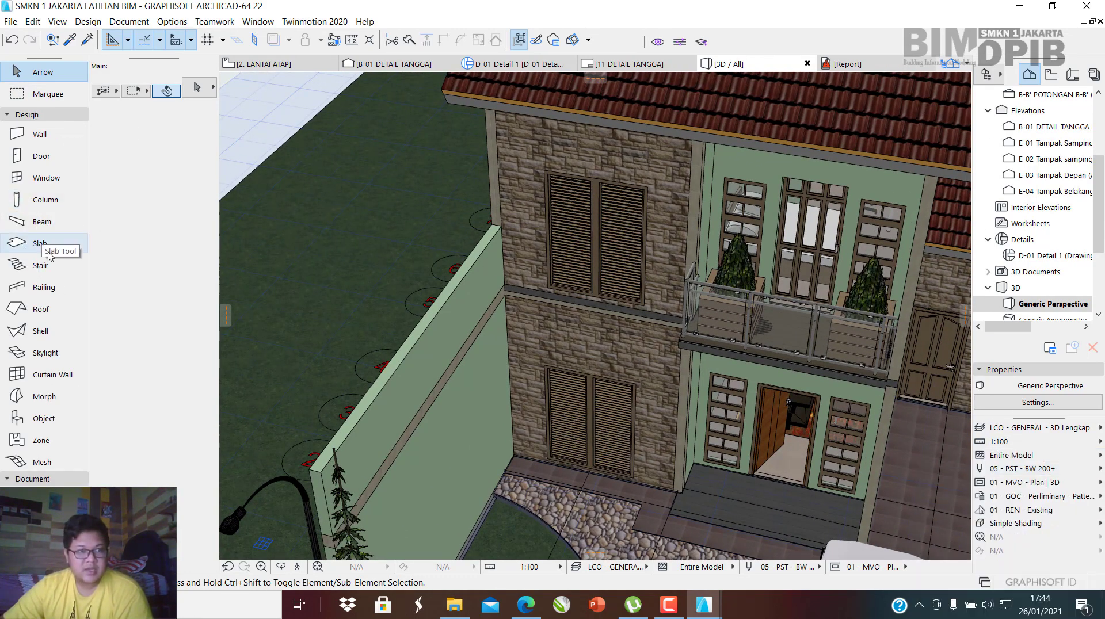
pyautogui.click(40, 134)
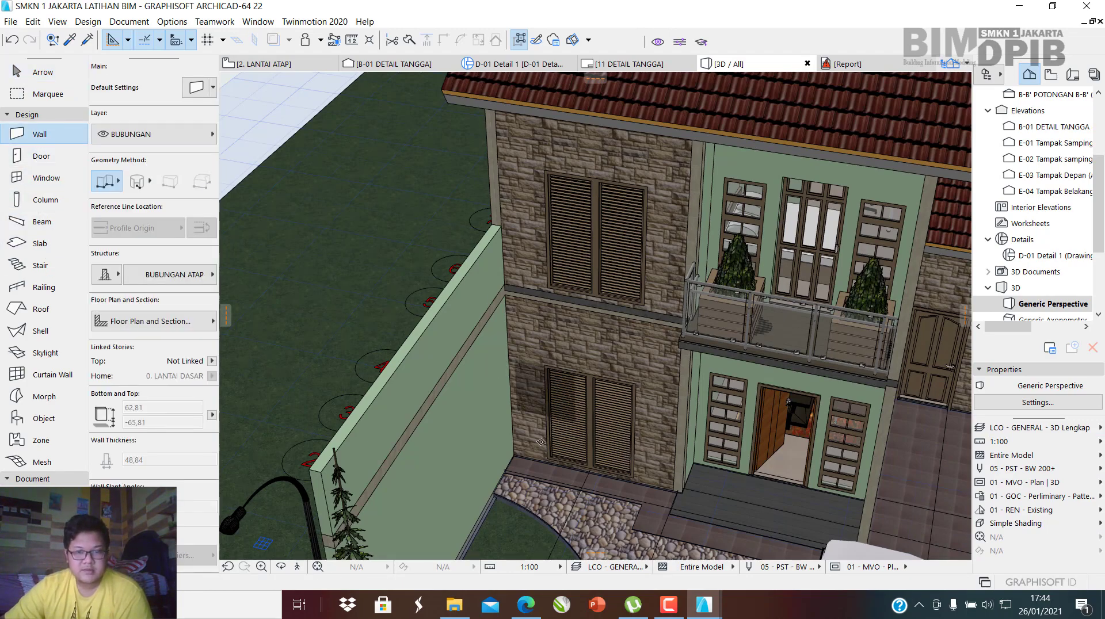
pyautogui.scroll(2, 650, 494)
pyautogui.scroll(4, 649, 494)
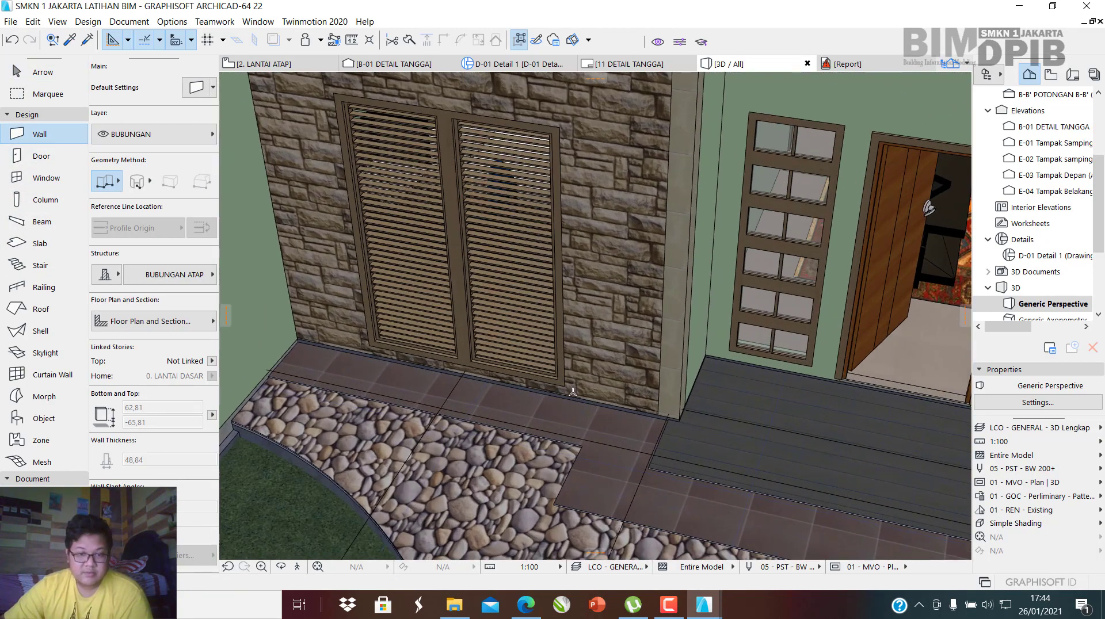
pyautogui.click(578, 395)
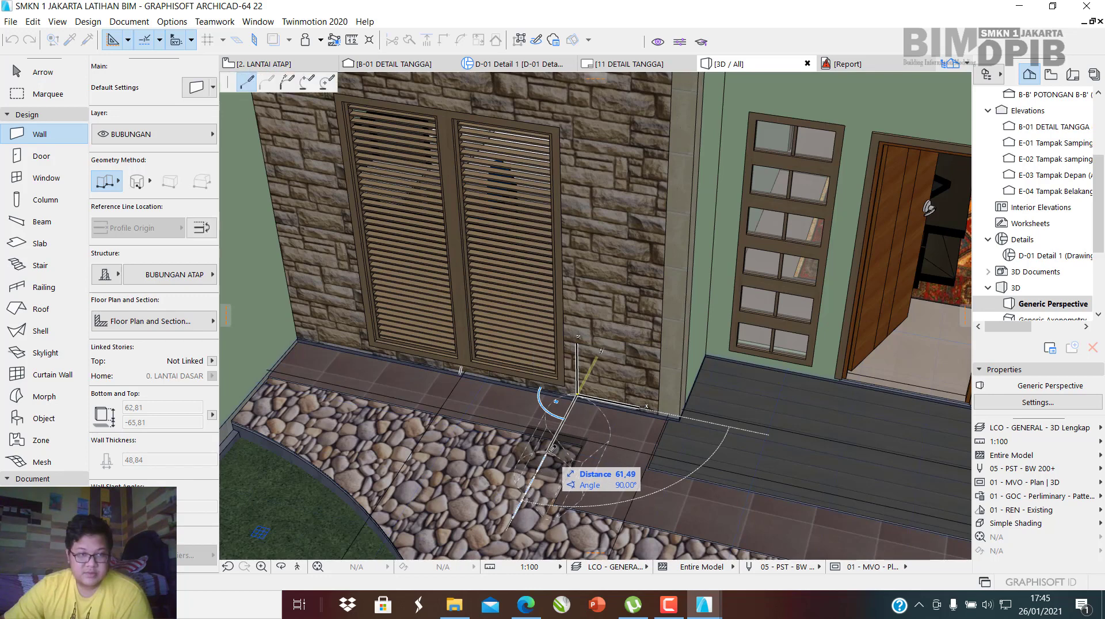
pyautogui.press('Escape')
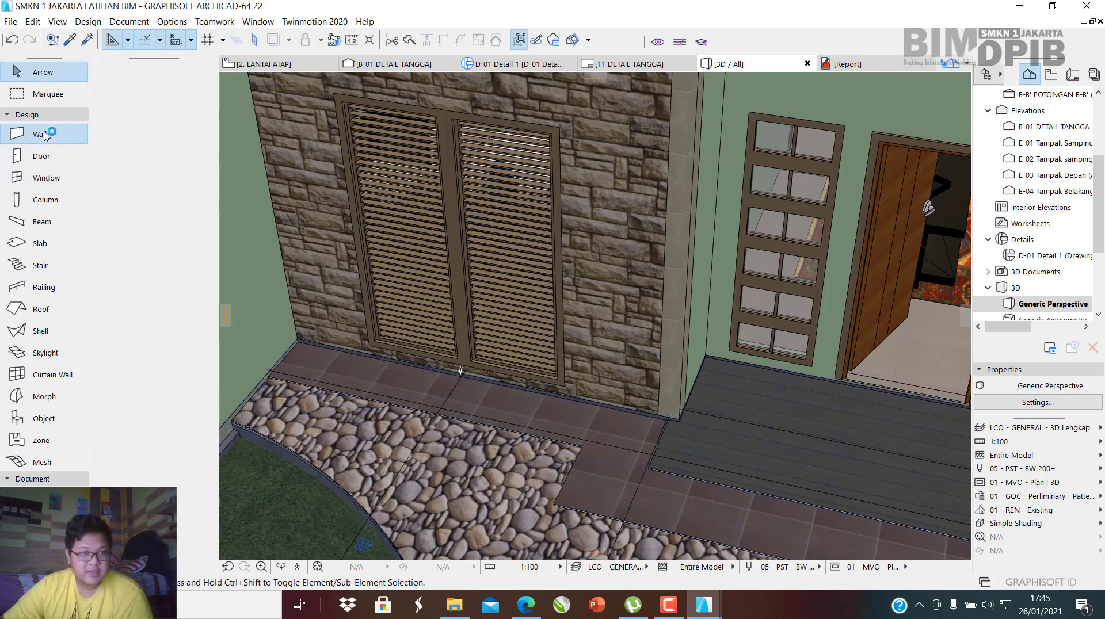
# Set the Wall tool's layer to Arsitektur.Fasade.
pyautogui.click(173, 134)
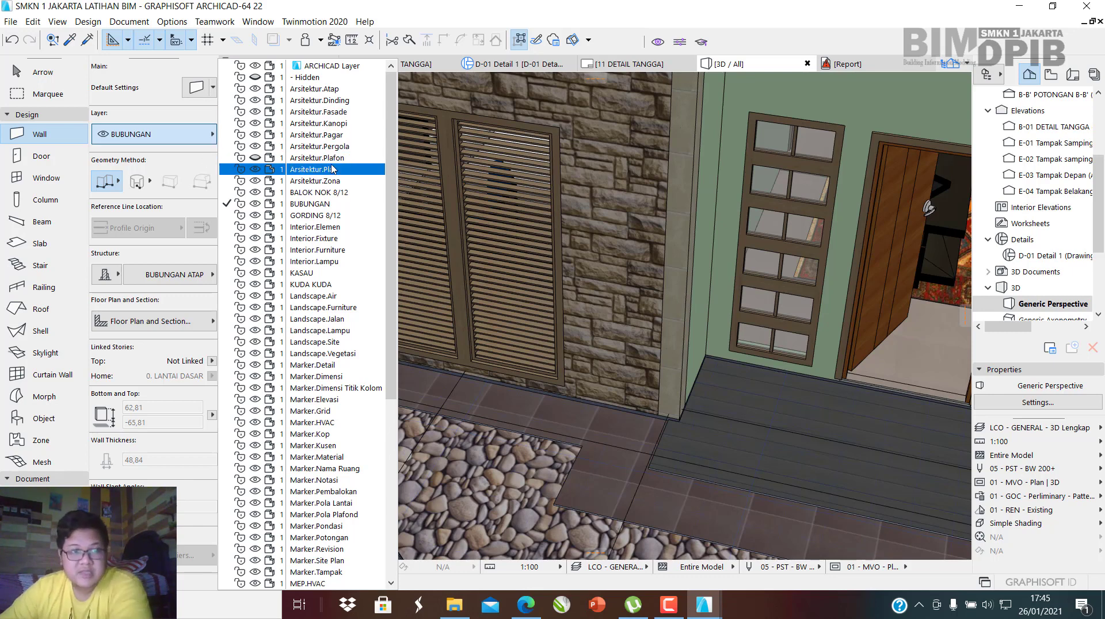
pyautogui.click(323, 112)
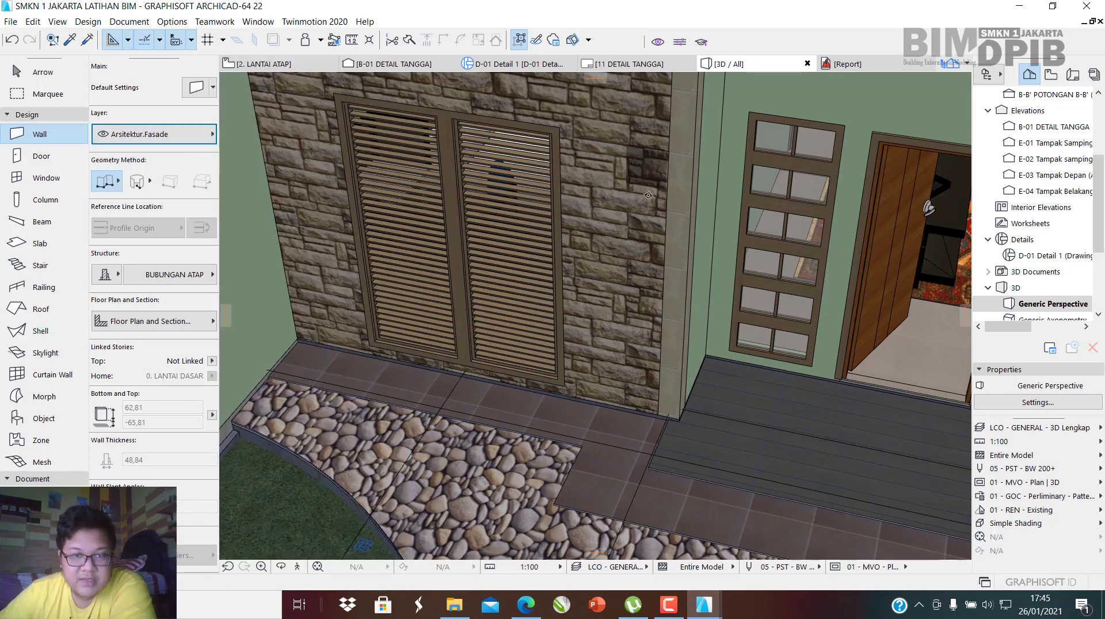
pyautogui.scroll(-2, 487, 433)
pyautogui.scroll(-2, 487, 433)
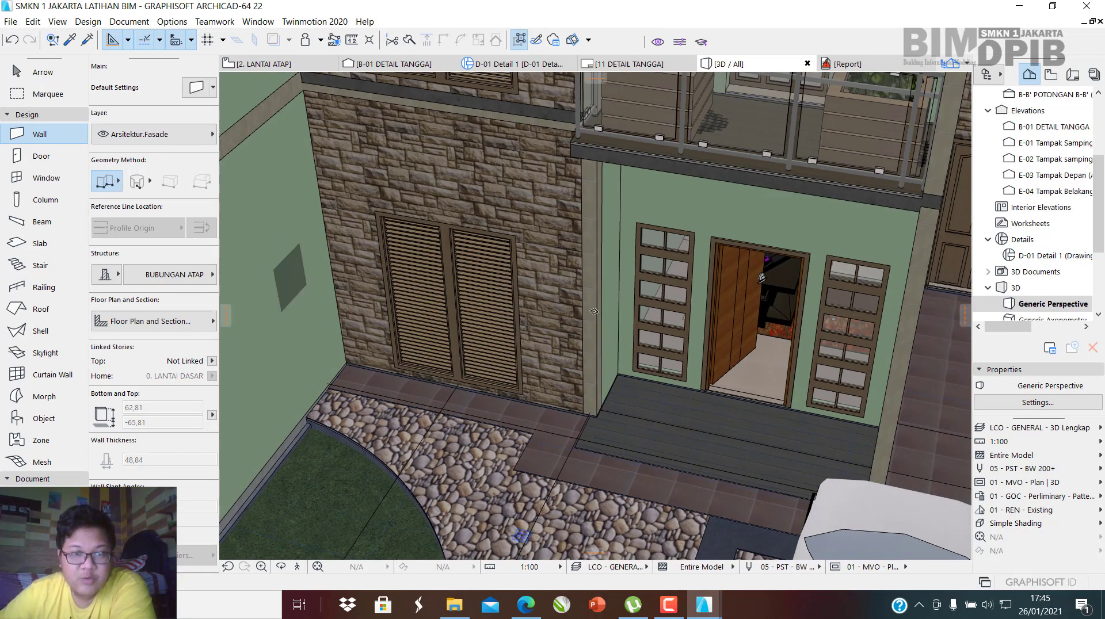
pyautogui.click(152, 134)
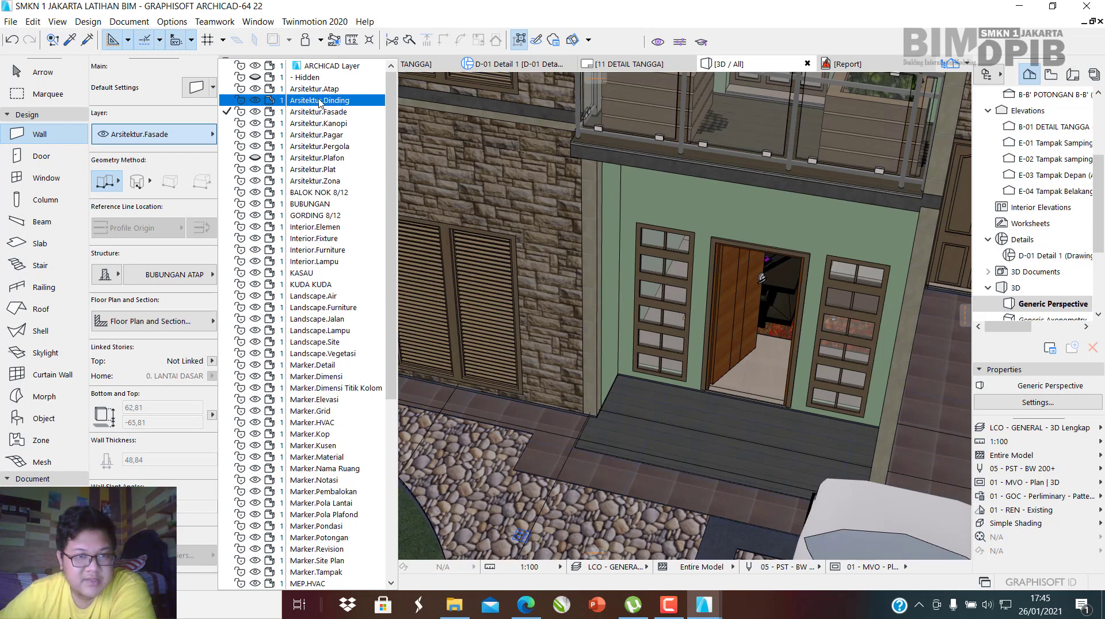
pyautogui.click(176, 142)
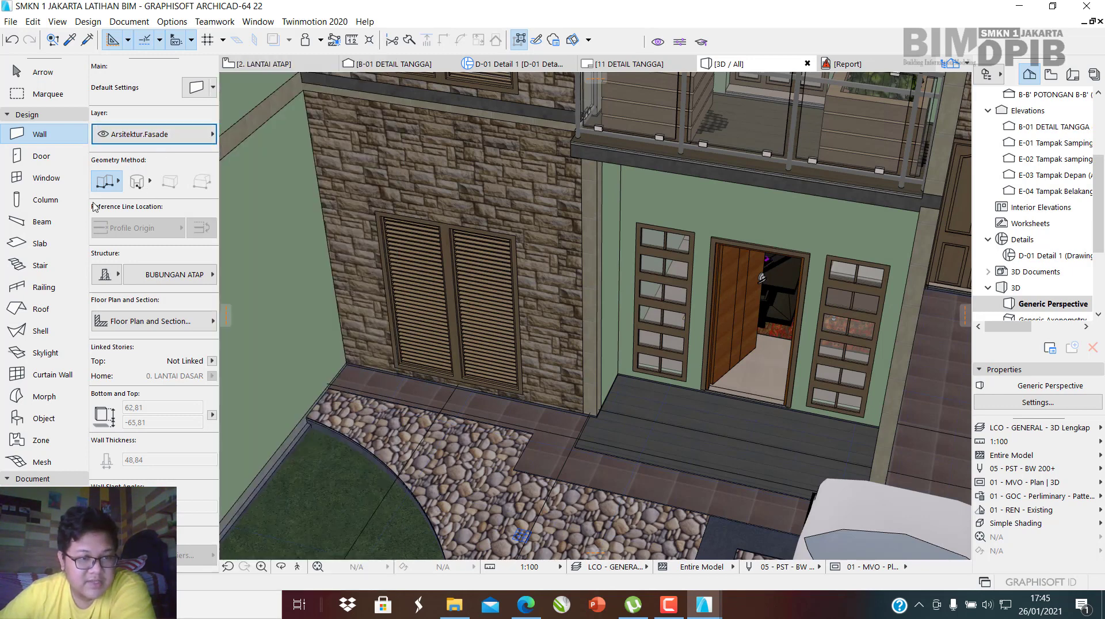
# Give the Wall tool the Dinding Bata 1/2 Batu composite structure and a Center reference line.
pyautogui.click(115, 275)
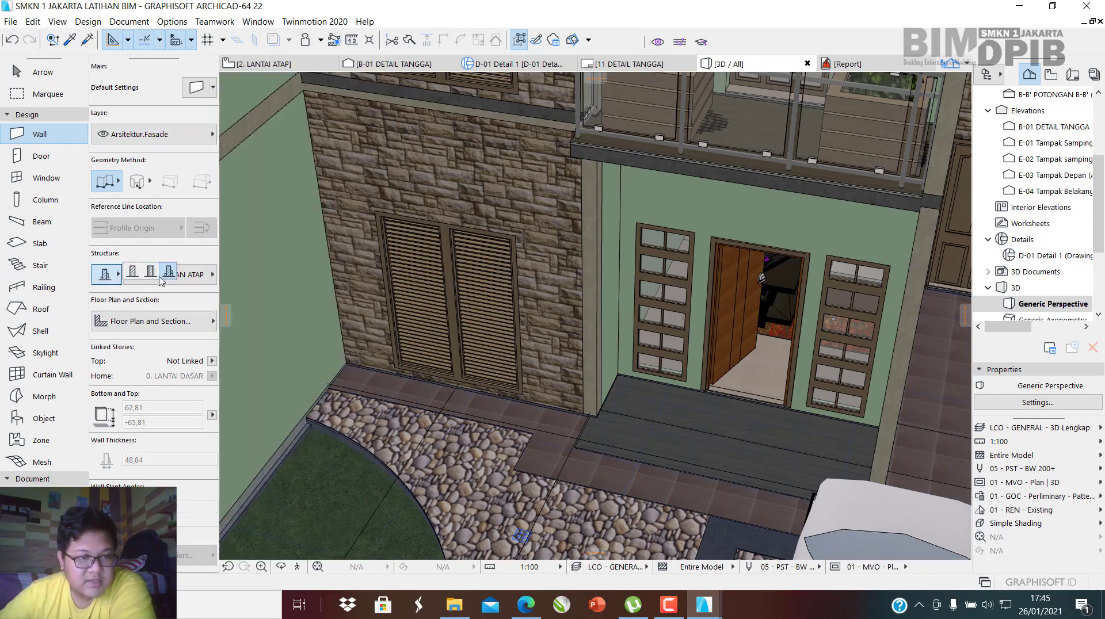
pyautogui.click(150, 274)
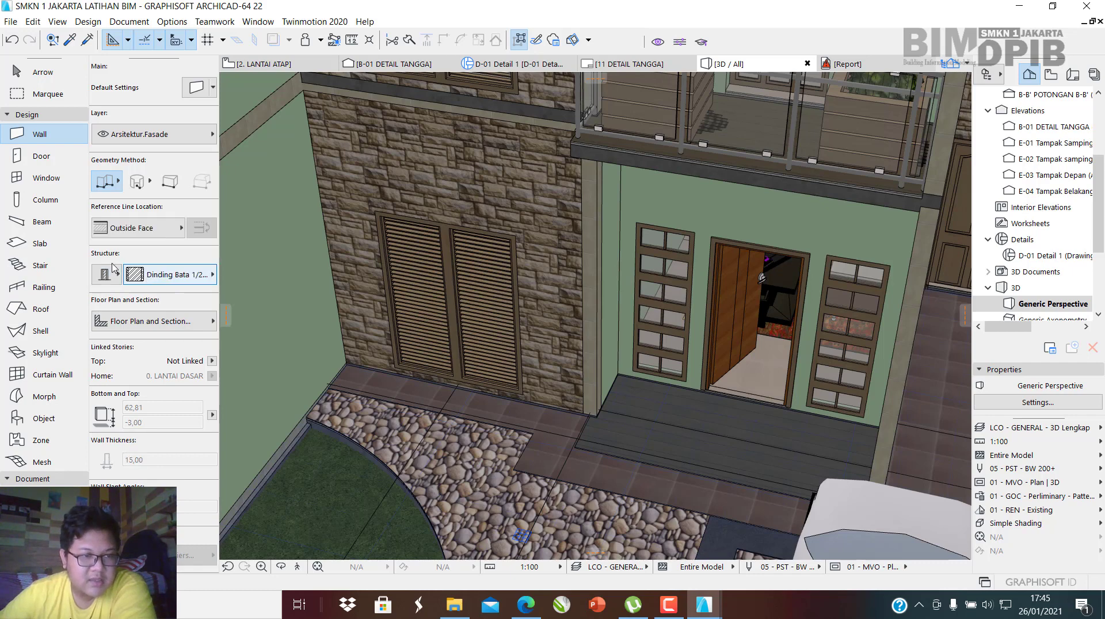
pyautogui.click(175, 280)
pyautogui.click(289, 321)
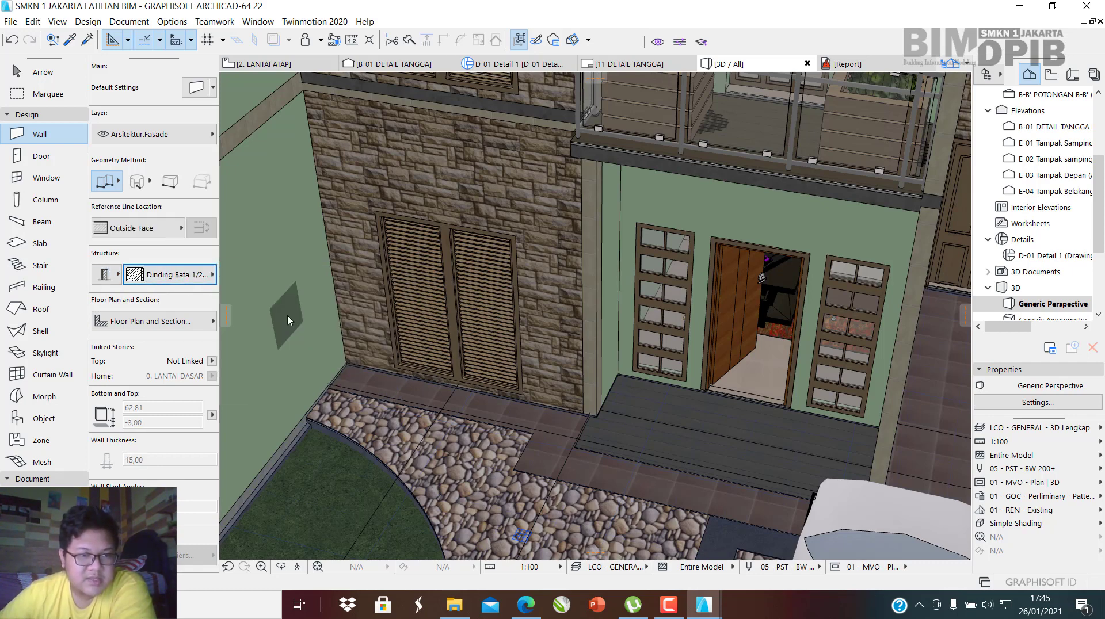
pyautogui.click(162, 227)
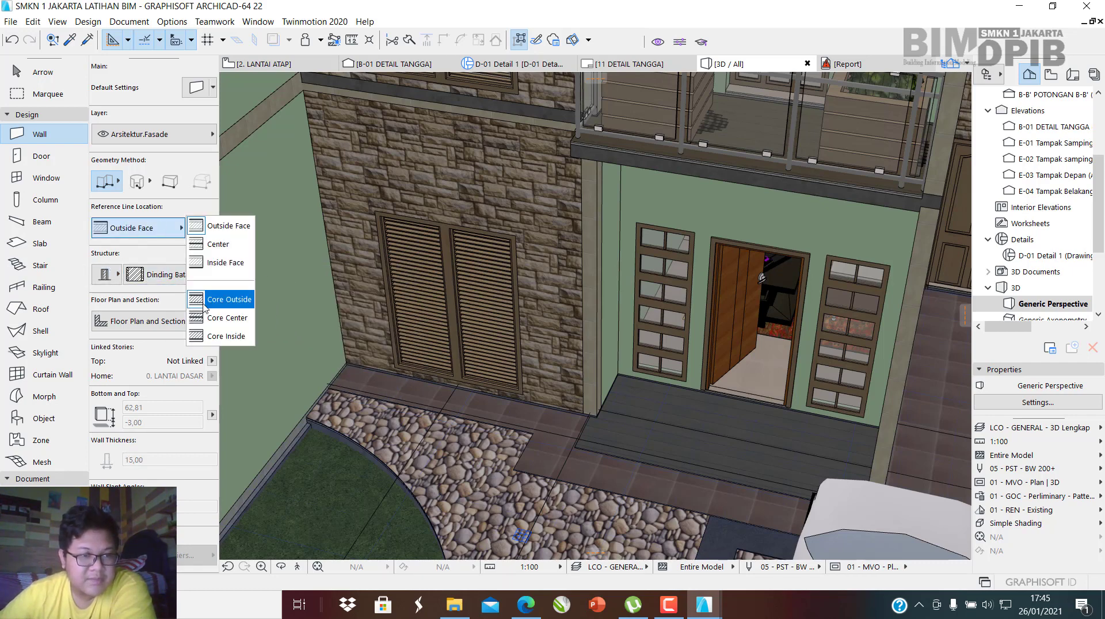
pyautogui.click(219, 246)
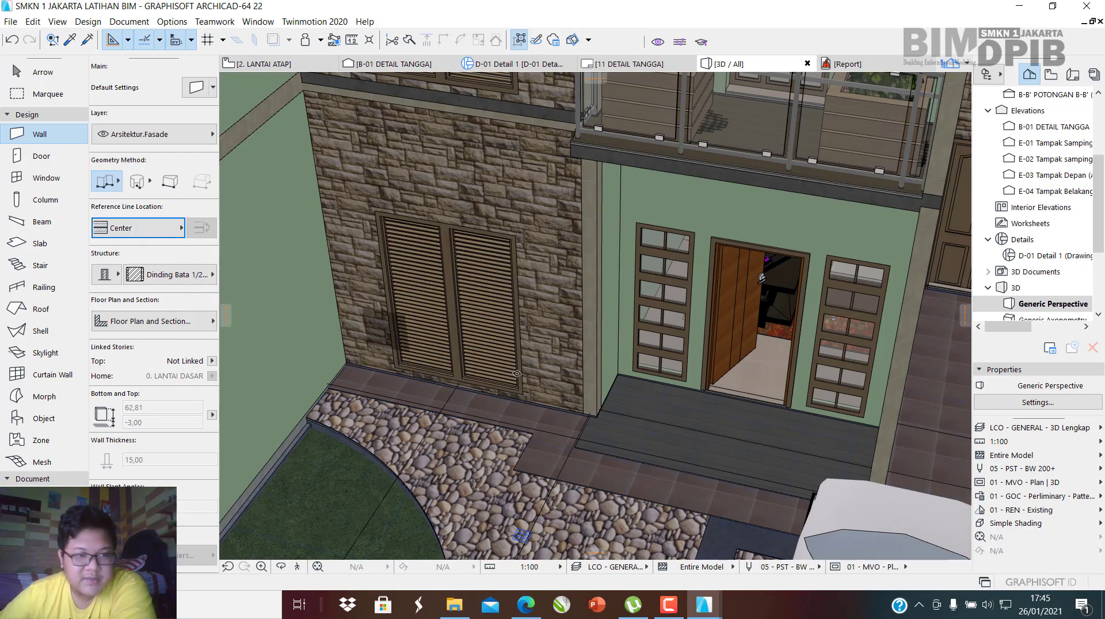
# Keep the wall top Not Linked and draw a short wall about 60 long, perpendicular to the stone facade beside the louvred window.
pyautogui.scroll(5, 517, 374)
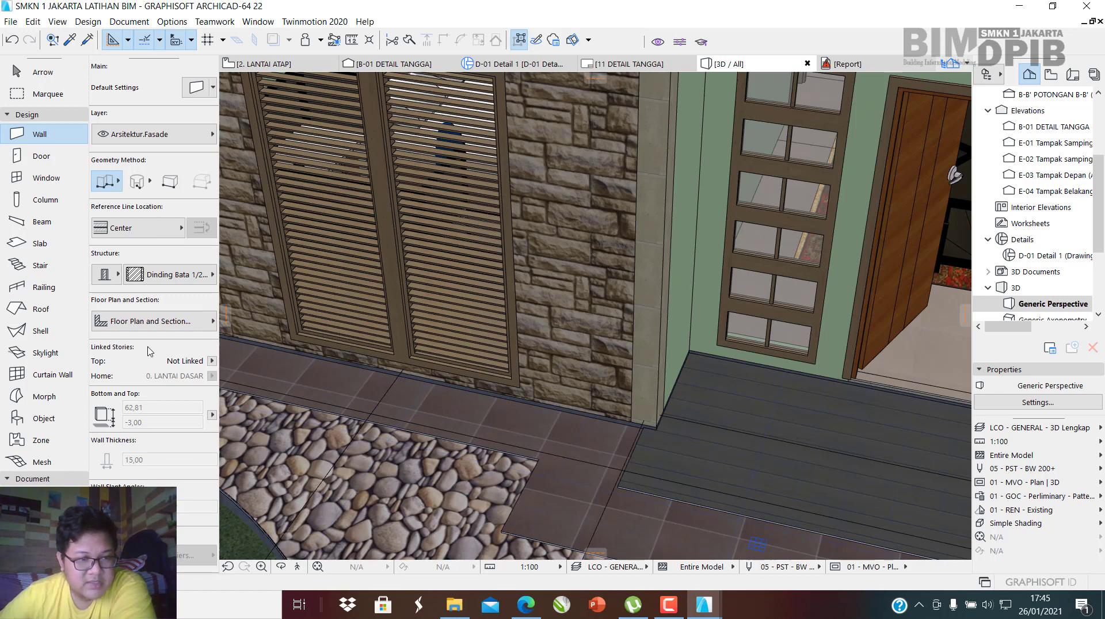
pyautogui.click(212, 361)
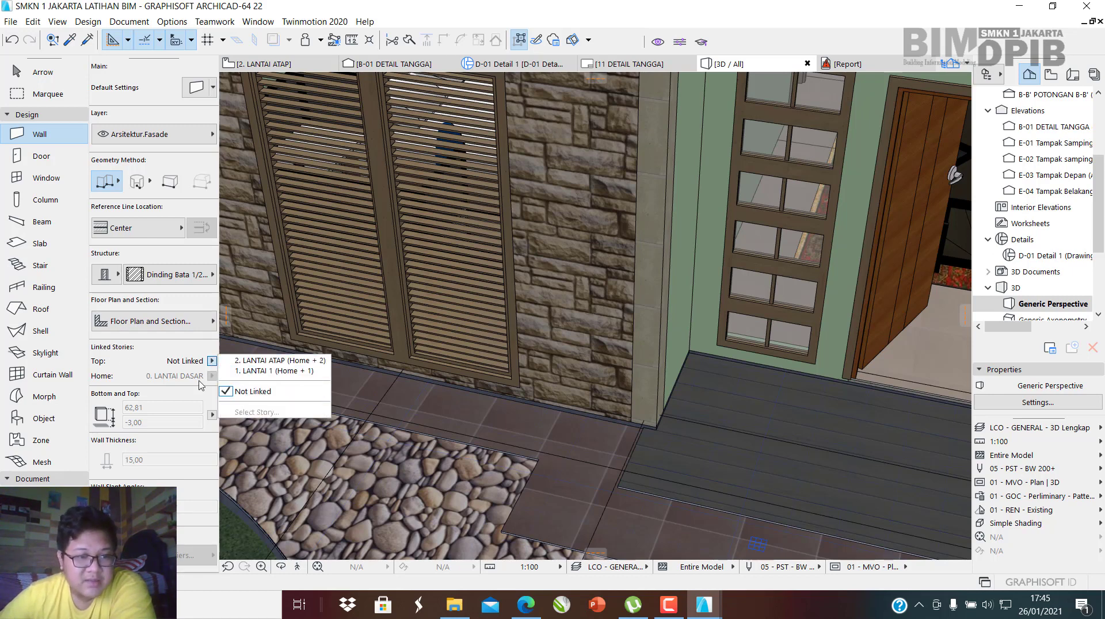
pyautogui.click(212, 361)
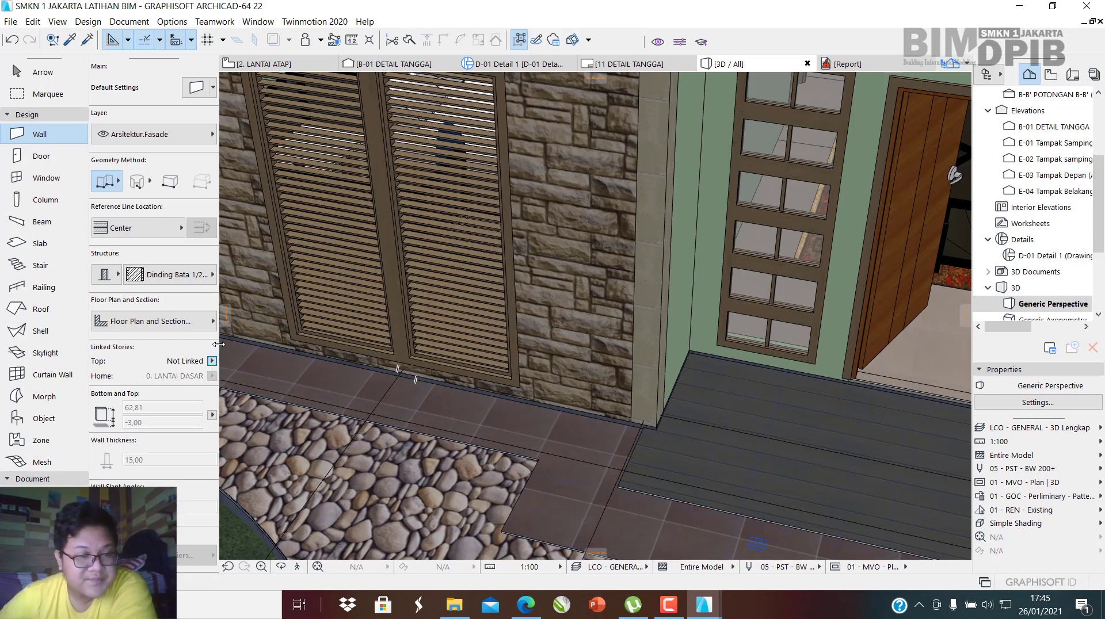
pyautogui.click(211, 361)
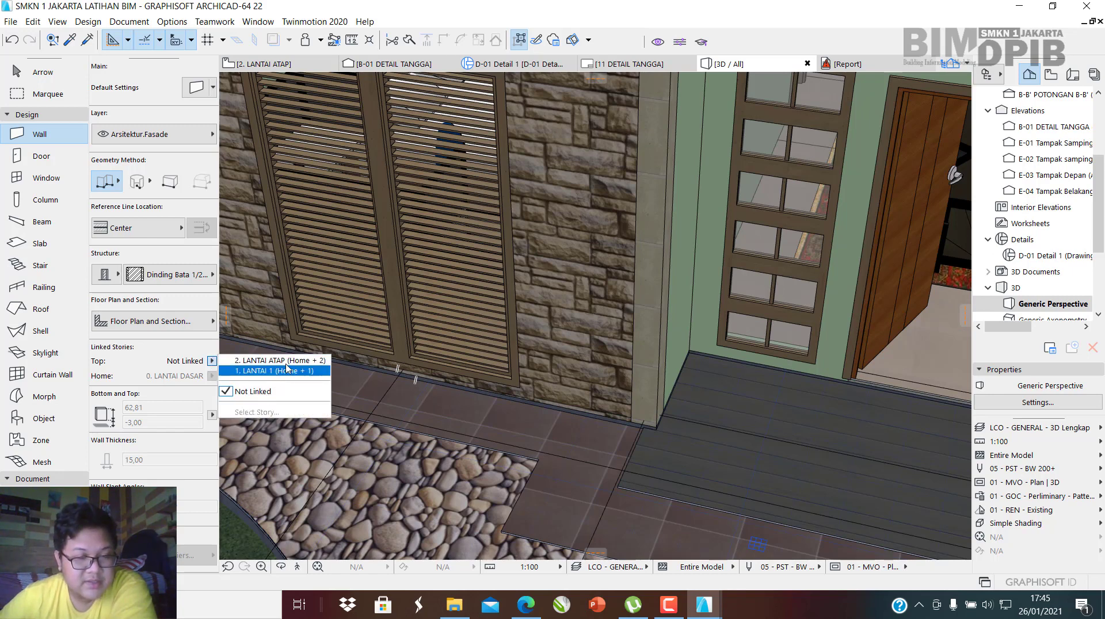
pyautogui.click(550, 417)
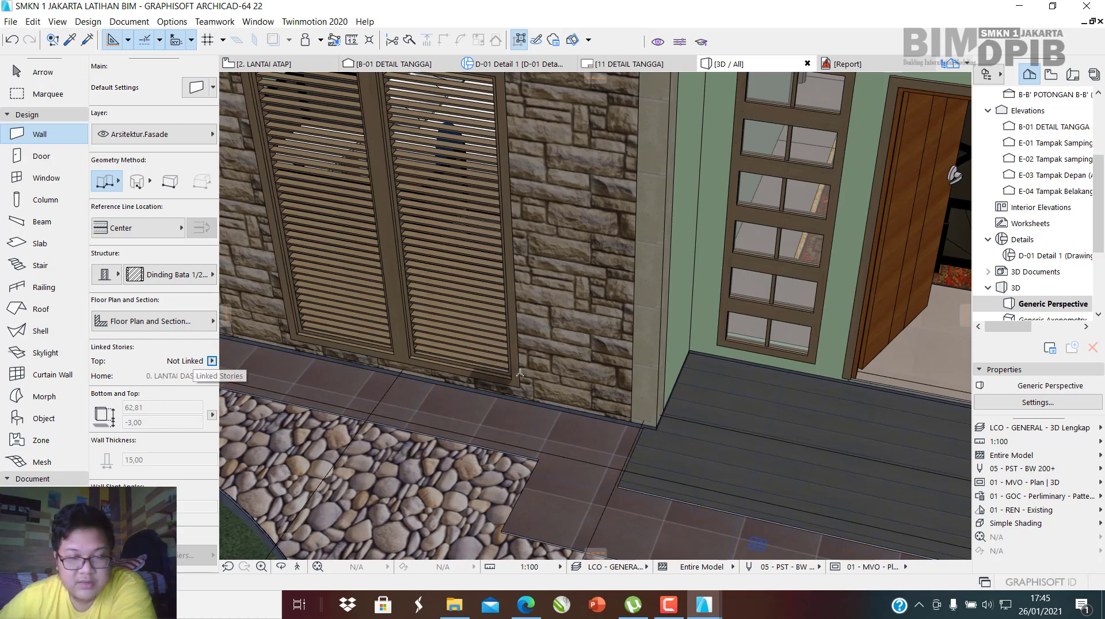
pyautogui.click(532, 403)
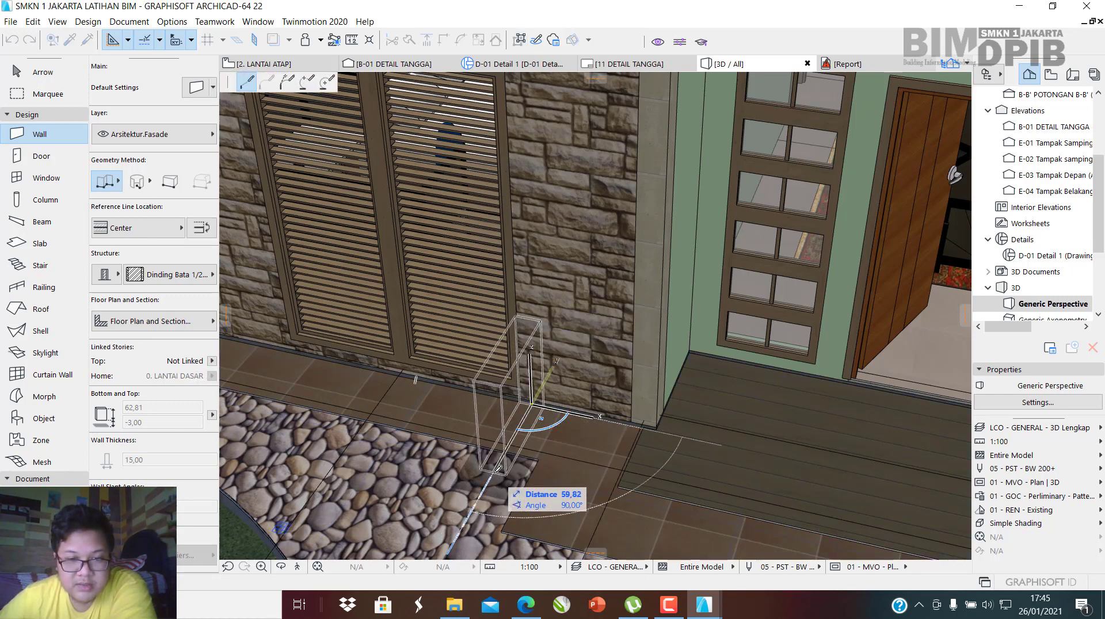
pyautogui.click(498, 468)
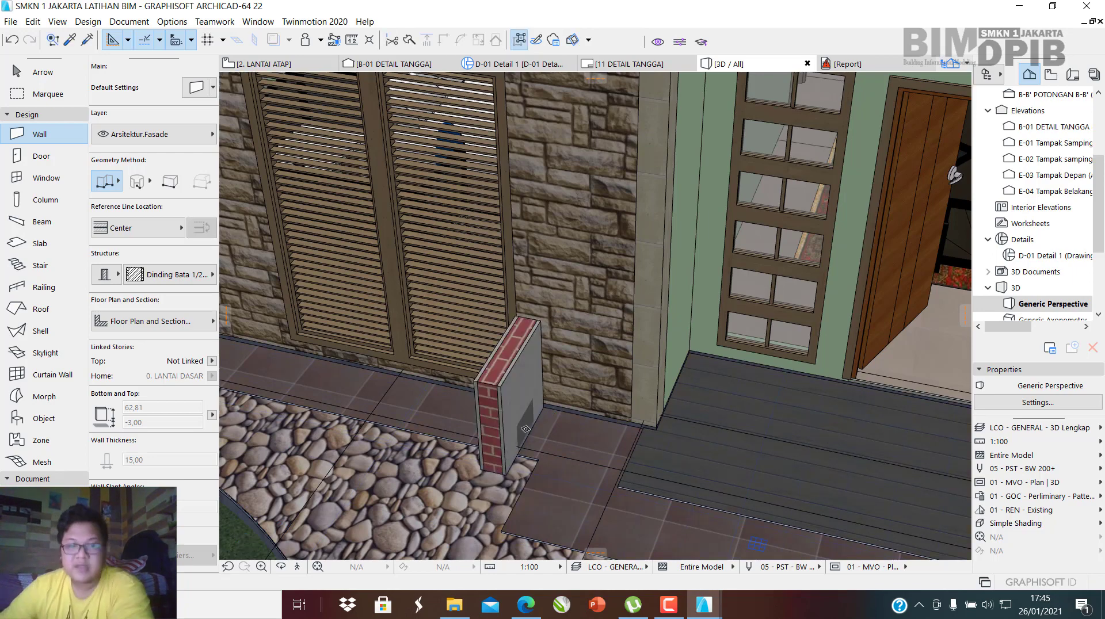
# Select the new short brick wall and check its geometry and positioning in Wall Selection Settings.
pyautogui.scroll(-3, 502, 425)
pyautogui.moveTo(502, 425); pyautogui.dragTo(535, 449, button='middle')
pyautogui.press('Escape')
pyautogui.click(558, 427)
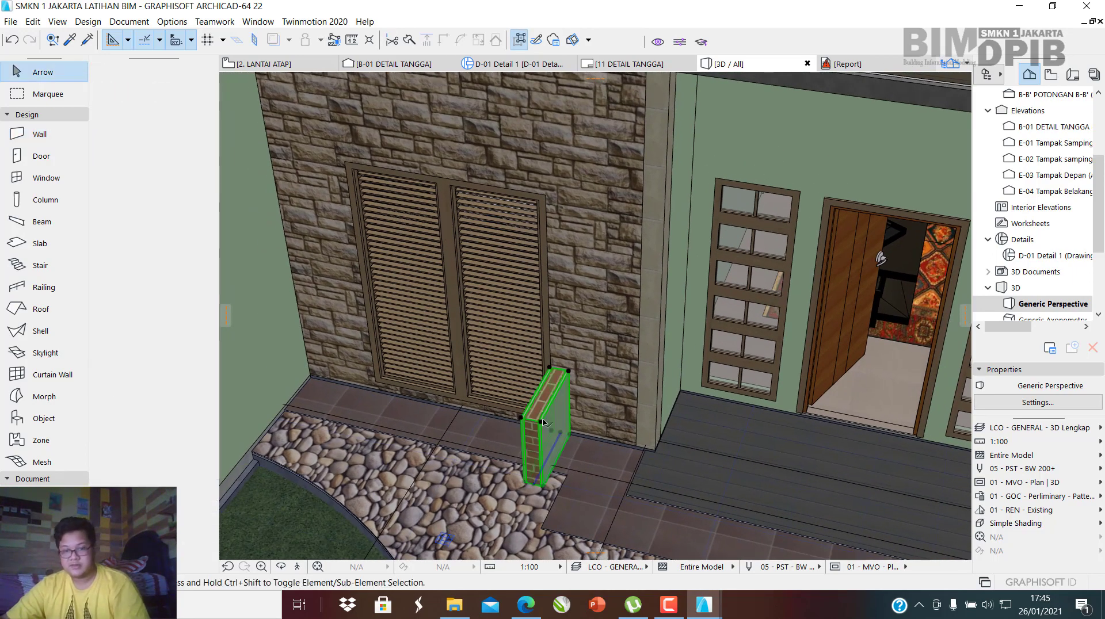
pyautogui.doubleClick(528, 453)
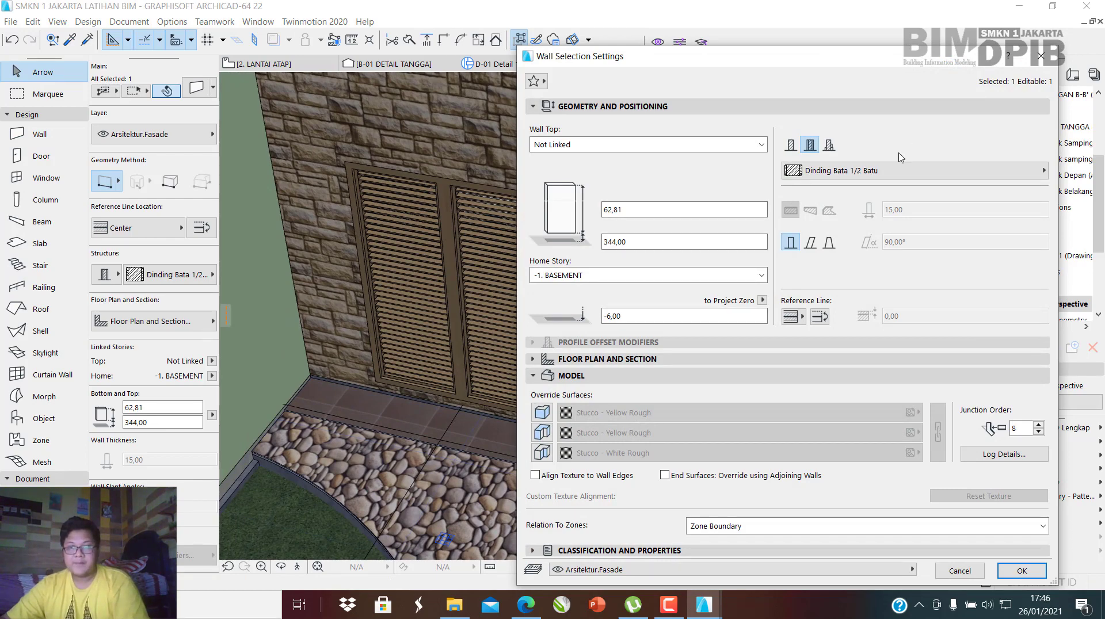
pyautogui.press('Escape')
pyautogui.click(567, 375)
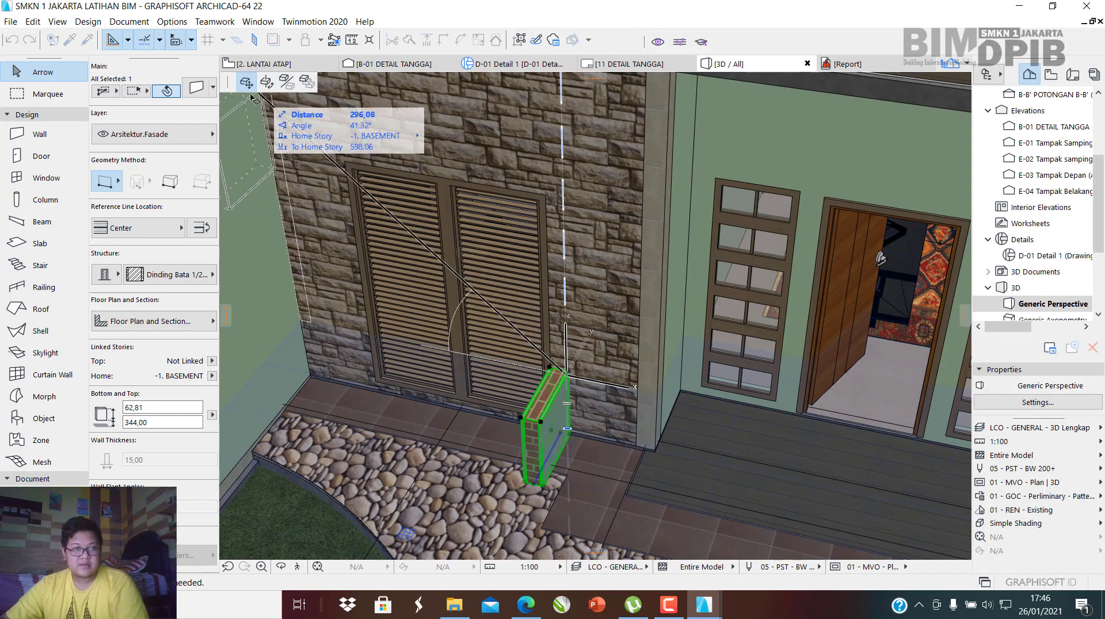
pyautogui.press('Escape')
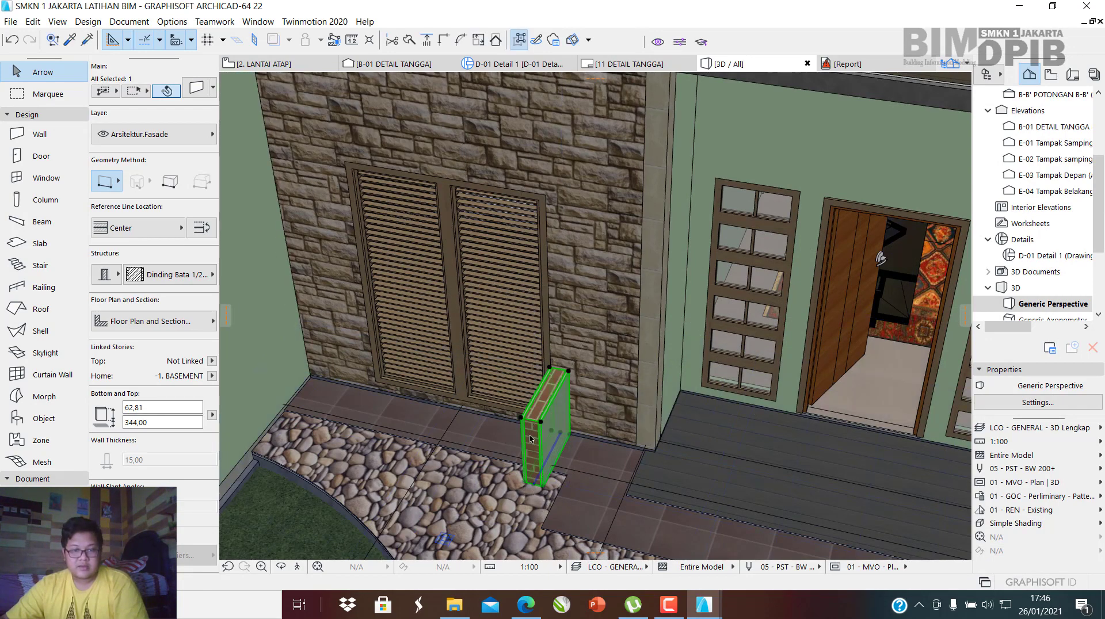
pyautogui.click(538, 489)
pyautogui.scroll(1, 455, 270)
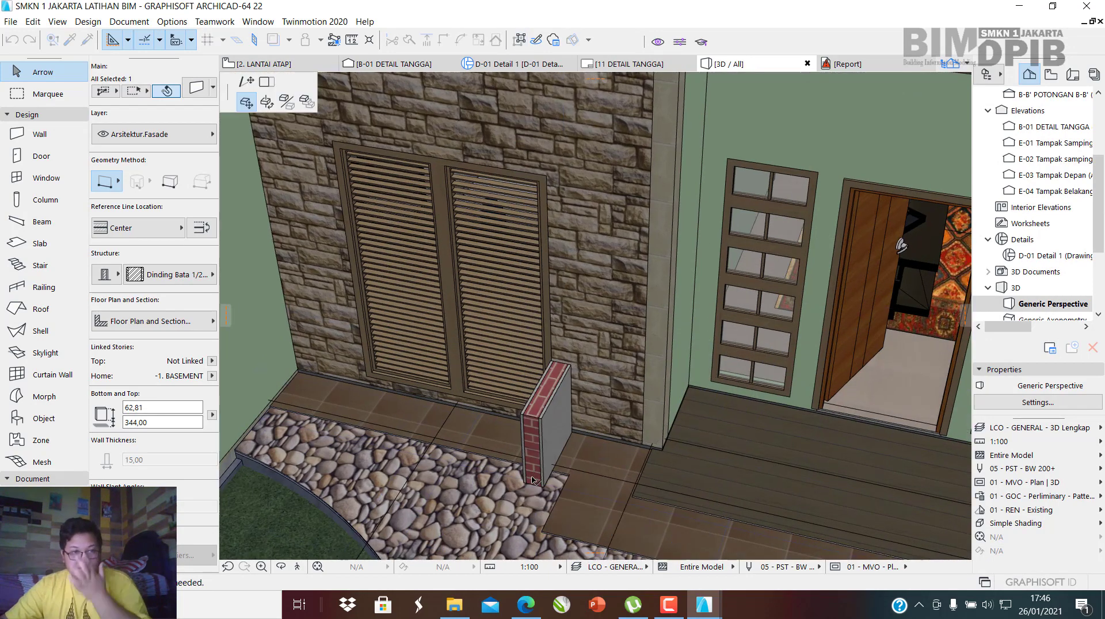
pyautogui.click(244, 81)
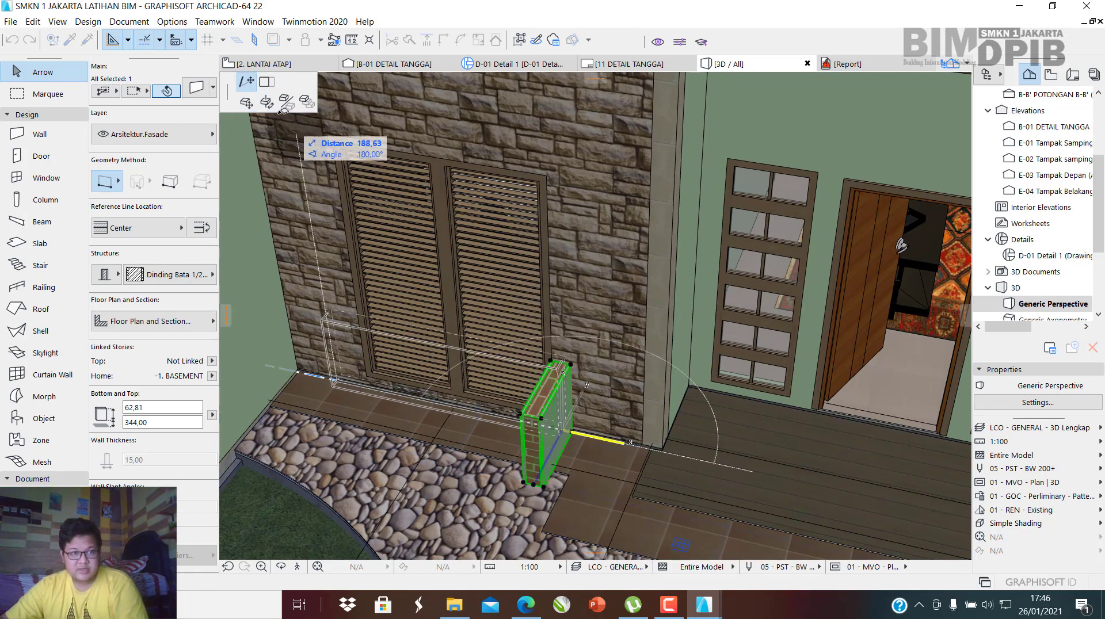
pyautogui.click(267, 82)
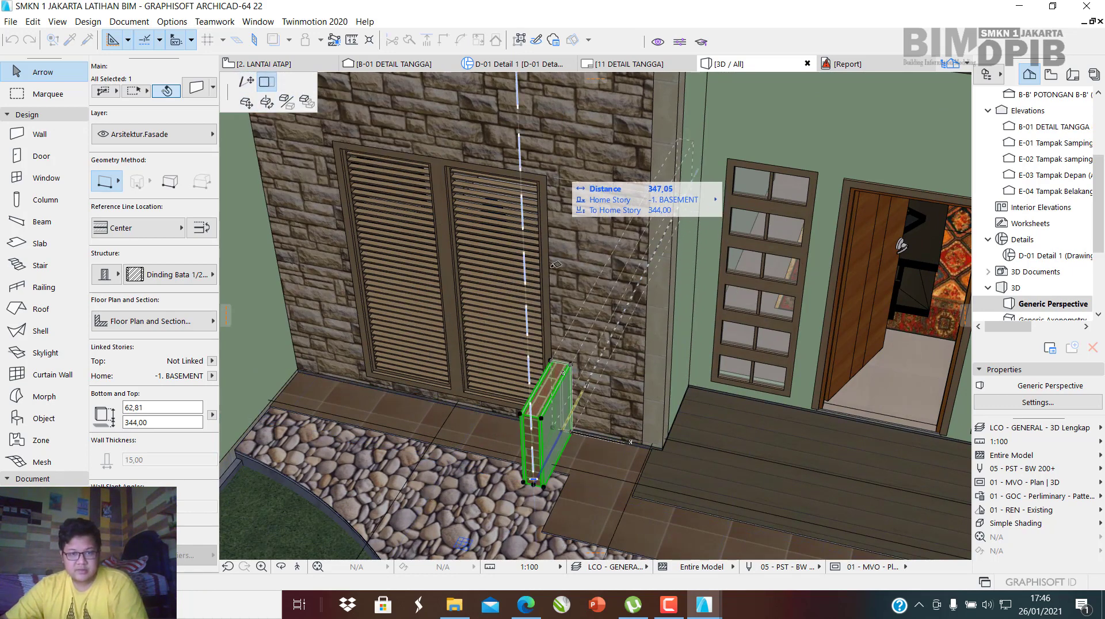
pyautogui.click(548, 396)
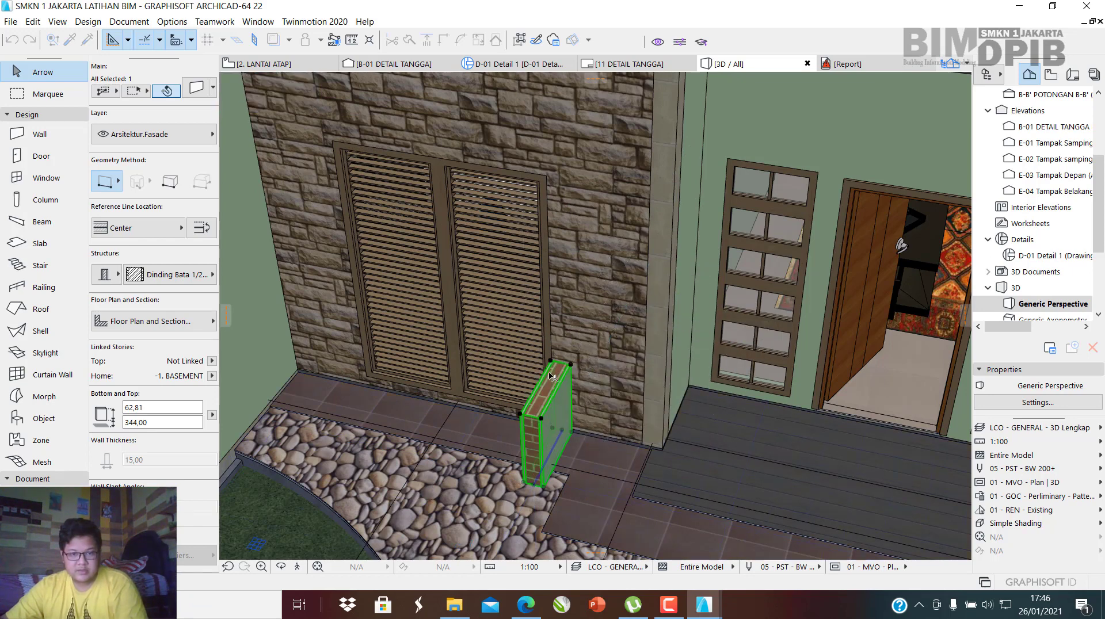
pyautogui.click(570, 367)
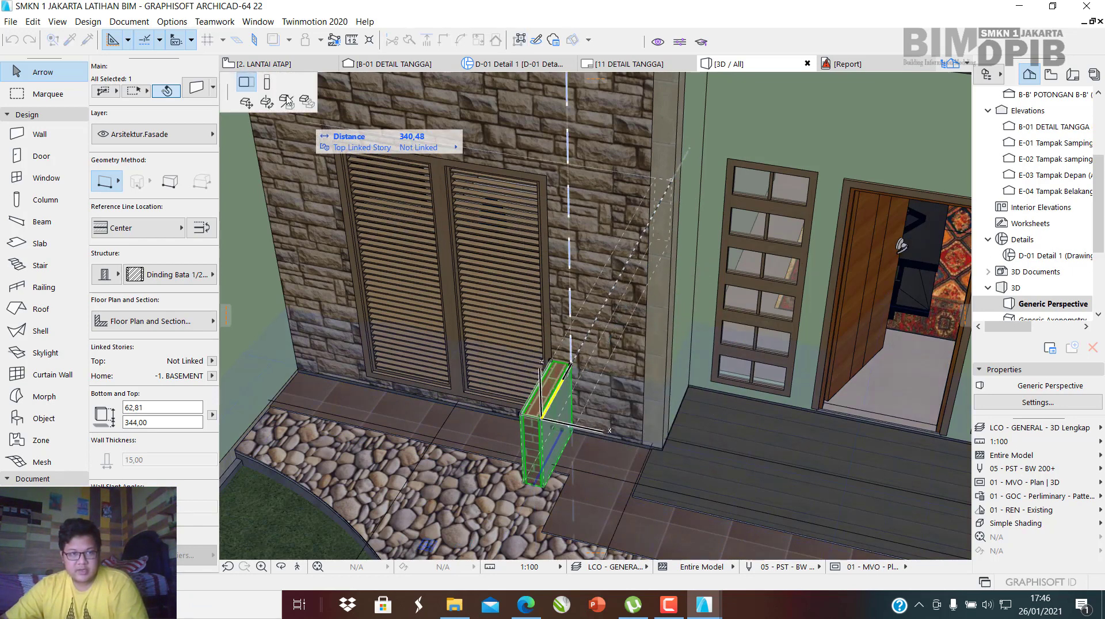
pyautogui.click(575, 380)
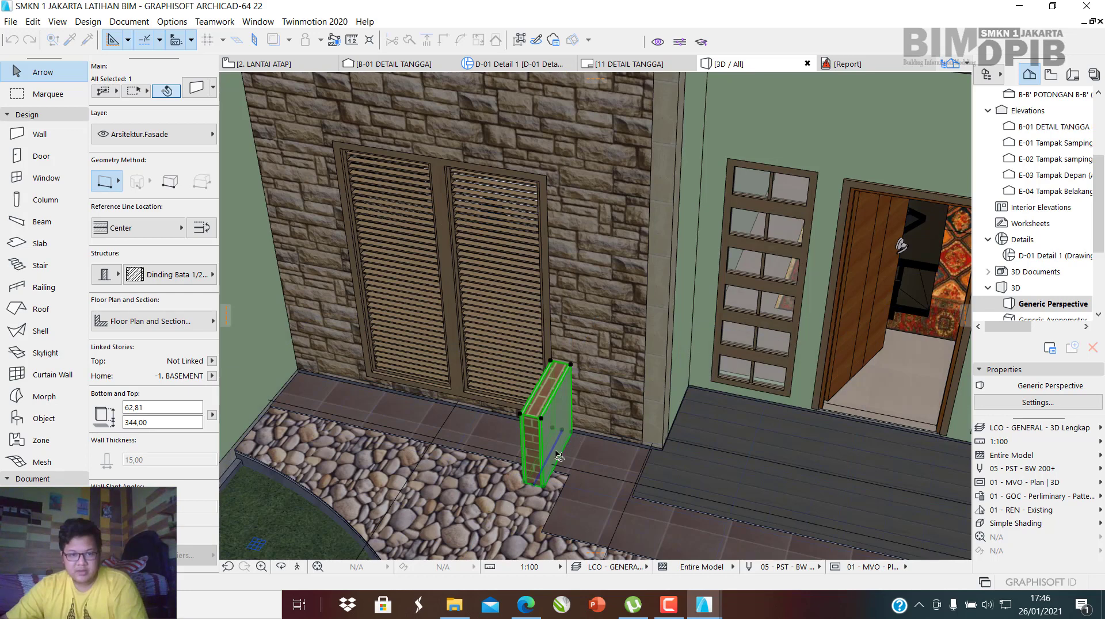
# Stretch the selected brick wall beside the louvred window to a height of 250.
pyautogui.scroll(2, 564, 395)
pyautogui.click(572, 356)
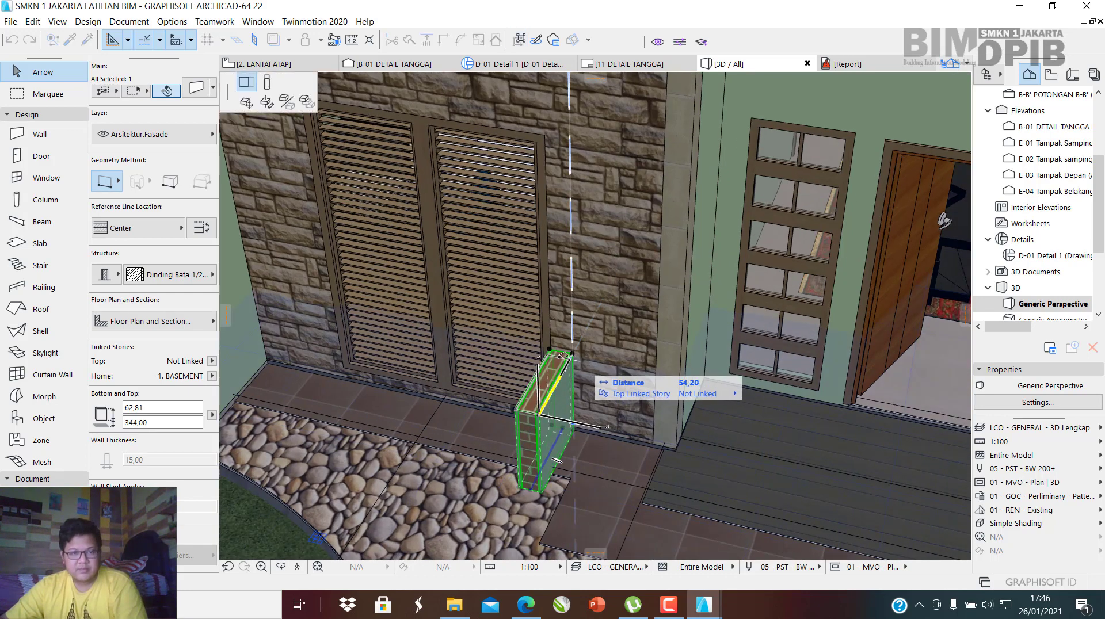
pyautogui.click(264, 84)
pyautogui.scroll(3, 554, 365)
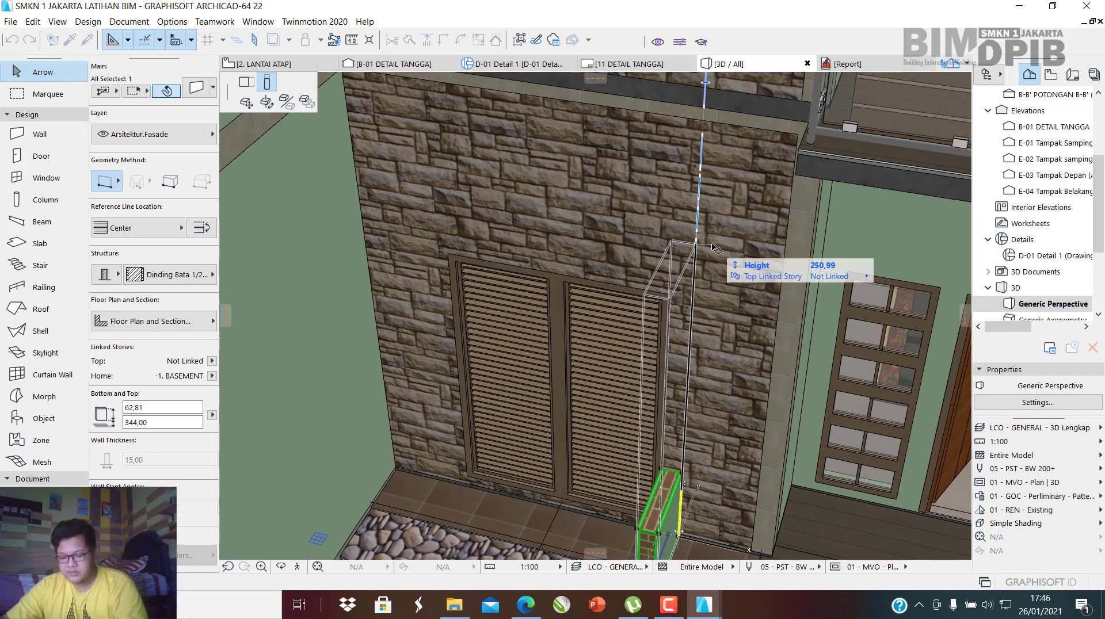
pyautogui.write('250,00')
pyautogui.press('Return')
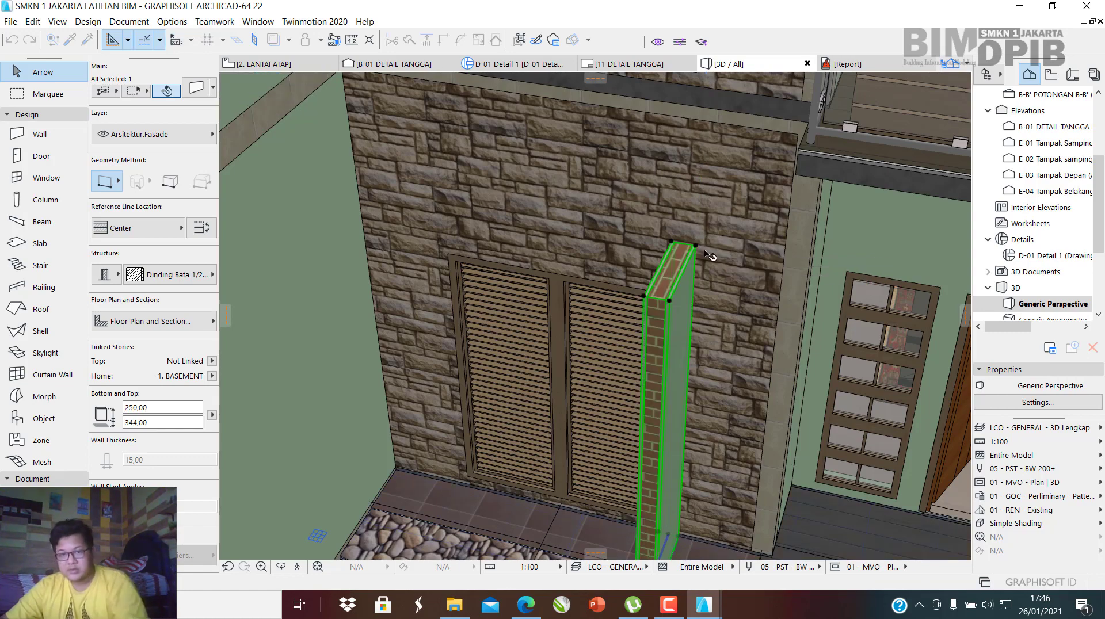
# Drag a copy of the brick wall 175 along the facade to the other side of the louvred window.
pyautogui.scroll(-3, 713, 253)
pyautogui.moveTo(717, 380); pyautogui.dragTo(690, 191, button='middle')
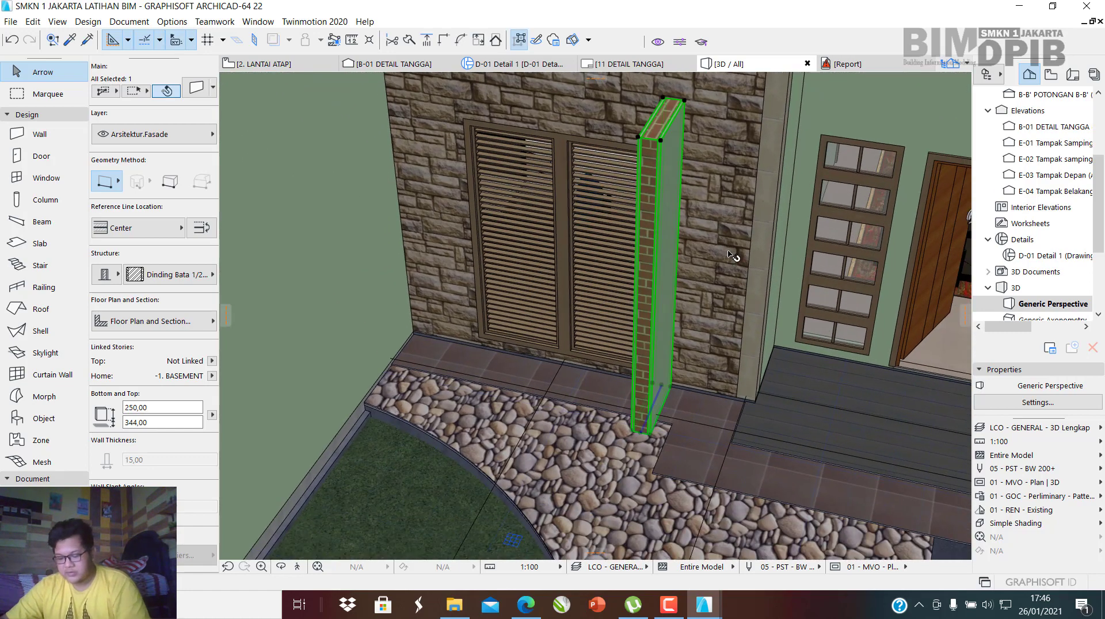
pyautogui.hotkey('ctrl', 'shift', 'd')
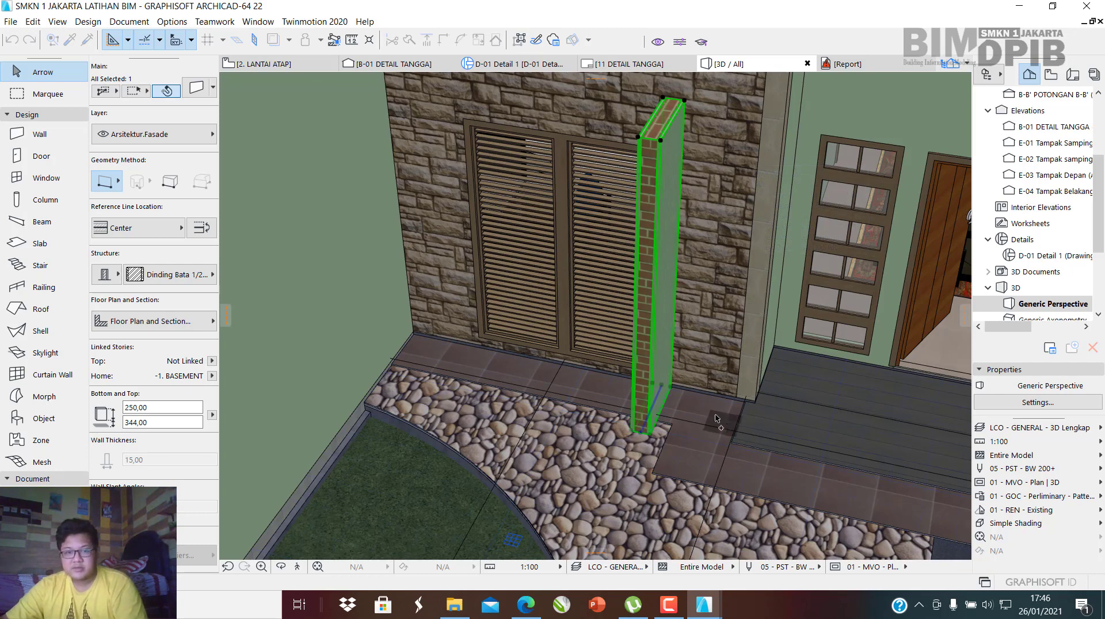
pyautogui.click(694, 387)
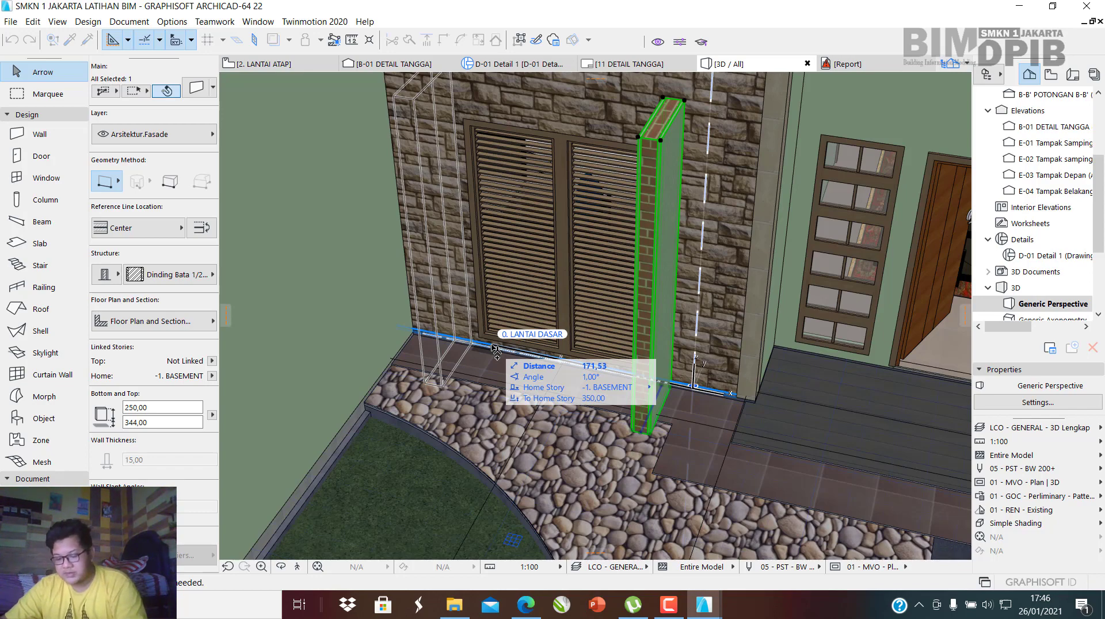
pyautogui.write('1')
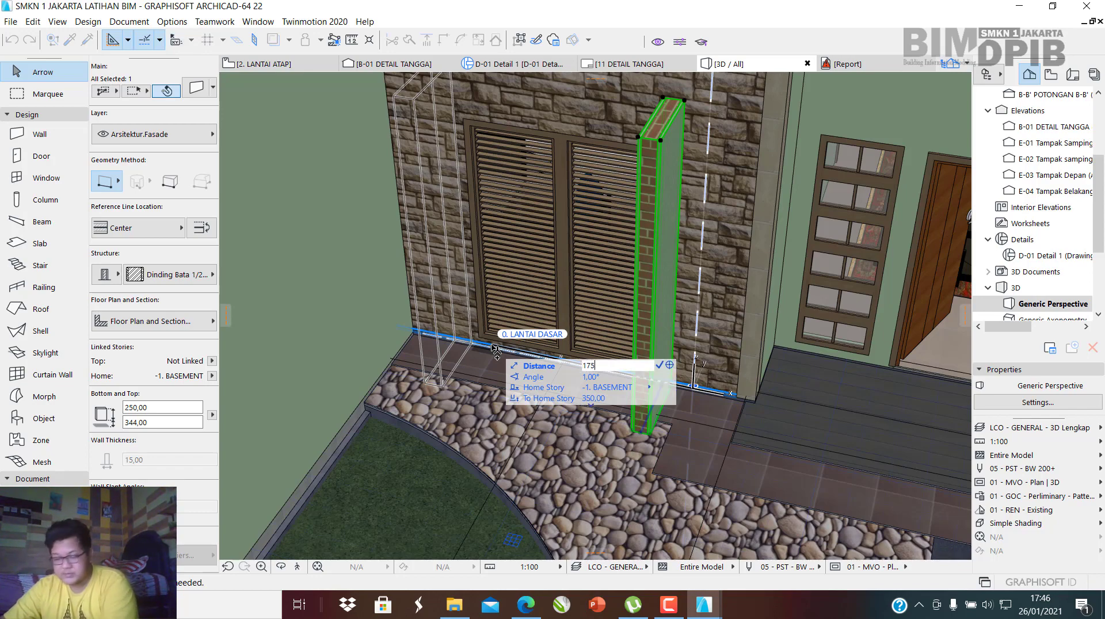
pyautogui.press('Return')
pyautogui.keyDown('shift'); pyautogui.moveTo(557, 319); pyautogui.dragTo(723, 199, button='middle'); pyautogui.keyUp('shift')
pyautogui.click(724, 198)
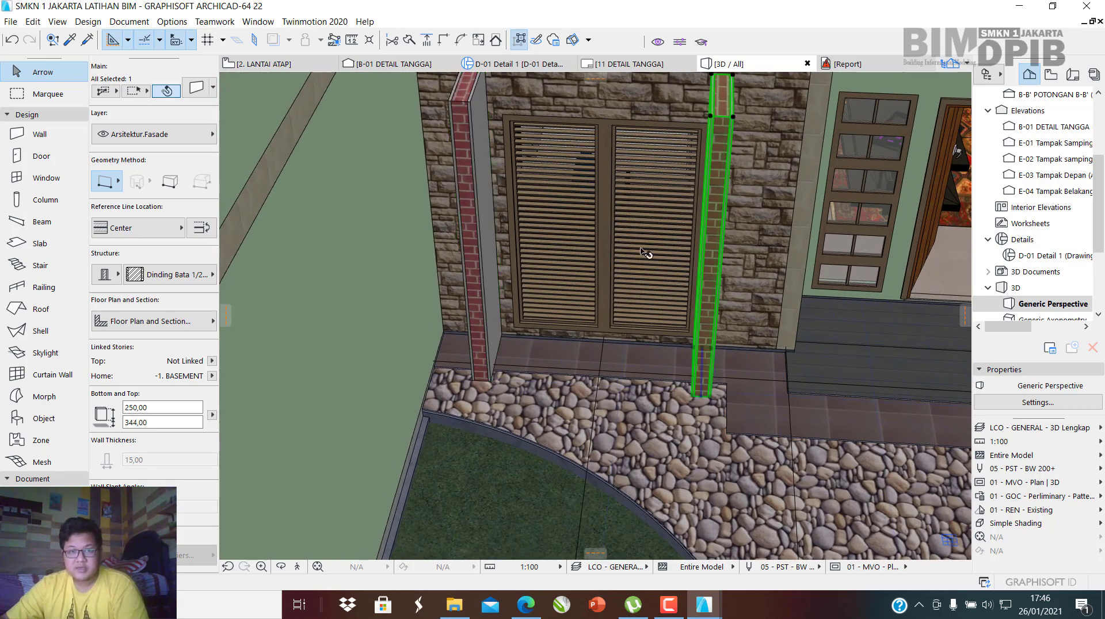
# Shift both brick walls together a short distance sideways along the facade around the louvred window.
pyautogui.keyDown('shift'); pyautogui.click(471, 247); pyautogui.keyUp('shift')
pyautogui.scroll(5, 600, 364)
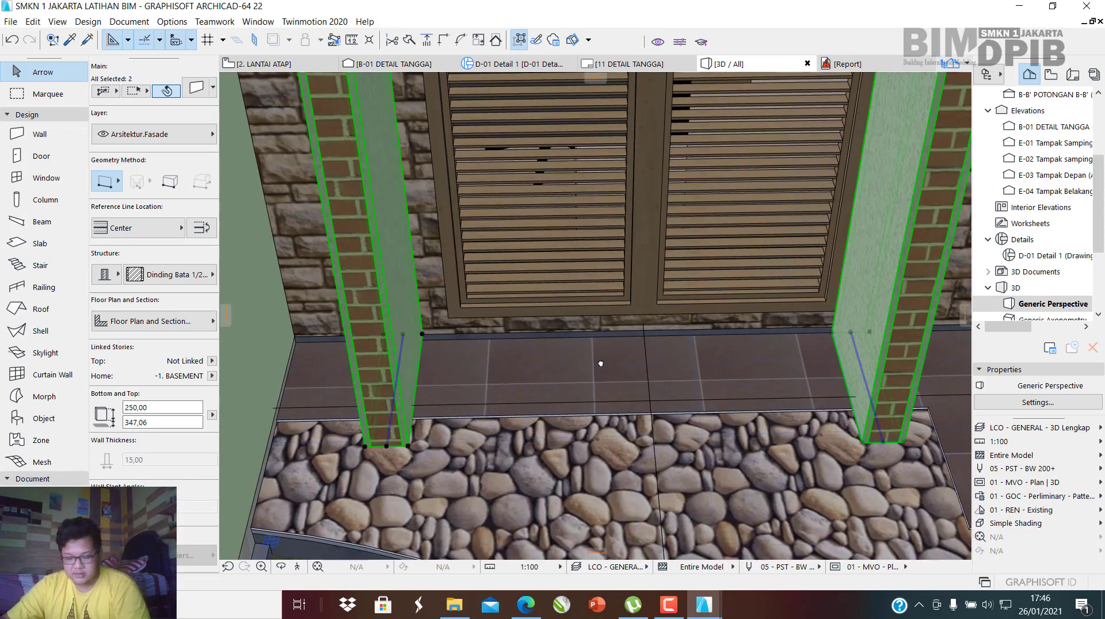
pyautogui.hotkey('ctrl', 'd')
pyautogui.click(589, 350)
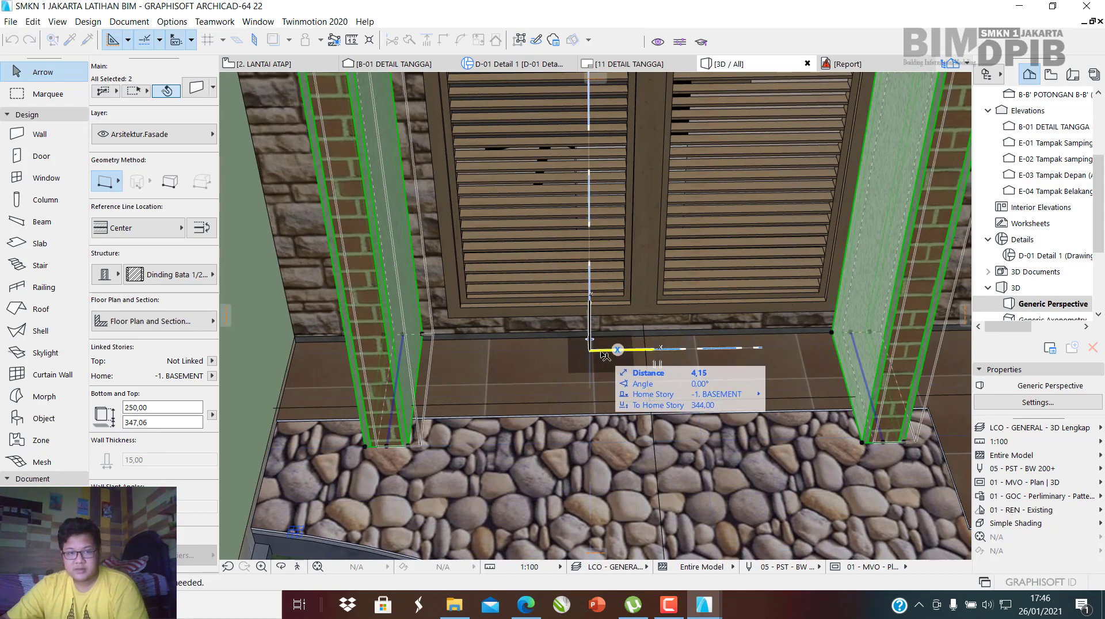
pyautogui.scroll(-10, 606, 354)
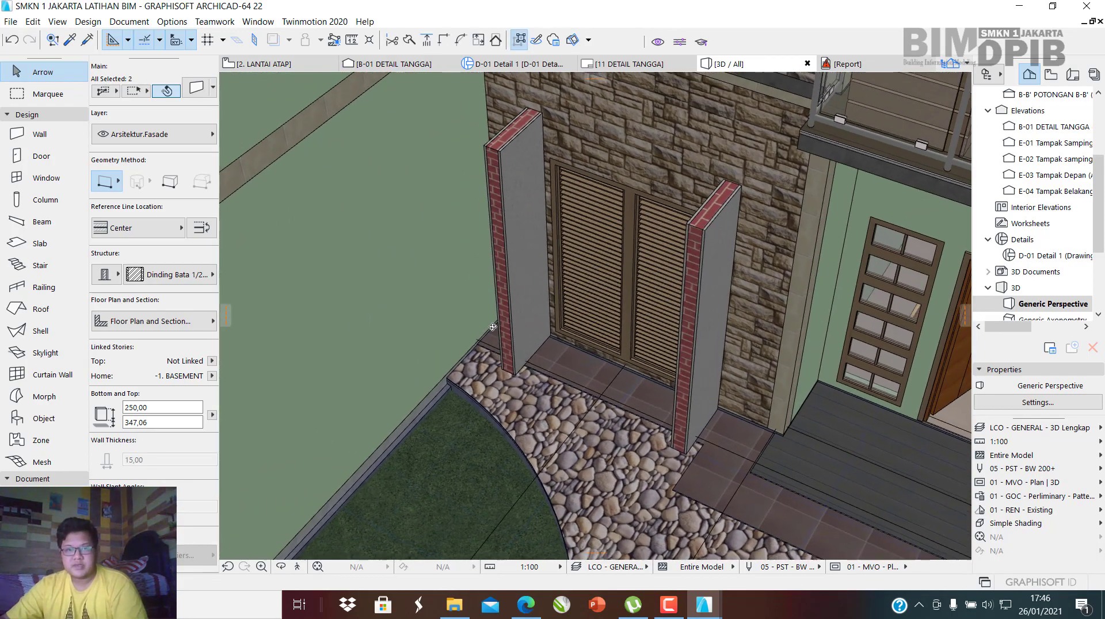
# Override all surfaces of both brick walls with linked Cat - Cadmium Yellow.
pyautogui.doubleClick(502, 311)
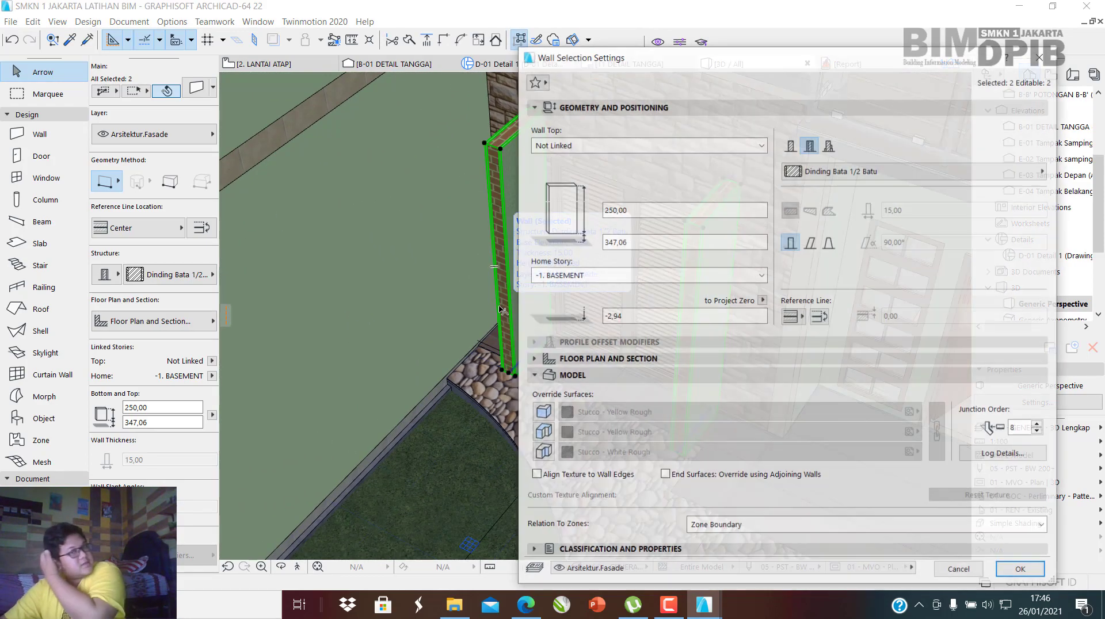
pyautogui.click(543, 453)
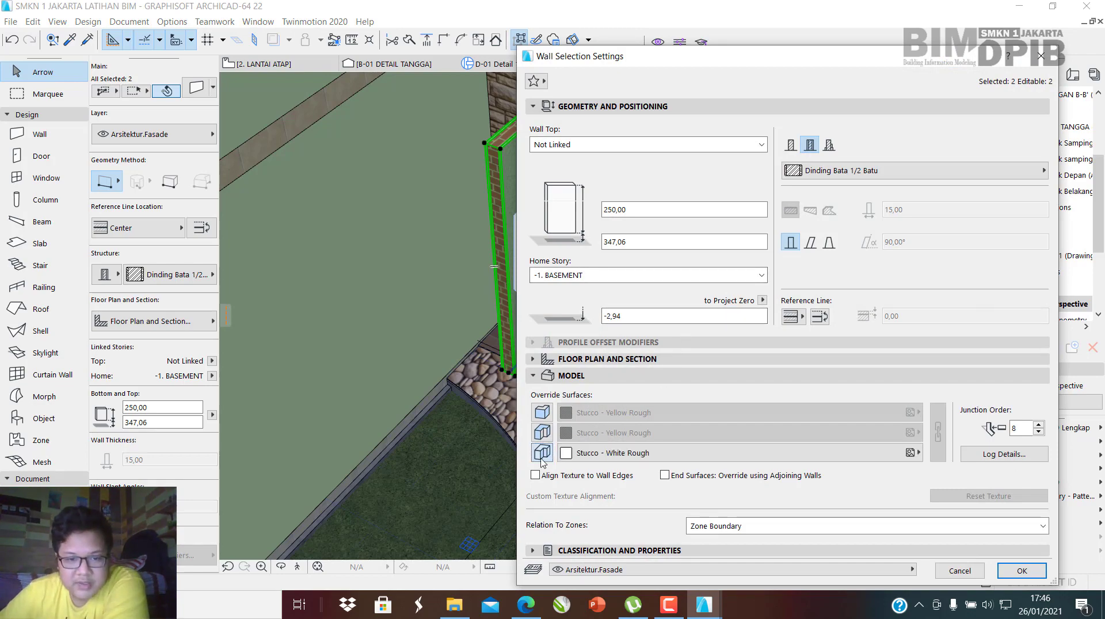
pyautogui.click(543, 433)
pyautogui.click(542, 413)
pyautogui.click(656, 412)
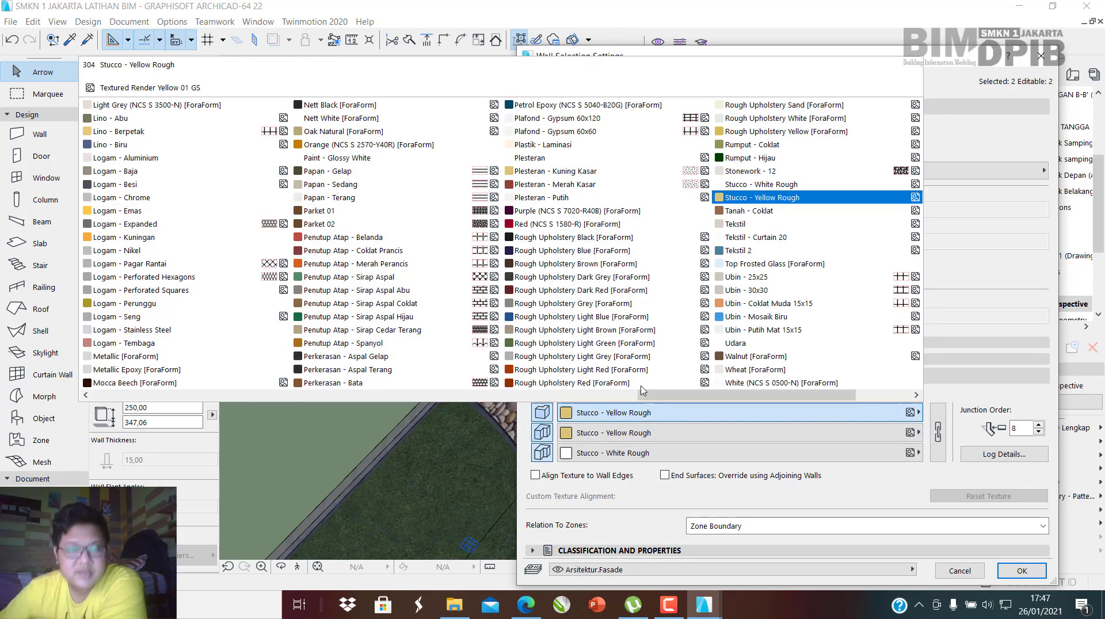
pyautogui.hscroll(-15, 425, 242)
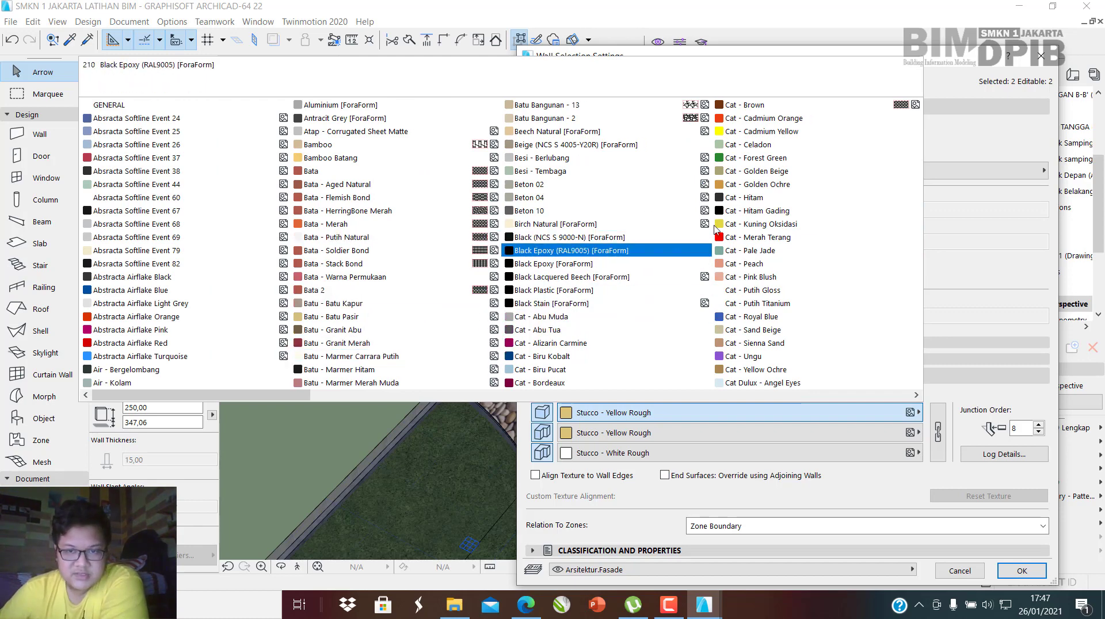
pyautogui.click(775, 132)
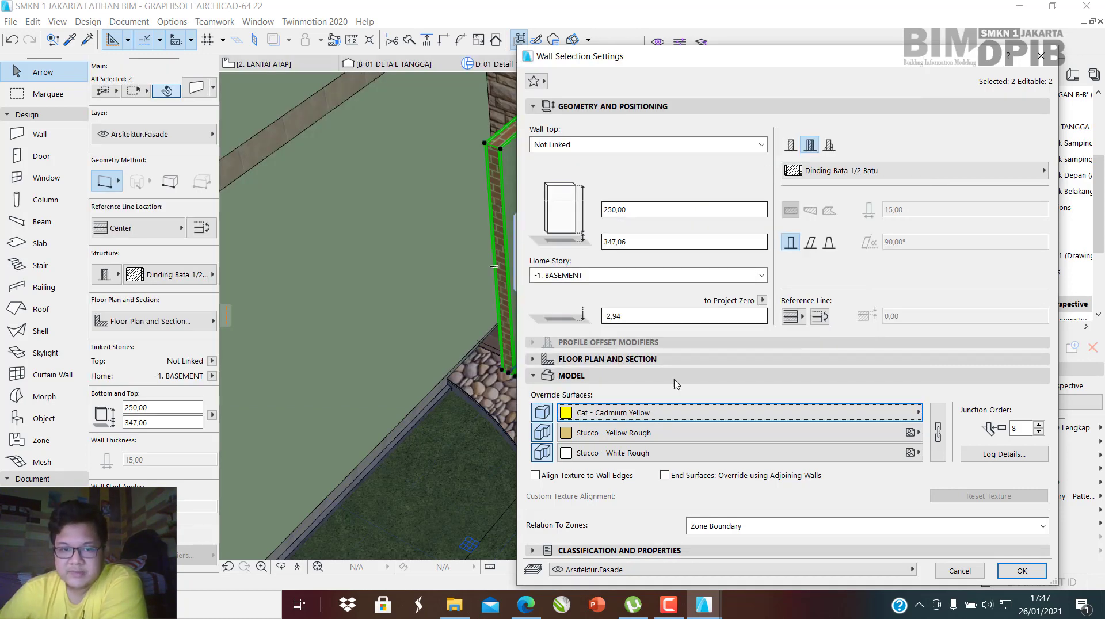
pyautogui.click(936, 431)
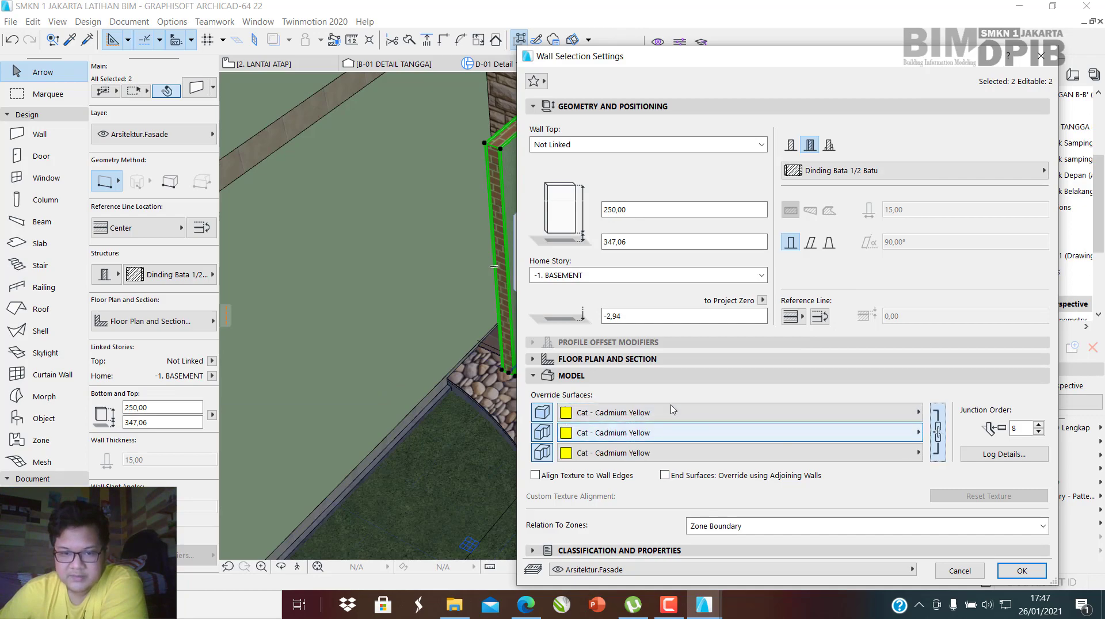
pyautogui.click(1022, 571)
# Set the Slab tool to the Arsitektur.Fasade layer with the Plat Beton 12cm + Fin composite structure.
pyautogui.scroll(-5, 591, 324)
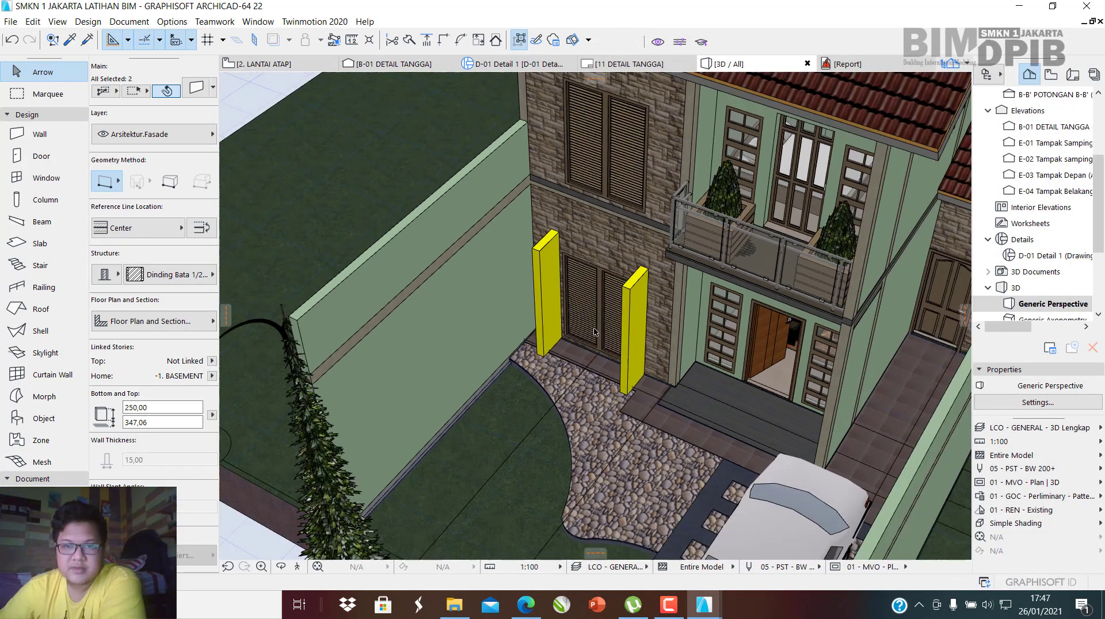
pyautogui.scroll(4, 606, 250)
pyautogui.scroll(2, 606, 250)
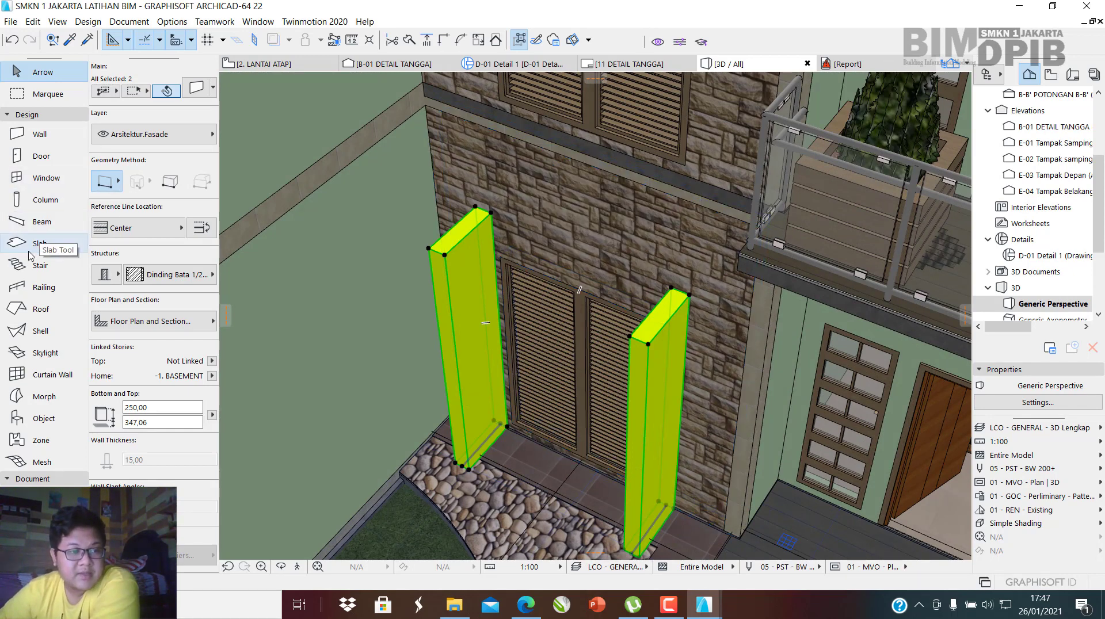
pyautogui.click(46, 244)
pyautogui.press('Escape')
pyautogui.press('Escape')
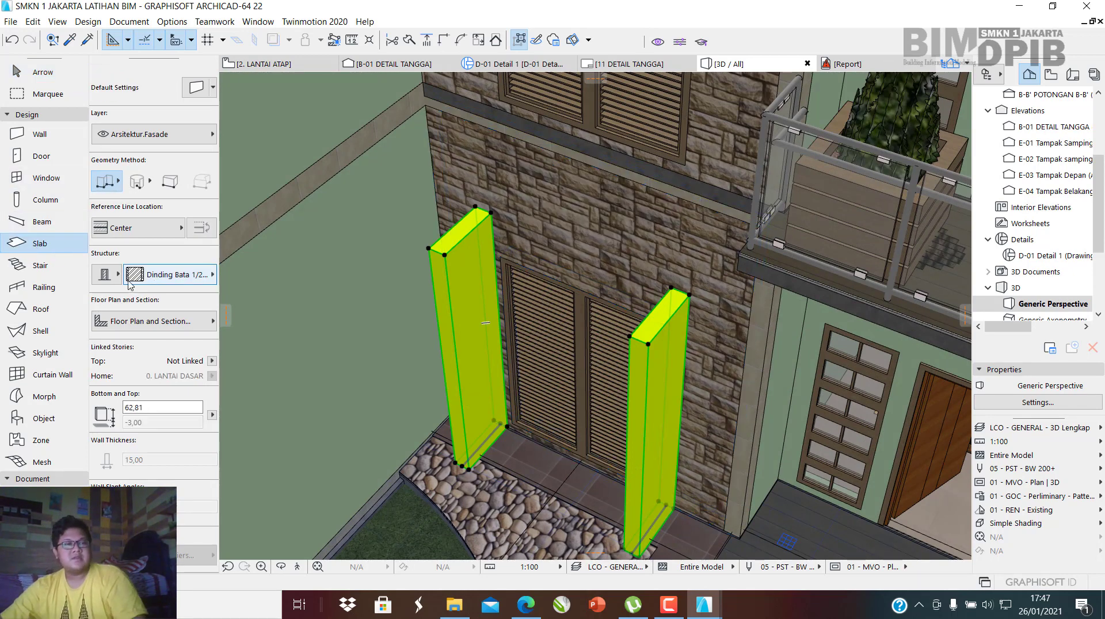
pyautogui.click(52, 246)
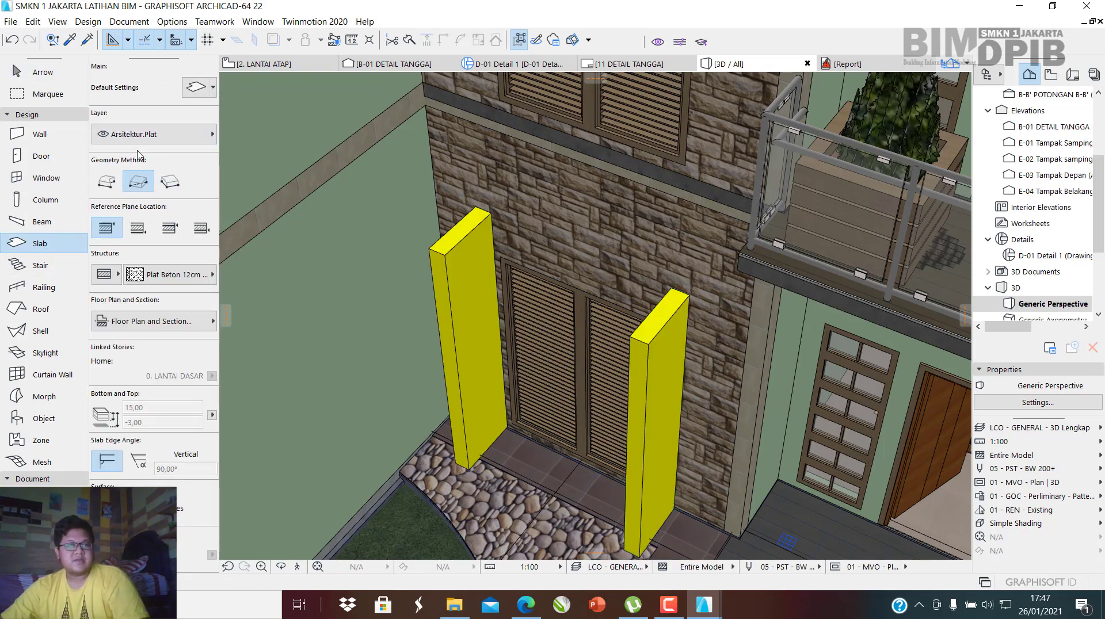
pyautogui.click(154, 136)
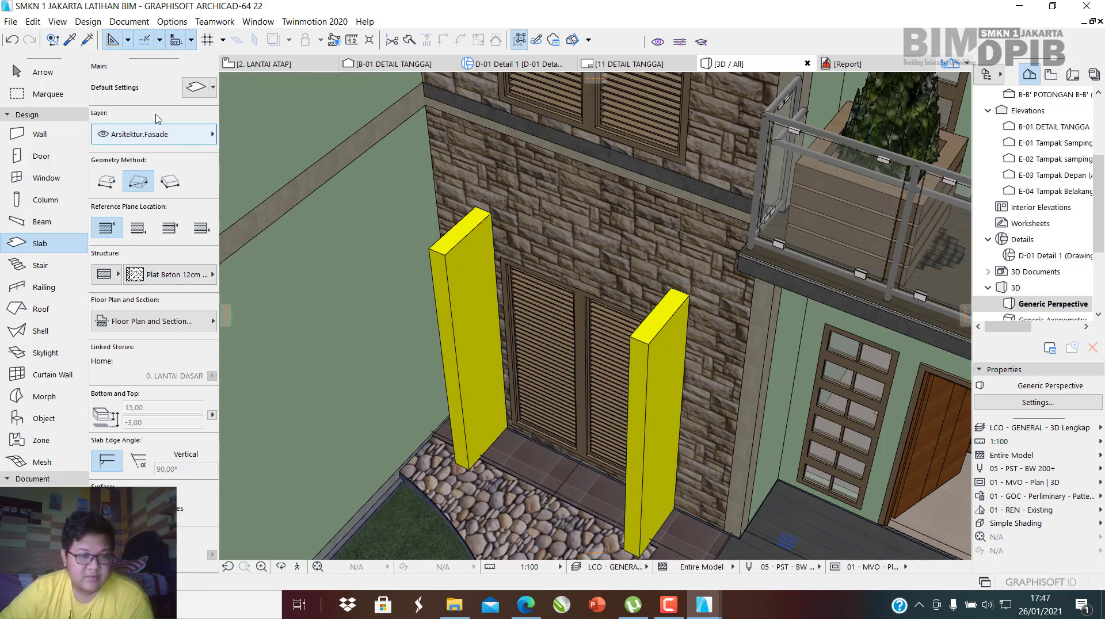
pyautogui.click(145, 283)
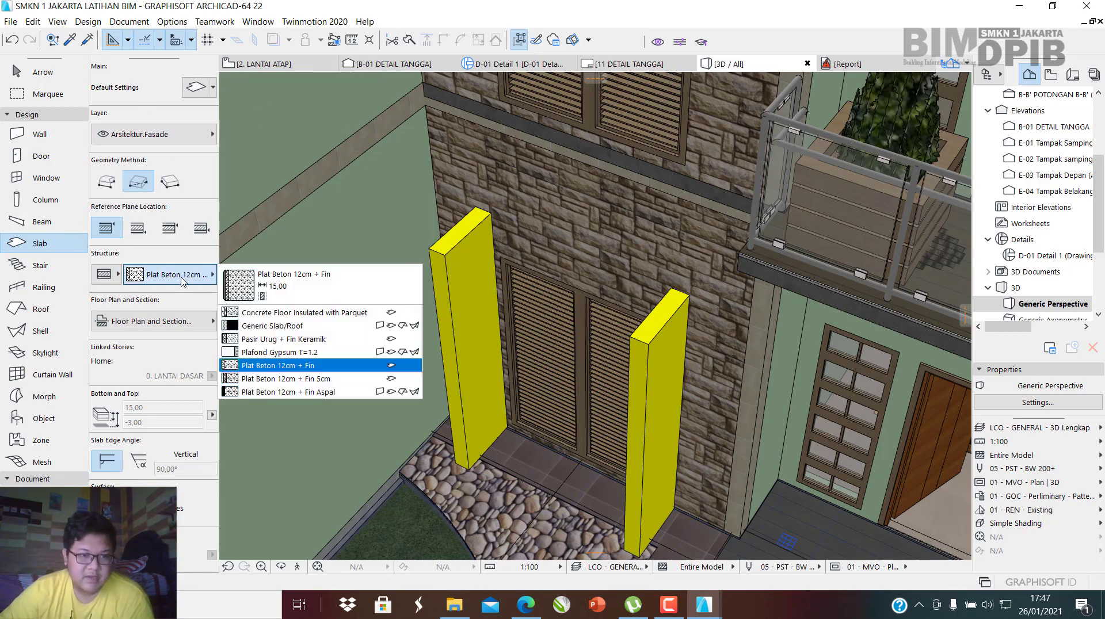
pyautogui.click(315, 366)
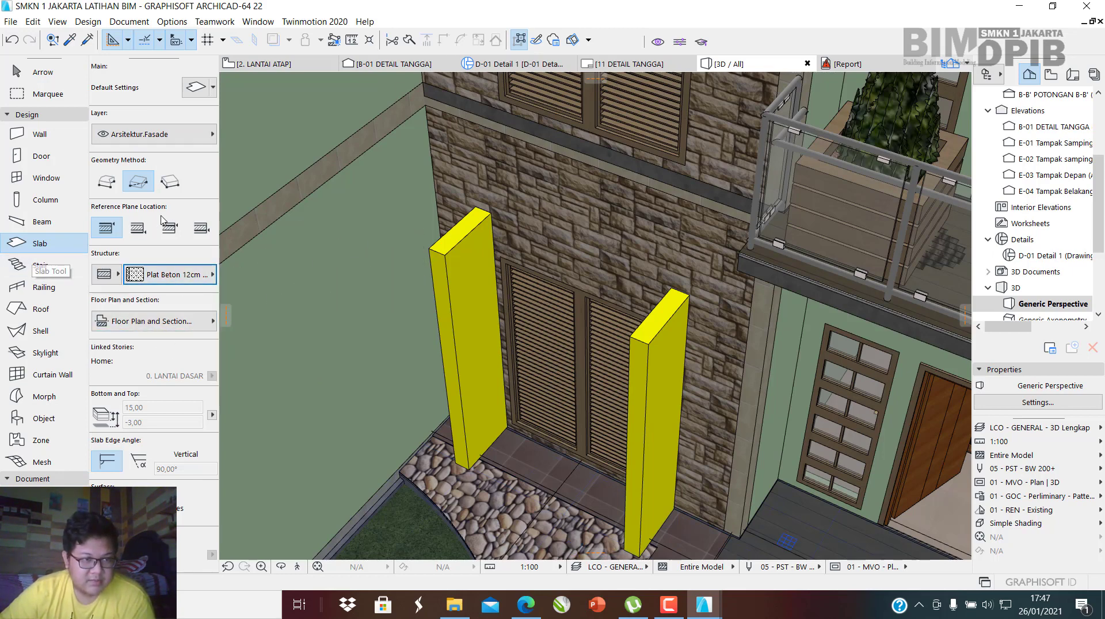
# Draw a rectangular slab about 190 by 62 across the tops of the two yellow walls, from corner to corner.
pyautogui.scroll(3, 474, 210)
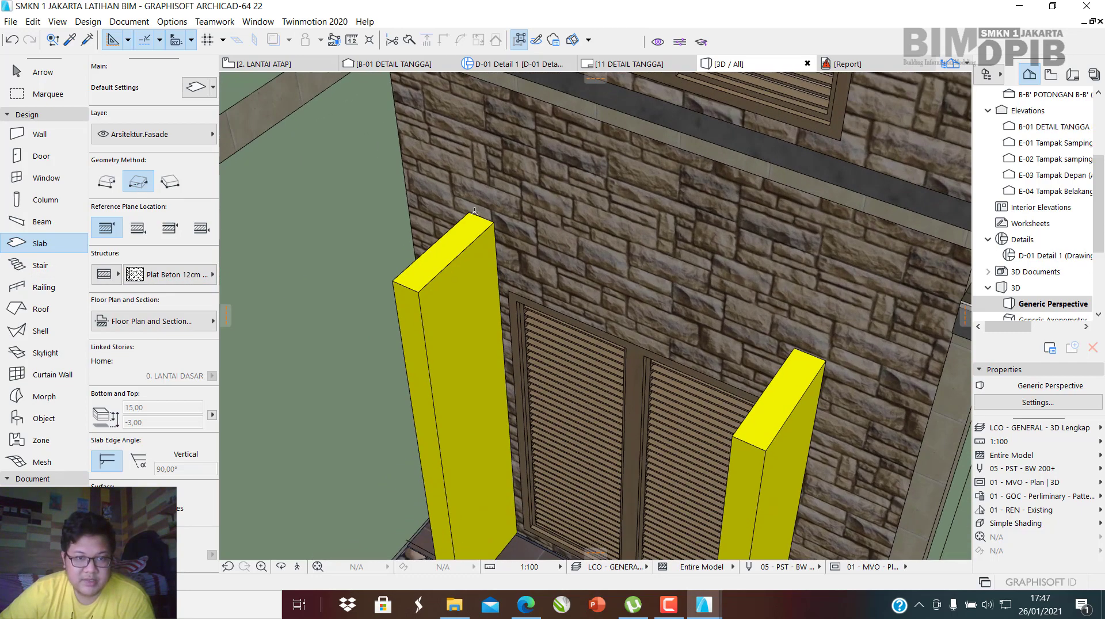
pyautogui.click(471, 214)
pyautogui.scroll(-2, 471, 214)
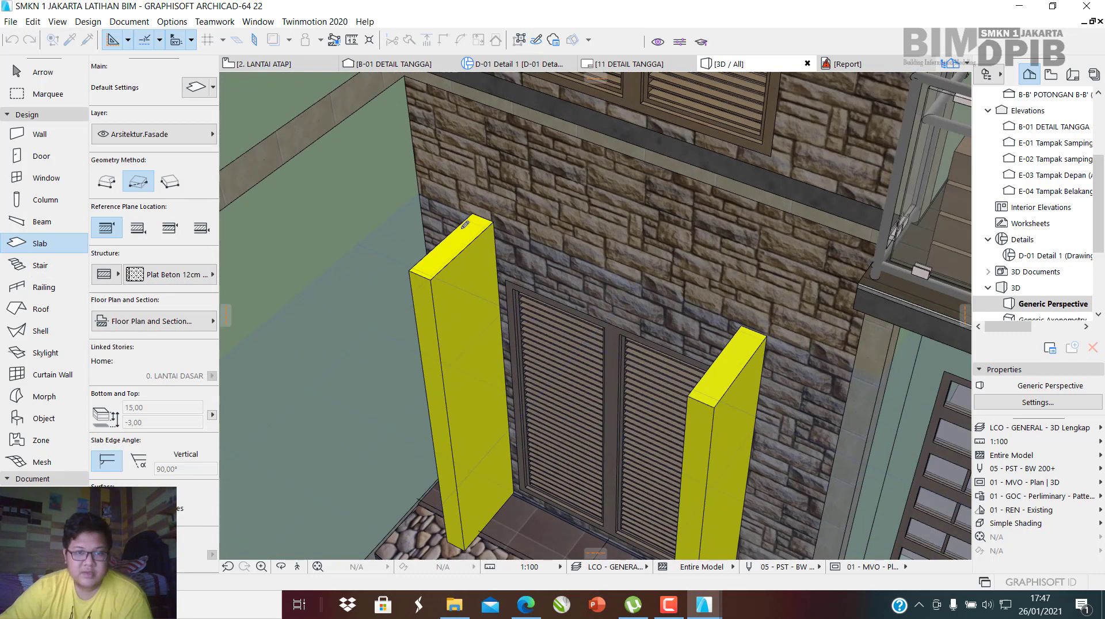
pyautogui.scroll(2, 759, 421)
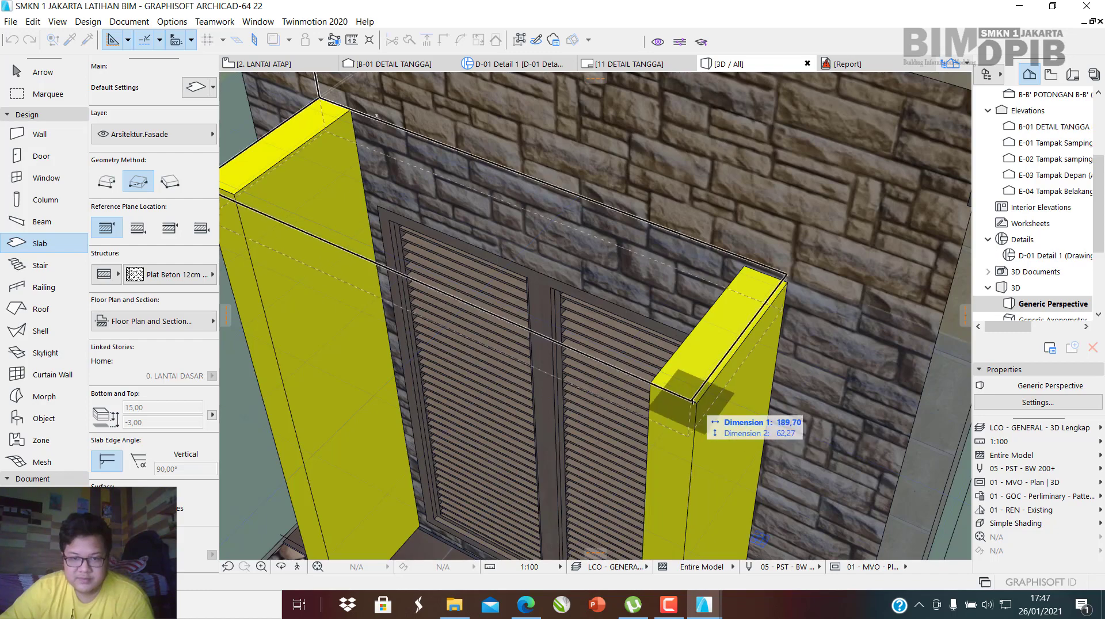
pyautogui.click(698, 403)
pyautogui.scroll(-4, 699, 402)
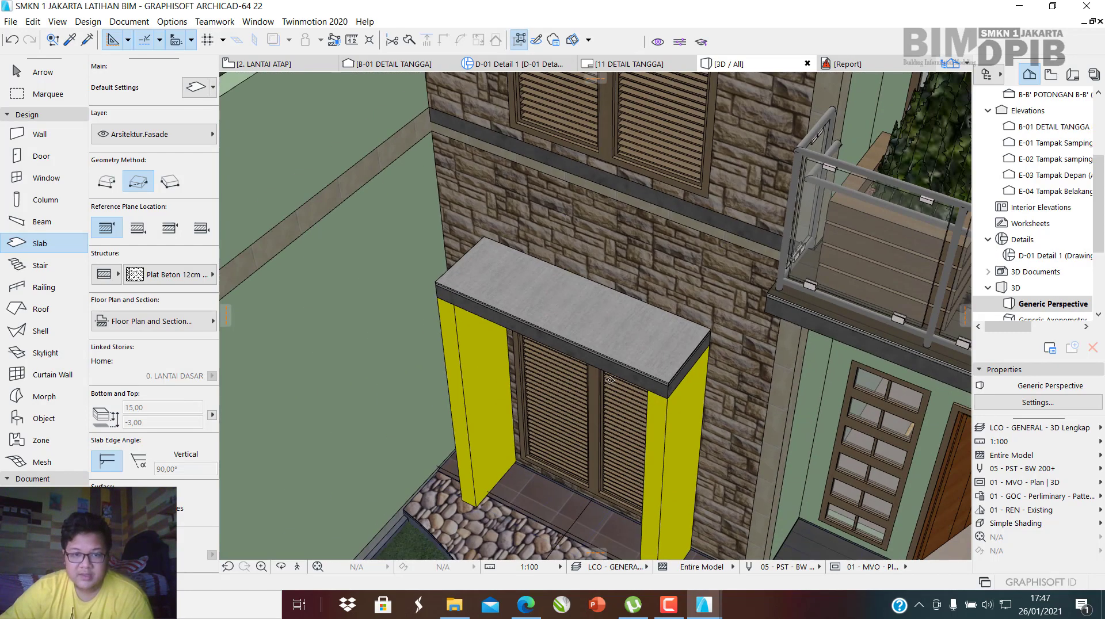
pyautogui.press('Escape')
# Override all surfaces of the new slab over the louvred window with linked Cat - Cadmium Yellow.
pyautogui.click(598, 334)
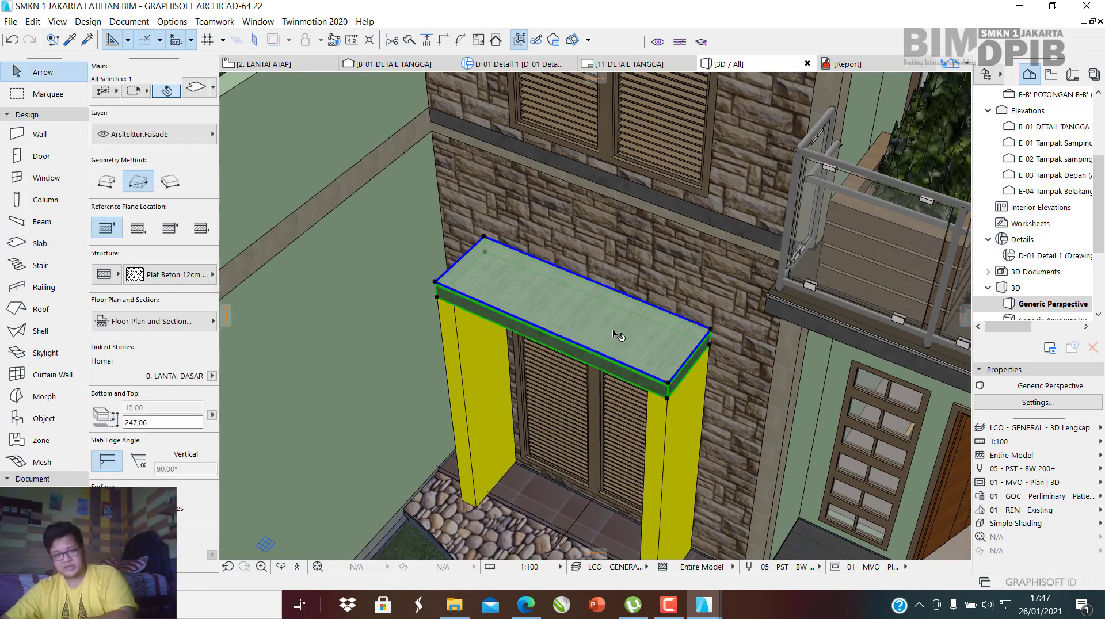
pyautogui.doubleClick(619, 336)
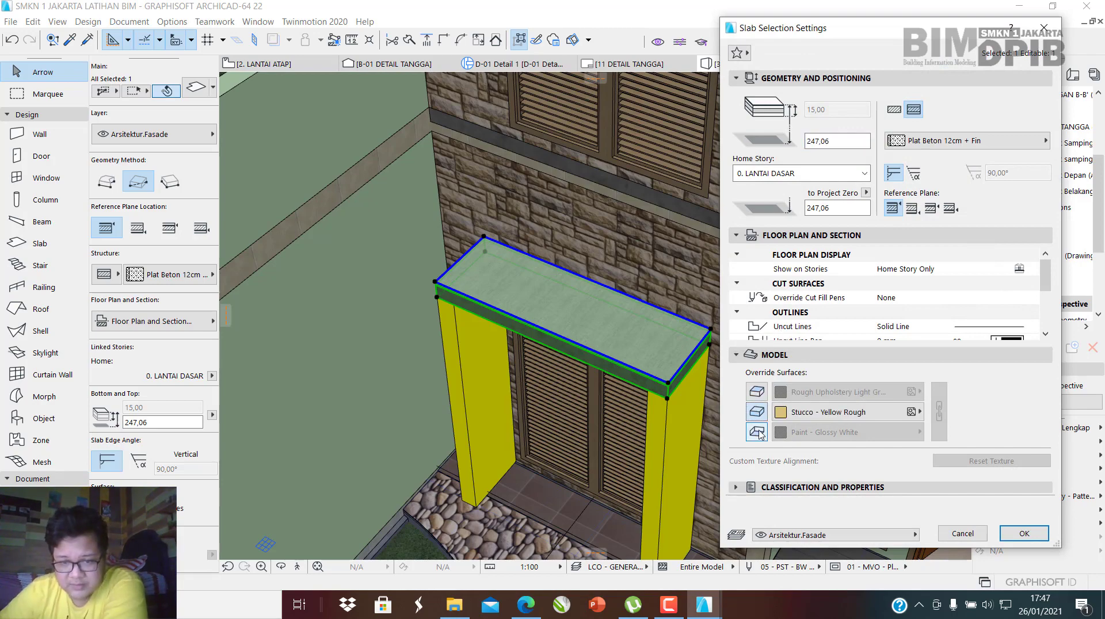
pyautogui.click(782, 400)
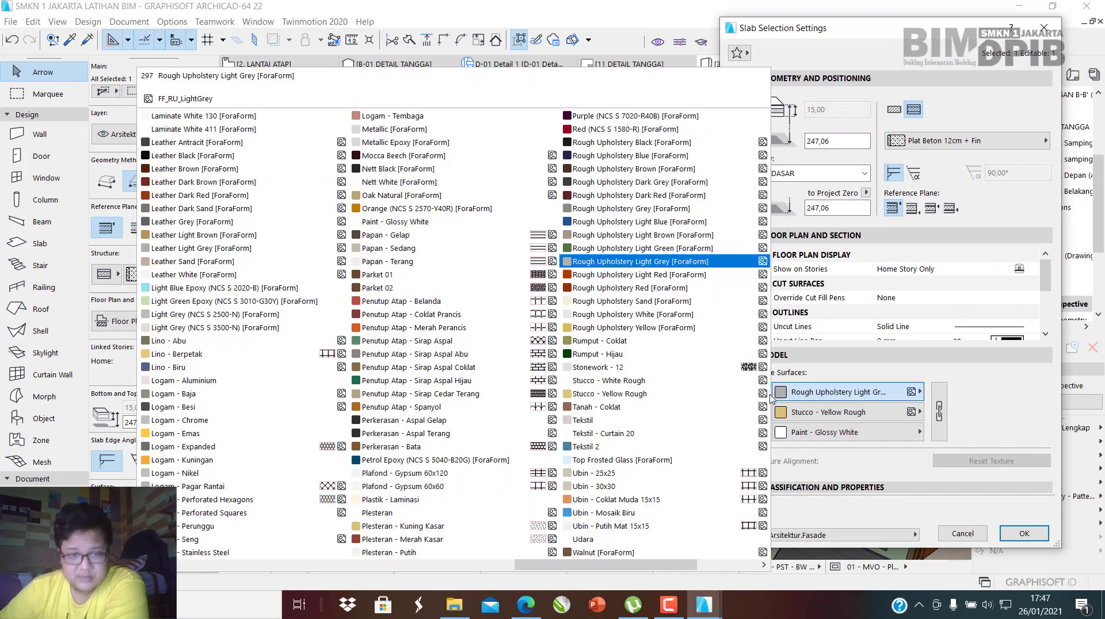
pyautogui.scroll(10, 547, 256)
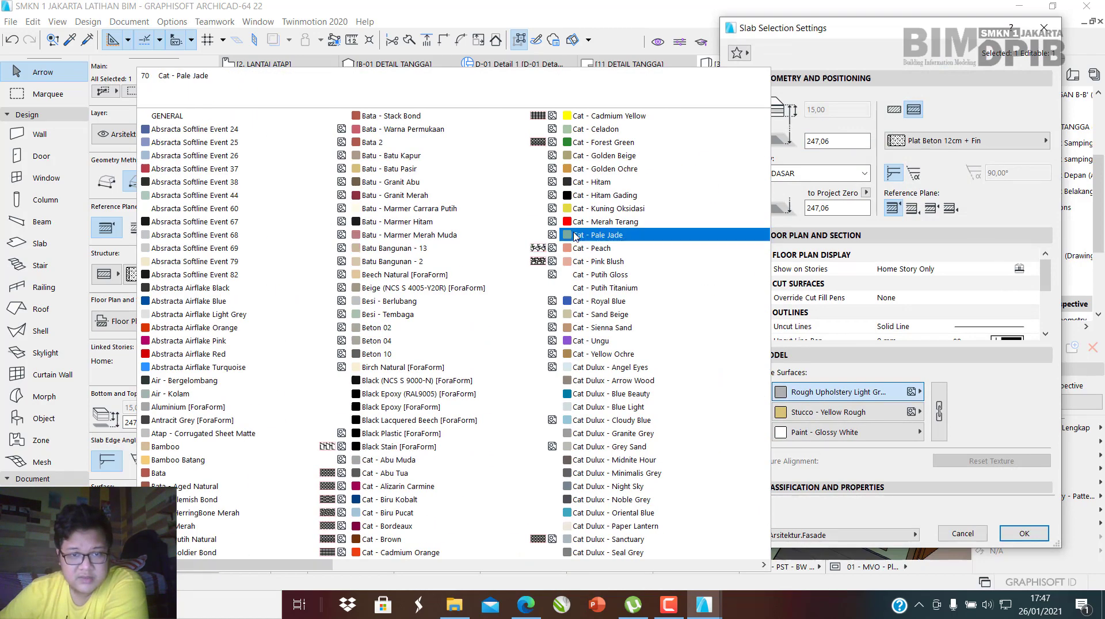
pyautogui.click(601, 116)
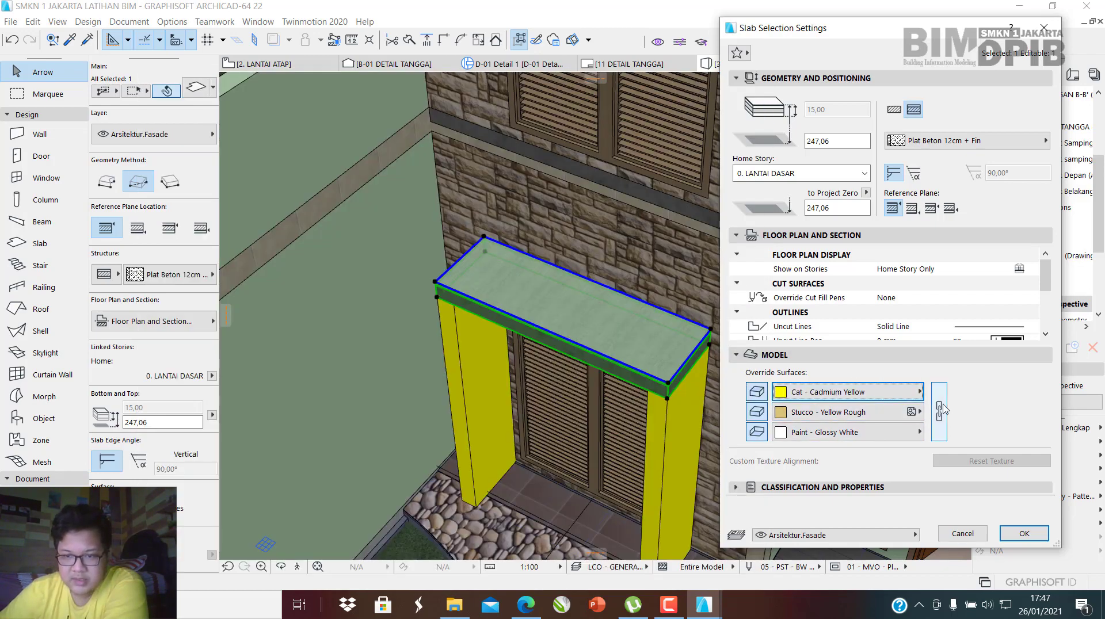
pyautogui.click(1024, 534)
# Select the yellow slab and both walls and copy the whole frame 350 upward to the upper louvred window.
pyautogui.scroll(5, 677, 397)
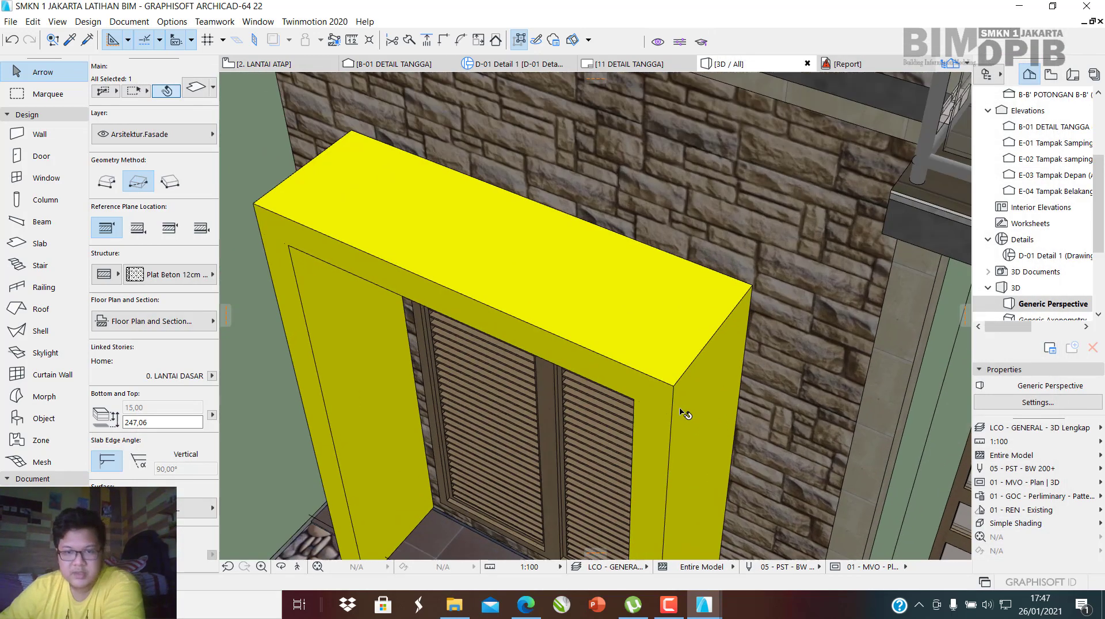
pyautogui.keyDown('shift'); pyautogui.moveTo(660, 426); pyautogui.dragTo(686, 348, button='middle'); pyautogui.keyUp('shift')
pyautogui.scroll(6, 668, 305)
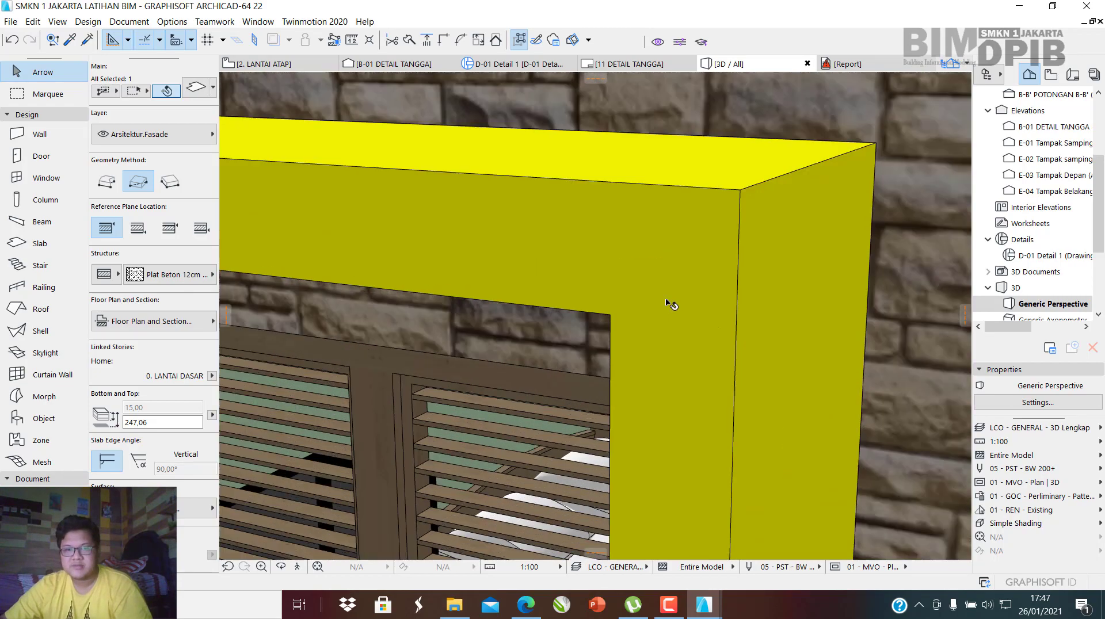
pyautogui.scroll(-3, 695, 296)
pyautogui.scroll(-5, 697, 308)
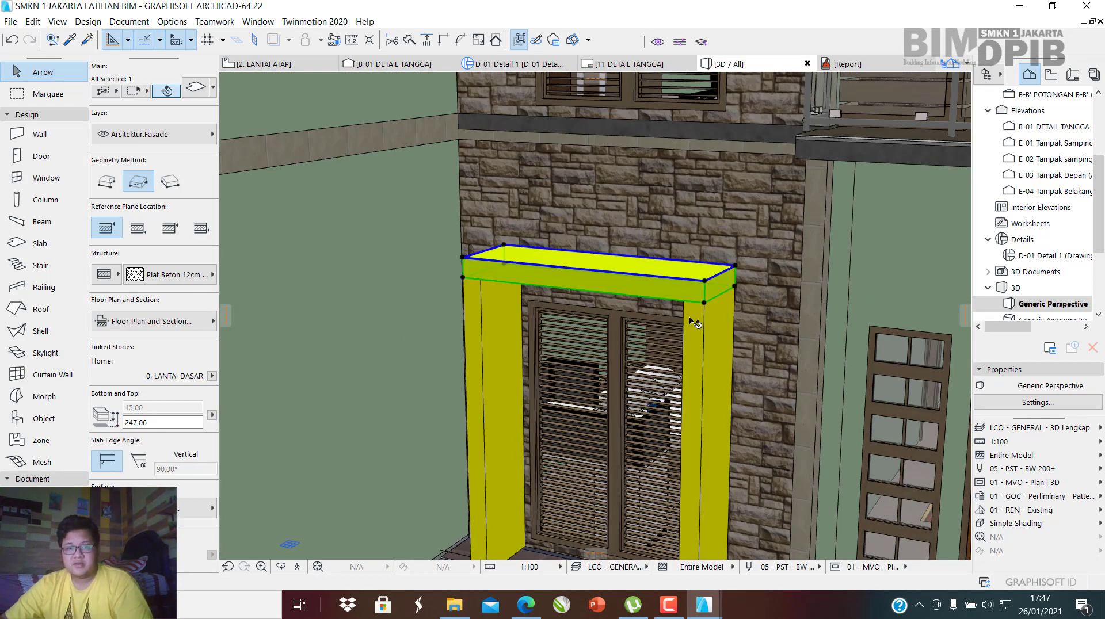
pyautogui.scroll(-5, 694, 323)
pyautogui.scroll(3, 661, 375)
pyautogui.keyDown('shift'); pyautogui.click(693, 378); pyautogui.keyUp('shift')
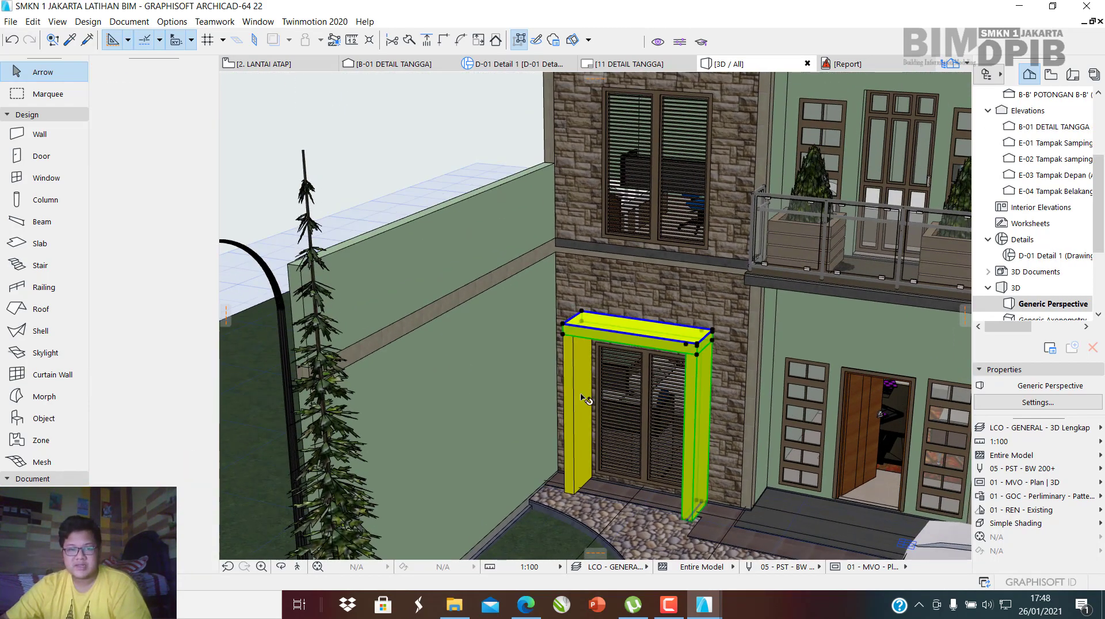
pyautogui.hotkey('ctrl', 'd')
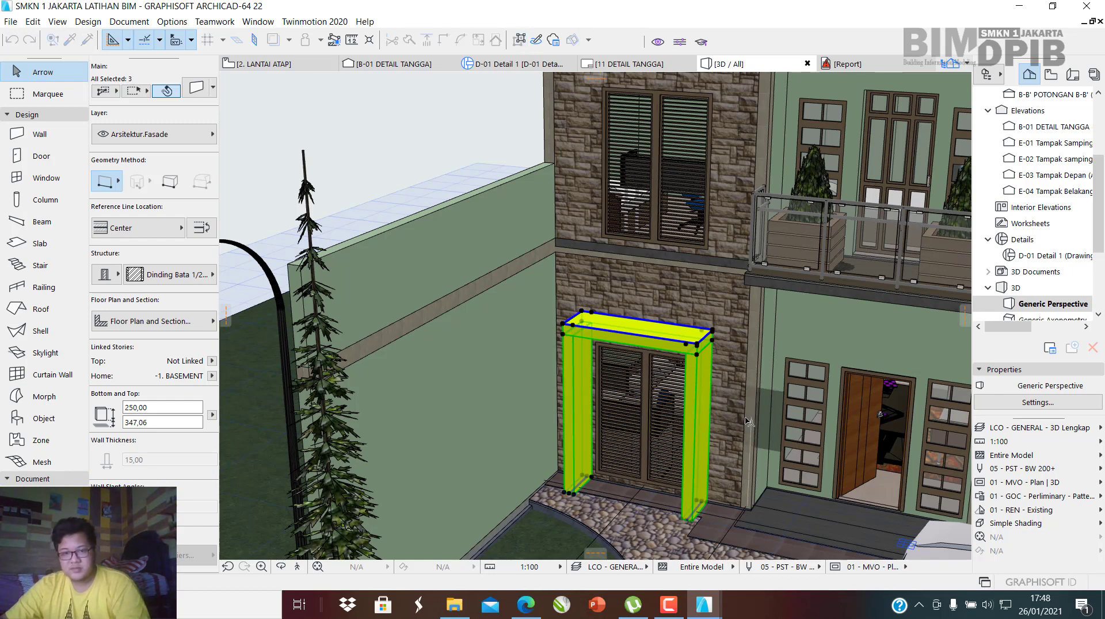
pyautogui.click(731, 484)
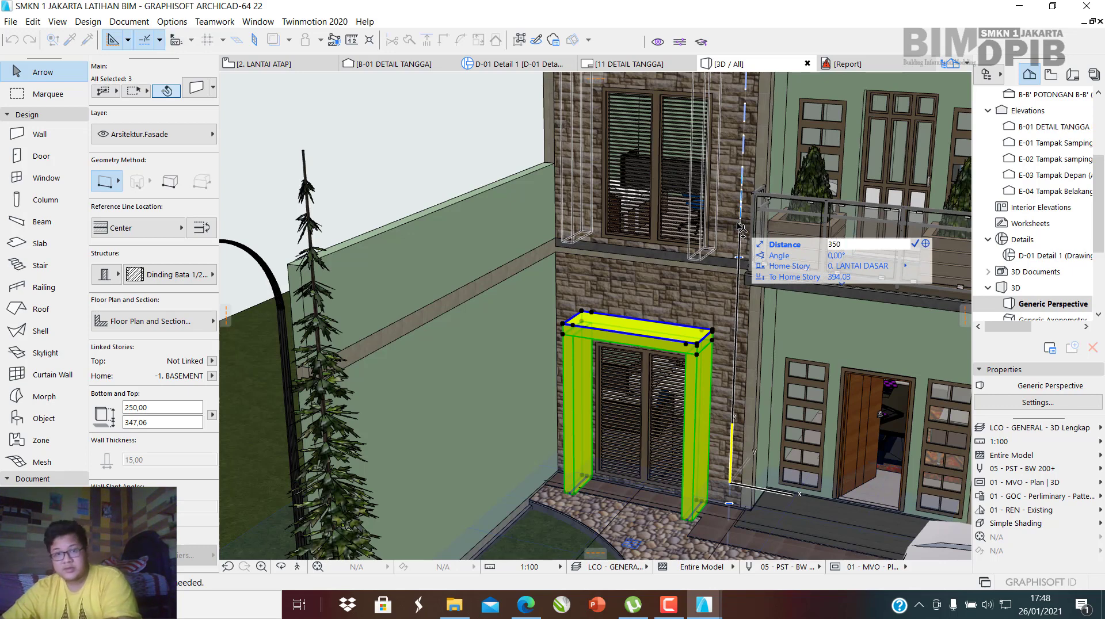
pyautogui.write('350')
pyautogui.press('Return')
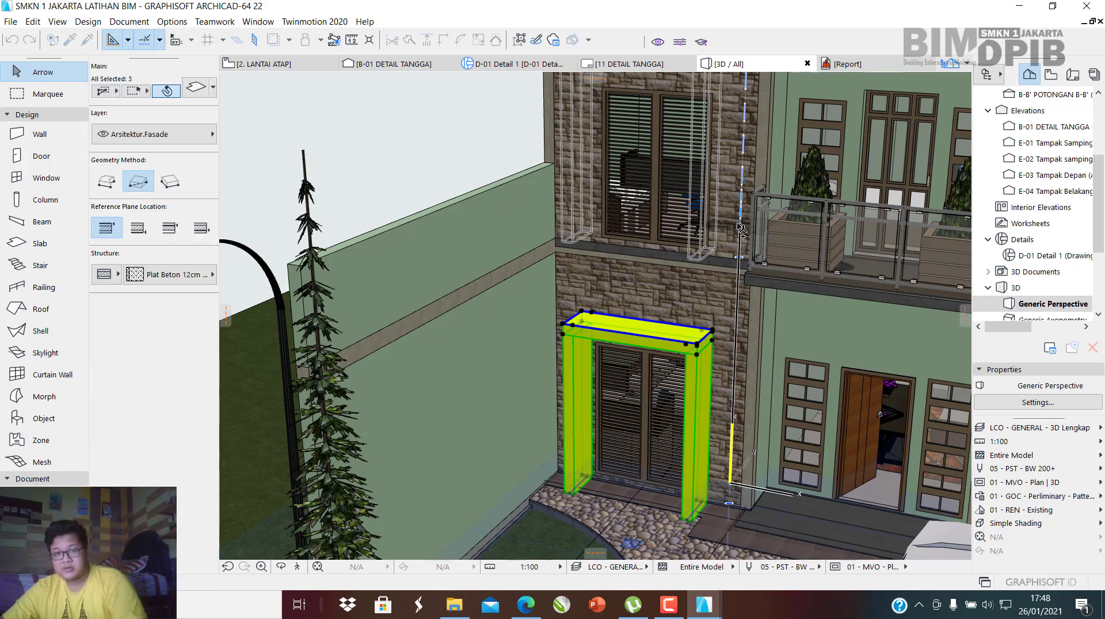
# Copy the top slab of the upper yellow frame down to the bottom ends of its walls to close the frame.
pyautogui.scroll(3, 662, 225)
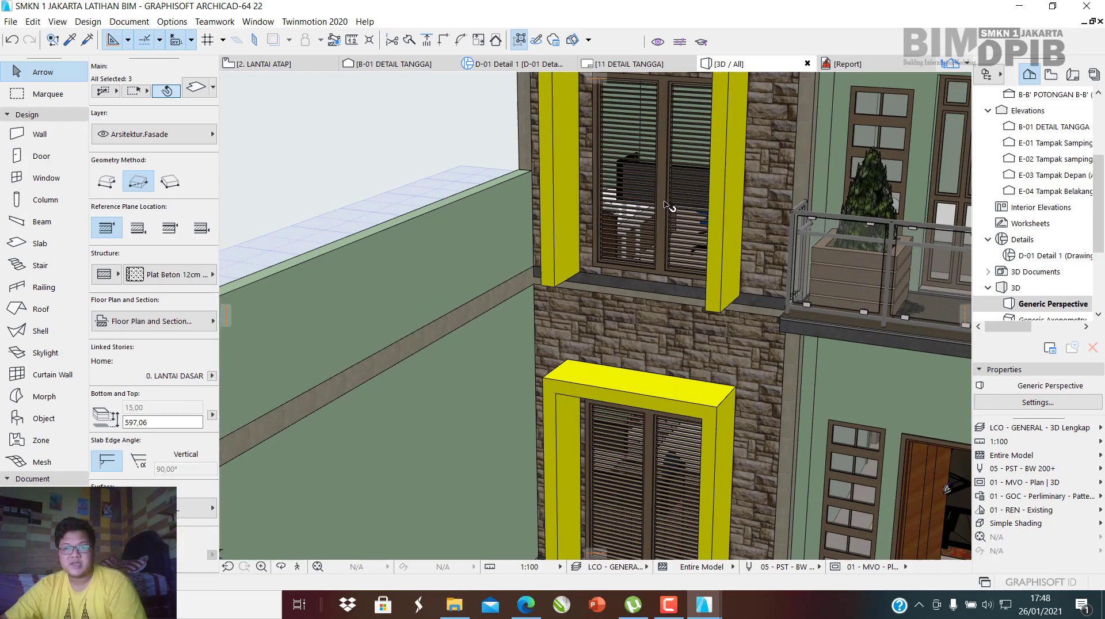
pyautogui.moveTo(668, 180)
pyautogui.keyDown('shift'); pyautogui.mouseDown(button='middle')
pyautogui.moveTo(701, 173)
pyautogui.moveTo(662, 254)
pyautogui.moveTo(671, 187)
pyautogui.mouseUp(button='middle'); pyautogui.keyUp('shift')
pyautogui.moveTo(671, 187); pyautogui.dragTo(678, 324, button='middle')
pyautogui.press('Escape')
pyautogui.click(668, 180)
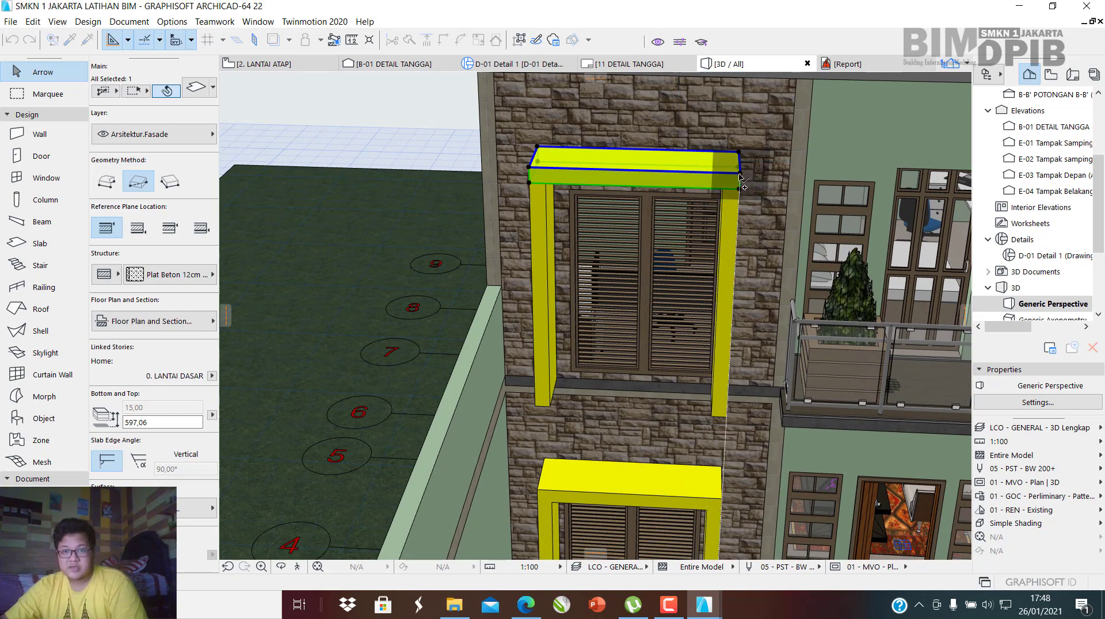
pyautogui.moveTo(740, 180); pyautogui.dragTo(730, 412)
pyautogui.press('Escape')
pyautogui.scroll(5, 726, 409)
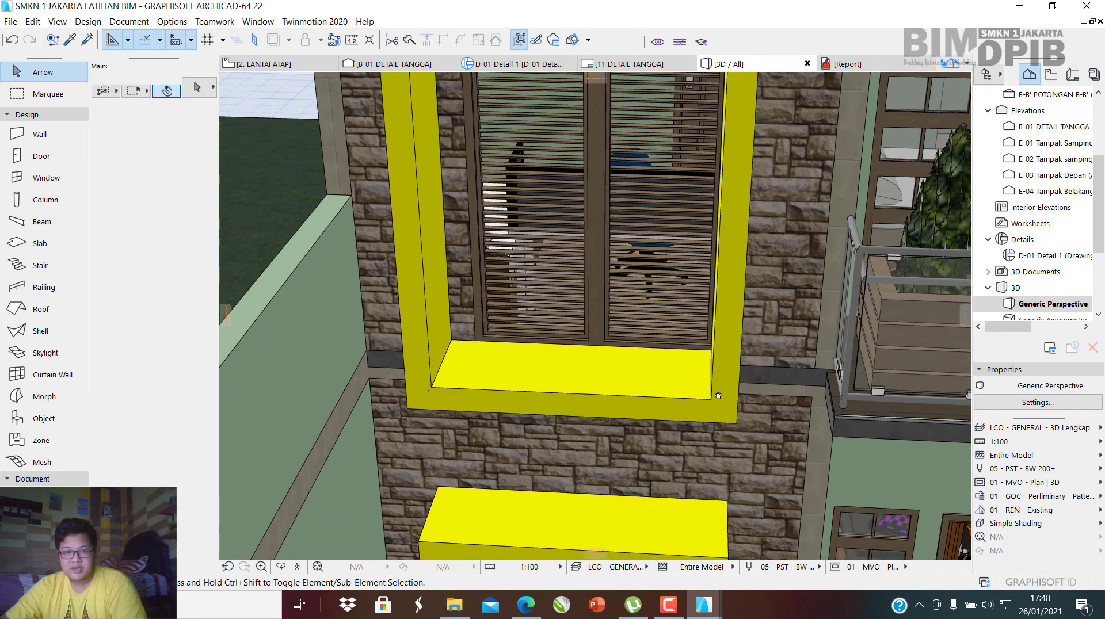
# Move the upper louvred double window slightly upward inside its yellow frame, to a sill height of about 7.45.
pyautogui.scroll(-5, 719, 396)
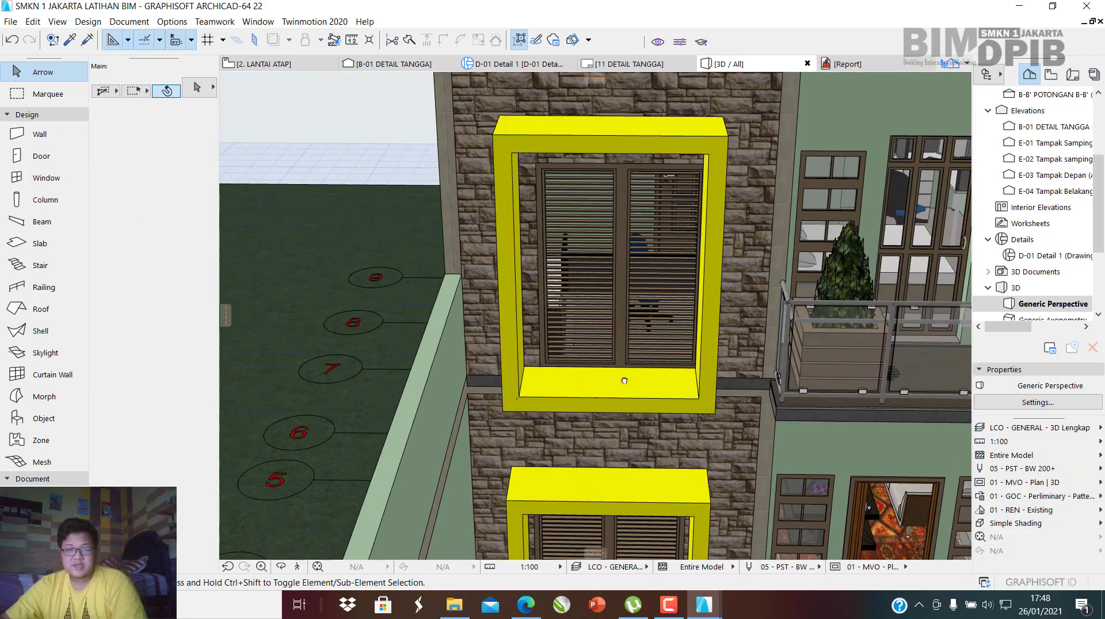
pyautogui.moveTo(625, 380); pyautogui.dragTo(619, 287, button='middle')
pyautogui.click(579, 163)
pyautogui.scroll(1, 576, 253)
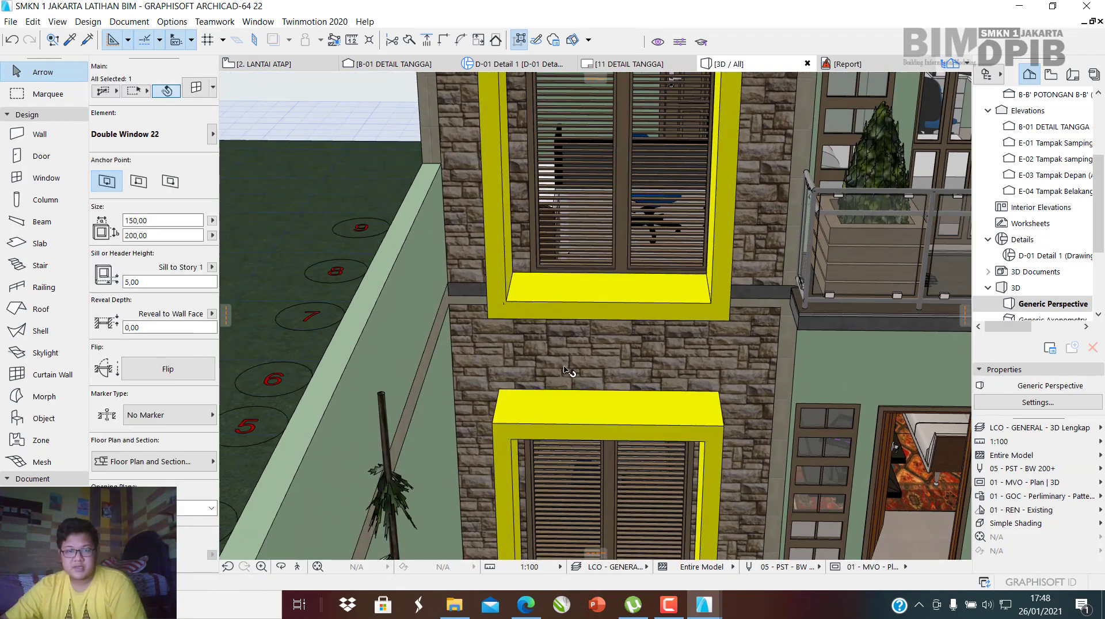
pyautogui.moveTo(567, 372); pyautogui.dragTo(557, 249, button='middle')
pyautogui.moveTo(602, 104); pyautogui.dragTo(590, 260, button='middle')
pyautogui.scroll(1, 587, 261)
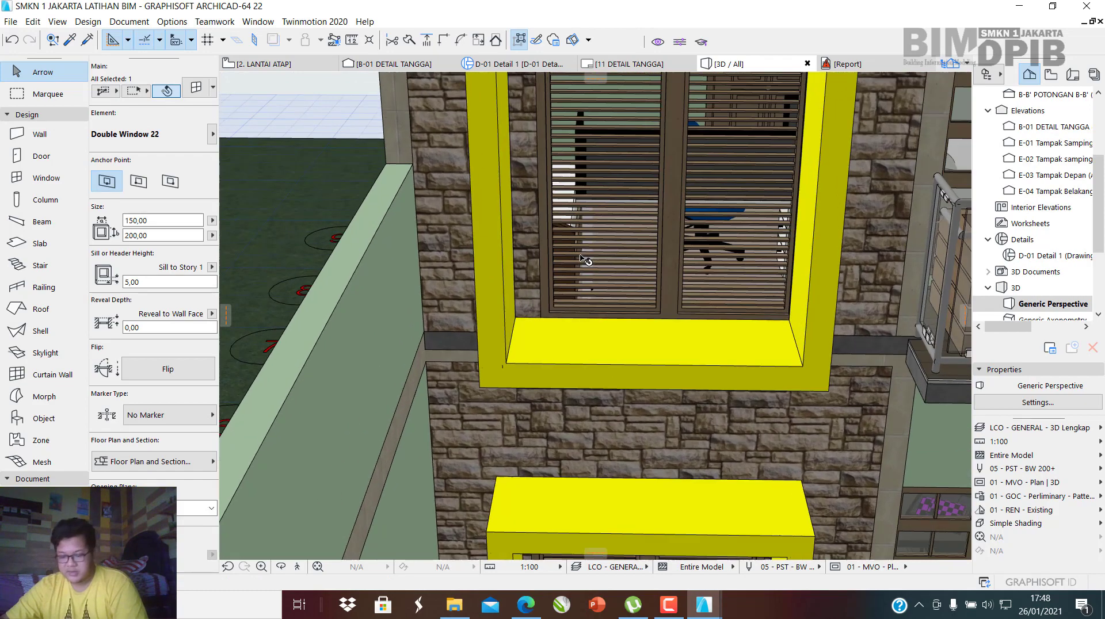
pyautogui.moveTo(620, 218); pyautogui.dragTo(638, 200)
pyautogui.scroll(1, 626, 221)
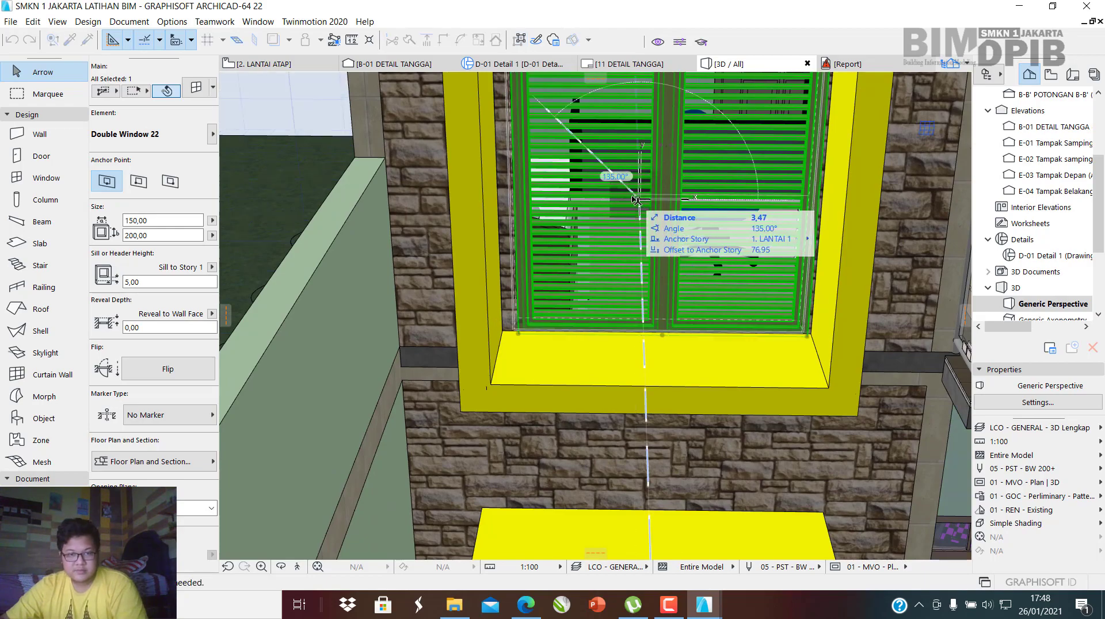
pyautogui.click(636, 201)
pyautogui.scroll(-5, 607, 327)
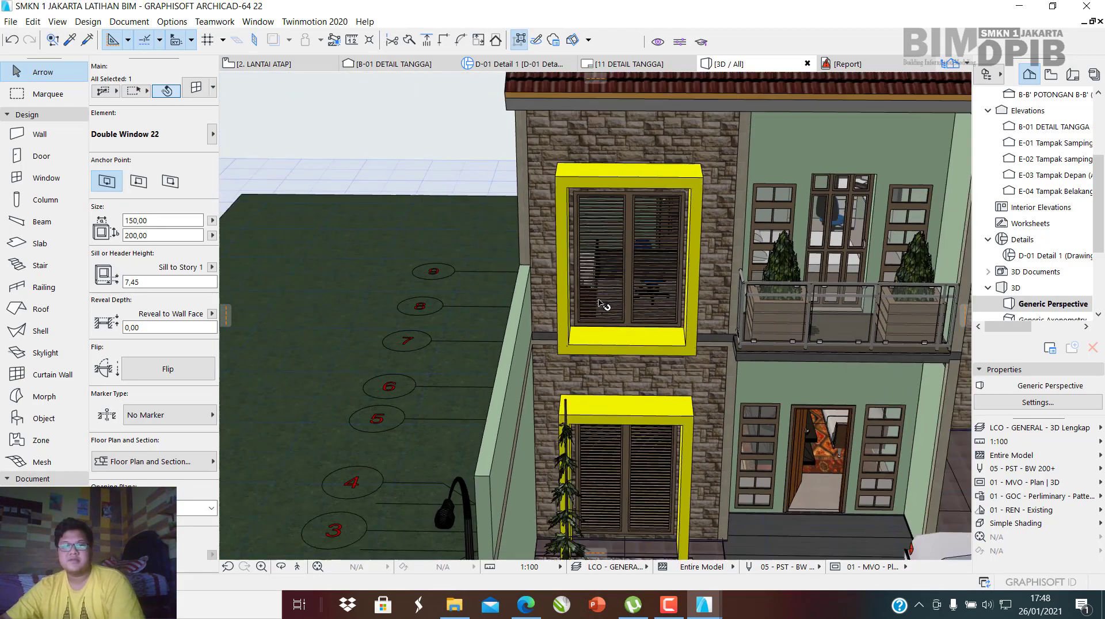
pyautogui.keyDown('shift'); pyautogui.moveTo(607, 306); pyautogui.dragTo(651, 326, button='middle'); pyautogui.keyUp('shift')
pyautogui.scroll(3, 655, 328)
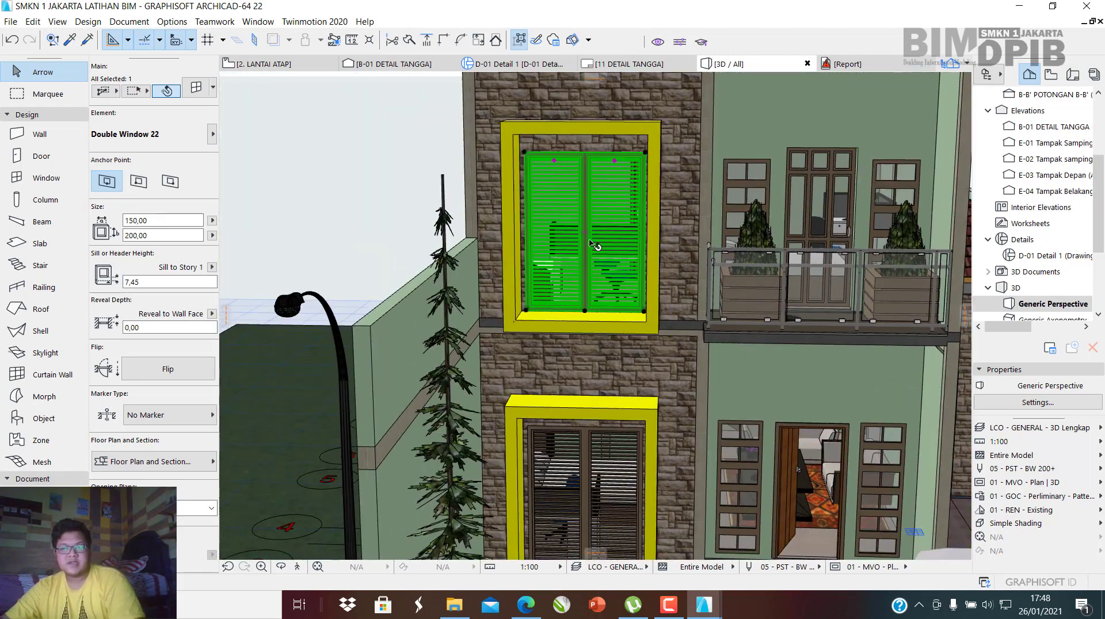
pyautogui.keyDown('shift'); pyautogui.moveTo(623, 283); pyautogui.dragTo(564, 242, button='middle'); pyautogui.keyUp('shift')
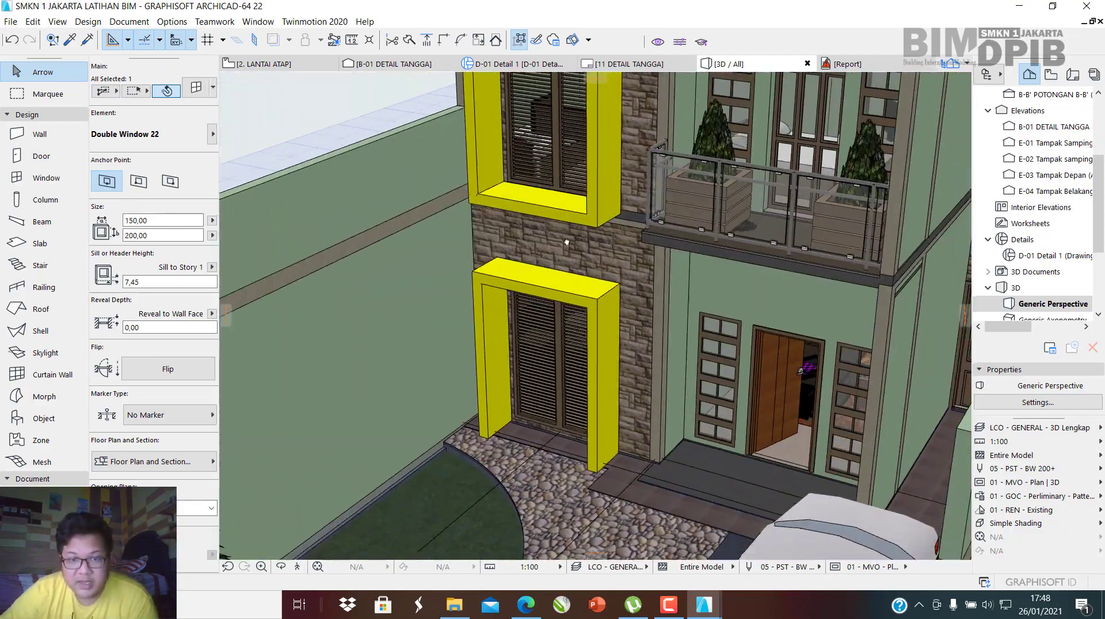
pyautogui.press('Escape')
# Select the dark concrete floor slab whose edge shows on the stone facade beside the upper yellow frame.
pyautogui.scroll(1, 597, 227)
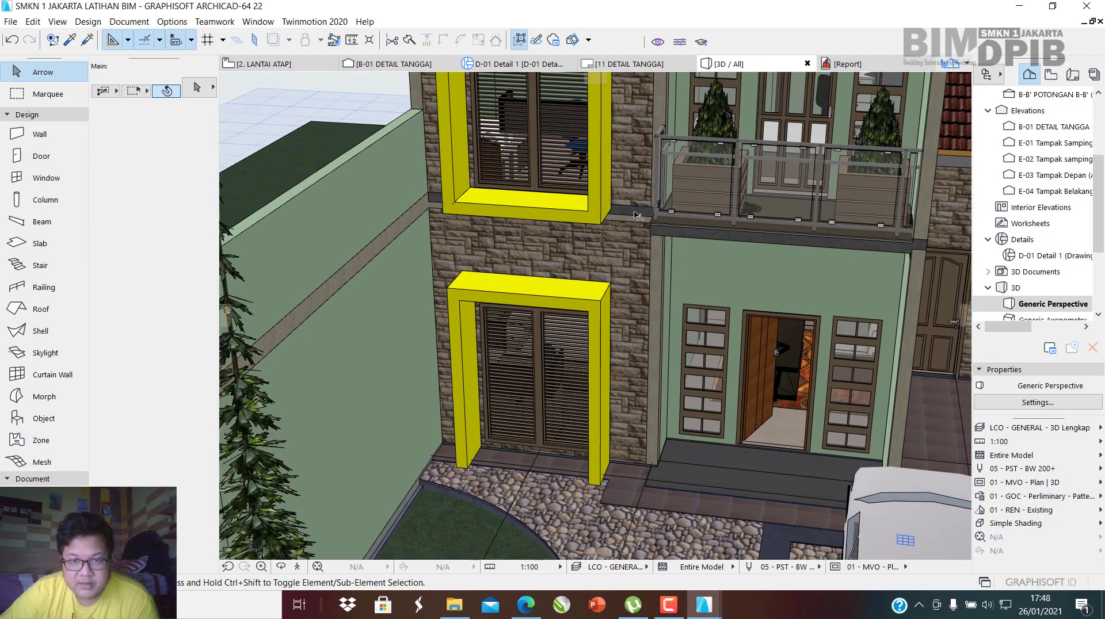
pyautogui.click(636, 217)
pyautogui.scroll(1, 626, 215)
pyautogui.scroll(5, 626, 214)
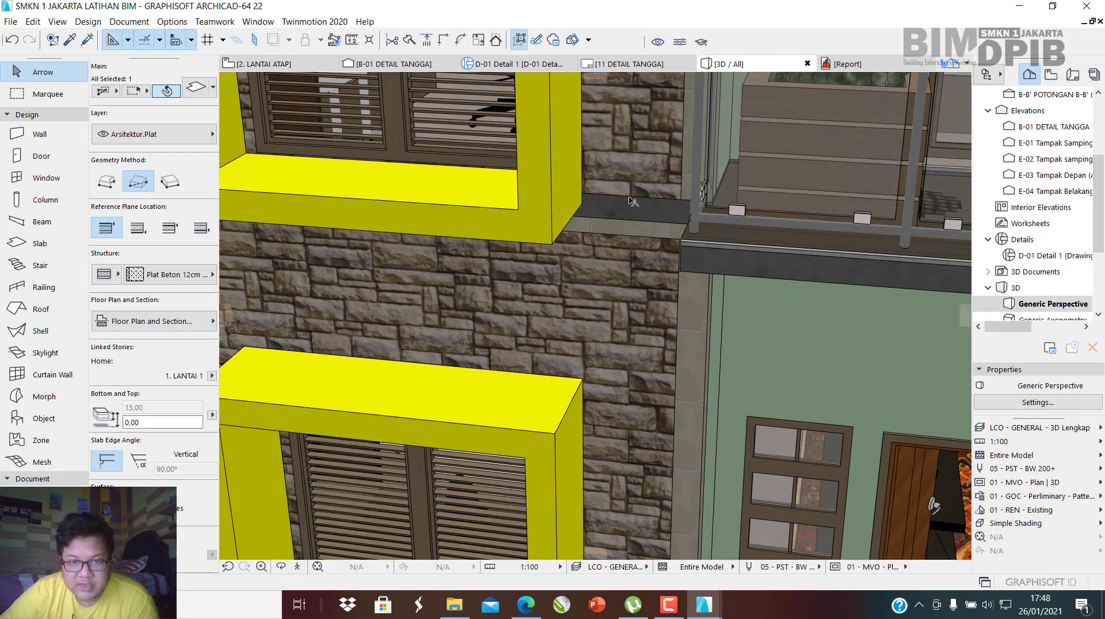
# Set the edge surface of the upper-floor slab beside the yellow window frame to Batu Bangunan - 2.
pyautogui.scroll(-3, 694, 249)
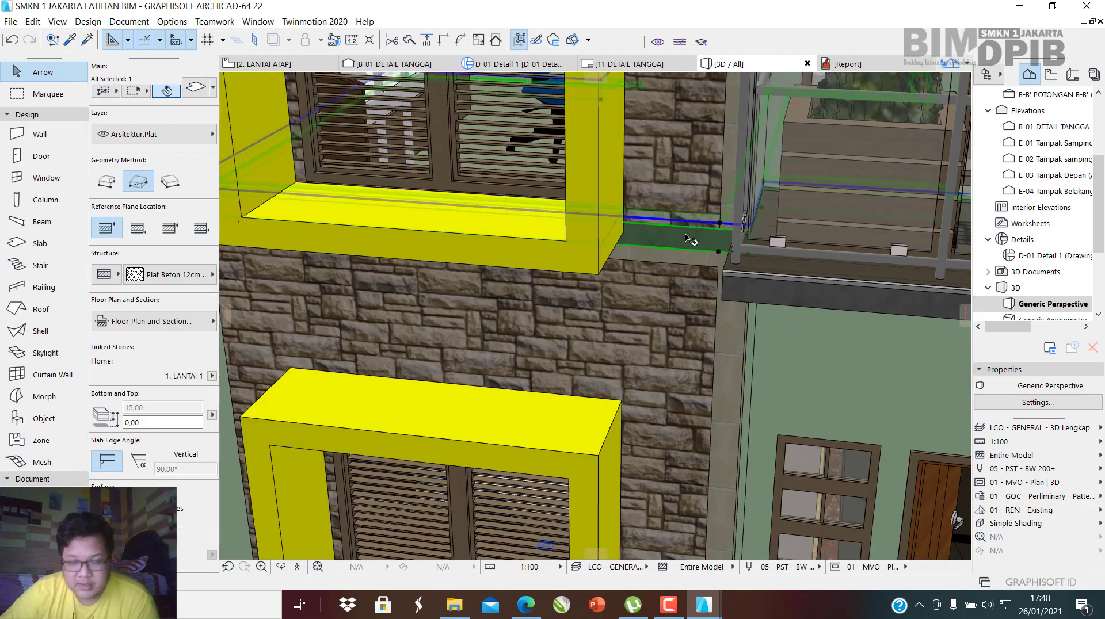
pyautogui.doubleClick(708, 265)
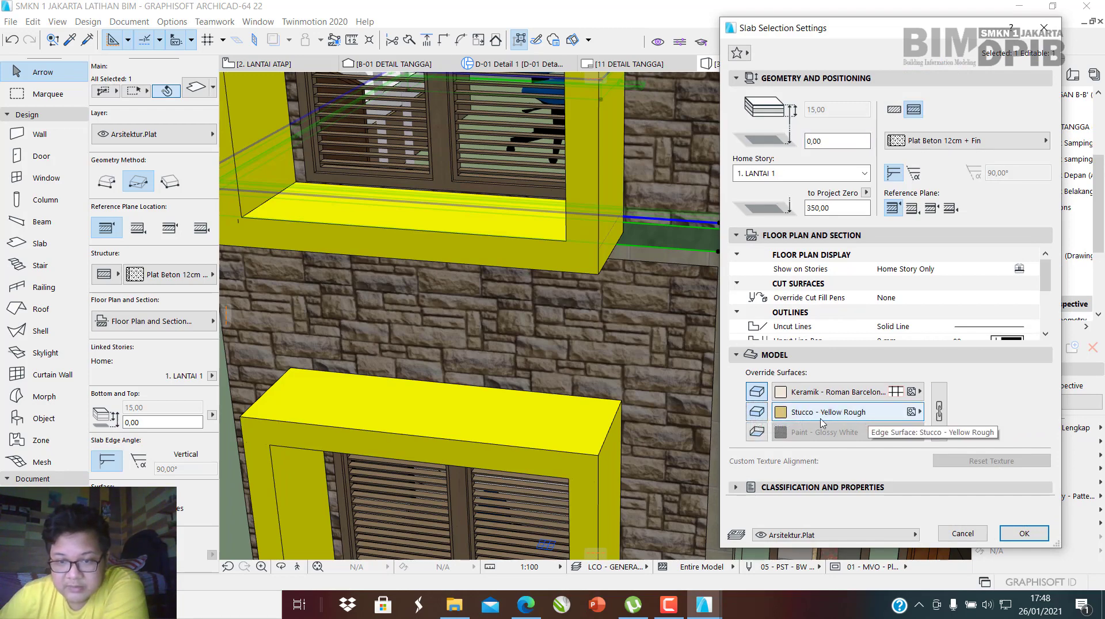
pyautogui.click(841, 413)
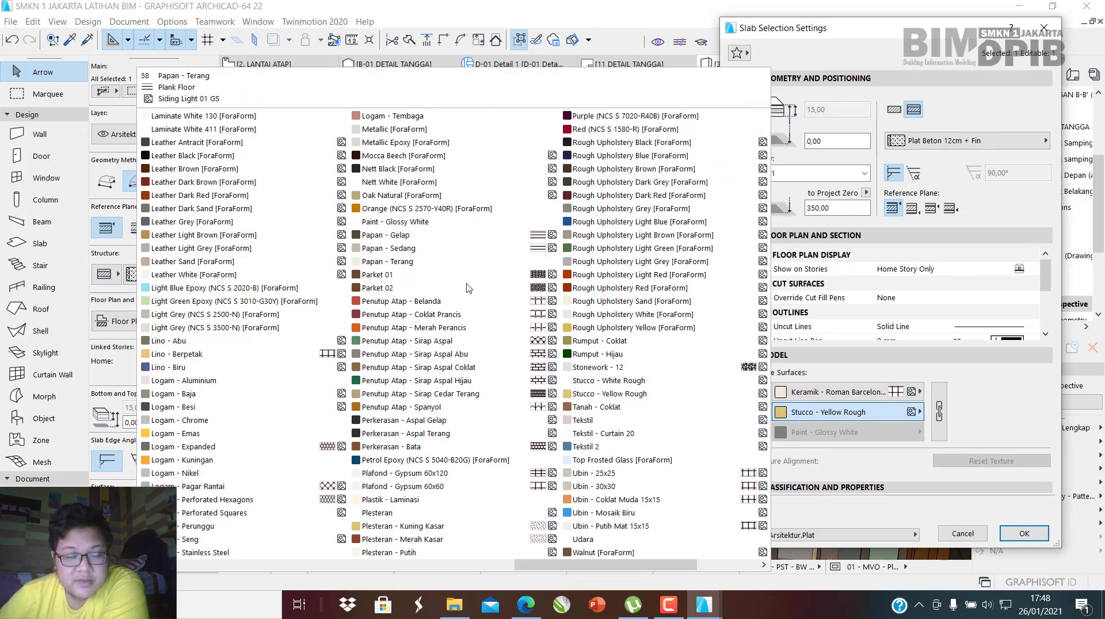
pyautogui.scroll(5, 386, 381)
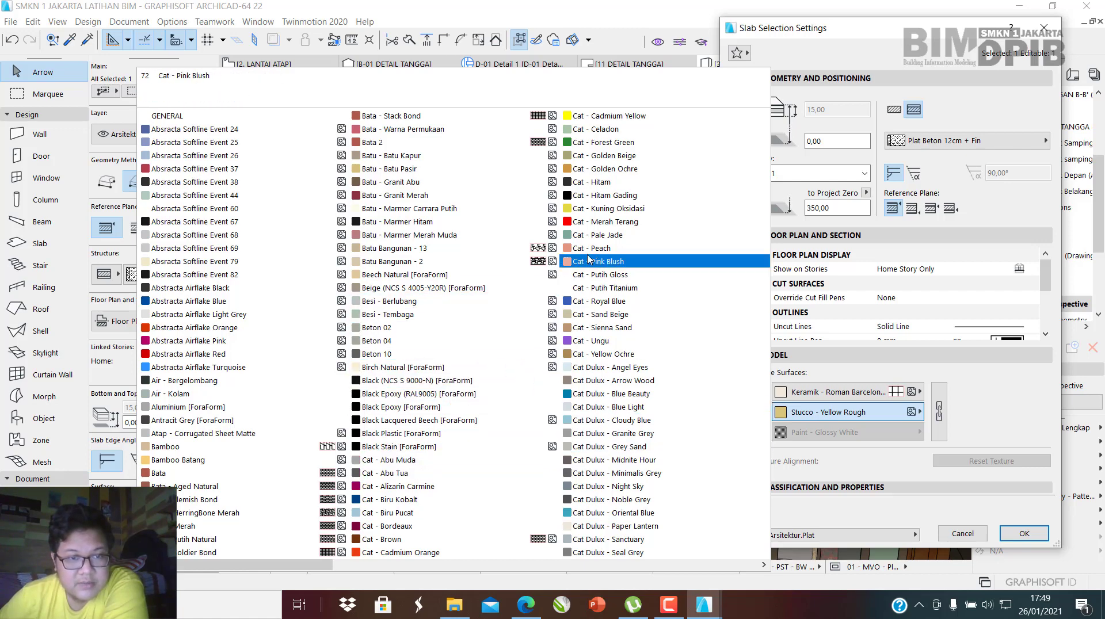
pyautogui.click(412, 264)
pyautogui.click(1011, 537)
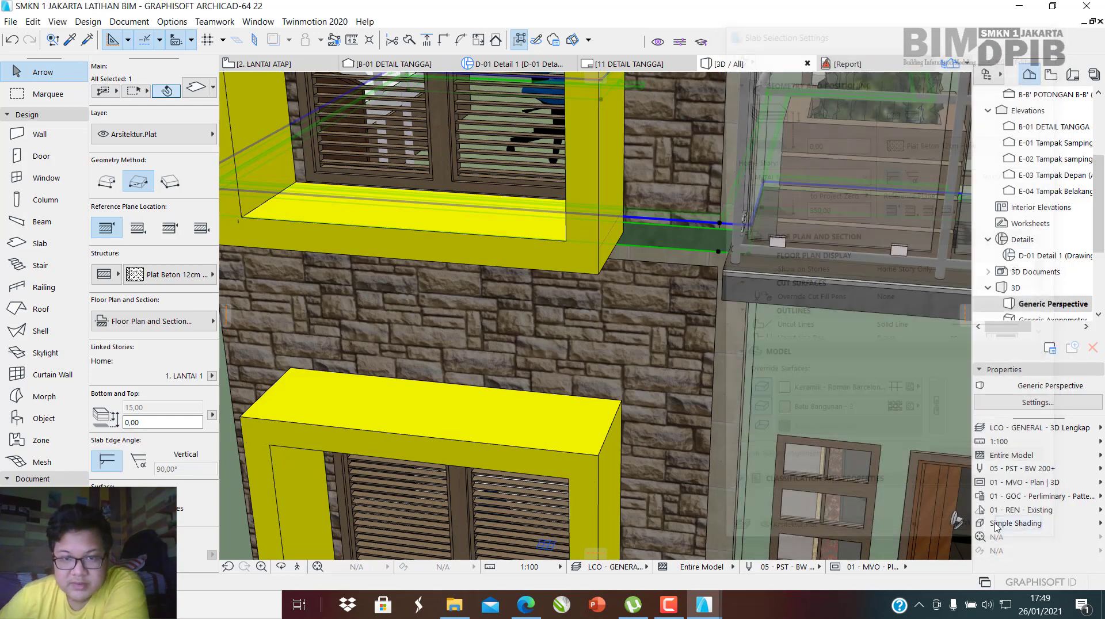
pyautogui.scroll(5, 656, 259)
pyautogui.scroll(-8, 655, 269)
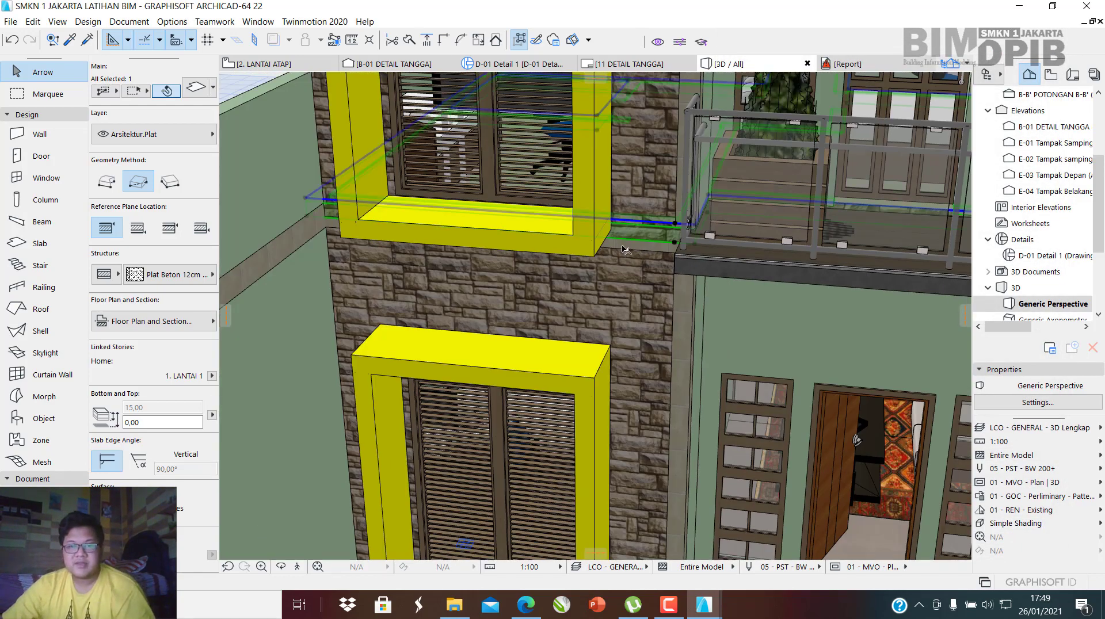
# Examine the beam edges and column surfaces around the front balcony and stone-clad wall.
pyautogui.click(624, 249)
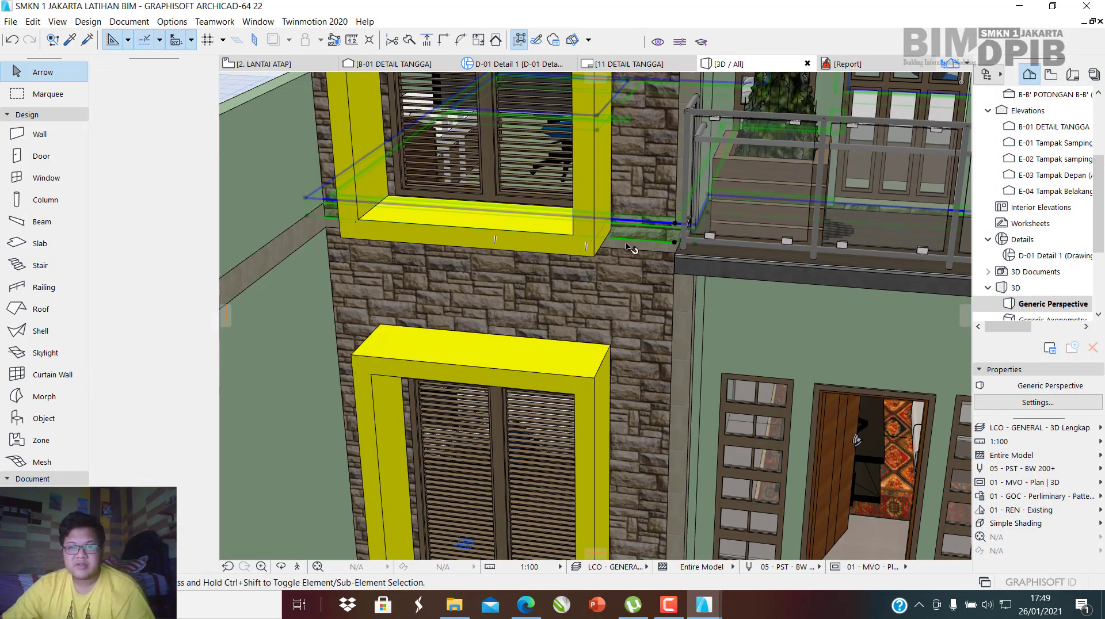
pyautogui.scroll(-2, 469, 267)
pyautogui.scroll(-3, 469, 267)
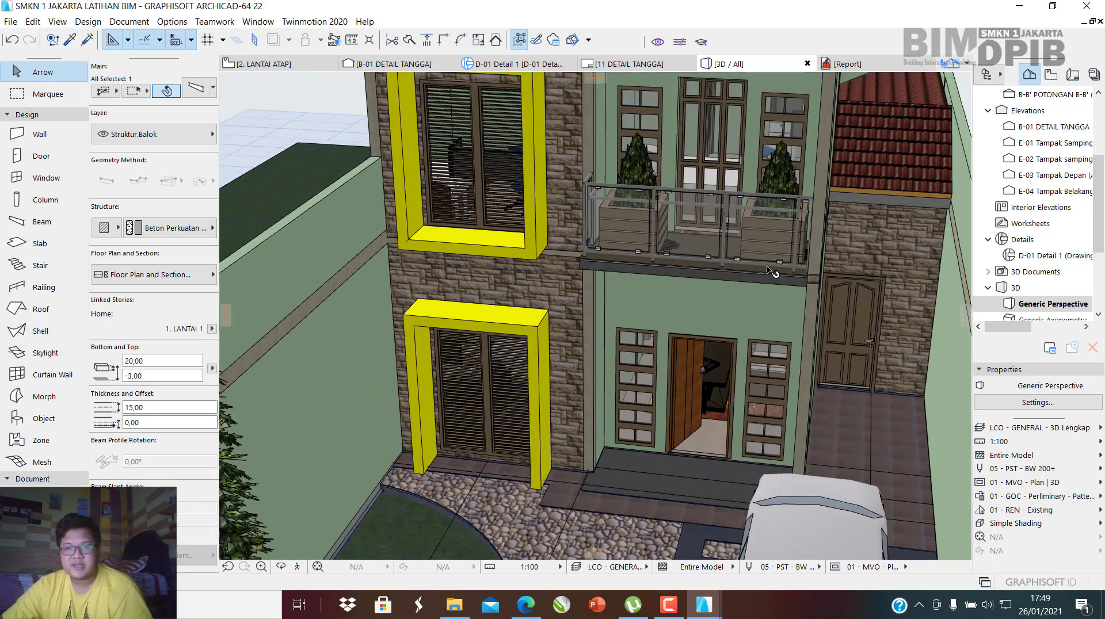
pyautogui.keyDown('shift'); pyautogui.moveTo(774, 271); pyautogui.dragTo(552, 267, button='middle'); pyautogui.keyUp('shift')
pyautogui.scroll(4, 570, 264)
pyautogui.scroll(-4, 627, 266)
pyautogui.scroll(2, 630, 268)
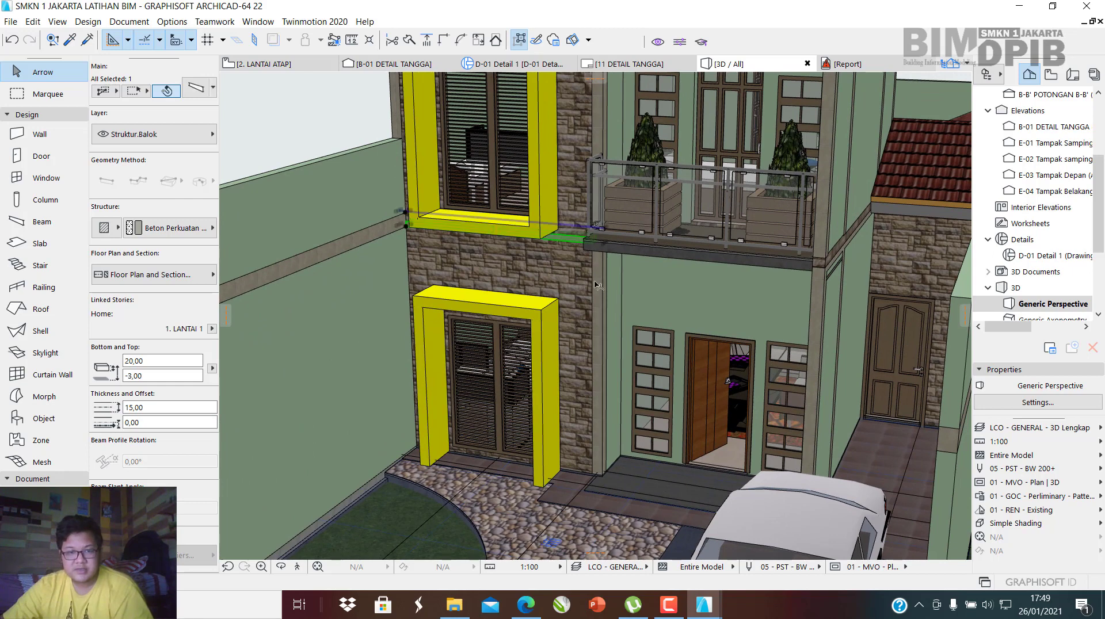
pyautogui.press('Escape')
# Select all columns in the model and turn on the surface override in their settings.
pyautogui.click(39, 201)
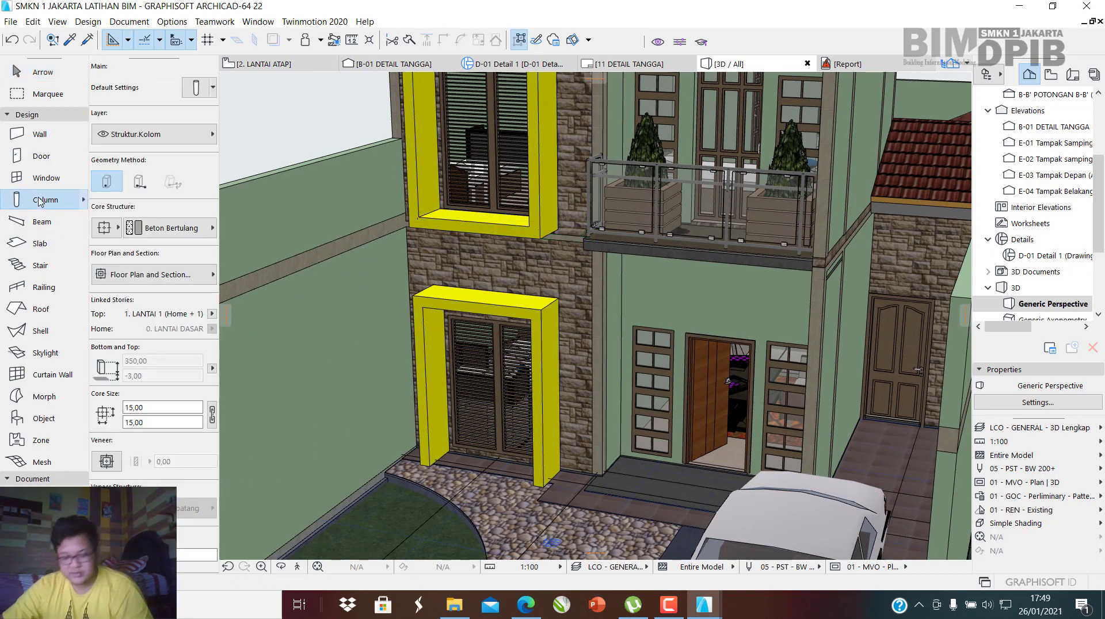
pyautogui.hotkey('ctrl', 'a')
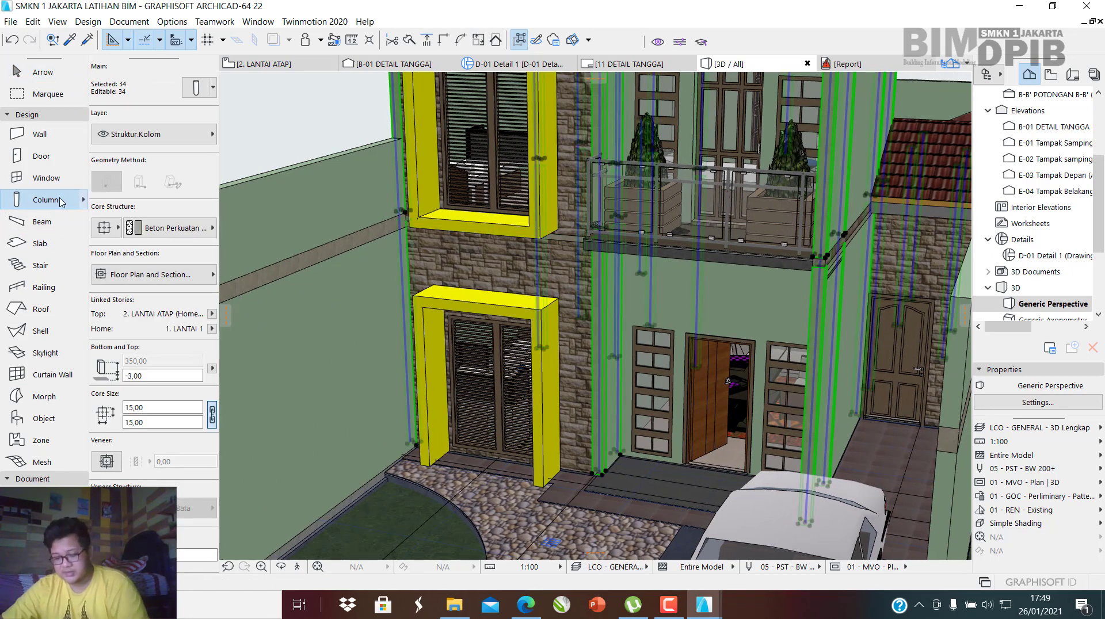
pyautogui.doubleClick(60, 201)
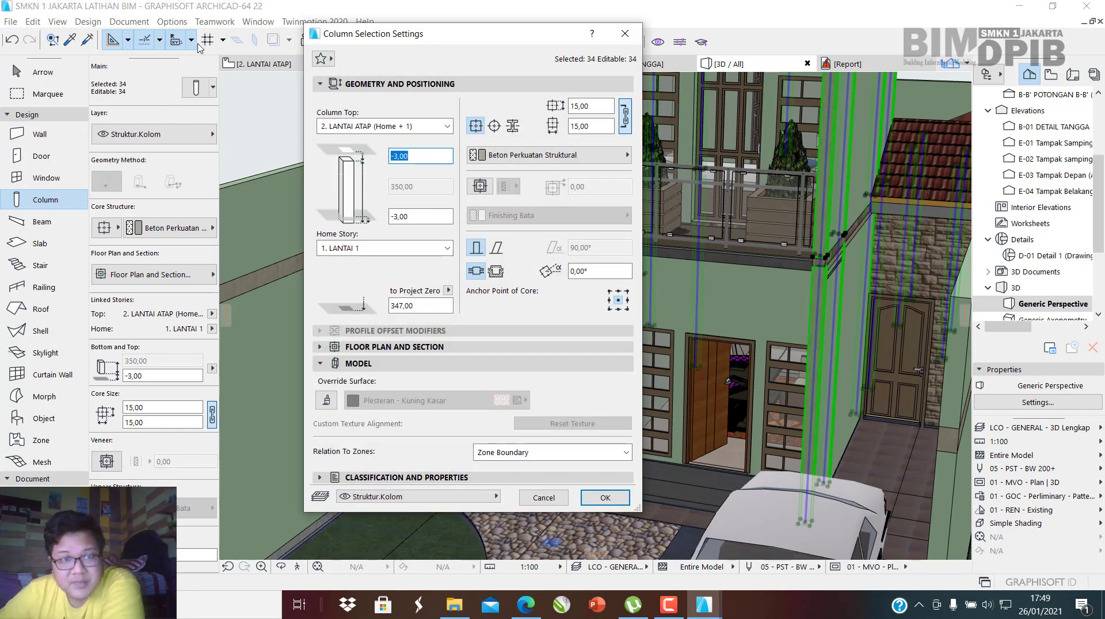
pyautogui.moveTo(477, 40); pyautogui.dragTo(607, 371)
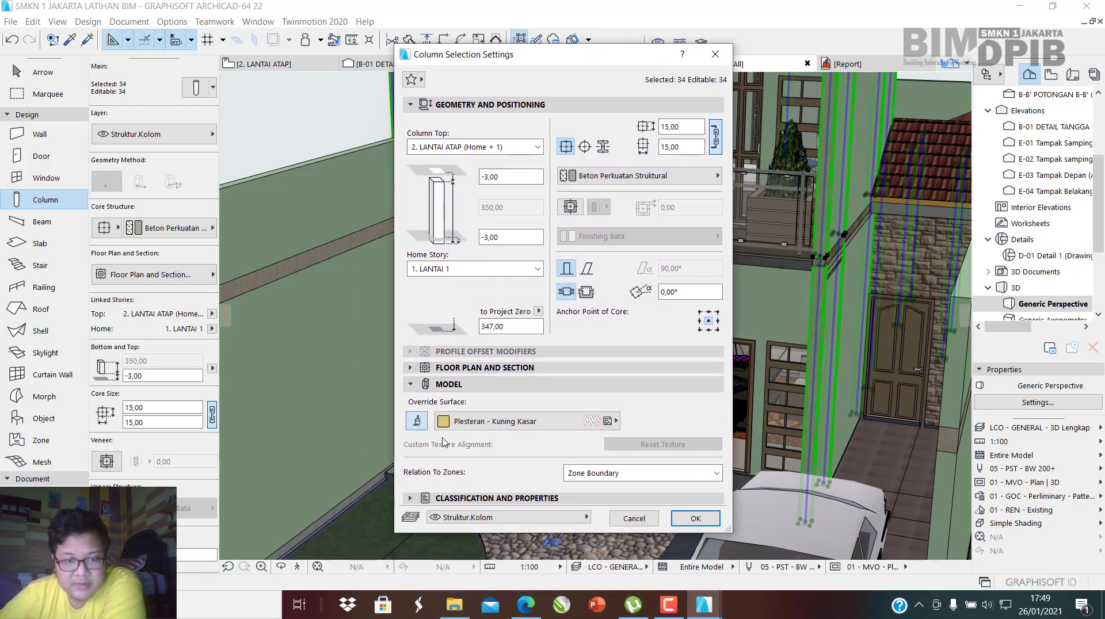
# Set the override surface of all selected columns to Cat - Celadon and clear the selection.
pyautogui.click(492, 427)
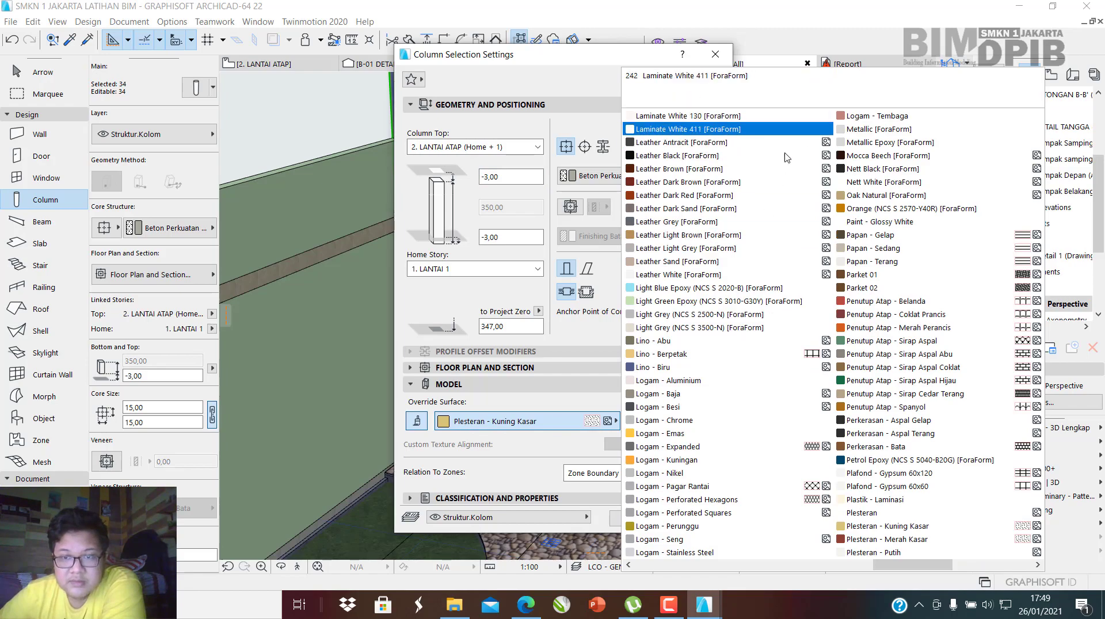
pyautogui.scroll(3, 901, 332)
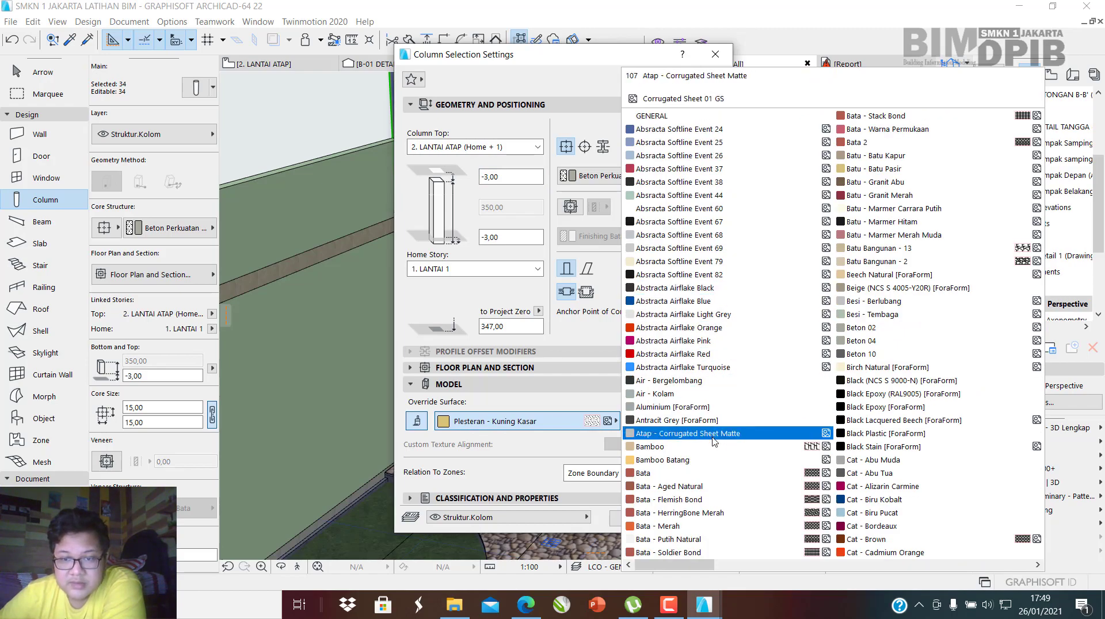
pyautogui.scroll(-2, 727, 447)
pyautogui.scroll(-5, 727, 447)
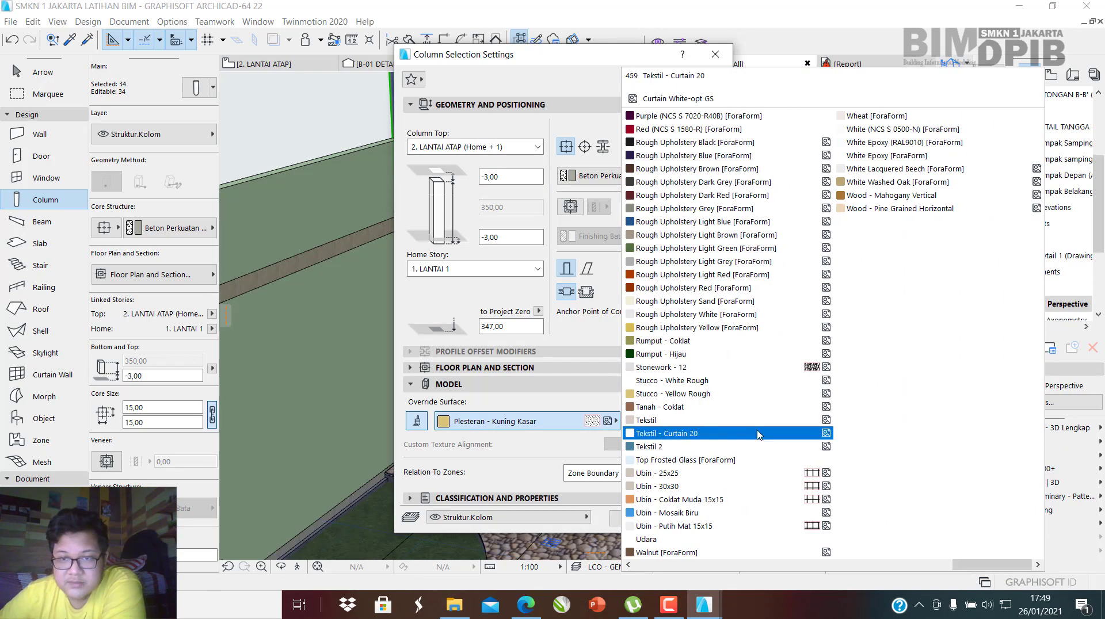
pyautogui.scroll(8, 801, 395)
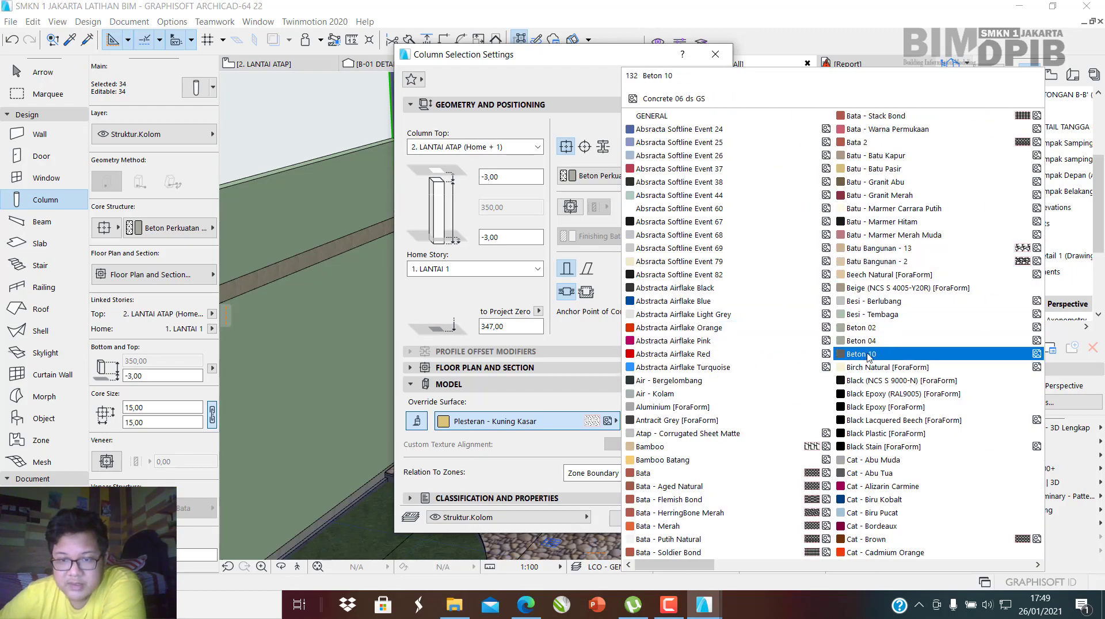
pyautogui.scroll(-2, 872, 360)
pyautogui.scroll(1, 871, 360)
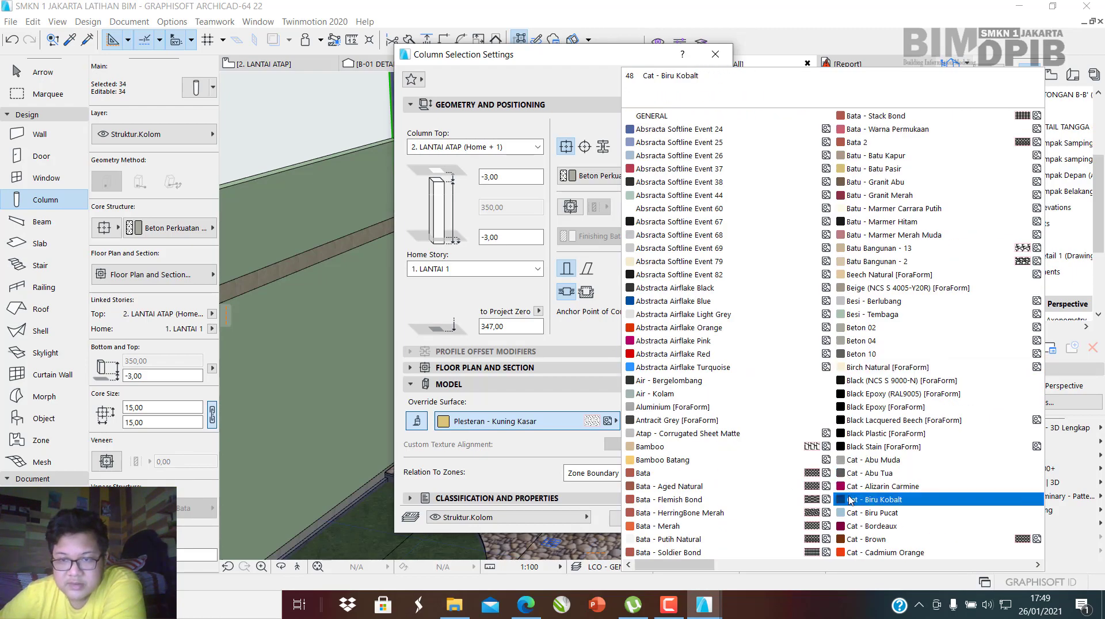
pyautogui.scroll(-1, 851, 471)
pyautogui.click(704, 130)
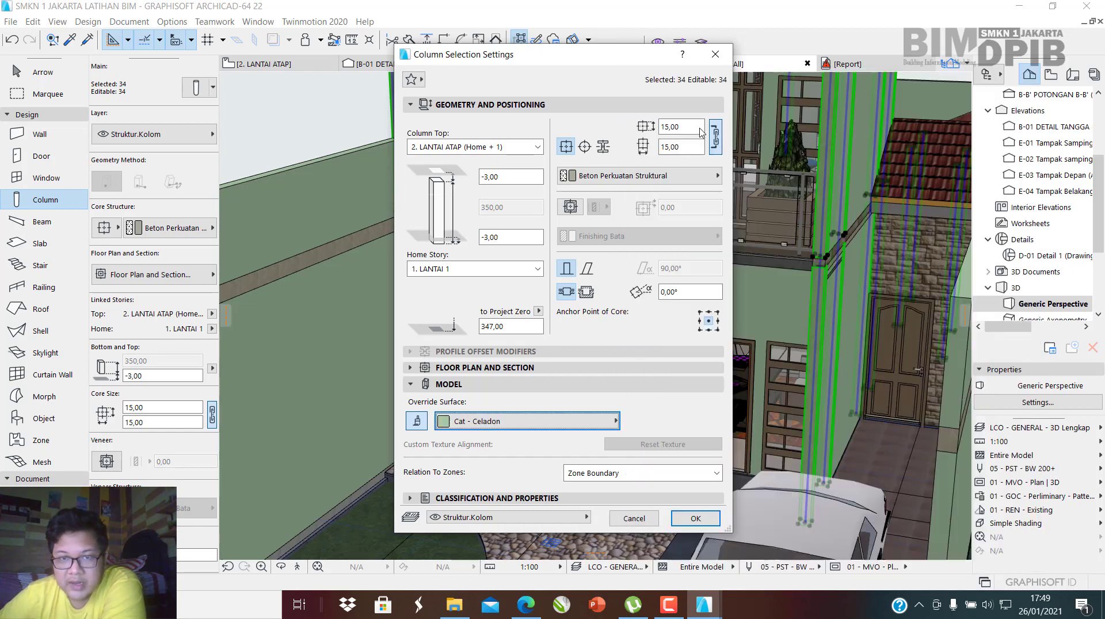
pyautogui.click(696, 519)
pyautogui.scroll(6, 638, 472)
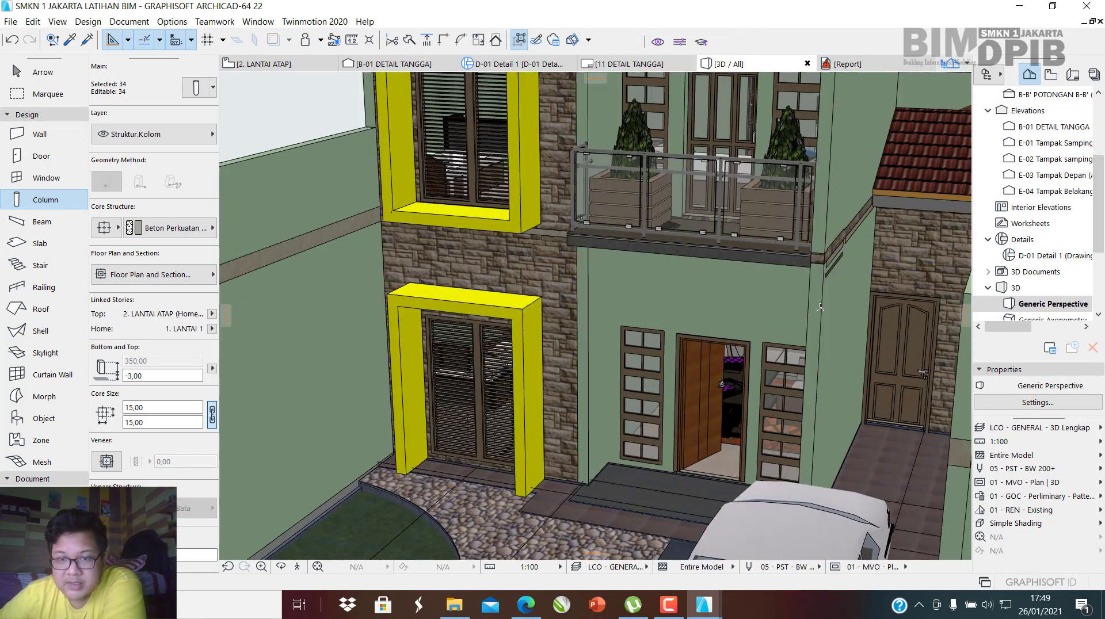
pyautogui.scroll(-6, 812, 265)
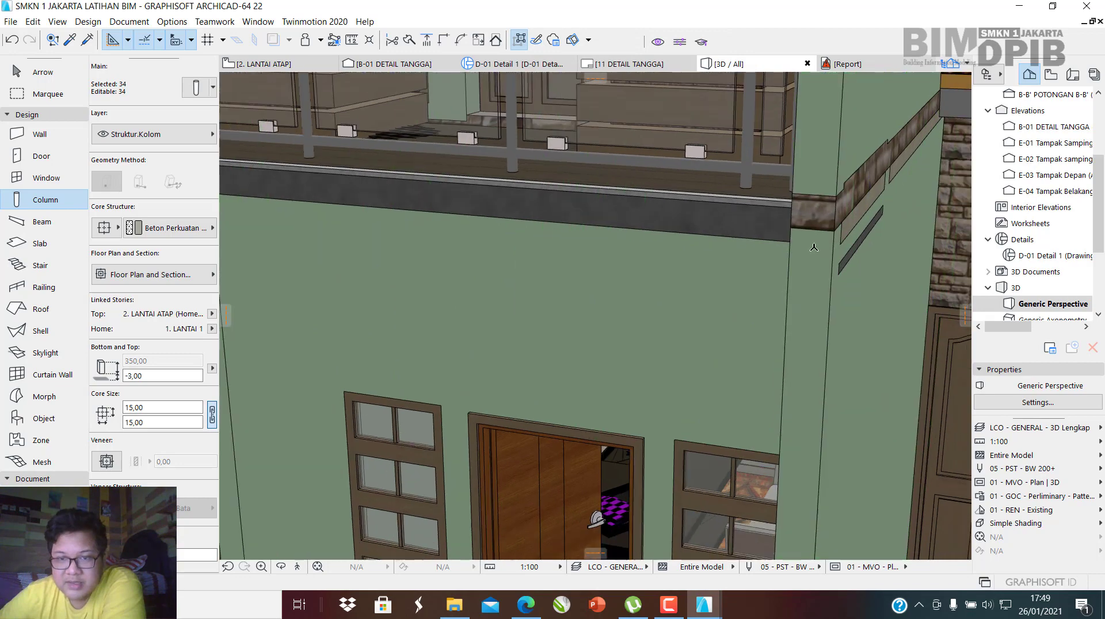
pyautogui.scroll(-3, 714, 292)
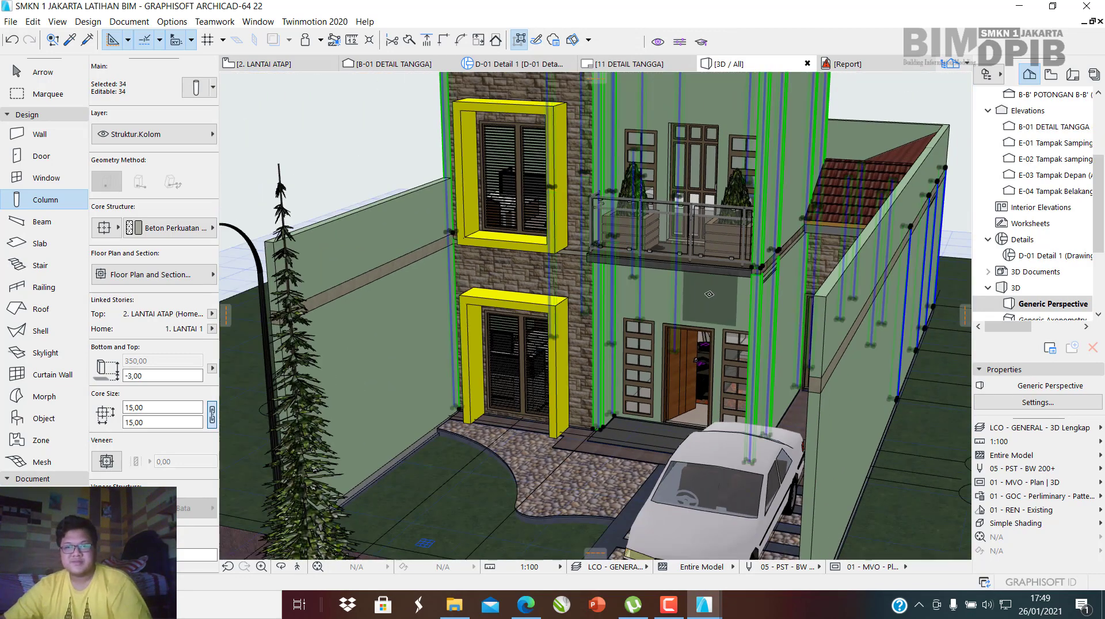
pyautogui.scroll(2, 713, 293)
pyautogui.press('Escape')
# Set the edge surface of the front balcony slab to Cat - Celadon.
pyautogui.scroll(3, 639, 264)
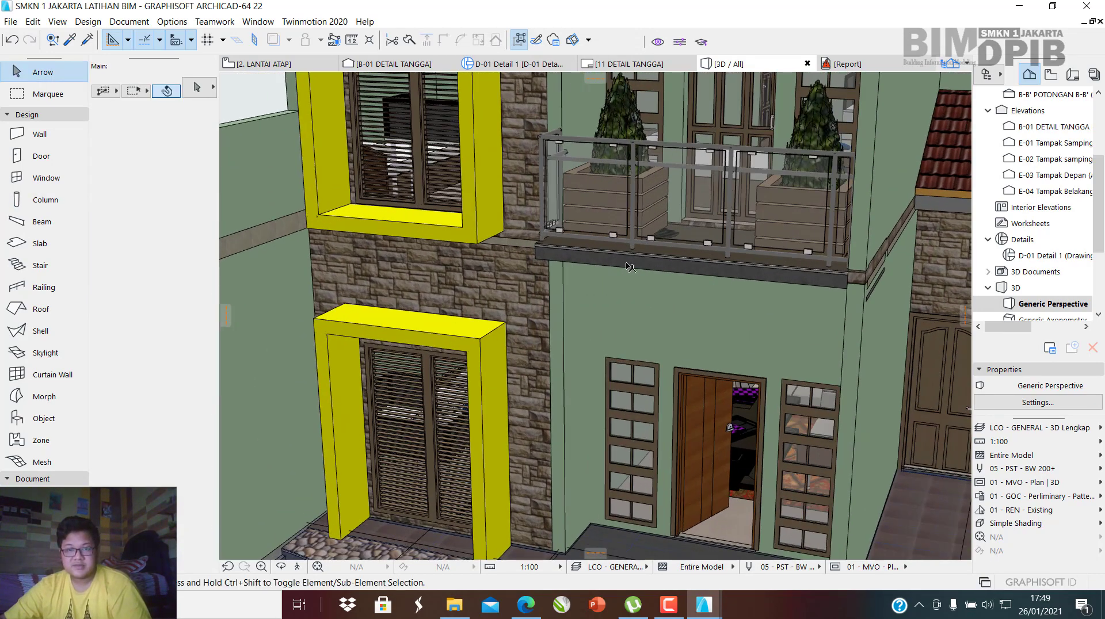
pyautogui.keyDown('shift'); pyautogui.click(622, 266); pyautogui.keyUp('shift')
pyautogui.hotkey('ctrl', 't')
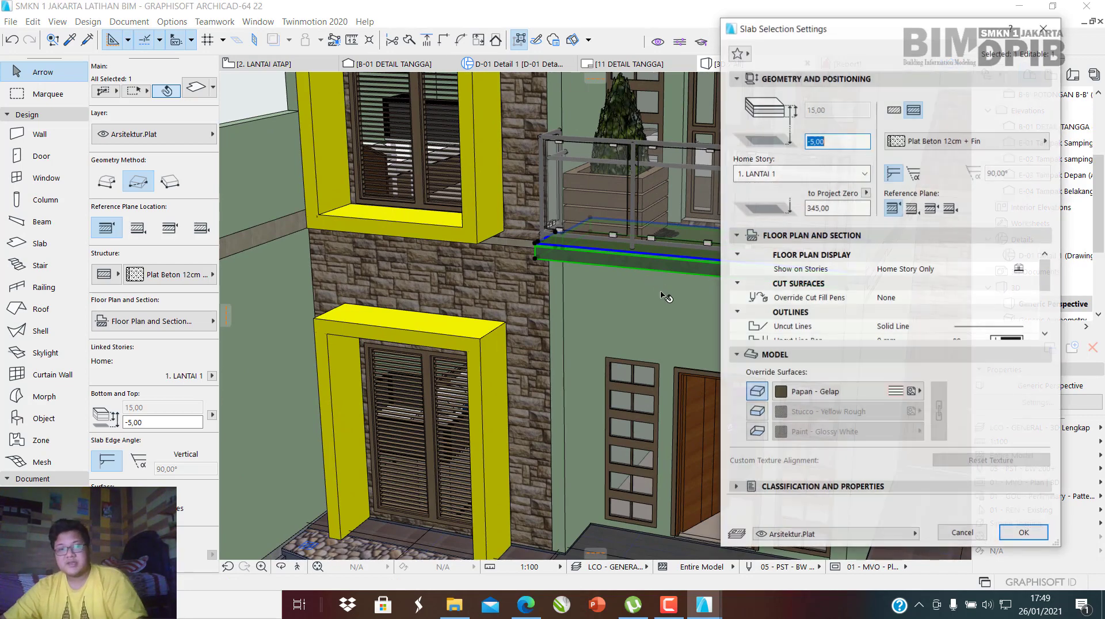
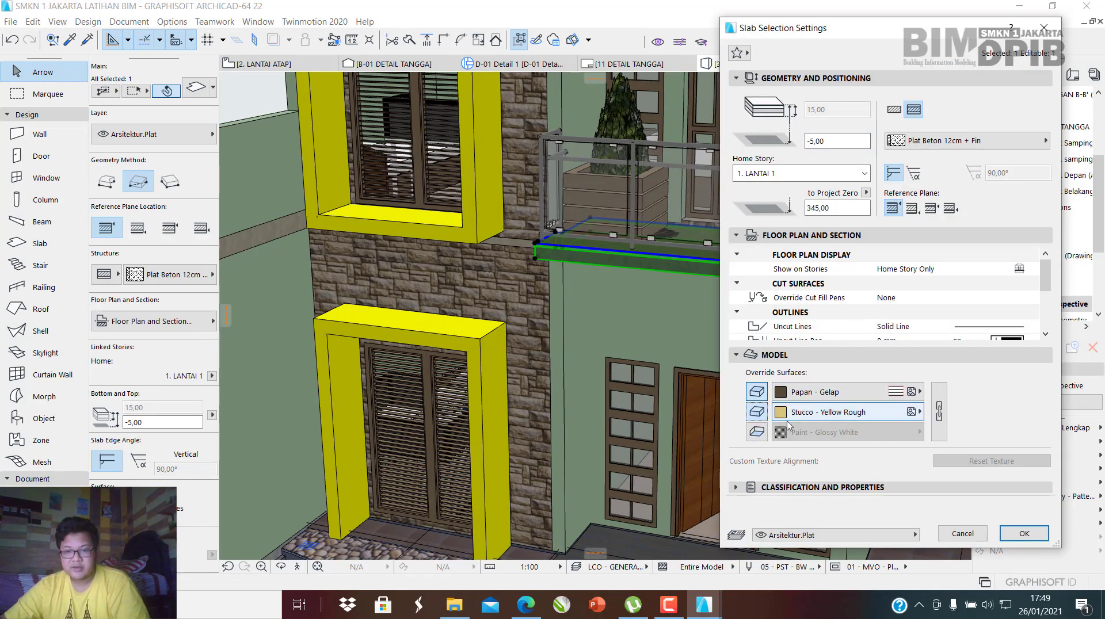
pyautogui.click(814, 412)
pyautogui.scroll(5, 484, 262)
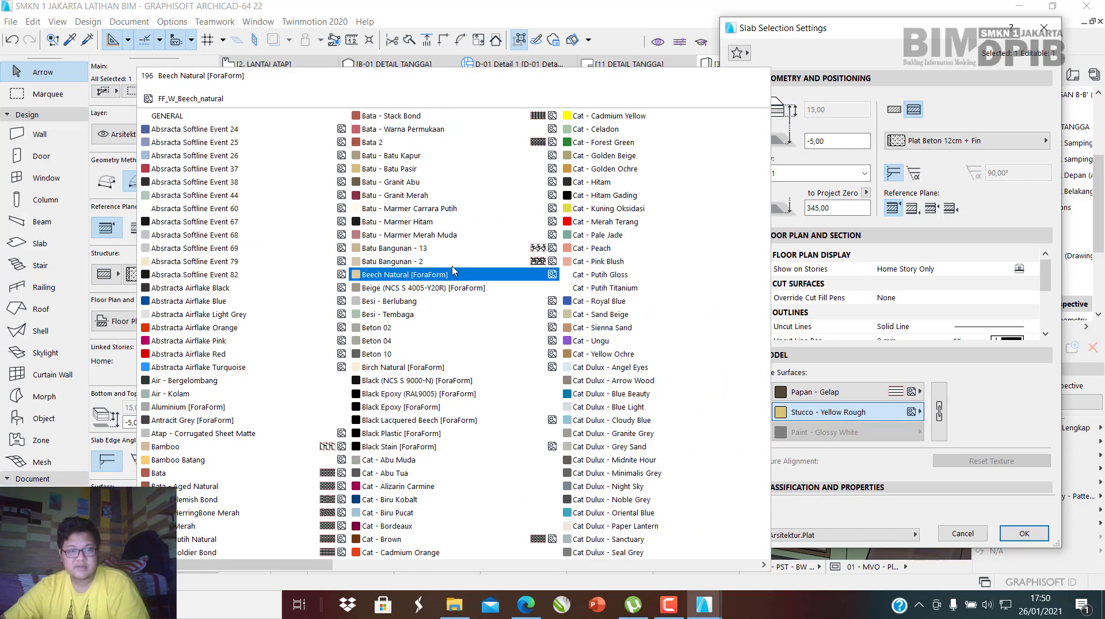
pyautogui.press('c')
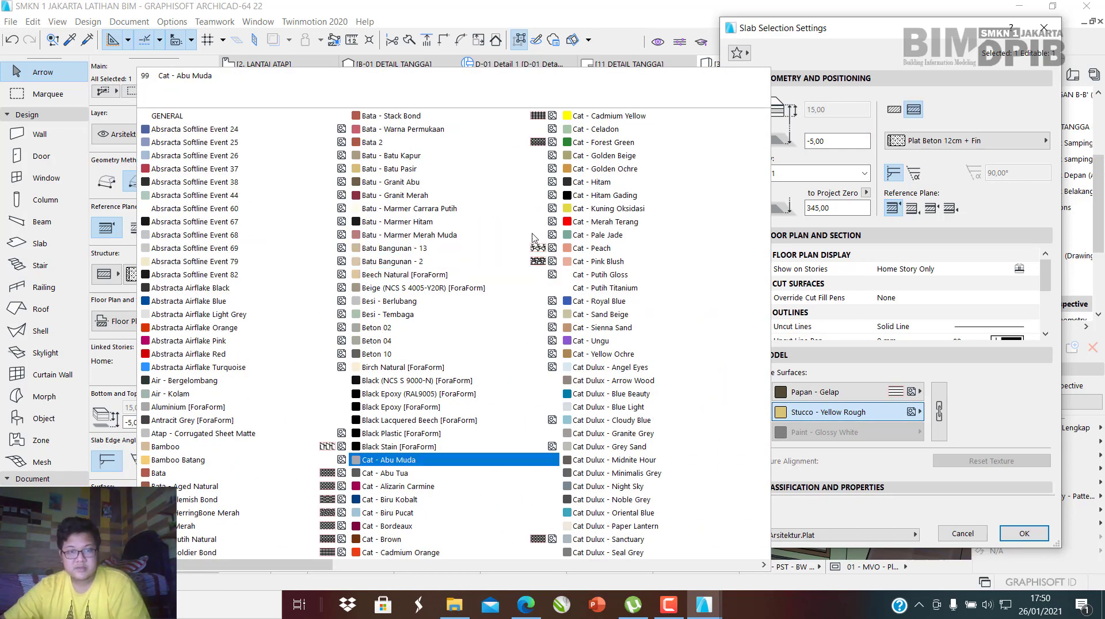
pyautogui.click(598, 129)
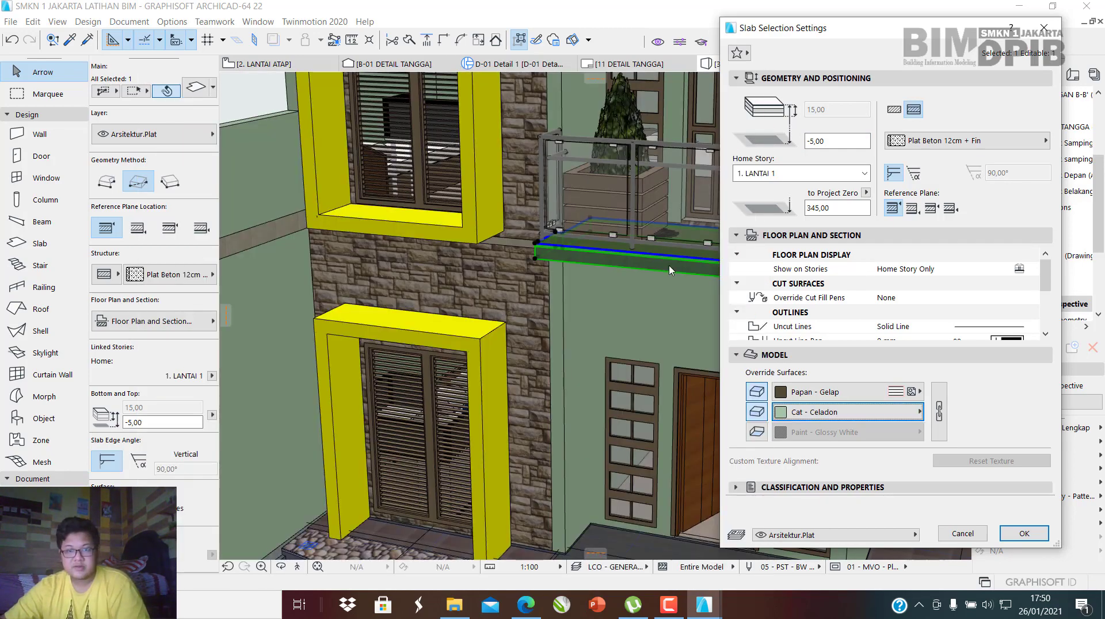
pyautogui.click(1025, 536)
pyautogui.scroll(4, 621, 256)
pyautogui.scroll(-4, 703, 324)
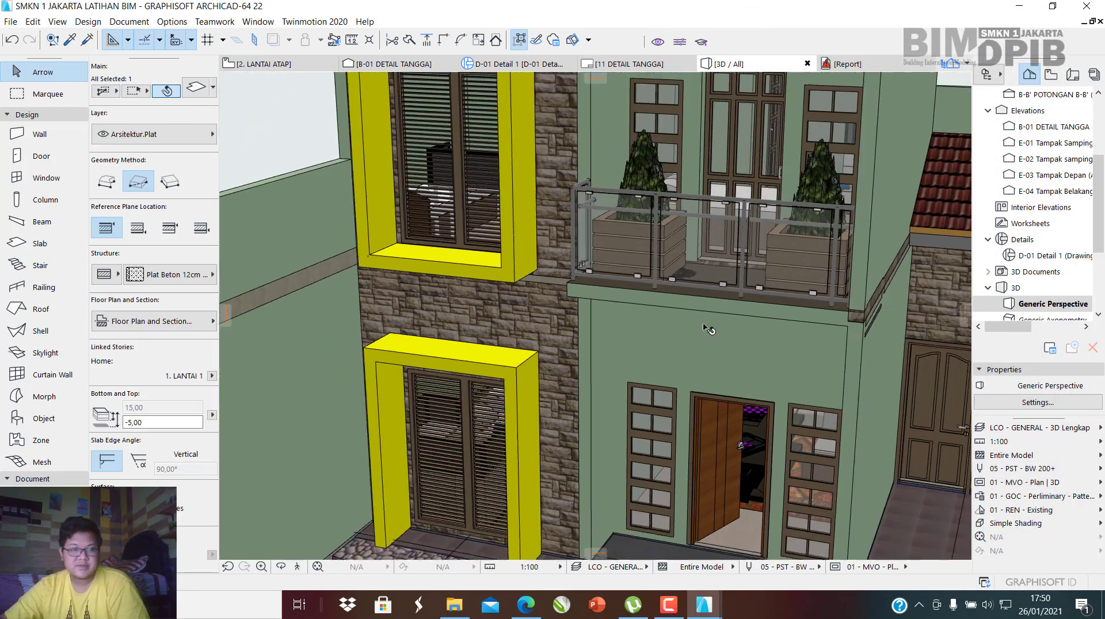
# Select the exposed beams along both side boundary walls and the roof-level beam on the house's adjacent gable wall.
pyautogui.scroll(-5, 704, 327)
pyautogui.scroll(4, 425, 314)
pyautogui.click(432, 318)
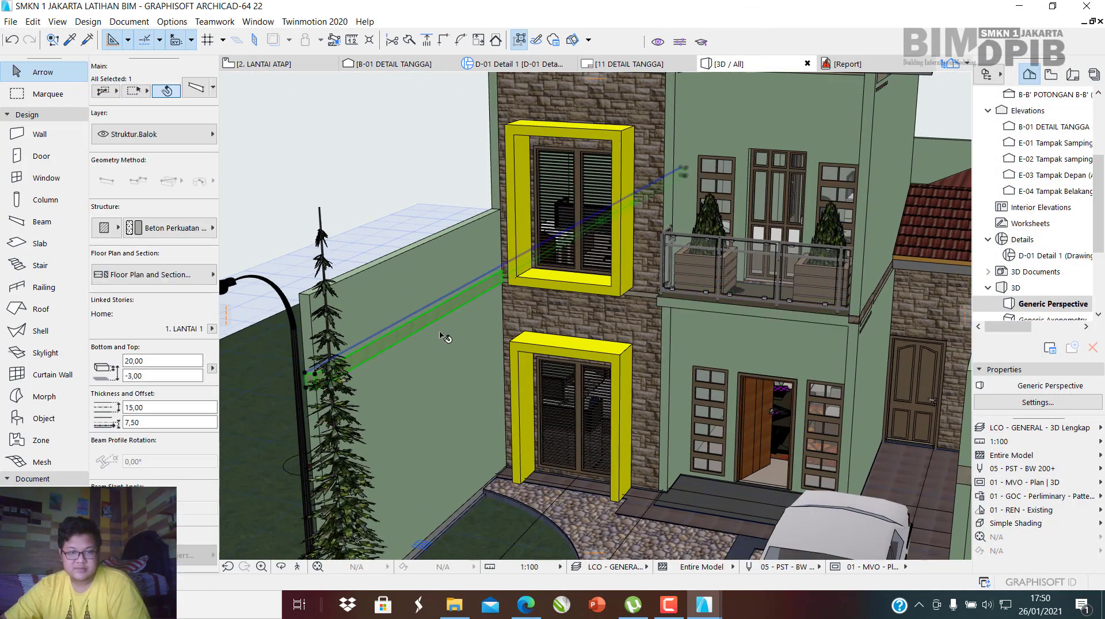
pyautogui.scroll(-4, 445, 339)
pyautogui.keyDown('shift'); pyautogui.moveTo(445, 338); pyautogui.dragTo(838, 263, button='middle'); pyautogui.keyUp('shift')
pyautogui.scroll(1, 837, 263)
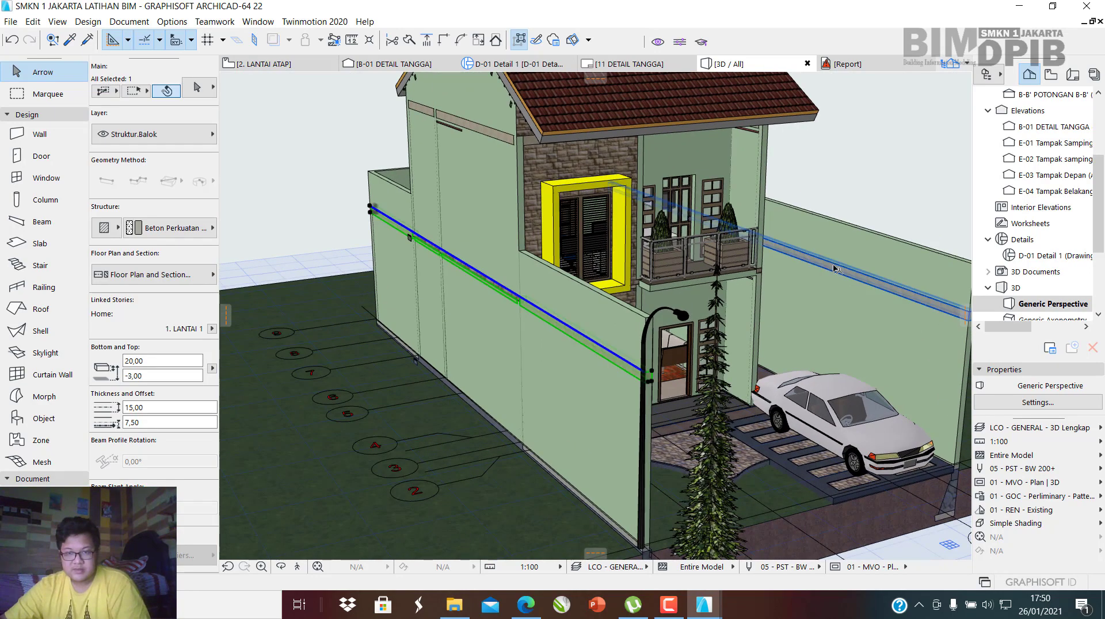
pyautogui.scroll(5, 562, 341)
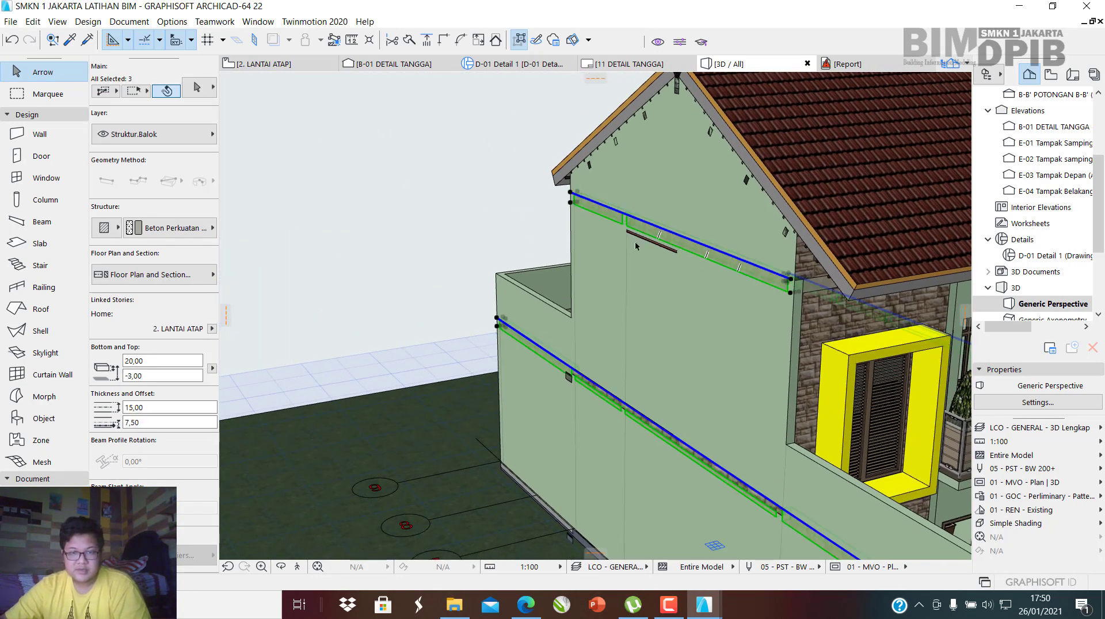
pyautogui.keyDown('shift'); pyautogui.moveTo(709, 291); pyautogui.dragTo(293, 255, button='middle'); pyautogui.keyUp('shift')
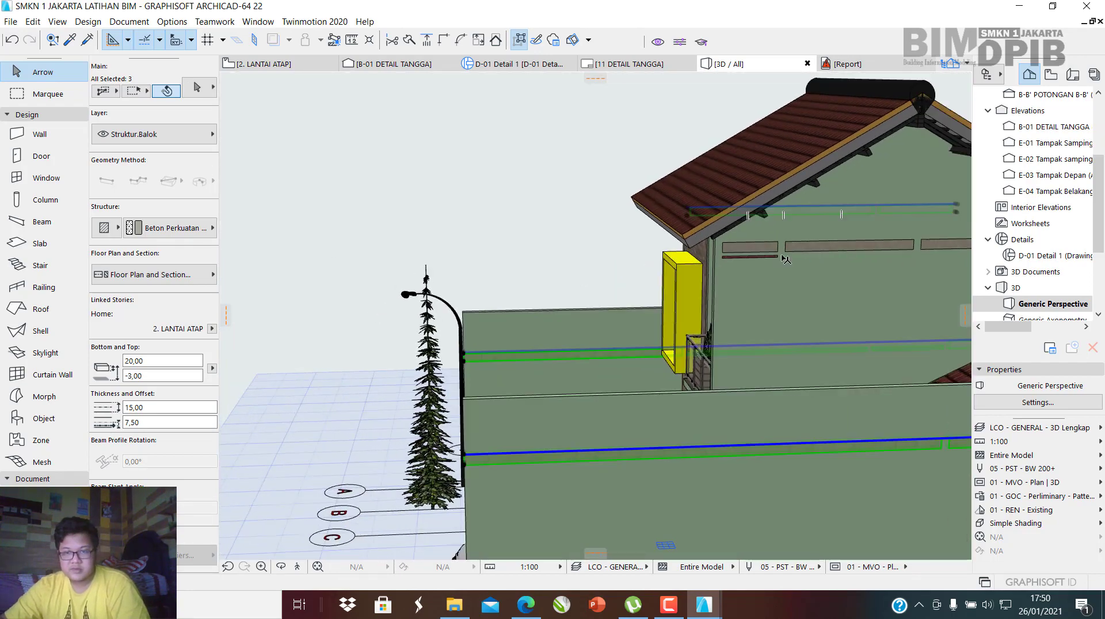
pyautogui.keyDown('shift'); pyautogui.click(817, 248); pyautogui.keyUp('shift')
pyautogui.scroll(-4, 555, 268)
pyautogui.keyDown('shift'); pyautogui.moveTo(556, 270); pyautogui.dragTo(712, 291, button='middle'); pyautogui.keyUp('shift')
pyautogui.scroll(4, 714, 295)
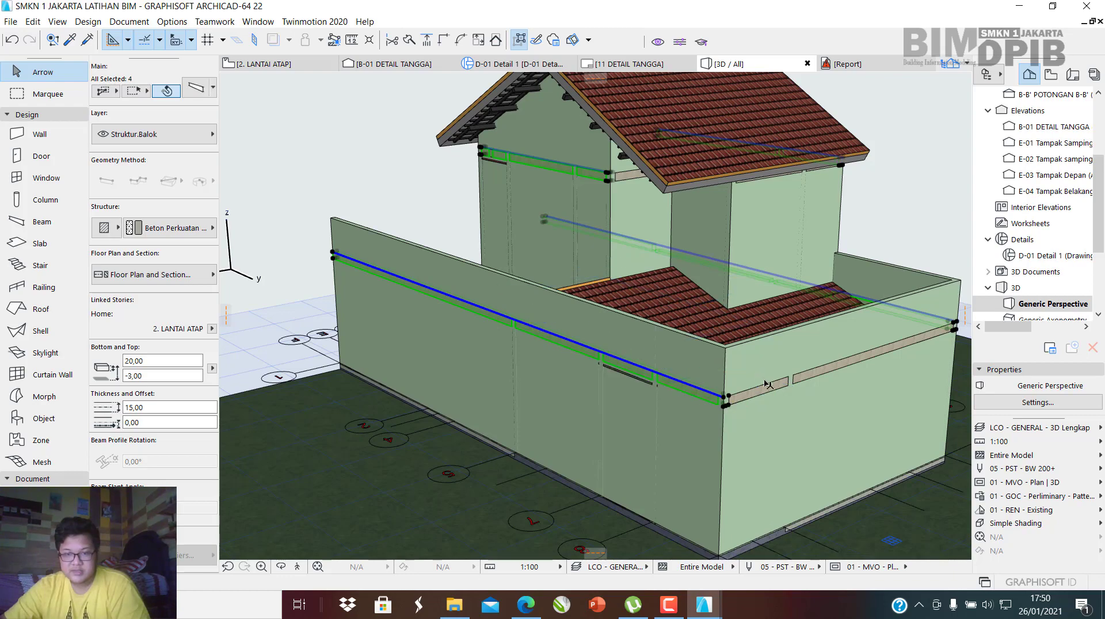
pyautogui.scroll(4, 728, 368)
pyautogui.keyDown('shift'); pyautogui.moveTo(730, 384); pyautogui.dragTo(745, 393, button='middle'); pyautogui.keyUp('shift')
pyautogui.scroll(-6, 602, 340)
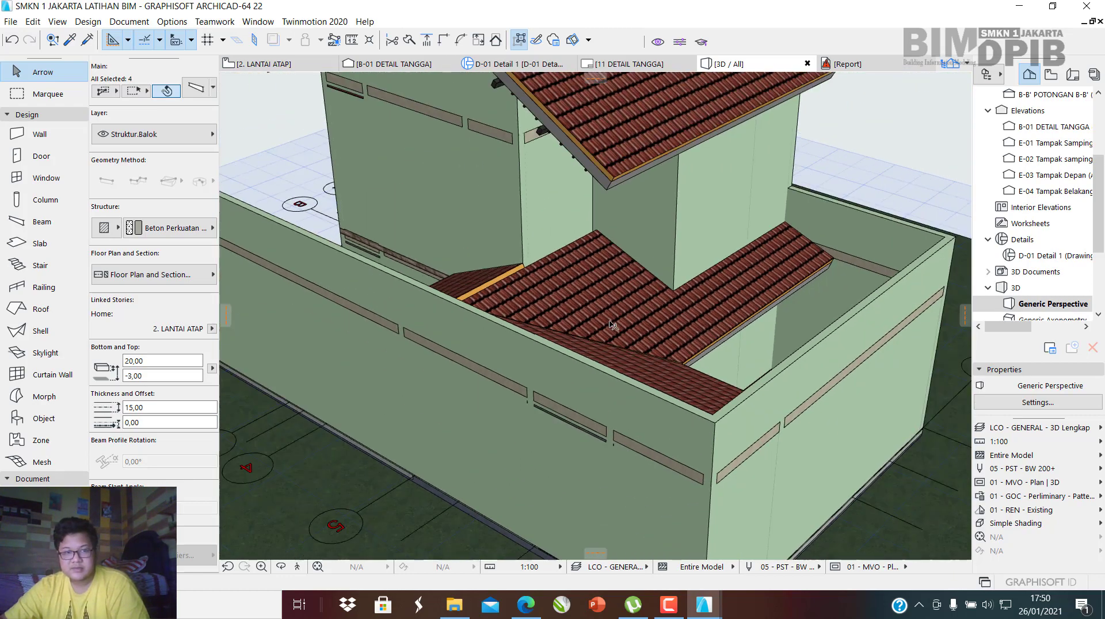
pyautogui.scroll(2, 763, 426)
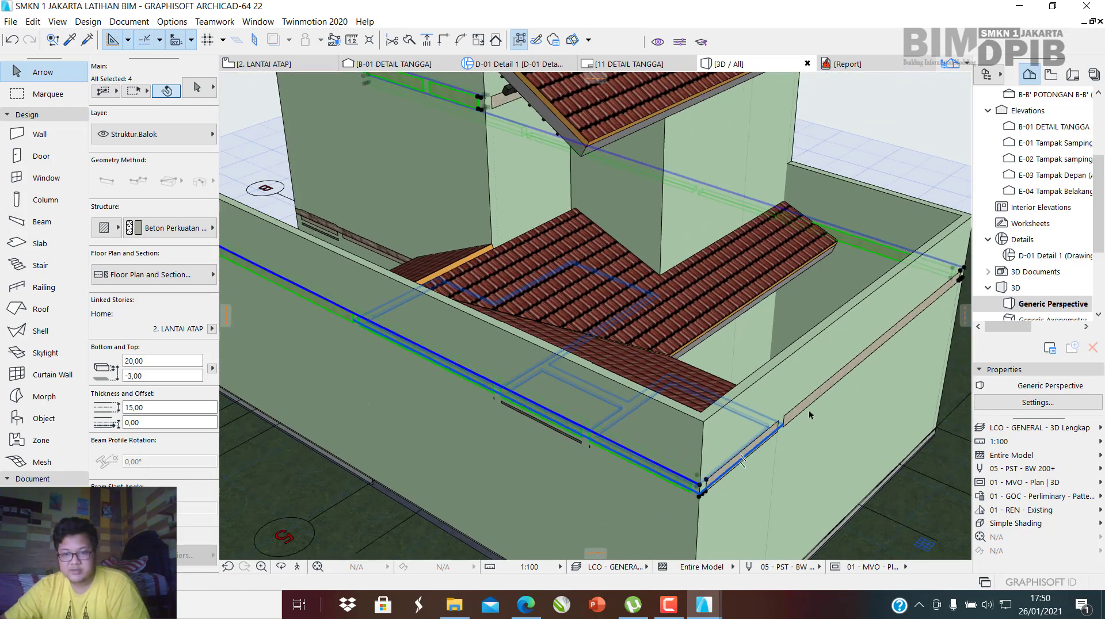
pyautogui.press('Escape')
# Select all beams in the model.
pyautogui.click(52, 222)
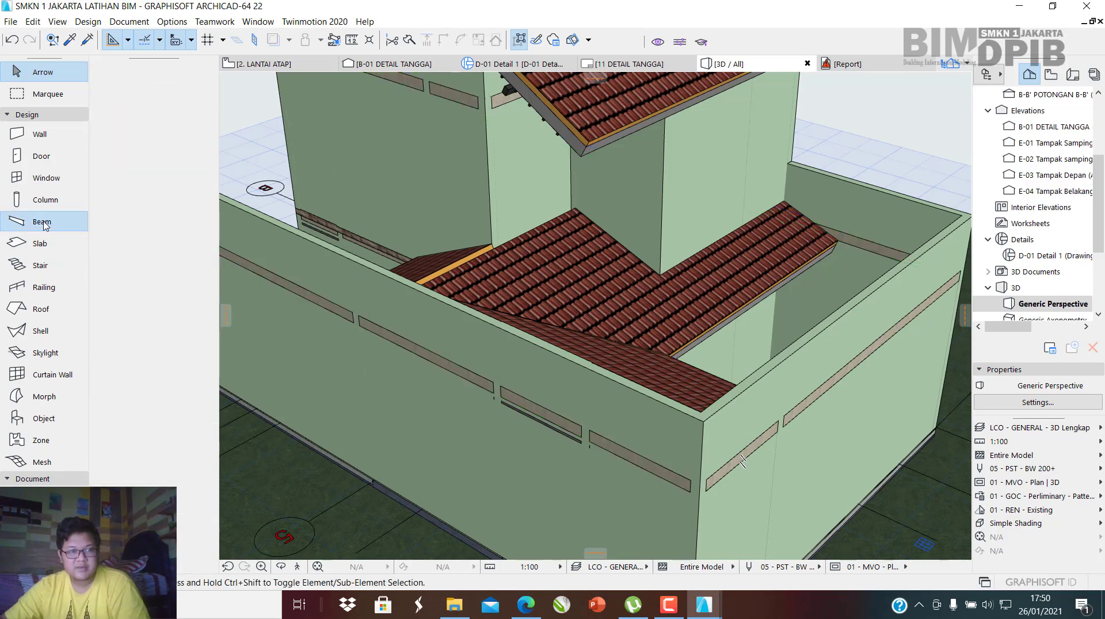
pyautogui.hotkey('ctrl', 'a')
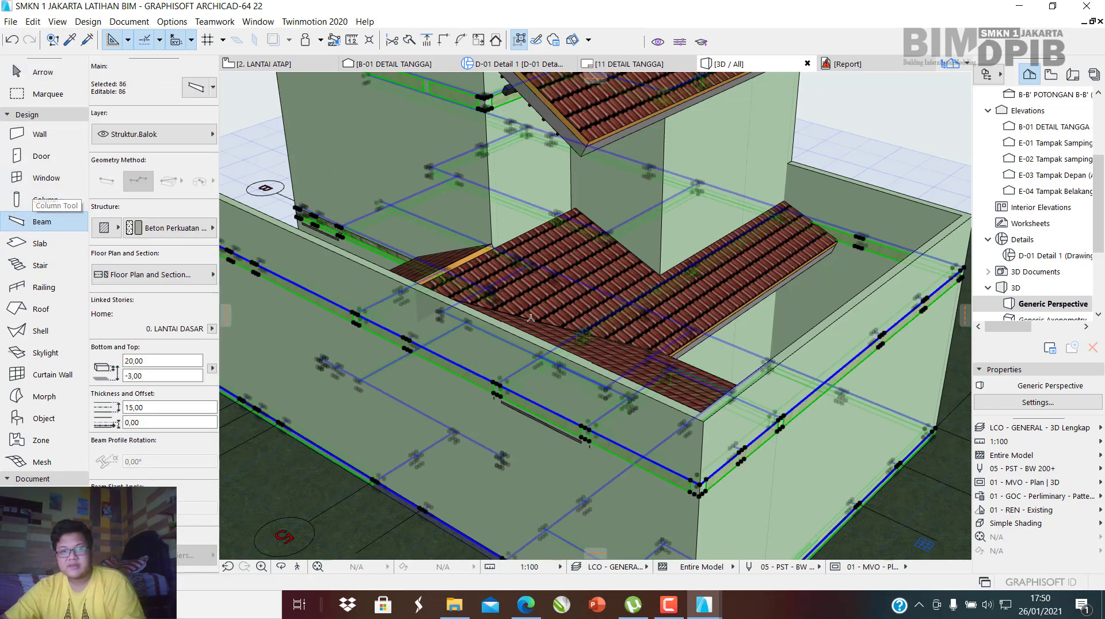
pyautogui.scroll(-4, 435, 302)
pyautogui.moveTo(434, 301)
pyautogui.keyDown('shift'); pyautogui.mouseDown(button='middle')
pyautogui.moveTo(655, 250)
pyautogui.moveTo(468, 282)
pyautogui.mouseUp(button='middle'); pyautogui.keyUp('shift')
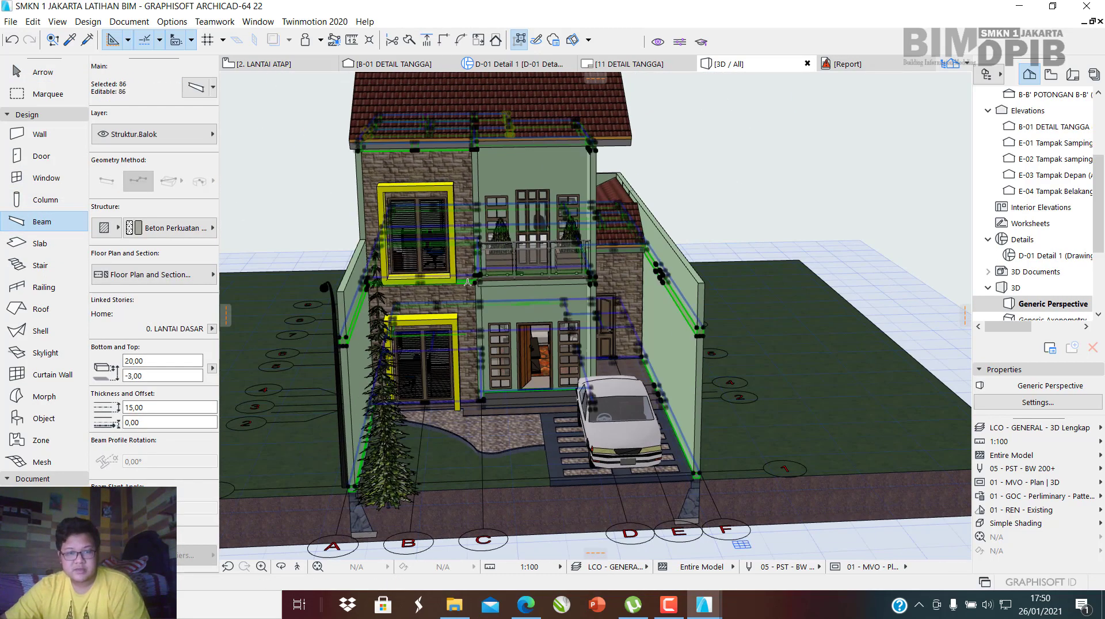
# Turn on the surface overrides for all selected beams and set them to Cat - Celadon.
pyautogui.hotkey('ctrl', 't')
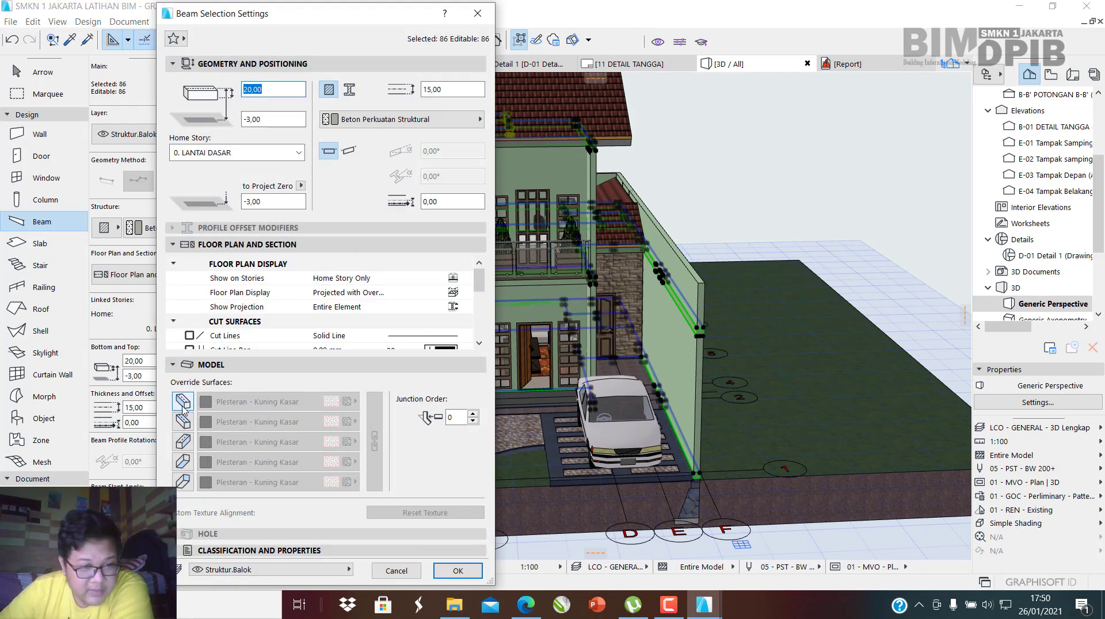
pyautogui.click(184, 425)
pyautogui.click(184, 444)
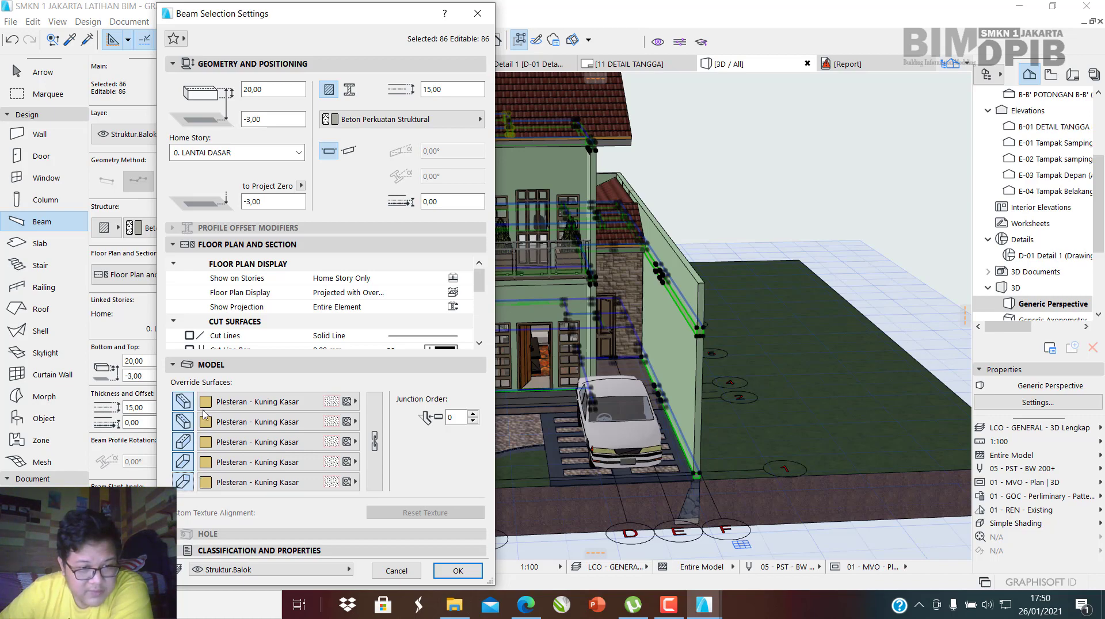
pyautogui.click(251, 405)
pyautogui.scroll(3, 576, 315)
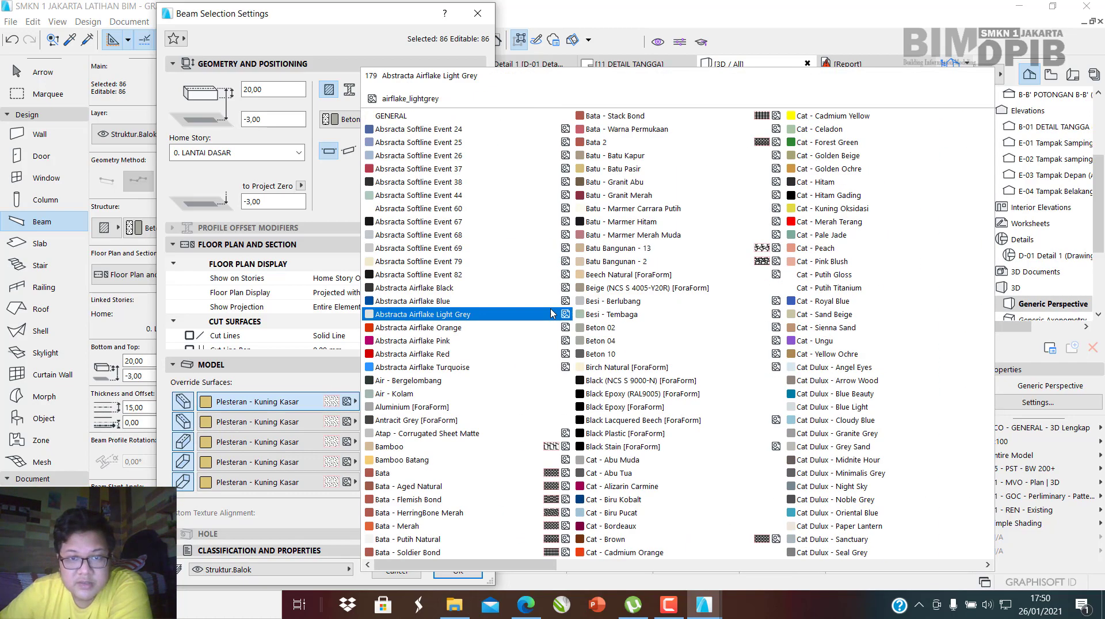
pyautogui.click(829, 130)
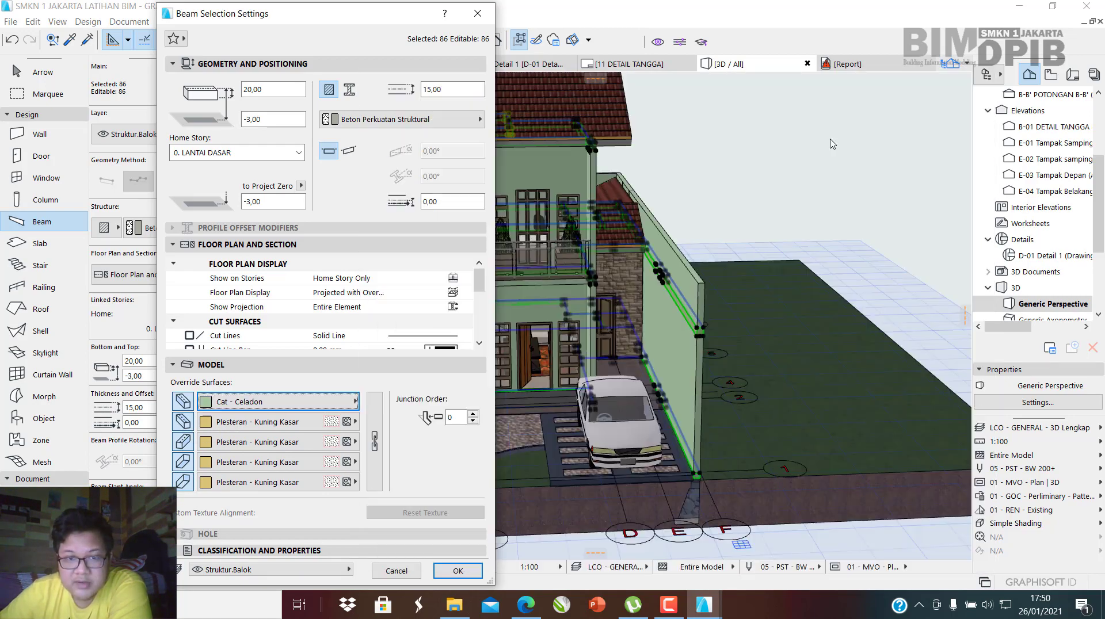
pyautogui.click(458, 570)
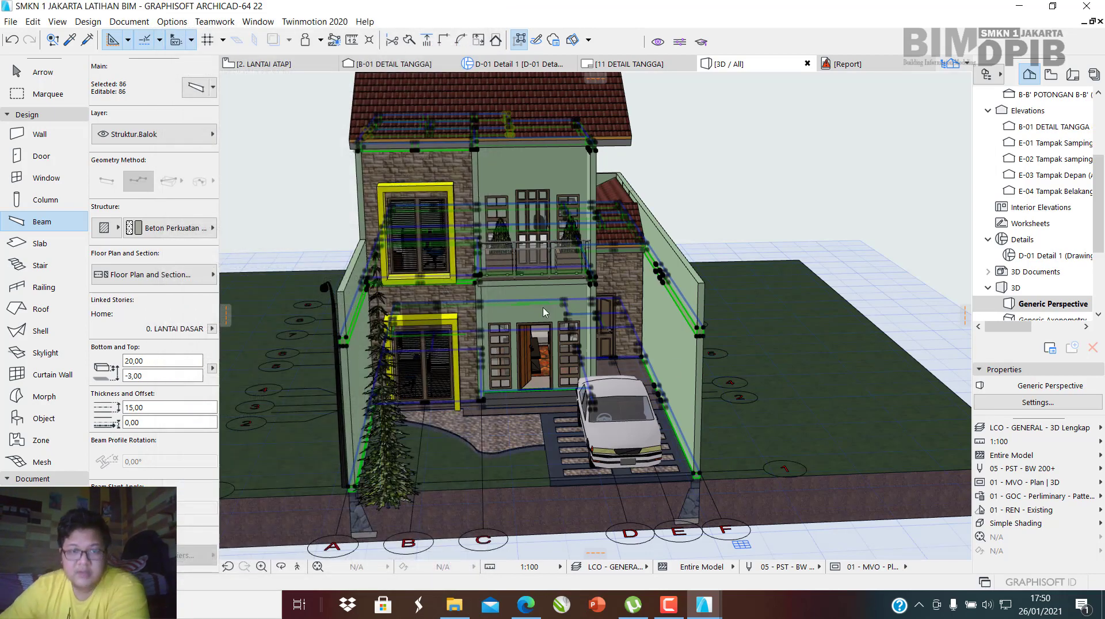
# Examine the side boundary wall, balcony and front facade of the house for surfaces that still need matching.
pyautogui.scroll(5, 575, 322)
pyautogui.keyDown('shift'); pyautogui.moveTo(852, 253); pyautogui.dragTo(624, 230, button='middle'); pyautogui.keyUp('shift')
pyautogui.keyDown('shift'); pyautogui.click(575, 268); pyautogui.keyUp('shift')
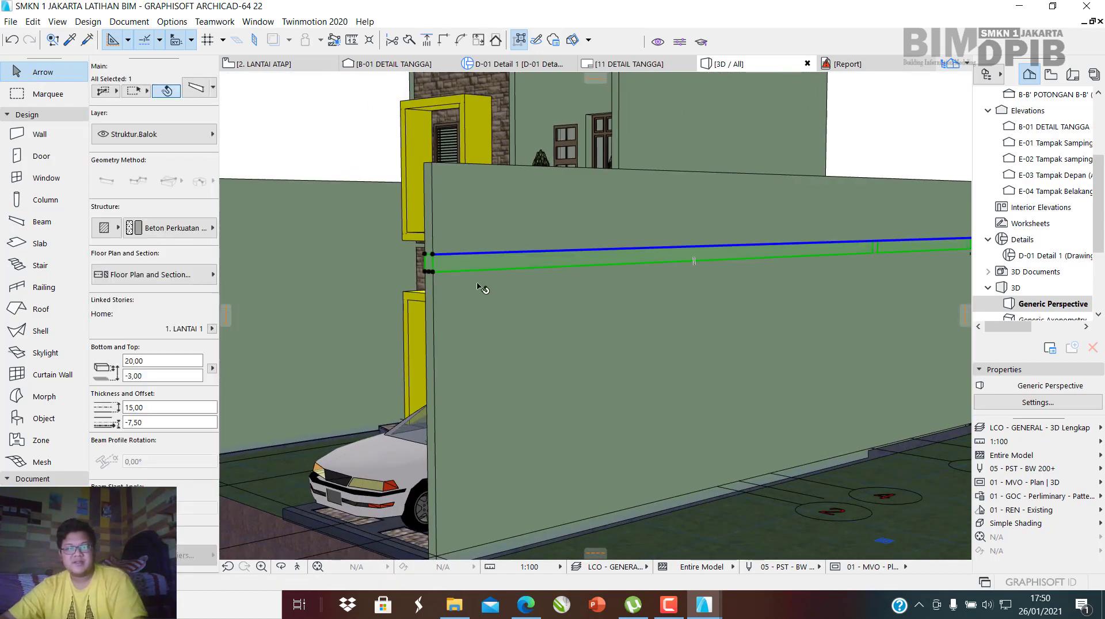
pyautogui.keyDown('shift'); pyautogui.moveTo(422, 270); pyautogui.dragTo(676, 300, button='middle'); pyautogui.keyUp('shift')
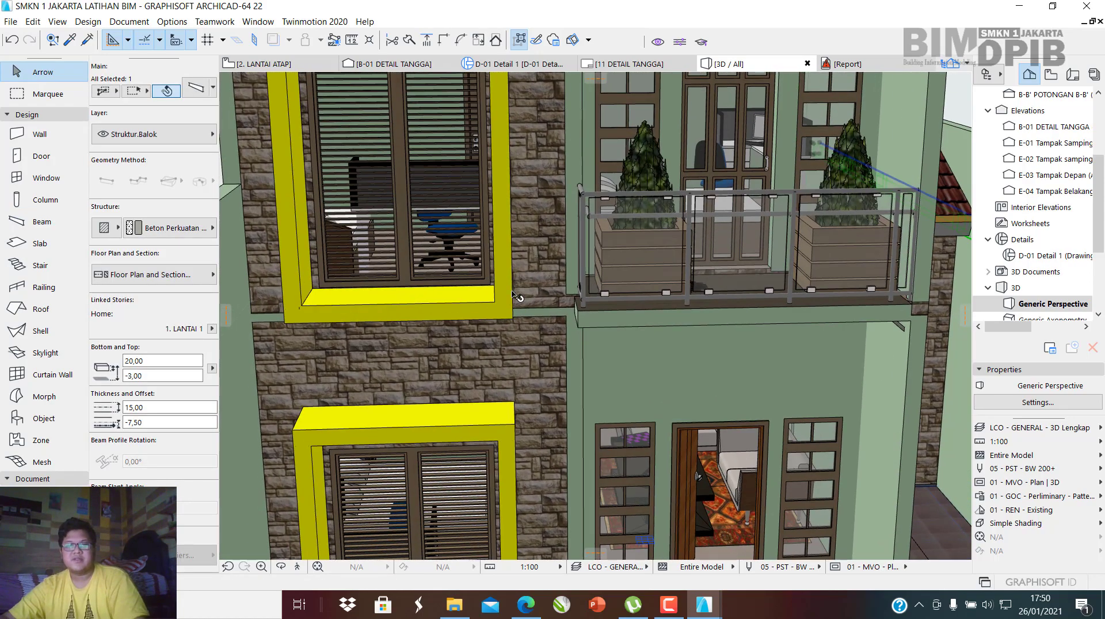
pyautogui.scroll(-4, 521, 301)
pyautogui.keyDown('shift'); pyautogui.moveTo(520, 301); pyautogui.dragTo(482, 361, button='middle'); pyautogui.keyUp('shift')
pyautogui.scroll(5, 642, 315)
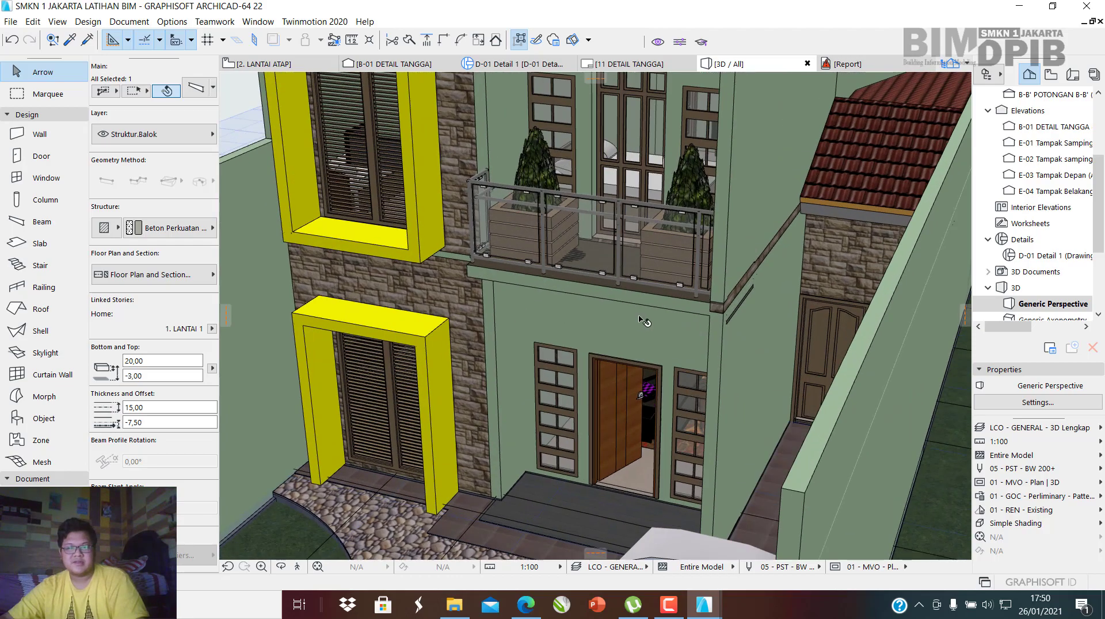
pyautogui.scroll(2, 709, 265)
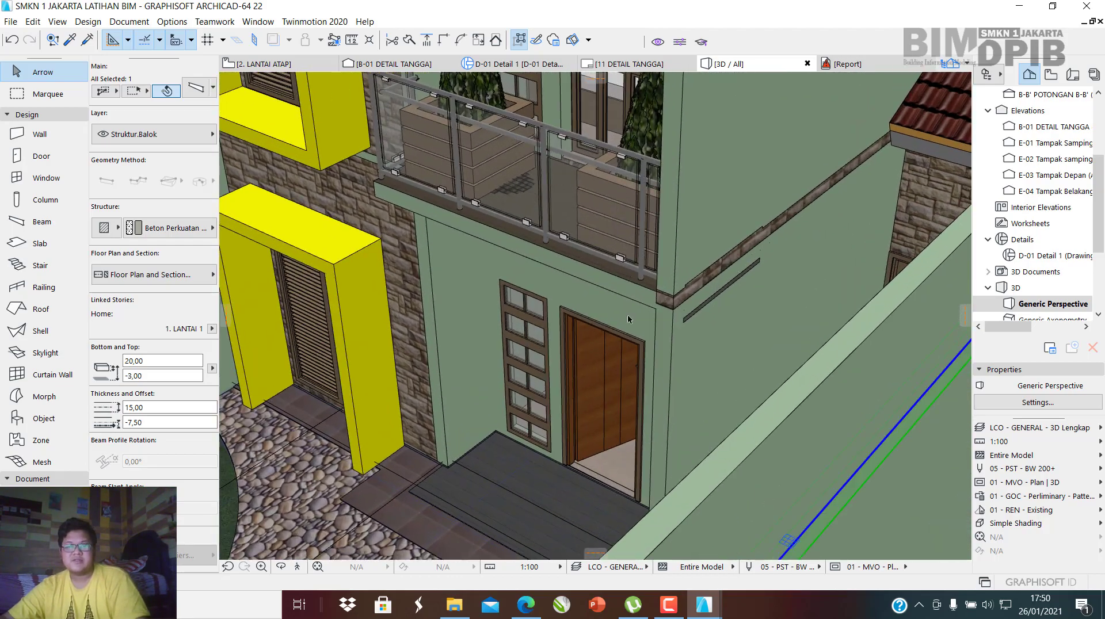
pyautogui.scroll(-5, 628, 316)
pyautogui.keyDown('shift'); pyautogui.moveTo(473, 309); pyautogui.dragTo(622, 308, button='middle'); pyautogui.keyUp('shift')
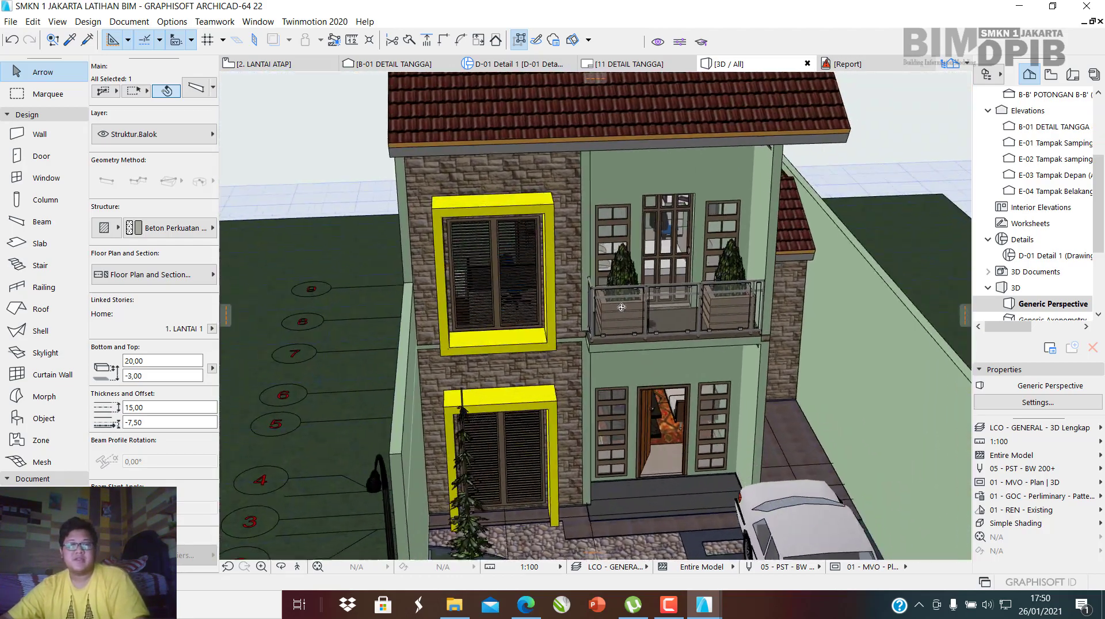
pyautogui.scroll(6, 526, 298)
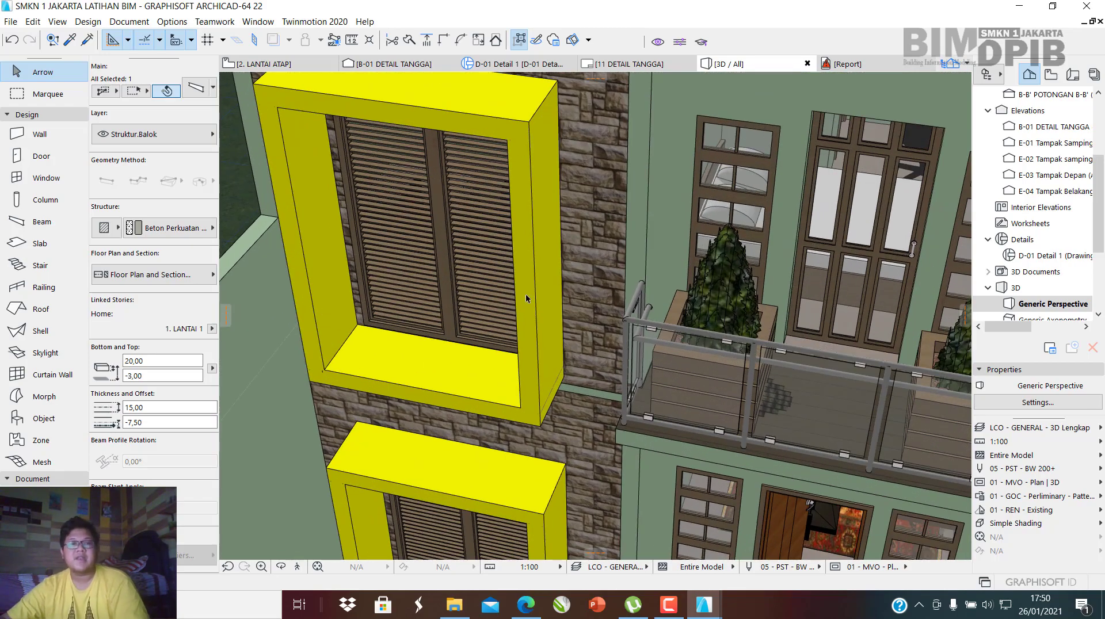
pyautogui.moveTo(472, 225); pyautogui.dragTo(649, 333, button='middle')
pyautogui.click(570, 173)
# Draw a Dinding Bata 1/2 Batu wall about 56.7 long outward from the green column beside the entrance terrace.
pyautogui.scroll(-1, 508, 207)
pyautogui.scroll(-5, 575, 225)
pyautogui.scroll(3, 641, 447)
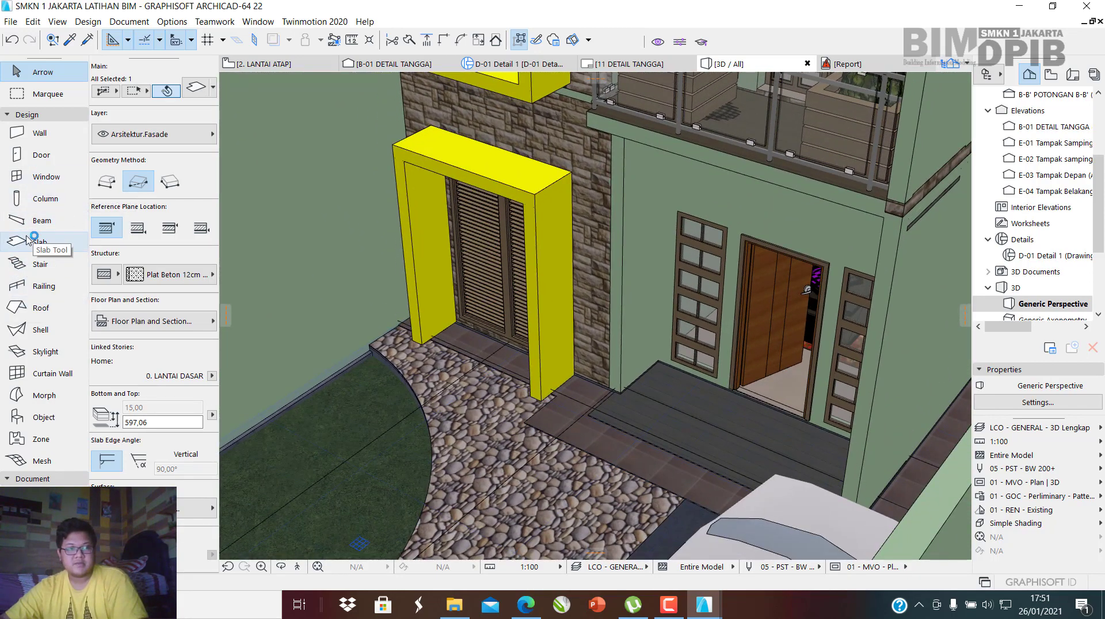
pyautogui.click(38, 134)
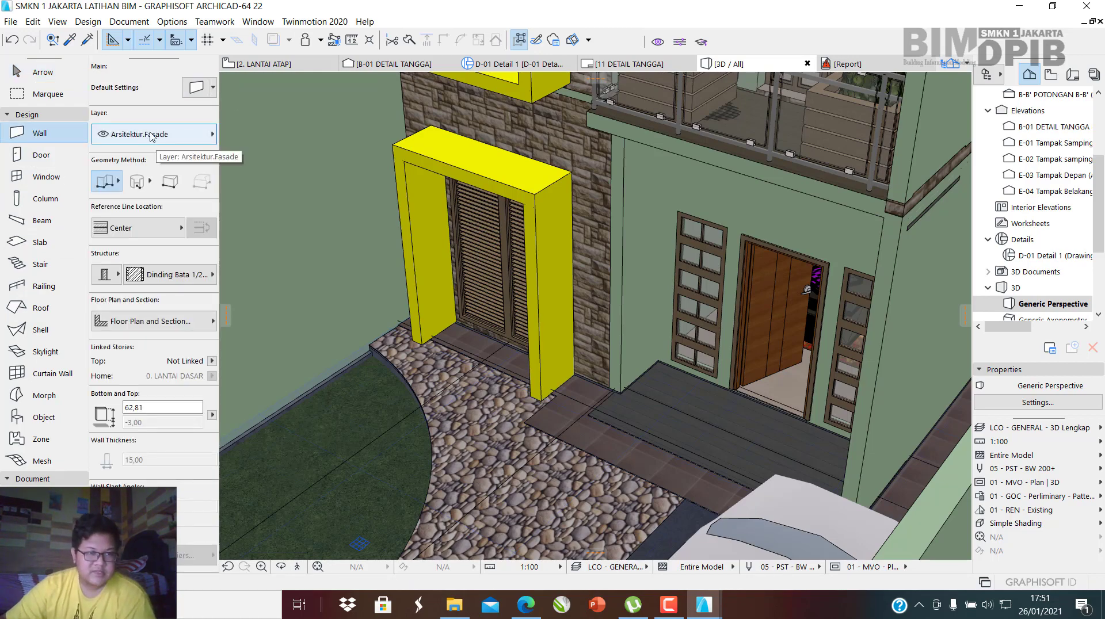
pyautogui.scroll(5, 707, 388)
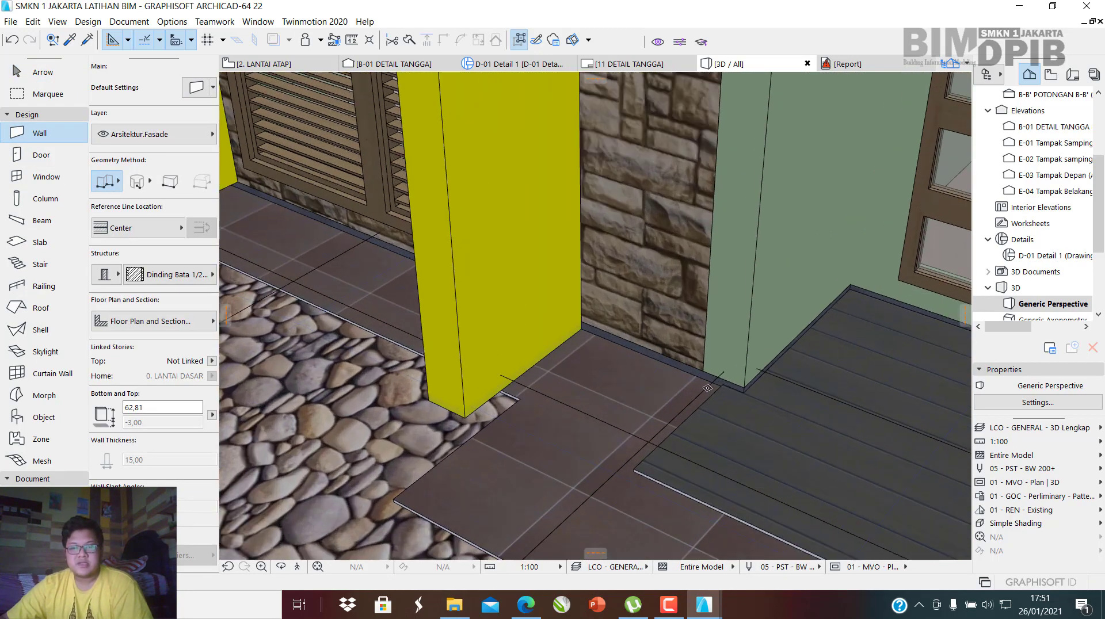
pyautogui.click(721, 377)
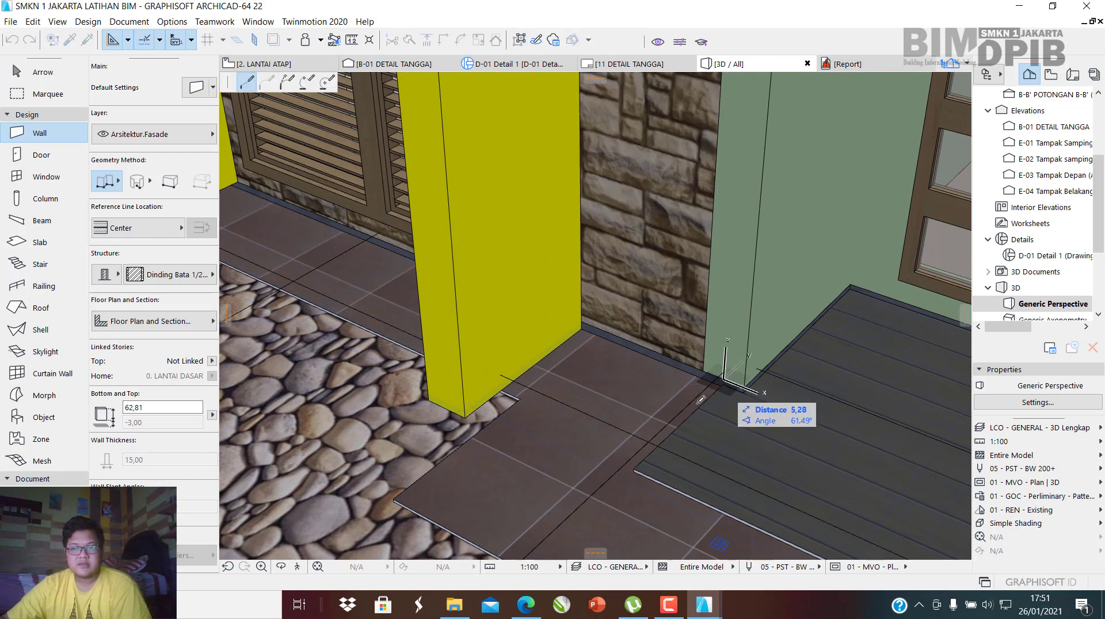
pyautogui.scroll(-4, 598, 408)
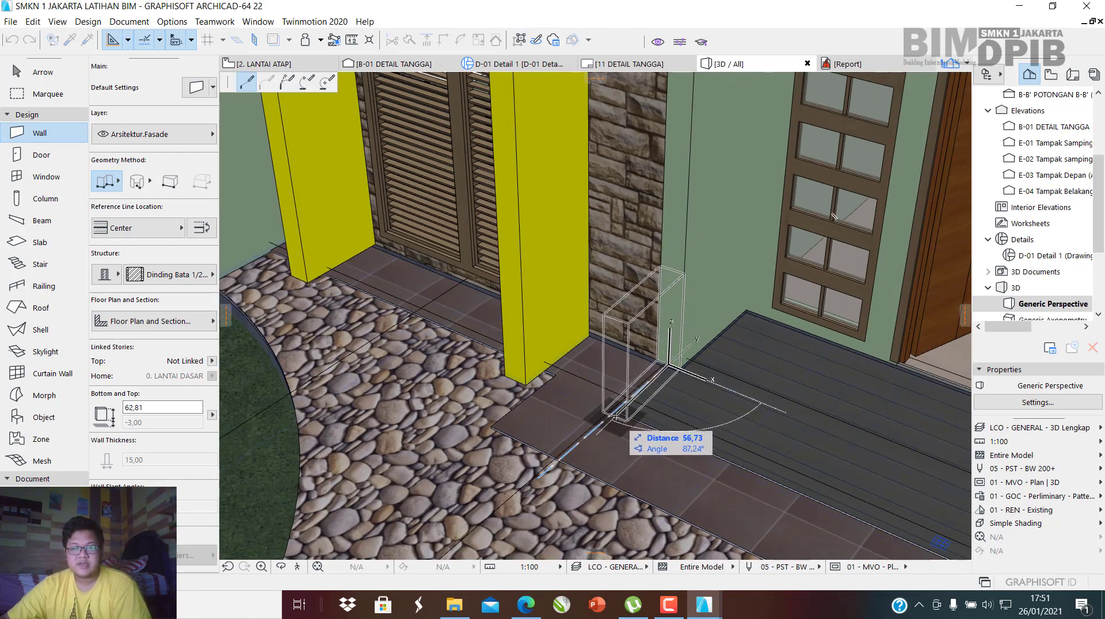
pyautogui.click(614, 415)
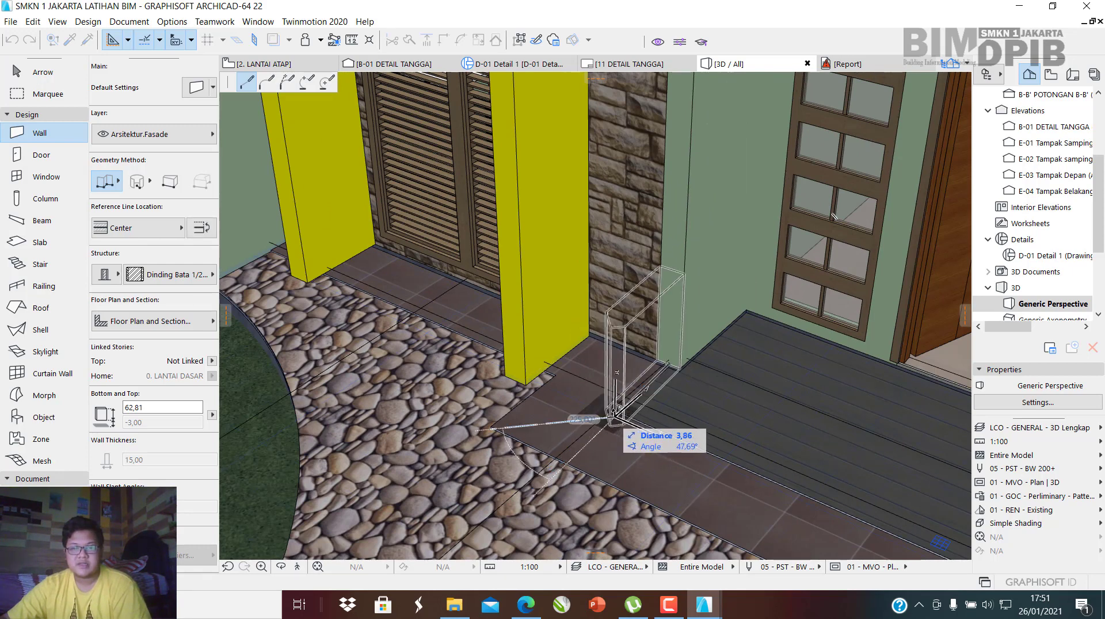
pyautogui.doubleClick(615, 415)
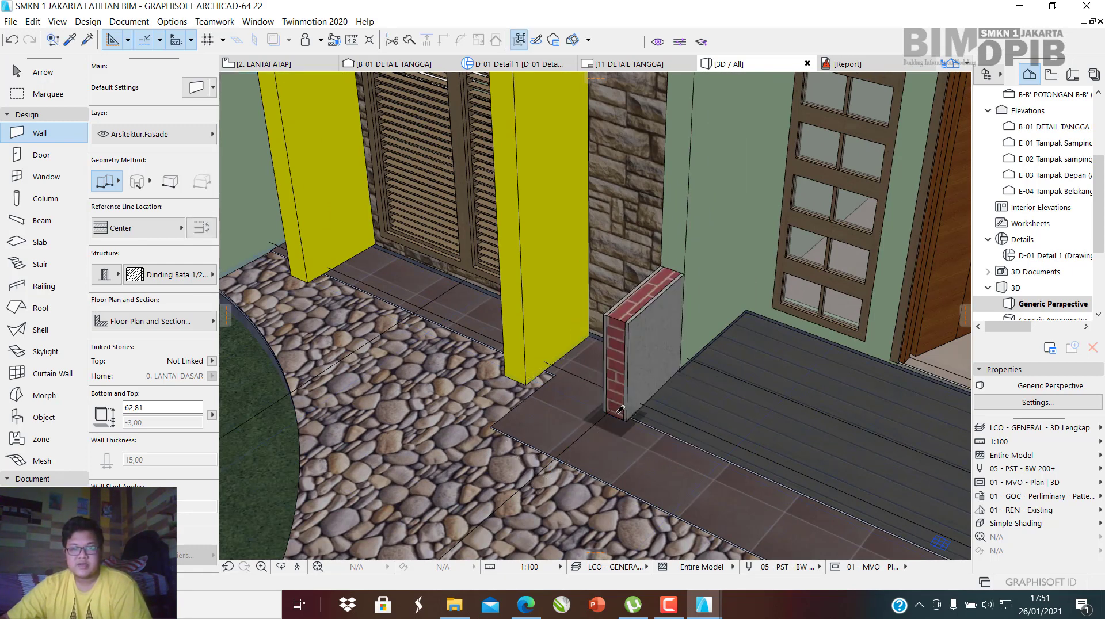
pyautogui.press('Escape')
# Try to shift the new short brick wall outward, away from the entrance column.
pyautogui.click(648, 358)
pyautogui.moveTo(669, 302); pyautogui.dragTo(675, 356, button='middle')
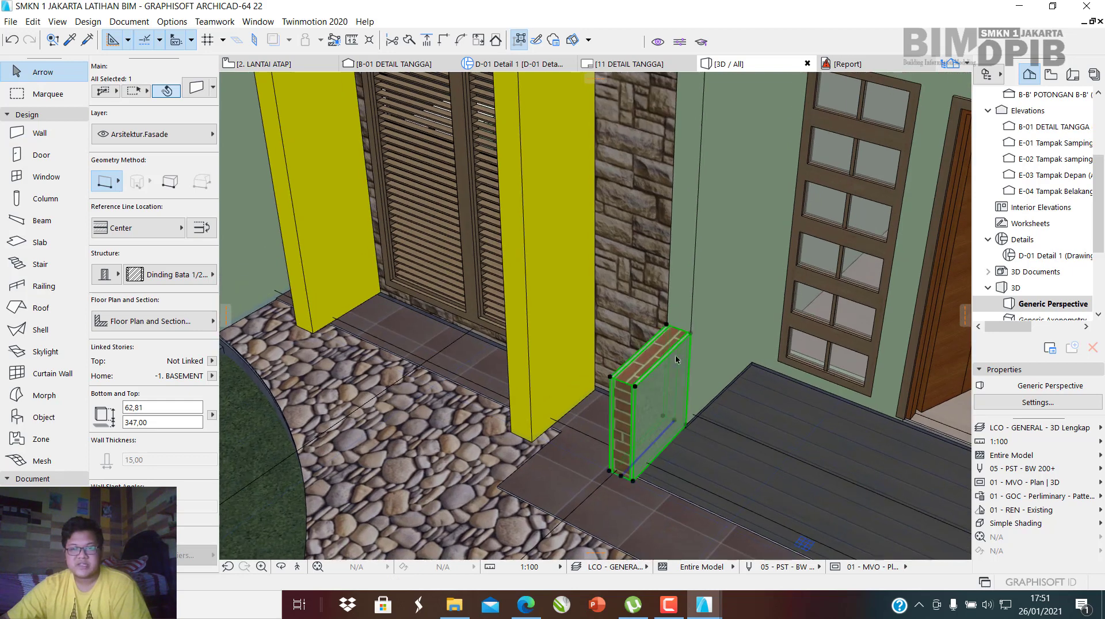
pyautogui.click(691, 337)
pyautogui.click(772, 404)
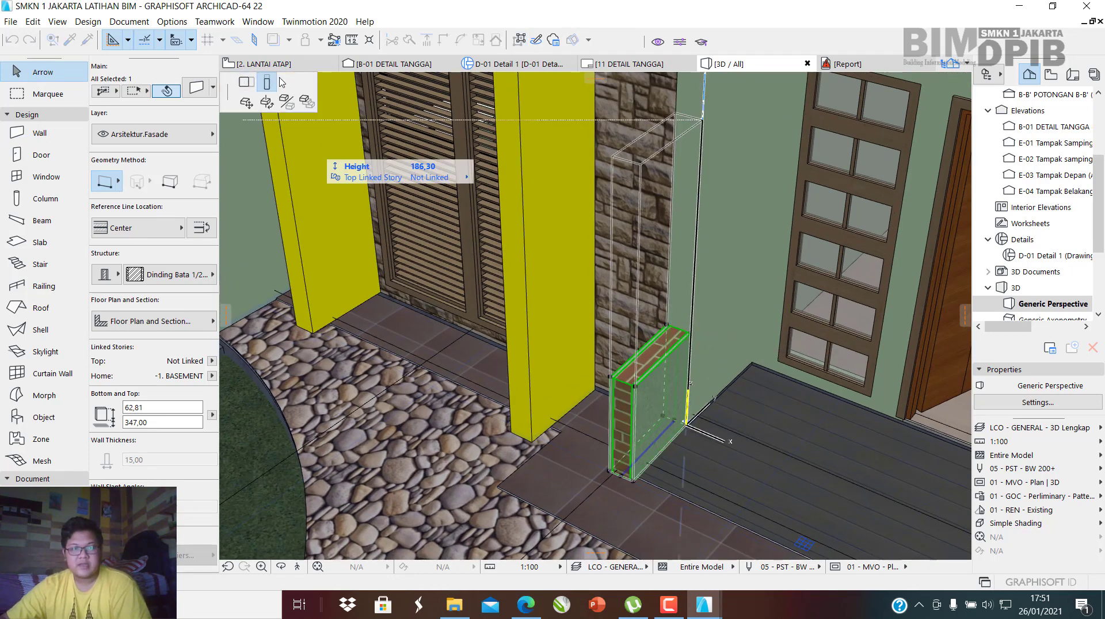
pyautogui.click(246, 83)
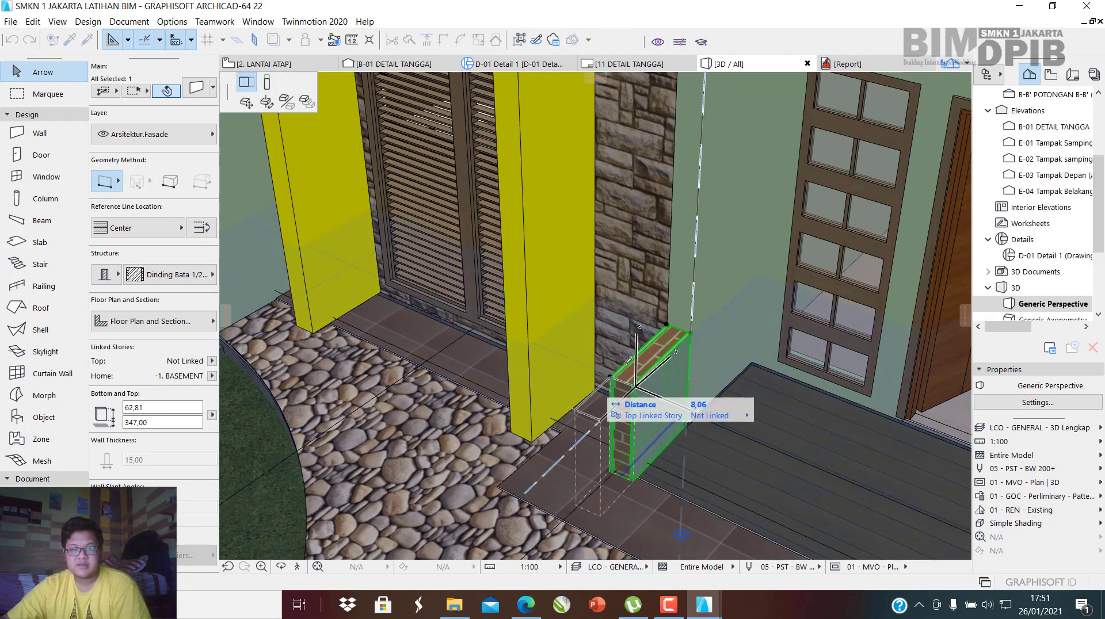
pyautogui.click(541, 470)
pyautogui.moveTo(593, 437); pyautogui.dragTo(533, 353, button='middle')
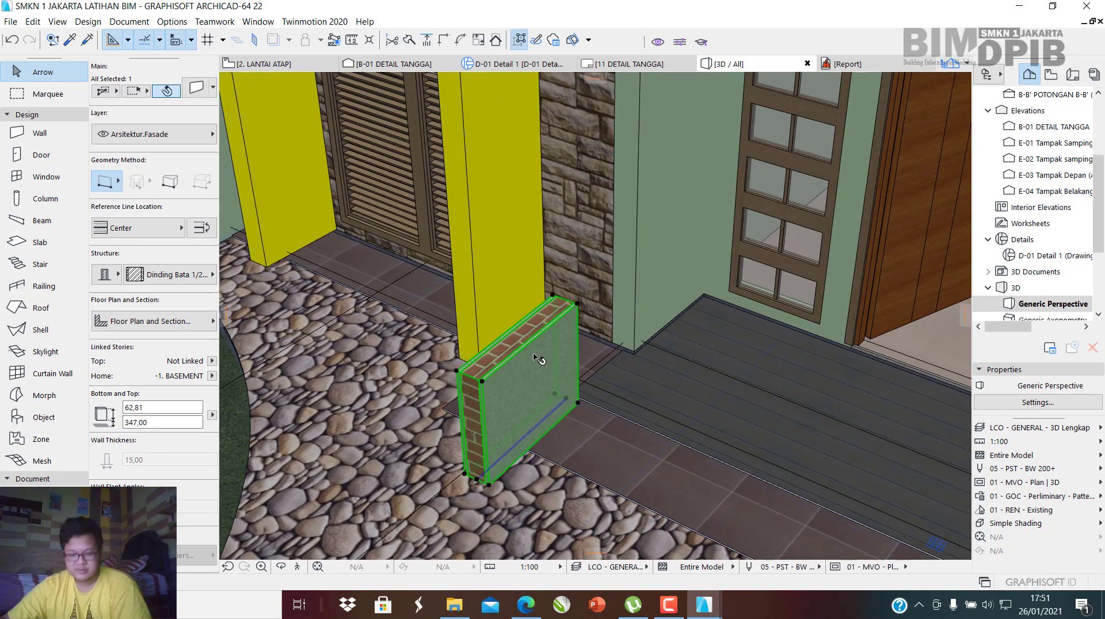
# Stretch the new brick wall's height up to the front roof, to about 685.5.
pyautogui.click(579, 305)
pyautogui.click(269, 81)
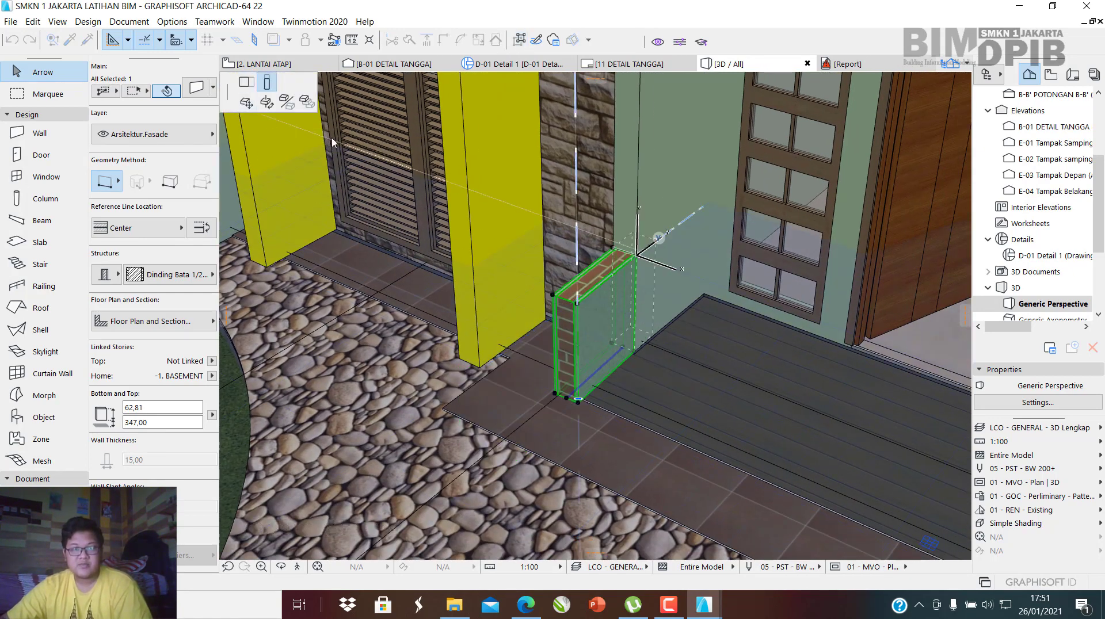
pyautogui.scroll(-4, 593, 299)
pyautogui.moveTo(599, 291); pyautogui.dragTo(596, 489, button='middle')
pyautogui.scroll(-1, 587, 484)
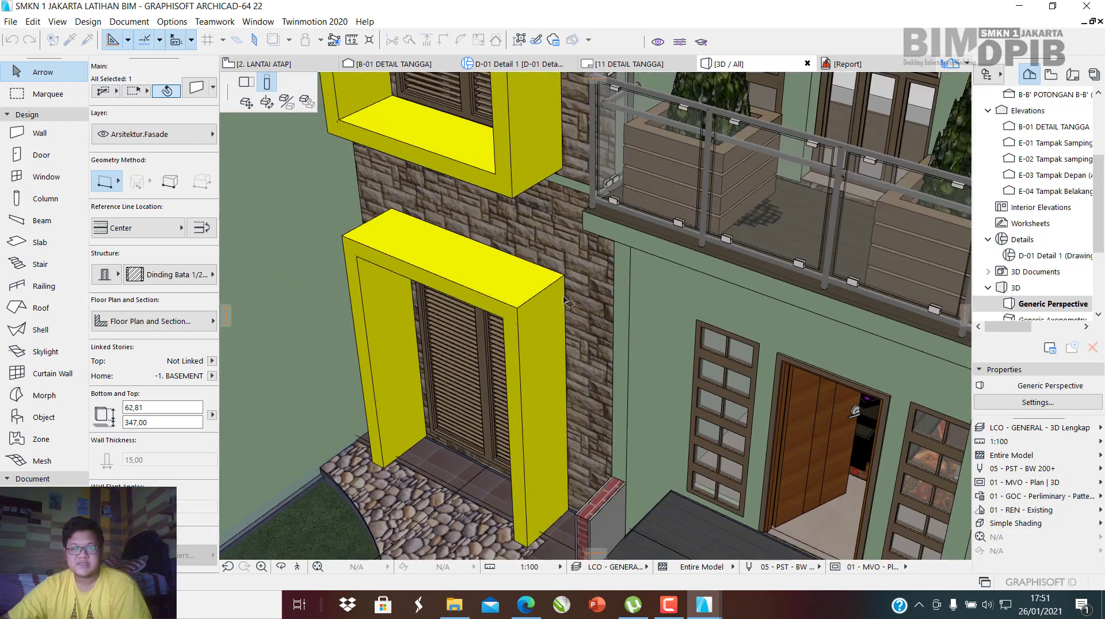
pyautogui.moveTo(594, 254); pyautogui.dragTo(619, 351, button='middle')
pyautogui.scroll(-4, 591, 266)
pyautogui.click(641, 188)
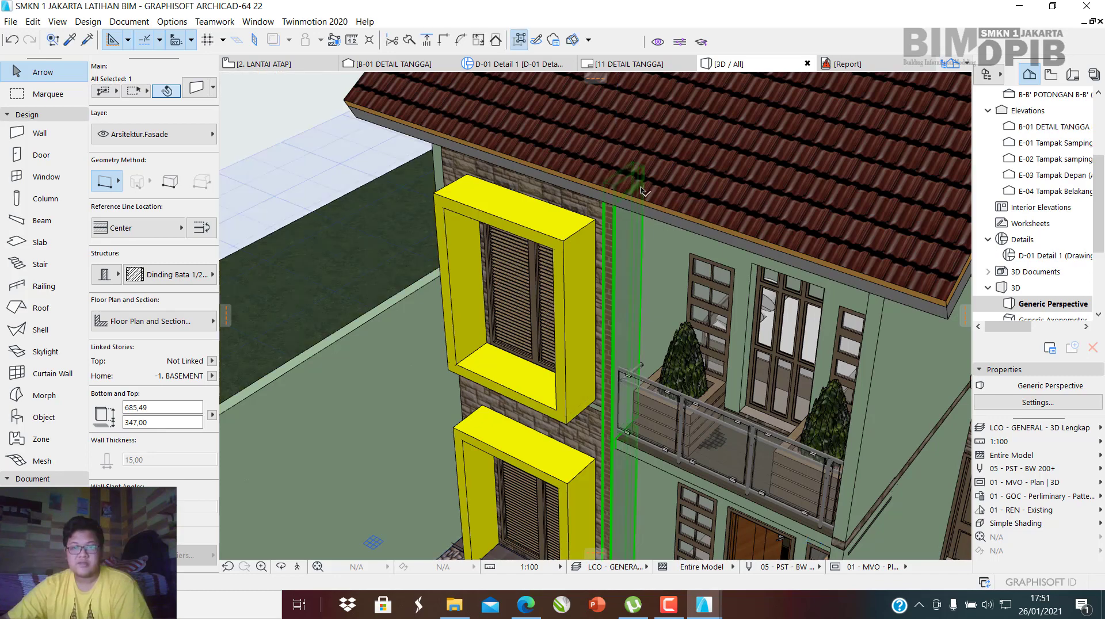
# Override all three surfaces of the new brick wall beside the entrance with Cat - Cadmium Yellow.
pyautogui.moveTo(633, 307); pyautogui.dragTo(639, 191, button='middle')
pyautogui.doubleClick(605, 235)
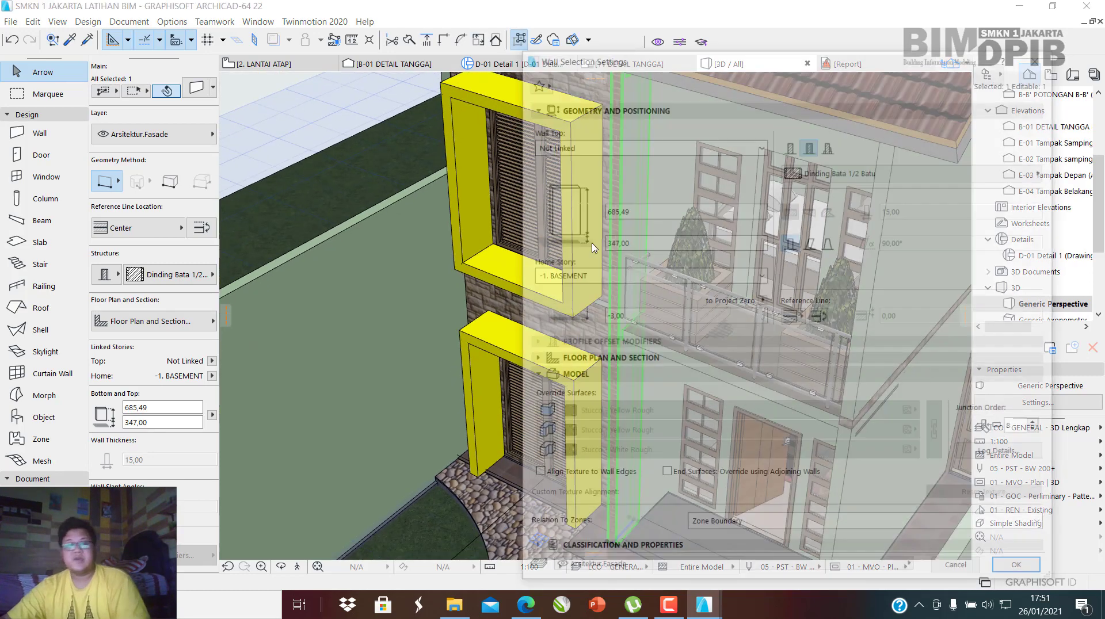
pyautogui.click(542, 412)
pyautogui.click(542, 433)
pyautogui.click(542, 452)
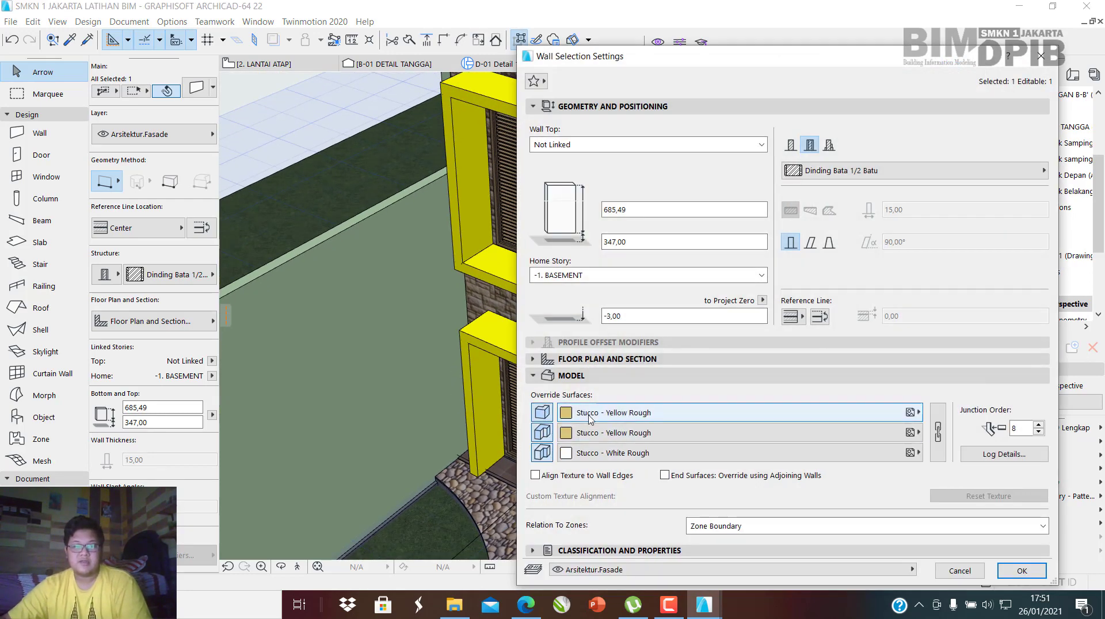
pyautogui.click(622, 413)
pyautogui.hscroll(-10, 484, 283)
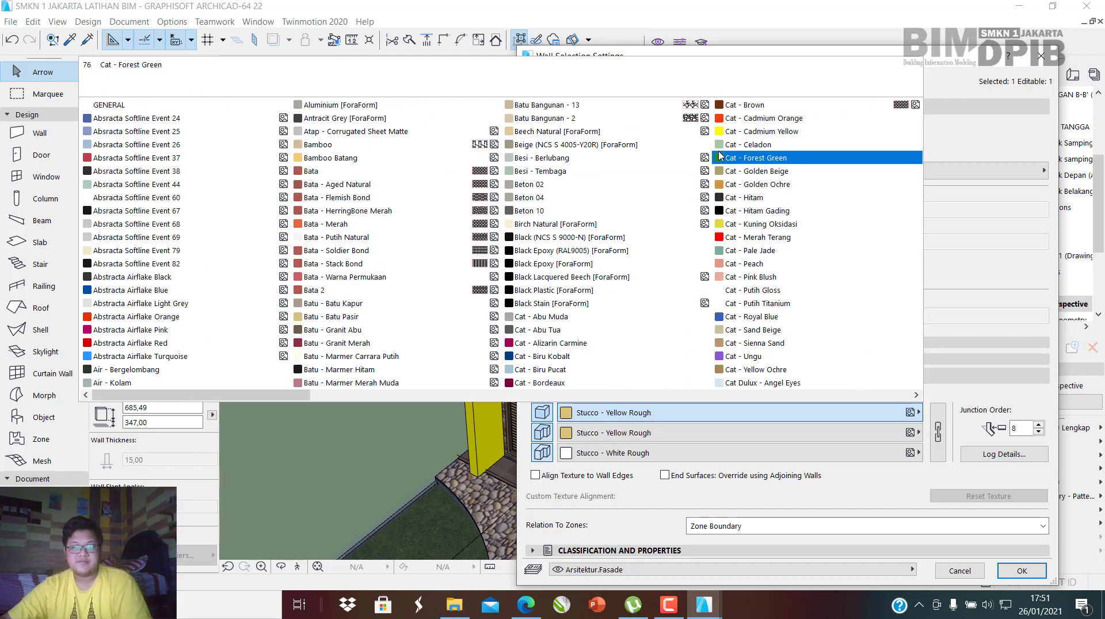
pyautogui.click(760, 131)
pyautogui.click(938, 443)
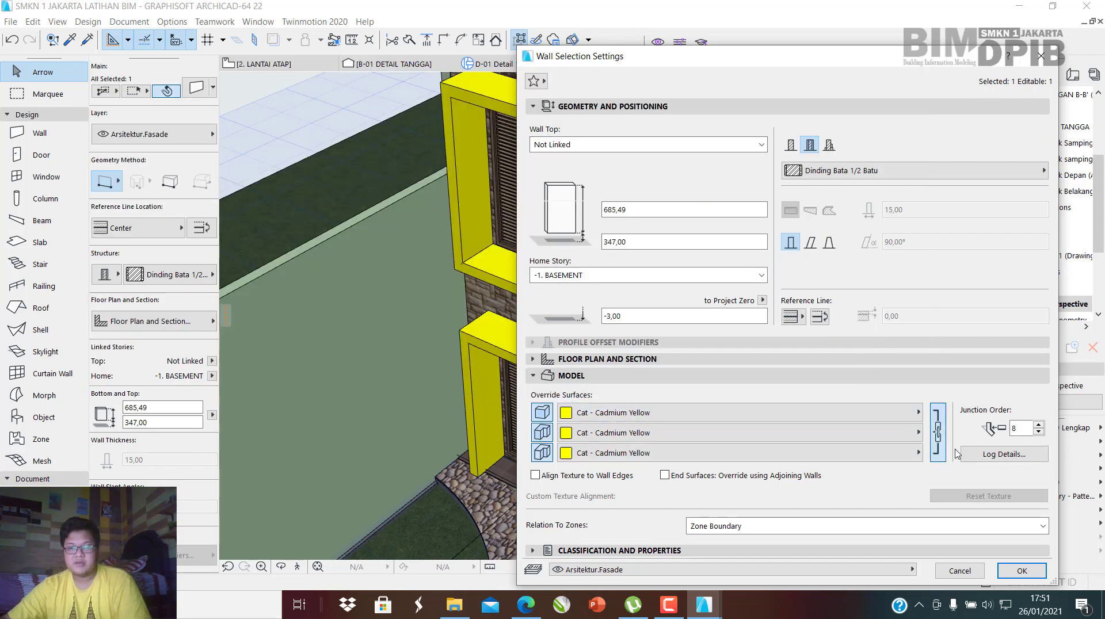
pyautogui.click(1018, 570)
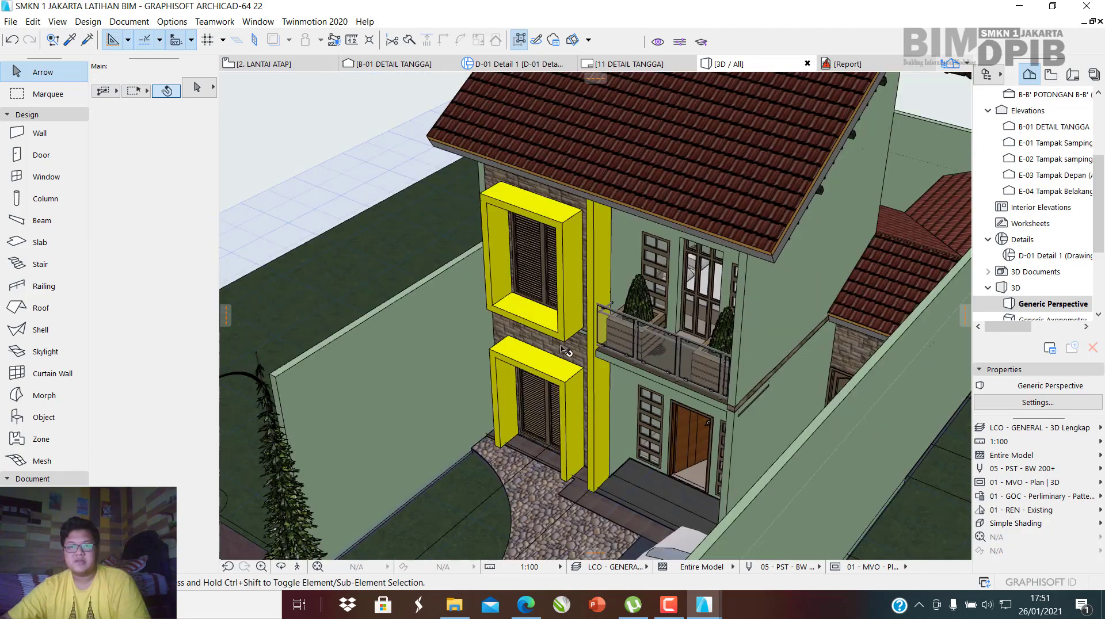
# Stretch the top of the yellow vertical wall upward until it meets the underside of the front roof.
pyautogui.moveTo(563, 349); pyautogui.dragTo(816, 356)
pyautogui.keyDown('shift'); pyautogui.moveTo(817, 355); pyautogui.dragTo(530, 276, button='middle'); pyautogui.keyUp('shift')
pyautogui.scroll(5, 606, 209)
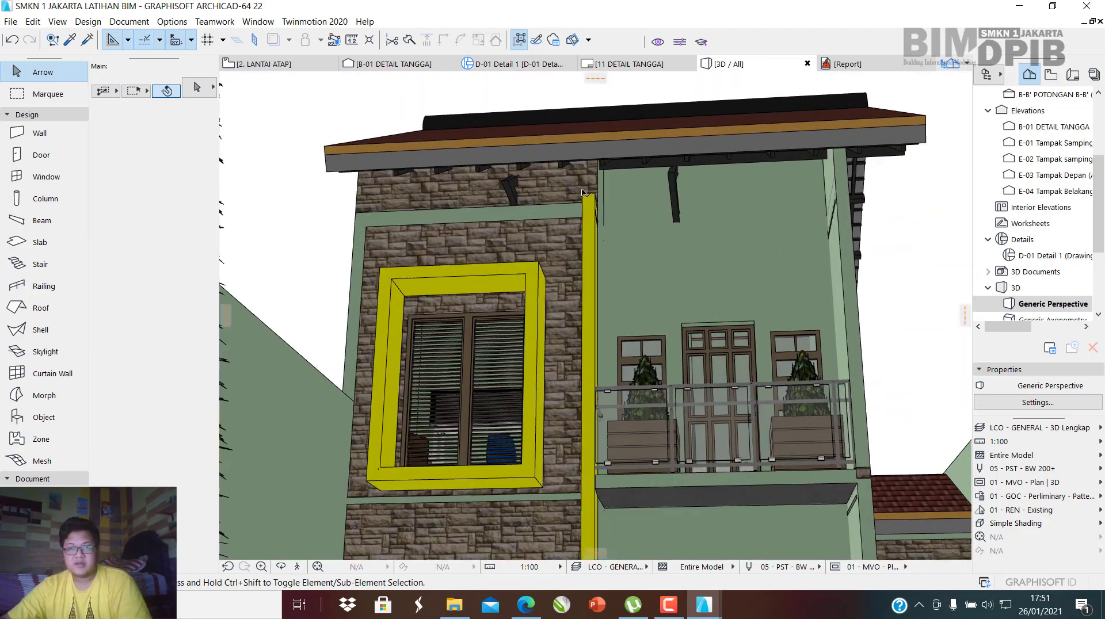
pyautogui.click(606, 209)
pyautogui.click(600, 198)
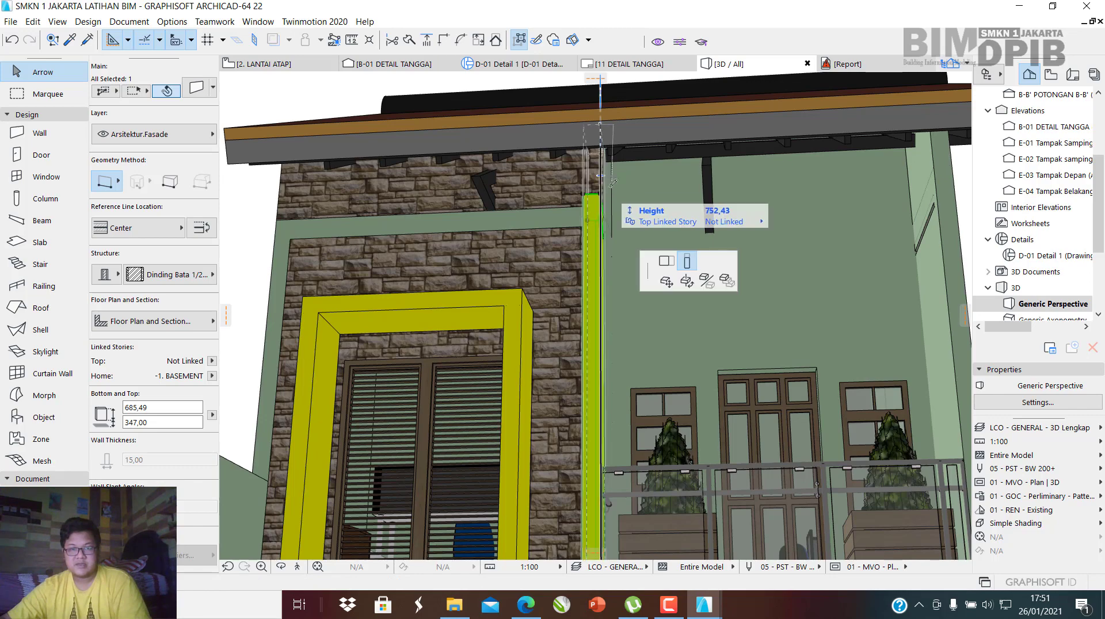
pyautogui.click(701, 280)
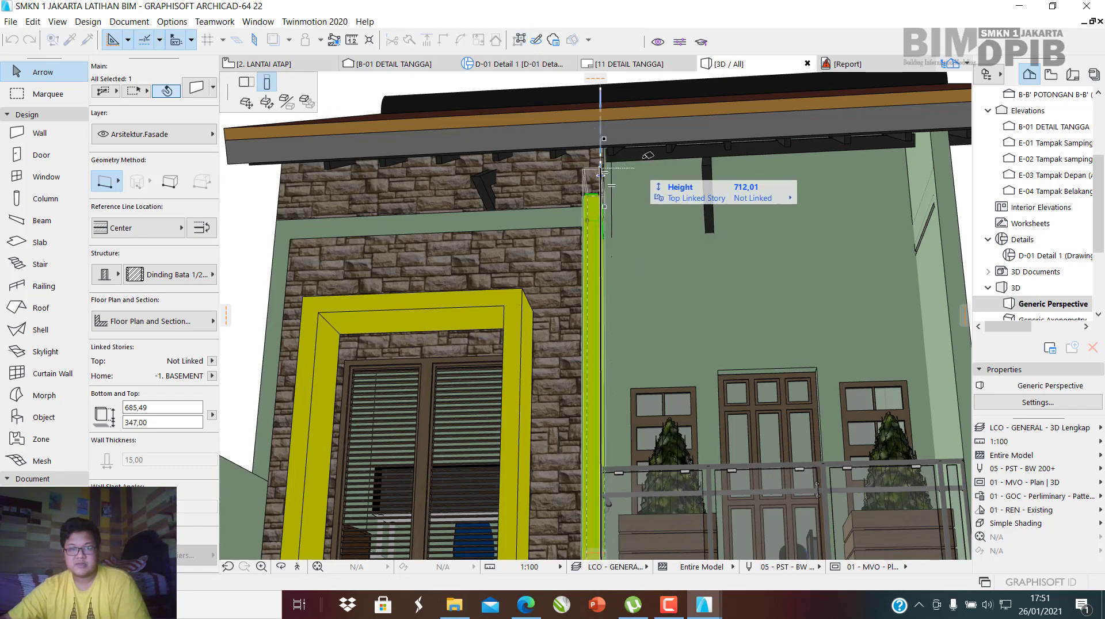
pyautogui.click(612, 185)
pyautogui.press('Escape')
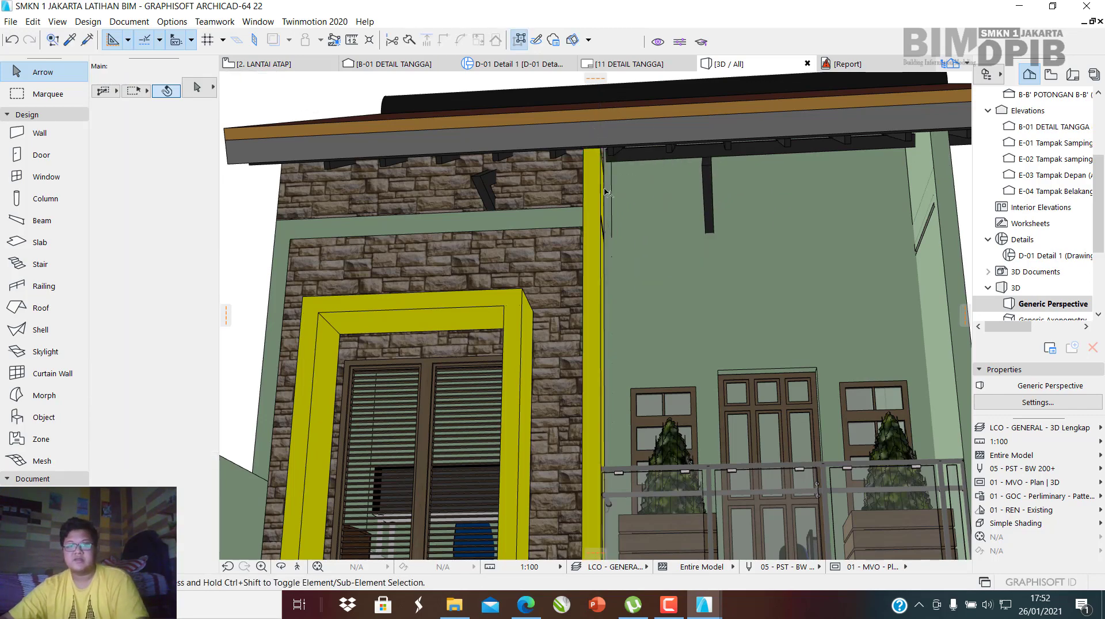
# Move the Pine Tree Model 22 from the front lot edge inward onto the front garden lawn.
pyautogui.scroll(-5, 611, 230)
pyautogui.keyDown('shift'); pyautogui.moveTo(575, 300); pyautogui.dragTo(535, 348, button='middle'); pyautogui.keyUp('shift')
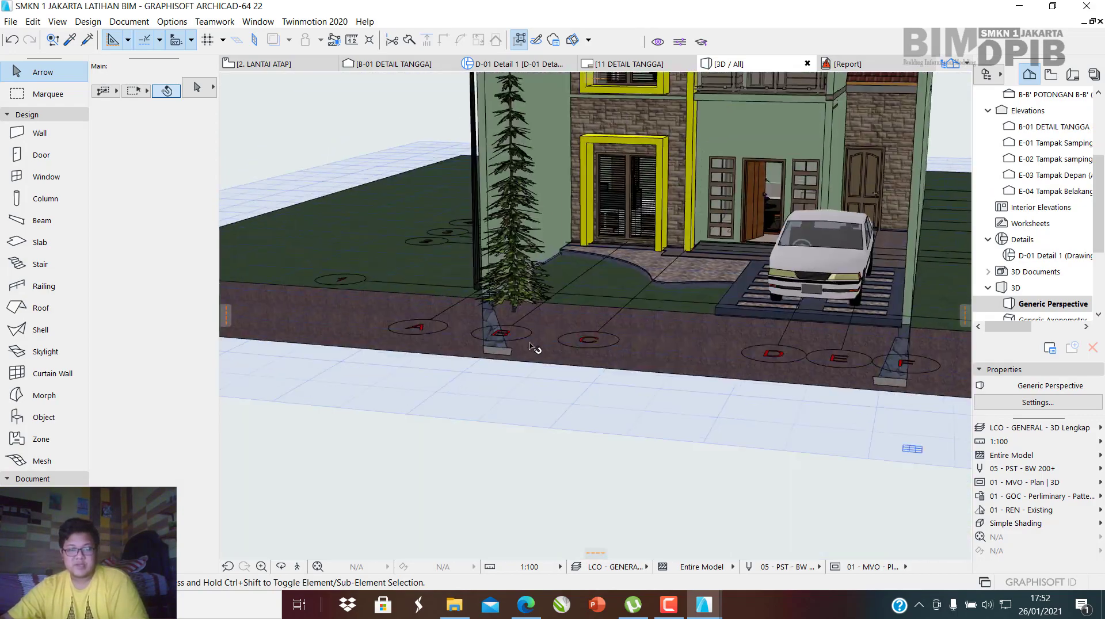
pyautogui.click(523, 268)
pyautogui.keyDown('shift'); pyautogui.moveTo(522, 268); pyautogui.dragTo(501, 277, button='middle'); pyautogui.keyUp('shift')
pyautogui.scroll(5, 495, 279)
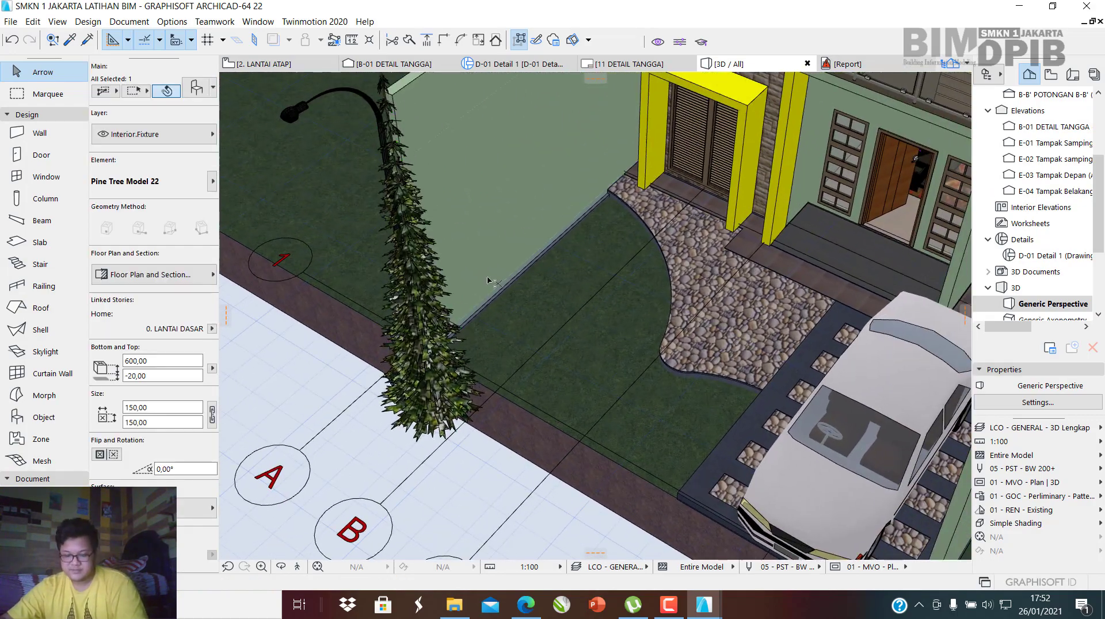
pyautogui.click(551, 402)
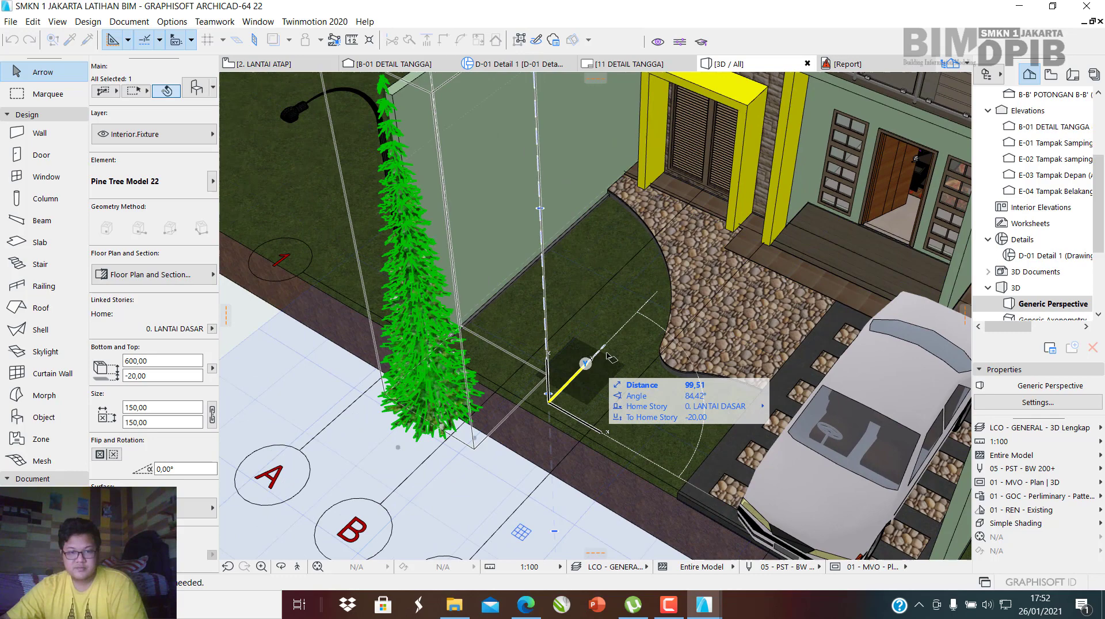
pyautogui.click(649, 308)
pyautogui.scroll(-4, 541, 383)
pyautogui.moveTo(541, 383); pyautogui.dragTo(683, 237, button='middle')
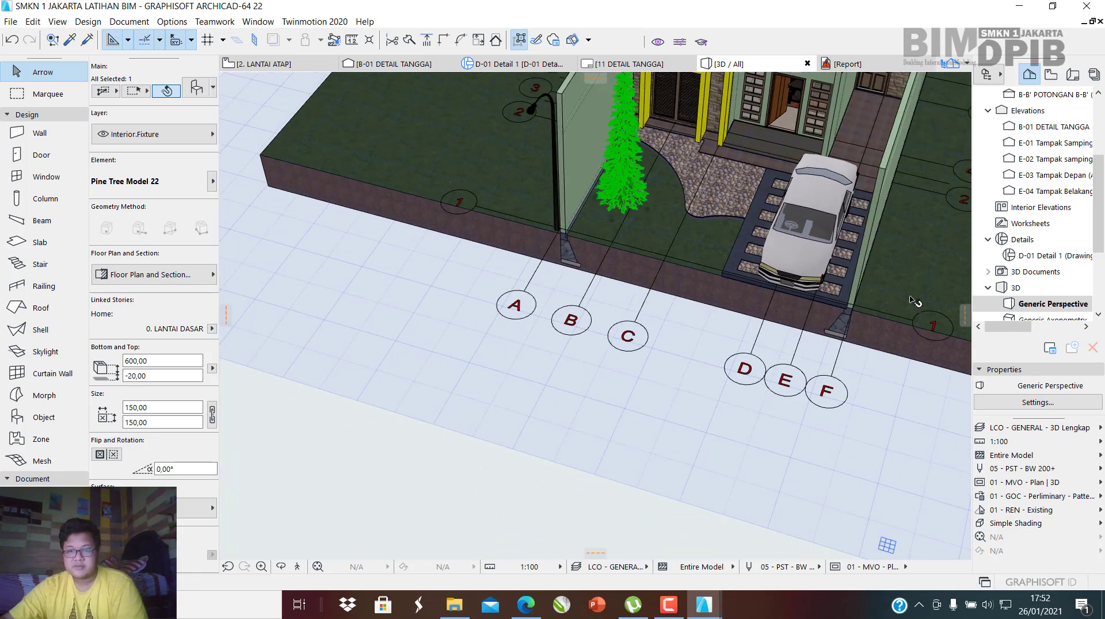
# Offset the front edge of the Tanah Urug site mesh outward, well beyond the lettered grid markers.
pyautogui.click(887, 326)
pyautogui.click(883, 326)
pyautogui.scroll(-2, 783, 382)
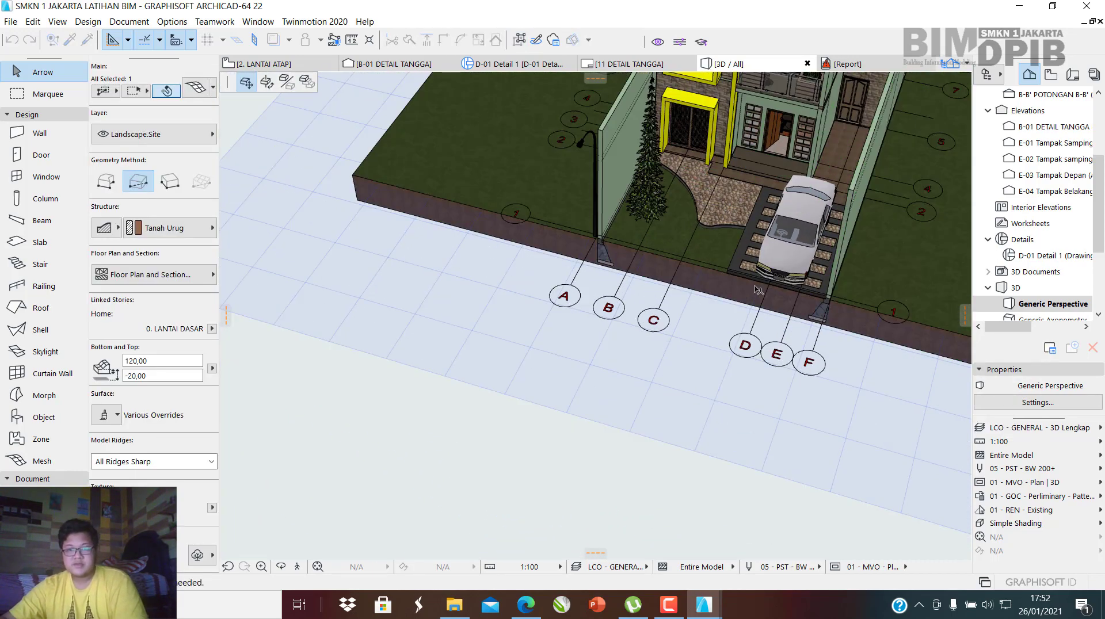
pyautogui.press('Escape')
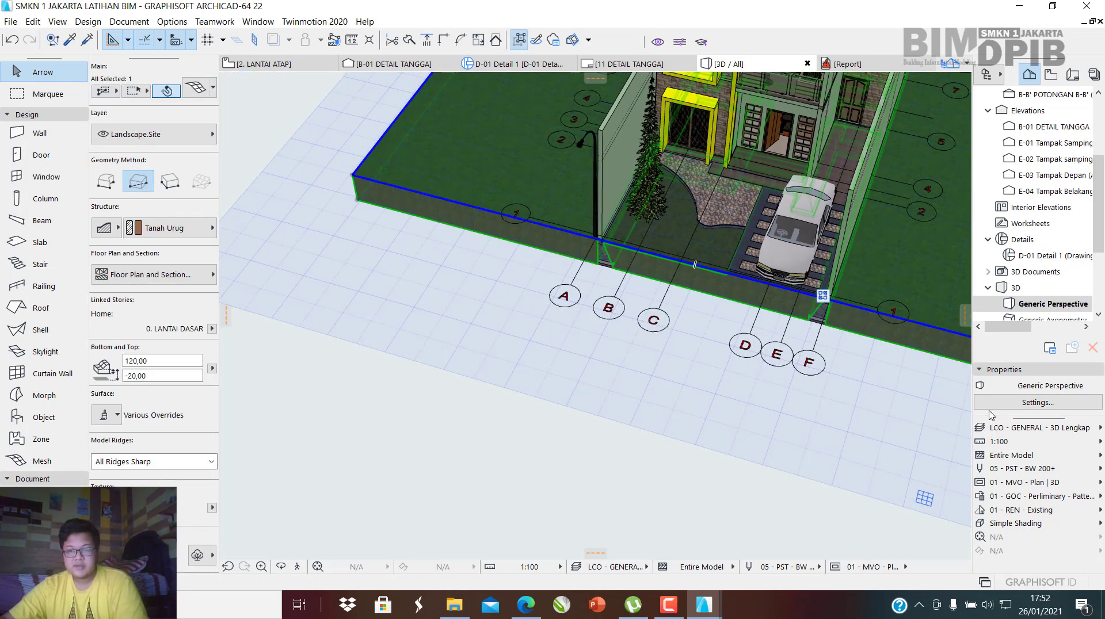
pyautogui.click(924, 328)
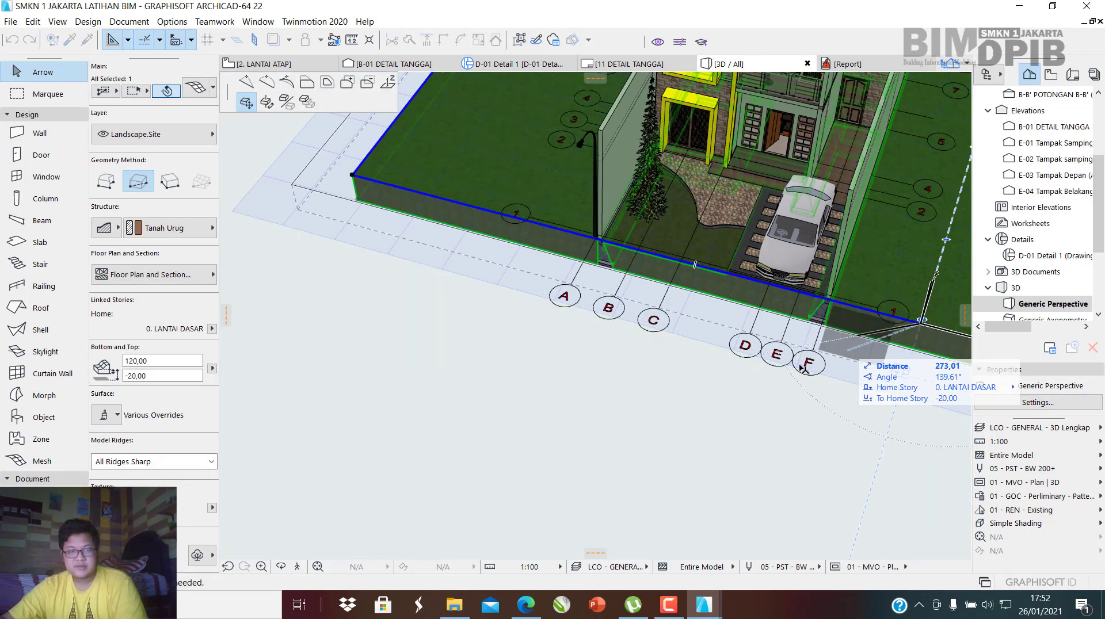
pyautogui.click(308, 82)
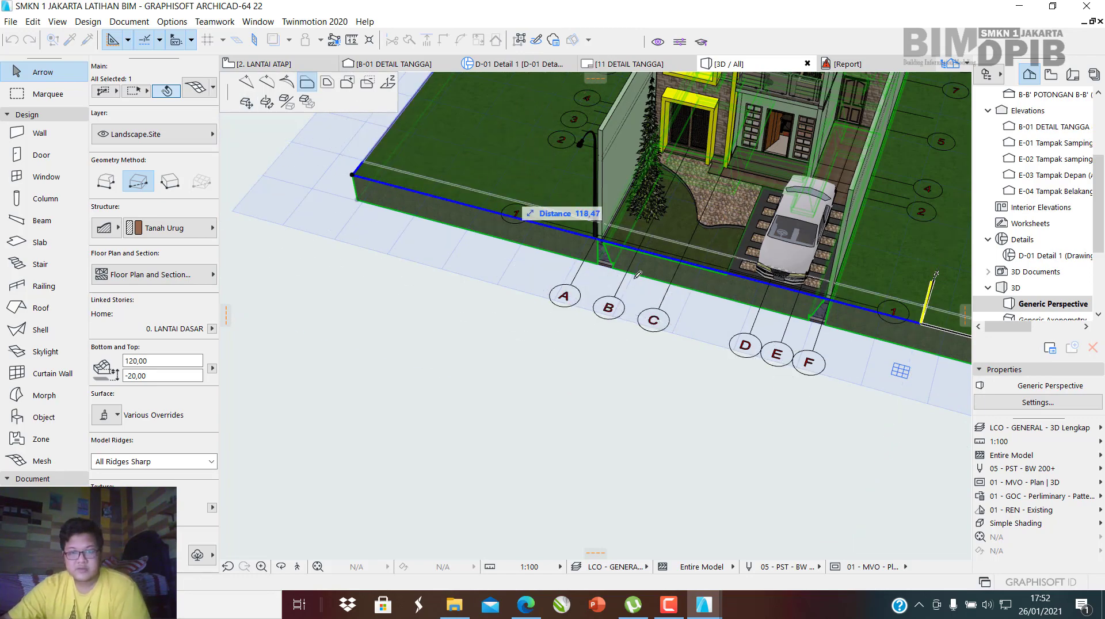
pyautogui.click(609, 522)
pyautogui.scroll(-6, 437, 333)
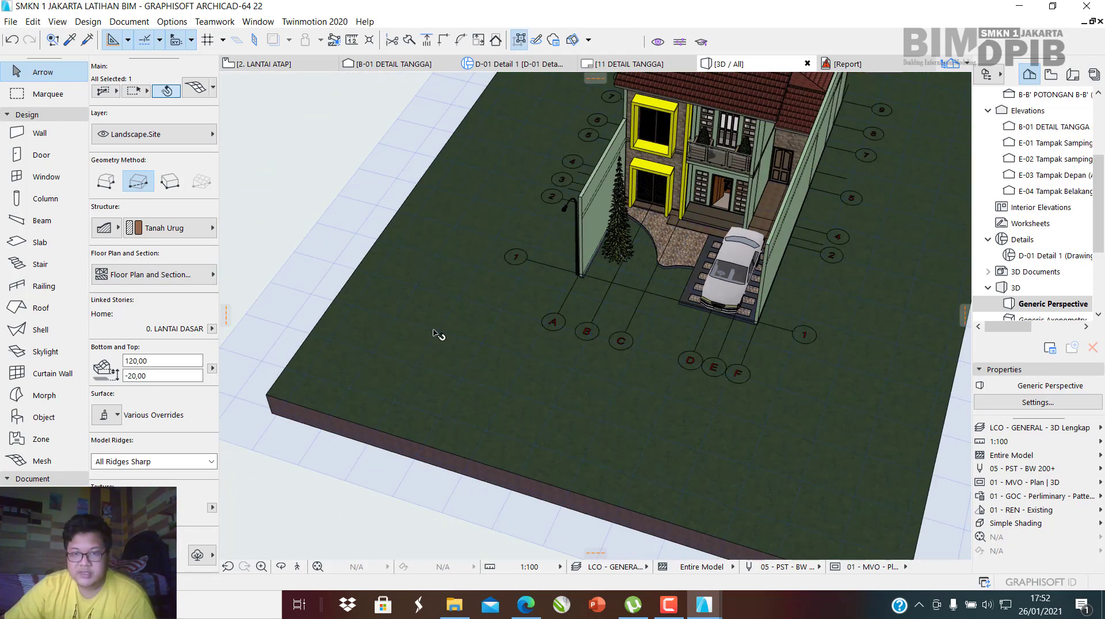
# Delete the standing lamp at the front end of the side boundary wall.
pyautogui.scroll(6, 490, 374)
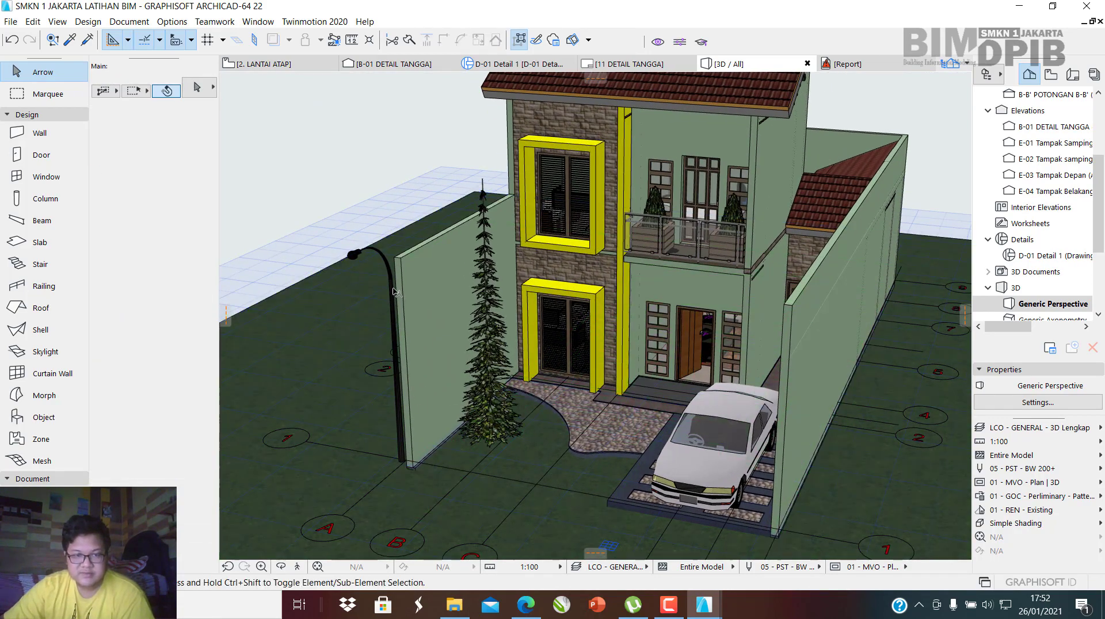
pyautogui.click(392, 288)
pyautogui.press('Escape')
pyautogui.click(375, 253)
pyautogui.click(368, 244)
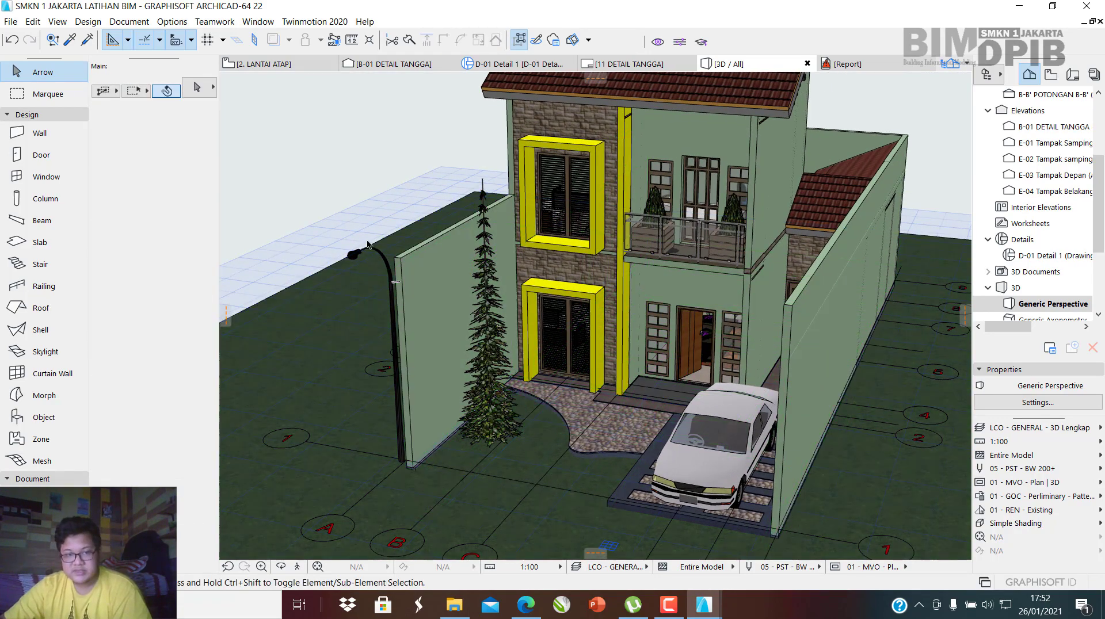
pyautogui.click(375, 253)
pyautogui.press('Escape')
pyautogui.click(382, 256)
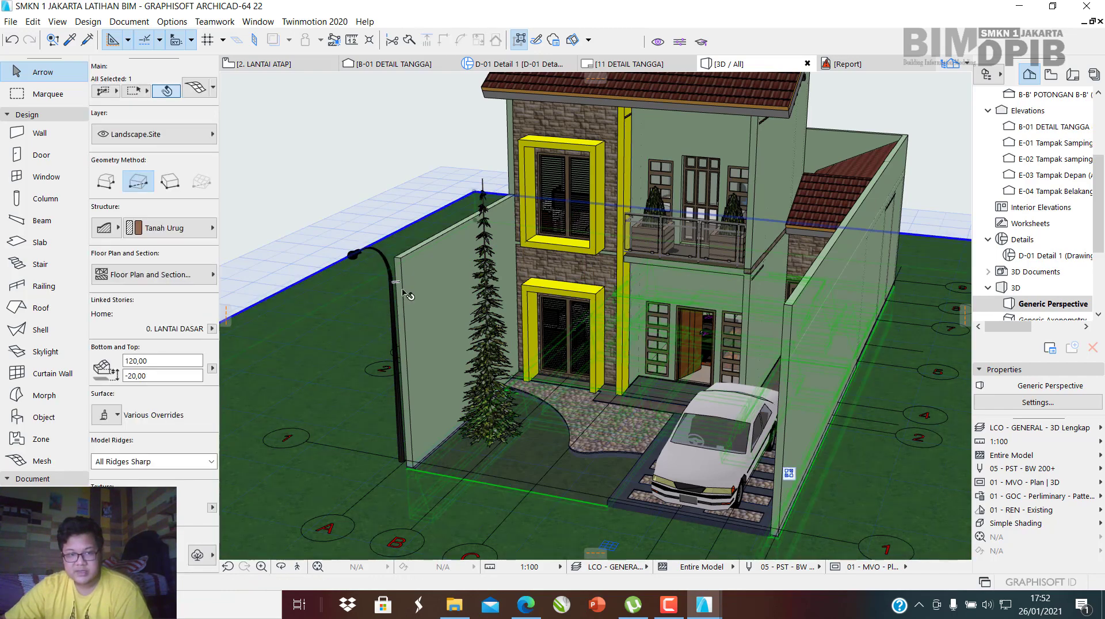
pyautogui.press('Escape')
pyautogui.scroll(2, 396, 440)
pyautogui.scroll(2, 391, 410)
pyautogui.click(405, 377)
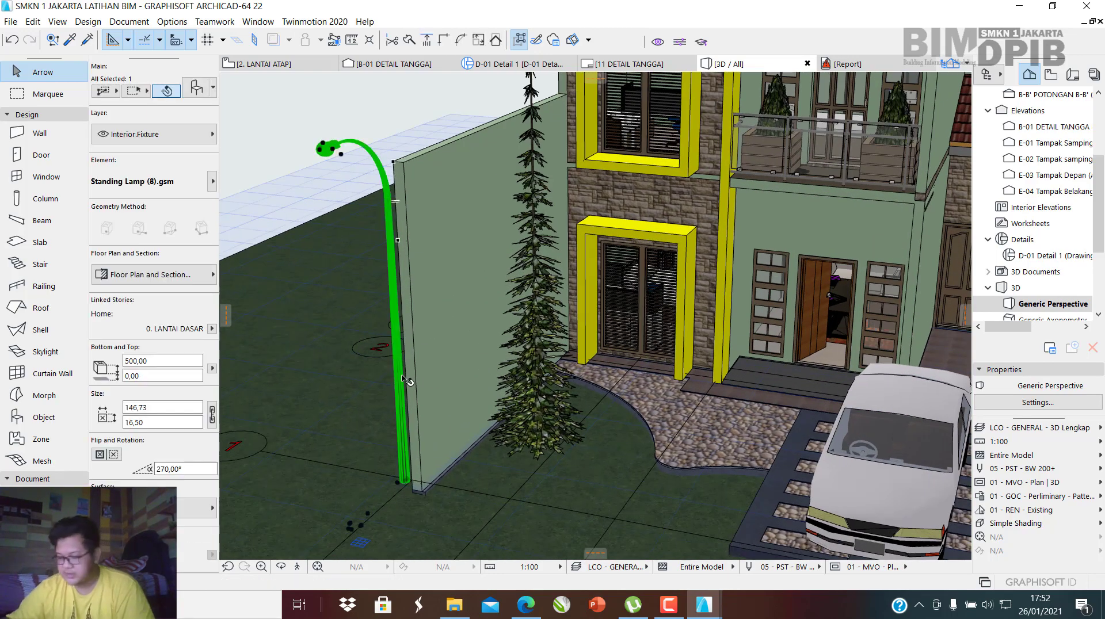
pyautogui.press('Delete')
pyautogui.scroll(-5, 401, 373)
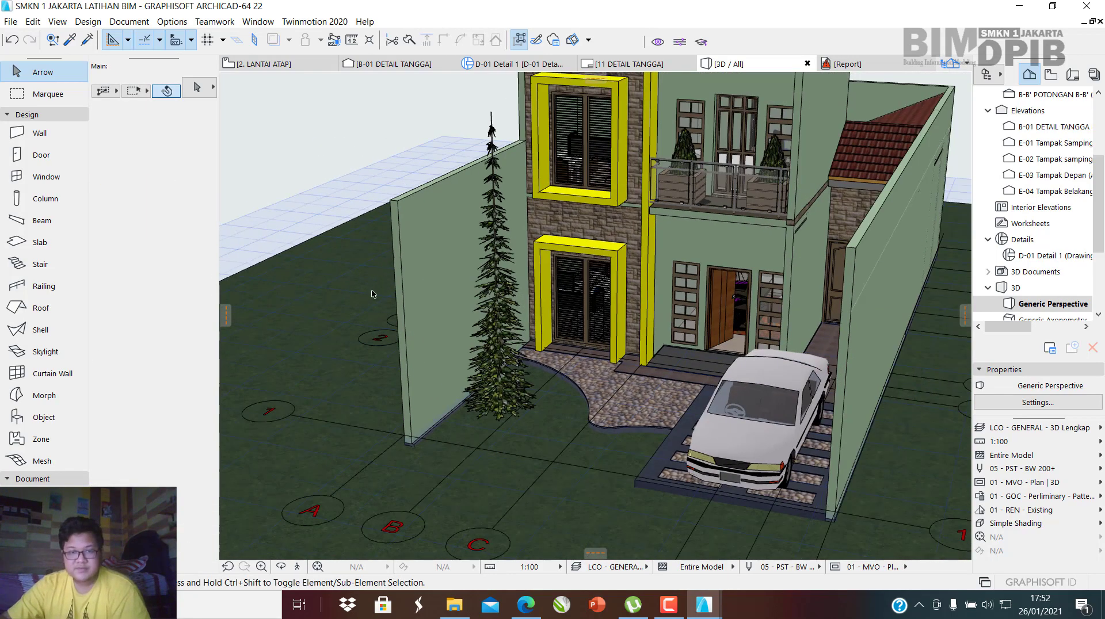
# Frame the whole house from its front corner and save it as a Generic Perspective view with the LCO - GENERAL - 3D Lengkap layers.
pyautogui.keyDown('shift'); pyautogui.moveTo(377, 291); pyautogui.dragTo(493, 334, button='middle'); pyautogui.keyUp('shift')
pyautogui.scroll(8, 494, 334)
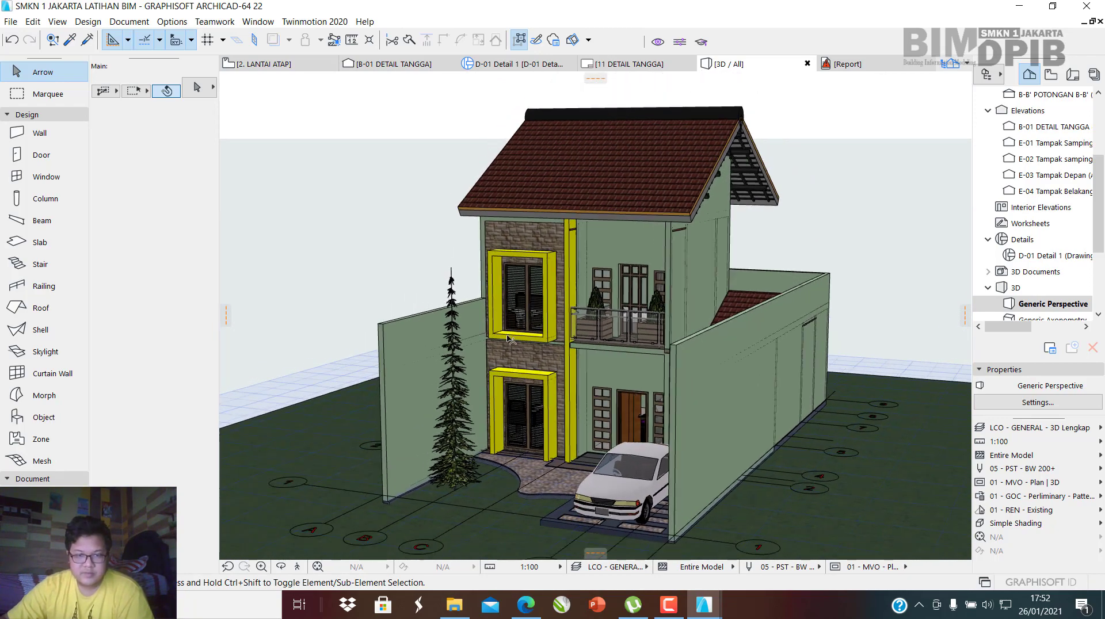
pyautogui.scroll(-10, 543, 372)
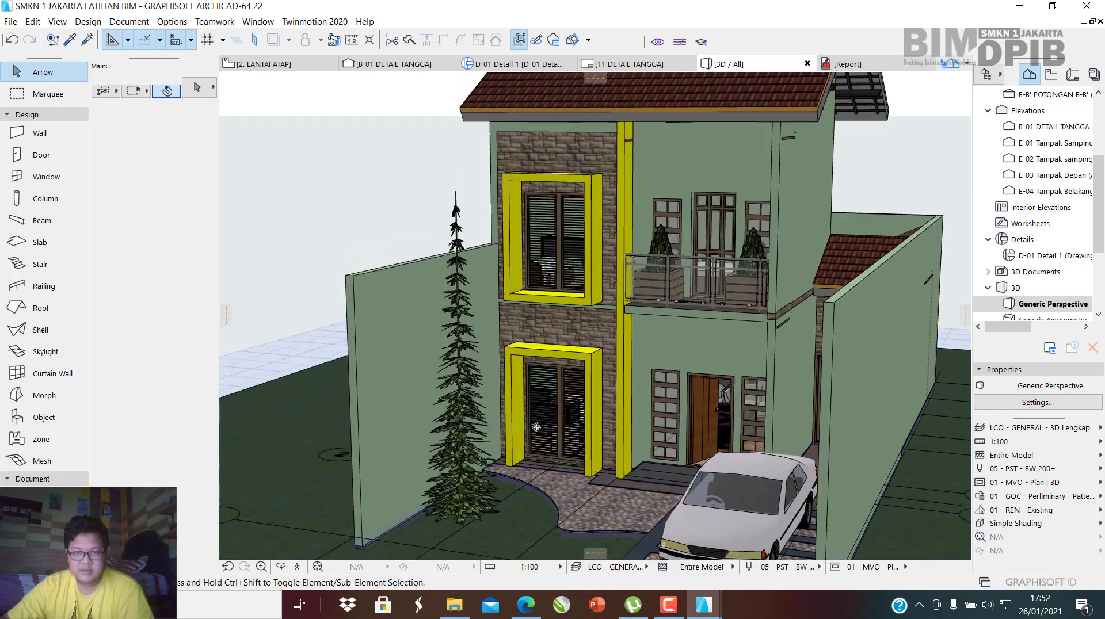
pyautogui.keyDown('shift'); pyautogui.moveTo(528, 339); pyautogui.dragTo(523, 358, button='middle'); pyautogui.keyUp('shift')
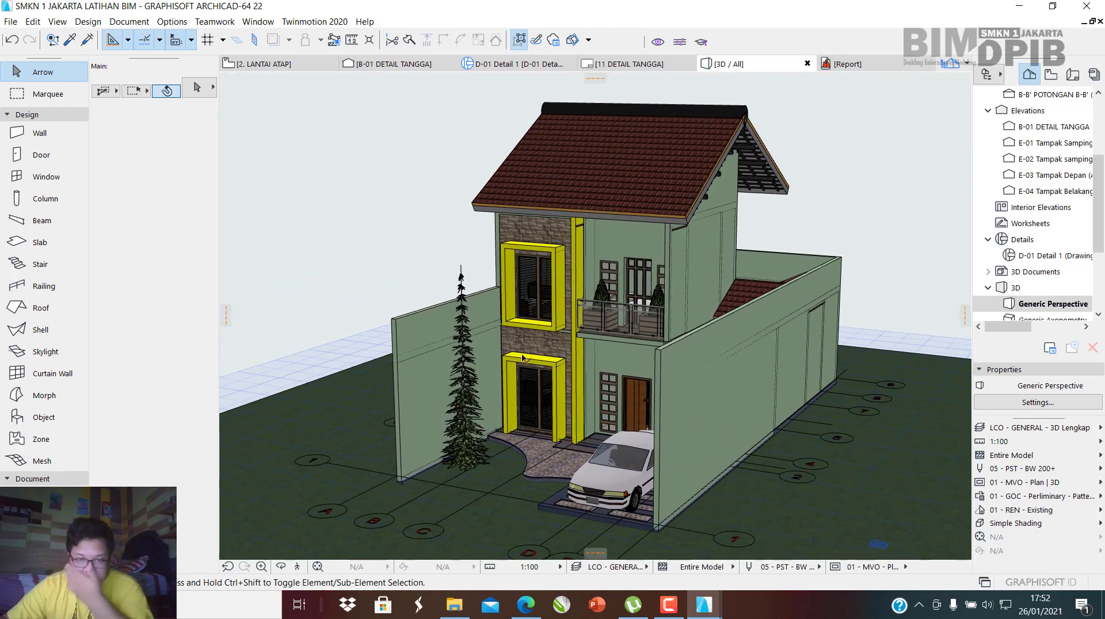
pyautogui.scroll(-2, 1014, 295)
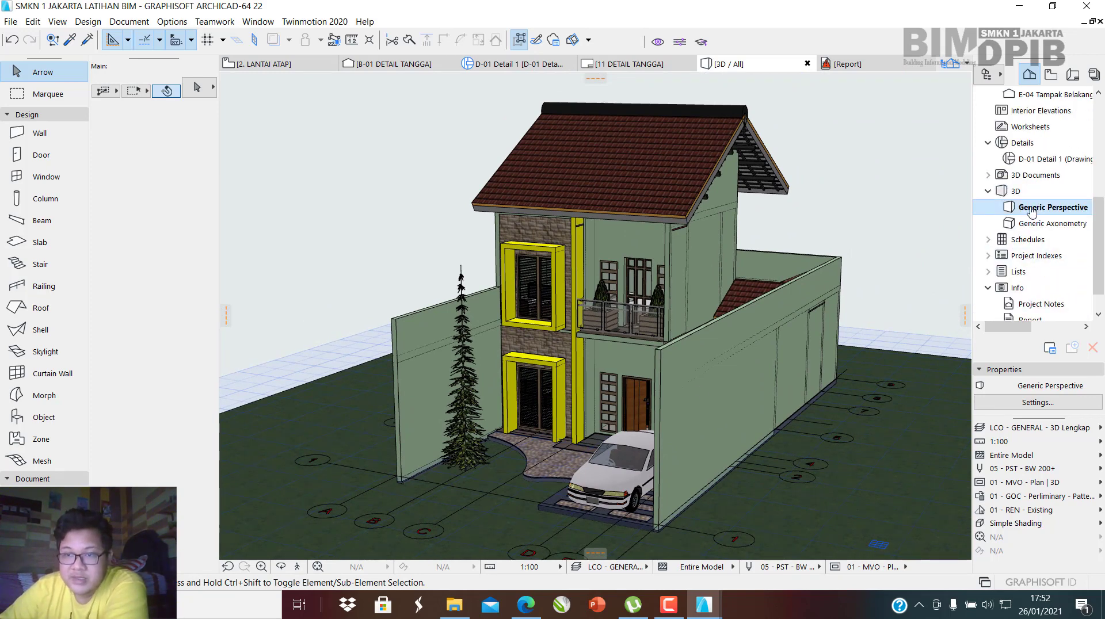
pyautogui.rightClick(1032, 212)
pyautogui.click(953, 346)
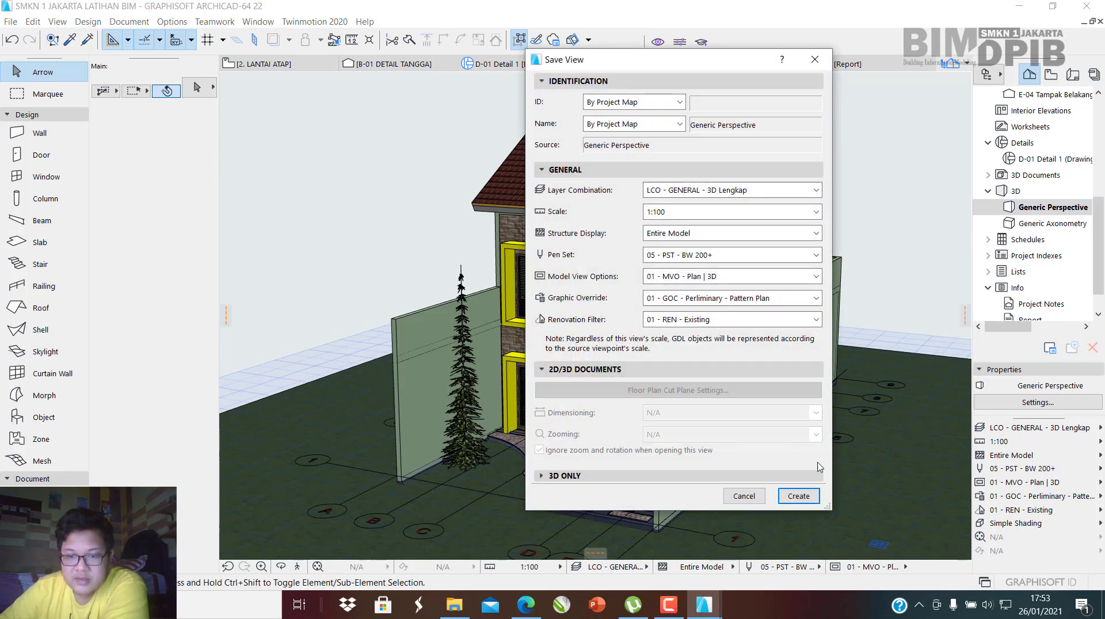
pyautogui.click(798, 496)
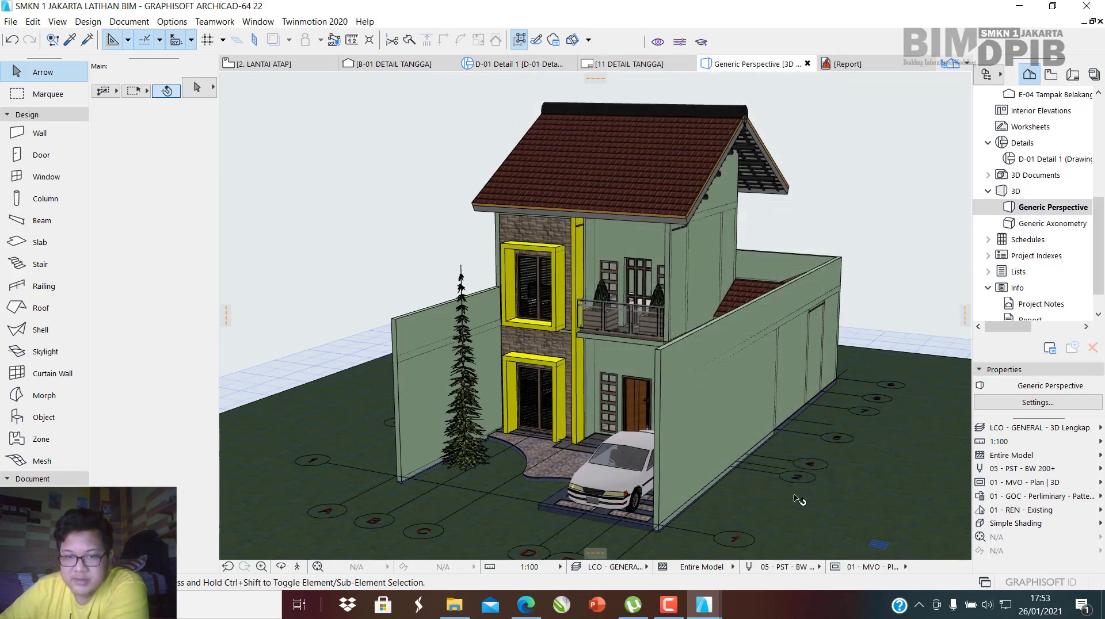
# Create a layout named 3D PERSPEKTIF in the A.02.2 PJJ APL&PIG subset with the A4 - Kop - SMKN 1 master layout.
pyautogui.click(1073, 79)
pyautogui.scroll(5, 1026, 185)
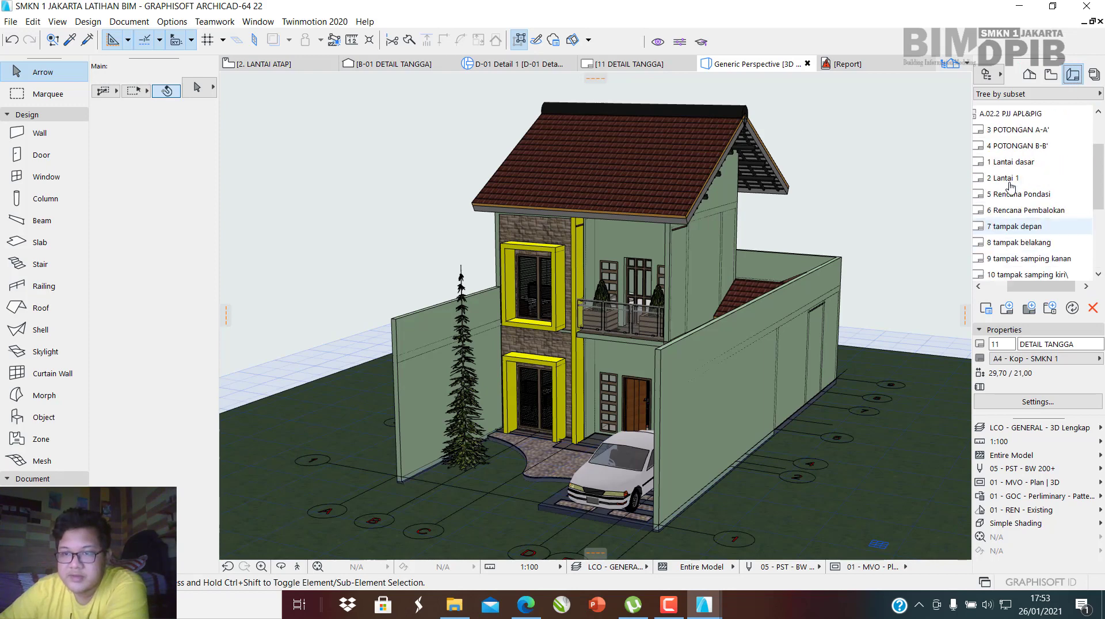
pyautogui.rightClick(1002, 166)
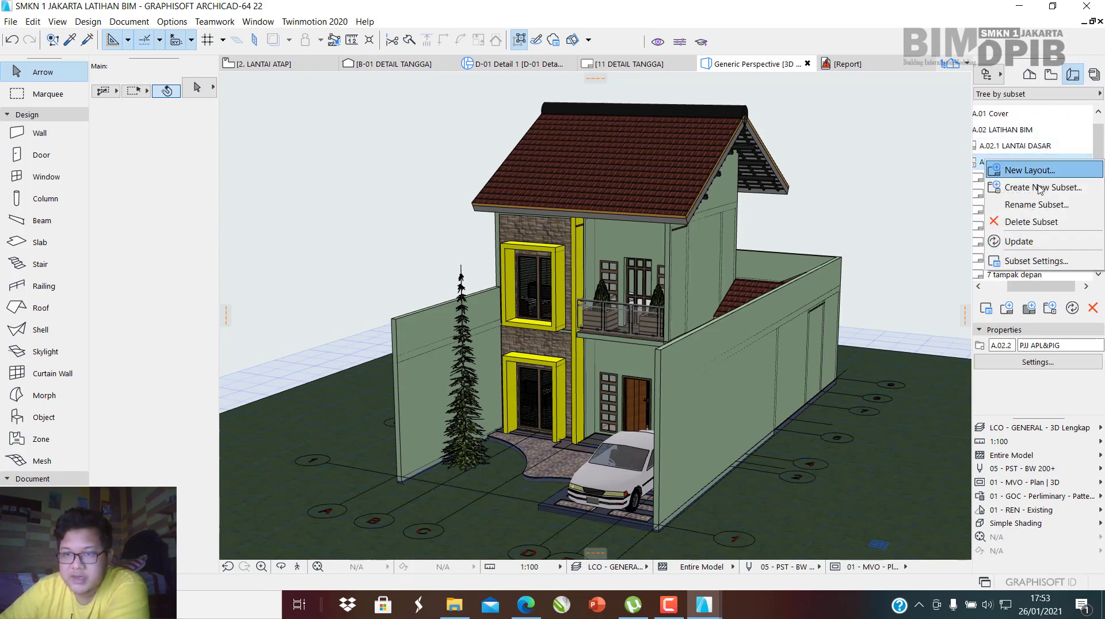
pyautogui.click(1016, 167)
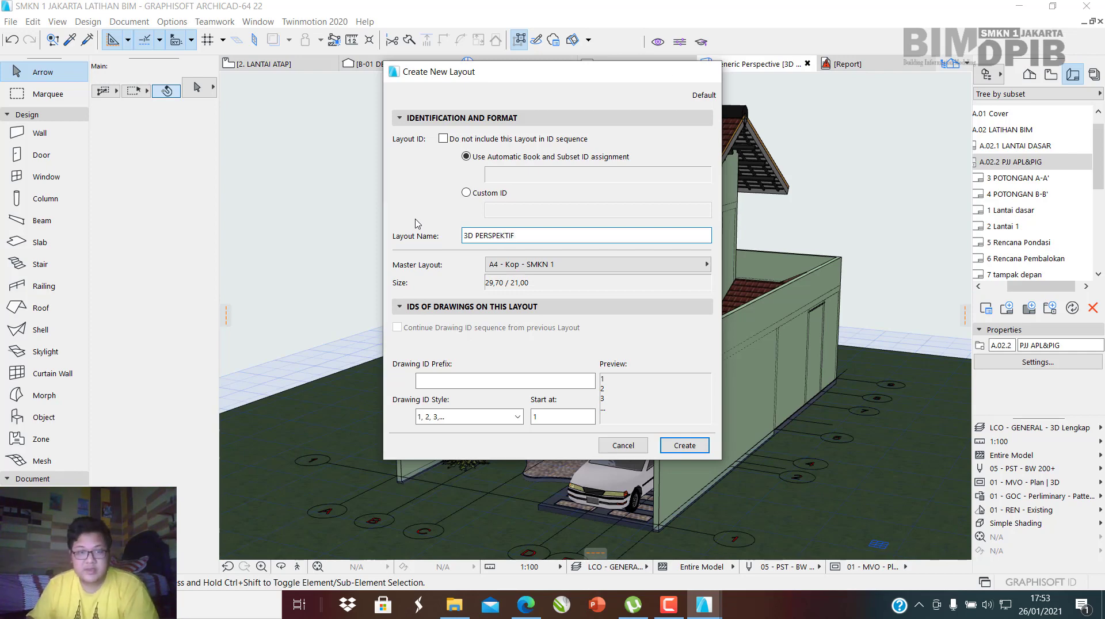
pyautogui.press('Return')
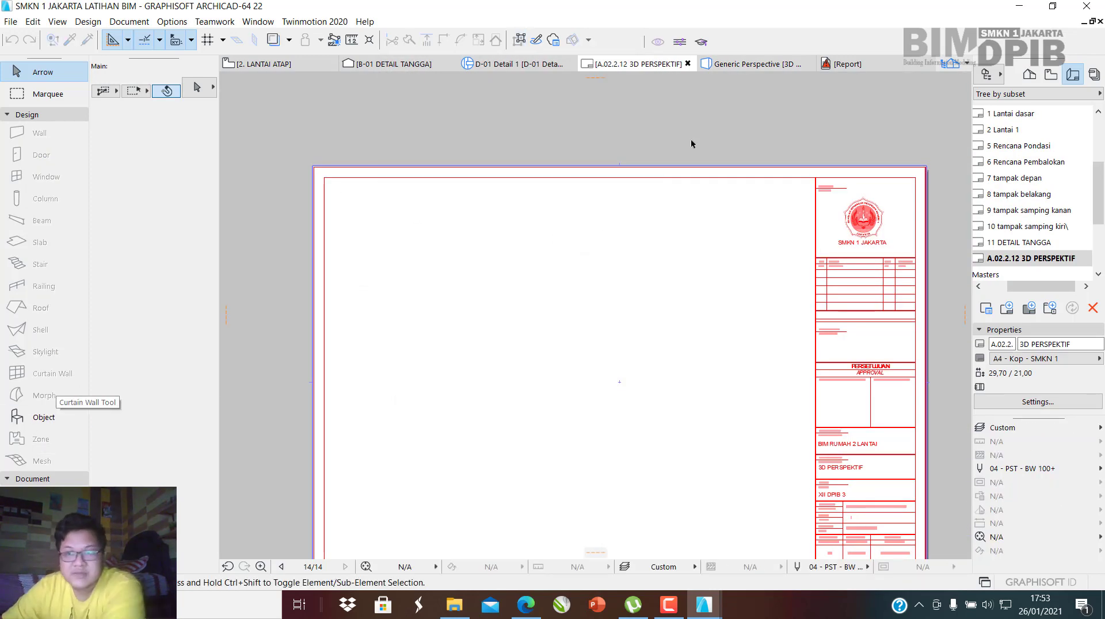
# Rename the saved Generic Perspective view to 3d Perspektif with the ID 9.
pyautogui.click(1051, 73)
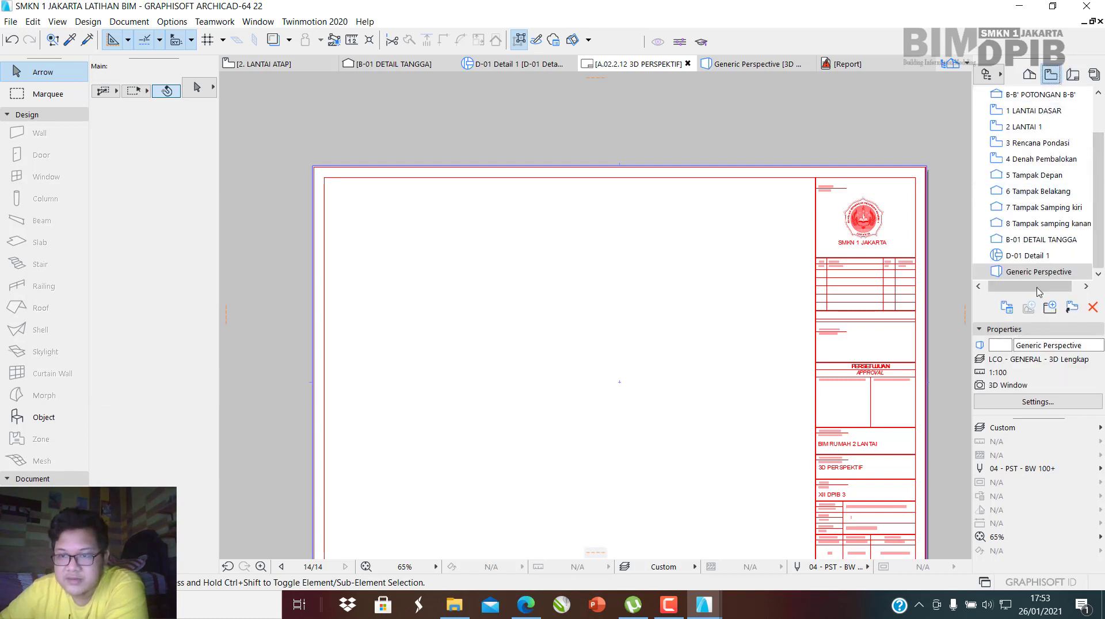
pyautogui.click(1072, 74)
pyautogui.click(1051, 74)
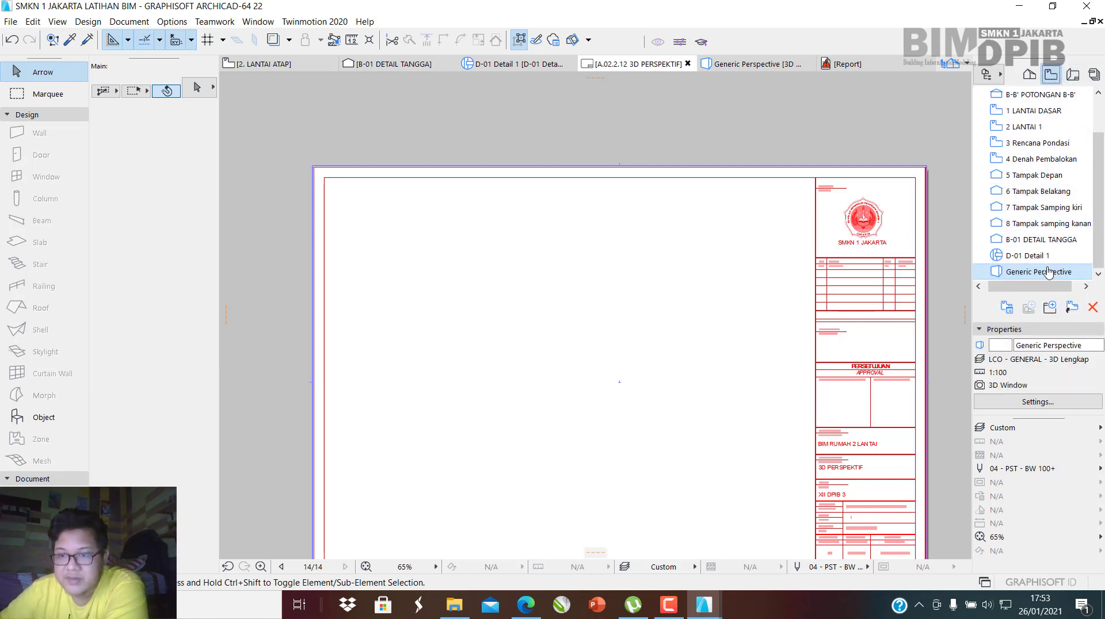
pyautogui.rightClick(1028, 275)
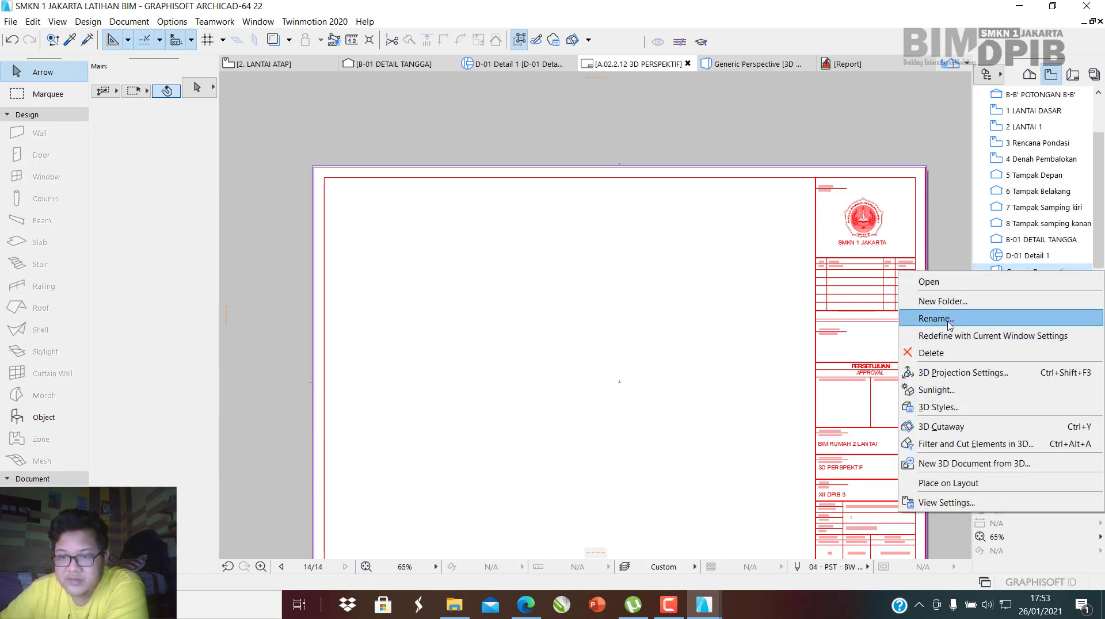
pyautogui.click(935, 318)
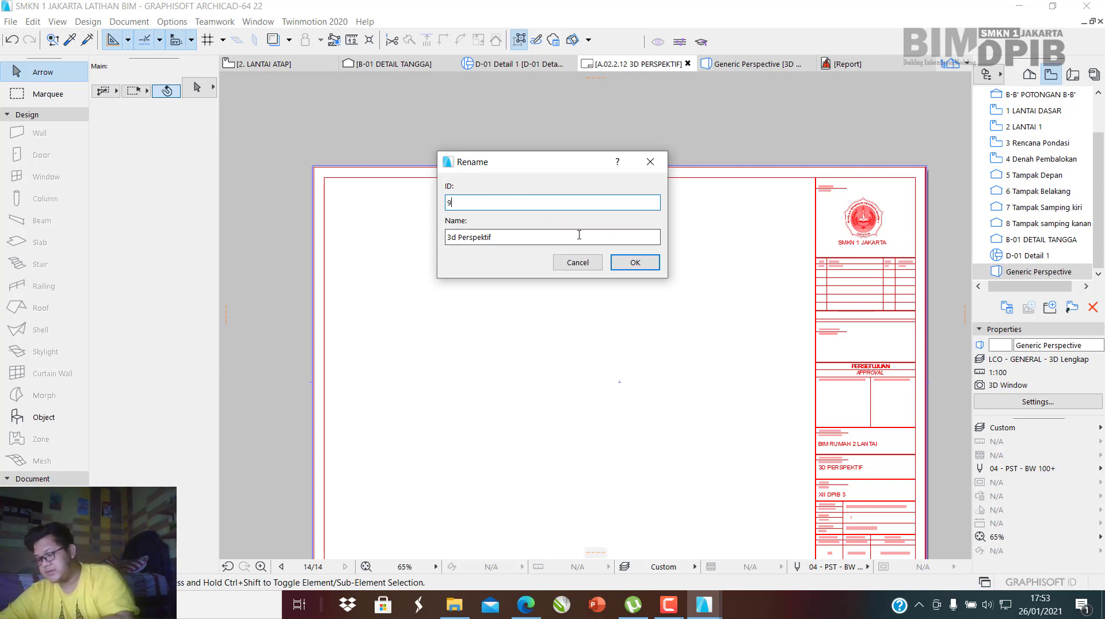
pyautogui.press('Return')
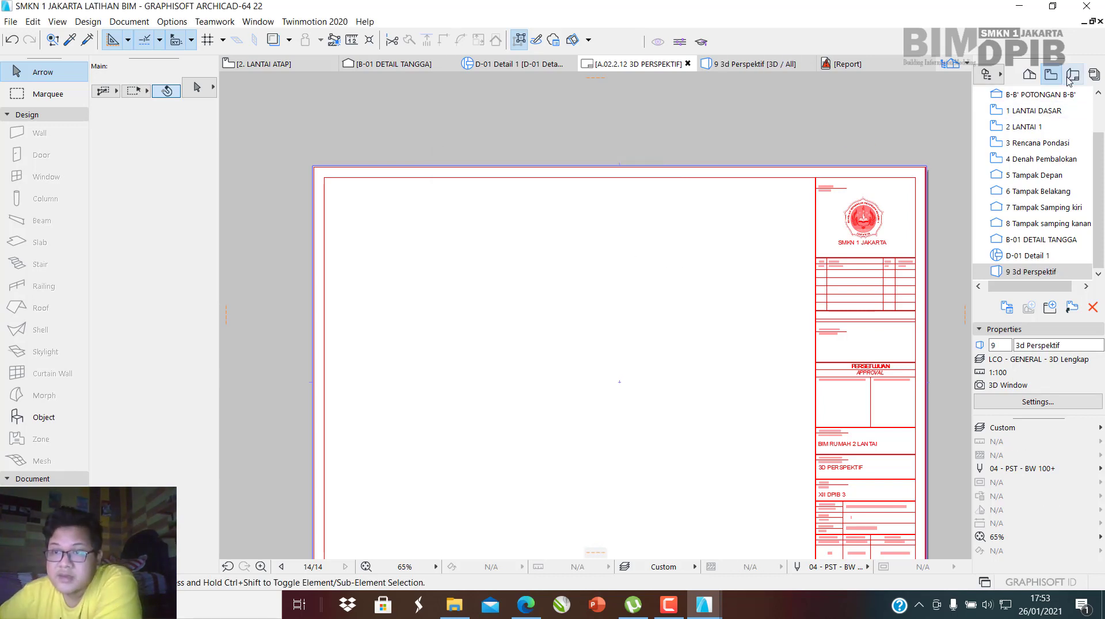
# Change the ID of the 3D PERSPEKTIF layout to 12.
pyautogui.click(1070, 78)
pyautogui.rightClick(1005, 154)
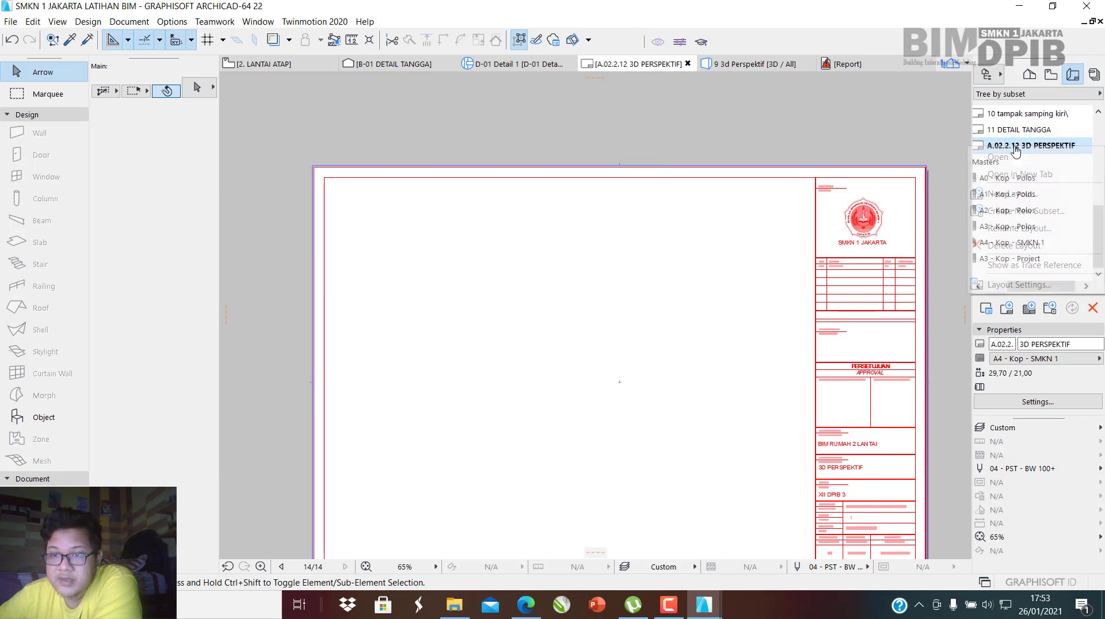
pyautogui.click(1013, 228)
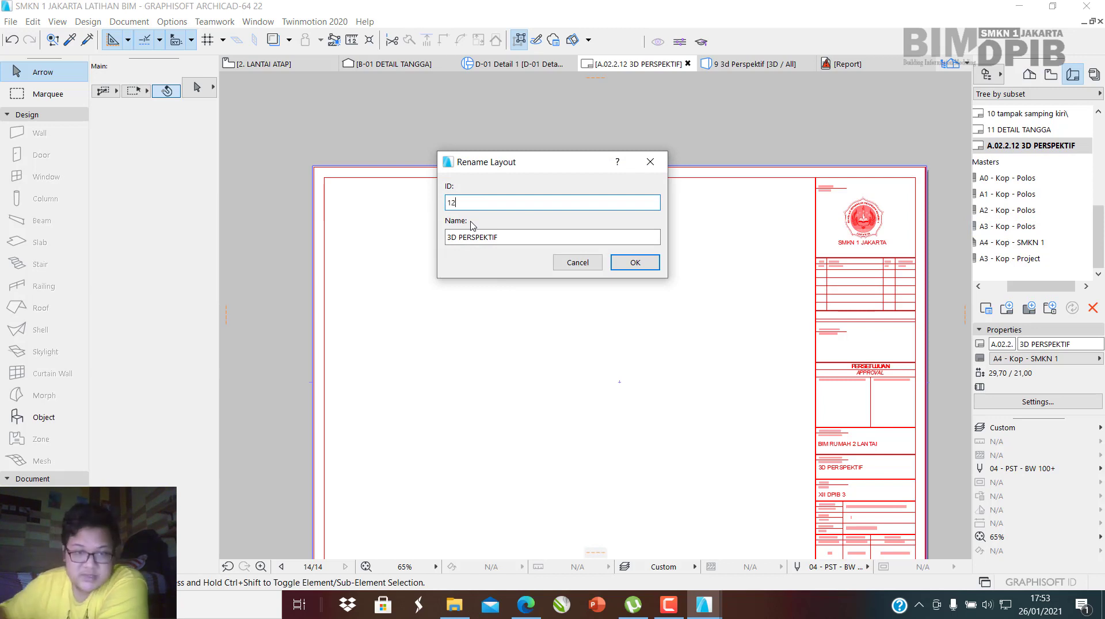
pyautogui.click(635, 263)
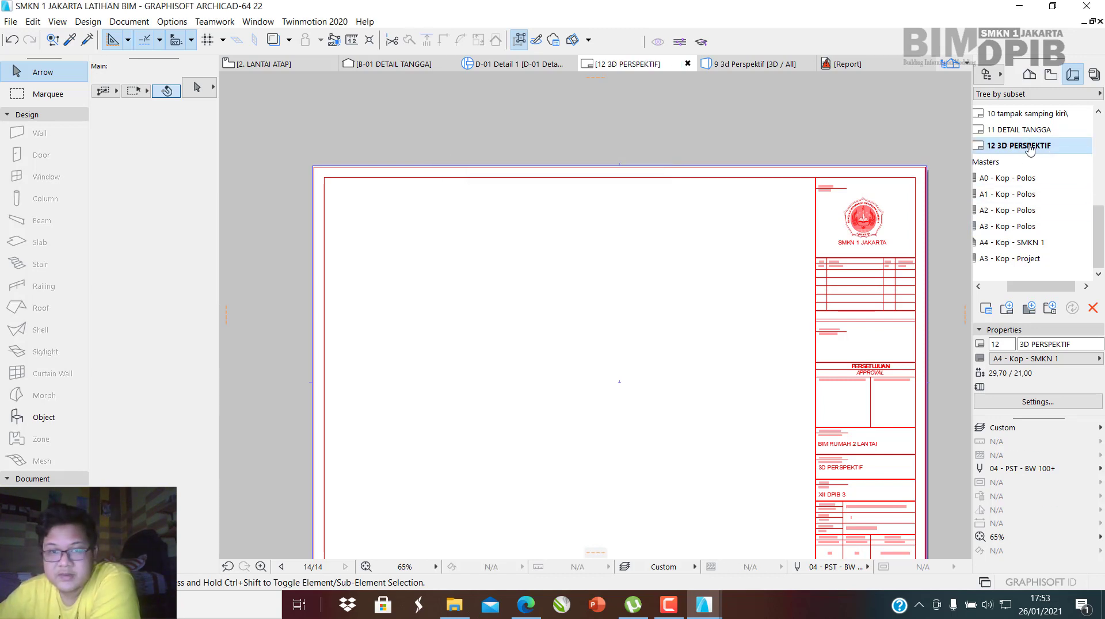
# Place the internal view 9 3d Perspektif as a drawing on the 12 3D PERSPEKTIF layout.
pyautogui.moveTo(527, 285); pyautogui.dragTo(200, 392)
pyautogui.click(52, 420)
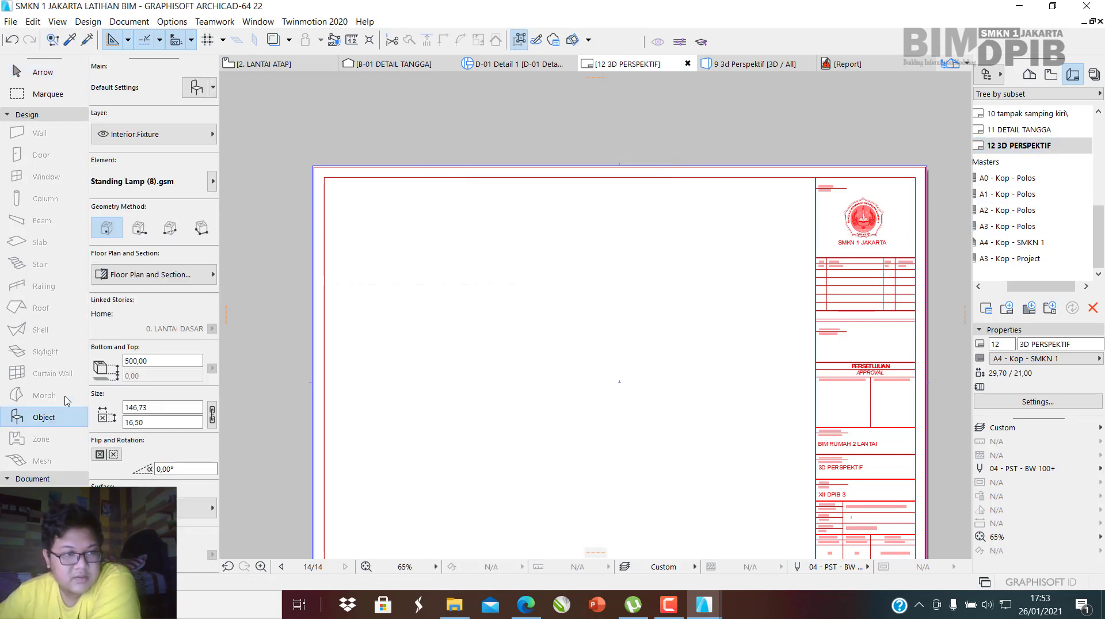
pyautogui.click(27, 115)
pyautogui.click(43, 324)
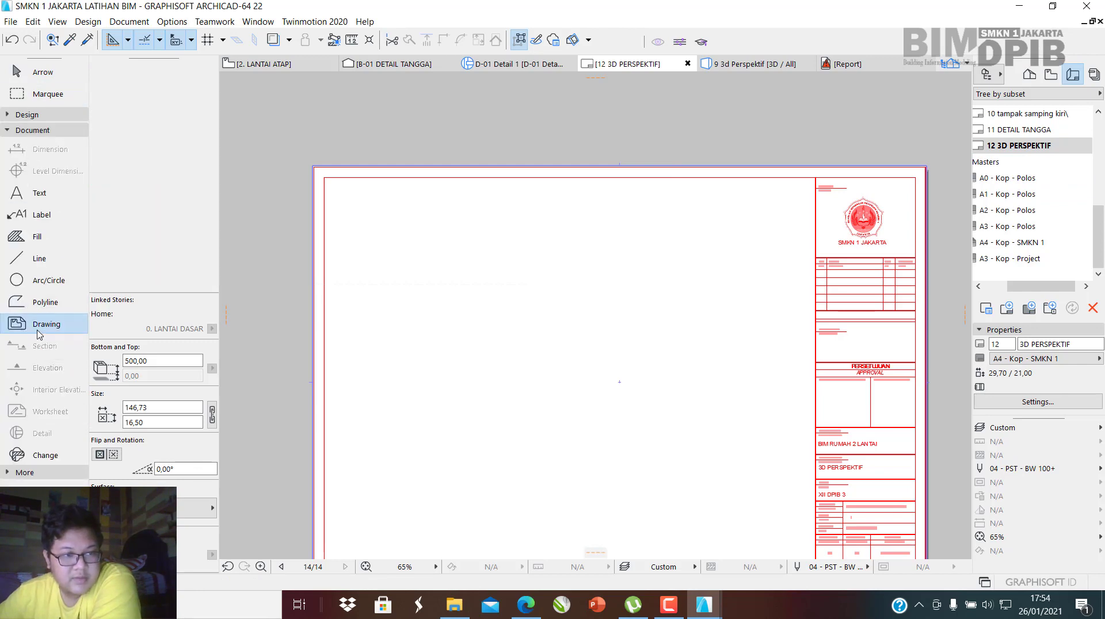
pyautogui.click(525, 306)
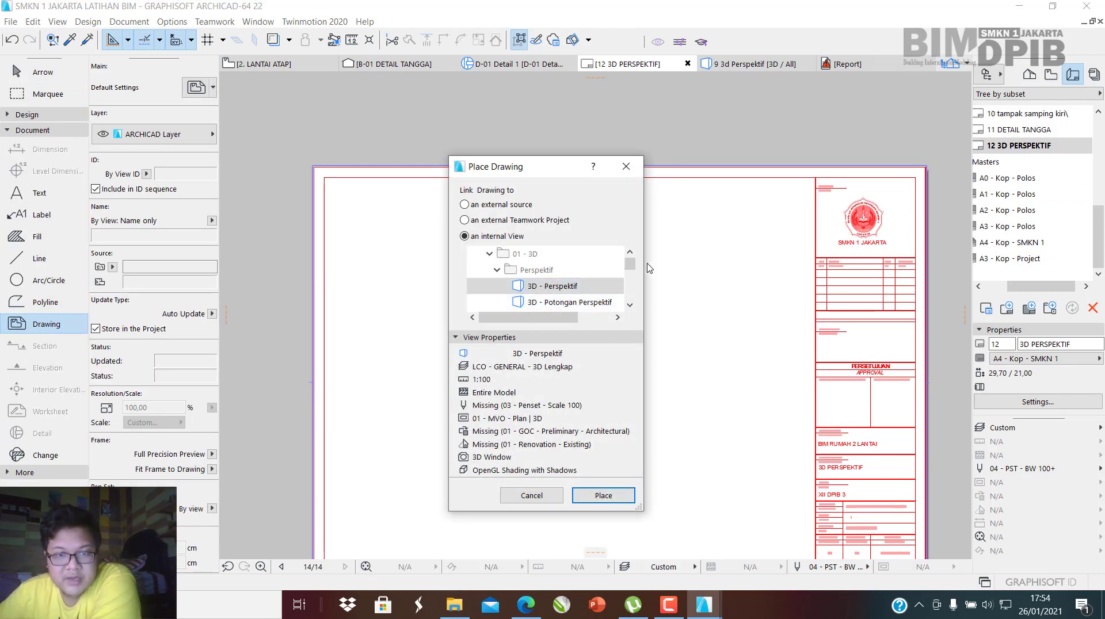
pyautogui.moveTo(631, 266); pyautogui.dragTo(631, 304)
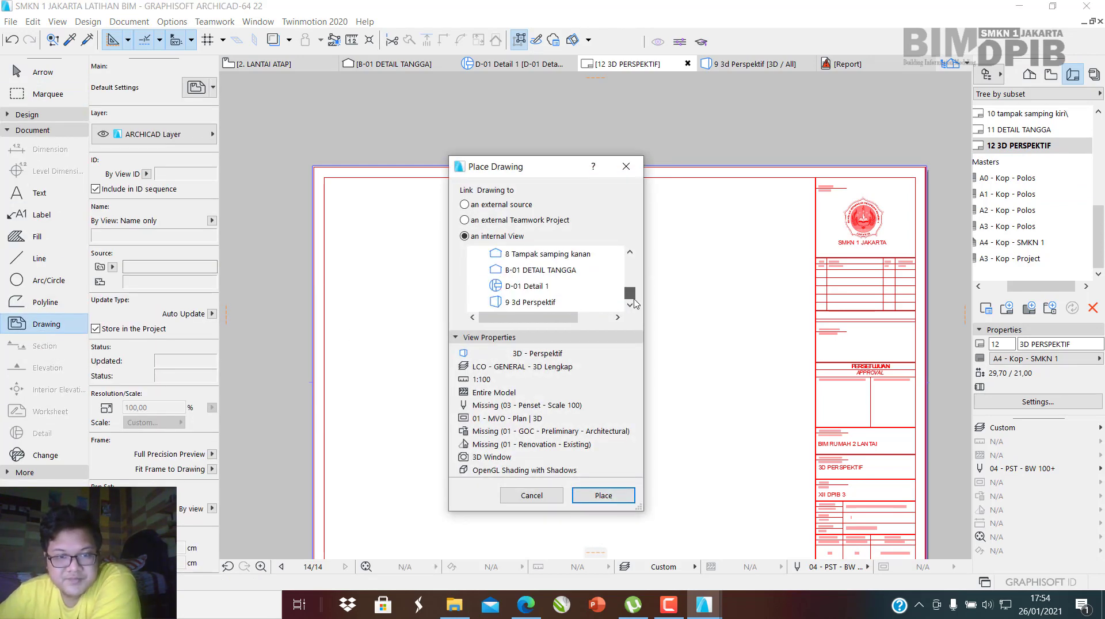
pyautogui.doubleClick(531, 304)
pyautogui.scroll(-3, 637, 313)
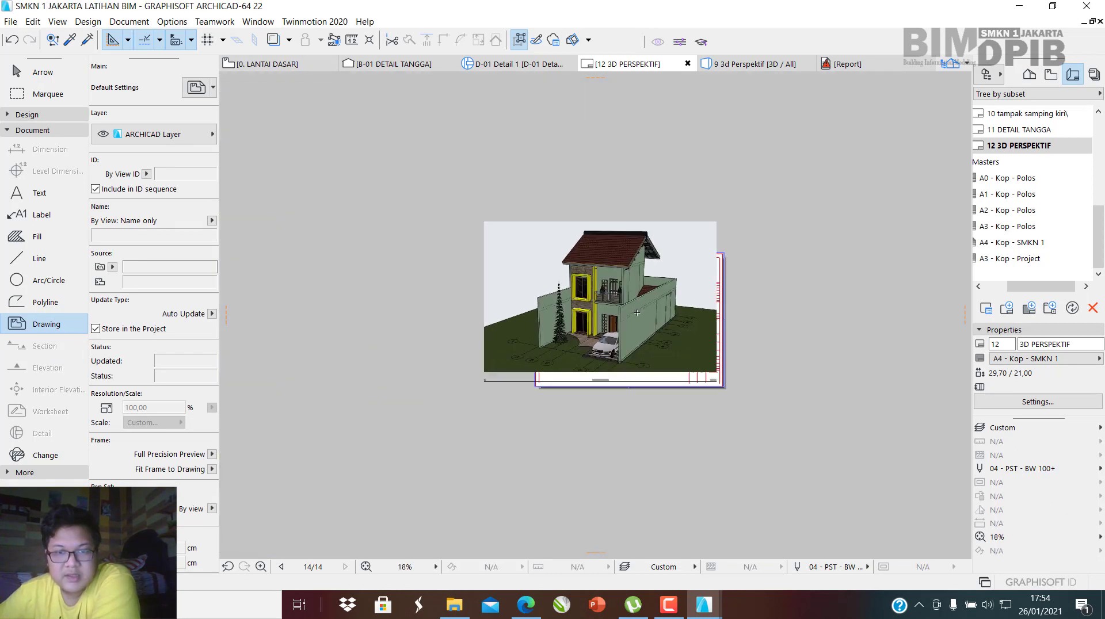
pyautogui.scroll(4, 637, 313)
pyautogui.press('Escape')
# Try resolutions of 50 and 100 dpi for the placed perspective drawing, and settle on 130 dpi to shrink it within the sheet.
pyautogui.click(617, 327)
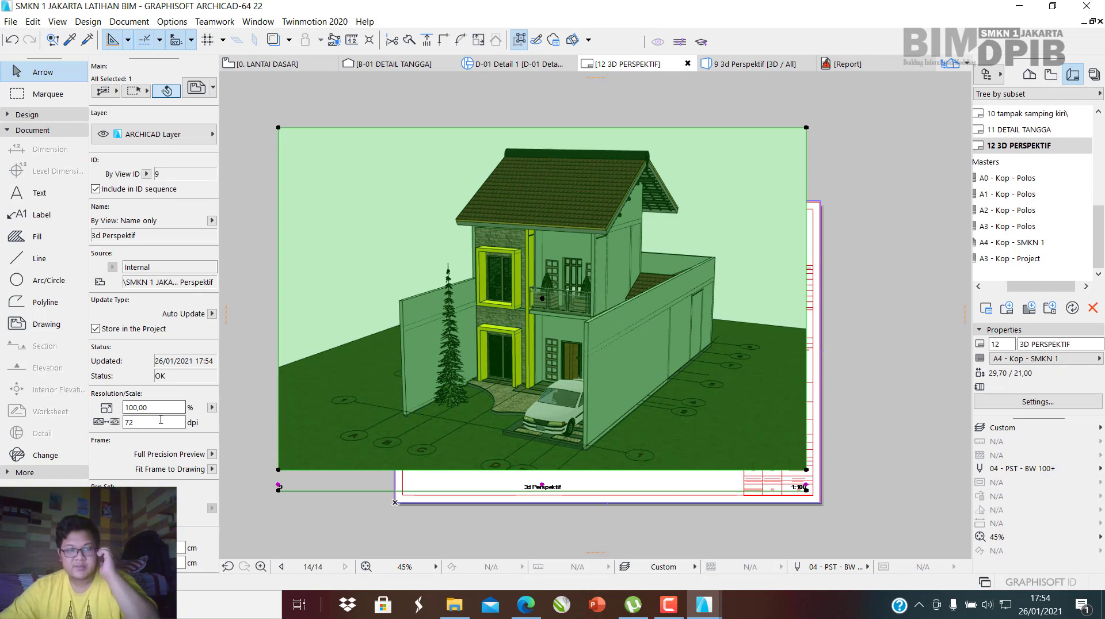
pyautogui.click(154, 423)
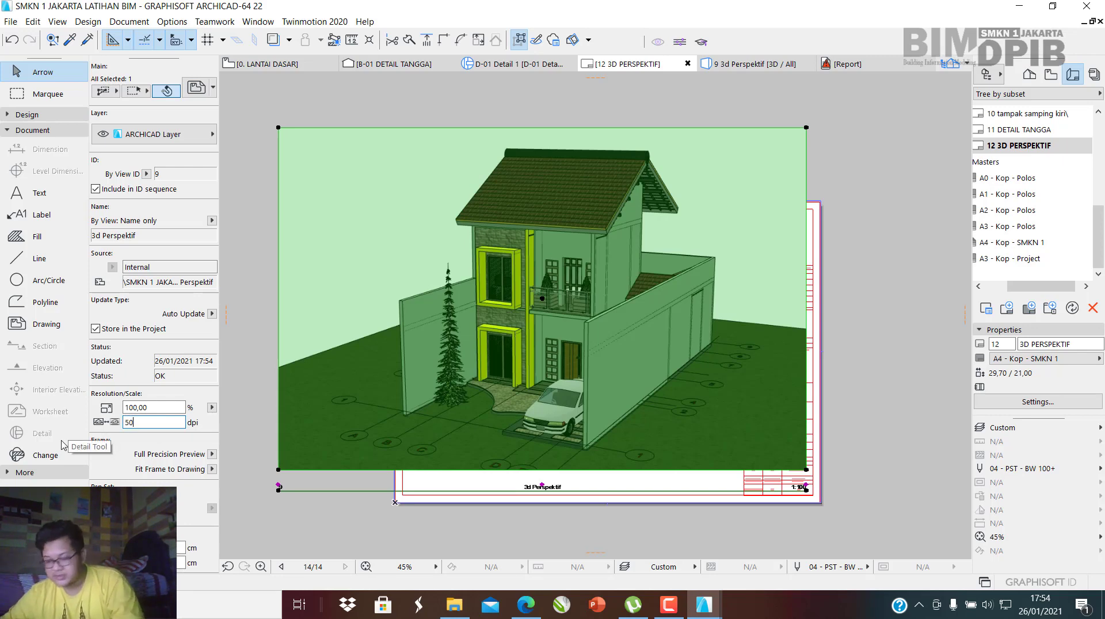
pyautogui.press('Return')
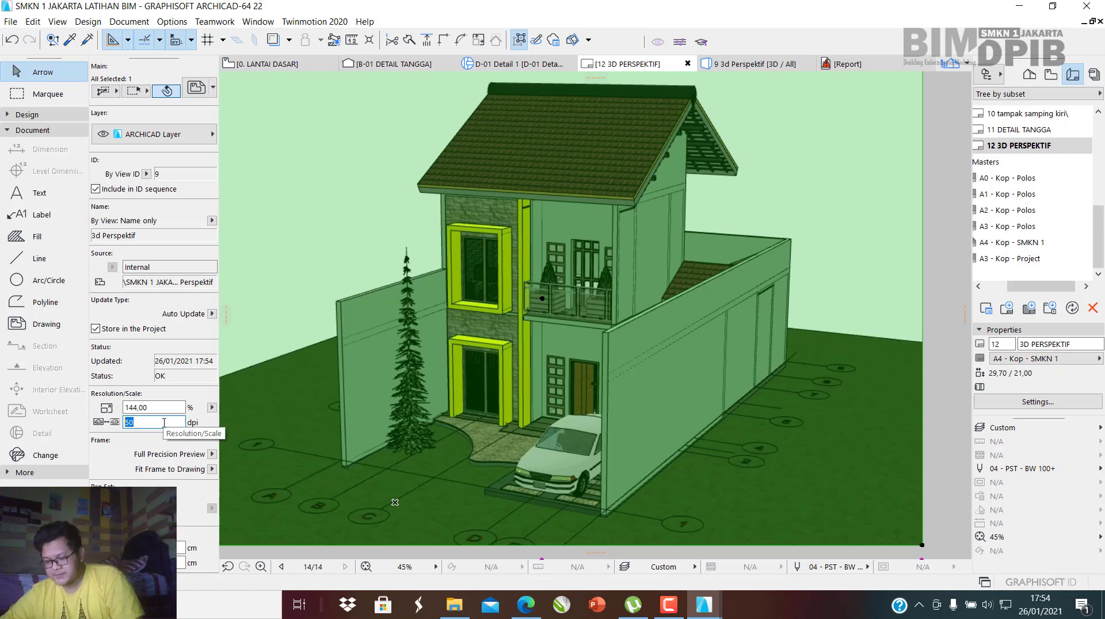
pyautogui.press('Return')
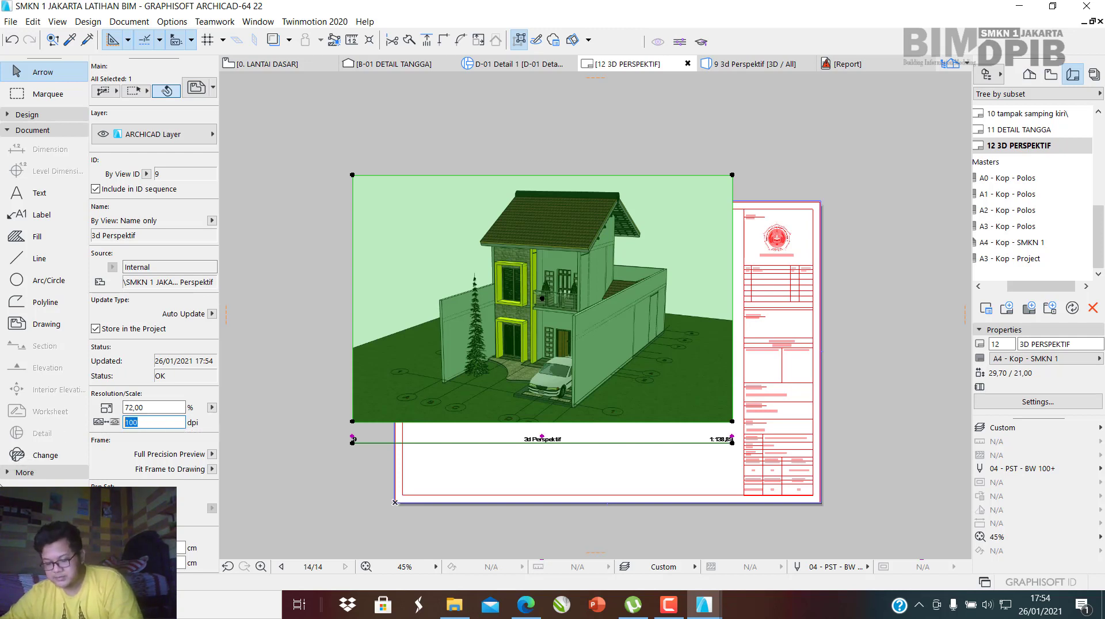
pyautogui.write('130')
pyautogui.press('Return')
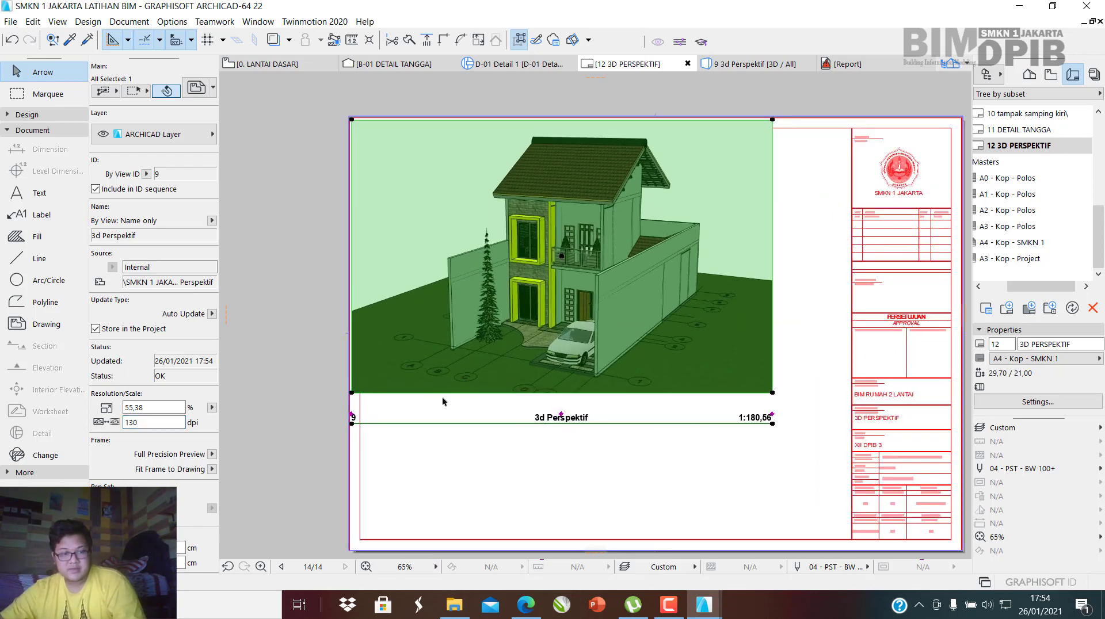
# Change the perspective drawing's title type to Drawing Title Studio 1.
pyautogui.scroll(2, 497, 397)
pyautogui.scroll(-6, 173, 401)
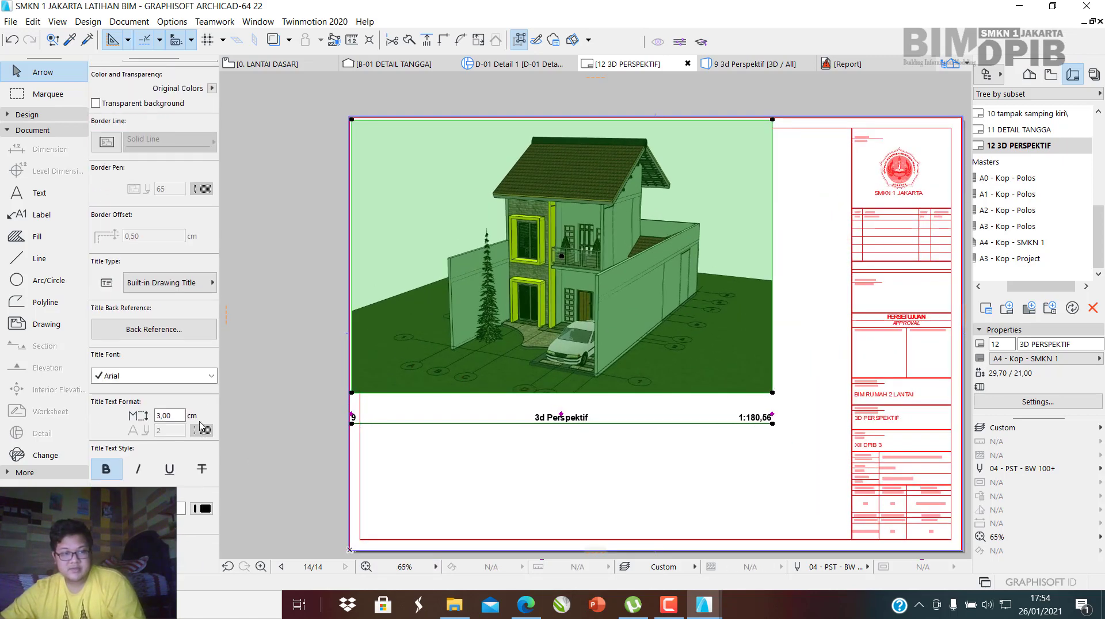
pyautogui.click(175, 278)
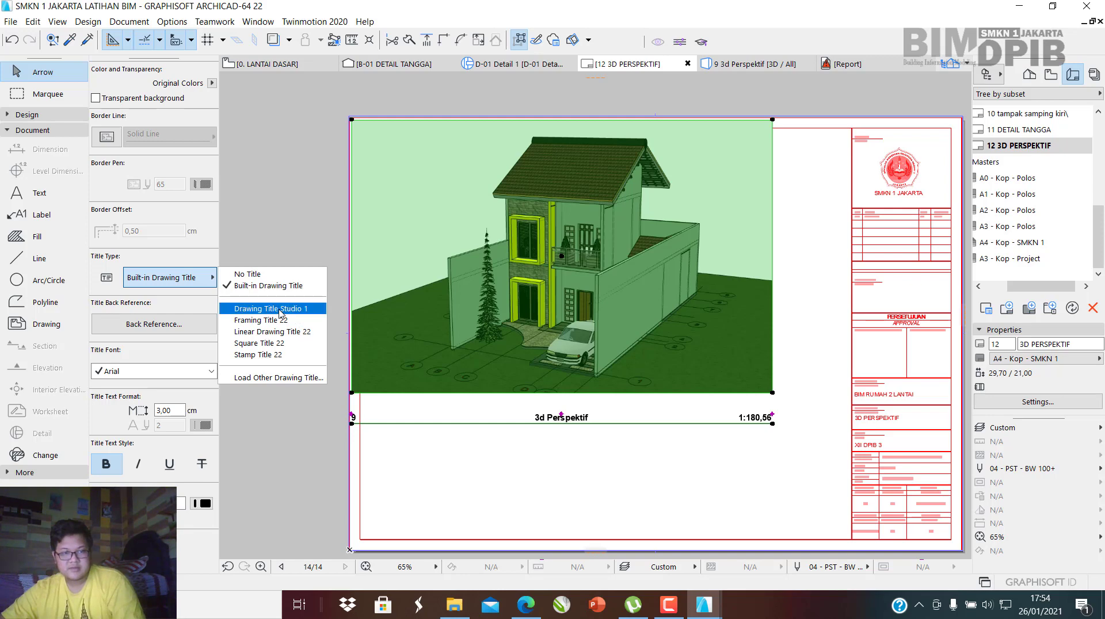
pyautogui.click(271, 309)
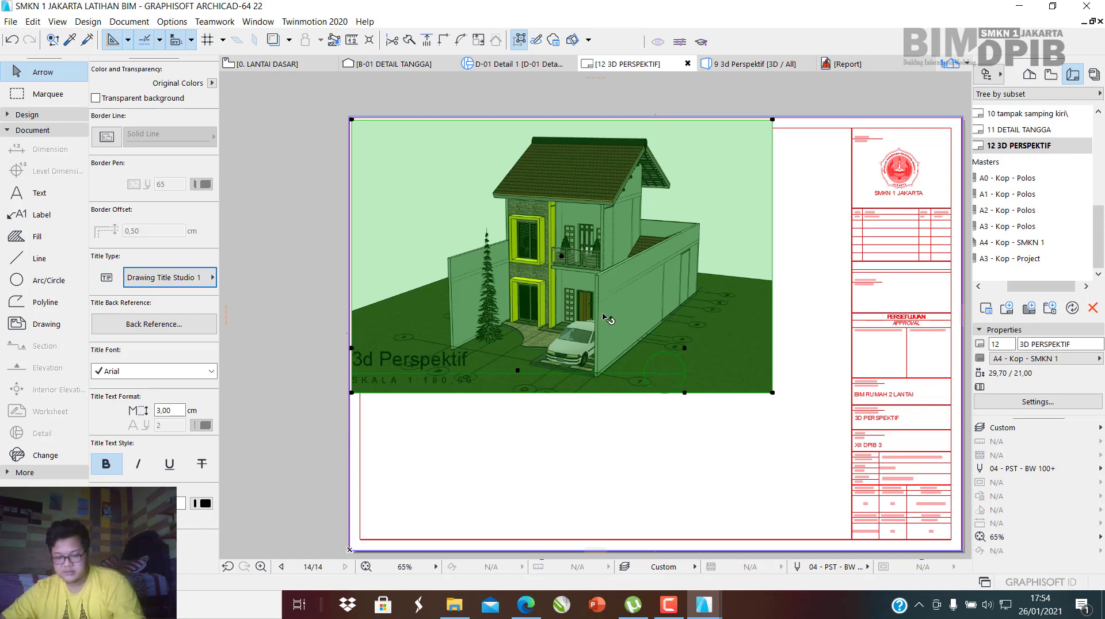
# Move the perspective drawing inside the sheet frame and shift its title into the blank space below the image.
pyautogui.moveTo(608, 319)
pyautogui.mouseDown()
pyautogui.moveTo(637, 306)
pyautogui.moveTo(641, 345)
pyautogui.moveTo(628, 321)
pyautogui.moveTo(647, 368)
pyautogui.mouseUp()
pyautogui.click(557, 419)
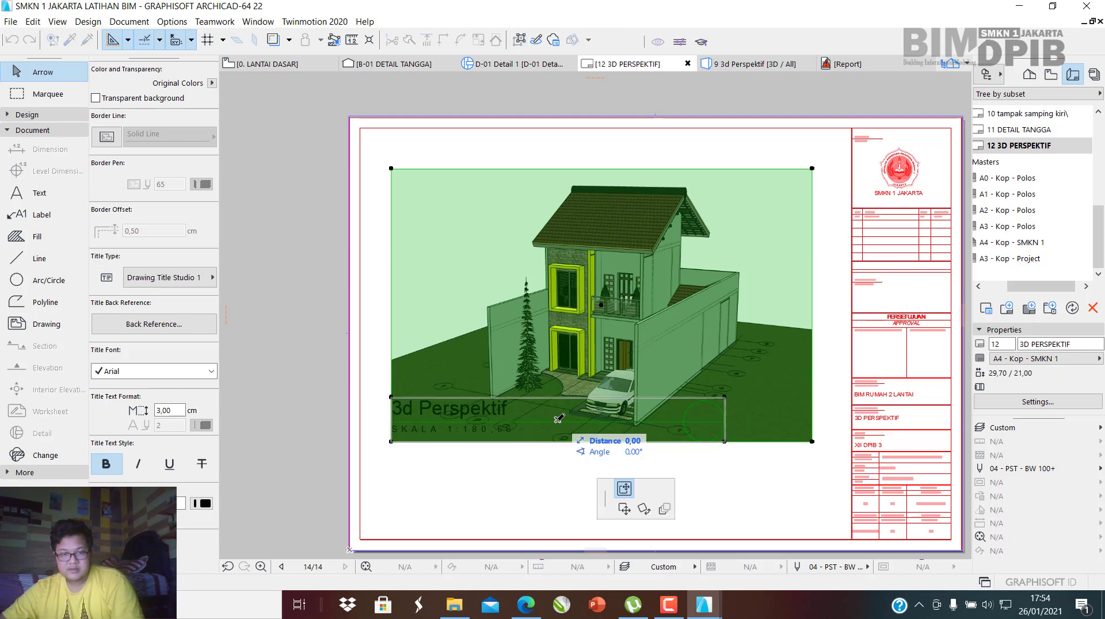
pyautogui.click(559, 489)
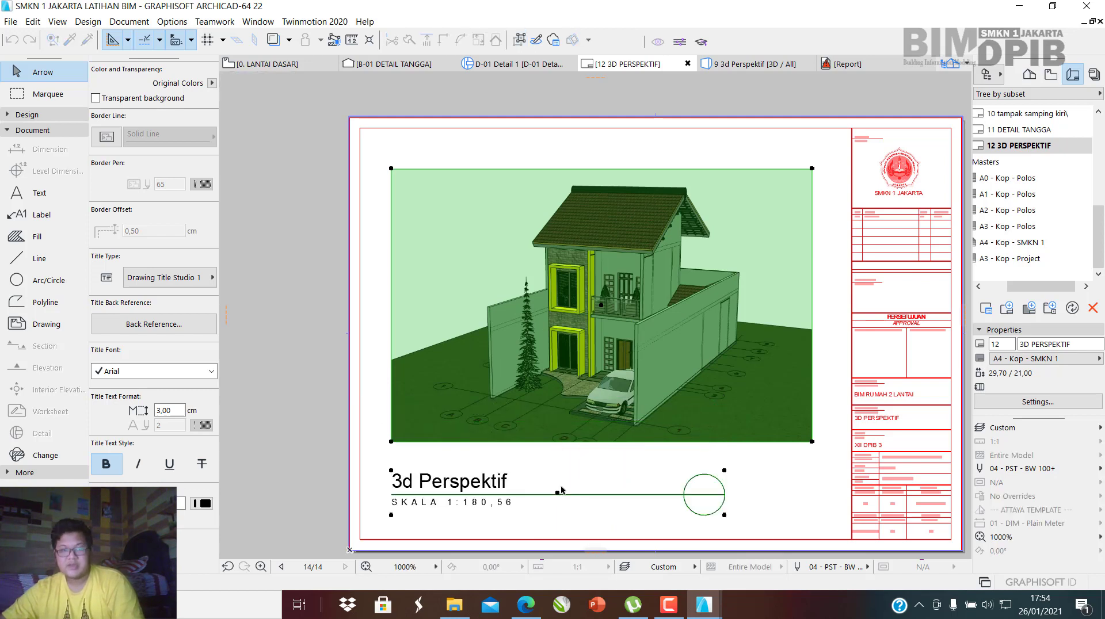
pyautogui.click(563, 466)
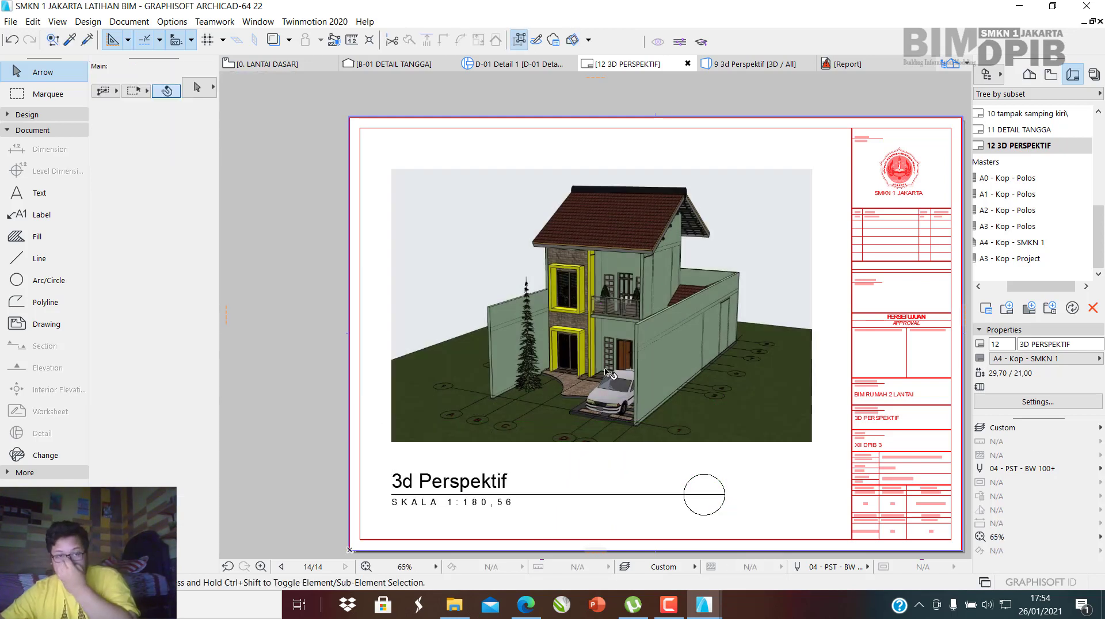
# Adjust the perspective drawing's resolution so that its size becomes 60%.
pyautogui.click(584, 362)
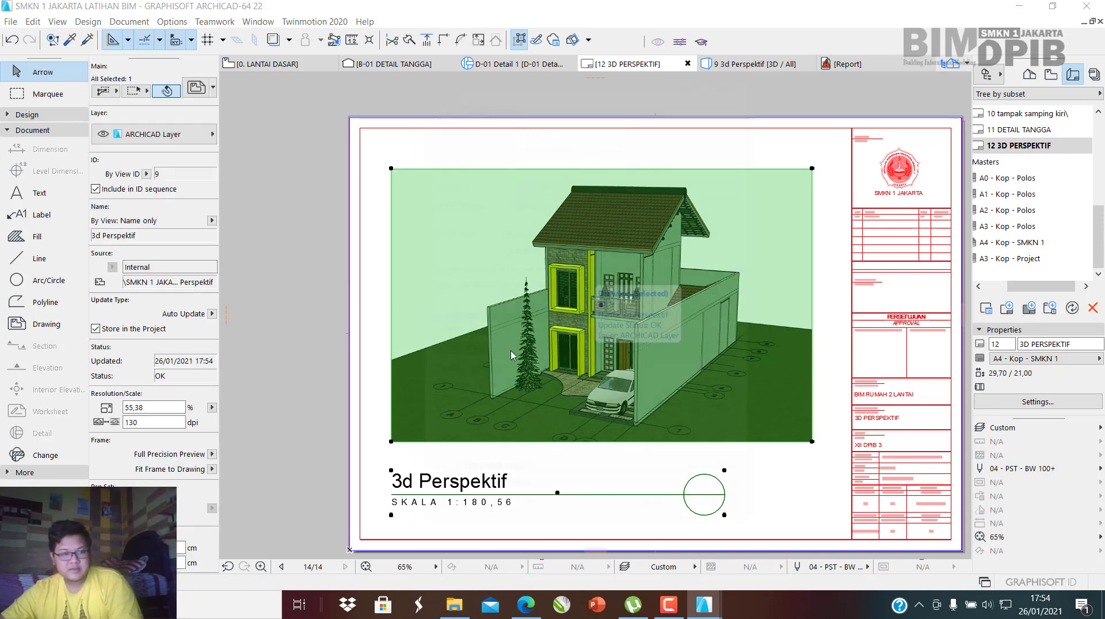
pyautogui.doubleClick(584, 362)
pyautogui.click(740, 55)
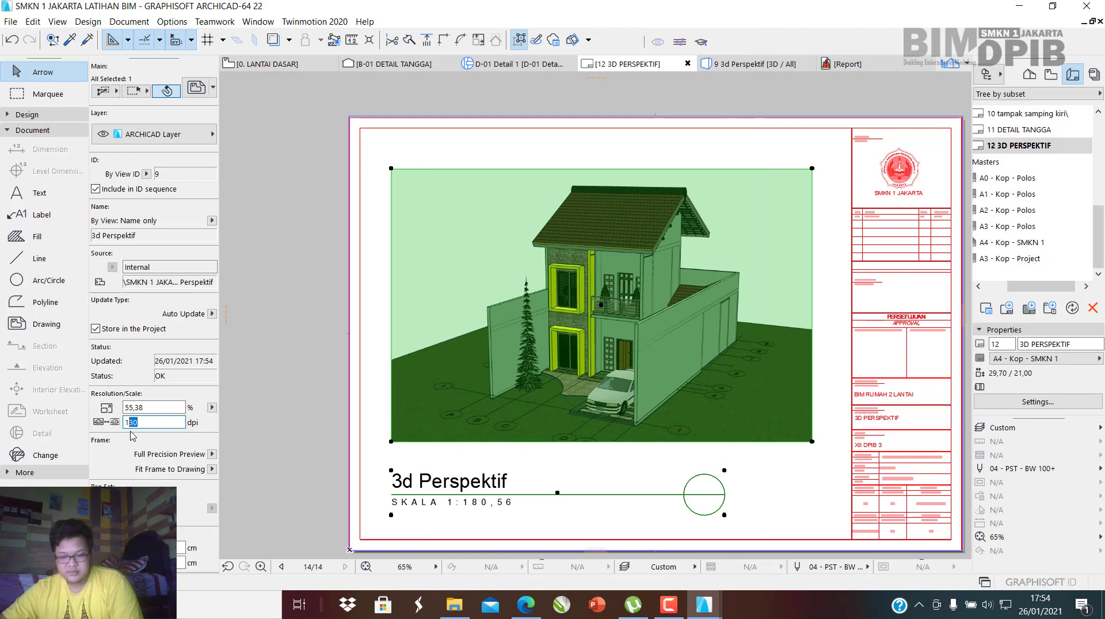
pyautogui.press('Return')
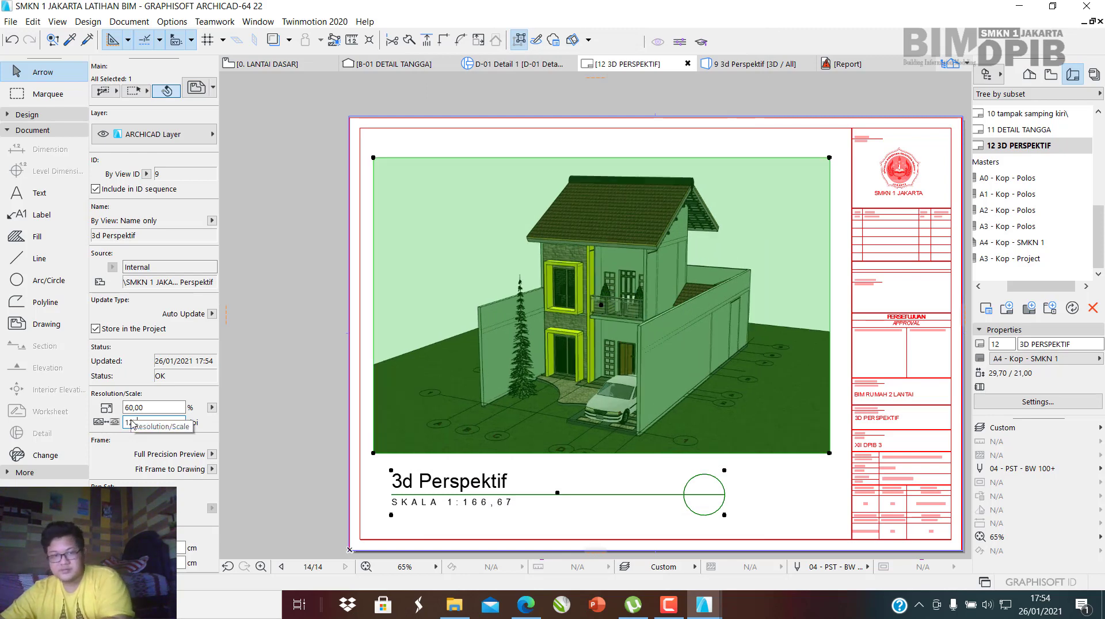
pyautogui.click(247, 459)
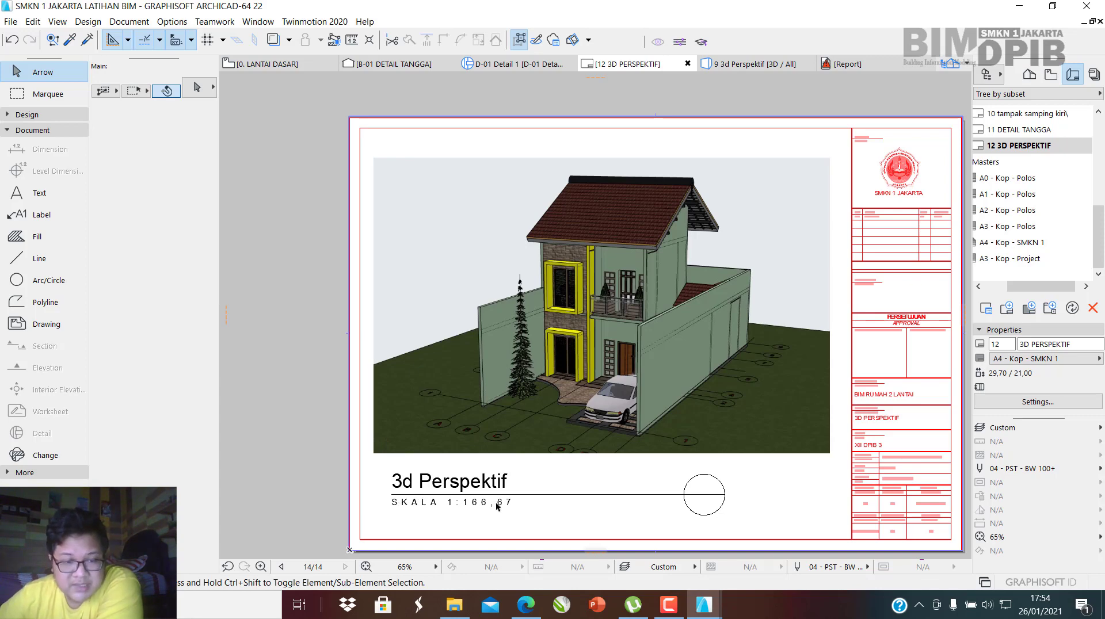
# Draw a rectangular Empty Fill about 6.6 × 0.9 cm over the SKALA text beneath the drawing title.
pyautogui.scroll(2, 495, 502)
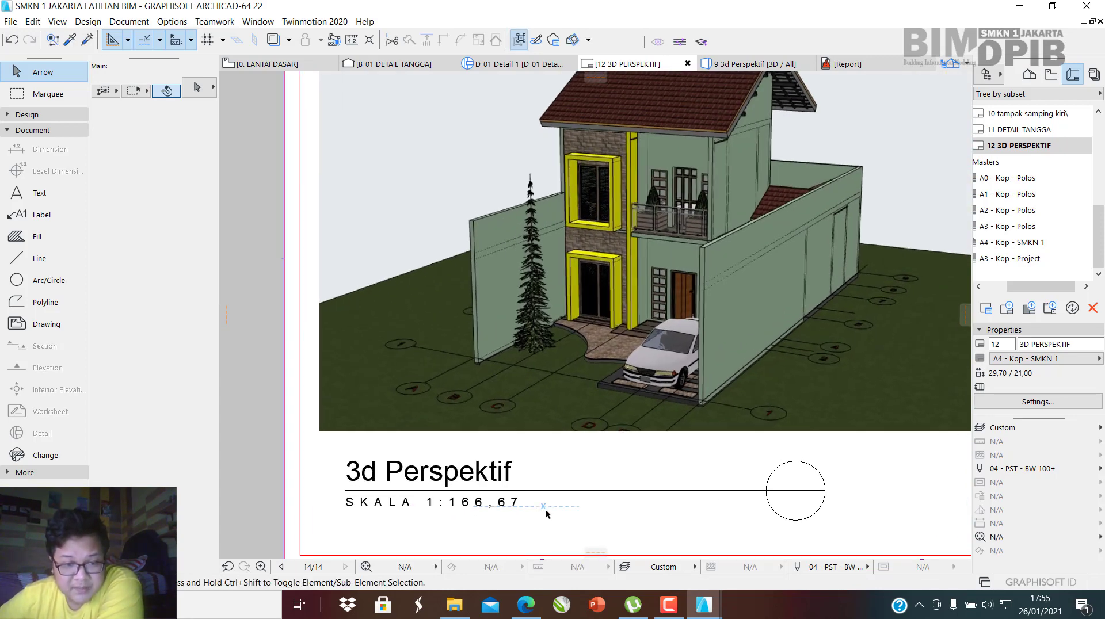
pyautogui.scroll(-2, 476, 474)
pyautogui.scroll(3, 476, 474)
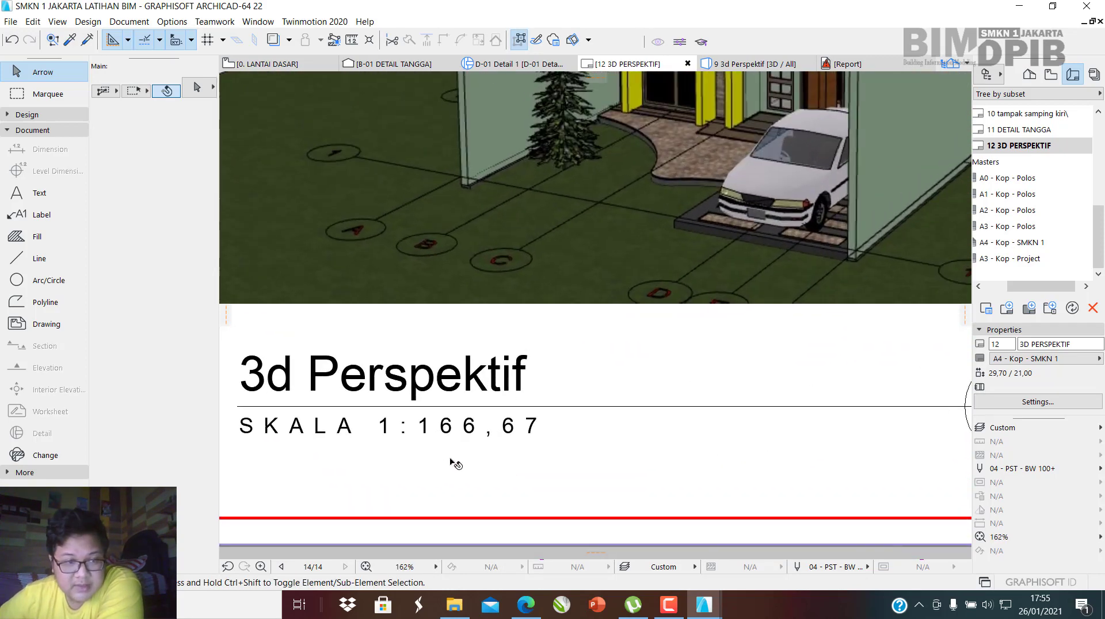
pyautogui.click(19, 238)
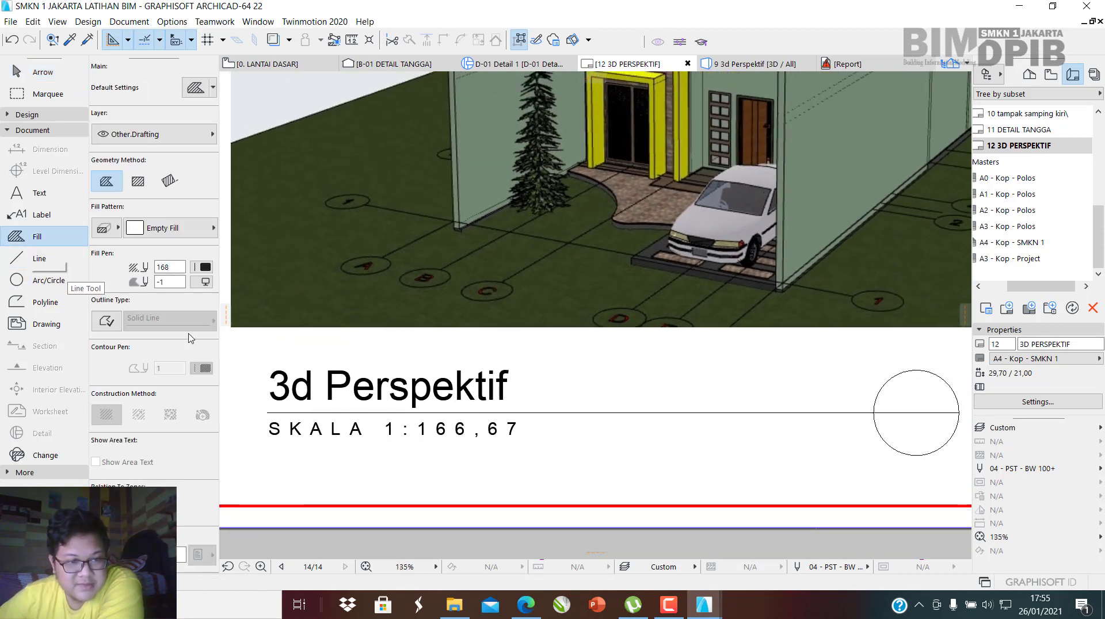
pyautogui.click(135, 182)
pyautogui.click(351, 404)
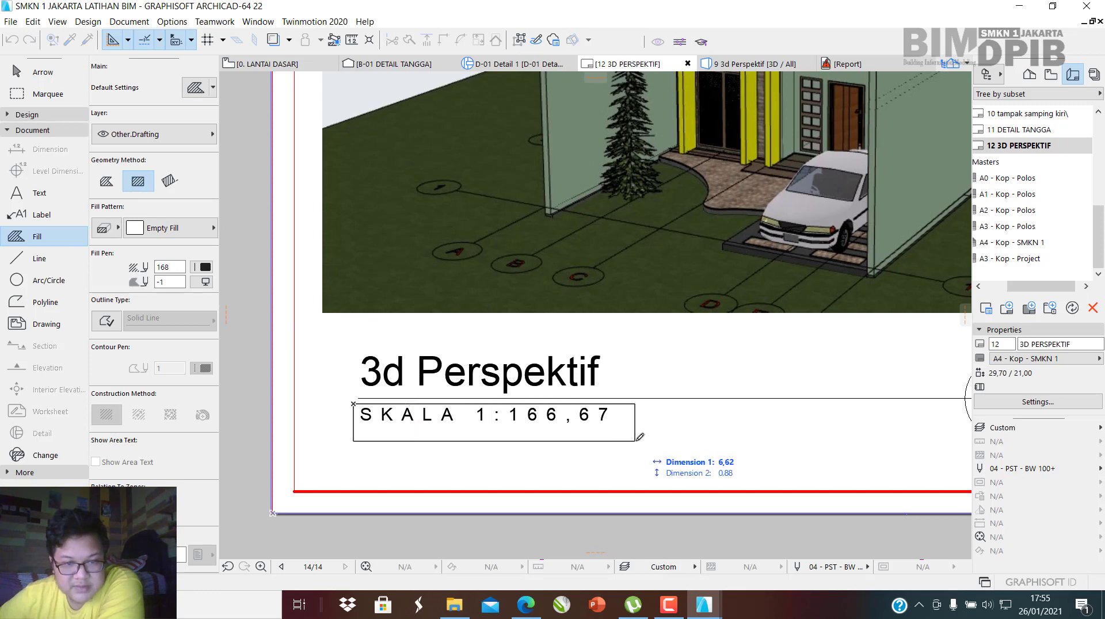
pyautogui.click(639, 444)
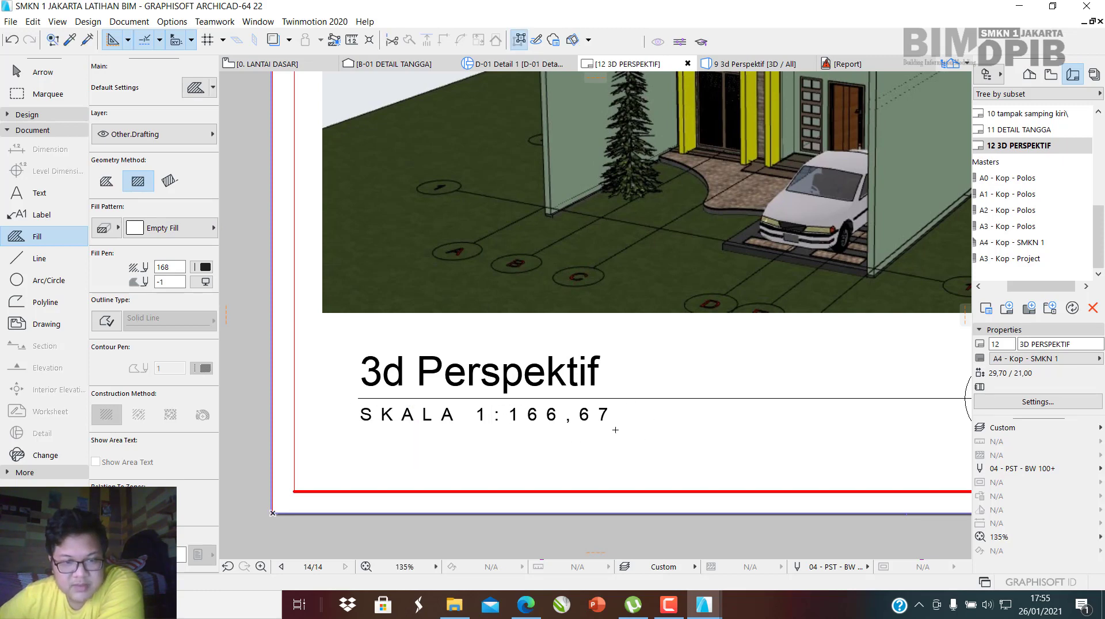
pyautogui.scroll(1, 615, 430)
pyautogui.press('Escape')
# Bring the Empty Fill over the SKALA text to the front of the display order, then deselect it.
pyautogui.click(546, 383)
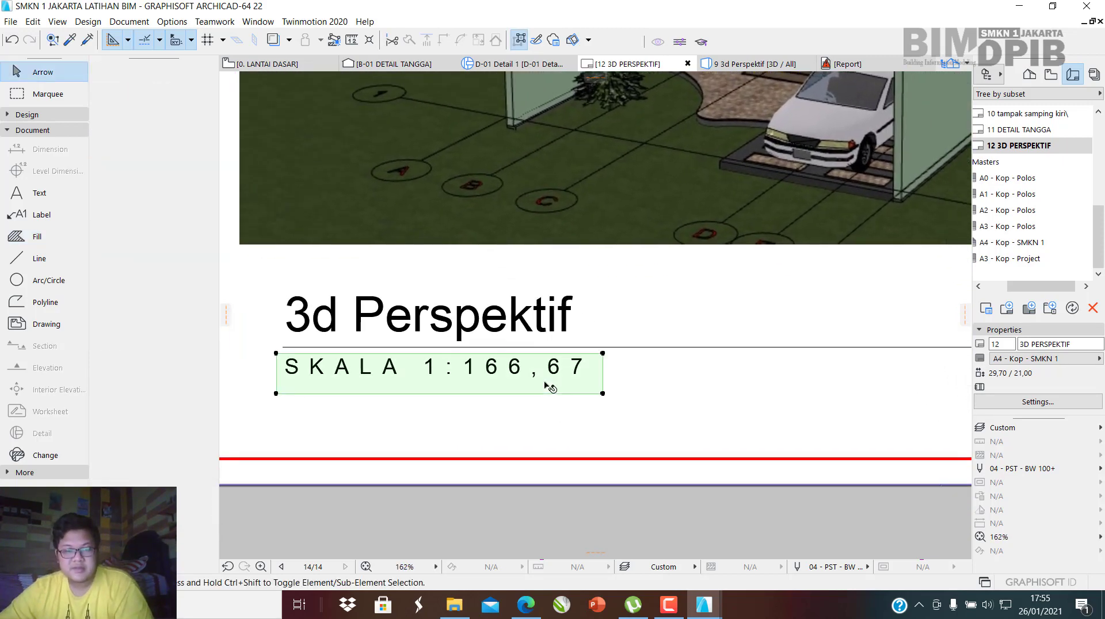
pyautogui.rightClick(560, 391)
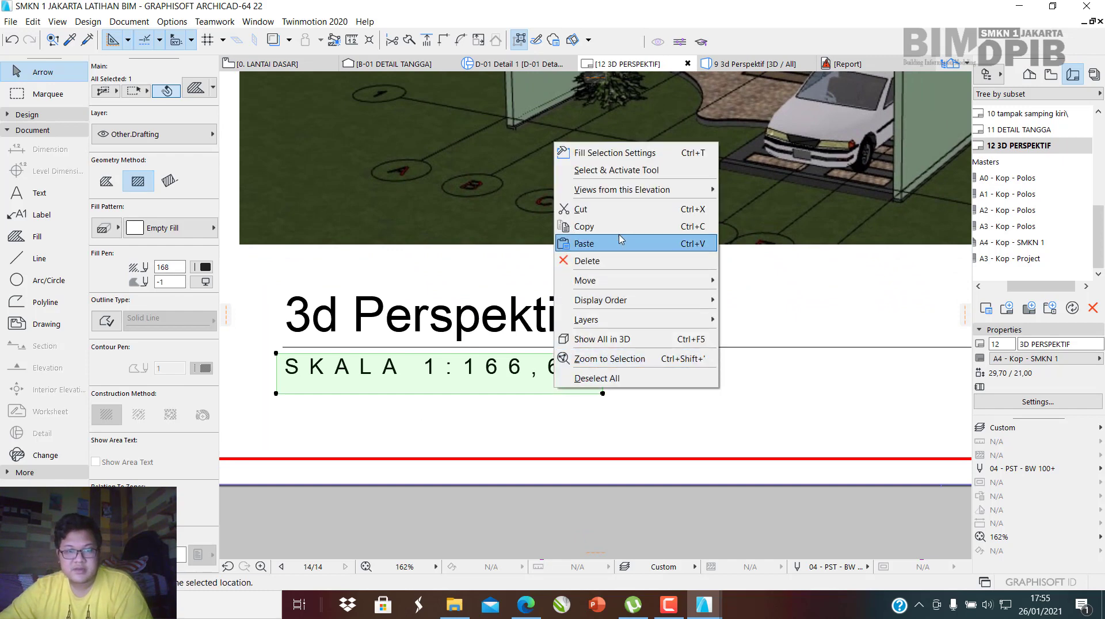
pyautogui.moveTo(615, 305)
pyautogui.click(763, 300)
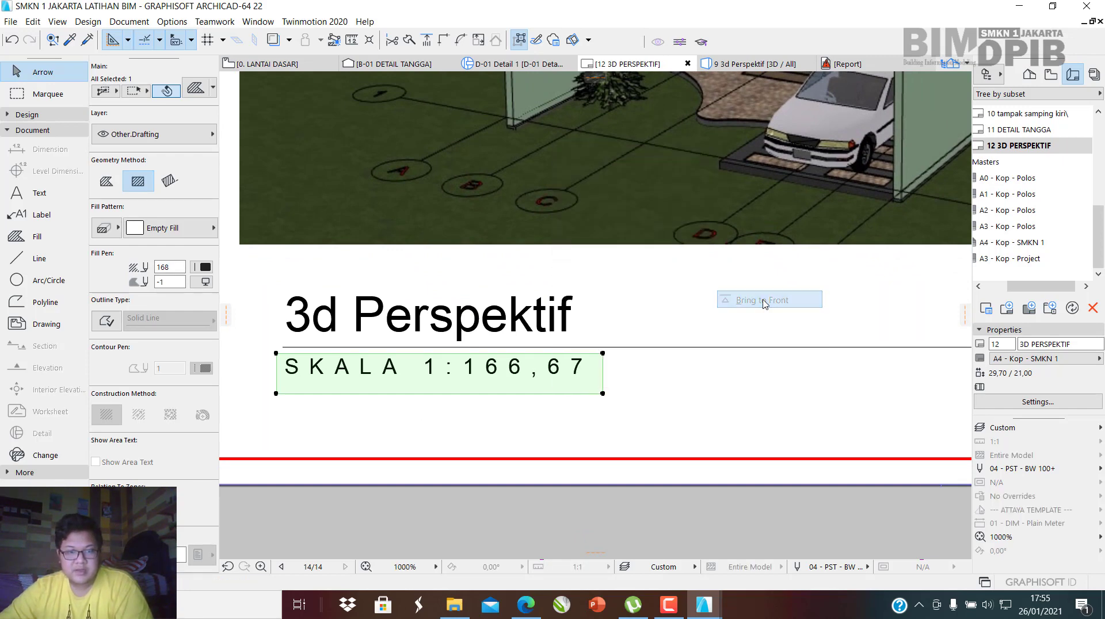
pyautogui.rightClick(577, 388)
pyautogui.moveTo(633, 296)
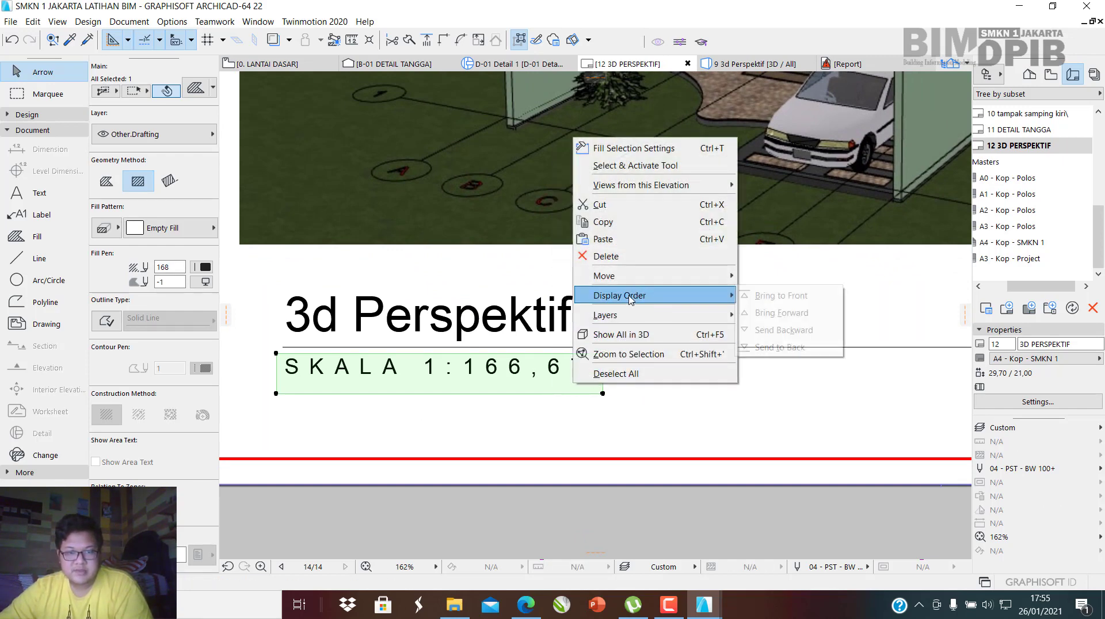
pyautogui.click(773, 296)
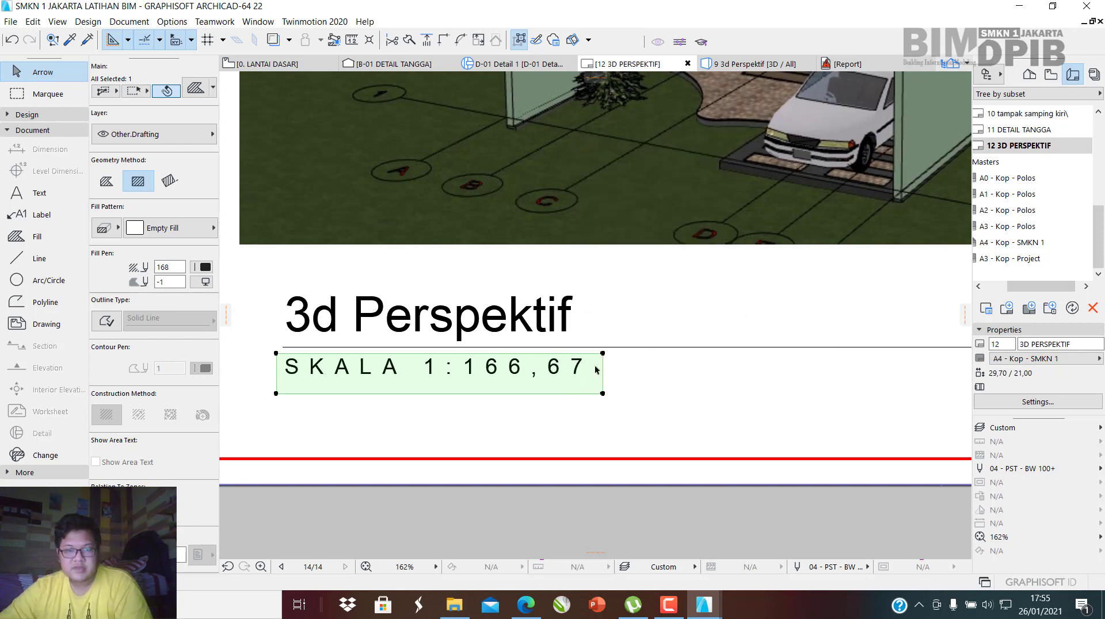
pyautogui.rightClick(574, 385)
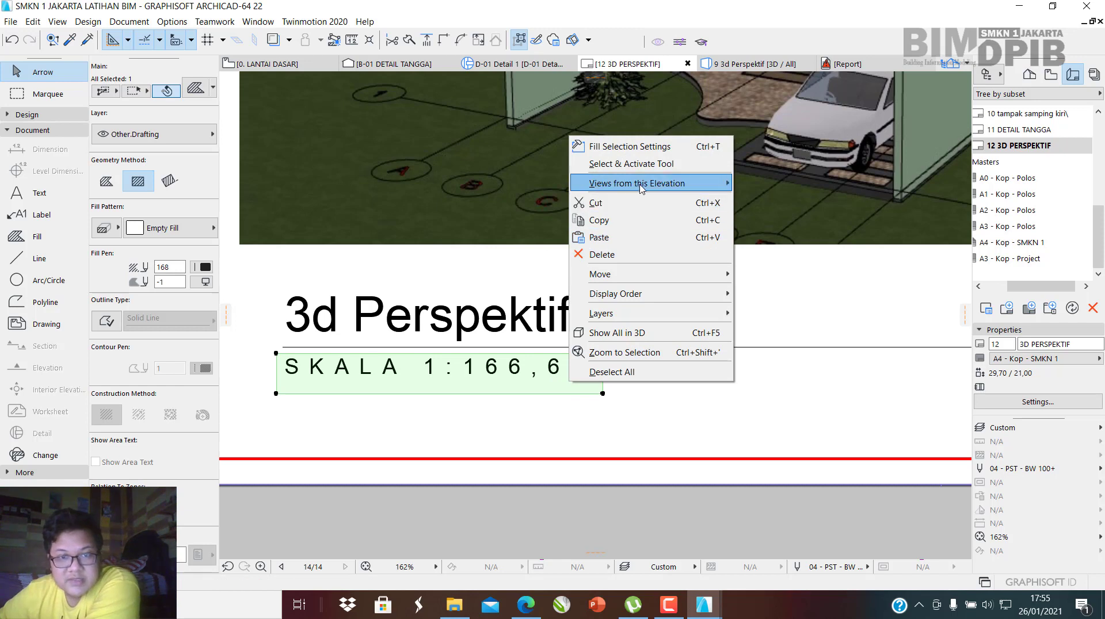
pyautogui.moveTo(629, 299)
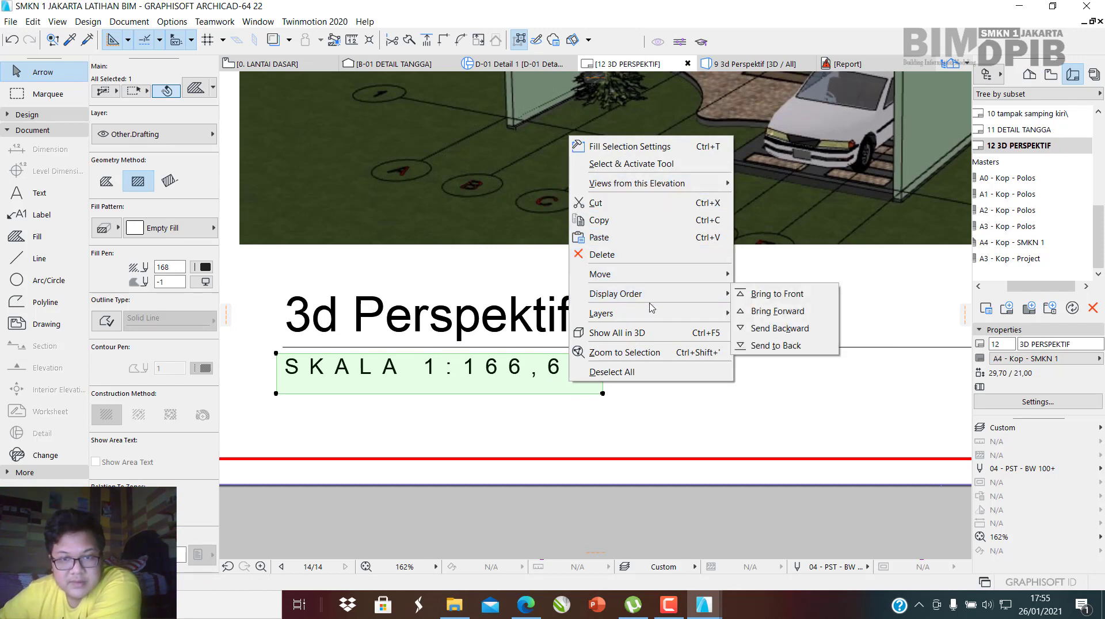
pyautogui.click(760, 295)
pyautogui.click(661, 350)
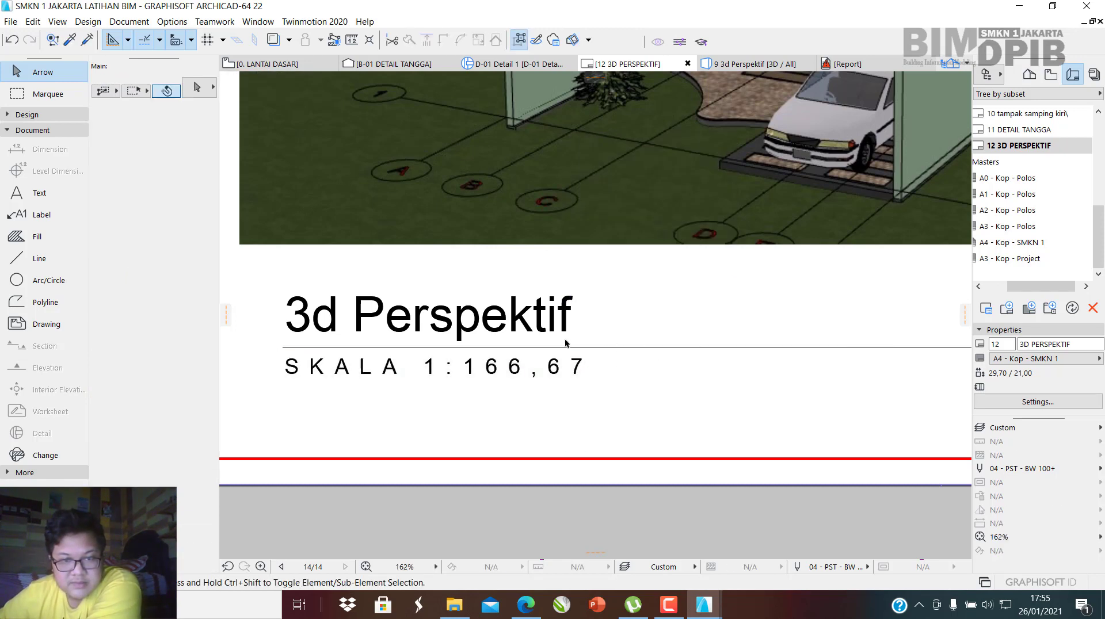
# Check the fill over the SKALA text and review the complete 3D PERSPEKTIF layout sheet.
pyautogui.scroll(-4, 531, 342)
pyautogui.click(564, 348)
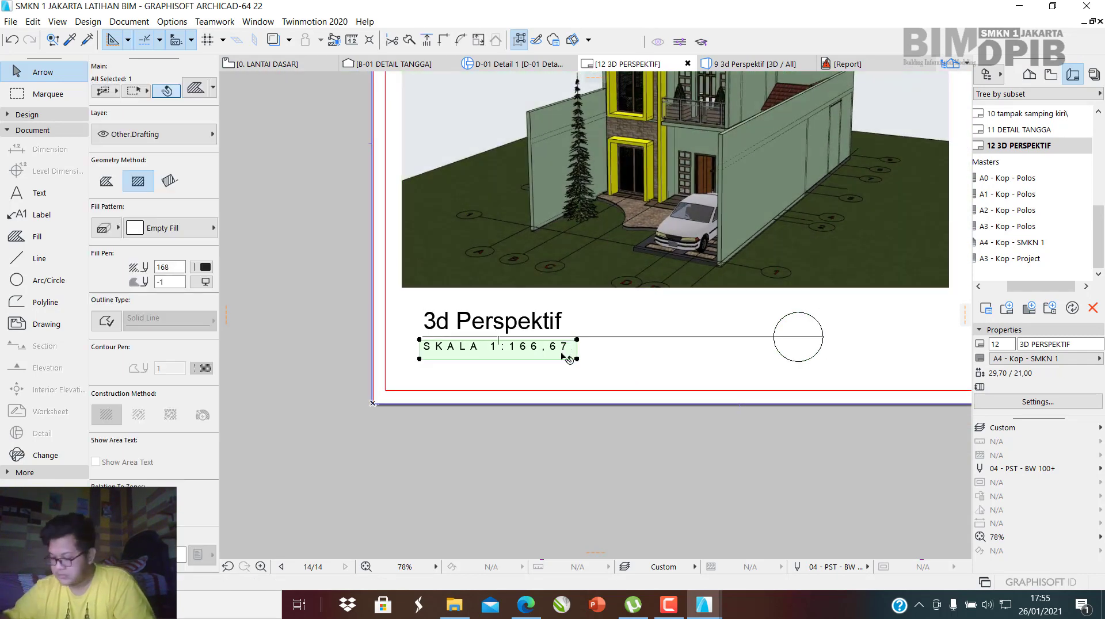
pyautogui.press('Escape')
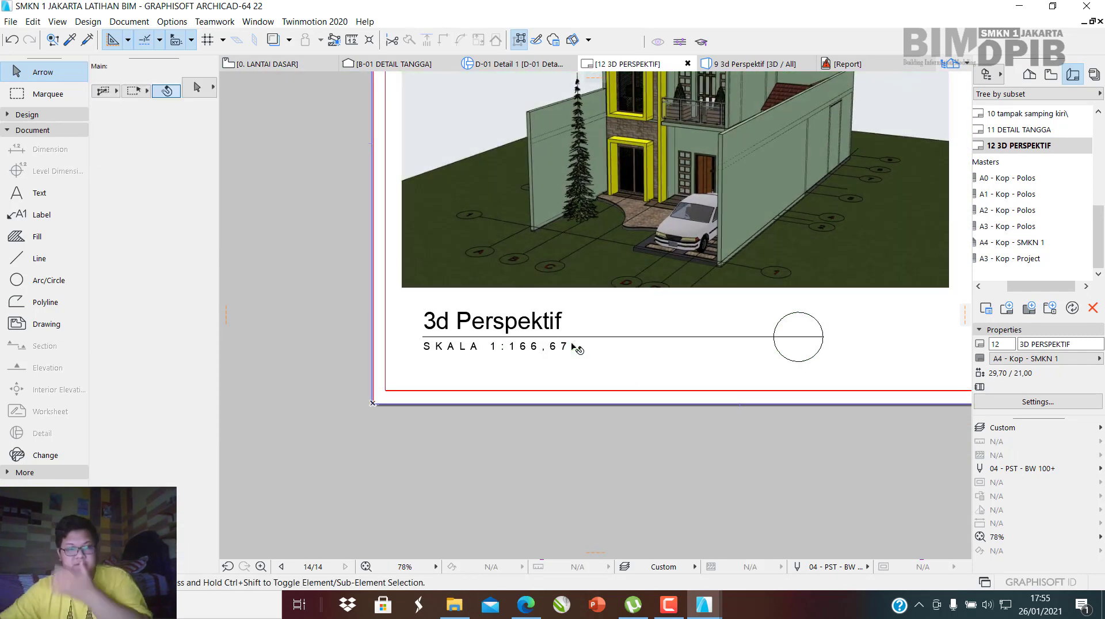
pyautogui.click(541, 355)
pyautogui.scroll(-5, 550, 342)
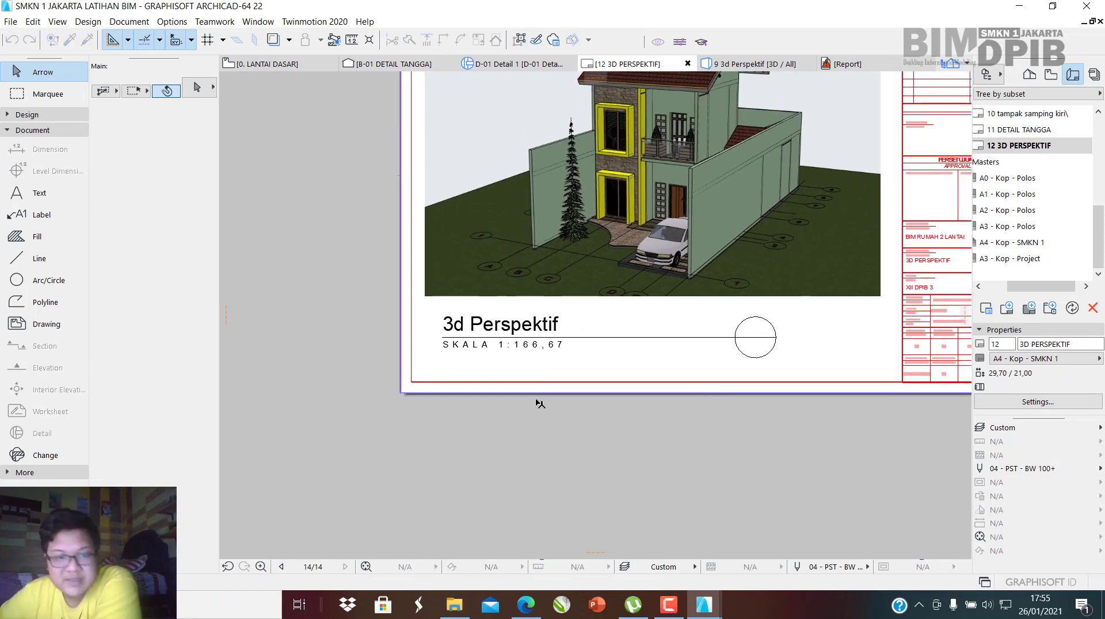
pyautogui.scroll(4, 737, 262)
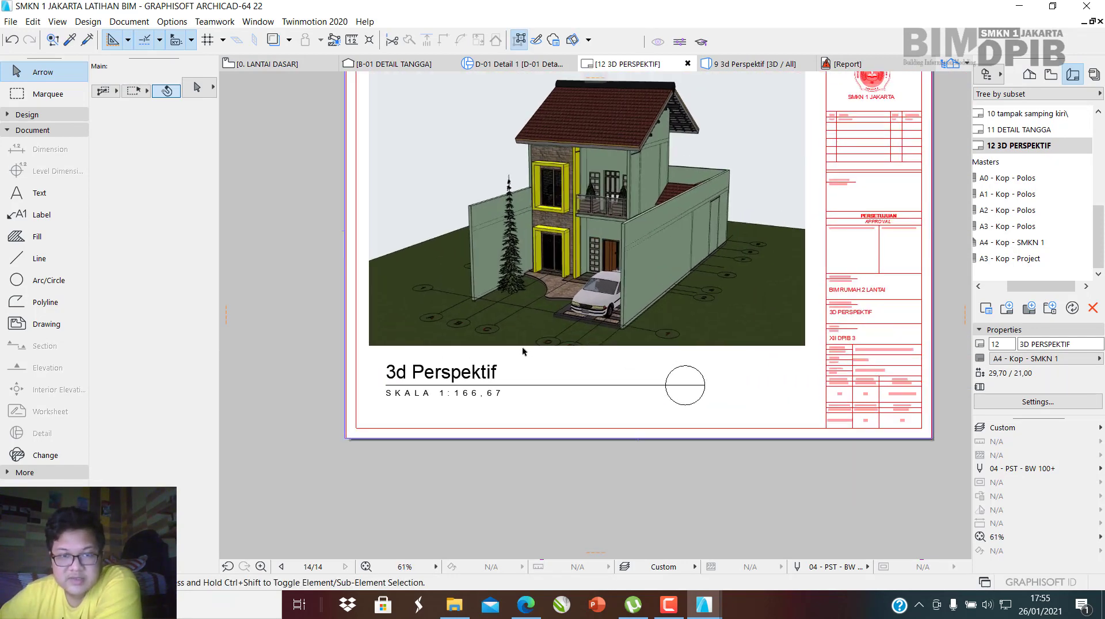
pyautogui.scroll(-3, 611, 267)
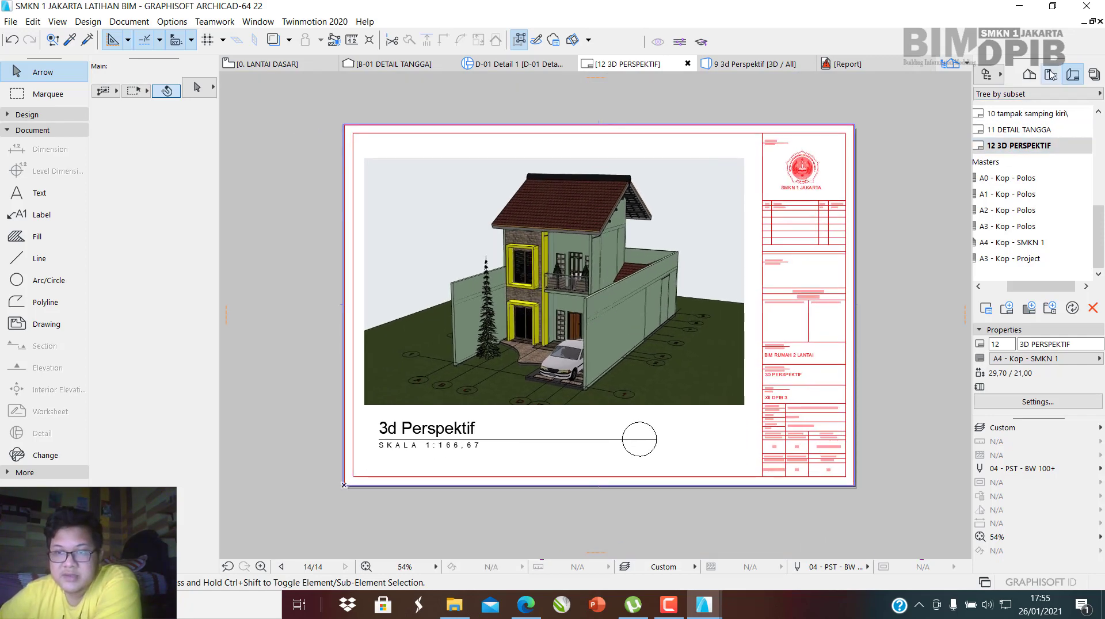
# Open the Generic Axonometry view and examine the house from its front side with the carport and balcony.
pyautogui.click(1030, 75)
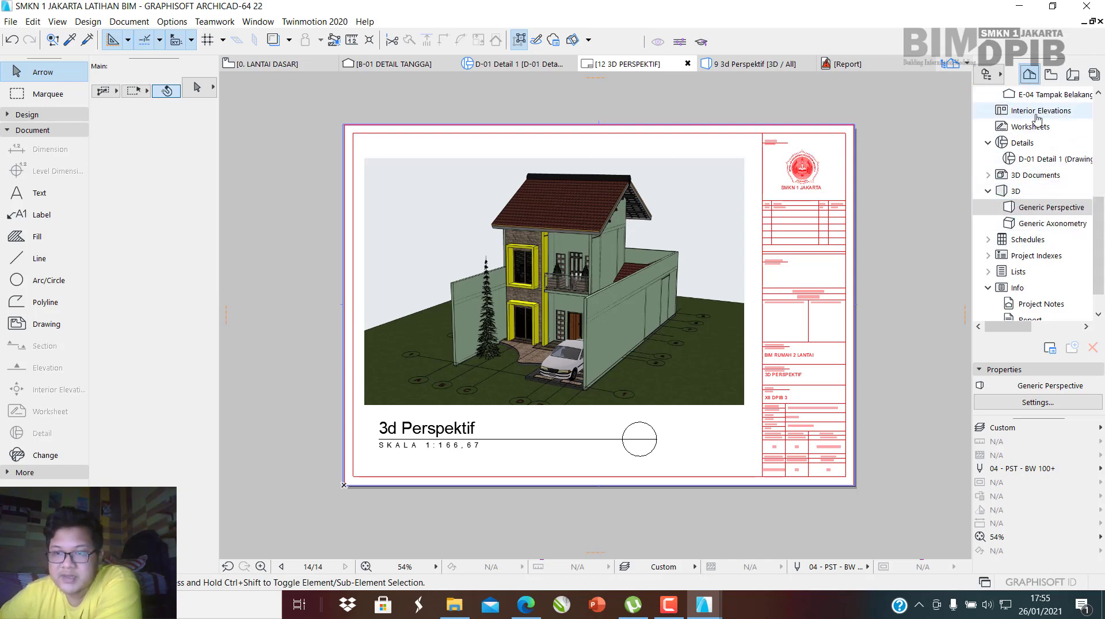
pyautogui.doubleClick(1038, 230)
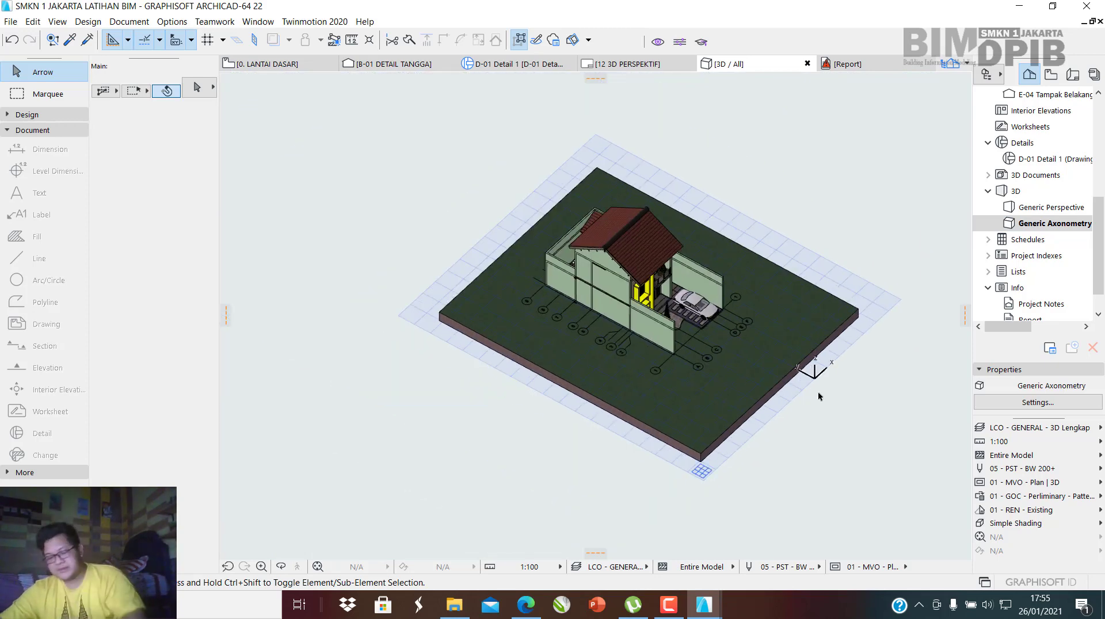
pyautogui.keyDown('shift'); pyautogui.moveTo(814, 403); pyautogui.dragTo(501, 329, button='middle'); pyautogui.keyUp('shift')
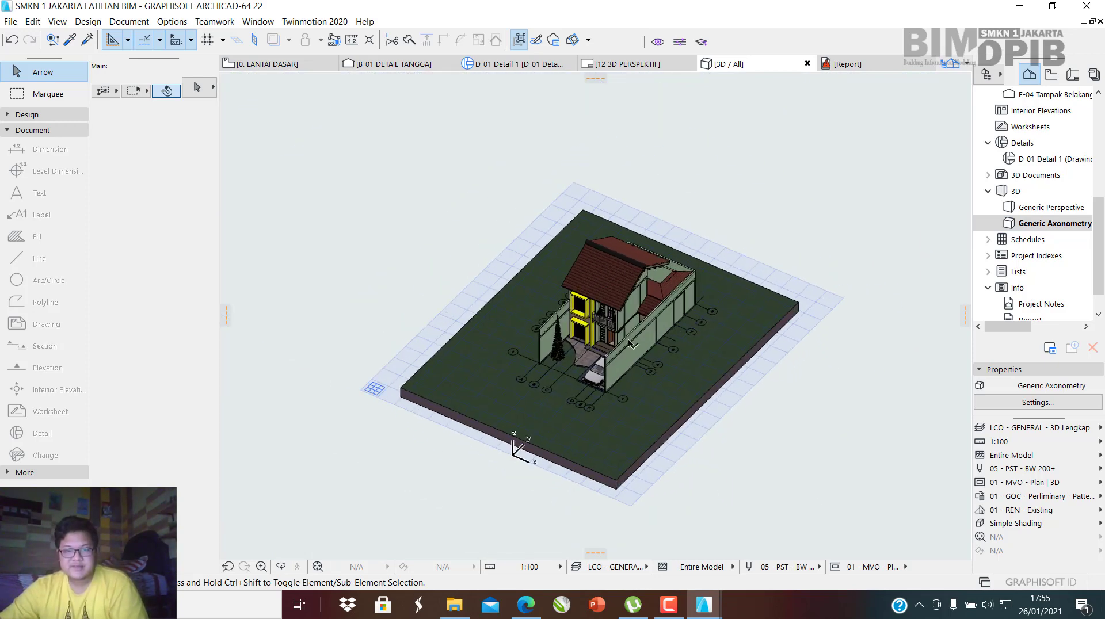
pyautogui.scroll(8, 631, 344)
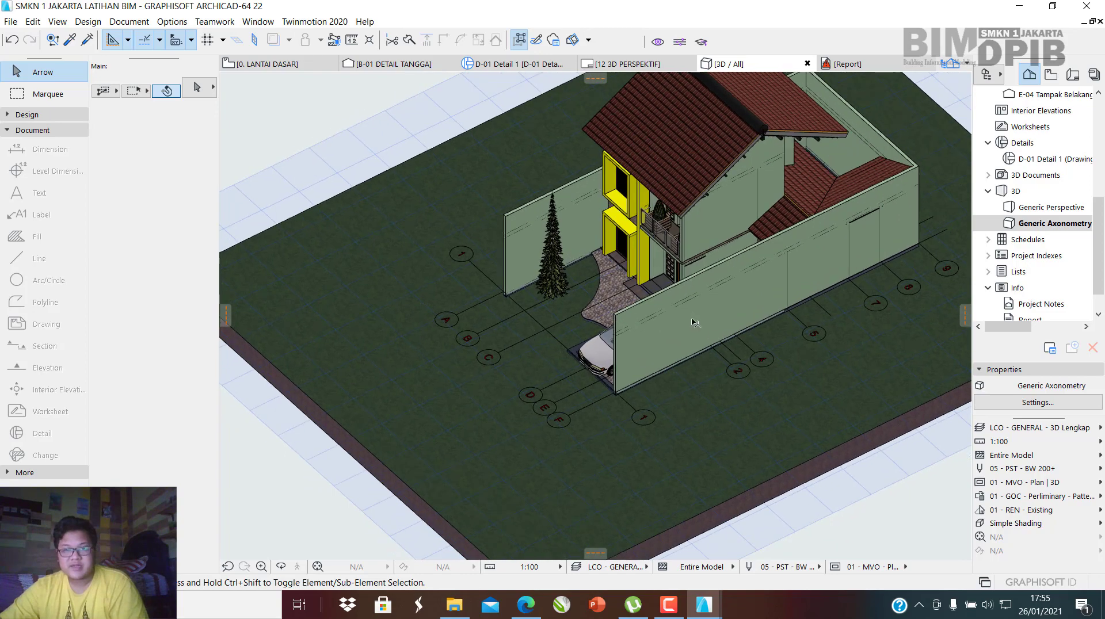
pyautogui.scroll(-6, 695, 323)
pyautogui.scroll(10, 677, 236)
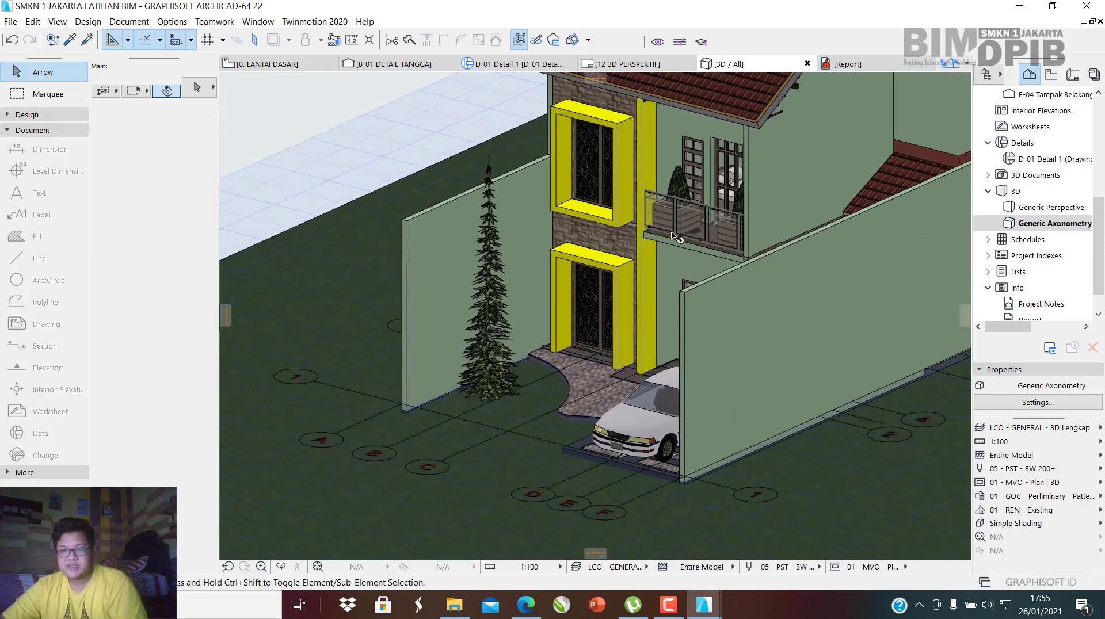
pyautogui.scroll(-10, 676, 236)
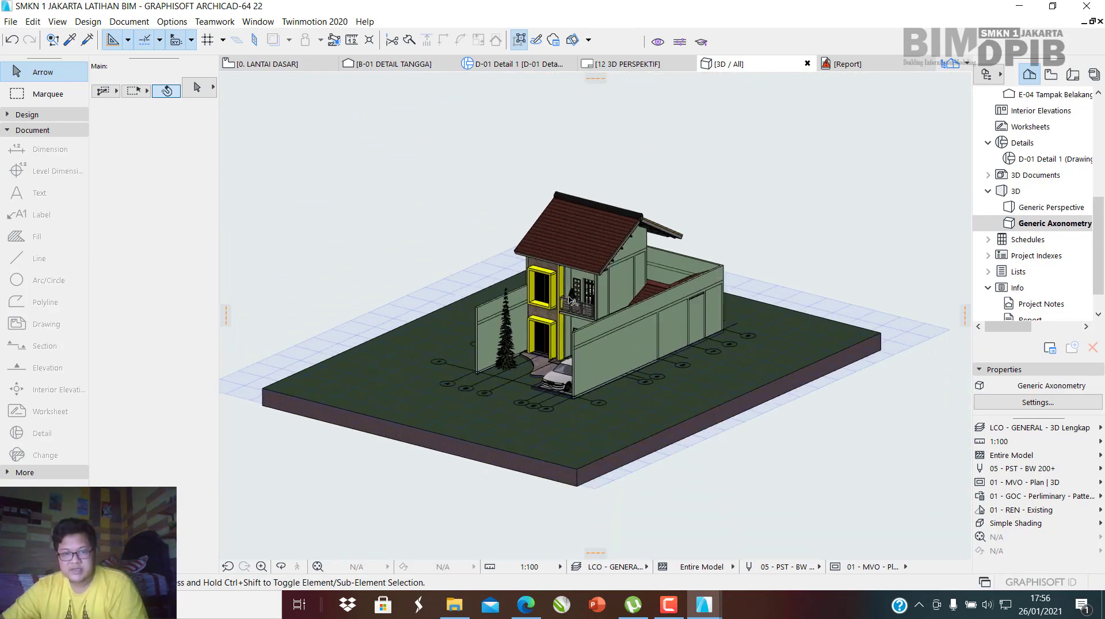
pyautogui.scroll(4, 570, 300)
pyautogui.scroll(-6, 561, 290)
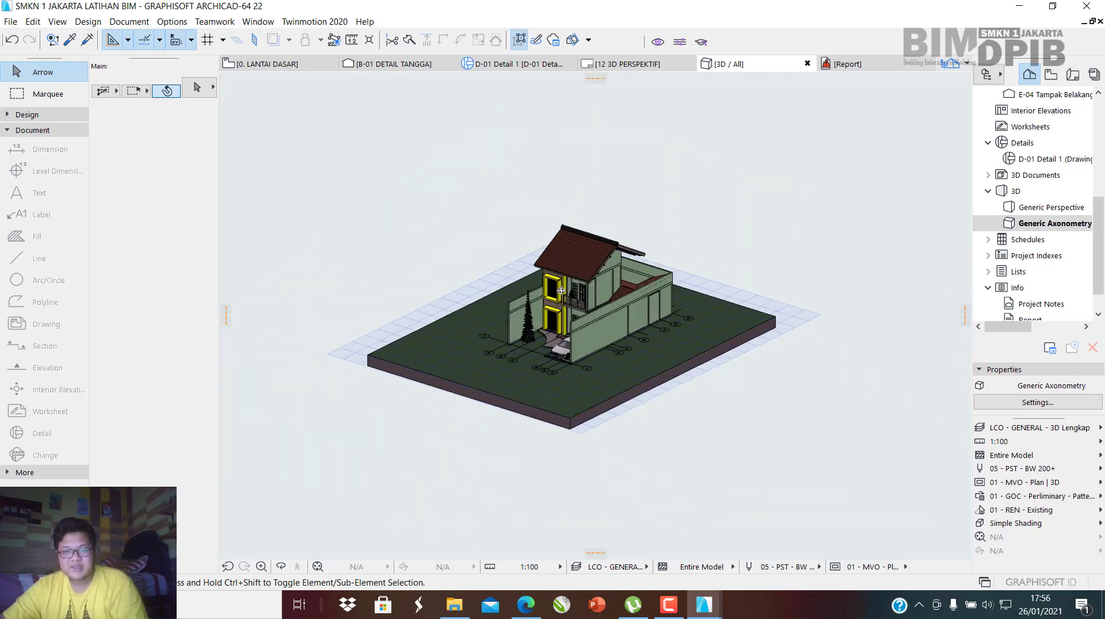
pyautogui.scroll(8, 561, 291)
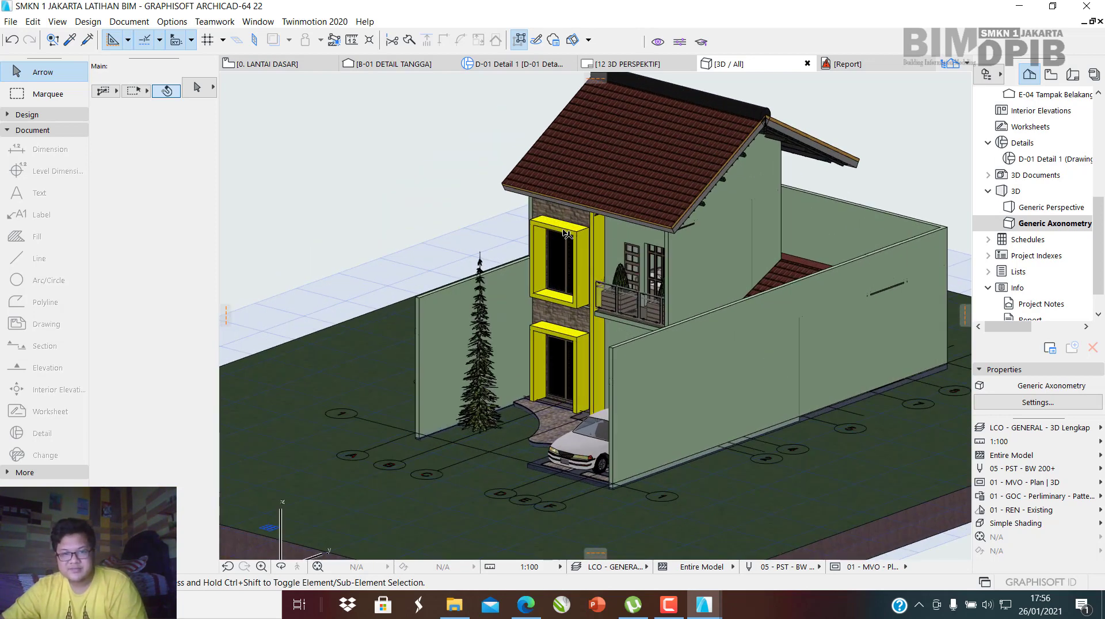
# Move the yellow frame around the upper front window, walls and slabs together, out past the boundary wall beside the tree.
pyautogui.click(567, 233)
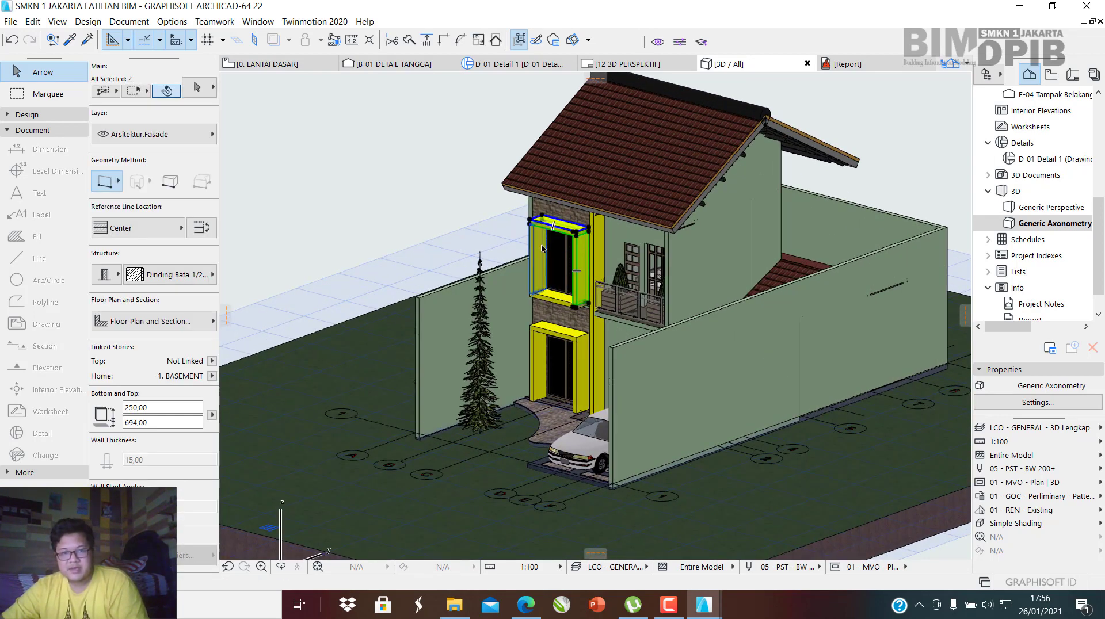
pyautogui.keyDown('shift'); pyautogui.click(553, 300); pyautogui.keyUp('shift')
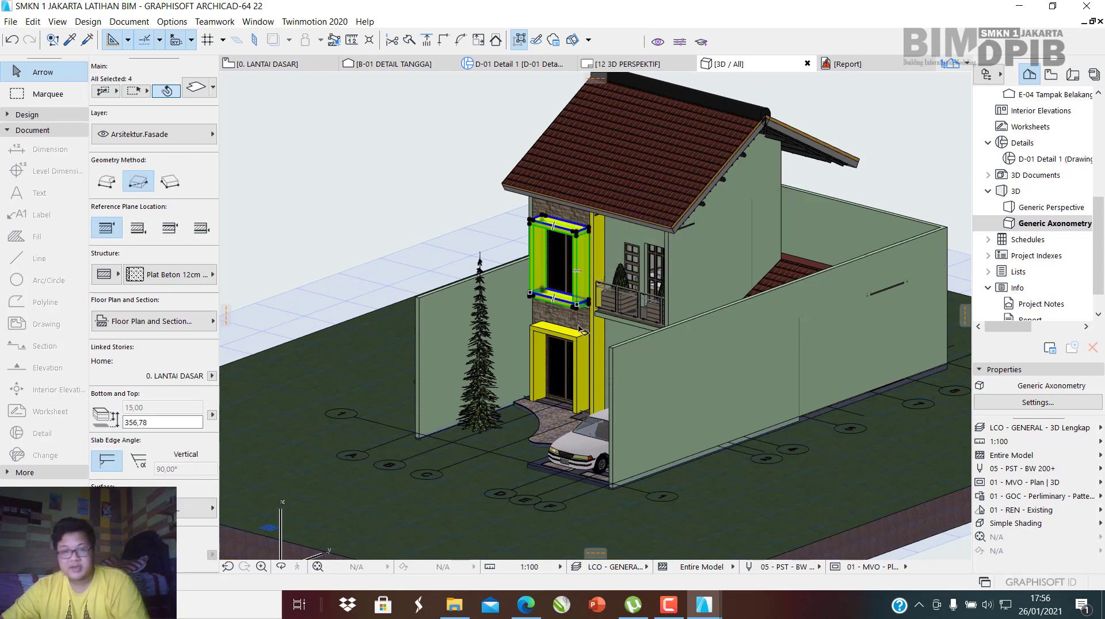
pyautogui.hotkey('ctrl', 'd')
pyautogui.click(550, 423)
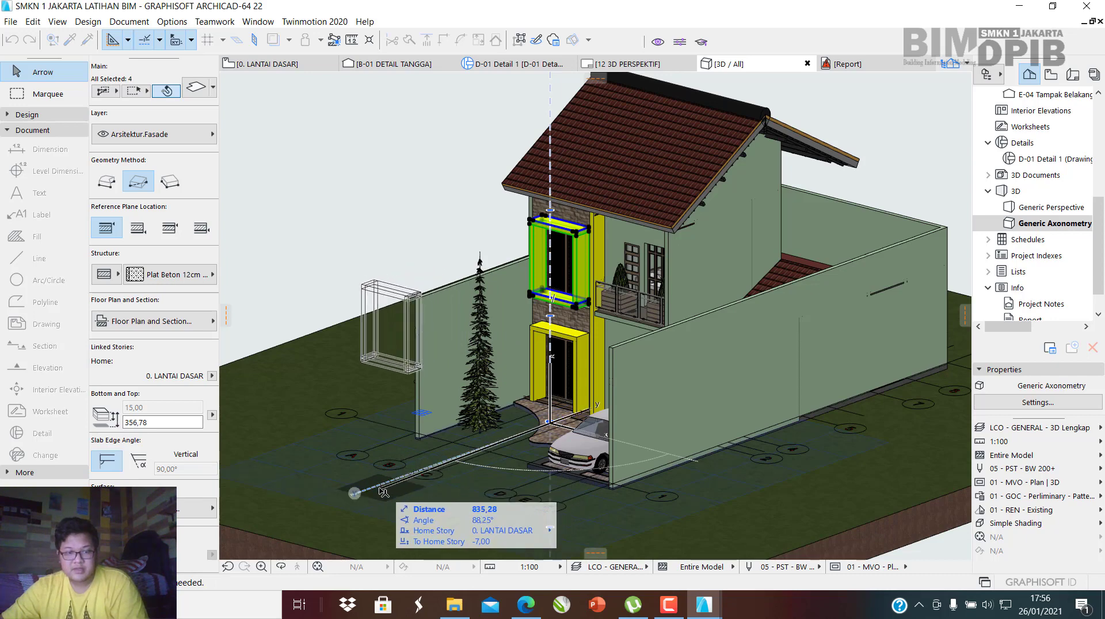
pyautogui.click(361, 492)
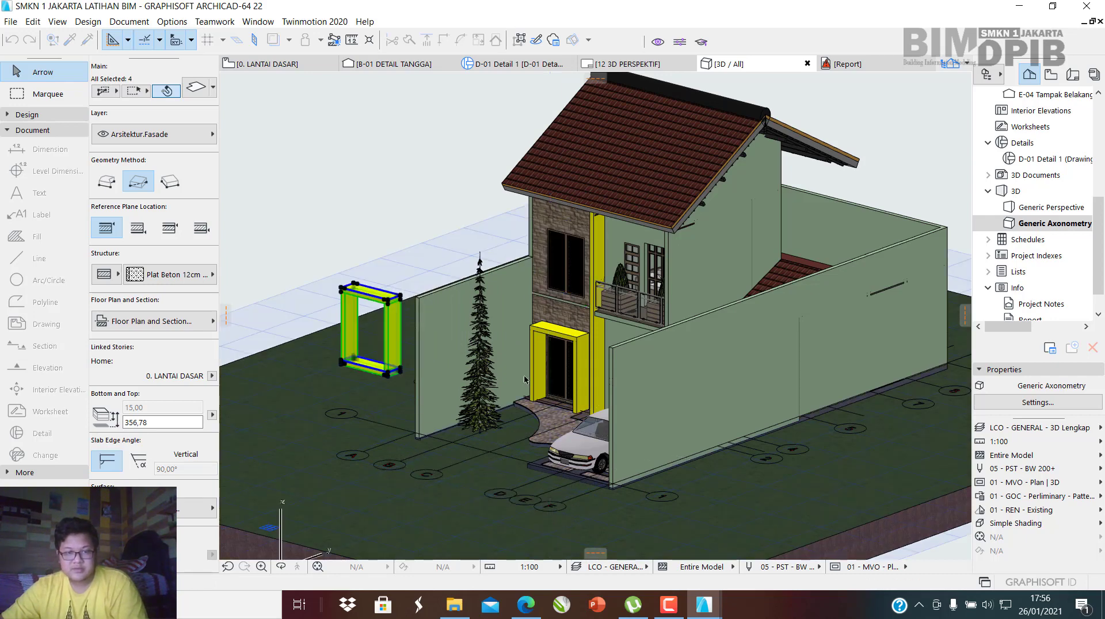
# Move the upper-floor stone-clad front wall with its window forward, away from the house.
pyautogui.click(585, 253)
pyautogui.scroll(3, 586, 253)
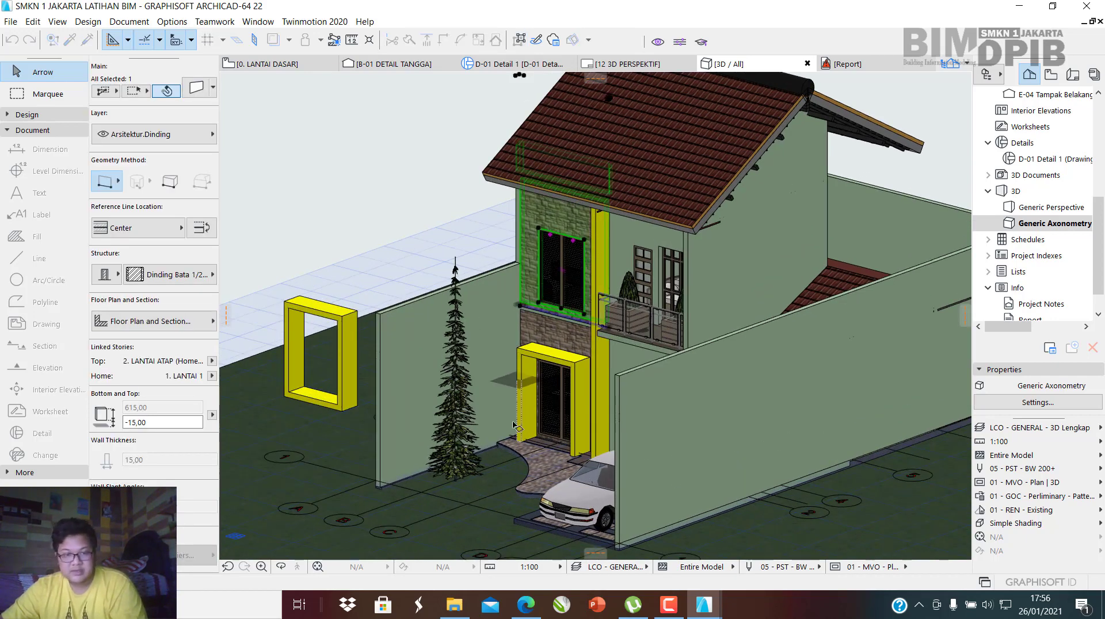
pyautogui.click(540, 472)
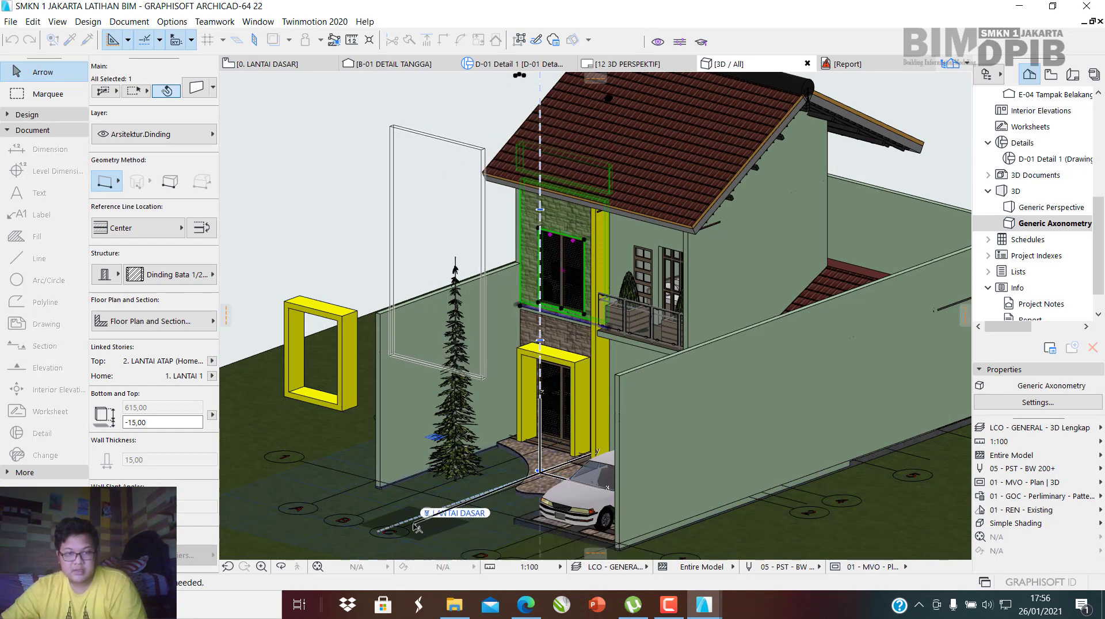
pyautogui.click(416, 528)
# Move the upper-floor side wall outward, beyond the long boundary wall on the carport side.
pyautogui.scroll(-2, 446, 416)
pyautogui.click(708, 261)
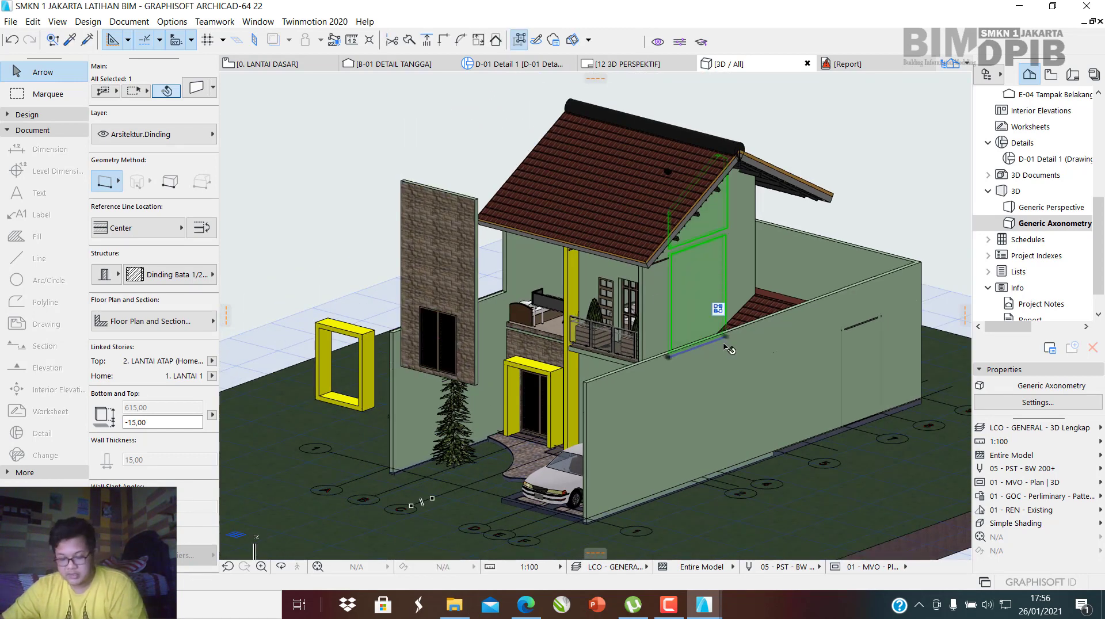
pyautogui.click(748, 469)
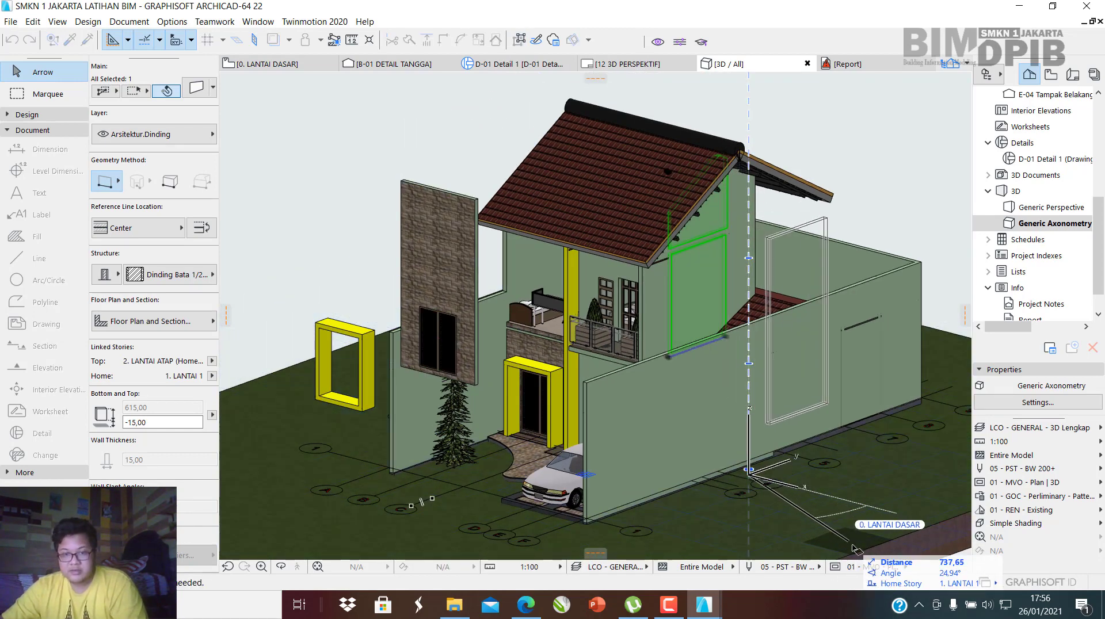
pyautogui.click(898, 527)
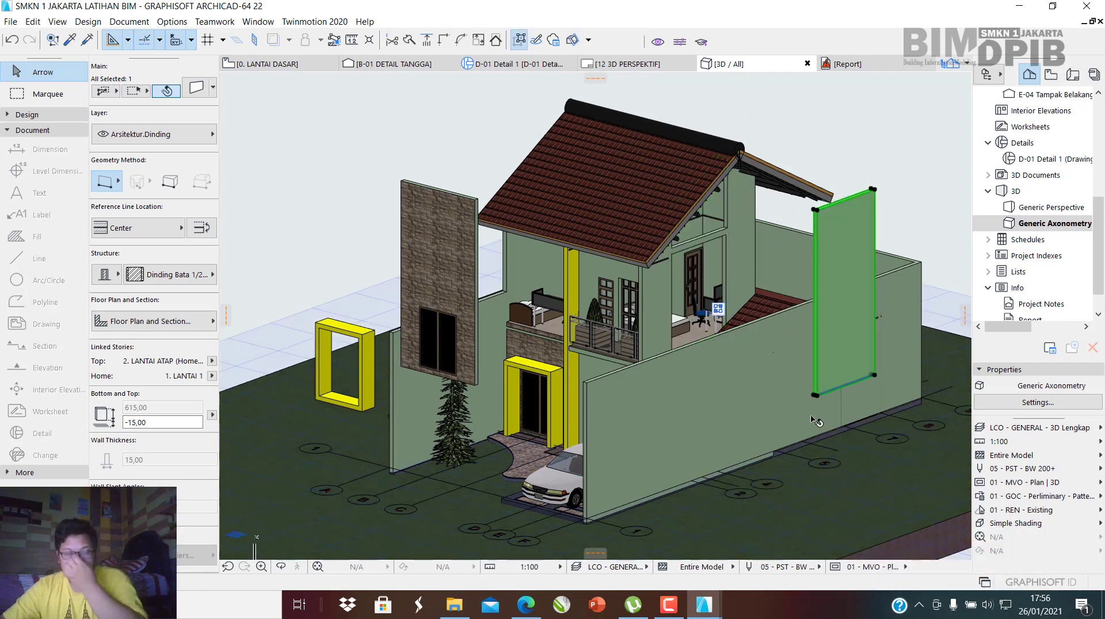
pyautogui.scroll(2, 632, 350)
pyautogui.click(827, 310)
pyautogui.scroll(-3, 645, 288)
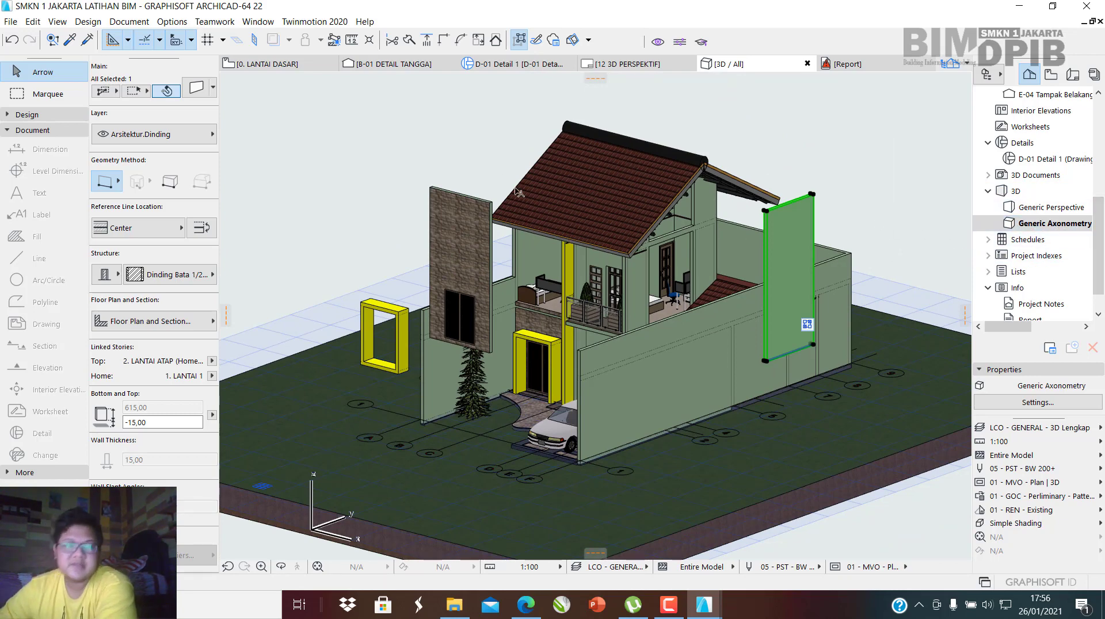
# Undo the moves of the side wall, stone front wall and yellow window frame, and clear the selection.
pyautogui.hotkey('ctrl', 'z')
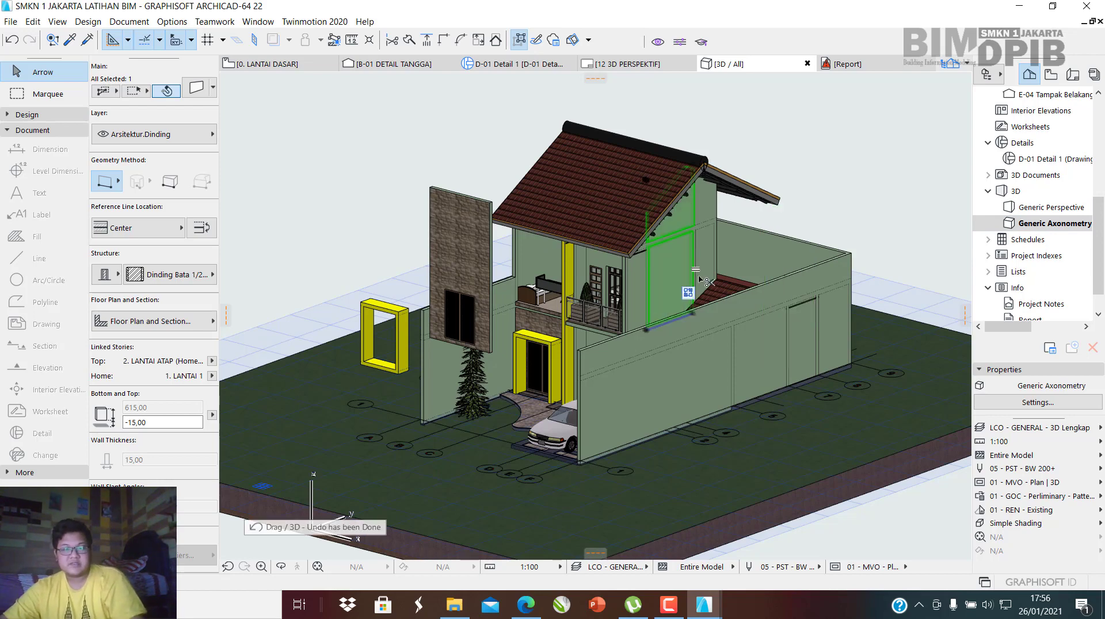
pyautogui.hotkey('ctrl', 'z')
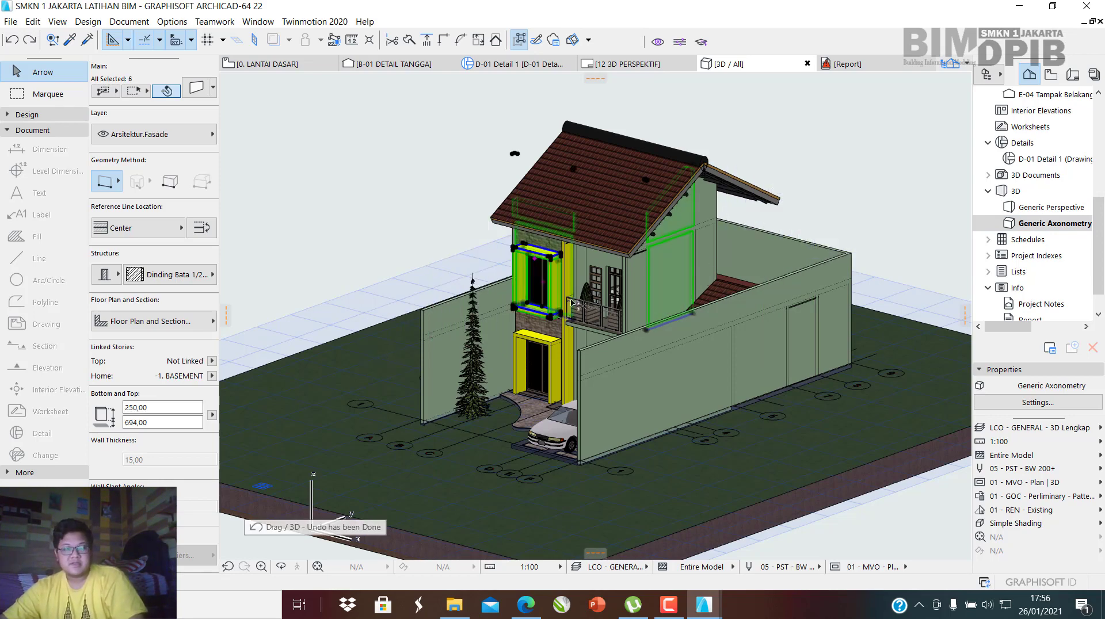
pyautogui.scroll(4, 598, 324)
pyautogui.press('Escape')
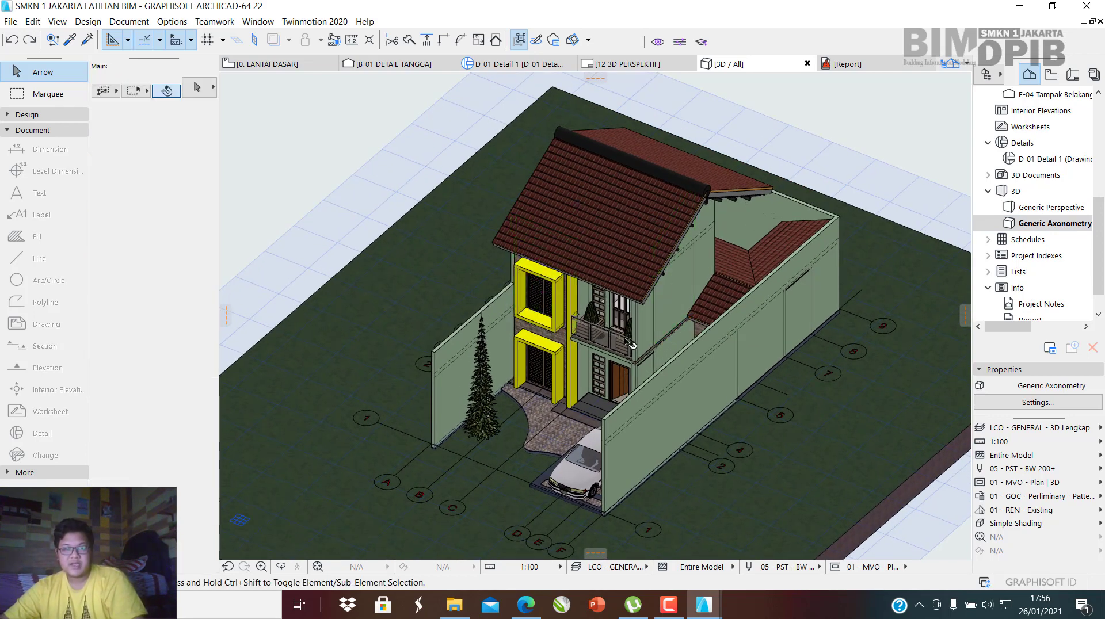
pyautogui.scroll(-6, 605, 413)
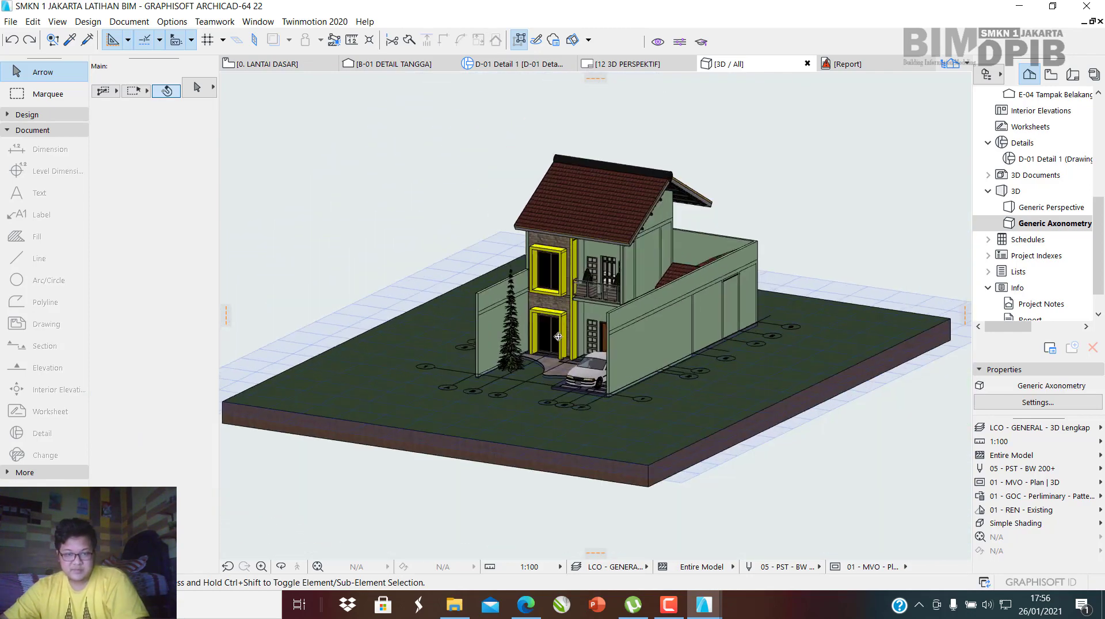
# Examine the house model in the axonometry from several angles and distances, from its roof and boundary walls to the front facade.
pyautogui.scroll(2, 541, 402)
pyautogui.scroll(4, 541, 402)
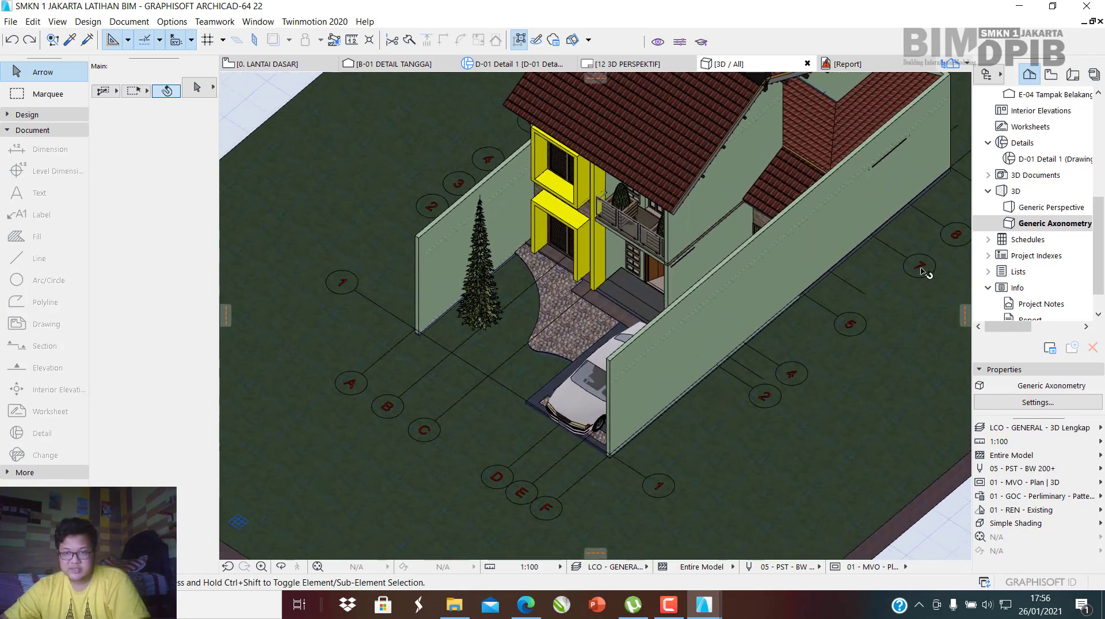
pyautogui.scroll(-5, 484, 288)
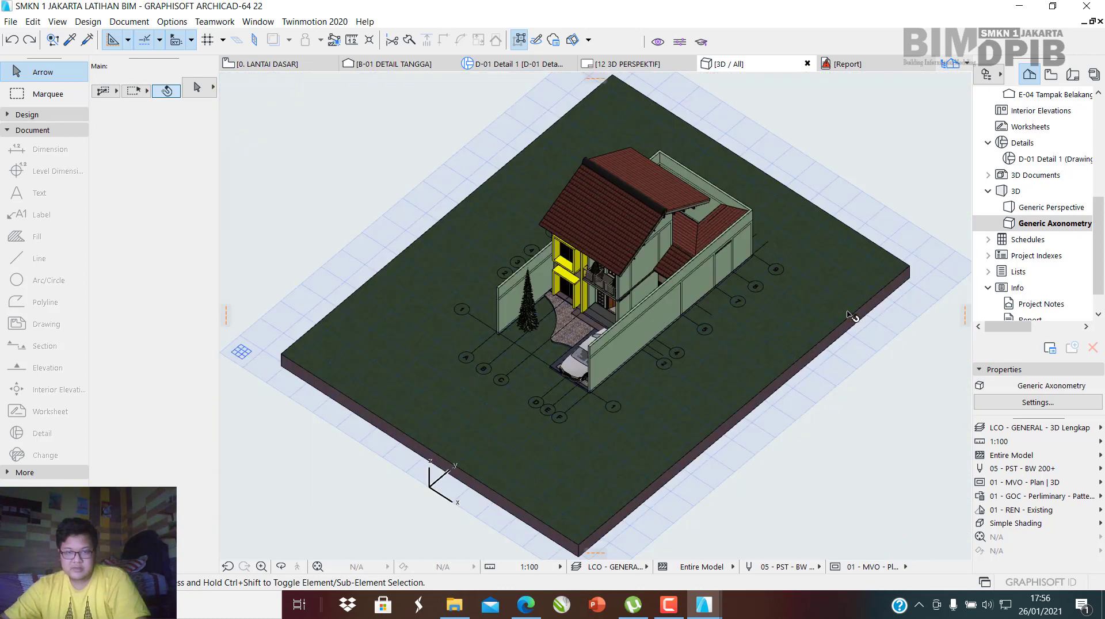
pyautogui.scroll(5, 385, 285)
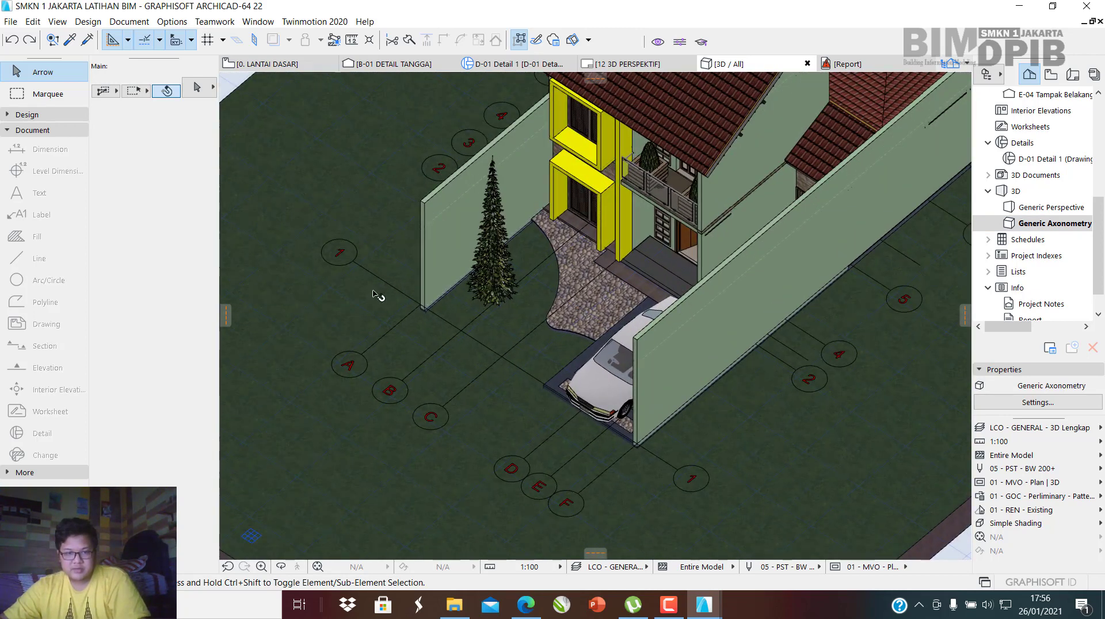
pyautogui.moveTo(482, 329); pyautogui.dragTo(788, 297)
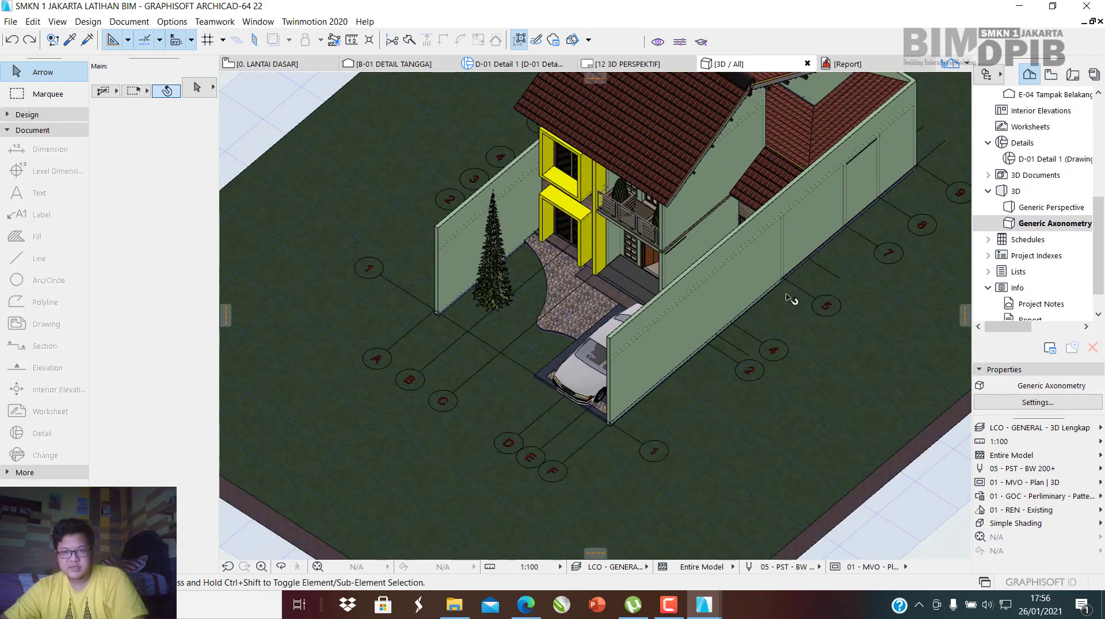
pyautogui.scroll(-2, 660, 274)
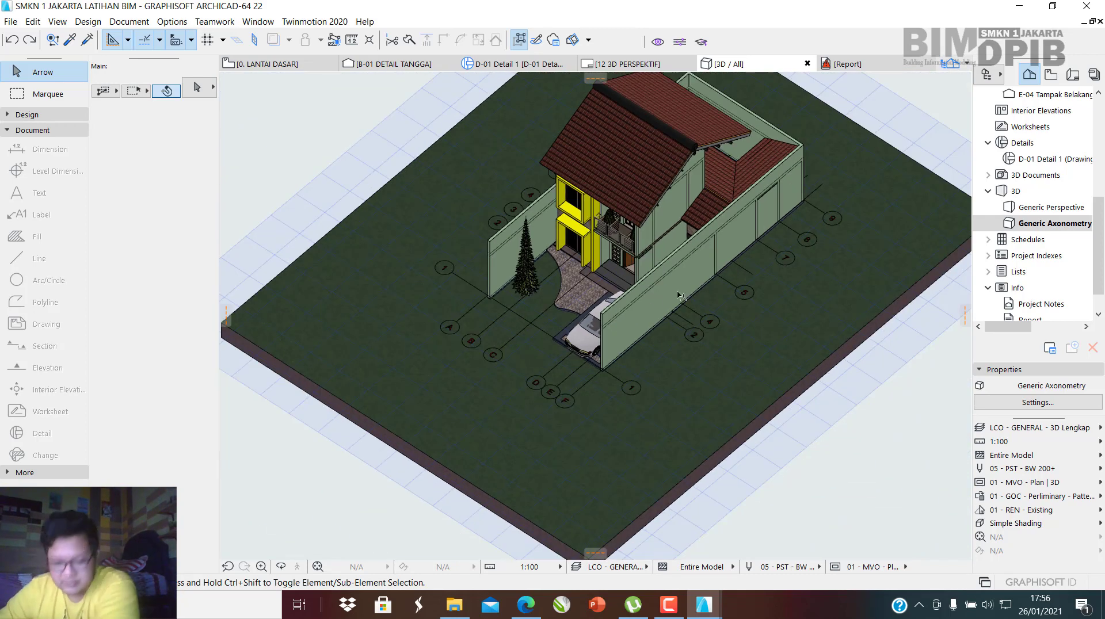
pyautogui.moveTo(698, 283)
pyautogui.mouseDown()
pyautogui.moveTo(811, 138)
pyautogui.moveTo(771, 150)
pyautogui.moveTo(681, 278)
pyautogui.mouseUp()
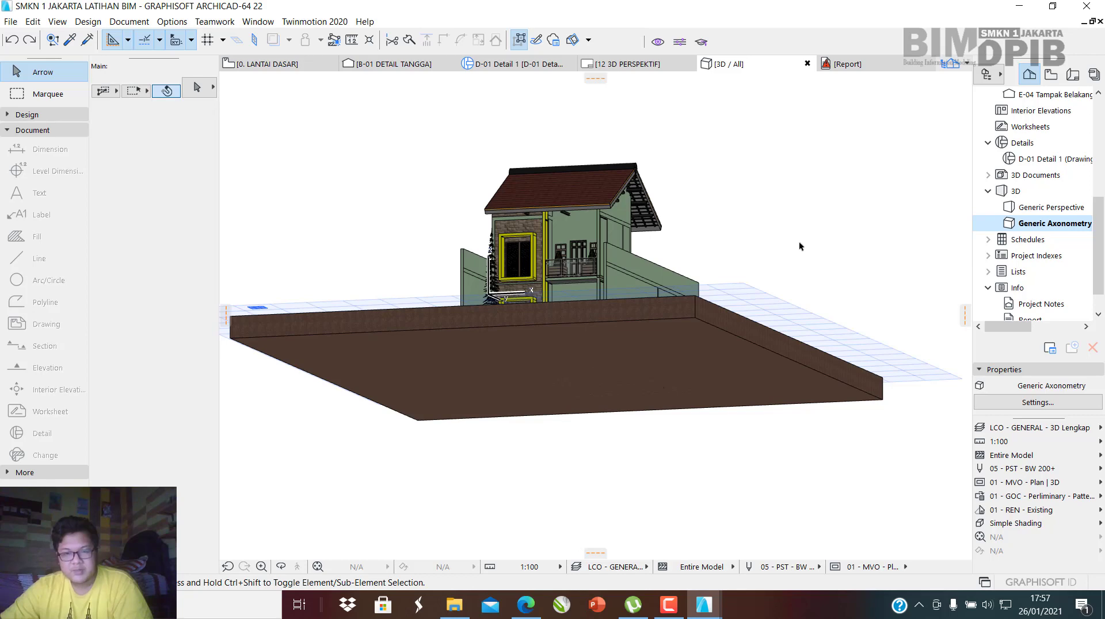
pyautogui.scroll(1, 799, 240)
pyautogui.moveTo(799, 241); pyautogui.dragTo(787, 230, button='middle')
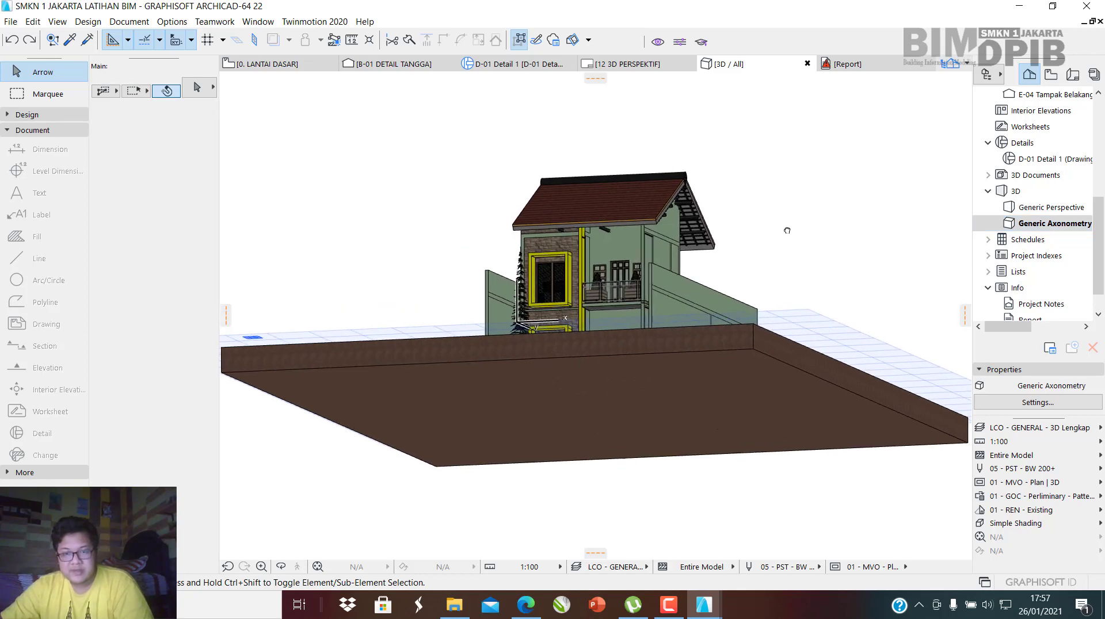
pyautogui.scroll(-3, 784, 236)
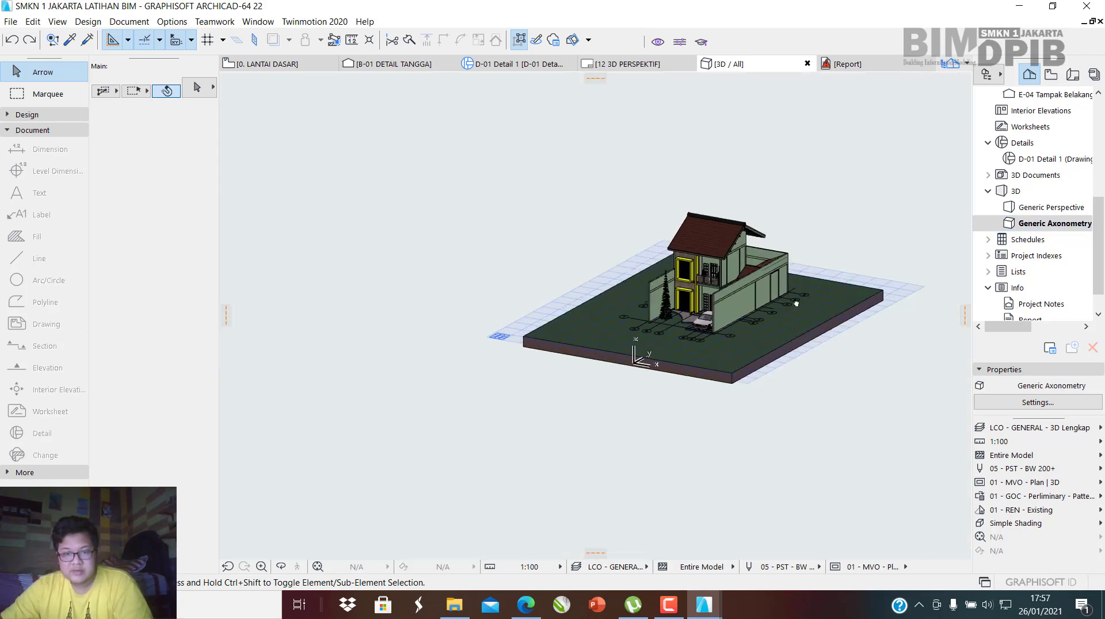
pyautogui.scroll(3, 796, 303)
pyautogui.keyDown('shift'); pyautogui.moveTo(801, 268); pyautogui.dragTo(690, 265, button='middle'); pyautogui.keyUp('shift')
pyautogui.scroll(5, 656, 288)
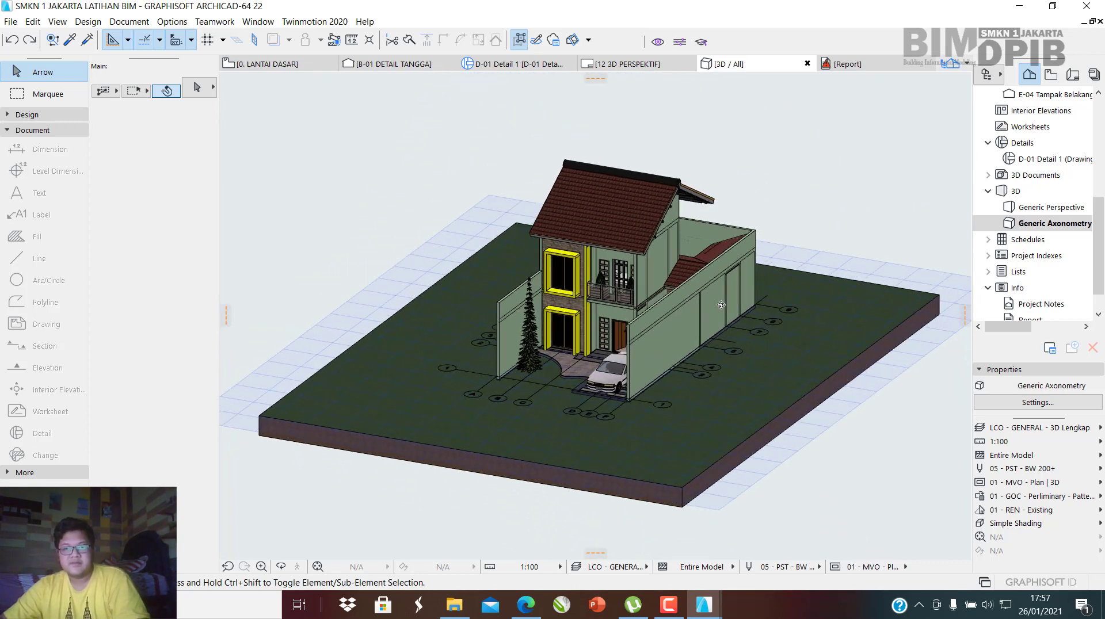
pyautogui.keyDown('shift'); pyautogui.moveTo(690, 273); pyautogui.dragTo(638, 321, button='middle'); pyautogui.keyUp('shift')
pyautogui.scroll(2, 638, 321)
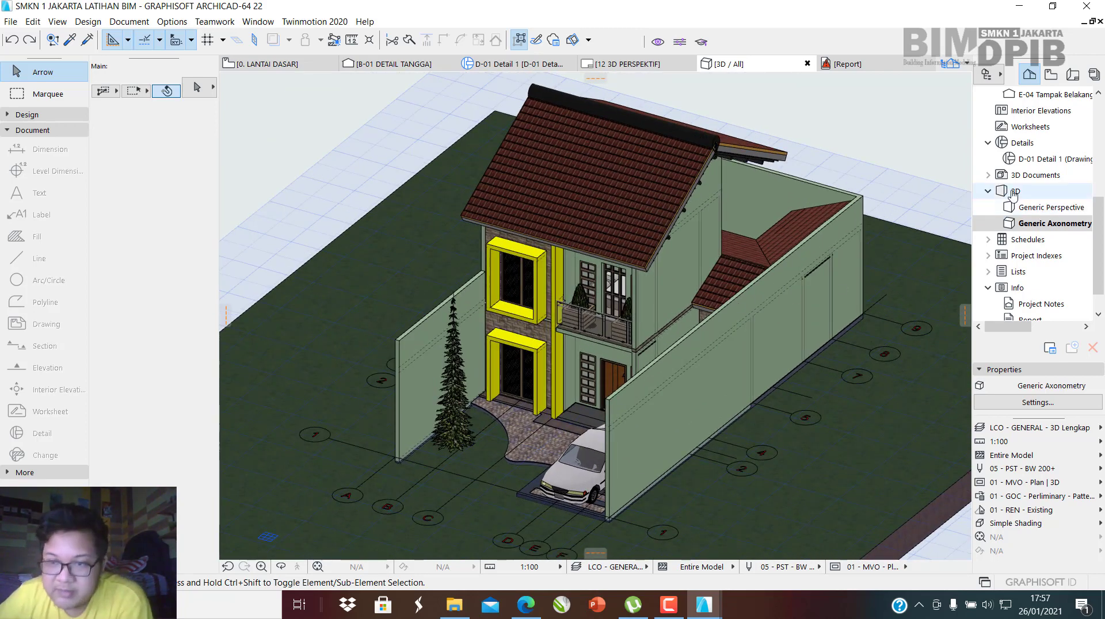
# Open the TAB-01 Tabel Detail Jendela schedule from the element schedules and look through its window columns.
pyautogui.doubleClick(1028, 240)
pyautogui.doubleClick(1036, 256)
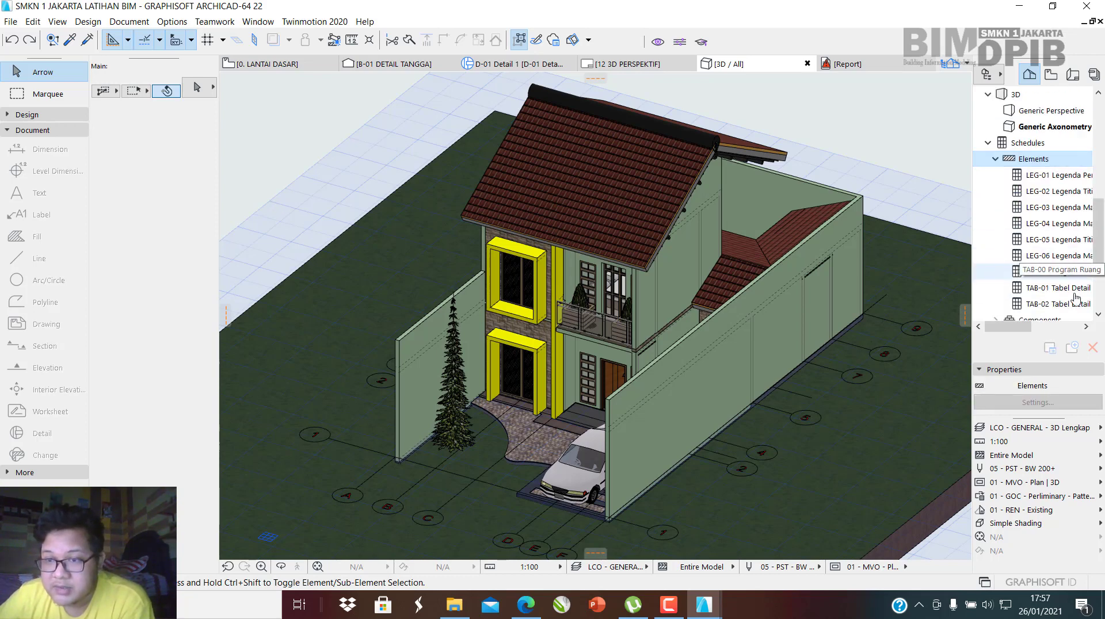
pyautogui.click(1066, 291)
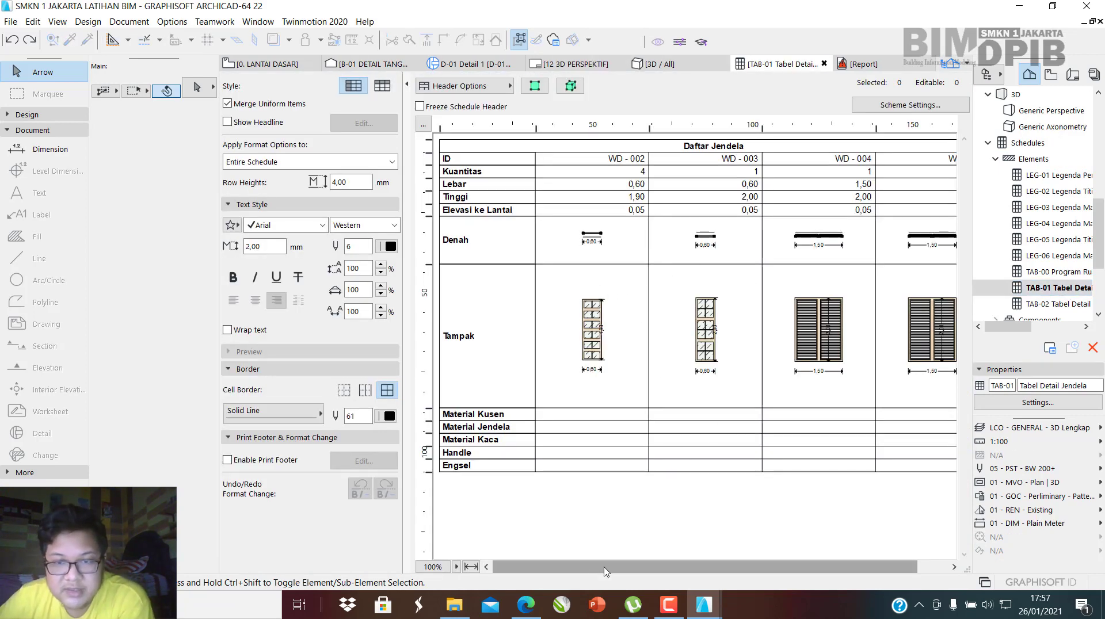
pyautogui.moveTo(609, 570); pyautogui.dragTo(786, 556)
pyautogui.moveTo(628, 556); pyautogui.dragTo(504, 555)
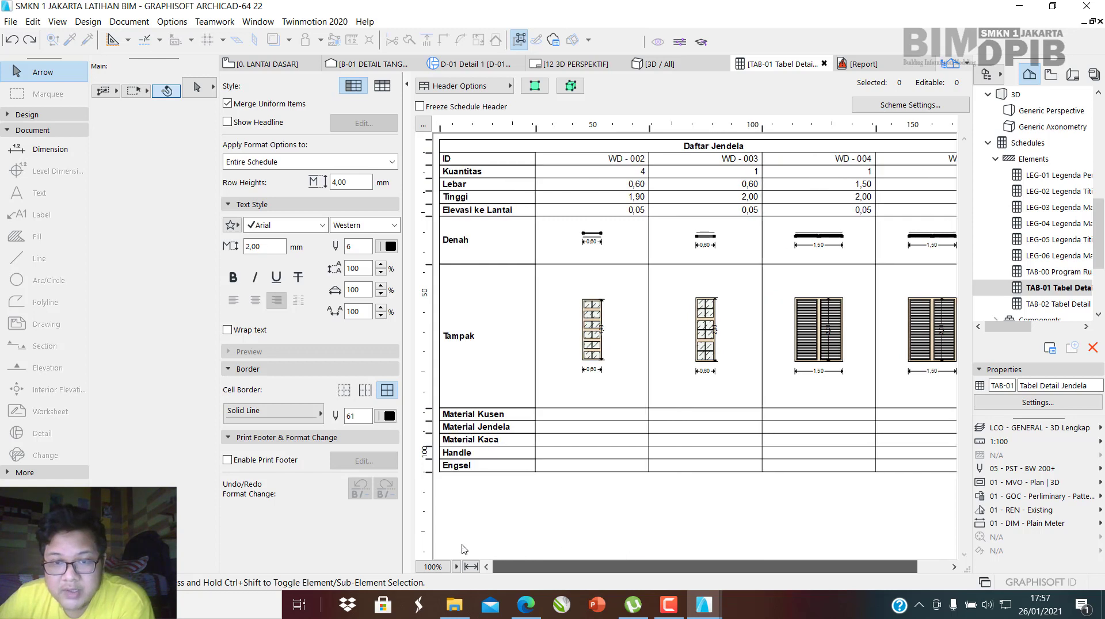
# Open the TAB-02 Tabel Detail Pintu schedule and look through its door columns and material rows.
pyautogui.click(1057, 304)
pyautogui.doubleClick(1057, 305)
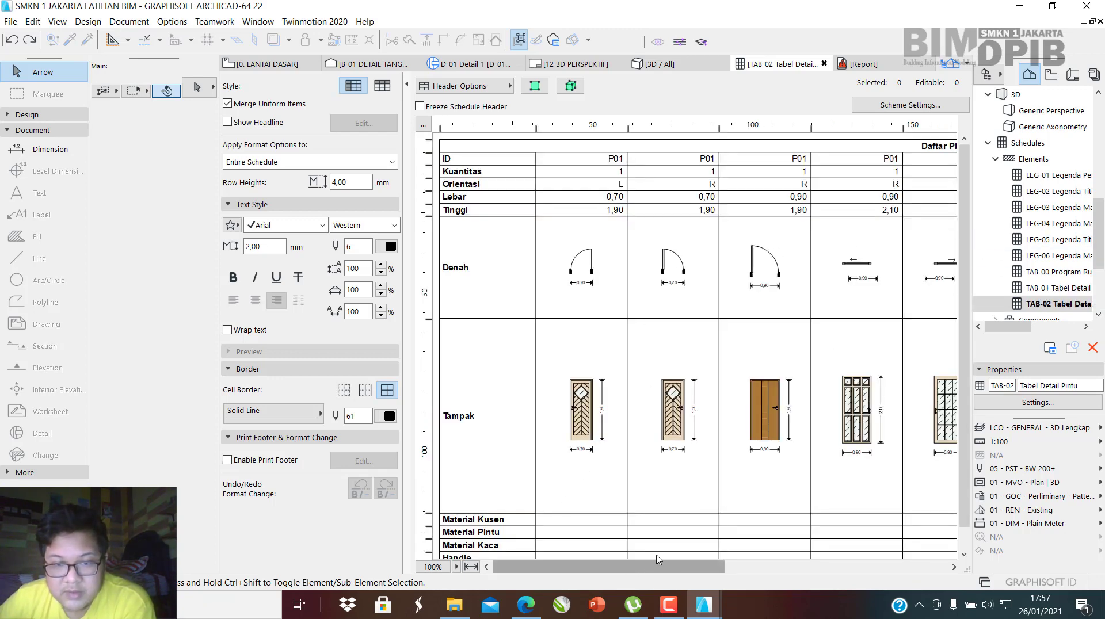
pyautogui.click(909, 563)
pyautogui.click(666, 567)
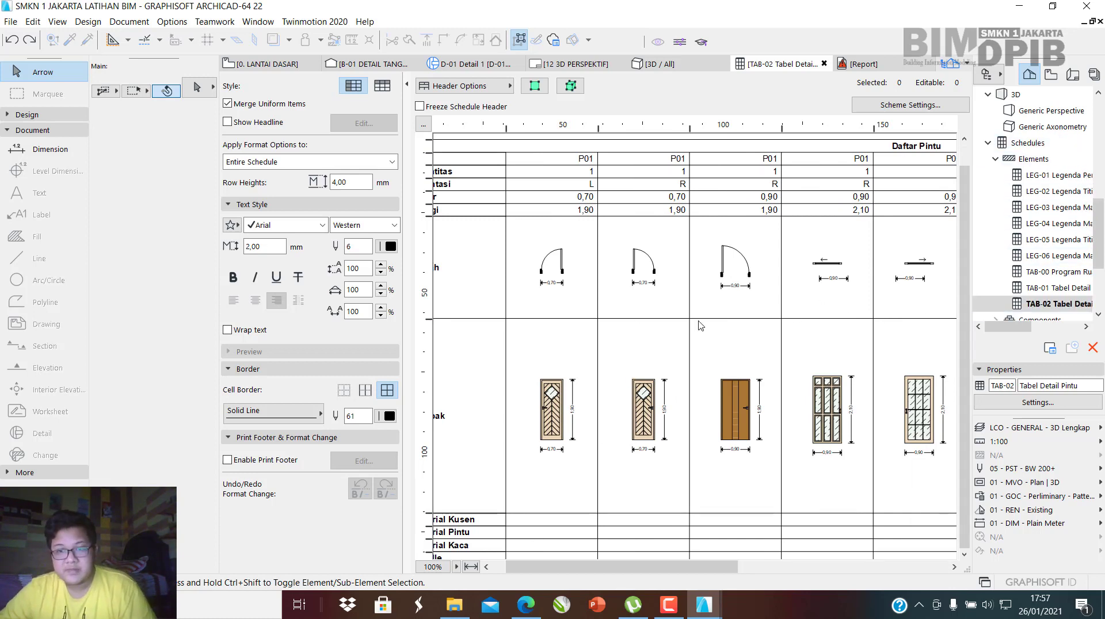
pyautogui.scroll(-1, 698, 321)
# Inspect the settings for saving the TAB-02 Tabel Detail Pintu schedule as a view, without creating the view.
pyautogui.rightClick(1034, 310)
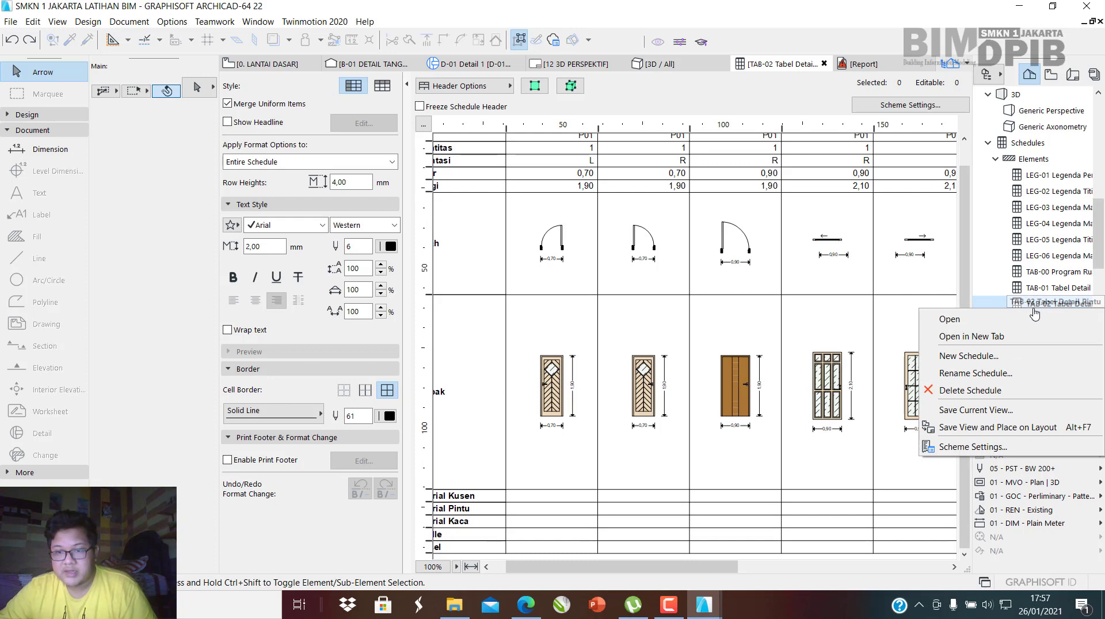
pyautogui.click(968, 413)
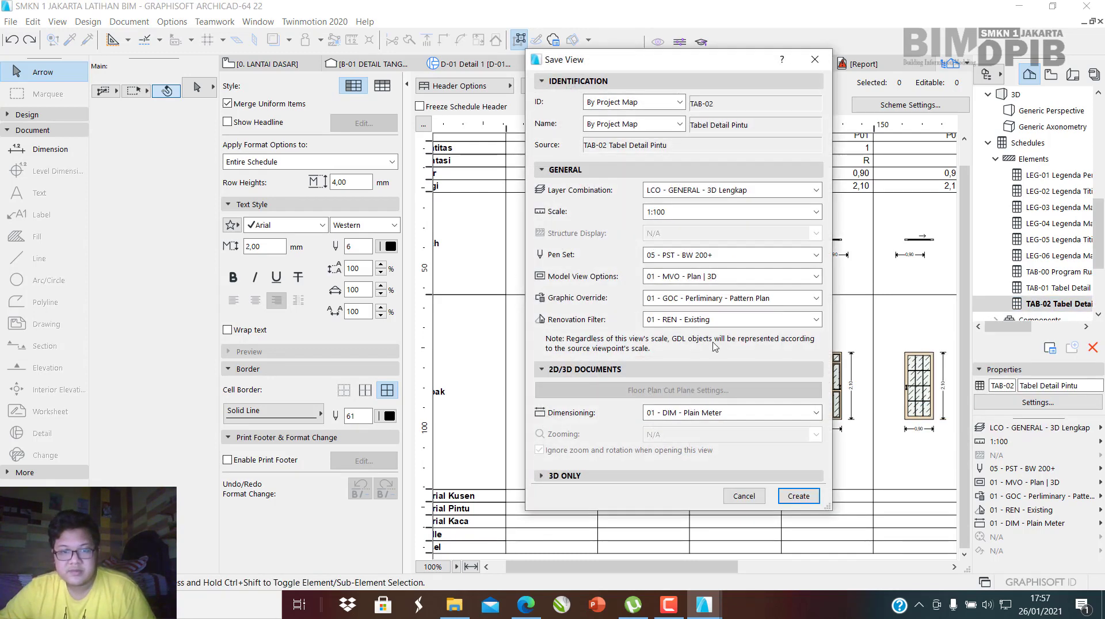
pyautogui.click(815, 61)
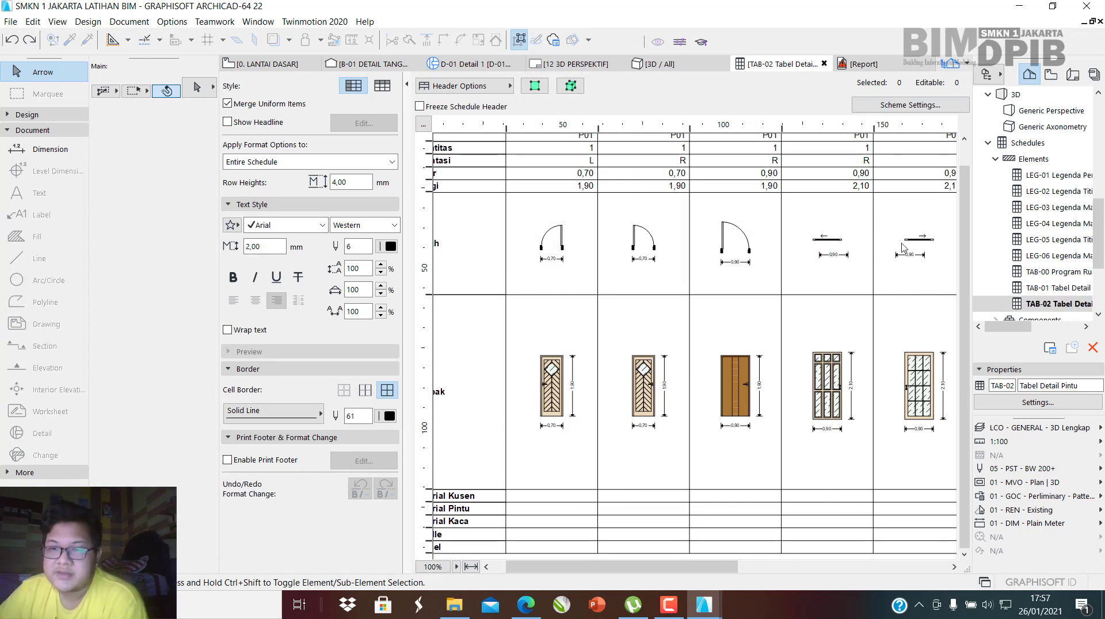
# Collapse the schedules in the project map and view the Change List among the project indexes.
pyautogui.scroll(3, 1034, 241)
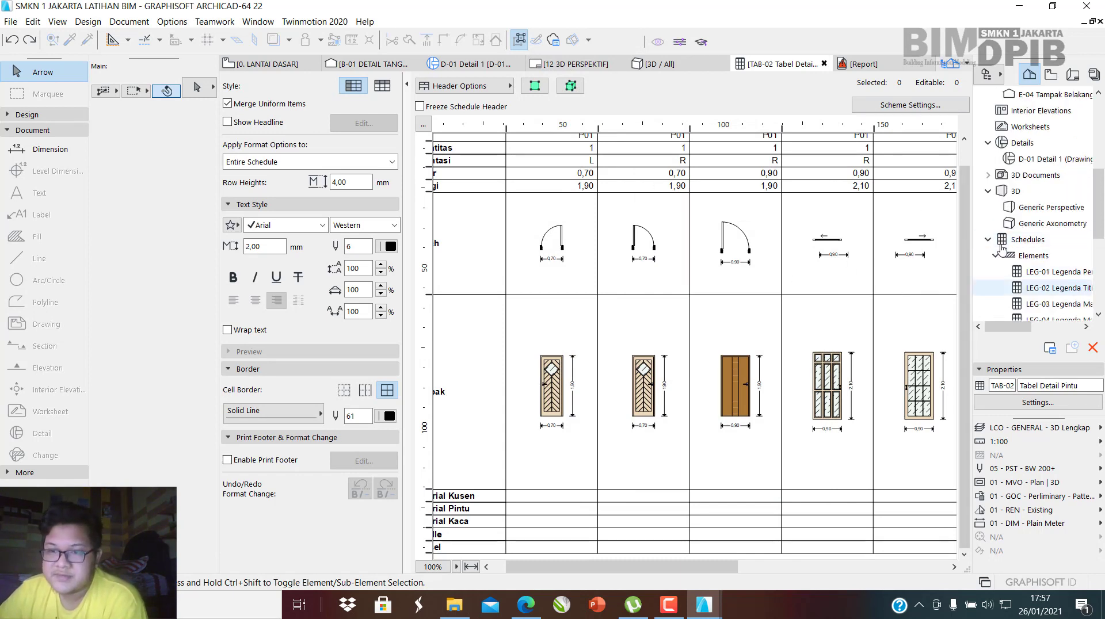
pyautogui.doubleClick(1035, 242)
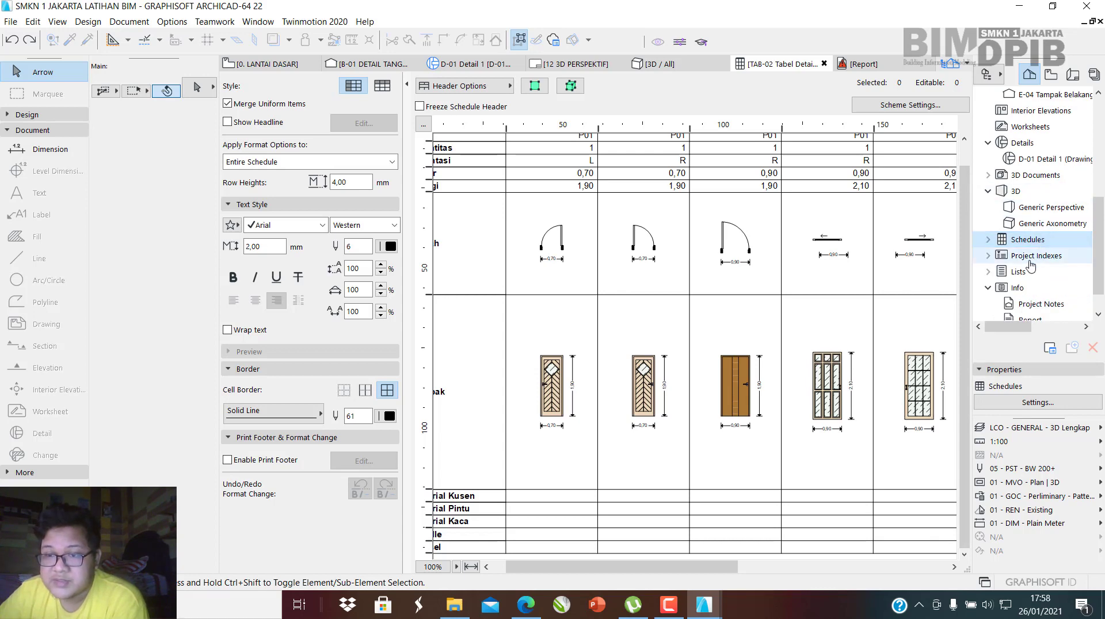
pyautogui.doubleClick(1035, 255)
pyautogui.doubleClick(1028, 239)
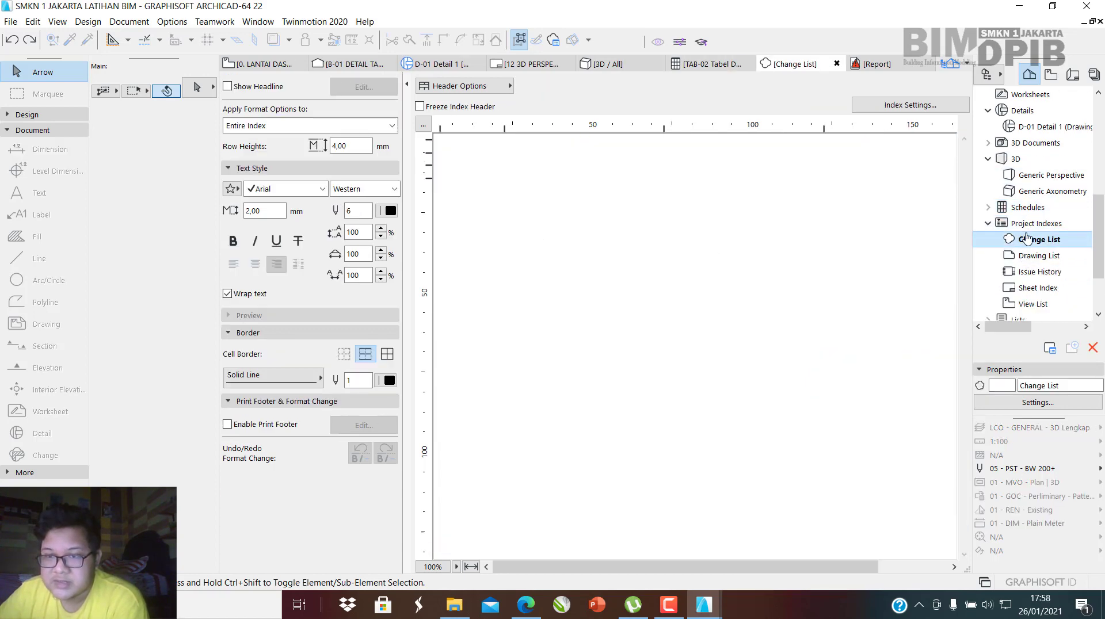
pyautogui.doubleClick(1034, 225)
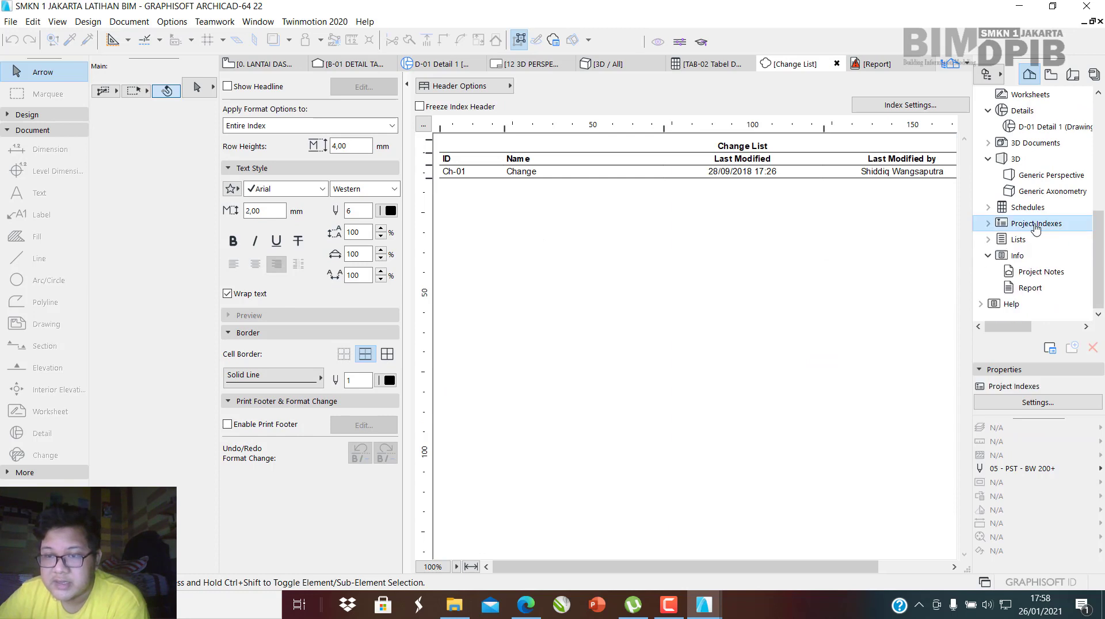
# Open the Fills (simple) list among the element lists and dismiss the warning.
pyautogui.click(1029, 244)
pyautogui.doubleClick(1034, 255)
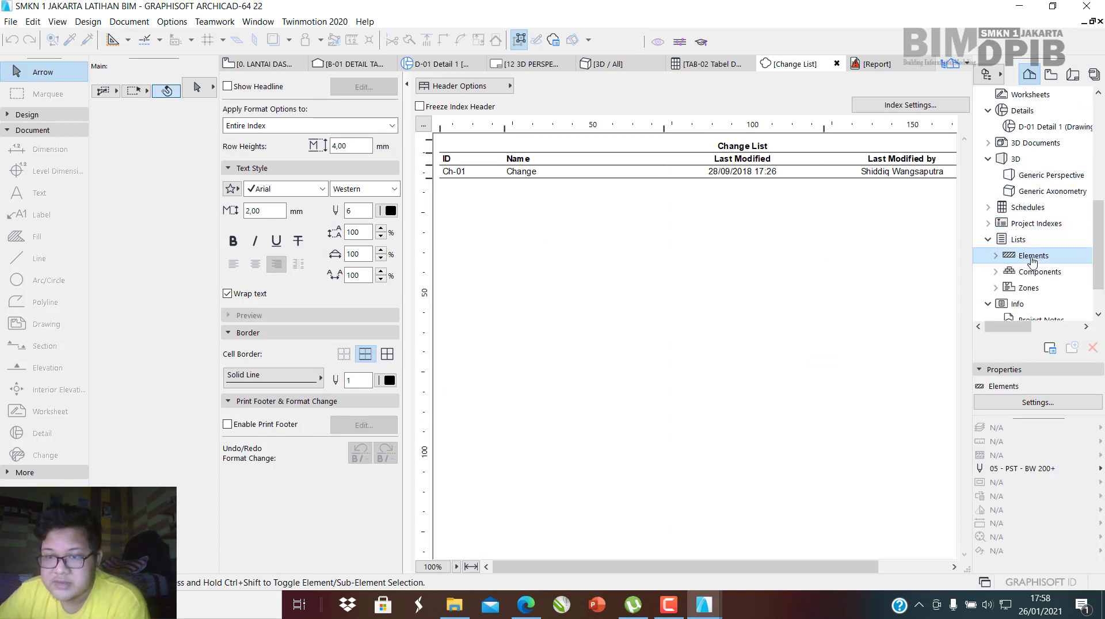
pyautogui.click(1046, 194)
pyautogui.doubleClick(1047, 194)
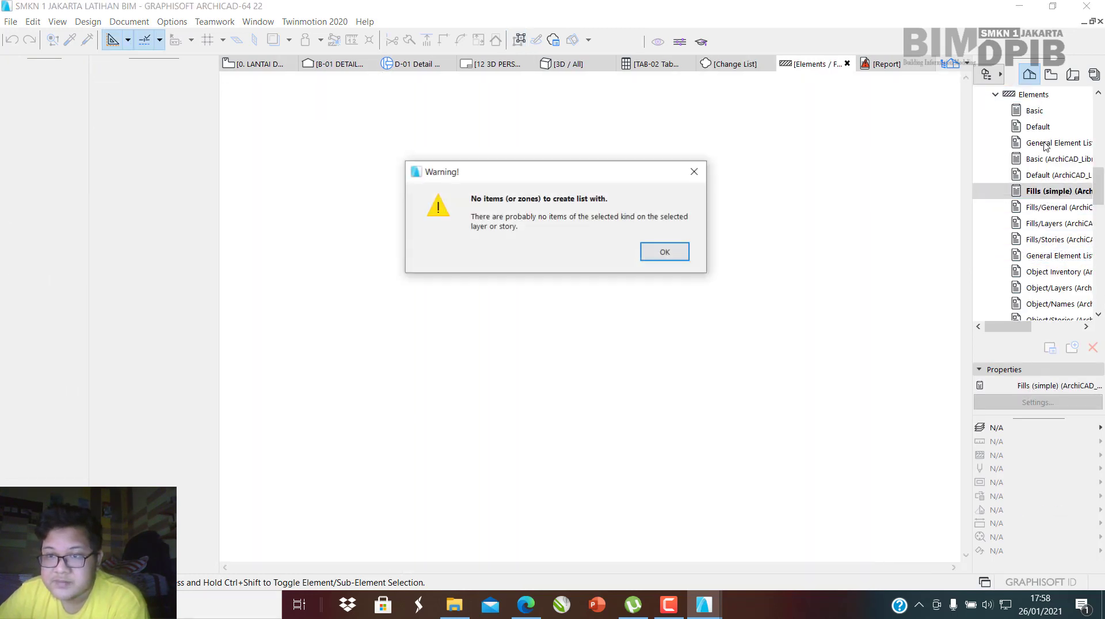
pyautogui.click(695, 172)
# Collapse the element lists and view the Basic list among the component lists.
pyautogui.scroll(2, 999, 150)
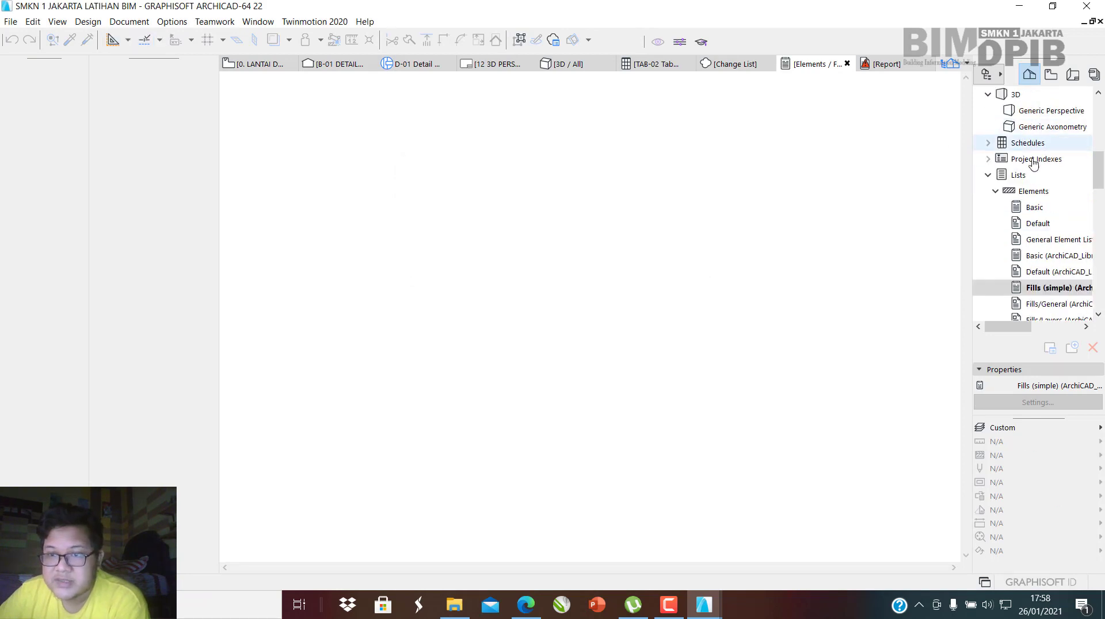
pyautogui.click(1019, 175)
pyautogui.doubleClick(1038, 194)
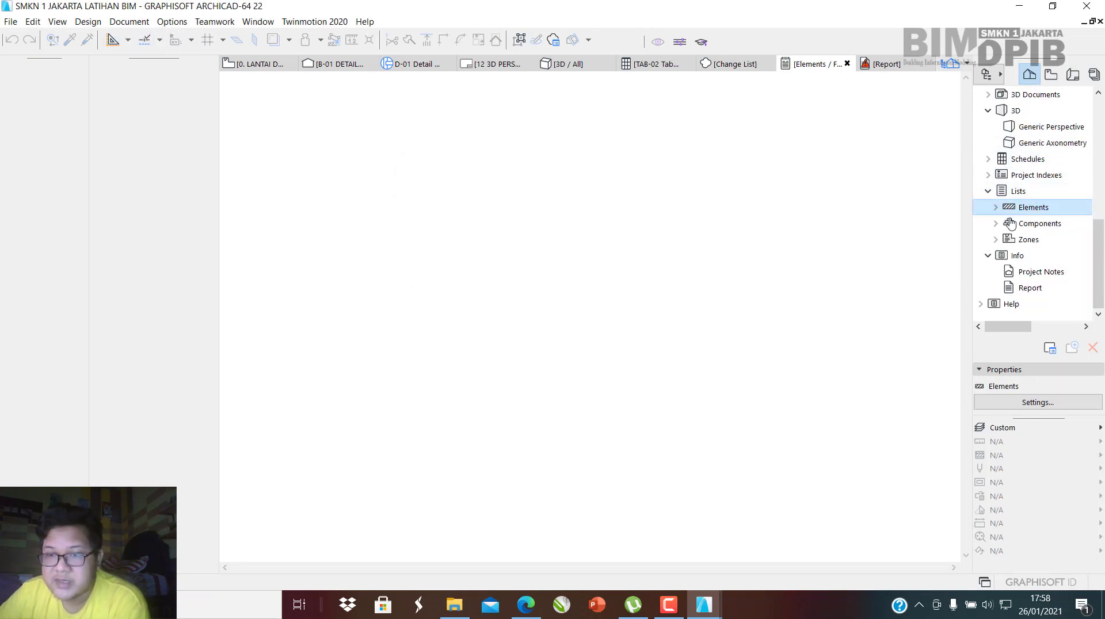
pyautogui.click(1041, 225)
pyautogui.doubleClick(1042, 225)
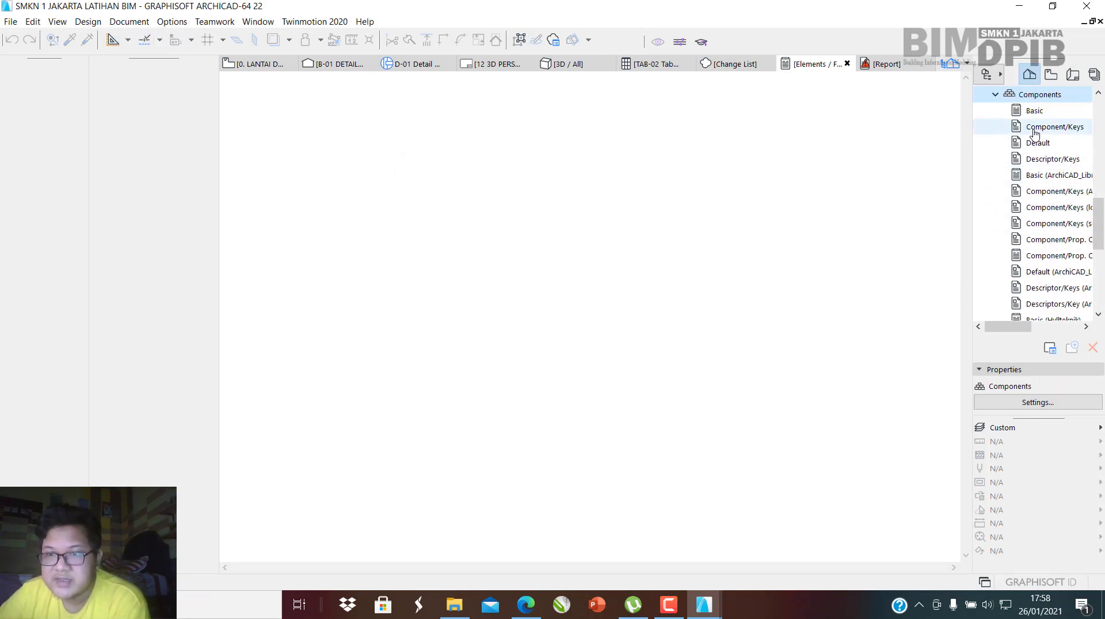
pyautogui.doubleClick(1036, 111)
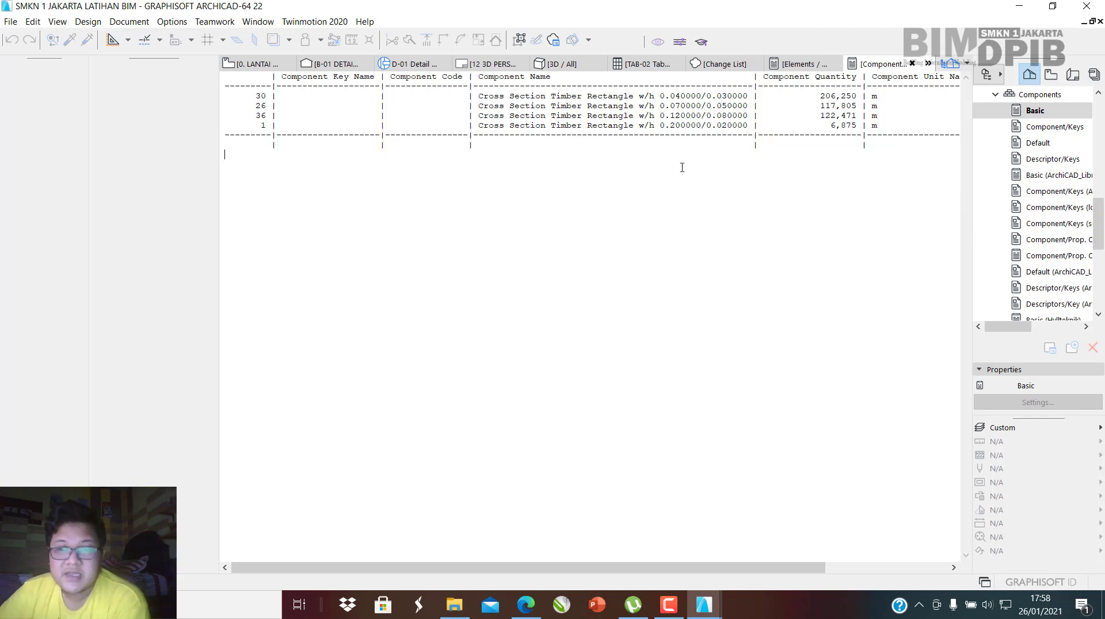
# Collapse the Lists and Info branches of the project map, and close the opened component and element lists.
pyautogui.scroll(2, 1075, 157)
pyautogui.doubleClick(1028, 165)
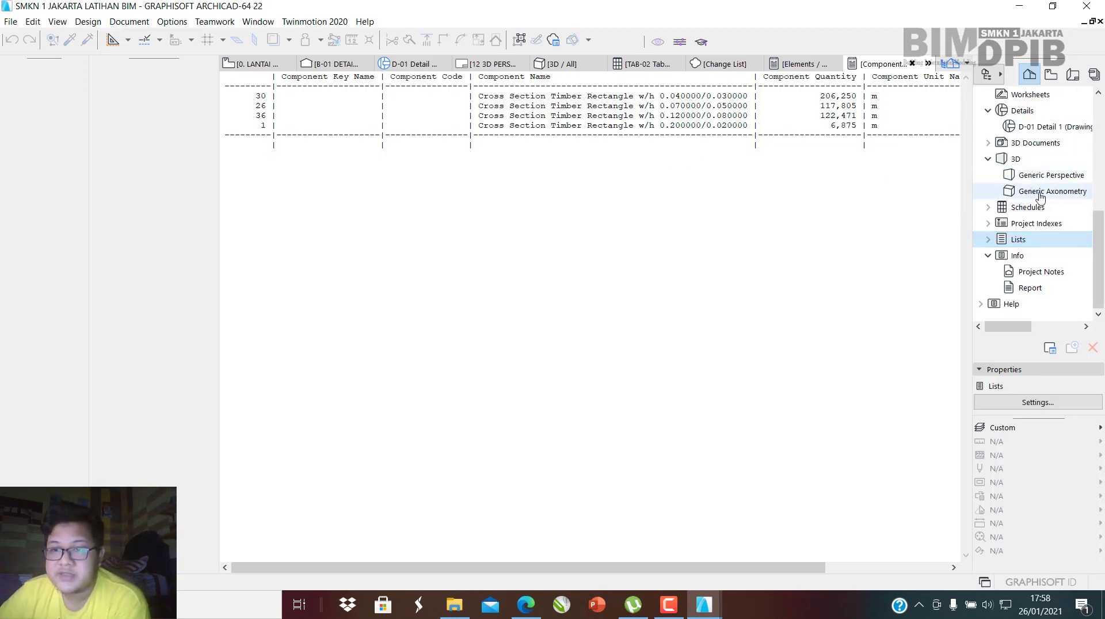
pyautogui.doubleClick(1018, 255)
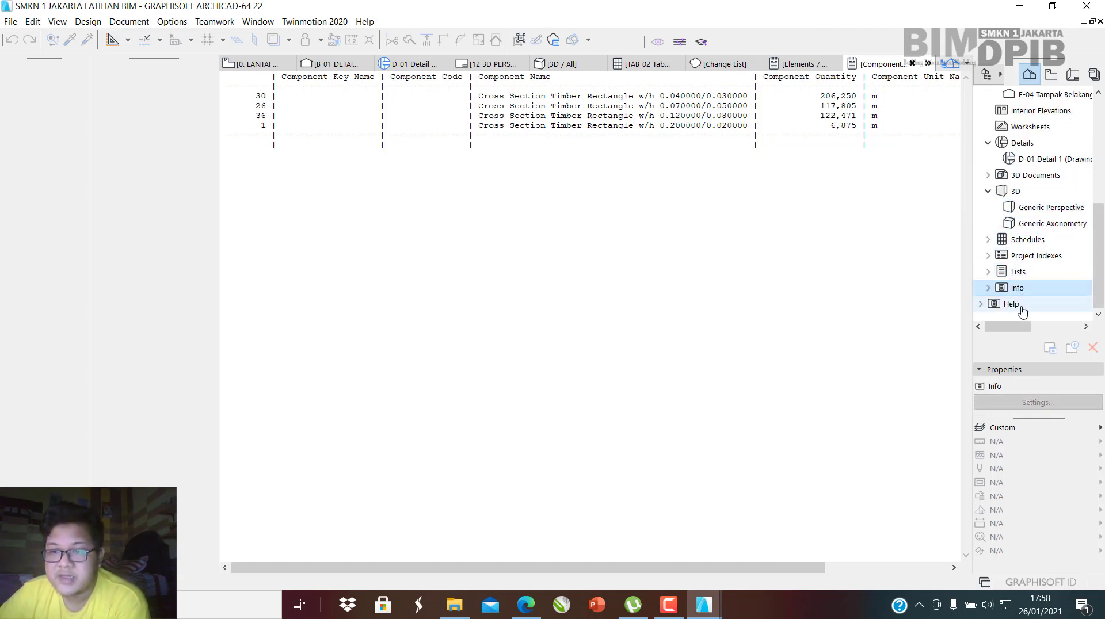
pyautogui.click(1048, 160)
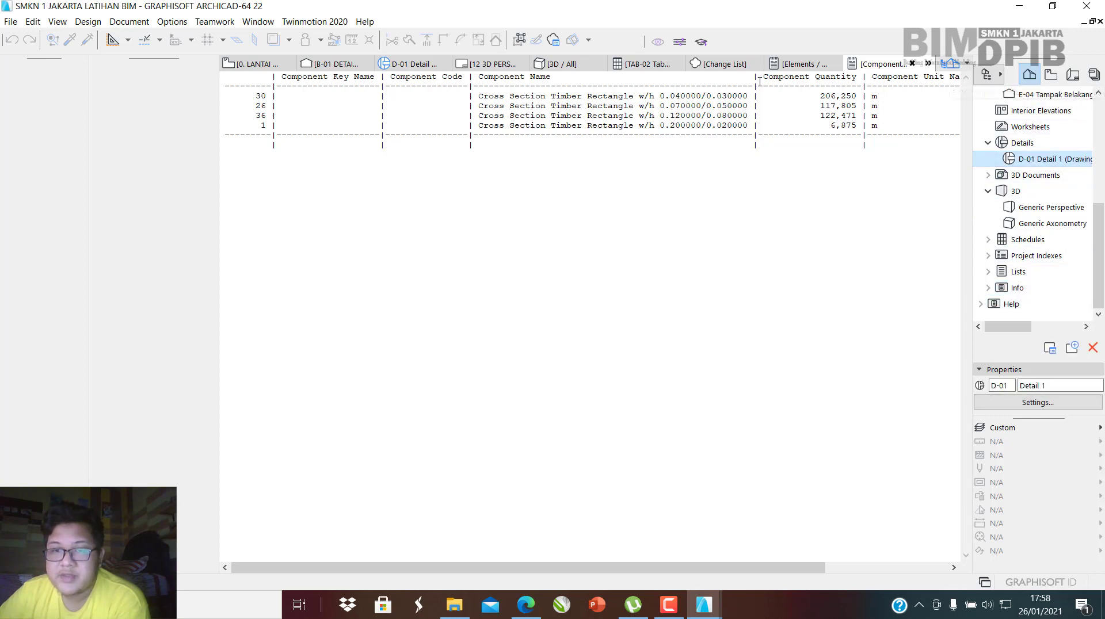
pyautogui.click(801, 66)
pyautogui.click(912, 65)
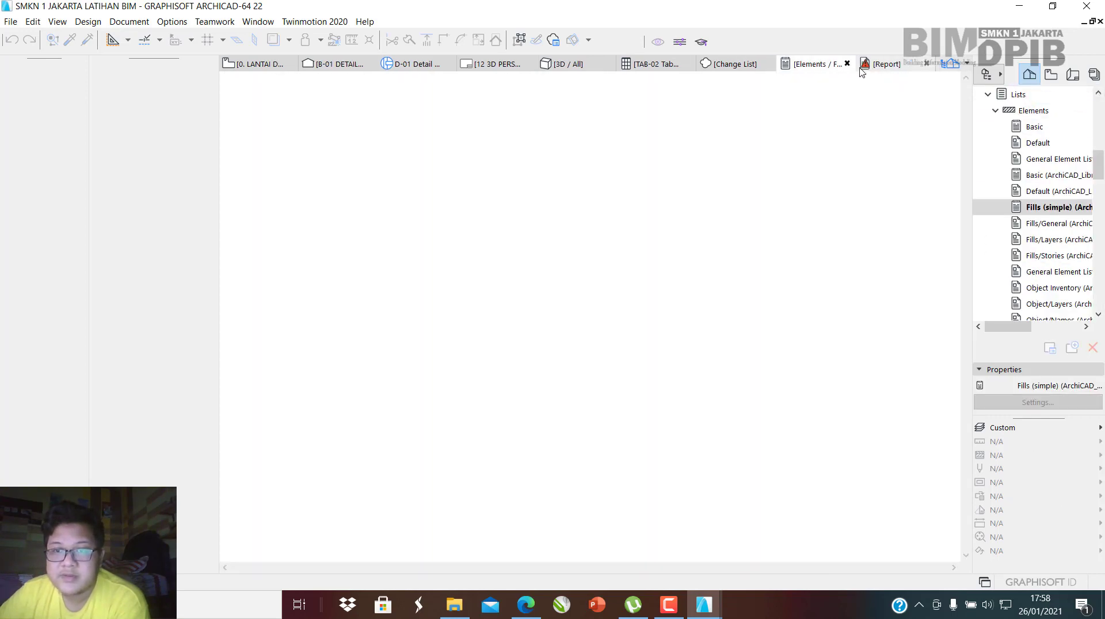
pyautogui.click(849, 65)
# Return from the TAB-02 schedule to the 3D axonometry and look closely at the ground-floor front window and its yellow frame.
pyautogui.click(674, 66)
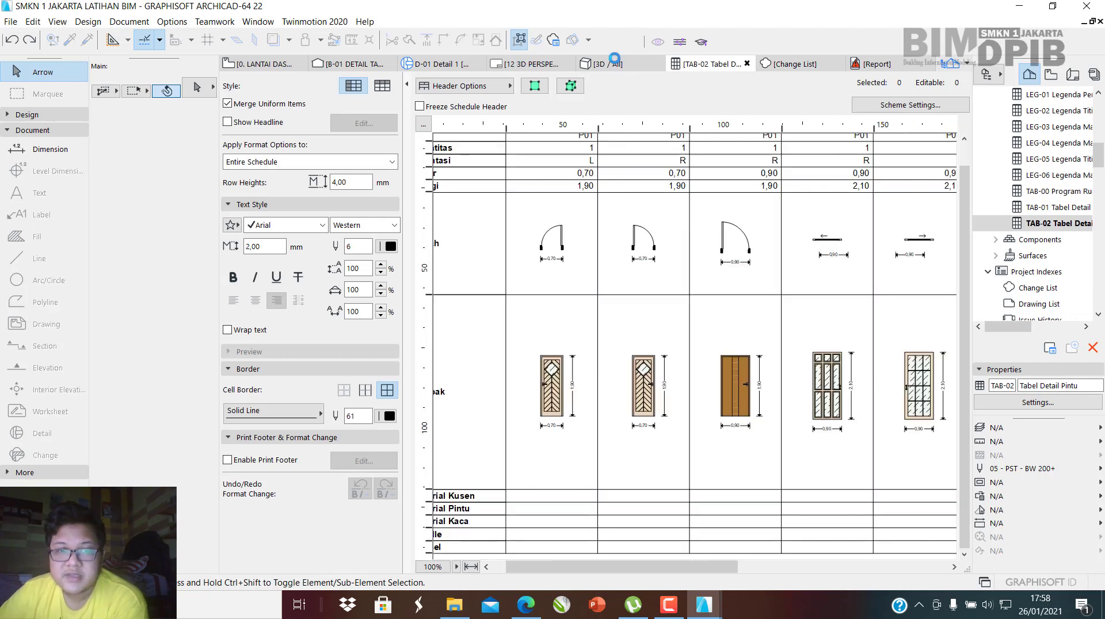
pyautogui.click(606, 64)
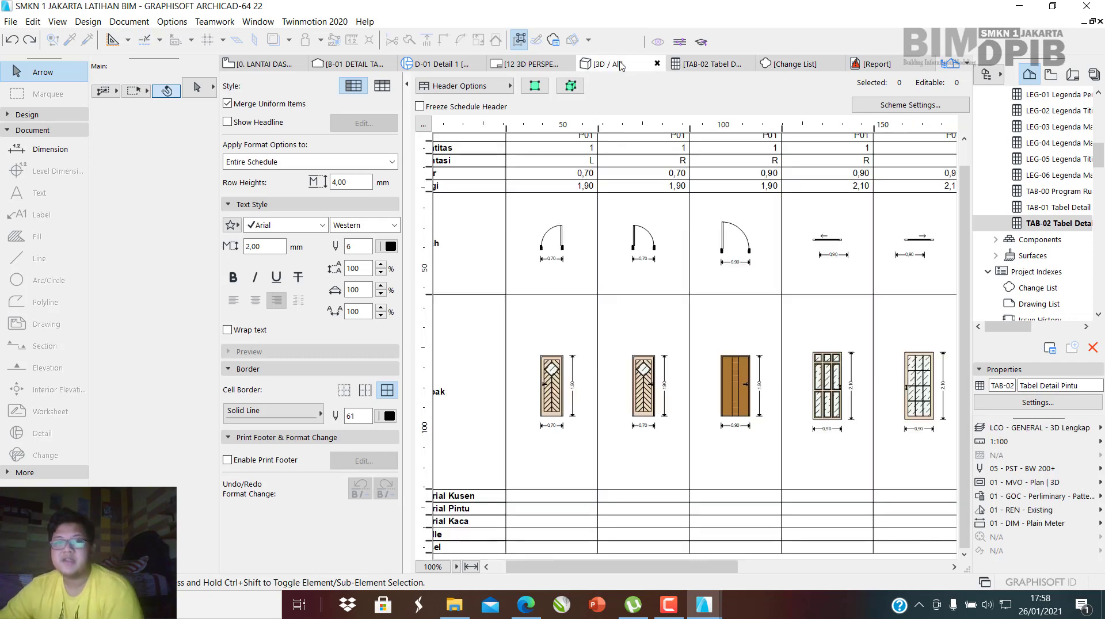
pyautogui.scroll(6, 538, 302)
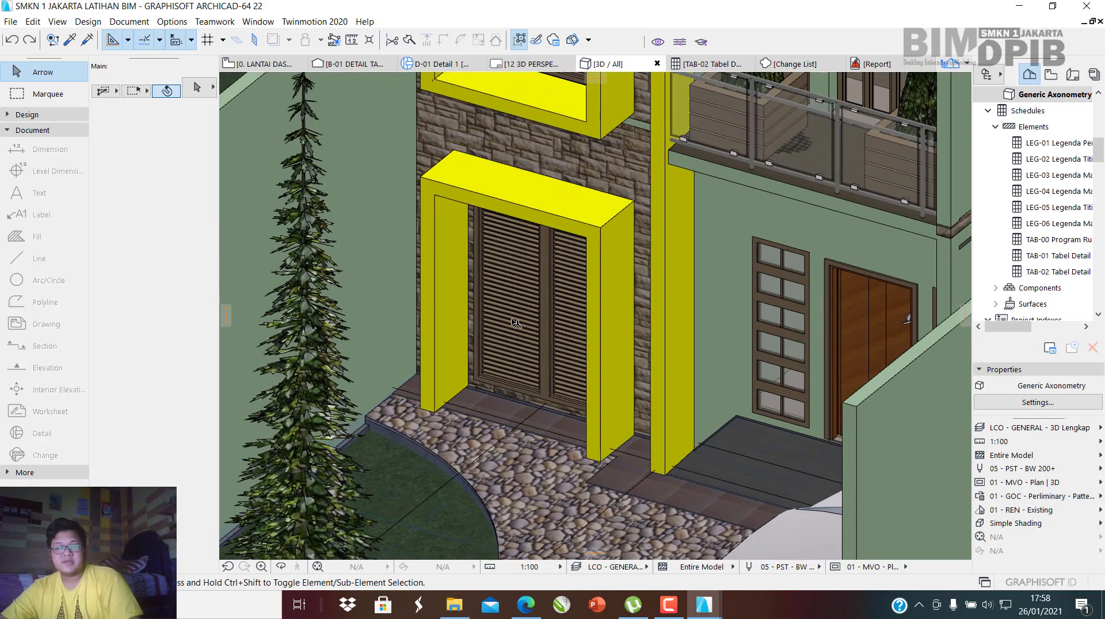
# Open the settings of the ground-floor front window and examine its classification, general ratings and product info properties.
pyautogui.click(538, 302)
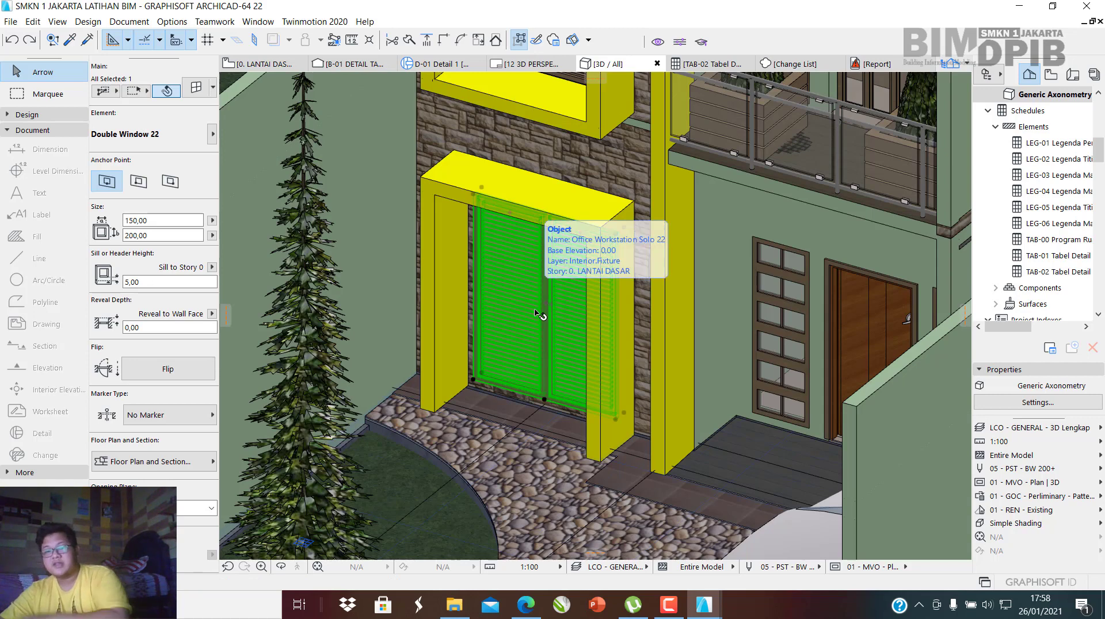
pyautogui.doubleClick(539, 314)
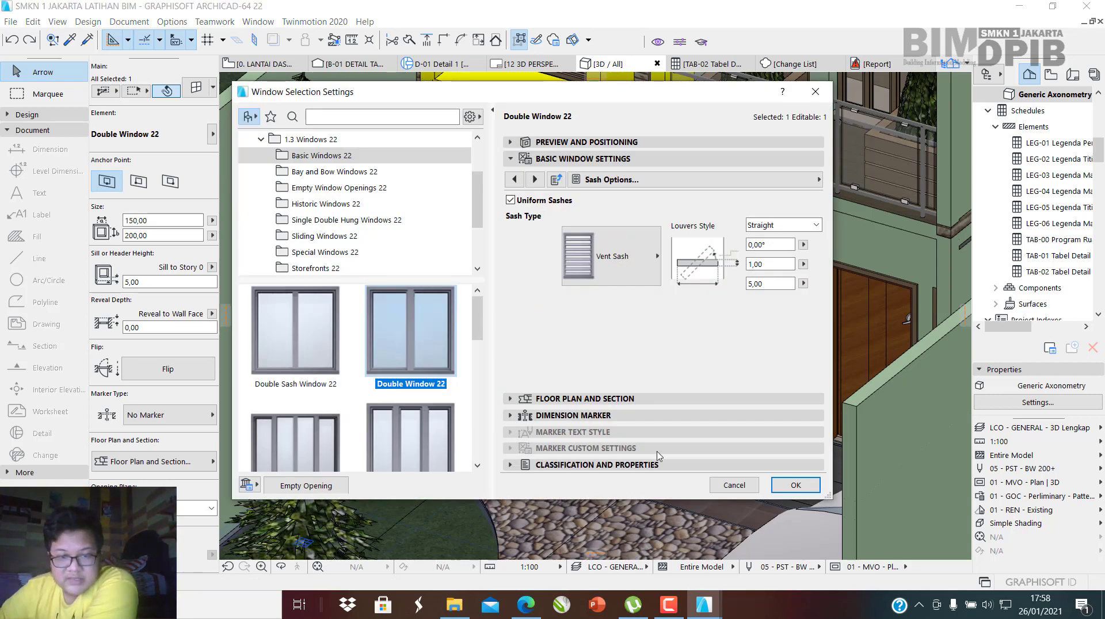
pyautogui.click(596, 466)
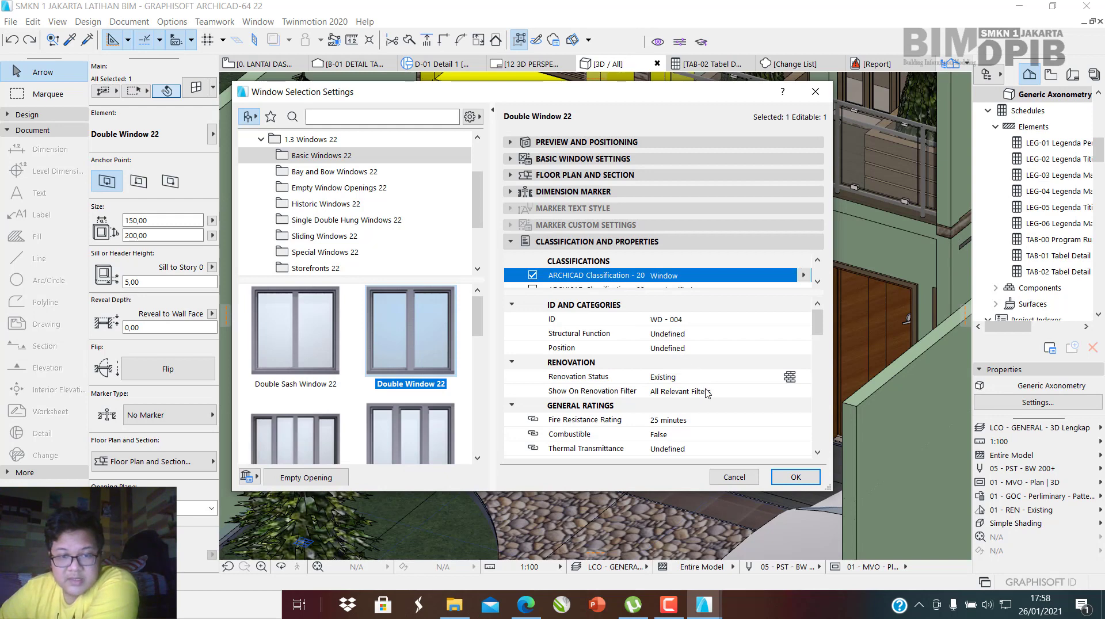
pyautogui.scroll(-2, 707, 393)
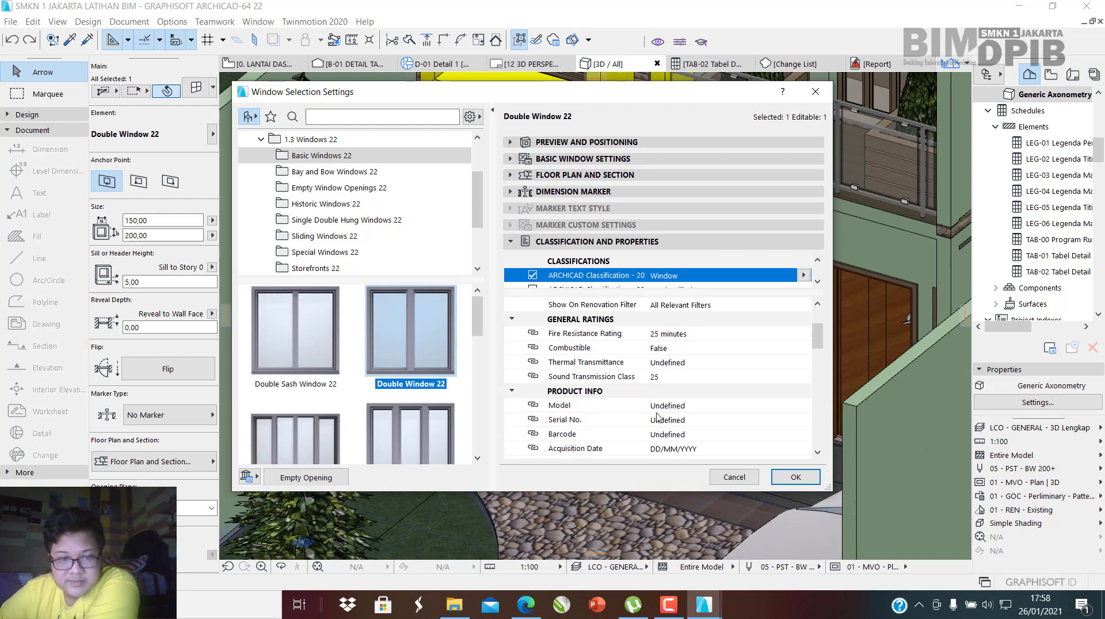
pyautogui.click(598, 407)
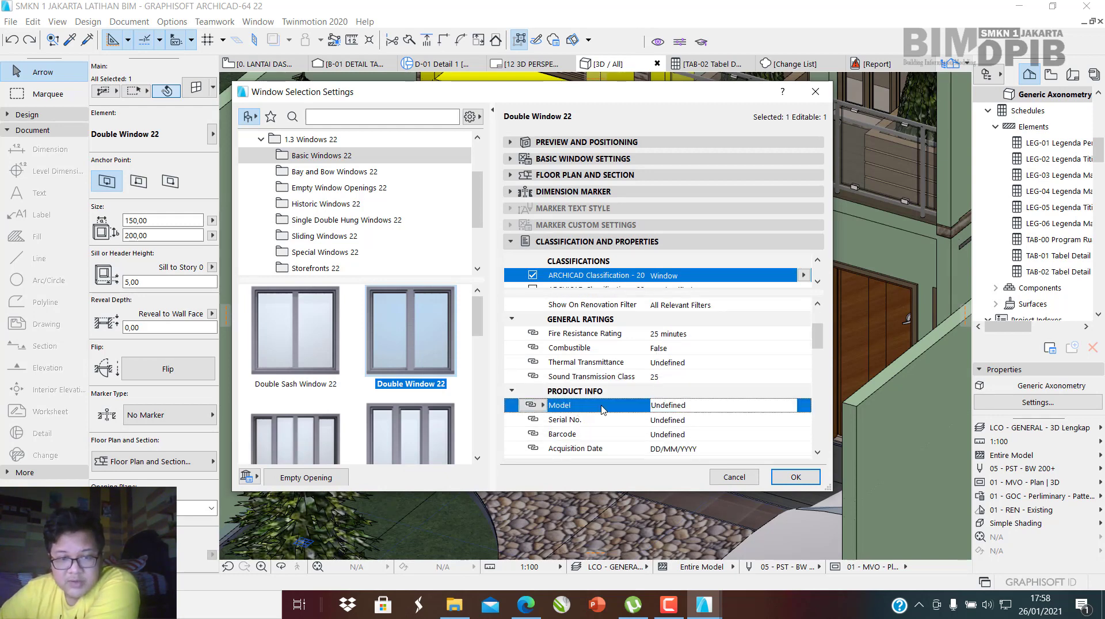
pyautogui.click(681, 405)
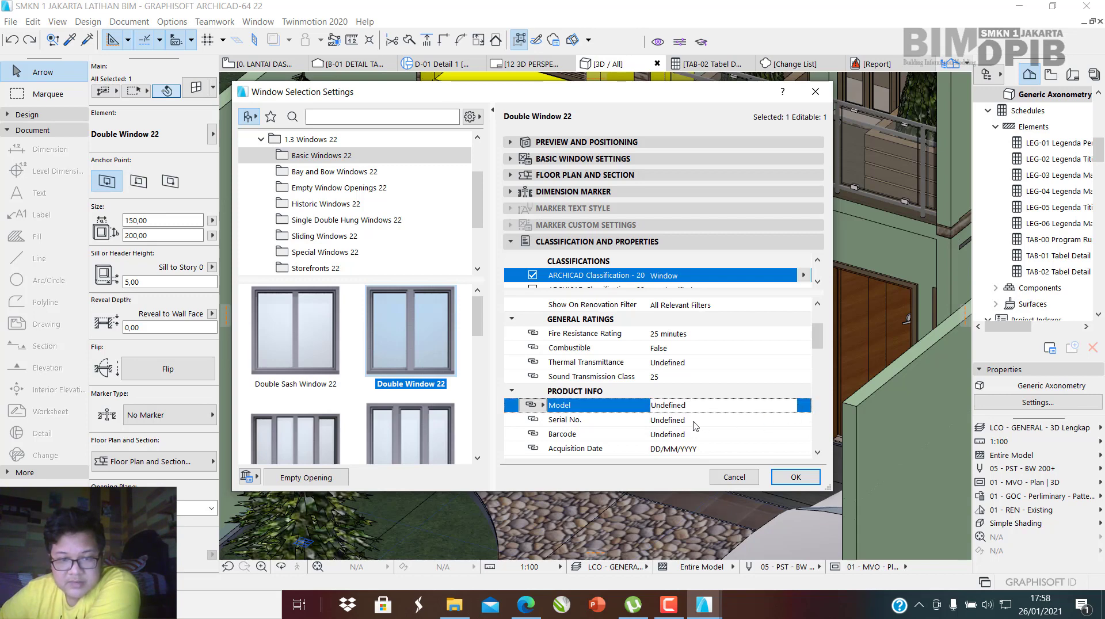
pyautogui.click(660, 421)
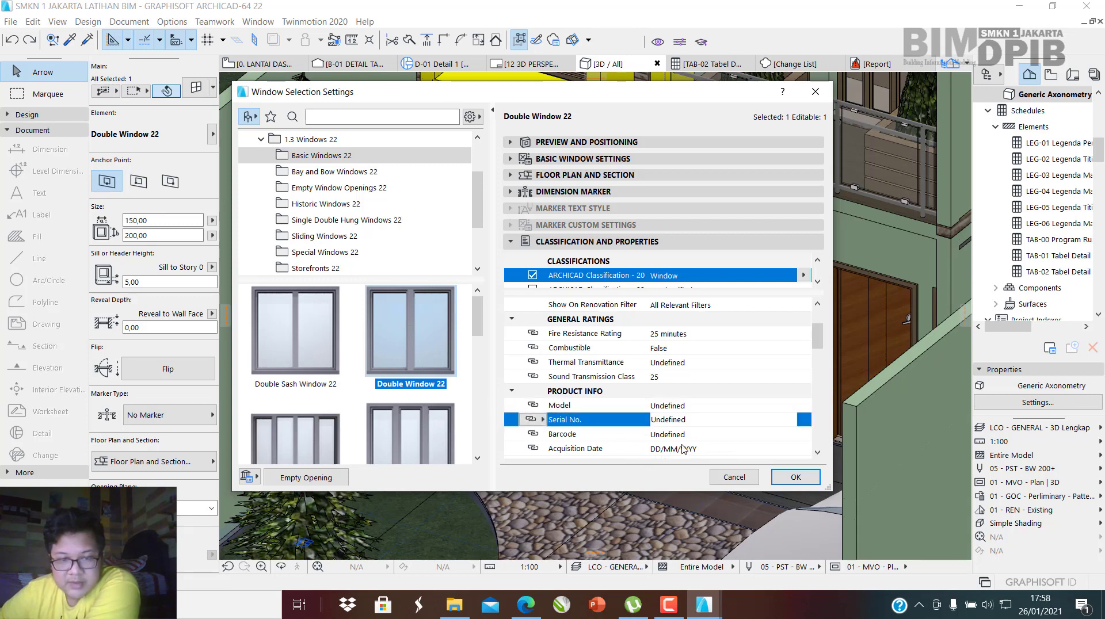
pyautogui.scroll(-2, 684, 449)
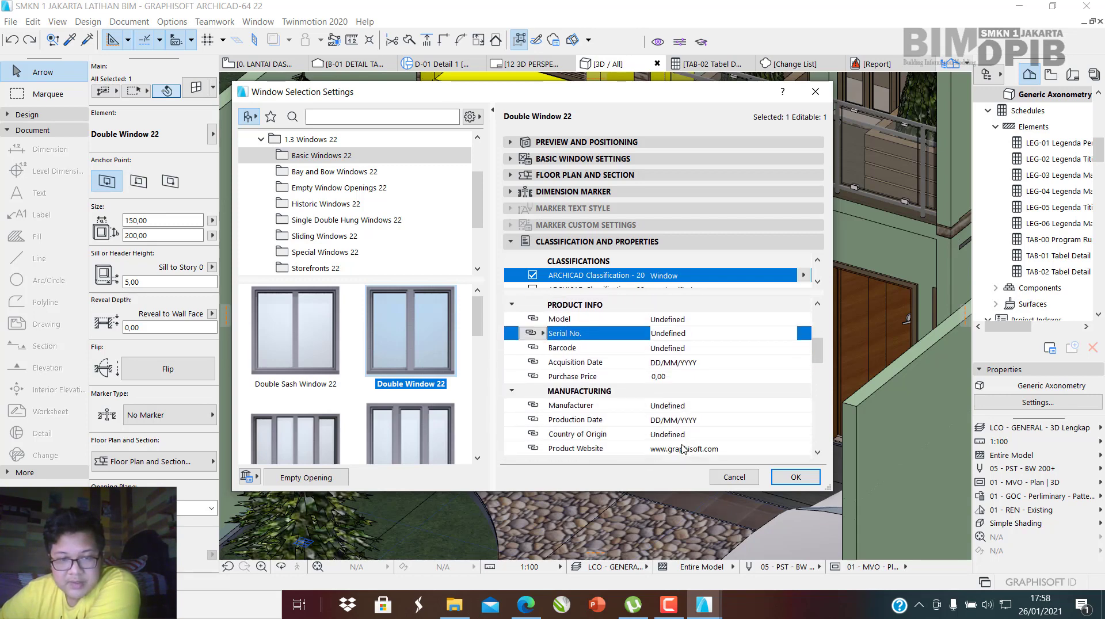
pyautogui.click(660, 377)
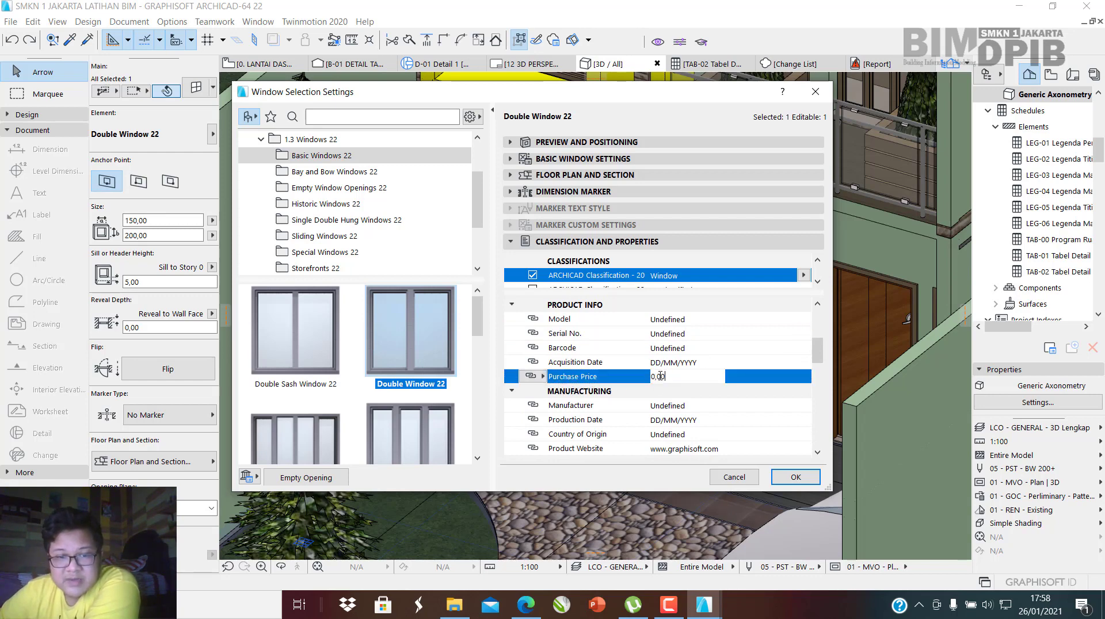
pyautogui.click(630, 365)
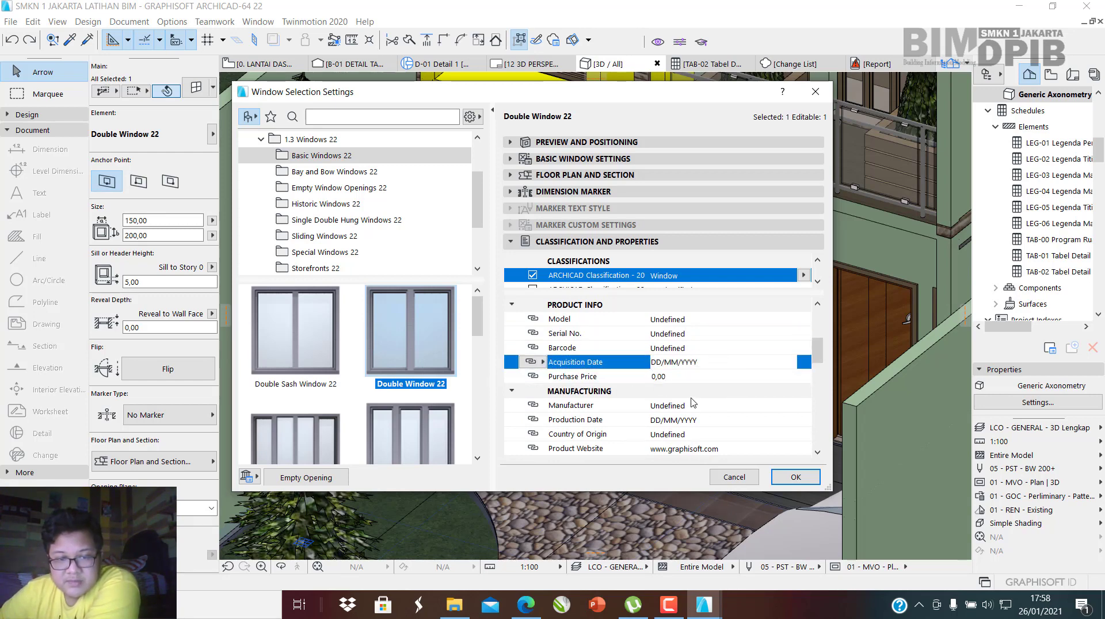
pyautogui.scroll(-1, 693, 403)
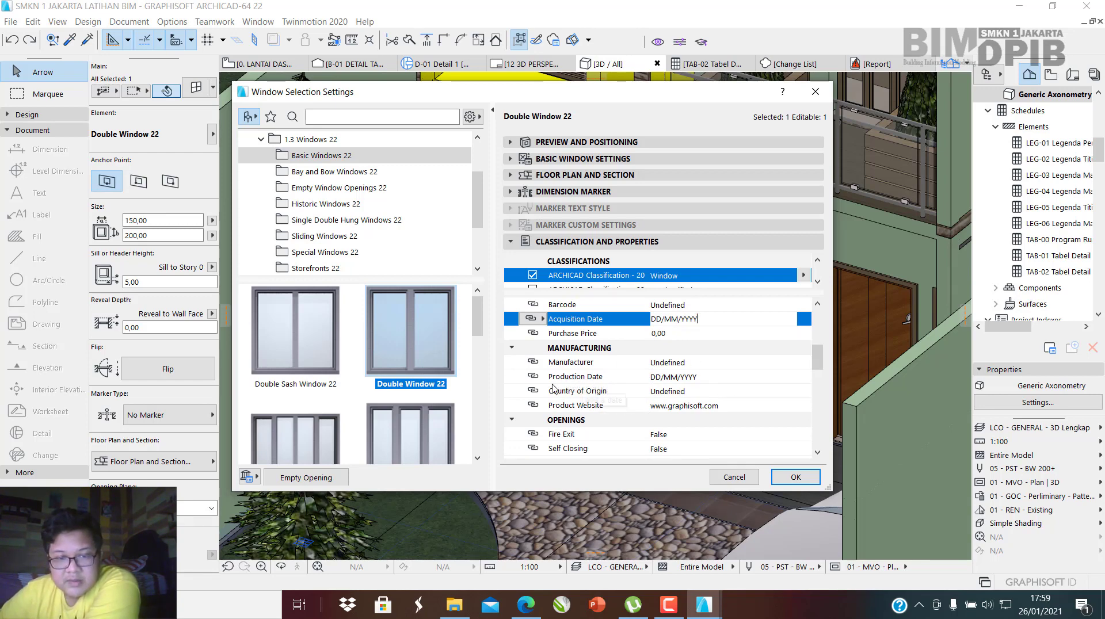
# Examine the window's openings, glazing and IFC properties and its ID, and close the settings without applying changes.
pyautogui.scroll(-2, 694, 397)
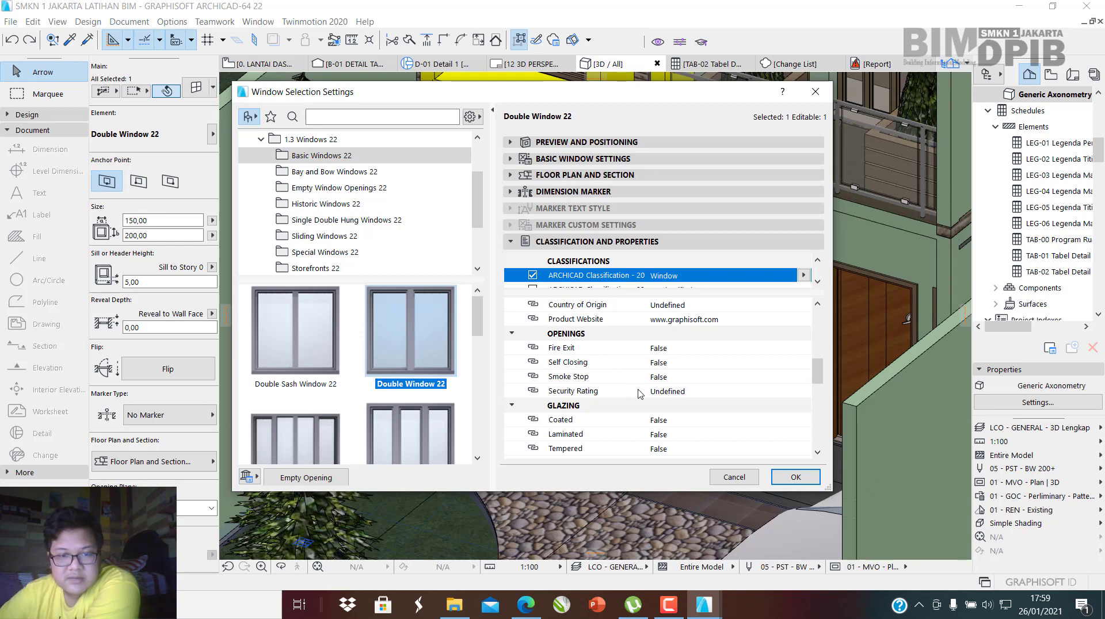
pyautogui.scroll(-2, 536, 374)
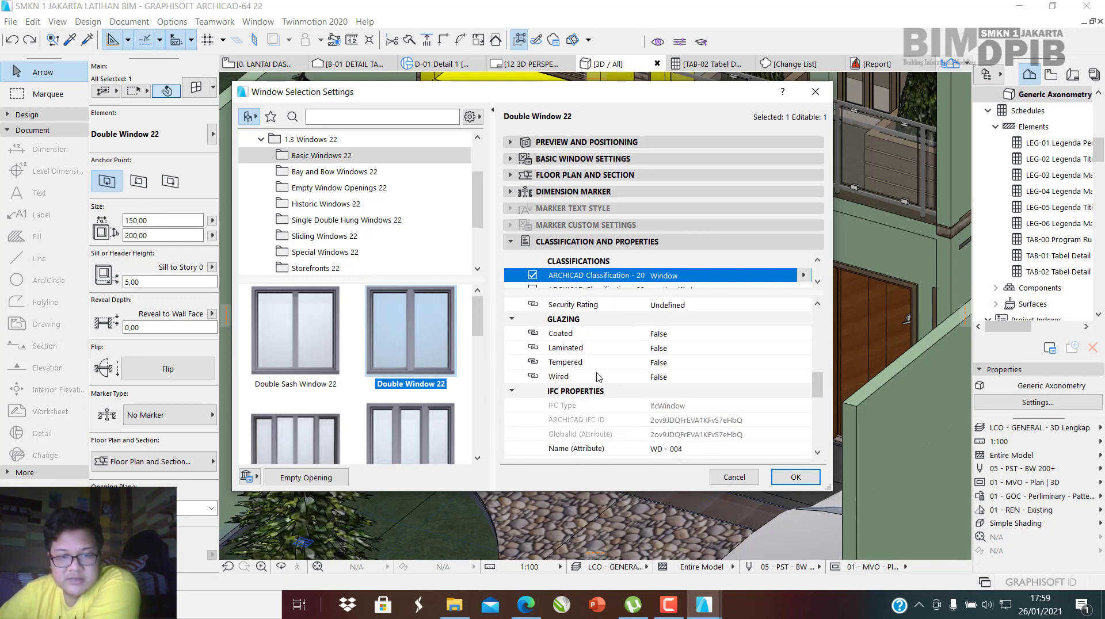
pyautogui.scroll(-4, 598, 377)
pyautogui.scroll(3, 532, 337)
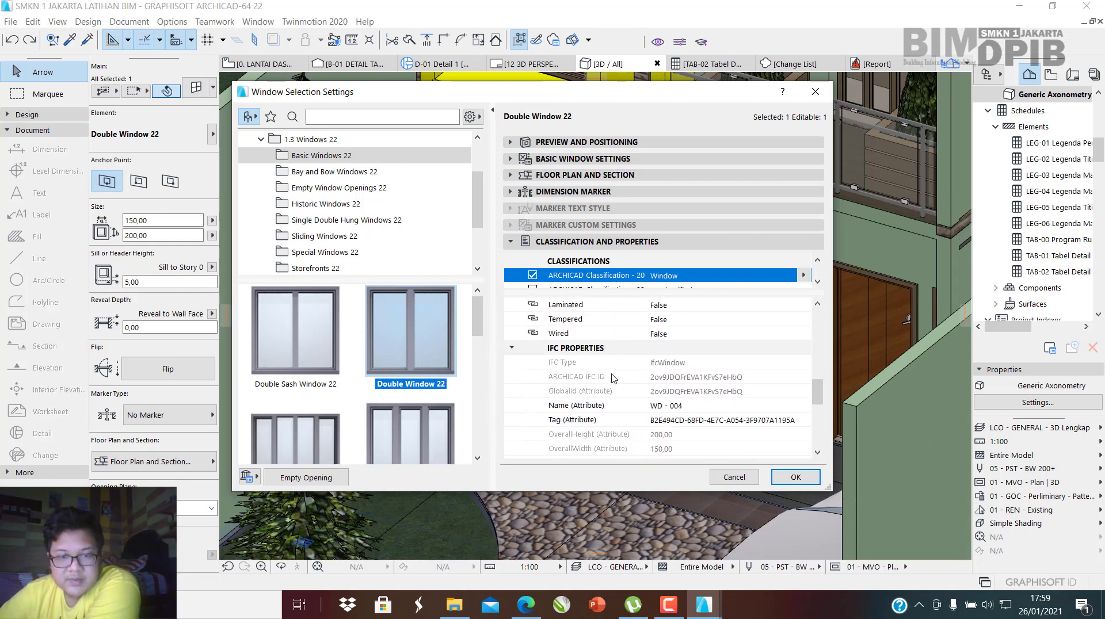
pyautogui.scroll(4, 613, 378)
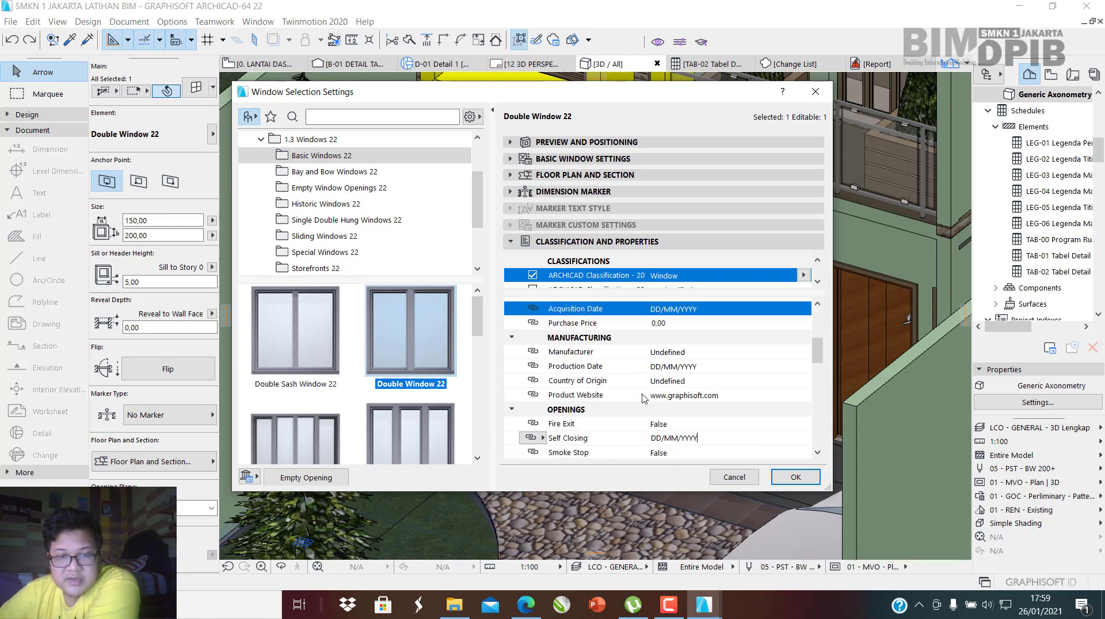
pyautogui.scroll(4, 650, 400)
pyautogui.click(683, 324)
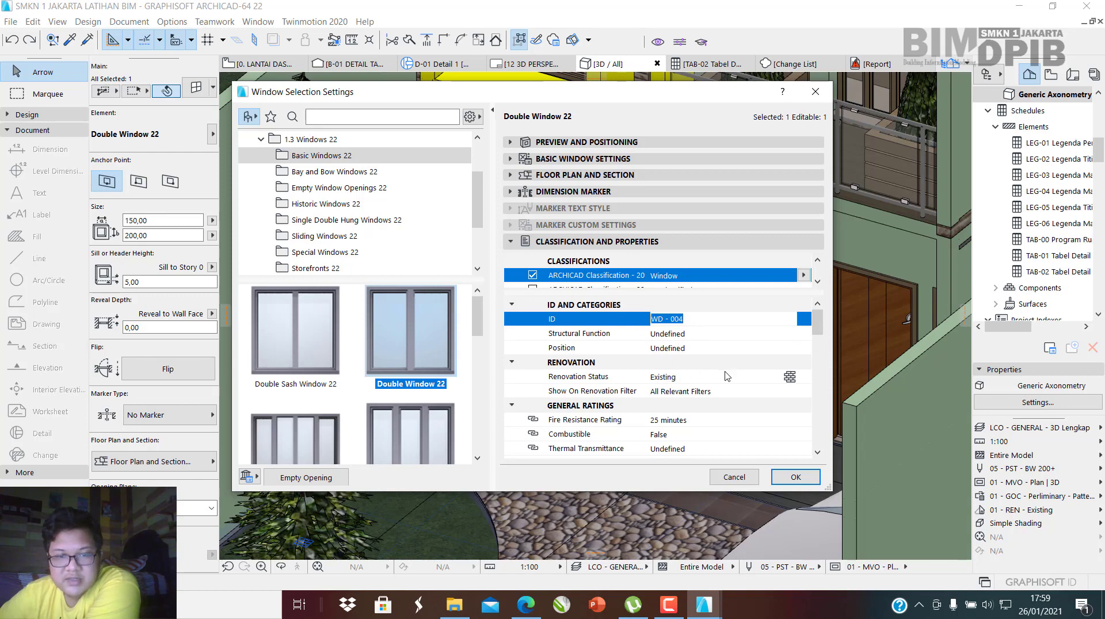
pyautogui.click(815, 92)
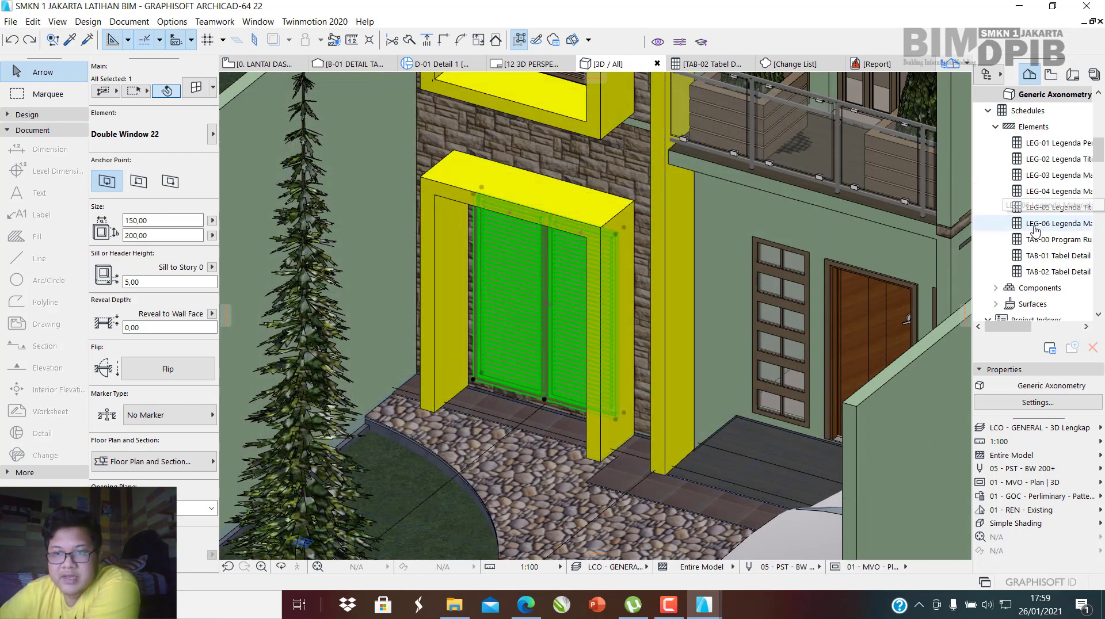
# Open the TAB-02 door schedule from the project map and look over its door columns.
pyautogui.scroll(6, 1035, 230)
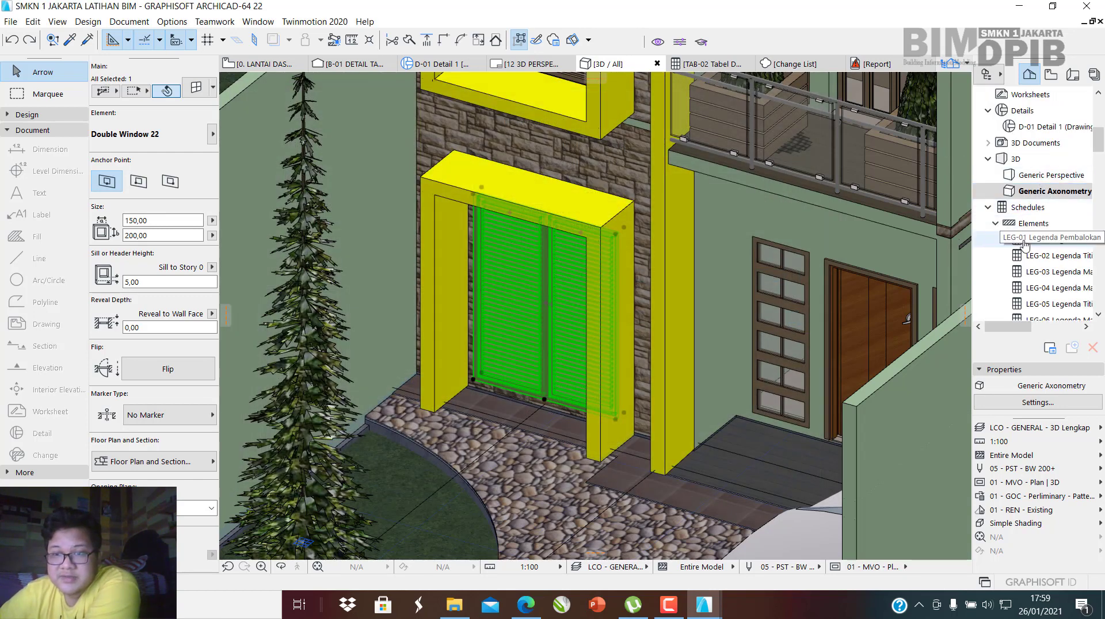
pyautogui.scroll(-3, 1025, 244)
pyautogui.click(1028, 159)
pyautogui.scroll(-3, 1041, 180)
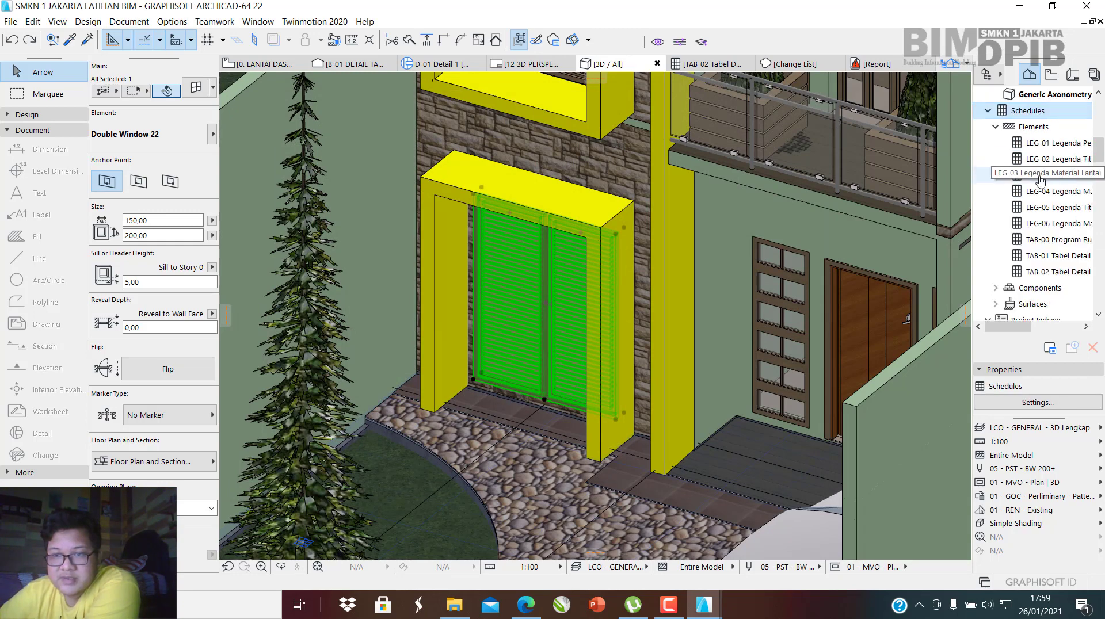
pyautogui.doubleClick(1058, 271)
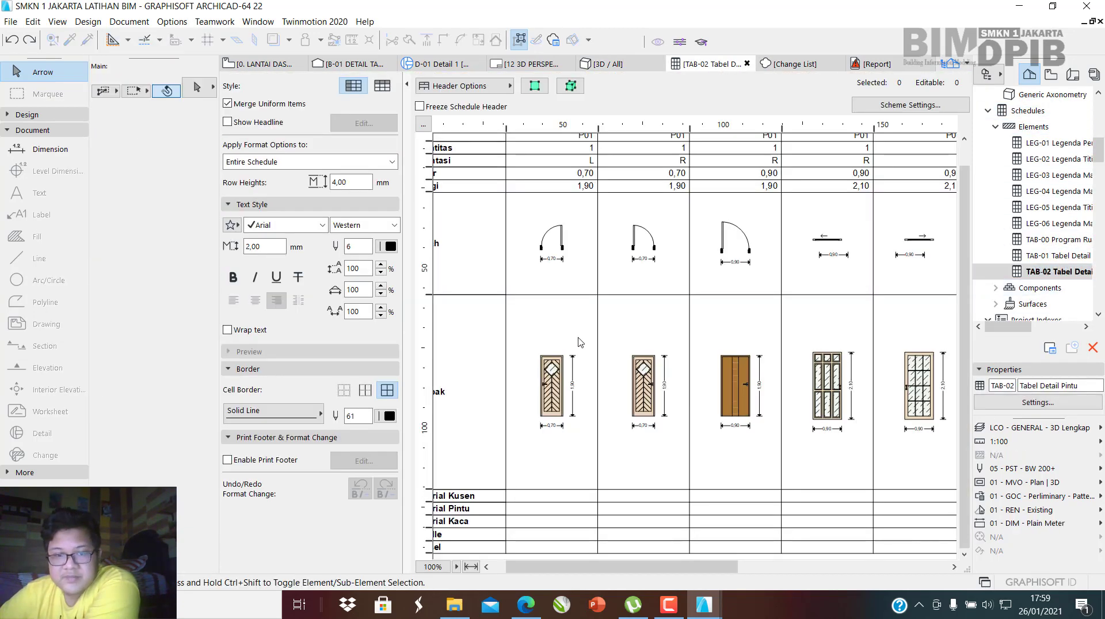
pyautogui.scroll(2, 473, 279)
pyautogui.scroll(-2, 639, 363)
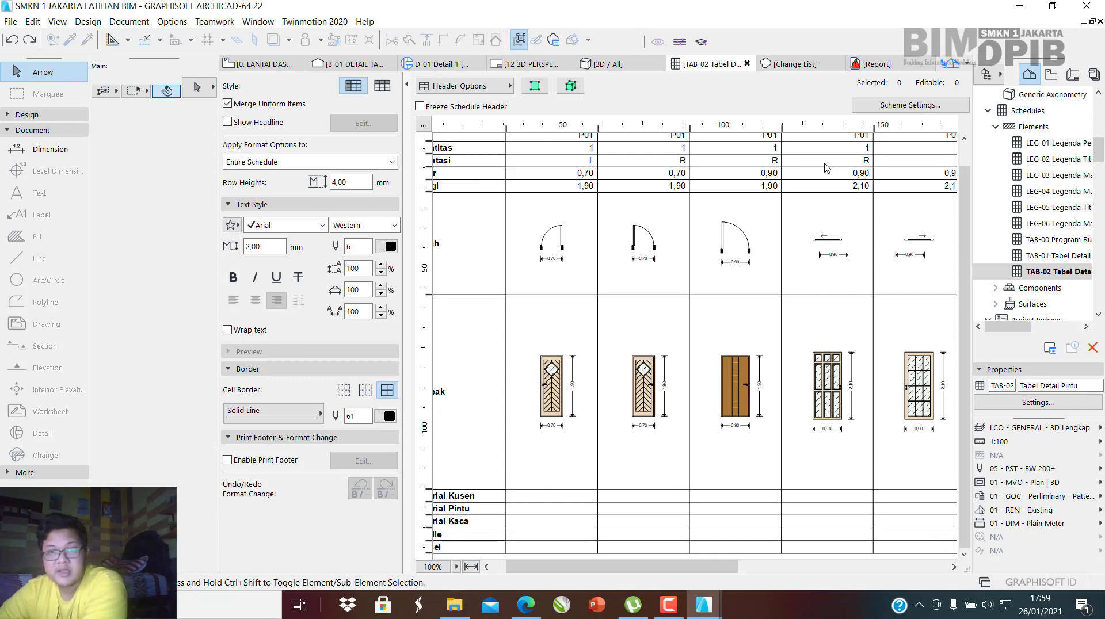
# Look through the view map, layout book and publisher set, and open the 12 3D PERSPEKTIF layout.
pyautogui.click(1051, 74)
pyautogui.click(1073, 75)
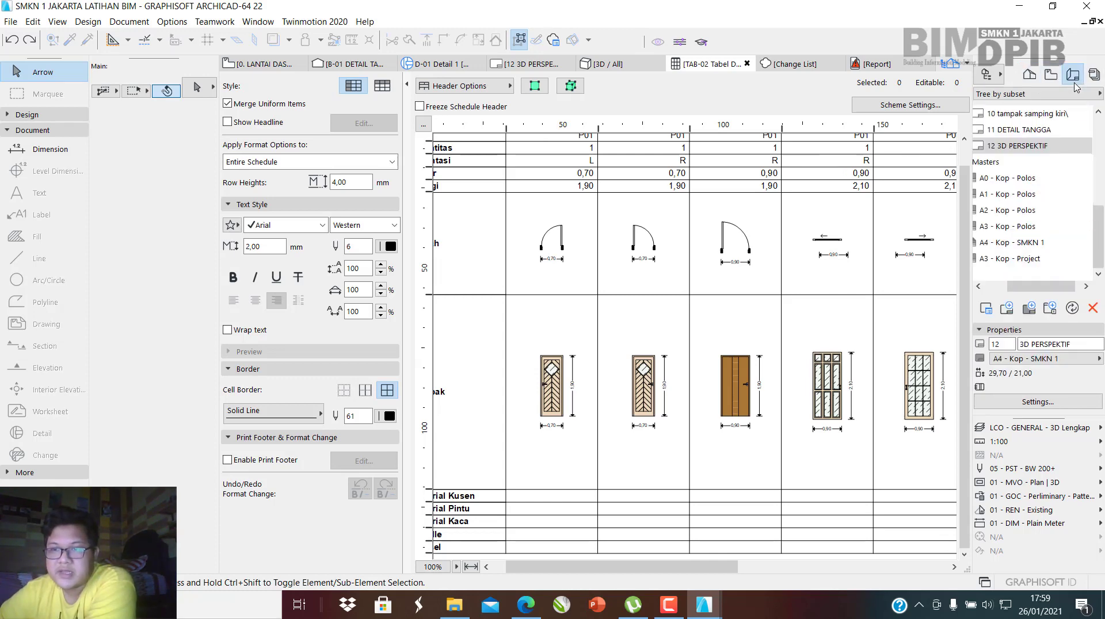
pyautogui.click(1049, 81)
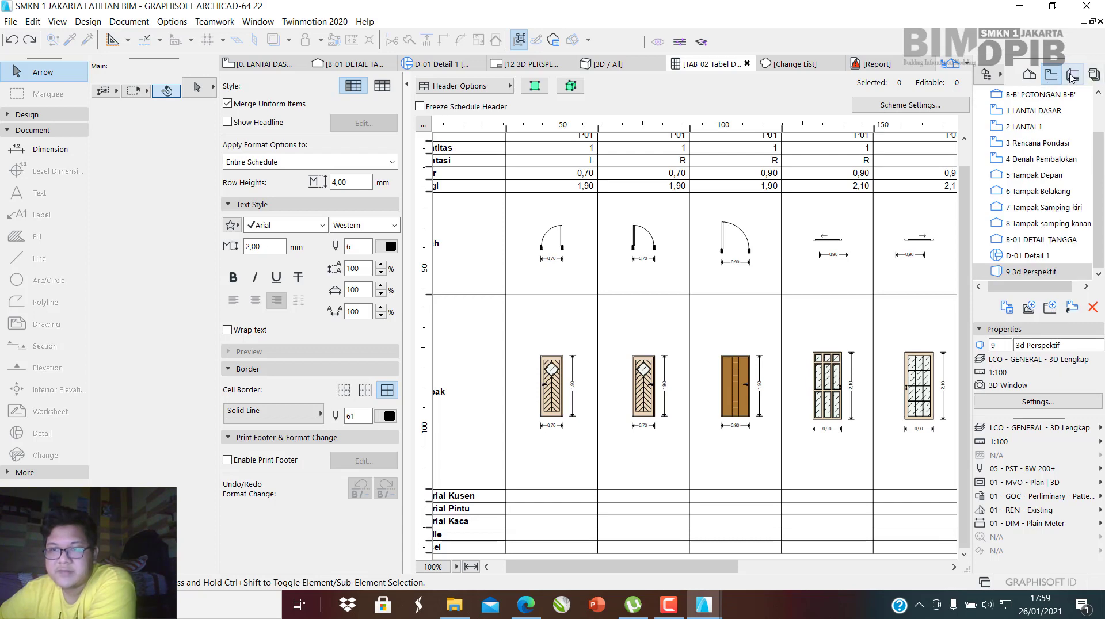
pyautogui.click(1073, 75)
pyautogui.click(1093, 75)
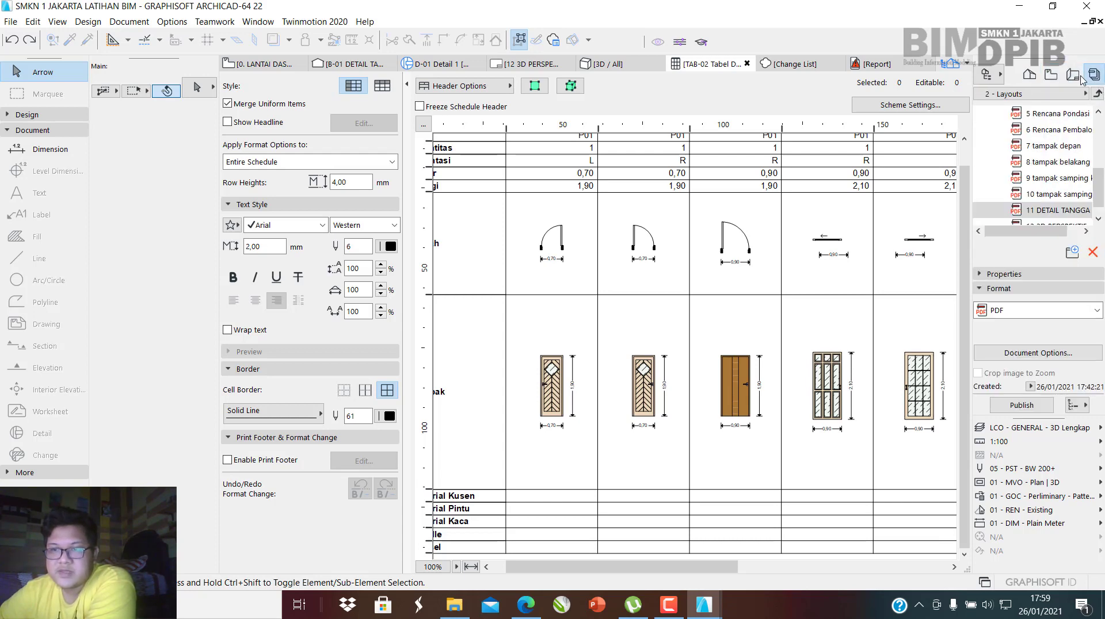
pyautogui.scroll(-1, 1049, 207)
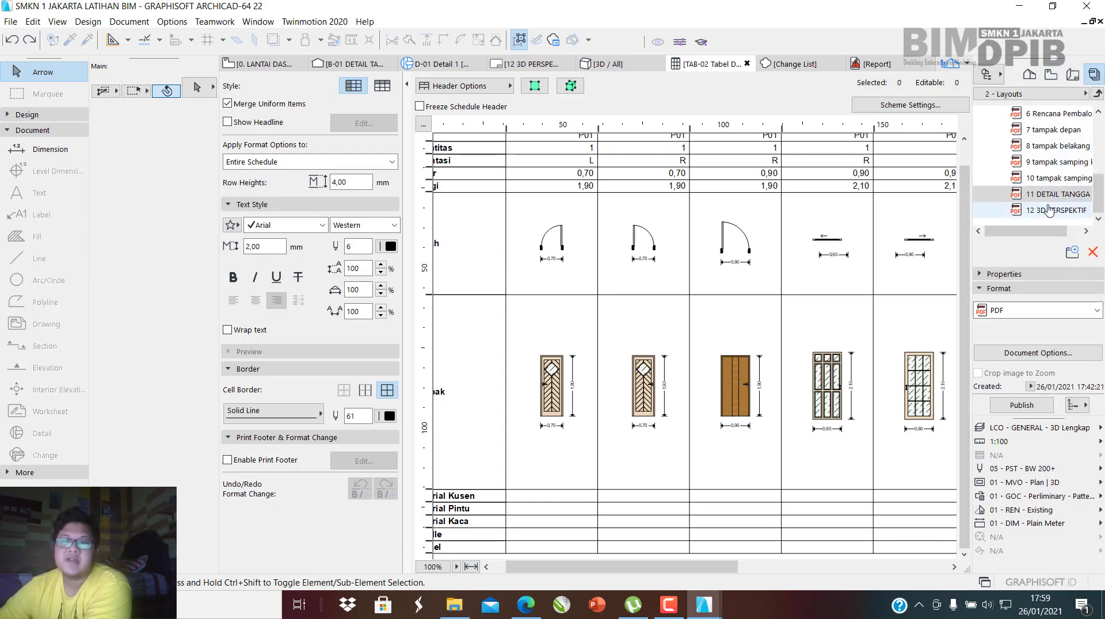
pyautogui.doubleClick(1045, 211)
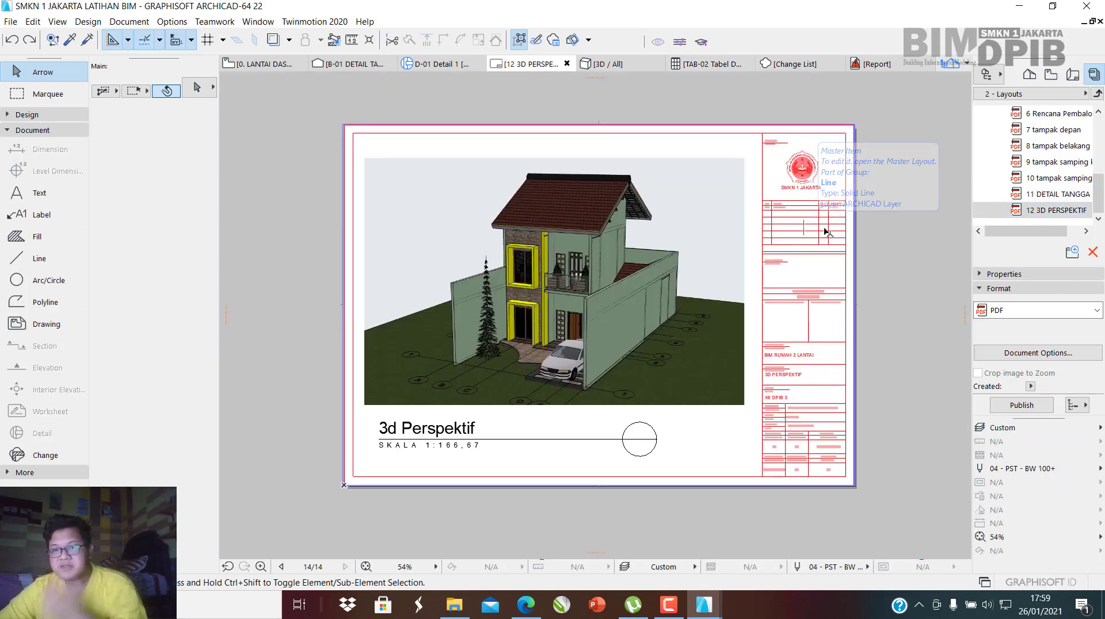
# Return to the 3D axonometry and look through the project map's schedules, indexes and lists.
pyautogui.click(611, 68)
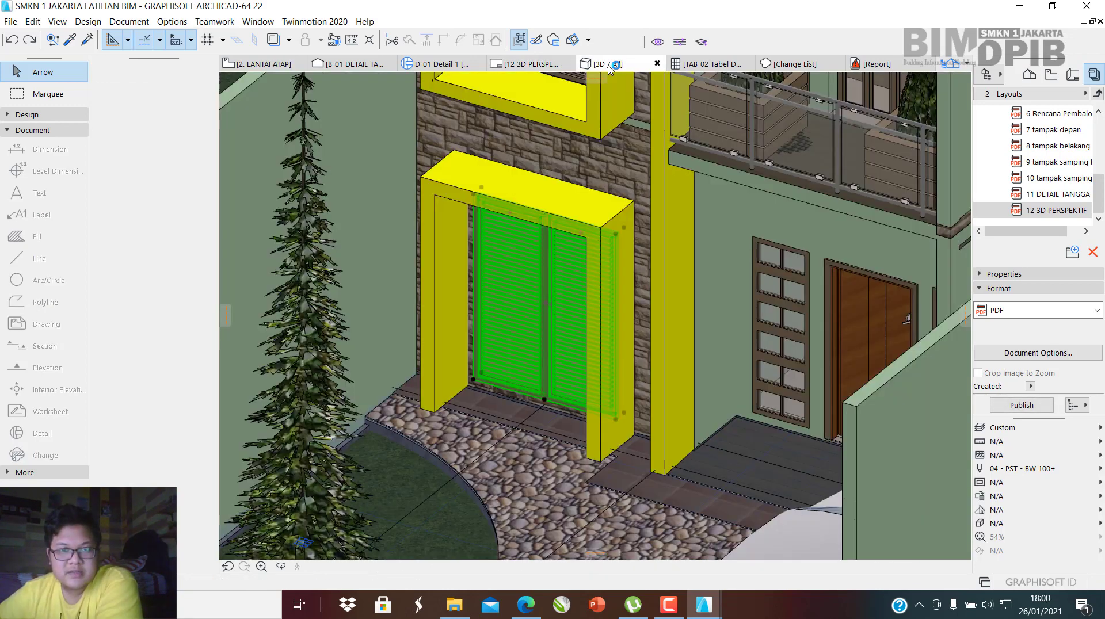
pyautogui.scroll(-4, 619, 297)
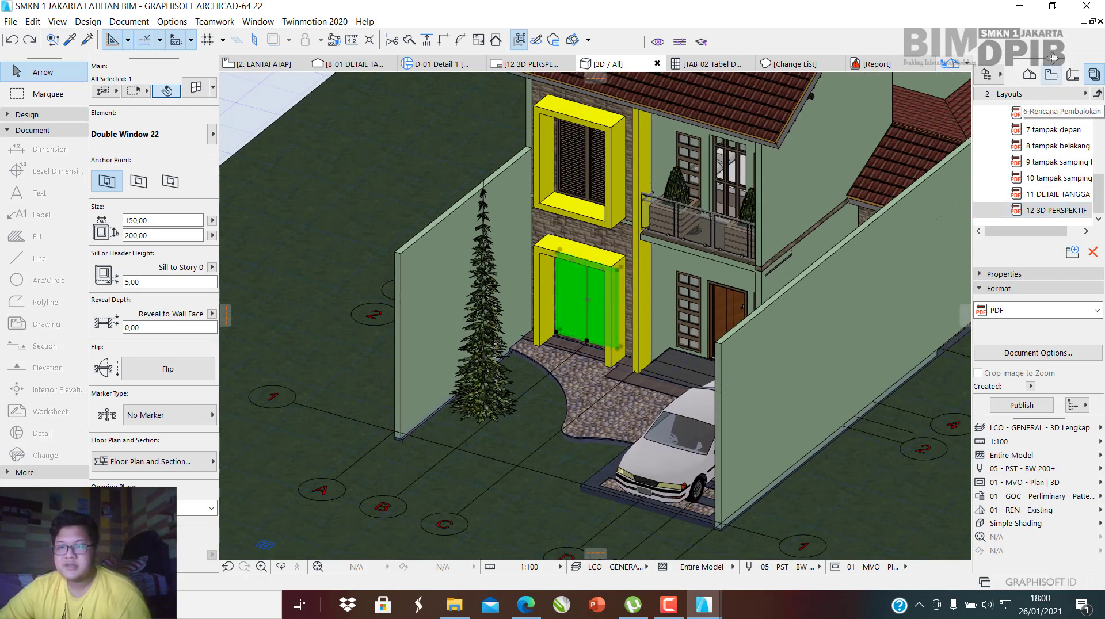
pyautogui.click(1030, 74)
pyautogui.scroll(-3, 1062, 289)
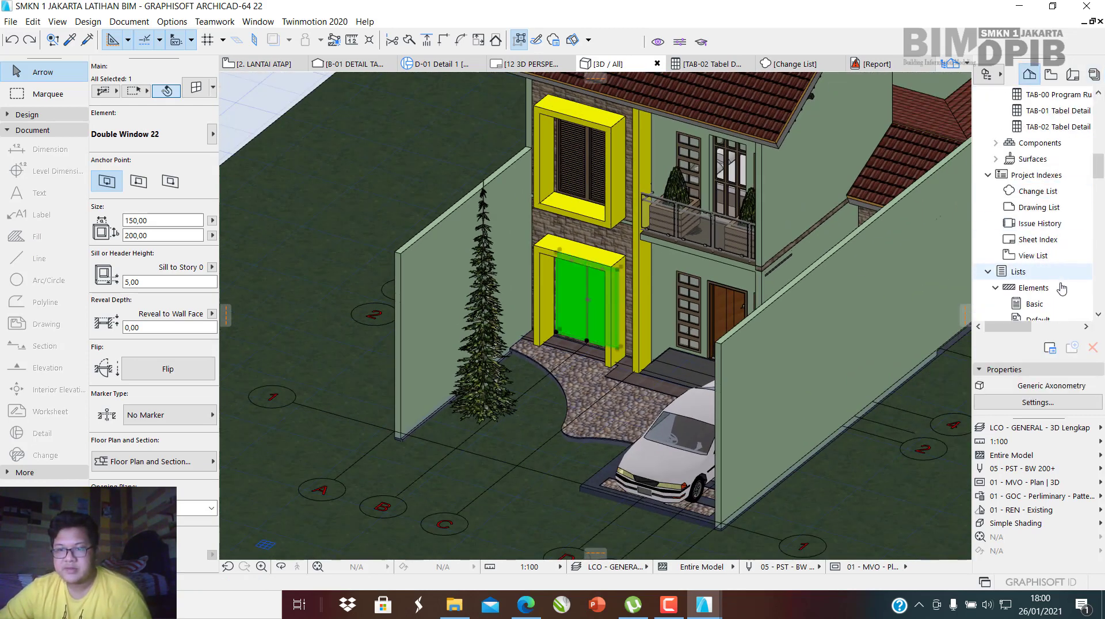
pyautogui.scroll(-7, 1062, 289)
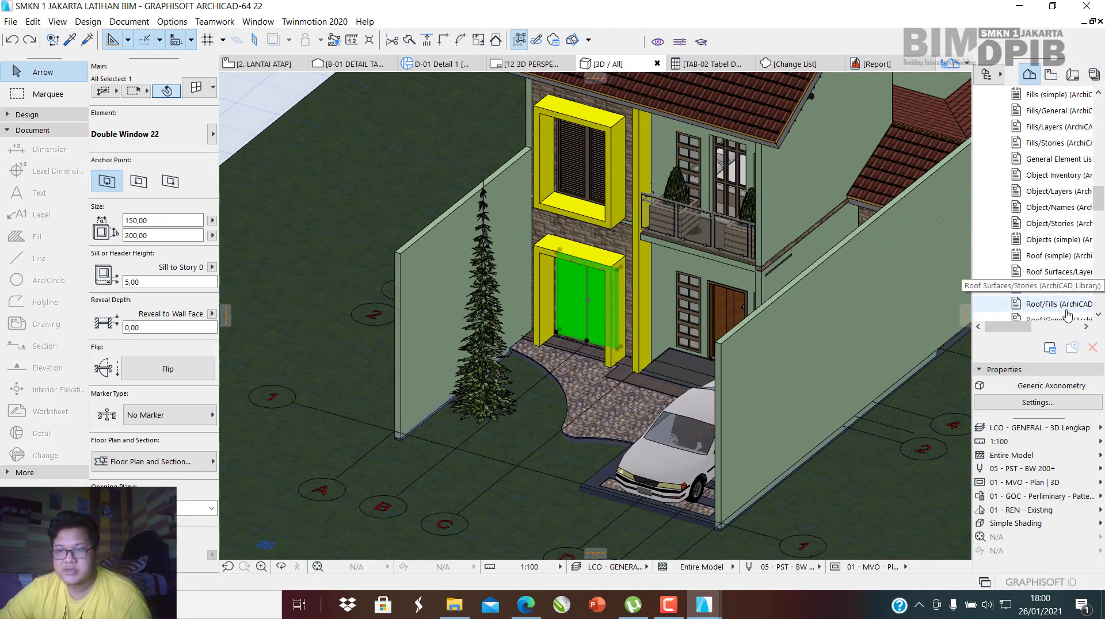
pyautogui.scroll(-8, 1067, 314)
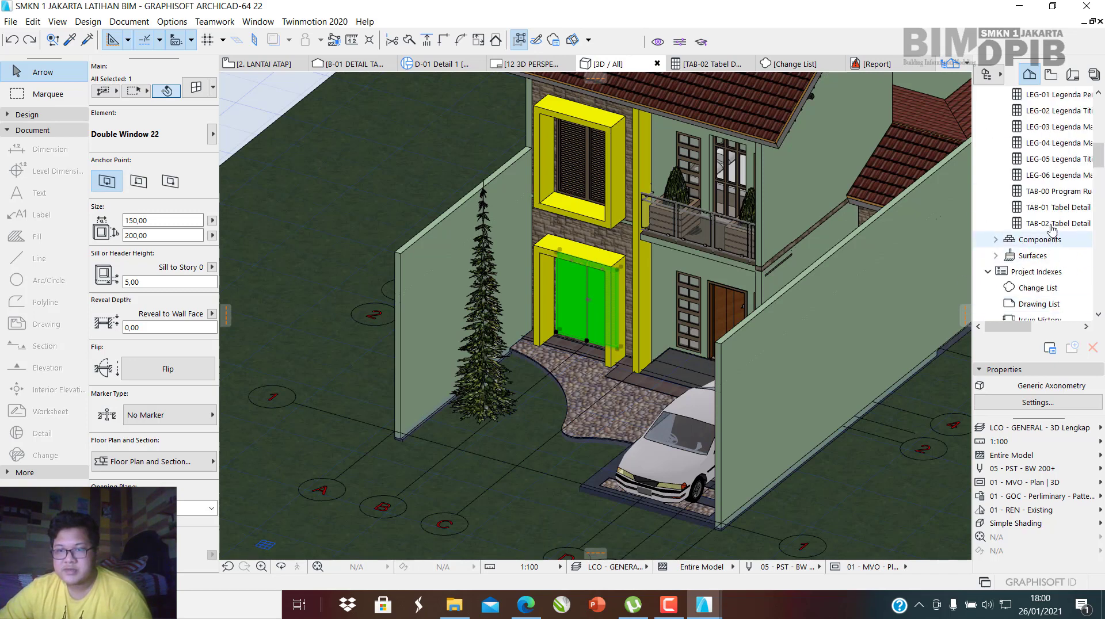
pyautogui.scroll(10, 1052, 229)
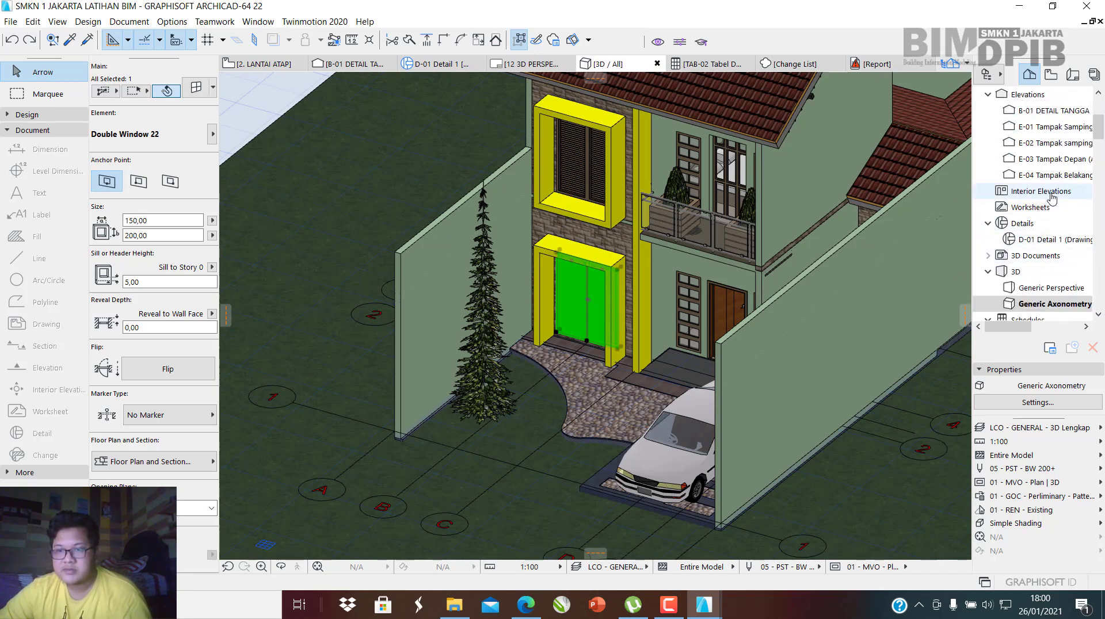
# Open the Generic Perspective, show the whole house from the front, and deselect the window.
pyautogui.doubleClick(1046, 289)
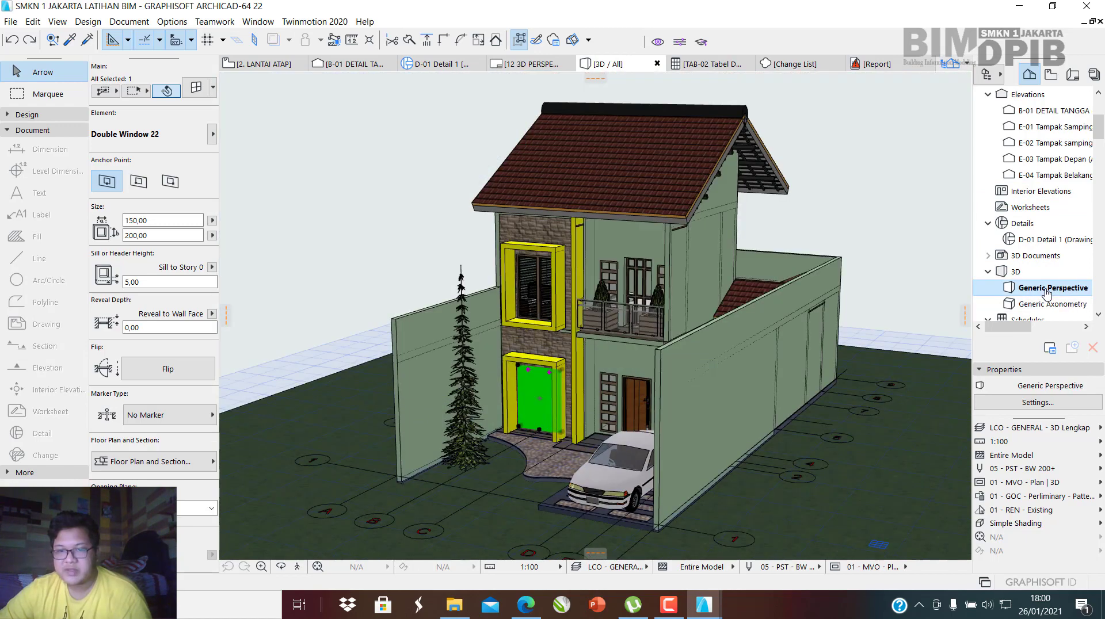
pyautogui.scroll(-2, 732, 353)
pyautogui.scroll(4, 732, 353)
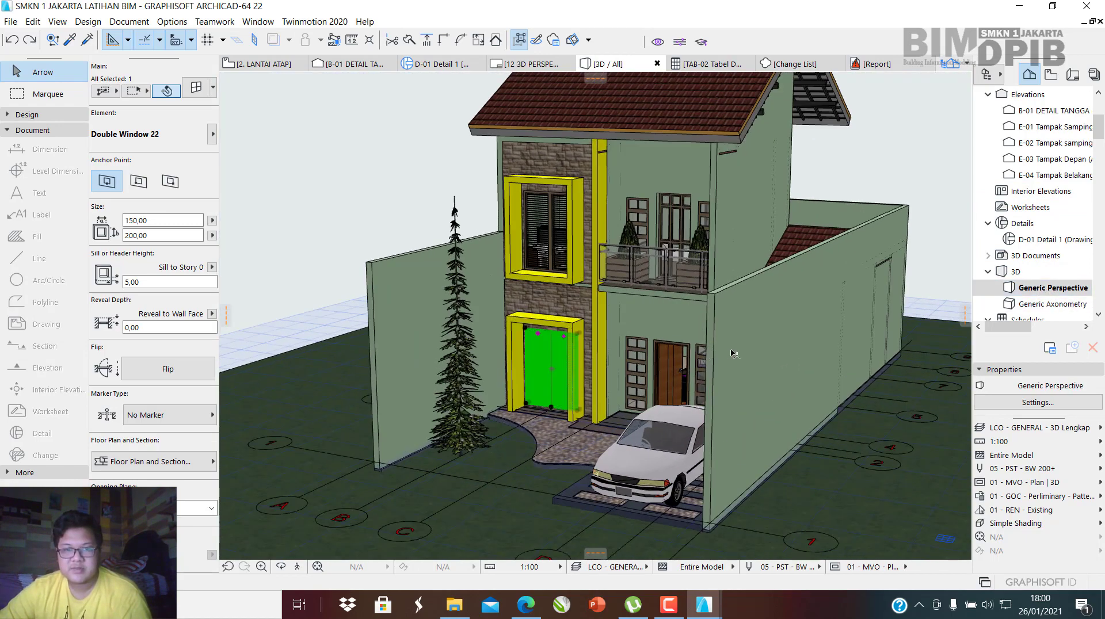
pyautogui.scroll(-2, 732, 354)
pyautogui.moveTo(712, 319); pyautogui.dragTo(730, 339, button='middle')
pyautogui.press('Escape')
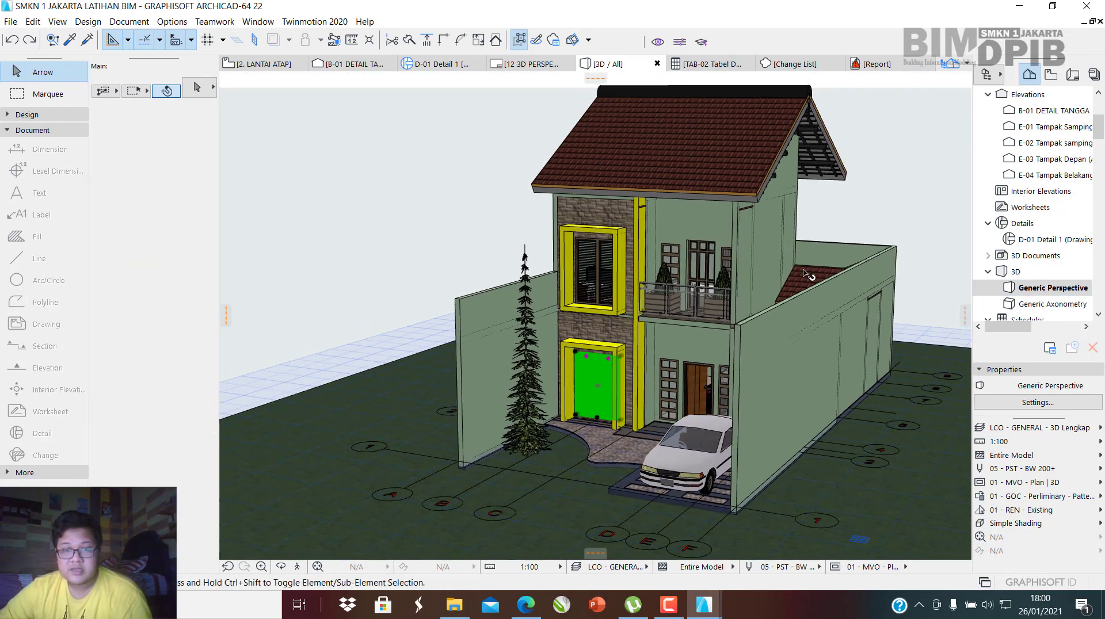
# Open the PhotoRendering settings for the front perspective, with a Physical Sky setup and the Partly Cloudy weather preset.
pyautogui.moveTo(808, 275); pyautogui.dragTo(790, 274, button='middle')
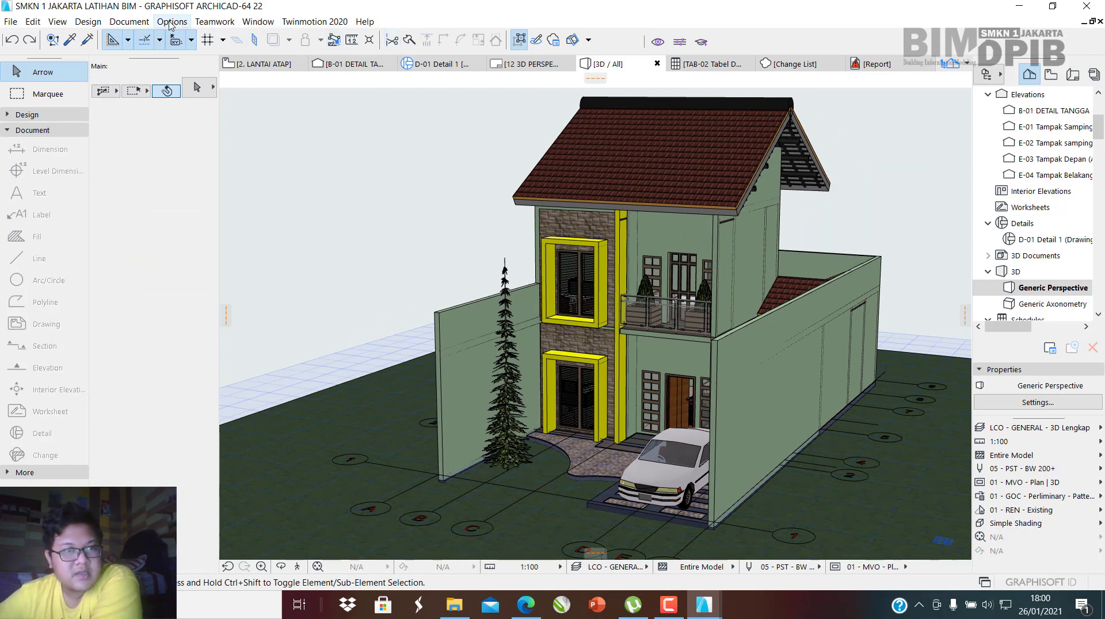
pyautogui.click(129, 23)
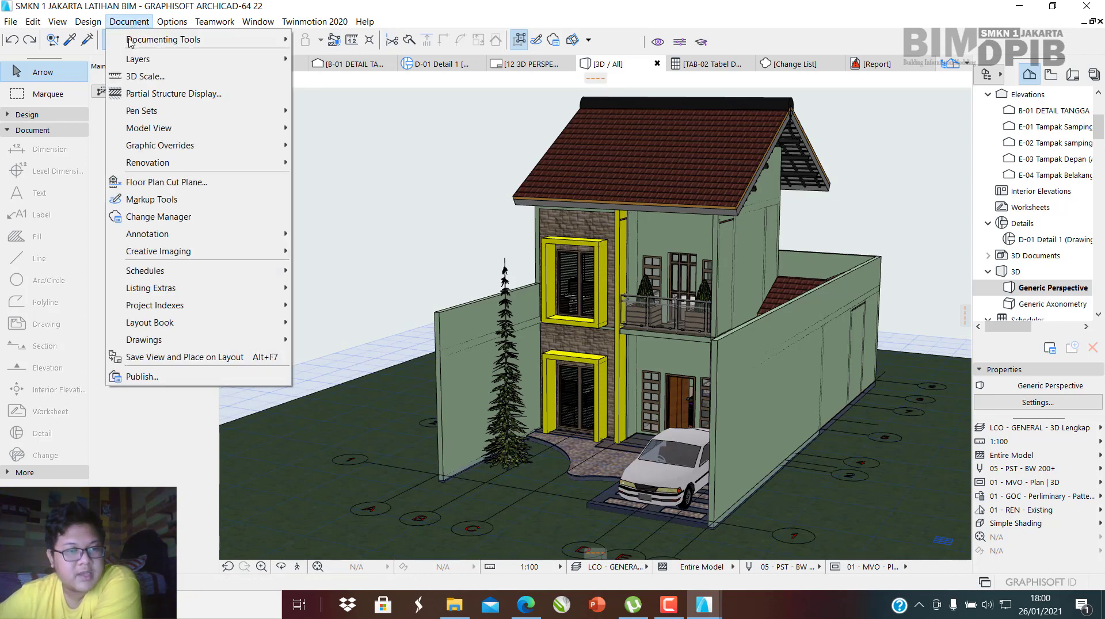
pyautogui.moveTo(165, 255)
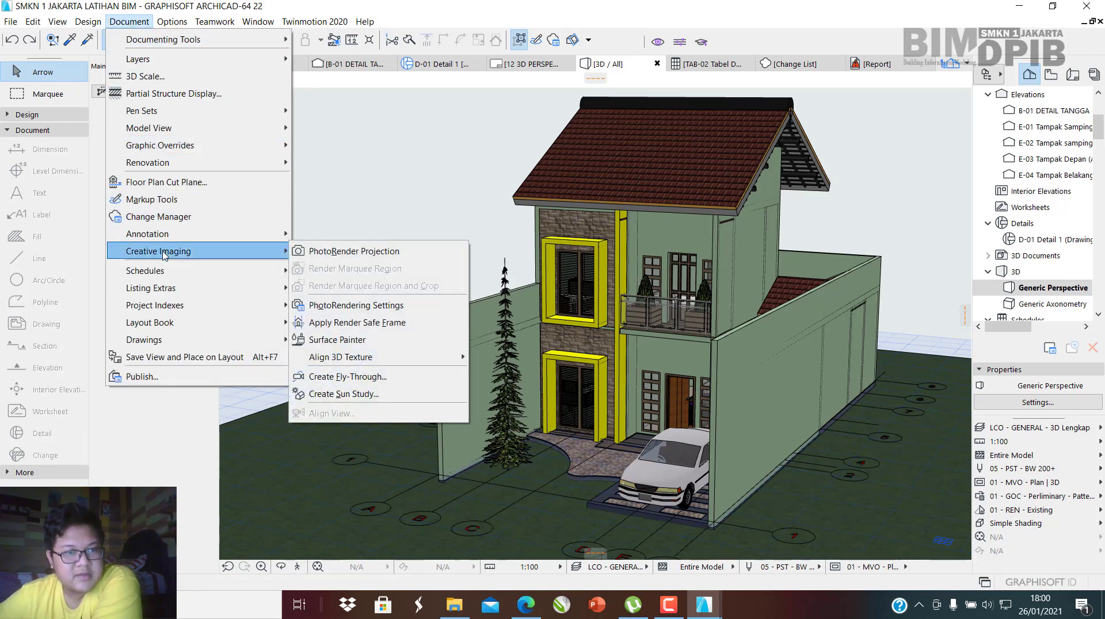
pyautogui.click(358, 306)
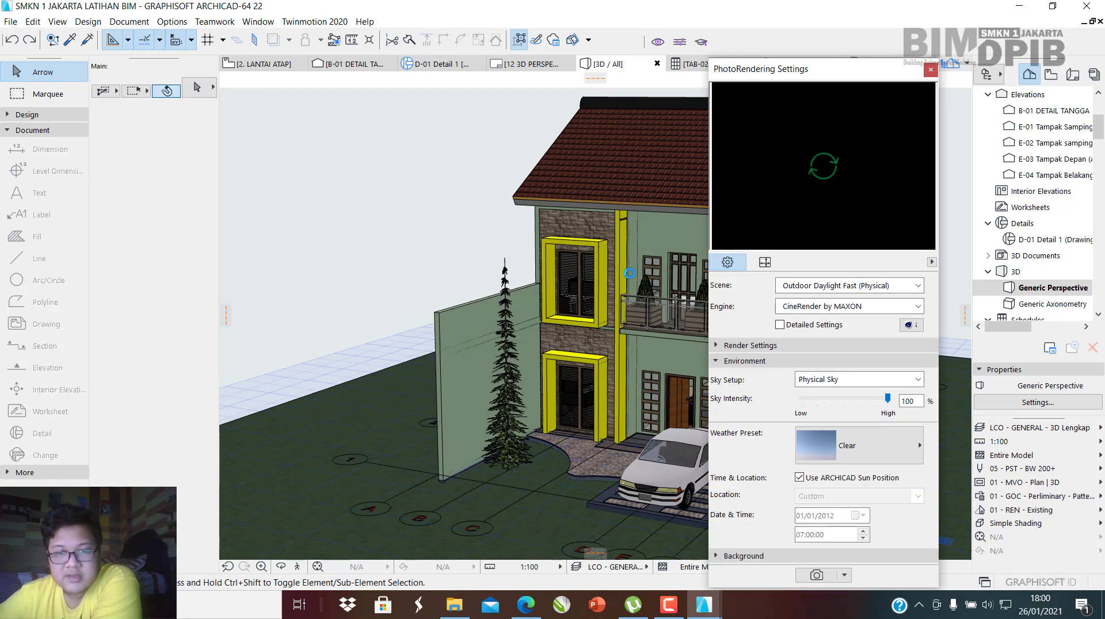
pyautogui.moveTo(816, 73); pyautogui.dragTo(271, 39)
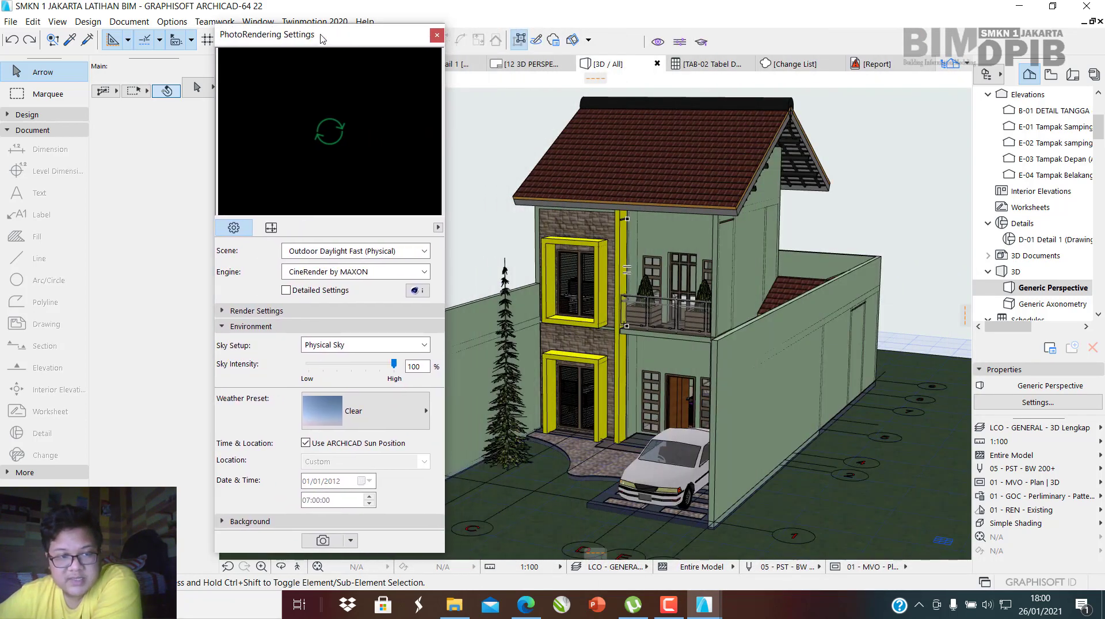
pyautogui.click(342, 348)
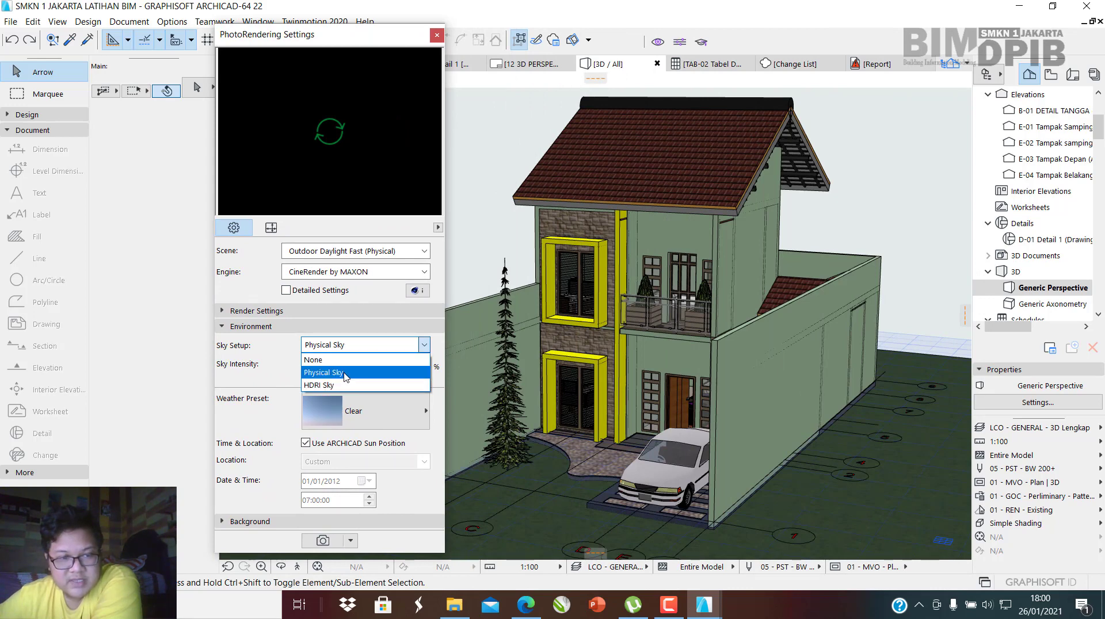
pyautogui.click(345, 375)
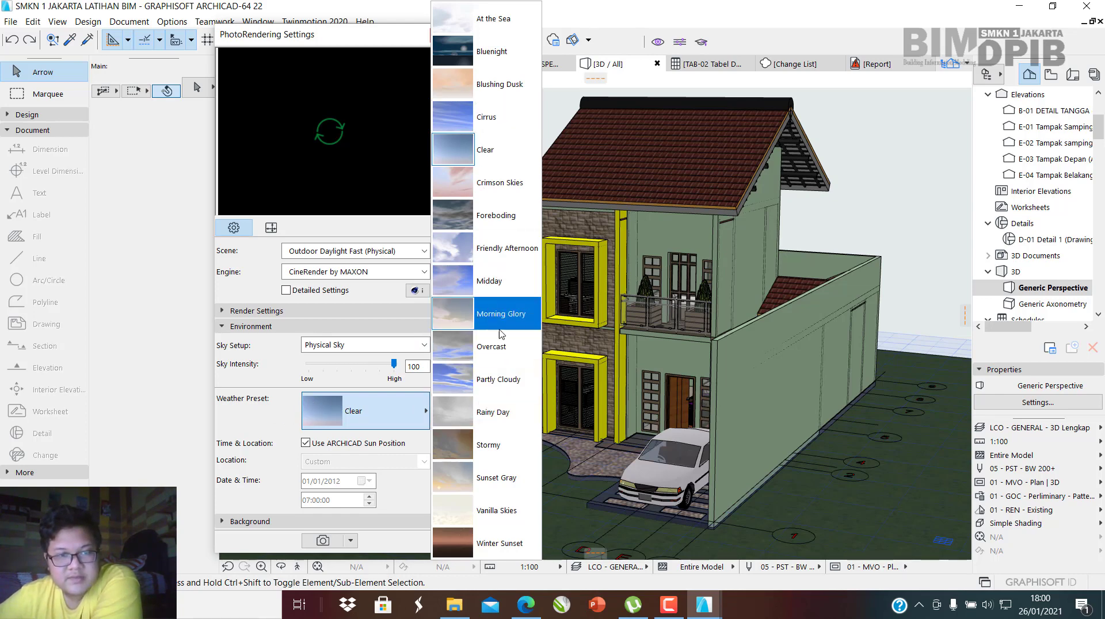
pyautogui.click(505, 380)
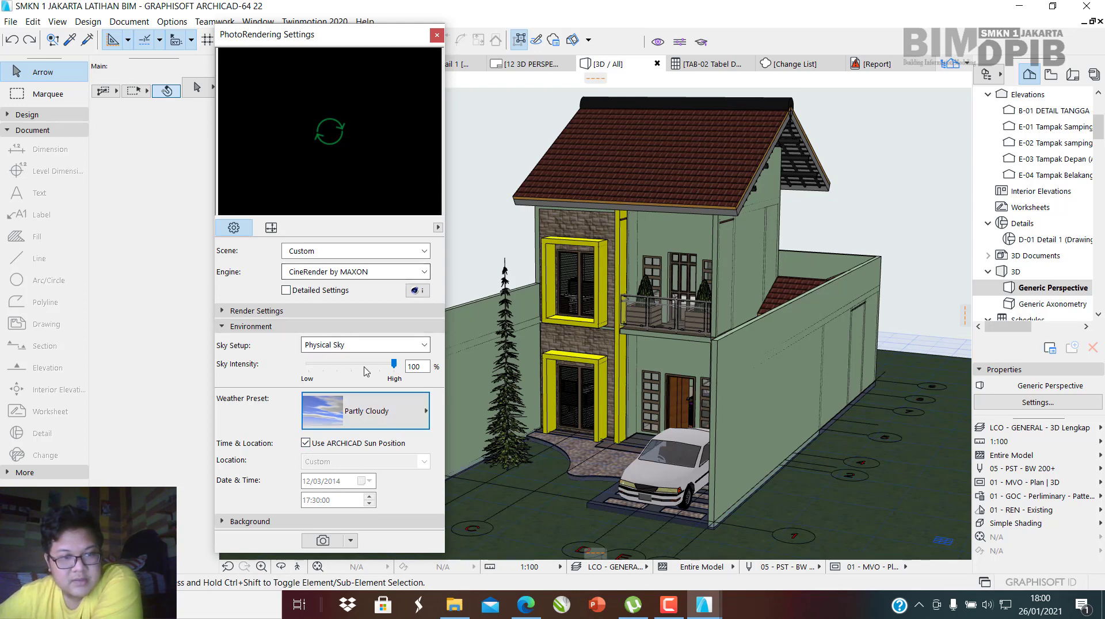
# In the render settings, set the overall quality to Low and keep the second quality option at Low.
pyautogui.click(282, 311)
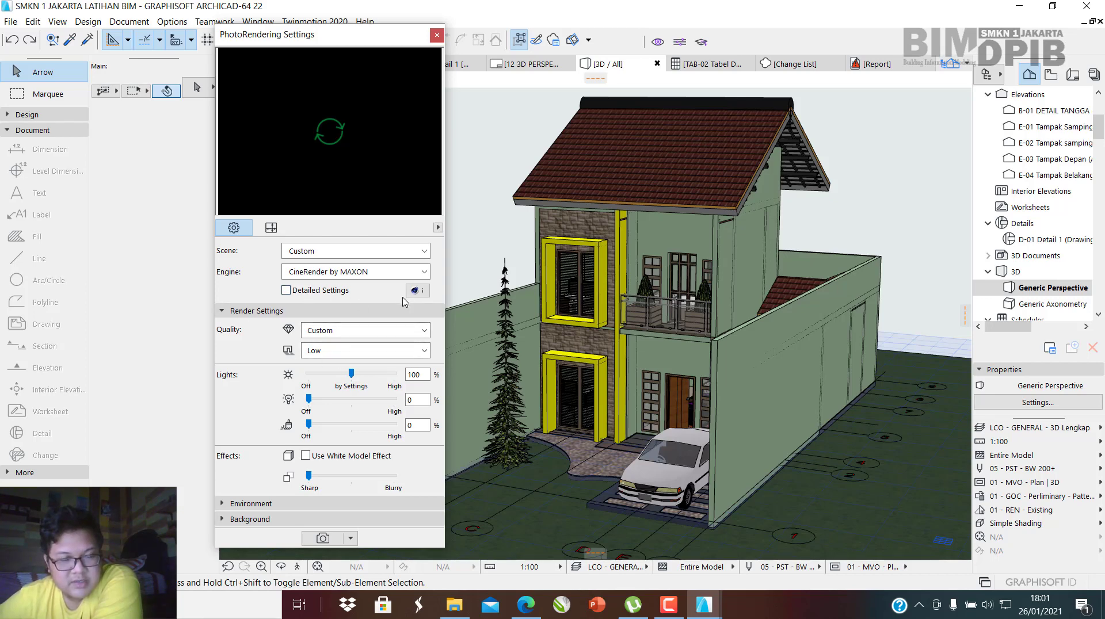
pyautogui.click(337, 350)
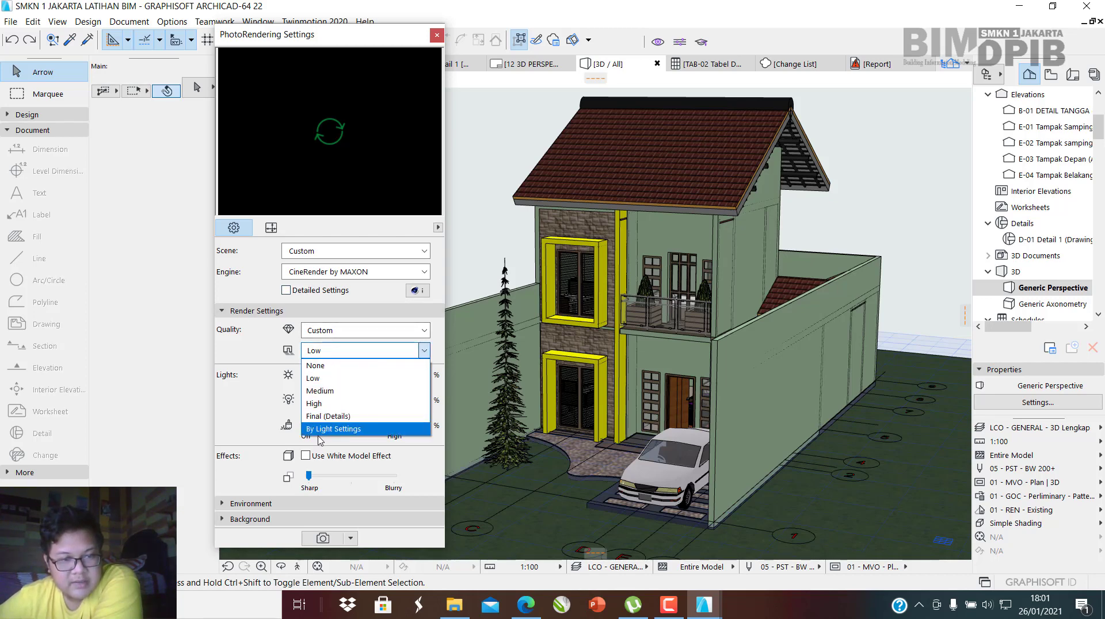
pyautogui.click(280, 343)
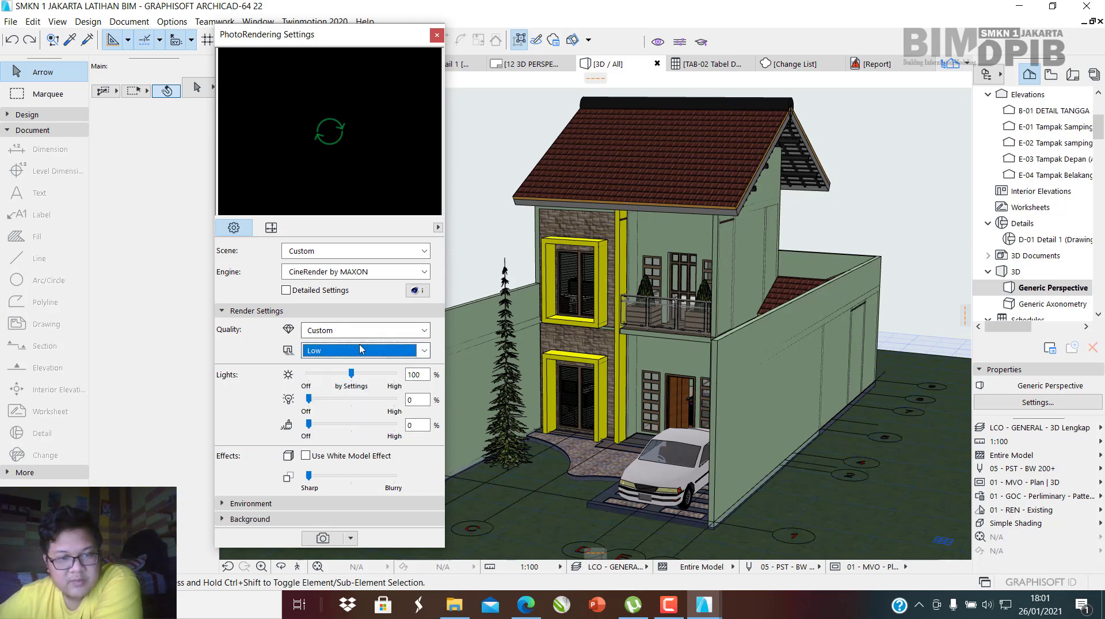
pyautogui.click(325, 350)
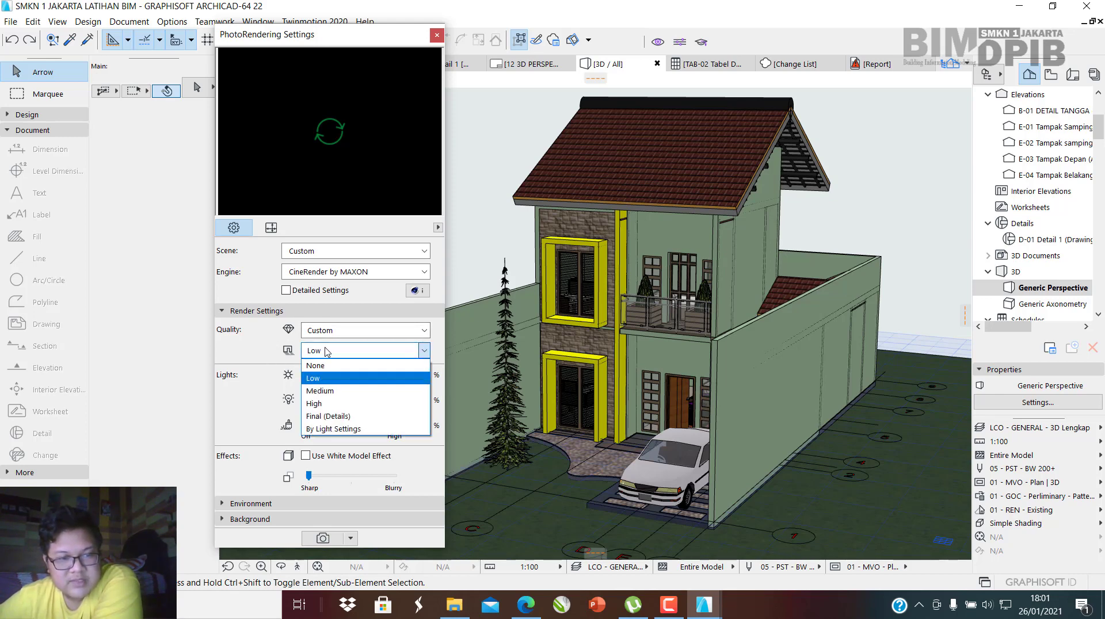
pyautogui.click(253, 340)
pyautogui.click(366, 355)
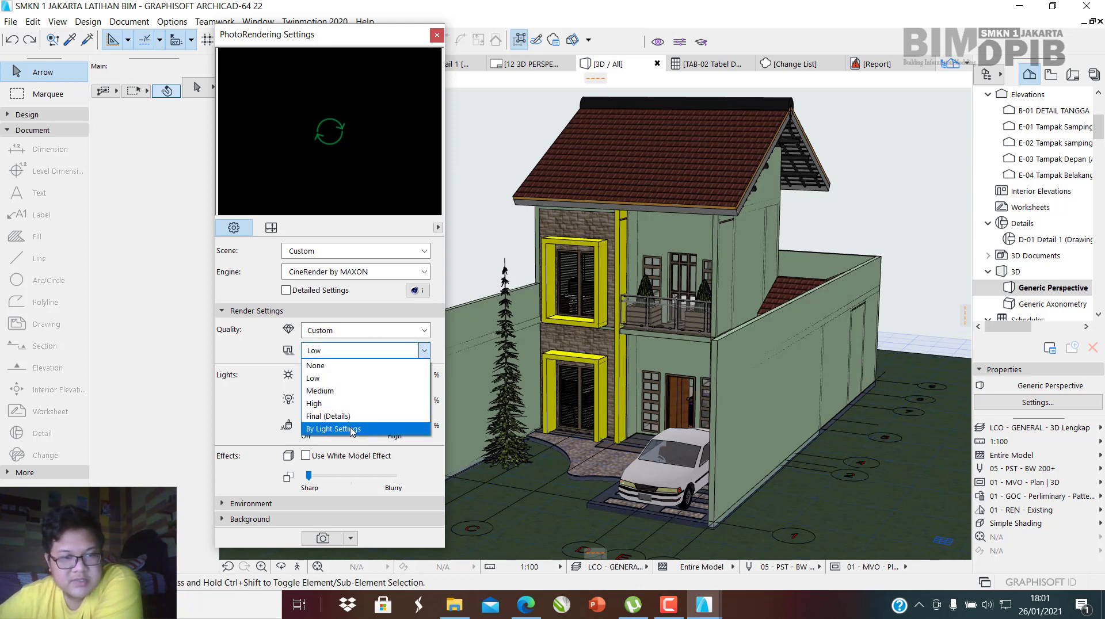
pyautogui.click(334, 378)
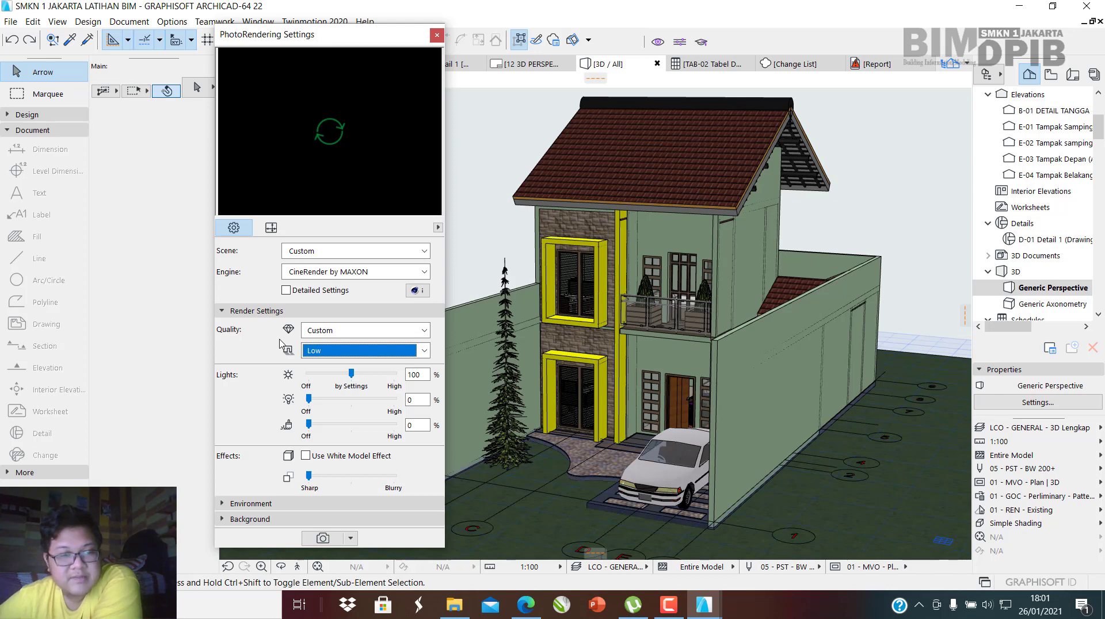
pyautogui.click(337, 331)
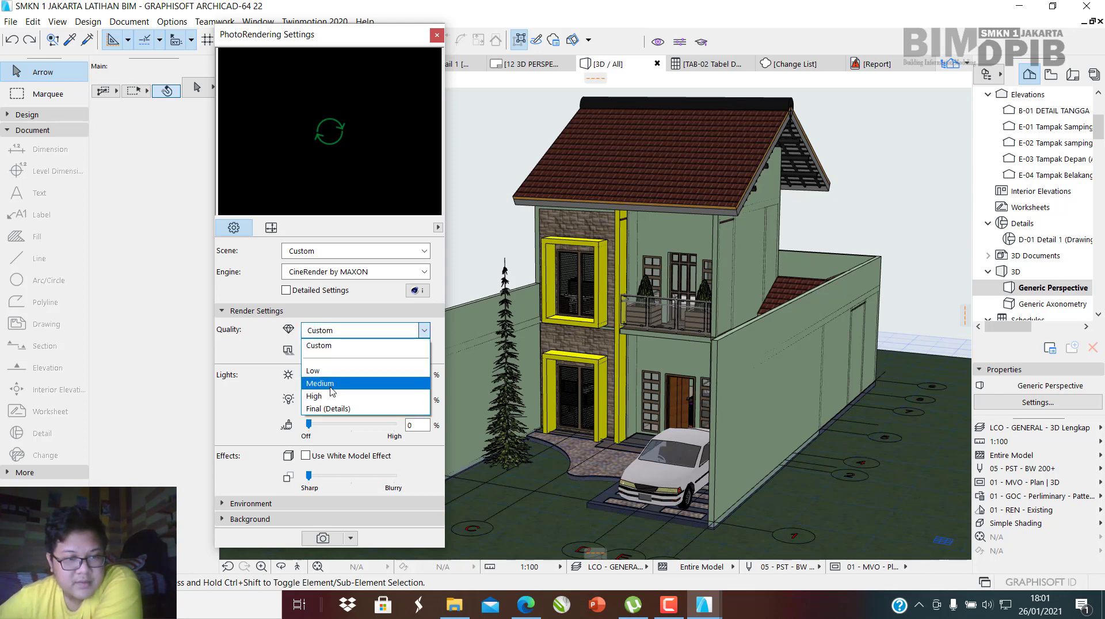
pyautogui.click(316, 371)
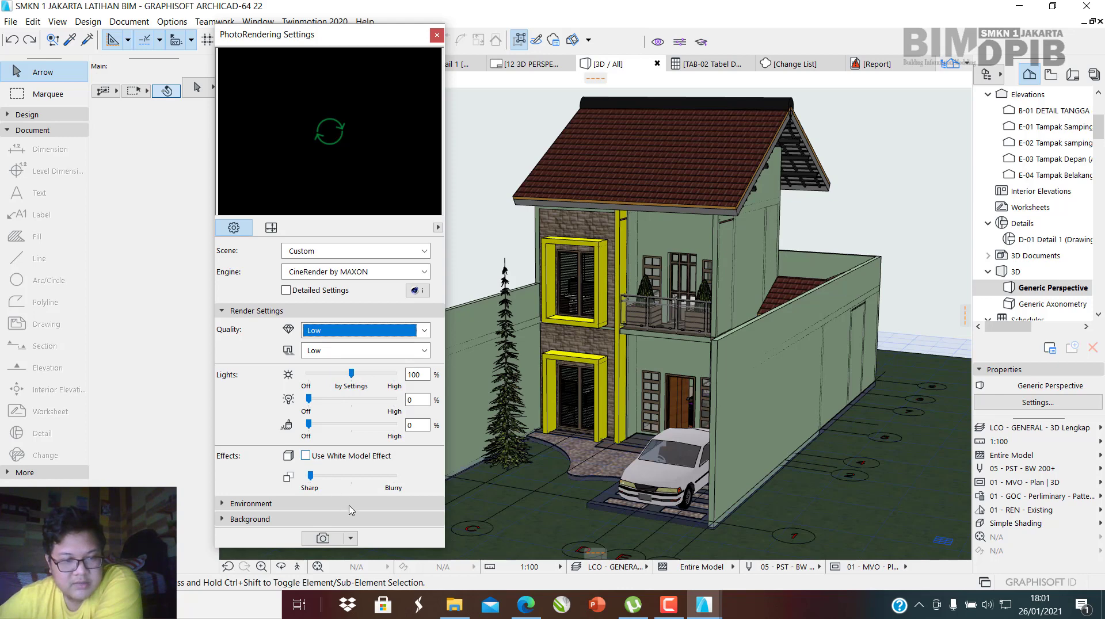
# Render the perspective with CineRender by MAXON and move the settings window clear of the image.
pyautogui.click(291, 311)
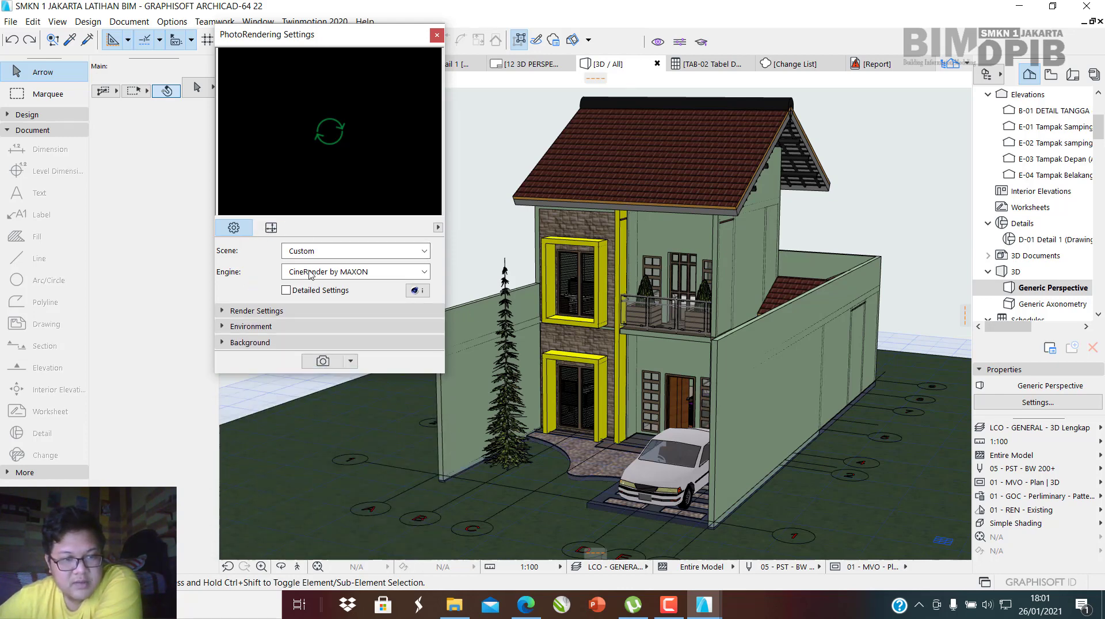
pyautogui.click(322, 362)
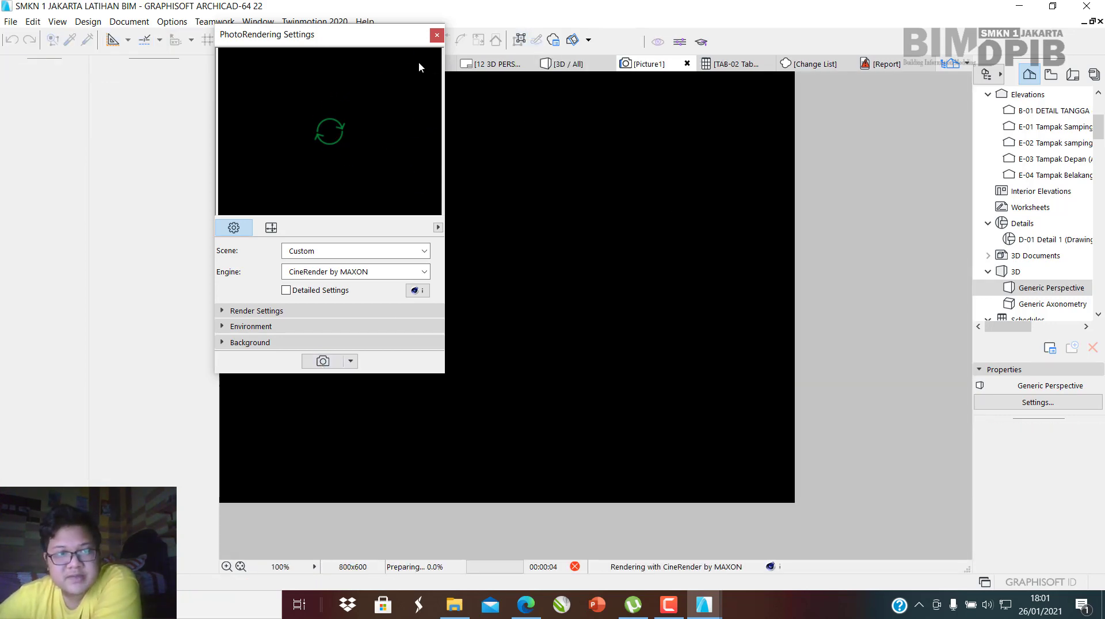
pyautogui.moveTo(365, 29); pyautogui.dragTo(986, 75)
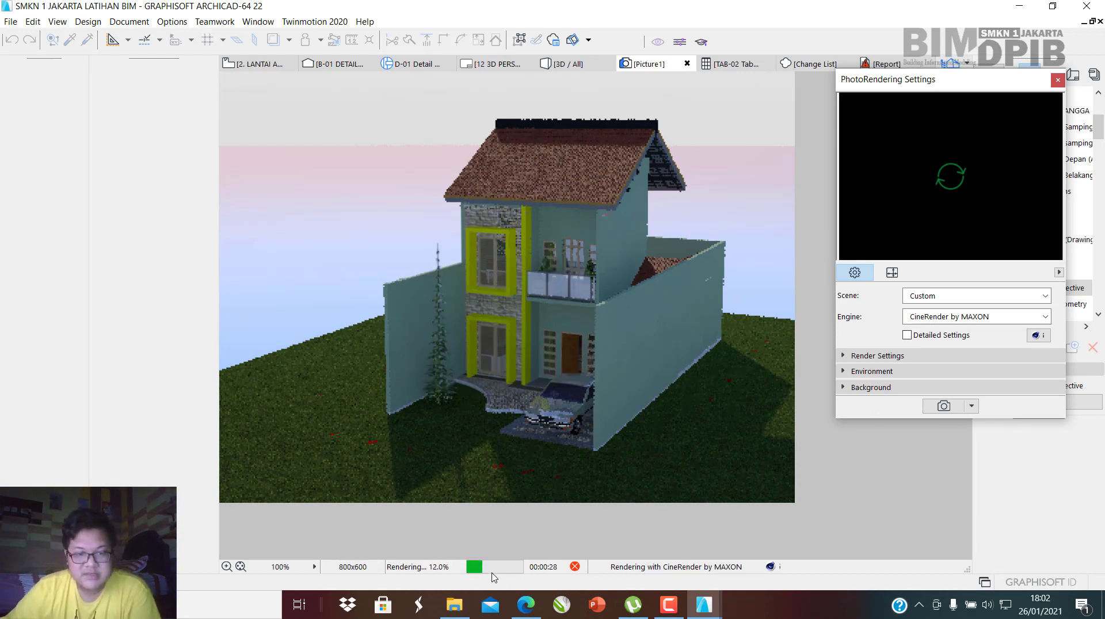
# Look through the render, environment and background options, and close the PhotoRendering settings.
pyautogui.click(925, 357)
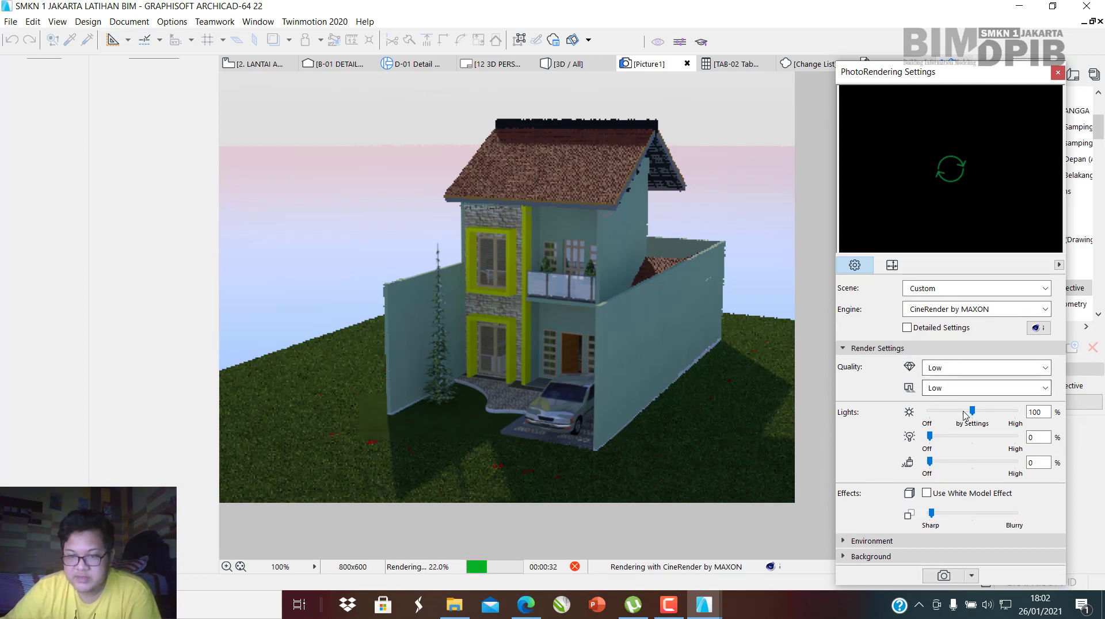
pyautogui.click(886, 541)
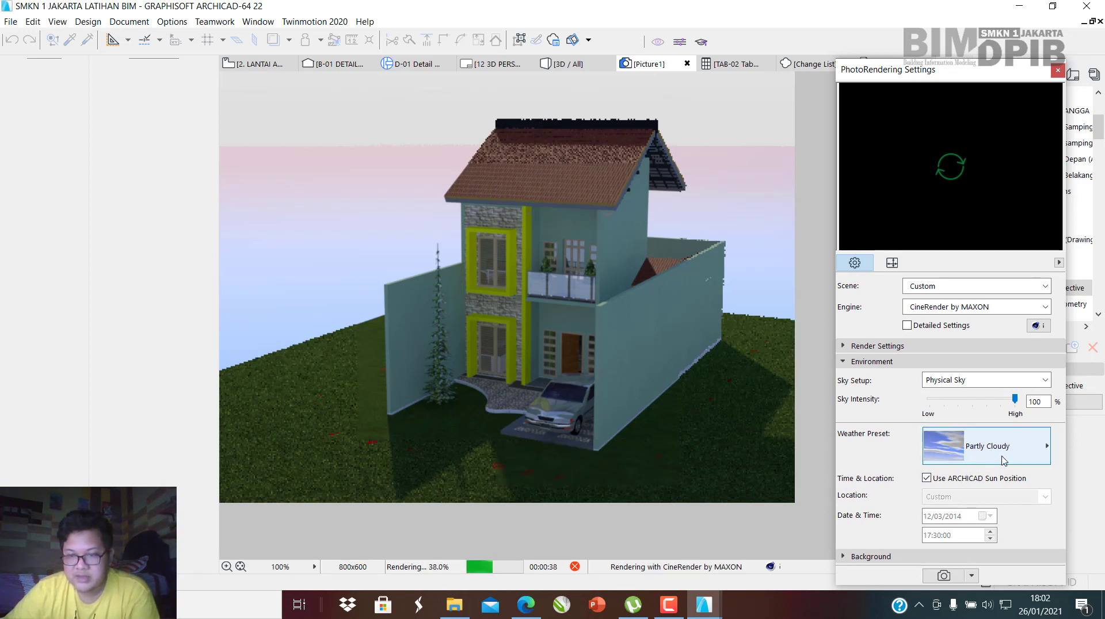
pyautogui.click(898, 557)
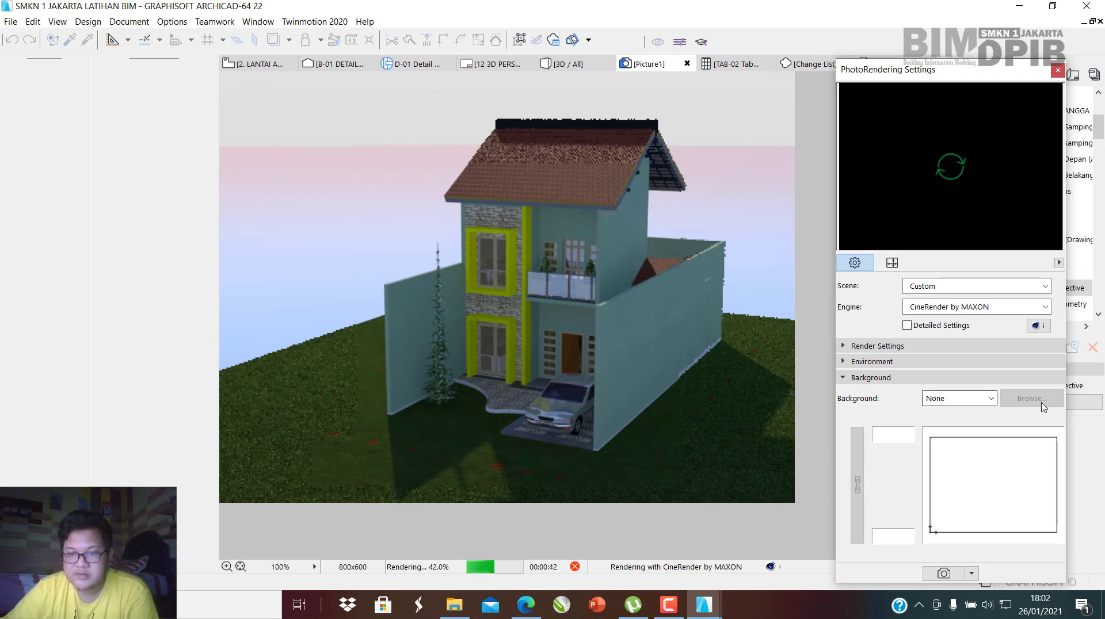
pyautogui.click(973, 399)
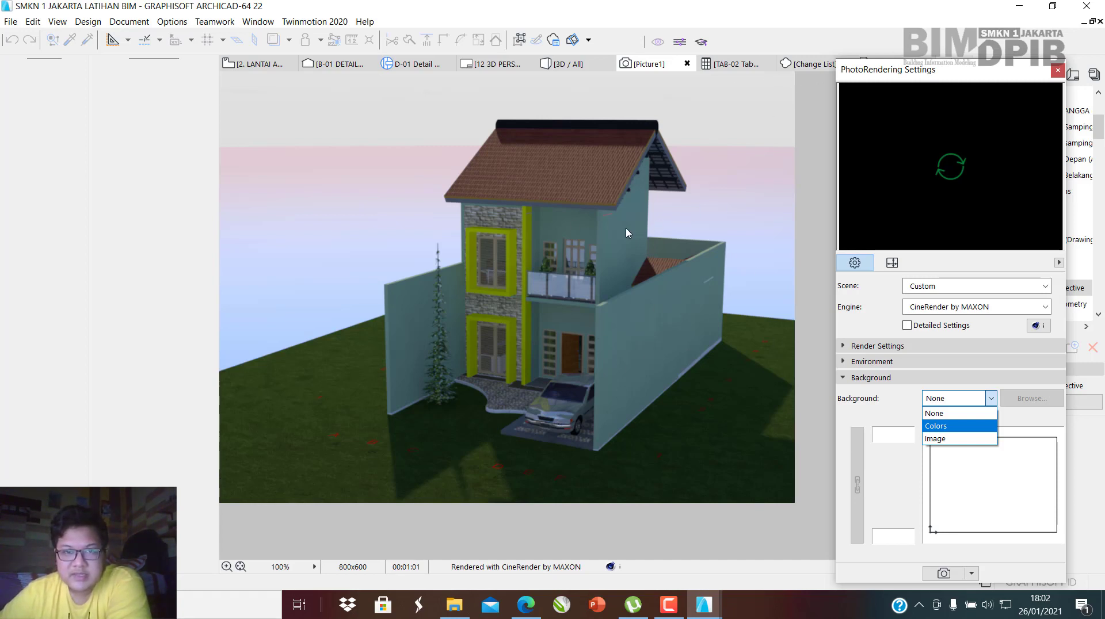
pyautogui.click(1060, 74)
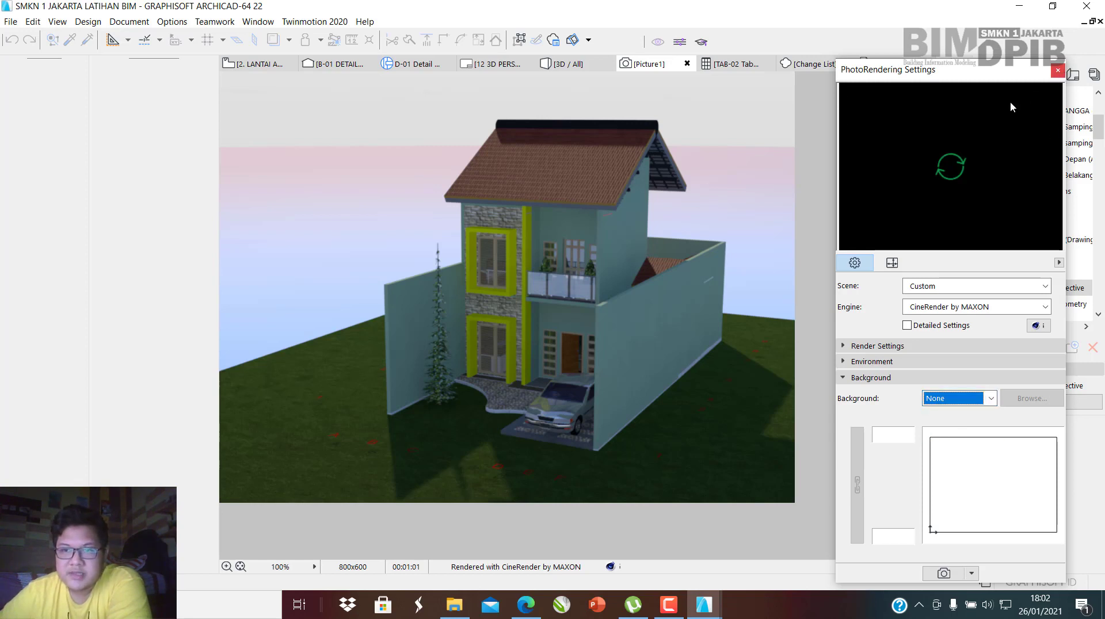
pyautogui.click(1058, 70)
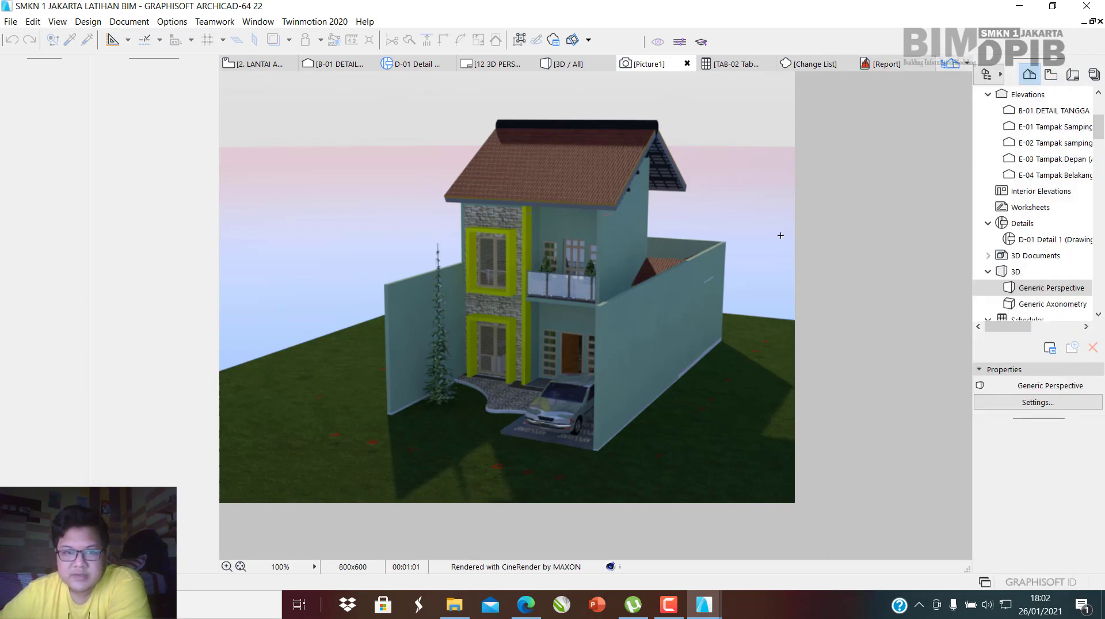
# Save the rendered picture to the Downloads folder as the JPEG "SMKN 1 JAKARTA LATIHAN BIM - Picture1".
pyautogui.rightClick(579, 193)
pyautogui.click(610, 239)
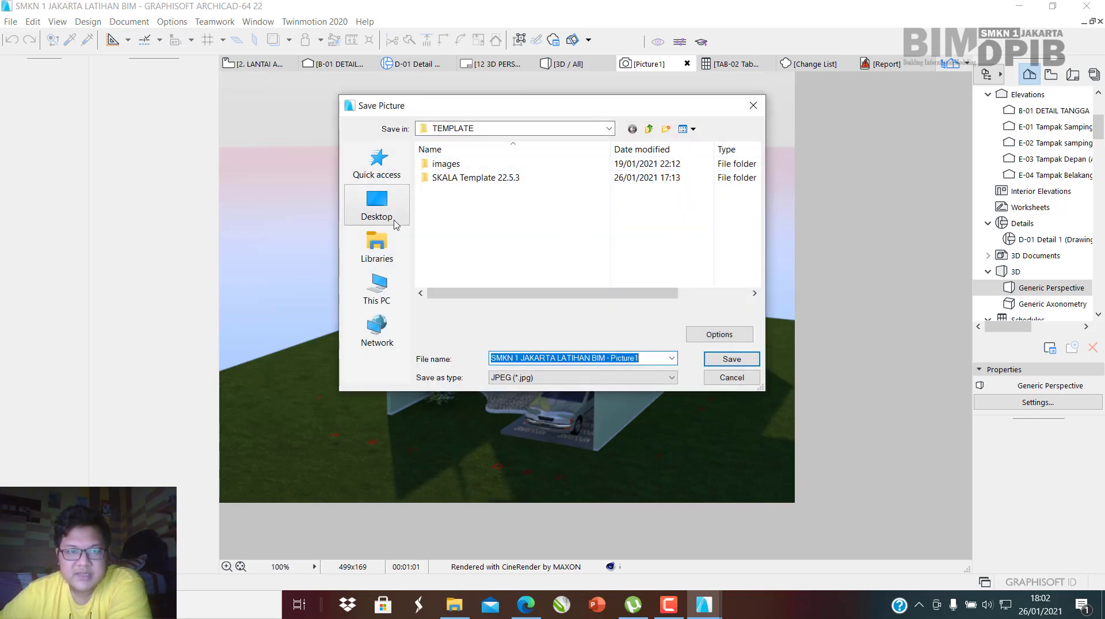
pyautogui.click(377, 289)
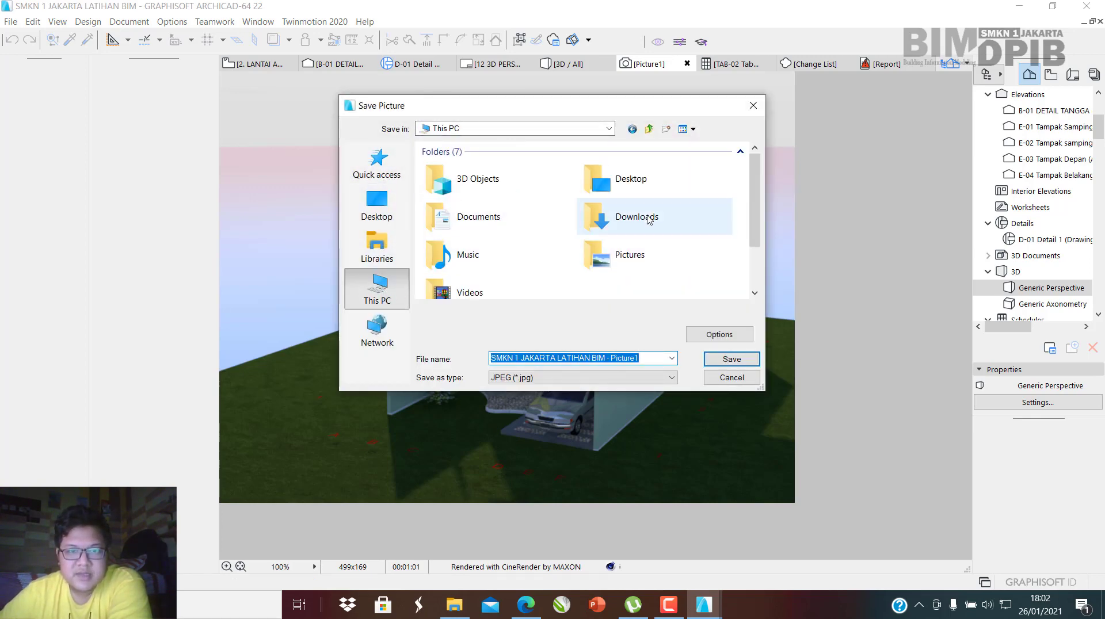
pyautogui.doubleClick(613, 226)
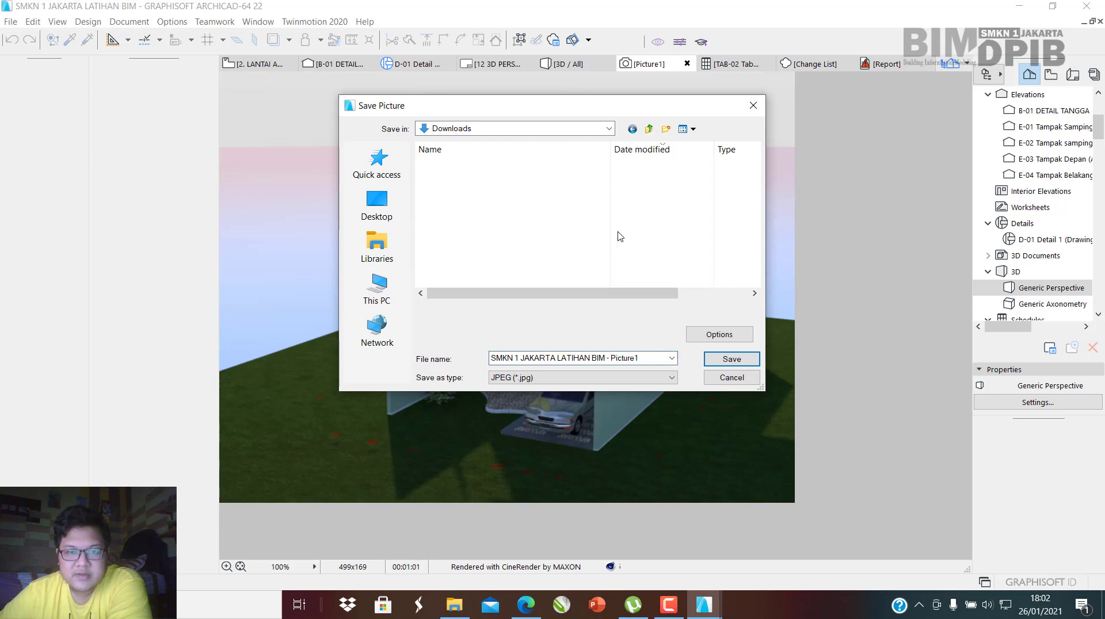
pyautogui.click(731, 359)
# Switch to File Explorer, browse to Downloads and open the saved house rendering for viewing.
pyautogui.click(454, 604)
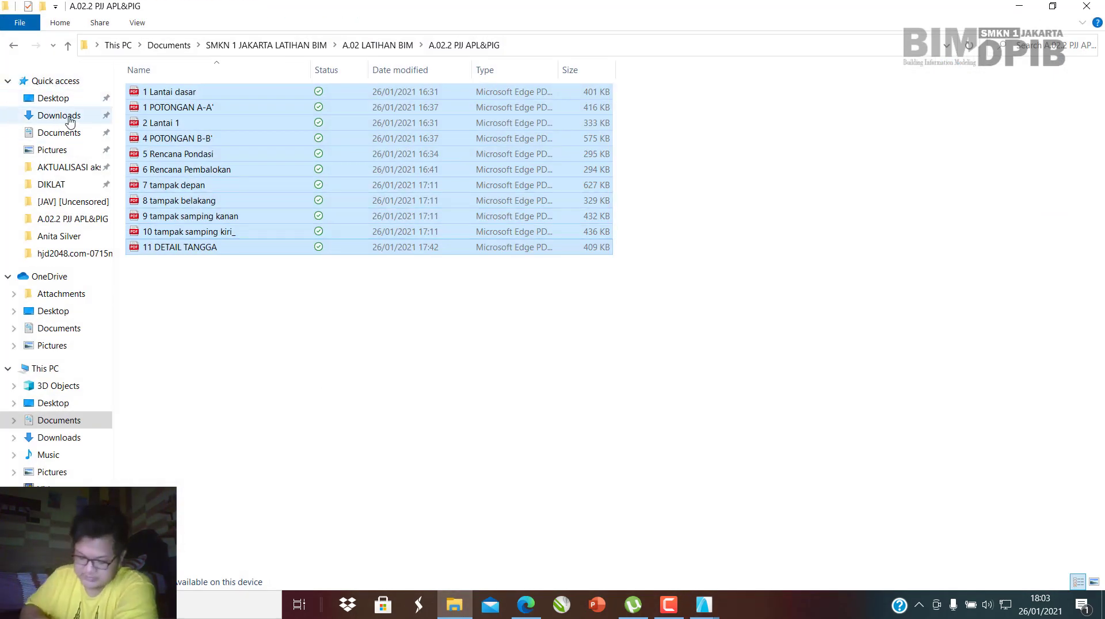
pyautogui.press('super+e')
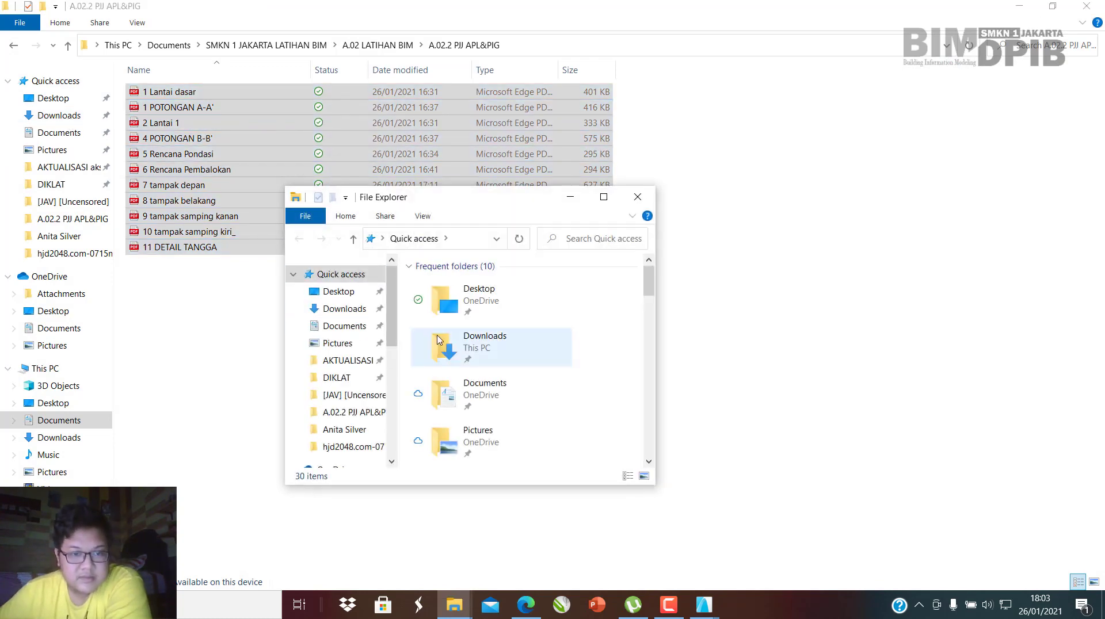
pyautogui.doubleClick(460, 348)
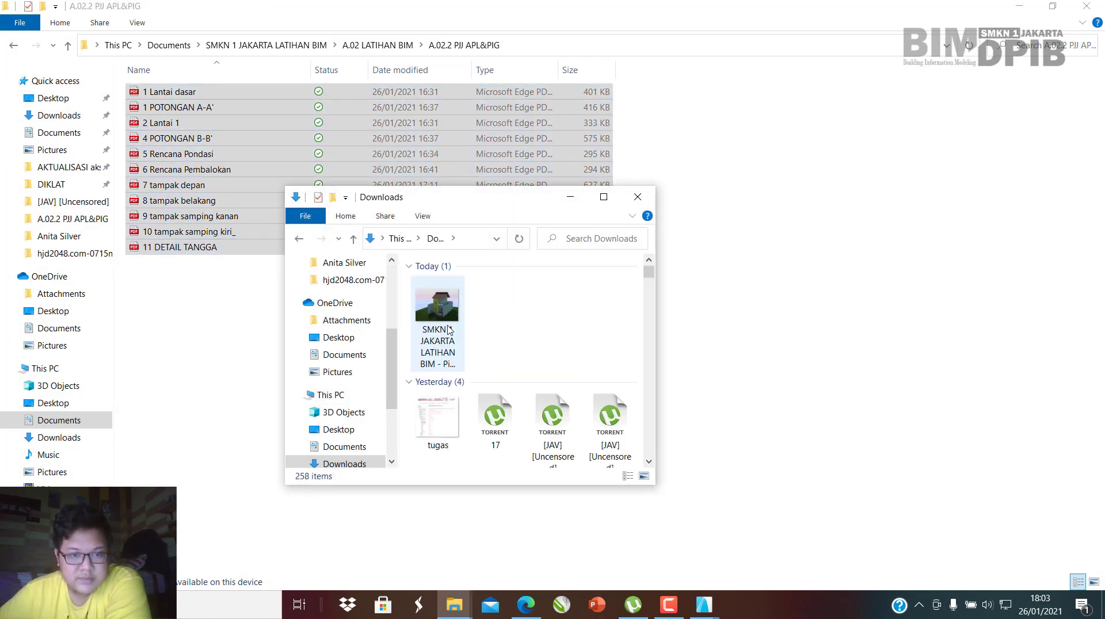
pyautogui.click(436, 318)
pyautogui.doubleClick(435, 317)
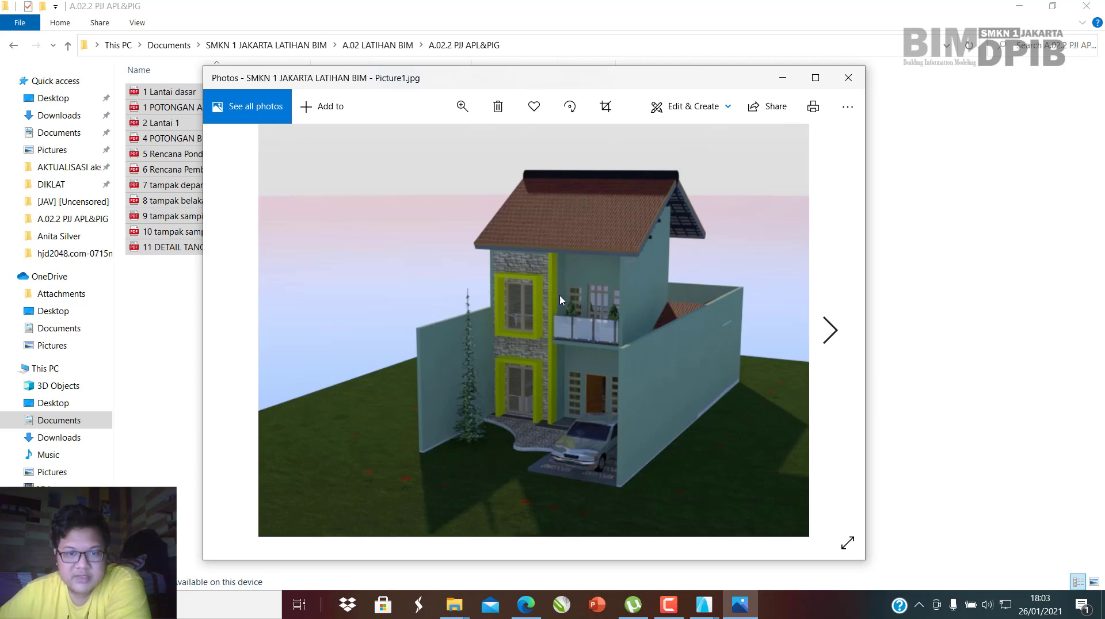
# Close the image viewer and the Downloads window, return to ARCHICAD and show the TAB-02 door schedule.
pyautogui.click(850, 79)
pyautogui.click(1018, 6)
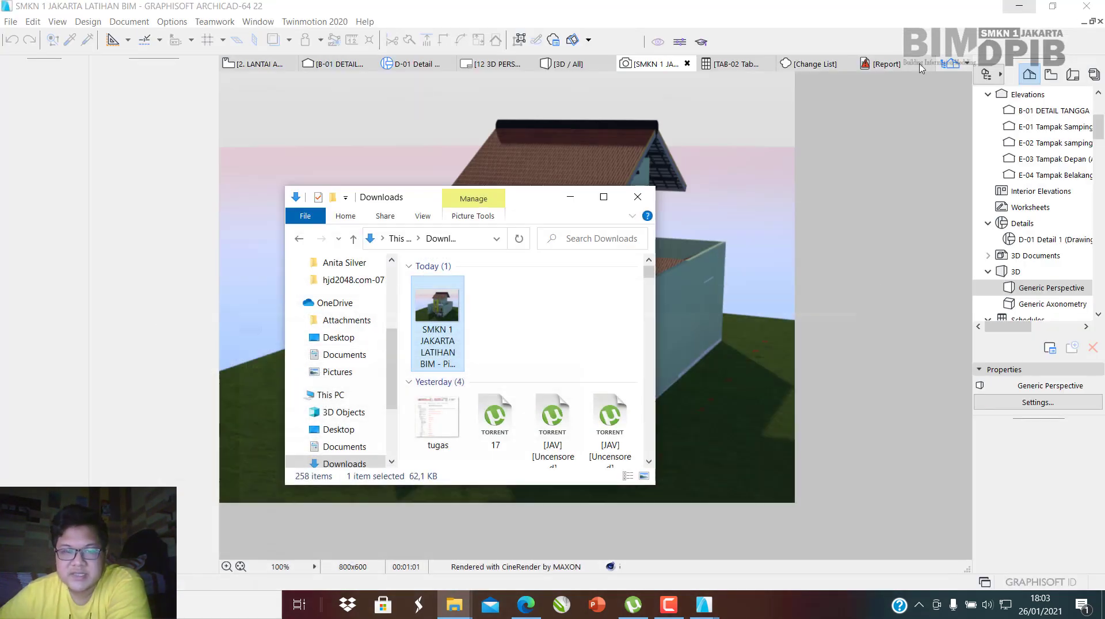
pyautogui.click(638, 199)
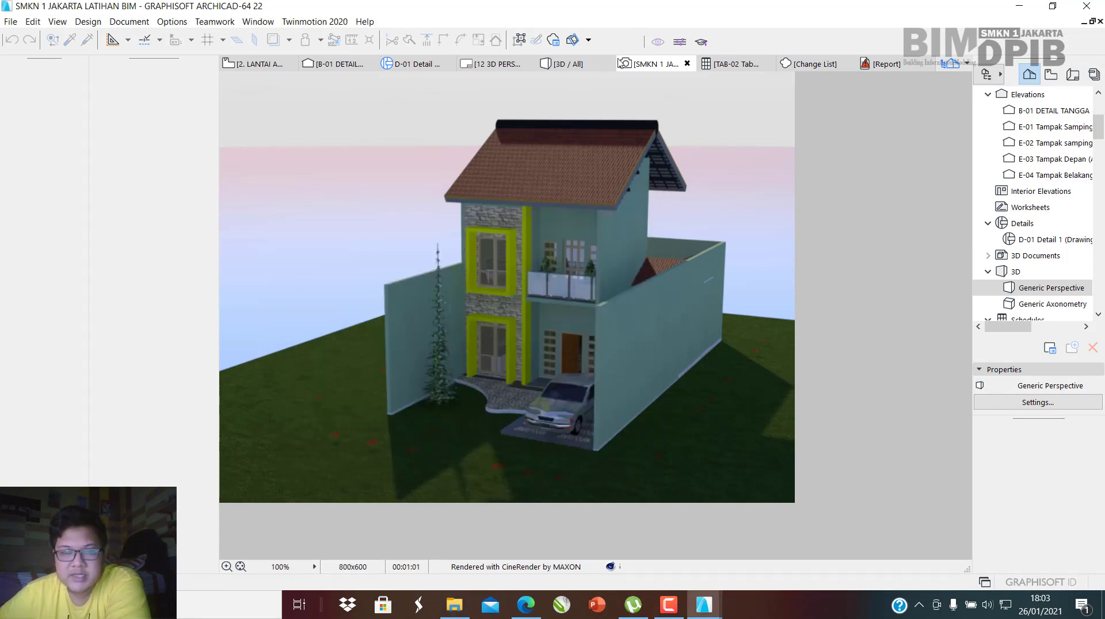
pyautogui.click(748, 64)
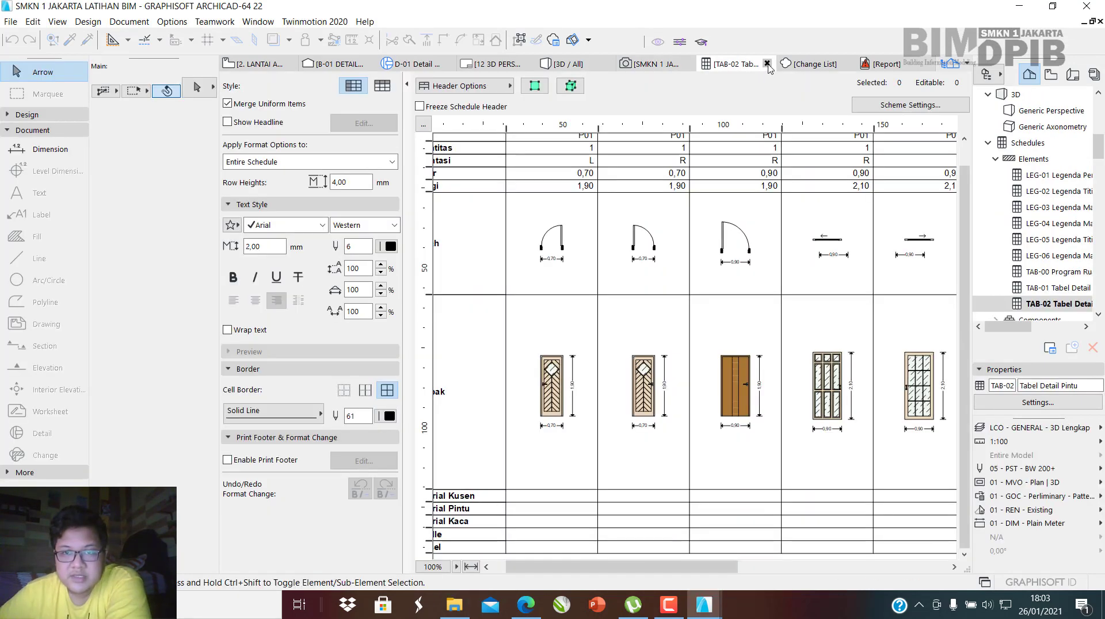
# Close the TAB-02 door schedule, Change List and Report views and show the house's 3D perspective.
pyautogui.click(767, 64)
pyautogui.click(851, 64)
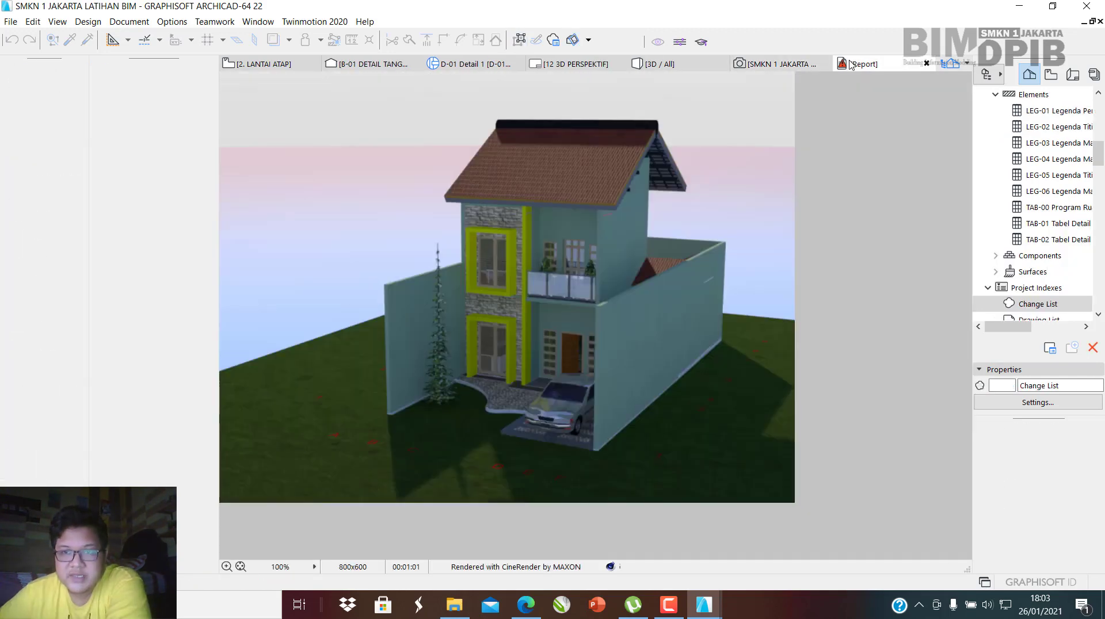
pyautogui.click(927, 64)
pyautogui.click(786, 66)
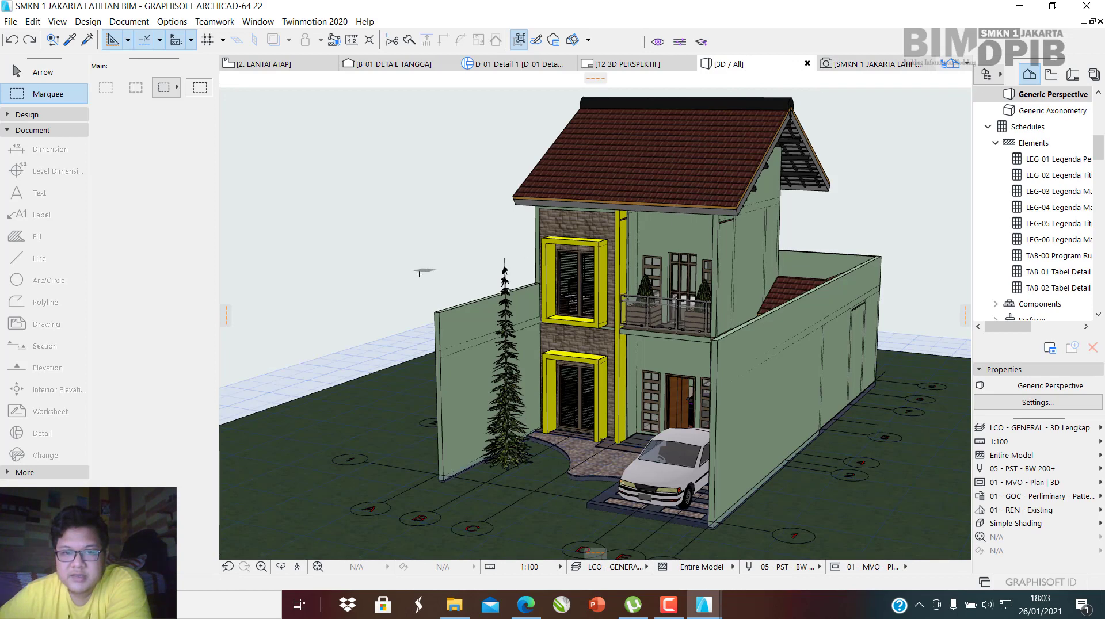
pyautogui.scroll(-3, 419, 274)
pyautogui.scroll(2, 604, 273)
# Start Twinmotion EDU 2020.2 from the desktop and arrange its window side by side with ARCHICAD's 3D view of the house.
pyautogui.moveTo(696, 3); pyautogui.dragTo(3, 29)
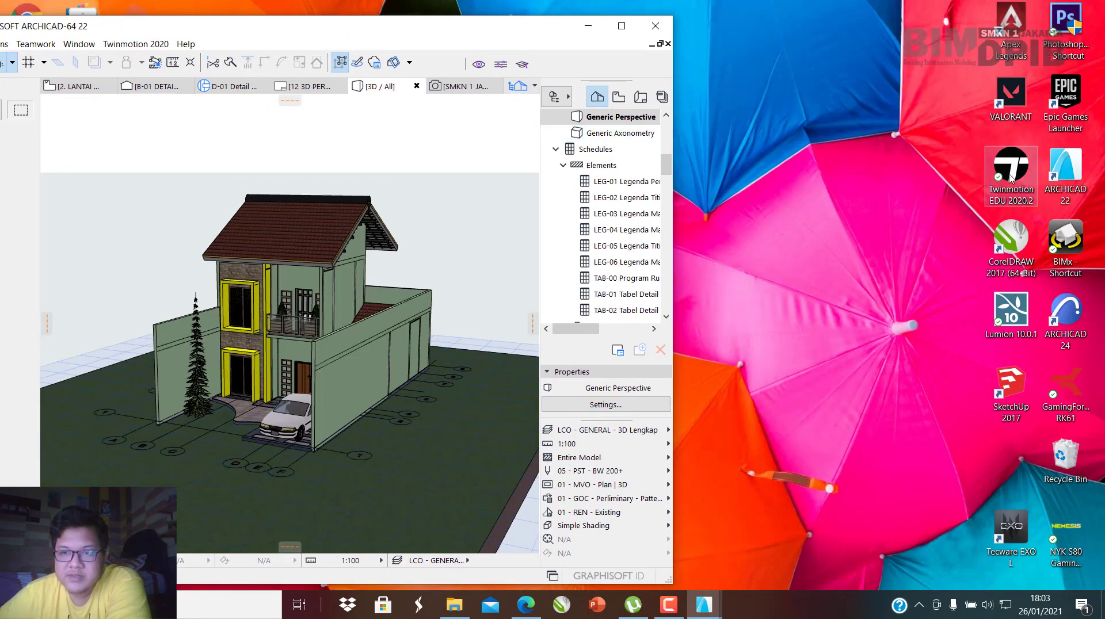
pyautogui.doubleClick(1011, 180)
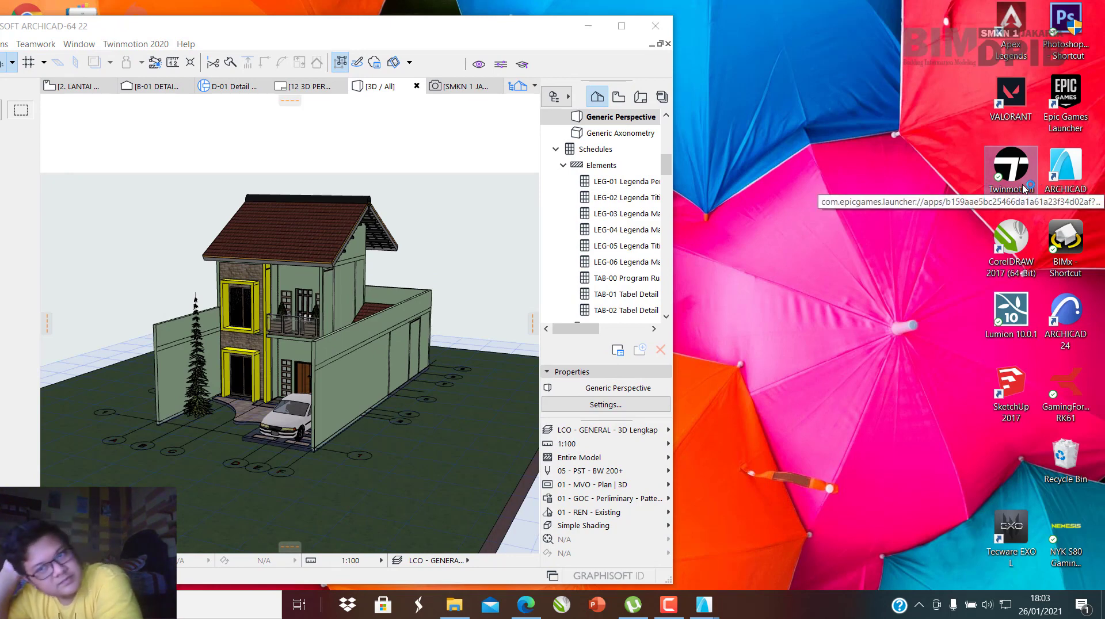
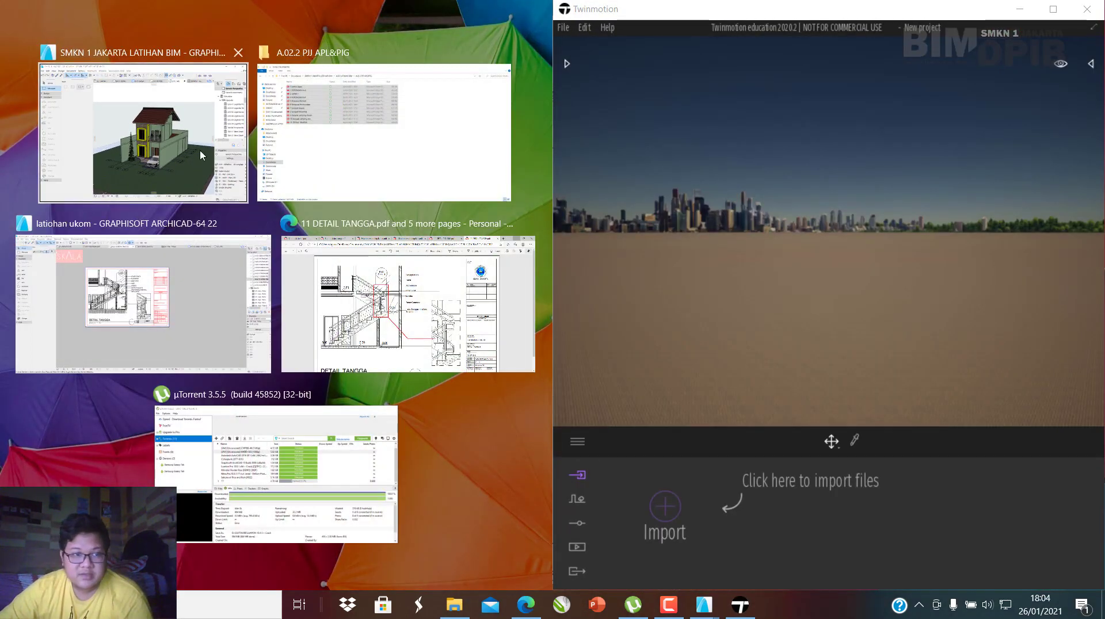
pyautogui.click(165, 134)
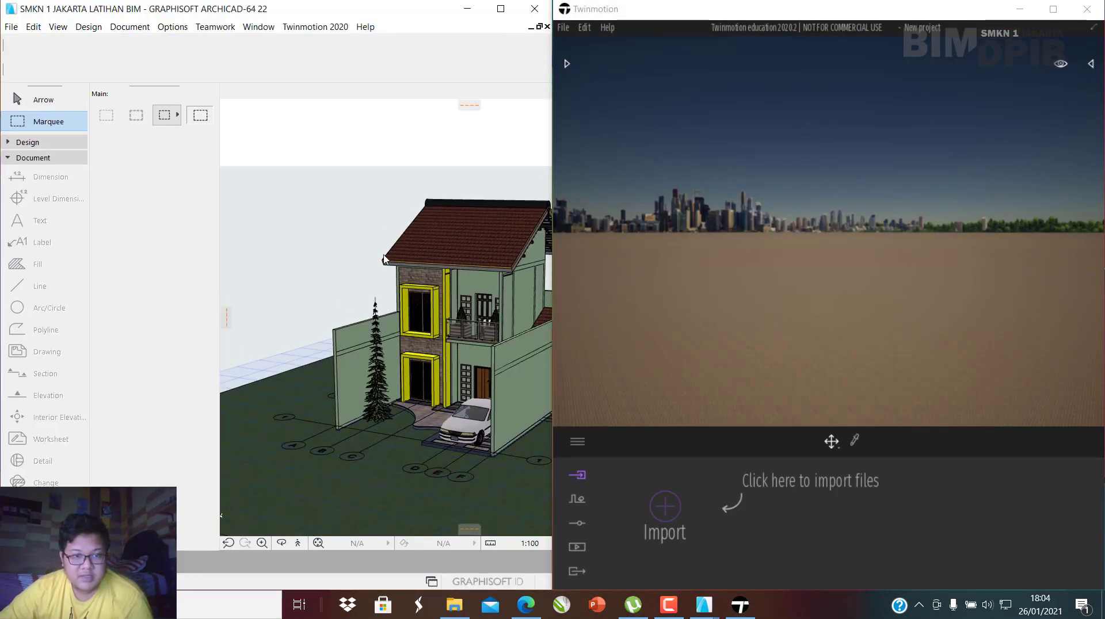
pyautogui.scroll(-3, 281, 302)
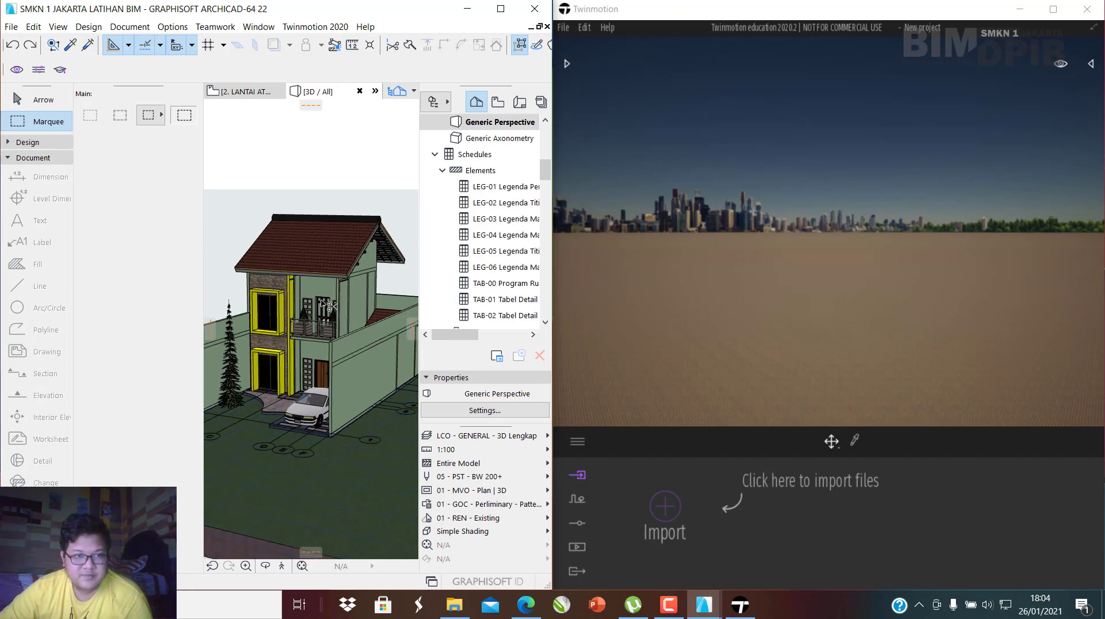
pyautogui.moveTo(125, 84); pyautogui.dragTo(215, 175)
pyautogui.click(278, 171)
pyautogui.scroll(5, 344, 315)
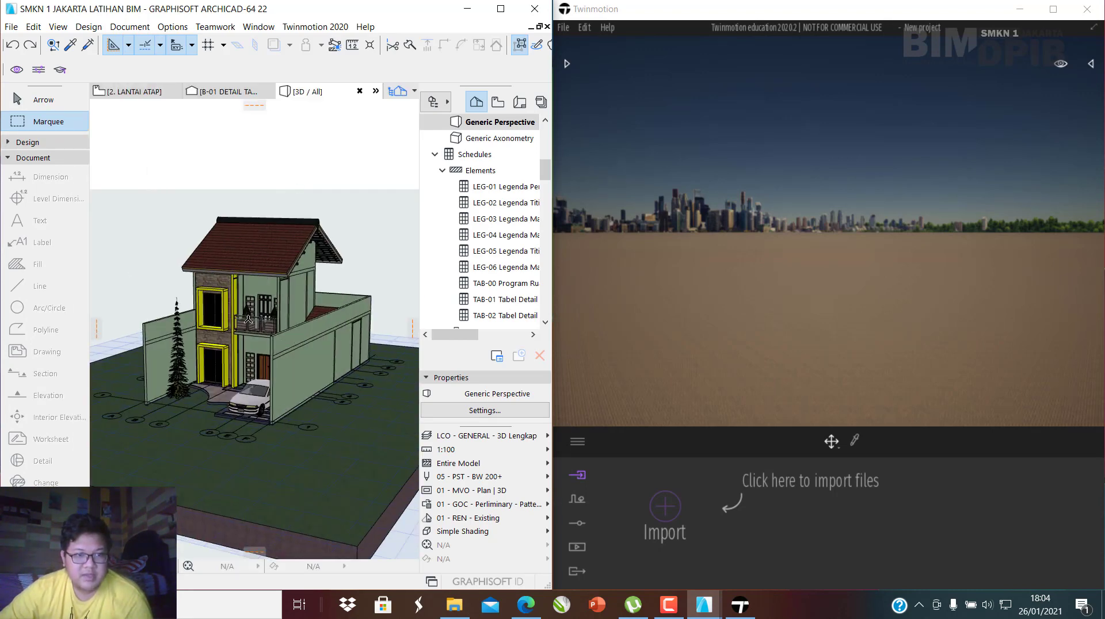
pyautogui.click(805, 240)
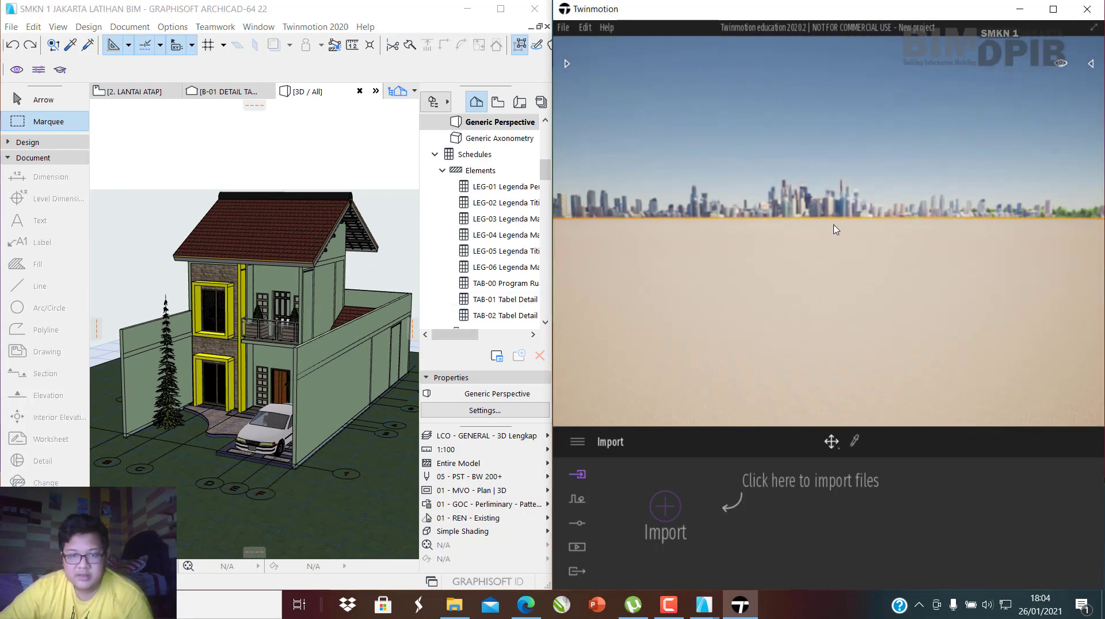
pyautogui.click(311, 22)
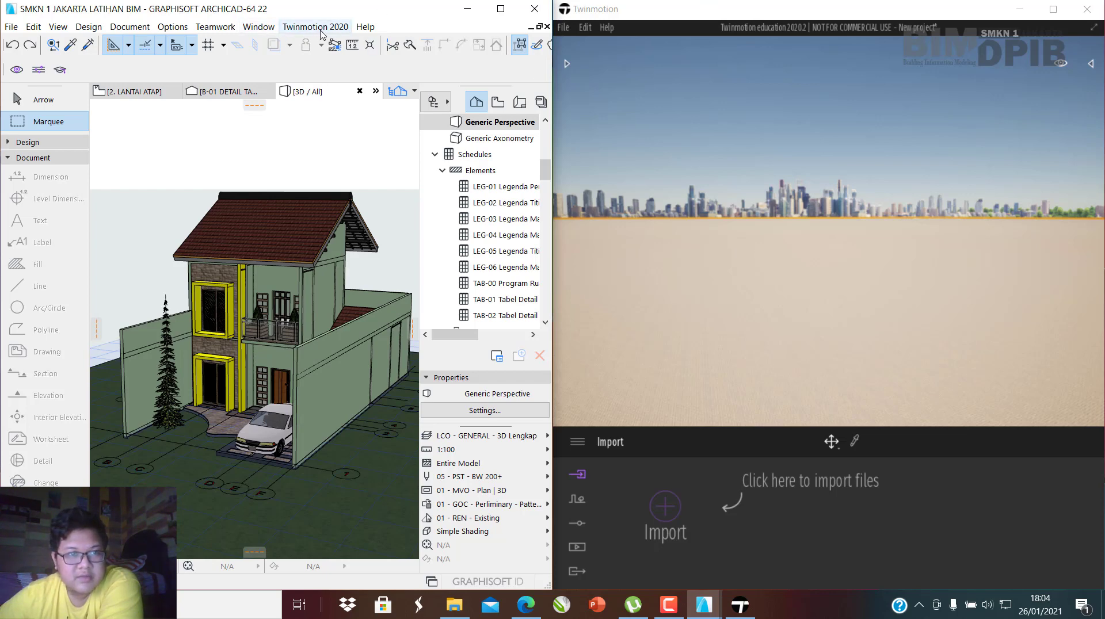
pyautogui.click(302, 27)
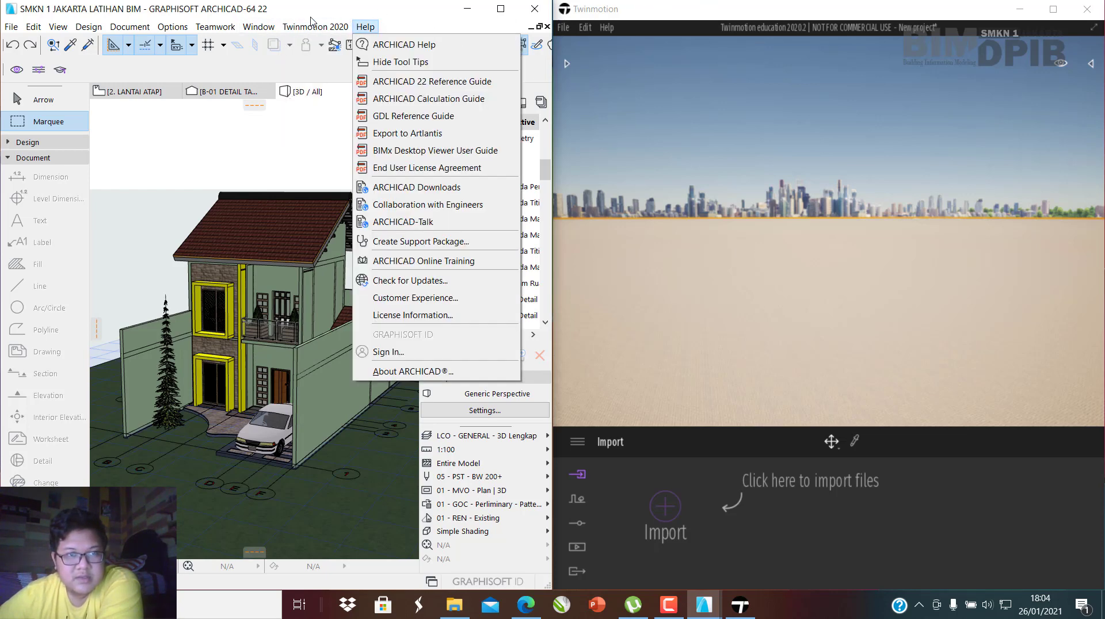
pyautogui.moveTo(311, 25)
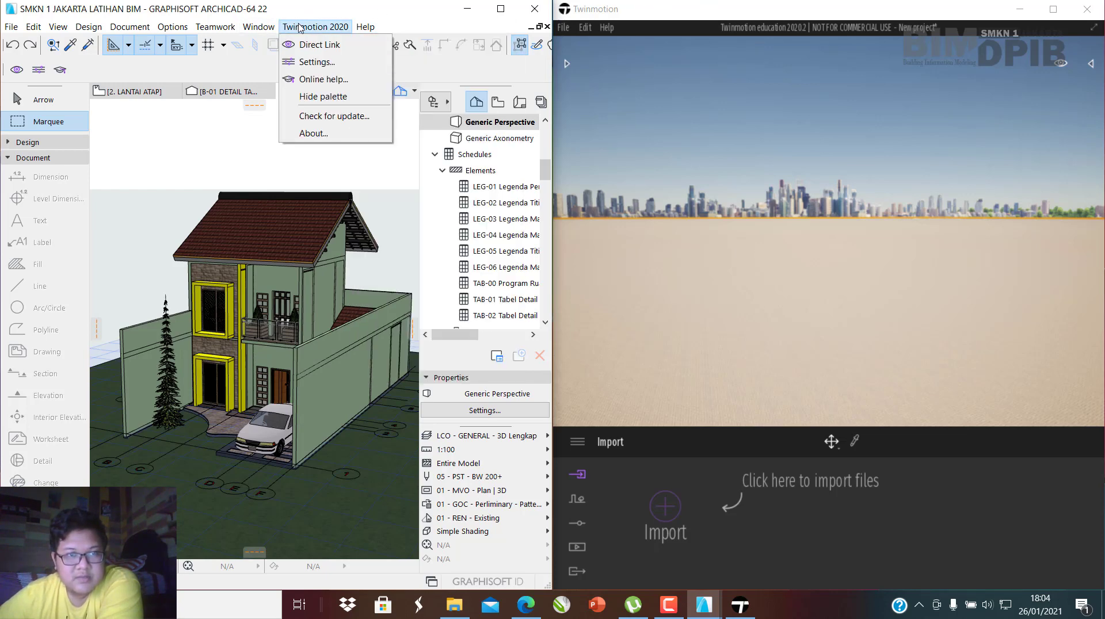
pyautogui.click(318, 46)
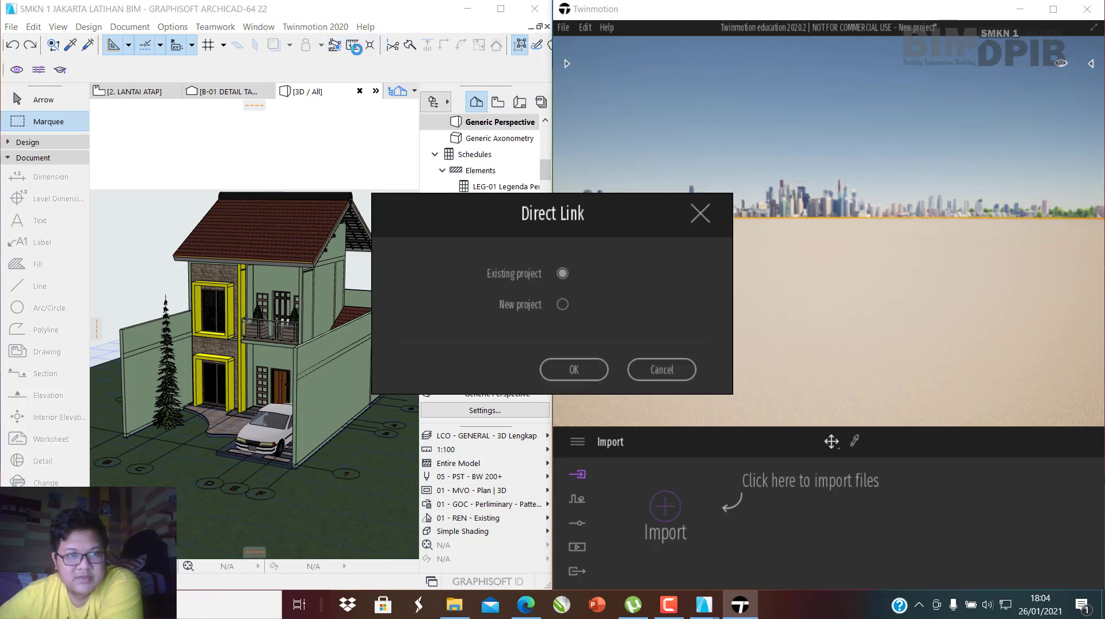
pyautogui.click(562, 306)
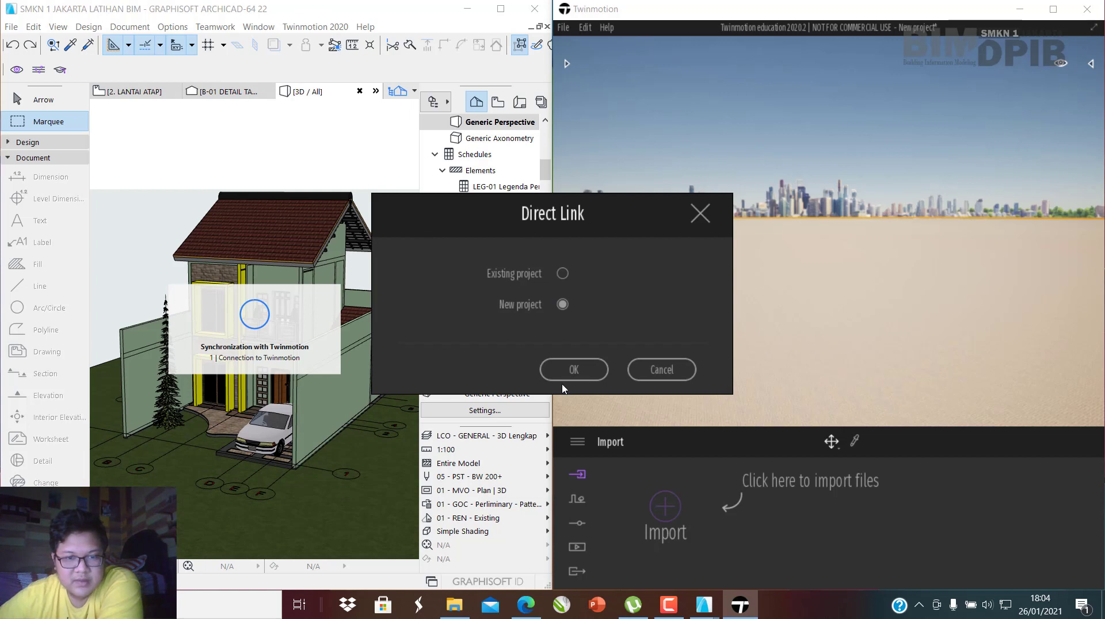
pyautogui.click(574, 370)
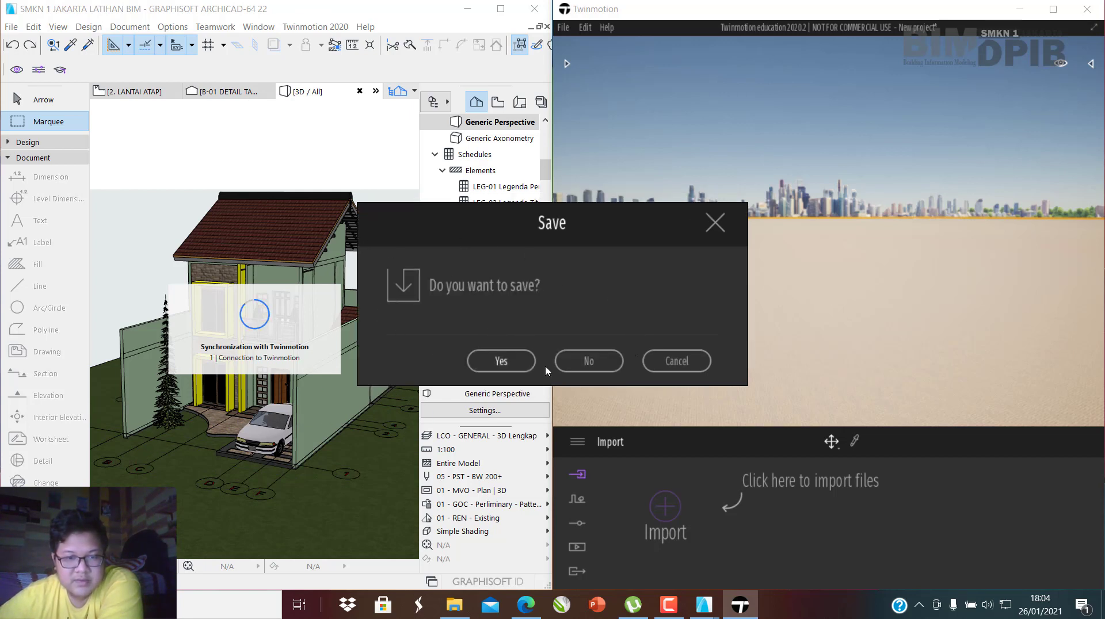
pyautogui.click(501, 361)
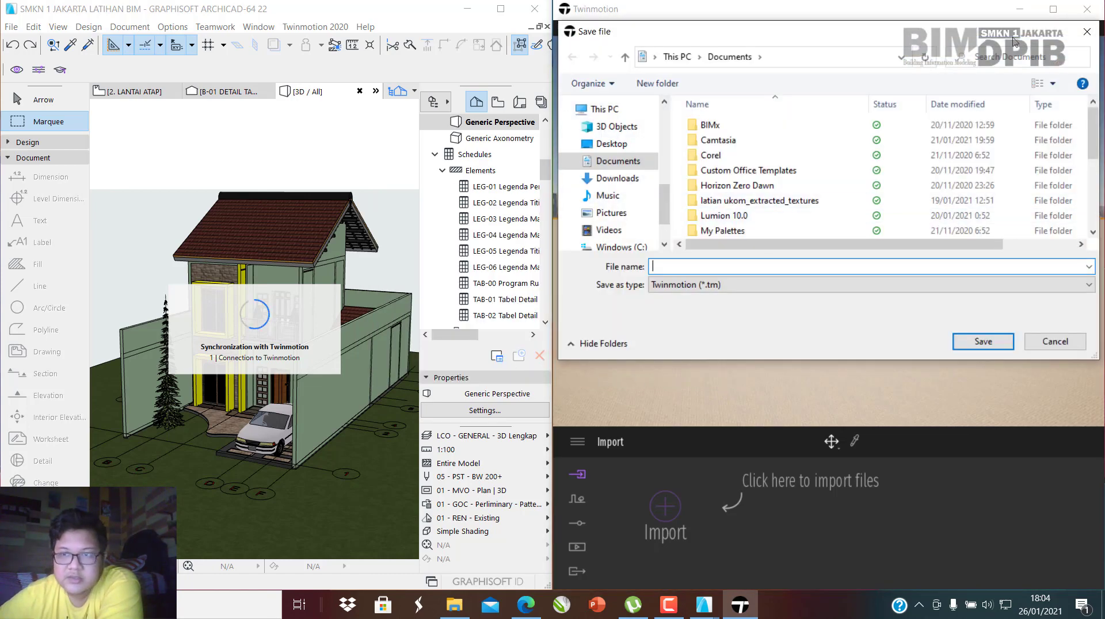
pyautogui.click(1093, 38)
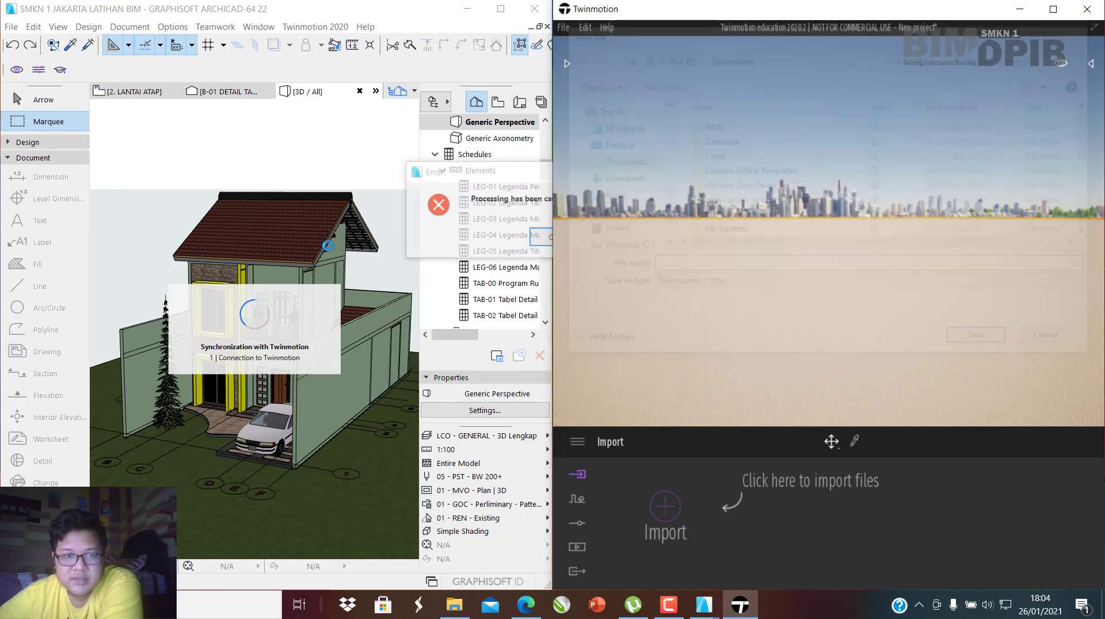
# Send the house model from ARCHICAD to Twinmotion through Direct Link as a new project, without saving the open Twinmotion project.
pyautogui.click(315, 27)
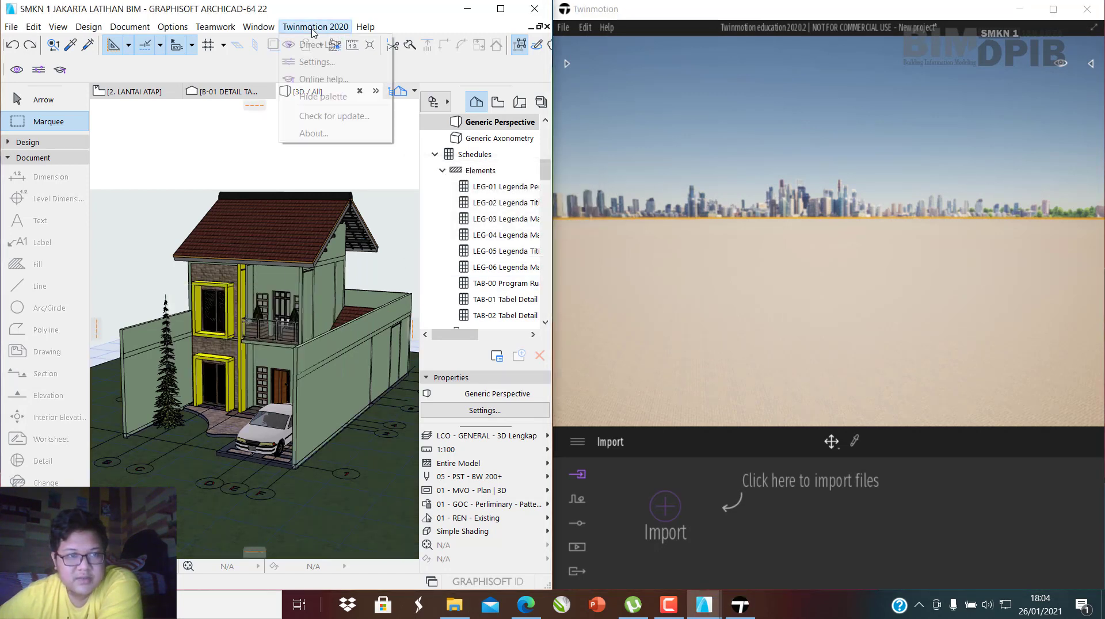
pyautogui.click(316, 43)
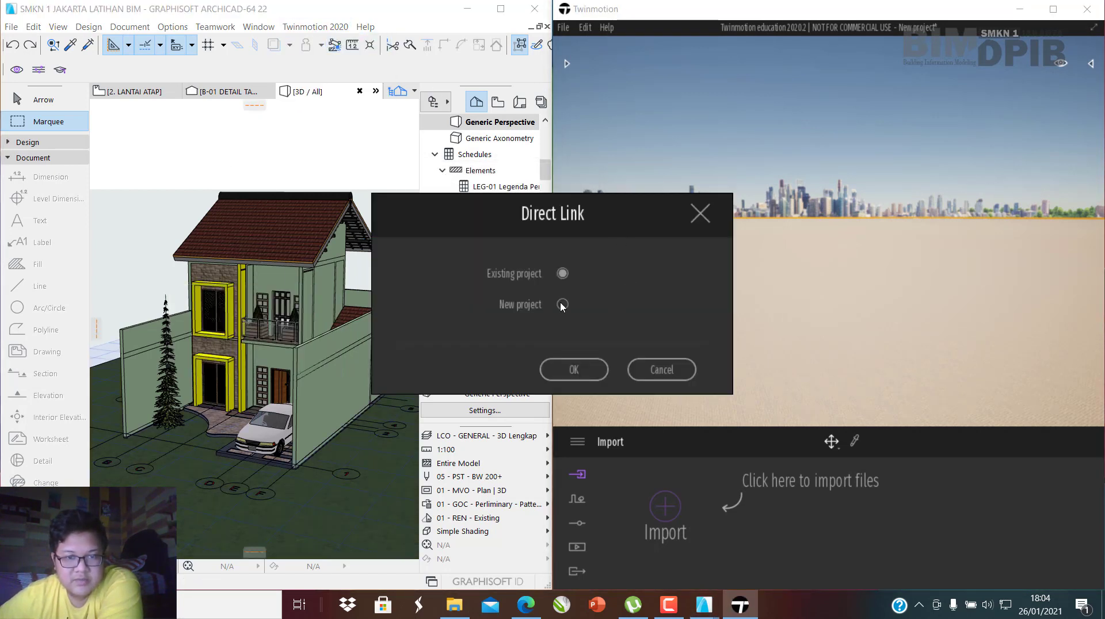
pyautogui.click(575, 368)
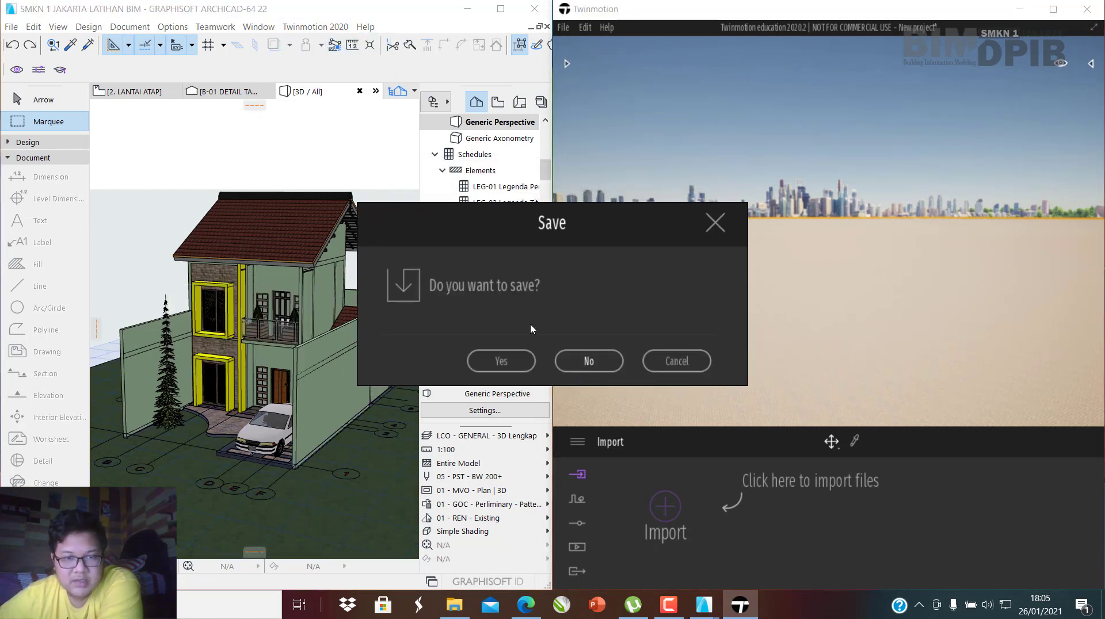
pyautogui.click(576, 363)
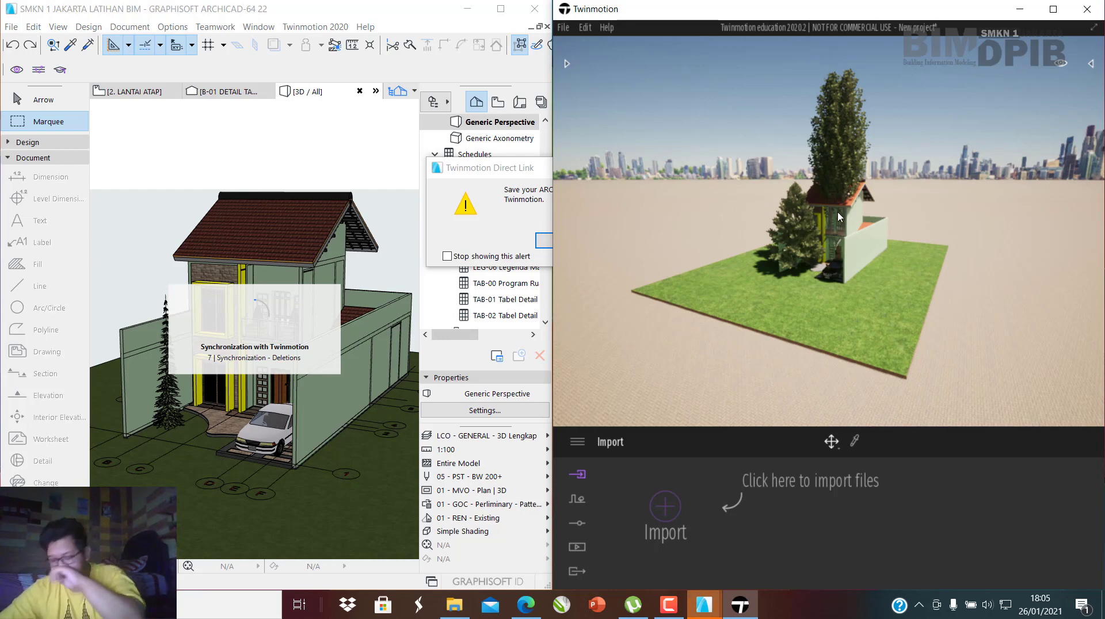
# Move around the synchronized house in Twinmotion and examine the trees at its front and balcony.
pyautogui.press('w')
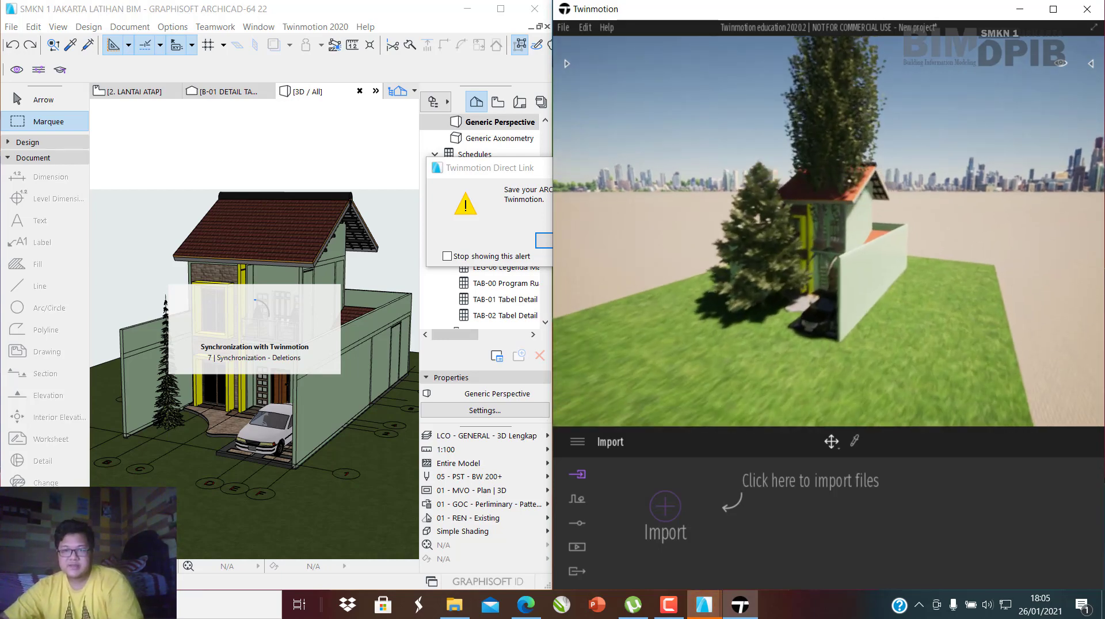
pyautogui.moveTo(1070, 329); pyautogui.dragTo(1088, 329, button='right')
pyautogui.press('s')
pyautogui.moveTo(875, 179); pyautogui.dragTo(847, 179, button='right')
pyautogui.click(720, 225)
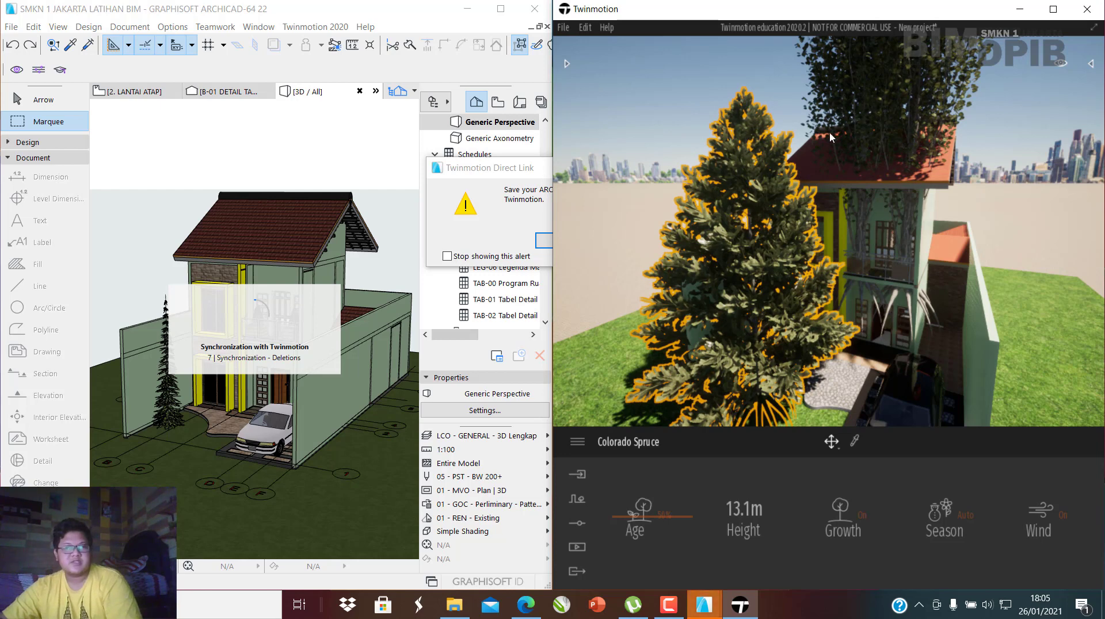
# Acknowledge the Direct Link alert and delete the front pine tree and both balcony plants from the ARCHICAD 3D model.
pyautogui.click(213, 401)
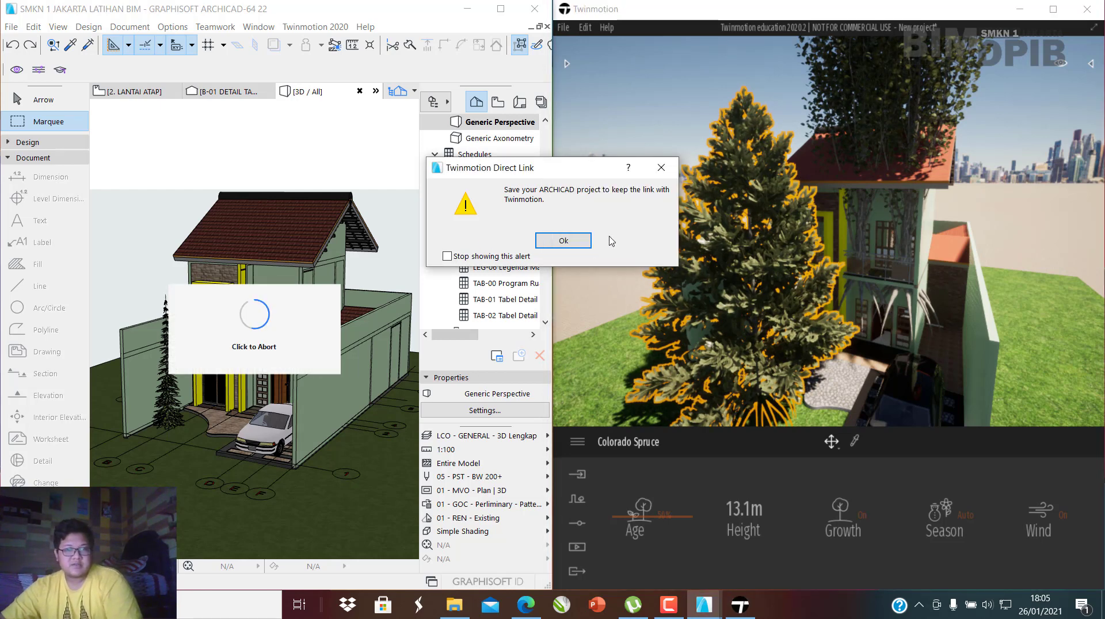
pyautogui.click(566, 245)
pyautogui.scroll(3, 170, 384)
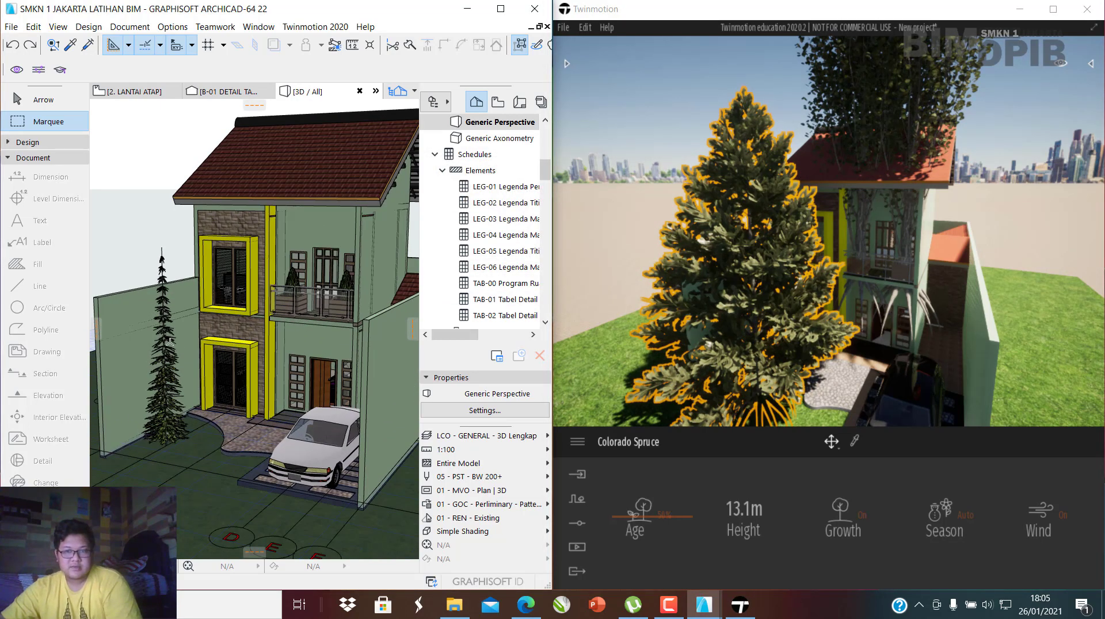
pyautogui.press('Escape')
pyautogui.click(170, 365)
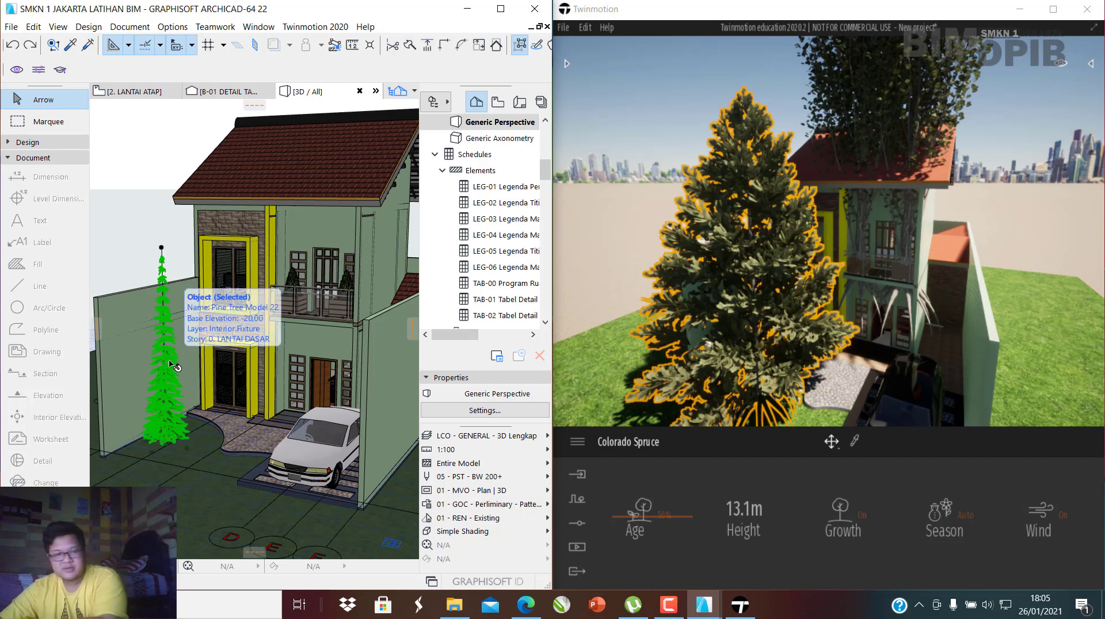
pyautogui.scroll(3, 291, 284)
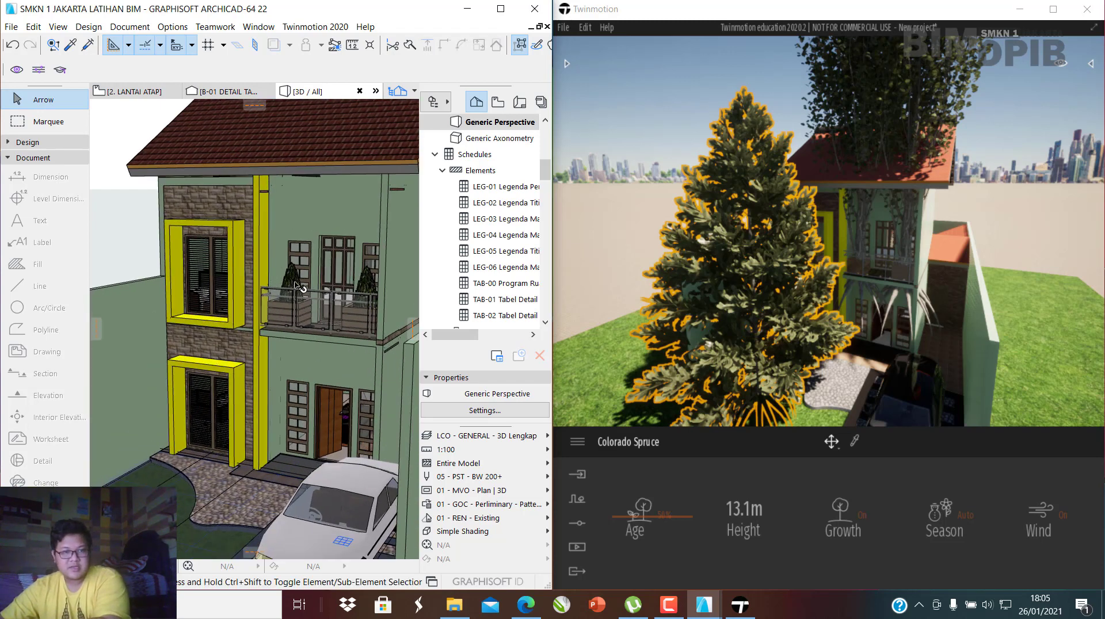
pyautogui.click(295, 286)
pyautogui.click(369, 288)
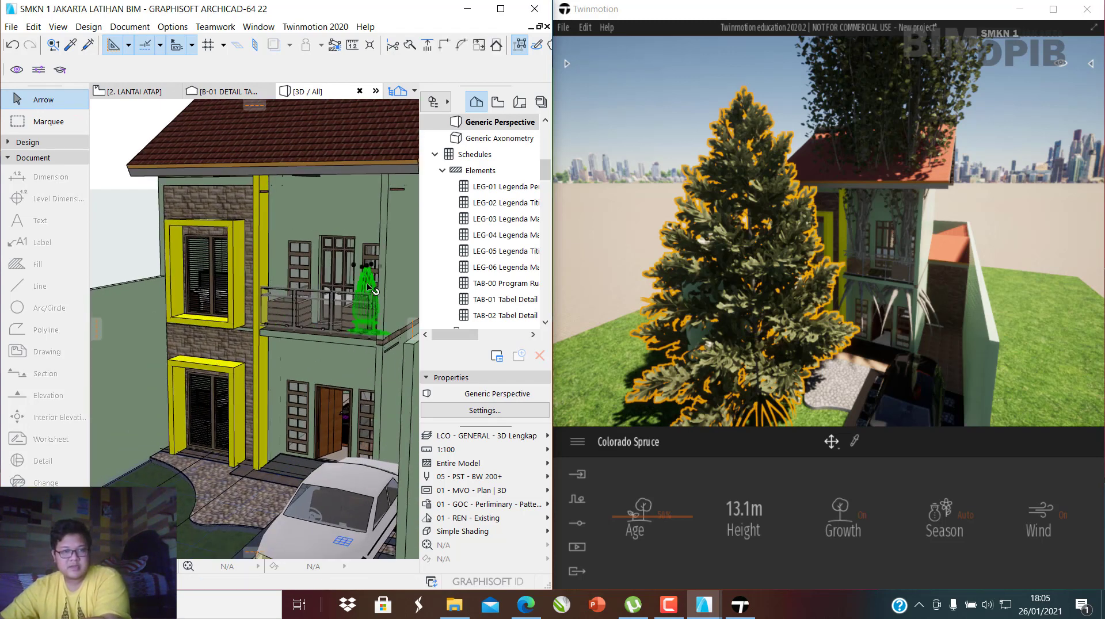
pyautogui.press('Delete')
pyautogui.scroll(-1, 307, 283)
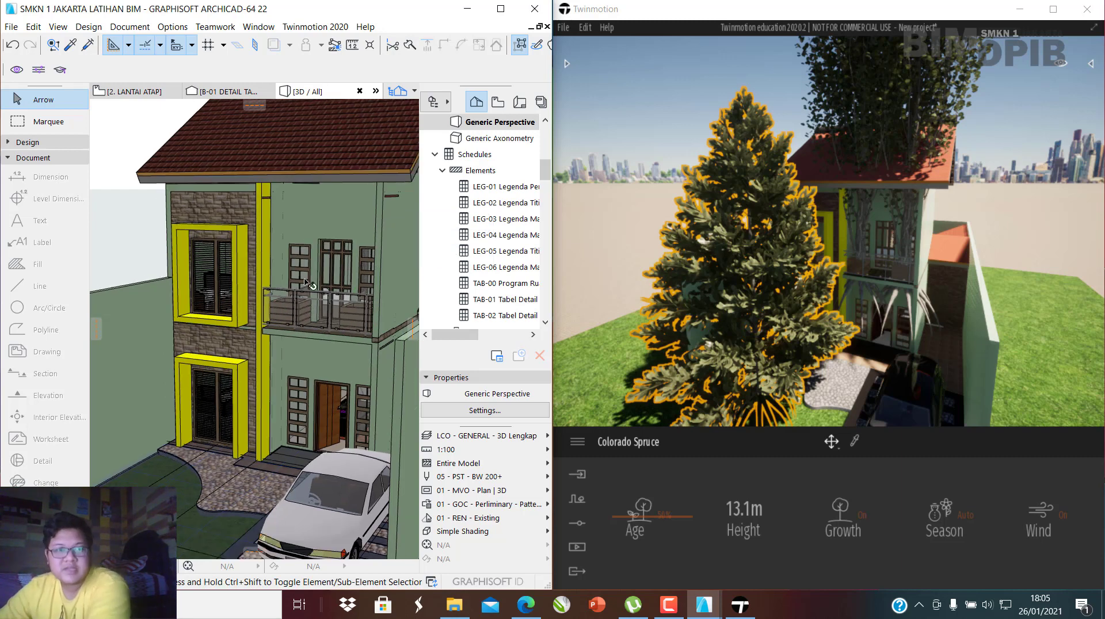
# Resynchronize the edited model with Twinmotion through Direct Link and inspect the house front, paved path and parked car.
pyautogui.click(314, 26)
pyautogui.click(325, 42)
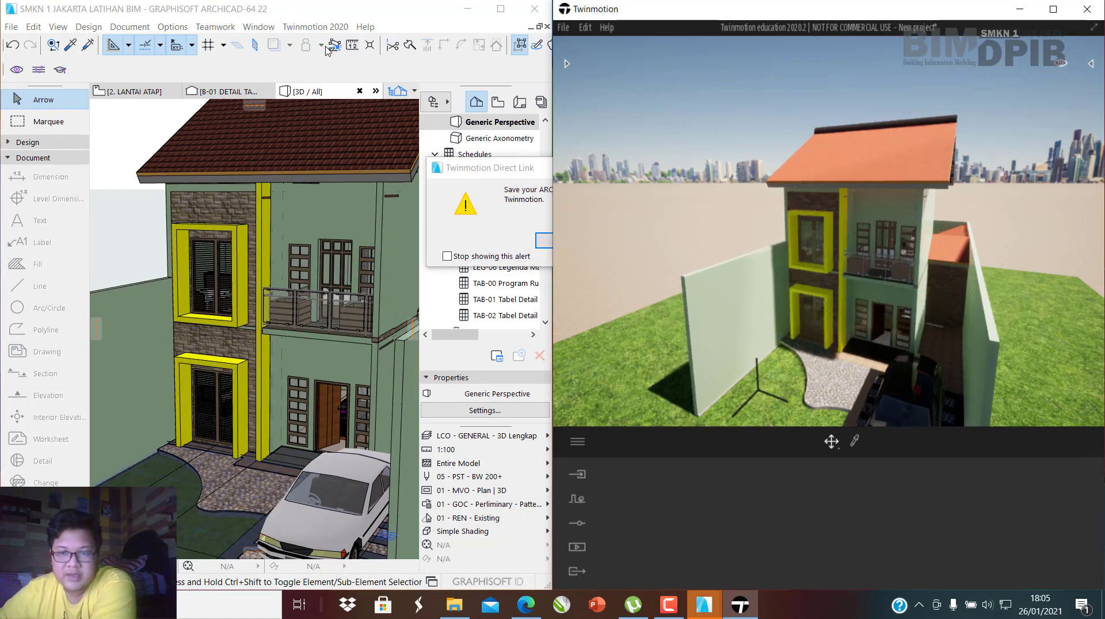
pyautogui.scroll(6, 909, 248)
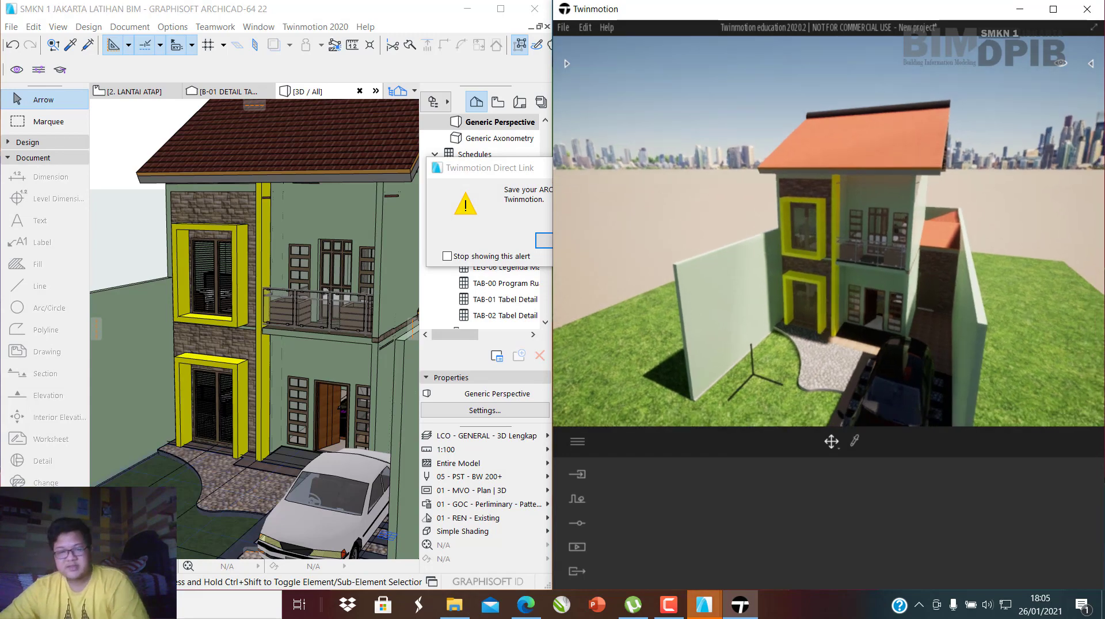
pyautogui.scroll(-6, 828, 230)
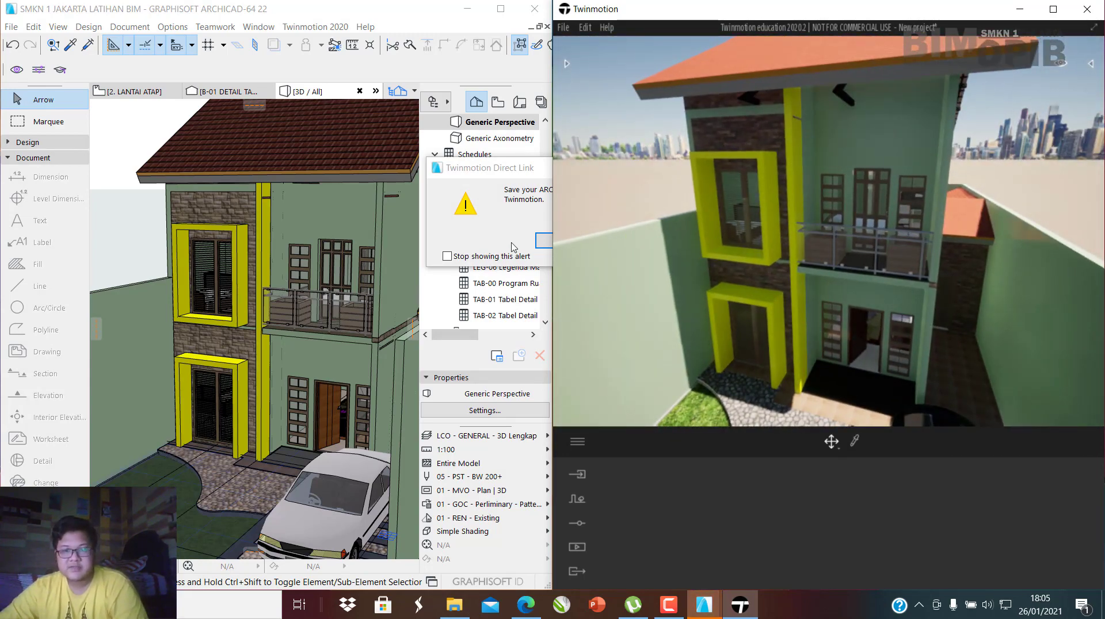
pyautogui.scroll(6, 790, 148)
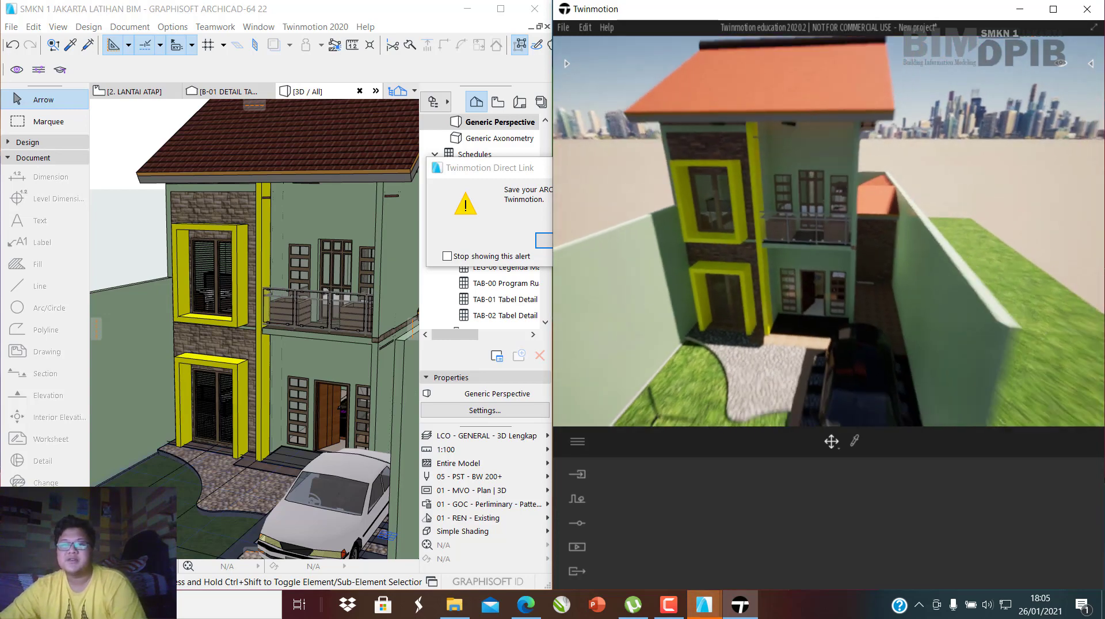
pyautogui.scroll(-6, 823, 236)
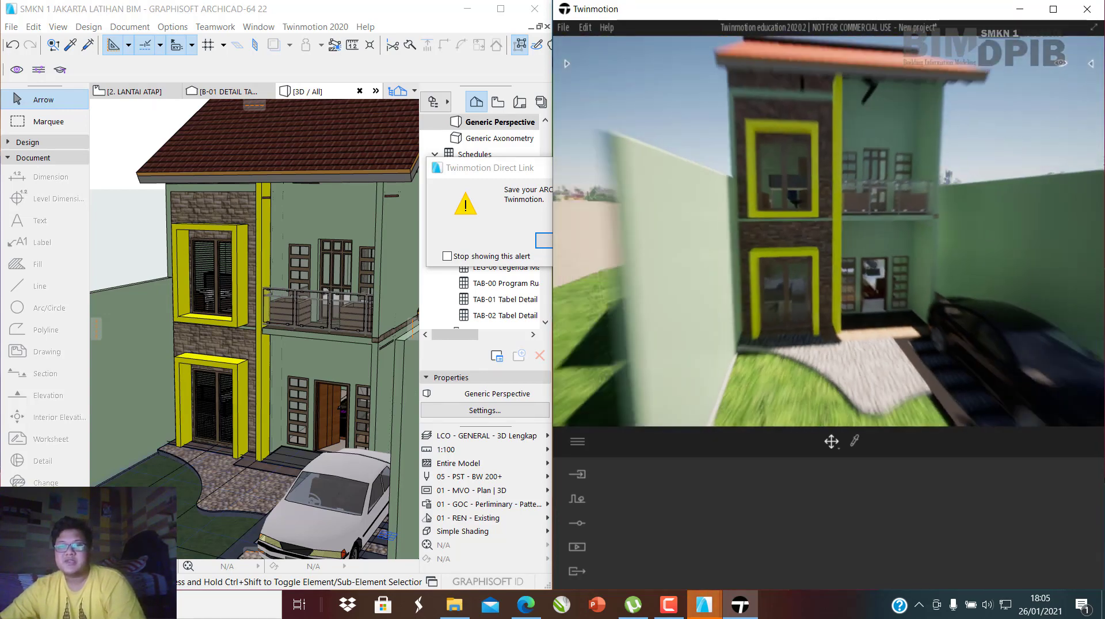
pyautogui.scroll(5, 956, 288)
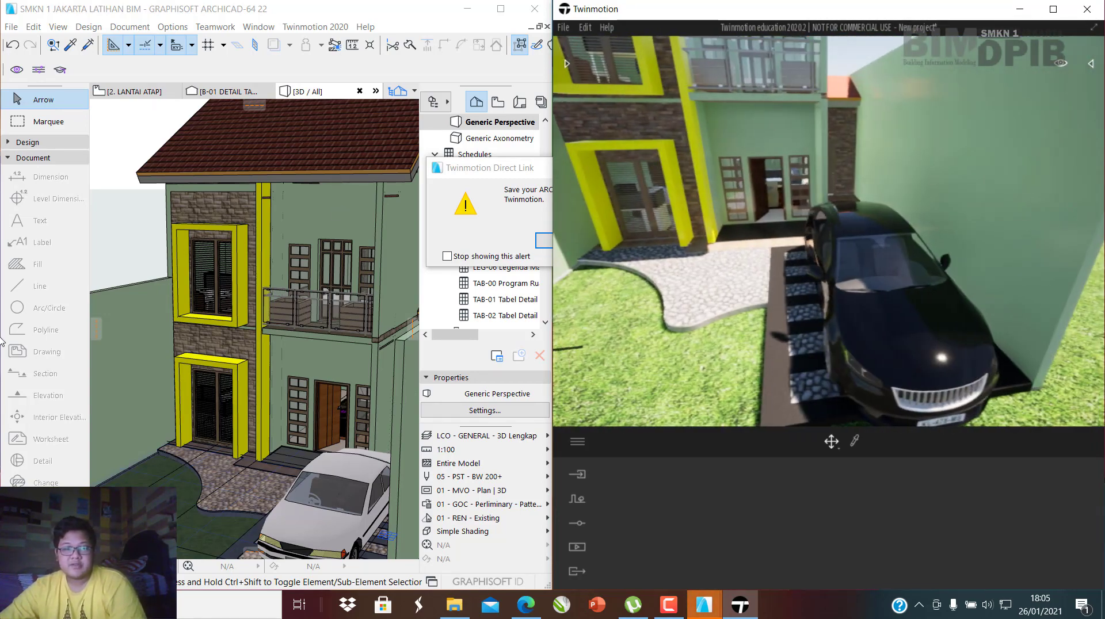
# Acknowledge the Direct Link alert and examine the parked sedan and the house exterior in Twinmotion.
pyautogui.click(500, 312)
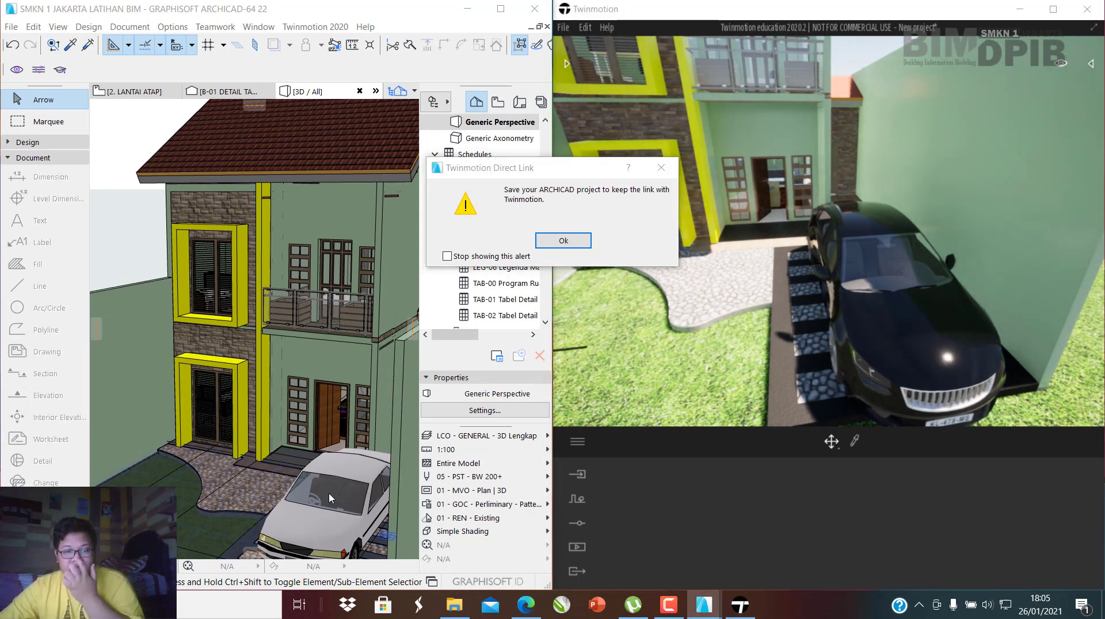
pyautogui.click(564, 241)
pyautogui.click(936, 358)
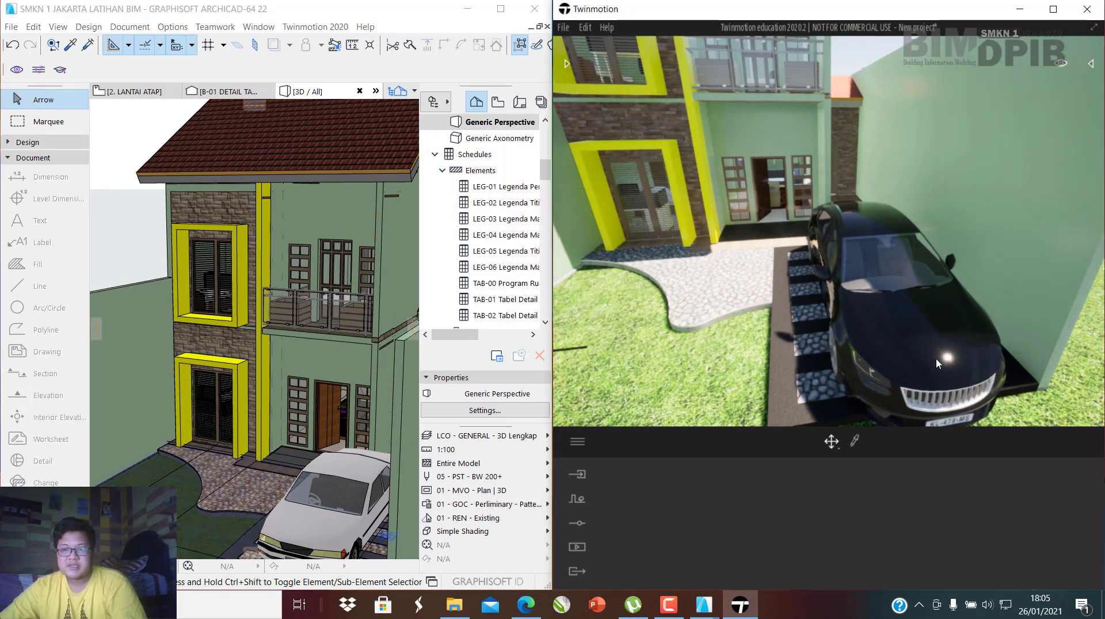
pyautogui.moveTo(965, 372); pyautogui.dragTo(835, 265, button='middle')
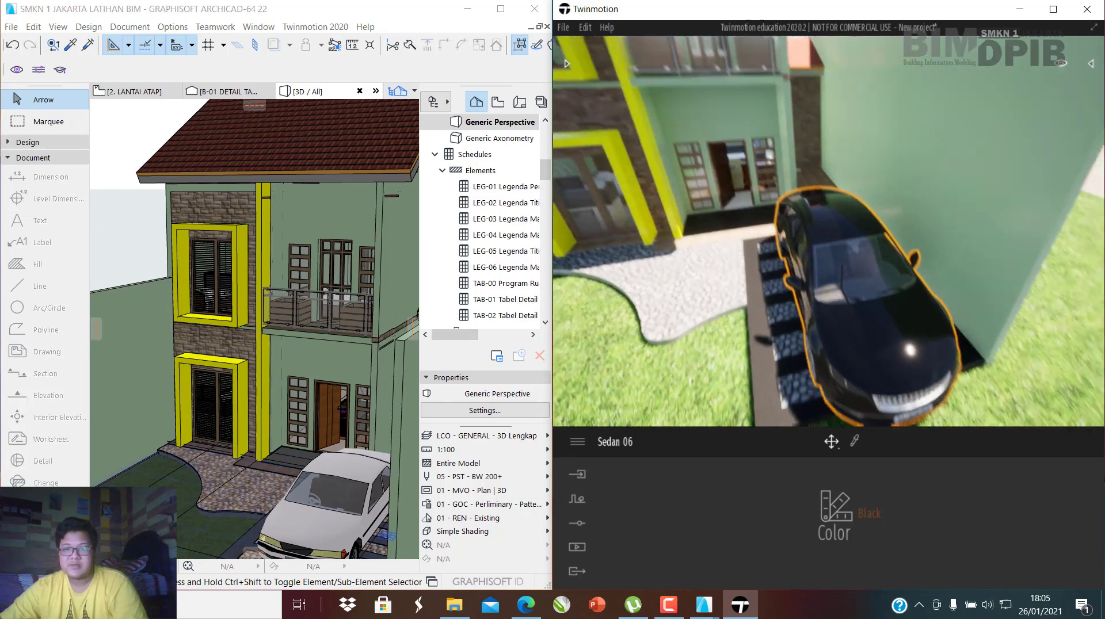
pyautogui.scroll(3, 835, 265)
pyautogui.scroll(-5, 835, 265)
pyautogui.scroll(3, 853, 288)
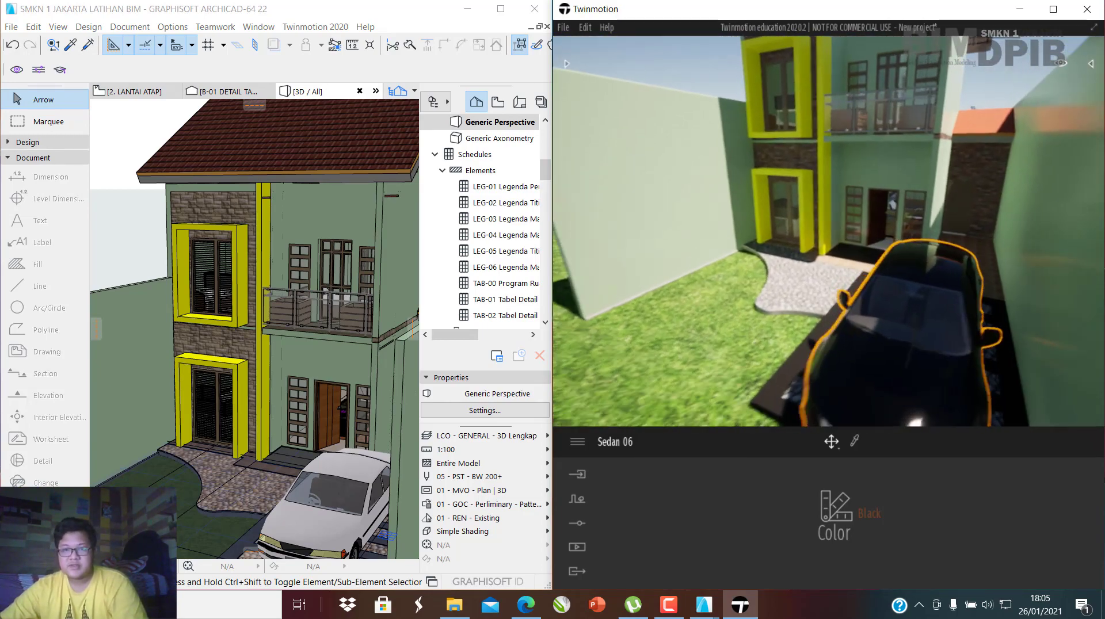
pyautogui.scroll(-3, 854, 288)
pyautogui.moveTo(898, 311); pyautogui.dragTo(853, 288, button='right')
pyautogui.press('Escape')
pyautogui.scroll(-5, 966, 282)
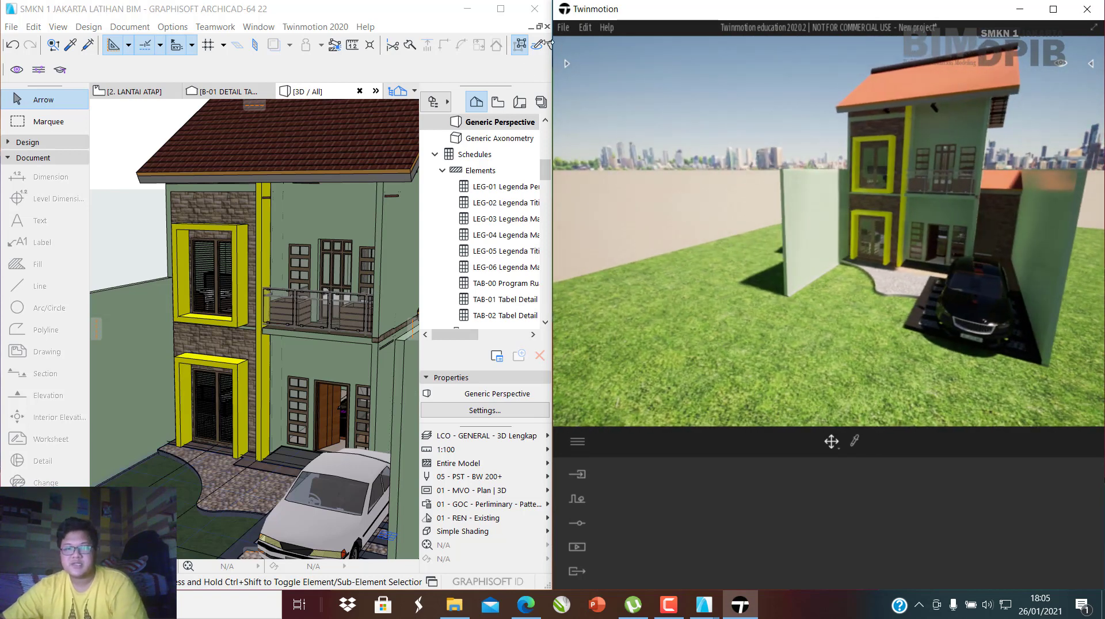
# Place a Sweet Birch from the library's trees on the lawn beside the house.
pyautogui.click(565, 66)
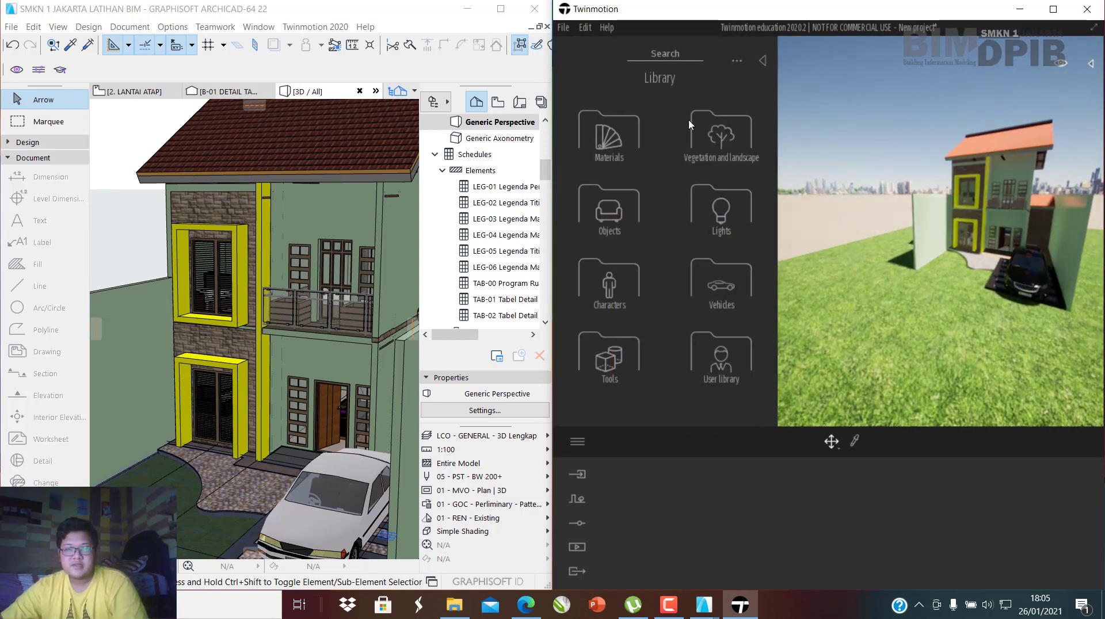
pyautogui.click(721, 138)
pyautogui.click(735, 147)
pyautogui.moveTo(715, 148)
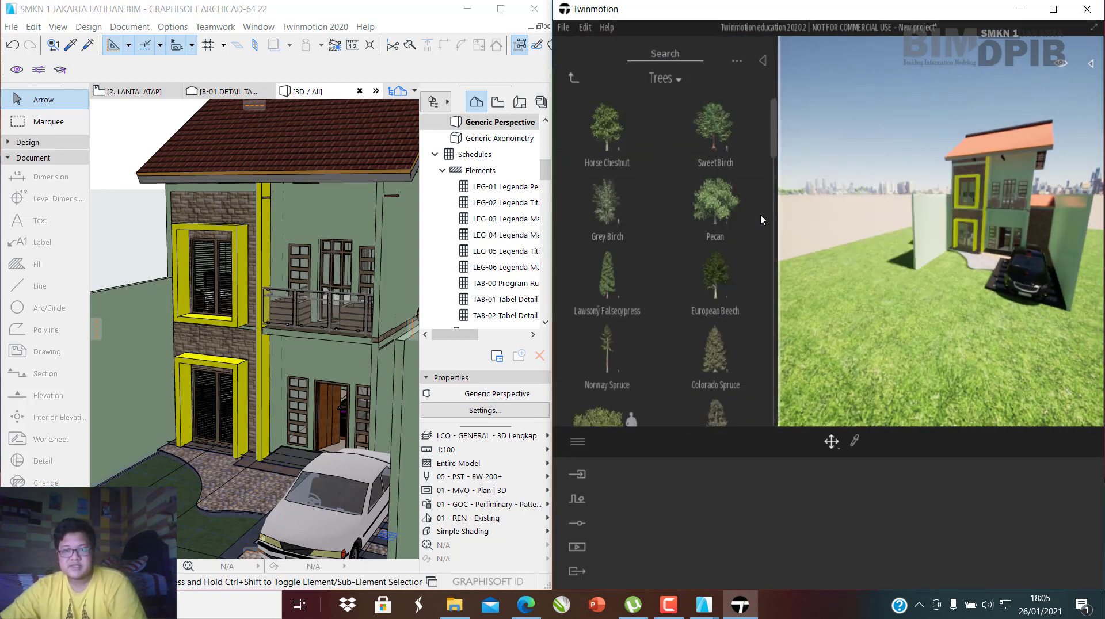
pyautogui.moveTo(740, 135); pyautogui.dragTo(994, 265)
pyautogui.moveTo(994, 265); pyautogui.dragTo(851, 301, button='right')
pyautogui.press('a')
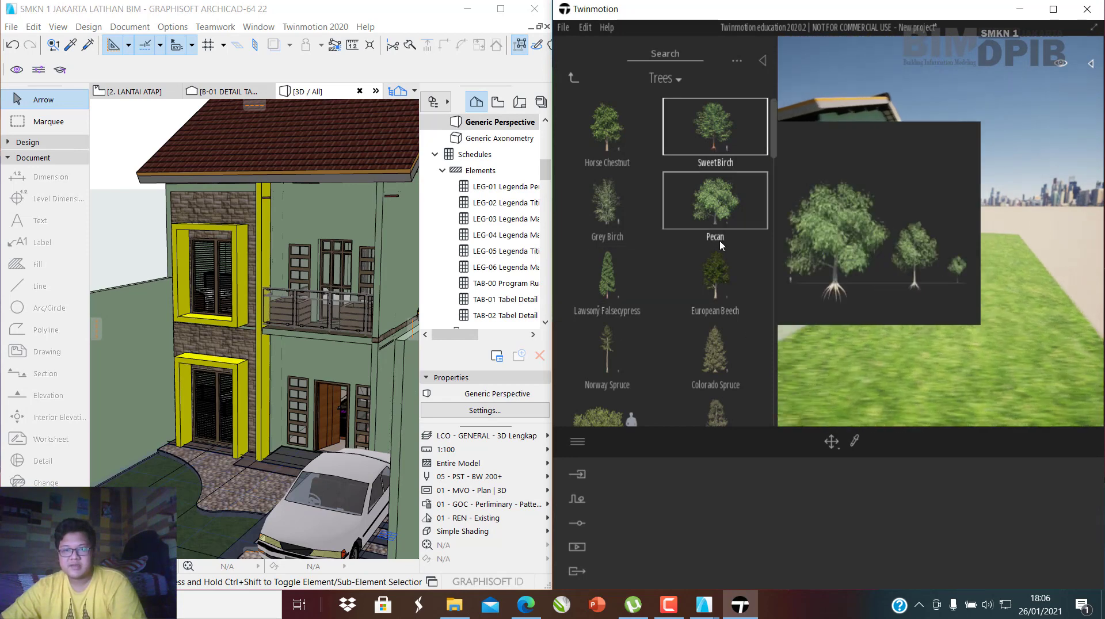
# Place a Pecan and a Lawson Falsecypress from the tree library on the grass outside the boundary wall.
pyautogui.click(719, 240)
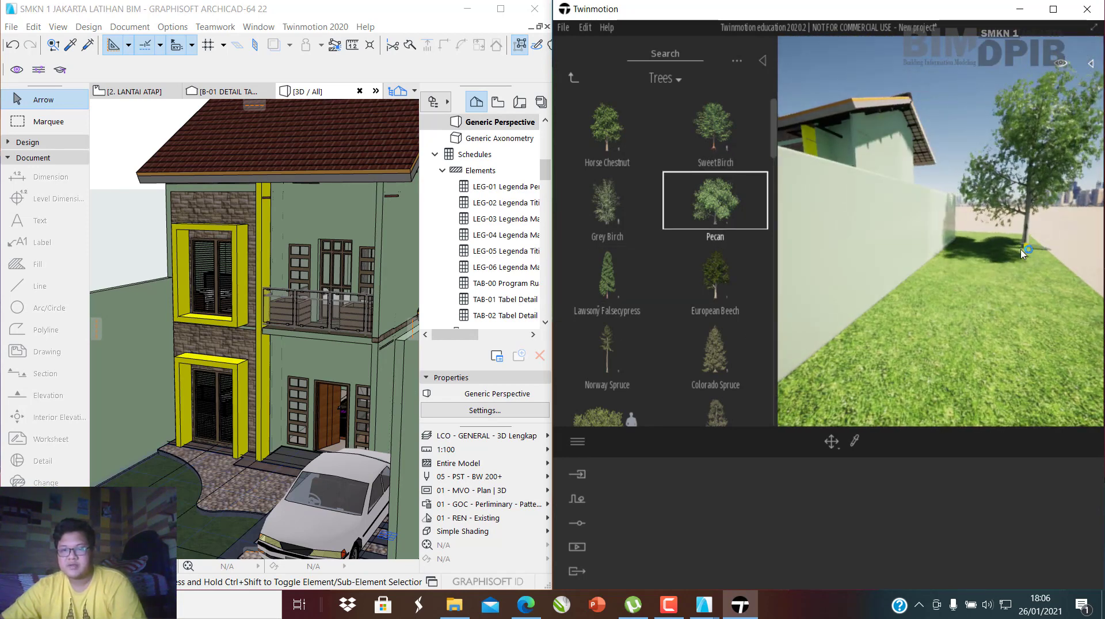
pyautogui.click(965, 256)
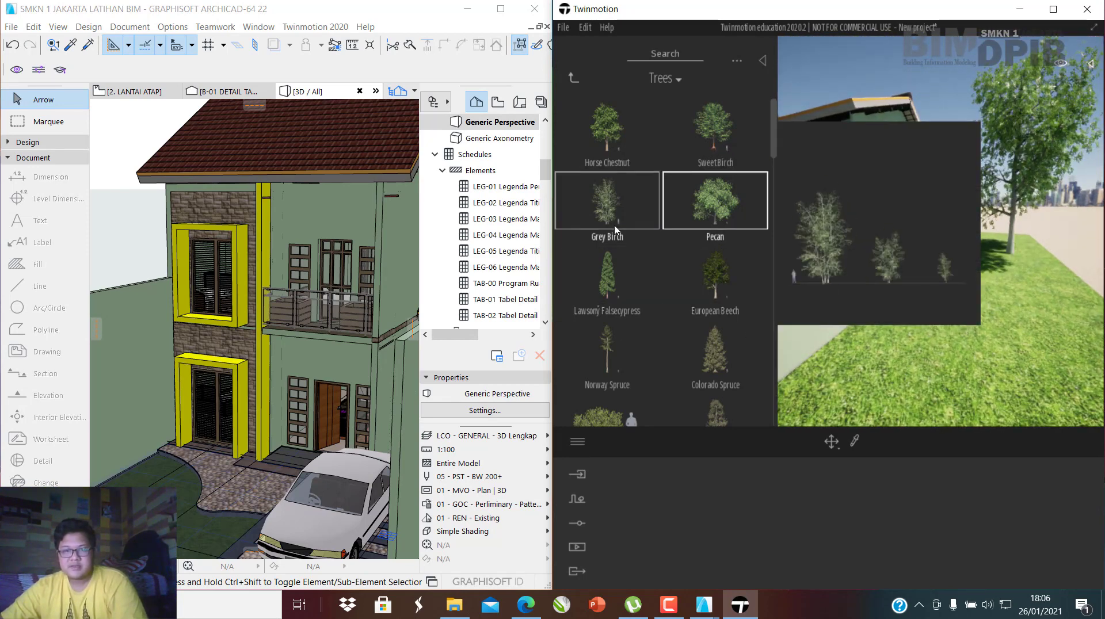
pyautogui.click(608, 275)
pyautogui.press('w')
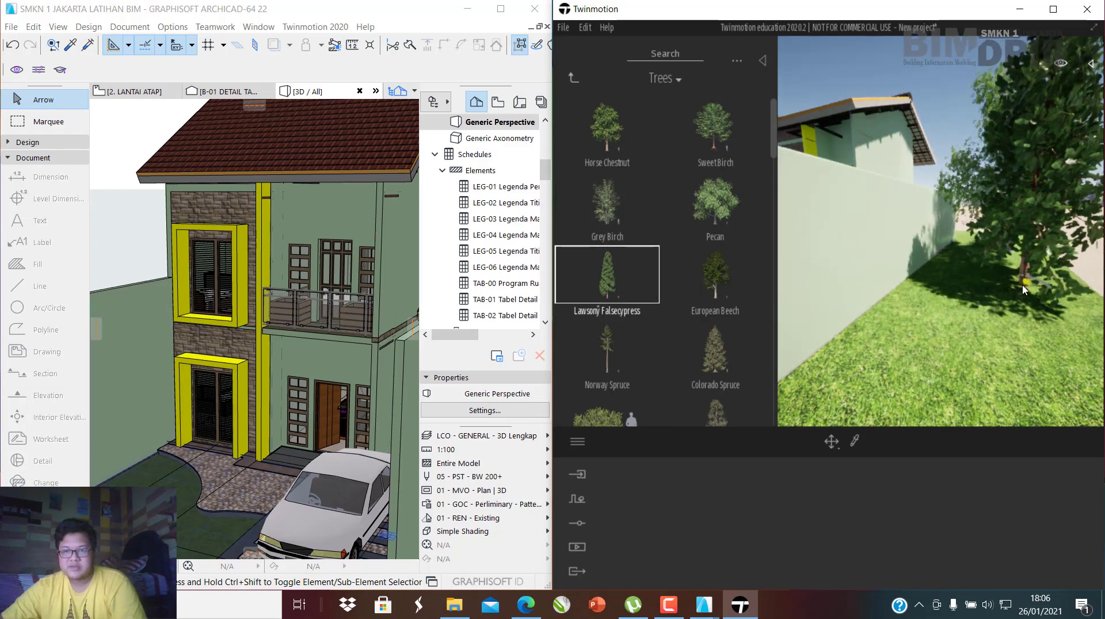
pyautogui.moveTo(971, 275); pyautogui.dragTo(532, 77, button='right')
pyautogui.press('s')
pyautogui.press('w')
pyautogui.press('s')
# Place the posed human Pak from the characters library on the front lawn, near the boundary wall.
pyautogui.click(574, 77)
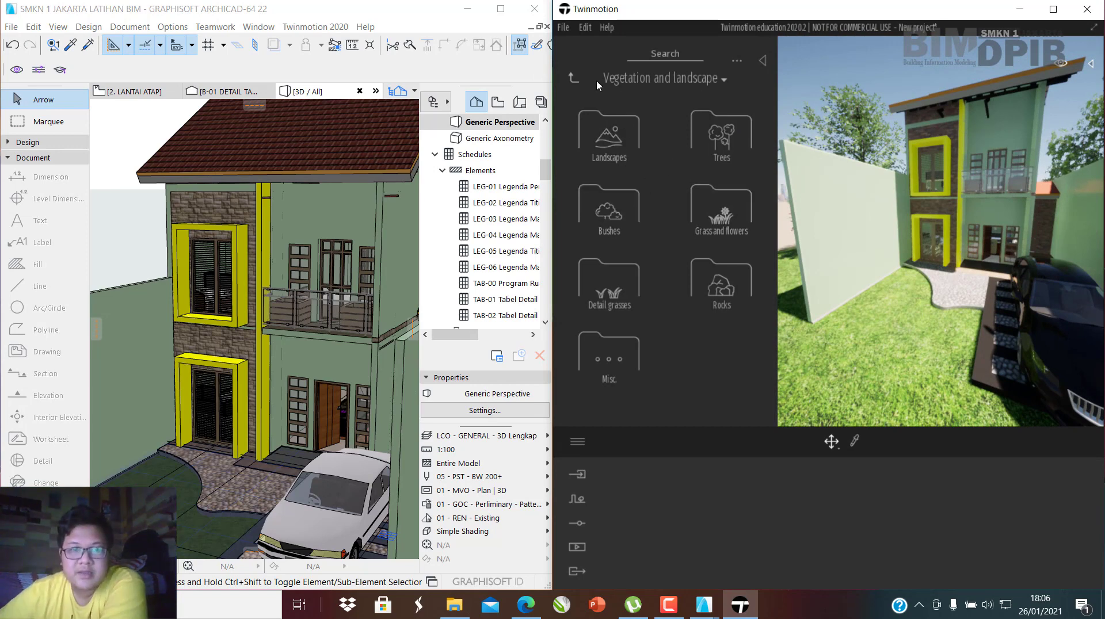
pyautogui.click(575, 79)
pyautogui.click(622, 291)
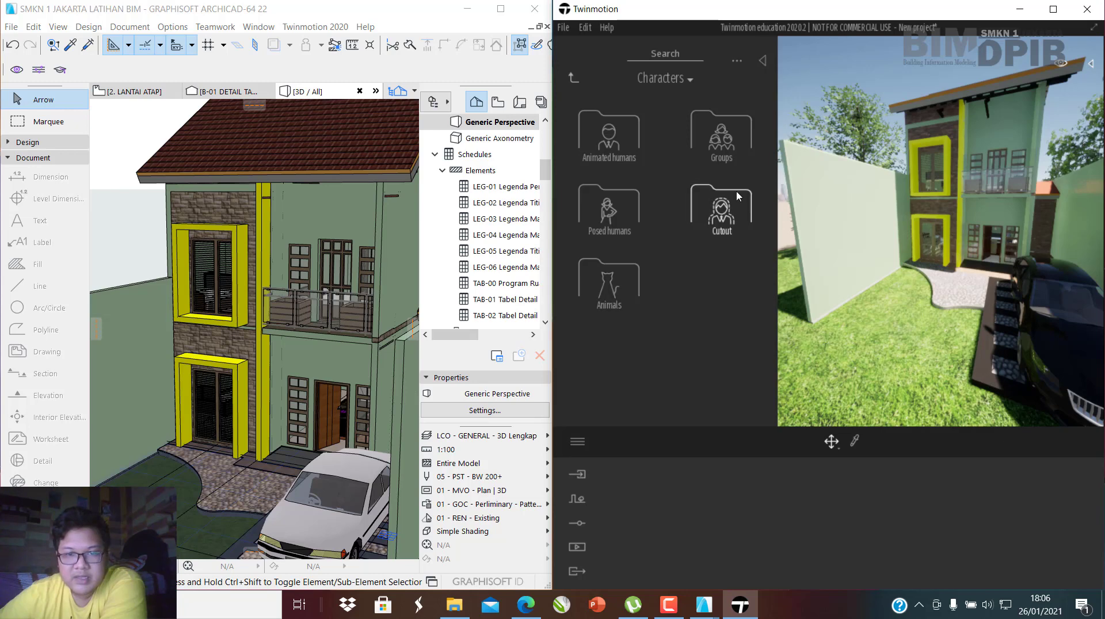
pyautogui.click(615, 219)
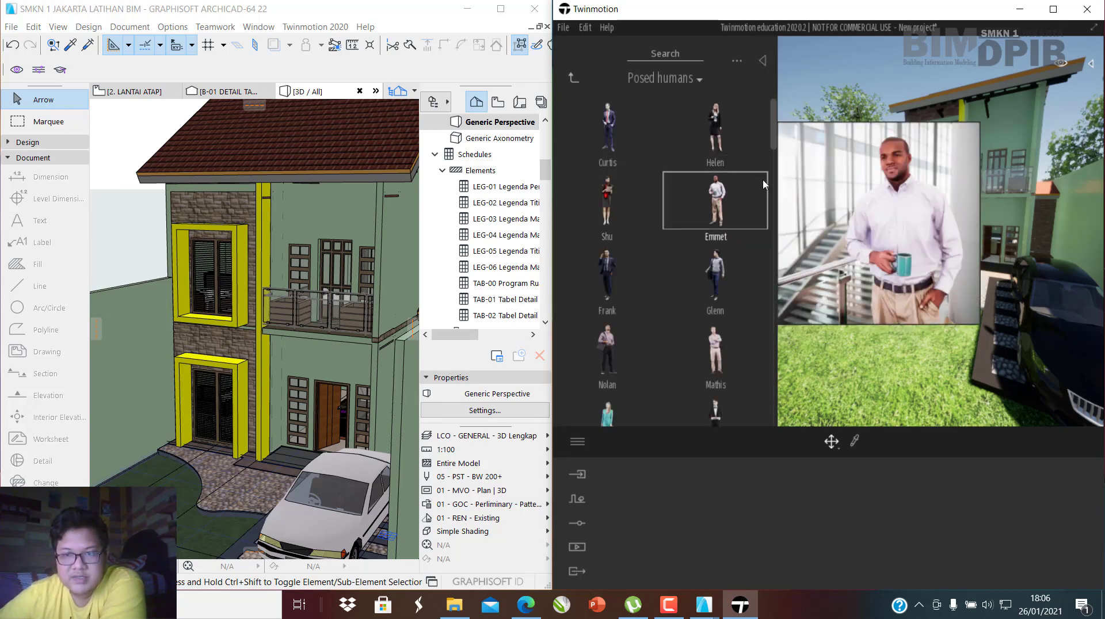
pyautogui.scroll(-1, 682, 258)
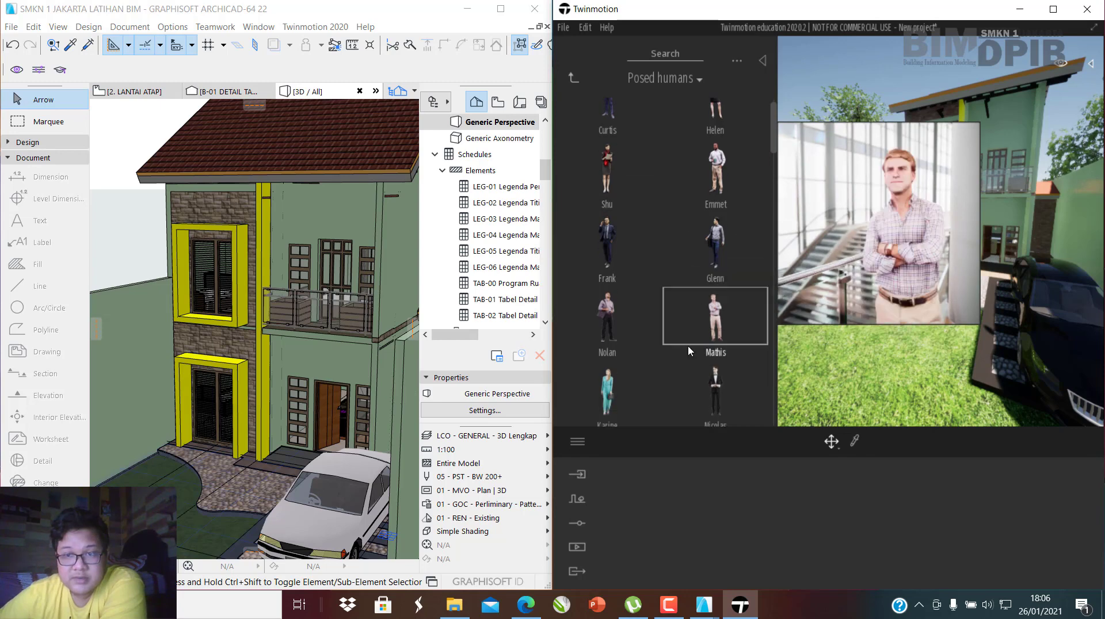
pyautogui.scroll(-1, 679, 351)
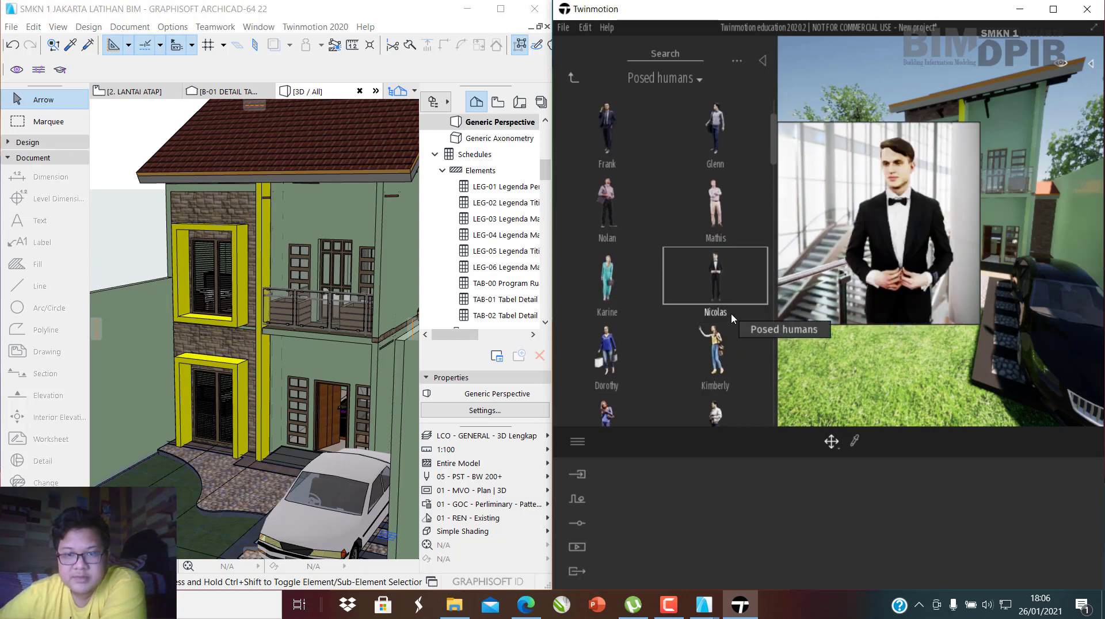
pyautogui.moveTo(717, 275); pyautogui.dragTo(899, 320)
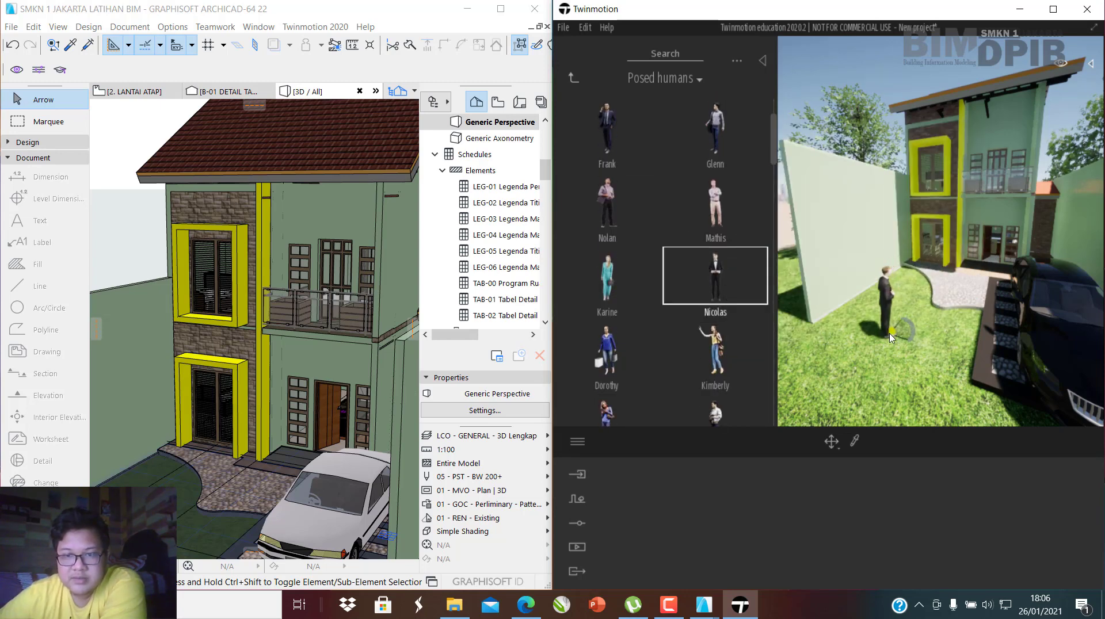
pyautogui.scroll(-2, 692, 365)
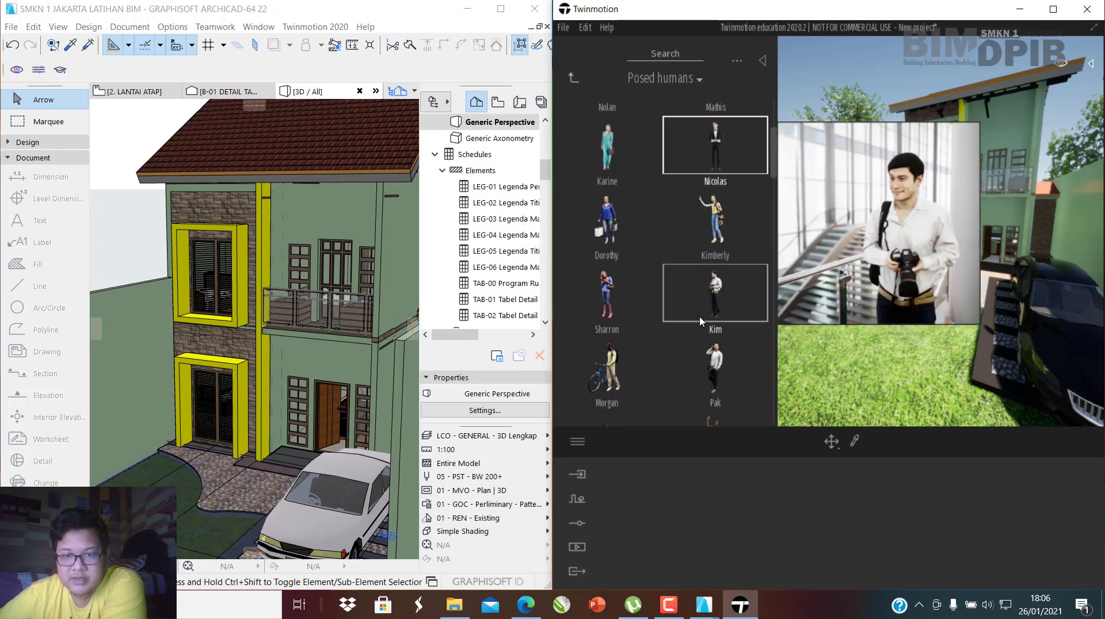
pyautogui.moveTo(706, 355); pyautogui.dragTo(903, 352)
pyautogui.click(866, 350)
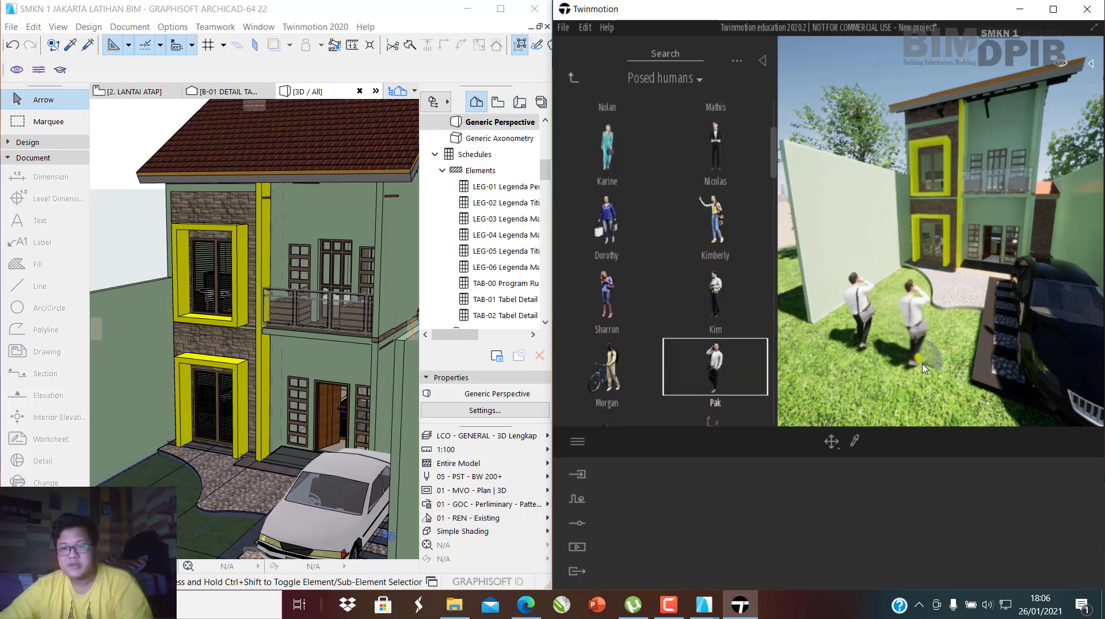
# Stop placing people and rotate the Pak figure on the front lawn to face away from the house.
pyautogui.moveTo(920, 352)
pyautogui.mouseDown(button='right')
pyautogui.moveTo(932, 360)
pyautogui.moveTo(915, 368)
pyautogui.mouseUp(button='right')
pyautogui.press('Escape')
pyautogui.moveTo(969, 202); pyautogui.dragTo(942, 210, button='right')
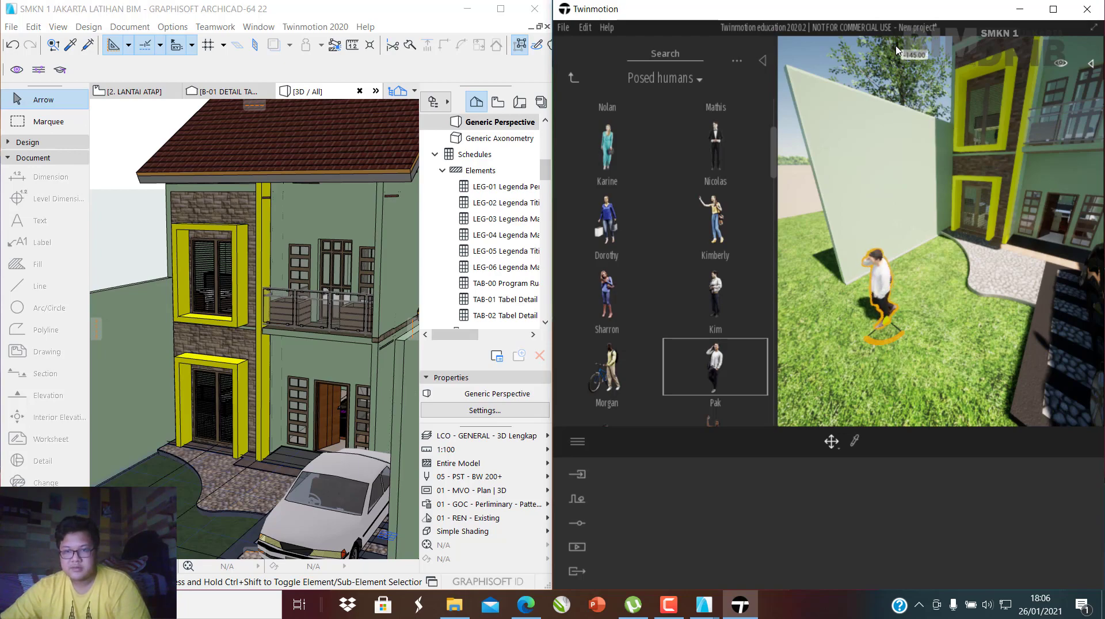
pyautogui.moveTo(879, 217); pyautogui.dragTo(851, 240, button='right')
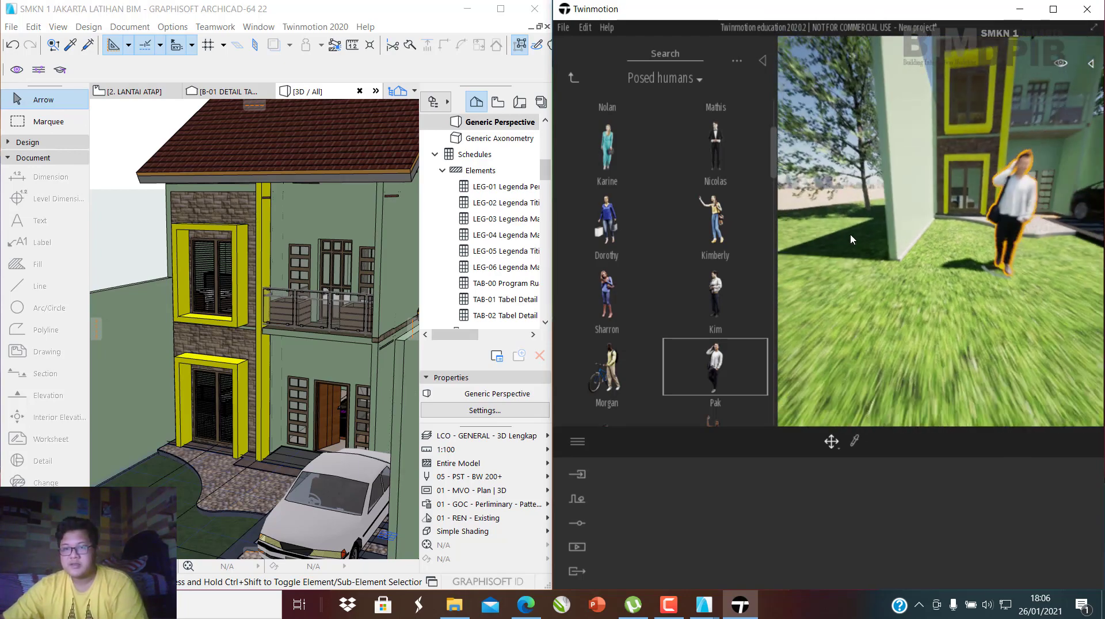
# Examine the Pak figure up close and from afar against the facade and the trees behind the house.
pyautogui.scroll(6, 944, 167)
pyautogui.scroll(-5, 944, 167)
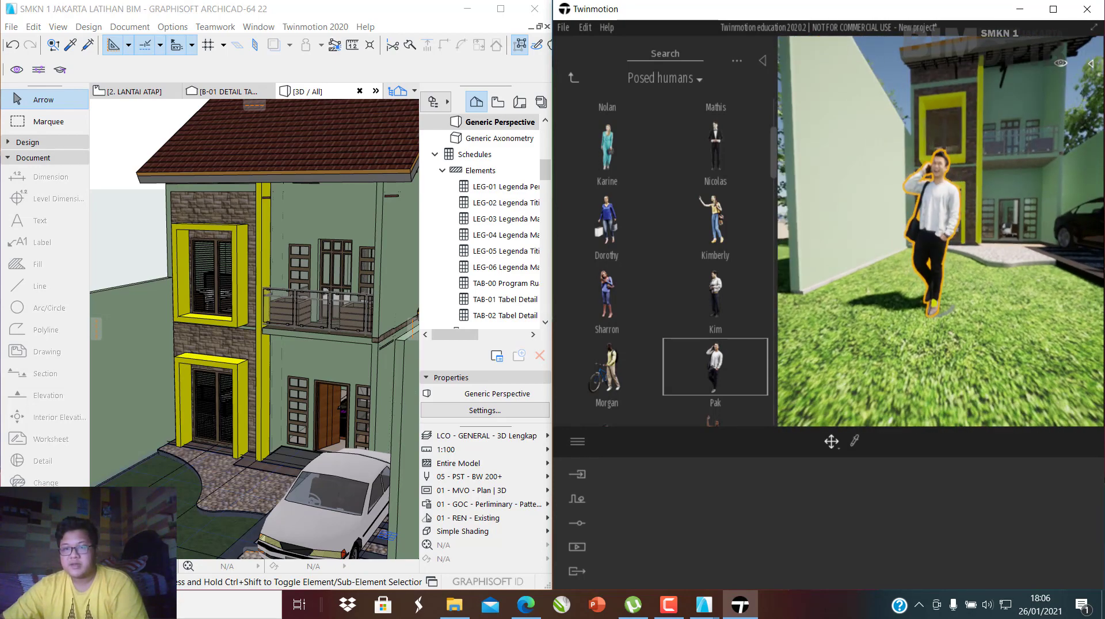
pyautogui.scroll(5, 944, 167)
pyautogui.scroll(-5, 939, 123)
pyautogui.scroll(5, 939, 123)
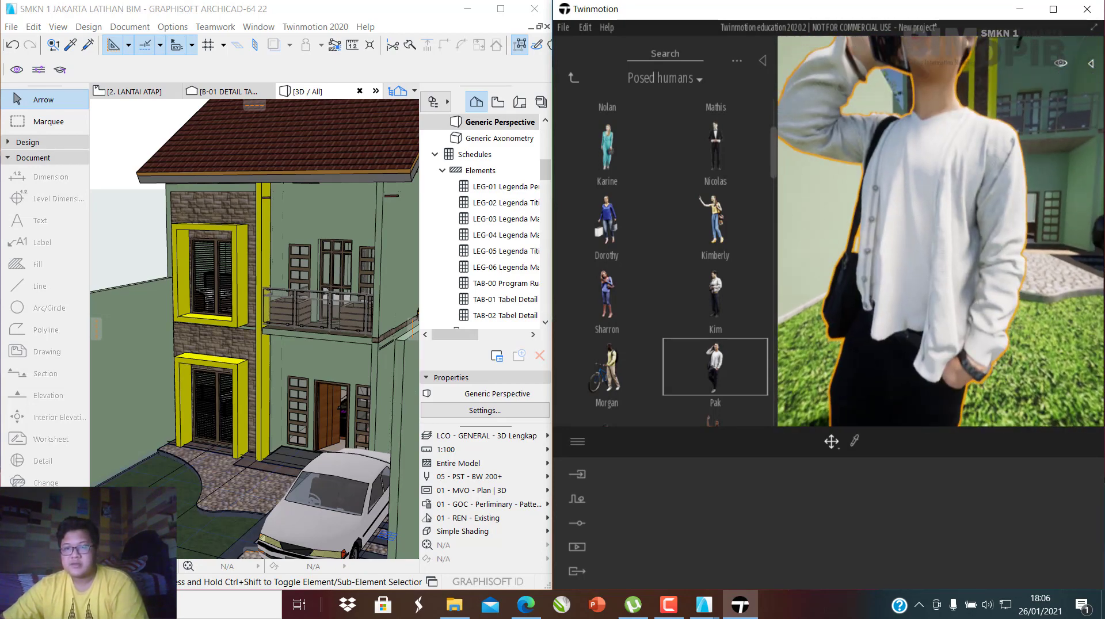
pyautogui.scroll(-8, 1043, 340)
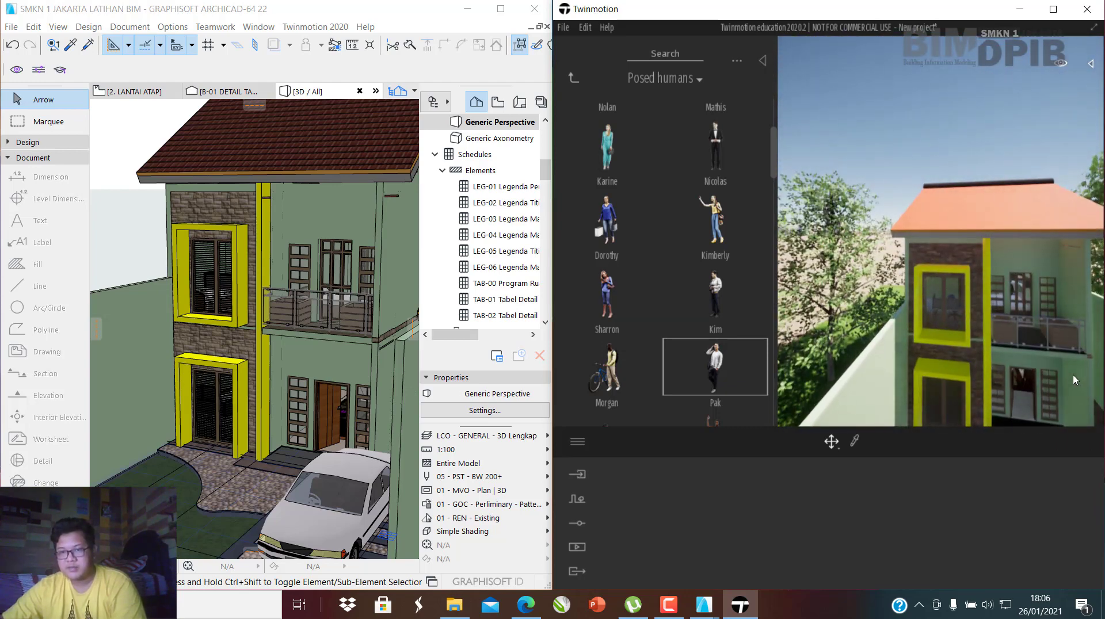
pyautogui.scroll(8, 1074, 380)
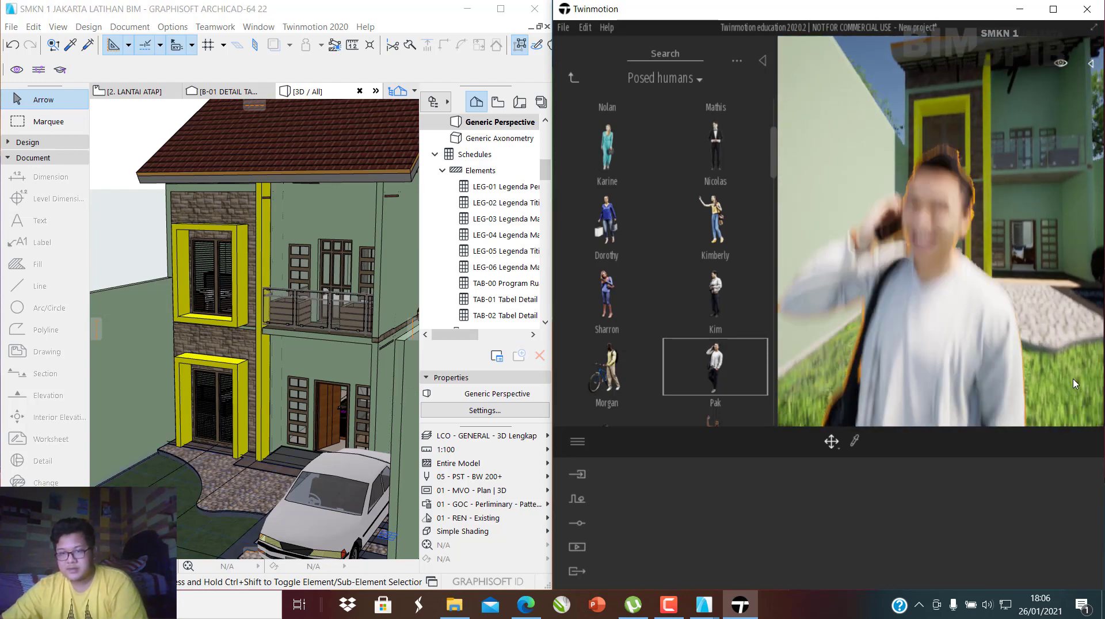
pyautogui.scroll(5, 1075, 384)
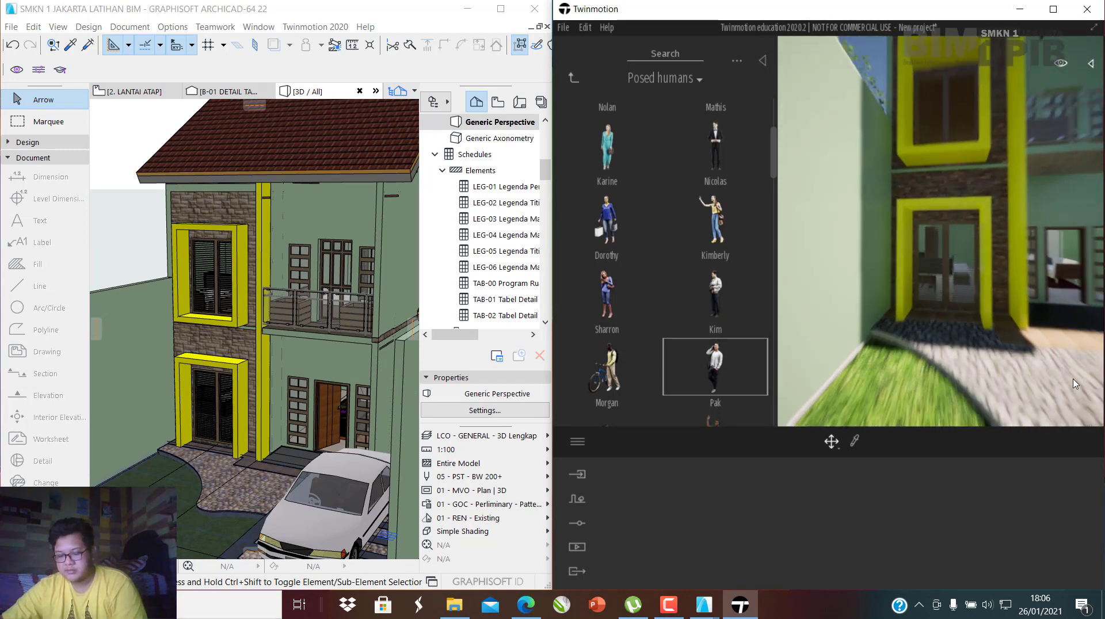
pyautogui.scroll(-7, 1075, 384)
pyautogui.scroll(5, 1076, 384)
pyautogui.scroll(-7, 1075, 384)
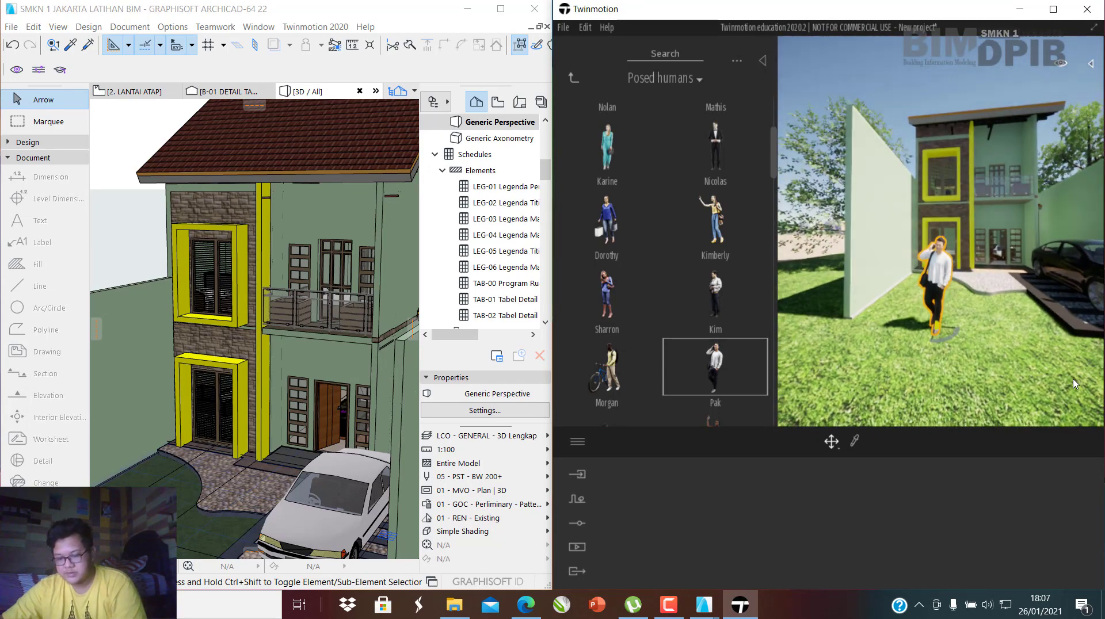
# Move across the lawn past the car to the paved road and view the whole house with its surroundings.
pyautogui.press('a')
pyautogui.press('d')
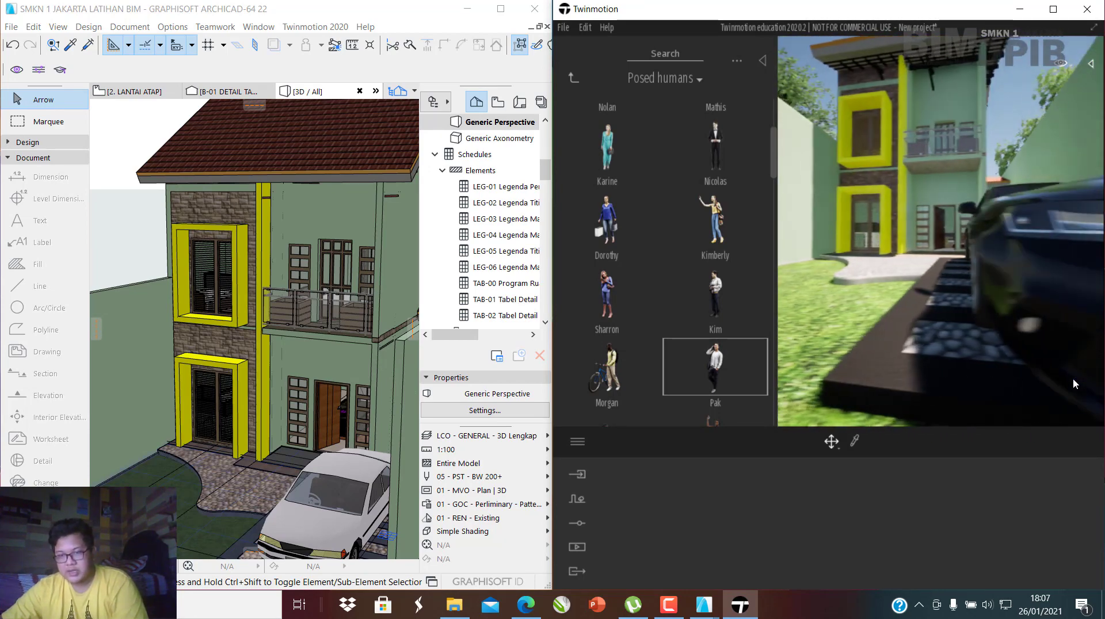
pyautogui.scroll(-8, 1078, 391)
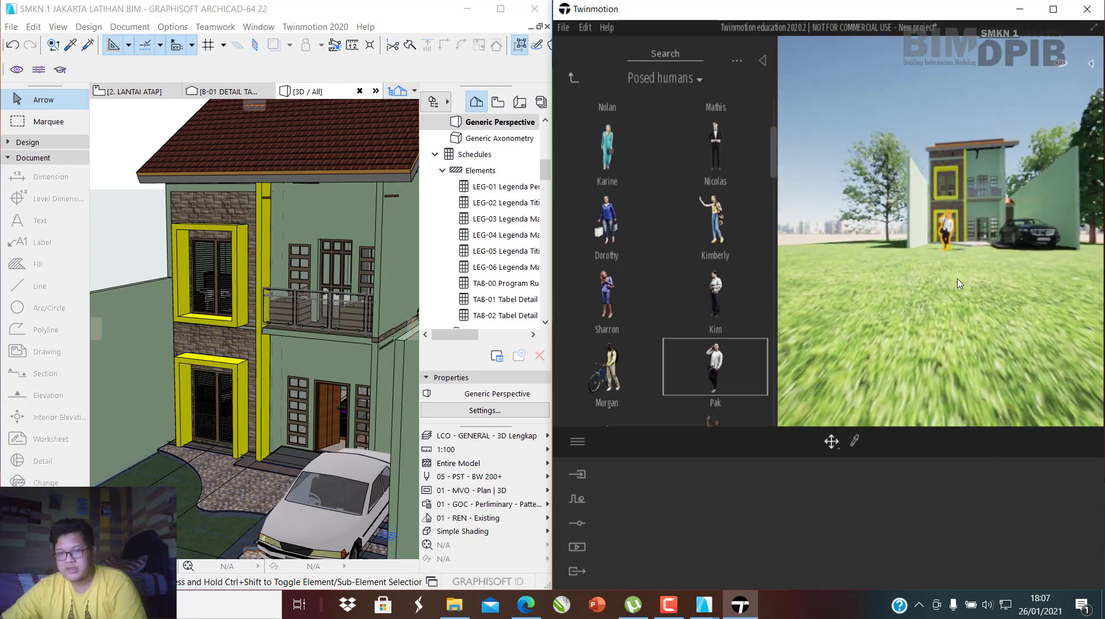
pyautogui.press('w')
pyautogui.press('s')
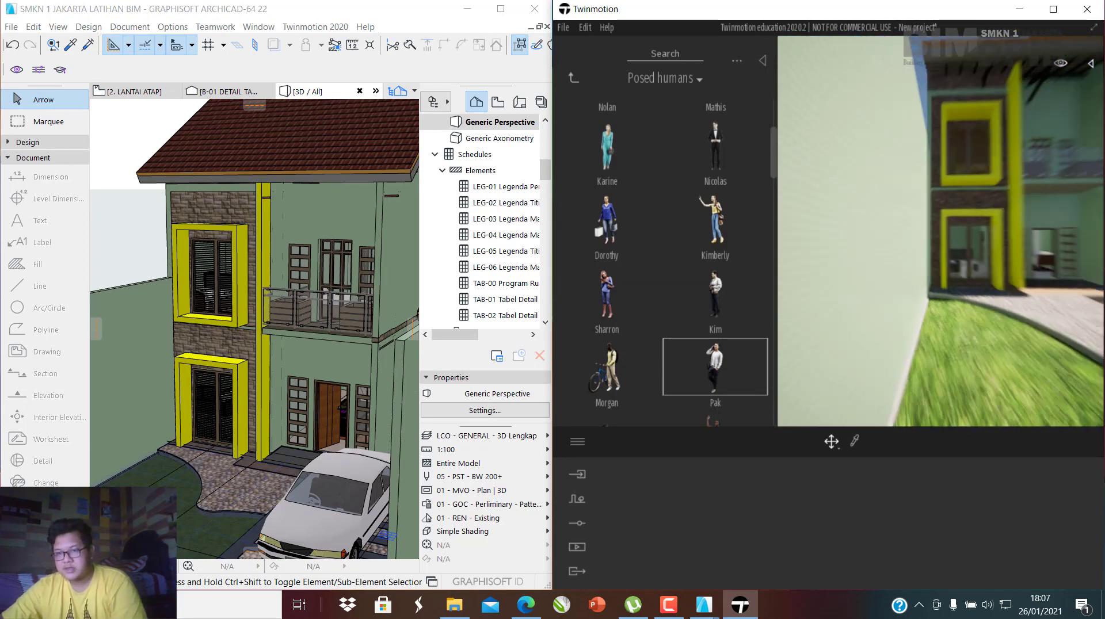
pyautogui.press('d')
pyautogui.press('a')
pyautogui.press('s')
pyautogui.press('d')
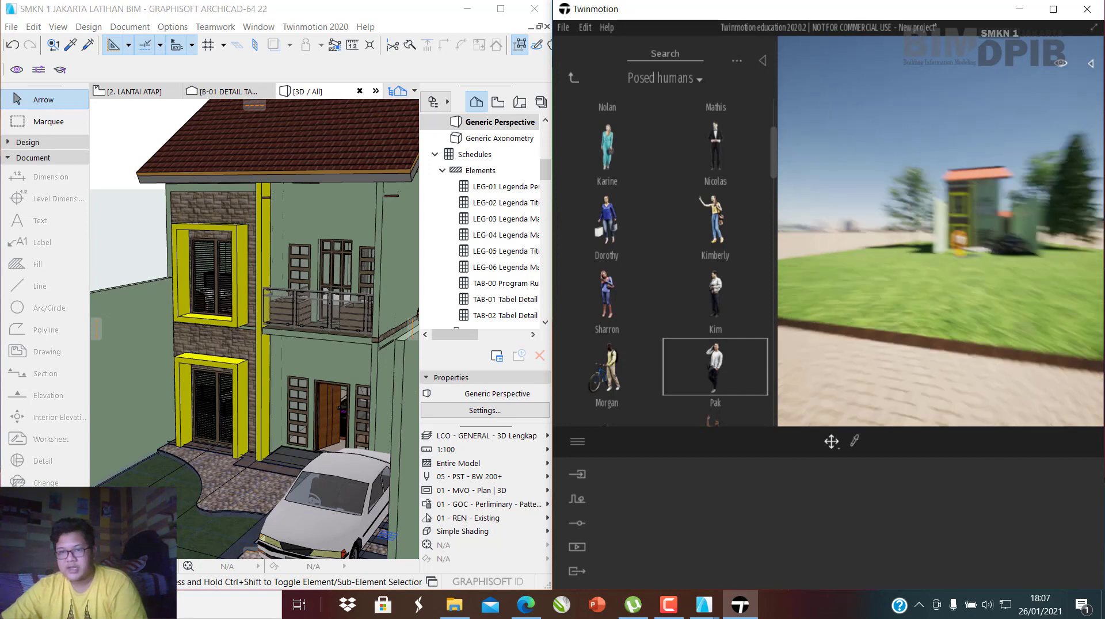
pyautogui.moveTo(864, 27); pyautogui.dragTo(860, 27, button='right')
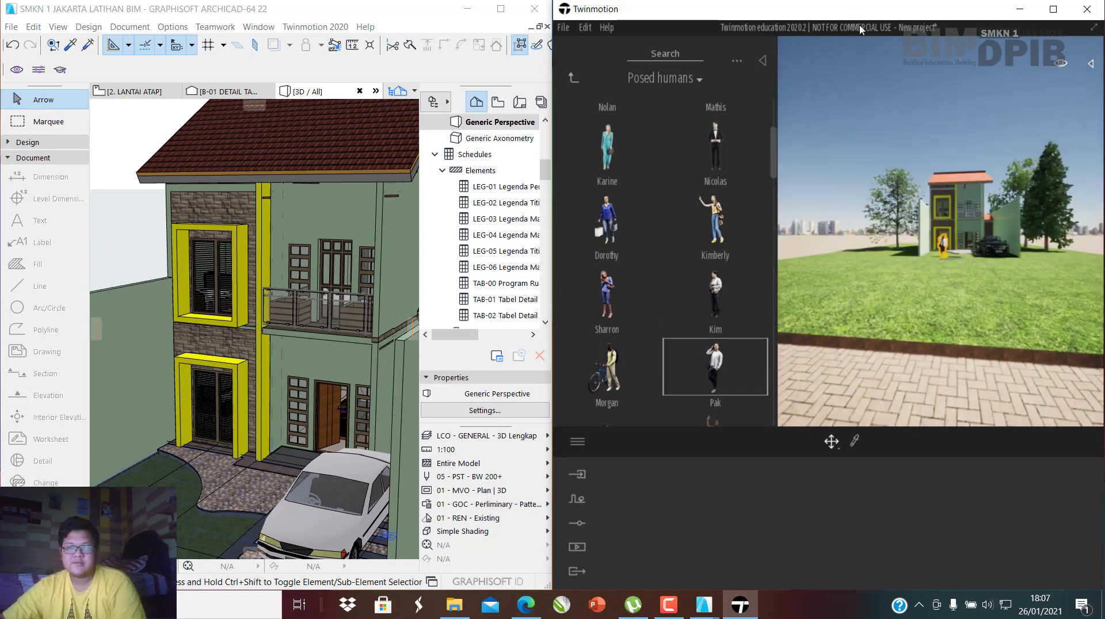
# Examine the figure and house front in a maximized Twinmotion window, and restore the side-by-side window layout.
pyautogui.click(1053, 10)
pyautogui.press('w')
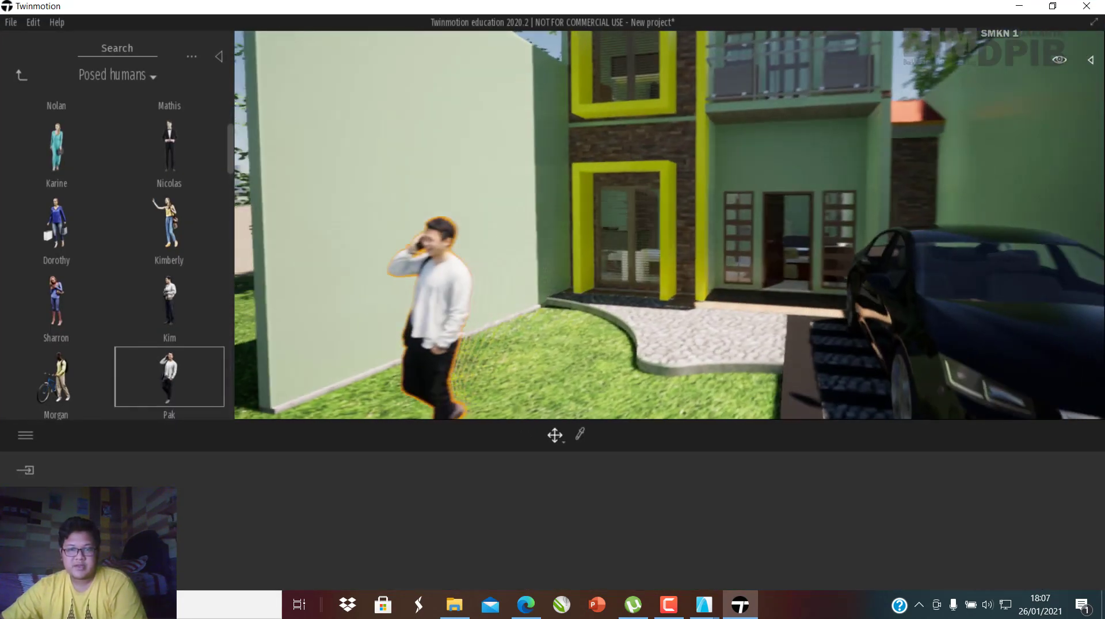
pyautogui.press('s')
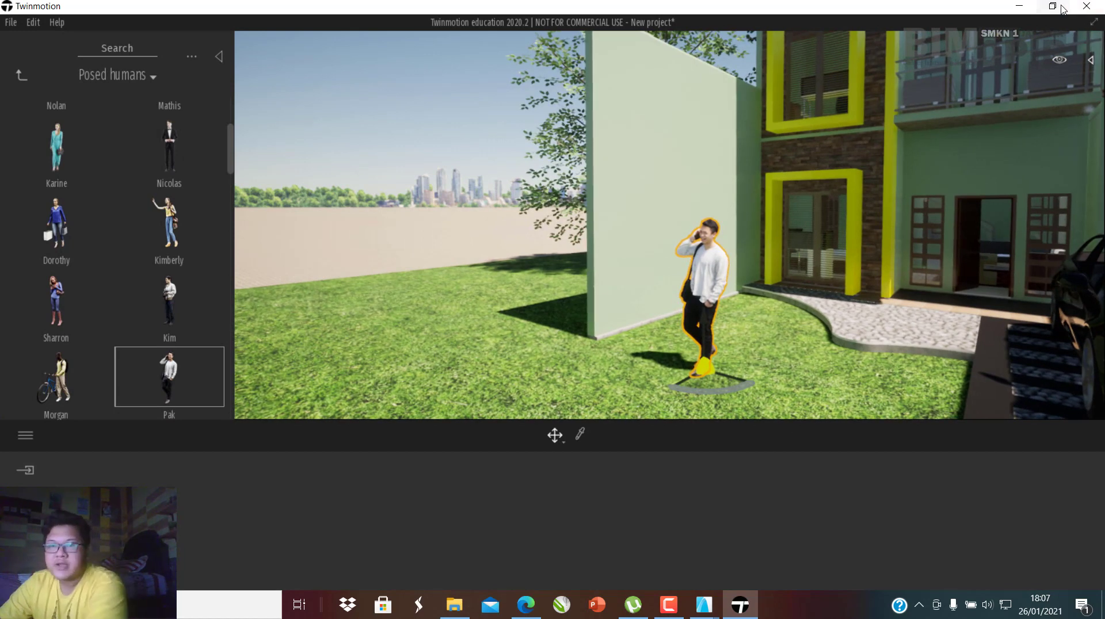
pyautogui.click(1061, 7)
pyautogui.moveTo(732, 92); pyautogui.dragTo(1104, 116)
pyautogui.moveTo(705, 136)
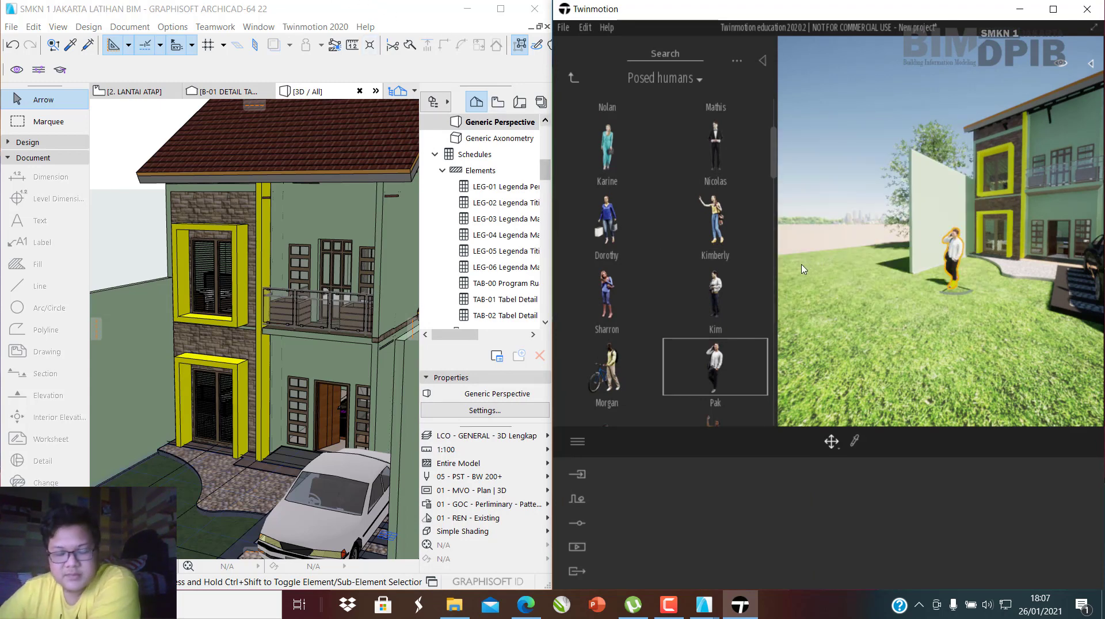
# Switch to ARCHICAD, review the file formats available for saving the project under another type, and close the dialog without saving.
pyautogui.click(11, 27)
pyautogui.click(11, 26)
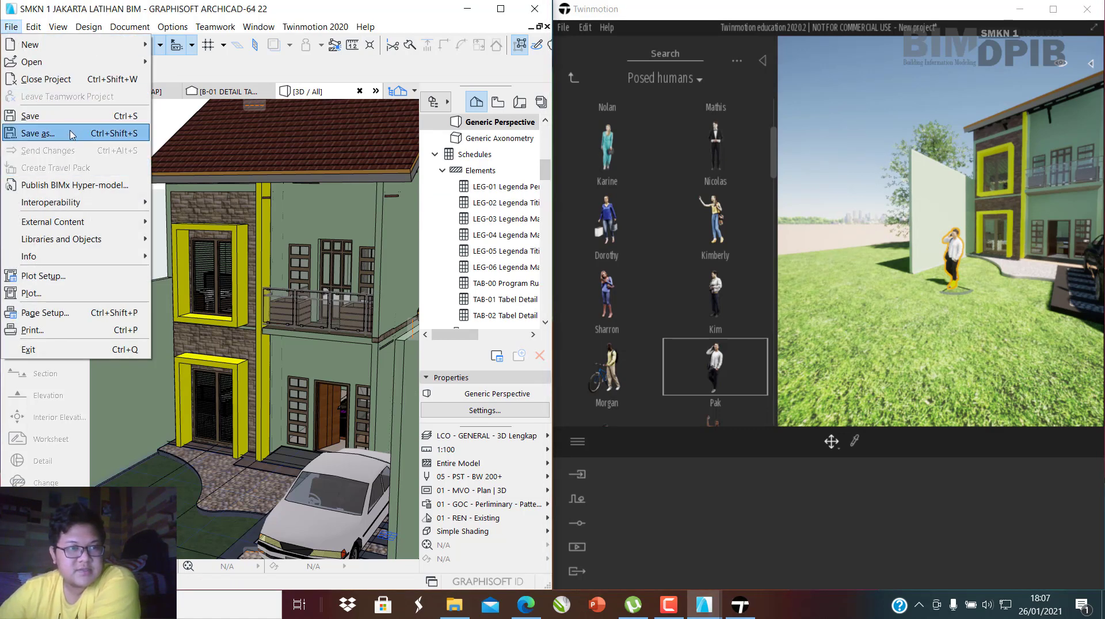
pyautogui.click(71, 134)
pyautogui.click(545, 381)
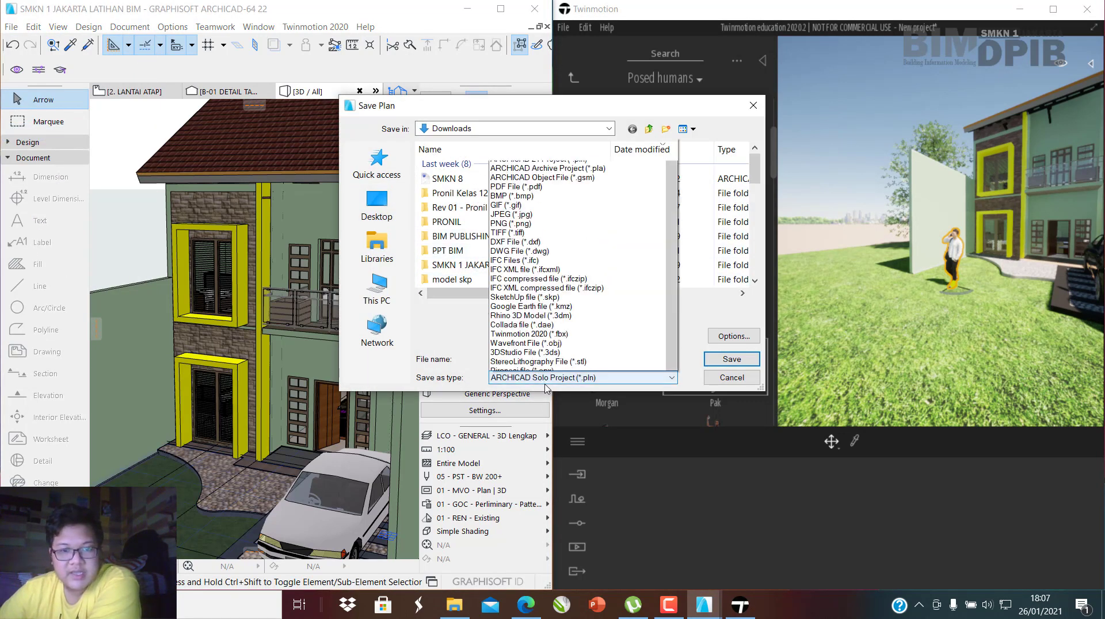
pyautogui.click(546, 384)
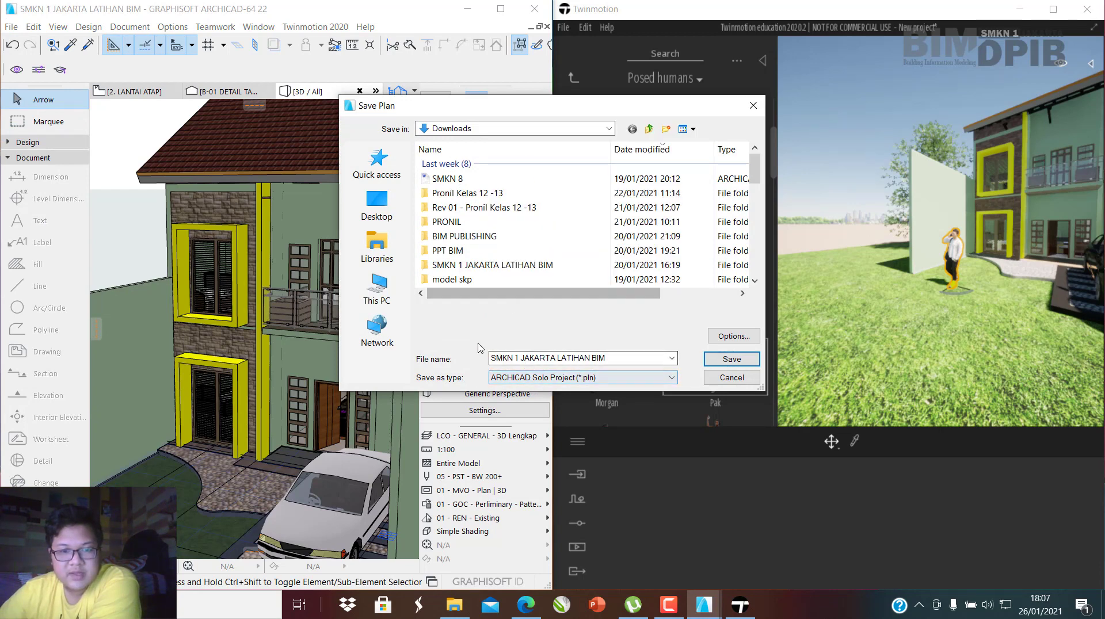
pyautogui.click(589, 384)
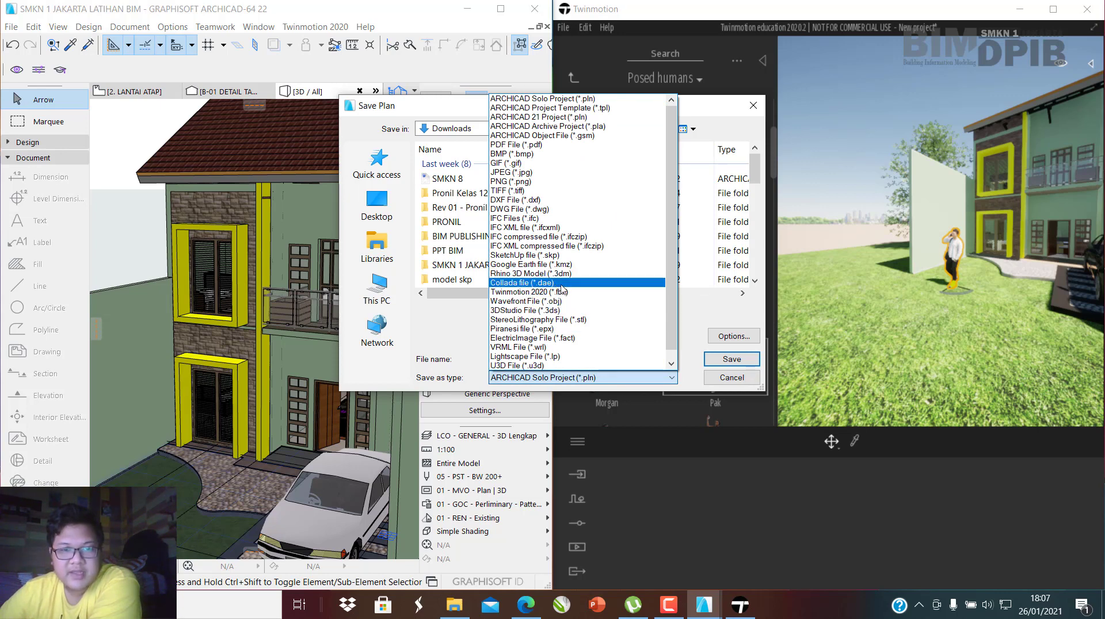
pyautogui.click(446, 67)
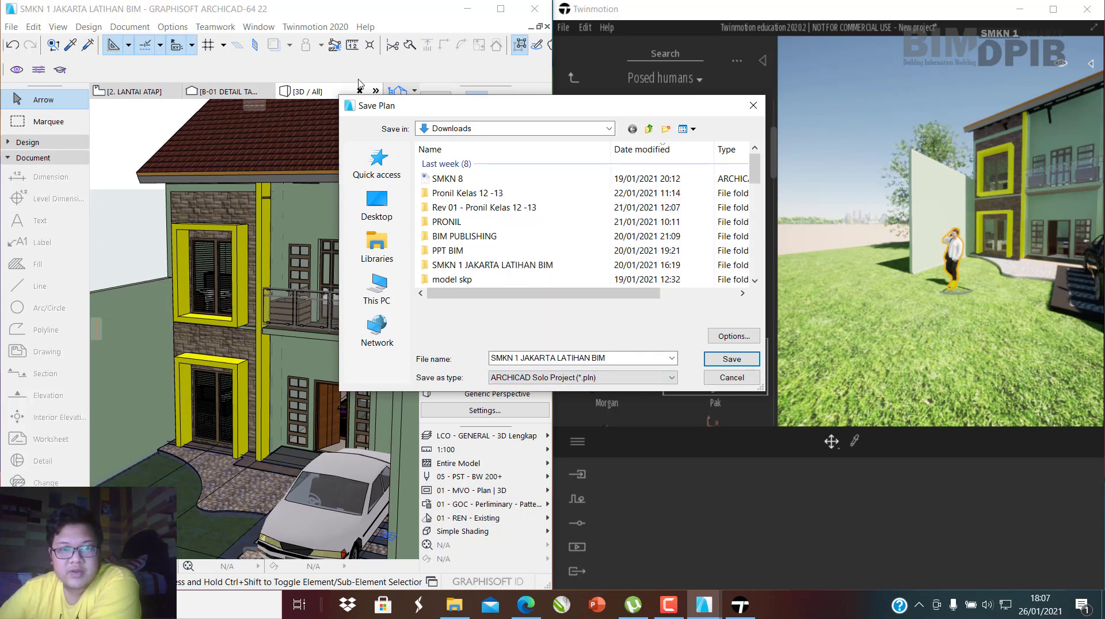
pyautogui.click(753, 105)
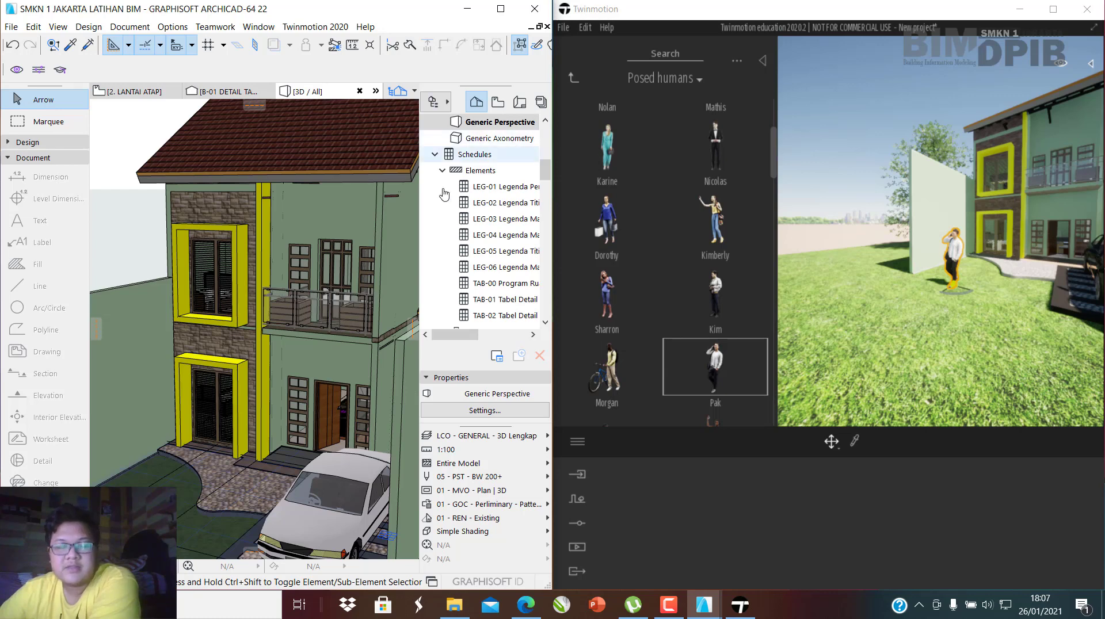
# Switch to Twinmotion, deselect the figure on the lawn, and examine the house, car and trees up close and from an elevated viewpoint.
pyautogui.scroll(-2, 166, 316)
pyautogui.click(833, 152)
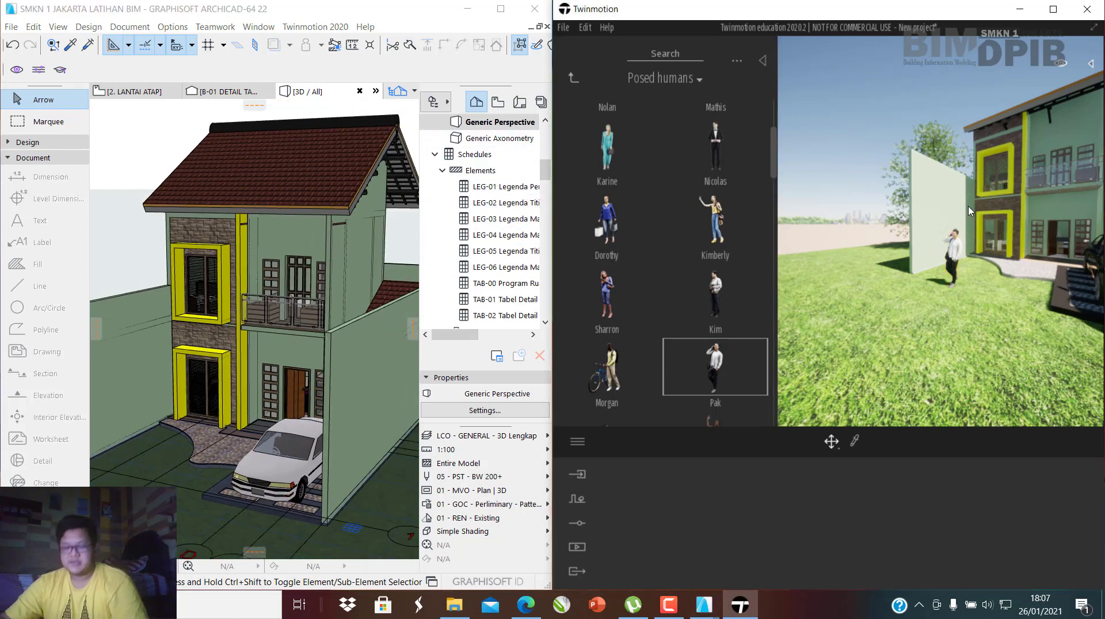
pyautogui.moveTo(969, 211); pyautogui.dragTo(1036, 207, button='right')
pyautogui.press('w')
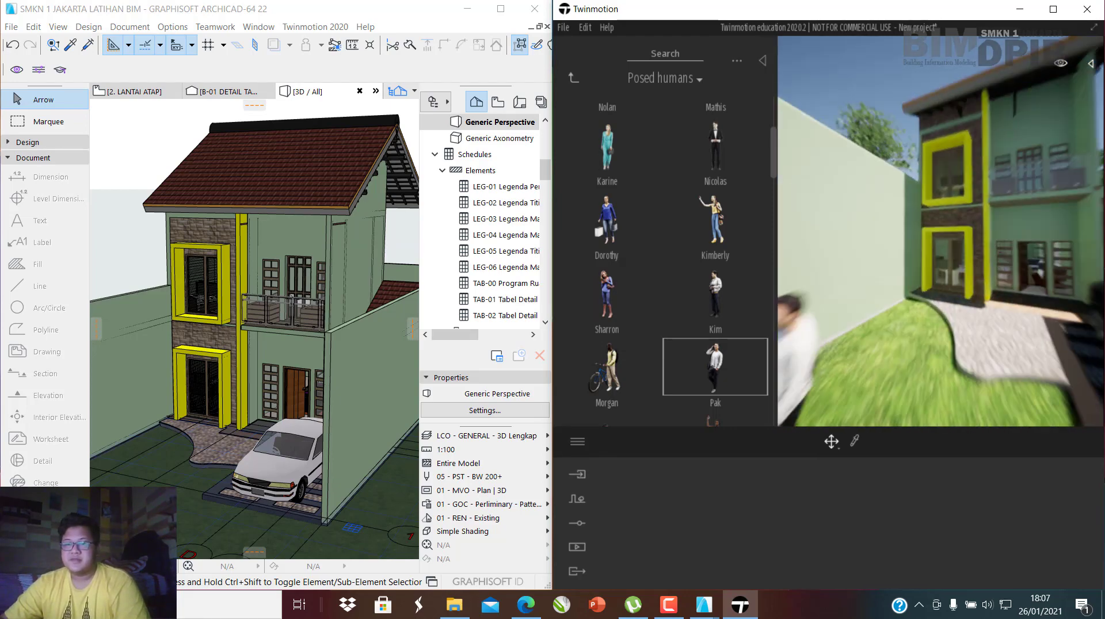
pyautogui.press('s')
pyautogui.press('e')
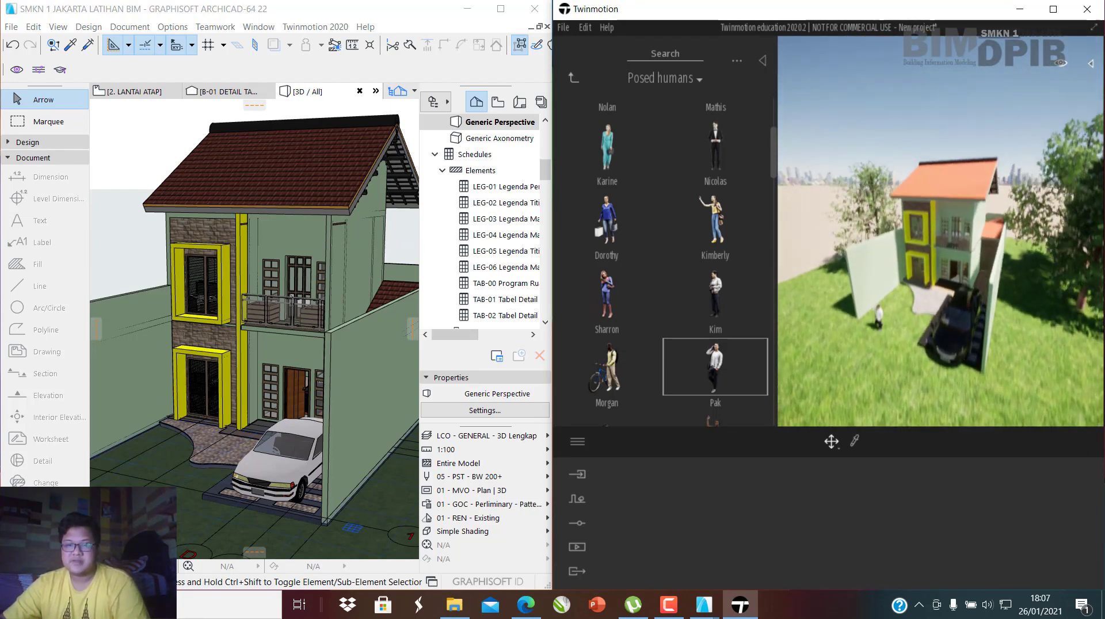
pyautogui.press('w')
pyautogui.moveTo(966, 264)
pyautogui.mouseDown(button='right')
pyautogui.moveTo(965, 302)
pyautogui.moveTo(965, 281)
pyautogui.mouseUp(button='right')
pyautogui.press('s')
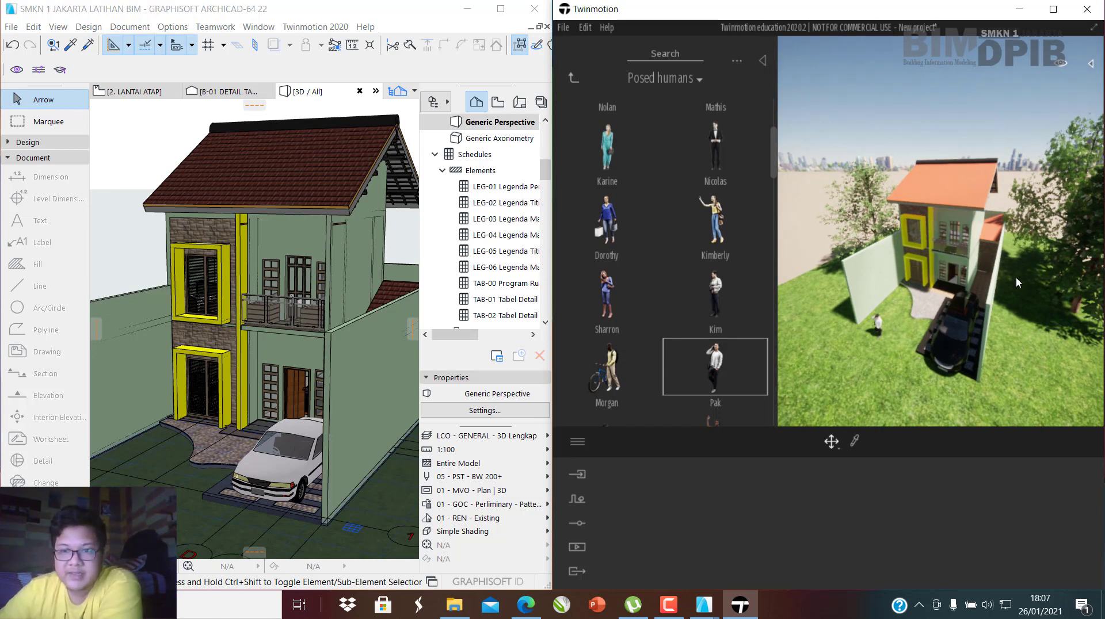
pyautogui.moveTo(887, 204)
pyautogui.mouseDown(button='right')
pyautogui.moveTo(849, 139)
pyautogui.moveTo(835, 152)
pyautogui.moveTo(902, 198)
pyautogui.mouseUp(button='right')
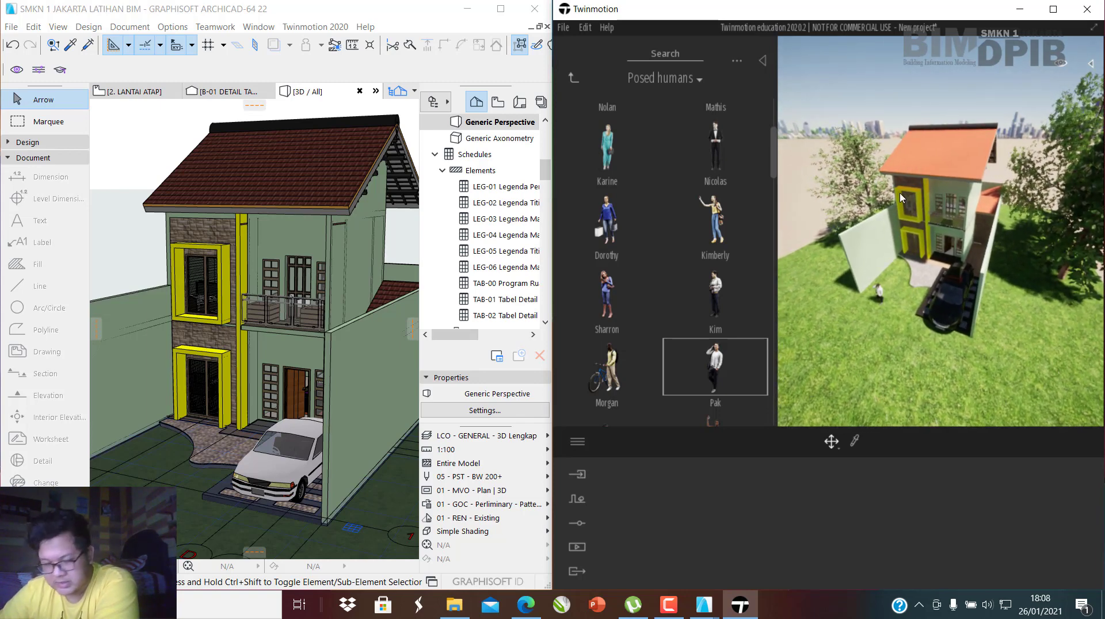